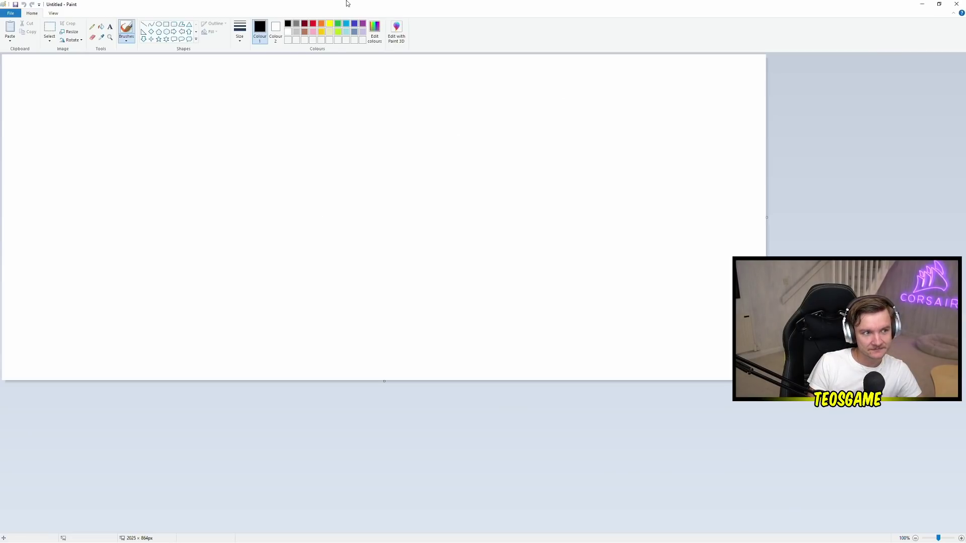
# Restore the maximised Paint window to a smaller size, then enlarge it
pyautogui.moveTo(322, 4)
pyautogui.mouseDown()
pyautogui.moveTo(461, 10)
pyautogui.moveTo(412, 7)
pyautogui.moveTo(443, 29)
pyautogui.mouseUp()
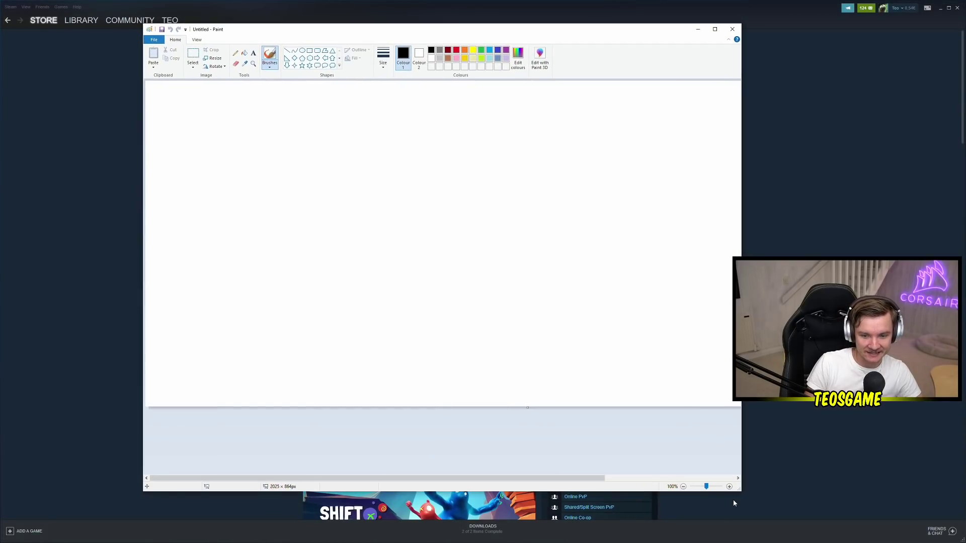
pyautogui.moveTo(749, 493)
pyautogui.mouseDown()
pyautogui.moveTo(896, 509)
pyautogui.moveTo(940, 503)
pyautogui.mouseUp()
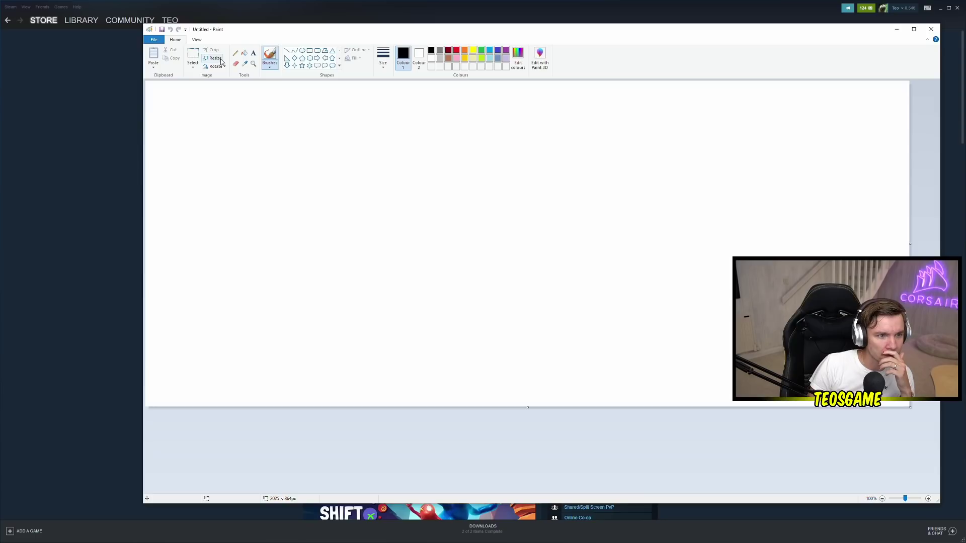
pyautogui.click(196, 39)
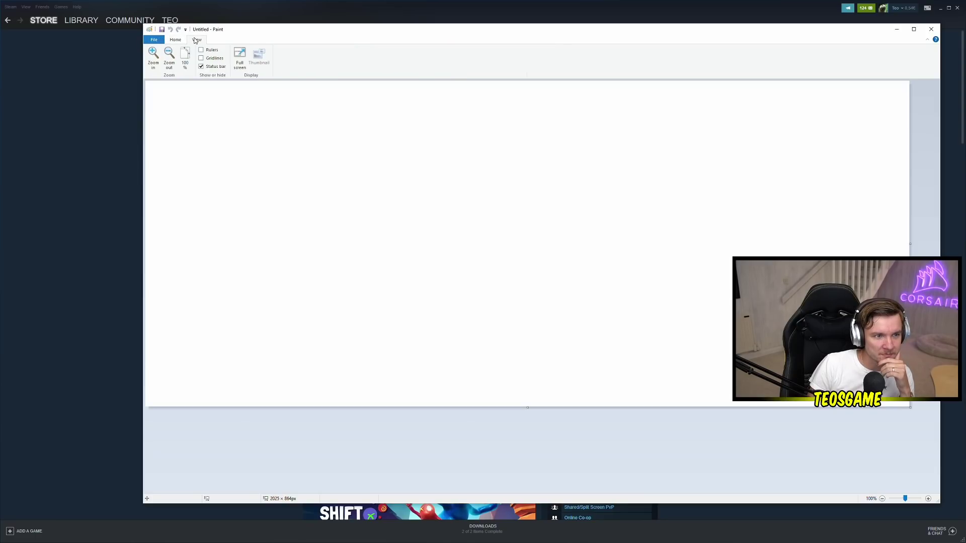
pyautogui.click(176, 41)
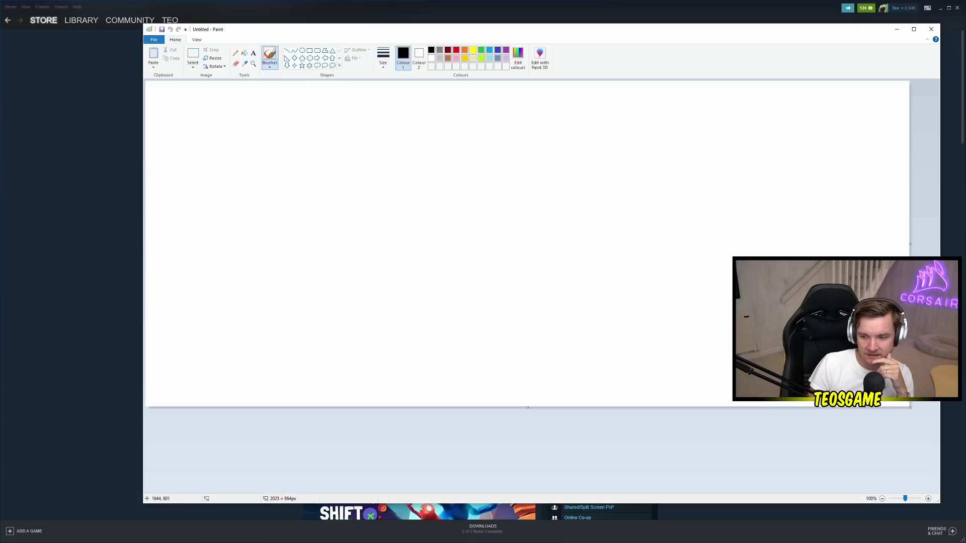
# Drag the canvas corner handle to shrink the blank canvas to about 1320 × 964 px
pyautogui.click(613, 405)
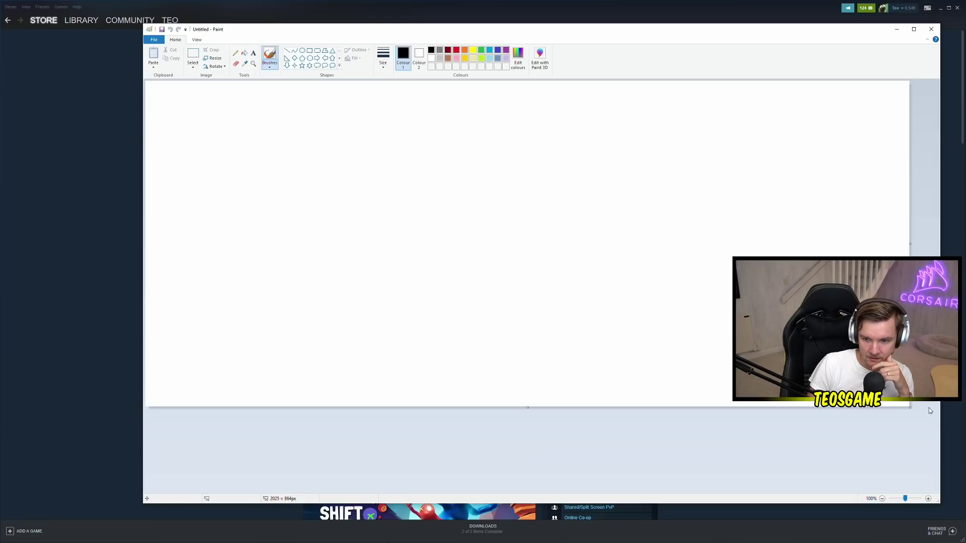
pyautogui.moveTo(911, 410); pyautogui.dragTo(745, 439)
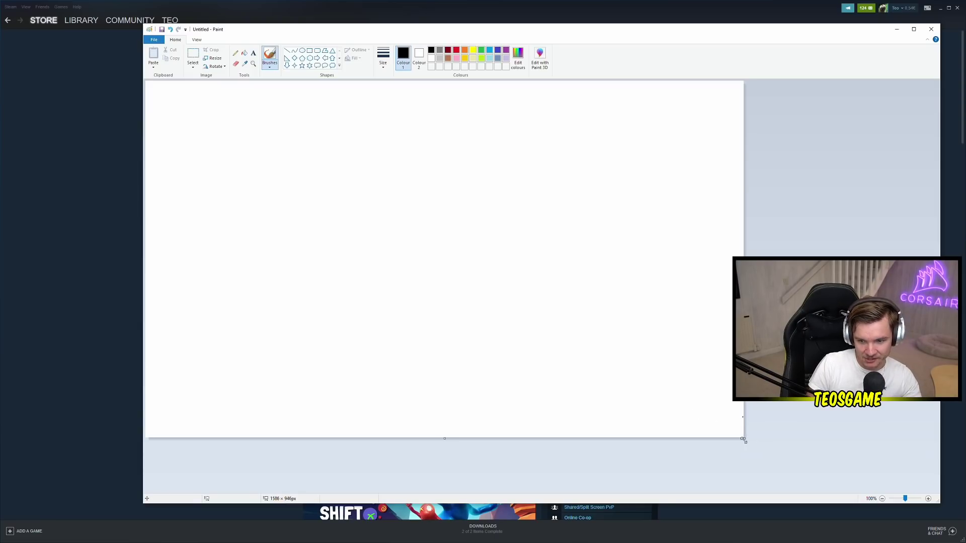
pyautogui.moveTo(745, 437); pyautogui.dragTo(644, 445)
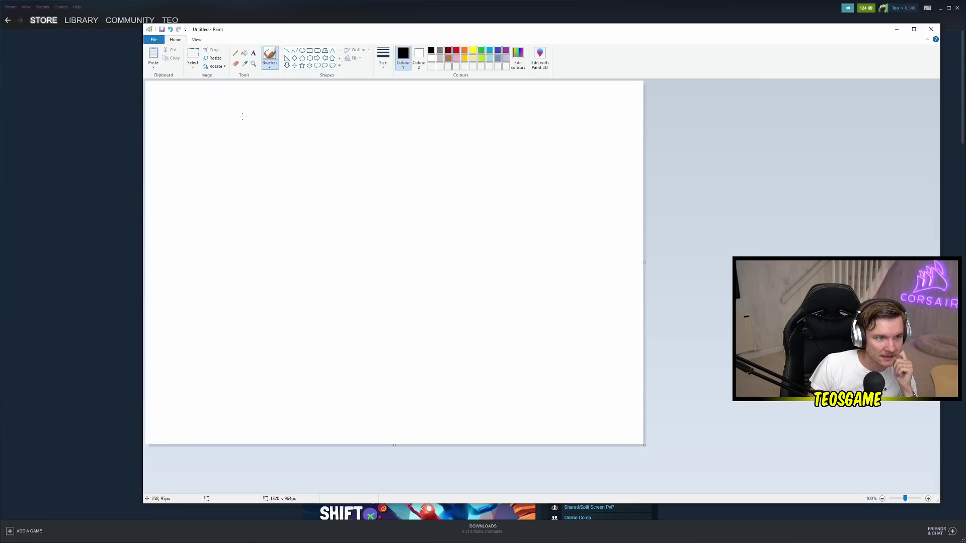
# Resize the canvas by pixels to 1000 × 1000, with Maintain aspect ratio unticked
pyautogui.click(214, 58)
pyautogui.moveTo(217, 71); pyautogui.dragTo(524, 193)
pyautogui.click(537, 210)
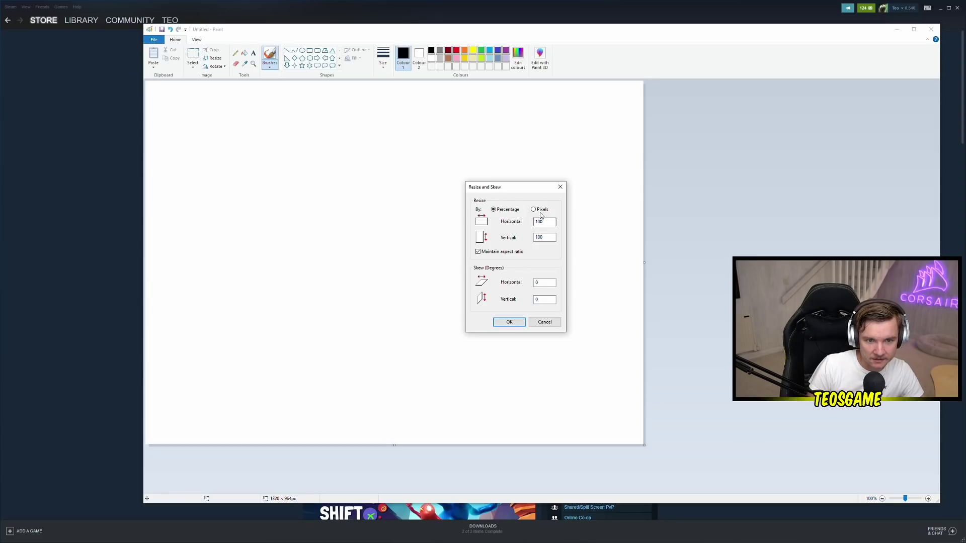
pyautogui.moveTo(552, 223); pyautogui.dragTo(496, 229)
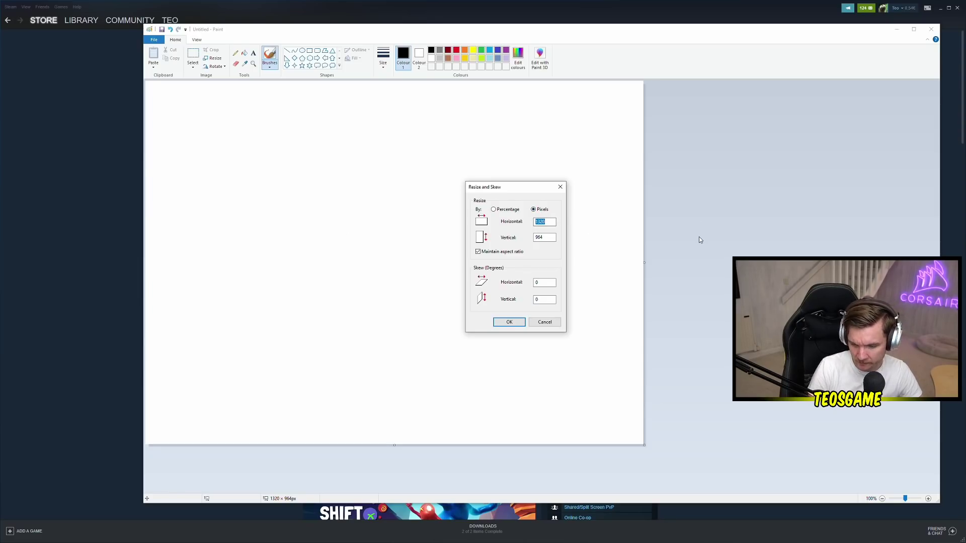
pyautogui.write('10')
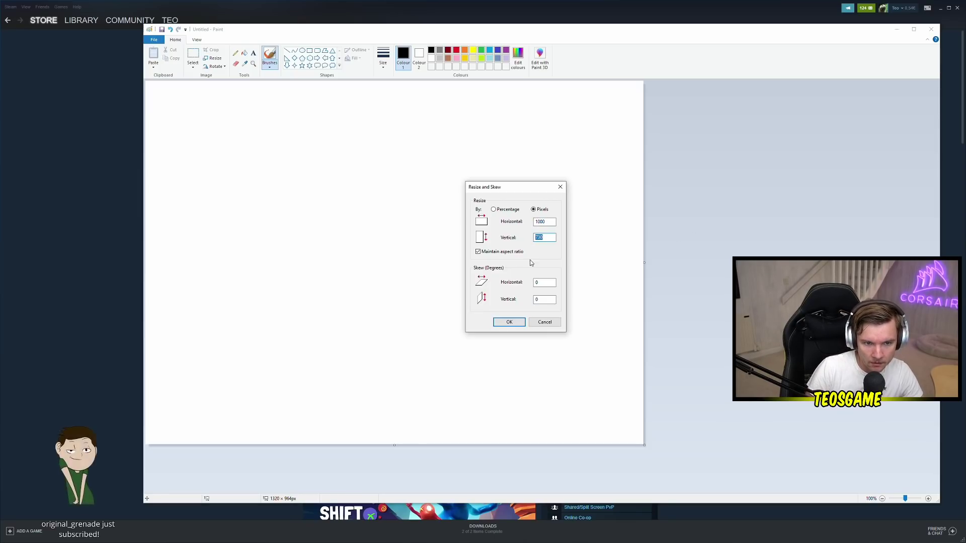
pyautogui.click(502, 251)
pyautogui.doubleClick(547, 237)
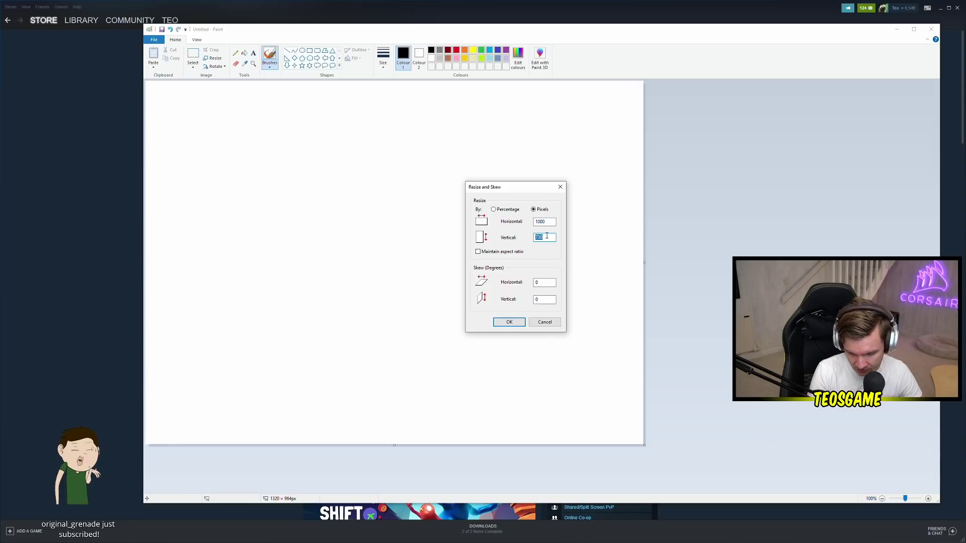
pyautogui.write('1000')
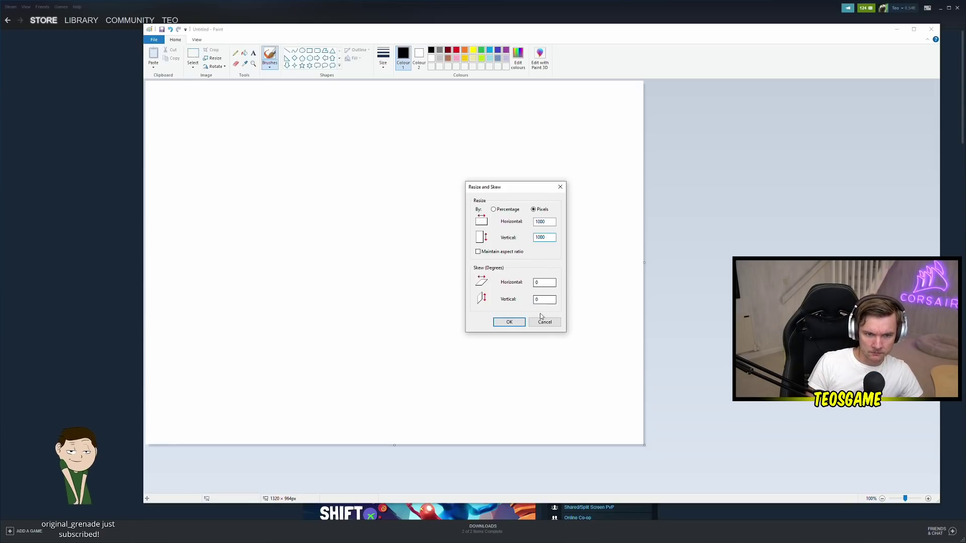
pyautogui.click(507, 323)
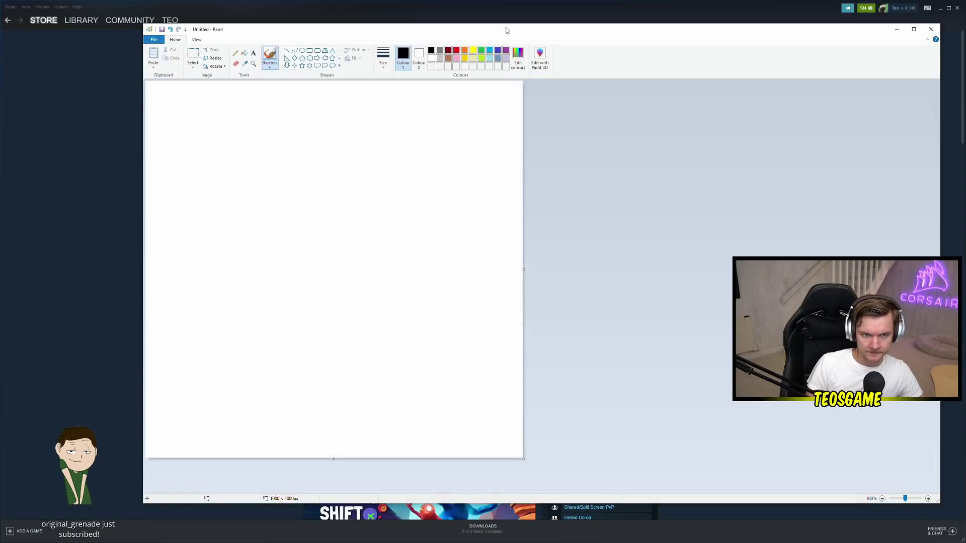
# Narrow the Paint window to about half width, move it right, then bring up the Twitch browser
pyautogui.moveTo(504, 29); pyautogui.dragTo(479, 33)
pyautogui.scroll(2, 382, 222)
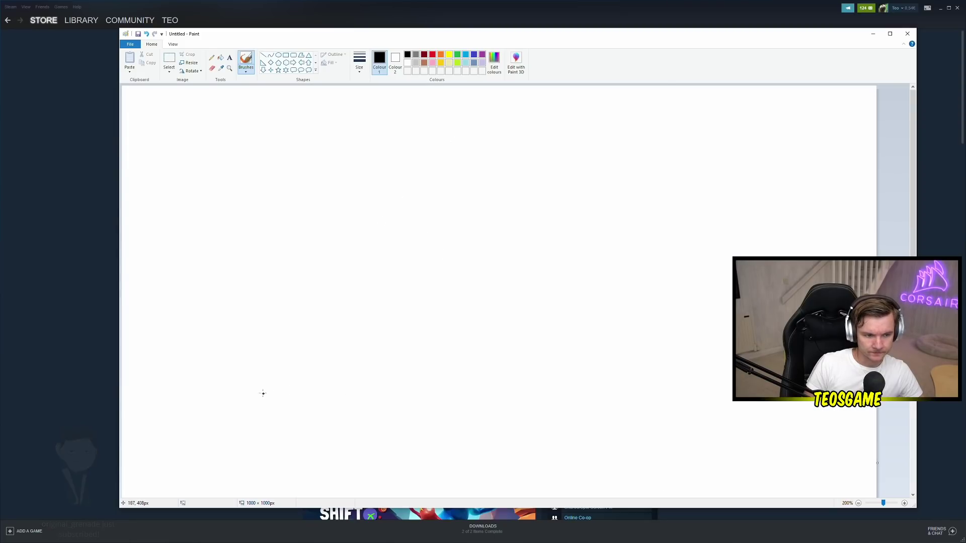
pyautogui.scroll(-2, 282, 397)
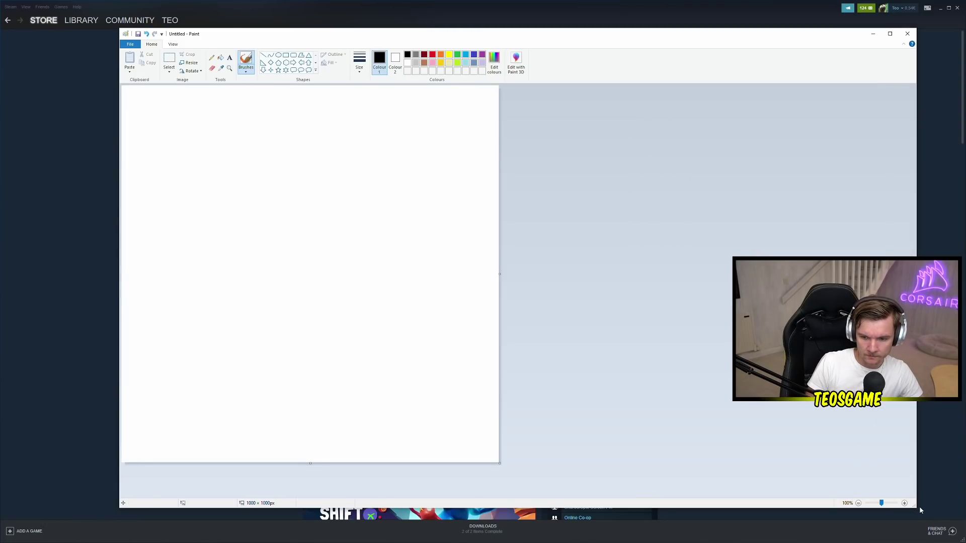
pyautogui.moveTo(917, 509); pyautogui.dragTo(510, 480)
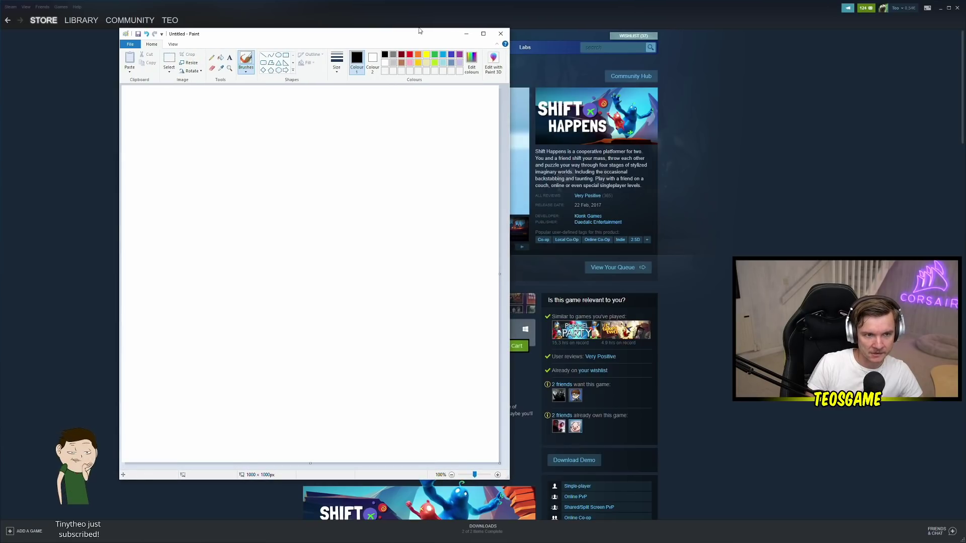
pyautogui.moveTo(402, 34); pyautogui.dragTo(660, 51)
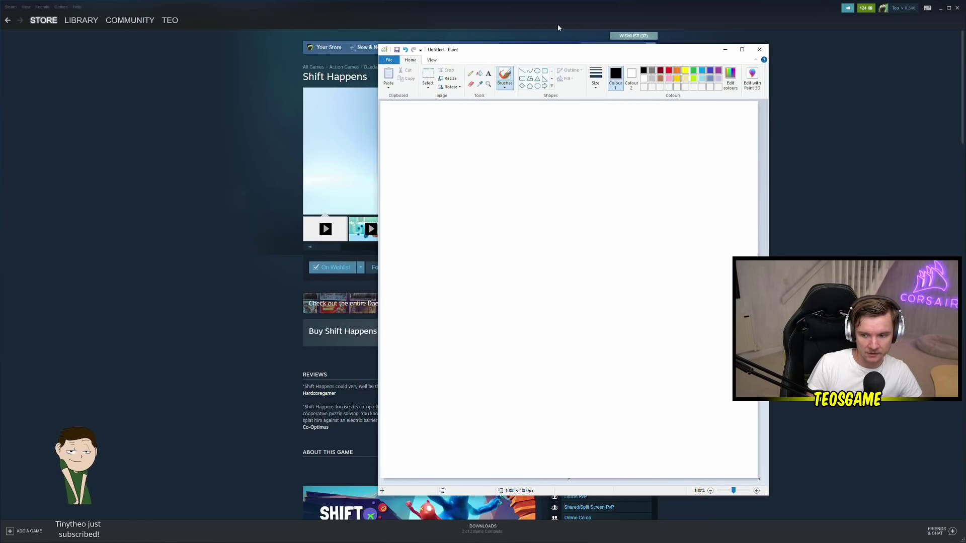
pyautogui.moveTo(380, 44)
pyautogui.mouseDown()
pyautogui.moveTo(352, 38)
pyautogui.moveTo(366, 44)
pyautogui.mouseUp()
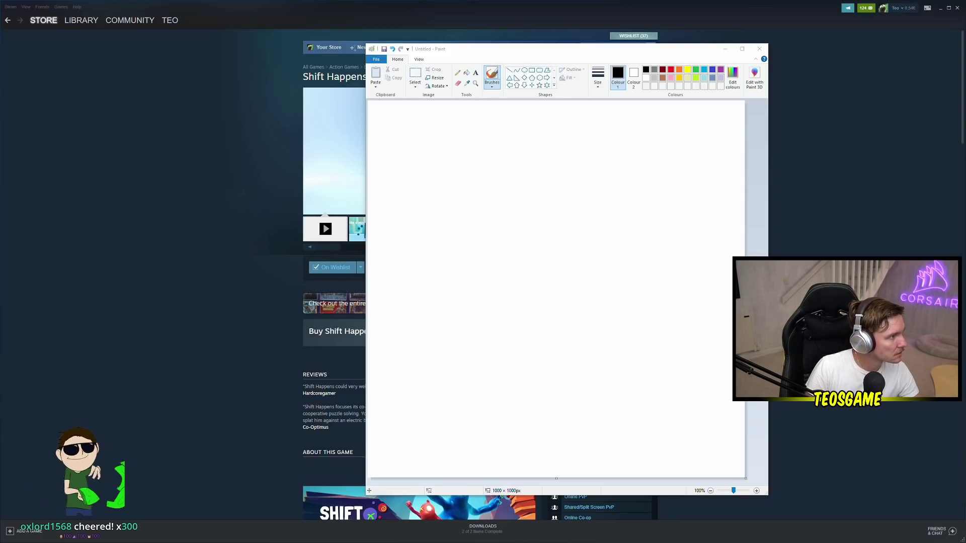
pyautogui.doubleClick(376, 34)
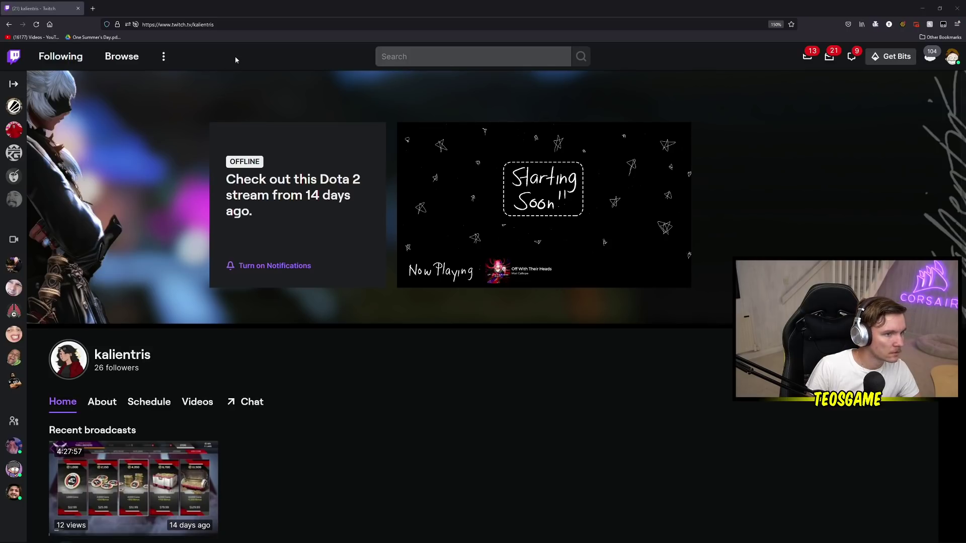
# Load another streamer's Twitch channel in the address bar, then Alt+Tab to Photoshop
pyautogui.doubleClick(218, 22)
pyautogui.write('mo')
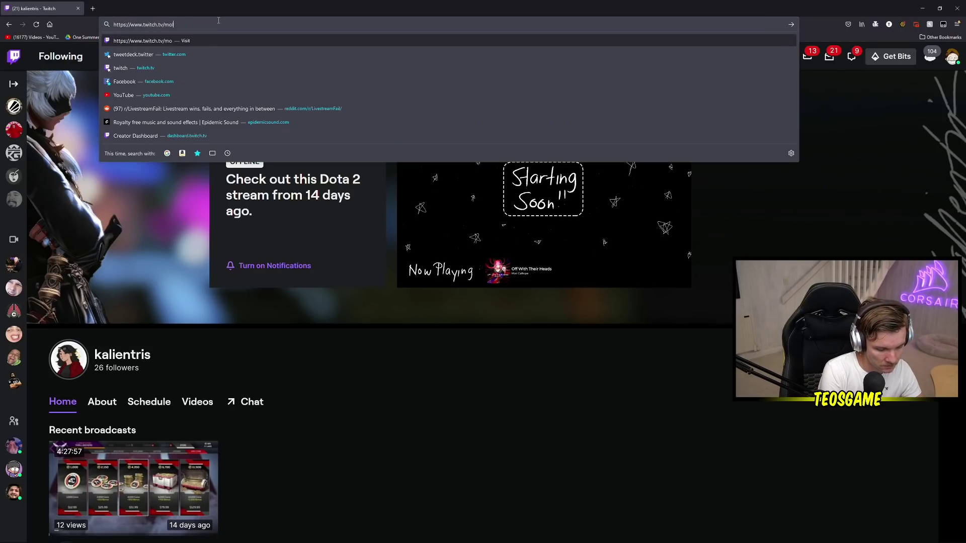
pyautogui.write('llypaz')
pyautogui.press('Return')
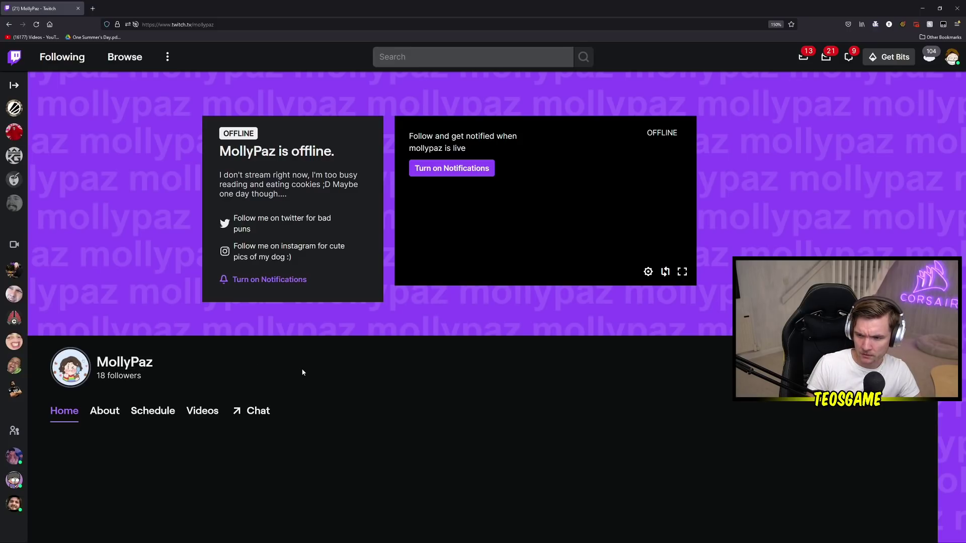
pyautogui.hotkey('alt', 'Tab')
pyautogui.hotkey('alt', 'Tab')
pyautogui.hotkey('alt', 'Tab')
pyautogui.hotkey('alt', 'Tab')
pyautogui.hotkey('alt', 'Tab')
pyautogui.hotkey('alt', 'Tab')
pyautogui.hotkey('alt', 'Tab')
pyautogui.hotkey('alt', 'Tab')
pyautogui.hotkey('alt', 'Tab')
pyautogui.hotkey('alt', 'Tab')
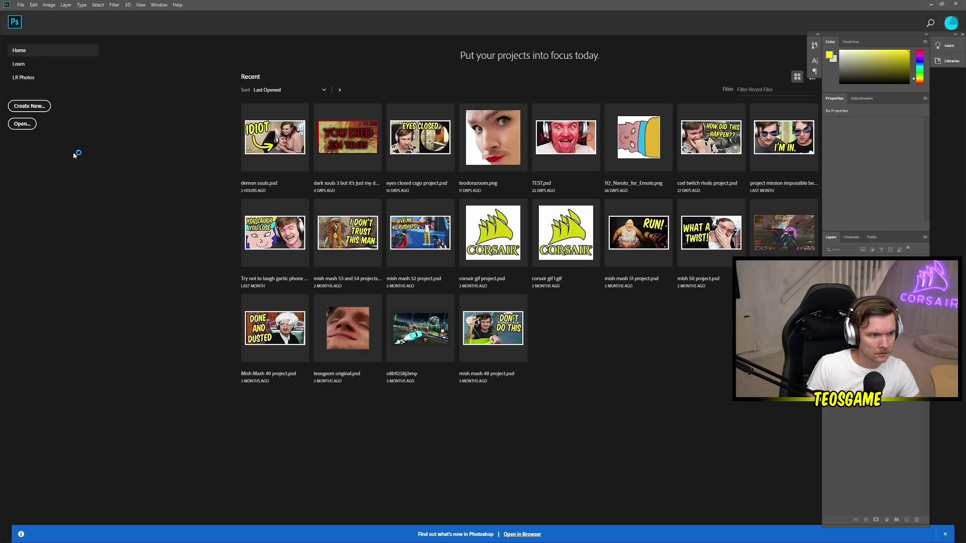
# Create a new blank Photoshop document, then cancel out of Image Size
pyautogui.click(43, 112)
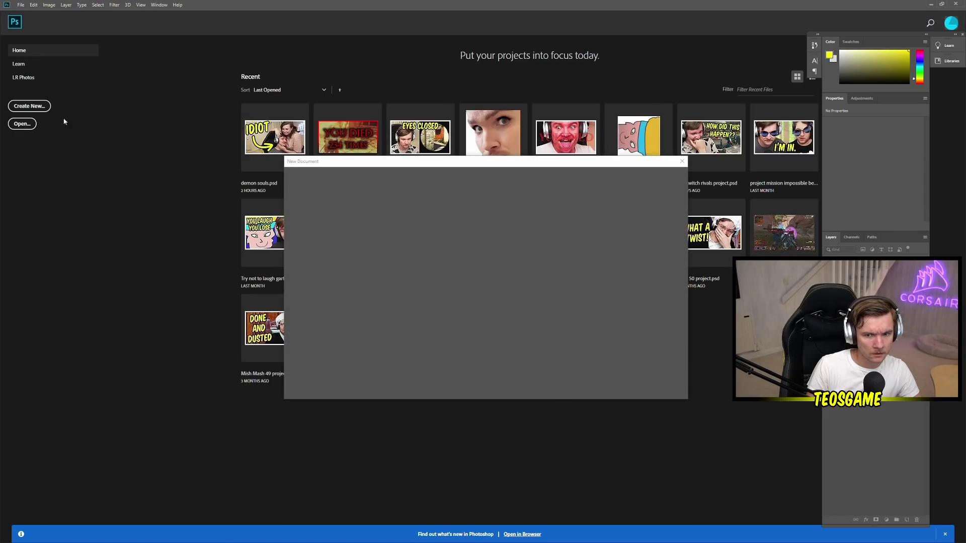
pyautogui.click(641, 387)
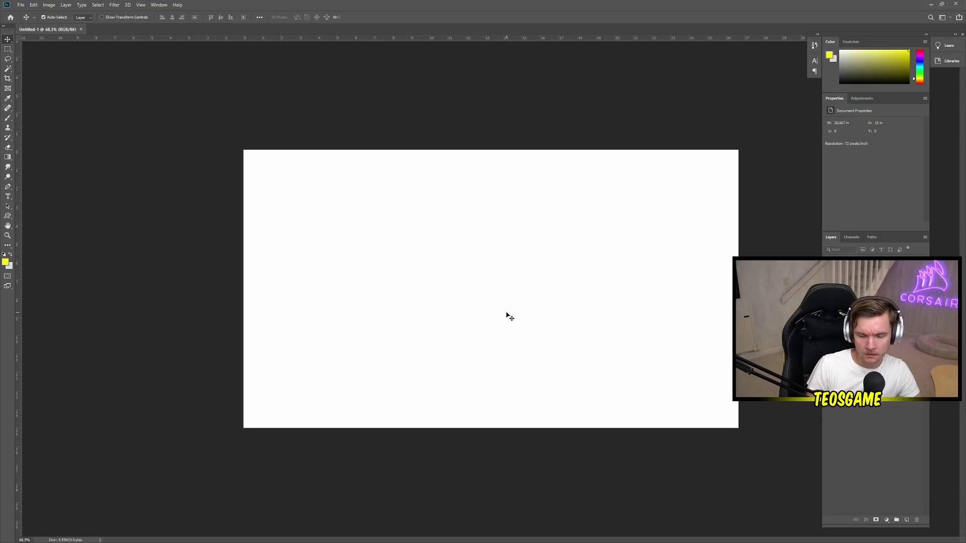
pyautogui.click(49, 5)
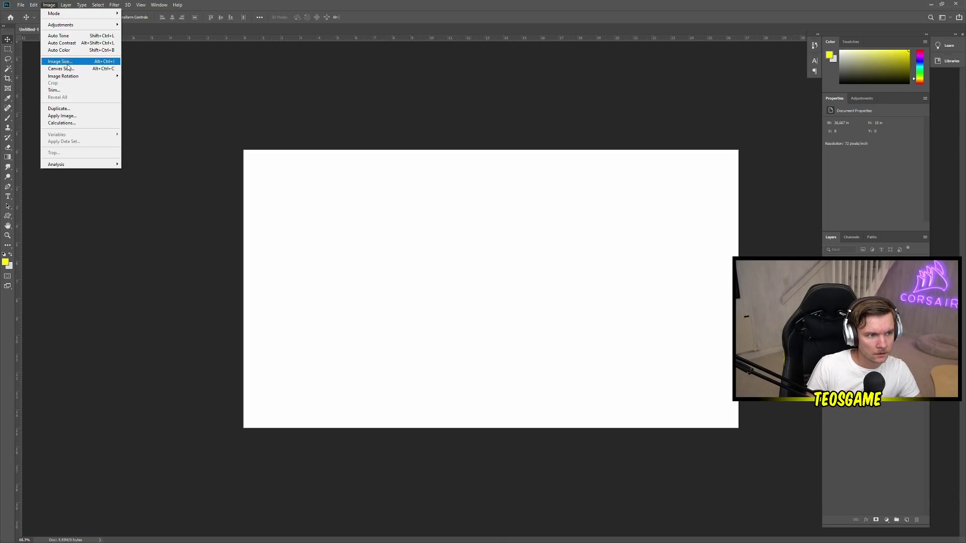
pyautogui.click(56, 61)
pyautogui.click(564, 242)
# Set the canvas width to 10000 percent in Canvas Size
pyautogui.click(49, 4)
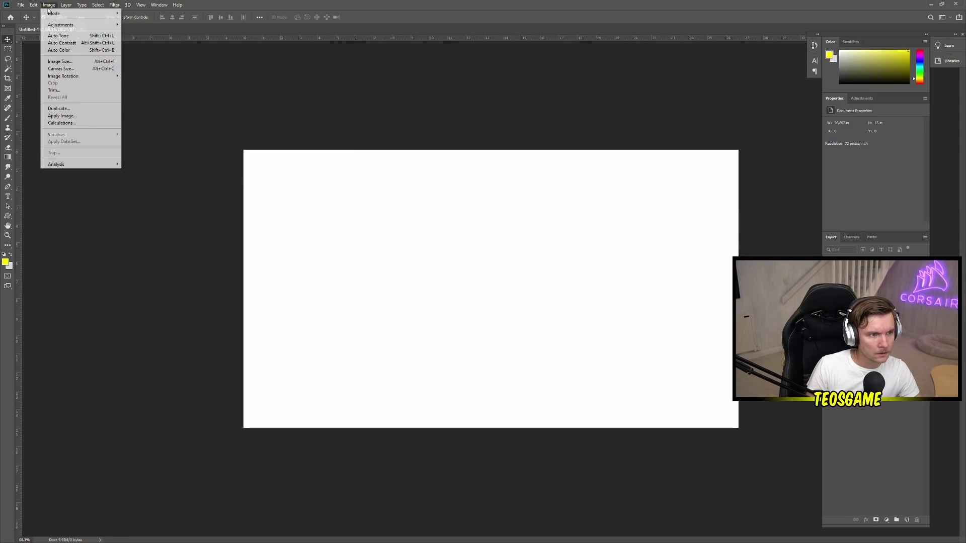
pyautogui.click(61, 69)
pyautogui.click(505, 175)
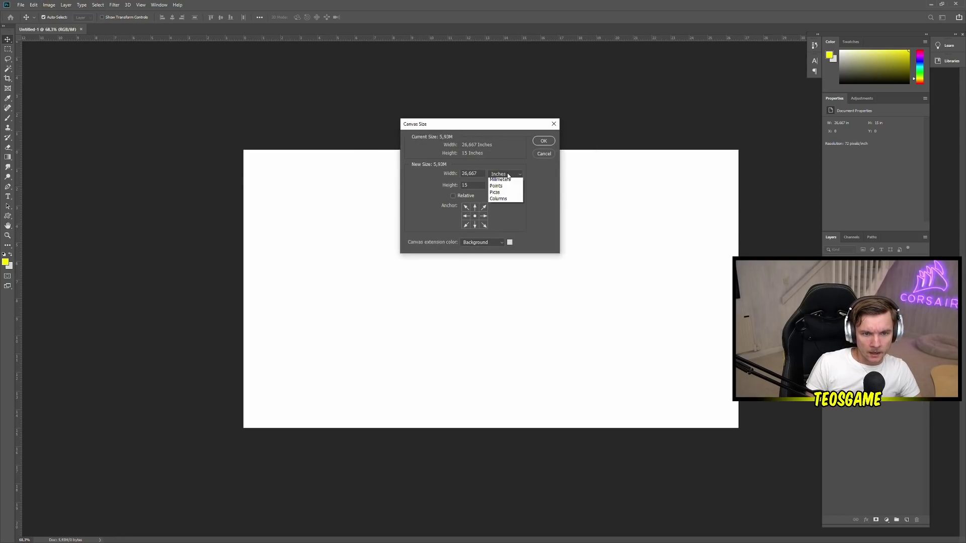
pyautogui.click(498, 181)
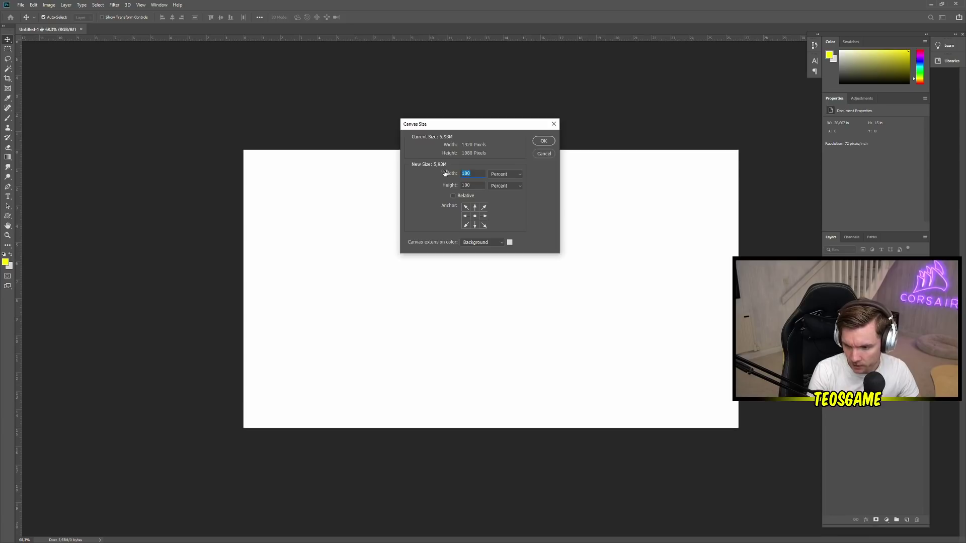
pyautogui.click(470, 173)
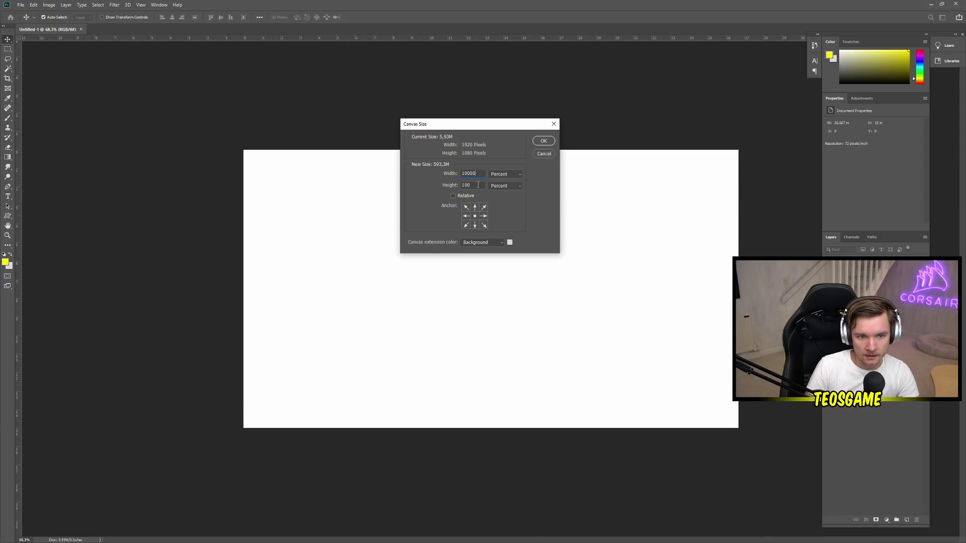
pyautogui.write('00')
pyautogui.press('Return')
# Set Canvas Size to 1000 × 1000 pixels and accept the clipping warning
pyautogui.click(48, 4)
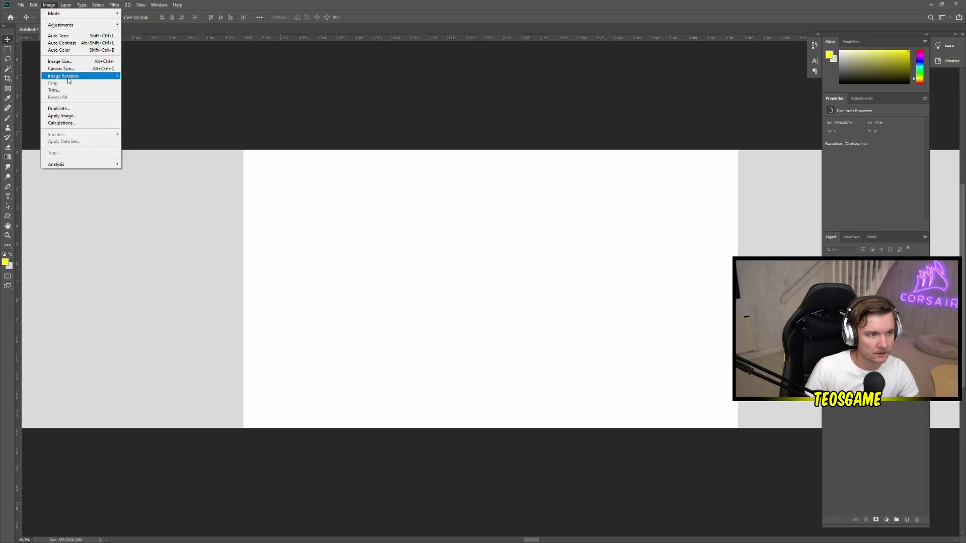
pyautogui.click(66, 69)
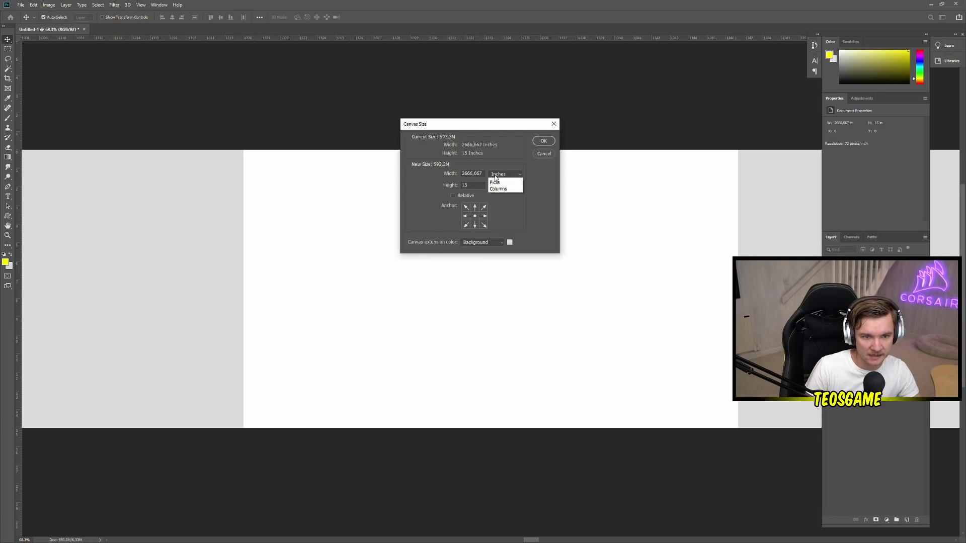
pyautogui.click(505, 174)
pyautogui.click(496, 186)
pyautogui.doubleClick(480, 175)
pyautogui.write('1000')
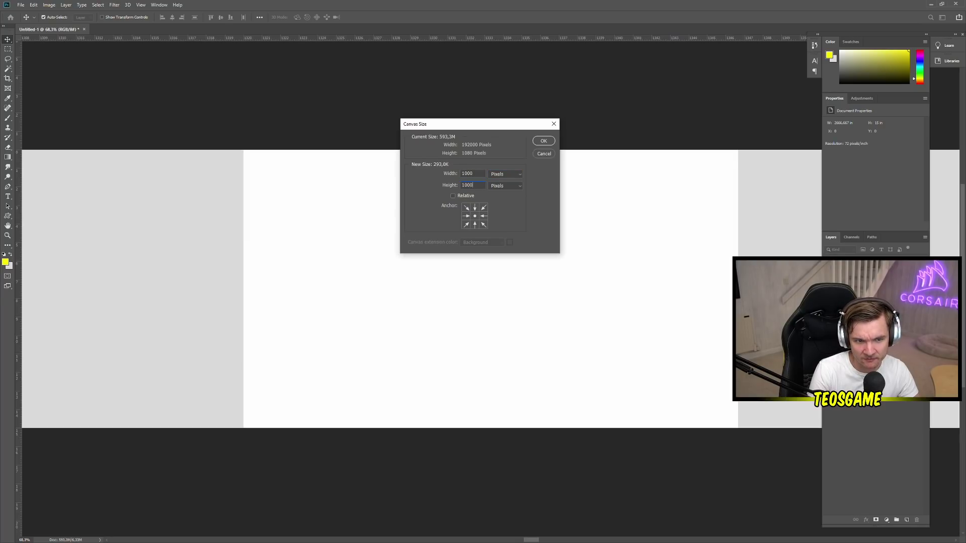
pyautogui.press('Return')
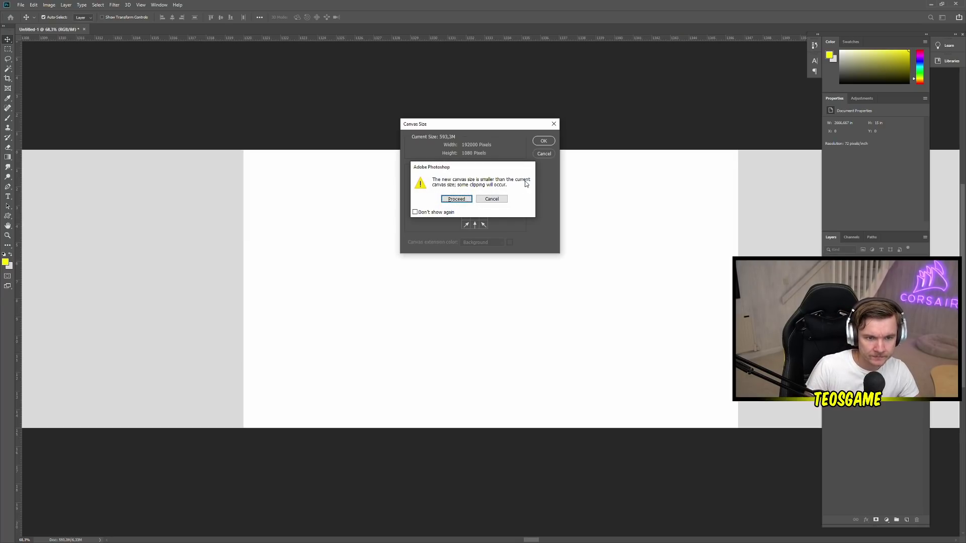
pyautogui.click(456, 199)
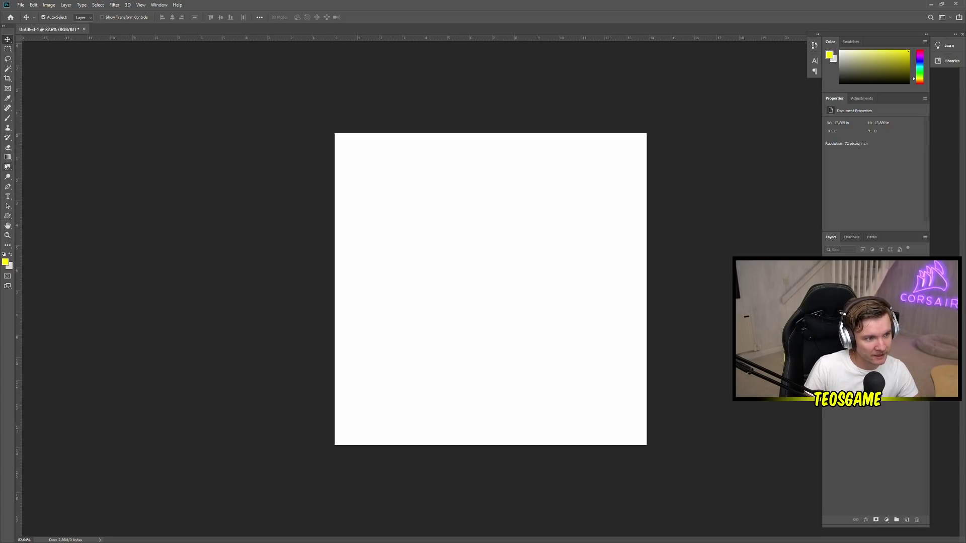
# Draw a yellow circle about 987 px across with the Ellipse Tool, nearly filling the canvas
pyautogui.click(8, 216)
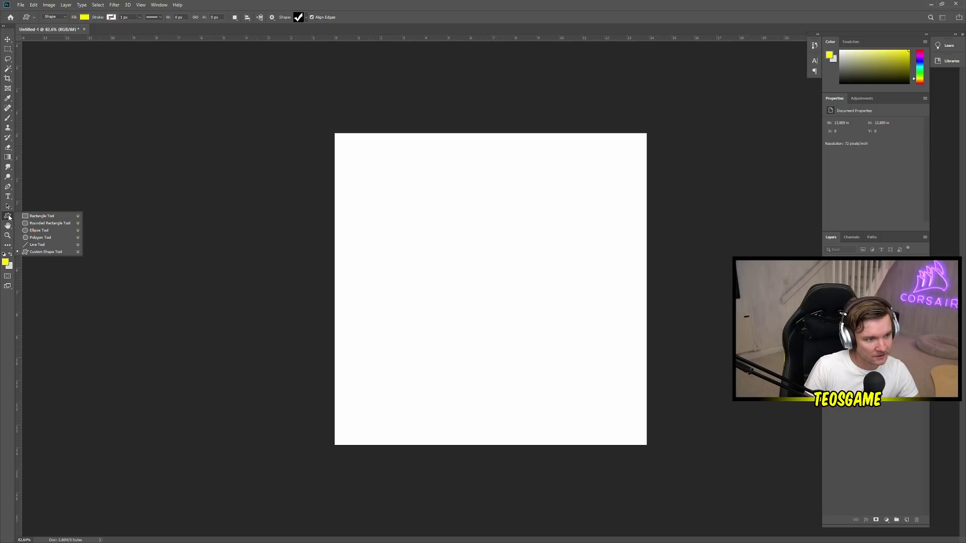
pyautogui.click(40, 230)
pyautogui.moveTo(353, 166); pyautogui.dragTo(687, 418)
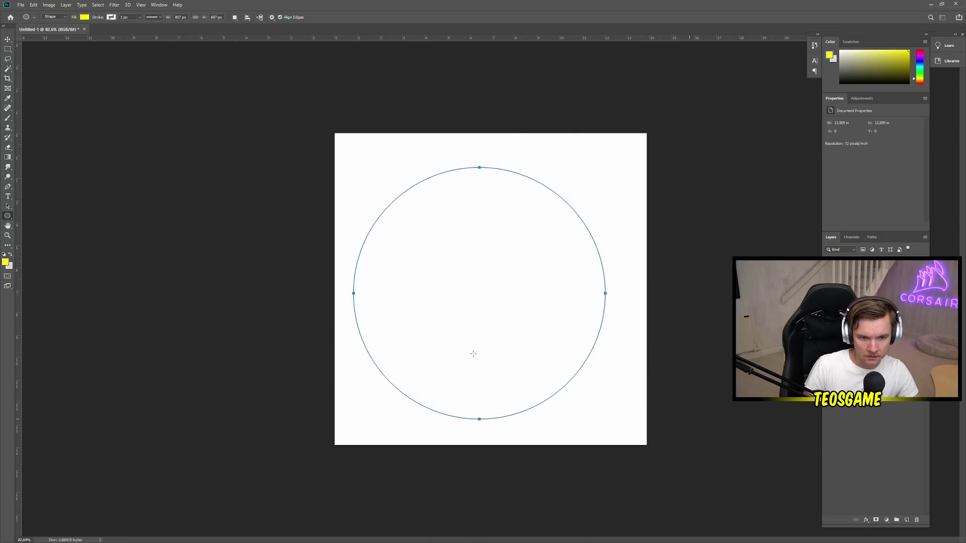
pyautogui.hotkey('ctrl', 'z')
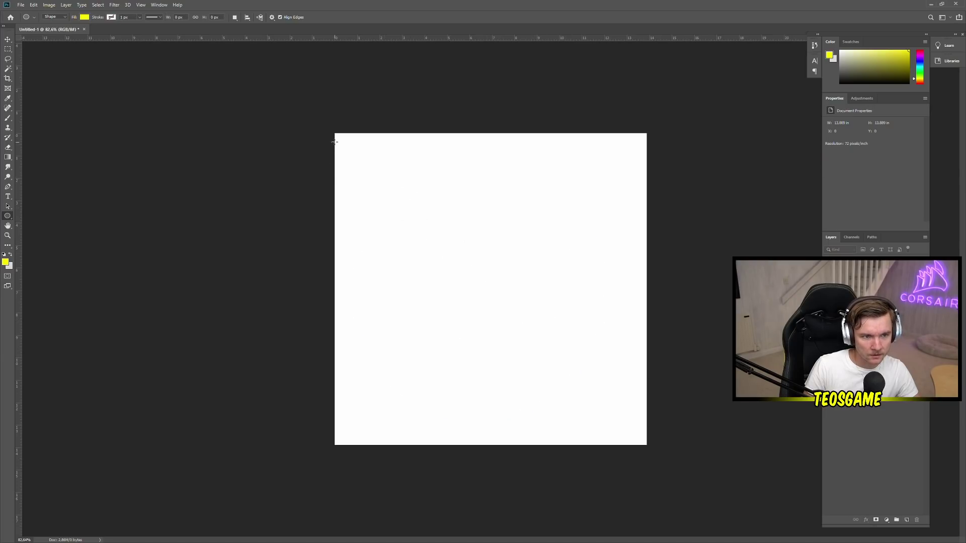
pyautogui.moveTo(335, 133); pyautogui.dragTo(716, 442)
pyautogui.hotkey('ctrl', 'z')
pyautogui.moveTo(337, 136); pyautogui.dragTo(644, 442)
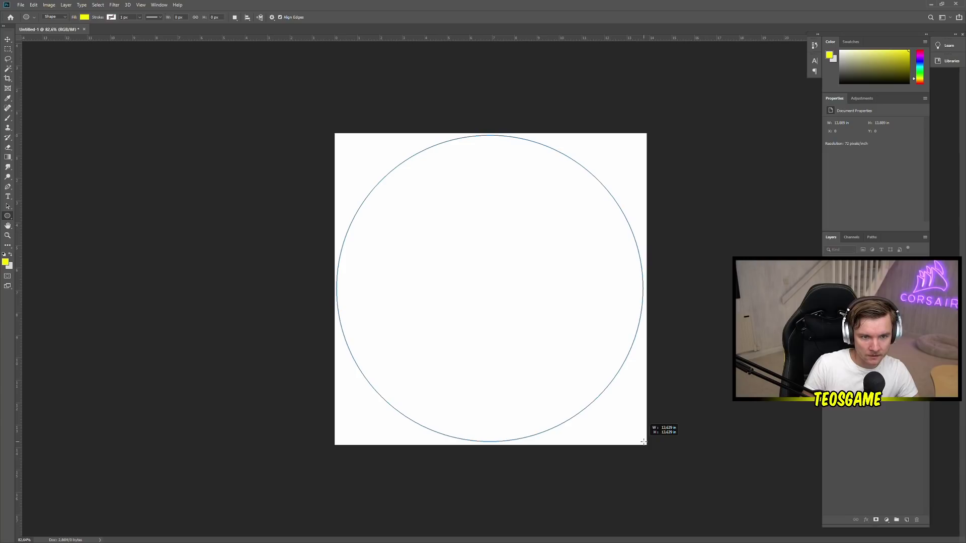
pyautogui.moveTo(644, 442); pyautogui.dragTo(645, 443)
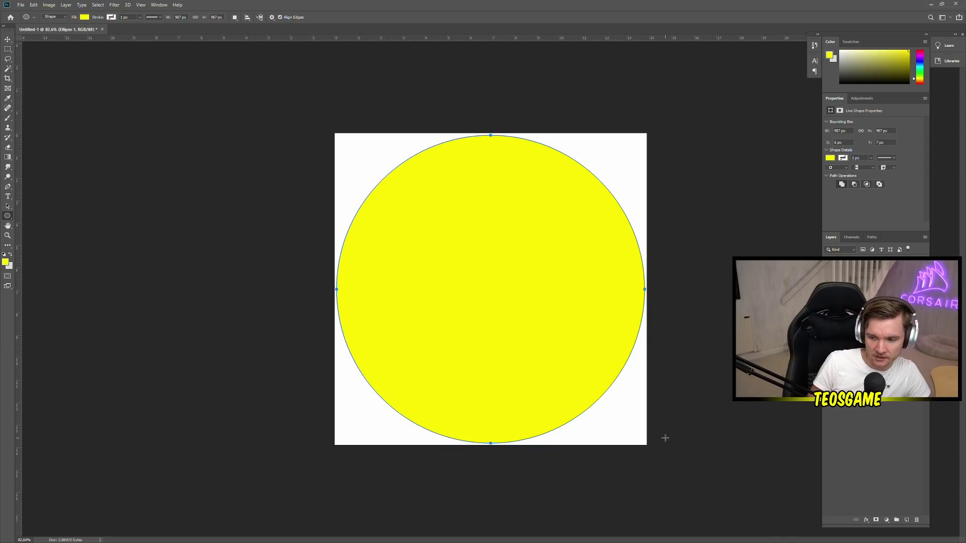
pyautogui.hotkey('ctrl', 'e')
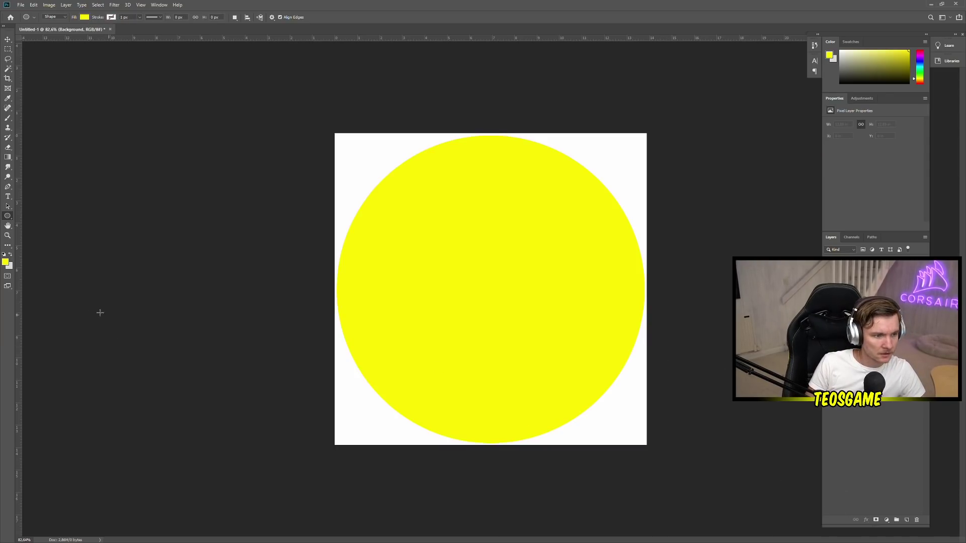
# Set the foreground colour to black in the Color Picker
pyautogui.click(5, 262)
pyautogui.click(161, 279)
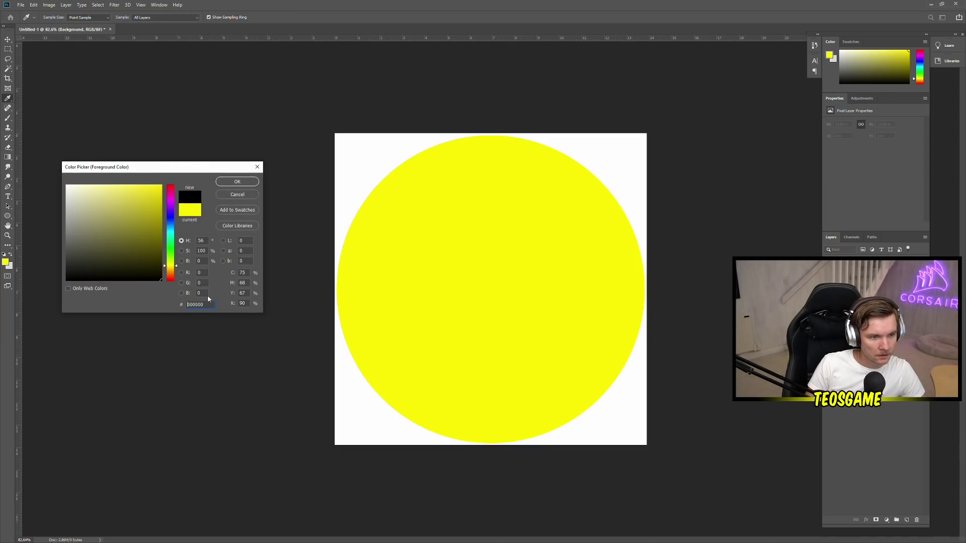
pyautogui.click(239, 184)
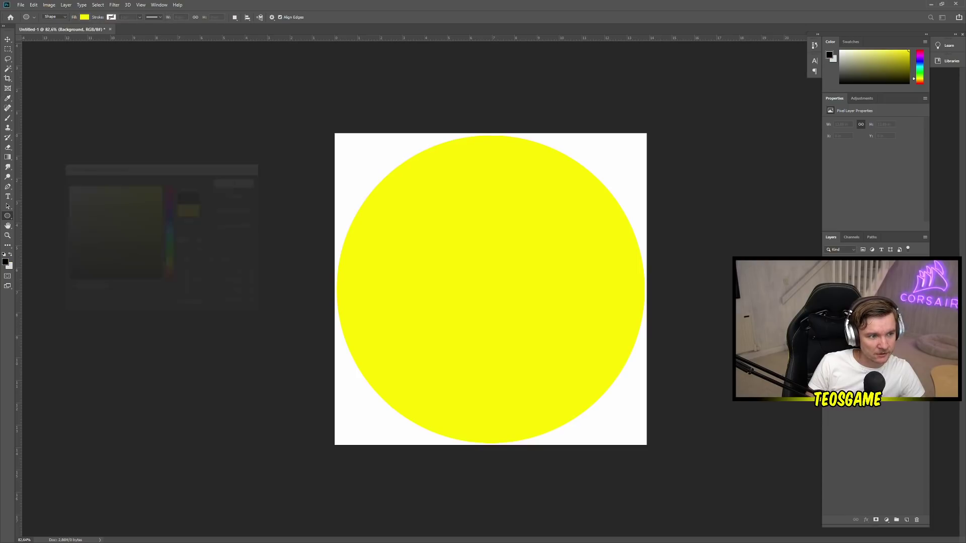
# Fill the white background around the circle with black using the Paint Bucket
pyautogui.rightClick(8, 157)
pyautogui.click(36, 166)
pyautogui.click(367, 151)
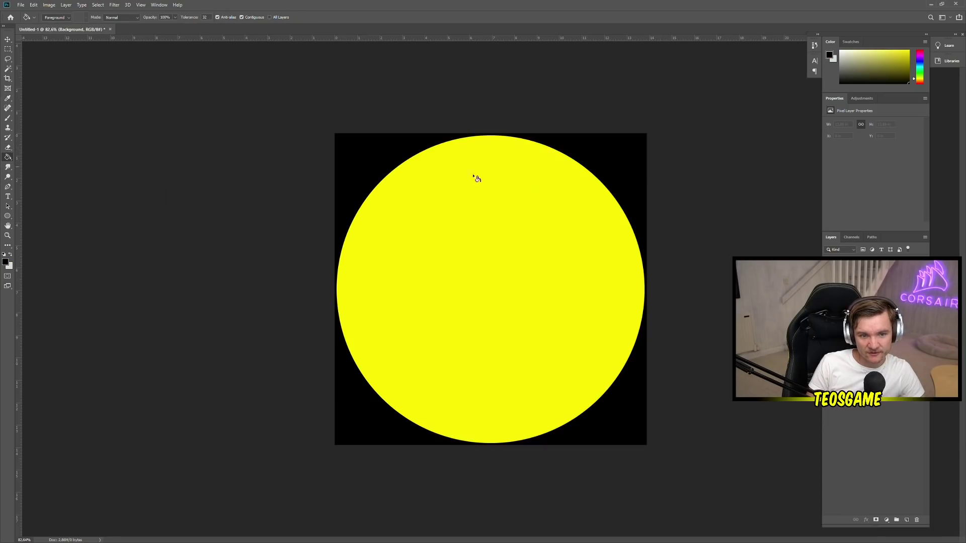
# Fill the Ellipse 1 circle with white, rasterizing it, and bring the reference image over
pyautogui.click(855, 264)
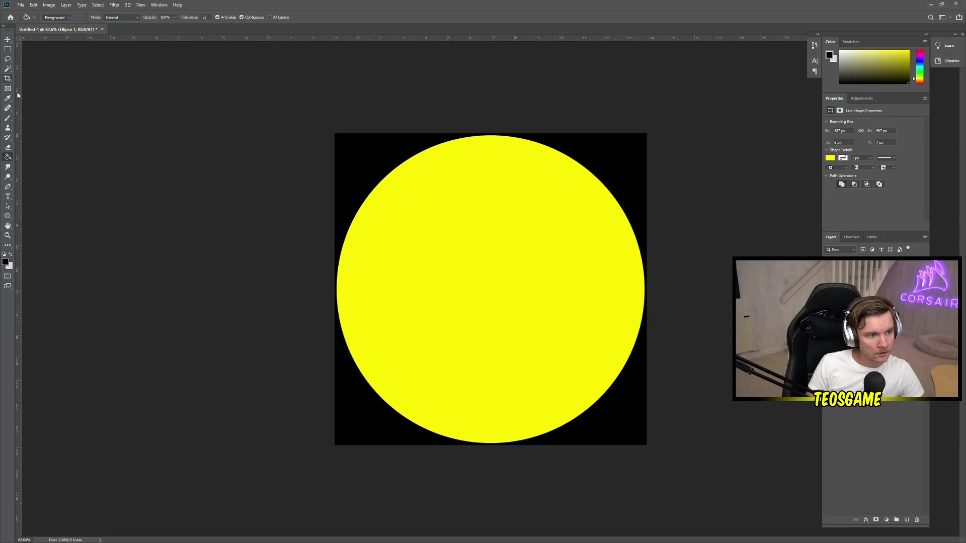
pyautogui.click(10, 254)
pyautogui.click(6, 261)
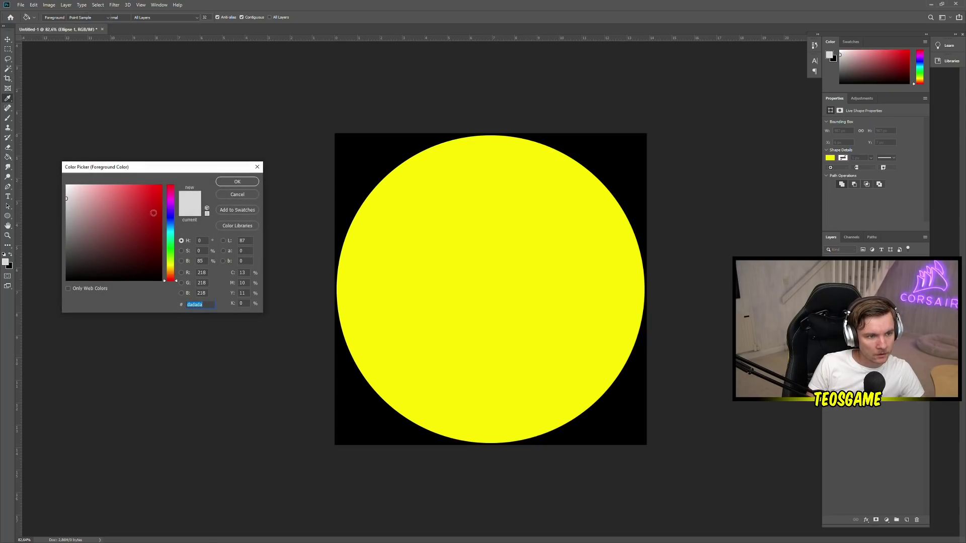
pyautogui.click(237, 182)
pyautogui.click(531, 251)
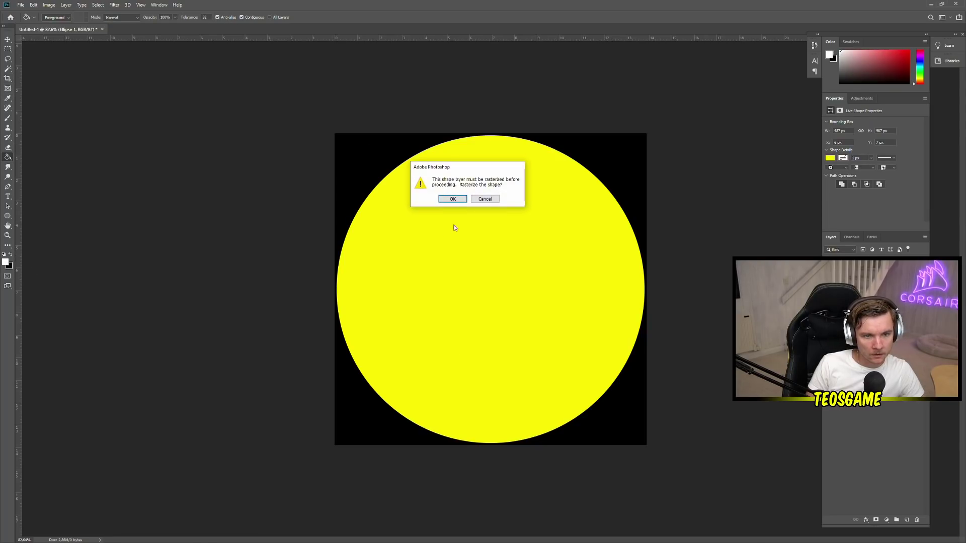
pyautogui.click(453, 199)
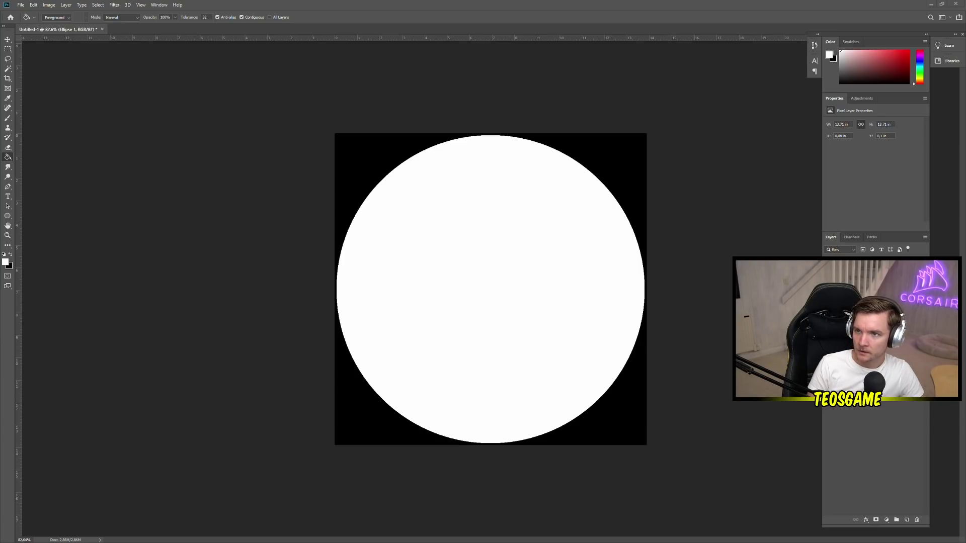
pyautogui.moveTo(965, 91); pyautogui.dragTo(810, 90)
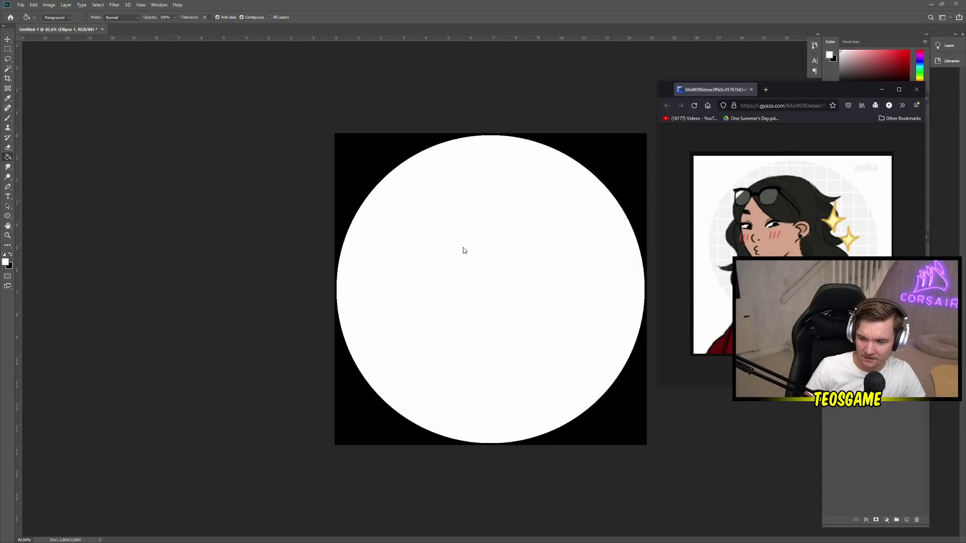
# Back in Photoshop, undo to hide the white circle
pyautogui.click(433, 188)
pyautogui.hotkey('ctrl', 'z')
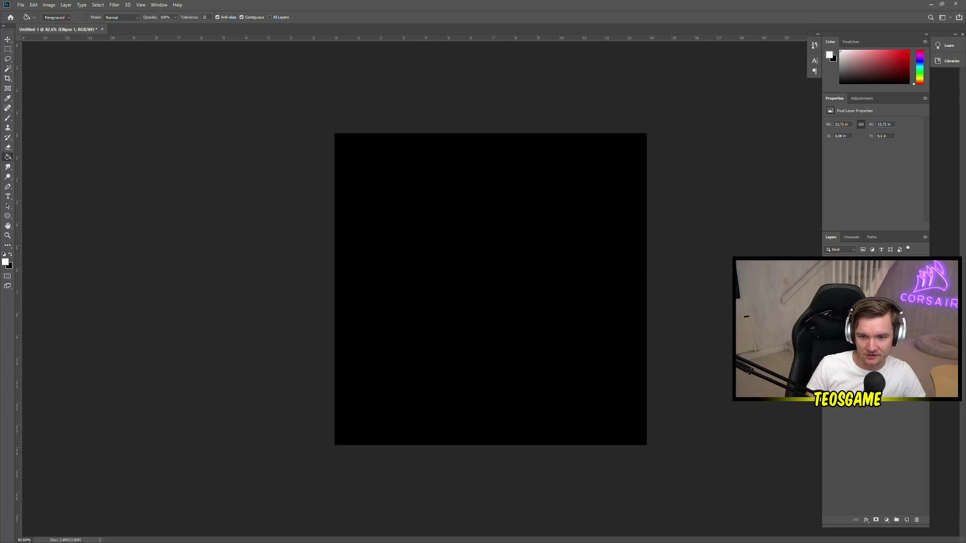
pyautogui.hotkey('alt', 'Tab')
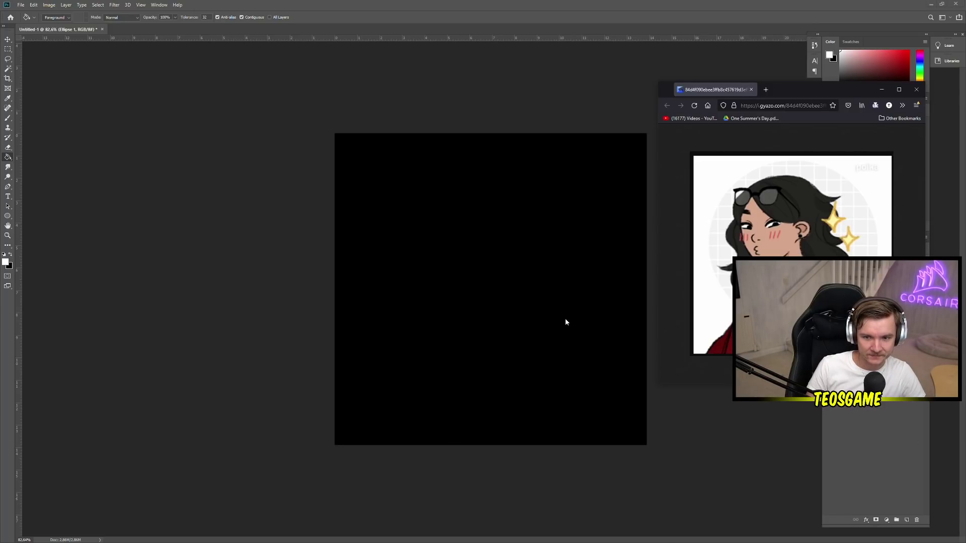
pyautogui.click(566, 318)
# Select the Background layer and paint-bucket it white, dismissing the hidden-layer alert
pyautogui.click(572, 274)
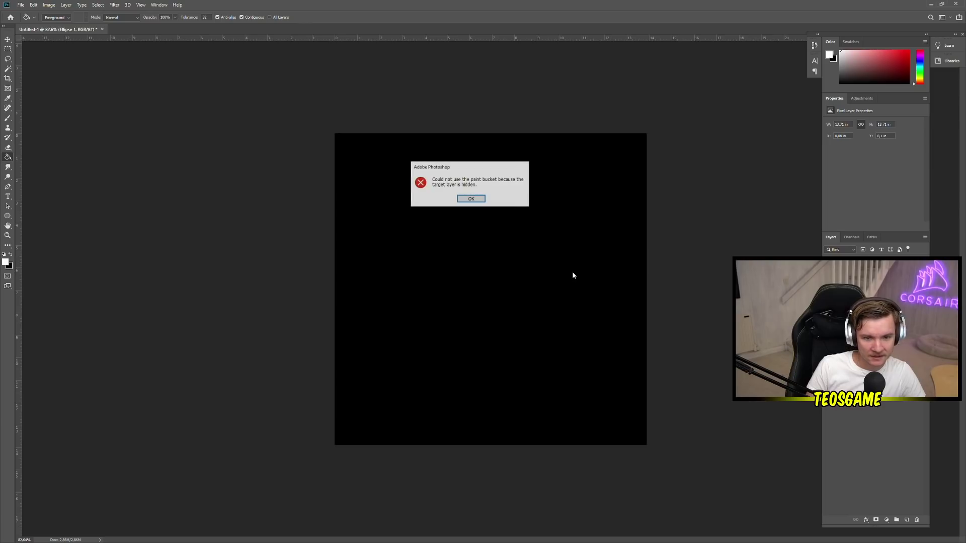
pyautogui.click(472, 200)
pyautogui.hotkey('alt', '[')
pyautogui.click(565, 281)
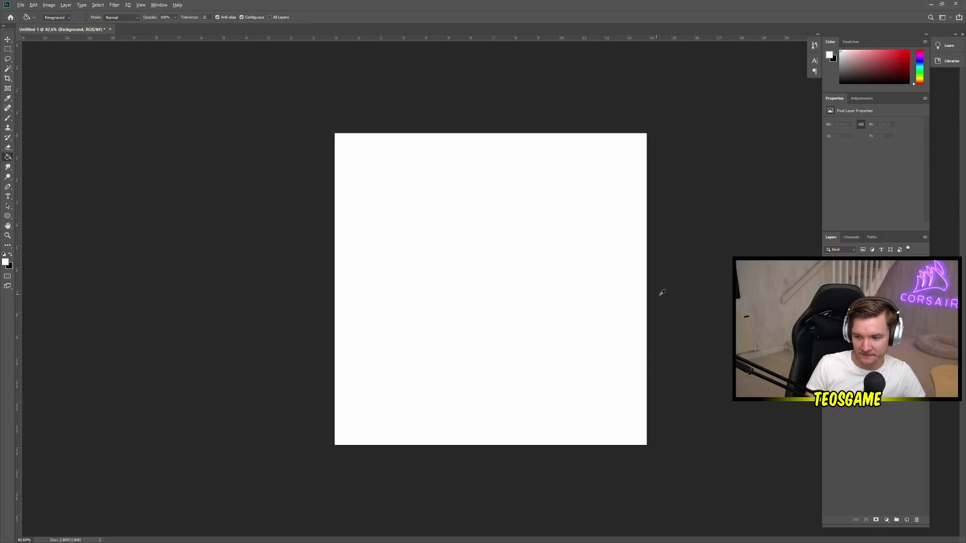
pyautogui.hotkey('alt', 'Tab')
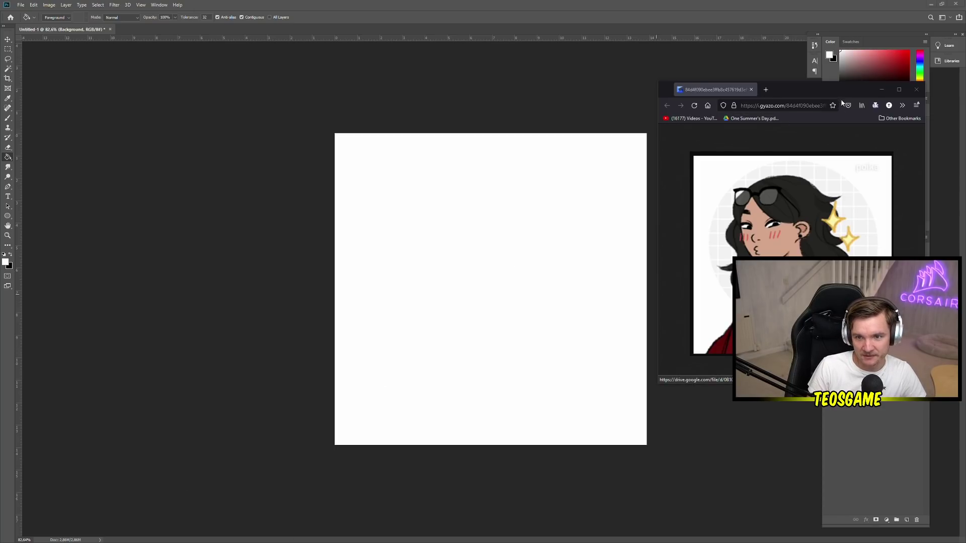
# Reposition the Gyazo reference window over Photoshop's right-hand panels
pyautogui.moveTo(837, 93); pyautogui.dragTo(203, 231)
pyautogui.click(247, 228)
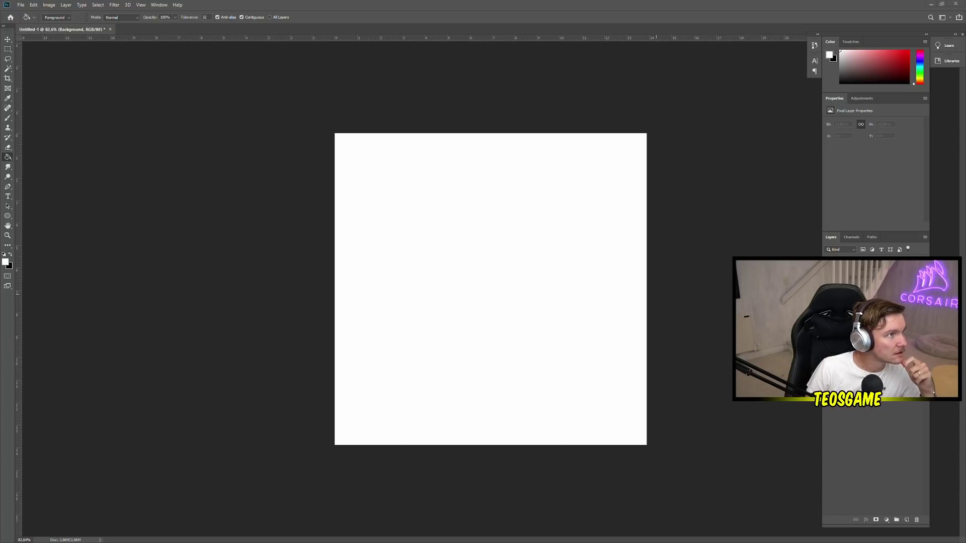
pyautogui.moveTo(0, 278); pyautogui.dragTo(877, 27)
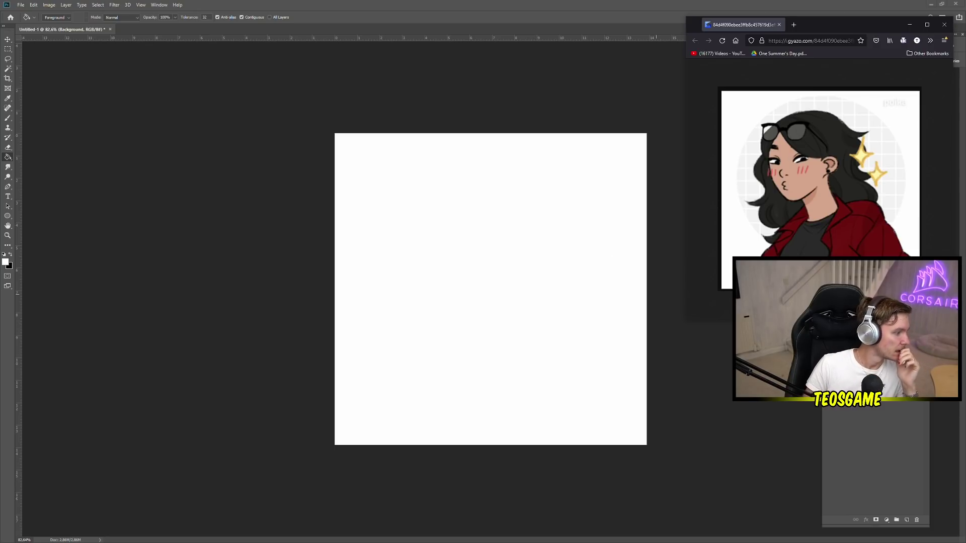
# Bring the Photoshop workspace in front of the Firefox reference window
pyautogui.click(330, 332)
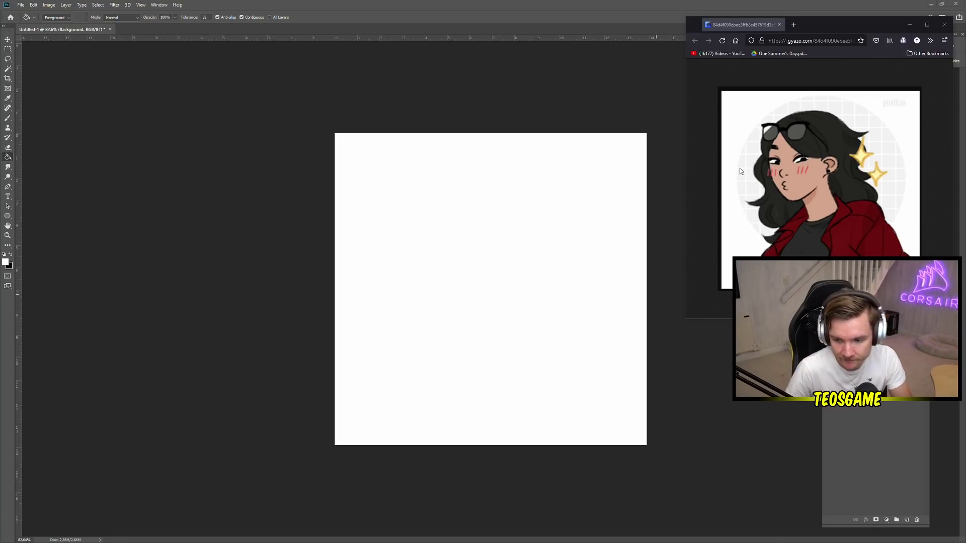
pyautogui.click(623, 3)
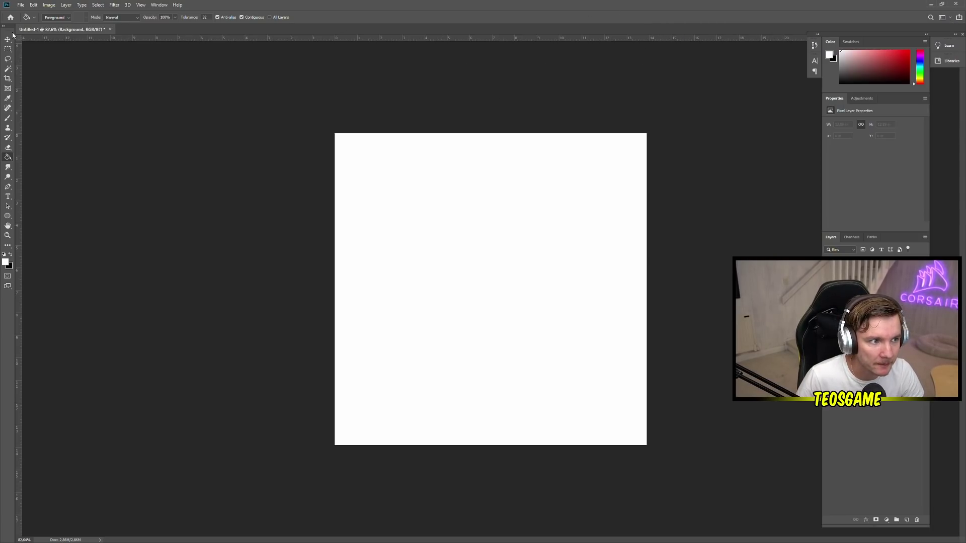
# Narrow the Photoshop window and shift the reference browser left so both are visible side by side
pyautogui.moveTo(321, 5); pyautogui.dragTo(316, 15)
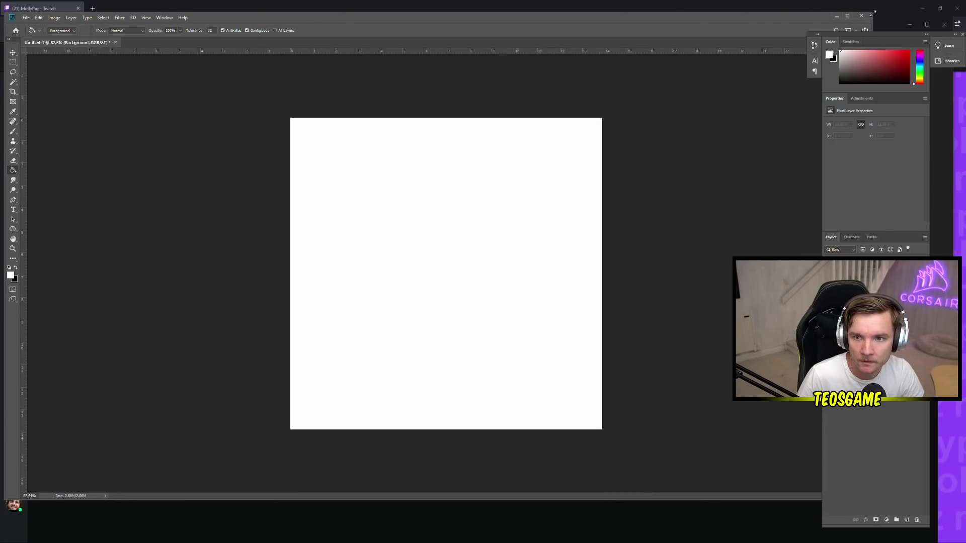
pyautogui.moveTo(873, 12); pyautogui.dragTo(727, 26)
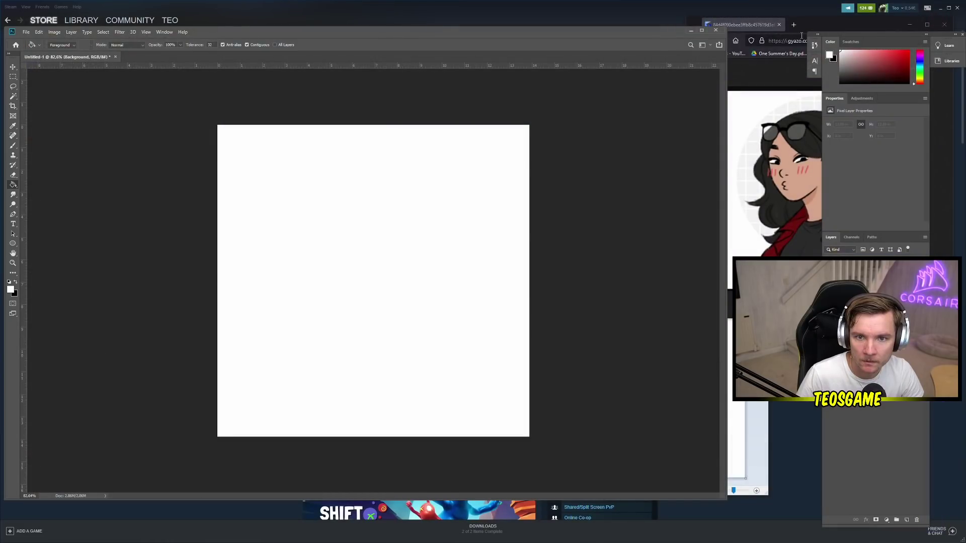
pyautogui.click(838, 23)
pyautogui.click(592, 30)
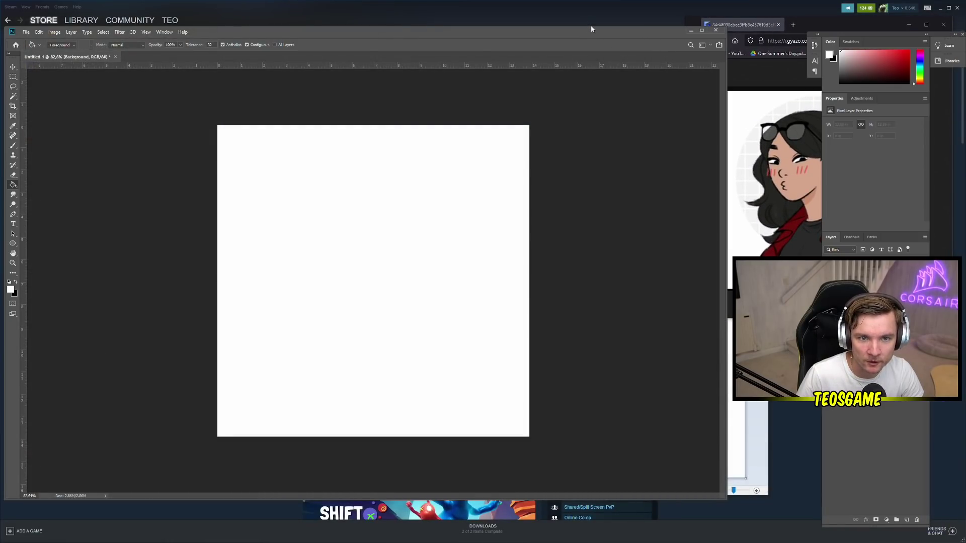
pyautogui.moveTo(656, 30); pyautogui.dragTo(655, 8)
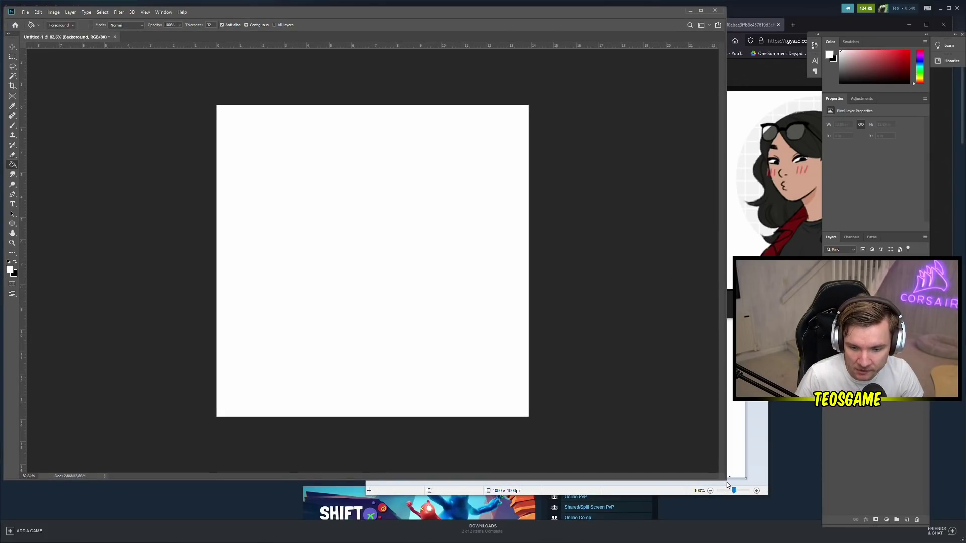
pyautogui.moveTo(727, 482); pyautogui.dragTo(736, 539)
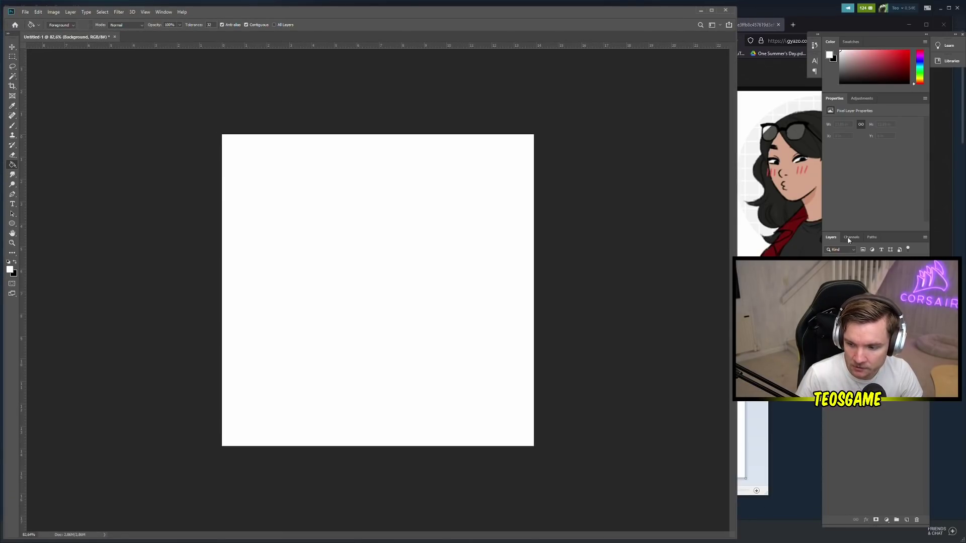
pyautogui.moveTo(889, 34); pyautogui.dragTo(660, 36)
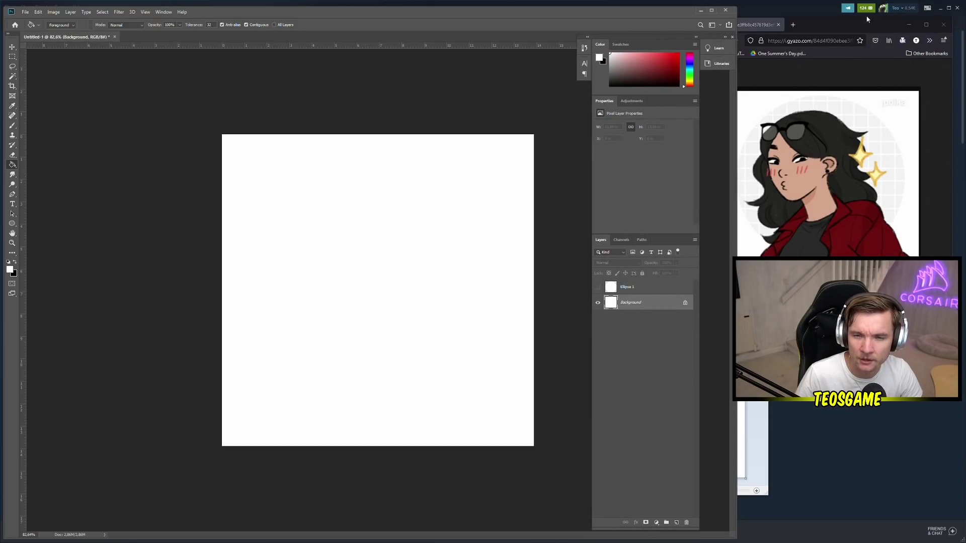
pyautogui.moveTo(867, 20); pyautogui.dragTo(748, 23)
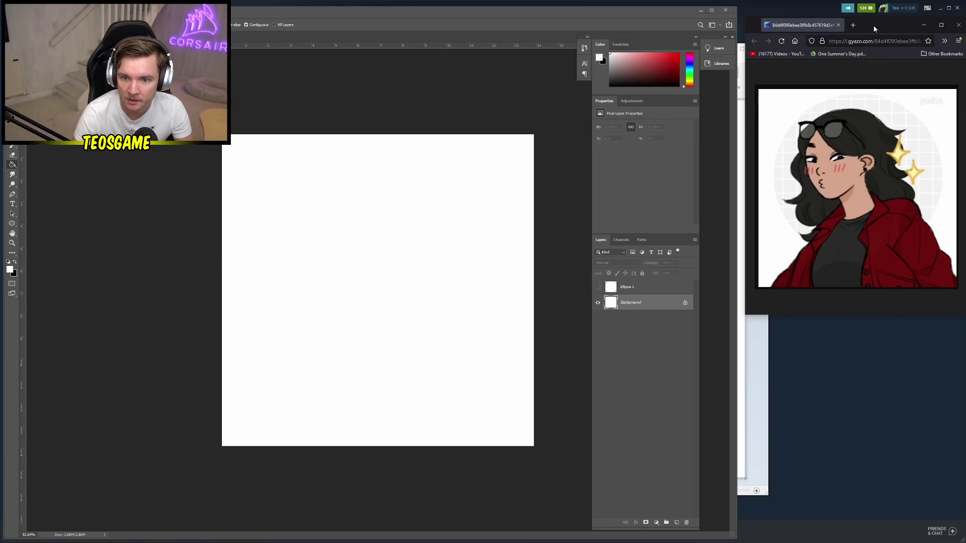
pyautogui.moveTo(874, 25); pyautogui.dragTo(685, 48)
# Place the reference portrait window at the top-right beside the canvas
pyautogui.click(733, 65)
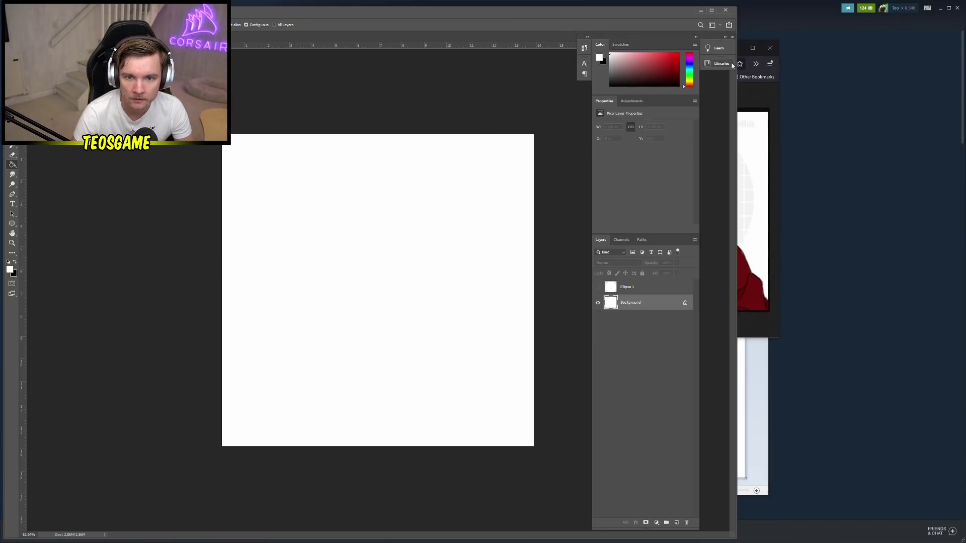
pyautogui.click(765, 102)
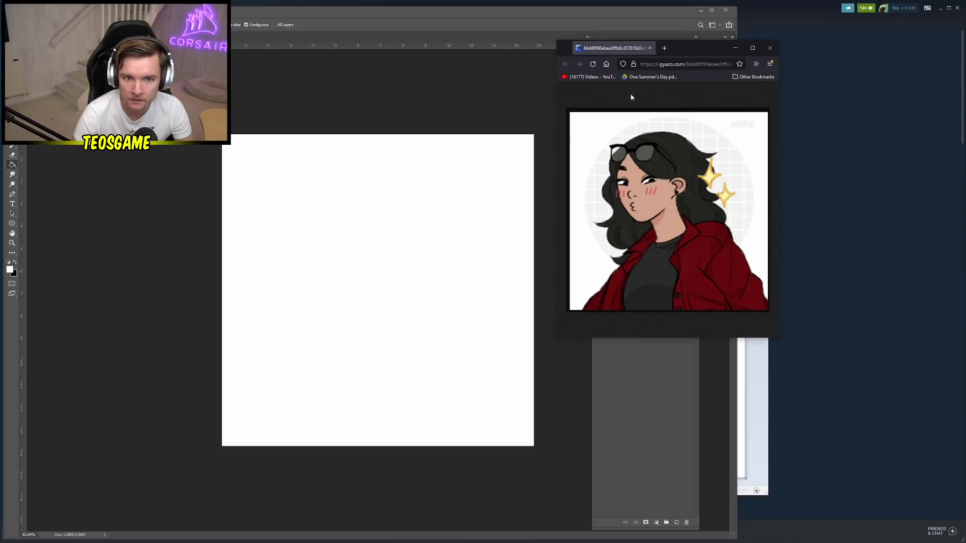
pyautogui.click(699, 48)
pyautogui.moveTo(700, 49); pyautogui.dragTo(884, 17)
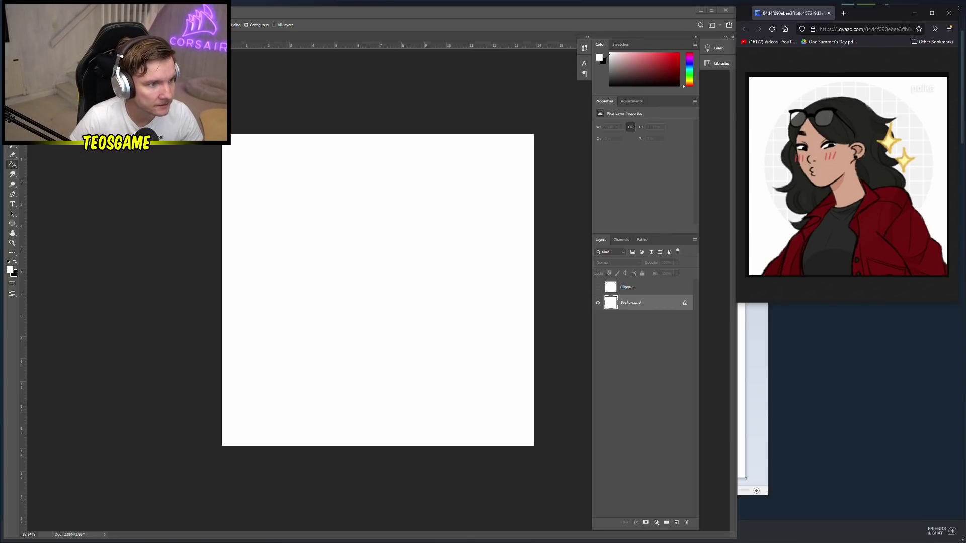
# Select the Brush tool and make black the painting colour
pyautogui.press('b')
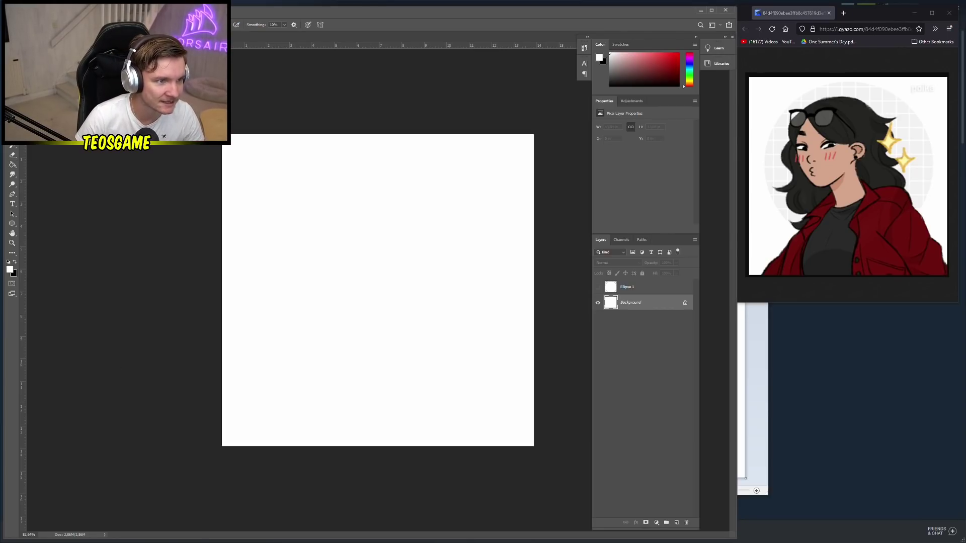
pyautogui.click(12, 269)
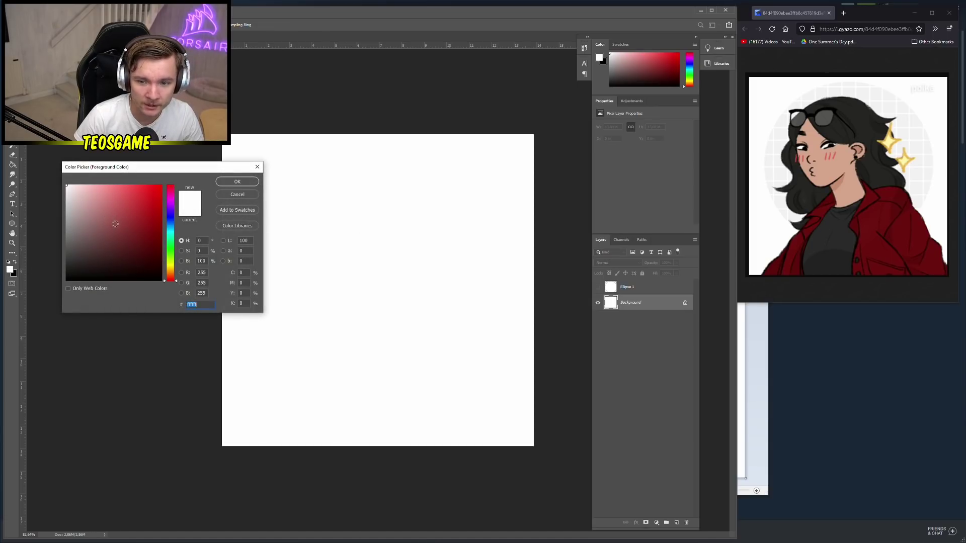
pyautogui.write('ff0000')
pyautogui.click(86, 239)
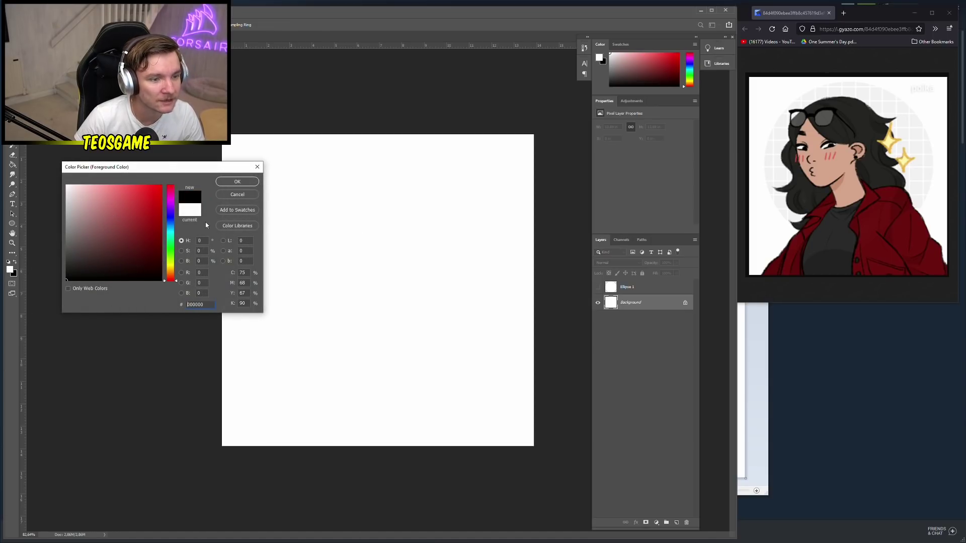
pyautogui.press('Escape')
pyautogui.click(15, 262)
pyautogui.rightClick(359, 250)
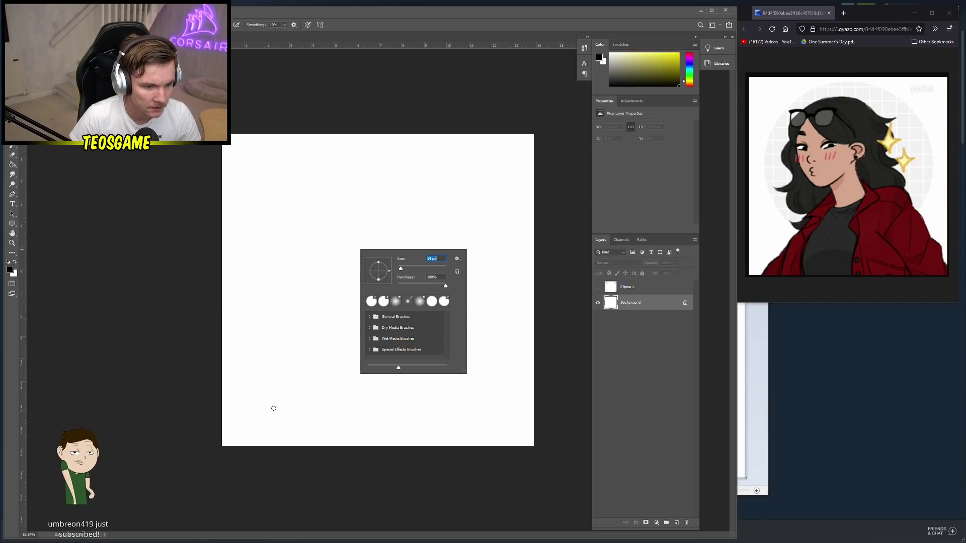
# Brush black strokes for both shoulders, the left side of the neck and the head's lower curve
pyautogui.click(226, 442)
pyautogui.moveTo(240, 428); pyautogui.dragTo(334, 301)
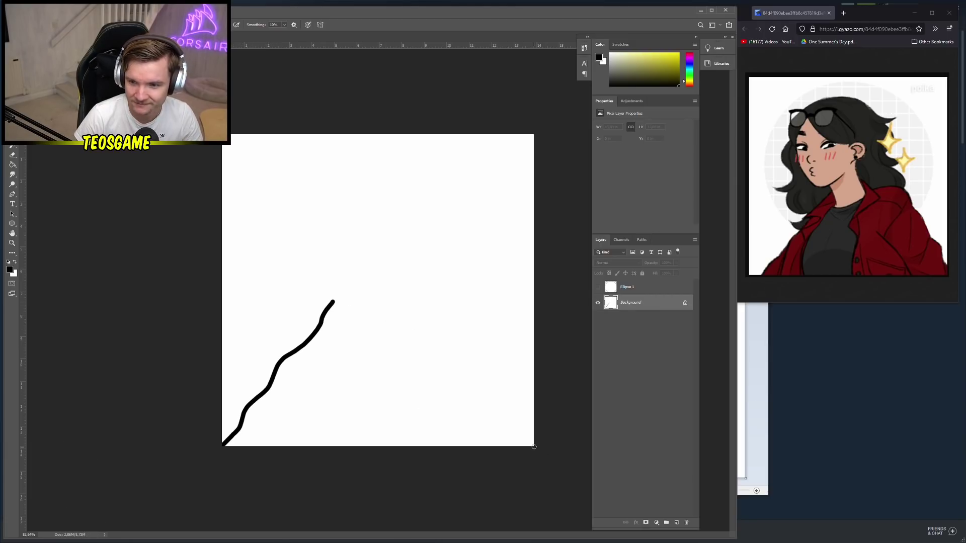
pyautogui.moveTo(526, 427)
pyautogui.mouseDown()
pyautogui.moveTo(510, 368)
pyautogui.moveTo(487, 355)
pyautogui.moveTo(431, 278)
pyautogui.moveTo(398, 280)
pyautogui.mouseUp()
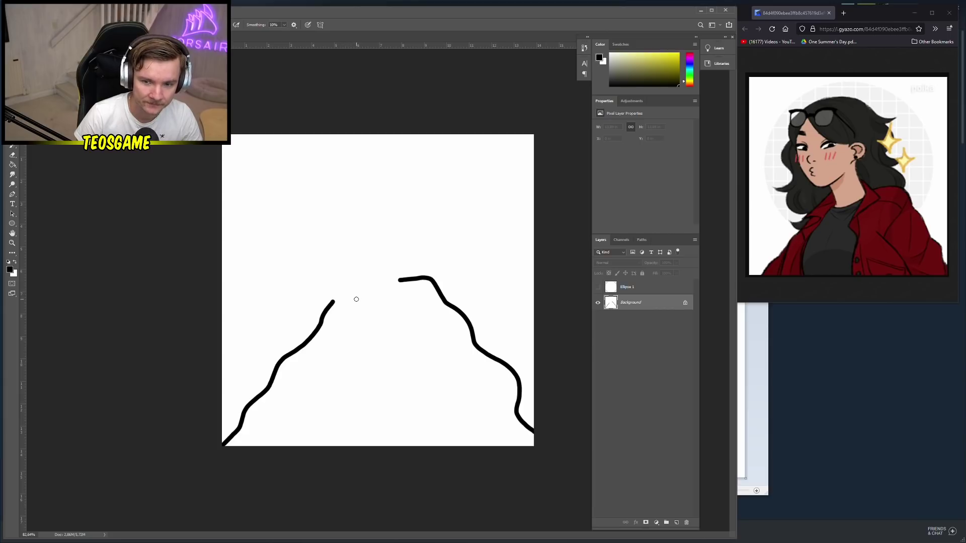
pyautogui.moveTo(332, 302); pyautogui.dragTo(383, 286)
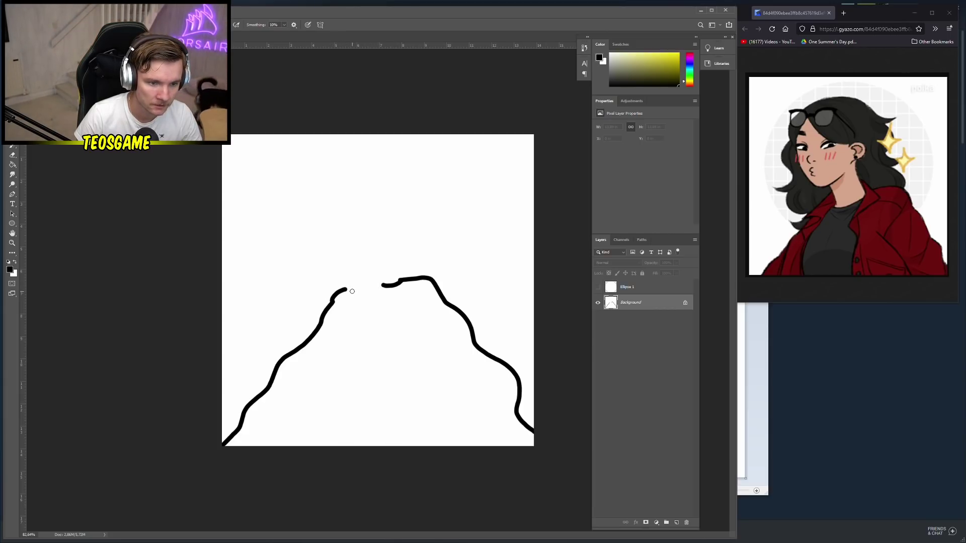
pyautogui.click(355, 301)
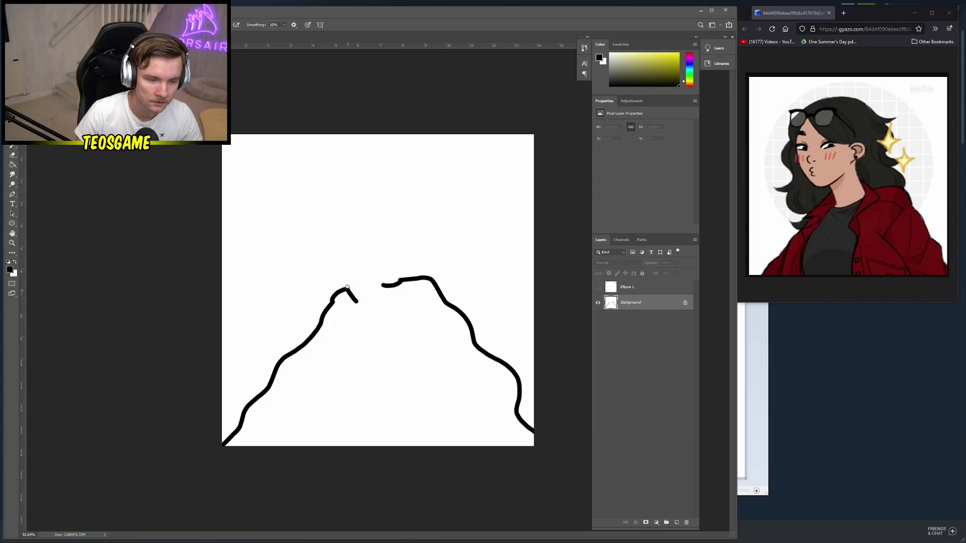
pyautogui.moveTo(347, 288)
pyautogui.mouseDown()
pyautogui.moveTo(340, 248)
pyautogui.moveTo(382, 286)
pyautogui.moveTo(375, 245)
pyautogui.mouseUp()
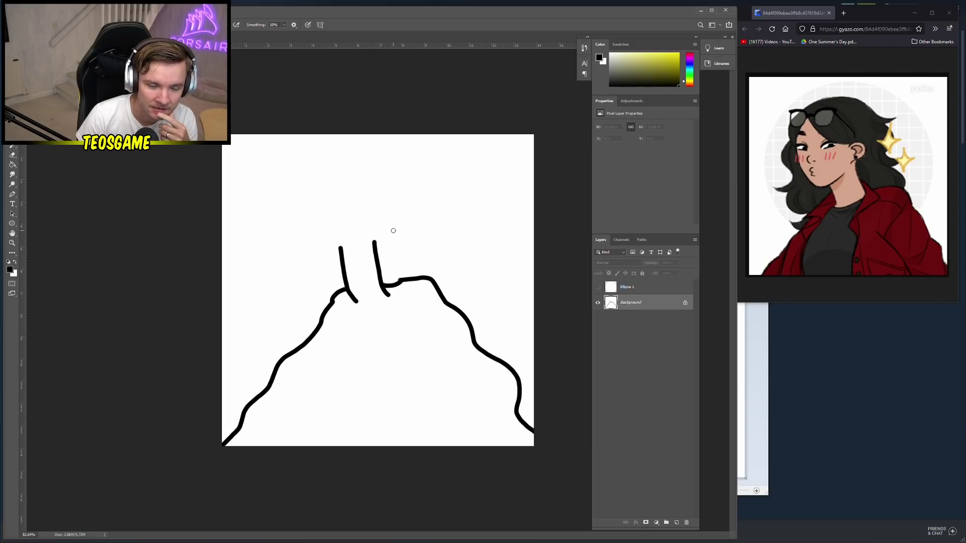
pyautogui.moveTo(379, 241)
pyautogui.mouseDown()
pyautogui.moveTo(324, 250)
pyautogui.moveTo(296, 238)
pyautogui.moveTo(287, 209)
pyautogui.moveTo(295, 167)
pyautogui.moveTo(313, 150)
pyautogui.mouseUp()
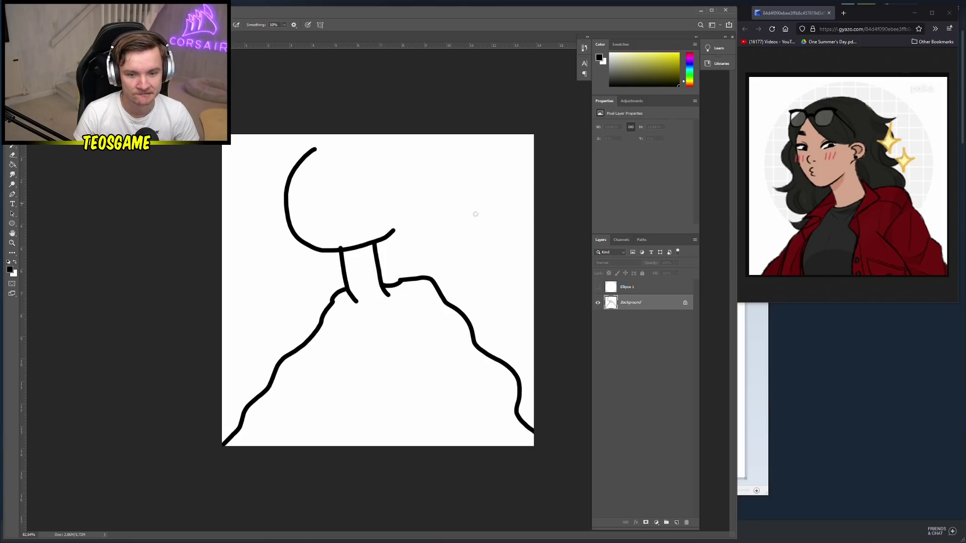
# Duplicate the Background layer and fill the original Background with white using the Paint Bucket
pyautogui.rightClick(635, 308)
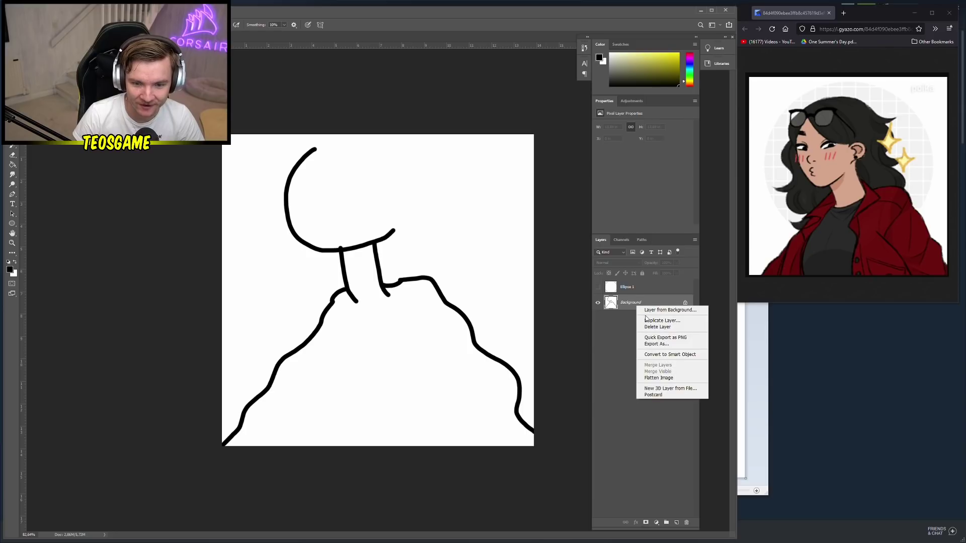
pyautogui.click(649, 321)
pyautogui.press('Return')
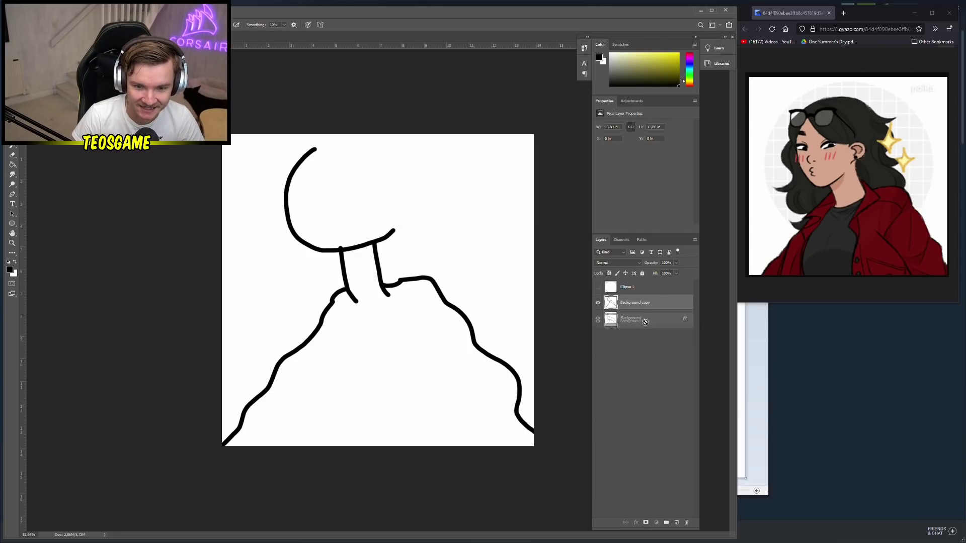
pyautogui.click(629, 318)
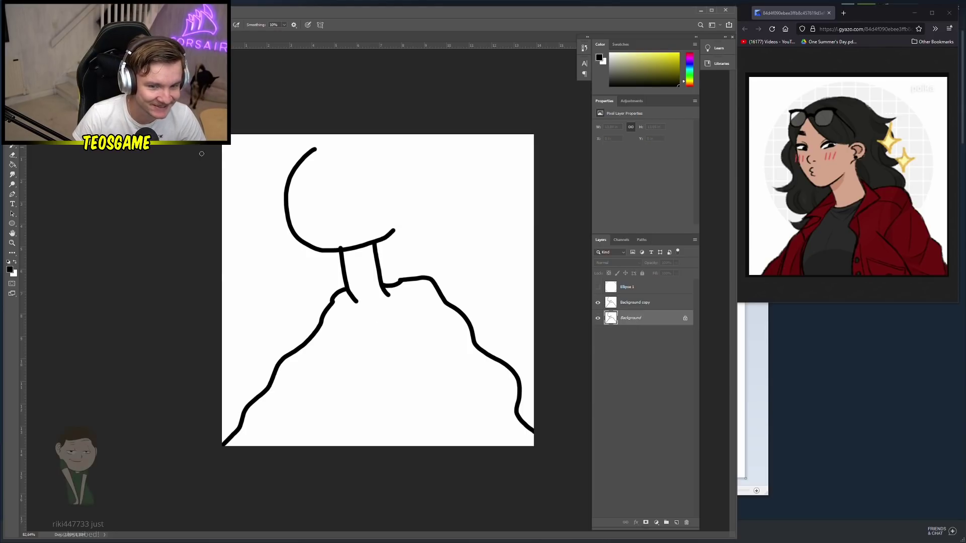
pyautogui.press('g')
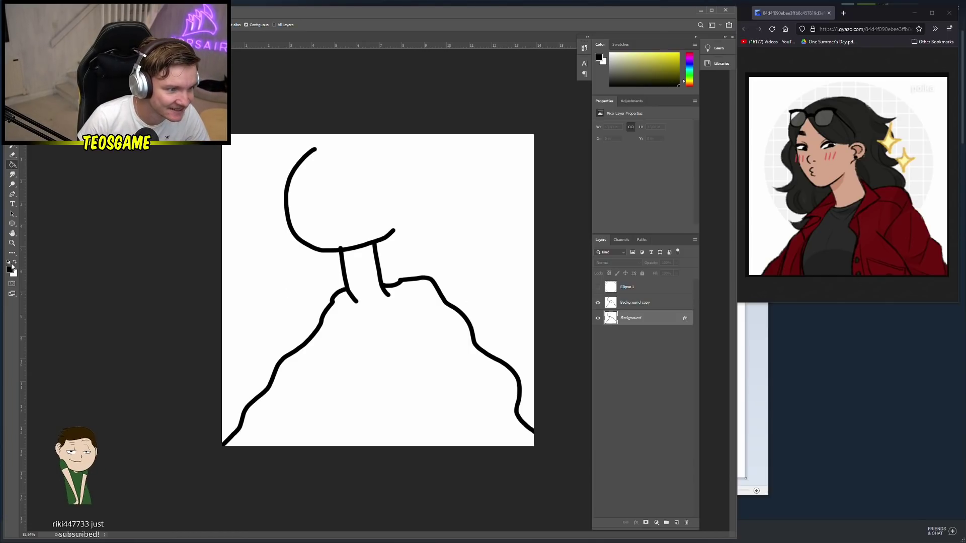
pyautogui.click(15, 262)
pyautogui.click(391, 288)
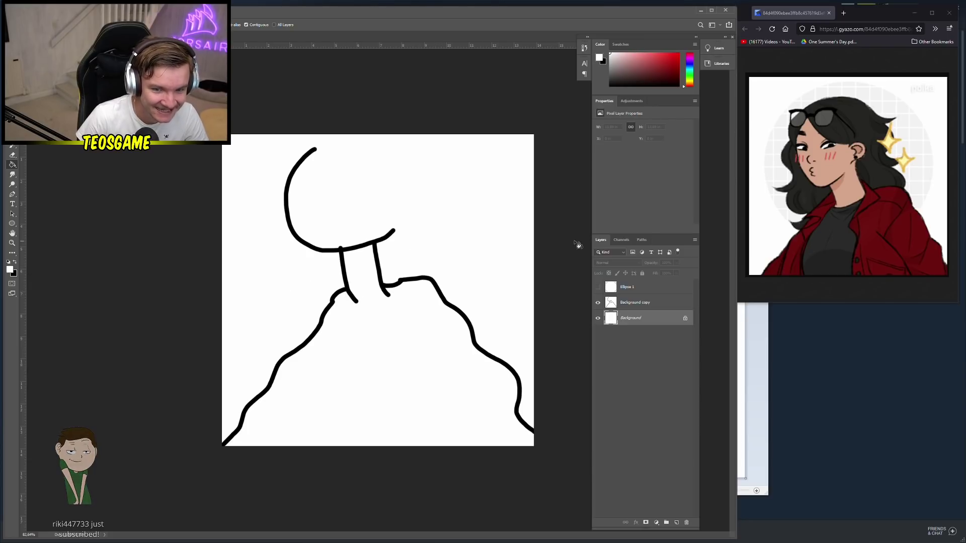
# Try the Background Eraser on the Background layer, undo it, and check both layers' visibility
pyautogui.click(598, 303)
pyautogui.click(598, 303)
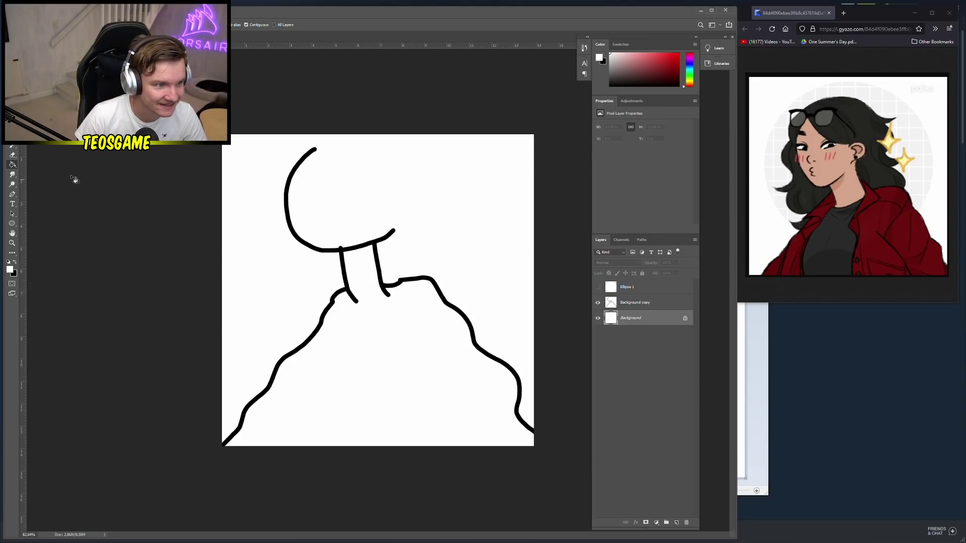
pyautogui.click(12, 156)
pyautogui.click(54, 162)
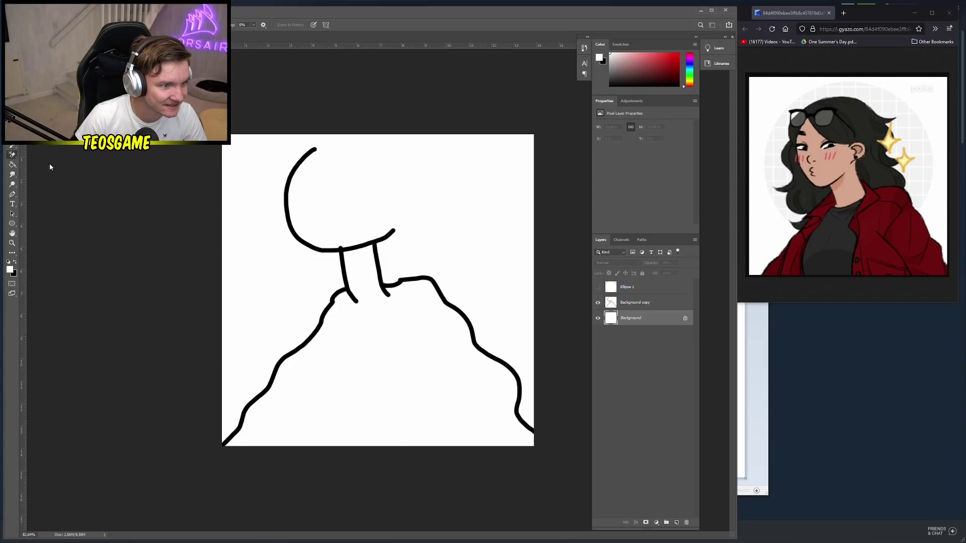
pyautogui.click(405, 198)
pyautogui.hotkey('ctrl', 'z')
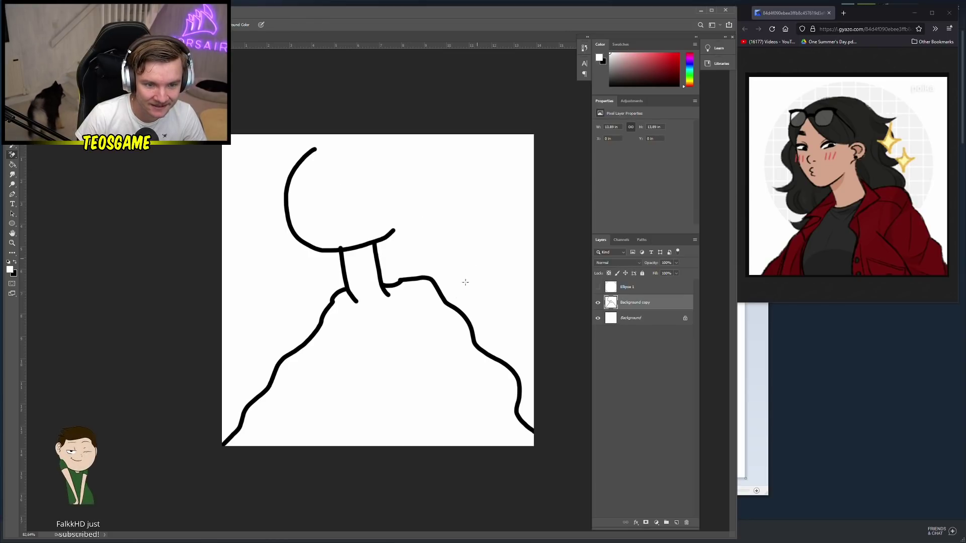
pyautogui.click(598, 303)
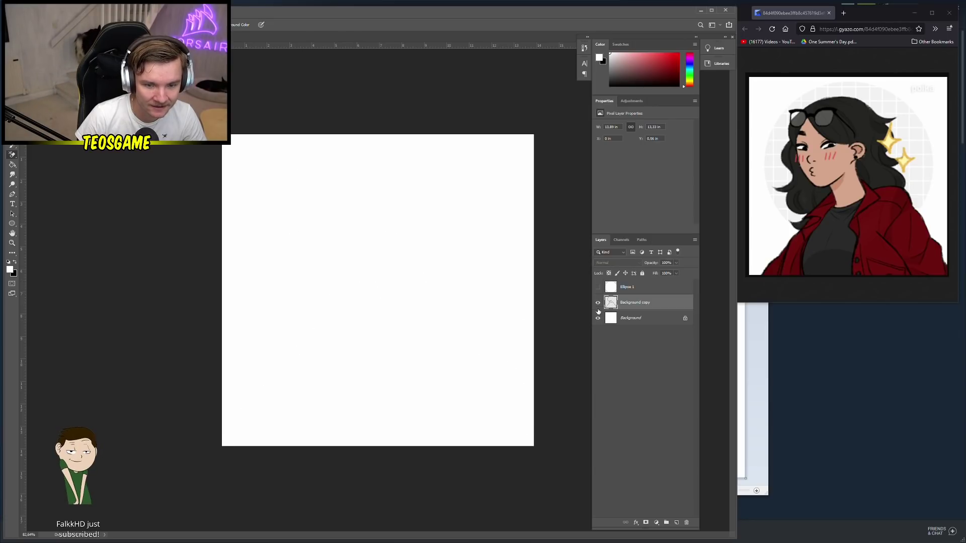
pyautogui.click(598, 302)
pyautogui.click(598, 318)
pyautogui.click(597, 318)
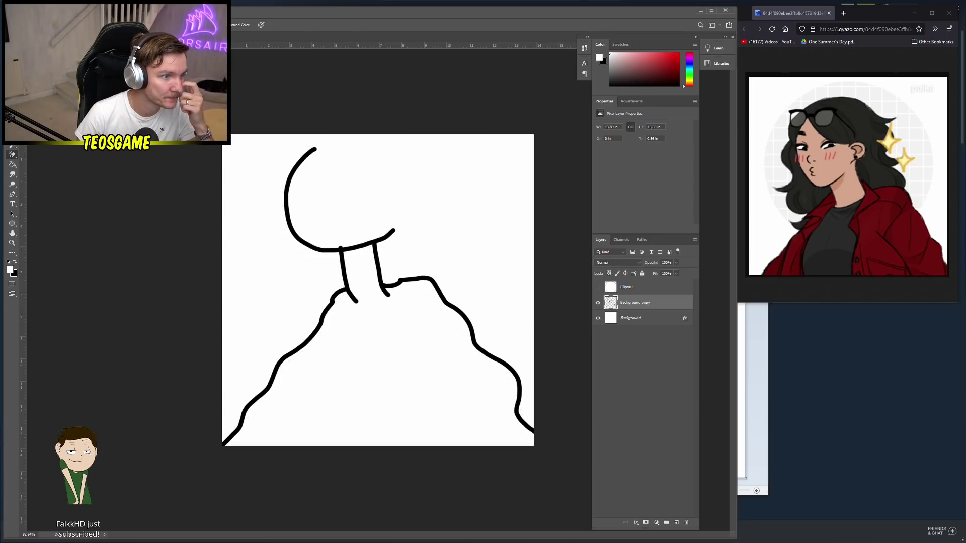
# Use Free Transform twice to shrink the sketch slightly, tilt it a touch and move it lower
pyautogui.hotkey('ctrl', 't')
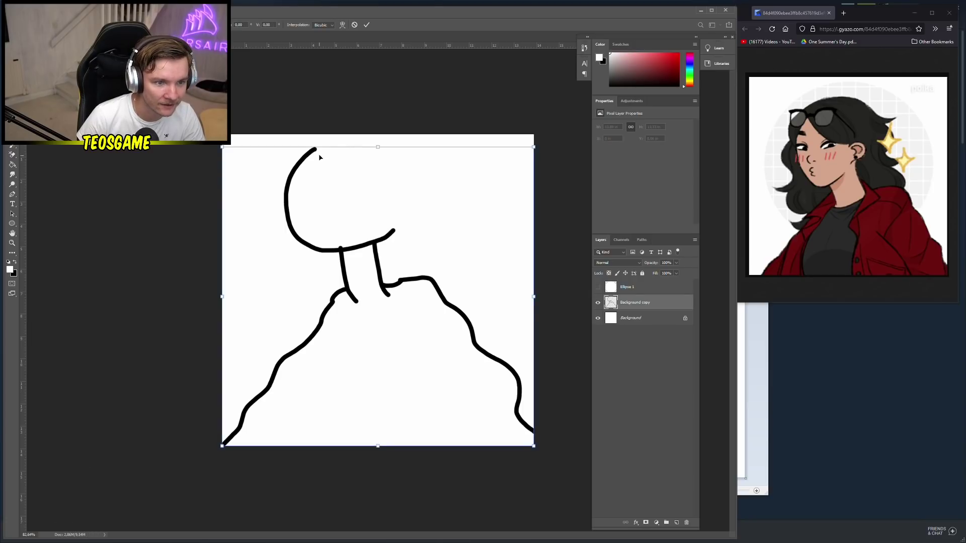
pyautogui.moveTo(378, 148)
pyautogui.mouseDown()
pyautogui.moveTo(380, 140)
pyautogui.moveTo(379, 168)
pyautogui.mouseUp()
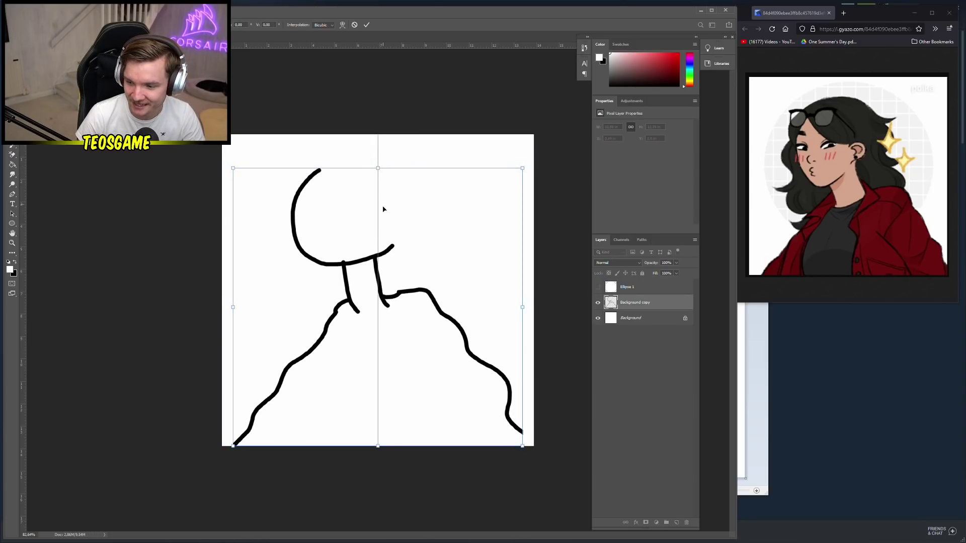
pyautogui.moveTo(385, 217); pyautogui.dragTo(386, 220)
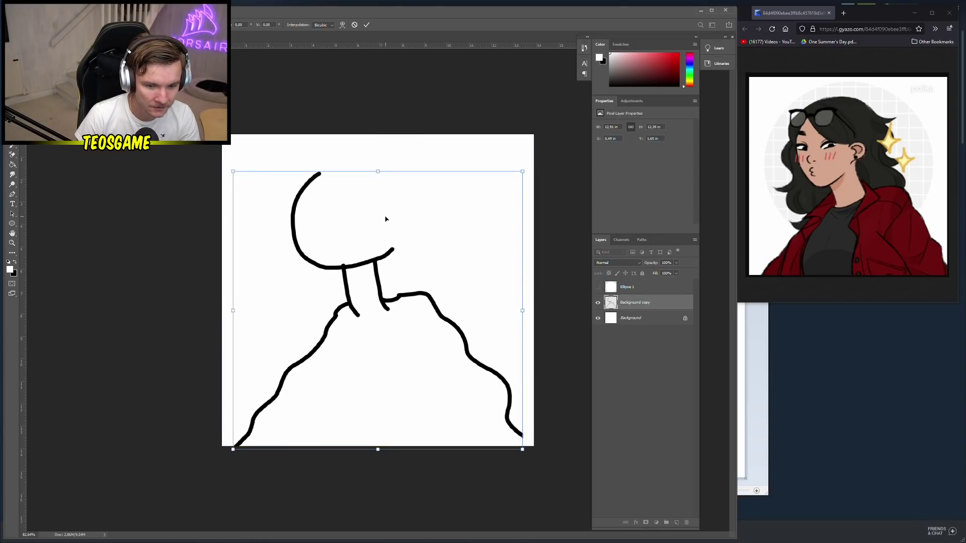
pyautogui.press('Return')
pyautogui.hotkey('ctrl', 't')
pyautogui.moveTo(347, 157); pyautogui.dragTo(363, 150)
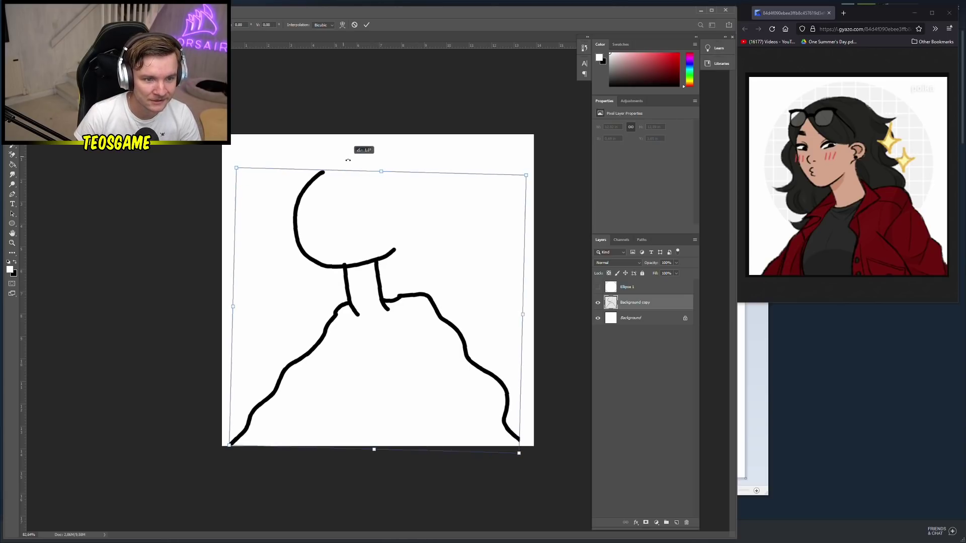
pyautogui.moveTo(359, 211); pyautogui.dragTo(356, 235)
pyautogui.press('Return')
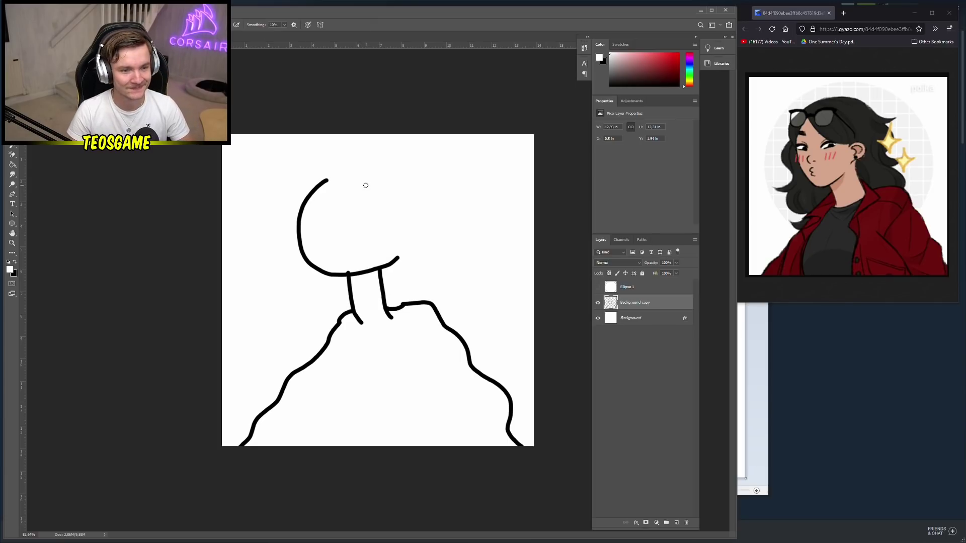
# Draw in black the face crescent, chin curve, two long jacket-front lines and a short collar line
pyautogui.click(15, 264)
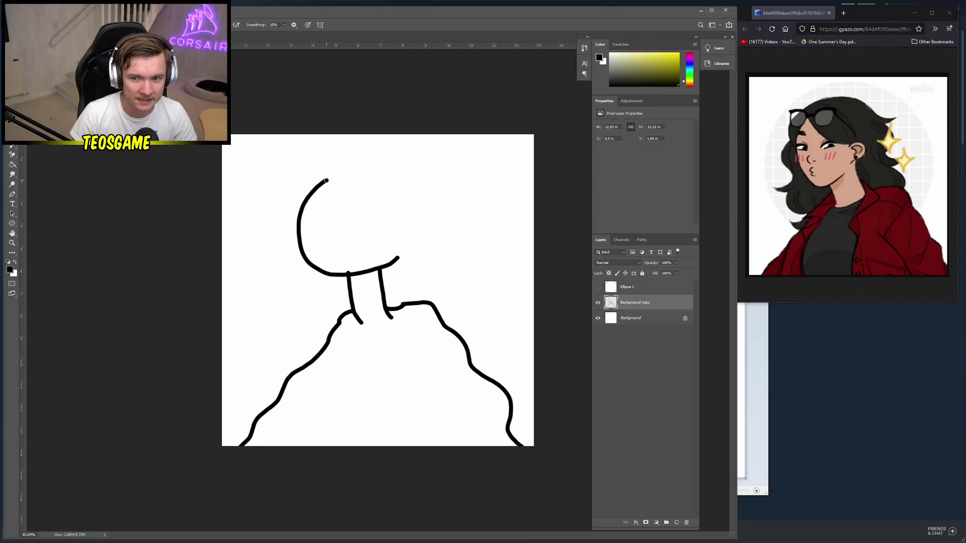
pyautogui.moveTo(326, 180)
pyautogui.mouseDown()
pyautogui.moveTo(328, 209)
pyautogui.moveTo(366, 229)
pyautogui.moveTo(394, 224)
pyautogui.mouseUp()
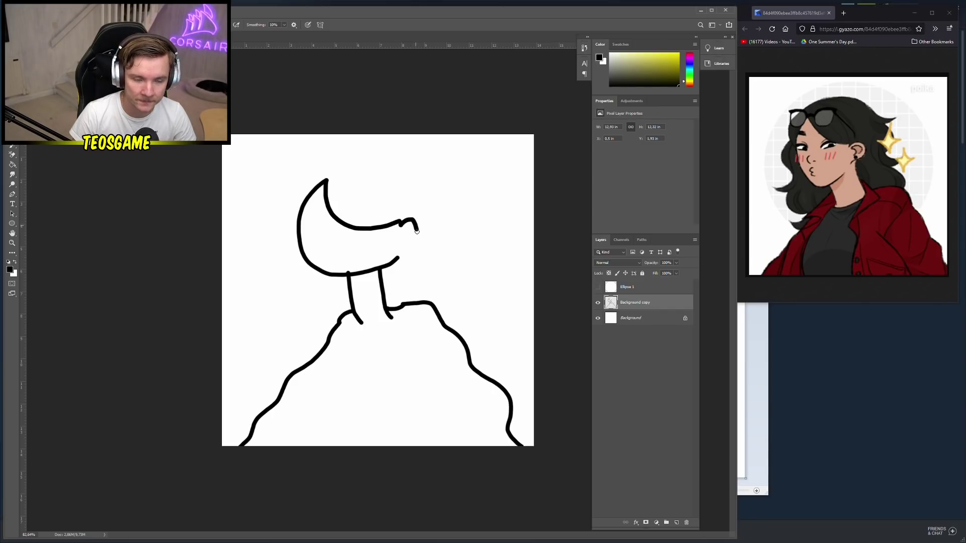
pyautogui.moveTo(413, 241); pyautogui.dragTo(397, 259)
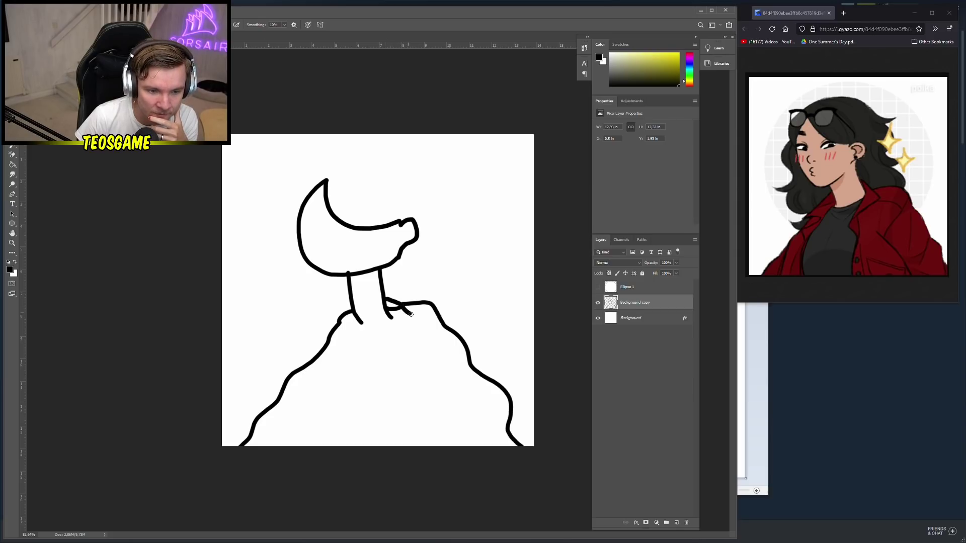
pyautogui.moveTo(411, 316)
pyautogui.mouseDown()
pyautogui.moveTo(384, 350)
pyautogui.moveTo(395, 367)
pyautogui.moveTo(402, 454)
pyautogui.mouseUp()
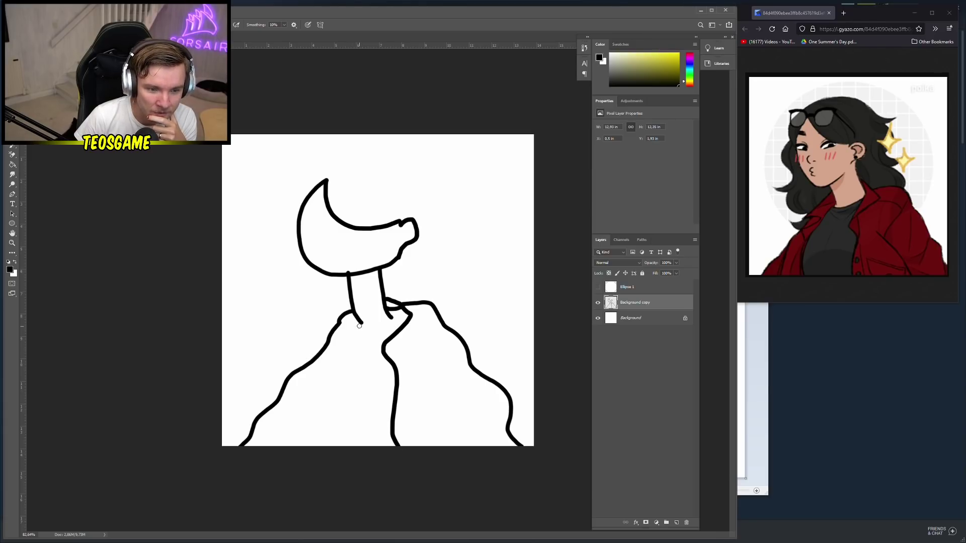
pyautogui.moveTo(358, 323)
pyautogui.mouseDown()
pyautogui.moveTo(319, 423)
pyautogui.moveTo(321, 454)
pyautogui.mouseUp()
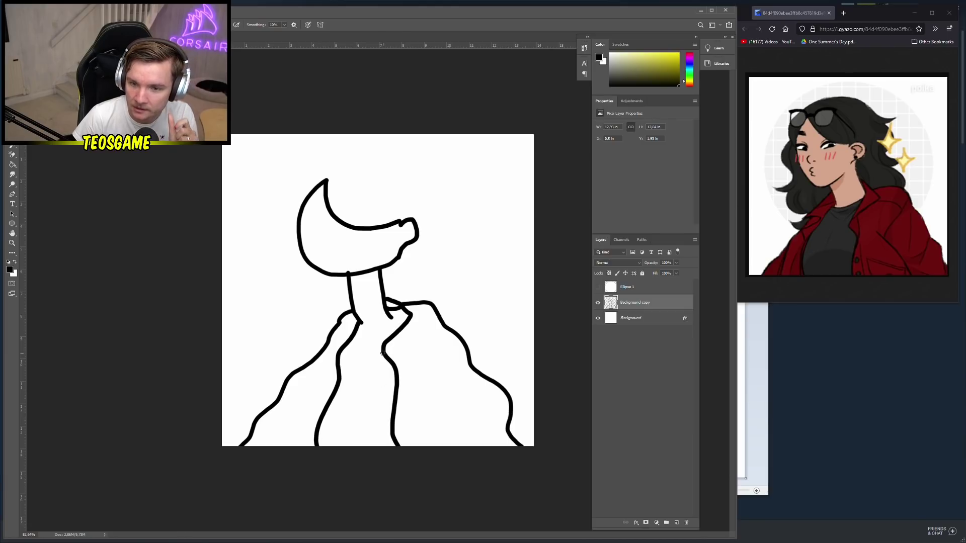
pyautogui.moveTo(350, 342); pyautogui.dragTo(370, 349)
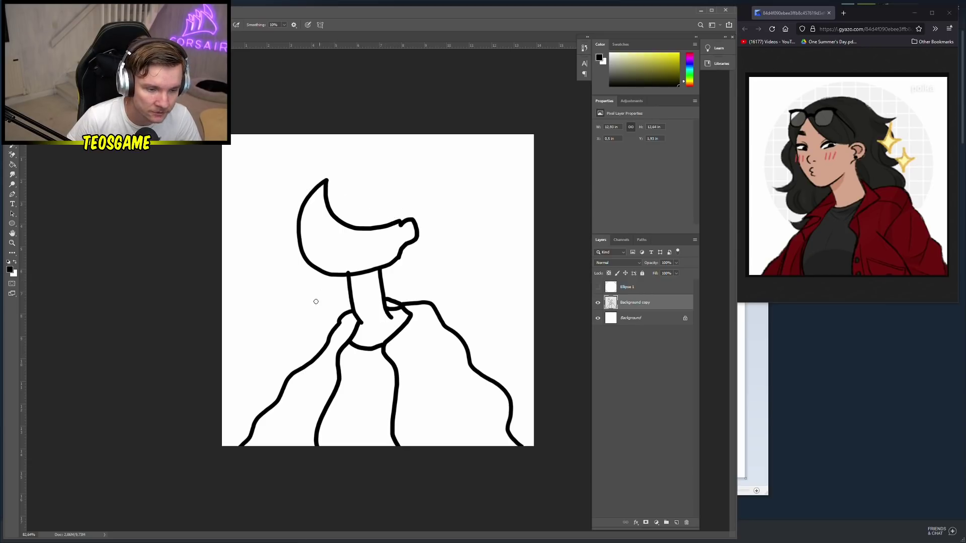
# Extend the collar line, set the brush size to 9 px, and undo a stray stroke at the face's edge
pyautogui.moveTo(305, 342)
pyautogui.mouseDown()
pyautogui.moveTo(302, 308)
pyautogui.moveTo(241, 304)
pyautogui.moveTo(286, 294)
pyautogui.moveTo(288, 280)
pyautogui.moveTo(257, 249)
pyautogui.moveTo(257, 228)
pyautogui.moveTo(281, 168)
pyautogui.moveTo(329, 145)
pyautogui.moveTo(376, 147)
pyautogui.moveTo(449, 180)
pyautogui.moveTo(470, 174)
pyautogui.moveTo(447, 194)
pyautogui.moveTo(470, 211)
pyautogui.moveTo(451, 262)
pyautogui.moveTo(491, 257)
pyautogui.moveTo(470, 282)
pyautogui.moveTo(508, 313)
pyautogui.moveTo(464, 341)
pyautogui.mouseUp()
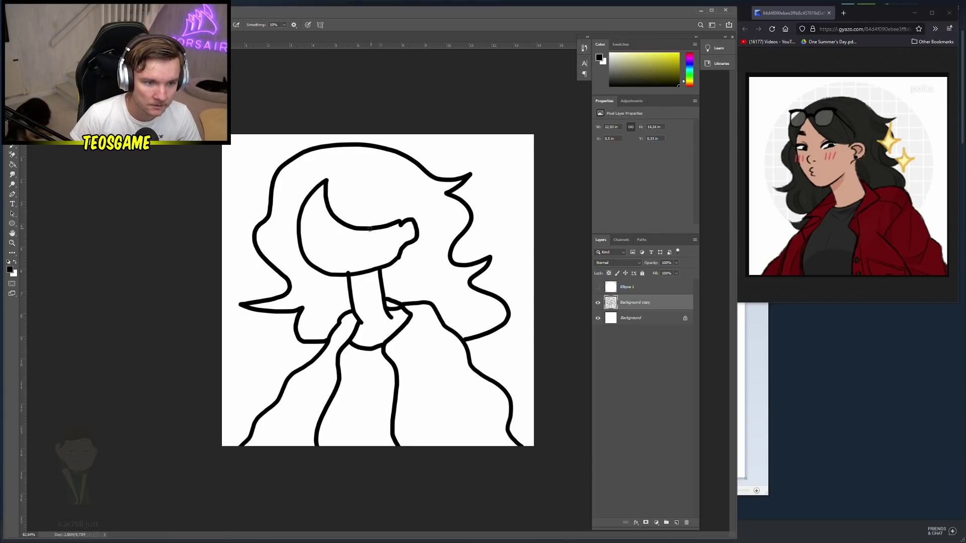
pyautogui.rightClick(324, 220)
pyautogui.moveTo(360, 259); pyautogui.dragTo(366, 263)
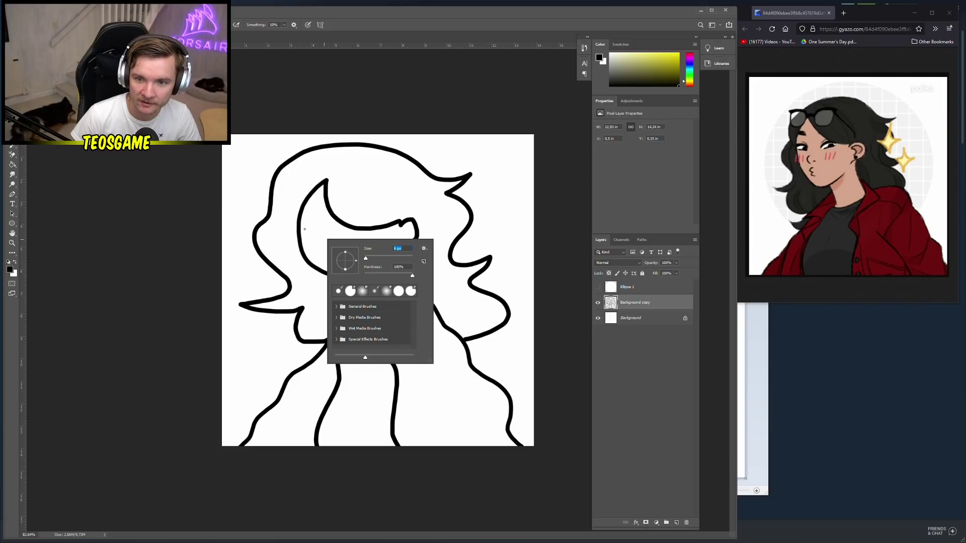
pyautogui.click(299, 228)
pyautogui.moveTo(300, 226); pyautogui.dragTo(311, 225)
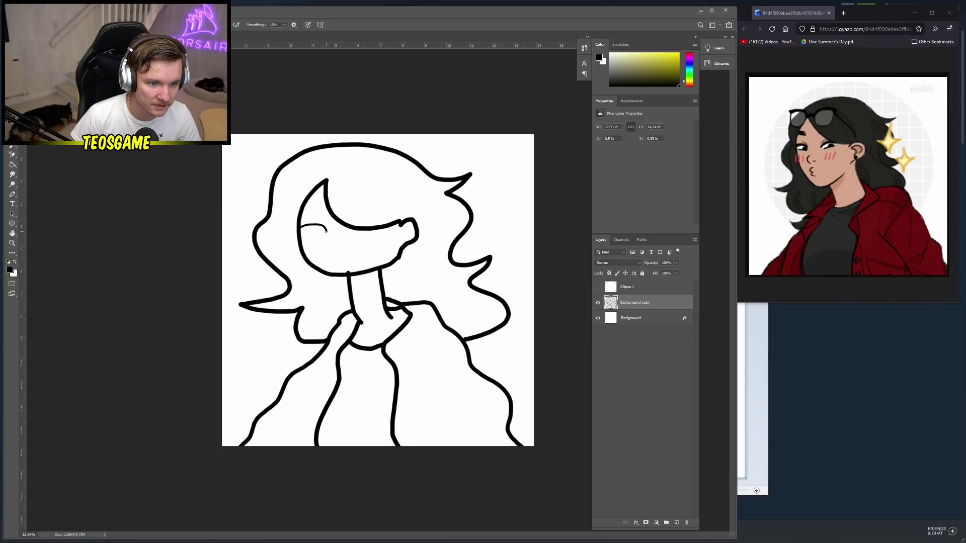
pyautogui.hotkey('ctrl', 'z')
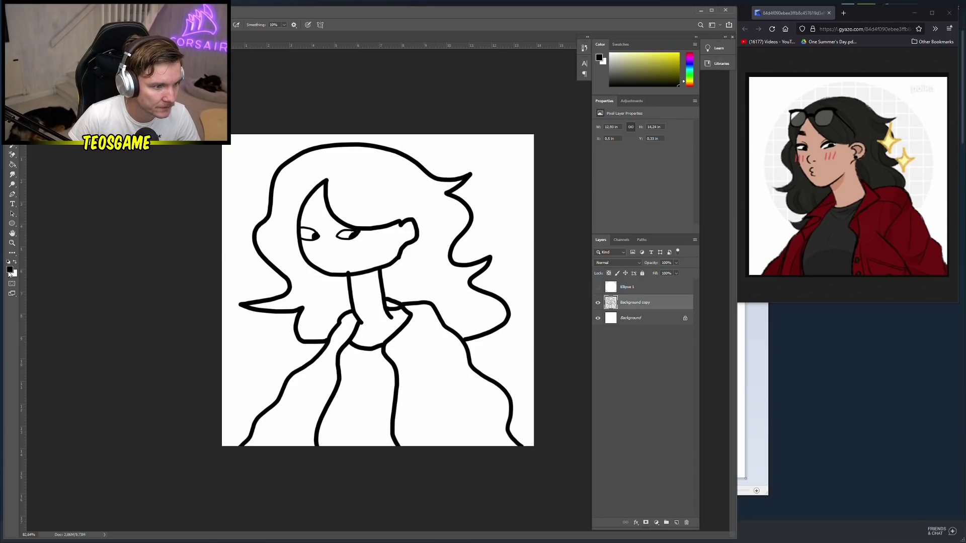
pyautogui.click(9, 271)
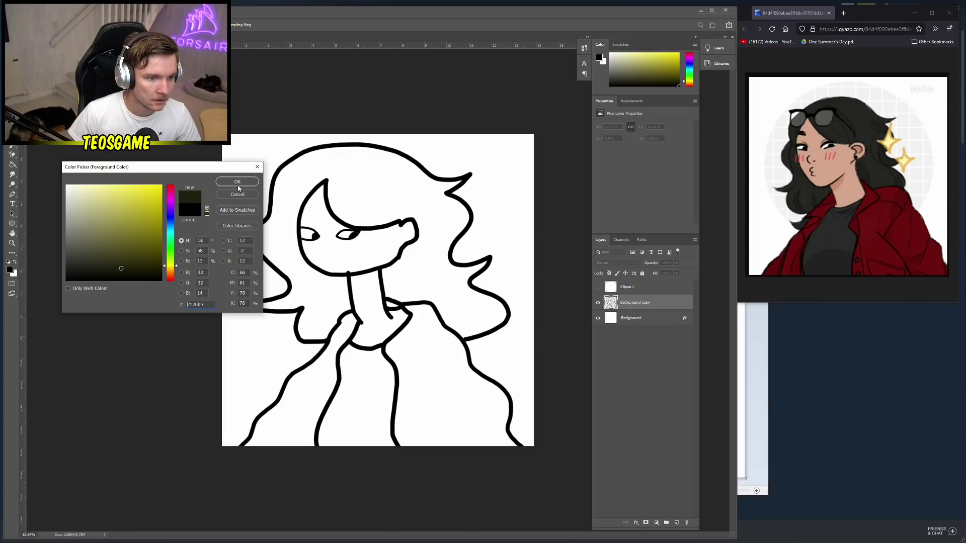
# Fill the shirt with a very dark grey using the Paint Bucket
pyautogui.click(69, 266)
pyautogui.click(237, 182)
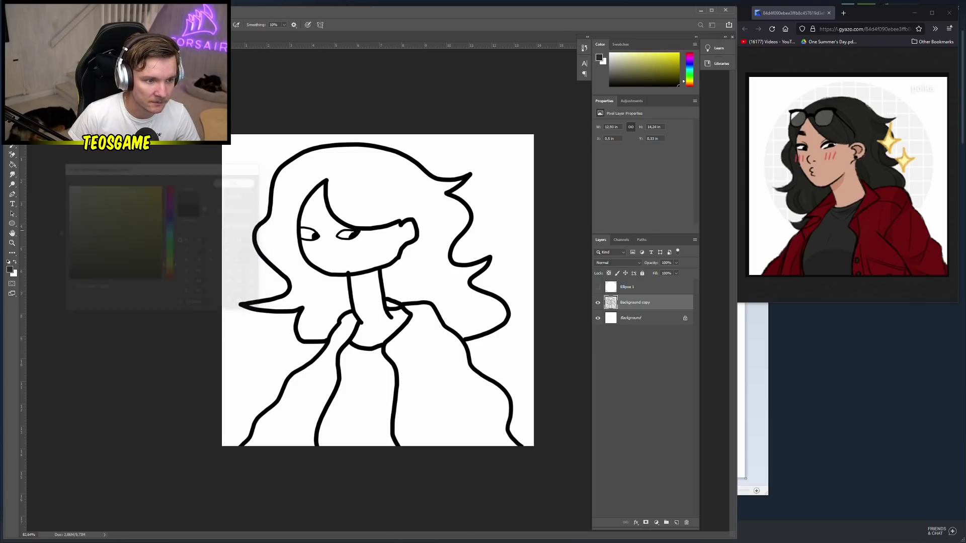
pyautogui.press('g')
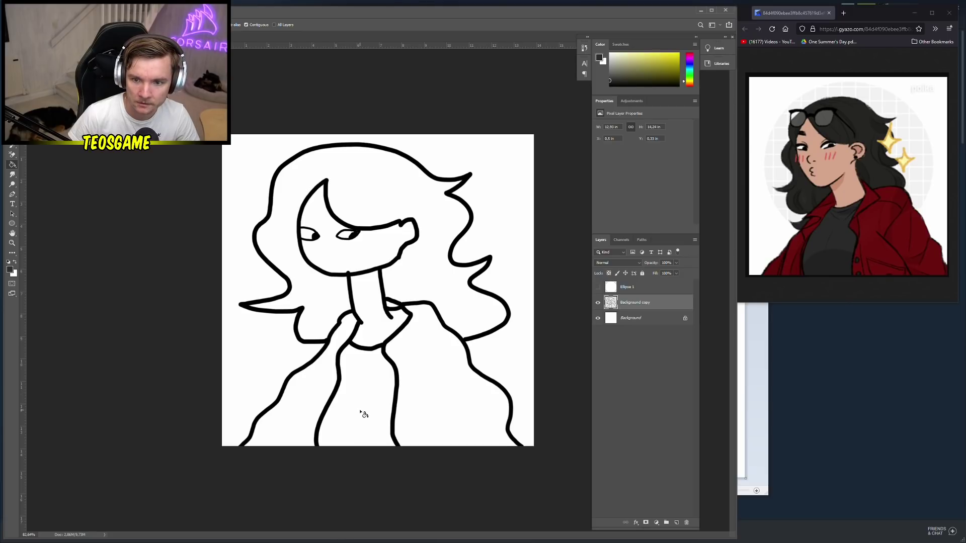
pyautogui.click(361, 411)
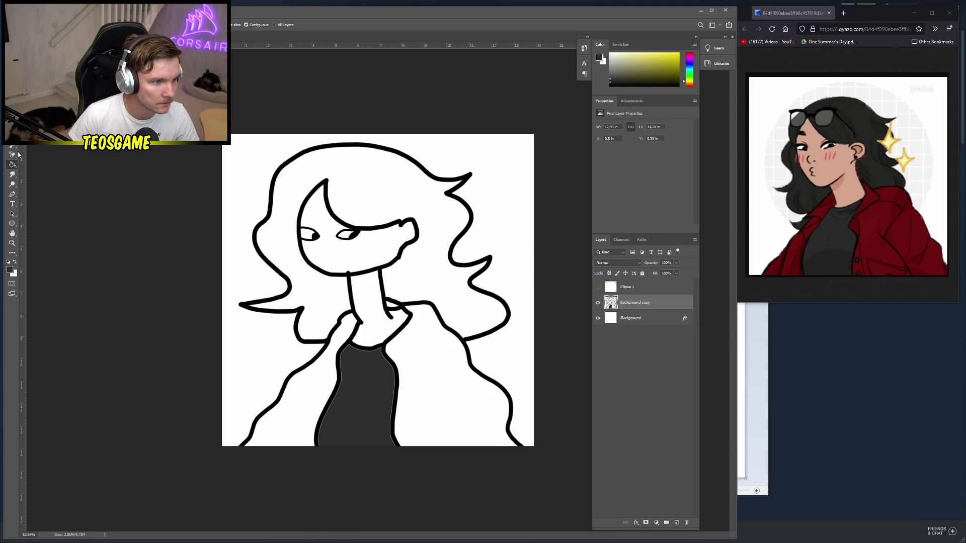
# Fill both sides of the jacket with deep red b60000
pyautogui.click(12, 274)
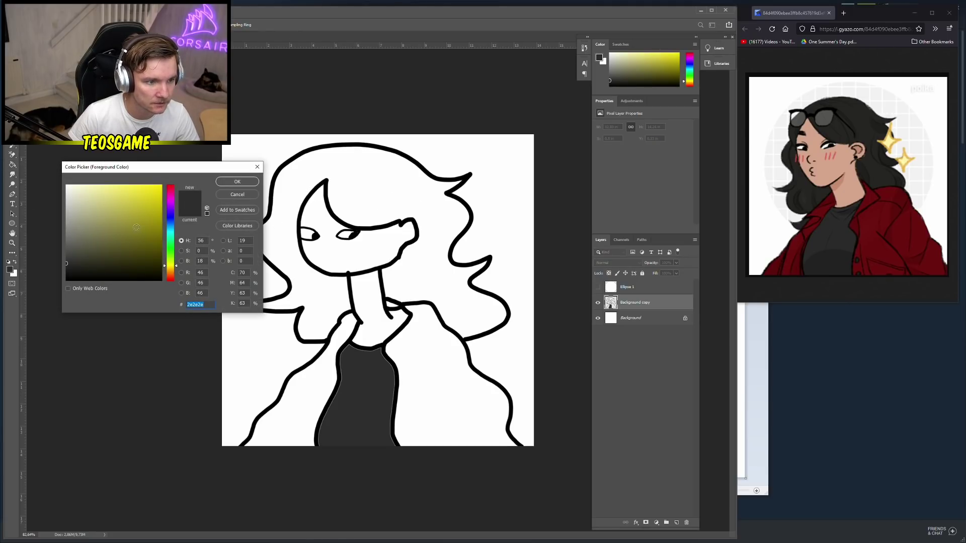
pyautogui.moveTo(171, 265); pyautogui.dragTo(170, 174)
pyautogui.click(139, 206)
pyautogui.moveTo(139, 206); pyautogui.dragTo(220, 210)
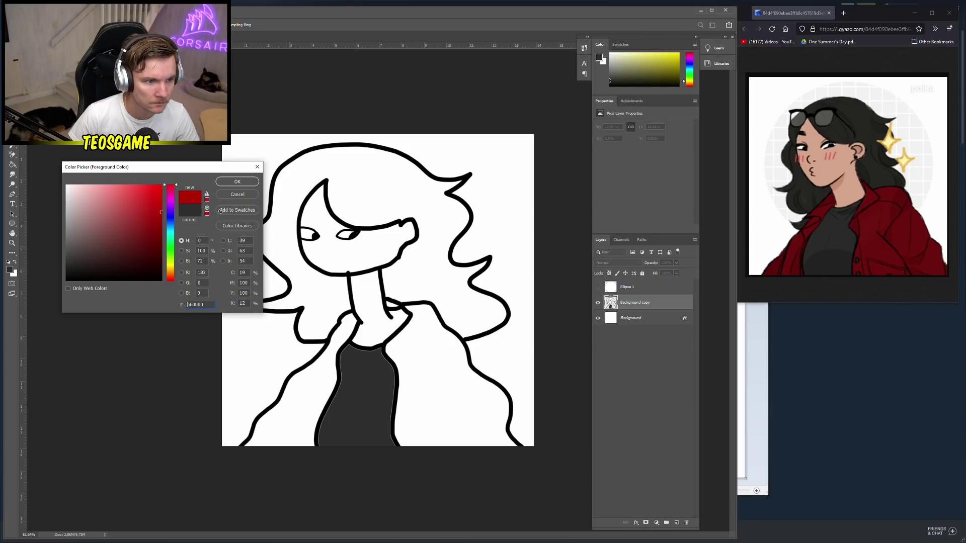
pyautogui.click(243, 185)
pyautogui.press('g')
pyautogui.click(438, 393)
pyautogui.click(313, 394)
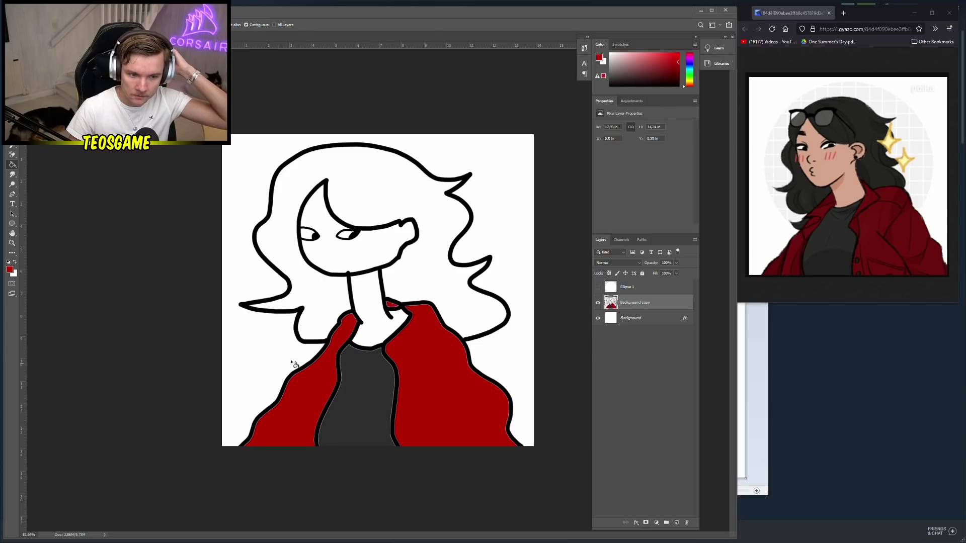
# Fill the hair with a near-black colour
pyautogui.click(15, 261)
pyautogui.click(10, 269)
pyautogui.click(76, 265)
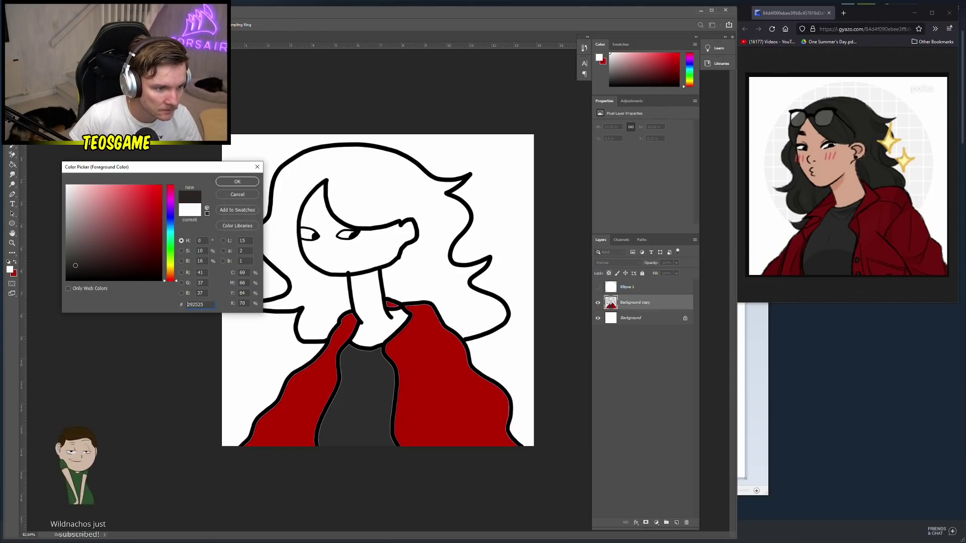
pyautogui.click(237, 181)
pyautogui.click(430, 310)
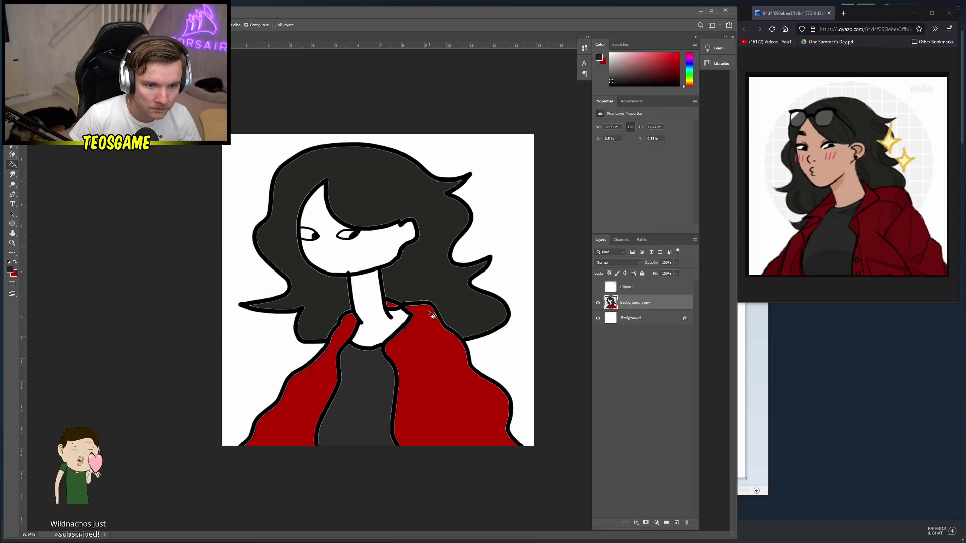
# Fill the face and neck with bright yellow ffcc00
pyautogui.click(9, 270)
pyautogui.moveTo(171, 241); pyautogui.dragTo(167, 268)
pyautogui.click(161, 185)
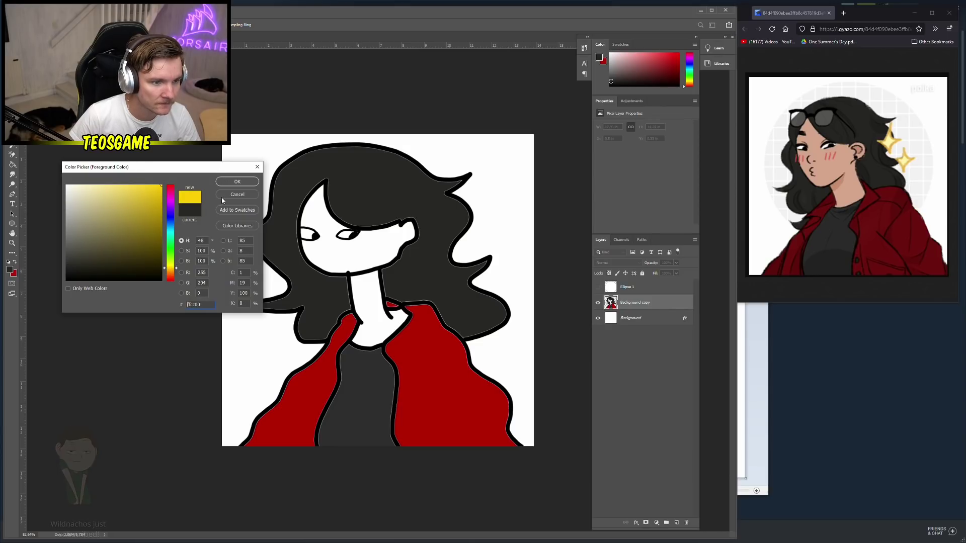
pyautogui.click(237, 181)
pyautogui.click(332, 255)
pyautogui.click(380, 309)
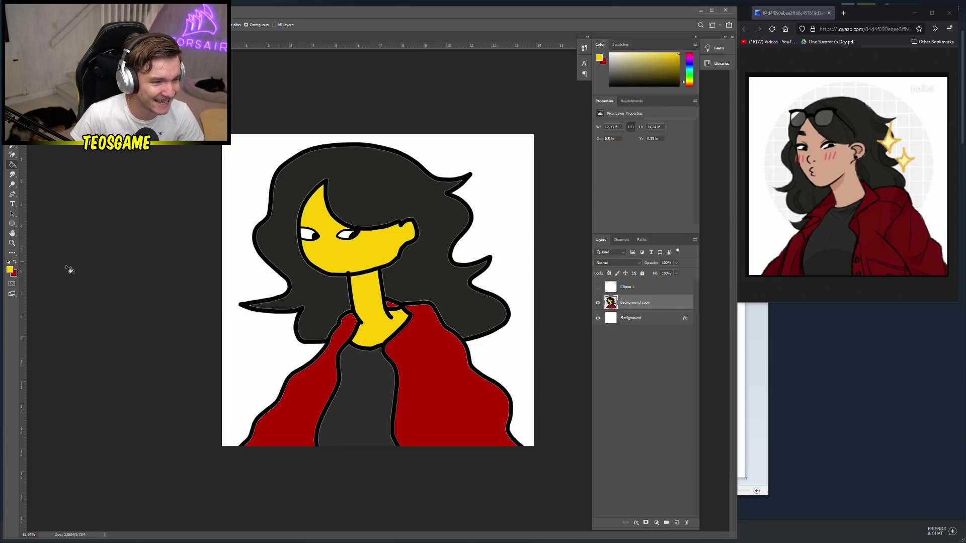
# Recolour the face and neck with a light peach skin tone
pyautogui.click(9, 270)
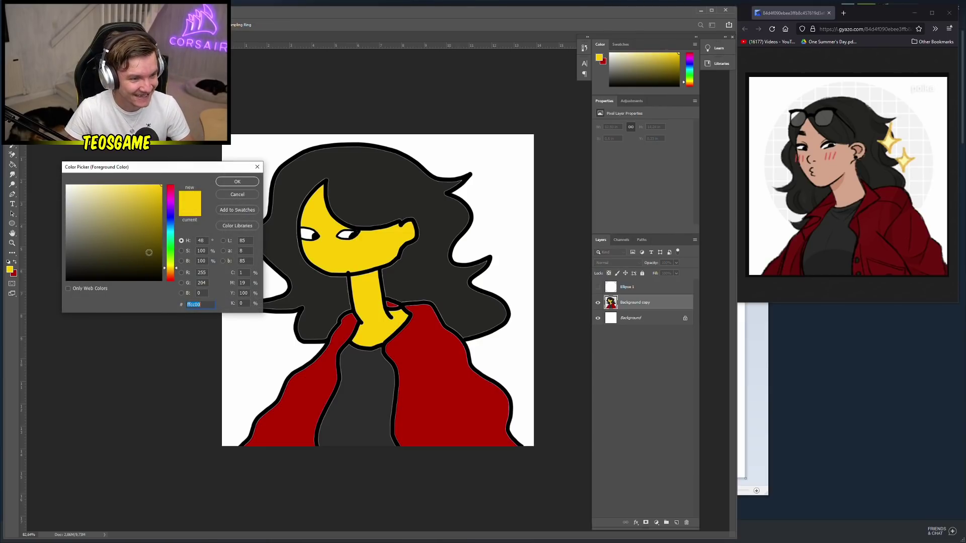
pyautogui.moveTo(169, 266); pyautogui.dragTo(170, 272)
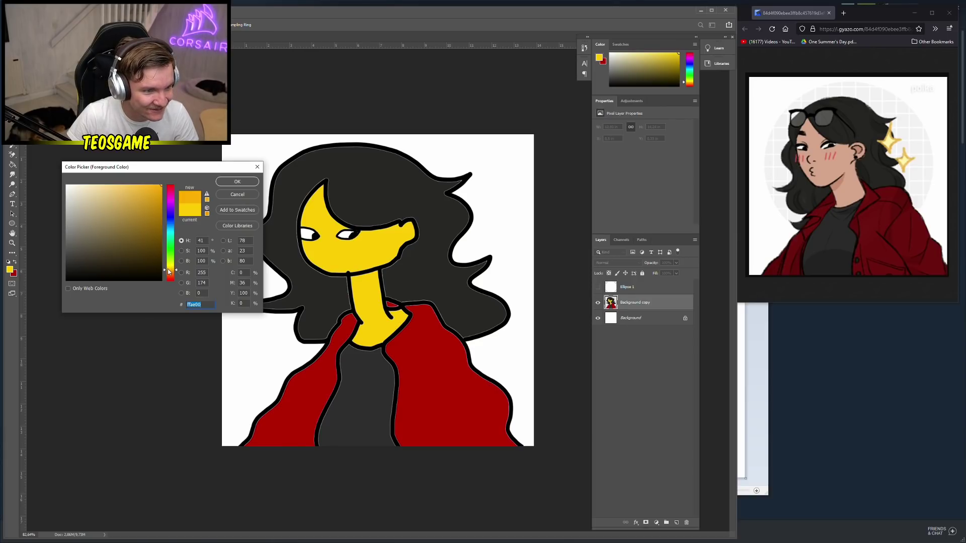
pyautogui.click(170, 271)
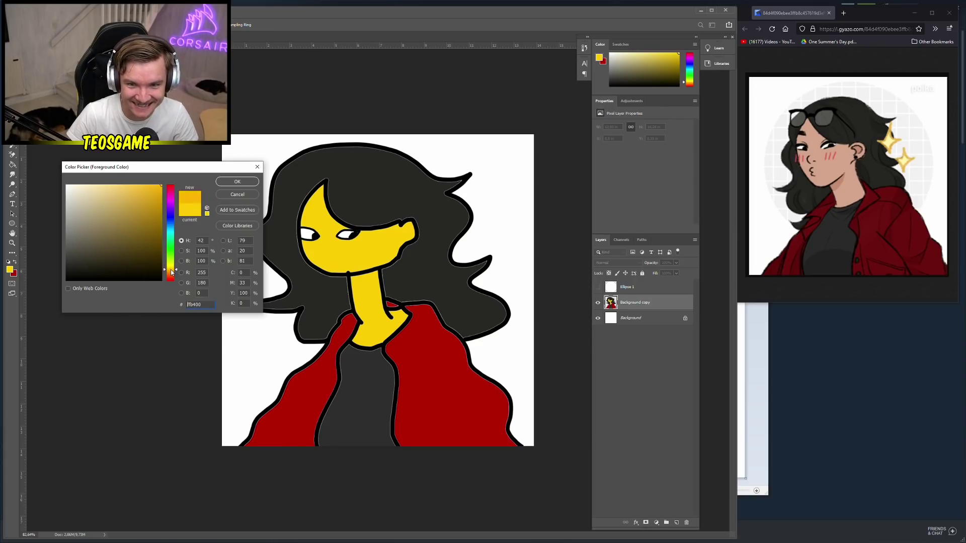
pyautogui.click(171, 274)
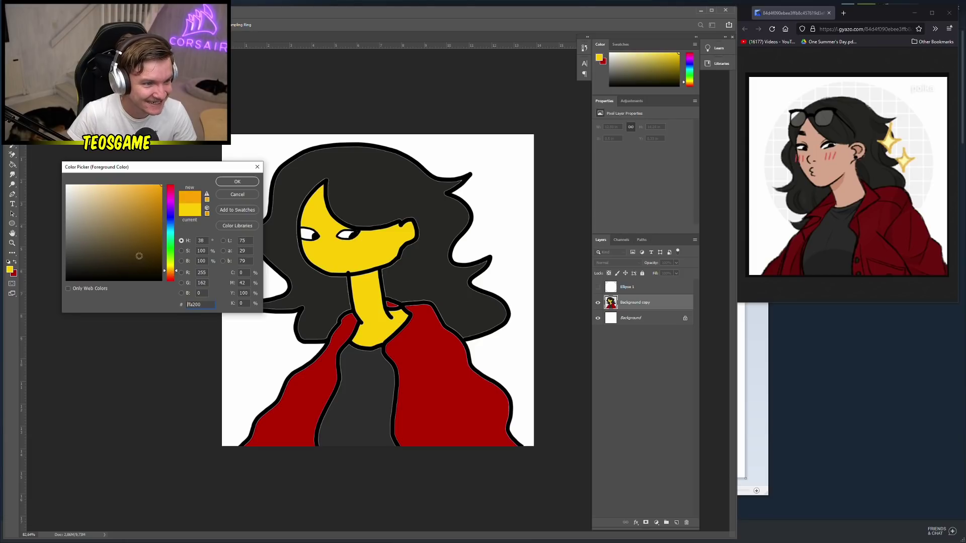
pyautogui.moveTo(139, 257); pyautogui.dragTo(90, 186)
pyautogui.click(238, 182)
pyautogui.click(362, 254)
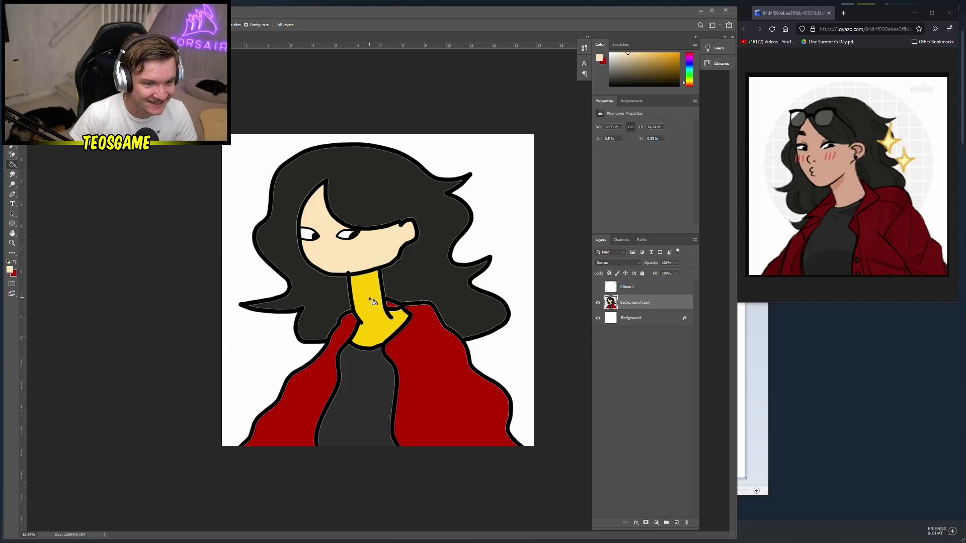
pyautogui.click(373, 301)
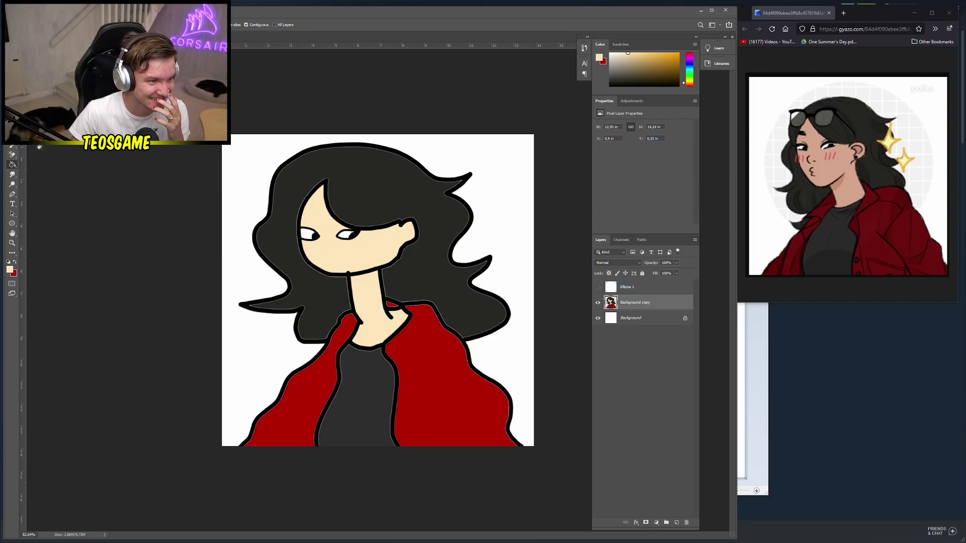
pyautogui.click(10, 270)
# Set the foreground to black 000000, adjust the brush size and add a small dot near the right eye
pyautogui.write('000000')
pyautogui.click(238, 182)
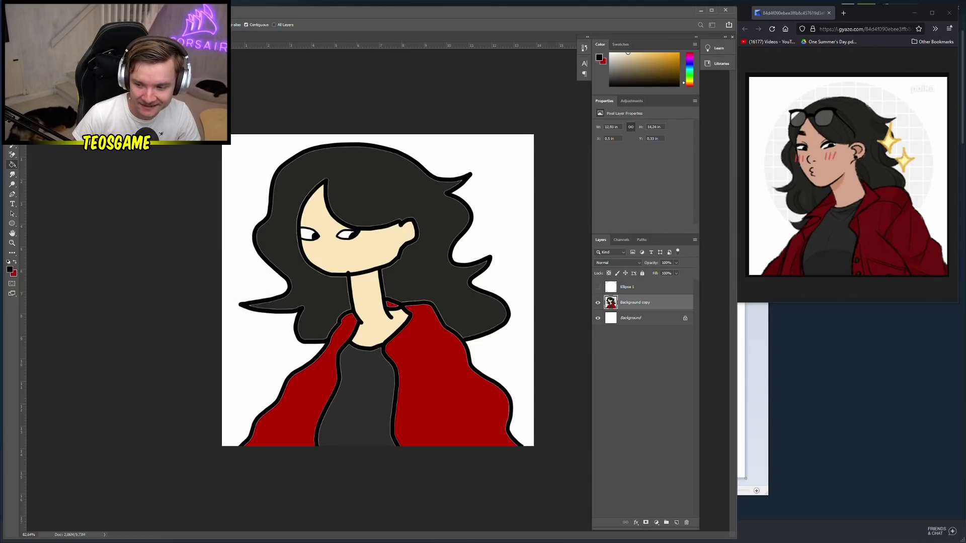
pyautogui.press('b')
pyautogui.rightClick(358, 231)
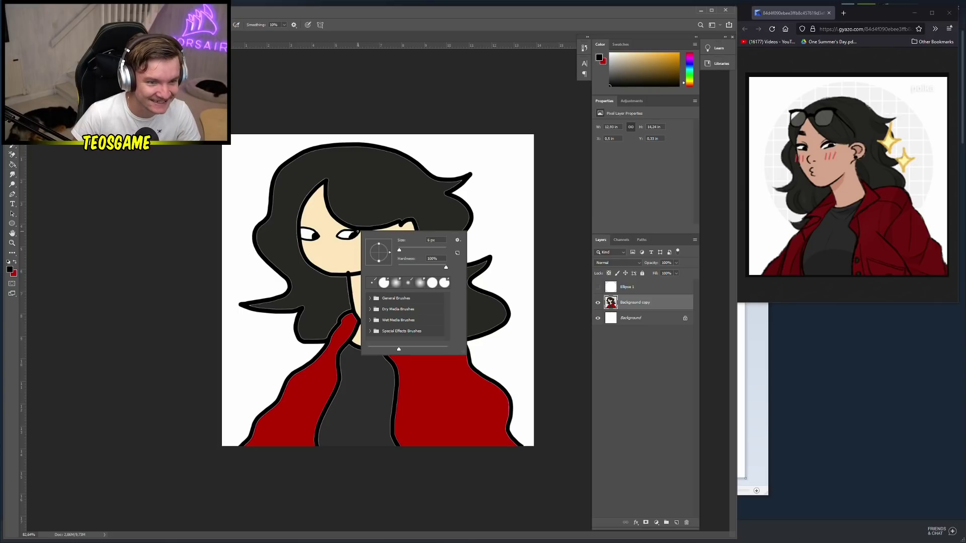
pyautogui.click(514, 230)
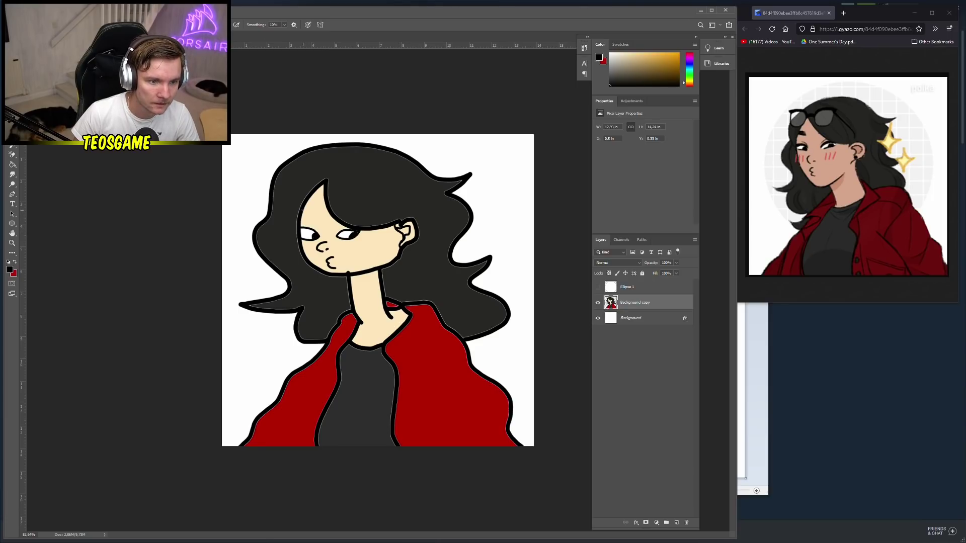
pyautogui.rightClick(343, 228)
pyautogui.press('Return')
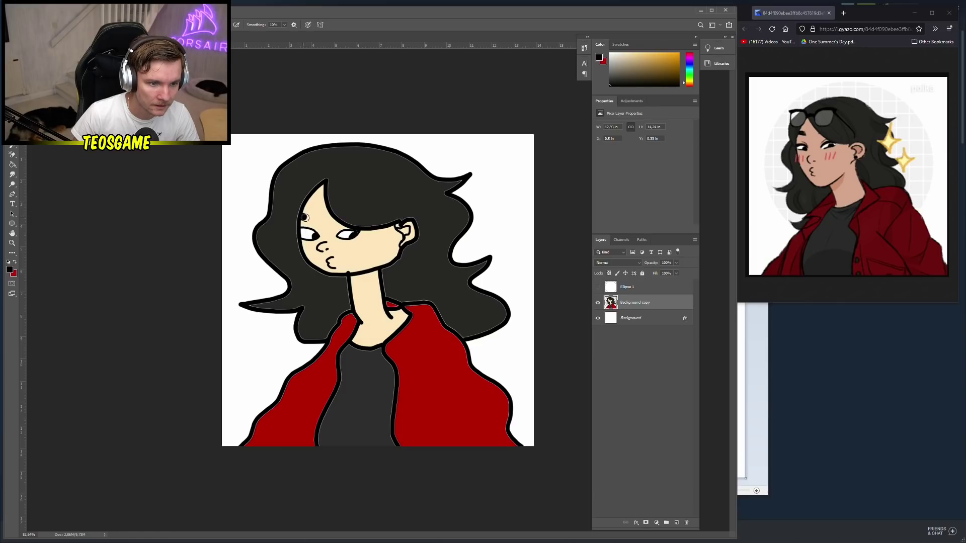
pyautogui.click(333, 221)
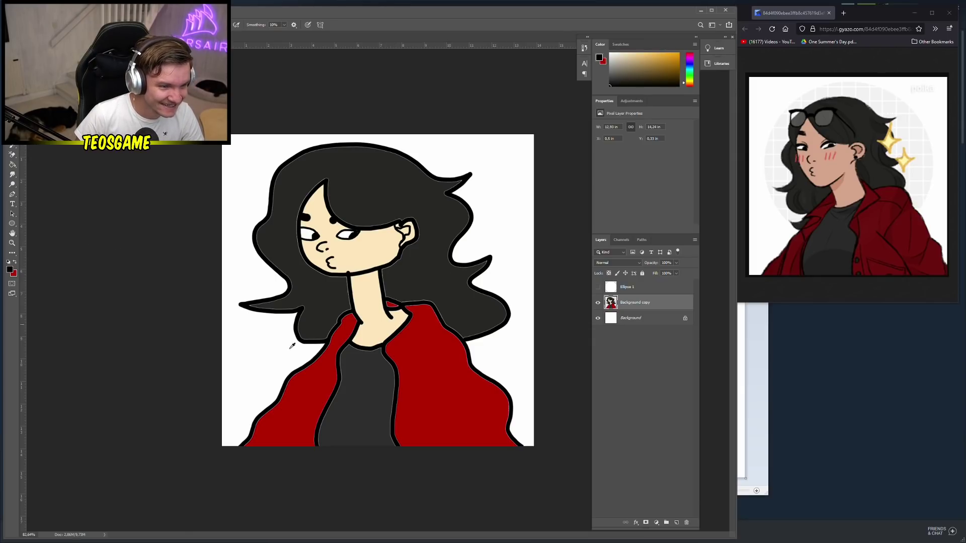
pyautogui.click(16, 262)
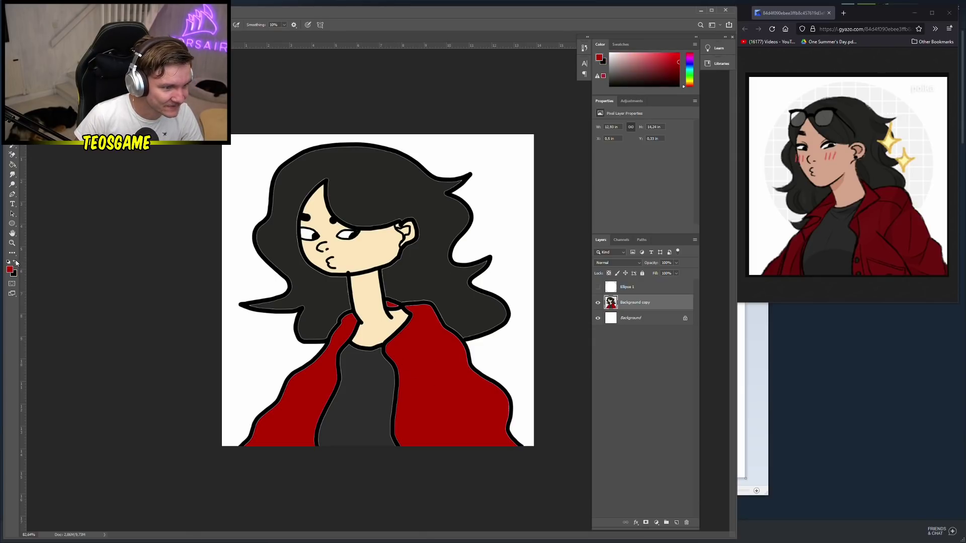
pyautogui.click(10, 269)
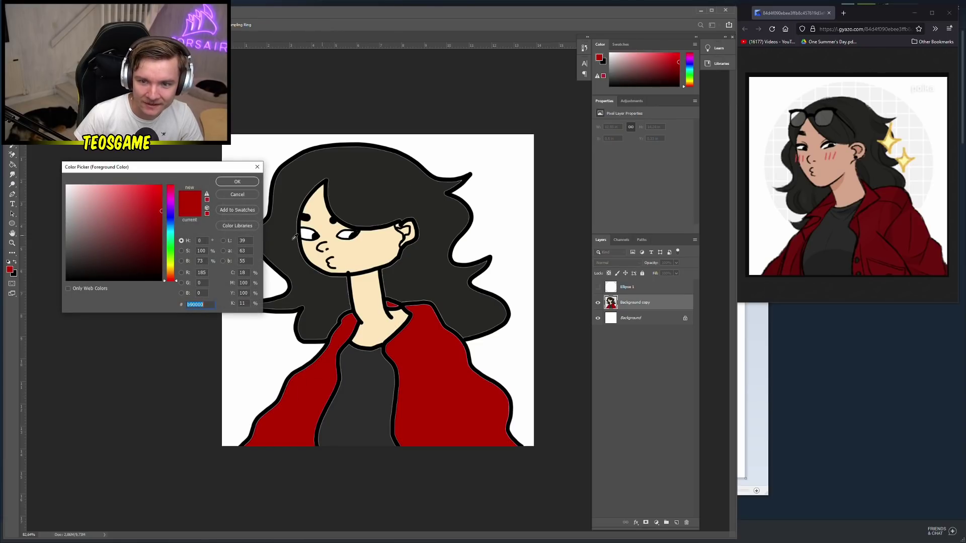
# Paint light pink blush on the cheeks with a 10 px brush, undoing stray strokes
pyautogui.click(104, 190)
pyautogui.click(237, 181)
pyautogui.rightClick(409, 272)
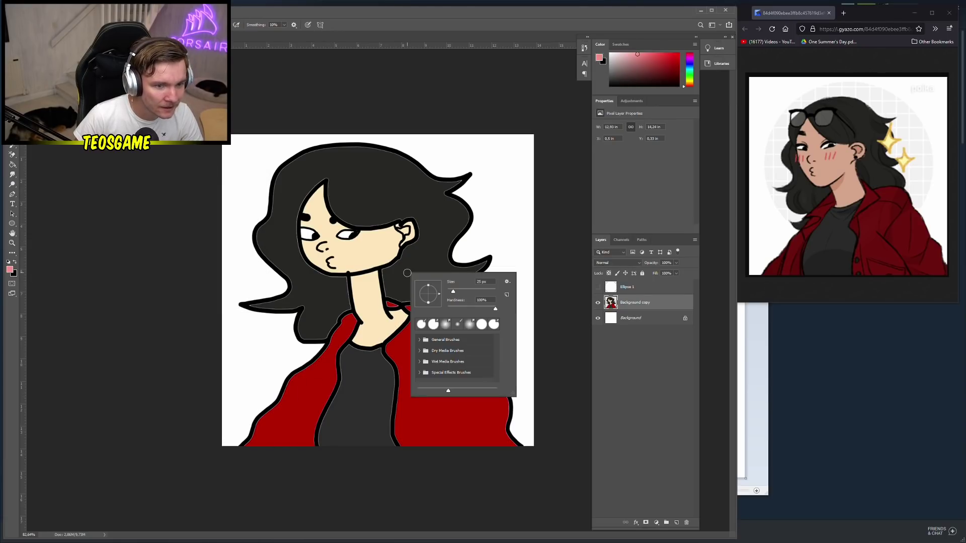
pyautogui.moveTo(453, 292); pyautogui.dragTo(450, 293)
pyautogui.moveTo(363, 244); pyautogui.dragTo(364, 249)
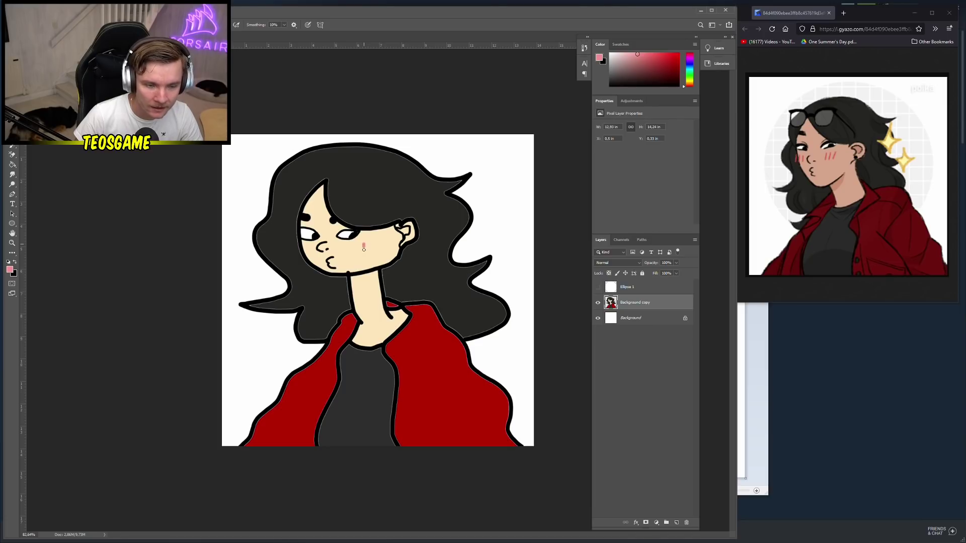
pyautogui.hotkey('ctrl', 'z')
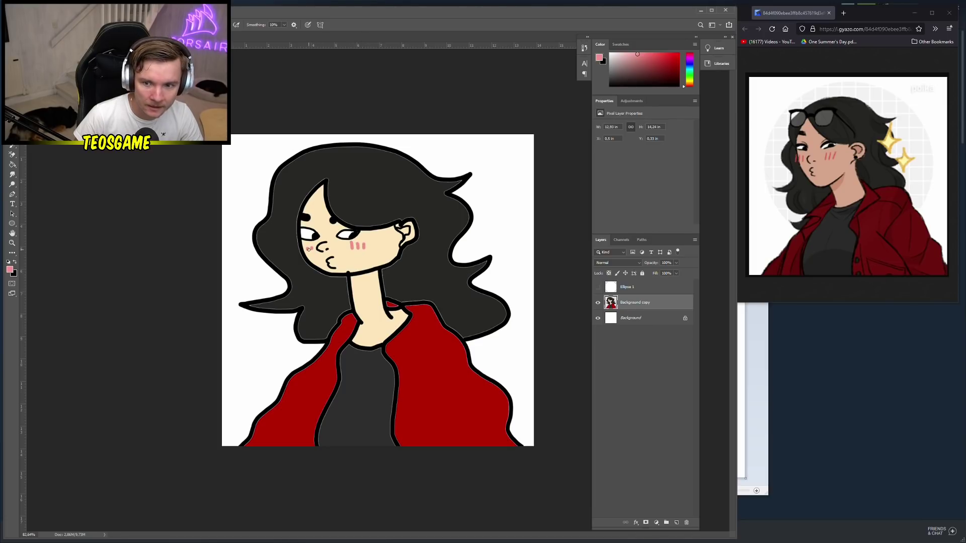
pyautogui.hotkey('ctrl', 'z')
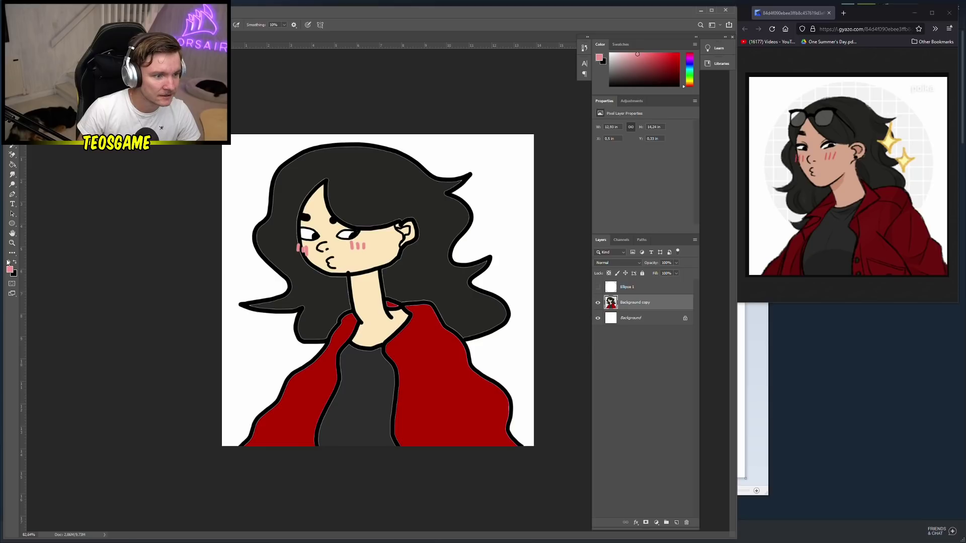
# Switch to black, try two small strokes on the hair, then undo both
pyautogui.click(15, 263)
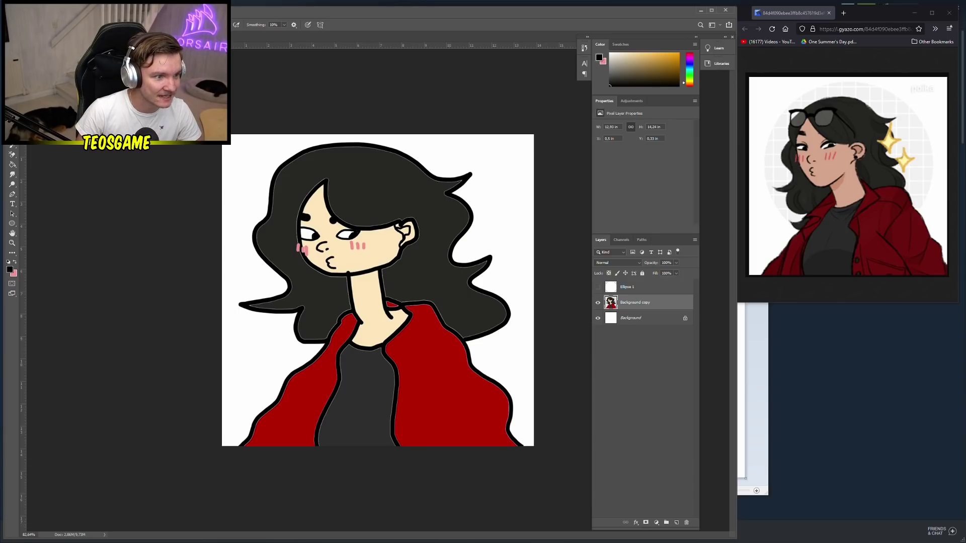
pyautogui.moveTo(354, 201); pyautogui.dragTo(352, 212)
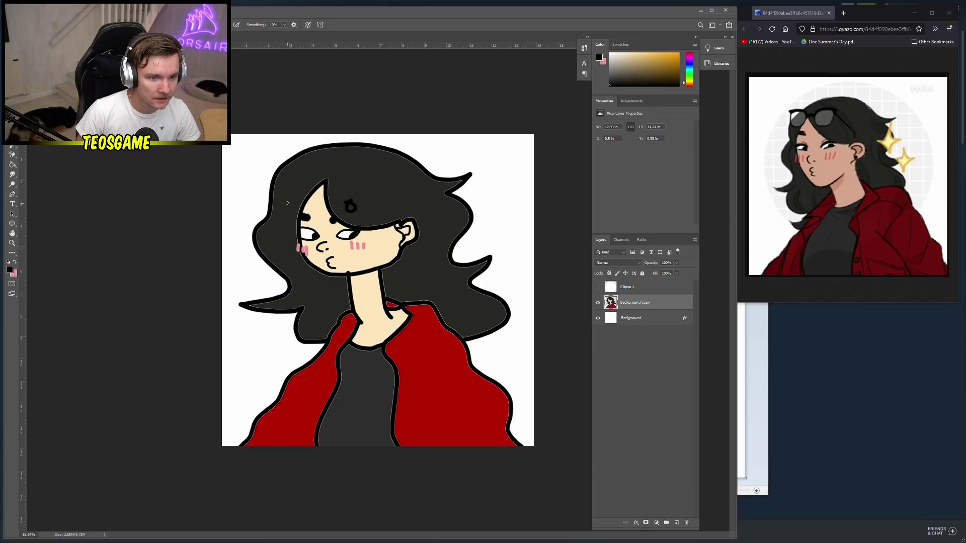
pyautogui.moveTo(288, 203); pyautogui.dragTo(347, 212)
pyautogui.hotkey('ctrl', 'z')
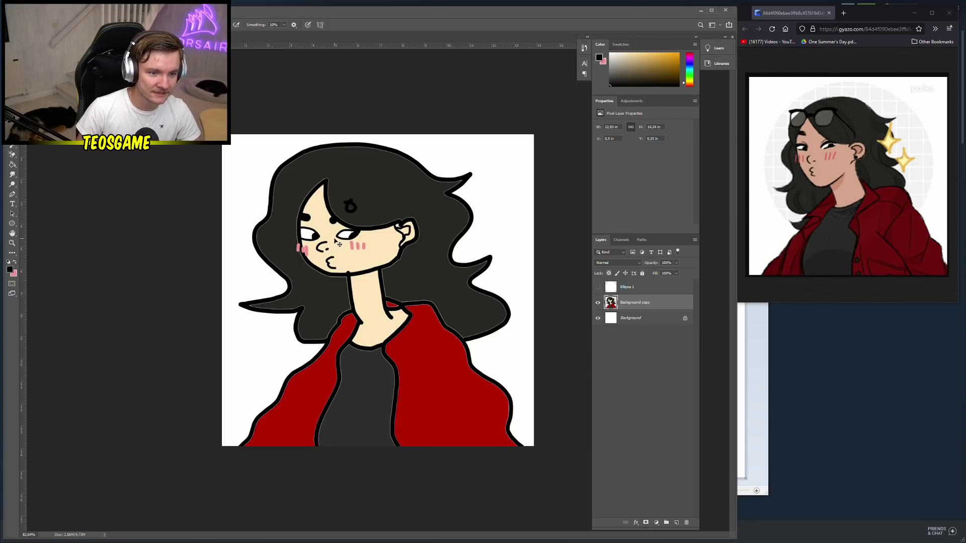
pyautogui.hotkey('ctrl', 'z')
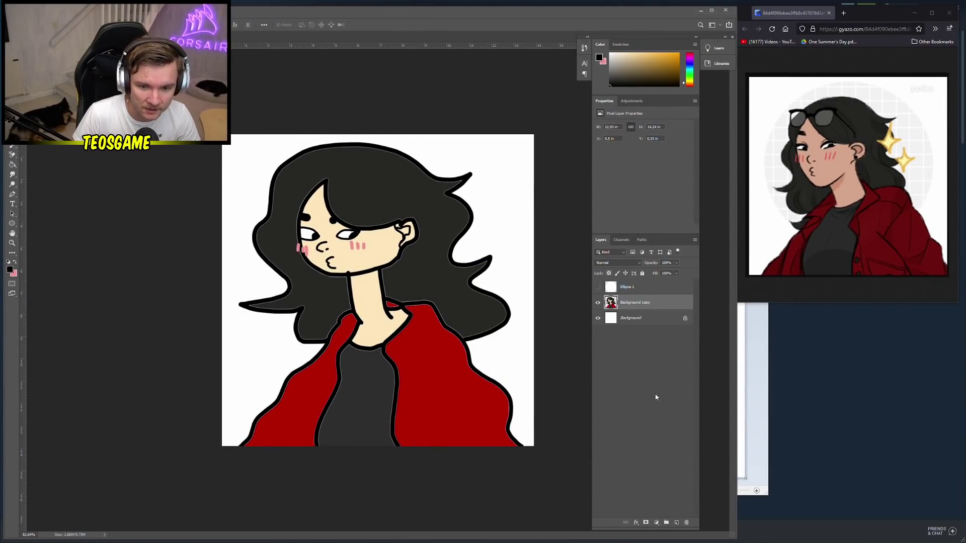
# Switch to the Brush, undo a test stroke on the jacket, and make pink the foreground again
pyautogui.click(12, 155)
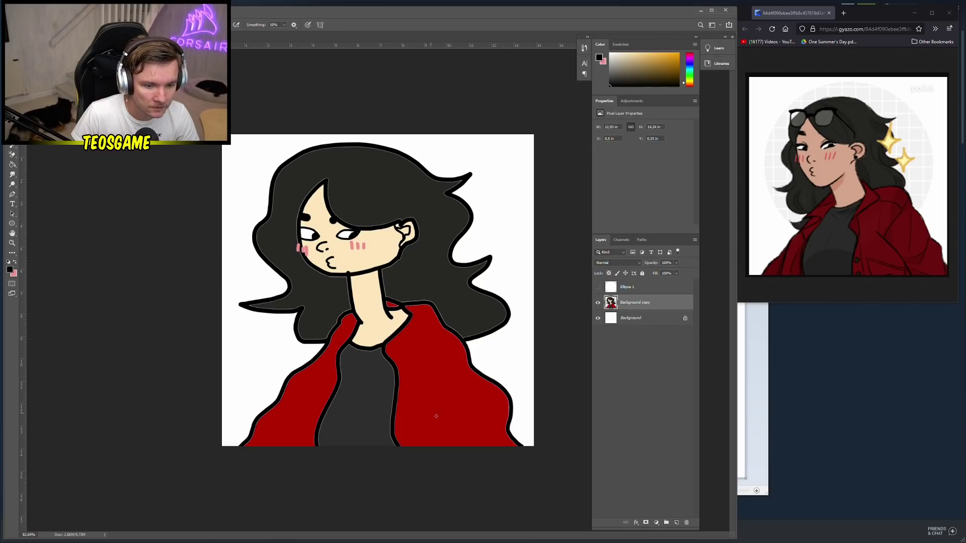
pyautogui.moveTo(441, 423); pyautogui.dragTo(452, 442)
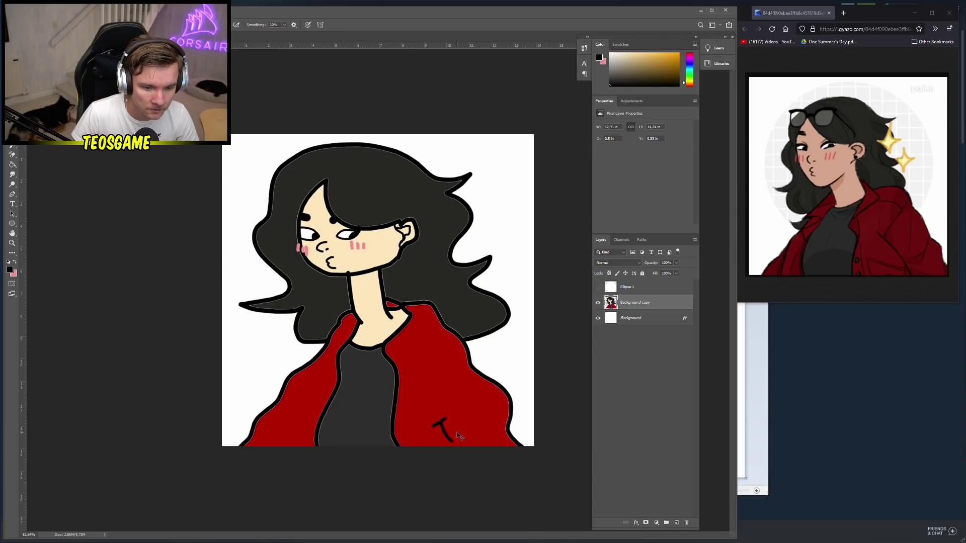
pyautogui.hotkey('ctrl', 'z')
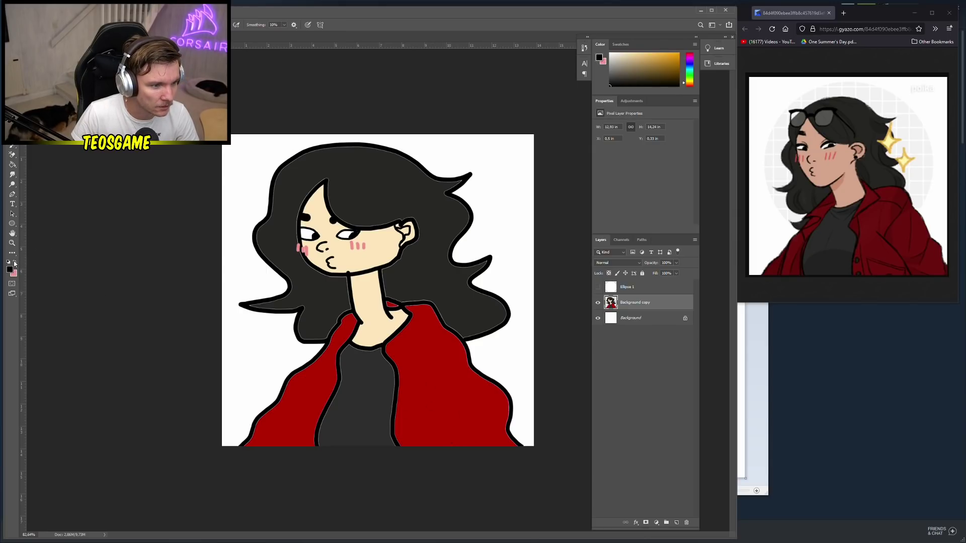
pyautogui.click(15, 263)
# Brush the pink 'Teo' signature with a small smiley dot in the top-right corner
pyautogui.click(649, 287)
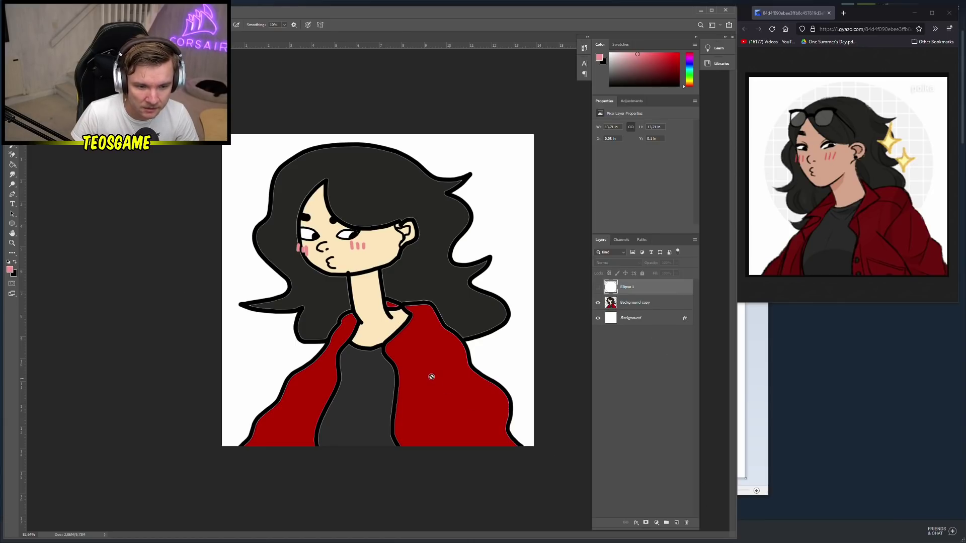
pyautogui.click(676, 523)
pyautogui.moveTo(615, 297); pyautogui.dragTo(686, 523)
pyautogui.moveTo(478, 146)
pyautogui.mouseDown()
pyautogui.moveTo(488, 165)
pyautogui.moveTo(479, 143)
pyautogui.moveTo(499, 163)
pyautogui.moveTo(505, 152)
pyautogui.moveTo(530, 151)
pyautogui.moveTo(486, 143)
pyautogui.mouseUp()
pyautogui.click(508, 150)
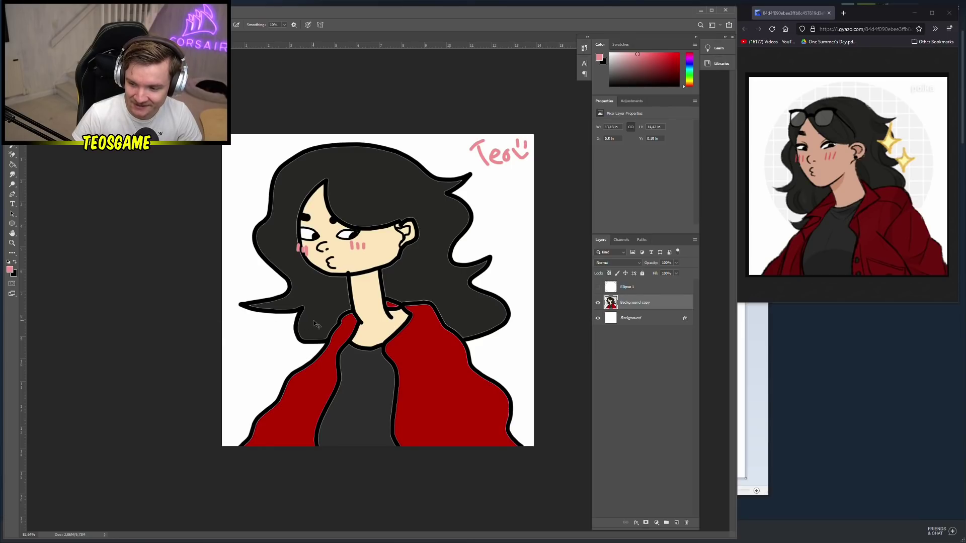
# Save the portrait as PNG, replacing the existing file
pyautogui.hotkey('ctrl', 'shift', 's')
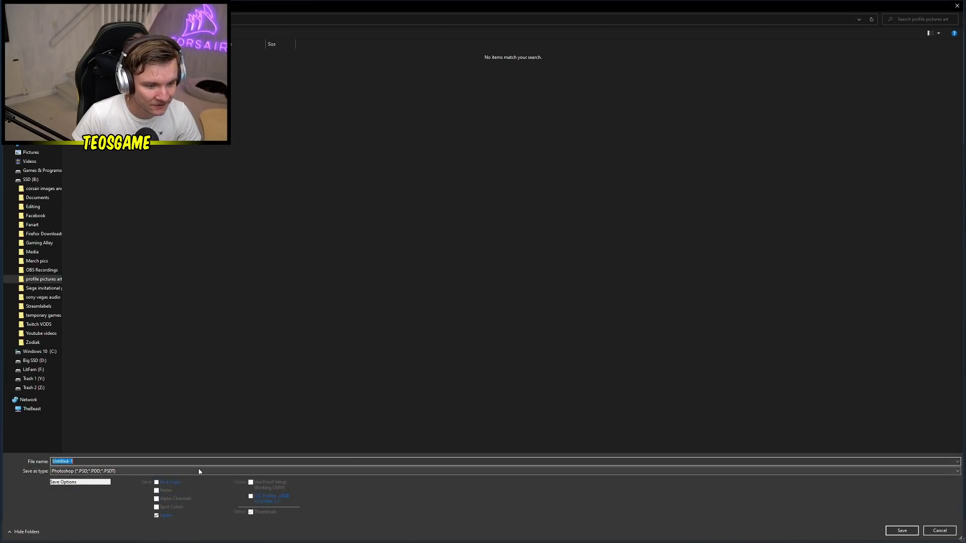
pyautogui.click(199, 471)
pyautogui.click(75, 441)
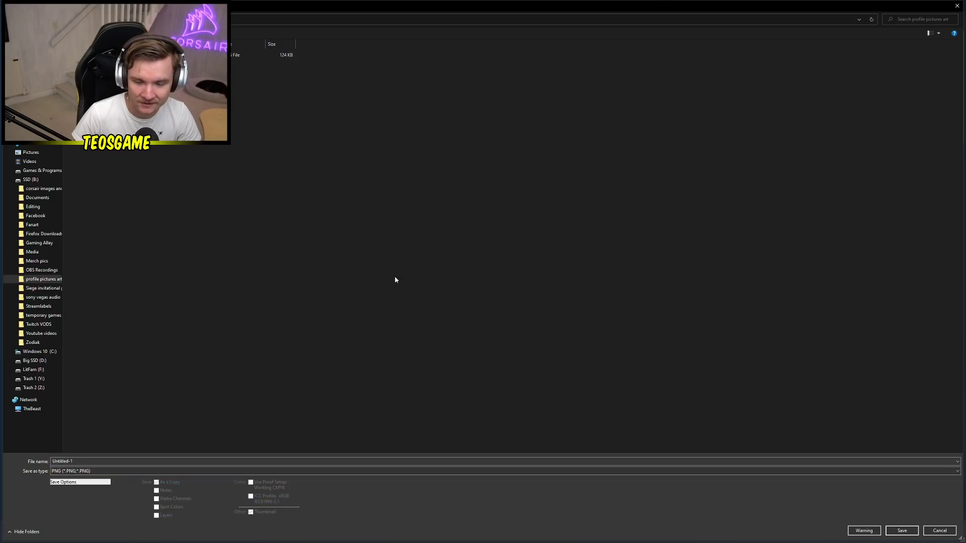
pyautogui.click(211, 55)
pyautogui.click(902, 530)
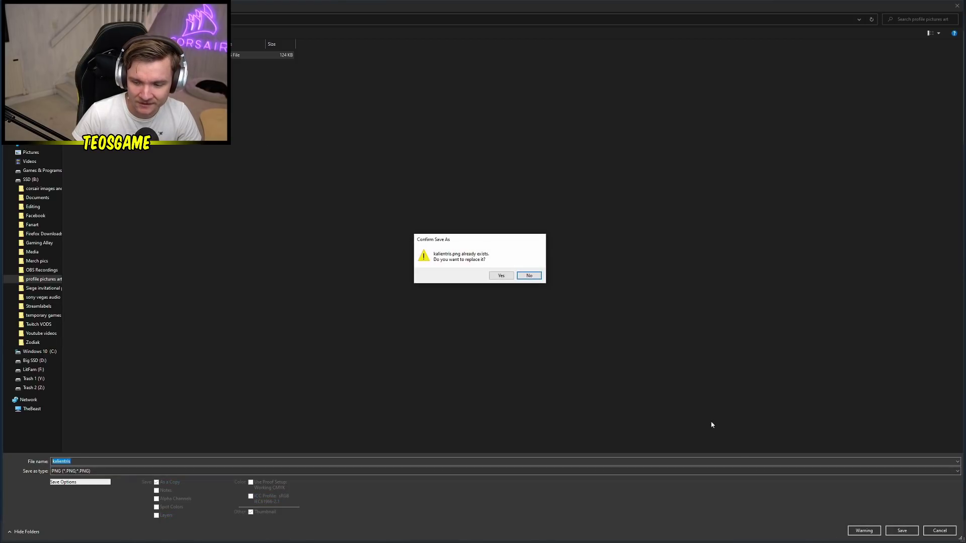
pyautogui.click(495, 278)
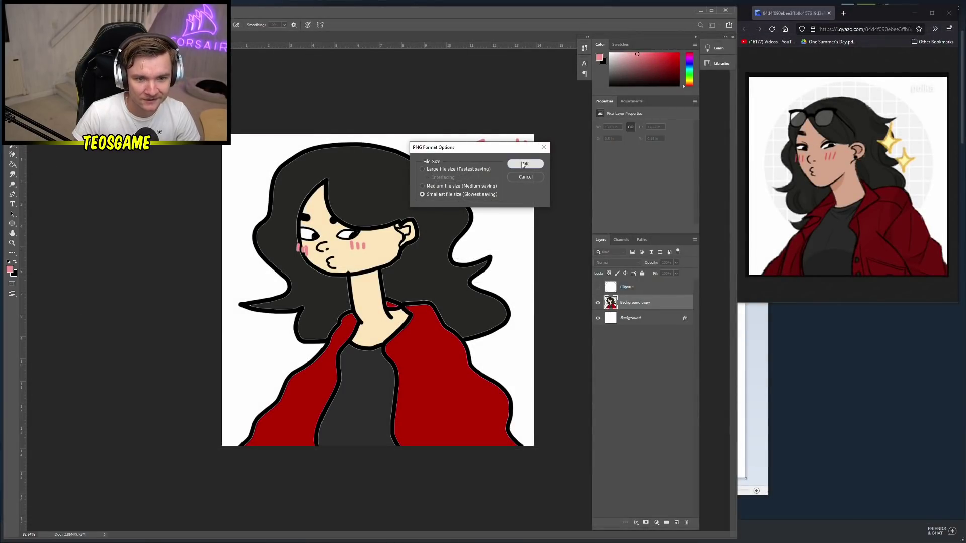
pyautogui.click(526, 162)
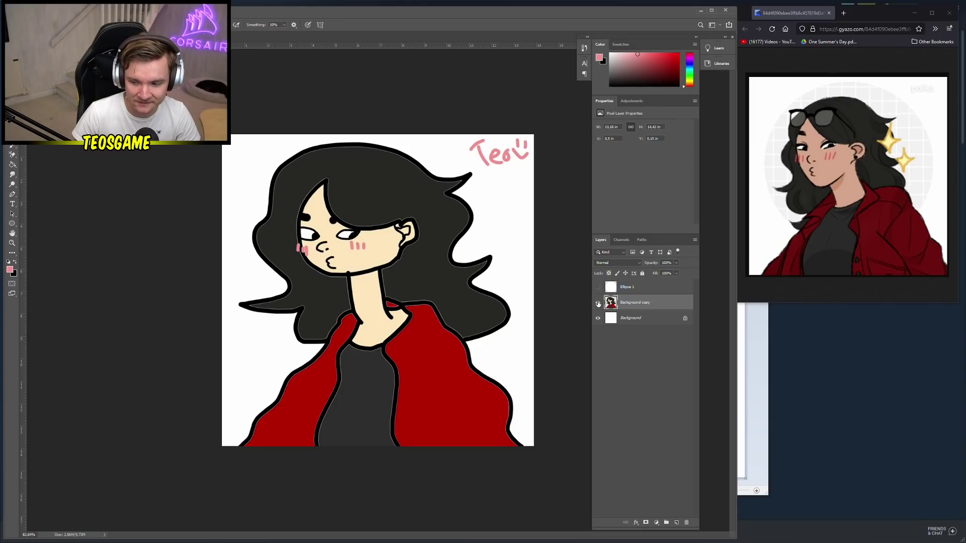
# Hide the Background copy layer, add a new empty layer, and create a layer group
pyautogui.click(598, 303)
pyautogui.moveTo(644, 303); pyautogui.dragTo(641, 303)
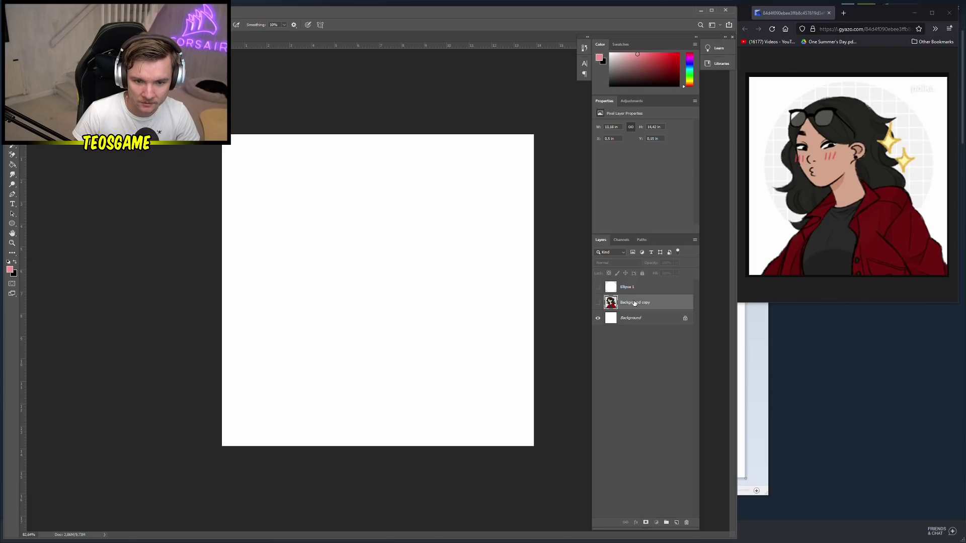
pyautogui.click(631, 294)
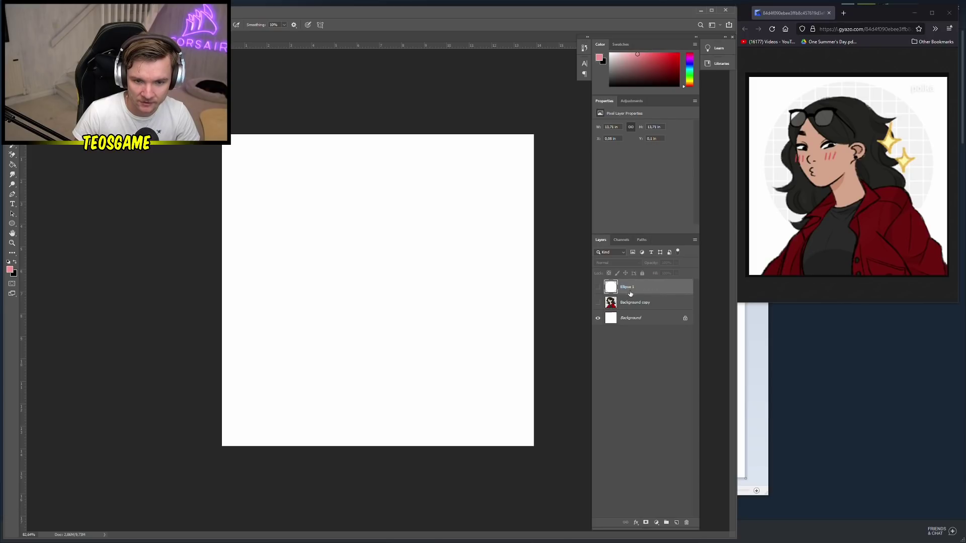
pyautogui.click(677, 523)
pyautogui.rightClick(642, 337)
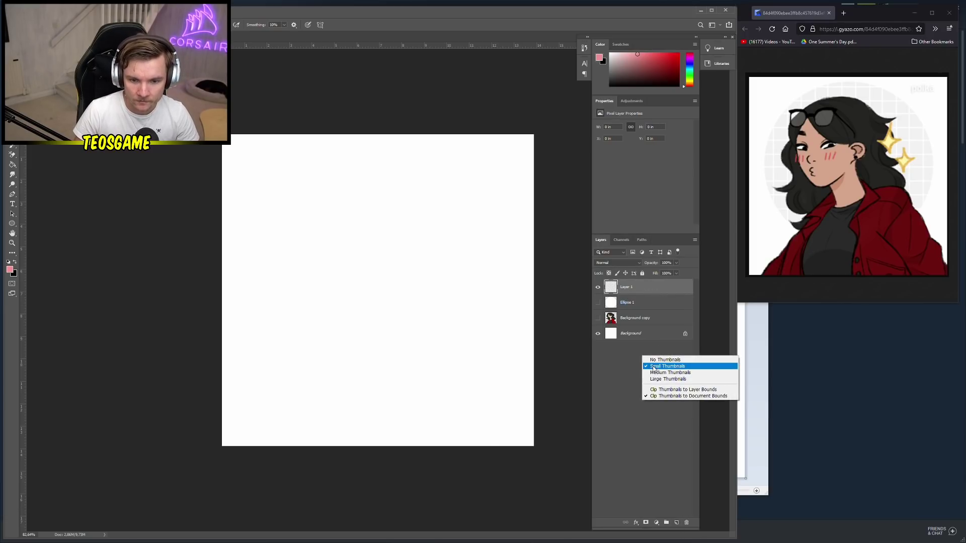
pyautogui.click(666, 523)
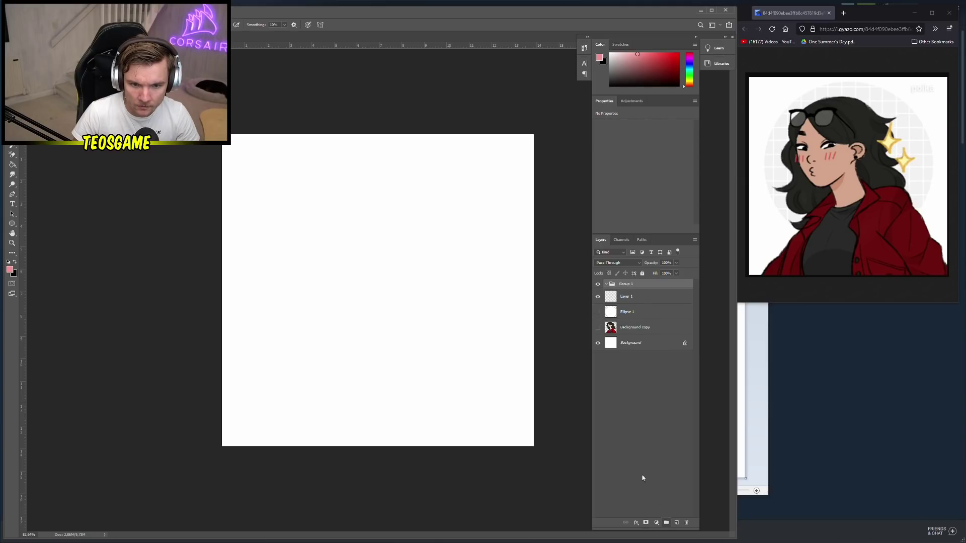
# Name the group DONE, put Background copy inside and collapse it, then select Layer 1
pyautogui.doubleClick(625, 284)
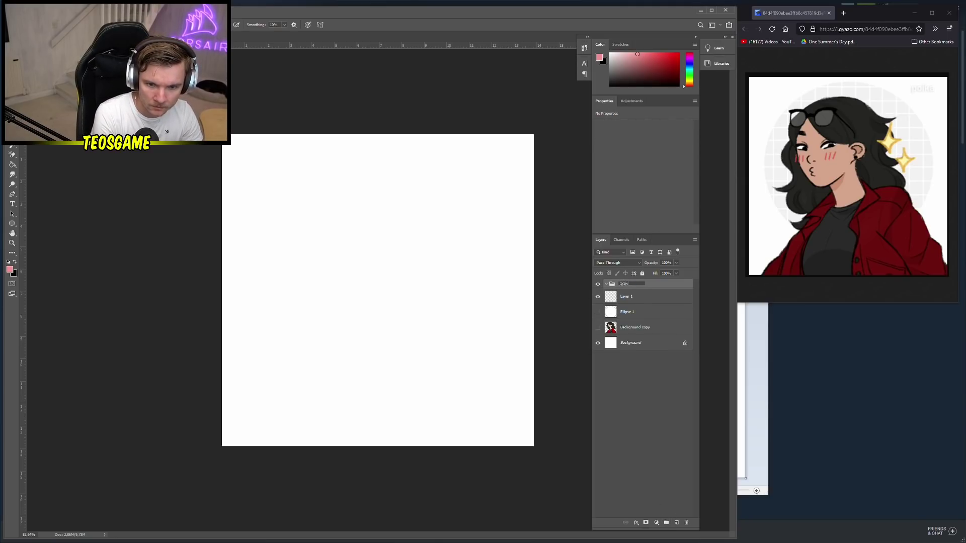
pyautogui.press('Return')
pyautogui.moveTo(628, 285); pyautogui.dragTo(627, 317)
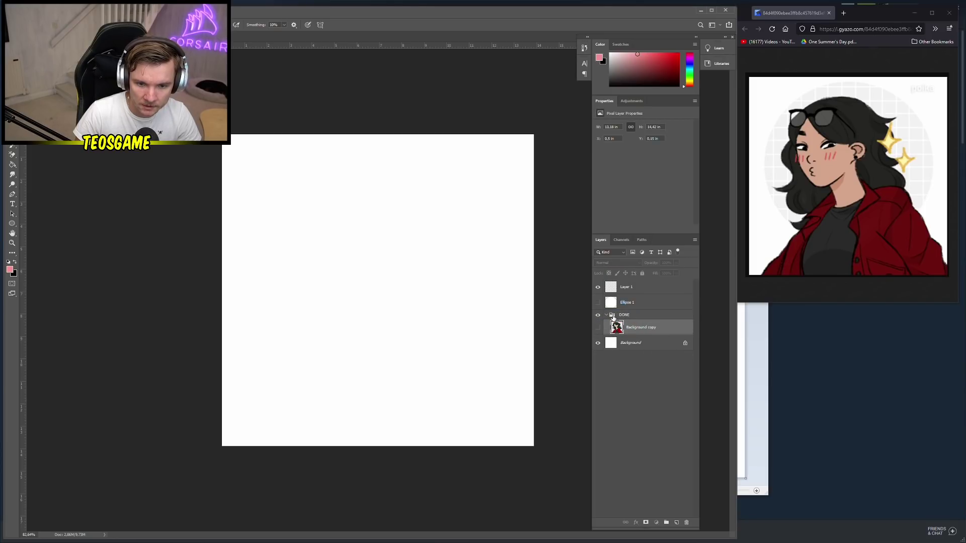
pyautogui.click(614, 317)
pyautogui.click(648, 328)
pyautogui.click(606, 315)
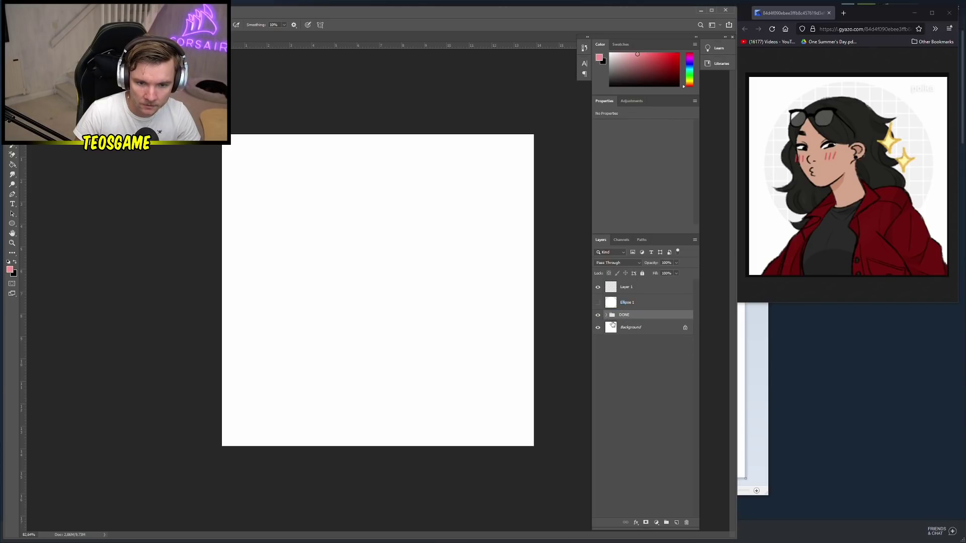
pyautogui.click(626, 289)
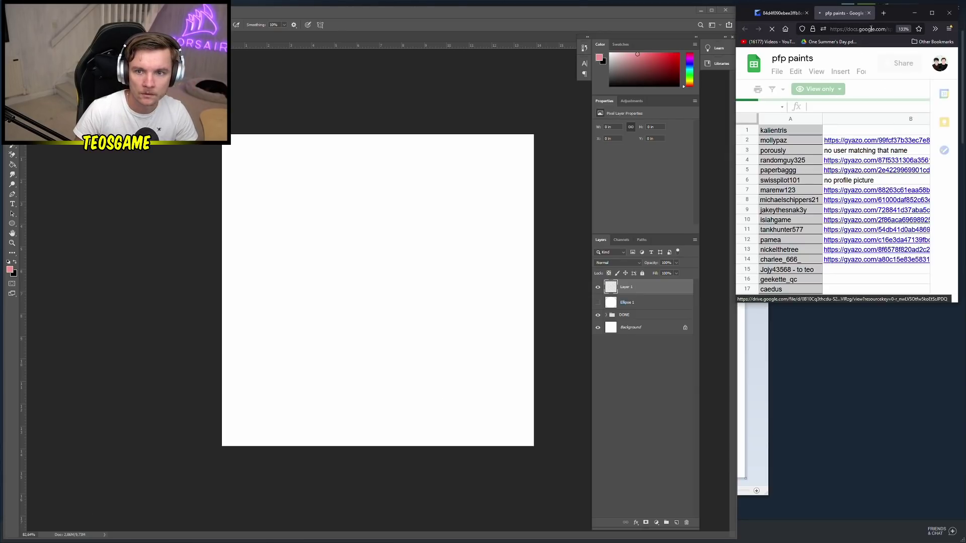
# Place the reference browser beside Photoshop and open the rainbow-shirt cookie chibi link
pyautogui.moveTo(898, 13); pyautogui.dragTo(173, 131)
pyautogui.hotkey('alt', 'Tab')
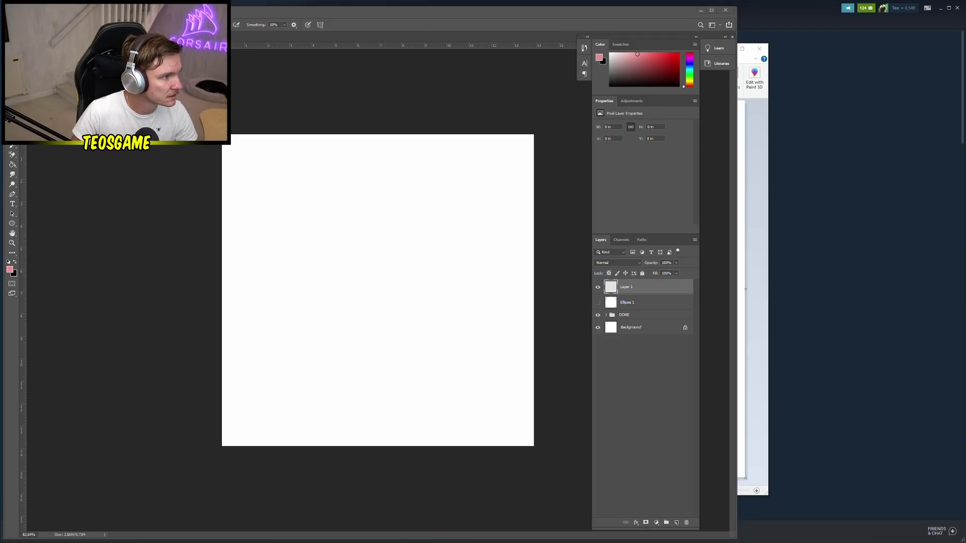
pyautogui.moveTo(0, 186)
pyautogui.mouseDown()
pyautogui.moveTo(59, 187)
pyautogui.moveTo(852, 22)
pyautogui.mouseUp()
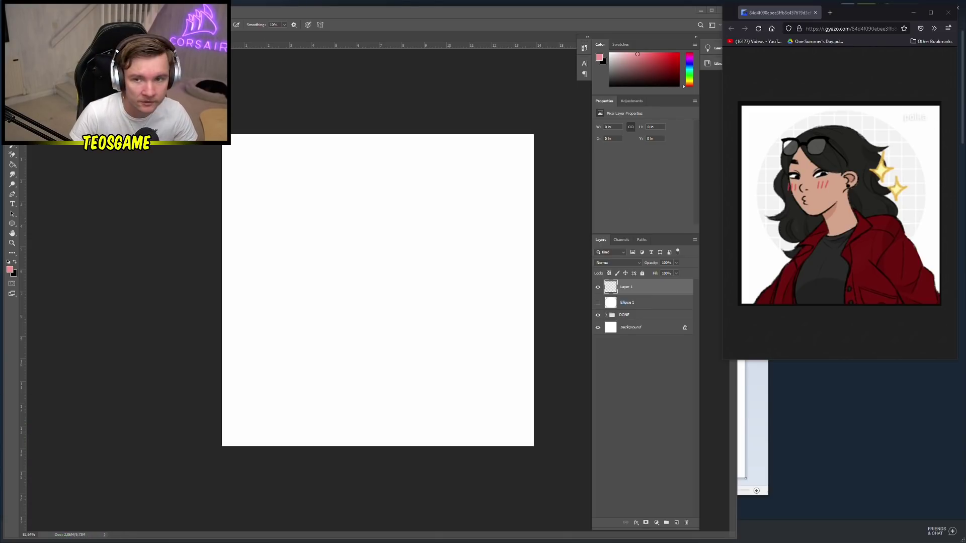
pyautogui.click(816, 12)
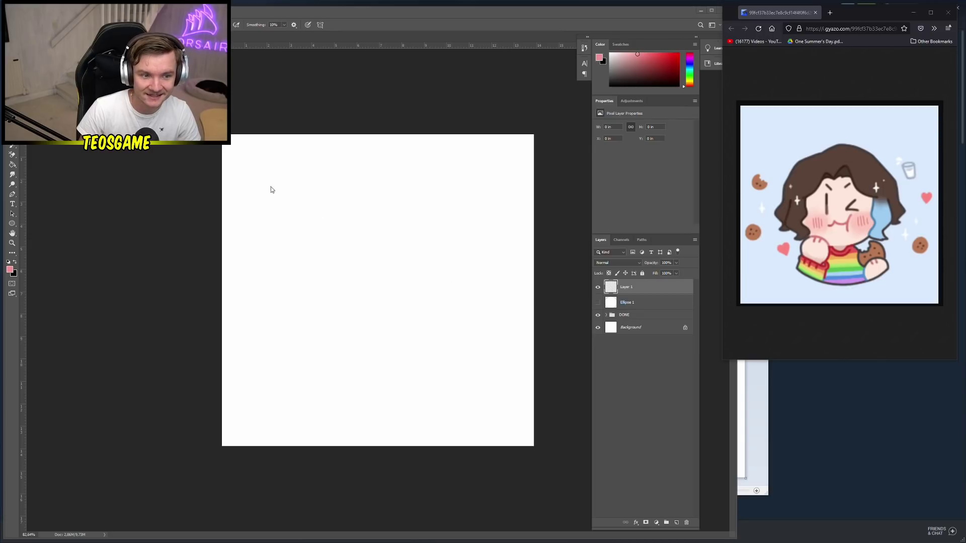
# Select the Background layer and set the foreground colour to light cyan (acecff)
pyautogui.click(354, 221)
pyautogui.press('v')
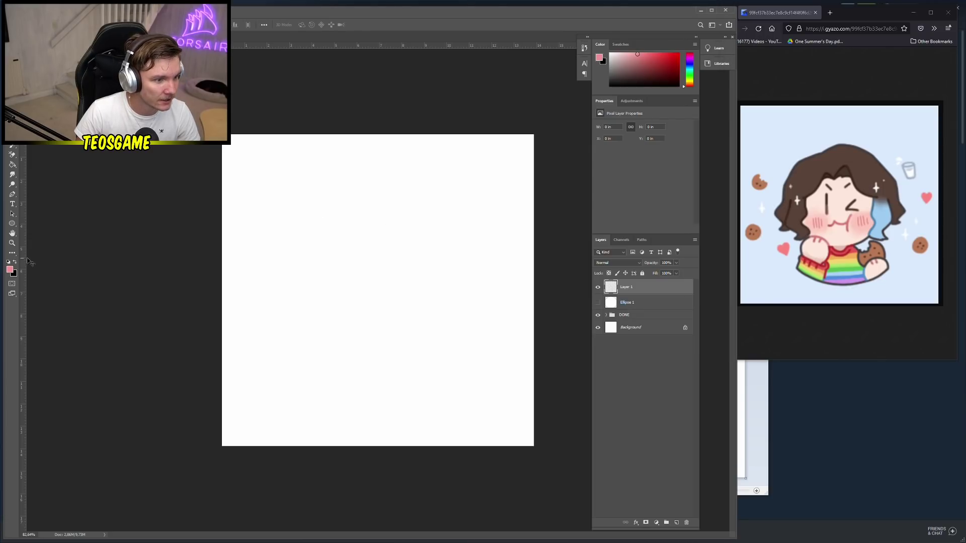
pyautogui.click(15, 263)
pyautogui.moveTo(638, 328); pyautogui.dragTo(632, 310)
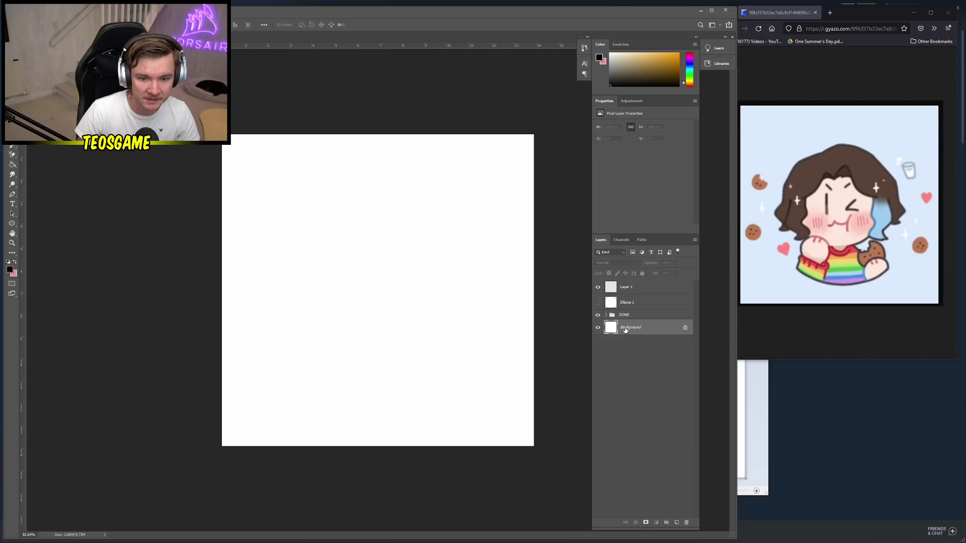
pyautogui.click(9, 270)
pyautogui.click(170, 229)
pyautogui.click(66, 202)
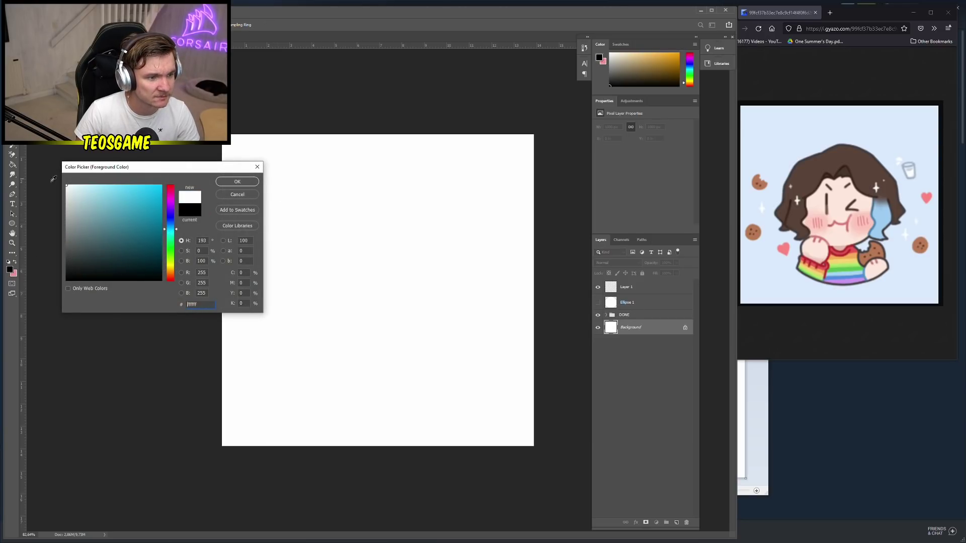
pyautogui.click(93, 196)
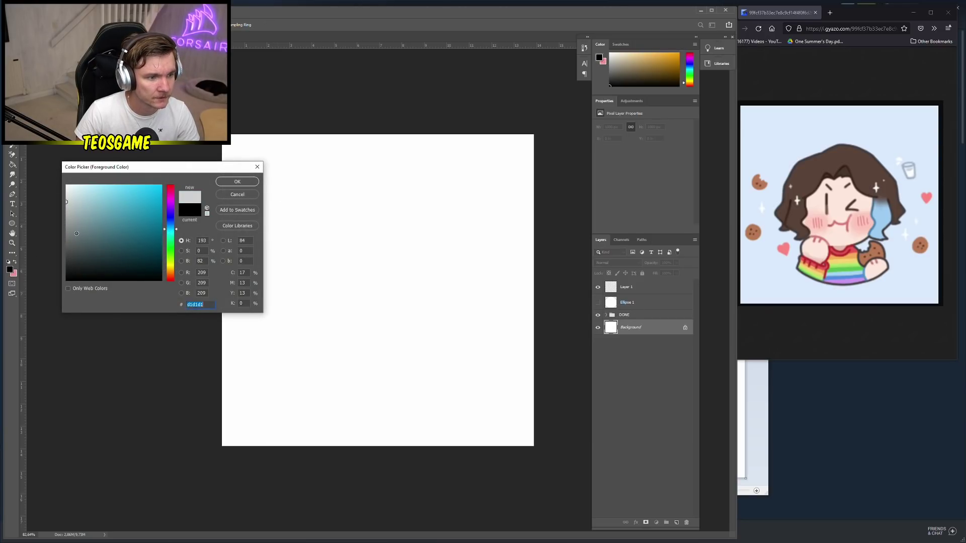
pyautogui.click(237, 181)
# Paint-bucket the white canvas light cyan, then select Layer 1 and swap the colours
pyautogui.click(13, 168)
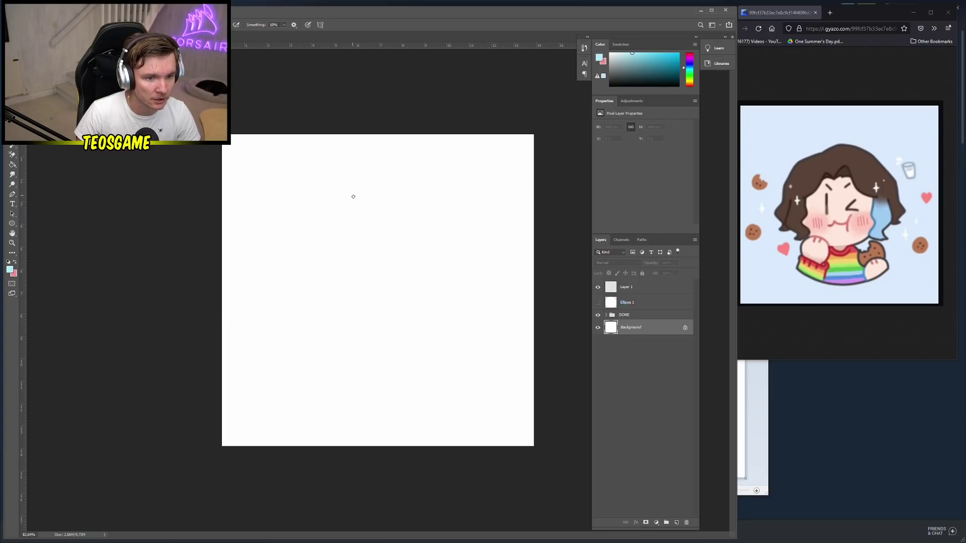
pyautogui.click(13, 168)
pyautogui.click(400, 250)
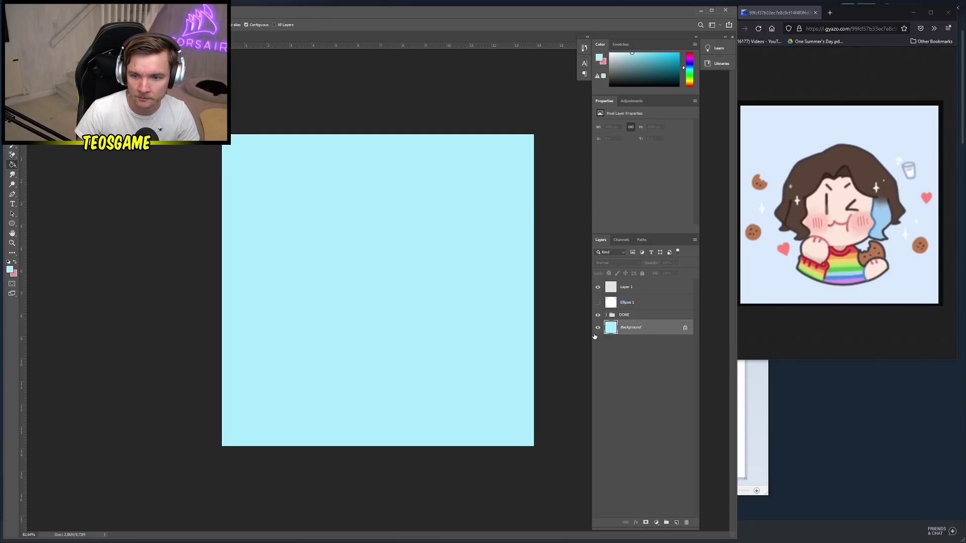
pyautogui.click(634, 292)
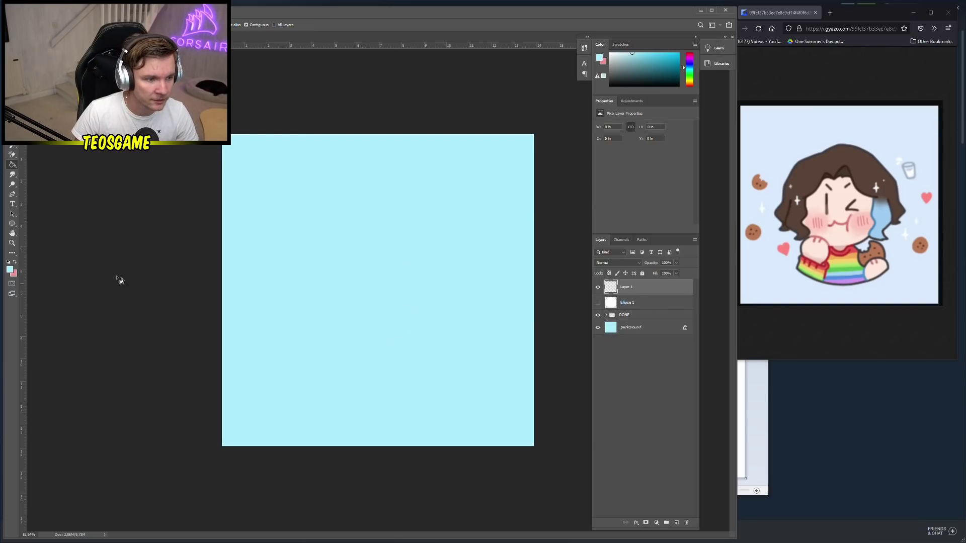
pyautogui.click(15, 262)
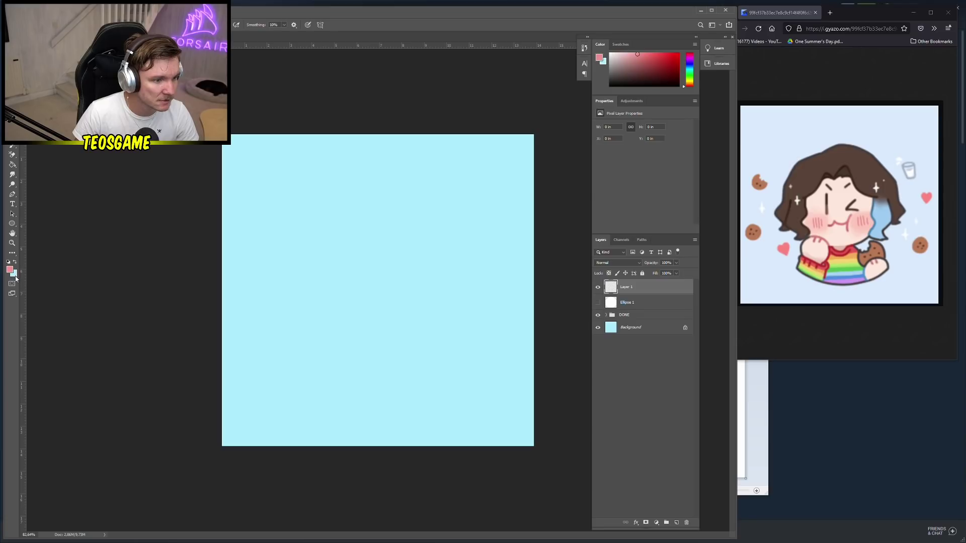
pyautogui.click(9, 269)
# Brush a thick black outline of the chibi's head, hair and body, then shift it right
pyautogui.click(237, 182)
pyautogui.press('b')
pyautogui.rightClick(319, 245)
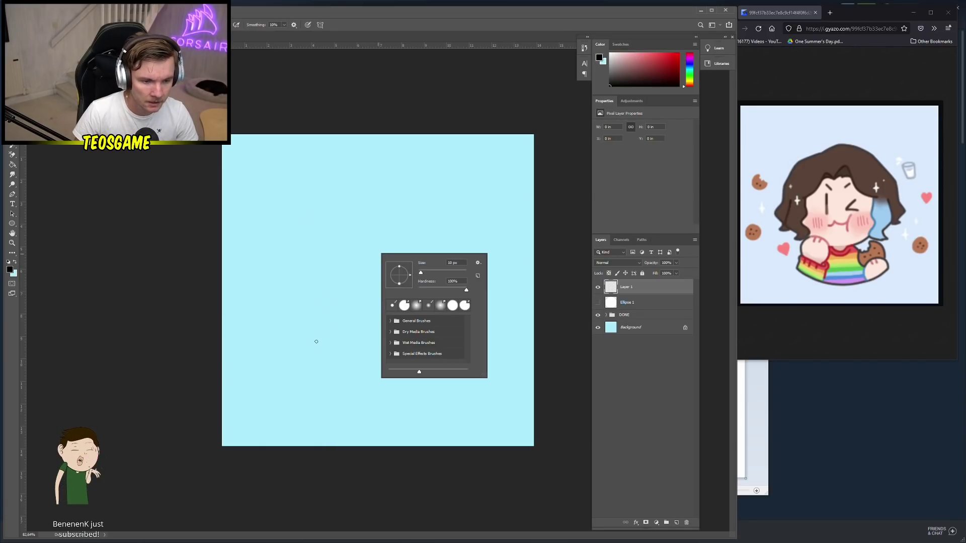
pyautogui.moveTo(290, 348)
pyautogui.mouseDown()
pyautogui.moveTo(313, 302)
pyautogui.moveTo(284, 308)
pyautogui.moveTo(280, 292)
pyautogui.moveTo(238, 295)
pyautogui.moveTo(250, 279)
pyautogui.moveTo(237, 251)
pyautogui.moveTo(284, 188)
pyautogui.moveTo(327, 172)
pyautogui.moveTo(395, 170)
pyautogui.moveTo(429, 223)
pyautogui.moveTo(427, 269)
pyautogui.moveTo(438, 280)
pyautogui.moveTo(425, 287)
pyautogui.moveTo(438, 294)
pyautogui.moveTo(401, 310)
pyautogui.moveTo(421, 319)
pyautogui.moveTo(417, 334)
pyautogui.moveTo(377, 335)
pyautogui.moveTo(373, 354)
pyautogui.moveTo(435, 344)
pyautogui.moveTo(457, 365)
pyautogui.moveTo(454, 385)
pyautogui.moveTo(426, 404)
pyautogui.moveTo(329, 410)
pyautogui.moveTo(278, 376)
pyautogui.moveTo(284, 359)
pyautogui.moveTo(274, 337)
pyautogui.moveTo(288, 326)
pyautogui.moveTo(300, 336)
pyautogui.moveTo(274, 327)
pyautogui.moveTo(285, 353)
pyautogui.mouseUp()
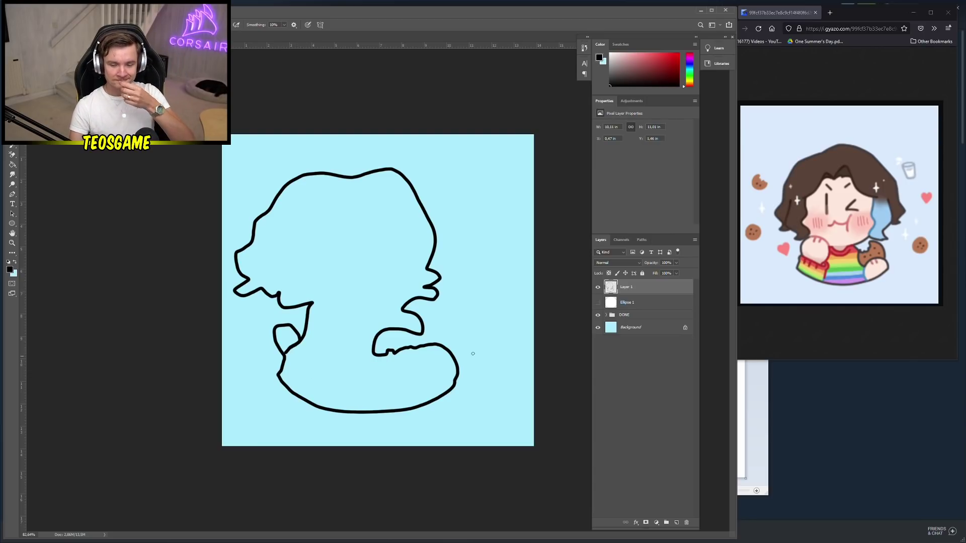
pyautogui.press('v')
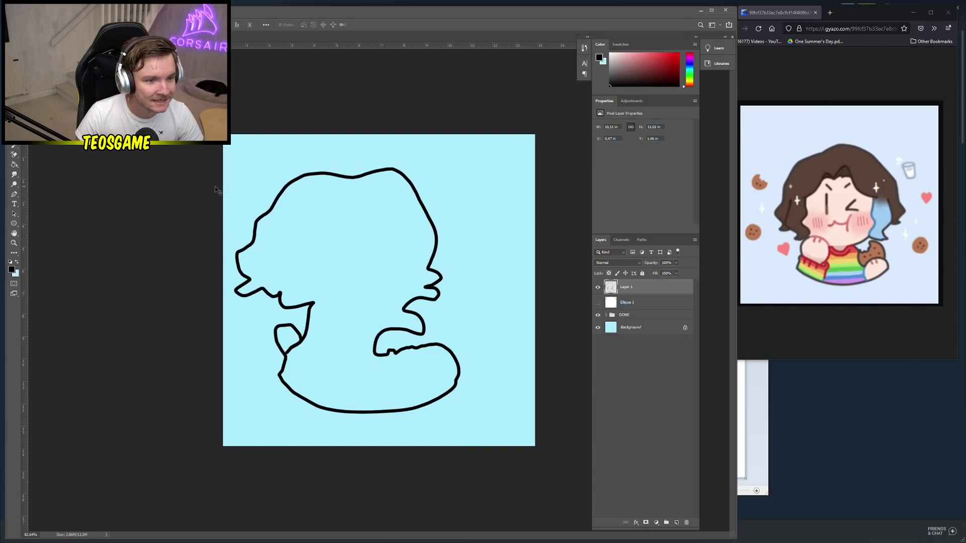
pyautogui.moveTo(279, 201); pyautogui.dragTo(316, 200)
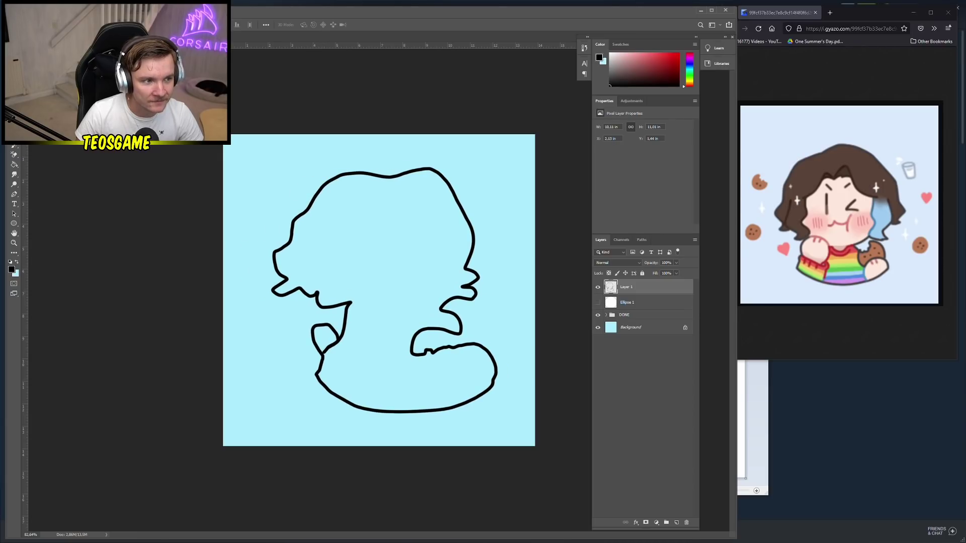
# Recolour the black outline dark brown with a bucket fill
pyautogui.press('b')
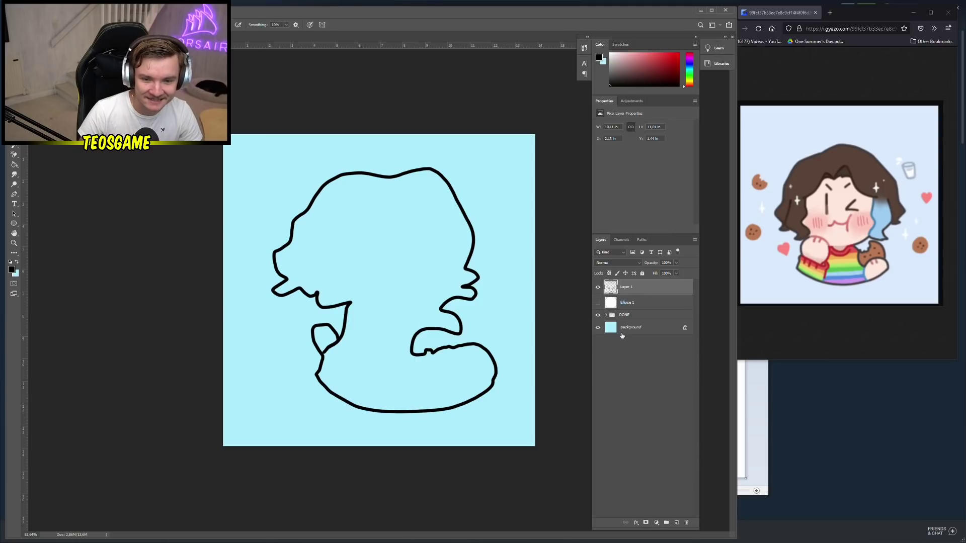
pyautogui.press('g')
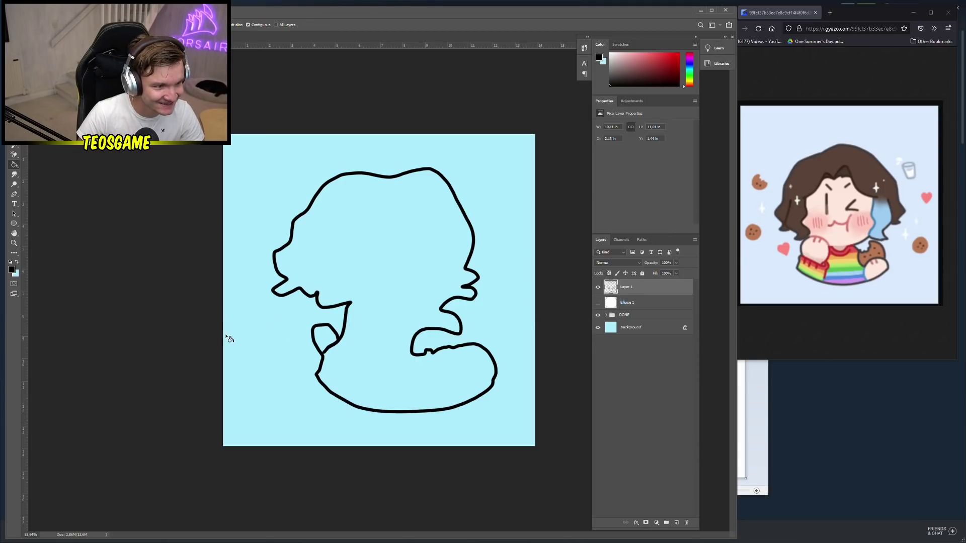
pyautogui.click(12, 271)
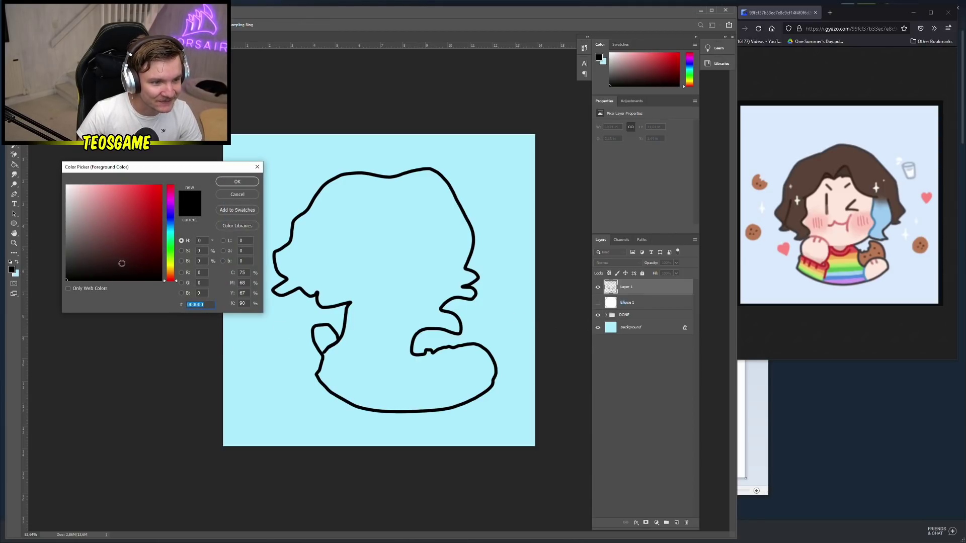
pyautogui.click(64, 263)
pyautogui.moveTo(171, 207)
pyautogui.mouseDown()
pyautogui.moveTo(170, 272)
pyautogui.moveTo(186, 265)
pyautogui.mouseUp()
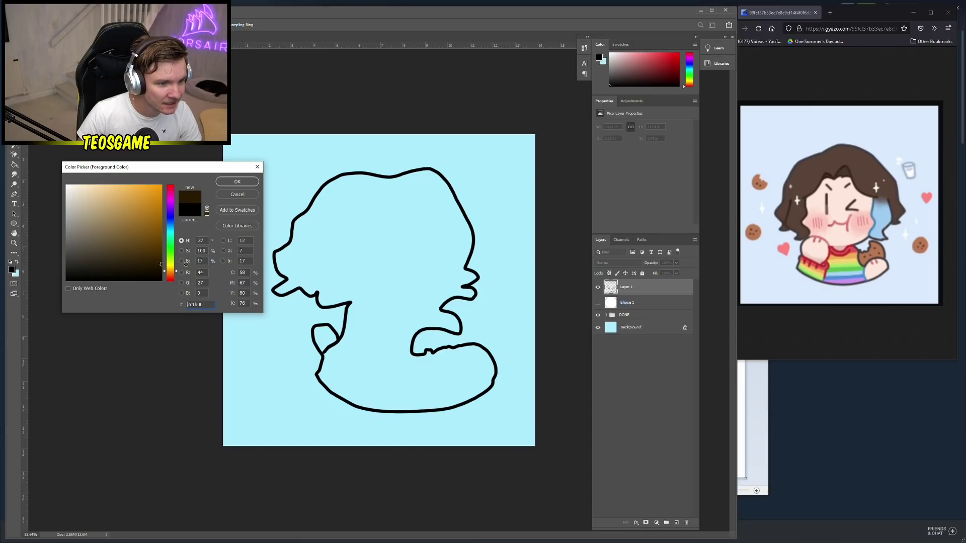
pyautogui.click(237, 182)
pyautogui.click(306, 213)
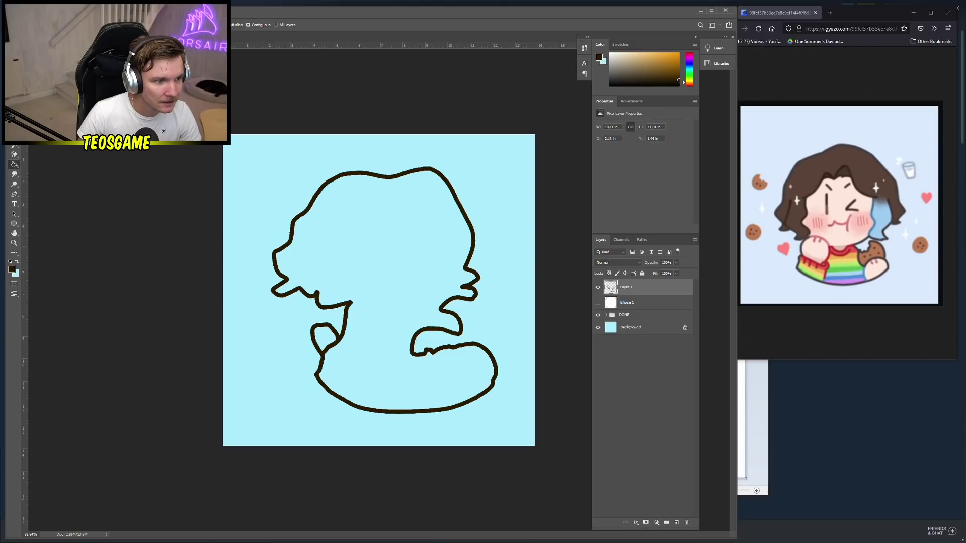
# Brush a closed eye, winking brow, mouth and neck line, then set the foreground to pale cream
pyautogui.press('b')
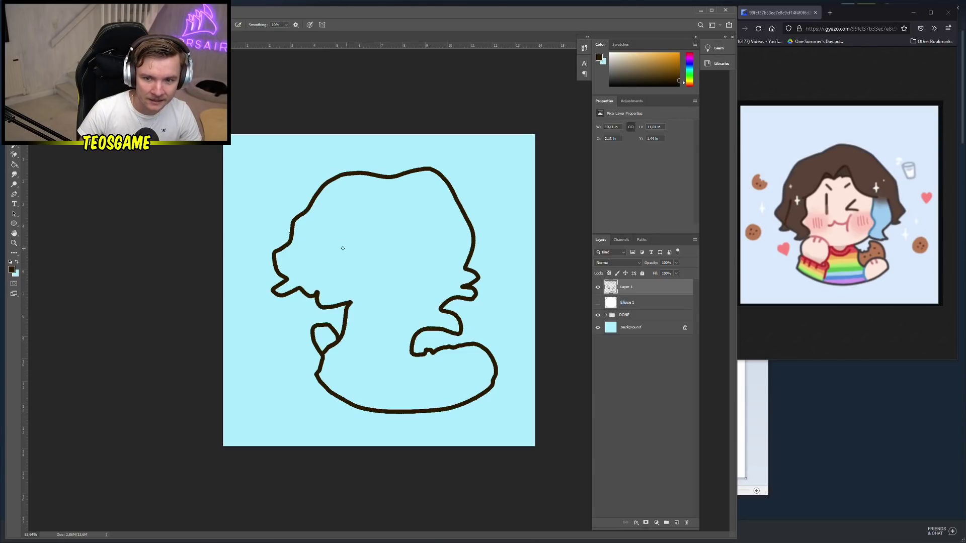
pyautogui.moveTo(347, 222); pyautogui.dragTo(345, 259)
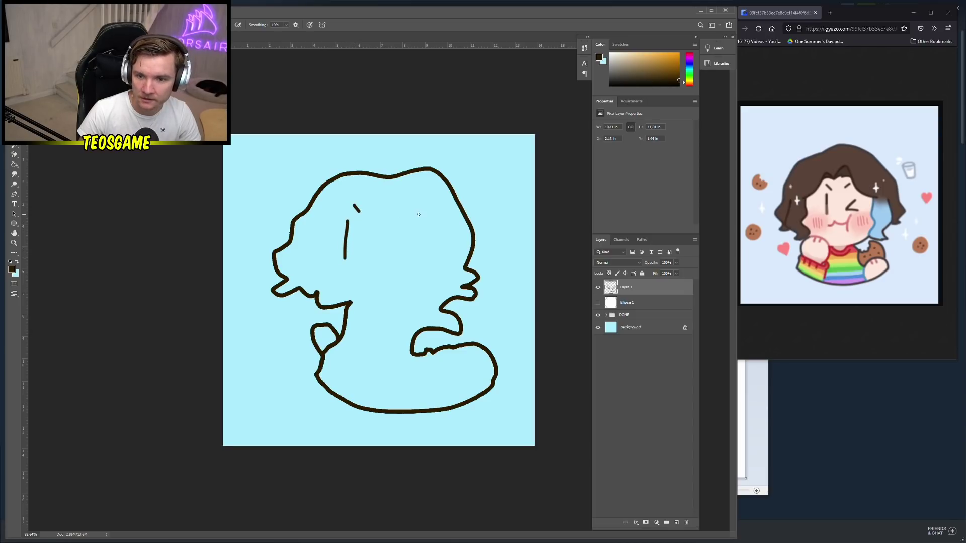
pyautogui.moveTo(402, 217)
pyautogui.mouseDown()
pyautogui.moveTo(408, 238)
pyautogui.moveTo(383, 255)
pyautogui.moveTo(417, 260)
pyautogui.mouseUp()
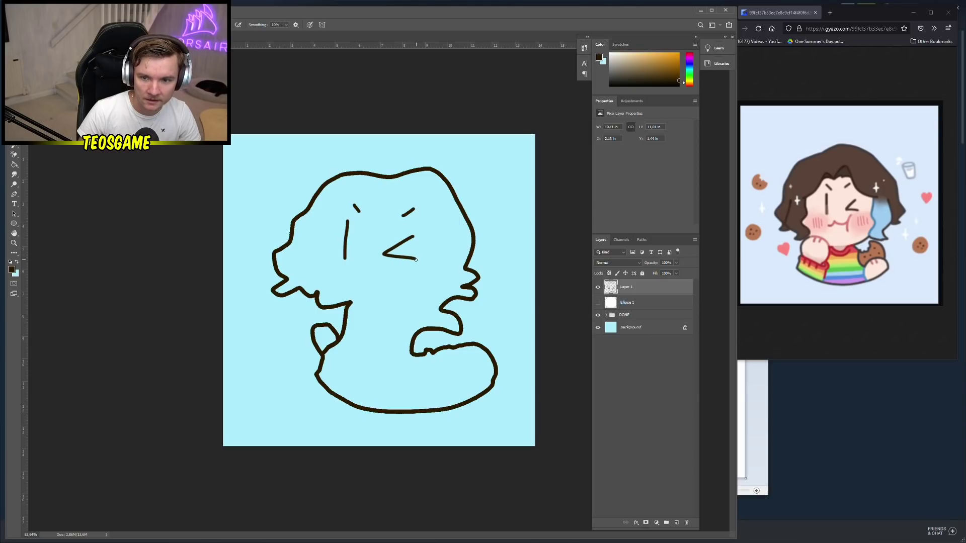
pyautogui.moveTo(353, 285)
pyautogui.mouseDown()
pyautogui.moveTo(372, 274)
pyautogui.moveTo(394, 278)
pyautogui.moveTo(404, 264)
pyautogui.moveTo(402, 288)
pyautogui.mouseUp()
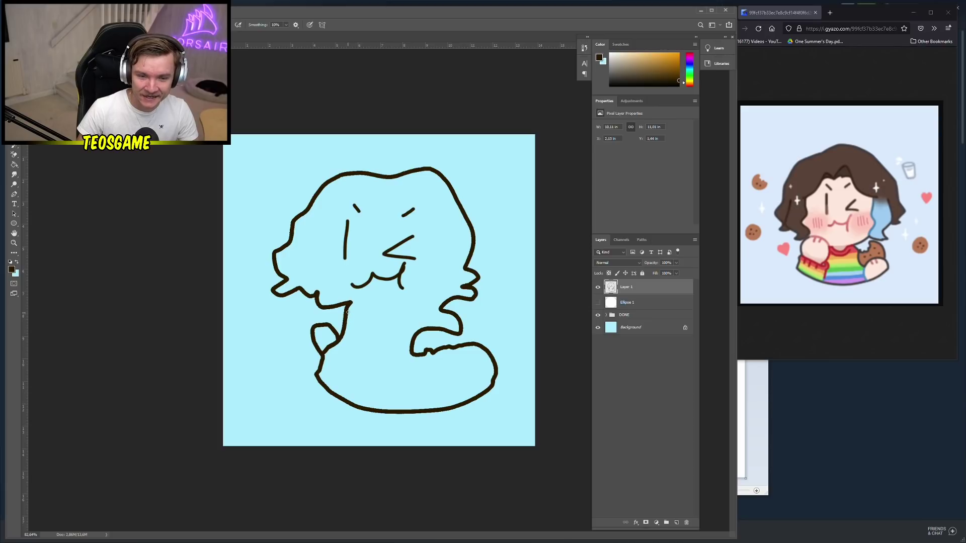
pyautogui.moveTo(347, 312)
pyautogui.mouseDown()
pyautogui.moveTo(382, 336)
pyautogui.moveTo(413, 339)
pyautogui.mouseUp()
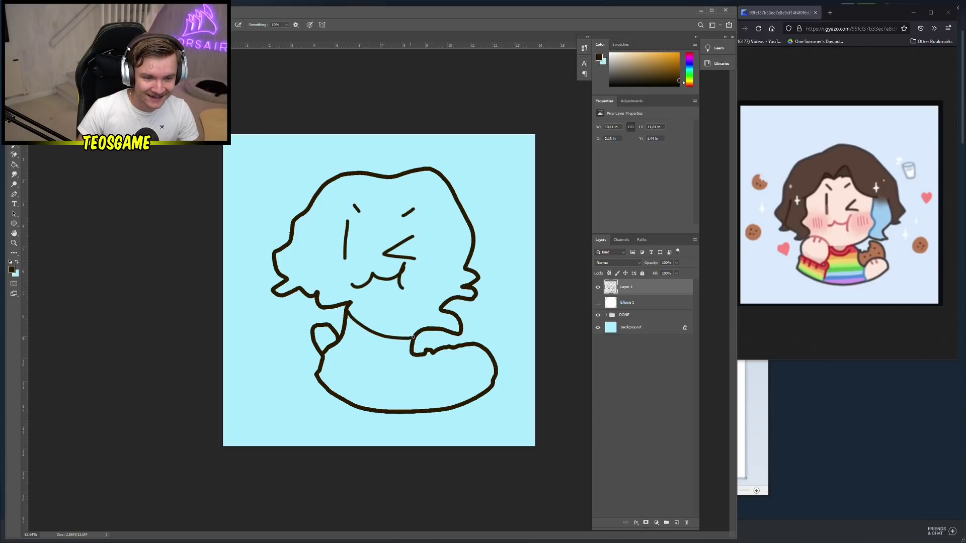
pyautogui.click(11, 271)
pyautogui.moveTo(166, 247); pyautogui.dragTo(85, 175)
pyautogui.click(237, 181)
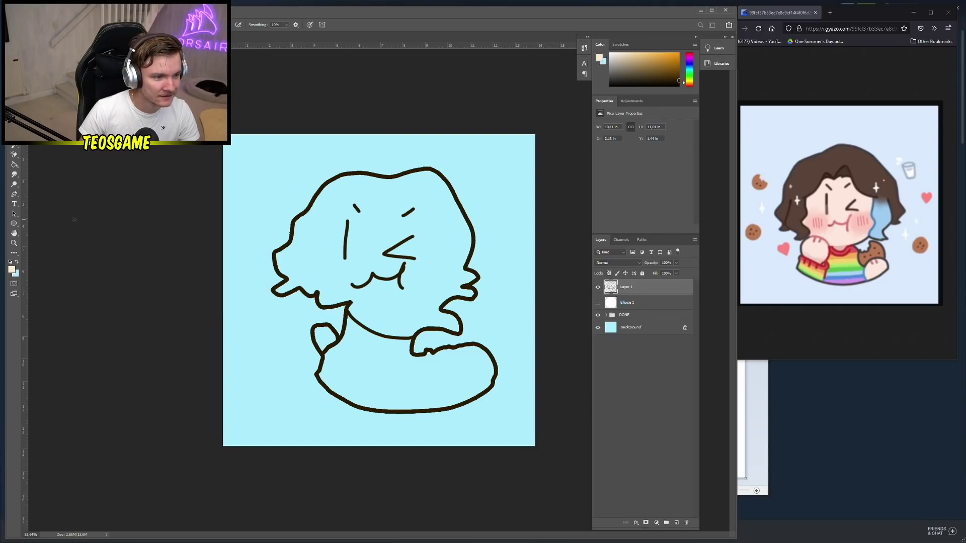
# Fill the face cream and brush a dark brown hairline along its side
pyautogui.click(379, 240)
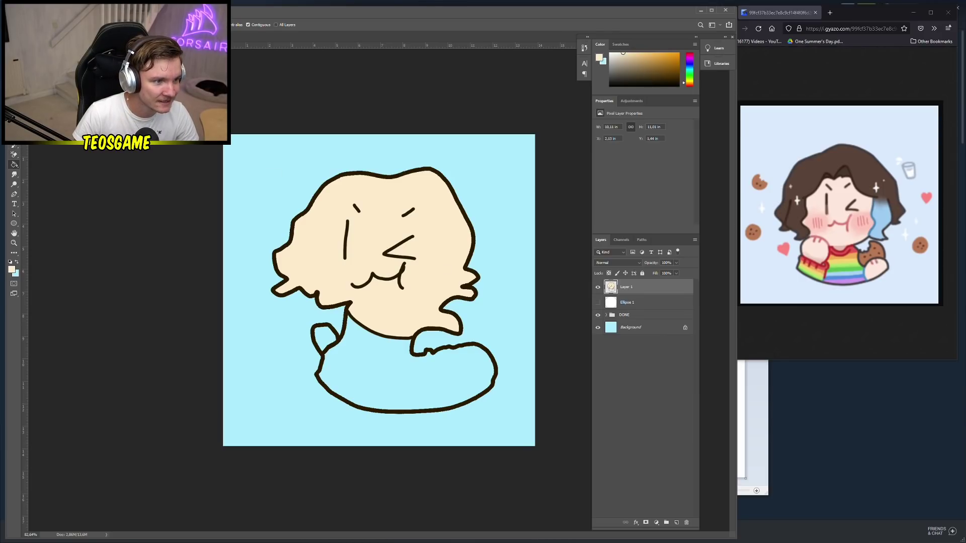
pyautogui.press('b')
pyautogui.keyDown('alt'); pyautogui.click(312, 215); pyautogui.keyUp('alt')
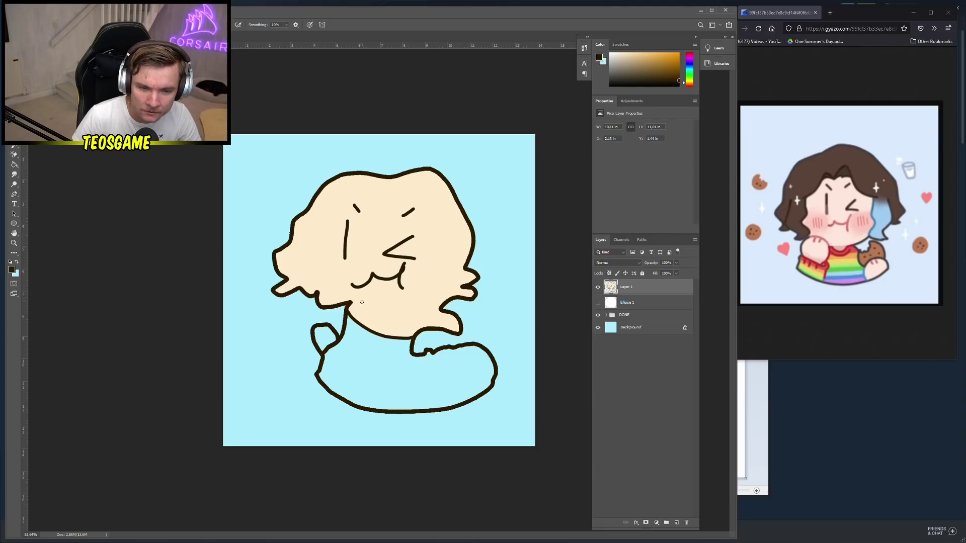
pyautogui.moveTo(351, 303)
pyautogui.mouseDown()
pyautogui.moveTo(334, 287)
pyautogui.moveTo(323, 226)
pyautogui.moveTo(362, 191)
pyautogui.moveTo(391, 190)
pyautogui.moveTo(418, 193)
pyautogui.moveTo(446, 238)
pyautogui.moveTo(474, 244)
pyautogui.moveTo(453, 245)
pyautogui.moveTo(445, 314)
pyautogui.mouseUp()
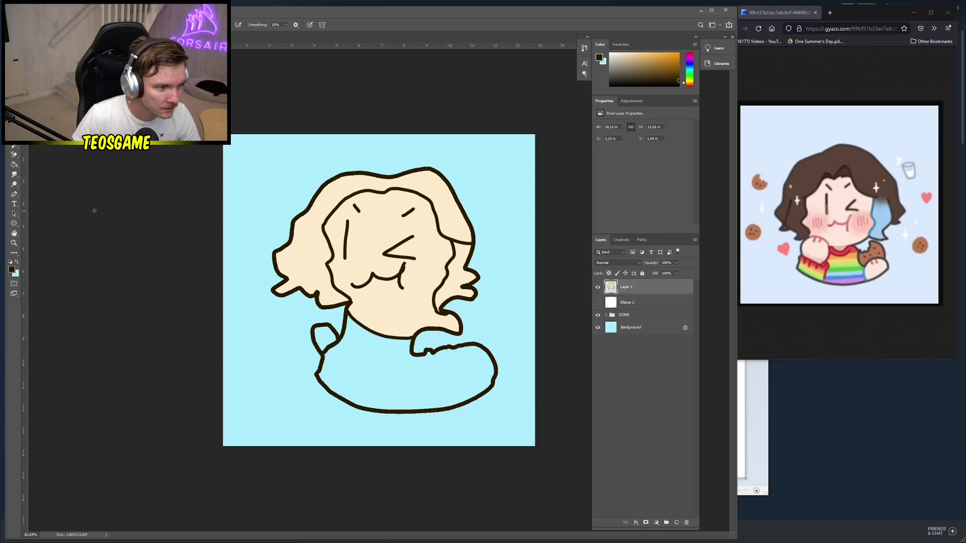
# Bucket-fill the left and right hair sections solid dark brown
pyautogui.press('g')
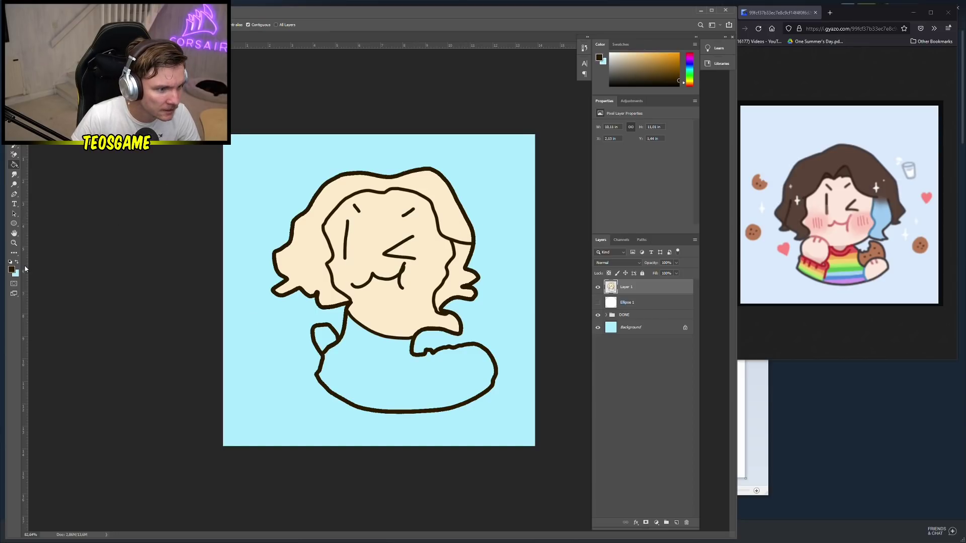
pyautogui.click(320, 239)
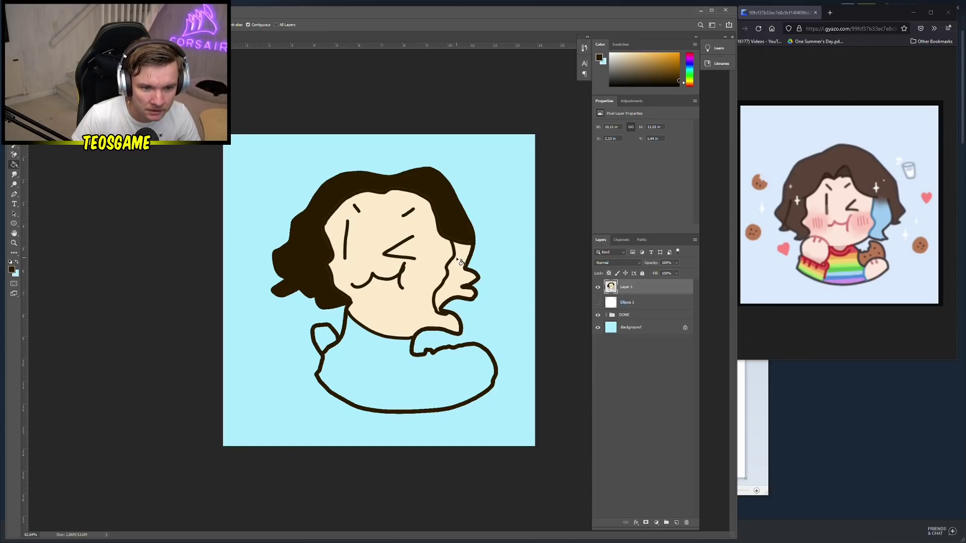
pyautogui.click(459, 297)
pyautogui.click(459, 297)
pyautogui.click(457, 277)
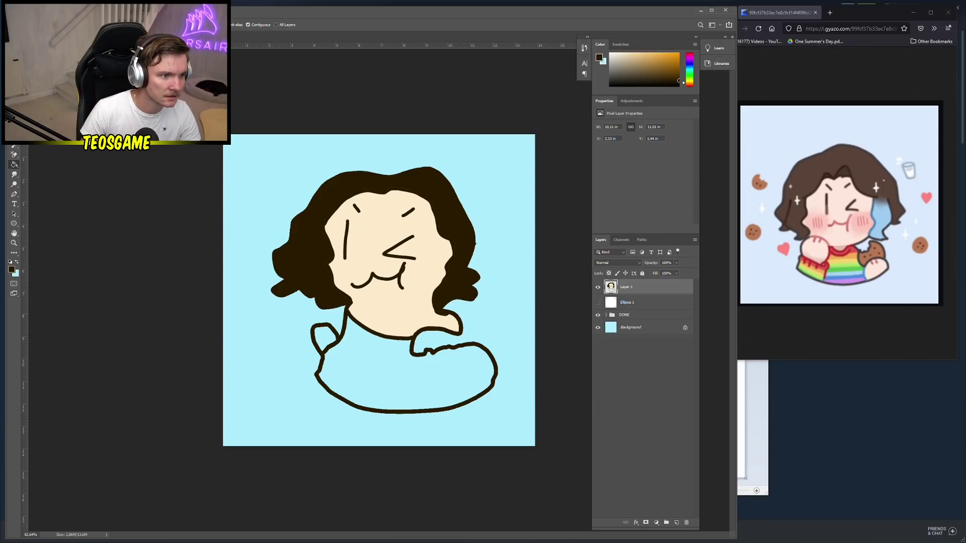
pyautogui.click(14, 129)
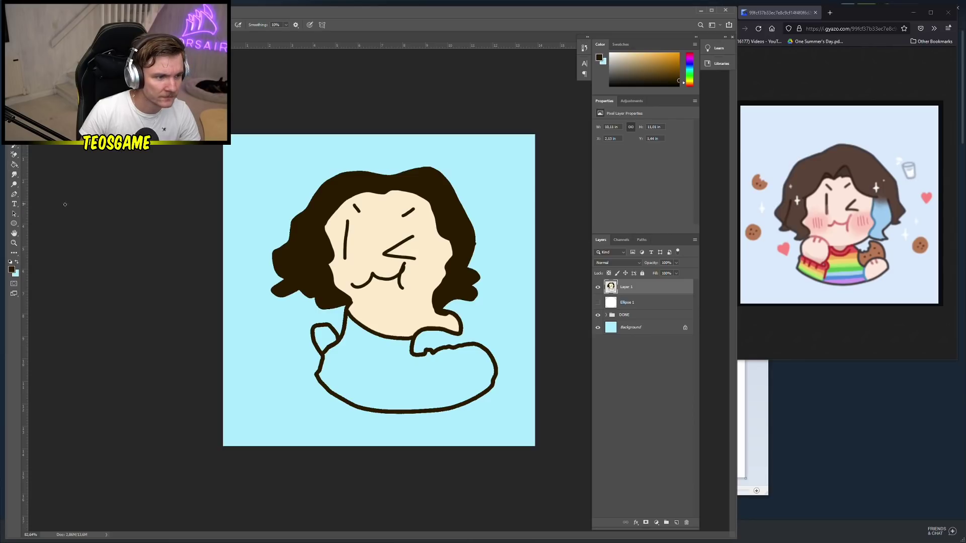
pyautogui.click(16, 263)
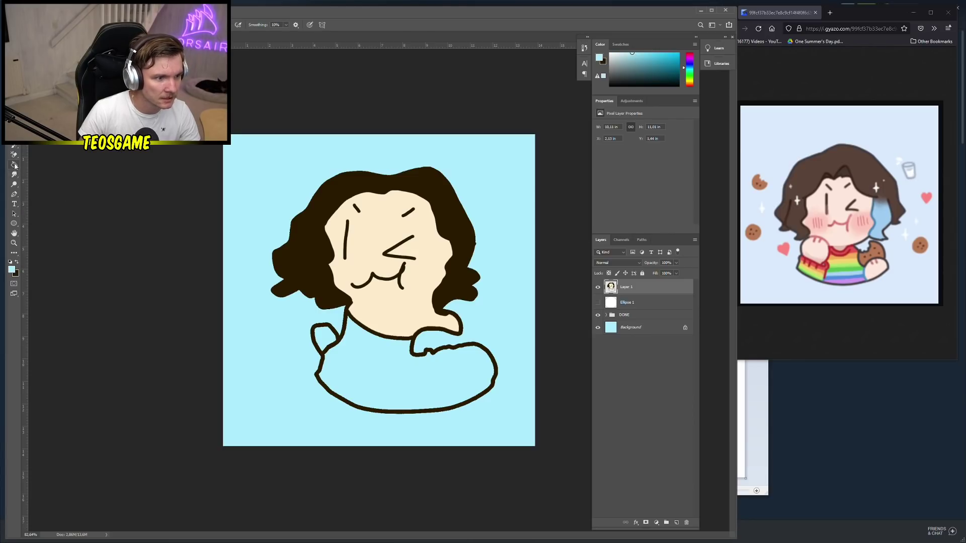
# On a new layer, draw a rainbow gradient band across the body and stretch it to cover it
pyautogui.moveTo(14, 164); pyautogui.dragTo(44, 169)
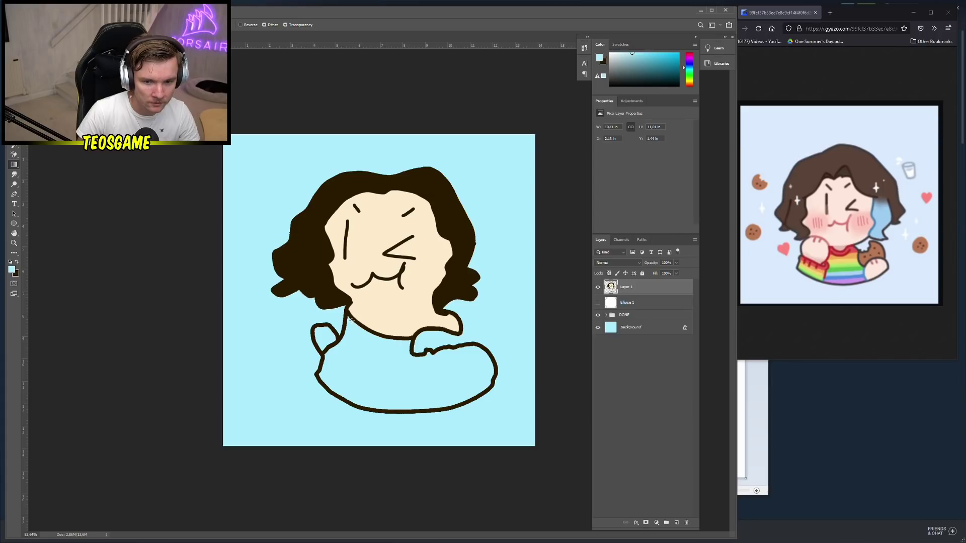
pyautogui.click(676, 522)
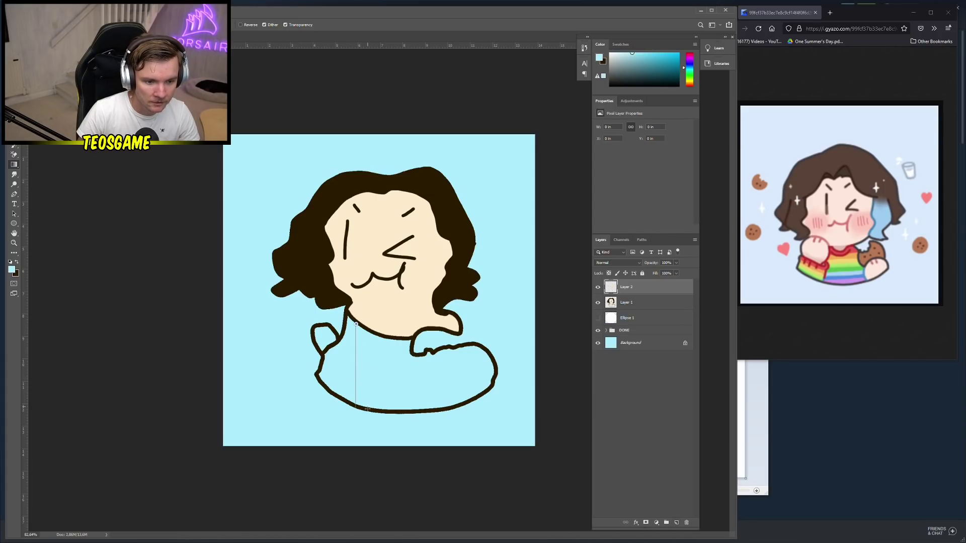
pyautogui.moveTo(367, 409); pyautogui.dragTo(367, 411)
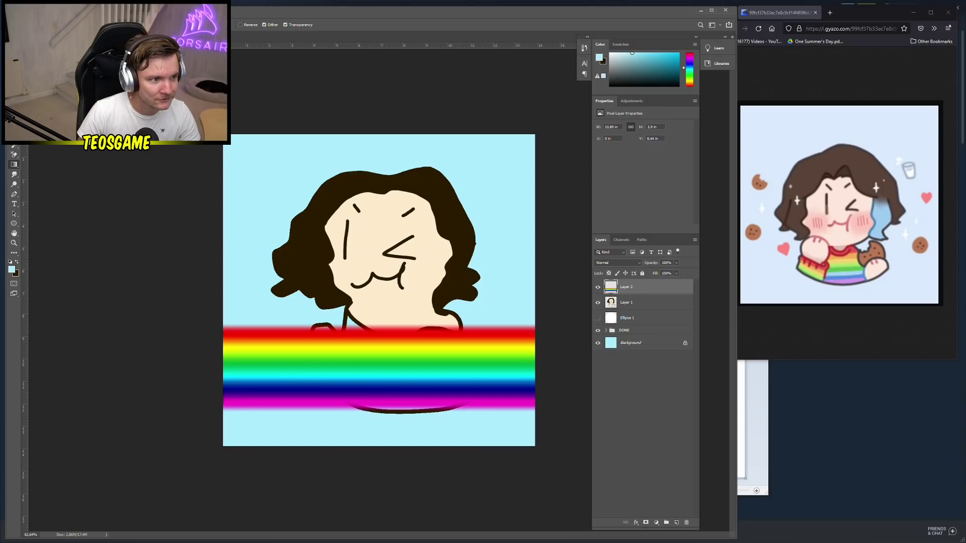
pyautogui.press('v')
pyautogui.moveTo(415, 367); pyautogui.dragTo(415, 382)
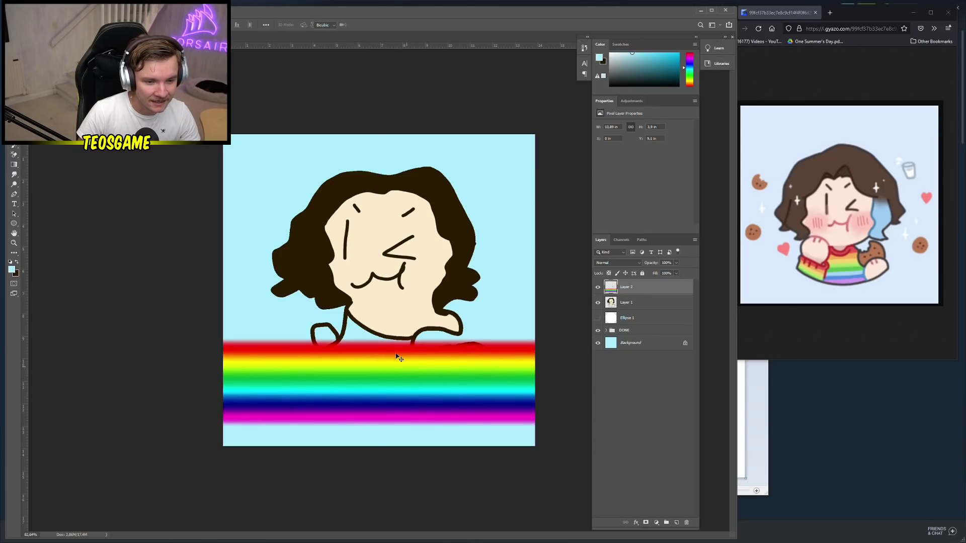
pyautogui.hotkey('ctrl', 't')
pyautogui.moveTo(377, 338); pyautogui.dragTo(378, 312)
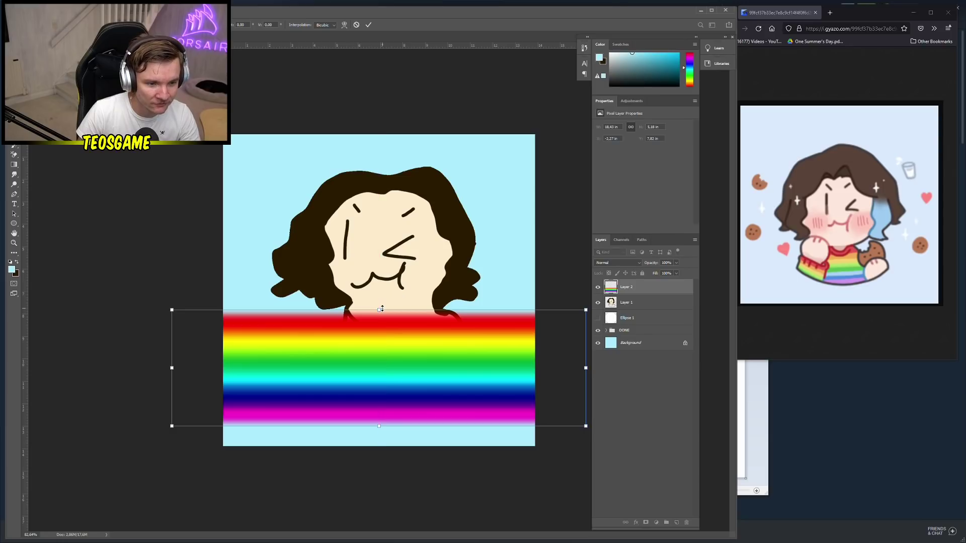
pyautogui.press('Return')
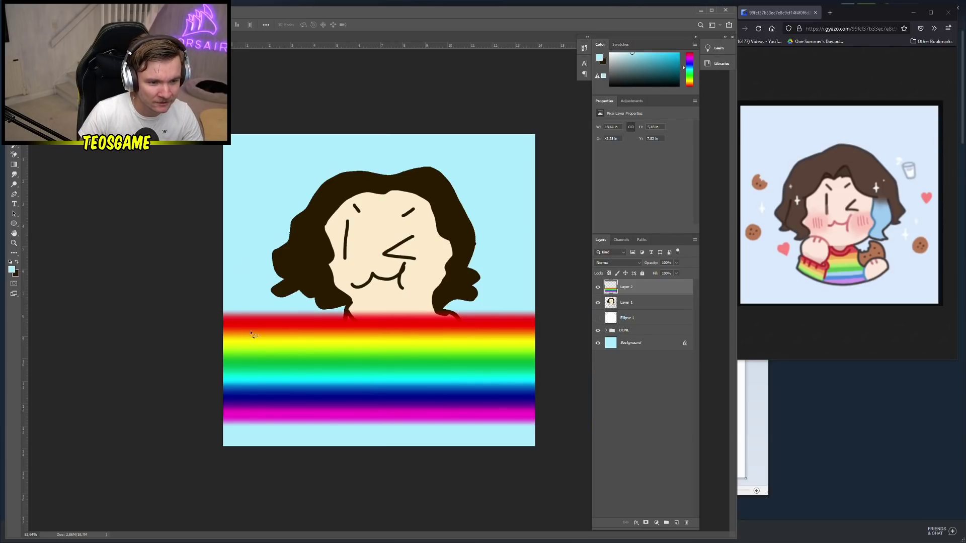
# Magic Wand-select the body area on Layer 1 and copy that part of the rainbow to a new layer
pyautogui.click(615, 305)
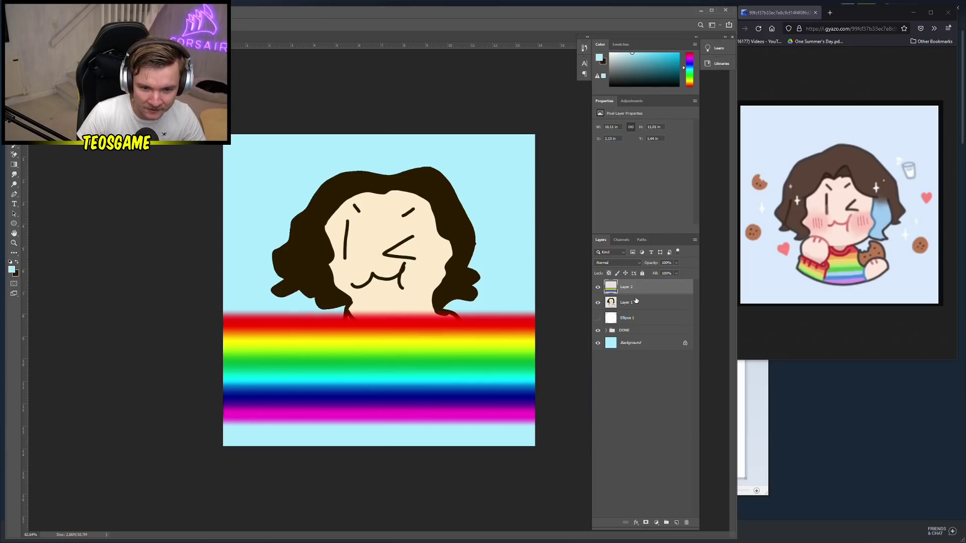
pyautogui.click(598, 286)
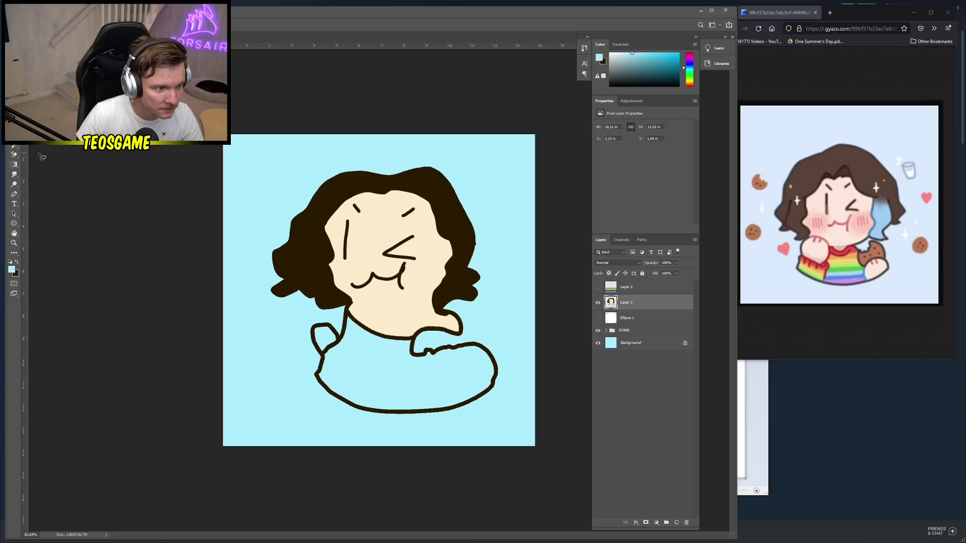
pyautogui.press('w')
pyautogui.click(379, 396)
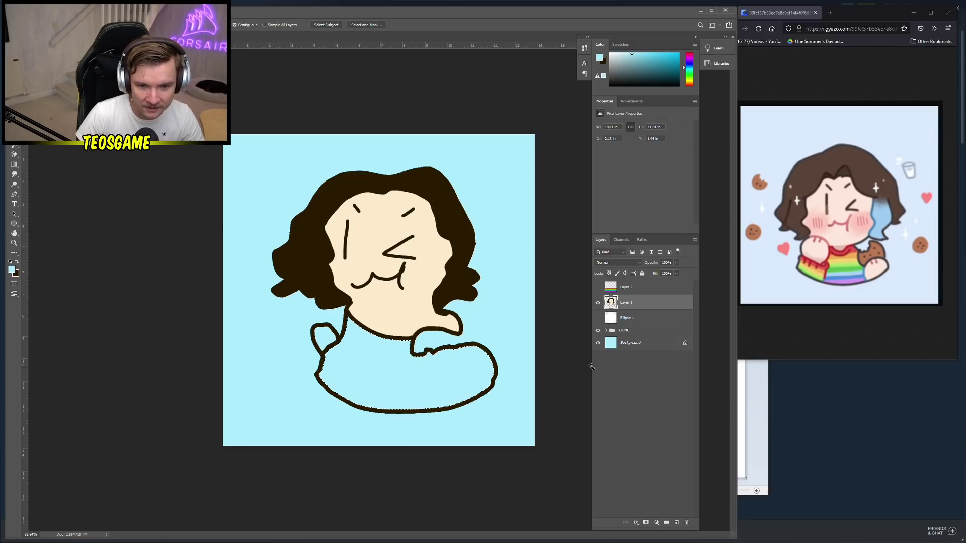
pyautogui.hotkey('alt', ']')
pyautogui.hotkey('ctrl', ',')
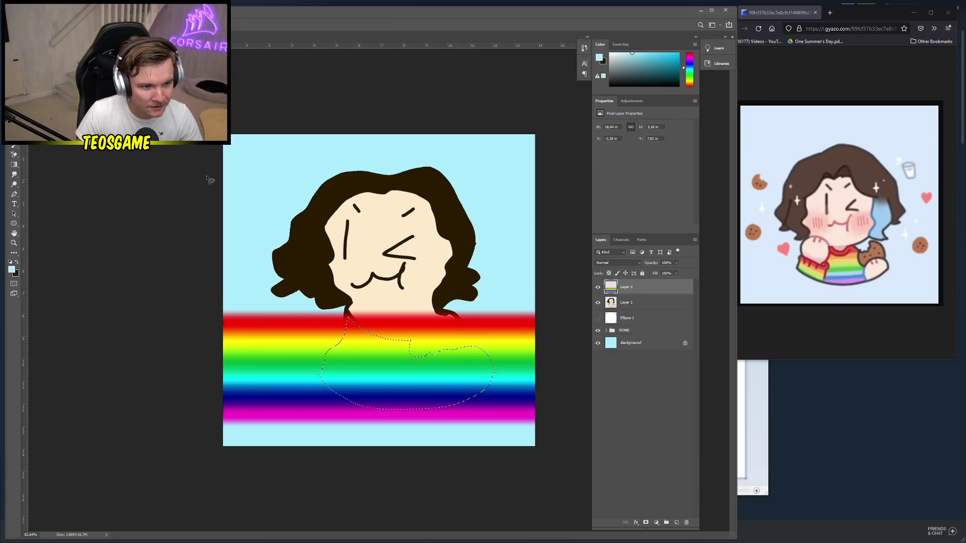
pyautogui.rightClick(352, 335)
pyautogui.click(375, 384)
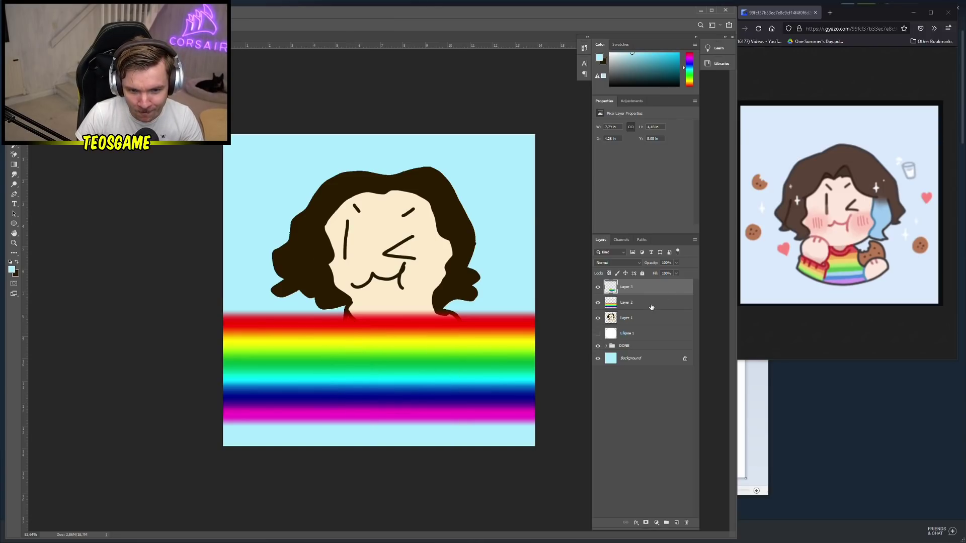
# Delete the full rainbow layer and move the rainbow body layer below Layer 1
pyautogui.click(625, 302)
pyautogui.press('Delete')
pyautogui.moveTo(629, 288); pyautogui.dragTo(639, 308)
pyautogui.click(648, 288)
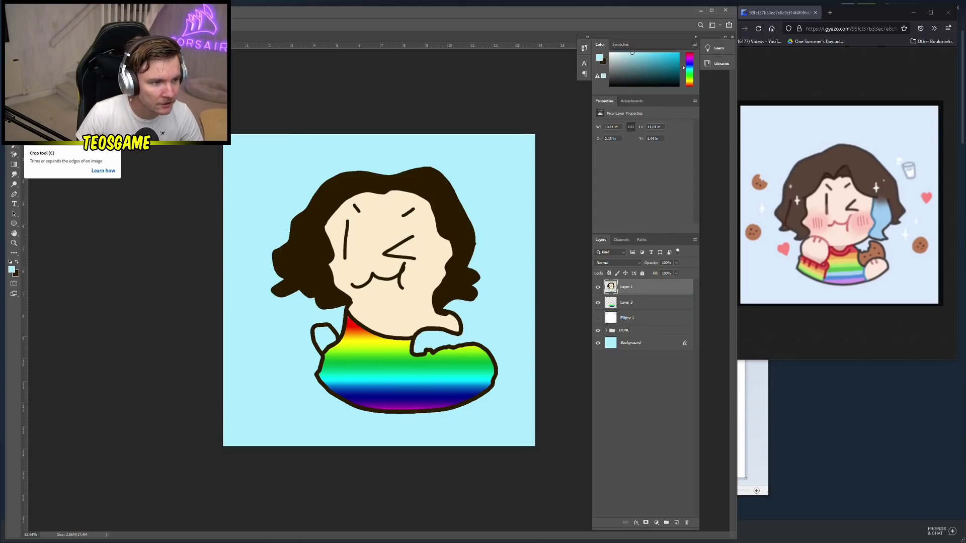
pyautogui.press('b')
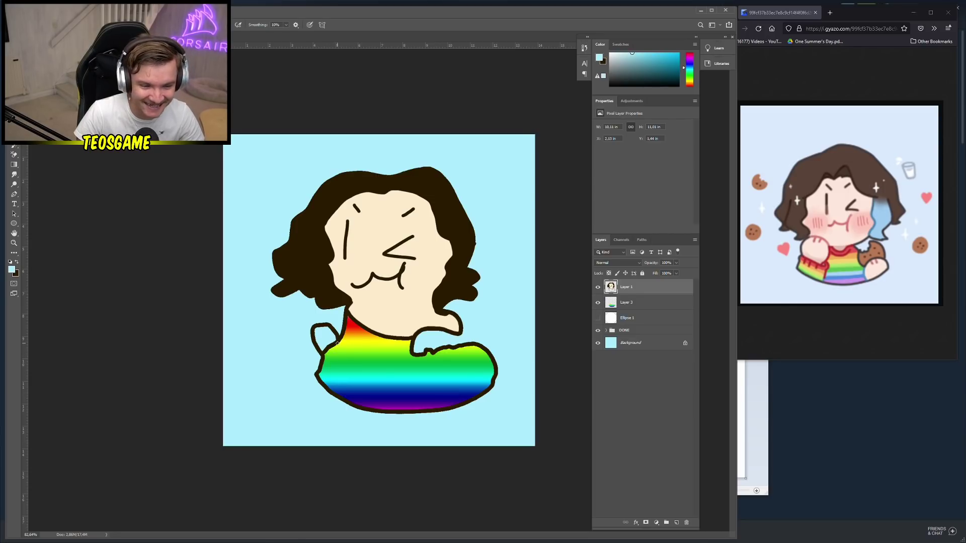
# Retrace the arm and shoulder outline in dark brown with a 21 px brush
pyautogui.keyDown('alt'); pyautogui.click(337, 343); pyautogui.keyUp('alt')
pyautogui.rightClick(340, 339)
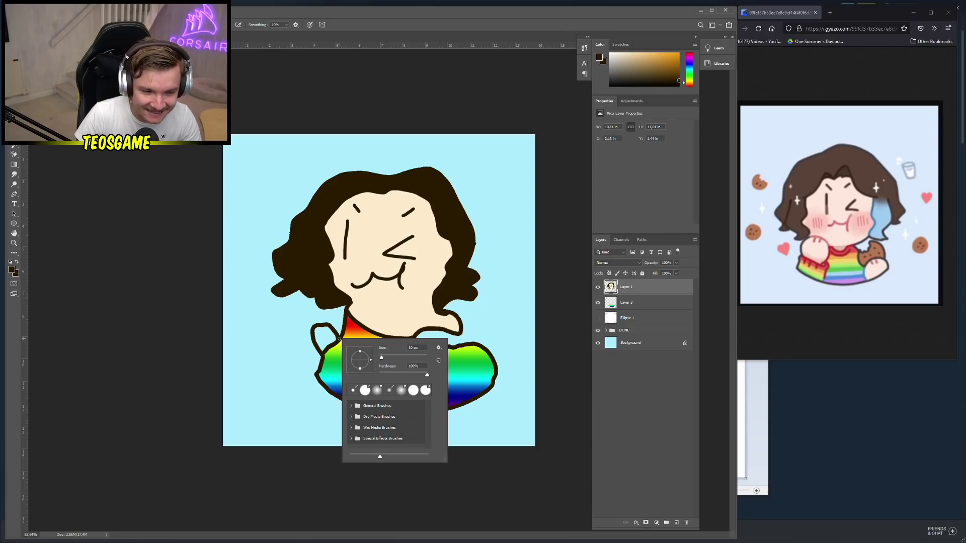
pyautogui.moveTo(385, 360); pyautogui.dragTo(380, 359)
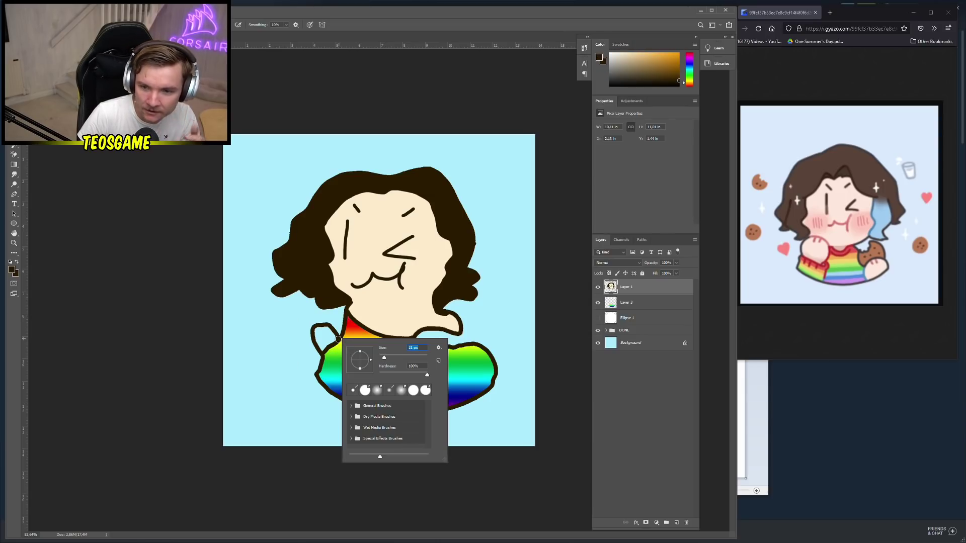
pyautogui.press('Return')
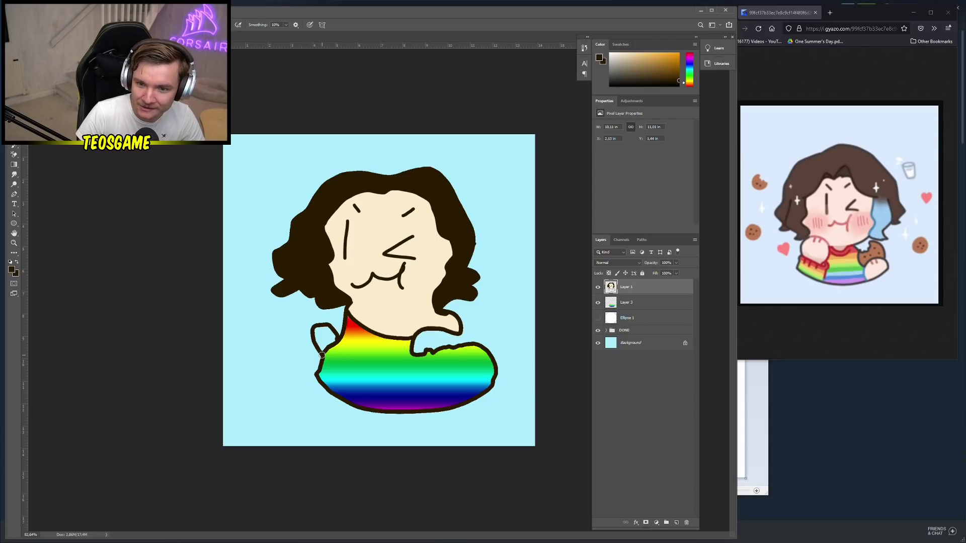
pyautogui.moveTo(322, 355)
pyautogui.mouseDown()
pyautogui.moveTo(318, 324)
pyautogui.moveTo(361, 321)
pyautogui.moveTo(363, 348)
pyautogui.moveTo(348, 356)
pyautogui.moveTo(361, 360)
pyautogui.moveTo(357, 369)
pyautogui.moveTo(318, 355)
pyautogui.moveTo(359, 362)
pyautogui.mouseUp()
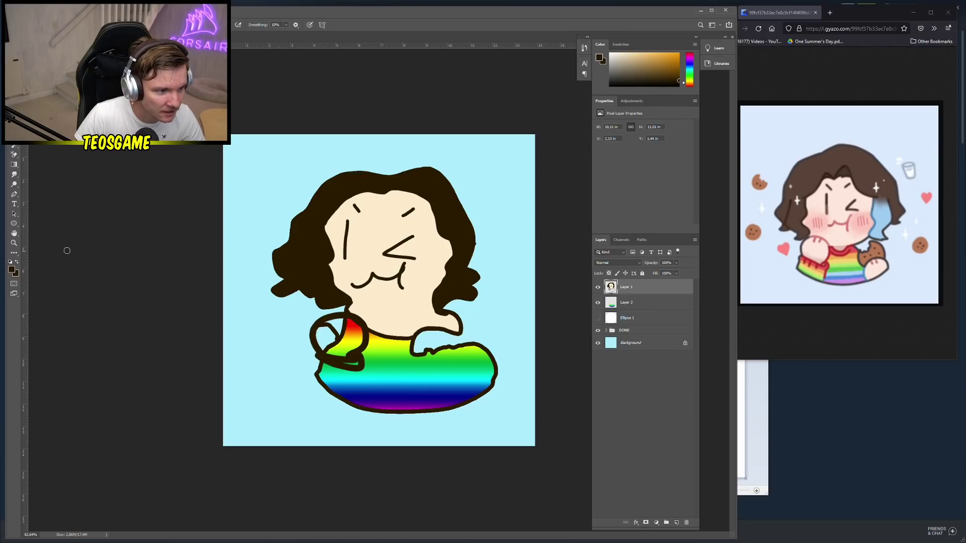
# Sample the face's skin tone and try a paint-bucket fill on the hand, then undo it
pyautogui.press('g')
pyautogui.keyDown('alt'); pyautogui.click(398, 307); pyautogui.keyUp('alt')
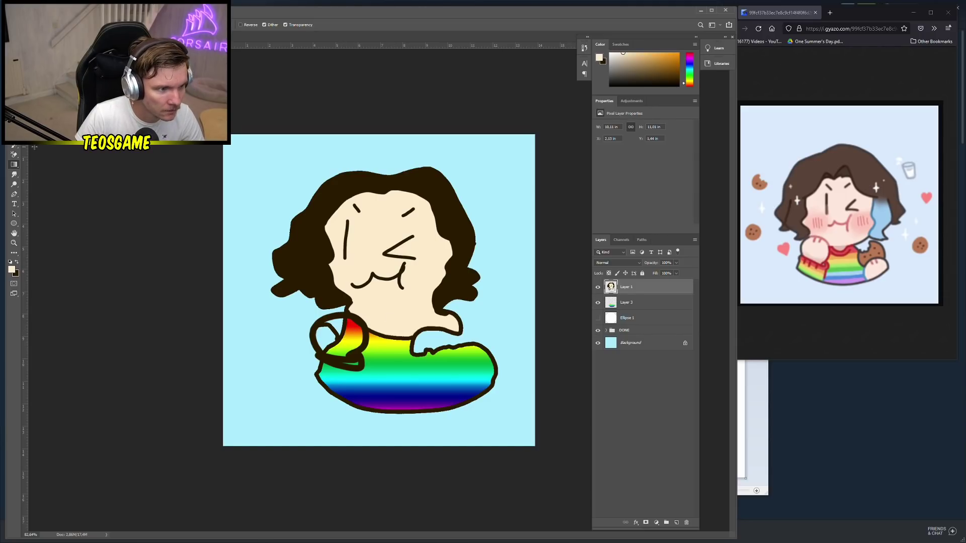
pyautogui.rightClick(15, 165)
pyautogui.click(50, 173)
pyautogui.rightClick(15, 165)
pyautogui.click(50, 173)
pyautogui.click(342, 346)
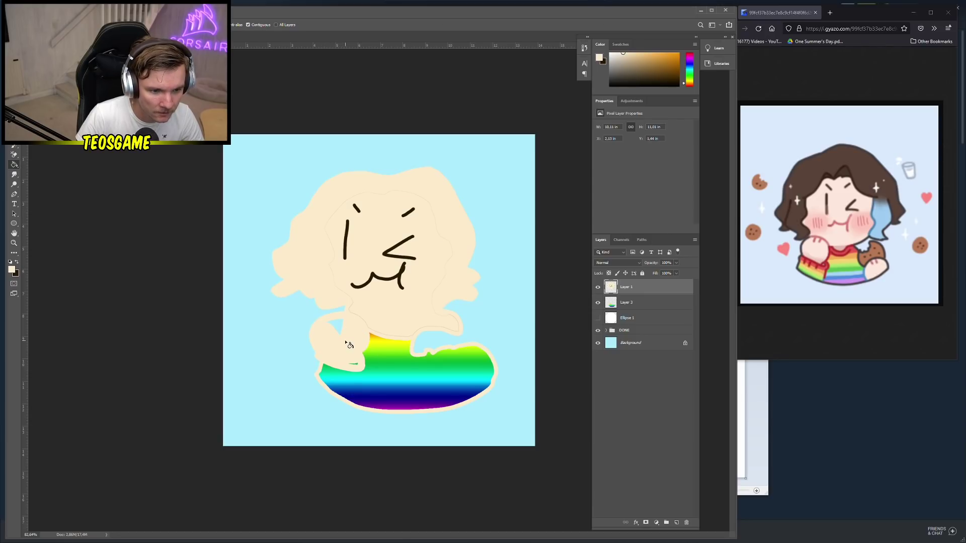
pyautogui.hotkey('ctrl', 'z')
pyautogui.hotkey('ctrl', 'z')
pyautogui.hotkey('ctrl', 'shift', 'z')
pyautogui.hotkey('ctrl', 'shift', 'z')
pyautogui.hotkey('ctrl', 'z')
pyautogui.hotkey('ctrl', 'z')
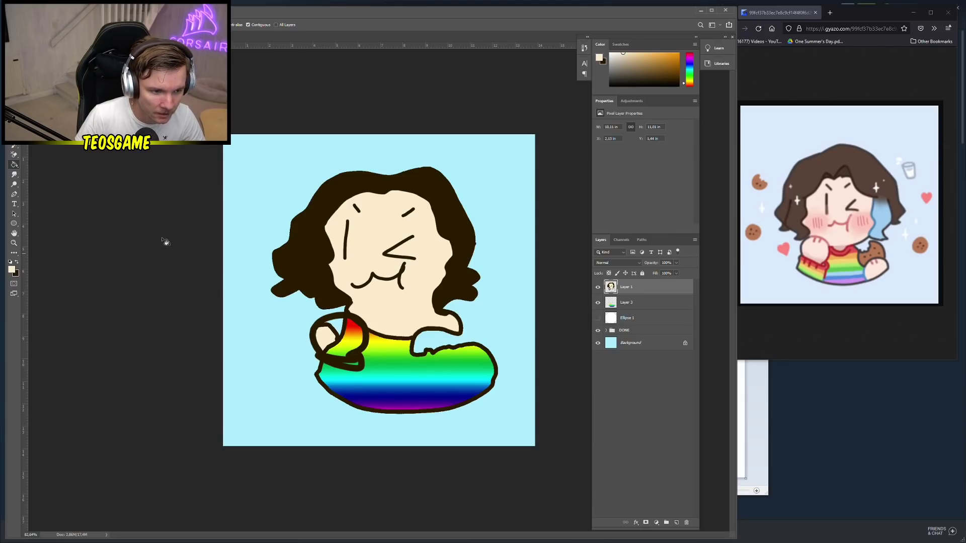
# Brush the skin tone over the raised hand to cover the rainbow
pyautogui.scroll(3, 328, 330)
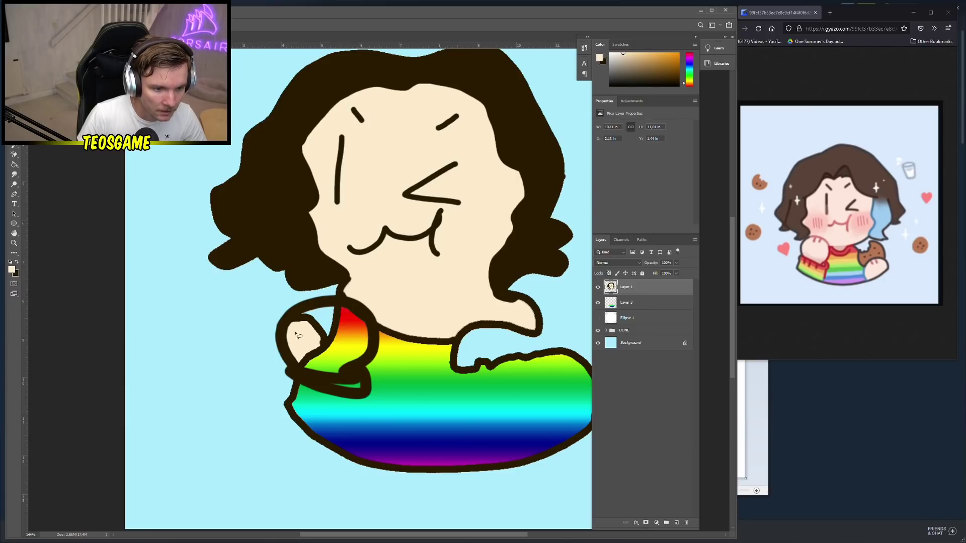
pyautogui.press('b')
pyautogui.moveTo(303, 362)
pyautogui.mouseDown()
pyautogui.moveTo(357, 357)
pyautogui.moveTo(366, 335)
pyautogui.moveTo(345, 313)
pyautogui.moveTo(299, 316)
pyautogui.moveTo(304, 344)
pyautogui.moveTo(344, 354)
pyautogui.moveTo(306, 362)
pyautogui.moveTo(352, 347)
pyautogui.moveTo(347, 333)
pyautogui.moveTo(311, 316)
pyautogui.moveTo(349, 328)
pyautogui.moveTo(309, 352)
pyautogui.moveTo(325, 363)
pyautogui.moveTo(356, 339)
pyautogui.mouseUp()
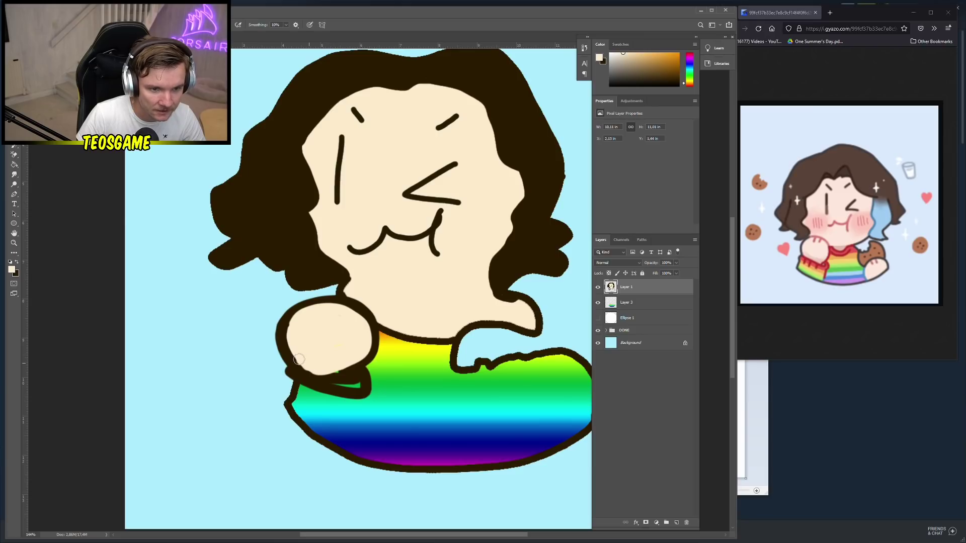
pyautogui.scroll(-3, 397, 312)
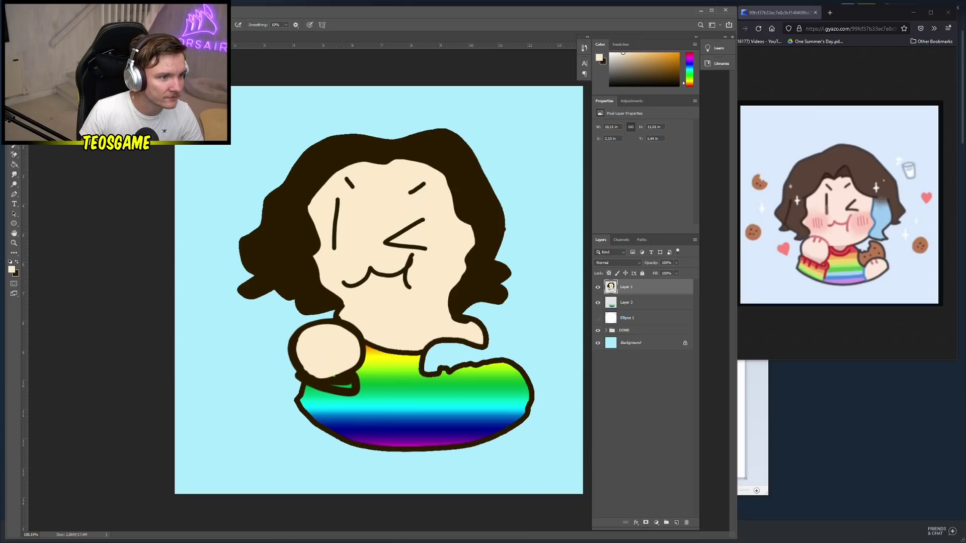
pyautogui.rightClick(525, 334)
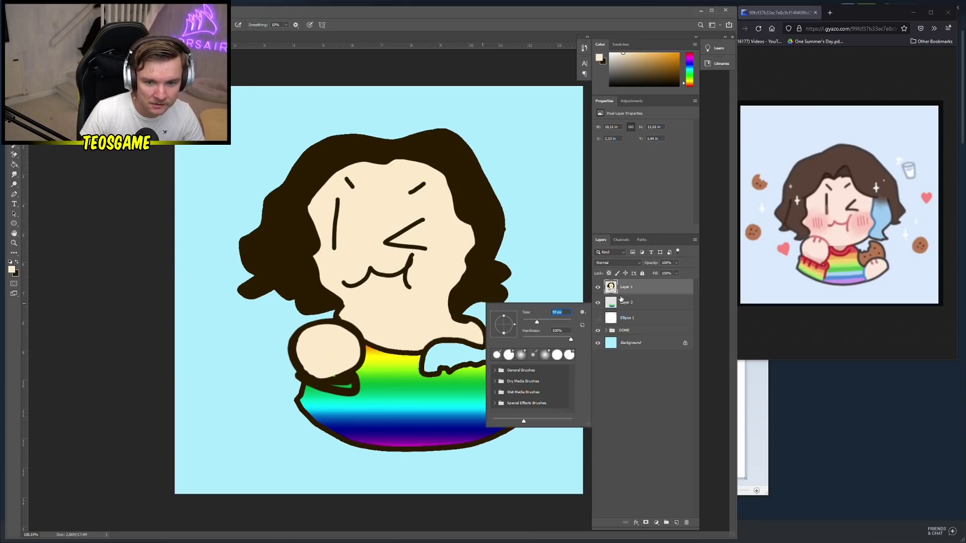
# On a new layer, brush light pink blush circles onto both cheeks
pyautogui.click(659, 367)
pyautogui.click(677, 523)
pyautogui.rightClick(448, 247)
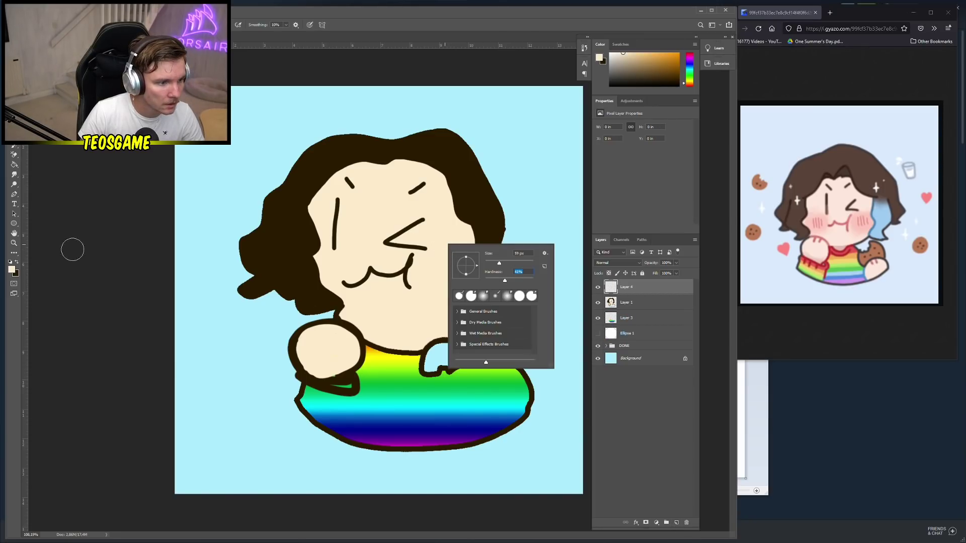
pyautogui.click(14, 270)
pyautogui.moveTo(170, 217); pyautogui.dragTo(170, 200)
pyautogui.click(92, 184)
pyautogui.click(237, 181)
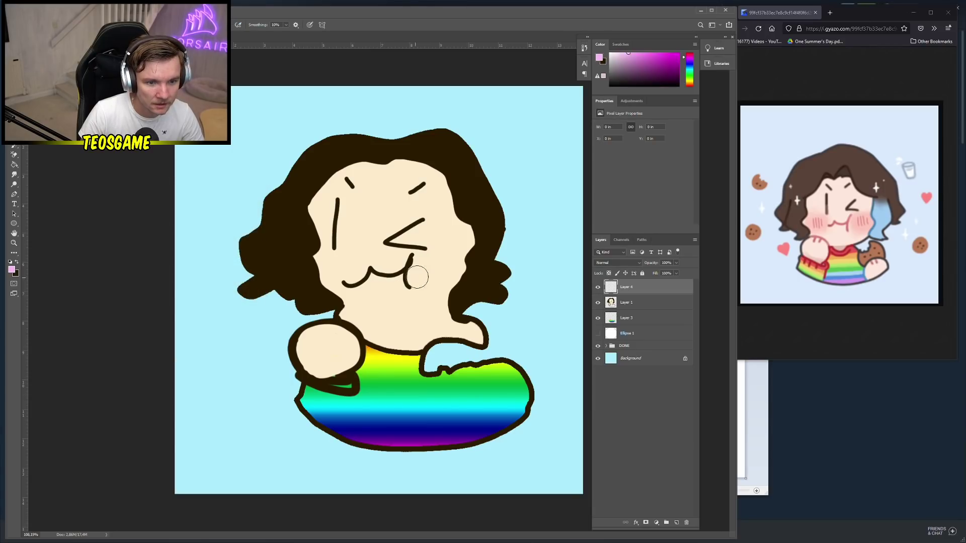
pyautogui.moveTo(416, 274)
pyautogui.mouseDown()
pyautogui.moveTo(433, 266)
pyautogui.moveTo(422, 278)
pyautogui.mouseUp()
pyautogui.moveTo(334, 270); pyautogui.dragTo(333, 268)
pyautogui.press('v')
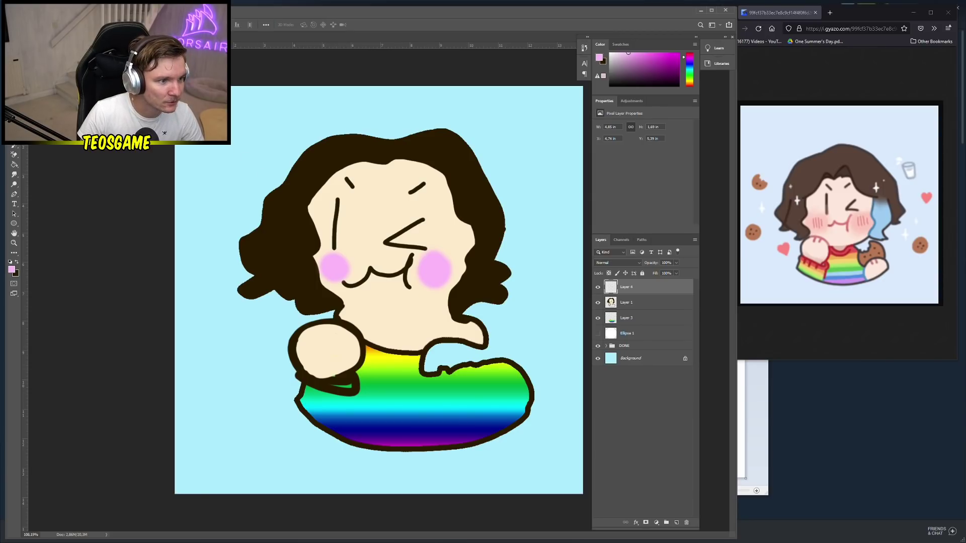
# Switch to a 14 px hard Brush with dark brown as the paint colour
pyautogui.press('b')
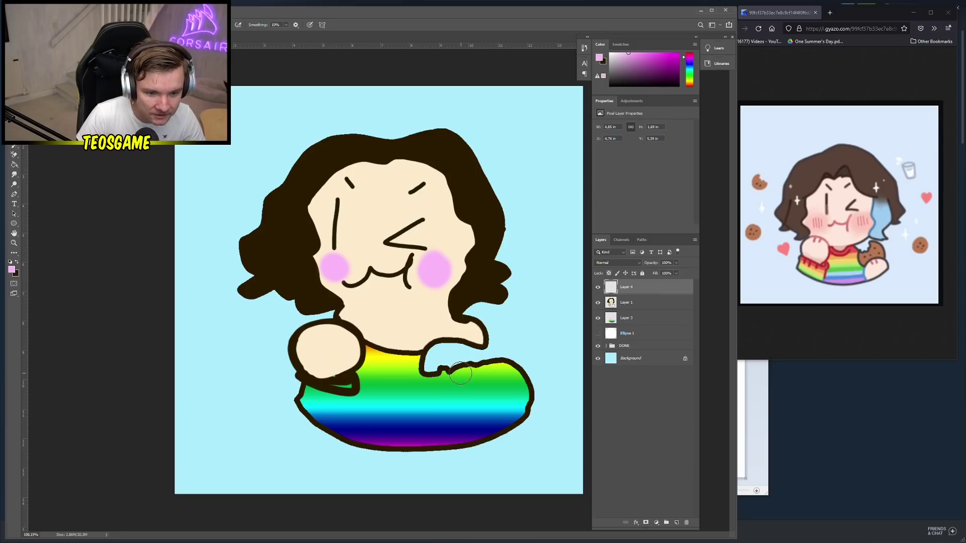
pyautogui.press('x')
pyautogui.rightClick(506, 387)
pyautogui.moveTo(507, 388); pyautogui.dragTo(503, 391)
pyautogui.hotkey('shift', ']')
pyautogui.hotkey('shift', ']')
pyautogui.hotkey('shift', ']')
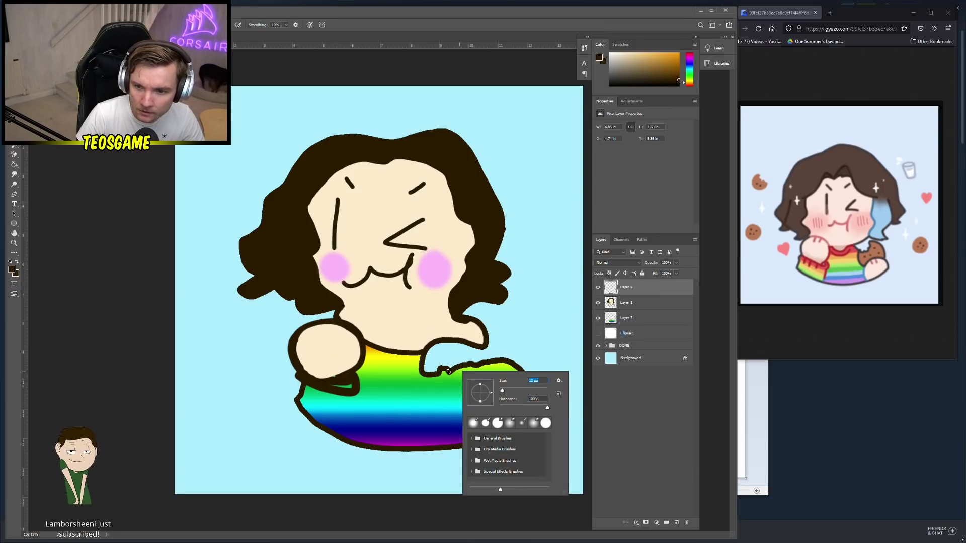
# Outline a second arm with hand and finger lines over the right side of the shirt
pyautogui.click(456, 443)
pyautogui.moveTo(456, 442)
pyautogui.mouseDown()
pyautogui.moveTo(465, 409)
pyautogui.moveTo(503, 385)
pyautogui.moveTo(535, 385)
pyautogui.mouseUp()
pyautogui.moveTo(461, 411)
pyautogui.mouseDown()
pyautogui.moveTo(442, 363)
pyautogui.moveTo(498, 342)
pyautogui.moveTo(519, 358)
pyautogui.moveTo(525, 388)
pyautogui.mouseUp()
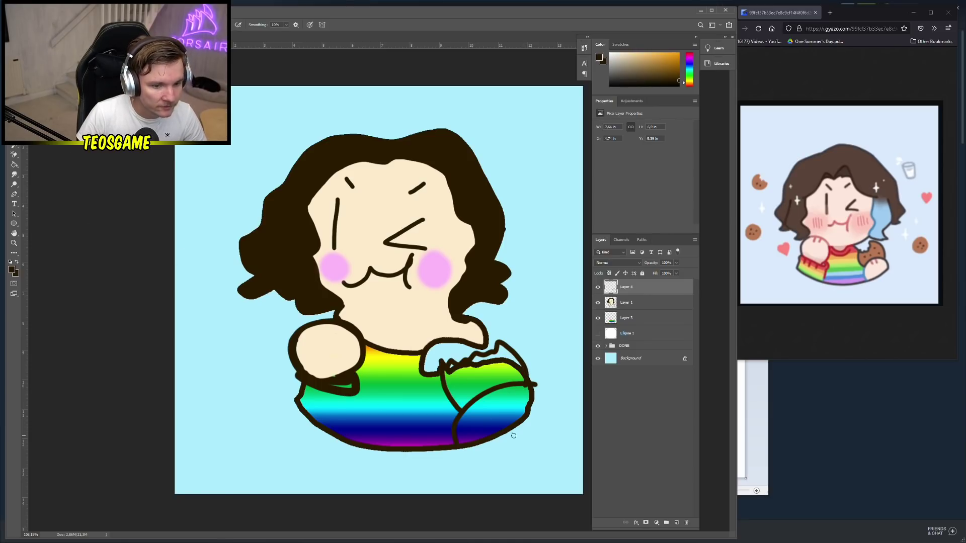
# Sample the skin tone from the hand and enlarge the brush to 67 px
pyautogui.keyDown('alt'); pyautogui.click(324, 355); pyautogui.keyUp('alt')
pyautogui.rightClick(511, 420)
pyautogui.moveTo(557, 438); pyautogui.dragTo(556, 439)
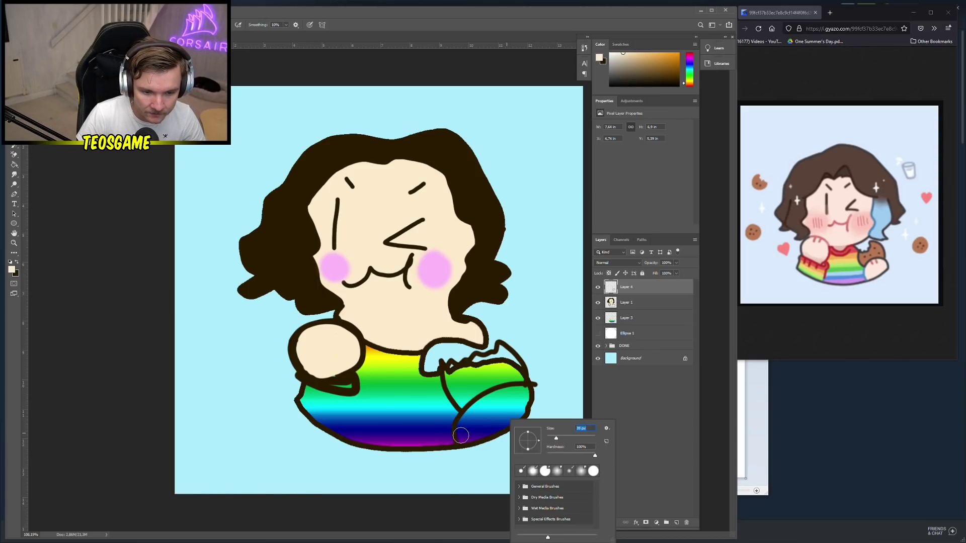
# Add a new layer below Layer 1 and paint cream skin tone on the second hand
pyautogui.click(676, 523)
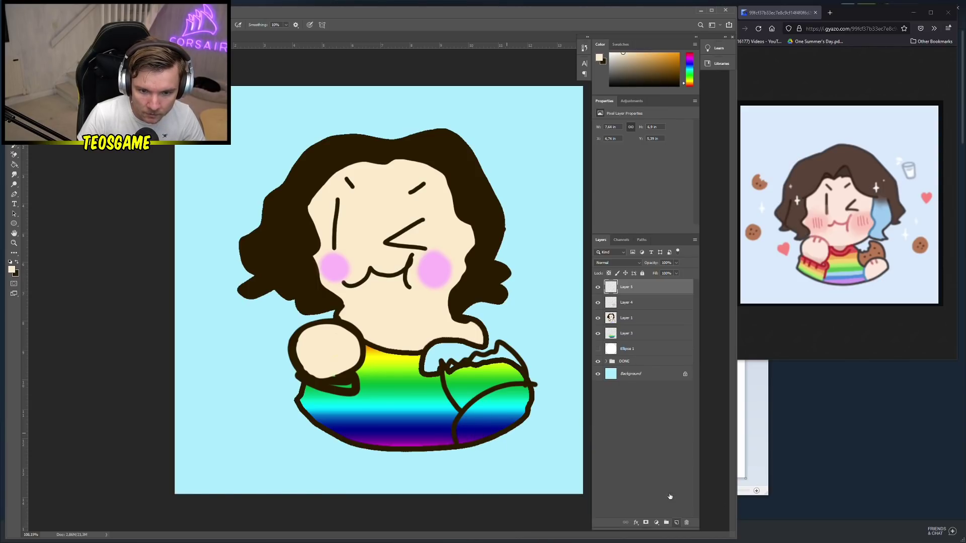
pyautogui.moveTo(626, 287); pyautogui.dragTo(624, 326)
pyautogui.moveTo(460, 435)
pyautogui.mouseDown()
pyautogui.moveTo(518, 413)
pyautogui.moveTo(525, 392)
pyautogui.moveTo(482, 405)
pyautogui.moveTo(465, 419)
pyautogui.moveTo(525, 404)
pyautogui.mouseUp()
pyautogui.moveTo(475, 415); pyautogui.dragTo(483, 410)
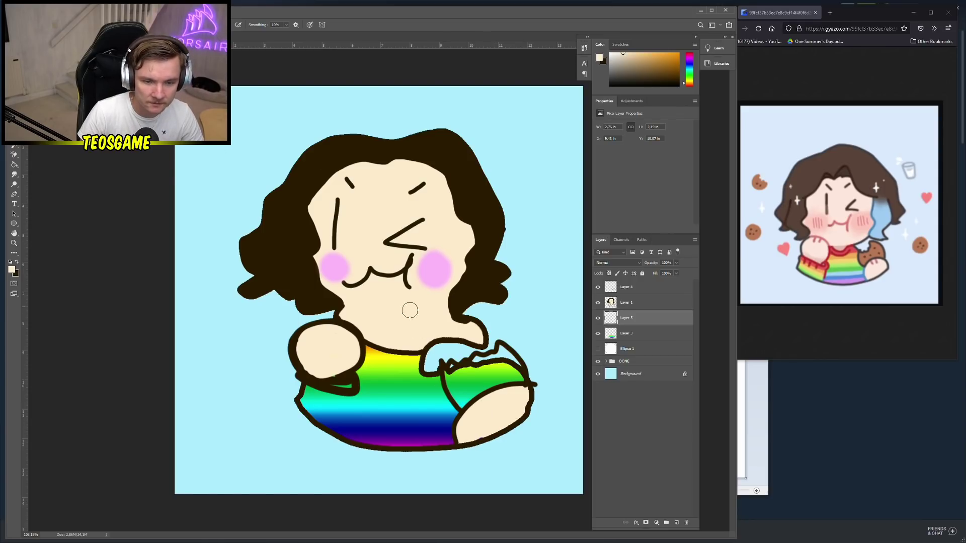
# Pick the dark brown hair colour, then shift its hue toward purple-blue and confirm
pyautogui.click(14, 272)
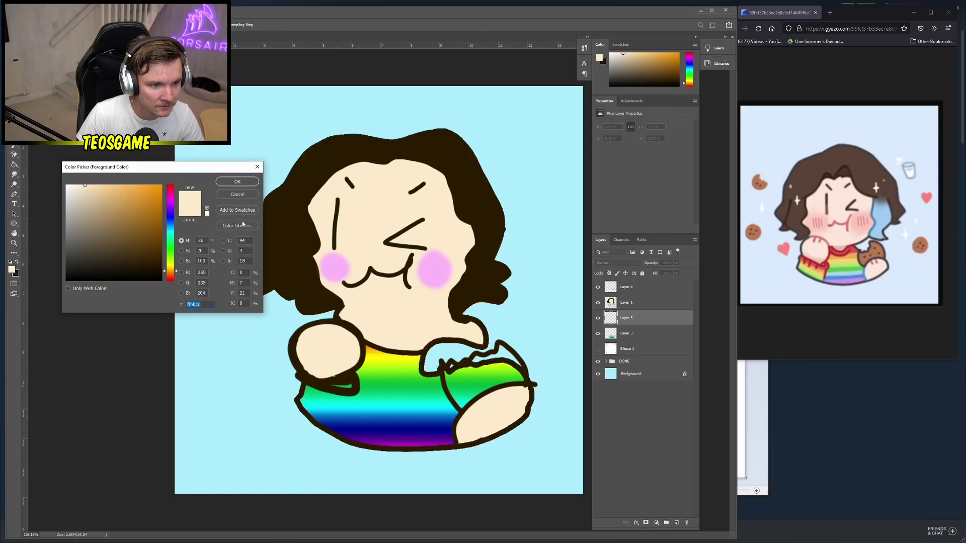
pyautogui.click(237, 194)
pyautogui.keyDown('alt'); pyautogui.click(281, 205); pyautogui.keyUp('alt')
pyautogui.click(12, 270)
pyautogui.click(170, 210)
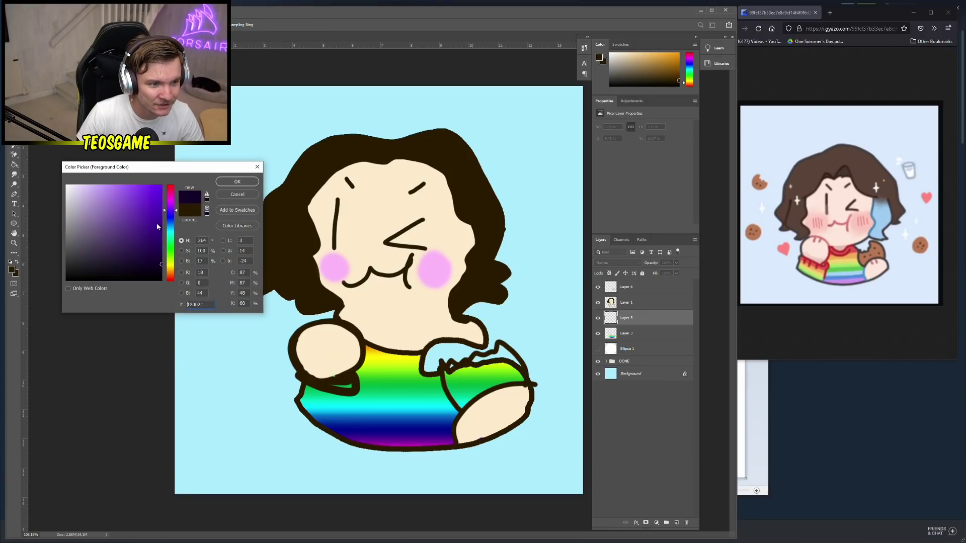
pyautogui.moveTo(157, 226)
pyautogui.mouseDown()
pyautogui.moveTo(171, 271)
pyautogui.moveTo(161, 235)
pyautogui.mouseUp()
pyautogui.click(237, 181)
# Try paint-bucket fills on the canvas and on Layer 1, undoing both
pyautogui.press('g')
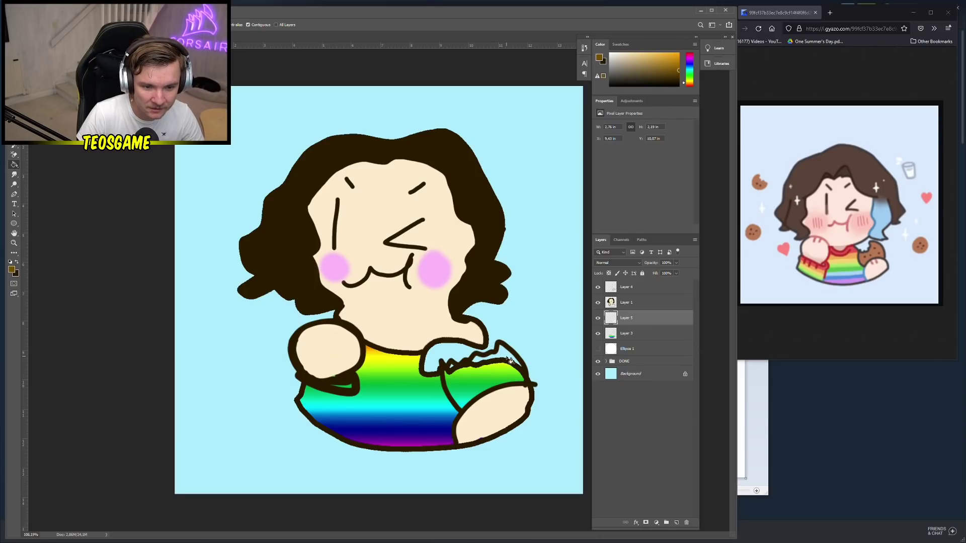
pyautogui.click(508, 365)
pyautogui.hotkey('ctrl', 'z')
pyautogui.click(635, 303)
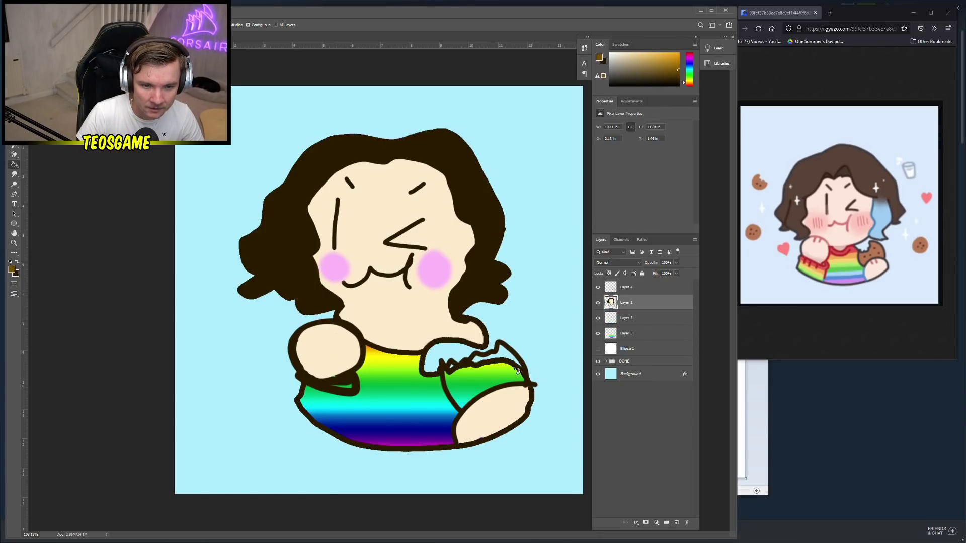
pyautogui.click(487, 382)
pyautogui.hotkey('ctrl', 'z')
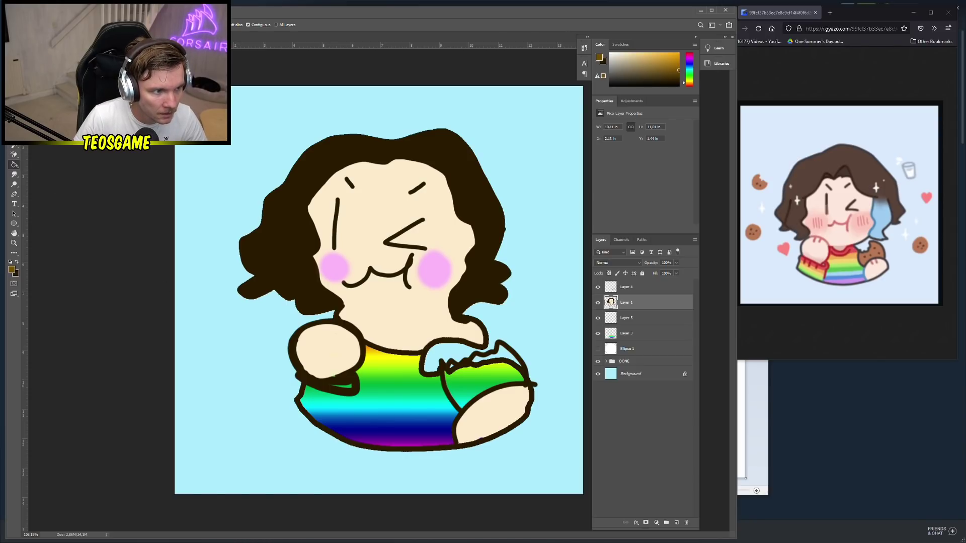
# Return to the Brush and add a new empty layer for the cookie
pyautogui.press('w')
pyautogui.press('b')
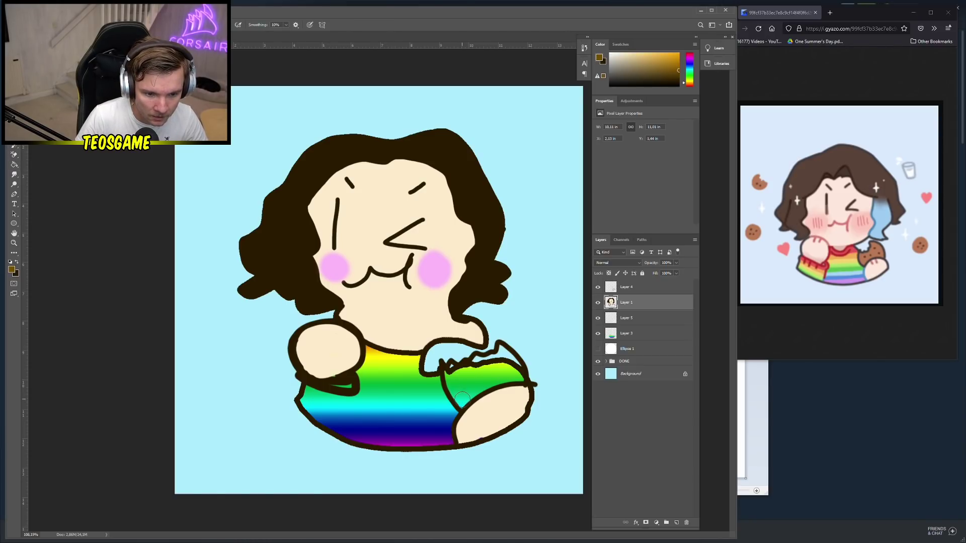
pyautogui.click(678, 523)
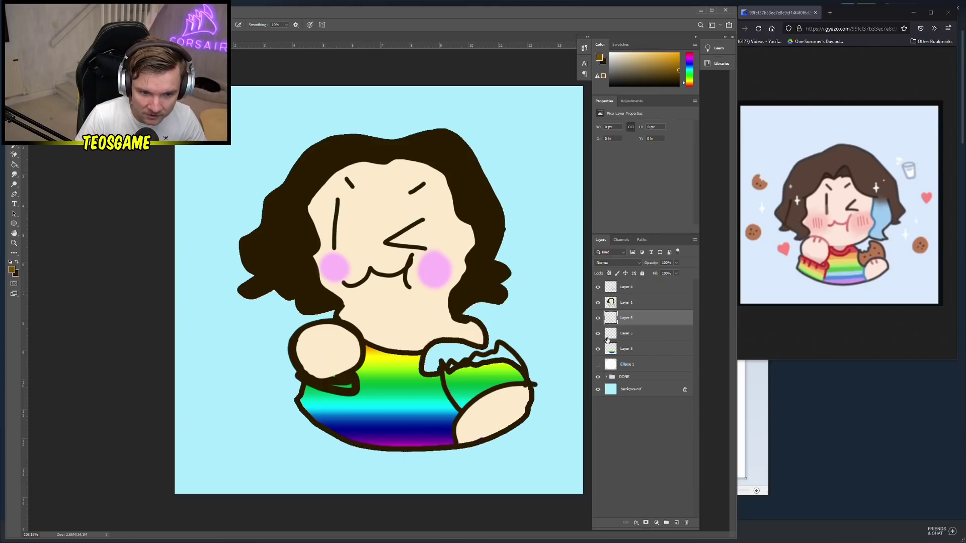
# Undo a stray brown stroke, sample the dark outline brown and slightly shrink the brush
pyautogui.moveTo(465, 403)
pyautogui.mouseDown()
pyautogui.moveTo(449, 377)
pyautogui.moveTo(505, 347)
pyautogui.moveTo(521, 377)
pyautogui.moveTo(471, 395)
pyautogui.moveTo(502, 378)
pyautogui.moveTo(473, 381)
pyautogui.moveTo(481, 377)
pyautogui.mouseUp()
pyautogui.hotkey('ctrl', 'z')
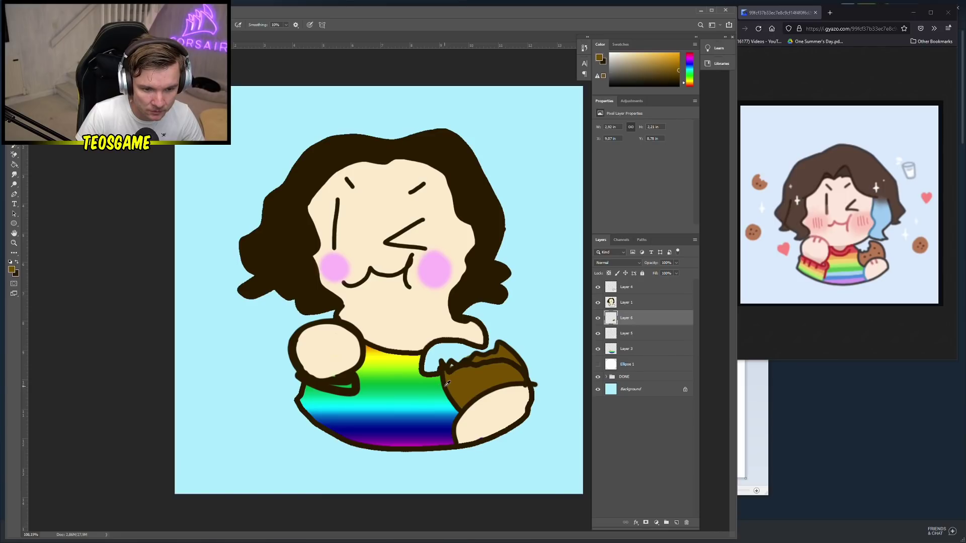
pyautogui.keyDown('alt'); pyautogui.click(447, 386); pyautogui.keyUp('alt')
pyautogui.rightClick(461, 388)
pyautogui.moveTo(506, 406); pyautogui.dragTo(501, 407)
pyautogui.click(462, 385)
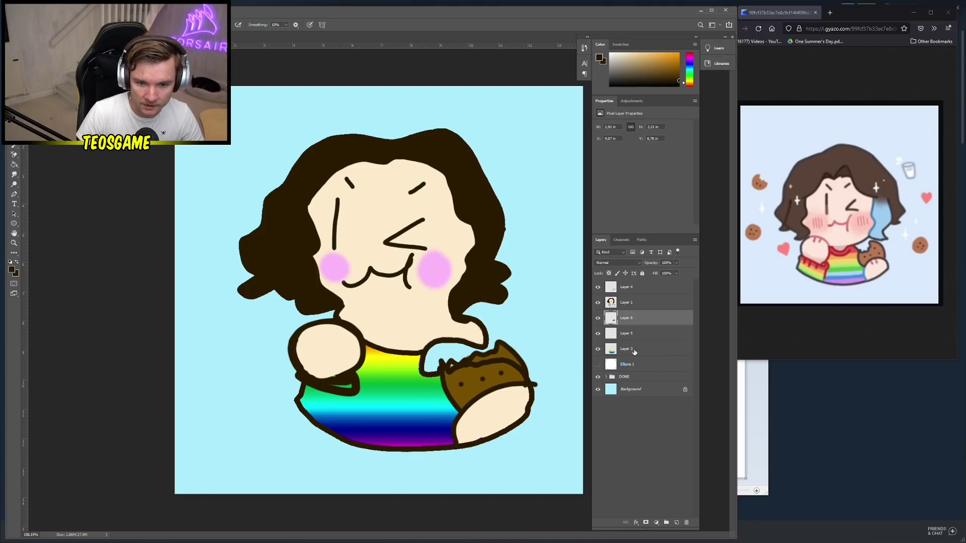
# On Layer 1, sample the cookie's brown and enlarge the brush for painting the cookie
pyautogui.click(634, 304)
pyautogui.keyDown('alt'); pyautogui.click(463, 373); pyautogui.keyUp('alt')
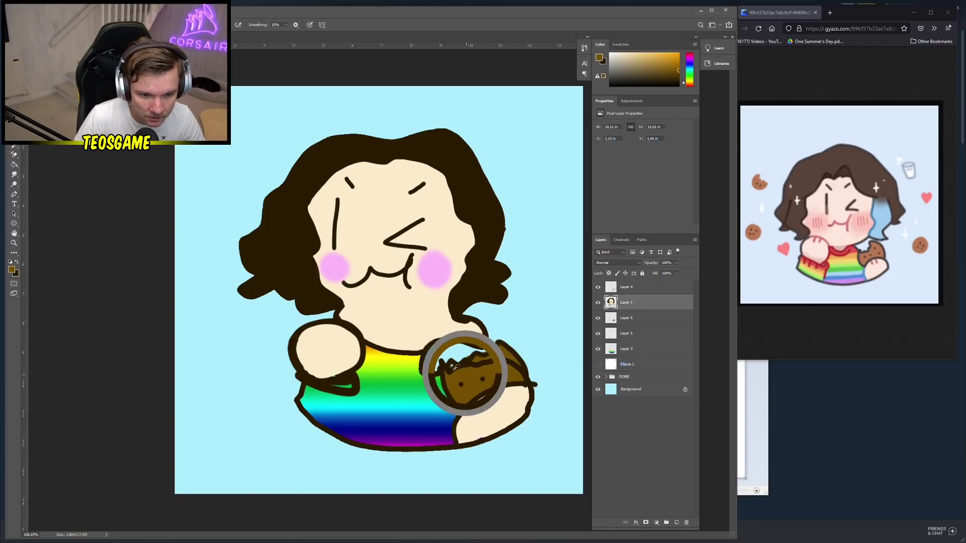
pyautogui.rightClick(447, 371)
pyautogui.moveTo(494, 389); pyautogui.dragTo(498, 388)
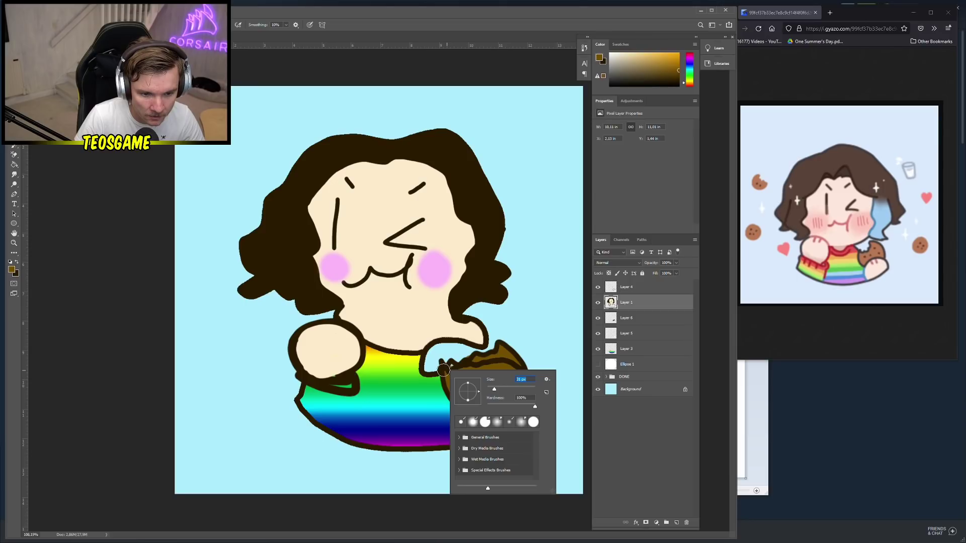
pyautogui.click(446, 371)
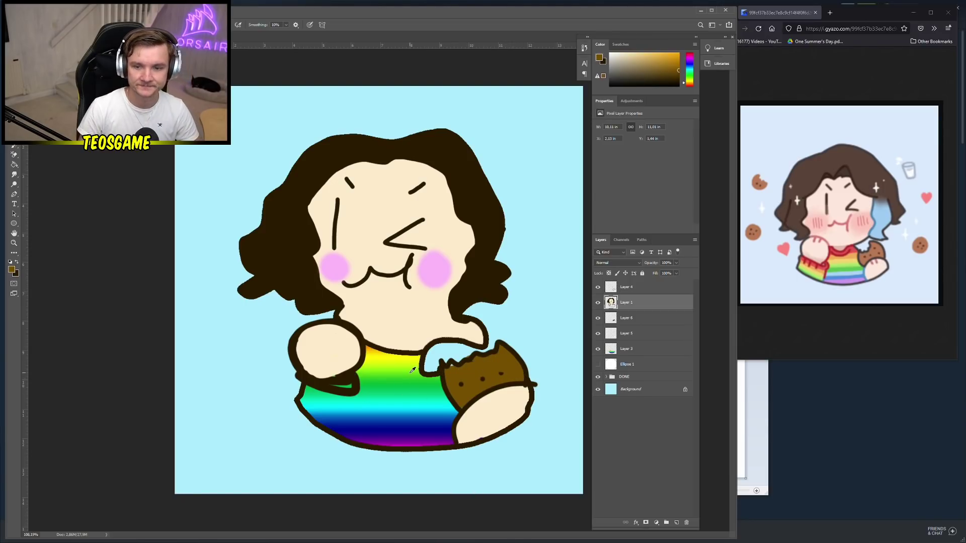
# Scroll below the character and set the paint colour to pure black #000000
pyautogui.scroll(-1, 385, 446)
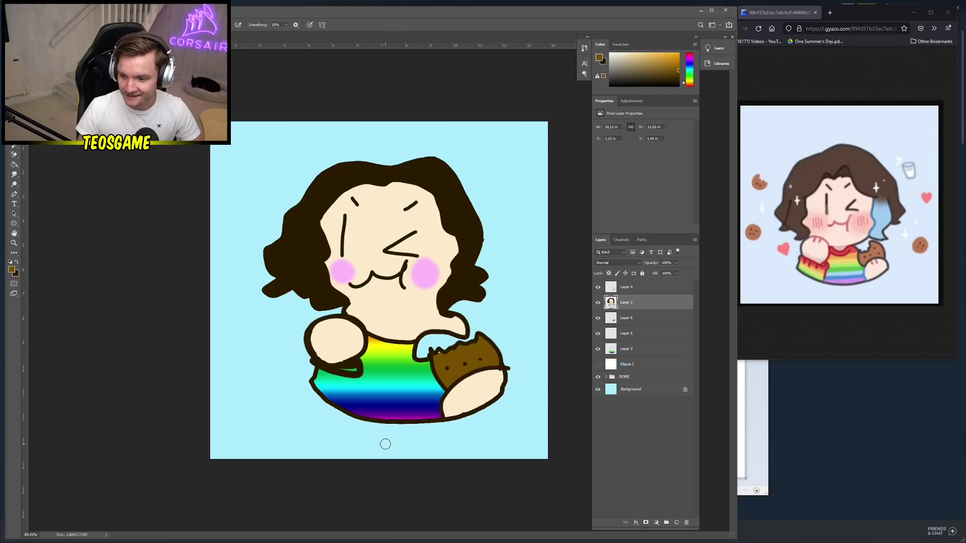
pyautogui.scroll(-1, 412, 434)
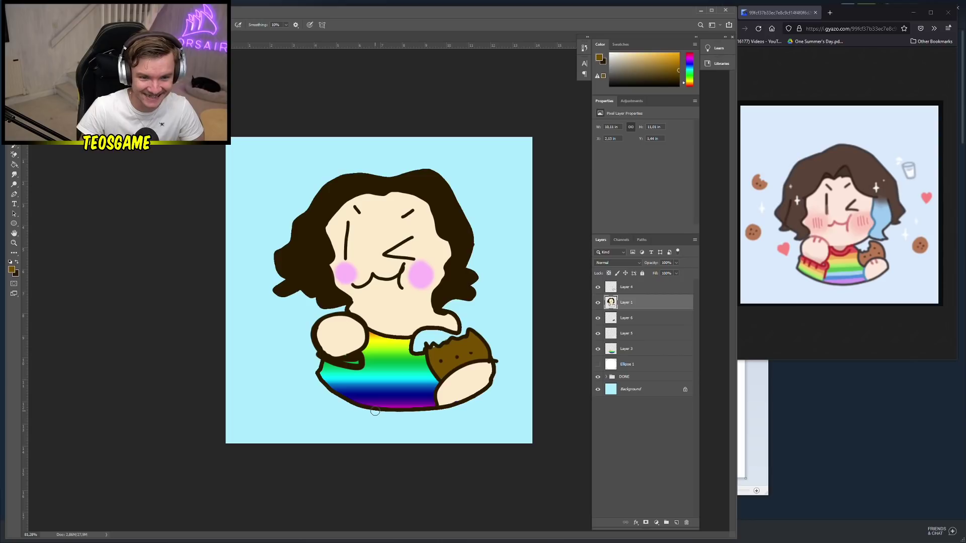
pyautogui.rightClick(384, 323)
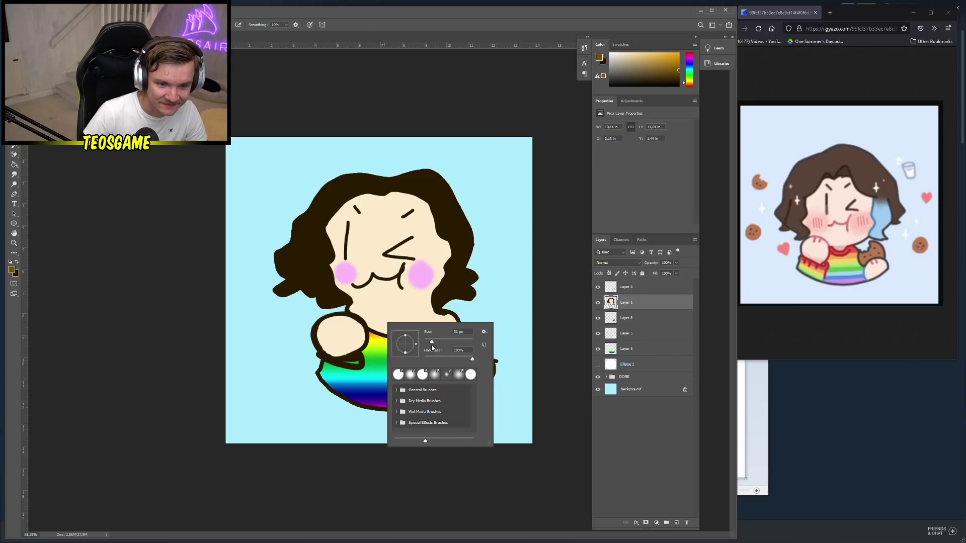
pyautogui.click(17, 261)
pyautogui.click(11, 269)
pyautogui.click(162, 280)
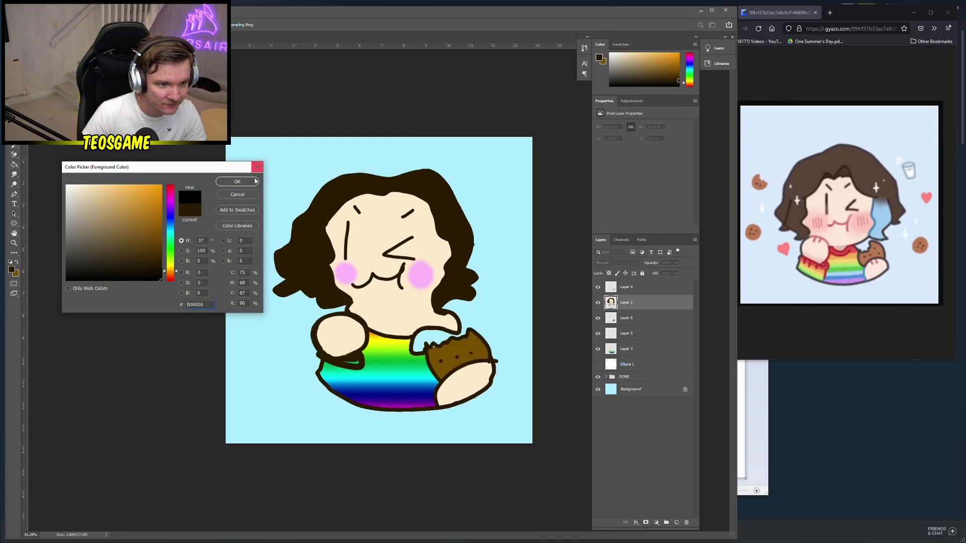
pyautogui.click(237, 182)
# Shrink the brush from 31 px to 12 px and write the 'Teo' signature below the character
pyautogui.rightClick(503, 311)
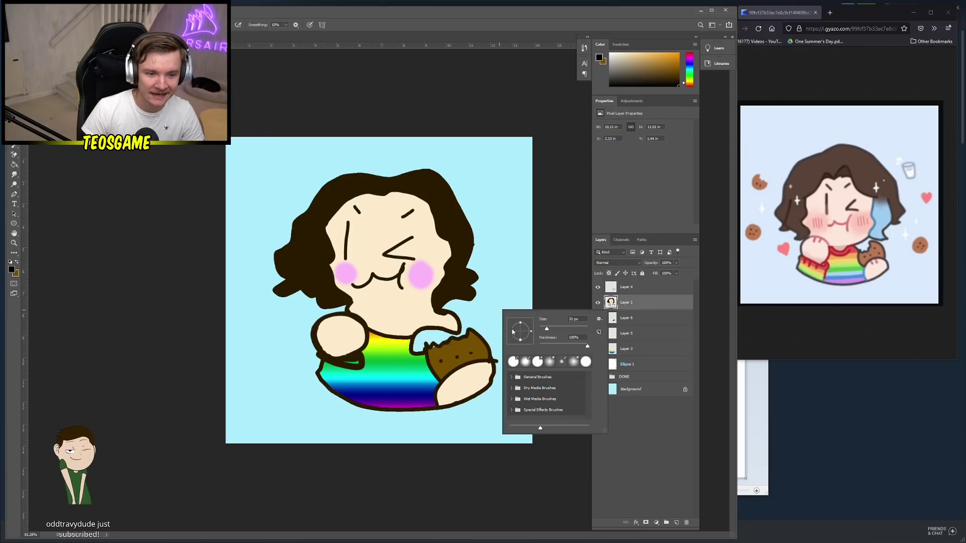
pyautogui.moveTo(547, 328); pyautogui.dragTo(542, 329)
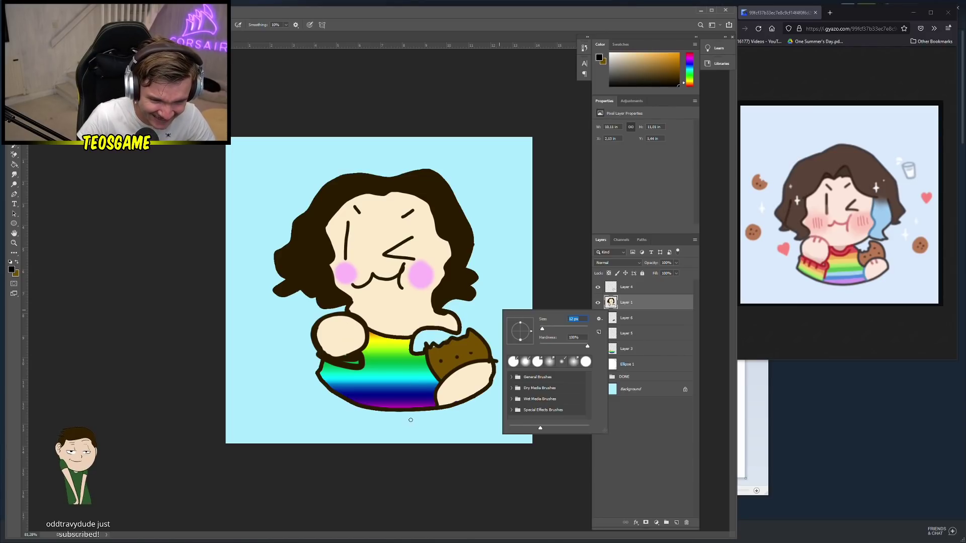
pyautogui.moveTo(411, 420)
pyautogui.mouseDown()
pyautogui.moveTo(413, 437)
pyautogui.moveTo(458, 419)
pyautogui.moveTo(475, 431)
pyautogui.mouseUp()
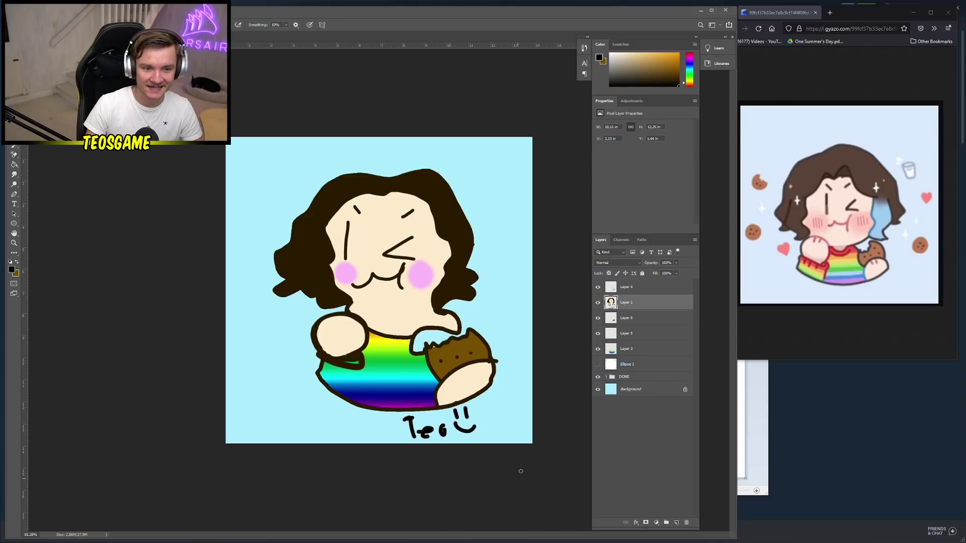
# Save the drawing as a new file with PNG chosen as the file type
pyautogui.hotkey('ctrl', 's')
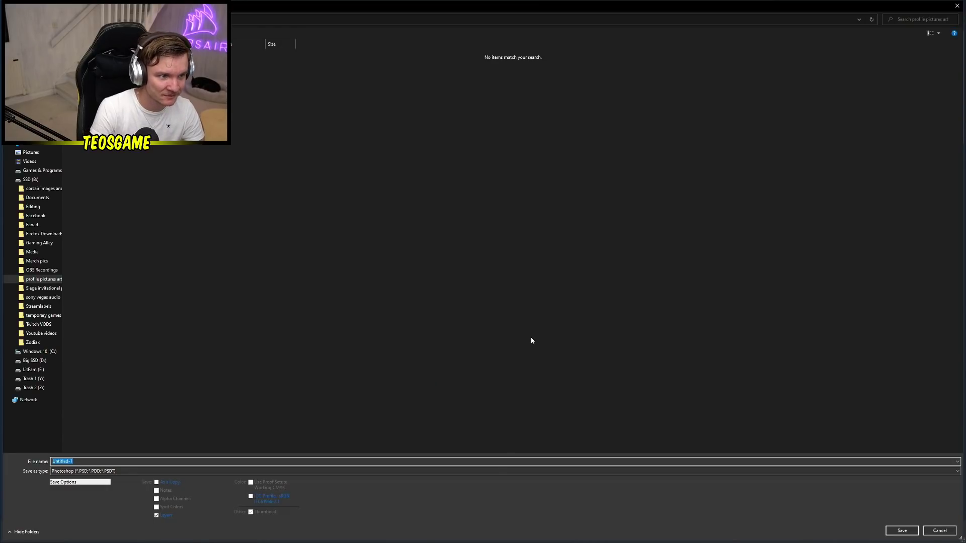
pyautogui.write('molly')
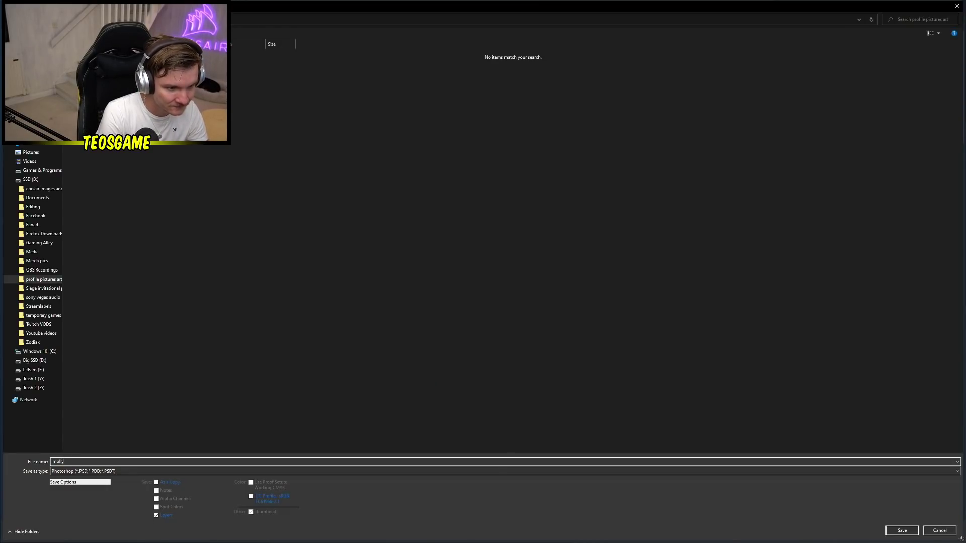
pyautogui.write('paz')
pyautogui.press('Tab')
pyautogui.hotkey('alt', 'Down')
pyautogui.press('p')
pyautogui.press('p')
pyautogui.press('p')
pyautogui.press('p')
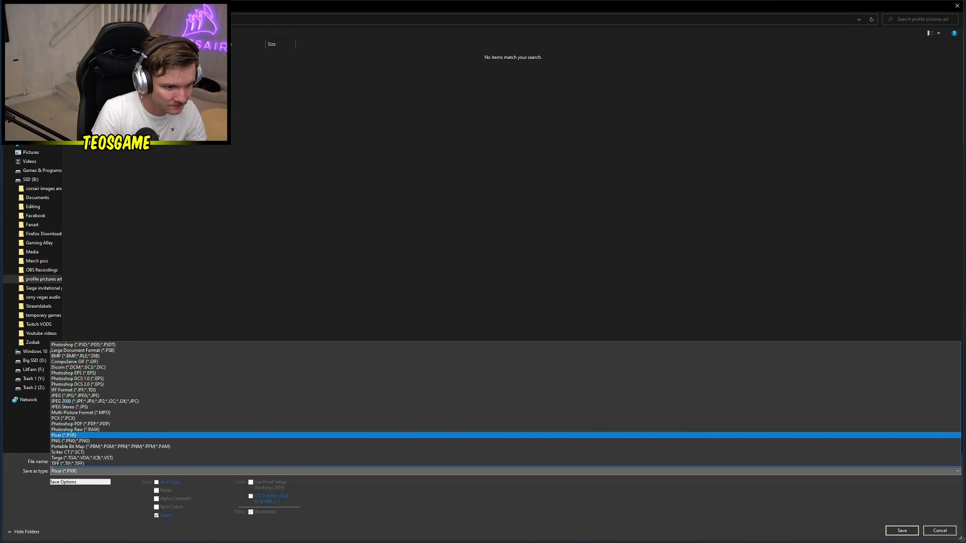
pyautogui.press('Return')
pyautogui.press('Return')
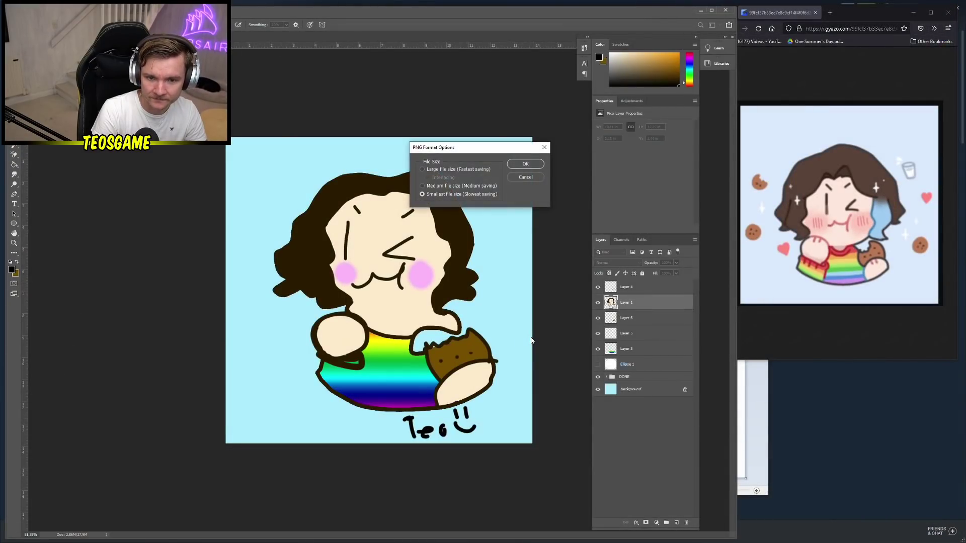
pyautogui.press('Return')
# Merge Layers 4 through 3 into one layer and delete it
pyautogui.click(626, 286)
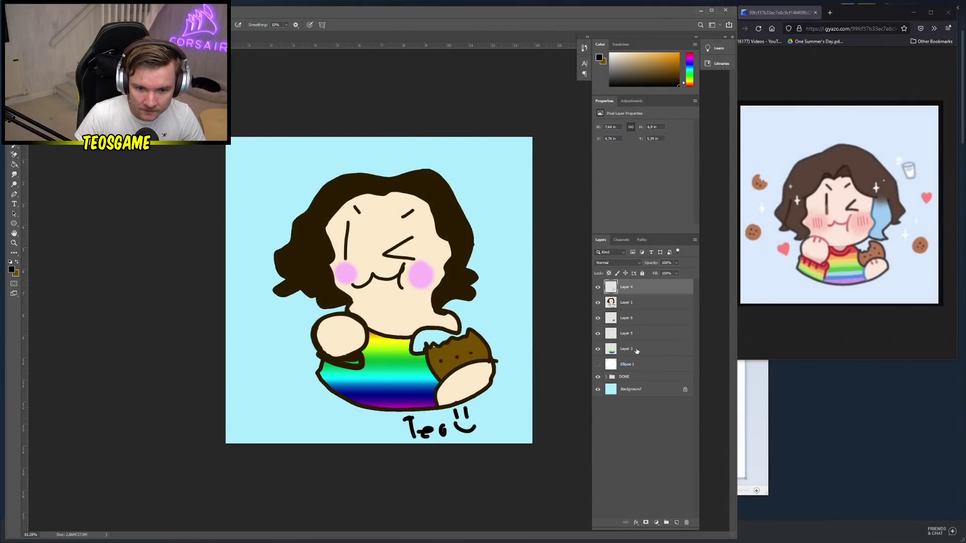
pyautogui.keyDown('shift'); pyautogui.click(635, 349); pyautogui.keyUp('shift')
pyautogui.rightClick(645, 349)
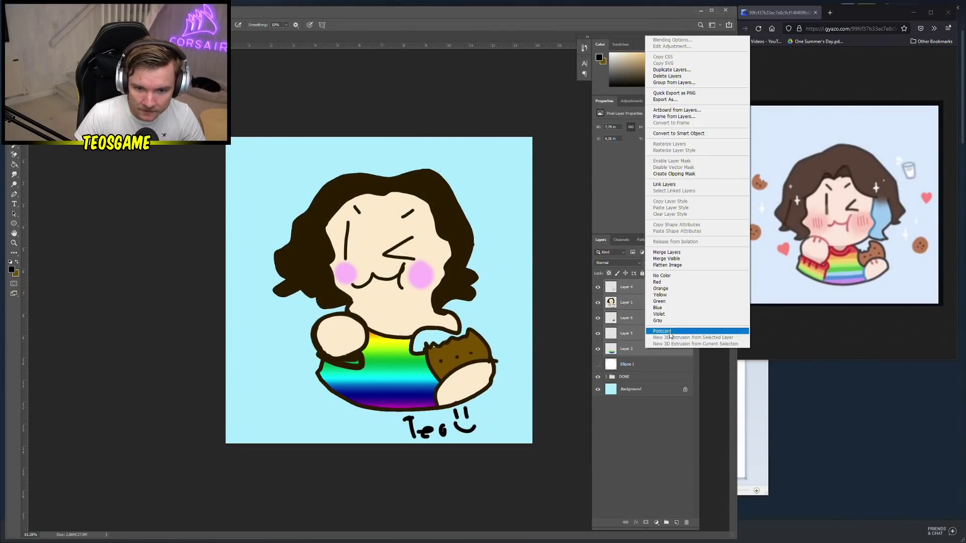
pyautogui.click(667, 252)
pyautogui.press('Delete')
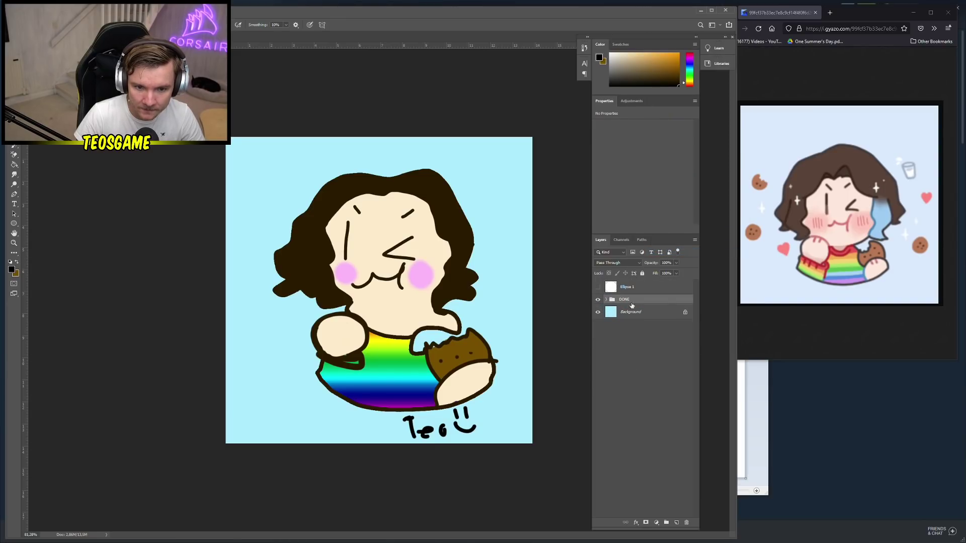
# Add a new empty layer and hide the DONE group, leaving only the light blue background
pyautogui.click(598, 300)
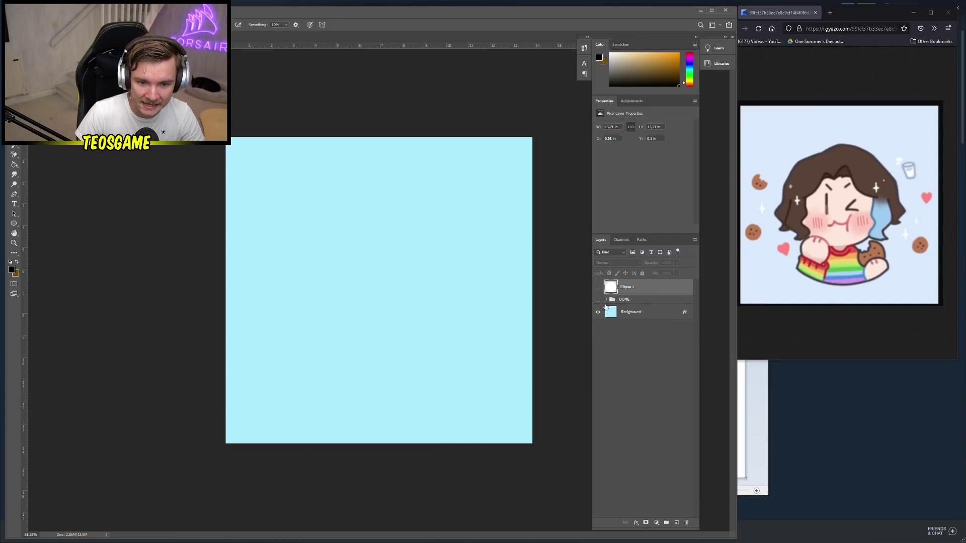
pyautogui.click(676, 523)
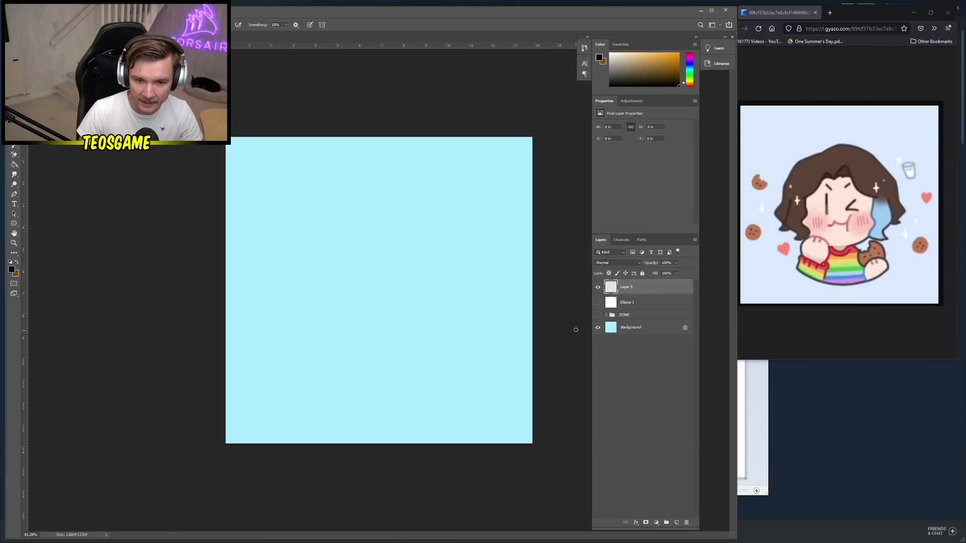
pyautogui.click(599, 315)
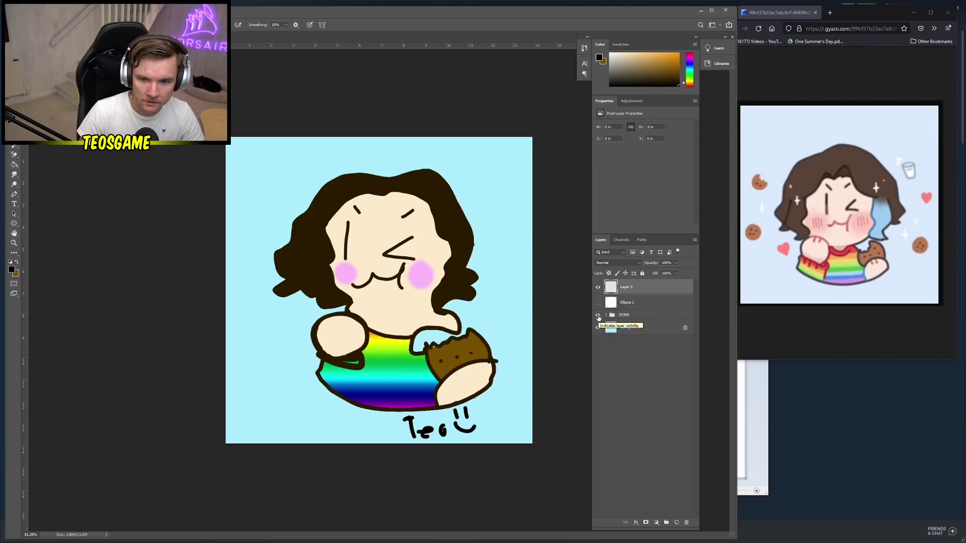
pyautogui.click(599, 316)
pyautogui.click(598, 316)
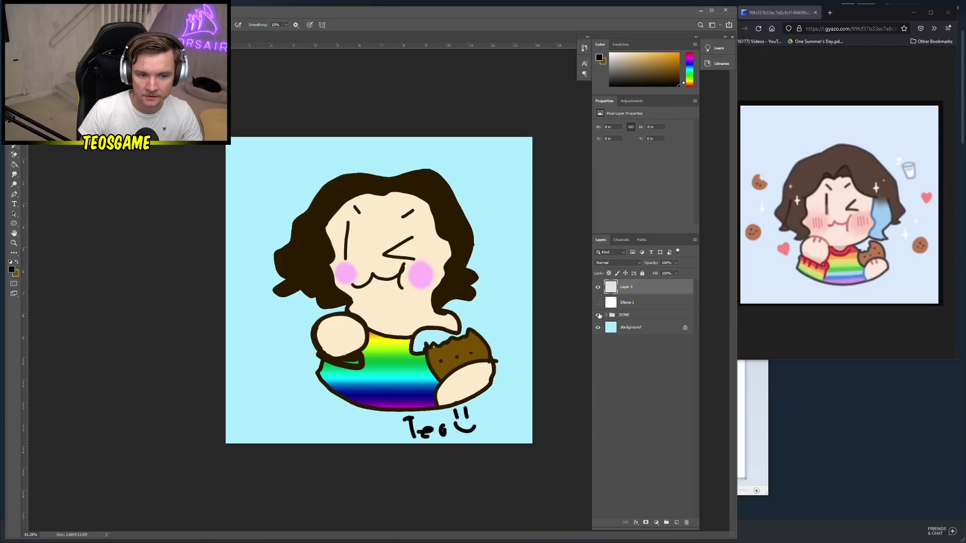
pyautogui.click(599, 315)
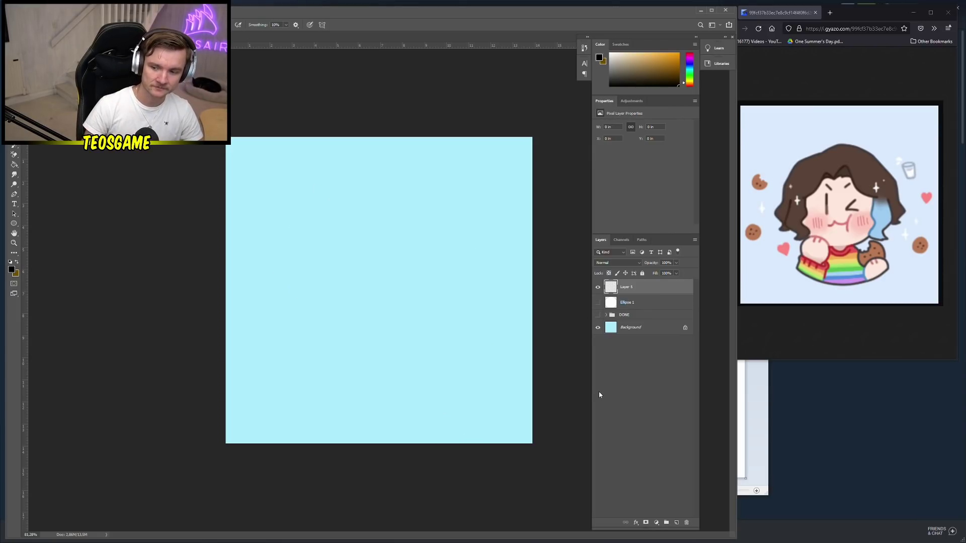
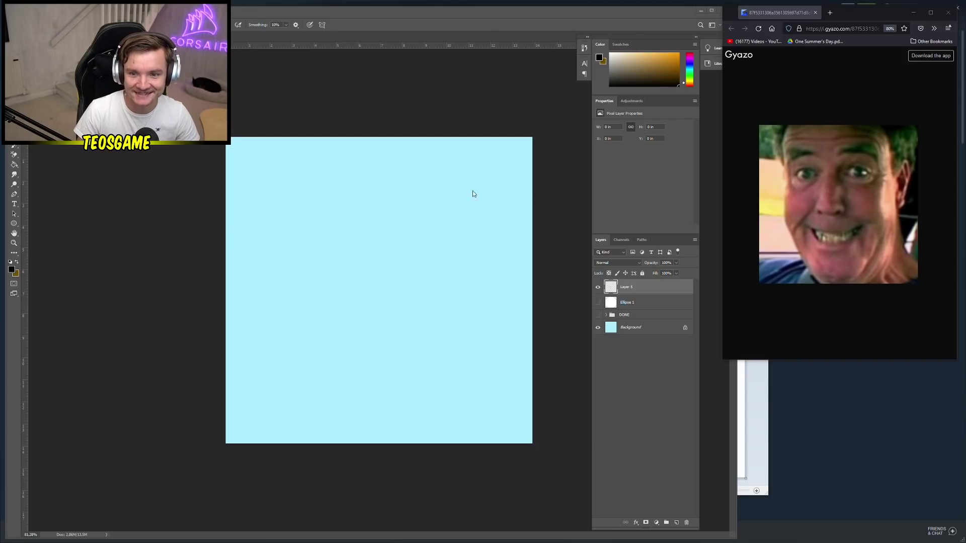
# Switch to the Mixer Brush and make red the painting colour
pyautogui.click(75, 161)
pyautogui.press('v')
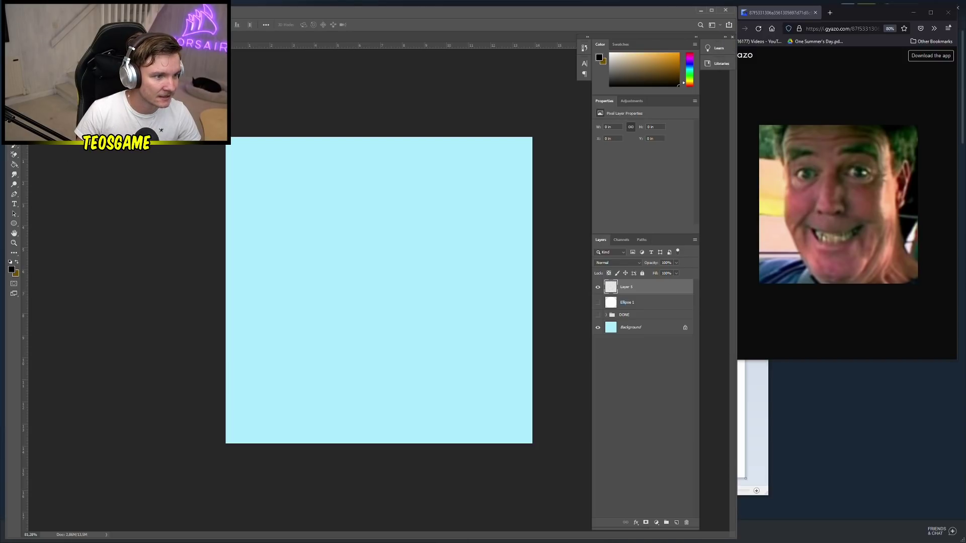
pyautogui.click(14, 144)
pyautogui.rightClick(387, 256)
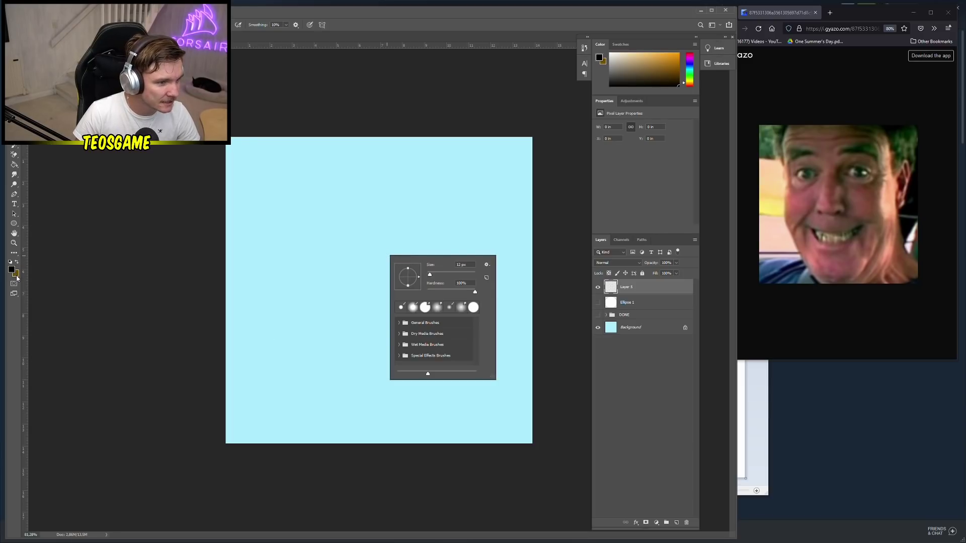
pyautogui.click(15, 273)
pyautogui.moveTo(170, 271); pyautogui.dragTo(168, 180)
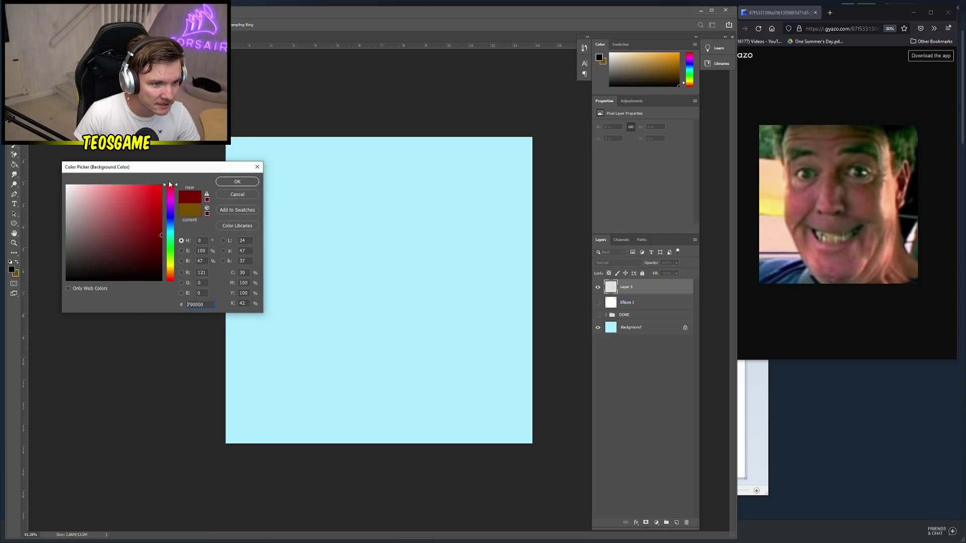
pyautogui.moveTo(161, 235)
pyautogui.mouseDown()
pyautogui.moveTo(132, 222)
pyautogui.moveTo(126, 200)
pyautogui.mouseUp()
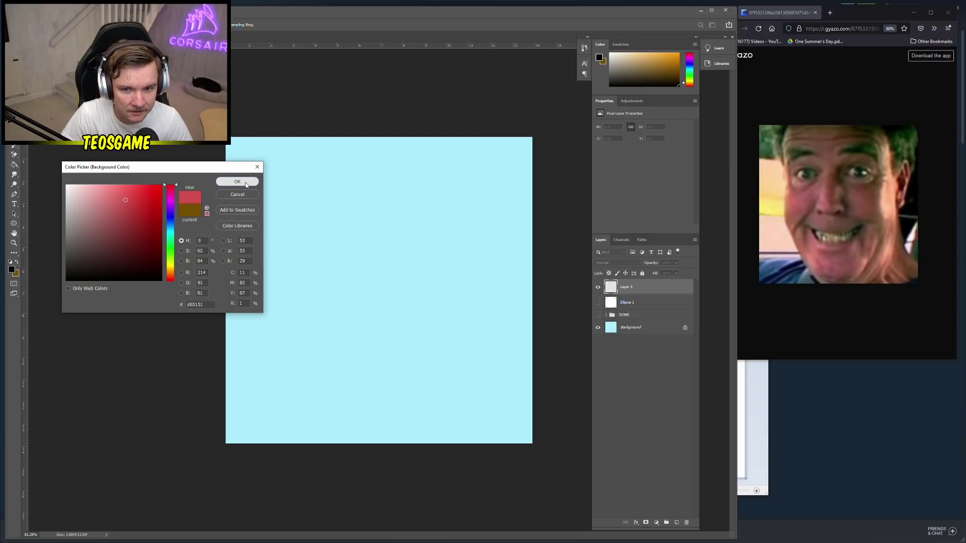
pyautogui.click(246, 182)
pyautogui.click(16, 262)
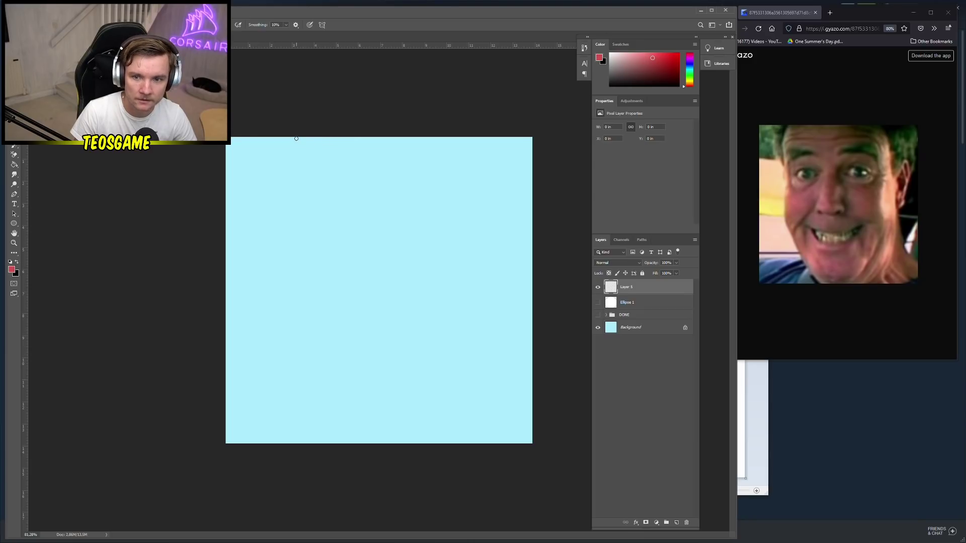
# Paint the red lumpy head outline with an ear on its right side
pyautogui.moveTo(296, 138)
pyautogui.mouseDown()
pyautogui.moveTo(280, 190)
pyautogui.moveTo(292, 215)
pyautogui.moveTo(272, 293)
pyautogui.moveTo(275, 339)
pyautogui.moveTo(317, 421)
pyautogui.moveTo(350, 449)
pyautogui.mouseUp()
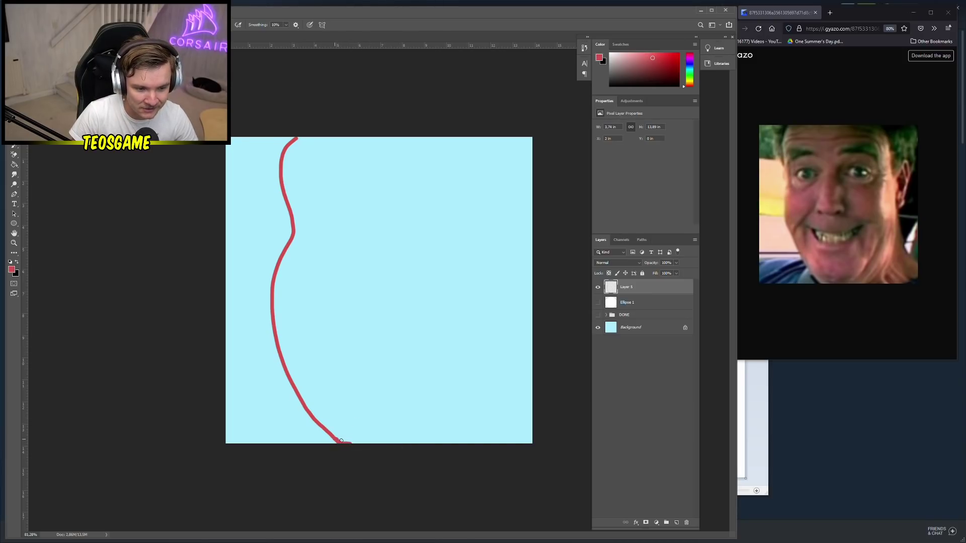
pyautogui.moveTo(341, 441)
pyautogui.mouseDown()
pyautogui.moveTo(382, 442)
pyautogui.moveTo(424, 423)
pyautogui.moveTo(457, 367)
pyautogui.moveTo(460, 332)
pyautogui.moveTo(419, 167)
pyautogui.moveTo(367, 118)
pyautogui.mouseUp()
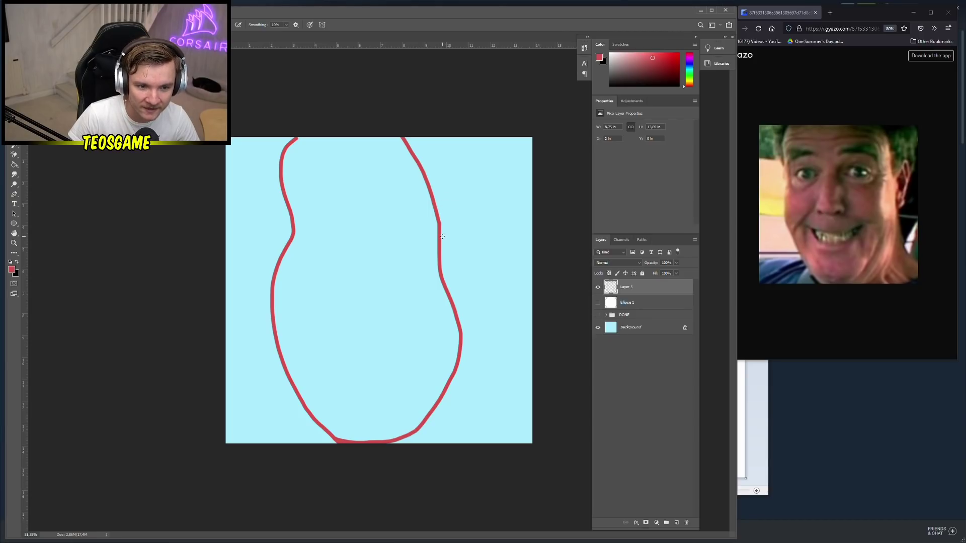
pyautogui.moveTo(441, 235)
pyautogui.mouseDown()
pyautogui.moveTo(456, 220)
pyautogui.moveTo(484, 225)
pyautogui.moveTo(468, 262)
pyautogui.moveTo(475, 285)
pyautogui.moveTo(448, 292)
pyautogui.mouseUp()
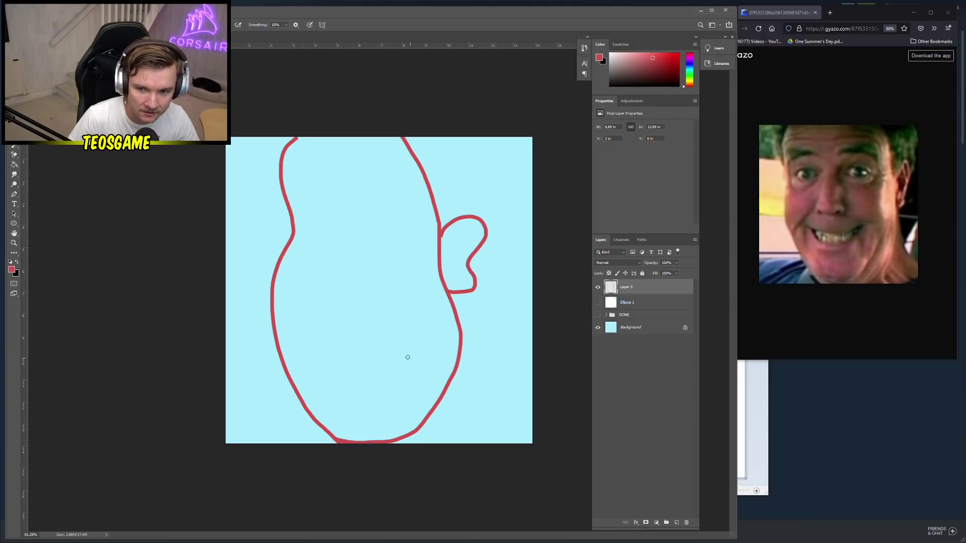
# Set the foreground to dark red 622121 and brush the grinning mouth
pyautogui.click(18, 262)
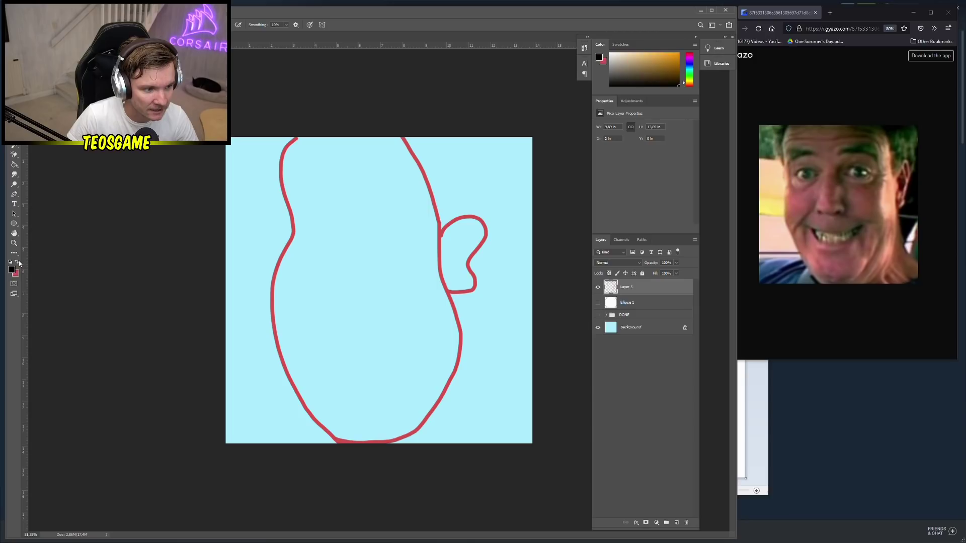
pyautogui.click(12, 270)
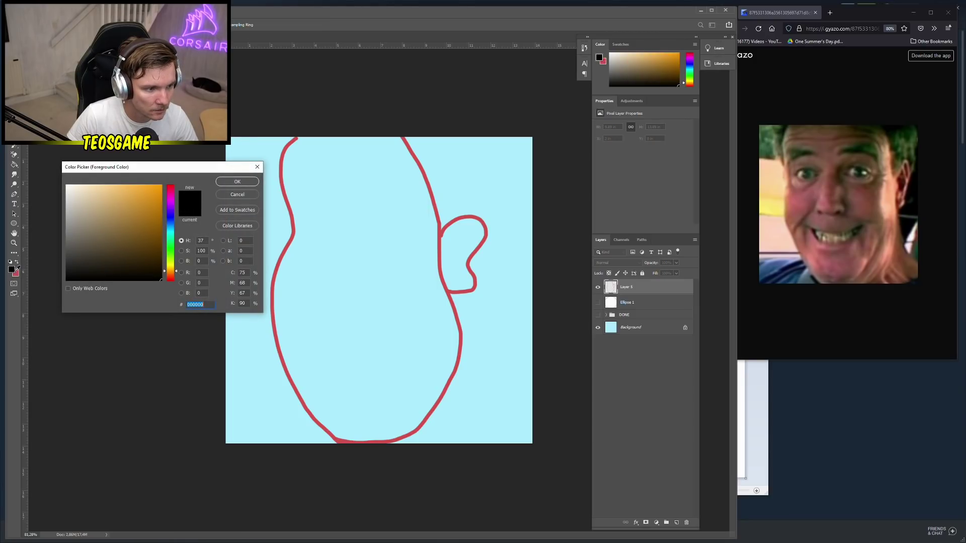
pyautogui.click(16, 273)
pyautogui.moveTo(140, 218); pyautogui.dragTo(129, 244)
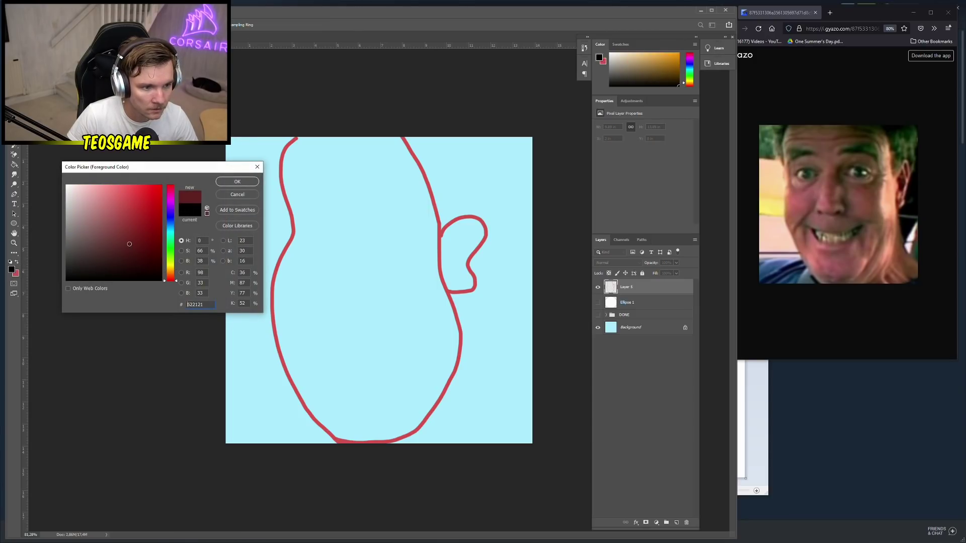
pyautogui.click(237, 182)
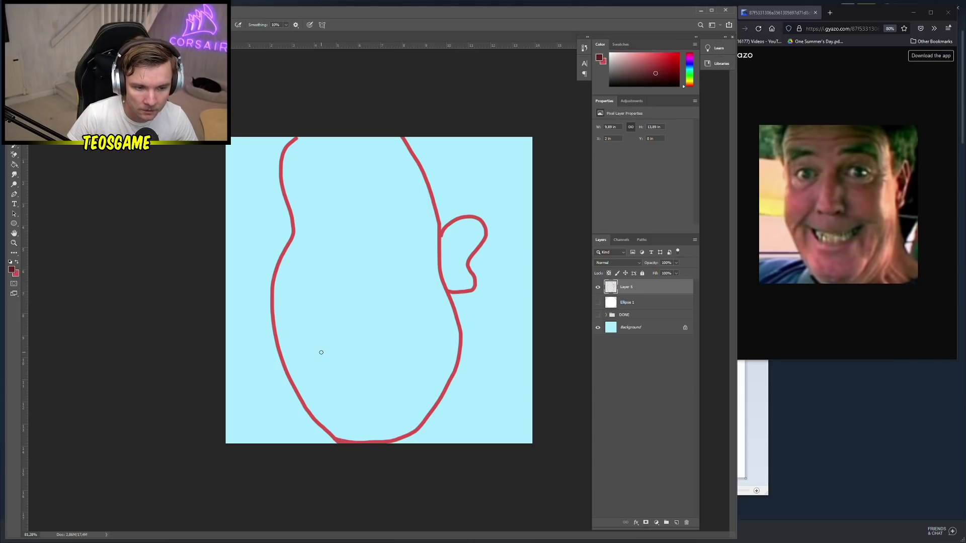
pyautogui.moveTo(321, 351)
pyautogui.mouseDown()
pyautogui.moveTo(367, 371)
pyautogui.moveTo(410, 340)
pyautogui.moveTo(318, 339)
pyautogui.moveTo(322, 351)
pyautogui.mouseUp()
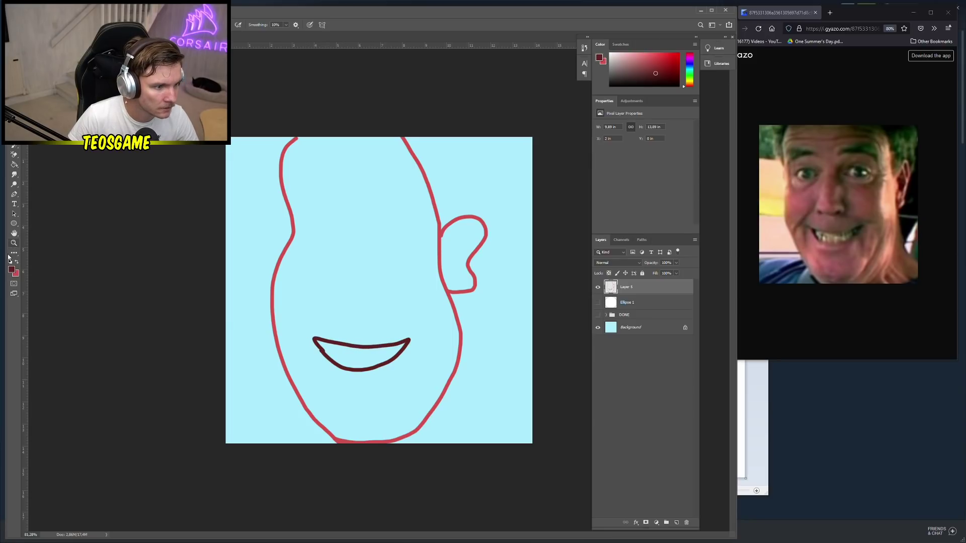
# Switch to olive 807550 and paint the teeth inside the mouth, undoing the lower-row stroke
pyautogui.click(11, 270)
pyautogui.moveTo(80, 217); pyautogui.dragTo(24, 225)
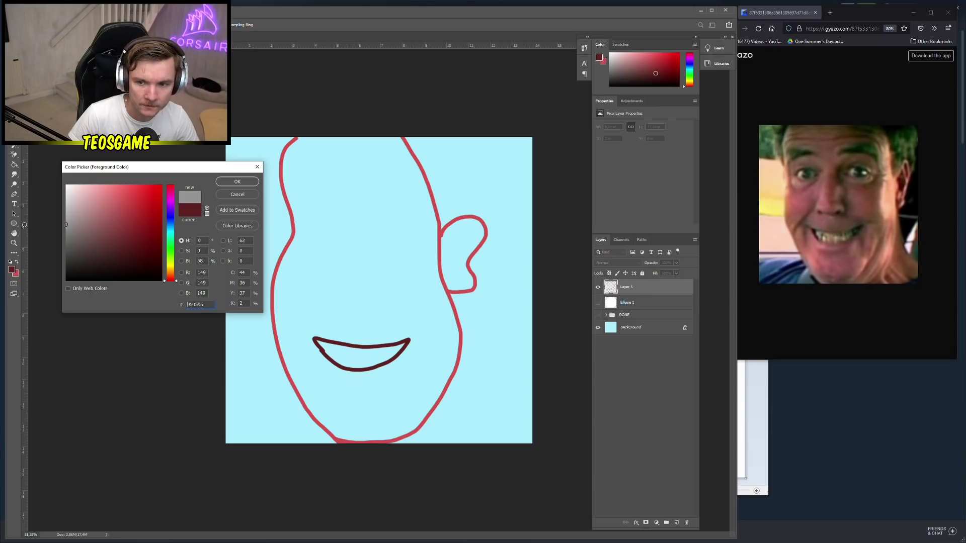
pyautogui.moveTo(173, 259); pyautogui.dragTo(174, 268)
pyautogui.moveTo(98, 258); pyautogui.dragTo(101, 233)
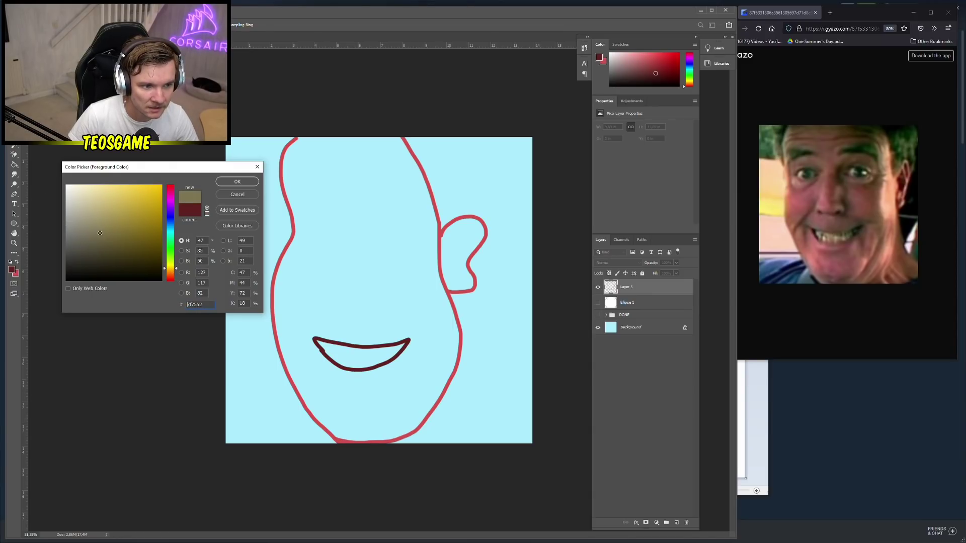
pyautogui.click(244, 183)
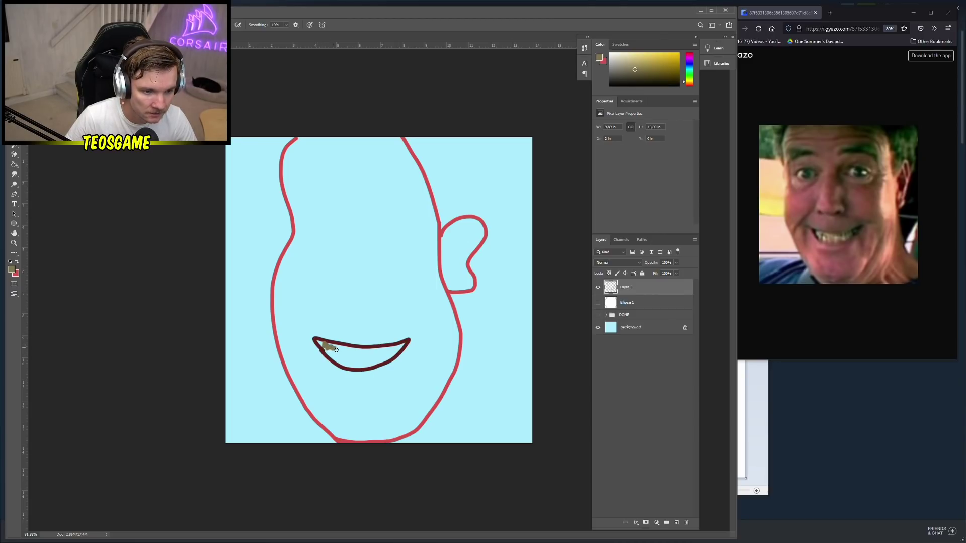
pyautogui.moveTo(351, 353); pyautogui.dragTo(402, 345)
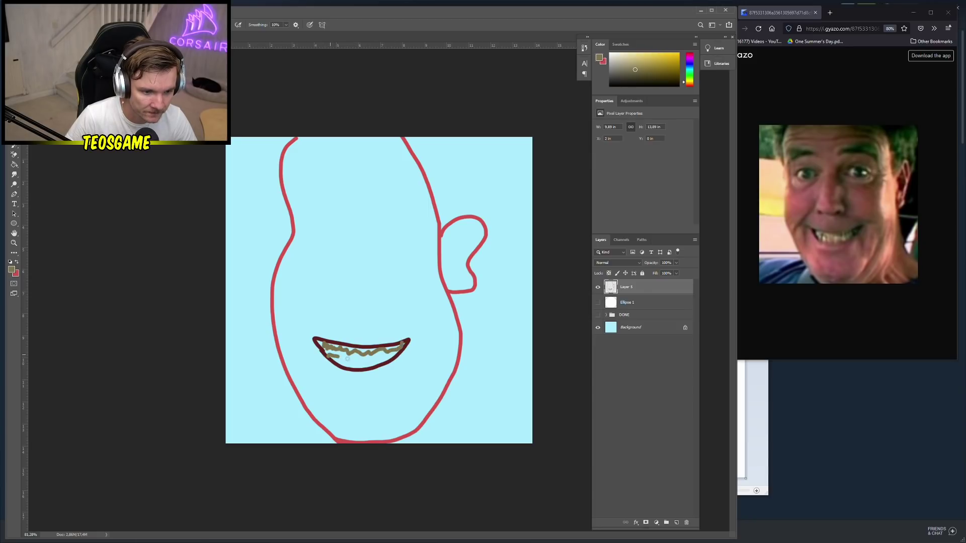
pyautogui.moveTo(348, 358)
pyautogui.mouseDown()
pyautogui.moveTo(395, 355)
pyautogui.moveTo(348, 366)
pyautogui.moveTo(327, 357)
pyautogui.moveTo(383, 360)
pyautogui.mouseUp()
pyautogui.hotkey('ctrl', 'z')
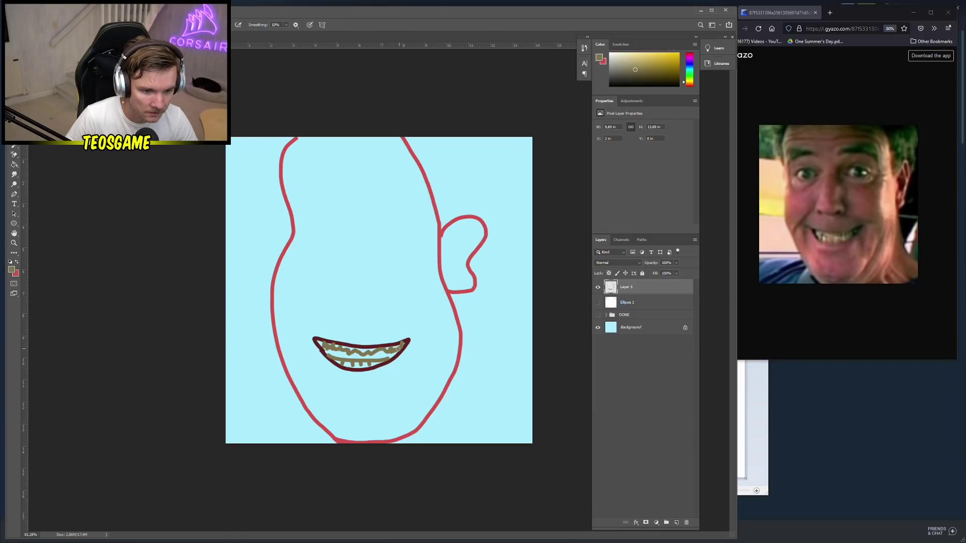
pyautogui.moveTo(367, 354); pyautogui.dragTo(325, 349)
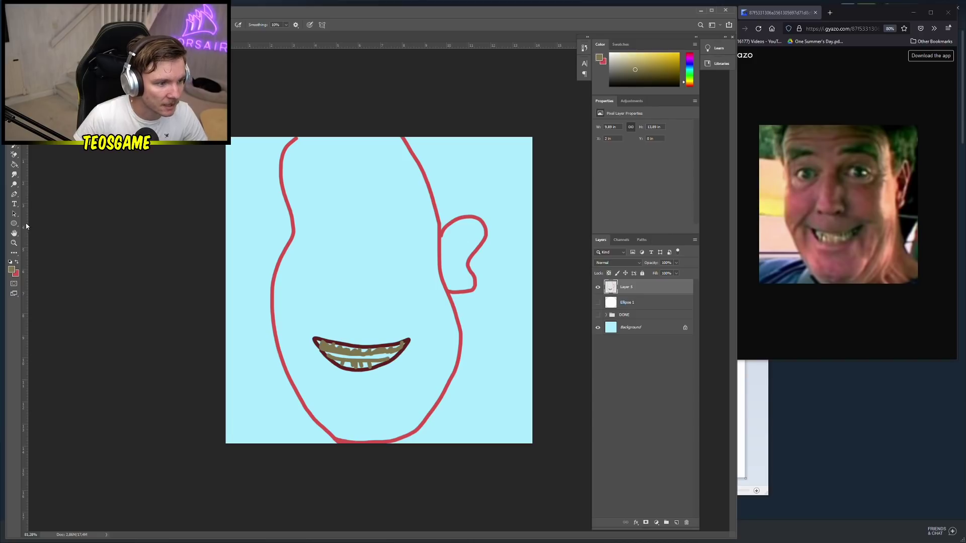
# Set the painting colour to dark red 5d3535
pyautogui.click(12, 270)
pyautogui.write('000000')
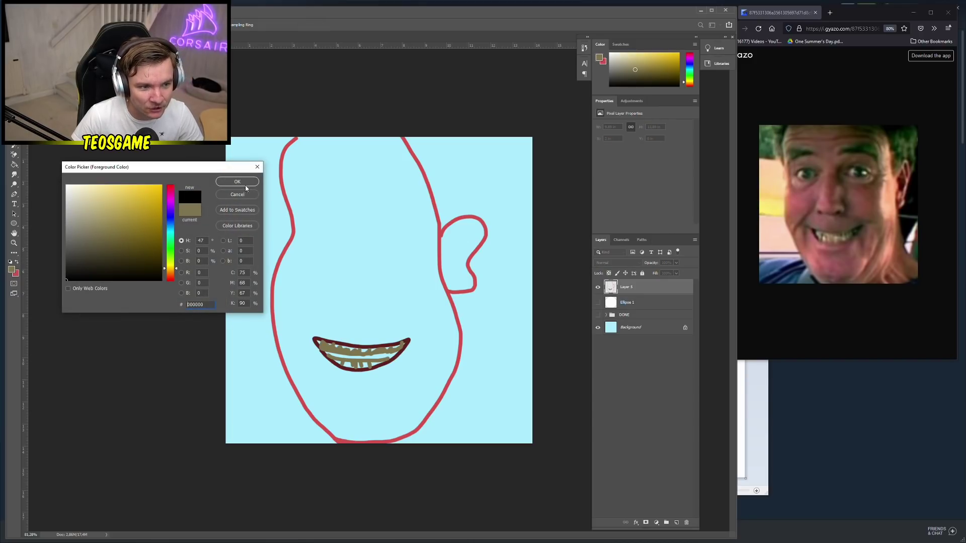
pyautogui.click(236, 182)
pyautogui.rightClick(420, 251)
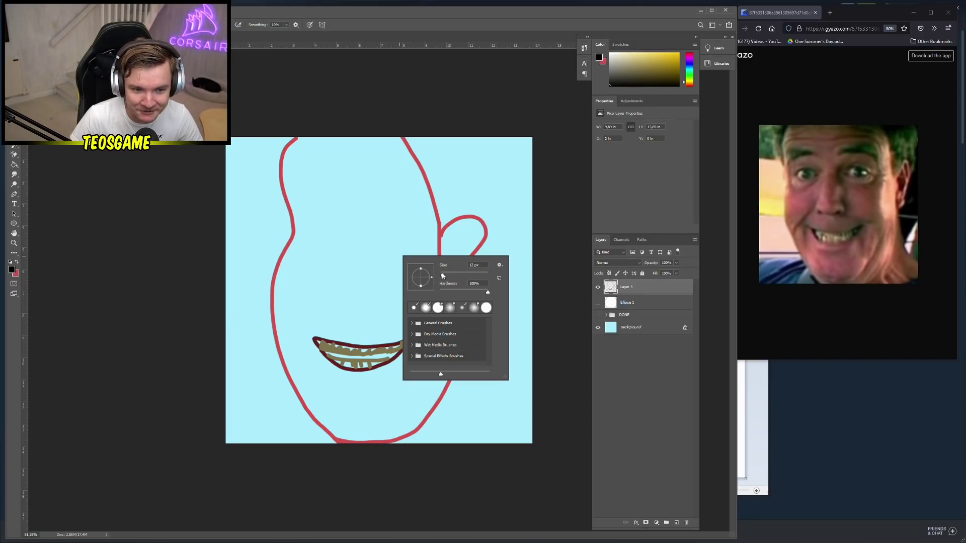
pyautogui.click(11, 272)
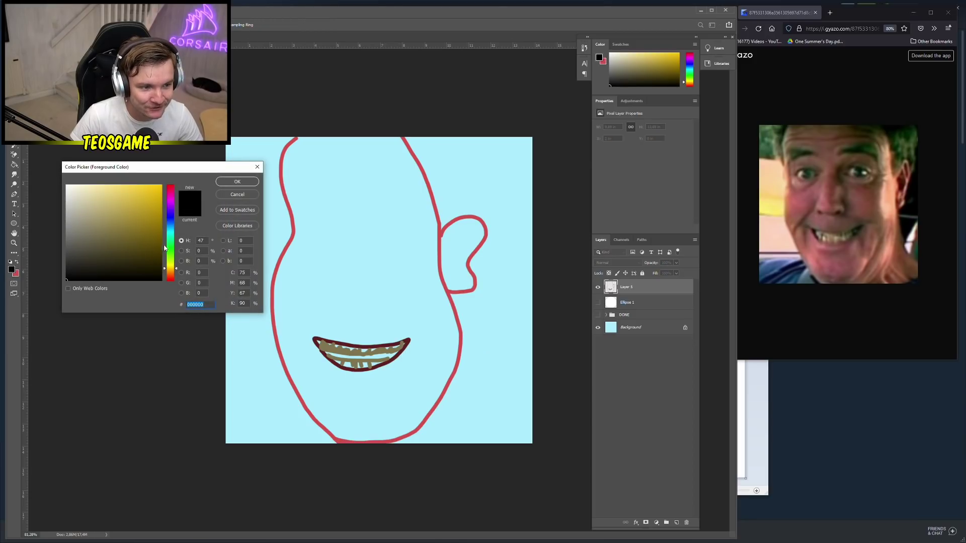
pyautogui.click(77, 254)
pyautogui.moveTo(174, 260); pyautogui.dragTo(188, 185)
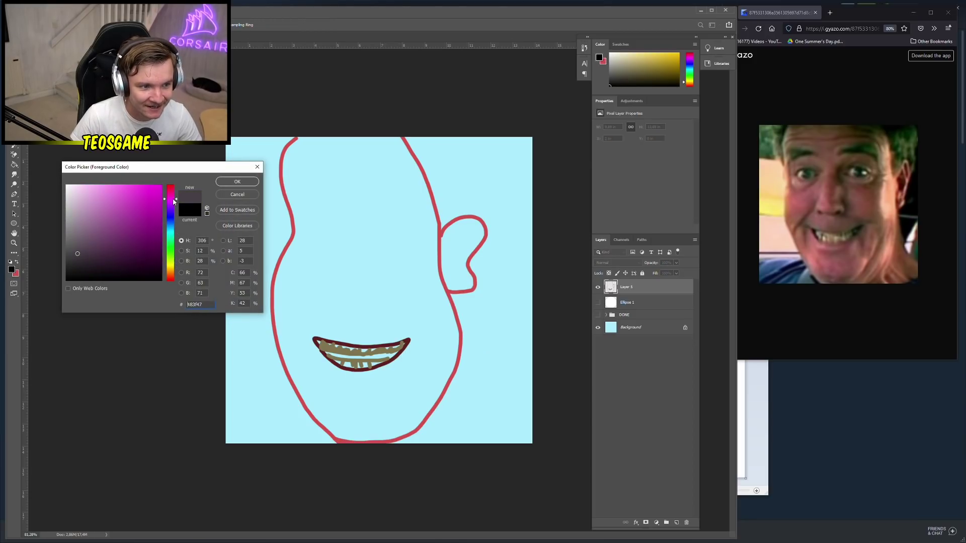
pyautogui.moveTo(78, 254); pyautogui.dragTo(108, 246)
pyautogui.click(235, 182)
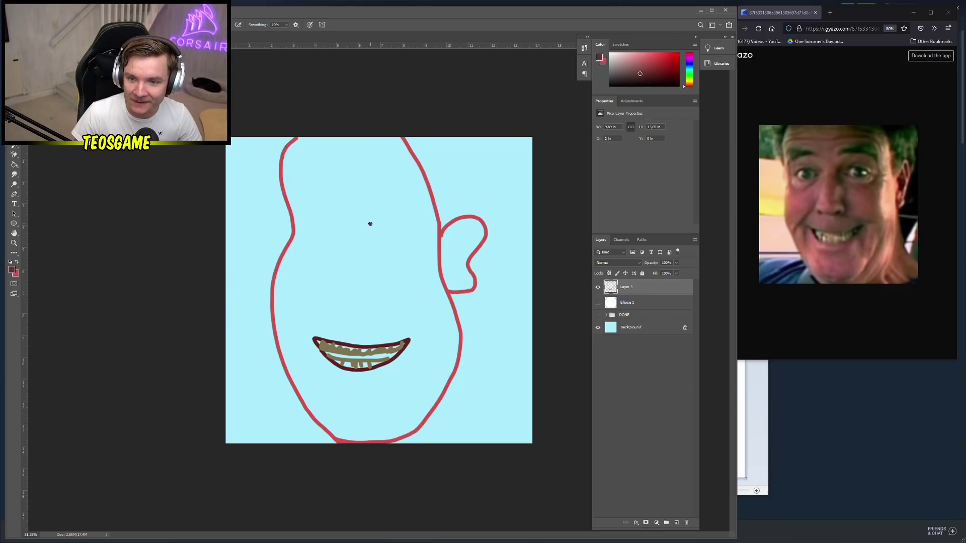
# Brush the nose in the middle of the face, undoing retries, then draw the oval eyes
pyautogui.moveTo(371, 222)
pyautogui.mouseDown()
pyautogui.moveTo(355, 258)
pyautogui.moveTo(375, 288)
pyautogui.moveTo(366, 304)
pyautogui.moveTo(314, 301)
pyautogui.moveTo(329, 288)
pyautogui.mouseUp()
pyautogui.hotkey('ctrl', 'z')
pyautogui.moveTo(377, 221); pyautogui.dragTo(362, 269)
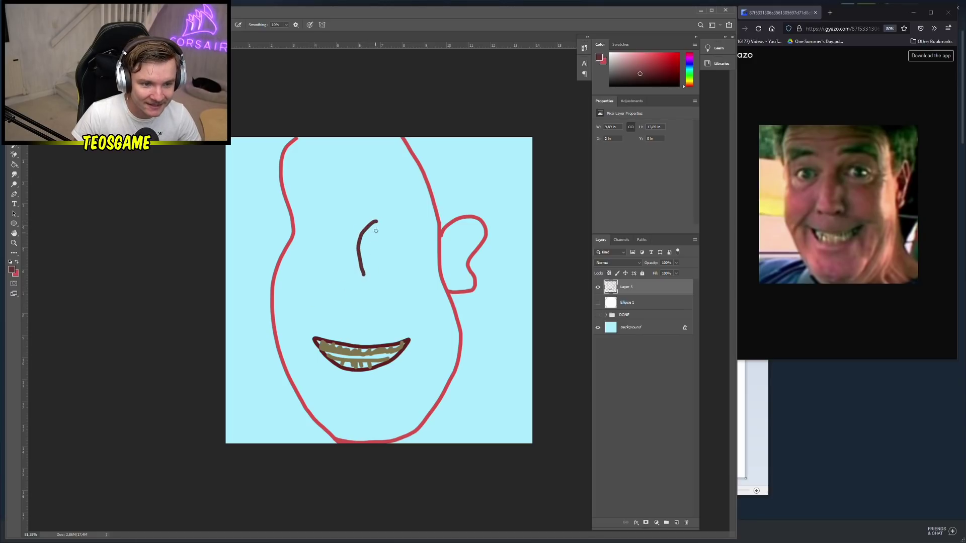
pyautogui.hotkey('ctrl', 'z')
pyautogui.moveTo(375, 220); pyautogui.dragTo(380, 278)
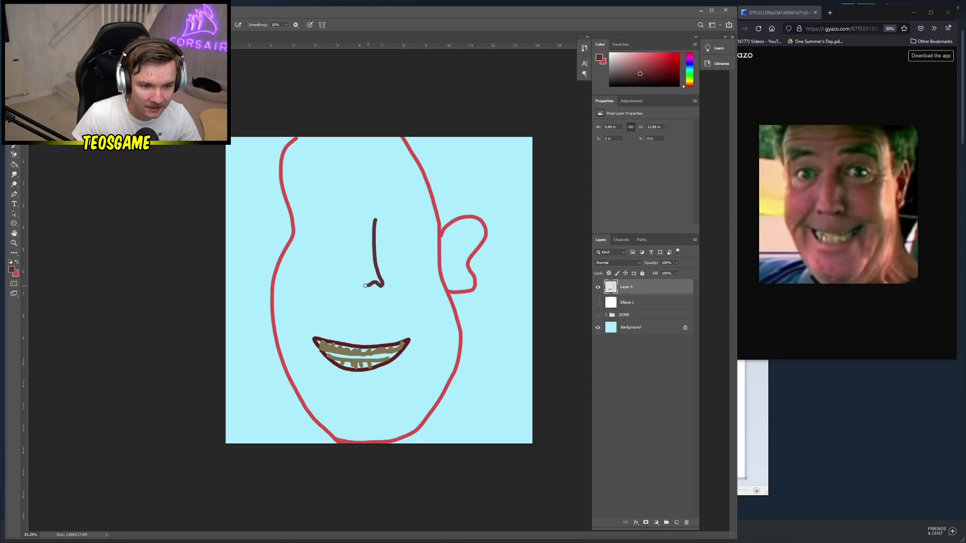
pyautogui.moveTo(346, 285)
pyautogui.mouseDown()
pyautogui.moveTo(340, 268)
pyautogui.moveTo(356, 218)
pyautogui.mouseUp()
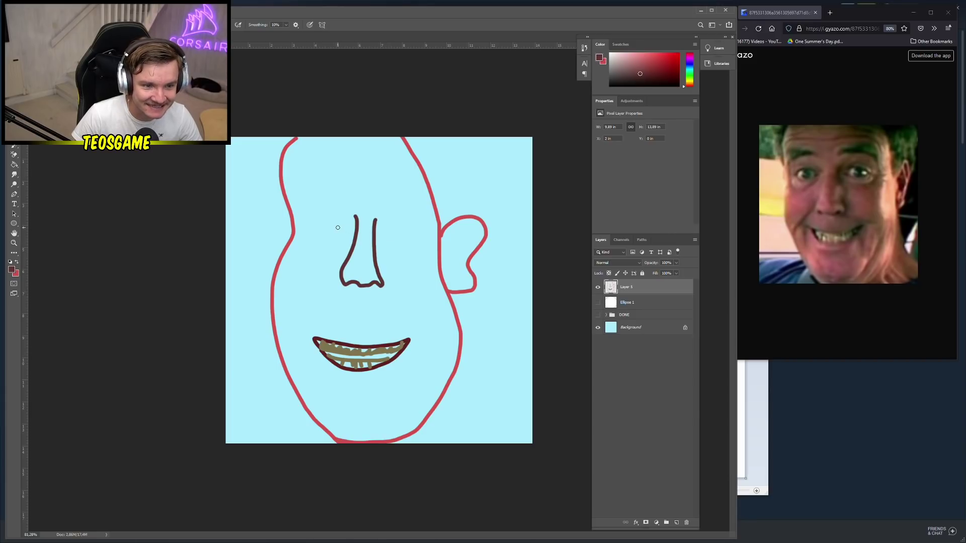
pyautogui.moveTo(347, 225)
pyautogui.mouseDown()
pyautogui.moveTo(322, 215)
pyautogui.moveTo(304, 227)
pyautogui.moveTo(324, 235)
pyautogui.moveTo(410, 215)
pyautogui.moveTo(428, 234)
pyautogui.moveTo(414, 244)
pyautogui.moveTo(382, 228)
pyautogui.mouseUp()
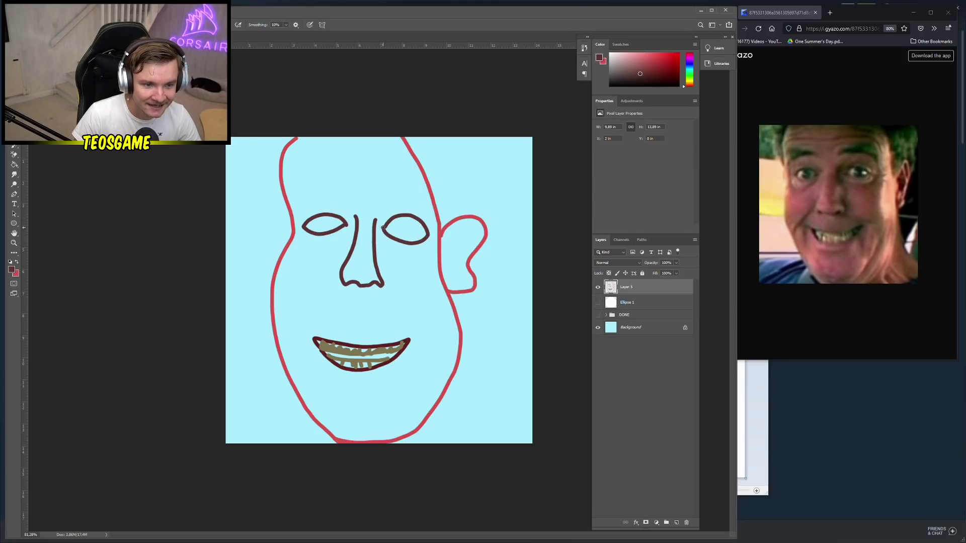
# Draw dark green iris rings in both eyes and bucket-fill them solid
pyautogui.click(14, 268)
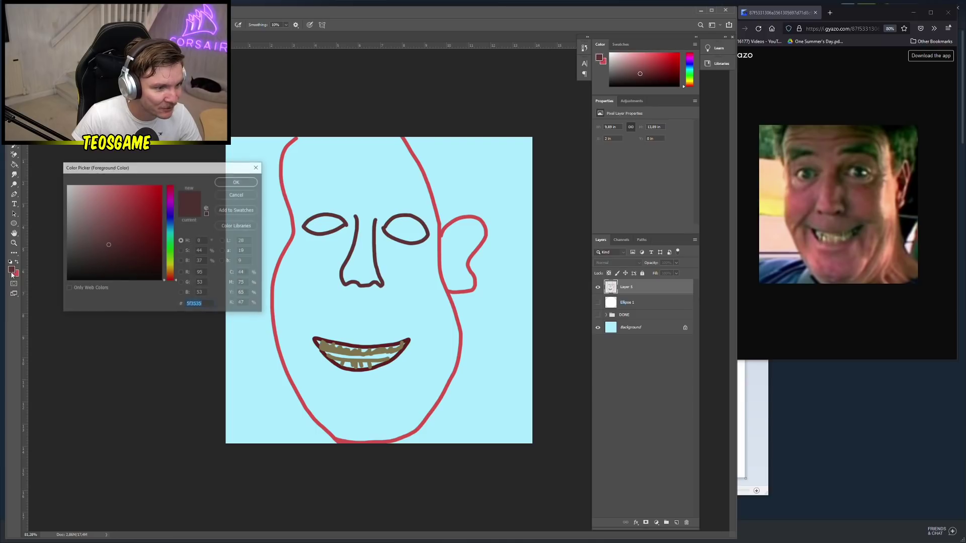
pyautogui.click(170, 258)
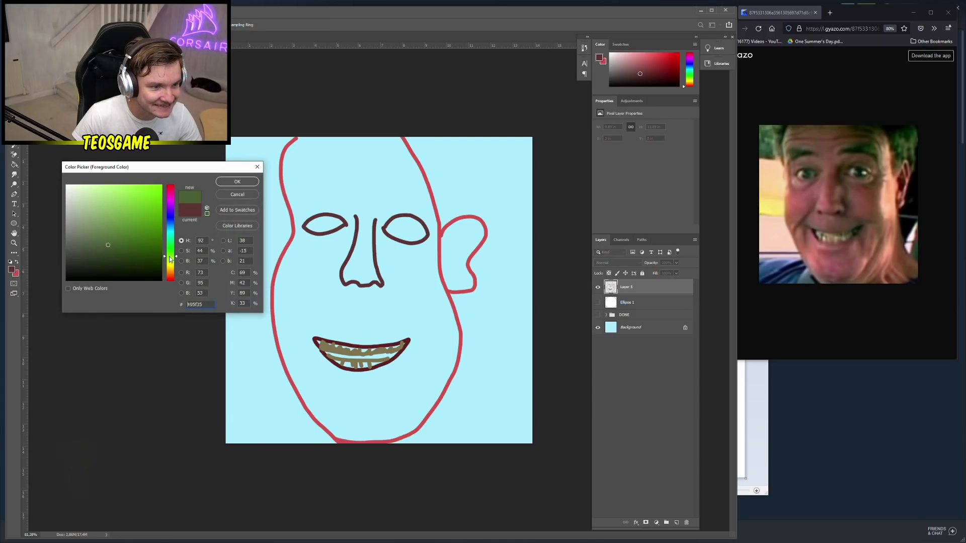
pyautogui.click(238, 182)
pyautogui.moveTo(403, 217)
pyautogui.mouseDown()
pyautogui.moveTo(403, 241)
pyautogui.moveTo(416, 222)
pyautogui.mouseUp()
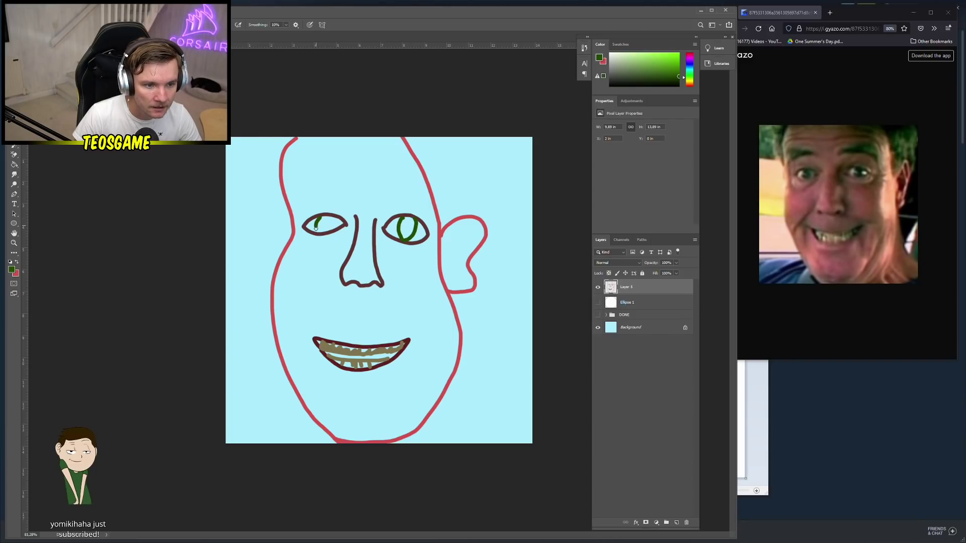
pyautogui.moveTo(326, 230); pyautogui.dragTo(332, 218)
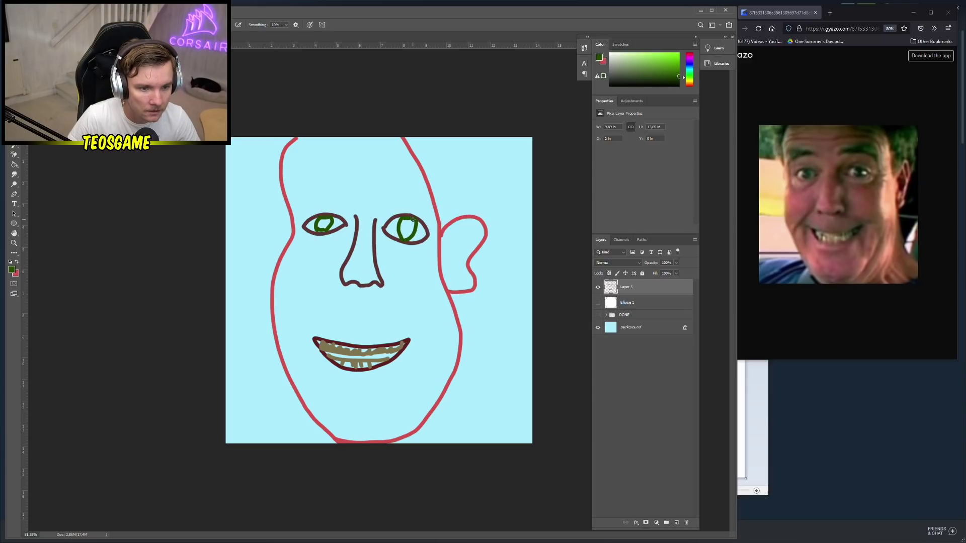
pyautogui.press('g')
pyautogui.click(409, 229)
pyautogui.click(406, 232)
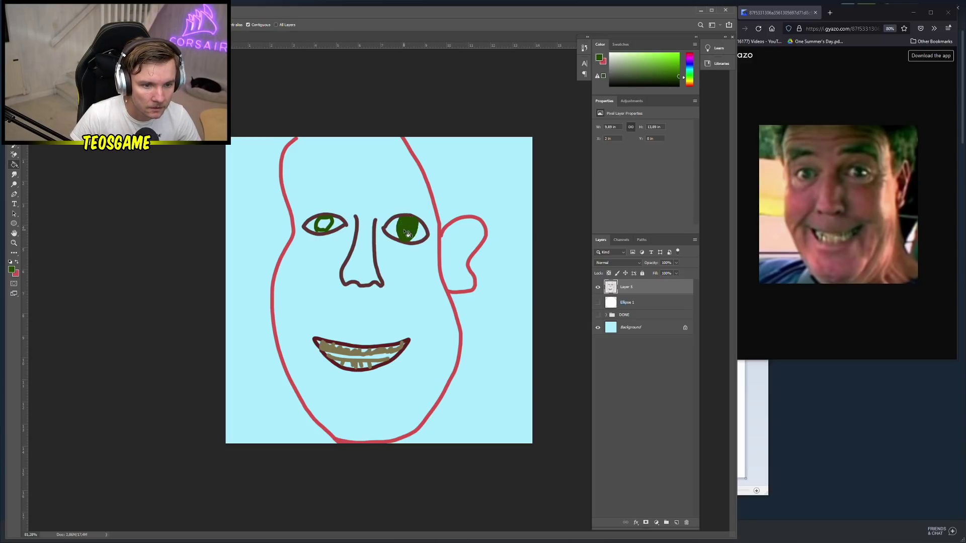
pyautogui.click(325, 225)
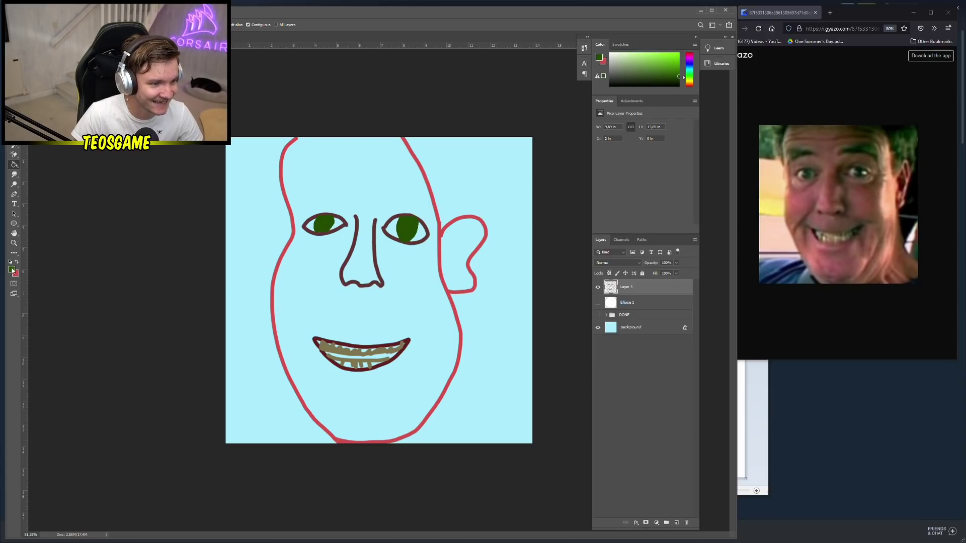
# Paint black pupils in both eyes with a 47 px brush
pyautogui.click(12, 271)
pyautogui.click(69, 279)
pyautogui.click(222, 195)
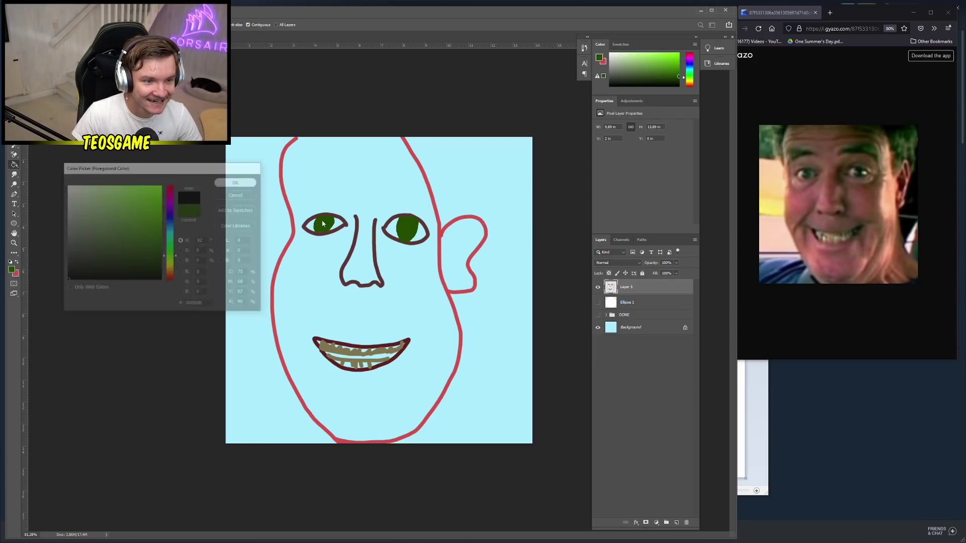
pyautogui.press('b')
pyautogui.rightClick(326, 225)
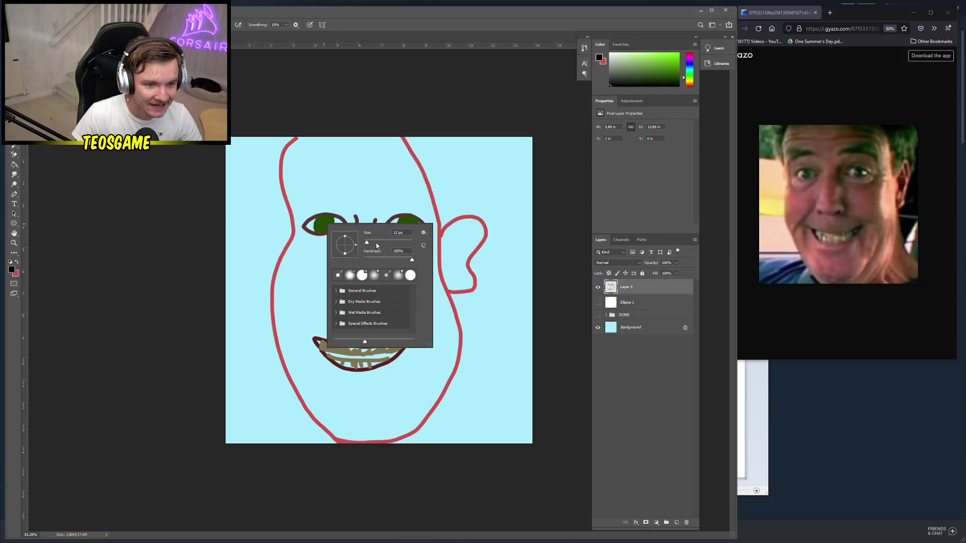
pyautogui.moveTo(376, 243); pyautogui.dragTo(375, 240)
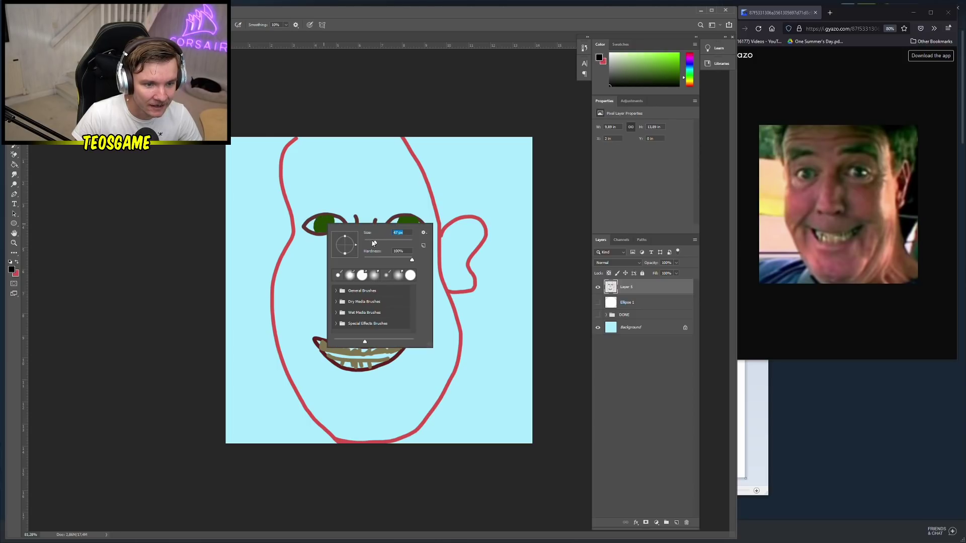
pyautogui.press('Return')
pyautogui.click(323, 224)
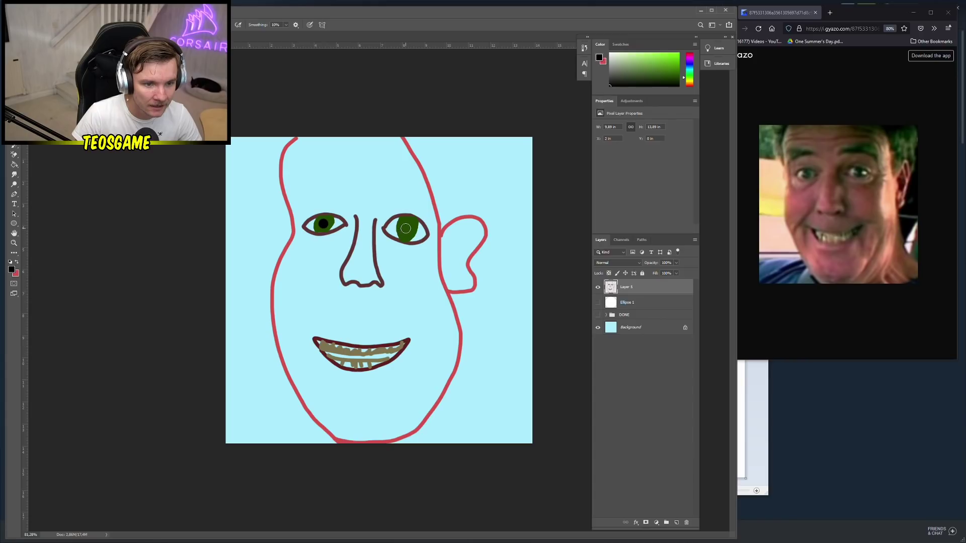
pyautogui.click(406, 228)
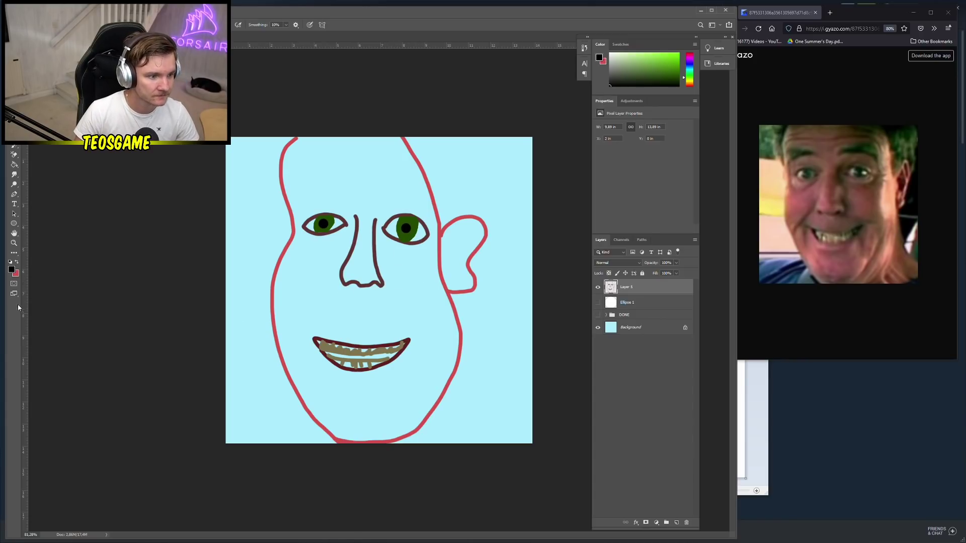
# Bucket-fill the eye whites on both sides of each iris with white
pyautogui.click(16, 275)
pyautogui.click(66, 184)
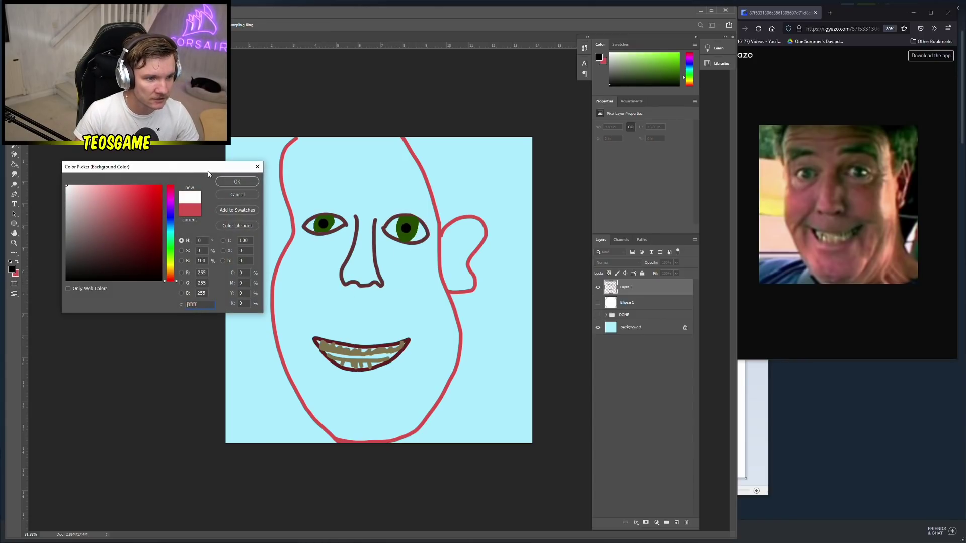
pyautogui.click(237, 183)
pyautogui.press('g')
pyautogui.click(339, 225)
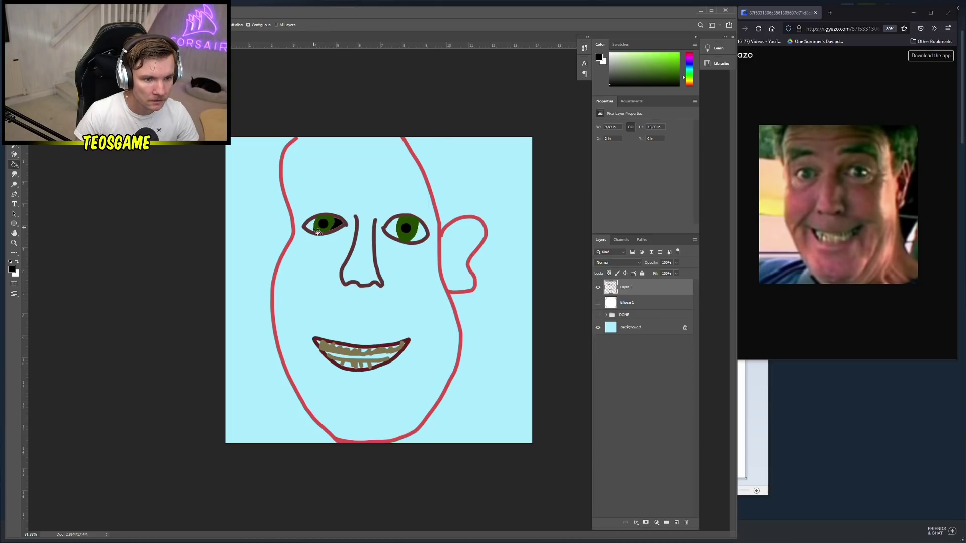
pyautogui.click(16, 263)
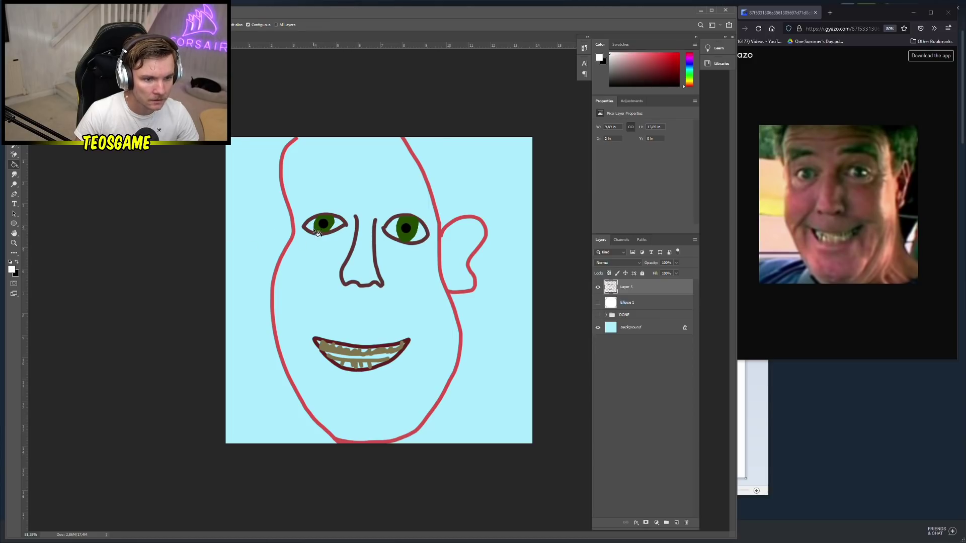
pyautogui.click(308, 228)
pyautogui.hotkey('ctrl', 'z')
pyautogui.hotkey('ctrl', 'z')
pyautogui.hotkey('ctrl', 'shift', 'z')
pyautogui.hotkey('ctrl', 'shift', 'z')
pyautogui.click(313, 233)
pyautogui.click(392, 234)
pyautogui.click(424, 237)
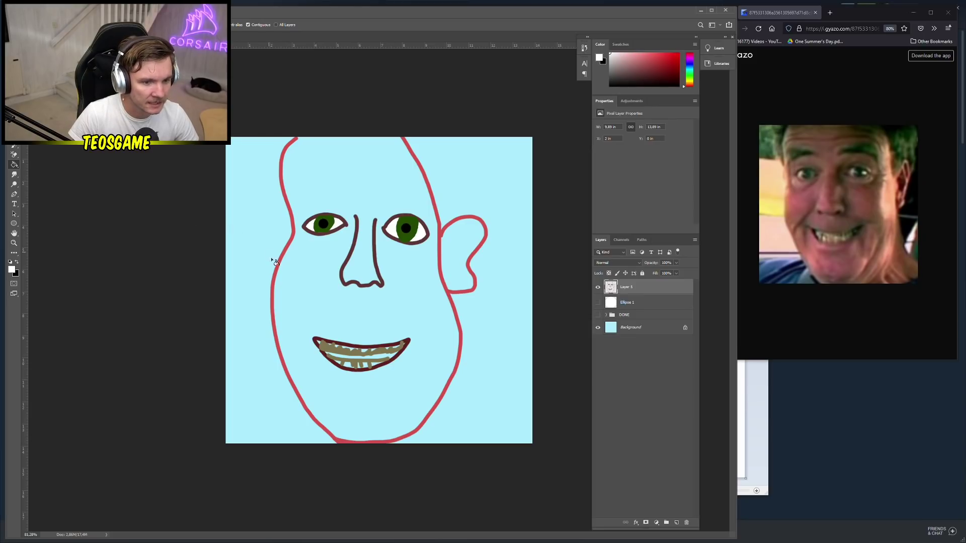
pyautogui.click(16, 262)
pyautogui.click(12, 270)
# Pick dark grey-green 363b32 and outline both eyebrows with a 32 px brush
pyautogui.moveTo(93, 260); pyautogui.dragTo(81, 258)
pyautogui.click(239, 182)
pyautogui.press('b')
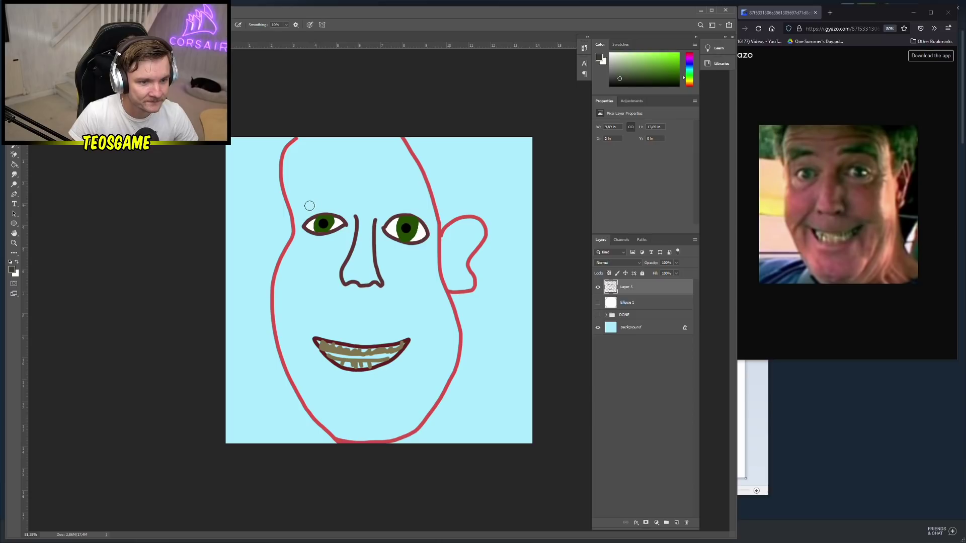
pyautogui.moveTo(297, 201)
pyautogui.mouseDown()
pyautogui.moveTo(297, 192)
pyautogui.moveTo(322, 190)
pyautogui.mouseUp()
pyautogui.rightClick(323, 190)
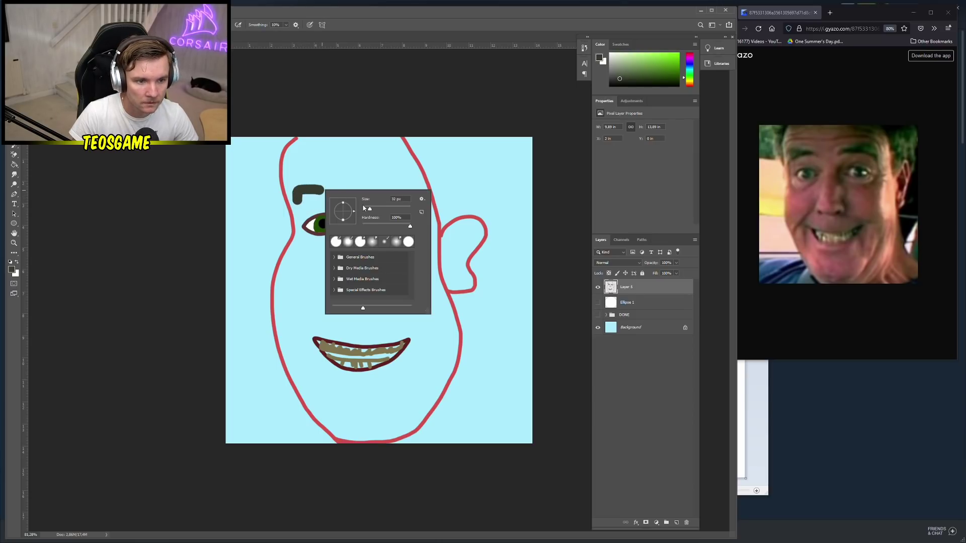
pyautogui.write('32')
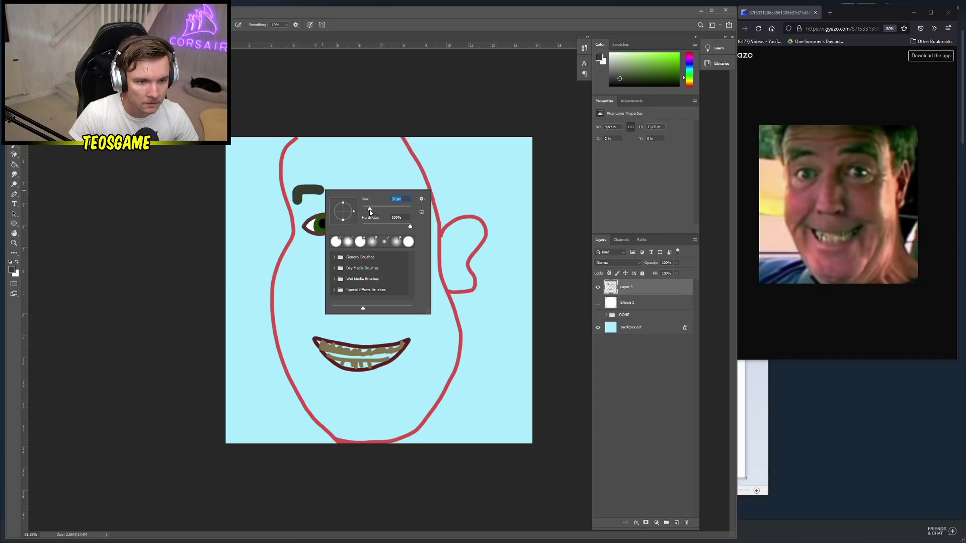
pyautogui.press('Return')
pyautogui.hotkey('ctrl', 'z')
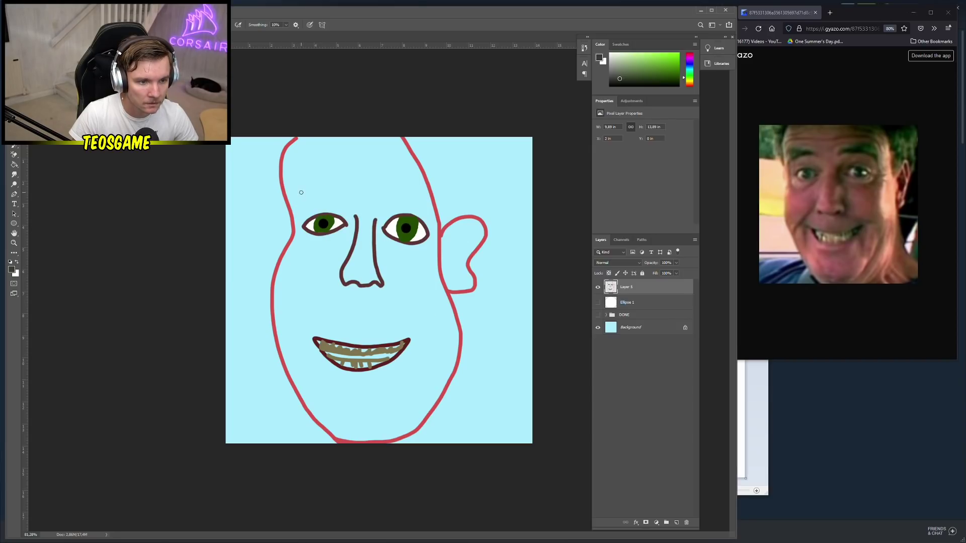
pyautogui.moveTo(298, 200)
pyautogui.mouseDown()
pyautogui.moveTo(299, 186)
pyautogui.moveTo(337, 194)
pyautogui.moveTo(299, 201)
pyautogui.moveTo(333, 191)
pyautogui.moveTo(321, 189)
pyautogui.mouseUp()
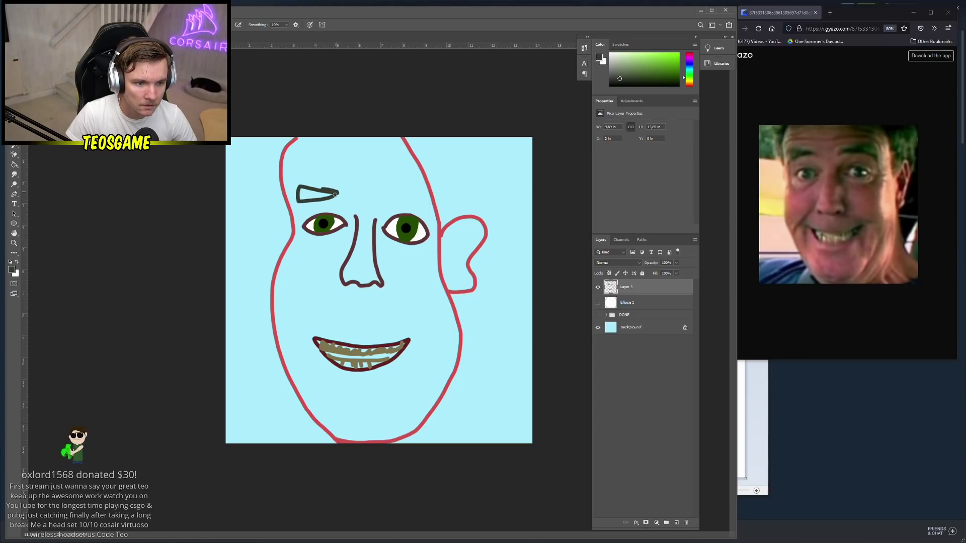
pyautogui.moveTo(380, 199)
pyautogui.mouseDown()
pyautogui.moveTo(400, 184)
pyautogui.moveTo(422, 191)
pyautogui.moveTo(424, 215)
pyautogui.moveTo(380, 198)
pyautogui.mouseUp()
# Fill both eyebrow outlines solid with the Paint Bucket
pyautogui.press('g')
pyautogui.click(402, 199)
pyautogui.click(411, 198)
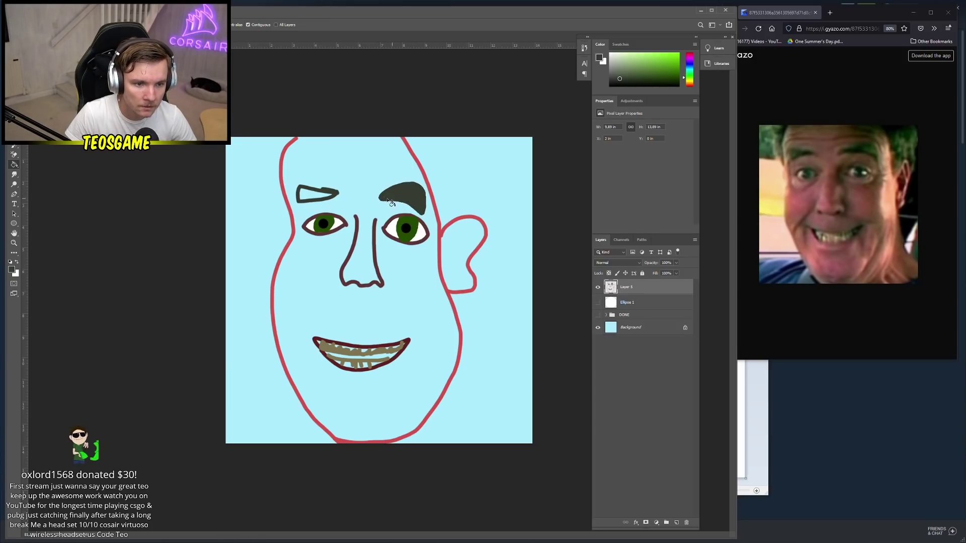
pyautogui.click(316, 199)
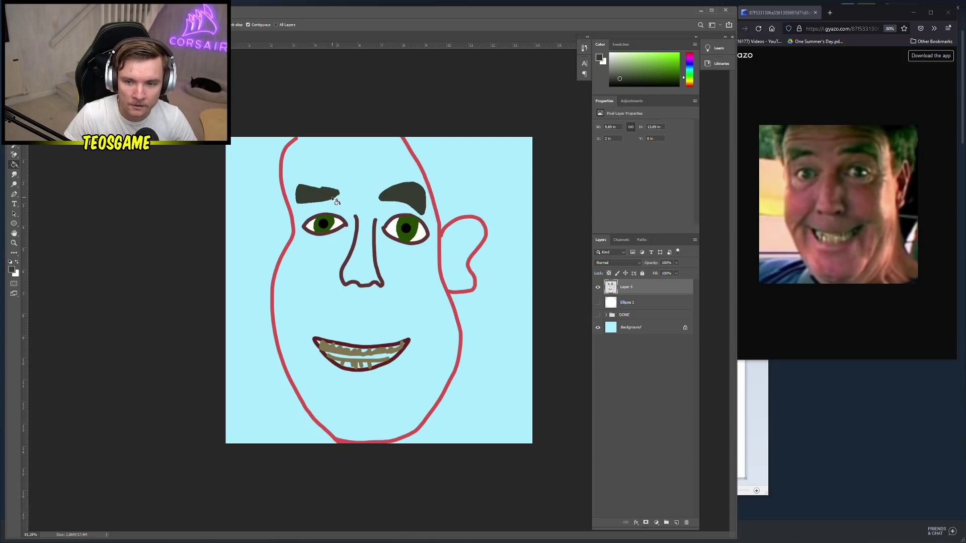
# Sample the outline's red and bucket-fill the face inside the head outline
pyautogui.press('b')
pyautogui.rightClick(326, 182)
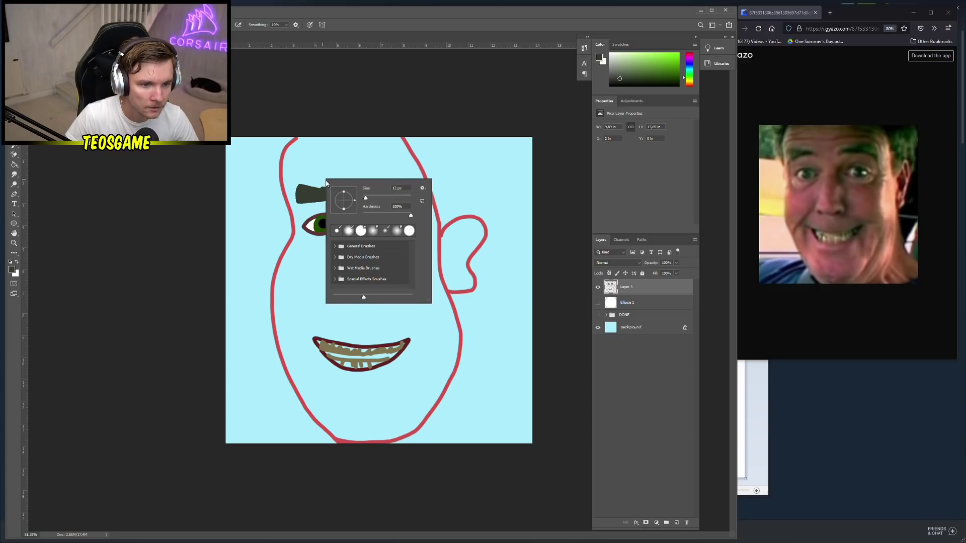
pyautogui.click(16, 267)
pyautogui.click(11, 270)
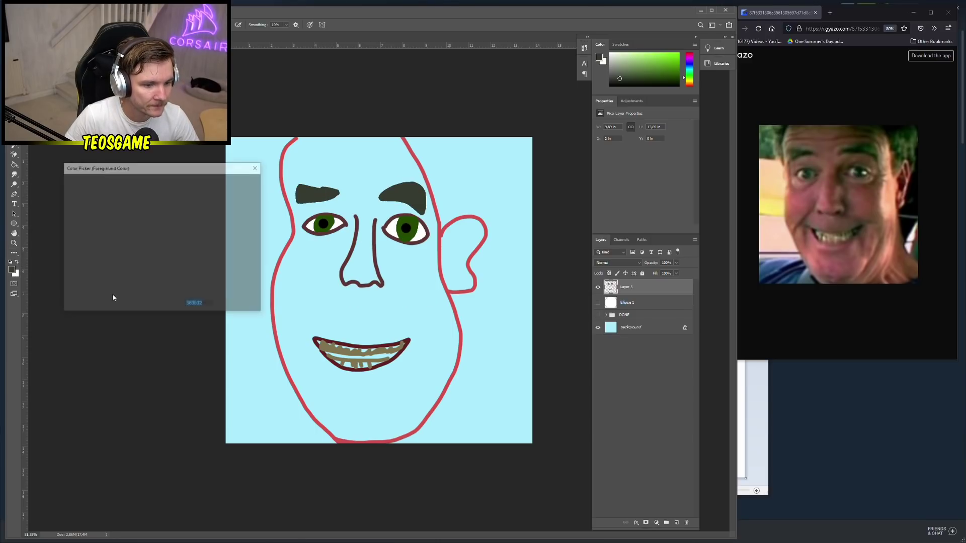
pyautogui.click(277, 338)
pyautogui.press('g')
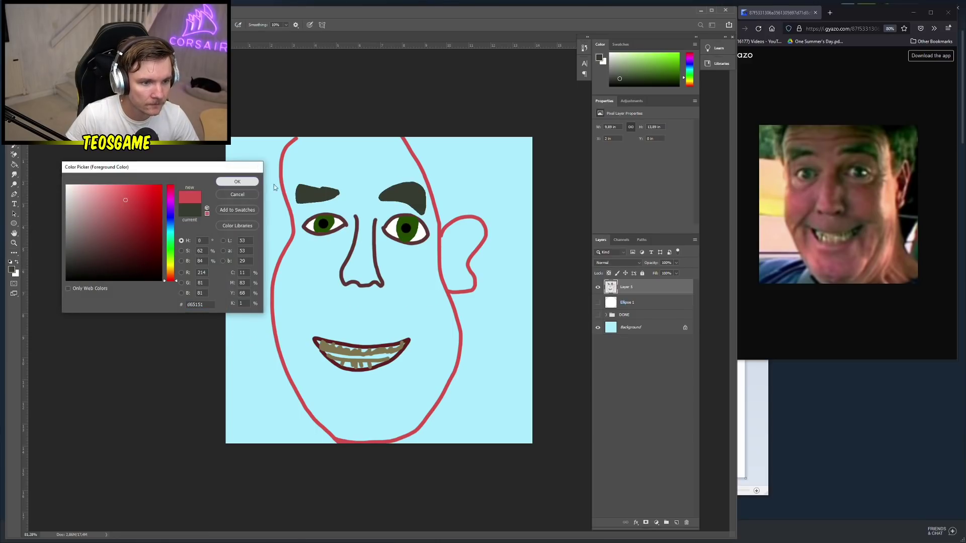
pyautogui.click(237, 181)
pyautogui.click(349, 179)
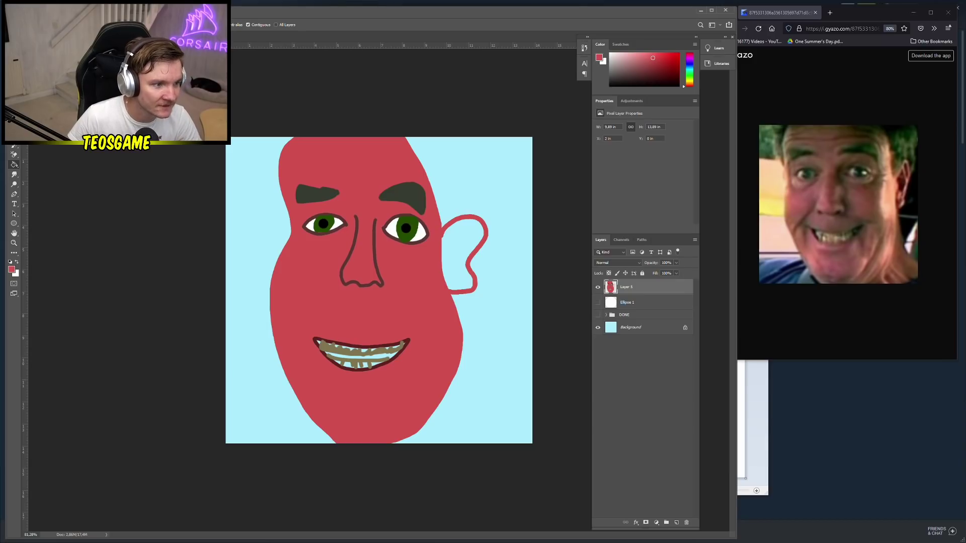
pyautogui.press('b')
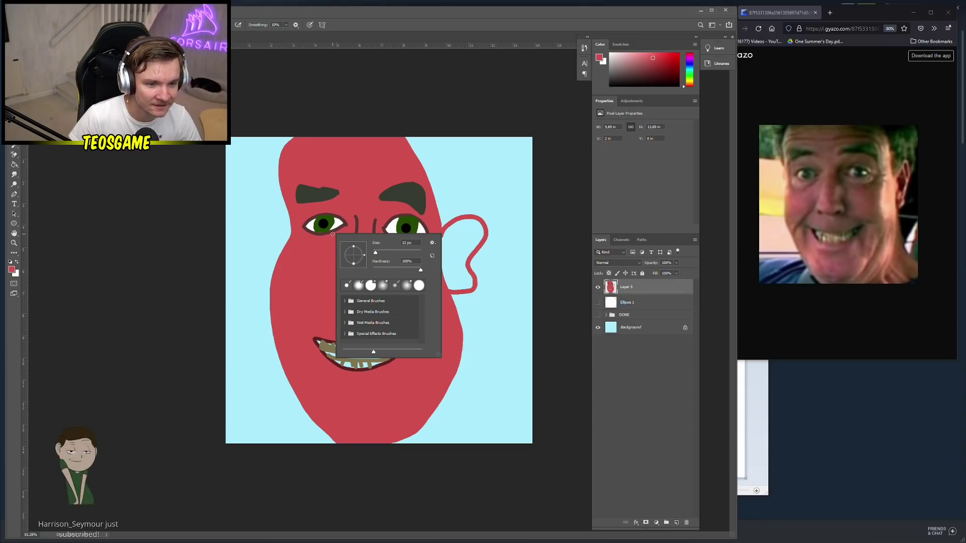
pyautogui.rightClick(332, 235)
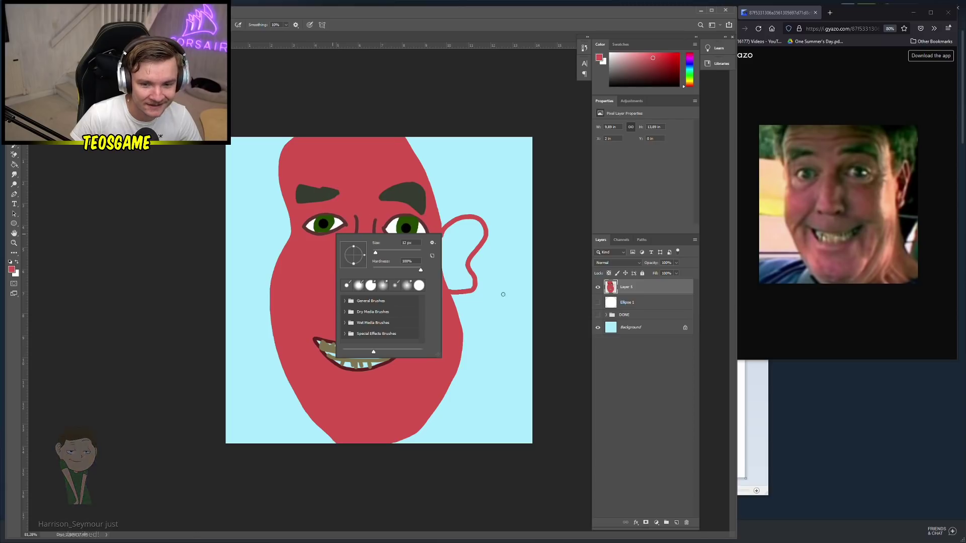
pyautogui.click(11, 269)
pyautogui.click(11, 269)
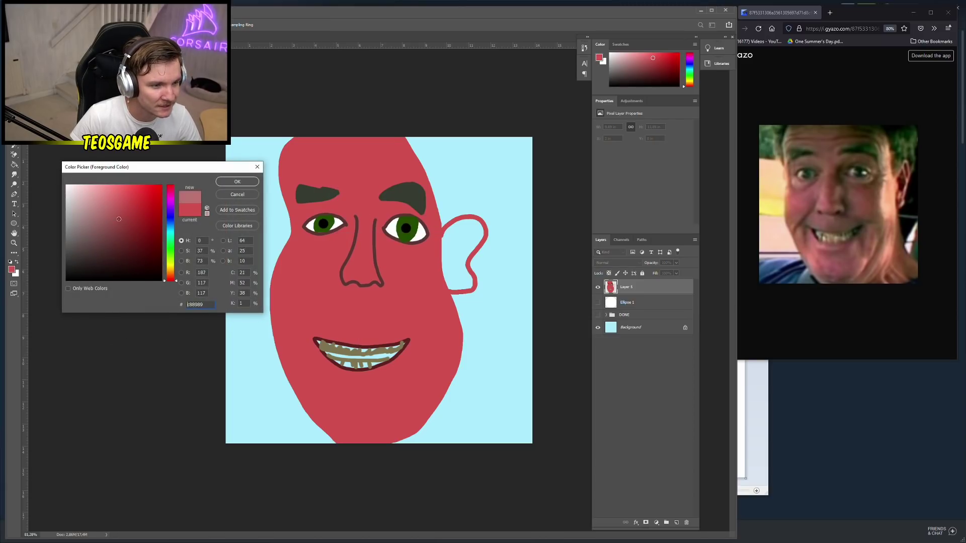
# Paint pink blush patches on both cheeks with an enlarged brush
pyautogui.click(234, 181)
pyautogui.rightClick(447, 288)
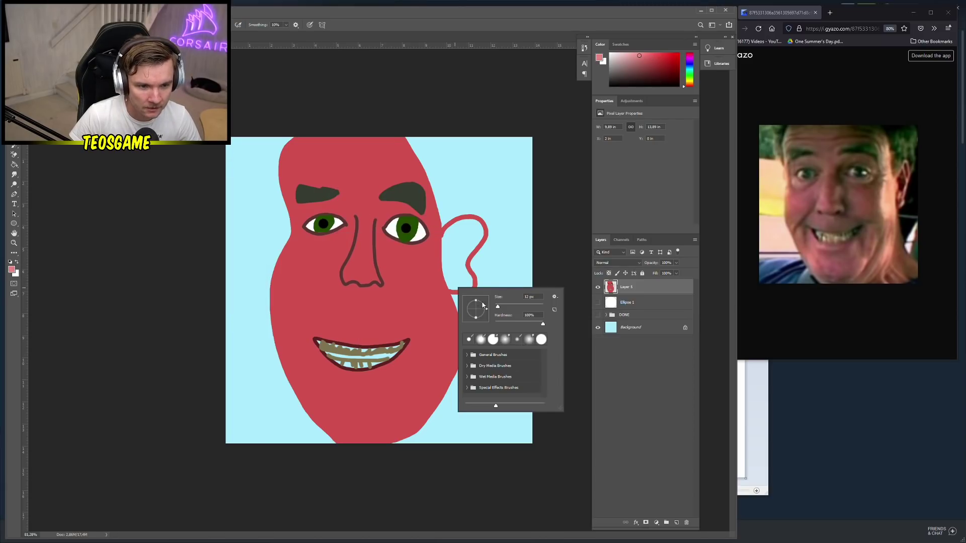
pyautogui.moveTo(498, 308); pyautogui.dragTo(512, 309)
pyautogui.press('Return')
pyautogui.moveTo(413, 285)
pyautogui.mouseDown()
pyautogui.moveTo(420, 300)
pyautogui.moveTo(412, 278)
pyautogui.mouseUp()
pyautogui.moveTo(308, 280)
pyautogui.mouseDown()
pyautogui.moveTo(306, 297)
pyautogui.moveTo(310, 282)
pyautogui.mouseUp()
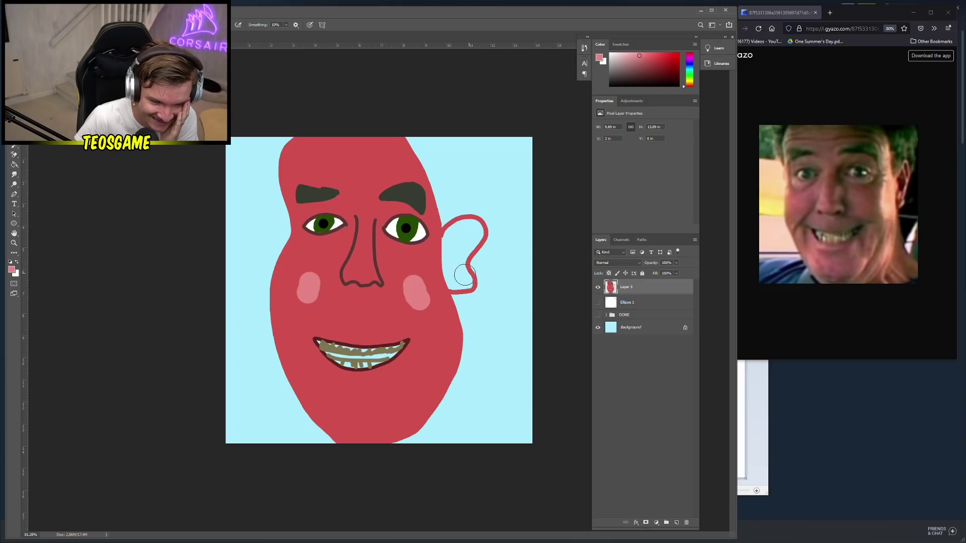
pyautogui.rightClick(427, 283)
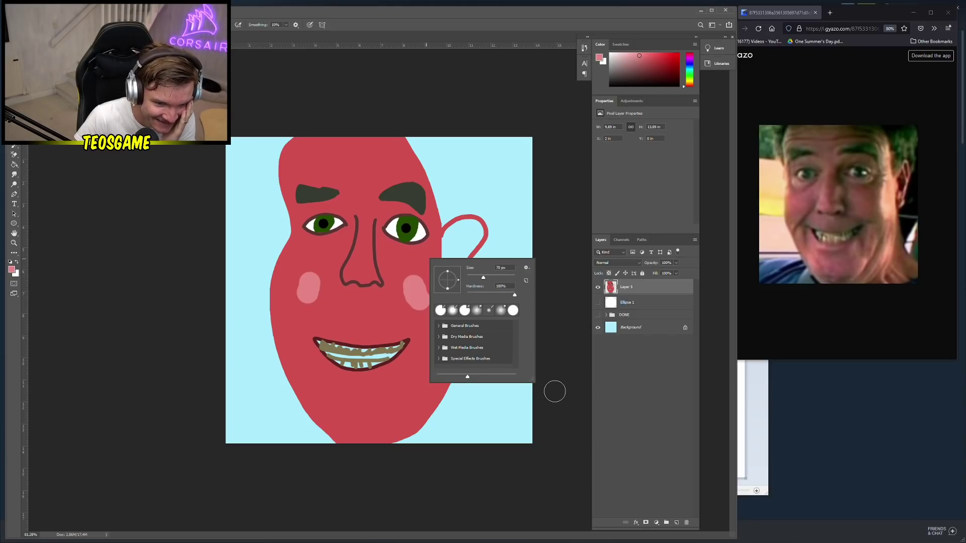
pyautogui.click(537, 391)
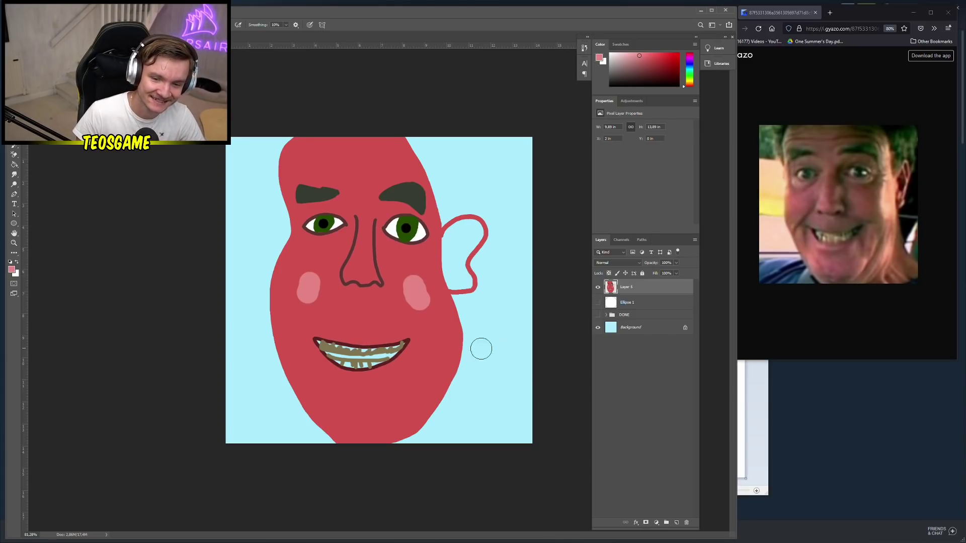
# Fill the upper teeth band white, undoing the extra fill above it
pyautogui.press('x')
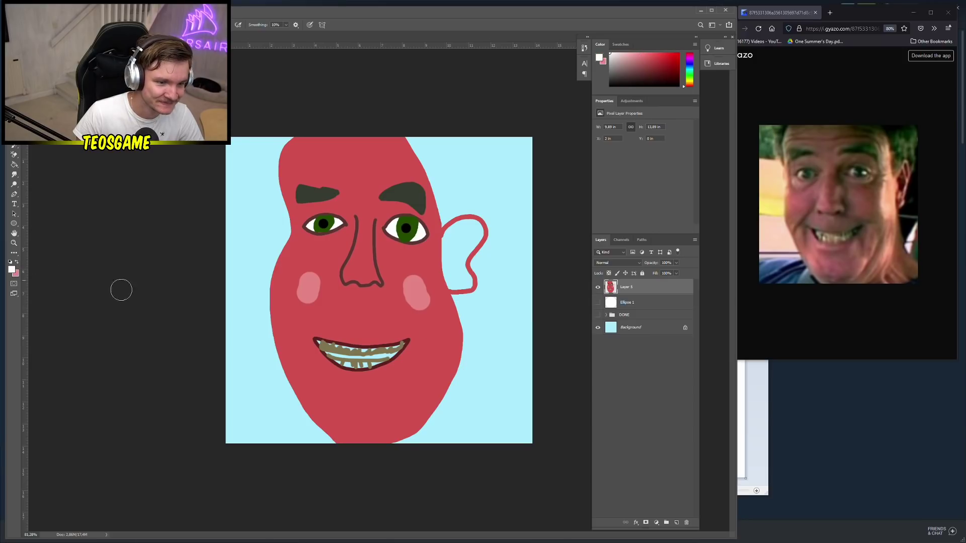
pyautogui.press('g')
pyautogui.click(353, 357)
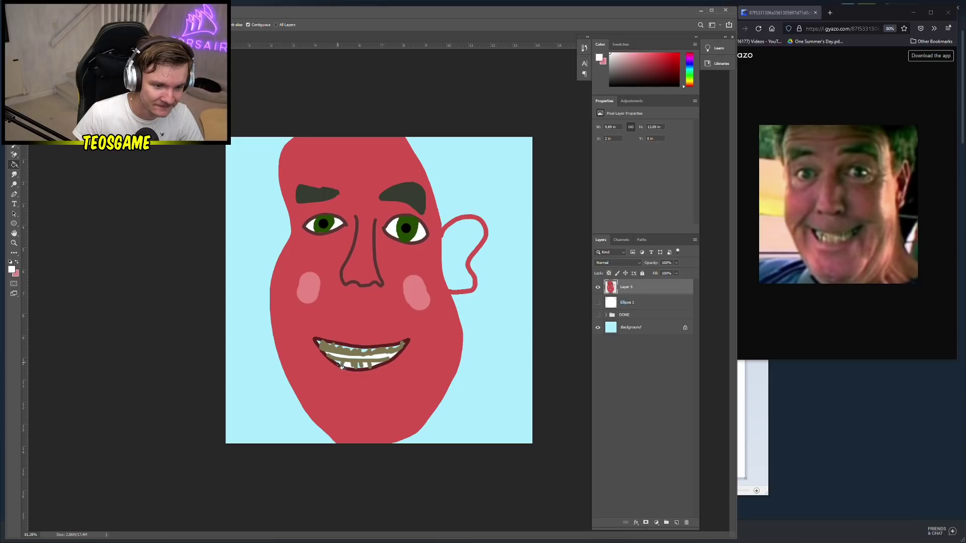
pyautogui.click(353, 348)
pyautogui.hotkey('ctrl', 'z')
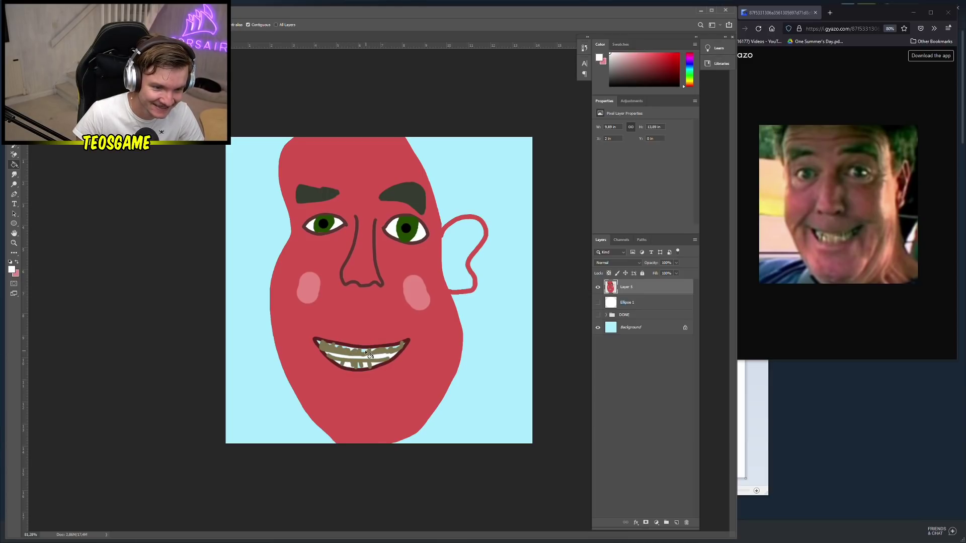
pyautogui.press('b')
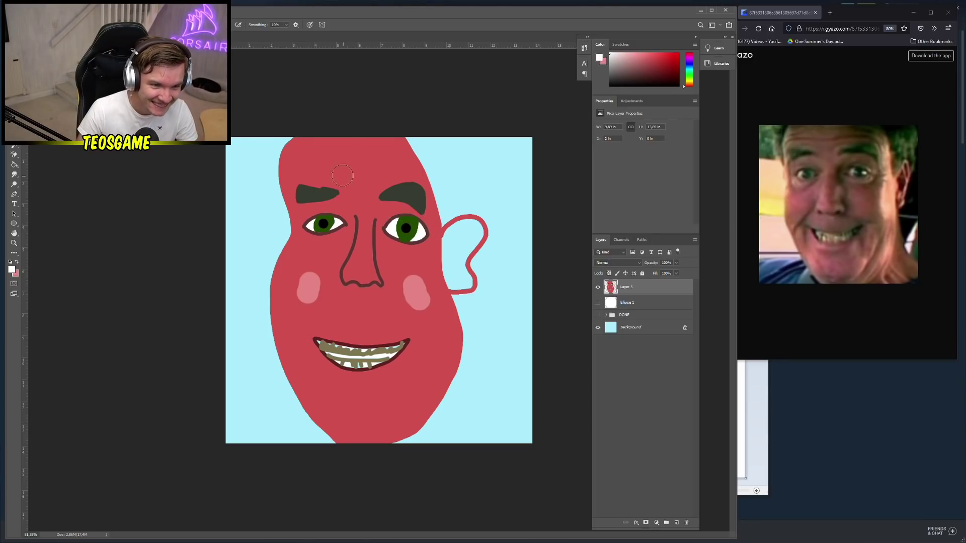
# Set the paint colour to dark grey 515151 and test a spatter brush, then undo it
pyautogui.click(12, 270)
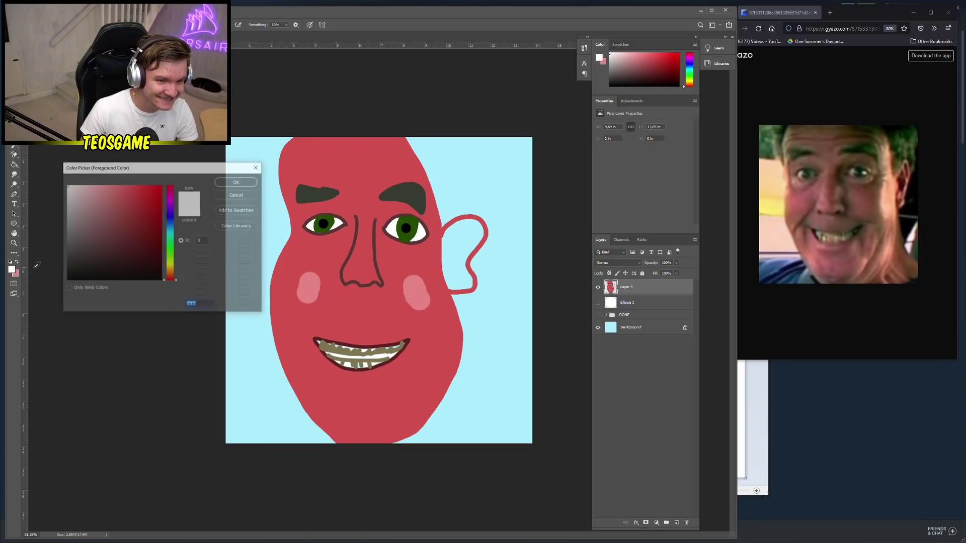
pyautogui.moveTo(140, 240); pyautogui.dragTo(67, 250)
pyautogui.click(225, 182)
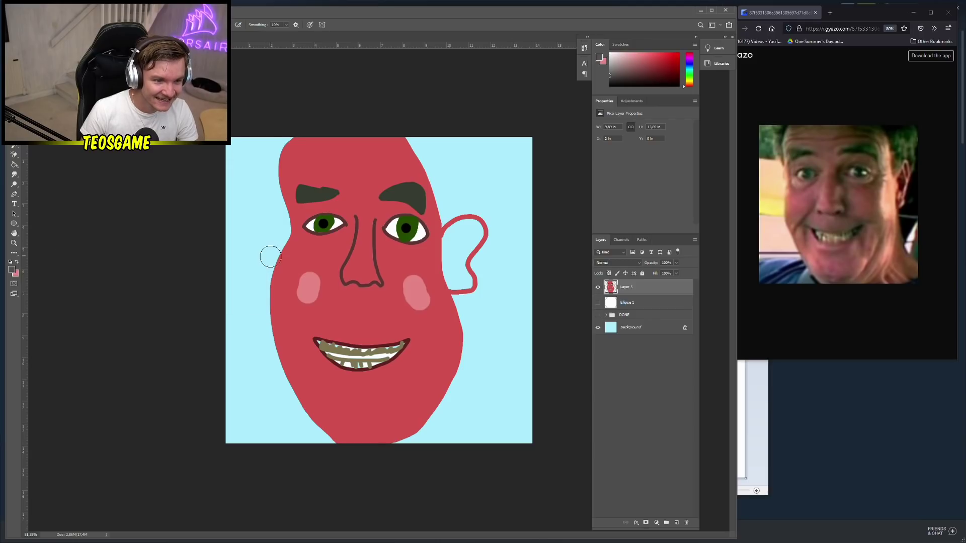
pyautogui.rightClick(278, 225)
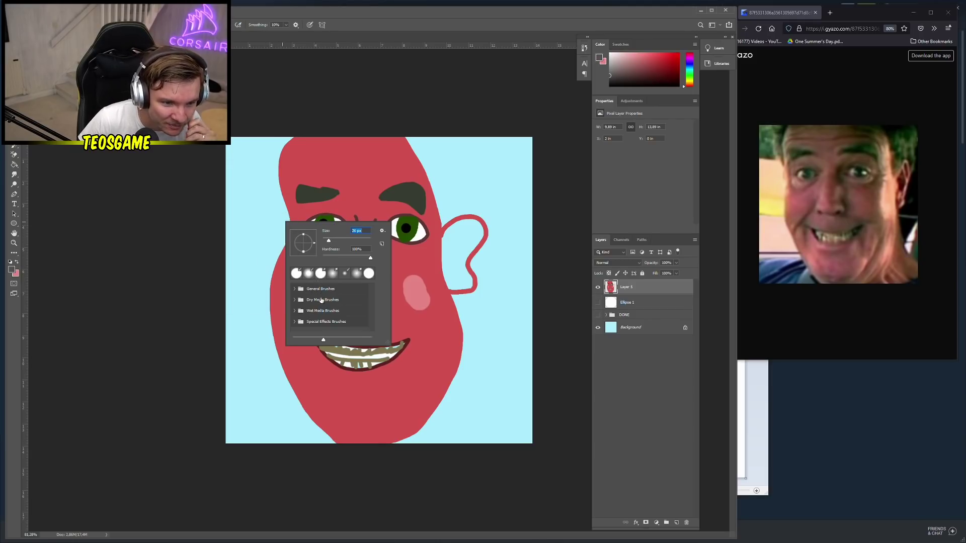
pyautogui.click(294, 322)
pyautogui.click(309, 320)
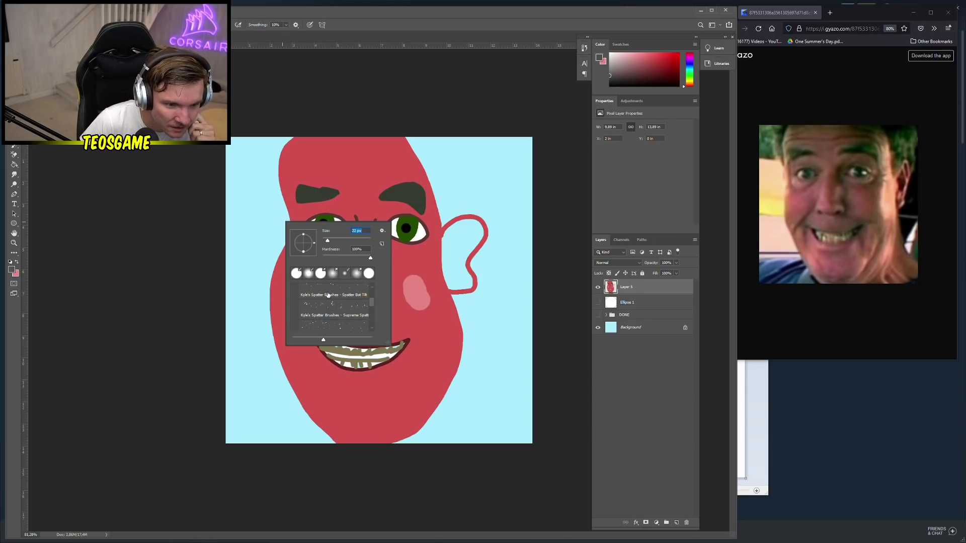
pyautogui.click(267, 196)
pyautogui.moveTo(267, 196); pyautogui.dragTo(251, 178)
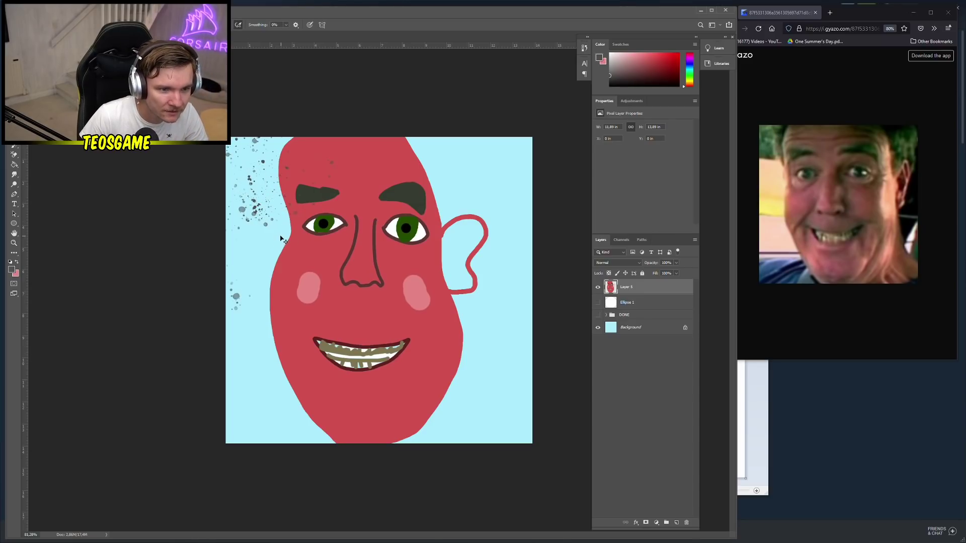
pyautogui.hotkey('ctrl', 'z')
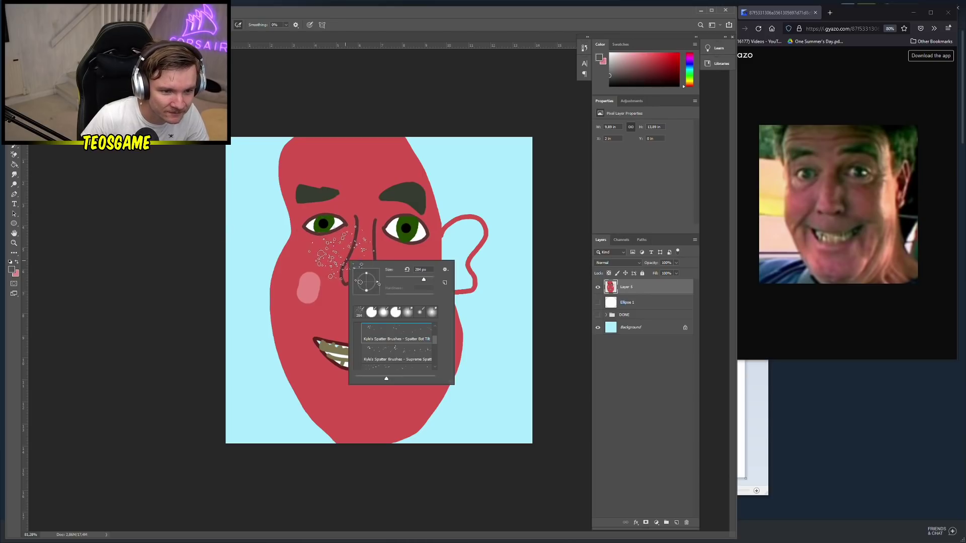
# Choose the Dry Media charcoal pencil brush and paint grey hair across the top of the head
pyautogui.rightClick(353, 263)
pyautogui.click(383, 327)
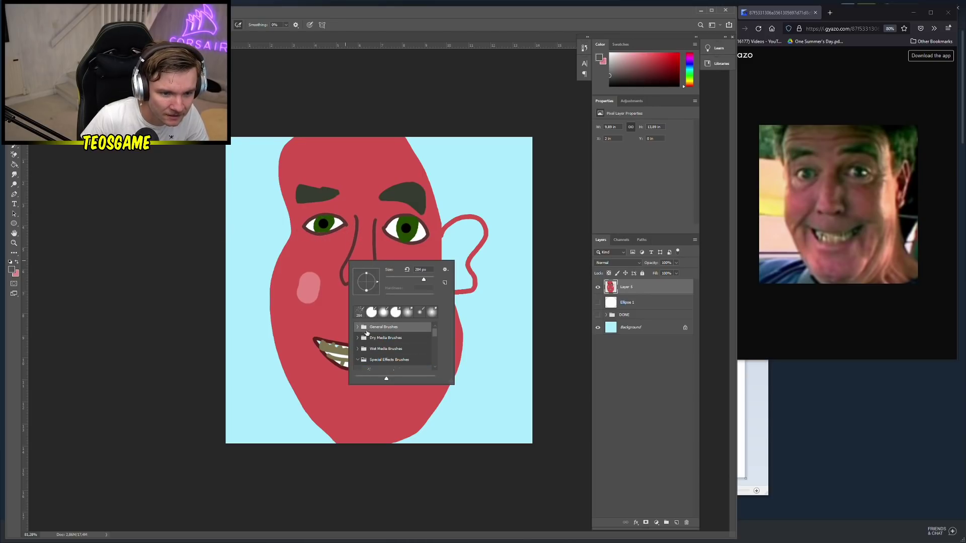
pyautogui.scroll(-2, 390, 337)
pyautogui.scroll(-5, 393, 342)
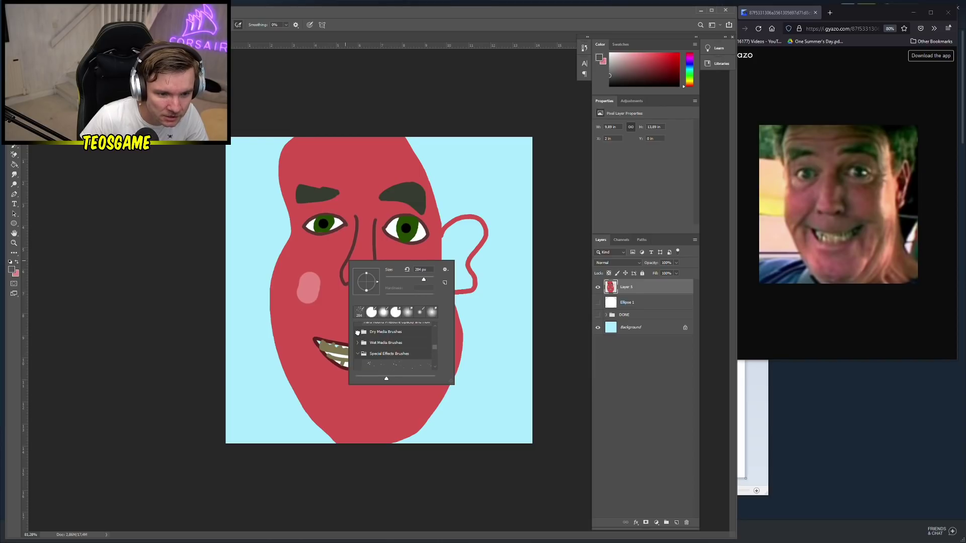
pyautogui.click(358, 332)
pyautogui.scroll(-5, 390, 347)
pyautogui.click(392, 355)
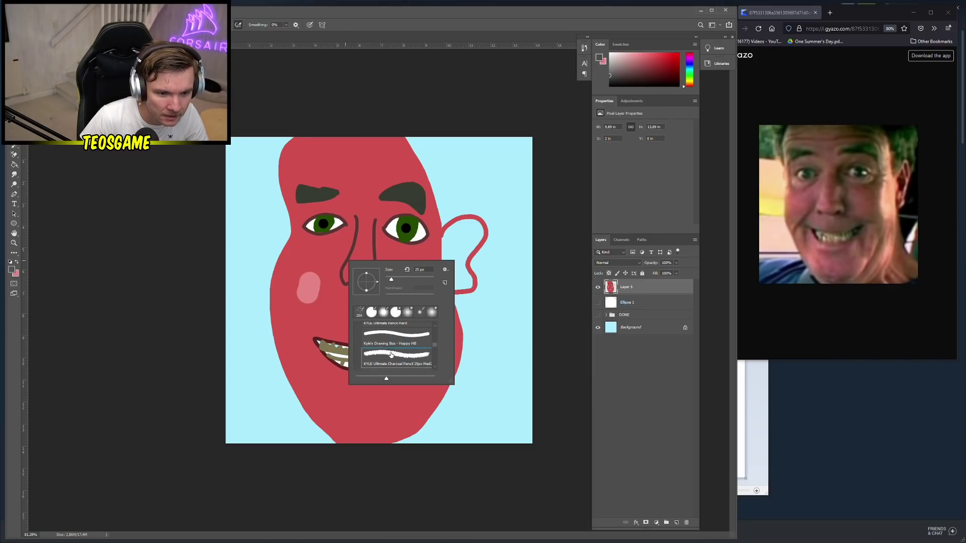
pyautogui.rightClick(286, 231)
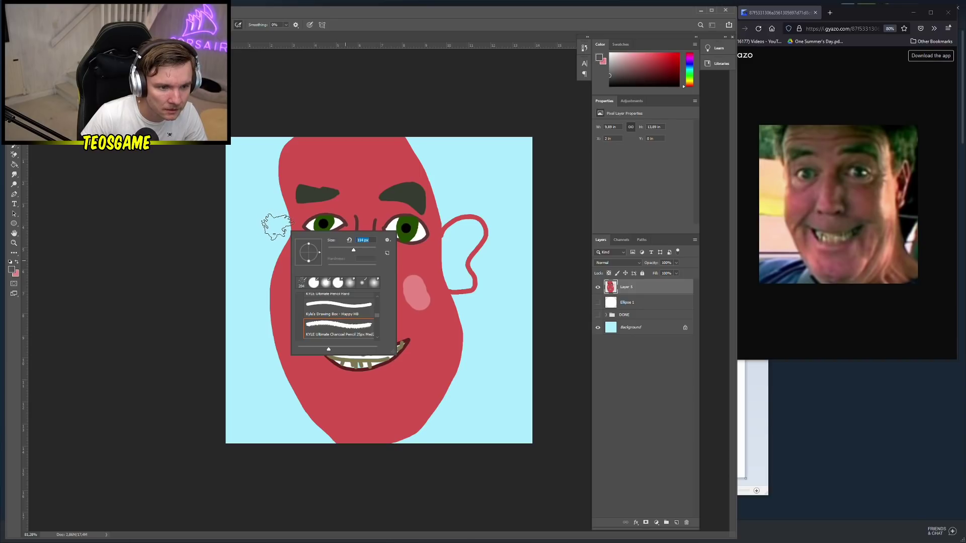
pyautogui.press('Return')
pyautogui.moveTo(272, 230)
pyautogui.mouseDown()
pyautogui.moveTo(285, 208)
pyautogui.moveTo(276, 180)
pyautogui.moveTo(286, 138)
pyautogui.moveTo(308, 126)
pyautogui.moveTo(378, 131)
pyautogui.moveTo(414, 149)
pyautogui.moveTo(441, 202)
pyautogui.moveTo(406, 140)
pyautogui.moveTo(299, 137)
pyautogui.moveTo(264, 211)
pyautogui.mouseUp()
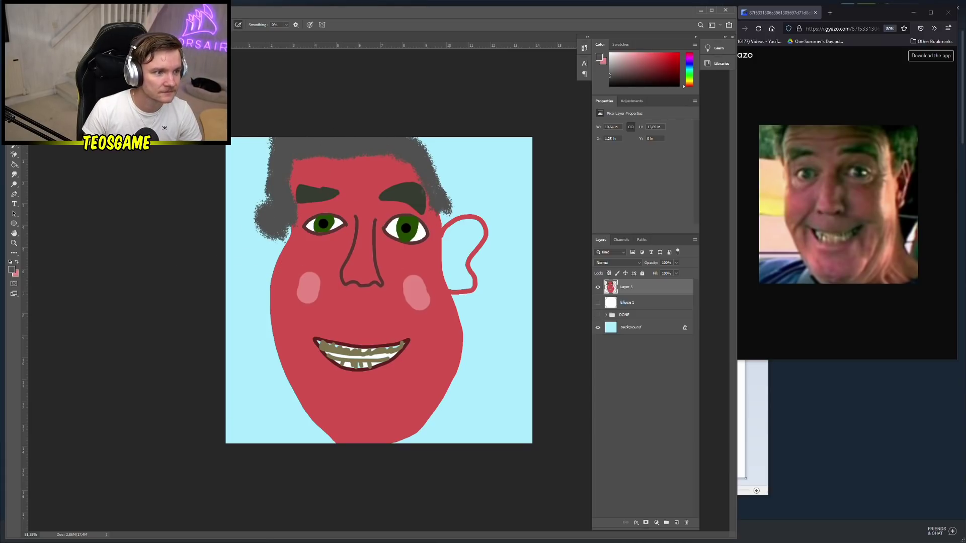
# Choose the Happy HB pencil brush and enlarge it to 29 px
pyautogui.rightClick(221, 216)
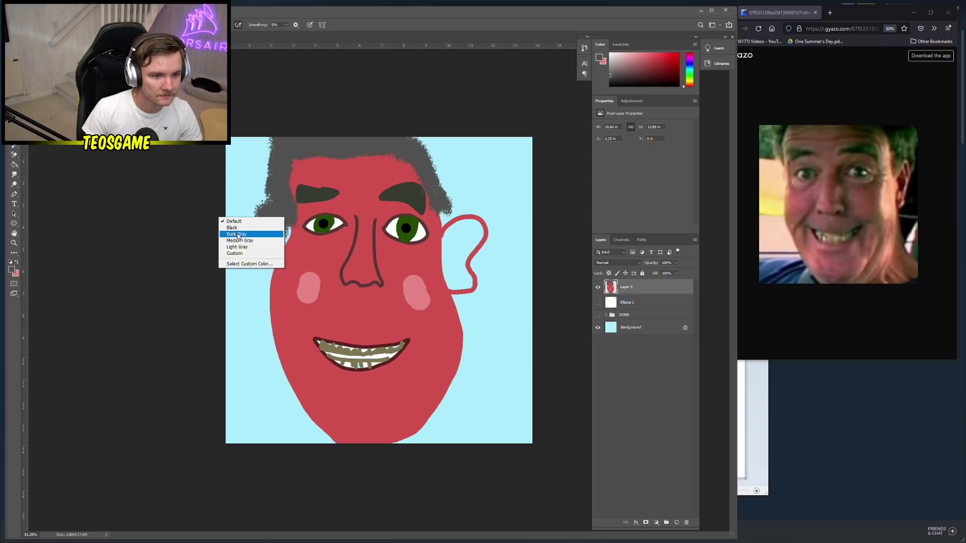
pyautogui.rightClick(263, 200)
pyautogui.scroll(1, 304, 269)
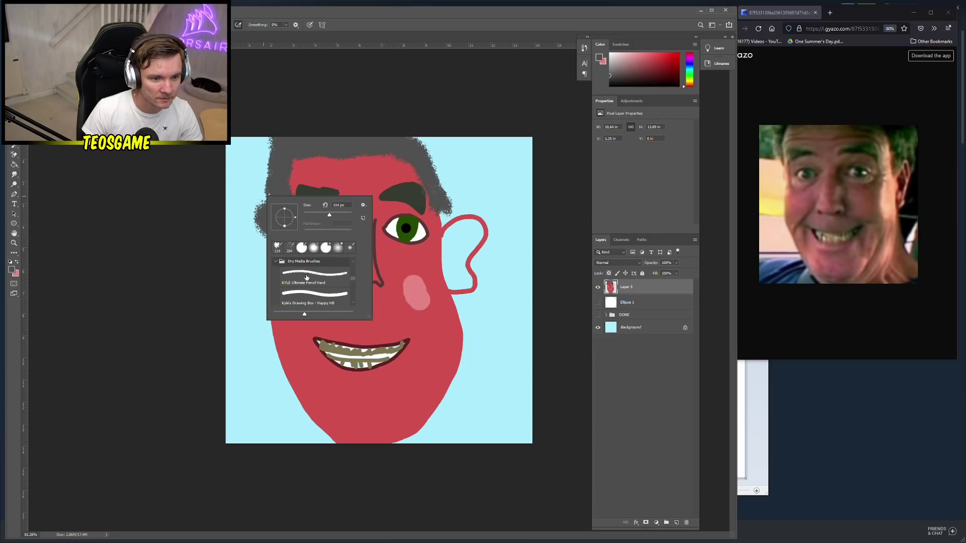
pyautogui.click(317, 298)
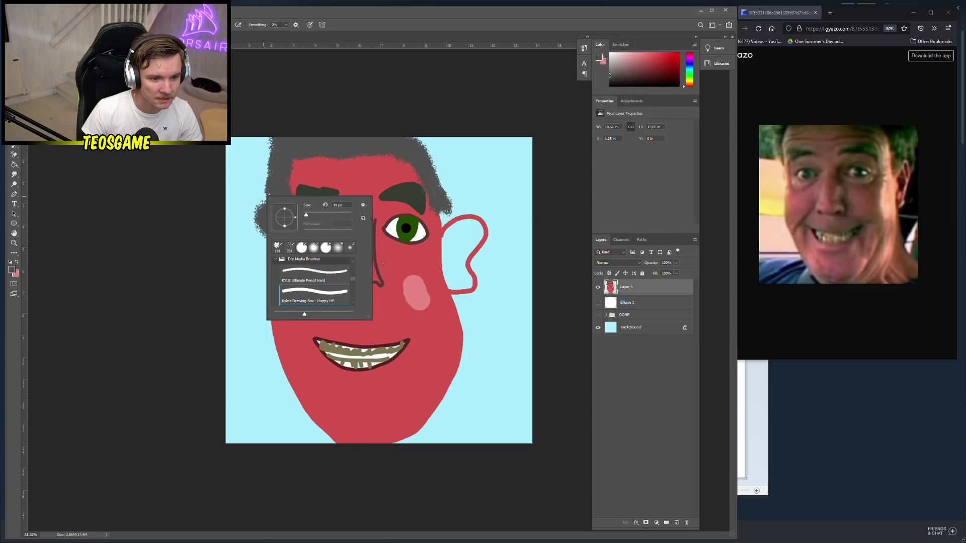
pyautogui.click(395, 199)
pyautogui.rightClick(446, 241)
pyautogui.moveTo(489, 261); pyautogui.dragTo(494, 261)
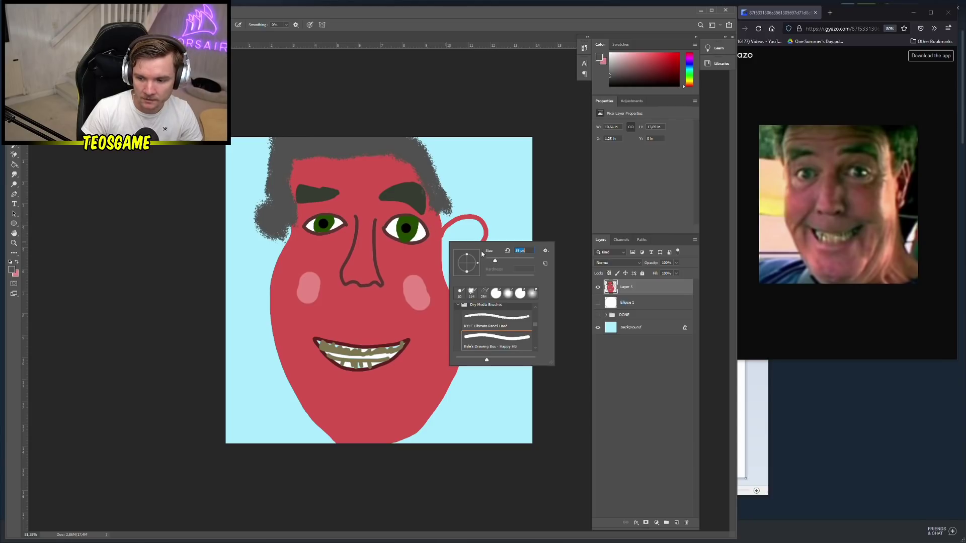
# Sample the face red with the Paint Bucket and fill the ear outline, undoing a stray grey fill
pyautogui.click(448, 238)
pyautogui.click(476, 205)
pyautogui.press('g')
pyautogui.click(454, 244)
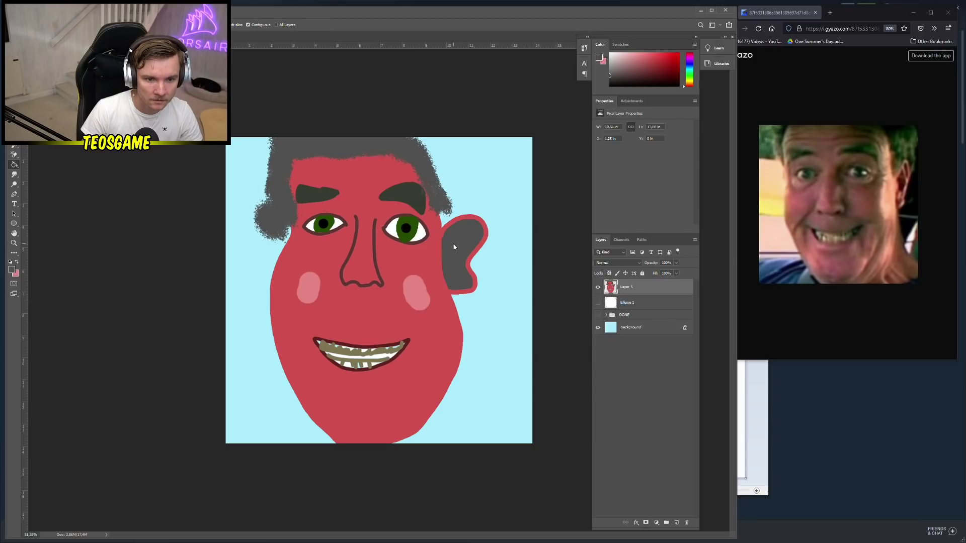
pyautogui.hotkey('ctrl', 'z')
pyautogui.press('b')
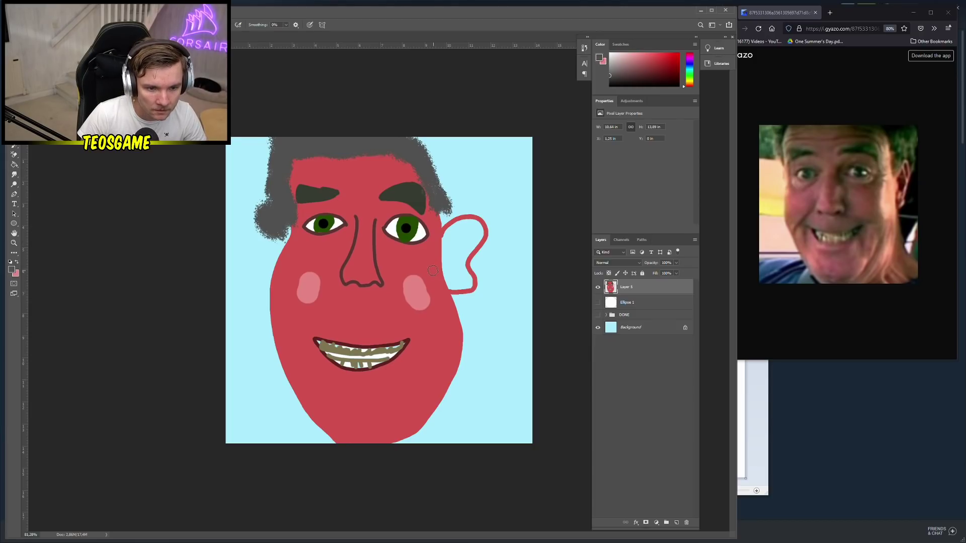
pyautogui.press('g')
pyautogui.keyDown('alt'); pyautogui.click(431, 257); pyautogui.keyUp('alt')
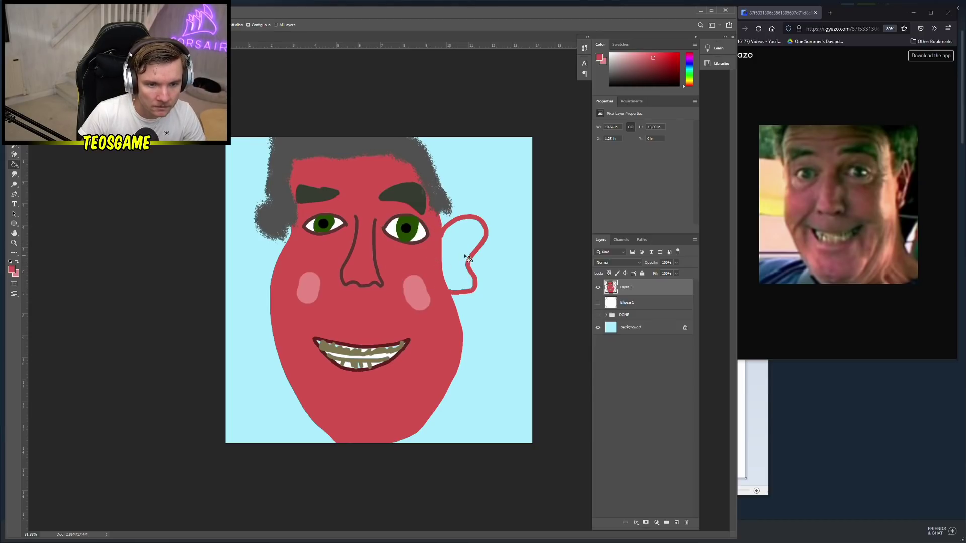
pyautogui.click(463, 255)
pyautogui.click(18, 263)
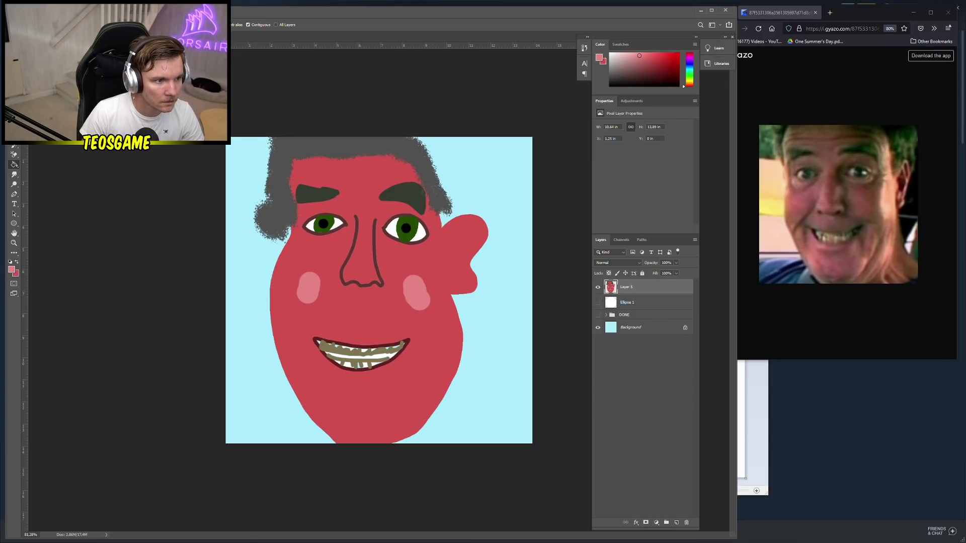
# Paint a light pink inner ear with the brush, undoing a stray stroke above it
pyautogui.press('b')
pyautogui.moveTo(451, 232)
pyautogui.mouseDown()
pyautogui.moveTo(444, 253)
pyautogui.moveTo(463, 287)
pyautogui.moveTo(480, 225)
pyautogui.moveTo(447, 237)
pyautogui.moveTo(465, 229)
pyautogui.moveTo(446, 254)
pyautogui.moveTo(472, 237)
pyautogui.moveTo(453, 259)
pyautogui.moveTo(461, 278)
pyautogui.mouseUp()
pyautogui.scroll(-3, 261, 263)
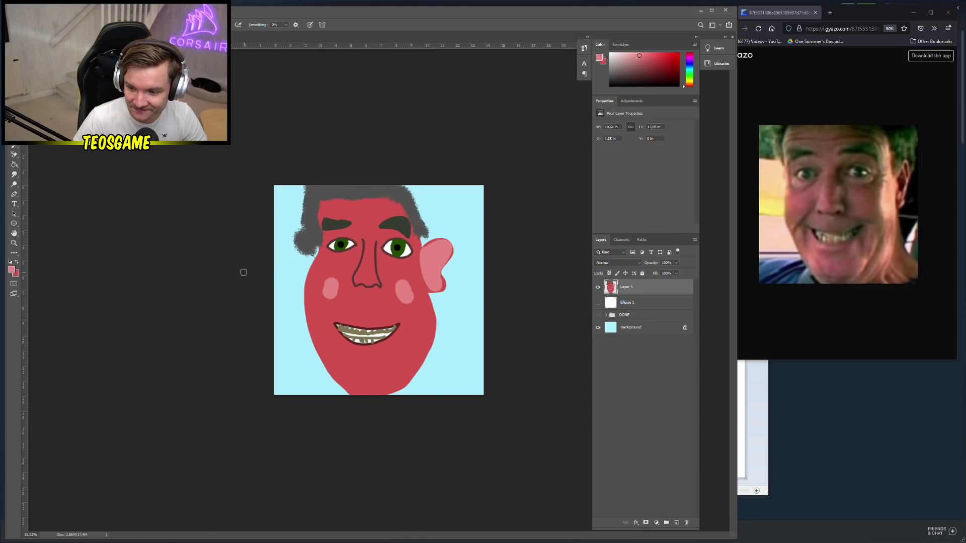
pyautogui.scroll(2, 257, 275)
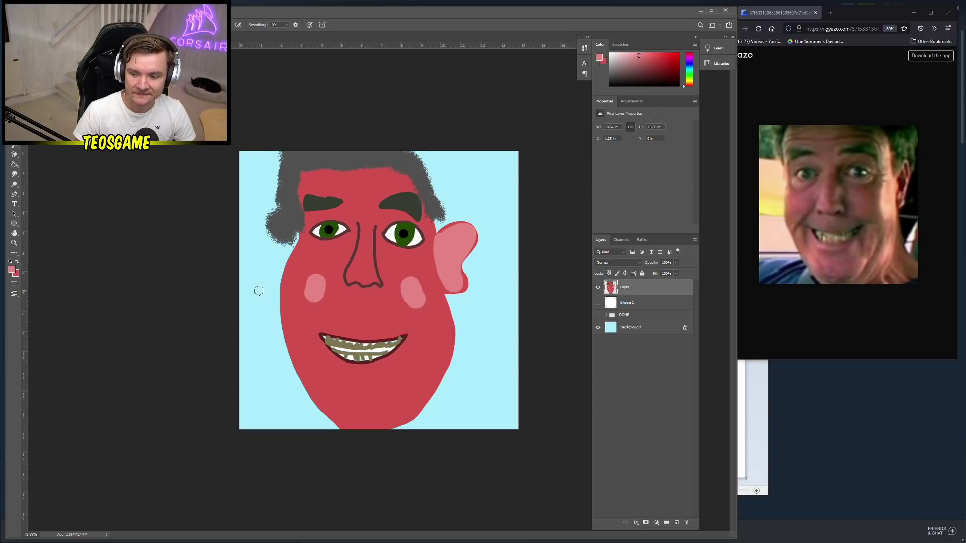
pyautogui.scroll(-2, 258, 285)
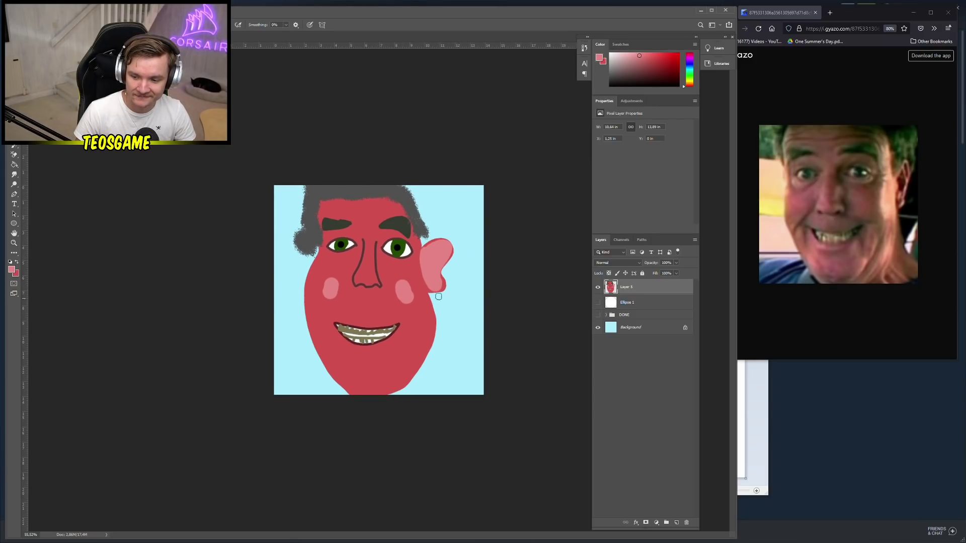
pyautogui.rightClick(466, 309)
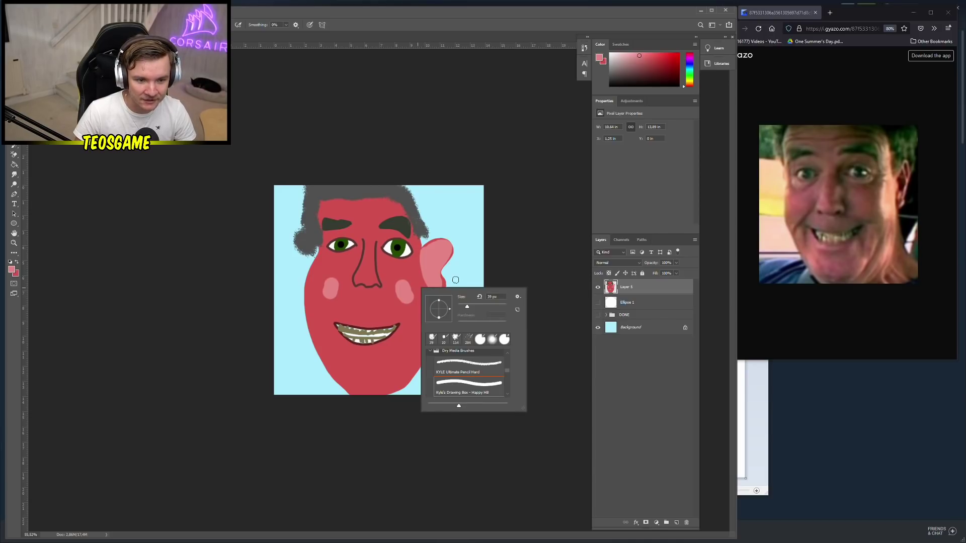
pyautogui.moveTo(446, 234); pyautogui.dragTo(442, 221)
pyautogui.hotkey('ctrl', 'z')
# Set the painting colour to black and write 'Teo!!' with a smiley top-right
pyautogui.rightClick(491, 367)
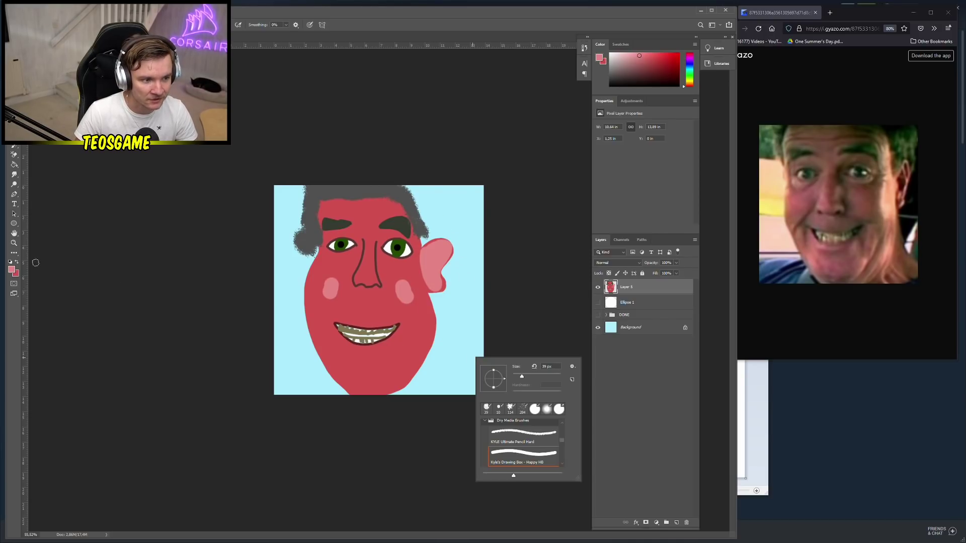
pyautogui.click(11, 270)
pyautogui.click(139, 280)
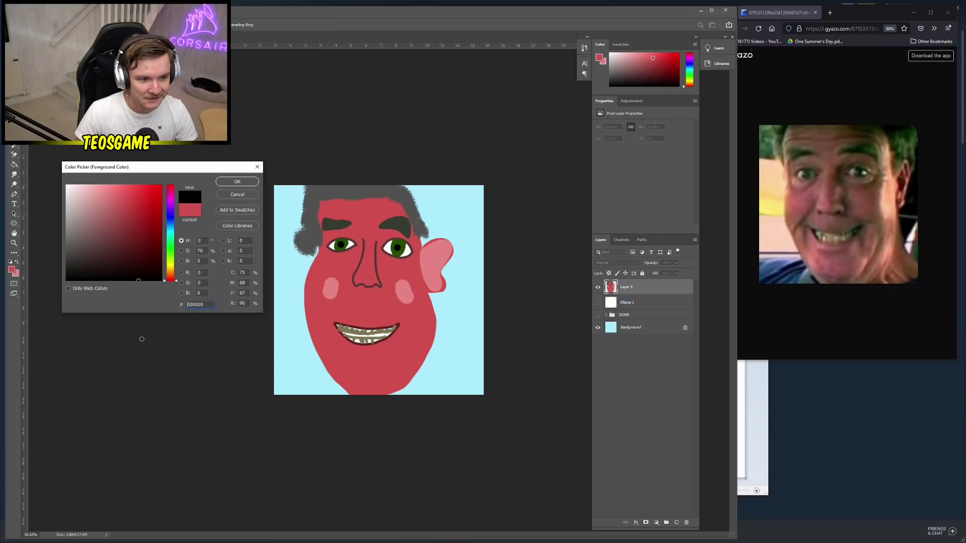
pyautogui.click(240, 182)
pyautogui.scroll(5, 381, 322)
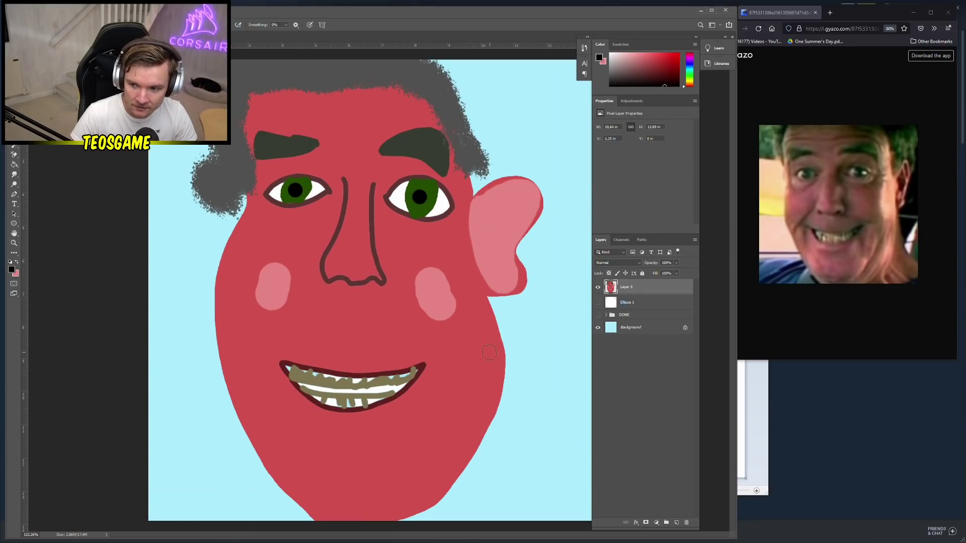
pyautogui.scroll(-1, 394, 351)
pyautogui.moveTo(479, 101)
pyautogui.mouseDown()
pyautogui.moveTo(485, 143)
pyautogui.moveTo(497, 94)
pyautogui.moveTo(515, 131)
pyautogui.moveTo(527, 110)
pyautogui.moveTo(556, 131)
pyautogui.moveTo(583, 118)
pyautogui.mouseUp()
pyautogui.click(555, 130)
pyautogui.scroll(-5, 380, 291)
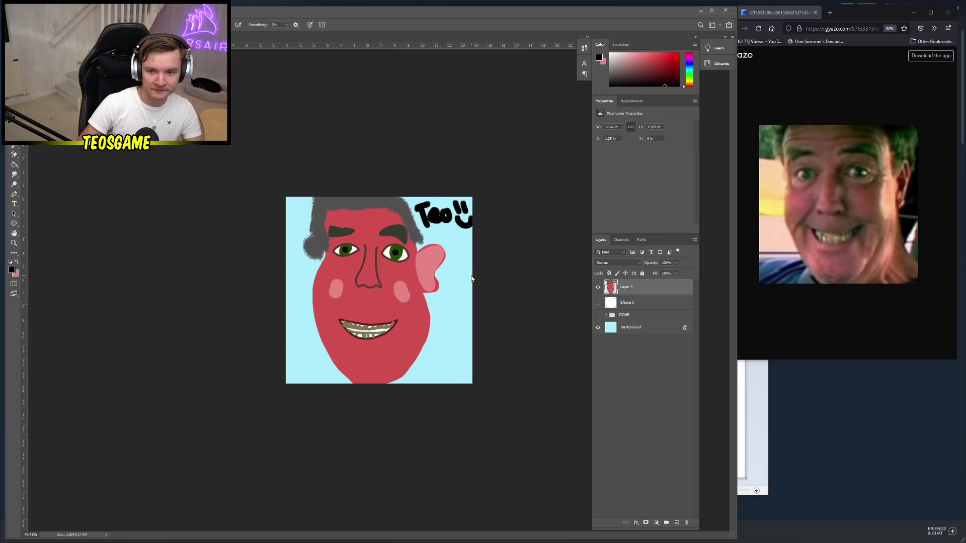
# Save the cartoon as the PNG file 'randomguy 325', accepting the default PNG options
pyautogui.hotkey('ctrl', 'shift', 's')
pyautogui.write('i')
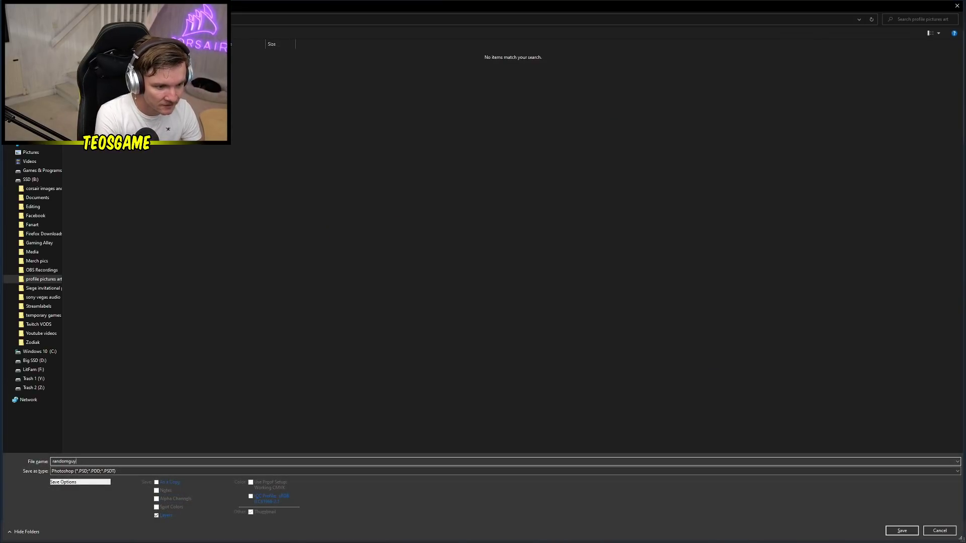
pyautogui.press('Tab')
pyautogui.hotkey('alt', 'Down')
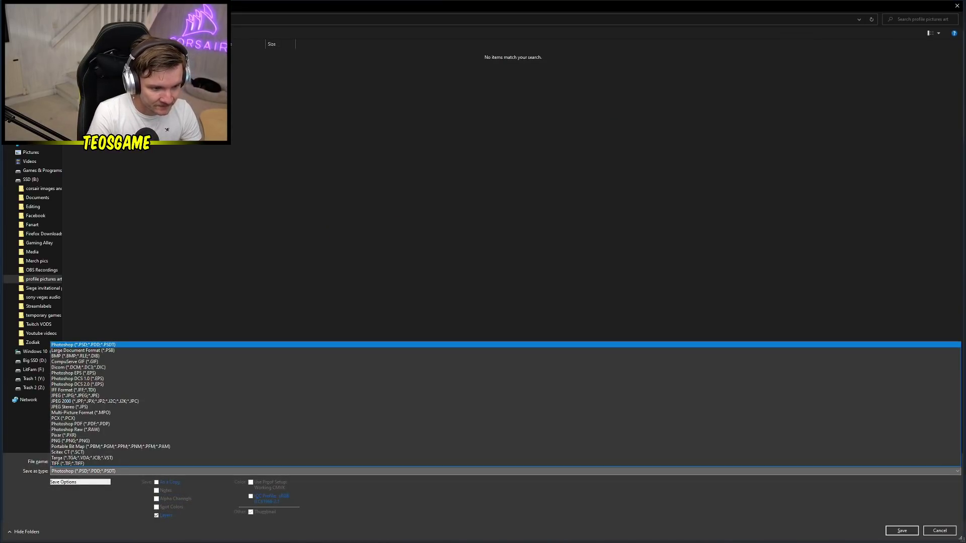
pyautogui.press('Down')
pyautogui.press('Down')
pyautogui.press('Down')
pyautogui.press('Down')
pyautogui.press('Down')
pyautogui.press('Down')
pyautogui.press('Down')
pyautogui.press('Down')
pyautogui.press('Down')
pyautogui.press('Down')
pyautogui.press('Down')
pyautogui.press('Down')
pyautogui.press('Down')
pyautogui.press('Down')
pyautogui.press('Down')
pyautogui.press('Down')
pyautogui.press('Down')
pyautogui.press('Return')
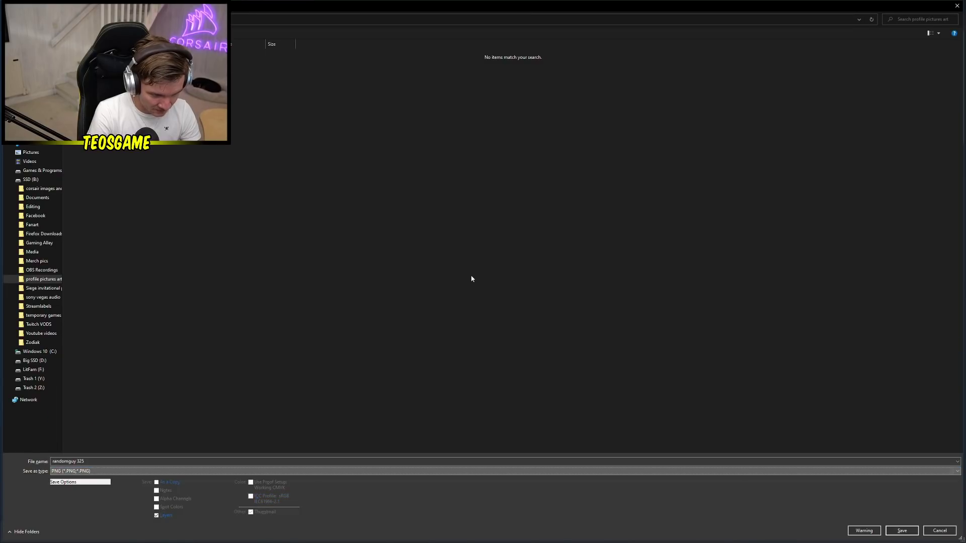
pyautogui.press('Return')
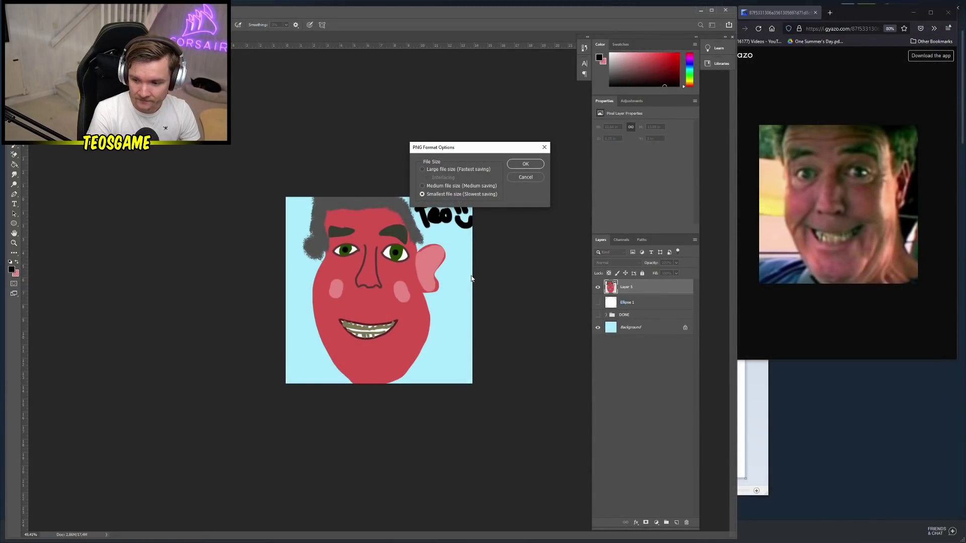
pyautogui.press('Return')
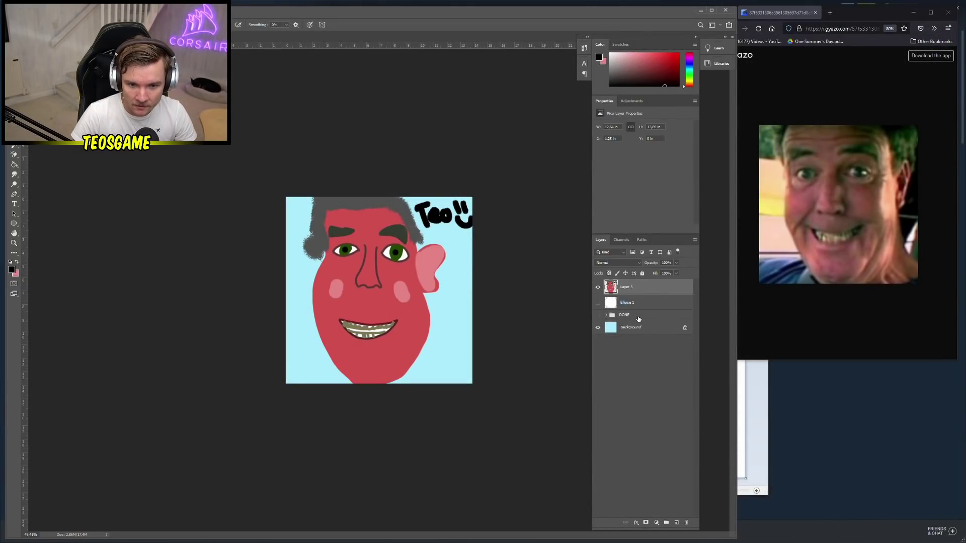
# Delete the face drawing layer, select Ellipse 1 and add a new empty layer above it
pyautogui.press('Delete')
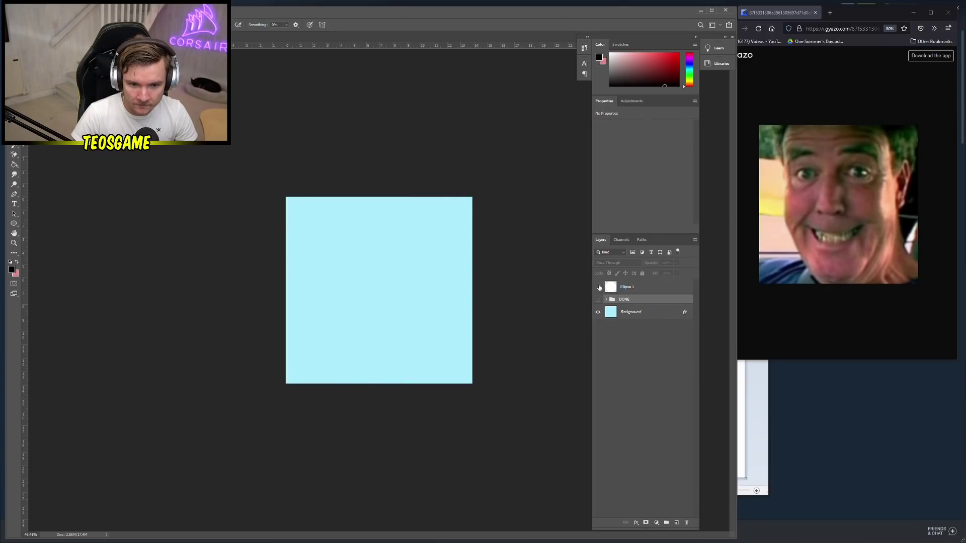
pyautogui.click(639, 289)
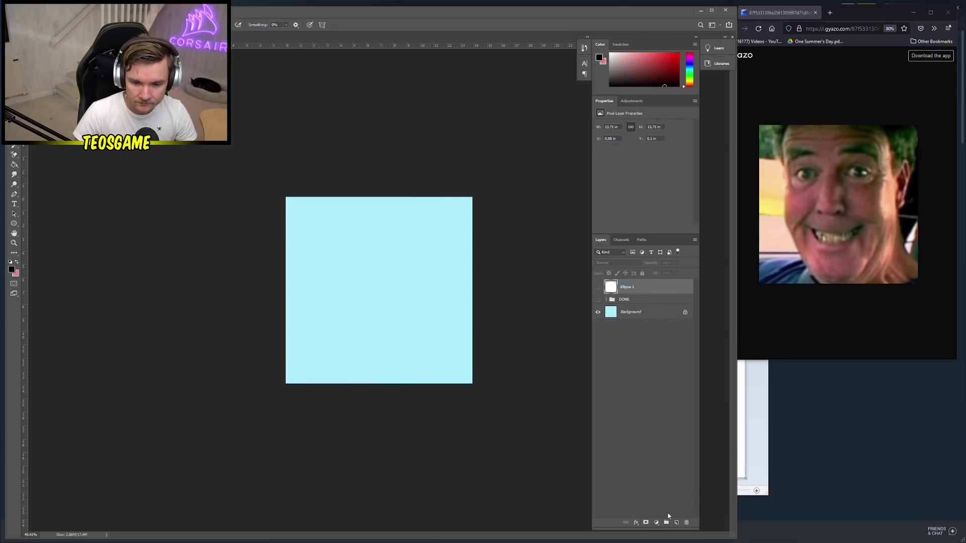
pyautogui.click(676, 524)
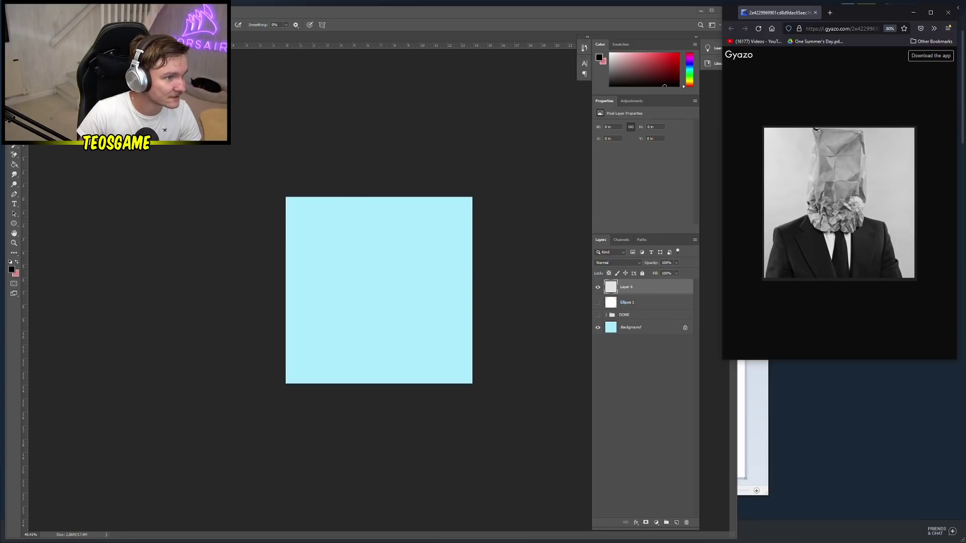
pyautogui.scroll(2, 426, 347)
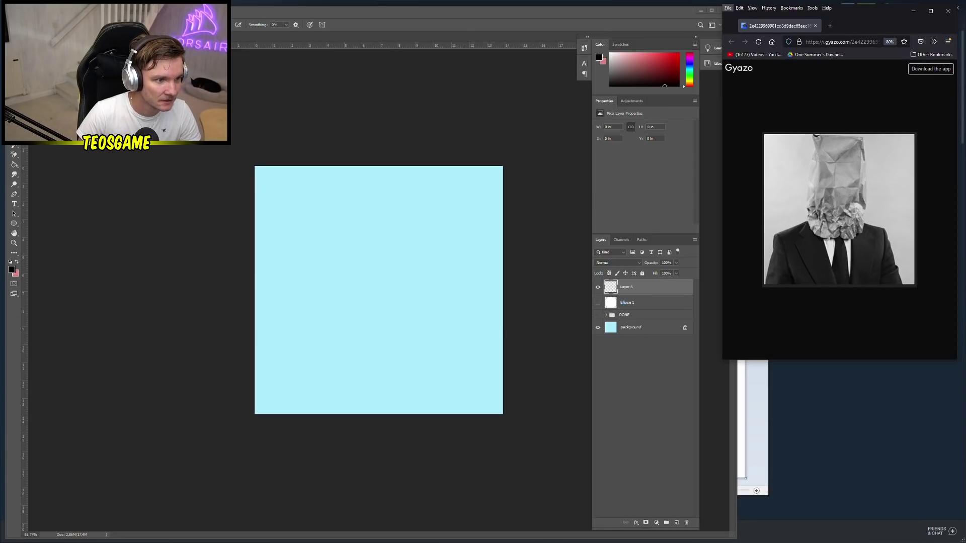
pyautogui.click(17, 165)
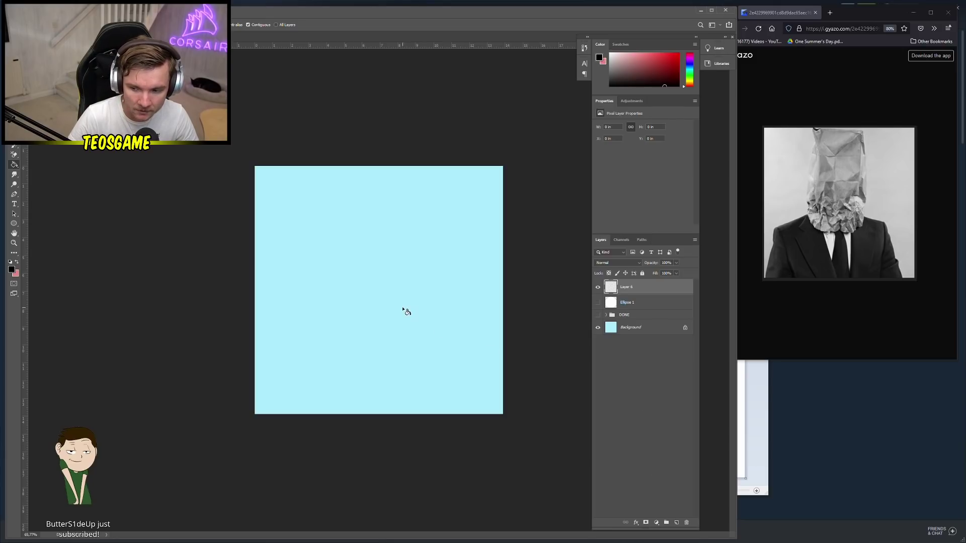
# Fill Layer 6 with grey #aaaaaa, add an empty layer above it, and return to the brush
pyautogui.click(12, 269)
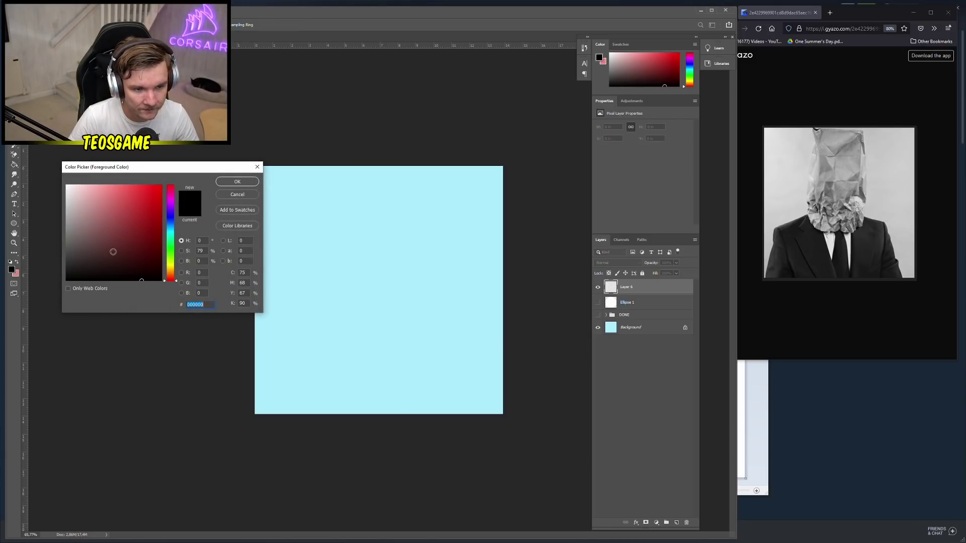
pyautogui.write('aaaaaa')
pyautogui.click(237, 181)
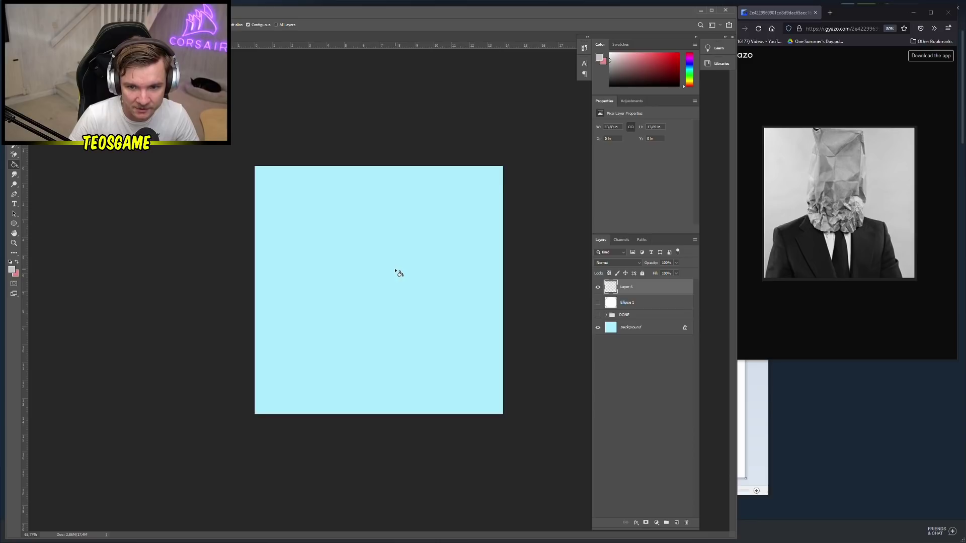
pyautogui.click(397, 272)
pyautogui.hotkey('ctrl', 'z')
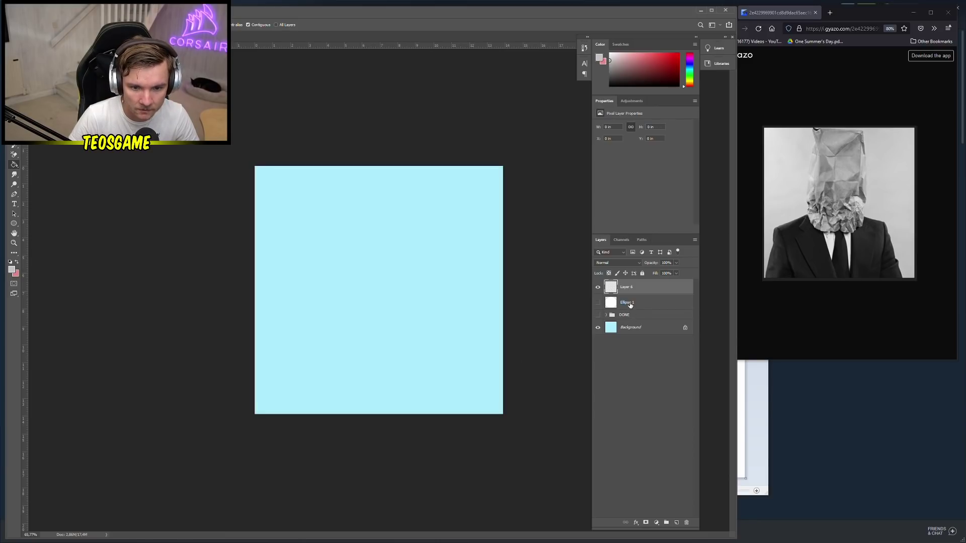
pyautogui.click(368, 318)
pyautogui.click(677, 523)
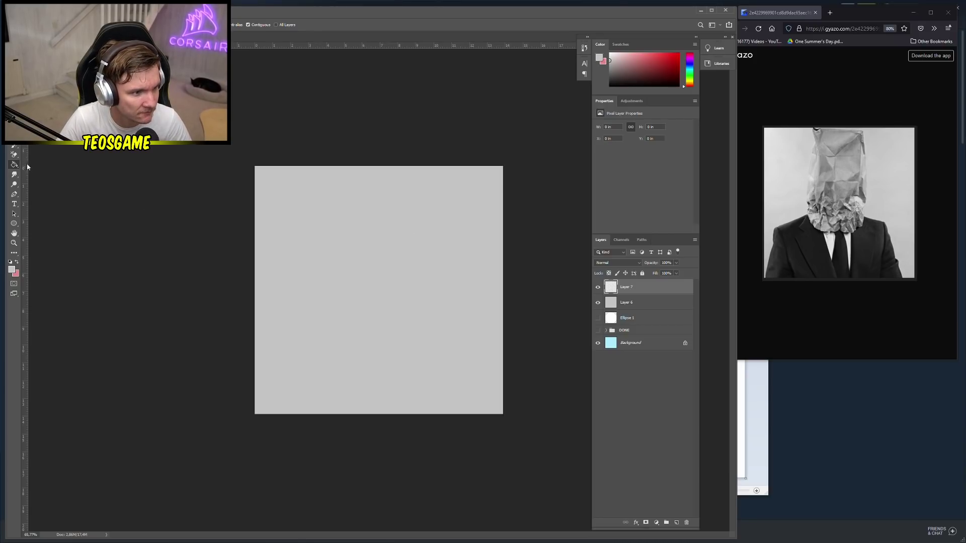
pyautogui.press('b')
pyautogui.rightClick(349, 336)
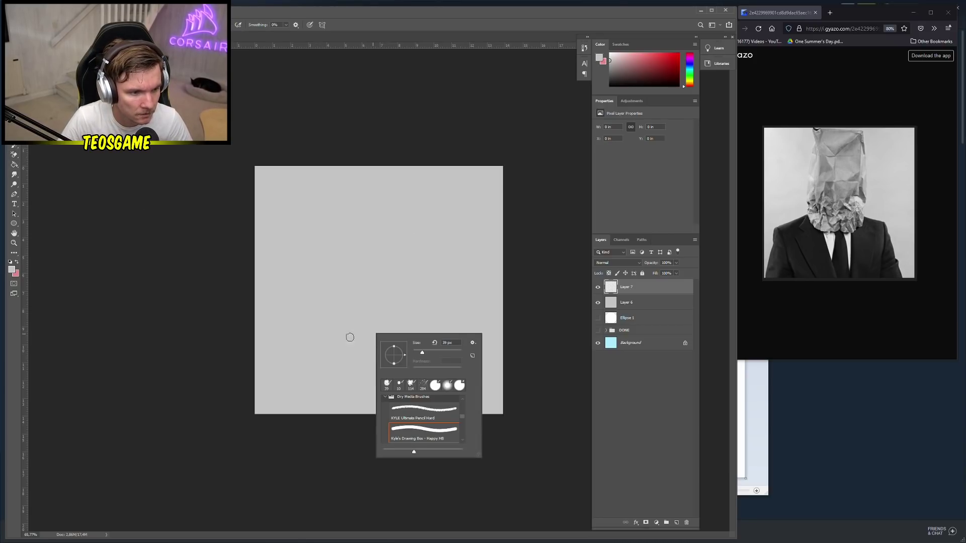
# Pick a near-black colour and paint the jacket's left and right shoulder outlines
pyautogui.click(12, 270)
pyautogui.moveTo(114, 248); pyautogui.dragTo(55, 273)
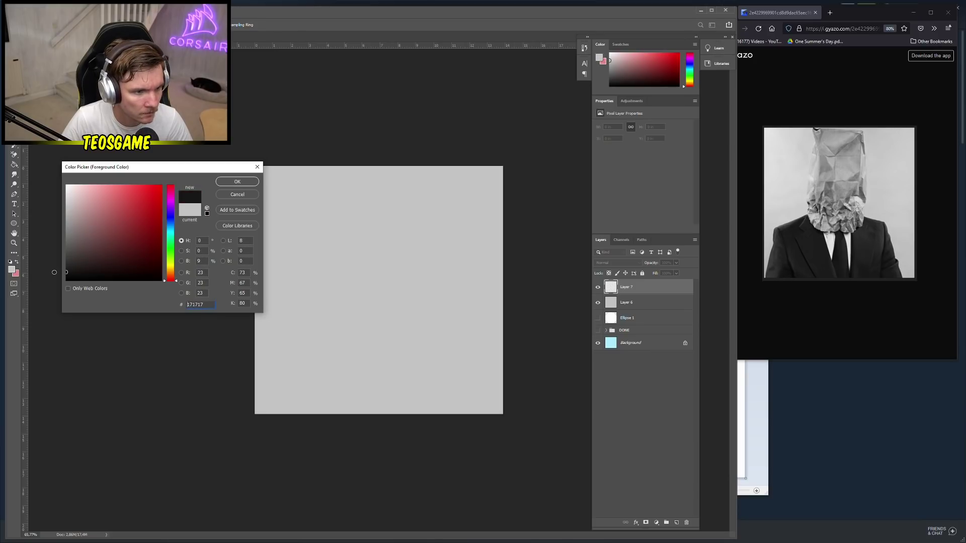
pyautogui.click(236, 182)
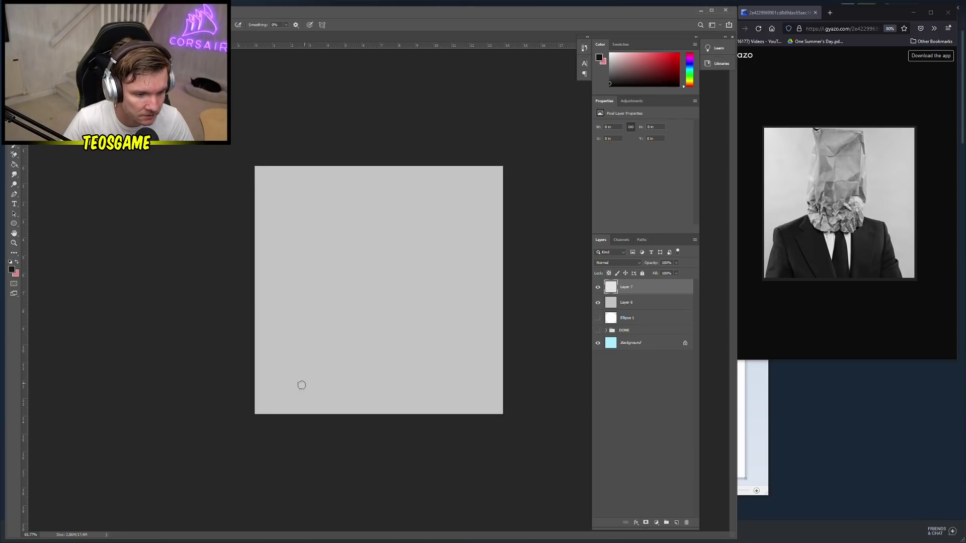
pyautogui.moveTo(266, 414)
pyautogui.mouseDown()
pyautogui.moveTo(284, 375)
pyautogui.moveTo(283, 342)
pyautogui.mouseUp()
pyautogui.moveTo(265, 409)
pyautogui.mouseDown()
pyautogui.moveTo(282, 343)
pyautogui.moveTo(333, 326)
pyautogui.moveTo(340, 352)
pyautogui.moveTo(362, 363)
pyautogui.moveTo(370, 426)
pyautogui.moveTo(402, 405)
pyautogui.moveTo(410, 349)
pyautogui.mouseUp()
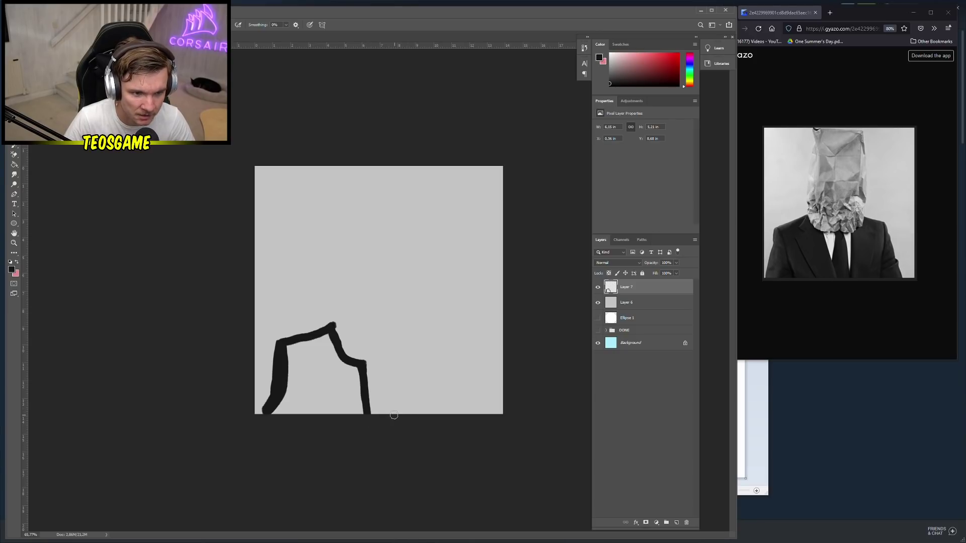
pyautogui.moveTo(394, 414)
pyautogui.mouseDown()
pyautogui.moveTo(405, 360)
pyautogui.moveTo(428, 326)
pyautogui.moveTo(464, 335)
pyautogui.moveTo(478, 426)
pyautogui.moveTo(477, 401)
pyautogui.mouseUp()
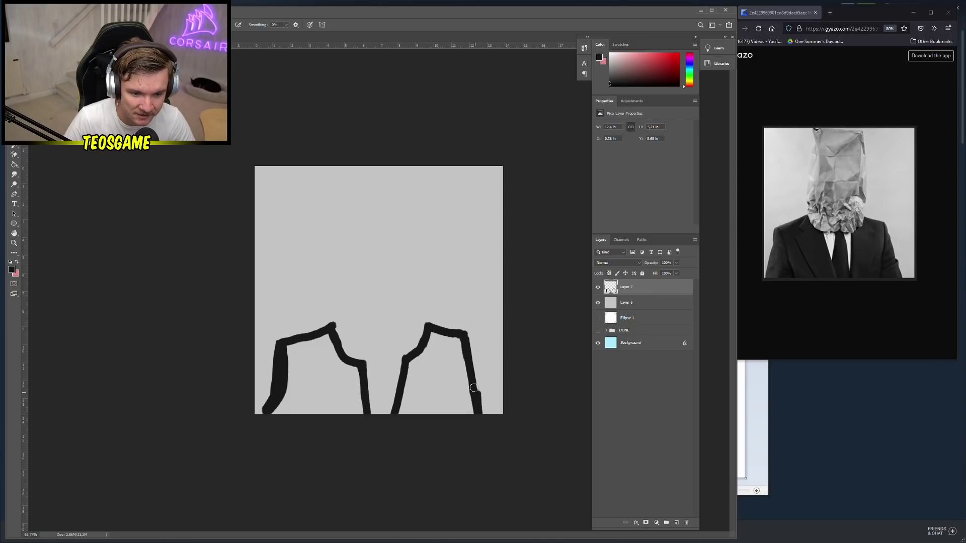
# Shrink the brush to 18 px and draw both lapel lines and the narrow tie
pyautogui.rightClick(366, 407)
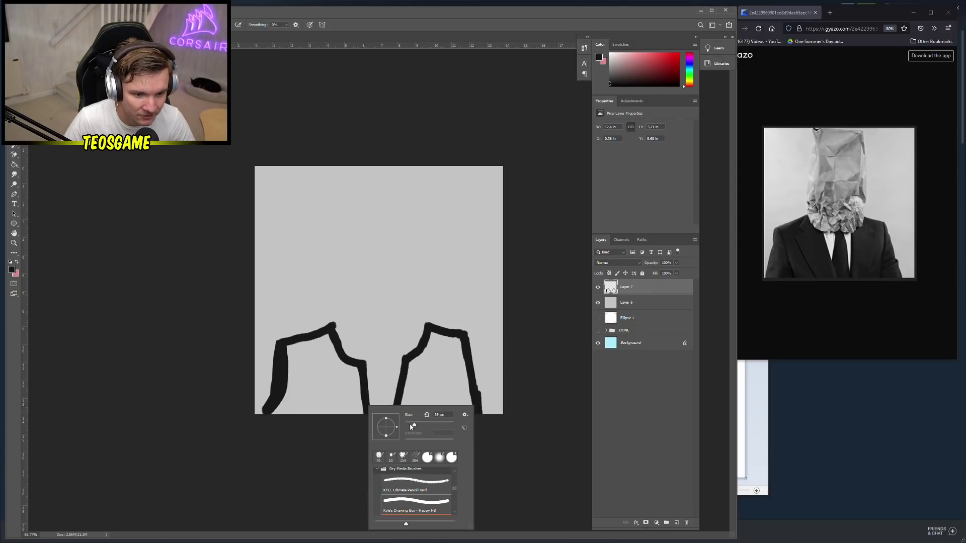
pyautogui.moveTo(412, 427); pyautogui.dragTo(410, 426)
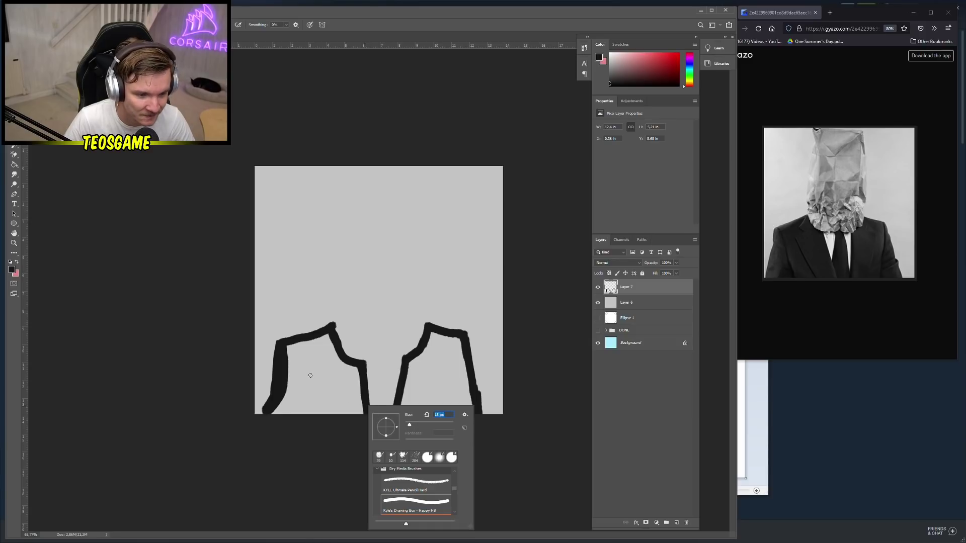
pyautogui.moveTo(307, 368)
pyautogui.mouseDown()
pyautogui.moveTo(325, 398)
pyautogui.moveTo(320, 412)
pyautogui.moveTo(315, 358)
pyautogui.moveTo(331, 327)
pyautogui.mouseUp()
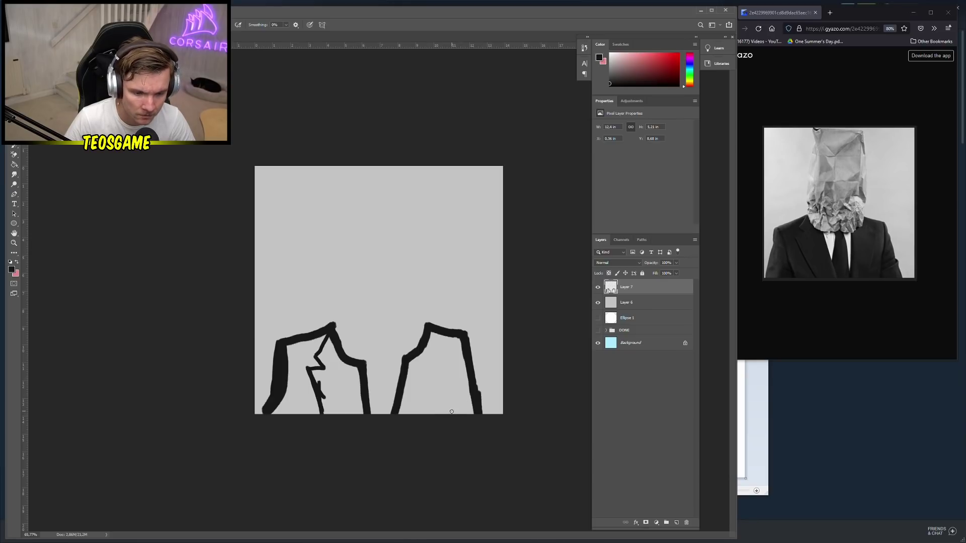
pyautogui.moveTo(447, 414); pyautogui.dragTo(461, 327)
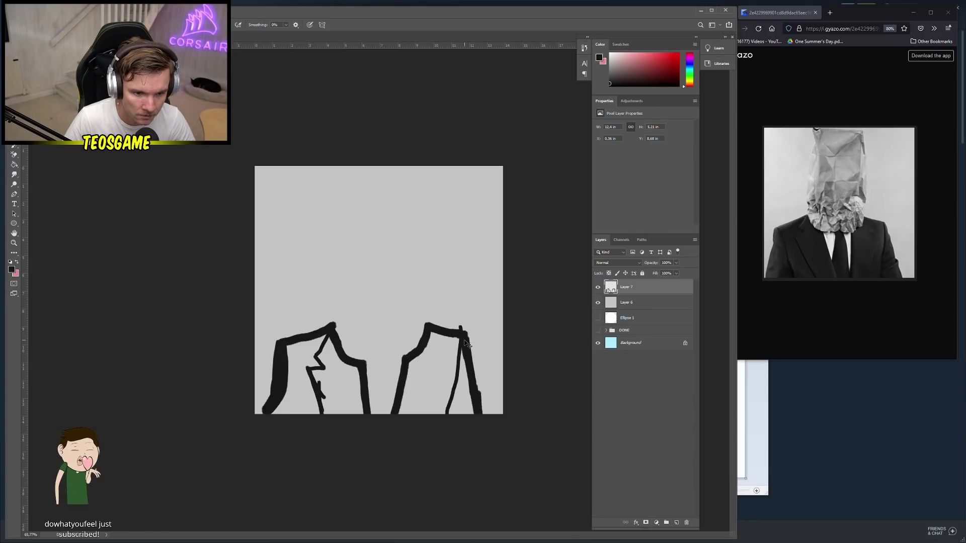
pyautogui.hotkey('ctrl', 'z')
pyautogui.moveTo(446, 416); pyautogui.dragTo(461, 348)
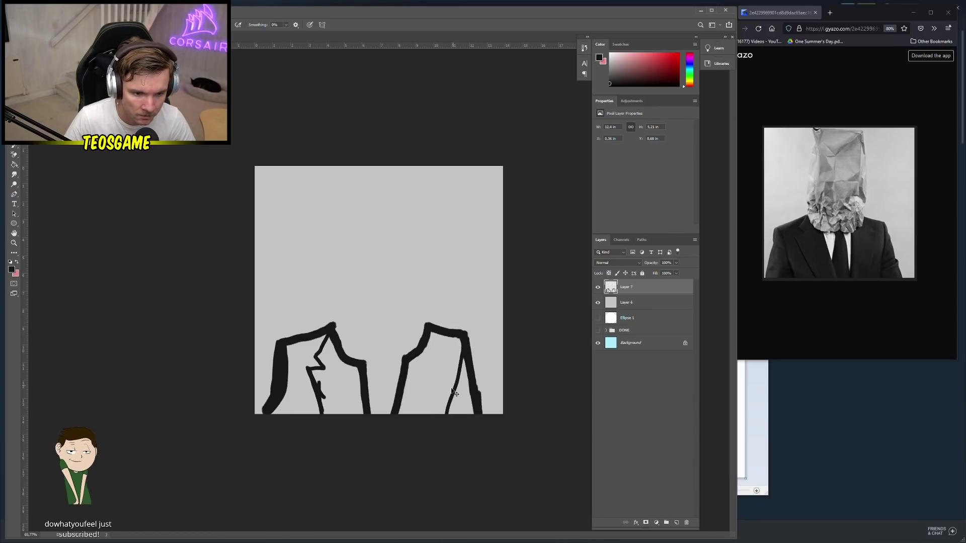
pyautogui.hotkey('ctrl', 'z')
pyautogui.moveTo(444, 414); pyautogui.dragTo(461, 338)
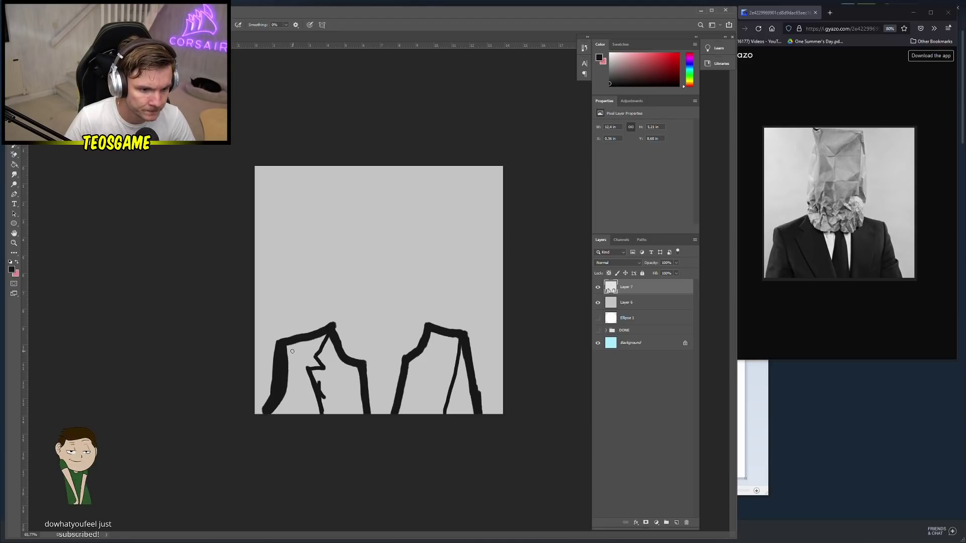
pyautogui.moveTo(285, 344); pyautogui.dragTo(307, 430)
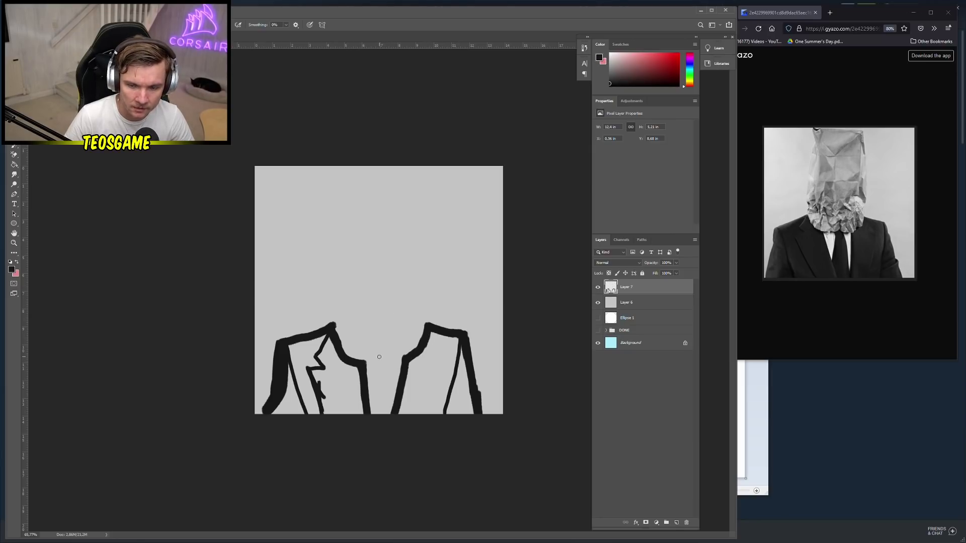
pyautogui.moveTo(376, 361); pyautogui.dragTo(366, 437)
pyautogui.moveTo(392, 356)
pyautogui.mouseDown()
pyautogui.moveTo(383, 413)
pyautogui.moveTo(387, 397)
pyautogui.mouseUp()
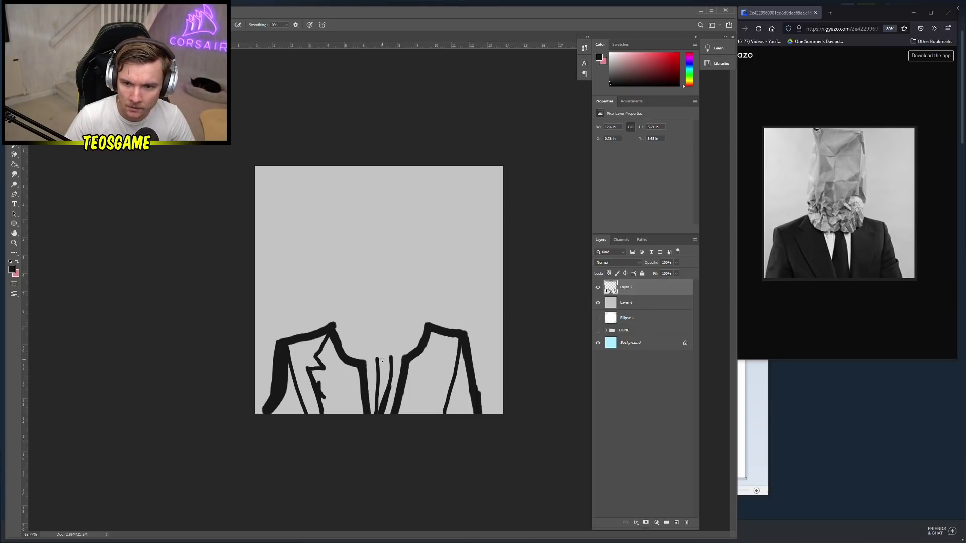
pyautogui.moveTo(381, 359); pyautogui.dragTo(390, 356)
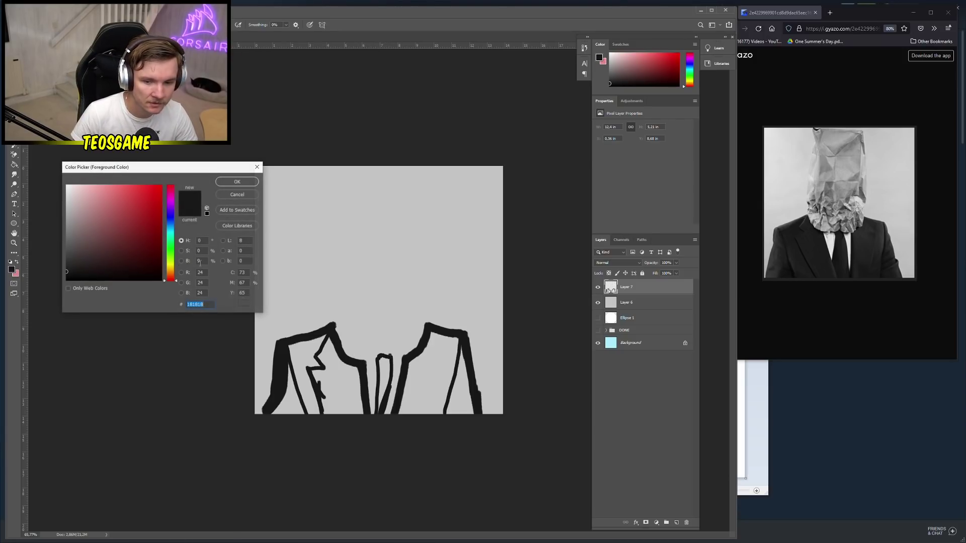
# Pick a mid grey and draw the tall bag outline rising from the collar
pyautogui.click(11, 269)
pyautogui.moveTo(75, 259); pyautogui.dragTo(61, 215)
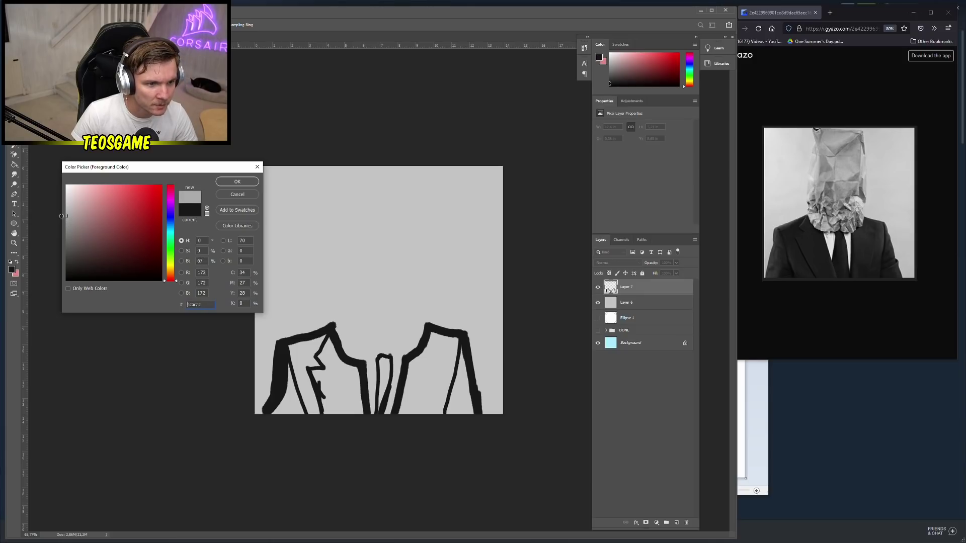
pyautogui.click(238, 183)
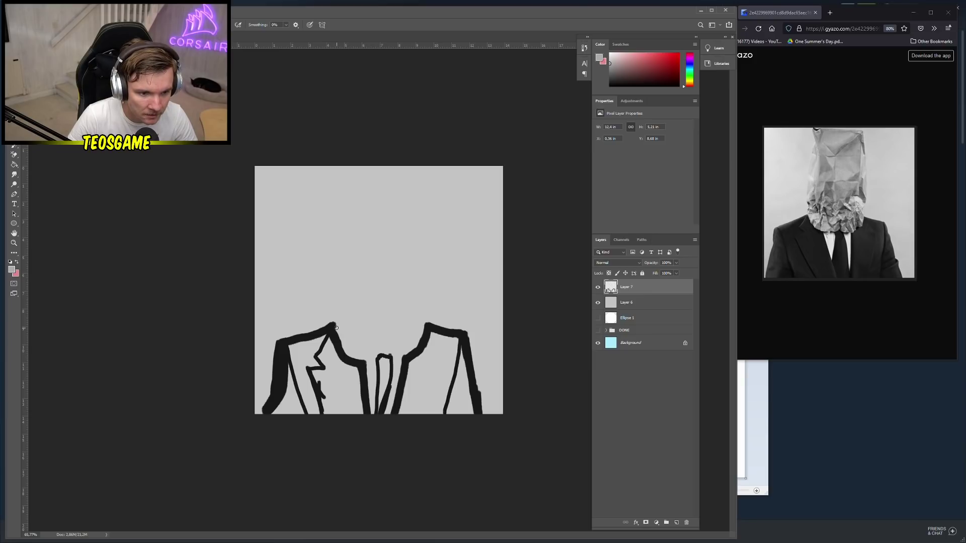
pyautogui.moveTo(337, 328); pyautogui.dragTo(336, 307)
pyautogui.click(12, 270)
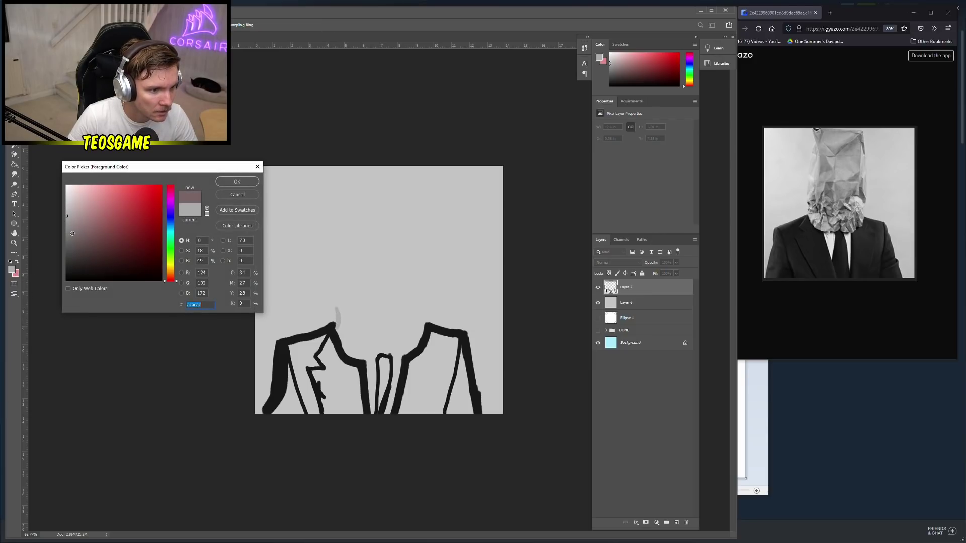
pyautogui.click(237, 183)
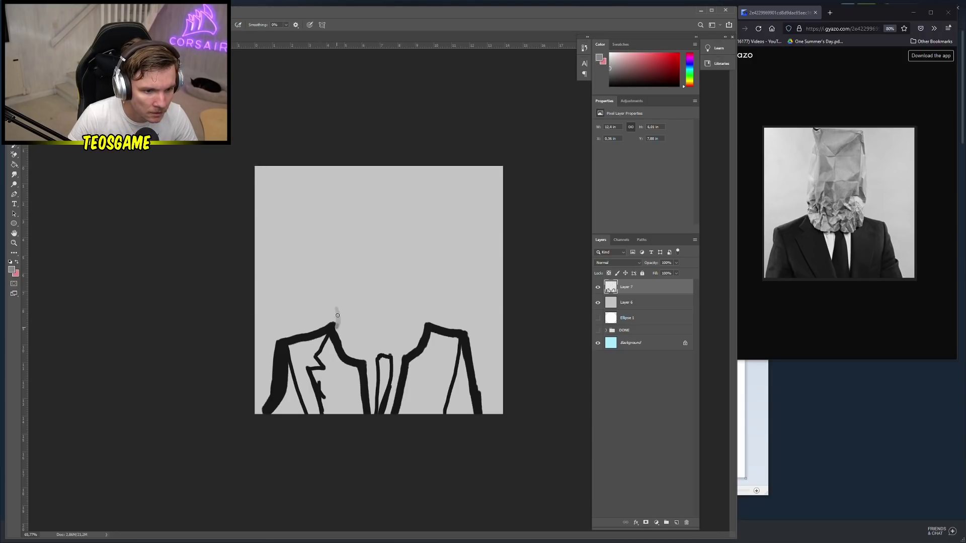
pyautogui.moveTo(337, 326)
pyautogui.mouseDown()
pyautogui.moveTo(355, 228)
pyautogui.moveTo(346, 183)
pyautogui.moveTo(414, 186)
pyautogui.moveTo(410, 299)
pyautogui.mouseUp()
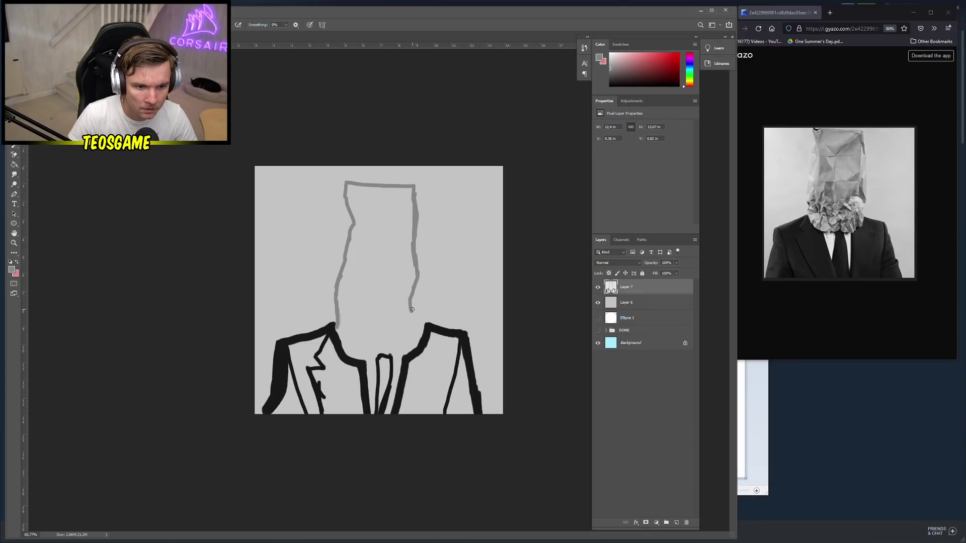
pyautogui.hotkey('ctrl', 'z')
pyautogui.hotkey('ctrl', 'z')
pyautogui.hotkey('ctrl', 'z')
pyautogui.hotkey('ctrl', 'z')
pyautogui.hotkey('ctrl', 'z')
pyautogui.hotkey('ctrl', 'z')
pyautogui.hotkey('ctrl', 'z')
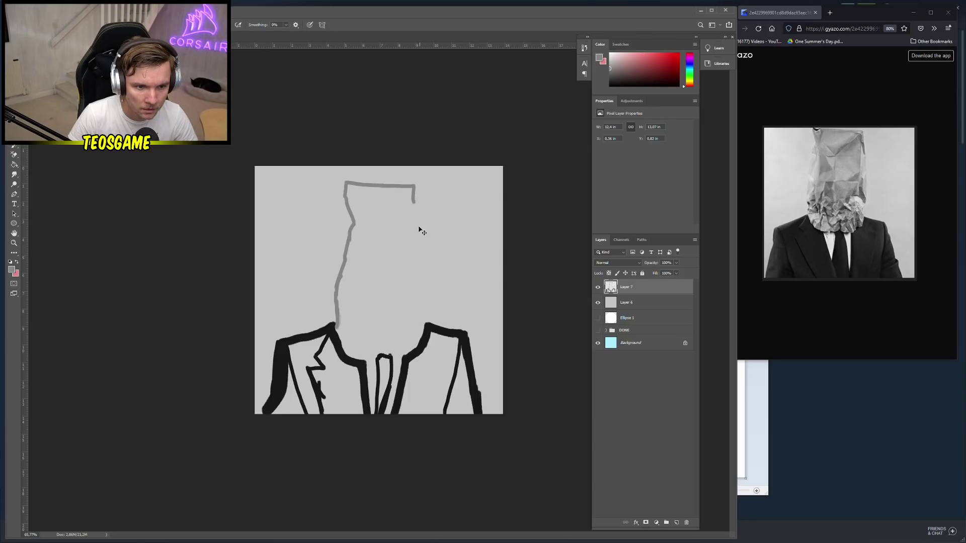
pyautogui.moveTo(413, 187)
pyautogui.mouseDown()
pyautogui.moveTo(425, 228)
pyautogui.moveTo(419, 322)
pyautogui.mouseUp()
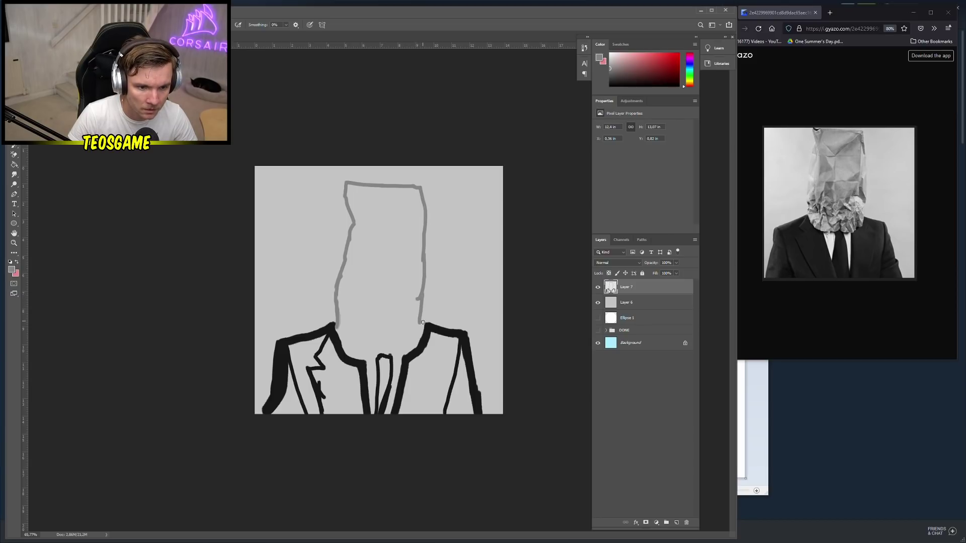
pyautogui.hotkey('ctrl', 'z')
pyautogui.moveTo(424, 293); pyautogui.dragTo(424, 323)
pyautogui.moveTo(427, 249)
pyautogui.mouseDown()
pyautogui.moveTo(426, 272)
pyautogui.moveTo(425, 188)
pyautogui.mouseUp()
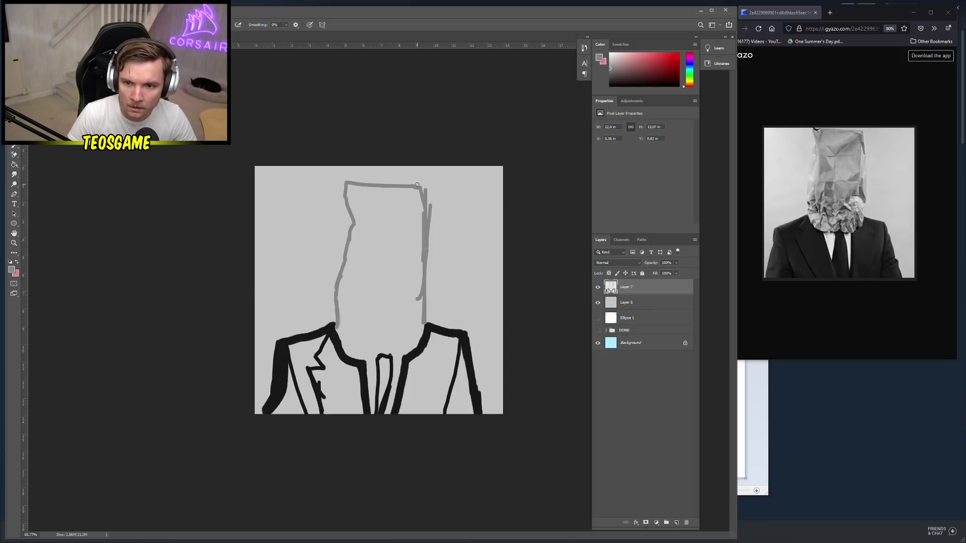
pyautogui.moveTo(424, 188); pyautogui.dragTo(427, 194)
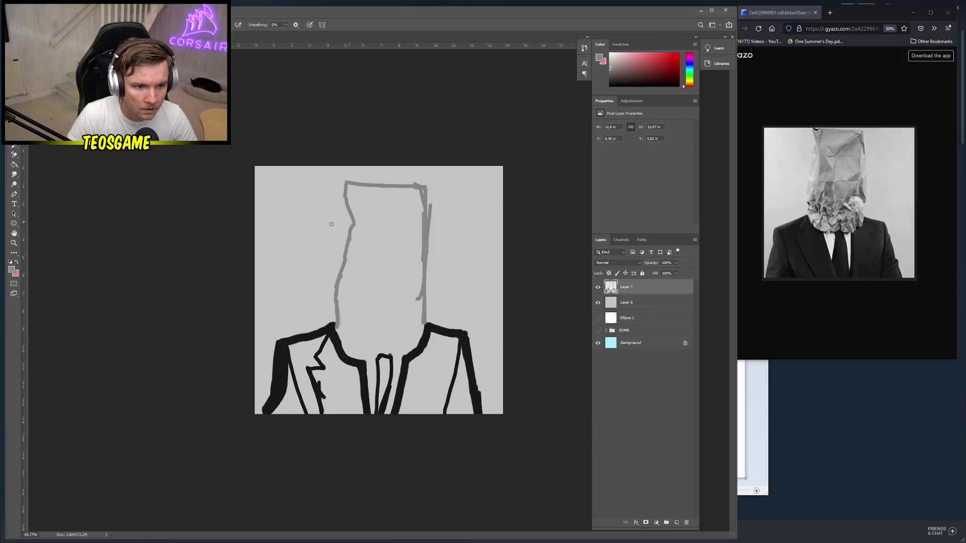
pyautogui.moveTo(345, 196); pyautogui.dragTo(337, 322)
# Switch to a lighter grey and paint highlight strokes along the bag's left and right edges
pyautogui.click(12, 270)
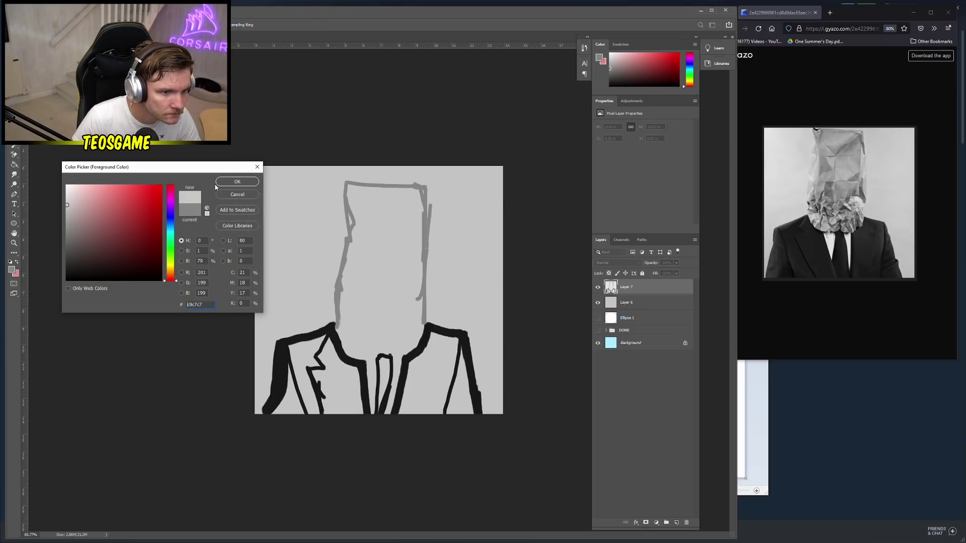
pyautogui.press('Return')
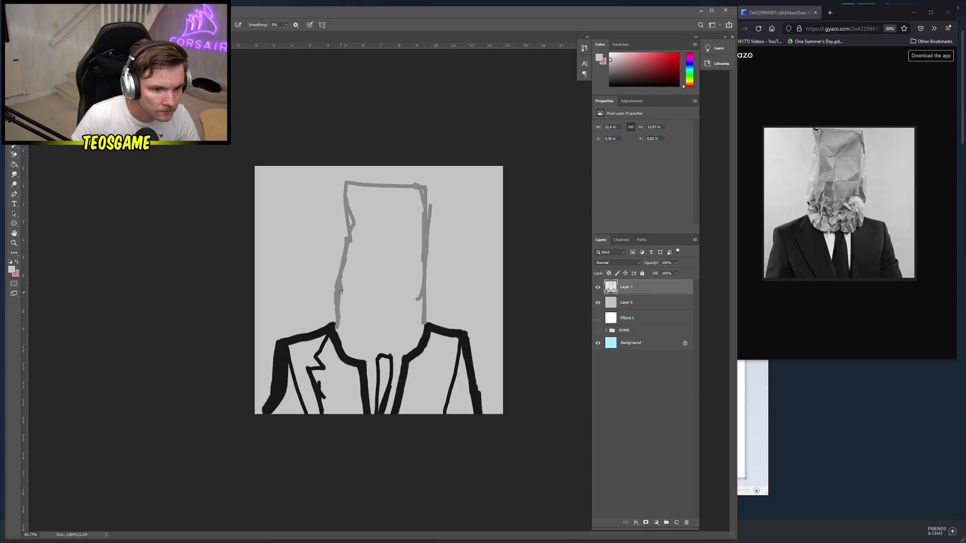
pyautogui.moveTo(345, 258); pyautogui.dragTo(340, 277)
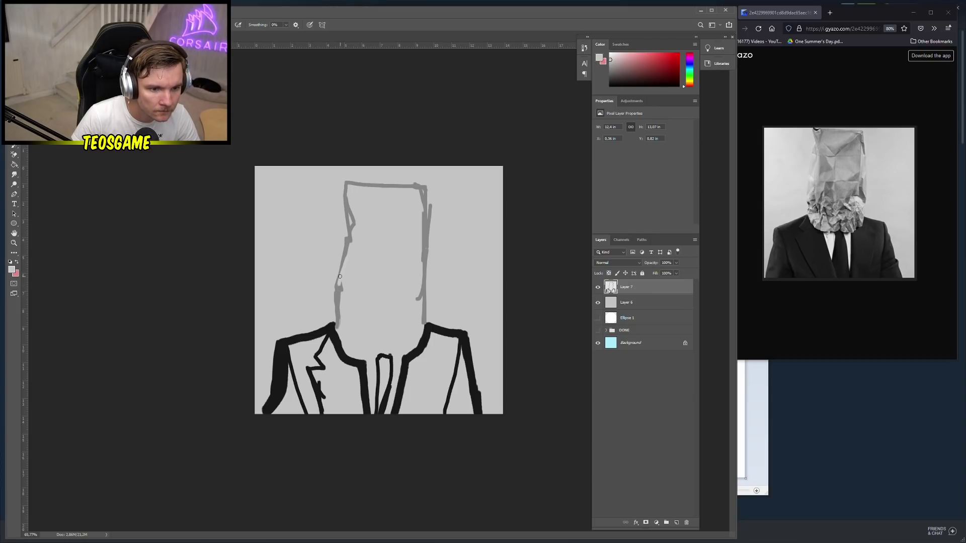
pyautogui.click(12, 270)
pyautogui.press('Return')
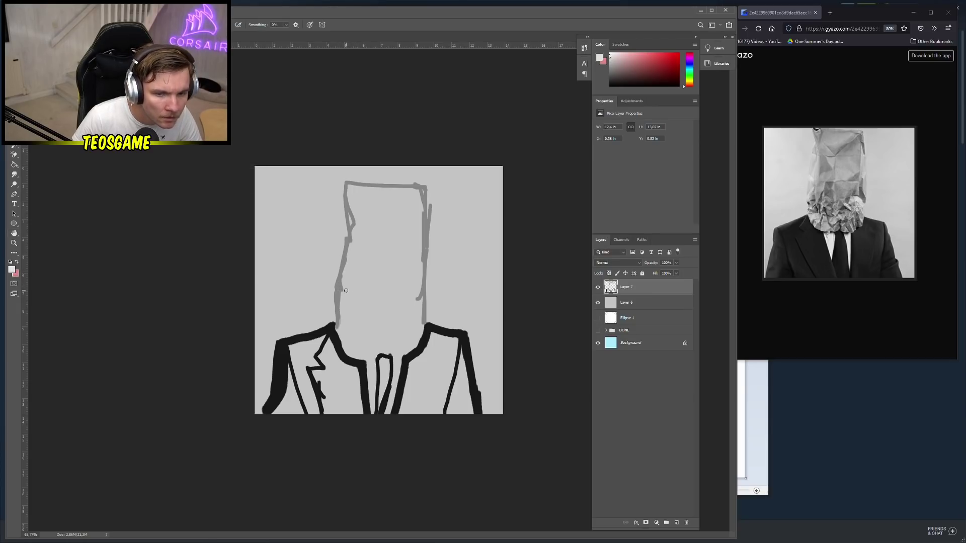
pyautogui.moveTo(342, 288)
pyautogui.mouseDown()
pyautogui.moveTo(355, 225)
pyautogui.moveTo(350, 184)
pyautogui.moveTo(394, 190)
pyautogui.mouseUp()
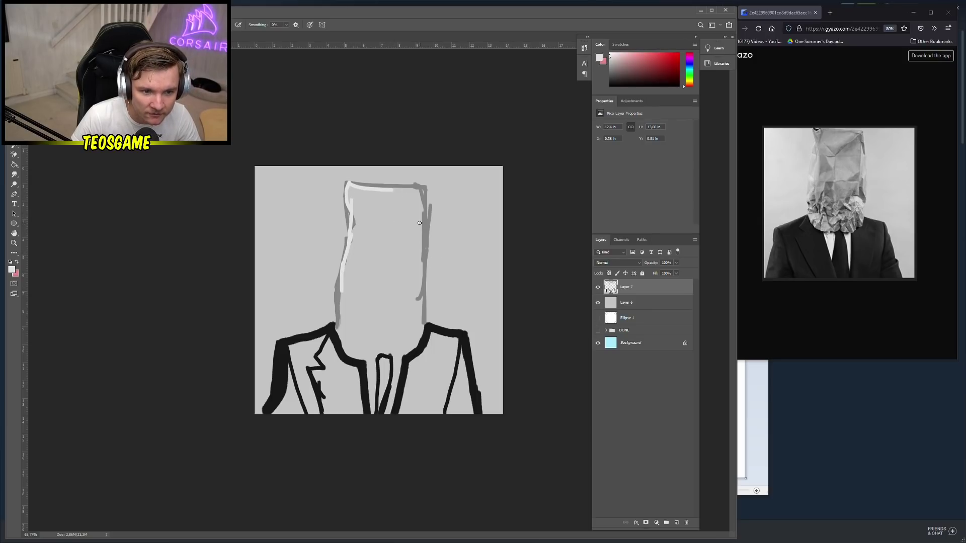
pyautogui.moveTo(419, 223)
pyautogui.mouseDown()
pyautogui.moveTo(416, 279)
pyautogui.moveTo(427, 259)
pyautogui.moveTo(425, 243)
pyautogui.moveTo(416, 298)
pyautogui.mouseUp()
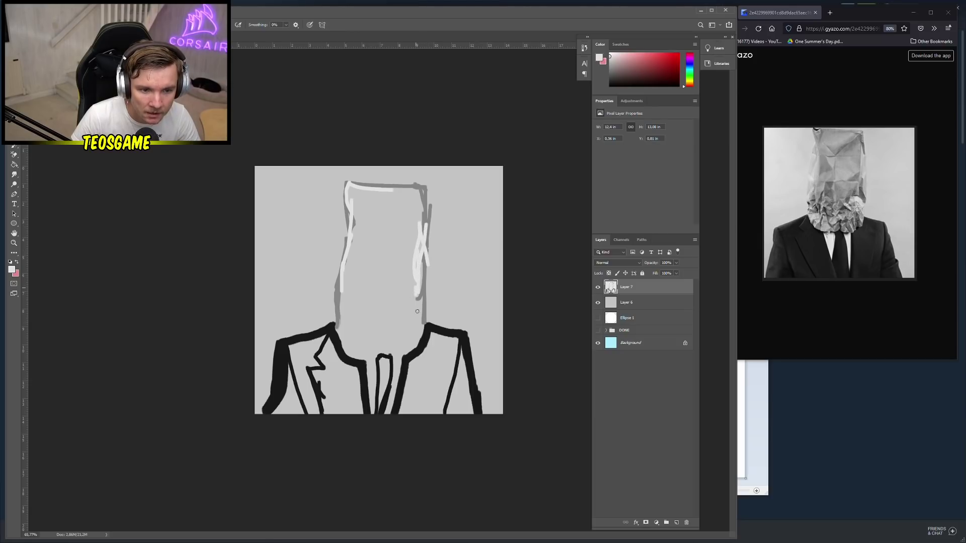
pyautogui.hotkey('ctrl', 'z')
pyautogui.hotkey('ctrl', 'z')
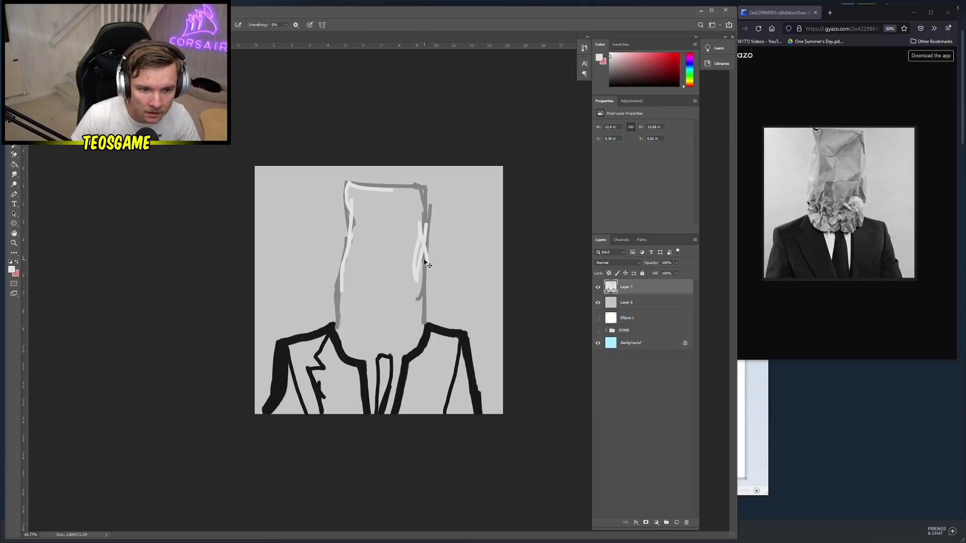
pyautogui.hotkey('ctrl', 'z')
pyautogui.hotkey('ctrl', 'z')
pyautogui.moveTo(421, 234); pyautogui.dragTo(416, 280)
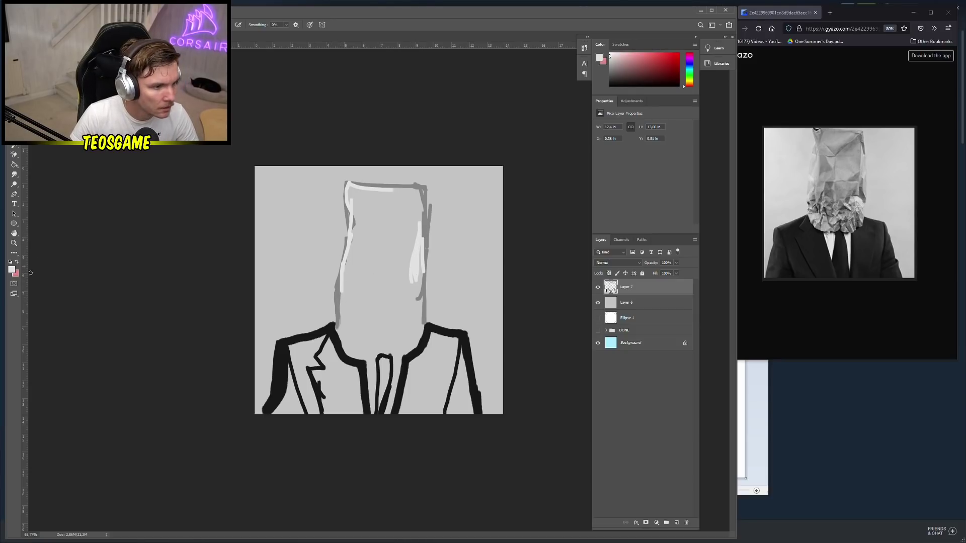
# Sample grey #aaaaaa from the outline and rework the left edge, top corner and curved base
pyautogui.click(11, 270)
pyautogui.click(332, 299)
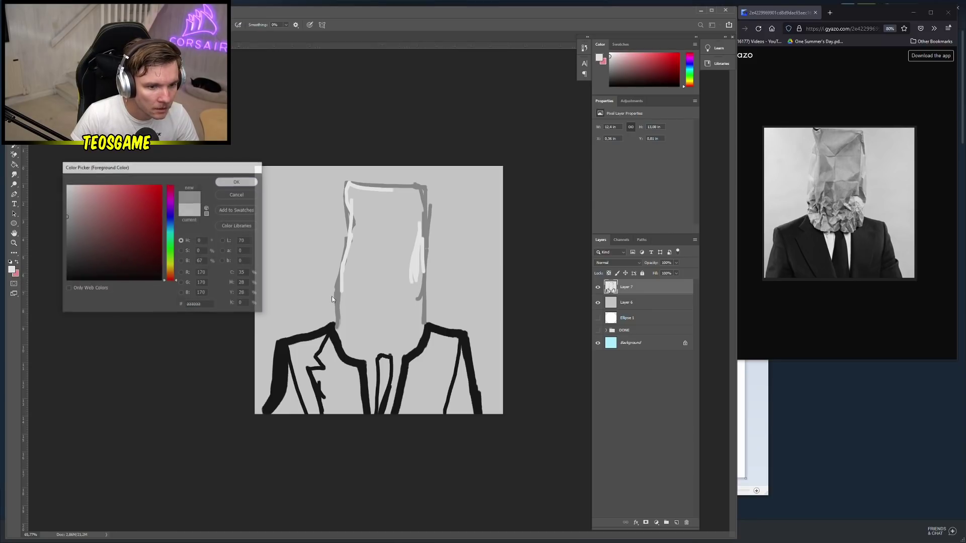
pyautogui.press('Return')
pyautogui.moveTo(338, 331)
pyautogui.mouseDown()
pyautogui.moveTo(337, 285)
pyautogui.moveTo(338, 315)
pyautogui.moveTo(348, 258)
pyautogui.mouseUp()
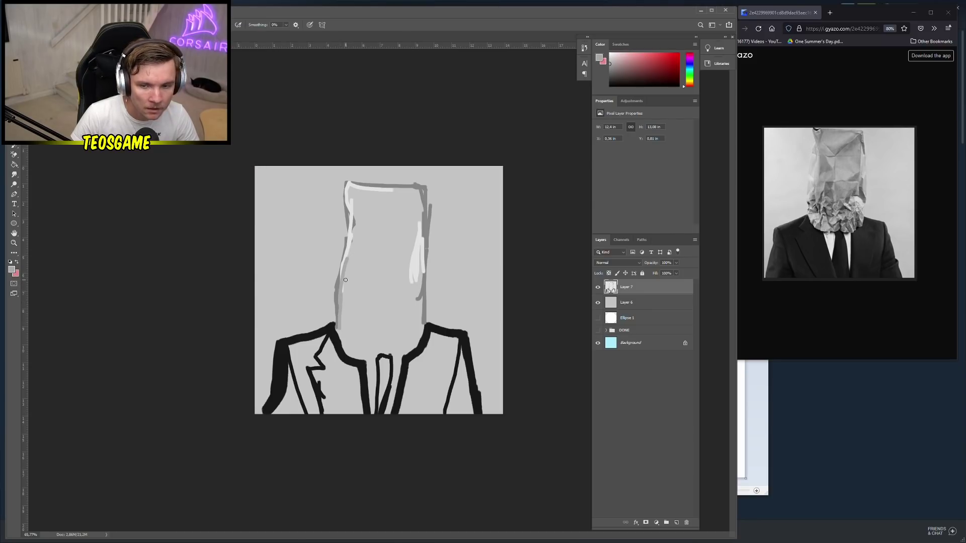
pyautogui.hotkey('ctrl', 'z')
pyautogui.moveTo(340, 292)
pyautogui.mouseDown()
pyautogui.moveTo(363, 223)
pyautogui.moveTo(355, 199)
pyautogui.moveTo(421, 191)
pyautogui.mouseUp()
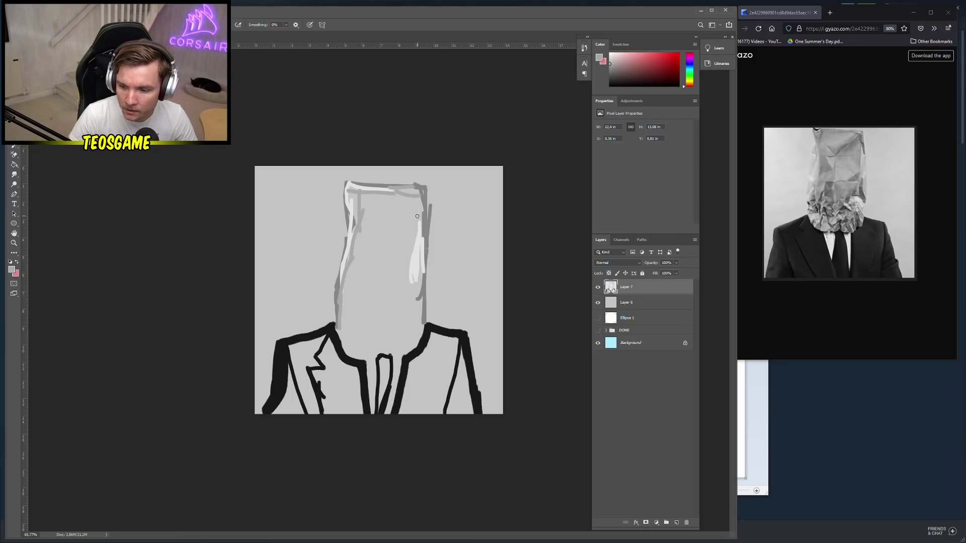
pyautogui.moveTo(422, 194)
pyautogui.mouseDown()
pyautogui.moveTo(429, 225)
pyautogui.moveTo(417, 216)
pyautogui.moveTo(416, 225)
pyautogui.moveTo(422, 202)
pyautogui.mouseUp()
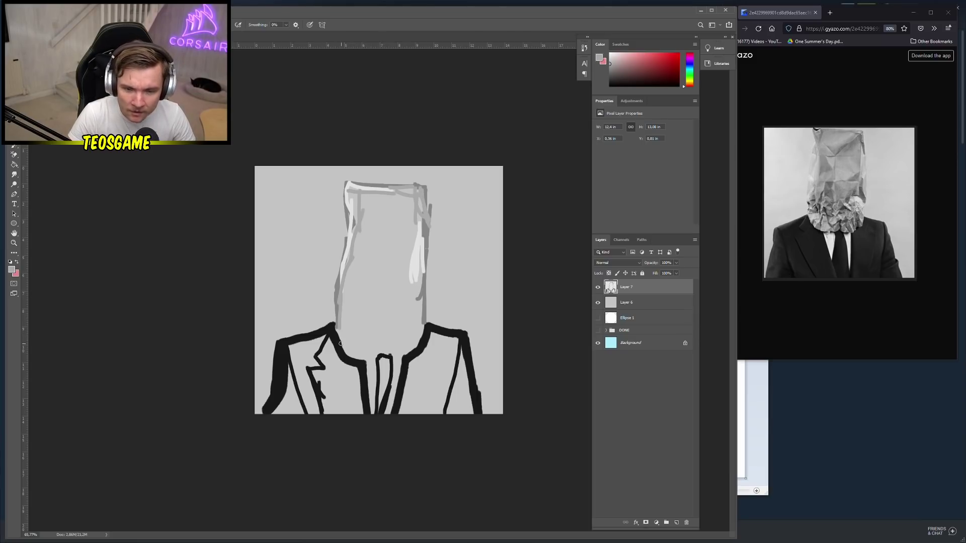
pyautogui.moveTo(340, 344)
pyautogui.mouseDown()
pyautogui.moveTo(334, 329)
pyautogui.moveTo(348, 330)
pyautogui.moveTo(360, 297)
pyautogui.mouseUp()
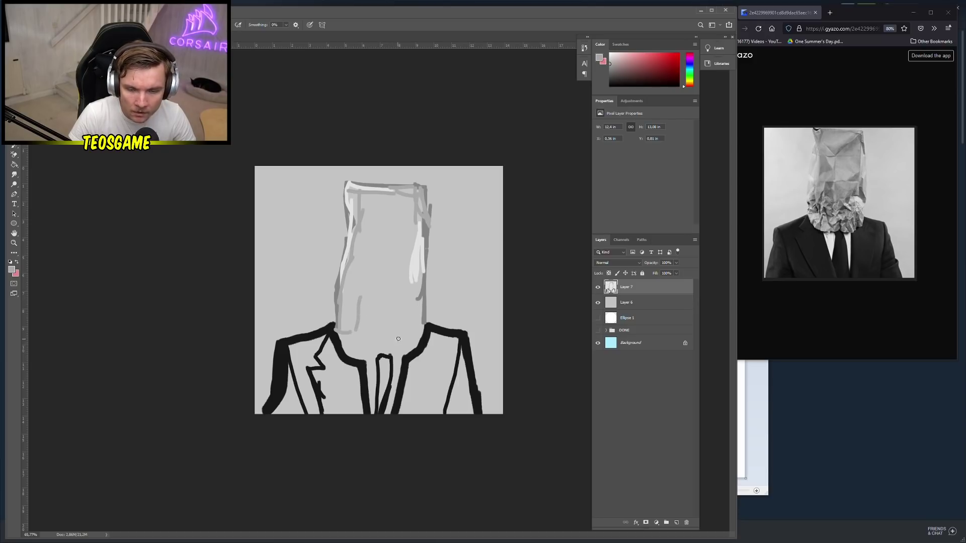
pyautogui.moveTo(422, 323); pyautogui.dragTo(401, 333)
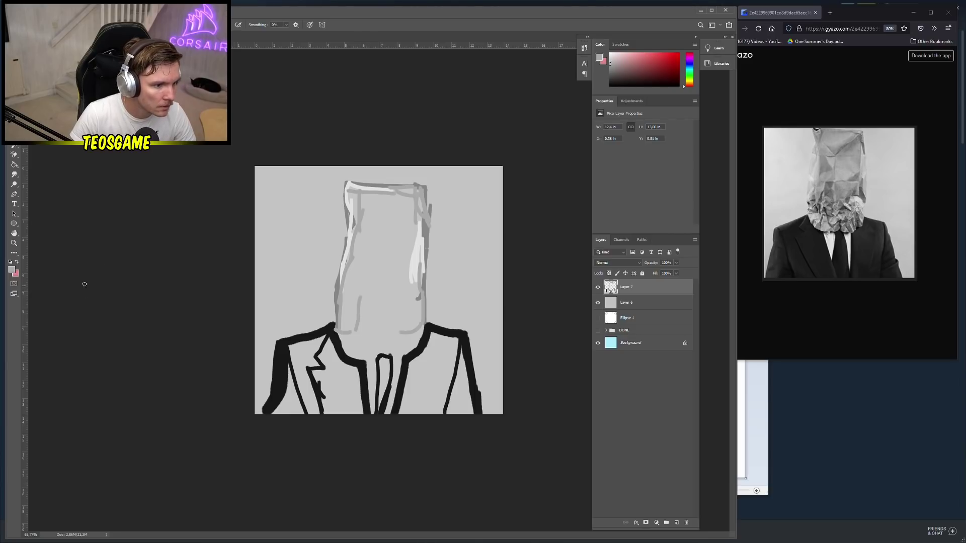
pyautogui.click(13, 270)
pyautogui.moveTo(79, 235); pyautogui.dragTo(60, 240)
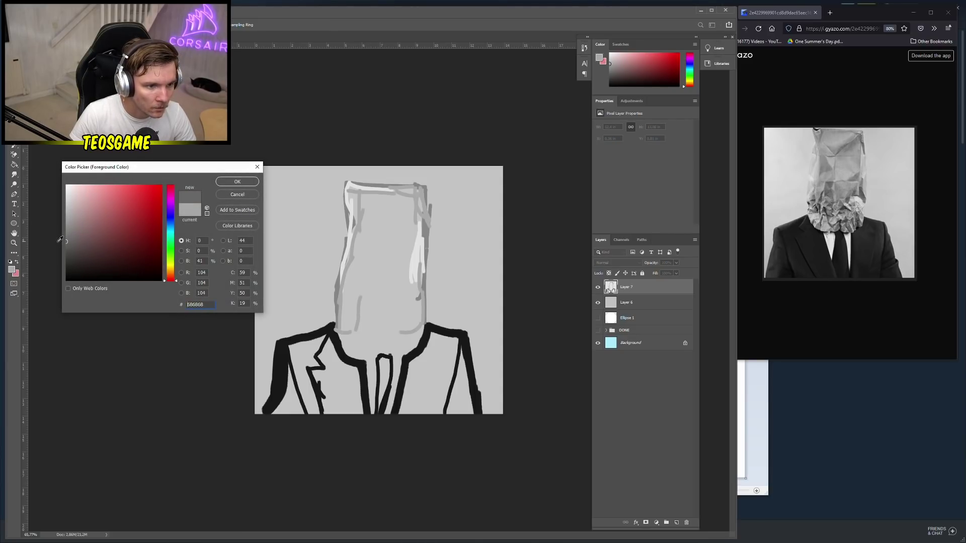
# Draw a Π-shaped nose on the bag in dark grey, then lighten it with sampled grey
pyautogui.click(235, 182)
pyautogui.moveTo(368, 308)
pyautogui.mouseDown()
pyautogui.moveTo(367, 277)
pyautogui.moveTo(381, 277)
pyautogui.moveTo(388, 304)
pyautogui.mouseUp()
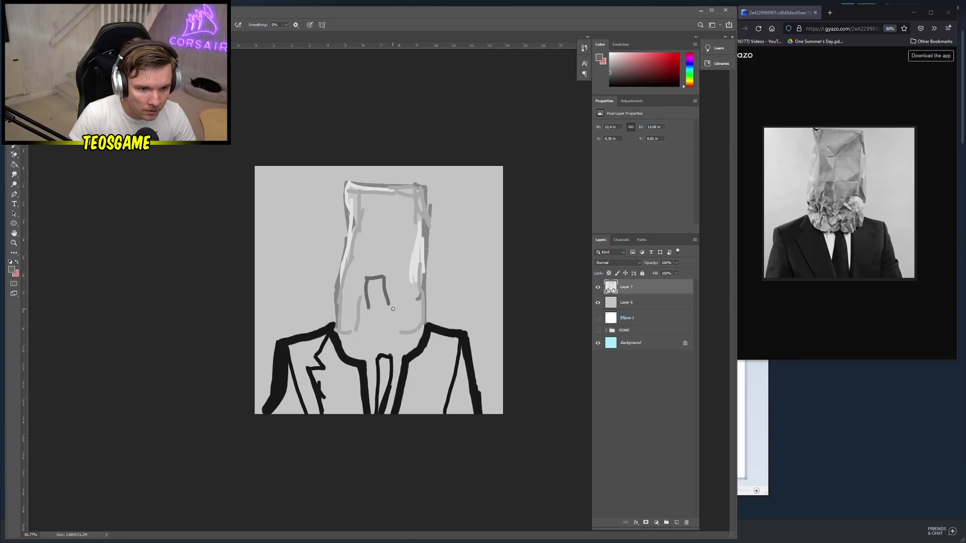
pyautogui.keyDown('alt'); pyautogui.click(359, 304); pyautogui.keyUp('alt')
pyautogui.moveTo(367, 279)
pyautogui.mouseDown()
pyautogui.moveTo(376, 307)
pyautogui.moveTo(387, 281)
pyautogui.moveTo(373, 303)
pyautogui.moveTo(382, 282)
pyautogui.moveTo(397, 309)
pyautogui.mouseUp()
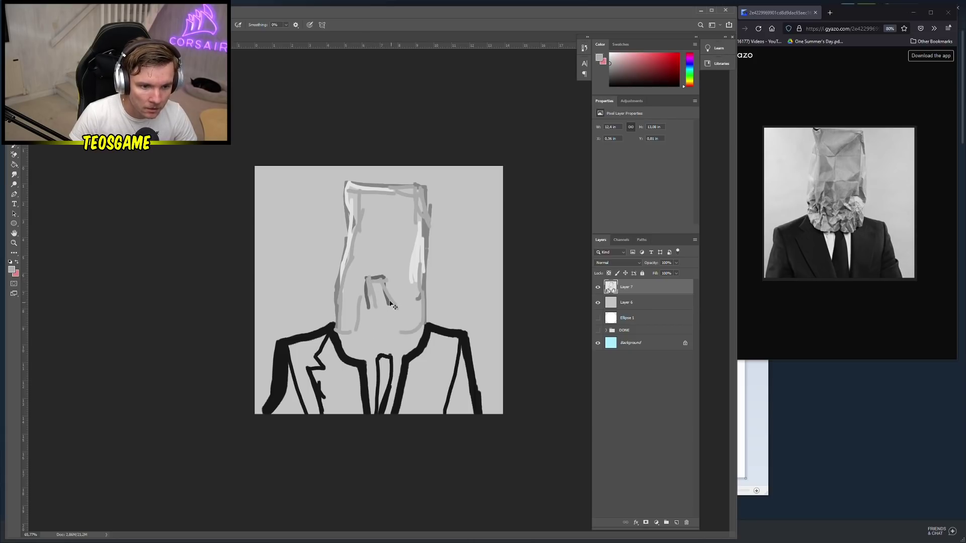
pyautogui.hotkey('ctrl', 'z')
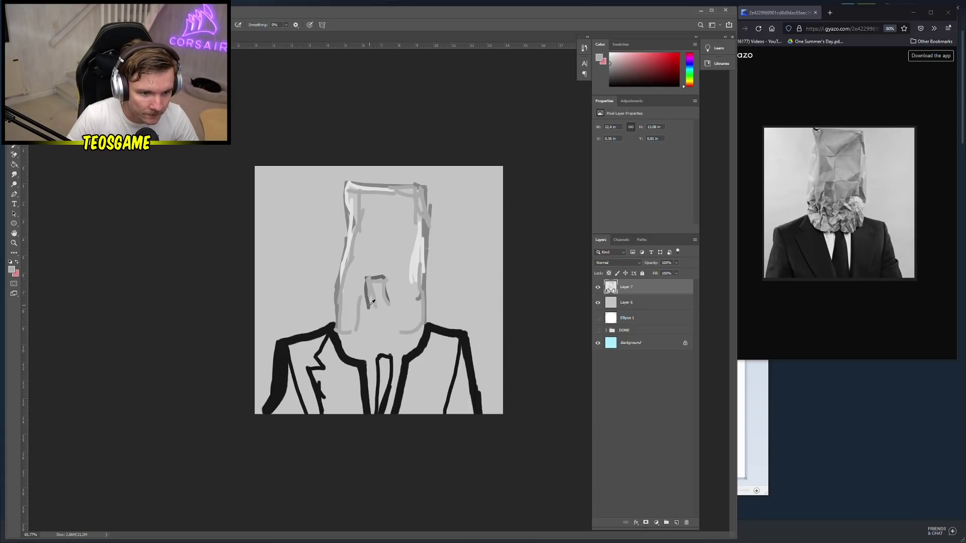
# Choose a dark grey and paint a dark crease inside the bag's face
pyautogui.keyDown('alt'); pyautogui.click(372, 302); pyautogui.keyUp('alt')
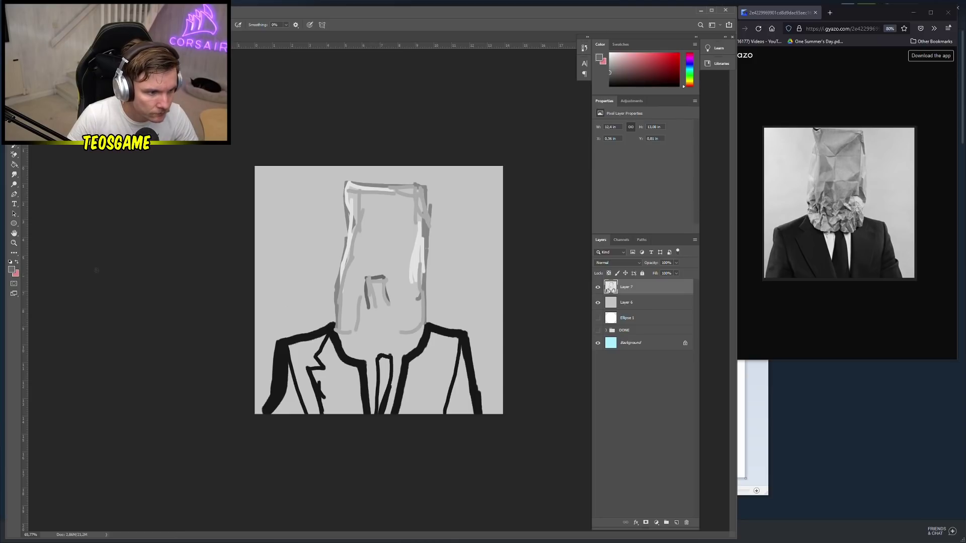
pyautogui.click(16, 273)
pyautogui.click(70, 301)
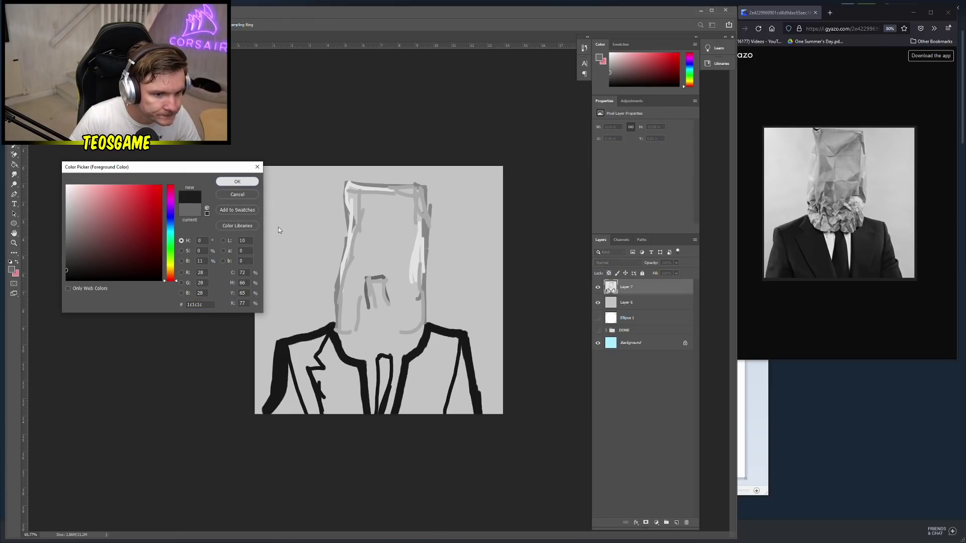
pyautogui.click(238, 183)
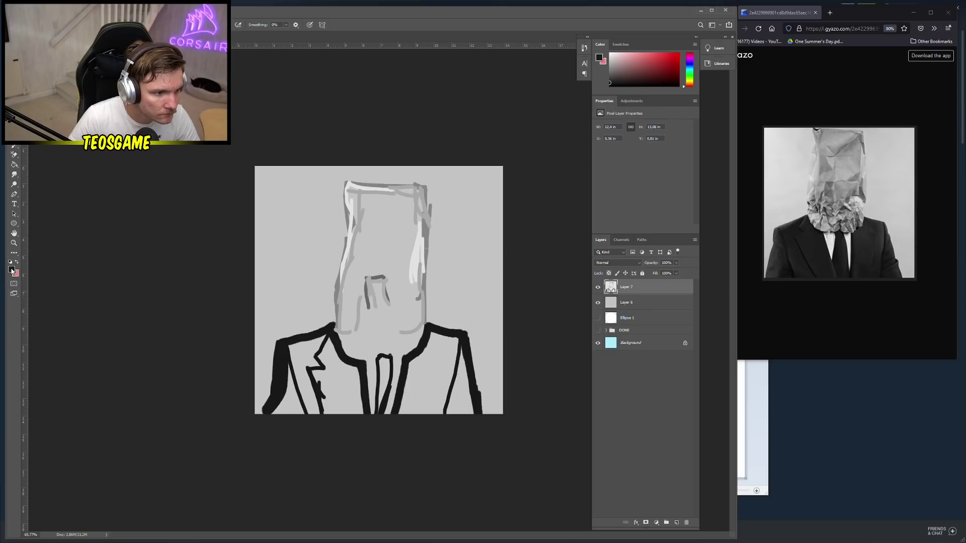
pyautogui.click(12, 270)
pyautogui.click(66, 259)
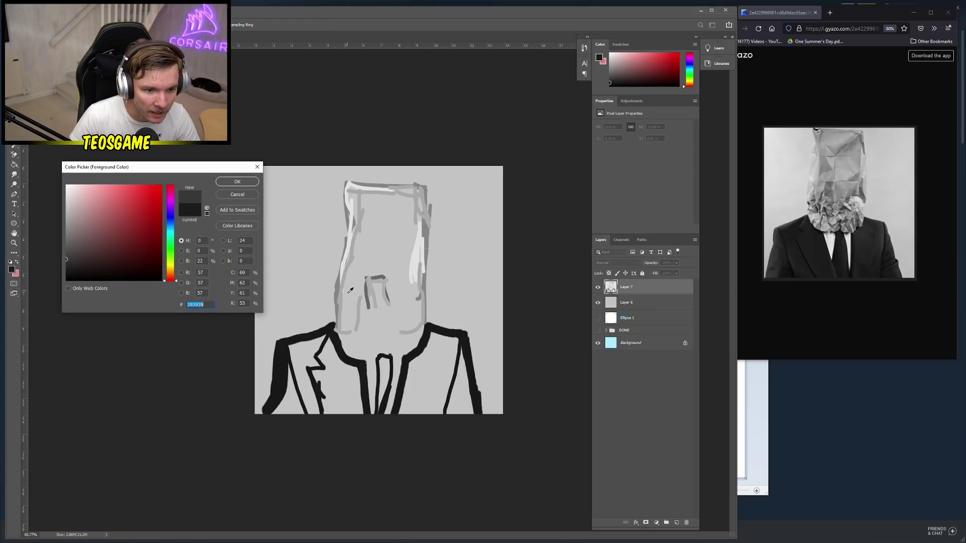
pyautogui.click(237, 182)
pyautogui.moveTo(375, 326)
pyautogui.mouseDown()
pyautogui.moveTo(382, 334)
pyautogui.moveTo(351, 297)
pyautogui.moveTo(342, 322)
pyautogui.mouseUp()
# Sample lighter and darker greys and brush vertical shading strokes down the bag's sides
pyautogui.keyDown('alt'); pyautogui.click(341, 301); pyautogui.keyUp('alt')
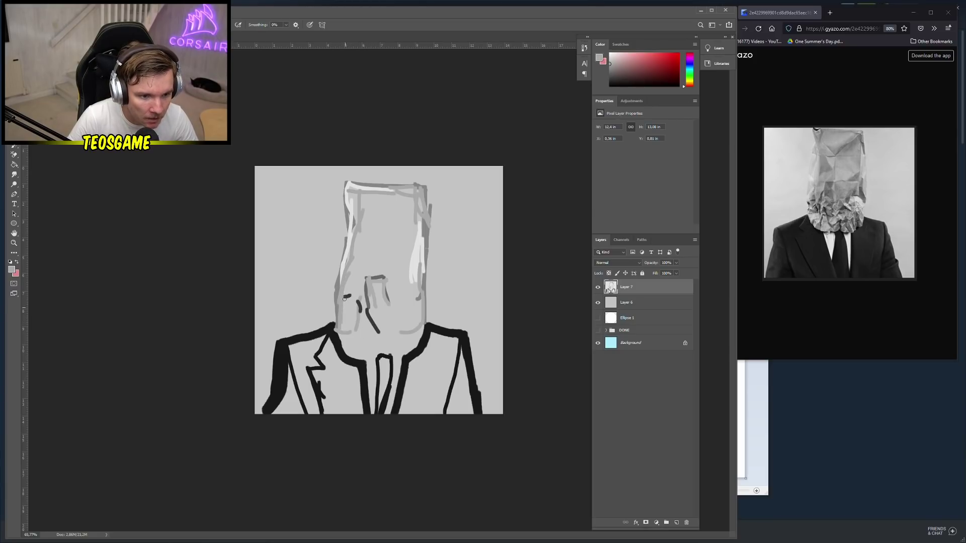
pyautogui.moveTo(373, 194); pyautogui.dragTo(355, 282)
pyautogui.moveTo(371, 226); pyautogui.dragTo(348, 272)
pyautogui.moveTo(385, 203); pyautogui.dragTo(370, 257)
pyautogui.moveTo(392, 200)
pyautogui.mouseDown()
pyautogui.moveTo(391, 270)
pyautogui.moveTo(408, 265)
pyautogui.mouseUp()
pyautogui.keyDown('alt'); pyautogui.click(418, 254); pyautogui.keyUp('alt')
pyautogui.moveTo(353, 249); pyautogui.dragTo(358, 212)
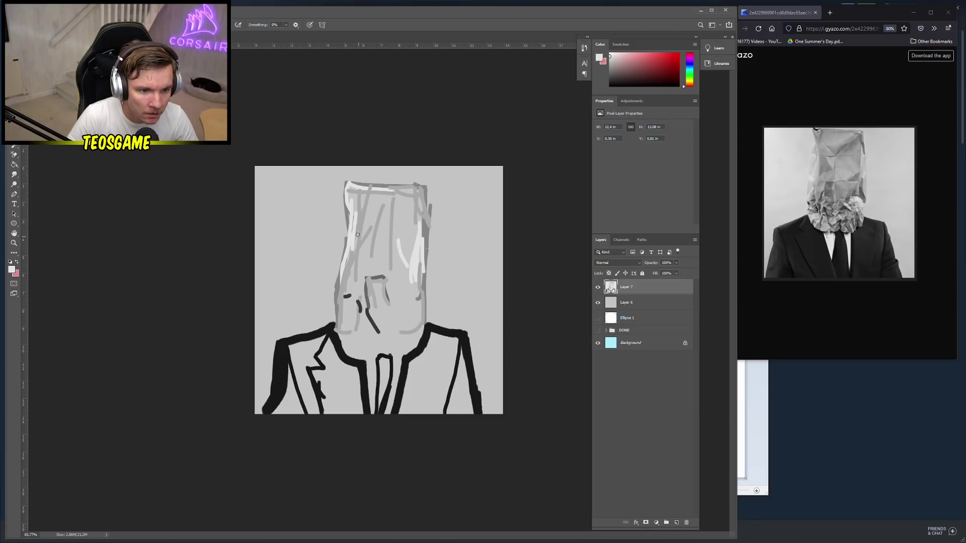
pyautogui.keyDown('alt'); pyautogui.click(370, 294); pyautogui.keyUp('alt')
pyautogui.moveTo(346, 263); pyautogui.dragTo(364, 202)
pyautogui.moveTo(353, 225); pyautogui.dragTo(350, 262)
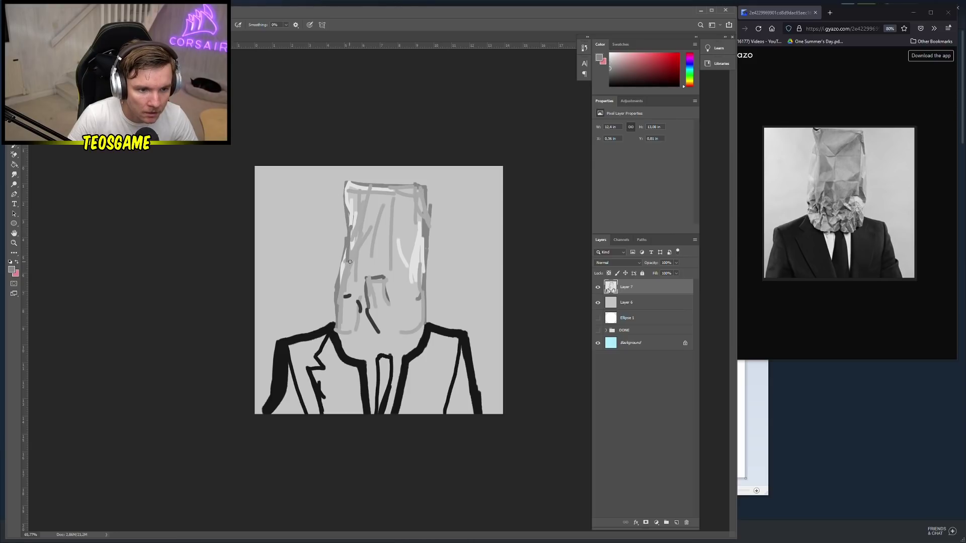
pyautogui.moveTo(349, 227); pyautogui.dragTo(347, 265)
# Redo the bag's left-edge stroke and hatch many vertical grey strokes across the paper bag
pyautogui.hotkey('ctrl', 'z')
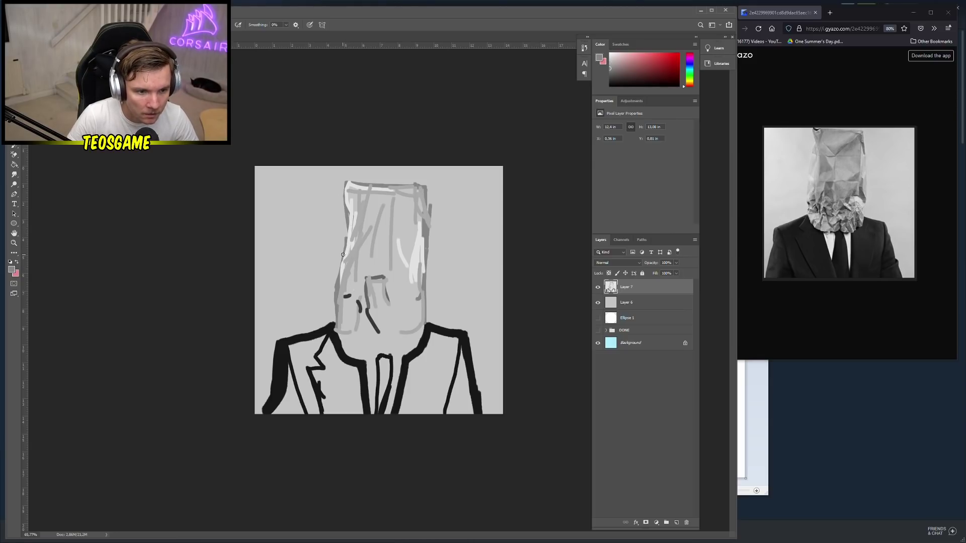
pyautogui.moveTo(349, 221); pyautogui.dragTo(347, 256)
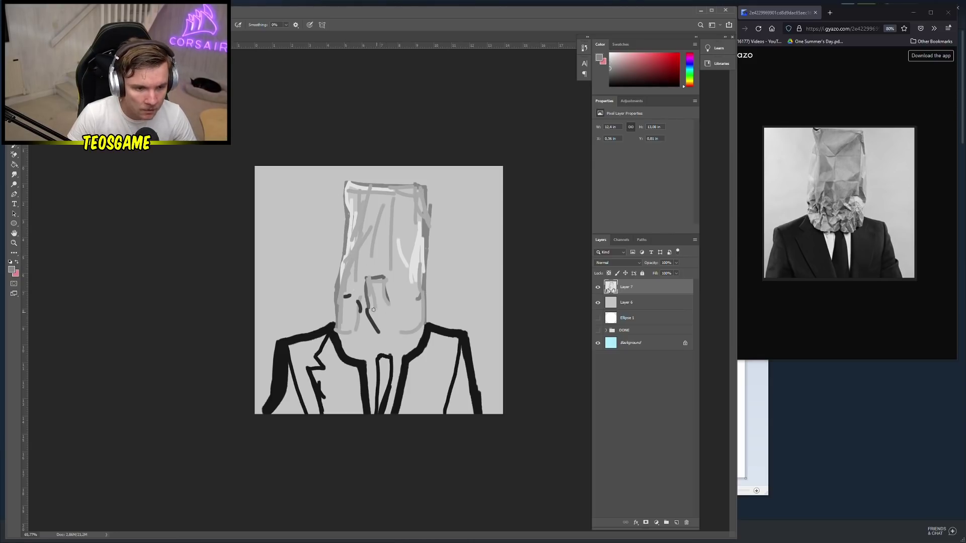
pyautogui.moveTo(359, 338); pyautogui.dragTo(367, 277)
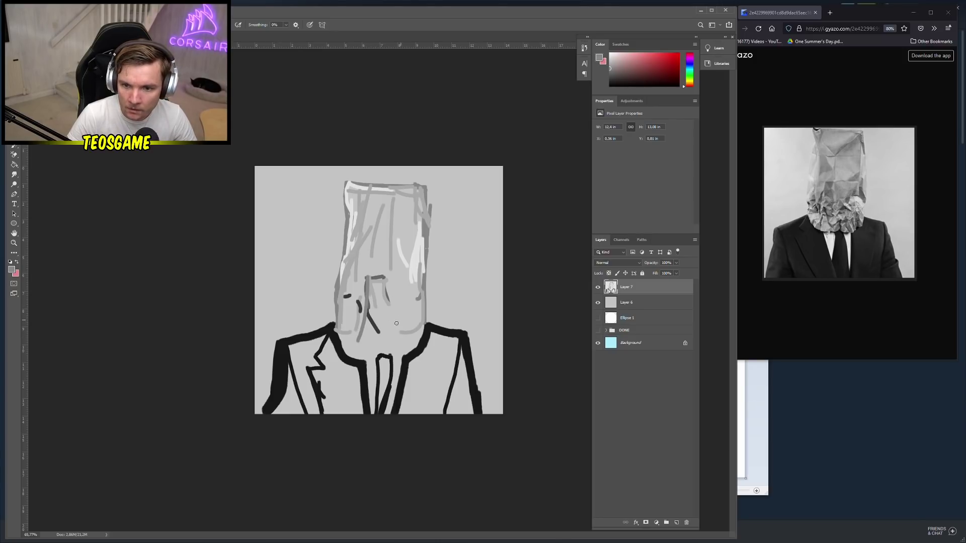
pyautogui.moveTo(397, 323); pyautogui.dragTo(400, 231)
pyautogui.moveTo(416, 324)
pyautogui.mouseDown()
pyautogui.moveTo(410, 294)
pyautogui.moveTo(401, 213)
pyautogui.mouseUp()
pyautogui.moveTo(402, 304)
pyautogui.mouseDown()
pyautogui.moveTo(402, 244)
pyautogui.moveTo(384, 215)
pyautogui.mouseUp()
pyautogui.moveTo(378, 305)
pyautogui.mouseDown()
pyautogui.moveTo(390, 241)
pyautogui.moveTo(378, 198)
pyautogui.mouseUp()
pyautogui.moveTo(361, 266); pyautogui.dragTo(363, 186)
pyautogui.moveTo(375, 254); pyautogui.dragTo(366, 195)
pyautogui.moveTo(372, 297); pyautogui.dragTo(367, 266)
pyautogui.moveTo(423, 282)
pyautogui.mouseDown()
pyautogui.moveTo(407, 206)
pyautogui.moveTo(414, 268)
pyautogui.mouseUp()
pyautogui.moveTo(422, 271); pyautogui.dragTo(418, 194)
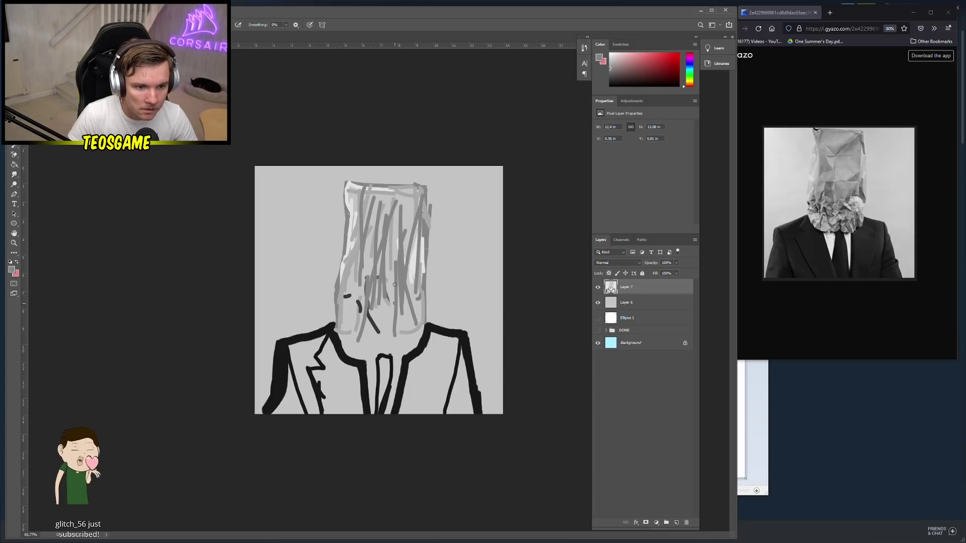
pyautogui.moveTo(393, 287); pyautogui.dragTo(398, 210)
pyautogui.moveTo(382, 331); pyautogui.dragTo(378, 280)
pyautogui.moveTo(359, 334); pyautogui.dragTo(354, 246)
pyautogui.moveTo(370, 236)
pyautogui.mouseDown()
pyautogui.moveTo(382, 262)
pyautogui.moveTo(391, 254)
pyautogui.mouseUp()
pyautogui.moveTo(379, 314); pyautogui.dragTo(379, 305)
pyautogui.moveTo(415, 312); pyautogui.dragTo(419, 250)
pyautogui.moveTo(375, 318)
pyautogui.mouseDown()
pyautogui.moveTo(372, 311)
pyautogui.moveTo(367, 320)
pyautogui.moveTo(392, 353)
pyautogui.mouseUp()
# Sample darker greys and add dark strokes along the bag's lower edge and left hatching
pyautogui.keyDown('alt'); pyautogui.click(373, 316); pyautogui.keyUp('alt')
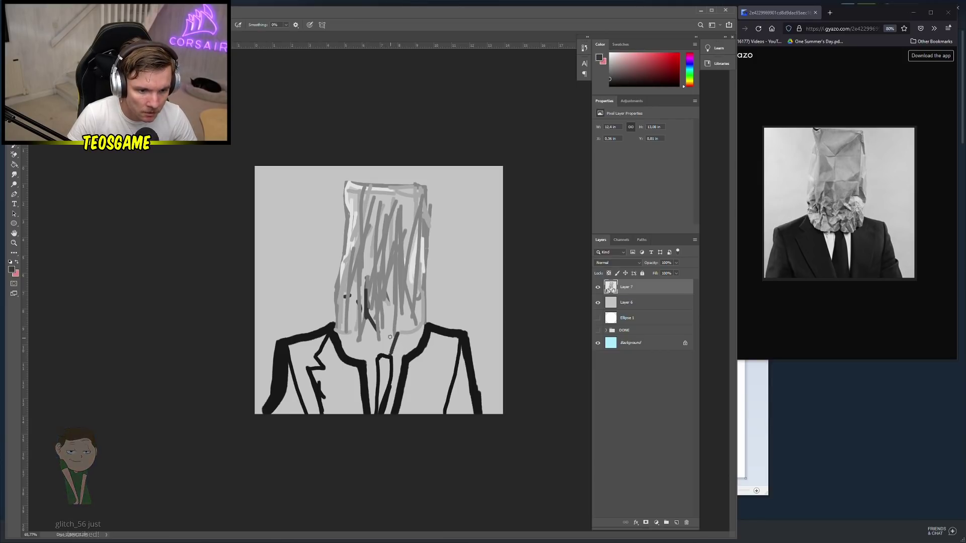
pyautogui.moveTo(360, 315)
pyautogui.mouseDown()
pyautogui.moveTo(368, 344)
pyautogui.moveTo(354, 350)
pyautogui.mouseUp()
pyautogui.keyDown('alt'); pyautogui.click(340, 328); pyautogui.keyUp('alt')
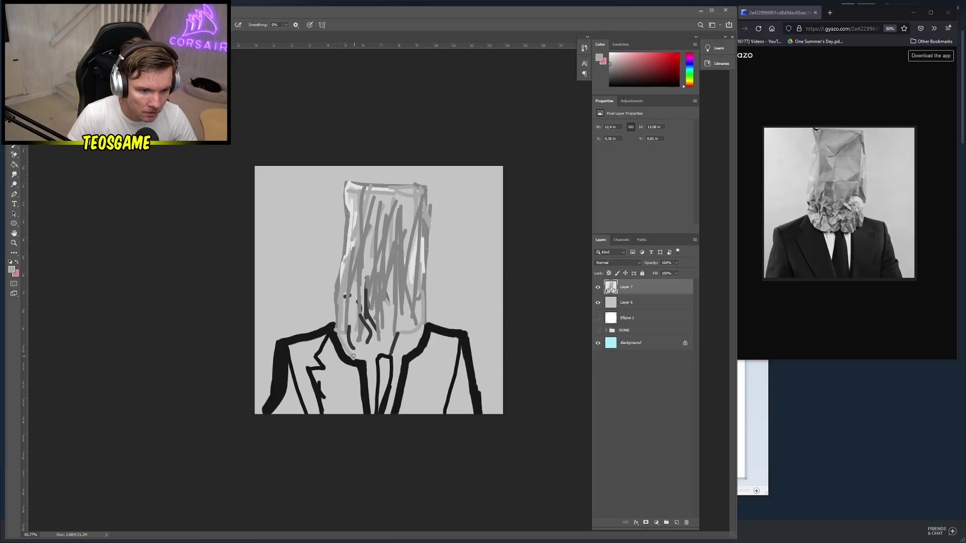
pyautogui.moveTo(344, 350)
pyautogui.mouseDown()
pyautogui.moveTo(410, 357)
pyautogui.moveTo(418, 332)
pyautogui.moveTo(408, 347)
pyautogui.moveTo(396, 306)
pyautogui.moveTo(372, 344)
pyautogui.moveTo(400, 342)
pyautogui.mouseUp()
pyautogui.keyDown('alt'); pyautogui.click(396, 306); pyautogui.keyUp('alt')
pyautogui.moveTo(398, 302); pyautogui.dragTo(388, 341)
pyautogui.moveTo(345, 302); pyautogui.dragTo(344, 285)
pyautogui.moveTo(356, 272)
pyautogui.mouseDown()
pyautogui.moveTo(354, 249)
pyautogui.moveTo(388, 254)
pyautogui.moveTo(395, 245)
pyautogui.mouseUp()
pyautogui.moveTo(416, 264); pyautogui.dragTo(405, 273)
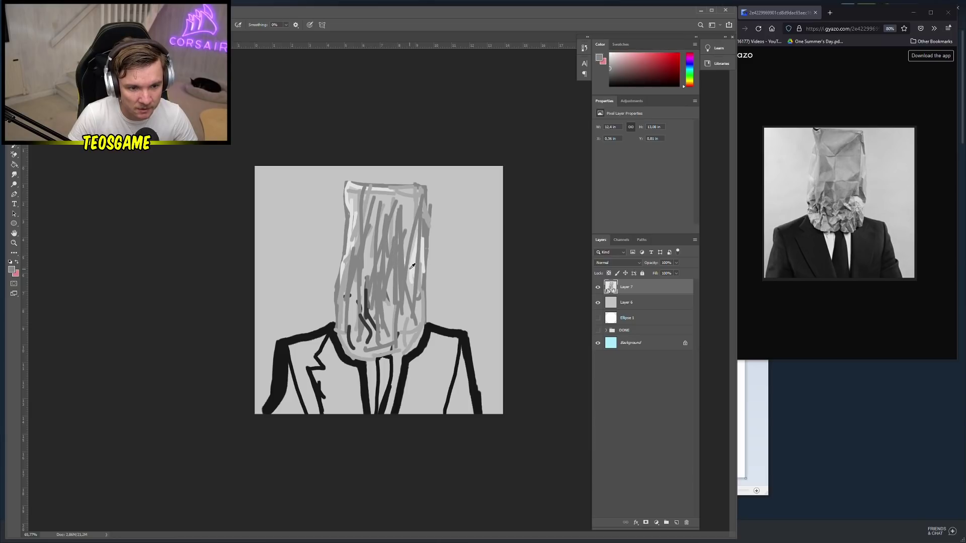
# Sample light and mid greys and layer more vertical strokes over the bag's centre and right
pyautogui.keyDown('alt'); pyautogui.click(412, 267); pyautogui.keyUp('alt')
pyautogui.moveTo(401, 222); pyautogui.dragTo(397, 281)
pyautogui.keyDown('alt'); pyautogui.click(416, 287); pyautogui.keyUp('alt')
pyautogui.moveTo(400, 230)
pyautogui.mouseDown()
pyautogui.moveTo(390, 290)
pyautogui.moveTo(413, 241)
pyautogui.mouseUp()
pyautogui.moveTo(380, 271)
pyautogui.mouseDown()
pyautogui.moveTo(395, 315)
pyautogui.moveTo(375, 311)
pyautogui.mouseUp()
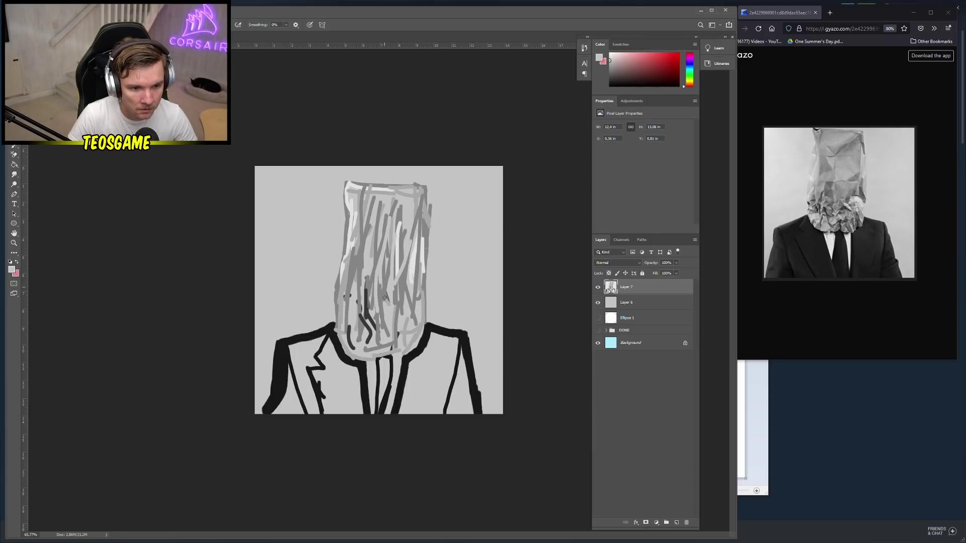
pyautogui.moveTo(410, 252)
pyautogui.mouseDown()
pyautogui.moveTo(407, 302)
pyautogui.moveTo(363, 225)
pyautogui.mouseUp()
pyautogui.keyDown('alt'); pyautogui.click(378, 238); pyautogui.keyUp('alt')
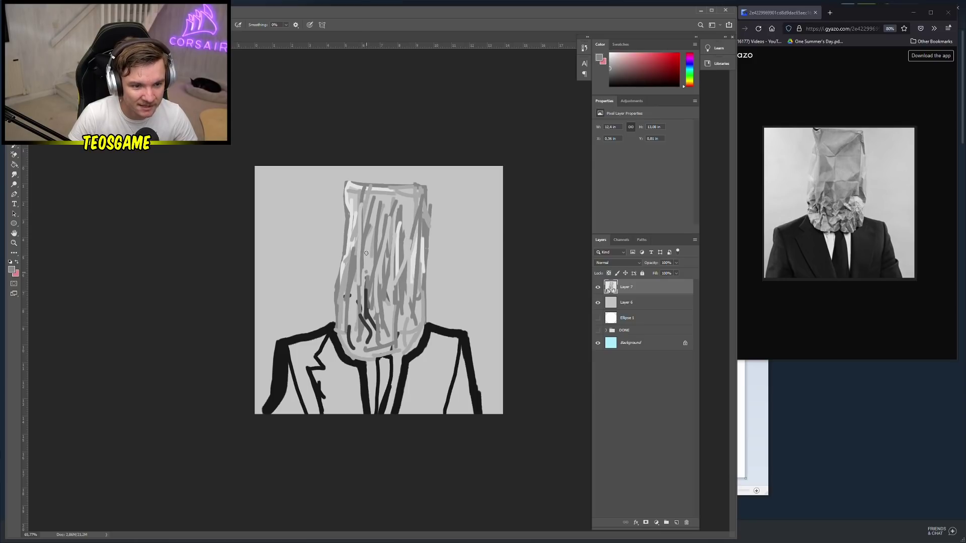
pyautogui.moveTo(367, 272); pyautogui.dragTo(389, 180)
pyautogui.hotkey('ctrl', 'z')
pyautogui.moveTo(377, 281); pyautogui.dragTo(373, 213)
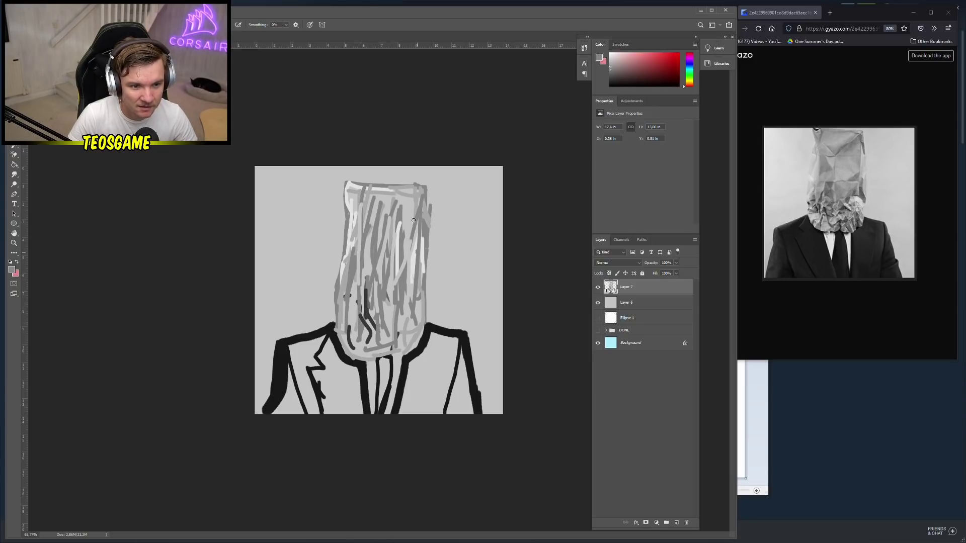
pyautogui.moveTo(416, 251); pyautogui.dragTo(407, 181)
pyautogui.moveTo(409, 276); pyautogui.dragTo(405, 207)
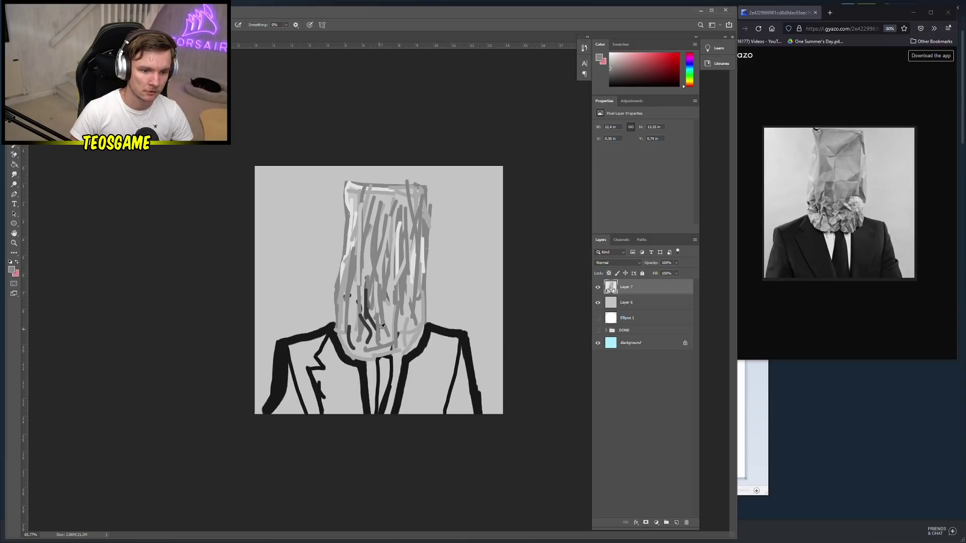
pyautogui.moveTo(370, 335); pyautogui.dragTo(375, 261)
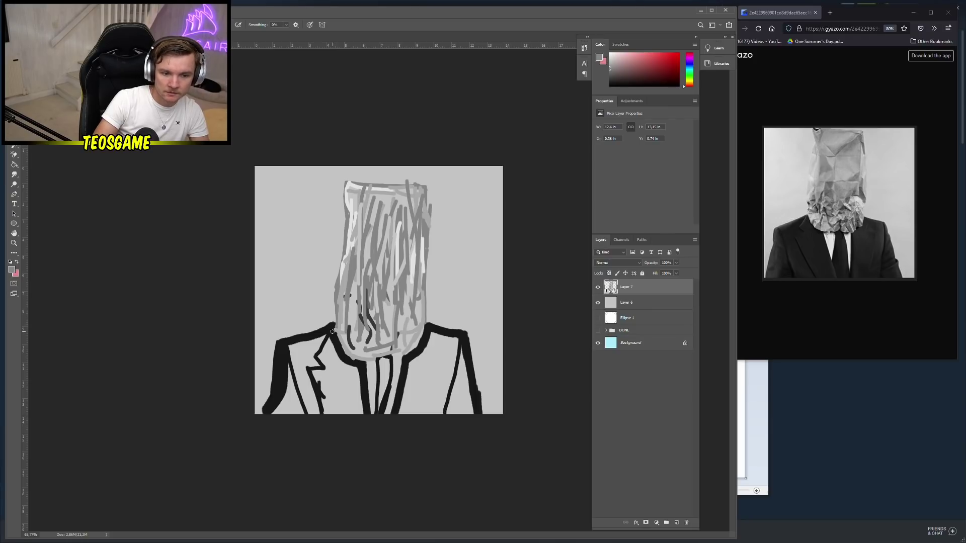
pyautogui.keyDown('alt'); pyautogui.click(412, 254); pyautogui.keyUp('alt')
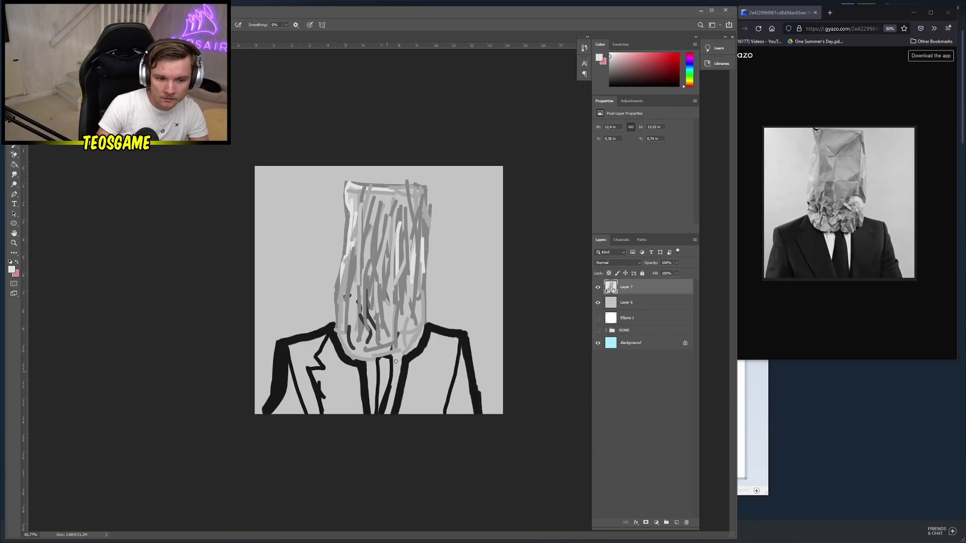
# Paint-bucket the shirt strips on both sides of the tie white
pyautogui.press('g')
pyautogui.click(375, 383)
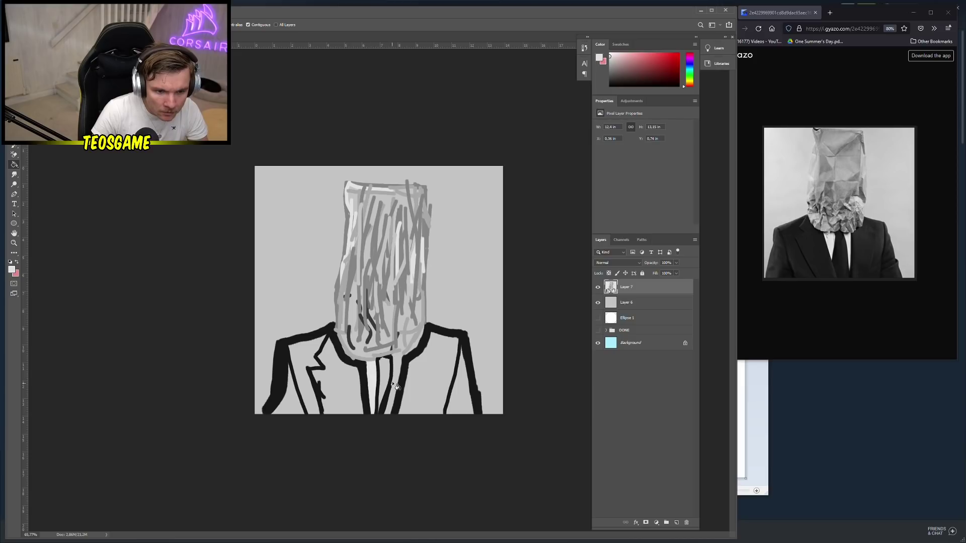
pyautogui.click(395, 387)
# Fill the tie black with sampled black, undoing the trial black jacket fills
pyautogui.keyDown('alt'); pyautogui.click(391, 383); pyautogui.keyUp('alt')
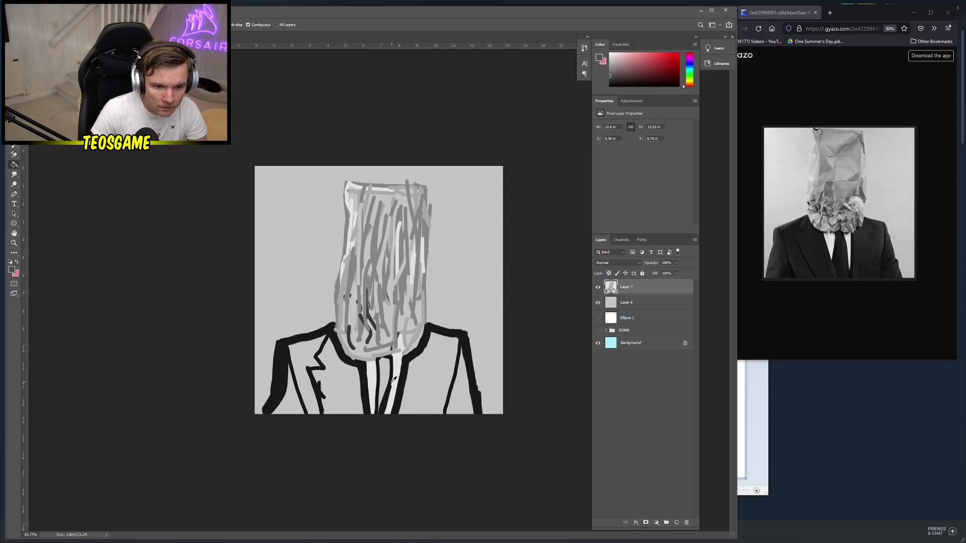
pyautogui.click(385, 381)
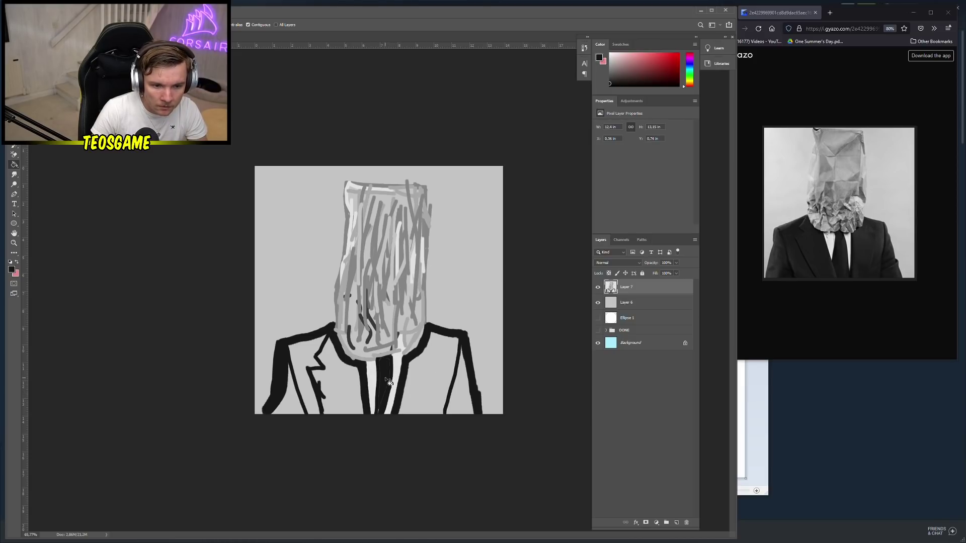
pyautogui.click(431, 383)
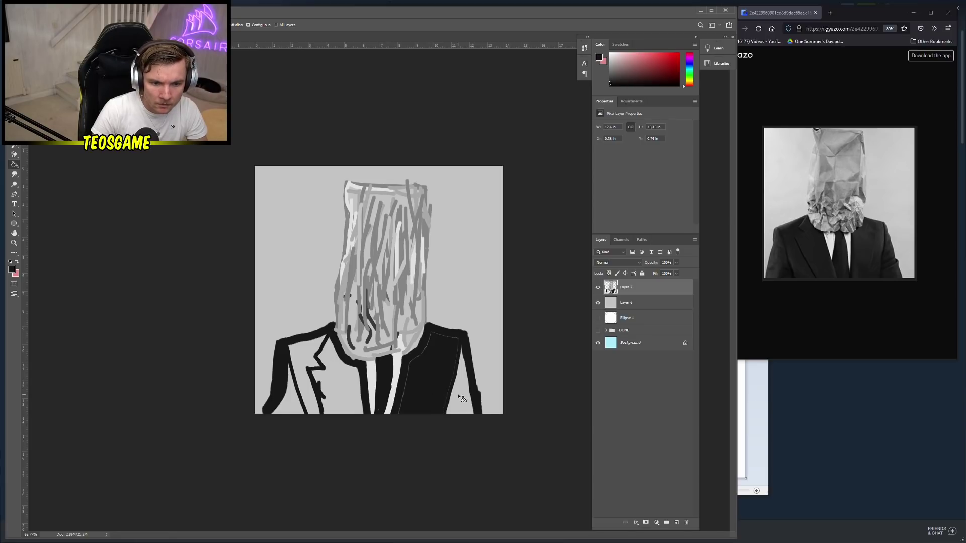
pyautogui.click(459, 400)
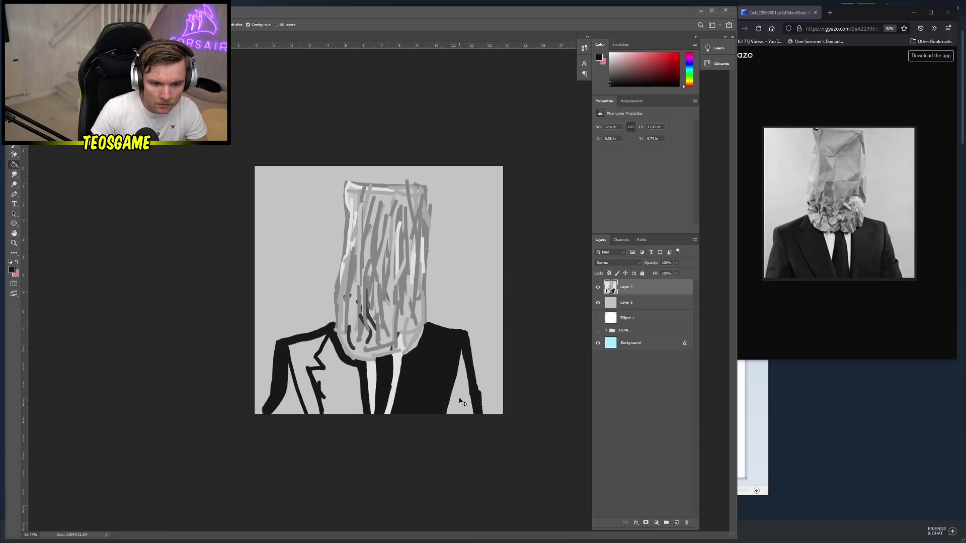
pyautogui.hotkey('ctrl', 'z')
pyautogui.hotkey('ctrl', 'z')
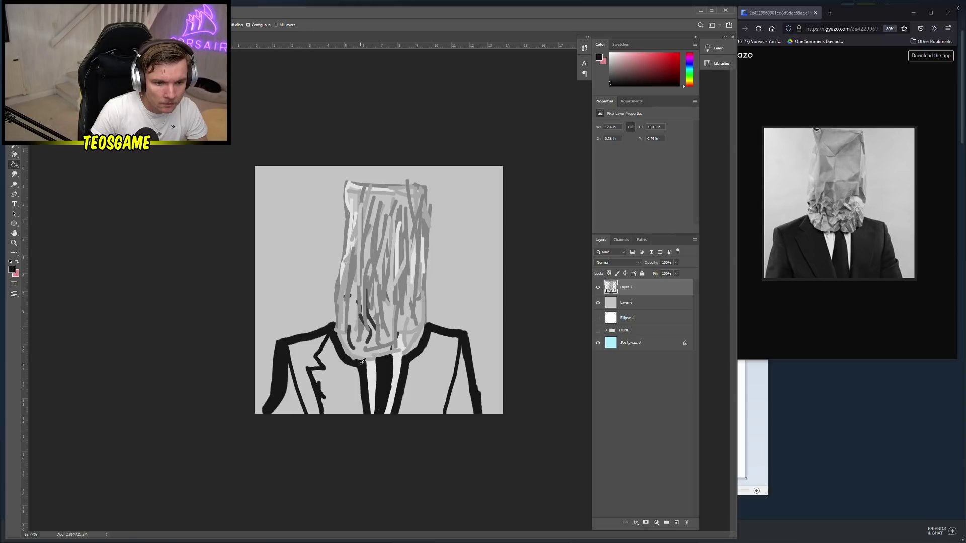
# Confirm the foreground colour in the Color Picker and dismiss the blend-mode menus
pyautogui.click(15, 271)
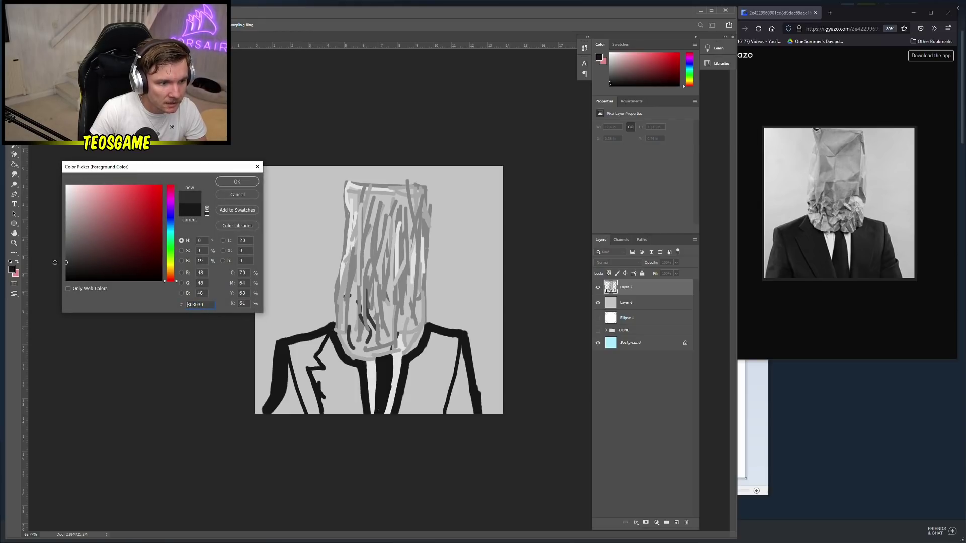
pyautogui.click(235, 184)
pyautogui.rightClick(461, 362)
pyautogui.press('Escape')
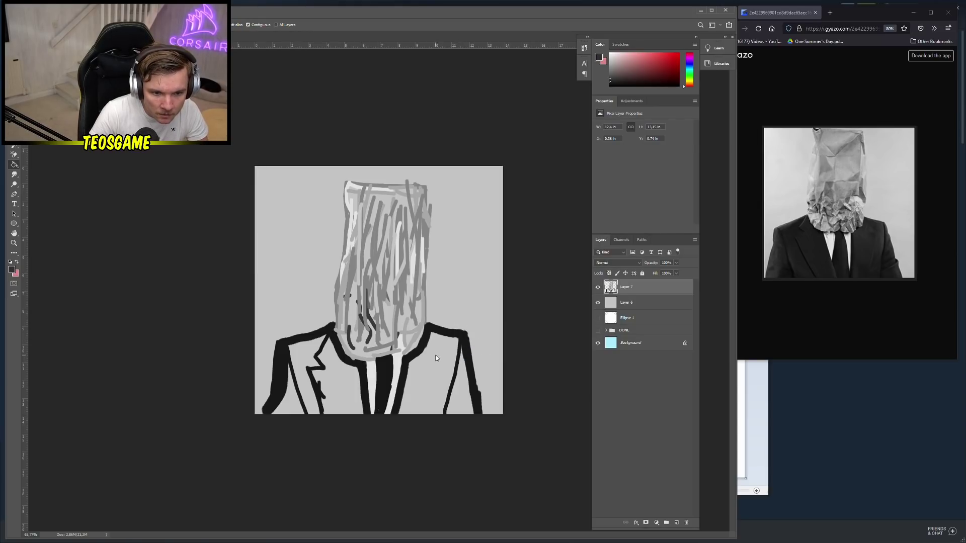
pyautogui.rightClick(426, 356)
pyautogui.press('Escape')
# Switch to the Brush and shrink it to 7 px
pyautogui.press('b')
pyautogui.rightClick(451, 354)
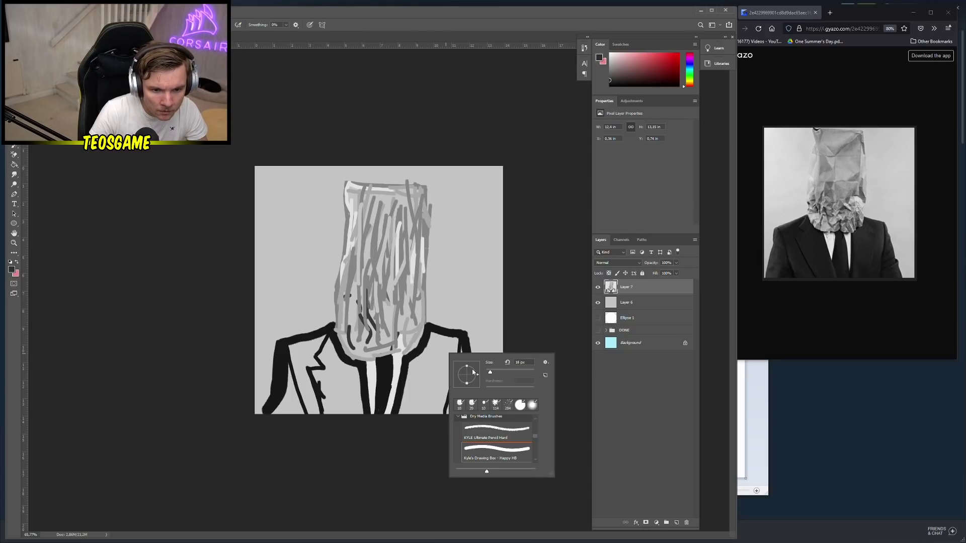
pyautogui.moveTo(489, 374); pyautogui.dragTo(487, 373)
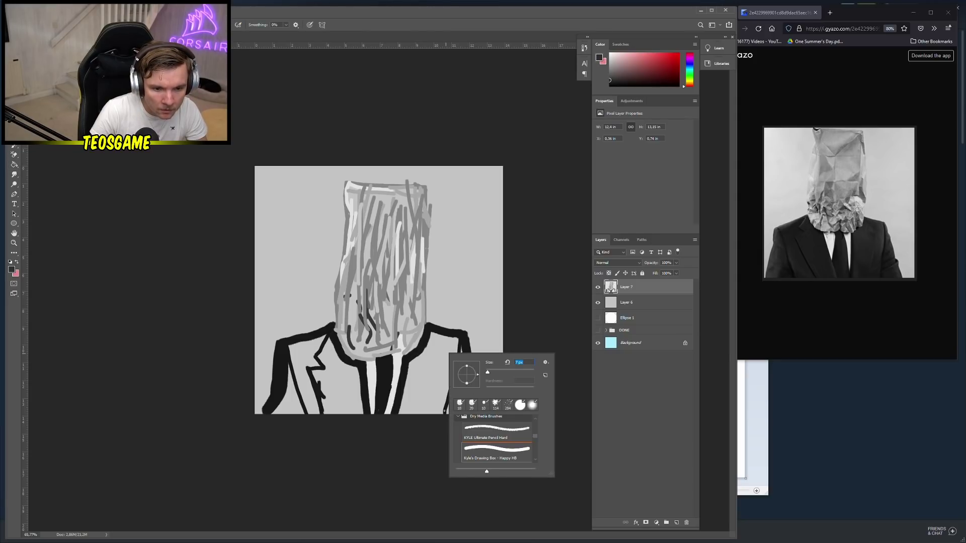
pyautogui.press('Return')
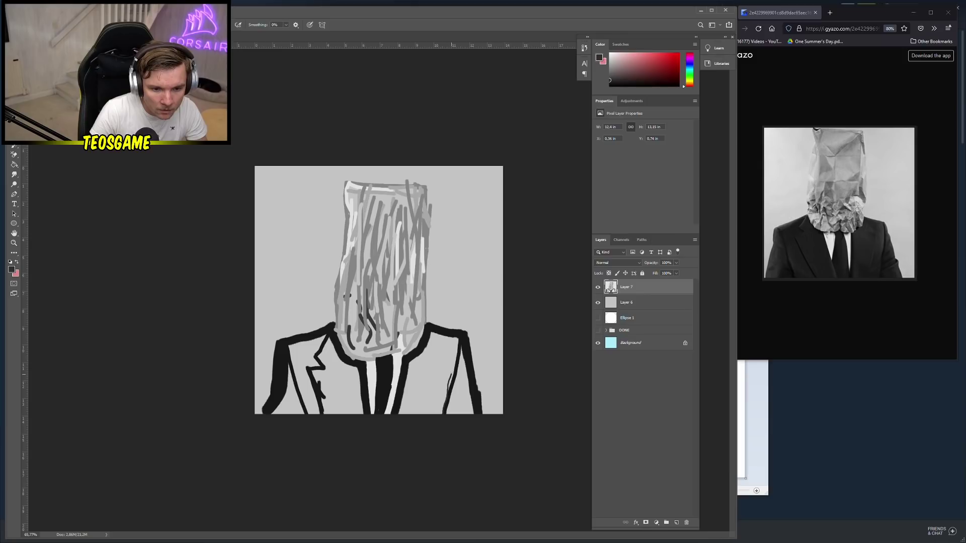
# Draw thin dark lines along the right and left lapels, undoing the last two strokes
pyautogui.hotkey('ctrl', 'z')
pyautogui.moveTo(446, 411)
pyautogui.mouseDown()
pyautogui.moveTo(458, 338)
pyautogui.moveTo(455, 354)
pyautogui.mouseUp()
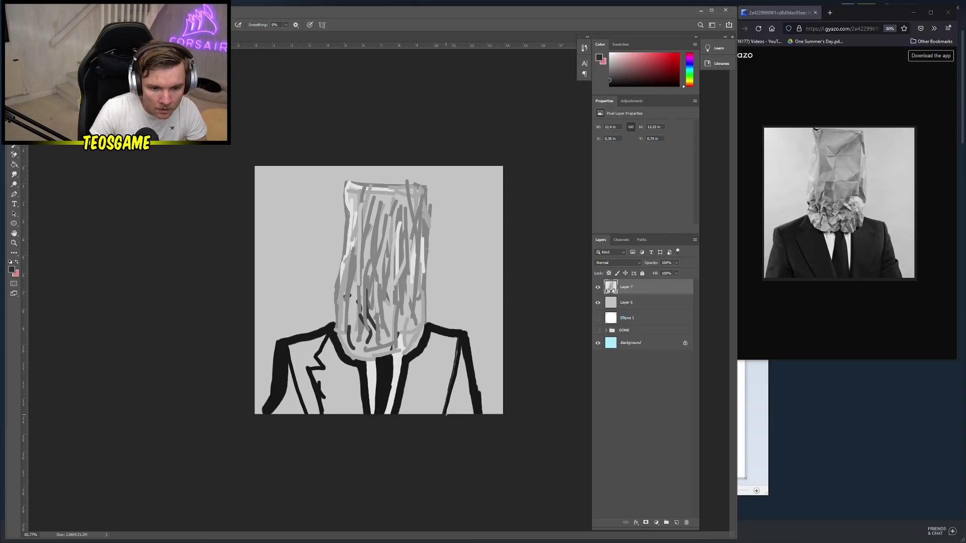
pyautogui.moveTo(447, 415); pyautogui.dragTo(462, 344)
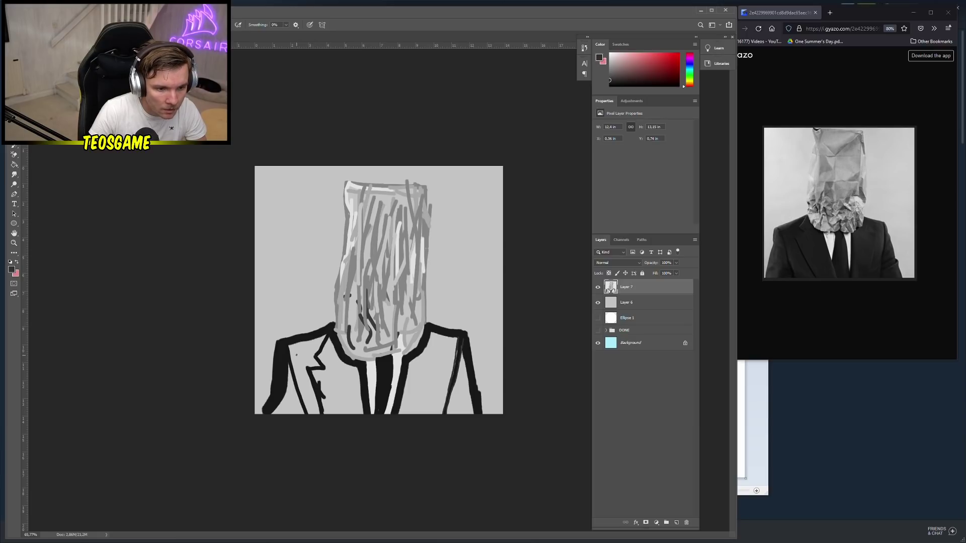
pyautogui.moveTo(289, 347); pyautogui.dragTo(308, 411)
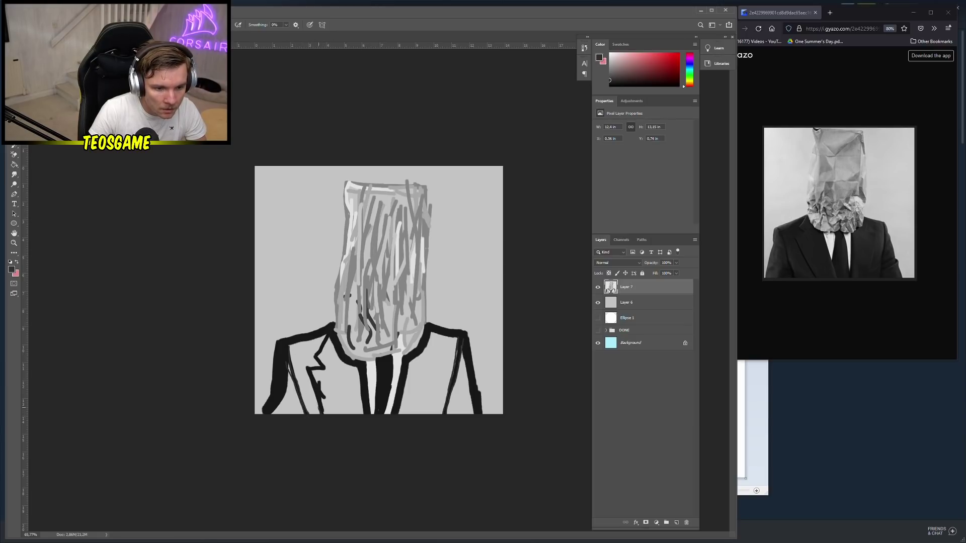
pyautogui.moveTo(317, 410); pyautogui.dragTo(310, 380)
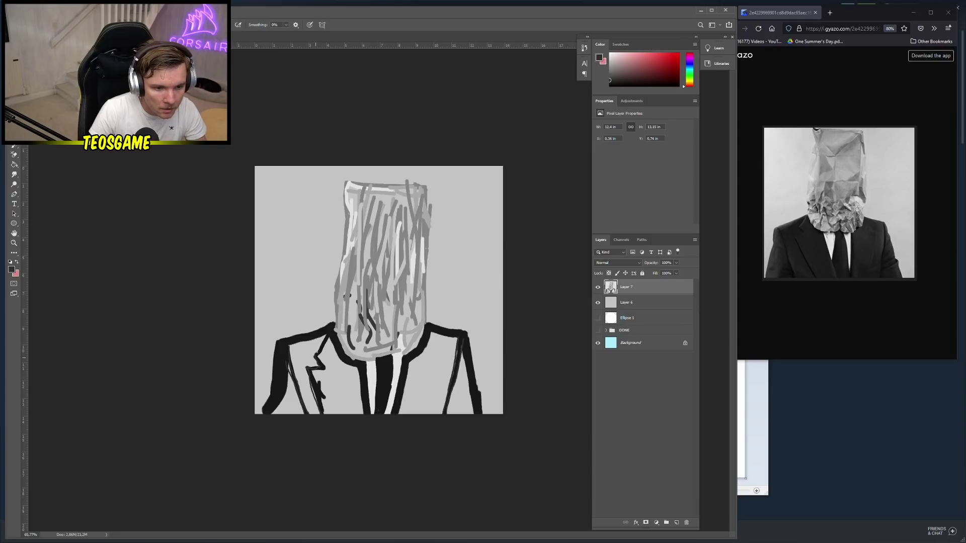
pyautogui.moveTo(328, 340); pyautogui.dragTo(321, 358)
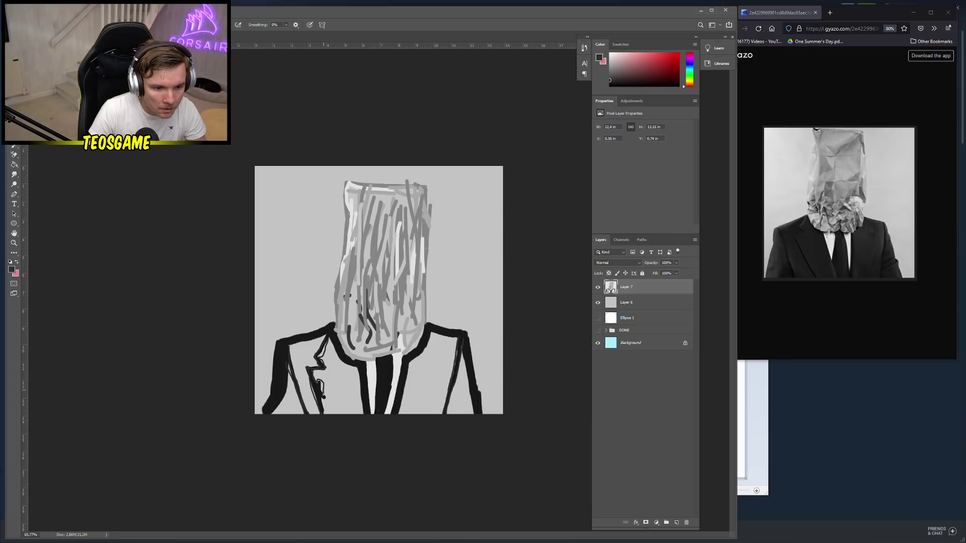
pyautogui.hotkey('ctrl', 'z')
pyautogui.hotkey('ctrl', 'z')
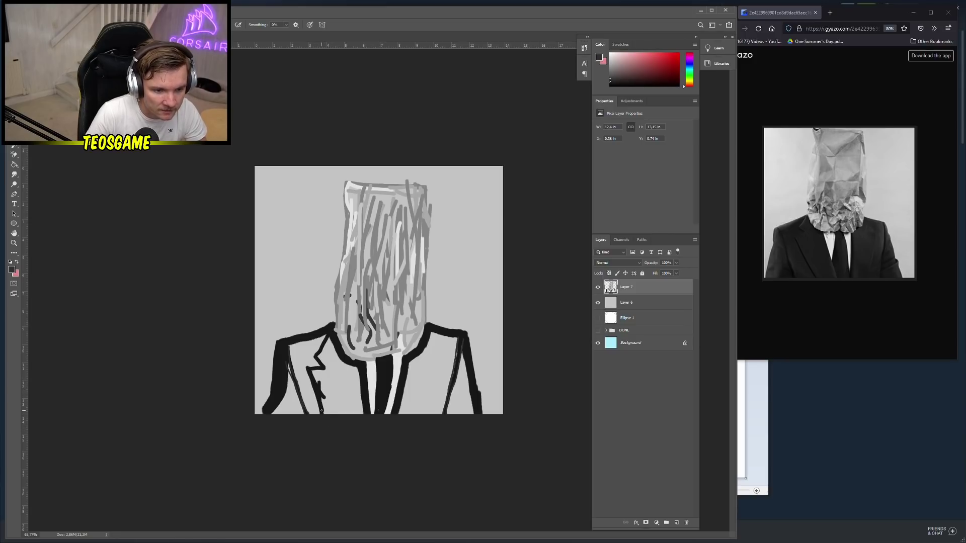
pyautogui.hotkey('ctrl', 'z')
# Try black Paint Bucket fills on the left jacket, then undo them
pyautogui.press('g')
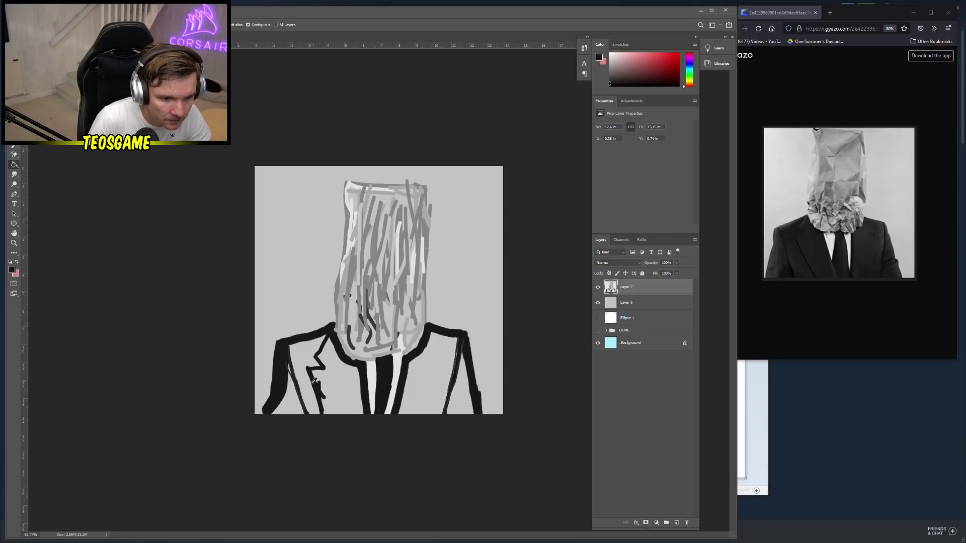
pyautogui.click(302, 406)
pyautogui.click(306, 410)
pyautogui.click(295, 405)
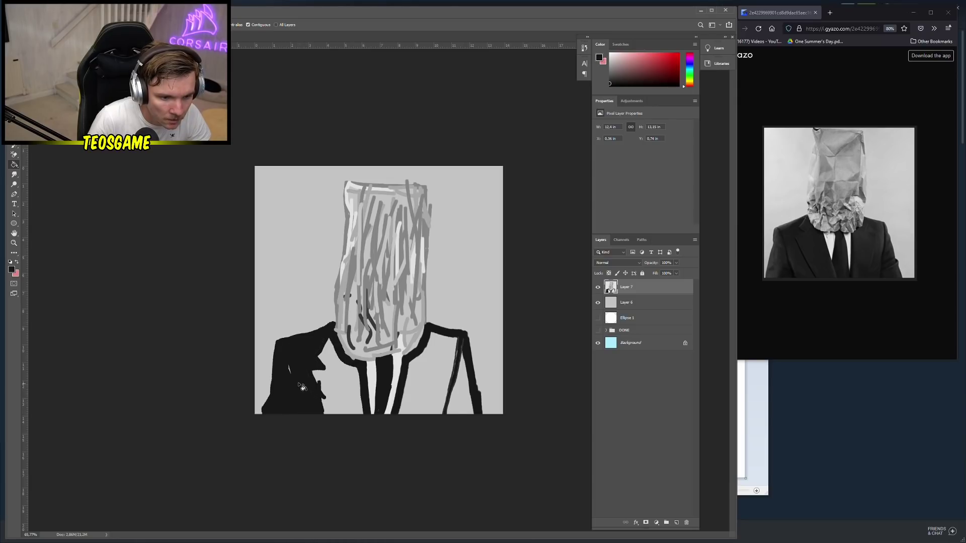
pyautogui.hotkey('ctrl', 'z')
pyautogui.hotkey('ctrl', 'z')
pyautogui.hotkey('ctrl', 'z')
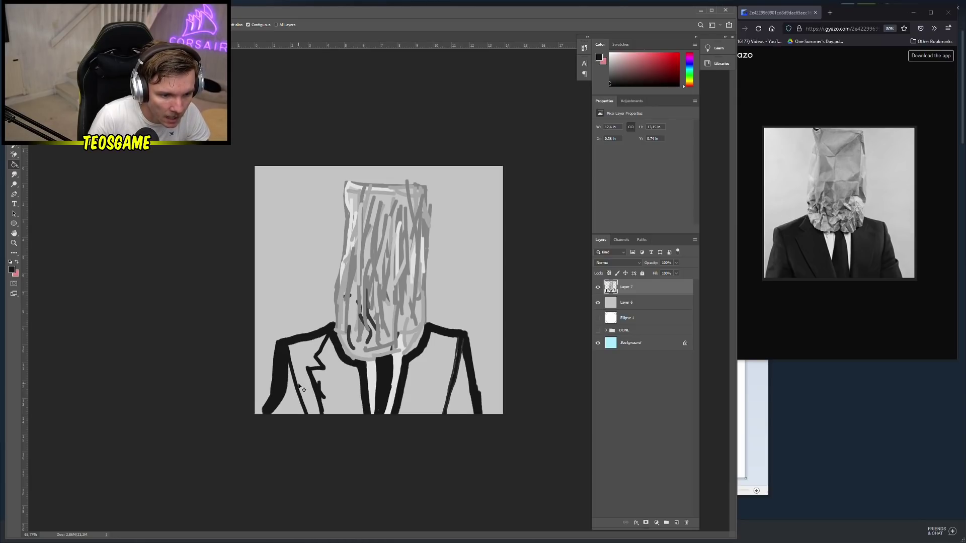
pyautogui.hotkey('ctrl', 'z')
pyautogui.hotkey('ctrl', 'z')
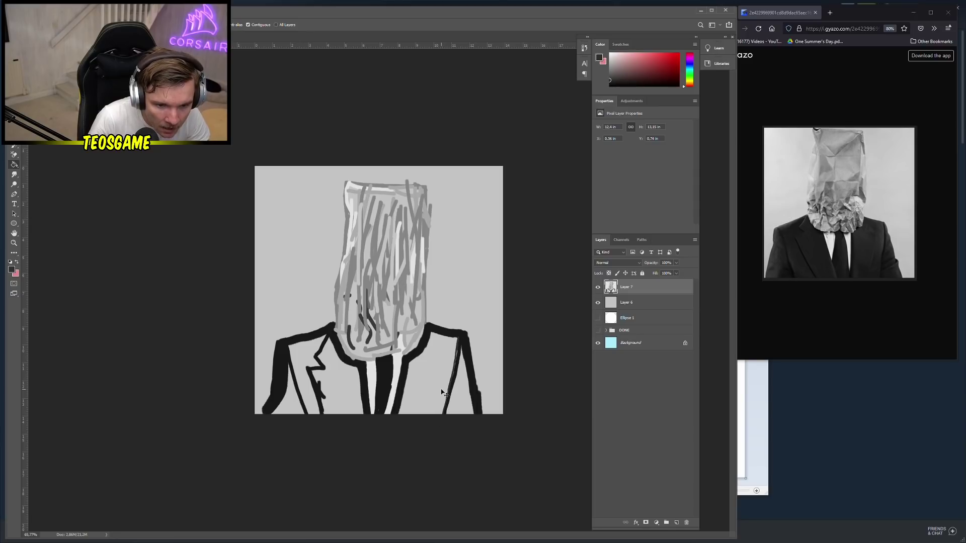
# Try dark grey fills on the right jacket, undo them, and select Layer 6
pyautogui.click(433, 386)
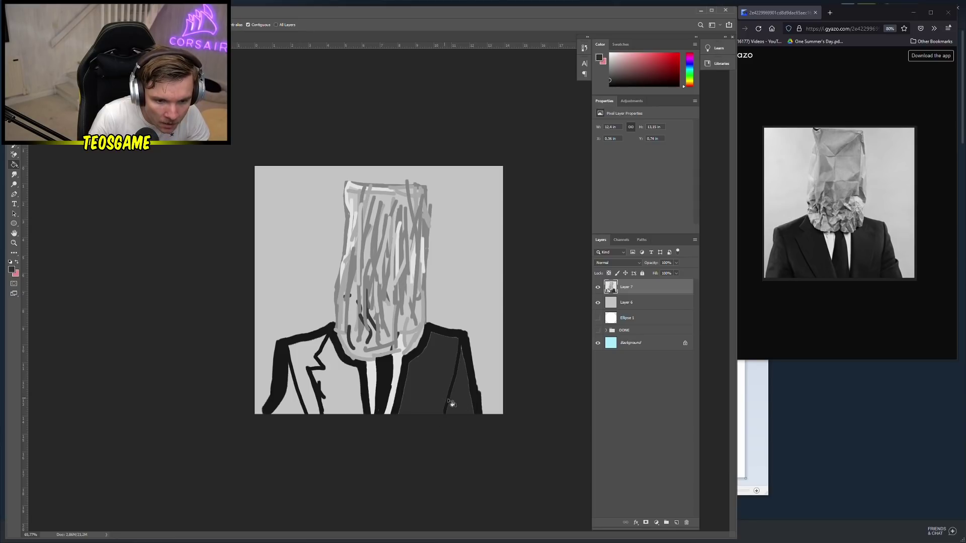
pyautogui.click(405, 402)
pyautogui.hotkey('ctrl', 'z')
pyautogui.hotkey('ctrl', 'z')
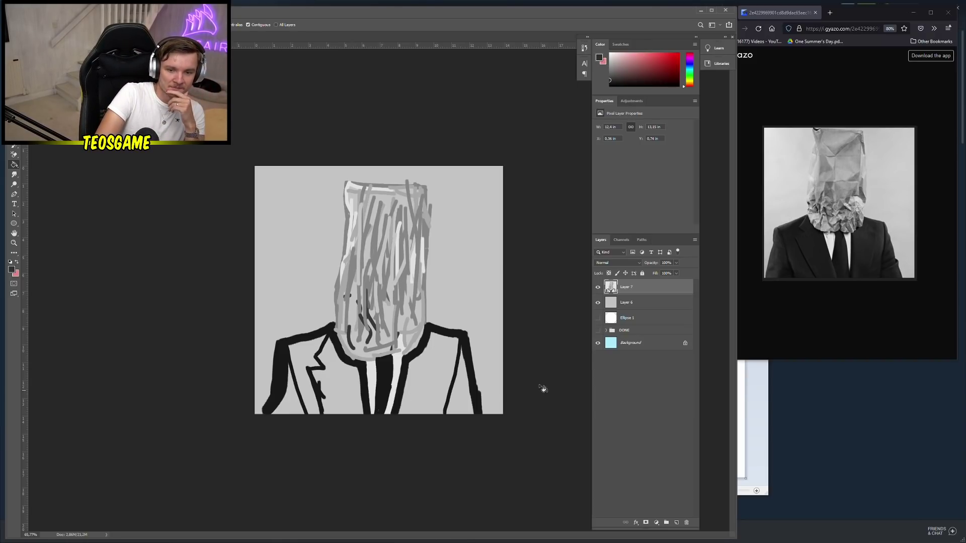
pyautogui.click(651, 304)
# Add a new Layer 8 above Layer 6 and fill it dark grey
pyautogui.click(676, 523)
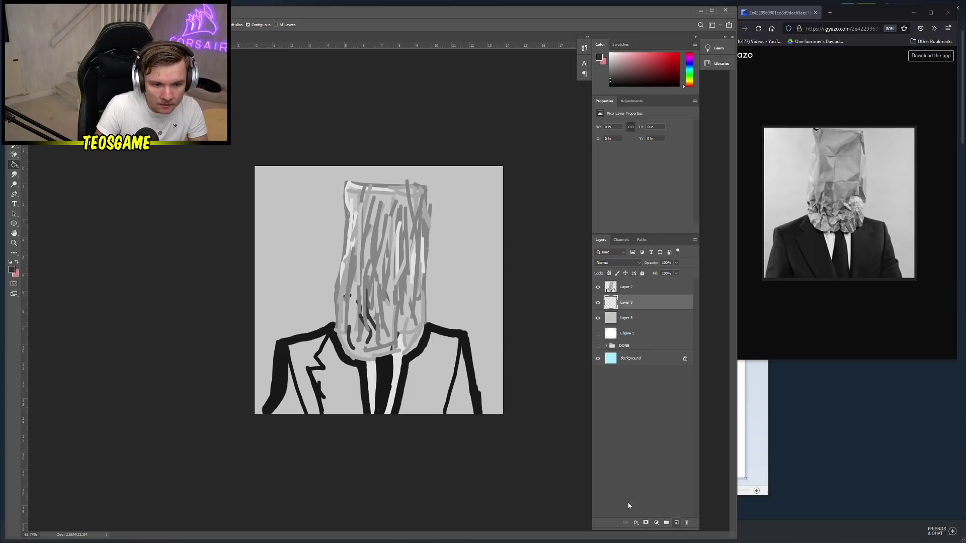
pyautogui.click(431, 388)
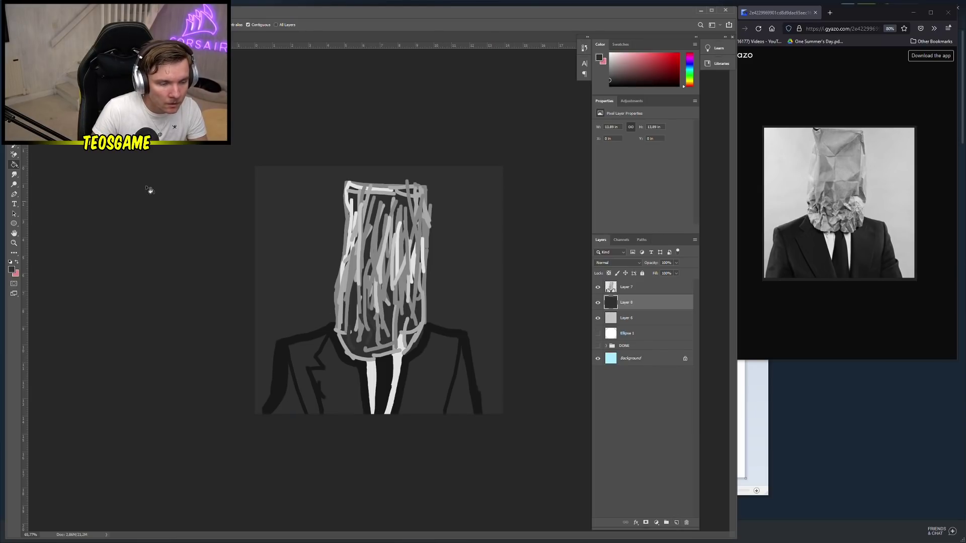
pyautogui.press('b')
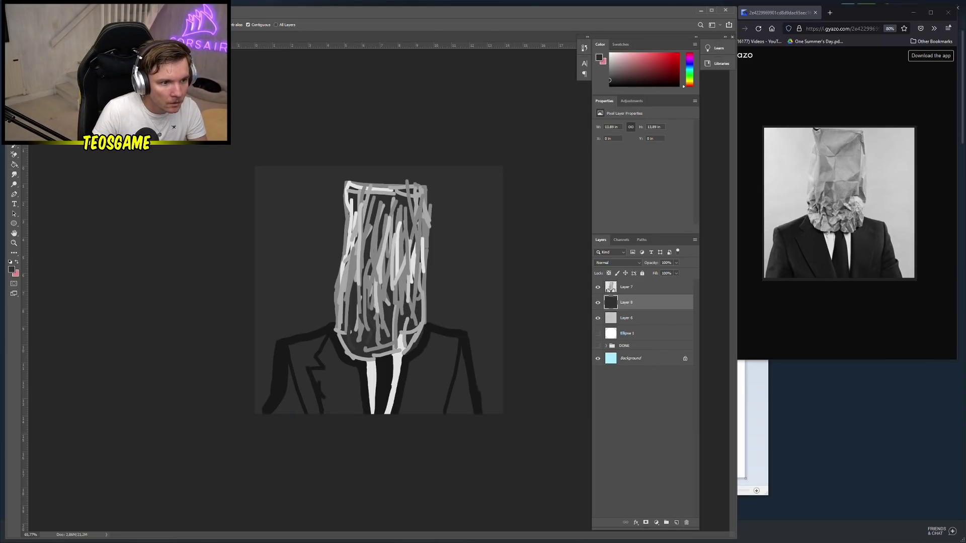
pyautogui.hotkey('alt', ']')
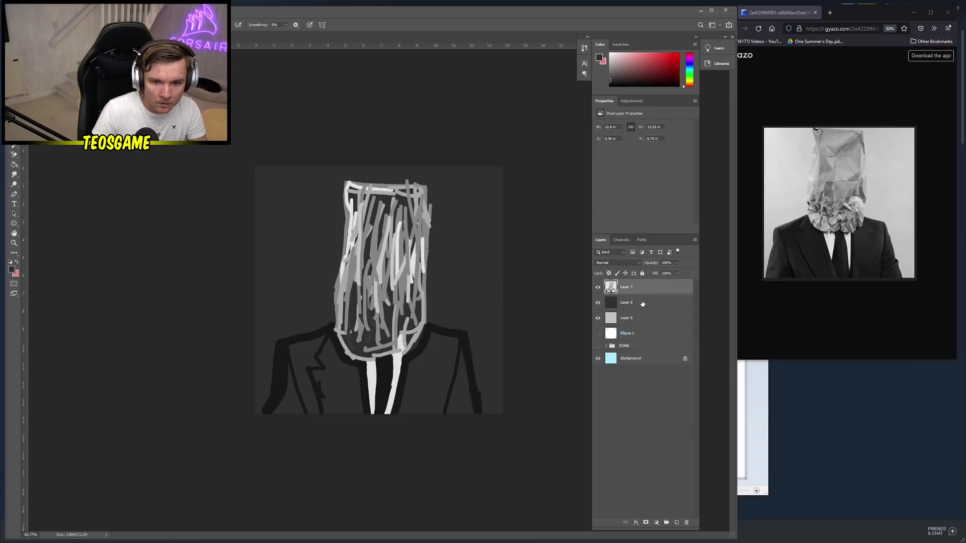
pyautogui.click(641, 304)
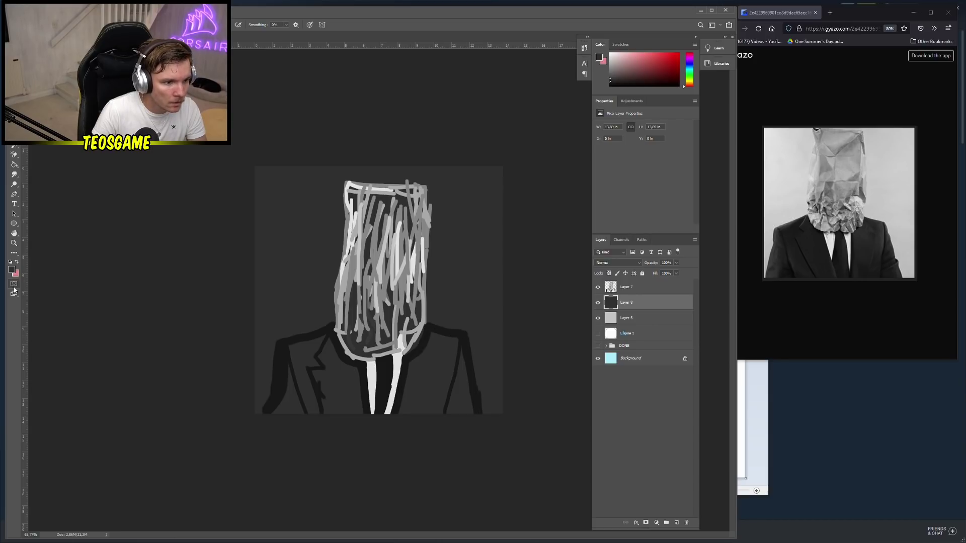
# Sample the canvas's light grey as paint colour by temporarily hiding Layer 8
pyautogui.click(11, 270)
pyautogui.click(248, 183)
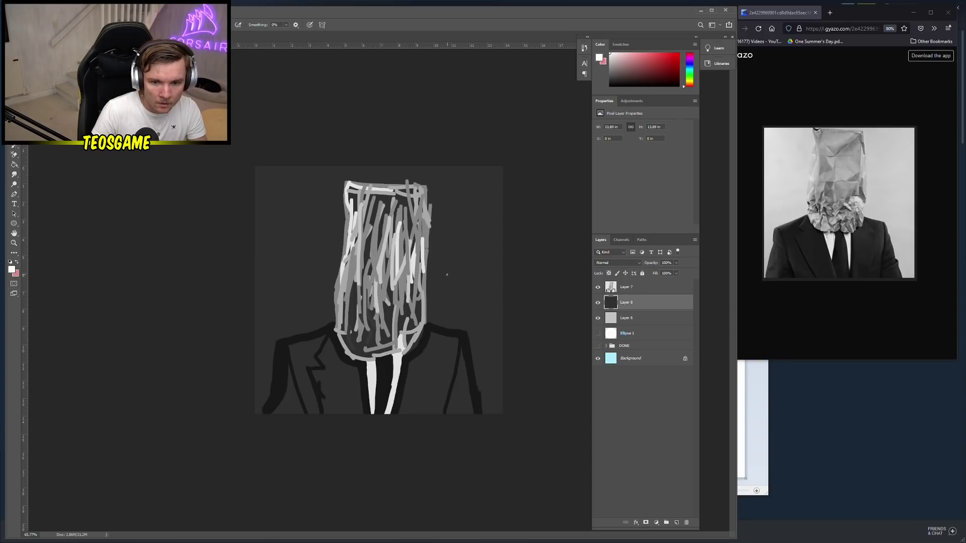
pyautogui.click(651, 319)
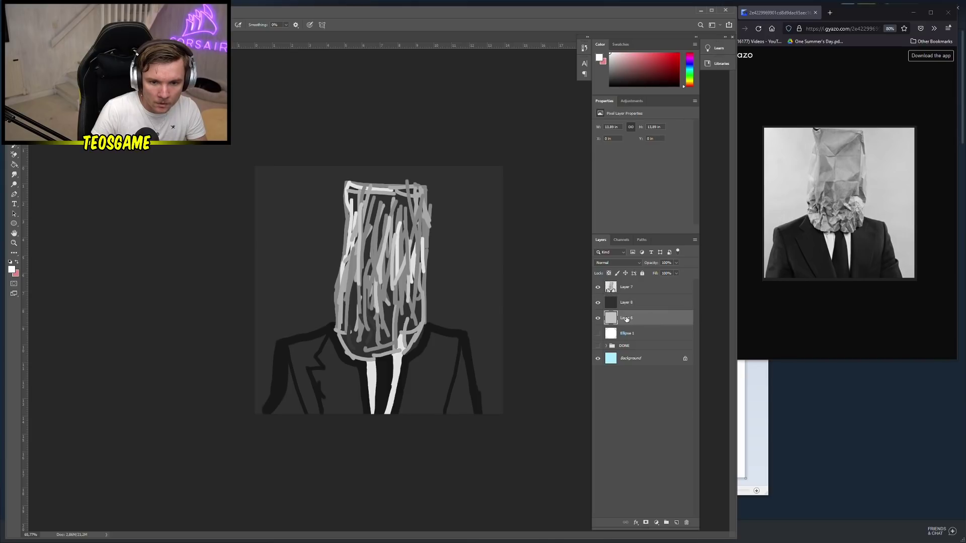
pyautogui.click(598, 303)
pyautogui.keyDown('alt'); pyautogui.click(493, 277); pyautogui.keyUp('alt')
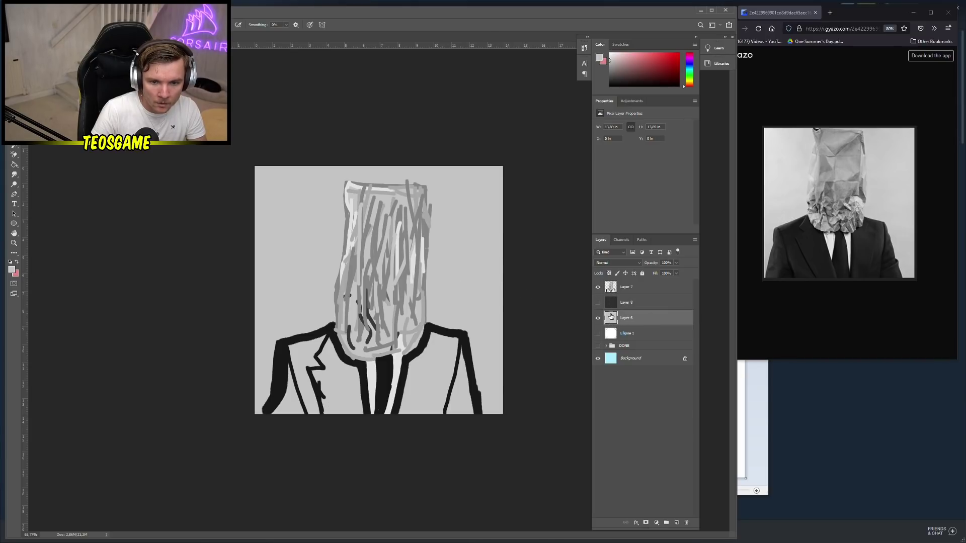
pyautogui.click(598, 302)
pyautogui.click(634, 302)
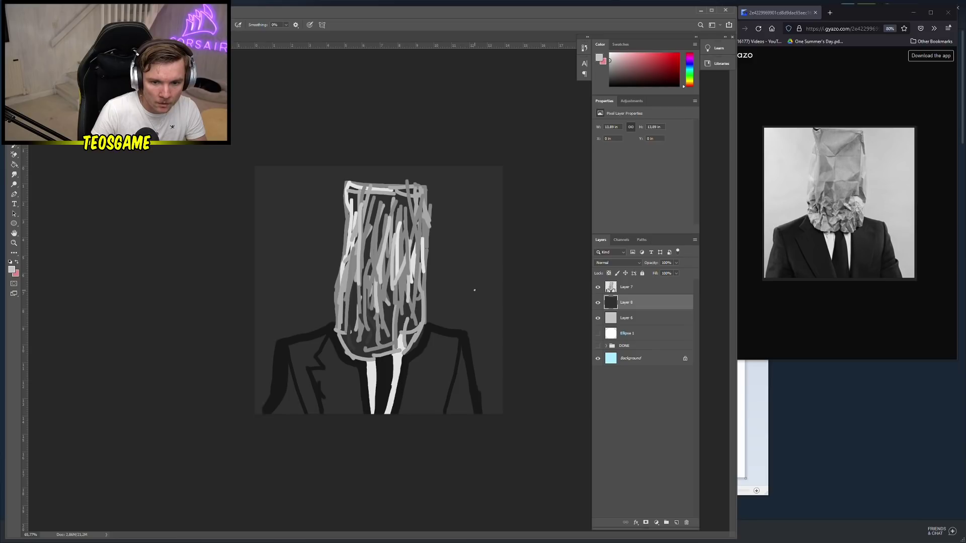
# Fill the background around the figure light grey on Layer 8
pyautogui.press('g')
pyautogui.click(457, 259)
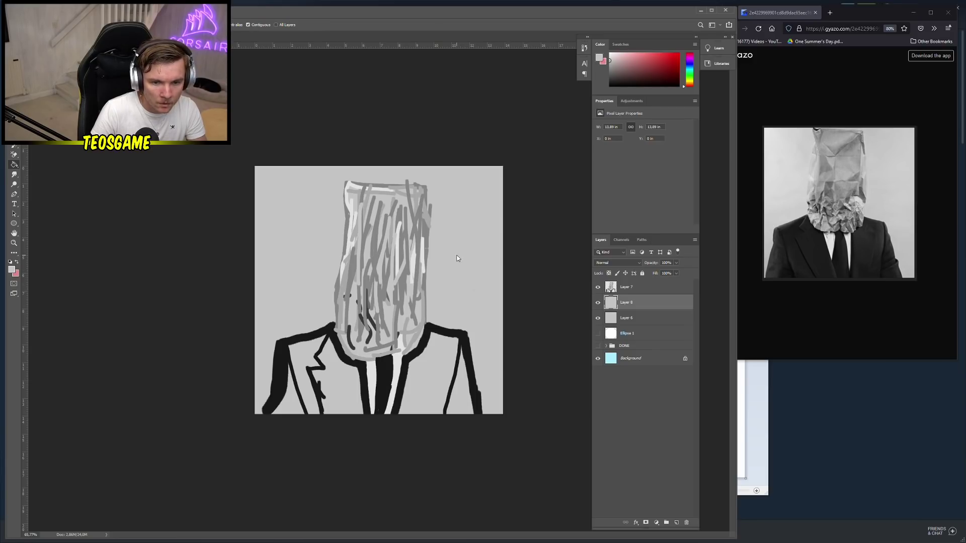
pyautogui.hotkey('ctrl', 'z')
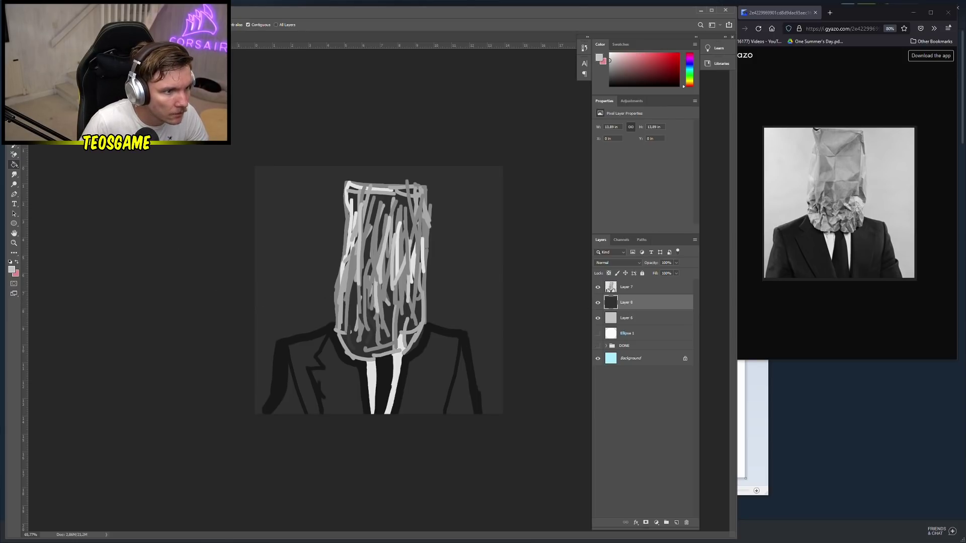
pyautogui.press('b')
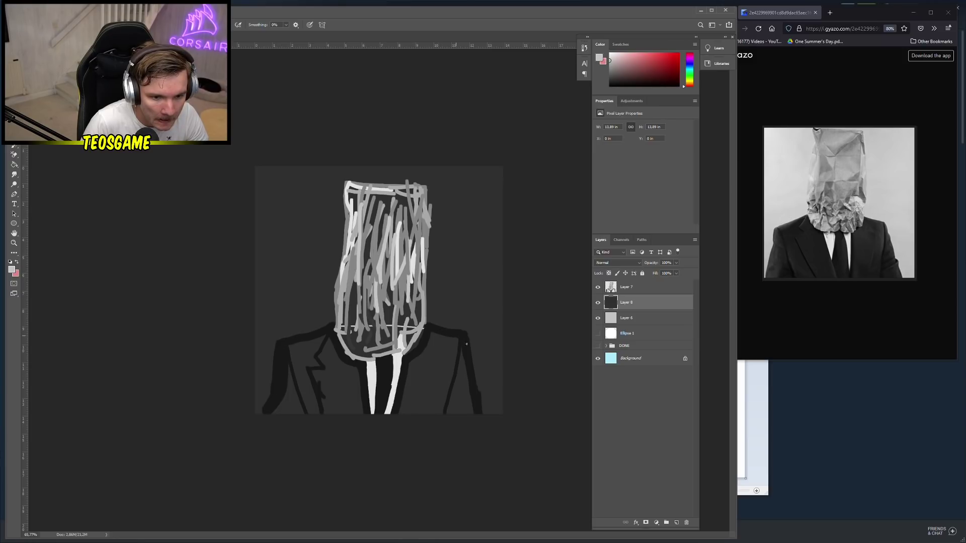
pyautogui.press('g')
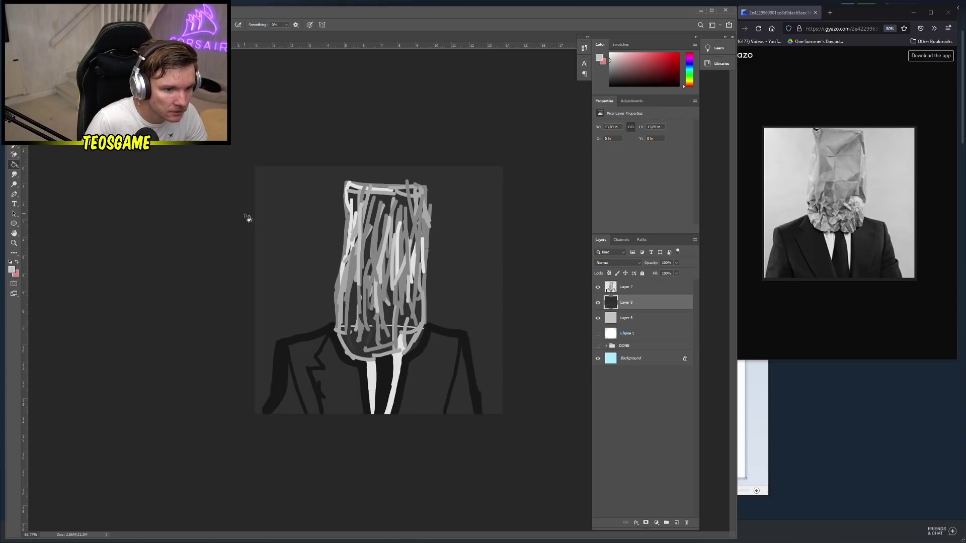
pyautogui.click(294, 230)
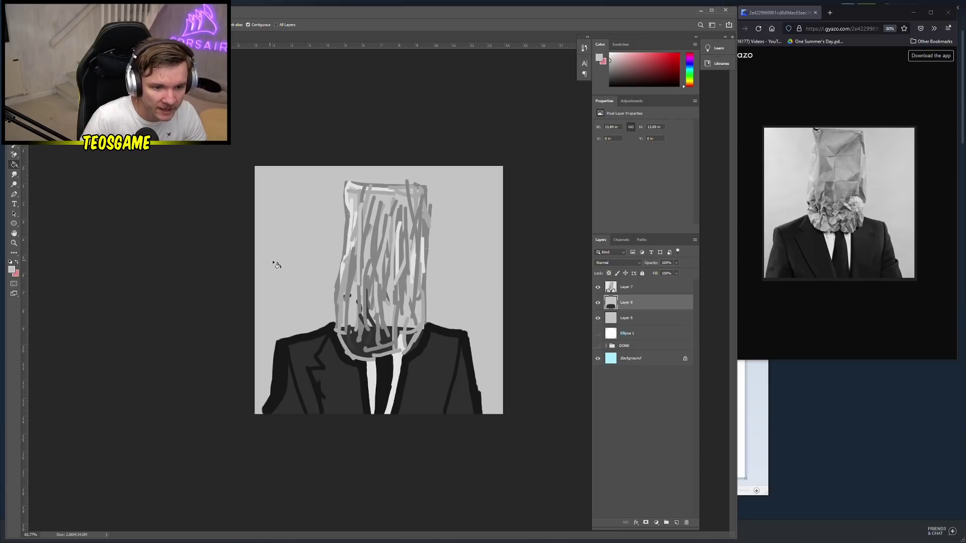
# Pick up the suit's black with the Brush and undo a test stroke near the top-left
pyautogui.scroll(-2, 269, 269)
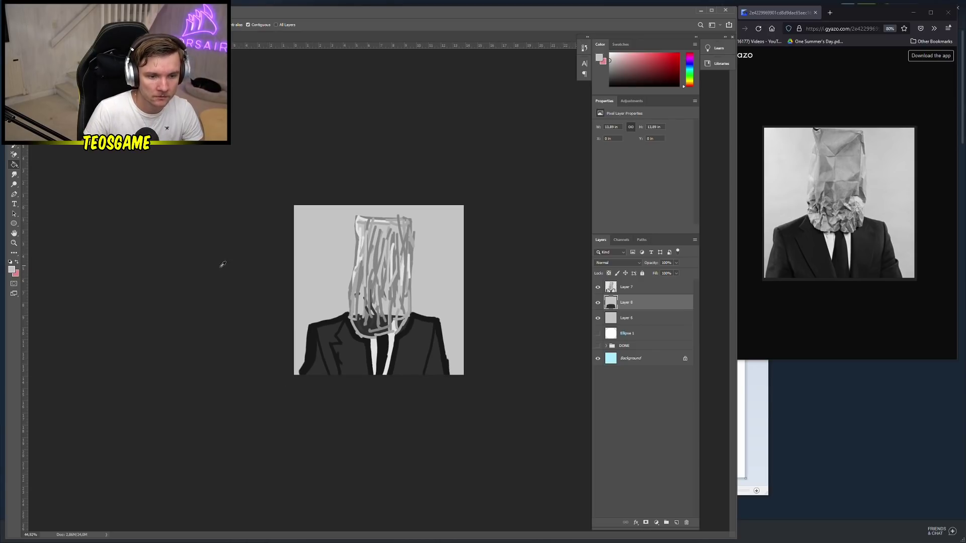
pyautogui.press('b')
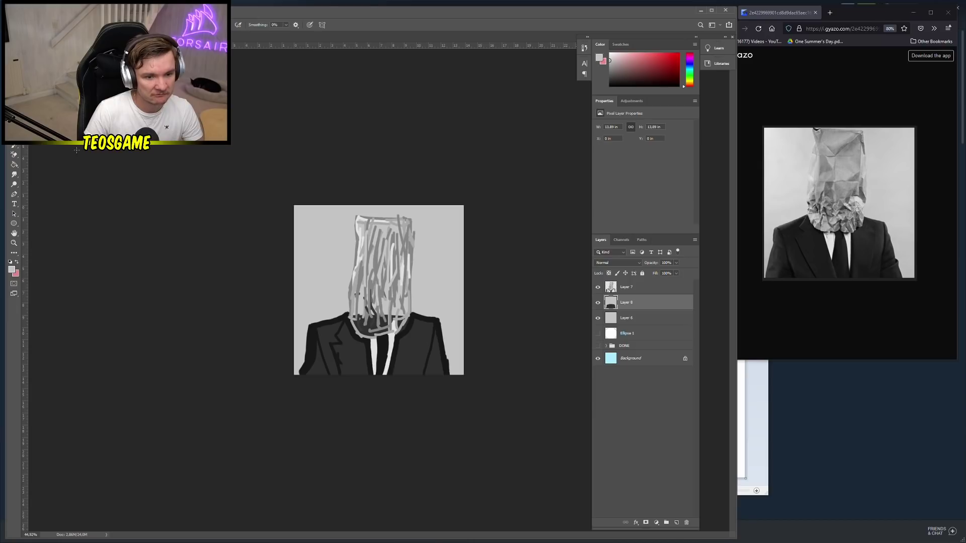
pyautogui.scroll(-1, 456, 370)
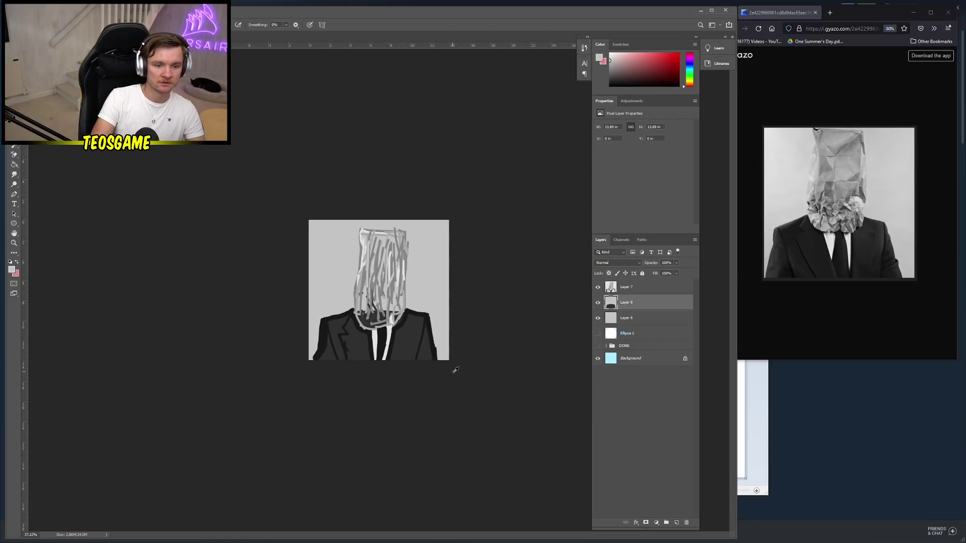
pyautogui.scroll(3, 441, 414)
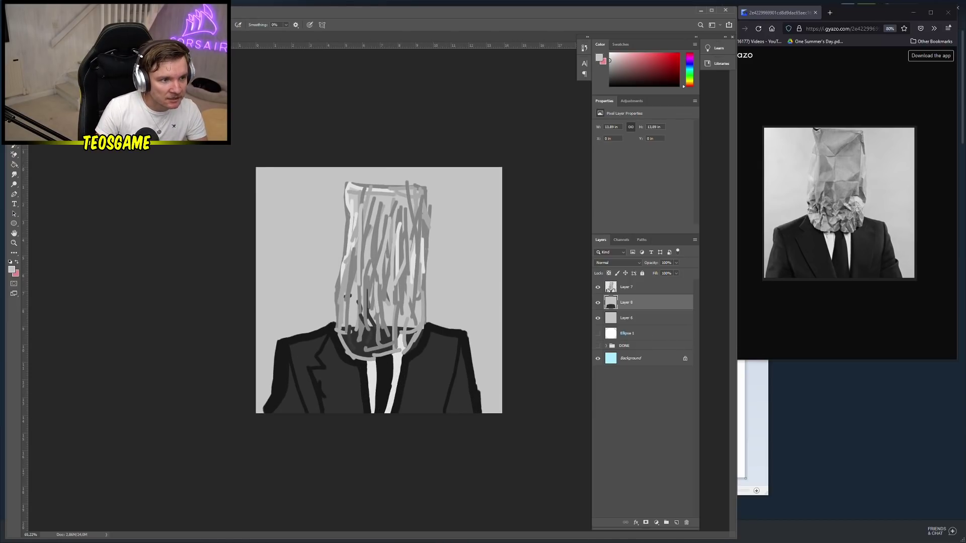
pyautogui.rightClick(388, 280)
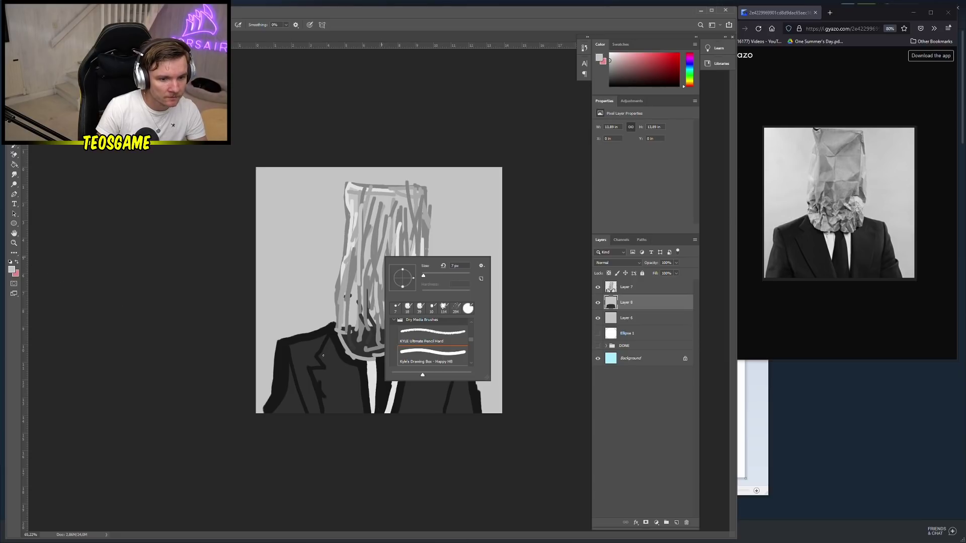
pyautogui.keyDown('alt'); pyautogui.click(284, 348); pyautogui.keyUp('alt')
pyautogui.rightClick(333, 179)
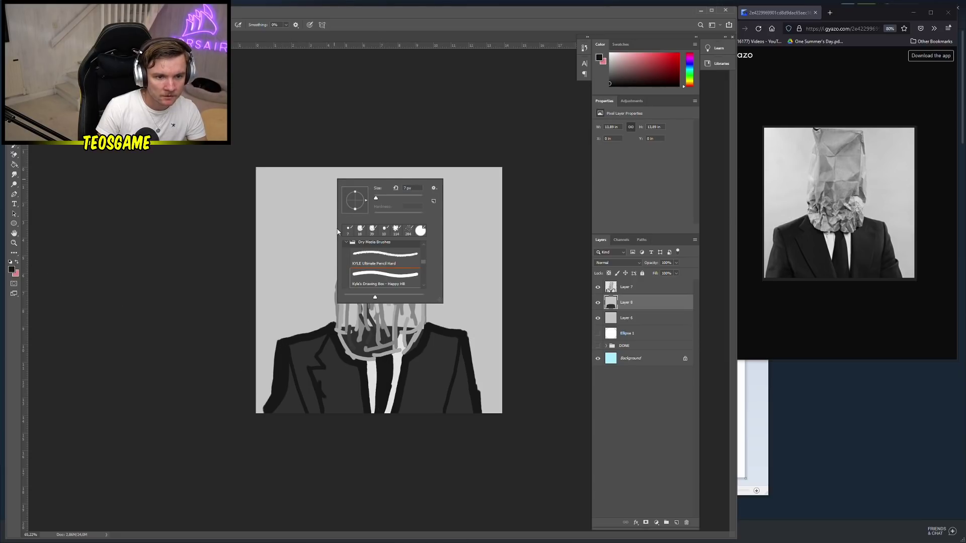
pyautogui.moveTo(283, 189)
pyautogui.mouseDown()
pyautogui.moveTo(295, 212)
pyautogui.moveTo(296, 188)
pyautogui.mouseUp()
pyautogui.hotkey('ctrl', 'z')
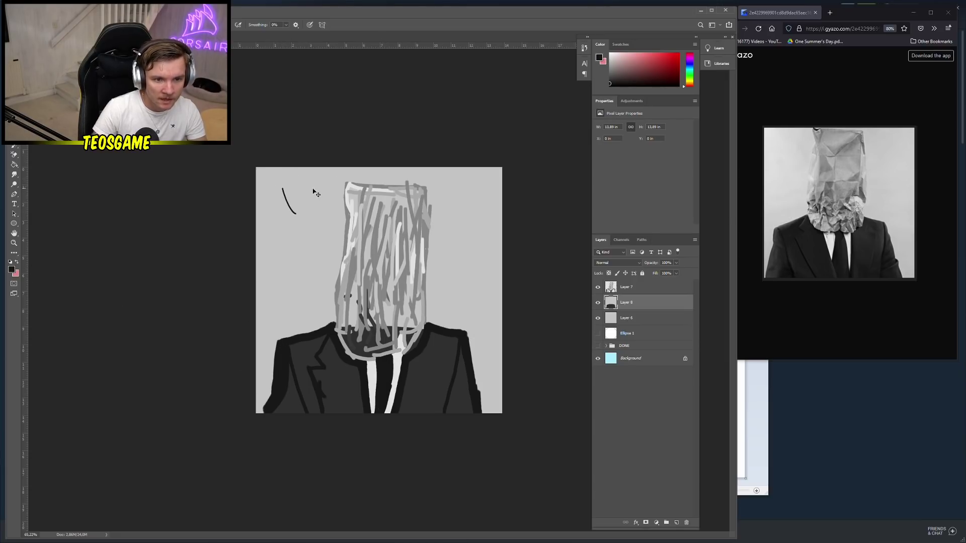
pyautogui.hotkey('ctrl', 'z')
# Handwrite a short signature in black at the canvas top-right
pyautogui.scroll(3, 238, 140)
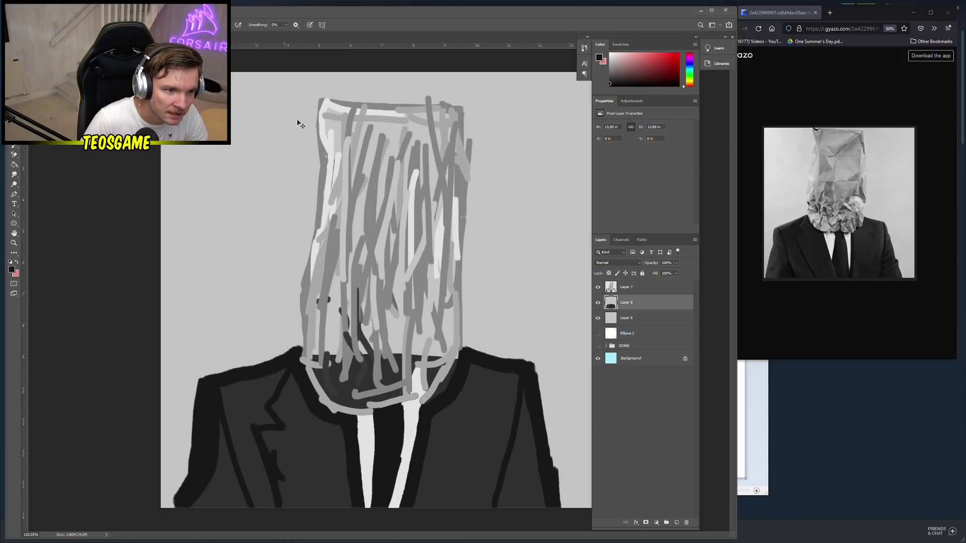
pyautogui.moveTo(495, 90)
pyautogui.mouseDown()
pyautogui.moveTo(485, 119)
pyautogui.moveTo(539, 83)
pyautogui.mouseUp()
pyautogui.moveTo(492, 110)
pyautogui.mouseDown()
pyautogui.moveTo(518, 125)
pyautogui.moveTo(574, 107)
pyautogui.mouseUp()
pyautogui.scroll(-5, 486, 202)
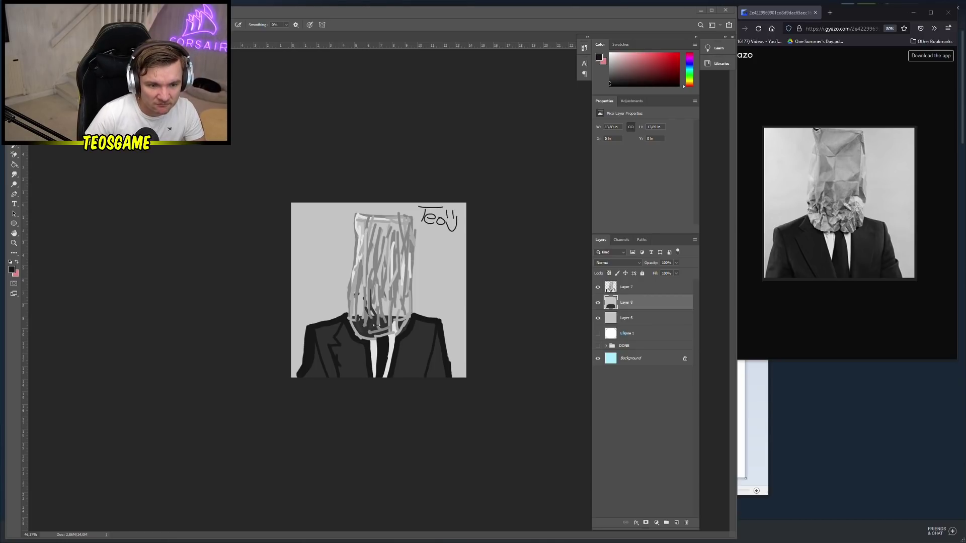
pyautogui.scroll(3, 383, 350)
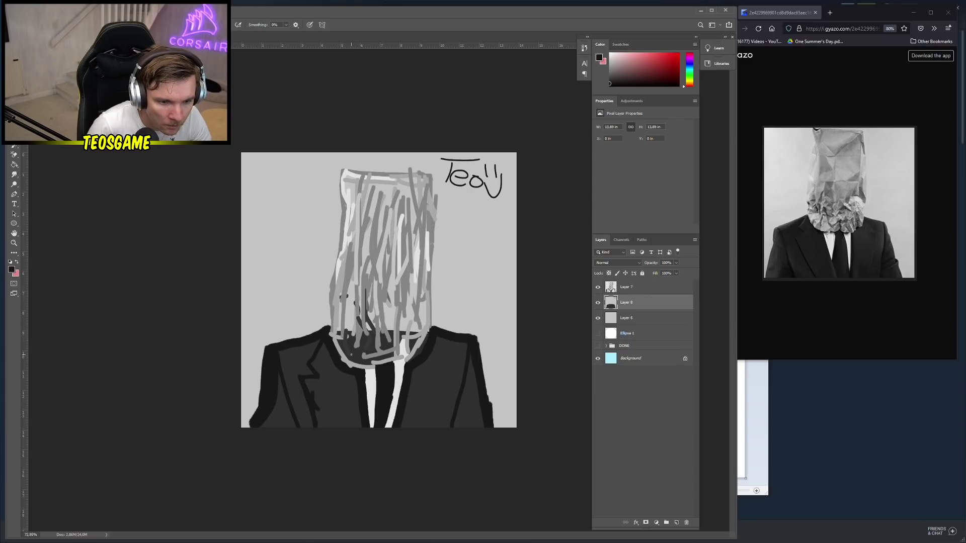
# Sample light grey and try filling the suit with it twice, undoing both fills
pyautogui.click(350, 327)
pyautogui.press('g')
pyautogui.click(355, 354)
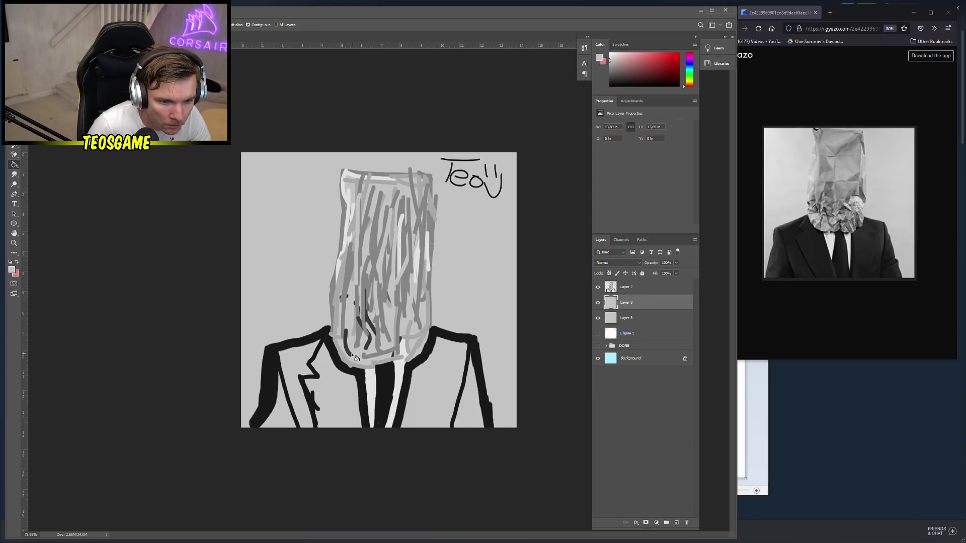
pyautogui.hotkey('ctrl', 'z')
pyautogui.press('v')
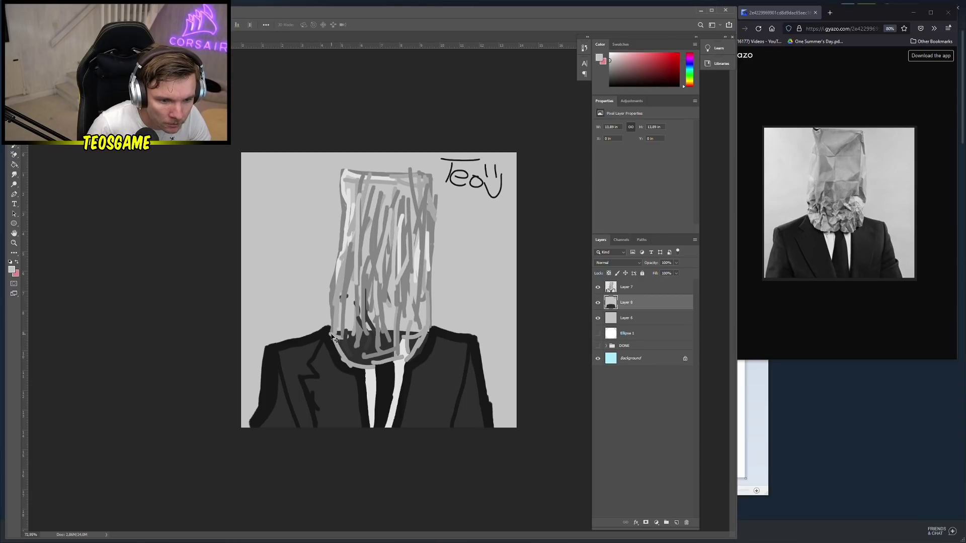
pyautogui.press('b')
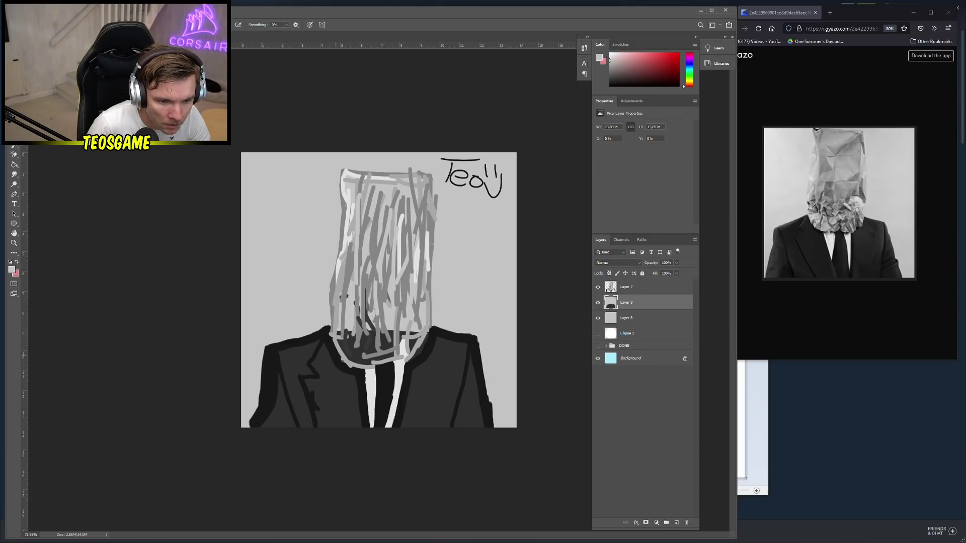
pyautogui.press('g')
pyautogui.click(395, 344)
pyautogui.hotkey('ctrl', 'z')
# Brush a light grey stroke along the paper bag's bottom edge
pyautogui.press('b')
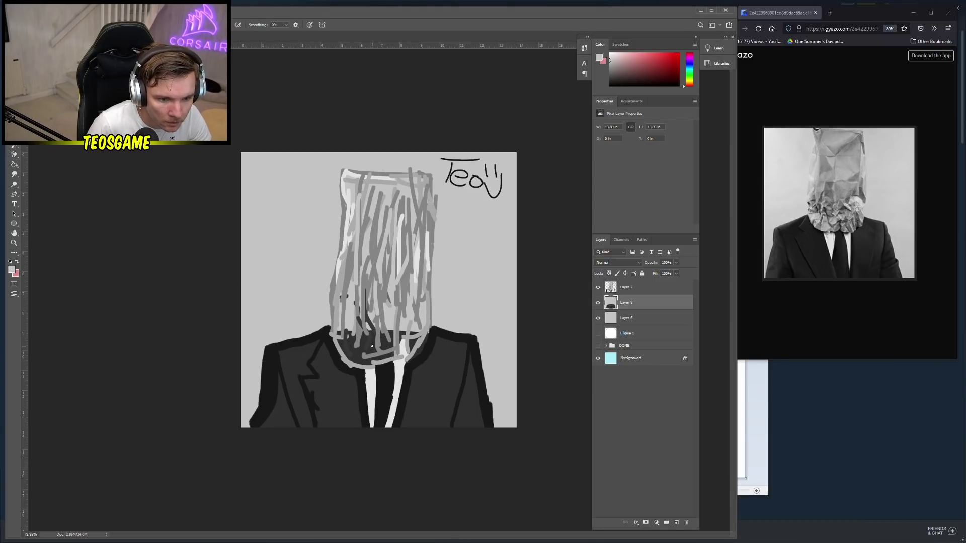
pyautogui.rightClick(355, 340)
pyautogui.click(342, 339)
pyautogui.moveTo(342, 339)
pyautogui.mouseDown()
pyautogui.moveTo(362, 358)
pyautogui.moveTo(411, 355)
pyautogui.moveTo(421, 338)
pyautogui.moveTo(373, 345)
pyautogui.moveTo(343, 335)
pyautogui.mouseUp()
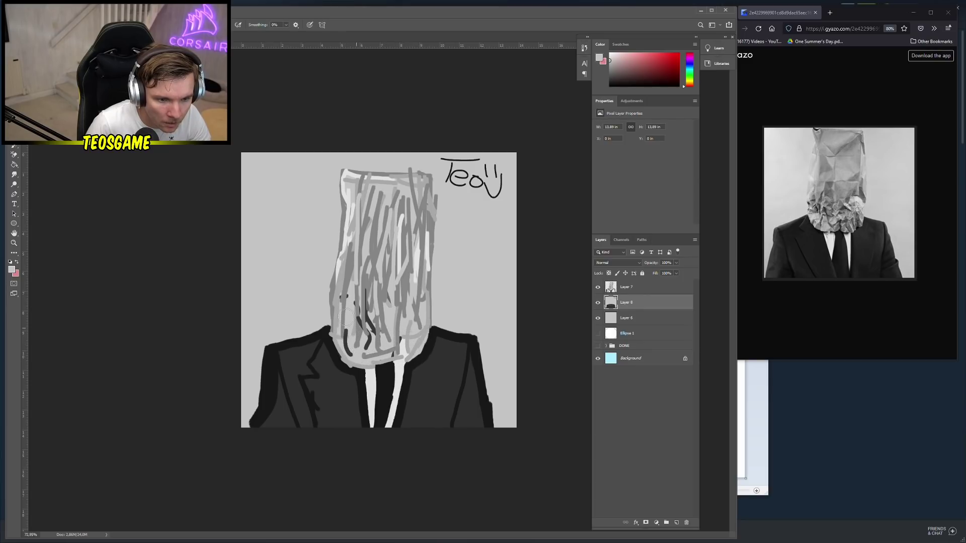
# Lighten the paint colour to d7d7d7 and brush pale grey streaks over the bag's top-left
pyautogui.click(10, 272)
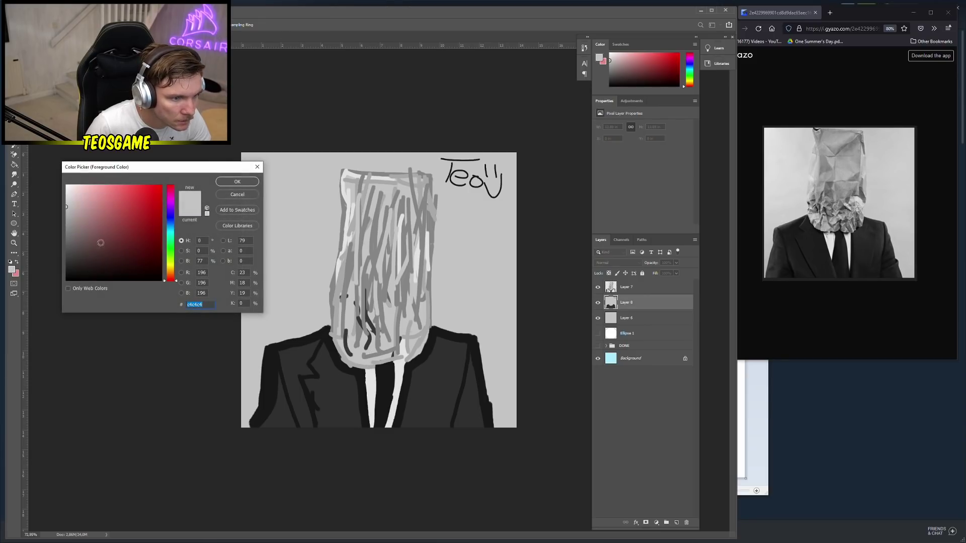
pyautogui.click(69, 205)
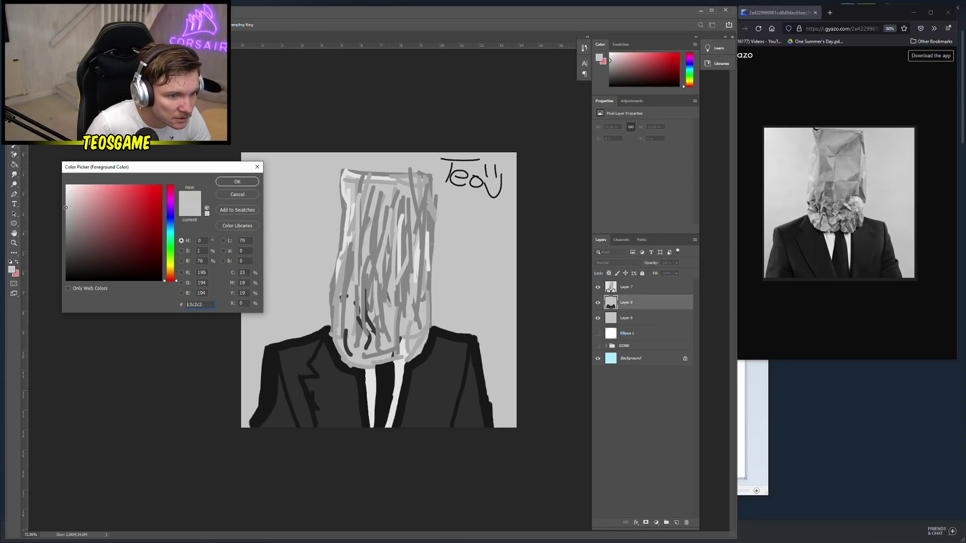
pyautogui.moveTo(65, 210); pyautogui.dragTo(66, 200)
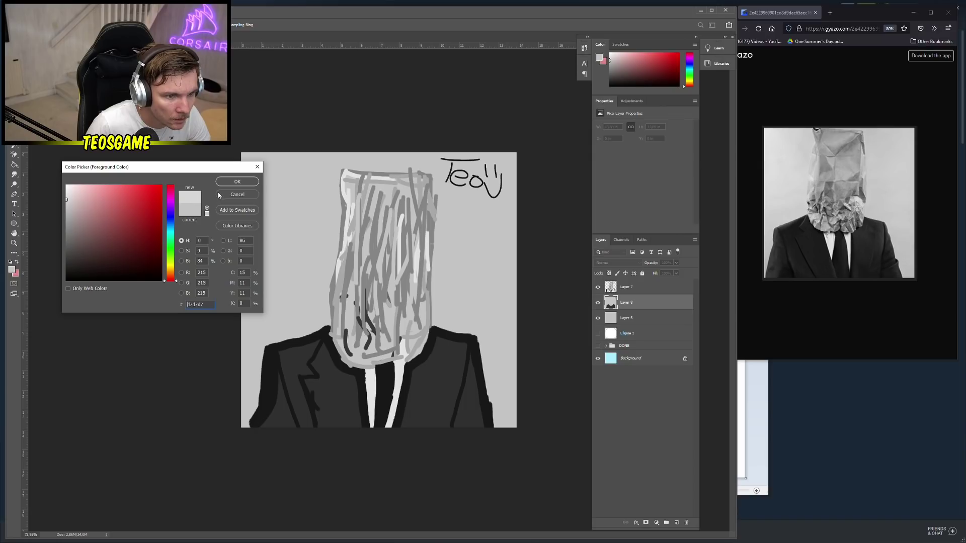
pyautogui.click(237, 181)
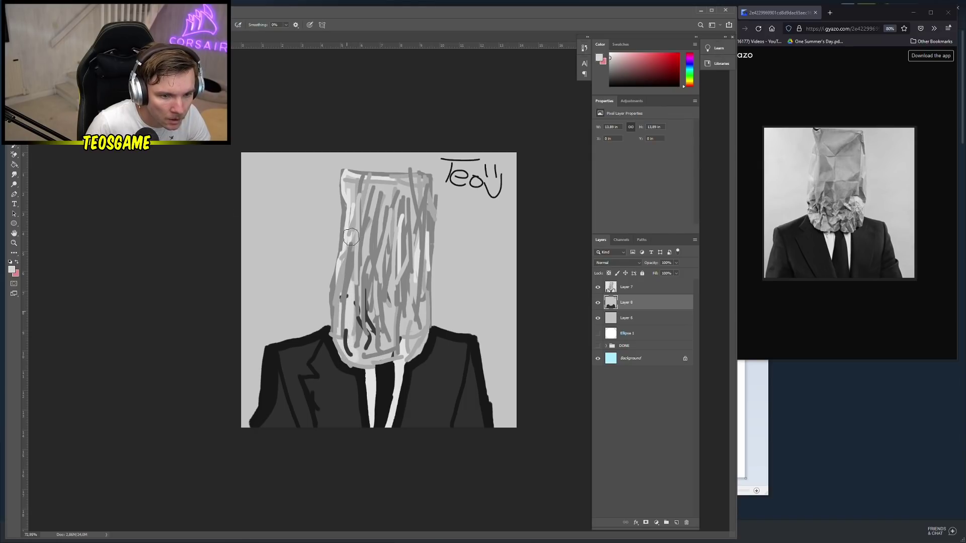
pyautogui.moveTo(351, 236)
pyautogui.mouseDown()
pyautogui.moveTo(360, 218)
pyautogui.moveTo(347, 192)
pyautogui.moveTo(355, 180)
pyautogui.moveTo(415, 187)
pyautogui.moveTo(428, 209)
pyautogui.moveTo(418, 345)
pyautogui.moveTo(398, 253)
pyautogui.moveTo(383, 256)
pyautogui.moveTo(354, 214)
pyautogui.moveTo(374, 190)
pyautogui.moveTo(392, 239)
pyautogui.moveTo(414, 238)
pyautogui.mouseUp()
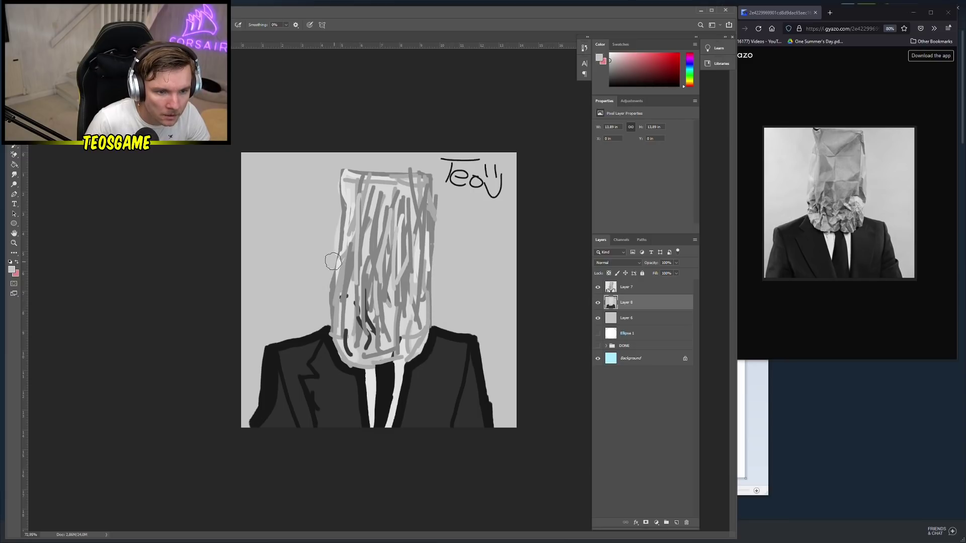
# Save the paper-bag drawing as a PNG file named 'mare'
pyautogui.scroll(-2, 267, 263)
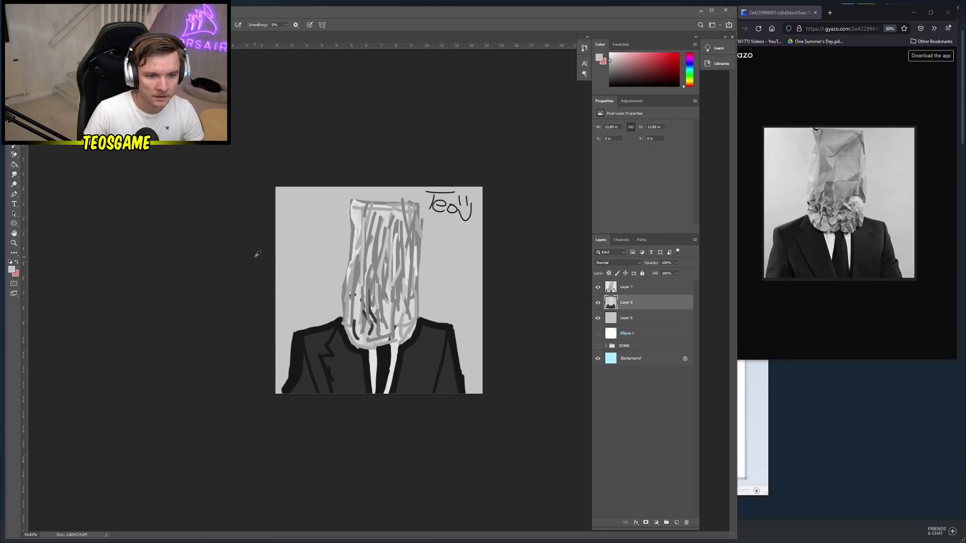
pyautogui.scroll(-1, 258, 254)
pyautogui.hotkey('ctrl', 's')
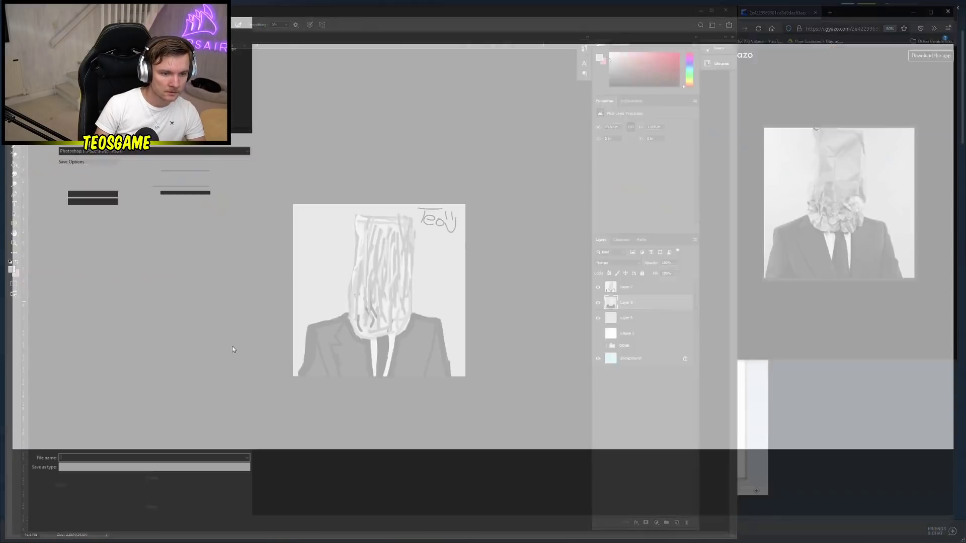
pyautogui.click(176, 472)
pyautogui.click(90, 442)
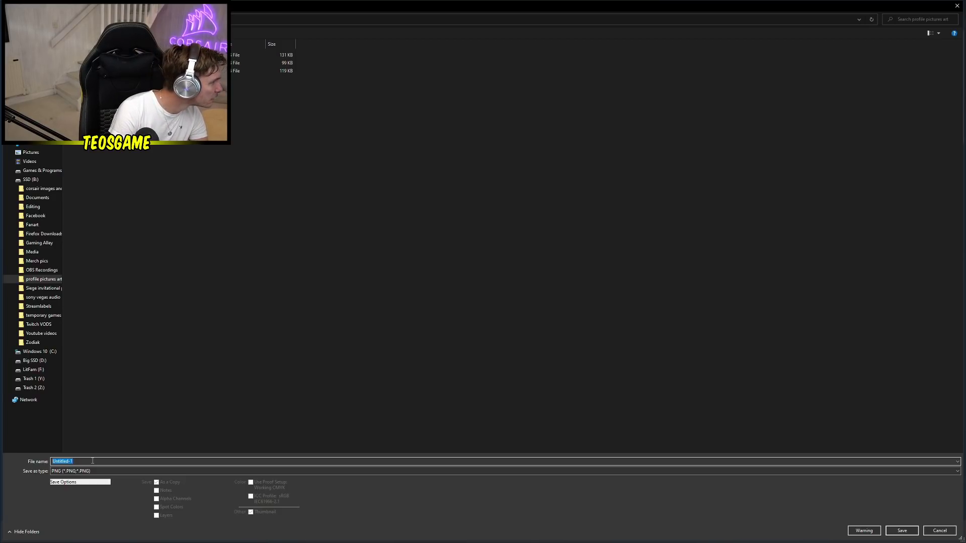
pyautogui.write('marenw123')
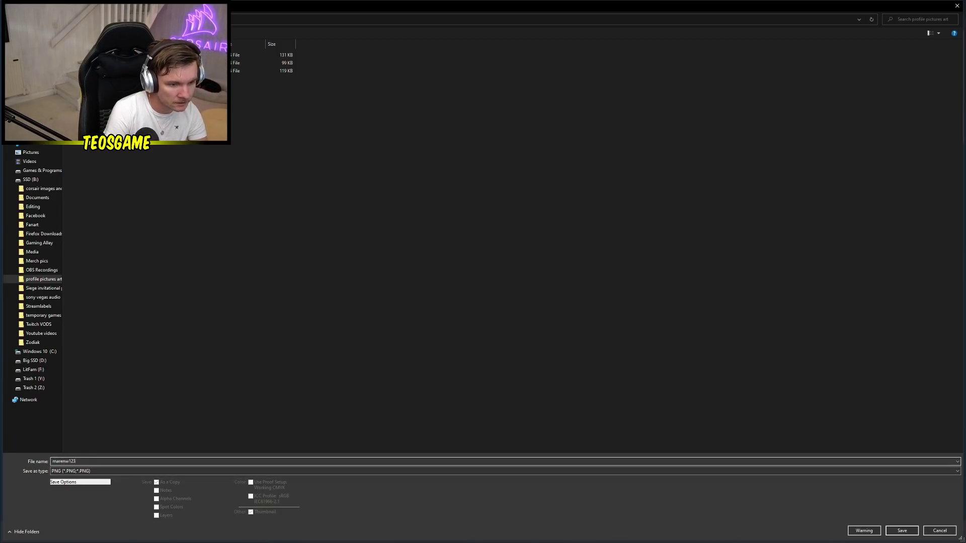
pyautogui.press('Return')
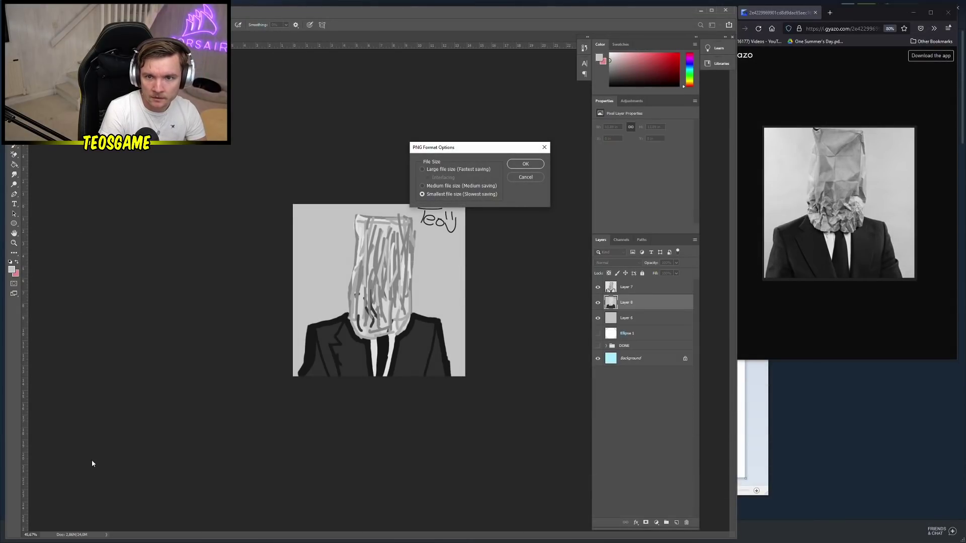
pyautogui.press('Return')
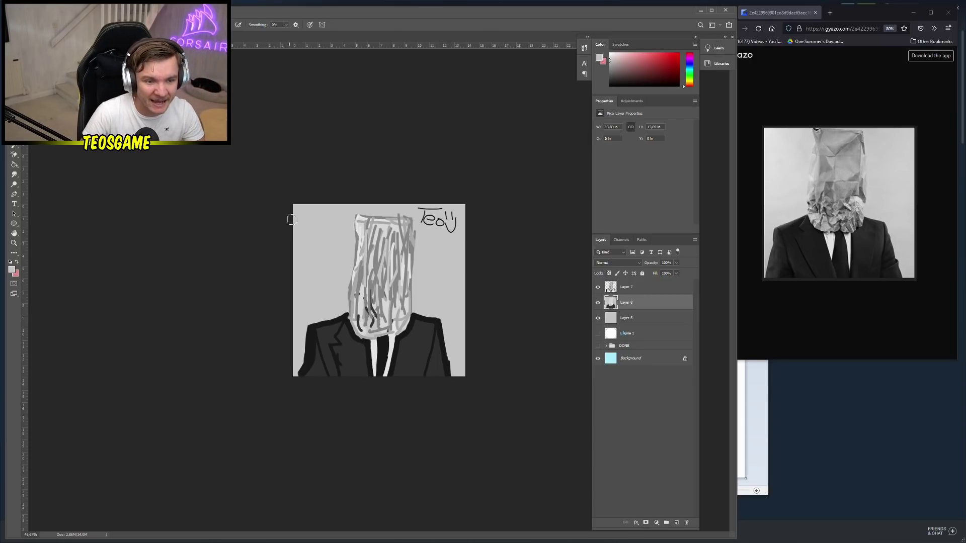
# Save the drawing again as a PNG named 'paperbagg'
pyautogui.hotkey('ctrl', 'a')
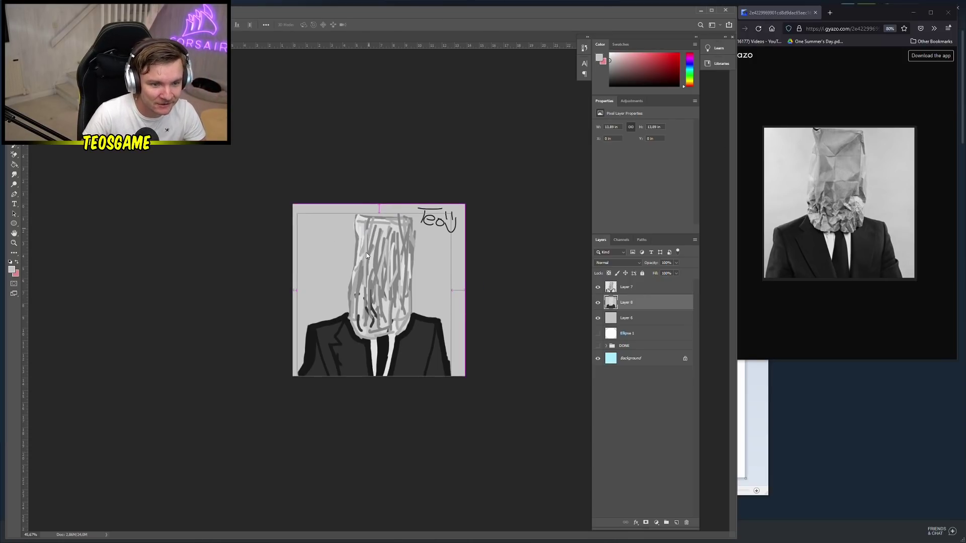
pyautogui.hotkey('ctrl', 'shift', 's')
pyautogui.click(79, 471)
pyautogui.click(75, 446)
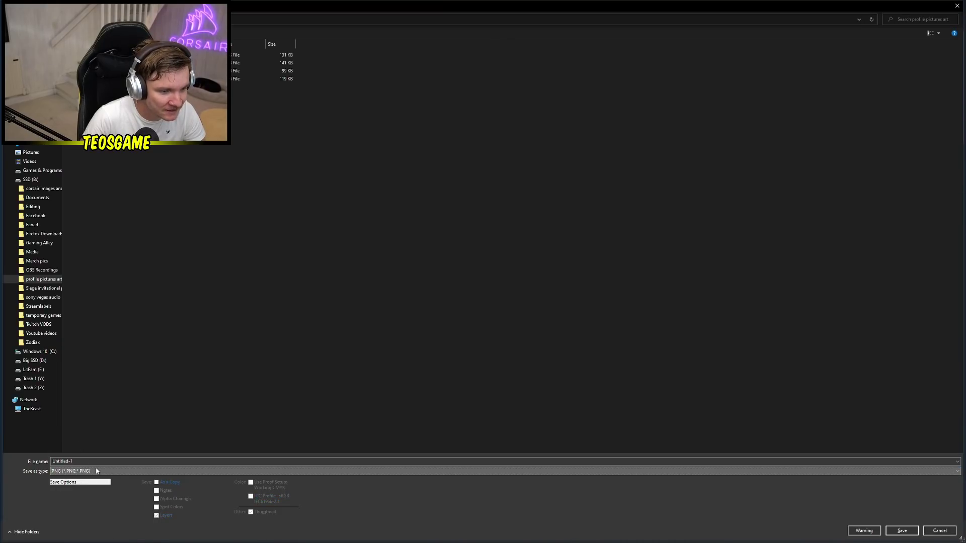
pyautogui.write('paperb')
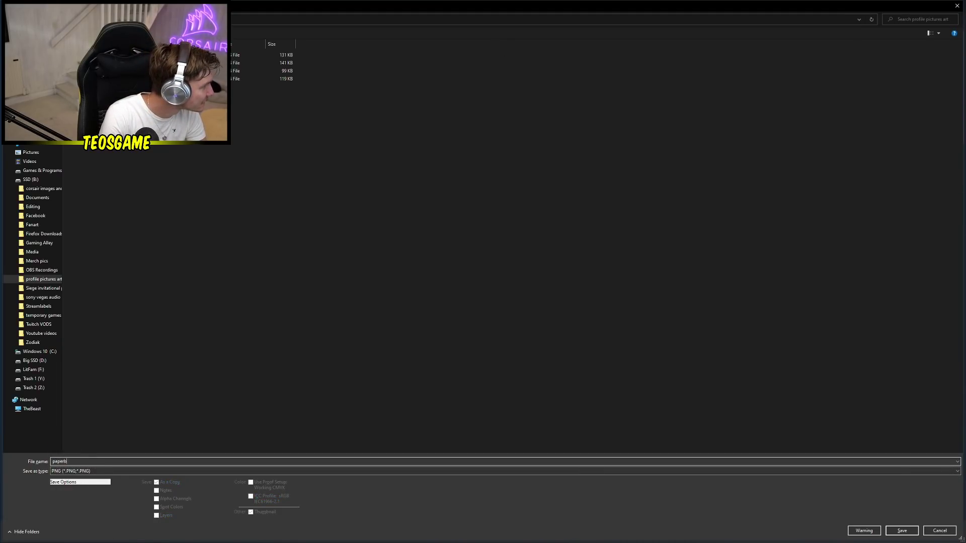
pyautogui.write('agg')
pyautogui.press('Return')
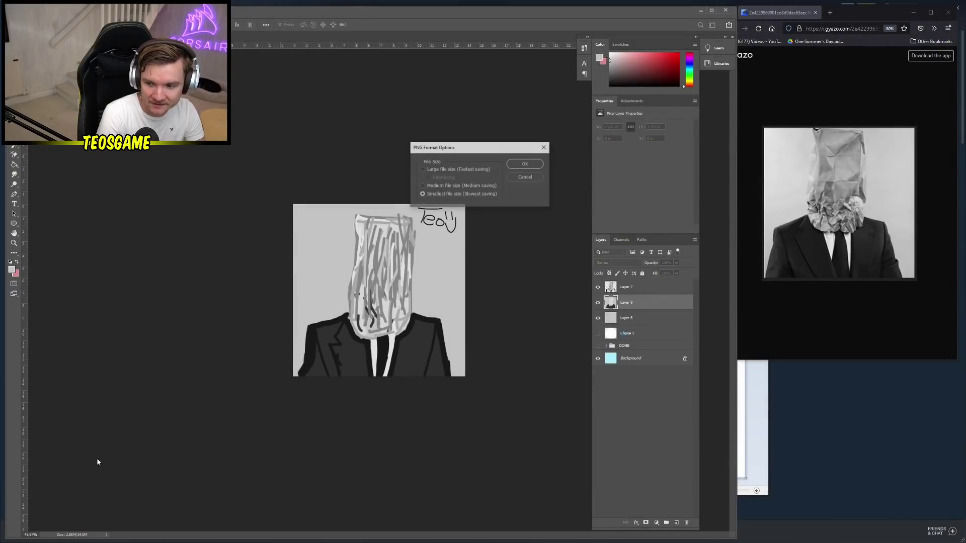
pyautogui.press('Return')
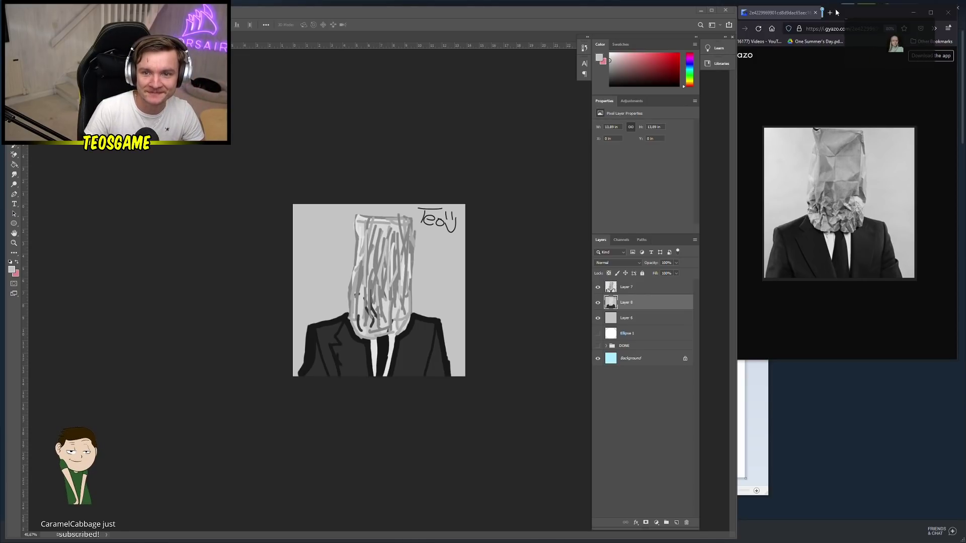
# Merge Layers 7, 8 and 6, delete the merged drawing, and add a new empty layer
pyautogui.moveTo(834, 18); pyautogui.dragTo(836, 19)
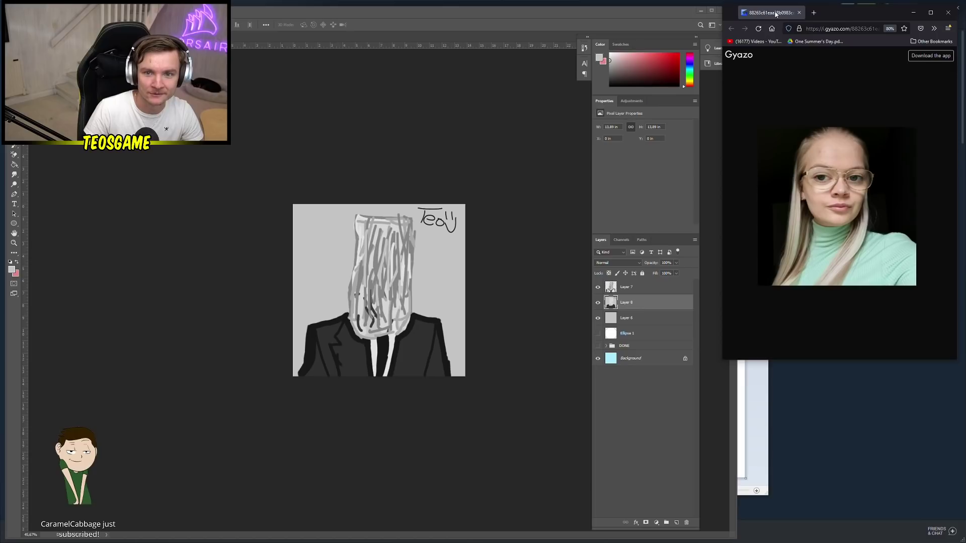
pyautogui.click(629, 303)
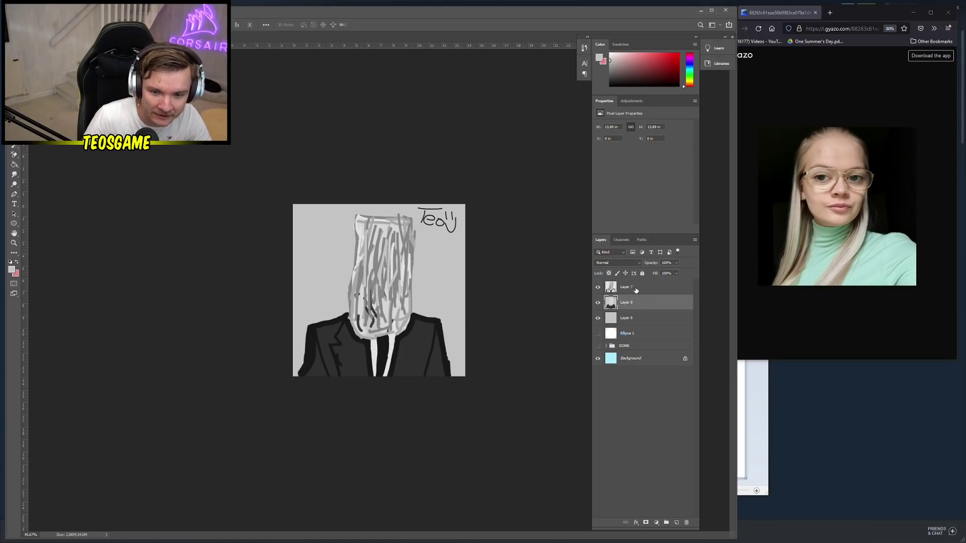
pyautogui.keyDown('ctrl'); pyautogui.click(634, 287); pyautogui.keyUp('ctrl')
pyautogui.keyDown('ctrl'); pyautogui.click(640, 319); pyautogui.keyUp('ctrl')
pyautogui.rightClick(640, 321)
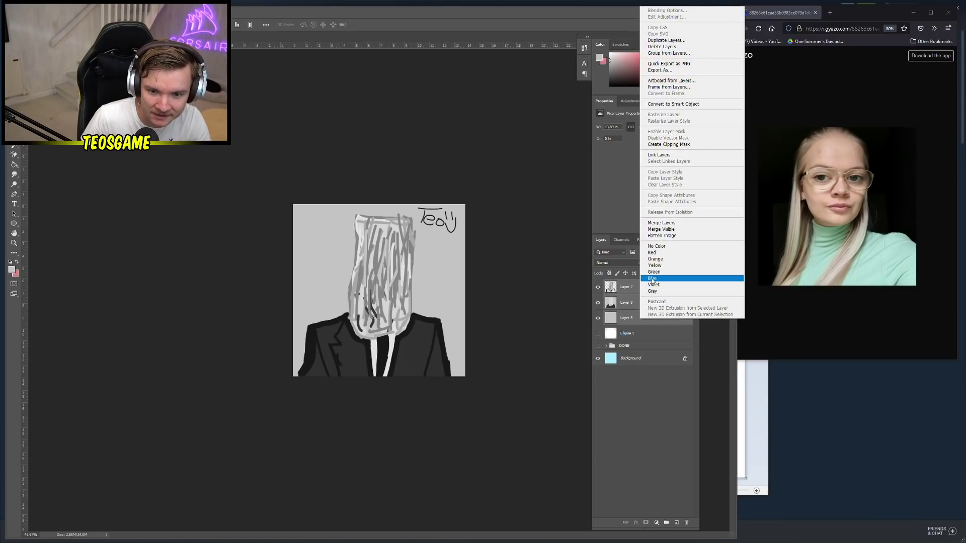
pyautogui.click(660, 225)
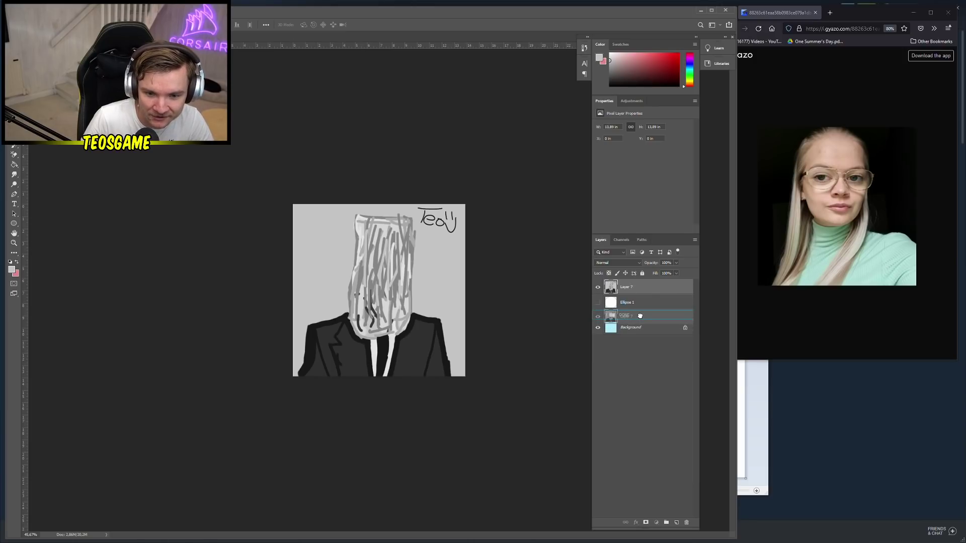
pyautogui.press('Delete')
pyautogui.click(677, 523)
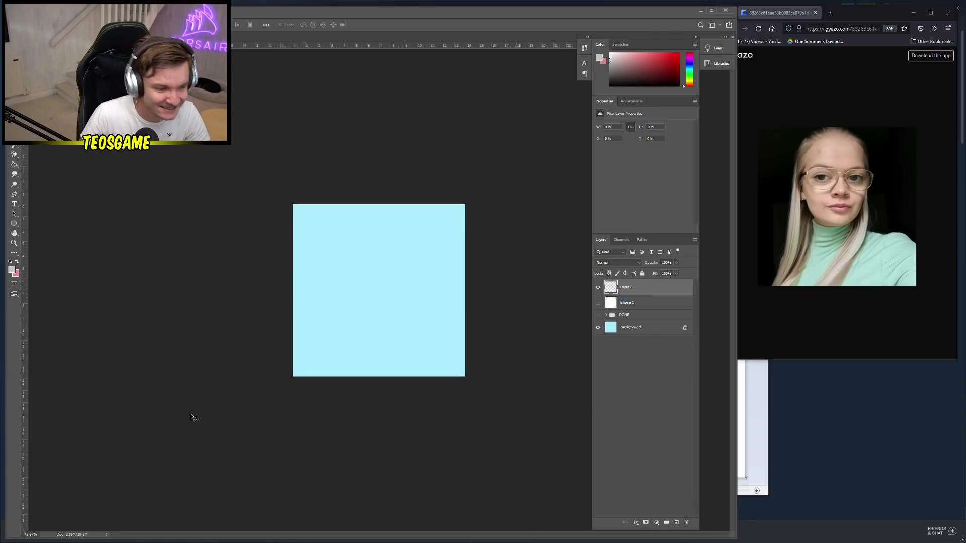
# Set the foreground colour to black (000000)
pyautogui.click(12, 270)
pyautogui.click(70, 277)
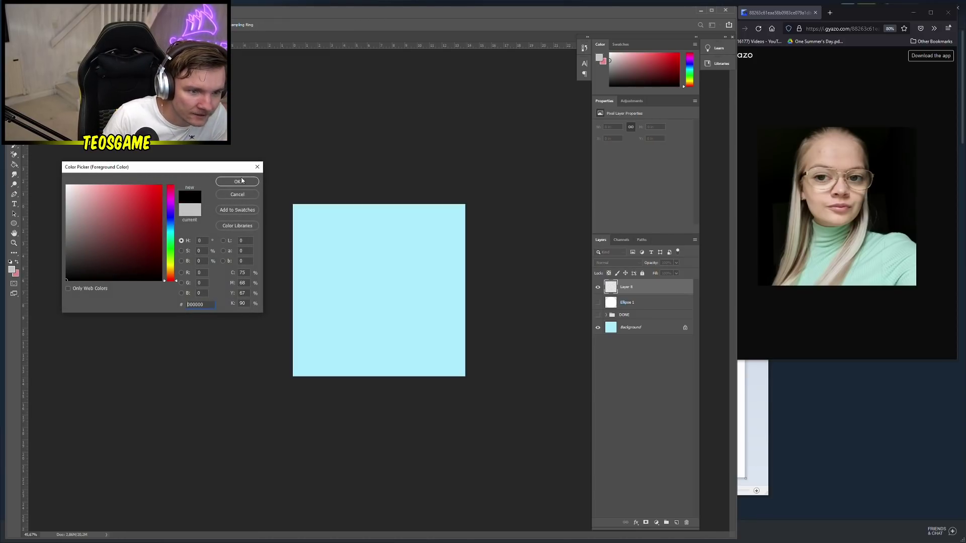
pyautogui.click(241, 182)
# Fill Layer 8 solid black with the Paint Bucket and add an empty Layer 9 above it
pyautogui.press('g')
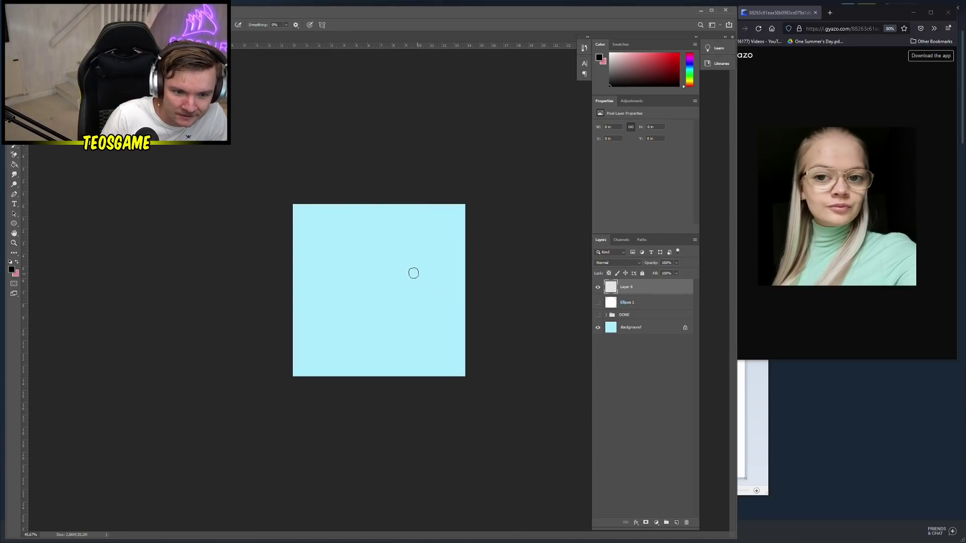
pyautogui.click(385, 273)
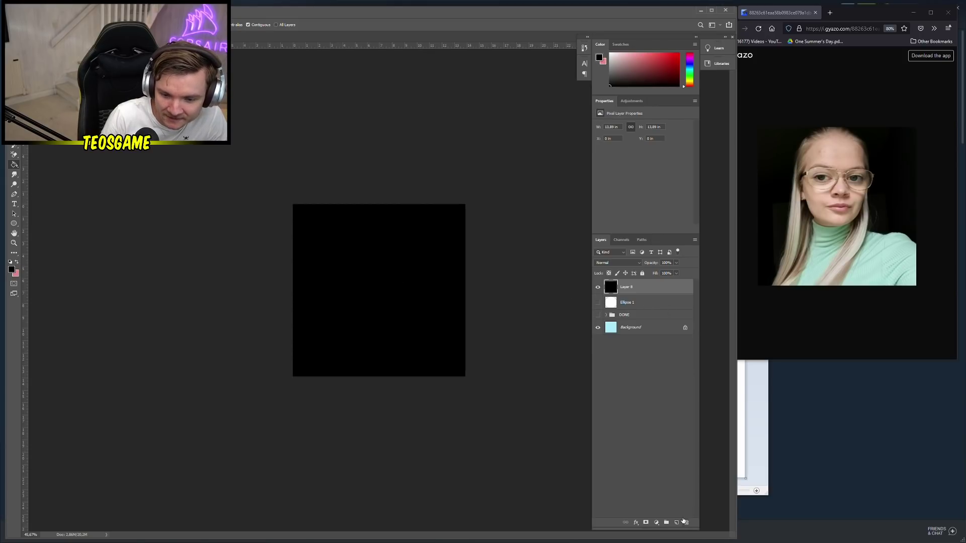
pyautogui.click(677, 522)
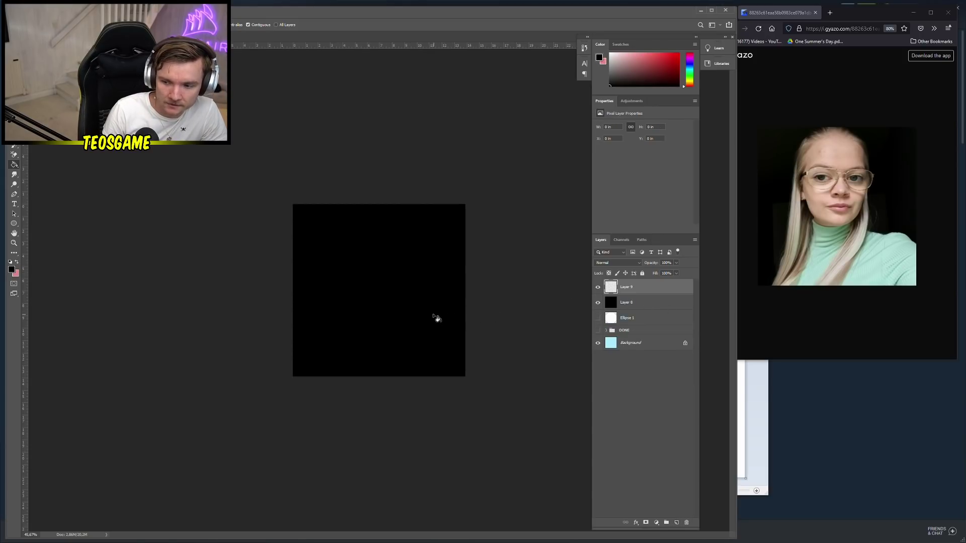
pyautogui.press('b')
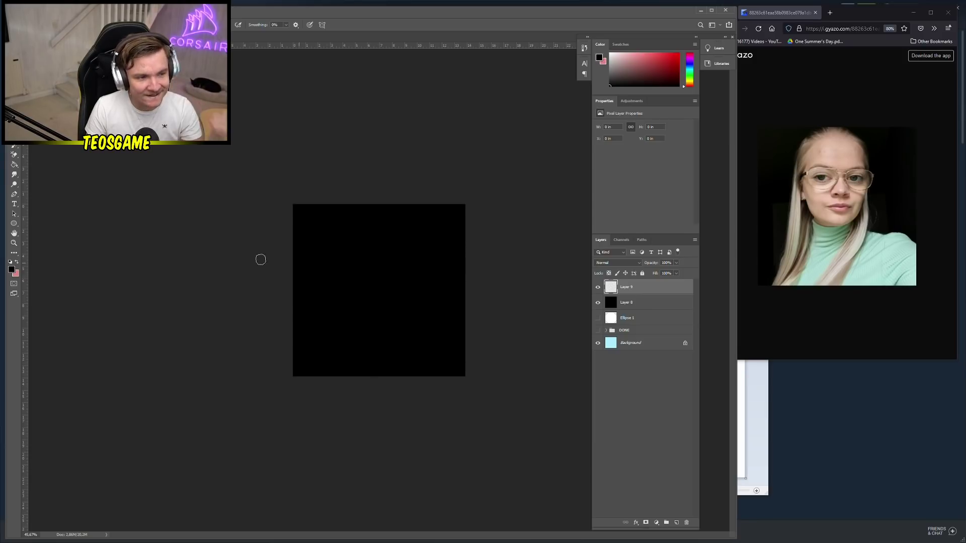
# Pick a pale mint-green foreground colour in the Color Picker
pyautogui.click(16, 262)
pyautogui.click(11, 269)
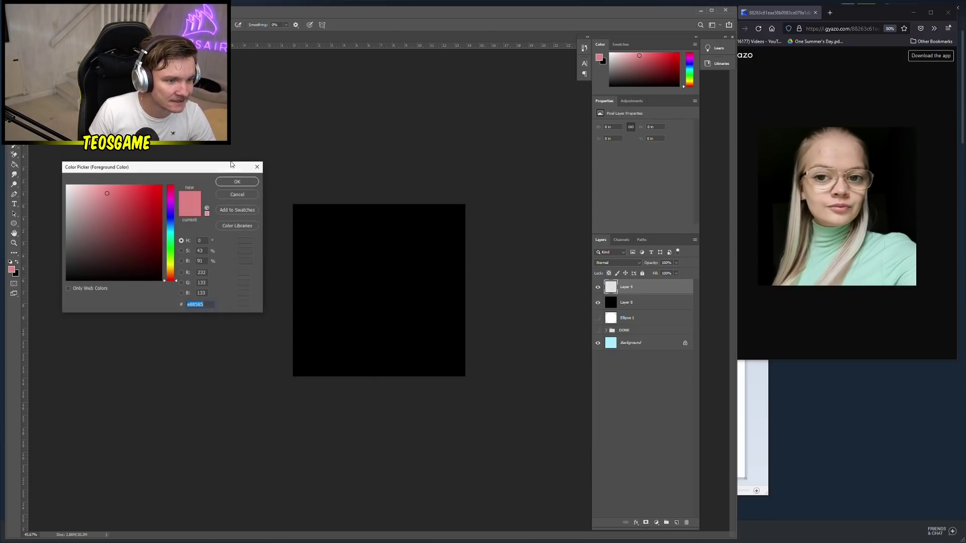
pyautogui.click(172, 232)
pyautogui.moveTo(100, 209); pyautogui.dragTo(82, 195)
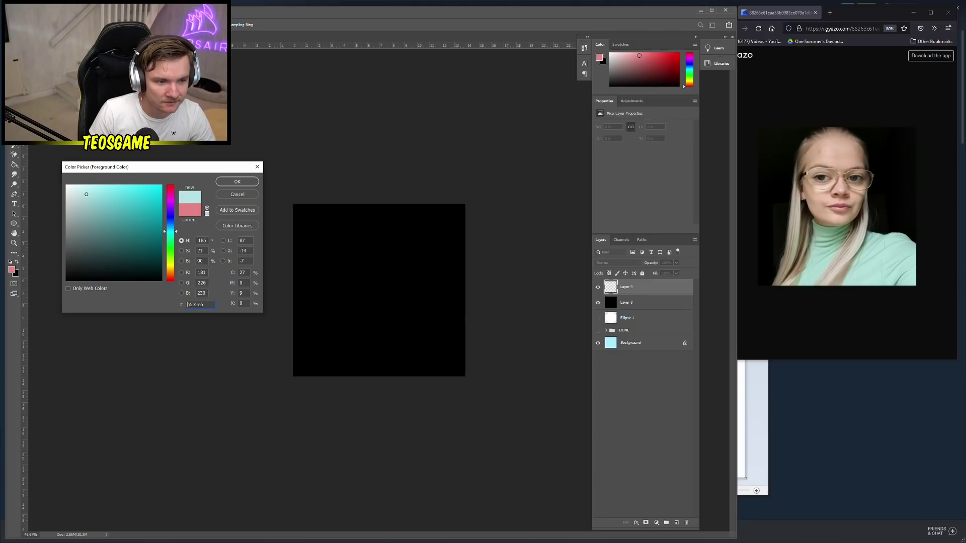
pyautogui.moveTo(168, 228); pyautogui.dragTo(174, 238)
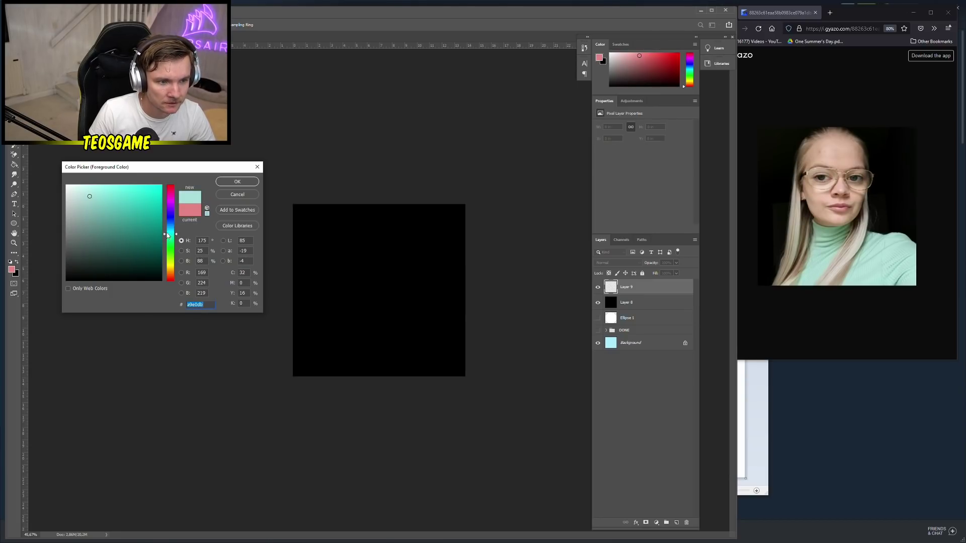
pyautogui.click(100, 196)
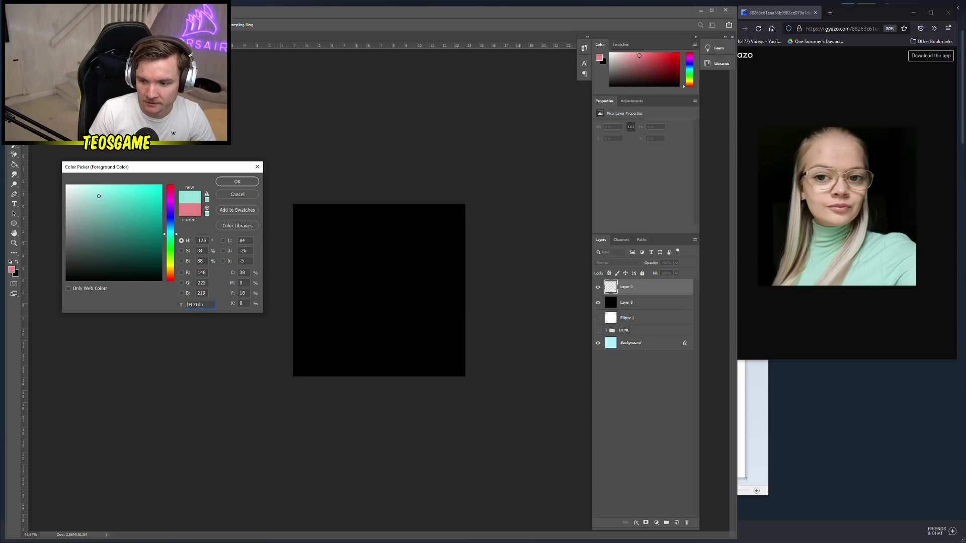
pyautogui.click(237, 181)
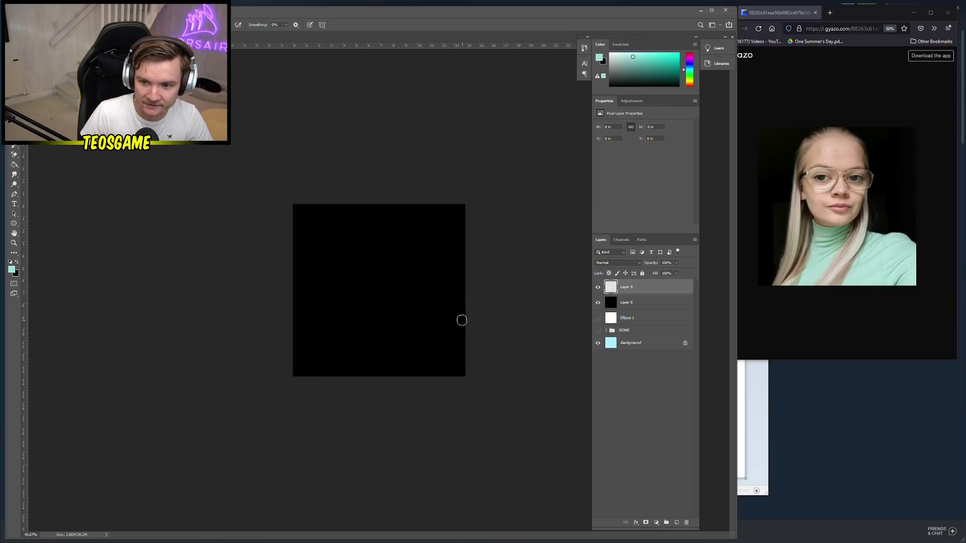
# Outline a mint turtleneck shape on the black canvas and fill it solid with the Paint Bucket
pyautogui.moveTo(459, 330)
pyautogui.mouseDown()
pyautogui.moveTo(397, 299)
pyautogui.moveTo(362, 304)
pyautogui.moveTo(324, 377)
pyautogui.mouseUp()
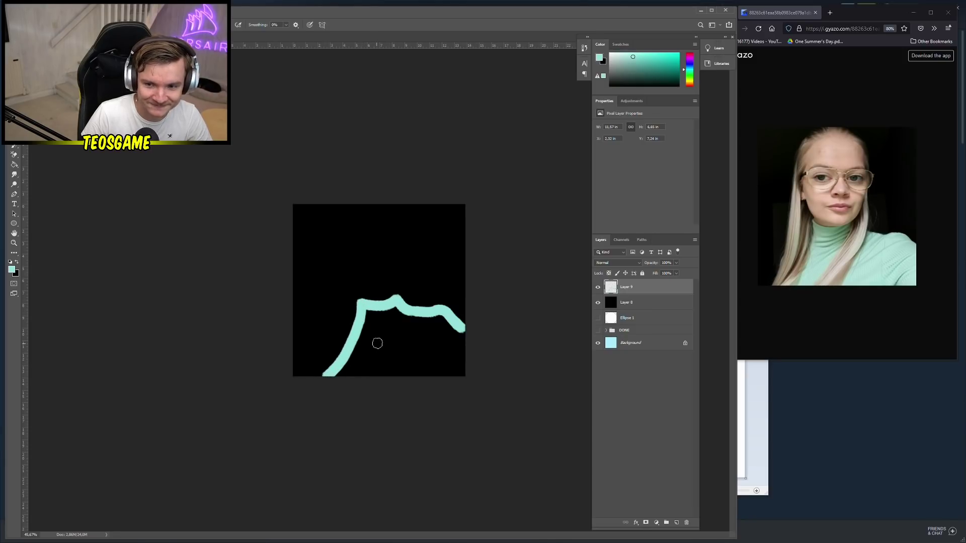
pyautogui.press('g')
pyautogui.click(423, 347)
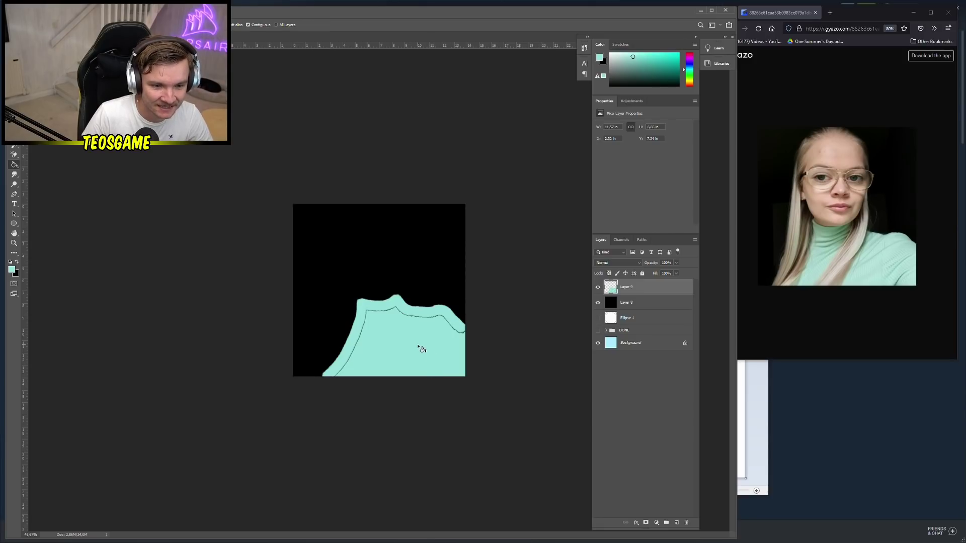
pyautogui.press('b')
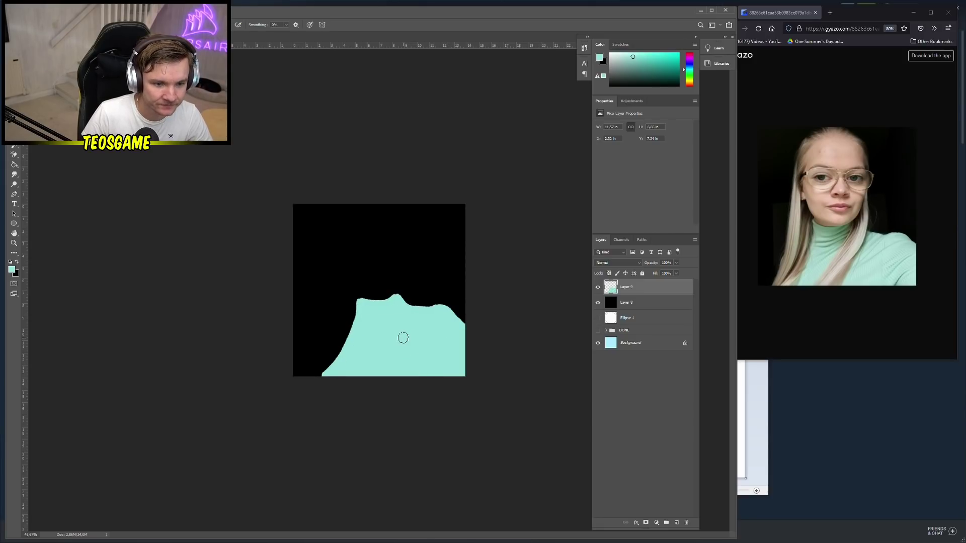
pyautogui.click(12, 269)
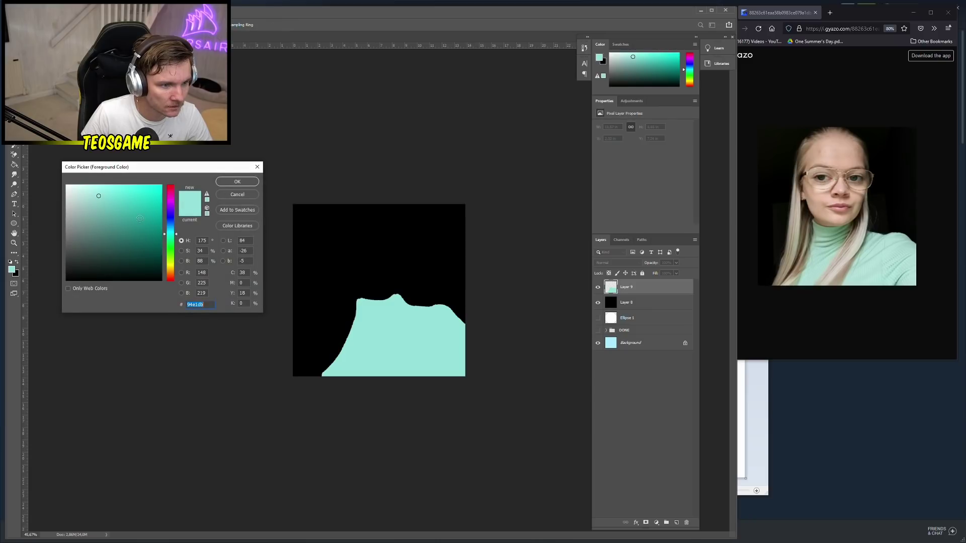
# Accept the slightly darker mint colour and set a small brush size
pyautogui.hotkey('ctrl', 'v')
pyautogui.press('Return')
pyautogui.press('g')
pyautogui.rightClick(433, 348)
pyautogui.press('Escape')
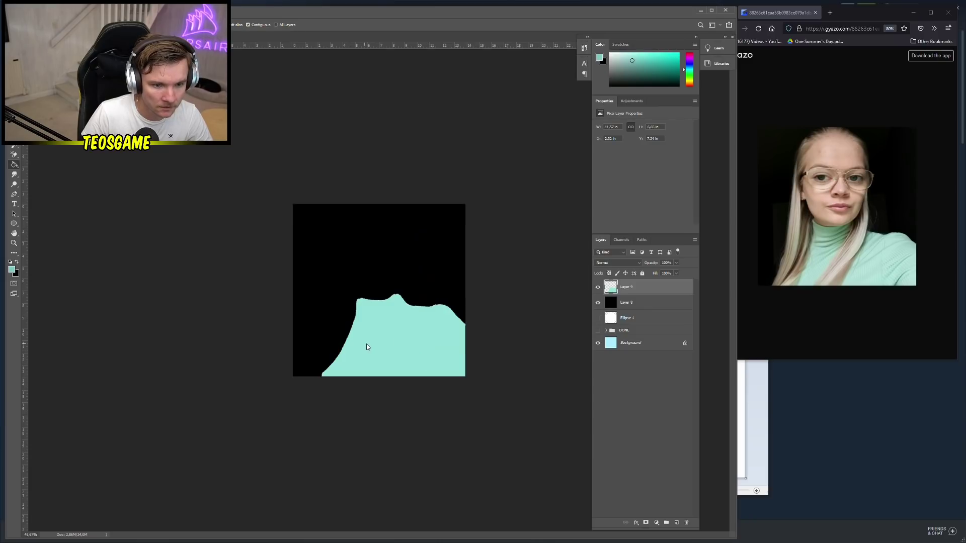
pyautogui.rightClick(367, 346)
pyautogui.press('Escape')
pyautogui.rightClick(368, 323)
pyautogui.press('Escape')
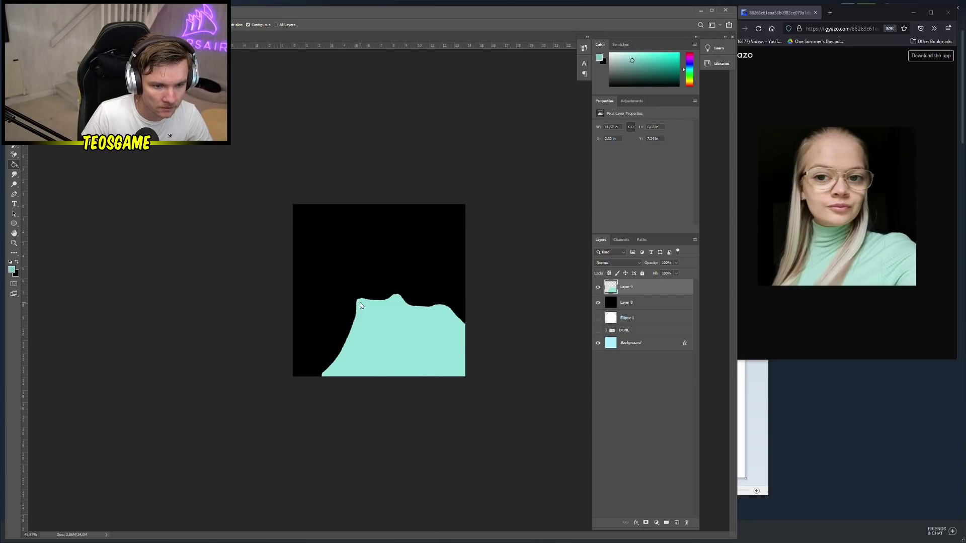
pyautogui.rightClick(360, 305)
pyautogui.press('Escape')
pyautogui.rightClick(374, 309)
pyautogui.press('Escape')
pyautogui.press('b')
pyautogui.rightClick(377, 309)
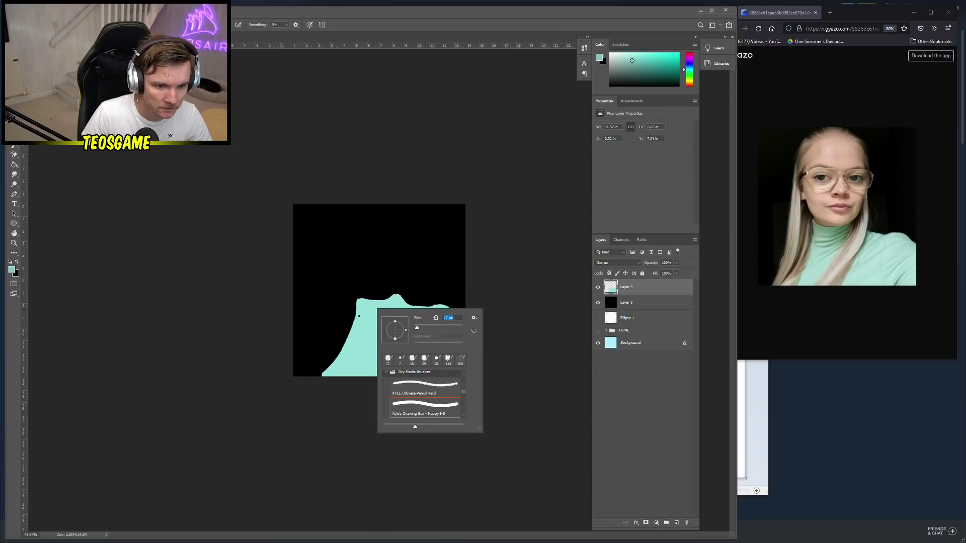
pyautogui.press('Escape')
# Paint three darker fold lines across the turtleneck collar and body
pyautogui.moveTo(361, 305); pyautogui.dragTo(403, 303)
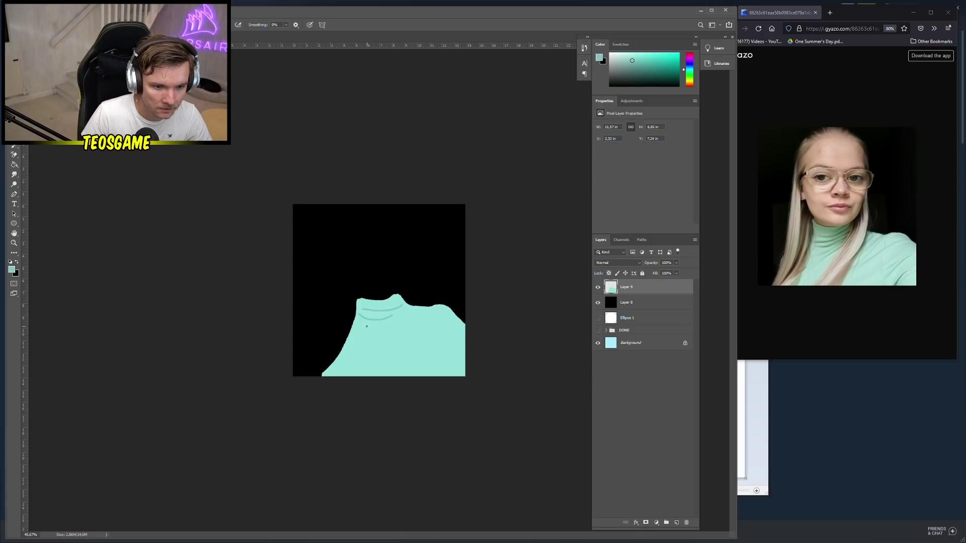
pyautogui.moveTo(361, 331); pyautogui.dragTo(404, 314)
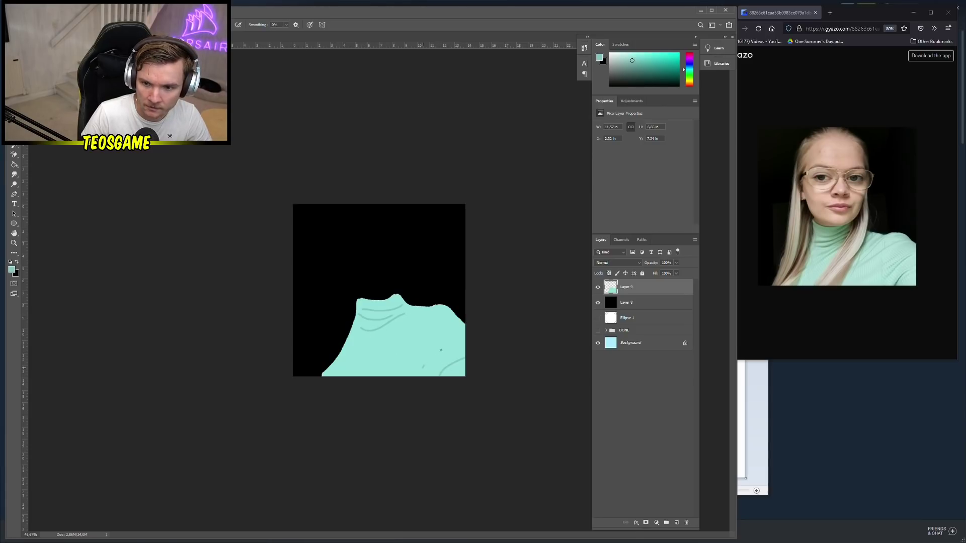
pyautogui.moveTo(366, 356); pyautogui.dragTo(437, 319)
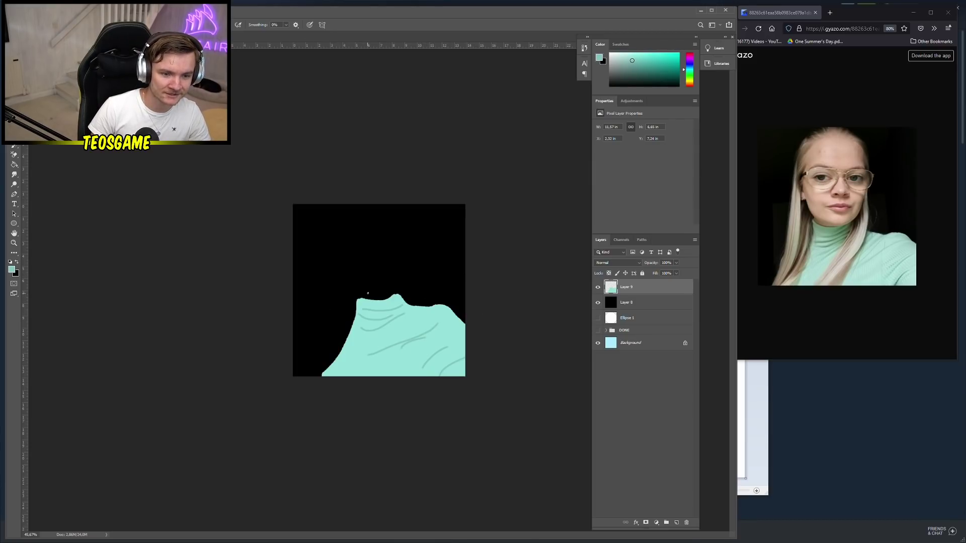
# Set the foreground colour to pale yellow (ffefb9)
pyautogui.press('x')
pyautogui.click(11, 269)
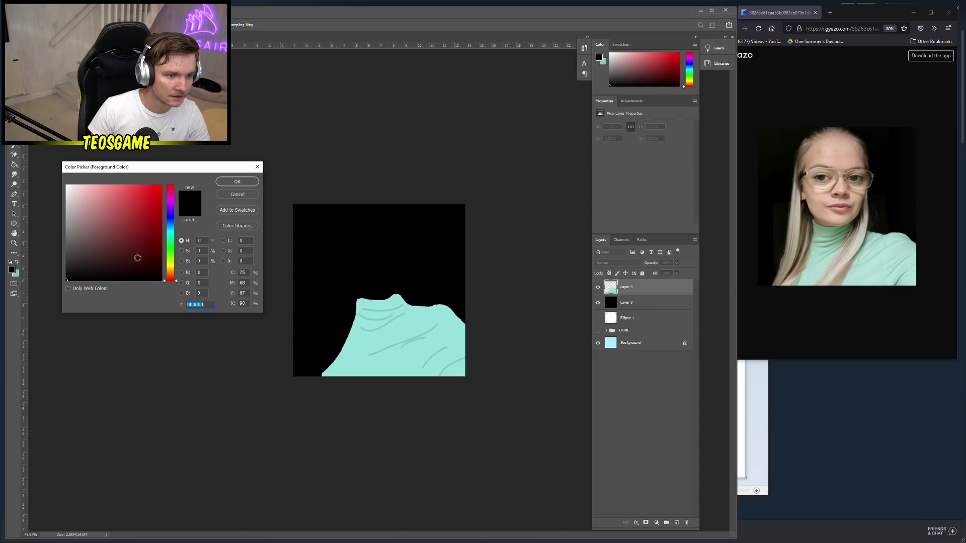
pyautogui.click(74, 224)
pyautogui.moveTo(171, 276); pyautogui.dragTo(174, 271)
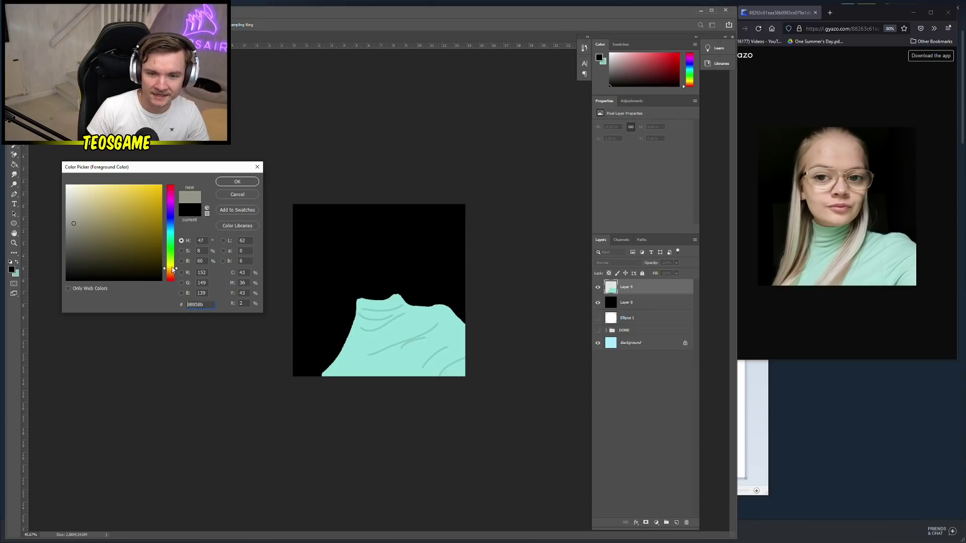
pyautogui.moveTo(88, 231)
pyautogui.mouseDown()
pyautogui.moveTo(83, 180)
pyautogui.moveTo(92, 178)
pyautogui.mouseUp()
pyautogui.click(235, 181)
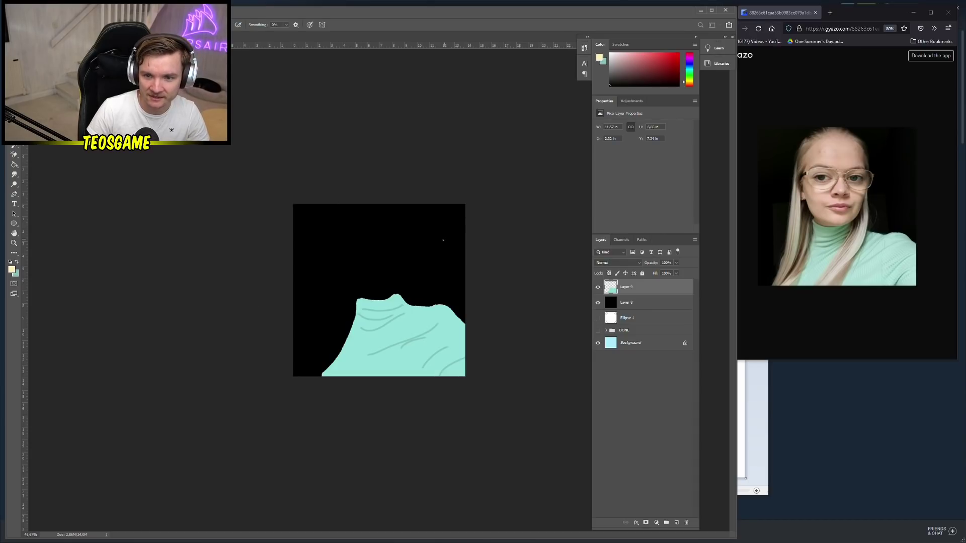
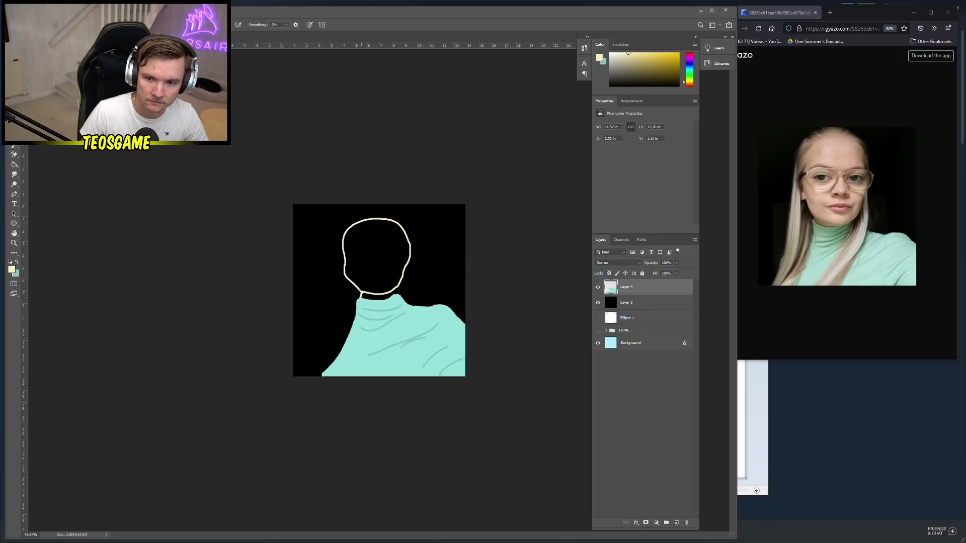
# Paint over the doubled stroke on the head's left edge in black, leaving one cream outline
pyautogui.moveTo(350, 277); pyautogui.dragTo(347, 262)
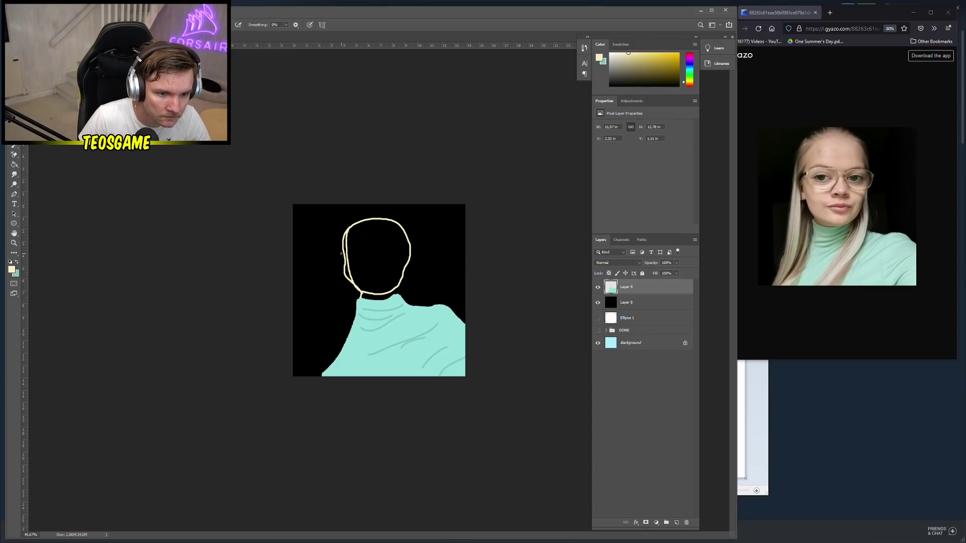
pyautogui.scroll(3, 341, 254)
pyautogui.keyDown('alt'); pyautogui.click(333, 256); pyautogui.keyUp('alt')
pyautogui.rightClick(332, 278)
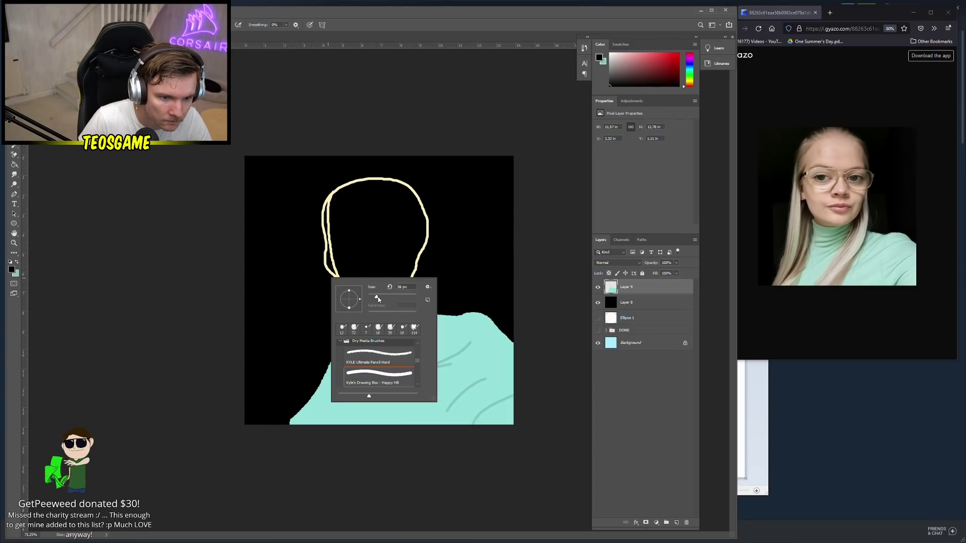
pyautogui.click(329, 274)
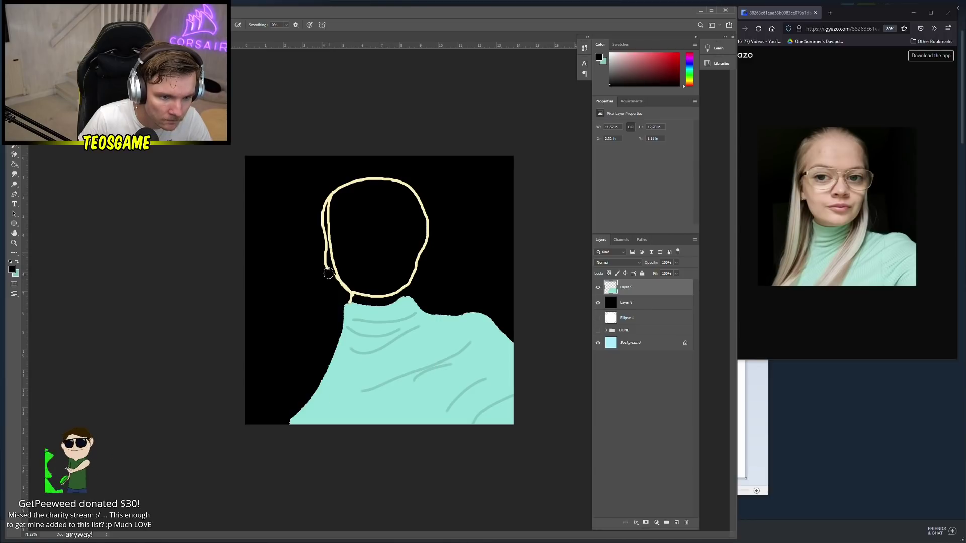
pyautogui.moveTo(328, 274); pyautogui.dragTo(326, 186)
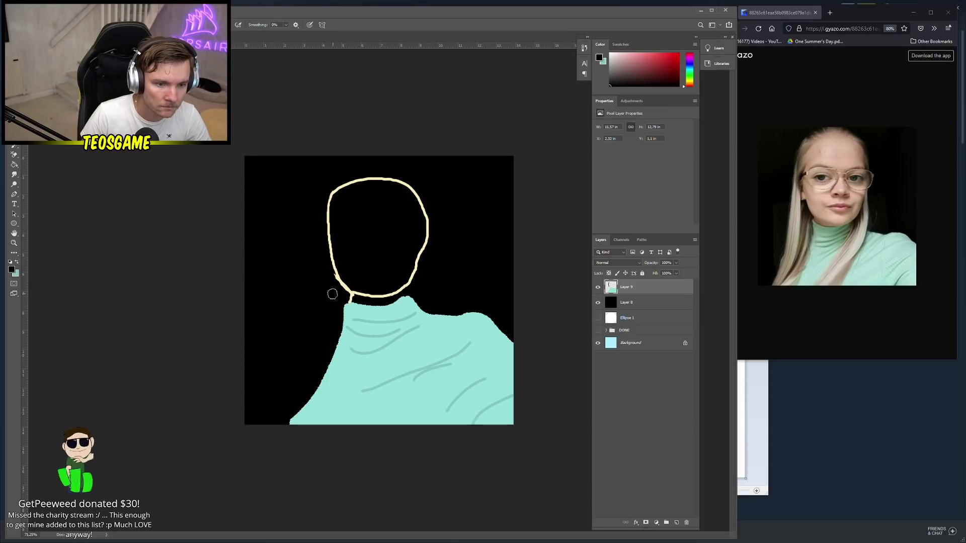
pyautogui.moveTo(334, 280); pyautogui.dragTo(325, 272)
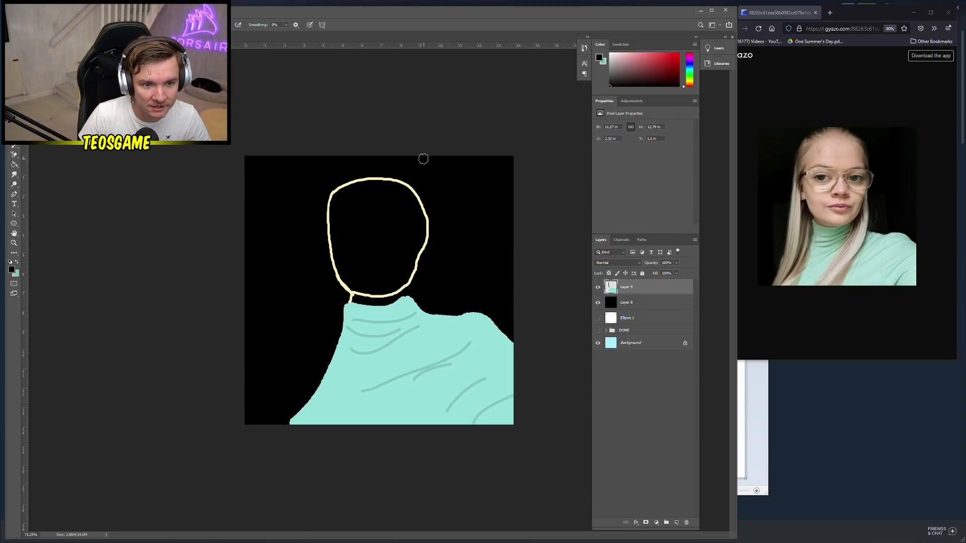
pyautogui.scroll(1, 396, 251)
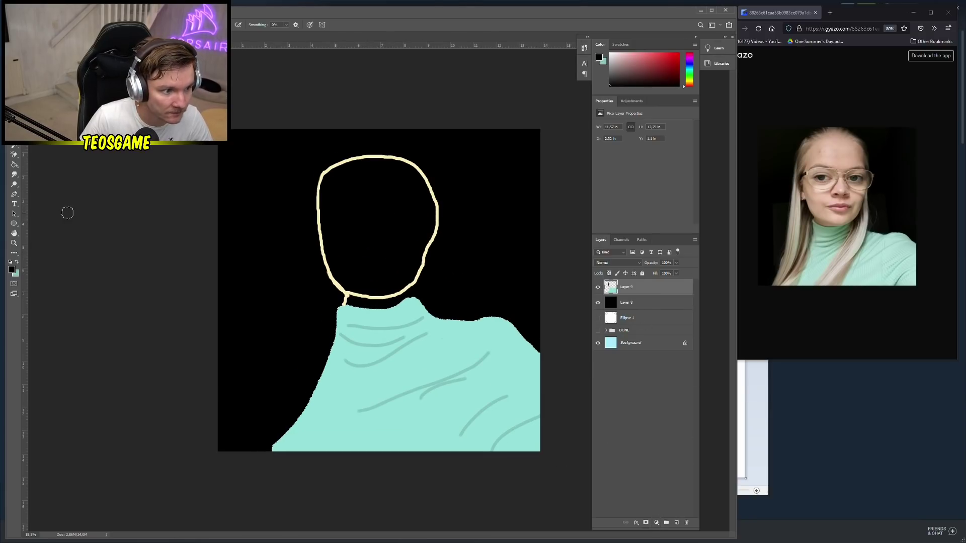
# Sample the cream outline colour and bucket-fill the inside of the head with it
pyautogui.click(14, 164)
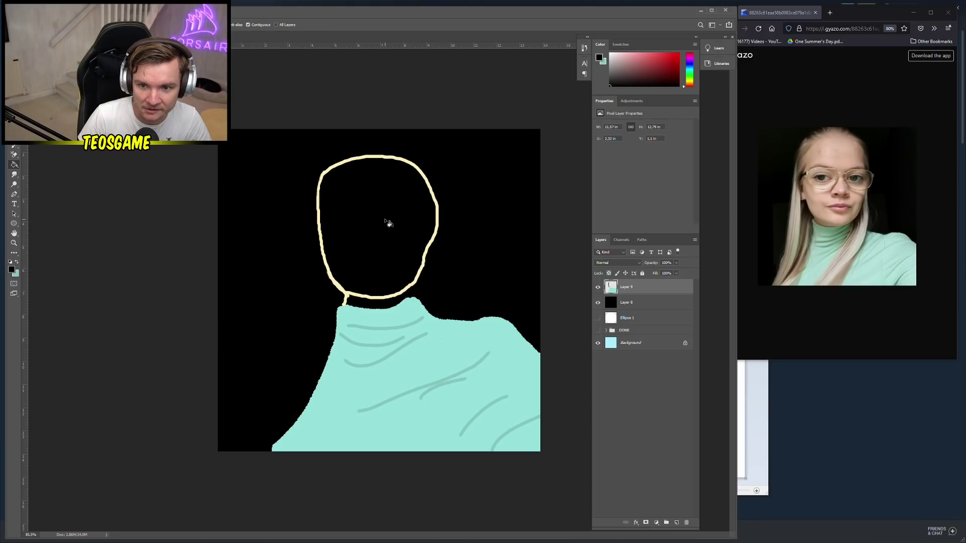
pyautogui.click(384, 211)
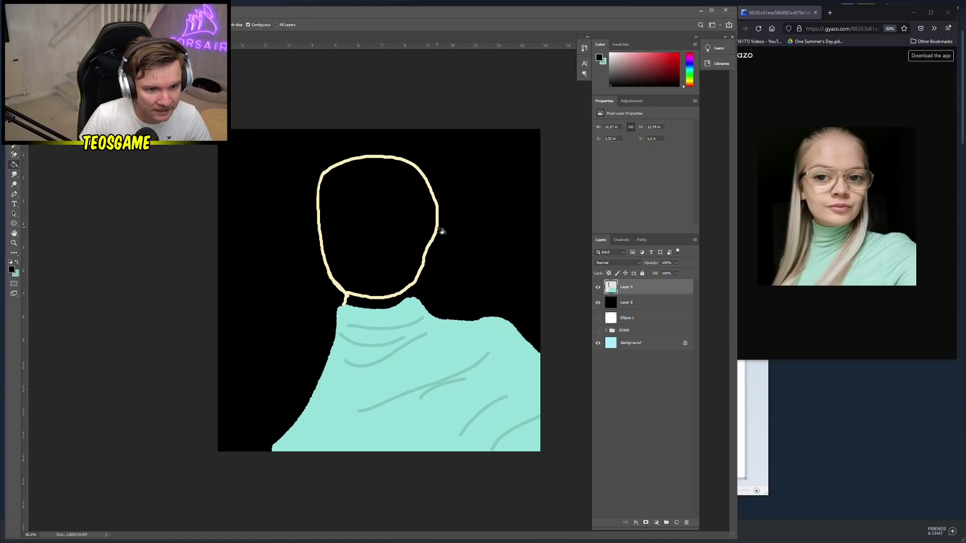
pyautogui.rightClick(438, 226)
pyautogui.rightClick(483, 171)
pyautogui.press('Escape')
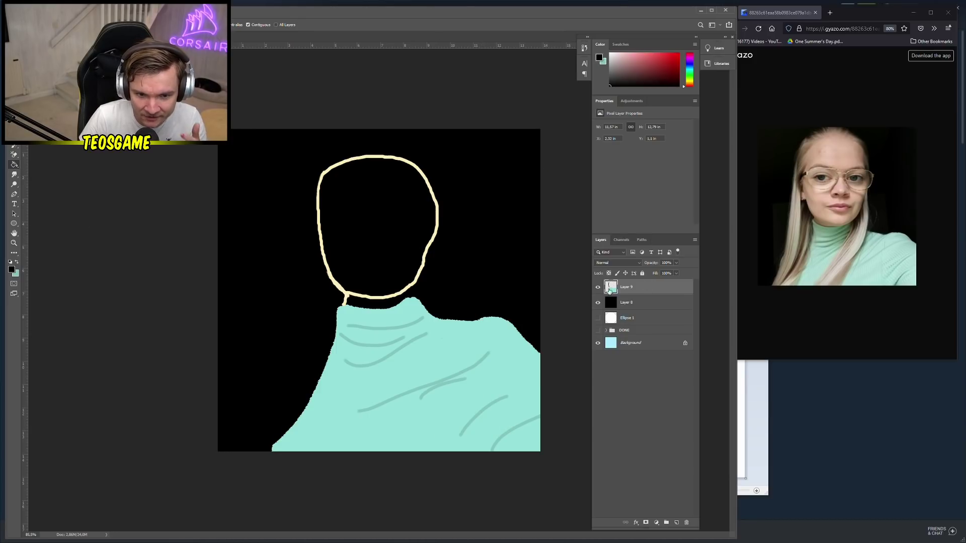
pyautogui.click(393, 263)
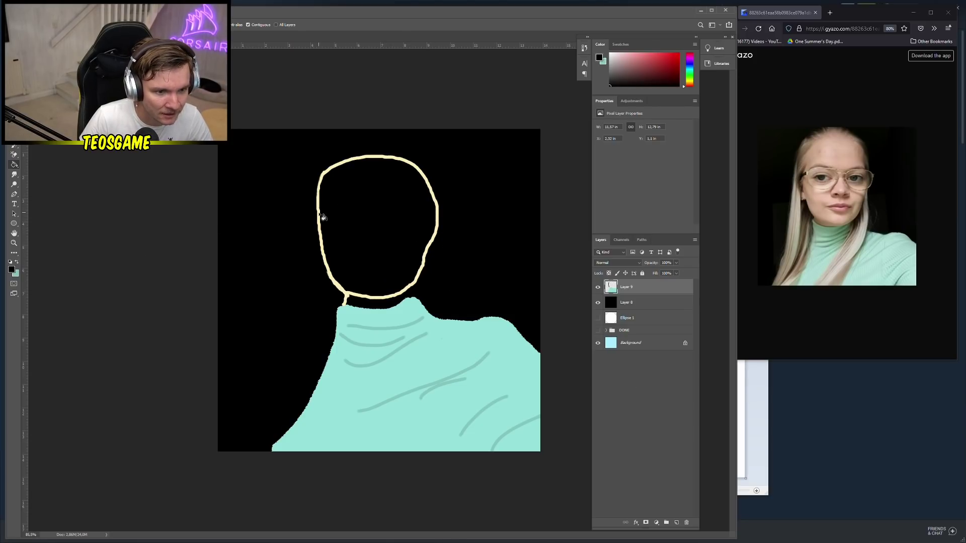
pyautogui.keyDown('alt'); pyautogui.click(322, 216); pyautogui.keyUp('alt')
pyautogui.rightClick(354, 218)
pyautogui.press('Escape')
pyautogui.click(373, 206)
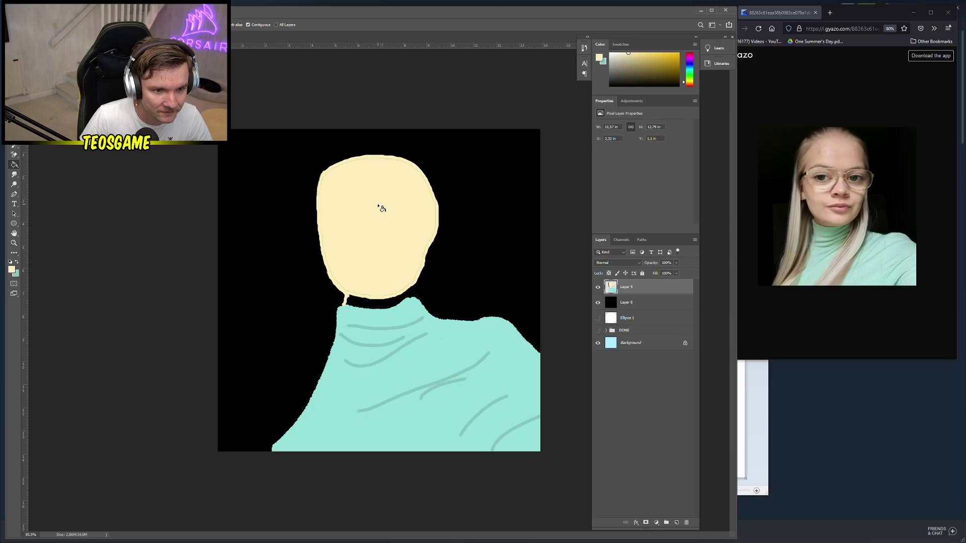
# Shrink the brush to about 20 px and patch the head's right and lower-right edges
pyautogui.press('b')
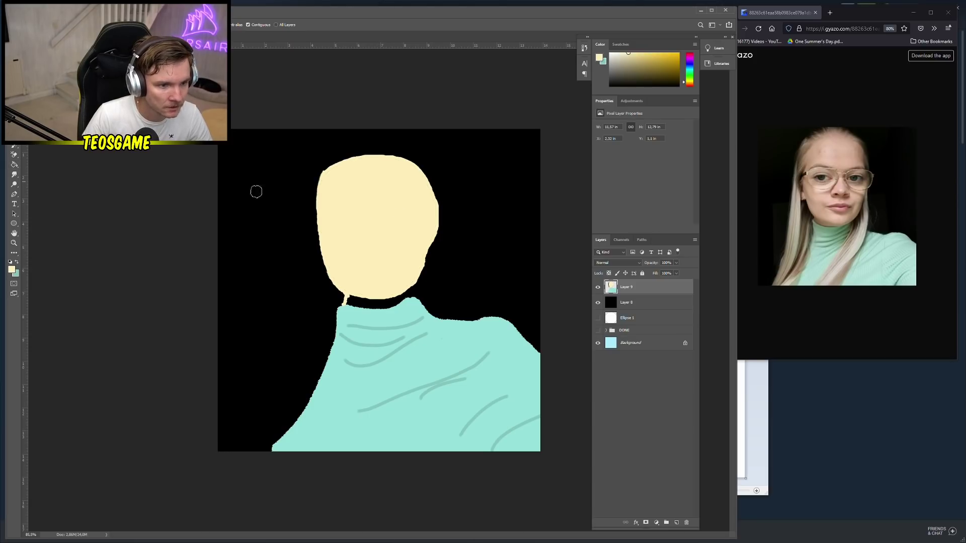
pyautogui.rightClick(405, 283)
pyautogui.moveTo(457, 308); pyautogui.dragTo(456, 309)
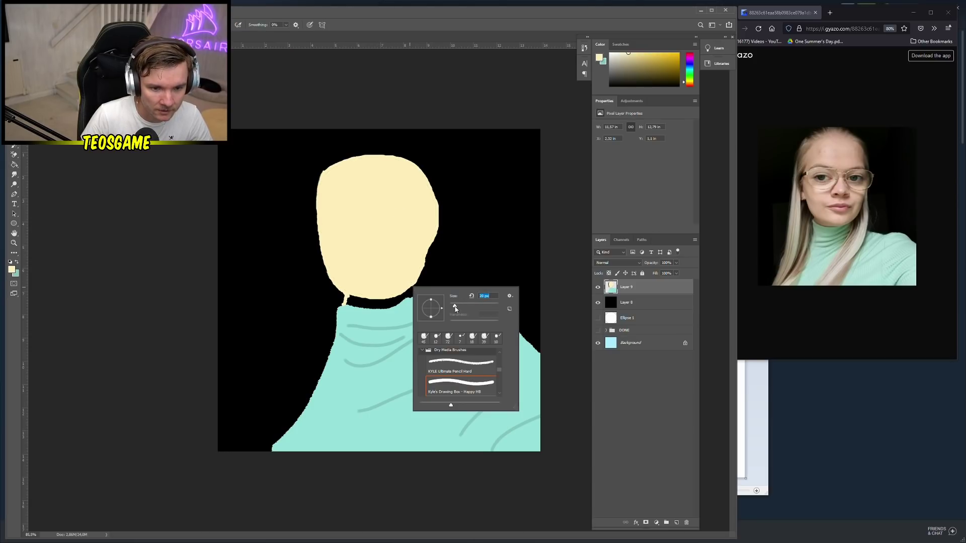
pyautogui.press('Return')
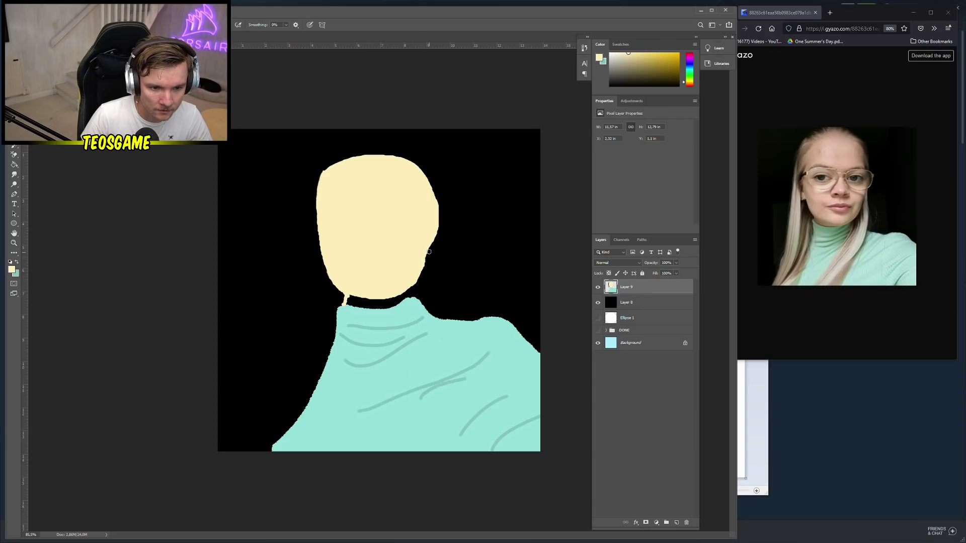
pyautogui.moveTo(430, 251); pyautogui.dragTo(431, 243)
pyautogui.moveTo(416, 283); pyautogui.dragTo(409, 292)
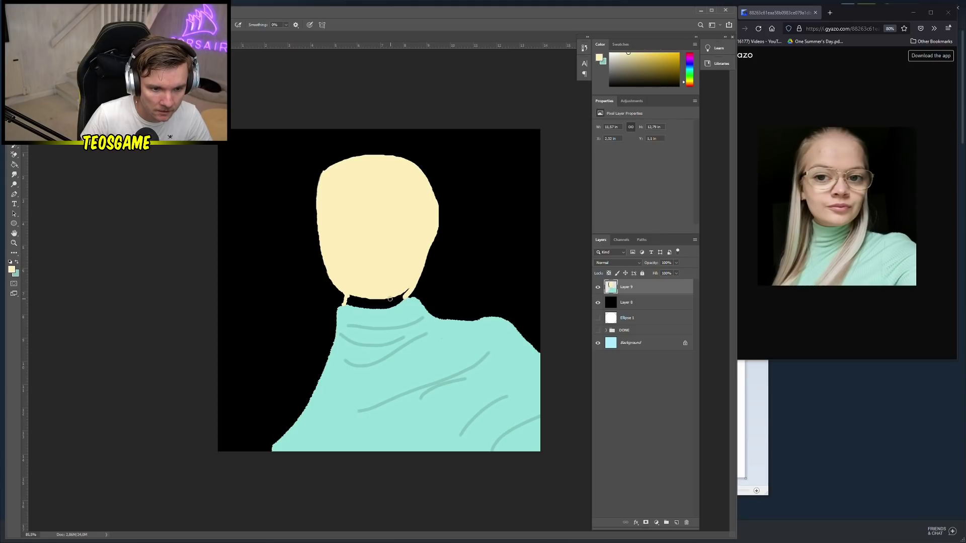
# Bucket-fill the black neck band with cream so the head meets the collar
pyautogui.press('g')
pyautogui.click(388, 301)
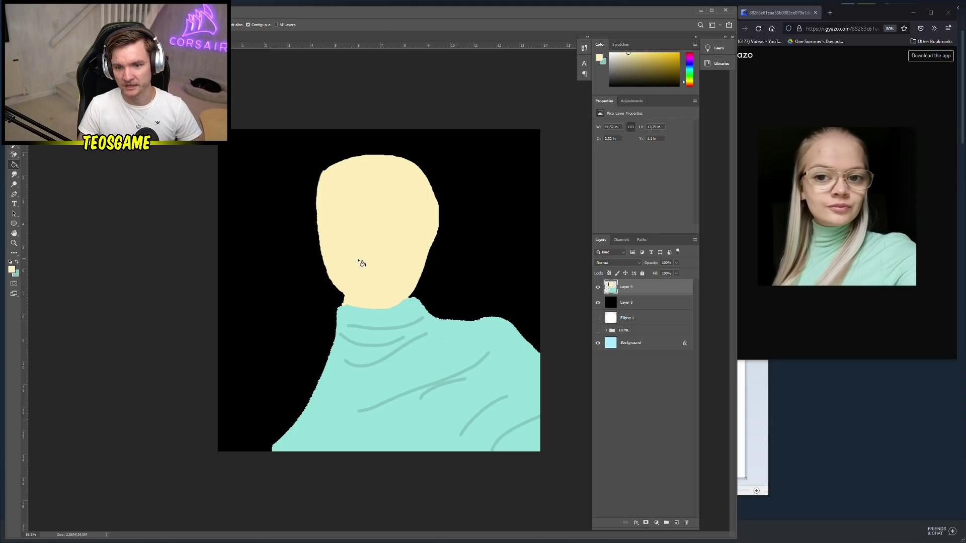
pyautogui.press('b')
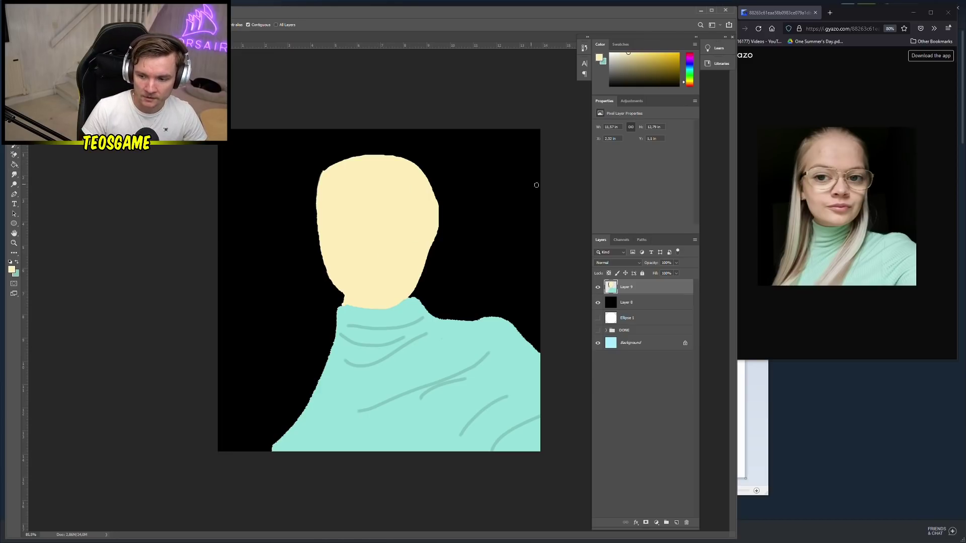
pyautogui.scroll(2, 362, 214)
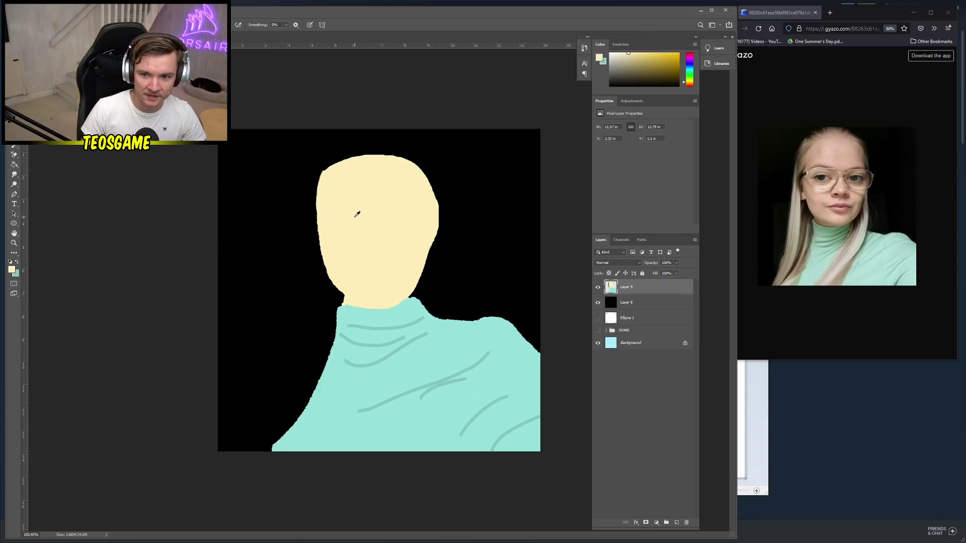
# Choose a dark olive-brown painting colour for the facial features
pyautogui.click(11, 270)
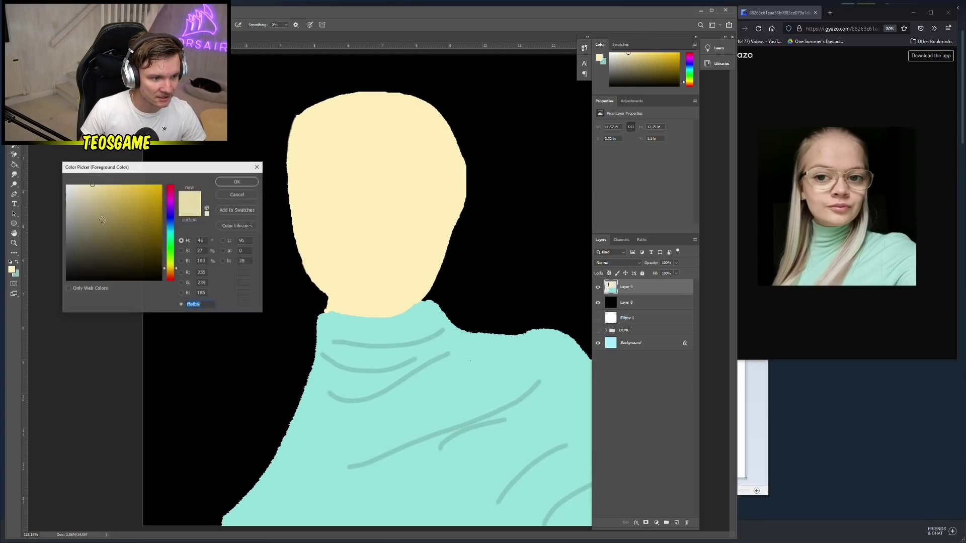
pyautogui.click(237, 182)
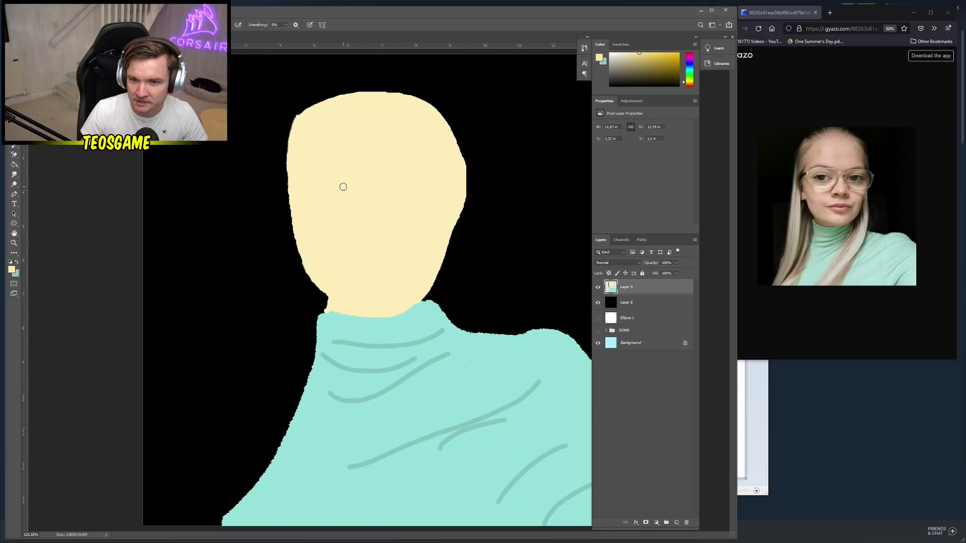
pyautogui.rightClick(363, 182)
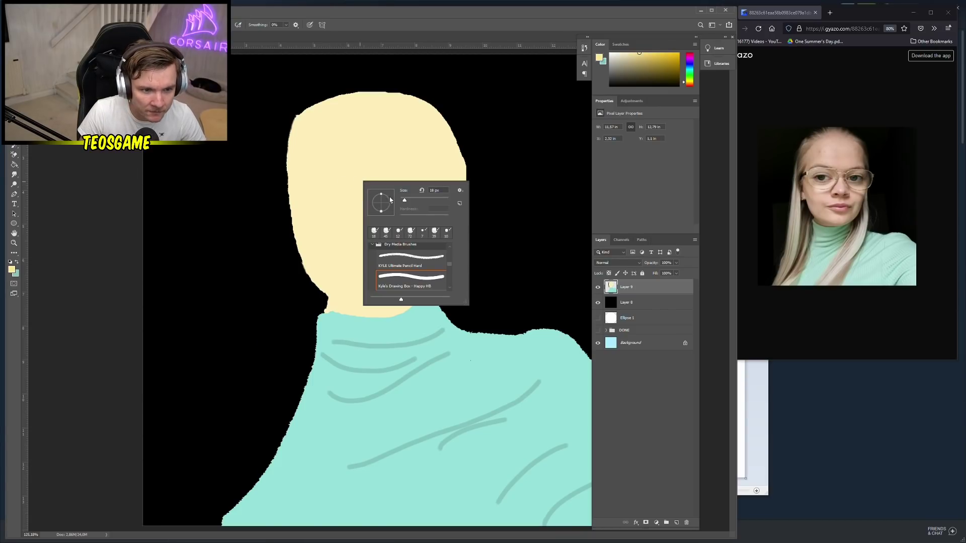
pyautogui.click(17, 262)
pyautogui.click(11, 269)
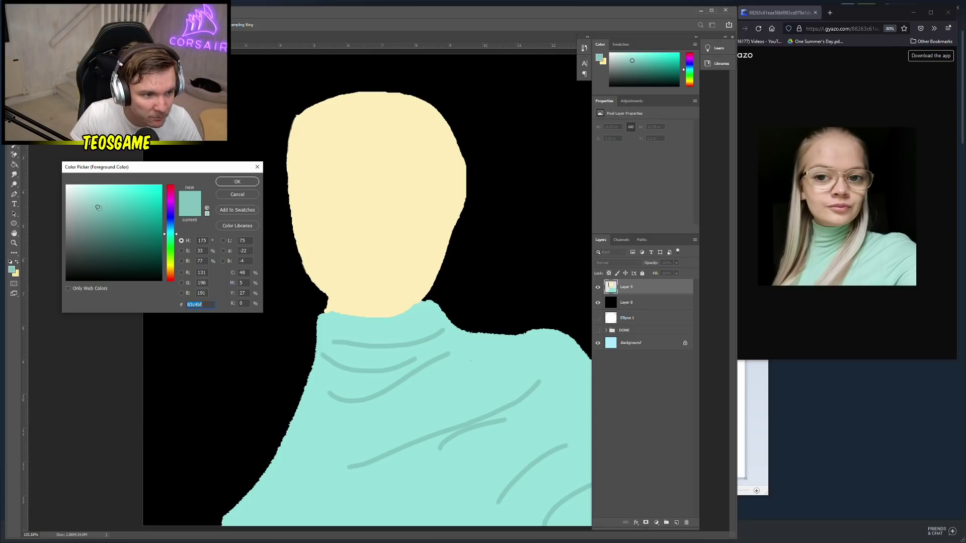
pyautogui.click(372, 187)
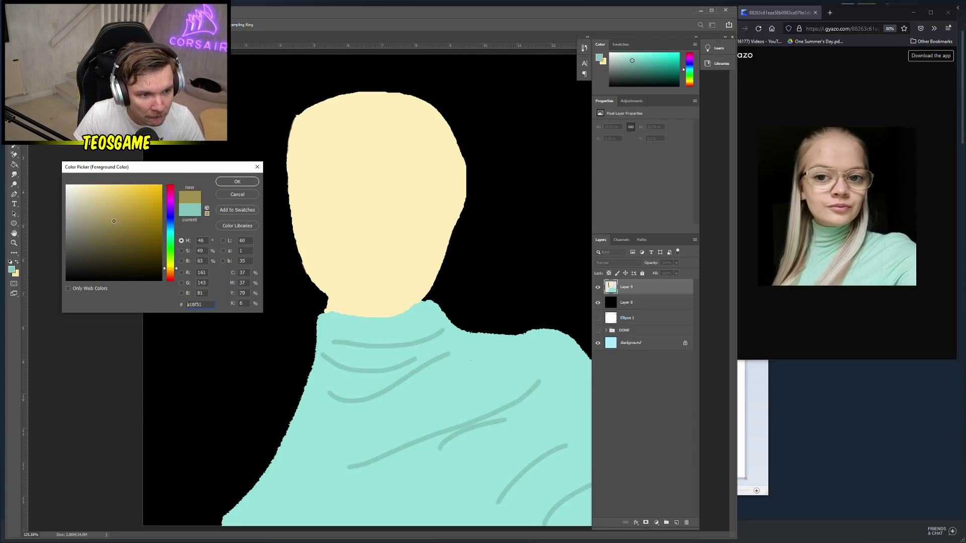
pyautogui.click(251, 183)
# Set a 10 px brush and draw almond outlines for both eyes
pyautogui.rightClick(358, 183)
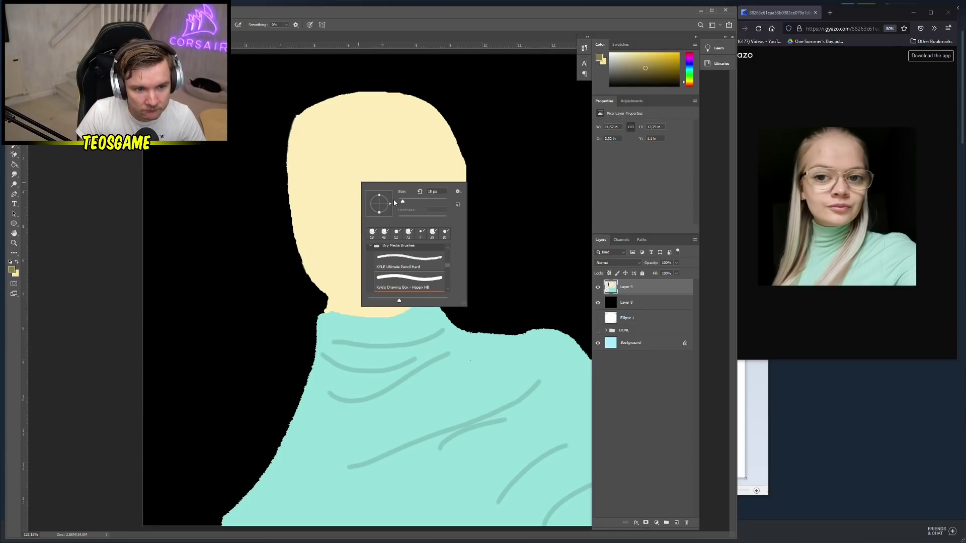
pyautogui.click(401, 200)
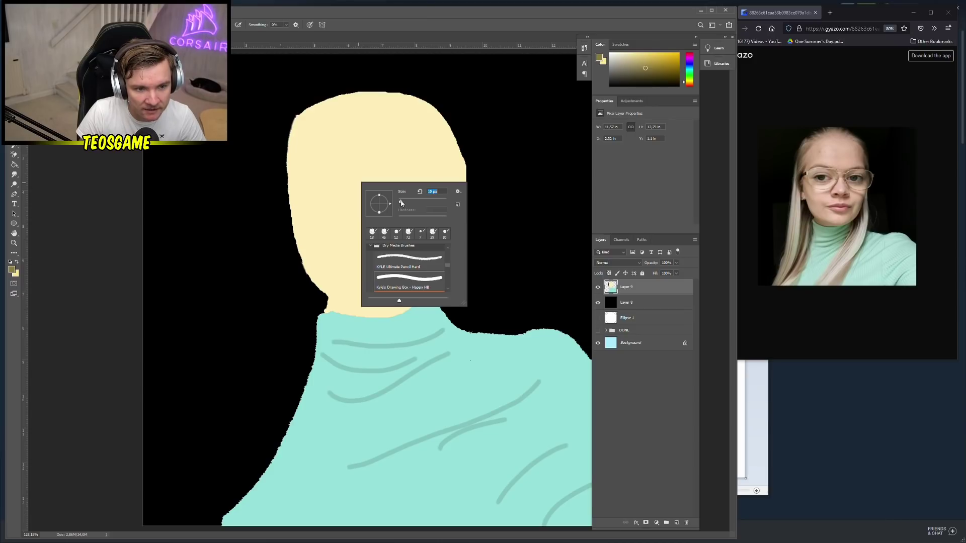
pyautogui.click(358, 179)
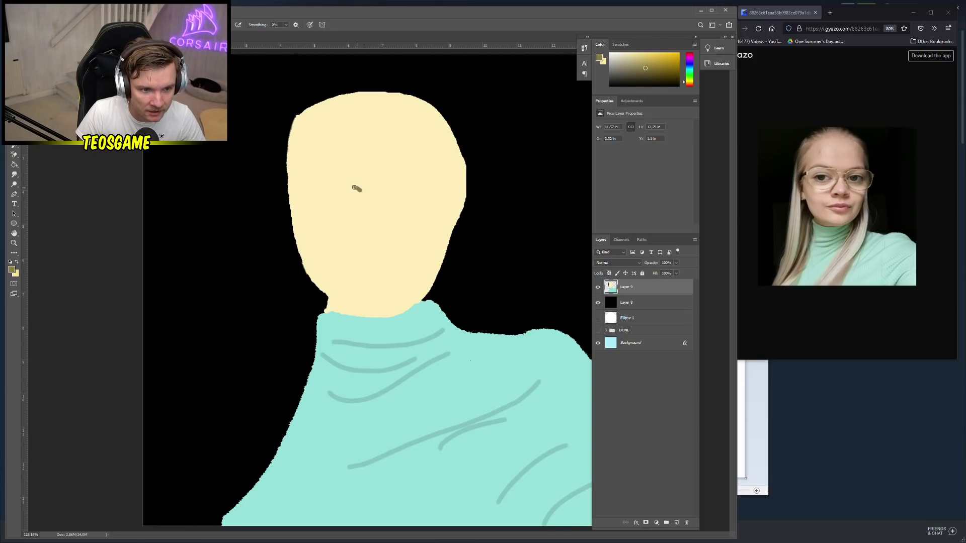
pyautogui.moveTo(354, 188); pyautogui.dragTo(325, 194)
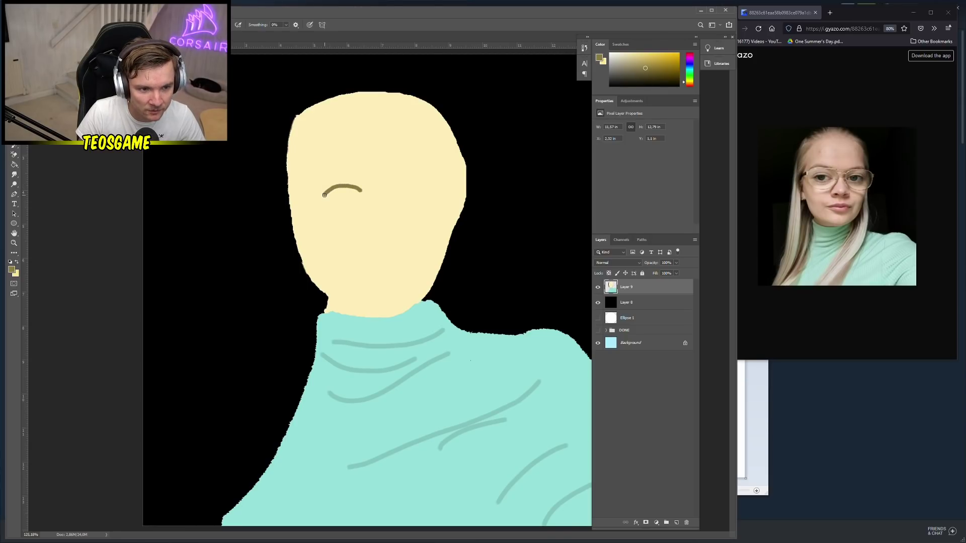
pyautogui.moveTo(328, 198); pyautogui.dragTo(361, 195)
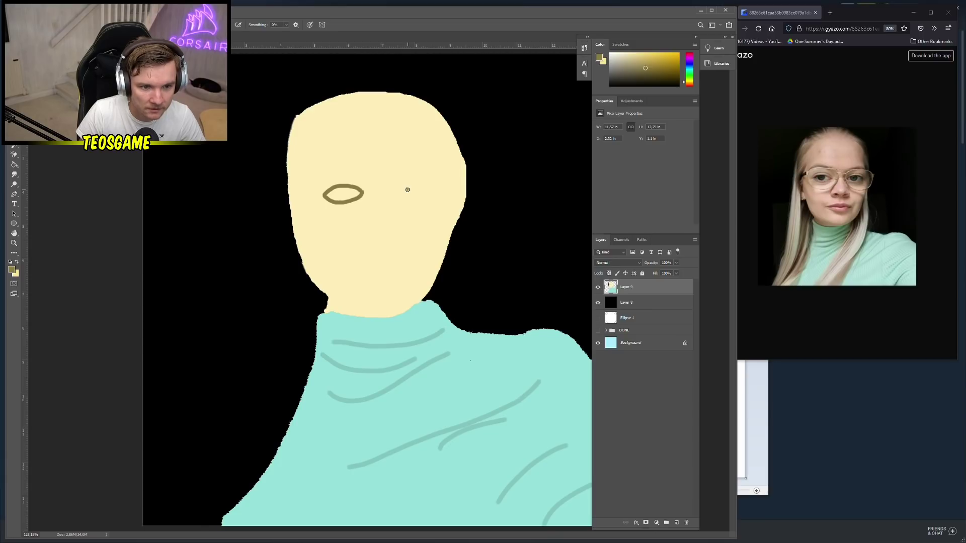
pyautogui.moveTo(407, 190)
pyautogui.mouseDown()
pyautogui.moveTo(449, 192)
pyautogui.moveTo(422, 204)
pyautogui.moveTo(406, 192)
pyautogui.mouseUp()
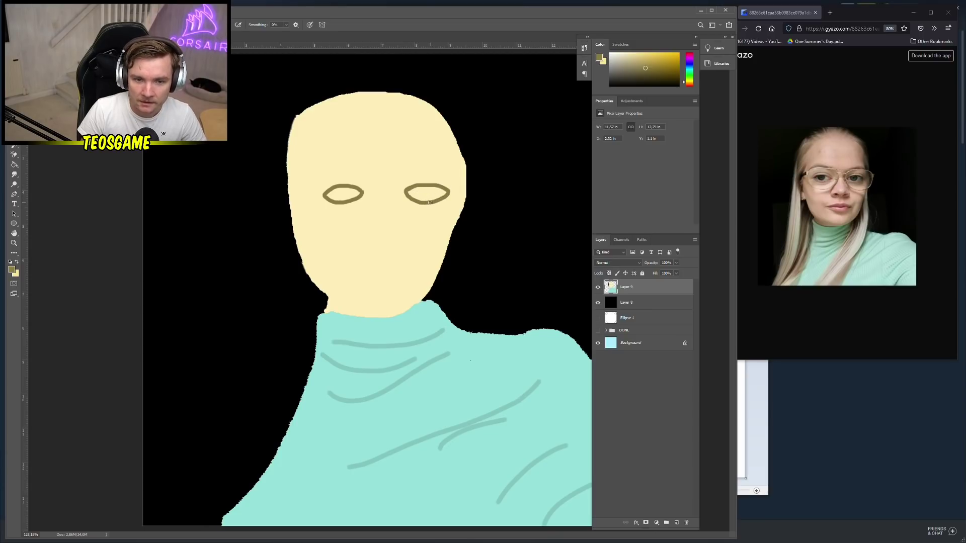
# Pick a very dark navy blue in the colour chooser
pyautogui.rightClick(421, 191)
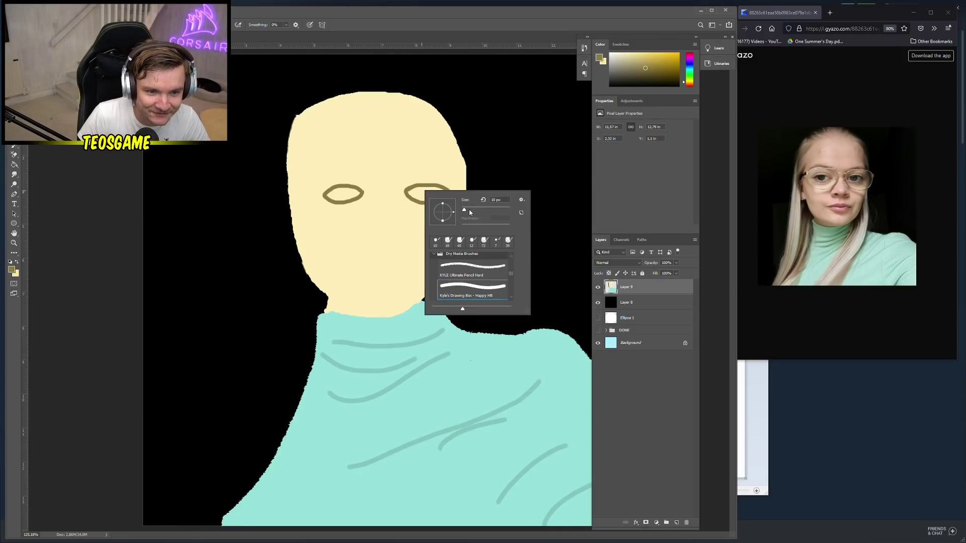
pyautogui.click(11, 272)
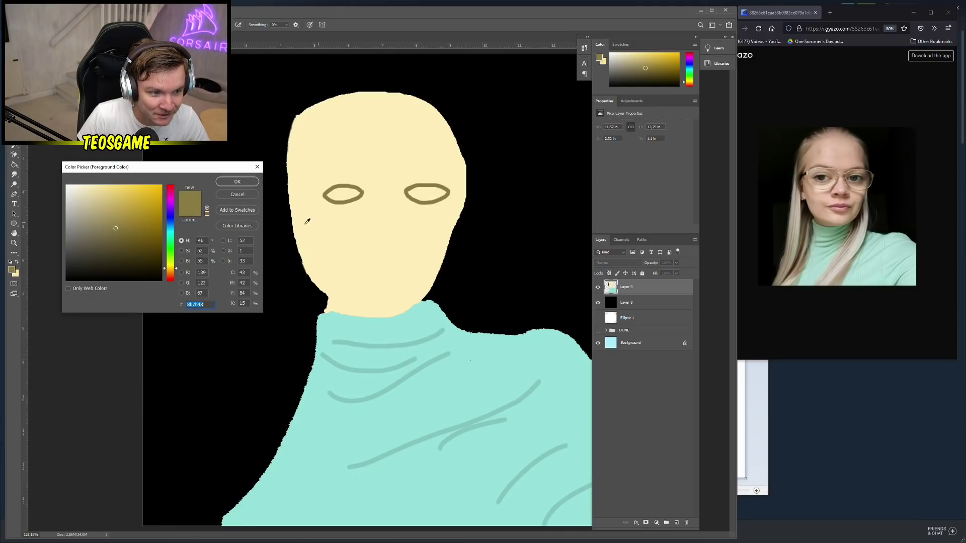
pyautogui.moveTo(129, 231)
pyautogui.mouseDown()
pyautogui.moveTo(163, 259)
pyautogui.moveTo(173, 247)
pyautogui.moveTo(165, 228)
pyautogui.moveTo(159, 266)
pyautogui.mouseUp()
# Confirm the dark navy colour and paint a pupil in each eye
pyautogui.click(237, 182)
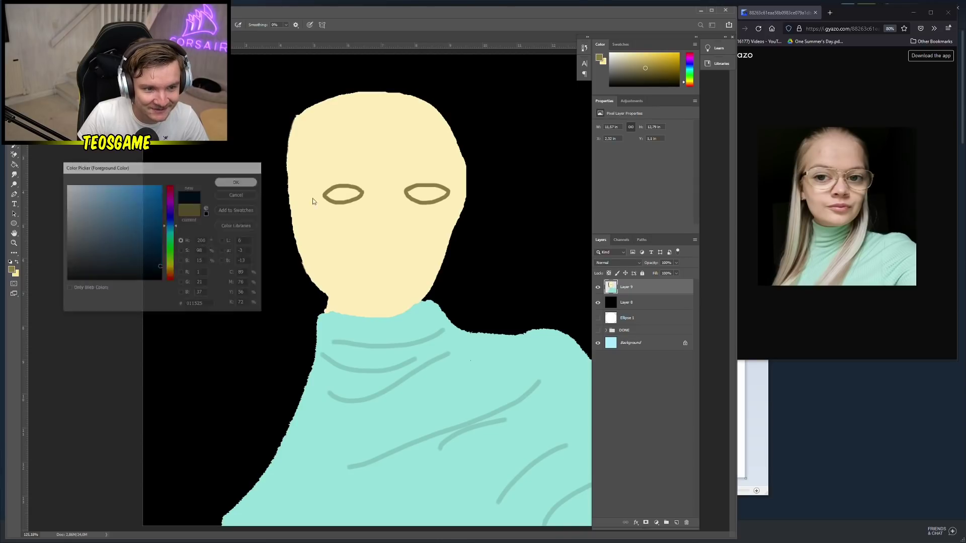
pyautogui.scroll(2, 337, 187)
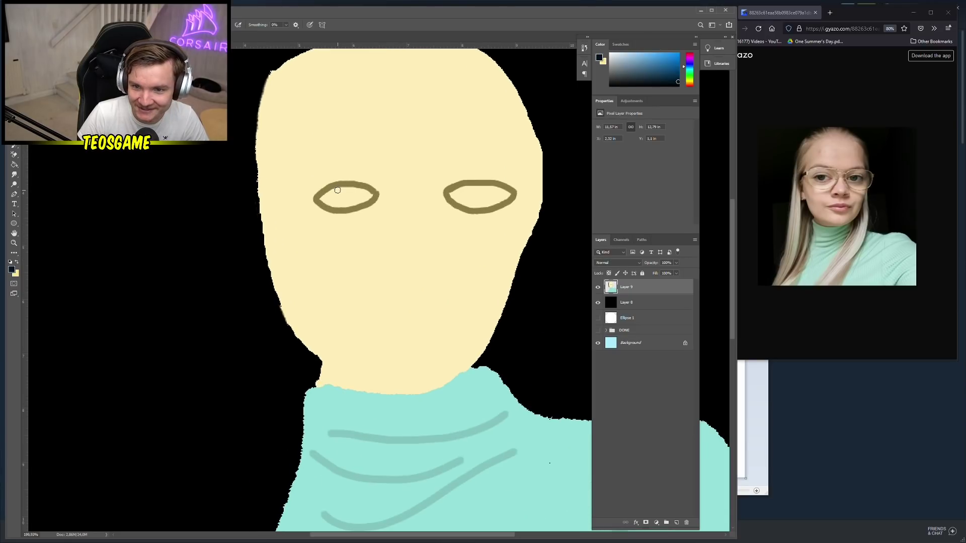
pyautogui.moveTo(336, 190)
pyautogui.mouseDown()
pyautogui.moveTo(340, 204)
pyautogui.moveTo(353, 189)
pyautogui.moveTo(339, 199)
pyautogui.mouseUp()
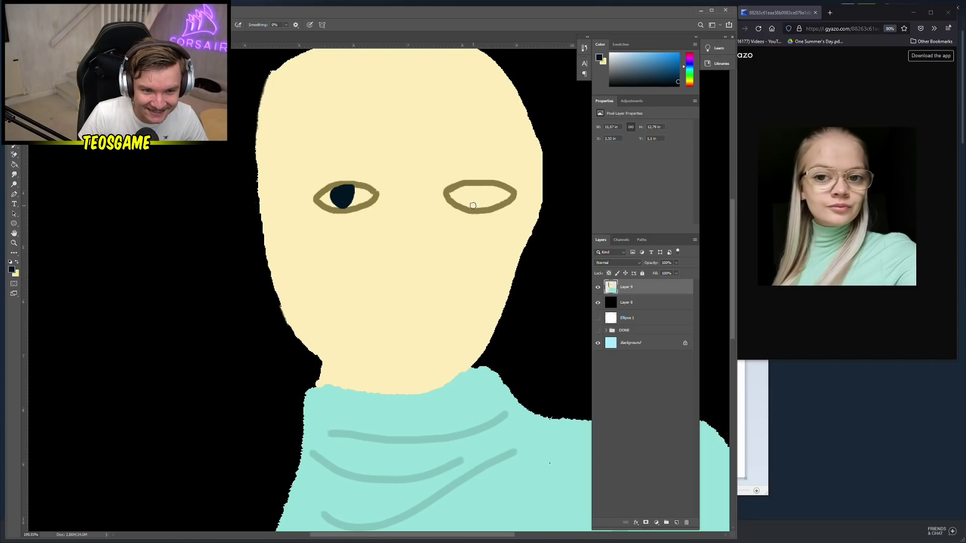
pyautogui.moveTo(473, 205)
pyautogui.mouseDown()
pyautogui.moveTo(465, 187)
pyautogui.moveTo(482, 190)
pyautogui.moveTo(476, 204)
pyautogui.moveTo(484, 195)
pyautogui.moveTo(460, 193)
pyautogui.moveTo(471, 207)
pyautogui.moveTo(480, 188)
pyautogui.moveTo(470, 210)
pyautogui.mouseUp()
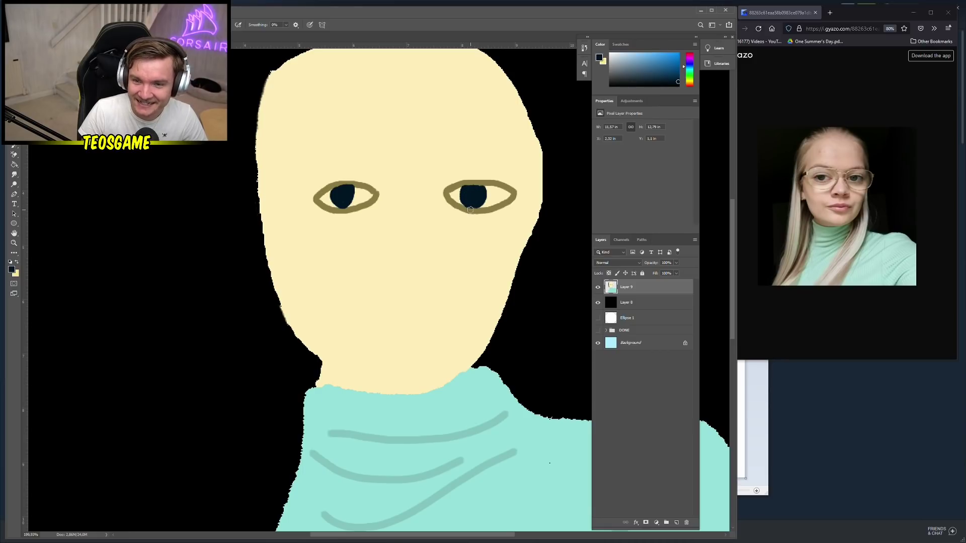
# Set the painting colour to #000000 and dab a black centre into each pupil
pyautogui.click(11, 270)
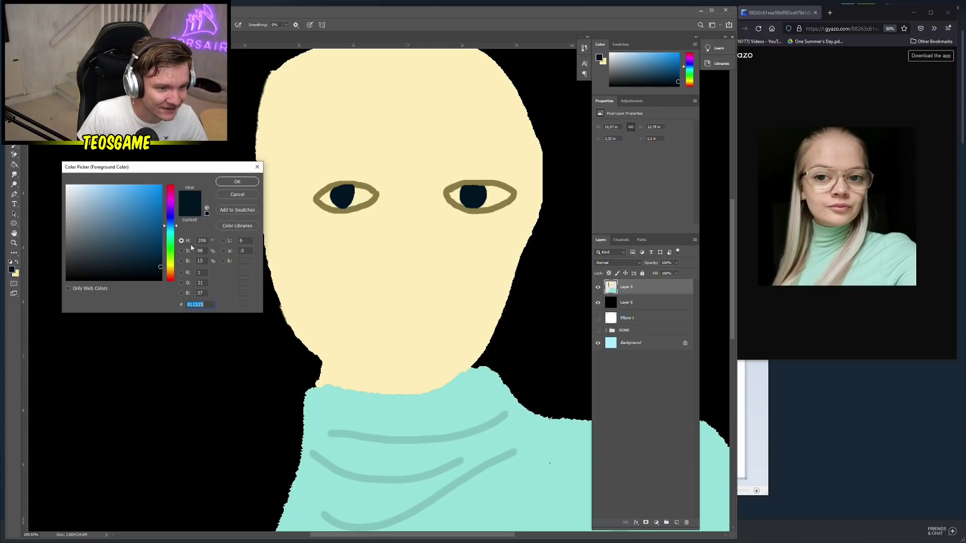
pyautogui.write('000000')
pyautogui.click(237, 182)
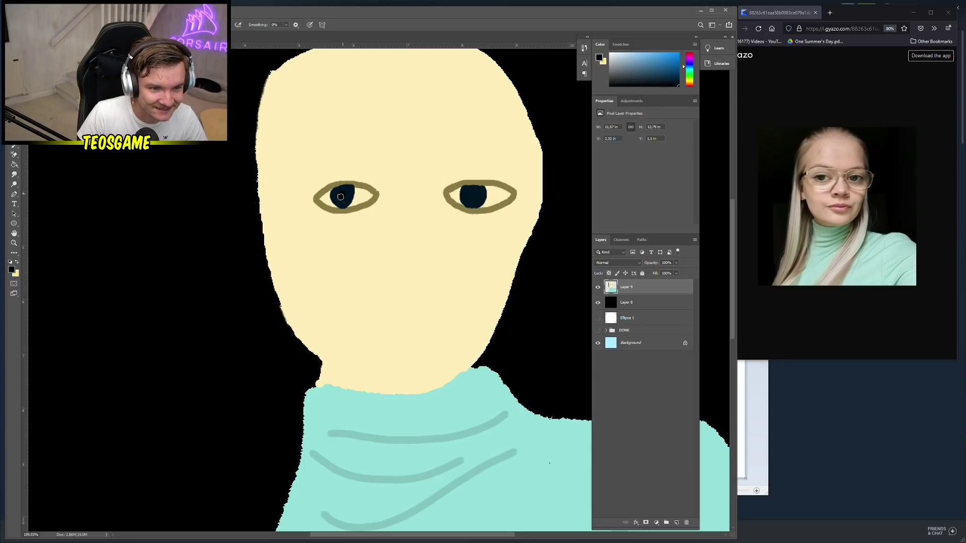
pyautogui.moveTo(340, 197); pyautogui.dragTo(344, 196)
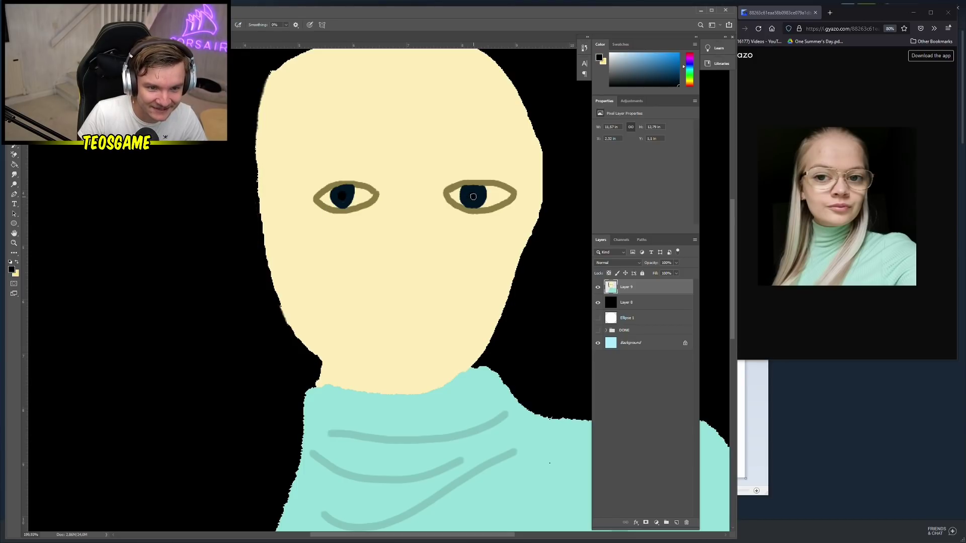
pyautogui.click(469, 196)
# Swap the colours and set the painting colour to #ffffff
pyautogui.click(17, 263)
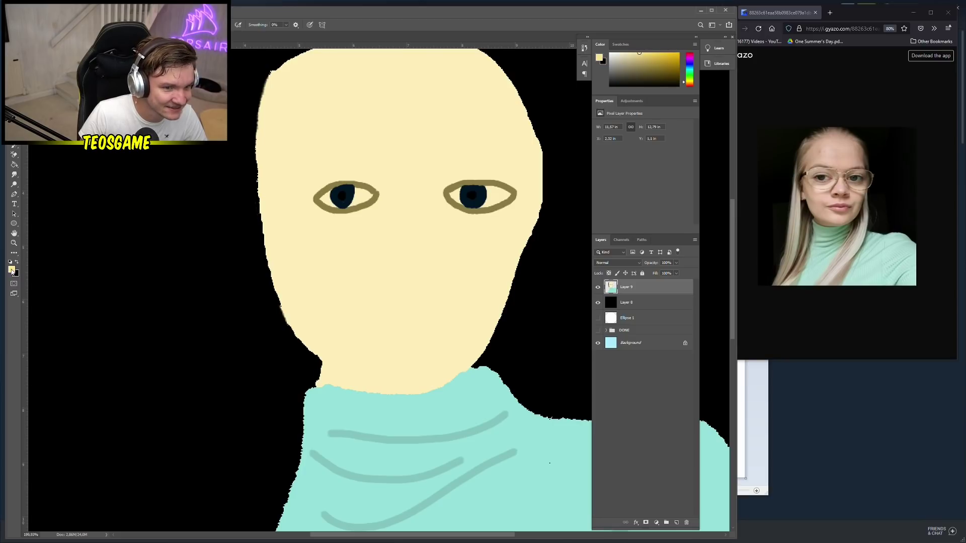
pyautogui.click(12, 271)
pyautogui.write('ffffff')
pyautogui.click(237, 185)
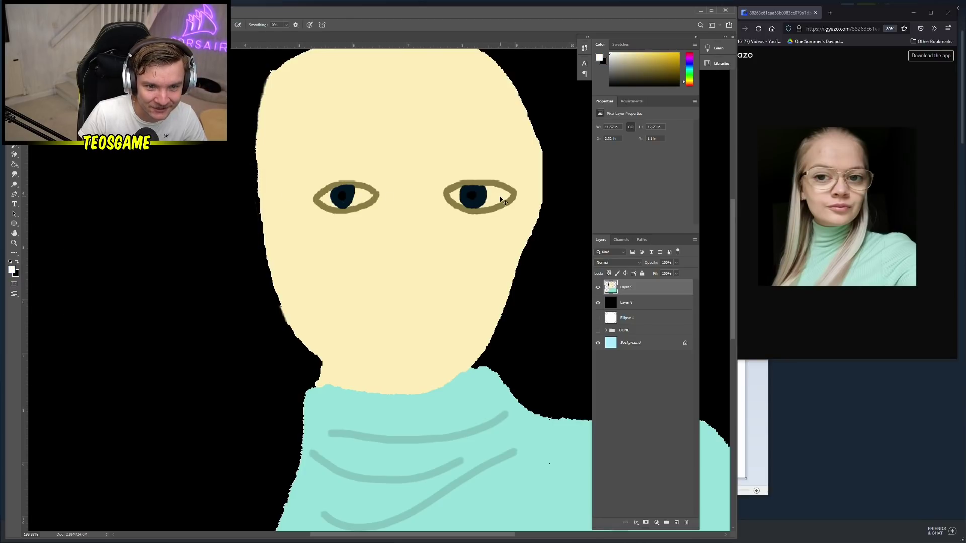
pyautogui.press('g')
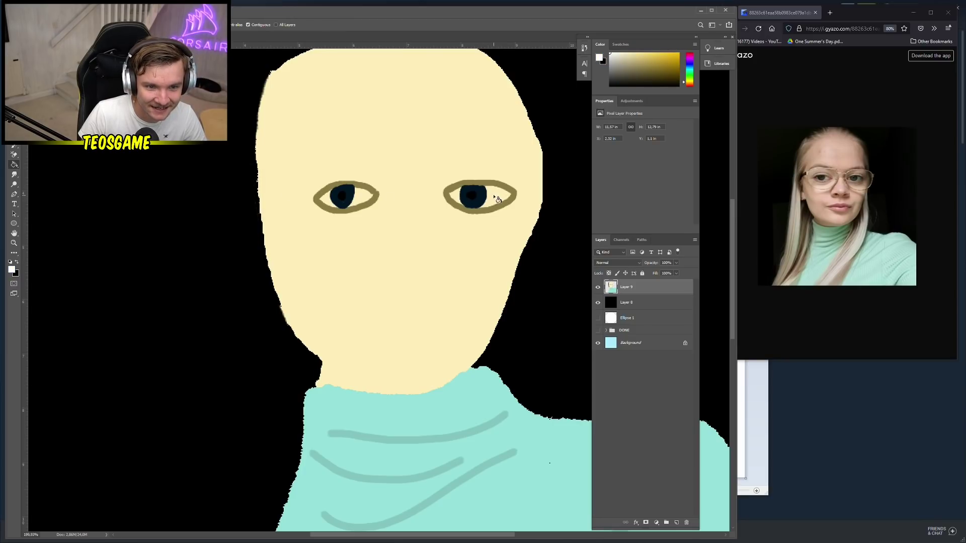
# Try white bucket fills around the face and undo each one
pyautogui.click(550, 216)
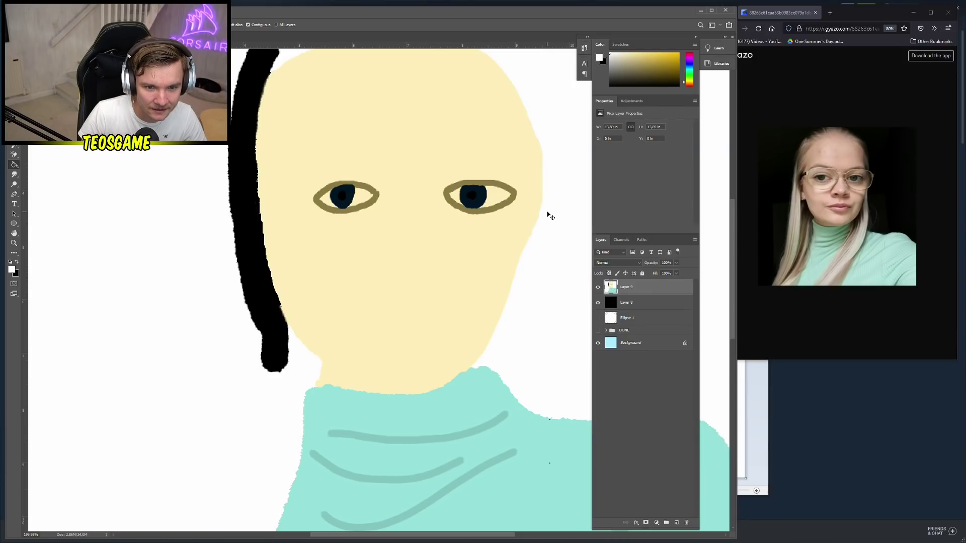
pyautogui.hotkey('ctrl', 'z')
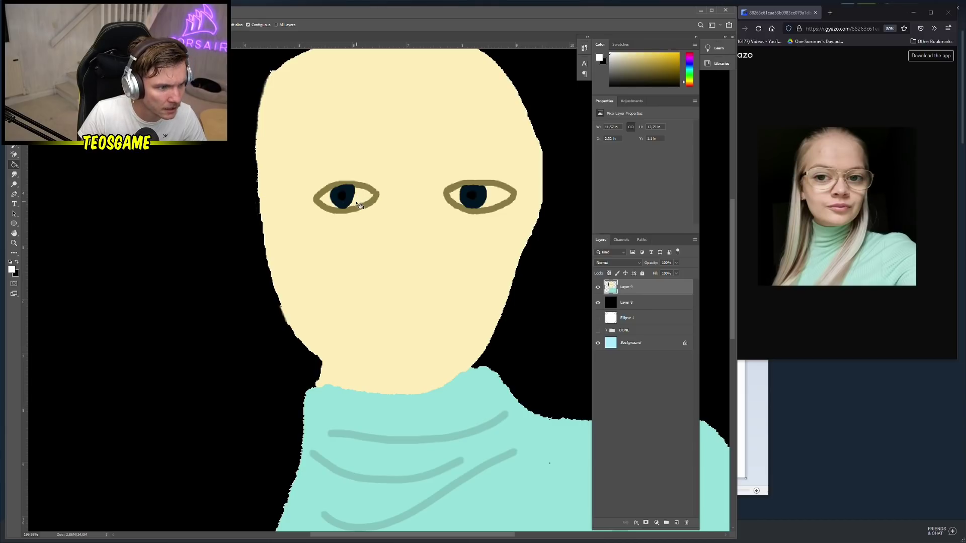
pyautogui.click(86, 288)
pyautogui.hotkey('ctrl', 'z')
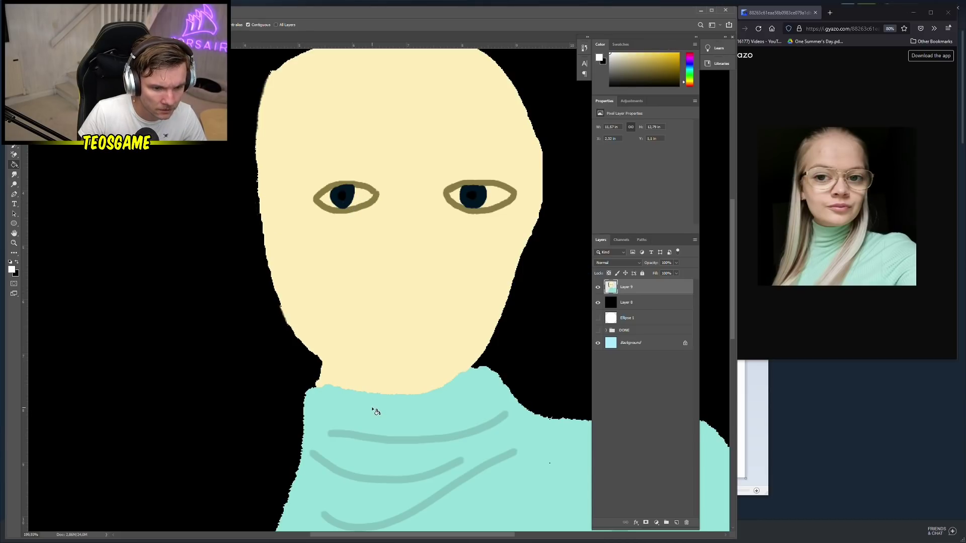
pyautogui.click(567, 307)
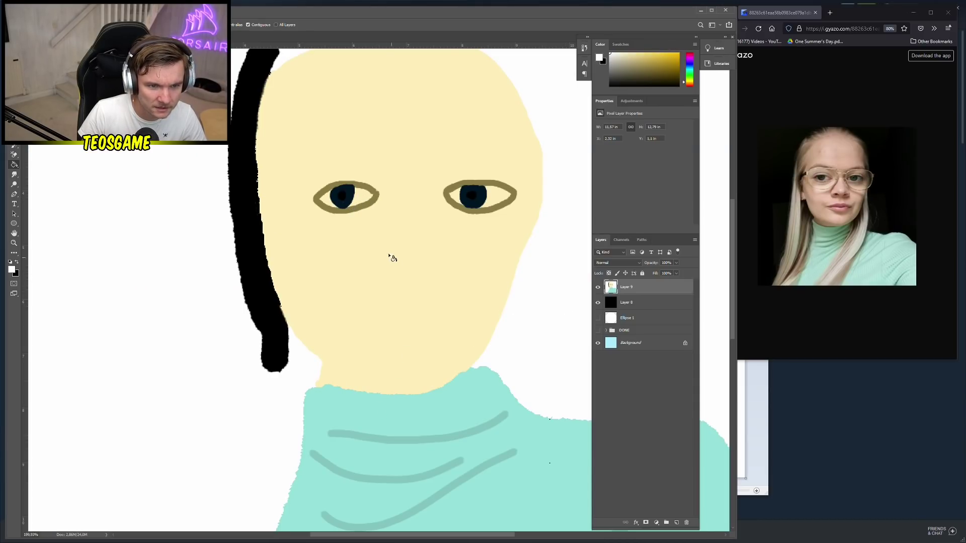
pyautogui.hotkey('ctrl', 'z')
# Toggle Layer 9's visibility, then try and undo a white highlight beside the right pupil
pyautogui.click(598, 288)
pyautogui.click(598, 287)
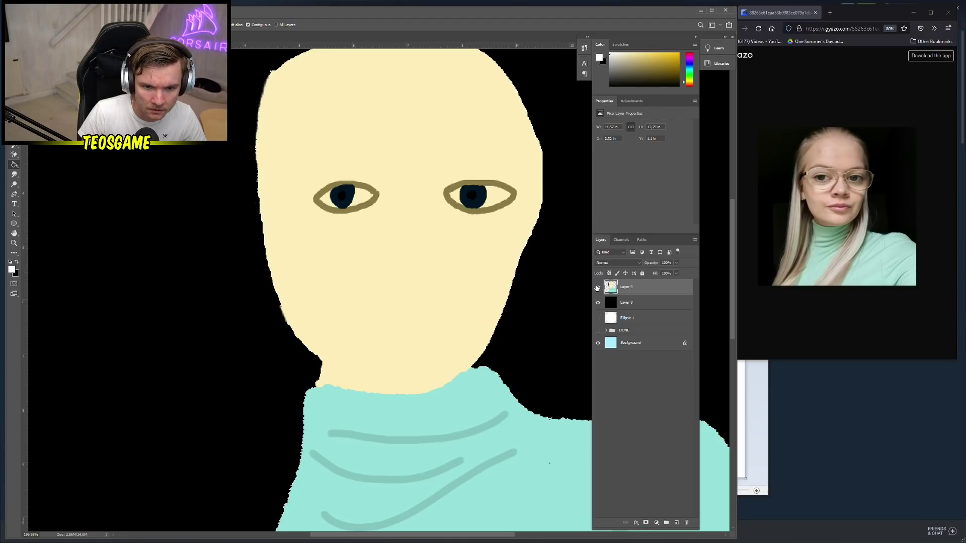
pyautogui.click(14, 154)
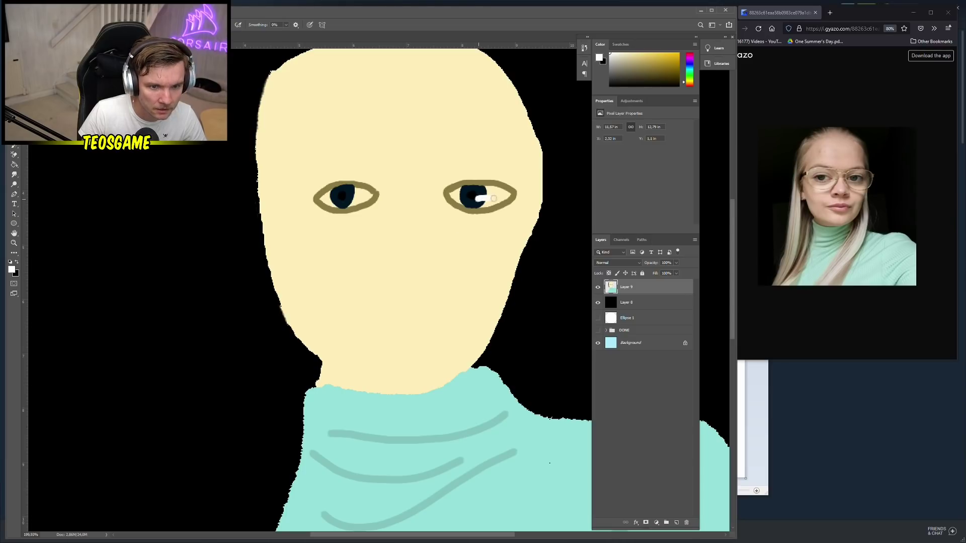
pyautogui.moveTo(488, 195); pyautogui.dragTo(491, 204)
pyautogui.hotkey('ctrl', 'z')
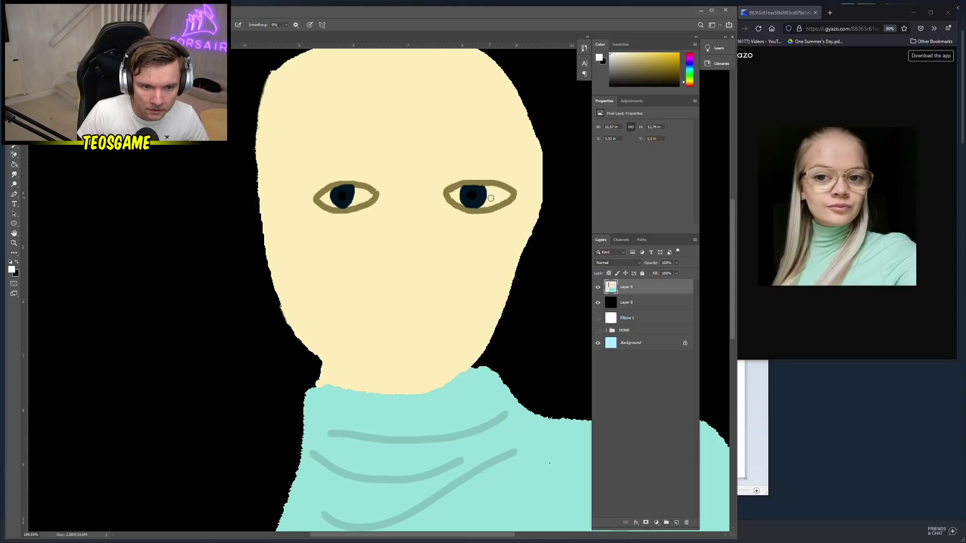
# Retry white bucket fills on the background and undo them
pyautogui.press('g')
pyautogui.click(556, 195)
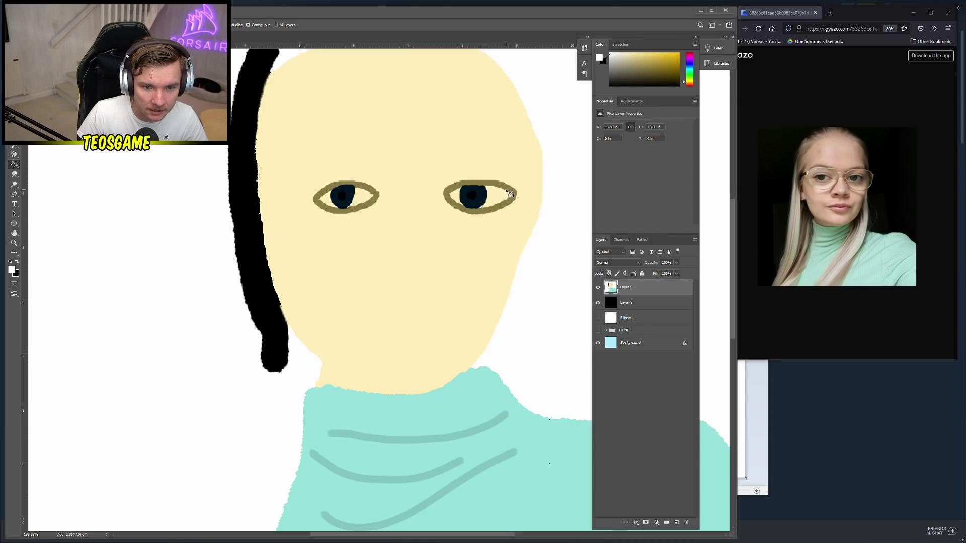
pyautogui.hotkey('ctrl', 'z')
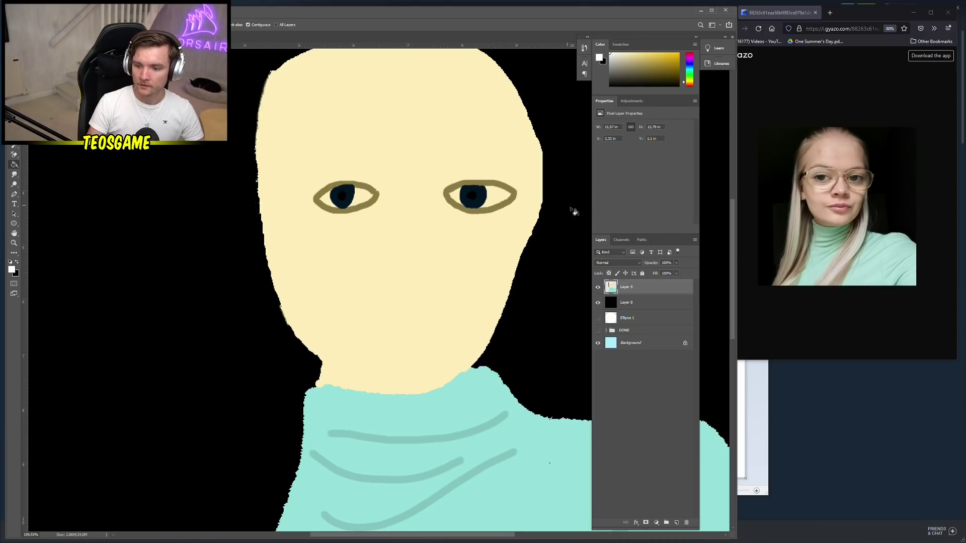
pyautogui.press('b')
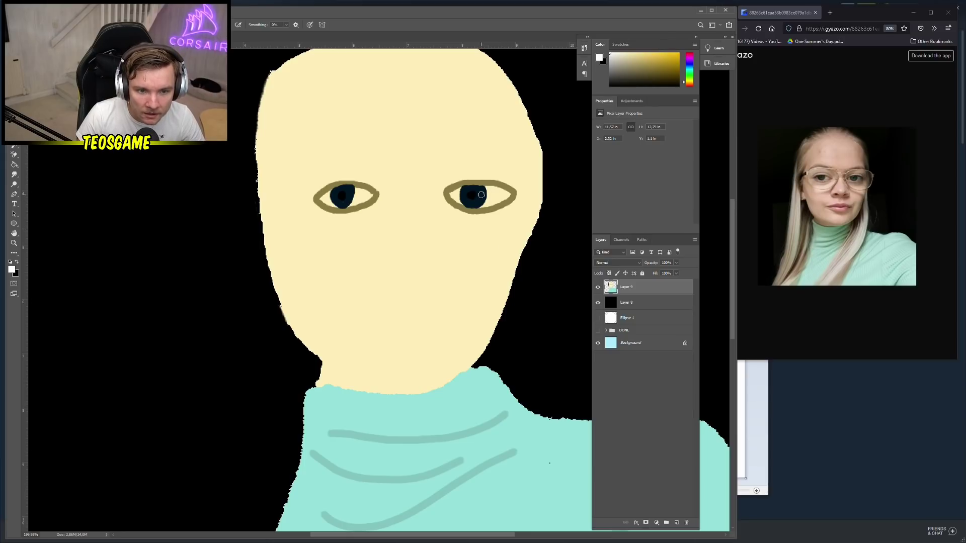
pyautogui.press('g')
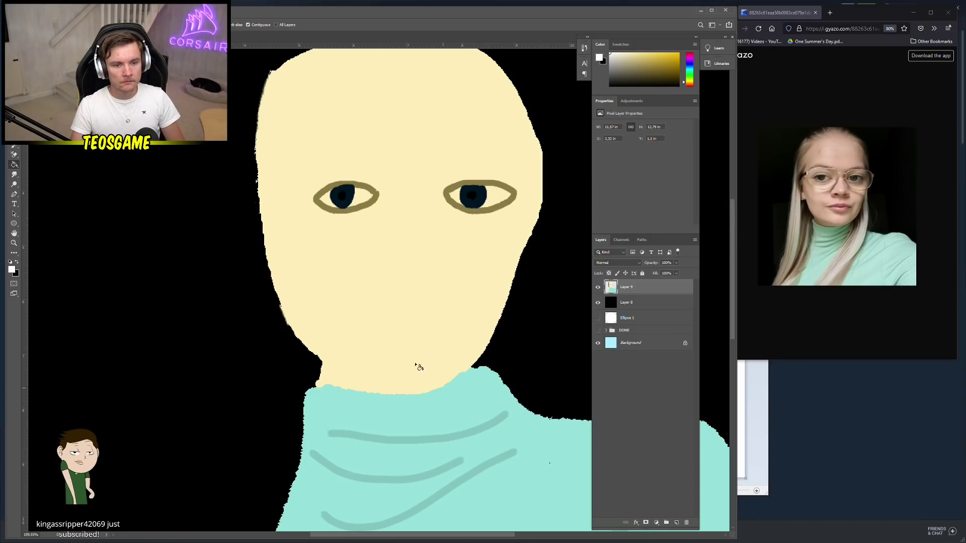
pyautogui.click(208, 276)
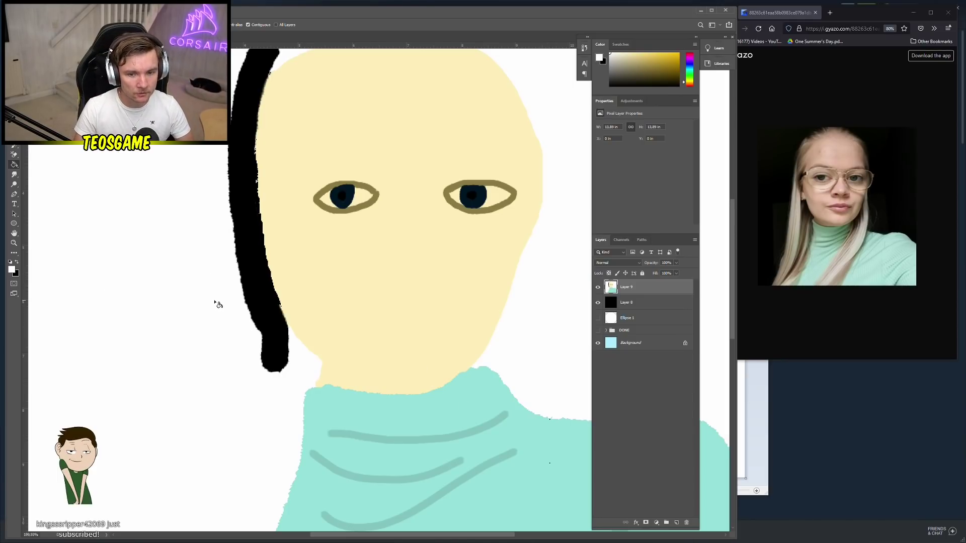
pyautogui.hotkey('ctrl', 'z')
# Hide Layer 8's black backdrop, test and undo a white fill, then show Layer 8 again
pyautogui.click(598, 302)
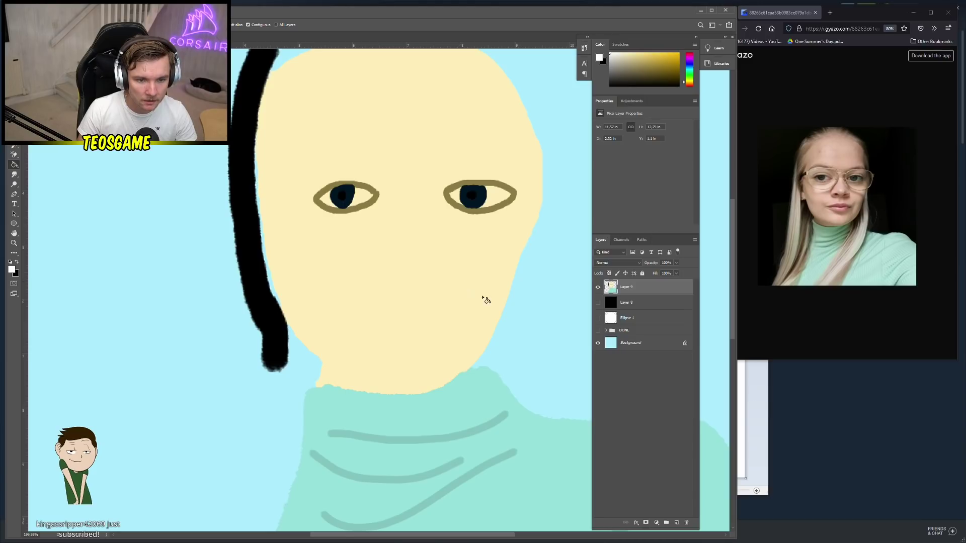
pyautogui.click(576, 324)
pyautogui.hotkey('ctrl', 'z')
pyautogui.hotkey('ctrl', 'shift', 'z')
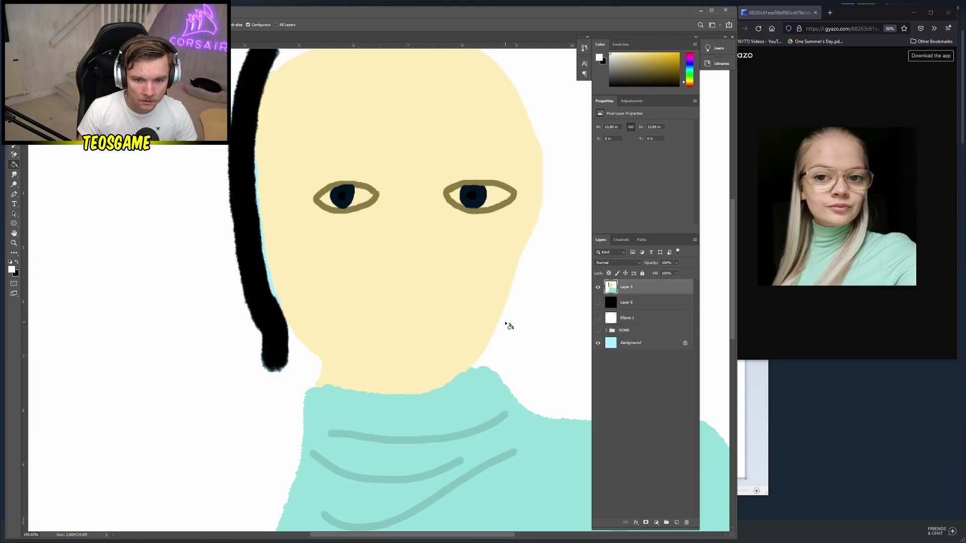
pyautogui.hotkey('ctrl', 'z')
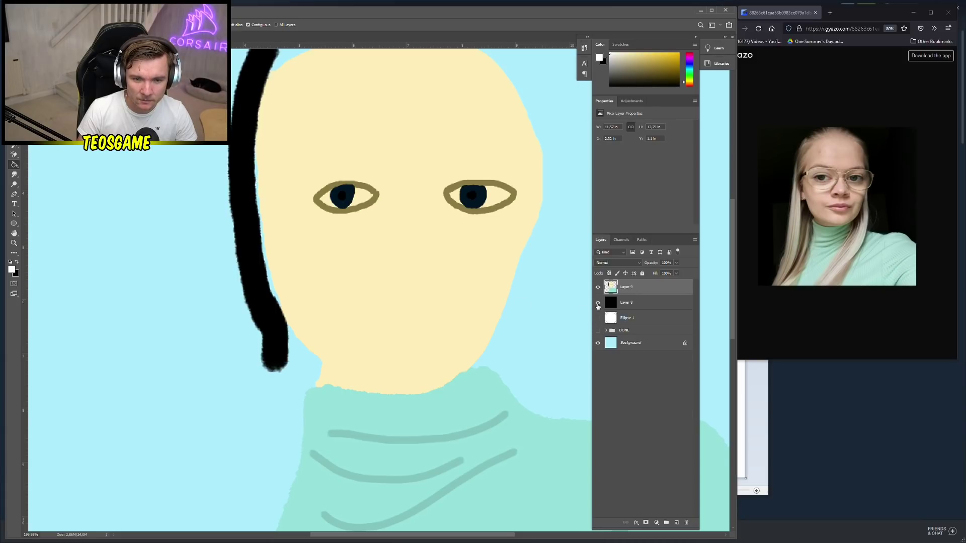
pyautogui.click(598, 304)
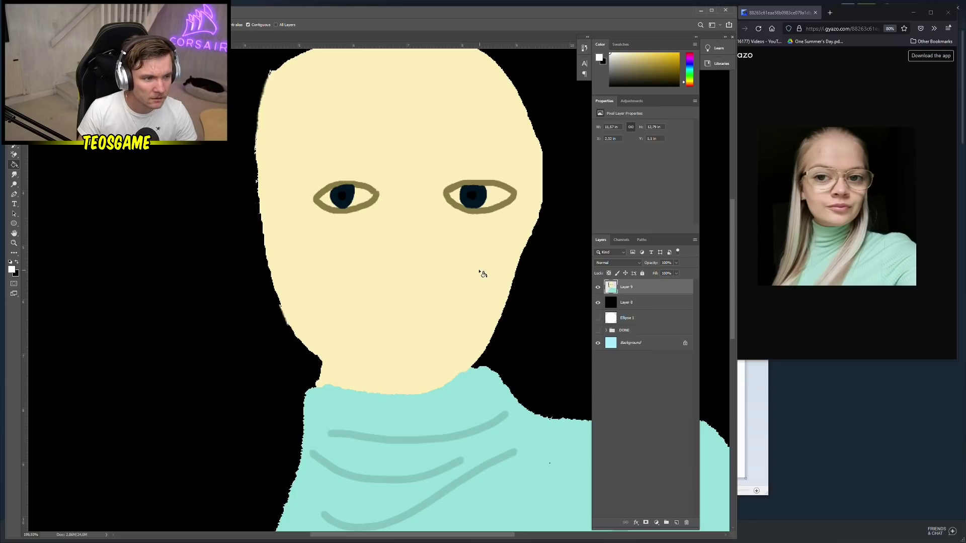
# Toggle Layer 9 on and off and undo an accidental downward move of its drawing
pyautogui.click(598, 288)
pyautogui.click(597, 287)
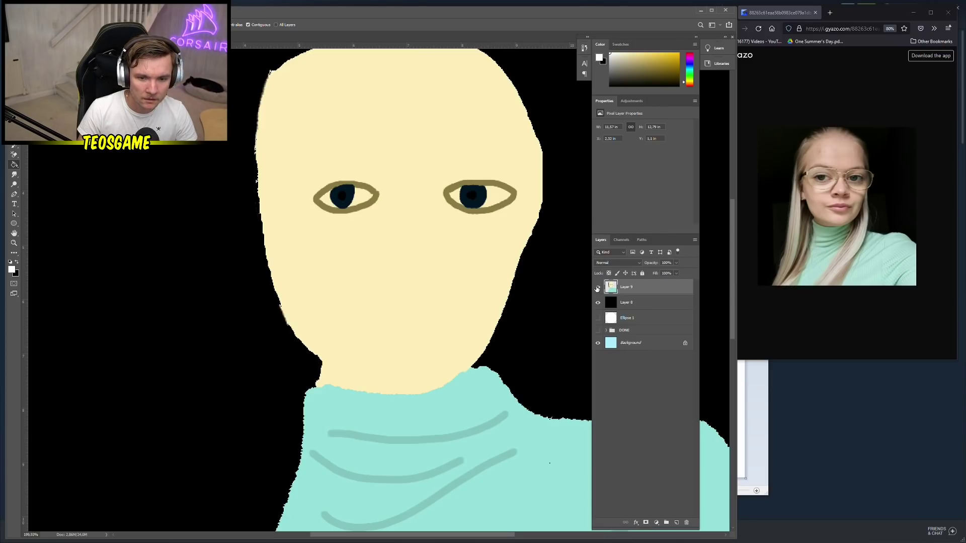
pyautogui.click(598, 288)
pyautogui.click(597, 287)
pyautogui.moveTo(468, 262); pyautogui.dragTo(466, 315)
pyautogui.hotkey('ctrl', 'z')
pyautogui.hotkey('ctrl', 'z')
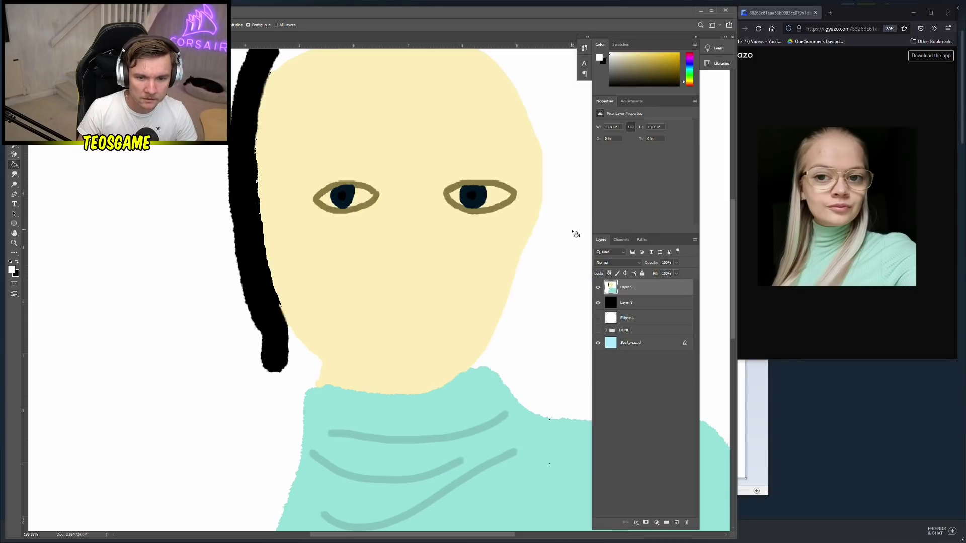
pyautogui.hotkey('ctrl', 'shift', 'z')
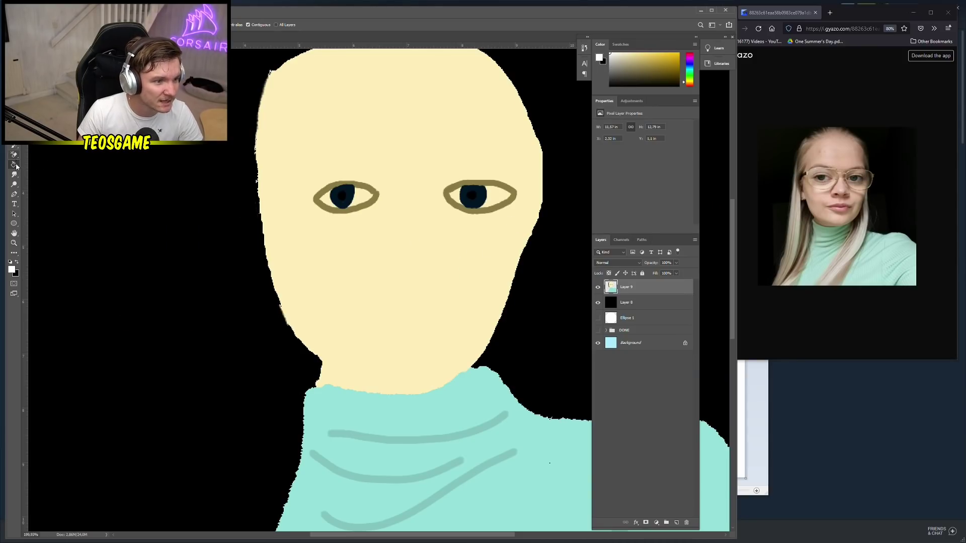
# Switch to the alternative fill tool with Normal blending and undo an accidental white face fill
pyautogui.rightClick(20, 163)
pyautogui.click(45, 167)
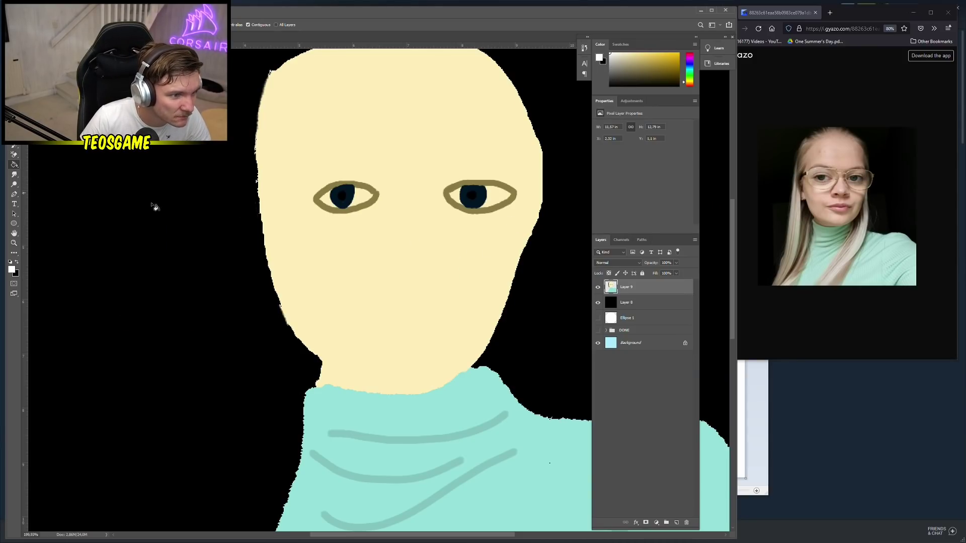
pyautogui.rightClick(442, 257)
pyautogui.click(458, 261)
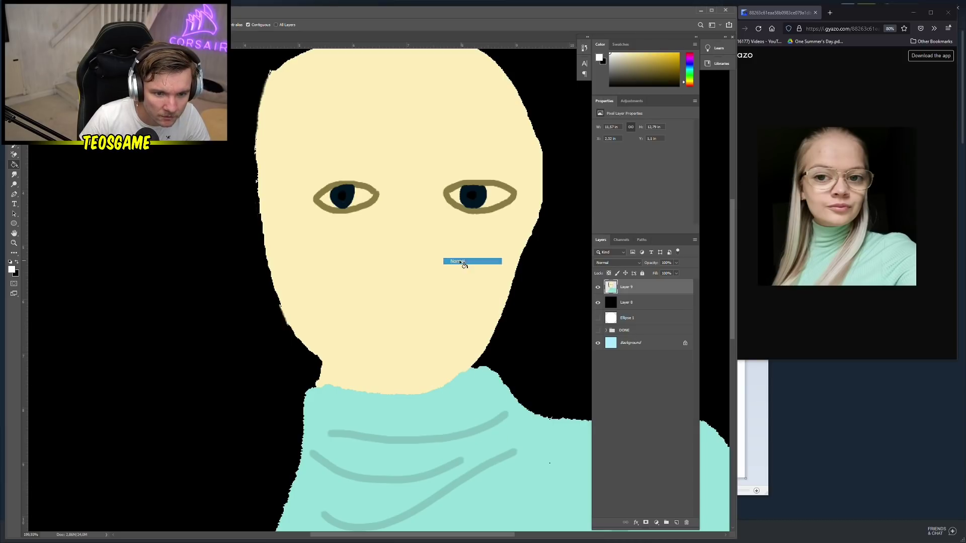
pyautogui.click(442, 293)
pyautogui.hotkey('ctrl', 'z')
# Fill the whites of both the right and left eyes with white
pyautogui.click(500, 198)
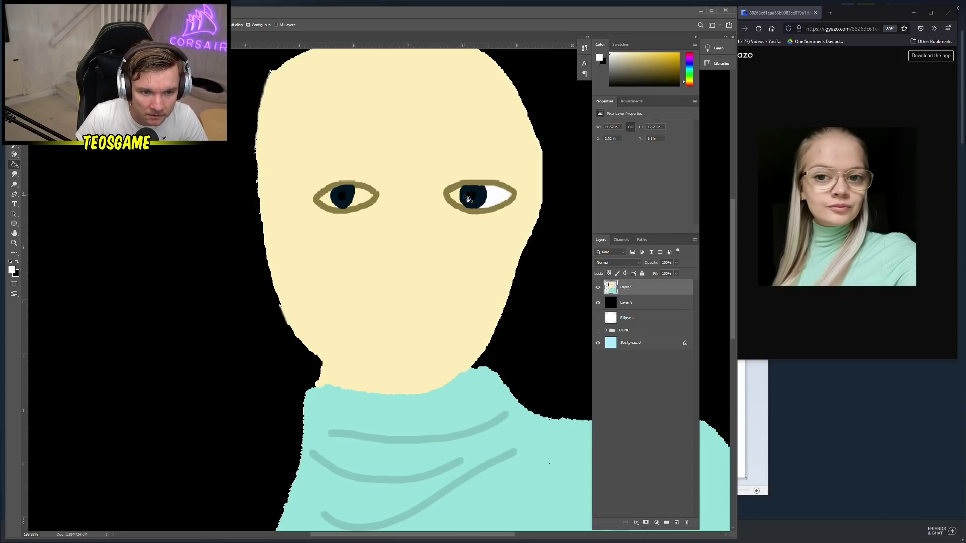
pyautogui.click(455, 198)
pyautogui.click(364, 197)
pyautogui.click(321, 206)
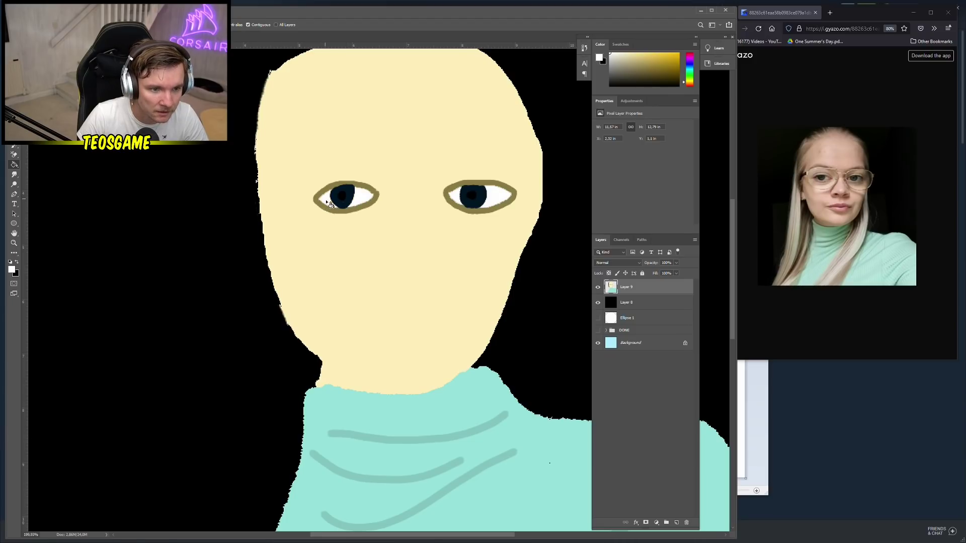
# Sample the olive outline colour and brush the nose lines below the eyes
pyautogui.scroll(-2, 322, 208)
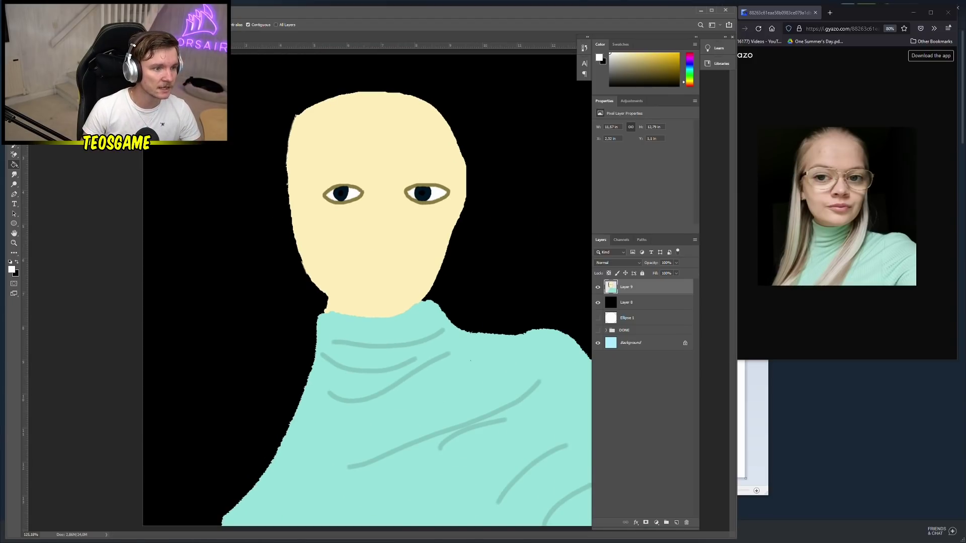
pyautogui.keyDown('alt'); pyautogui.click(363, 197); pyautogui.keyUp('alt')
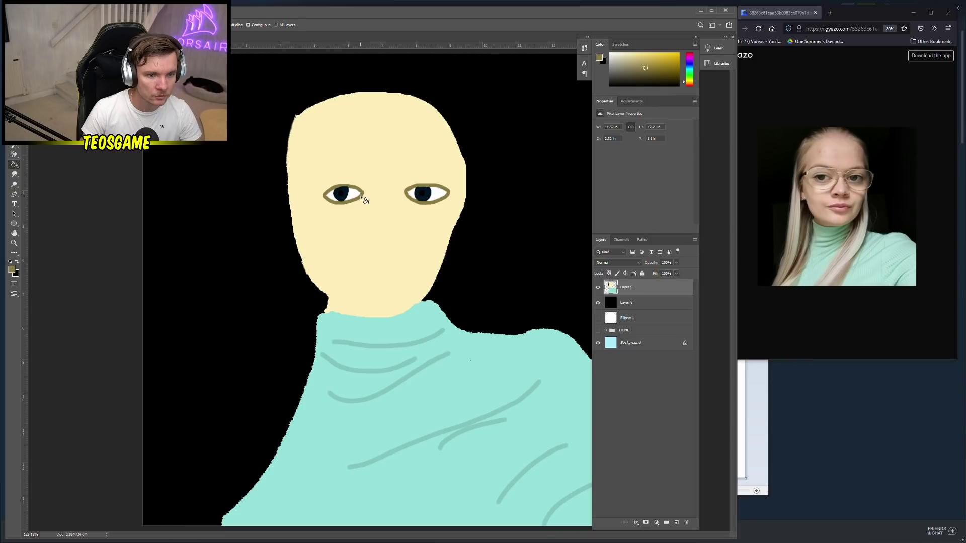
pyautogui.press('b')
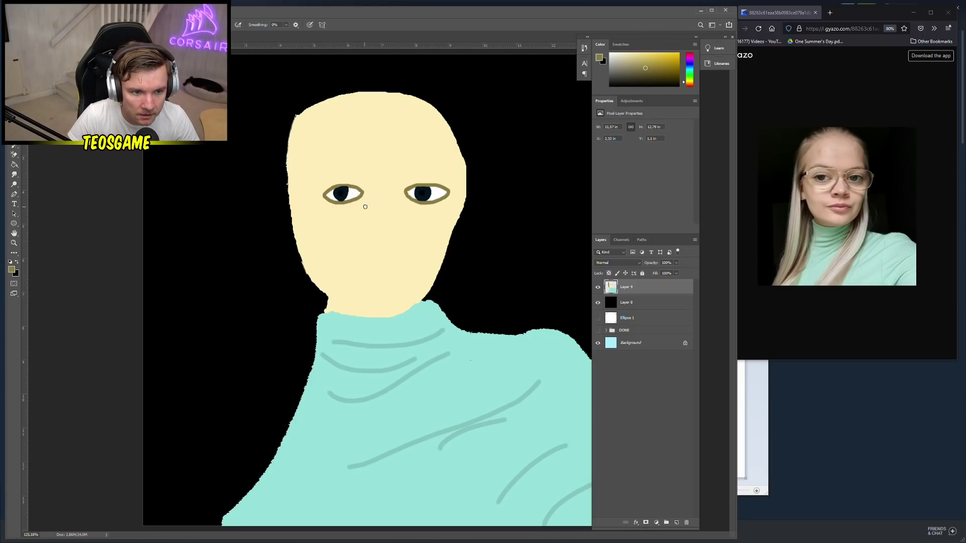
pyautogui.moveTo(391, 200); pyautogui.dragTo(413, 232)
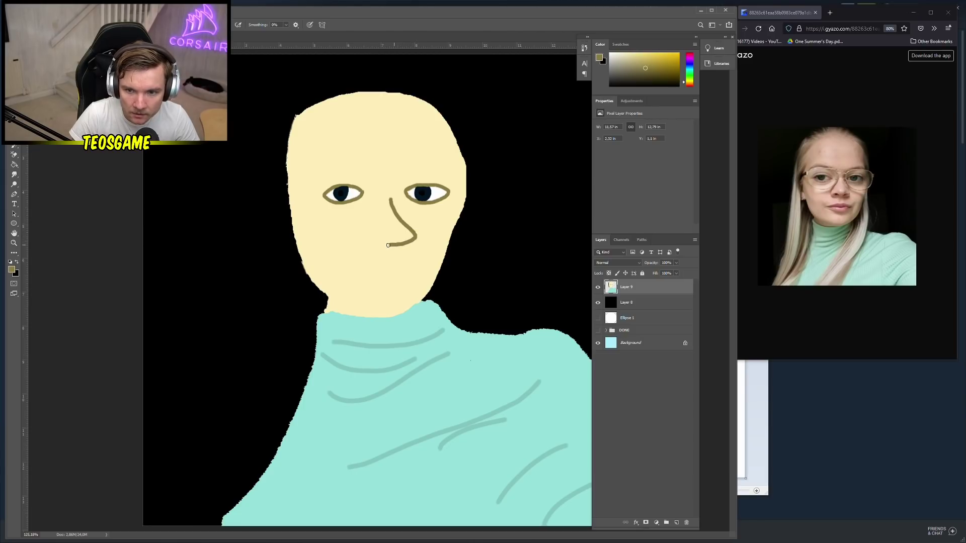
pyautogui.moveTo(388, 246)
pyautogui.mouseDown()
pyautogui.moveTo(363, 243)
pyautogui.moveTo(375, 200)
pyautogui.mouseUp()
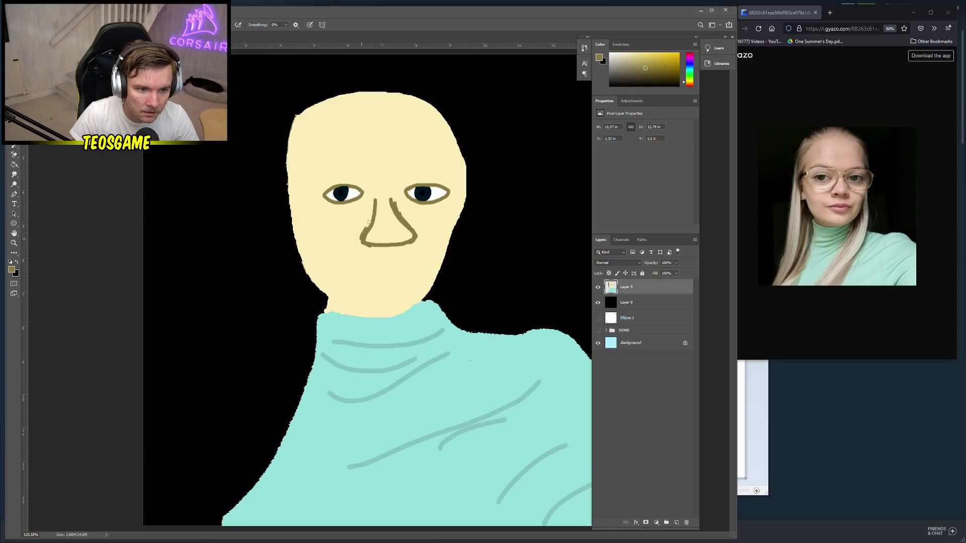
pyautogui.moveTo(369, 222); pyautogui.dragTo(375, 201)
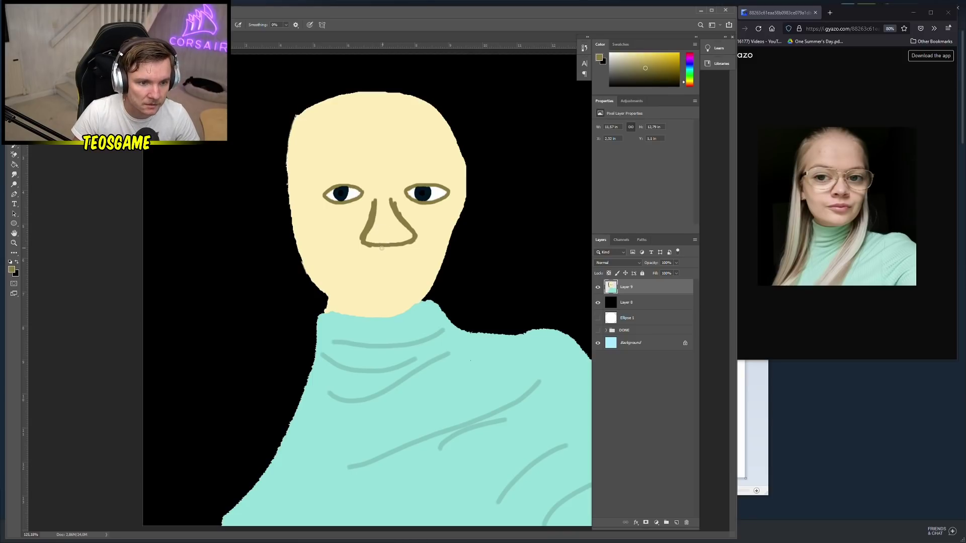
# Dab two small nostrils at the nose base, undoing the stray strokes and loops
pyautogui.moveTo(369, 242)
pyautogui.mouseDown()
pyautogui.moveTo(379, 233)
pyautogui.moveTo(395, 251)
pyautogui.mouseUp()
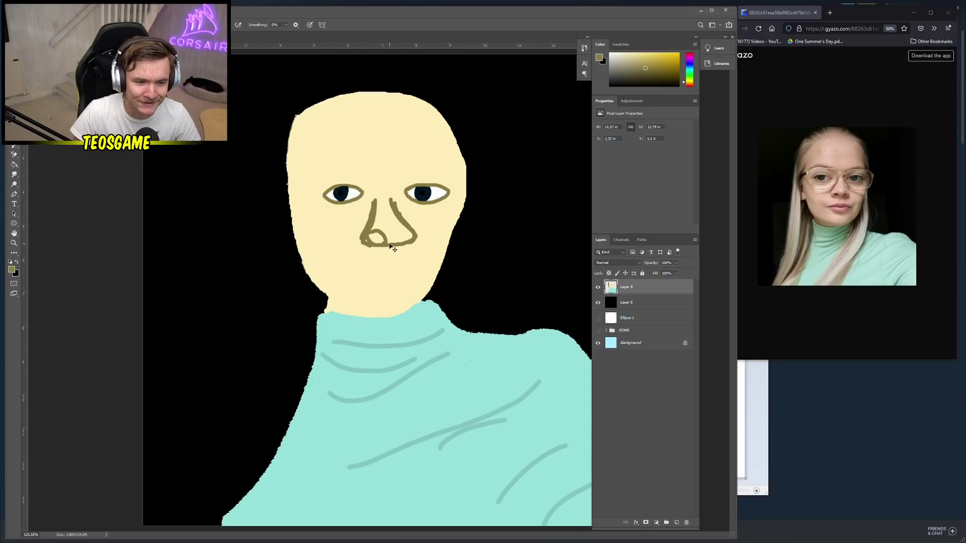
pyautogui.hotkey('ctrl', 'z')
pyautogui.scroll(4, 388, 240)
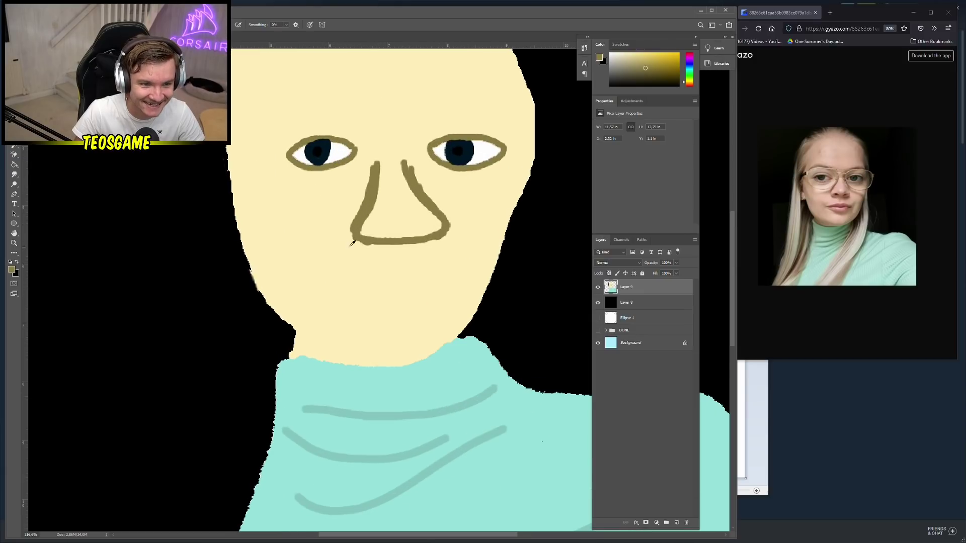
pyautogui.moveTo(384, 240)
pyautogui.mouseDown()
pyautogui.moveTo(372, 223)
pyautogui.moveTo(362, 231)
pyautogui.moveTo(427, 220)
pyautogui.moveTo(434, 234)
pyautogui.mouseUp()
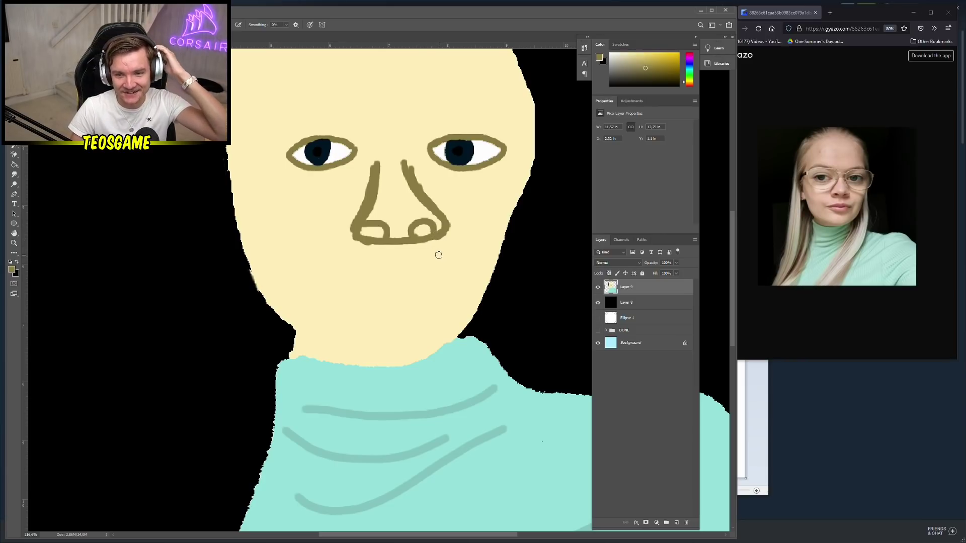
pyautogui.hotkey('ctrl', 'z')
pyautogui.hotkey('ctrl', 'z')
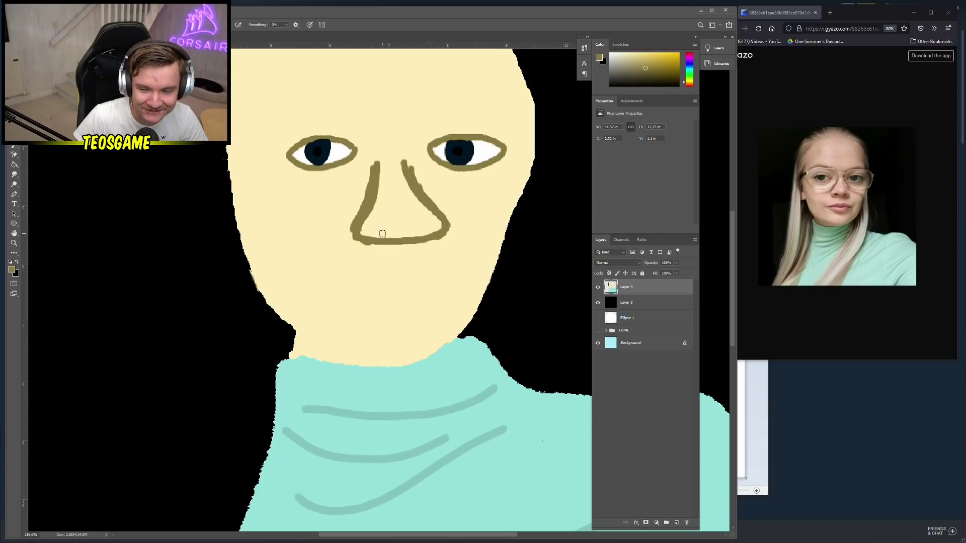
pyautogui.scroll(1, 382, 233)
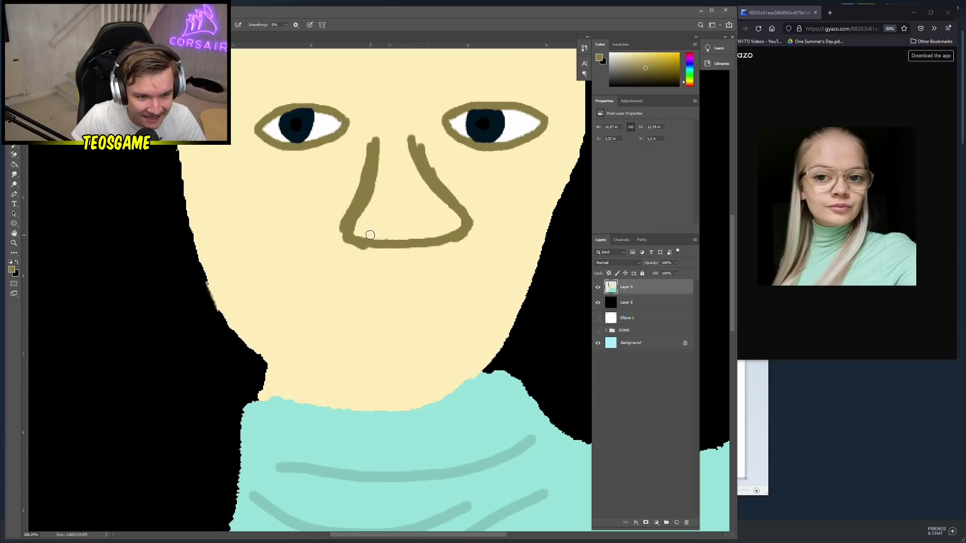
pyautogui.moveTo(370, 235); pyautogui.dragTo(434, 230)
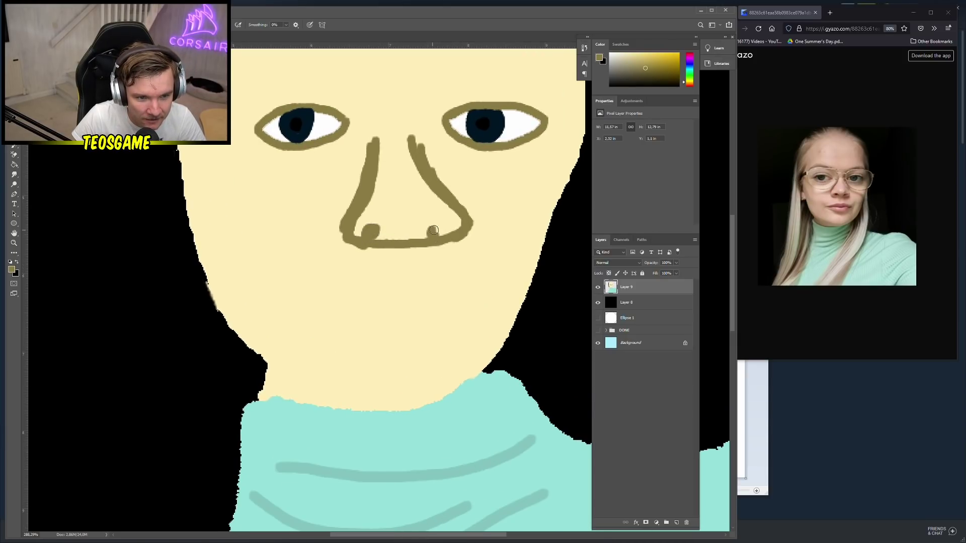
pyautogui.scroll(-1, 350, 275)
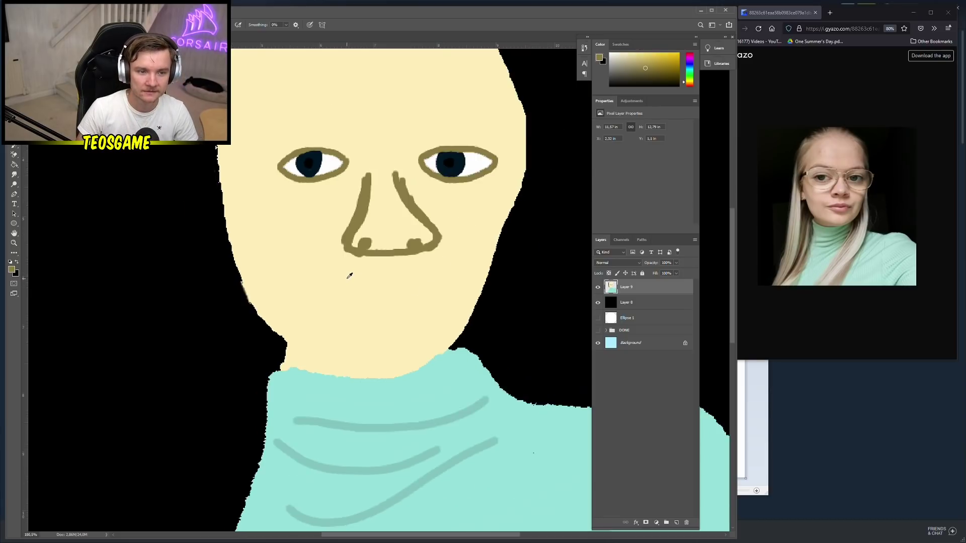
pyautogui.scroll(-1, 350, 276)
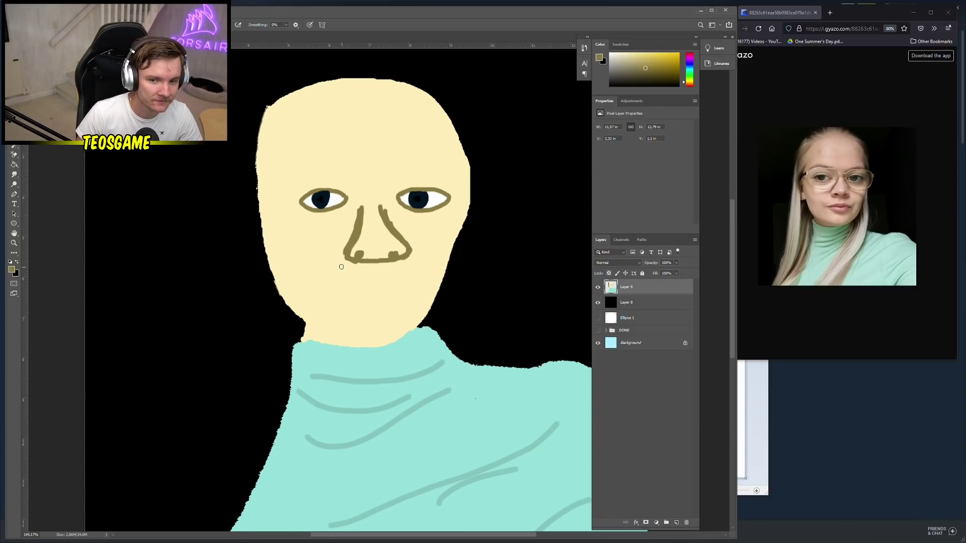
# Pick a soft pink and paint the mouth below the nose
pyautogui.click(12, 270)
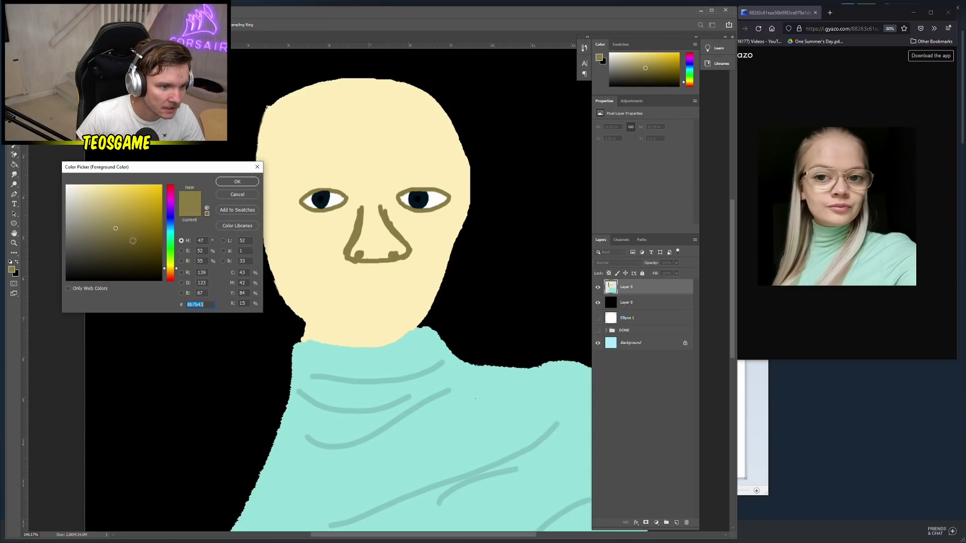
pyautogui.moveTo(171, 265); pyautogui.dragTo(173, 189)
pyautogui.click(98, 189)
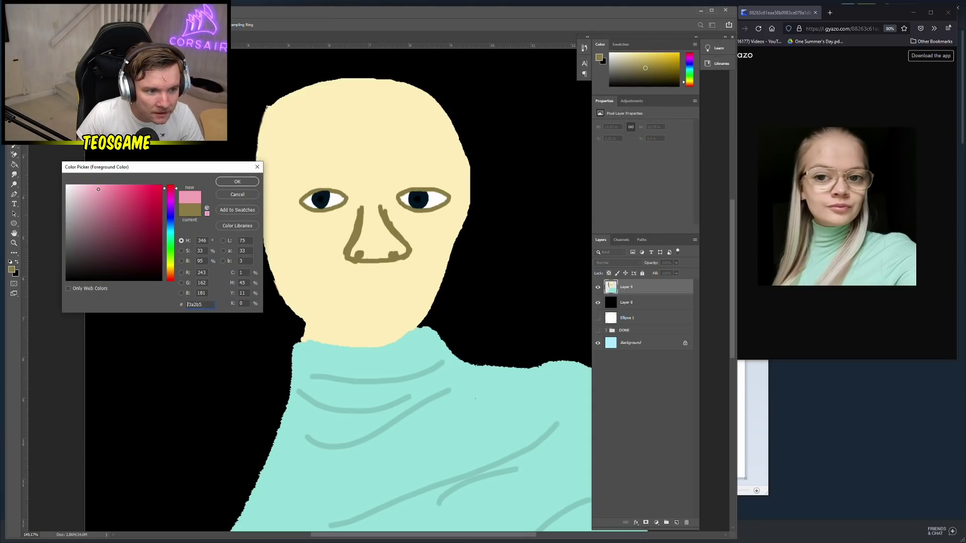
pyautogui.click(237, 182)
pyautogui.moveTo(317, 282)
pyautogui.mouseDown()
pyautogui.moveTo(388, 275)
pyautogui.moveTo(422, 284)
pyautogui.moveTo(395, 300)
pyautogui.moveTo(341, 296)
pyautogui.mouseUp()
pyautogui.hotkey('ctrl', 'z')
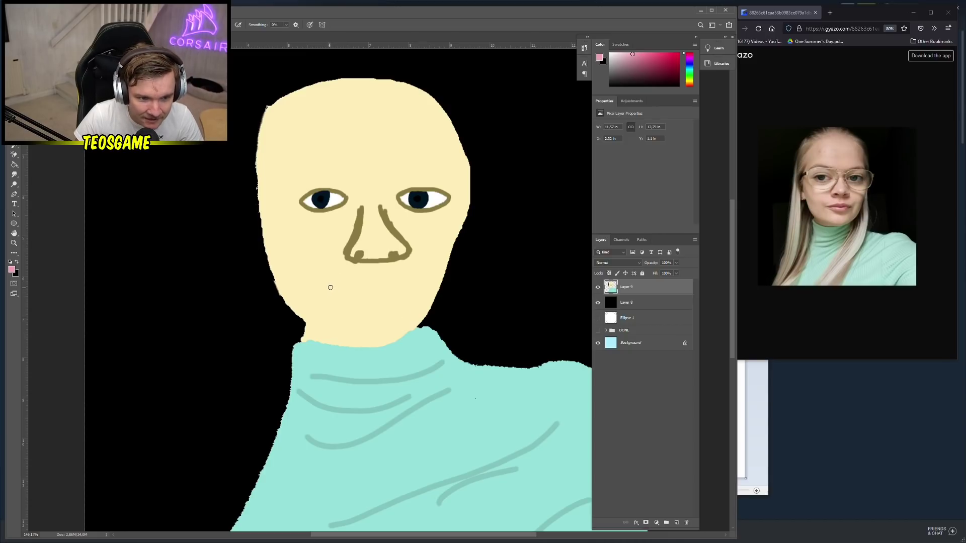
pyautogui.moveTo(337, 286)
pyautogui.mouseDown()
pyautogui.moveTo(393, 289)
pyautogui.moveTo(368, 304)
pyautogui.moveTo(332, 290)
pyautogui.mouseUp()
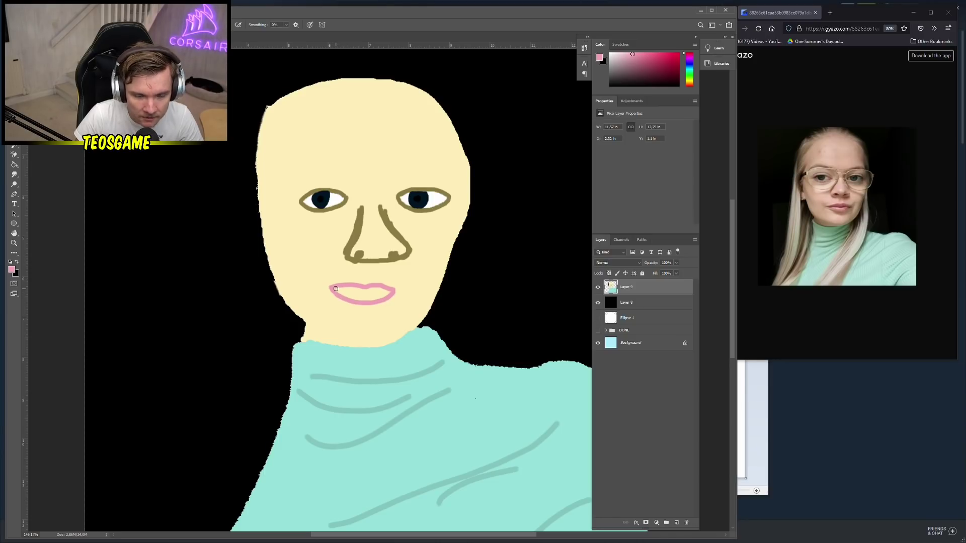
# Paint dark red across the middle of the lips
pyautogui.click(12, 270)
pyautogui.click(141, 221)
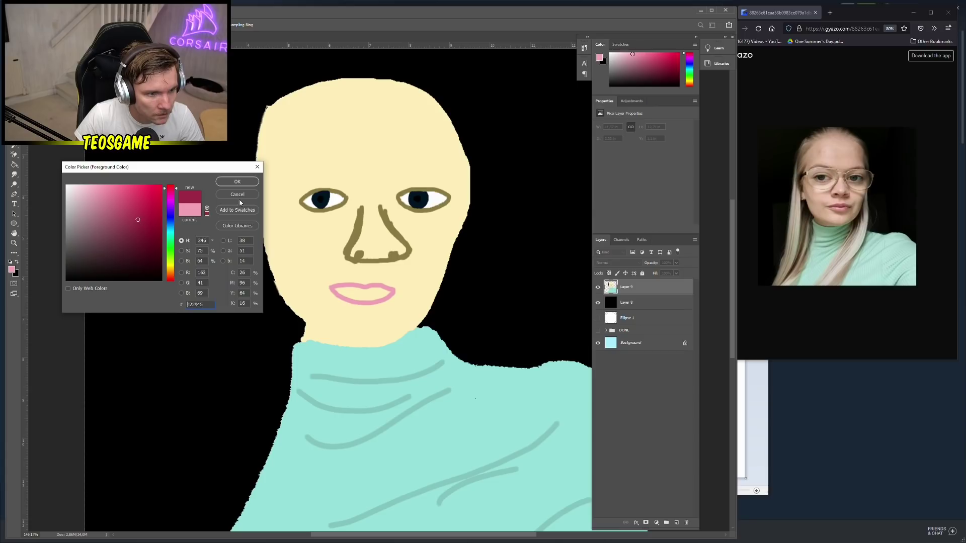
pyautogui.click(241, 182)
pyautogui.moveTo(336, 290)
pyautogui.mouseDown()
pyautogui.moveTo(387, 291)
pyautogui.moveTo(336, 290)
pyautogui.mouseUp()
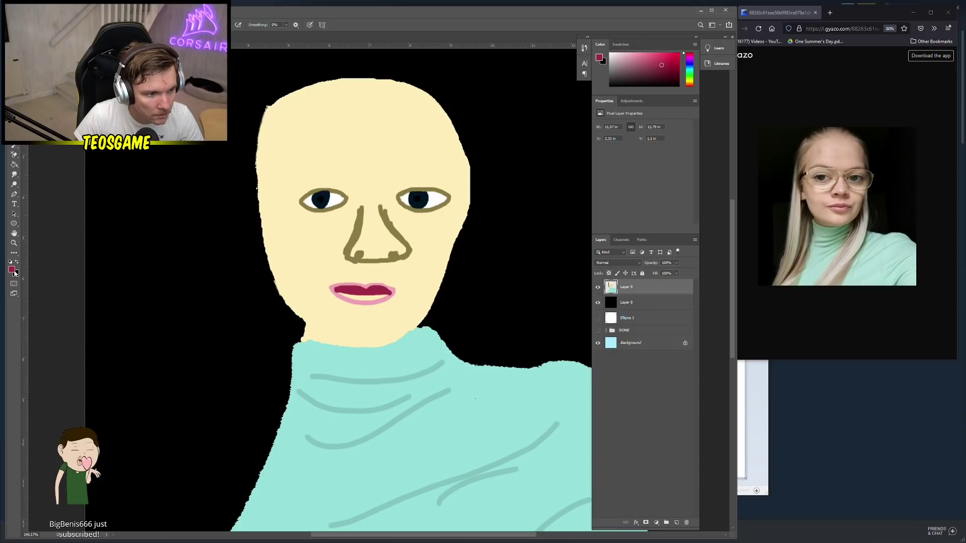
# Repaint the lower lip in a lighter pink
pyautogui.click(12, 270)
pyautogui.click(122, 203)
pyautogui.click(237, 183)
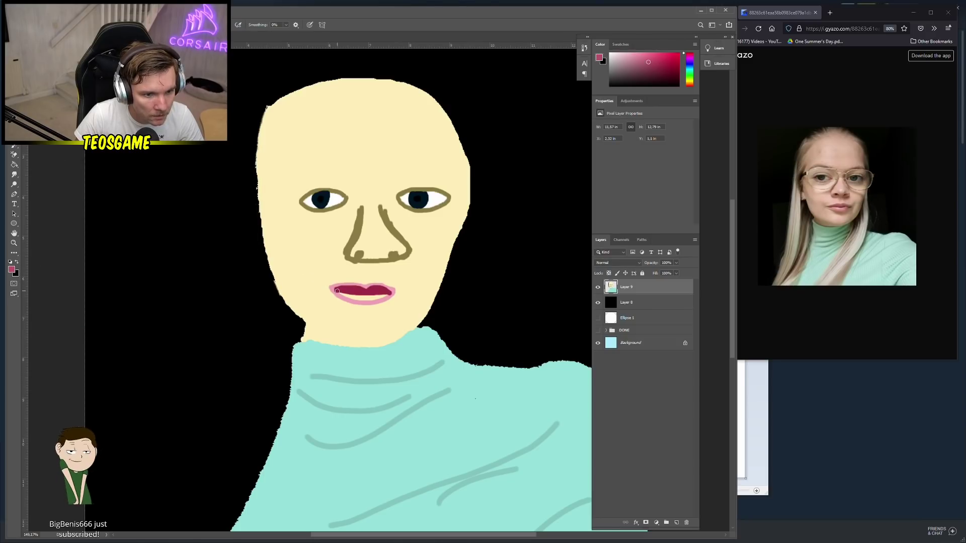
pyautogui.moveTo(346, 298)
pyautogui.mouseDown()
pyautogui.moveTo(390, 297)
pyautogui.moveTo(341, 294)
pyautogui.mouseUp()
pyautogui.scroll(-2, 308, 250)
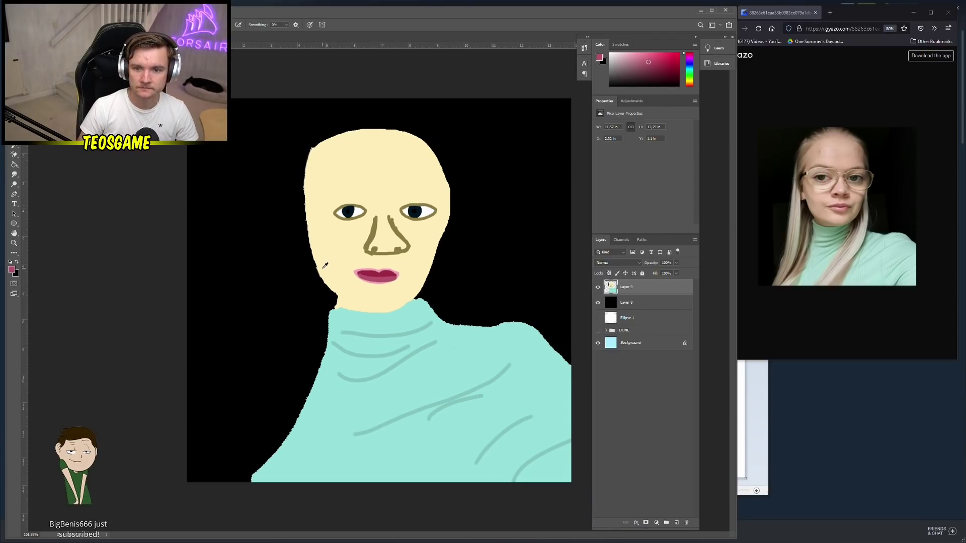
# Set the foreground colour to light cream yellow ffecae, based on the face skin tone
pyautogui.click(12, 270)
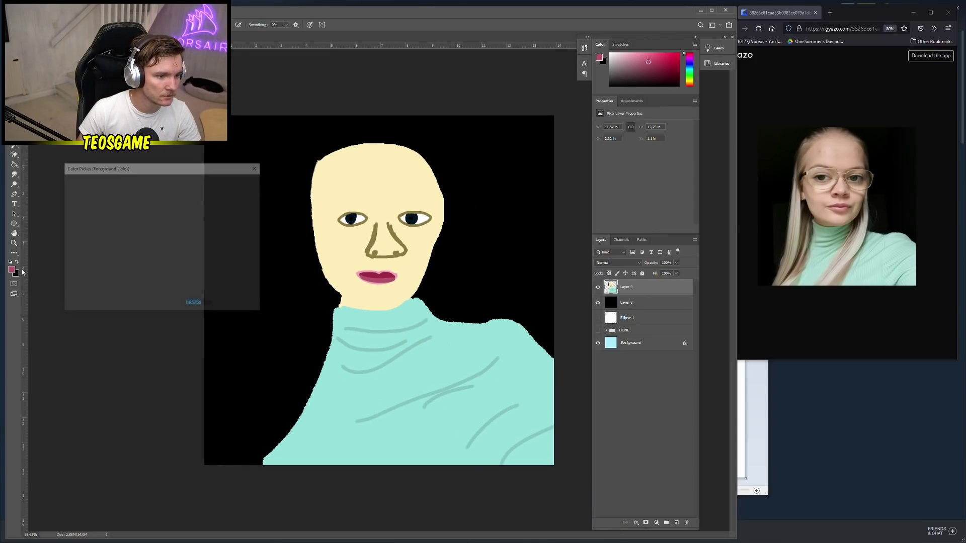
pyautogui.click(313, 209)
pyautogui.moveTo(92, 184); pyautogui.dragTo(101, 173)
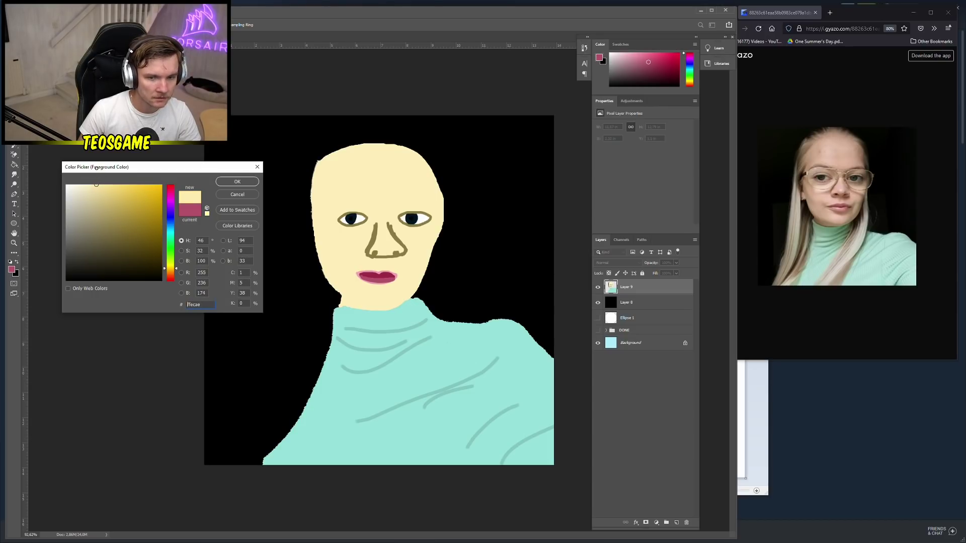
pyautogui.click(237, 183)
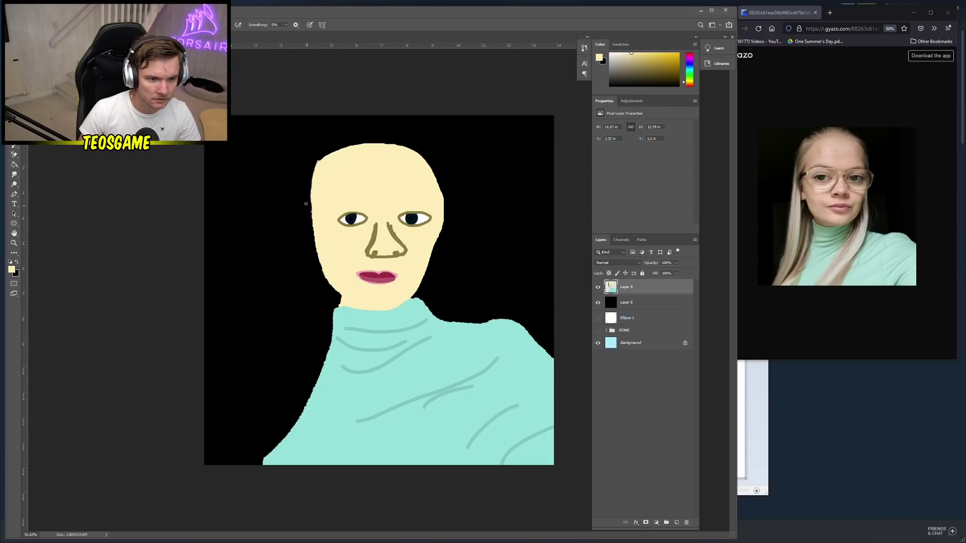
# Choose the KYLE Ultimate Pencil Hard brush at 8 px, undoing the test strokes
pyautogui.rightClick(304, 175)
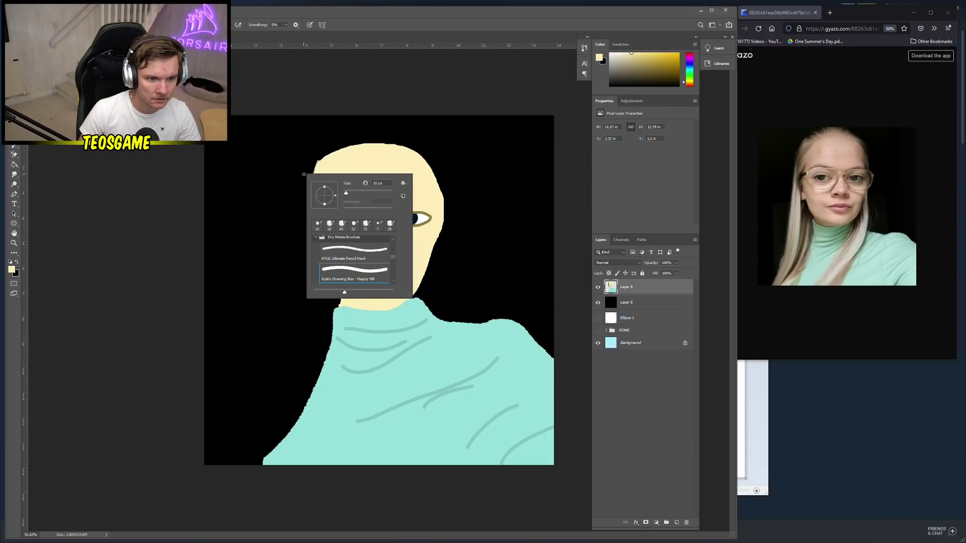
pyautogui.click(347, 250)
pyautogui.moveTo(287, 177); pyautogui.dragTo(274, 247)
pyautogui.hotkey('ctrl', 'z')
pyautogui.rightClick(312, 205)
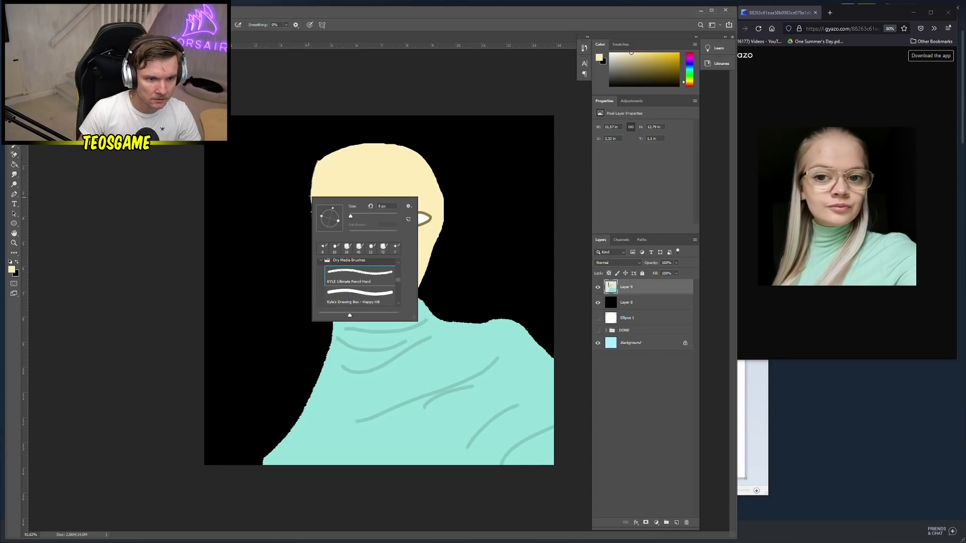
pyautogui.press('Escape')
pyautogui.moveTo(290, 171)
pyautogui.mouseDown()
pyautogui.moveTo(266, 330)
pyautogui.moveTo(307, 232)
pyautogui.mouseUp()
pyautogui.hotkey('ctrl', 'z')
pyautogui.hotkey('ctrl', 'z')
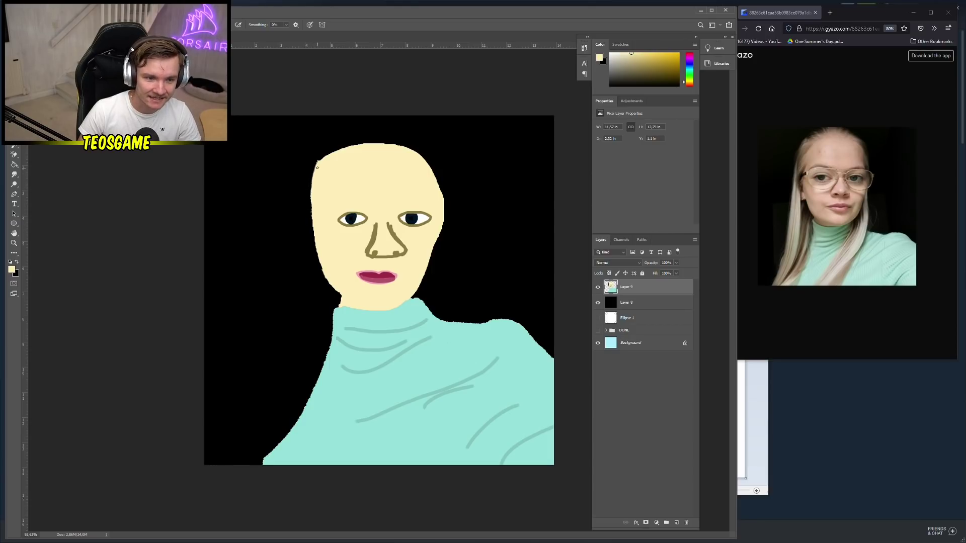
# Draw long cream hair strands from the head's left edge to the canvas bottom-left
pyautogui.moveTo(318, 163)
pyautogui.mouseDown()
pyautogui.moveTo(300, 242)
pyautogui.moveTo(243, 361)
pyautogui.mouseUp()
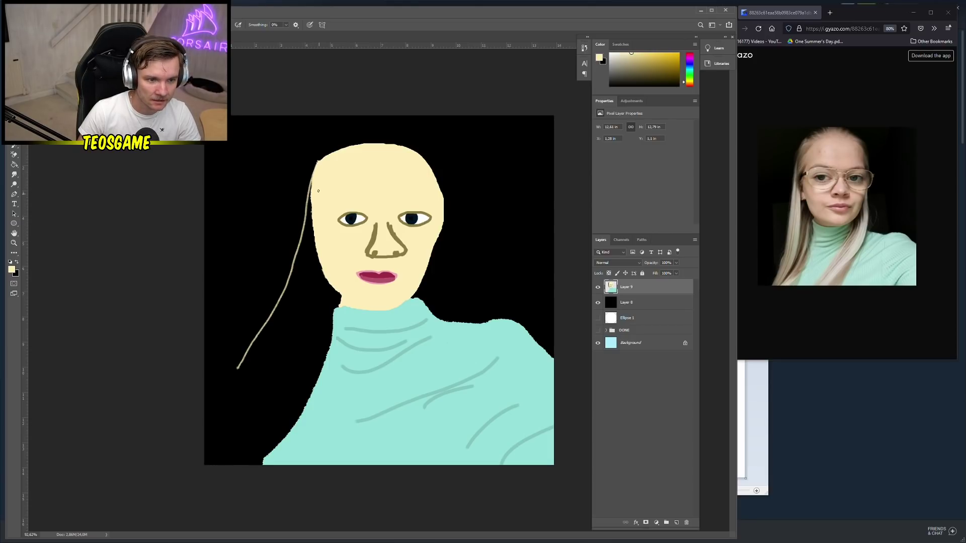
pyautogui.moveTo(318, 163)
pyautogui.mouseDown()
pyautogui.moveTo(298, 272)
pyautogui.moveTo(204, 430)
pyautogui.mouseUp()
pyautogui.moveTo(318, 204); pyautogui.dragTo(217, 466)
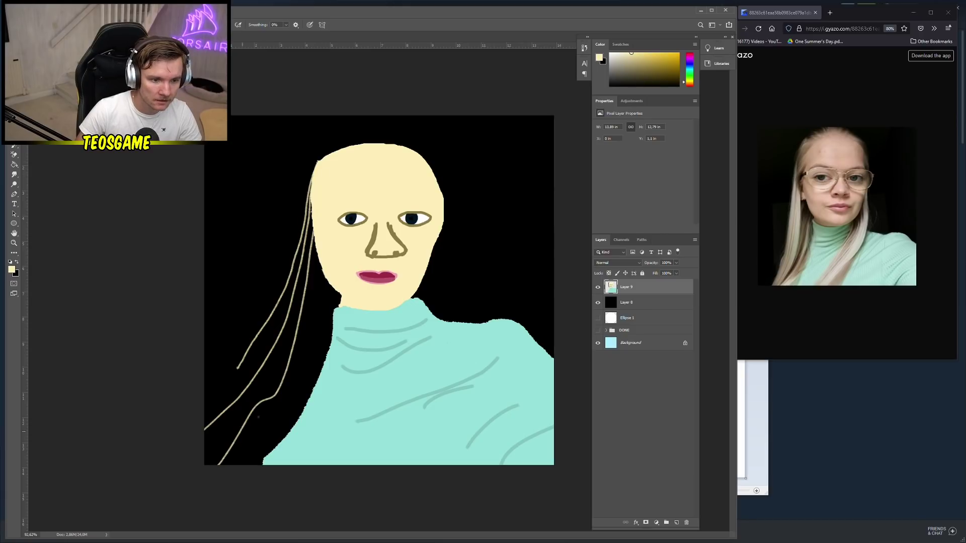
pyautogui.moveTo(316, 242); pyautogui.dragTo(215, 465)
pyautogui.moveTo(312, 204)
pyautogui.mouseDown()
pyautogui.moveTo(238, 416)
pyautogui.moveTo(213, 445)
pyautogui.mouseUp()
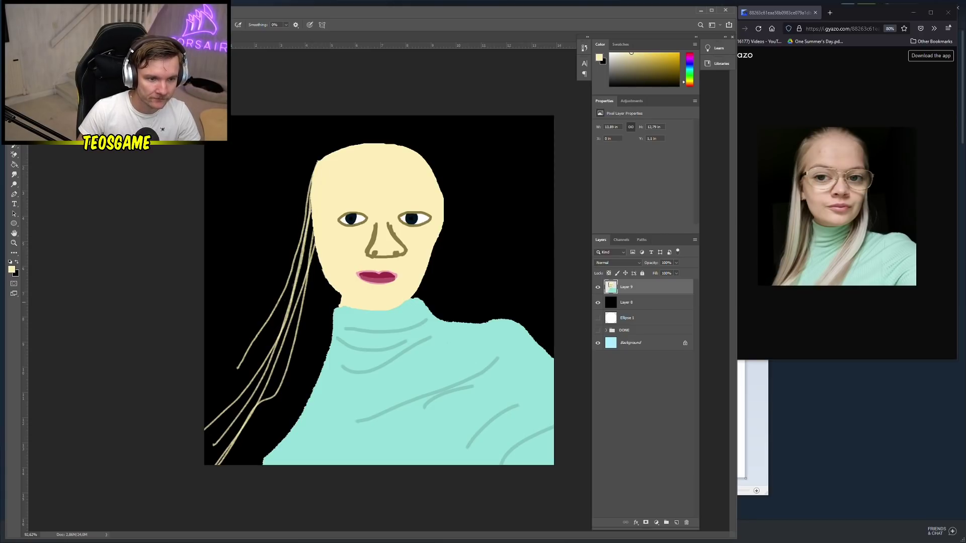
pyautogui.moveTo(316, 242); pyautogui.dragTo(257, 465)
pyautogui.moveTo(309, 201); pyautogui.dragTo(205, 433)
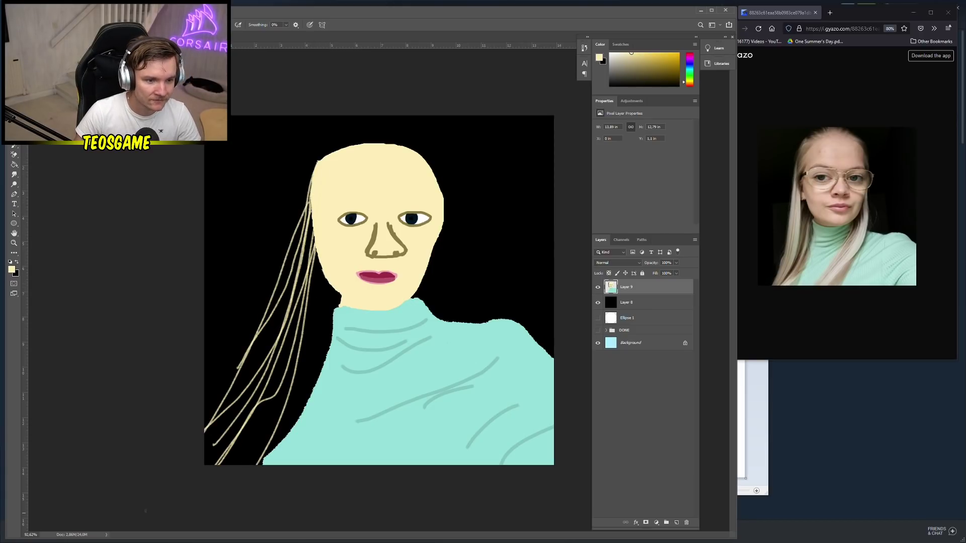
pyautogui.moveTo(315, 242); pyautogui.dragTo(209, 466)
pyautogui.moveTo(297, 223); pyautogui.dragTo(226, 465)
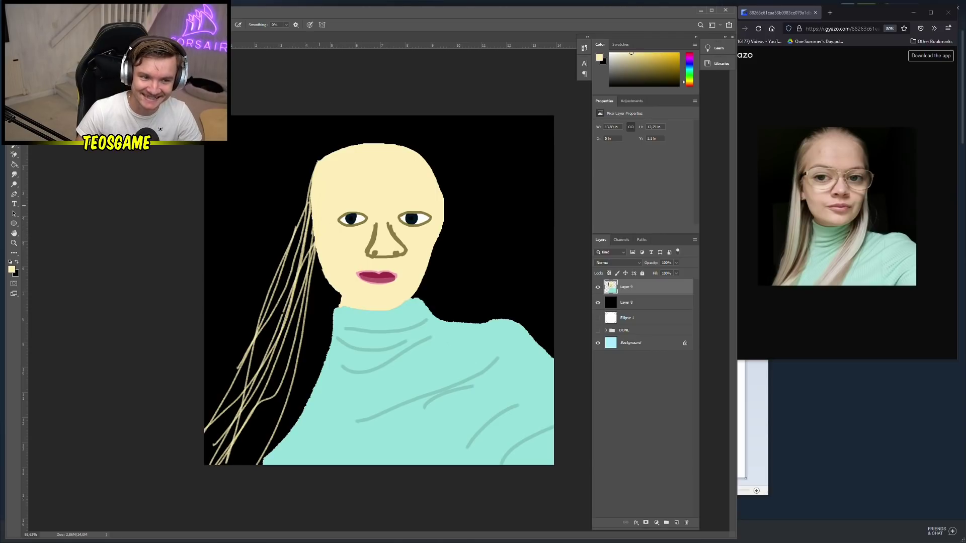
pyautogui.moveTo(313, 234)
pyautogui.mouseDown()
pyautogui.moveTo(204, 429)
pyautogui.moveTo(254, 365)
pyautogui.moveTo(220, 431)
pyautogui.mouseUp()
pyautogui.moveTo(314, 208)
pyautogui.mouseDown()
pyautogui.moveTo(256, 382)
pyautogui.moveTo(292, 278)
pyautogui.moveTo(208, 465)
pyautogui.mouseUp()
pyautogui.moveTo(304, 243)
pyautogui.mouseDown()
pyautogui.moveTo(212, 462)
pyautogui.moveTo(211, 447)
pyautogui.moveTo(237, 425)
pyautogui.mouseUp()
# Fill out the left hair with more strands over the black background and head top
pyautogui.moveTo(289, 201); pyautogui.dragTo(211, 399)
pyautogui.moveTo(304, 238); pyautogui.dragTo(228, 397)
pyautogui.moveTo(310, 200); pyautogui.dragTo(226, 376)
pyautogui.moveTo(305, 212); pyautogui.dragTo(225, 408)
pyautogui.moveTo(314, 230)
pyautogui.mouseDown()
pyautogui.moveTo(259, 347)
pyautogui.moveTo(216, 406)
pyautogui.mouseUp()
pyautogui.moveTo(312, 187); pyautogui.dragTo(207, 389)
pyautogui.moveTo(314, 170); pyautogui.dragTo(242, 301)
pyautogui.moveTo(311, 192); pyautogui.dragTo(243, 318)
pyautogui.moveTo(311, 189); pyautogui.dragTo(266, 273)
pyautogui.moveTo(303, 225); pyautogui.dragTo(237, 396)
pyautogui.moveTo(316, 206); pyautogui.dragTo(278, 317)
pyautogui.moveTo(299, 170); pyautogui.dragTo(247, 390)
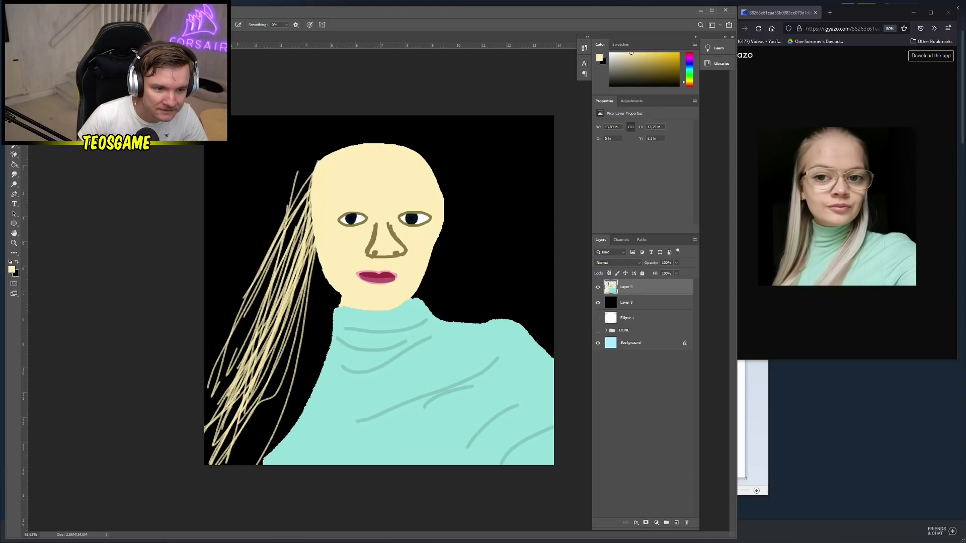
pyautogui.moveTo(307, 200); pyautogui.dragTo(244, 372)
pyautogui.moveTo(316, 157); pyautogui.dragTo(249, 356)
pyautogui.moveTo(346, 146)
pyautogui.mouseDown()
pyautogui.moveTo(293, 193)
pyautogui.moveTo(320, 162)
pyautogui.mouseUp()
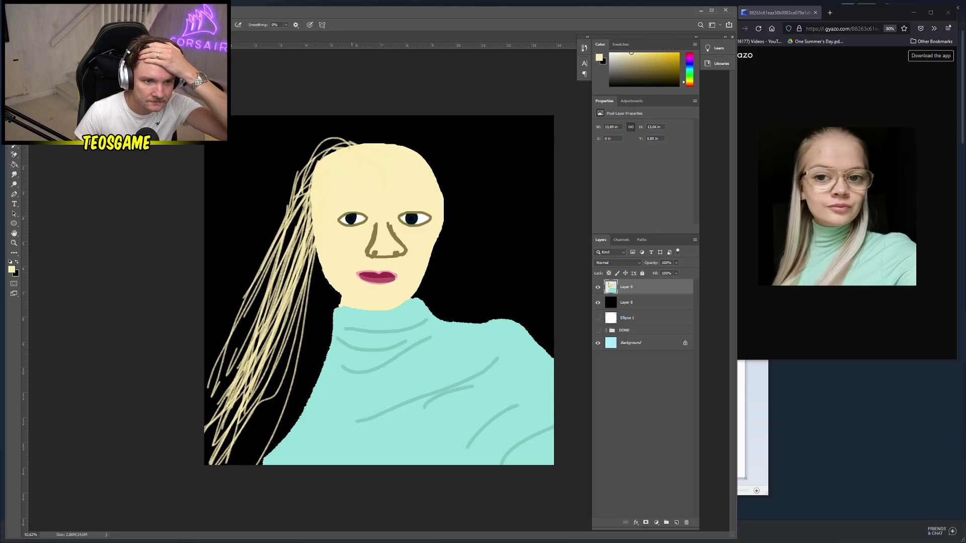
# Draw cream strands from the crown down the head's right side across the sweater
pyautogui.moveTo(431, 169); pyautogui.dragTo(476, 312)
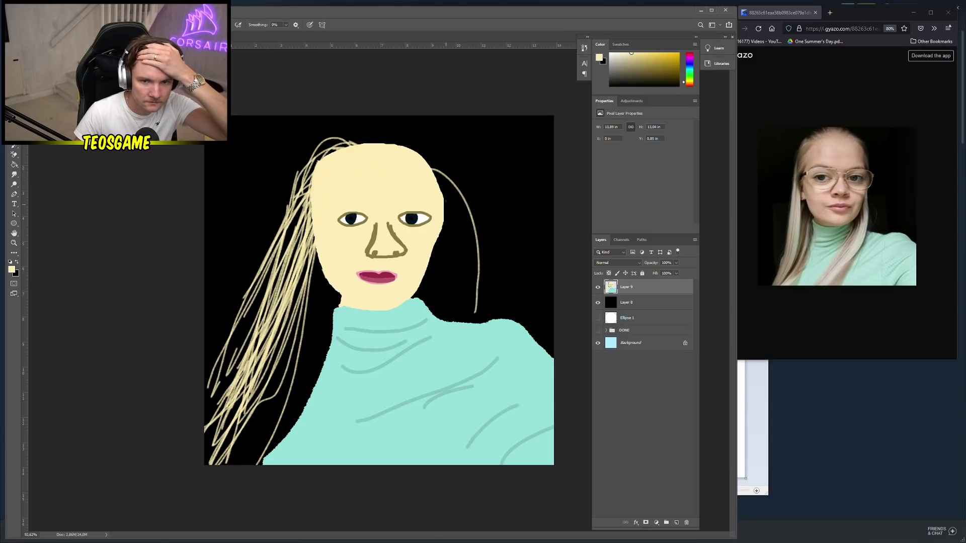
pyautogui.moveTo(433, 173)
pyautogui.mouseDown()
pyautogui.moveTo(464, 315)
pyautogui.moveTo(419, 460)
pyautogui.mouseUp()
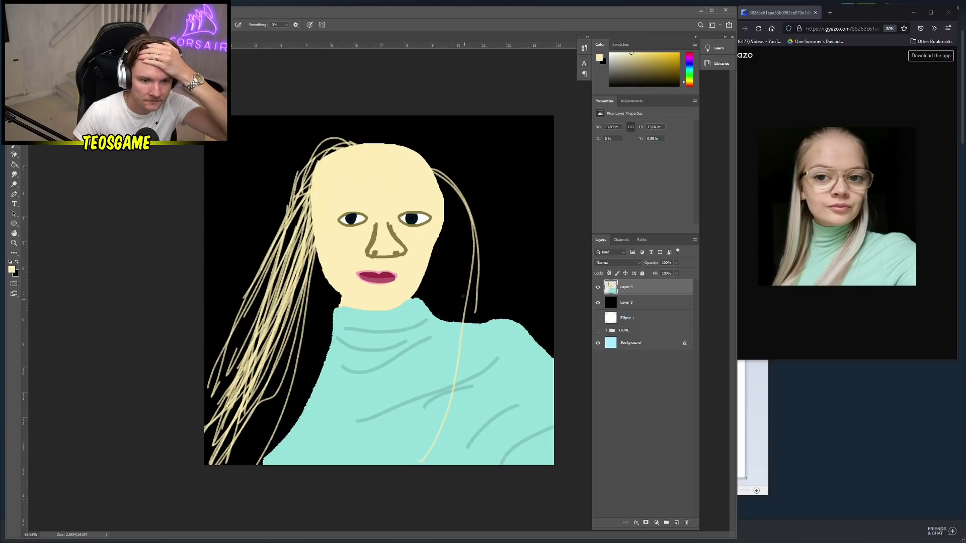
pyautogui.moveTo(436, 182); pyautogui.dragTo(448, 464)
pyautogui.moveTo(438, 184)
pyautogui.mouseDown()
pyautogui.moveTo(536, 317)
pyautogui.moveTo(455, 464)
pyautogui.mouseUp()
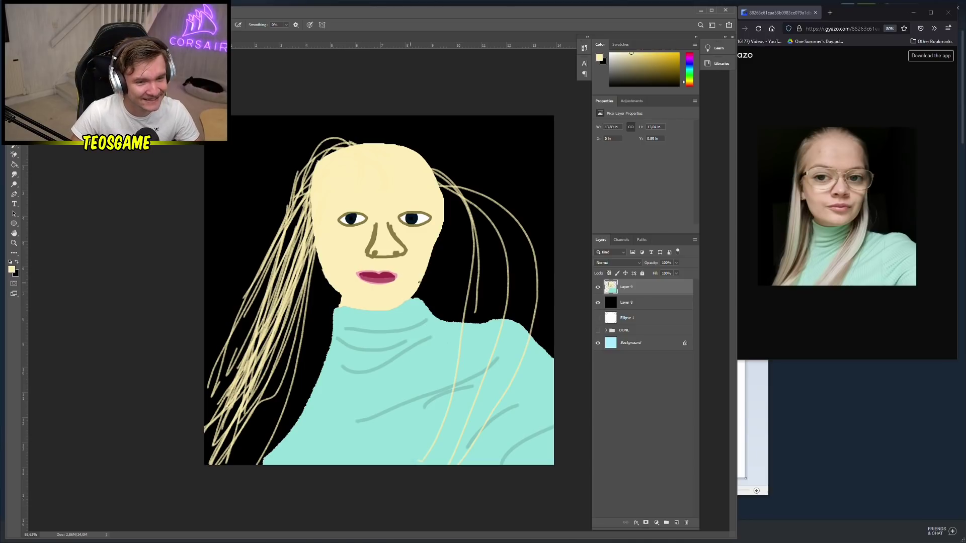
pyautogui.moveTo(426, 168)
pyautogui.mouseDown()
pyautogui.moveTo(515, 246)
pyautogui.moveTo(451, 447)
pyautogui.mouseUp()
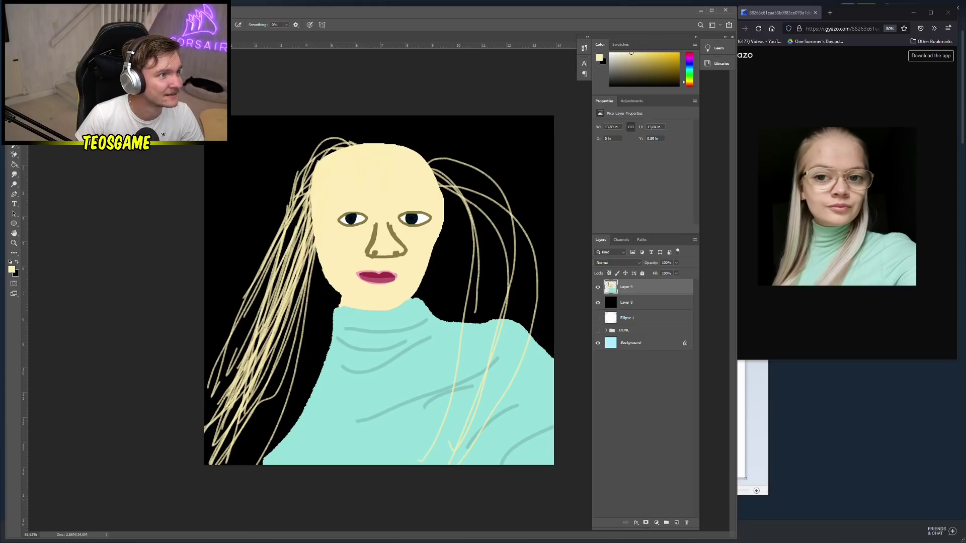
pyautogui.moveTo(429, 146)
pyautogui.mouseDown()
pyautogui.moveTo(455, 406)
pyautogui.moveTo(391, 443)
pyautogui.mouseUp()
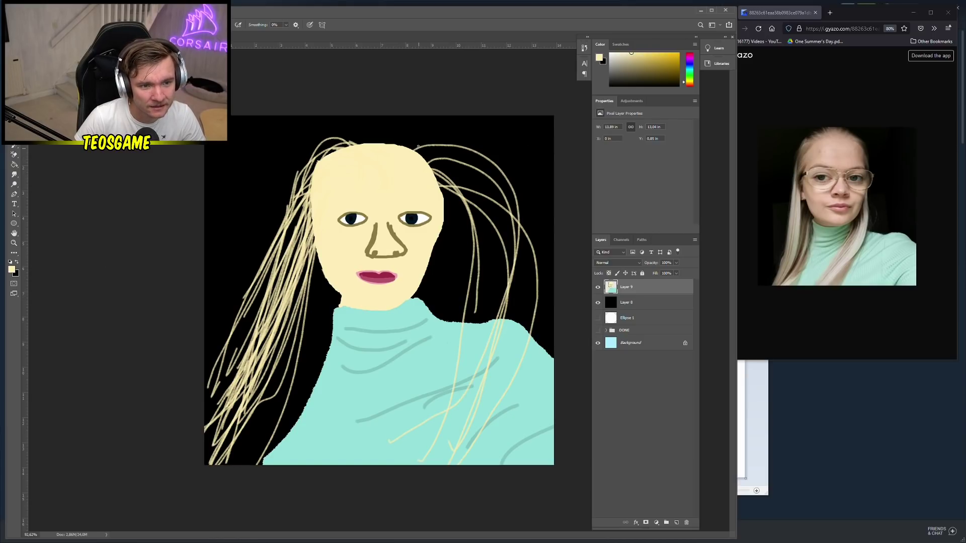
pyautogui.moveTo(418, 154)
pyautogui.mouseDown()
pyautogui.moveTo(465, 284)
pyautogui.moveTo(458, 188)
pyautogui.moveTo(448, 410)
pyautogui.mouseUp()
pyautogui.moveTo(446, 167); pyautogui.dragTo(432, 189)
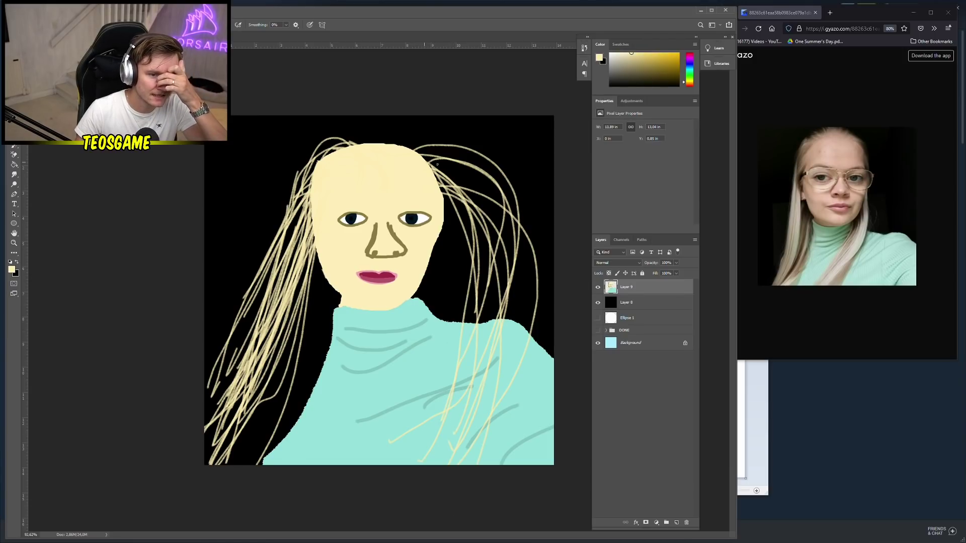
pyautogui.moveTo(437, 164)
pyautogui.mouseDown()
pyautogui.moveTo(503, 393)
pyautogui.moveTo(490, 441)
pyautogui.mouseUp()
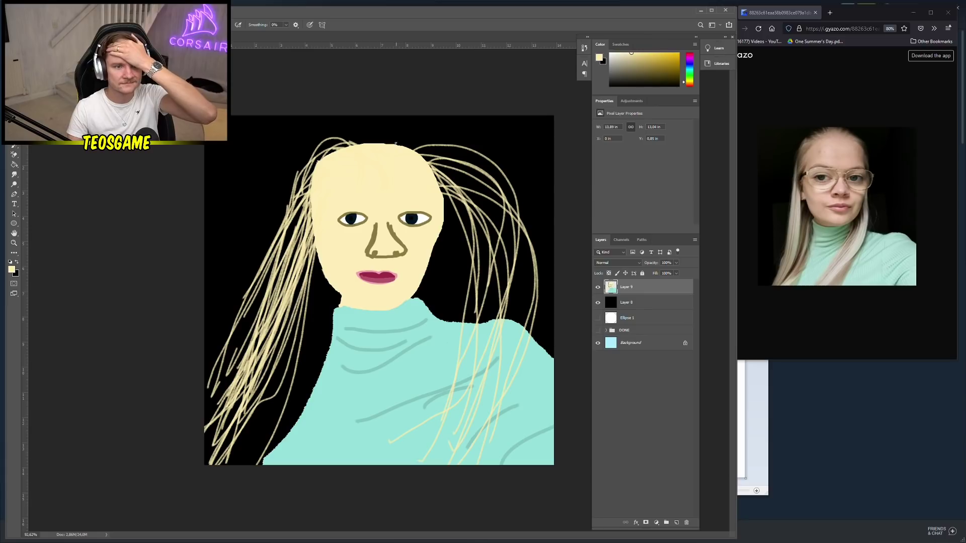
pyautogui.moveTo(396, 144)
pyautogui.mouseDown()
pyautogui.moveTo(461, 149)
pyautogui.moveTo(466, 462)
pyautogui.moveTo(459, 422)
pyautogui.moveTo(463, 212)
pyautogui.moveTo(434, 173)
pyautogui.moveTo(492, 412)
pyautogui.moveTo(496, 281)
pyautogui.moveTo(443, 194)
pyautogui.moveTo(504, 463)
pyautogui.moveTo(501, 344)
pyautogui.moveTo(484, 422)
pyautogui.moveTo(442, 187)
pyautogui.moveTo(455, 463)
pyautogui.moveTo(481, 433)
pyautogui.mouseUp()
# Add more strands arcing over the top right of the head and down the sides
pyautogui.moveTo(419, 162); pyautogui.dragTo(443, 448)
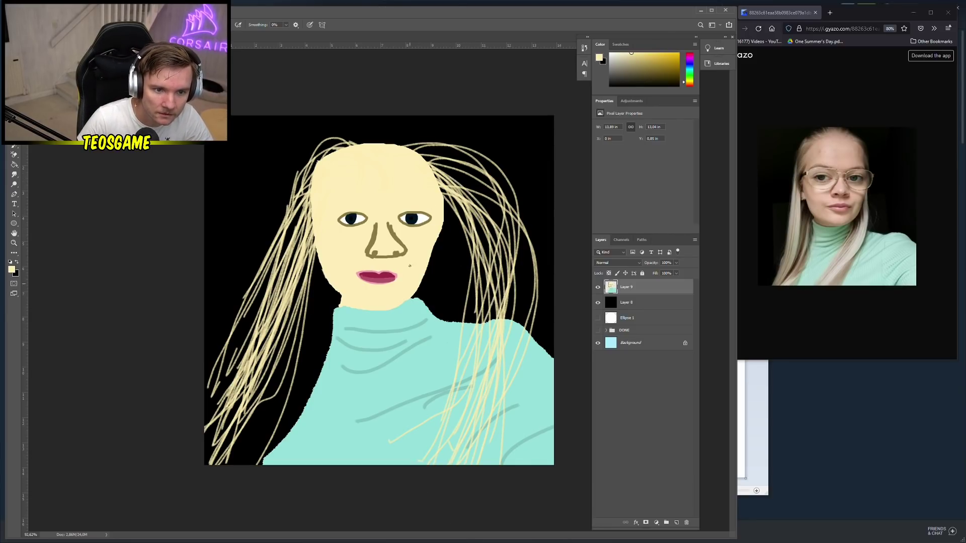
pyautogui.moveTo(463, 163); pyautogui.dragTo(448, 463)
pyautogui.moveTo(420, 161); pyautogui.dragTo(489, 418)
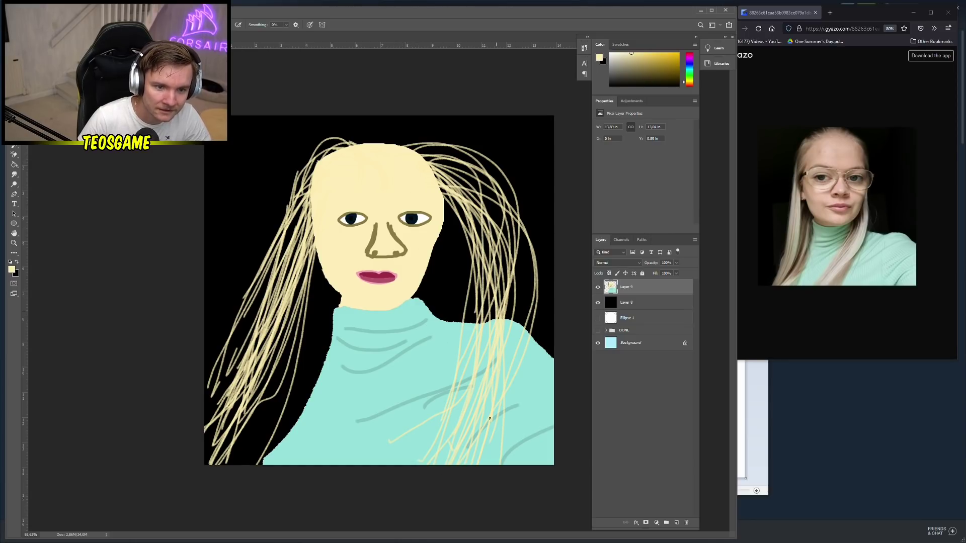
pyautogui.moveTo(425, 160)
pyautogui.mouseDown()
pyautogui.moveTo(500, 259)
pyautogui.moveTo(493, 331)
pyautogui.mouseUp()
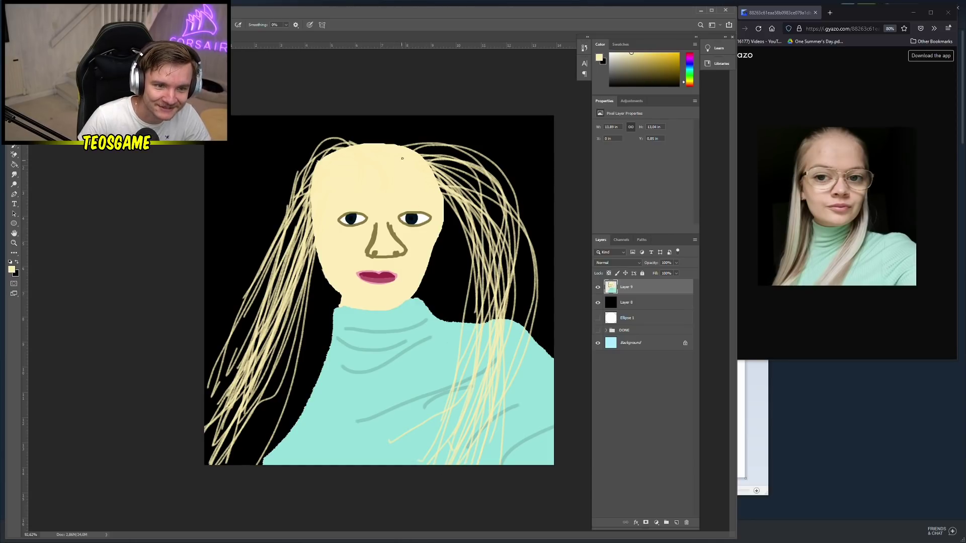
pyautogui.moveTo(402, 159)
pyautogui.mouseDown()
pyautogui.moveTo(511, 197)
pyautogui.moveTo(506, 318)
pyautogui.mouseUp()
pyautogui.moveTo(396, 140); pyautogui.dragTo(470, 280)
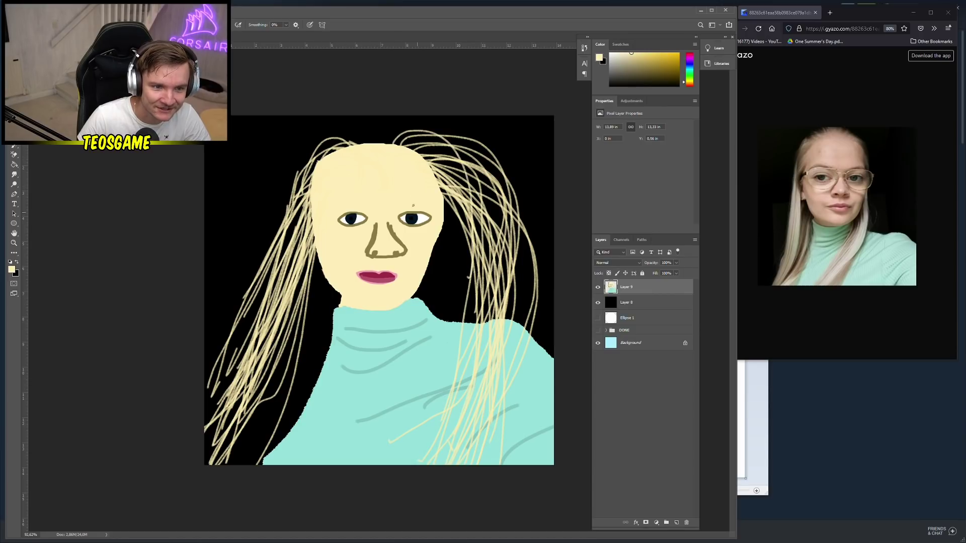
pyautogui.moveTo(392, 135); pyautogui.dragTo(488, 347)
pyautogui.moveTo(375, 143); pyautogui.dragTo(499, 381)
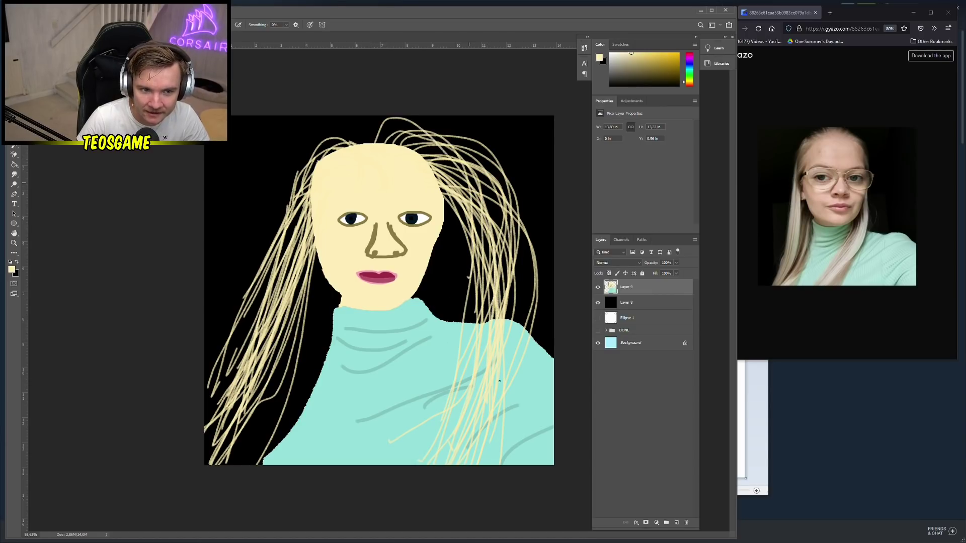
pyautogui.moveTo(362, 139)
pyautogui.mouseDown()
pyautogui.moveTo(253, 264)
pyautogui.moveTo(240, 334)
pyautogui.moveTo(348, 144)
pyautogui.moveTo(216, 363)
pyautogui.mouseUp()
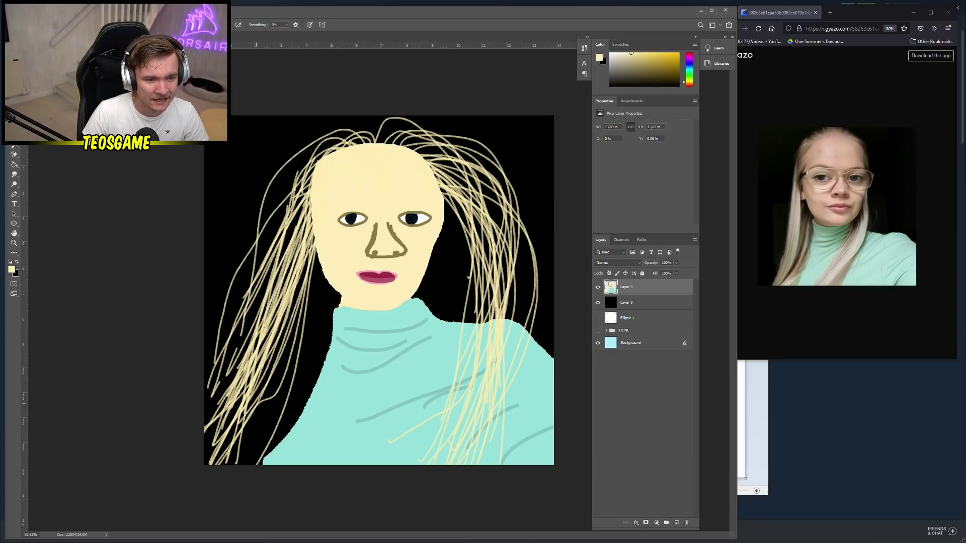
# Set the brush to 5000 px, undo the accidental cream wash, then reduce the size
pyautogui.rightClick(391, 376)
pyautogui.moveTo(446, 398); pyautogui.dragTo(476, 395)
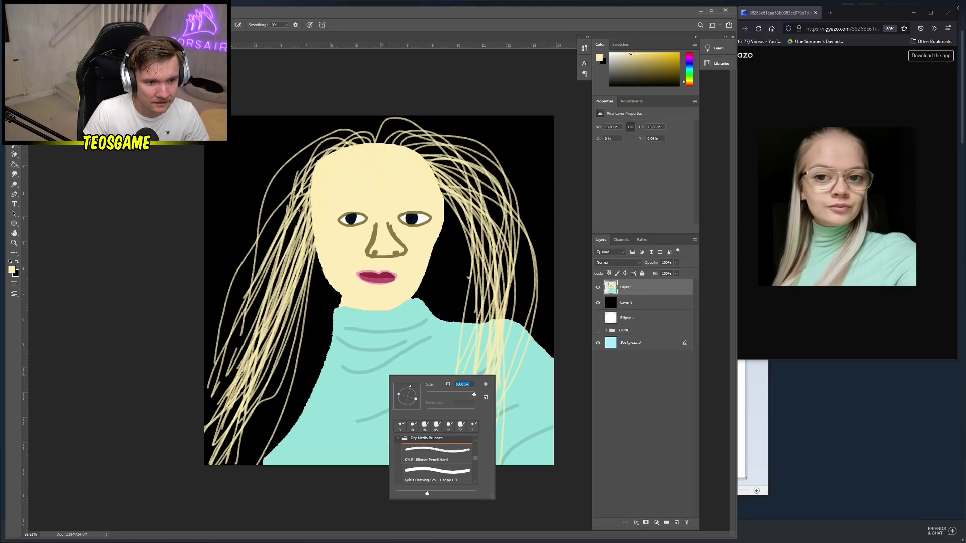
pyautogui.press('Return')
pyautogui.moveTo(307, 222); pyautogui.dragTo(244, 324)
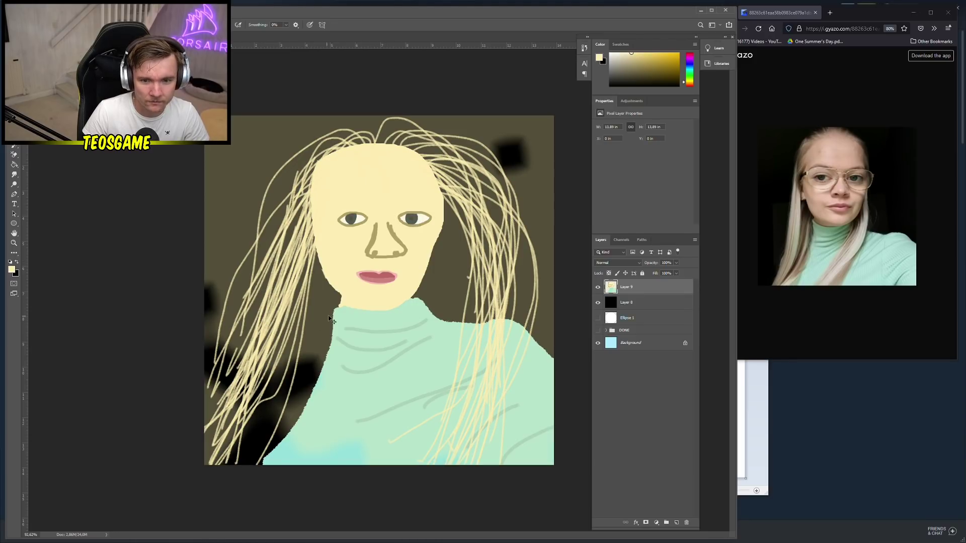
pyautogui.hotkey('ctrl', 'z')
pyautogui.rightClick(400, 309)
pyautogui.moveTo(484, 330); pyautogui.dragTo(463, 325)
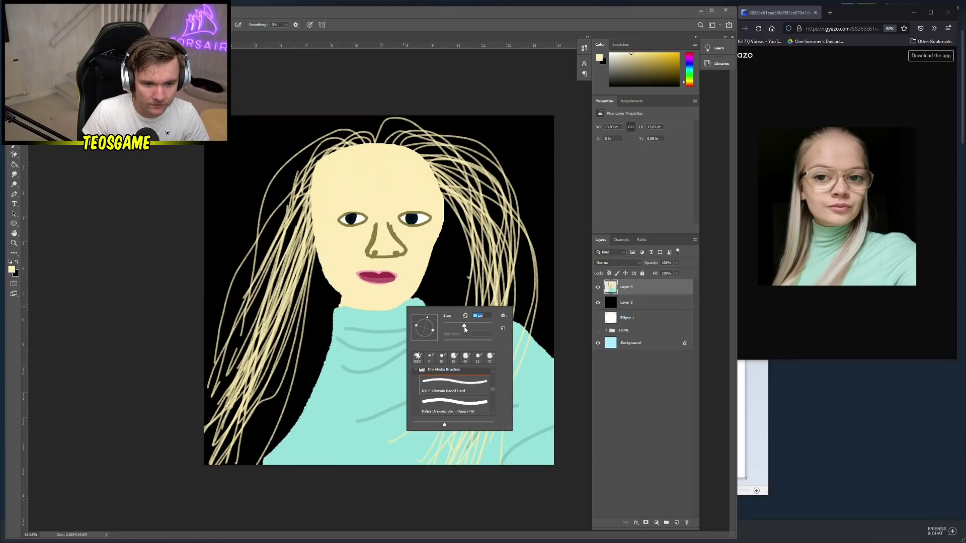
# Brush thick cream strokes to fill the left hair from temple to bottom corner
pyautogui.click(308, 249)
pyautogui.moveTo(308, 249); pyautogui.dragTo(216, 455)
pyautogui.moveTo(307, 298); pyautogui.dragTo(212, 458)
pyautogui.moveTo(269, 209)
pyautogui.mouseDown()
pyautogui.moveTo(213, 446)
pyautogui.moveTo(217, 425)
pyautogui.mouseUp()
pyautogui.moveTo(294, 191); pyautogui.dragTo(204, 470)
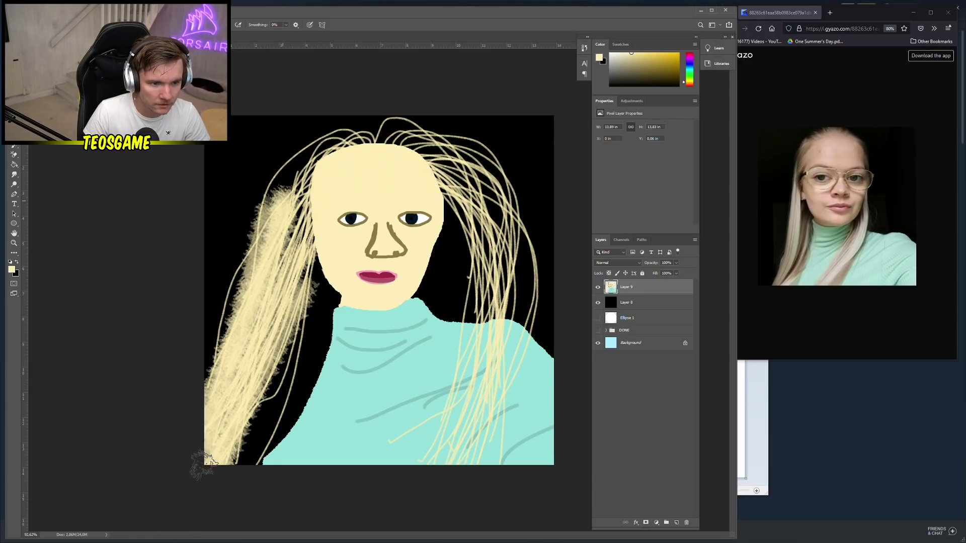
pyautogui.moveTo(295, 229)
pyautogui.mouseDown()
pyautogui.moveTo(247, 335)
pyautogui.moveTo(256, 370)
pyautogui.mouseUp()
pyautogui.moveTo(312, 267); pyautogui.dragTo(234, 445)
pyautogui.moveTo(302, 153); pyautogui.dragTo(245, 325)
pyautogui.moveTo(302, 136)
pyautogui.mouseDown()
pyautogui.moveTo(225, 334)
pyautogui.moveTo(262, 292)
pyautogui.mouseUp()
pyautogui.moveTo(302, 189)
pyautogui.mouseDown()
pyautogui.moveTo(282, 282)
pyautogui.moveTo(302, 314)
pyautogui.moveTo(226, 384)
pyautogui.mouseUp()
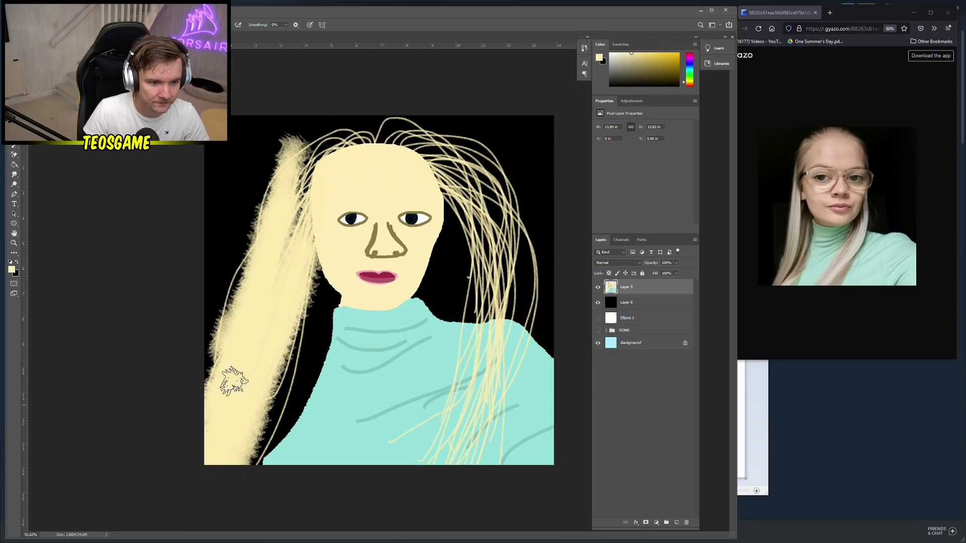
pyautogui.moveTo(305, 151); pyautogui.dragTo(216, 385)
pyautogui.moveTo(259, 233); pyautogui.dragTo(219, 407)
# Fill the hairline across the head top and widen the right hair past the shoulder
pyautogui.moveTo(312, 123); pyautogui.dragTo(281, 252)
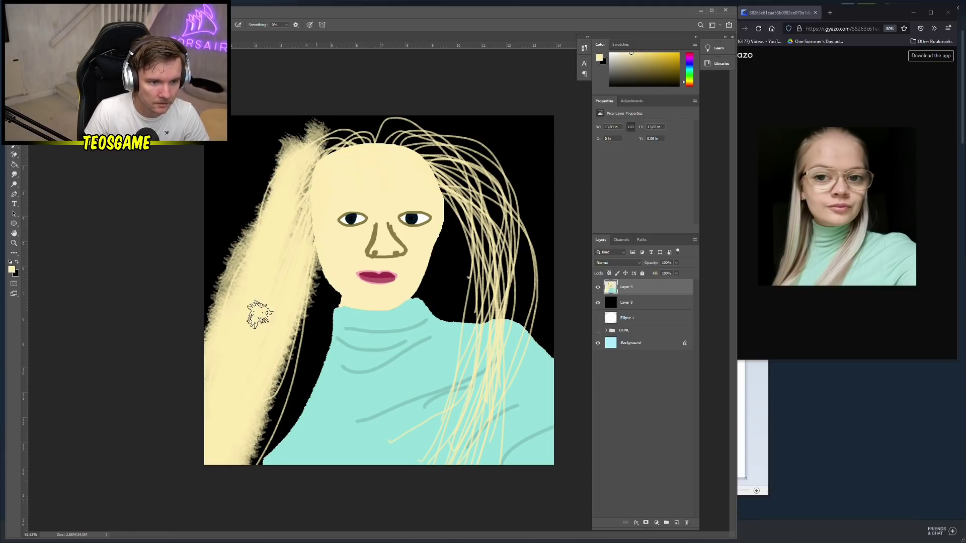
pyautogui.moveTo(312, 141)
pyautogui.mouseDown()
pyautogui.moveTo(291, 177)
pyautogui.moveTo(369, 126)
pyautogui.moveTo(402, 124)
pyautogui.moveTo(468, 201)
pyautogui.mouseUp()
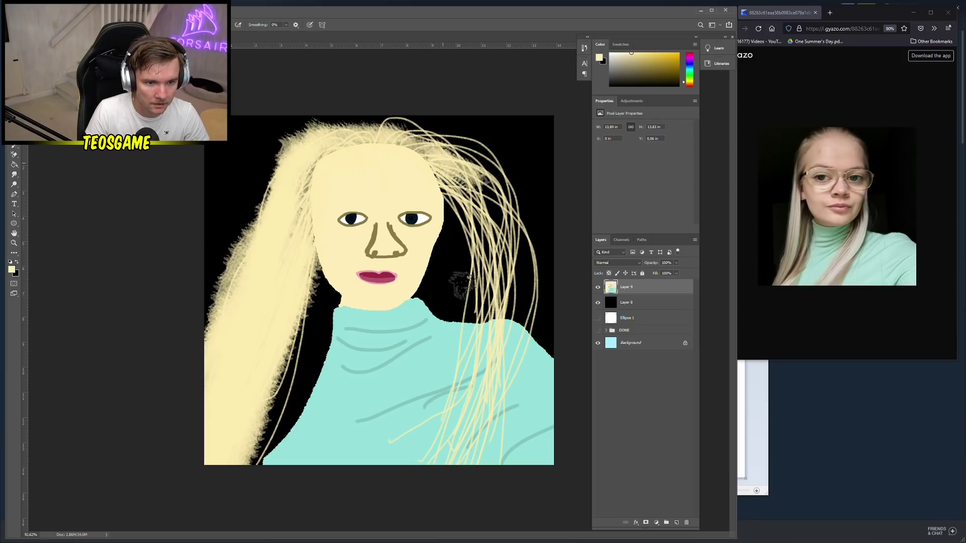
pyautogui.moveTo(443, 166); pyautogui.dragTo(453, 424)
pyautogui.moveTo(483, 161); pyautogui.dragTo(459, 378)
pyautogui.moveTo(478, 252)
pyautogui.mouseDown()
pyautogui.moveTo(496, 326)
pyautogui.moveTo(401, 447)
pyautogui.moveTo(431, 496)
pyautogui.moveTo(472, 388)
pyautogui.mouseUp()
pyautogui.moveTo(511, 217)
pyautogui.mouseDown()
pyautogui.moveTo(506, 443)
pyautogui.moveTo(500, 431)
pyautogui.mouseUp()
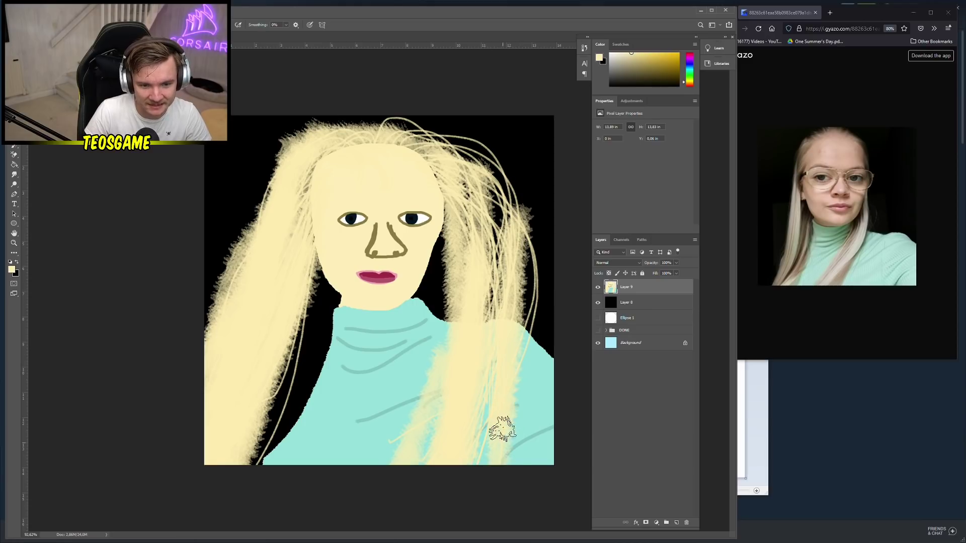
pyautogui.moveTo(457, 151); pyautogui.dragTo(497, 364)
pyautogui.moveTo(456, 183); pyautogui.dragTo(512, 443)
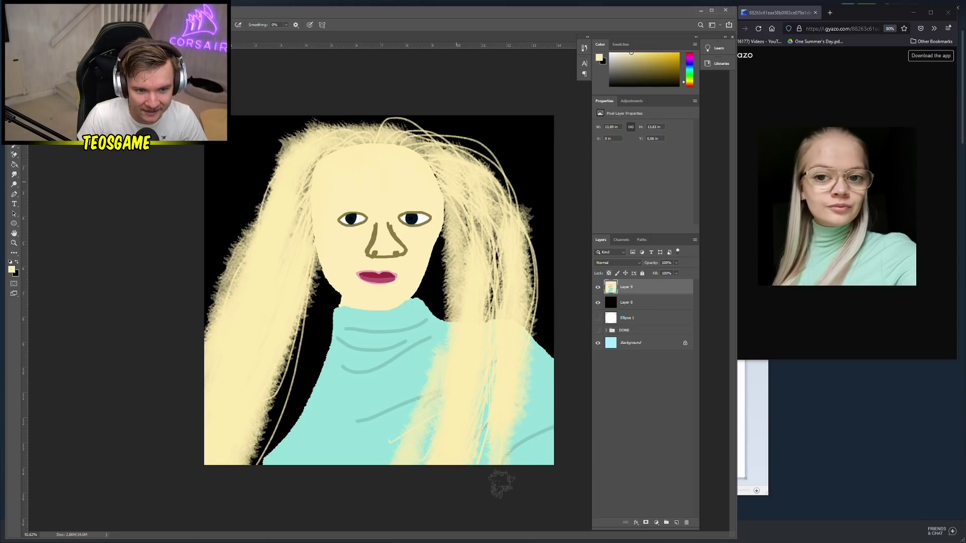
pyautogui.moveTo(453, 203)
pyautogui.mouseDown()
pyautogui.moveTo(500, 302)
pyautogui.moveTo(483, 466)
pyautogui.mouseUp()
pyautogui.moveTo(422, 141); pyautogui.dragTo(463, 461)
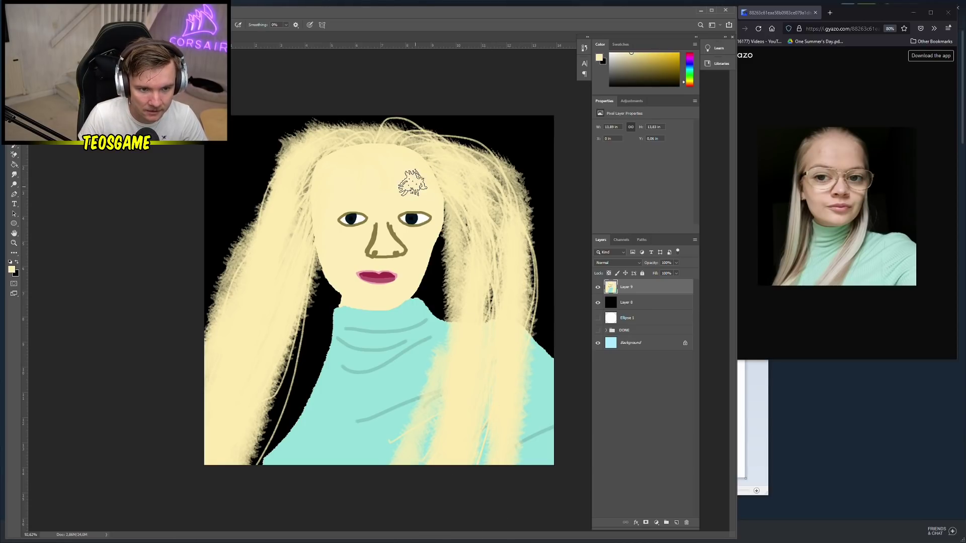
pyautogui.moveTo(498, 182); pyautogui.dragTo(485, 526)
pyautogui.moveTo(518, 208); pyautogui.dragTo(501, 497)
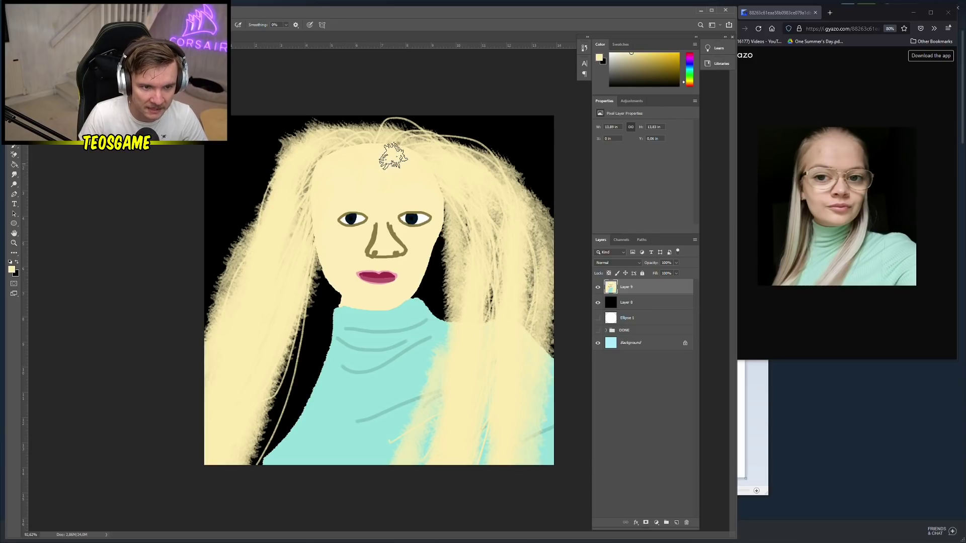
pyautogui.moveTo(438, 155); pyautogui.dragTo(506, 371)
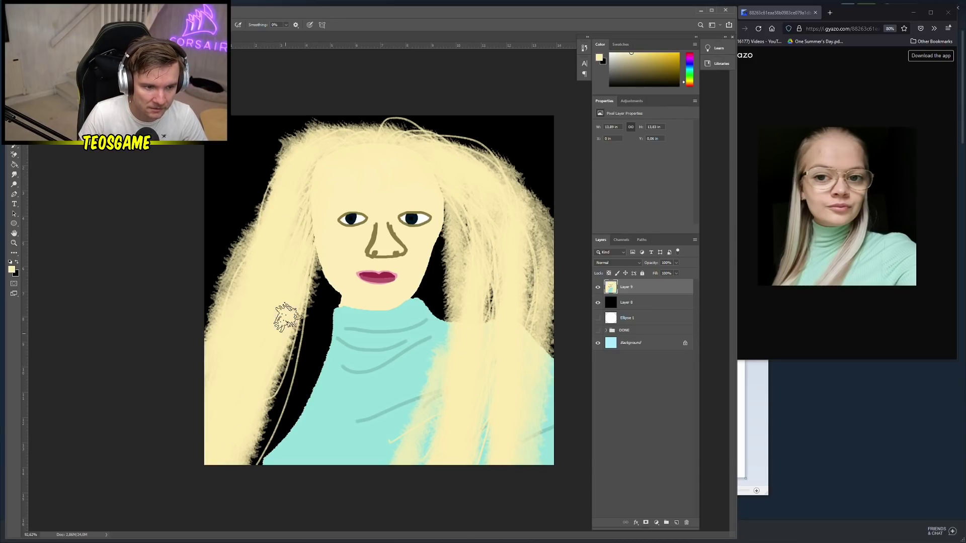
# Fill remaining gaps beside the neck and along the hair's top-right and right edges
pyautogui.moveTo(304, 211); pyautogui.dragTo(256, 456)
pyautogui.moveTo(297, 264)
pyautogui.mouseDown()
pyautogui.moveTo(270, 423)
pyautogui.moveTo(301, 332)
pyautogui.mouseUp()
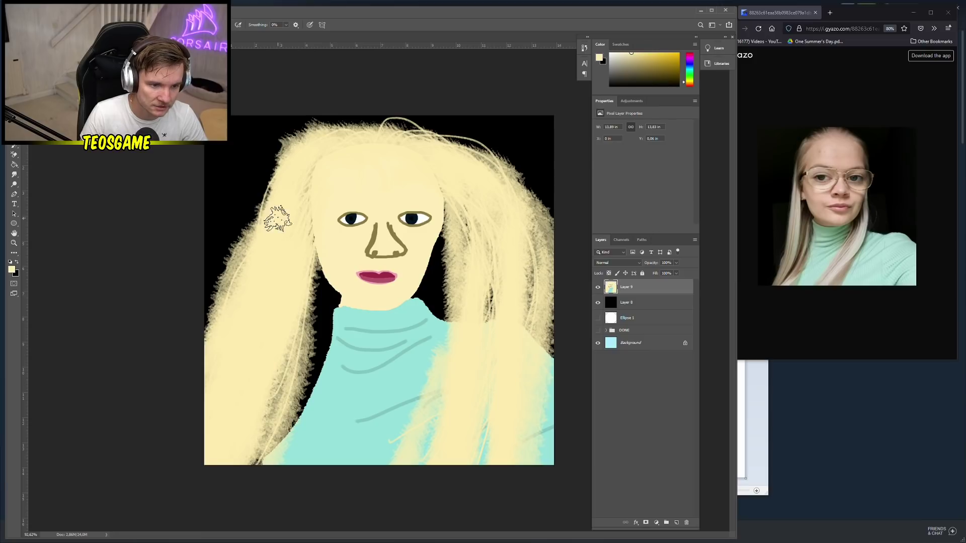
pyautogui.moveTo(302, 143)
pyautogui.mouseDown()
pyautogui.moveTo(386, 120)
pyautogui.moveTo(483, 199)
pyautogui.moveTo(399, 507)
pyautogui.mouseUp()
pyautogui.moveTo(458, 258); pyautogui.dragTo(469, 245)
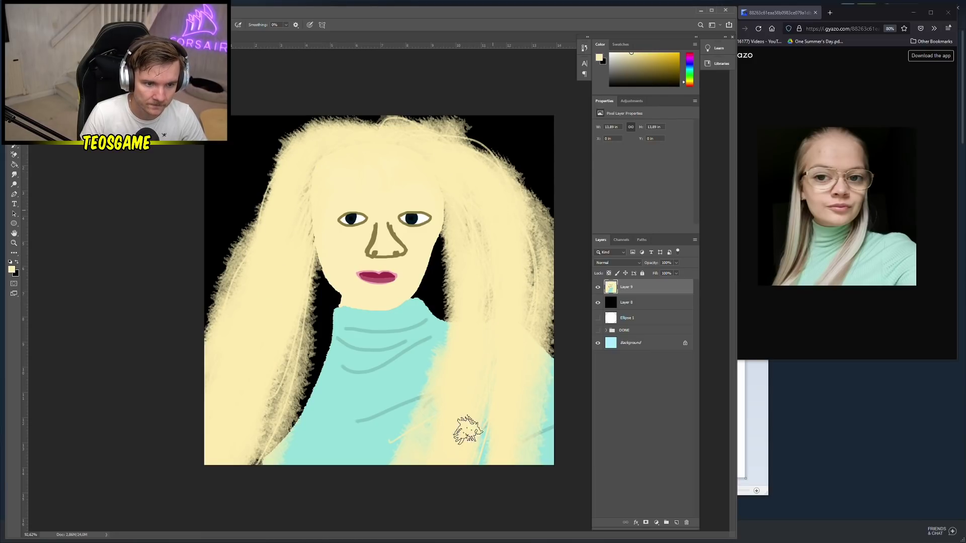
pyautogui.moveTo(544, 220); pyautogui.dragTo(523, 446)
pyautogui.scroll(-1, 367, 388)
pyautogui.scroll(3, 367, 388)
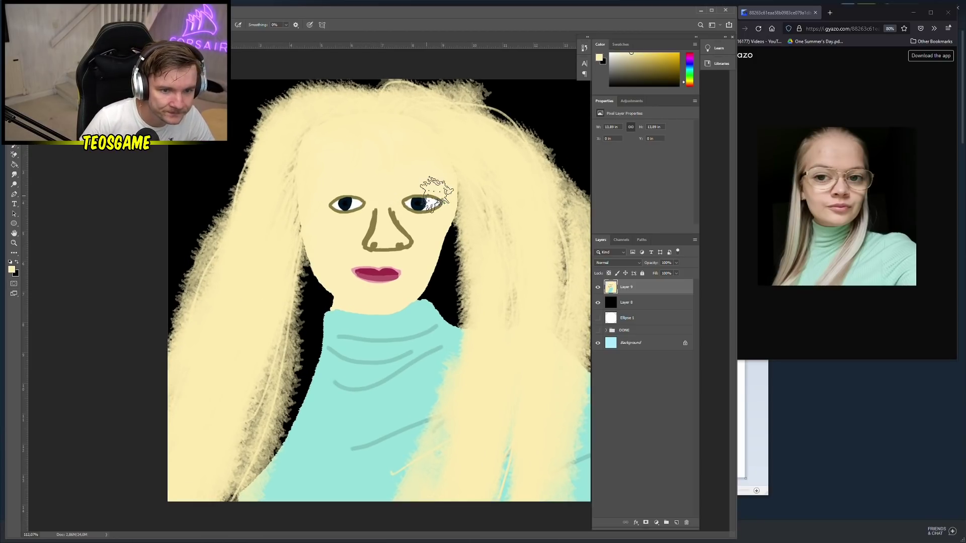
# Set the foreground colour to a greyer beige and choose a 10 px pencil brush
pyautogui.click(12, 270)
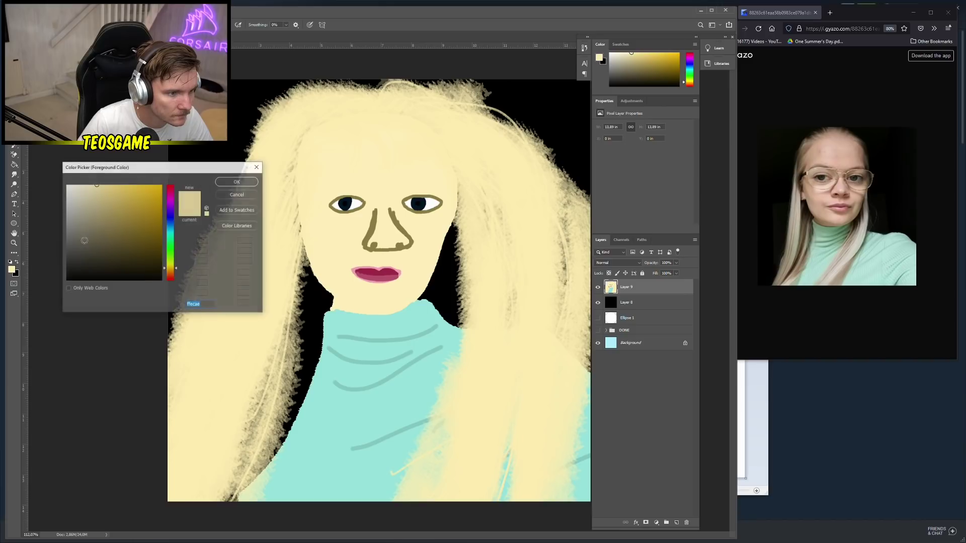
pyautogui.moveTo(91, 215); pyautogui.dragTo(88, 207)
pyautogui.click(237, 182)
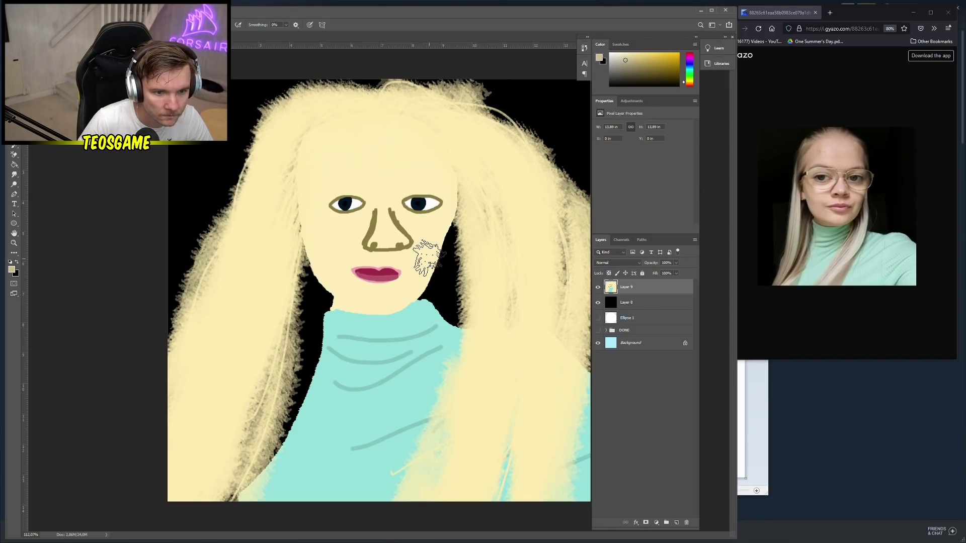
pyautogui.rightClick(431, 259)
pyautogui.click(484, 357)
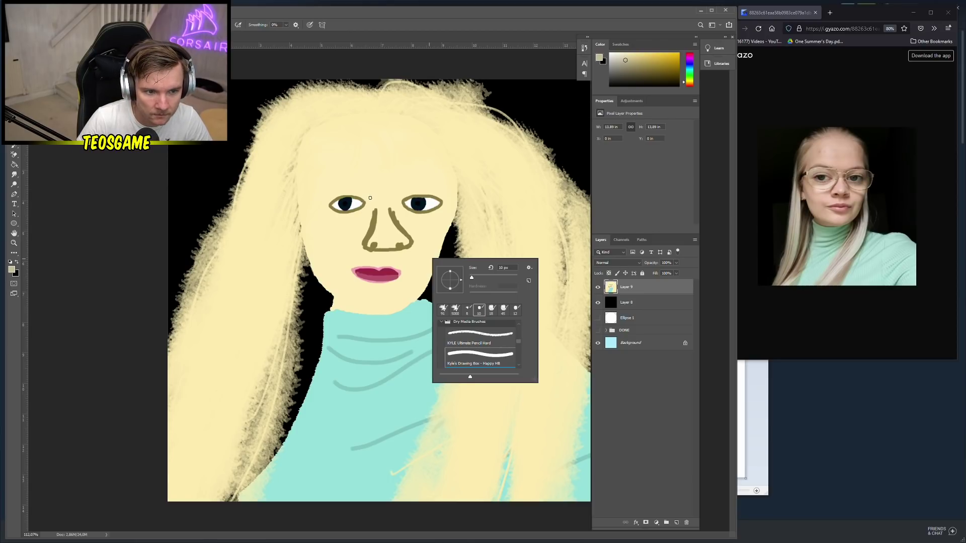
# Outline grey-beige glasses frames around both eyes with a bridge across the nose
pyautogui.click(370, 198)
pyautogui.moveTo(371, 197)
pyautogui.mouseDown()
pyautogui.moveTo(358, 228)
pyautogui.moveTo(327, 228)
pyautogui.moveTo(314, 200)
pyautogui.moveTo(334, 188)
pyautogui.moveTo(449, 185)
pyautogui.moveTo(474, 188)
pyautogui.moveTo(479, 216)
pyautogui.moveTo(453, 233)
pyautogui.moveTo(420, 227)
pyautogui.moveTo(398, 193)
pyautogui.mouseUp()
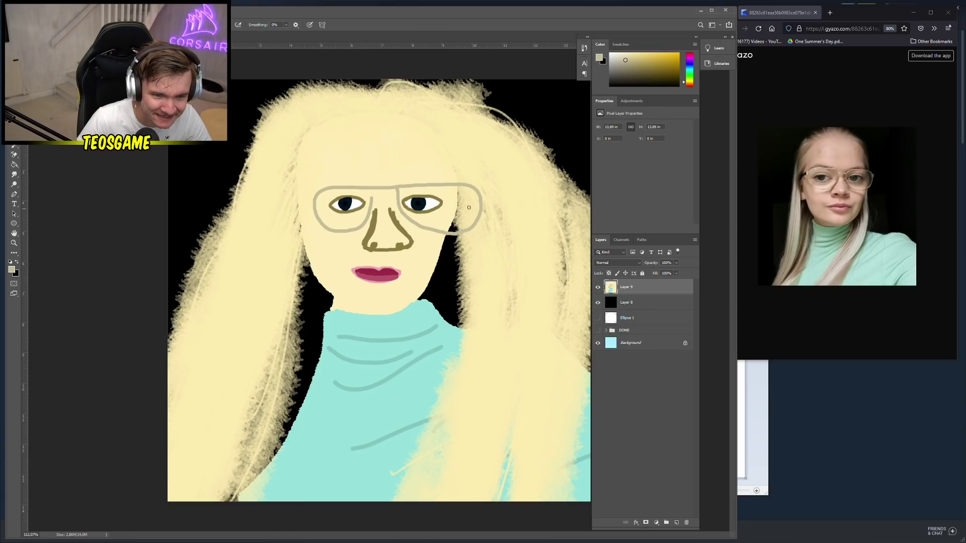
pyautogui.hotkey('ctrl', 't')
pyautogui.press('Escape')
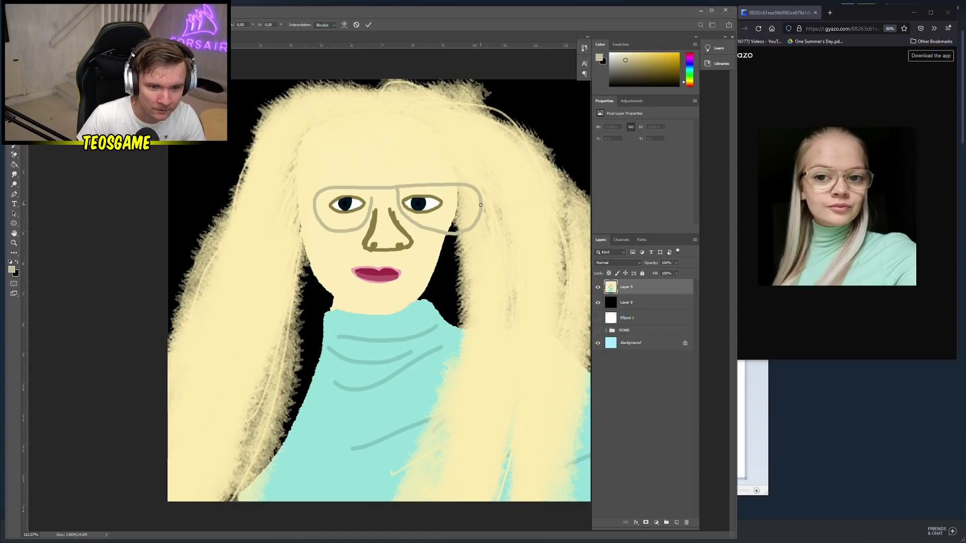
pyautogui.hotkey('ctrl', 'z')
pyautogui.moveTo(371, 198)
pyautogui.mouseDown()
pyautogui.moveTo(360, 239)
pyautogui.moveTo(339, 242)
pyautogui.moveTo(317, 221)
pyautogui.moveTo(317, 196)
pyautogui.moveTo(368, 213)
pyautogui.moveTo(347, 230)
pyautogui.moveTo(313, 208)
pyautogui.moveTo(325, 186)
pyautogui.moveTo(415, 179)
pyautogui.moveTo(452, 194)
pyautogui.moveTo(454, 222)
pyautogui.moveTo(424, 227)
pyautogui.moveTo(394, 192)
pyautogui.mouseUp()
pyautogui.hotkey('ctrl', 'z')
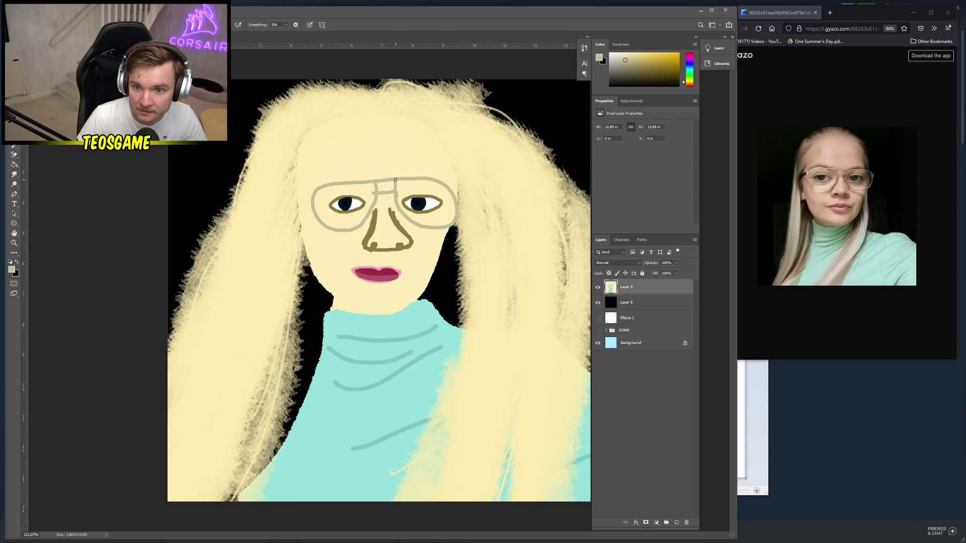
pyautogui.moveTo(395, 179)
pyautogui.mouseDown()
pyautogui.moveTo(403, 198)
pyautogui.moveTo(403, 179)
pyautogui.moveTo(366, 185)
pyautogui.mouseUp()
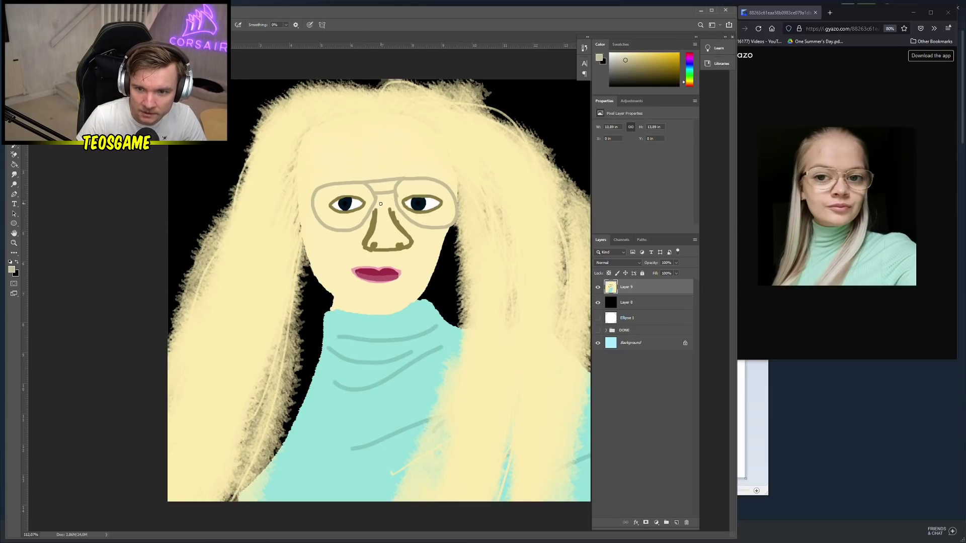
# Switch to near-black 191d1f and paint dark temple arms extending from the glasses
pyautogui.click(17, 262)
pyautogui.click(16, 272)
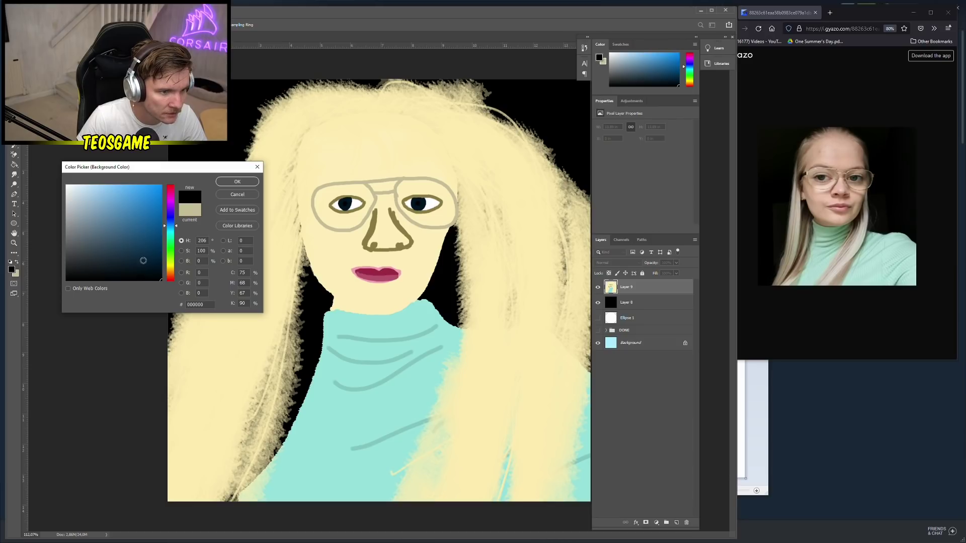
pyautogui.click(119, 259)
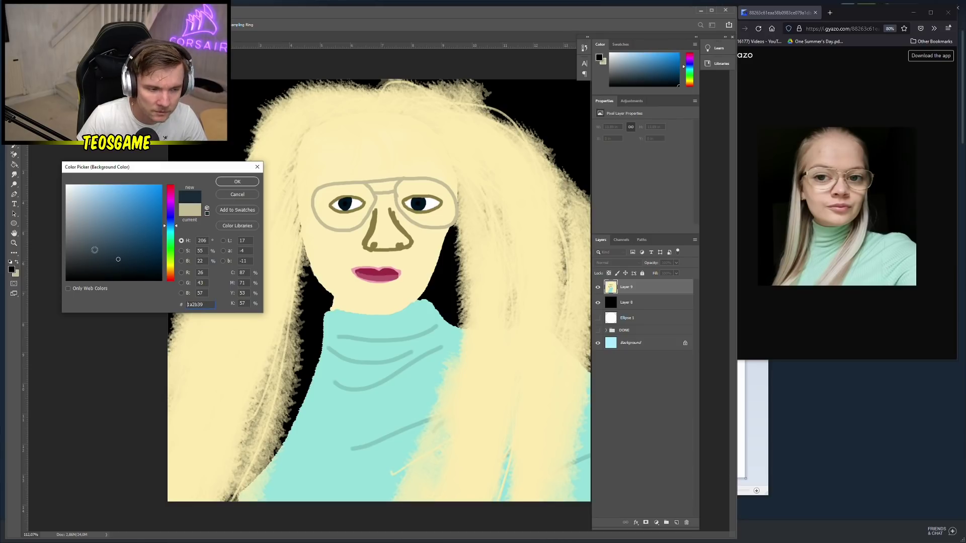
pyautogui.click(80, 270)
pyautogui.click(237, 182)
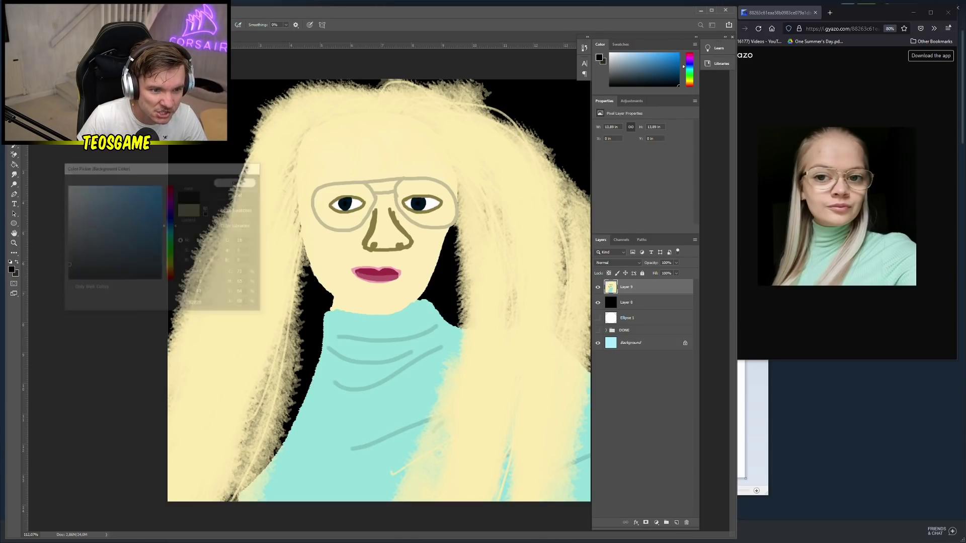
pyautogui.moveTo(313, 196); pyautogui.dragTo(300, 202)
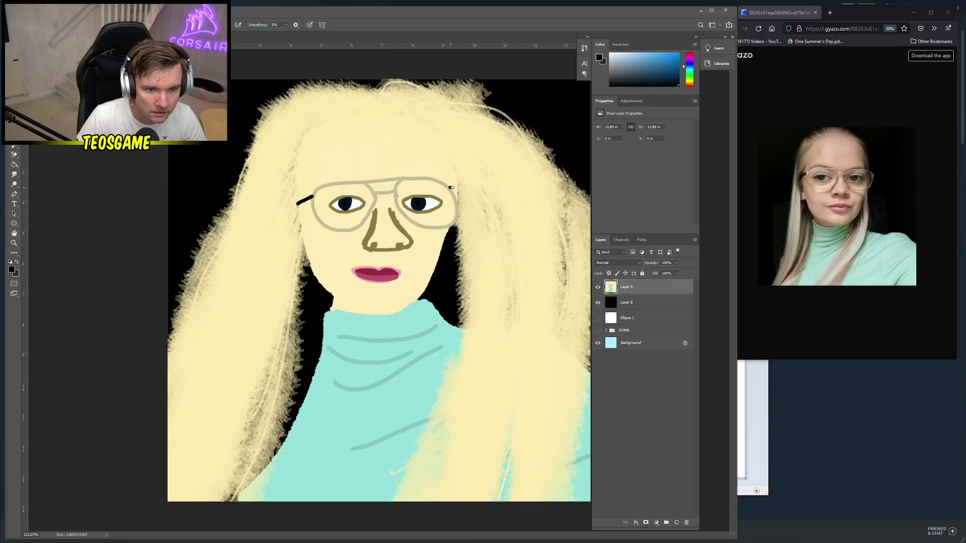
pyautogui.scroll(-5, 297, 311)
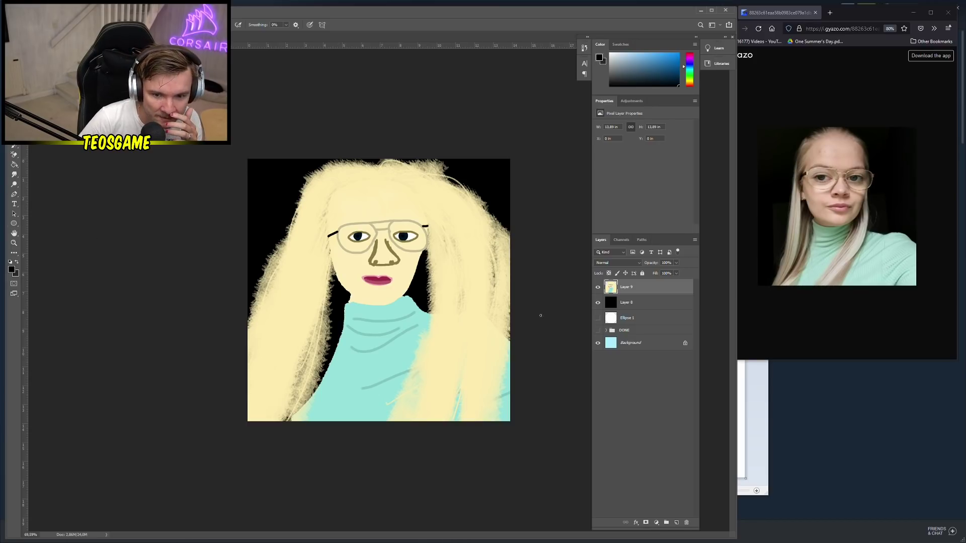
# Enlarge the brush to 149 px and pick a darker yellow for hair shading
pyautogui.rightClick(332, 238)
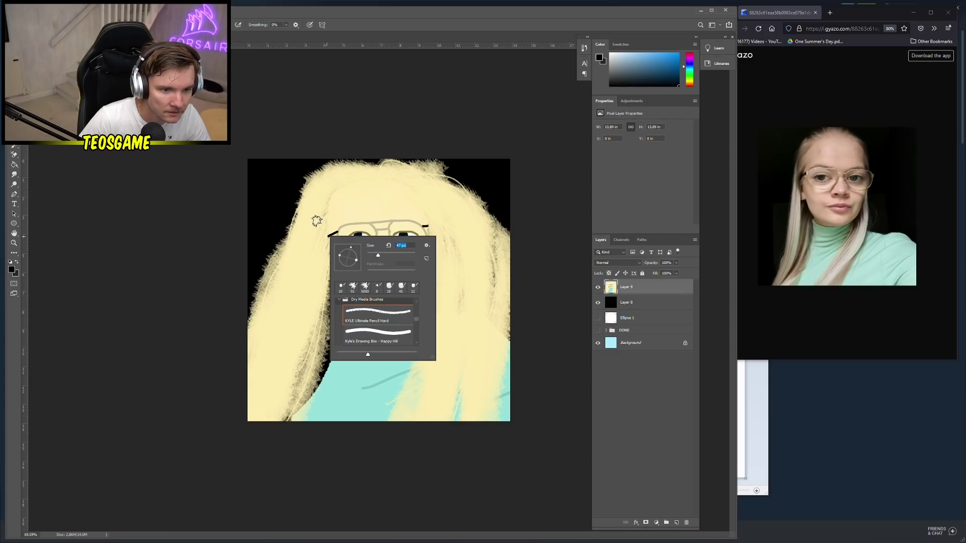
pyautogui.moveTo(387, 257); pyautogui.dragTo(397, 255)
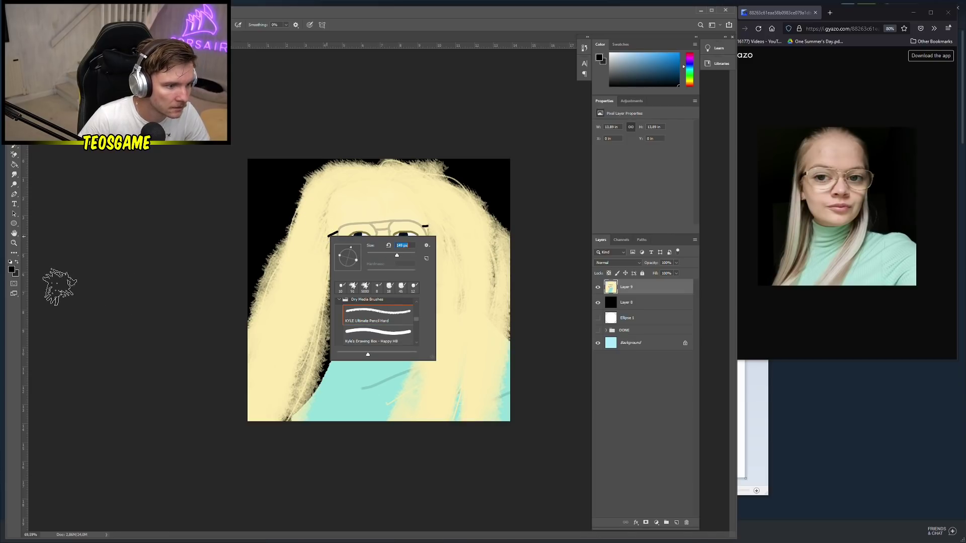
pyautogui.click(12, 270)
pyautogui.click(302, 239)
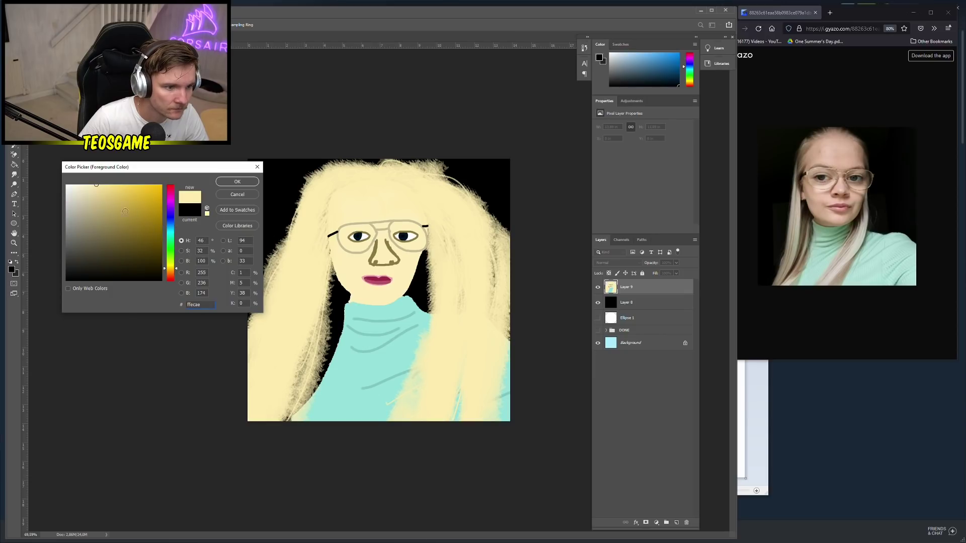
pyautogui.click(114, 209)
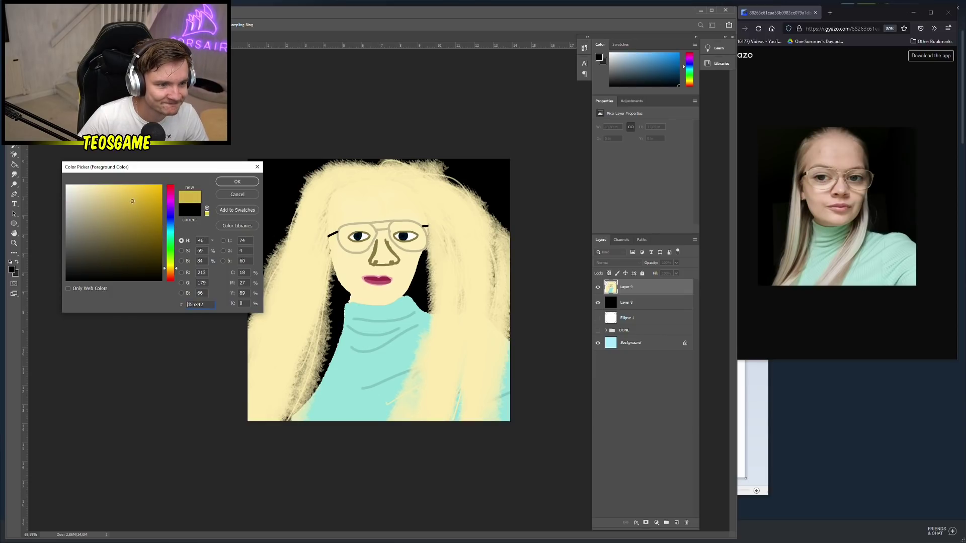
pyautogui.click(237, 181)
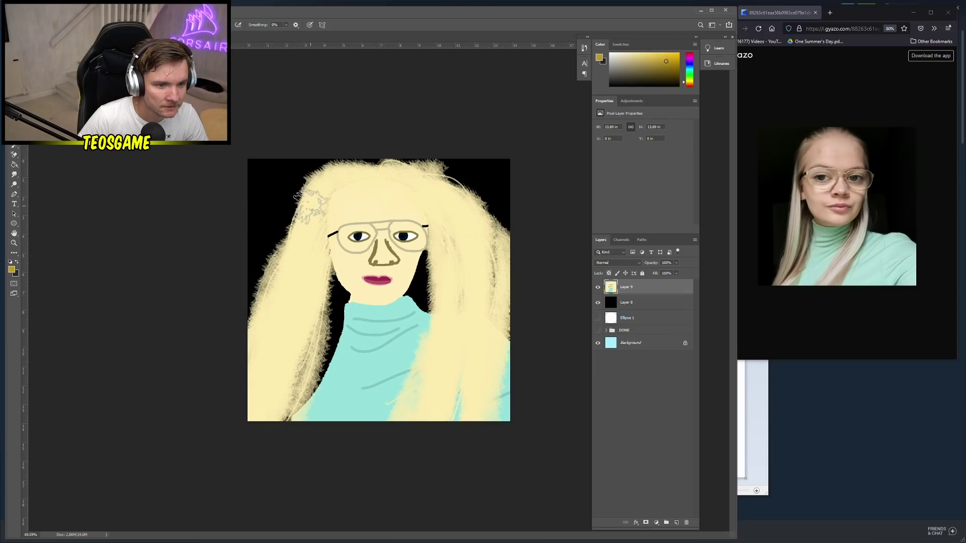
# Add a new layer above Layer 9 and set its opacity to 37%
pyautogui.click(676, 262)
pyautogui.click(657, 274)
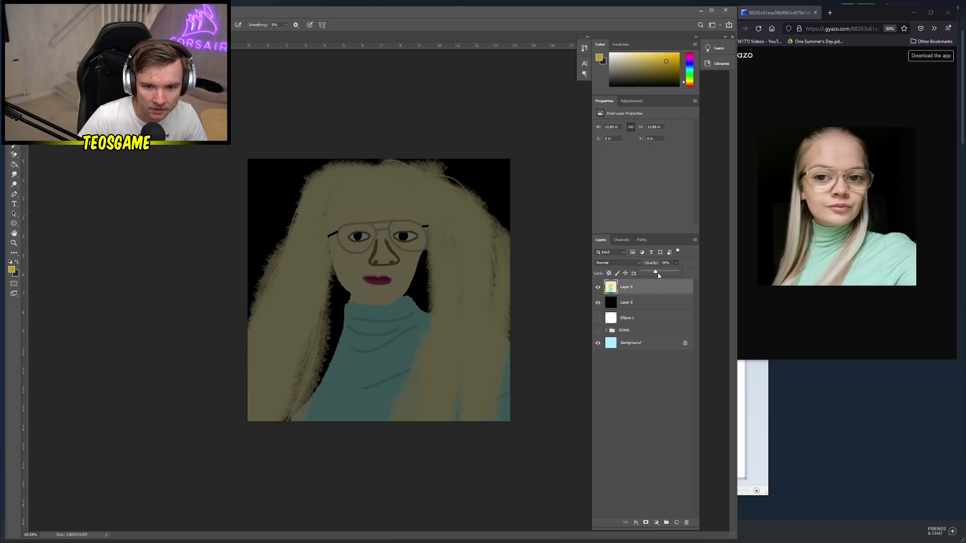
pyautogui.moveTo(658, 275); pyautogui.dragTo(680, 274)
pyautogui.rightClick(303, 280)
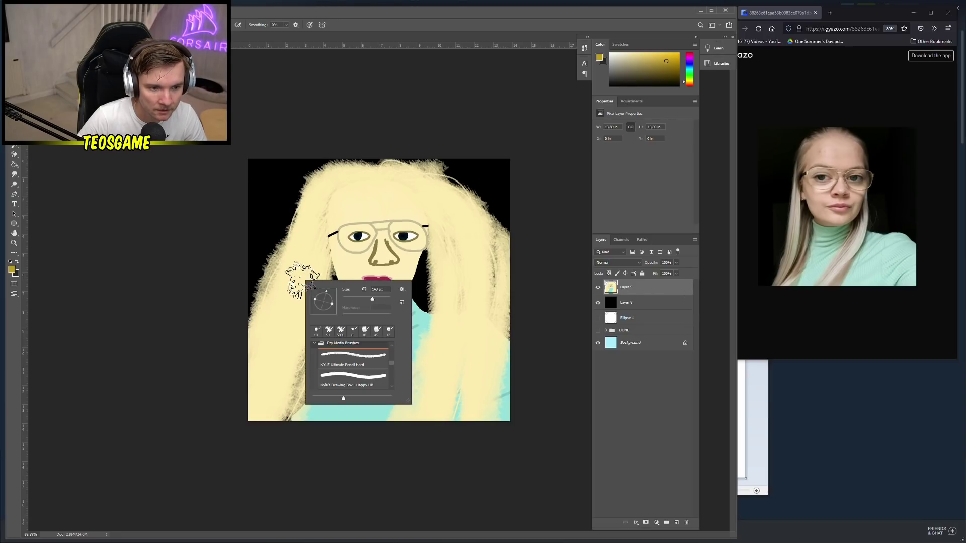
pyautogui.click(599, 374)
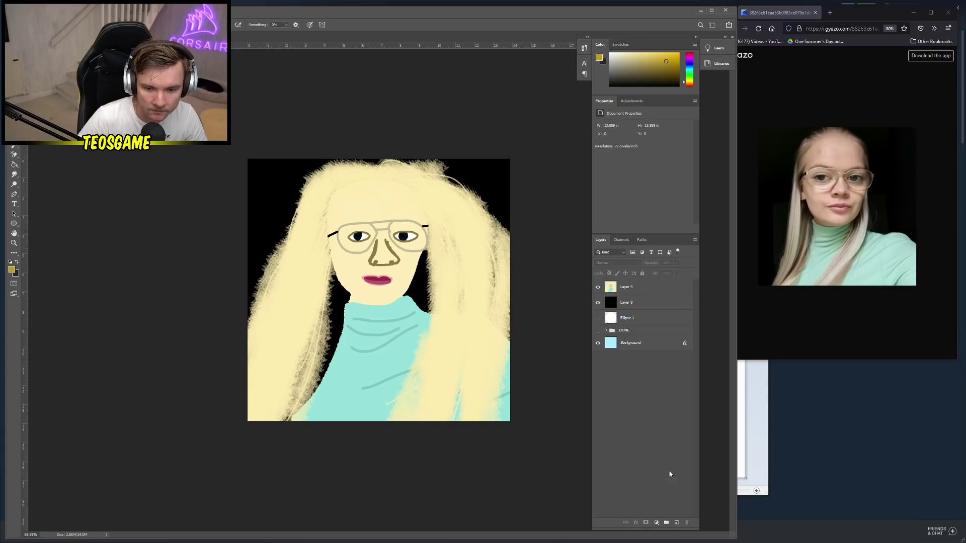
pyautogui.click(677, 523)
pyautogui.click(677, 263)
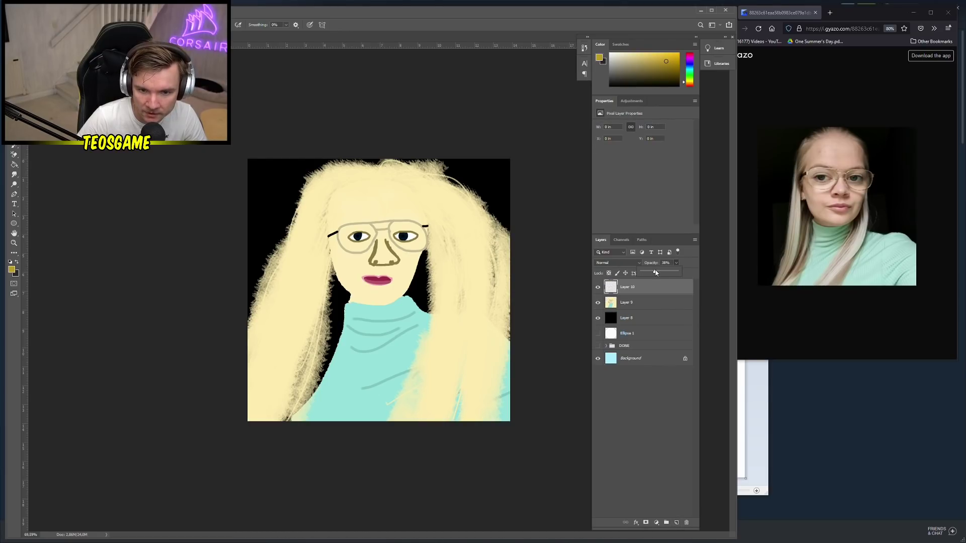
pyautogui.moveTo(656, 272); pyautogui.dragTo(654, 273)
pyautogui.click(276, 315)
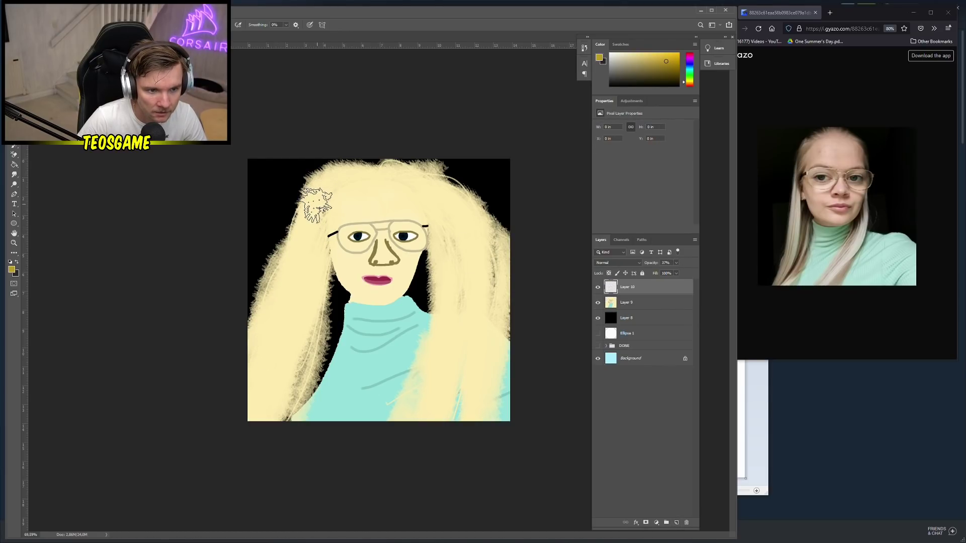
# Shade the hair's left, right and top in yellow, removing the background haze
pyautogui.moveTo(317, 206)
pyautogui.mouseDown()
pyautogui.moveTo(252, 402)
pyautogui.moveTo(302, 297)
pyautogui.moveTo(307, 260)
pyautogui.moveTo(284, 305)
pyautogui.moveTo(309, 257)
pyautogui.moveTo(283, 380)
pyautogui.mouseUp()
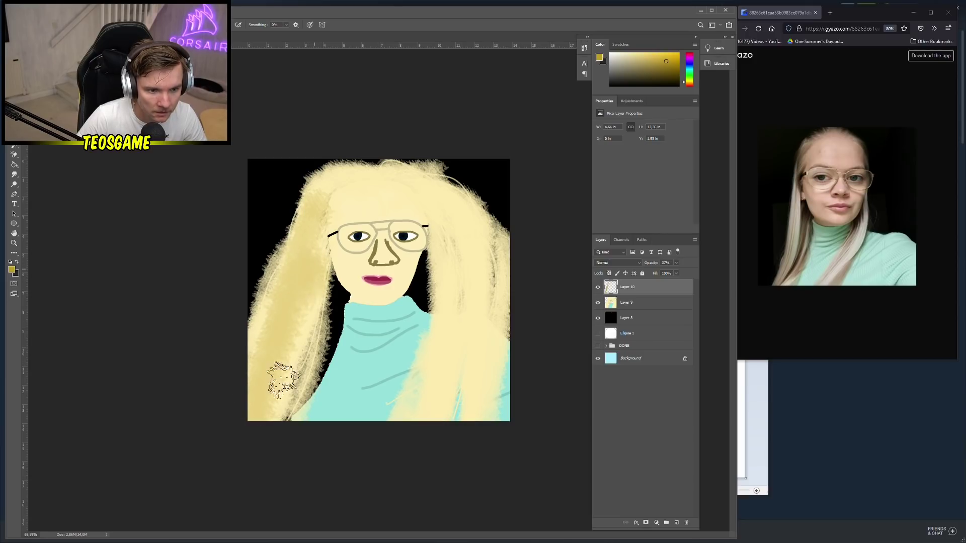
pyautogui.moveTo(399, 209); pyautogui.dragTo(465, 247)
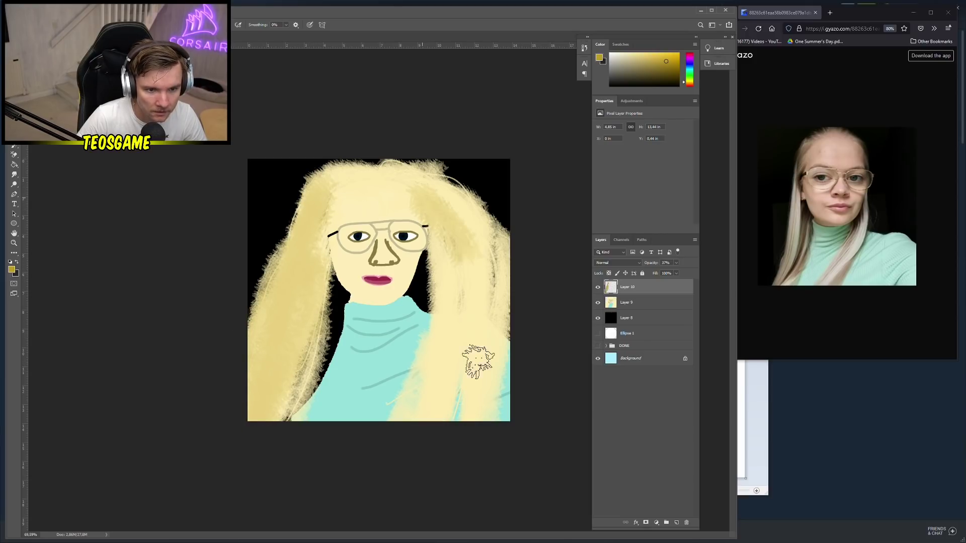
pyautogui.moveTo(478, 362)
pyautogui.mouseDown()
pyautogui.moveTo(455, 428)
pyautogui.moveTo(438, 247)
pyautogui.moveTo(453, 409)
pyautogui.mouseUp()
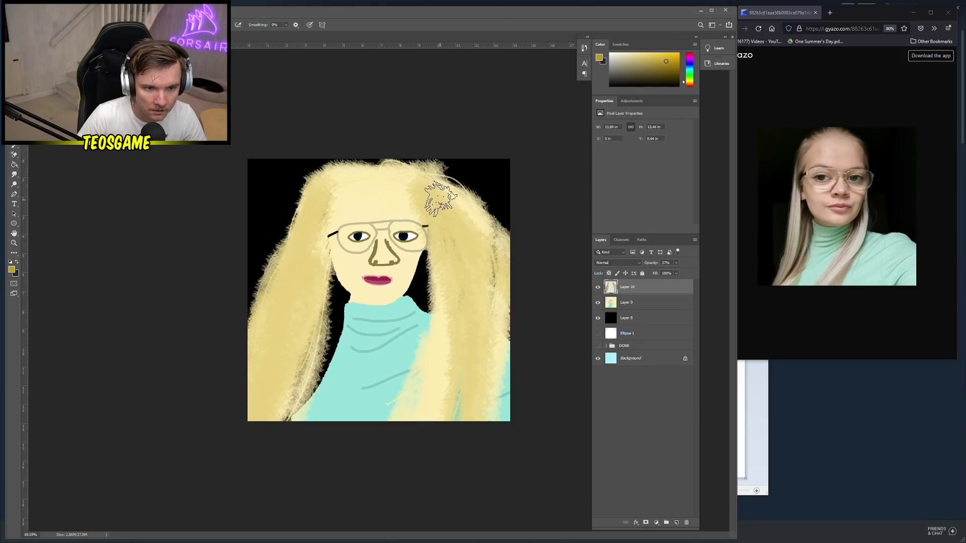
pyautogui.moveTo(440, 199); pyautogui.dragTo(534, 395)
pyautogui.moveTo(410, 156)
pyautogui.mouseDown()
pyautogui.moveTo(424, 179)
pyautogui.moveTo(382, 171)
pyautogui.mouseUp()
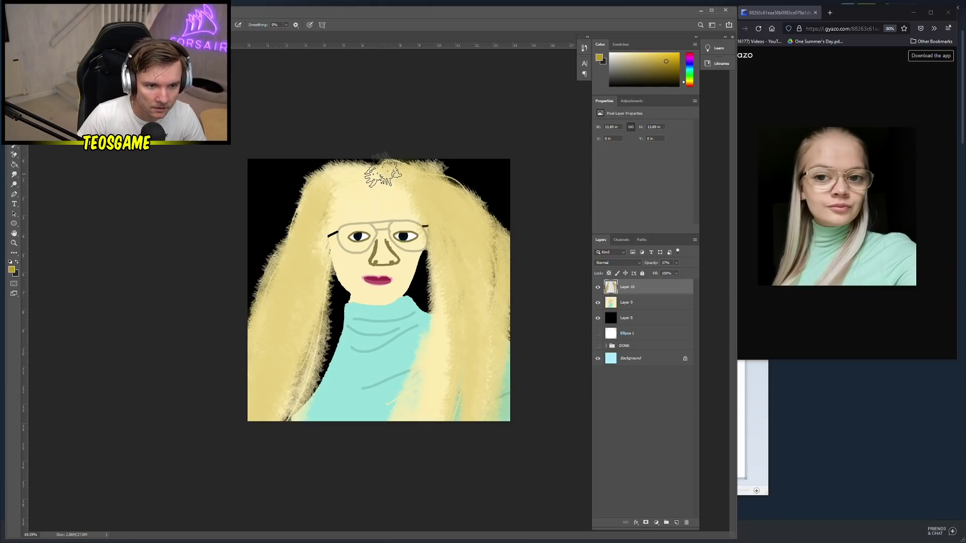
pyautogui.moveTo(293, 204)
pyautogui.mouseDown()
pyautogui.moveTo(317, 208)
pyautogui.moveTo(282, 302)
pyautogui.mouseUp()
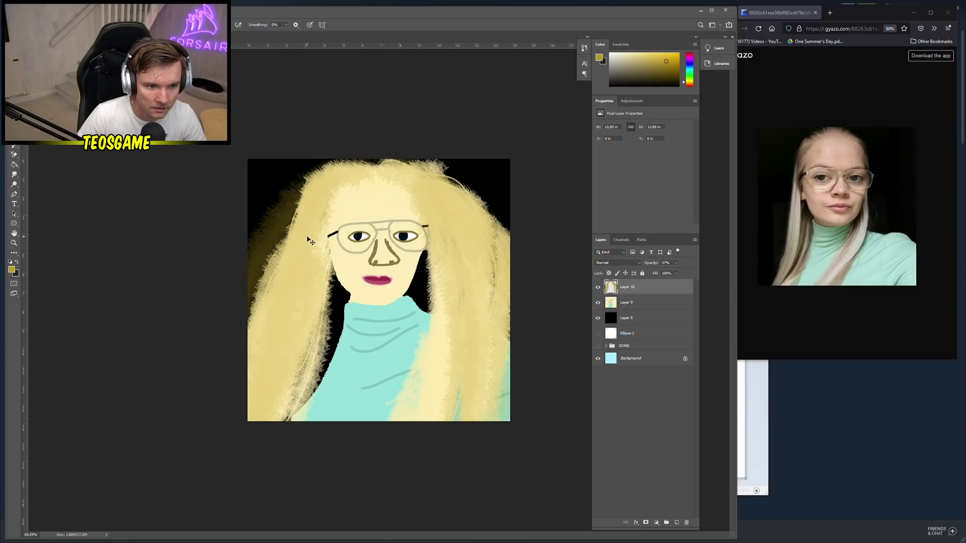
pyautogui.hotkey('ctrl', 'z')
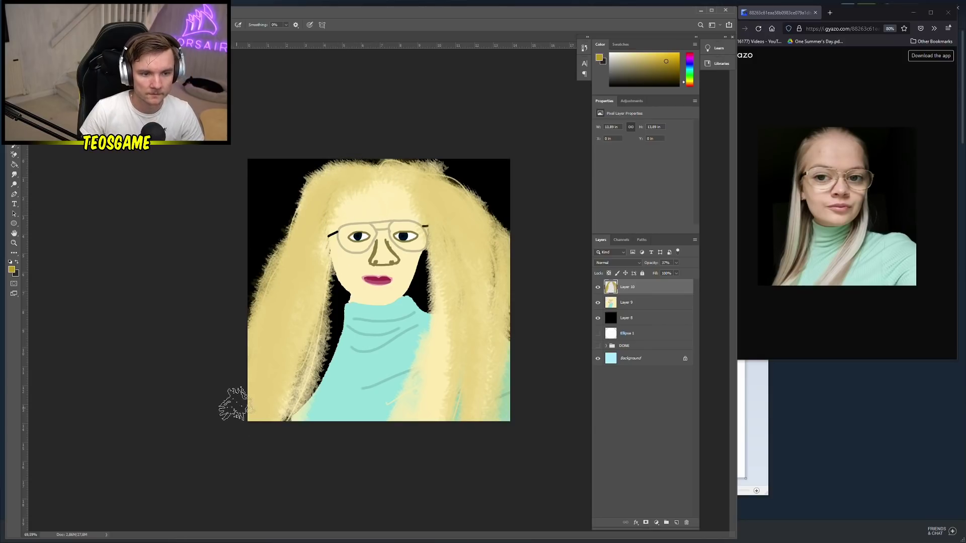
pyautogui.scroll(-1, 235, 405)
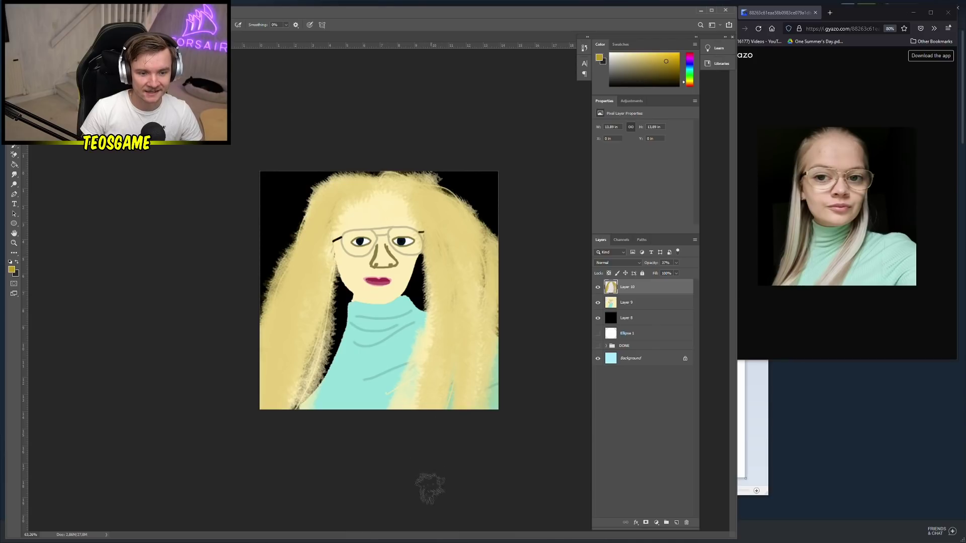
# Merge Layers 10, 9 and 8 into a single layer
pyautogui.rightClick(641, 307)
pyautogui.press('Escape')
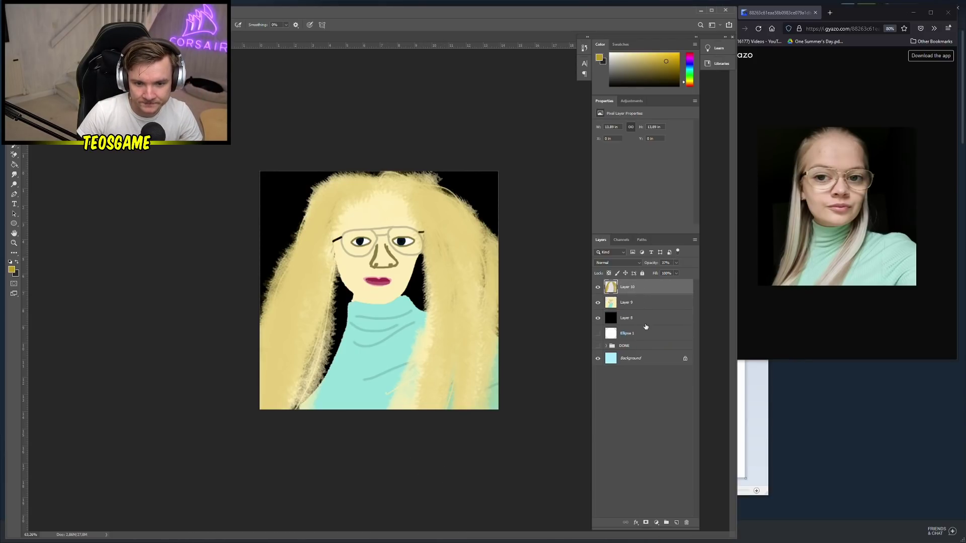
pyautogui.keyDown('shift'); pyautogui.click(645, 316); pyautogui.keyUp('shift')
pyautogui.rightClick(645, 315)
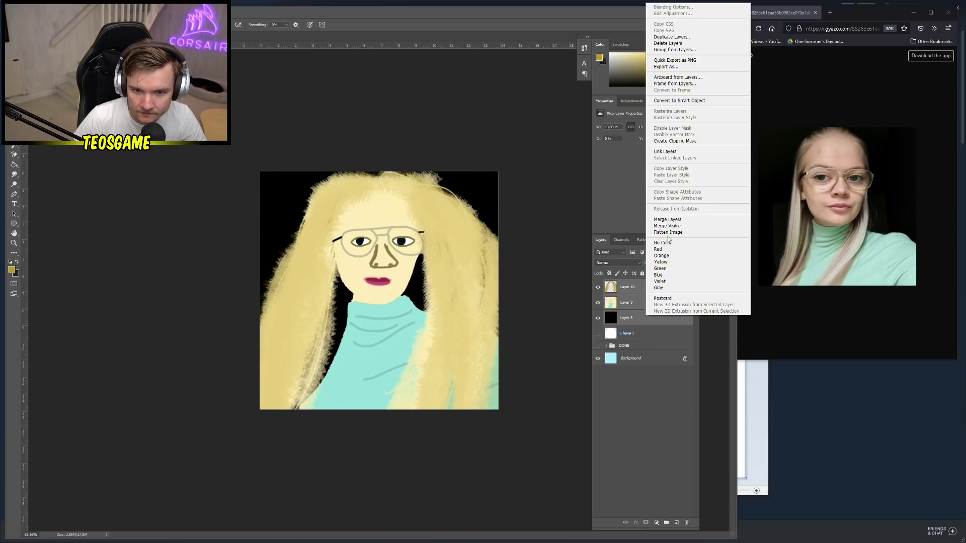
pyautogui.click(667, 220)
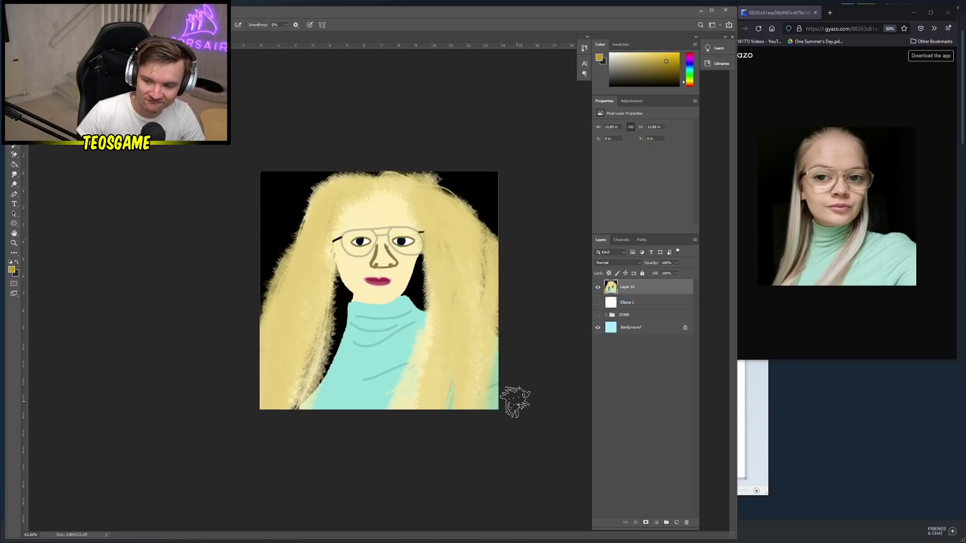
# Save the portrait as a PNG, overwriting the existing file
pyautogui.hotkey('ctrl', 'shift', 's')
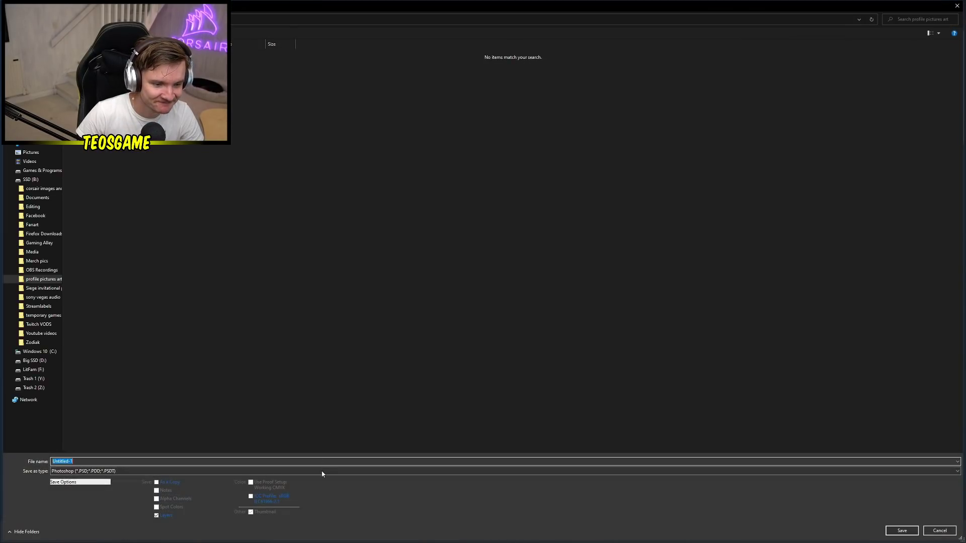
pyautogui.click(323, 471)
pyautogui.click(158, 443)
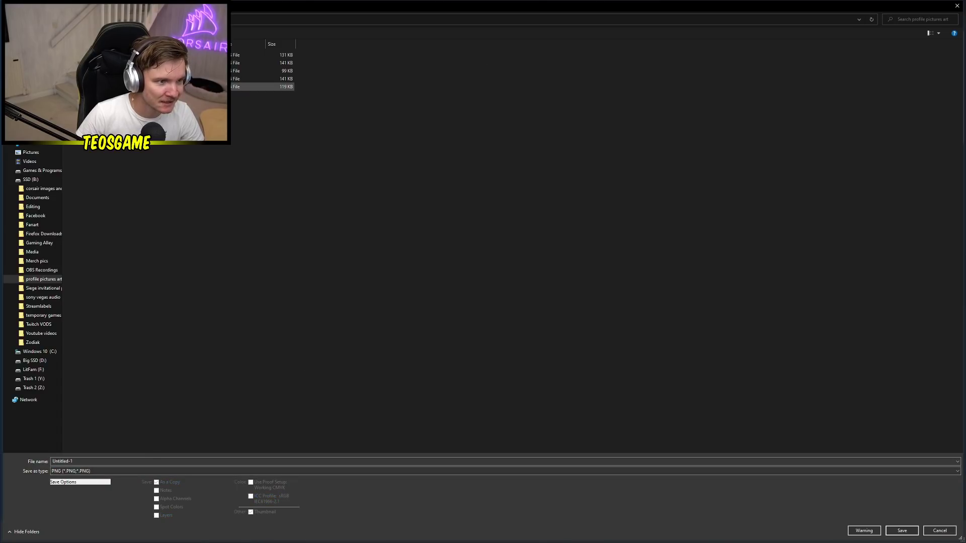
pyautogui.click(151, 63)
pyautogui.click(902, 531)
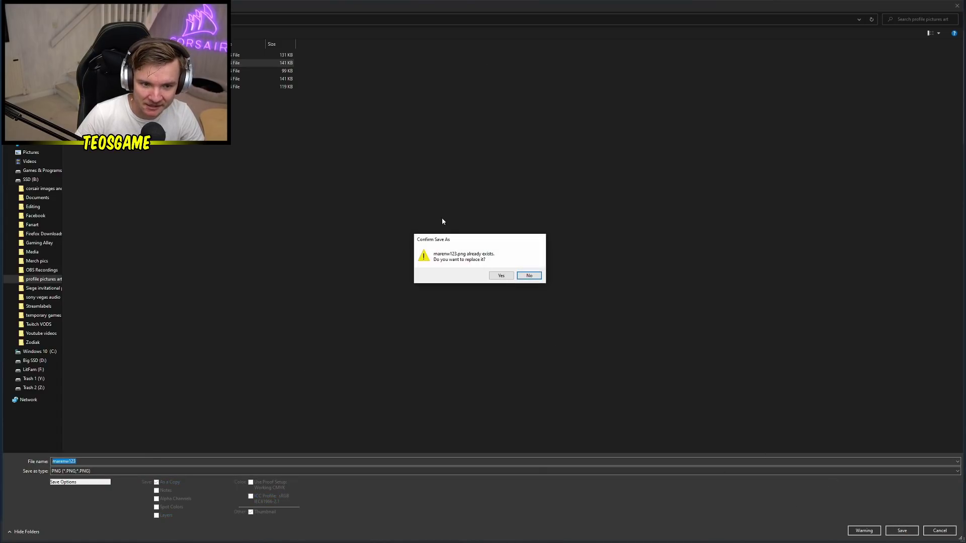
pyautogui.click(499, 276)
pyautogui.click(522, 164)
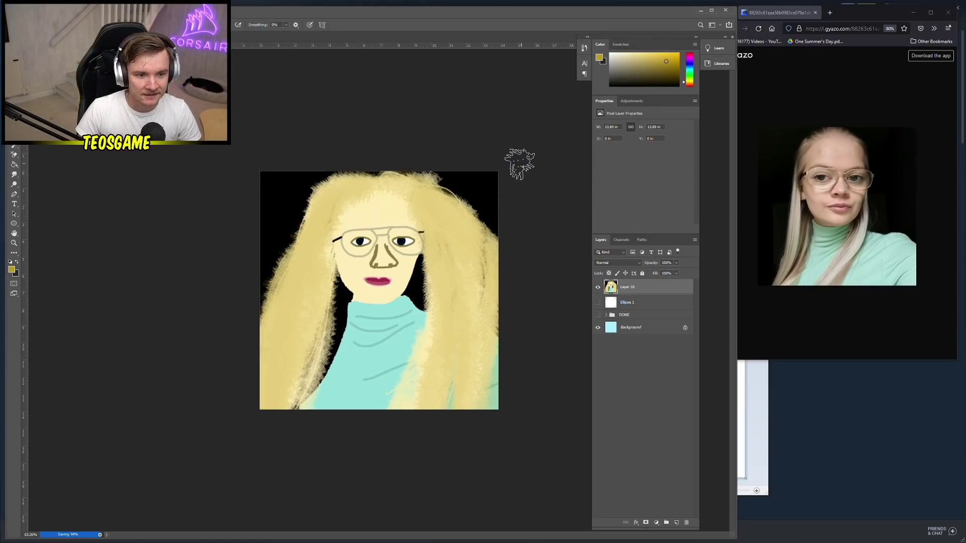
# Set the foreground colour to a deeper gold
pyautogui.scroll(3, 547, 355)
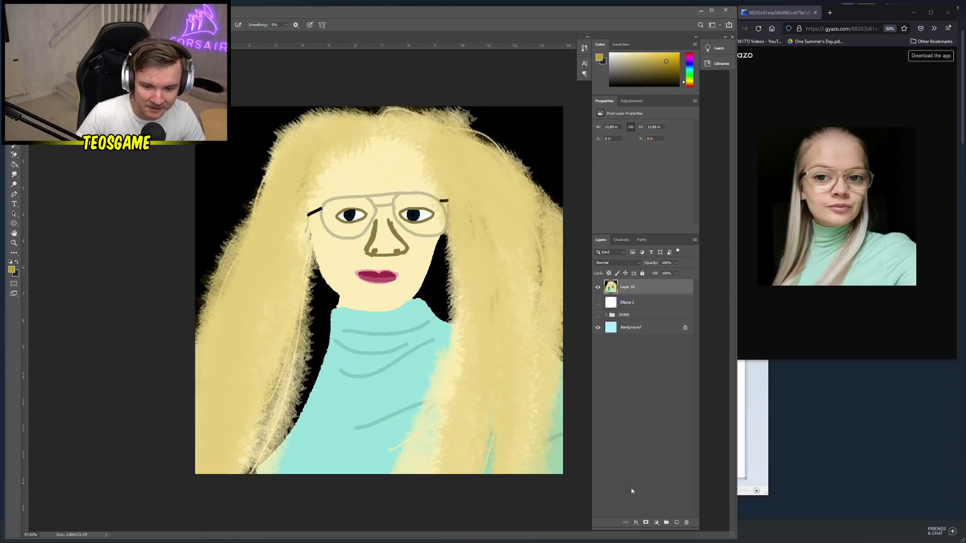
pyautogui.rightClick(320, 213)
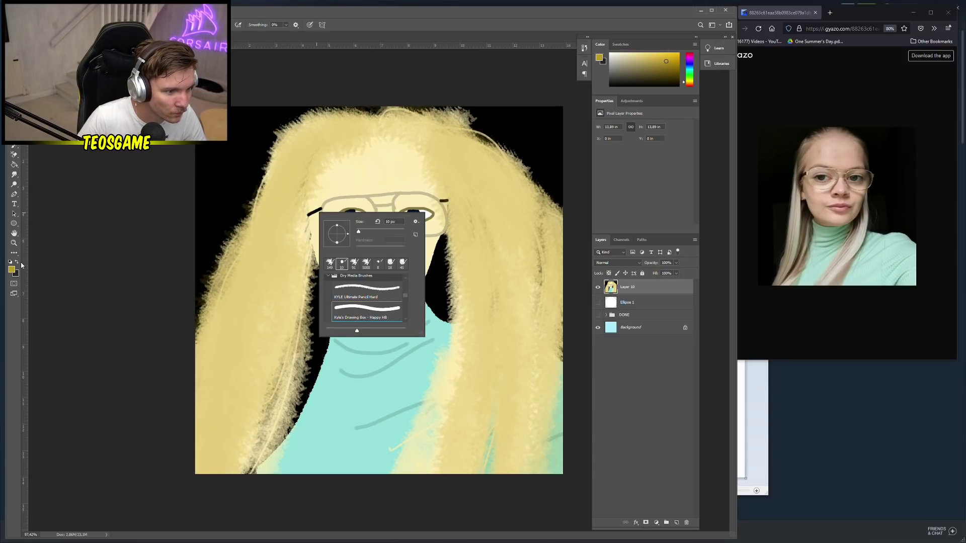
pyautogui.click(477, 237)
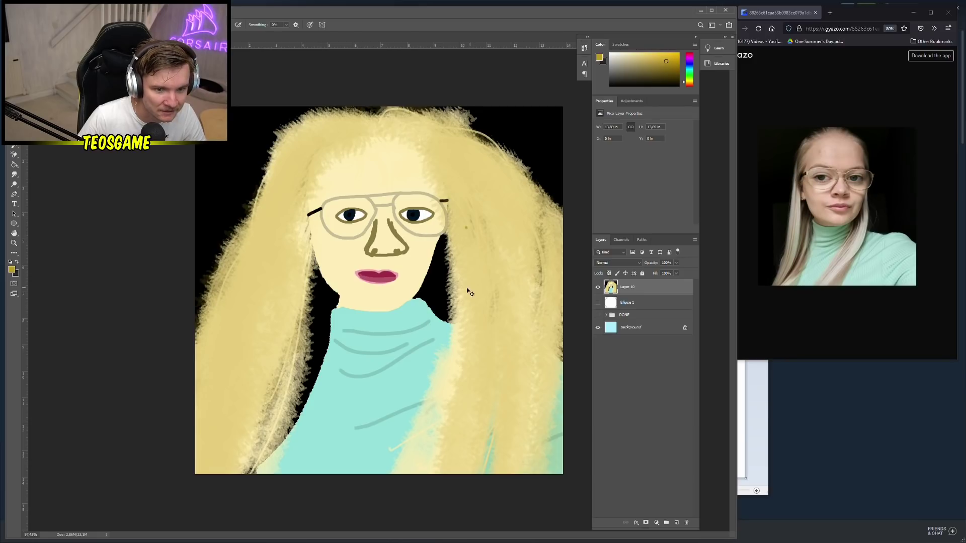
pyautogui.click(11, 270)
pyautogui.click(110, 207)
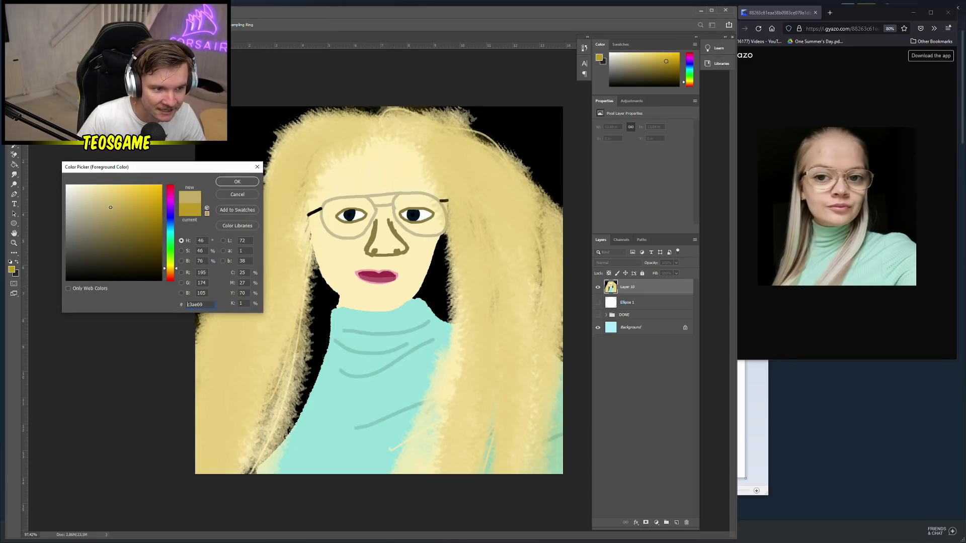
pyautogui.moveTo(111, 207); pyautogui.dragTo(132, 222)
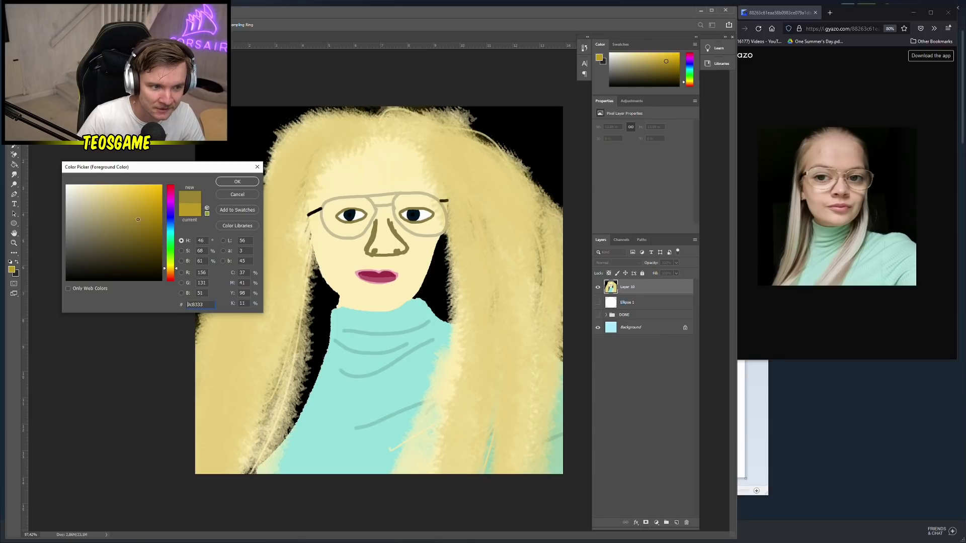
pyautogui.click(237, 182)
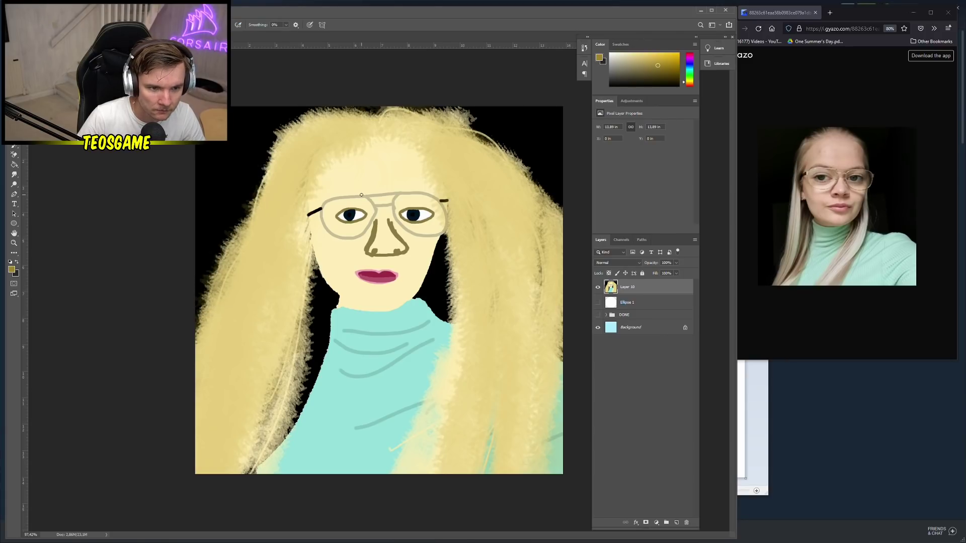
# Paint gold along both glasses frame tops, then undo both strokes
pyautogui.moveTo(356, 194); pyautogui.dragTo(333, 196)
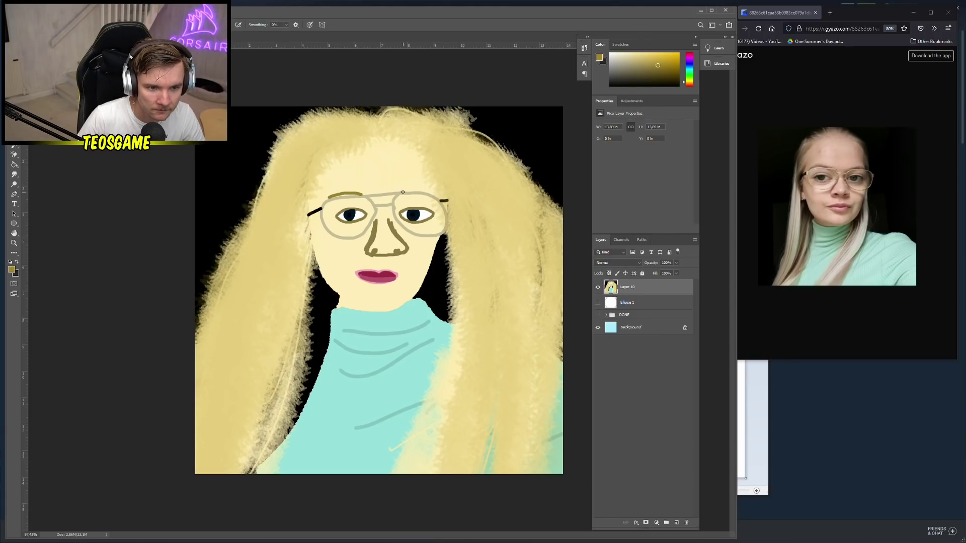
pyautogui.moveTo(403, 192); pyautogui.dragTo(434, 191)
pyautogui.hotkey('ctrl', 'z')
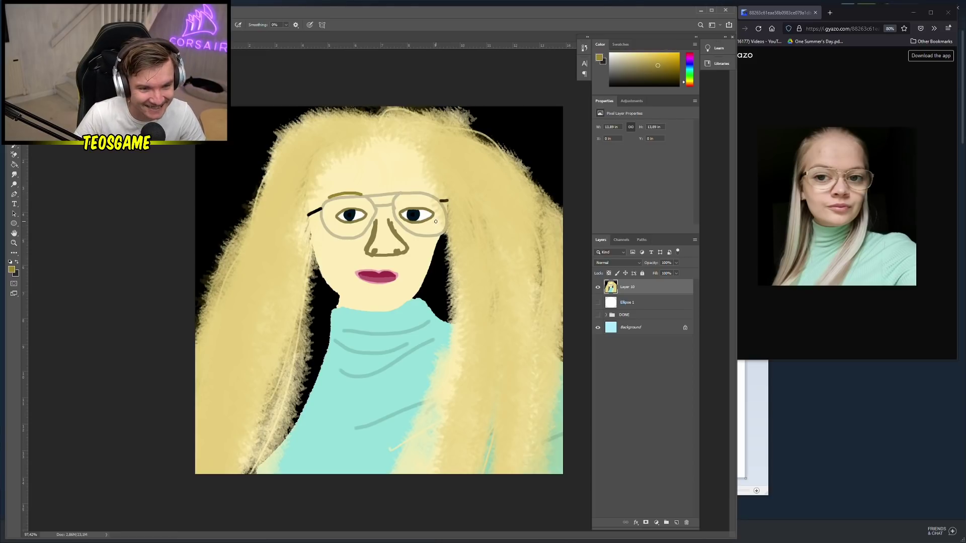
pyautogui.hotkey('ctrl', 'z')
# Darken both lens top rims with the KYLE Ultimate Pencil Hard brush at 17 px
pyautogui.rightClick(411, 198)
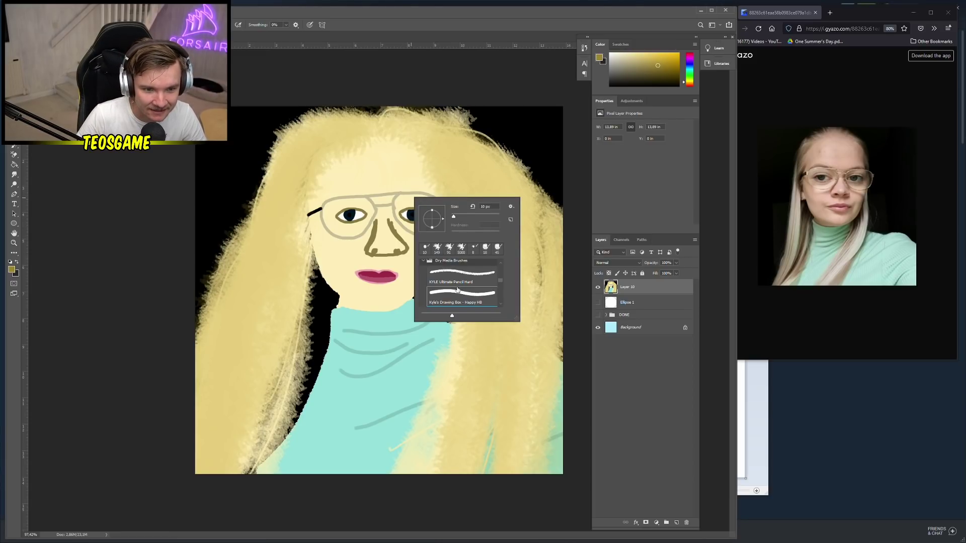
pyautogui.click(457, 280)
pyautogui.rightClick(361, 199)
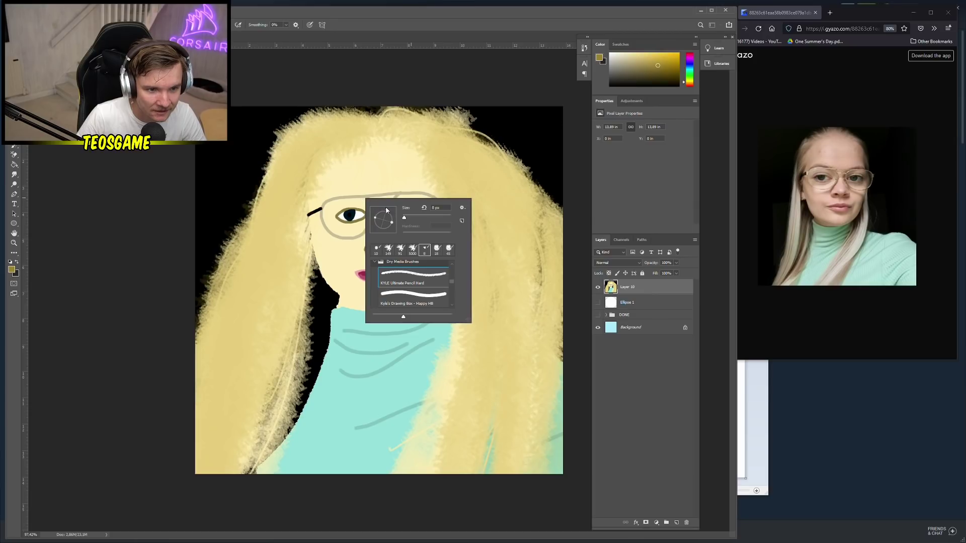
pyautogui.write('17')
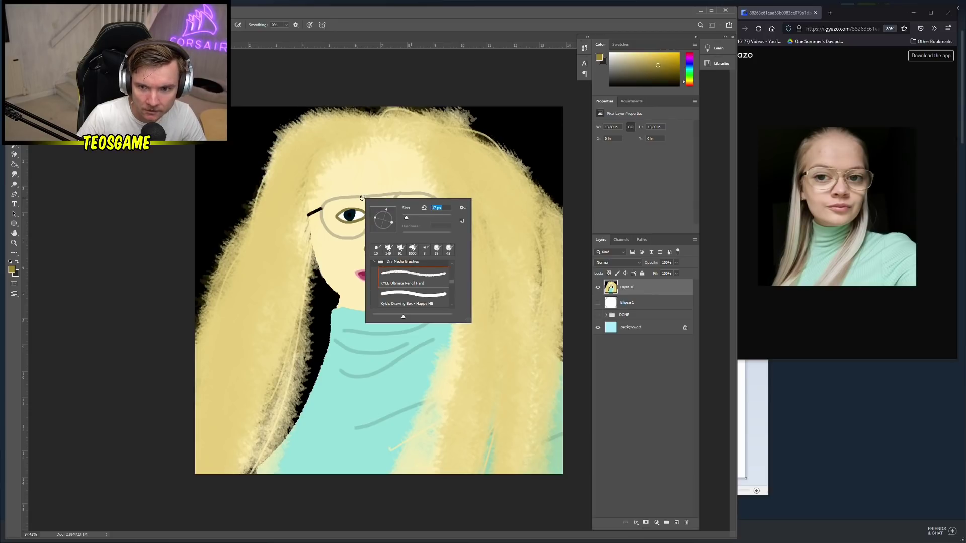
pyautogui.press('Return')
pyautogui.moveTo(361, 198); pyautogui.dragTo(325, 202)
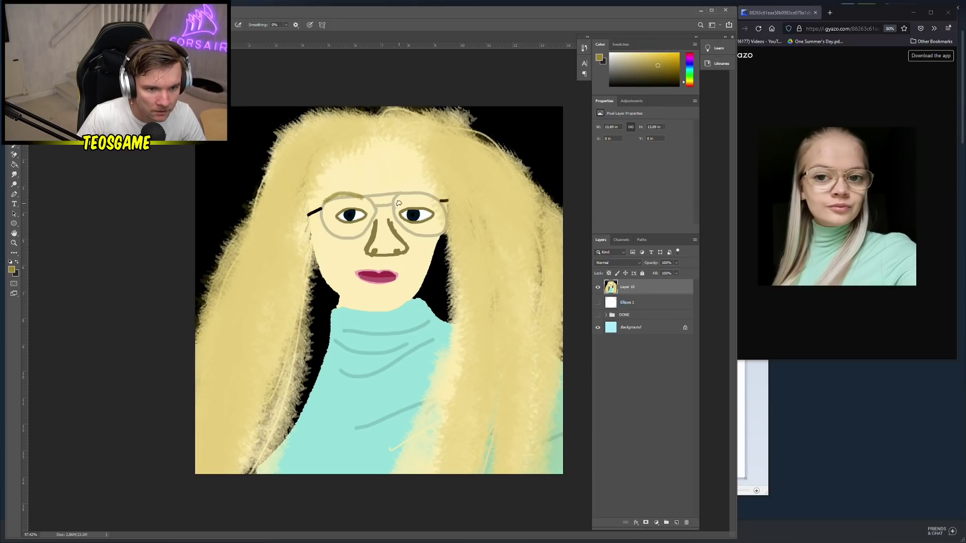
pyautogui.moveTo(399, 201)
pyautogui.mouseDown()
pyautogui.moveTo(418, 193)
pyautogui.moveTo(435, 204)
pyautogui.mouseUp()
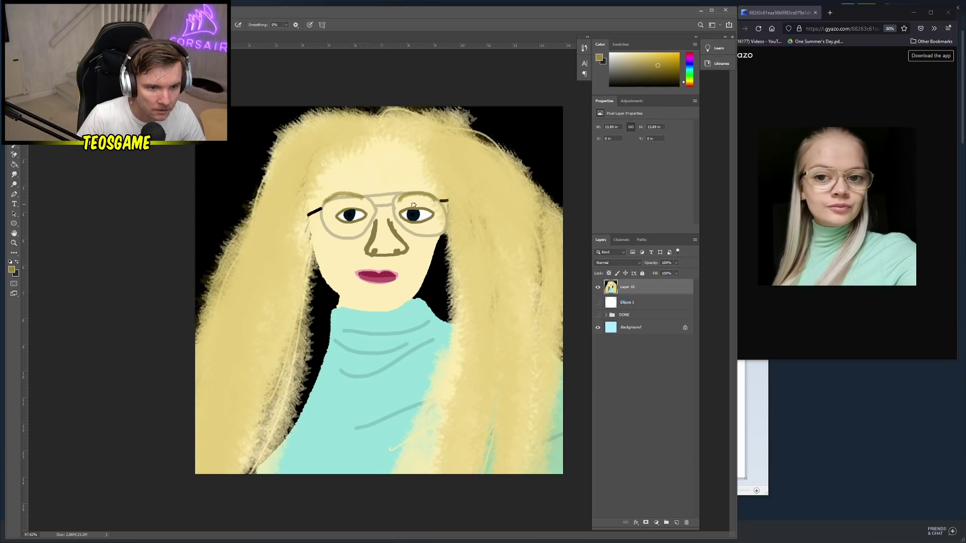
# Lighten the brow lines above both lenses using the Happy HB brush in sampled skin colour
pyautogui.keyDown('alt'); pyautogui.click(401, 195); pyautogui.keyUp('alt')
pyautogui.scroll(2, 403, 194)
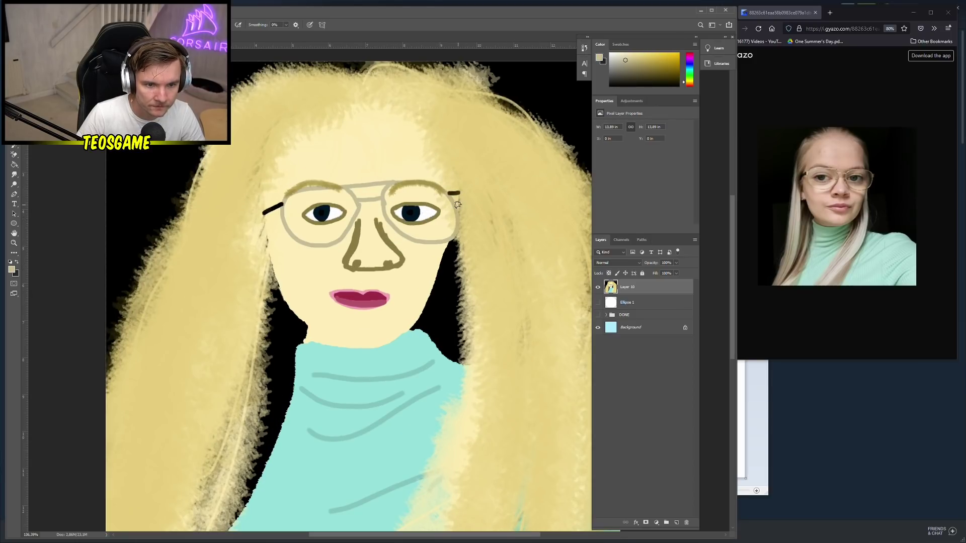
pyautogui.rightClick(456, 202)
pyautogui.click(503, 299)
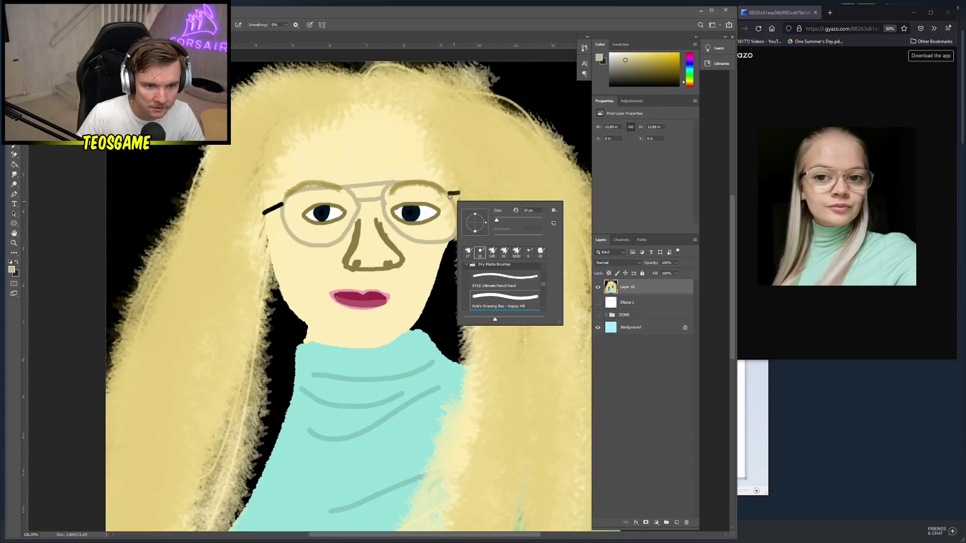
pyautogui.click(450, 197)
pyautogui.moveTo(425, 183); pyautogui.dragTo(394, 183)
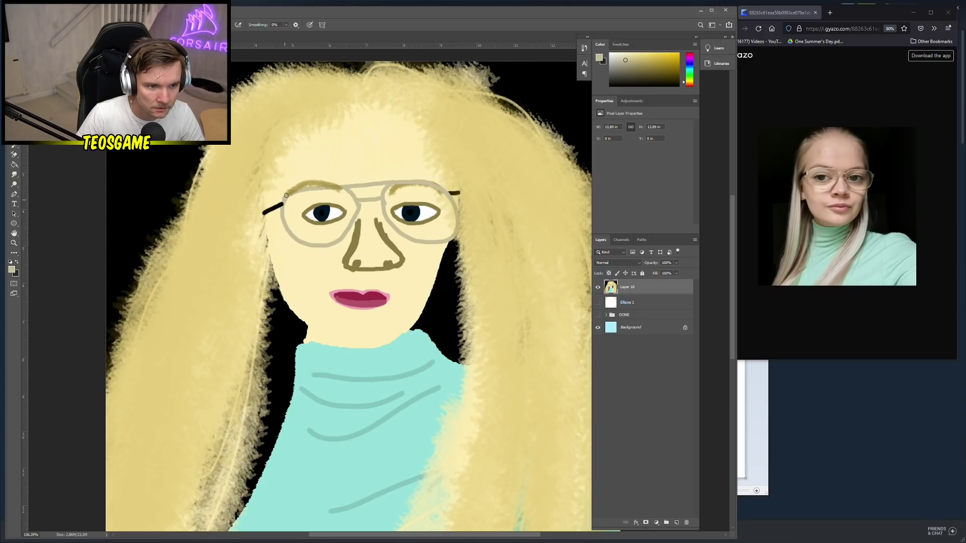
pyautogui.moveTo(287, 196); pyautogui.dragTo(344, 186)
pyautogui.scroll(-4, 323, 291)
# Begin a PNG Save As, then cancel back to the canvas
pyautogui.hotkey('ctrl', 'shift', 's')
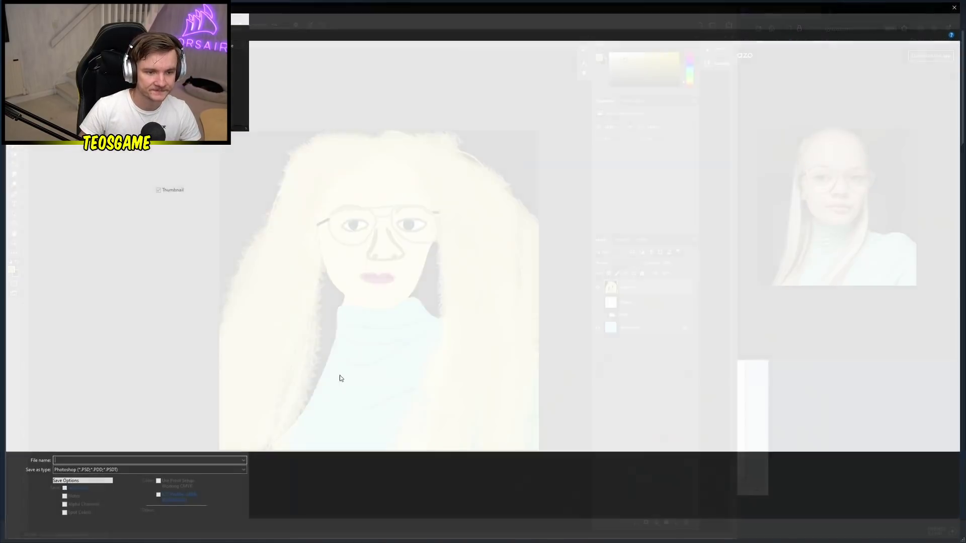
pyautogui.click(270, 472)
pyautogui.click(84, 443)
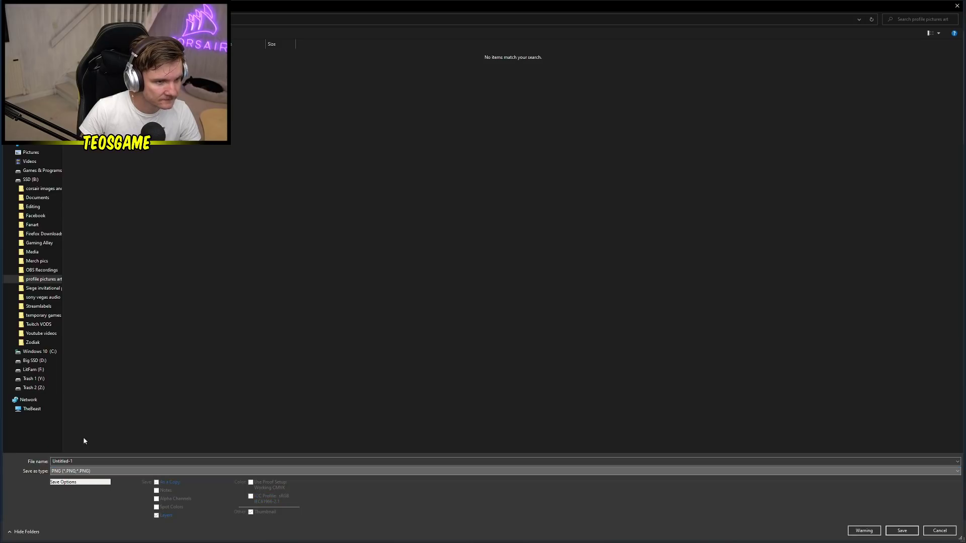
pyautogui.click(201, 63)
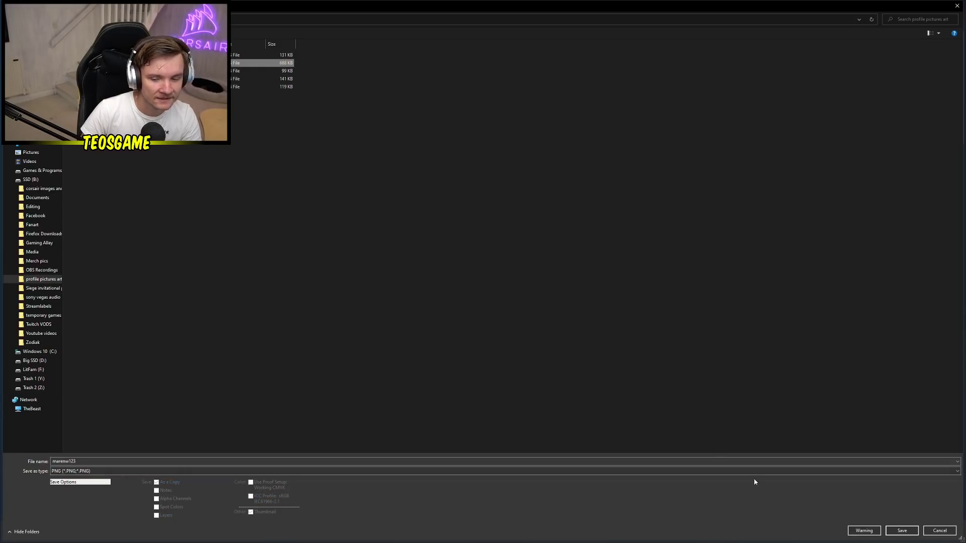
pyautogui.click(934, 532)
# Write a pale cream signature with flourishes at the top left of the portrait
pyautogui.rightClick(480, 217)
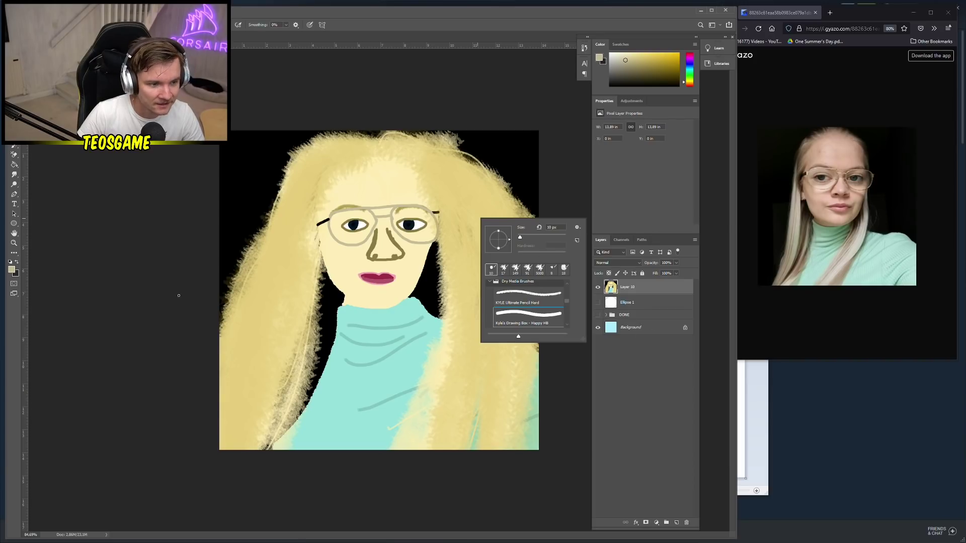
pyautogui.press('x')
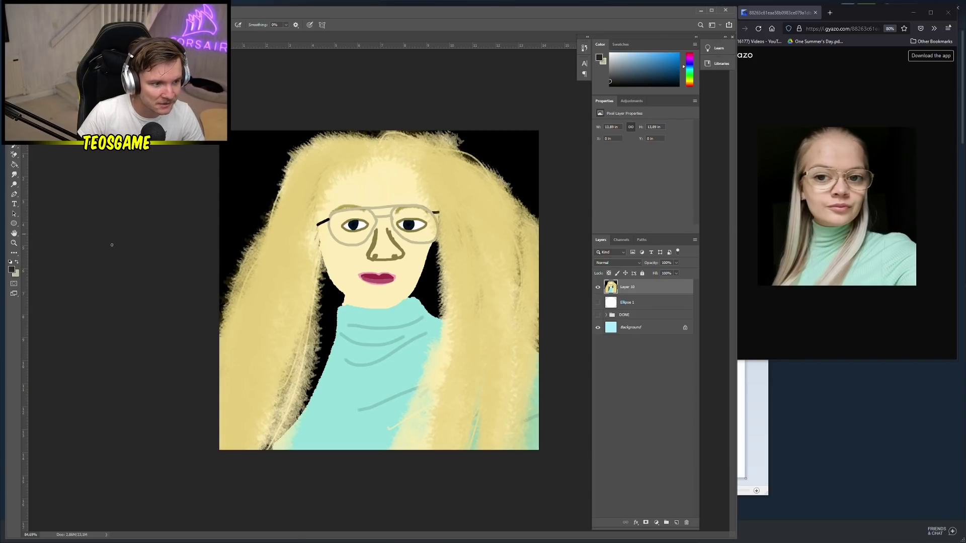
pyautogui.click(11, 269)
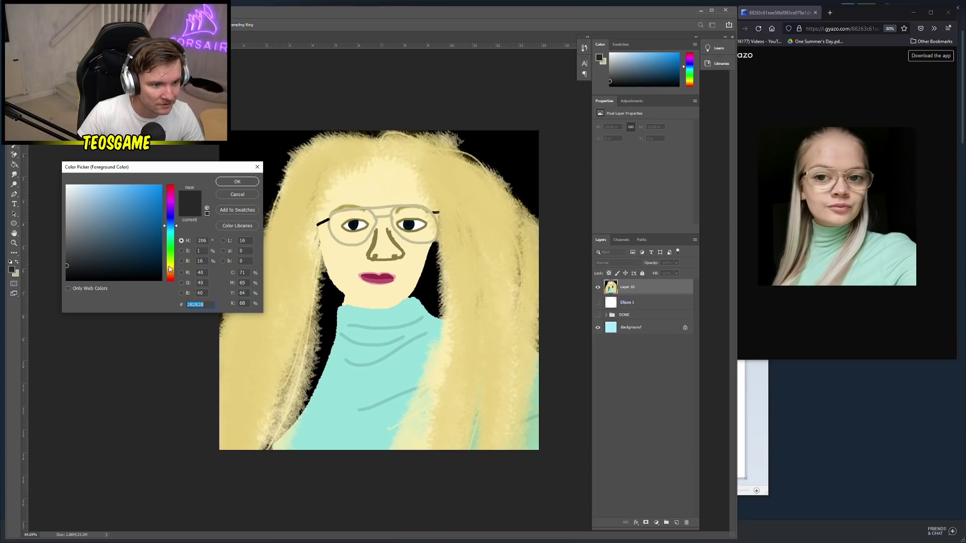
pyautogui.click(169, 267)
pyautogui.click(81, 186)
pyautogui.click(237, 182)
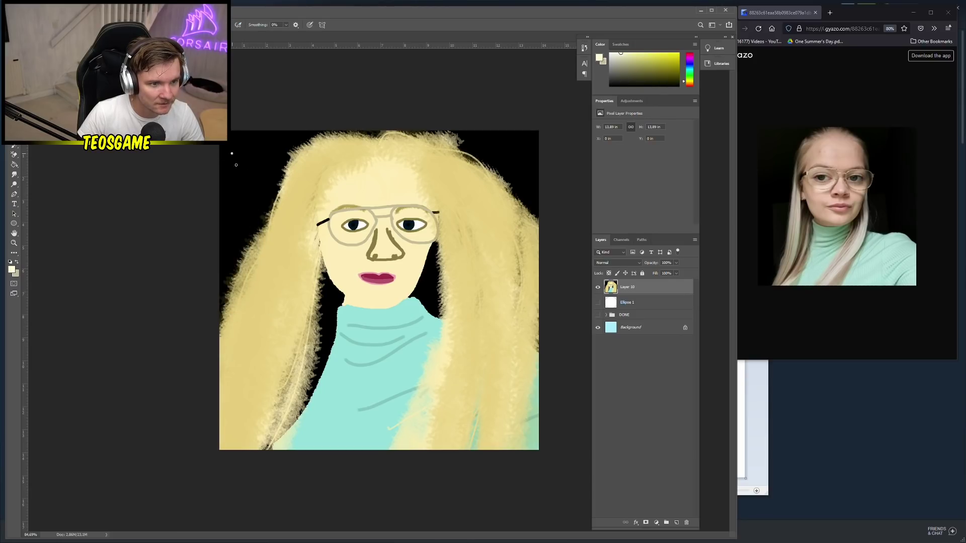
pyautogui.moveTo(236, 165)
pyautogui.mouseDown()
pyautogui.moveTo(249, 182)
pyautogui.moveTo(247, 142)
pyautogui.mouseUp()
pyautogui.moveTo(246, 160)
pyautogui.mouseDown()
pyautogui.moveTo(258, 154)
pyautogui.moveTo(263, 169)
pyautogui.moveTo(283, 138)
pyautogui.mouseUp()
pyautogui.moveTo(289, 132); pyautogui.dragTo(288, 137)
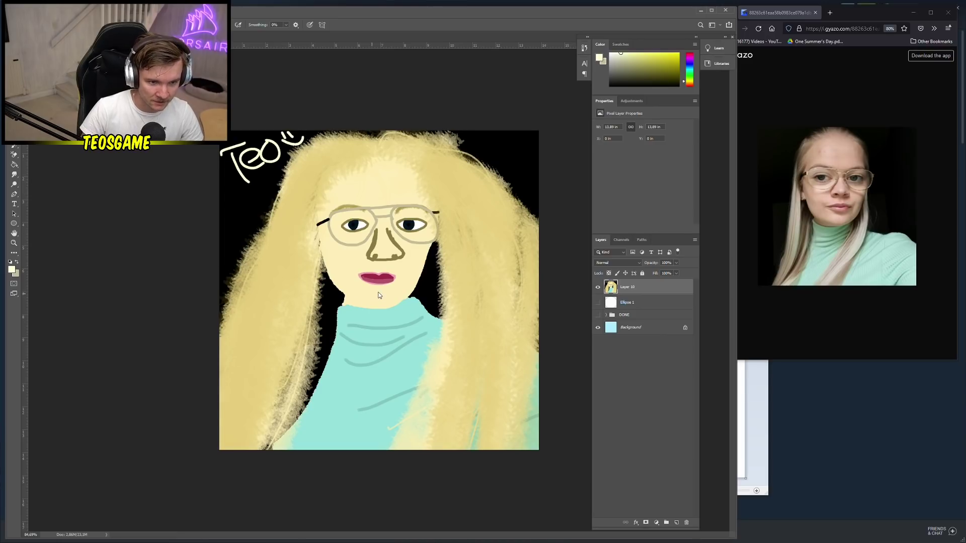
# Save the signed portrait as a PNG, replacing the existing file
pyautogui.hotkey('ctrl', 's')
pyautogui.click(212, 471)
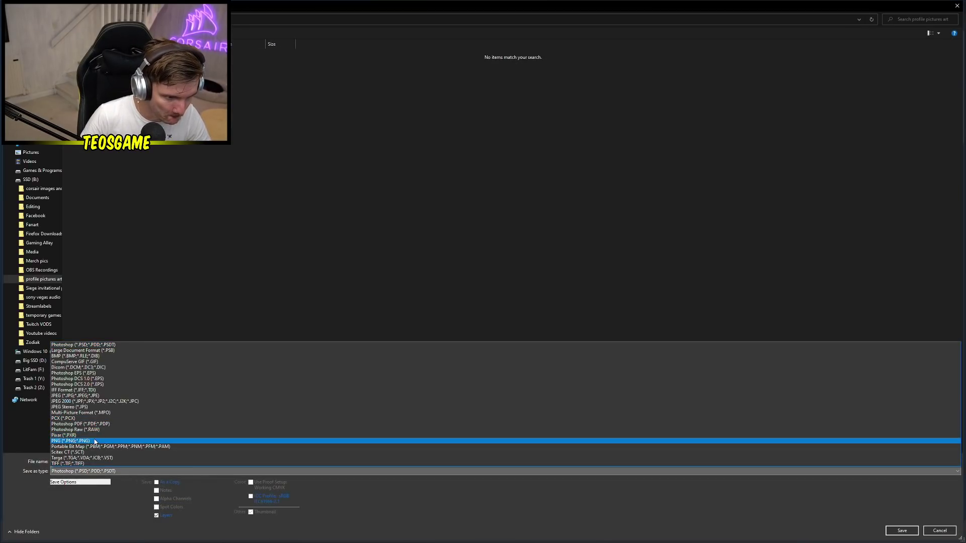
pyautogui.click(122, 441)
pyautogui.click(192, 63)
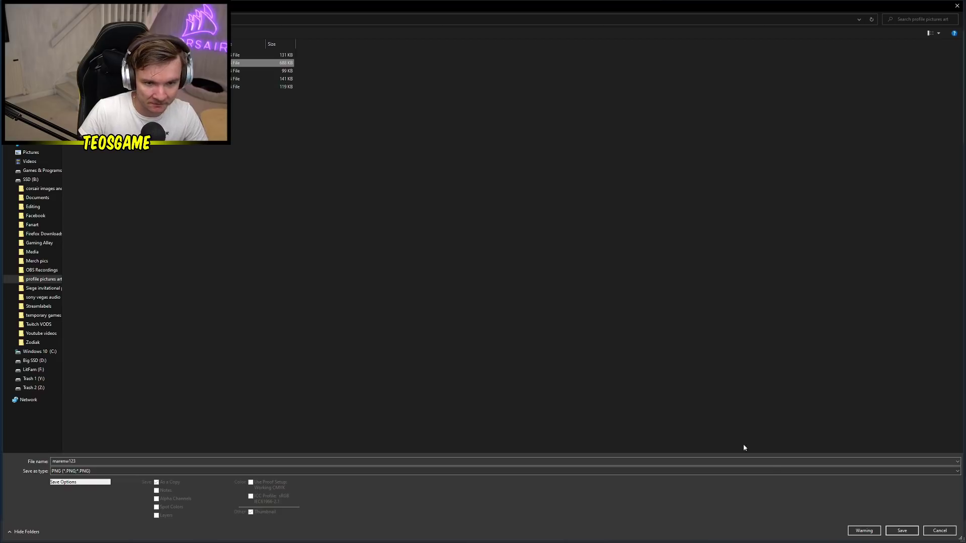
pyautogui.click(902, 531)
pyautogui.click(500, 275)
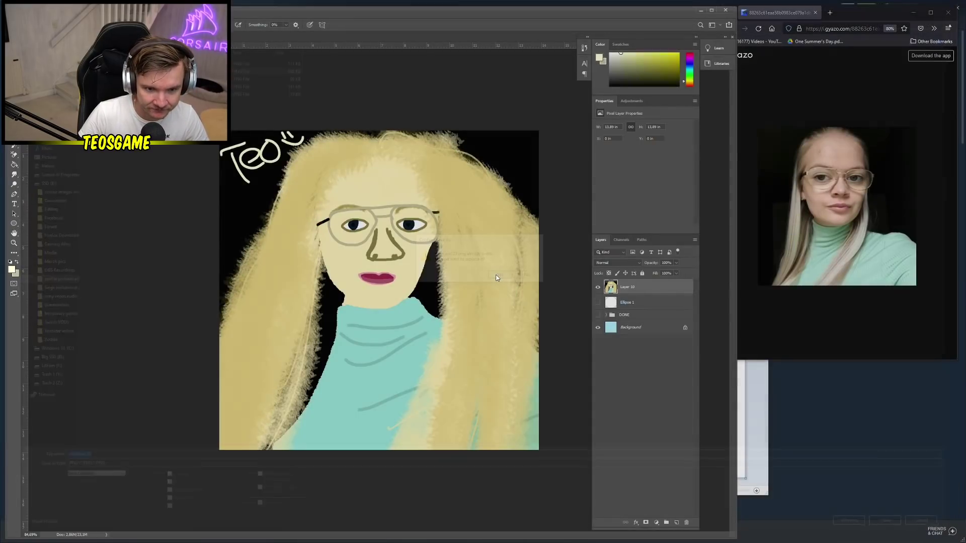
pyautogui.click(524, 165)
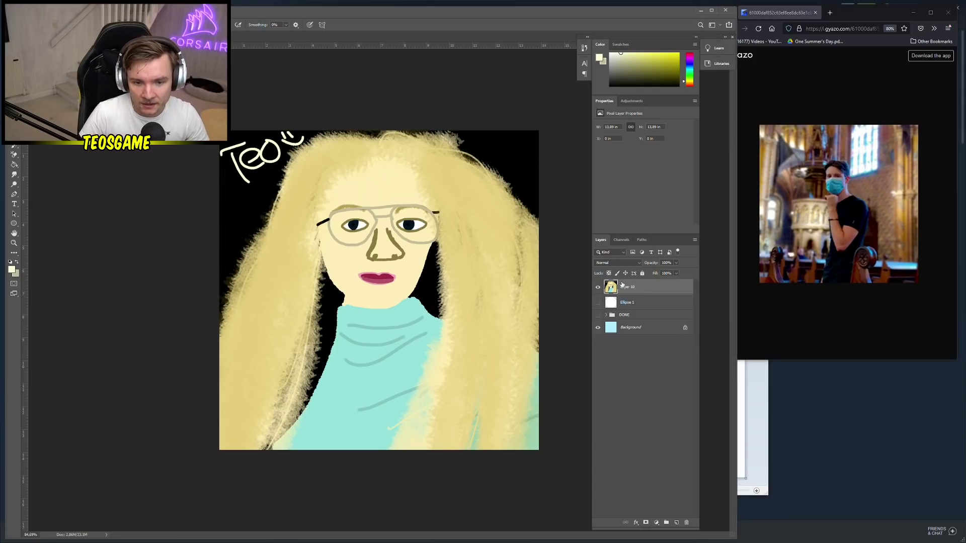
# Delete Layer 10, add a new layer, and set the foreground to near-black 090909
pyautogui.moveTo(630, 289); pyautogui.dragTo(642, 288)
pyautogui.click(676, 523)
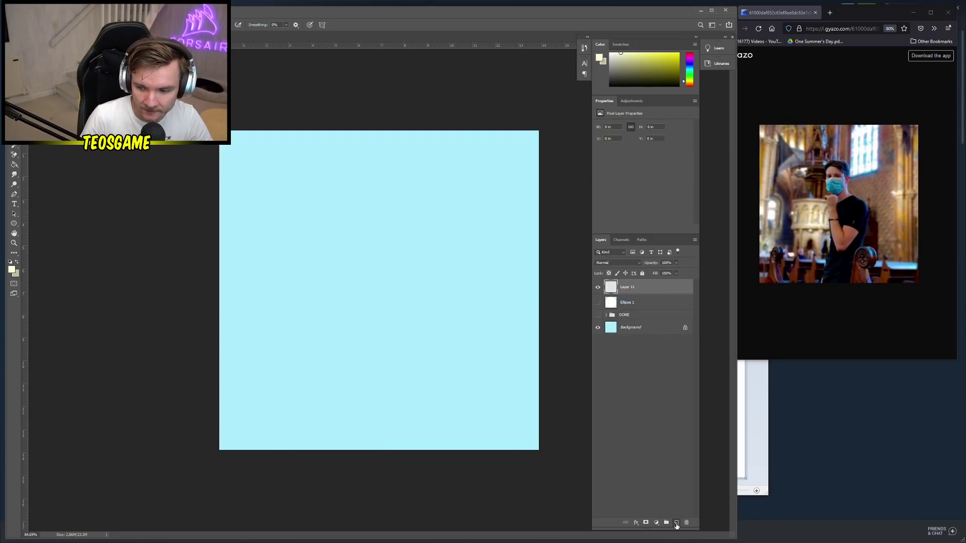
pyautogui.rightClick(369, 278)
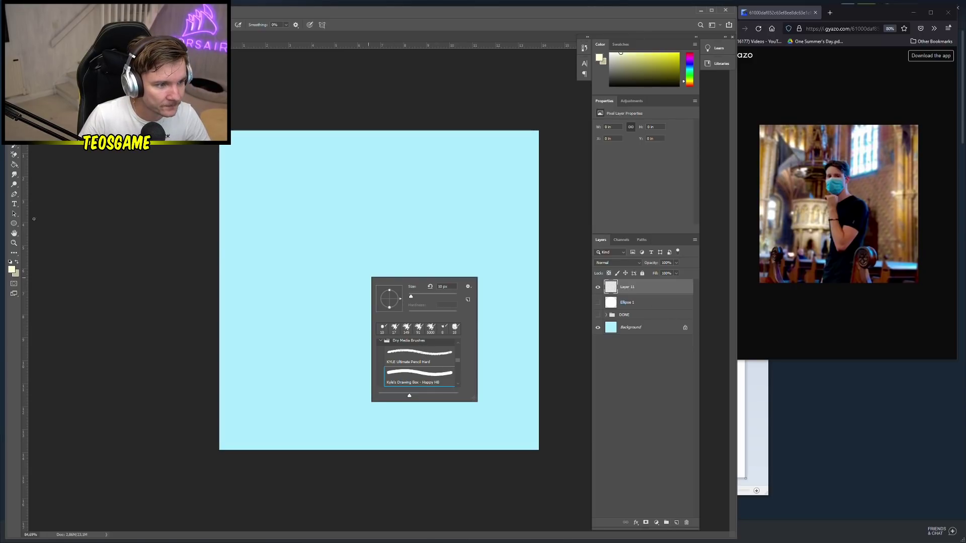
pyautogui.click(11, 269)
pyautogui.click(66, 278)
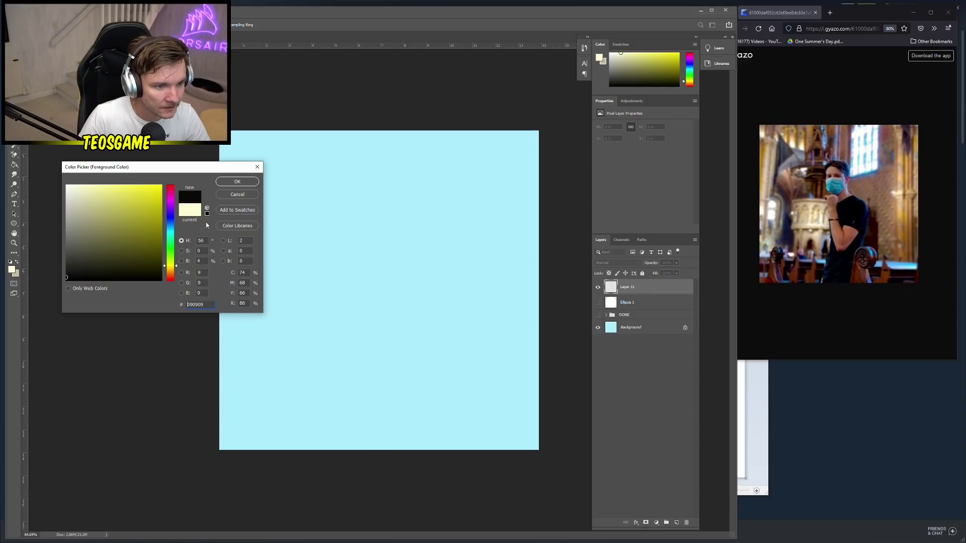
pyautogui.click(237, 183)
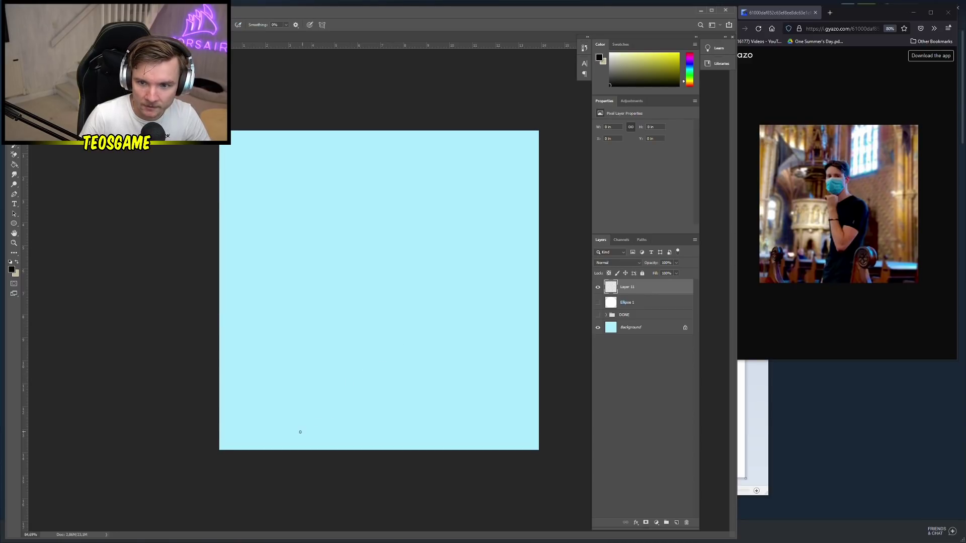
# Draw the black torso outline rising from the canvas bottom
pyautogui.moveTo(297, 448); pyautogui.dragTo(325, 370)
pyautogui.hotkey('ctrl', 'z')
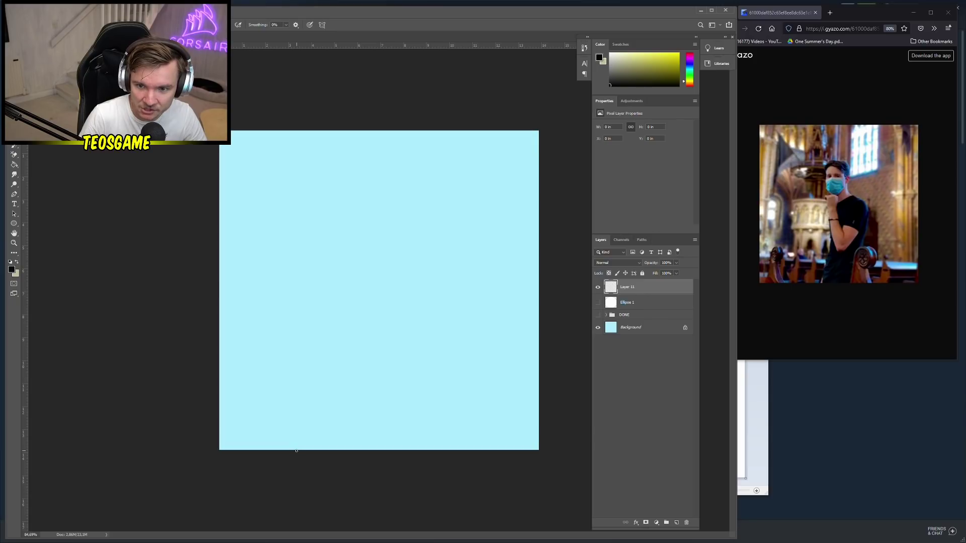
pyautogui.moveTo(296, 450)
pyautogui.mouseDown()
pyautogui.moveTo(330, 304)
pyautogui.moveTo(371, 288)
pyautogui.moveTo(385, 315)
pyautogui.moveTo(348, 462)
pyautogui.mouseUp()
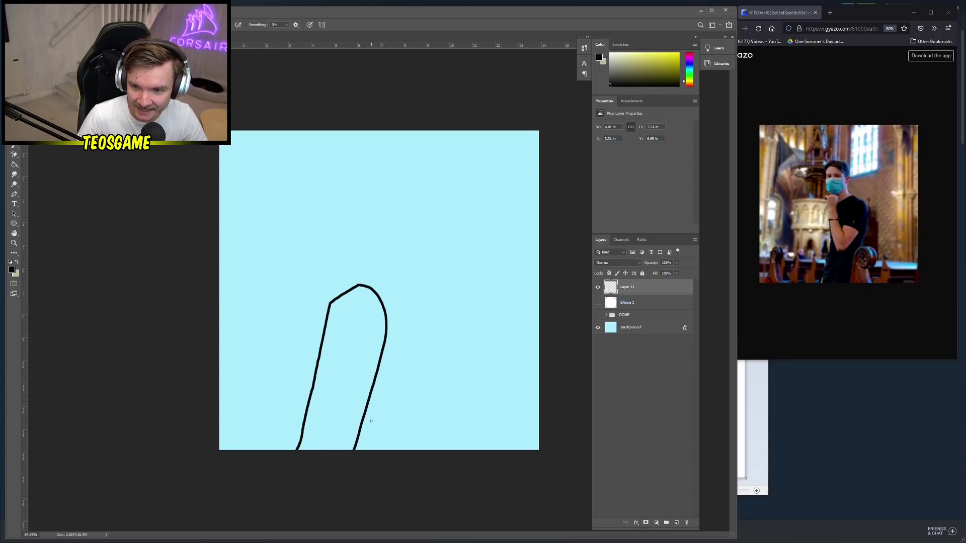
# Fill the torso outline black and set the foreground to pale cream fff9de
pyautogui.press('g')
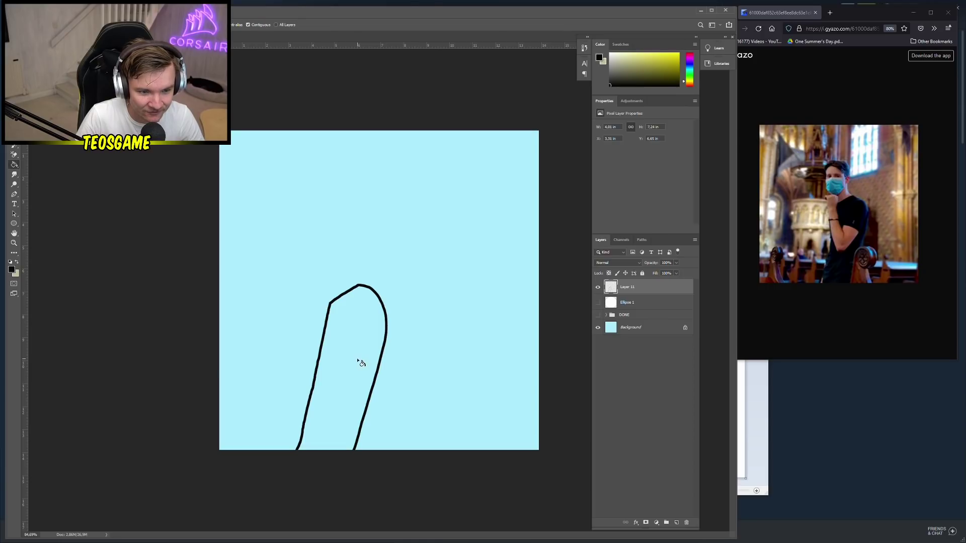
pyautogui.click(360, 362)
pyautogui.press('b')
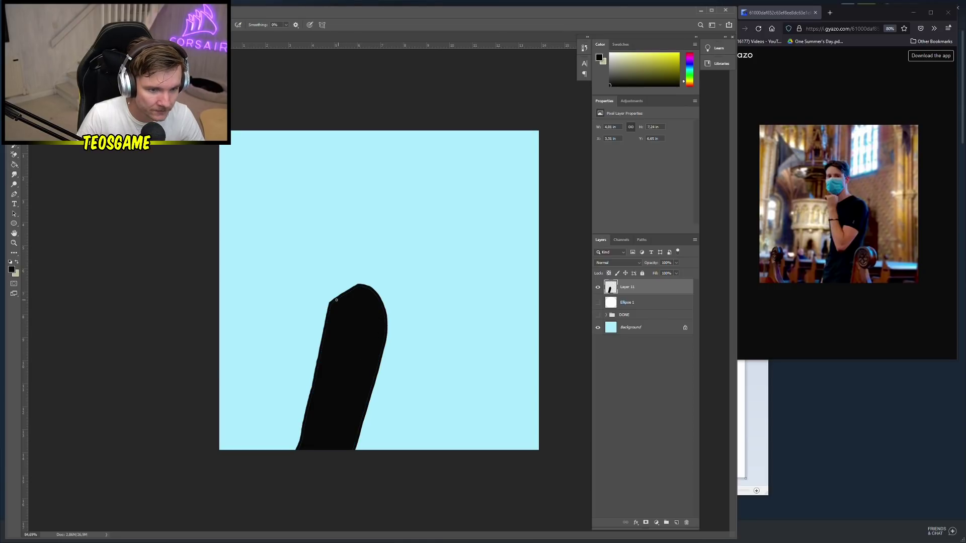
pyautogui.click(15, 263)
pyautogui.click(11, 270)
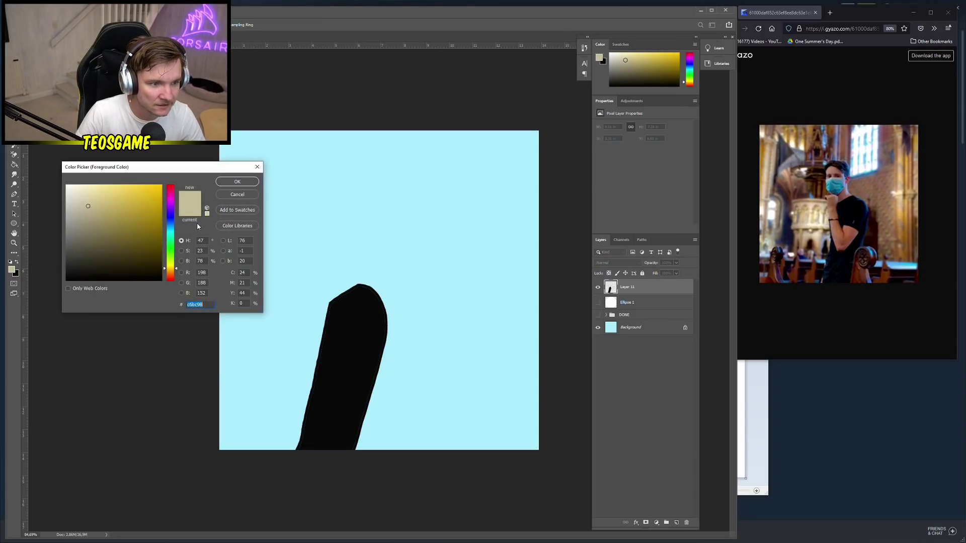
pyautogui.moveTo(169, 266); pyautogui.dragTo(172, 270)
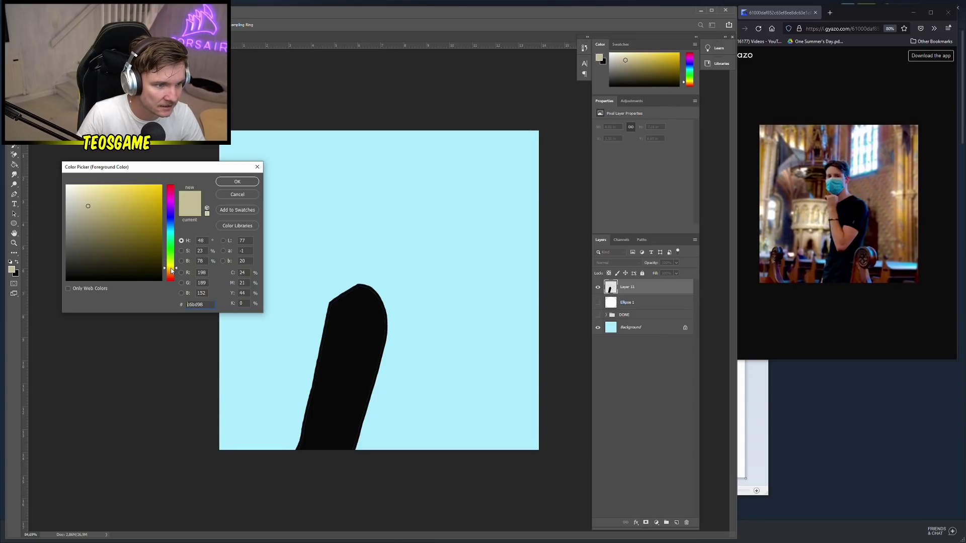
pyautogui.moveTo(92, 212); pyautogui.dragTo(78, 184)
pyautogui.click(246, 182)
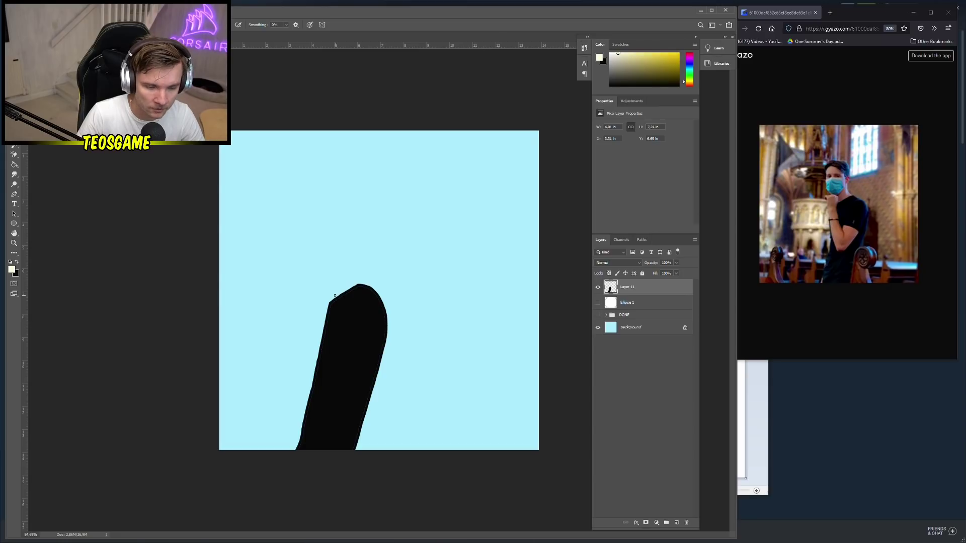
# Outline and bucket-fill a cream neck above the black torso
pyautogui.moveTo(331, 301)
pyautogui.mouseDown()
pyautogui.moveTo(319, 239)
pyautogui.moveTo(349, 234)
pyautogui.moveTo(368, 286)
pyautogui.moveTo(333, 299)
pyautogui.mouseUp()
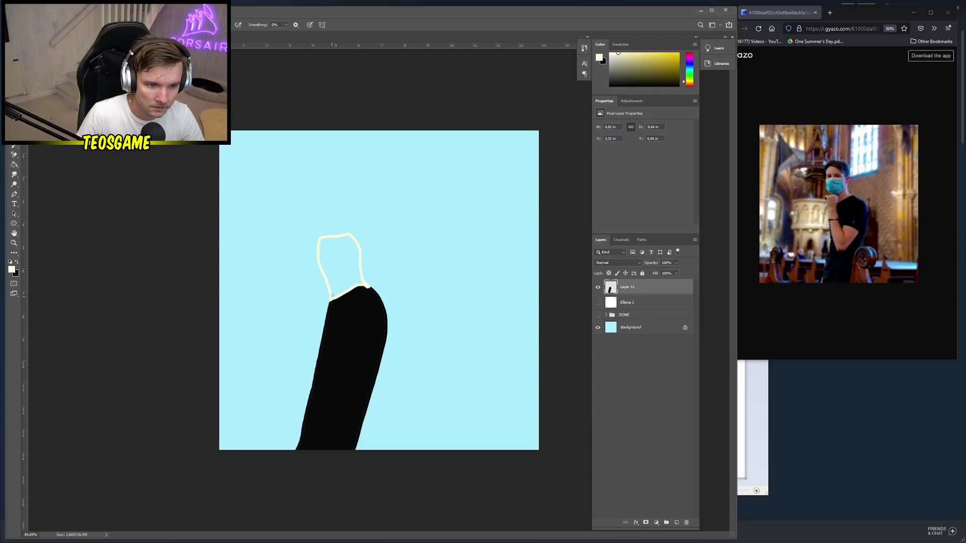
pyautogui.press('g')
pyautogui.click(340, 280)
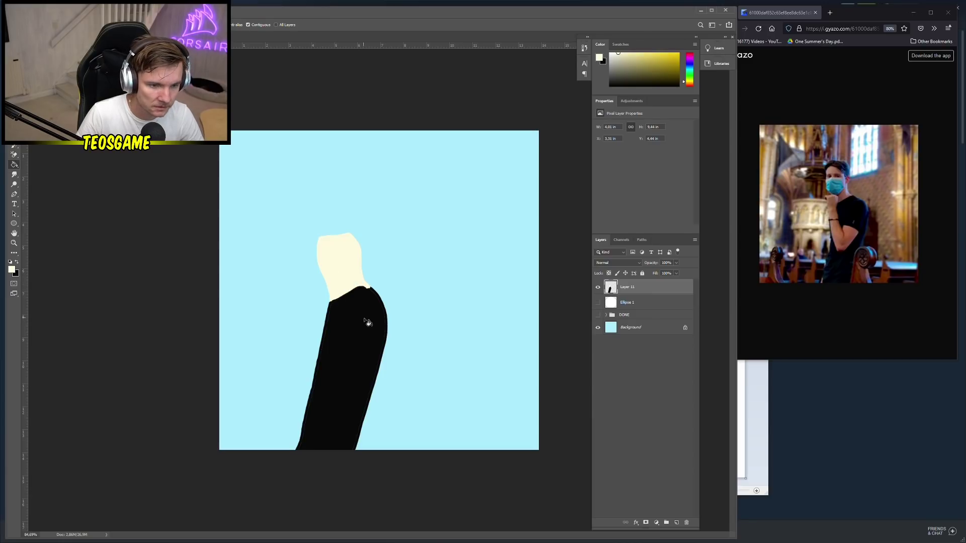
pyautogui.press('b')
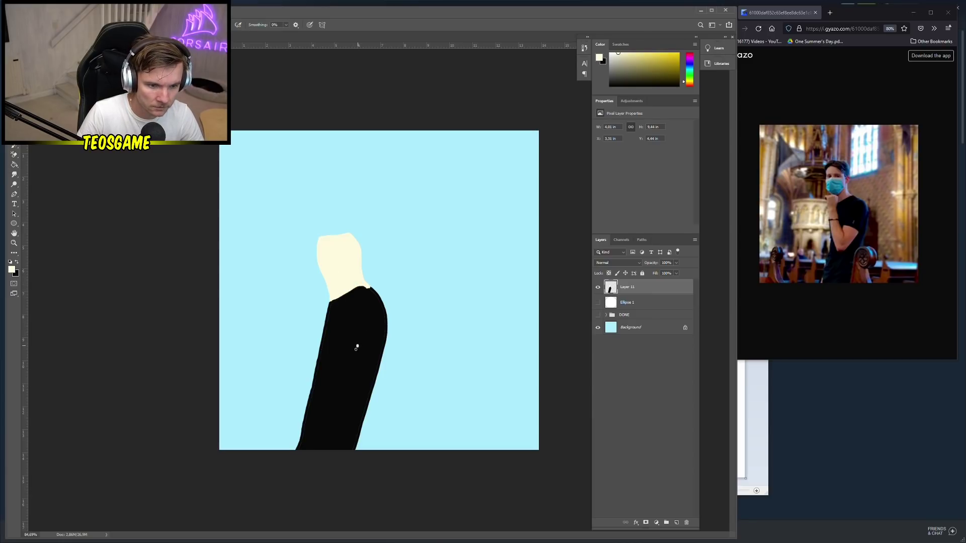
pyautogui.moveTo(356, 347)
pyautogui.mouseDown()
pyautogui.moveTo(352, 354)
pyautogui.moveTo(338, 293)
pyautogui.mouseUp()
pyautogui.hotkey('ctrl', 'z')
# Add empty Layer 12 above Layer 11
pyautogui.rightClick(365, 351)
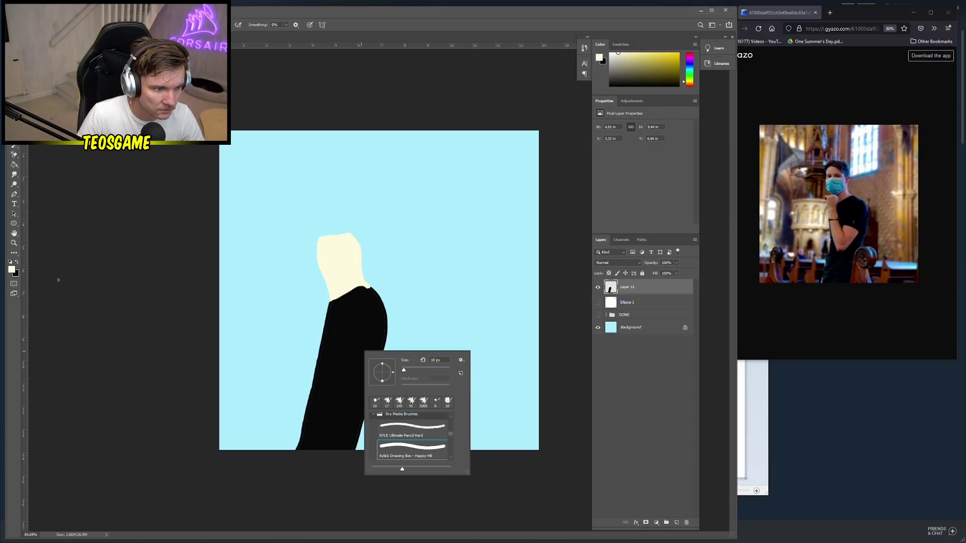
pyautogui.click(14, 271)
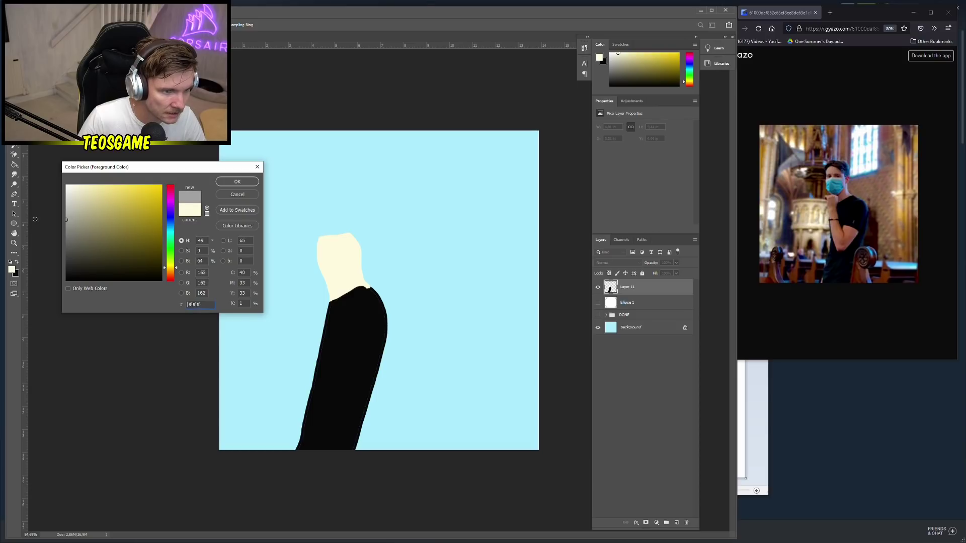
pyautogui.press('Return')
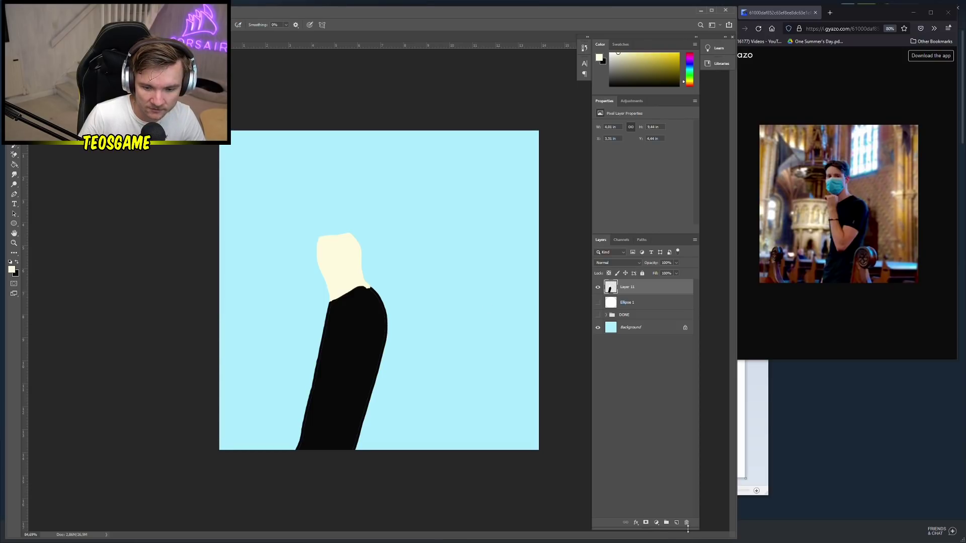
pyautogui.click(677, 523)
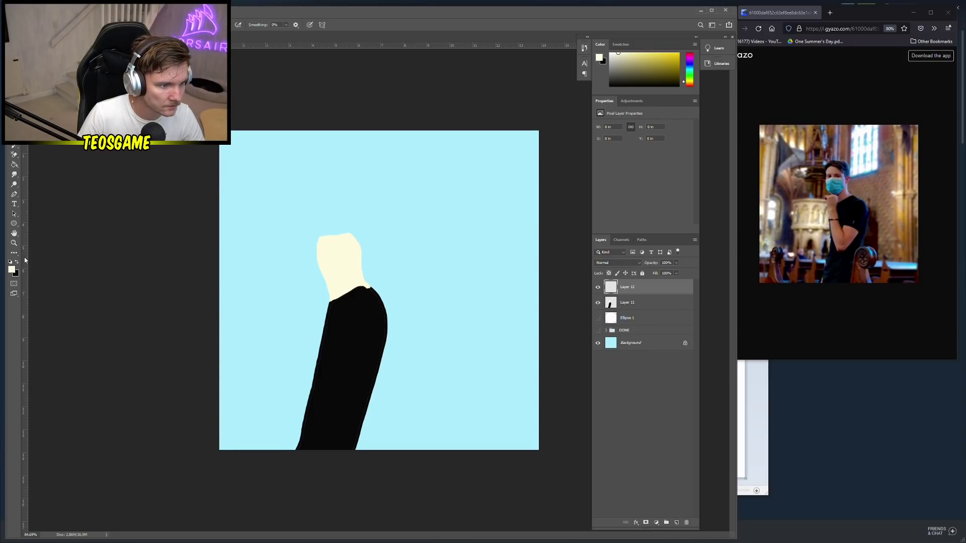
pyautogui.click(11, 270)
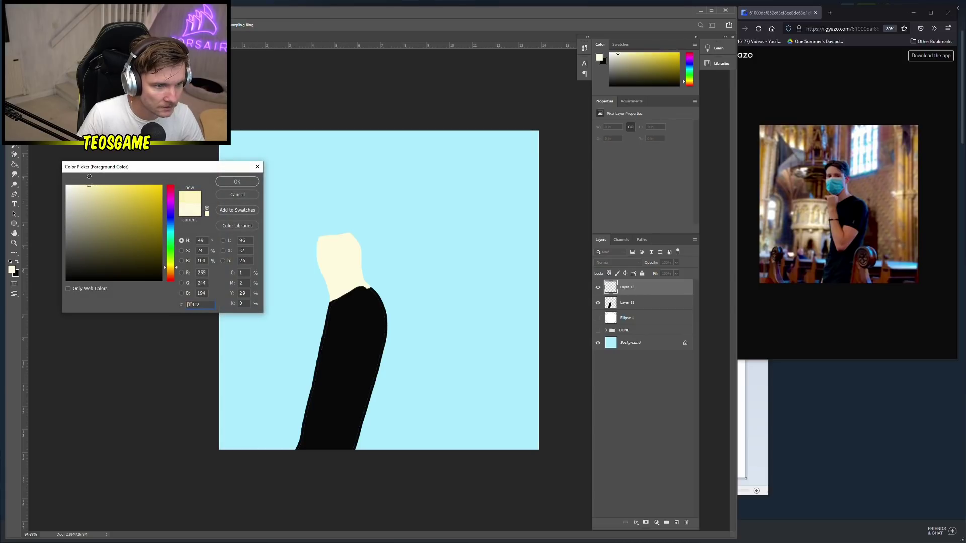
# Outline a bent cream arm across the shirt on Layer 12 and bucket-fill it
pyautogui.click(232, 182)
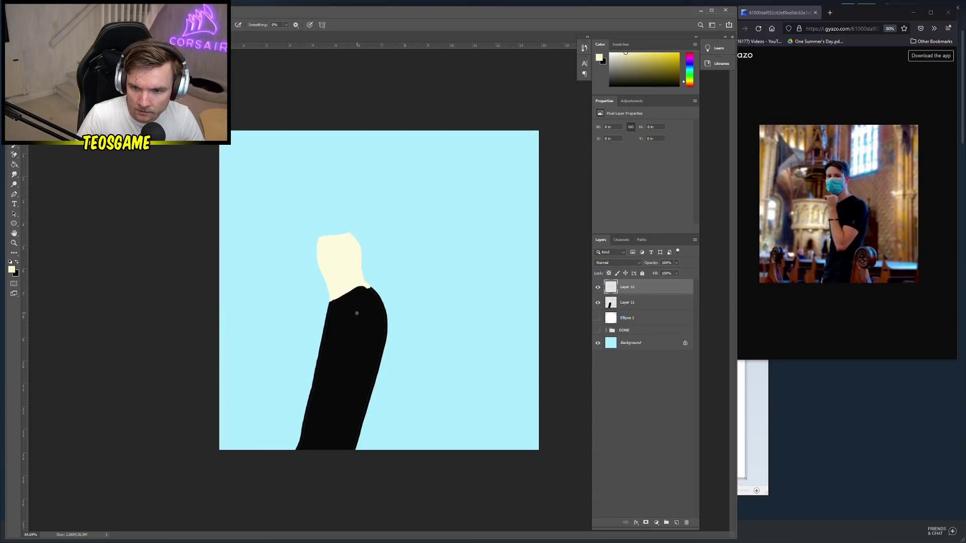
pyautogui.moveTo(347, 343)
pyautogui.mouseDown()
pyautogui.moveTo(326, 373)
pyautogui.moveTo(316, 294)
pyautogui.moveTo(336, 290)
pyautogui.moveTo(340, 334)
pyautogui.mouseUp()
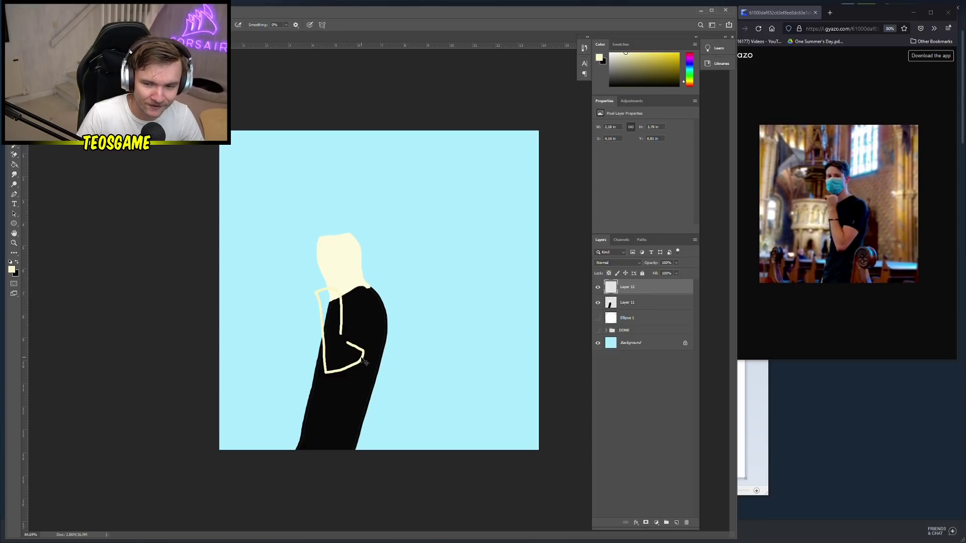
pyautogui.hotkey('ctrl', 'z')
pyautogui.hotkey('ctrl', 'z')
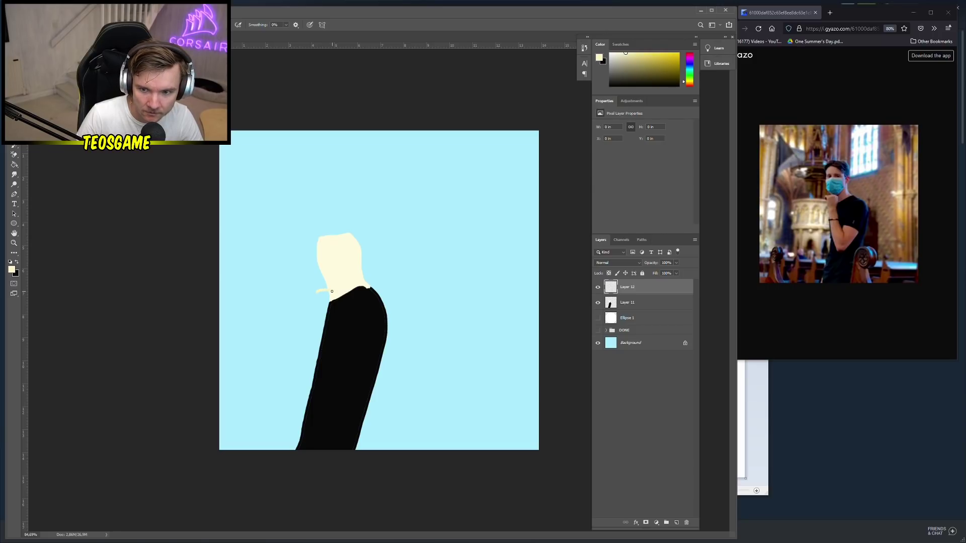
pyautogui.moveTo(330, 301)
pyautogui.mouseDown()
pyautogui.moveTo(340, 351)
pyautogui.moveTo(362, 365)
pyautogui.moveTo(355, 374)
pyautogui.moveTo(332, 369)
pyautogui.moveTo(315, 297)
pyautogui.mouseUp()
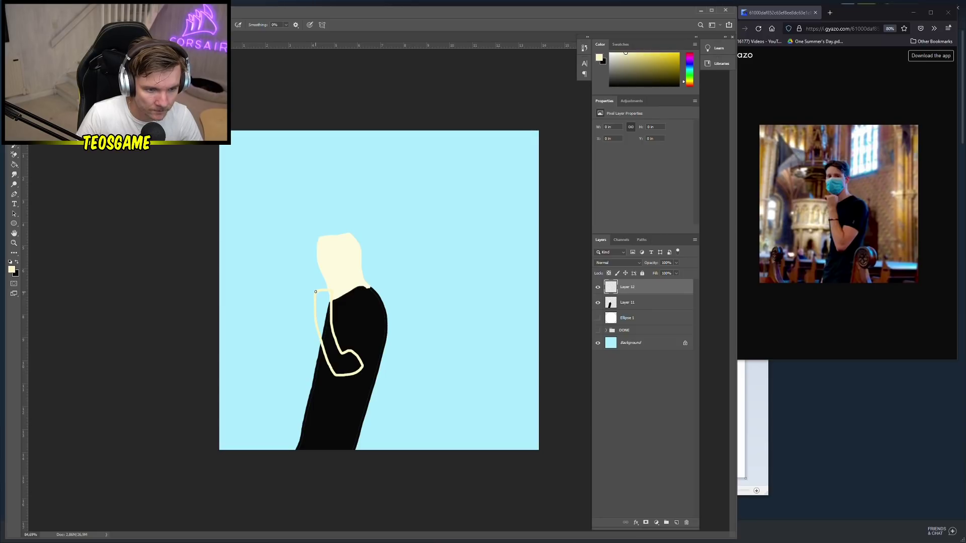
pyautogui.press('g')
pyautogui.click(329, 332)
pyautogui.press('b')
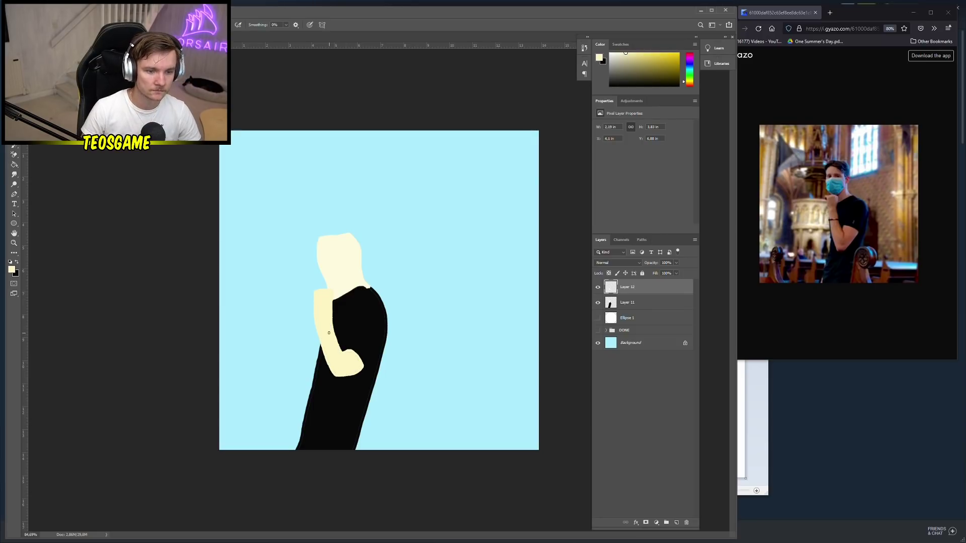
pyautogui.scroll(2, 344, 333)
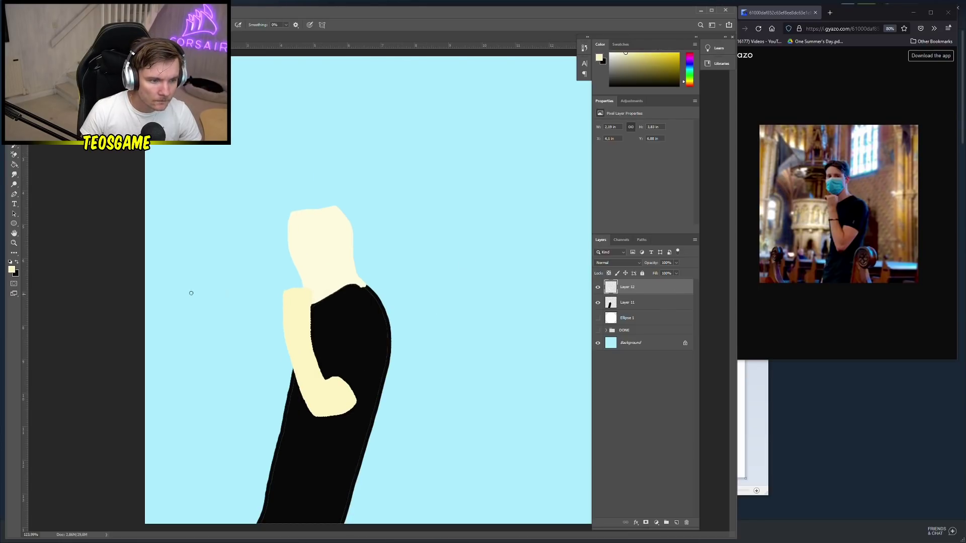
# Paint a small dark olive mark on the raised hand
pyautogui.click(12, 270)
pyautogui.click(132, 238)
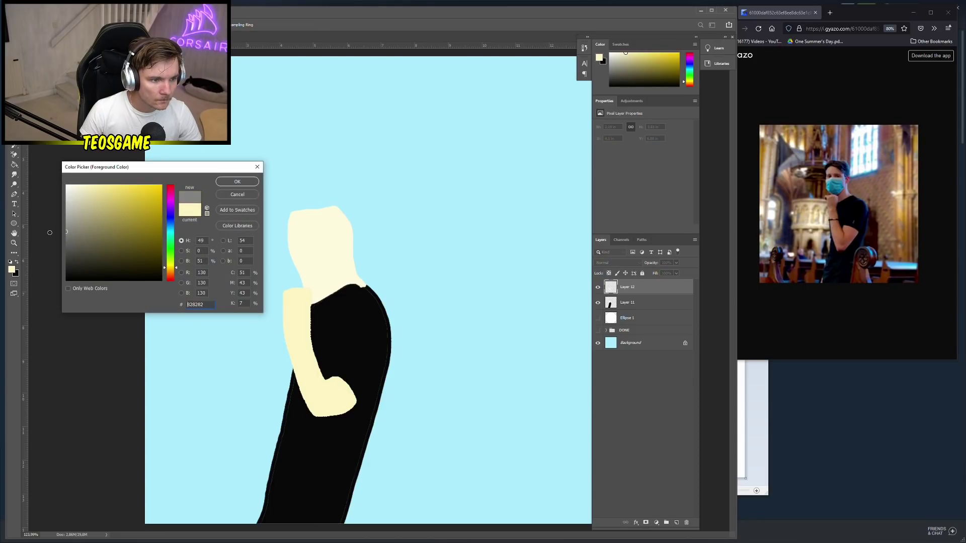
pyautogui.moveTo(131, 238); pyautogui.dragTo(119, 256)
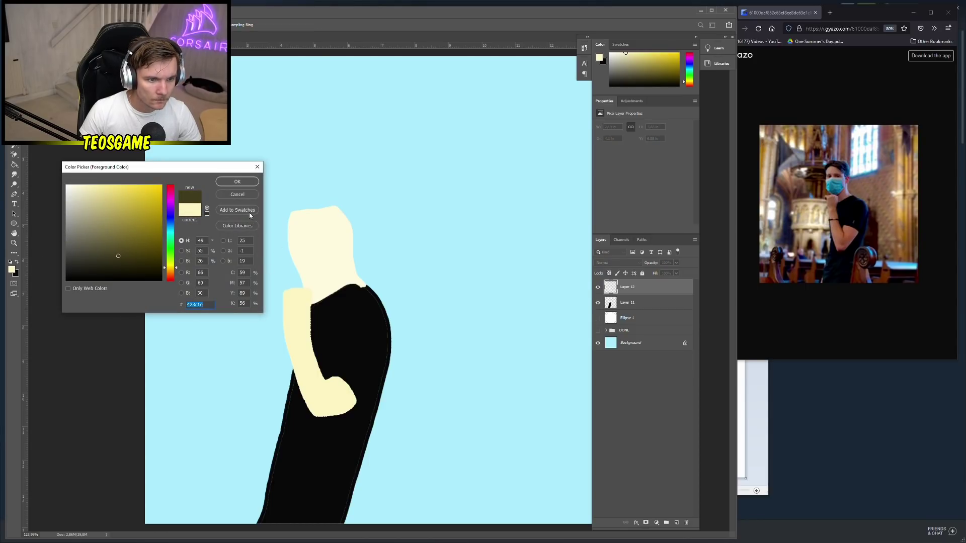
pyautogui.press('Return')
pyautogui.moveTo(283, 293); pyautogui.dragTo(282, 300)
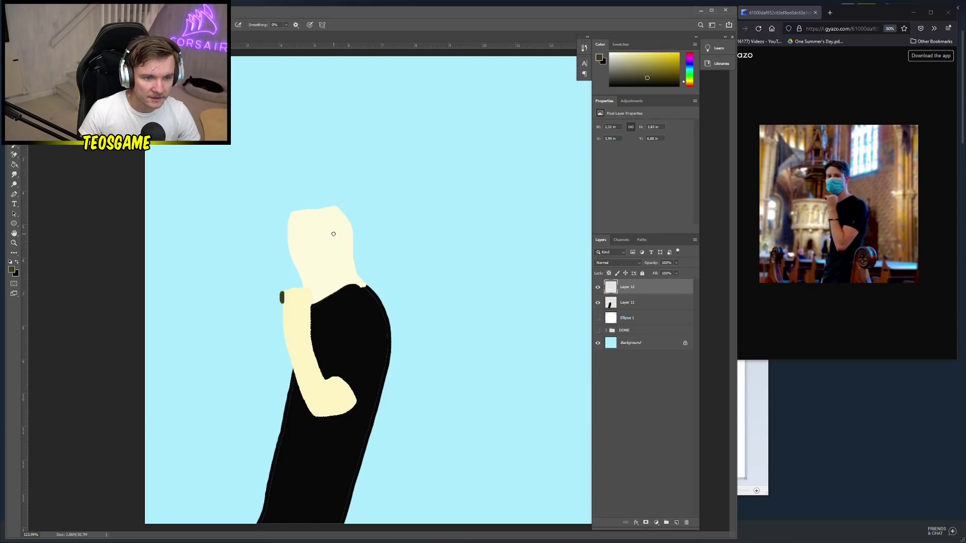
pyautogui.moveTo(333, 234)
pyautogui.mouseDown()
pyautogui.moveTo(318, 238)
pyautogui.moveTo(331, 241)
pyautogui.mouseUp()
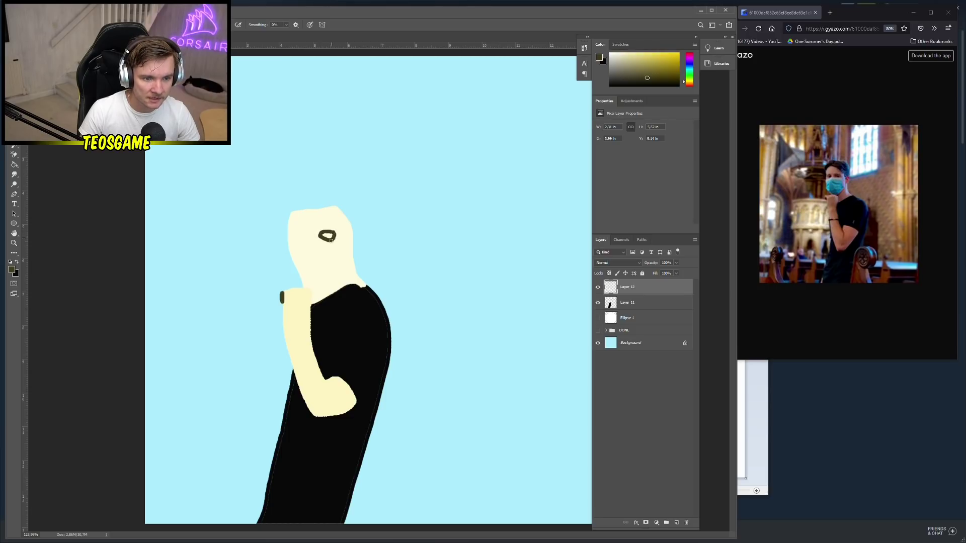
pyautogui.hotkey('ctrl', 'z')
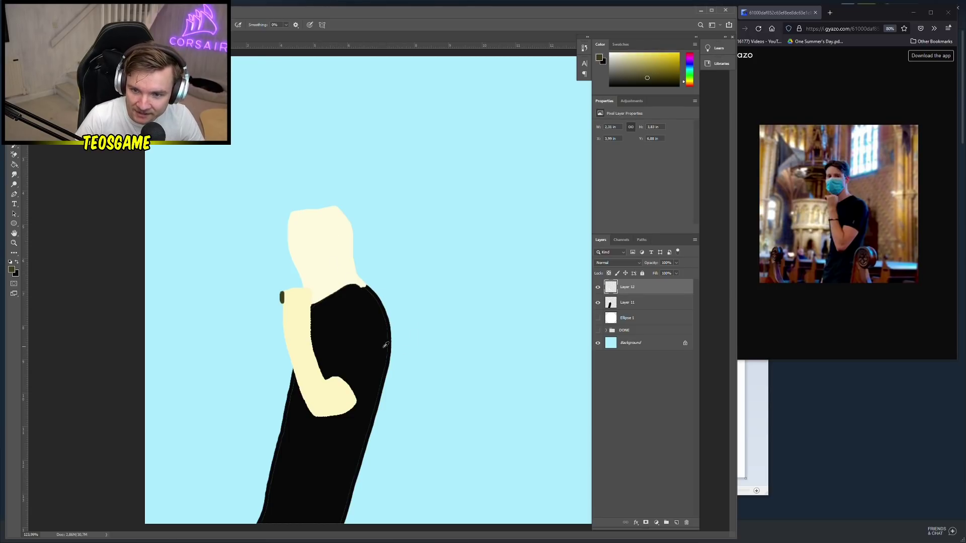
# Paint a black wristband with colour sampled from the shirt, then add empty Layer 13
pyautogui.scroll(-1, 386, 345)
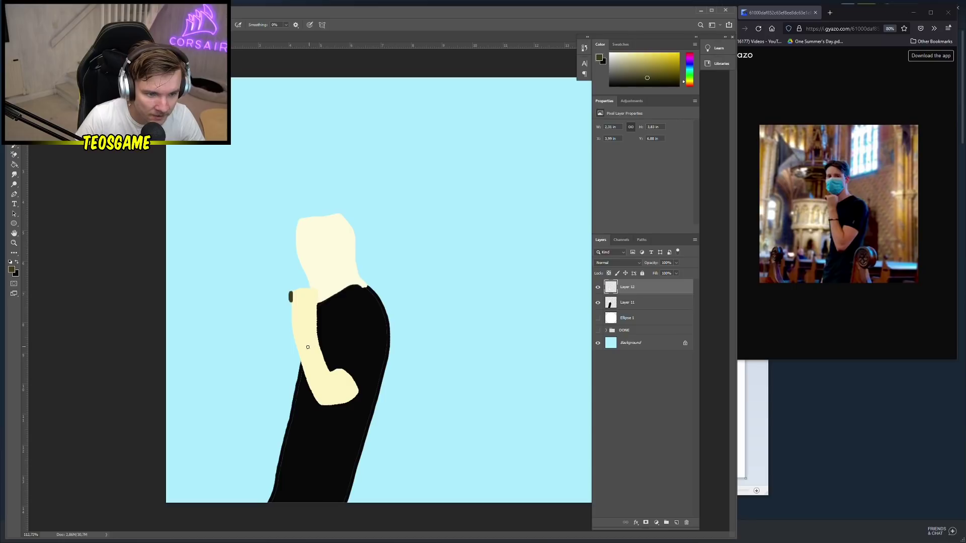
pyautogui.keyDown('alt'); pyautogui.click(349, 334); pyautogui.keyUp('alt')
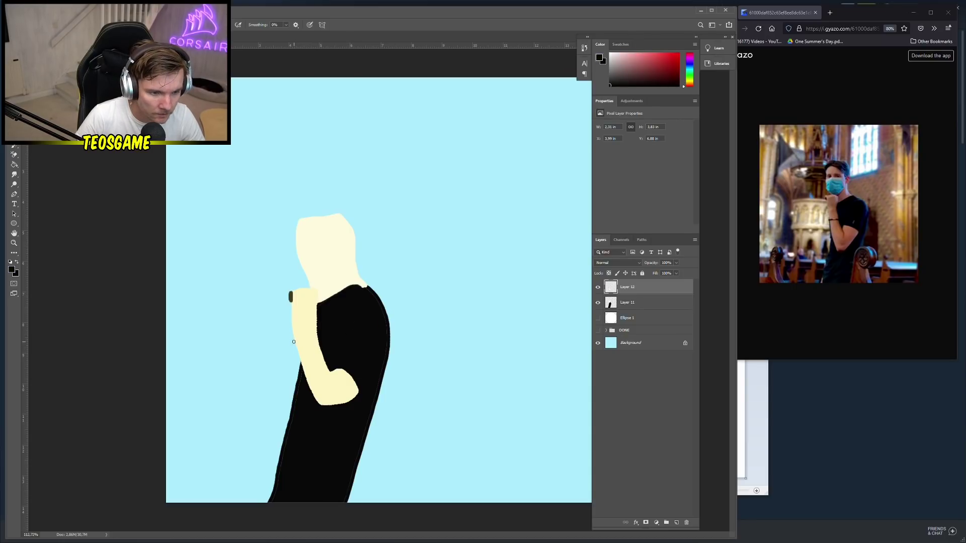
pyautogui.moveTo(295, 341); pyautogui.dragTo(317, 336)
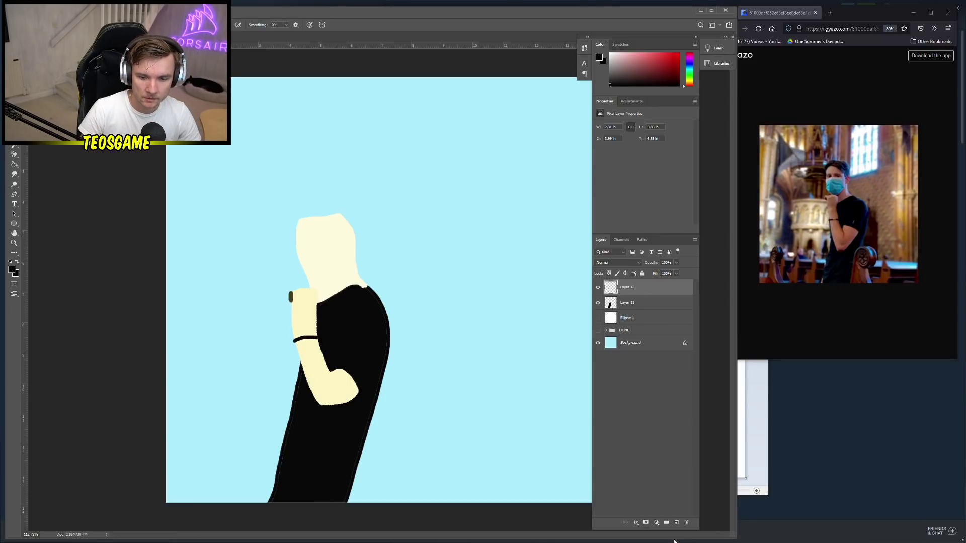
pyautogui.click(676, 523)
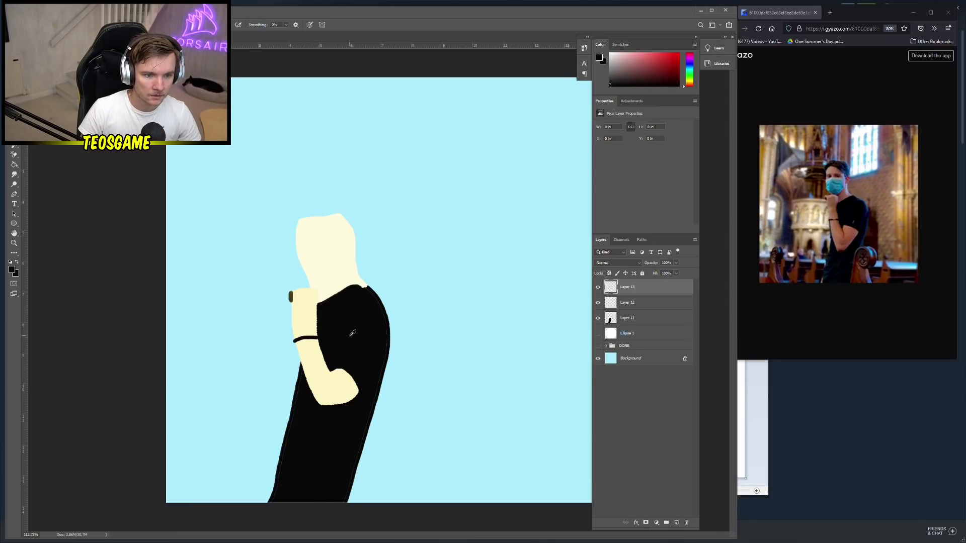
pyautogui.scroll(-1, 330, 332)
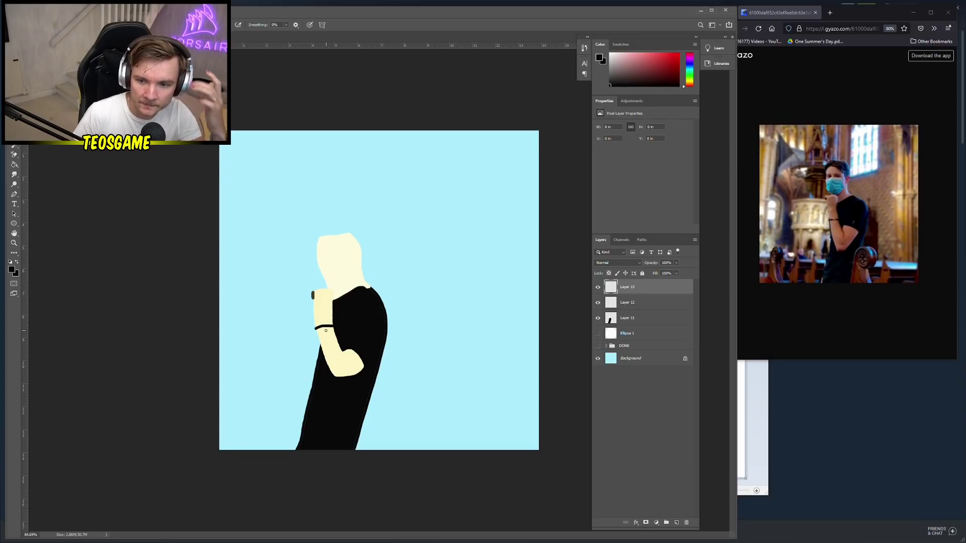
# Fill the Background layer with bright yellow #ffe400
pyautogui.click(647, 358)
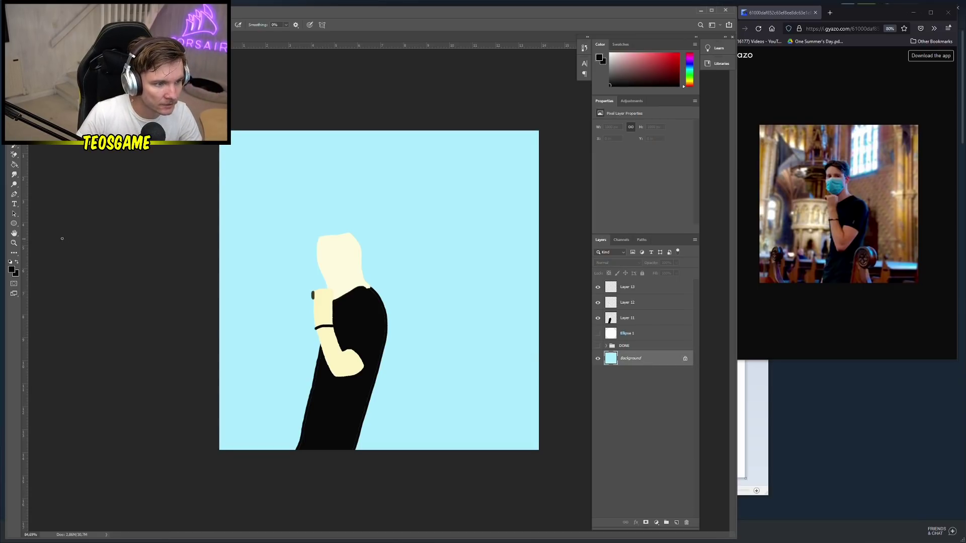
pyautogui.click(12, 270)
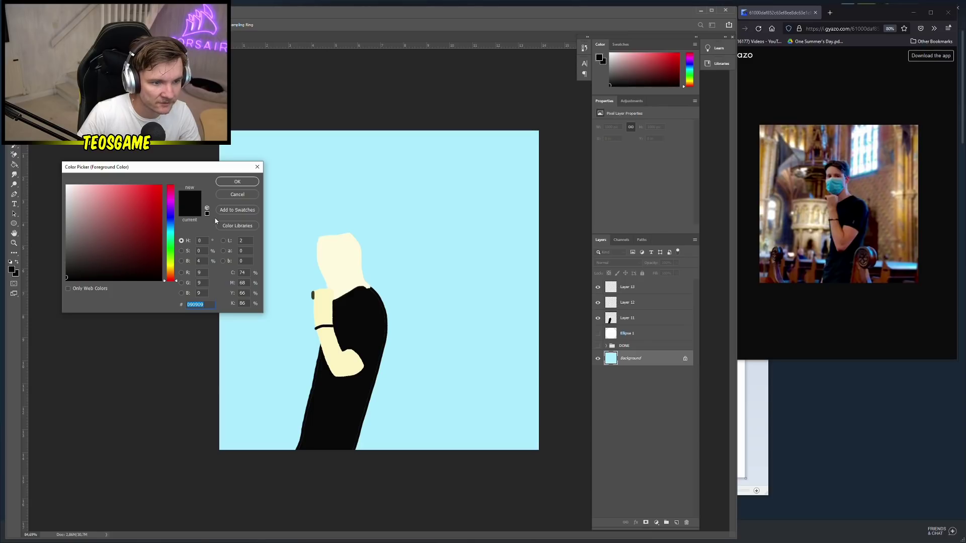
pyautogui.click(168, 243)
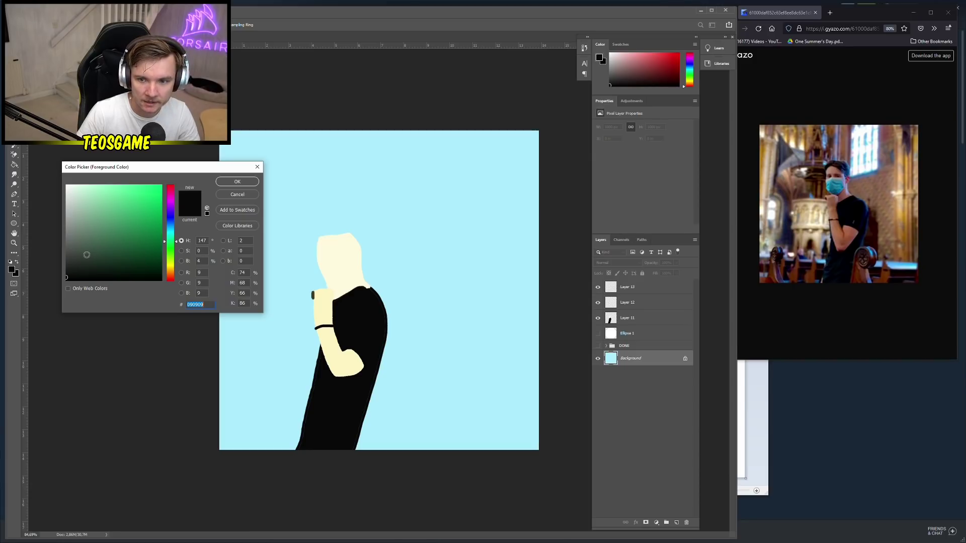
pyautogui.click(170, 267)
pyautogui.click(162, 185)
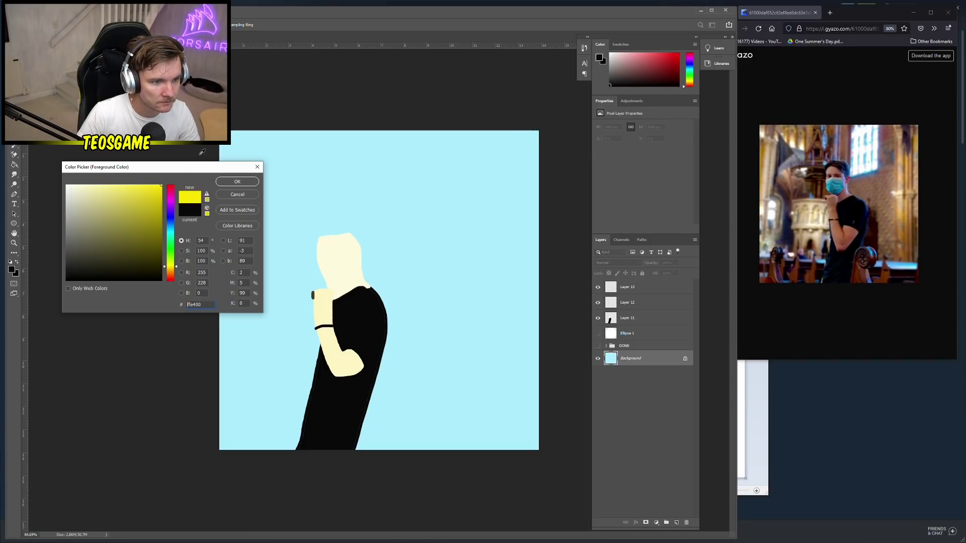
pyautogui.click(225, 184)
pyautogui.press('g')
pyautogui.click(425, 259)
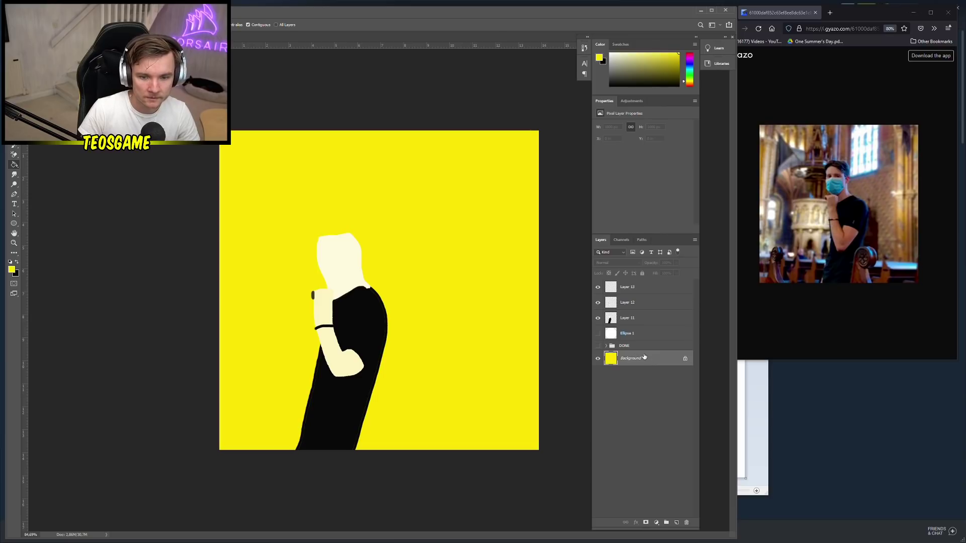
# Reselect Layer 13 and choose cyan as the paint colour
pyautogui.click(639, 291)
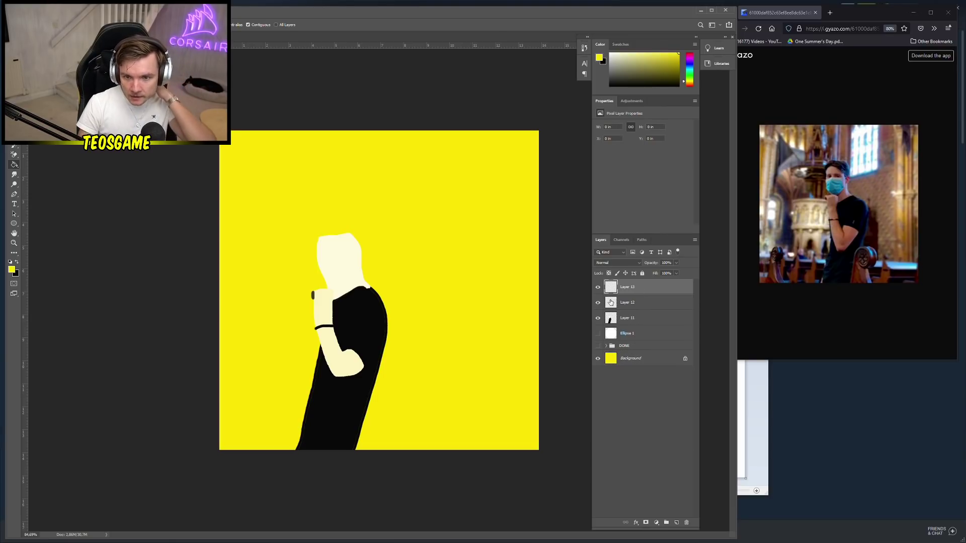
pyautogui.click(12, 270)
pyautogui.click(170, 235)
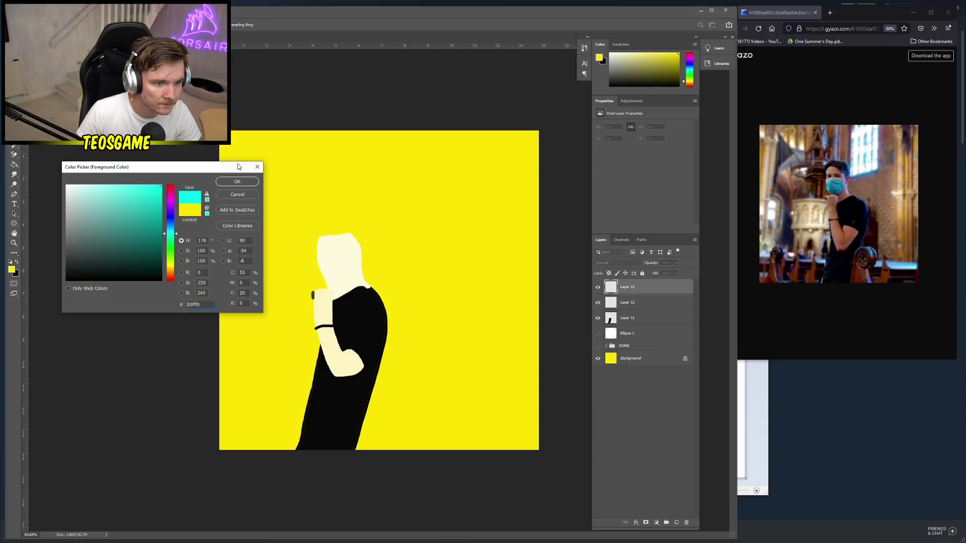
# Outline the face mask in cyan on the lower face
pyautogui.click(237, 181)
pyautogui.scroll(3, 322, 271)
pyautogui.press('b')
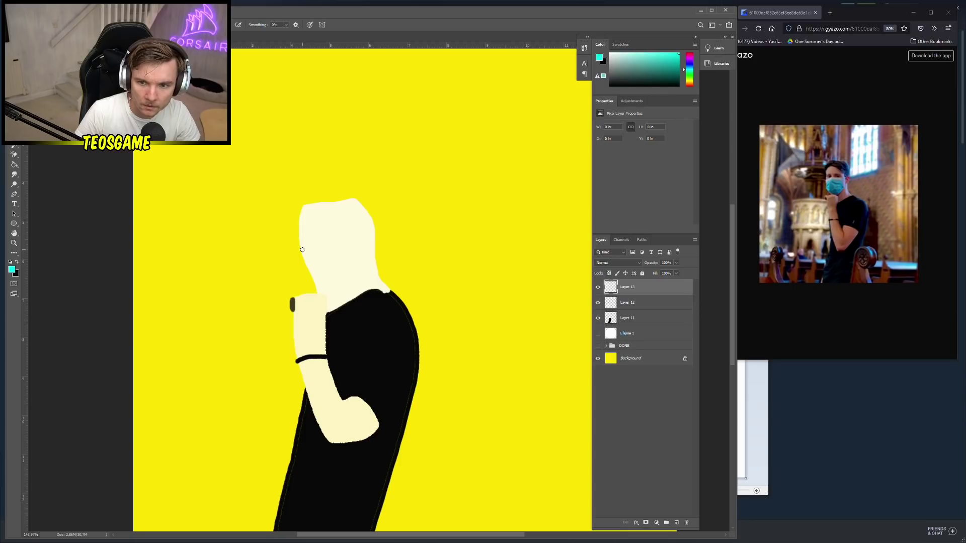
pyautogui.moveTo(302, 250)
pyautogui.mouseDown()
pyautogui.moveTo(328, 294)
pyautogui.moveTo(368, 261)
pyautogui.moveTo(358, 239)
pyautogui.moveTo(300, 248)
pyautogui.mouseUp()
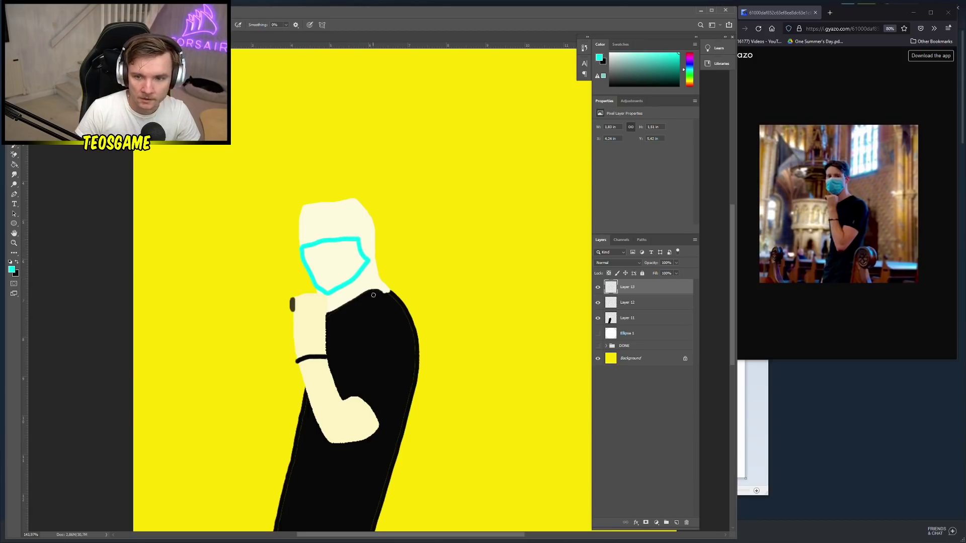
# Clean the forehead and face edges with sampled cream skin colour
pyautogui.keyDown('alt'); pyautogui.click(347, 226); pyautogui.keyUp('alt')
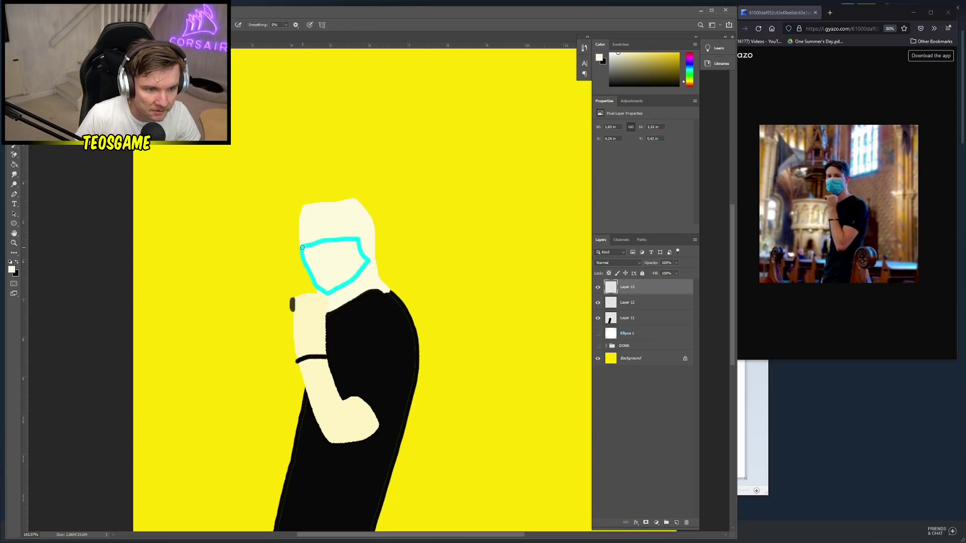
pyautogui.moveTo(301, 247)
pyautogui.mouseDown()
pyautogui.moveTo(357, 239)
pyautogui.moveTo(299, 247)
pyautogui.mouseUp()
pyautogui.keyDown('alt'); pyautogui.click(321, 298); pyautogui.keyUp('alt')
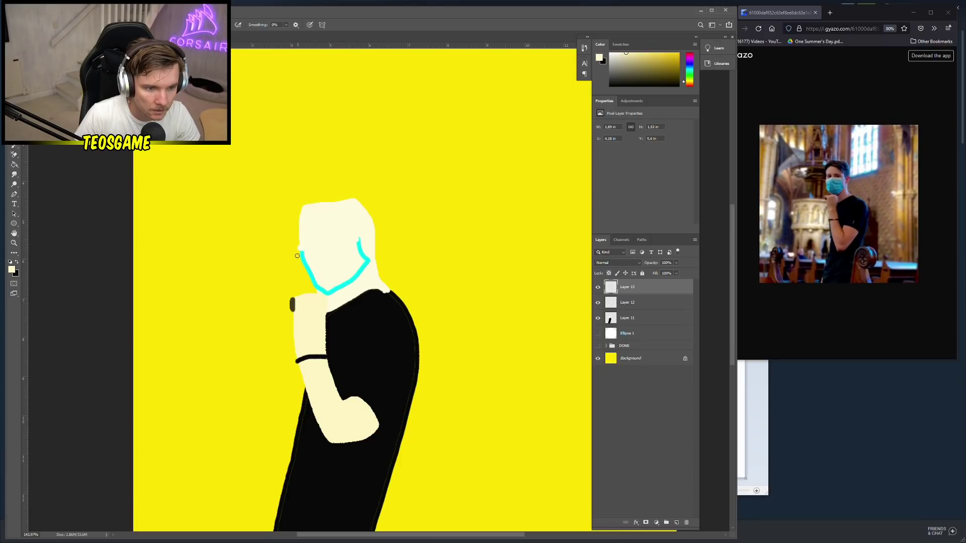
pyautogui.click(302, 248)
pyautogui.moveTo(352, 238); pyautogui.dragTo(358, 238)
pyautogui.moveTo(300, 249); pyautogui.dragTo(303, 249)
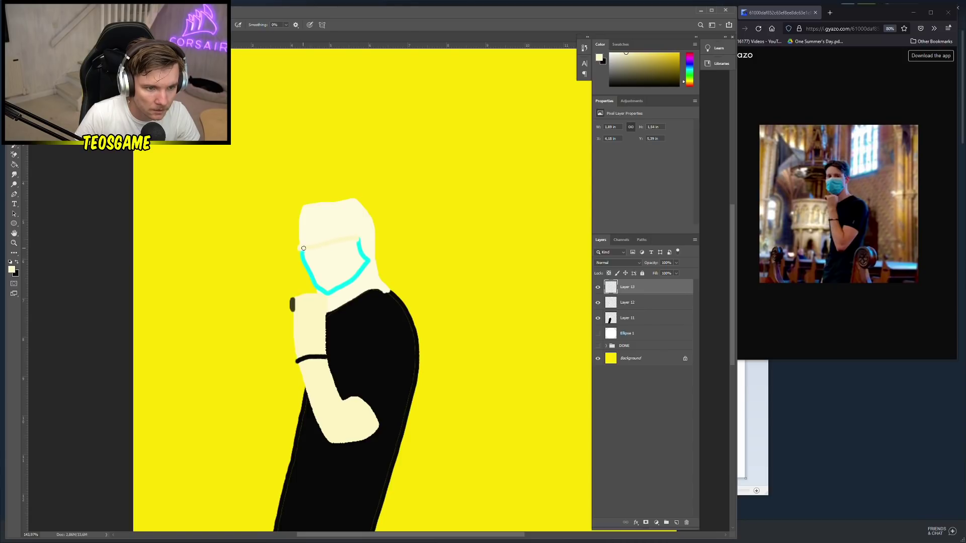
pyautogui.click(370, 266)
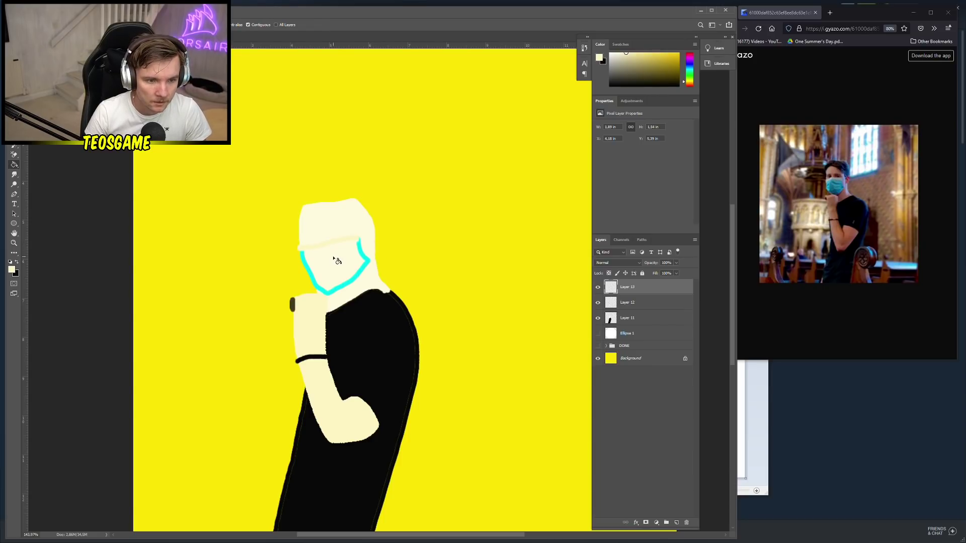
# Fill the mask with sampled cyan and sample the yellow background colour
pyautogui.keyDown('alt'); pyautogui.click(364, 256); pyautogui.keyUp('alt')
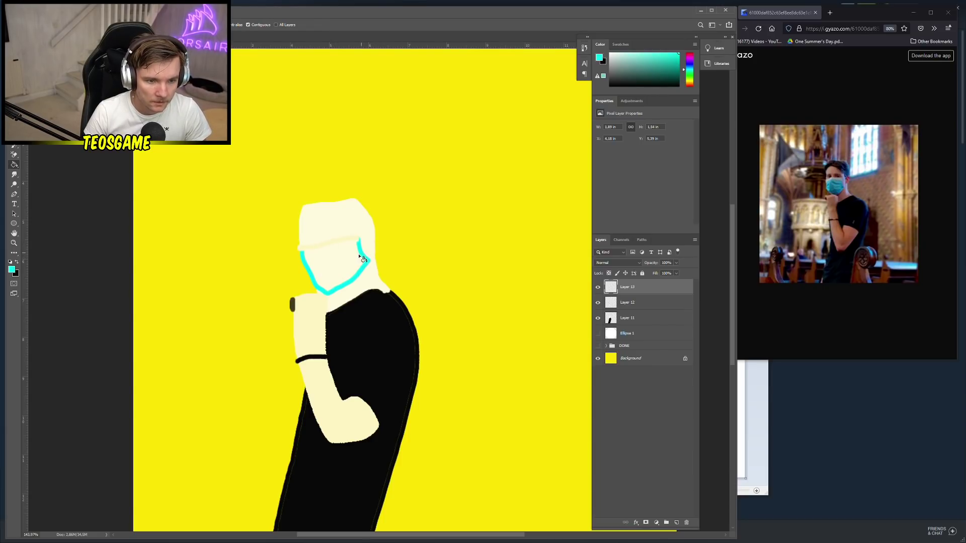
pyautogui.click(339, 269)
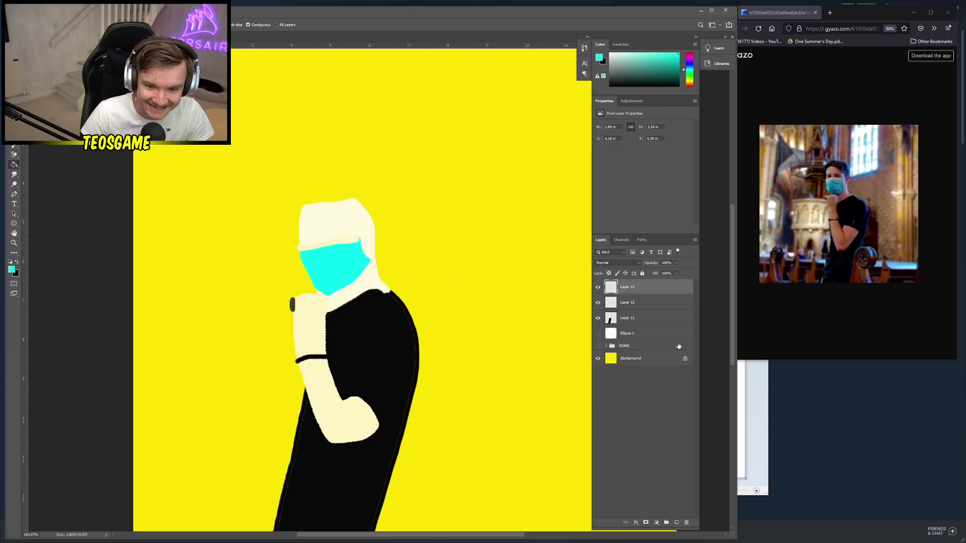
pyautogui.click(670, 359)
pyautogui.keyDown('alt'); pyautogui.click(483, 290); pyautogui.keyUp('alt')
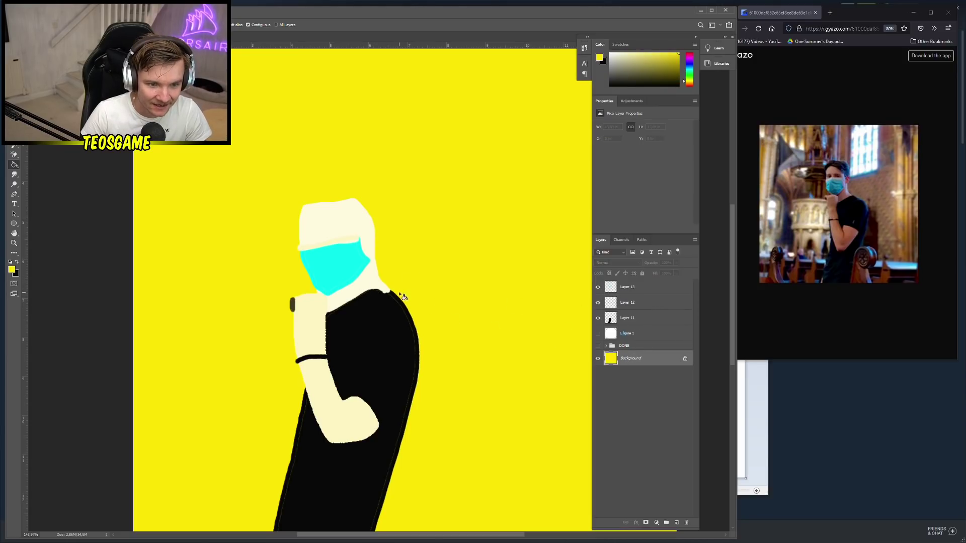
pyautogui.click(642, 291)
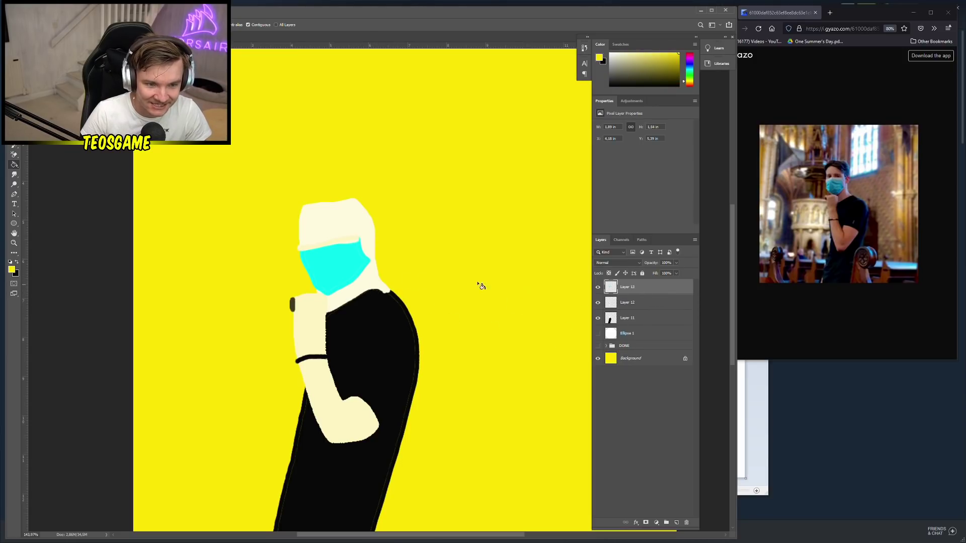
pyautogui.click(16, 155)
# Target Layer 11, the body layer, for erasing and review the eraser brush
pyautogui.click(636, 317)
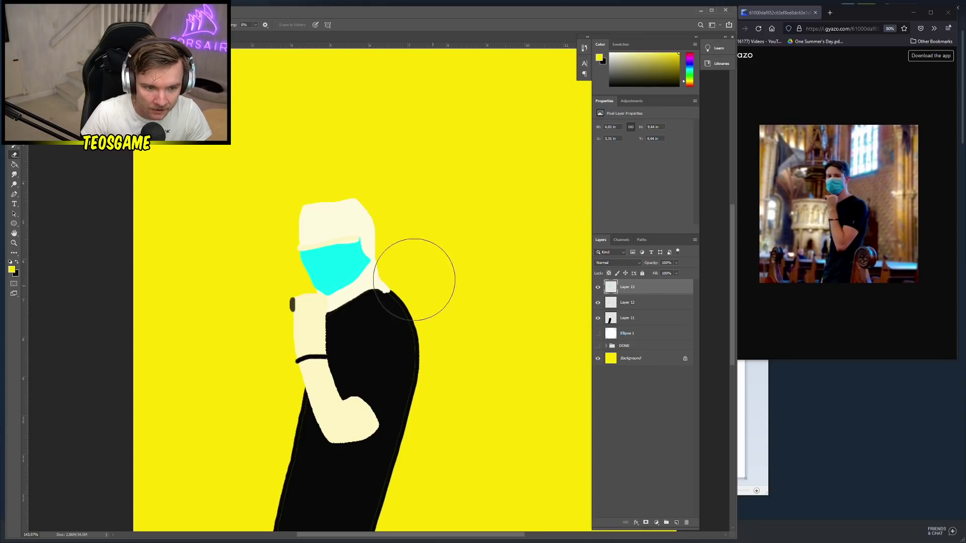
pyautogui.rightClick(421, 265)
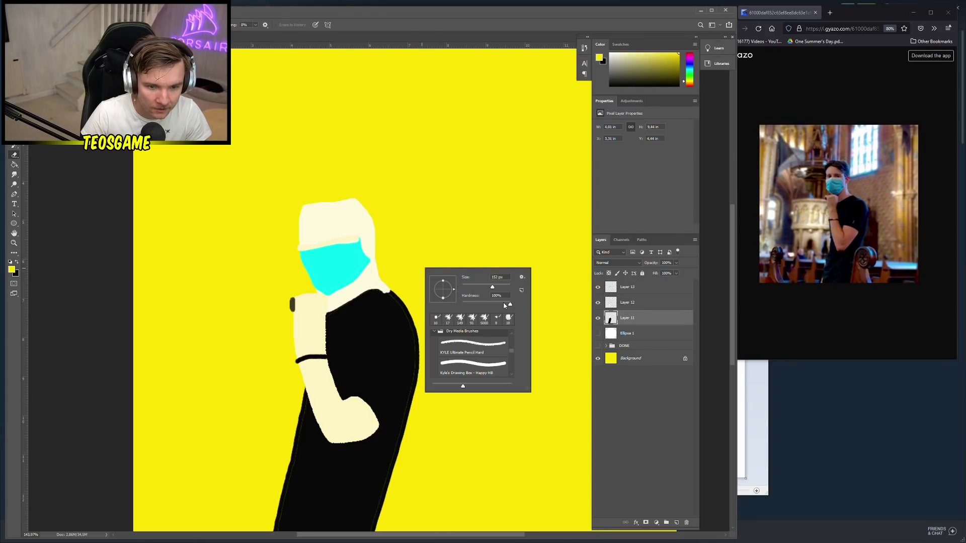
pyautogui.click(387, 278)
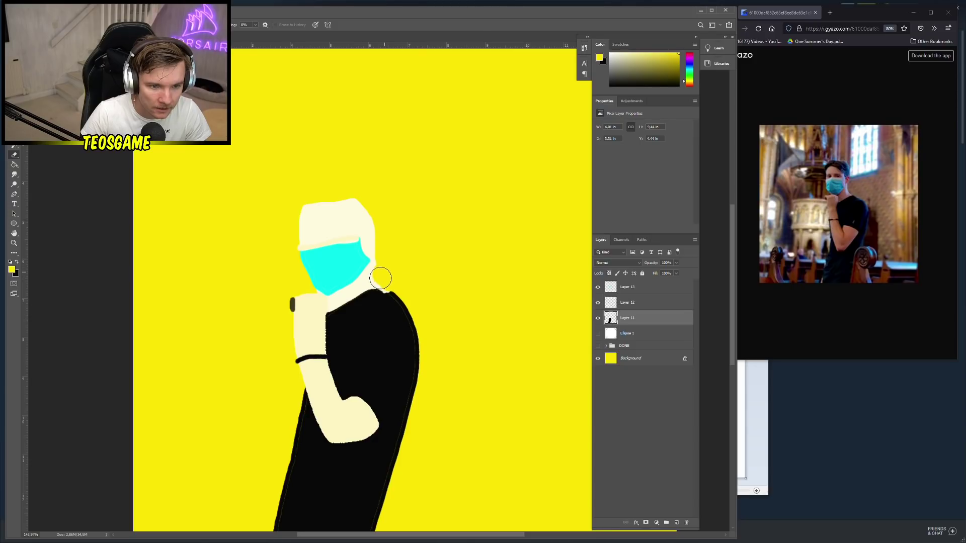
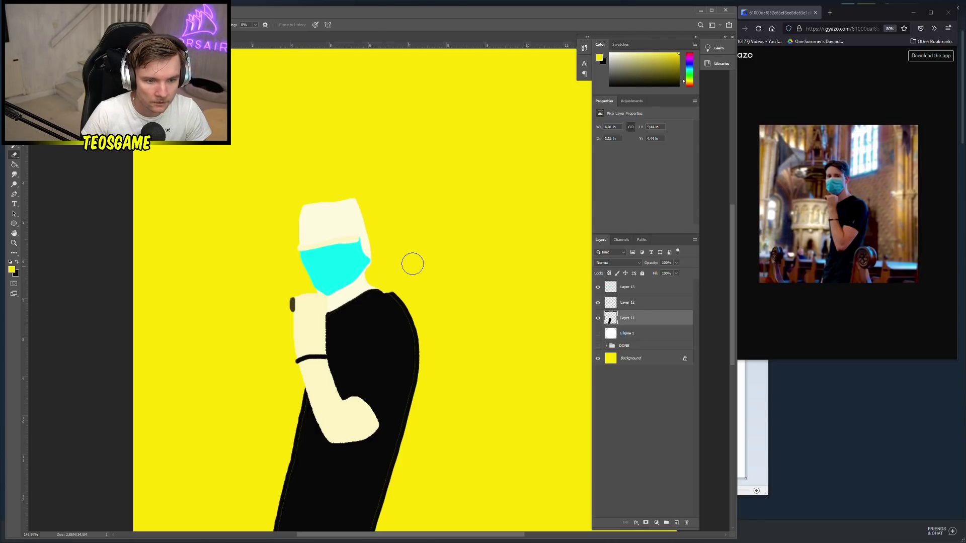
# Select Layer 13 and choose a pale cream foreground colour
pyautogui.scroll(-1, 413, 264)
pyautogui.scroll(-1, 410, 264)
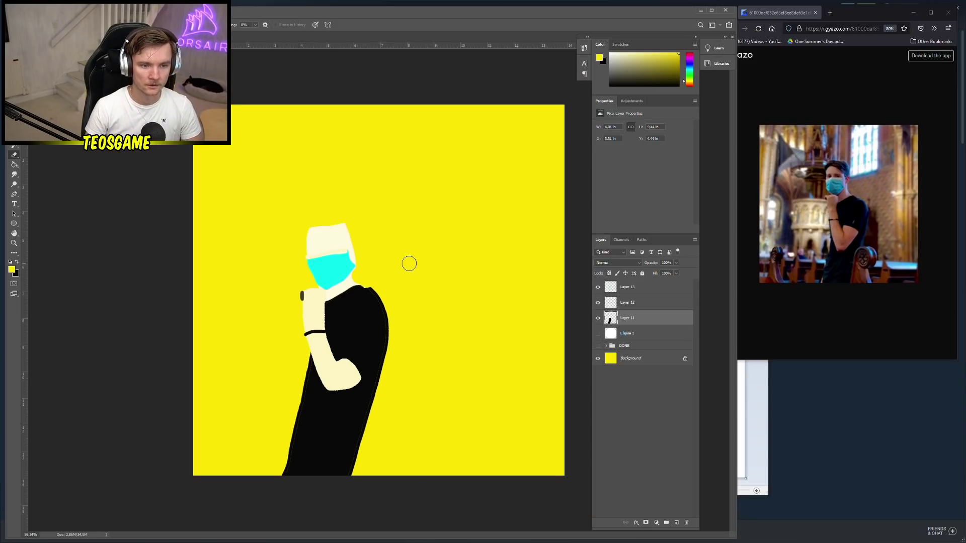
pyautogui.scroll(2, 282, 246)
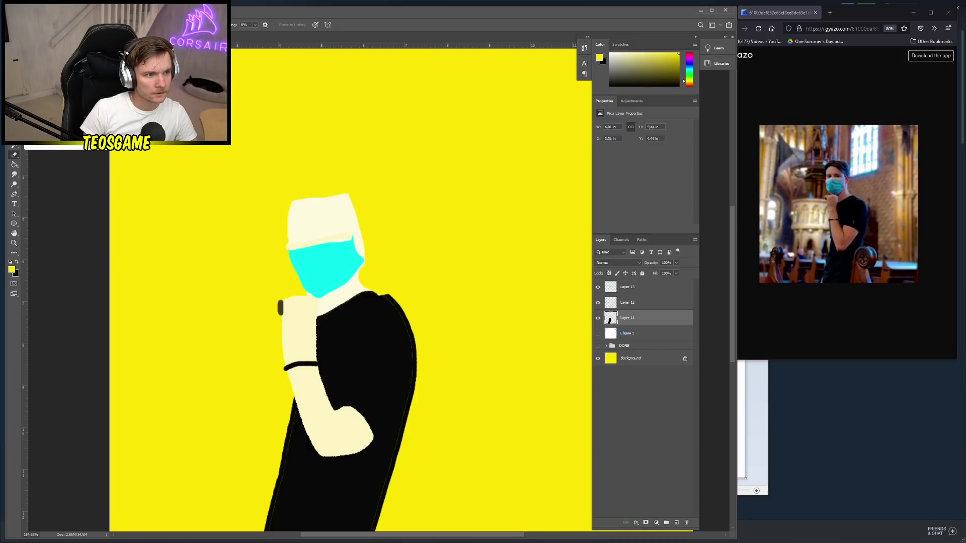
pyautogui.click(14, 146)
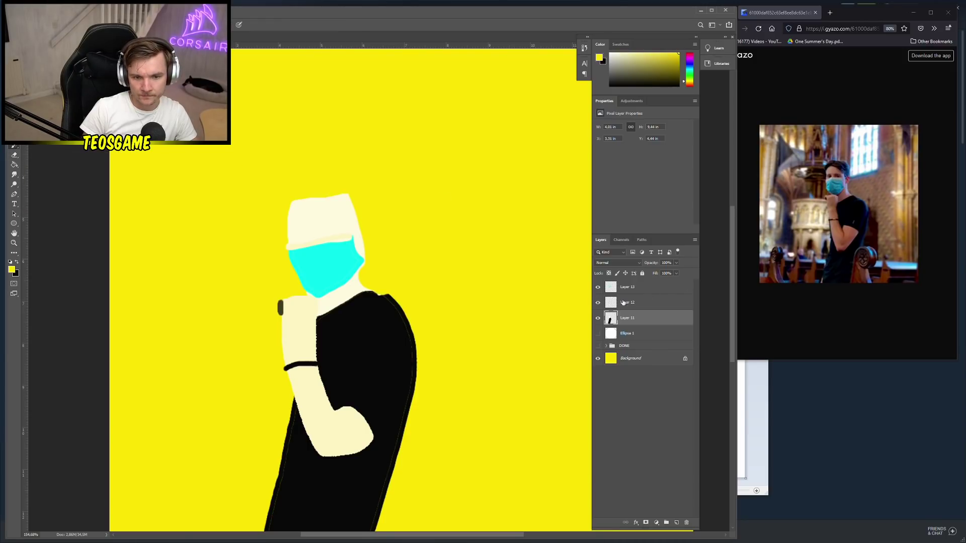
pyautogui.click(643, 291)
pyautogui.scroll(1, 322, 227)
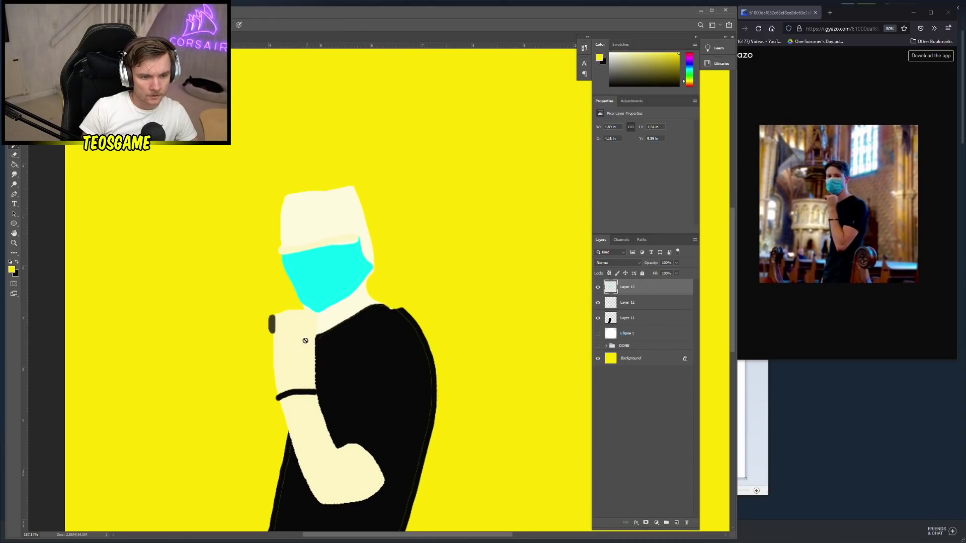
pyautogui.click(12, 271)
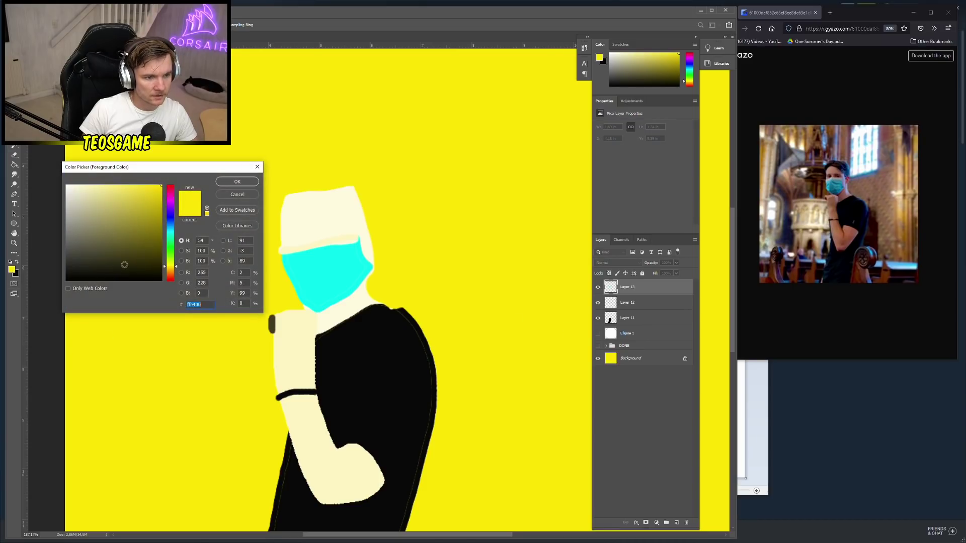
pyautogui.click(237, 181)
# Bucket-fill the hat and face area with cream (fbf2a8), undoing fills that flooded the canvas
pyautogui.press('g')
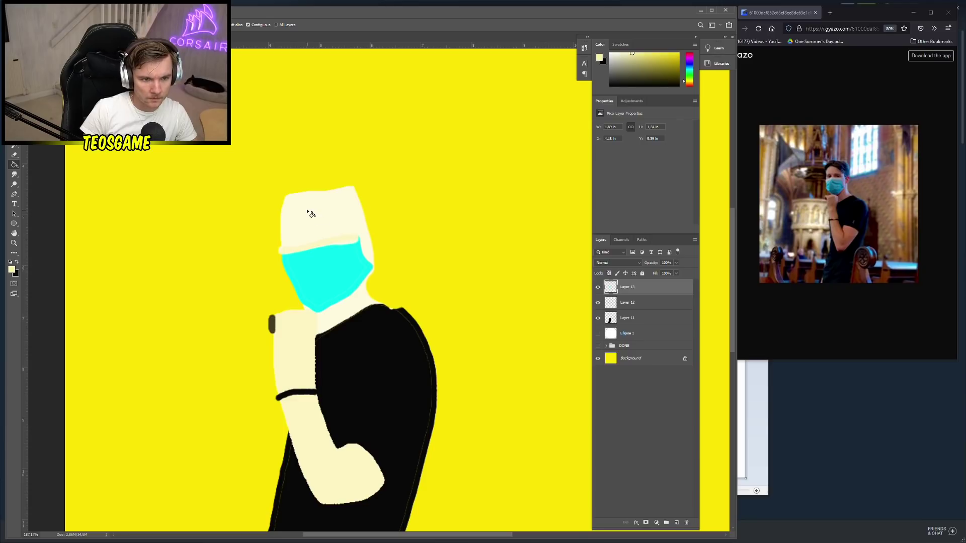
pyautogui.click(310, 214)
pyautogui.hotkey('ctrl', 'z')
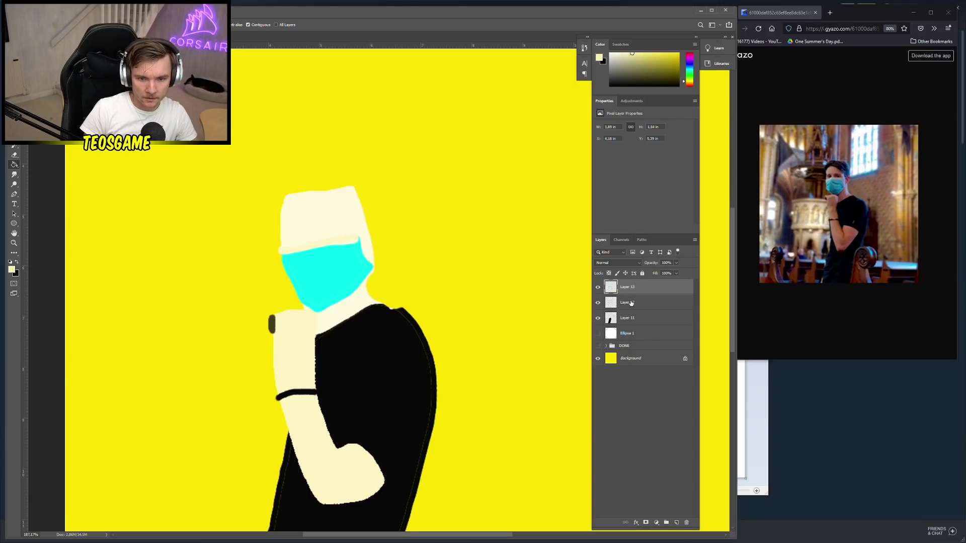
pyautogui.click(631, 303)
pyautogui.click(327, 222)
pyautogui.click(649, 318)
pyautogui.hotkey('ctrl', 'z')
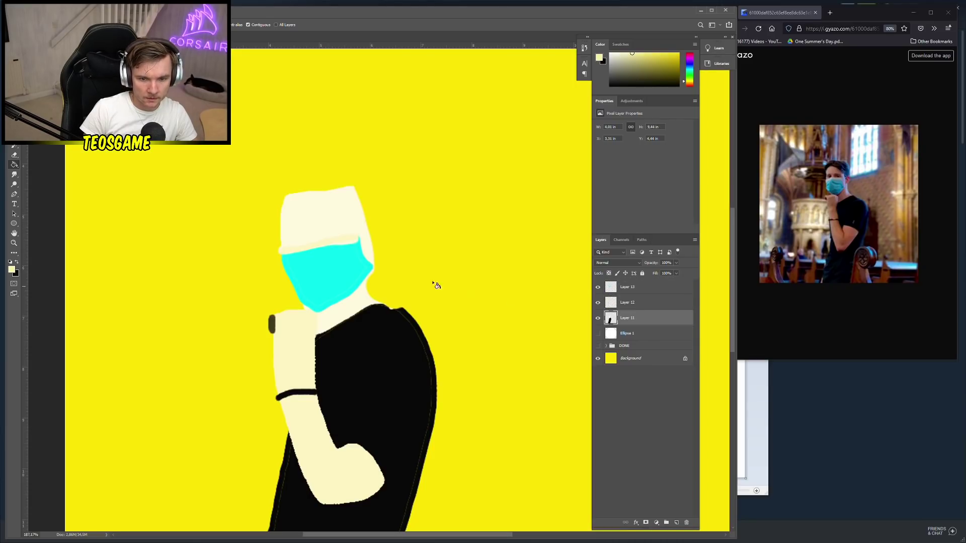
pyautogui.click(319, 222)
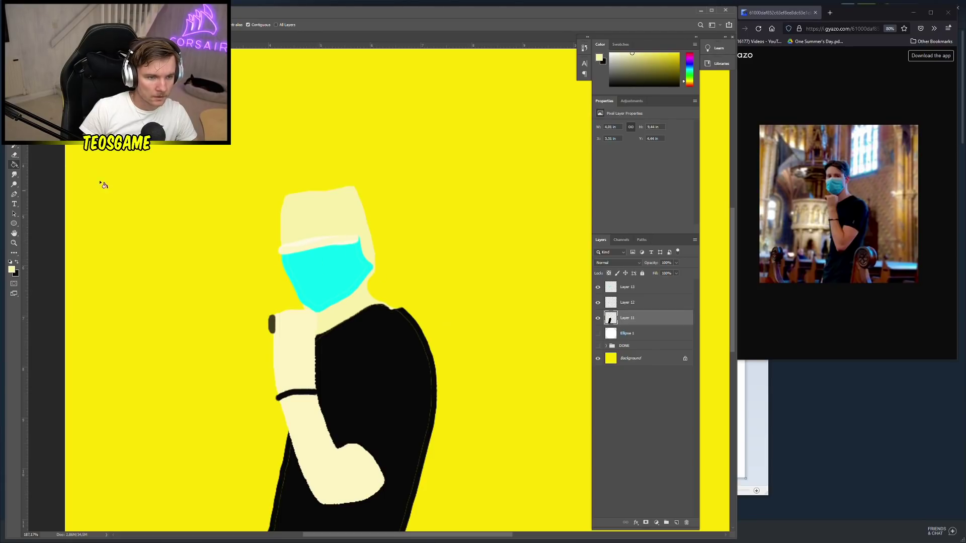
# Paint two dark olive sunglasses lenses above the mask with the brush
pyautogui.press('b')
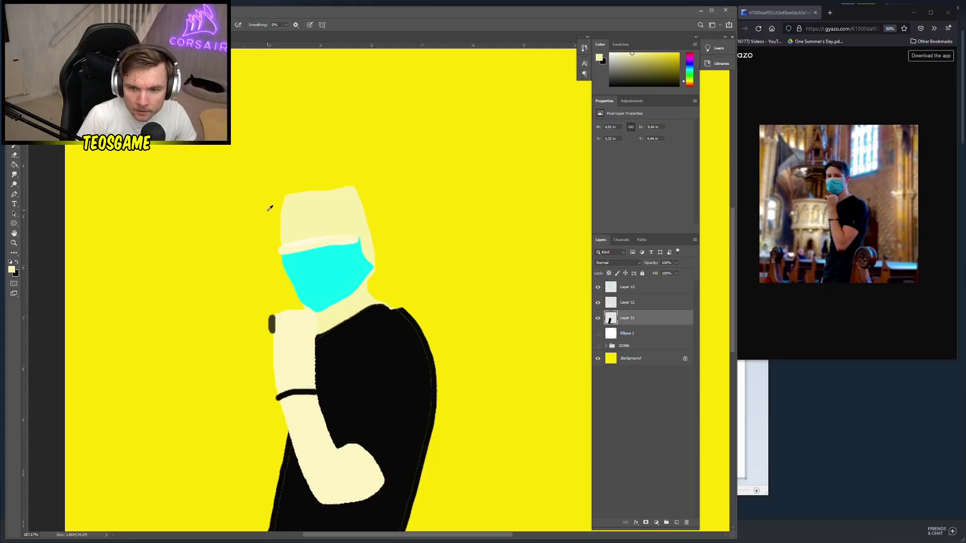
pyautogui.scroll(1, 267, 207)
pyautogui.click(11, 269)
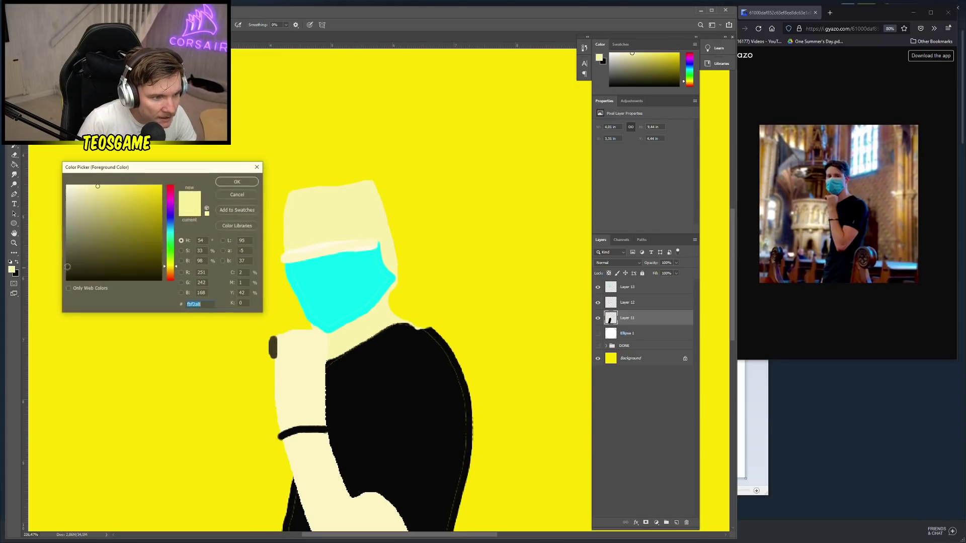
pyautogui.click(272, 347)
pyautogui.click(235, 182)
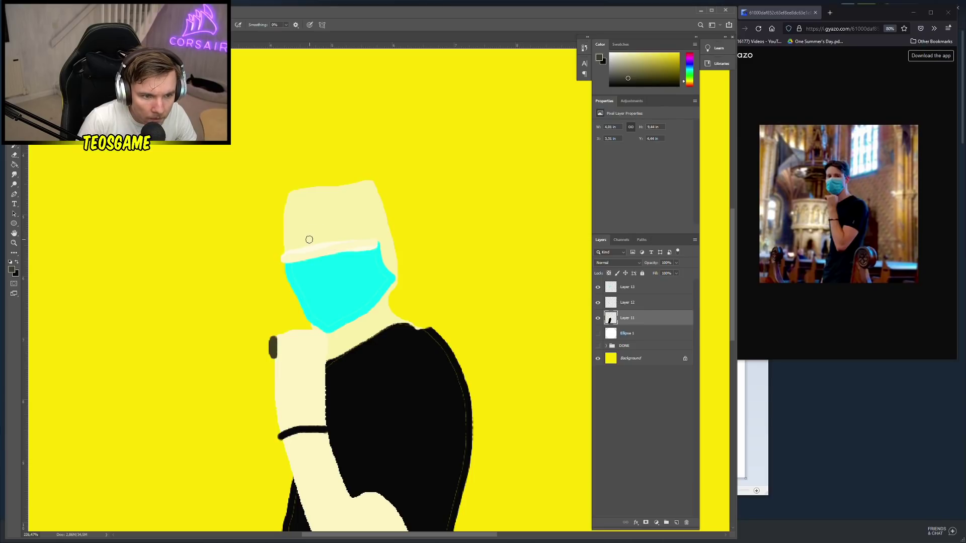
pyautogui.moveTo(309, 240); pyautogui.dragTo(296, 235)
pyautogui.hotkey('ctrl', 'z')
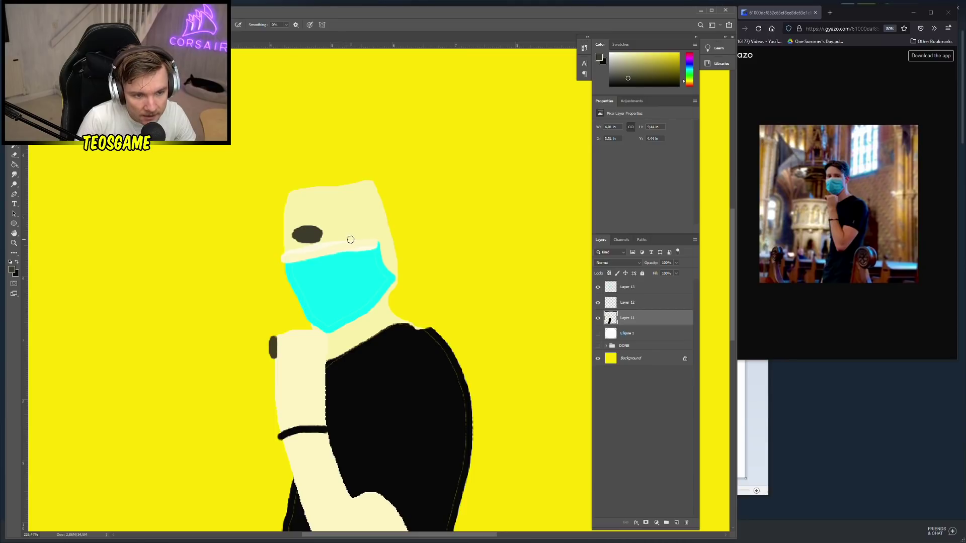
pyautogui.moveTo(351, 240)
pyautogui.mouseDown()
pyautogui.moveTo(336, 233)
pyautogui.moveTo(368, 230)
pyautogui.moveTo(345, 237)
pyautogui.mouseUp()
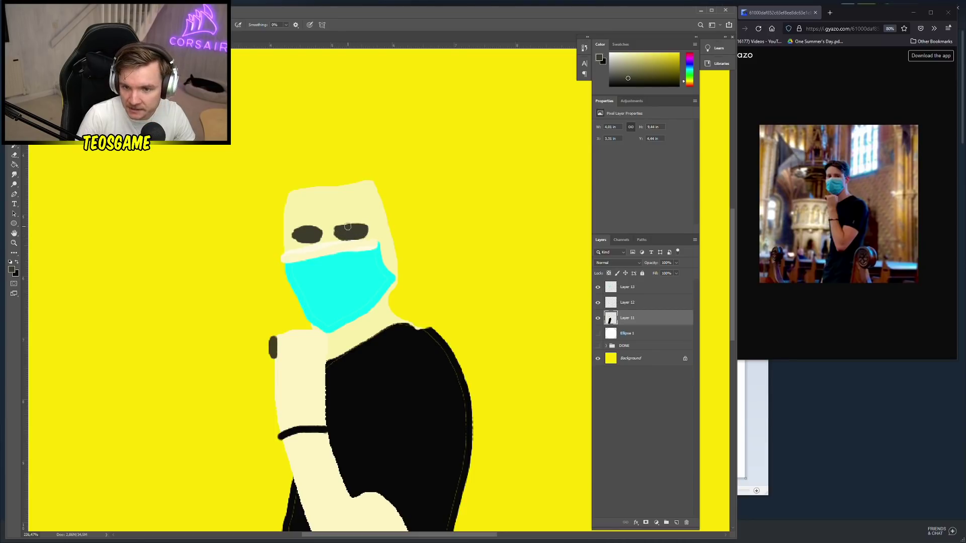
# Add a lighter grey highlight across the tops of the sunglasses
pyautogui.click(12, 271)
pyautogui.click(71, 242)
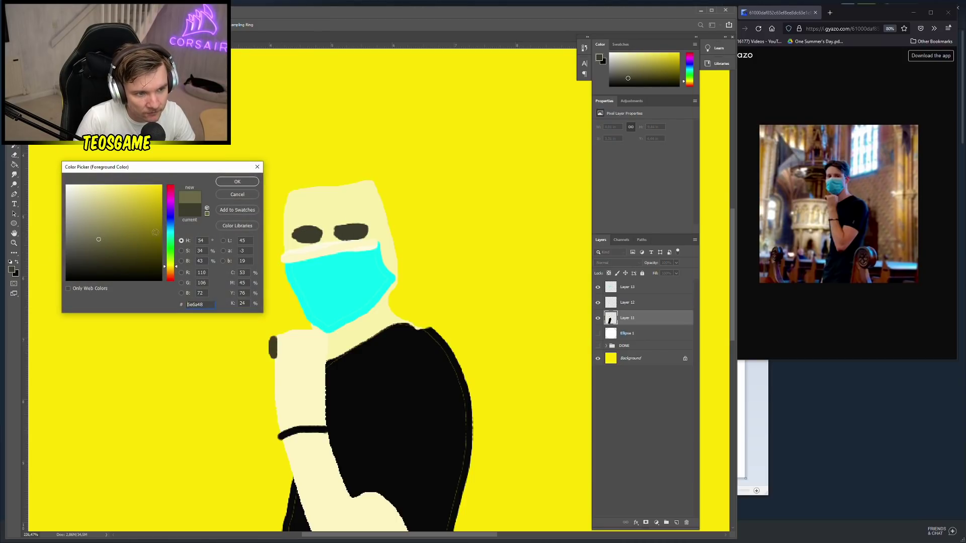
pyautogui.click(237, 182)
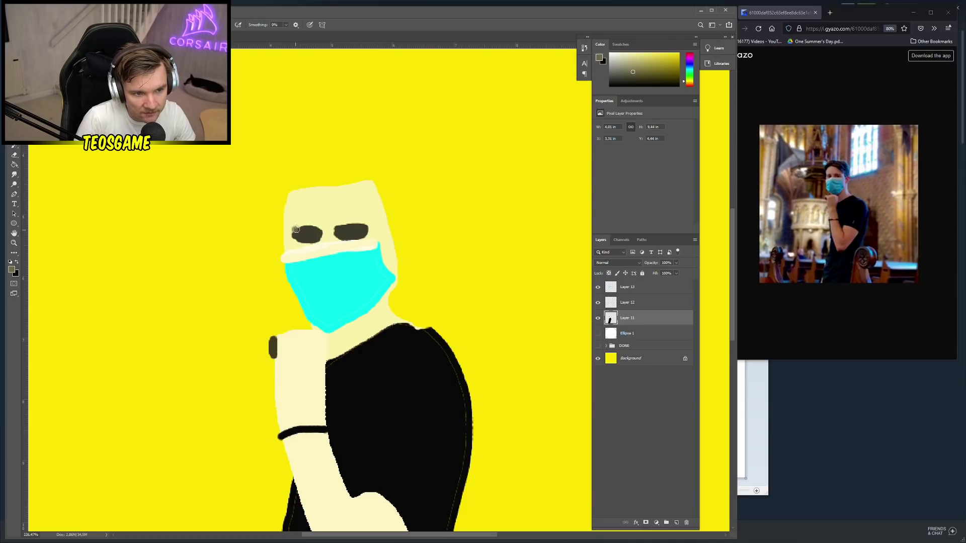
pyautogui.moveTo(296, 230); pyautogui.dragTo(359, 224)
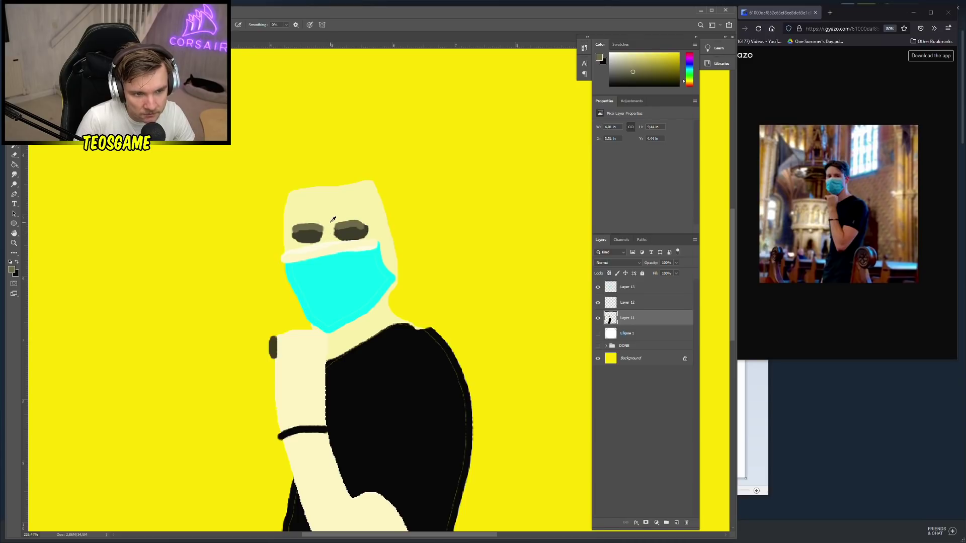
# Paint a small peach nose between the sunglasses
pyautogui.keyDown('alt'); pyautogui.click(332, 220); pyautogui.keyUp('alt')
pyautogui.rightClick(330, 235)
pyautogui.click(12, 270)
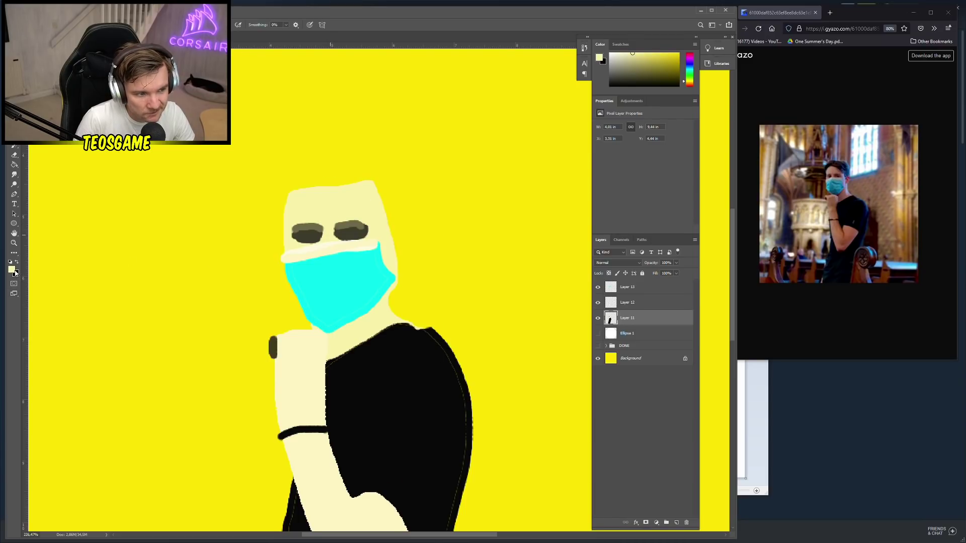
pyautogui.click(12, 270)
pyautogui.moveTo(171, 270); pyautogui.dragTo(172, 275)
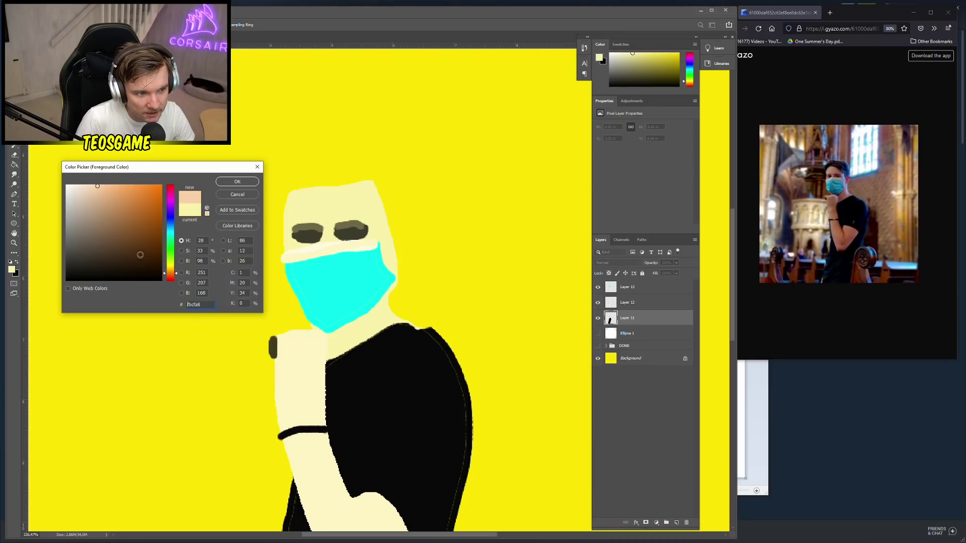
pyautogui.click(237, 181)
pyautogui.moveTo(321, 230)
pyautogui.mouseDown()
pyautogui.moveTo(322, 248)
pyautogui.moveTo(330, 241)
pyautogui.mouseUp()
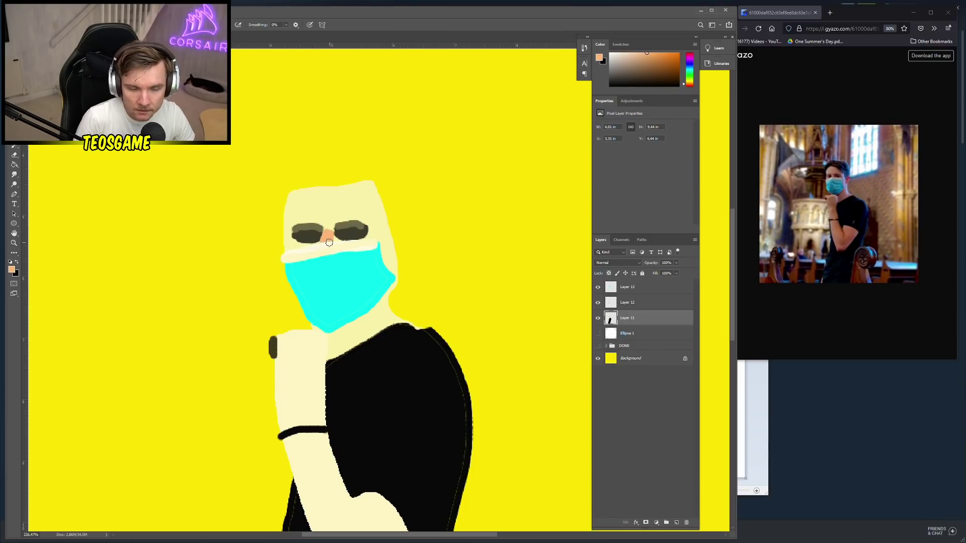
# Set the foreground colour to dark brown for the hair
pyautogui.click(12, 269)
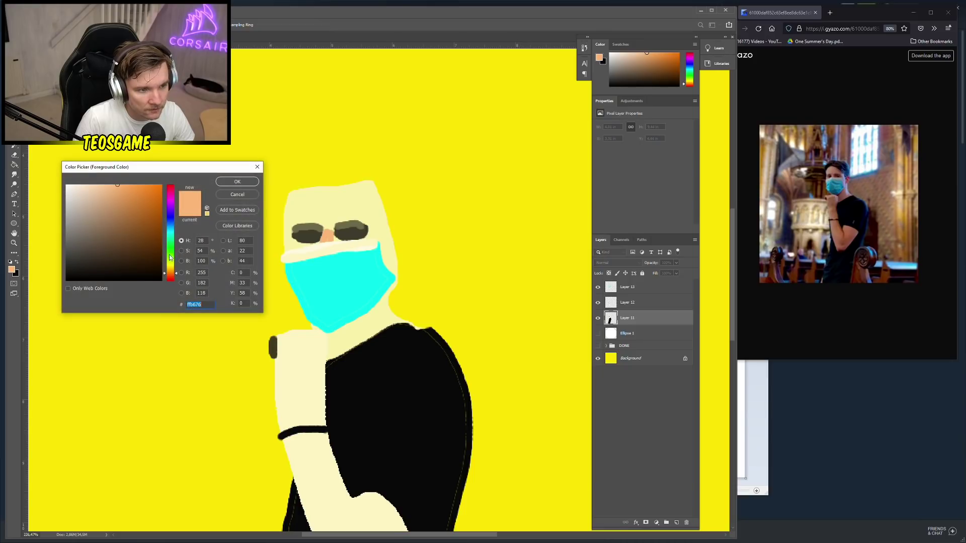
pyautogui.click(161, 237)
pyautogui.click(234, 183)
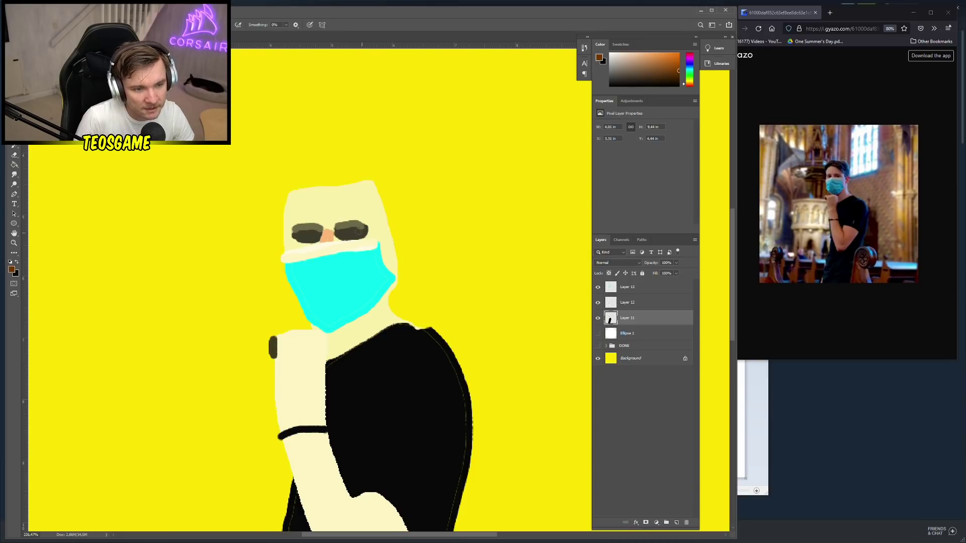
pyautogui.rightClick(357, 215)
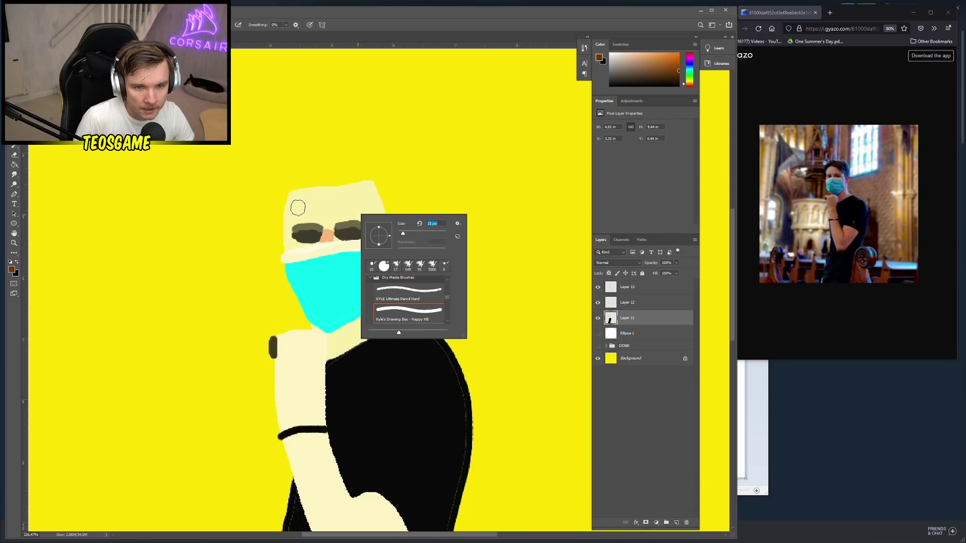
# Paint thick dark brown wavy hair across the head and down both sides beside the sunglasses
pyautogui.click(279, 205)
pyautogui.moveTo(280, 205)
pyautogui.mouseDown()
pyautogui.moveTo(325, 171)
pyautogui.moveTo(290, 211)
pyautogui.moveTo(275, 205)
pyautogui.moveTo(287, 208)
pyautogui.moveTo(325, 184)
pyautogui.moveTo(274, 194)
pyautogui.moveTo(320, 192)
pyautogui.moveTo(335, 162)
pyautogui.moveTo(398, 173)
pyautogui.moveTo(360, 173)
pyautogui.moveTo(390, 202)
pyautogui.moveTo(410, 202)
pyautogui.mouseUp()
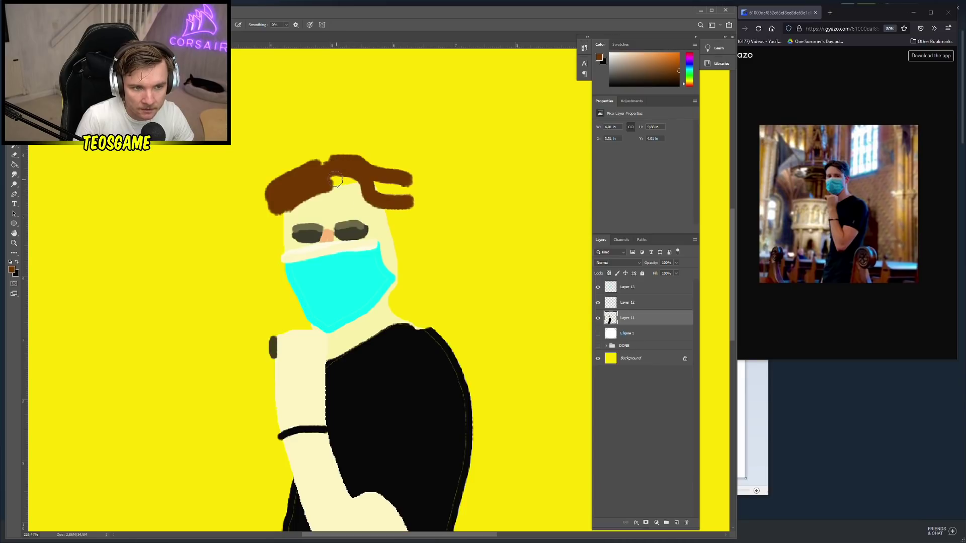
pyautogui.moveTo(335, 181)
pyautogui.mouseDown()
pyautogui.moveTo(413, 211)
pyautogui.moveTo(337, 172)
pyautogui.moveTo(384, 188)
pyautogui.mouseUp()
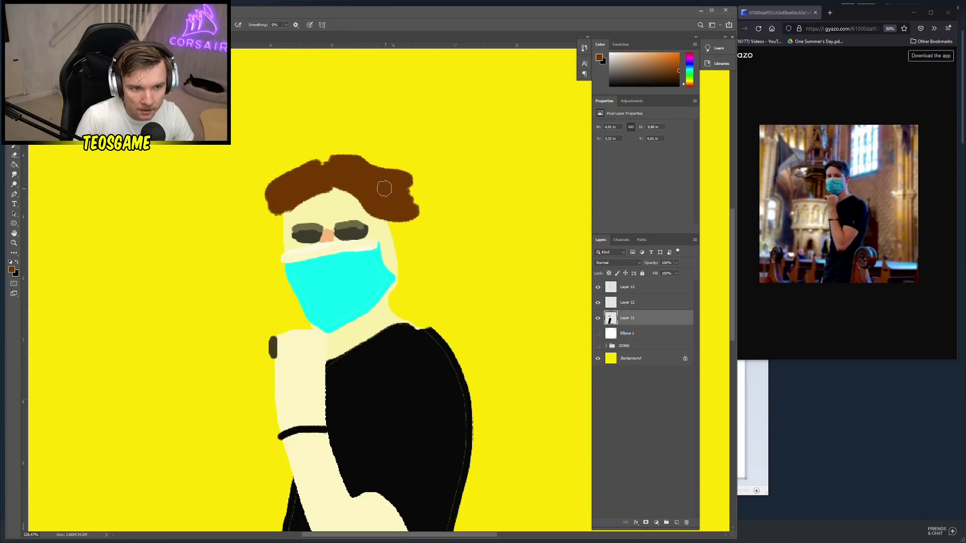
pyautogui.scroll(-1, 378, 210)
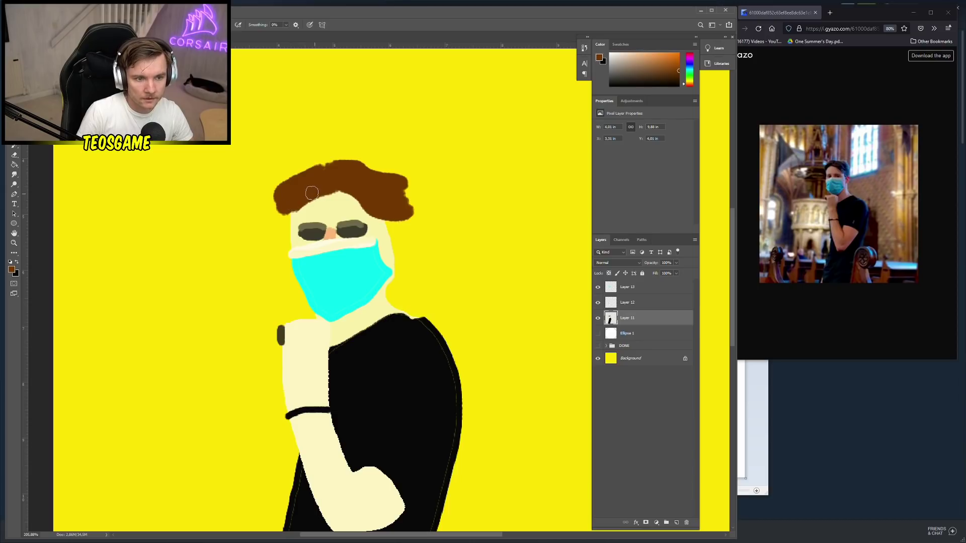
pyautogui.moveTo(311, 193)
pyautogui.mouseDown()
pyautogui.moveTo(290, 191)
pyautogui.moveTo(317, 172)
pyautogui.moveTo(287, 221)
pyautogui.moveTo(292, 190)
pyautogui.moveTo(282, 224)
pyautogui.mouseUp()
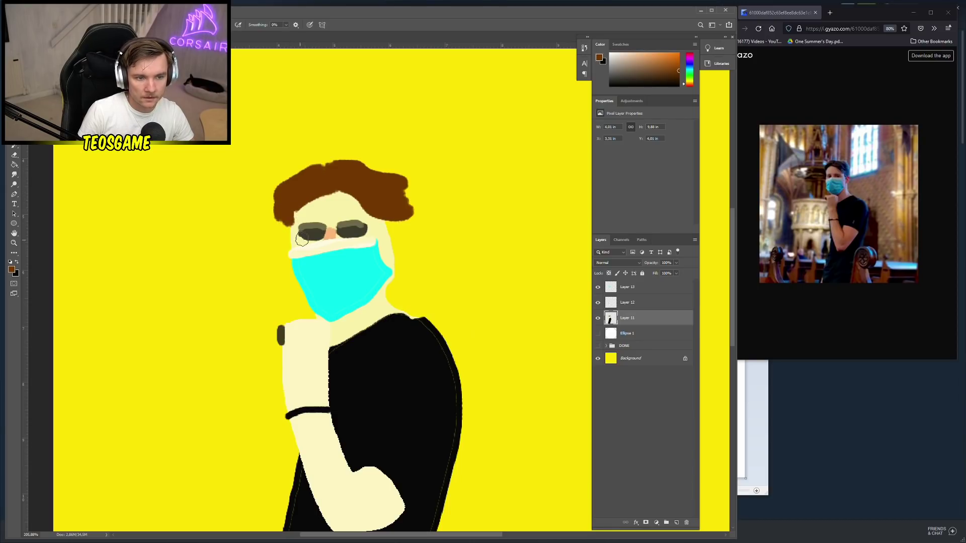
pyautogui.moveTo(397, 229)
pyautogui.mouseDown()
pyautogui.moveTo(378, 215)
pyautogui.moveTo(408, 224)
pyautogui.mouseUp()
pyautogui.scroll(-1, 370, 244)
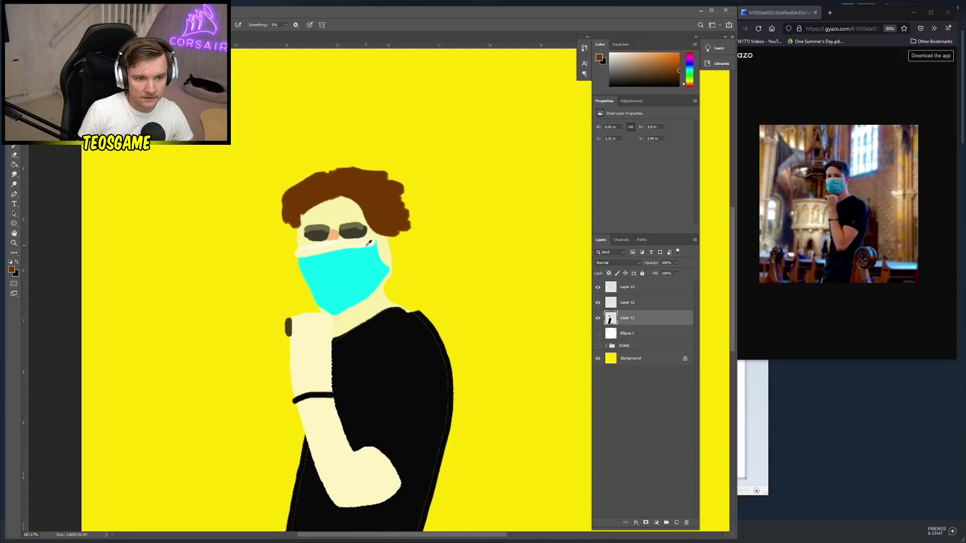
pyautogui.scroll(-5, 366, 239)
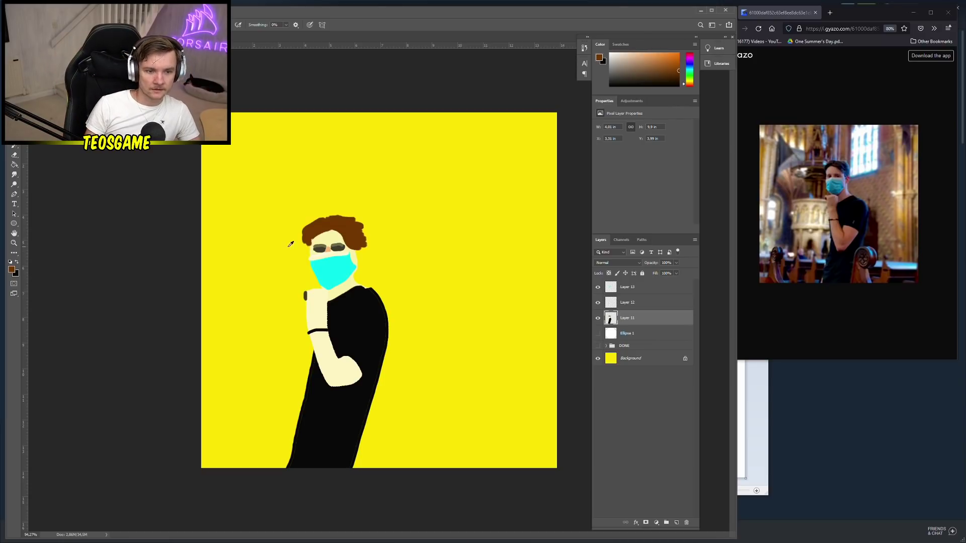
pyautogui.scroll(4, 302, 244)
# Choose a light pink and paint an ear beside the mask, undoing a stray stroke
pyautogui.keyDown('alt'); pyautogui.click(404, 245); pyautogui.keyUp('alt')
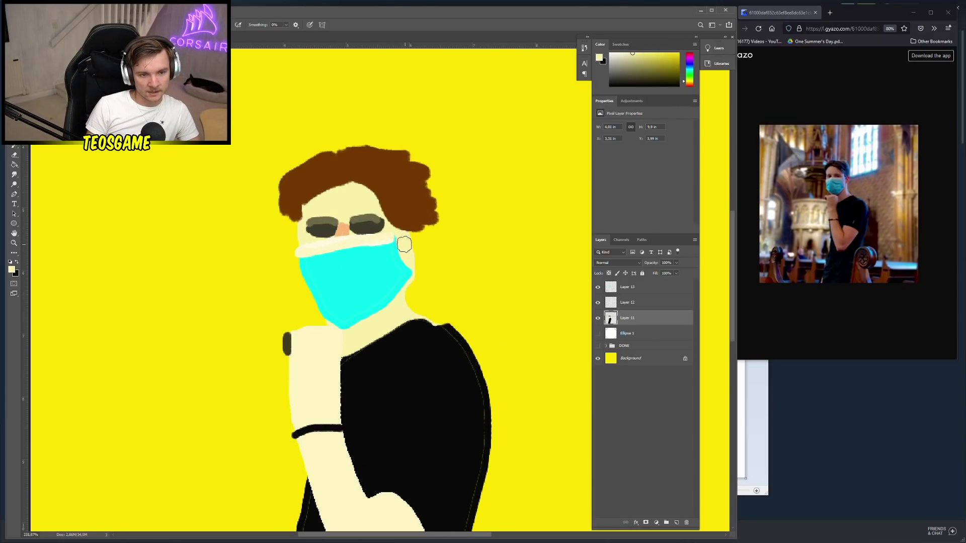
pyautogui.click(12, 270)
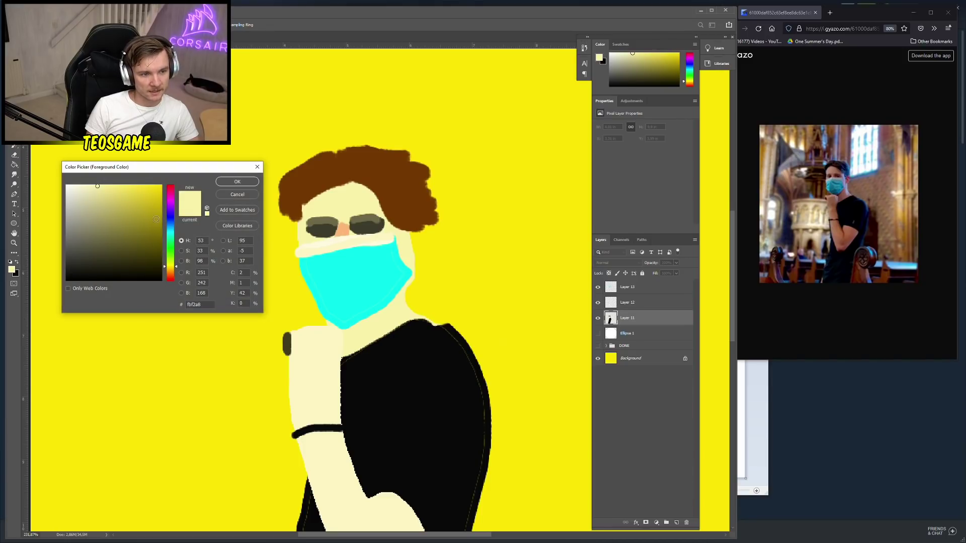
pyautogui.moveTo(167, 205); pyautogui.dragTo(171, 160)
pyautogui.click(112, 185)
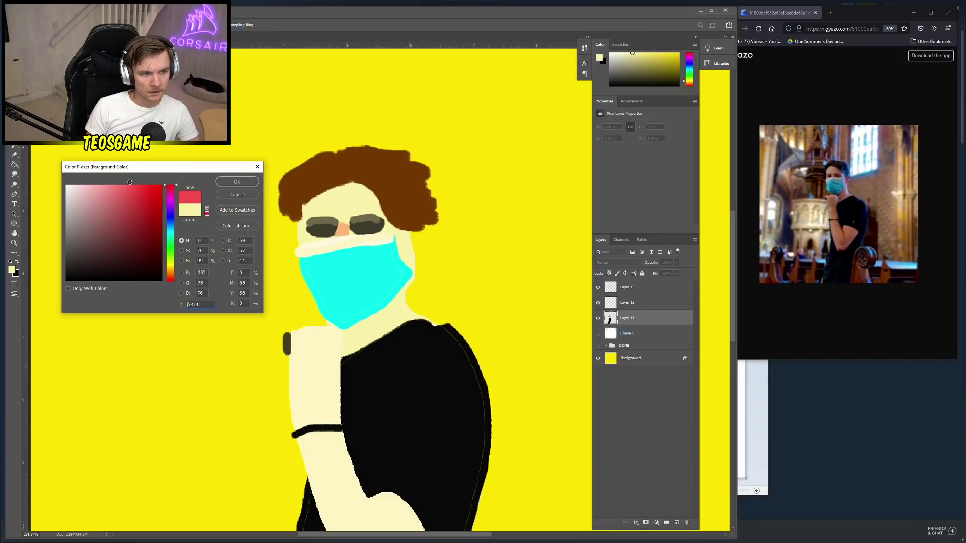
pyautogui.click(237, 182)
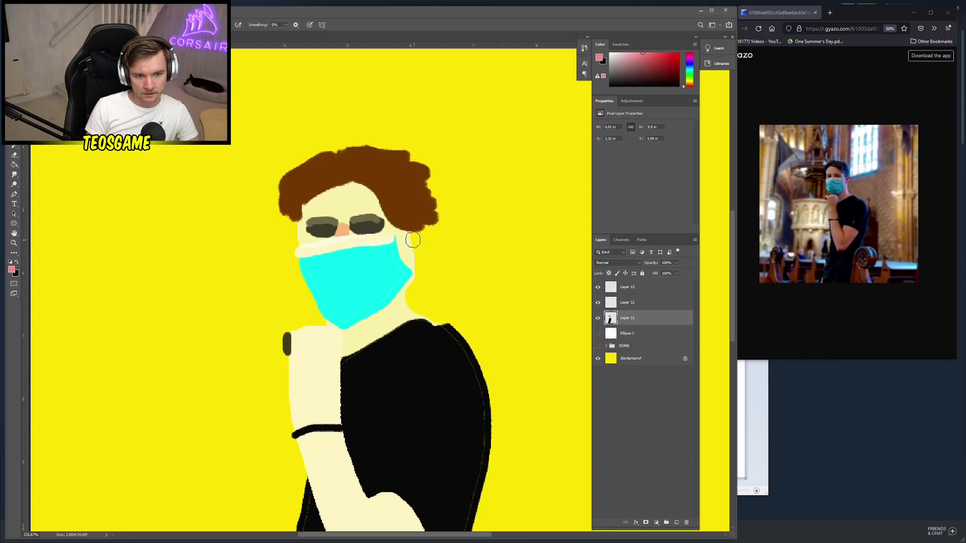
pyautogui.moveTo(405, 239); pyautogui.dragTo(427, 293)
pyautogui.moveTo(400, 242); pyautogui.dragTo(436, 290)
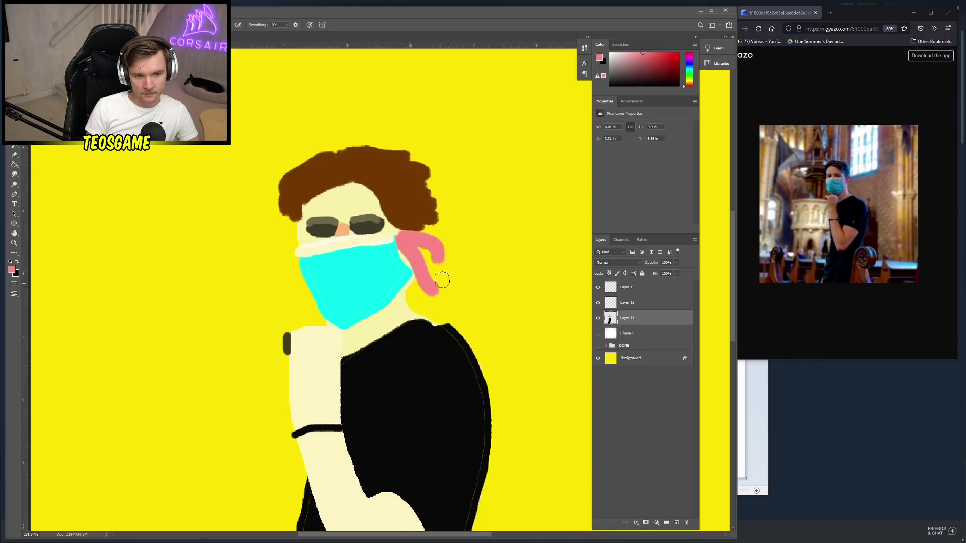
pyautogui.hotkey('ctrl', 'z')
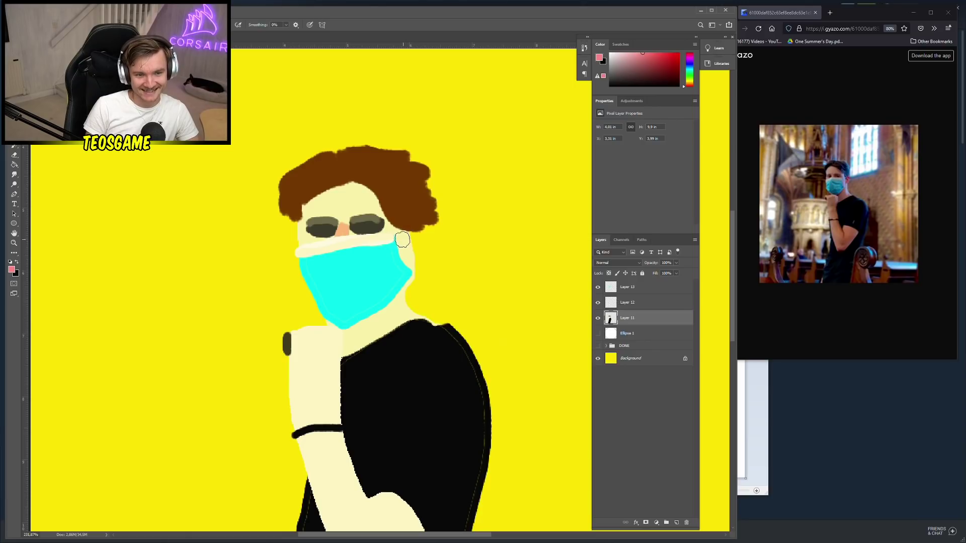
pyautogui.moveTo(411, 266)
pyautogui.mouseDown()
pyautogui.moveTo(408, 249)
pyautogui.moveTo(423, 262)
pyautogui.mouseUp()
# Try a pink cheek patch, then undo it
pyautogui.scroll(-5, 261, 307)
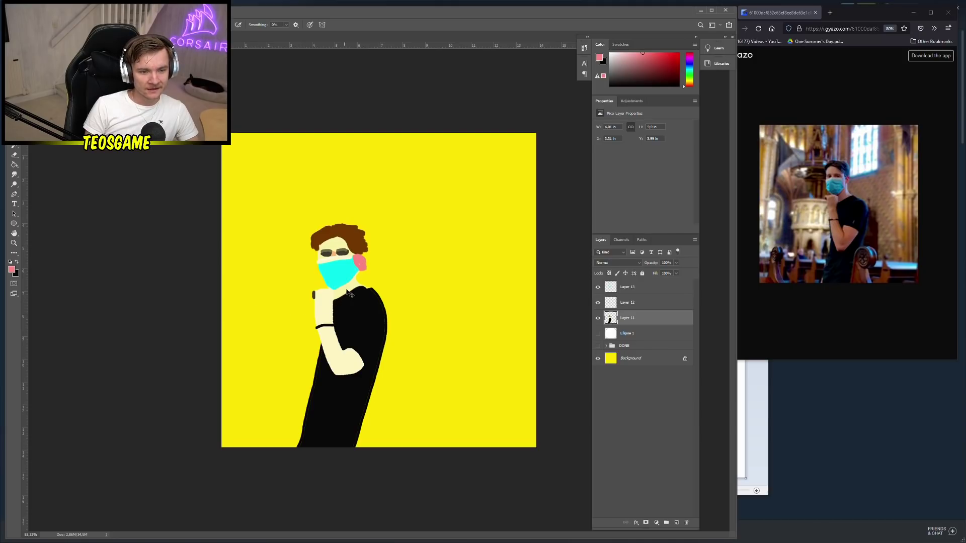
pyautogui.scroll(4, 367, 272)
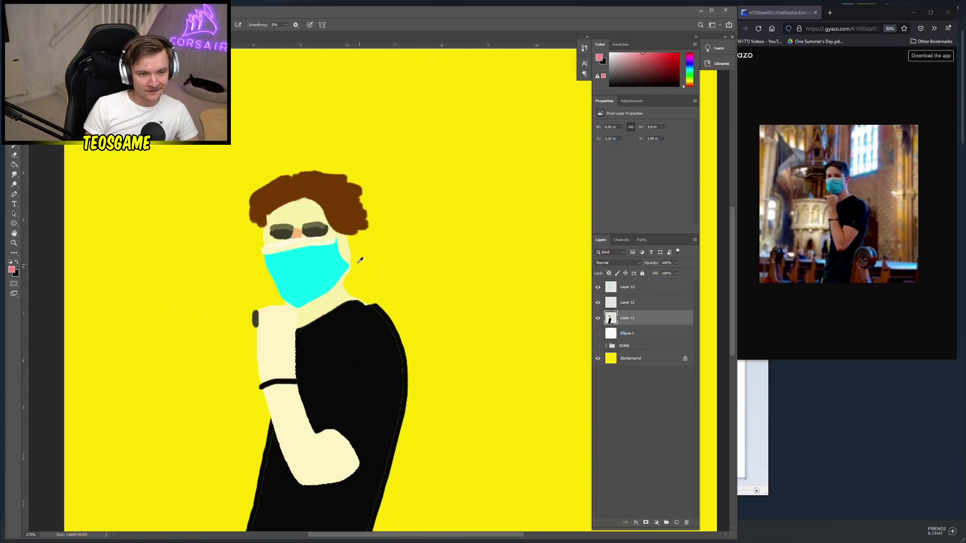
pyautogui.moveTo(338, 244)
pyautogui.mouseDown()
pyautogui.moveTo(357, 241)
pyautogui.moveTo(360, 254)
pyautogui.moveTo(345, 264)
pyautogui.moveTo(352, 249)
pyautogui.mouseUp()
pyautogui.scroll(-2, 277, 308)
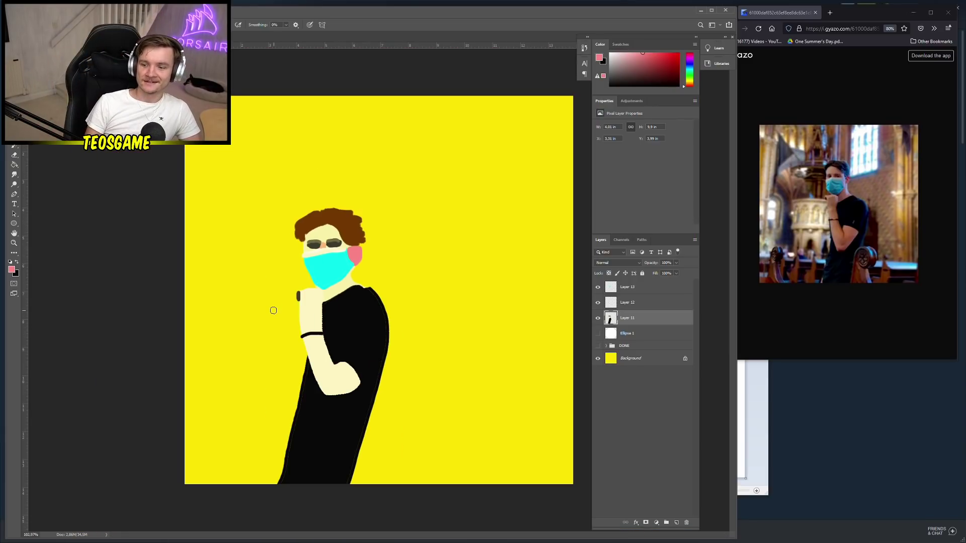
pyautogui.scroll(-1, 294, 319)
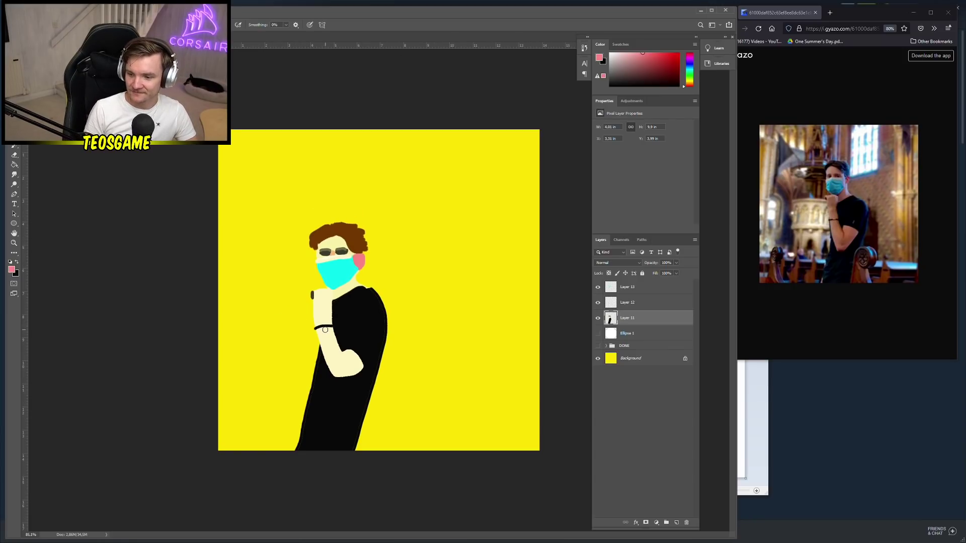
pyautogui.hotkey('ctrl', 'z')
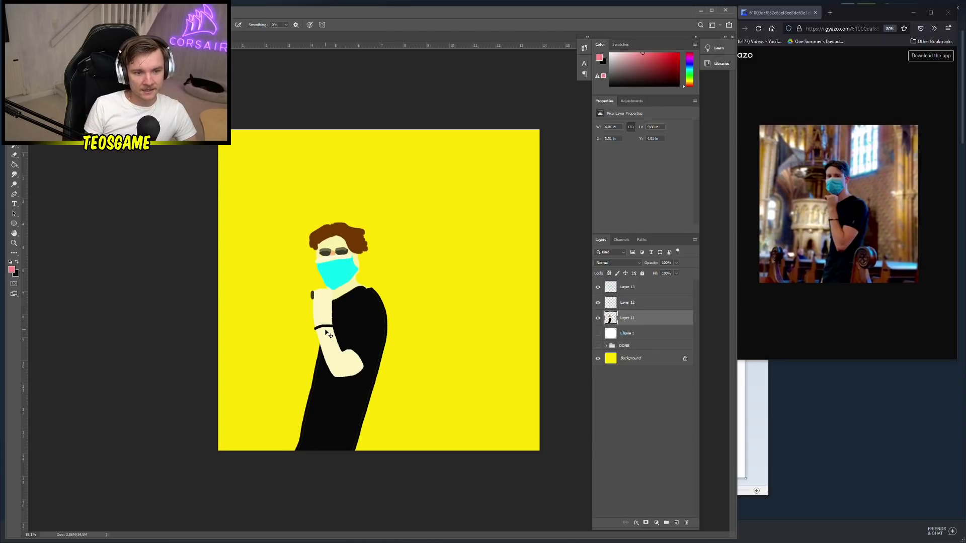
pyautogui.scroll(3, 325, 329)
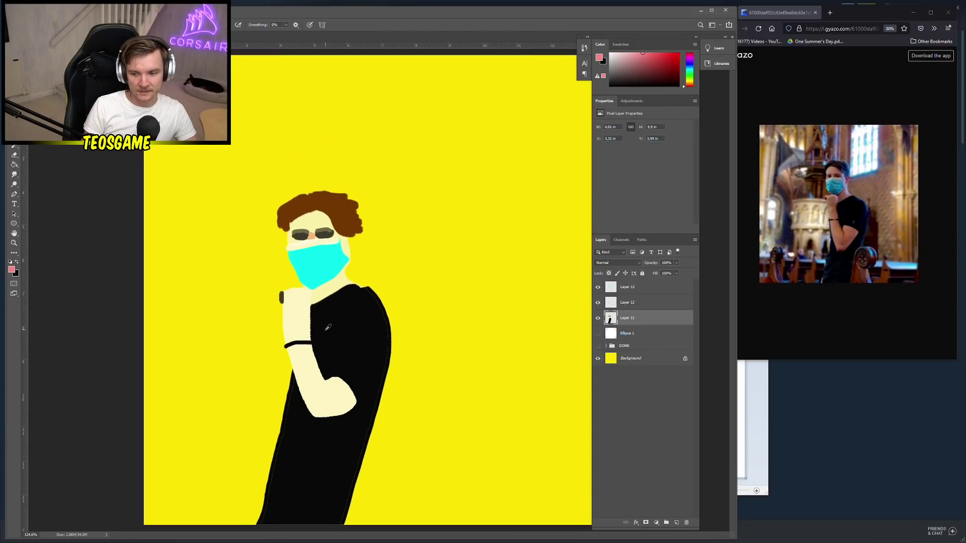
pyautogui.scroll(-1, 302, 331)
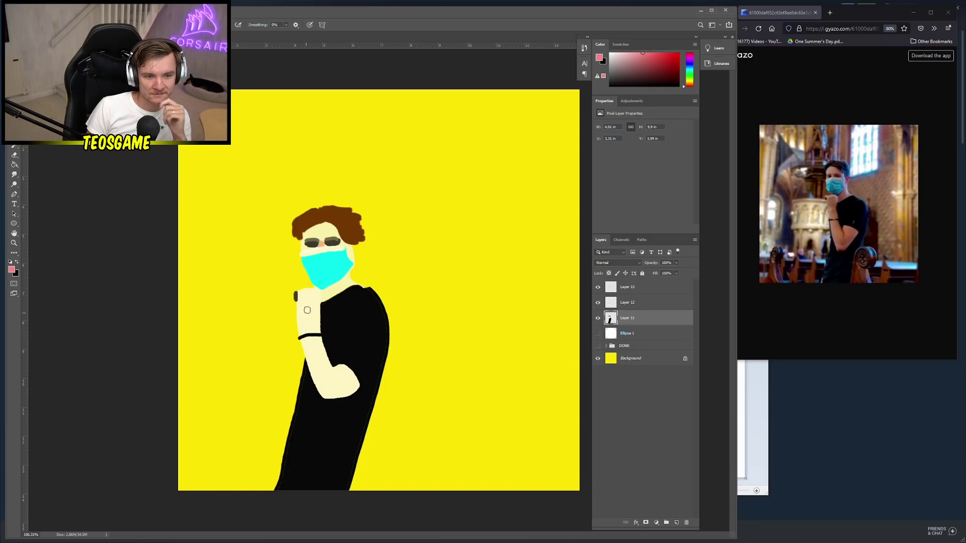
pyautogui.scroll(4, 395, 277)
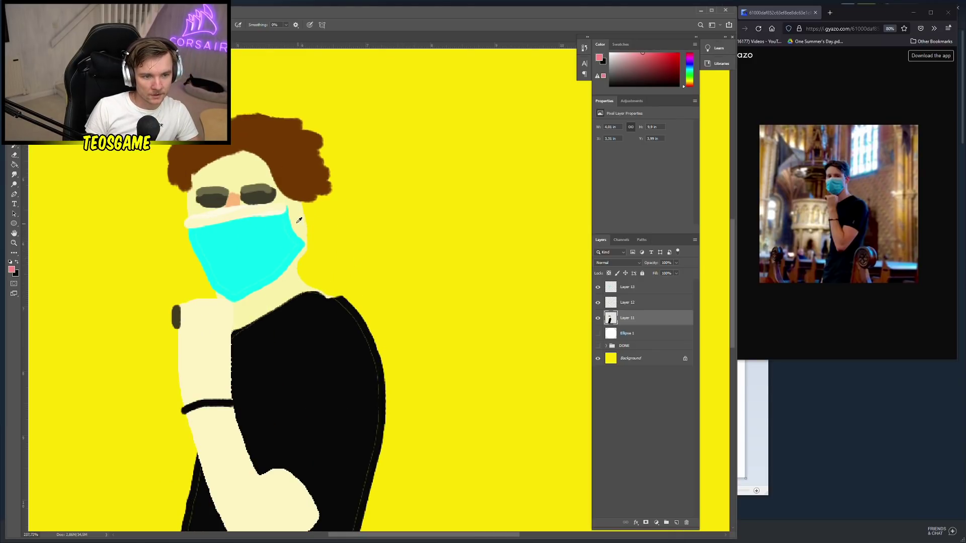
# Sample the pale skin tone and paint it along the face beside the mask
pyautogui.keyDown('alt'); pyautogui.click(299, 213); pyautogui.keyUp('alt')
pyautogui.moveTo(299, 213)
pyautogui.mouseDown()
pyautogui.moveTo(319, 241)
pyautogui.moveTo(304, 231)
pyautogui.moveTo(309, 216)
pyautogui.moveTo(302, 222)
pyautogui.mouseUp()
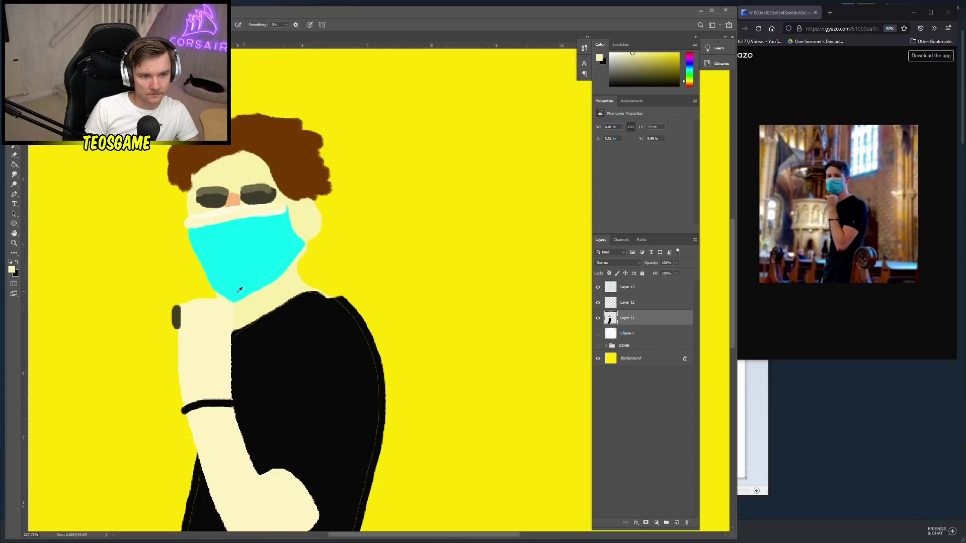
pyautogui.scroll(-5, 232, 292)
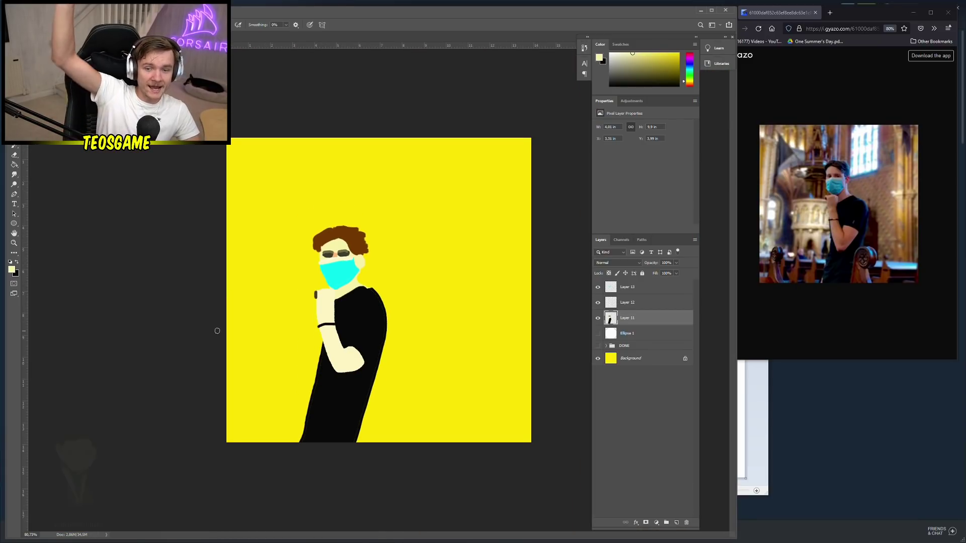
pyautogui.scroll(5, 328, 292)
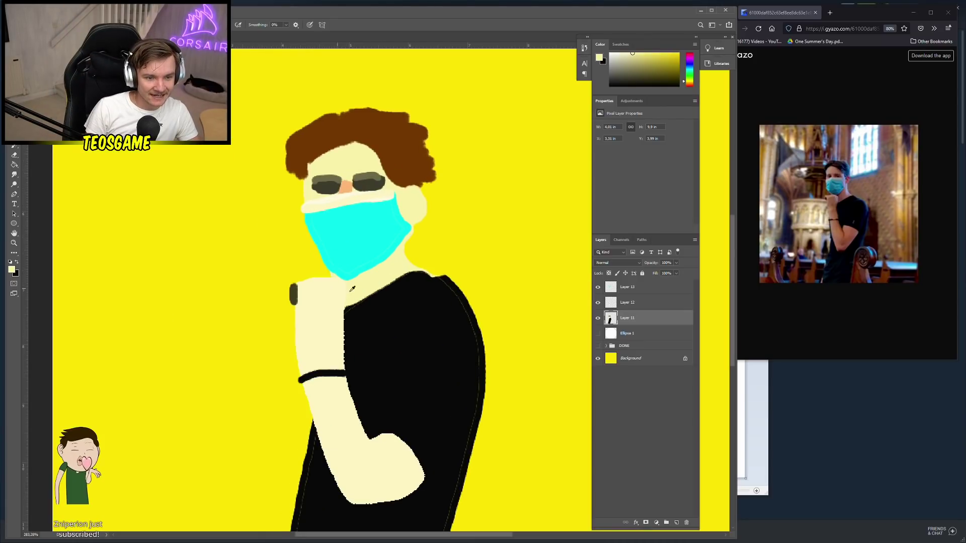
# Switch to black and dot a pupil onto the left sunglasses lens
pyautogui.press('x')
pyautogui.rightClick(370, 170)
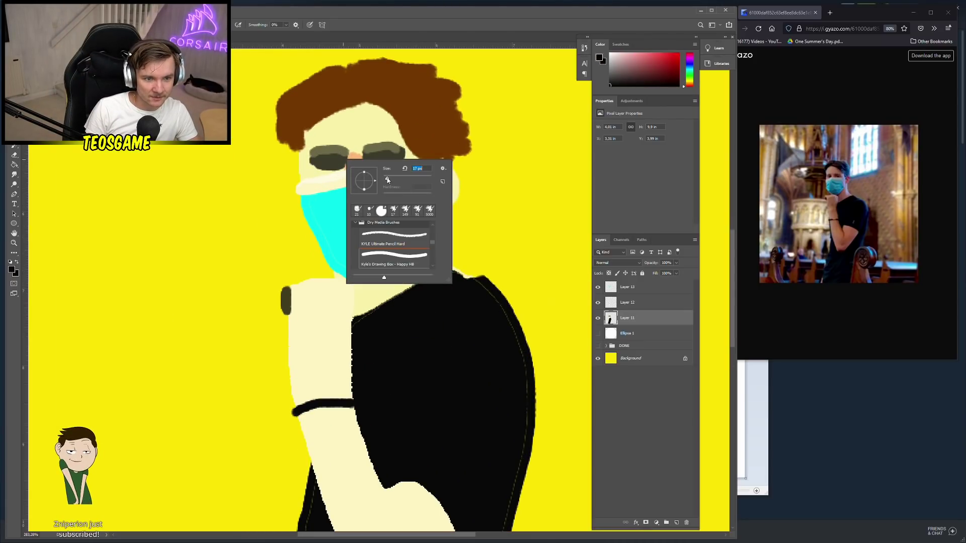
pyautogui.click(329, 161)
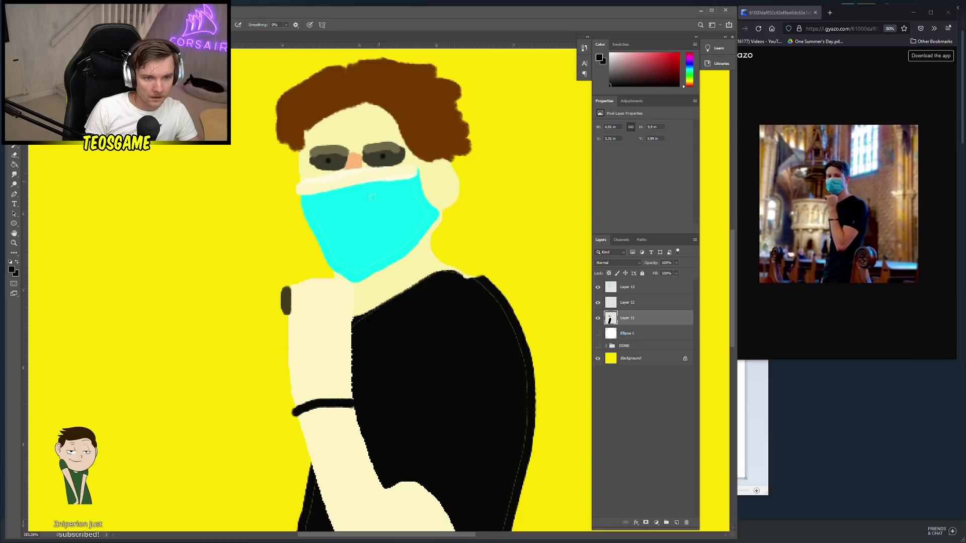
pyautogui.scroll(-5, 304, 242)
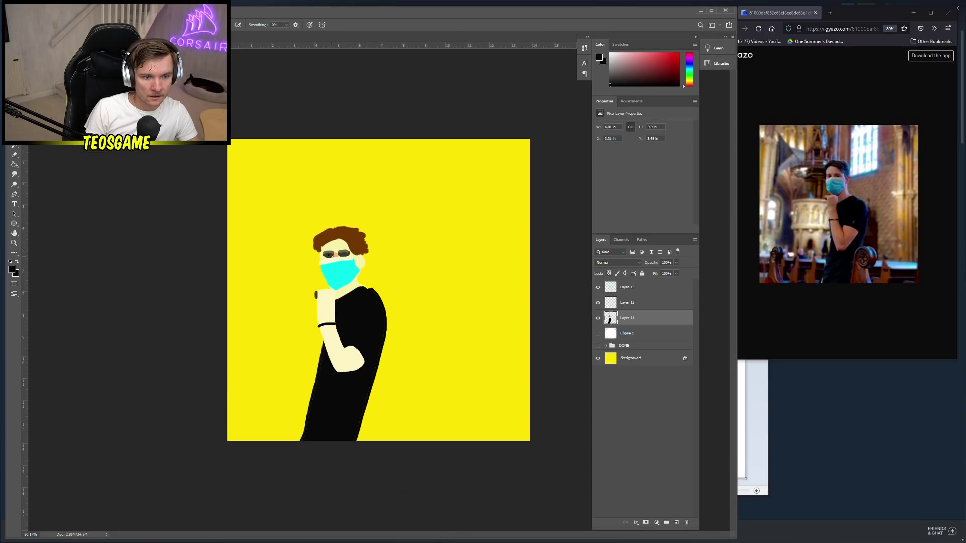
pyautogui.keyDown('alt'); pyautogui.click(346, 253); pyautogui.keyUp('alt')
pyautogui.click(11, 270)
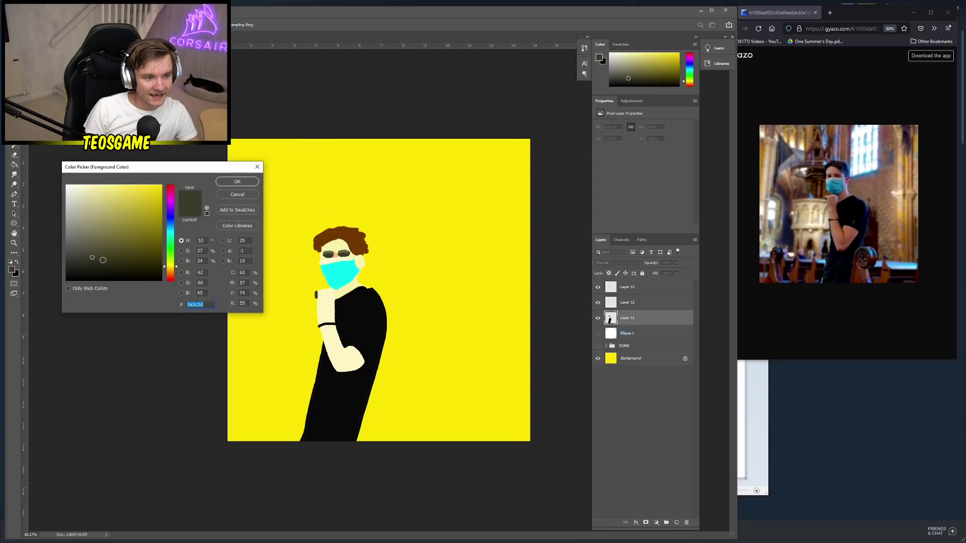
pyautogui.click(237, 181)
pyautogui.scroll(5, 273, 261)
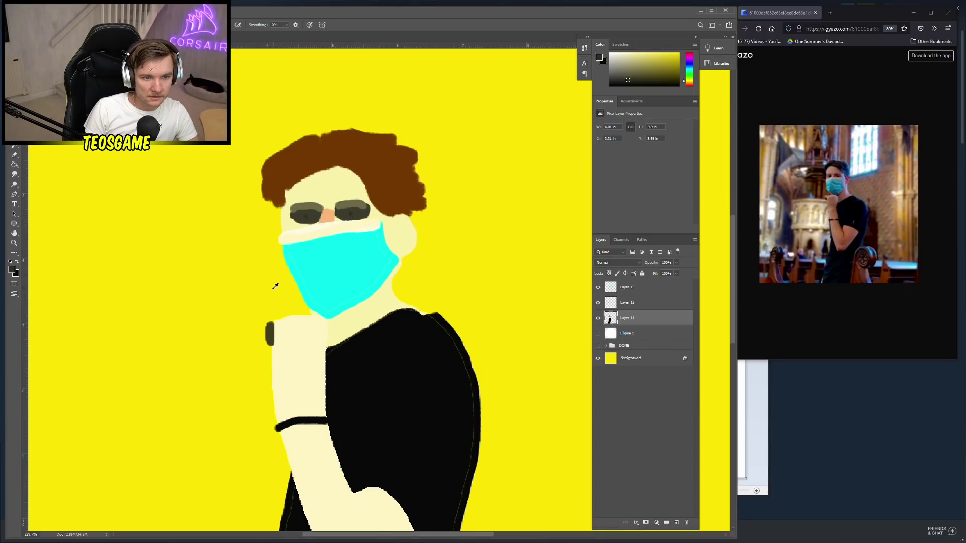
pyautogui.scroll(-6, 275, 285)
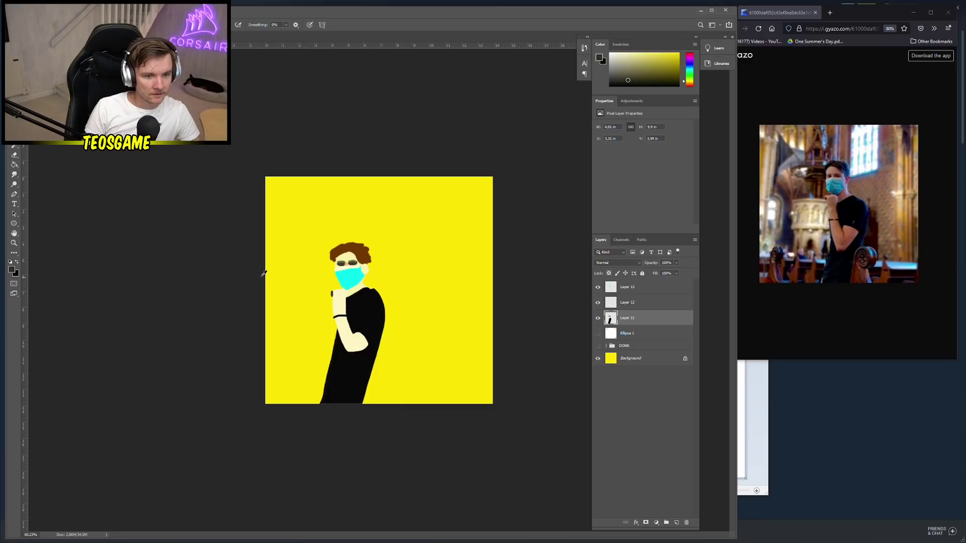
pyautogui.scroll(5, 264, 273)
pyautogui.scroll(-3, 265, 291)
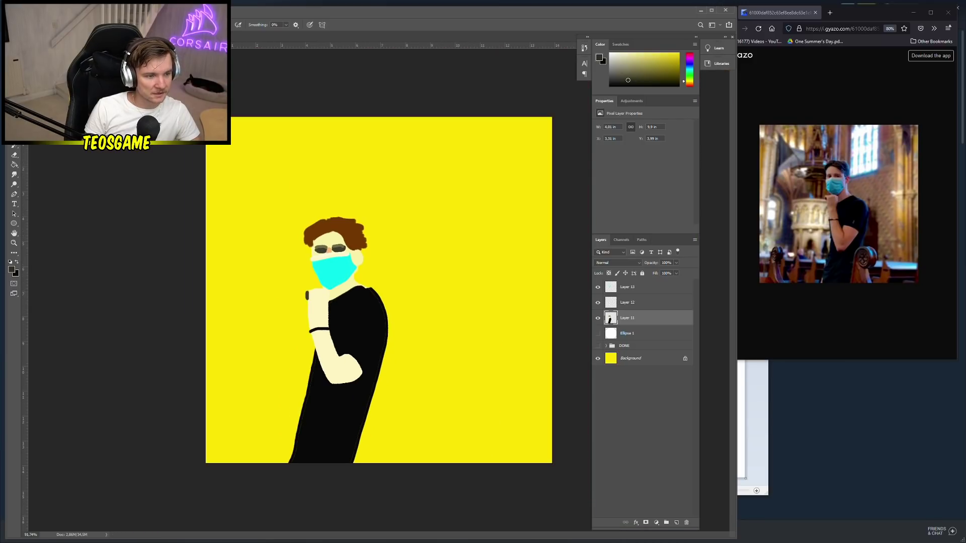
pyautogui.click(16, 262)
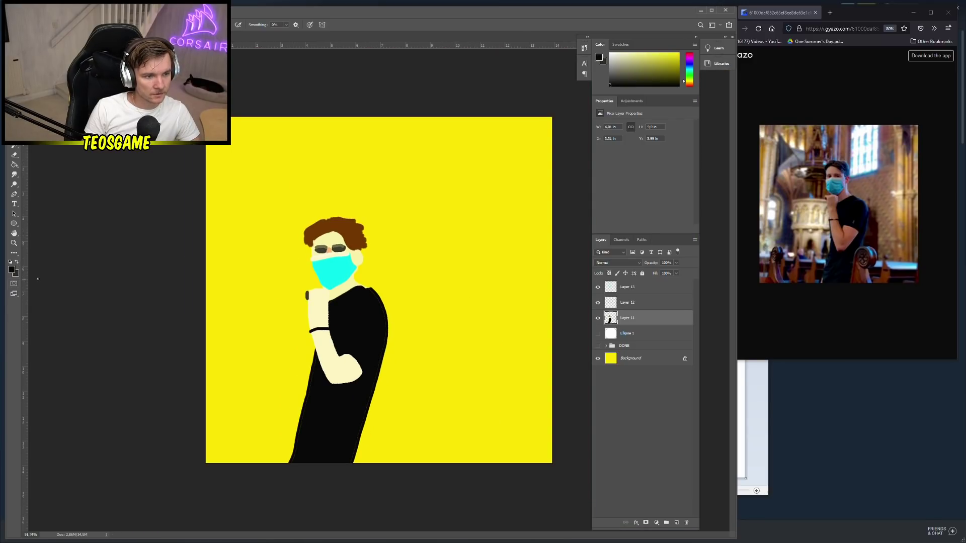
# Hand-write a signature with a small smiley near the canvas's top right
pyautogui.moveTo(354, 150)
pyautogui.mouseDown()
pyautogui.moveTo(380, 195)
pyautogui.moveTo(375, 138)
pyautogui.mouseUp()
pyautogui.moveTo(380, 170)
pyautogui.mouseDown()
pyautogui.moveTo(387, 177)
pyautogui.moveTo(402, 167)
pyautogui.mouseUp()
pyautogui.hotkey('ctrl', 'z')
pyautogui.hotkey('ctrl', 'z')
pyautogui.hotkey('ctrl', 'z')
pyautogui.hotkey('ctrl', 'z')
pyautogui.hotkey('ctrl', 'z')
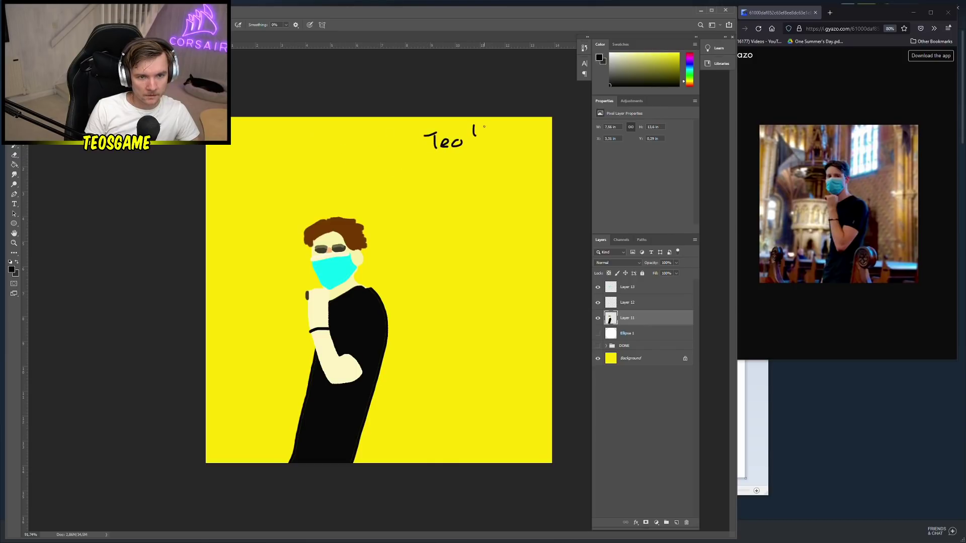
pyautogui.moveTo(471, 142); pyautogui.dragTo(499, 141)
pyautogui.scroll(-2, 466, 288)
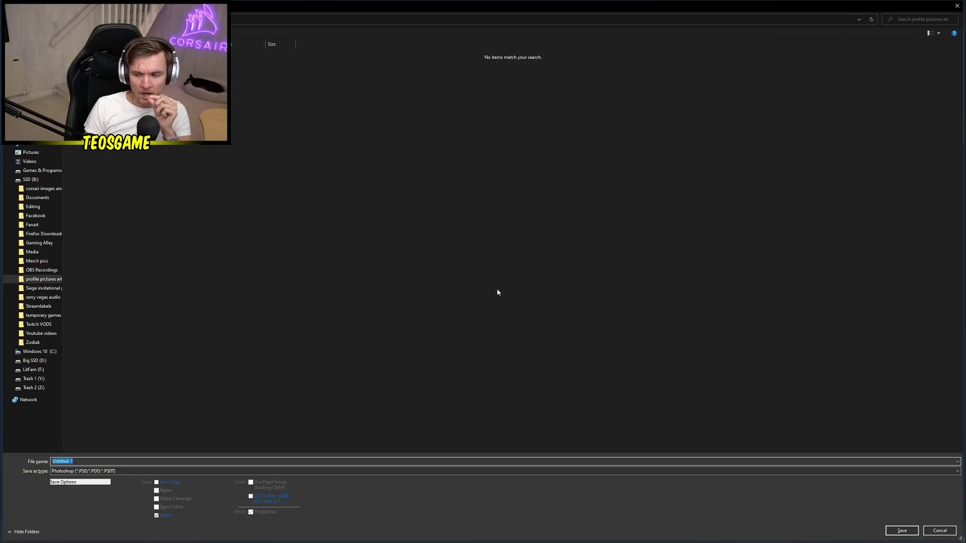
# Save the drawing in PNG format under a new file name
pyautogui.click(118, 471)
pyautogui.click(121, 436)
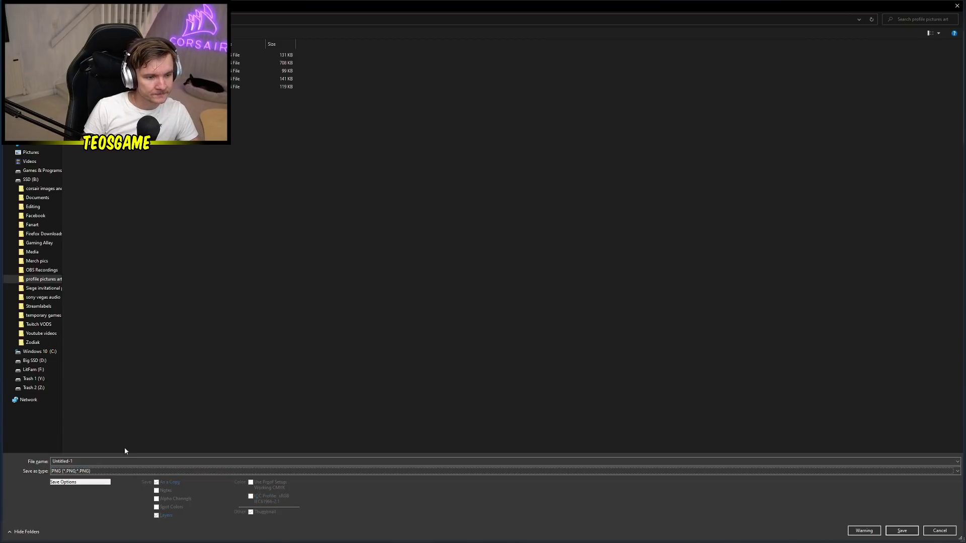
pyautogui.click(116, 460)
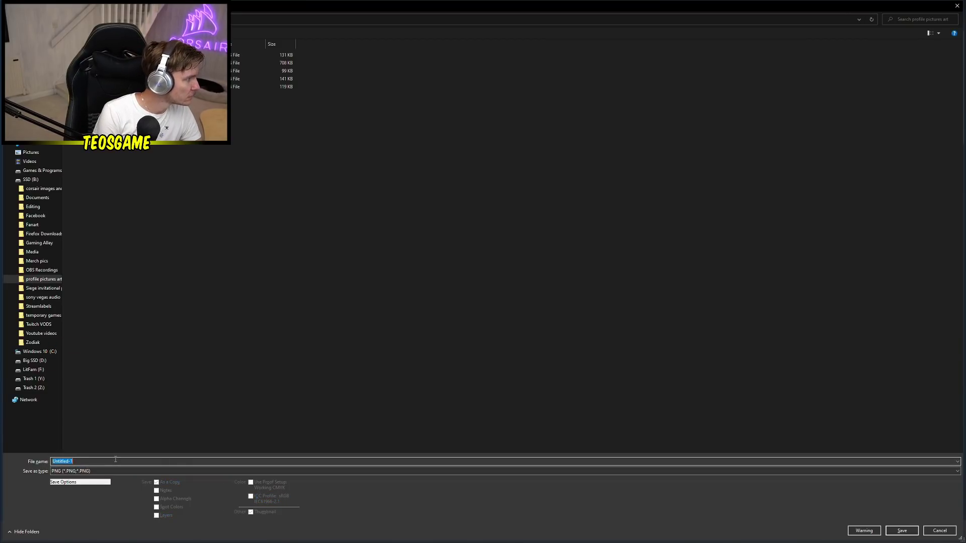
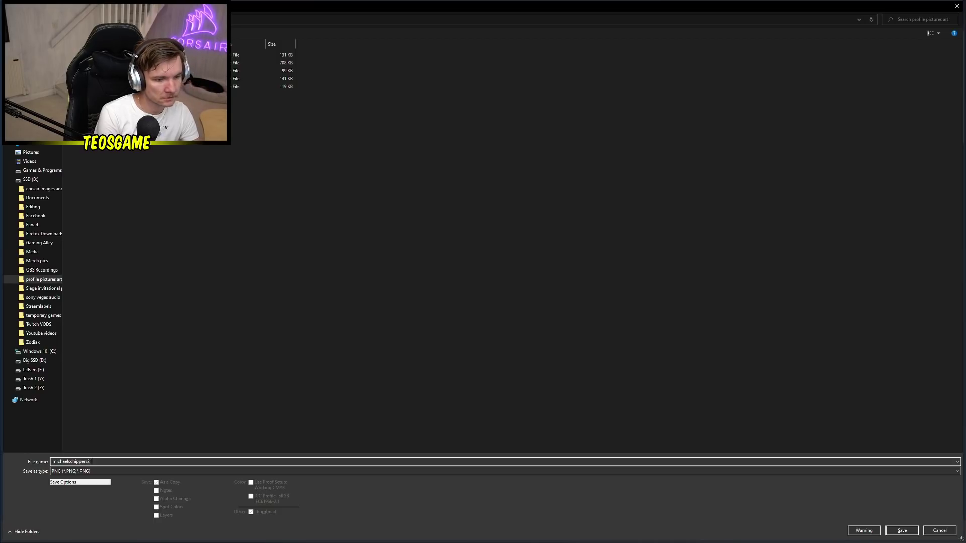
pyautogui.press('Return')
pyautogui.press('Return')
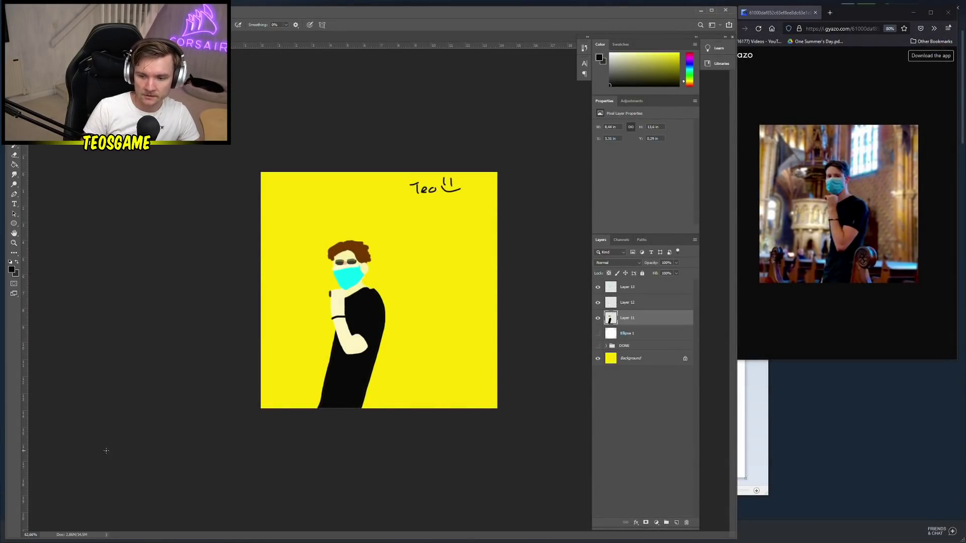
# Merge Layers 11–13 into one layer and move it into the DONE group
pyautogui.hotkey('ctrl', '+')
pyautogui.hotkey('ctrl', '+')
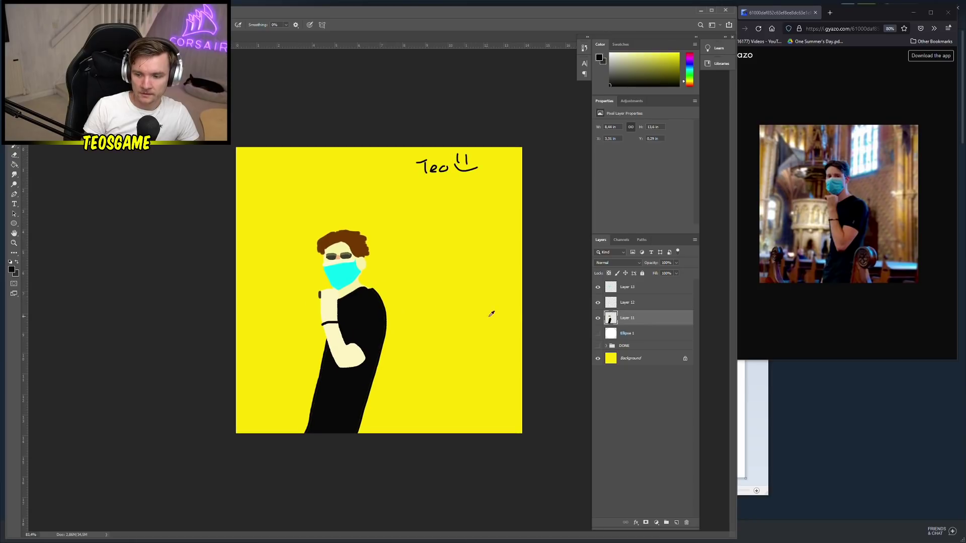
pyautogui.hotkey('ctrl', '-')
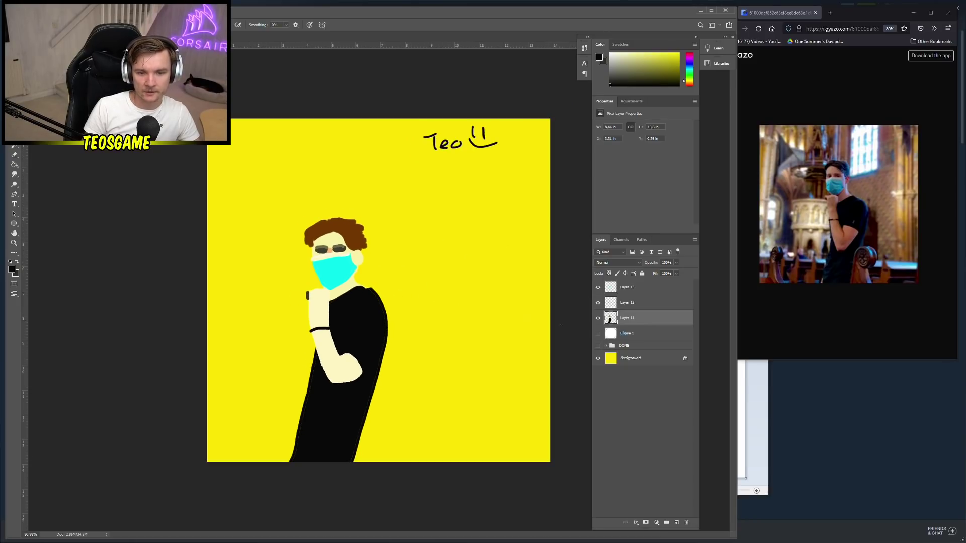
pyautogui.keyDown('shift'); pyautogui.click(641, 289); pyautogui.keyUp('shift')
pyautogui.rightClick(643, 306)
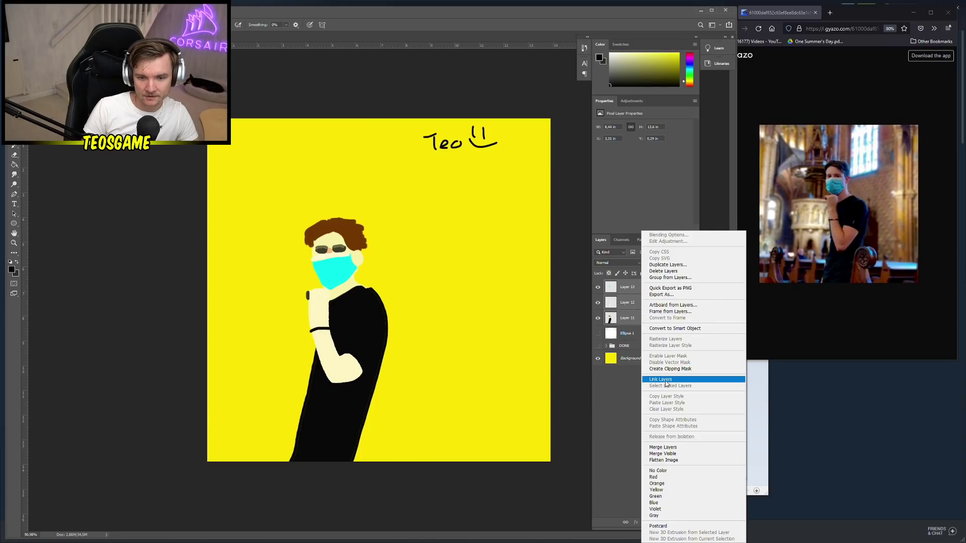
pyautogui.click(663, 447)
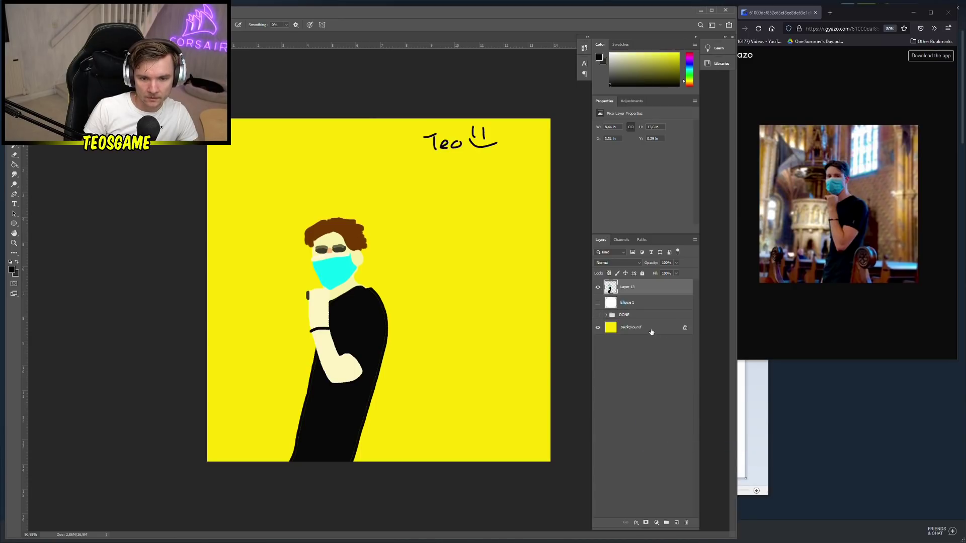
pyautogui.moveTo(641, 288)
pyautogui.mouseDown()
pyautogui.moveTo(636, 330)
pyautogui.moveTo(636, 315)
pyautogui.mouseUp()
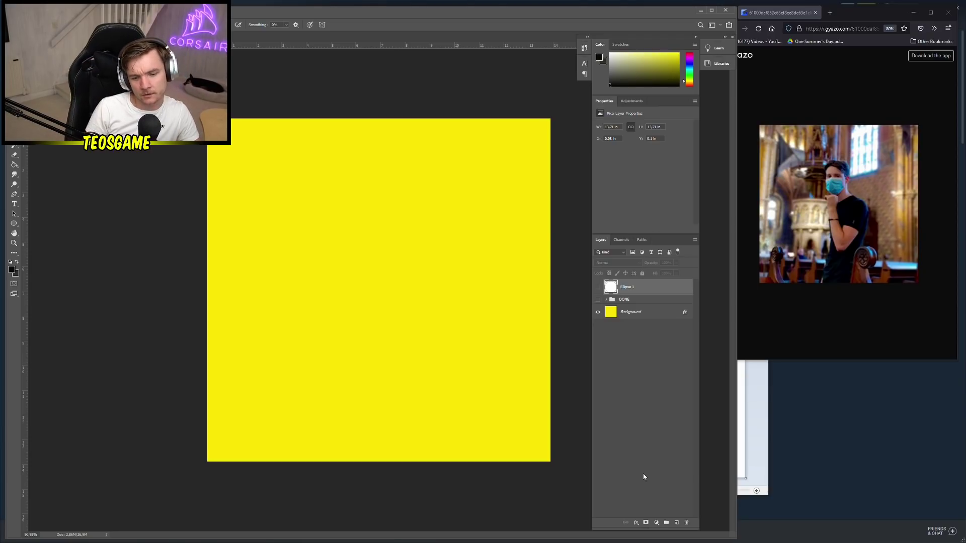
# Add empty Layer 14 and close the old reference image tab
pyautogui.click(676, 523)
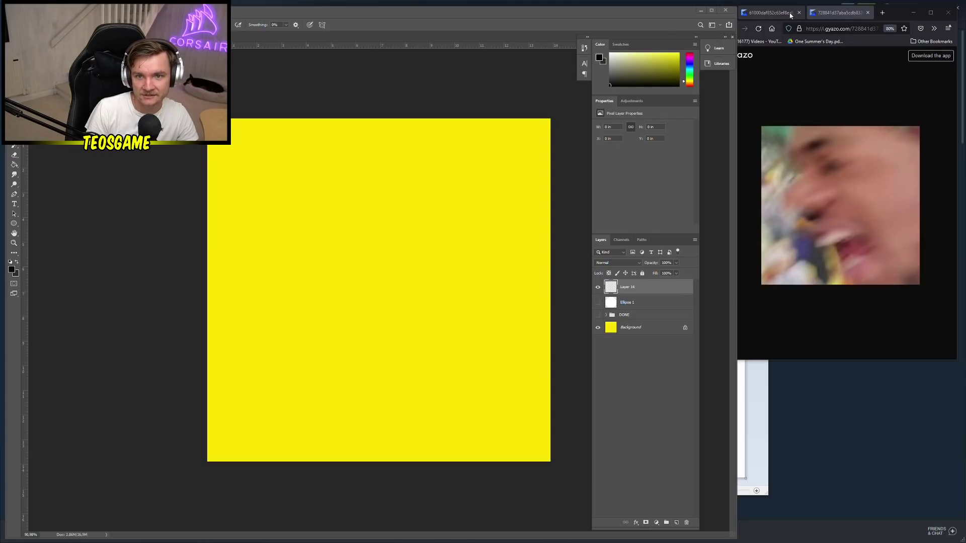
pyautogui.click(799, 13)
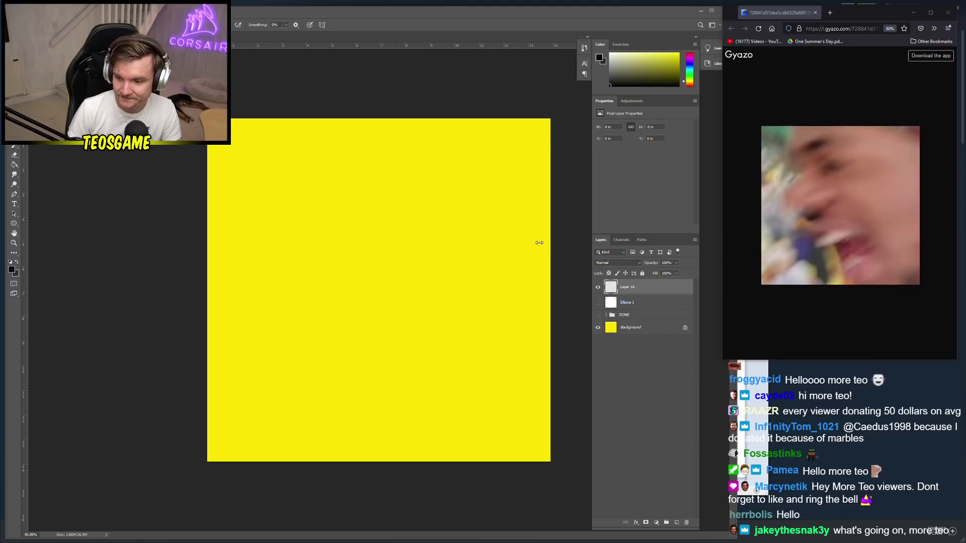
# Undo the new layer, merge a yellow Background copy into the figure, and move it into DONE
pyautogui.scroll(-2, 409, 280)
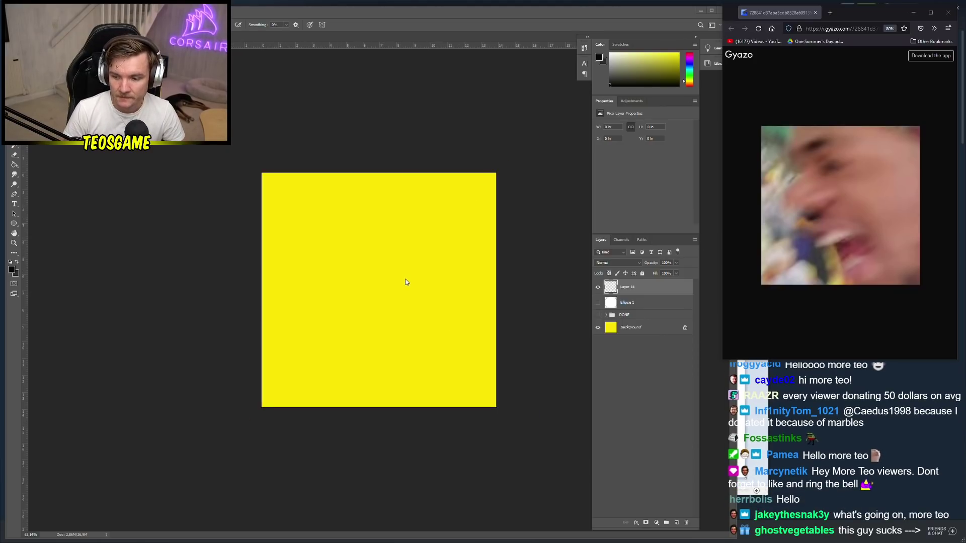
pyautogui.scroll(1, 405, 282)
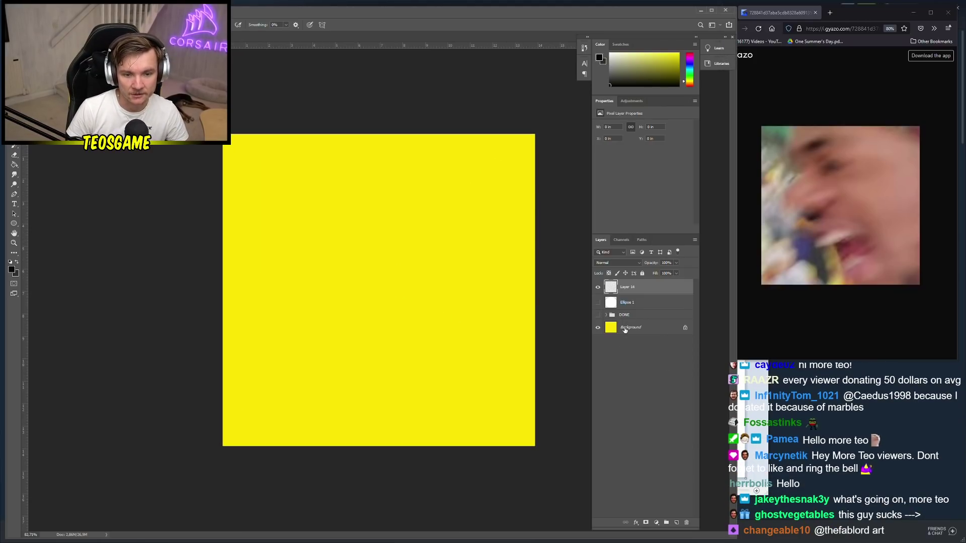
pyautogui.click(642, 328)
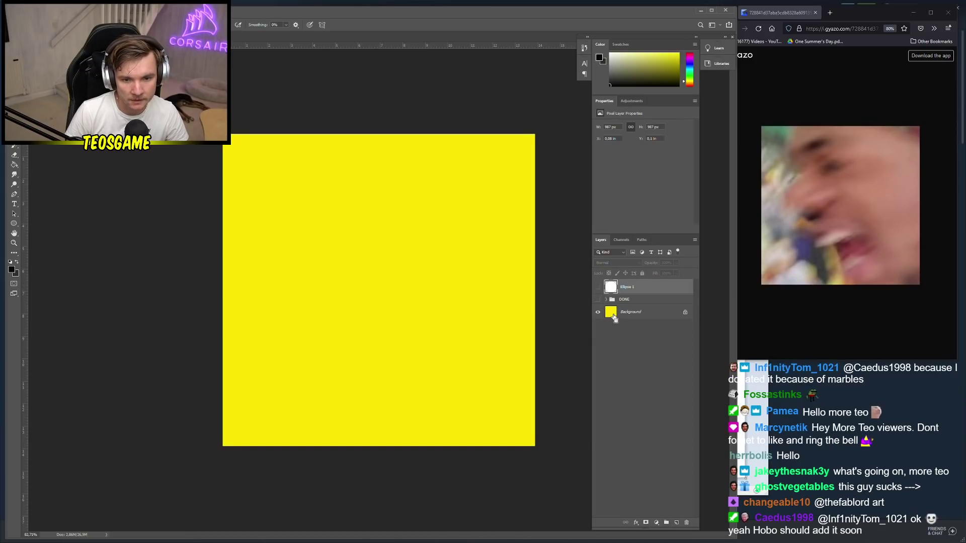
pyautogui.hotkey('ctrl', 'z')
pyautogui.click(634, 328)
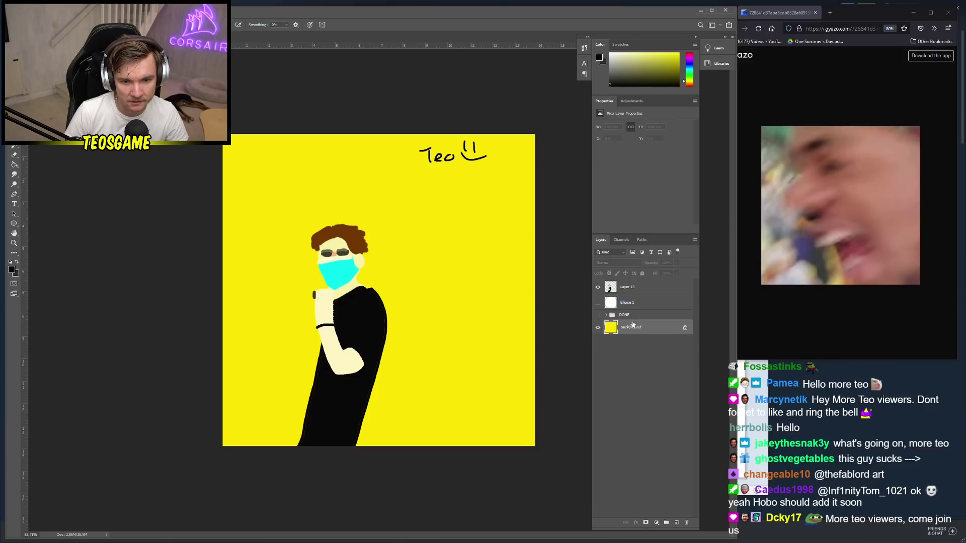
pyautogui.rightClick(645, 329)
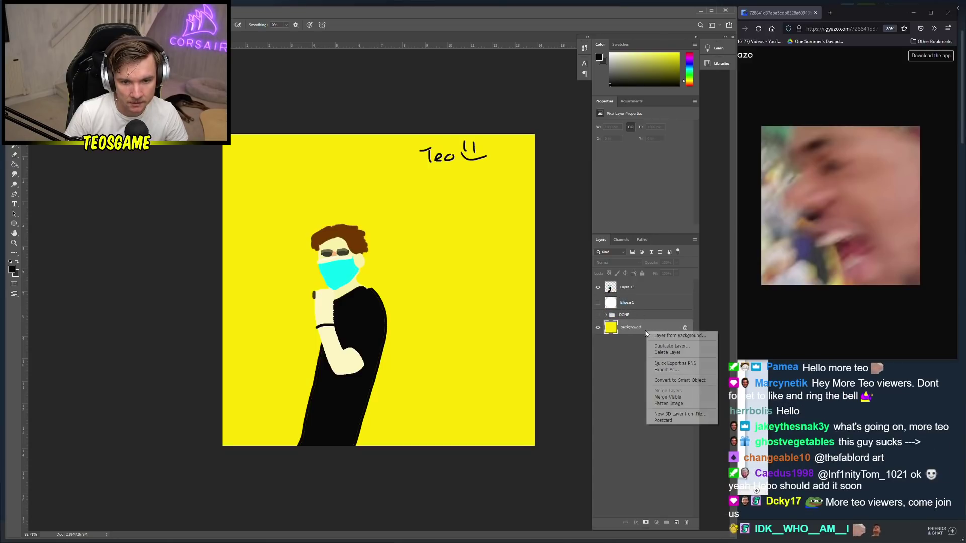
pyautogui.click(669, 346)
pyautogui.press('Return')
pyautogui.moveTo(635, 328); pyautogui.dragTo(630, 302)
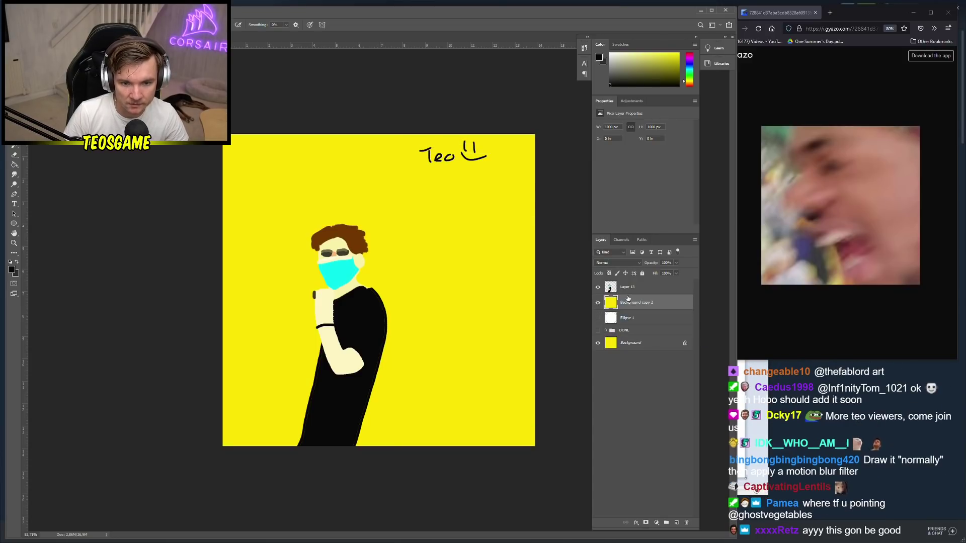
pyautogui.rightClick(638, 302)
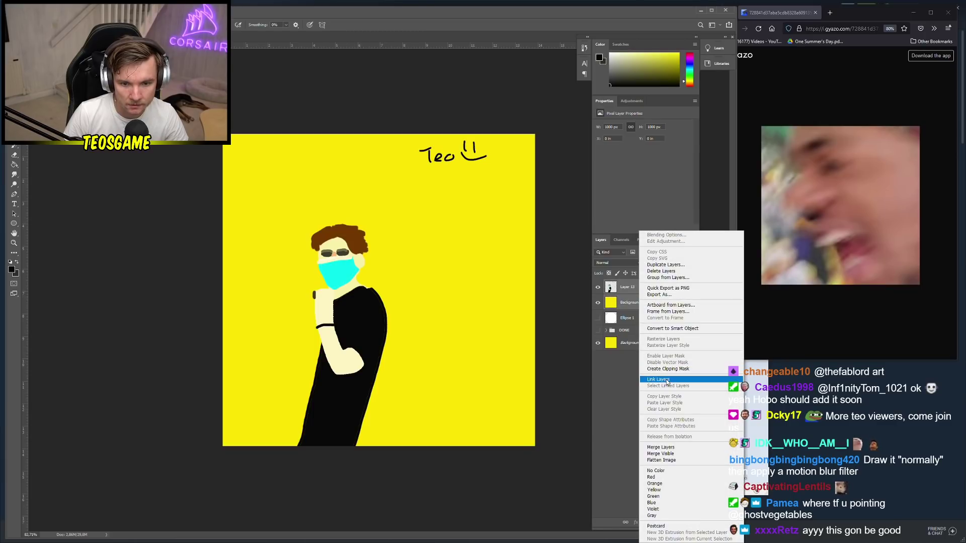
pyautogui.click(654, 448)
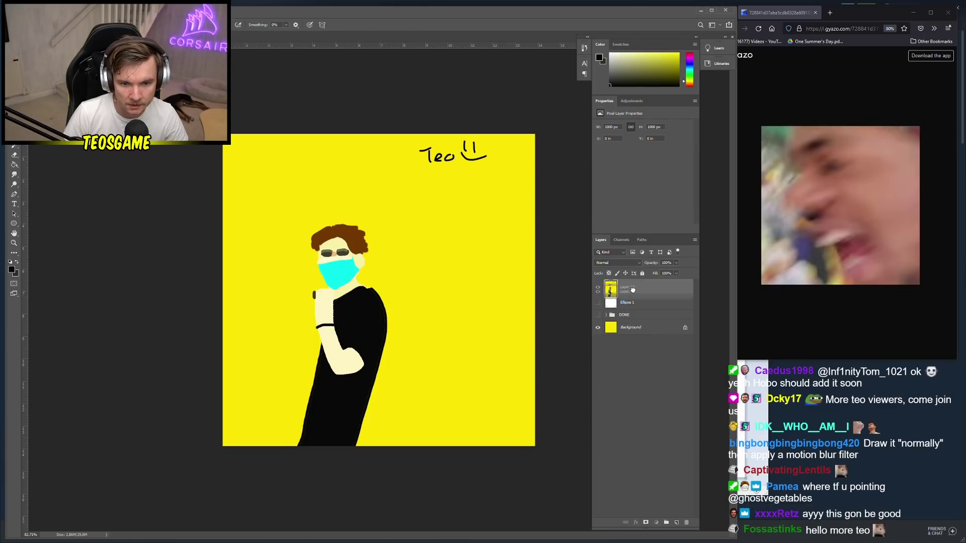
pyautogui.moveTo(631, 297); pyautogui.dragTo(624, 313)
# Add a new empty layer and place Background copy 2 just beneath it
pyautogui.click(627, 288)
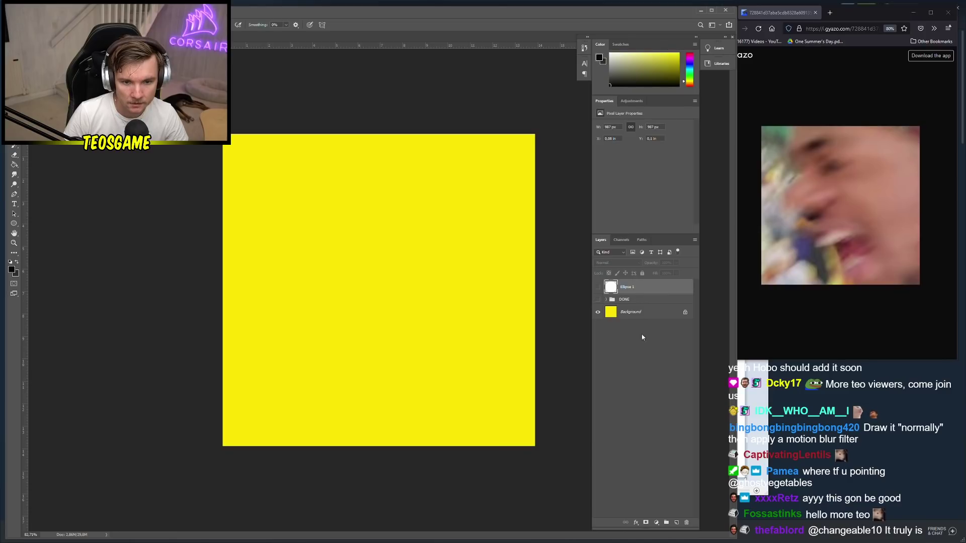
pyautogui.click(676, 523)
pyautogui.click(634, 329)
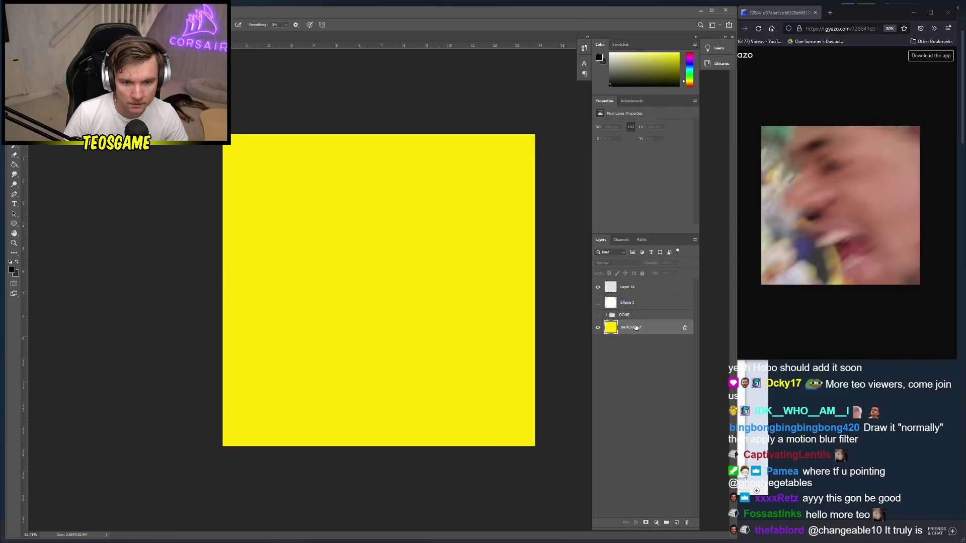
pyautogui.rightClick(633, 328)
pyautogui.click(654, 340)
pyautogui.press('Return')
pyautogui.moveTo(636, 323); pyautogui.dragTo(635, 295)
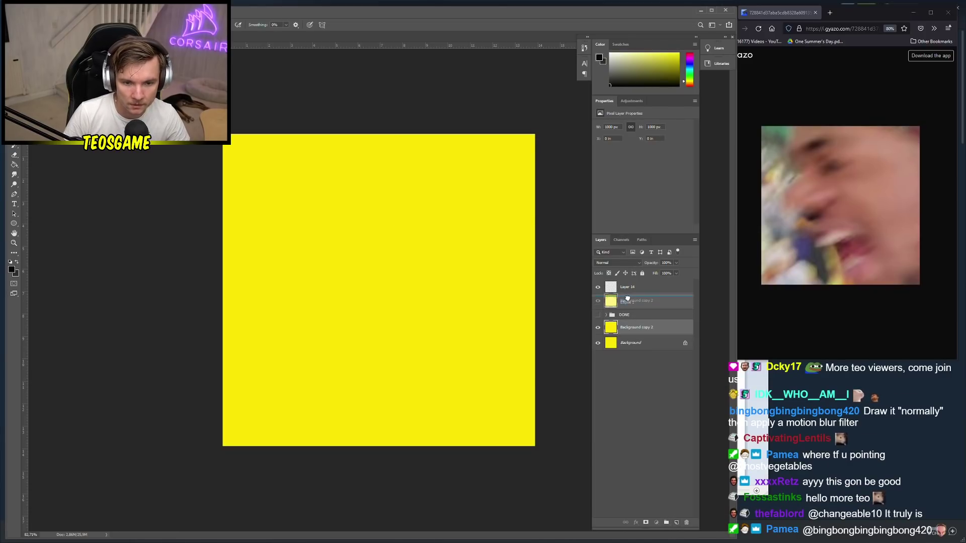
# Fill the background copy with white
pyautogui.press('g')
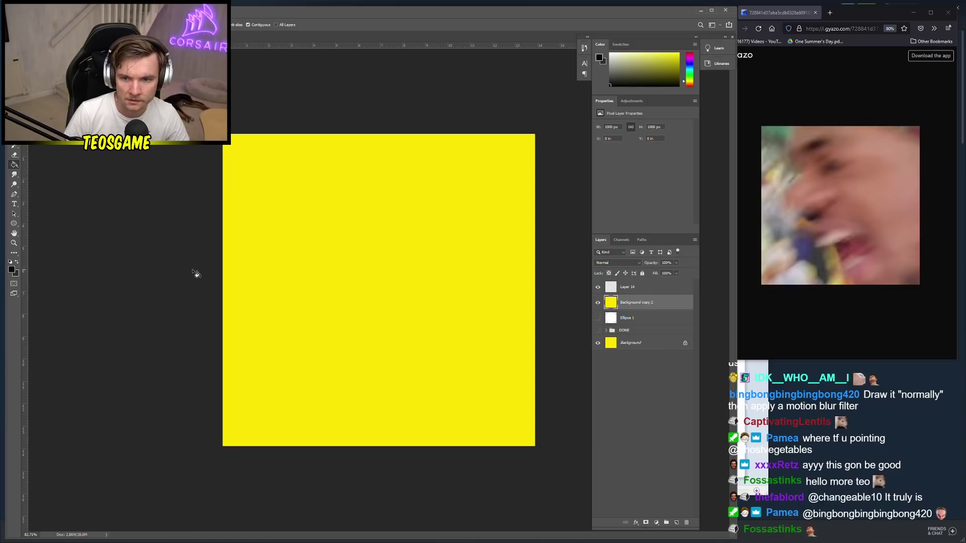
pyautogui.click(12, 270)
pyautogui.moveTo(59, 181); pyautogui.dragTo(59, 181)
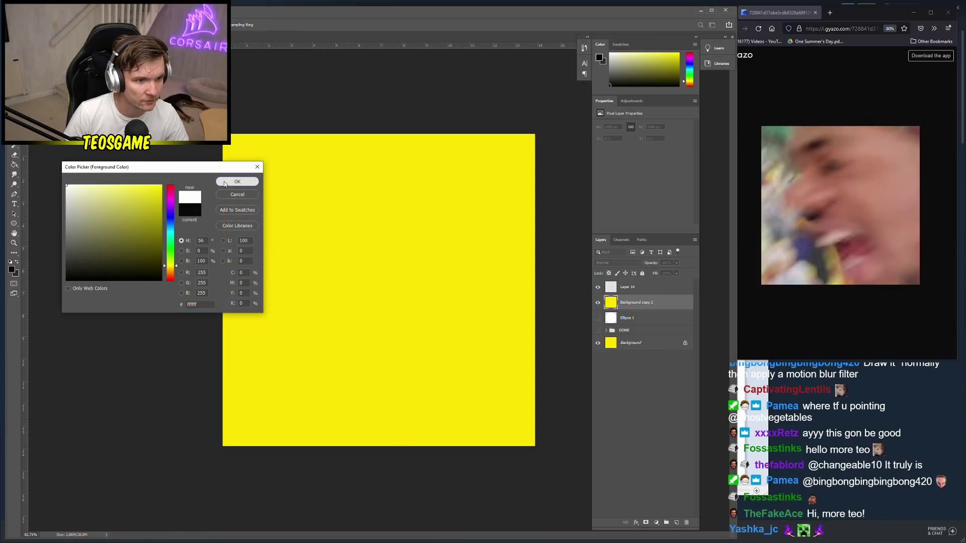
pyautogui.click(238, 181)
pyautogui.click(442, 338)
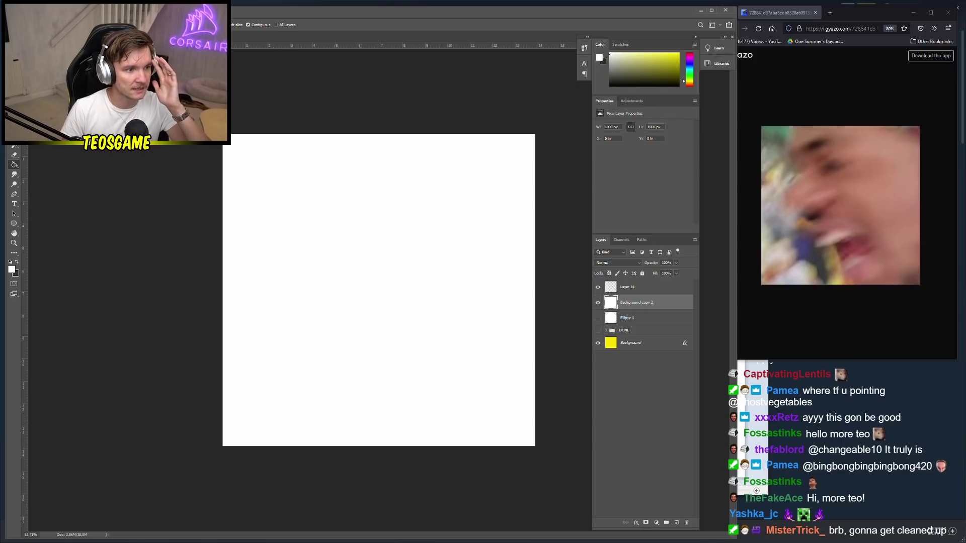
# Pick a dark green and try a brush stroke at the canvas top-left, then undo it
pyautogui.press('b')
pyautogui.rightClick(296, 174)
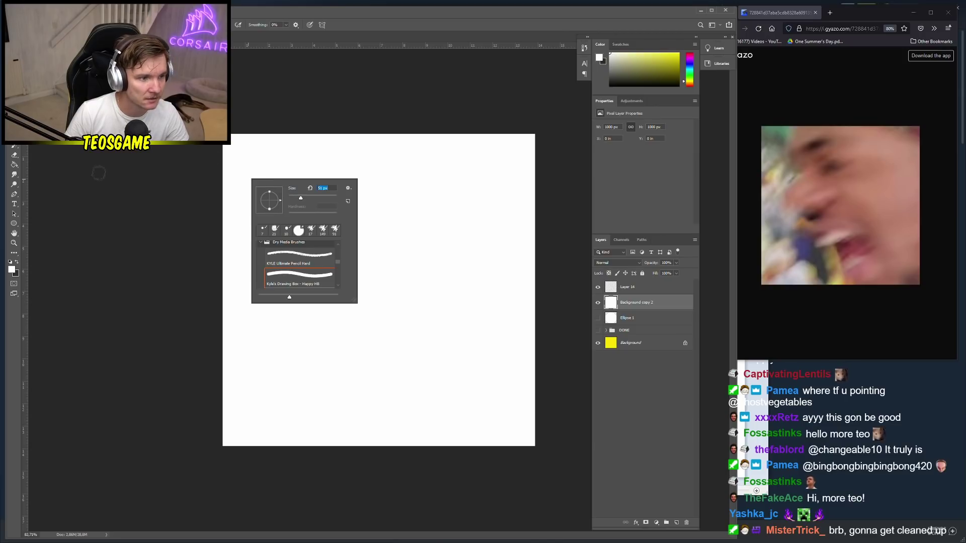
pyautogui.click(11, 269)
pyautogui.click(168, 250)
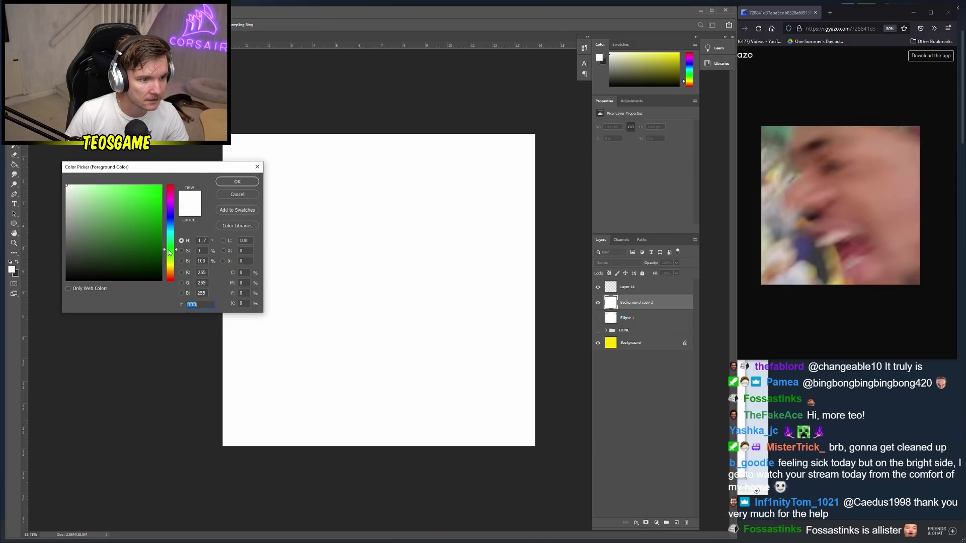
pyautogui.click(161, 241)
pyautogui.click(241, 182)
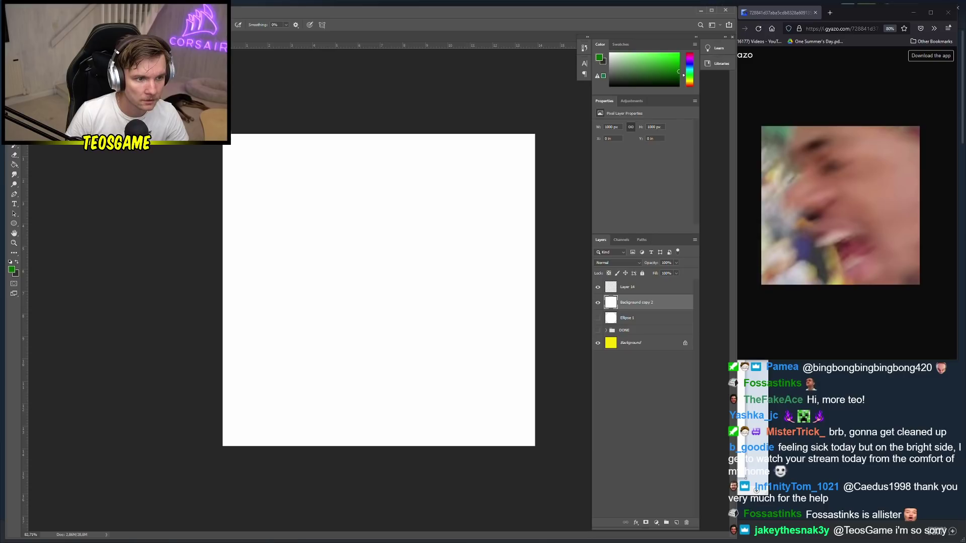
pyautogui.moveTo(236, 143)
pyautogui.mouseDown()
pyautogui.moveTo(271, 148)
pyautogui.moveTo(248, 134)
pyautogui.mouseUp()
pyautogui.hotkey('ctrl', 'z')
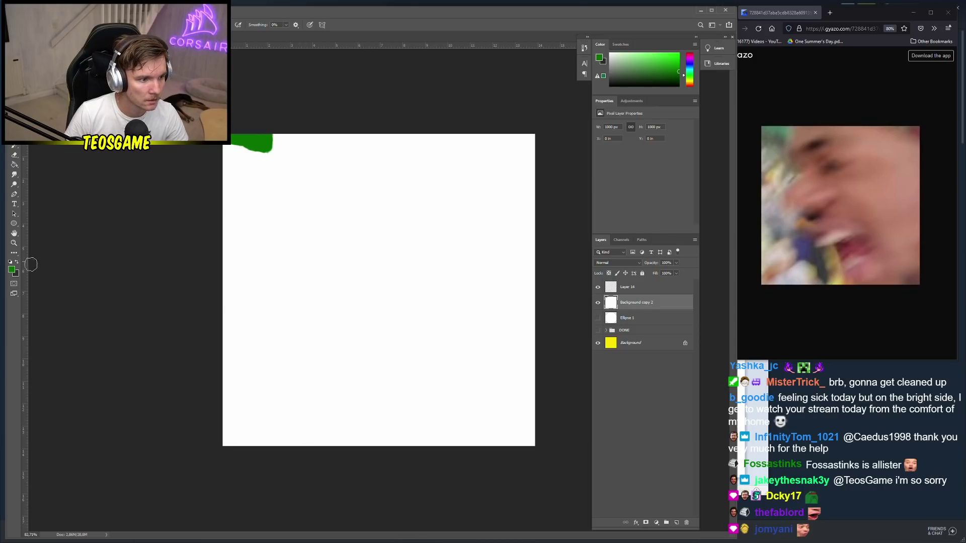
# Paint a greyish dark-green stroke along the top-left edge
pyautogui.click(11, 270)
pyautogui.click(100, 269)
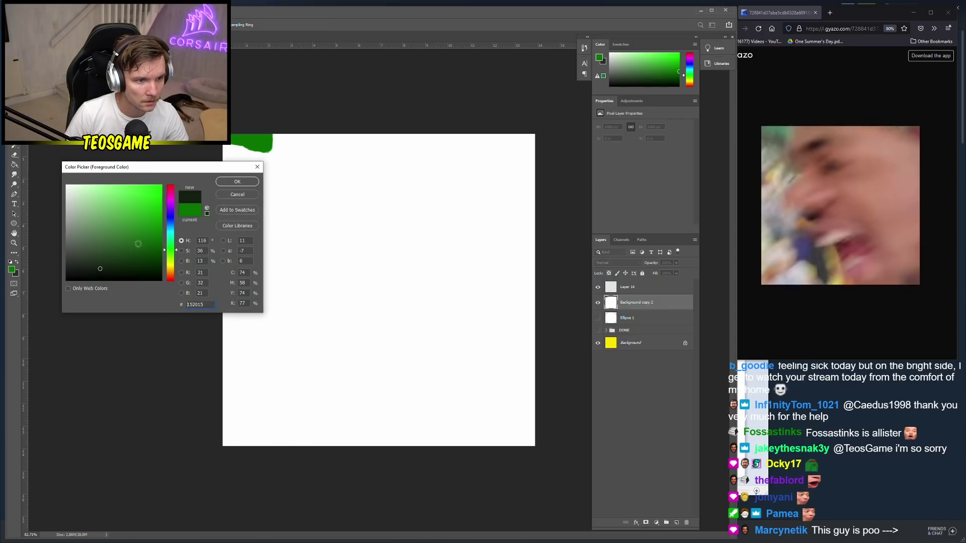
pyautogui.moveTo(100, 269); pyautogui.dragTo(85, 257)
pyautogui.click(237, 181)
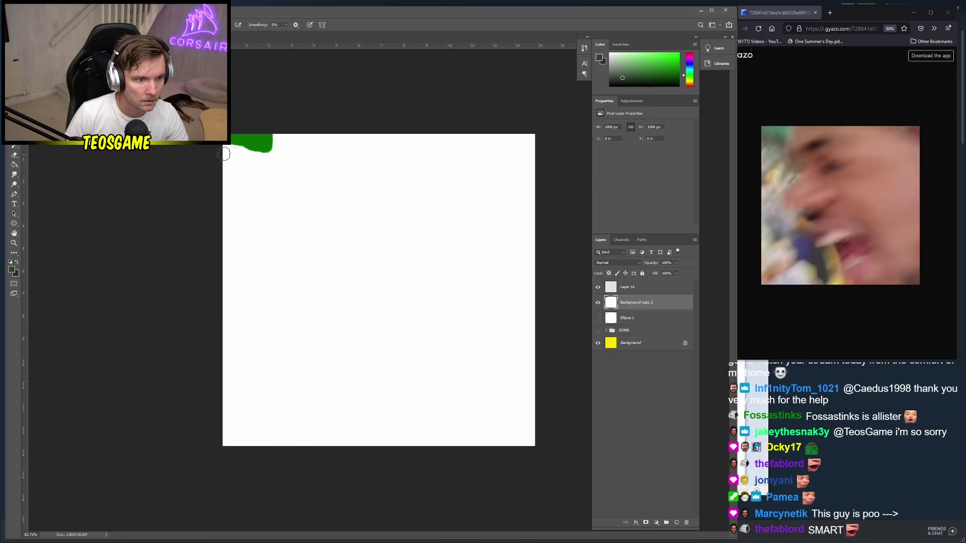
pyautogui.moveTo(224, 151); pyautogui.dragTo(245, 156)
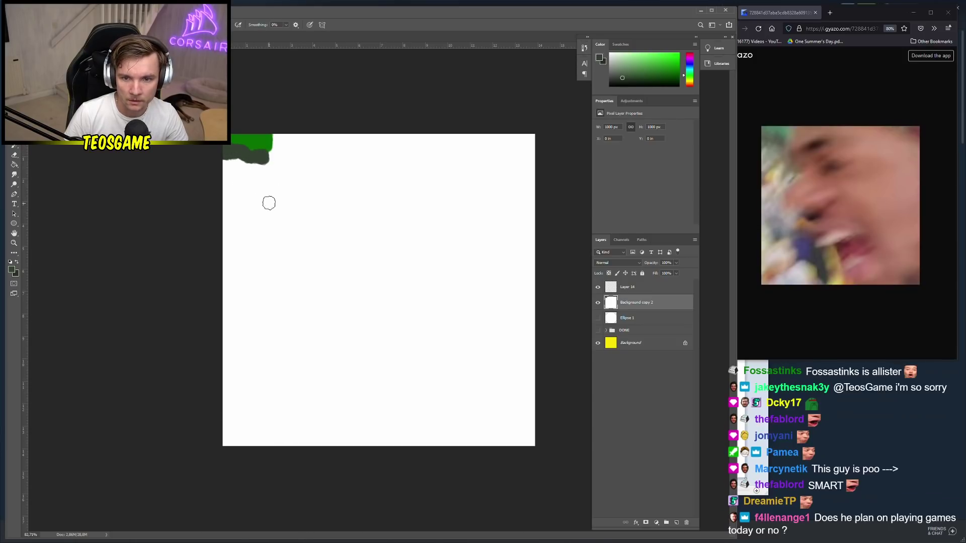
# Paint grey strokes down the canvas's left edge
pyautogui.click(12, 269)
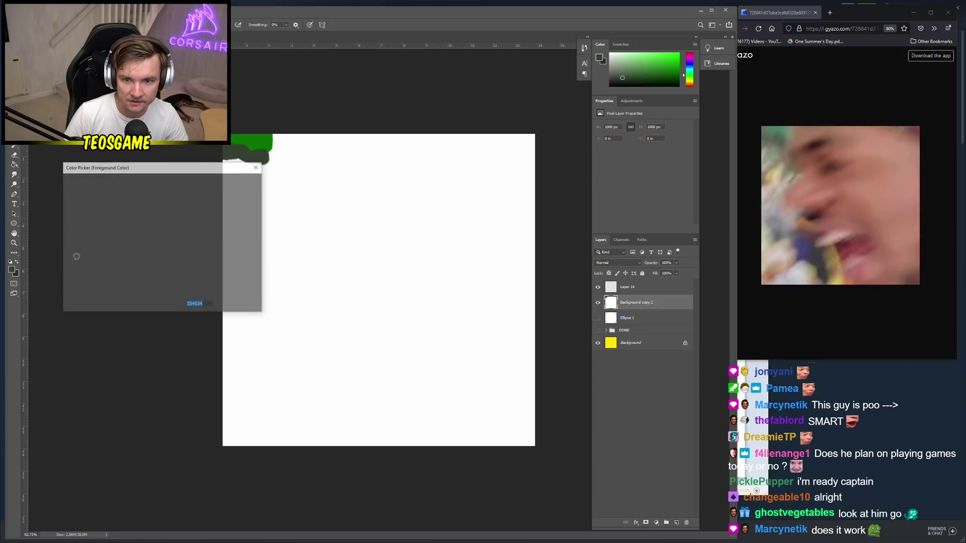
pyautogui.click(66, 208)
pyautogui.click(246, 183)
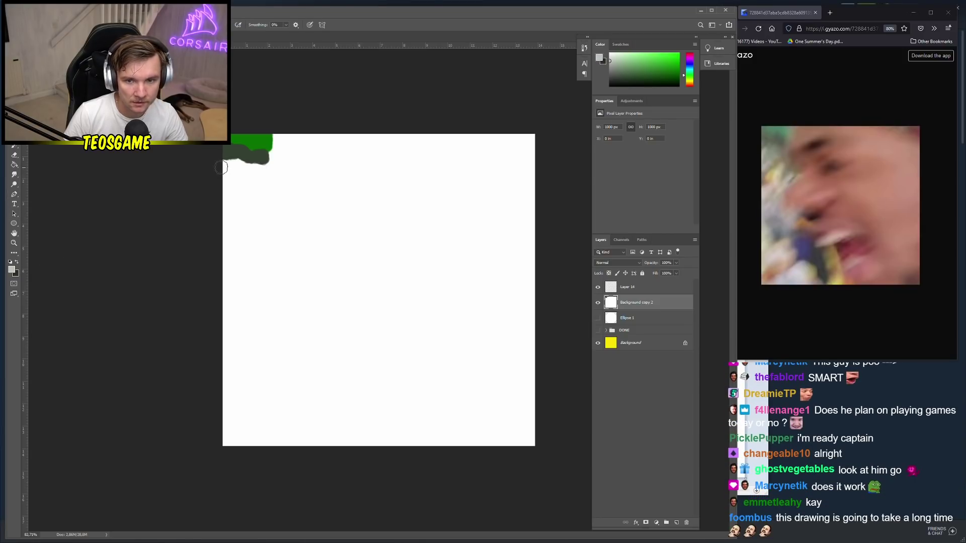
pyautogui.moveTo(225, 160)
pyautogui.mouseDown()
pyautogui.moveTo(228, 190)
pyautogui.moveTo(229, 174)
pyautogui.moveTo(255, 186)
pyautogui.moveTo(213, 182)
pyautogui.moveTo(235, 169)
pyautogui.moveTo(254, 173)
pyautogui.moveTo(252, 182)
pyautogui.moveTo(234, 166)
pyautogui.moveTo(261, 175)
pyautogui.moveTo(236, 181)
pyautogui.moveTo(236, 193)
pyautogui.moveTo(254, 199)
pyautogui.moveTo(262, 231)
pyautogui.moveTo(239, 261)
pyautogui.moveTo(219, 259)
pyautogui.moveTo(257, 249)
pyautogui.moveTo(227, 265)
pyautogui.moveTo(250, 247)
pyautogui.moveTo(229, 251)
pyautogui.moveTo(301, 289)
pyautogui.mouseUp()
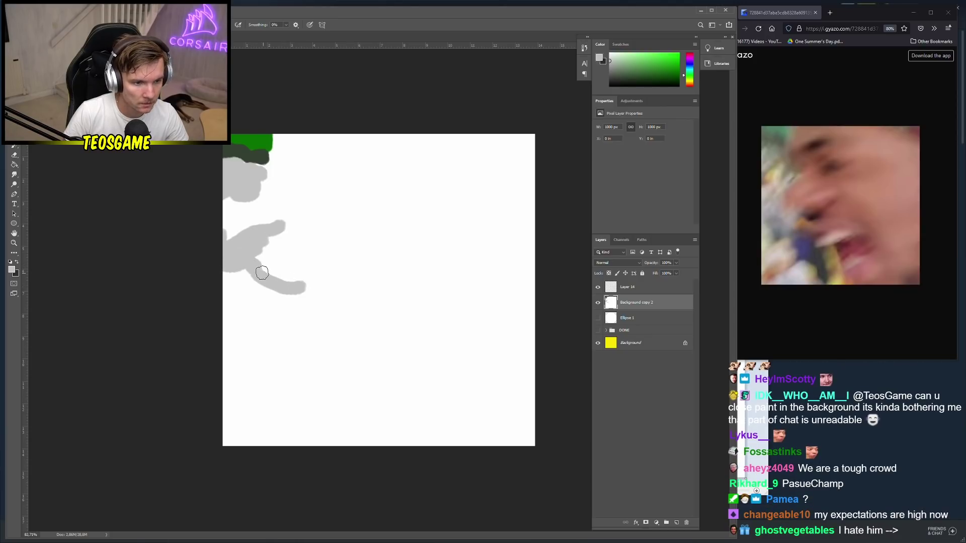
pyautogui.moveTo(226, 269); pyautogui.dragTo(225, 323)
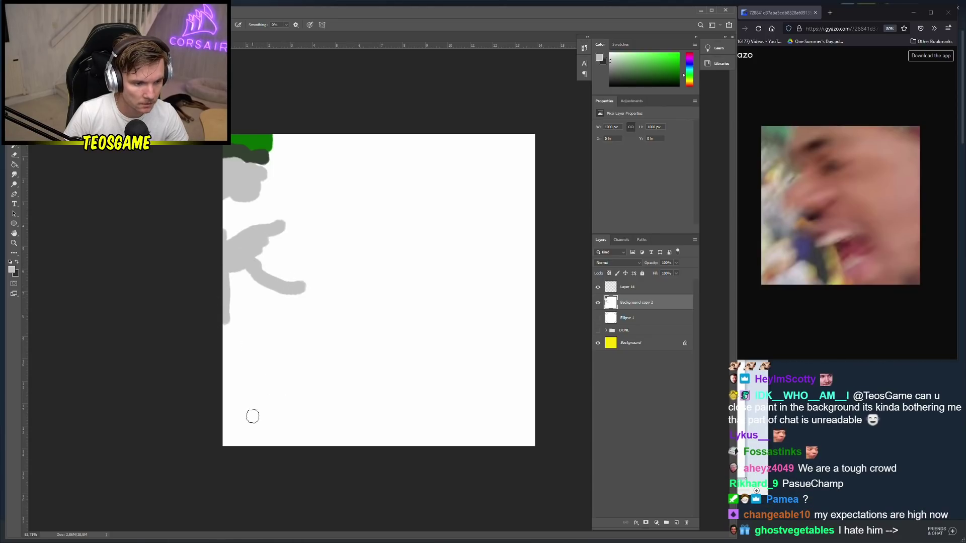
# Undo the grey strokes, restore the dark-green corner stroke, and duplicate the layer
pyautogui.press('v')
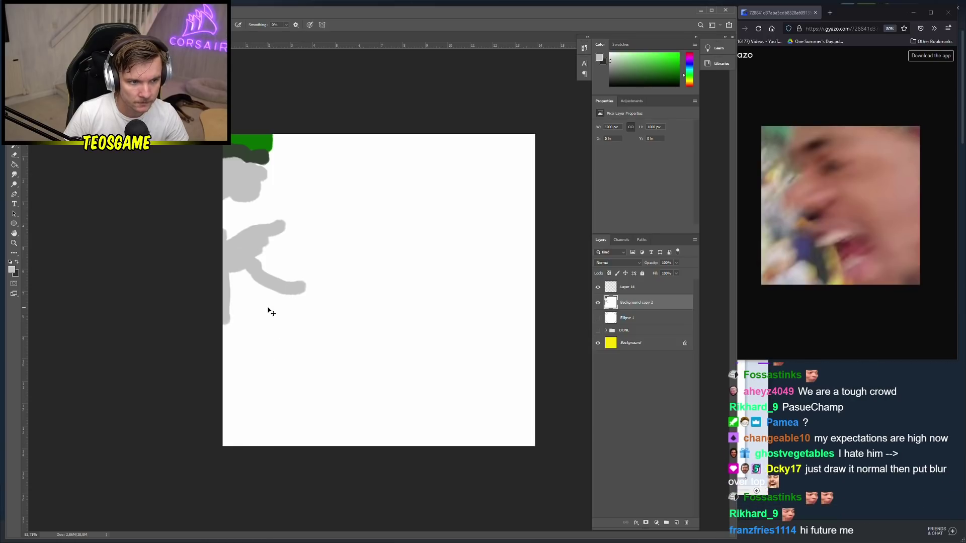
pyautogui.hotkey('ctrl', 'z')
pyautogui.hotkey('ctrl', 'z')
pyautogui.hotkey('ctrl', 'z')
pyautogui.hotkey('ctrl', 'z')
pyautogui.hotkey('ctrl', 'z')
pyautogui.hotkey('ctrl', 'z')
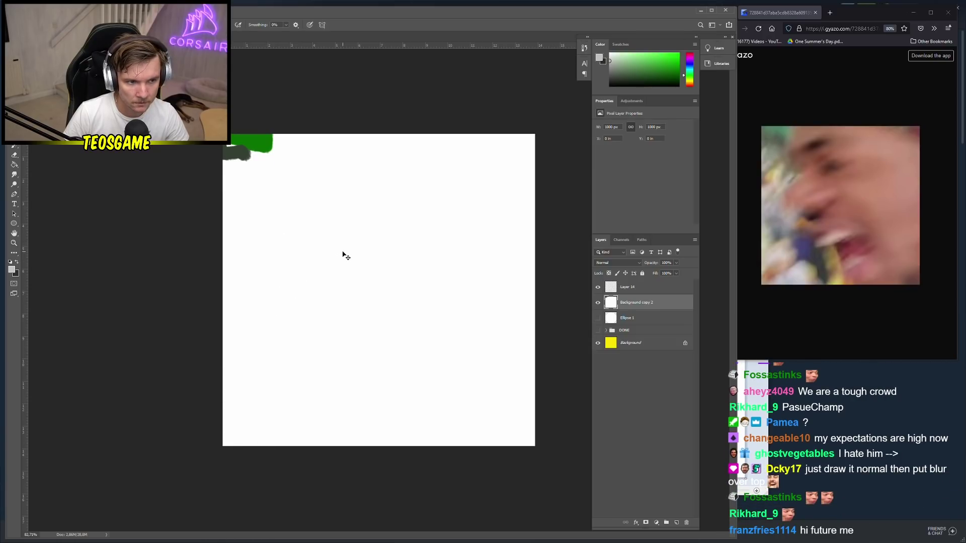
pyautogui.hotkey('ctrl', 'shift', 'z')
pyautogui.press('b')
pyautogui.hotkey('ctrl', 'j')
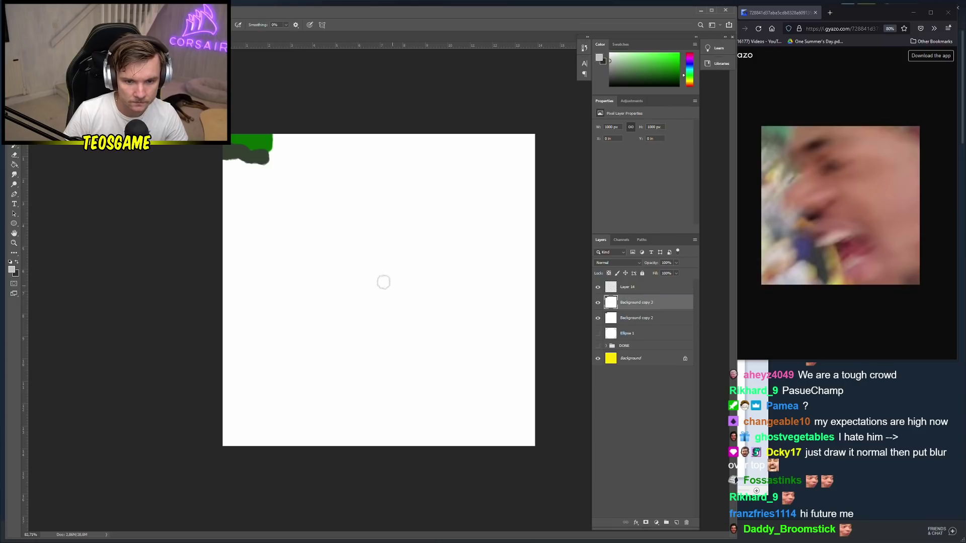
# Choose light grey and sketch rough strokes along the canvas's left and bottom edges
pyautogui.click(12, 268)
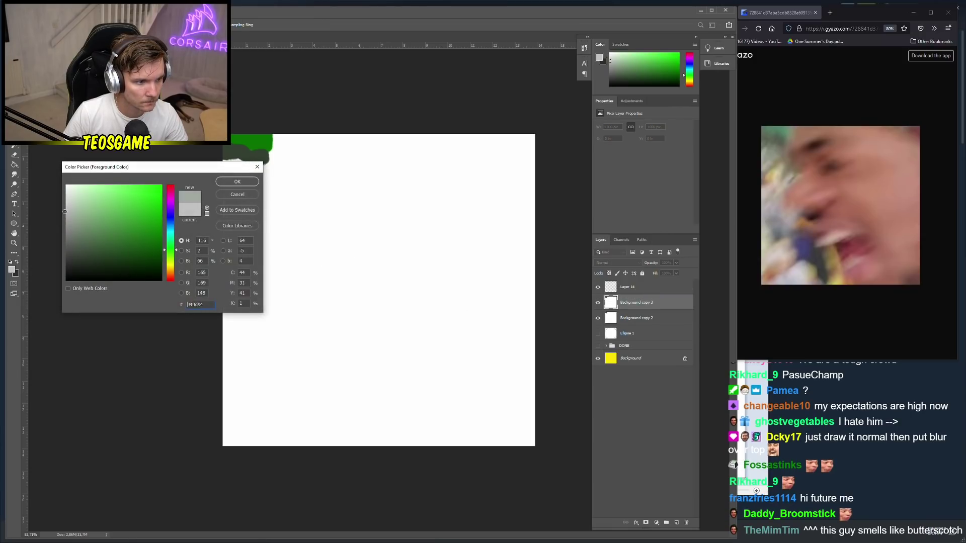
pyautogui.click(228, 181)
pyautogui.moveTo(227, 176)
pyautogui.mouseDown()
pyautogui.moveTo(257, 191)
pyautogui.moveTo(220, 170)
pyautogui.moveTo(247, 167)
pyautogui.moveTo(224, 163)
pyautogui.moveTo(240, 170)
pyautogui.moveTo(221, 185)
pyautogui.moveTo(238, 185)
pyautogui.moveTo(219, 196)
pyautogui.moveTo(236, 252)
pyautogui.moveTo(230, 245)
pyautogui.moveTo(265, 247)
pyautogui.moveTo(269, 278)
pyautogui.moveTo(239, 279)
pyautogui.moveTo(289, 287)
pyautogui.moveTo(253, 257)
pyautogui.moveTo(286, 224)
pyautogui.mouseUp()
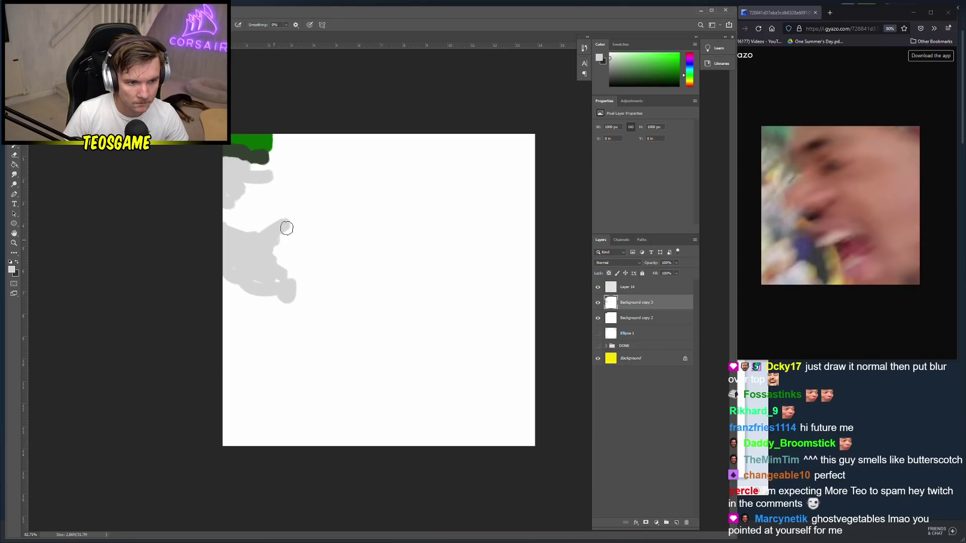
pyautogui.moveTo(282, 435)
pyautogui.mouseDown()
pyautogui.moveTo(308, 437)
pyautogui.moveTo(336, 421)
pyautogui.moveTo(300, 433)
pyautogui.moveTo(361, 425)
pyautogui.moveTo(324, 440)
pyautogui.moveTo(382, 436)
pyautogui.moveTo(326, 420)
pyautogui.moveTo(323, 440)
pyautogui.moveTo(354, 431)
pyautogui.moveTo(356, 442)
pyautogui.moveTo(329, 419)
pyautogui.moveTo(330, 477)
pyautogui.moveTo(329, 430)
pyautogui.moveTo(309, 440)
pyautogui.mouseUp()
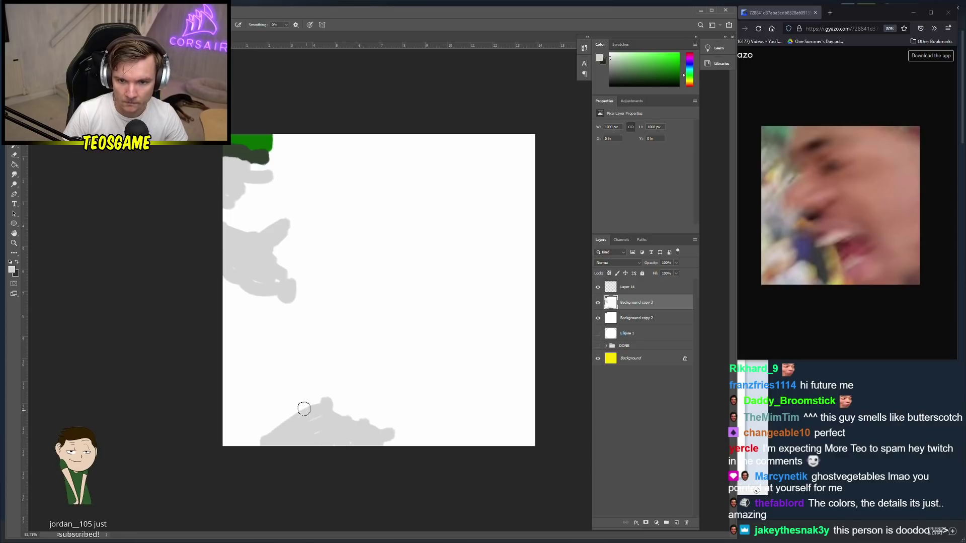
pyautogui.moveTo(218, 409); pyautogui.dragTo(233, 409)
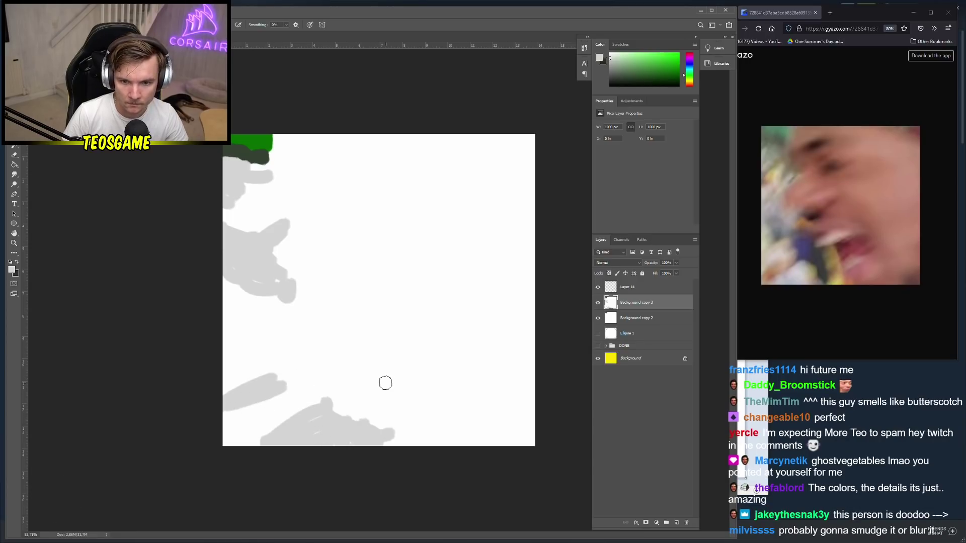
# Add an empty new layer and set the painting colour to bright orange
pyautogui.click(676, 523)
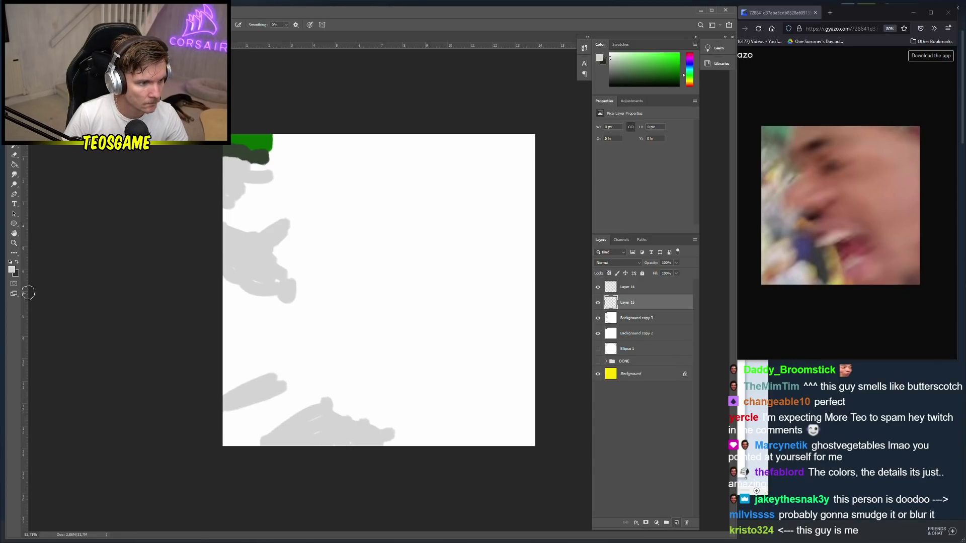
pyautogui.click(12, 270)
pyautogui.moveTo(171, 282); pyautogui.dragTo(171, 273)
pyautogui.click(162, 186)
# Paint an orange blob at the lower left, then add a new layer with yellow paint
pyautogui.click(237, 182)
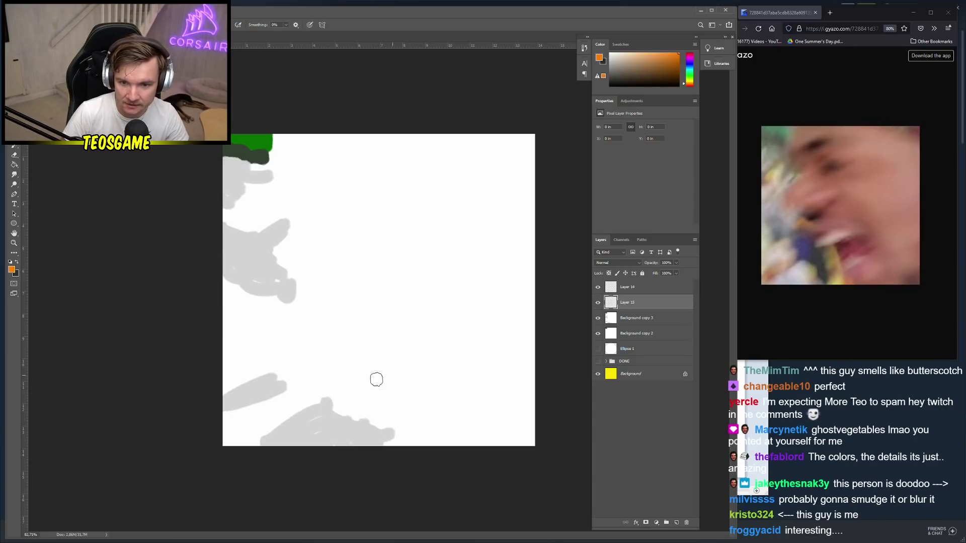
pyautogui.moveTo(226, 446)
pyautogui.mouseDown()
pyautogui.moveTo(298, 410)
pyautogui.moveTo(241, 439)
pyautogui.moveTo(239, 417)
pyautogui.moveTo(219, 431)
pyautogui.moveTo(254, 425)
pyautogui.mouseUp()
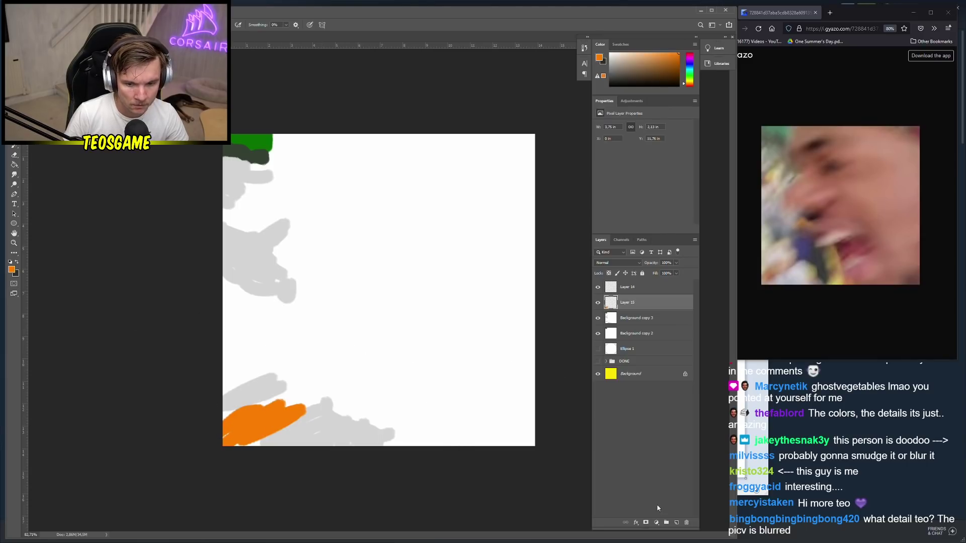
pyautogui.hotkey('ctrl', 'shift', 'alt', 'n')
pyautogui.click(13, 271)
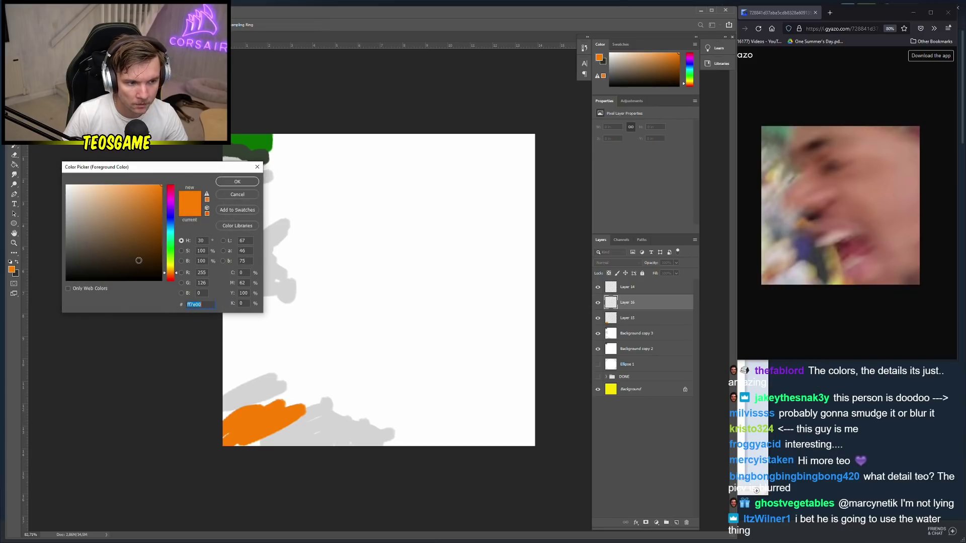
pyautogui.click(170, 262)
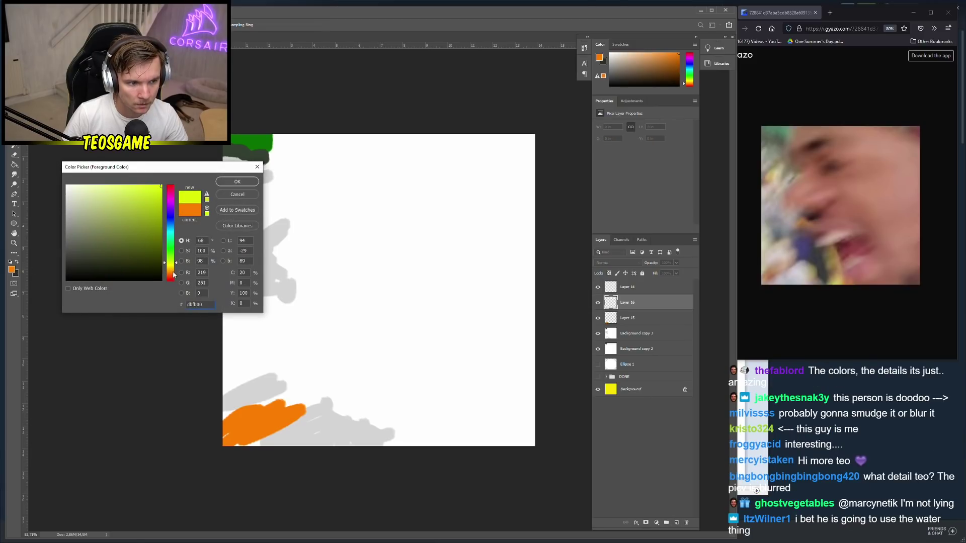
pyautogui.click(242, 182)
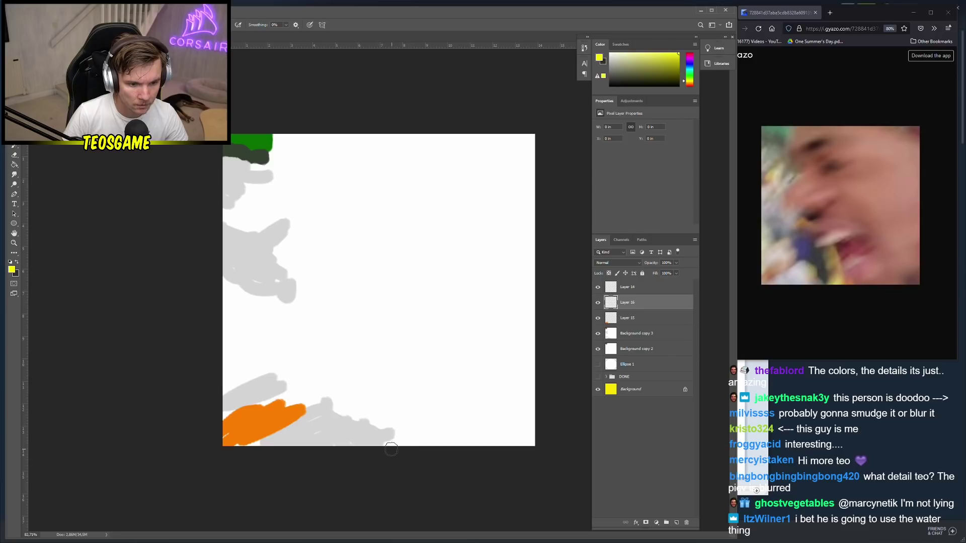
# Paint three yellow strokes near the bottom and upper hand, then shift them left
pyautogui.moveTo(384, 445); pyautogui.dragTo(394, 421)
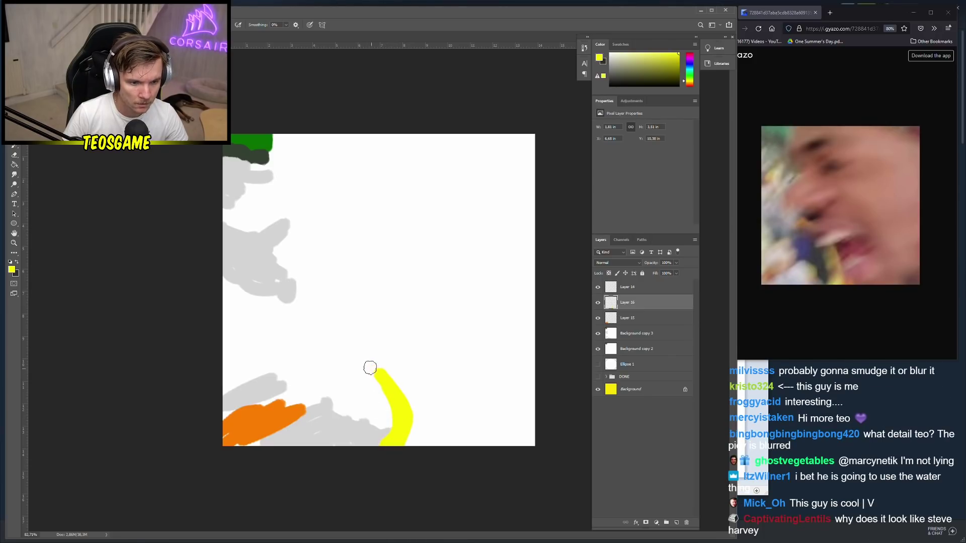
pyautogui.moveTo(358, 355); pyautogui.dragTo(328, 350)
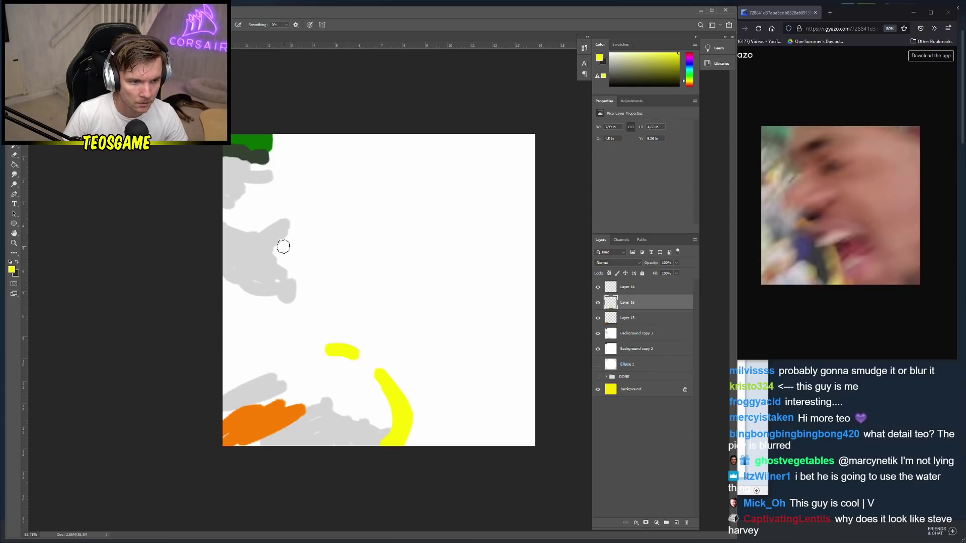
pyautogui.moveTo(283, 247)
pyautogui.mouseDown()
pyautogui.moveTo(277, 252)
pyautogui.moveTo(310, 254)
pyautogui.mouseUp()
pyautogui.press('v')
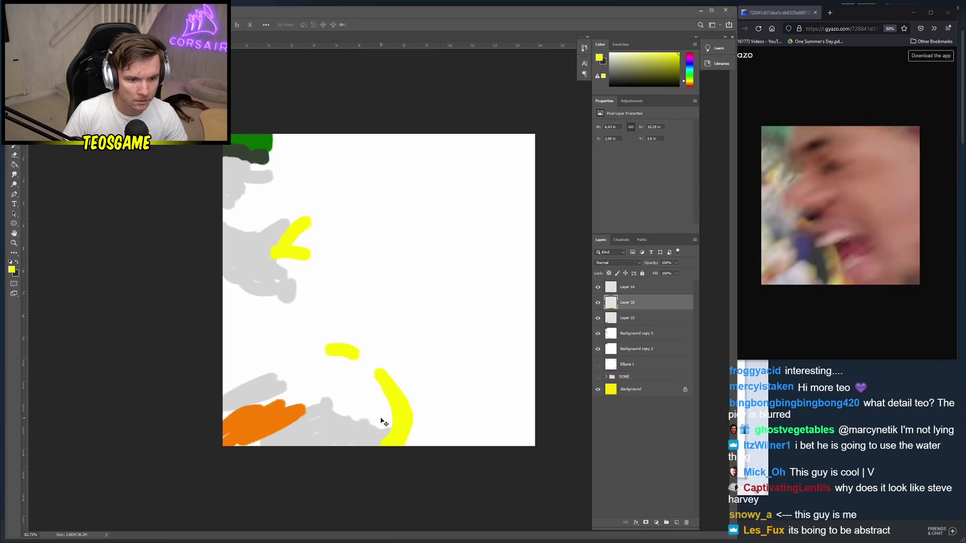
pyautogui.moveTo(402, 412)
pyautogui.mouseDown()
pyautogui.moveTo(394, 410)
pyautogui.moveTo(396, 443)
pyautogui.moveTo(380, 431)
pyautogui.mouseUp()
pyautogui.hotkey('ctrl', 't')
pyautogui.press('Return')
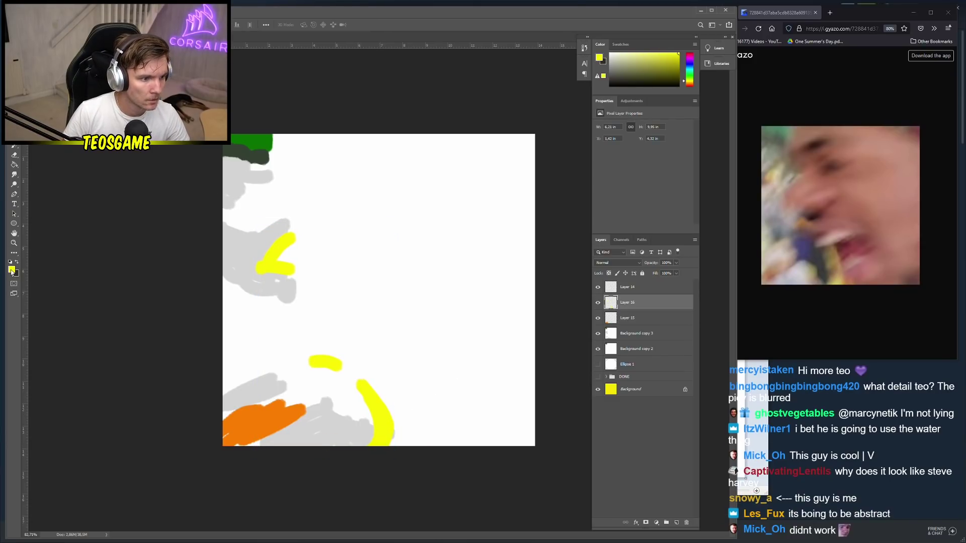
# Add empty Layer 17 and set the painting colour to blue-violet
pyautogui.click(12, 270)
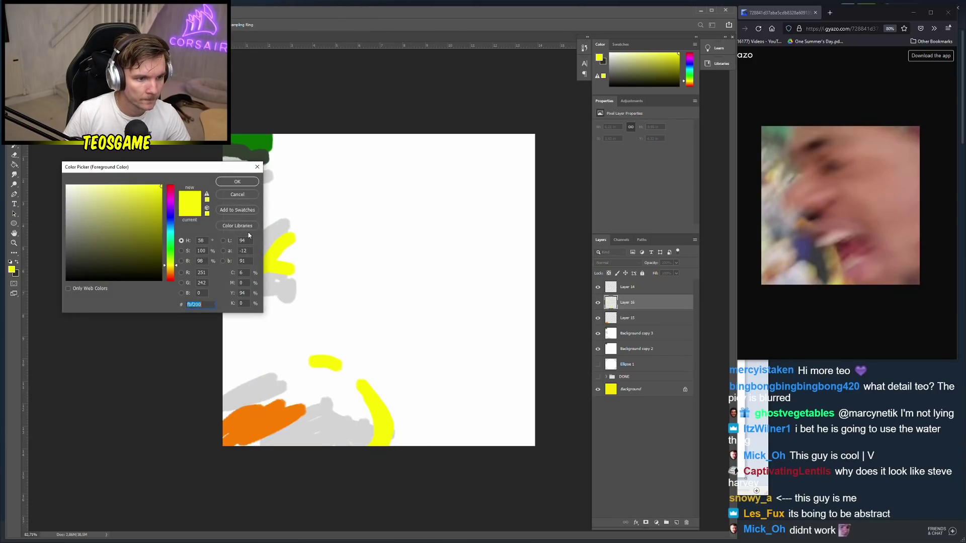
pyautogui.click(238, 182)
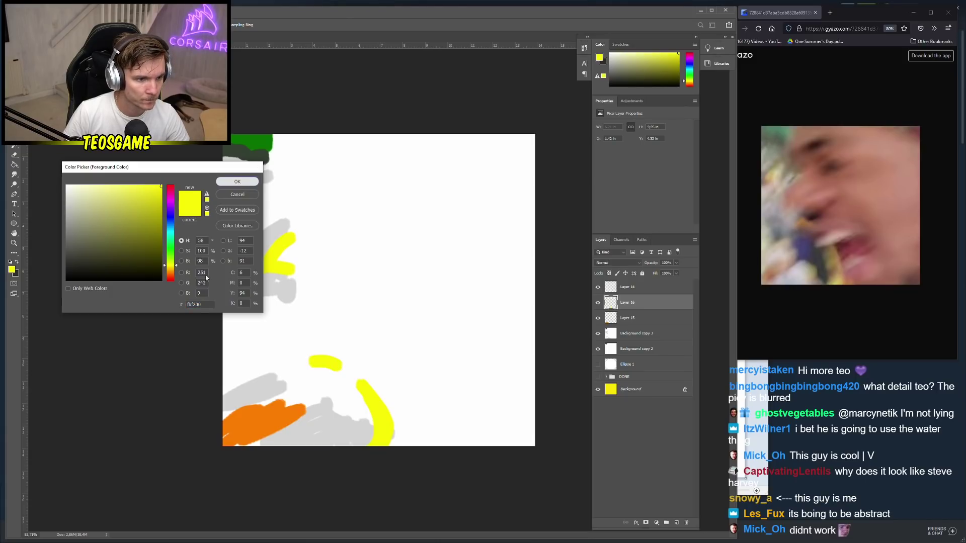
pyautogui.click(677, 523)
pyautogui.click(12, 270)
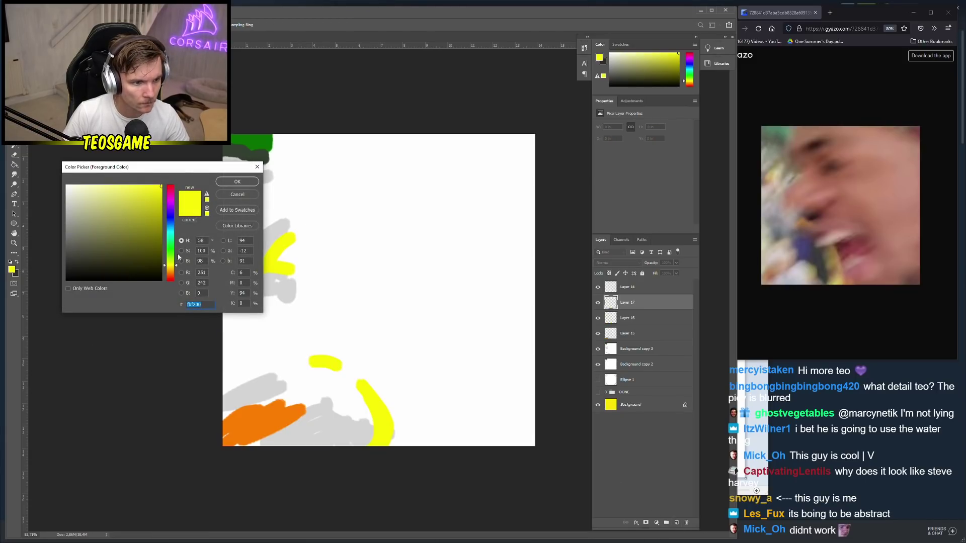
pyautogui.click(171, 214)
pyautogui.click(237, 181)
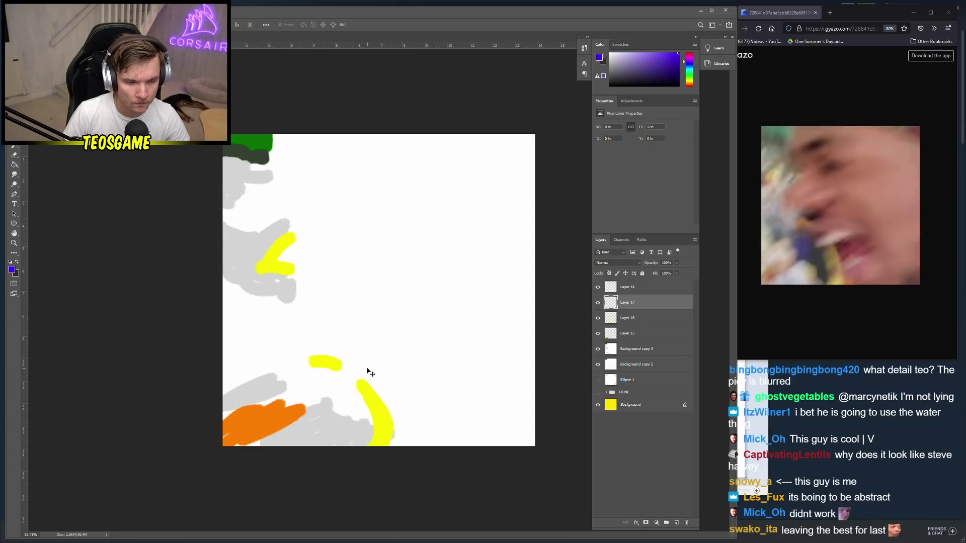
# Paint blue-violet over the lower yellow curve, then light-grey left-edge strokes on new Layer 18
pyautogui.press('b')
pyautogui.moveTo(358, 410)
pyautogui.mouseDown()
pyautogui.moveTo(330, 401)
pyautogui.moveTo(338, 405)
pyautogui.mouseUp()
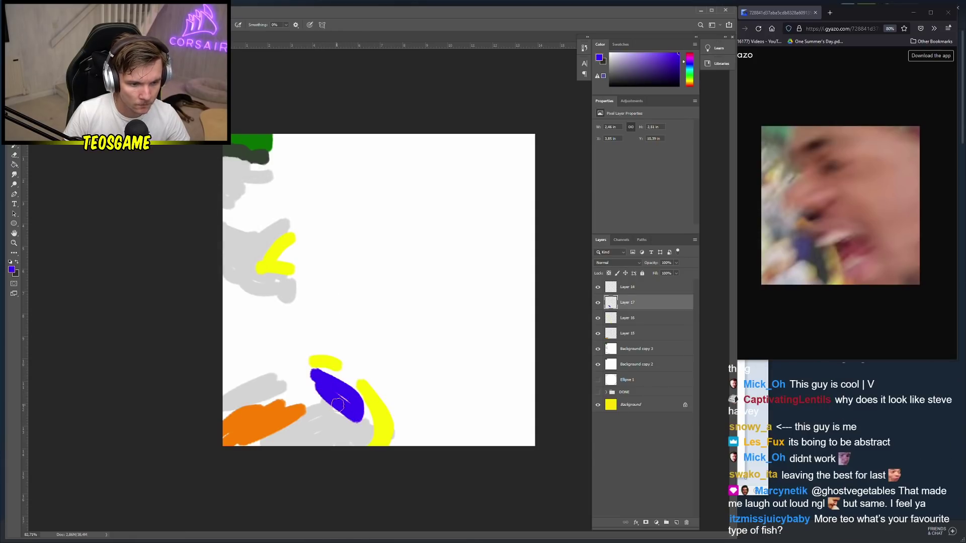
pyautogui.keyDown('alt'); pyautogui.click(252, 290); pyautogui.keyUp('alt')
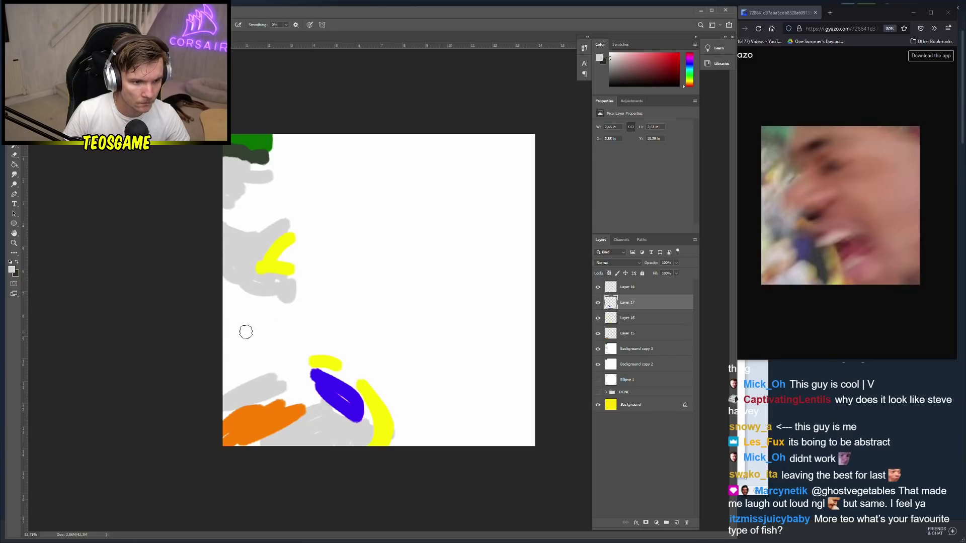
pyautogui.click(675, 523)
pyautogui.moveTo(237, 341); pyautogui.dragTo(267, 321)
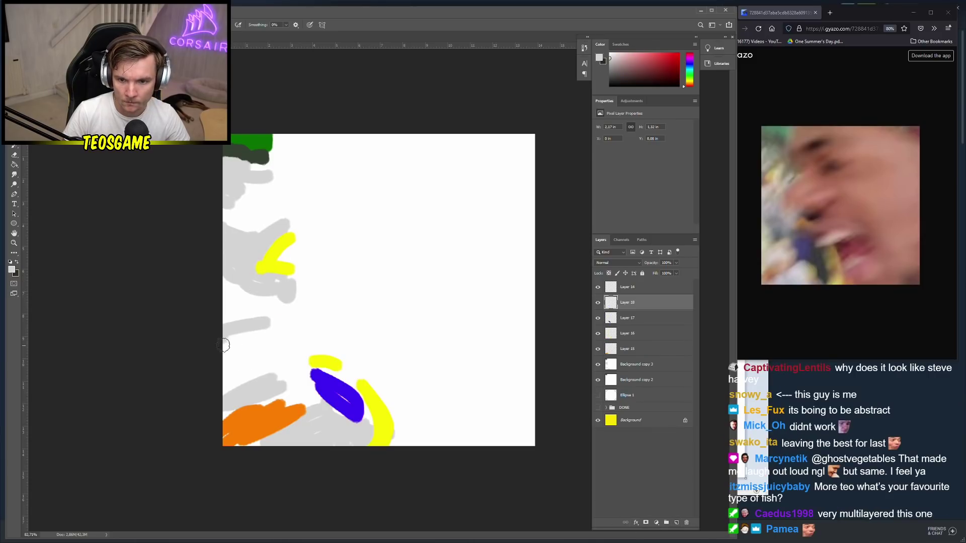
pyautogui.moveTo(224, 345); pyautogui.dragTo(269, 339)
pyautogui.moveTo(244, 369); pyautogui.dragTo(252, 382)
# Enlarge the small yellow mark and add a dark green stroke at the top corner
pyautogui.keyDown('alt'); pyautogui.click(313, 358); pyautogui.keyUp('alt')
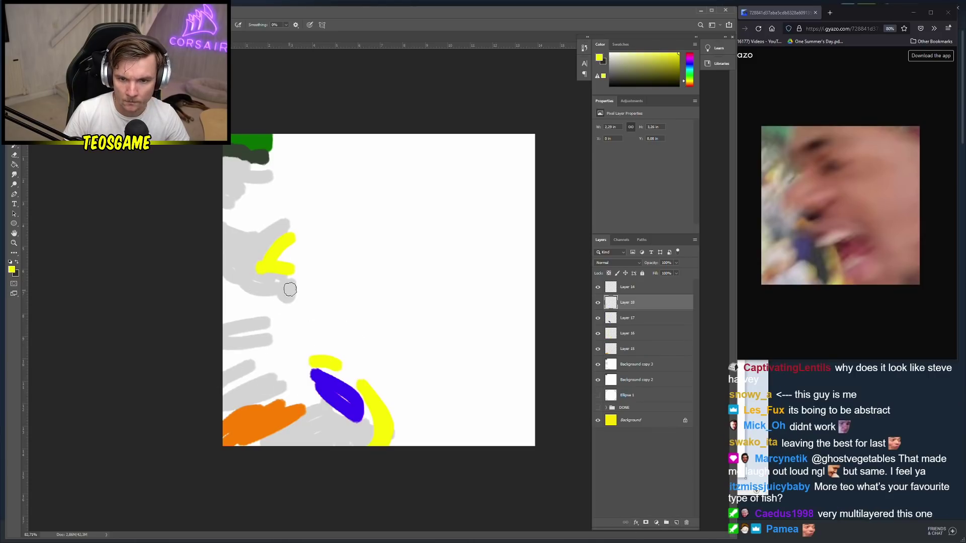
pyautogui.moveTo(305, 343)
pyautogui.mouseDown()
pyautogui.moveTo(341, 349)
pyautogui.moveTo(314, 355)
pyautogui.mouseUp()
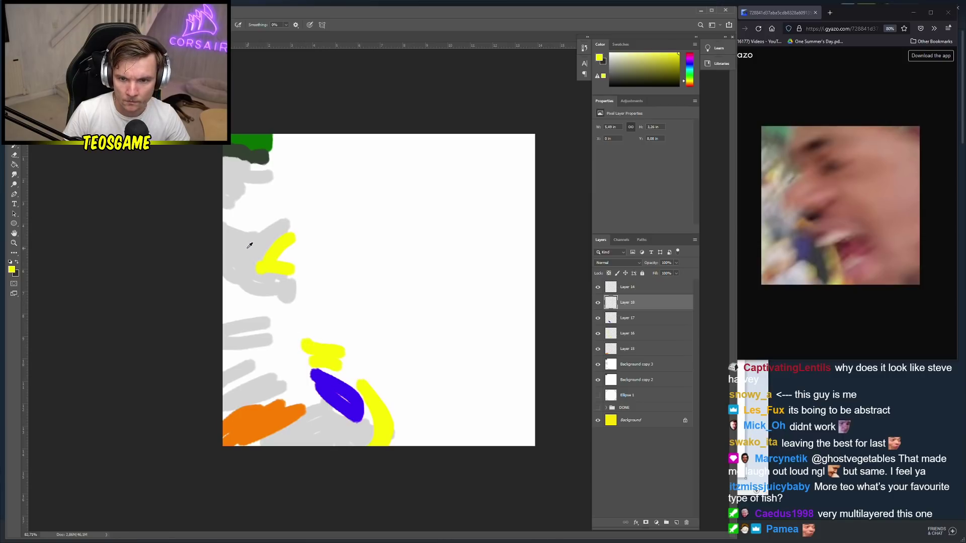
pyautogui.keyDown('alt'); pyautogui.click(260, 153); pyautogui.keyUp('alt')
pyautogui.moveTo(266, 144); pyautogui.dragTo(291, 162)
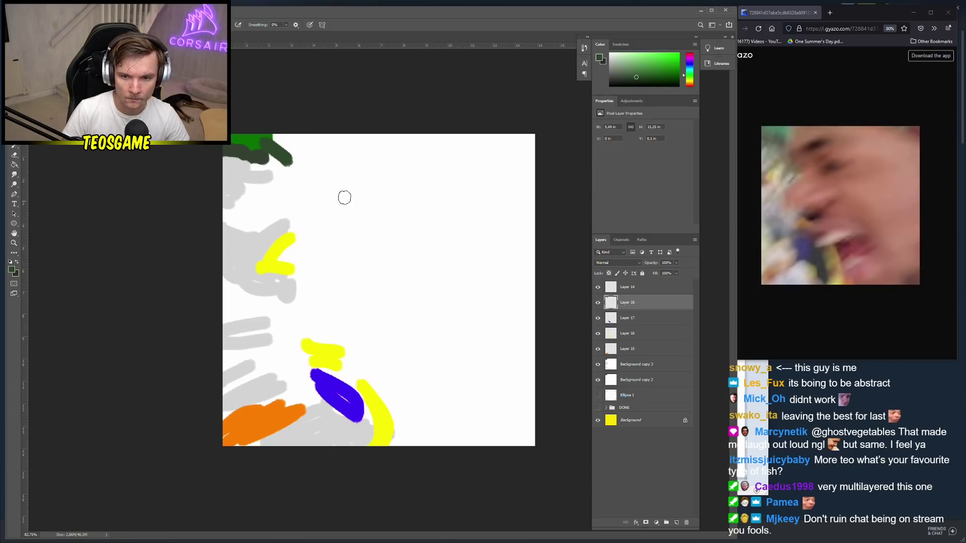
# Add a new empty layer directly above Layer 14
pyautogui.press('v')
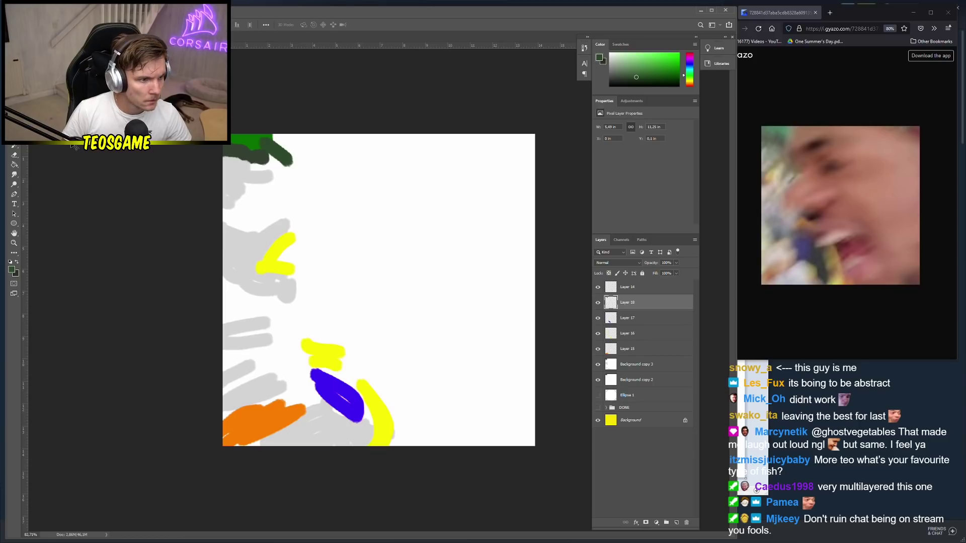
pyautogui.click(677, 523)
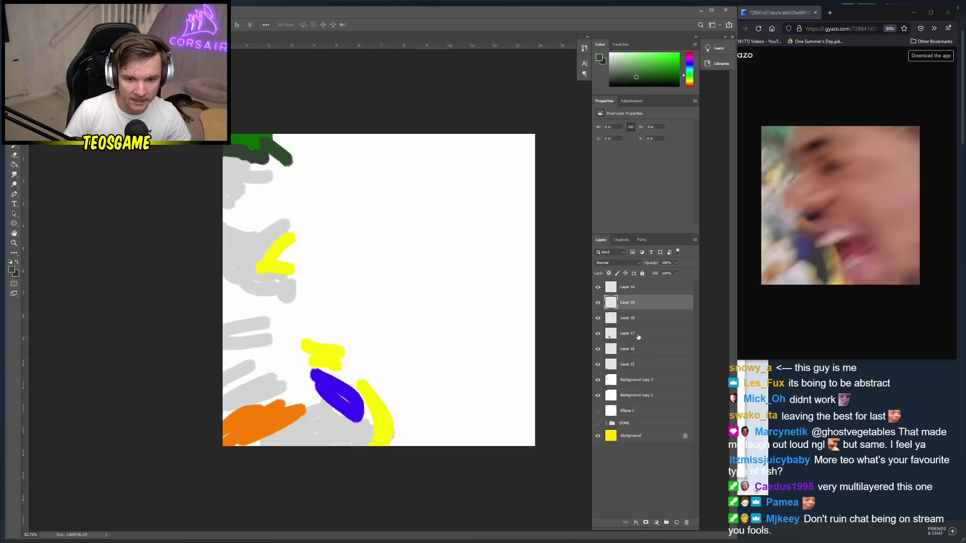
pyautogui.click(687, 522)
pyautogui.click(635, 291)
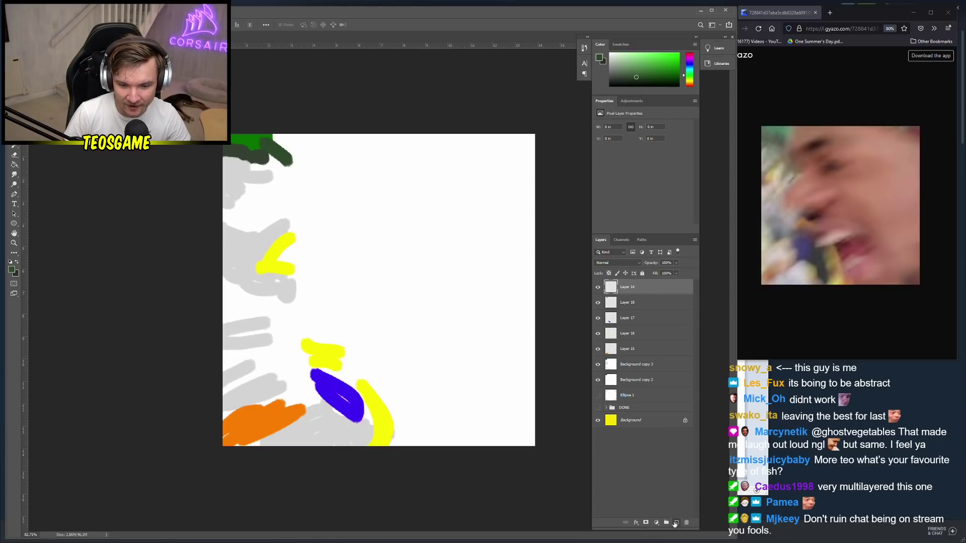
pyautogui.click(676, 523)
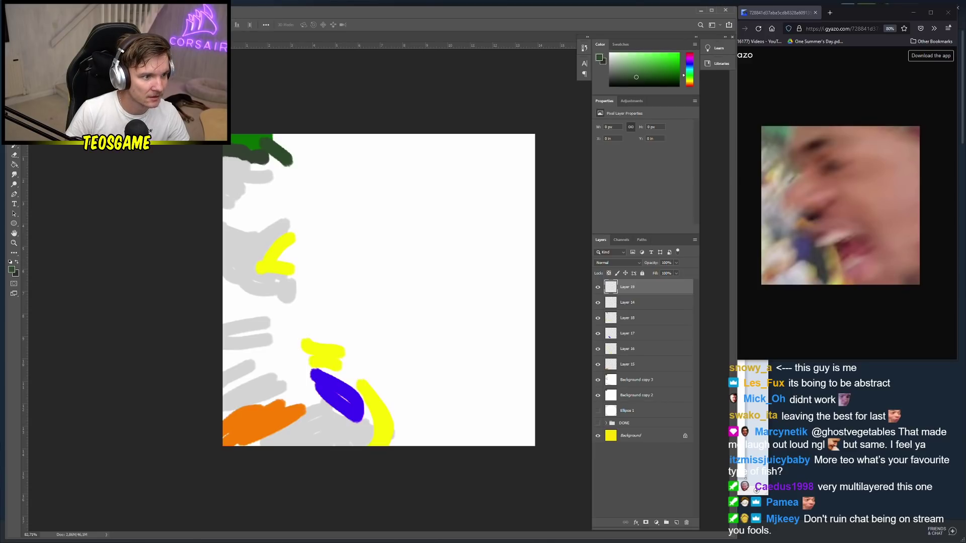
# Pick bright yellow and paint the wavy face outline down from the canvas top
pyautogui.press('b')
pyautogui.click(9, 270)
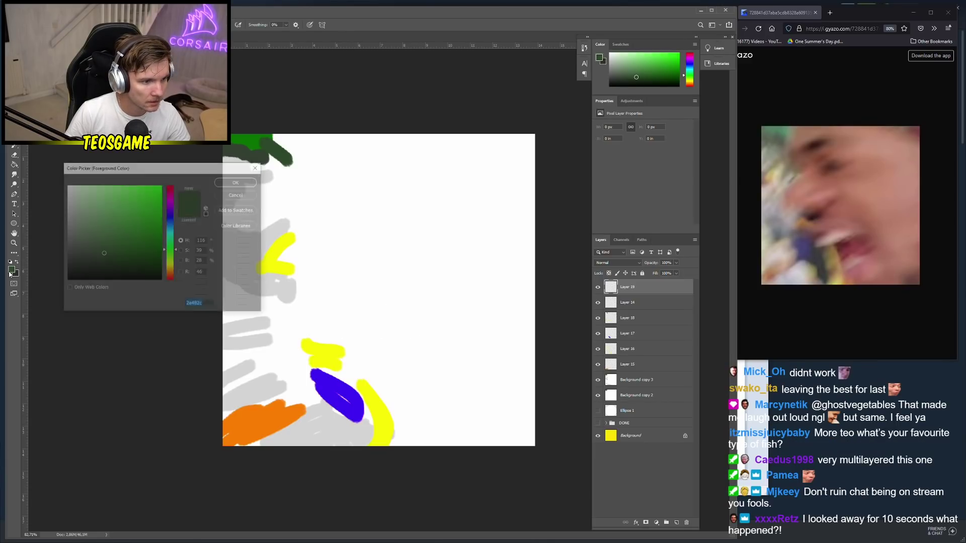
pyautogui.moveTo(169, 273); pyautogui.dragTo(169, 272)
pyautogui.click(141, 185)
pyautogui.click(251, 182)
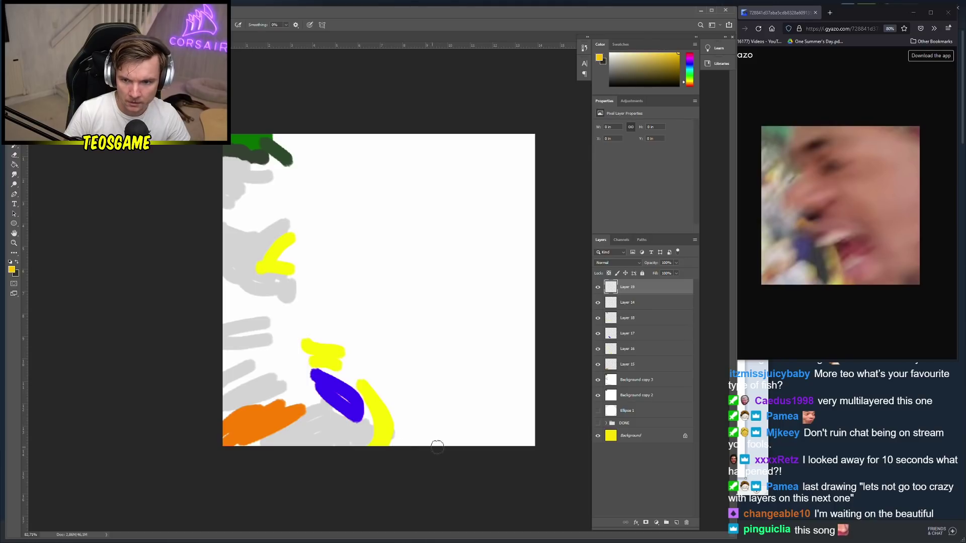
pyautogui.moveTo(526, 442); pyautogui.dragTo(522, 172)
pyautogui.hotkey('ctrl', 'z')
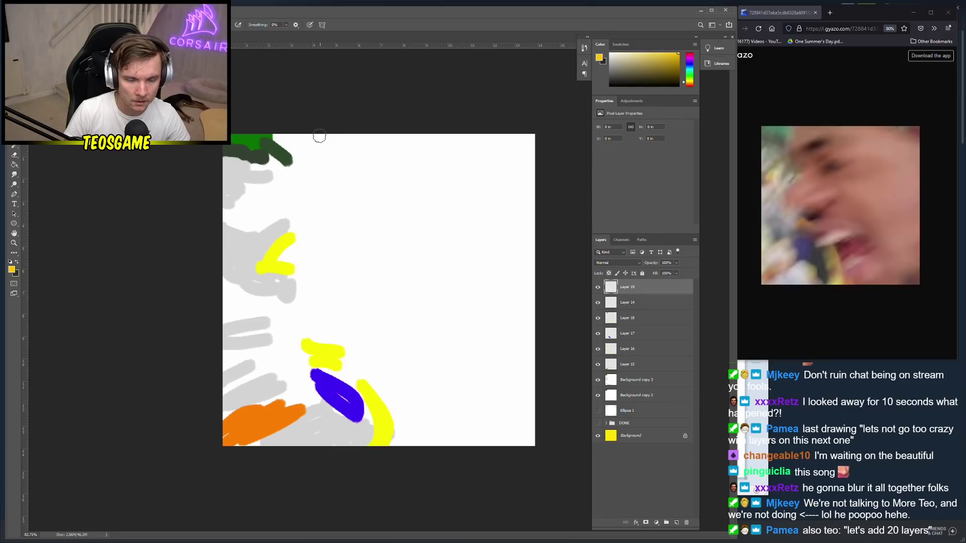
pyautogui.moveTo(320, 135)
pyautogui.mouseDown()
pyautogui.moveTo(302, 208)
pyautogui.moveTo(319, 237)
pyautogui.moveTo(326, 231)
pyautogui.moveTo(317, 262)
pyautogui.moveTo(308, 257)
pyautogui.moveTo(346, 272)
pyautogui.moveTo(315, 279)
pyautogui.moveTo(331, 282)
pyautogui.moveTo(327, 309)
pyautogui.moveTo(355, 343)
pyautogui.moveTo(346, 372)
pyautogui.moveTo(399, 390)
pyautogui.moveTo(420, 422)
pyautogui.moveTo(533, 441)
pyautogui.mouseUp()
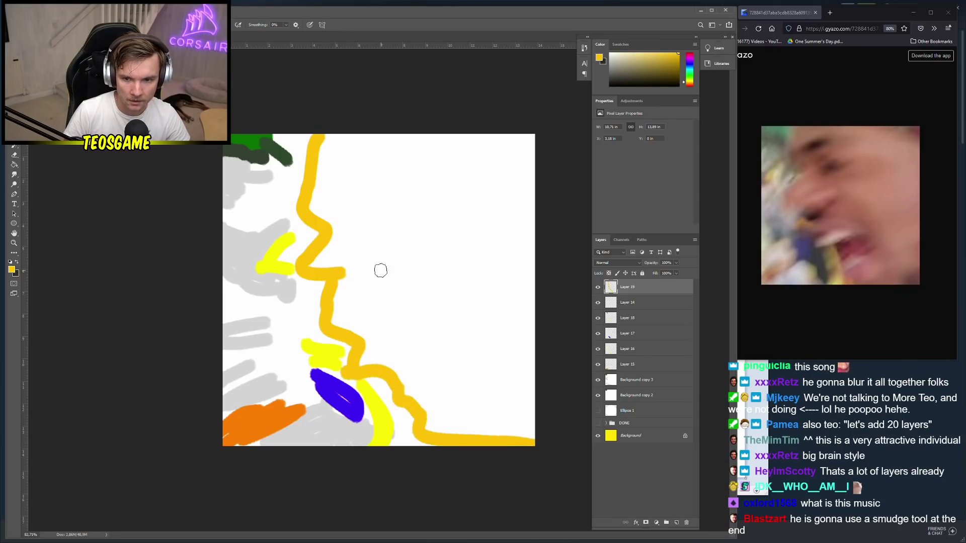
pyautogui.moveTo(359, 349); pyautogui.dragTo(323, 279)
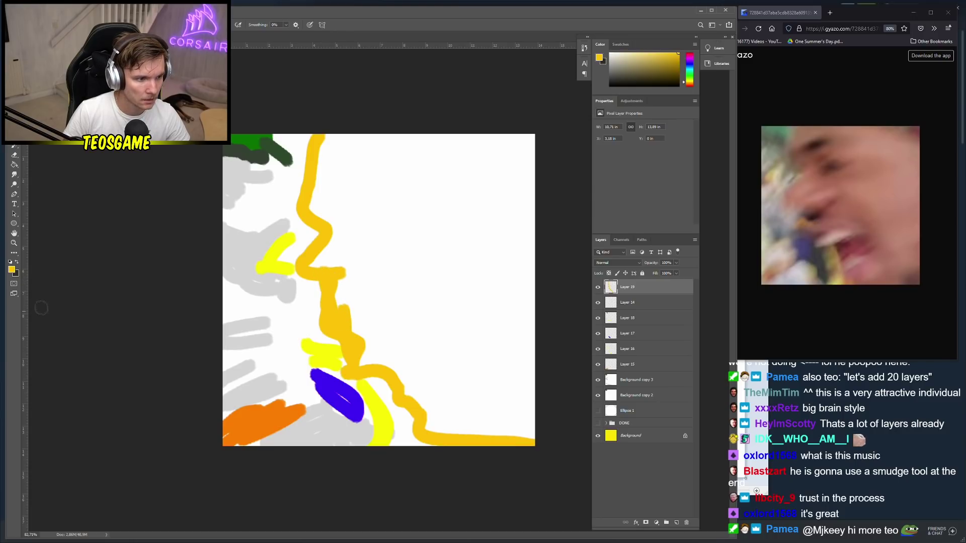
# Paint a short dark stroke across the yellow outline
pyautogui.click(17, 262)
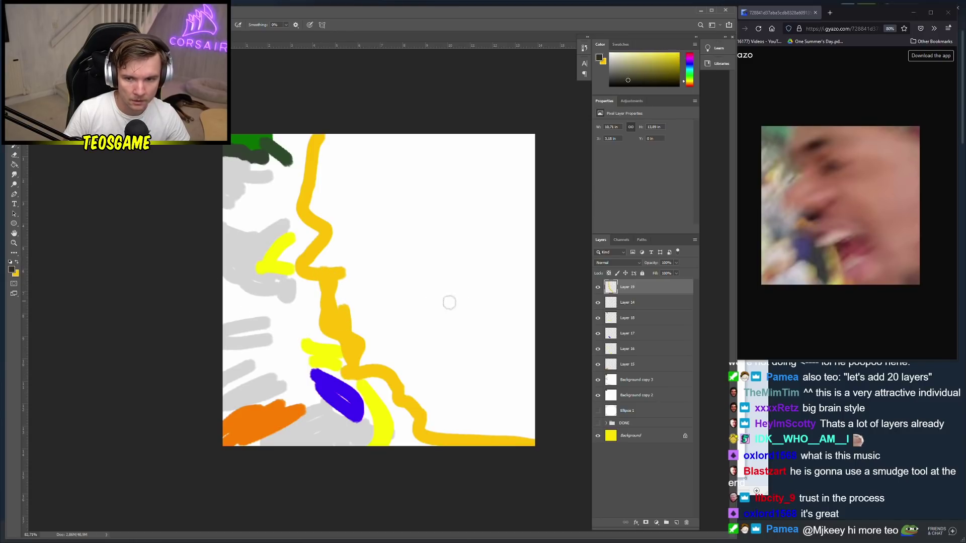
pyautogui.moveTo(321, 320); pyautogui.dragTo(353, 339)
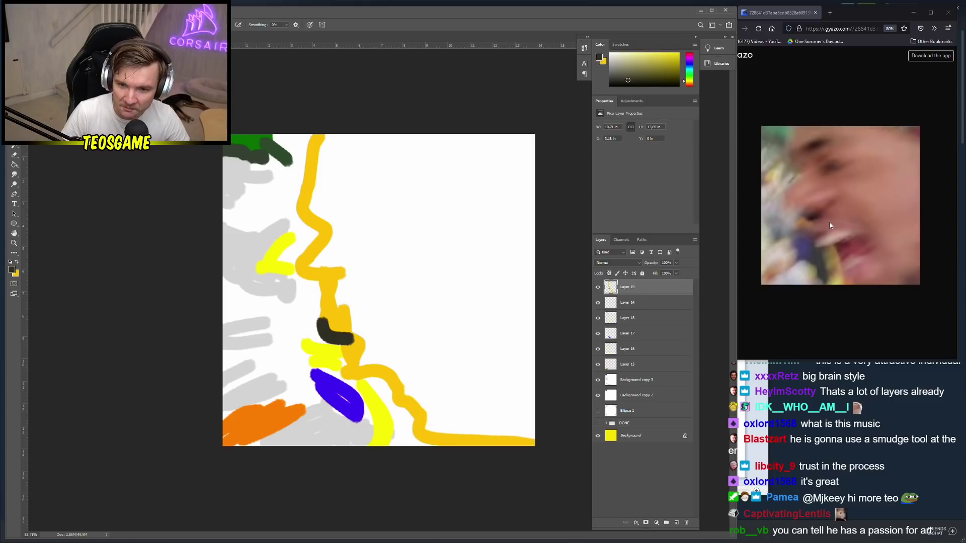
pyautogui.hotkey('ctrl', 'z')
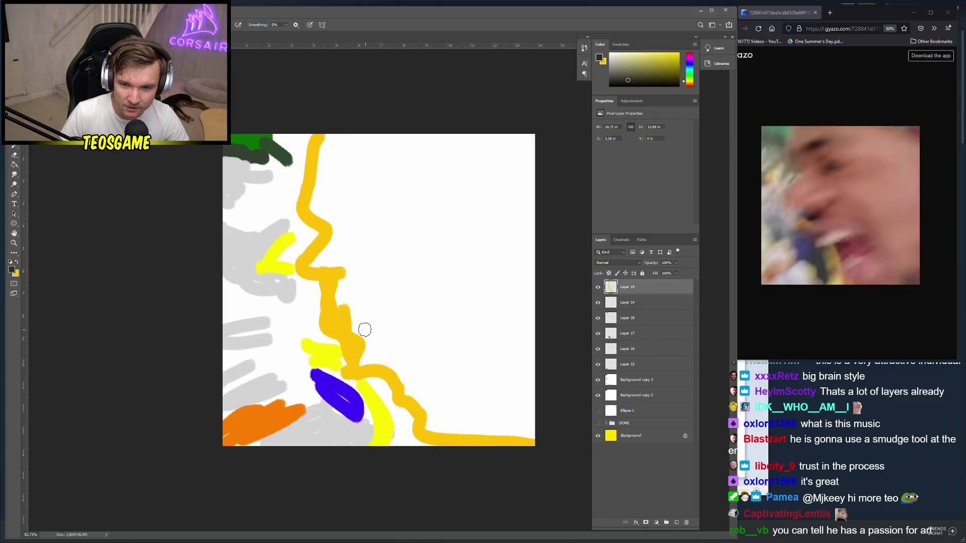
pyautogui.moveTo(315, 280); pyautogui.dragTo(352, 296)
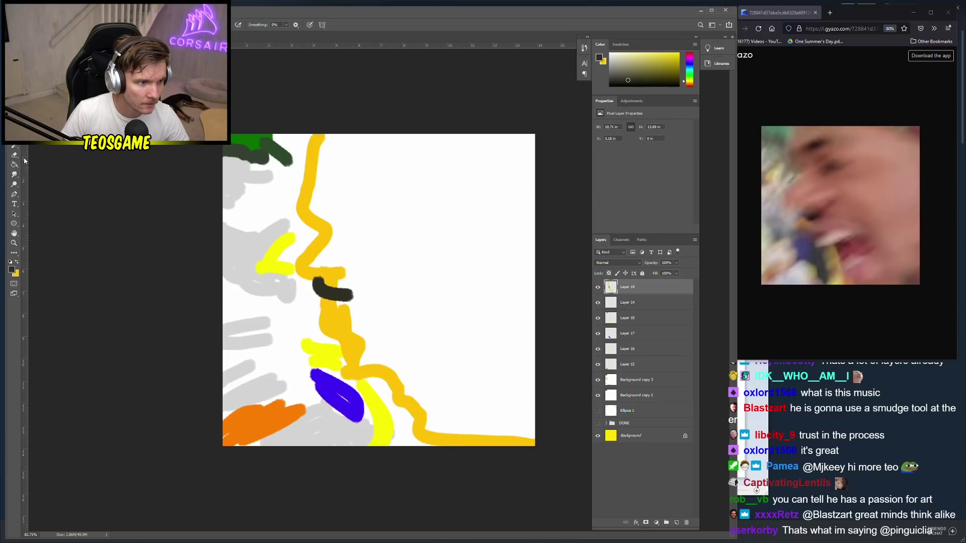
# Add a top layer, then close the yellow outline with a curve to the bottom right
pyautogui.click(676, 523)
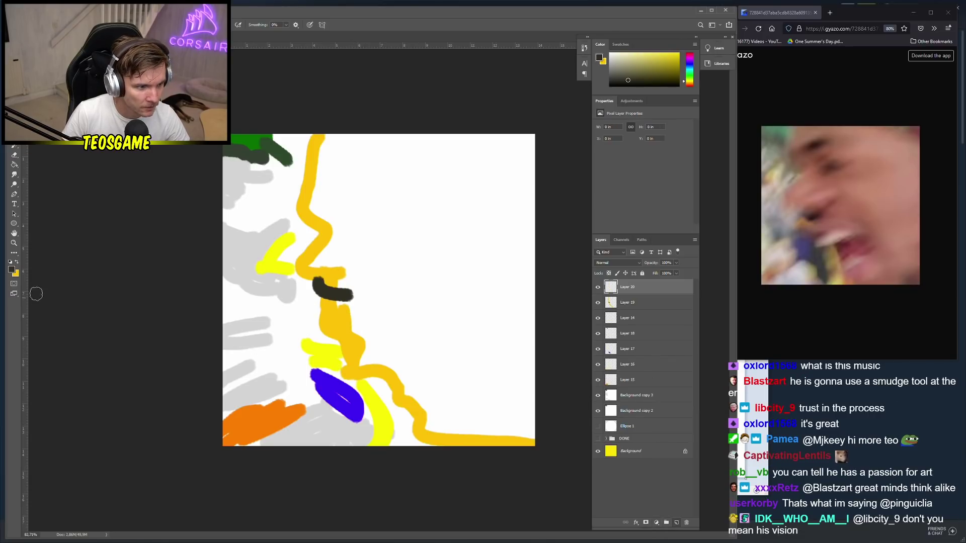
pyautogui.click(11, 270)
pyautogui.click(66, 185)
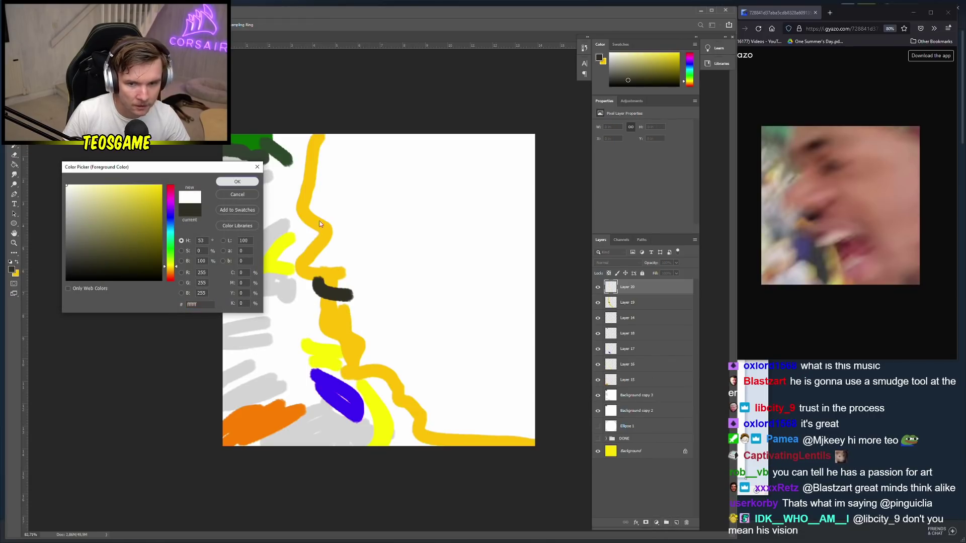
pyautogui.press('Return')
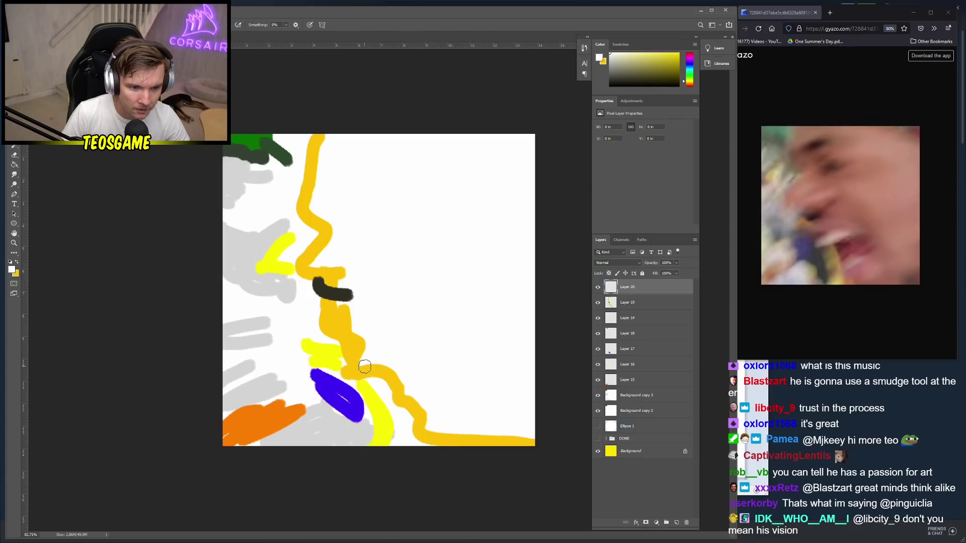
pyautogui.keyDown('alt'); pyautogui.click(342, 316); pyautogui.keyUp('alt')
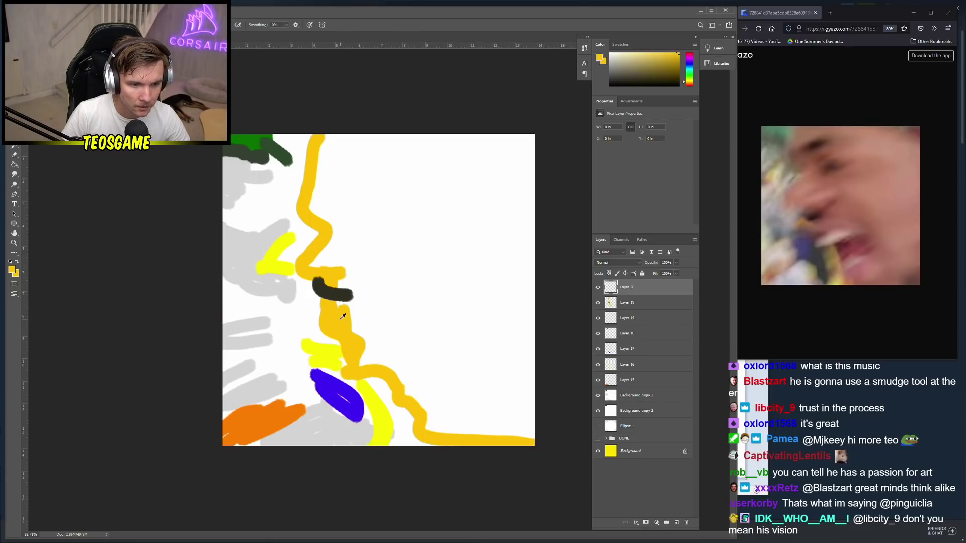
pyautogui.hotkey('alt', '[')
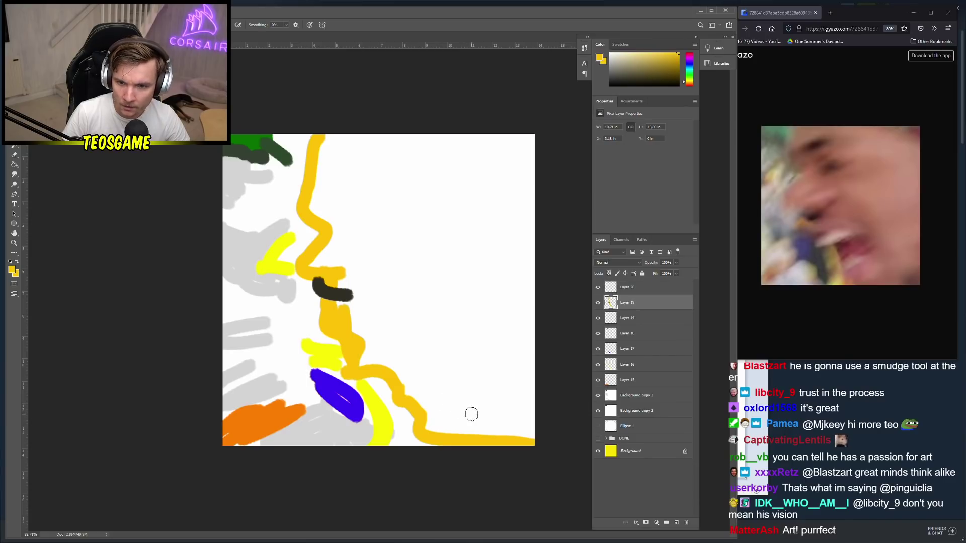
pyautogui.moveTo(528, 445); pyautogui.dragTo(444, 352)
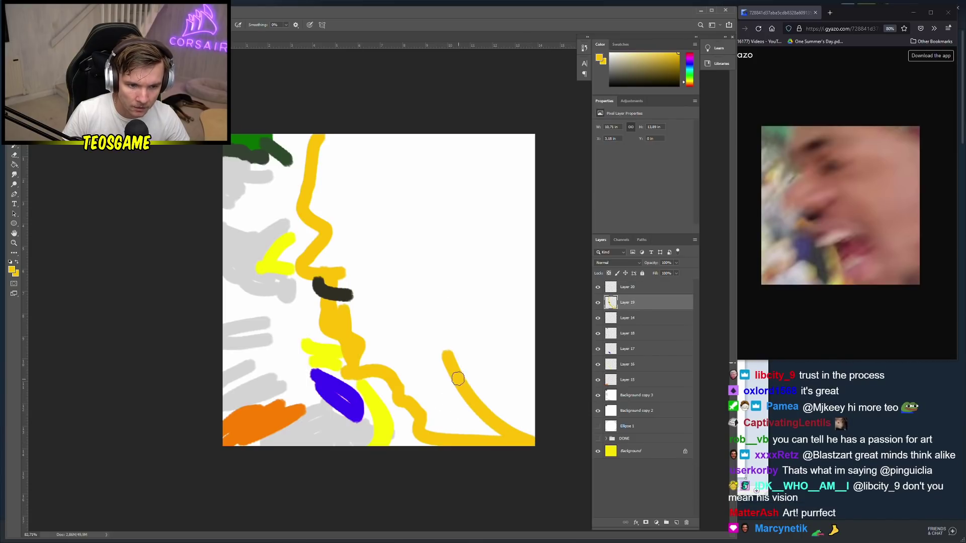
# Fill the face area with yellow and paint two white strokes across its lower part
pyautogui.press('g')
pyautogui.click(436, 270)
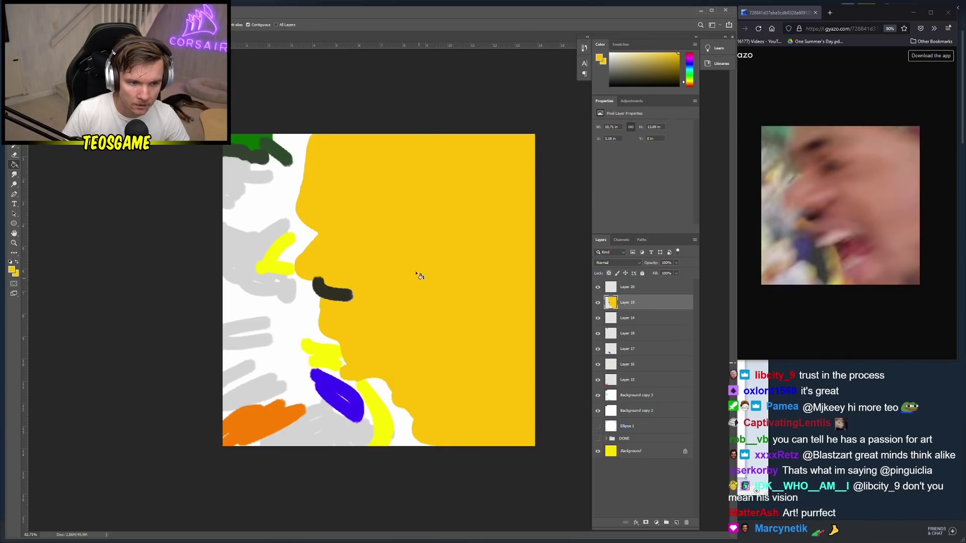
pyautogui.press('b')
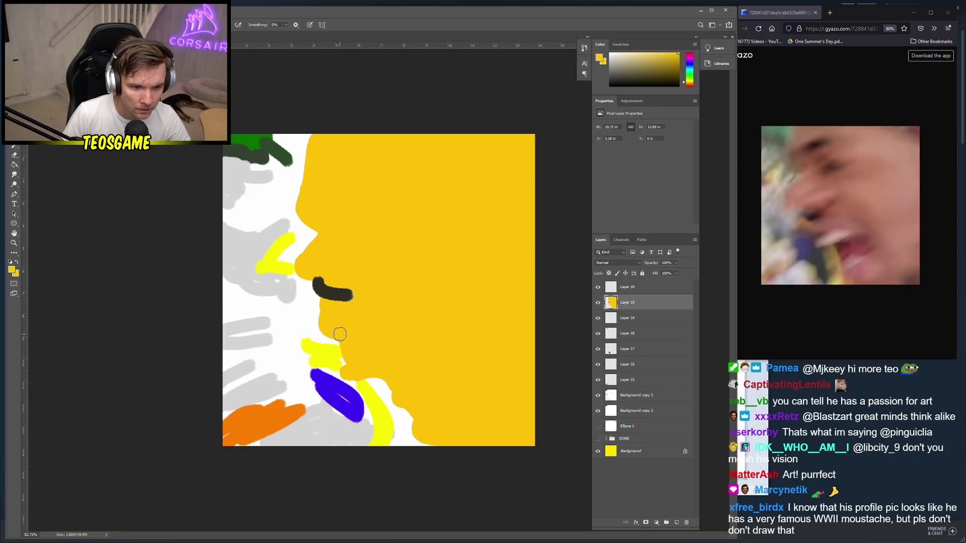
pyautogui.keyDown('alt'); pyautogui.click(385, 391); pyautogui.keyUp('alt')
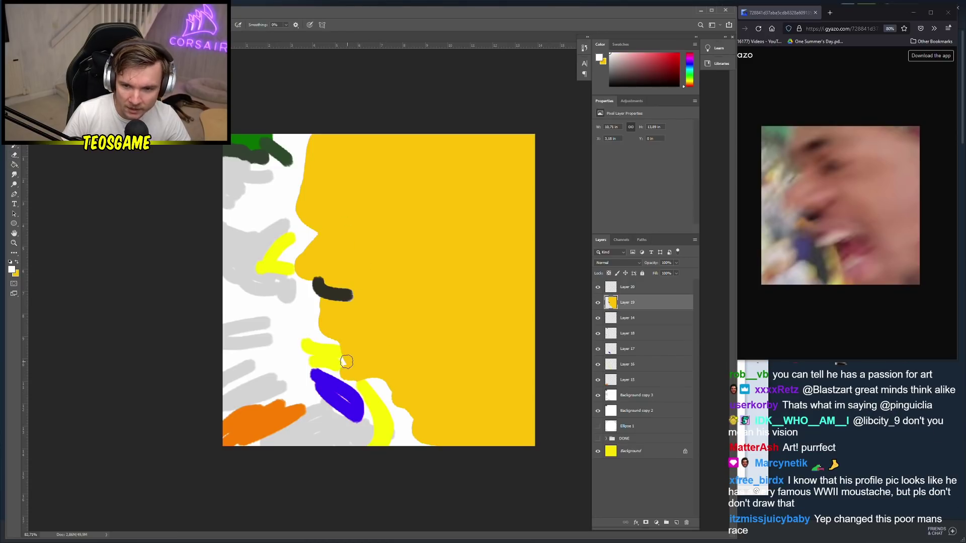
pyautogui.moveTo(350, 375); pyautogui.dragTo(426, 375)
pyautogui.hotkey('ctrl', 'z')
pyautogui.moveTo(351, 375); pyautogui.dragTo(430, 376)
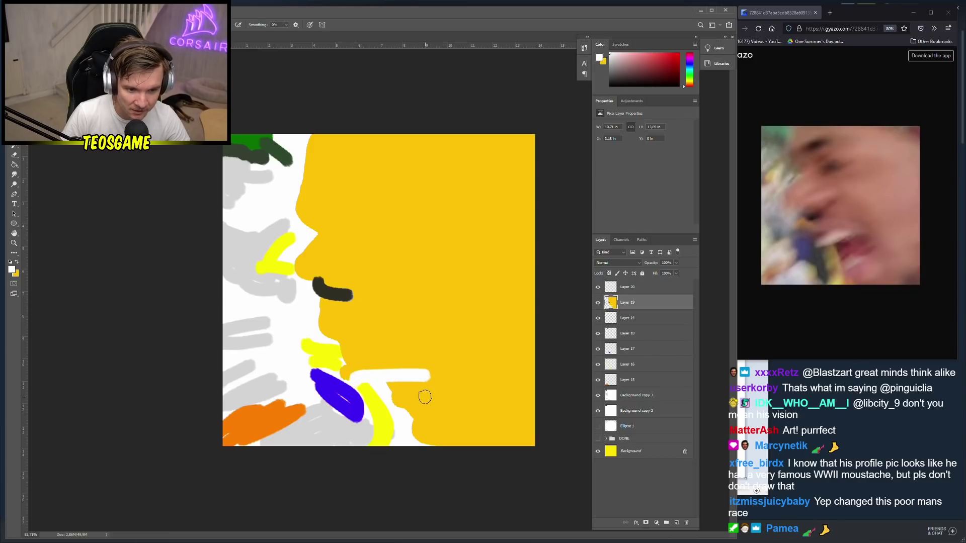
pyautogui.moveTo(410, 423)
pyautogui.mouseDown()
pyautogui.moveTo(428, 435)
pyautogui.moveTo(424, 425)
pyautogui.moveTo(446, 437)
pyautogui.moveTo(451, 410)
pyautogui.mouseUp()
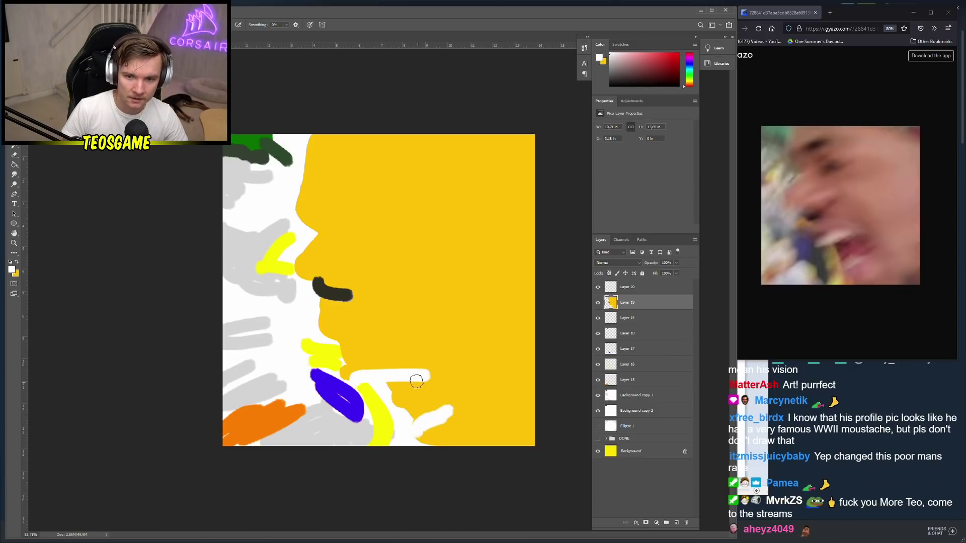
# Paint a dark eyebrow and a closed-eye stroke on the face
pyautogui.keyDown('alt'); pyautogui.click(327, 298); pyautogui.keyUp('alt')
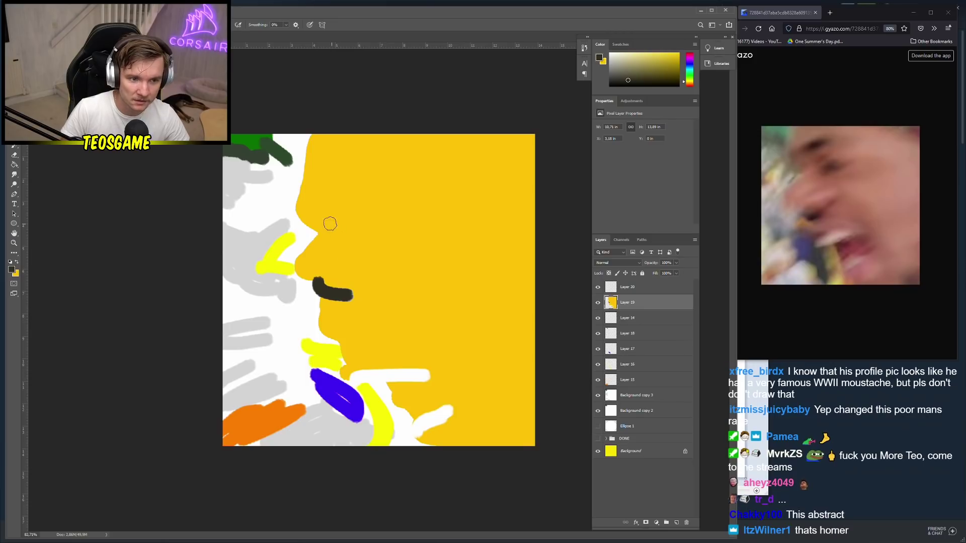
pyautogui.moveTo(321, 205); pyautogui.dragTo(381, 202)
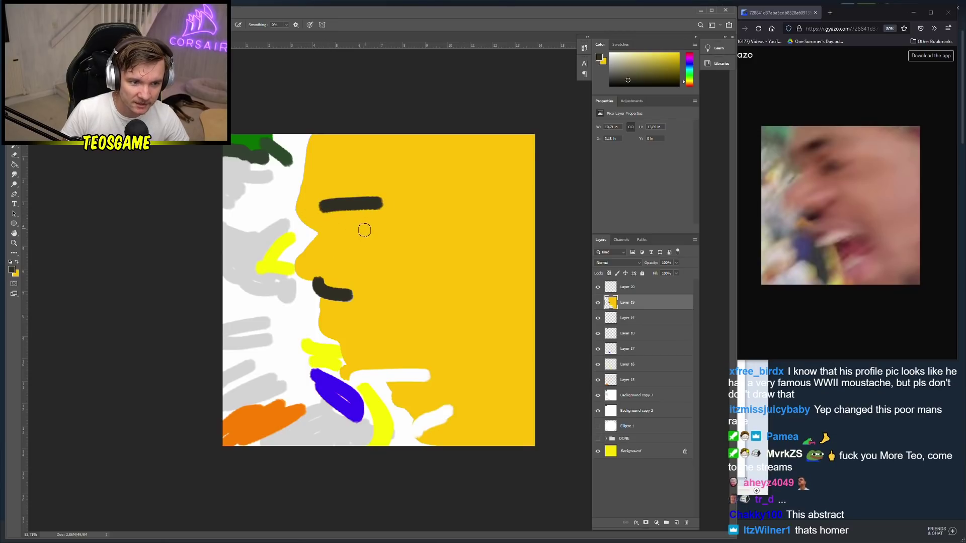
pyautogui.moveTo(349, 248)
pyautogui.mouseDown()
pyautogui.moveTo(386, 276)
pyautogui.moveTo(372, 246)
pyautogui.mouseUp()
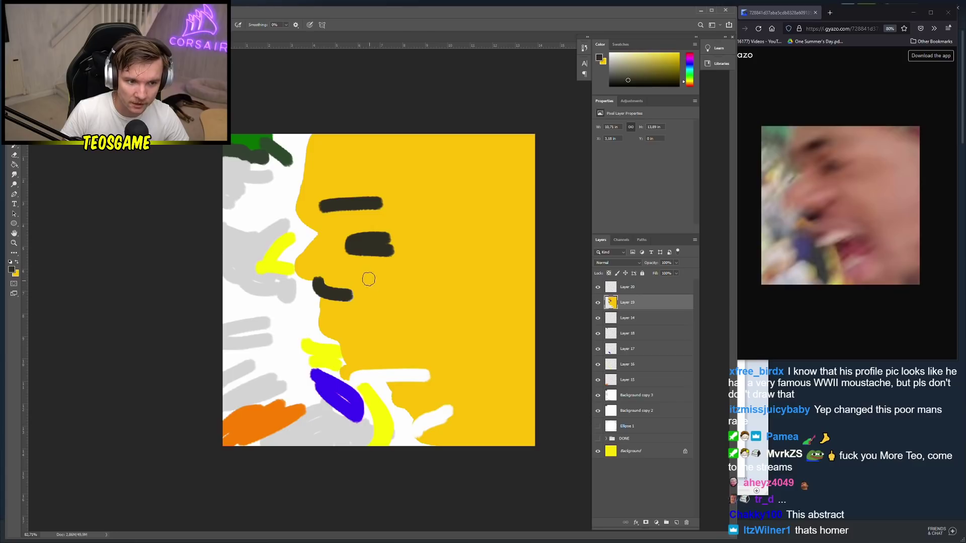
# Choose brown-orange and paint a V-shaped stroke with a joining diagonal on the lower face
pyautogui.keyDown('alt'); pyautogui.click(511, 160); pyautogui.keyUp('alt')
pyautogui.click(12, 271)
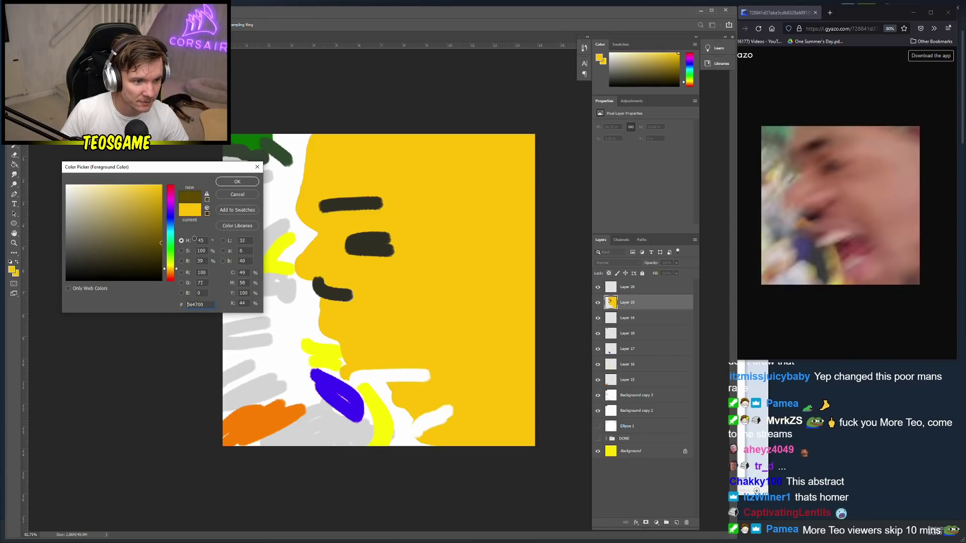
pyautogui.click(237, 182)
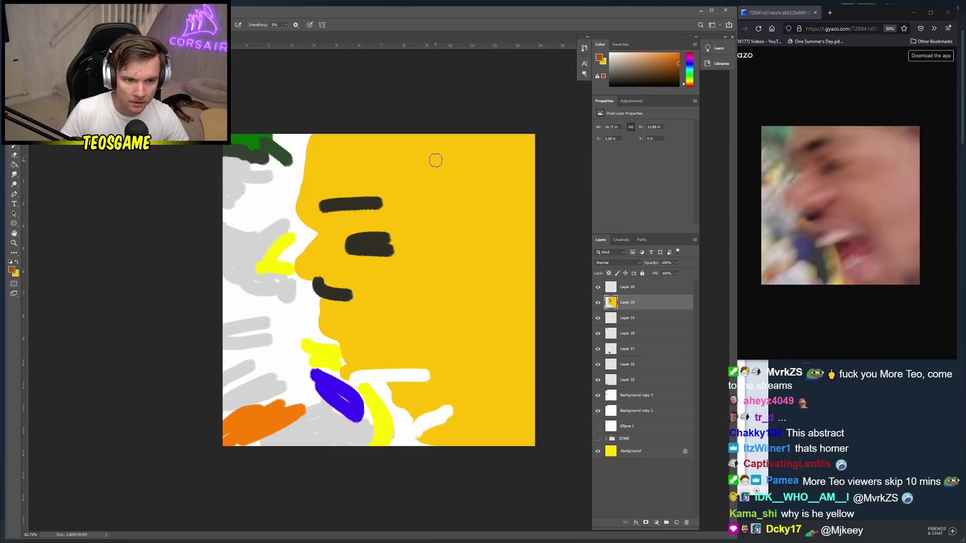
pyautogui.moveTo(509, 139); pyautogui.dragTo(533, 141)
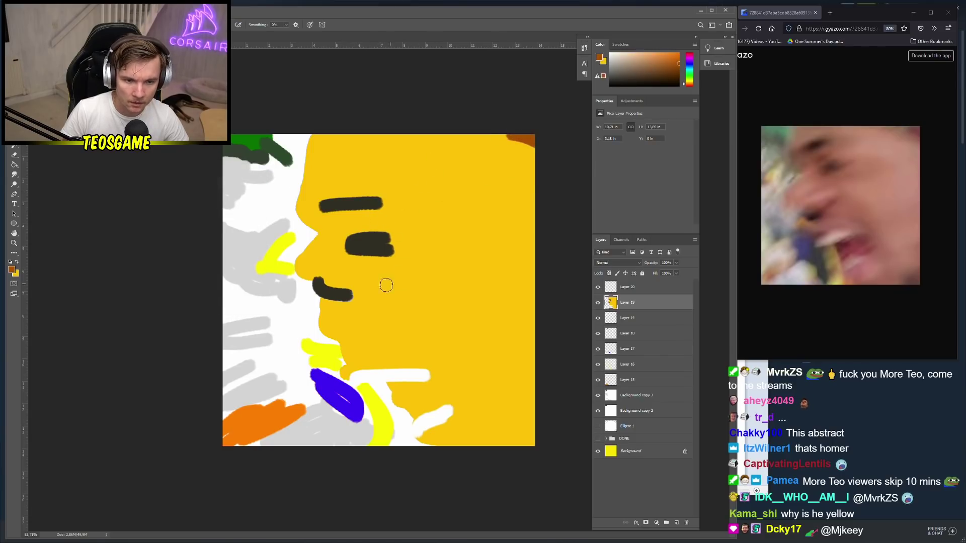
pyautogui.moveTo(392, 328); pyautogui.dragTo(367, 350)
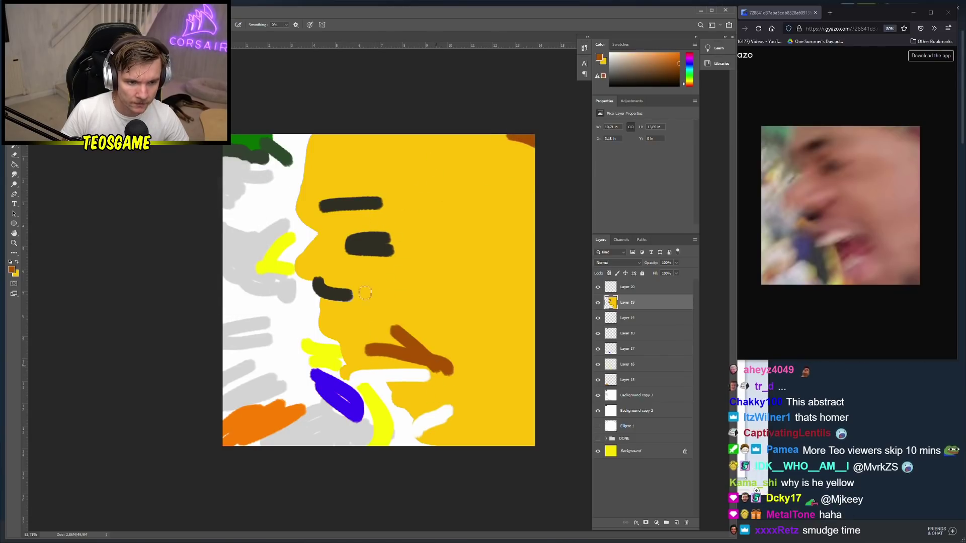
pyautogui.moveTo(365, 290); pyautogui.dragTo(400, 336)
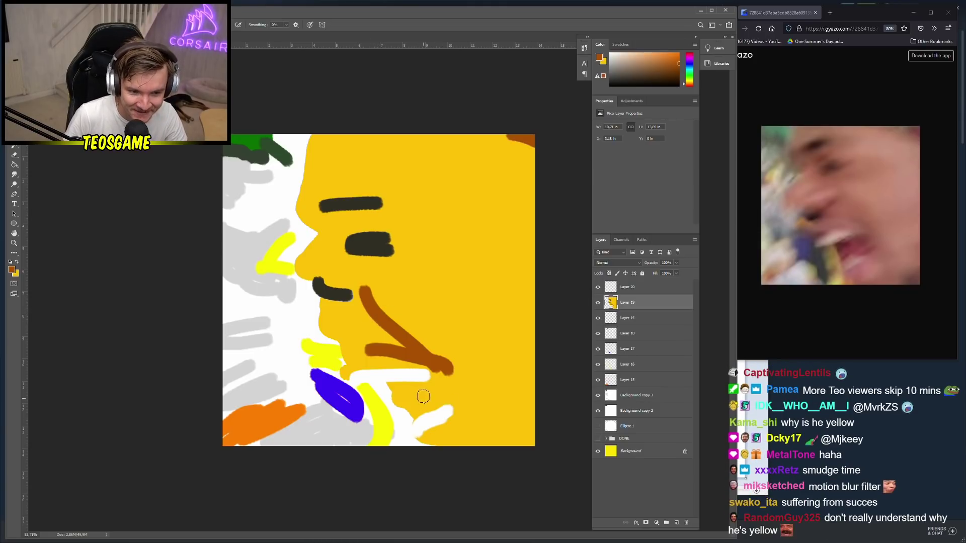
# Pick dark red and paint a patch at the face's lower right
pyautogui.click(11, 270)
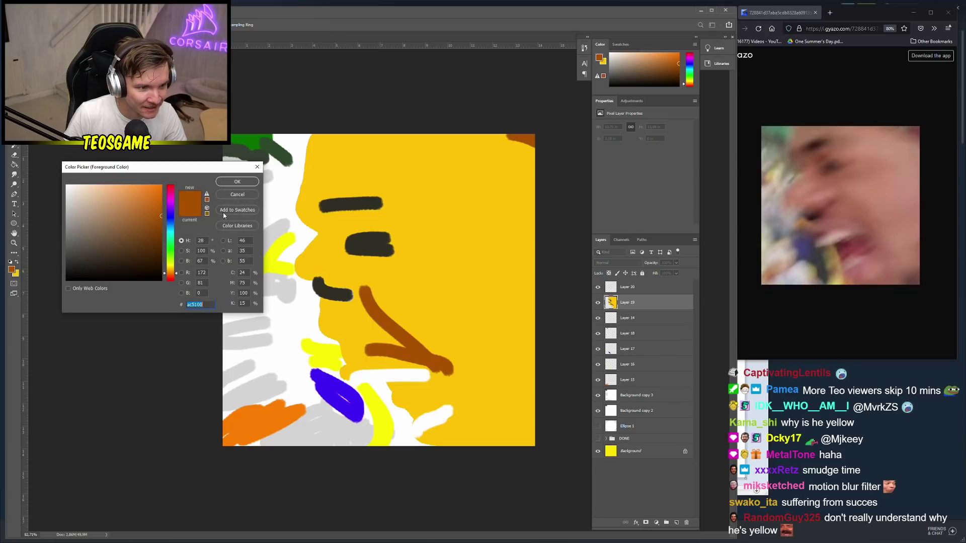
pyautogui.moveTo(134, 248); pyautogui.dragTo(169, 187)
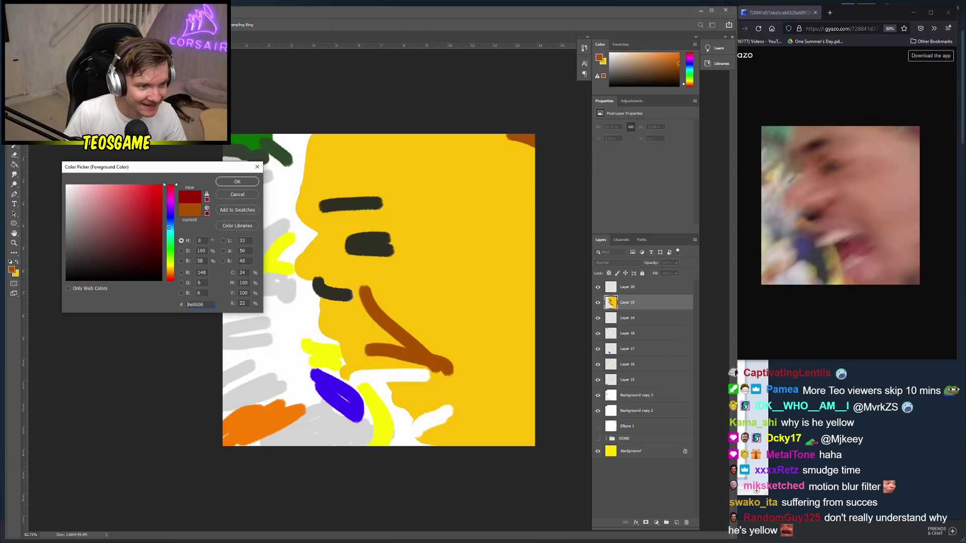
pyautogui.click(237, 182)
pyautogui.moveTo(412, 408)
pyautogui.mouseDown()
pyautogui.moveTo(418, 397)
pyautogui.moveTo(458, 403)
pyautogui.moveTo(418, 403)
pyautogui.mouseUp()
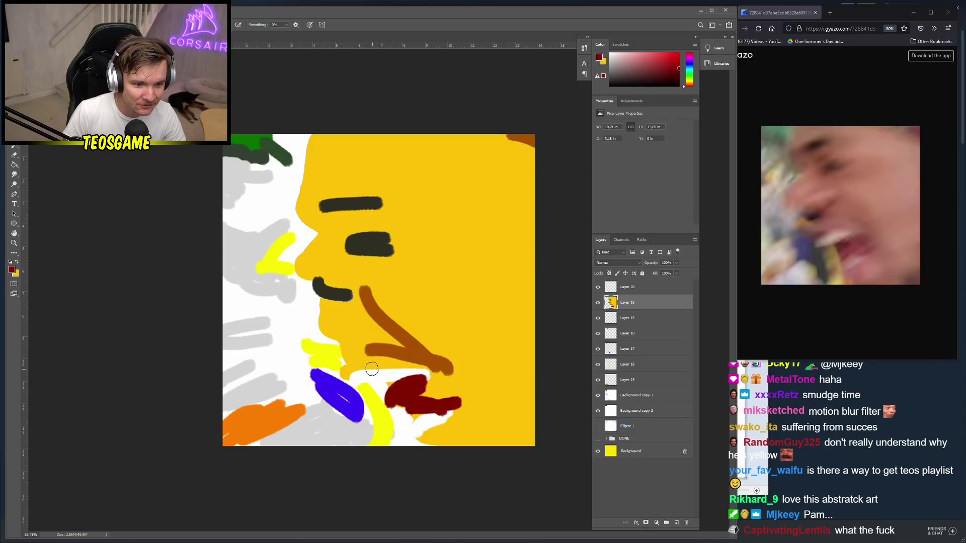
# Choose light pink and paint a large blob-shaped mouth
pyautogui.press('x')
pyautogui.click(11, 269)
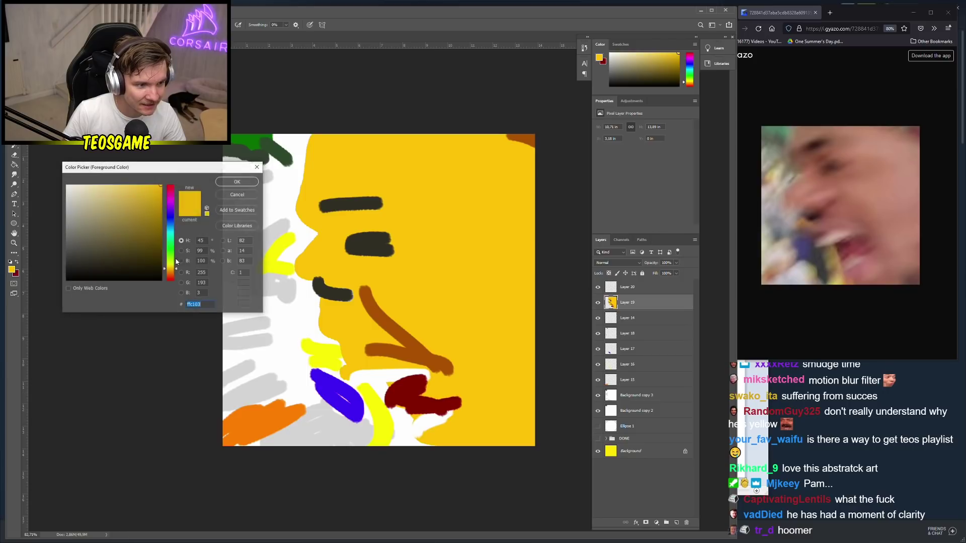
pyautogui.click(168, 243)
pyautogui.moveTo(167, 243); pyautogui.dragTo(168, 185)
pyautogui.click(108, 187)
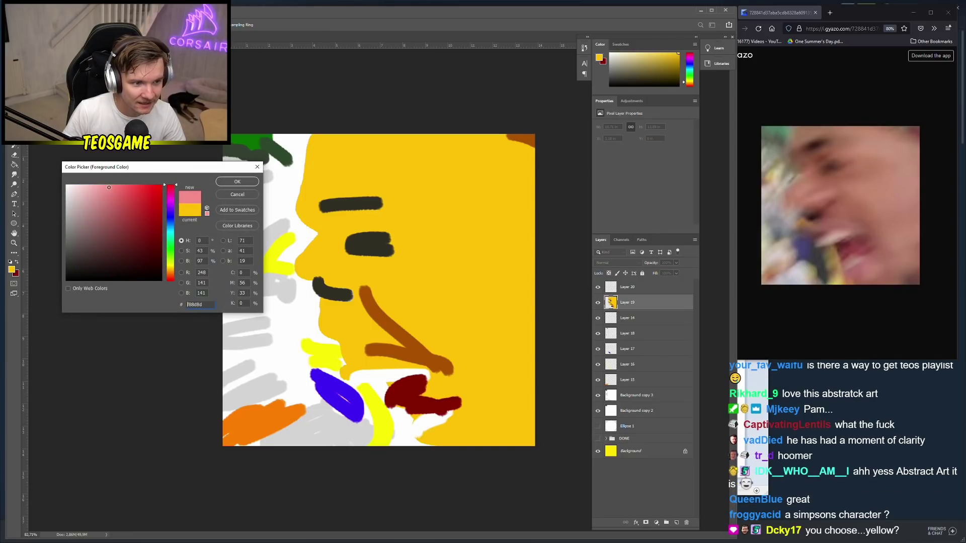
pyautogui.click(226, 184)
pyautogui.moveTo(357, 370); pyautogui.dragTo(415, 359)
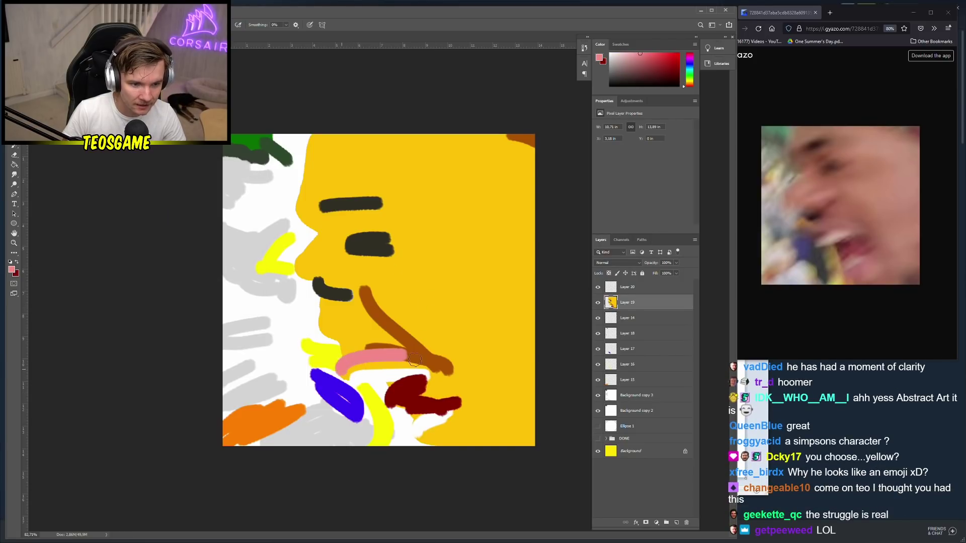
pyautogui.moveTo(347, 366)
pyautogui.mouseDown()
pyautogui.moveTo(385, 369)
pyautogui.moveTo(332, 356)
pyautogui.moveTo(417, 344)
pyautogui.moveTo(339, 349)
pyautogui.moveTo(388, 357)
pyautogui.moveTo(327, 363)
pyautogui.moveTo(357, 352)
pyautogui.mouseUp()
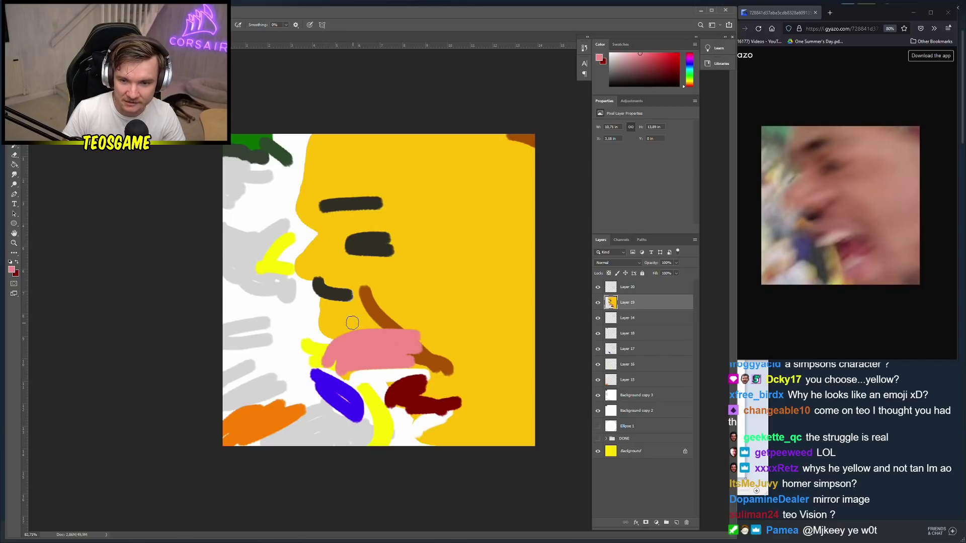
# Fill the white notch by the nose with the face's yellow and retouch the dark stroke
pyautogui.keyDown('alt'); pyautogui.click(321, 246); pyautogui.keyUp('alt')
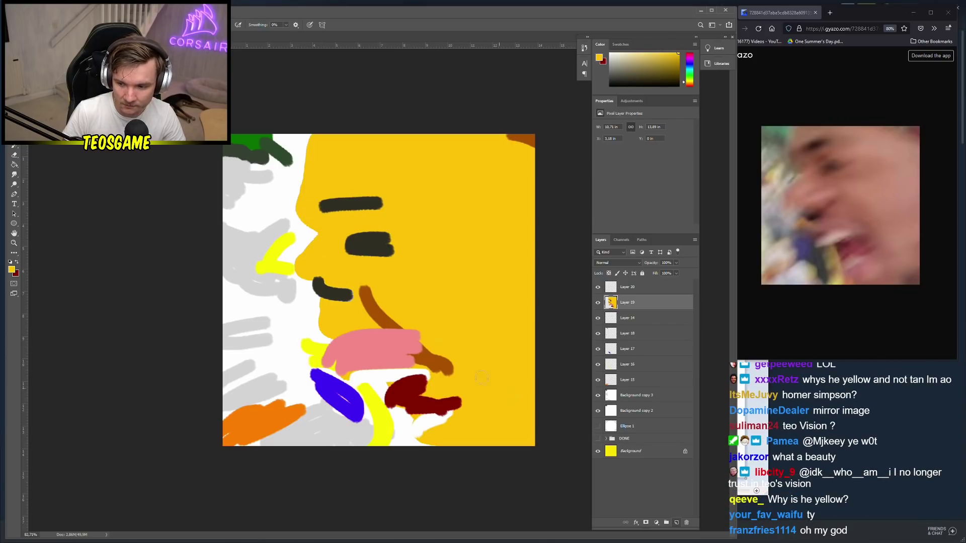
pyautogui.moveTo(319, 259)
pyautogui.mouseDown()
pyautogui.moveTo(331, 310)
pyautogui.moveTo(309, 262)
pyautogui.moveTo(295, 298)
pyautogui.moveTo(324, 307)
pyautogui.mouseUp()
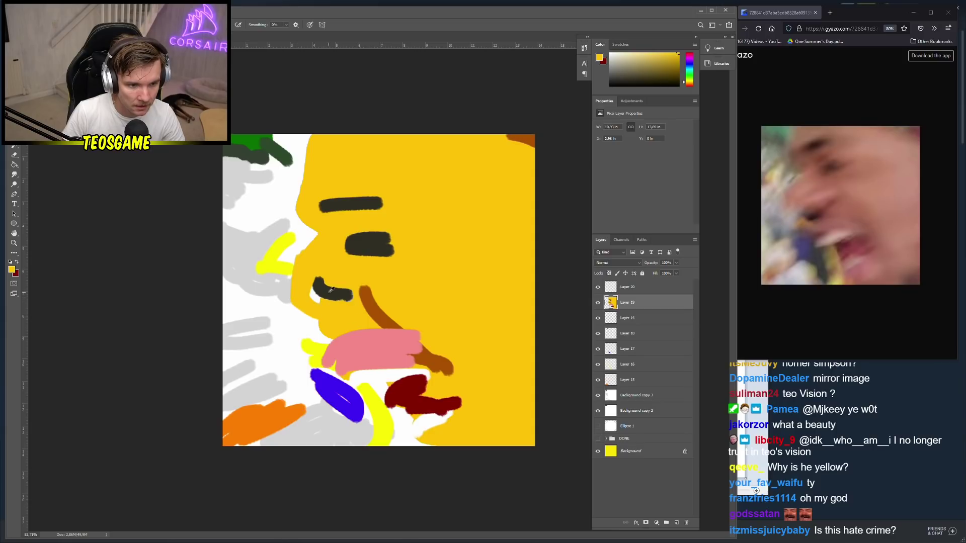
pyautogui.keyDown('alt'); pyautogui.click(332, 291); pyautogui.keyUp('alt')
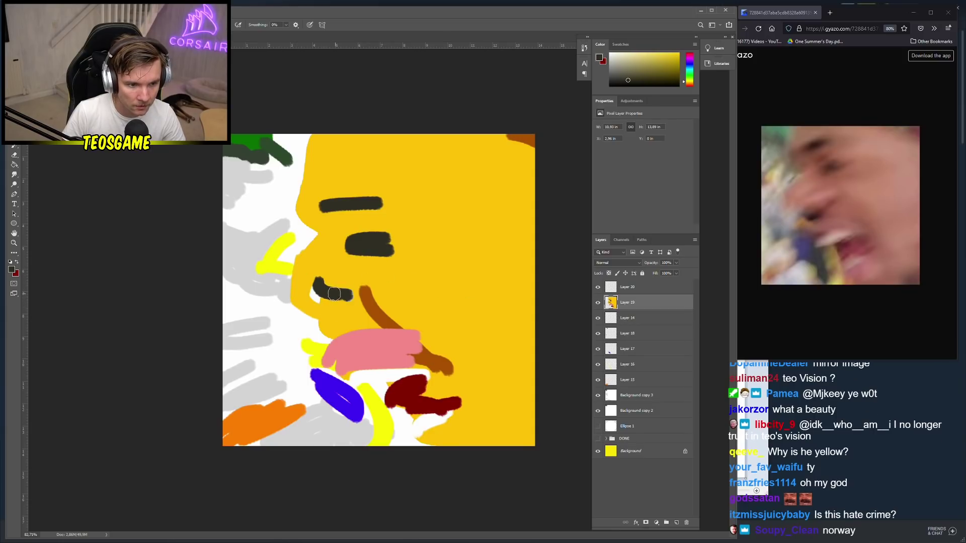
pyautogui.moveTo(333, 293)
pyautogui.mouseDown()
pyautogui.moveTo(338, 328)
pyautogui.moveTo(372, 333)
pyautogui.mouseUp()
pyautogui.hotkey('ctrl', 'z')
pyautogui.keyDown('alt'); pyautogui.click(322, 275); pyautogui.keyUp('alt')
pyautogui.moveTo(312, 279)
pyautogui.mouseDown()
pyautogui.moveTo(298, 300)
pyautogui.moveTo(346, 297)
pyautogui.mouseUp()
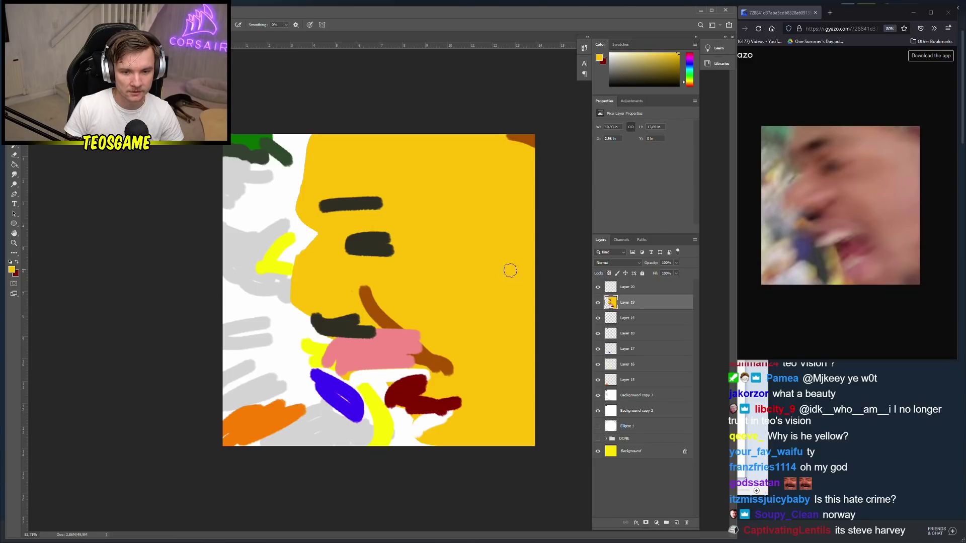
# Duplicate Layer 20 through Background copy 2, fade the copies and shift them slightly left
pyautogui.click(646, 288)
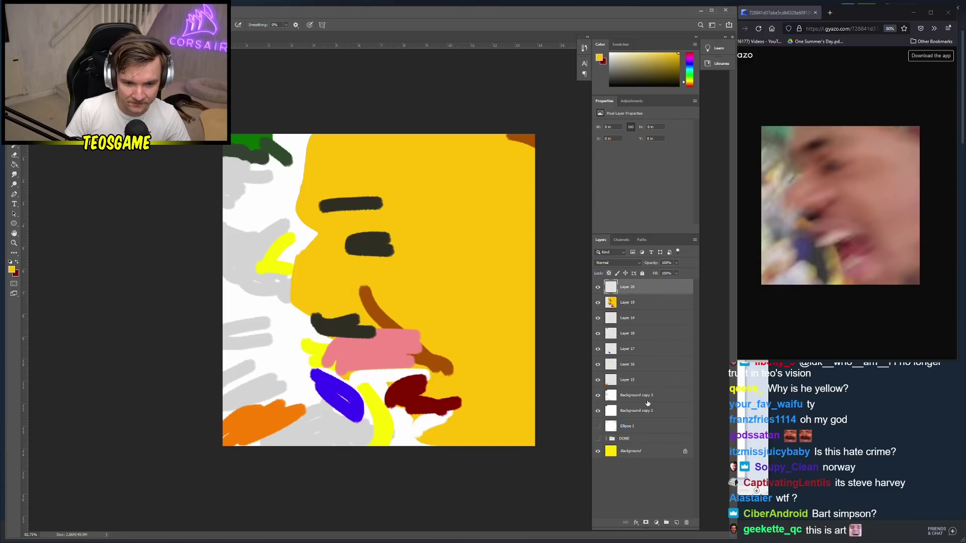
pyautogui.keyDown('shift'); pyautogui.click(646, 416); pyautogui.keyUp('shift')
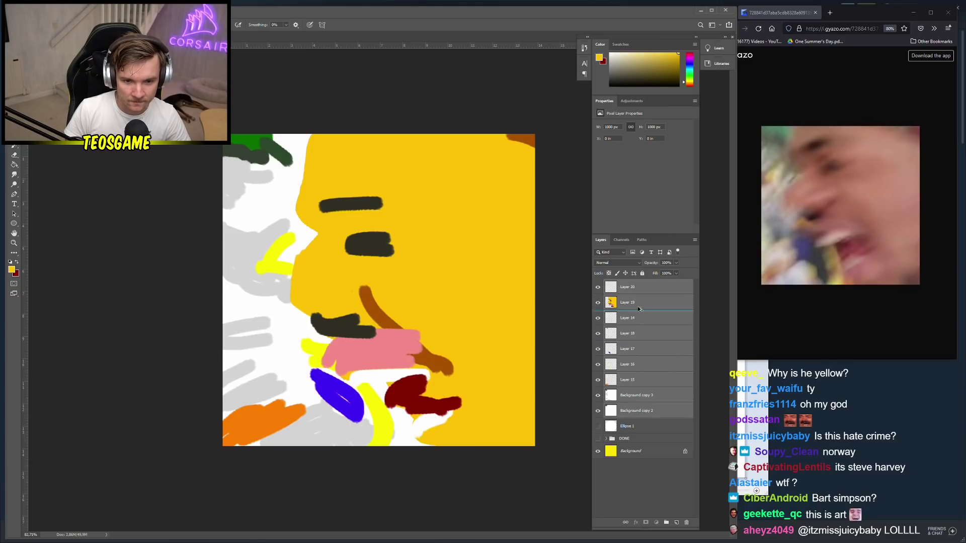
pyautogui.moveTo(638, 309); pyautogui.dragTo(650, 272)
pyautogui.click(677, 263)
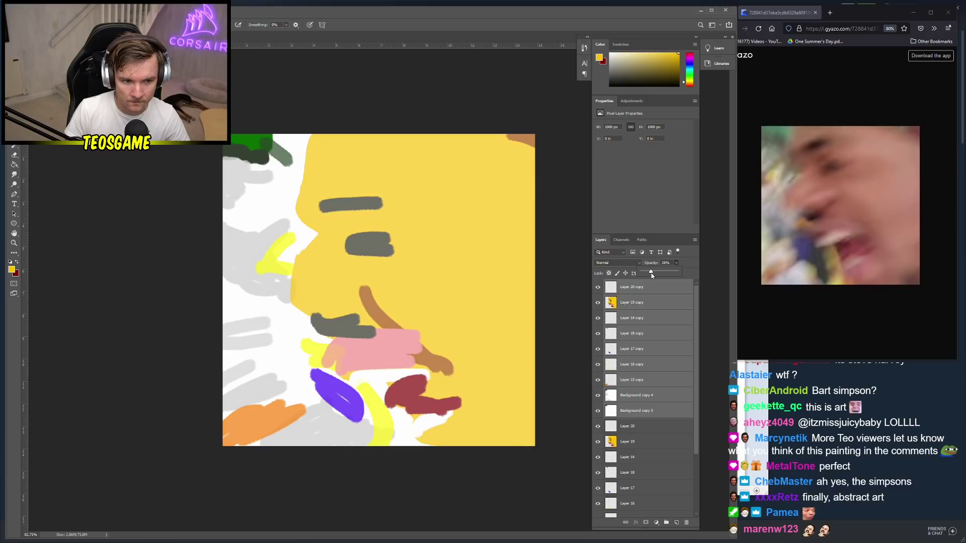
pyautogui.press('v')
pyautogui.moveTo(423, 274); pyautogui.dragTo(412, 274)
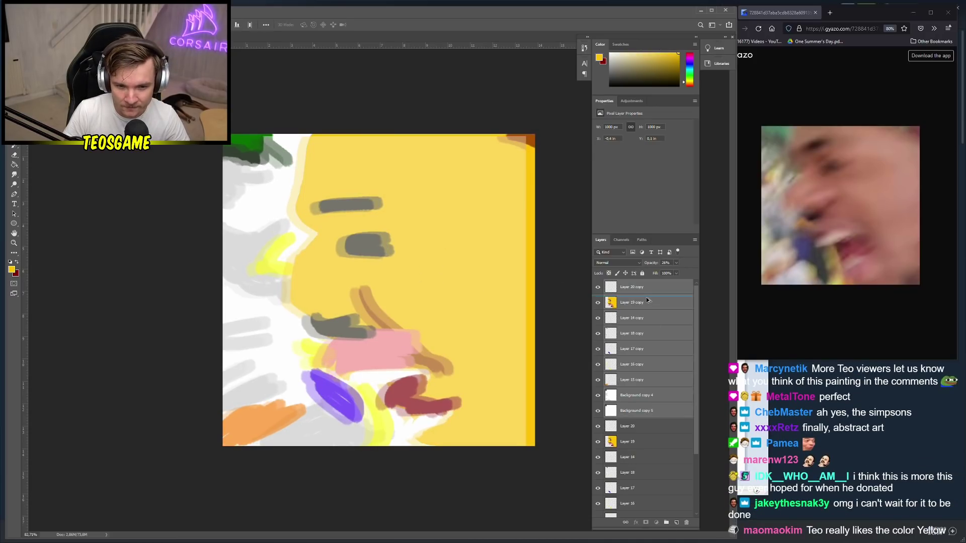
# Duplicate the layers again, offset them, and lower the copies' opacity to 14%
pyautogui.hotkey('ctrl', 'j')
pyautogui.click(675, 263)
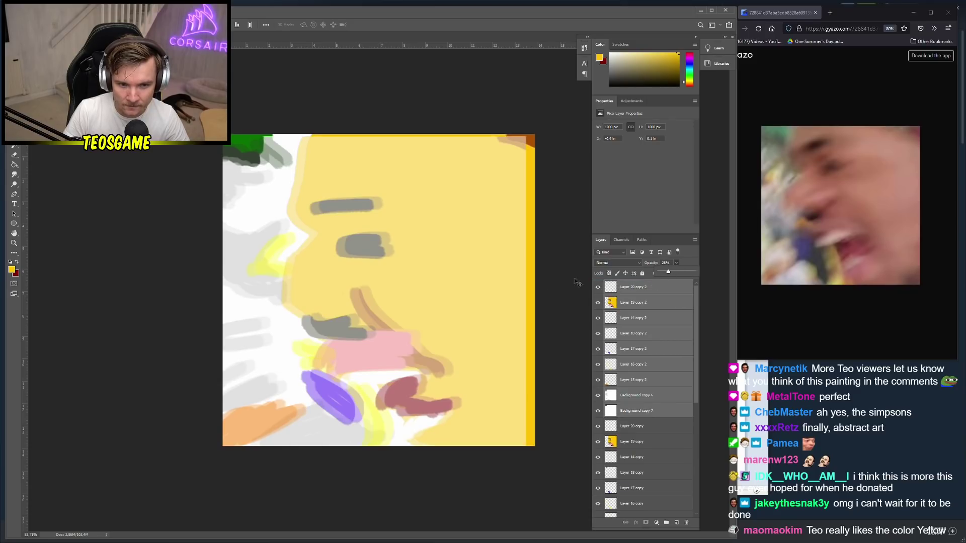
pyautogui.click(427, 283)
pyautogui.moveTo(415, 285); pyautogui.dragTo(405, 283)
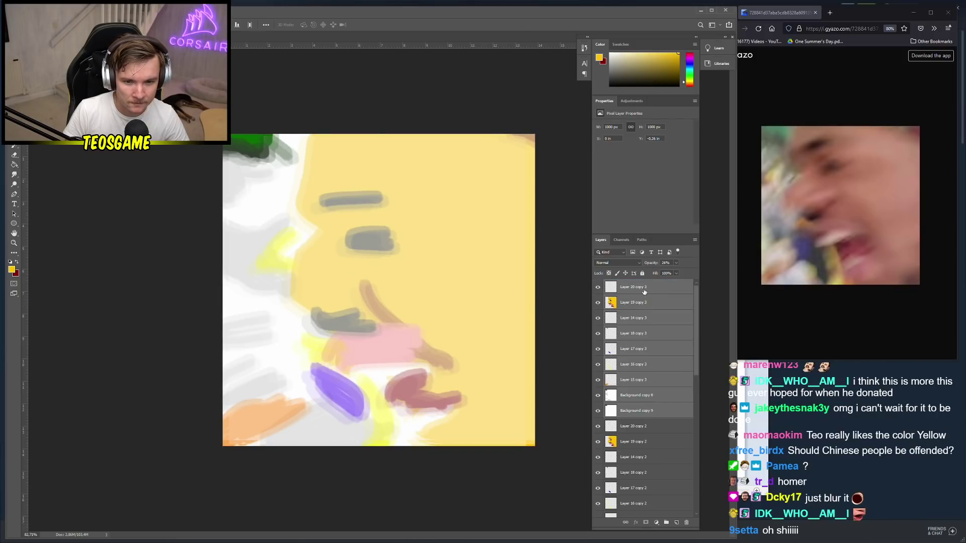
pyautogui.moveTo(375, 233); pyautogui.dragTo(378, 238)
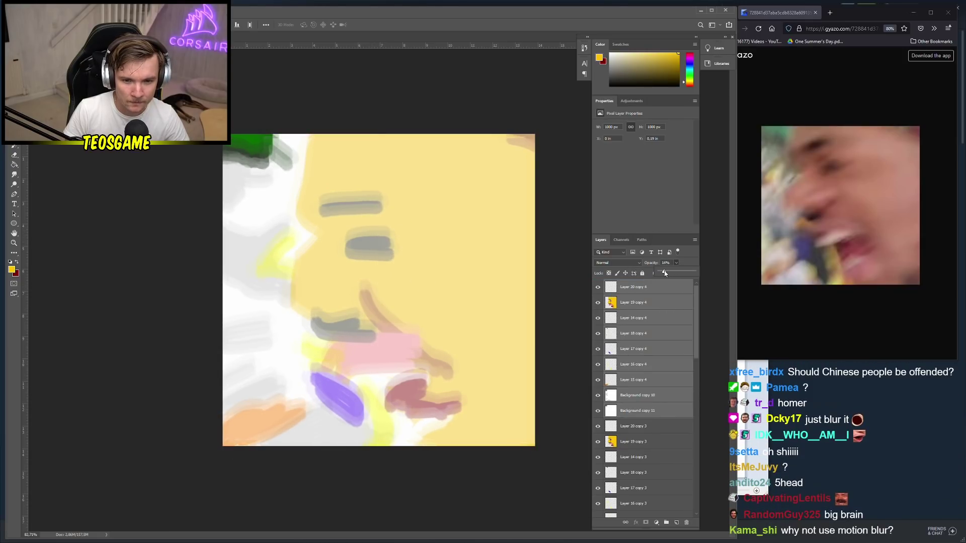
pyautogui.moveTo(665, 273); pyautogui.dragTo(662, 273)
# Make two more offset duplicates, fading them to 7% opacity
pyautogui.hotkey('ctrl', 'j')
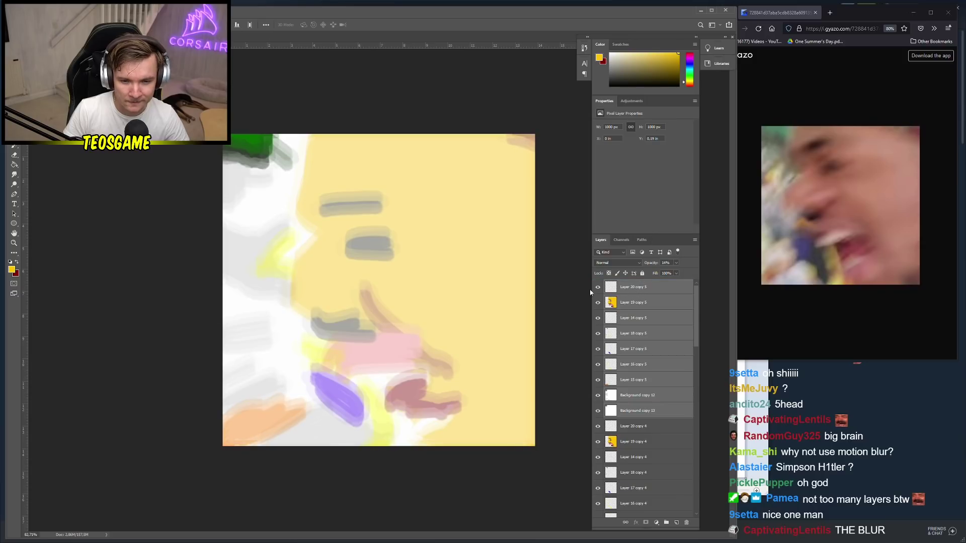
pyautogui.moveTo(366, 277); pyautogui.dragTo(393, 251)
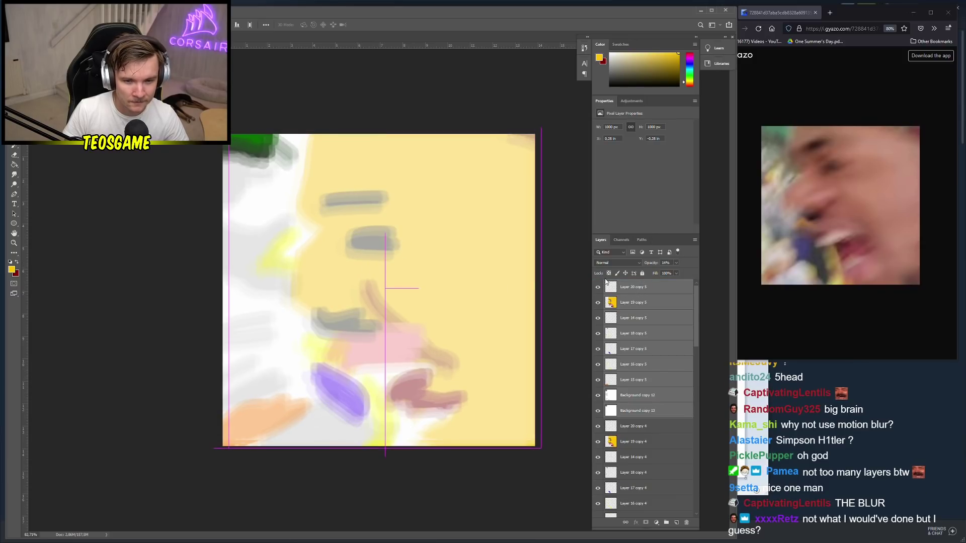
pyautogui.moveTo(669, 273); pyautogui.dragTo(663, 275)
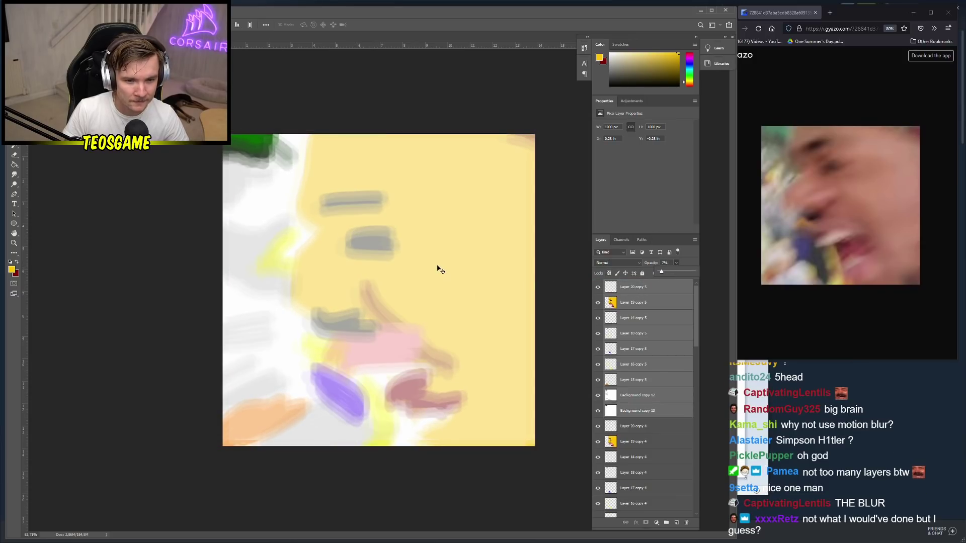
pyautogui.hotkey('ctrl', 'j')
pyautogui.moveTo(403, 282); pyautogui.dragTo(409, 286)
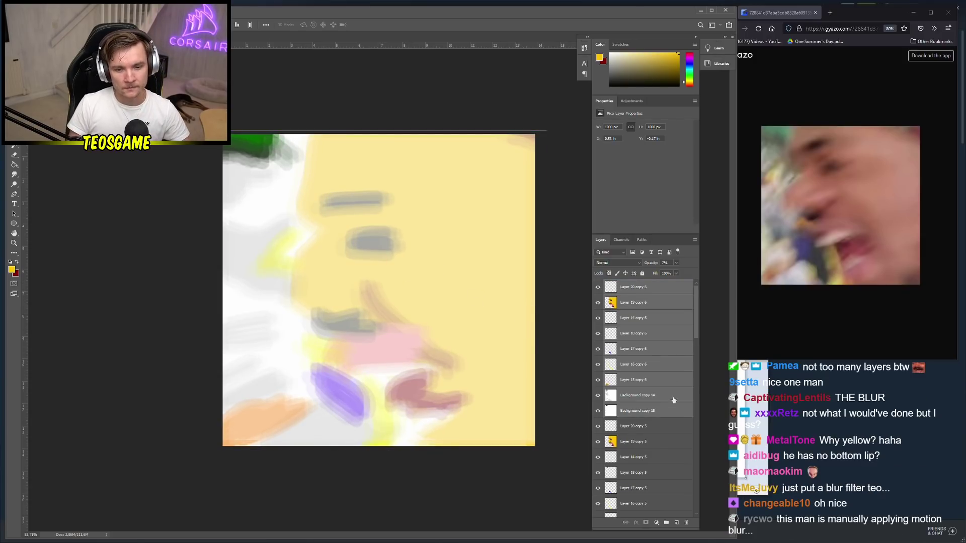
pyautogui.scroll(-10, 635, 421)
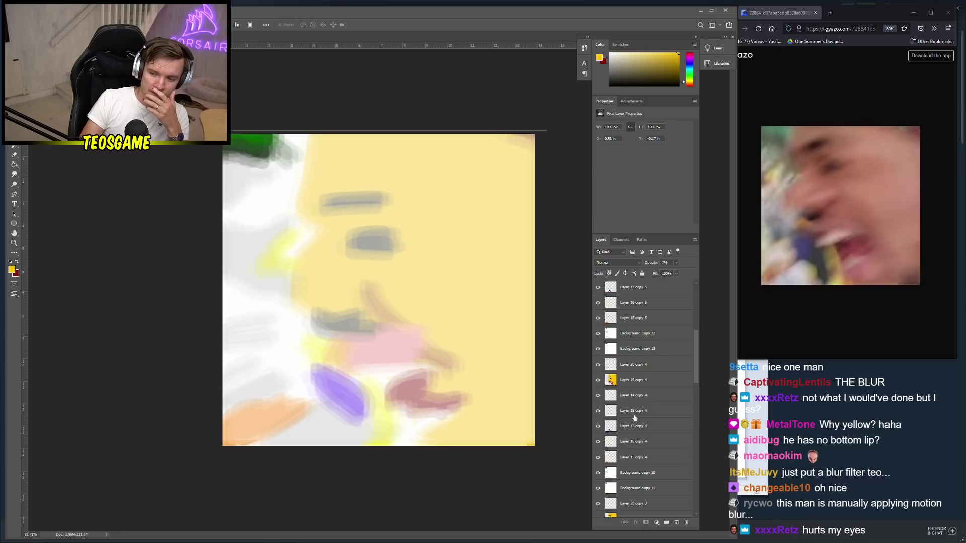
pyautogui.scroll(10, 635, 420)
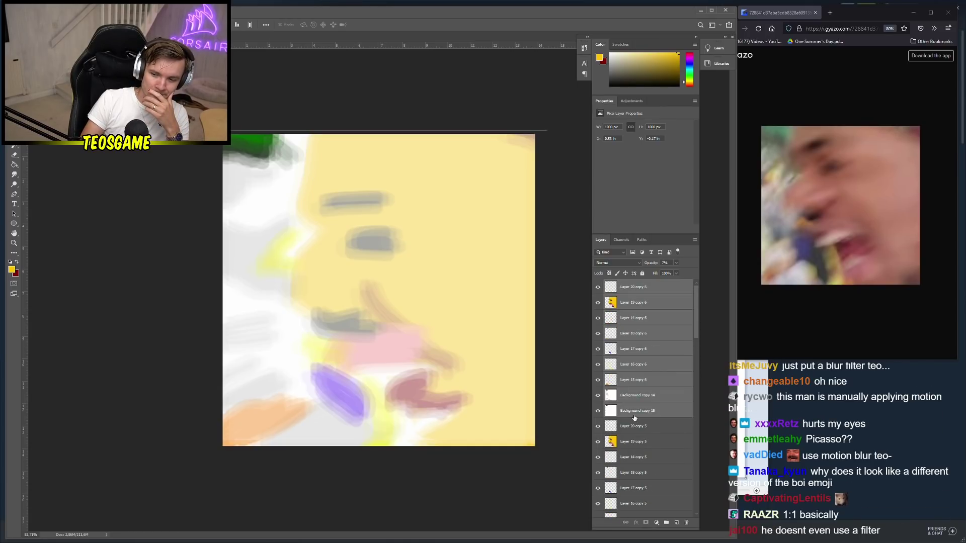
# Add a Brightness/Contrast adjustment layer and lower the brightness
pyautogui.hotkey('alt', 'l')
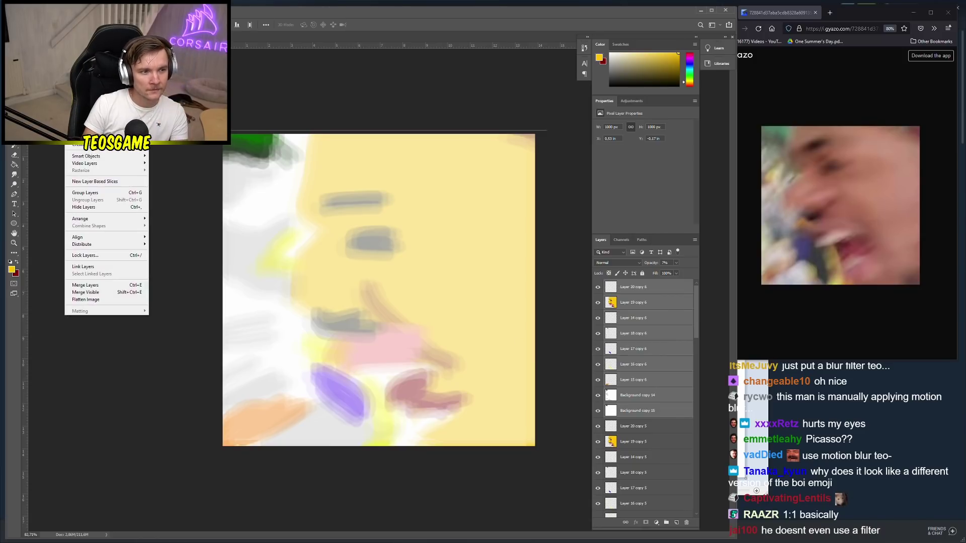
pyautogui.click(171, 138)
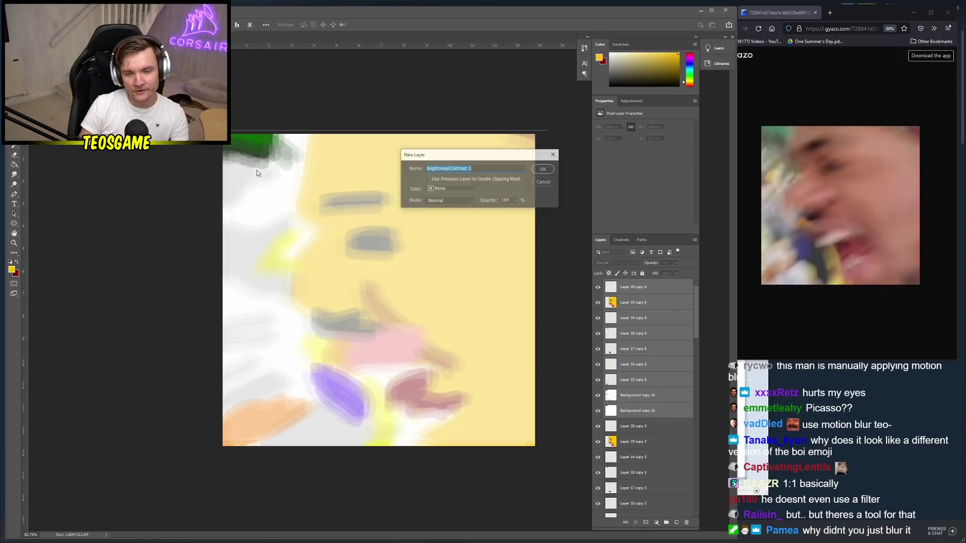
pyautogui.press('Return')
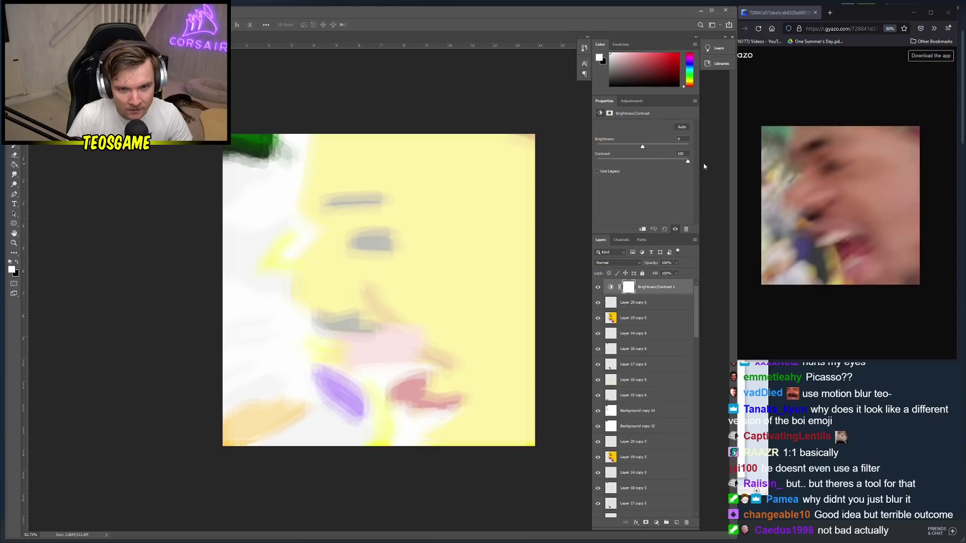
pyautogui.moveTo(643, 146); pyautogui.dragTo(610, 147)
pyautogui.scroll(-3, 423, 289)
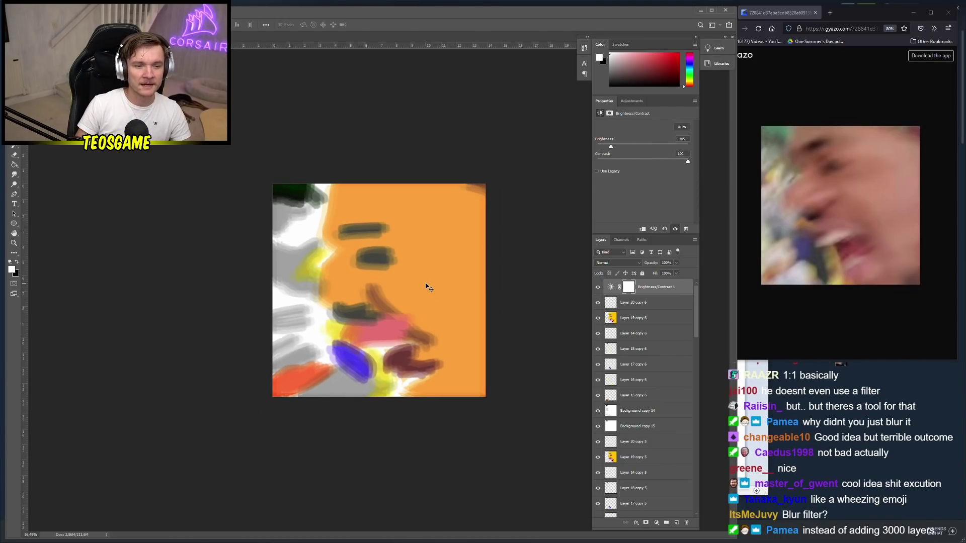
# Add a Hue/Saturation adjustment layer with Saturation -32
pyautogui.hotkey('alt', 'l')
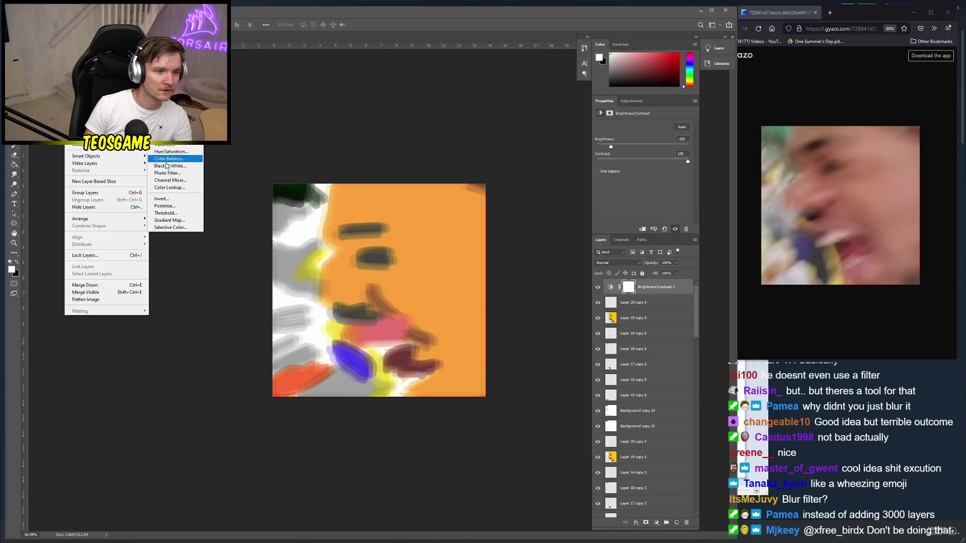
pyautogui.click(174, 159)
pyautogui.press('Return')
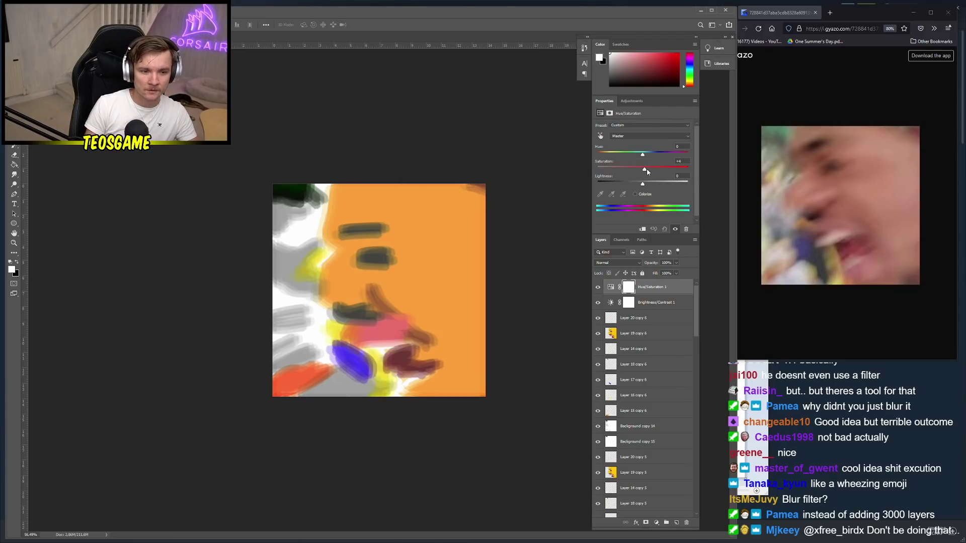
pyautogui.moveTo(647, 171); pyautogui.dragTo(628, 172)
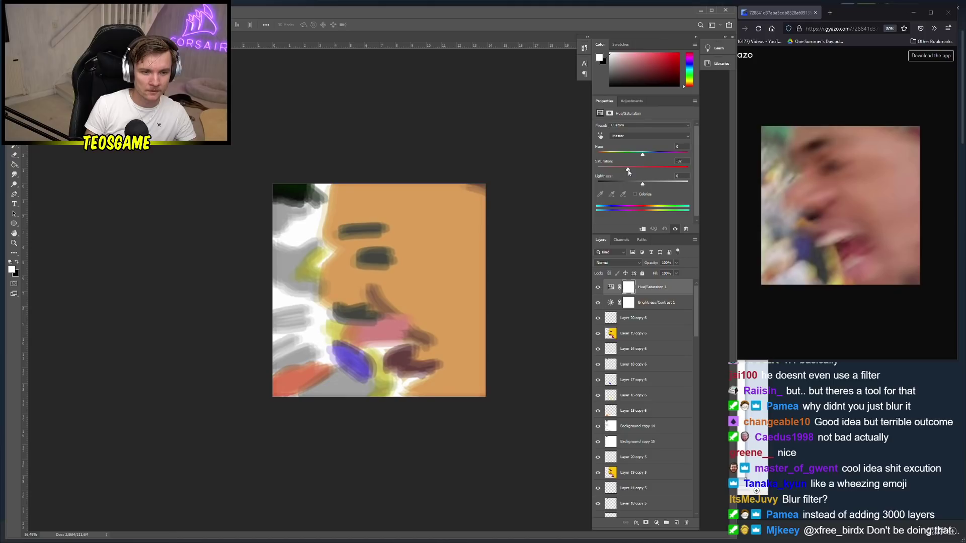
# Fine-tune the adjustments to brightness -104 and hue -13
pyautogui.click(616, 301)
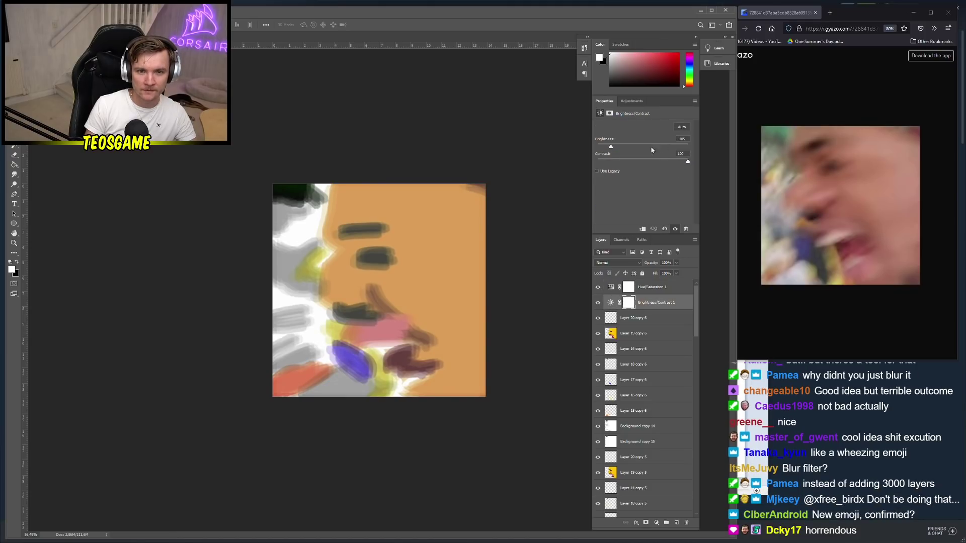
pyautogui.moveTo(613, 149); pyautogui.dragTo(614, 149)
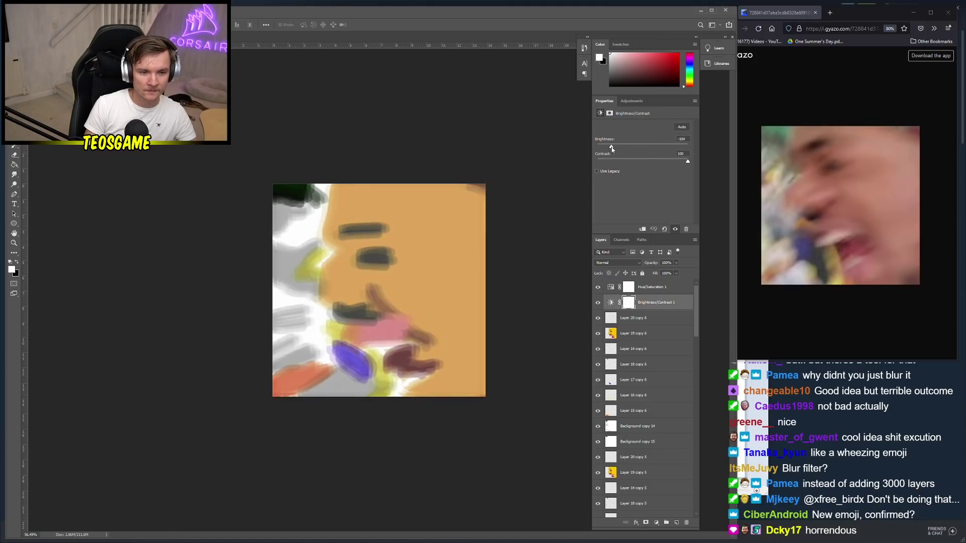
pyautogui.click(616, 287)
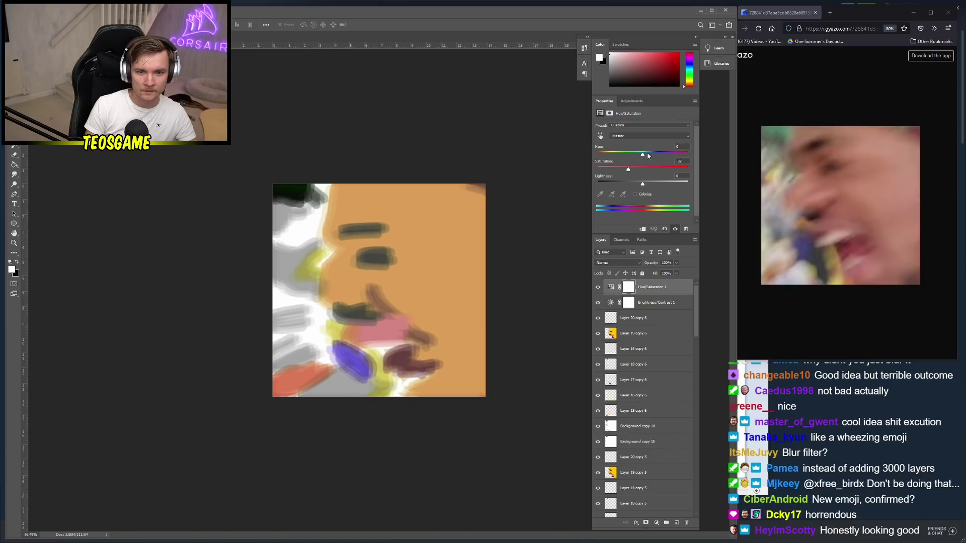
pyautogui.moveTo(641, 157); pyautogui.dragTo(637, 156)
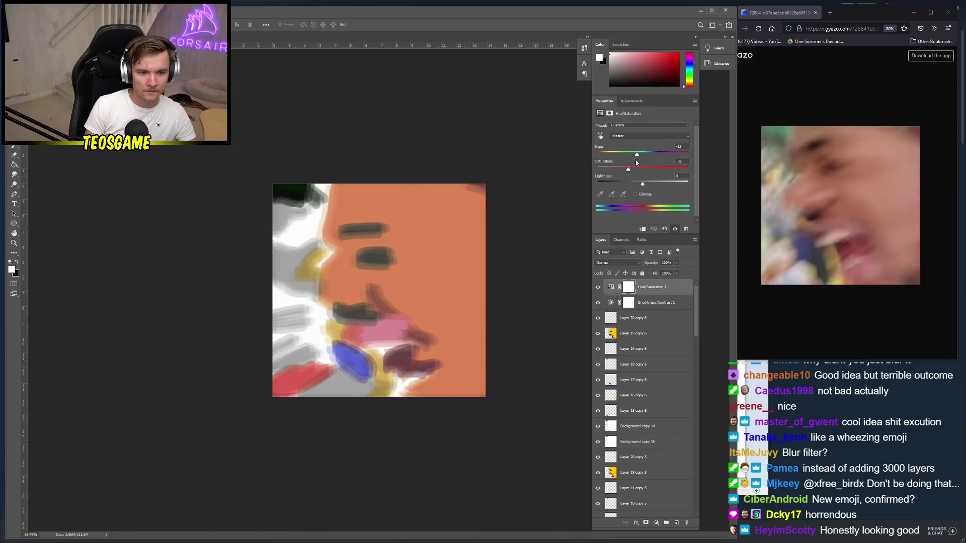
pyautogui.scroll(-2, 385, 258)
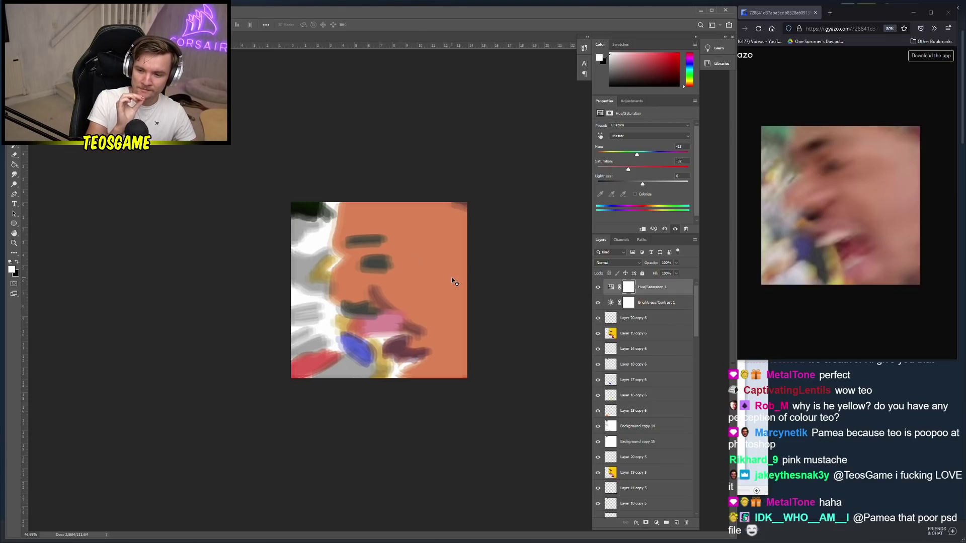
pyautogui.scroll(3, 472, 294)
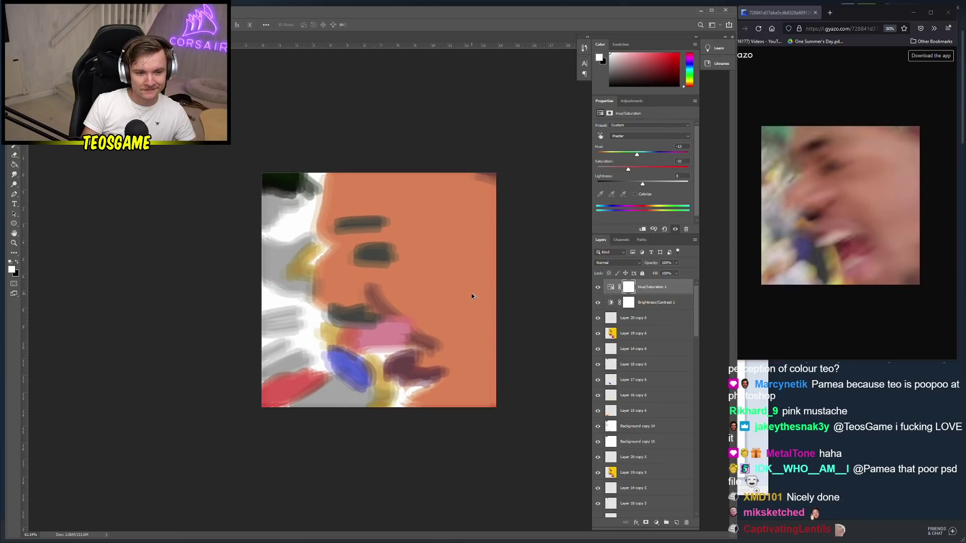
pyautogui.keyDown('alt'); pyautogui.click(455, 280); pyautogui.keyUp('alt')
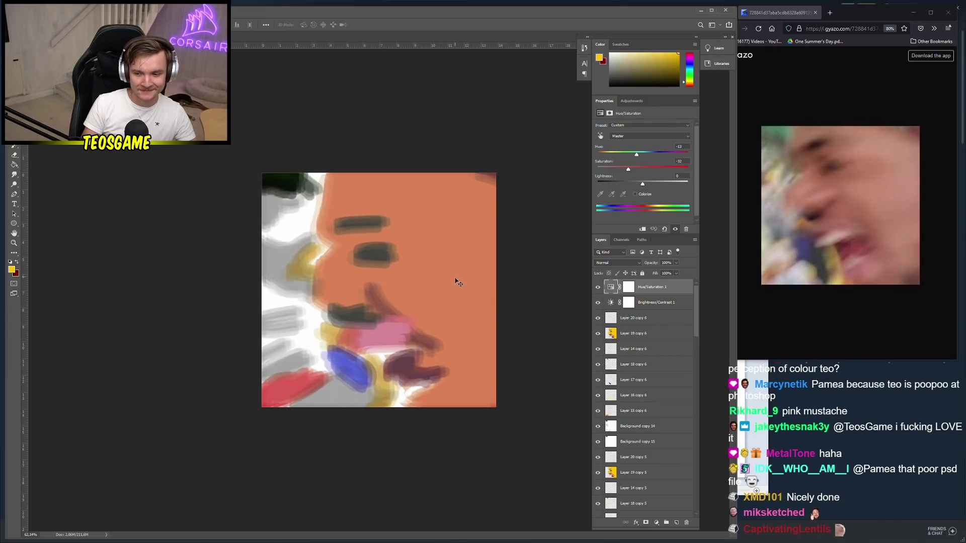
# Add a new empty layer for the signature and set the foreground colour to black
pyautogui.click(674, 523)
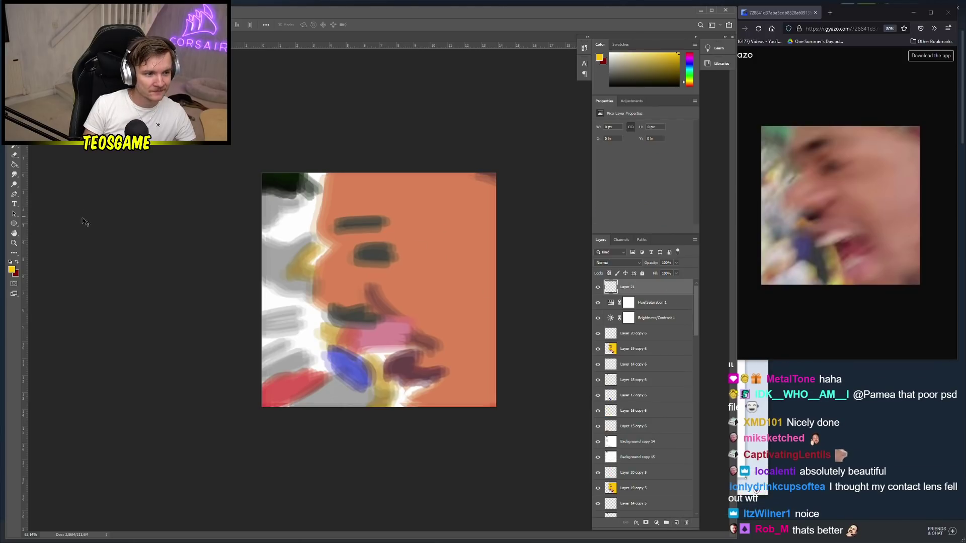
pyautogui.click(12, 270)
pyautogui.click(80, 299)
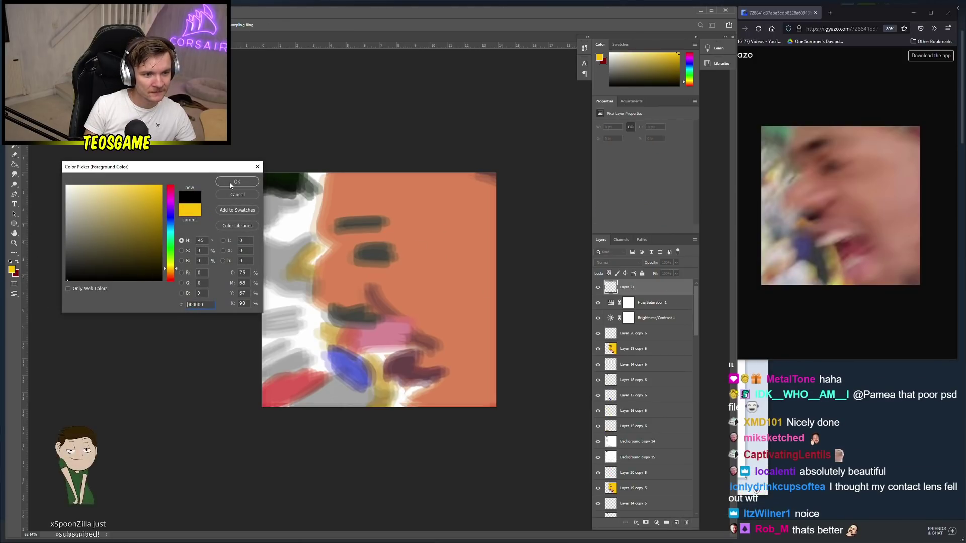
pyautogui.click(247, 187)
# Try out signature strokes with the Brush, undoing them, and set the brush size to 20 px
pyautogui.press('b')
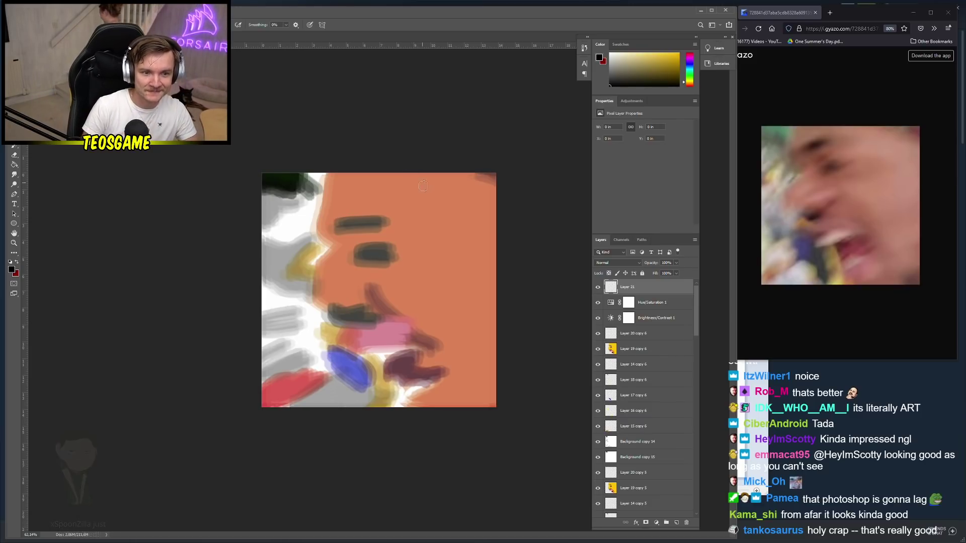
pyautogui.rightClick(427, 202)
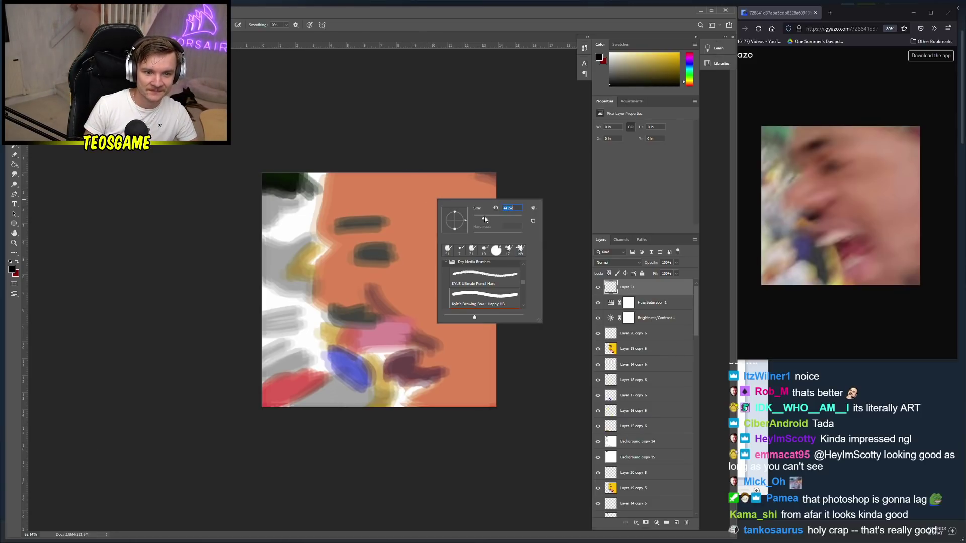
pyautogui.moveTo(423, 188)
pyautogui.mouseDown()
pyautogui.moveTo(427, 204)
pyautogui.moveTo(410, 185)
pyautogui.moveTo(456, 197)
pyautogui.mouseUp()
pyautogui.hotkey('ctrl', 'z')
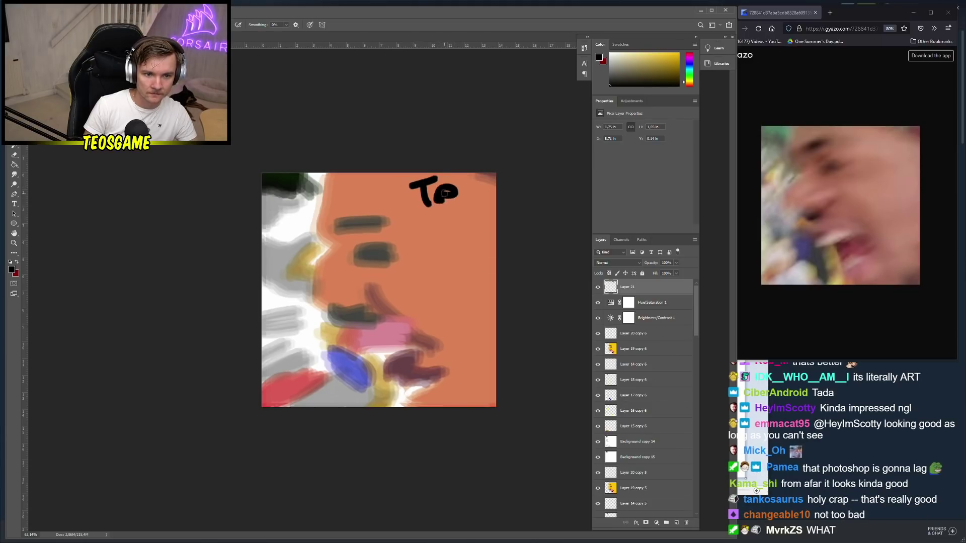
pyautogui.hotkey('ctrl', 'z')
pyautogui.rightClick(445, 193)
pyautogui.moveTo(440, 187)
pyautogui.mouseDown()
pyautogui.moveTo(434, 194)
pyautogui.moveTo(452, 192)
pyautogui.mouseUp()
pyautogui.hotkey('ctrl', 'z')
pyautogui.hotkey('ctrl', 'z')
pyautogui.hotkey('ctrl', 'z')
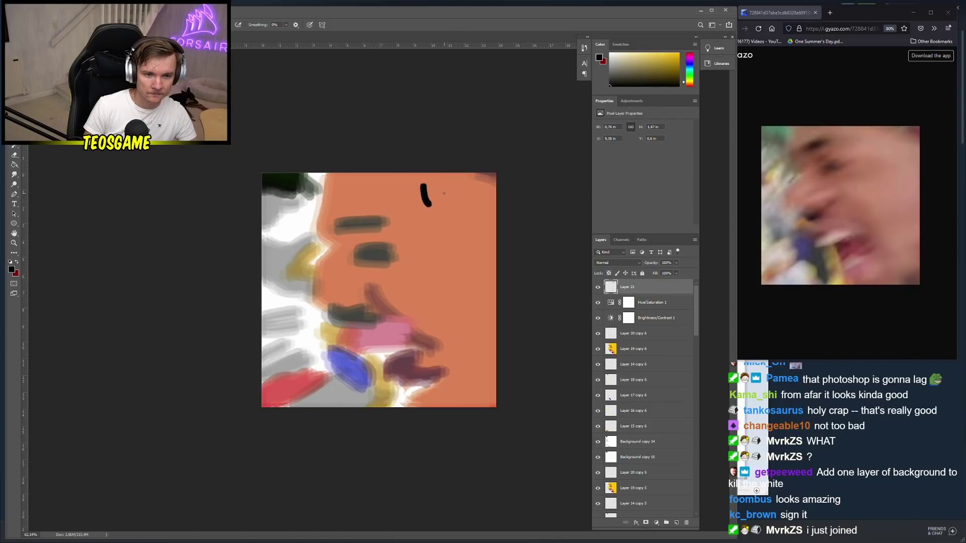
pyautogui.rightClick(448, 194)
pyautogui.write('20')
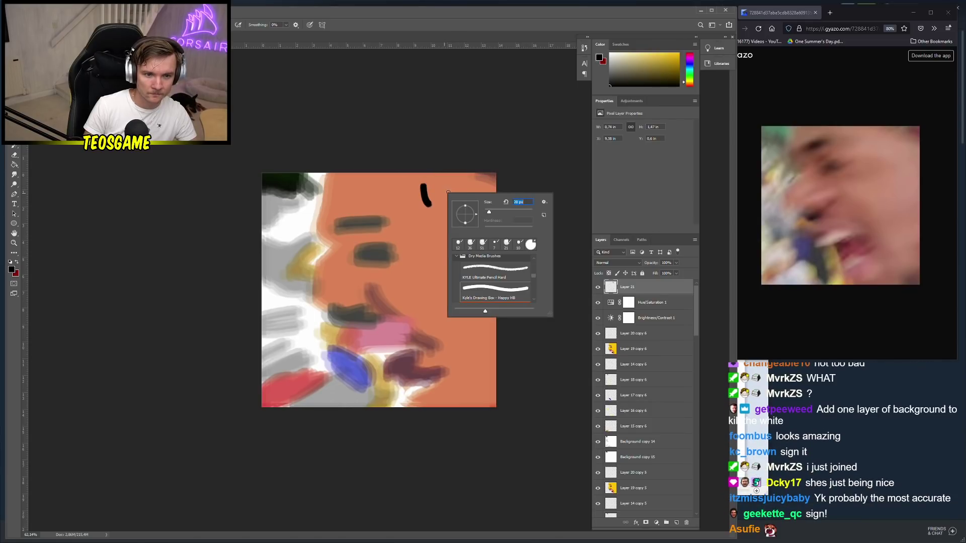
pyautogui.press('Return')
pyautogui.hotkey('ctrl', 'z')
# Test a 37 px brush on a trial T, then settle on a 25 px brush
pyautogui.rightClick(431, 189)
pyautogui.moveTo(487, 210); pyautogui.dragTo(496, 212)
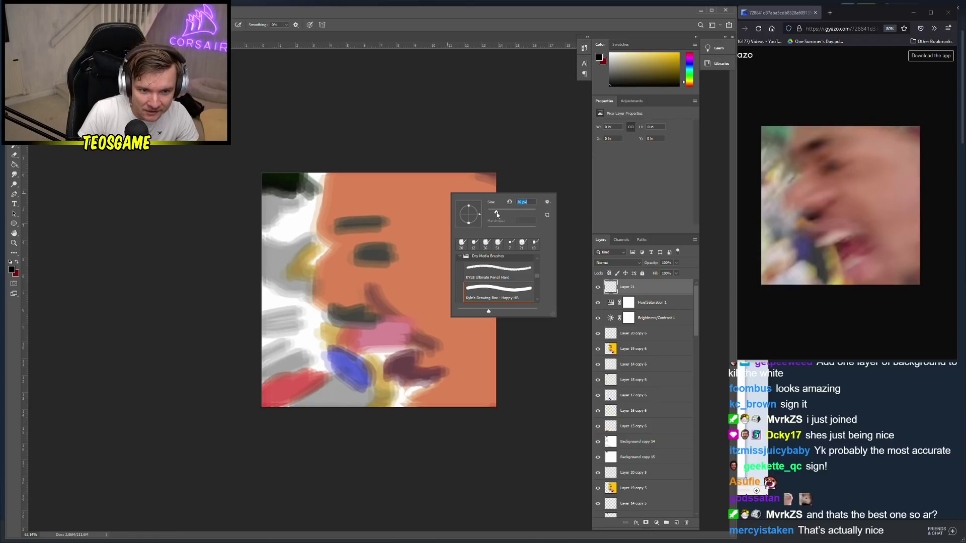
pyautogui.moveTo(417, 190)
pyautogui.mouseDown()
pyautogui.moveTo(418, 208)
pyautogui.moveTo(427, 188)
pyautogui.mouseUp()
pyautogui.hotkey('ctrl', 'z')
pyautogui.hotkey('ctrl', 'z')
pyautogui.rightClick(431, 196)
pyautogui.moveTo(496, 219); pyautogui.dragTo(491, 218)
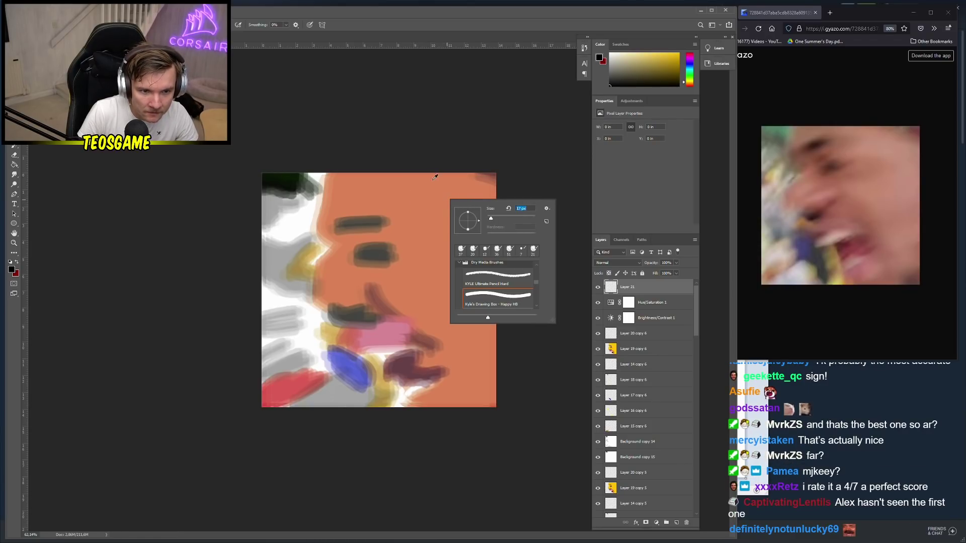
pyautogui.press('Return')
# Fit the painting to the window and paint a black 'Teo' in the lower-right corner
pyautogui.hotkey('ctrl', '0')
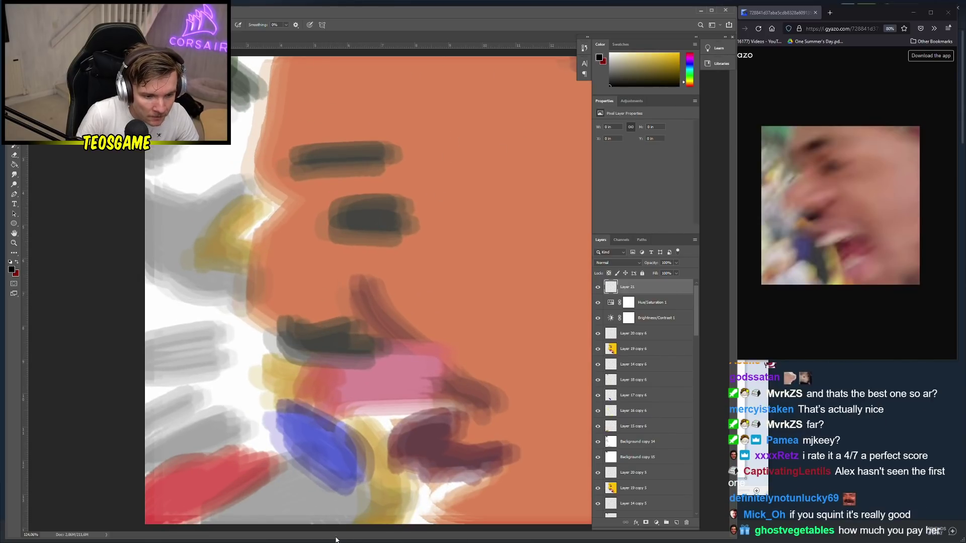
pyautogui.scroll(-2, 453, 242)
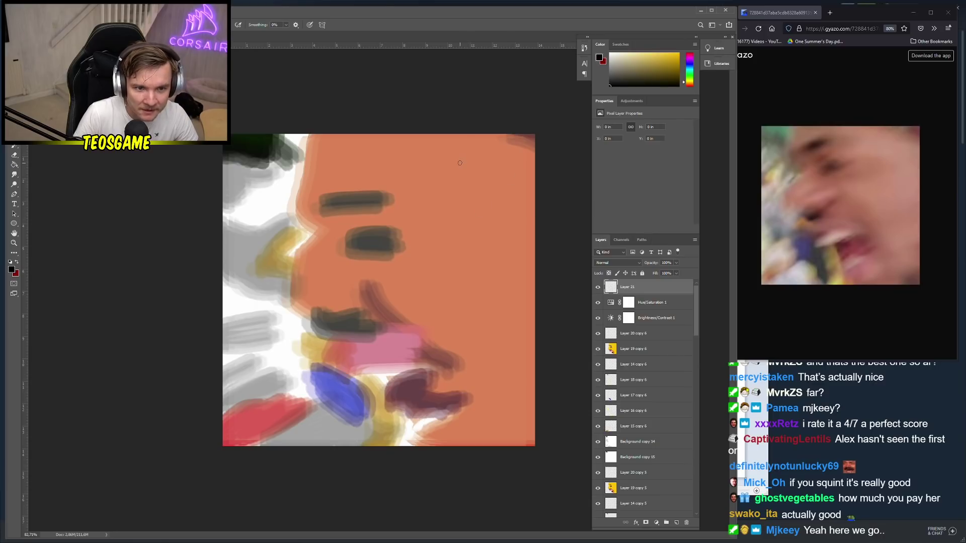
pyautogui.hotkey('ctrl', 'z')
pyautogui.moveTo(488, 429); pyautogui.dragTo(522, 444)
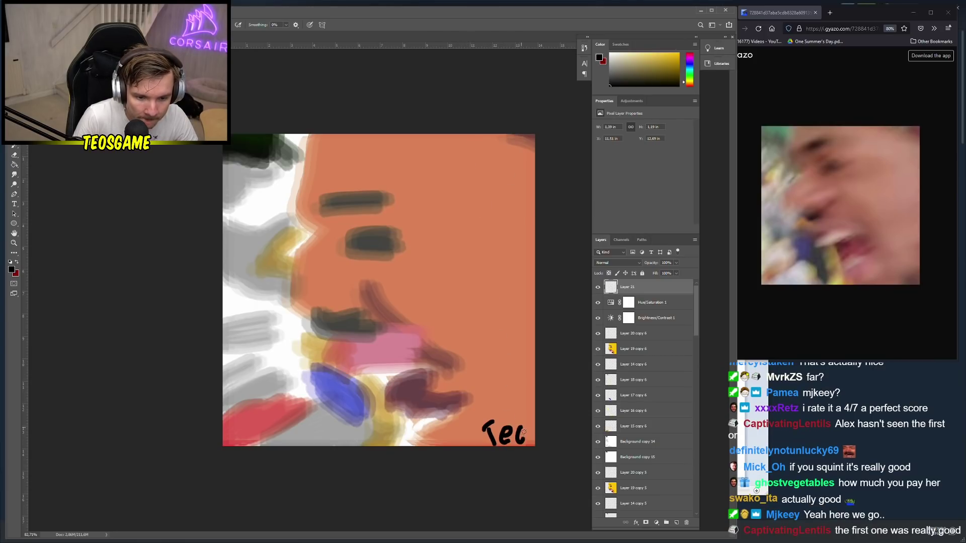
pyautogui.scroll(-2, 405, 402)
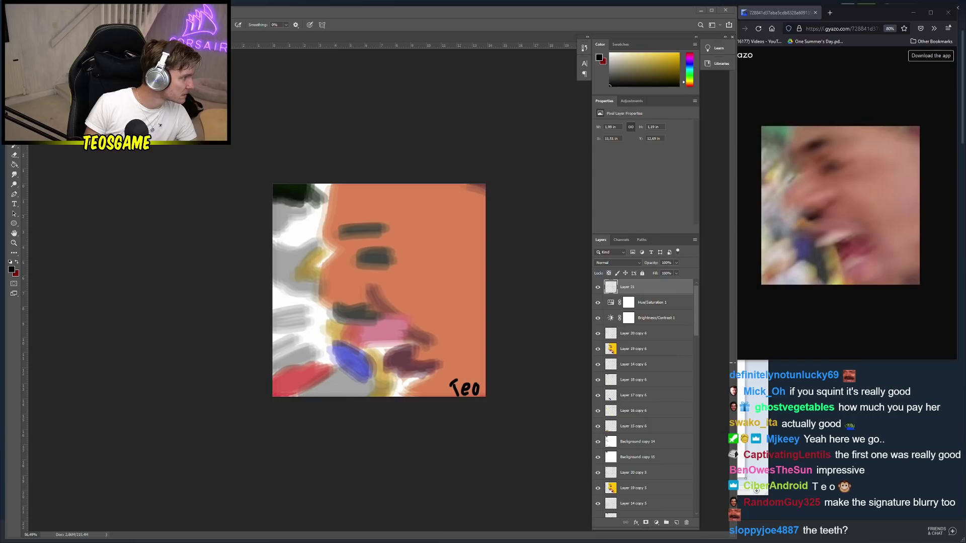
# Save a copy of the signed painting as a PNG file named after the requester
pyautogui.press('v')
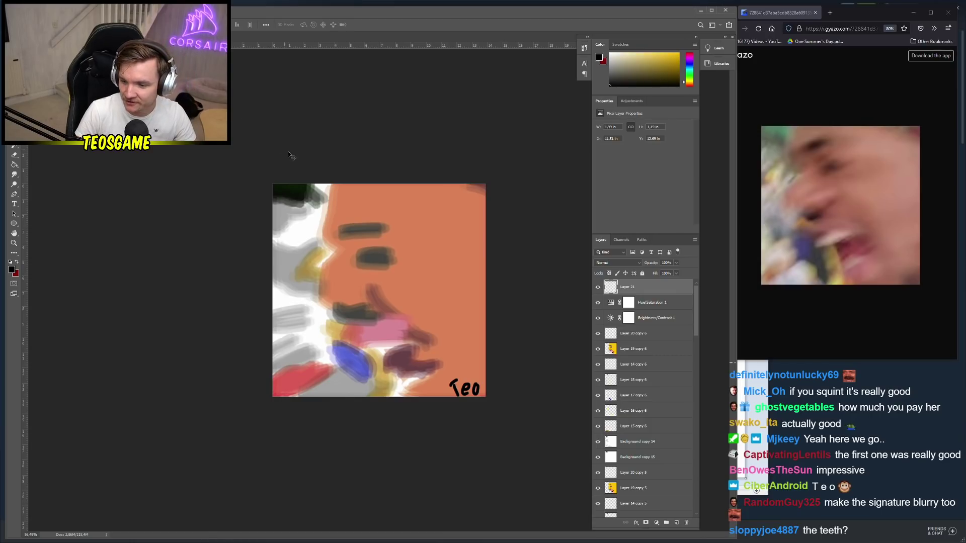
pyautogui.hotkey('ctrl', 'shift', 's')
pyautogui.click(397, 471)
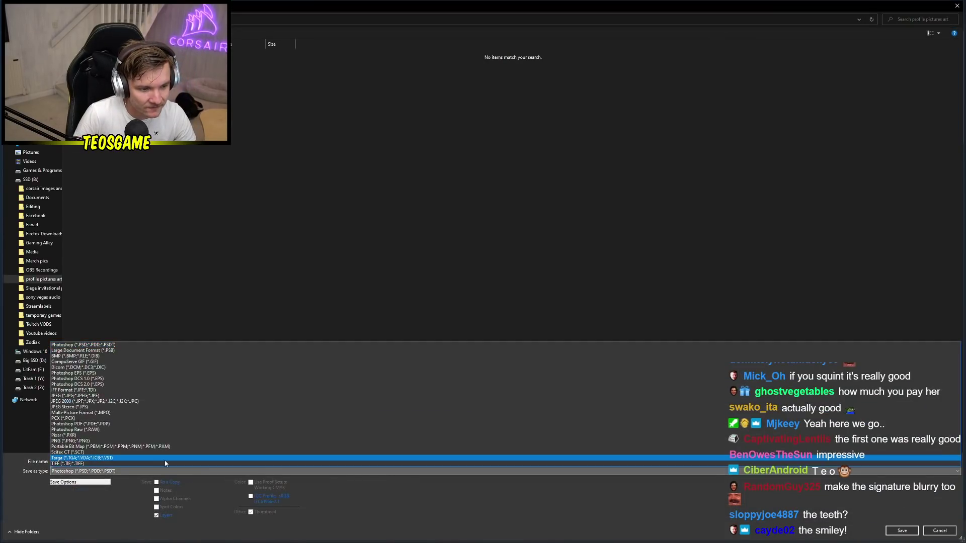
pyautogui.click(128, 442)
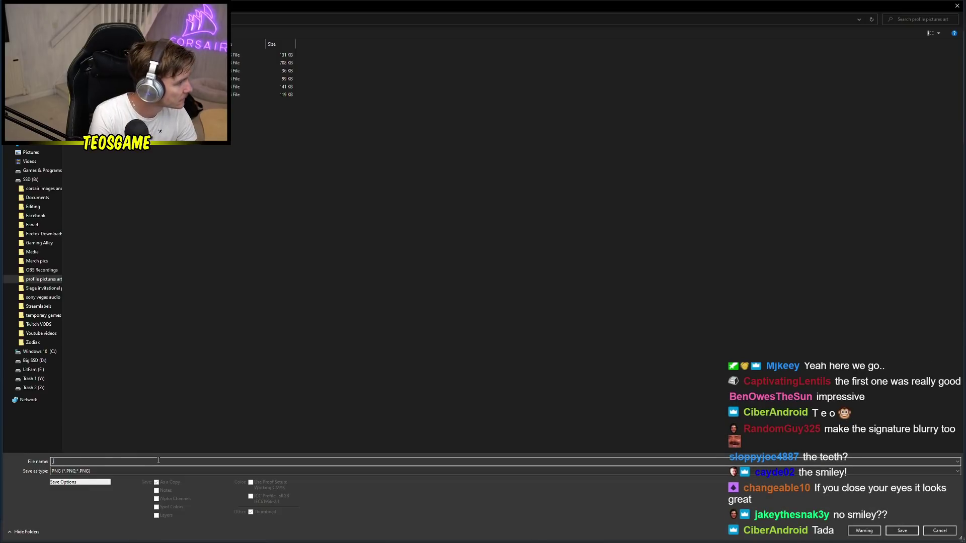
pyautogui.write('jakeythesnak3y')
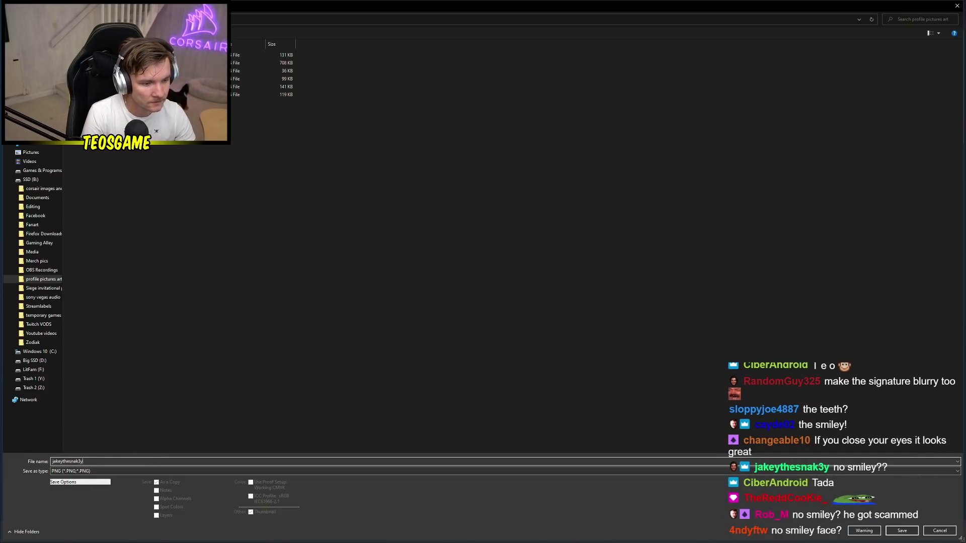
pyautogui.press('Return')
pyautogui.press('Return')
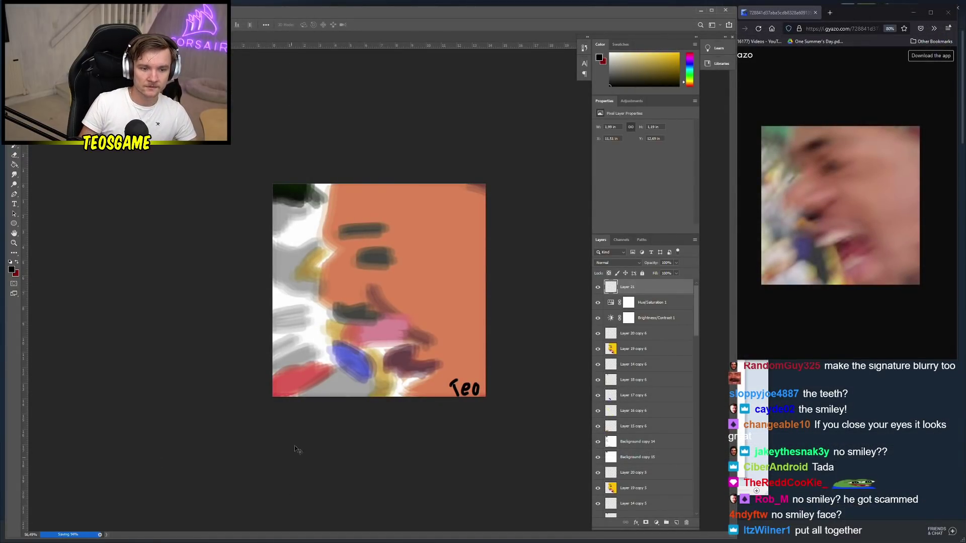
# Select all layers from the top down to Background copy 2 and open their layer options
pyautogui.scroll(-3, 297, 450)
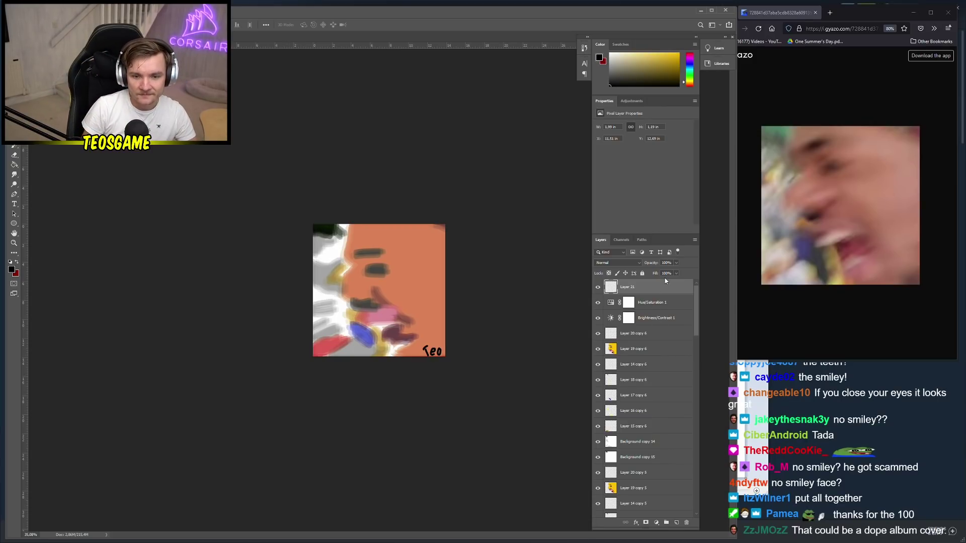
pyautogui.scroll(-15, 664, 289)
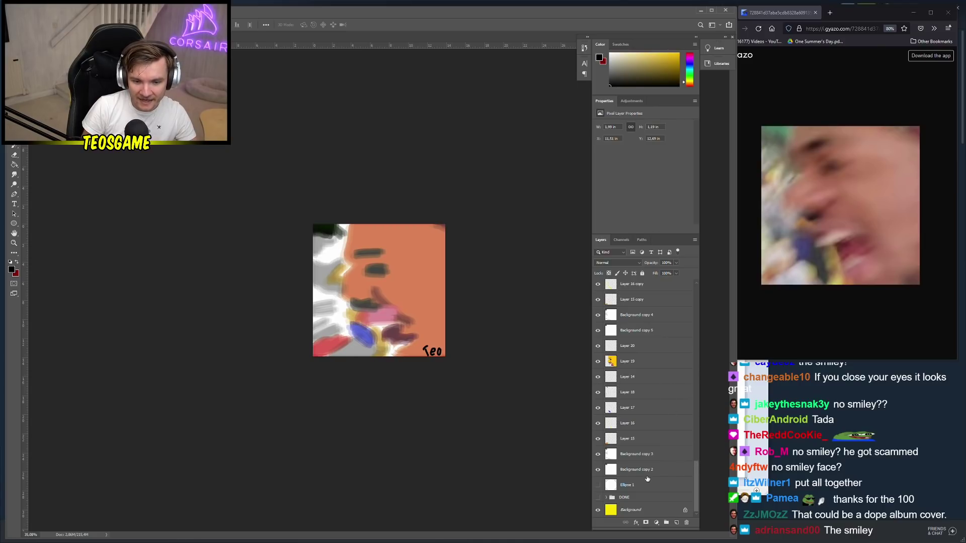
pyautogui.keyDown('shift'); pyautogui.click(650, 475); pyautogui.keyUp('shift')
pyautogui.rightClick(649, 468)
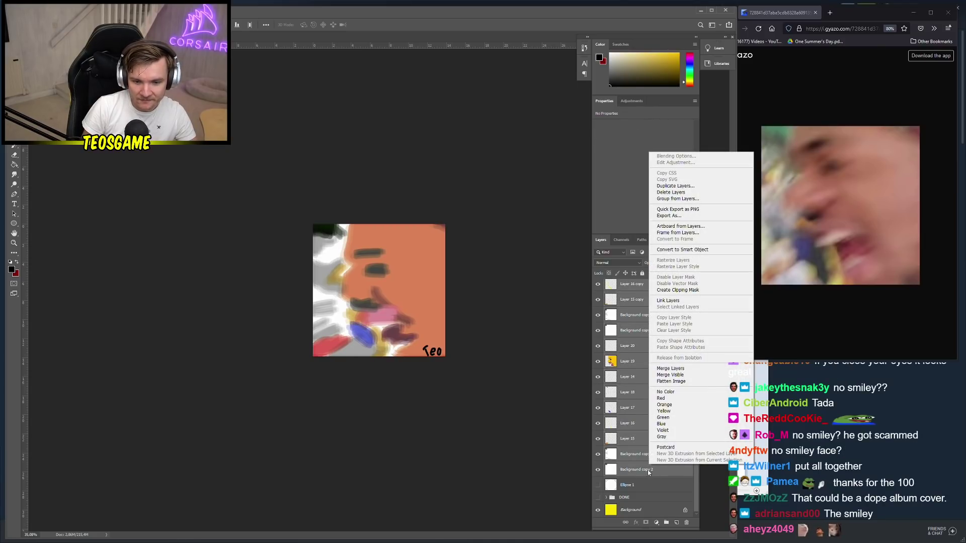
# Merge the selected layers into Layer 21 and delete it
pyautogui.click(670, 370)
pyautogui.moveTo(637, 288)
pyautogui.mouseDown()
pyautogui.moveTo(637, 315)
pyautogui.moveTo(624, 292)
pyautogui.mouseUp()
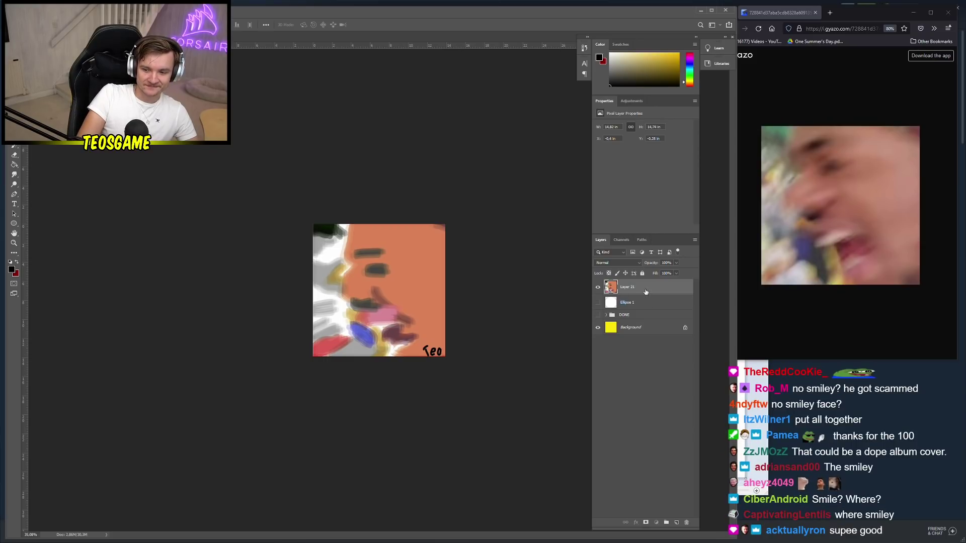
pyautogui.moveTo(646, 291); pyautogui.dragTo(627, 313)
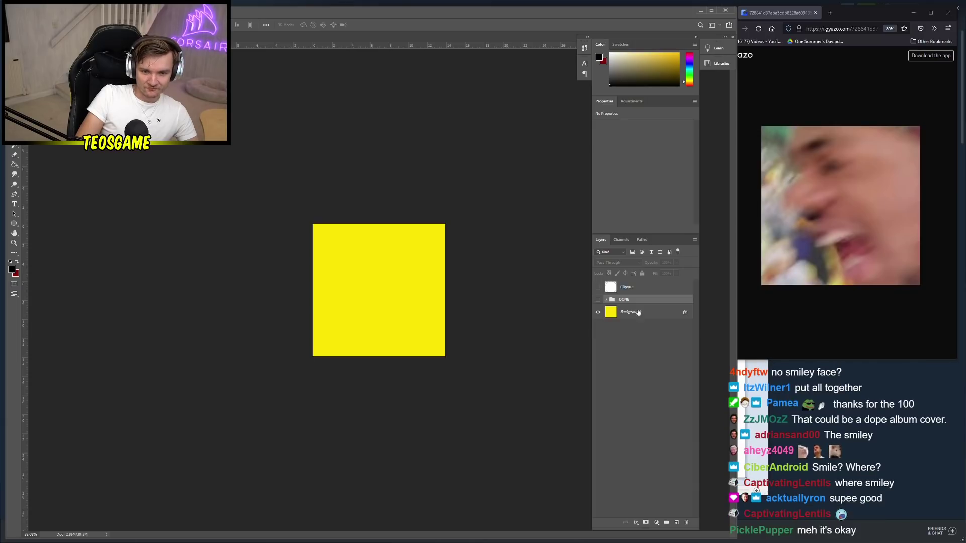
# Add two empty layers above Ellipse 1 and select Layer 22
pyautogui.click(629, 288)
pyautogui.click(676, 523)
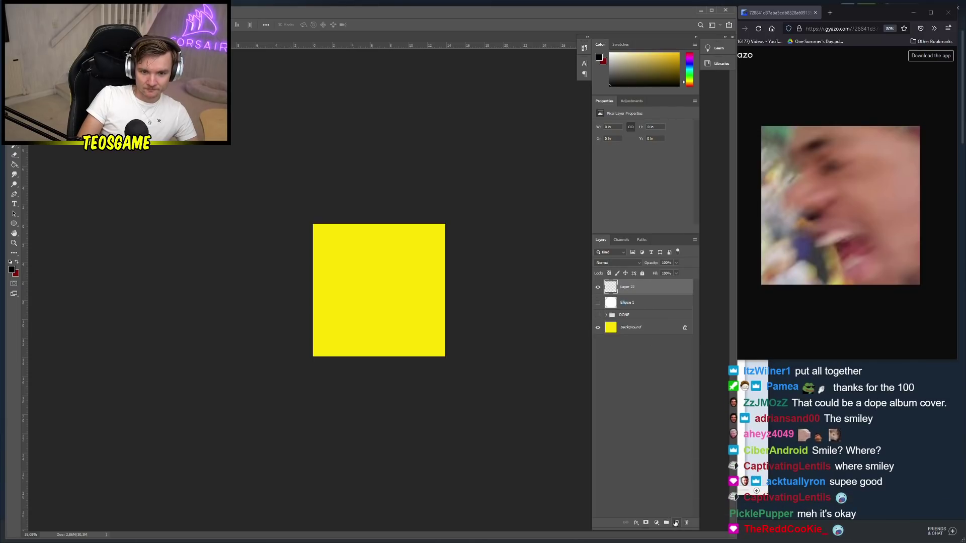
pyautogui.click(677, 523)
pyautogui.click(673, 303)
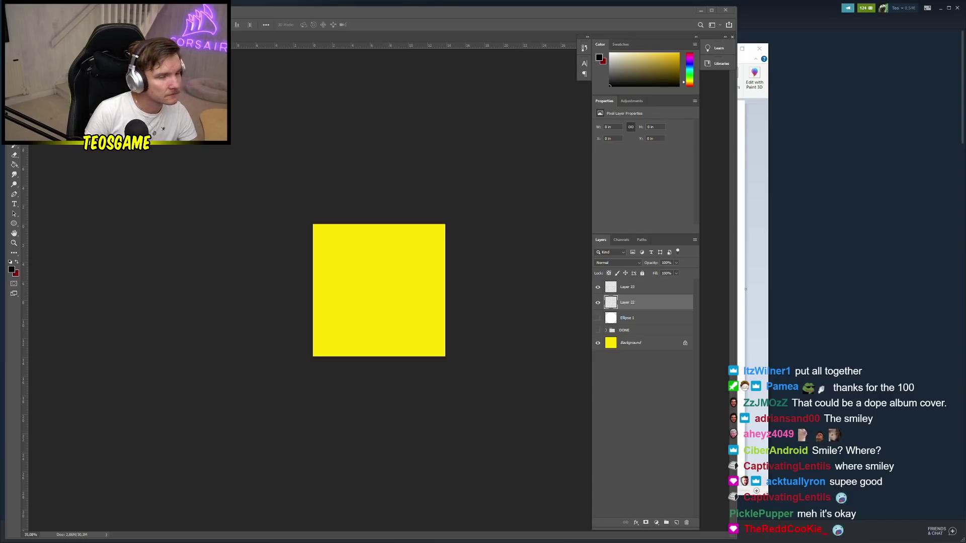
# Check the reference image, then switch to the Gradient Tool in Photoshop
pyautogui.hotkey('alt', 'Tab')
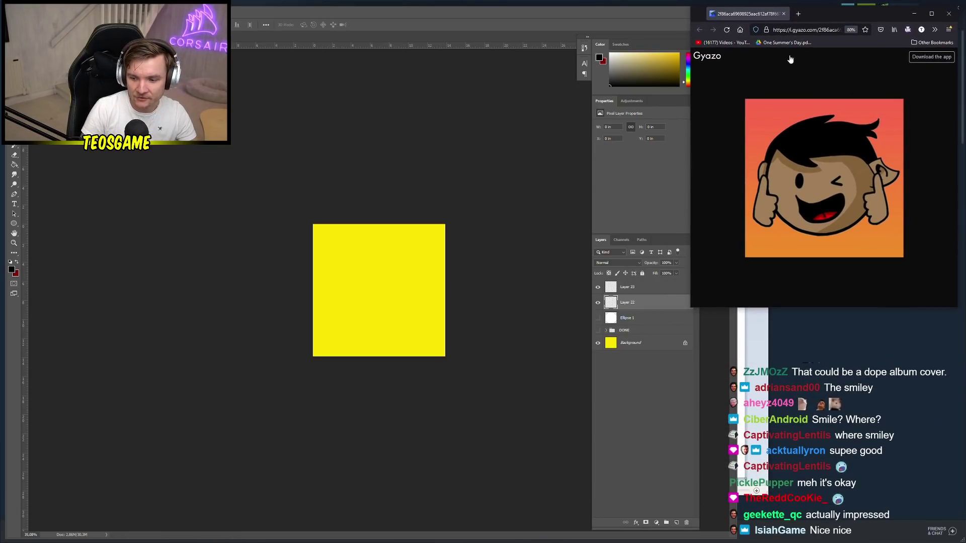
pyautogui.scroll(2, 368, 284)
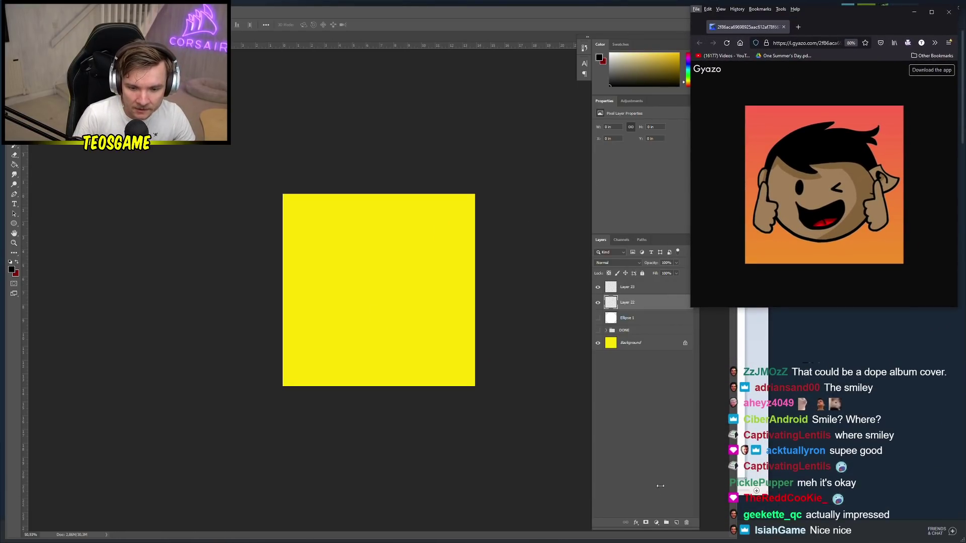
pyautogui.click(12, 185)
pyautogui.rightClick(14, 165)
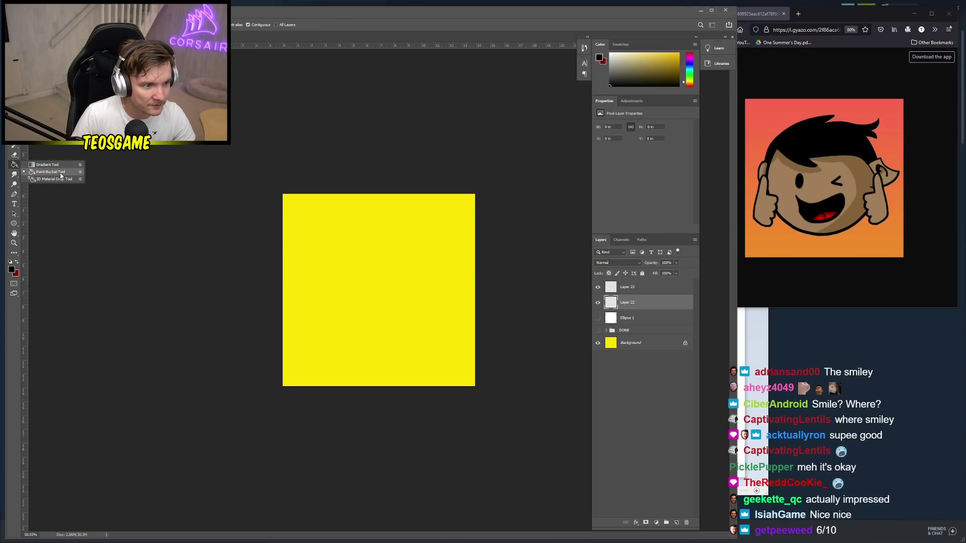
pyautogui.click(47, 166)
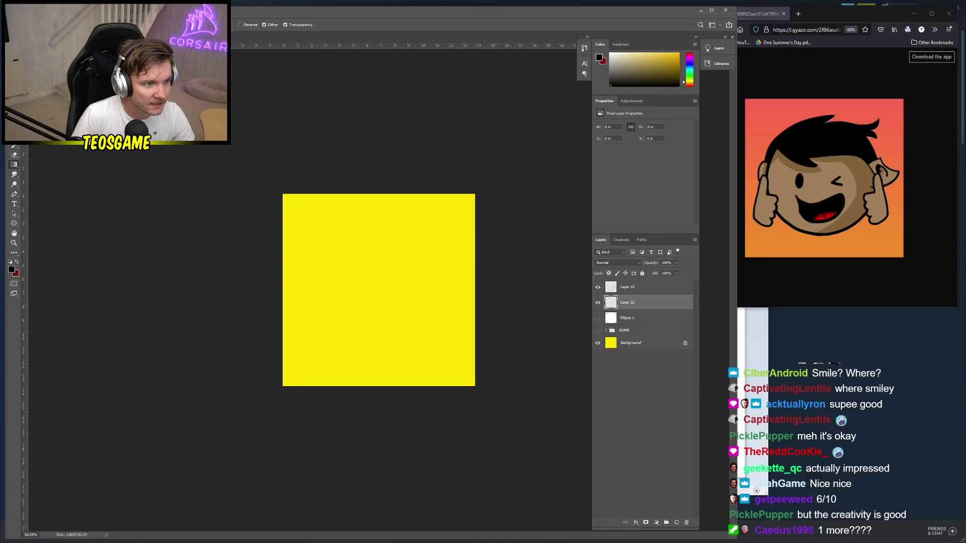
# In the Gradient Editor, set the starting colour stop to a lighter red
pyautogui.click(55, 25)
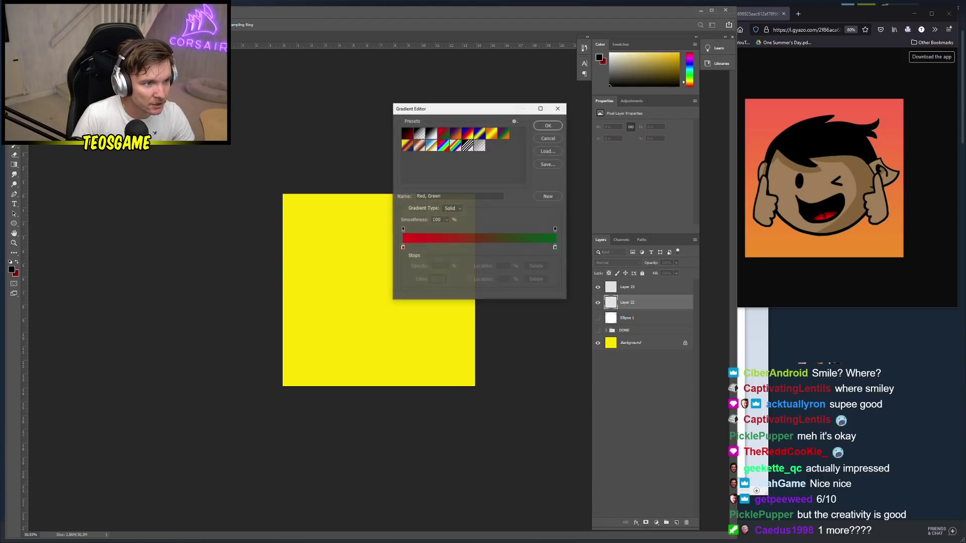
pyautogui.click(403, 230)
pyautogui.click(403, 248)
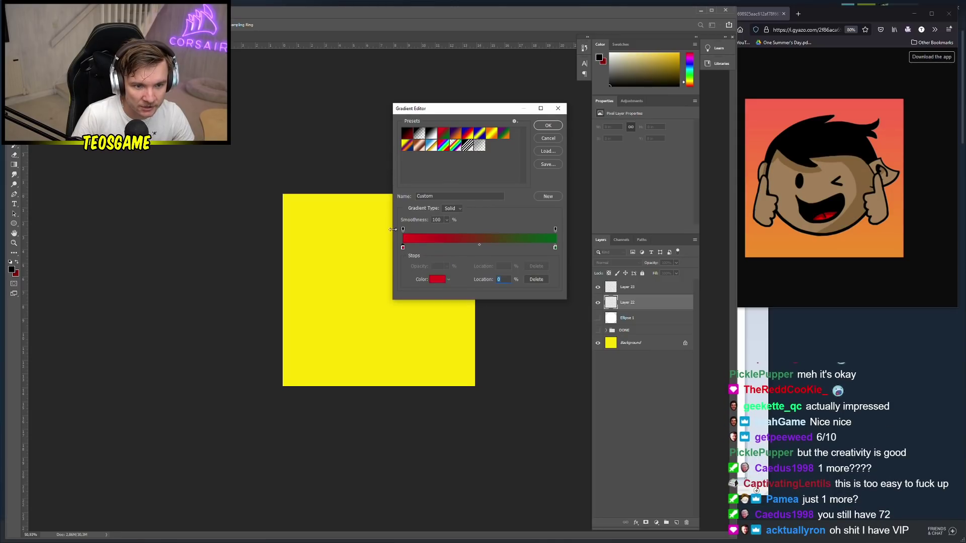
pyautogui.click(403, 247)
pyautogui.click(437, 280)
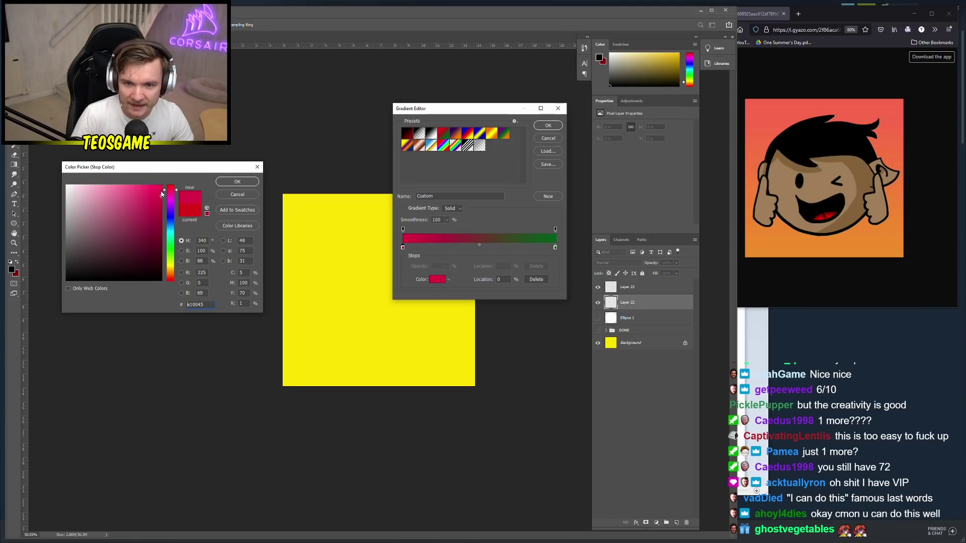
pyautogui.moveTo(163, 195)
pyautogui.mouseDown()
pyautogui.moveTo(149, 165)
pyautogui.moveTo(157, 200)
pyautogui.moveTo(143, 213)
pyautogui.mouseUp()
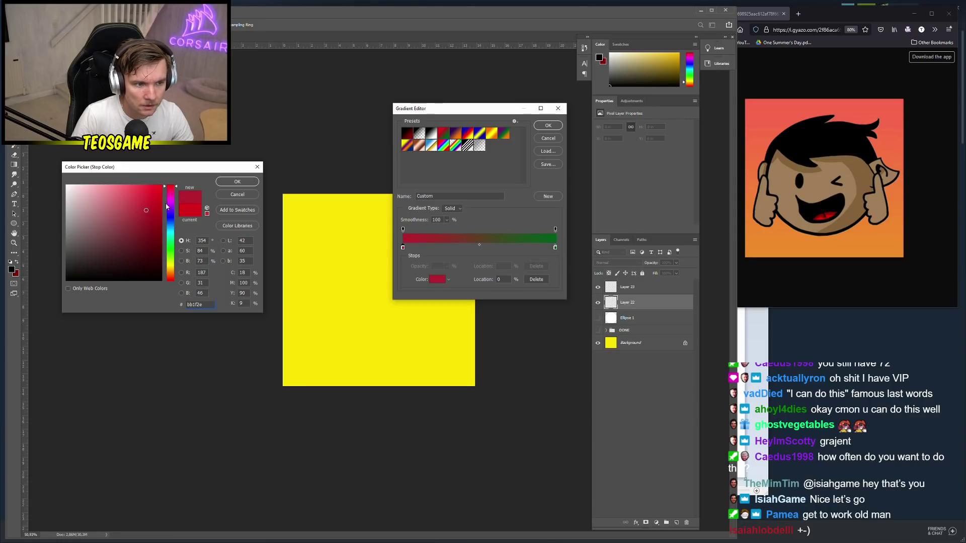
pyautogui.moveTo(166, 207); pyautogui.dragTo(170, 192)
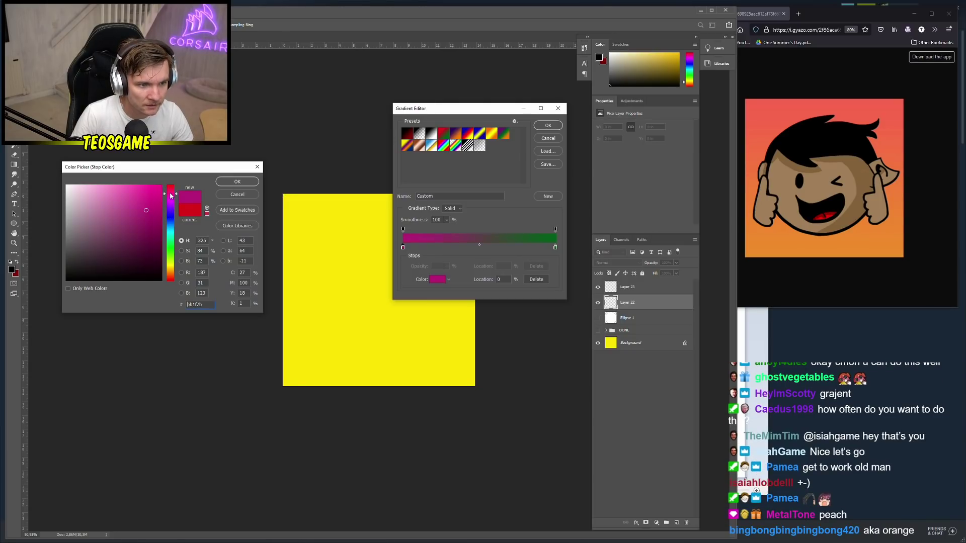
pyautogui.moveTo(171, 196); pyautogui.dragTo(171, 187)
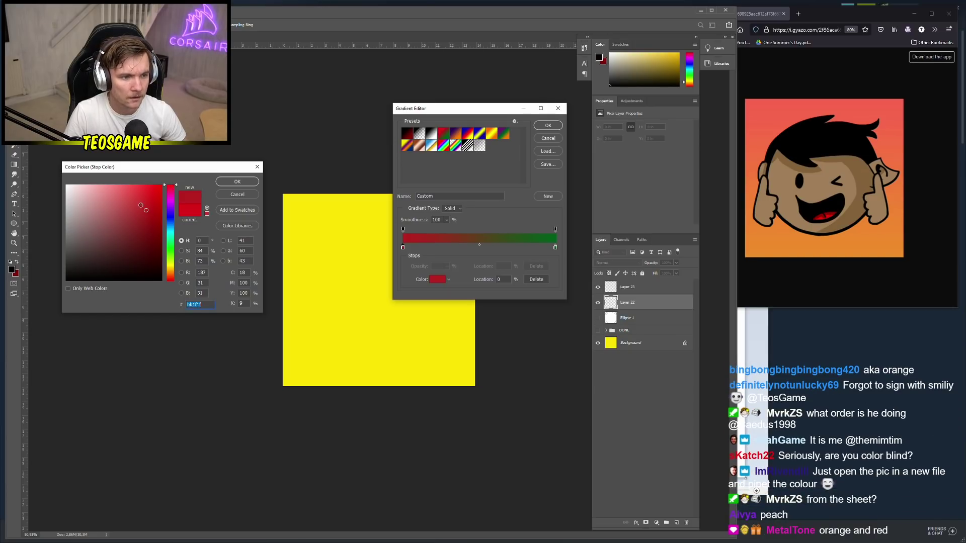
pyautogui.moveTo(146, 210); pyautogui.dragTo(137, 206)
pyautogui.click(236, 182)
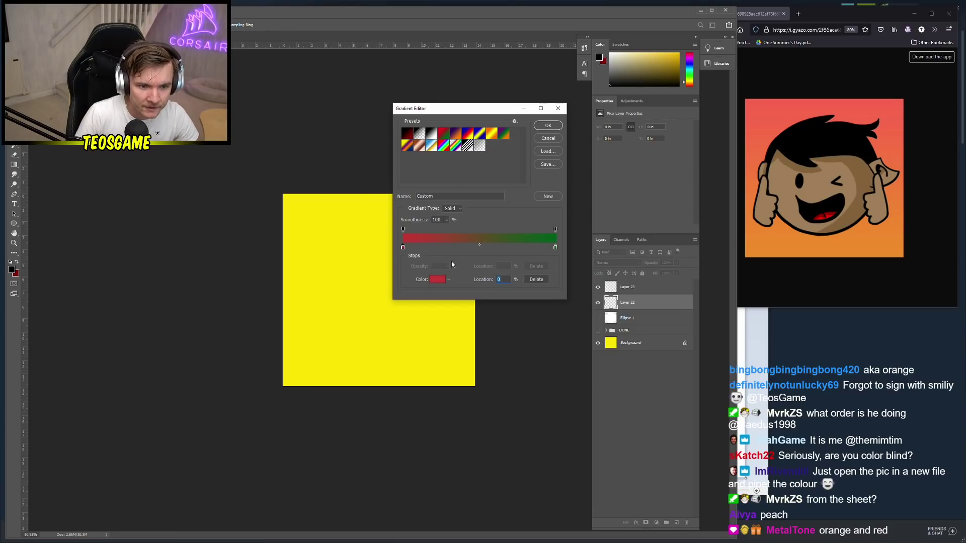
# Set the end stop to a light reddish orange and accept the red-to-orange gradient
pyautogui.click(556, 248)
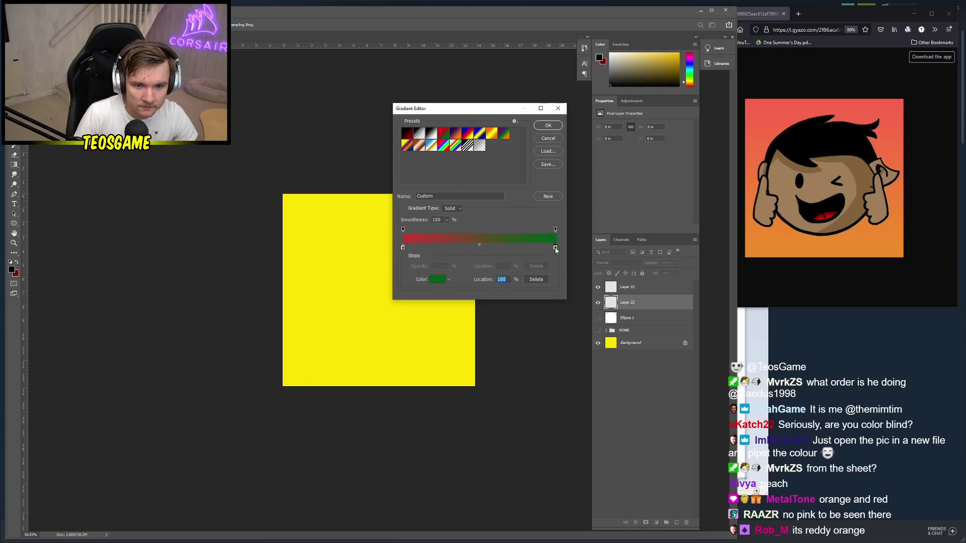
pyautogui.click(437, 280)
pyautogui.click(171, 272)
pyautogui.moveTo(172, 276); pyautogui.dragTo(171, 274)
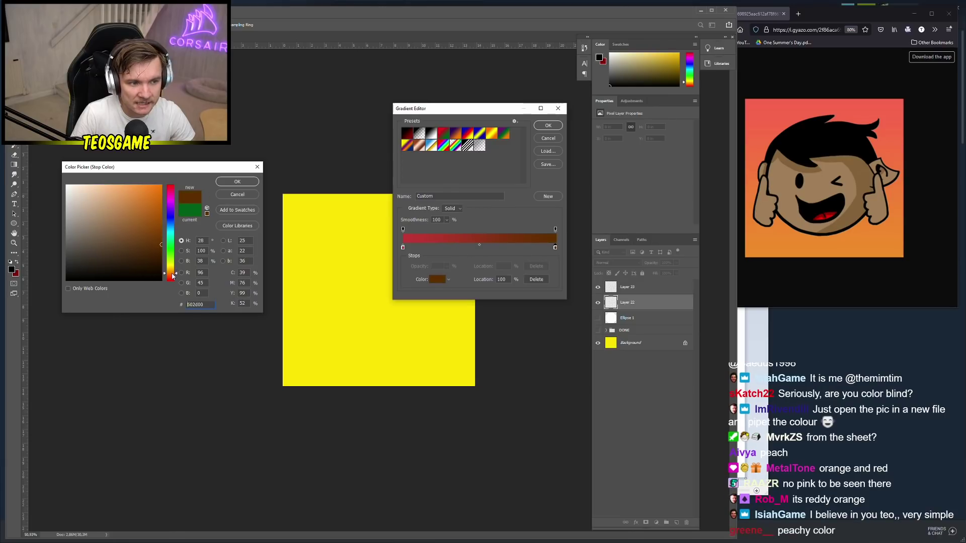
pyautogui.moveTo(131, 186); pyautogui.dragTo(130, 173)
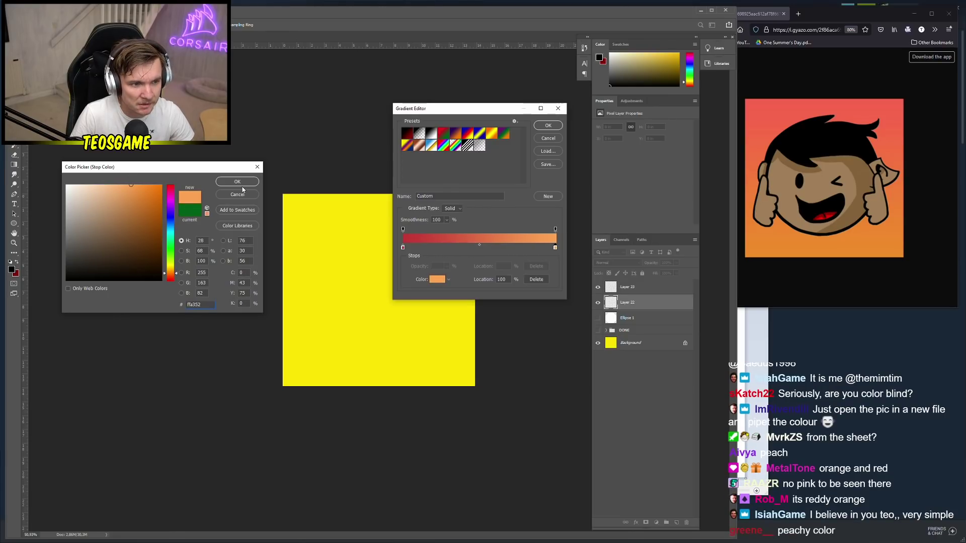
pyautogui.moveTo(171, 276); pyautogui.dragTo(169, 278)
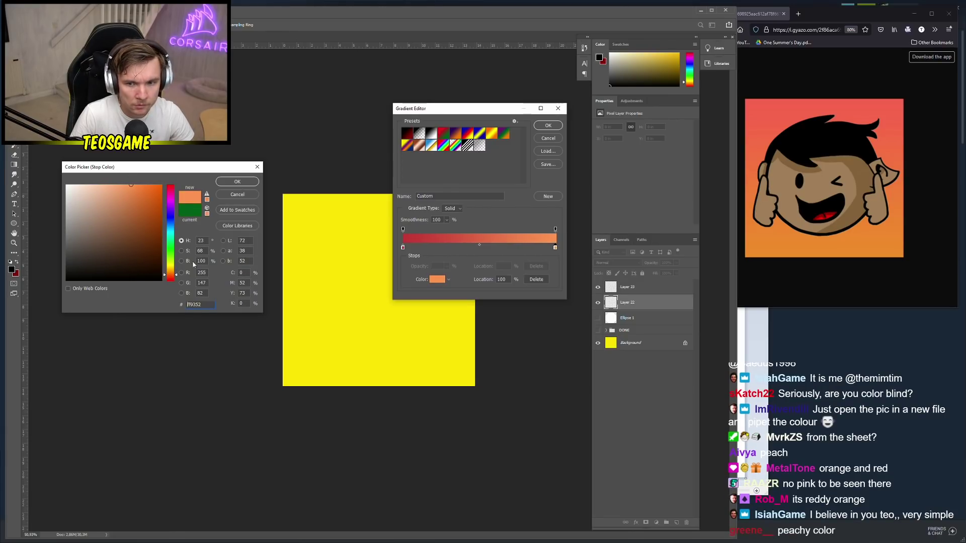
pyautogui.click(237, 181)
pyautogui.click(548, 125)
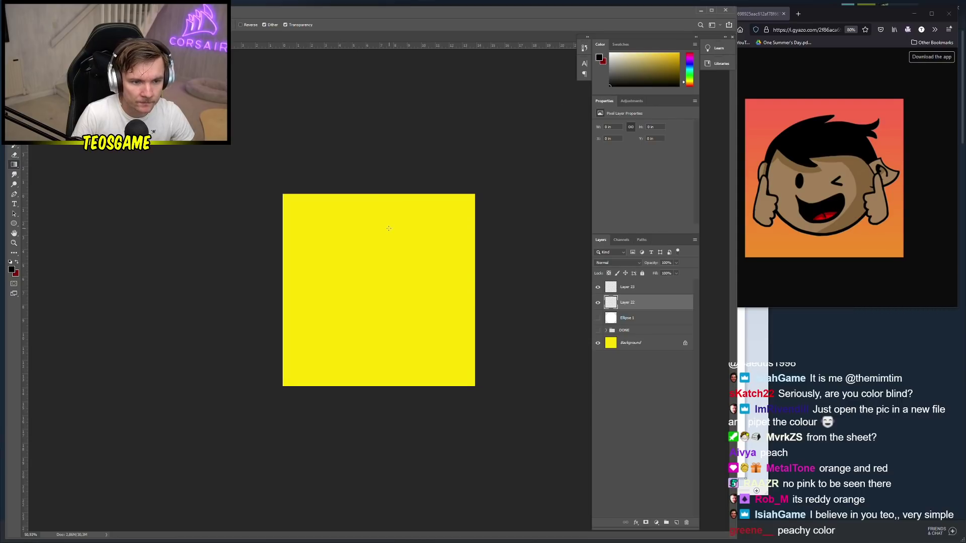
# Fill Layer 22 top to bottom with the gradient, then select Layer 23 and the Brush
pyautogui.moveTo(373, 436); pyautogui.dragTo(399, 290)
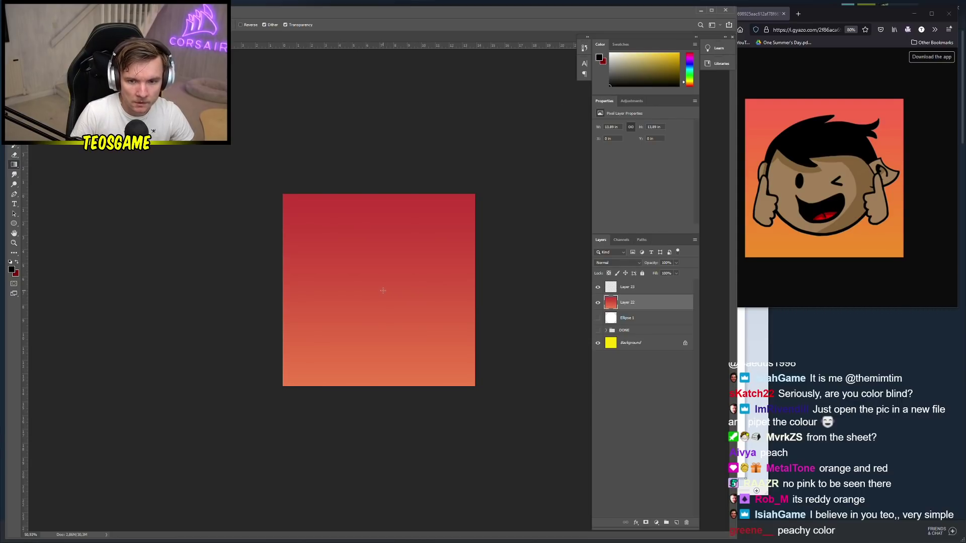
pyautogui.hotkey('ctrl', 'z')
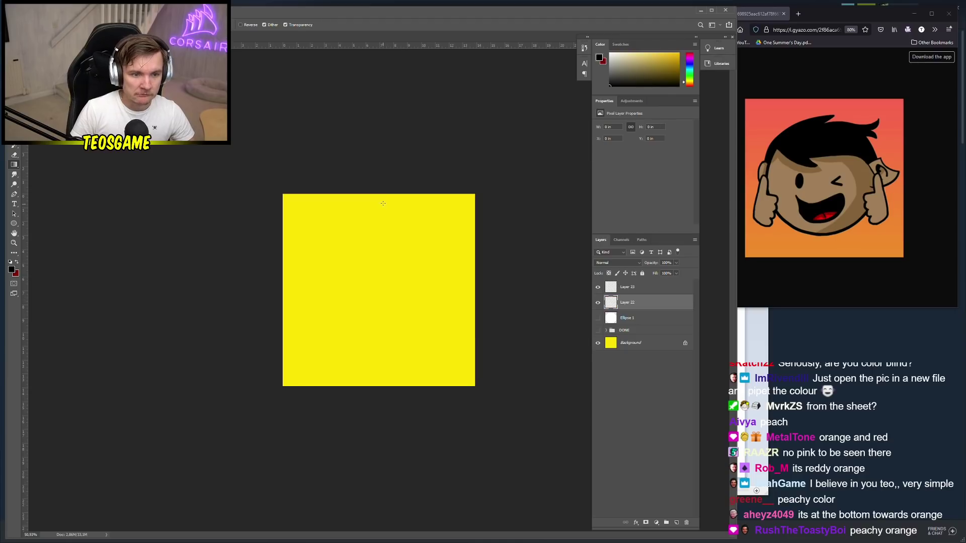
pyautogui.moveTo(375, 383); pyautogui.dragTo(378, 382)
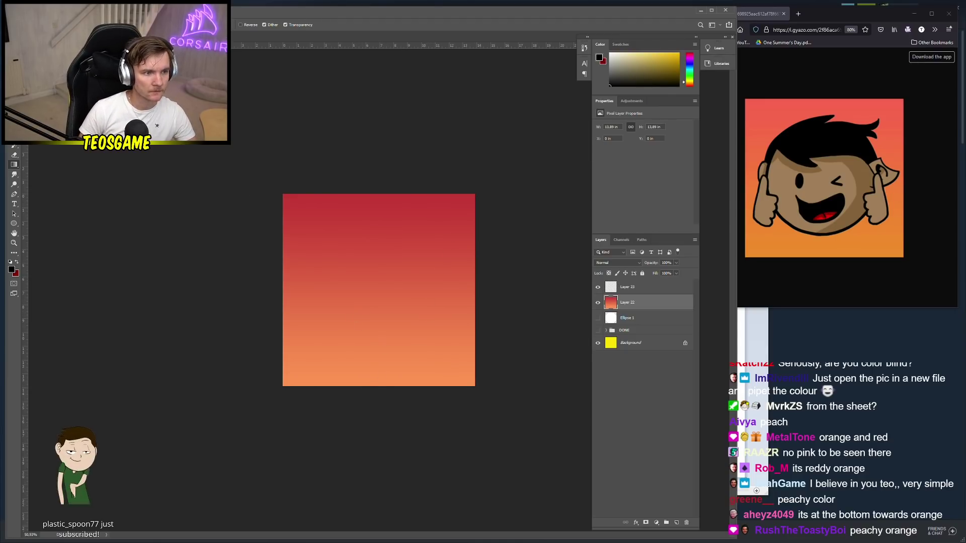
pyautogui.click(629, 287)
pyautogui.click(14, 146)
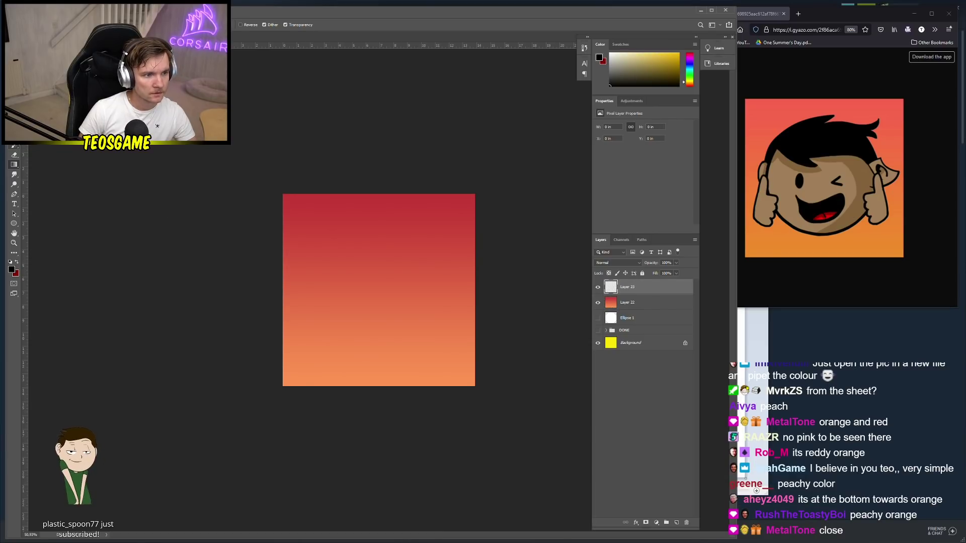
pyautogui.click(12, 270)
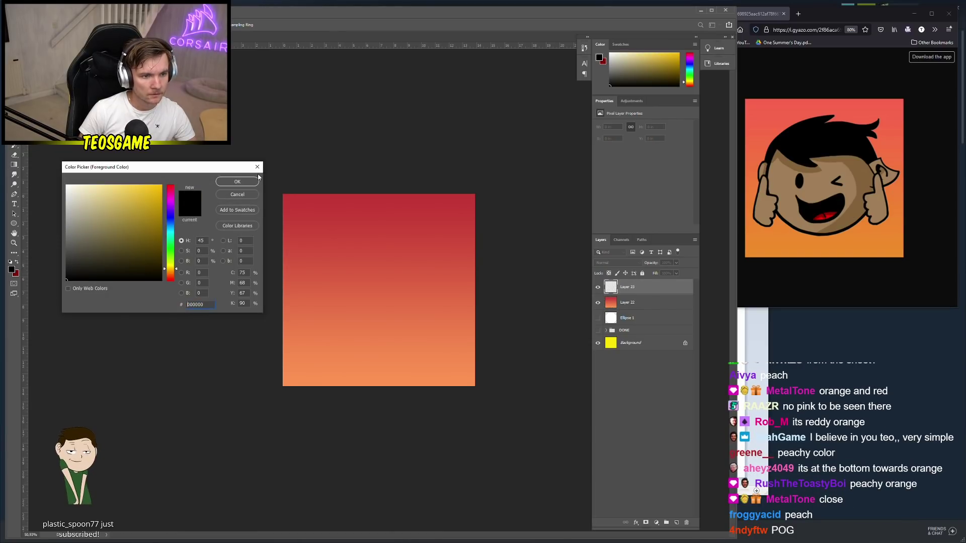
# Keep black as foreground and give the Eraser the hard round pressure brush
pyautogui.press('Escape')
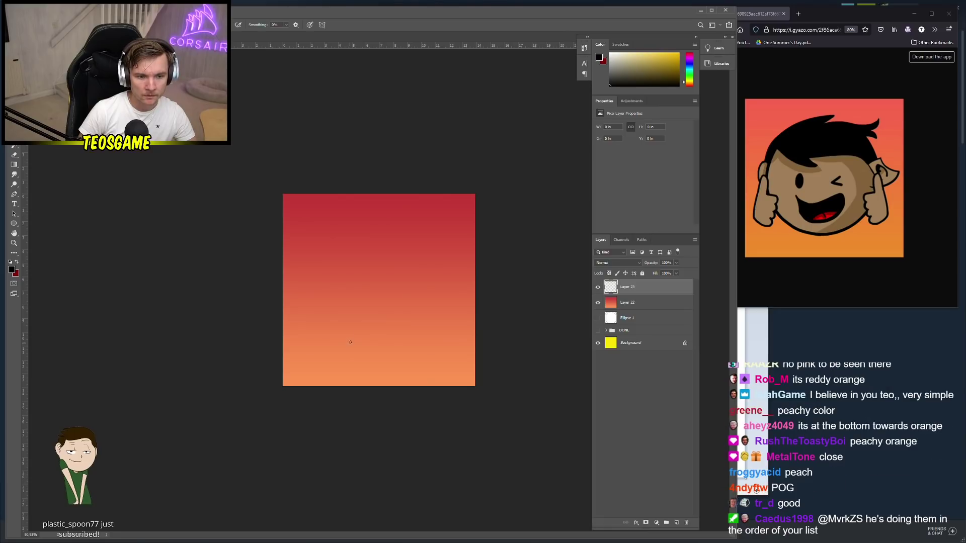
pyautogui.rightClick(383, 358)
pyautogui.scroll(-1, 395, 412)
pyautogui.scroll(-8, 397, 415)
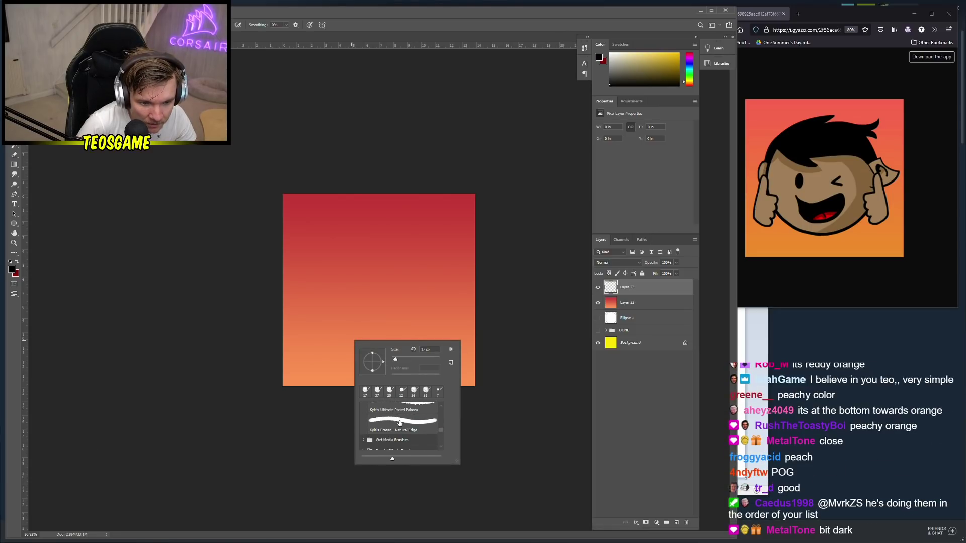
pyautogui.press('e')
pyautogui.rightClick(387, 313)
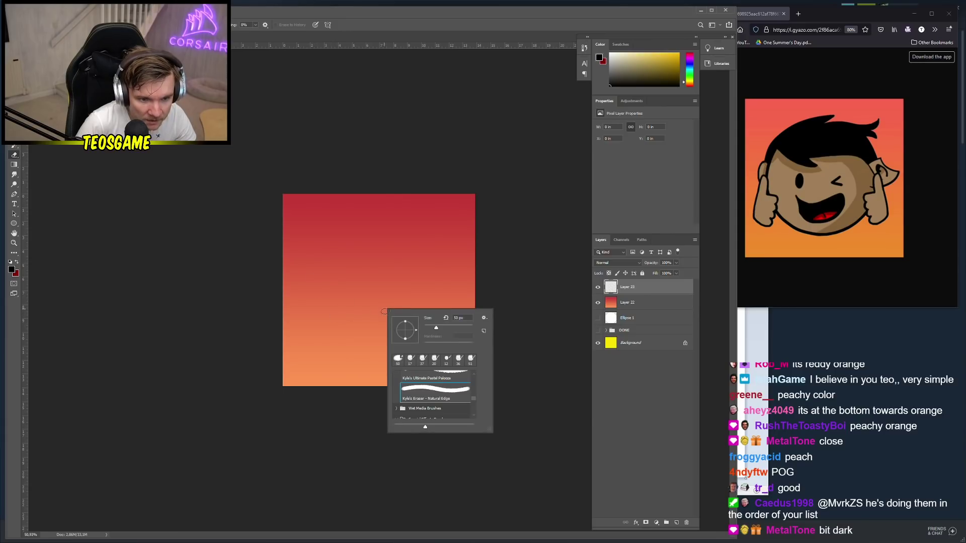
pyautogui.scroll(5, 445, 395)
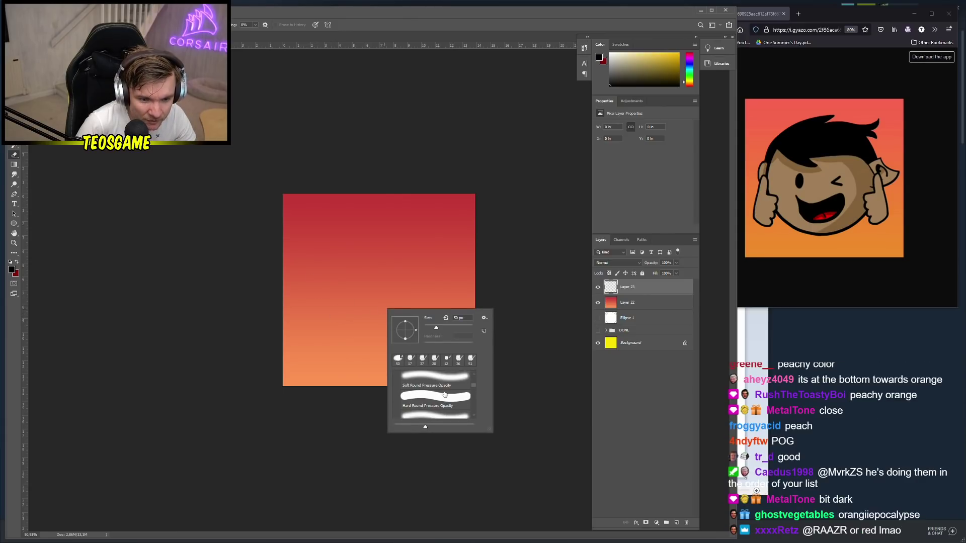
pyautogui.click(434, 403)
pyautogui.click(310, 265)
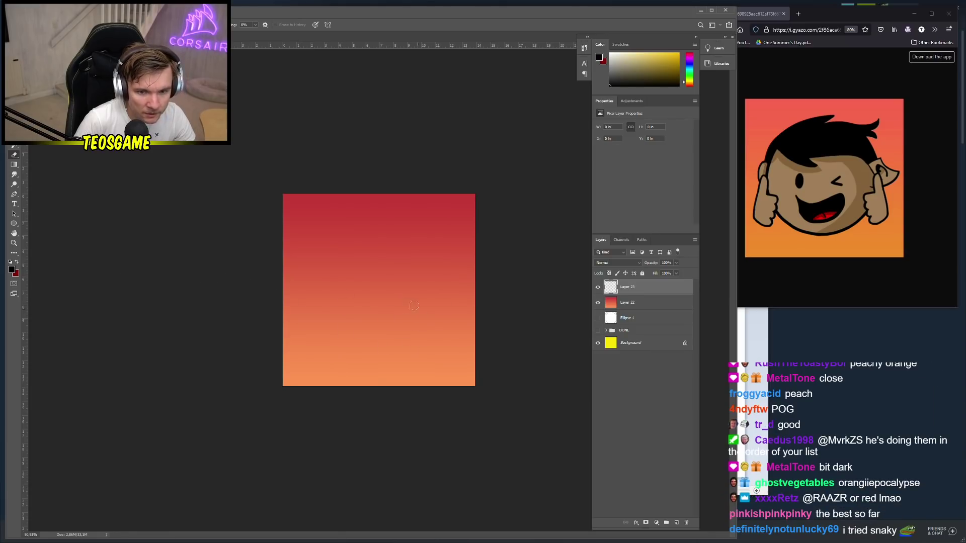
# Select gradient Layer 22, erase a test stroke through it, and undo the stroke
pyautogui.rightClick(350, 314)
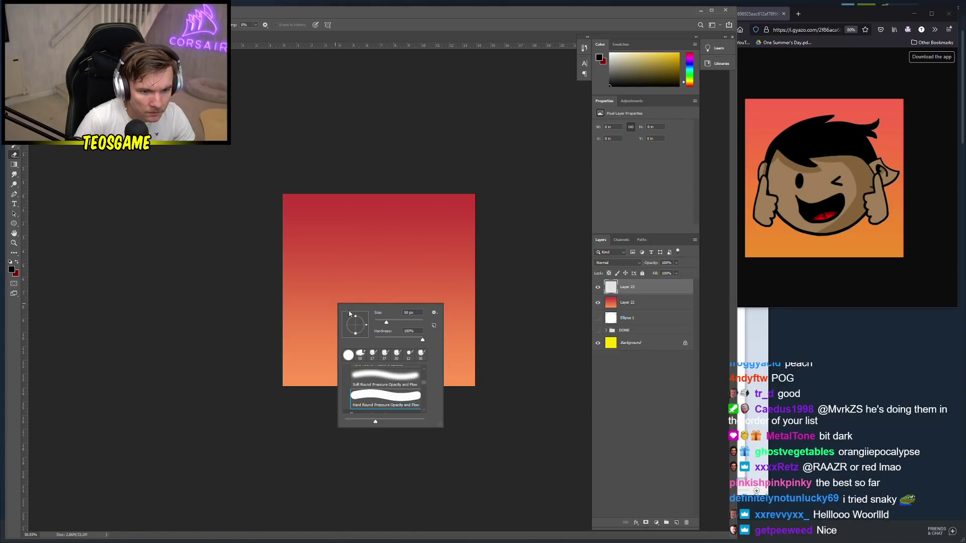
pyautogui.click(675, 271)
pyautogui.keyDown('ctrl'); pyautogui.click(333, 260); pyautogui.keyUp('ctrl')
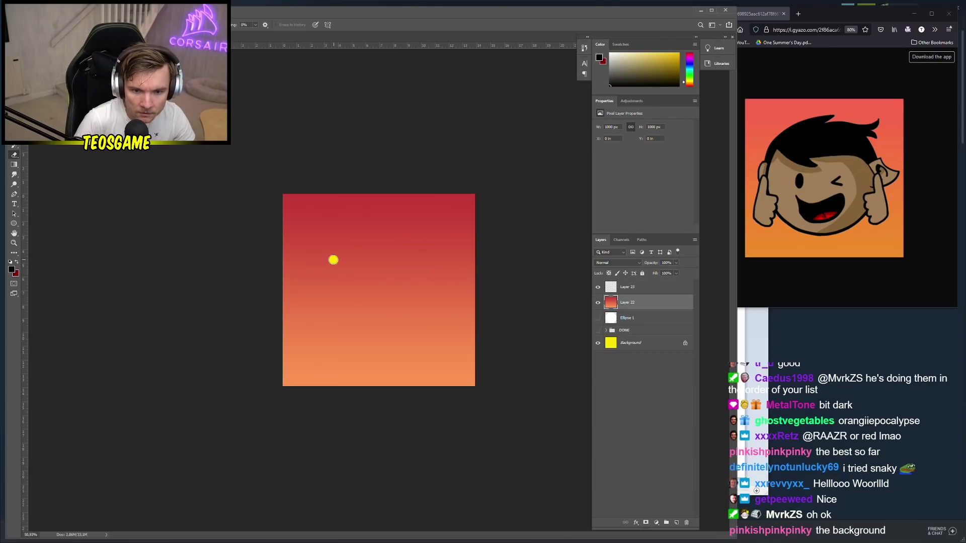
pyautogui.hotkey('alt', ']')
pyautogui.rightClick(401, 278)
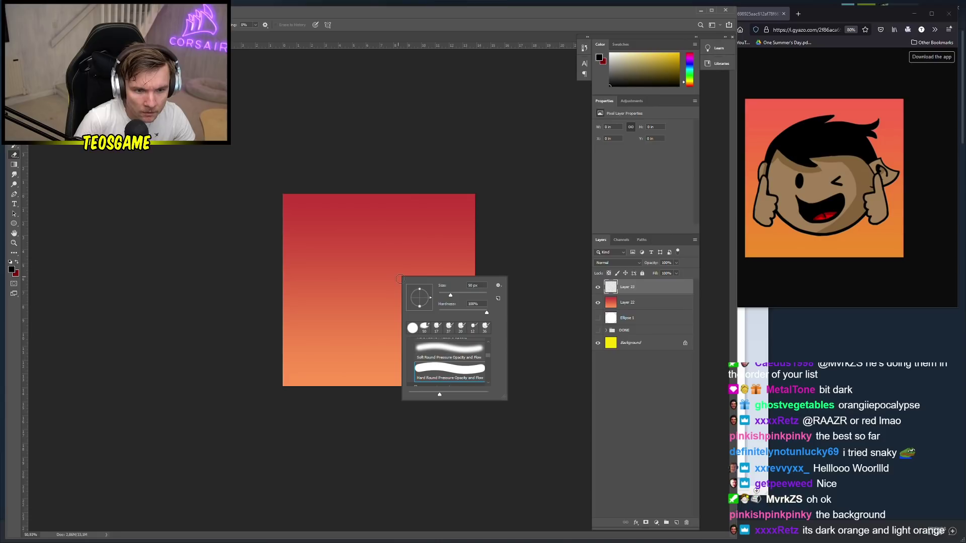
pyautogui.press('Escape')
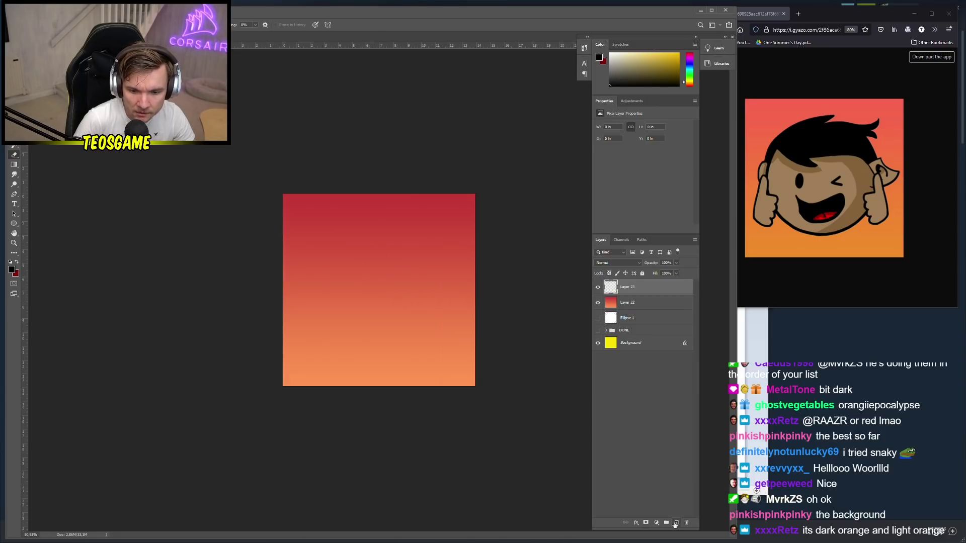
pyautogui.keyDown('ctrl'); pyautogui.click(345, 283); pyautogui.keyUp('ctrl')
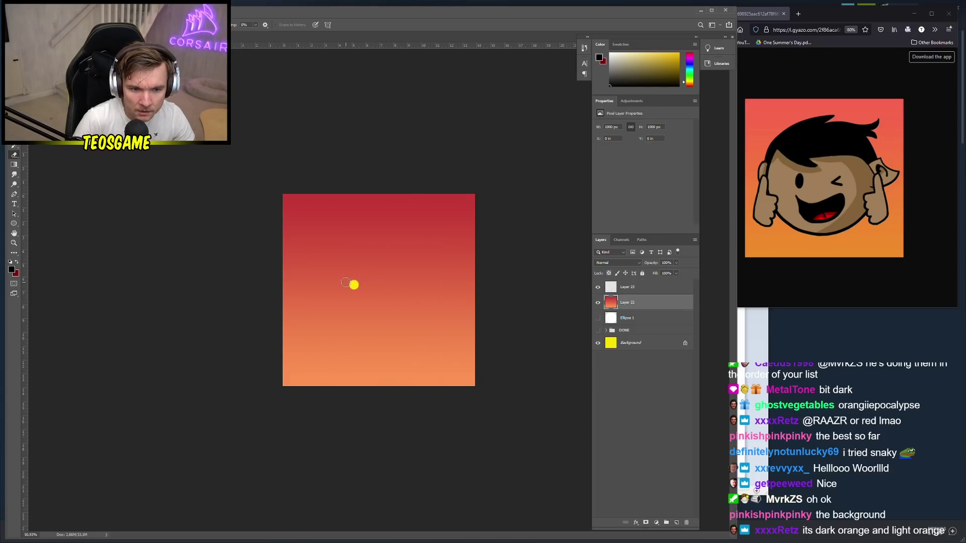
pyautogui.moveTo(346, 283)
pyautogui.mouseDown()
pyautogui.moveTo(390, 277)
pyautogui.moveTo(387, 328)
pyautogui.mouseUp()
pyautogui.hotkey('ctrl', 'z')
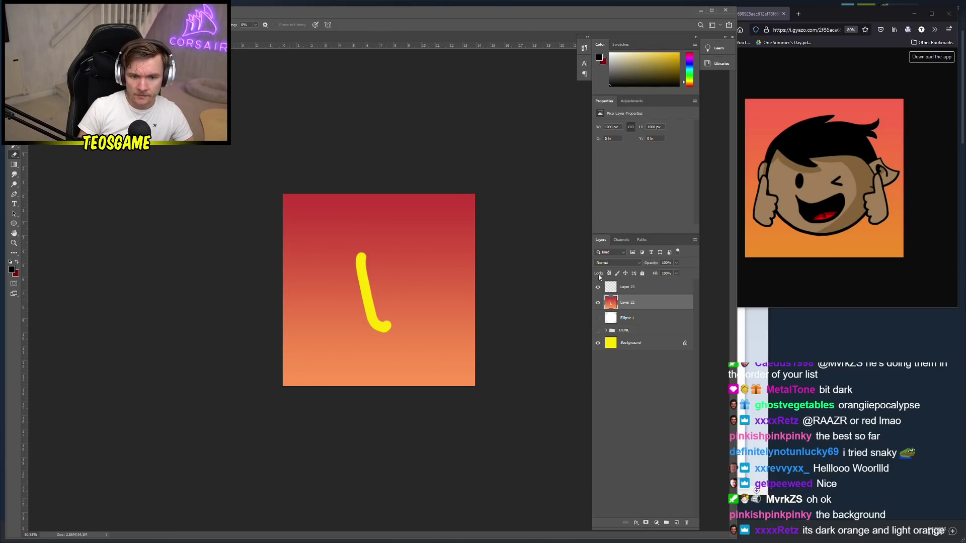
# Toggle the yellow Background layer's visibility and undo another eraser test stroke
pyautogui.click(598, 343)
pyautogui.click(598, 343)
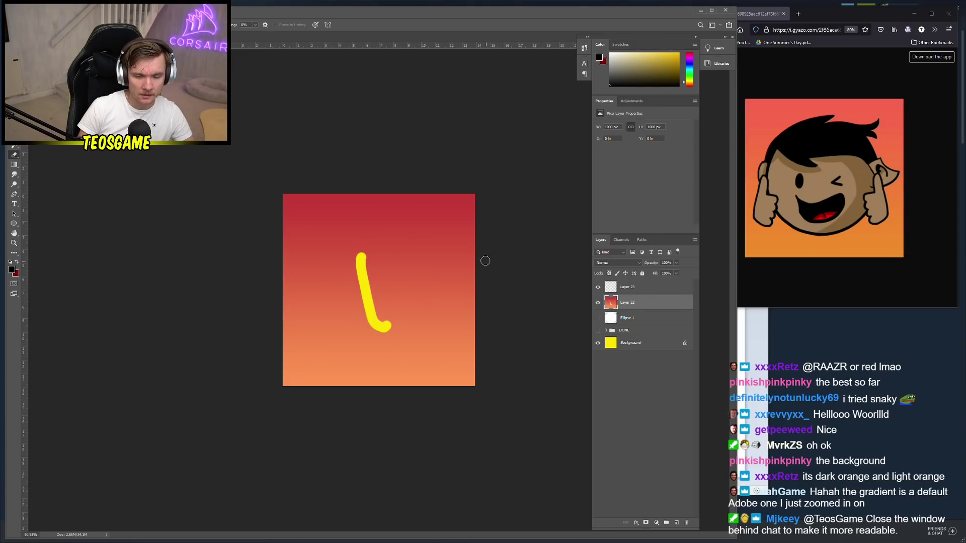
pyautogui.moveTo(473, 291); pyautogui.dragTo(439, 366)
pyautogui.hotkey('ctrl', 'z')
pyautogui.hotkey('ctrl', 'z')
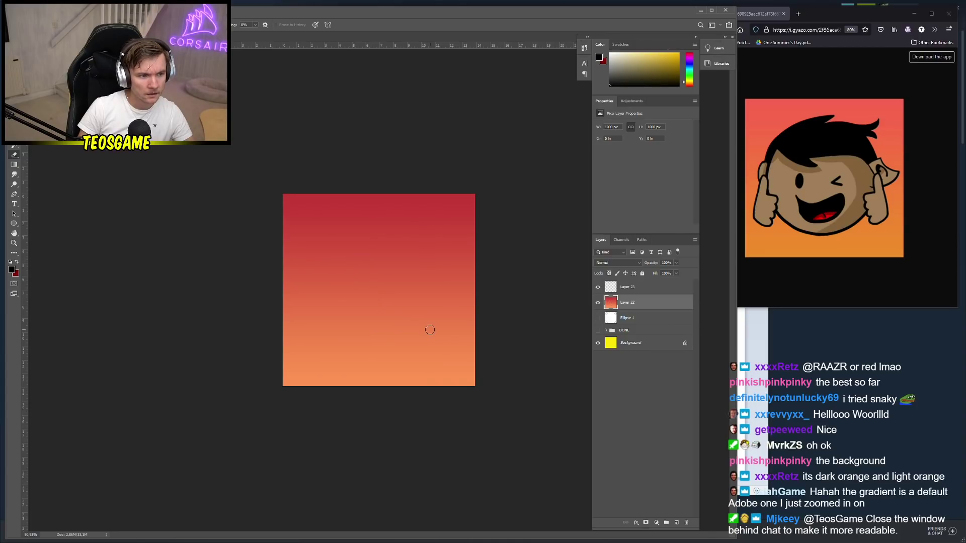
# Return to the Brush on empty Layer 23 and enlarge the reference picture window
pyautogui.press('b')
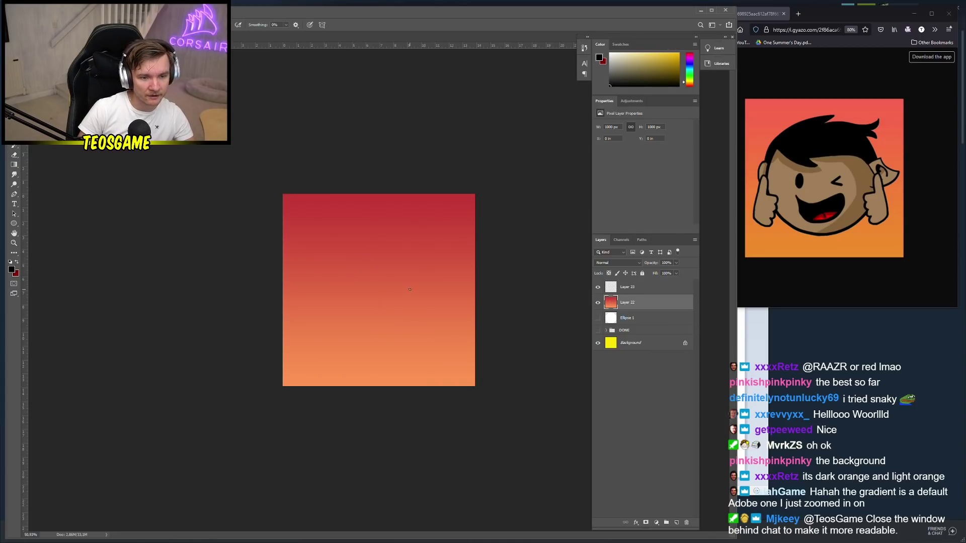
pyautogui.rightClick(369, 299)
pyautogui.click(649, 292)
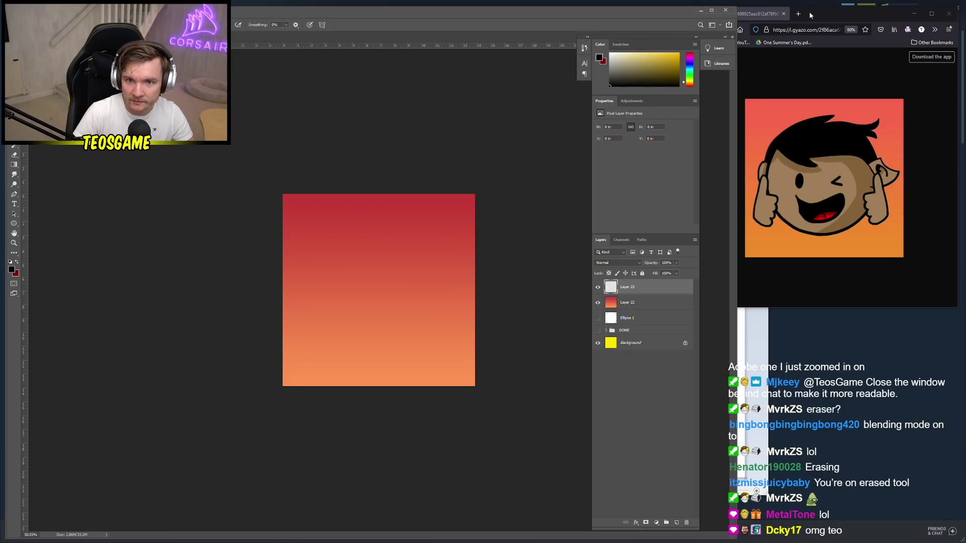
pyautogui.moveTo(811, 15); pyautogui.dragTo(843, 15)
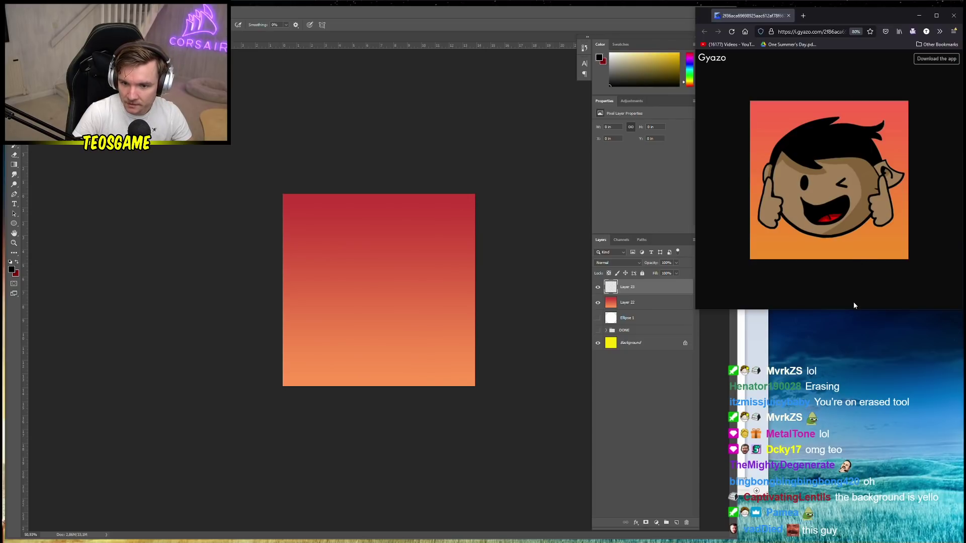
pyautogui.moveTo(853, 309); pyautogui.dragTo(873, 540)
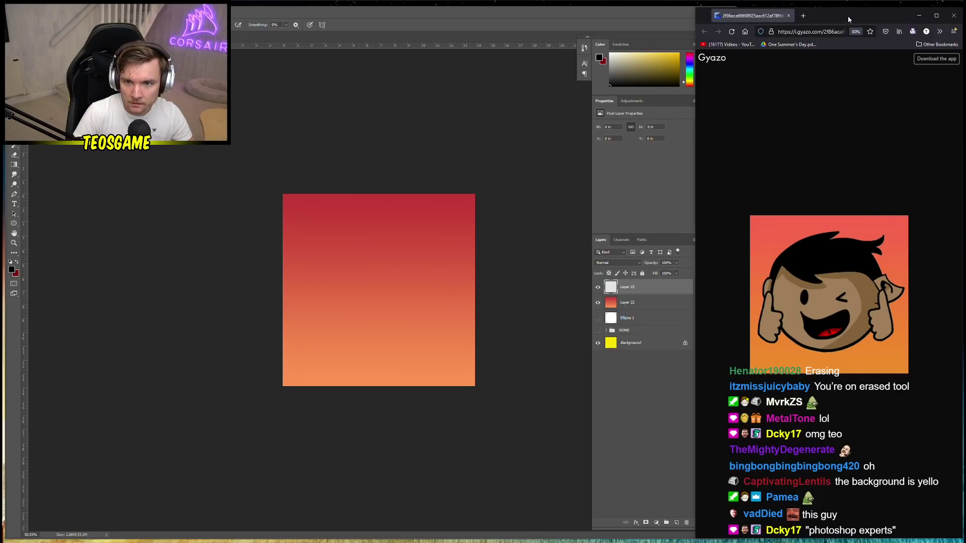
# Fine-tune the reference window, then test and undo a few black face curves
pyautogui.moveTo(848, 17); pyautogui.dragTo(848, 12)
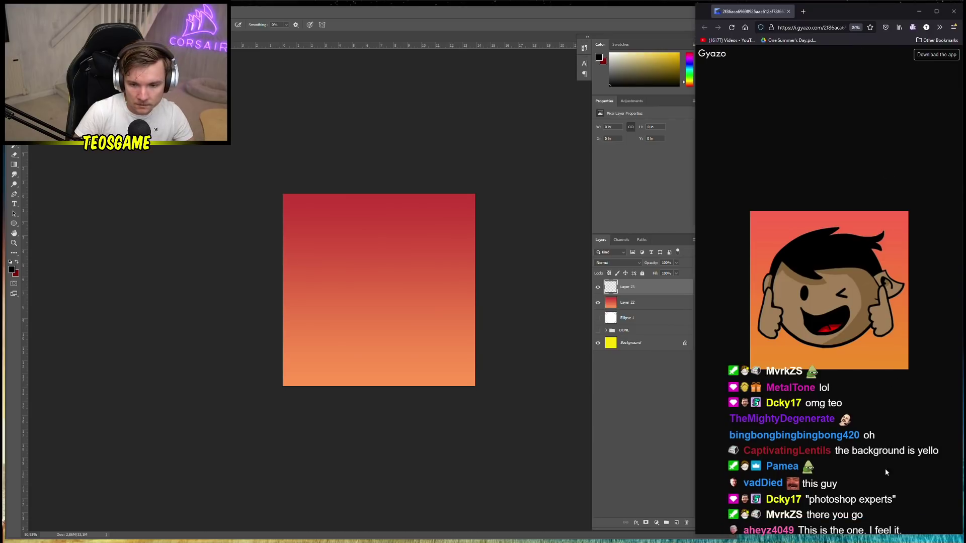
pyautogui.moveTo(852, 536); pyautogui.dragTo(854, 503)
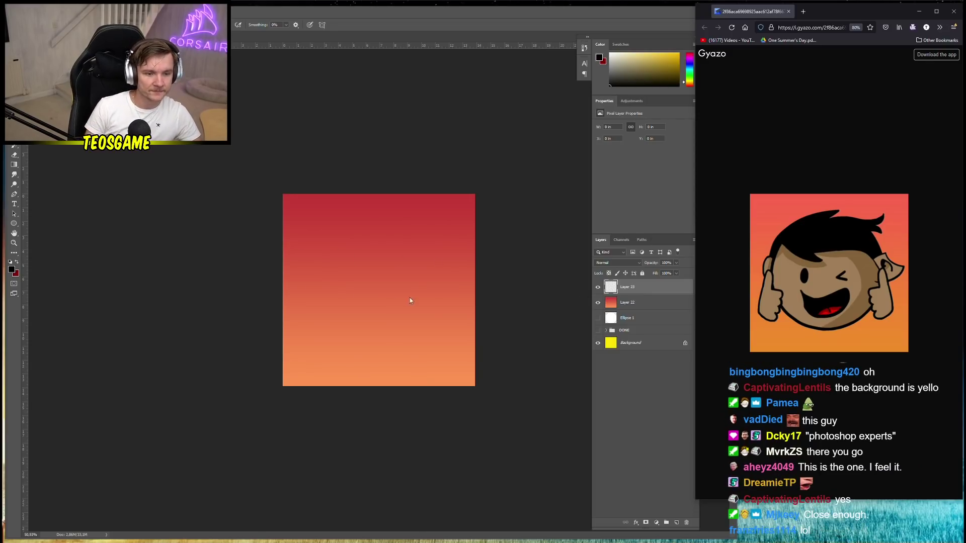
pyautogui.click(433, 152)
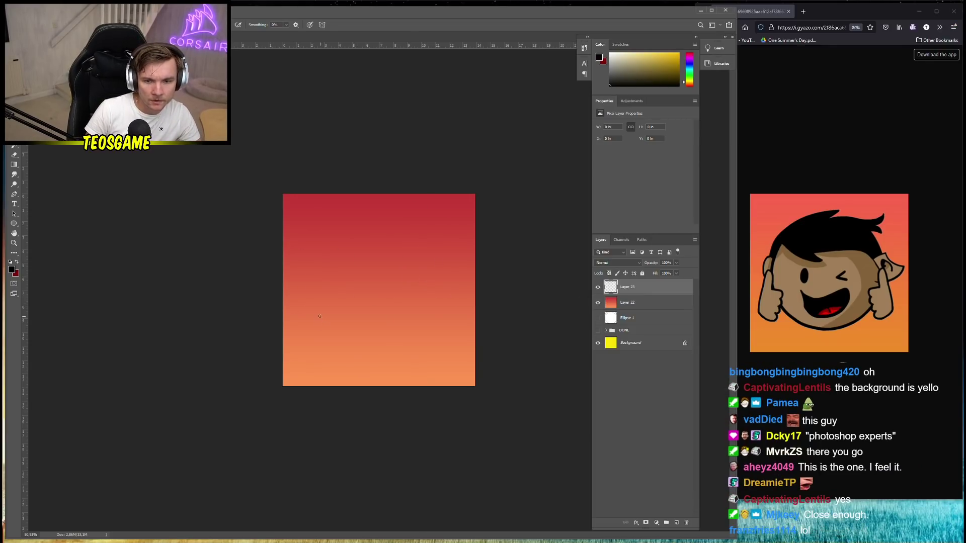
pyautogui.moveTo(314, 315); pyautogui.dragTo(355, 354)
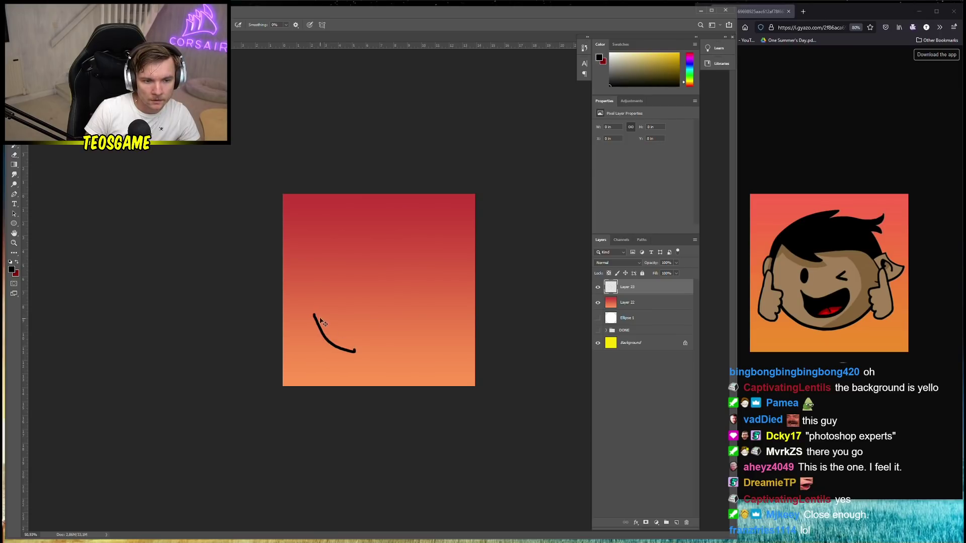
pyautogui.hotkey('ctrl', 'z')
pyautogui.moveTo(311, 309)
pyautogui.mouseDown()
pyautogui.moveTo(316, 324)
pyautogui.moveTo(367, 356)
pyautogui.moveTo(441, 350)
pyautogui.moveTo(470, 327)
pyautogui.moveTo(475, 290)
pyautogui.mouseUp()
pyautogui.hotkey('ctrl', 'z')
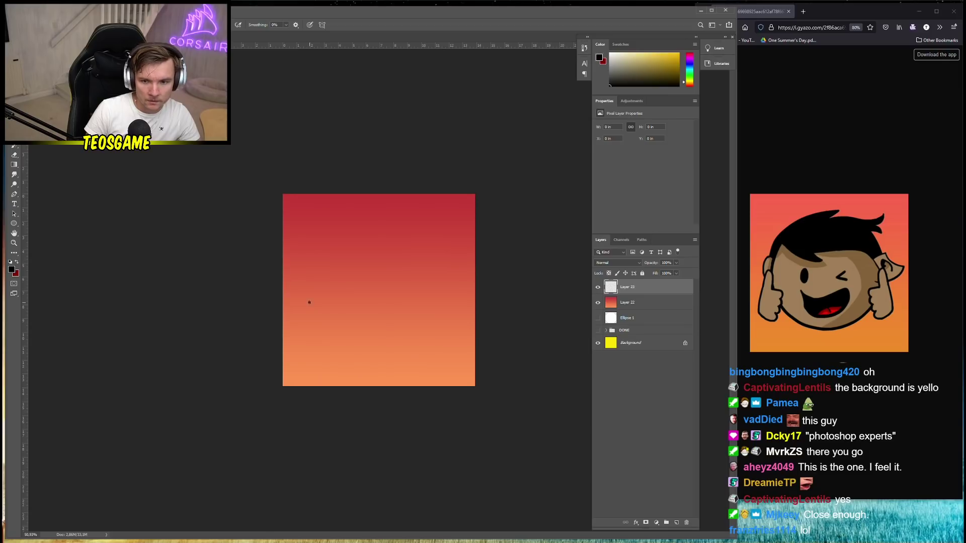
pyautogui.moveTo(309, 302)
pyautogui.mouseDown()
pyautogui.moveTo(332, 341)
pyautogui.moveTo(368, 352)
pyautogui.moveTo(406, 347)
pyautogui.moveTo(439, 318)
pyautogui.moveTo(442, 272)
pyautogui.moveTo(418, 242)
pyautogui.moveTo(344, 236)
pyautogui.moveTo(331, 237)
pyautogui.moveTo(362, 265)
pyautogui.moveTo(315, 257)
pyautogui.moveTo(303, 242)
pyautogui.moveTo(305, 277)
pyautogui.mouseUp()
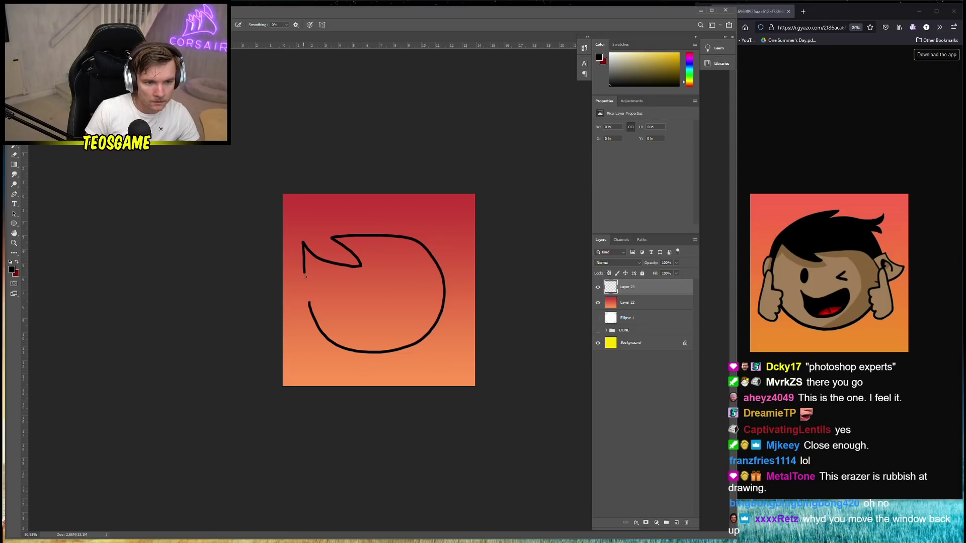
pyautogui.hotkey('ctrl', 'z')
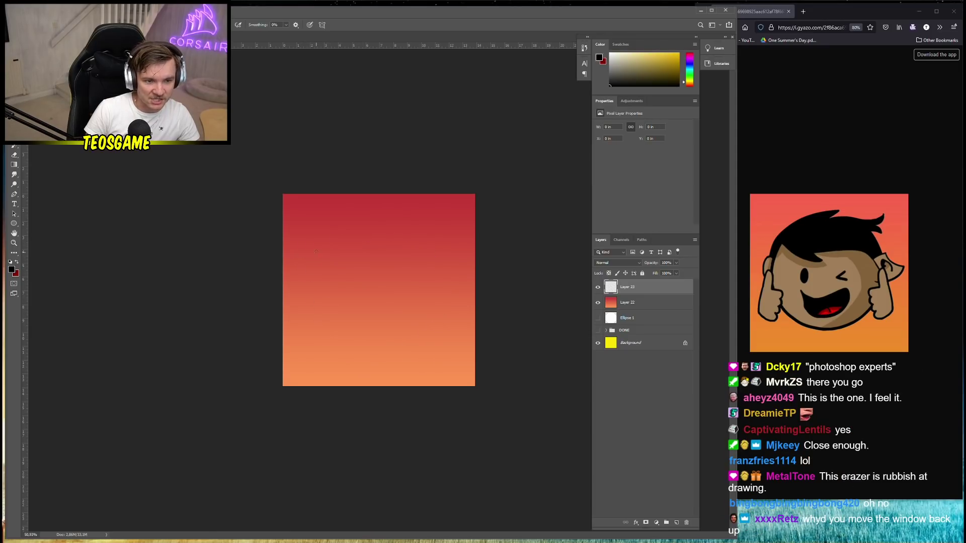
# Draw the round head outline down the left and around the bottom, retrying several times
pyautogui.moveTo(326, 253)
pyautogui.mouseDown()
pyautogui.moveTo(315, 278)
pyautogui.moveTo(329, 343)
pyautogui.moveTo(365, 367)
pyautogui.moveTo(390, 367)
pyautogui.moveTo(446, 354)
pyautogui.moveTo(466, 319)
pyautogui.moveTo(449, 267)
pyautogui.moveTo(414, 255)
pyautogui.mouseUp()
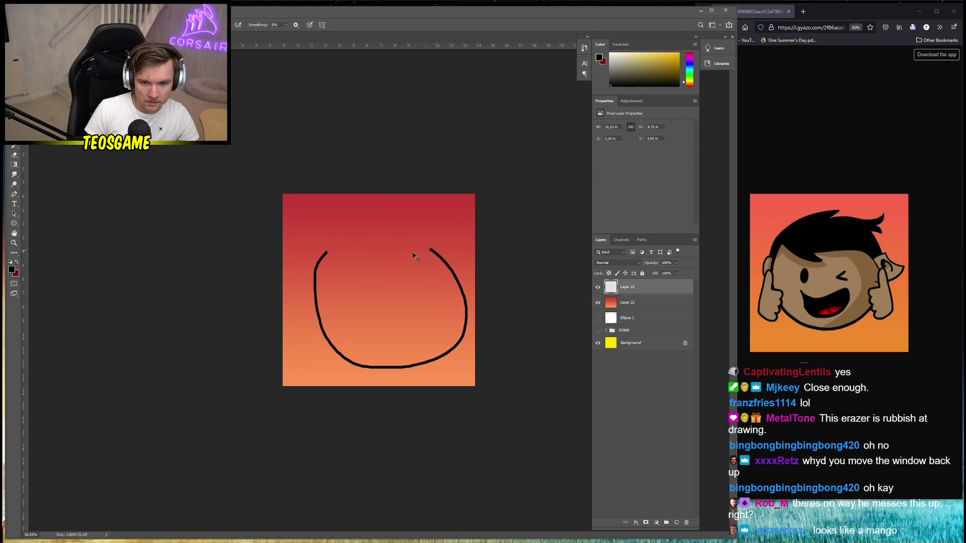
pyautogui.hotkey('ctrl', 'z')
pyautogui.moveTo(350, 248)
pyautogui.mouseDown()
pyautogui.moveTo(324, 269)
pyautogui.moveTo(336, 320)
pyautogui.moveTo(386, 342)
pyautogui.moveTo(442, 339)
pyautogui.mouseUp()
pyautogui.hotkey('ctrl', 'z')
pyautogui.moveTo(353, 248)
pyautogui.mouseDown()
pyautogui.moveTo(332, 255)
pyautogui.moveTo(314, 283)
pyautogui.moveTo(324, 326)
pyautogui.moveTo(354, 349)
pyautogui.mouseUp()
pyautogui.hotkey('ctrl', 'z')
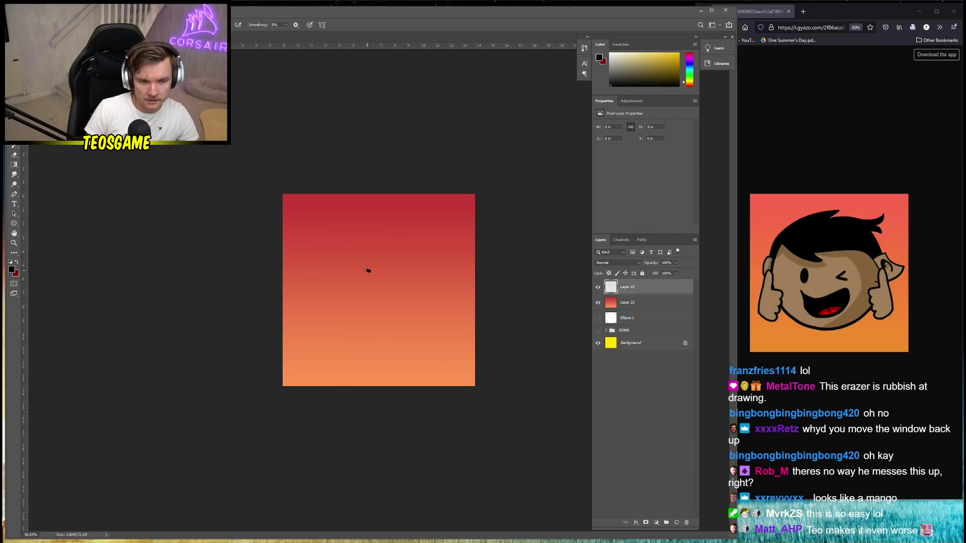
# Draw the spiky hair tuft across the top of the head, removing a stray mark
pyautogui.moveTo(366, 270)
pyautogui.mouseDown()
pyautogui.moveTo(333, 247)
pyautogui.moveTo(320, 277)
pyautogui.moveTo(349, 341)
pyautogui.moveTo(373, 351)
pyautogui.moveTo(445, 342)
pyautogui.moveTo(461, 321)
pyautogui.moveTo(463, 301)
pyautogui.mouseUp()
pyautogui.hotkey('ctrl', 'z')
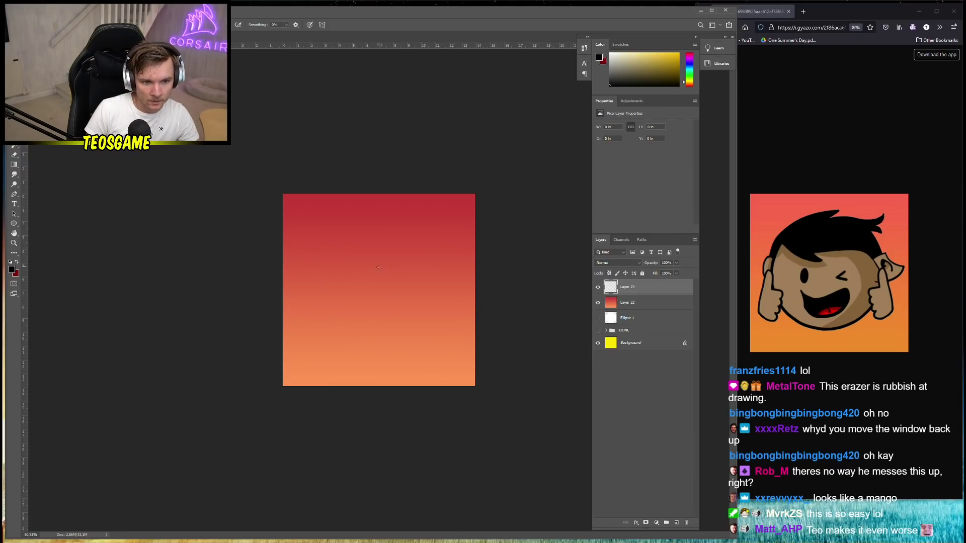
pyautogui.moveTo(378, 270); pyautogui.dragTo(332, 236)
pyautogui.hotkey('ctrl', 'z')
pyautogui.moveTo(390, 263)
pyautogui.mouseDown()
pyautogui.moveTo(369, 269)
pyautogui.moveTo(317, 246)
pyautogui.moveTo(304, 297)
pyautogui.moveTo(327, 340)
pyautogui.moveTo(382, 350)
pyautogui.moveTo(434, 337)
pyautogui.moveTo(455, 319)
pyautogui.moveTo(462, 294)
pyautogui.moveTo(441, 259)
pyautogui.moveTo(366, 246)
pyautogui.moveTo(388, 264)
pyautogui.mouseUp()
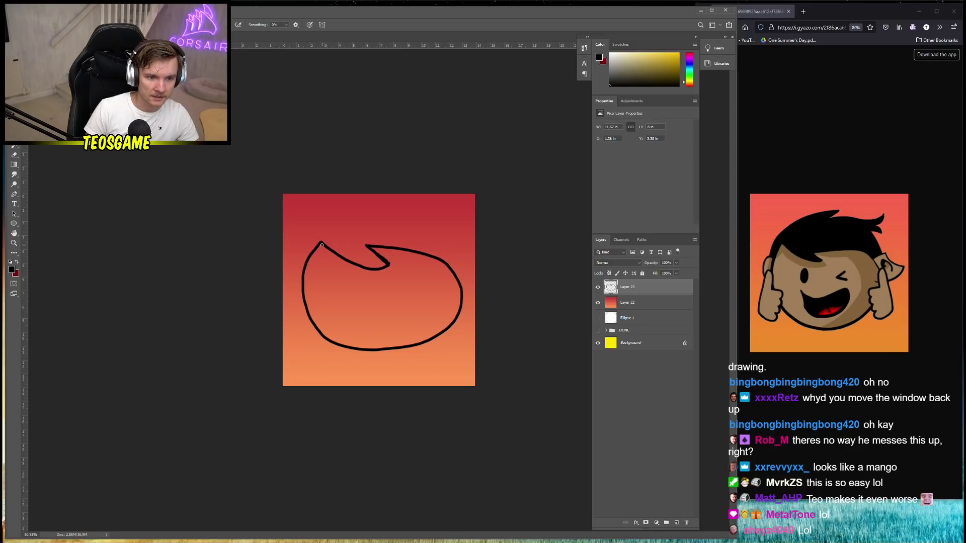
pyautogui.moveTo(333, 229)
pyautogui.mouseDown()
pyautogui.moveTo(396, 214)
pyautogui.moveTo(418, 215)
pyautogui.moveTo(389, 234)
pyautogui.moveTo(470, 223)
pyautogui.moveTo(462, 234)
pyautogui.moveTo(471, 249)
pyautogui.moveTo(447, 246)
pyautogui.moveTo(469, 276)
pyautogui.mouseUp()
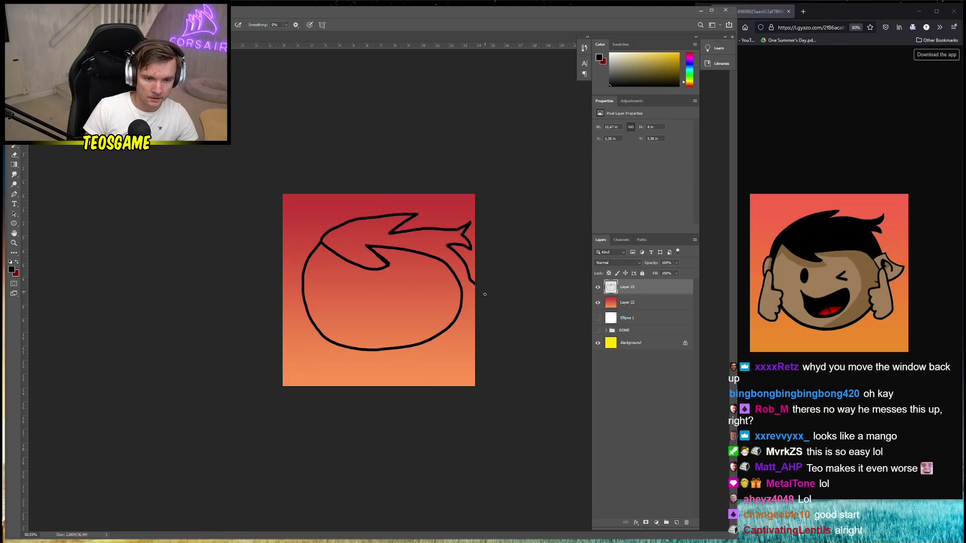
pyautogui.moveTo(473, 304); pyautogui.dragTo(470, 306)
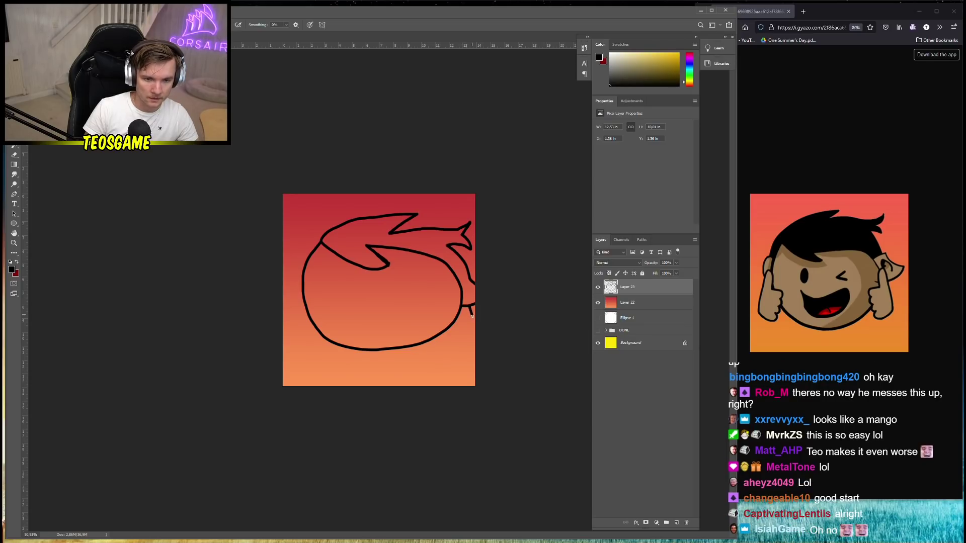
pyautogui.hotkey('ctrl', 'z')
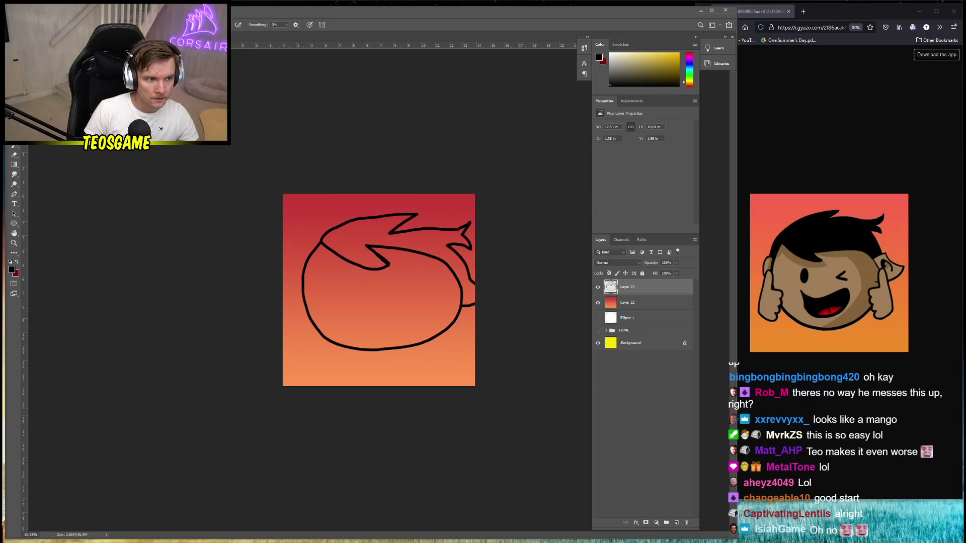
pyautogui.hotkey('ctrl', 't')
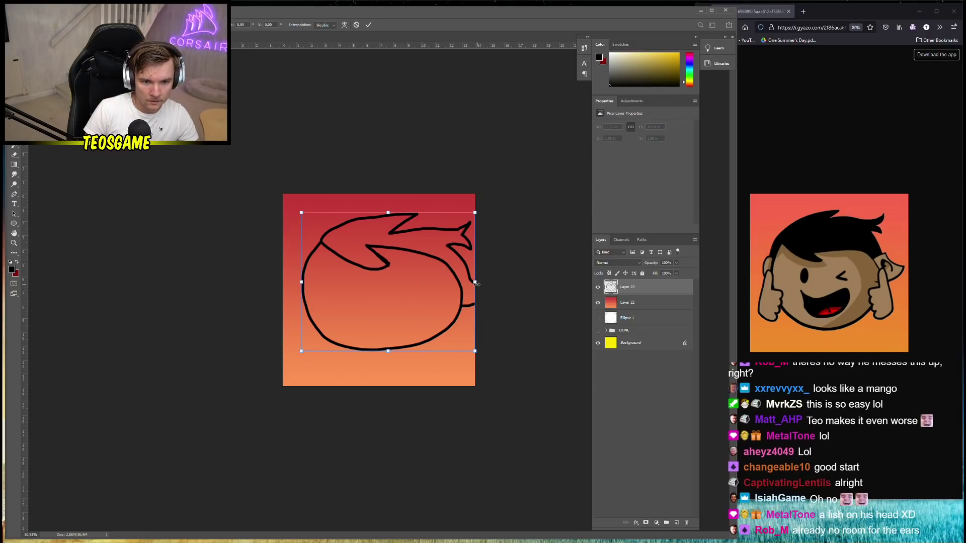
# Narrow the drawing from its right side and sketch hand strokes at the head's lower right
pyautogui.moveTo(478, 283); pyautogui.dragTo(461, 283)
pyautogui.press('Return')
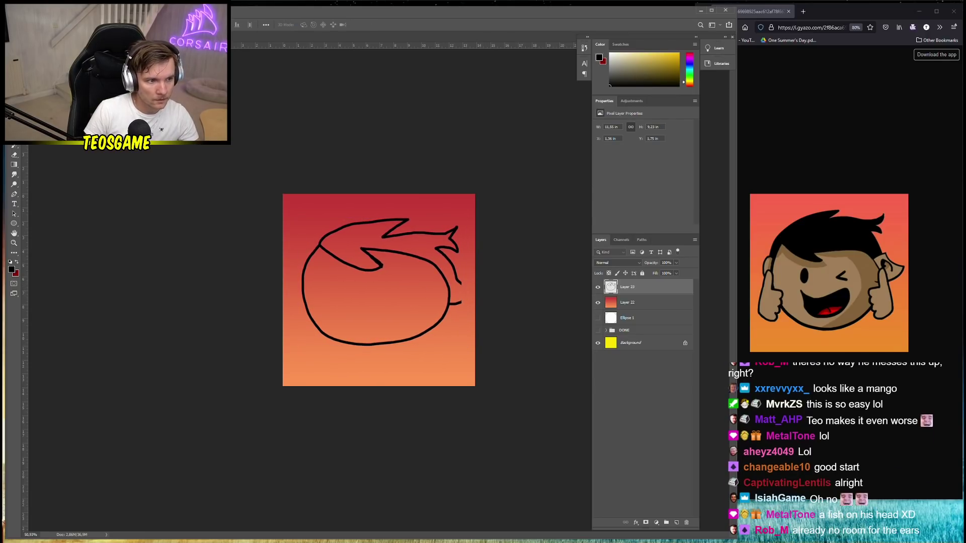
pyautogui.press('b')
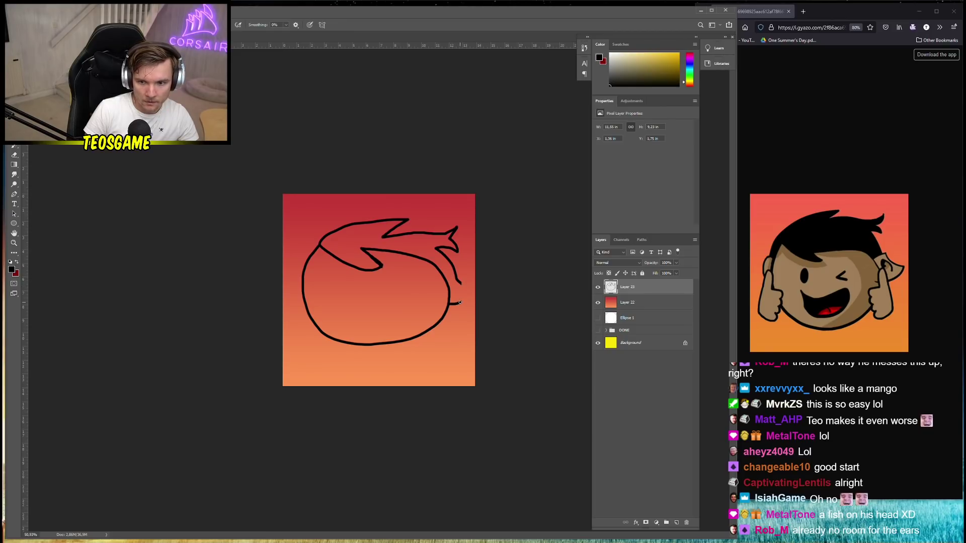
pyautogui.moveTo(469, 296); pyautogui.dragTo(475, 285)
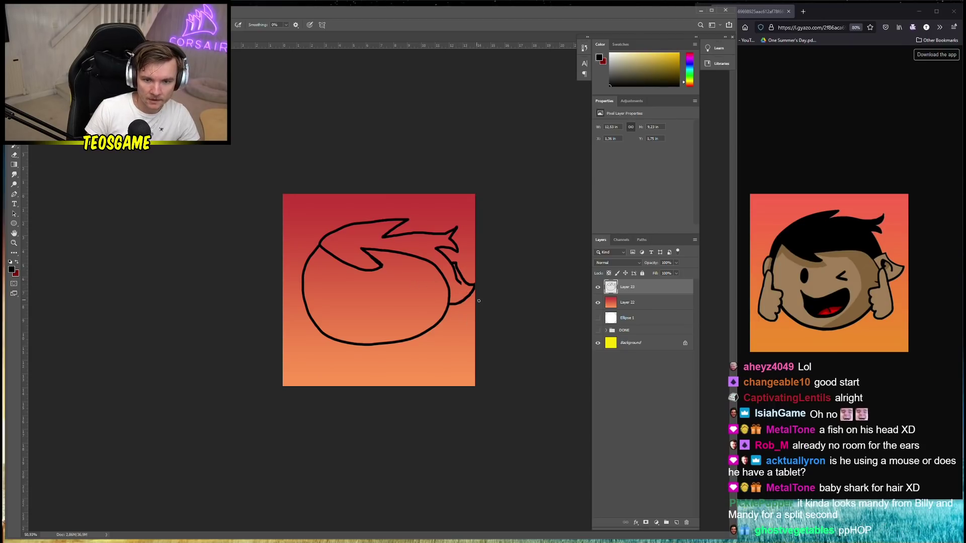
pyautogui.moveTo(458, 301); pyautogui.dragTo(455, 301)
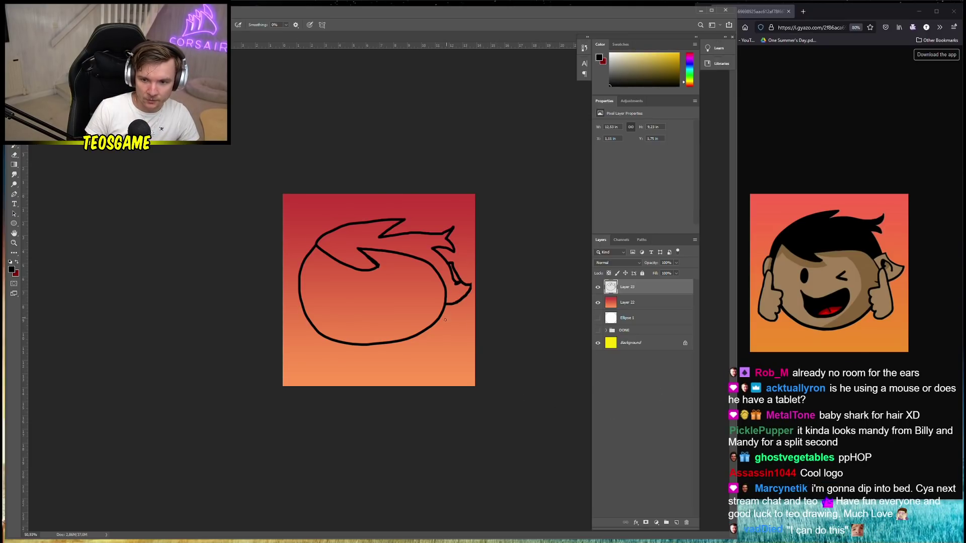
pyautogui.moveTo(456, 326); pyautogui.dragTo(431, 332)
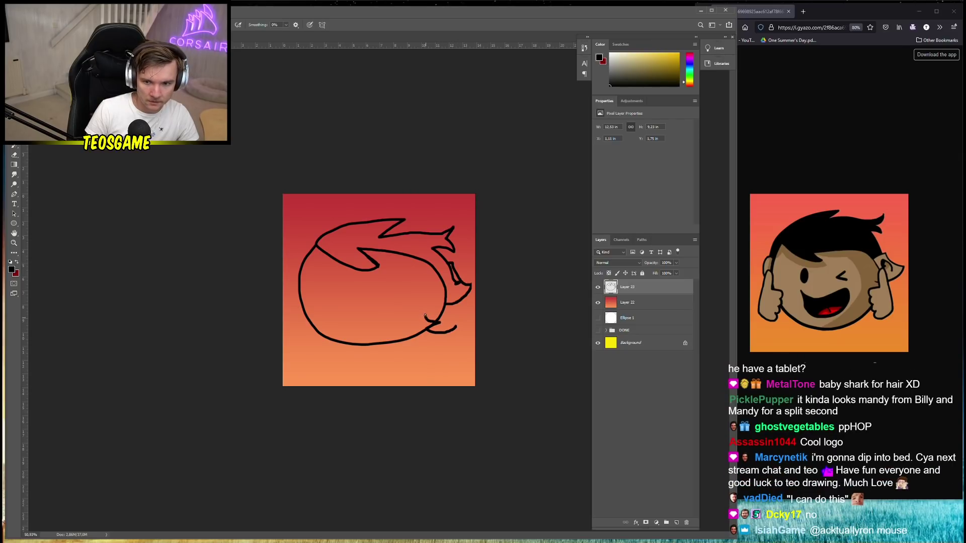
pyautogui.moveTo(433, 312); pyautogui.dragTo(429, 299)
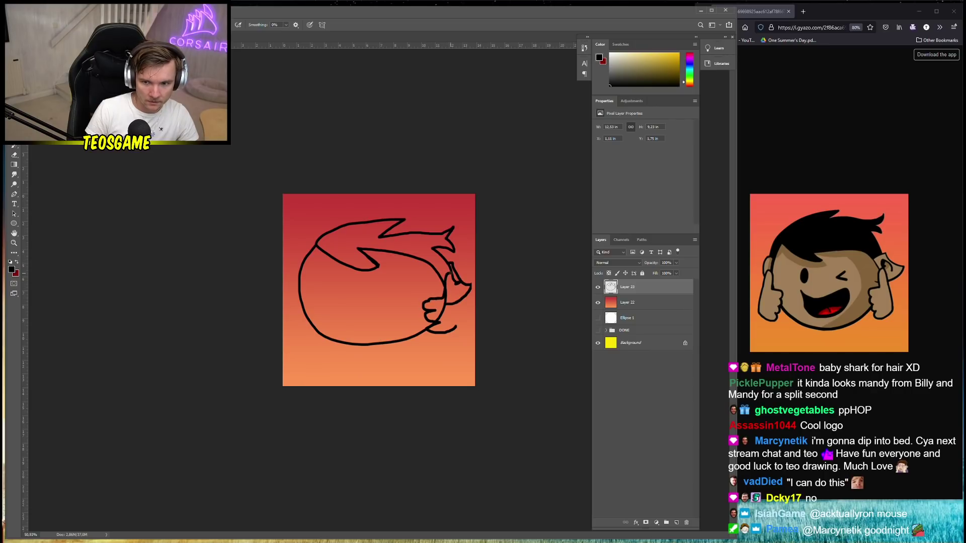
pyautogui.moveTo(450, 271); pyautogui.dragTo(464, 327)
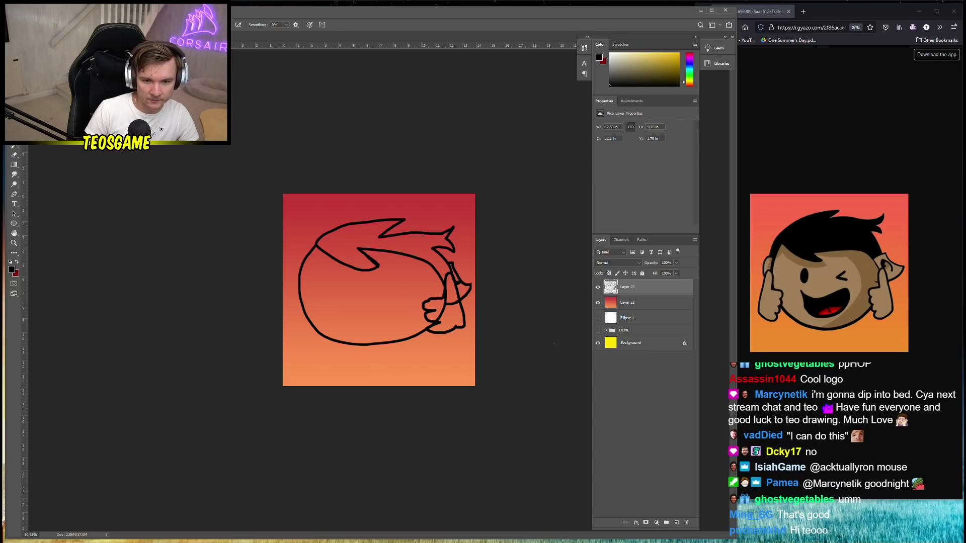
# Undo the duplicated strokes and outline the thumbs-up hand on a new Layer 24
pyautogui.hotkey('ctrl', 'j')
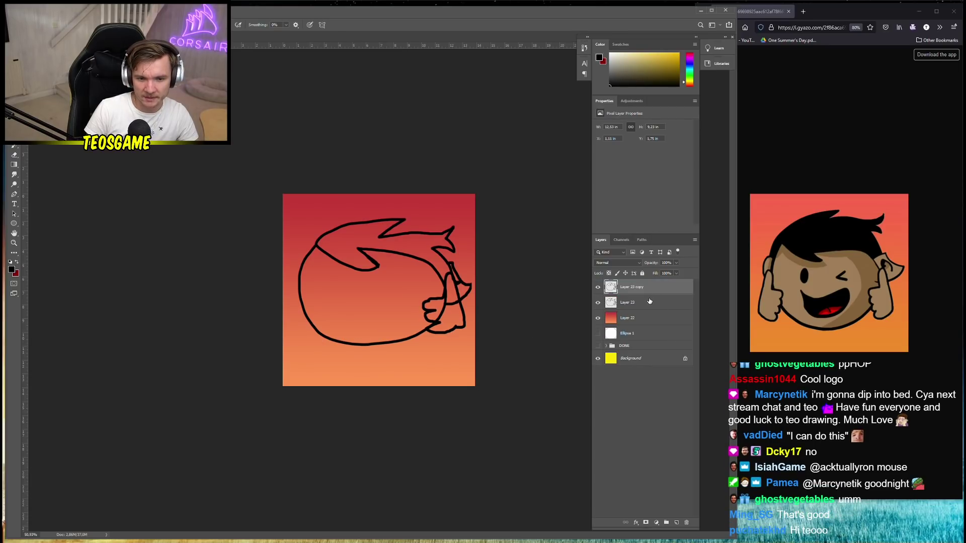
pyautogui.hotkey('ctrl', 'z')
pyautogui.hotkey('ctrl', 'z')
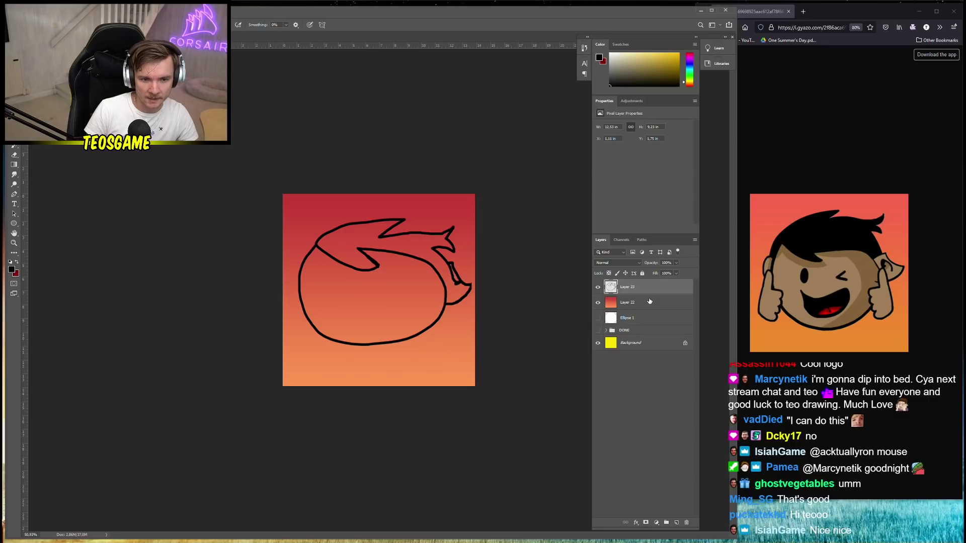
pyautogui.click(677, 522)
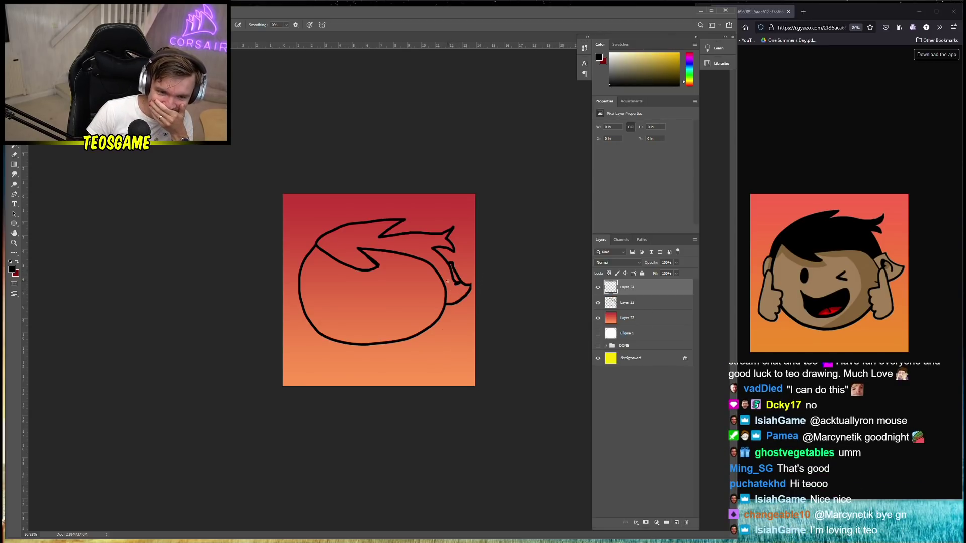
pyautogui.moveTo(450, 282); pyautogui.dragTo(462, 334)
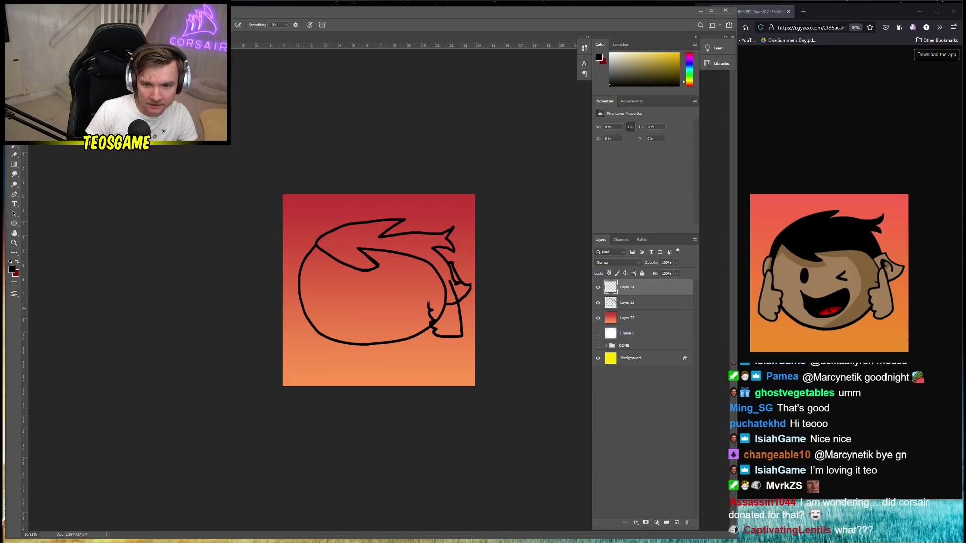
pyautogui.moveTo(443, 277); pyautogui.dragTo(451, 282)
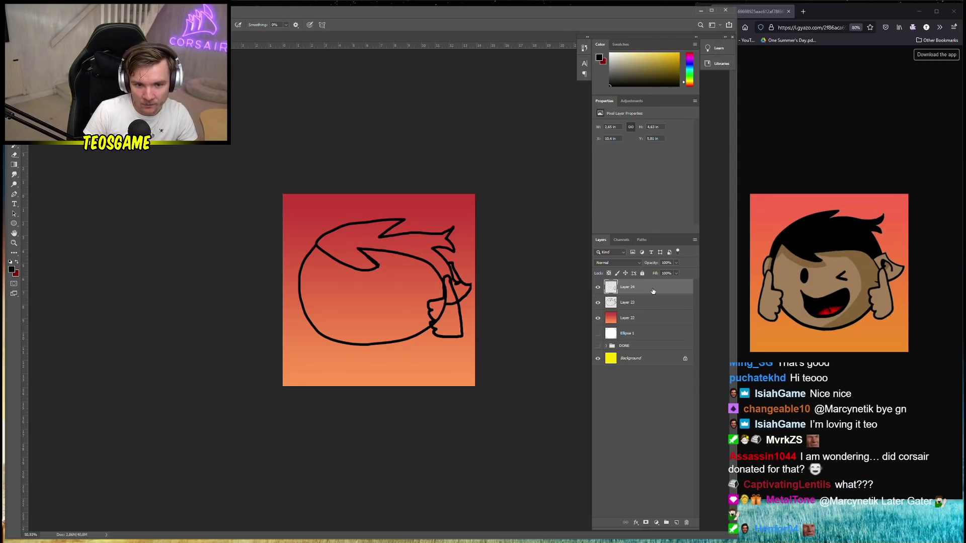
# Duplicate the thumbs-up hand layer and flip the copy horizontally
pyautogui.hotkey('ctrl', 'j')
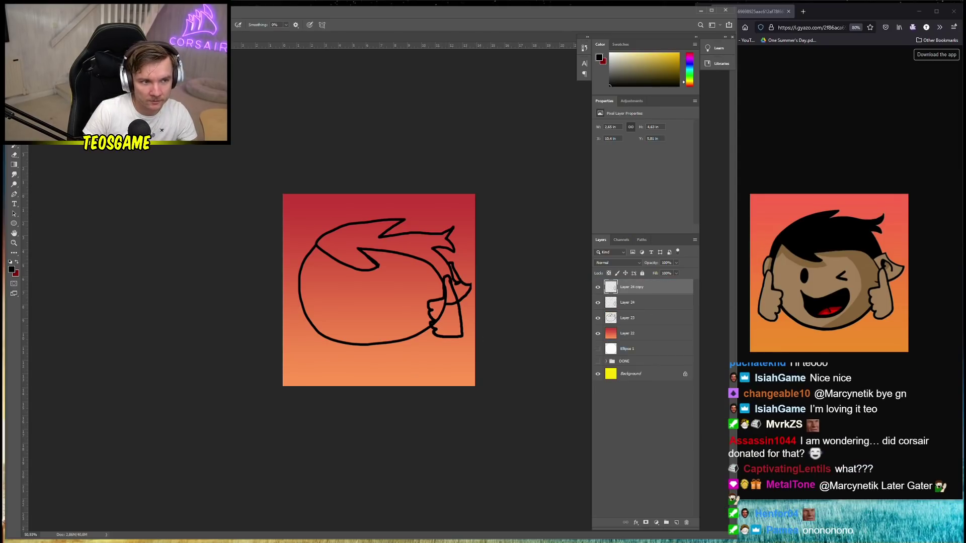
pyautogui.click(41, 10)
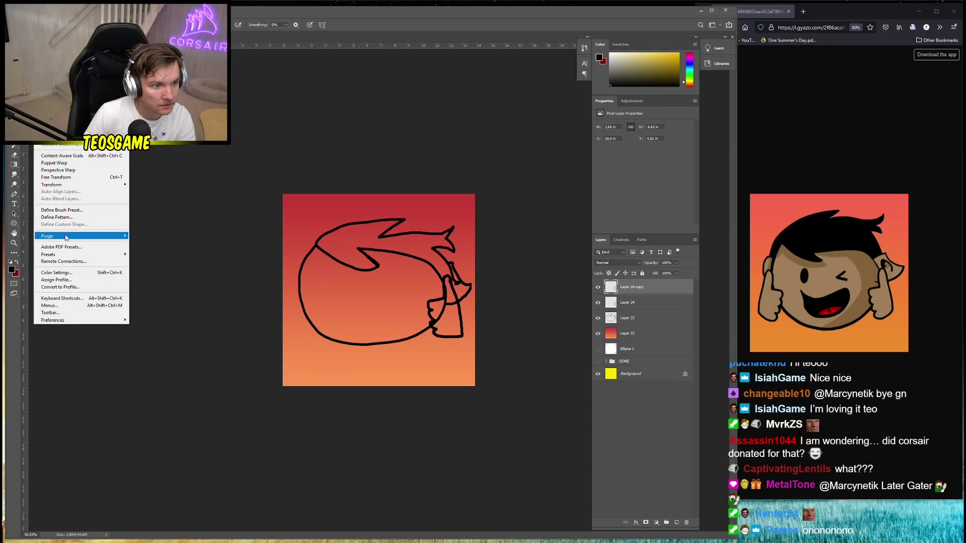
pyautogui.moveTo(65, 190)
pyautogui.click(161, 267)
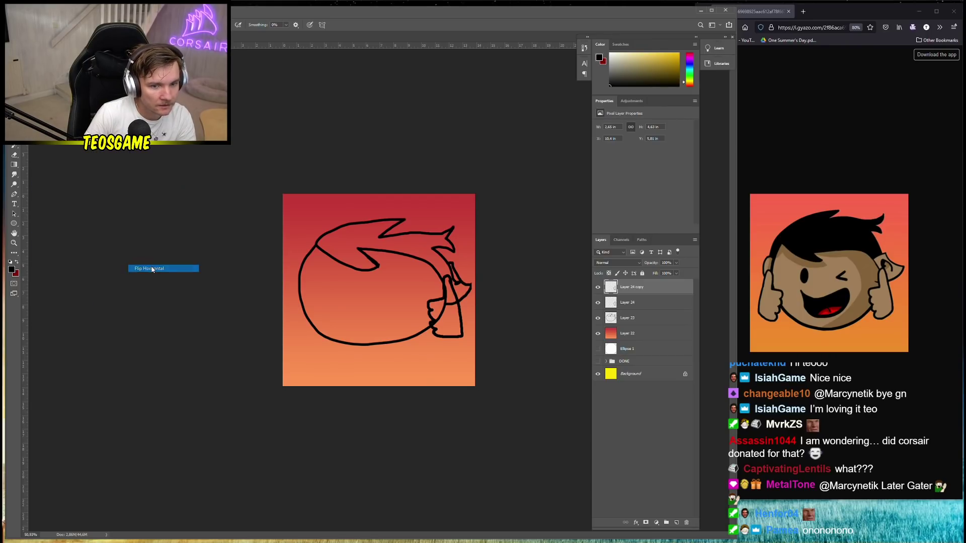
# Move the mirrored hand to the face's lower left and commit its placement
pyautogui.press('v')
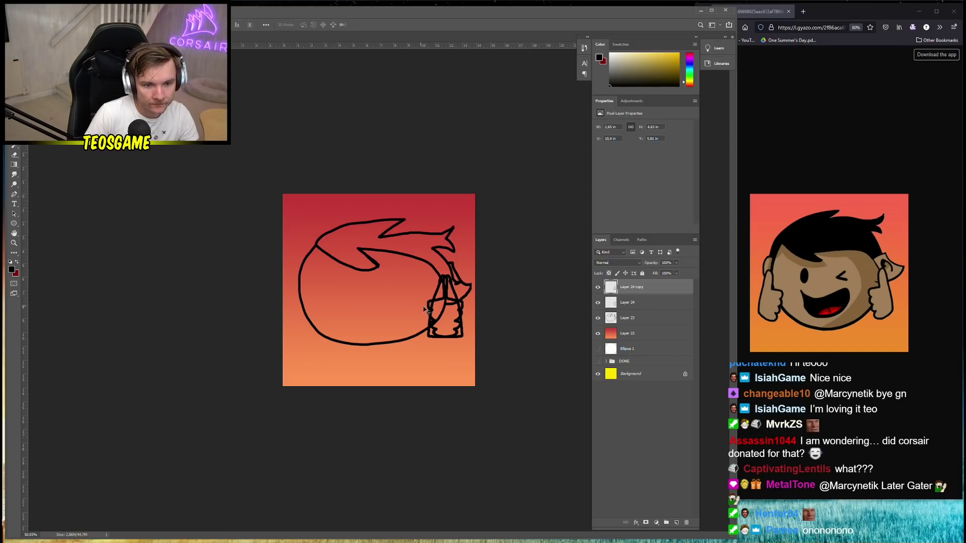
pyautogui.moveTo(432, 312); pyautogui.dragTo(303, 302)
pyautogui.moveTo(296, 301)
pyautogui.mouseDown()
pyautogui.moveTo(323, 276)
pyautogui.moveTo(346, 299)
pyautogui.mouseUp()
pyautogui.hotkey('ctrl', 't')
pyautogui.press('Return')
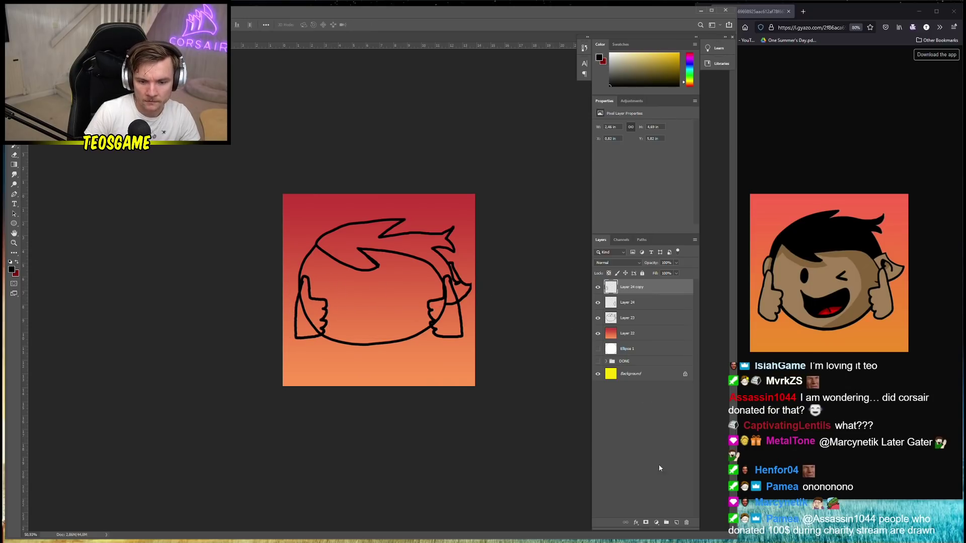
pyautogui.click(14, 165)
pyautogui.rightClick(14, 164)
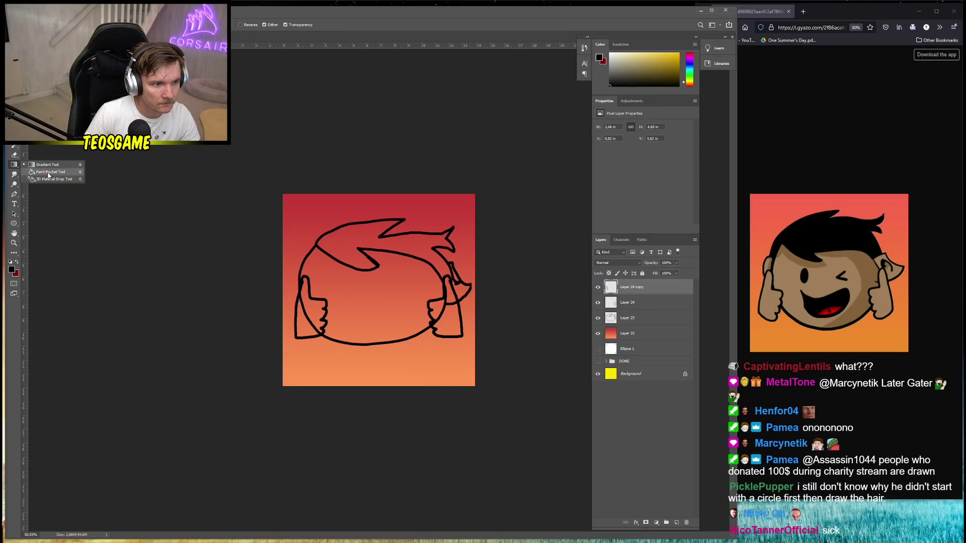
# With the Paint Bucket, set the foreground colour to tan (9d8c57)
pyautogui.click(50, 172)
pyautogui.click(12, 271)
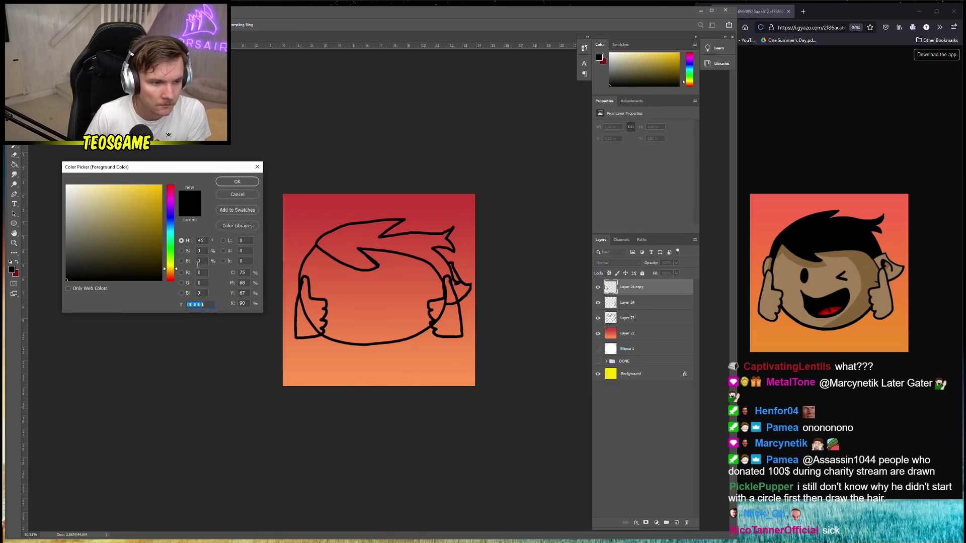
pyautogui.moveTo(126, 242); pyautogui.dragTo(109, 222)
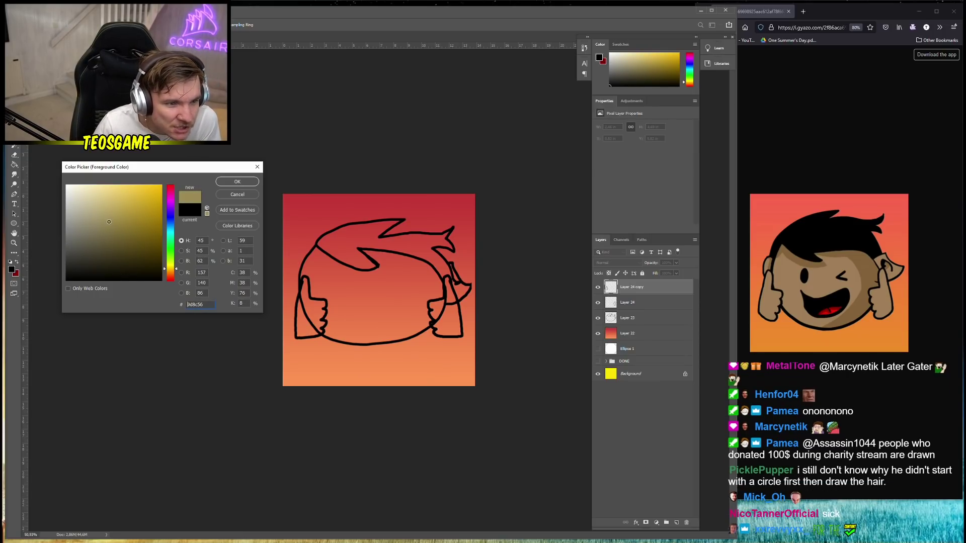
pyautogui.click(237, 181)
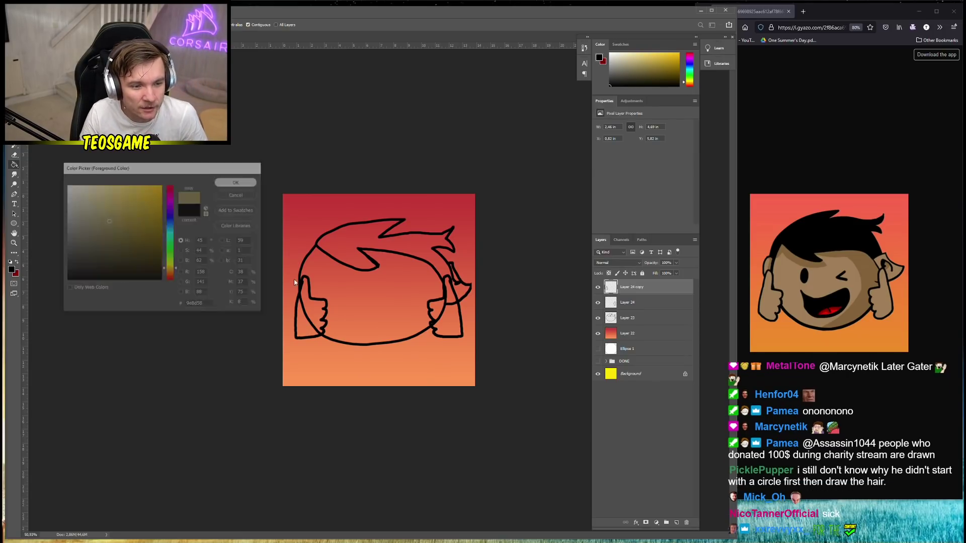
# Fill the left and right thumbs-up hands with the tan colour
pyautogui.click(305, 325)
pyautogui.click(455, 327)
pyautogui.hotkey('ctrl', 'z')
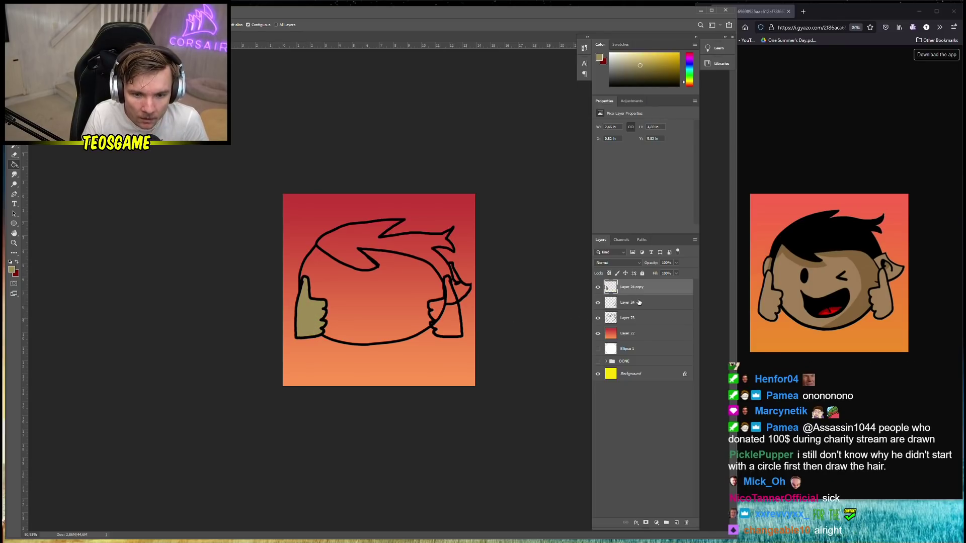
pyautogui.hotkey('alt', '[')
pyautogui.click(450, 324)
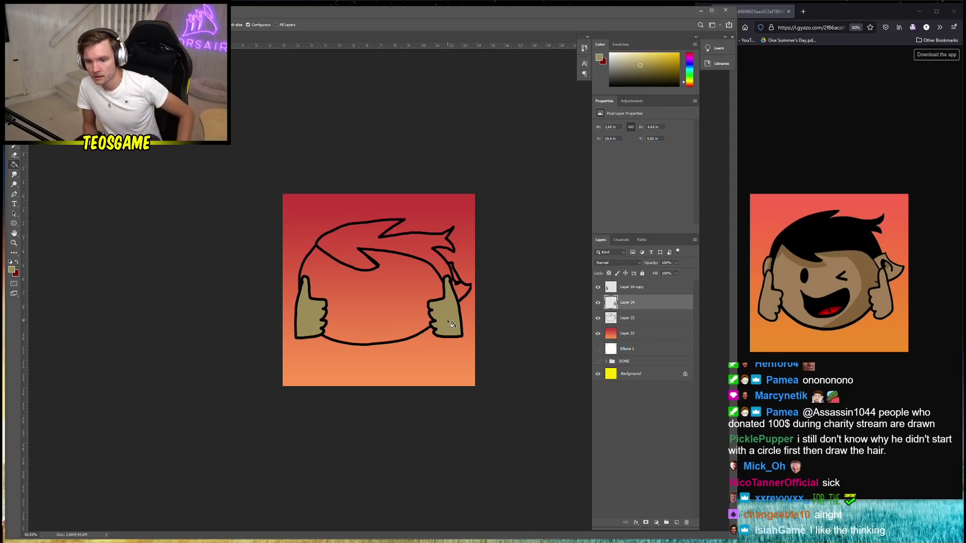
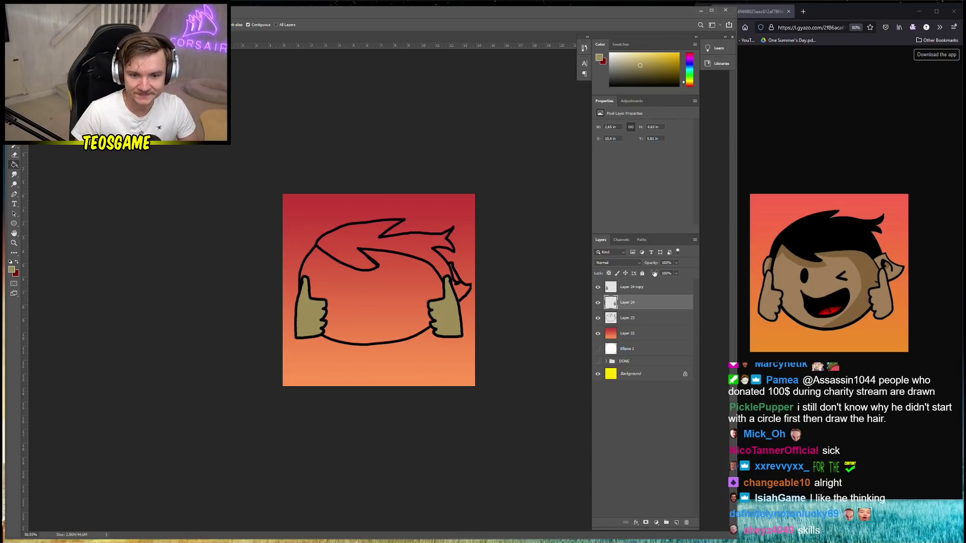
# On Layer 23, fill the hair solid black and the face with the thumbs' tan
pyautogui.hotkey('alt', '[')
pyautogui.keyDown('alt'); pyautogui.click(371, 255); pyautogui.keyUp('alt')
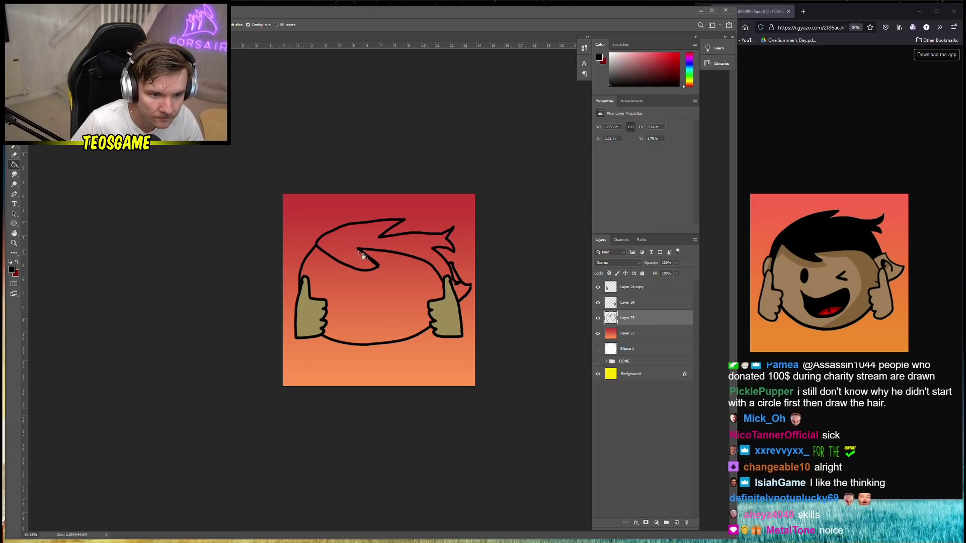
pyautogui.click(357, 249)
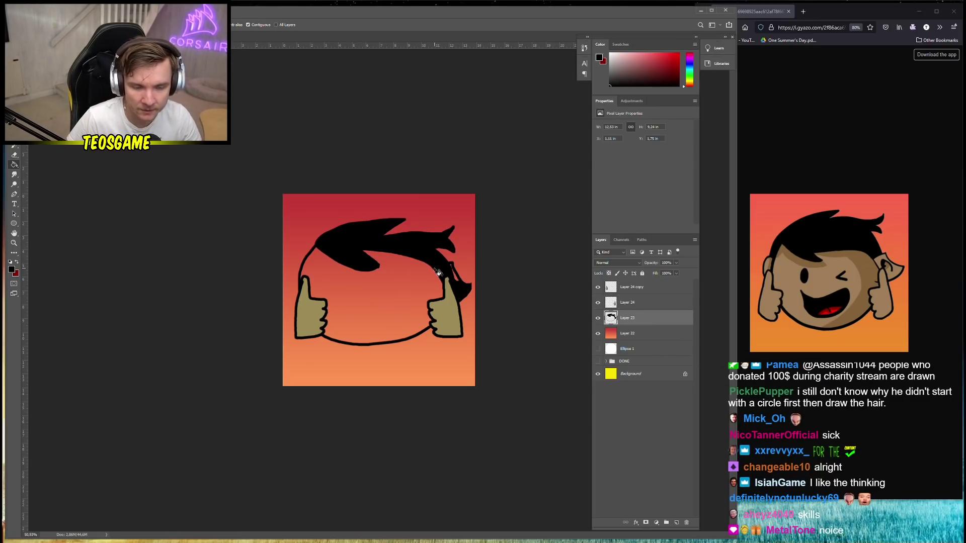
pyautogui.keyDown('alt'); pyautogui.click(453, 293); pyautogui.keyUp('alt')
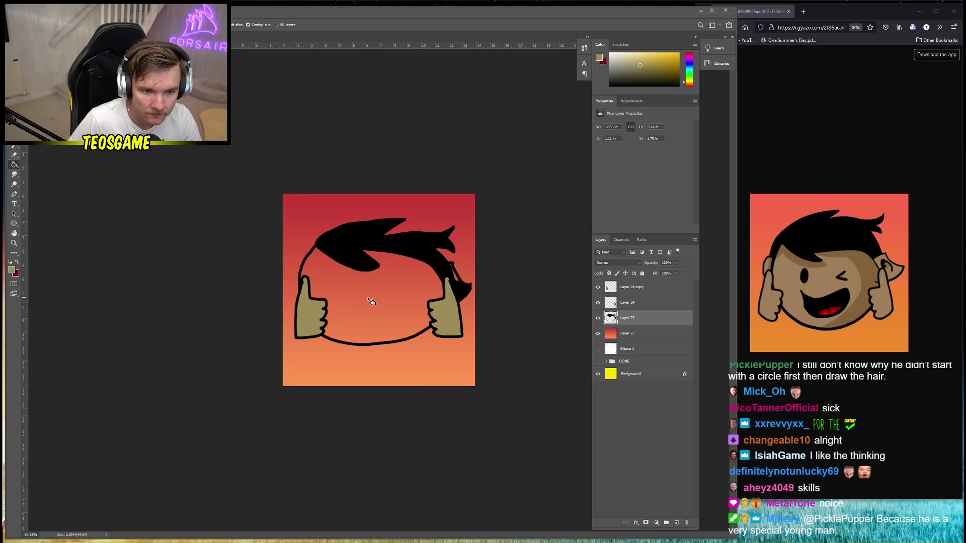
pyautogui.click(370, 301)
# Choose a darker tan foreground colour for shading
pyautogui.click(11, 269)
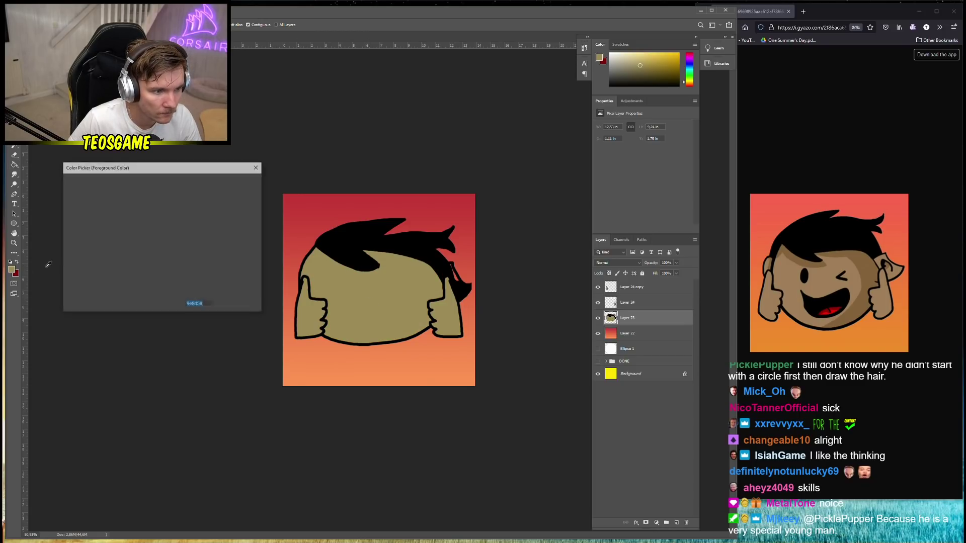
pyautogui.moveTo(115, 234); pyautogui.dragTo(110, 242)
pyautogui.click(237, 182)
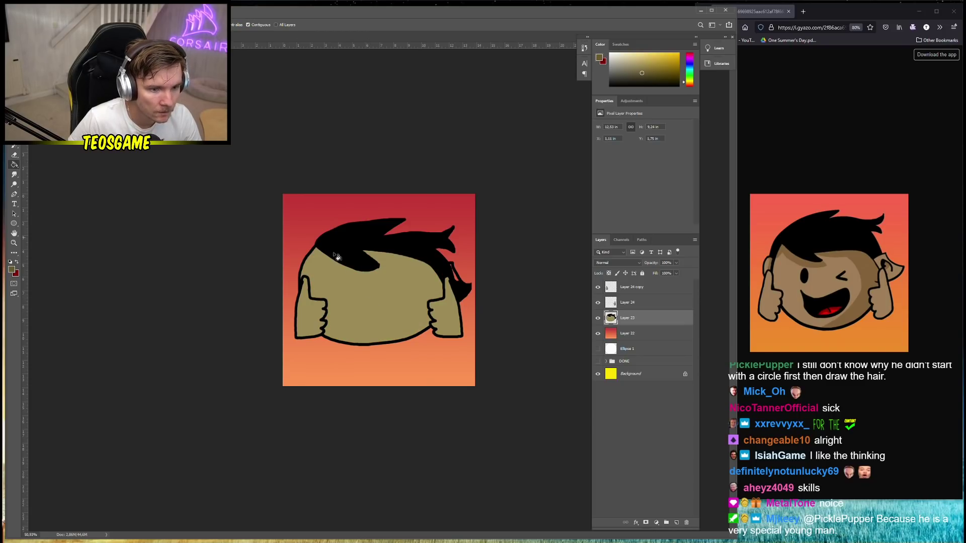
pyautogui.press('b')
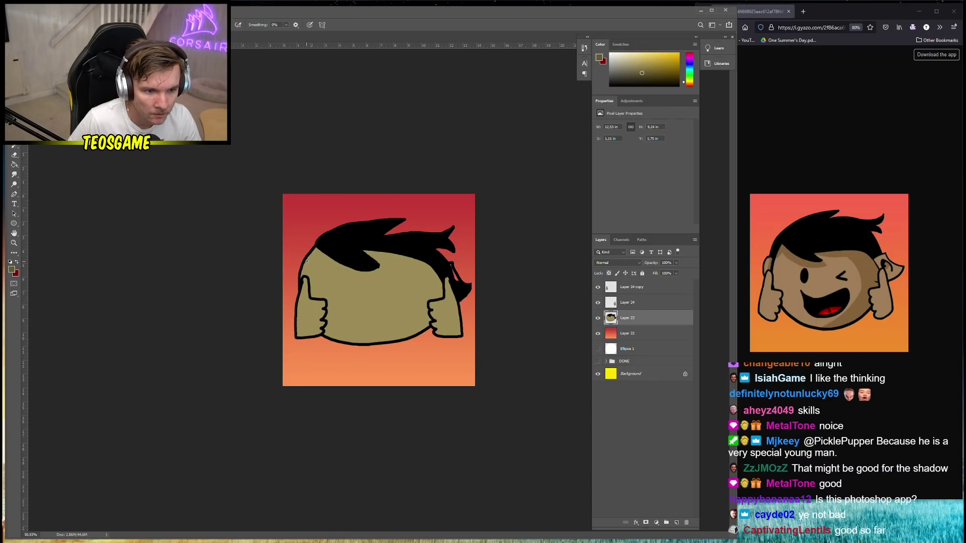
# Brush a darker tan shading curve across the face and erase stray pixels at the bottom outline
pyautogui.moveTo(307, 260)
pyautogui.mouseDown()
pyautogui.moveTo(391, 271)
pyautogui.moveTo(379, 264)
pyautogui.mouseUp()
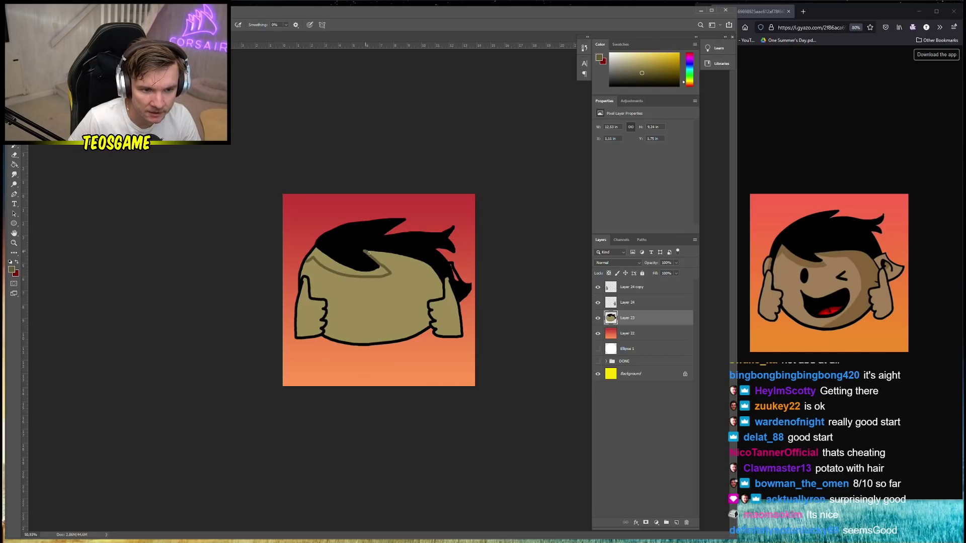
pyautogui.moveTo(383, 260)
pyautogui.mouseDown()
pyautogui.moveTo(408, 272)
pyautogui.moveTo(411, 287)
pyautogui.moveTo(398, 327)
pyautogui.moveTo(372, 347)
pyautogui.mouseUp()
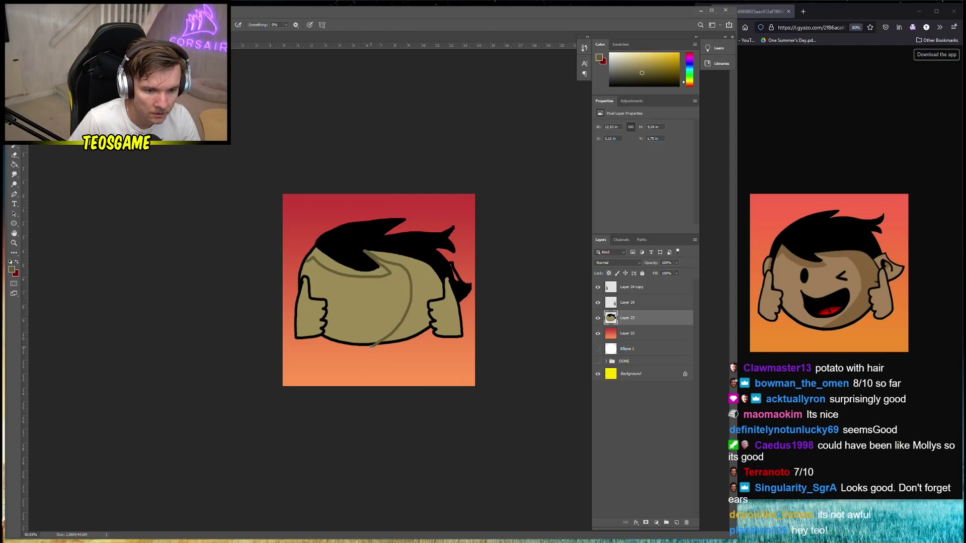
pyautogui.keyDown('alt'); pyautogui.click(373, 344); pyautogui.keyUp('alt')
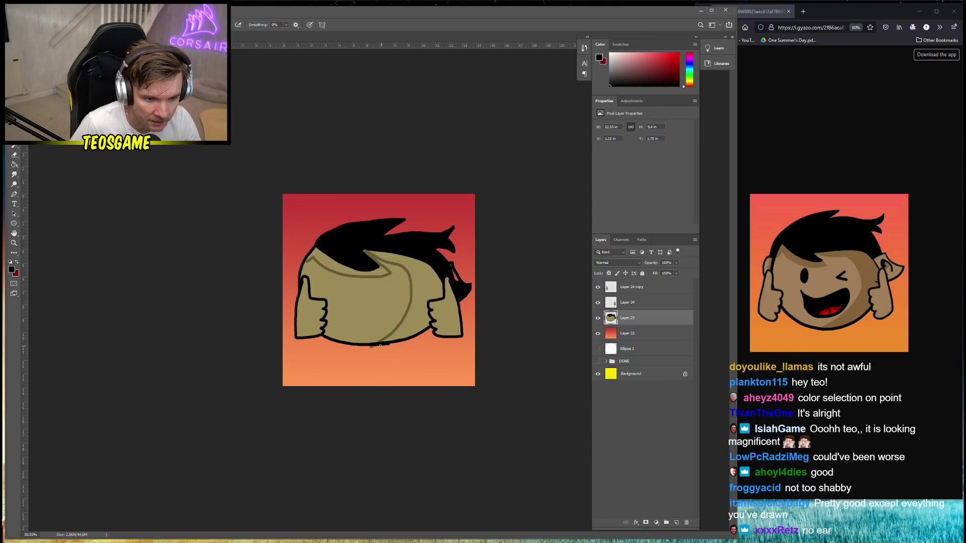
pyautogui.keyDown('alt'); pyautogui.click(385, 357); pyautogui.keyUp('alt')
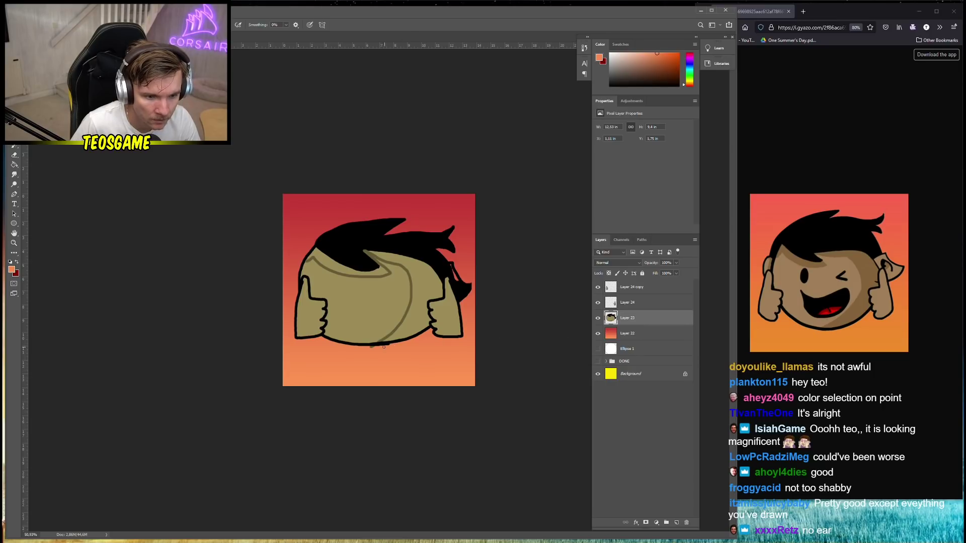
pyautogui.press('e')
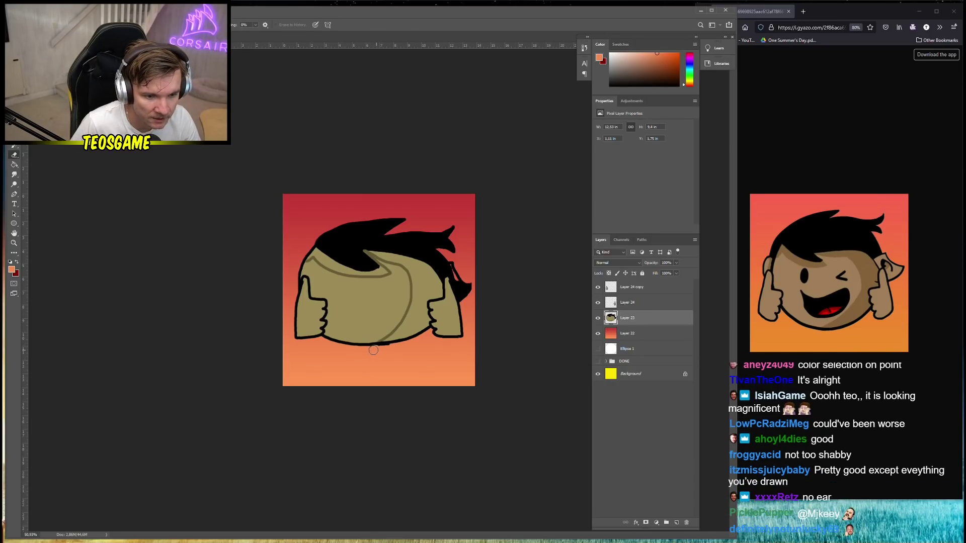
pyautogui.moveTo(375, 351)
pyautogui.mouseDown()
pyautogui.moveTo(393, 351)
pyautogui.moveTo(391, 360)
pyautogui.mouseUp()
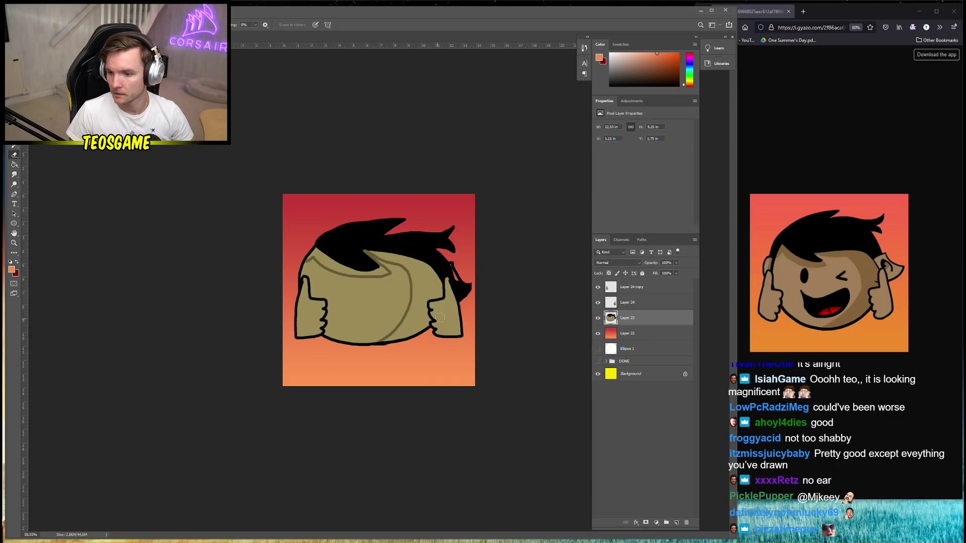
# Fill the right side of the face and the strip under the hair darker olive
pyautogui.press('g')
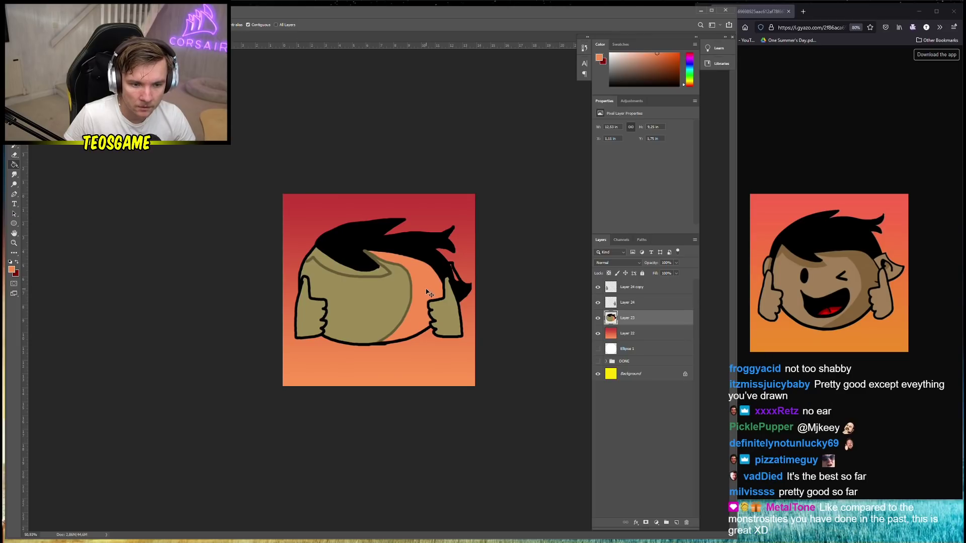
pyautogui.keyDown('alt'); pyautogui.click(415, 305); pyautogui.keyUp('alt')
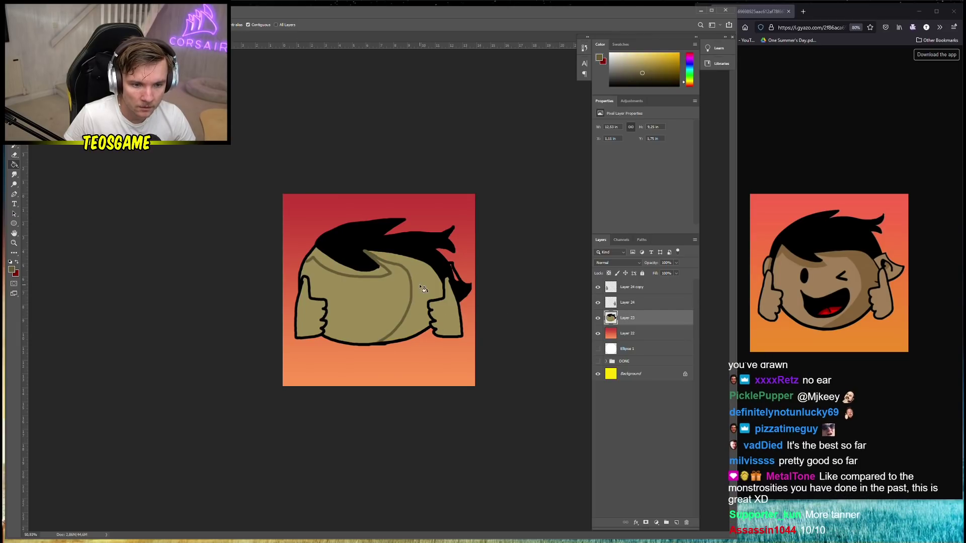
pyautogui.click(422, 289)
pyautogui.click(335, 269)
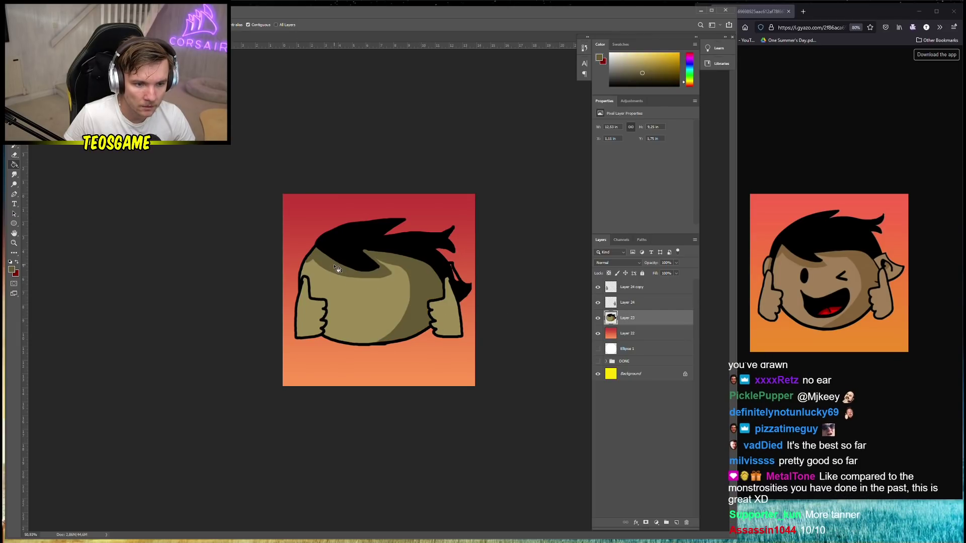
pyautogui.keyDown('alt'); pyautogui.click(361, 256); pyautogui.keyUp('alt')
pyautogui.rightClick(392, 308)
pyautogui.click(378, 309)
# Draw the winking right eye and fill the left eye solid black
pyautogui.press('v')
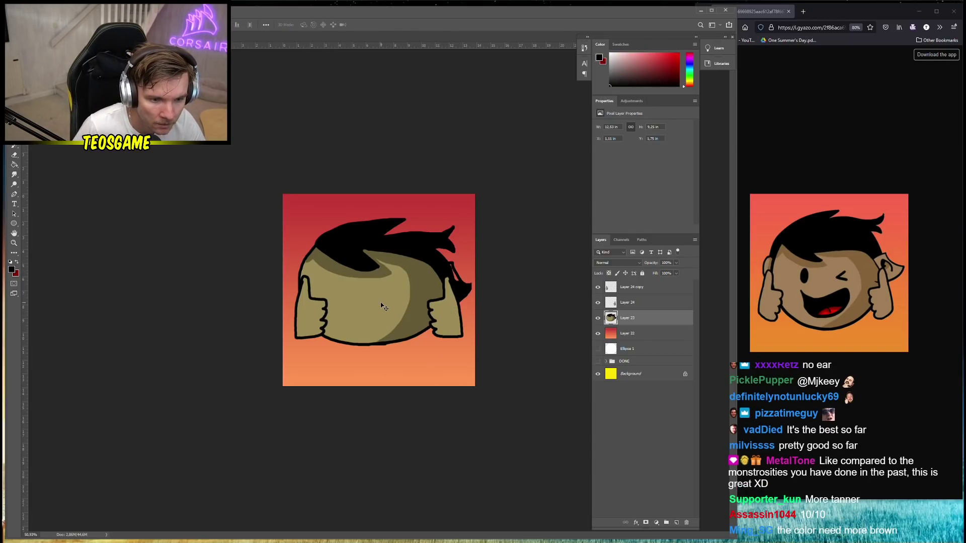
pyautogui.press('b')
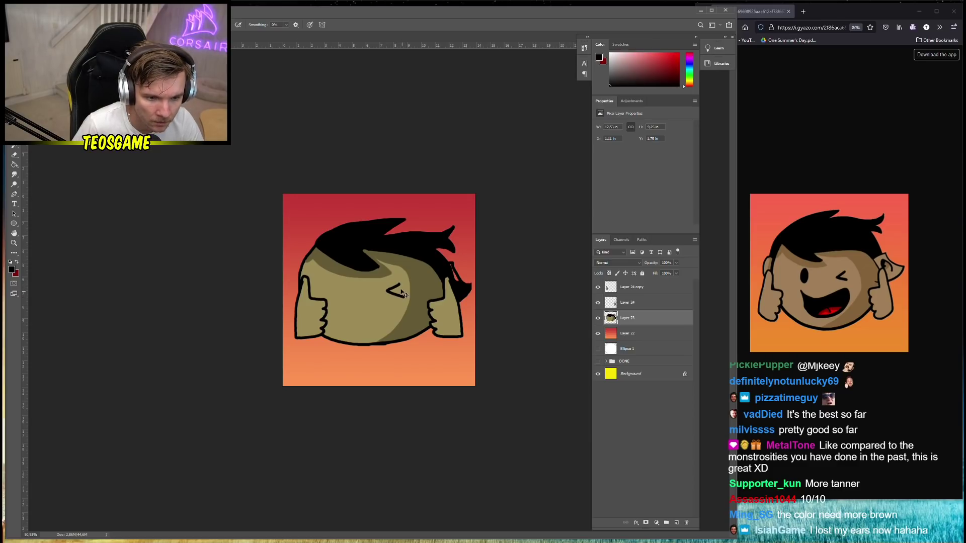
pyautogui.hotkey('ctrl', 'z')
pyautogui.moveTo(401, 285); pyautogui.dragTo(390, 292)
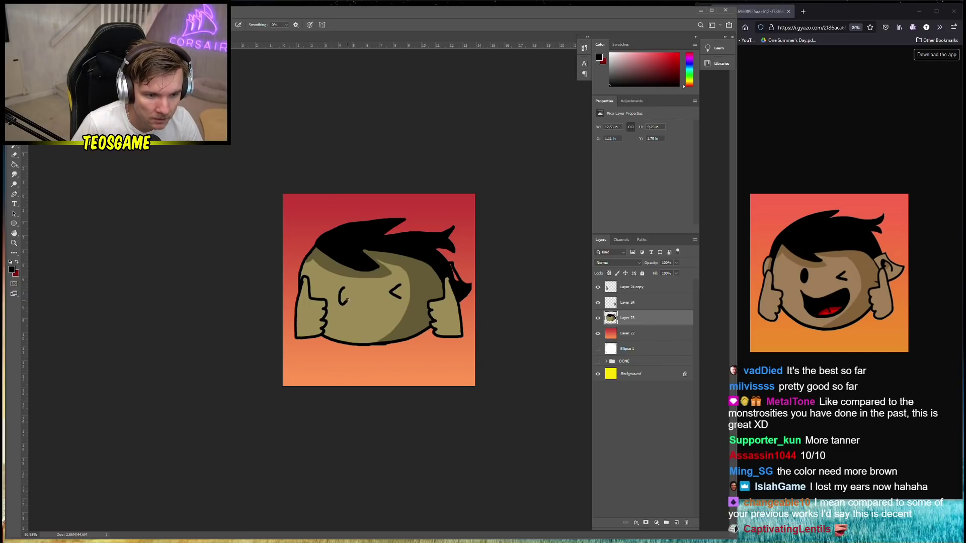
pyautogui.press('g')
pyautogui.click(344, 298)
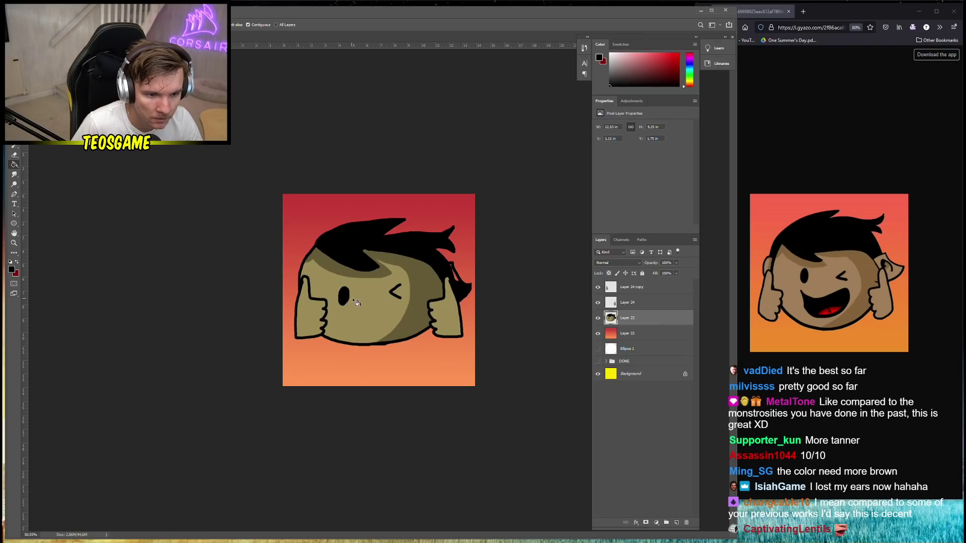
# Brush the smile line across the lower face
pyautogui.press('b')
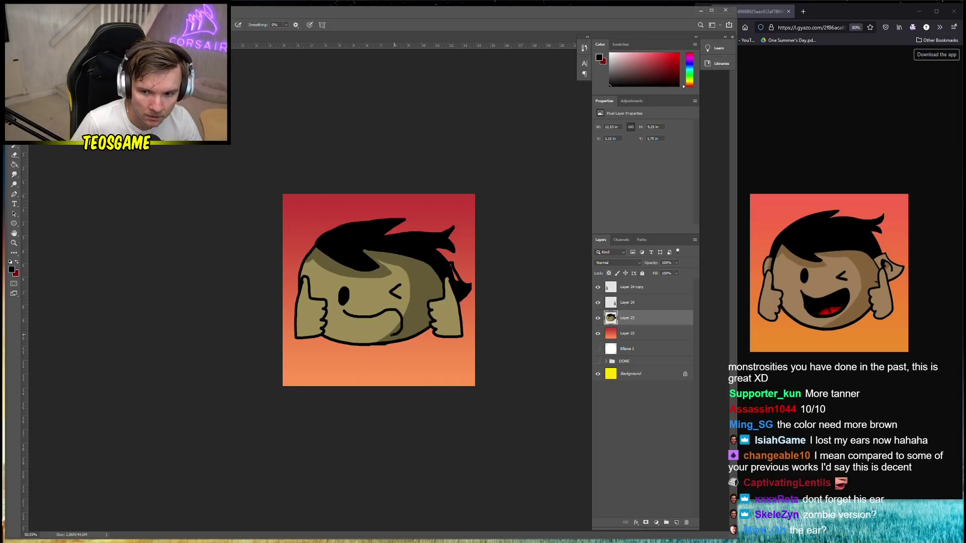
pyautogui.hotkey('ctrl', 'z')
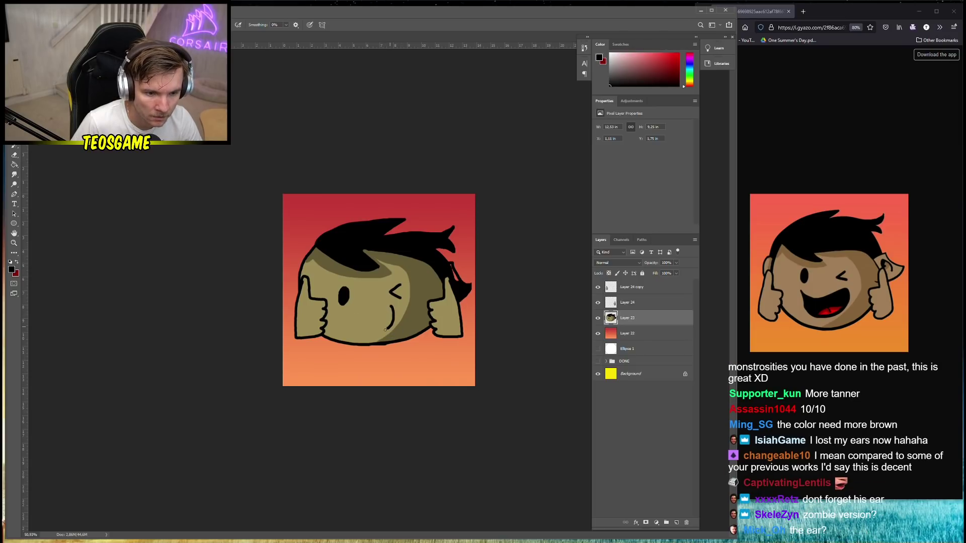
pyautogui.moveTo(369, 331)
pyautogui.mouseDown()
pyautogui.moveTo(342, 310)
pyautogui.moveTo(390, 305)
pyautogui.mouseUp()
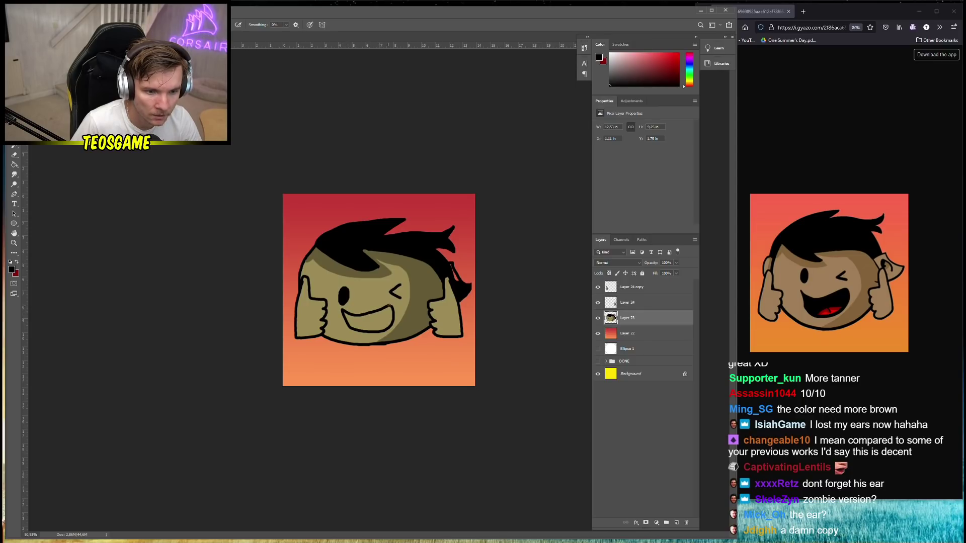
# Fill the mouth interior black and pick a bright red foreground colour
pyautogui.press('g')
pyautogui.click(379, 325)
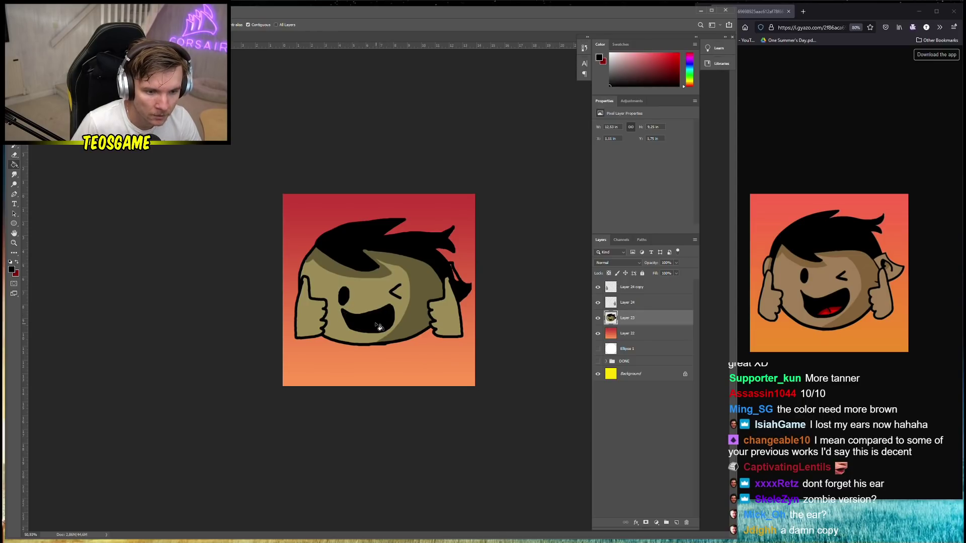
pyautogui.click(12, 270)
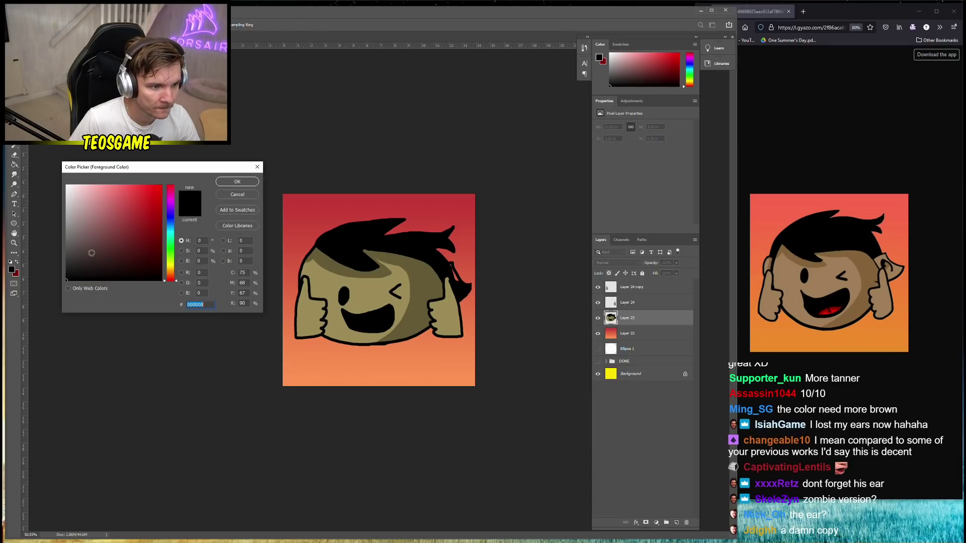
pyautogui.moveTo(91, 253)
pyautogui.mouseDown()
pyautogui.moveTo(150, 233)
pyautogui.moveTo(184, 190)
pyautogui.moveTo(163, 205)
pyautogui.mouseUp()
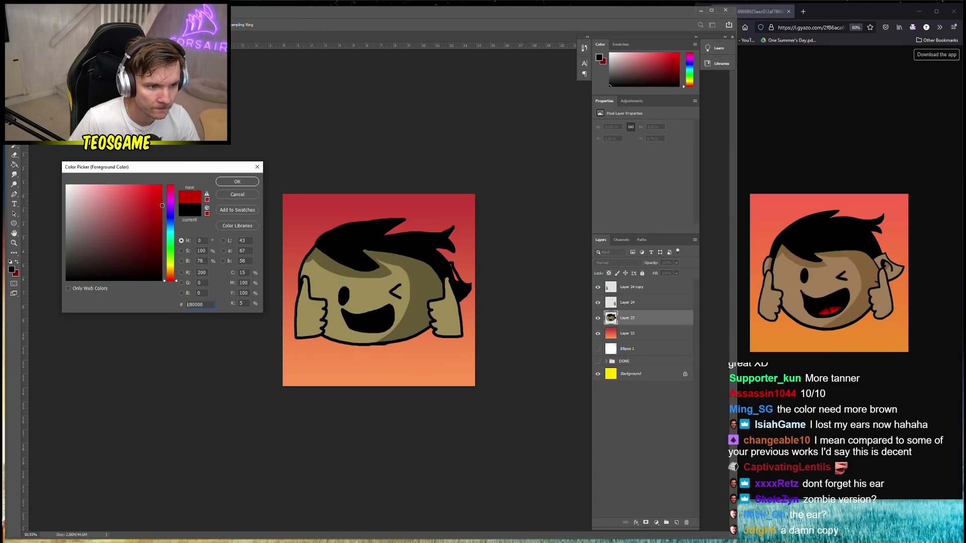
pyautogui.click(237, 181)
# Paint the tongue solid red and shade its top a darker red
pyautogui.press('b')
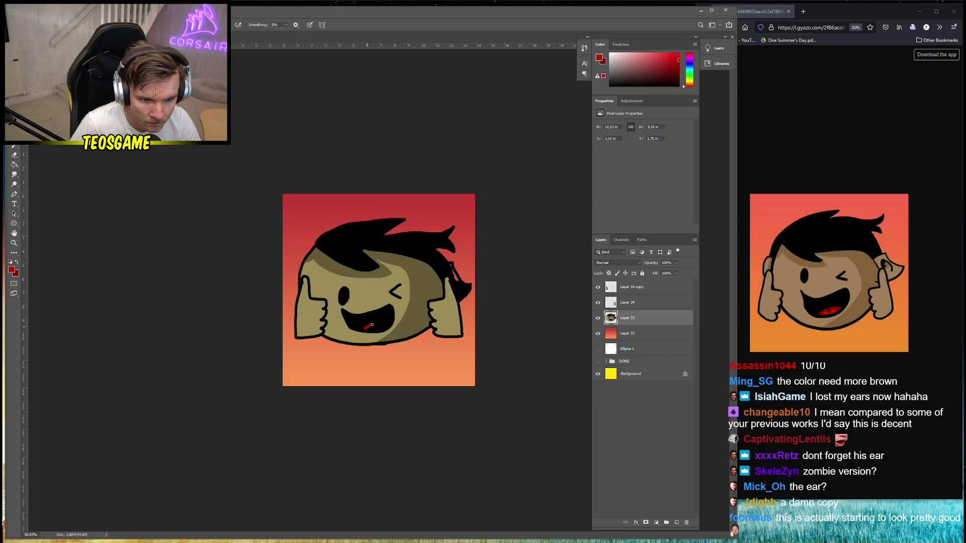
pyautogui.moveTo(372, 324); pyautogui.dragTo(382, 324)
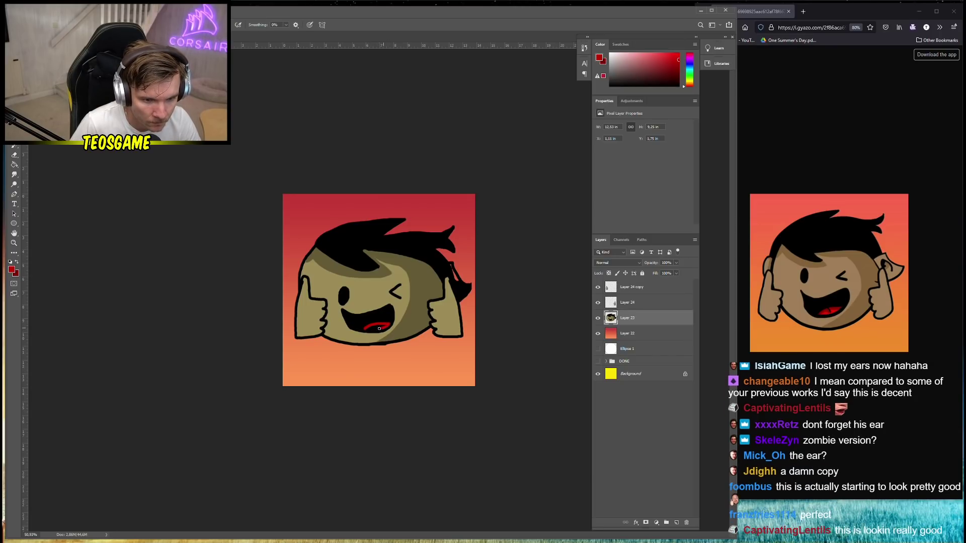
pyautogui.scroll(3, 389, 329)
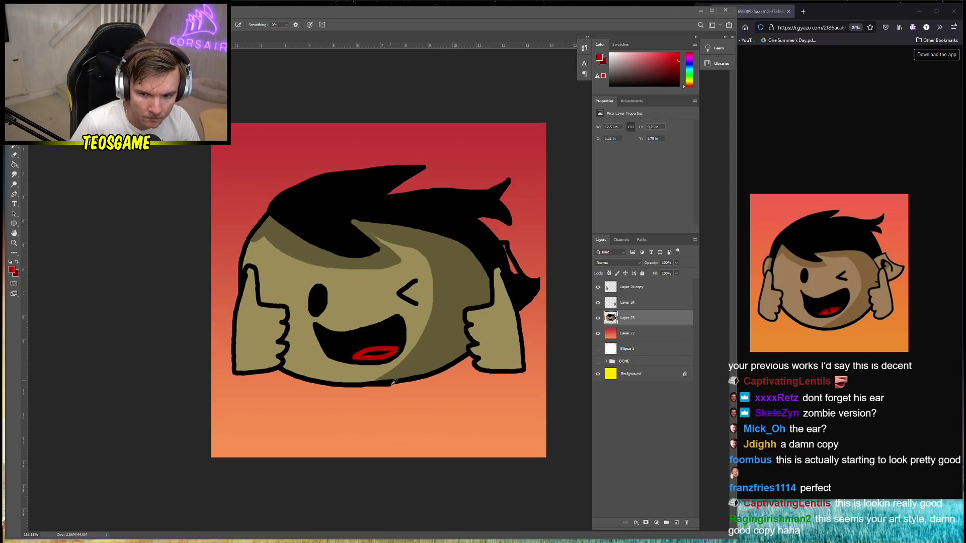
pyautogui.moveTo(353, 380); pyautogui.dragTo(395, 371)
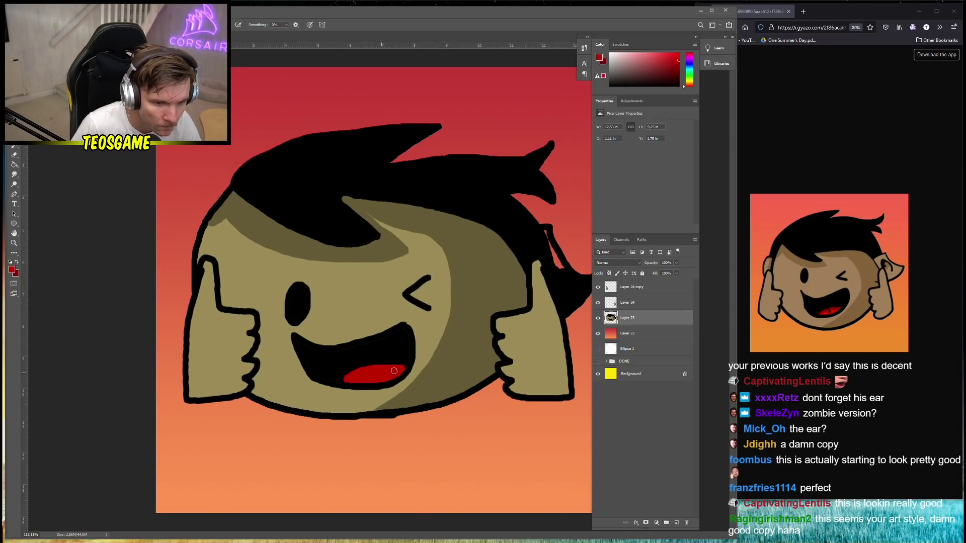
pyautogui.click(18, 266)
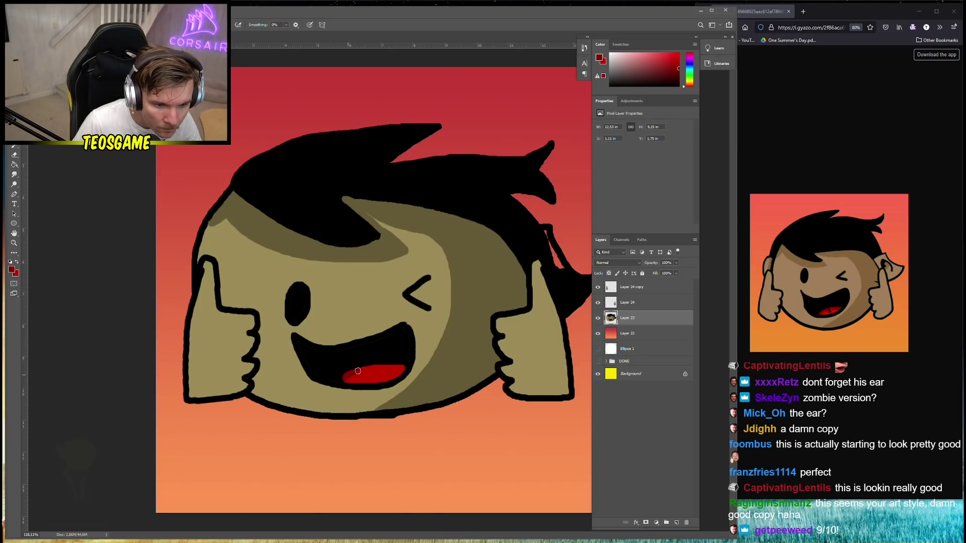
pyautogui.moveTo(358, 371)
pyautogui.mouseDown()
pyautogui.moveTo(404, 367)
pyautogui.moveTo(380, 378)
pyautogui.moveTo(388, 379)
pyautogui.moveTo(346, 381)
pyautogui.moveTo(382, 378)
pyautogui.mouseUp()
pyautogui.keyDown('alt'); pyautogui.click(352, 376); pyautogui.keyUp('alt')
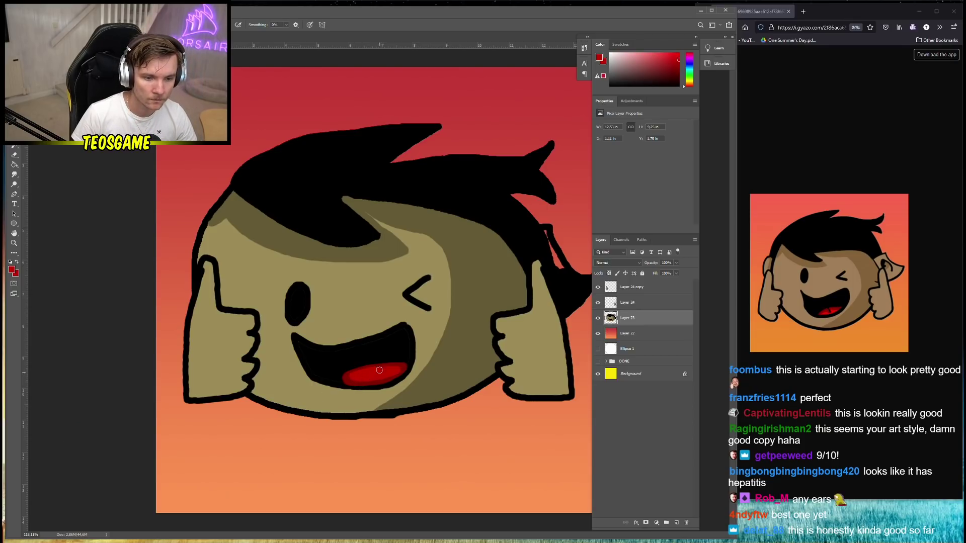
# Touch up the tongue and draw a thin dark crease down its middle
pyautogui.keyDown('alt'); pyautogui.click(373, 361); pyautogui.keyUp('alt')
pyautogui.rightClick(373, 362)
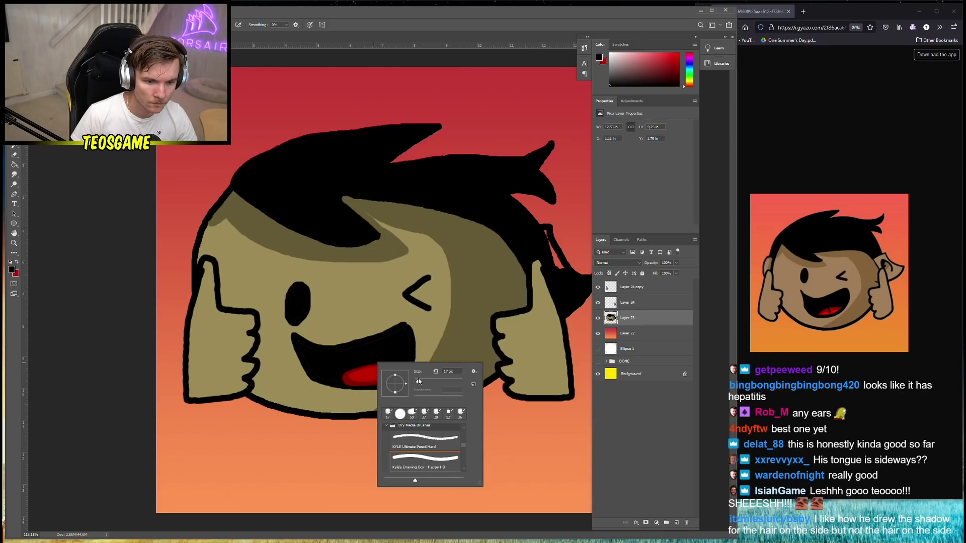
pyautogui.press('Return')
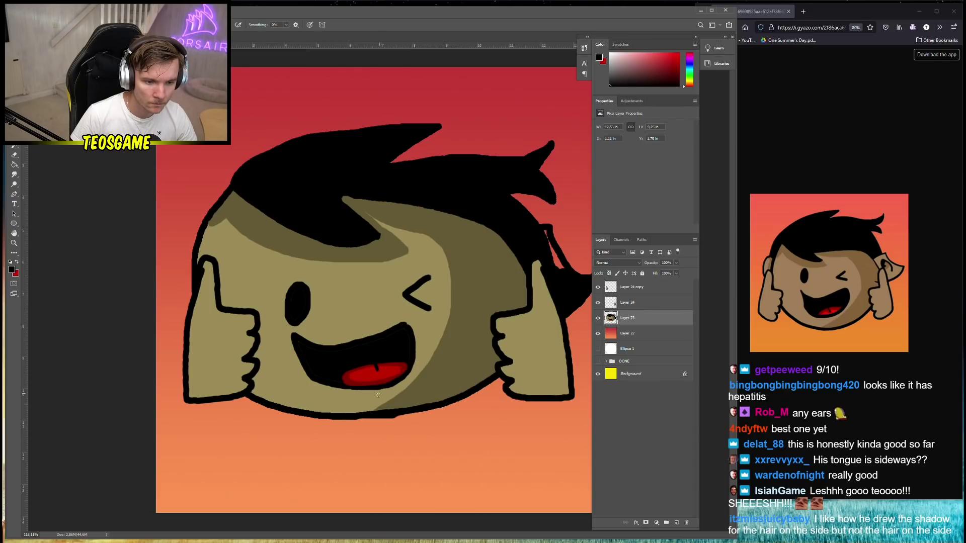
pyautogui.keyDown('alt'); pyautogui.click(372, 365); pyautogui.keyUp('alt')
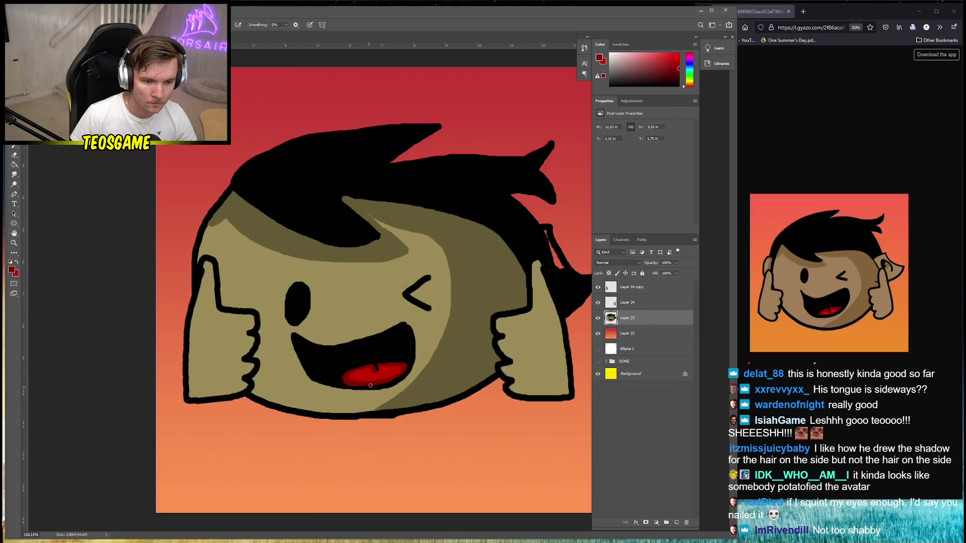
pyautogui.click(381, 367)
pyautogui.keyDown('alt'); pyautogui.click(377, 369); pyautogui.keyUp('alt')
pyautogui.moveTo(377, 371); pyautogui.dragTo(378, 379)
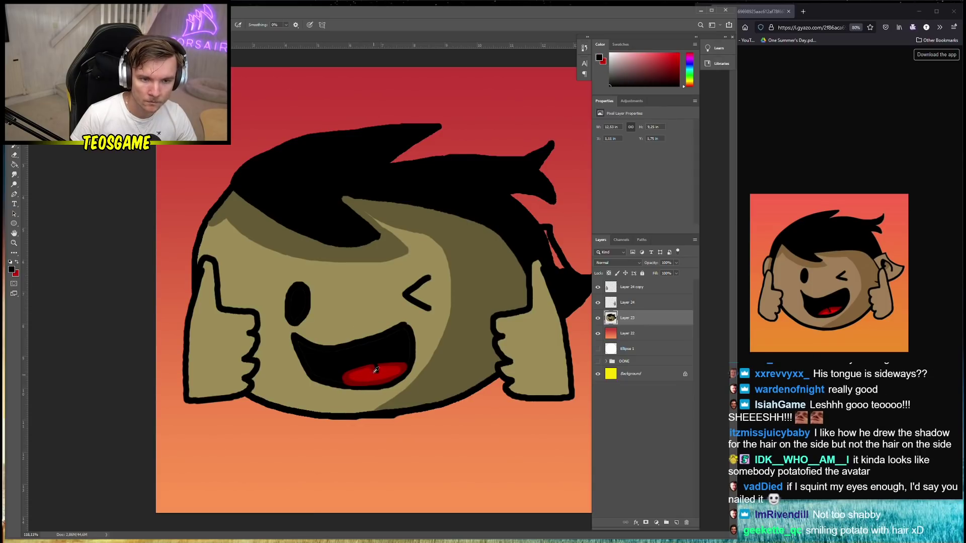
pyautogui.scroll(-2, 377, 367)
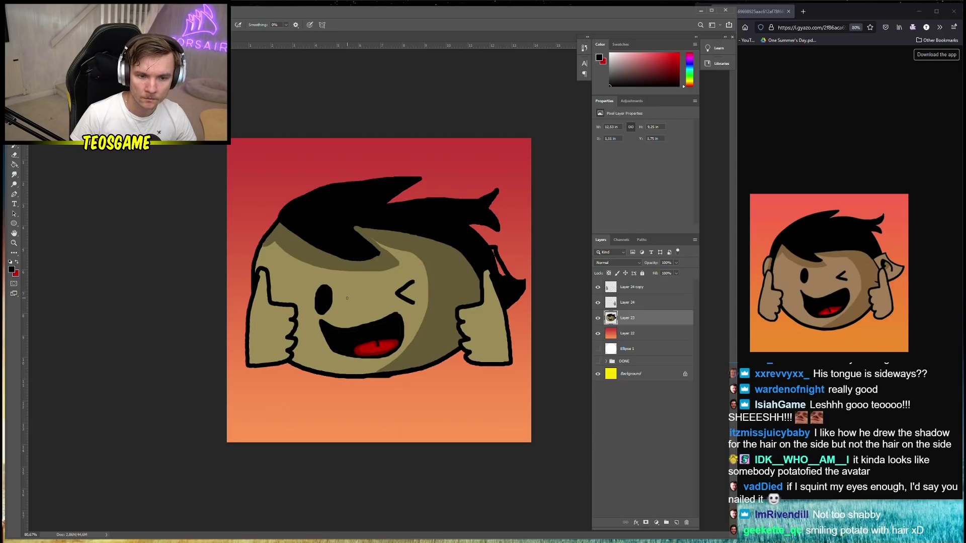
# On a new layer, paint an olive ear sticking out on the head's right side
pyautogui.keyDown('alt'); pyautogui.click(412, 277); pyautogui.keyUp('alt')
pyautogui.rightClick(495, 270)
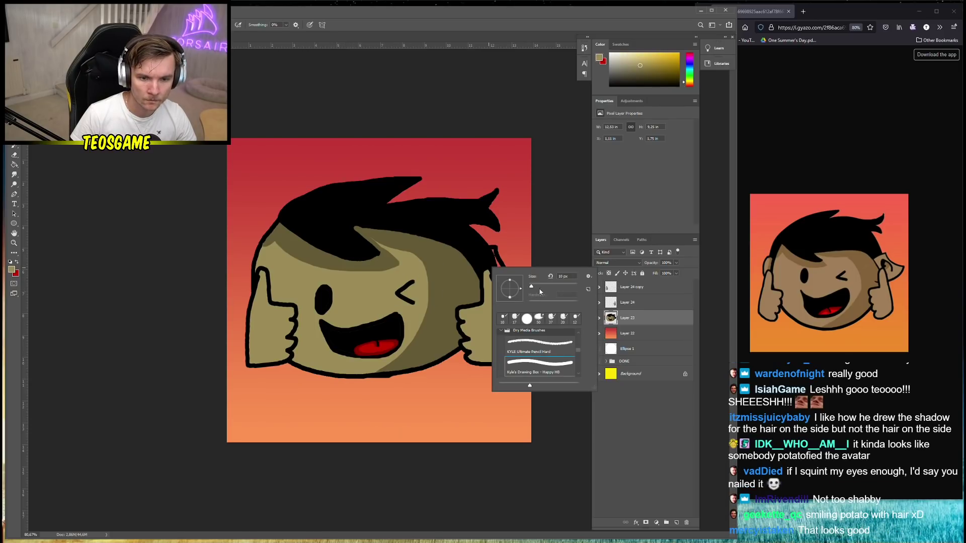
pyautogui.click(677, 524)
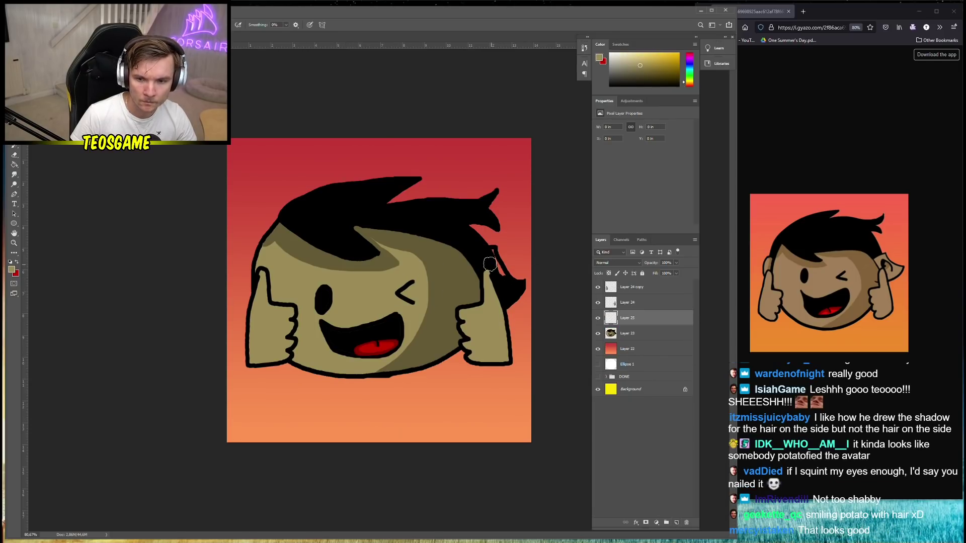
pyautogui.moveTo(486, 266); pyautogui.dragTo(483, 272)
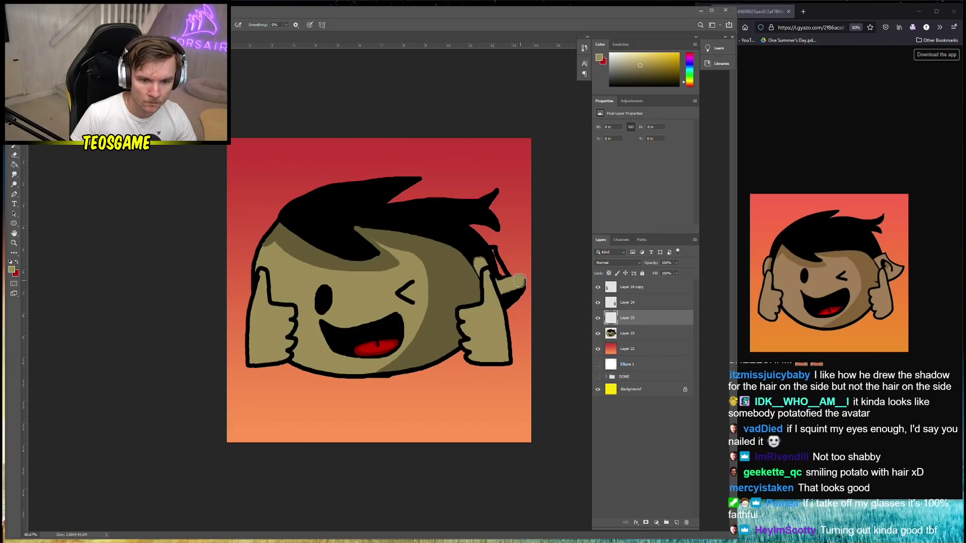
pyautogui.hotkey('ctrl', 'z')
pyautogui.moveTo(502, 301)
pyautogui.mouseDown()
pyautogui.moveTo(518, 287)
pyautogui.moveTo(482, 254)
pyautogui.moveTo(479, 270)
pyautogui.moveTo(502, 290)
pyautogui.mouseUp()
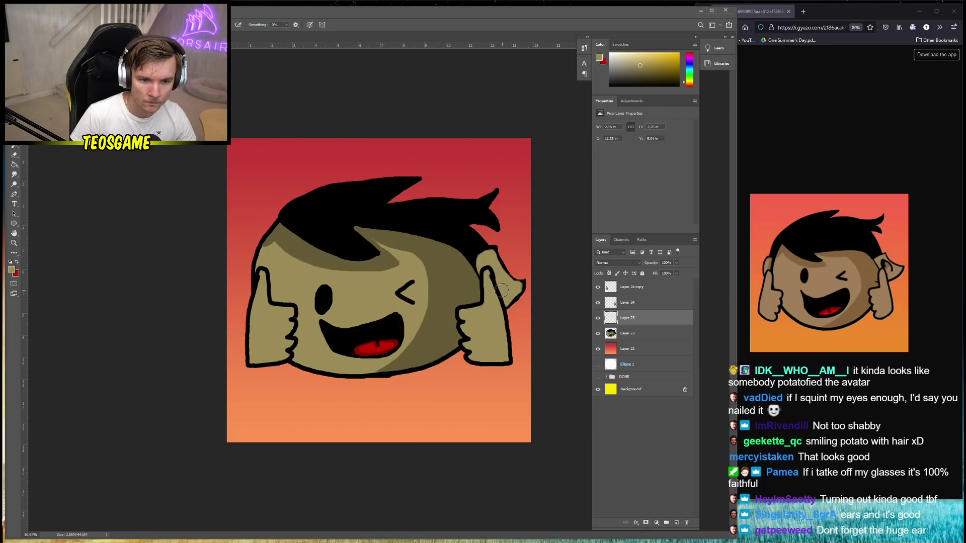
# Cover the head's left outline with olive and redraw it in black further out
pyautogui.moveTo(256, 268)
pyautogui.mouseDown()
pyautogui.moveTo(255, 308)
pyautogui.moveTo(265, 292)
pyautogui.mouseUp()
pyautogui.keyDown('alt'); pyautogui.click(257, 288); pyautogui.keyUp('alt')
pyautogui.rightClick(261, 304)
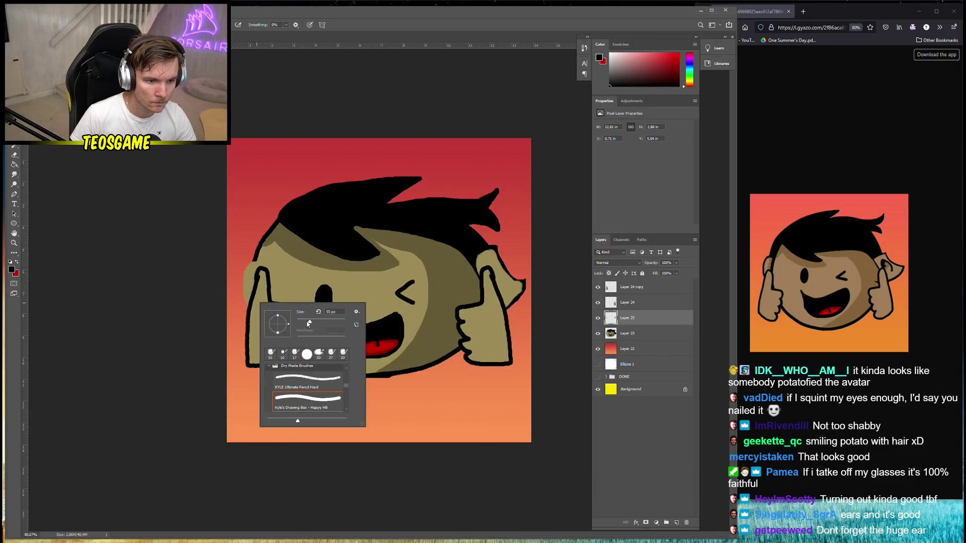
pyautogui.click(249, 306)
pyautogui.moveTo(248, 306)
pyautogui.mouseDown()
pyautogui.moveTo(243, 271)
pyautogui.moveTo(254, 259)
pyautogui.mouseUp()
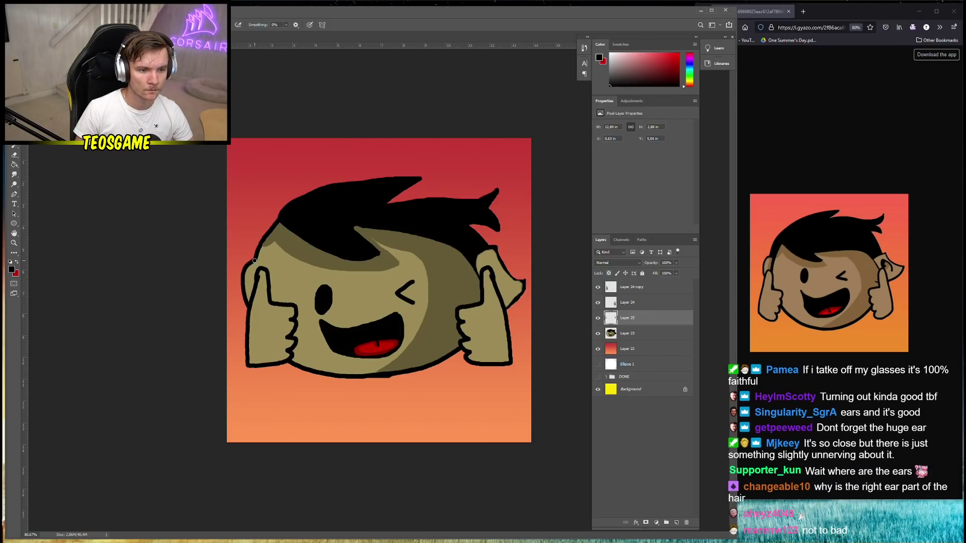
pyautogui.moveTo(254, 261); pyautogui.dragTo(249, 310)
pyautogui.scroll(-2, 252, 330)
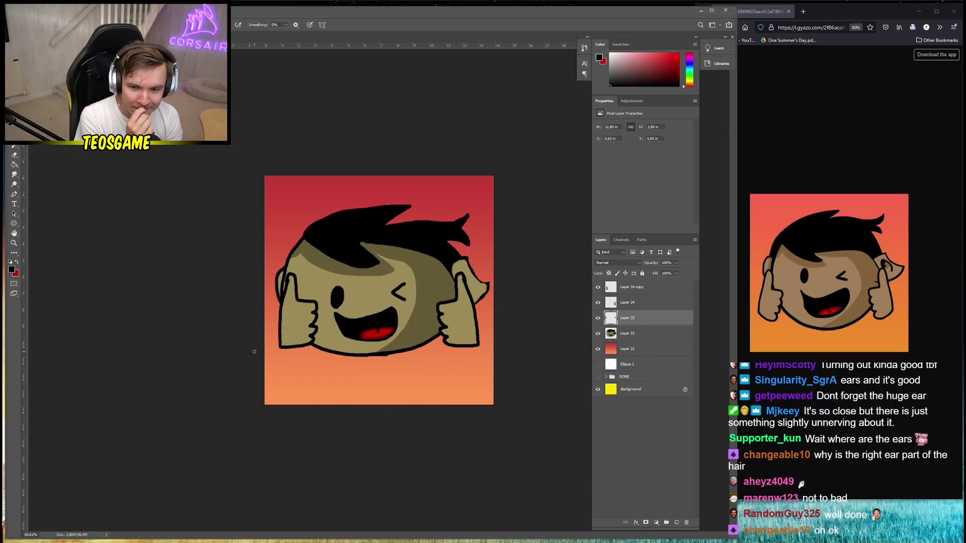
# On Layer 23, draw a rectangular selection around the left eye
pyautogui.click(660, 334)
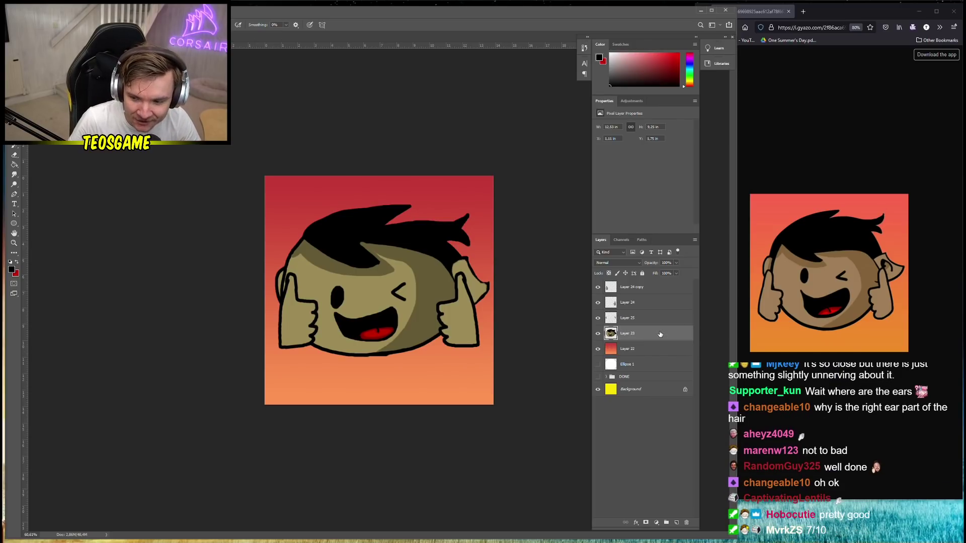
pyautogui.press('m')
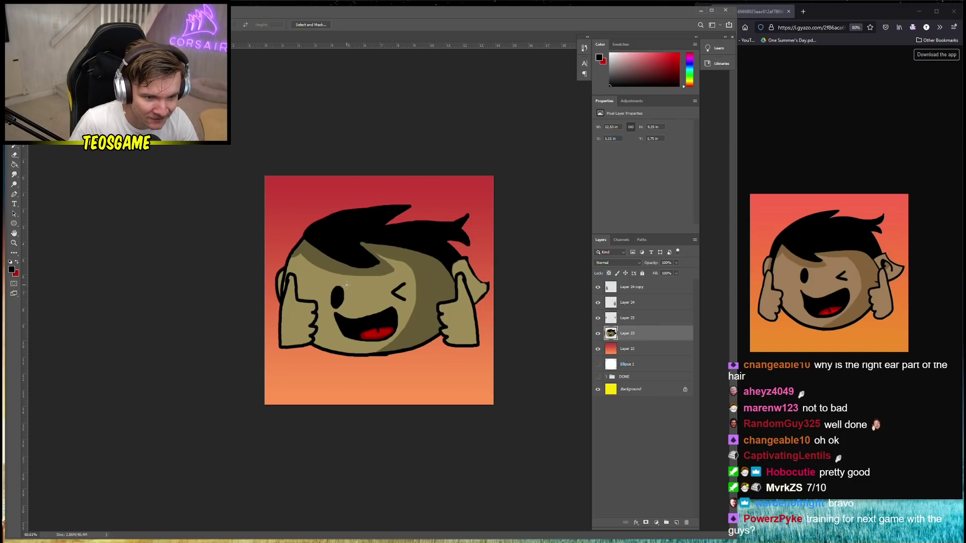
pyautogui.moveTo(347, 284); pyautogui.dragTo(395, 305)
pyautogui.click(347, 284)
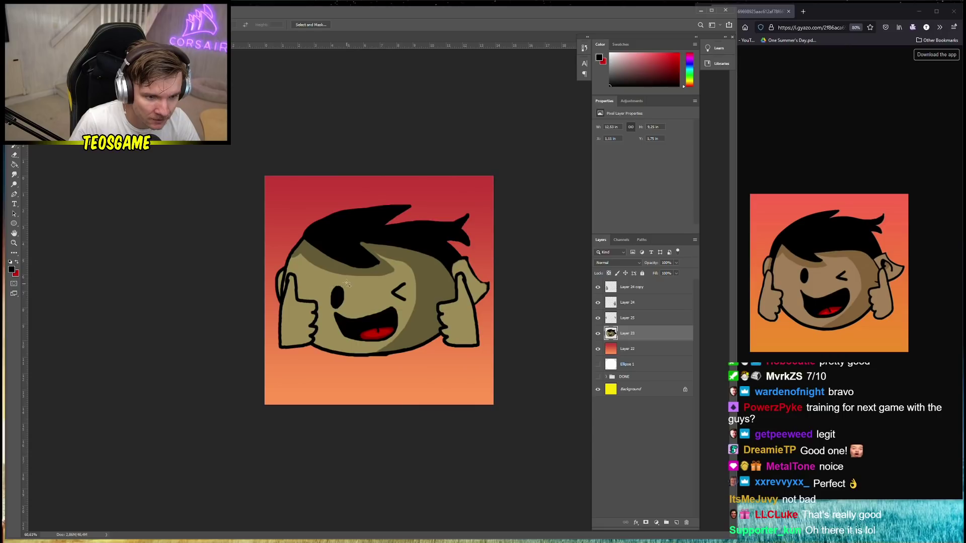
pyautogui.moveTo(347, 284); pyautogui.dragTo(331, 311)
# Copy the selected left eye onto new Layer 26 and nudge it slightly lower
pyautogui.rightClick(341, 313)
pyautogui.click(370, 367)
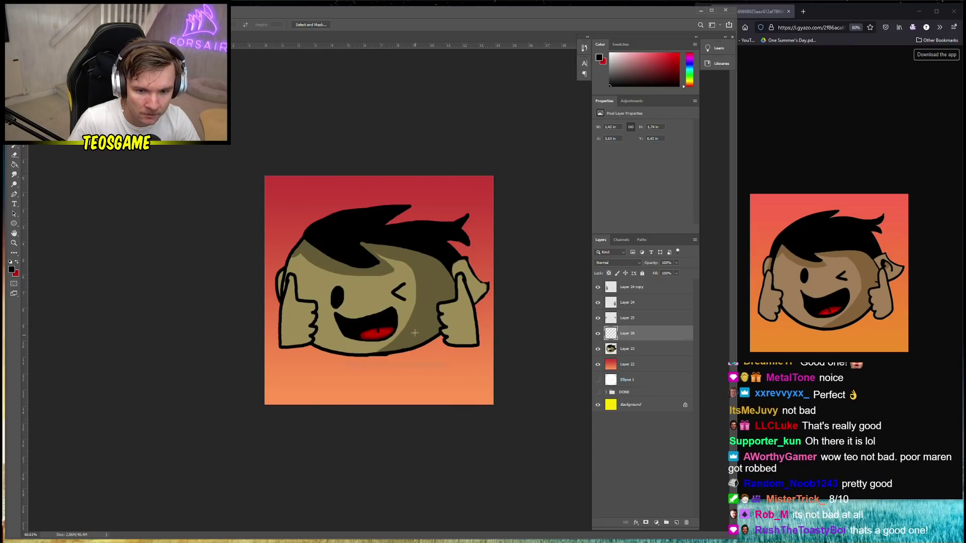
pyautogui.press('v')
pyautogui.moveTo(337, 295); pyautogui.dragTo(337, 297)
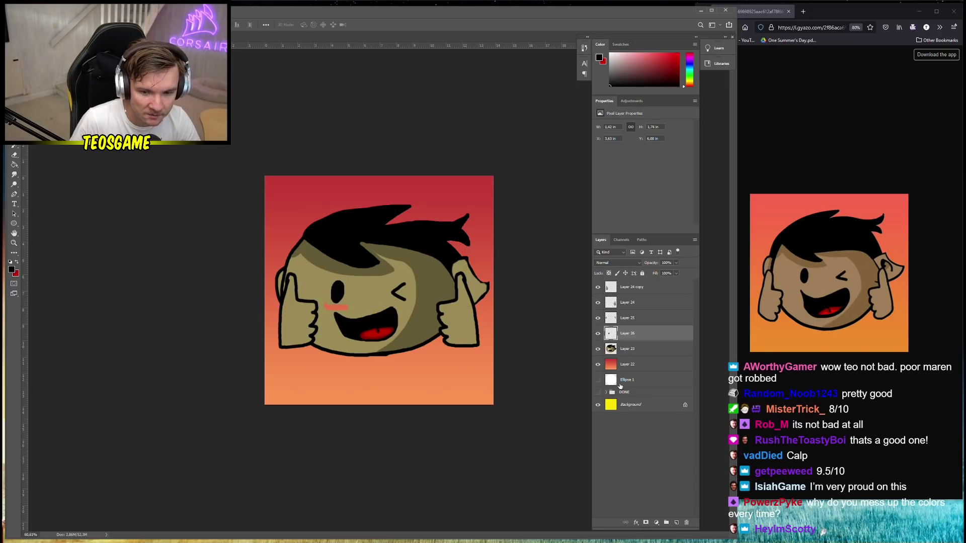
# Return to Layer 23, sample the face tan, and select all the character layers
pyautogui.click(629, 350)
pyautogui.press('g')
pyautogui.keyDown('alt'); pyautogui.click(340, 311); pyautogui.keyUp('alt')
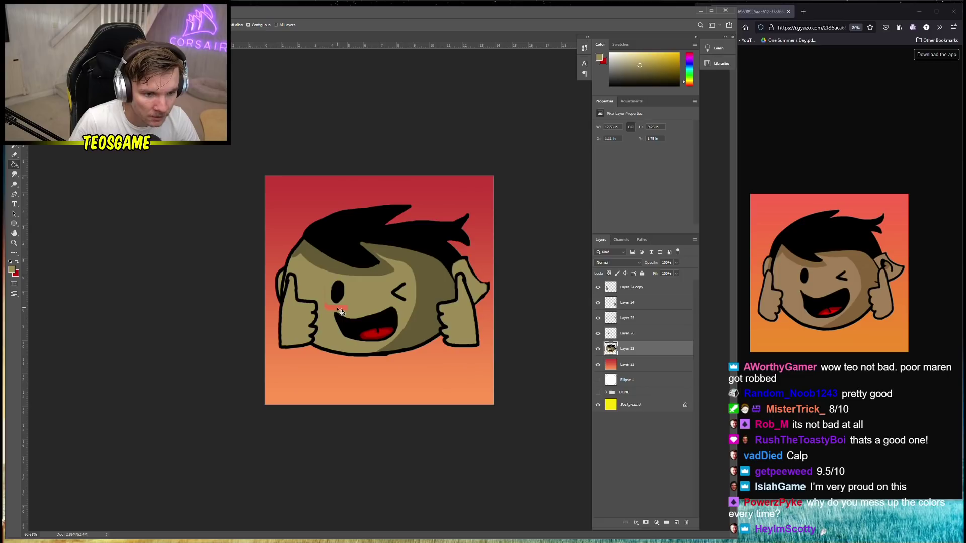
pyautogui.hotkey('ctrl', '-')
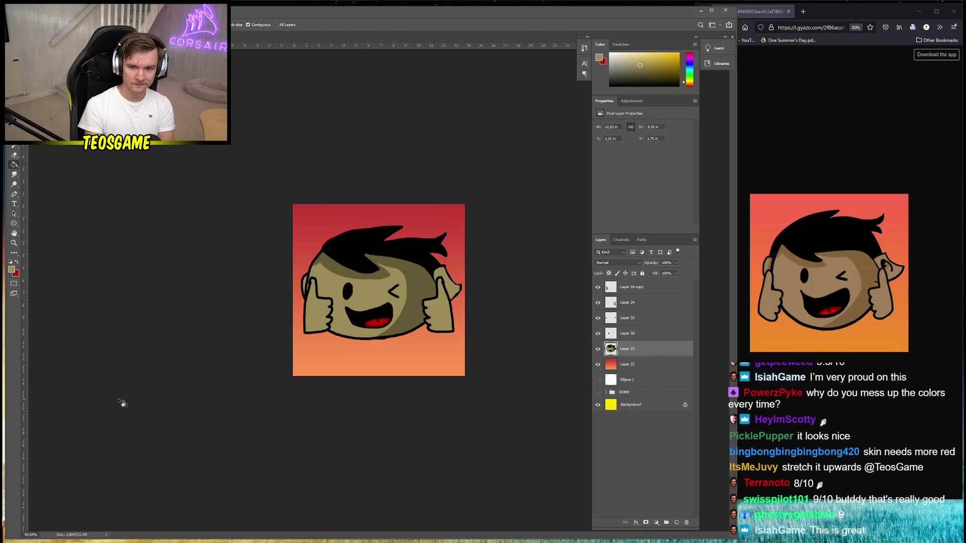
pyautogui.keyDown('shift'); pyautogui.click(644, 288); pyautogui.keyUp('shift')
# Merge the character layers into Layer 24 copy and stretch it slightly taller
pyautogui.rightClick(665, 341)
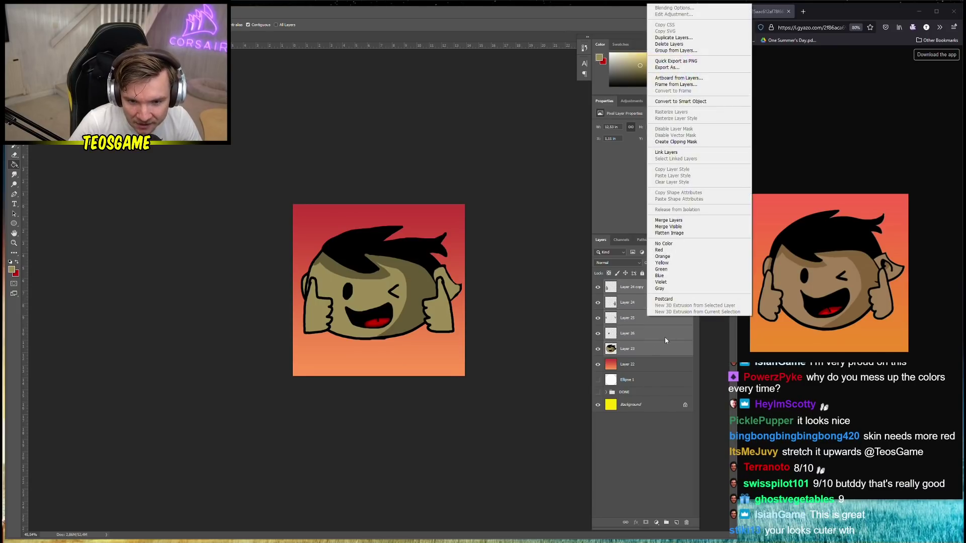
pyautogui.click(669, 221)
pyautogui.hotkey('ctrl', 't')
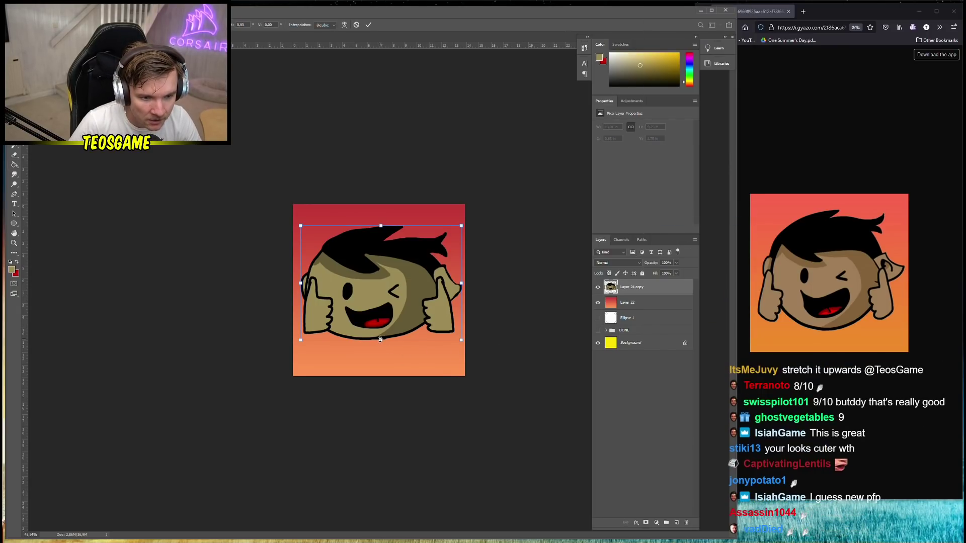
pyautogui.moveTo(381, 340); pyautogui.dragTo(388, 344)
pyautogui.press('Return')
# Nudge the merged character up and to the right
pyautogui.press('g')
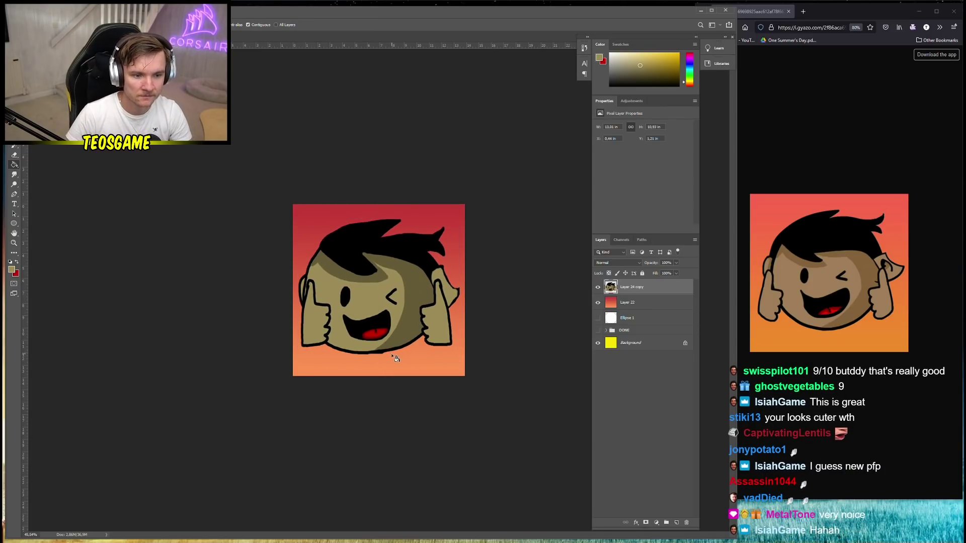
pyautogui.click(401, 329)
pyautogui.hotkey('ctrl', 'z')
pyautogui.press('v')
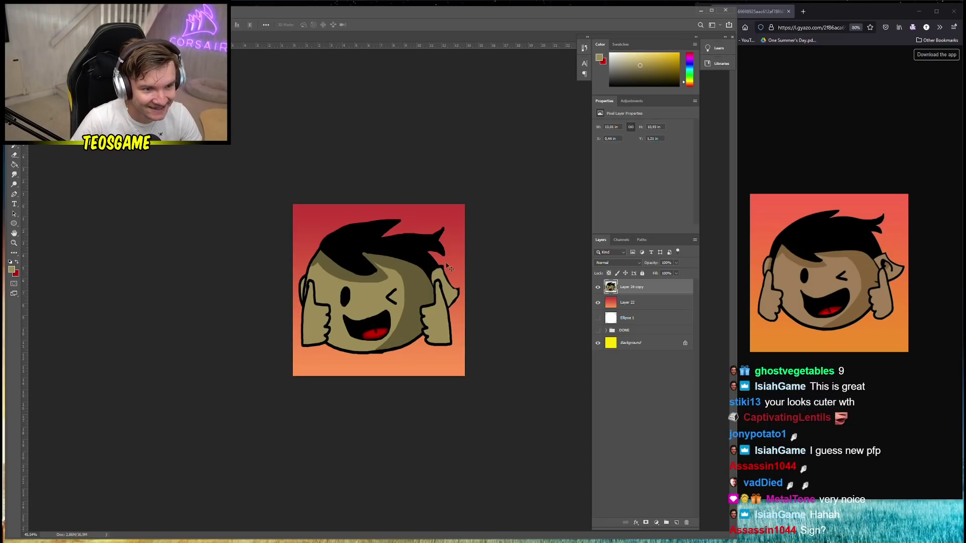
pyautogui.moveTo(416, 298); pyautogui.dragTo(418, 295)
pyautogui.scroll(-2, 229, 324)
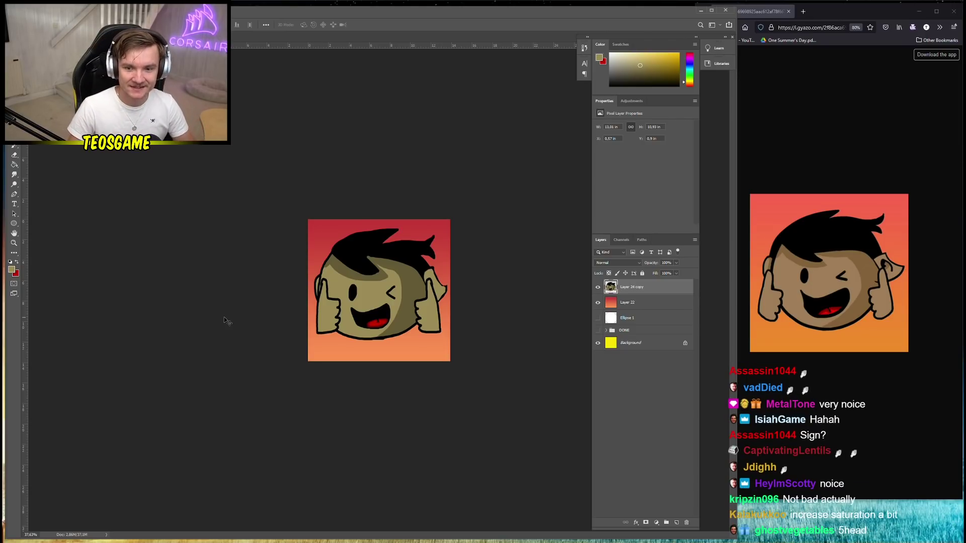
pyautogui.click(75, 10)
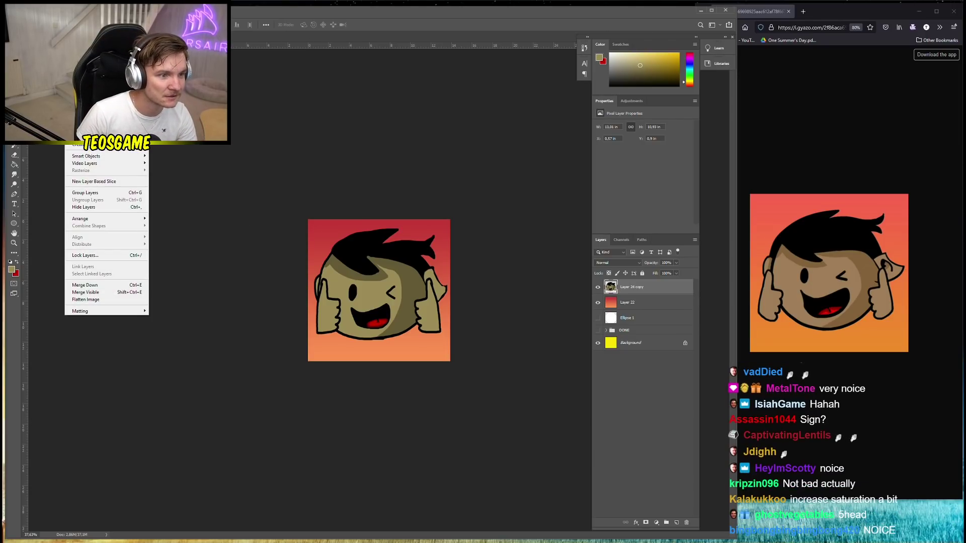
# Add a Hue/Saturation adjustment layer above Layer 24 copy with saturation at +17
pyautogui.moveTo(115, 113)
pyautogui.click(177, 153)
pyautogui.click(499, 187)
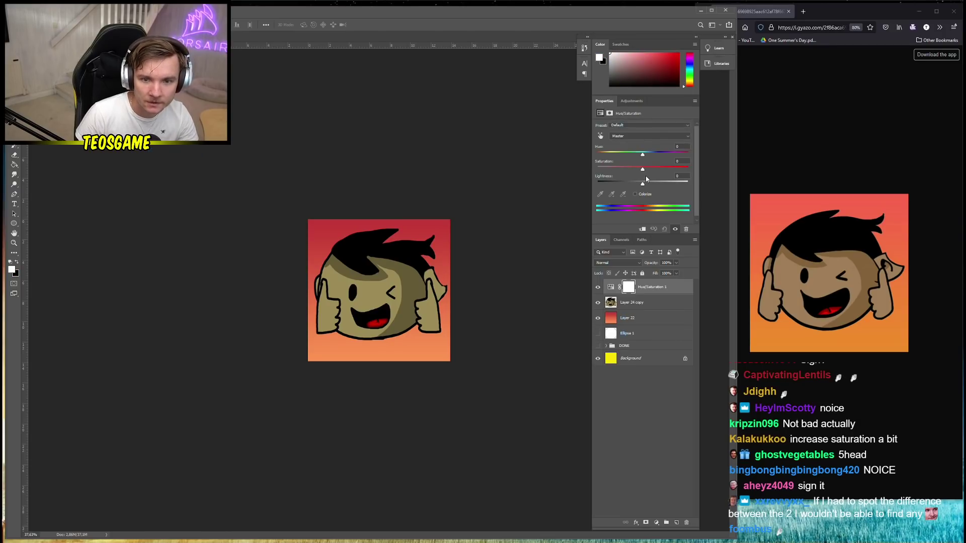
pyautogui.moveTo(644, 169); pyautogui.dragTo(649, 169)
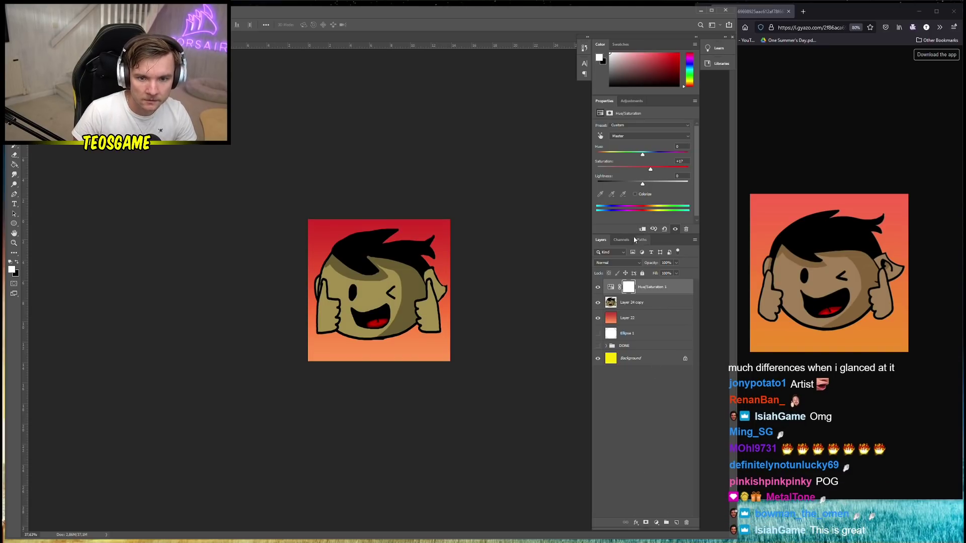
pyautogui.click(598, 288)
pyautogui.click(599, 287)
pyautogui.scroll(-1, 485, 303)
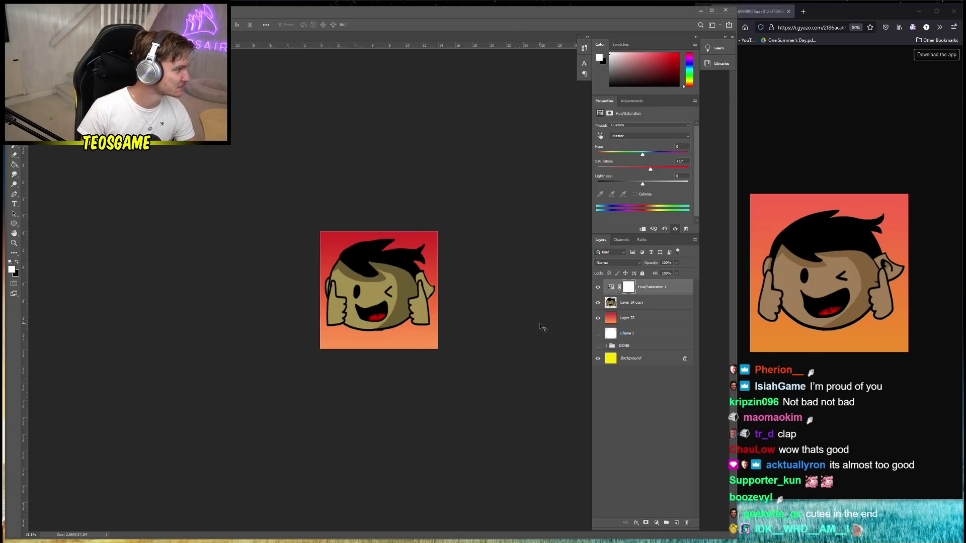
pyautogui.scroll(2, 398, 376)
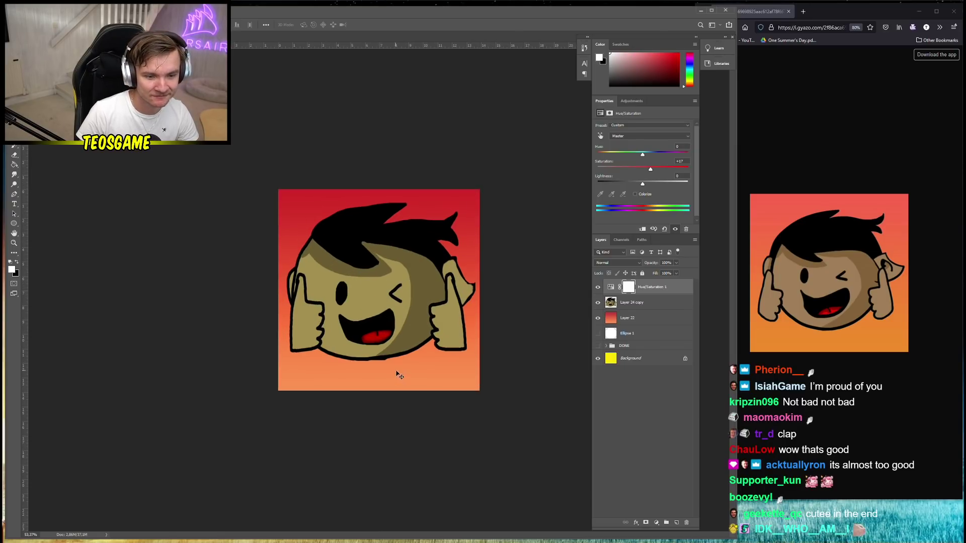
pyautogui.press('b')
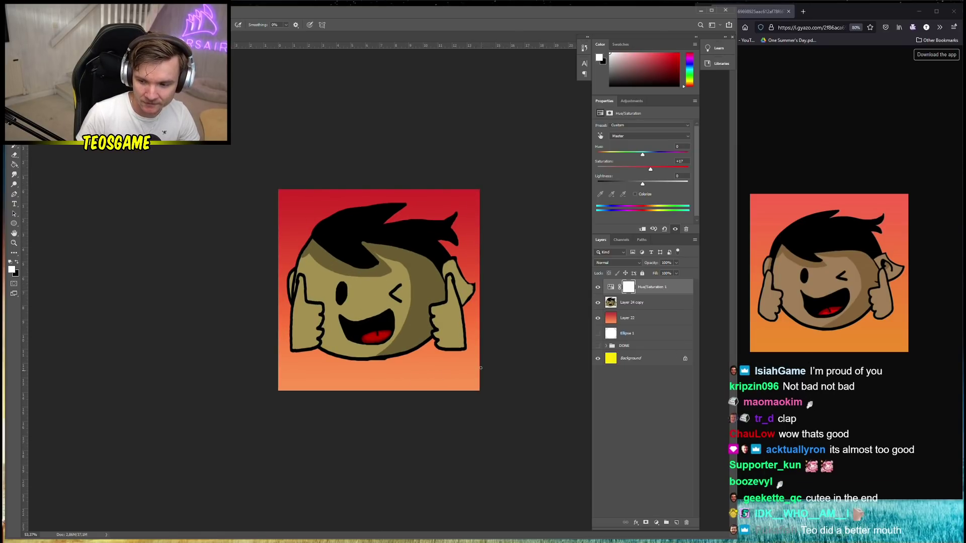
# Sign 'Teo' in black in the bottom-right corner below the face
pyautogui.click(632, 303)
pyautogui.keyDown('alt'); pyautogui.click(443, 347); pyautogui.keyUp('alt')
pyautogui.scroll(1, 438, 385)
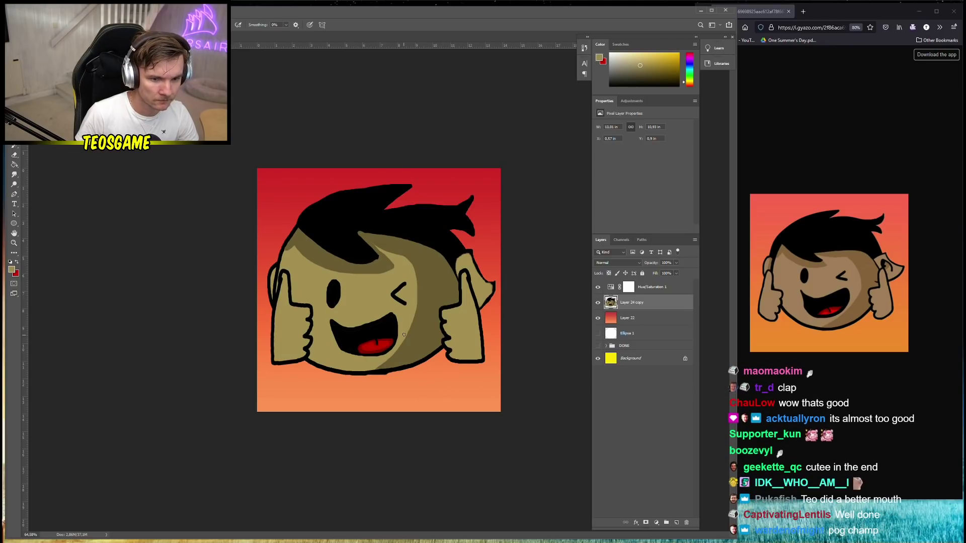
pyautogui.keyDown('alt'); pyautogui.click(395, 321); pyautogui.keyUp('alt')
pyautogui.moveTo(439, 386)
pyautogui.mouseDown()
pyautogui.moveTo(442, 404)
pyautogui.moveTo(447, 381)
pyautogui.moveTo(458, 403)
pyautogui.moveTo(477, 381)
pyautogui.moveTo(486, 391)
pyautogui.moveTo(495, 384)
pyautogui.mouseUp()
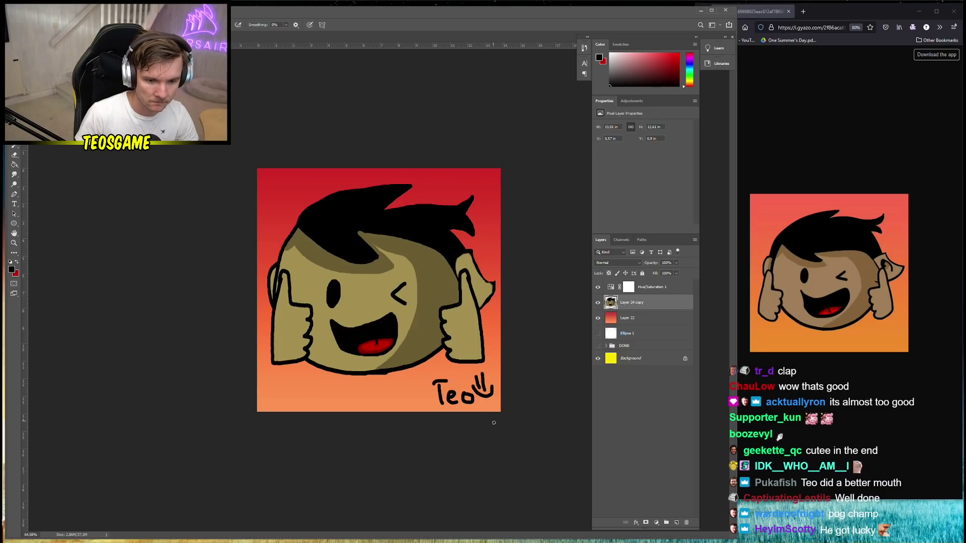
# Save the emote as a PNG file under a new name in the profile pictures art folder
pyautogui.hotkey('ctrl', 'shift', 's')
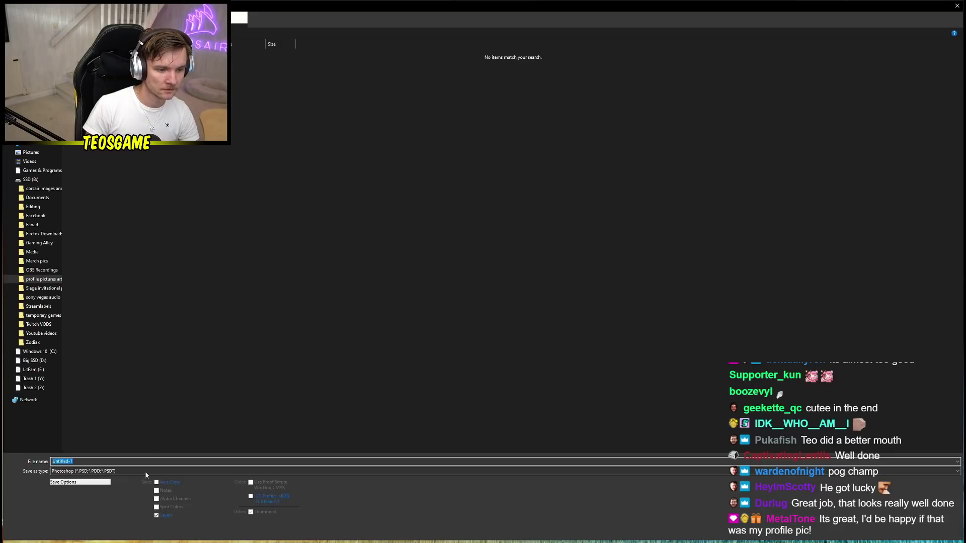
pyautogui.click(95, 472)
pyautogui.click(76, 434)
pyautogui.click(94, 472)
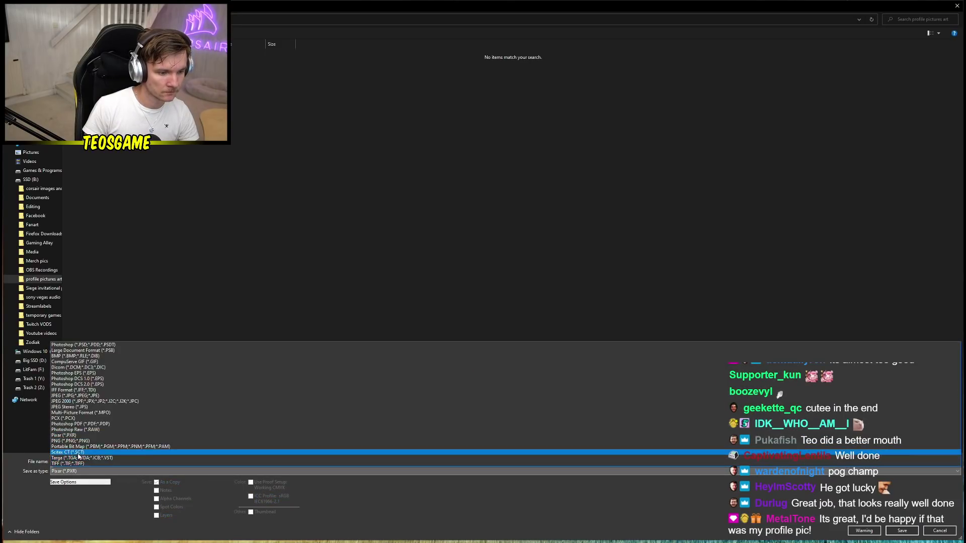
pyautogui.click(84, 442)
pyautogui.hotkey('shift', 'Tab')
pyautogui.write('isiah')
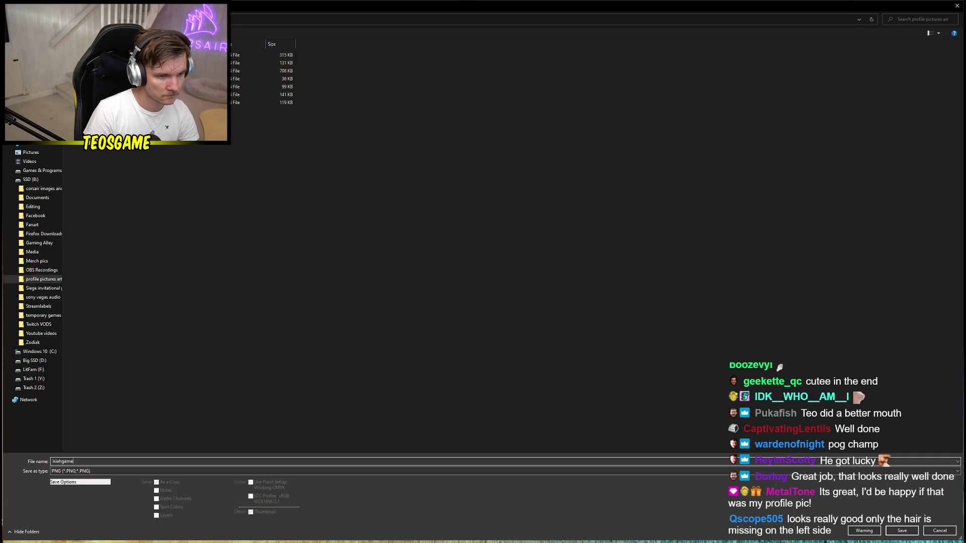
pyautogui.press('Return')
pyautogui.press('Return')
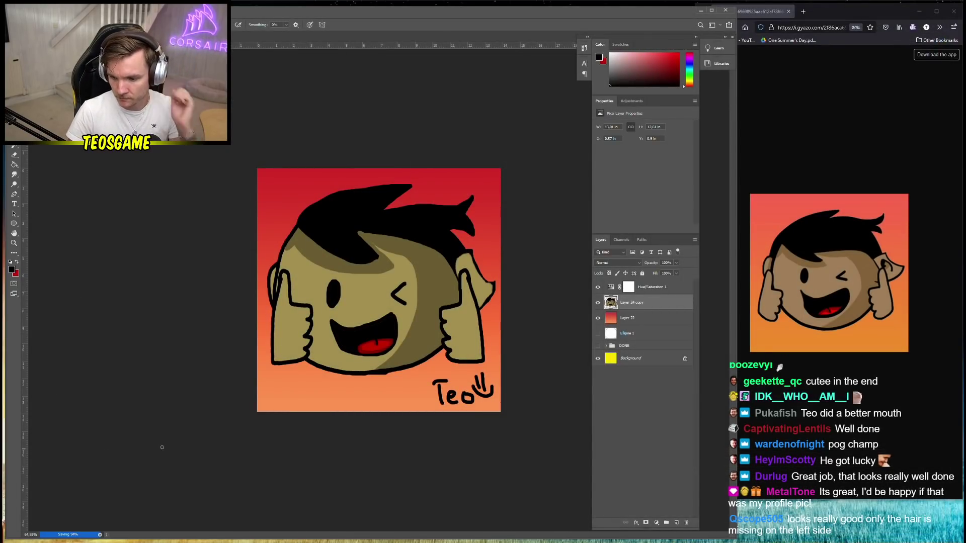
pyautogui.scroll(-2, 382, 304)
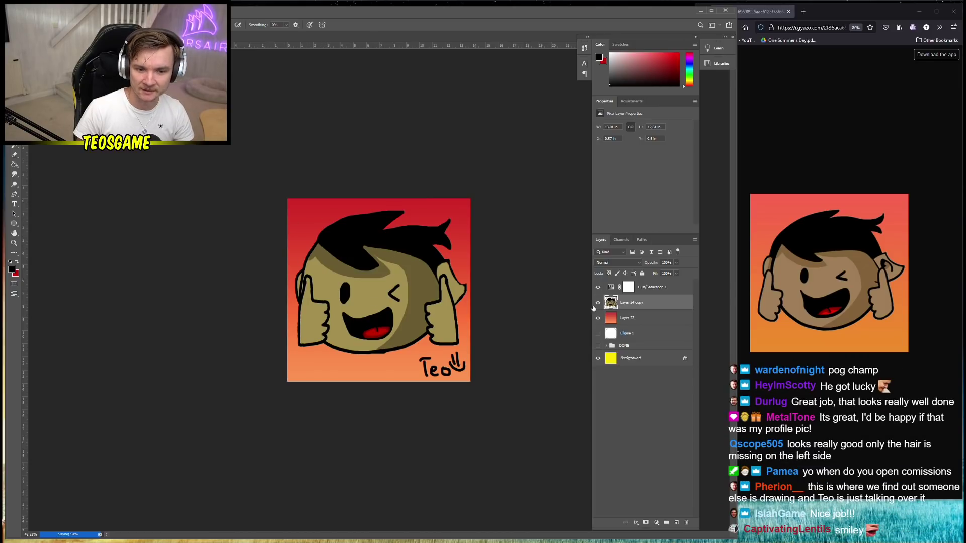
# Merge Layer 22 through Hue/Saturation 1 into one layer and delete it
pyautogui.click(646, 322)
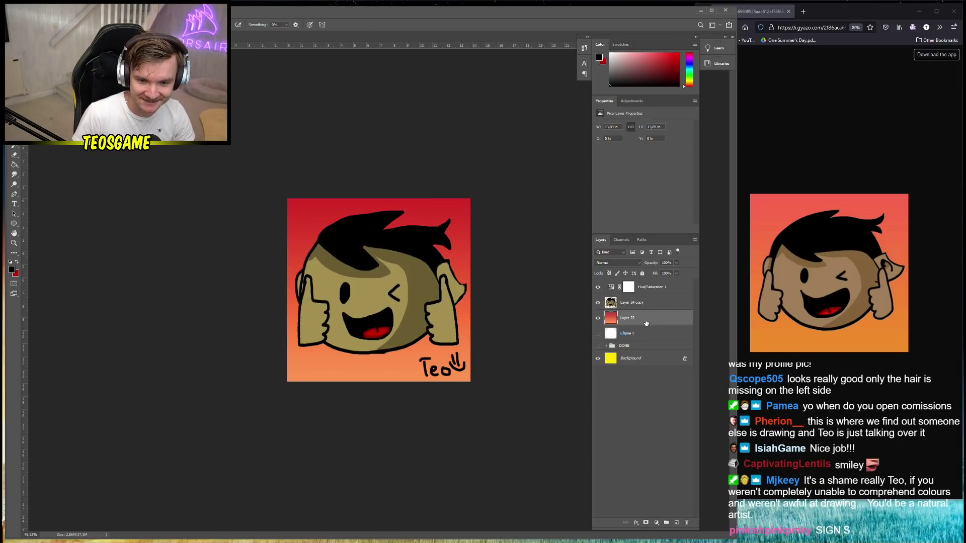
pyautogui.keyDown('shift'); pyautogui.click(649, 288); pyautogui.keyUp('shift')
pyautogui.rightClick(650, 289)
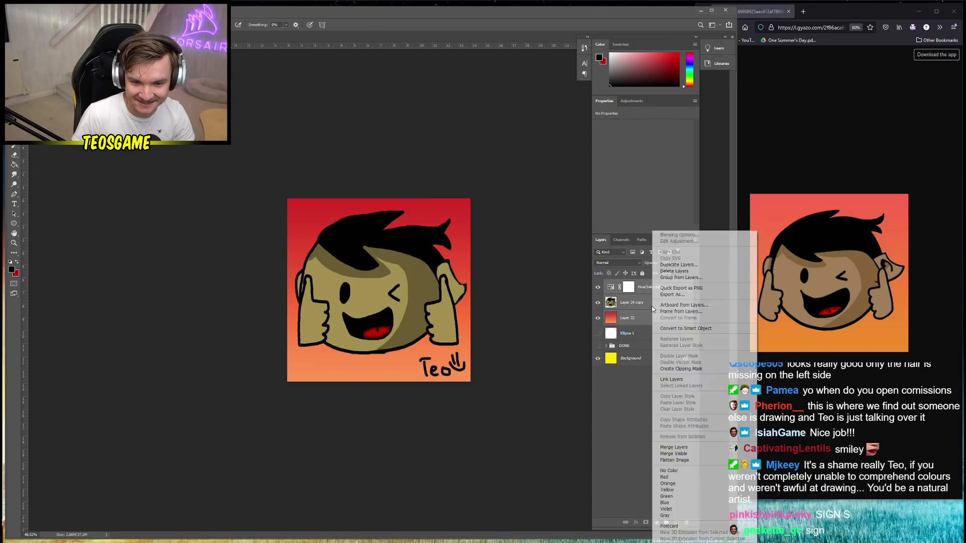
pyautogui.click(684, 448)
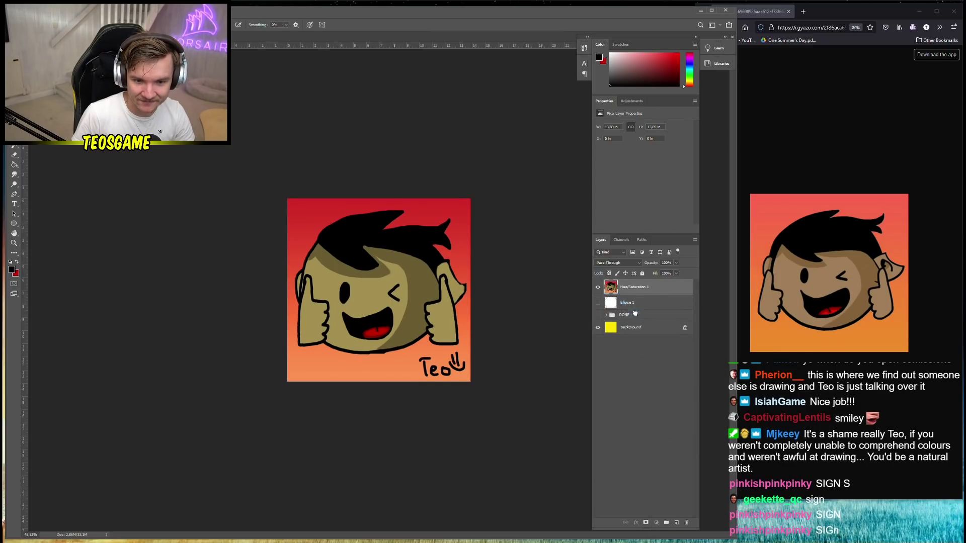
pyautogui.press('Delete')
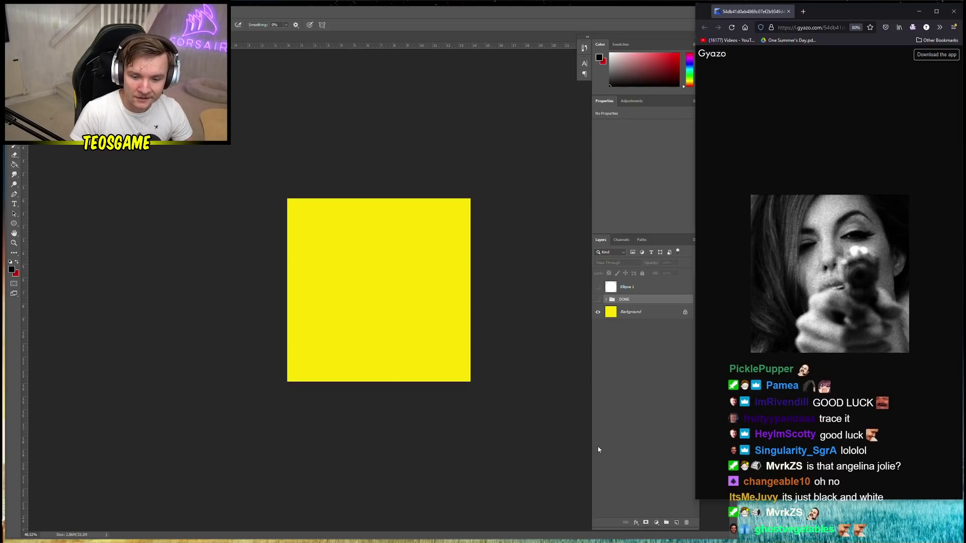
# Add a layer above Ellipse 1, fill it solid black, then add another empty layer on top
pyautogui.click(676, 525)
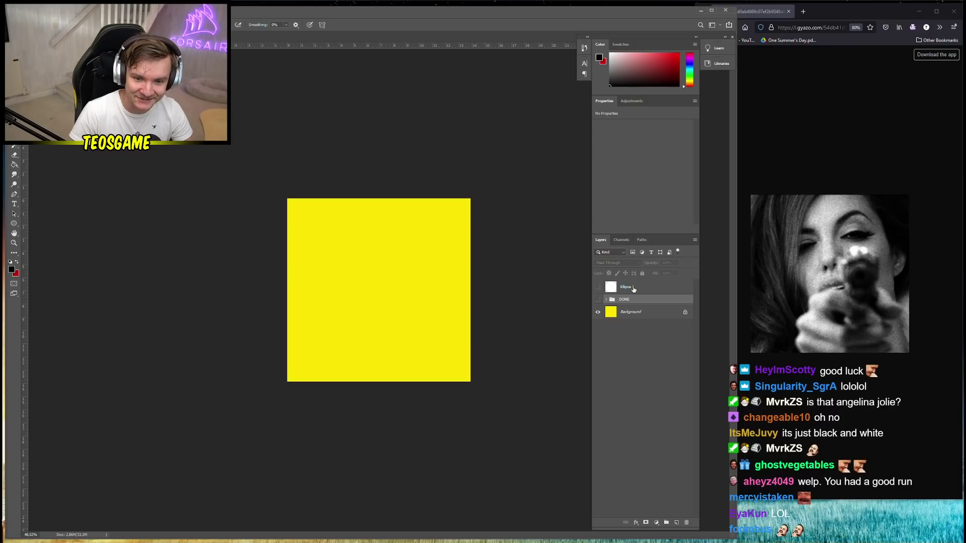
pyautogui.click(633, 288)
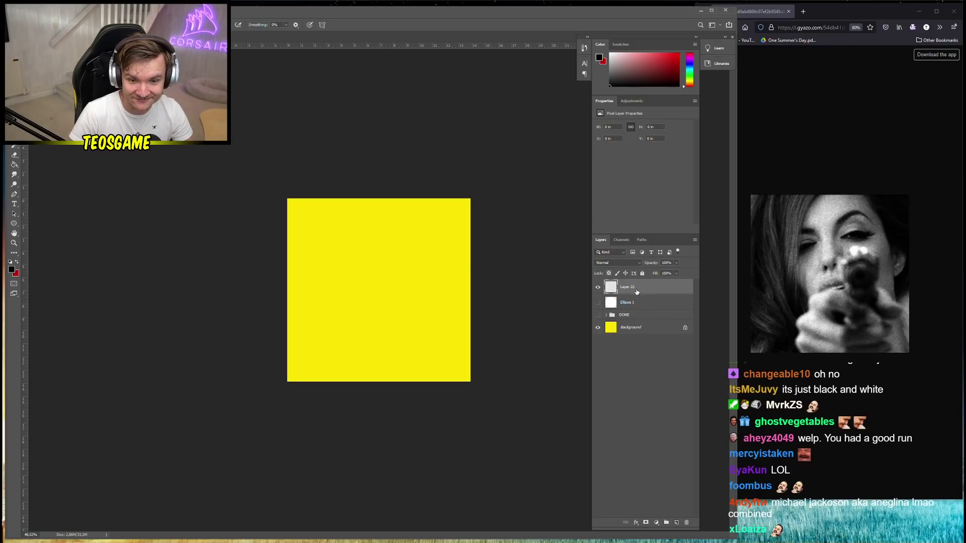
pyautogui.hotkey('ctrl', 'z')
pyautogui.hotkey('ctrl', 'z')
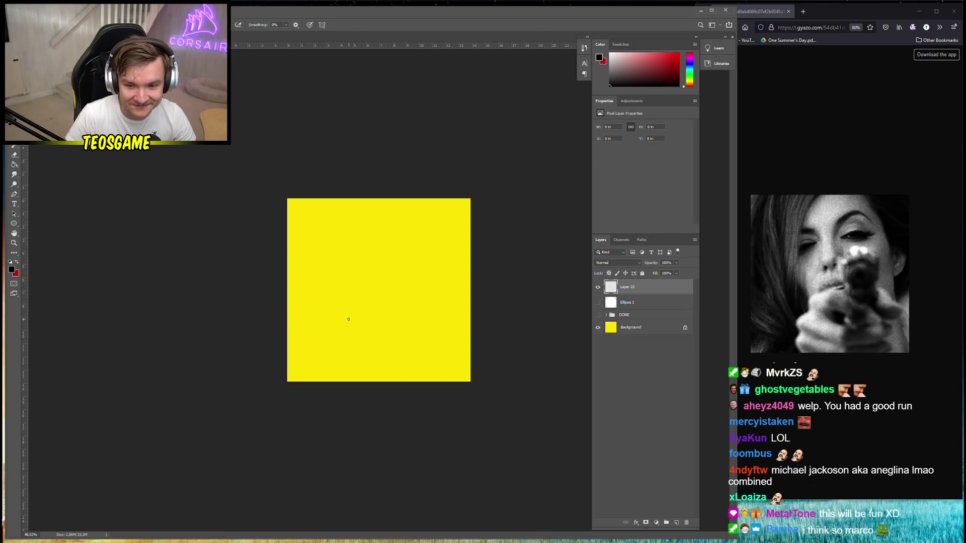
pyautogui.press('g')
pyautogui.click(382, 265)
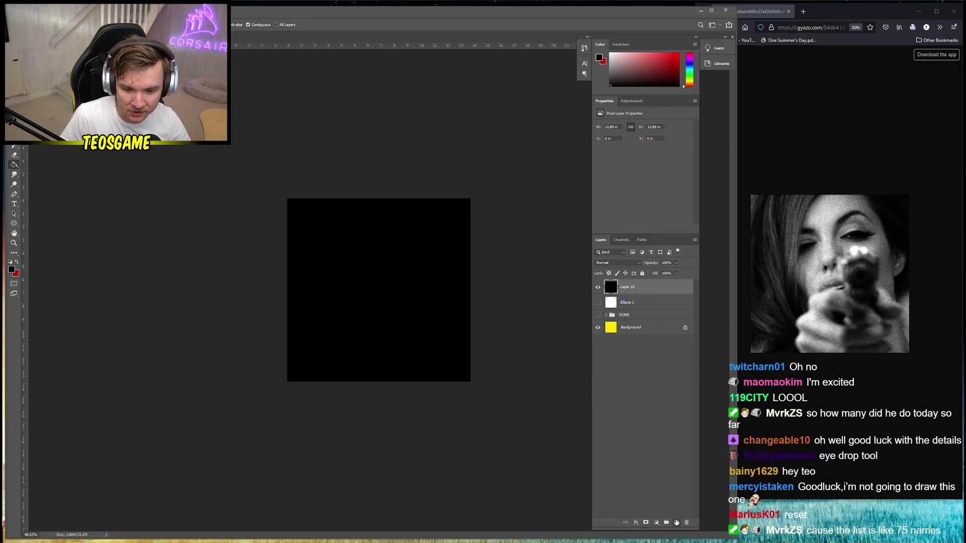
pyautogui.click(677, 523)
# In very light grey, brush the profile outline of face, neck, back of head and ear
pyautogui.click(11, 270)
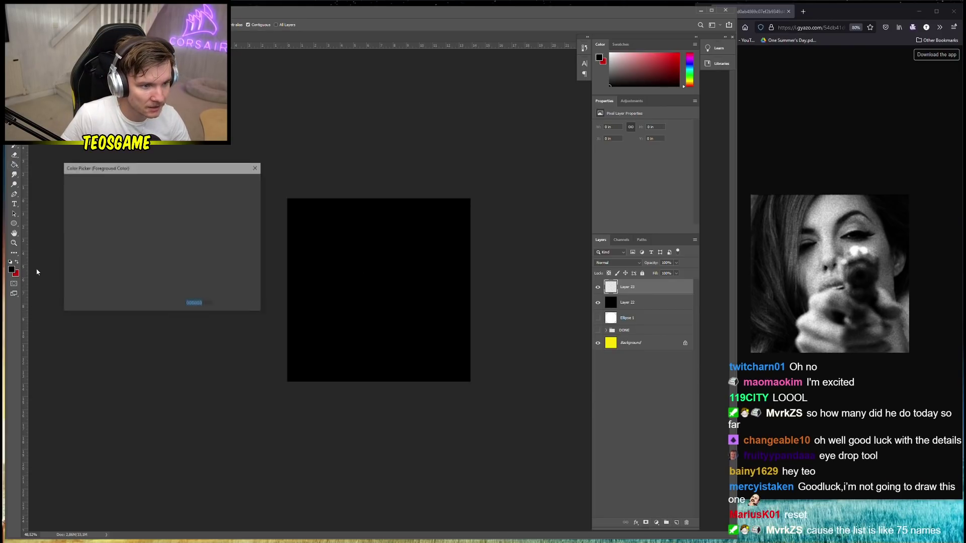
pyautogui.moveTo(75, 214); pyautogui.dragTo(43, 192)
pyautogui.click(237, 181)
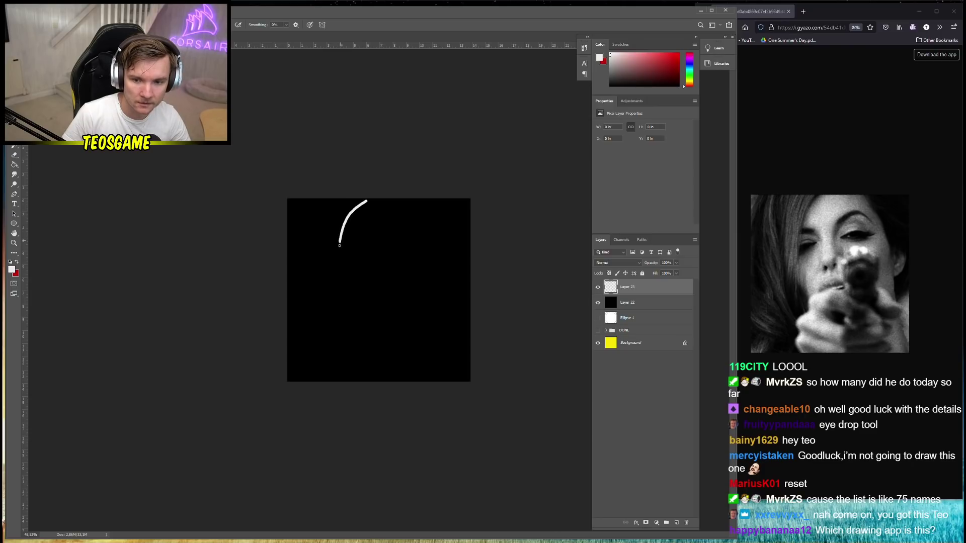
pyautogui.moveTo(351, 294)
pyautogui.mouseDown()
pyautogui.moveTo(362, 318)
pyautogui.moveTo(348, 327)
pyautogui.moveTo(340, 388)
pyautogui.mouseUp()
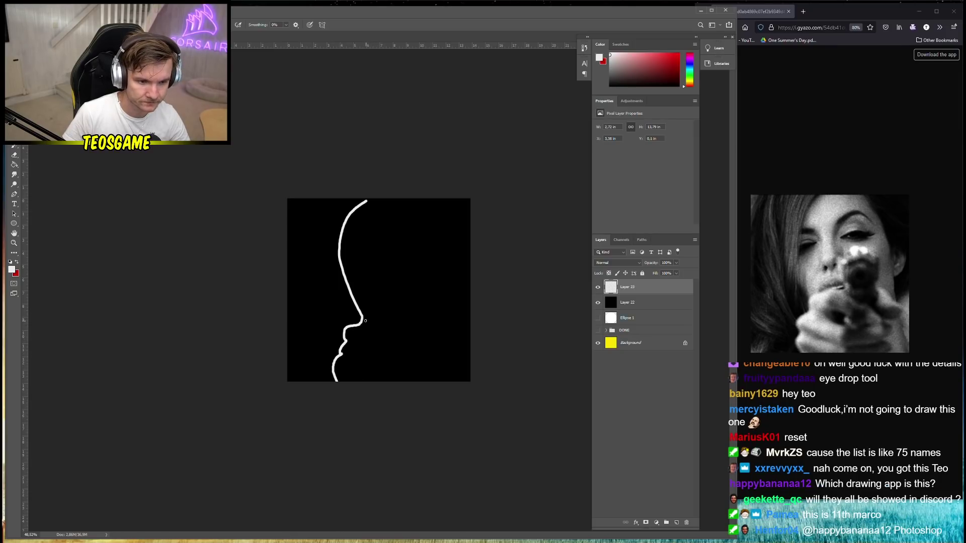
pyautogui.moveTo(361, 317)
pyautogui.mouseDown()
pyautogui.moveTo(381, 366)
pyautogui.moveTo(414, 397)
pyautogui.mouseUp()
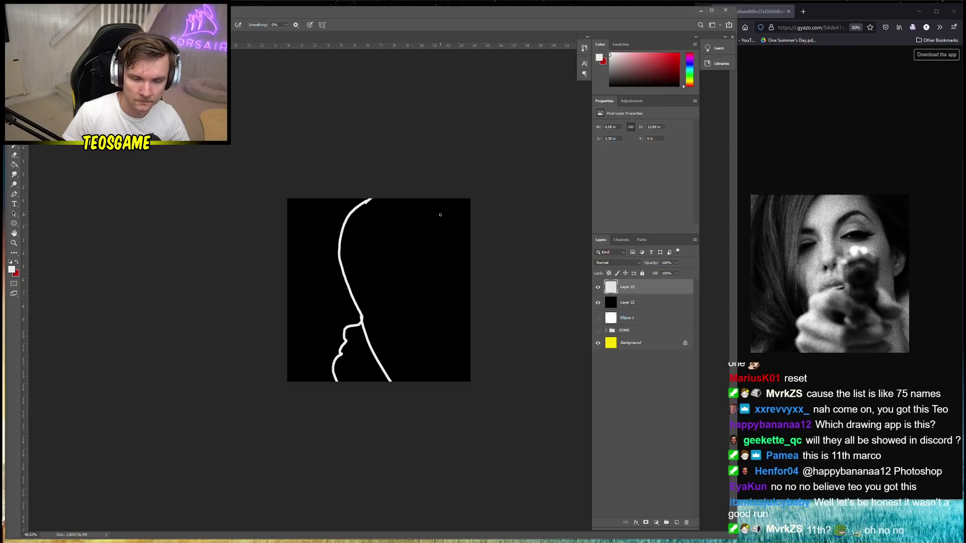
pyautogui.moveTo(426, 206); pyautogui.dragTo(477, 390)
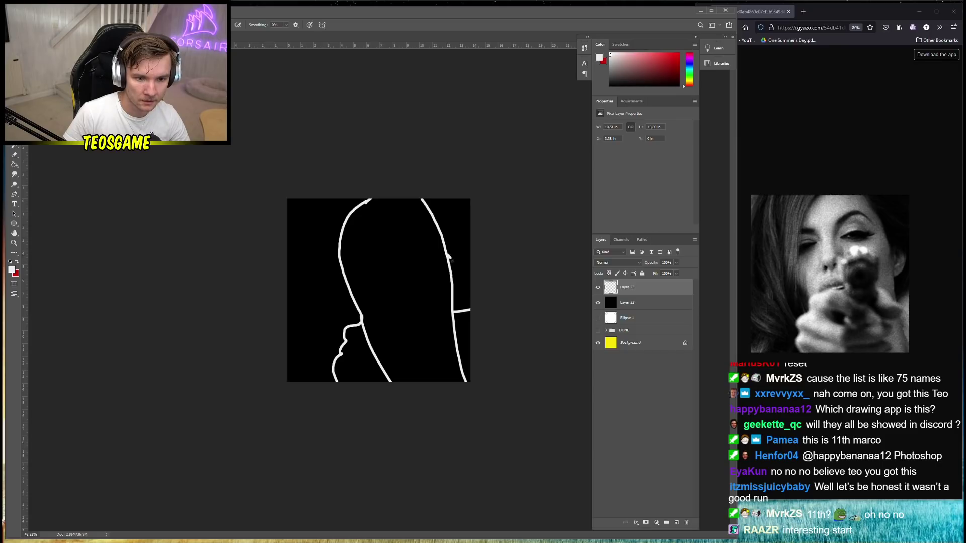
pyautogui.moveTo(450, 257)
pyautogui.mouseDown()
pyautogui.moveTo(453, 286)
pyautogui.moveTo(461, 268)
pyautogui.moveTo(448, 253)
pyautogui.mouseUp()
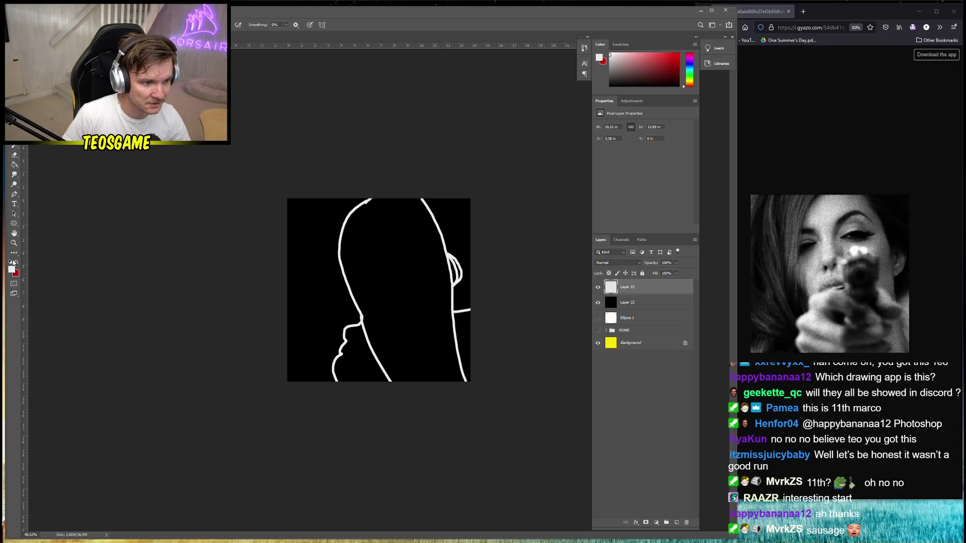
# Flood-fill the inside of the head outline and the gap beside the left shoulder
pyautogui.press('g')
pyautogui.click(397, 299)
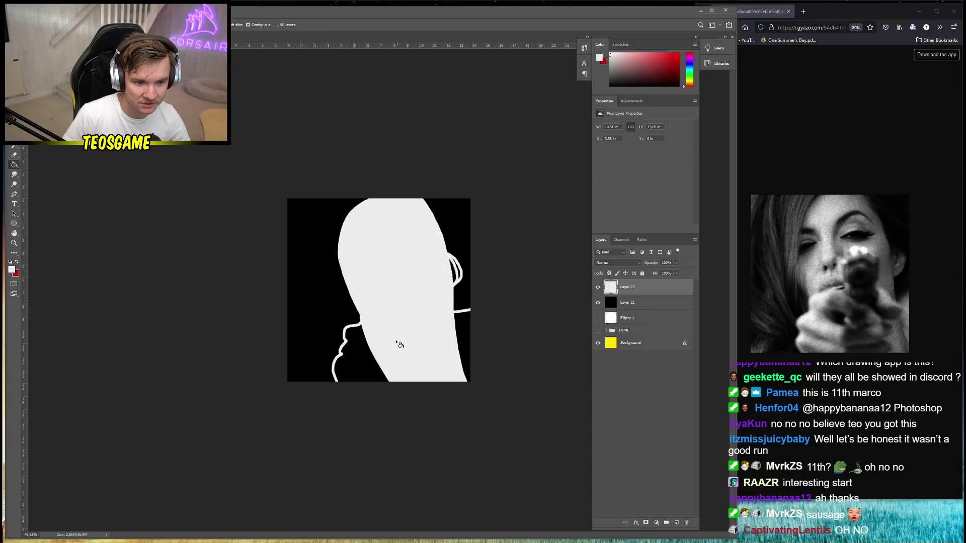
pyautogui.click(380, 379)
# Fill the ear and the area right of the head, then add a new shading layer
pyautogui.click(464, 347)
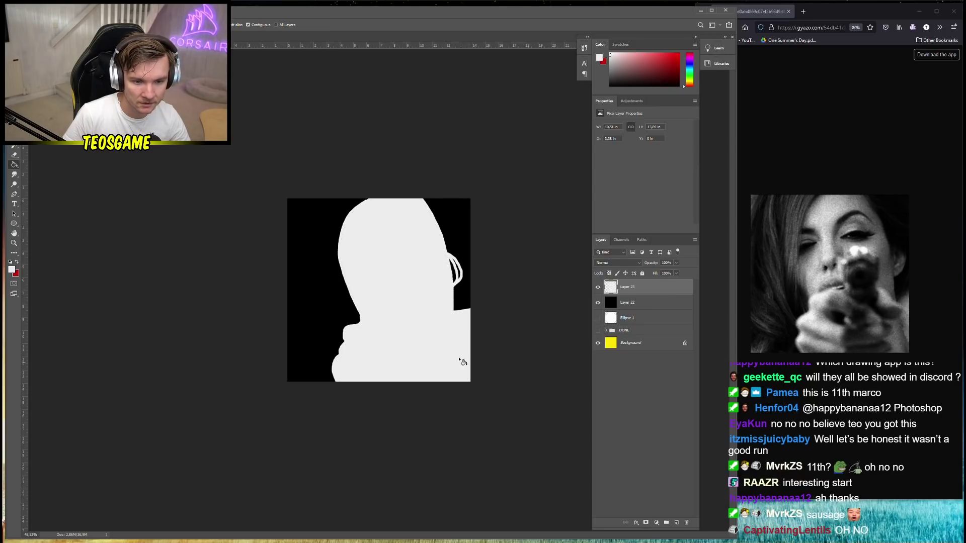
pyautogui.click(463, 276)
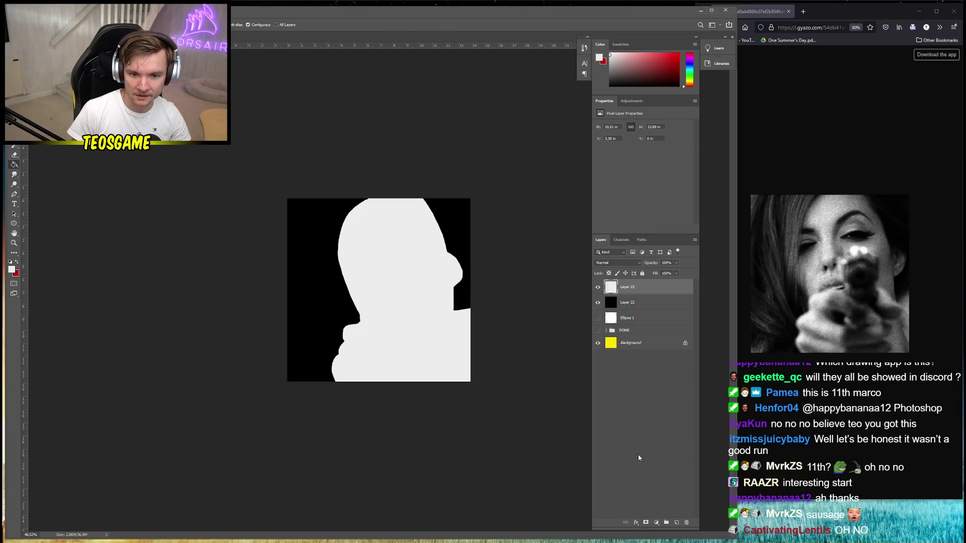
pyautogui.click(677, 523)
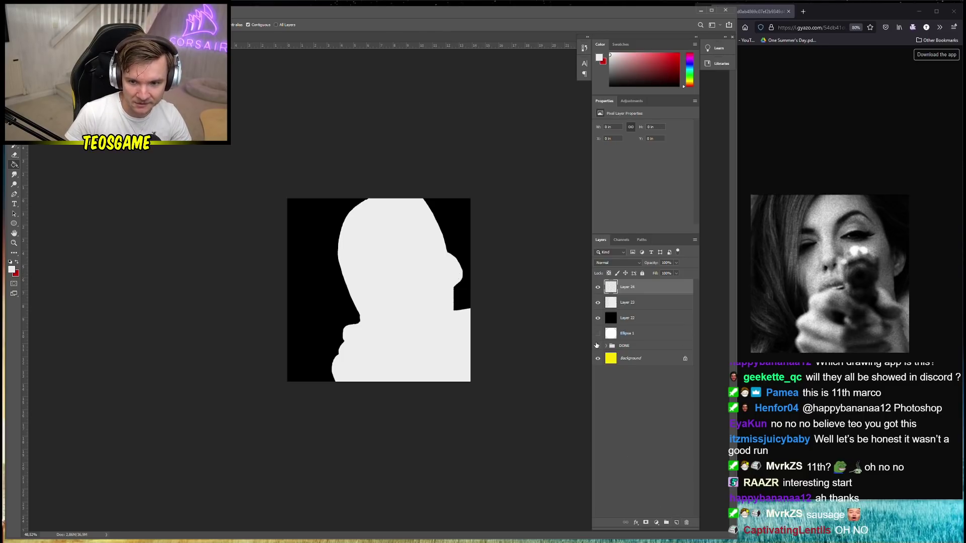
# Set the foreground colour to dark grey 282828
pyautogui.click(12, 270)
pyautogui.write('3d3d3d')
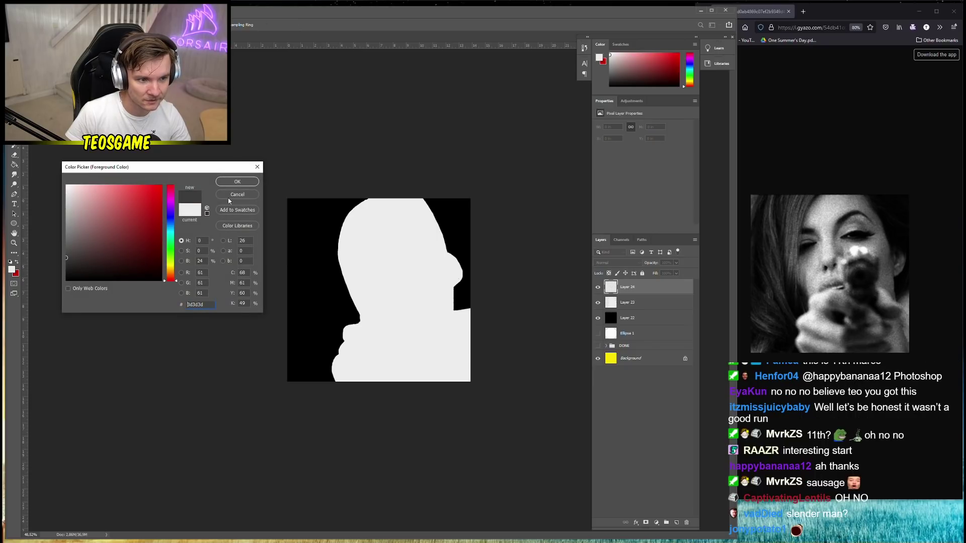
pyautogui.click(66, 266)
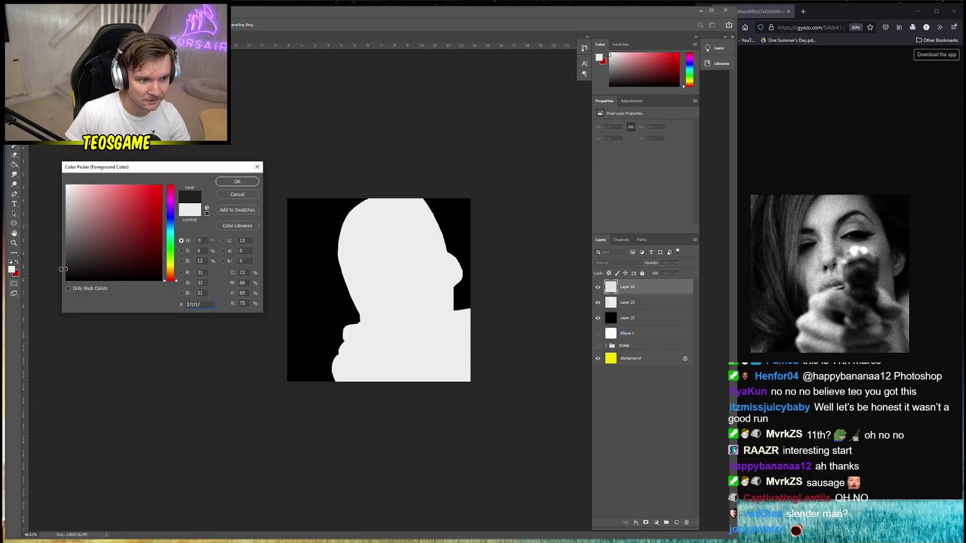
pyautogui.click(253, 182)
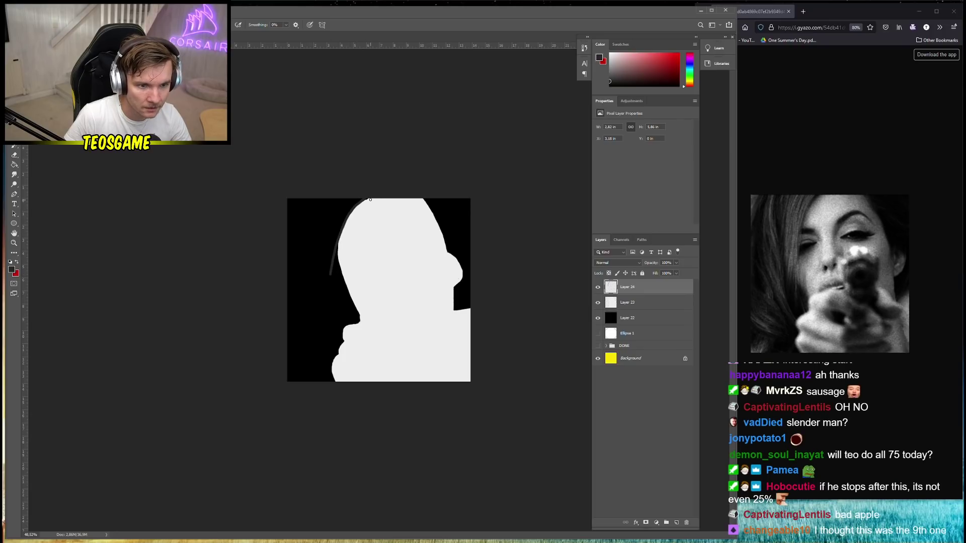
# Paint two hair strands along the silhouette's left edge and switch to Kyle's Happy HB pencil
pyautogui.moveTo(356, 211); pyautogui.dragTo(336, 277)
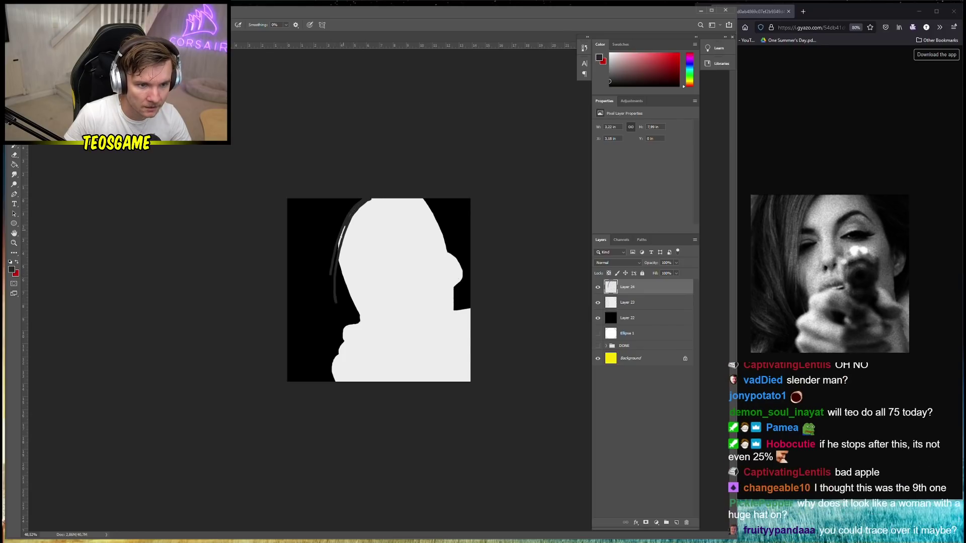
pyautogui.moveTo(345, 225); pyautogui.dragTo(332, 313)
pyautogui.rightClick(357, 223)
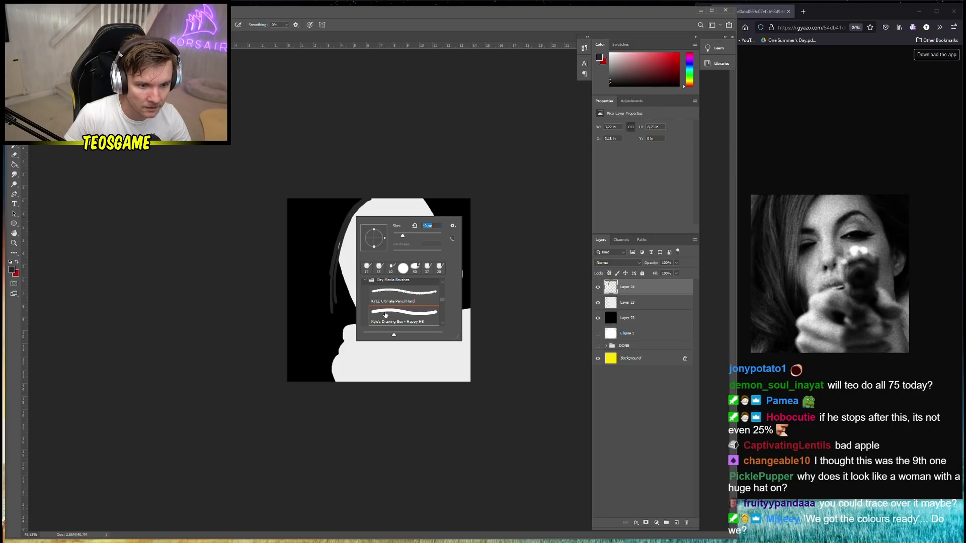
pyautogui.click(385, 315)
pyautogui.click(347, 213)
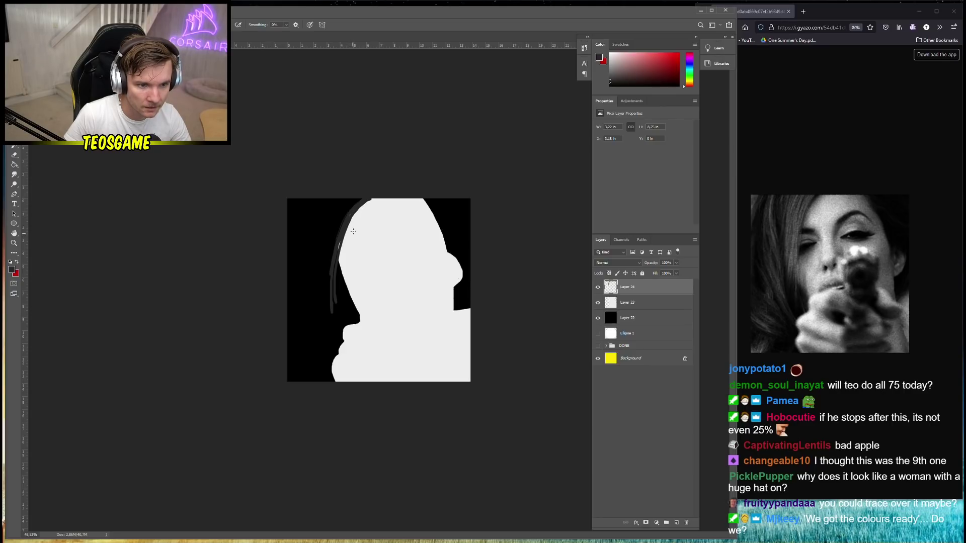
# Test thin Happy HB strokes beside the head and undo them
pyautogui.moveTo(346, 228); pyautogui.dragTo(323, 258)
pyautogui.hotkey('ctrl', 'z')
pyautogui.rightClick(378, 251)
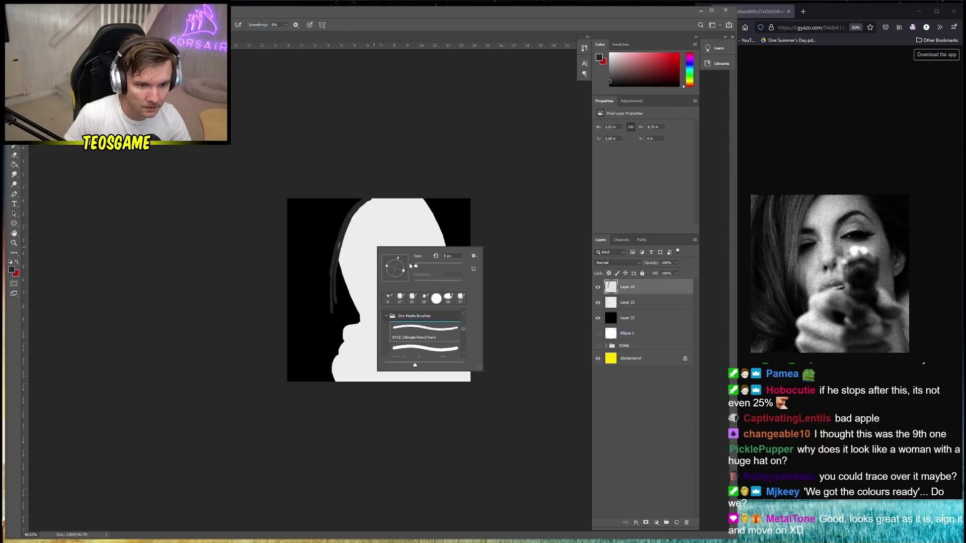
pyautogui.moveTo(368, 202)
pyautogui.mouseDown()
pyautogui.moveTo(351, 229)
pyautogui.moveTo(343, 294)
pyautogui.mouseUp()
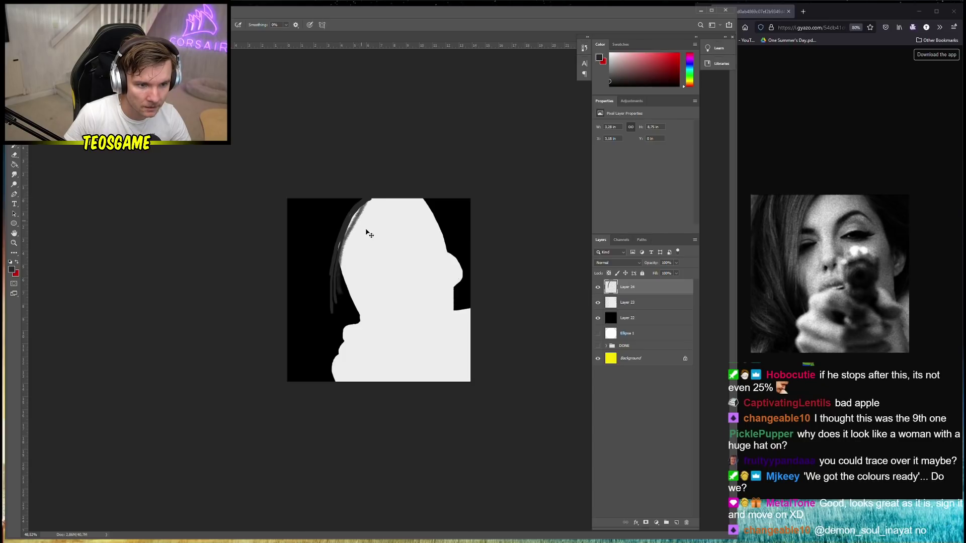
pyautogui.hotkey('ctrl', 'z')
# Switch to the KYLE Ultimate Charcoal Pencil brush at 55 px
pyautogui.rightClick(392, 262)
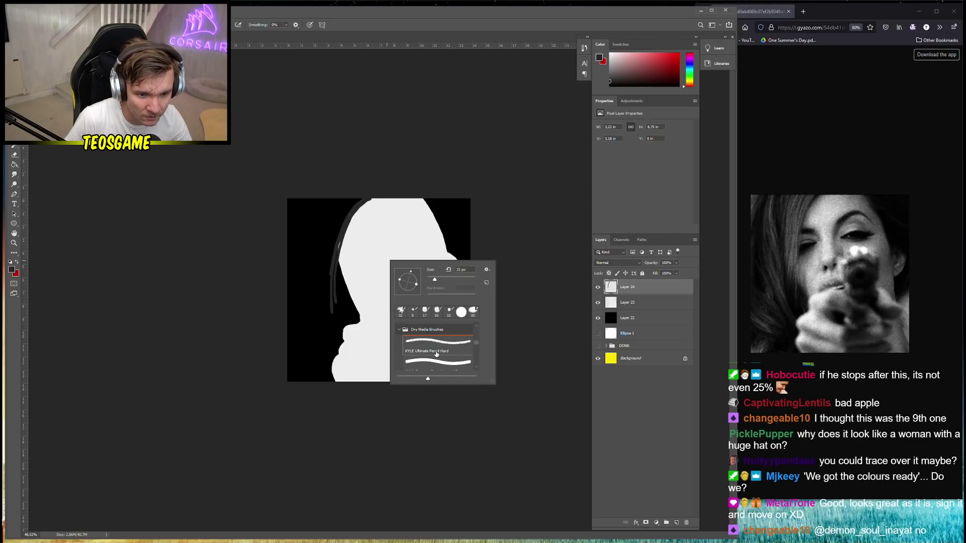
pyautogui.scroll(-3, 436, 354)
pyautogui.click(437, 354)
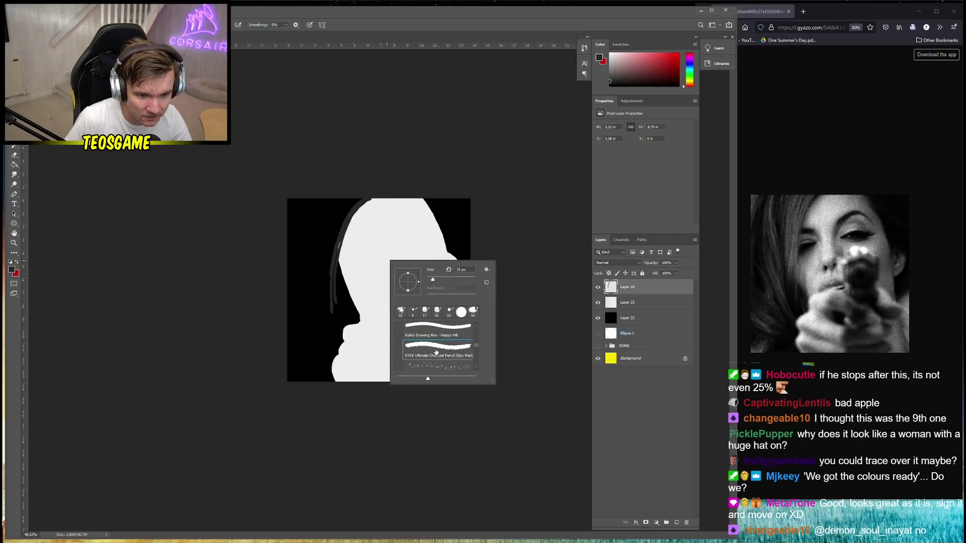
pyautogui.click(364, 211)
pyautogui.rightClick(370, 200)
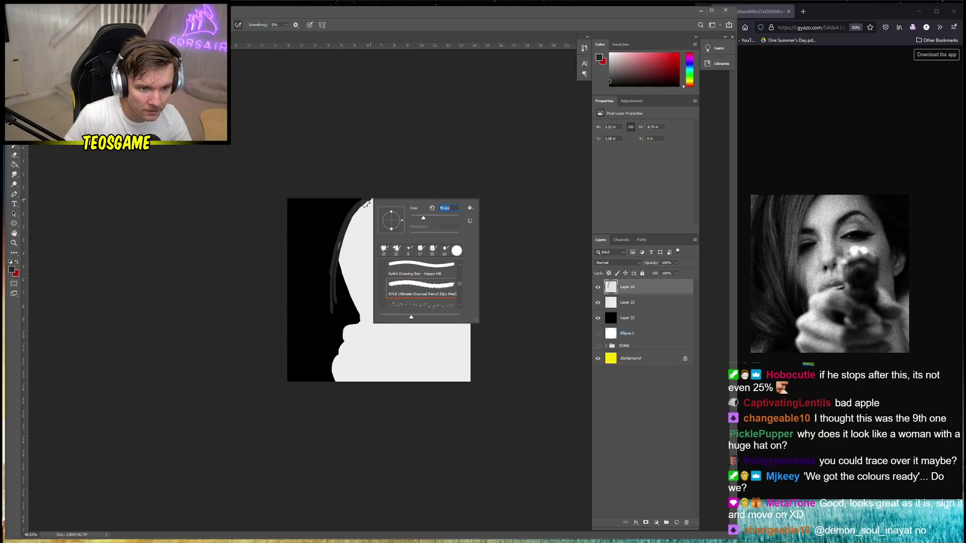
pyautogui.press('Return')
# Paint dark grey hair strands down the head's left side to the canvas bottom
pyautogui.moveTo(348, 241); pyautogui.dragTo(334, 316)
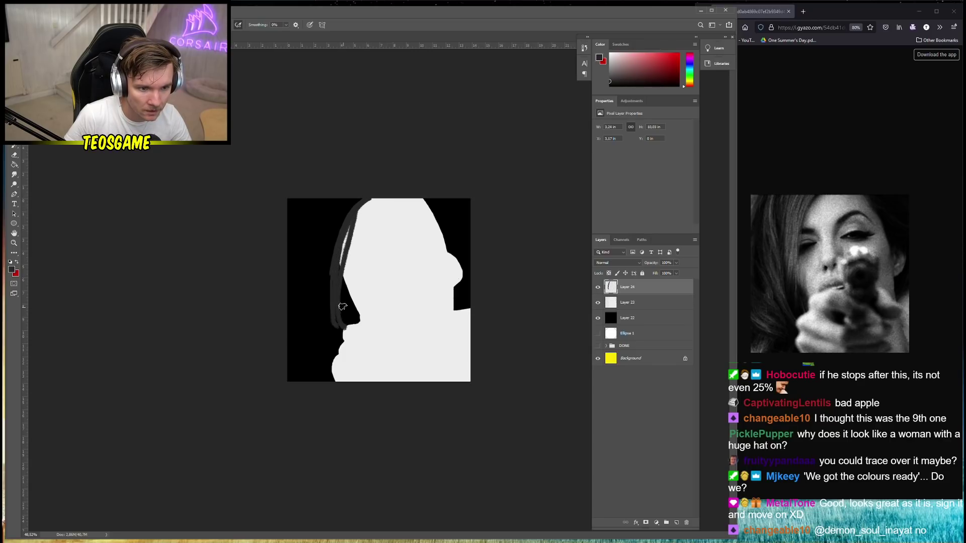
pyautogui.moveTo(373, 199)
pyautogui.mouseDown()
pyautogui.moveTo(341, 266)
pyautogui.moveTo(332, 346)
pyautogui.mouseUp()
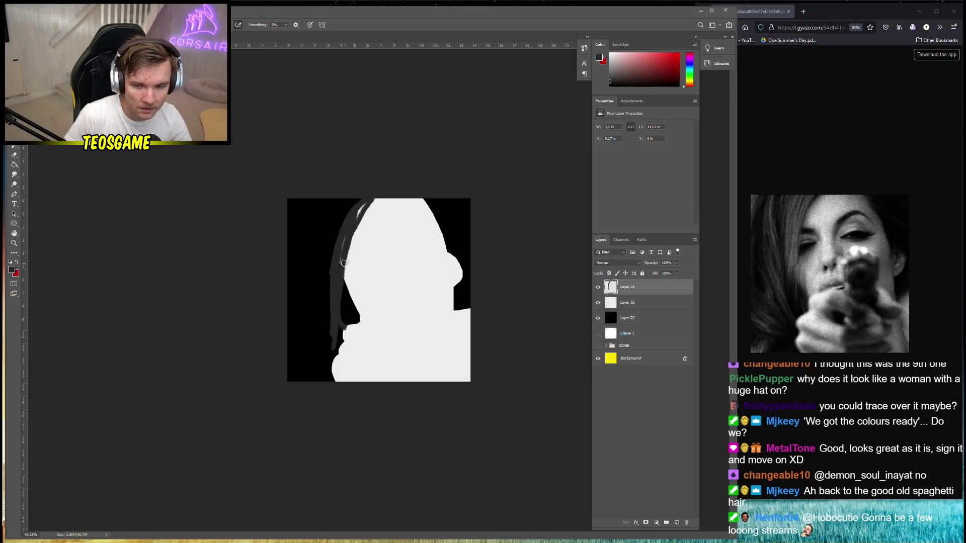
pyautogui.moveTo(334, 260)
pyautogui.mouseDown()
pyautogui.moveTo(328, 362)
pyautogui.moveTo(330, 279)
pyautogui.moveTo(344, 397)
pyautogui.moveTo(326, 284)
pyautogui.moveTo(340, 364)
pyautogui.moveTo(339, 241)
pyautogui.moveTo(335, 303)
pyautogui.mouseUp()
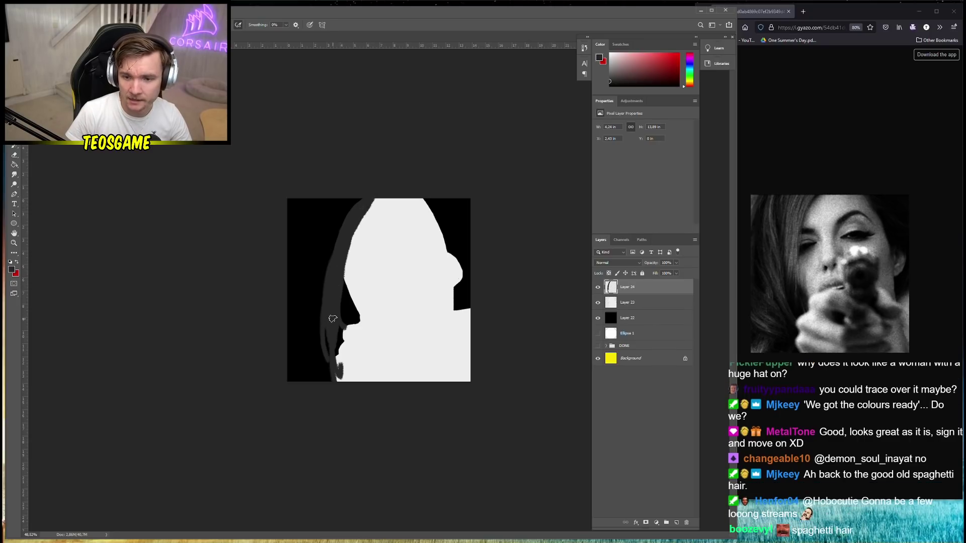
pyautogui.moveTo(358, 196)
pyautogui.mouseDown()
pyautogui.moveTo(316, 302)
pyautogui.moveTo(327, 360)
pyautogui.moveTo(302, 360)
pyautogui.moveTo(343, 381)
pyautogui.mouseUp()
pyautogui.moveTo(326, 329); pyautogui.dragTo(322, 381)
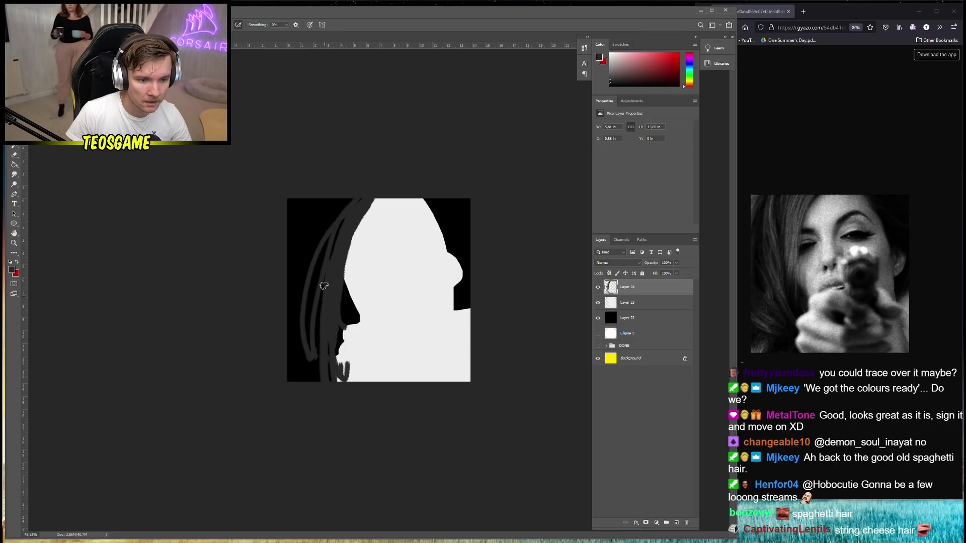
pyautogui.moveTo(328, 259); pyautogui.dragTo(318, 378)
pyautogui.moveTo(357, 198)
pyautogui.mouseDown()
pyautogui.moveTo(309, 363)
pyautogui.moveTo(369, 186)
pyautogui.moveTo(307, 346)
pyautogui.moveTo(311, 376)
pyautogui.mouseUp()
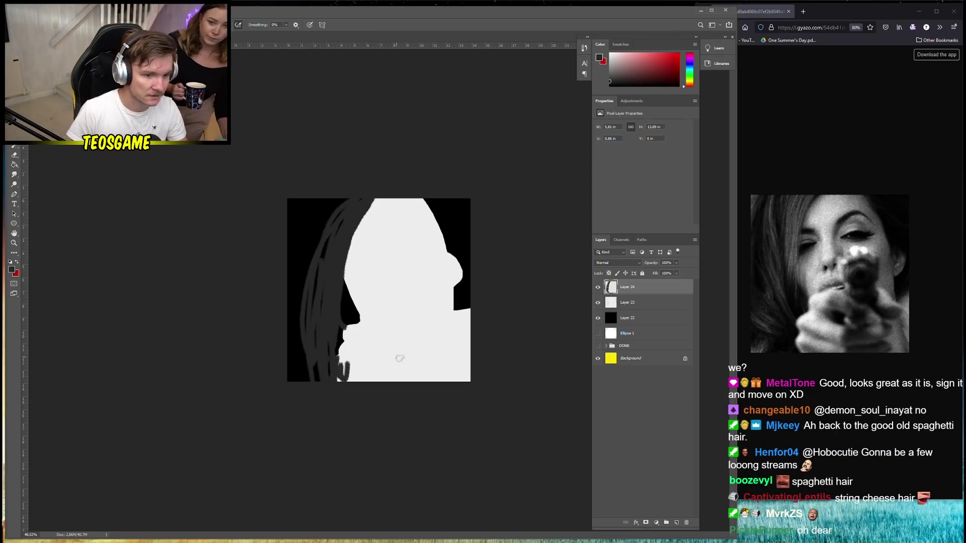
# Add strands down the left edge and upper-left, then undo the two curved upper-left ones
pyautogui.moveTo(316, 257); pyautogui.dragTo(282, 440)
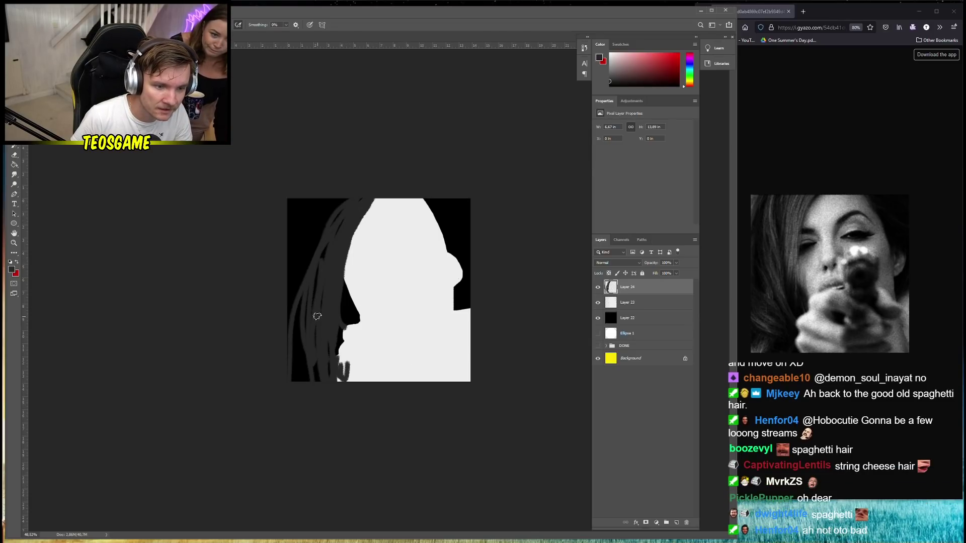
pyautogui.moveTo(311, 200); pyautogui.dragTo(299, 254)
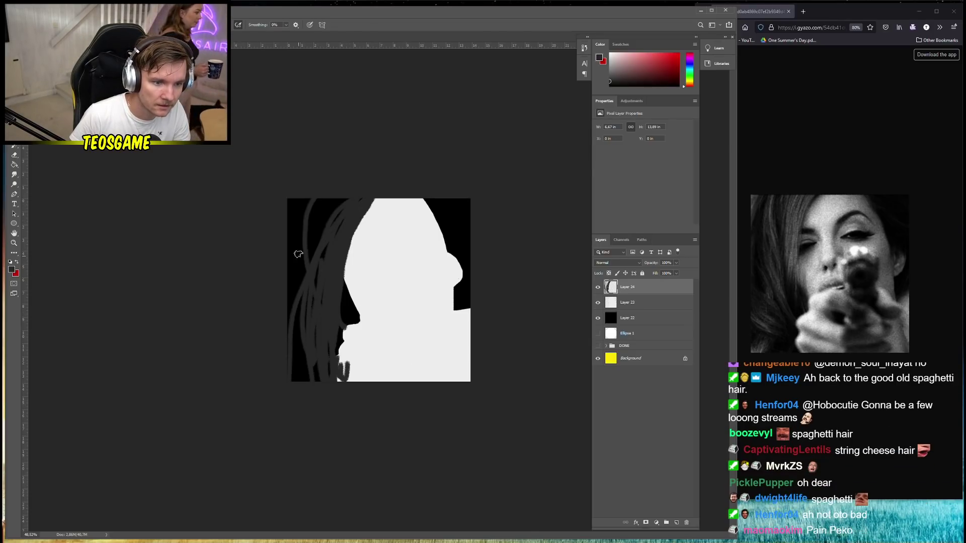
pyautogui.moveTo(289, 218); pyautogui.dragTo(306, 279)
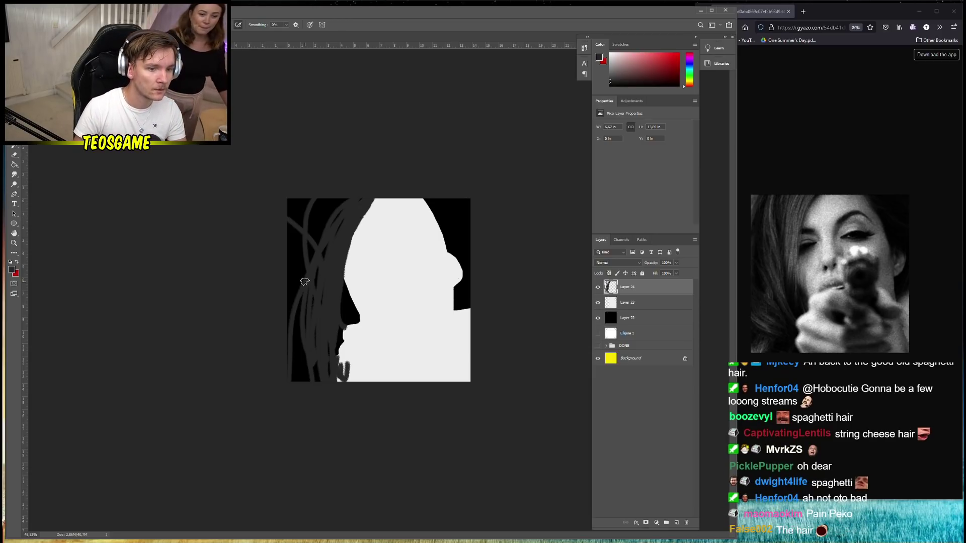
pyautogui.hotkey('ctrl', 'z')
pyautogui.hotkey('ctrl', 'z')
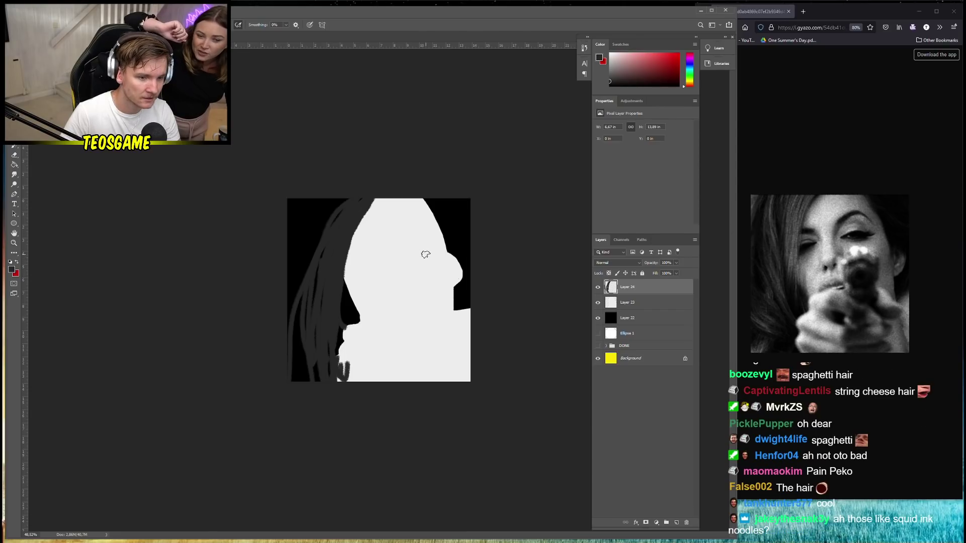
# Undo the painted hair strands and a test charcoal stroke along the head's left edge
pyautogui.hotkey('ctrl', 'z')
pyautogui.hotkey('ctrl', 'z')
pyautogui.hotkey('ctrl', 'z')
pyautogui.hotkey('ctrl', 'z')
pyautogui.hotkey('ctrl', 'z')
pyautogui.hotkey('ctrl', 'z')
pyautogui.hotkey('ctrl', 'z')
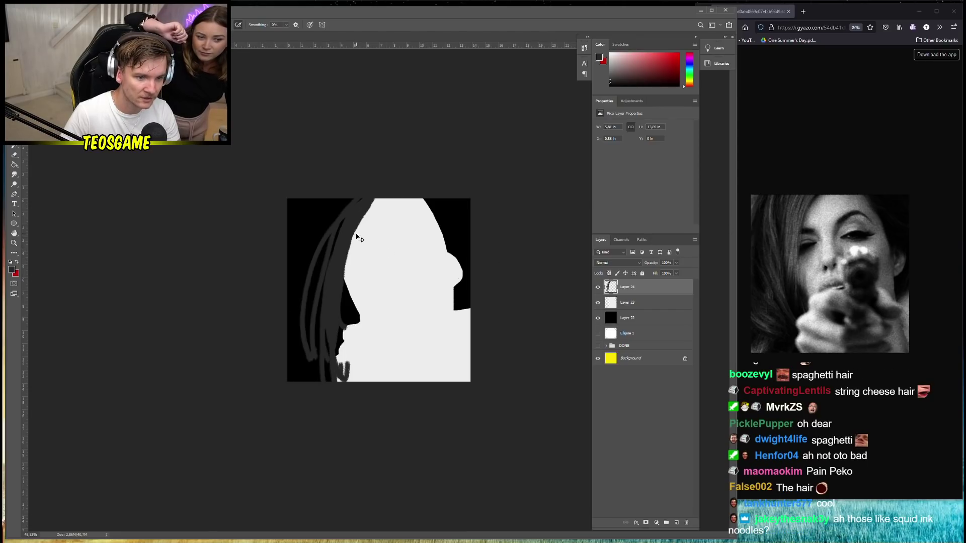
pyautogui.hotkey('ctrl', 'z')
pyautogui.hotkey('ctrl', 'z')
pyautogui.hotkey('ctrl', 'z')
pyautogui.hotkey('ctrl', 'z')
pyautogui.hotkey('ctrl', 'z')
pyautogui.hotkey('ctrl', 'z')
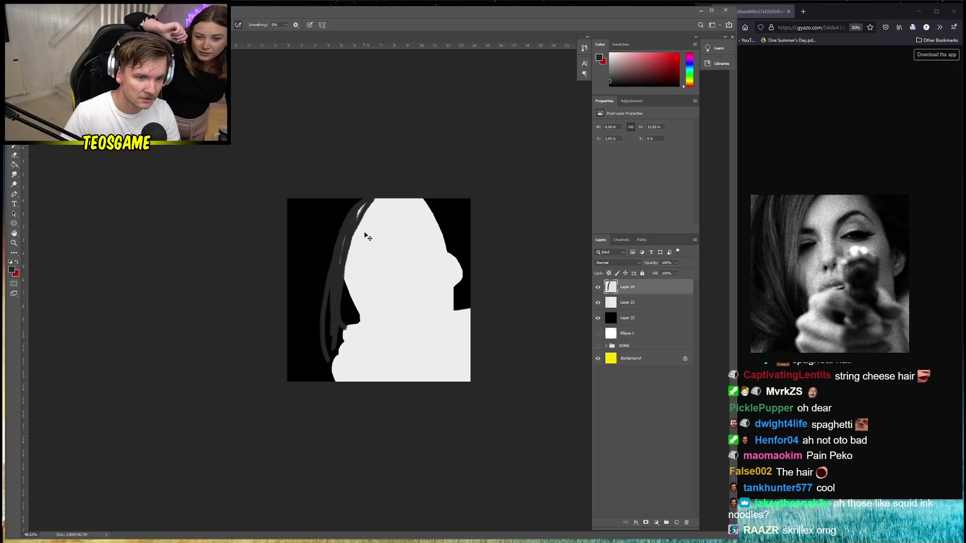
pyautogui.hotkey('ctrl', 'z')
pyautogui.hotkey('ctrl', 'z')
pyautogui.hotkey('ctrl', 'z')
pyautogui.hotkey('ctrl', 'z')
pyautogui.rightClick(373, 233)
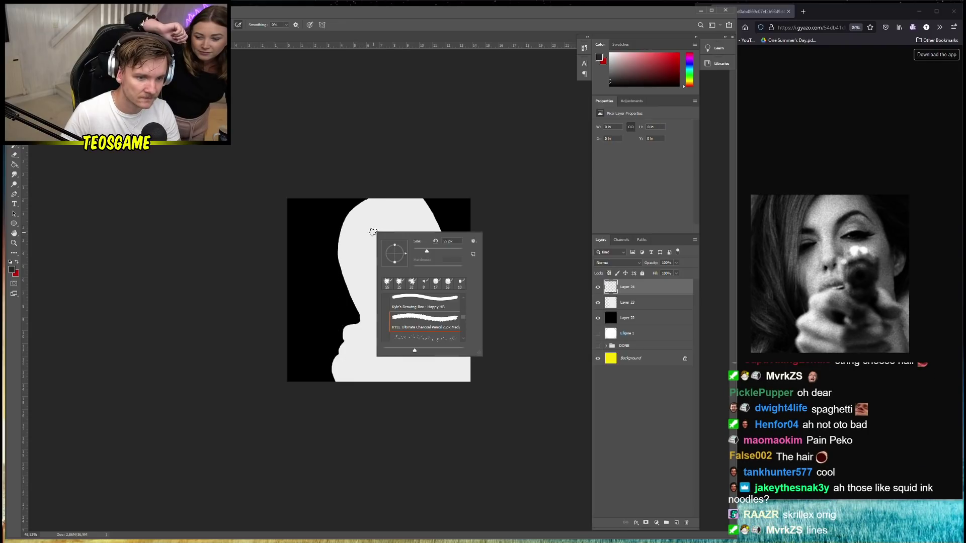
pyautogui.moveTo(347, 201)
pyautogui.mouseDown()
pyautogui.moveTo(332, 320)
pyautogui.moveTo(333, 395)
pyautogui.moveTo(356, 227)
pyautogui.moveTo(382, 189)
pyautogui.moveTo(332, 246)
pyautogui.mouseUp()
pyautogui.hotkey('ctrl', 'z')
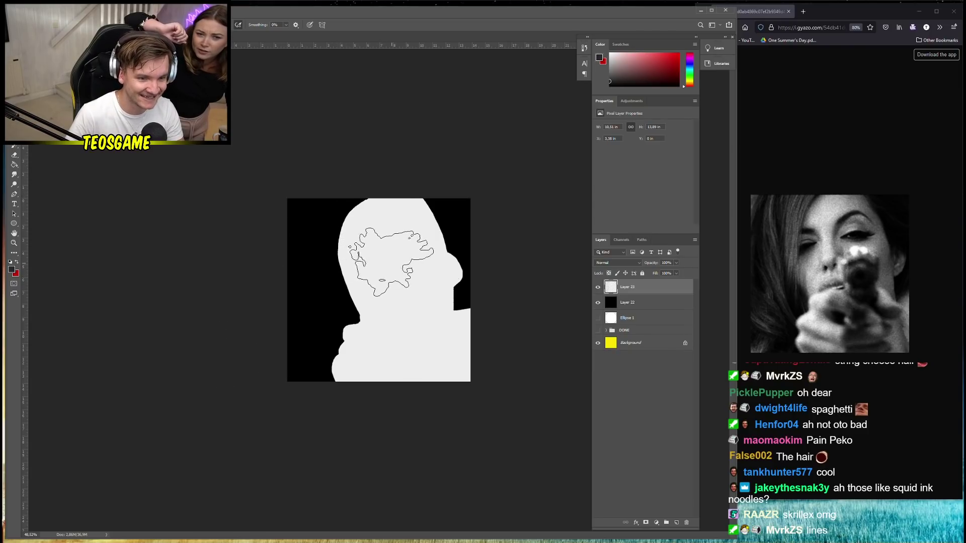
# Adjust the charcoal brush, try a dark hair band along the top-left, and undo it
pyautogui.rightClick(401, 259)
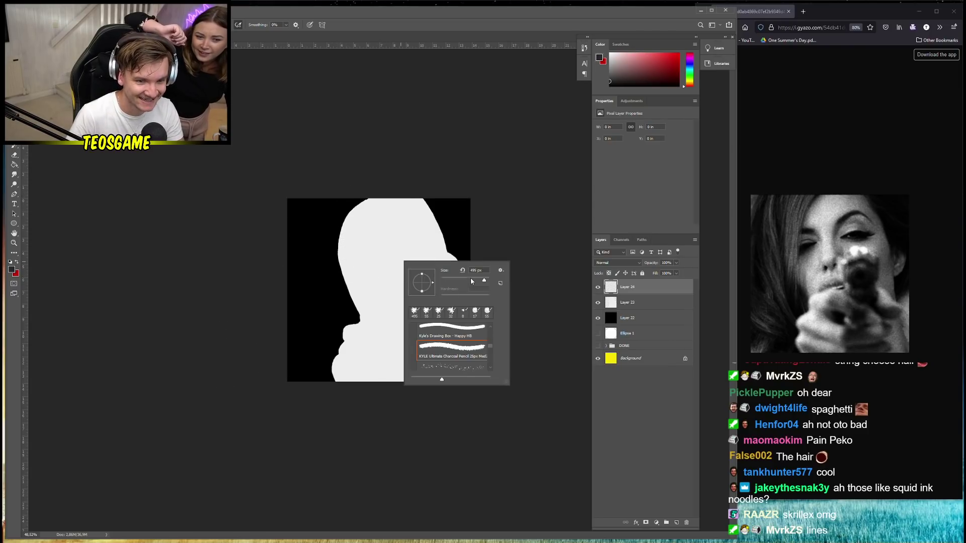
pyautogui.rightClick(369, 197)
pyautogui.rightClick(462, 239)
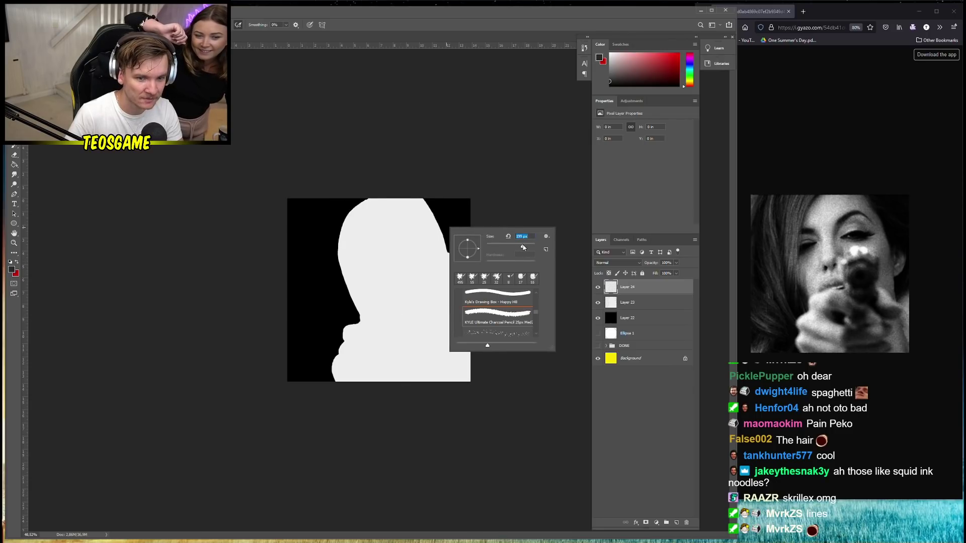
pyautogui.moveTo(378, 190)
pyautogui.mouseDown()
pyautogui.moveTo(342, 235)
pyautogui.moveTo(351, 228)
pyautogui.moveTo(336, 282)
pyautogui.moveTo(338, 235)
pyautogui.moveTo(317, 337)
pyautogui.moveTo(317, 298)
pyautogui.moveTo(314, 403)
pyautogui.mouseUp()
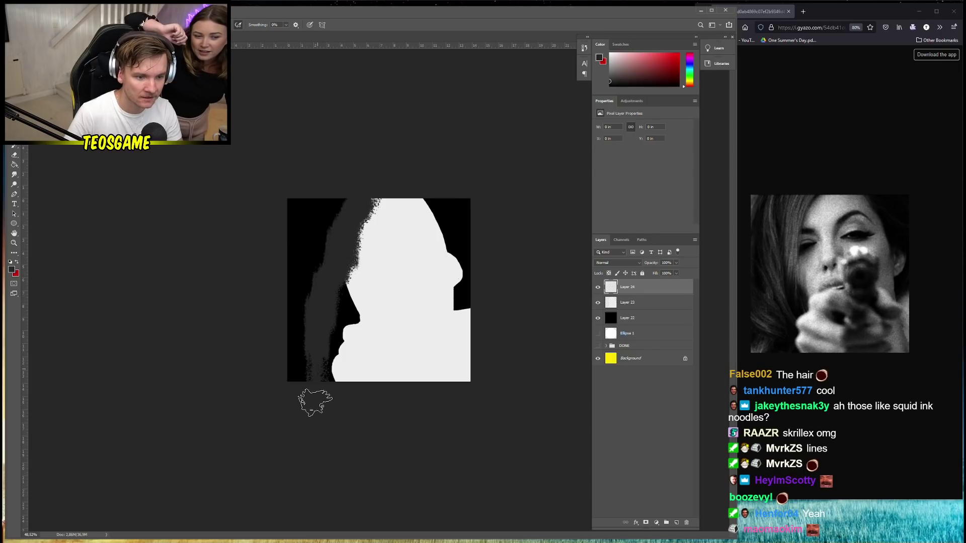
pyautogui.hotkey('ctrl', 'z')
# Paint a wide dark grey hair band down the left side, covering the black strip
pyautogui.rightClick(375, 334)
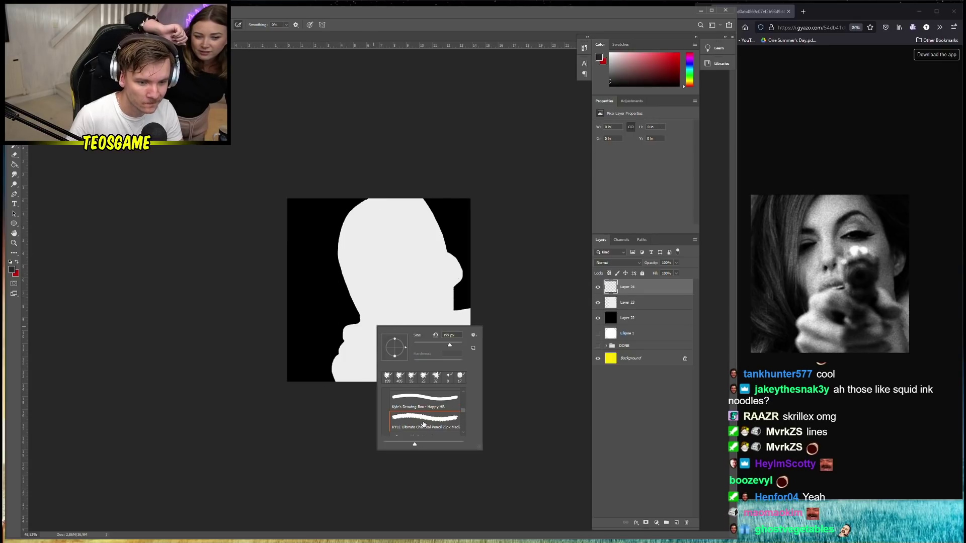
pyautogui.rightClick(373, 225)
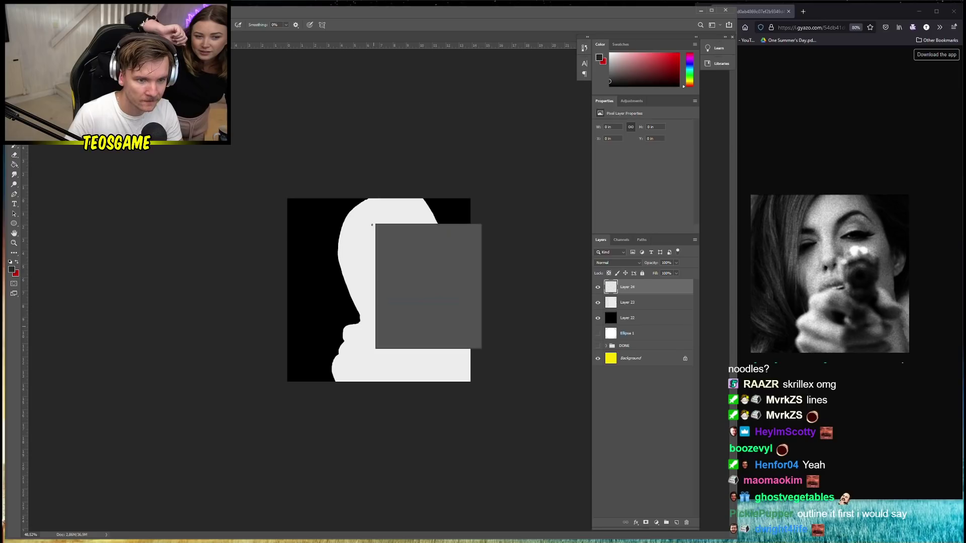
pyautogui.moveTo(377, 205)
pyautogui.mouseDown()
pyautogui.moveTo(367, 201)
pyautogui.moveTo(344, 255)
pyautogui.moveTo(328, 327)
pyautogui.moveTo(328, 395)
pyautogui.mouseUp()
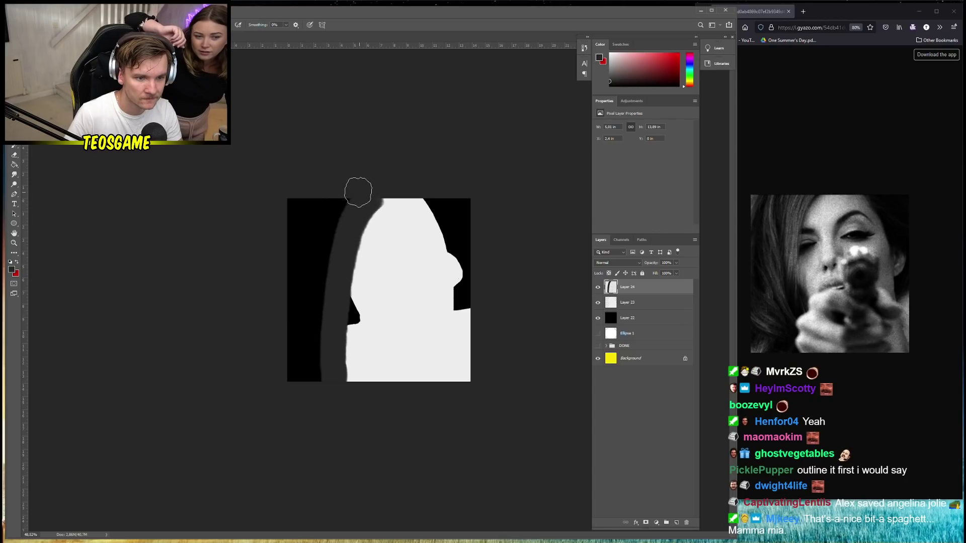
pyautogui.moveTo(358, 191)
pyautogui.mouseDown()
pyautogui.moveTo(339, 220)
pyautogui.moveTo(324, 302)
pyautogui.moveTo(326, 394)
pyautogui.mouseUp()
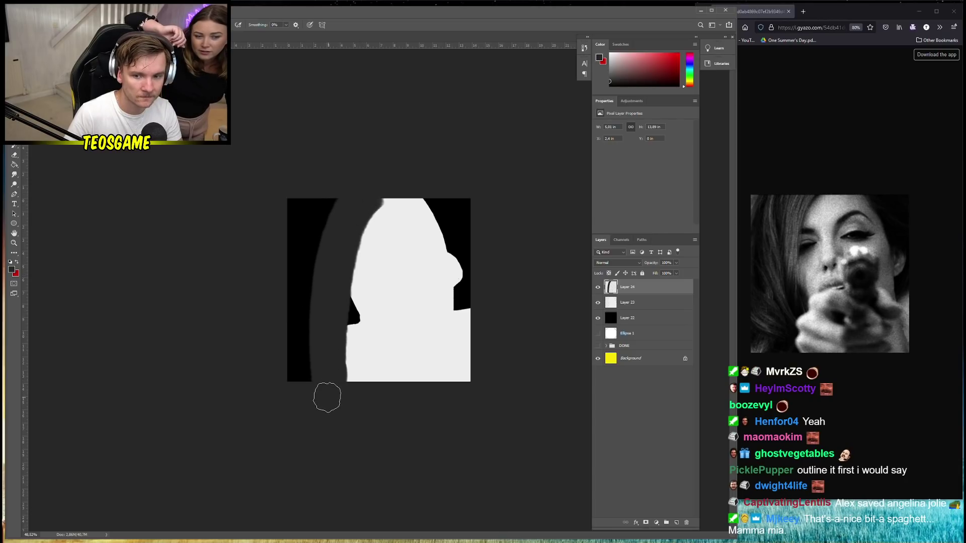
pyautogui.moveTo(324, 200)
pyautogui.mouseDown()
pyautogui.moveTo(309, 328)
pyautogui.moveTo(318, 433)
pyautogui.moveTo(297, 300)
pyautogui.mouseUp()
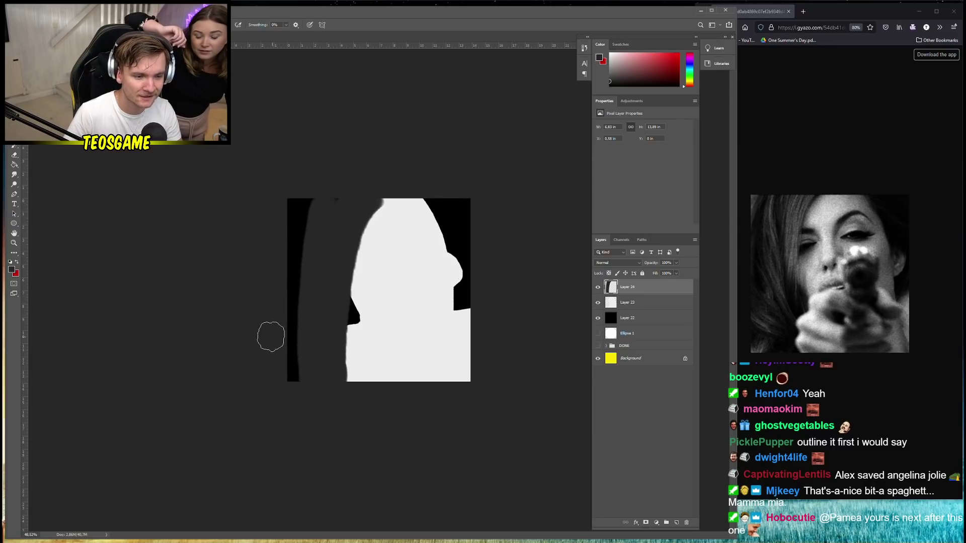
pyautogui.moveTo(271, 336); pyautogui.dragTo(321, 373)
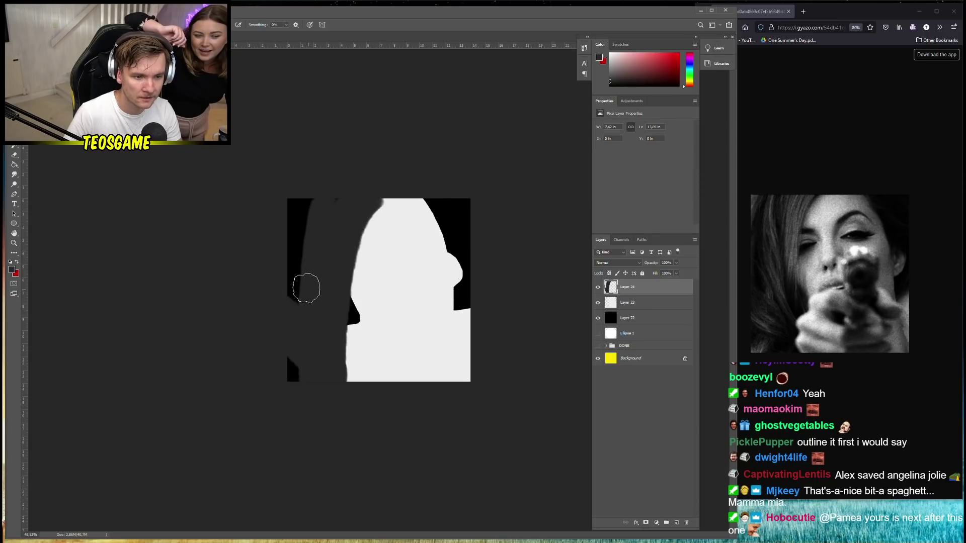
# Undo the last strokes and set the foreground colour to a lighter grey, 414141
pyautogui.hotkey('ctrl', 'z')
pyautogui.hotkey('ctrl', 'z')
pyautogui.click(11, 270)
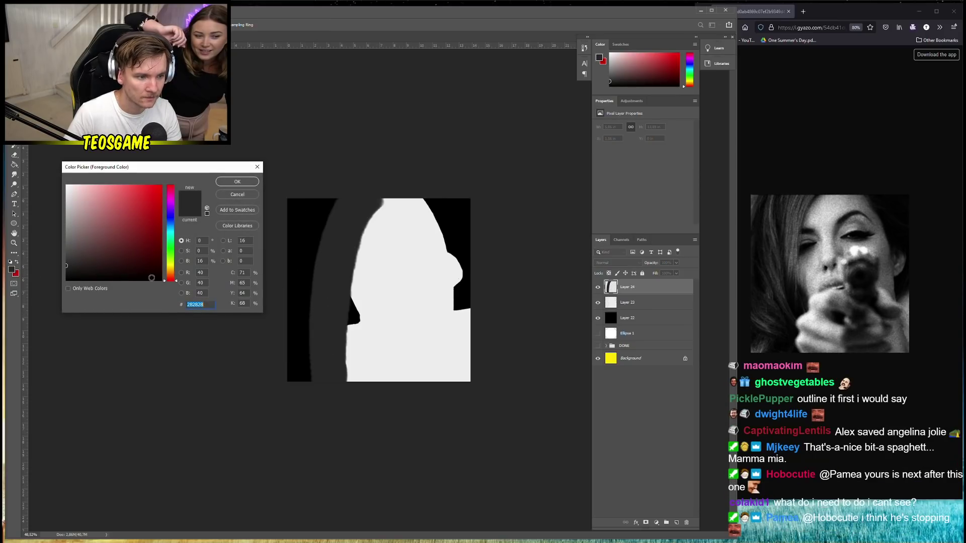
pyautogui.moveTo(66, 266); pyautogui.dragTo(58, 255)
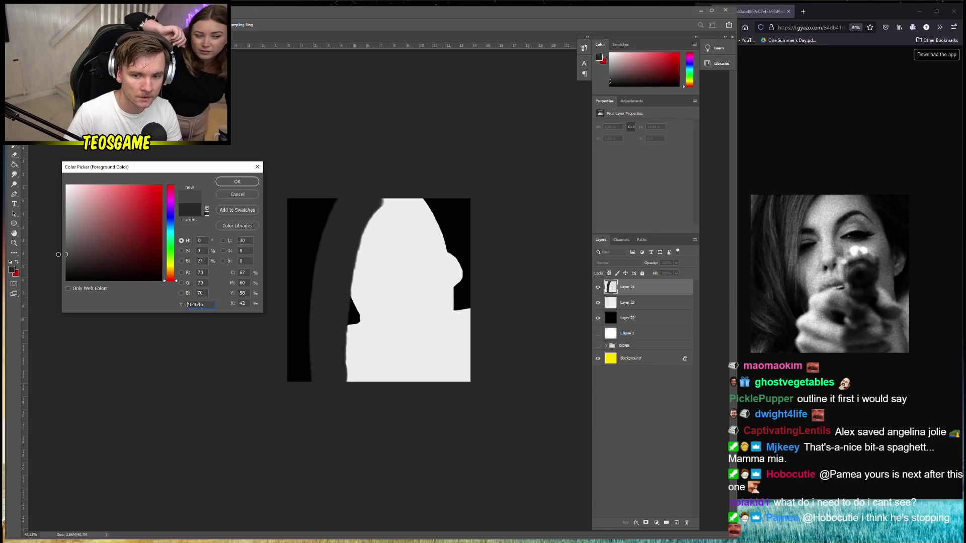
pyautogui.click(237, 182)
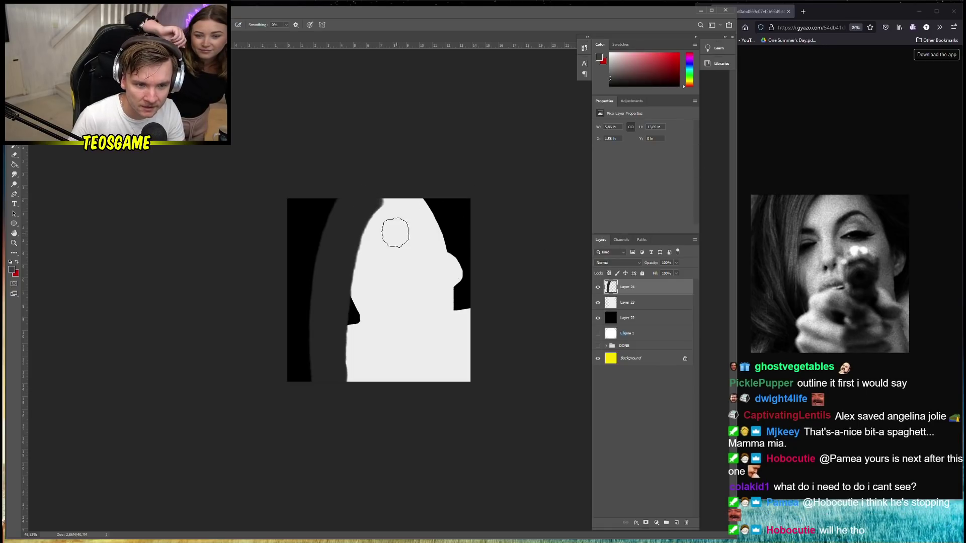
# Widen the grey band along the white shape's left edge, reshaping its top-left with a 53 px brush
pyautogui.rightClick(395, 233)
pyautogui.press('Escape')
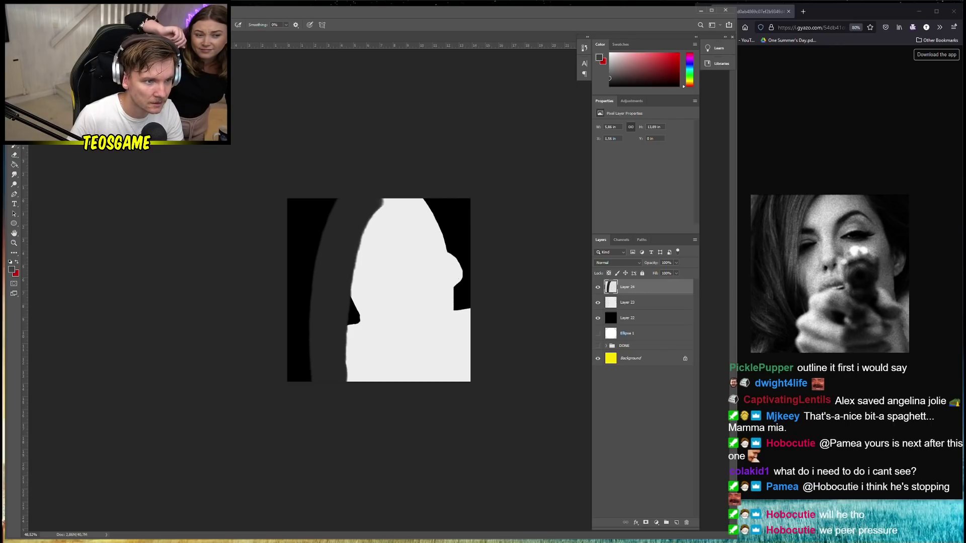
pyautogui.moveTo(376, 190)
pyautogui.mouseDown()
pyautogui.moveTo(338, 262)
pyautogui.moveTo(330, 399)
pyautogui.mouseUp()
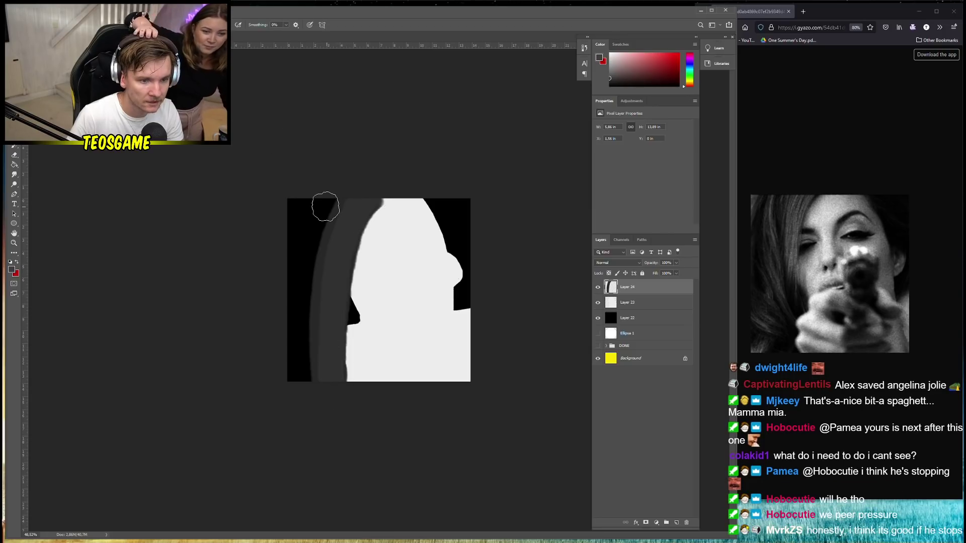
pyautogui.rightClick(363, 209)
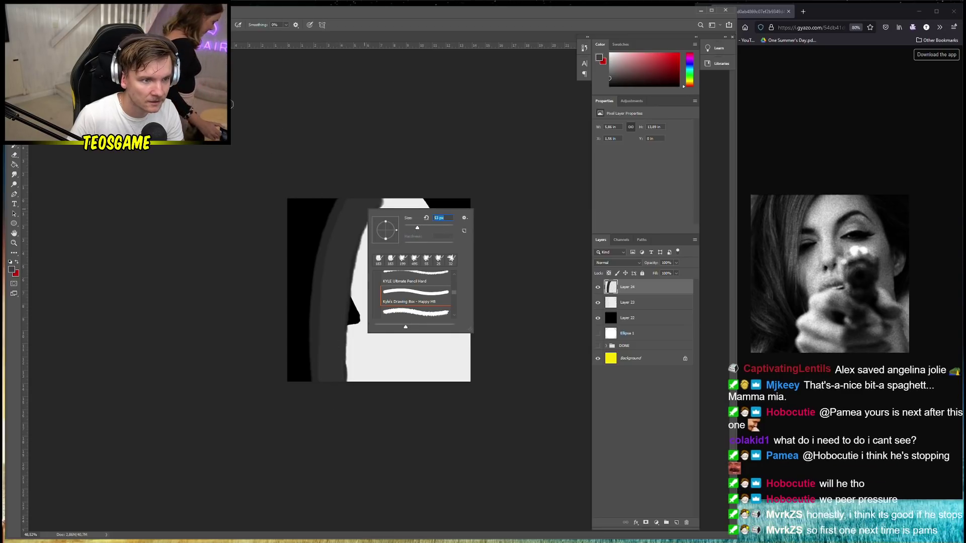
pyautogui.press('Return')
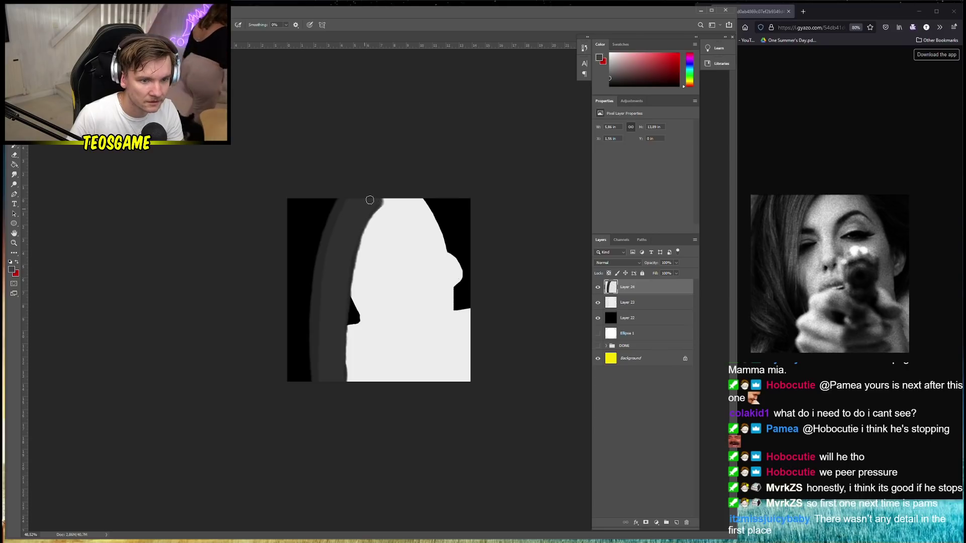
pyautogui.rightClick(362, 202)
pyautogui.press('Return')
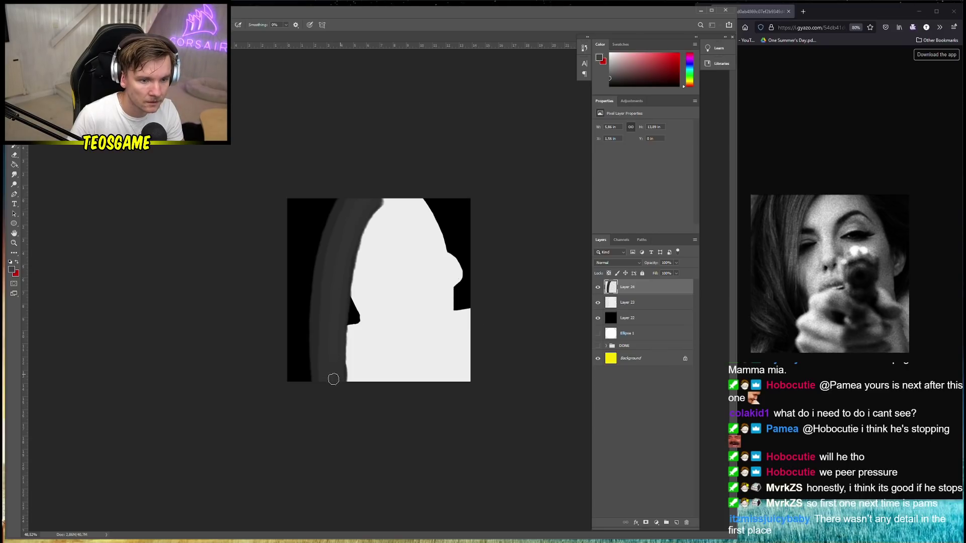
pyautogui.moveTo(352, 189)
pyautogui.mouseDown()
pyautogui.moveTo(325, 218)
pyautogui.moveTo(309, 328)
pyautogui.mouseUp()
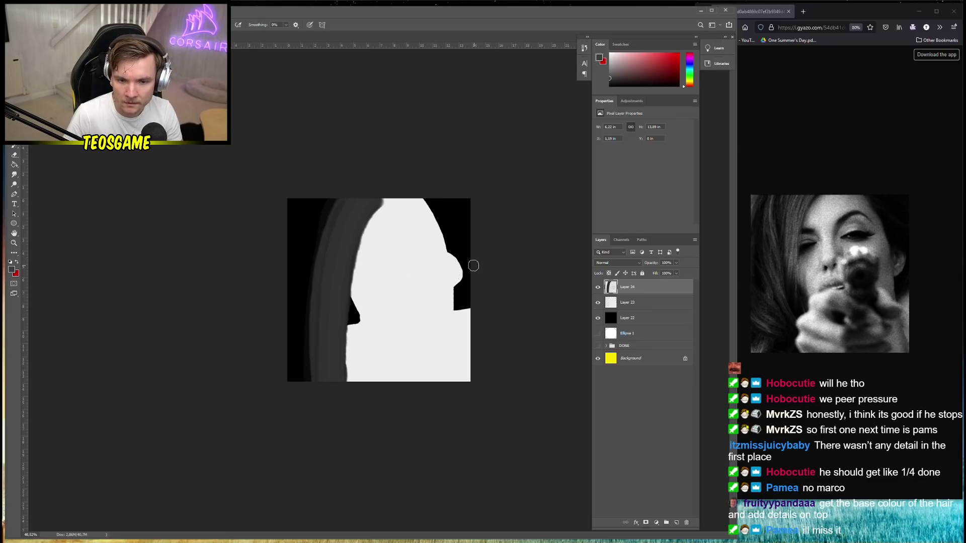
# Broaden the white shape's right edge, reselect Layer 24, and try grey strokes along the lower-left
pyautogui.moveTo(461, 274); pyautogui.dragTo(452, 299)
pyautogui.rightClick(361, 341)
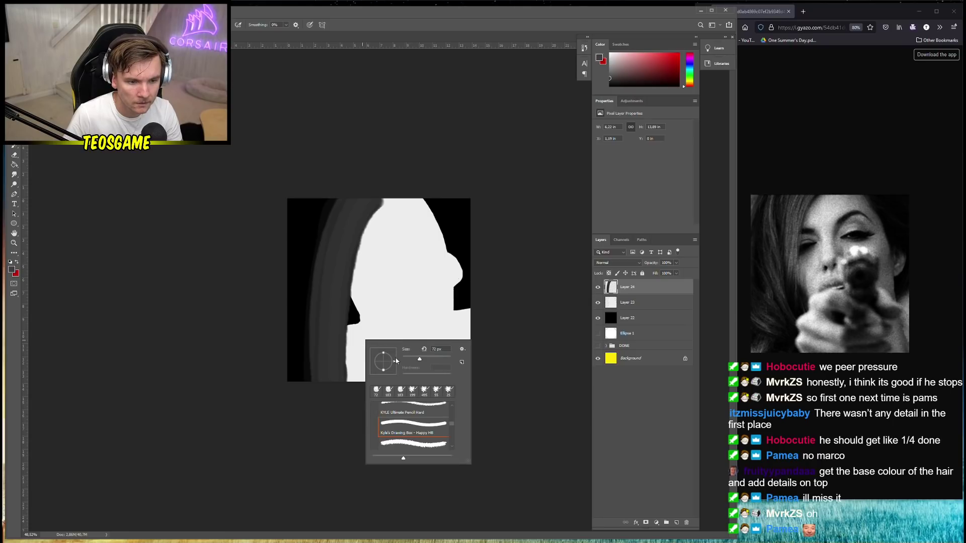
pyautogui.click(674, 413)
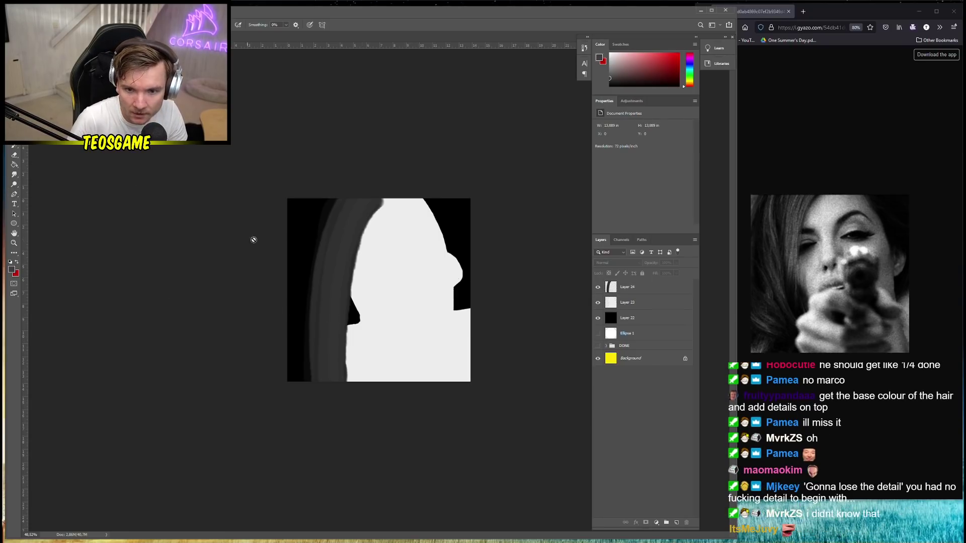
pyautogui.click(295, 224)
pyautogui.click(472, 201)
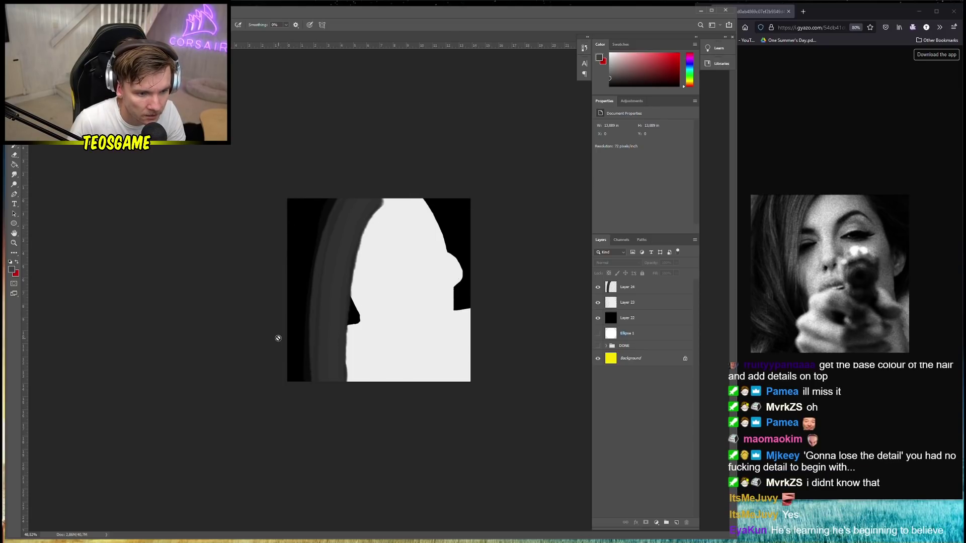
pyautogui.click(629, 291)
pyautogui.moveTo(277, 331); pyautogui.dragTo(358, 347)
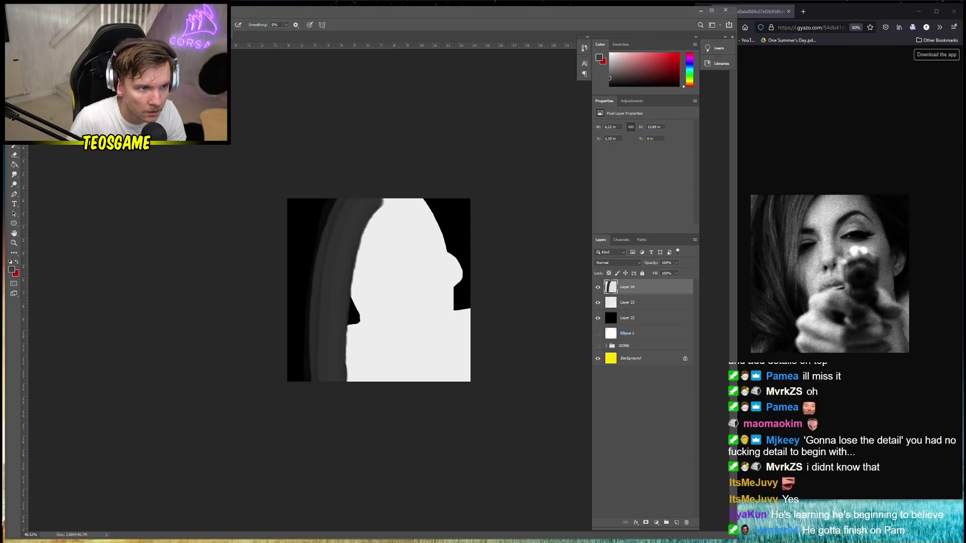
pyautogui.moveTo(299, 298)
pyautogui.mouseDown()
pyautogui.moveTo(280, 328)
pyautogui.moveTo(319, 383)
pyautogui.moveTo(284, 312)
pyautogui.moveTo(325, 345)
pyautogui.moveTo(292, 332)
pyautogui.moveTo(283, 308)
pyautogui.moveTo(317, 358)
pyautogui.mouseUp()
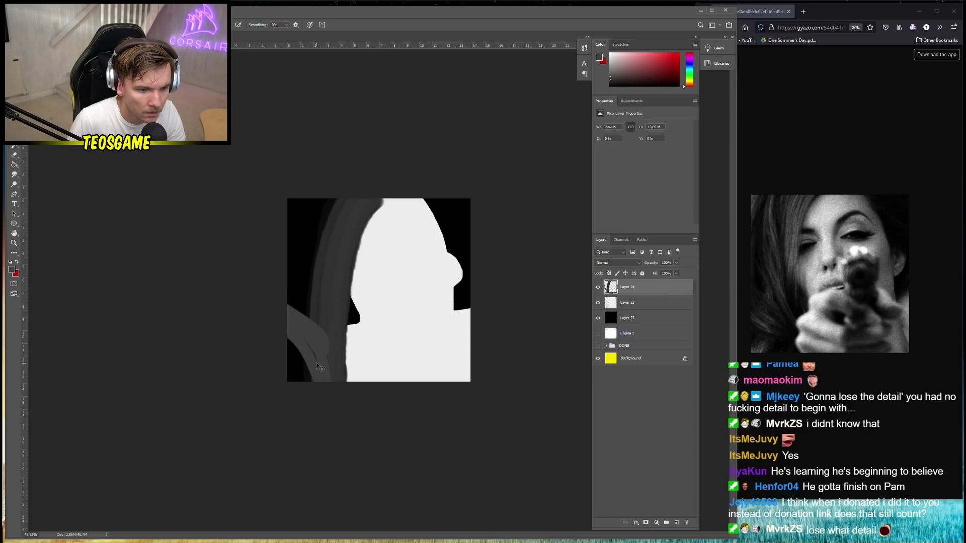
pyautogui.hotkey('ctrl', 'z')
pyautogui.hotkey('ctrl', 'z')
# Set the foreground to 222222 and paint dark grey diagonal strokes across the lower-left
pyautogui.click(12, 270)
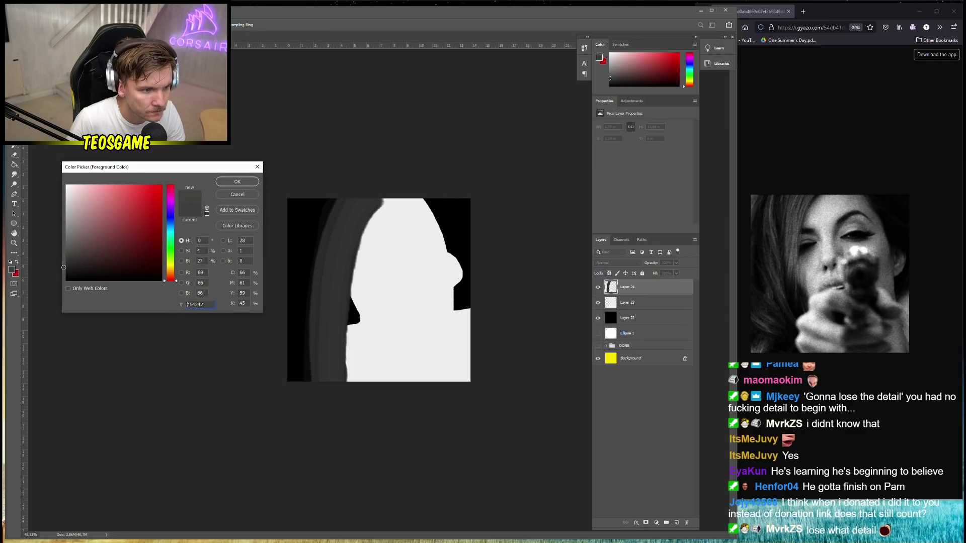
pyautogui.write('222222')
pyautogui.click(239, 182)
pyautogui.moveTo(285, 347)
pyautogui.mouseDown()
pyautogui.moveTo(321, 394)
pyautogui.moveTo(285, 336)
pyautogui.moveTo(334, 399)
pyautogui.mouseUp()
pyautogui.moveTo(295, 329); pyautogui.dragTo(353, 381)
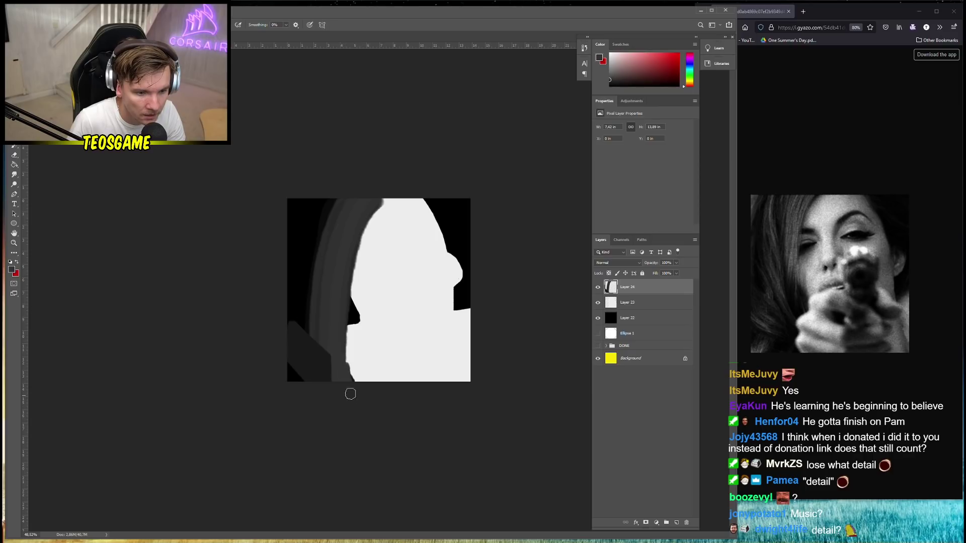
pyautogui.moveTo(335, 354); pyautogui.dragTo(330, 414)
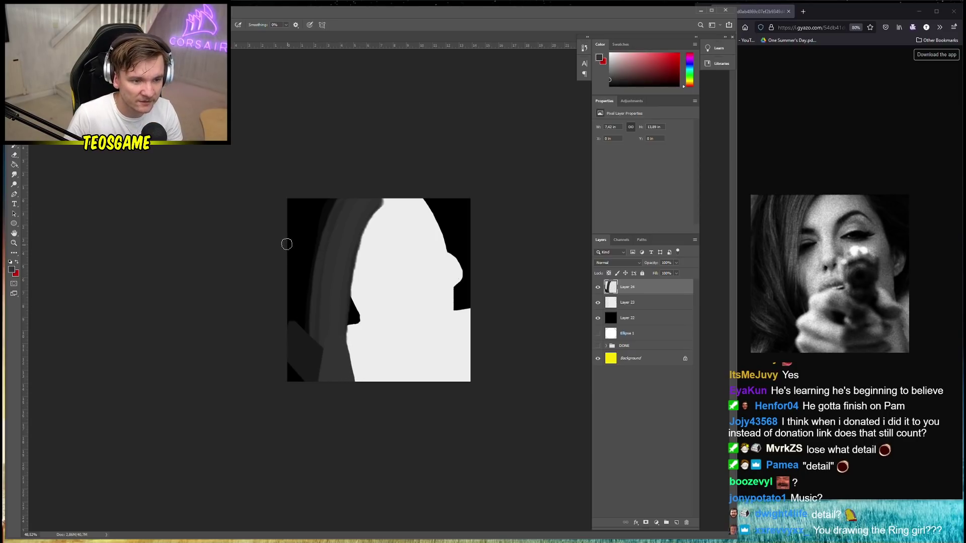
# Paint the top-left corner and left edge dark grey, then add empty Layer 25
pyautogui.moveTo(287, 244)
pyautogui.mouseDown()
pyautogui.moveTo(322, 178)
pyautogui.moveTo(281, 225)
pyautogui.moveTo(307, 172)
pyautogui.moveTo(298, 237)
pyautogui.mouseUp()
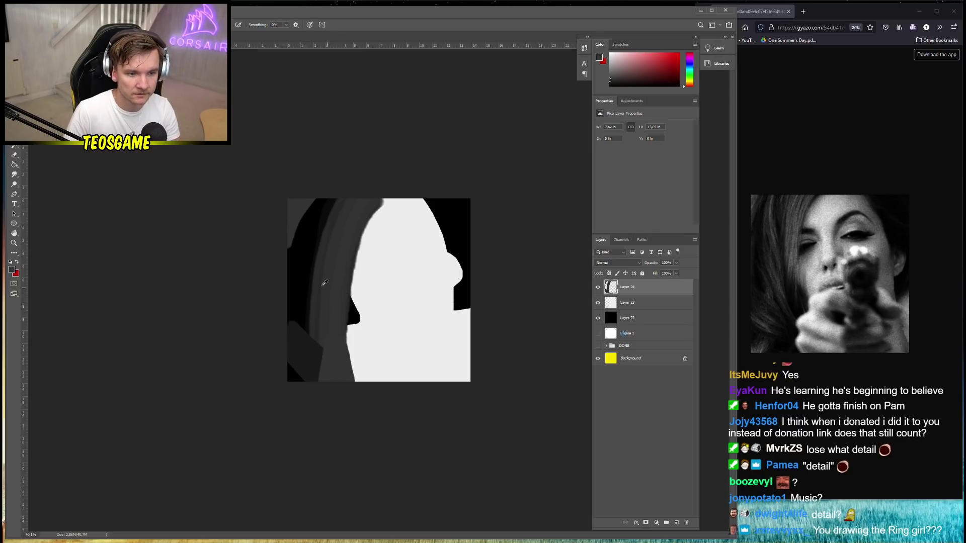
pyautogui.hotkey('ctrl', '-')
pyautogui.moveTo(293, 270)
pyautogui.mouseDown()
pyautogui.moveTo(328, 315)
pyautogui.moveTo(330, 302)
pyautogui.mouseUp()
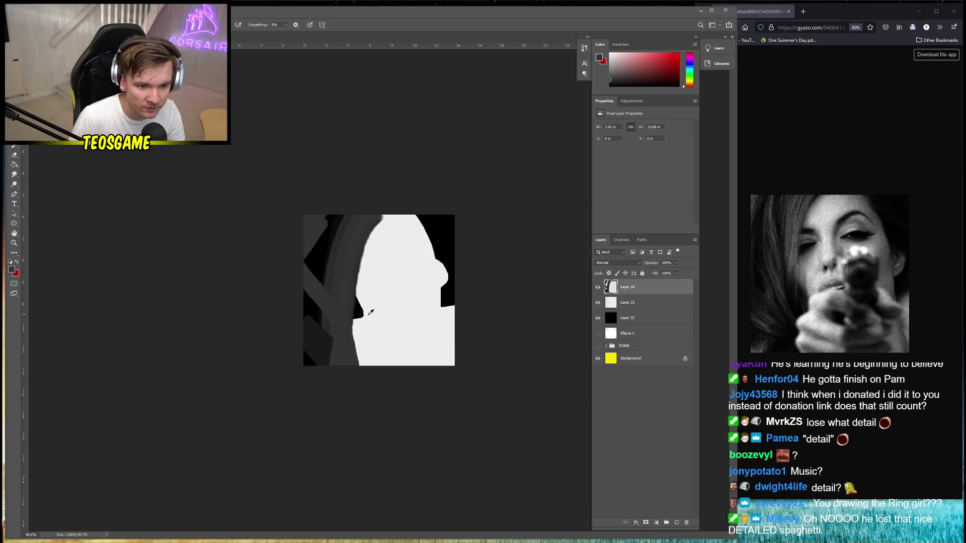
pyautogui.scroll(-1, 371, 313)
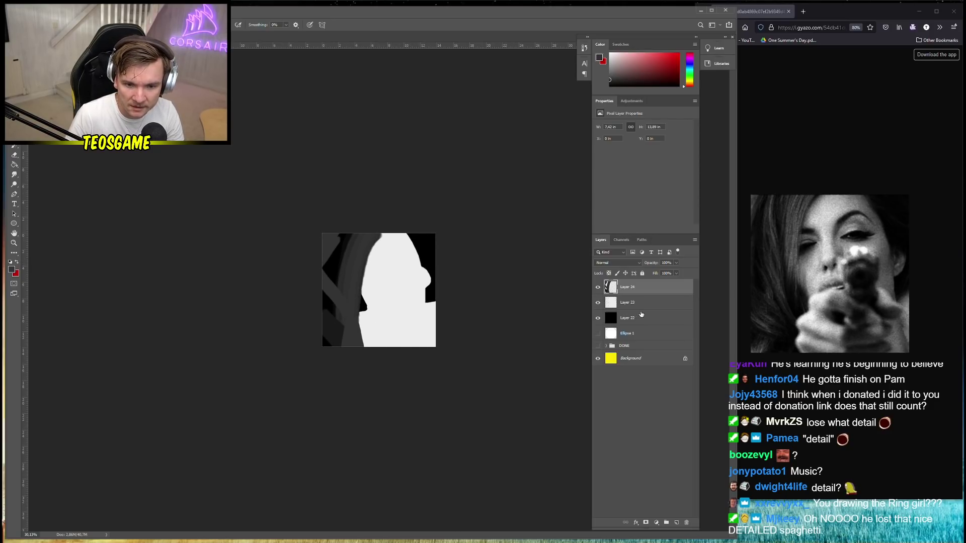
pyautogui.click(677, 523)
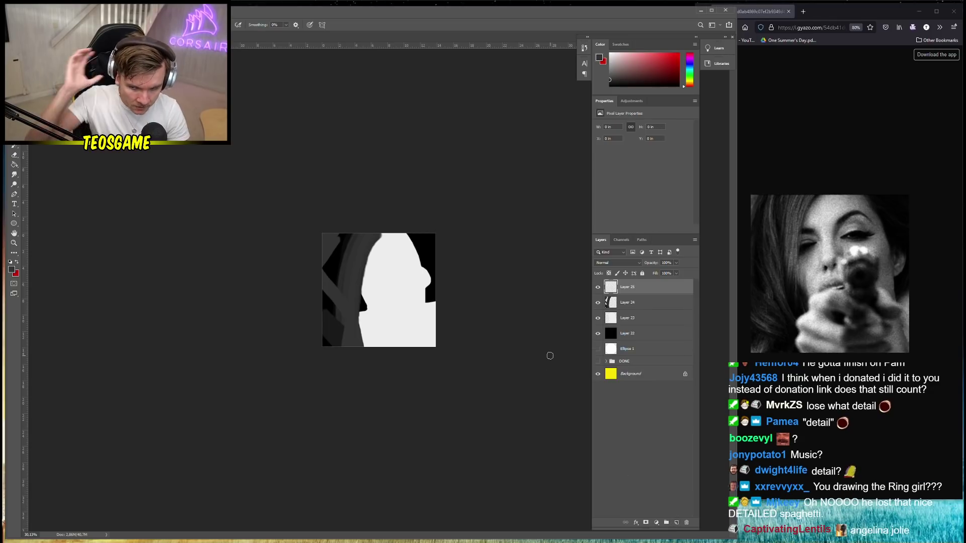
# Choose a 7 px hard round brush and outline an eye shape on the face
pyautogui.scroll(3, 451, 245)
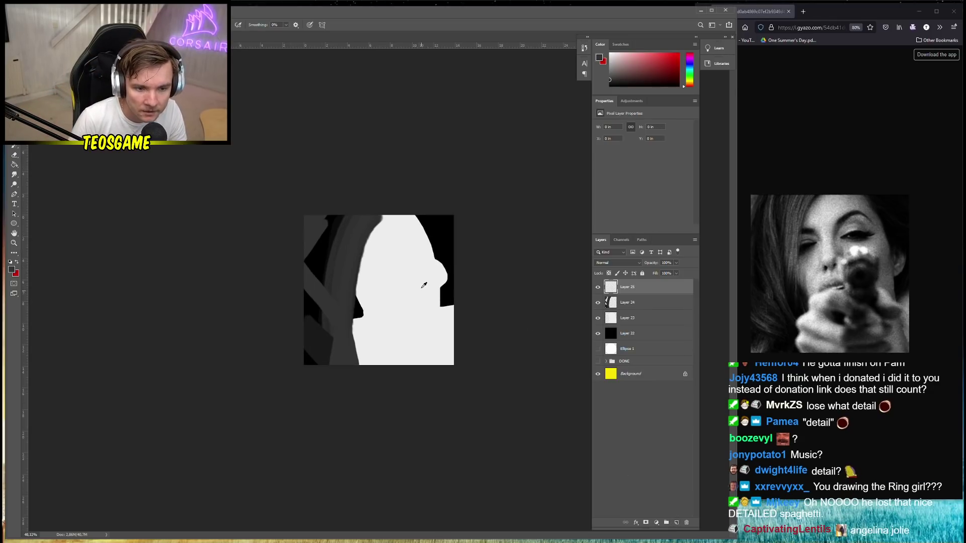
pyautogui.rightClick(476, 226)
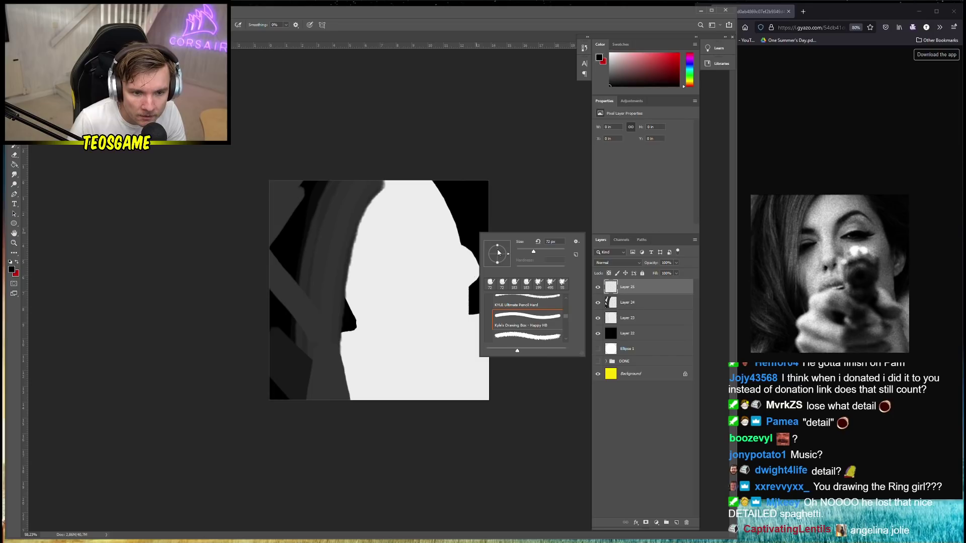
pyautogui.scroll(10, 524, 317)
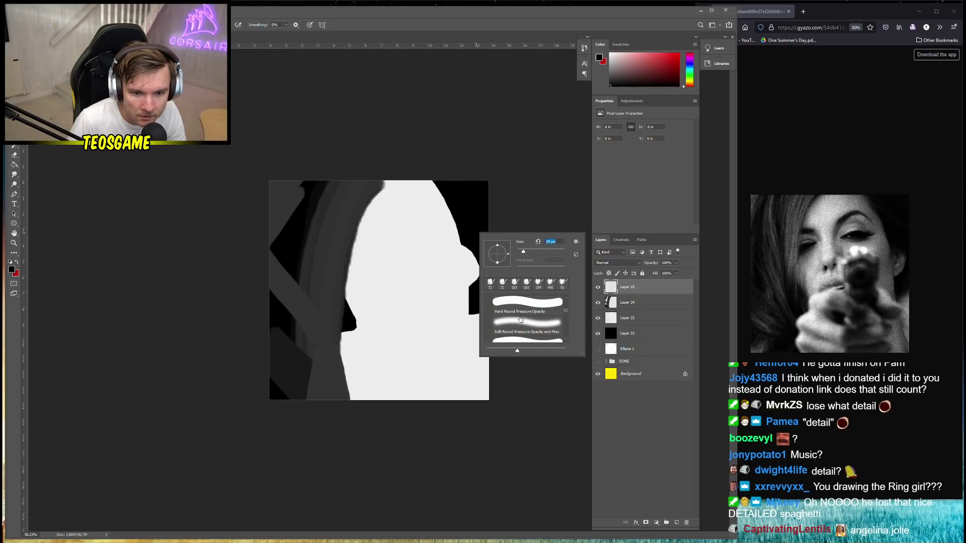
pyautogui.doubleClick(525, 316)
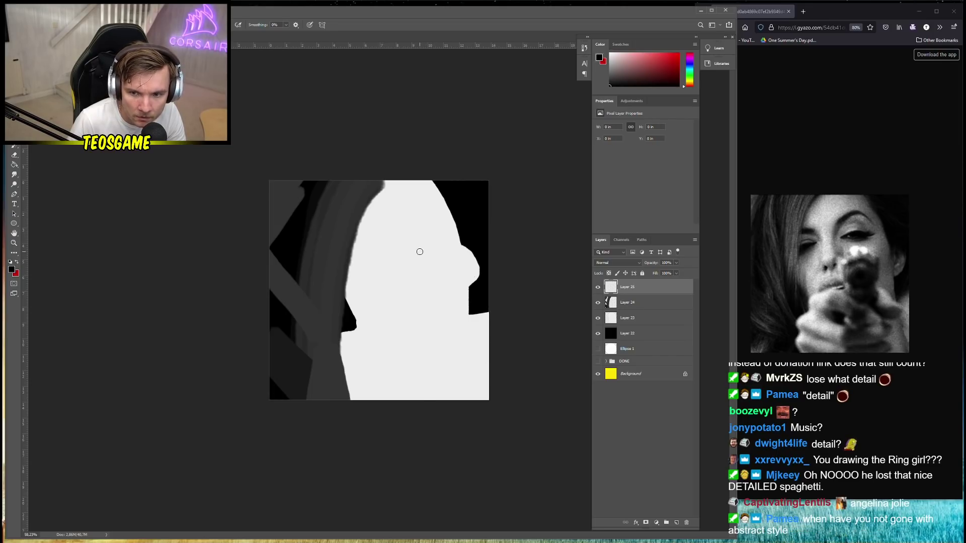
pyautogui.rightClick(416, 251)
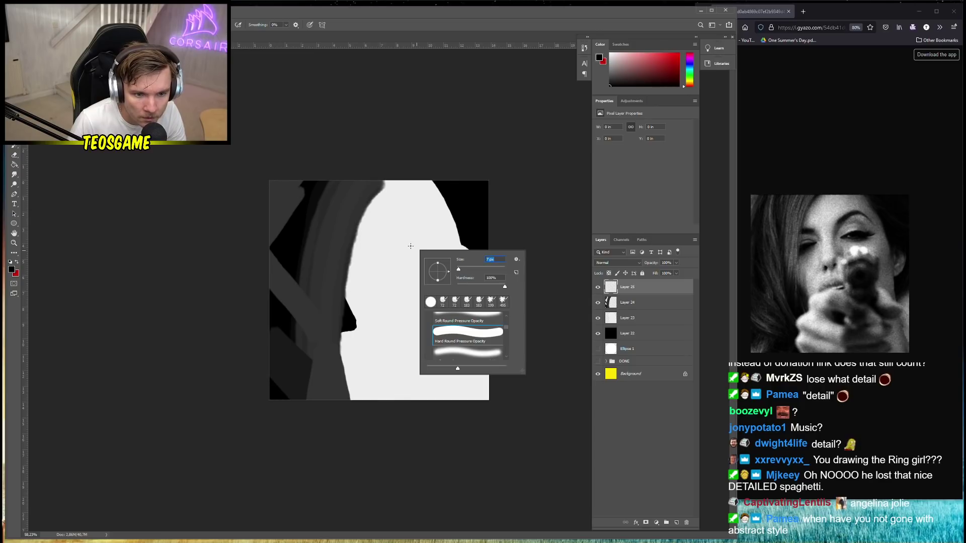
pyautogui.press('Return')
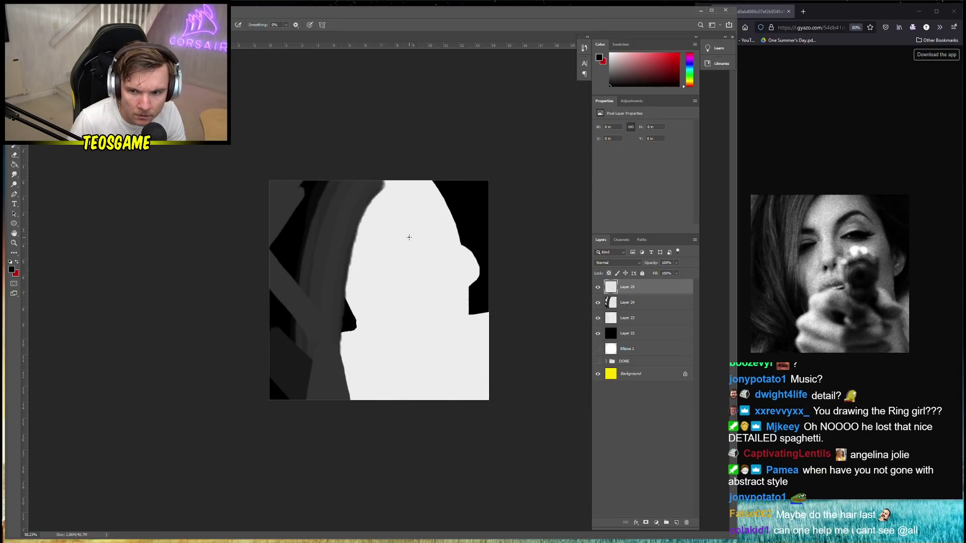
pyautogui.moveTo(437, 235); pyautogui.dragTo(451, 238)
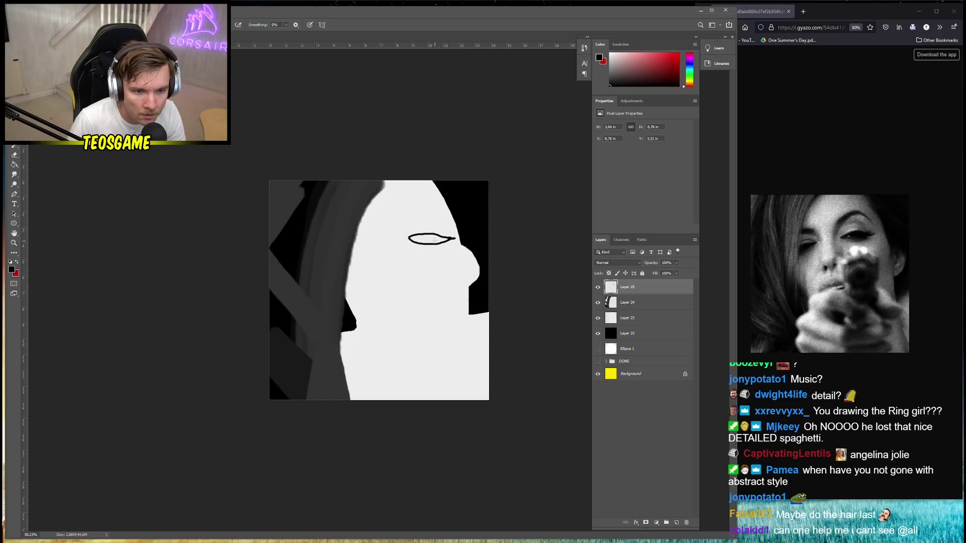
# Fill the eye outline black, undoing an accidental extra fill
pyautogui.press('g')
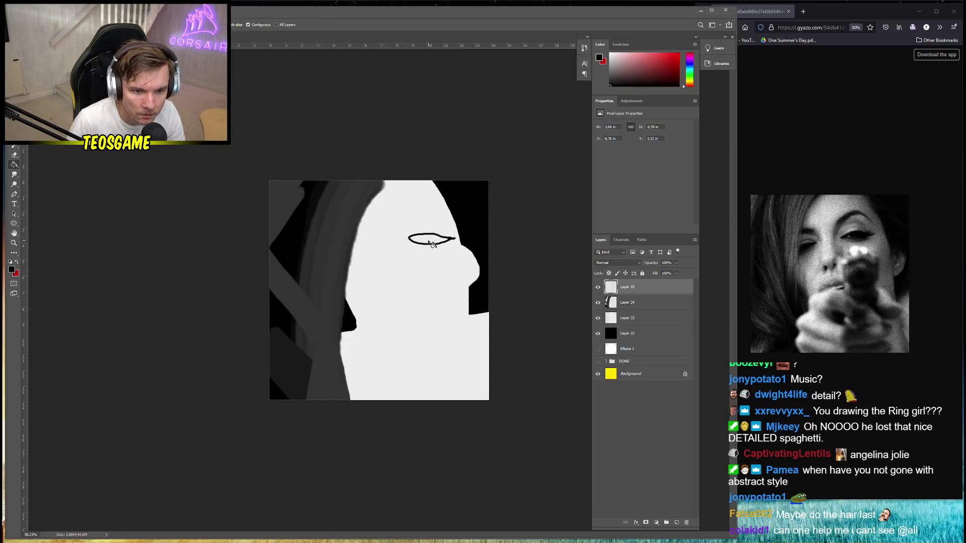
pyautogui.click(427, 241)
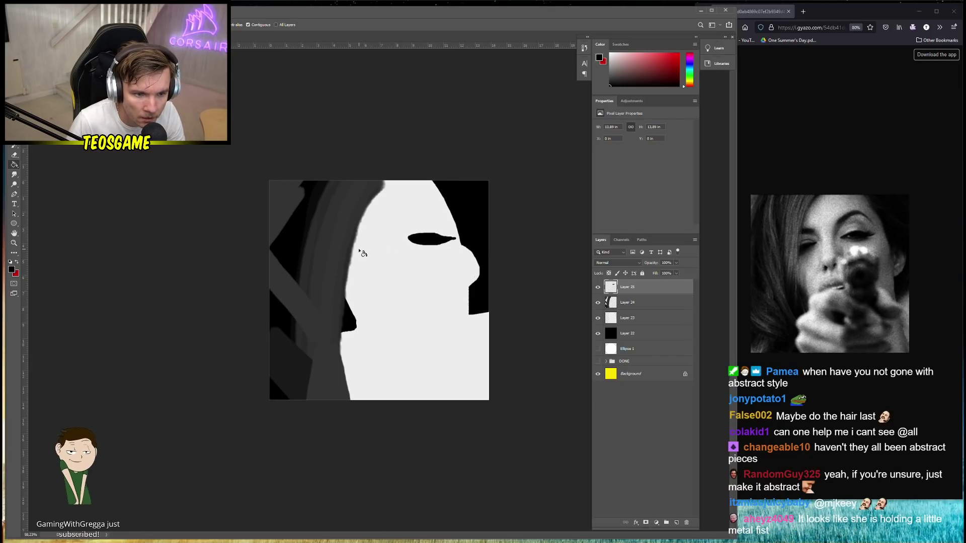
pyautogui.click(372, 253)
pyautogui.hotkey('ctrl', 'z')
pyautogui.press('v')
pyautogui.press('b')
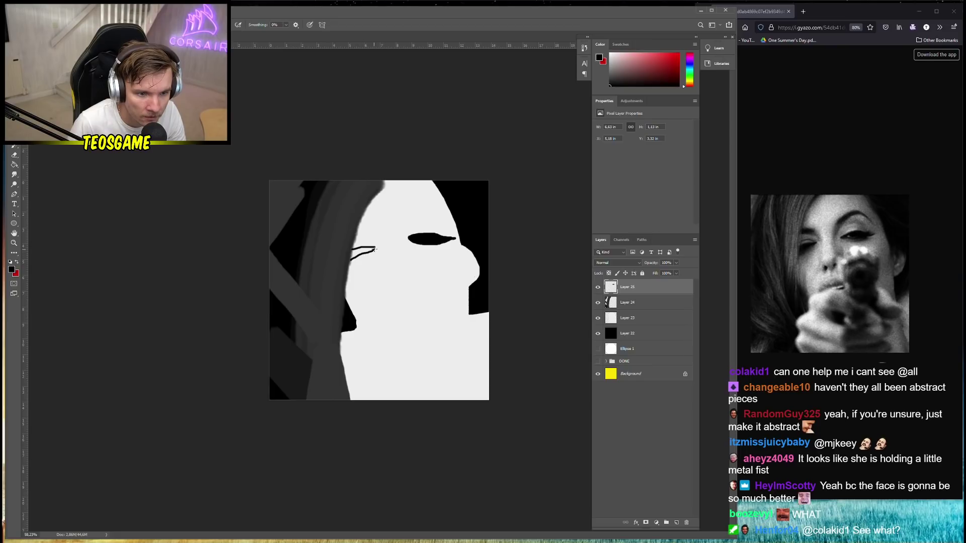
# Zoom in on the face and fill the smaller eye outline near the hair black
pyautogui.press('v')
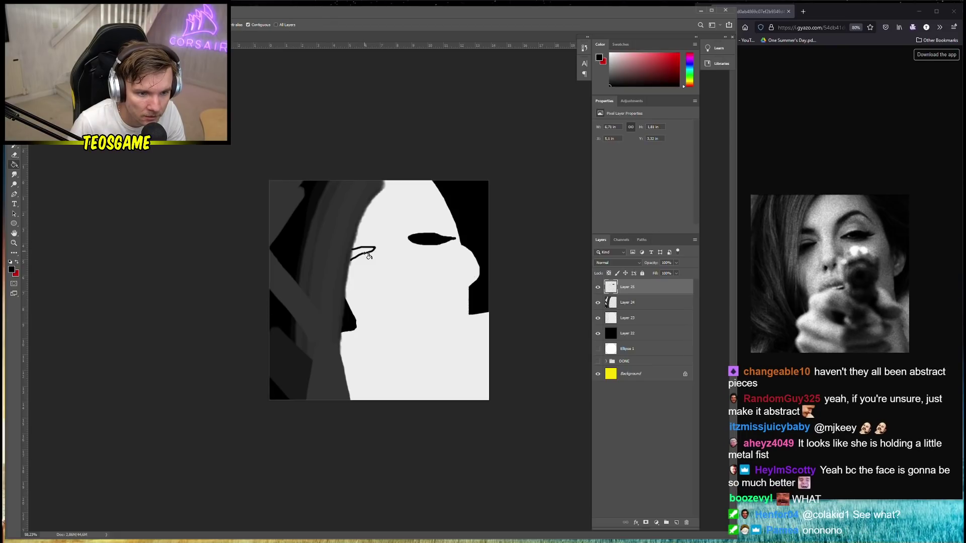
pyautogui.hotkey('ctrl', '+')
pyautogui.press('b')
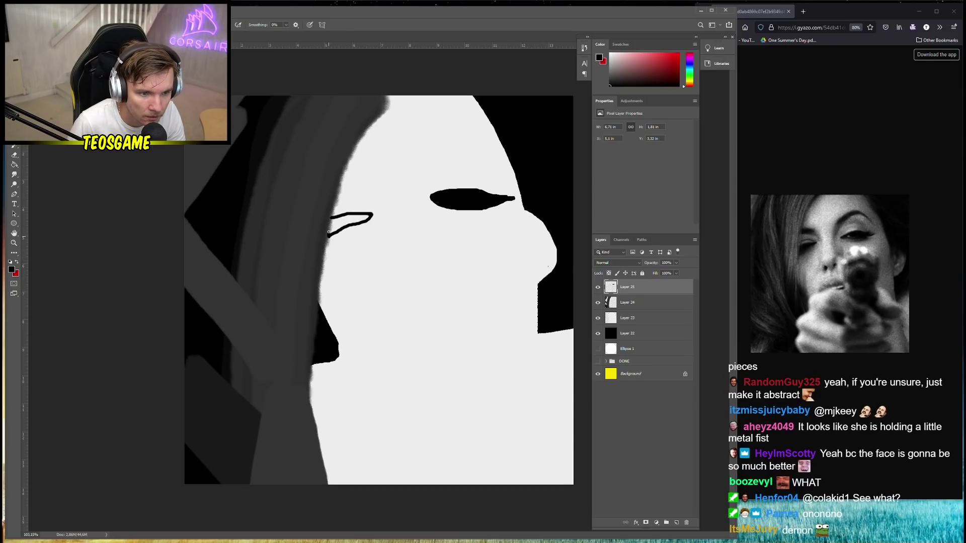
pyautogui.press('g')
pyautogui.click(350, 225)
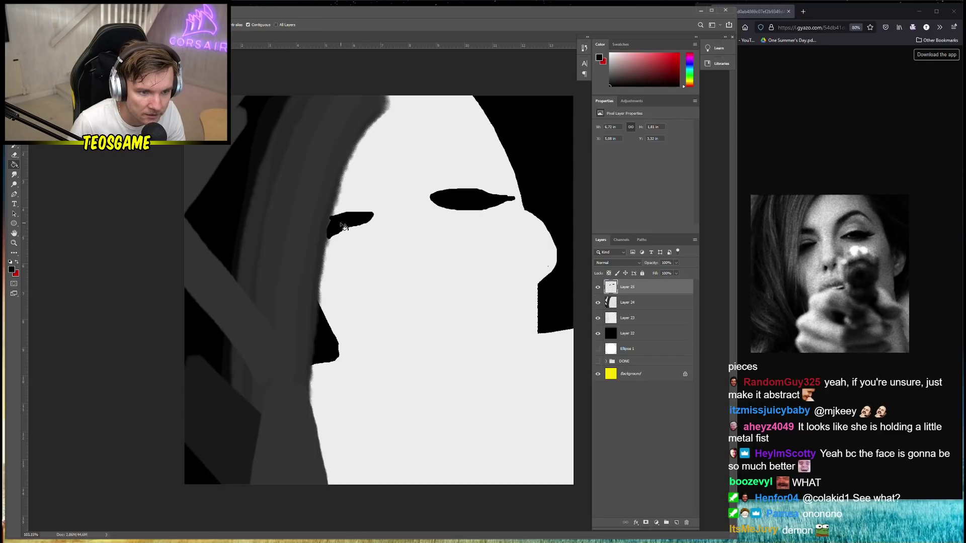
# Set the foreground colour to dark grey 232323 and adjust the brush size
pyautogui.press('b')
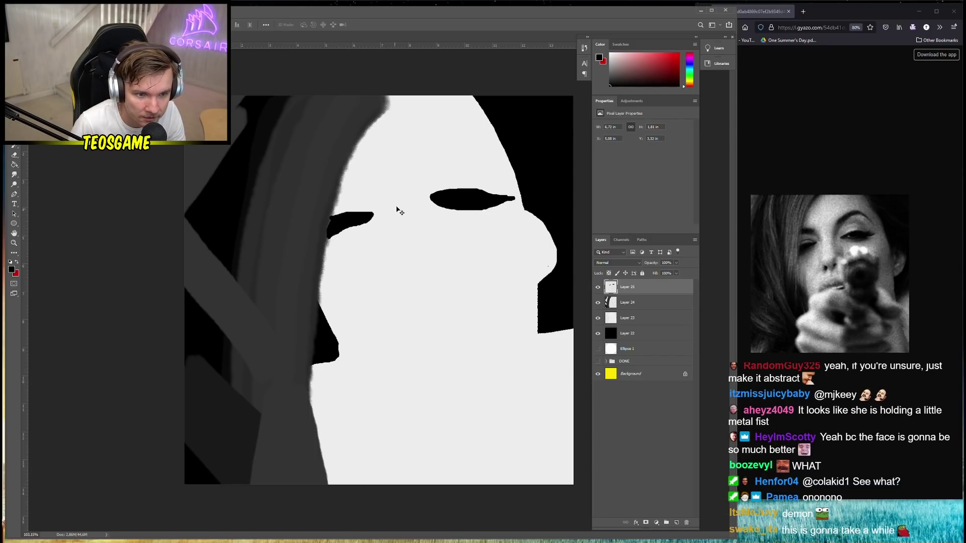
pyautogui.rightClick(415, 195)
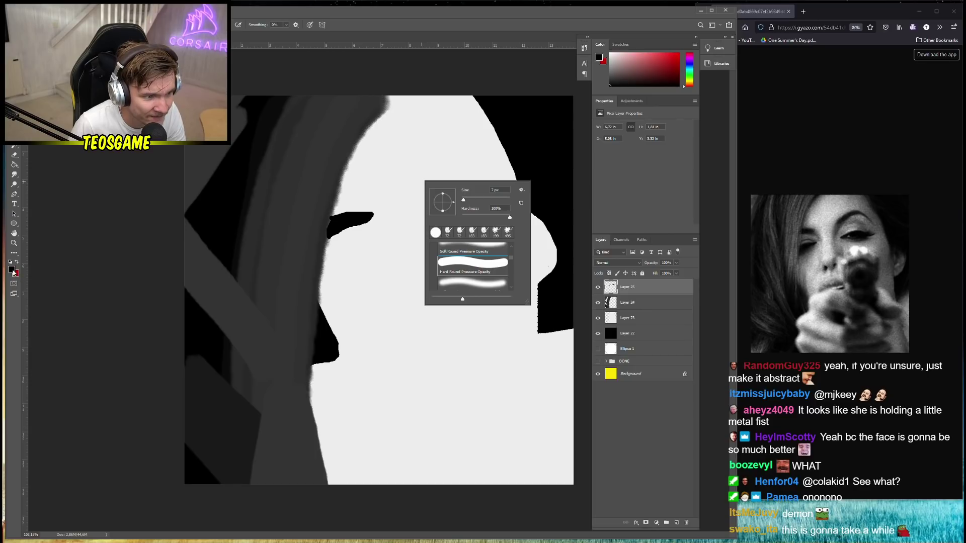
pyautogui.click(12, 271)
pyautogui.click(67, 267)
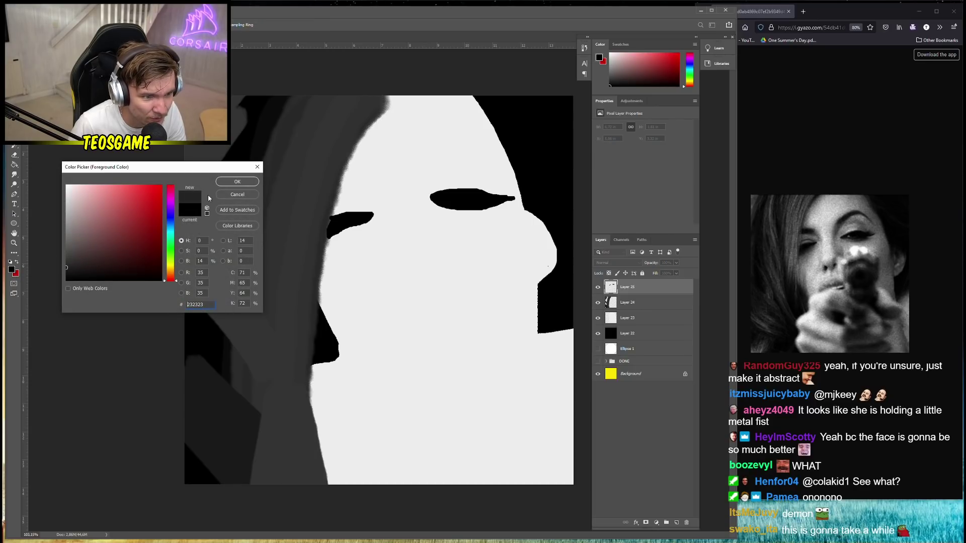
pyautogui.click(237, 182)
pyautogui.rightClick(429, 187)
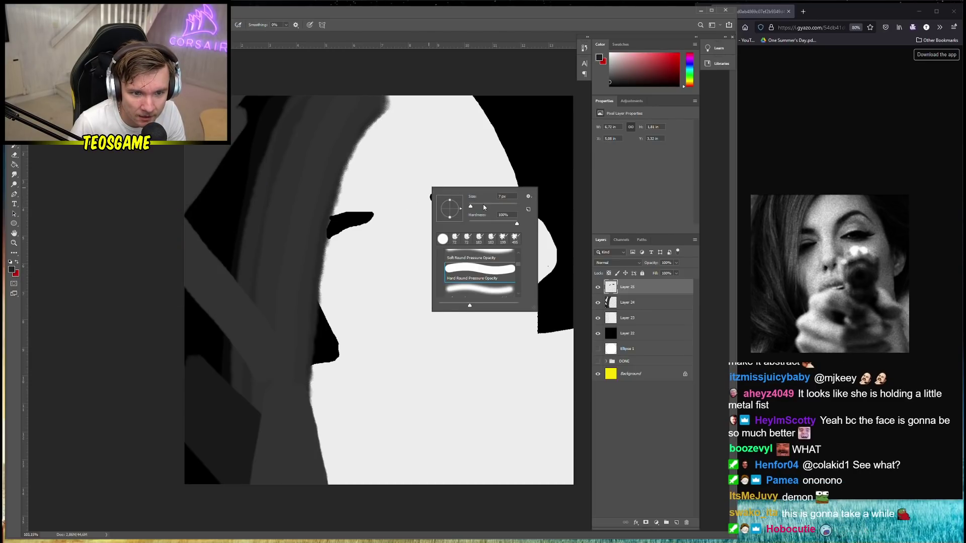
pyautogui.press('Return')
# Paint curved eyebrows above the larger and smaller eyes with an 18 px brush
pyautogui.moveTo(427, 183)
pyautogui.mouseDown()
pyautogui.moveTo(452, 167)
pyautogui.moveTo(491, 174)
pyautogui.mouseUp()
pyautogui.hotkey('ctrl', 'z')
pyautogui.rightClick(440, 189)
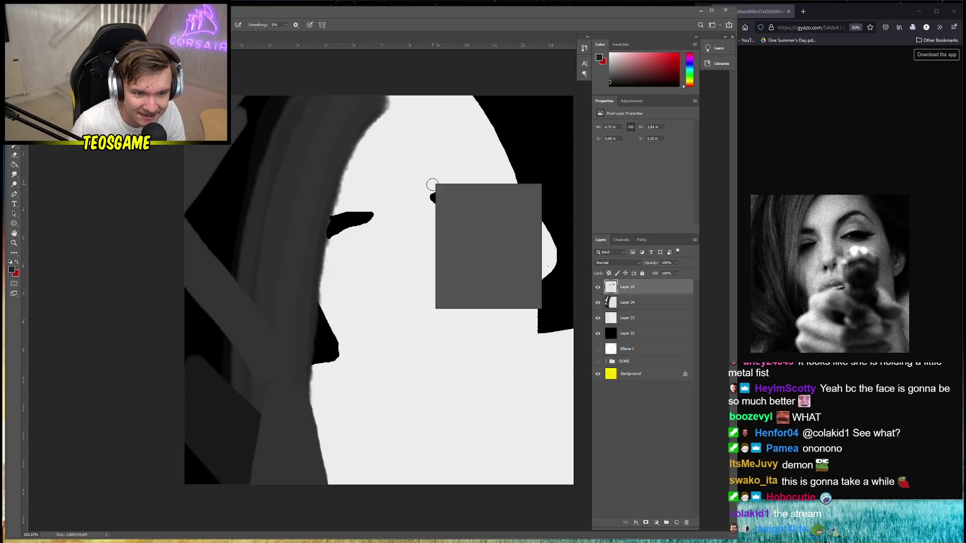
pyautogui.press('Return')
pyautogui.moveTo(427, 185)
pyautogui.mouseDown()
pyautogui.moveTo(450, 170)
pyautogui.moveTo(487, 180)
pyautogui.mouseUp()
pyautogui.moveTo(366, 197); pyautogui.dragTo(337, 196)
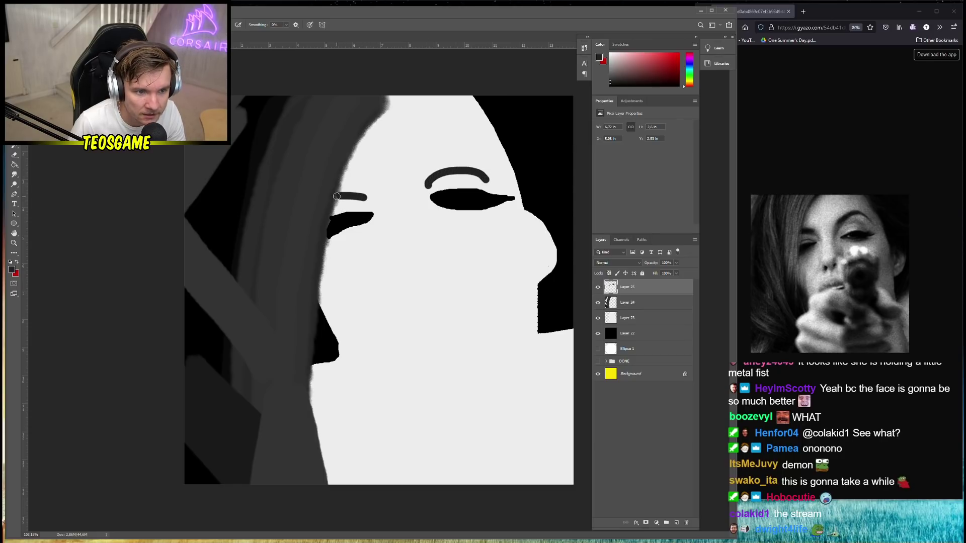
# Trim the larger eyebrow with the sampled face colour, checking Layers 23 and 25
pyautogui.keyDown('alt'); pyautogui.click(422, 200); pyautogui.keyUp('alt')
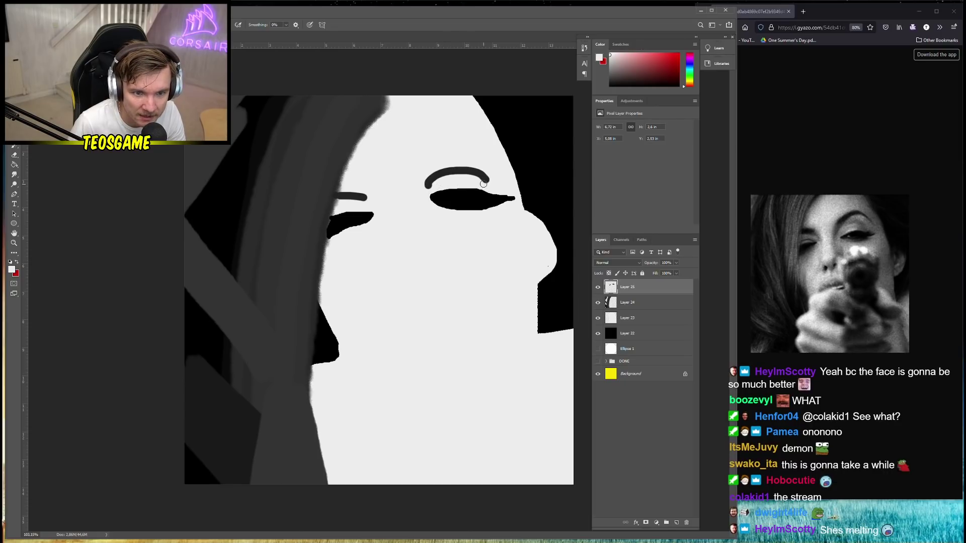
pyautogui.moveTo(486, 180); pyautogui.dragTo(447, 177)
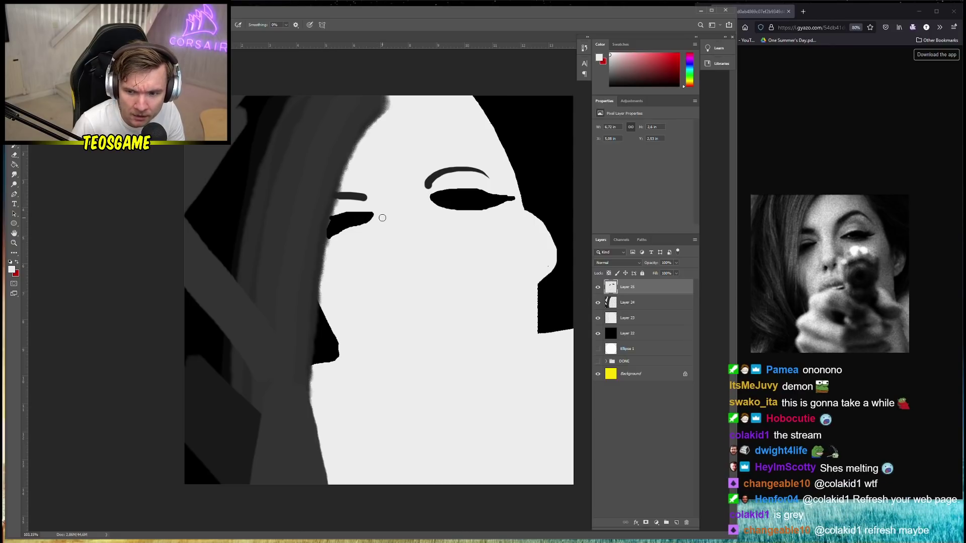
pyautogui.scroll(-3, 394, 221)
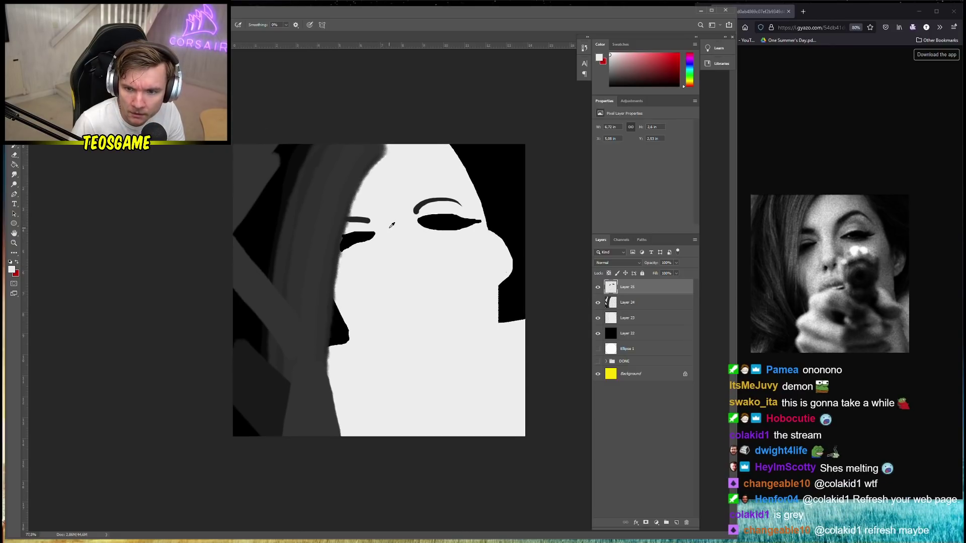
pyautogui.scroll(3, 399, 243)
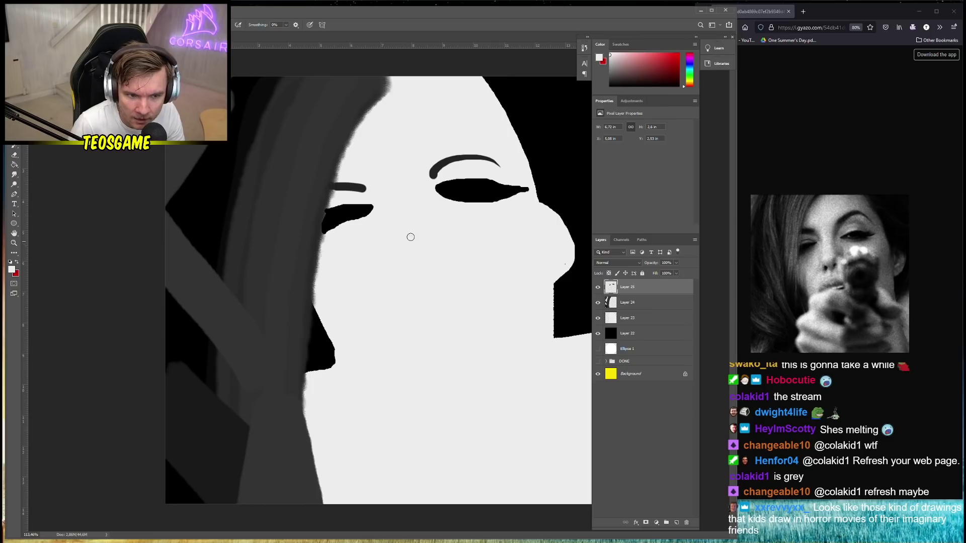
pyautogui.hotkey('alt', 'v')
pyautogui.keyDown('ctrl'); pyautogui.click(448, 220); pyautogui.keyUp('ctrl')
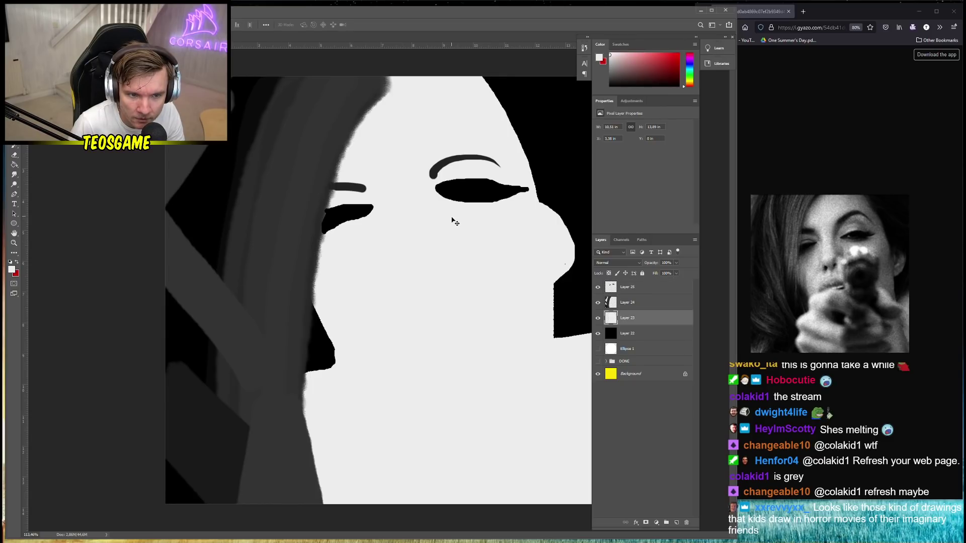
pyautogui.click(633, 287)
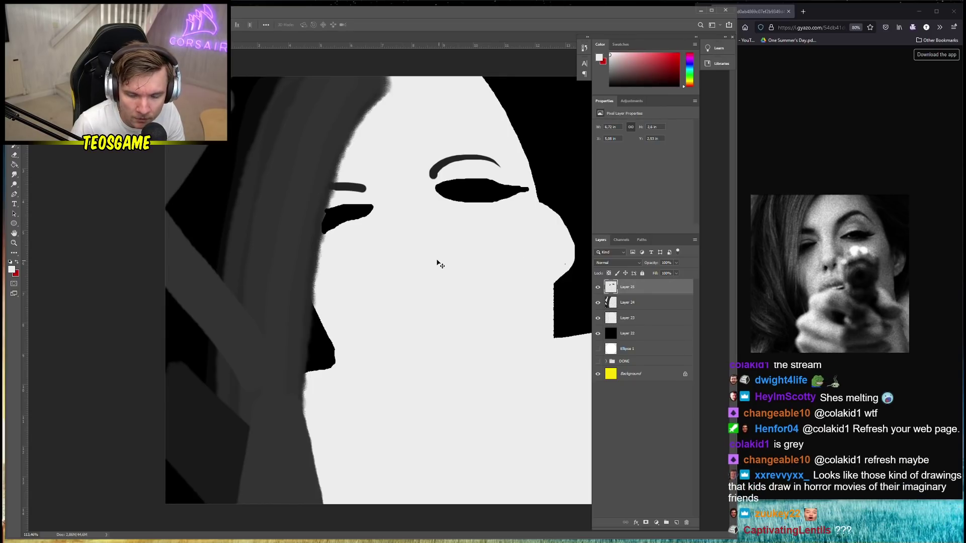
pyautogui.hotkey('alt', 'v')
pyautogui.press('Escape')
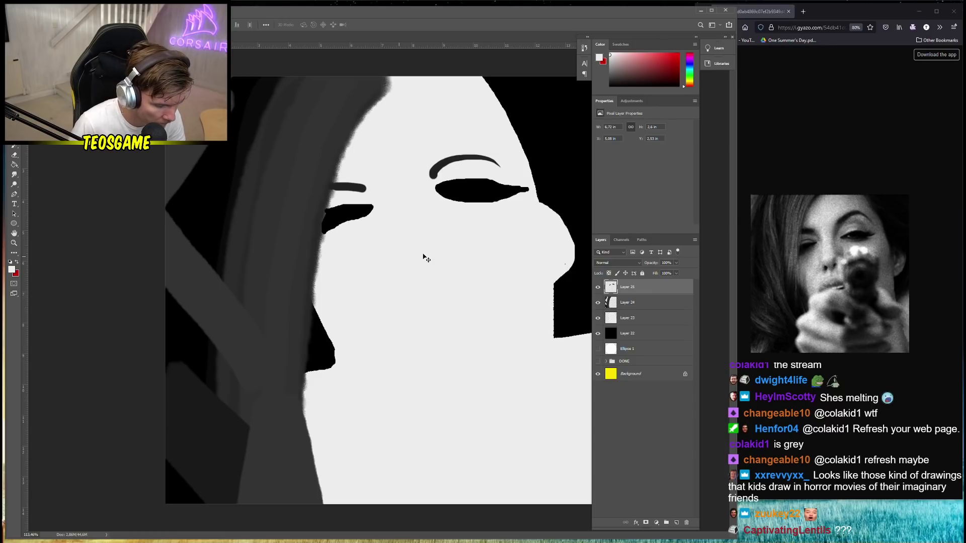
# Paint a small white highlight in the larger eye on Layer 25, then add a new layer
pyautogui.keyDown('ctrl'); pyautogui.click(428, 260); pyautogui.keyUp('ctrl')
pyautogui.press('b')
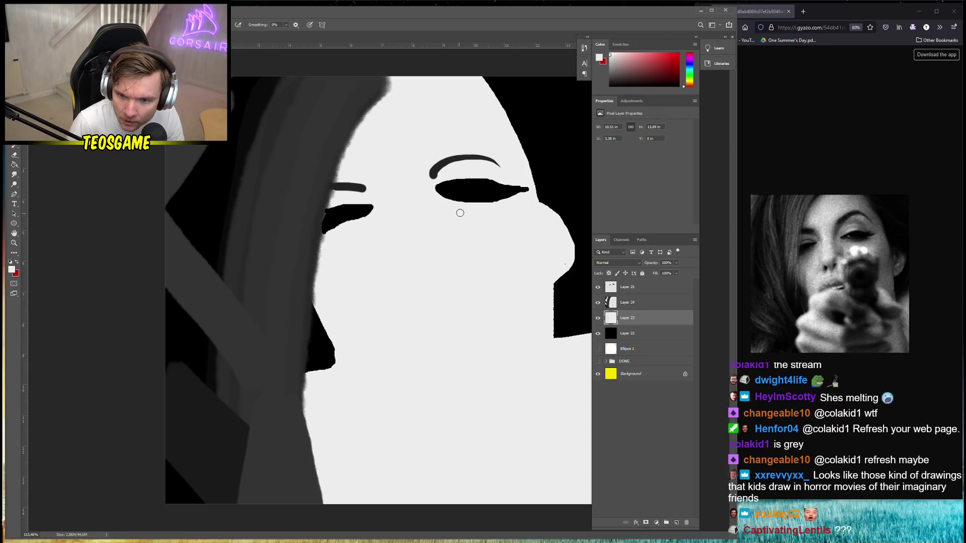
pyautogui.rightClick(459, 210)
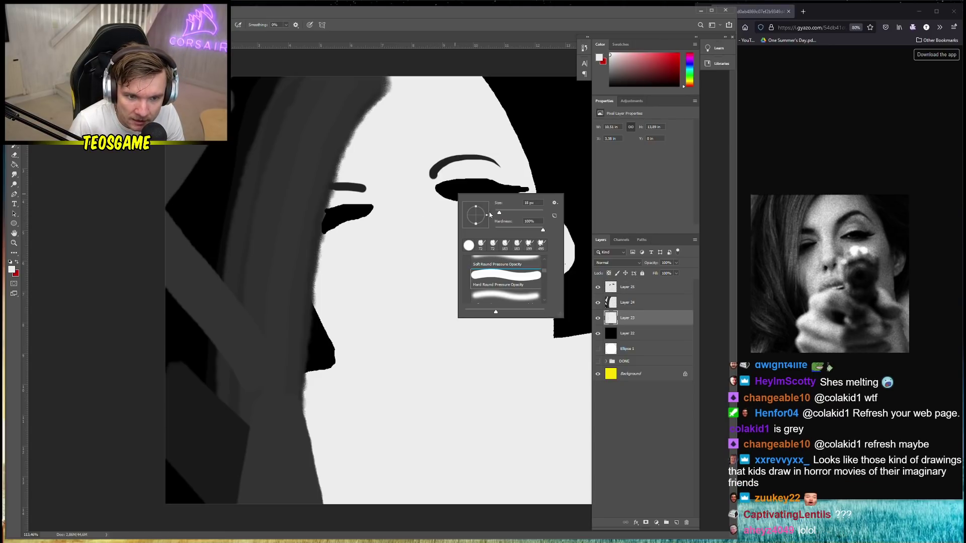
pyautogui.click(453, 194)
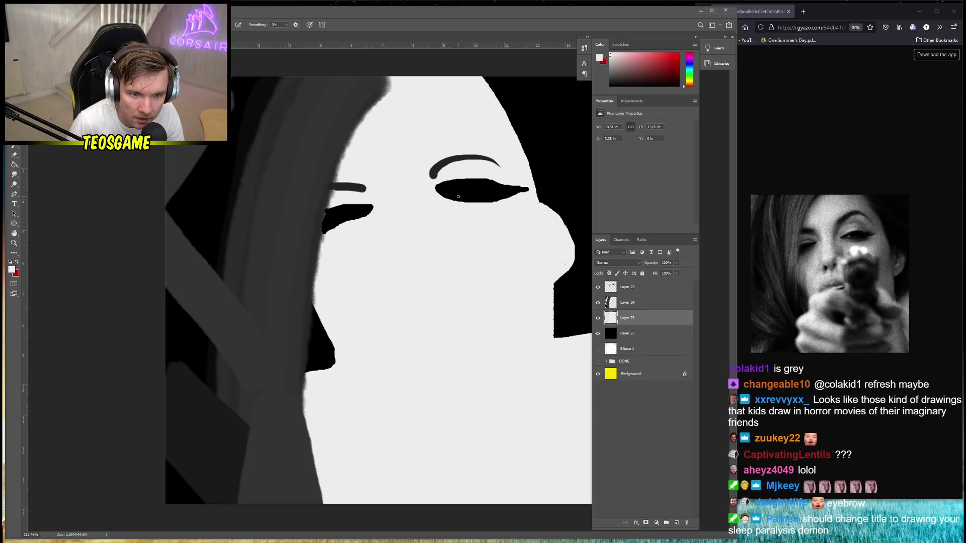
pyautogui.click(627, 287)
pyautogui.moveTo(451, 191); pyautogui.dragTo(453, 195)
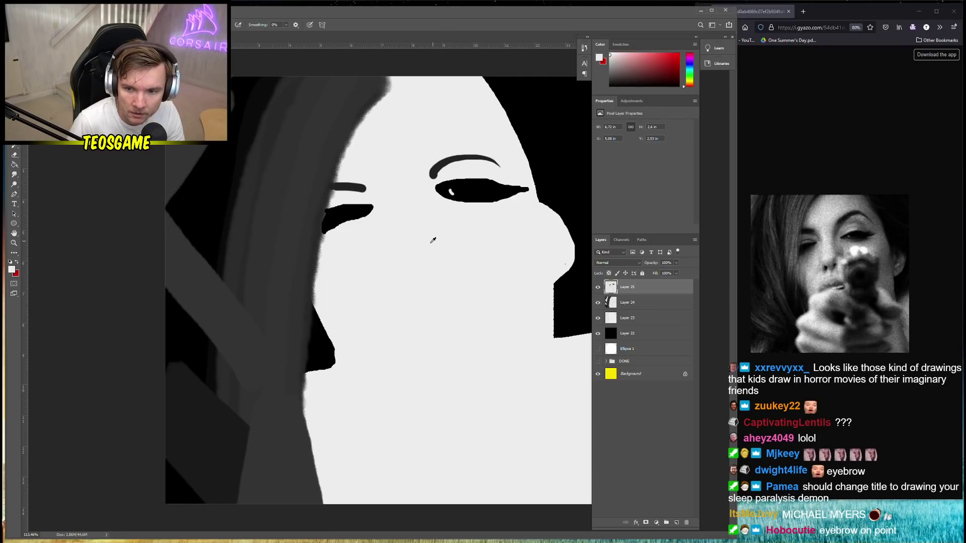
pyautogui.scroll(-1, 442, 267)
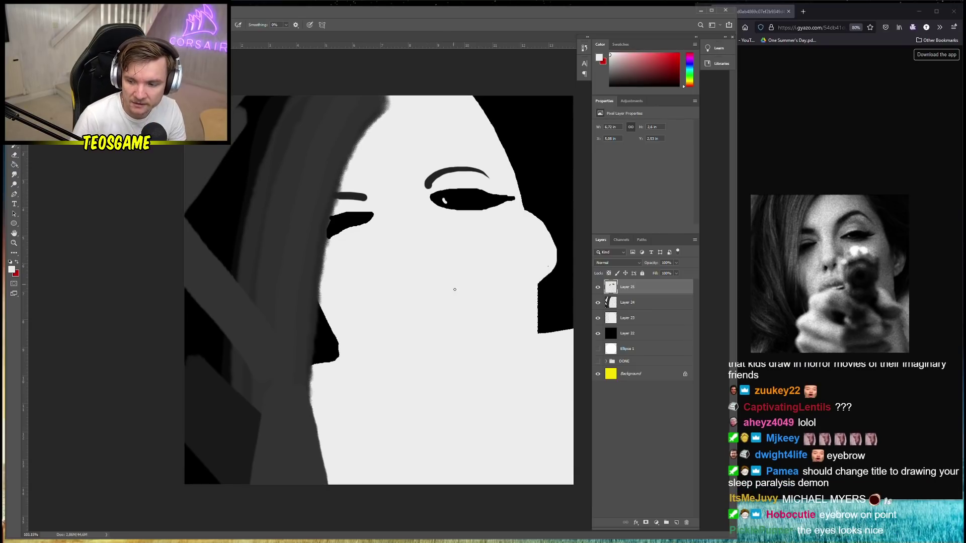
pyautogui.click(676, 522)
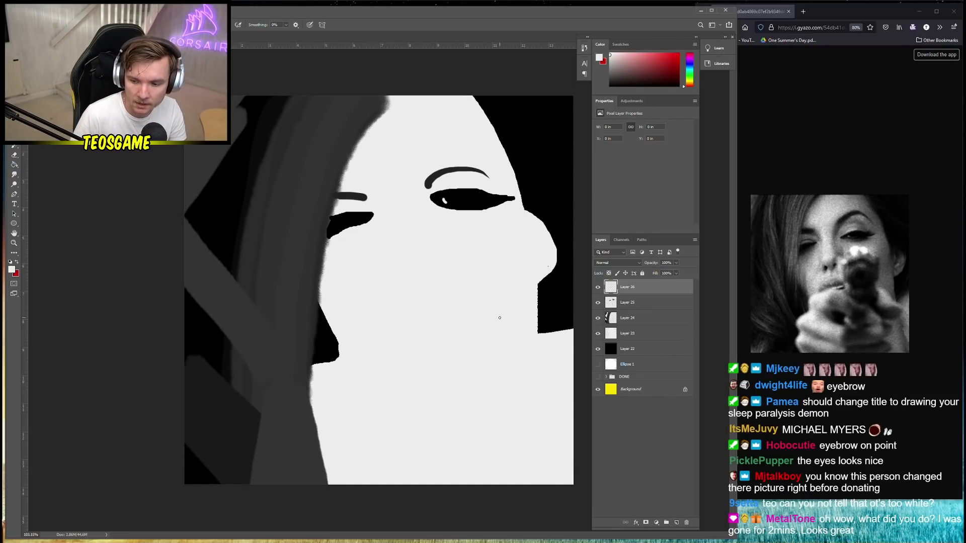
# Return to the Brush with black as the foreground colour
pyautogui.press('v')
pyautogui.scroll(-6, 421, 278)
pyautogui.press('g')
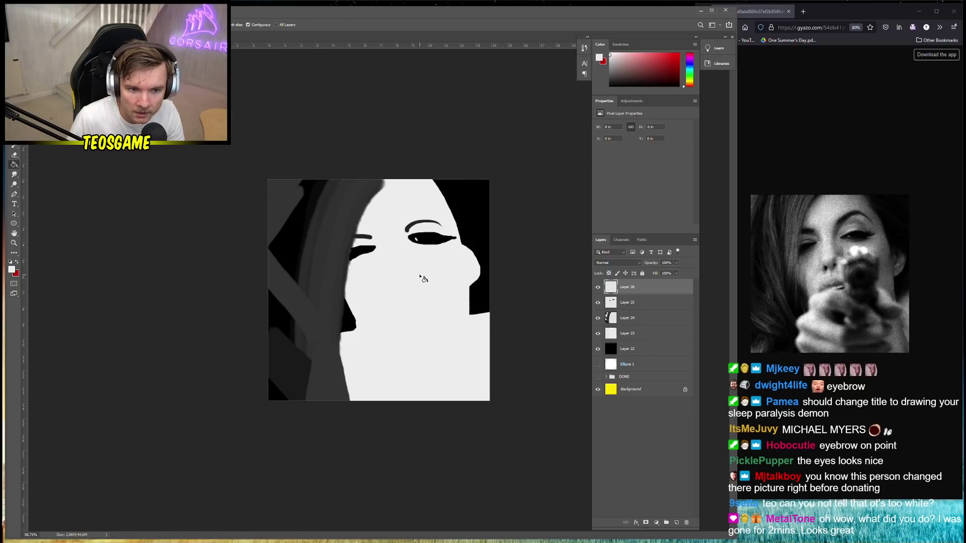
pyautogui.scroll(3, 420, 278)
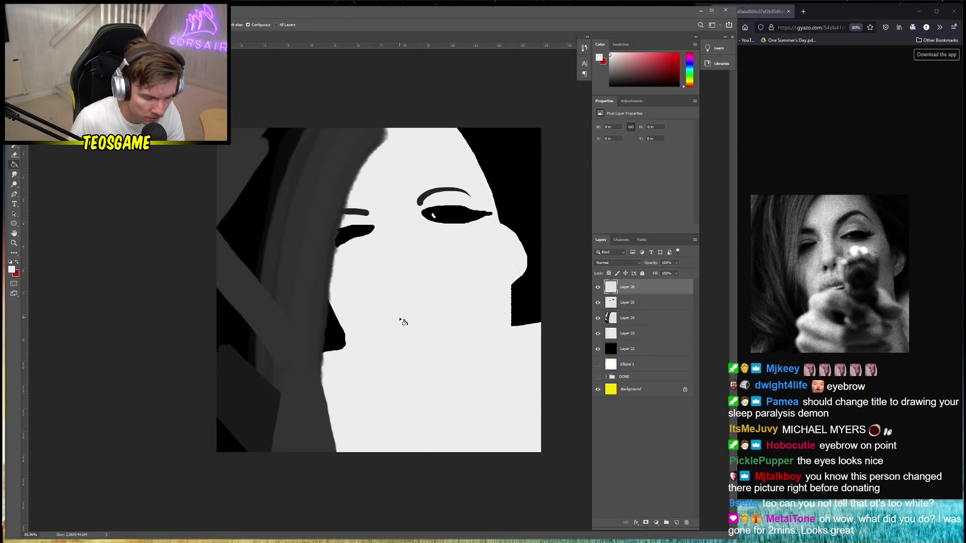
pyautogui.press('b')
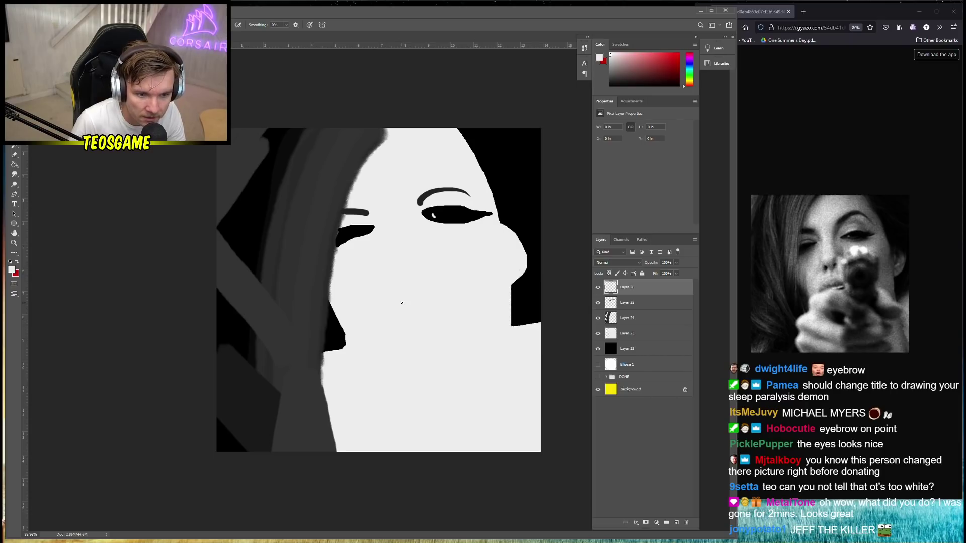
pyautogui.keyDown('alt'); pyautogui.click(401, 284); pyautogui.keyUp('alt')
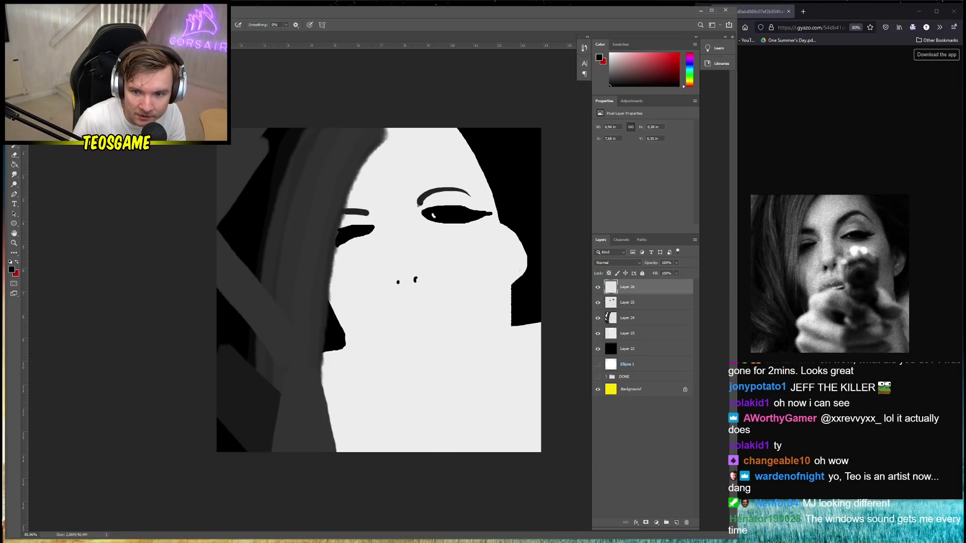
# Extend the eyebrow toward the nose, lengthen the nose line and hook the nostrils
pyautogui.moveTo(417, 204); pyautogui.dragTo(415, 209)
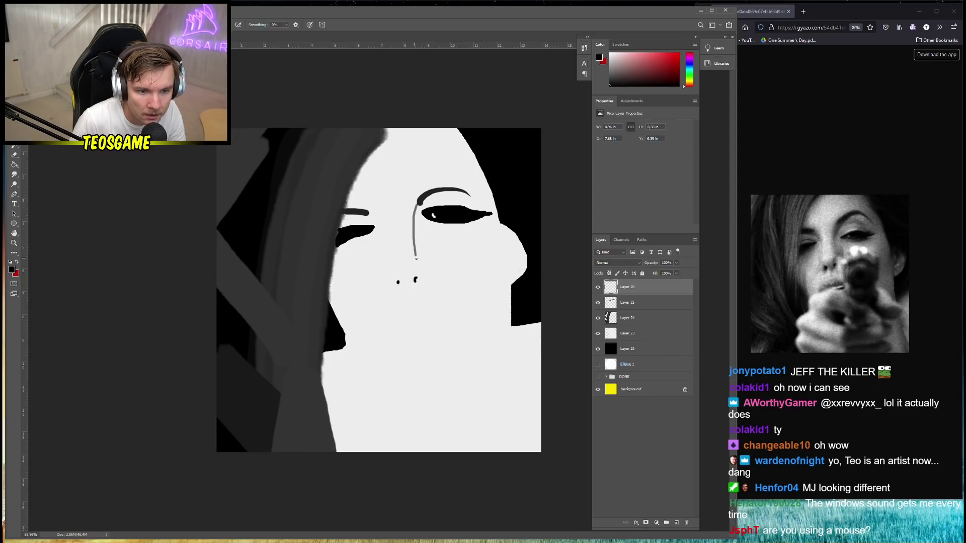
pyautogui.moveTo(416, 259); pyautogui.dragTo(420, 276)
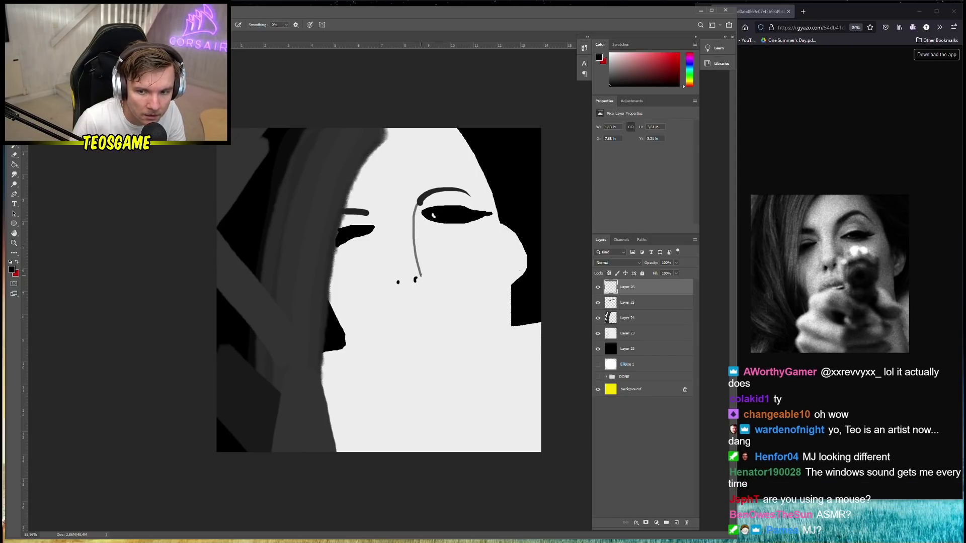
pyautogui.moveTo(371, 216); pyautogui.dragTo(398, 283)
pyautogui.moveTo(370, 215); pyautogui.dragTo(381, 231)
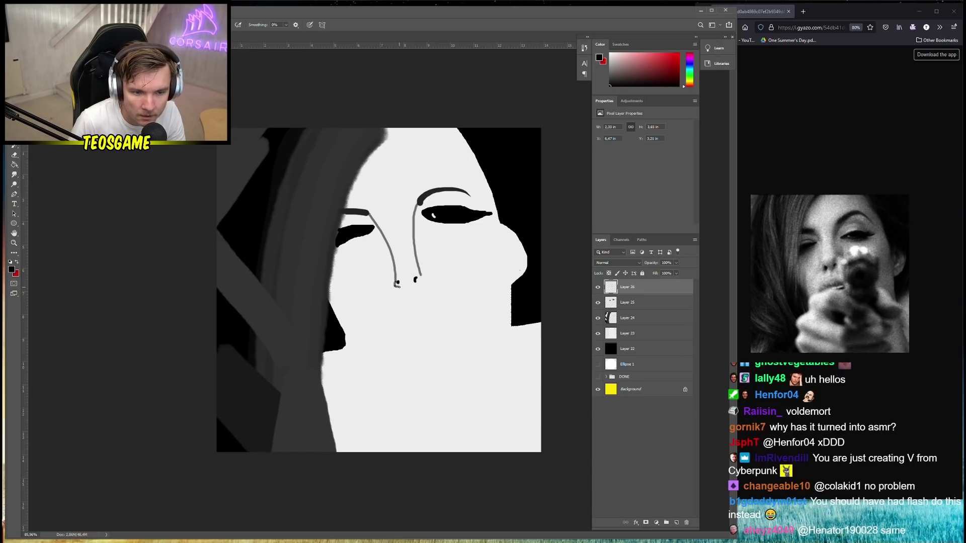
pyautogui.click(396, 284)
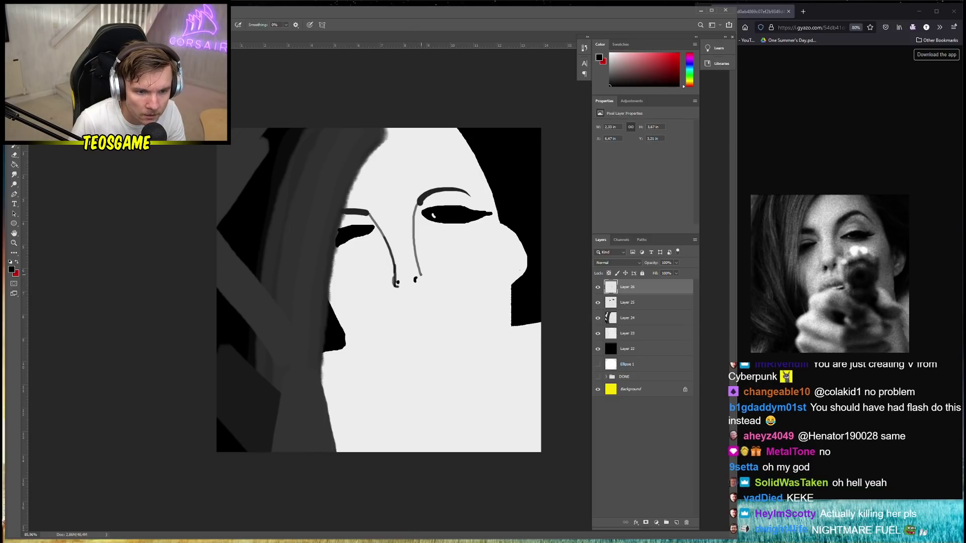
pyautogui.hotkey('ctrl', 'z')
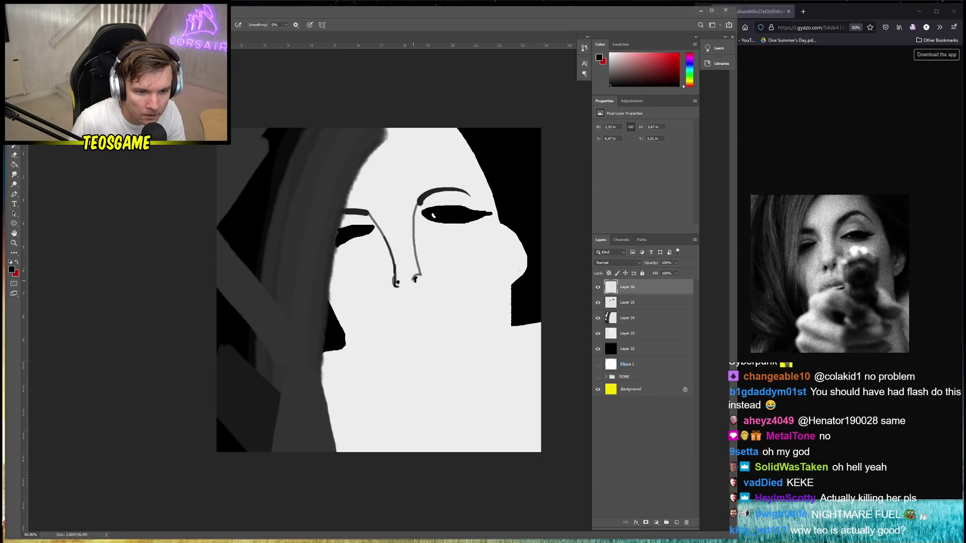
pyautogui.moveTo(412, 284); pyautogui.dragTo(420, 274)
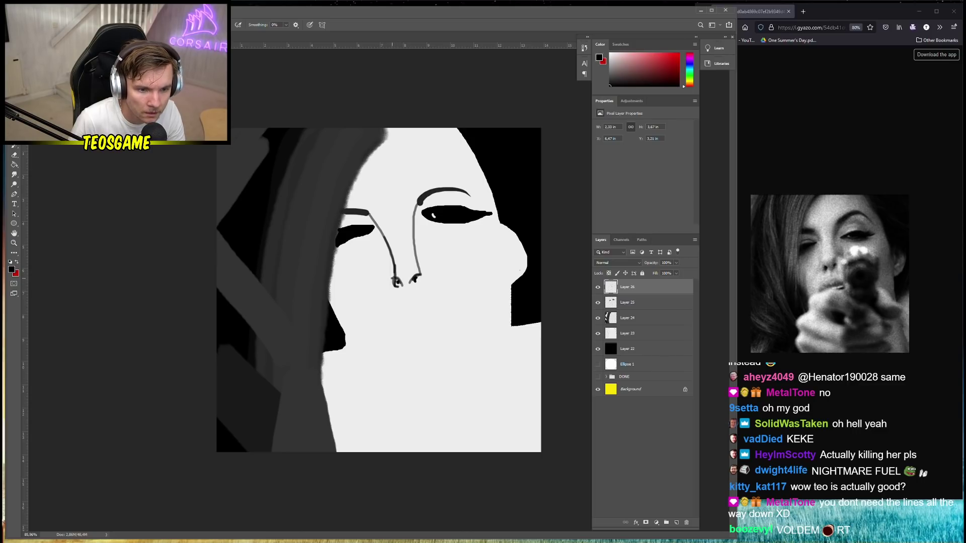
# Redraw the nose's left and right lines from the brow, then zoom out
pyautogui.moveTo(396, 272); pyautogui.dragTo(380, 231)
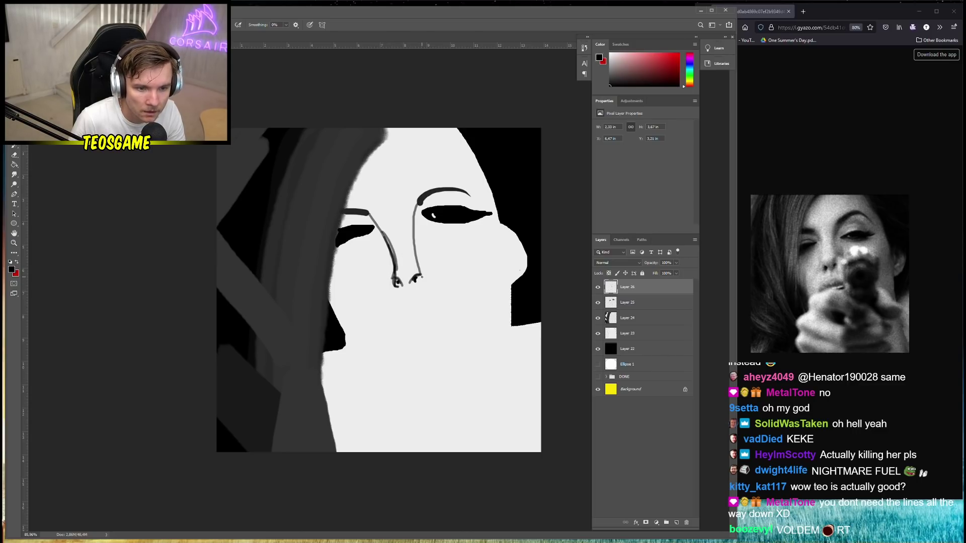
pyautogui.moveTo(422, 276)
pyautogui.mouseDown()
pyautogui.moveTo(414, 253)
pyautogui.moveTo(421, 231)
pyautogui.mouseUp()
pyautogui.hotkey('ctrl', 'z')
pyautogui.moveTo(421, 275)
pyautogui.mouseDown()
pyautogui.moveTo(418, 202)
pyautogui.moveTo(406, 234)
pyautogui.moveTo(416, 277)
pyautogui.mouseUp()
pyautogui.hotkey('ctrl', 'z')
pyautogui.hotkey('ctrl', 'z')
pyautogui.hotkey('ctrl', 'z')
pyautogui.moveTo(420, 203); pyautogui.dragTo(412, 246)
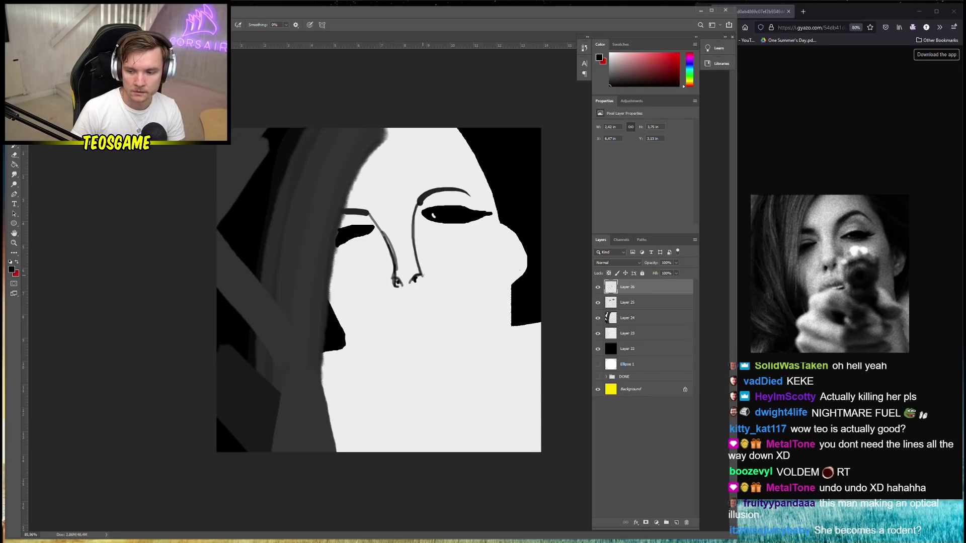
pyautogui.hotkey('ctrl', '-')
pyautogui.hotkey('ctrl', '-')
pyautogui.hotkey('ctrl', '-')
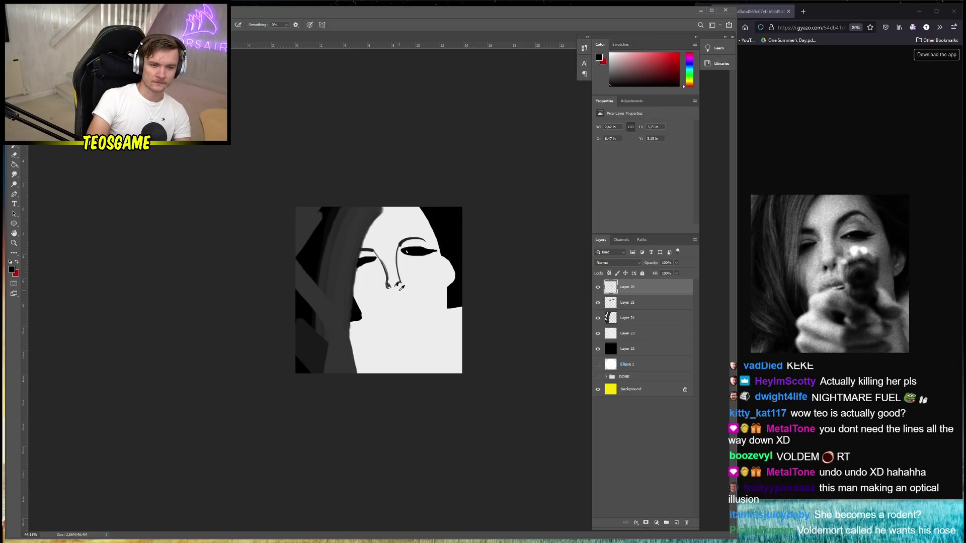
pyautogui.hotkey('ctrl', '+')
pyautogui.hotkey('ctrl', '-')
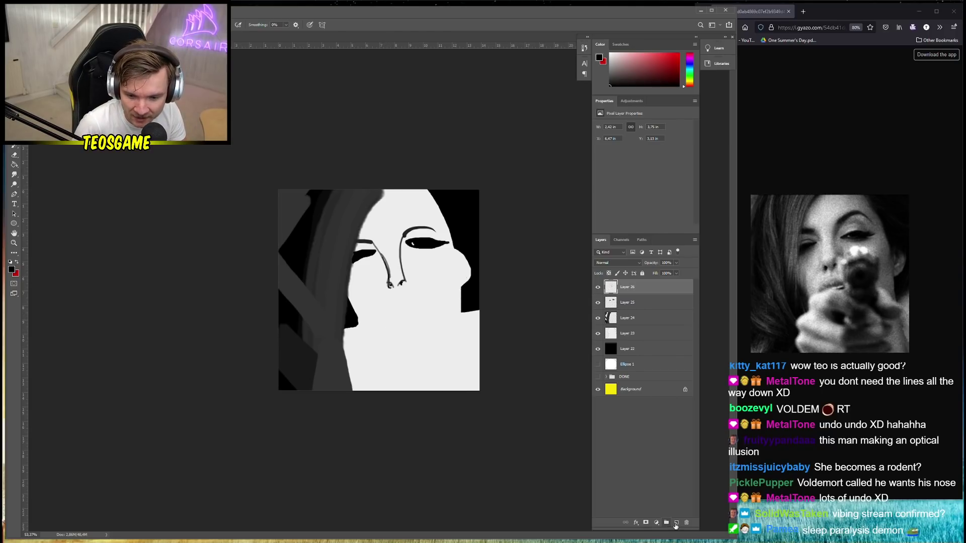
# Add a new layer and set the foreground to light grey c6c6c6
pyautogui.hotkey('ctrl', 'shift', 'alt', 'n')
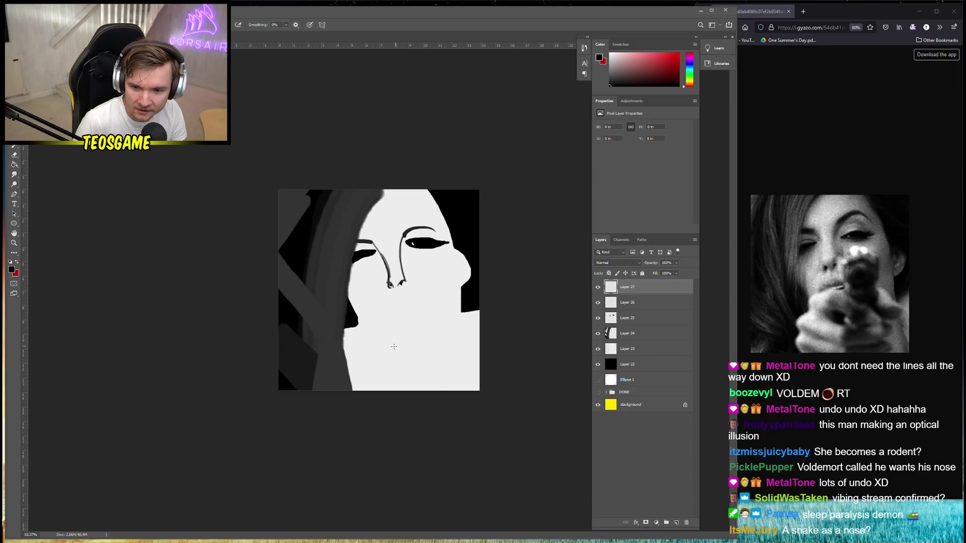
pyautogui.click(15, 264)
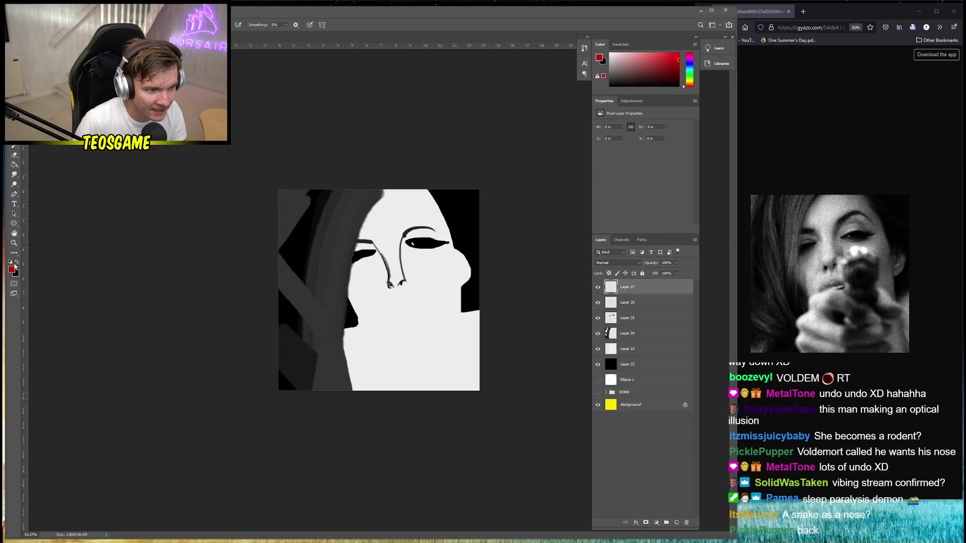
pyautogui.click(15, 268)
pyautogui.moveTo(75, 221); pyautogui.dragTo(42, 207)
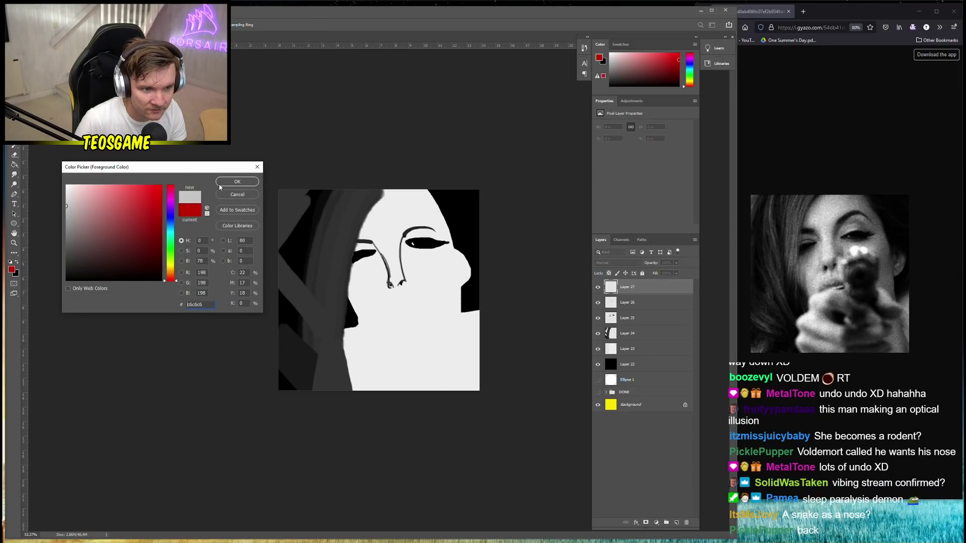
pyautogui.click(235, 182)
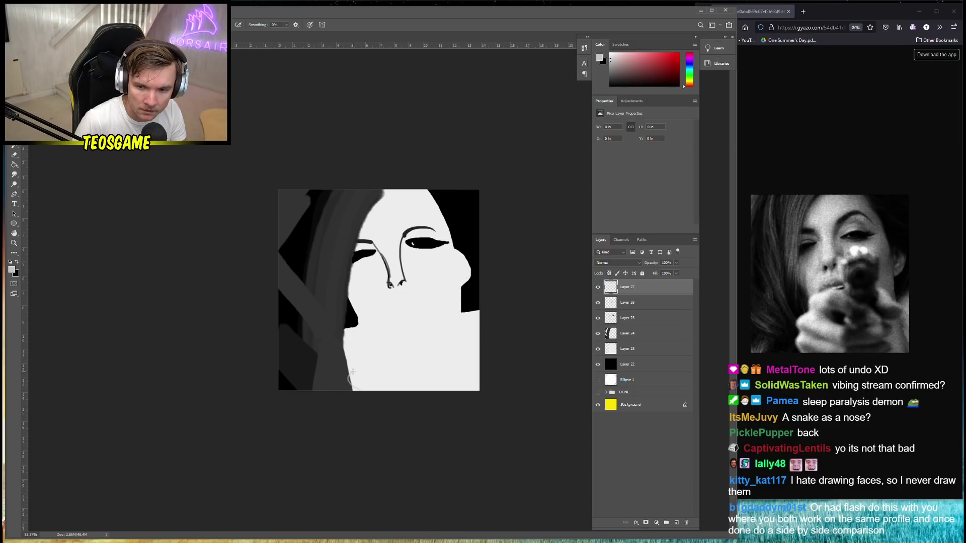
# Try strokes along the face's lower-left edge, undoing each one
pyautogui.moveTo(352, 372)
pyautogui.mouseDown()
pyautogui.moveTo(359, 389)
pyautogui.moveTo(354, 364)
pyautogui.mouseUp()
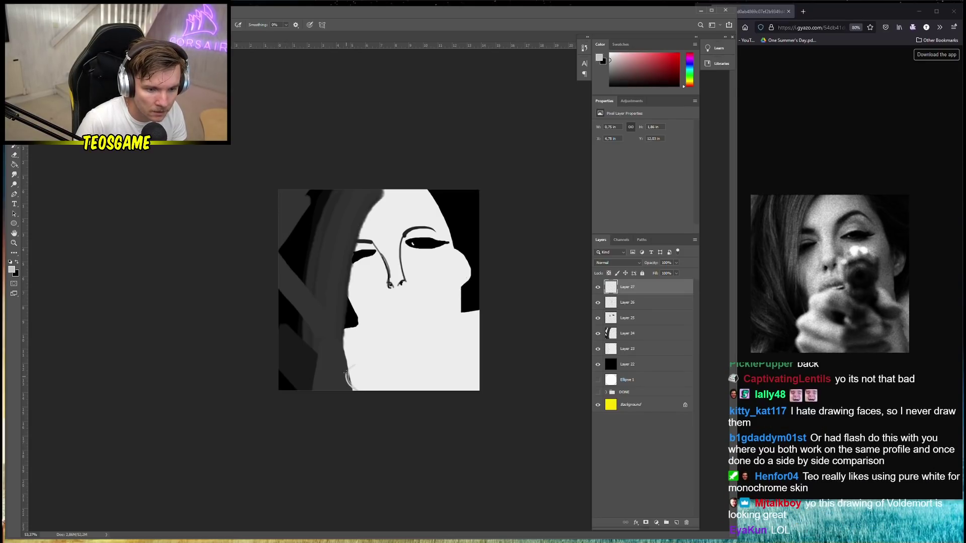
pyautogui.moveTo(346, 373)
pyautogui.mouseDown()
pyautogui.moveTo(353, 366)
pyautogui.moveTo(346, 352)
pyautogui.mouseUp()
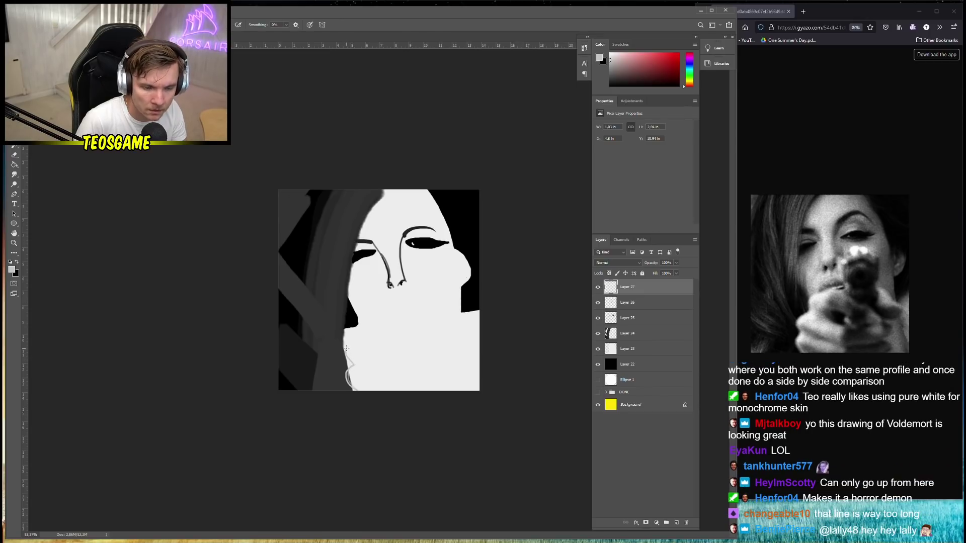
pyautogui.hotkey('ctrl', 'z')
pyautogui.hotkey('ctrl', 'z')
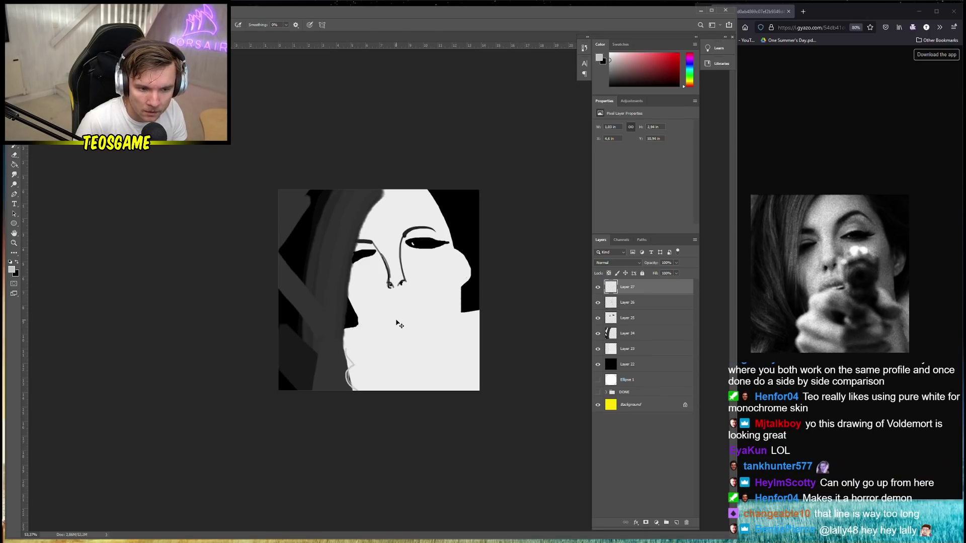
pyautogui.hotkey('ctrl', 'z')
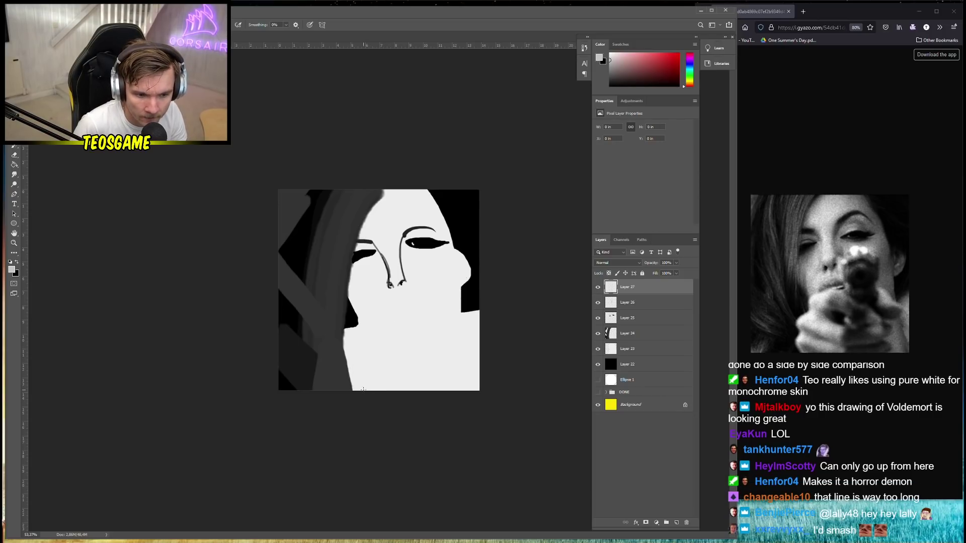
pyautogui.moveTo(355, 381); pyautogui.dragTo(359, 390)
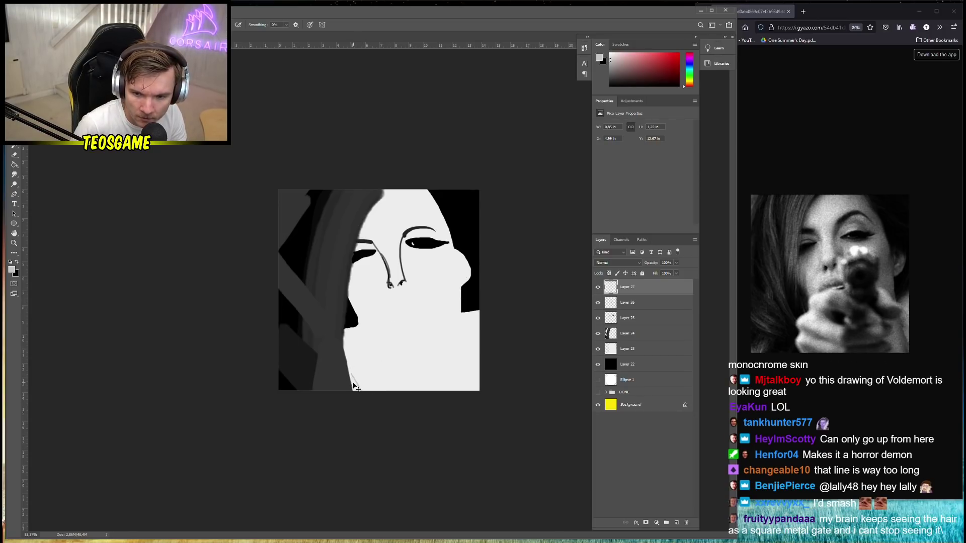
pyautogui.hotkey('ctrl', 'z')
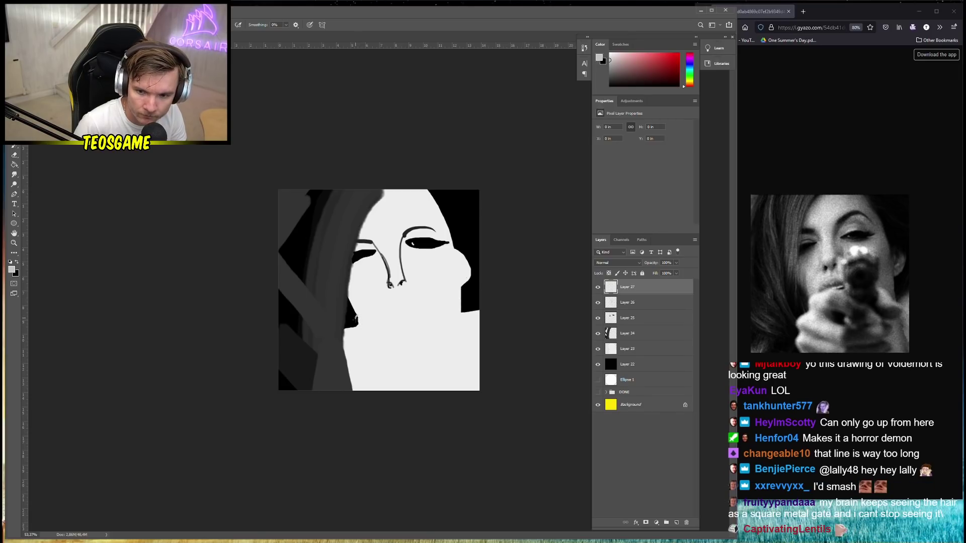
# Outline the hand across the chin and fill it with light grey
pyautogui.moveTo(357, 317)
pyautogui.mouseDown()
pyautogui.moveTo(357, 331)
pyautogui.moveTo(342, 336)
pyautogui.mouseUp()
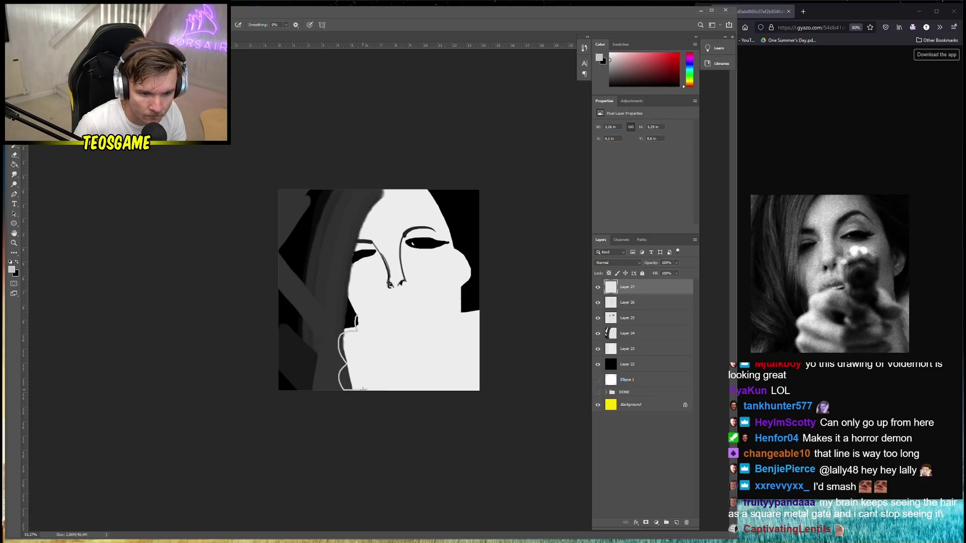
pyautogui.moveTo(363, 389); pyautogui.dragTo(384, 389)
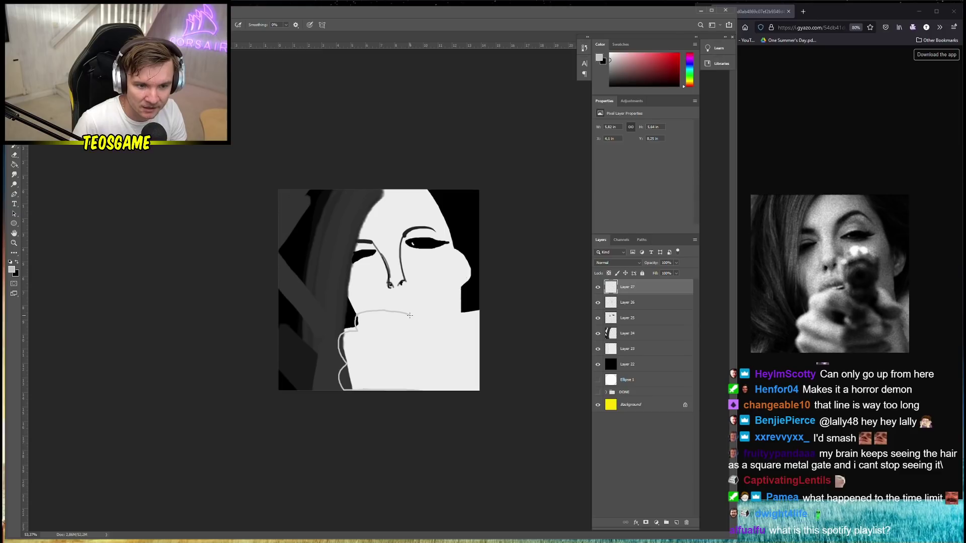
pyautogui.moveTo(410, 315)
pyautogui.mouseDown()
pyautogui.moveTo(459, 358)
pyautogui.moveTo(434, 367)
pyautogui.mouseUp()
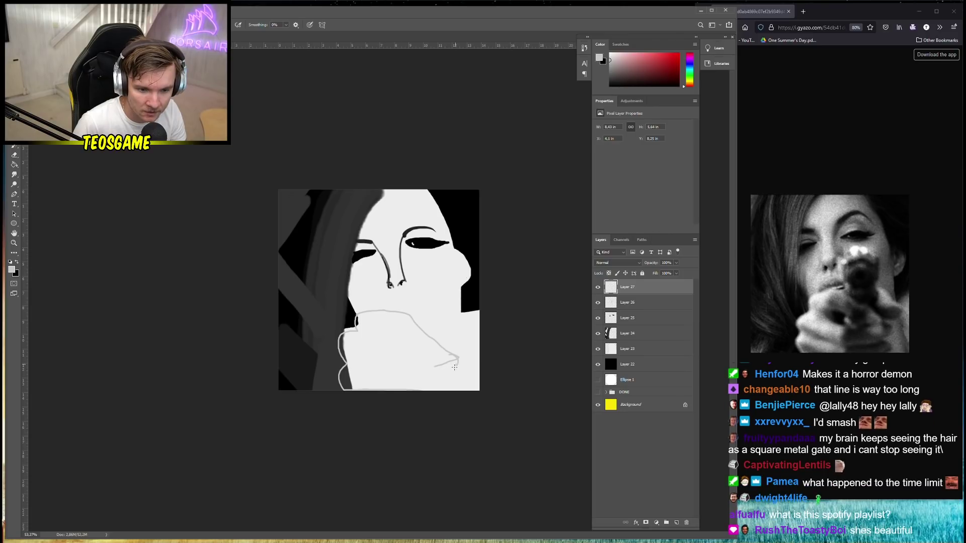
pyautogui.moveTo(455, 367)
pyautogui.mouseDown()
pyautogui.moveTo(443, 370)
pyautogui.moveTo(457, 385)
pyautogui.moveTo(441, 390)
pyautogui.mouseUp()
pyautogui.press('g')
pyautogui.click(404, 360)
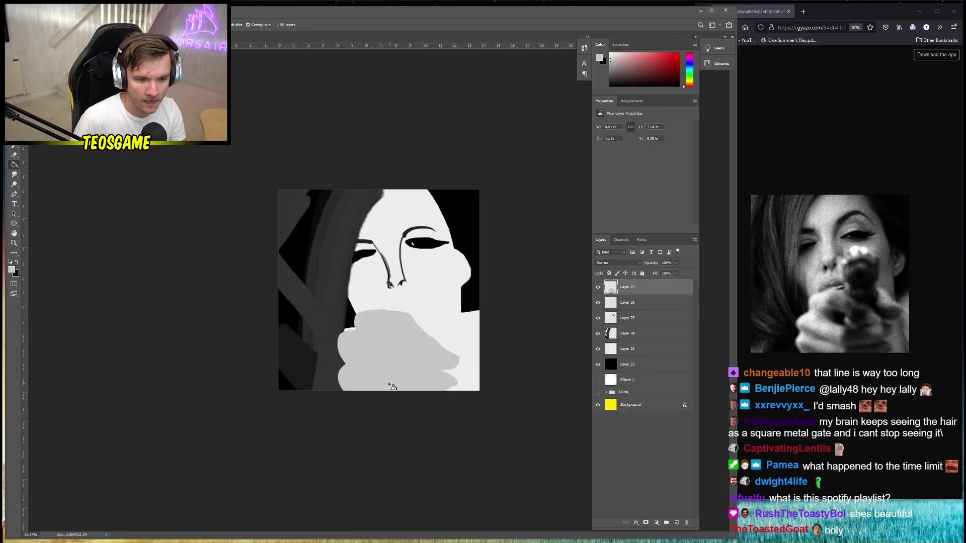
# Set the foreground to 727272 and outline a finger rising from the hand toward the nose
pyautogui.press('b')
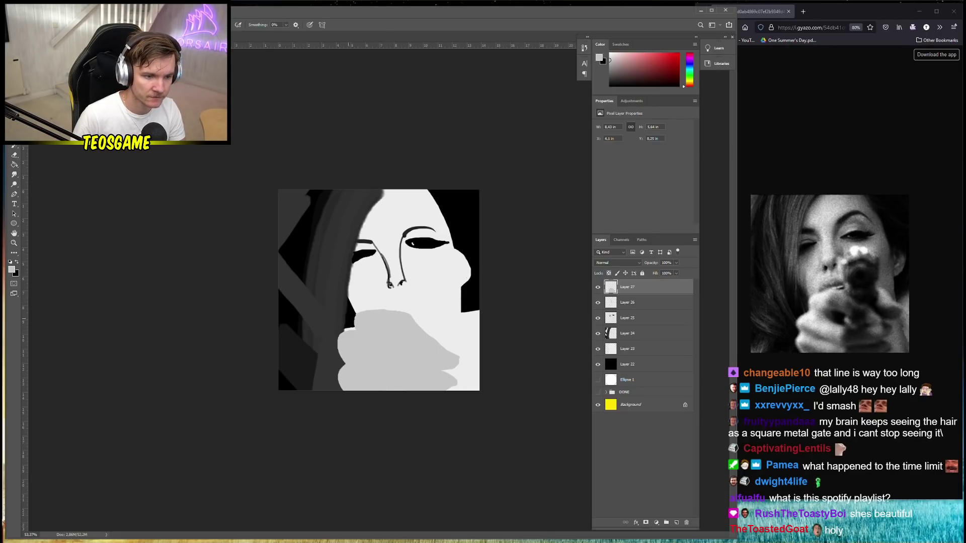
pyautogui.click(13, 270)
pyautogui.moveTo(85, 240); pyautogui.dragTo(43, 238)
pyautogui.click(245, 180)
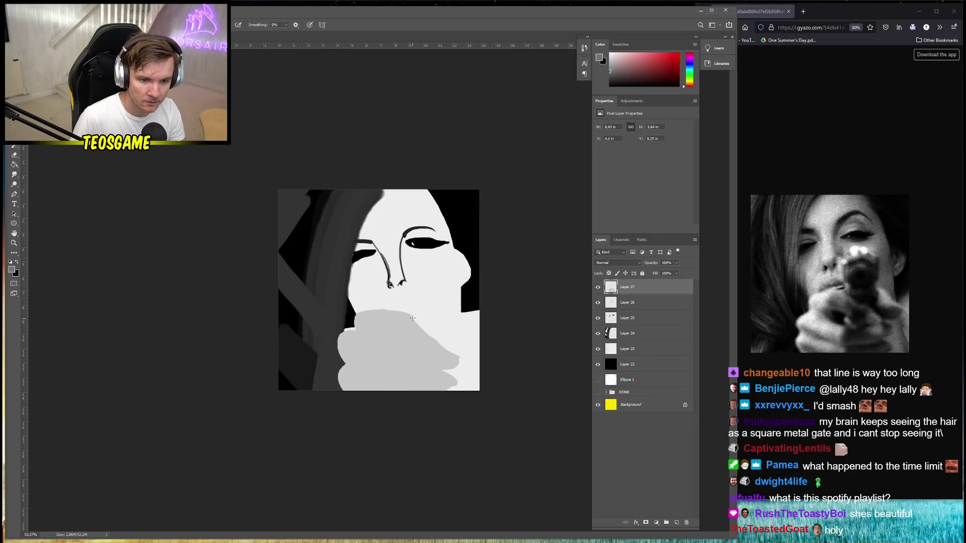
pyautogui.moveTo(412, 318); pyautogui.dragTo(409, 303)
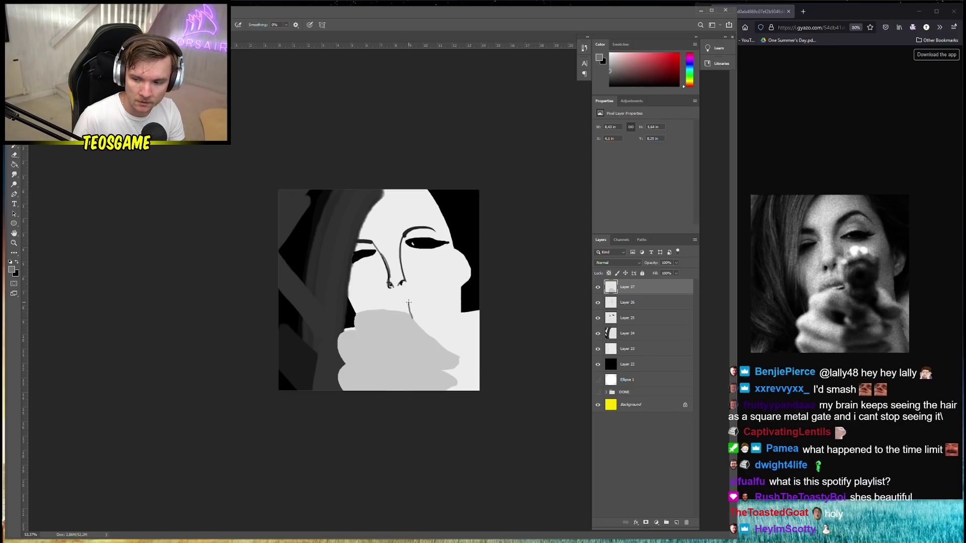
pyautogui.moveTo(408, 299)
pyautogui.mouseDown()
pyautogui.moveTo(409, 281)
pyautogui.moveTo(436, 300)
pyautogui.moveTo(440, 342)
pyautogui.mouseUp()
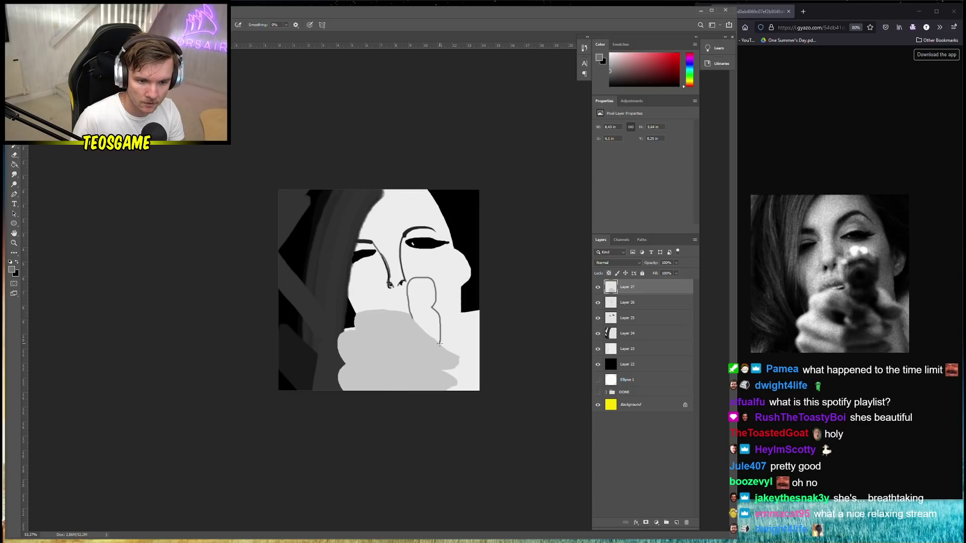
# Fill the finger outline with dark grey and zoom in
pyautogui.press('g')
pyautogui.click(425, 305)
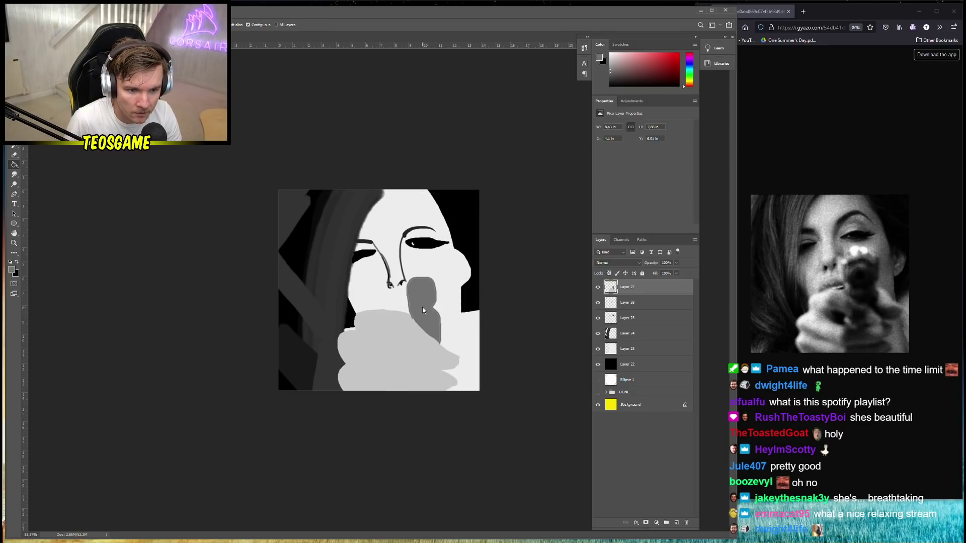
pyautogui.click(429, 293)
pyautogui.hotkey('ctrl', '1')
pyautogui.press('b')
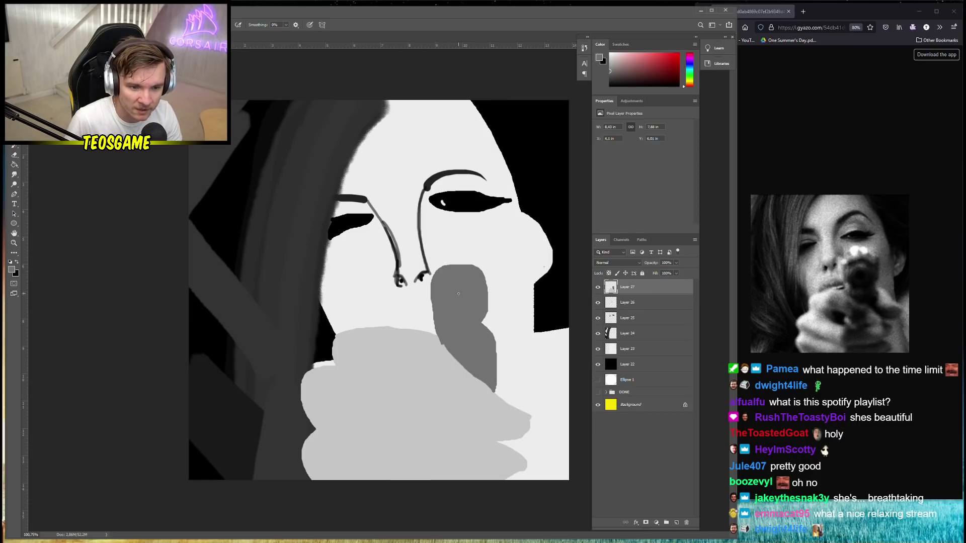
# Paint light grey bebebe highlights along the finger's edges and rounded top
pyautogui.click(11, 272)
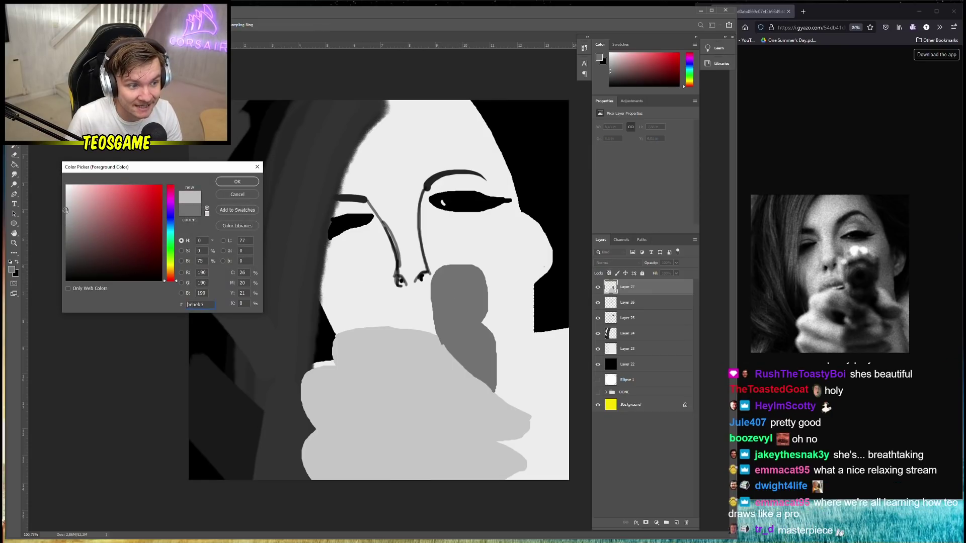
pyautogui.click(237, 182)
pyautogui.rightClick(452, 324)
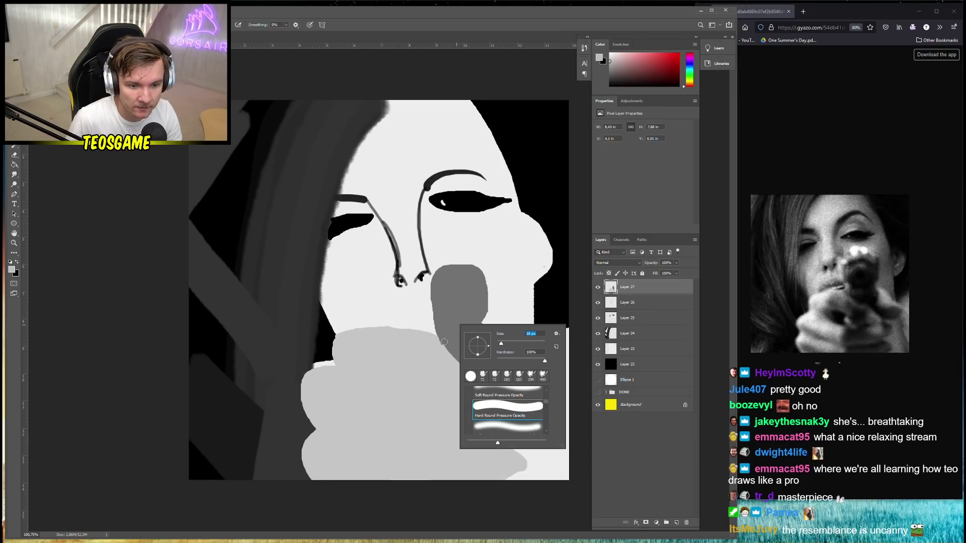
pyautogui.moveTo(439, 326); pyautogui.dragTo(493, 387)
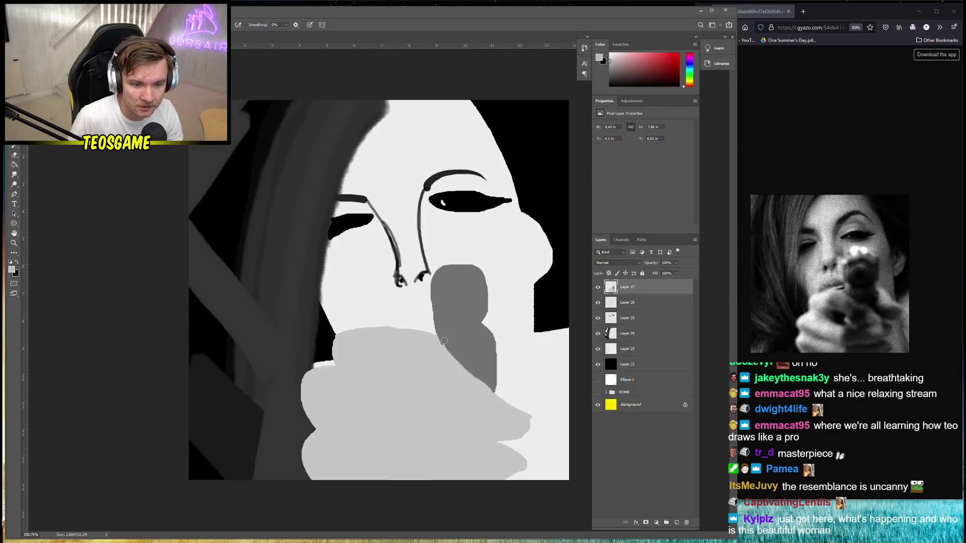
pyautogui.moveTo(441, 344)
pyautogui.mouseDown()
pyautogui.moveTo(432, 283)
pyautogui.moveTo(447, 267)
pyautogui.mouseUp()
pyautogui.moveTo(432, 314)
pyautogui.mouseDown()
pyautogui.moveTo(432, 276)
pyautogui.moveTo(458, 268)
pyautogui.moveTo(450, 266)
pyautogui.moveTo(481, 273)
pyautogui.moveTo(493, 393)
pyautogui.moveTo(491, 338)
pyautogui.moveTo(497, 345)
pyautogui.moveTo(476, 307)
pyautogui.moveTo(477, 318)
pyautogui.moveTo(486, 284)
pyautogui.moveTo(466, 267)
pyautogui.moveTo(437, 275)
pyautogui.moveTo(448, 351)
pyautogui.mouseUp()
# Paint a near-black muzzle spot and vertical streaks down the grey gun barrel
pyautogui.click(11, 271)
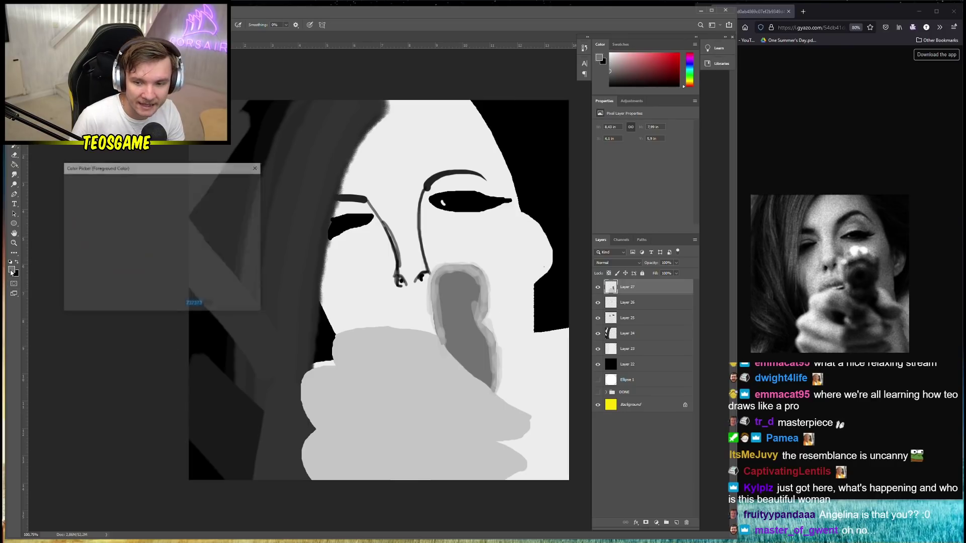
pyautogui.click(66, 262)
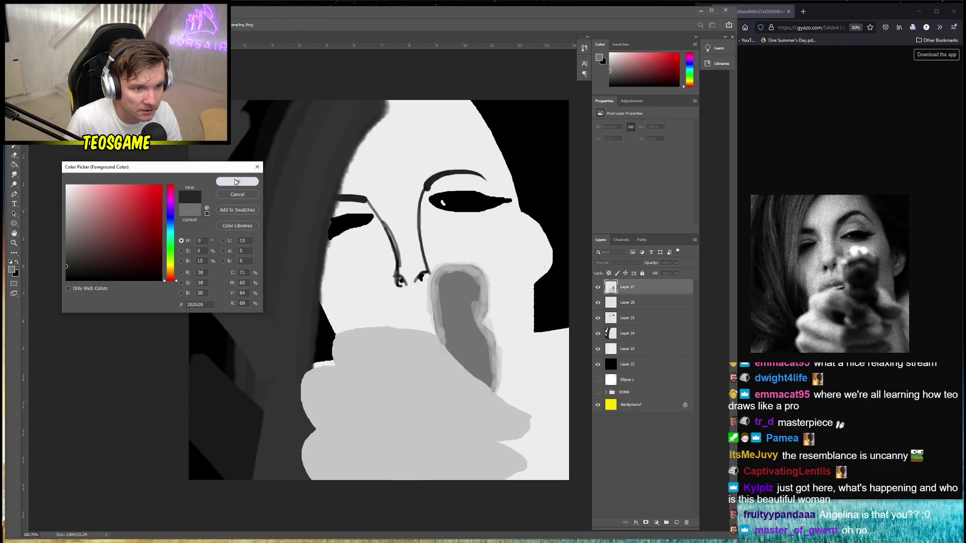
pyautogui.click(237, 182)
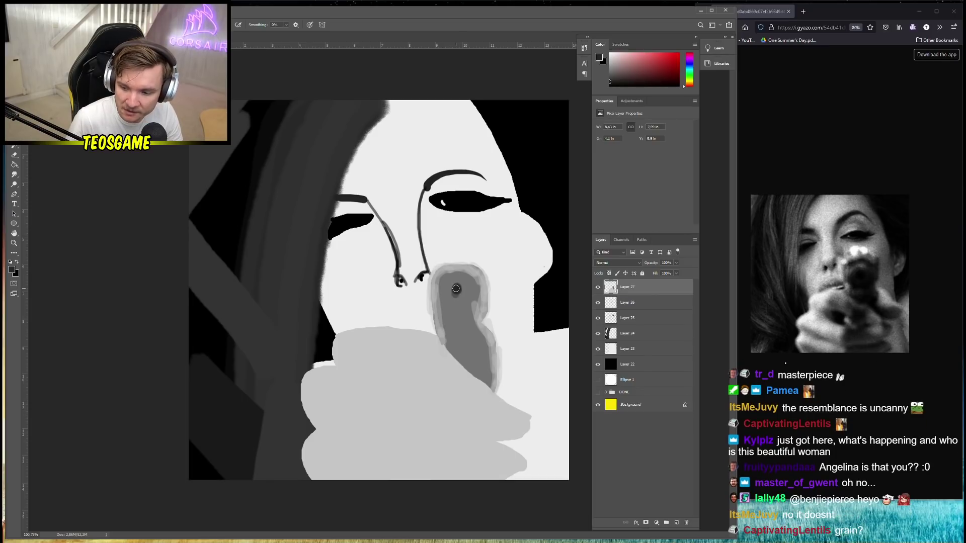
pyautogui.moveTo(456, 288); pyautogui.dragTo(461, 293)
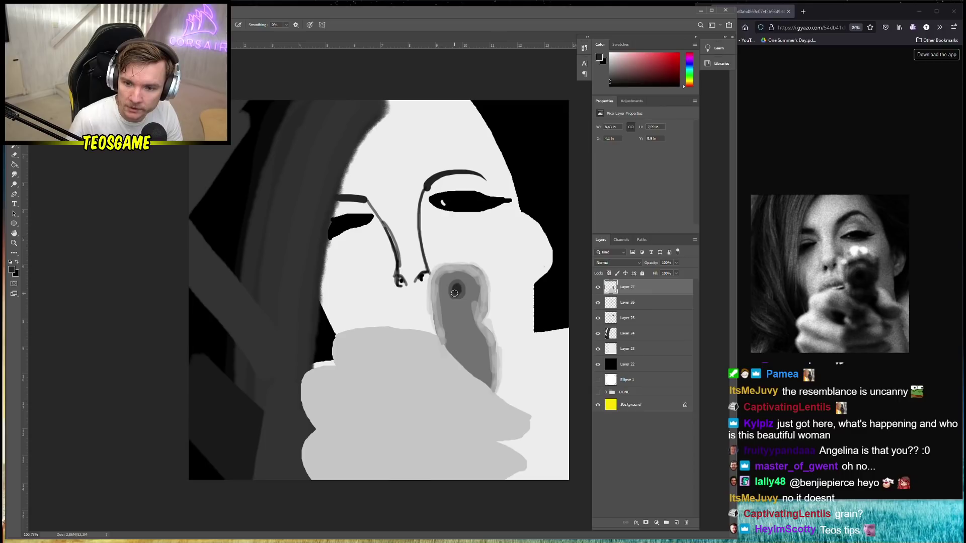
pyautogui.moveTo(446, 279)
pyautogui.mouseDown()
pyautogui.moveTo(466, 282)
pyautogui.moveTo(450, 294)
pyautogui.moveTo(461, 303)
pyautogui.moveTo(446, 284)
pyautogui.moveTo(460, 309)
pyautogui.moveTo(471, 291)
pyautogui.moveTo(464, 307)
pyautogui.moveTo(448, 296)
pyautogui.moveTo(470, 286)
pyautogui.mouseUp()
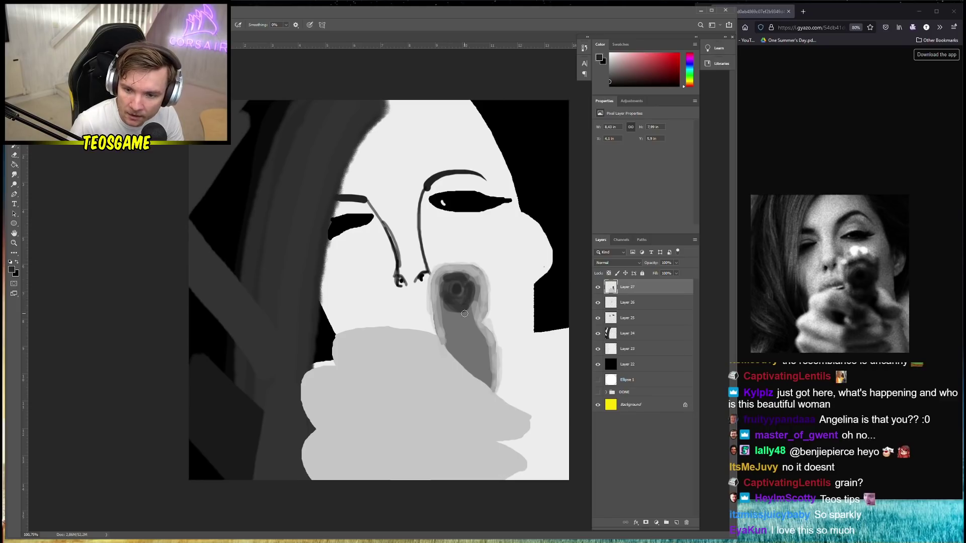
pyautogui.moveTo(448, 306)
pyautogui.mouseDown()
pyautogui.moveTo(448, 337)
pyautogui.moveTo(457, 303)
pyautogui.moveTo(467, 342)
pyautogui.moveTo(450, 336)
pyautogui.moveTo(457, 315)
pyautogui.moveTo(468, 327)
pyautogui.moveTo(466, 358)
pyautogui.moveTo(450, 340)
pyautogui.mouseUp()
pyautogui.moveTo(461, 352)
pyautogui.mouseDown()
pyautogui.moveTo(471, 364)
pyautogui.moveTo(473, 355)
pyautogui.mouseUp()
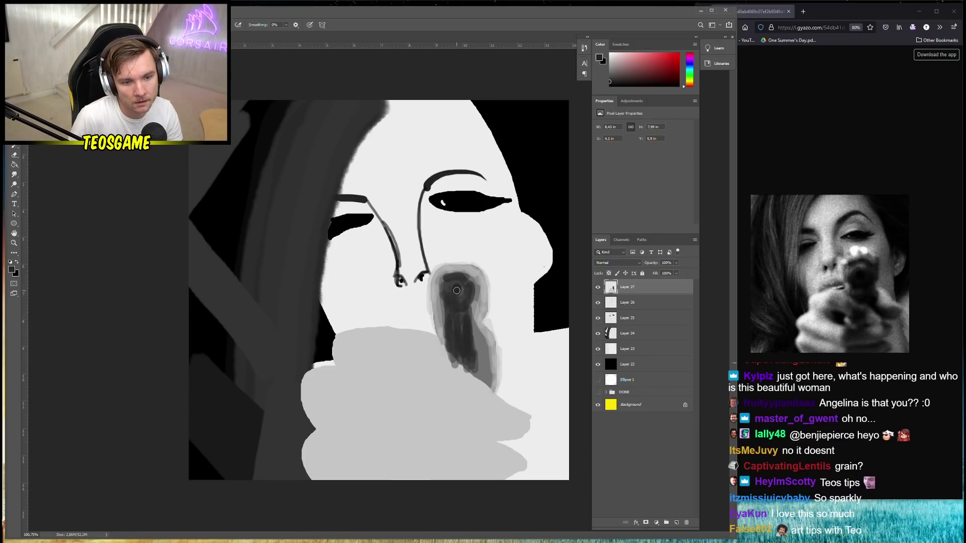
pyautogui.press('d')
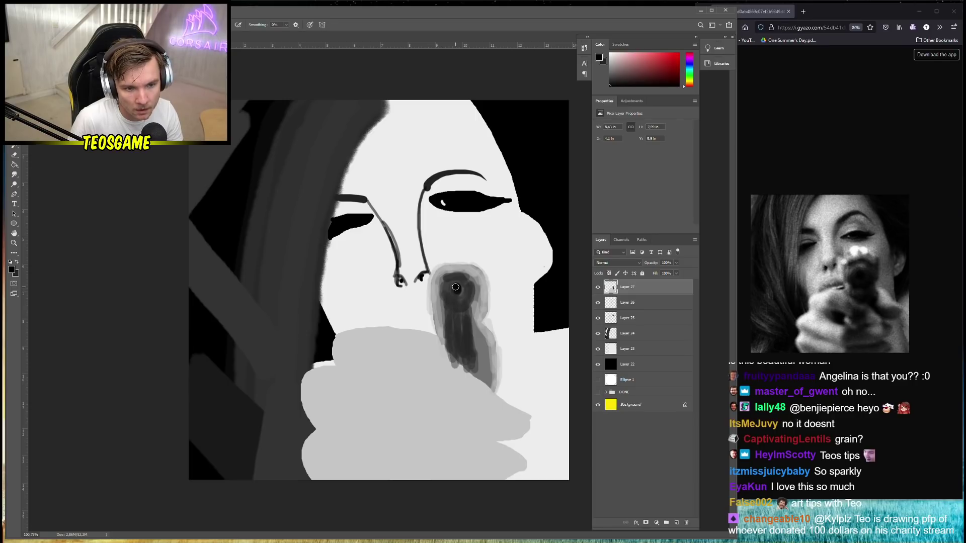
pyautogui.scroll(-5, 410, 328)
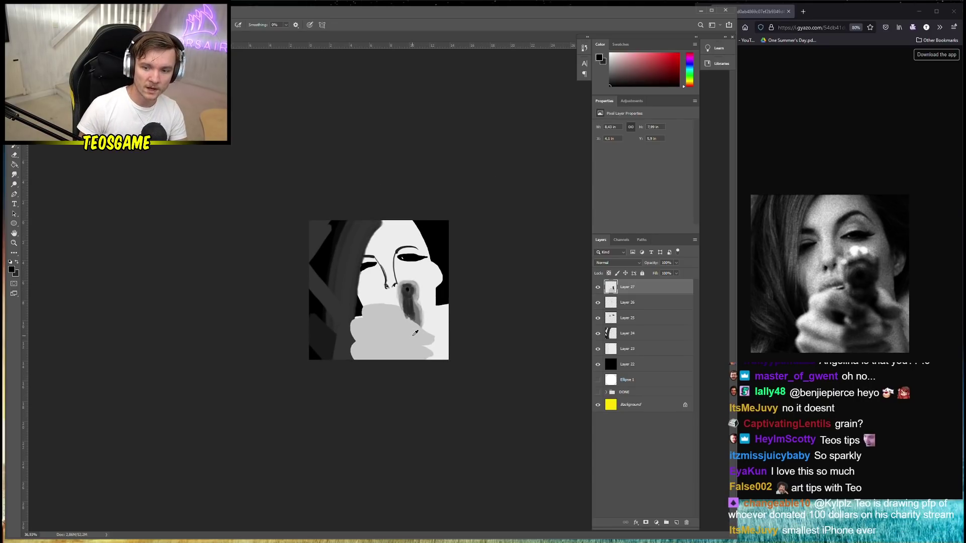
# Sample the light grey and paint overlapping grey strokes across the hand
pyautogui.click(392, 343)
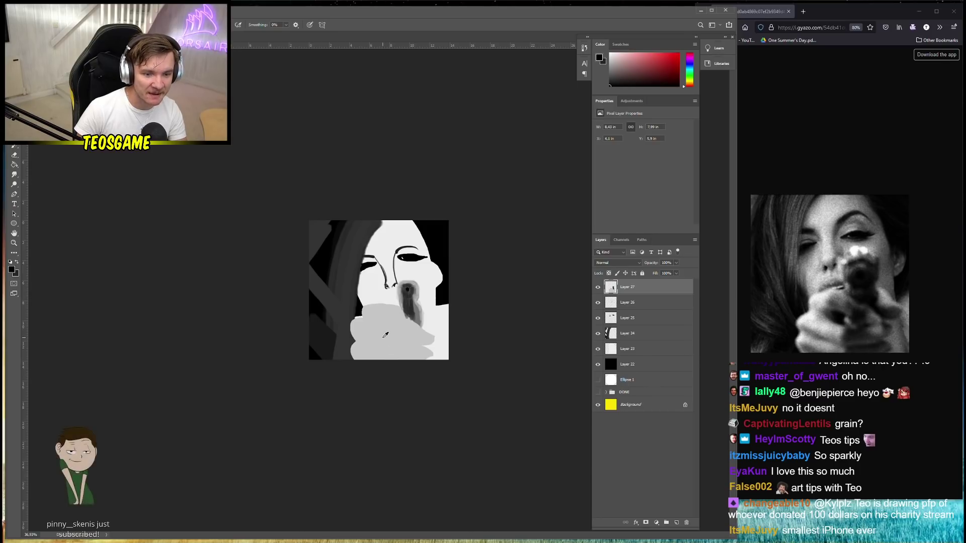
pyautogui.click(11, 270)
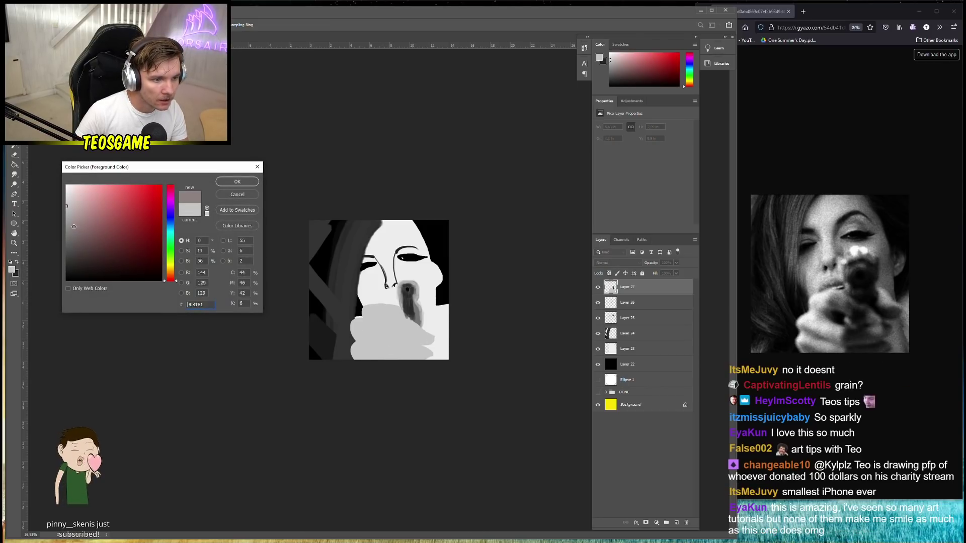
pyautogui.click(236, 181)
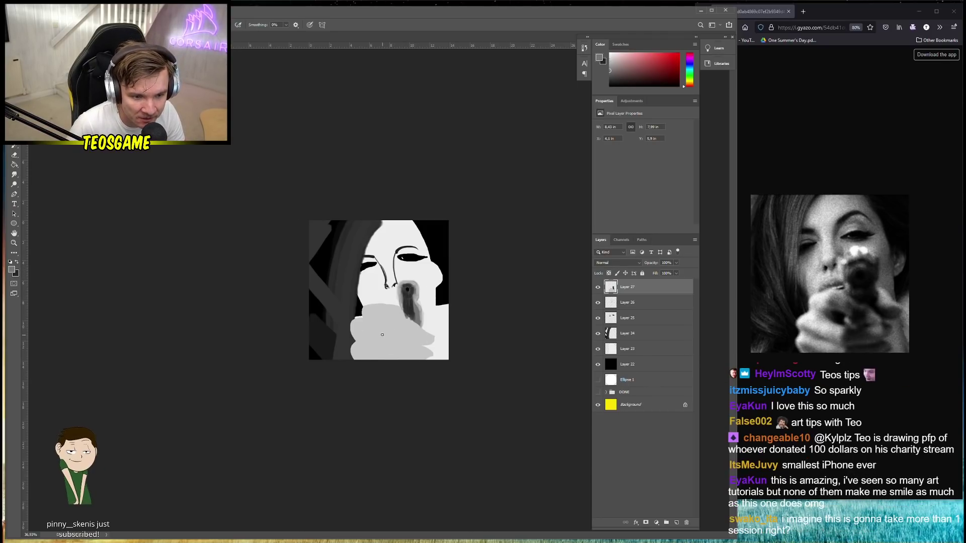
pyautogui.rightClick(406, 335)
pyautogui.moveTo(390, 334)
pyautogui.mouseDown()
pyautogui.moveTo(426, 339)
pyautogui.moveTo(386, 335)
pyautogui.moveTo(414, 339)
pyautogui.moveTo(384, 351)
pyautogui.moveTo(423, 354)
pyautogui.mouseUp()
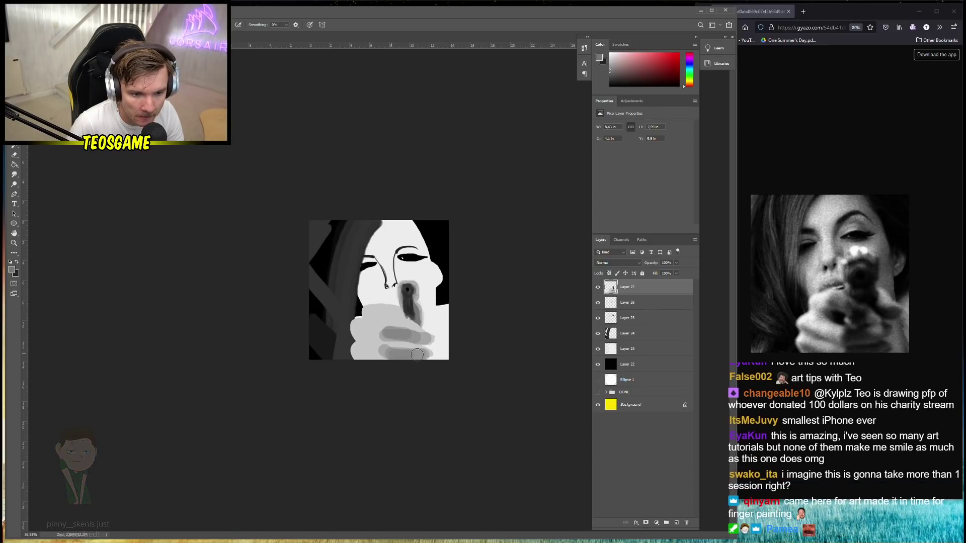
pyautogui.moveTo(388, 318)
pyautogui.mouseDown()
pyautogui.moveTo(415, 333)
pyautogui.moveTo(388, 315)
pyautogui.moveTo(418, 332)
pyautogui.moveTo(398, 322)
pyautogui.moveTo(423, 317)
pyautogui.moveTo(387, 342)
pyautogui.moveTo(410, 309)
pyautogui.moveTo(403, 322)
pyautogui.moveTo(382, 315)
pyautogui.moveTo(369, 353)
pyautogui.moveTo(380, 343)
pyautogui.moveTo(375, 314)
pyautogui.moveTo(371, 347)
pyautogui.moveTo(377, 277)
pyautogui.moveTo(367, 298)
pyautogui.mouseUp()
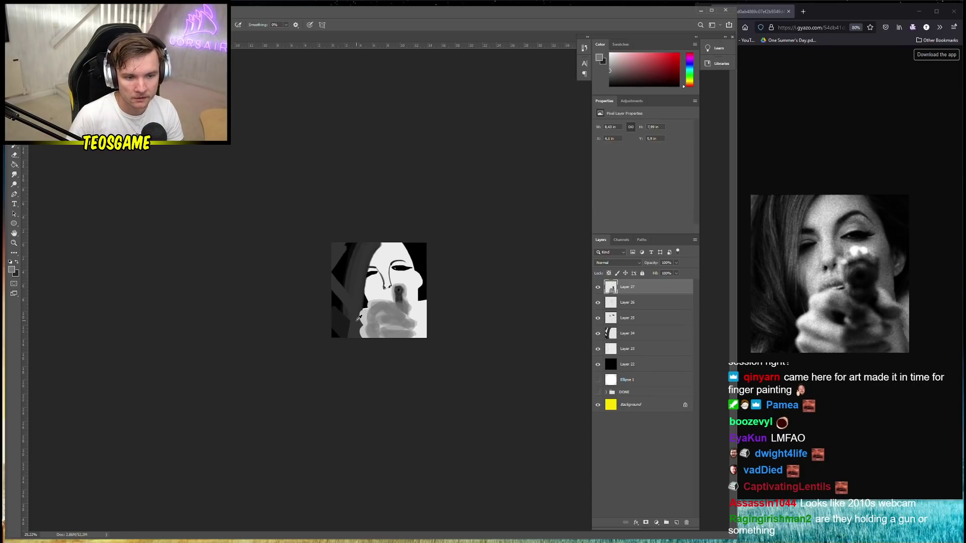
pyautogui.scroll(-1, 366, 298)
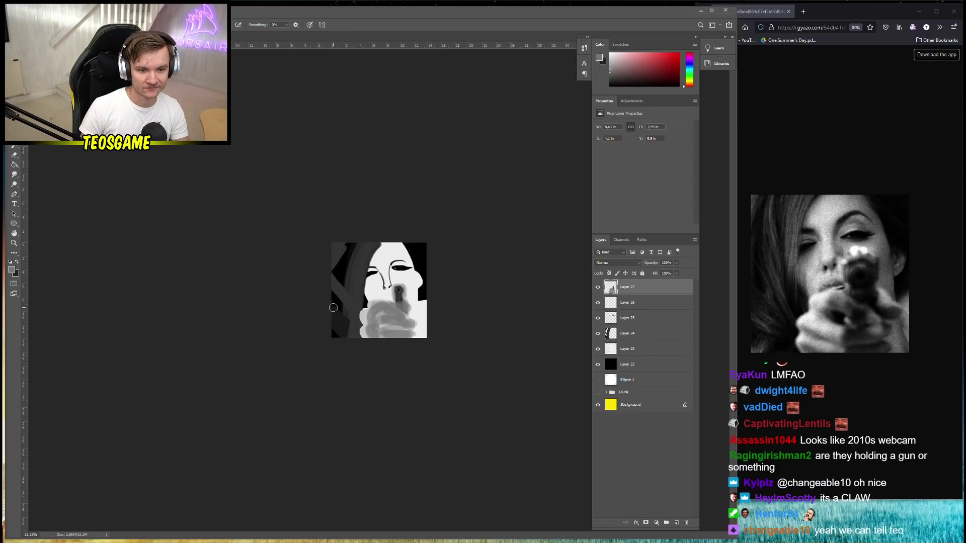
pyautogui.scroll(2, 416, 316)
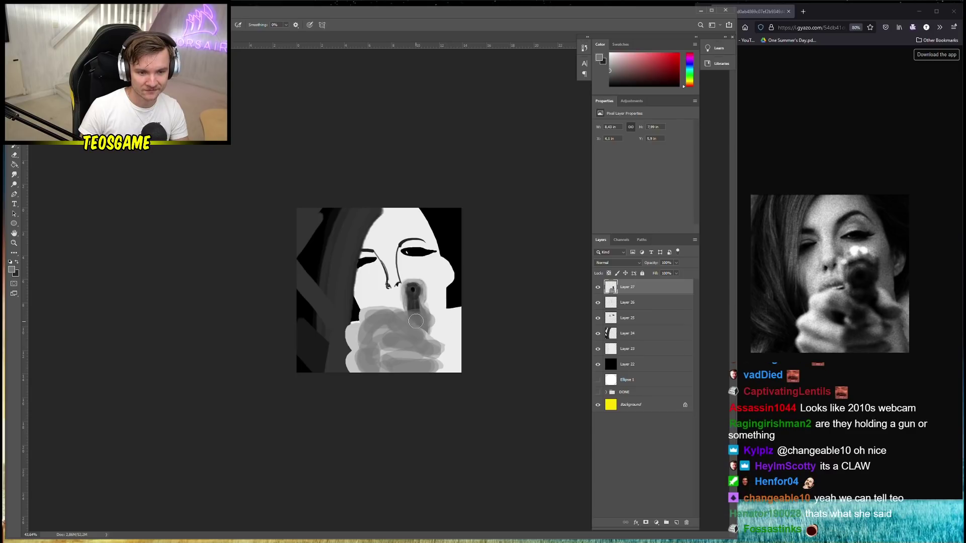
# Swap to the dark colour and paint an oval shadow on the hand
pyautogui.press('x')
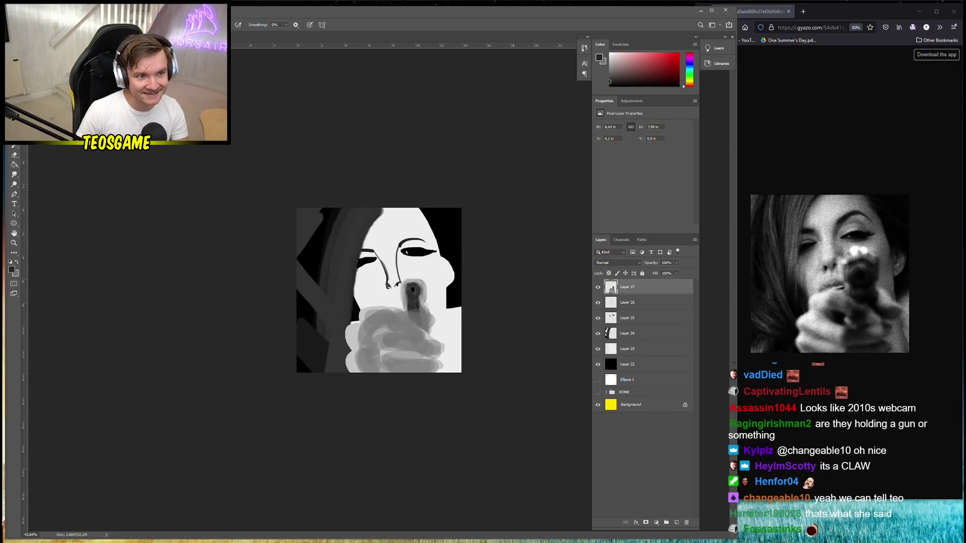
pyautogui.scroll(1, 410, 361)
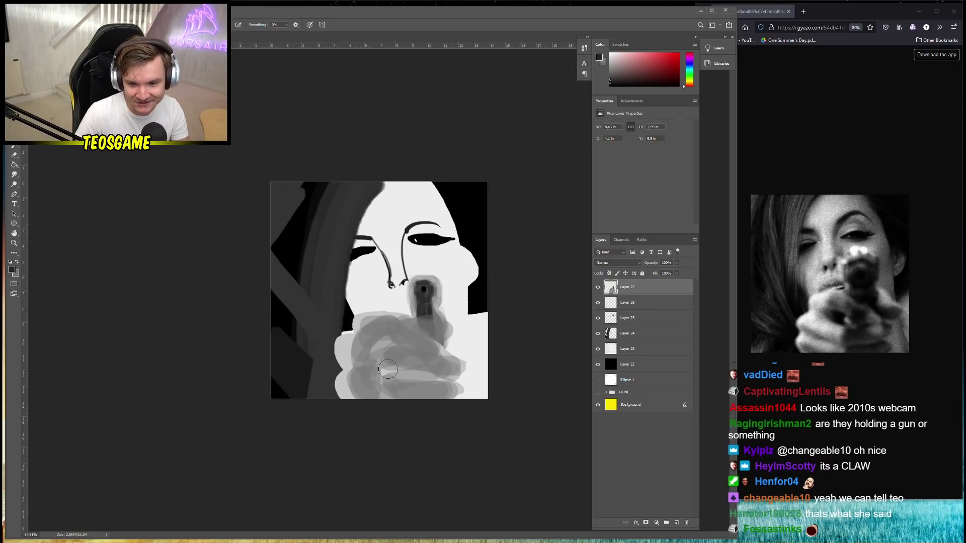
pyautogui.moveTo(387, 369)
pyautogui.mouseDown()
pyautogui.moveTo(383, 344)
pyautogui.moveTo(391, 347)
pyautogui.moveTo(378, 342)
pyautogui.moveTo(409, 352)
pyautogui.mouseUp()
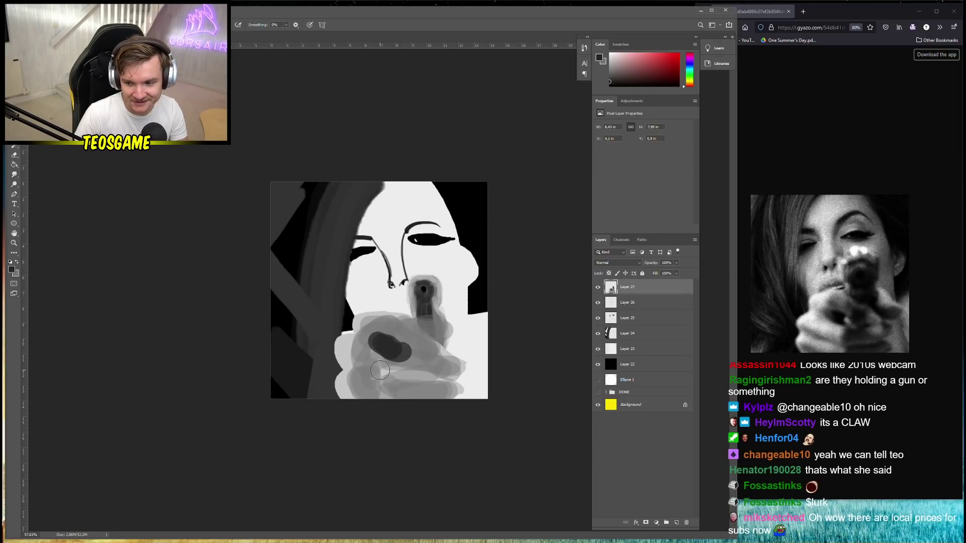
pyautogui.scroll(-1, 387, 363)
pyautogui.scroll(-2, 387, 363)
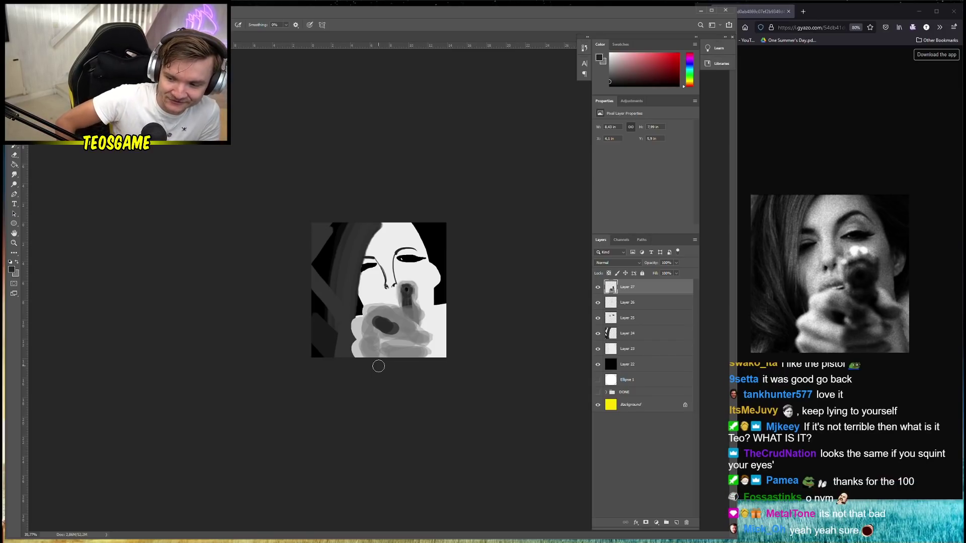
# Add a new layer above Layer 26 and shrink the brush from 89 px to 72 px
pyautogui.click(599, 287)
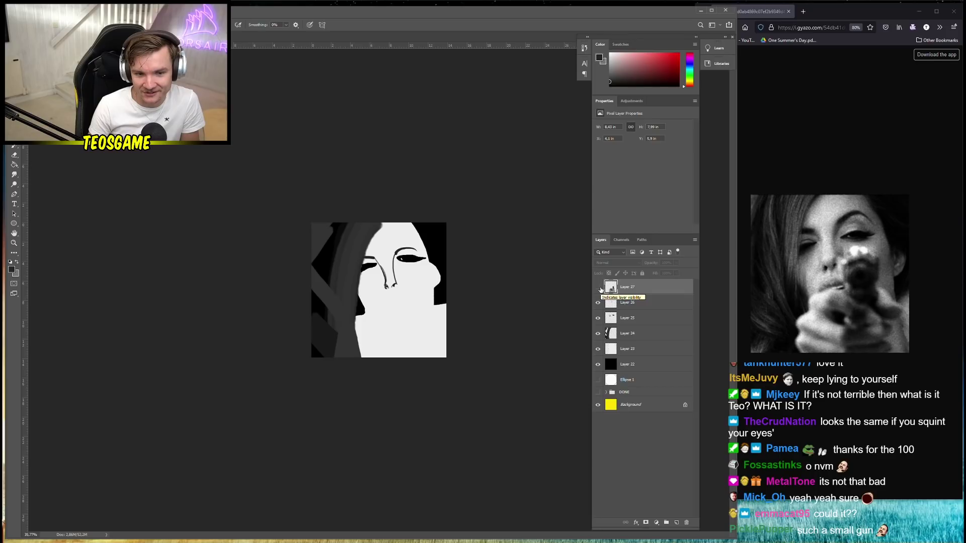
pyautogui.click(598, 287)
pyautogui.scroll(3, 379, 290)
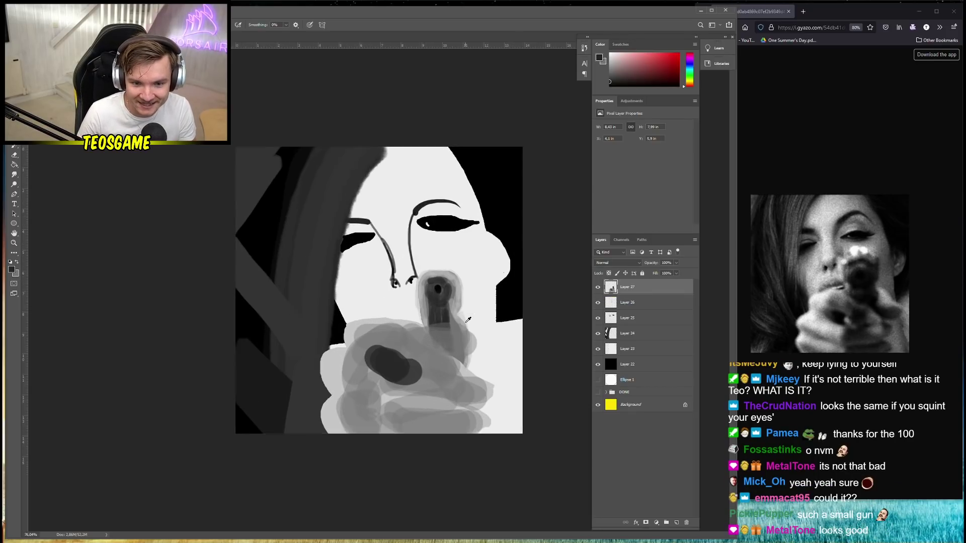
pyautogui.click(628, 303)
pyautogui.click(676, 522)
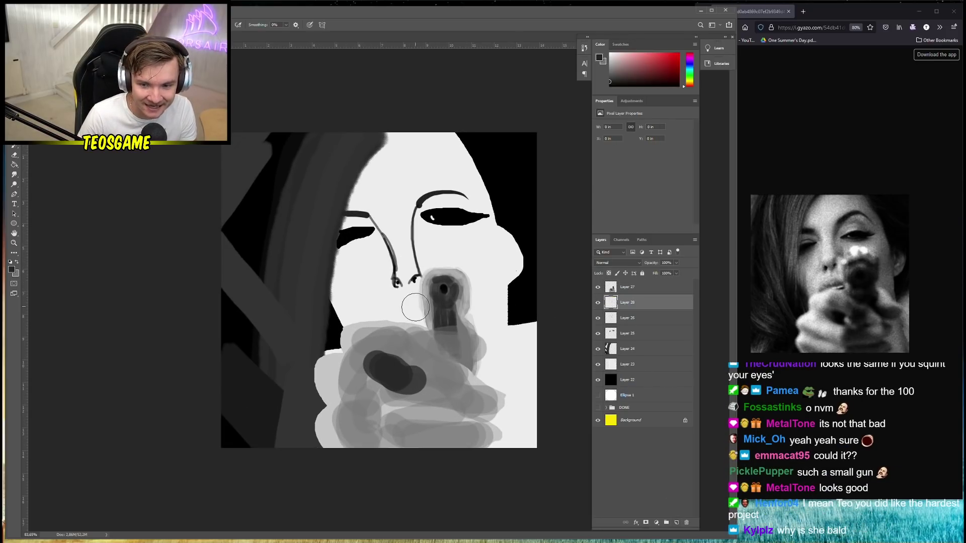
pyautogui.rightClick(402, 327)
pyautogui.moveTo(454, 346); pyautogui.dragTo(451, 346)
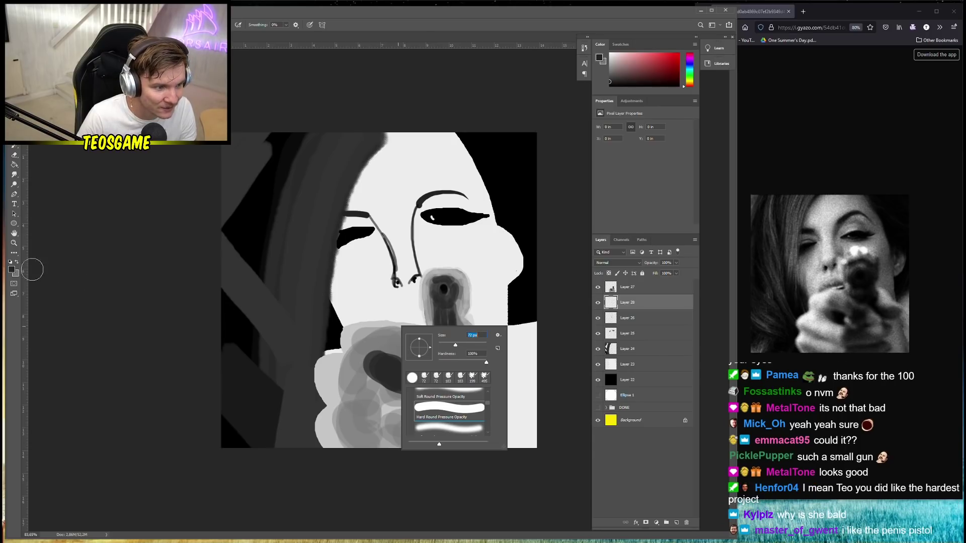
pyautogui.press('Return')
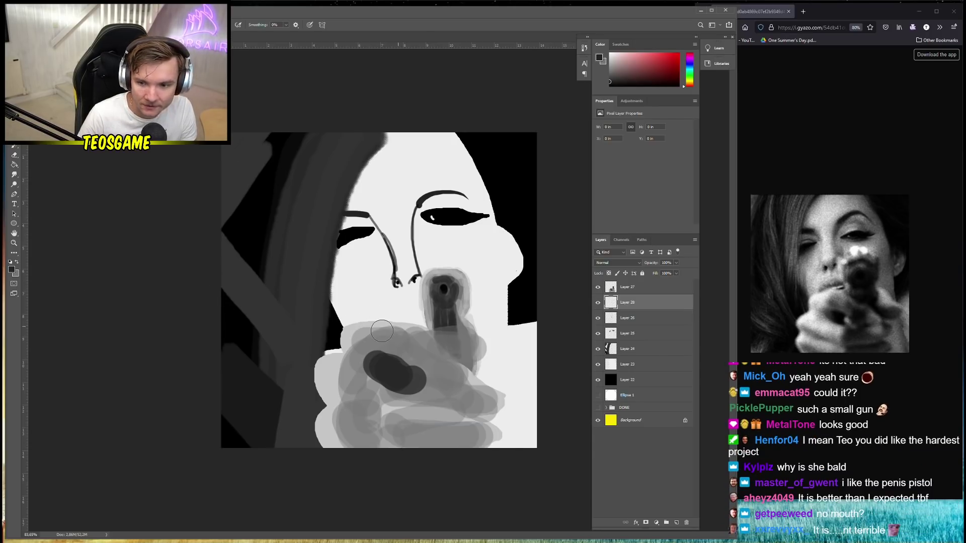
# Paint a black mouth line above the hand, trimming it with white, then zoom out
pyautogui.moveTo(381, 333); pyautogui.dragTo(423, 335)
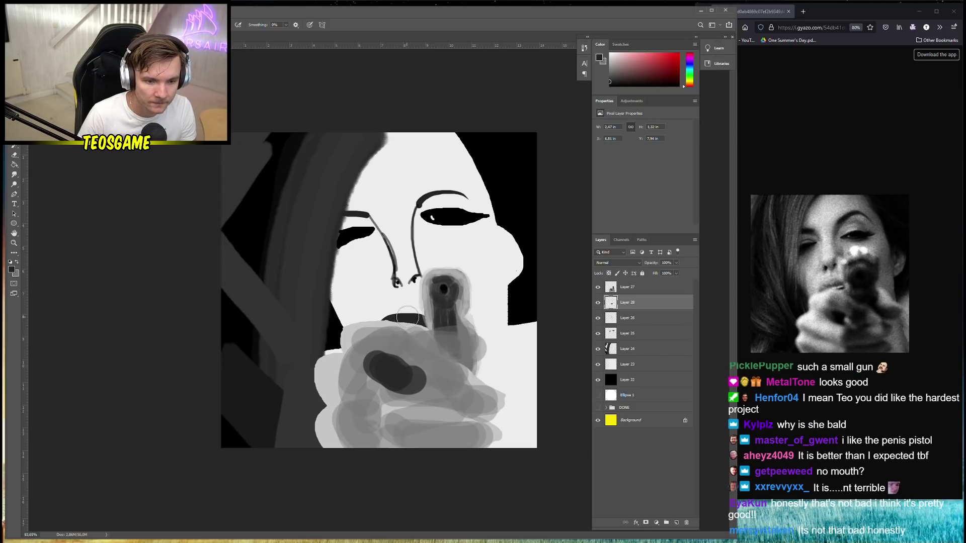
pyautogui.scroll(3, 418, 327)
pyautogui.press('x')
pyautogui.rightClick(413, 348)
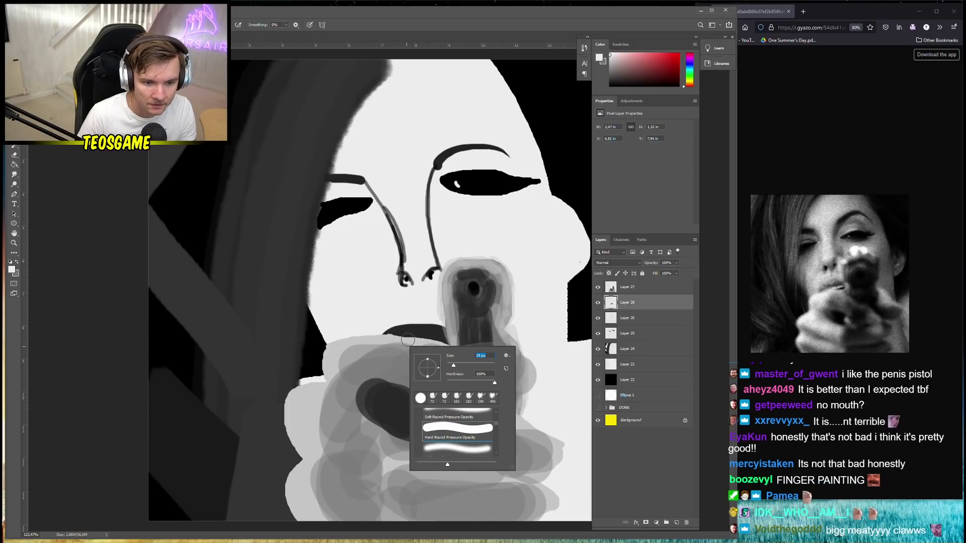
pyautogui.press('Return')
pyautogui.moveTo(405, 337); pyautogui.dragTo(436, 339)
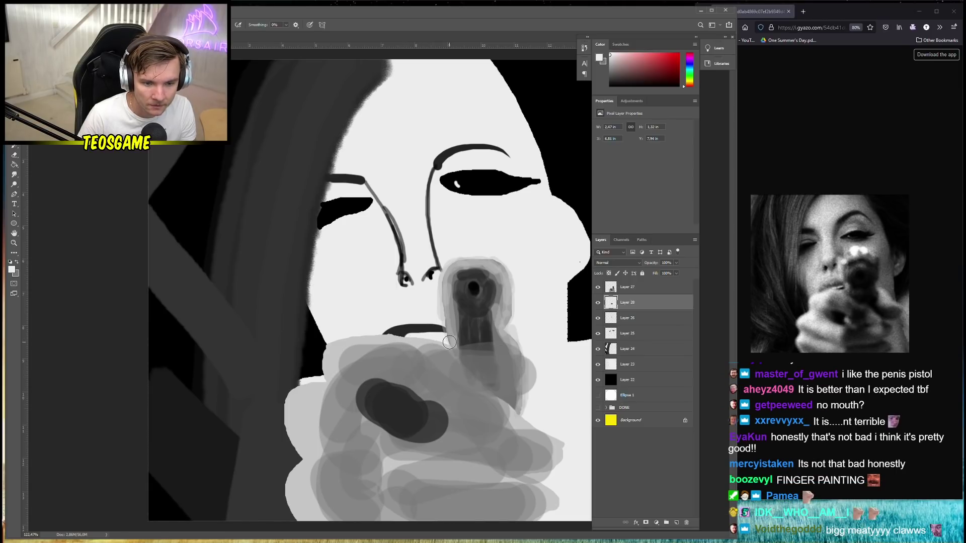
pyautogui.press('x')
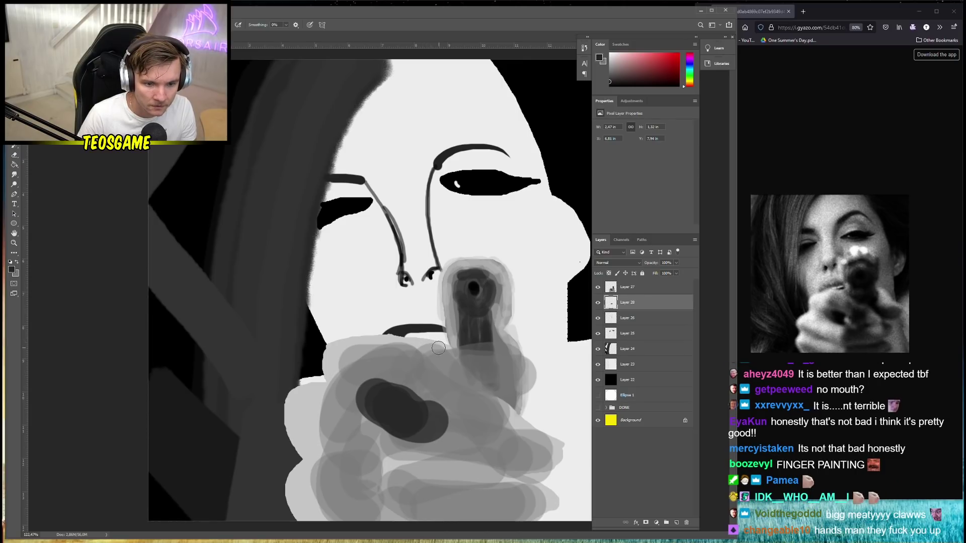
pyautogui.moveTo(427, 340)
pyautogui.mouseDown()
pyautogui.moveTo(451, 337)
pyautogui.moveTo(443, 340)
pyautogui.mouseUp()
pyautogui.hotkey('ctrl', 'z')
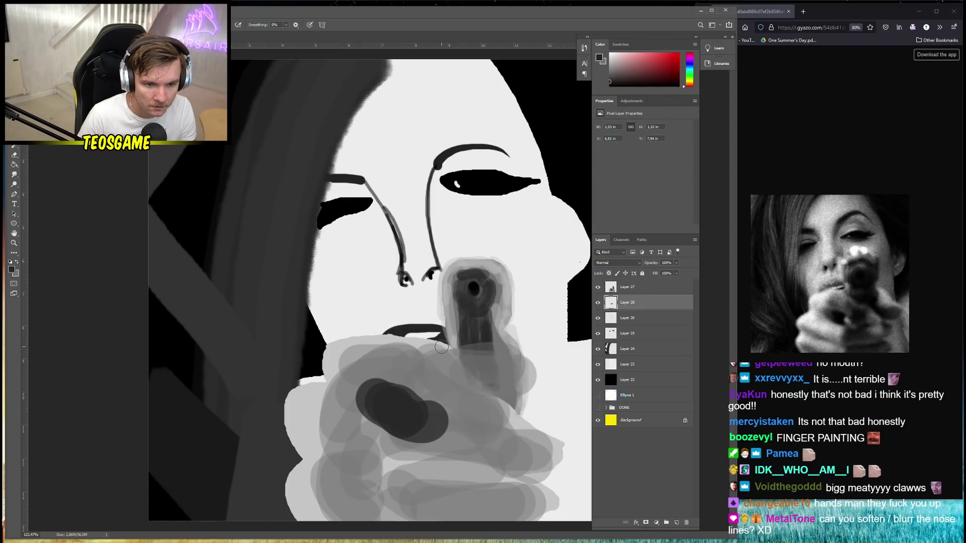
pyautogui.moveTo(432, 344); pyautogui.dragTo(431, 348)
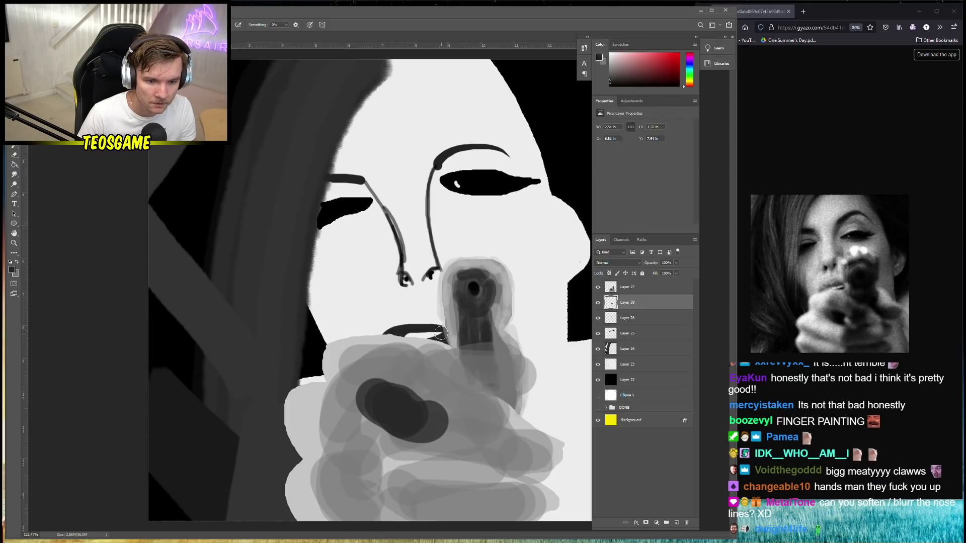
pyautogui.hotkey('ctrl', '-')
pyautogui.hotkey('ctrl', '-')
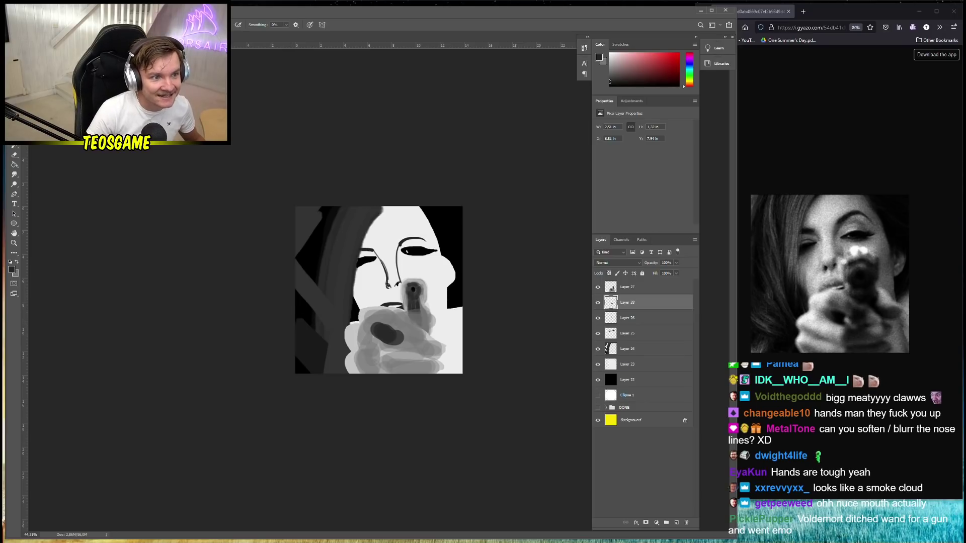
pyautogui.click(123, 10)
pyautogui.moveTo(161, 109)
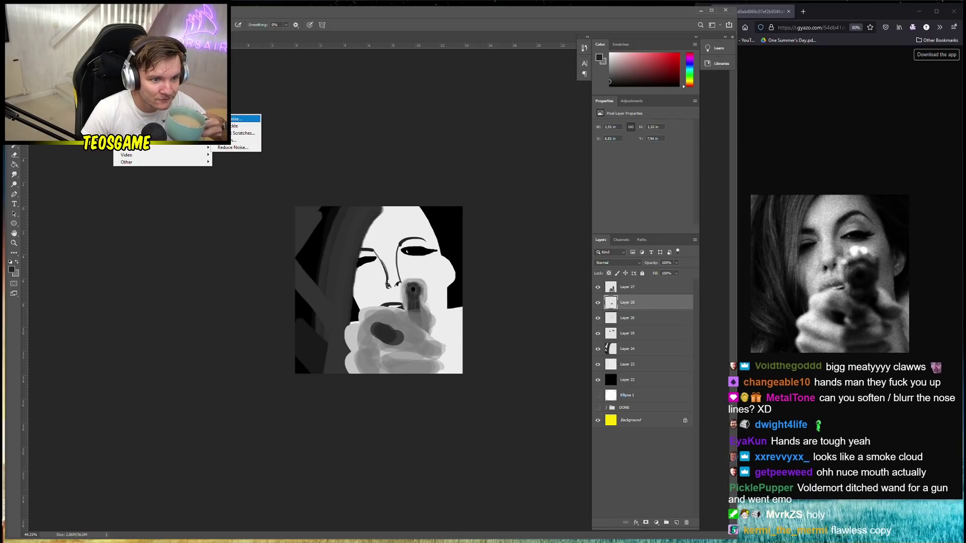
pyautogui.click(236, 121)
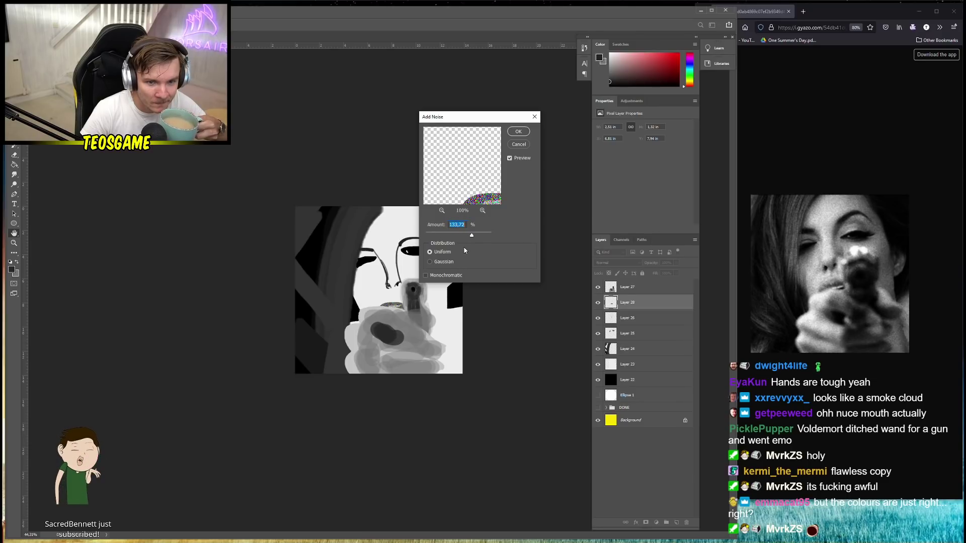
pyautogui.click(450, 262)
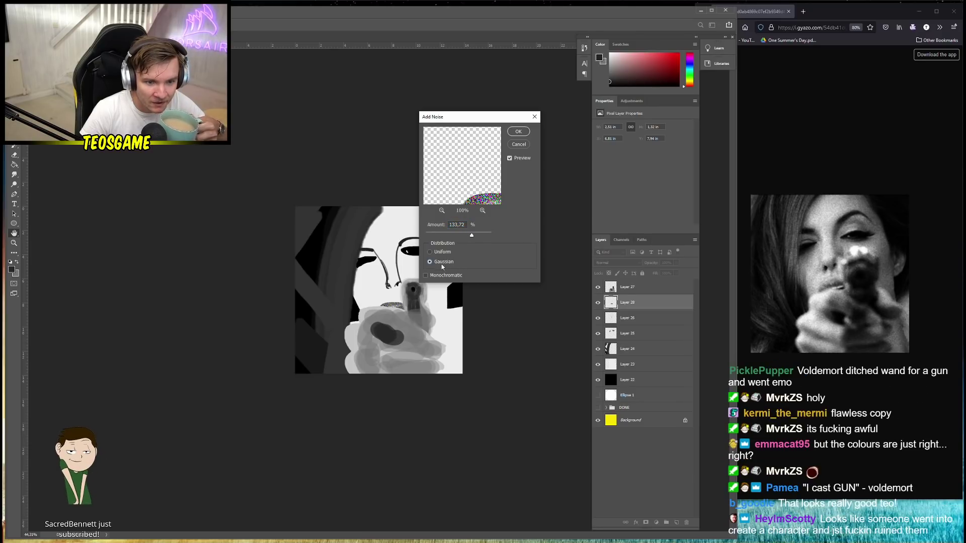
pyautogui.click(519, 144)
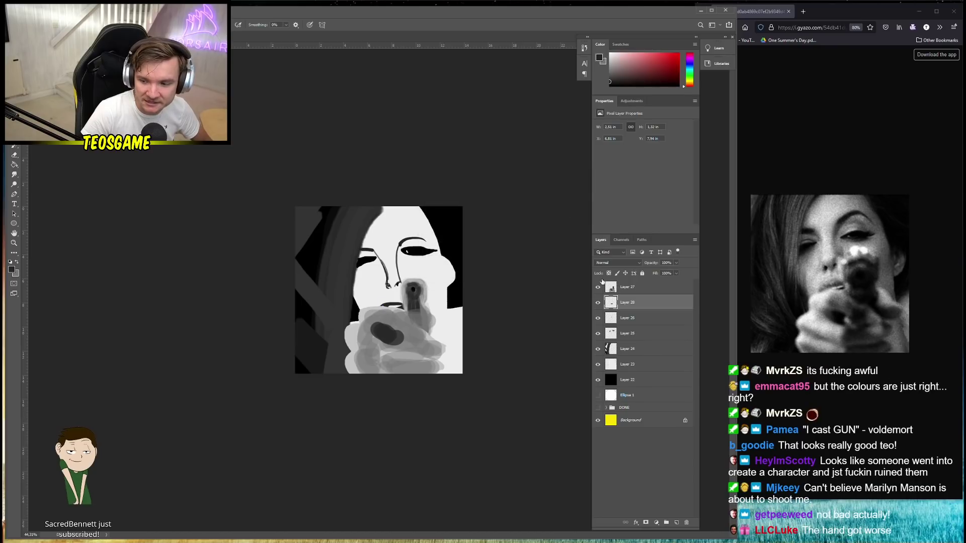
pyautogui.hotkey('alt', ']')
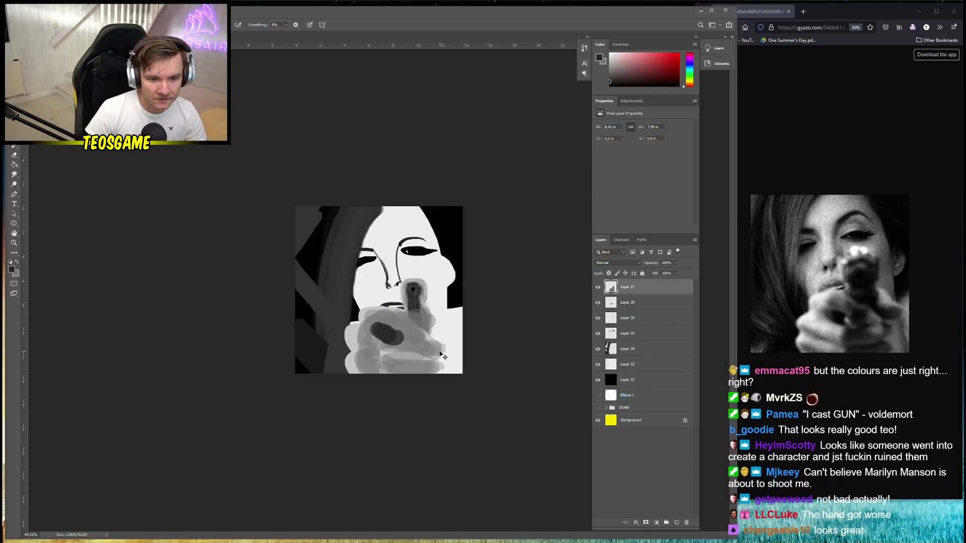
# Paint black hair strands down the portrait's right edge
pyautogui.scroll(3, 411, 321)
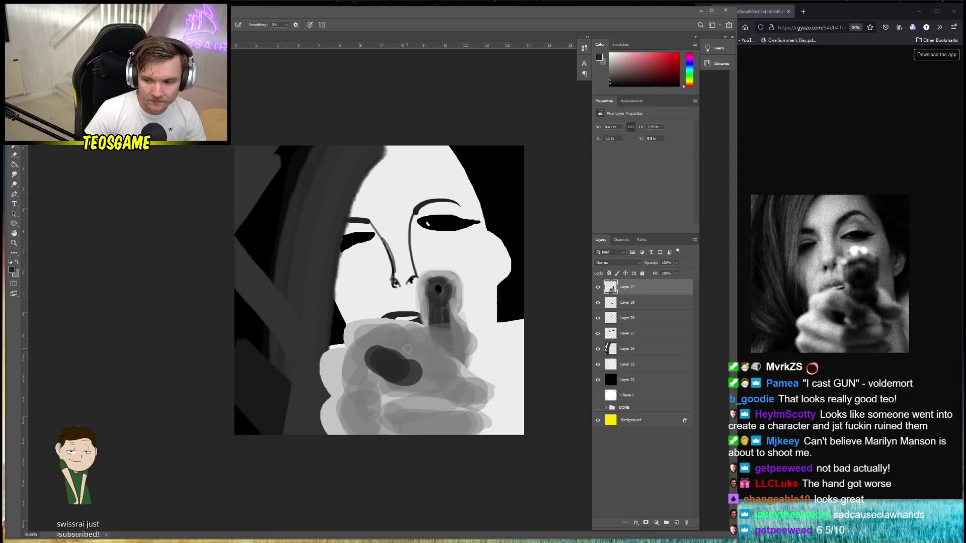
pyautogui.scroll(-4, 407, 348)
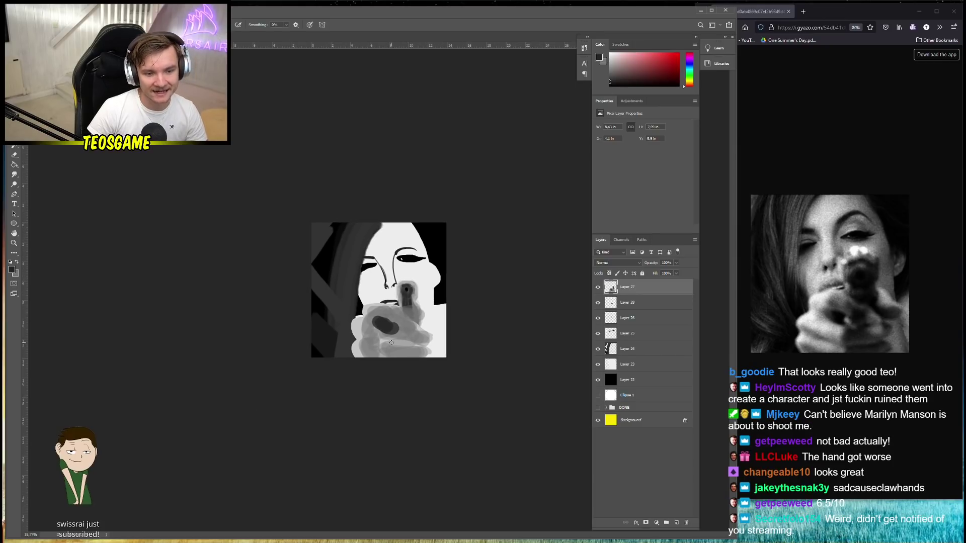
pyautogui.scroll(-1, 392, 343)
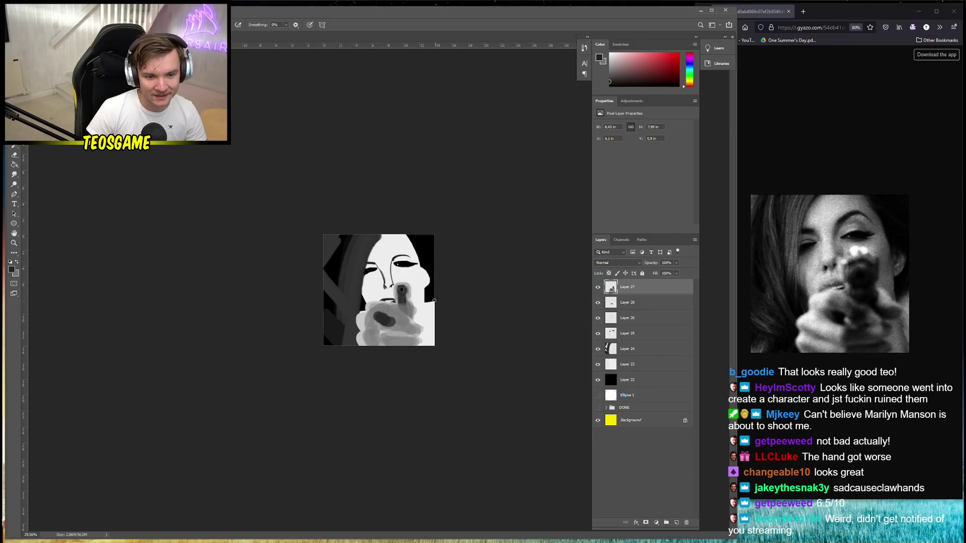
pyautogui.keyDown('alt'); pyautogui.click(428, 299); pyautogui.keyUp('alt')
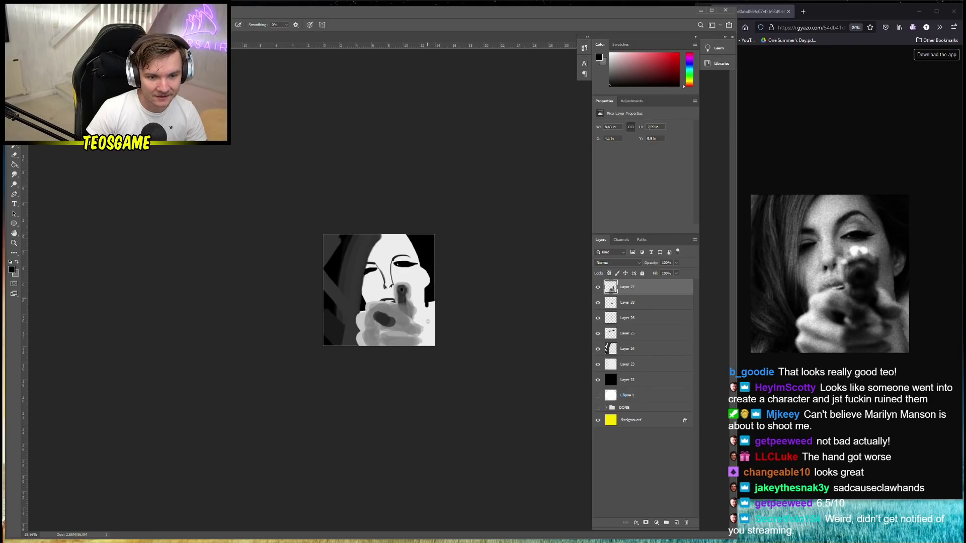
pyautogui.moveTo(427, 308)
pyautogui.mouseDown()
pyautogui.moveTo(434, 348)
pyautogui.moveTo(425, 346)
pyautogui.moveTo(436, 338)
pyautogui.moveTo(430, 346)
pyautogui.moveTo(428, 326)
pyautogui.moveTo(427, 340)
pyautogui.mouseUp()
pyautogui.moveTo(433, 301)
pyautogui.mouseDown()
pyautogui.moveTo(424, 345)
pyautogui.moveTo(432, 347)
pyautogui.mouseUp()
pyautogui.scroll(-1, 420, 298)
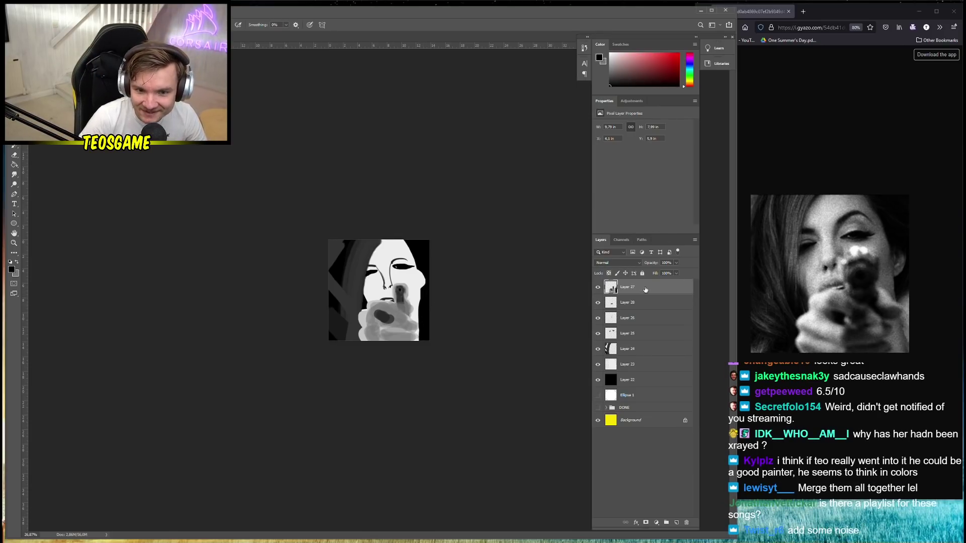
# Merge Layers 27 through 22 into a single layer
pyautogui.keyDown('shift'); pyautogui.click(644, 381); pyautogui.keyUp('shift')
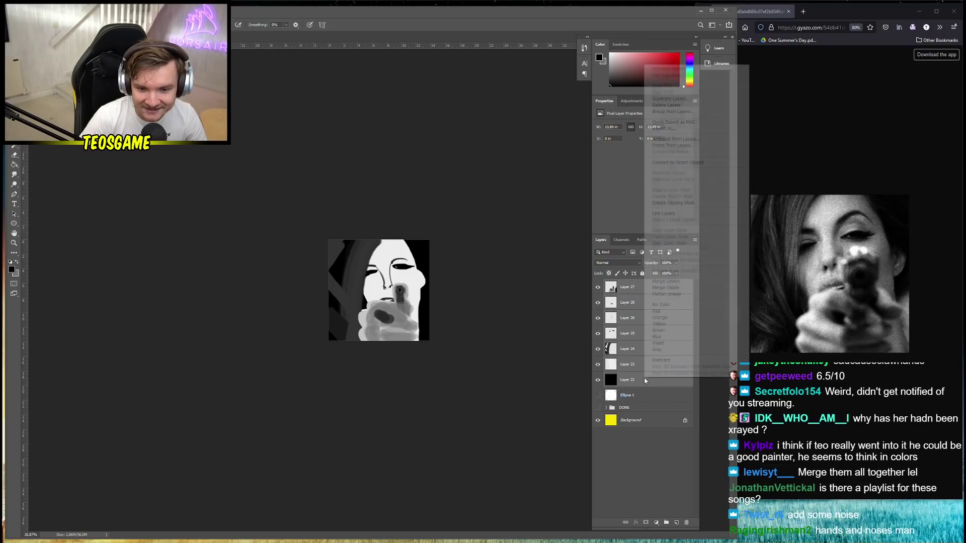
pyautogui.rightClick(643, 382)
pyautogui.click(671, 282)
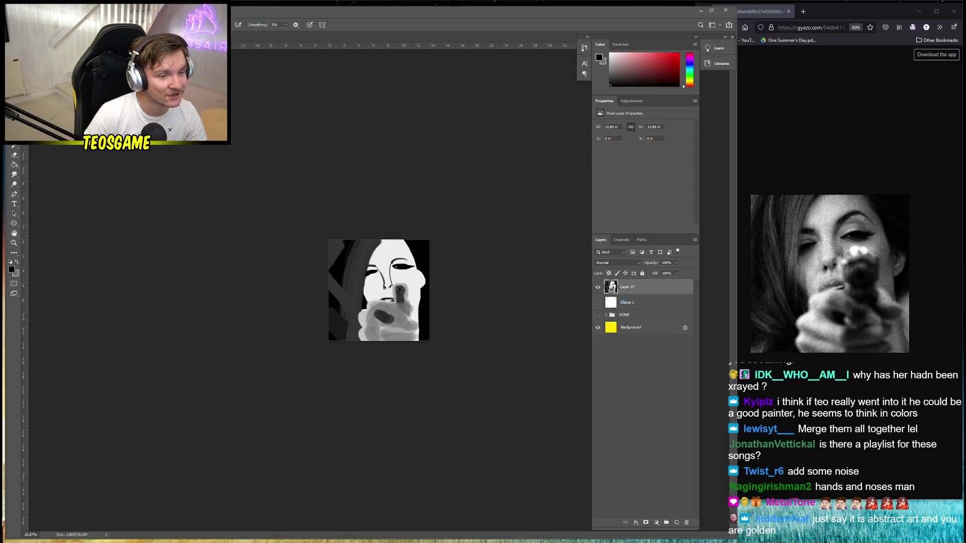
# Apply a stronger Add Noise grain to the merged layer, then undo it
pyautogui.rightClick(97, 147)
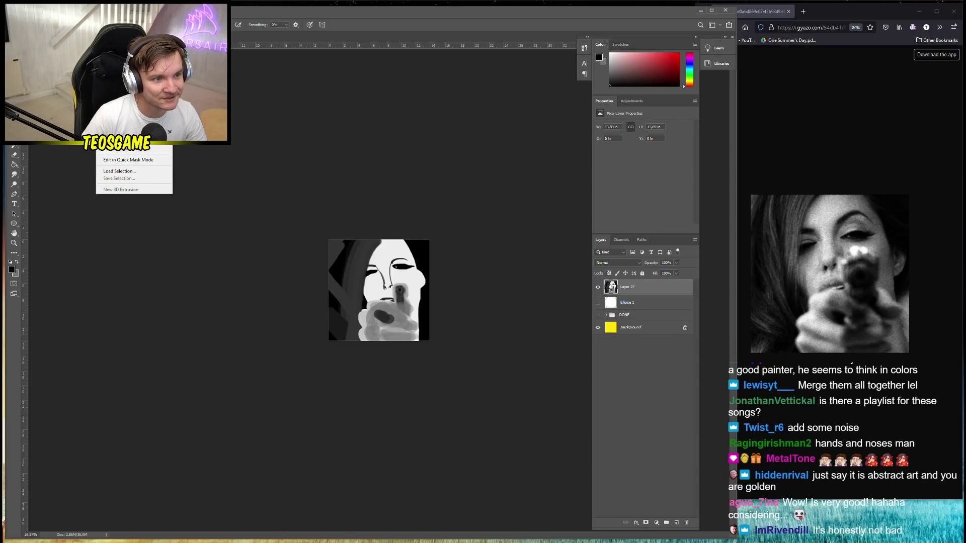
pyautogui.moveTo(120, 11)
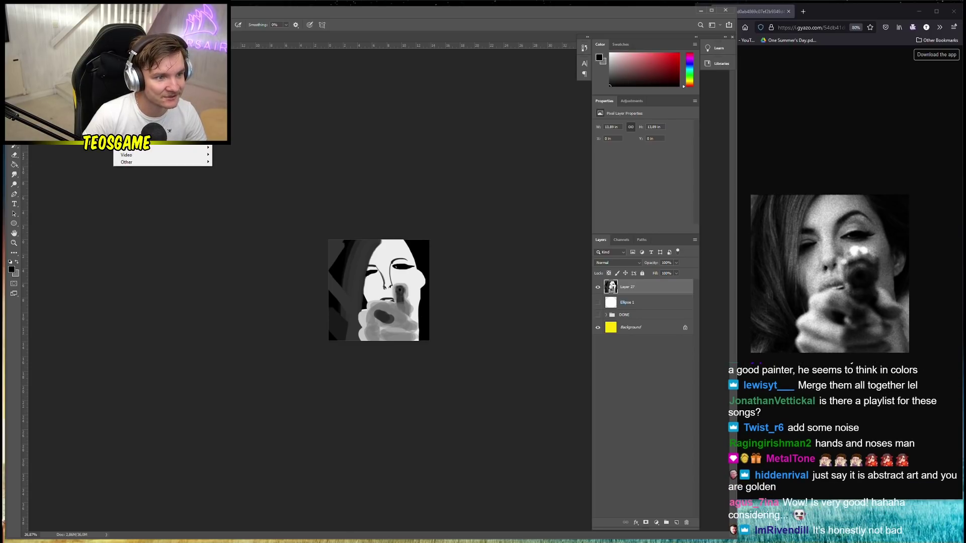
pyautogui.moveTo(166, 105)
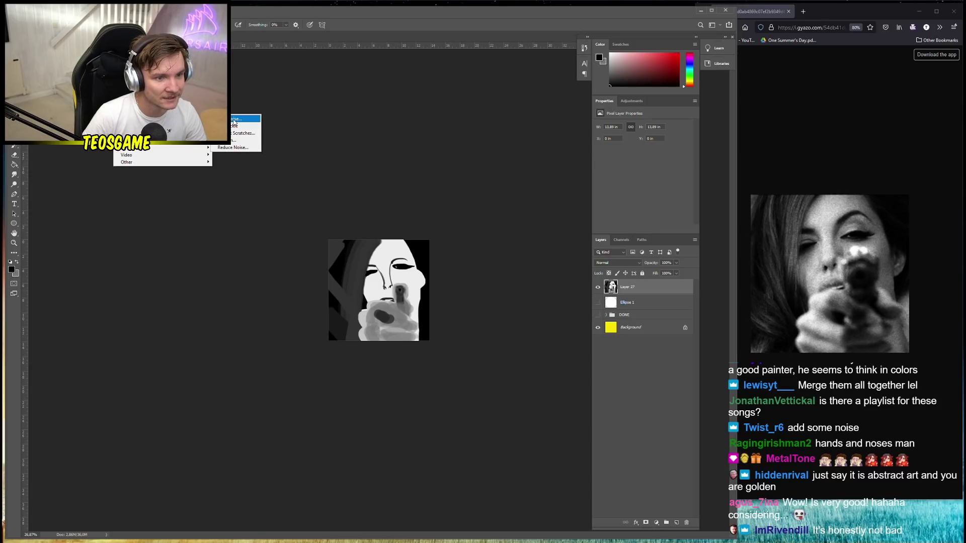
pyautogui.click(245, 119)
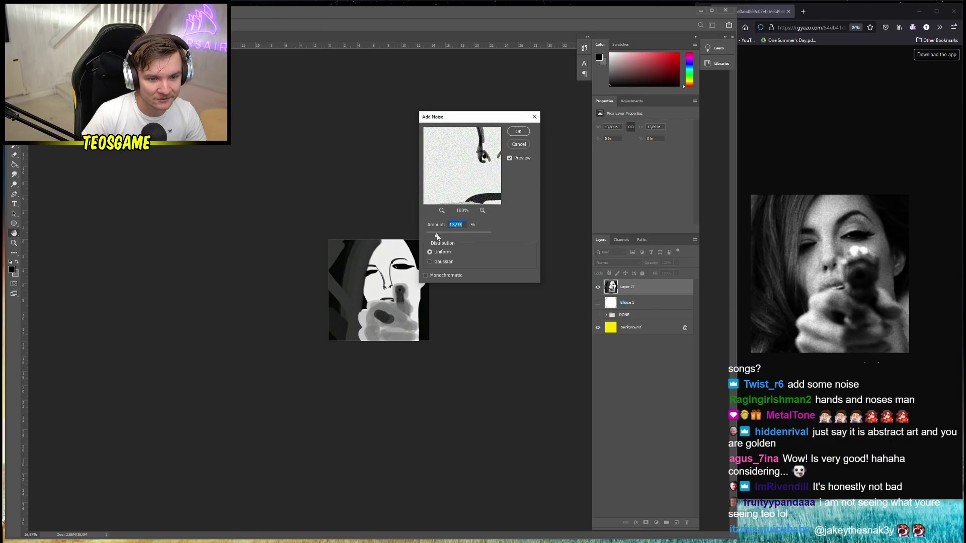
pyautogui.moveTo(437, 236); pyautogui.dragTo(451, 235)
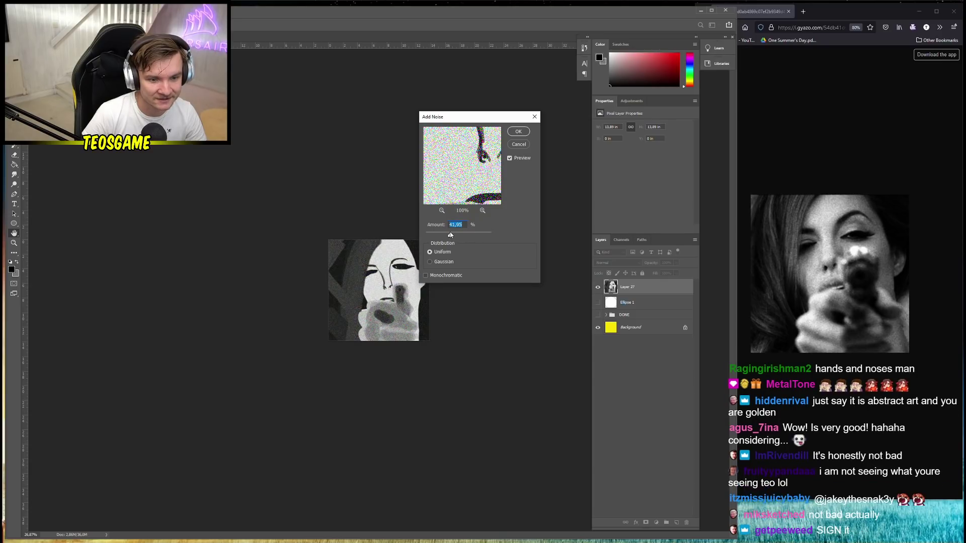
pyautogui.click(518, 131)
pyautogui.scroll(5, 275, 250)
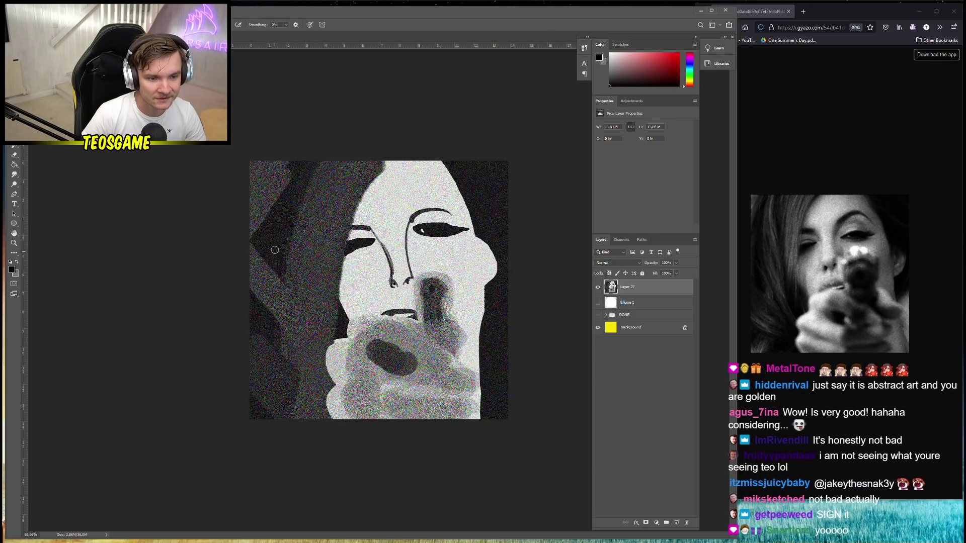
pyautogui.hotkey('ctrl', 'z')
# Reapply Add Noise with Uniform distribution at a lower amount
pyautogui.hotkey('alt', 't')
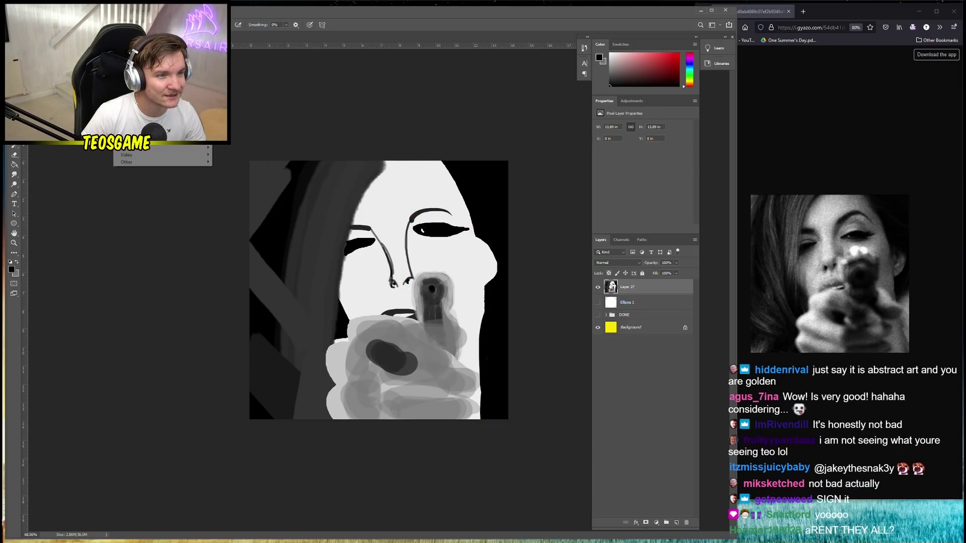
pyautogui.moveTo(201, 119)
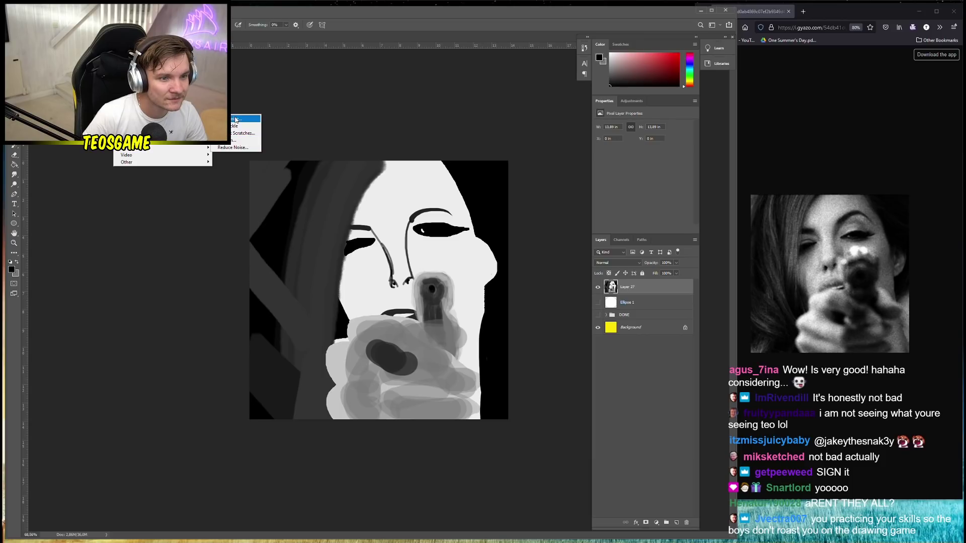
pyautogui.click(240, 118)
pyautogui.click(446, 262)
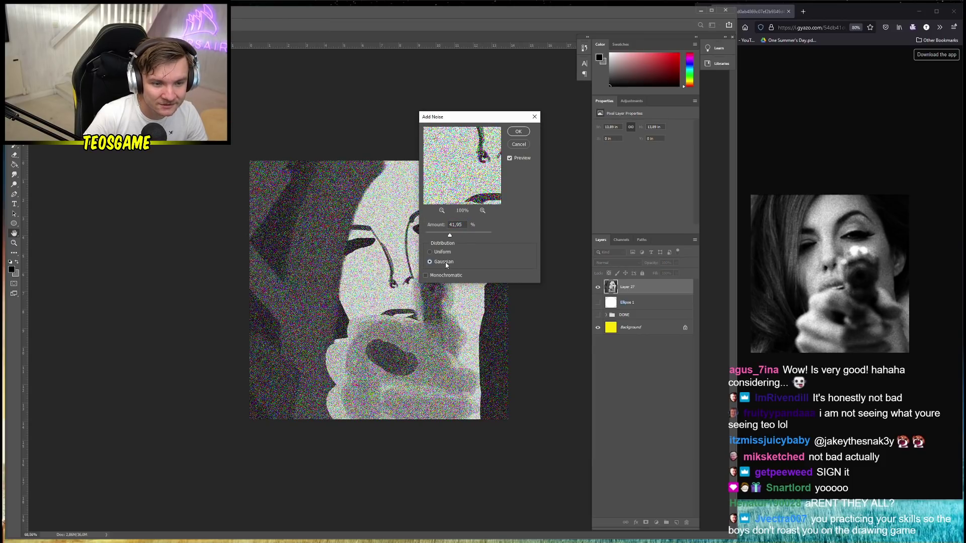
pyautogui.click(442, 251)
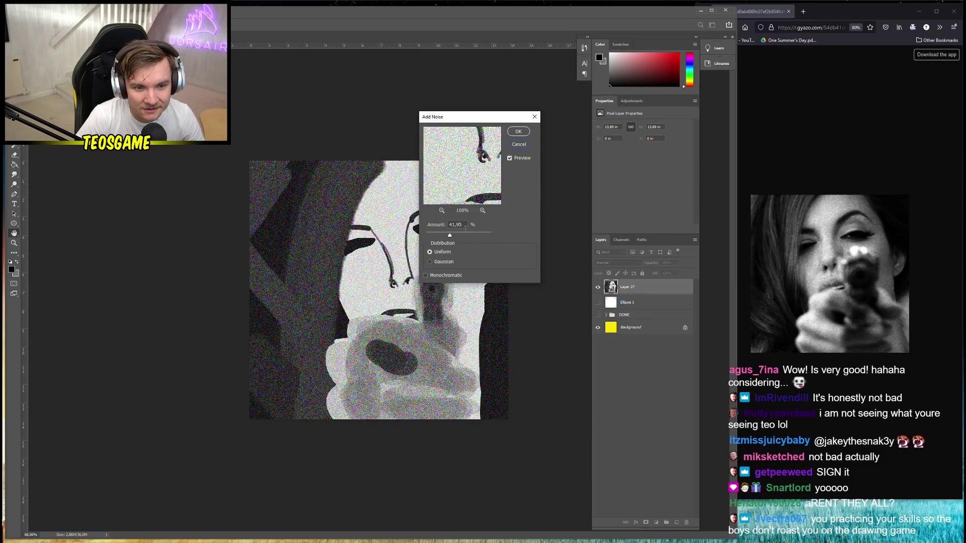
pyautogui.moveTo(450, 235); pyautogui.dragTo(442, 237)
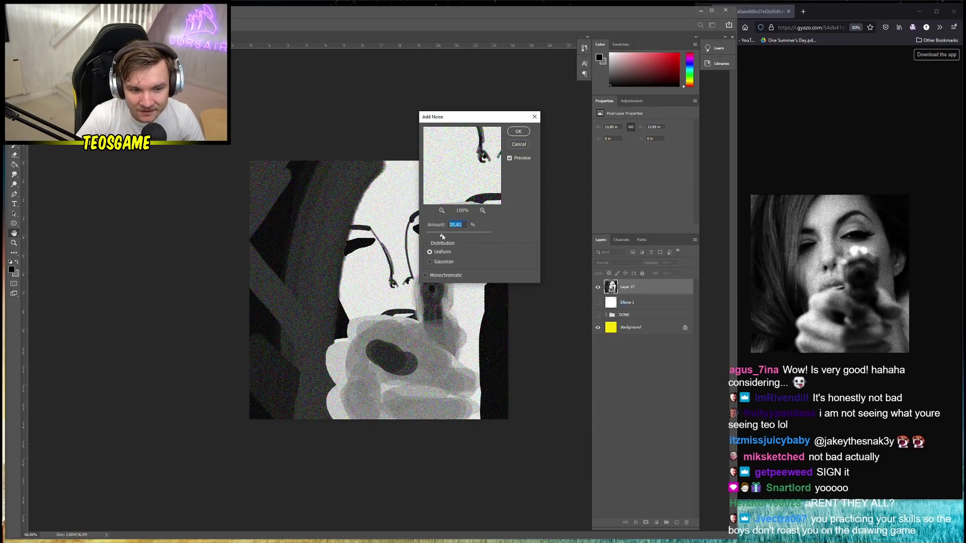
pyautogui.click(519, 132)
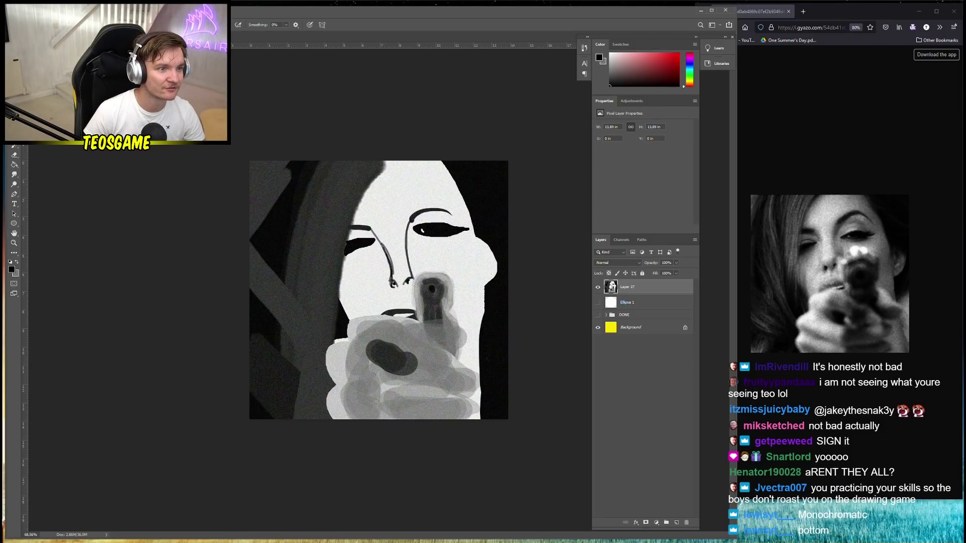
# Apply monochromatic Gaussian noise at a subtle amount across the painting
pyautogui.hotkey('alt', 't')
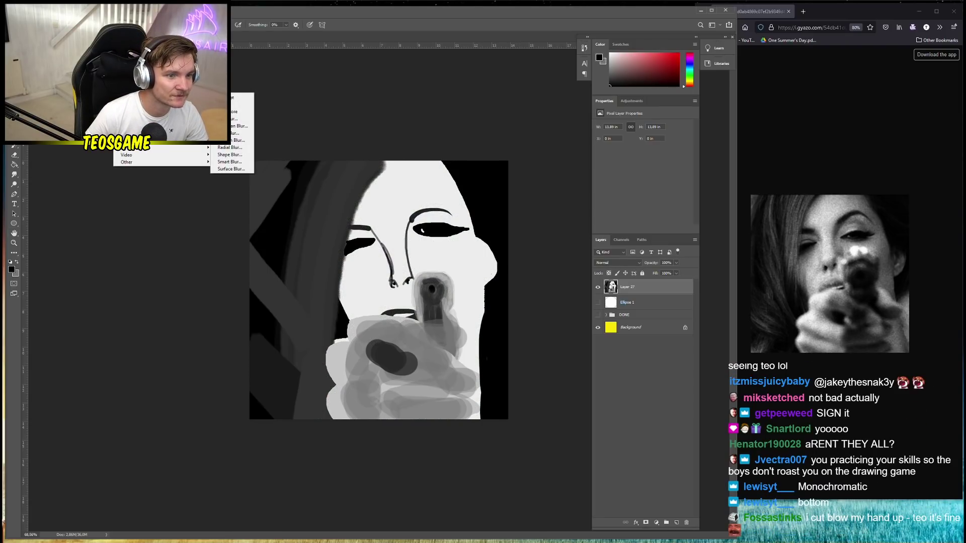
pyautogui.moveTo(166, 119)
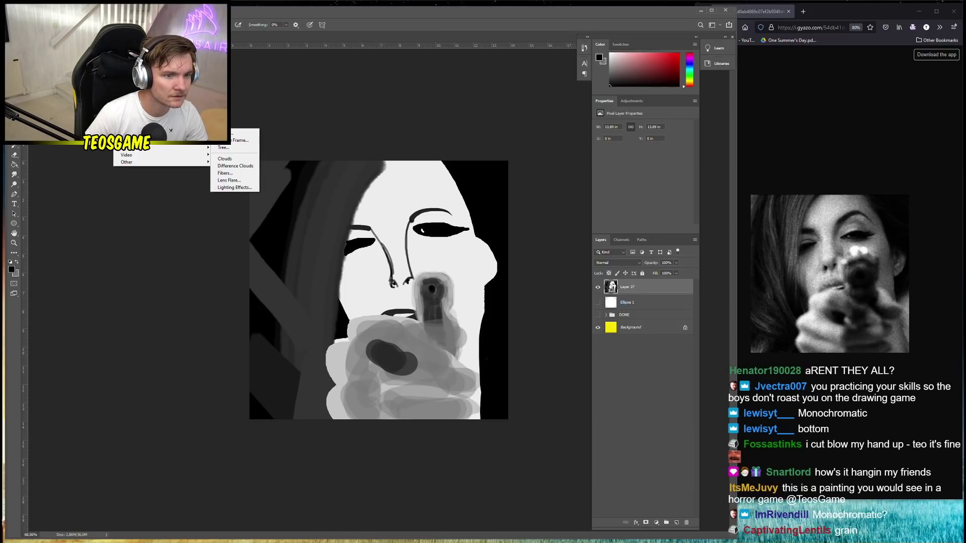
pyautogui.moveTo(140, 148)
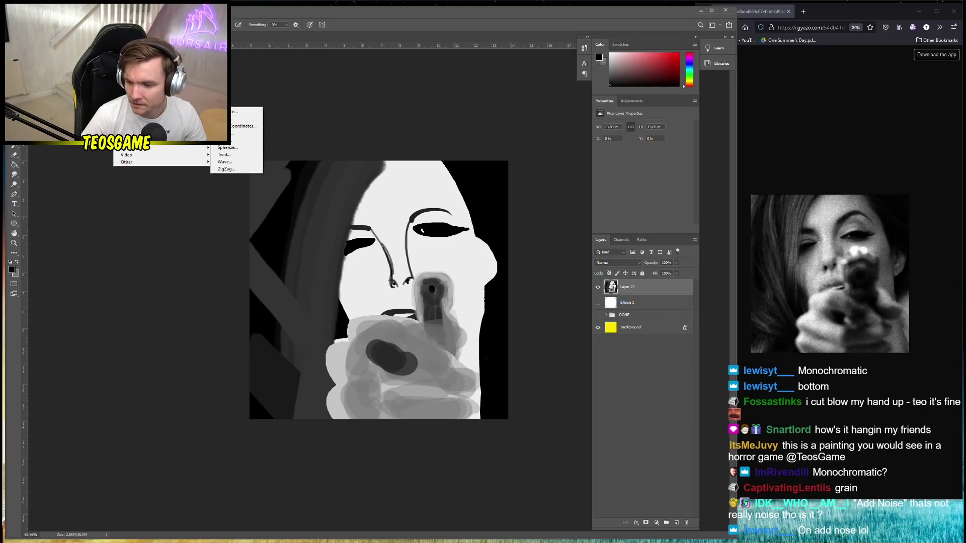
pyautogui.click(246, 120)
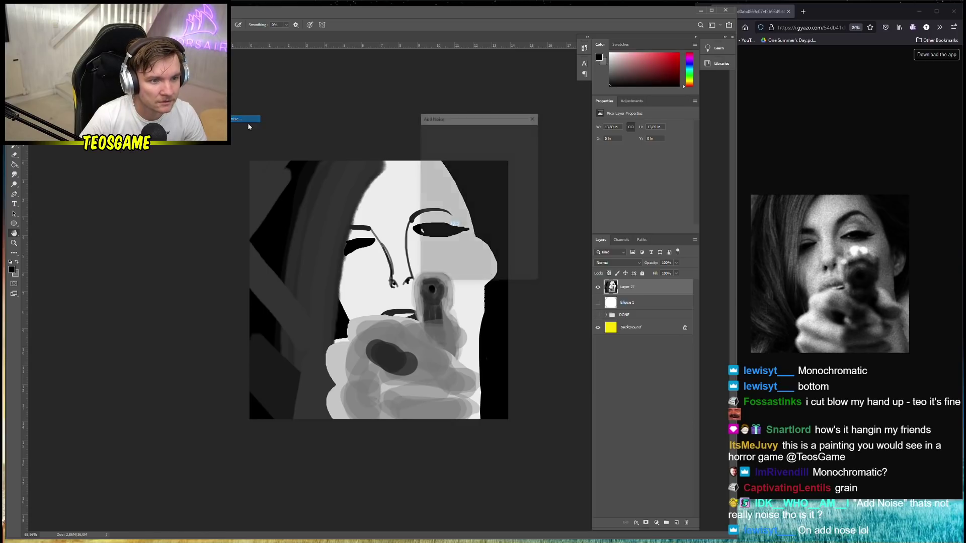
pyautogui.click(448, 276)
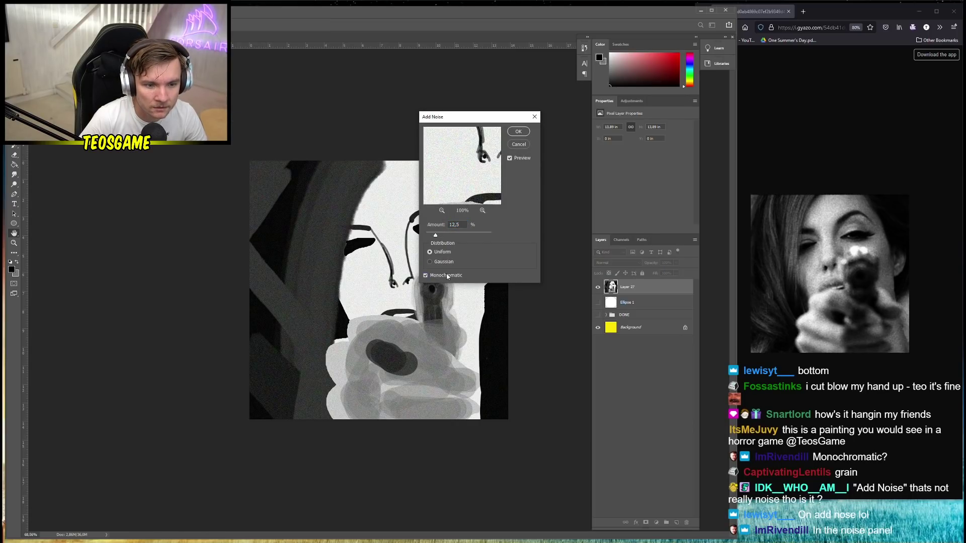
pyautogui.moveTo(436, 239); pyautogui.dragTo(443, 239)
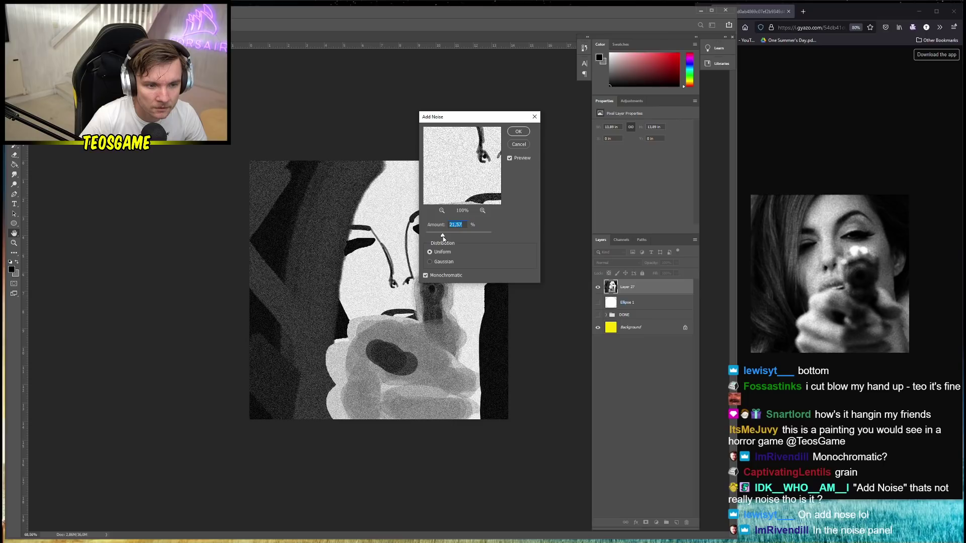
pyautogui.click(435, 263)
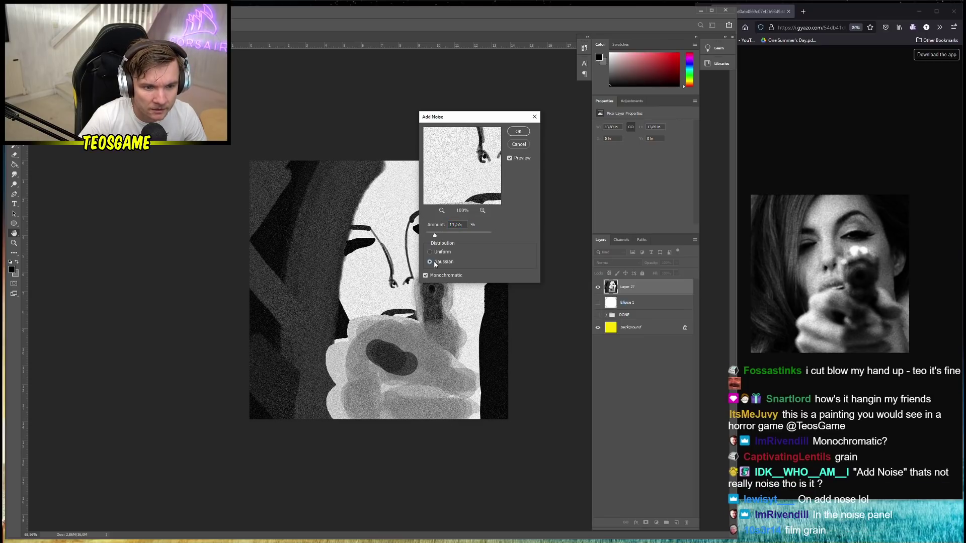
pyautogui.moveTo(437, 237); pyautogui.dragTo(433, 237)
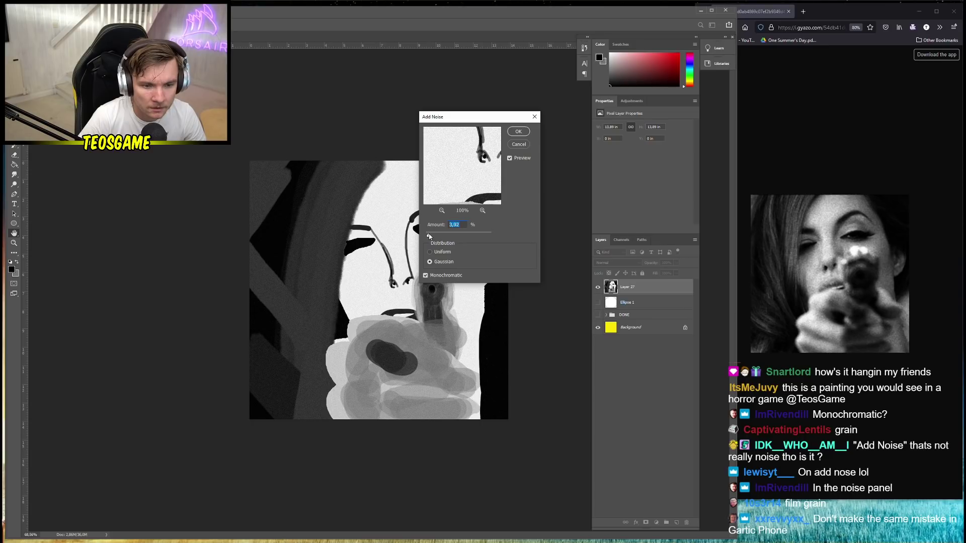
pyautogui.click(518, 131)
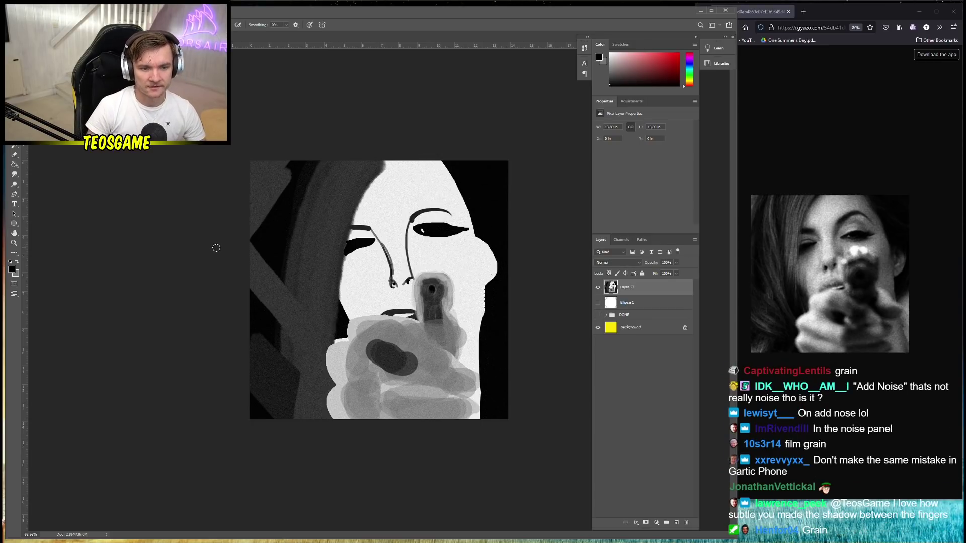
# Abandon the text tool and set up a white 21 px brush
pyautogui.press('t')
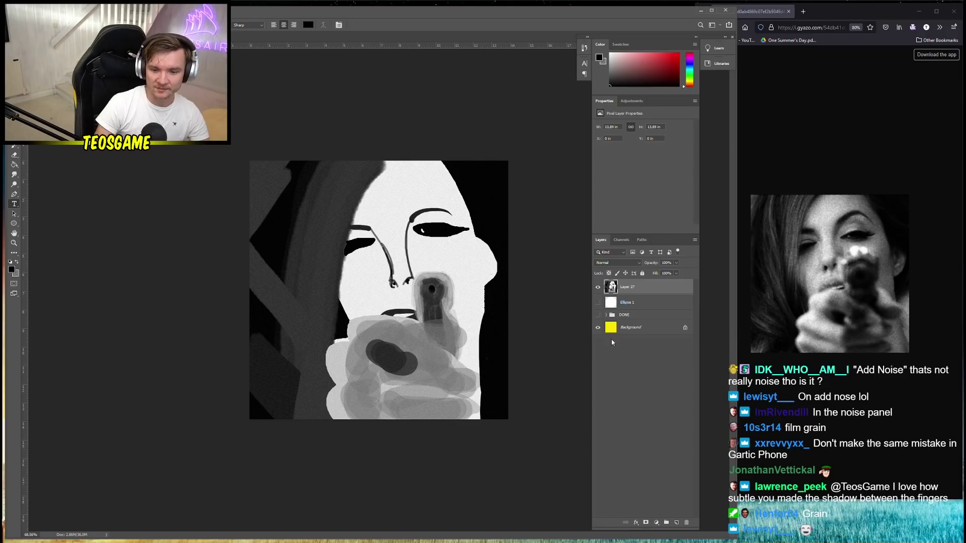
pyautogui.keyDown('alt'); pyautogui.click(365, 301); pyautogui.keyUp('alt')
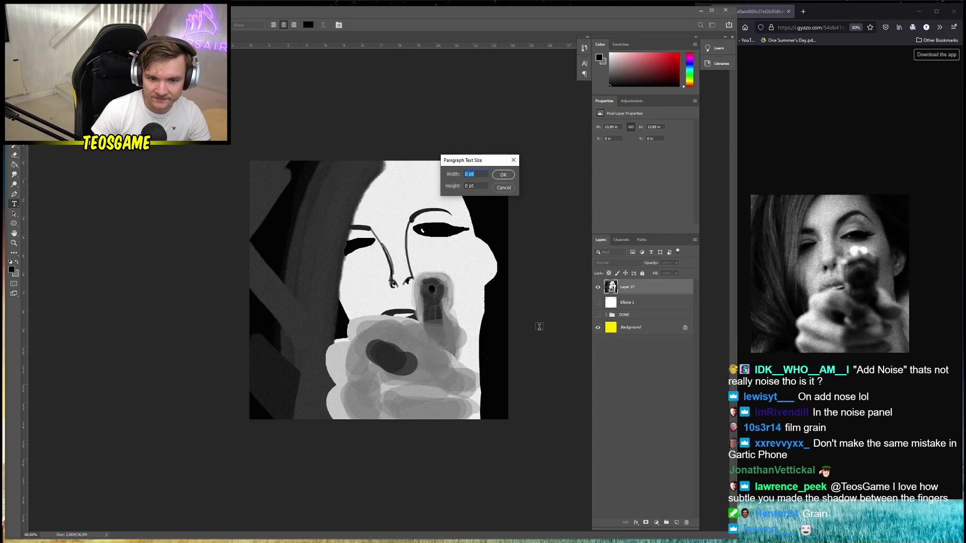
pyautogui.click(503, 187)
pyautogui.press('b')
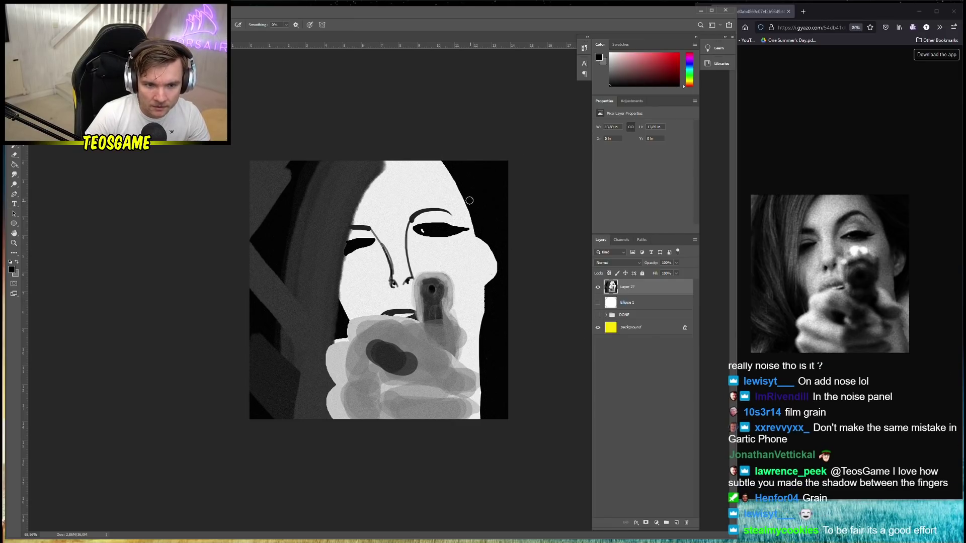
pyautogui.keyDown('alt'); pyautogui.click(437, 179); pyautogui.keyUp('alt')
pyautogui.scroll(5, 379, 290)
pyautogui.rightClick(533, 146)
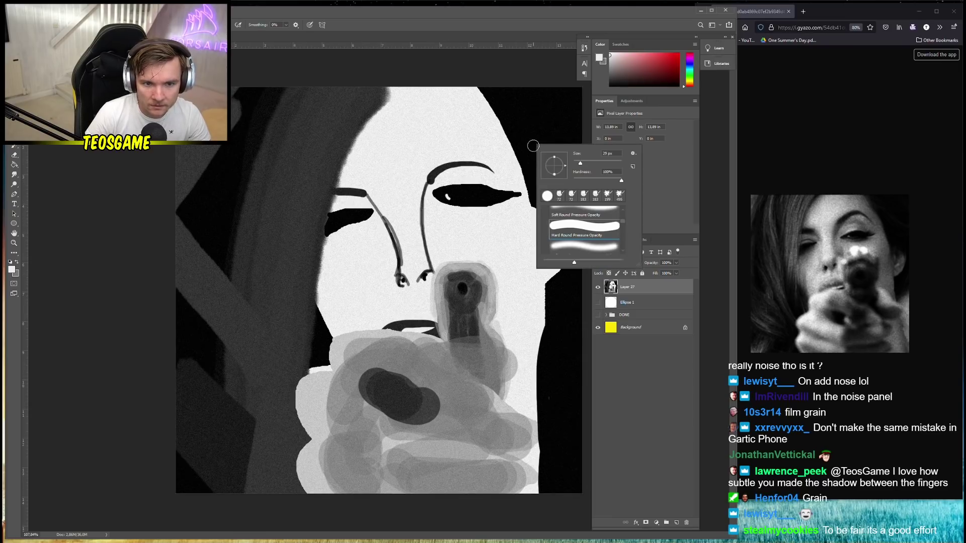
pyautogui.moveTo(583, 166); pyautogui.dragTo(580, 166)
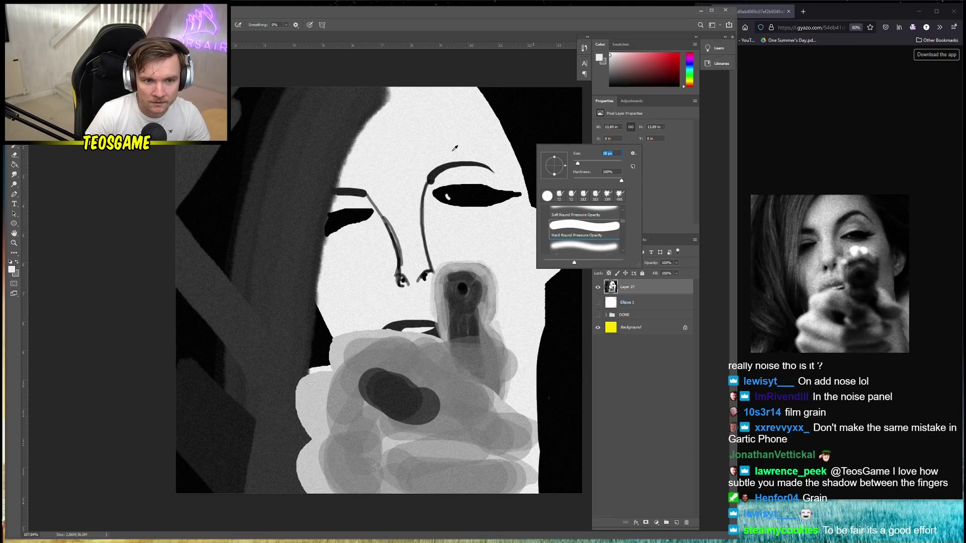
pyautogui.press('Return')
pyautogui.scroll(-3, 513, 95)
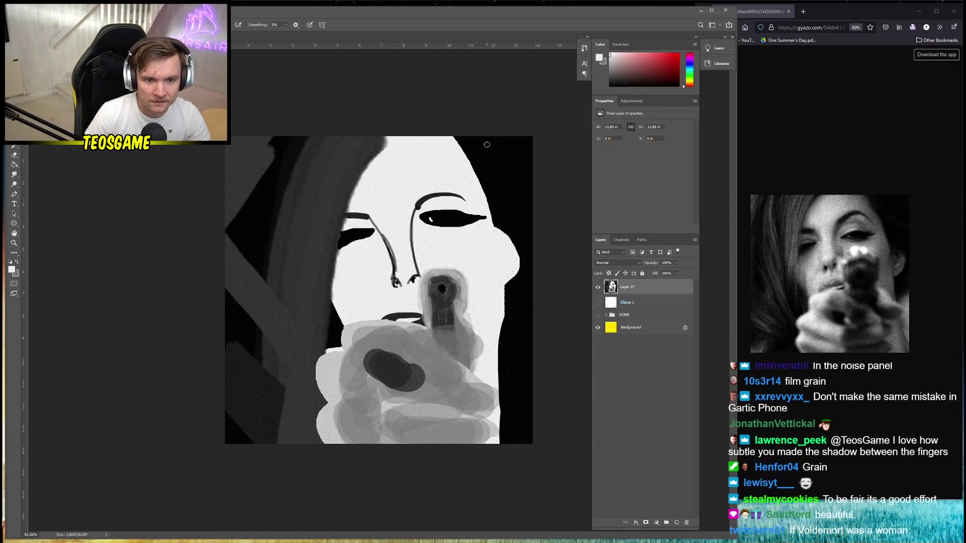
# Paint the letter T in the top-right corner, undoing the attempted 'e' strokes
pyautogui.moveTo(475, 145)
pyautogui.mouseDown()
pyautogui.moveTo(494, 141)
pyautogui.moveTo(491, 157)
pyautogui.mouseUp()
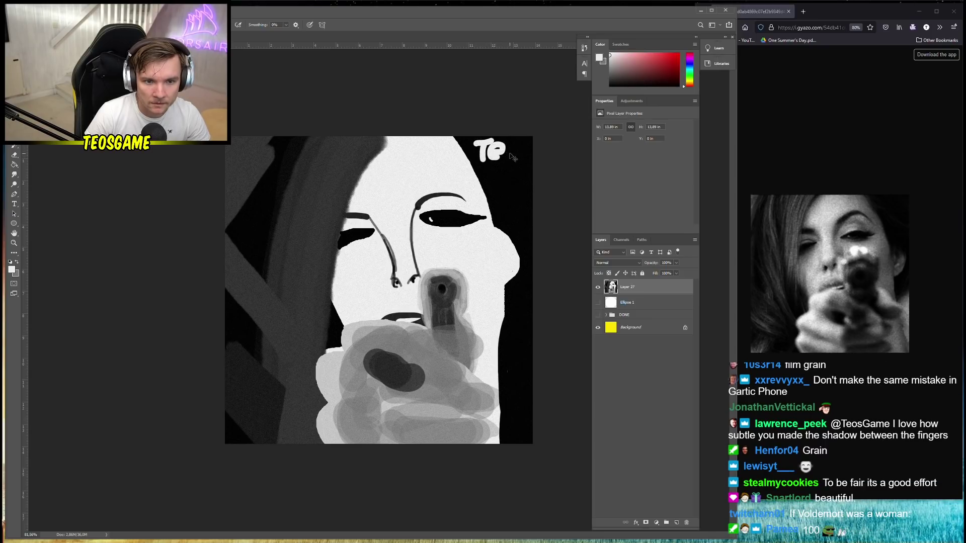
pyautogui.hotkey('ctrl', 'z')
pyautogui.hotkey('ctrl', 'shift', 'z')
pyautogui.hotkey('ctrl', 'z')
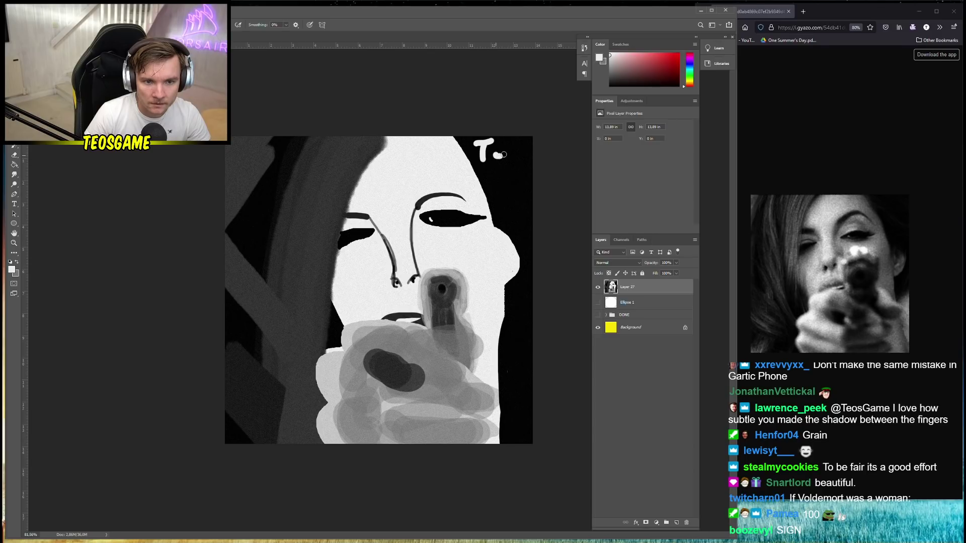
pyautogui.hotkey('ctrl', 'z')
pyautogui.moveTo(489, 153); pyautogui.dragTo(503, 160)
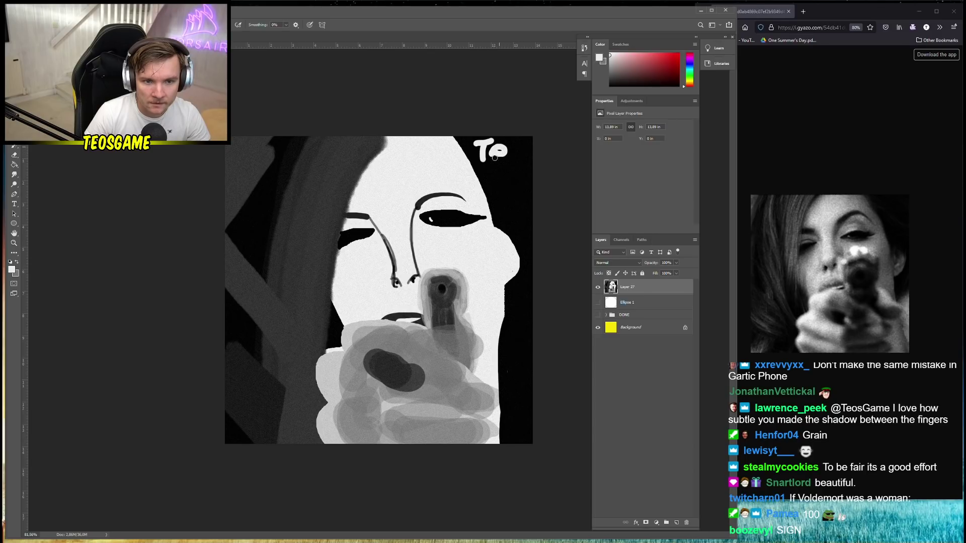
pyautogui.hotkey('ctrl', 'z')
# Retry drawing the 'e' beside the T, then undo the stroke
pyautogui.rightClick(507, 155)
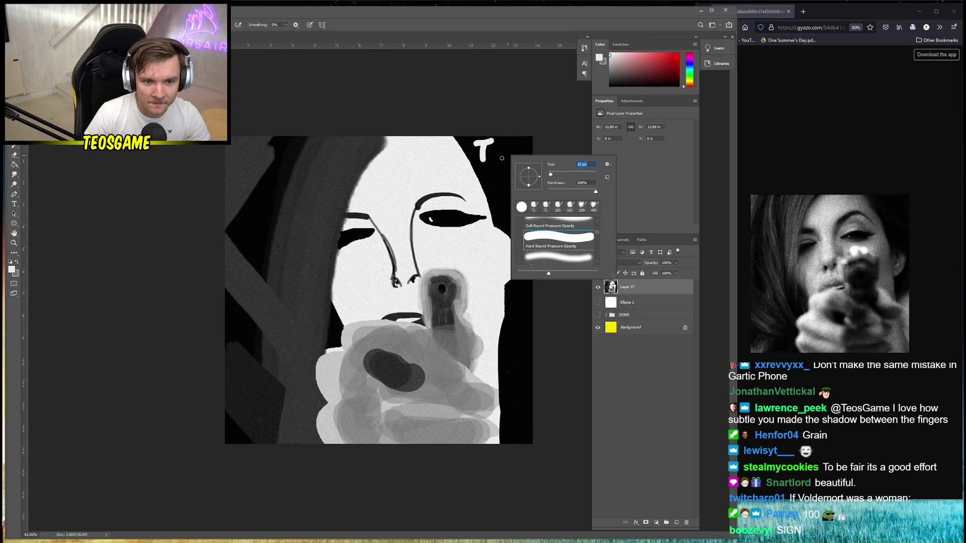
pyautogui.press('Return')
pyautogui.click(493, 152)
pyautogui.moveTo(489, 152)
pyautogui.mouseDown()
pyautogui.moveTo(500, 149)
pyautogui.moveTo(502, 159)
pyautogui.moveTo(503, 150)
pyautogui.moveTo(504, 161)
pyautogui.moveTo(515, 150)
pyautogui.moveTo(519, 176)
pyautogui.moveTo(532, 185)
pyautogui.mouseUp()
pyautogui.hotkey('ctrl', 'z')
pyautogui.hotkey('ctrl', 'z')
pyautogui.scroll(-1, 554, 259)
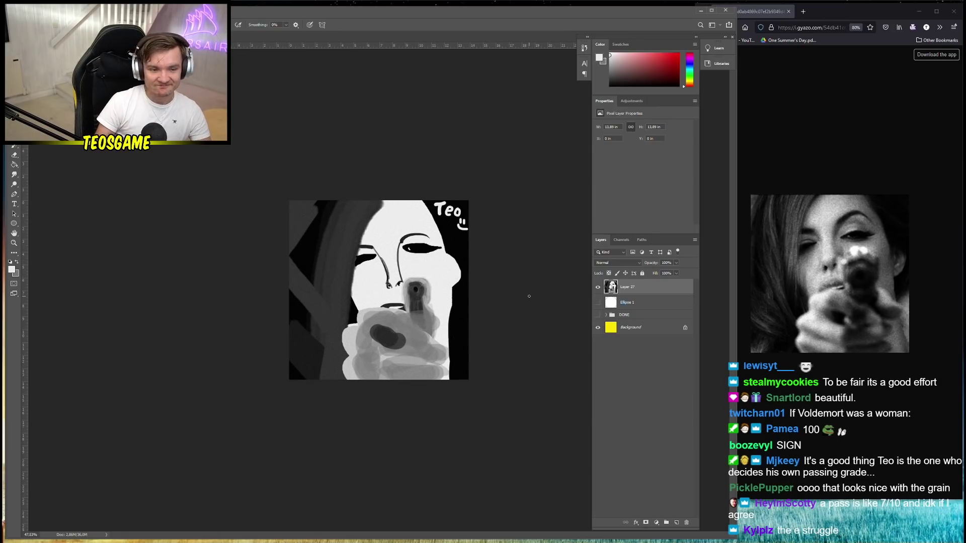
pyautogui.scroll(-4, 309, 342)
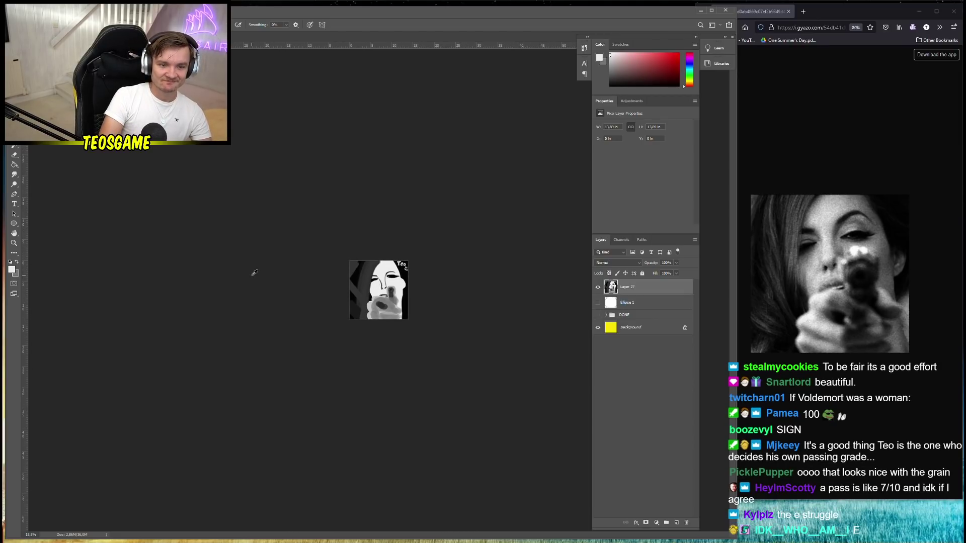
pyautogui.scroll(4, 254, 272)
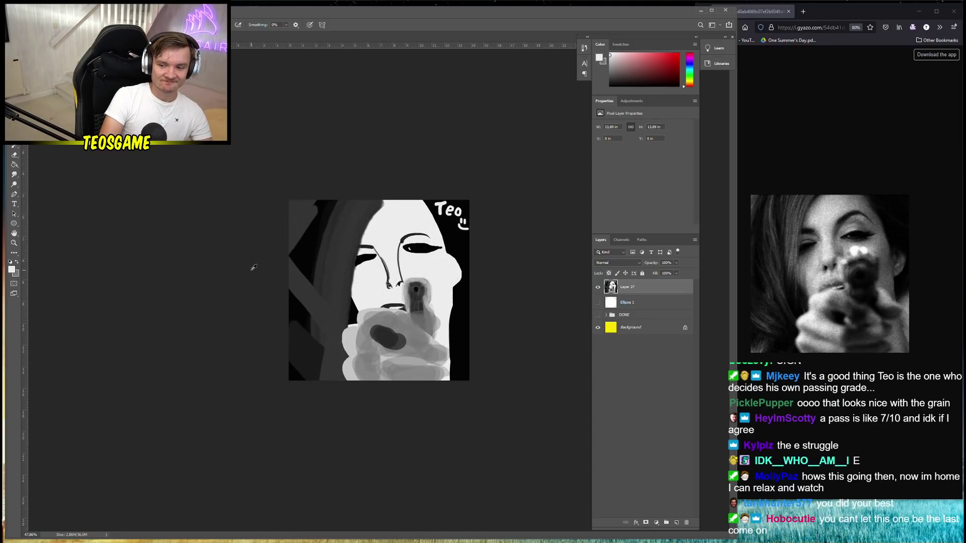
pyautogui.scroll(1, 255, 267)
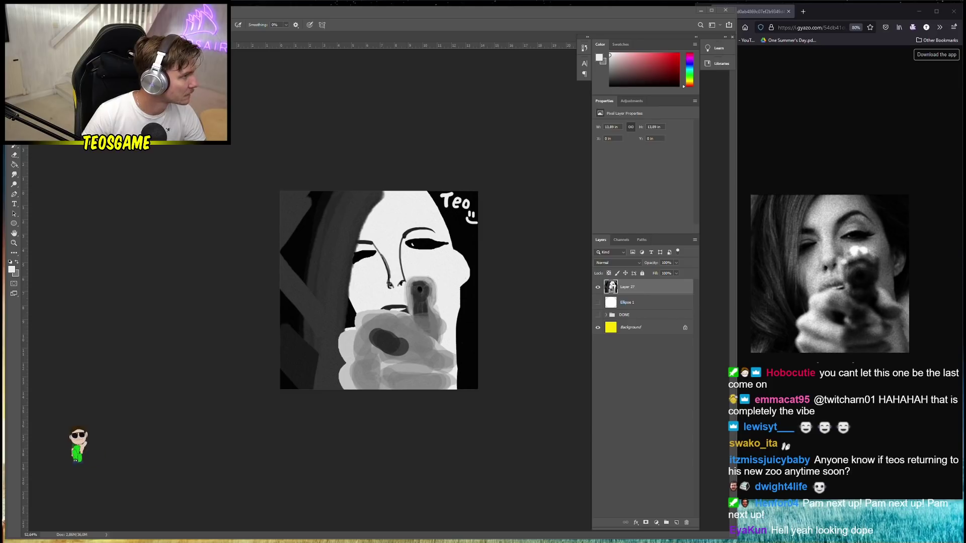
# Save the portrait as PNG, then replace Layer 27 with a new empty Layer 28
pyautogui.hotkey('ctrl', 's')
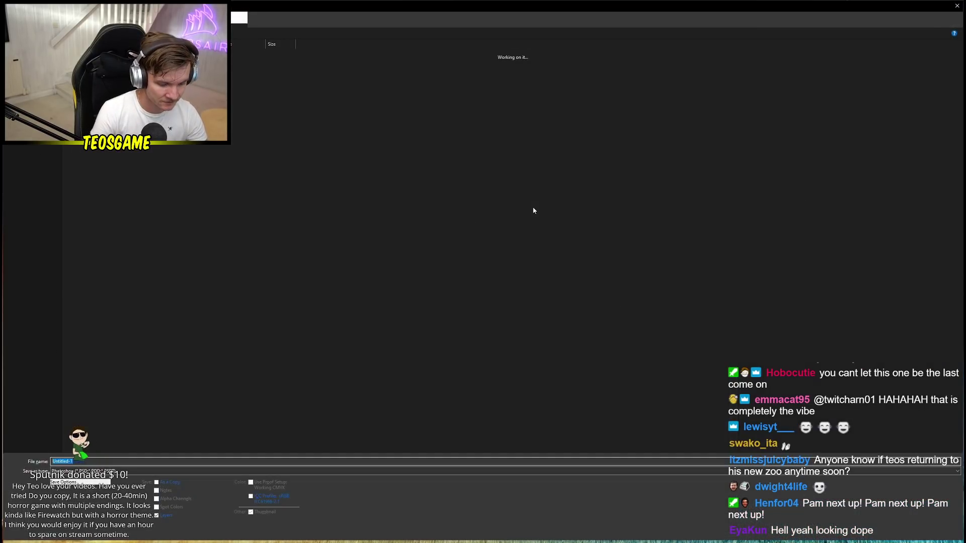
pyautogui.click(76, 471)
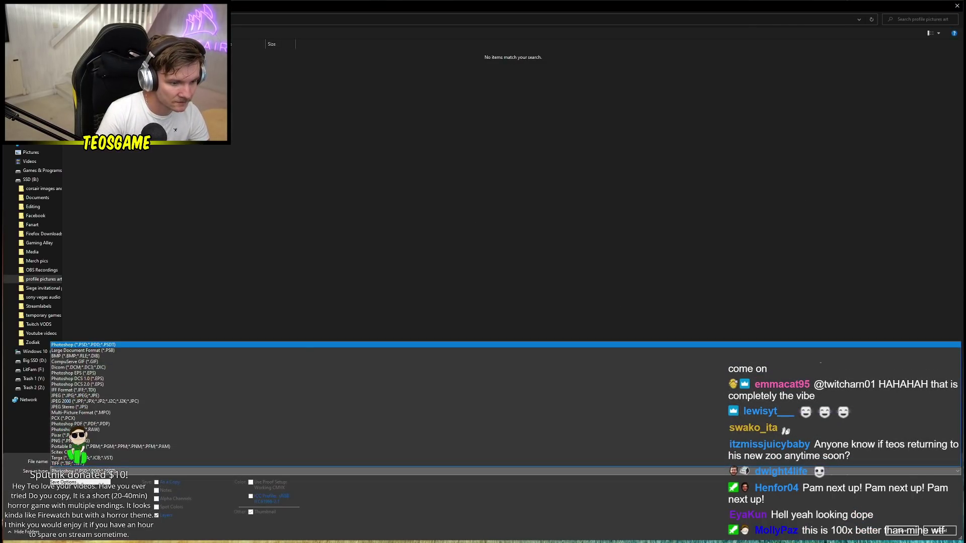
pyautogui.click(535, 441)
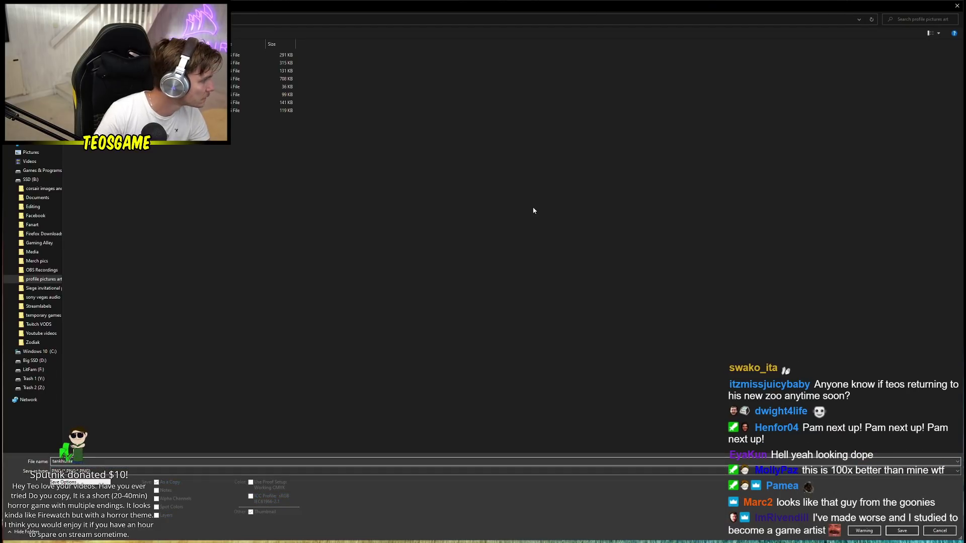
pyautogui.press('Return')
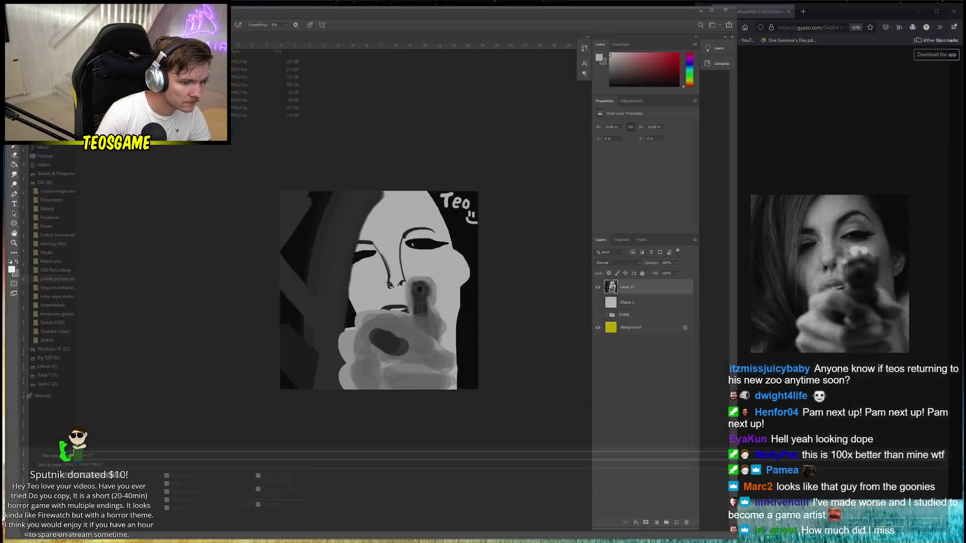
pyautogui.press('Return')
pyautogui.moveTo(637, 288); pyautogui.dragTo(639, 312)
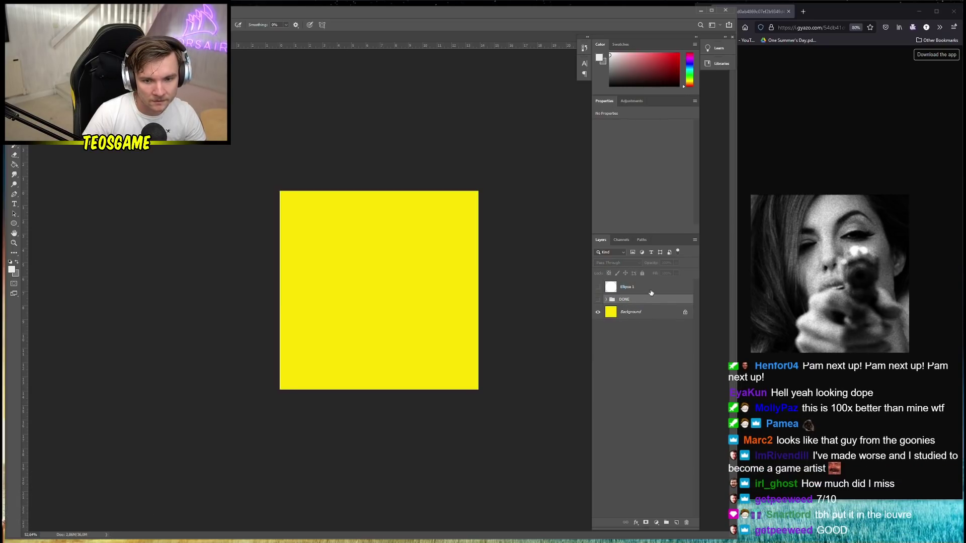
pyautogui.click(676, 523)
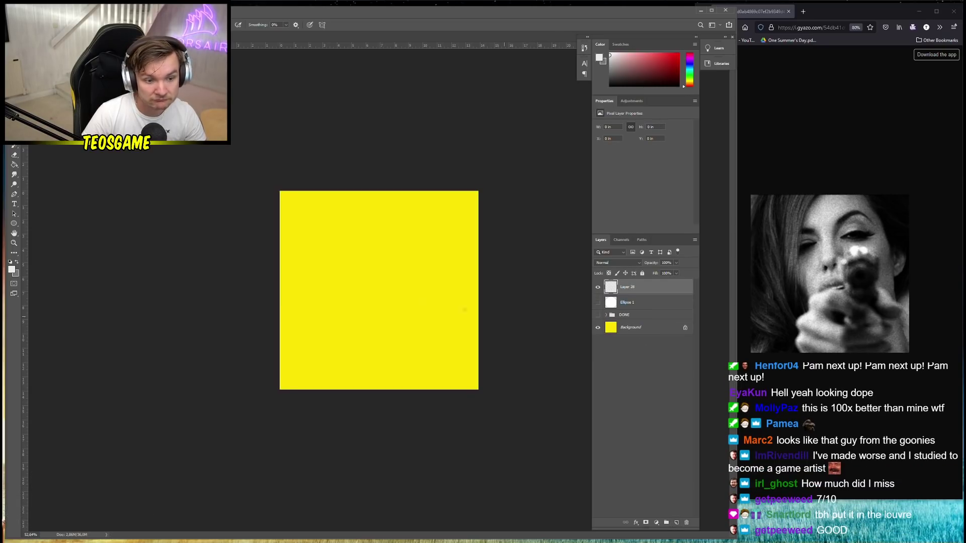
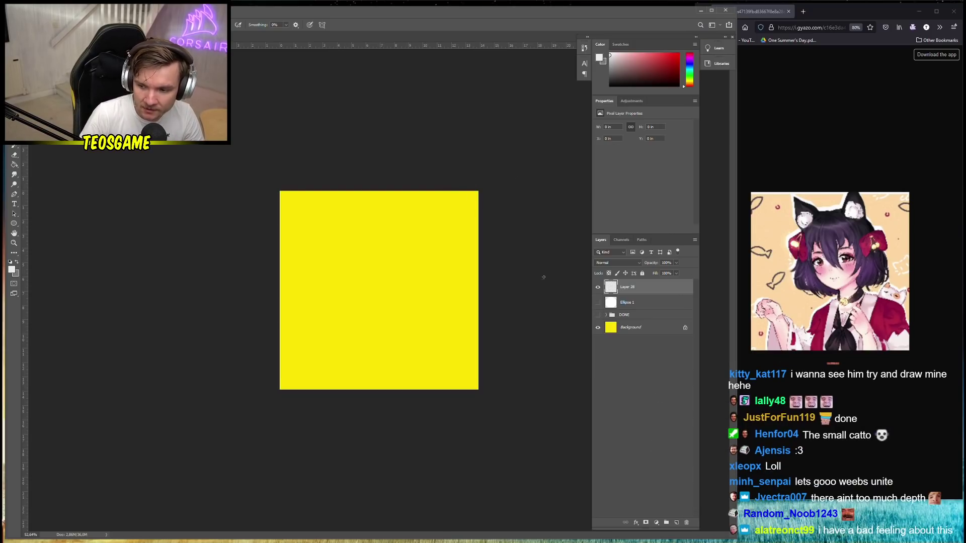
# Set the foreground colour to black and add a new empty layer above Layer 28
pyautogui.click(11, 269)
pyautogui.click(71, 279)
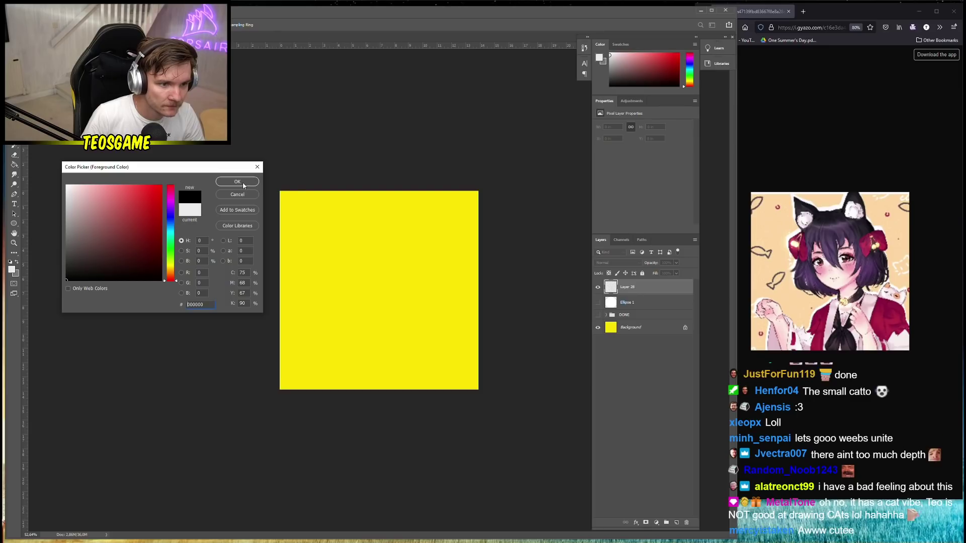
pyautogui.click(245, 175)
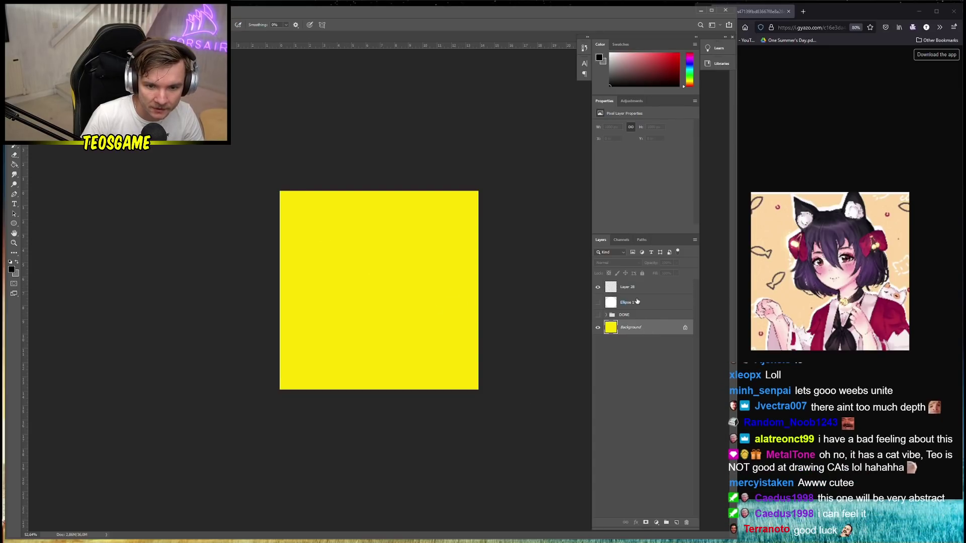
pyautogui.click(676, 523)
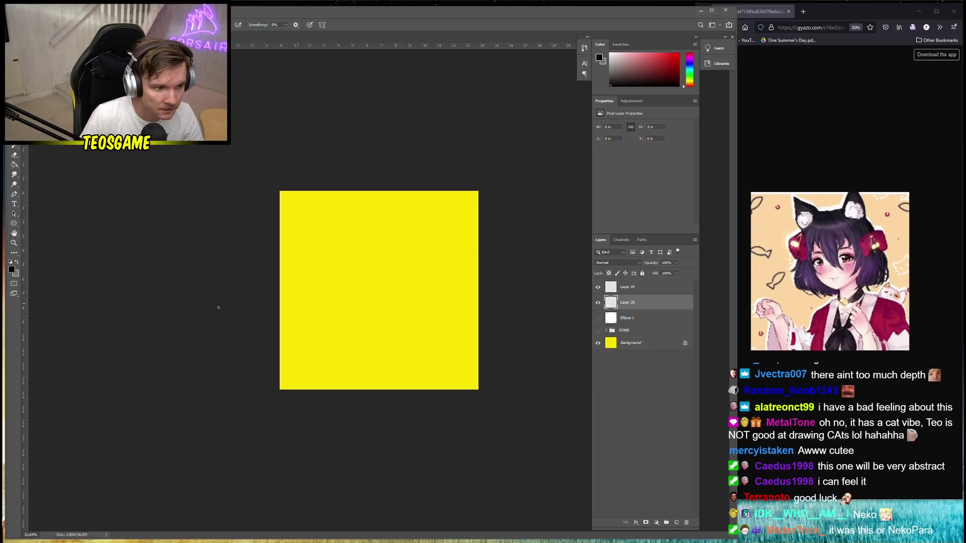
# Choose tan d2b25b and fill the canvas with it using the Paint Bucket
pyautogui.click(11, 270)
pyautogui.click(286, 272)
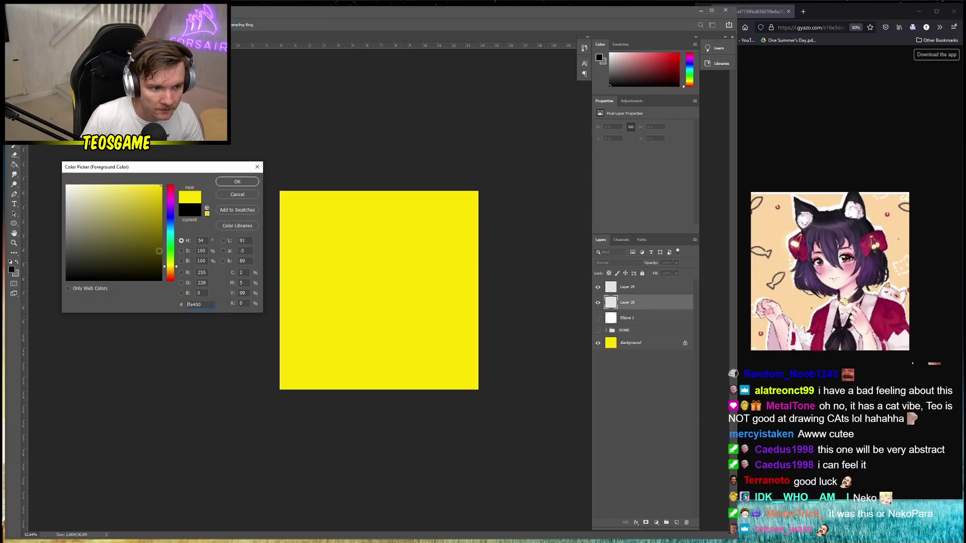
pyautogui.click(100, 203)
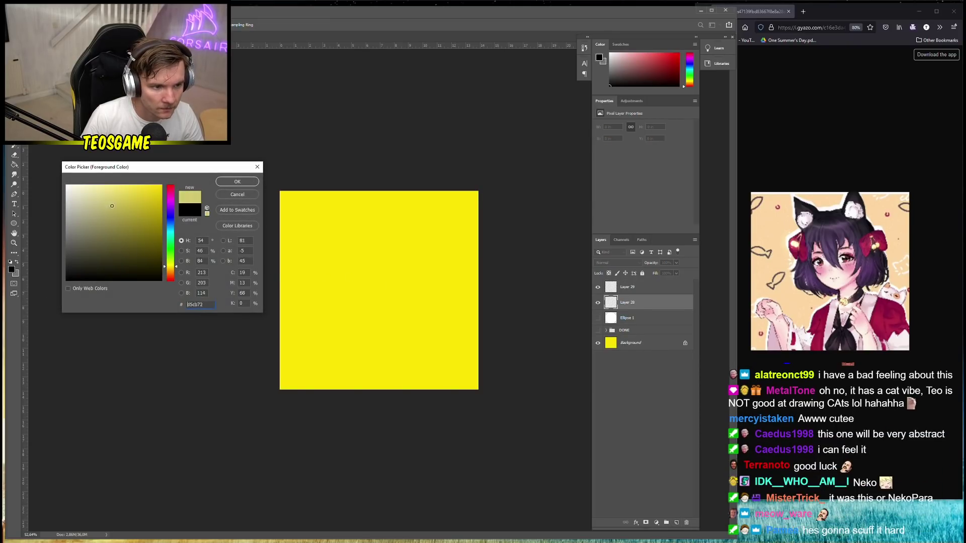
pyautogui.click(97, 207)
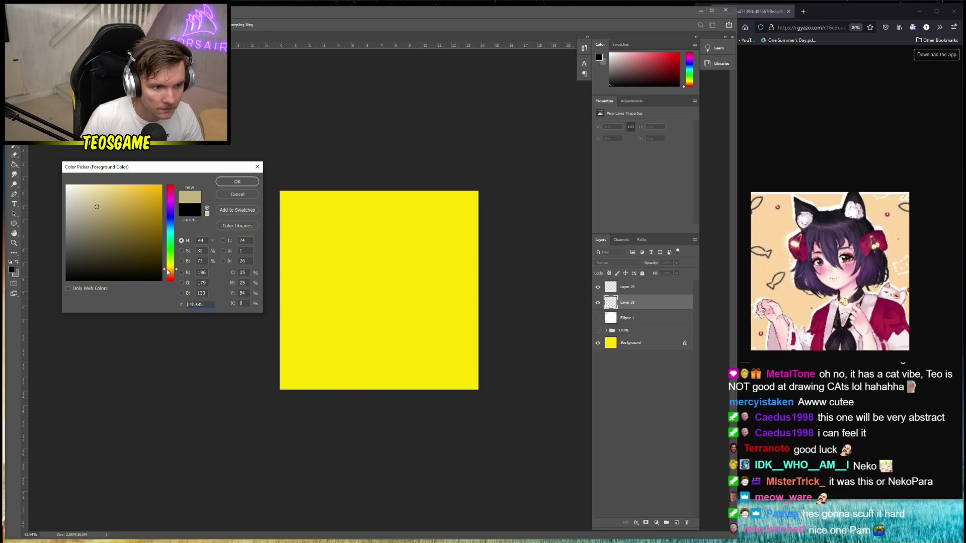
pyautogui.click(120, 202)
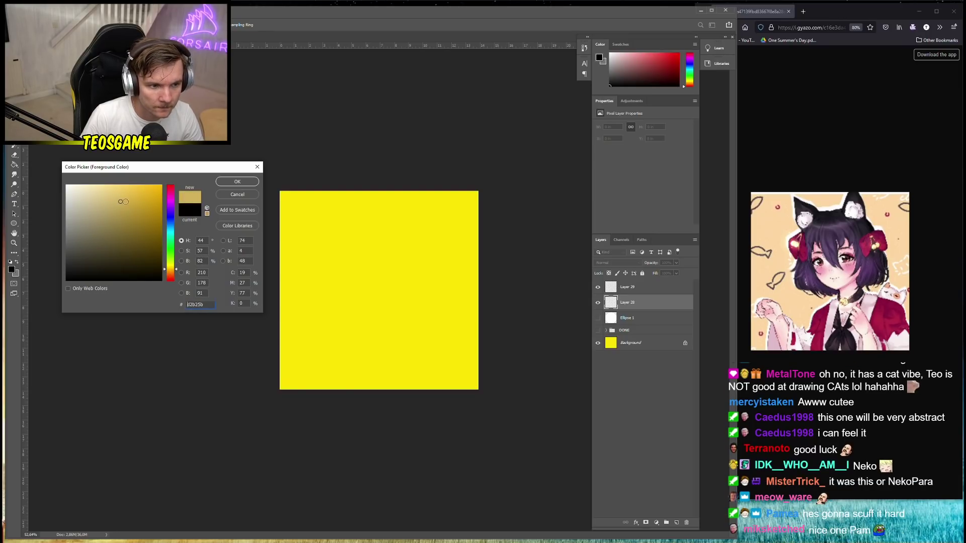
pyautogui.click(237, 182)
pyautogui.click(372, 270)
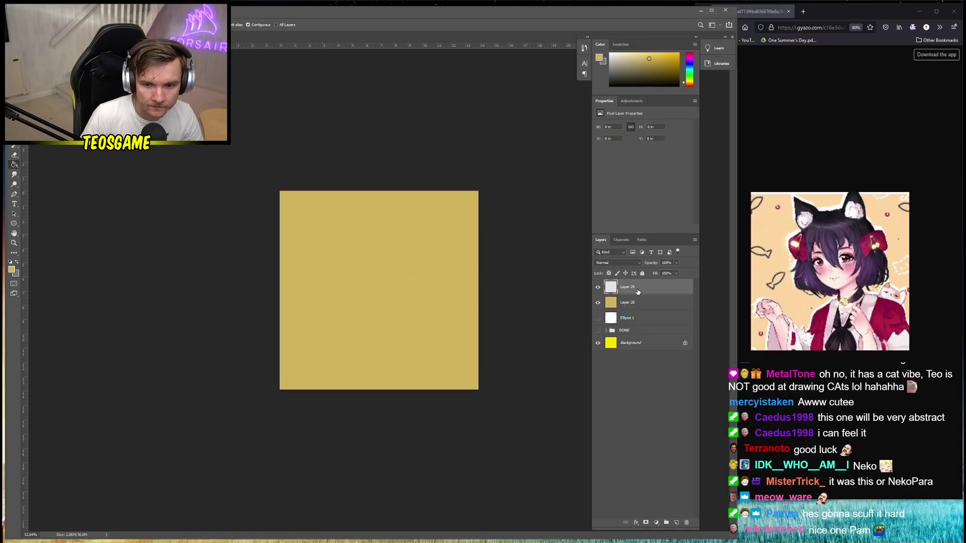
pyautogui.hotkey('alt', ']')
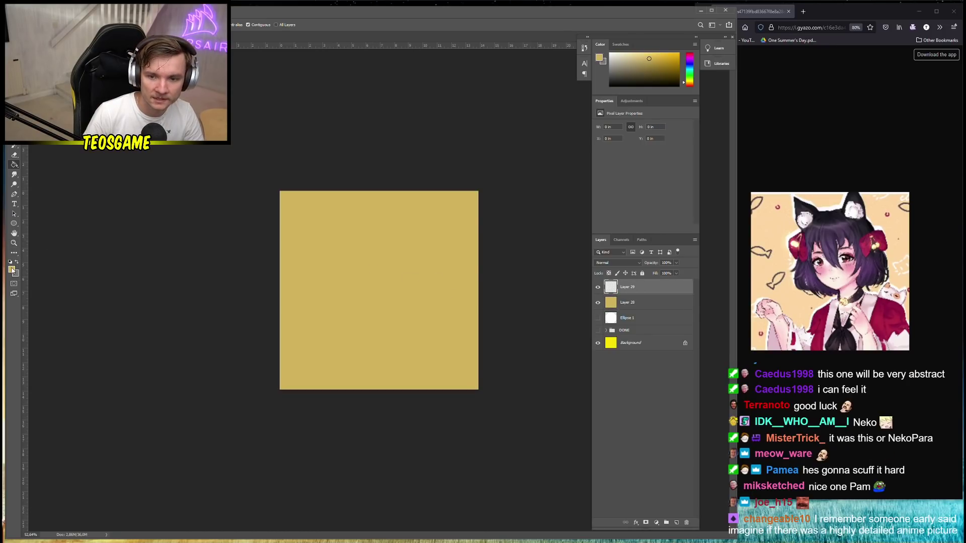
# Set the foreground colour to white and switch to the Brush tool
pyautogui.click(11, 270)
pyautogui.click(66, 185)
pyautogui.click(238, 181)
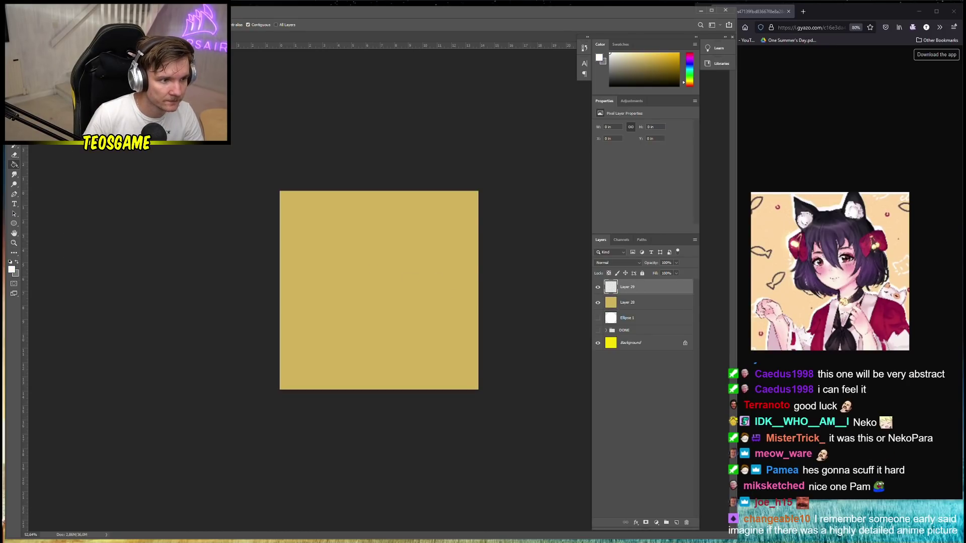
pyautogui.press('b')
# Try a 5000 px brush over the canvas, then undo the white paint-over
pyautogui.rightClick(417, 264)
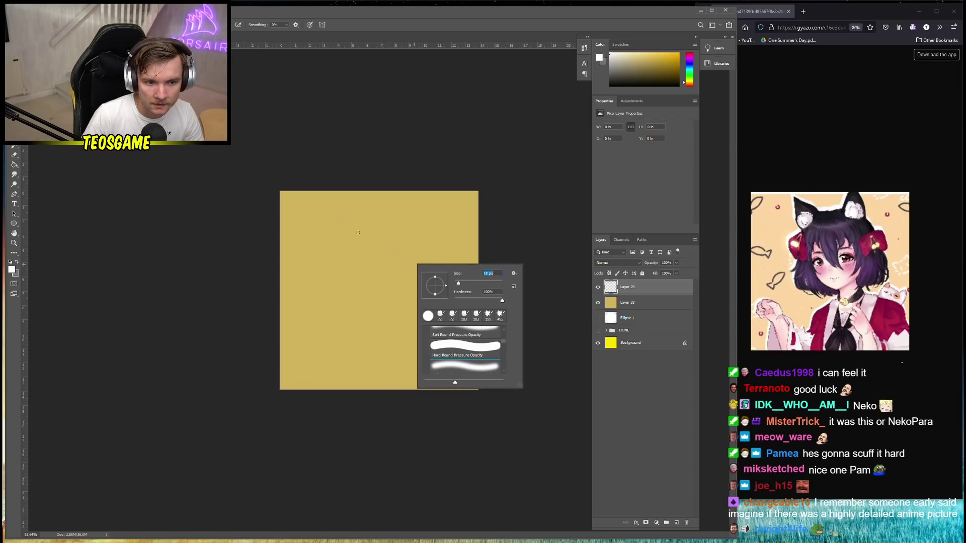
pyautogui.write('5000')
pyautogui.press('Return')
pyautogui.rightClick(315, 205)
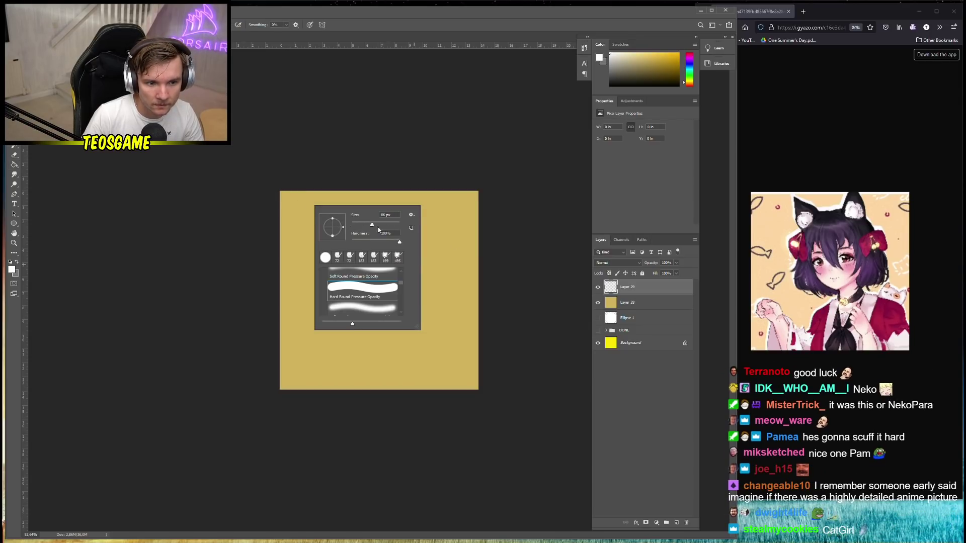
pyautogui.click(283, 195)
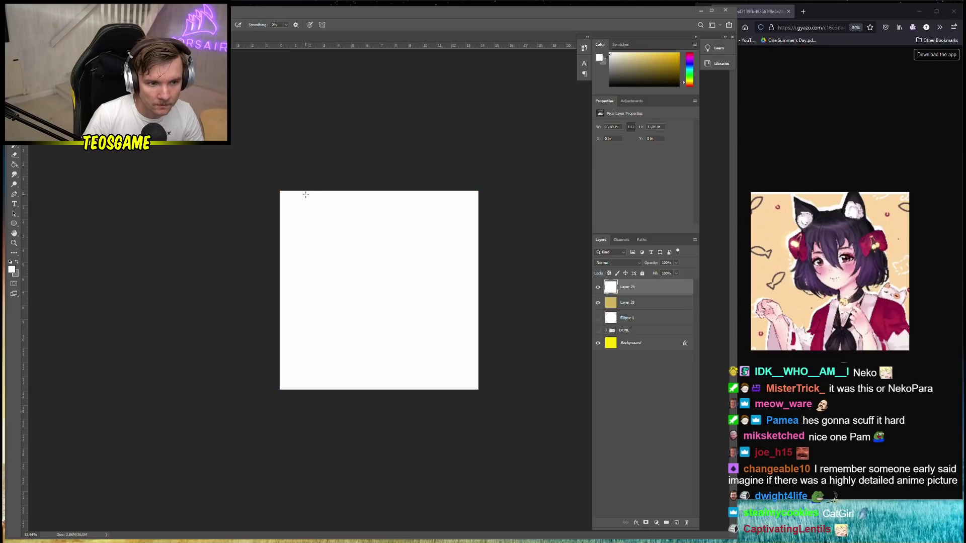
pyautogui.hotkey('ctrl', 'z')
# Set the brush to 20 px and paint a white stroke along the canvas top edge
pyautogui.rightClick(401, 247)
pyautogui.click(443, 266)
pyautogui.moveTo(280, 192); pyautogui.dragTo(492, 195)
pyautogui.hotkey('ctrl', 'z')
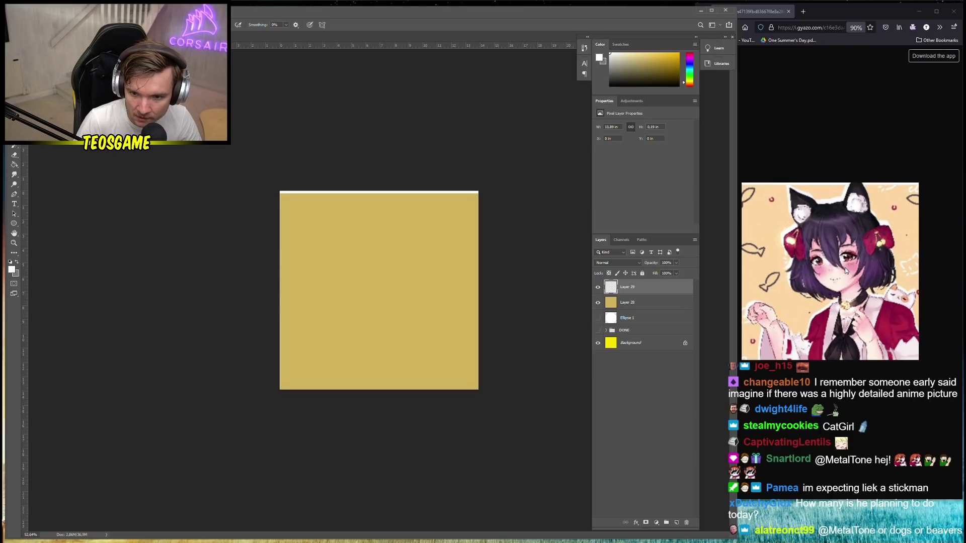
# Narrow the Photoshop window and bring the shortened reference browser to the front
pyautogui.scroll(2, 844, 267)
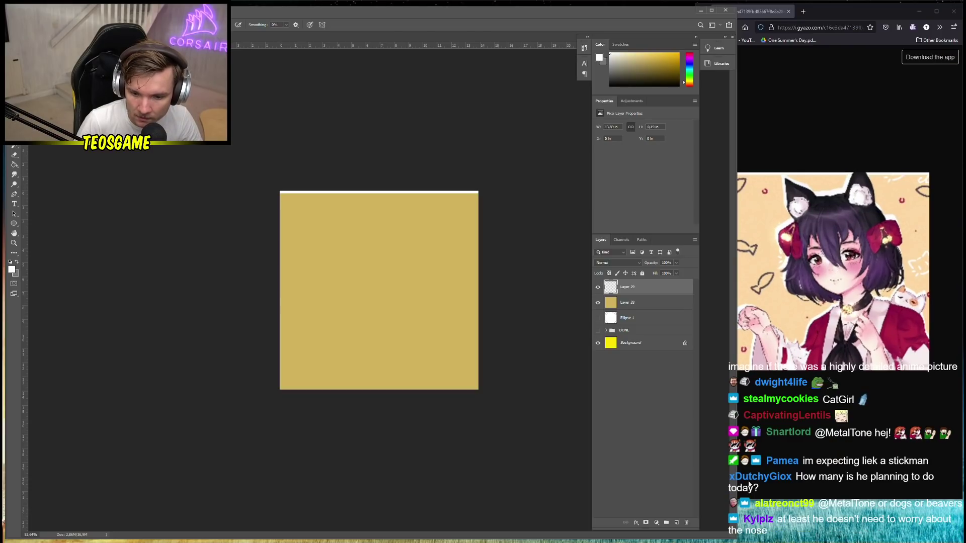
pyautogui.moveTo(737, 474); pyautogui.dragTo(703, 474)
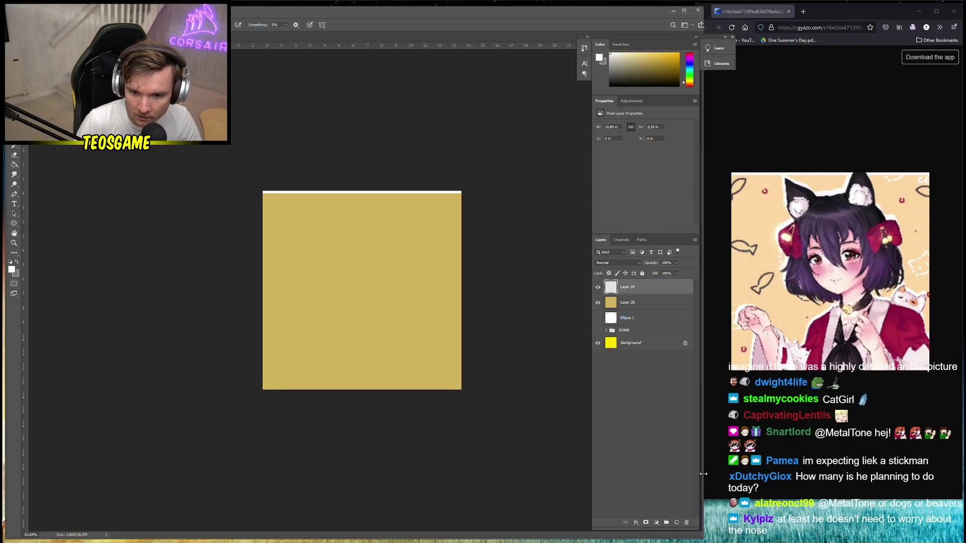
pyautogui.click(811, 526)
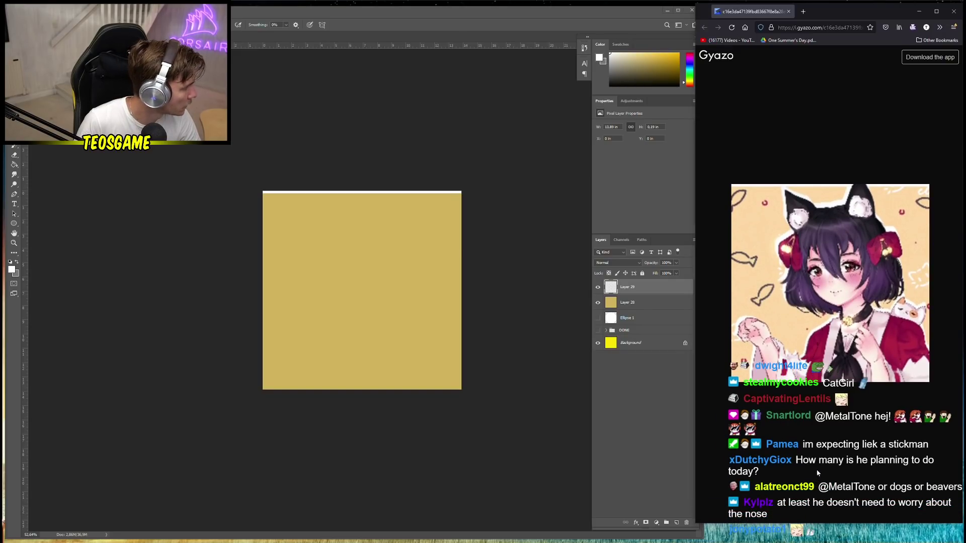
pyautogui.moveTo(850, 525); pyautogui.dragTo(852, 481)
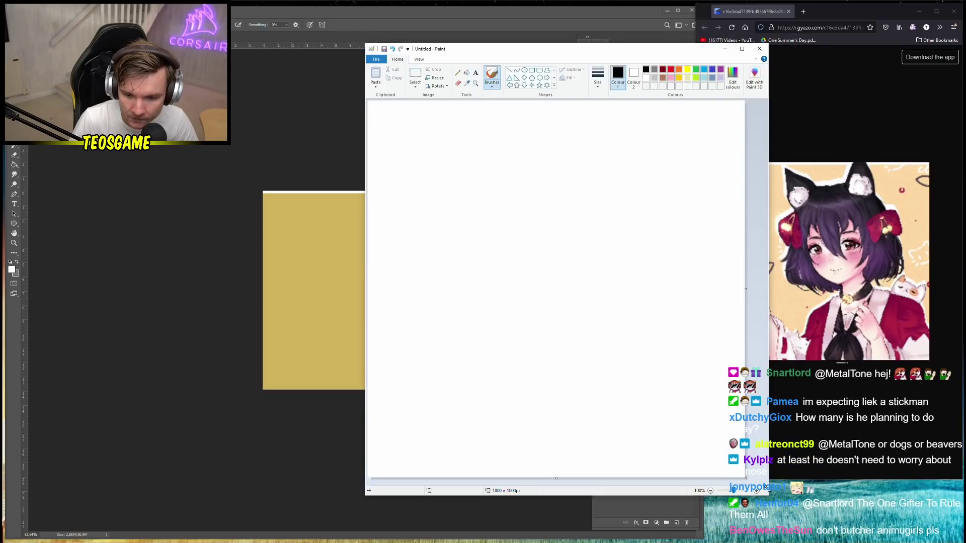
# Fill the Paint canvas black with the Fill tool and drag the Paint window off screen
pyautogui.click(467, 74)
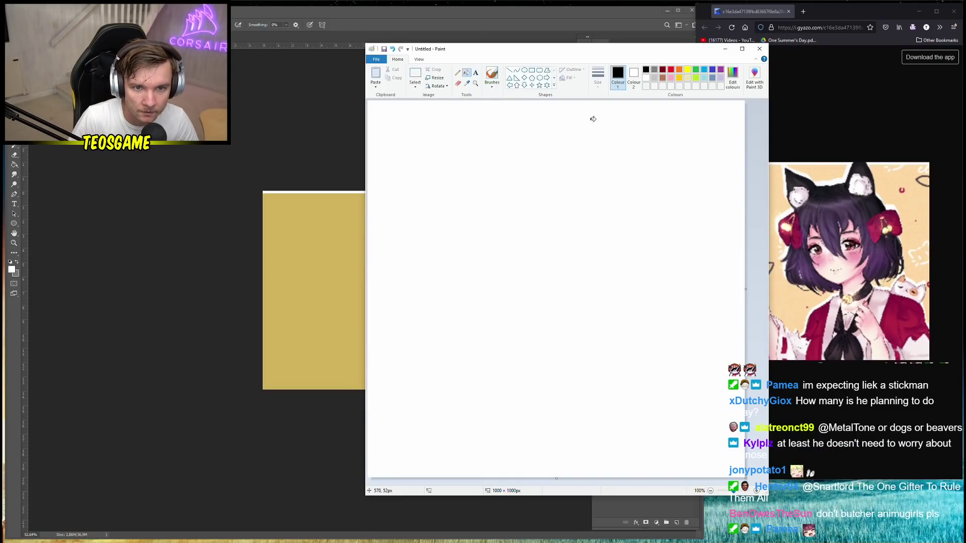
pyautogui.click(578, 233)
pyautogui.moveTo(639, 55)
pyautogui.mouseDown()
pyautogui.moveTo(854, 188)
pyautogui.moveTo(965, 187)
pyautogui.mouseUp()
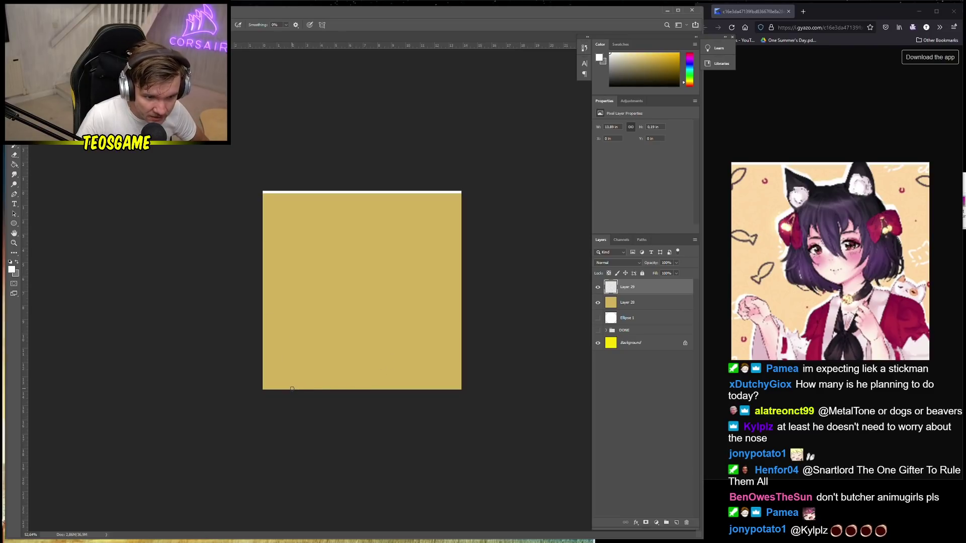
# Sketch white curved outline strokes up from the canvas bottom and a pointed ear at the right
pyautogui.moveTo(292, 389); pyautogui.dragTo(294, 355)
pyautogui.hotkey('ctrl', 'z')
pyautogui.moveTo(289, 390)
pyautogui.mouseDown()
pyautogui.moveTo(304, 337)
pyautogui.moveTo(281, 330)
pyautogui.moveTo(280, 312)
pyautogui.moveTo(308, 290)
pyautogui.mouseUp()
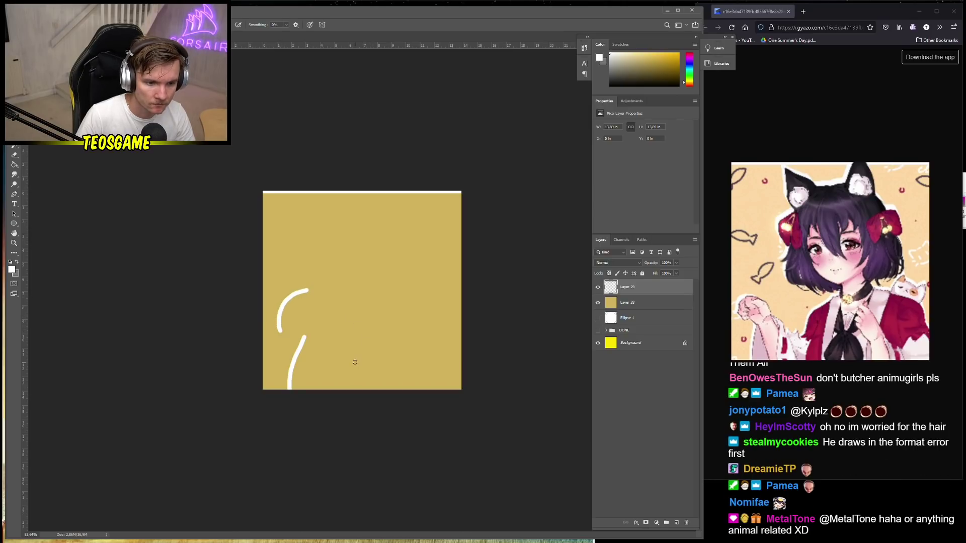
pyautogui.moveTo(340, 352)
pyautogui.mouseDown()
pyautogui.moveTo(360, 300)
pyautogui.moveTo(399, 291)
pyautogui.mouseUp()
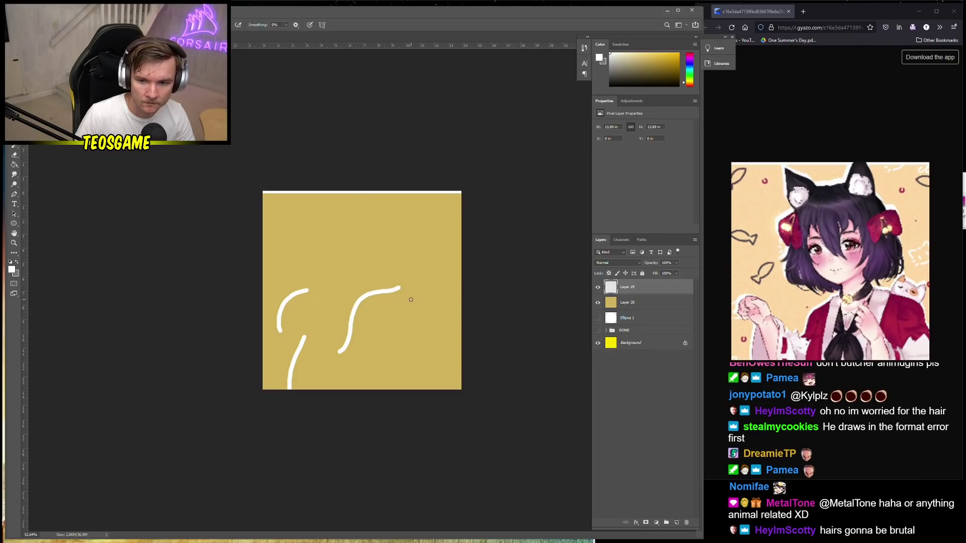
pyautogui.hotkey('ctrl', 'z')
pyautogui.moveTo(327, 355); pyautogui.dragTo(369, 285)
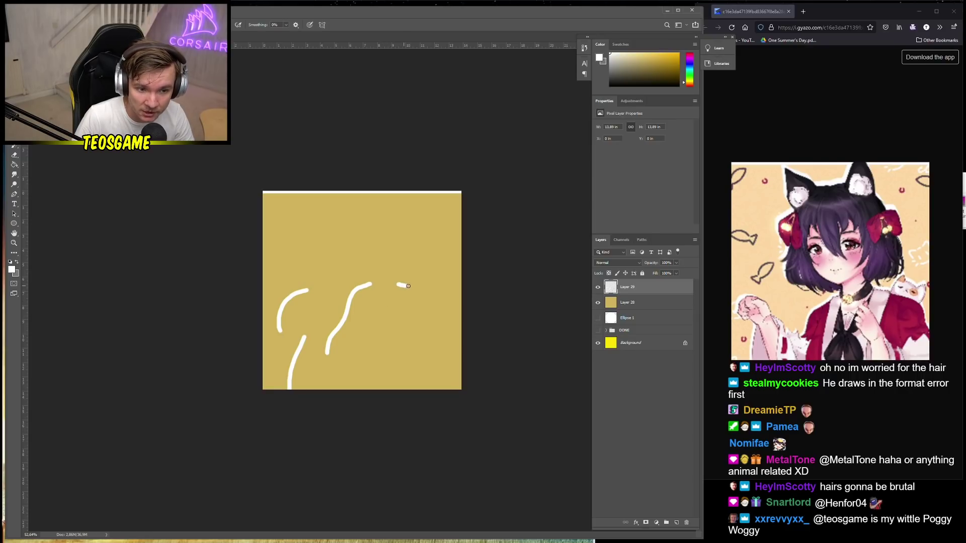
pyautogui.moveTo(418, 285); pyautogui.dragTo(426, 270)
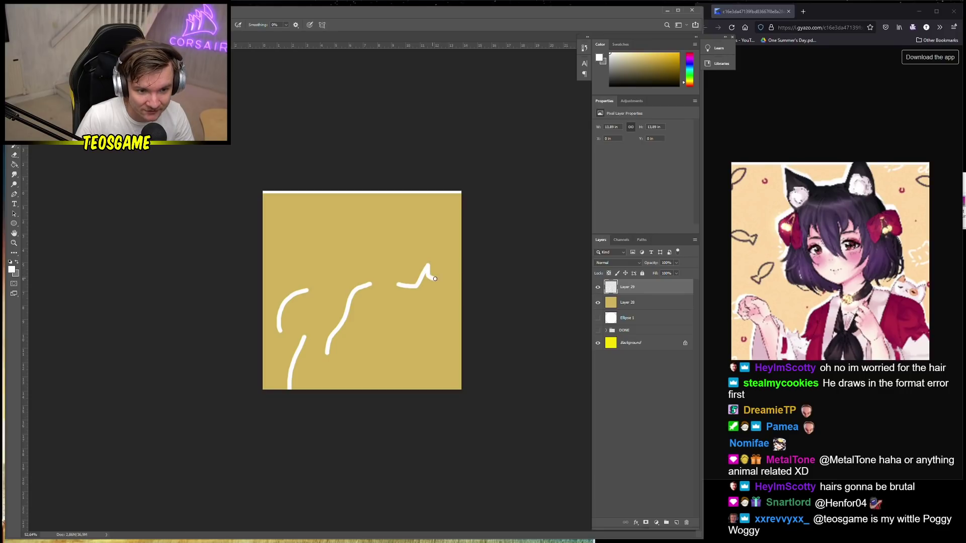
pyautogui.moveTo(440, 277); pyautogui.dragTo(462, 322)
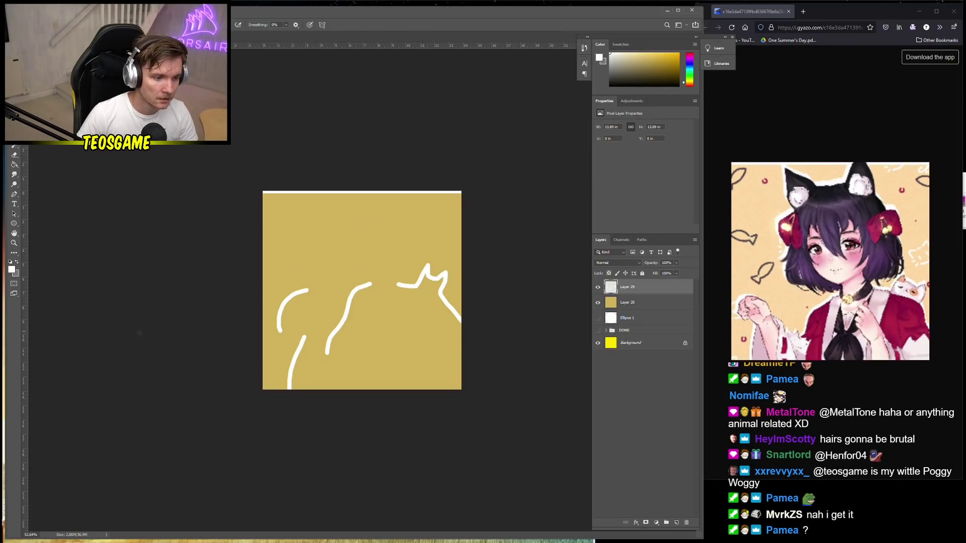
# Set the foreground colour to black (000000) and add a new Layer 30
pyautogui.click(13, 272)
pyautogui.write('000000')
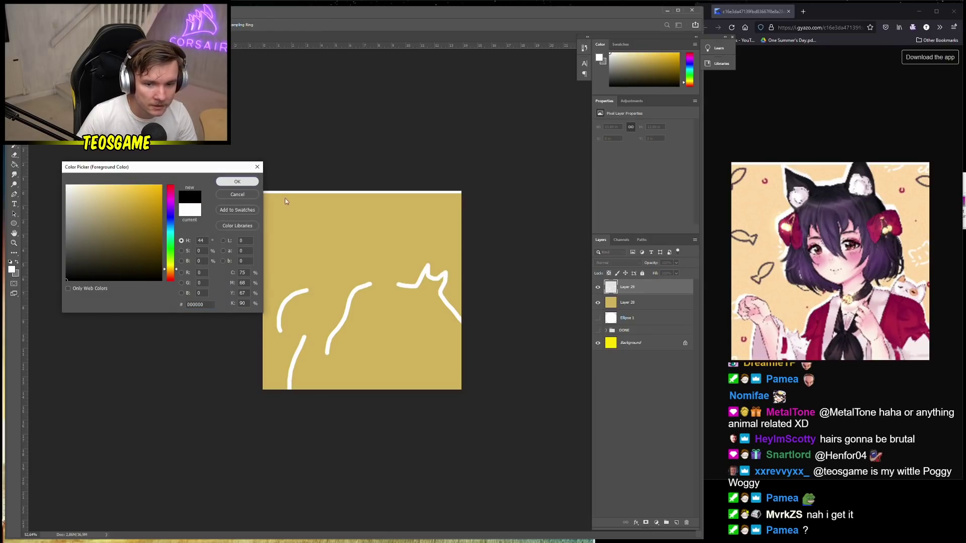
pyautogui.press('Return')
pyautogui.click(676, 523)
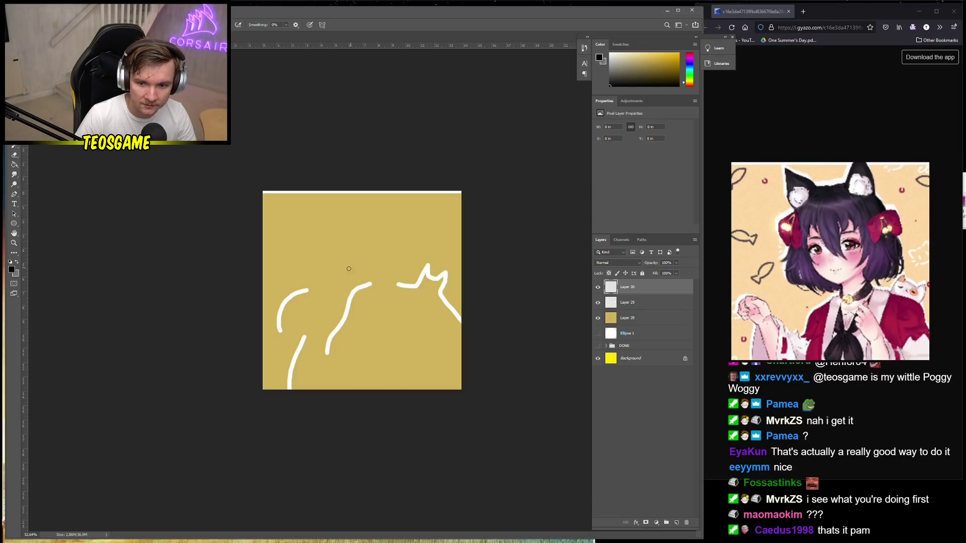
# Trace the white shoulder curves in black and draw a long neck line toward the canvas top
pyautogui.rightClick(300, 367)
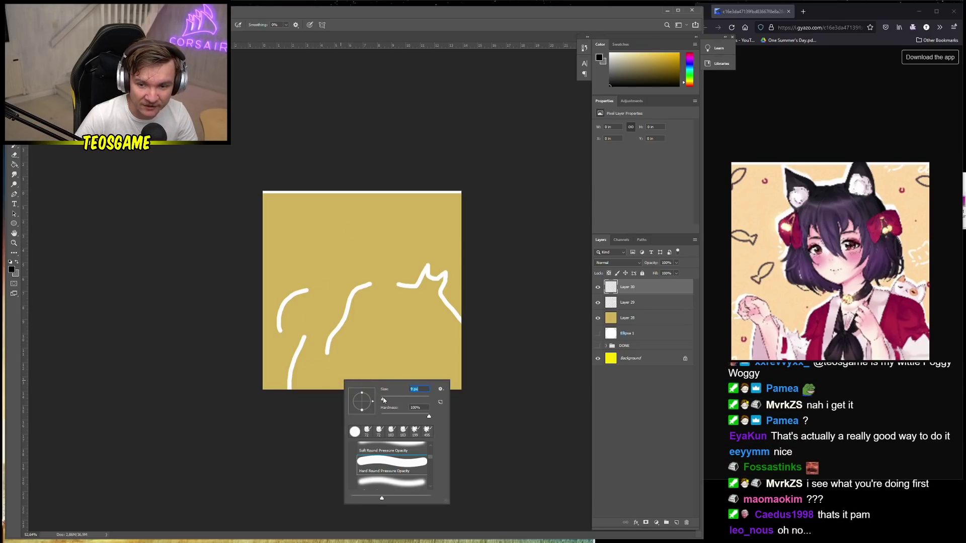
pyautogui.click(319, 391)
pyautogui.moveTo(319, 390); pyautogui.dragTo(310, 340)
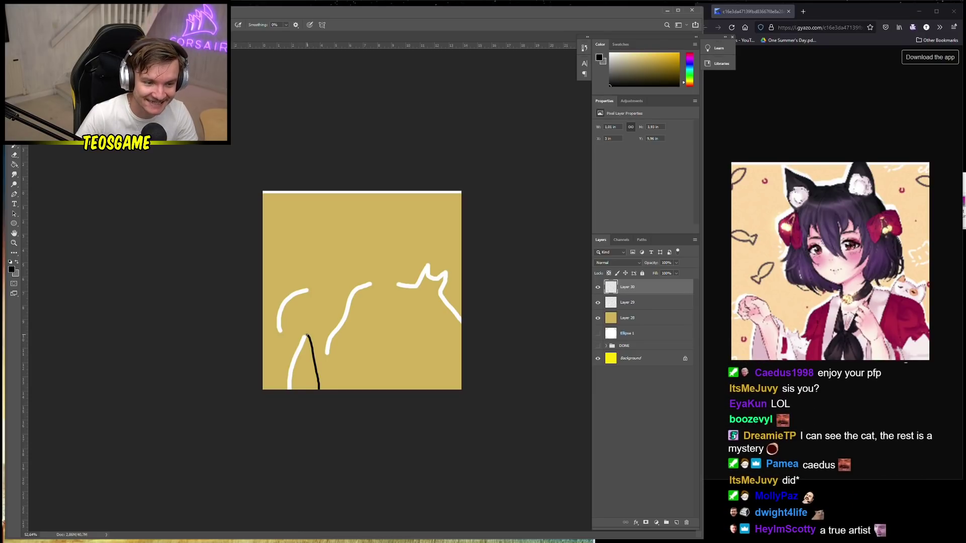
pyautogui.moveTo(308, 336)
pyautogui.mouseDown()
pyautogui.moveTo(286, 333)
pyautogui.moveTo(284, 313)
pyautogui.moveTo(306, 292)
pyautogui.moveTo(324, 295)
pyautogui.moveTo(320, 328)
pyautogui.moveTo(345, 421)
pyautogui.mouseUp()
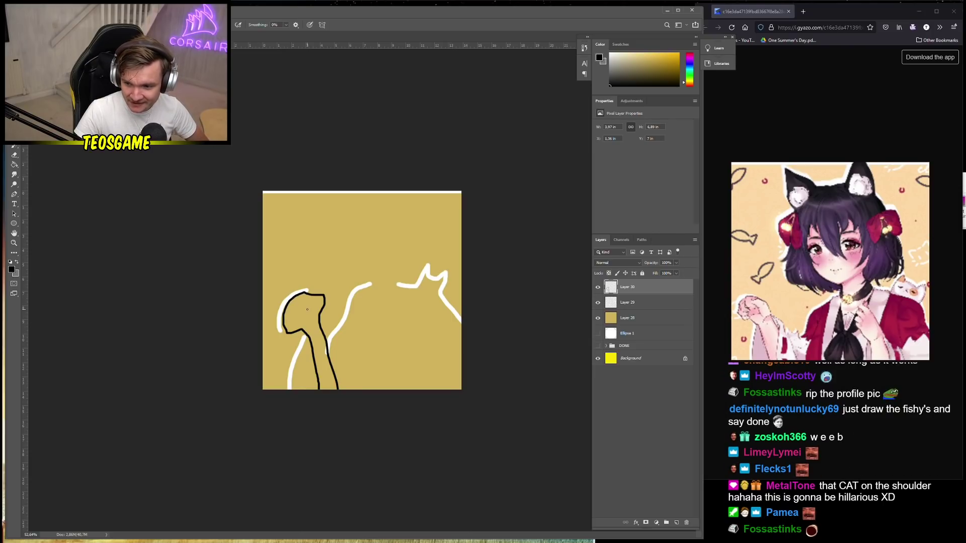
pyautogui.hotkey('ctrl', 'z')
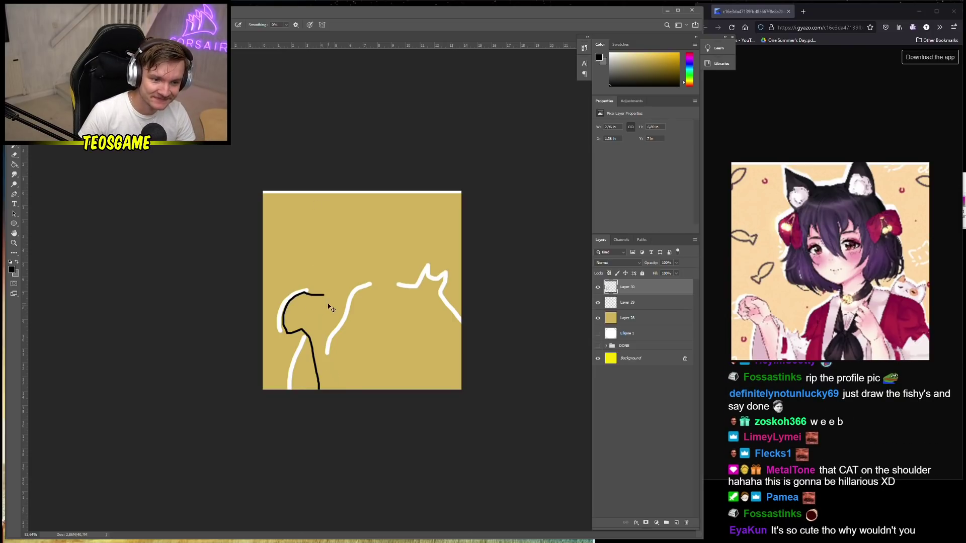
pyautogui.hotkey('ctrl', 'z')
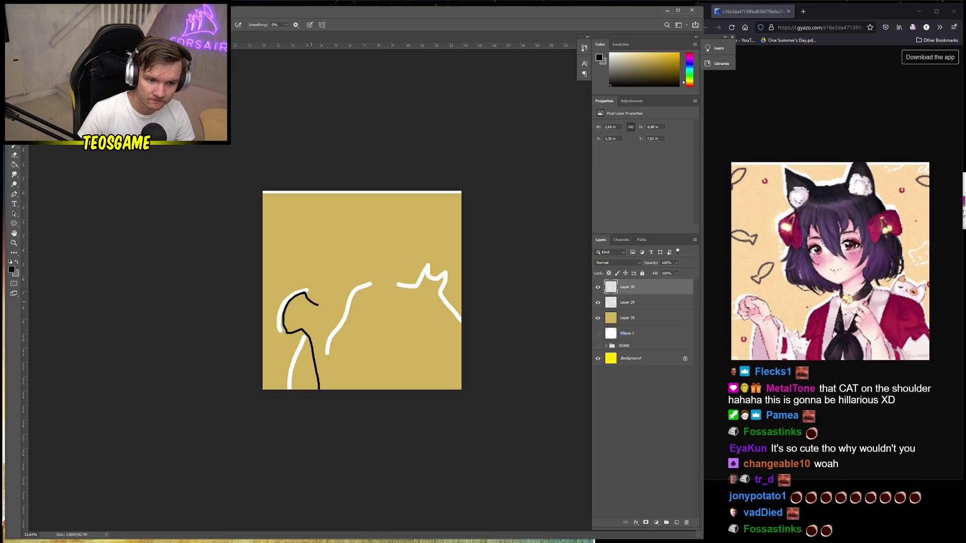
pyautogui.moveTo(321, 339); pyautogui.dragTo(347, 391)
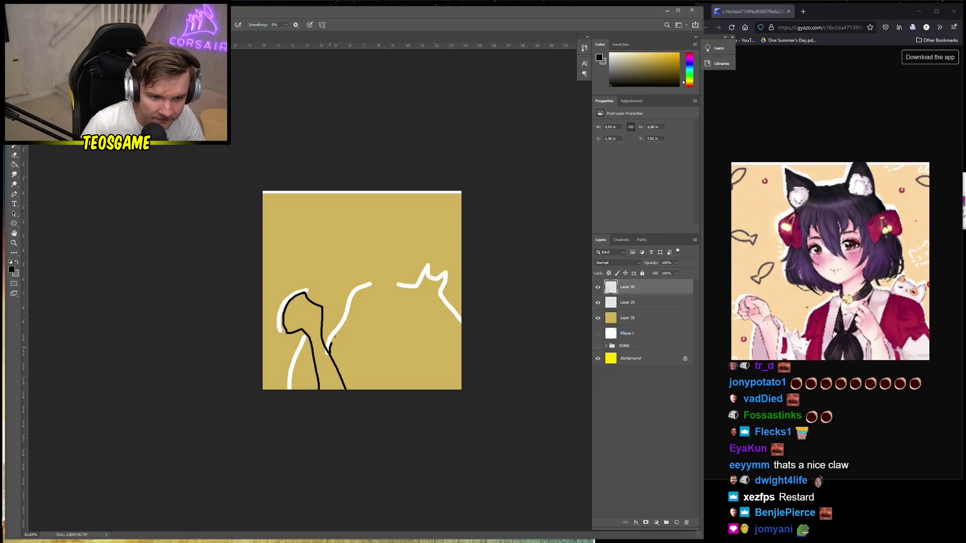
pyautogui.moveTo(334, 337); pyautogui.dragTo(371, 287)
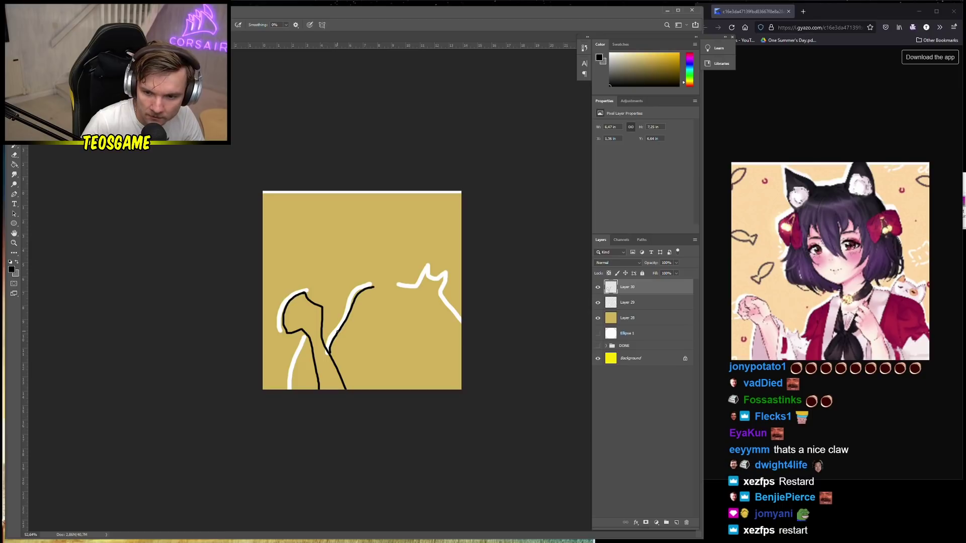
pyautogui.moveTo(337, 333)
pyautogui.mouseDown()
pyautogui.moveTo(366, 345)
pyautogui.moveTo(377, 304)
pyautogui.moveTo(368, 258)
pyautogui.moveTo(337, 245)
pyautogui.mouseUp()
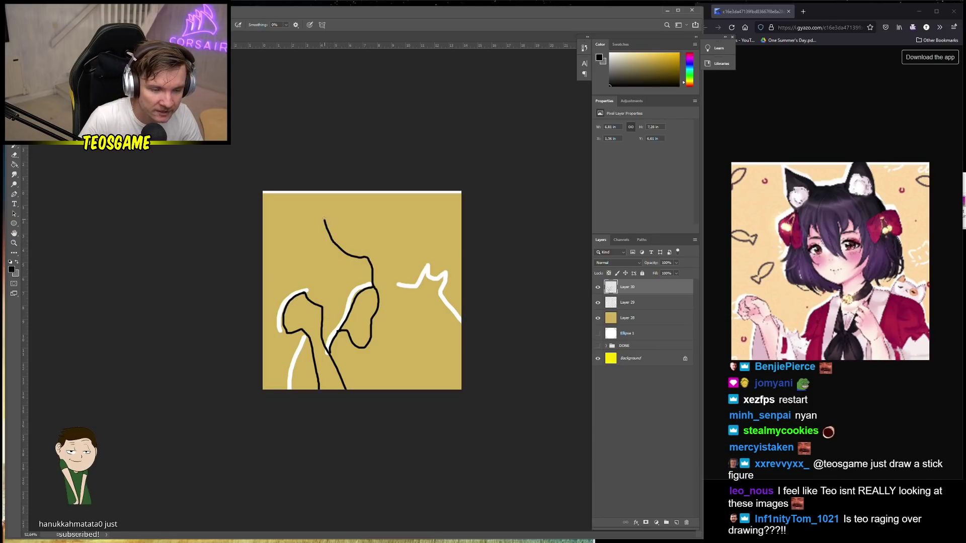
pyautogui.moveTo(322, 207); pyautogui.dragTo(322, 203)
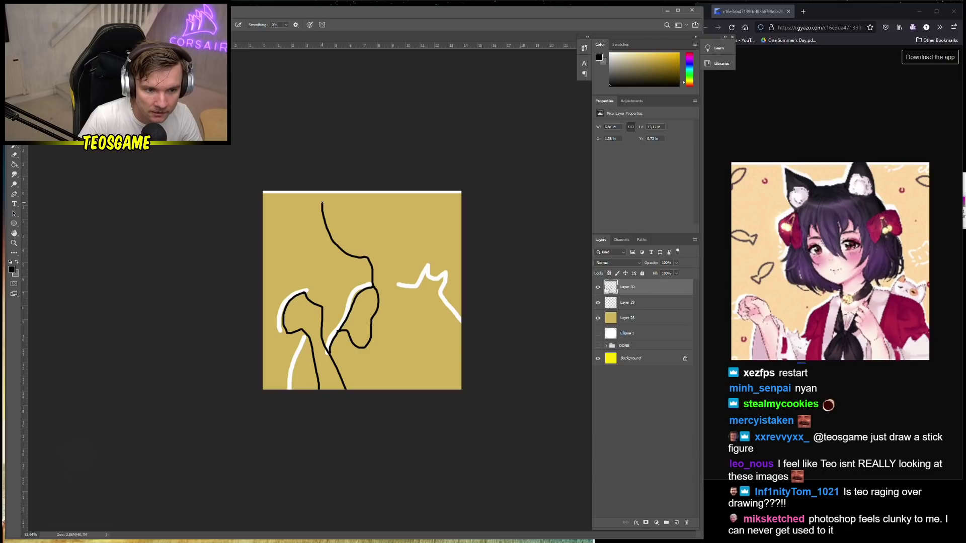
pyautogui.keyDown('ctrl'); pyautogui.click(629, 302); pyautogui.keyUp('ctrl')
# Free Transform Layers 29 and 30 to shrink the line drawing toward the bottom edge
pyautogui.hotkey('ctrl', 't')
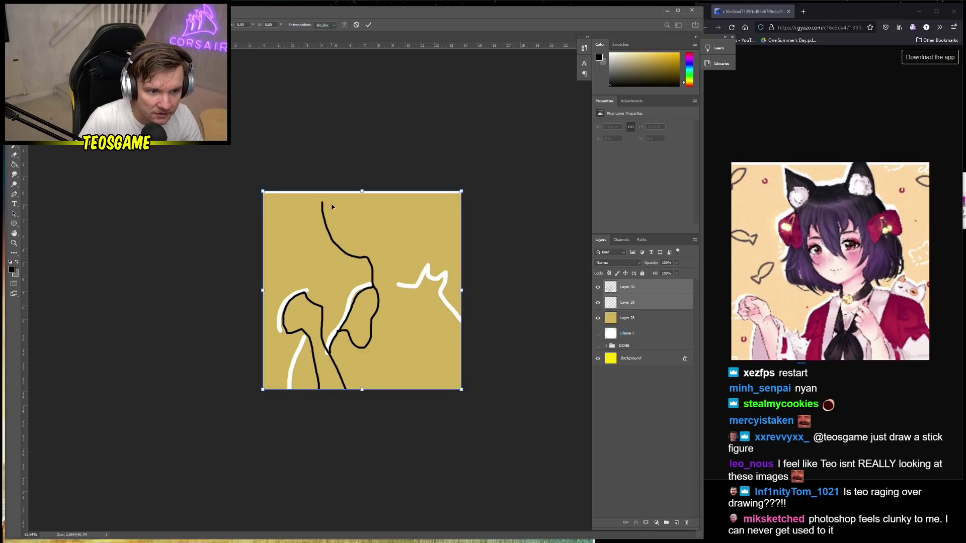
pyautogui.moveTo(363, 191); pyautogui.dragTo(363, 218)
pyautogui.press('Return')
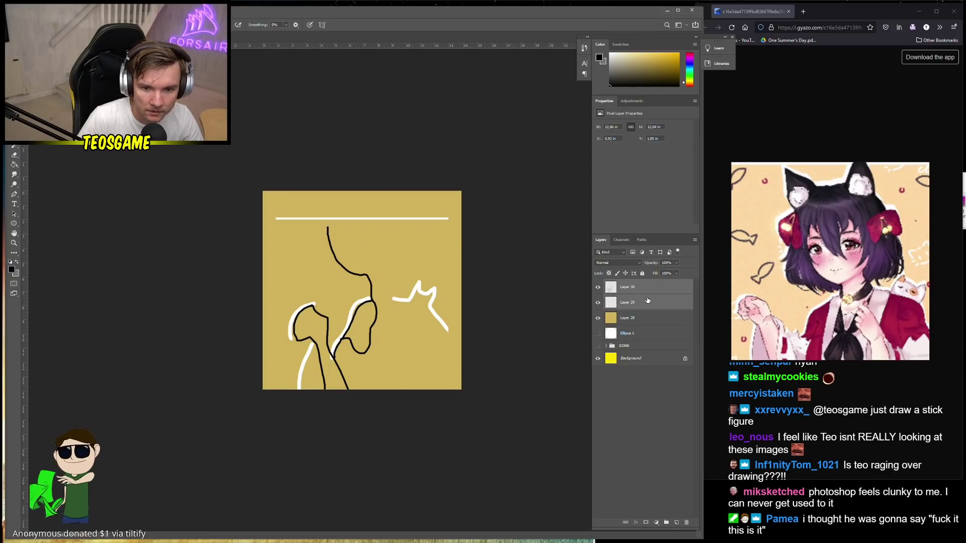
# Erase the stray white line across the top on Layer 29, then reselect Layer 30
pyautogui.click(642, 306)
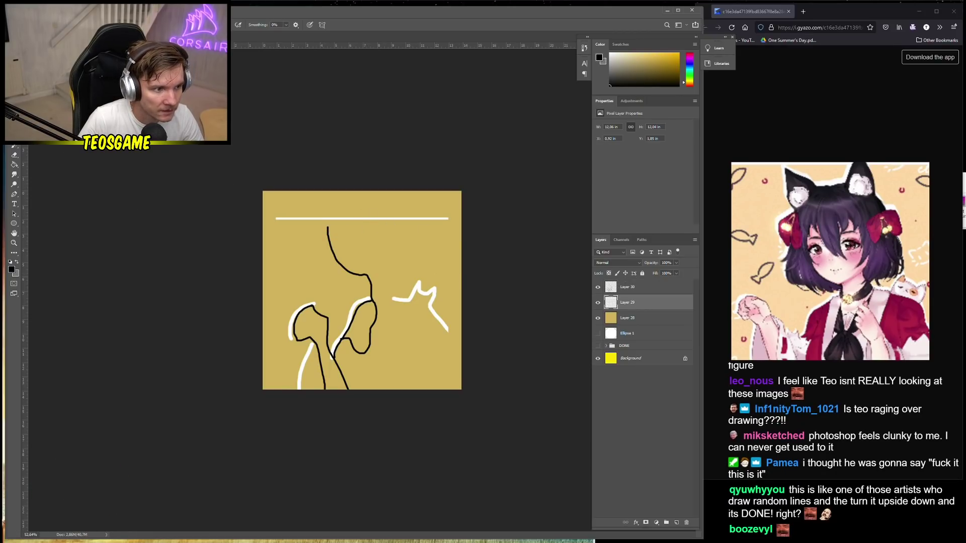
pyautogui.press('e')
pyautogui.moveTo(274, 218); pyautogui.dragTo(449, 218)
pyautogui.press('v')
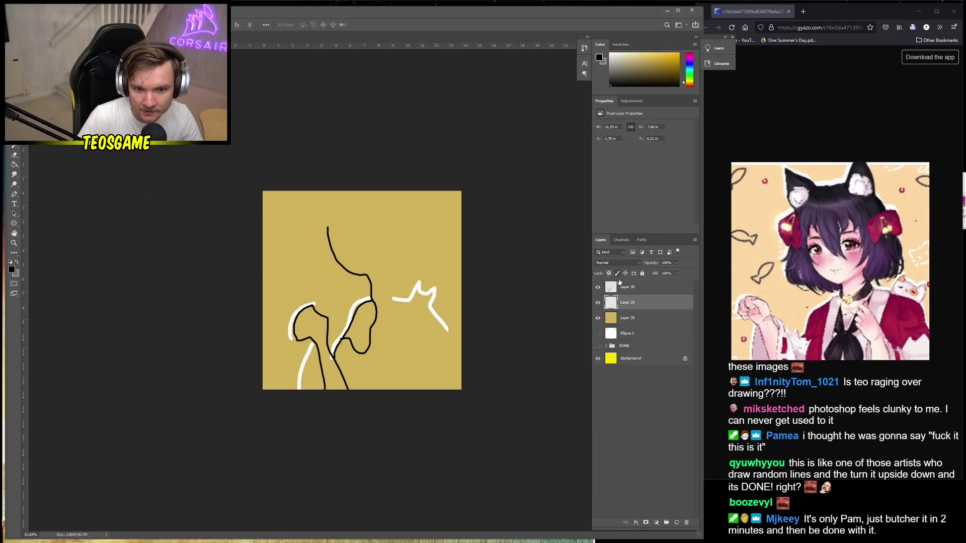
pyautogui.click(619, 283)
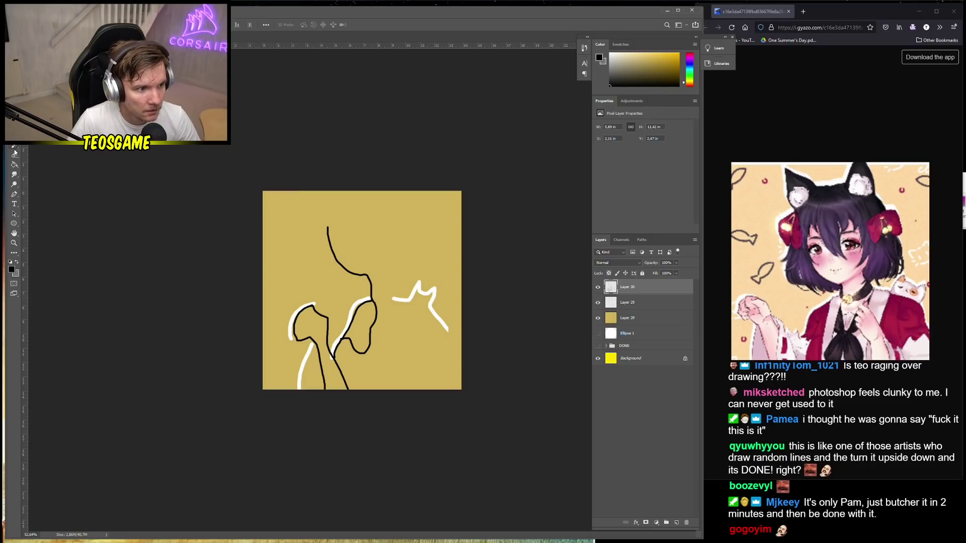
pyautogui.press('e')
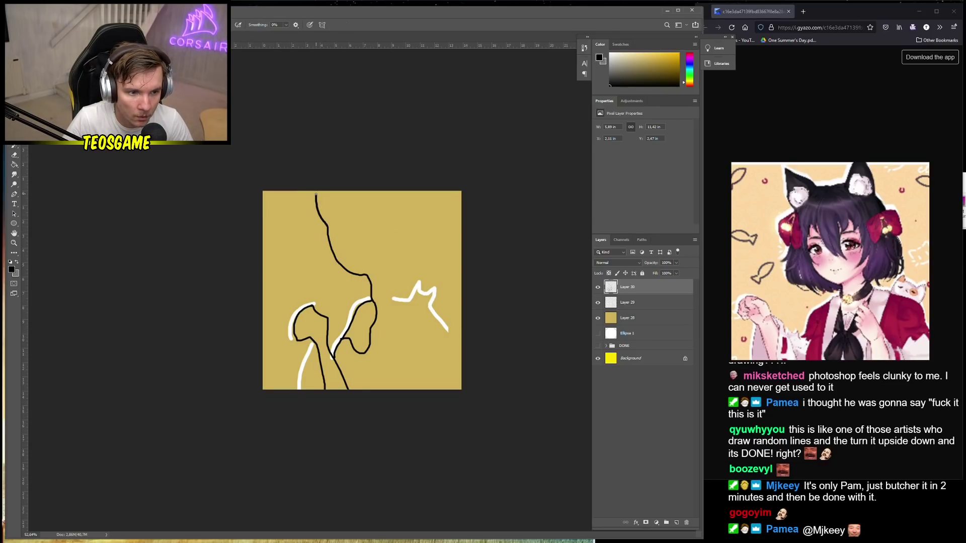
# Draw the black head outline with cat ears and hair, joining it to the neck and shoulder
pyautogui.moveTo(316, 195)
pyautogui.mouseDown()
pyautogui.moveTo(349, 208)
pyautogui.moveTo(391, 206)
pyautogui.mouseUp()
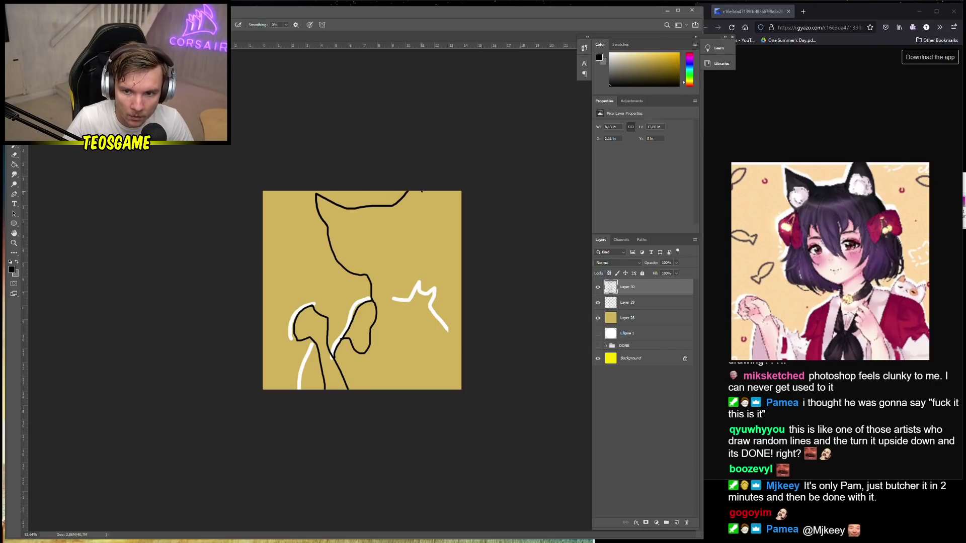
pyautogui.moveTo(425, 210)
pyautogui.mouseDown()
pyautogui.moveTo(440, 261)
pyautogui.moveTo(390, 276)
pyautogui.moveTo(394, 302)
pyautogui.moveTo(390, 274)
pyautogui.moveTo(412, 248)
pyautogui.moveTo(398, 251)
pyautogui.moveTo(395, 215)
pyautogui.mouseUp()
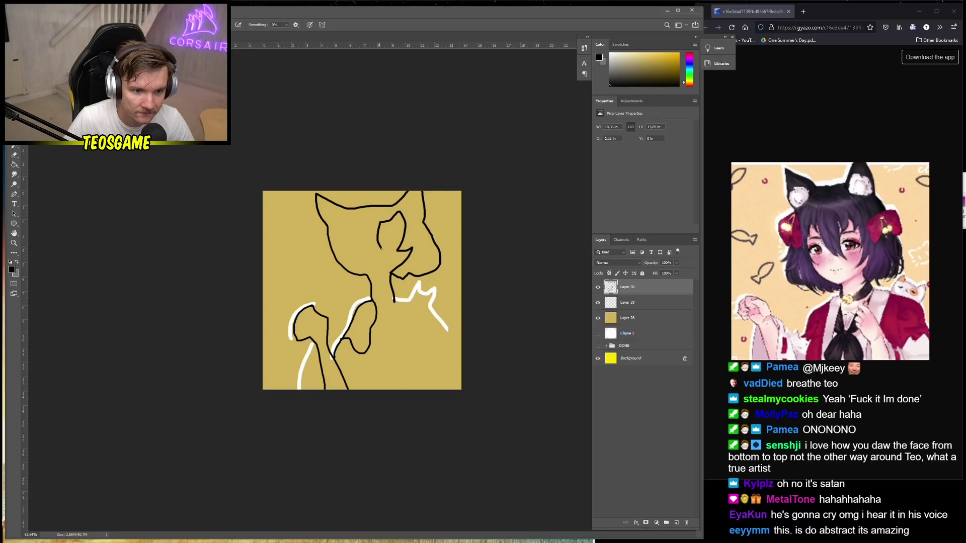
pyautogui.moveTo(381, 248); pyautogui.dragTo(365, 246)
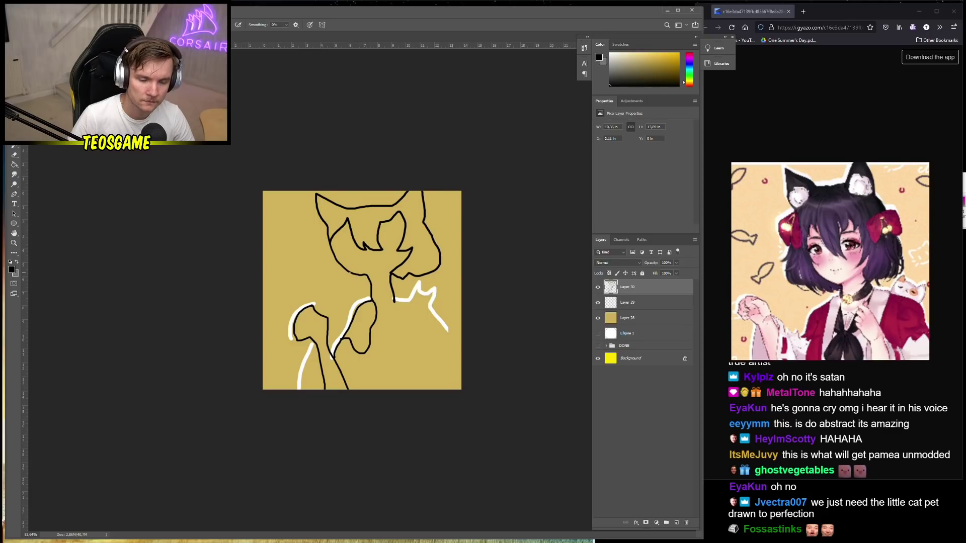
pyautogui.moveTo(333, 251); pyautogui.dragTo(369, 275)
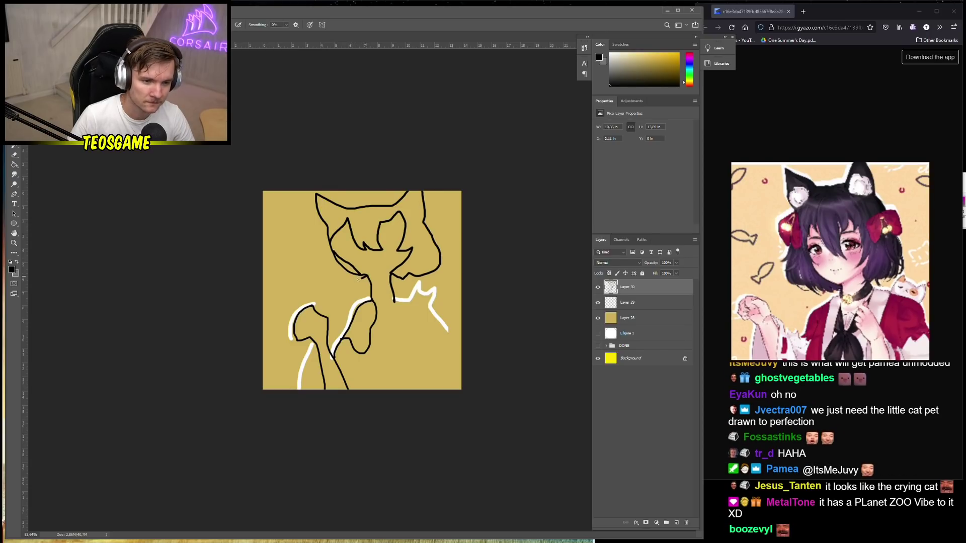
pyautogui.moveTo(360, 278)
pyautogui.mouseDown()
pyautogui.moveTo(297, 278)
pyautogui.moveTo(291, 262)
pyautogui.moveTo(297, 245)
pyautogui.moveTo(290, 251)
pyautogui.moveTo(286, 240)
pyautogui.moveTo(303, 224)
pyautogui.moveTo(328, 227)
pyautogui.mouseUp()
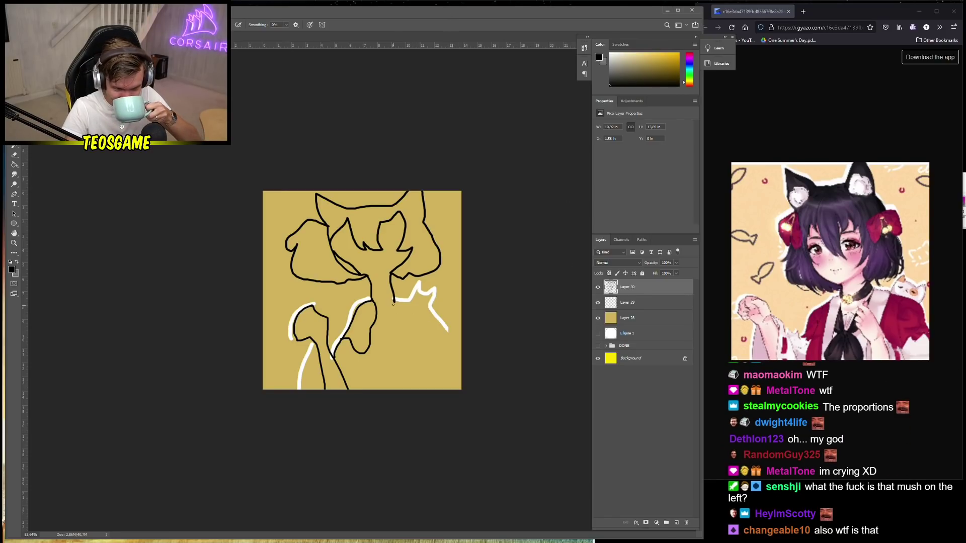
pyautogui.moveTo(395, 303)
pyautogui.mouseDown()
pyautogui.moveTo(418, 284)
pyautogui.moveTo(420, 295)
pyautogui.moveTo(432, 293)
pyautogui.moveTo(428, 307)
pyautogui.moveTo(460, 346)
pyautogui.mouseUp()
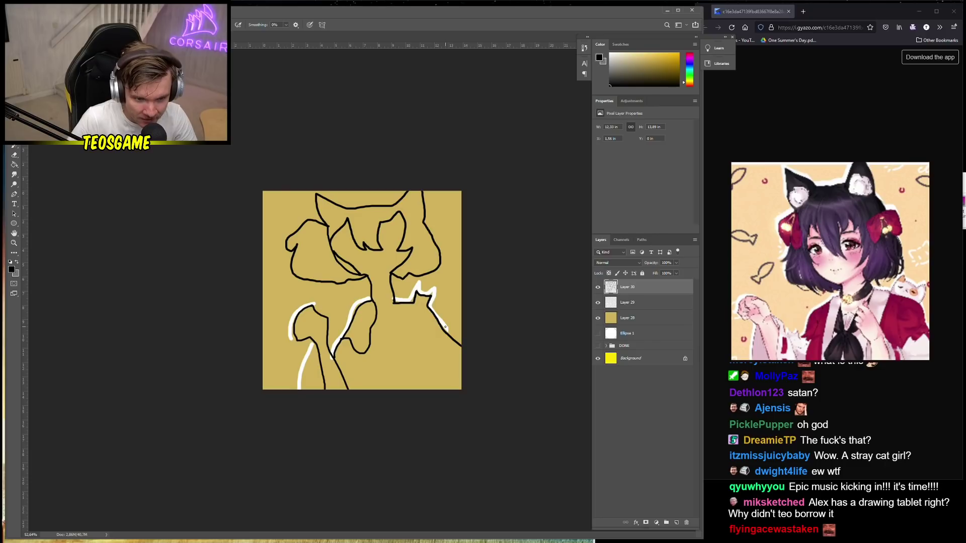
# Paint white over the right-edge black line, then resample pure black from the line art
pyautogui.press('x')
pyautogui.rightClick(489, 346)
pyautogui.click(450, 329)
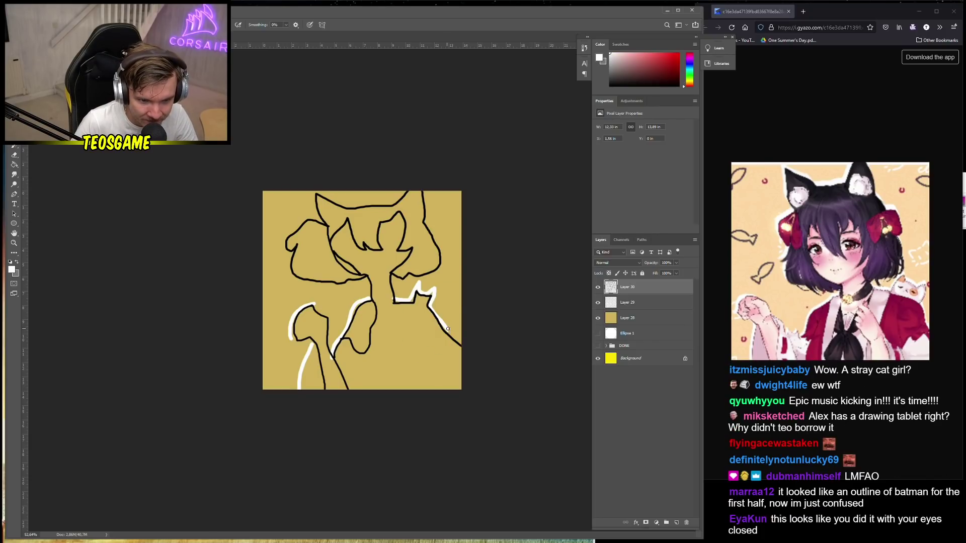
pyautogui.moveTo(446, 327); pyautogui.dragTo(465, 347)
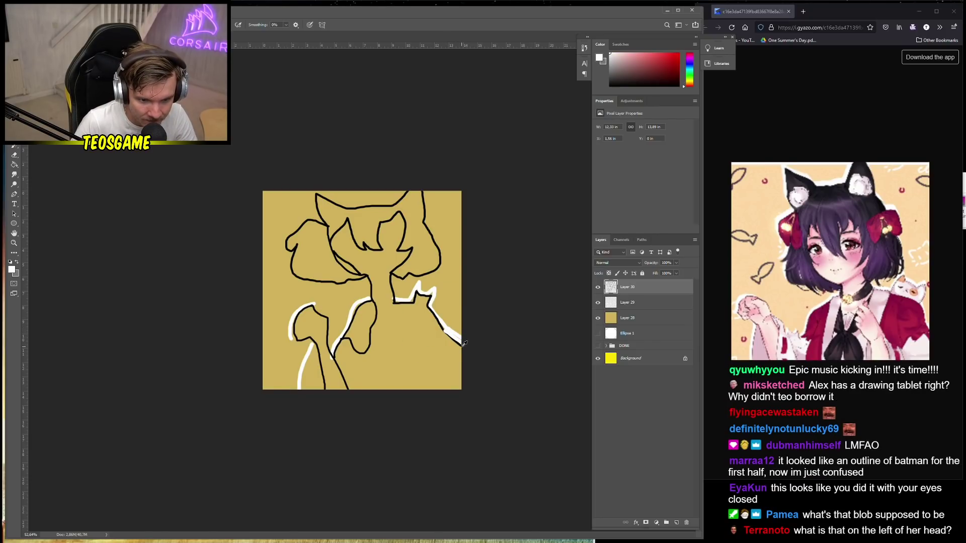
pyautogui.press('x')
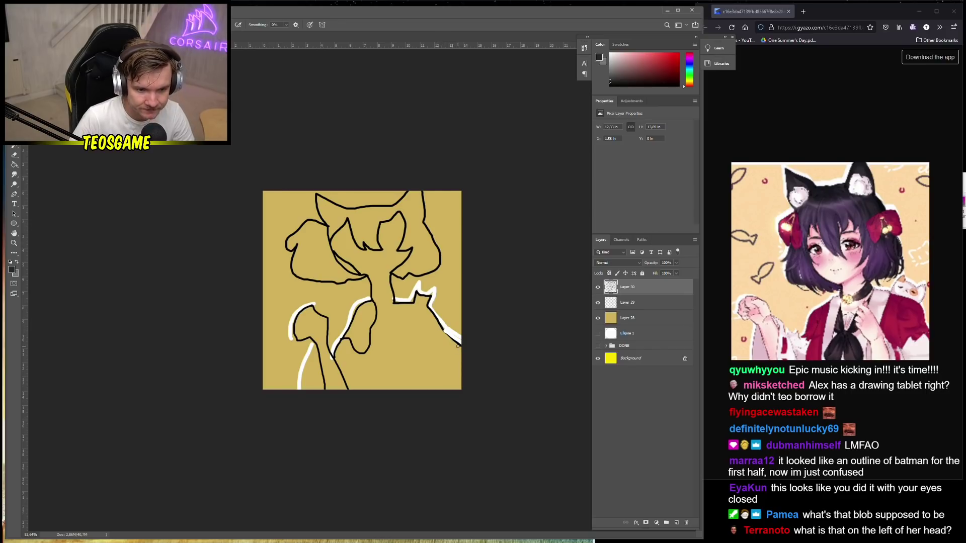
pyautogui.rightClick(459, 346)
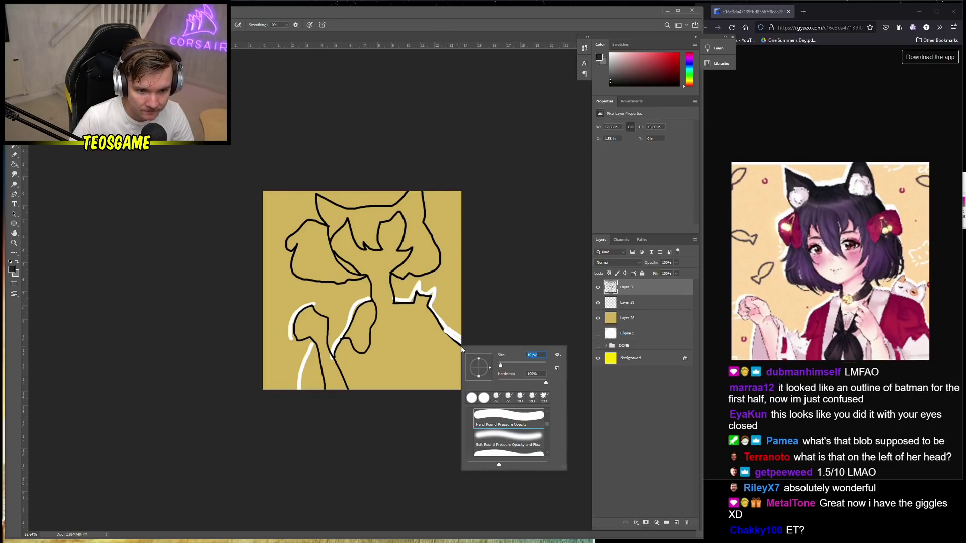
pyautogui.press('Escape')
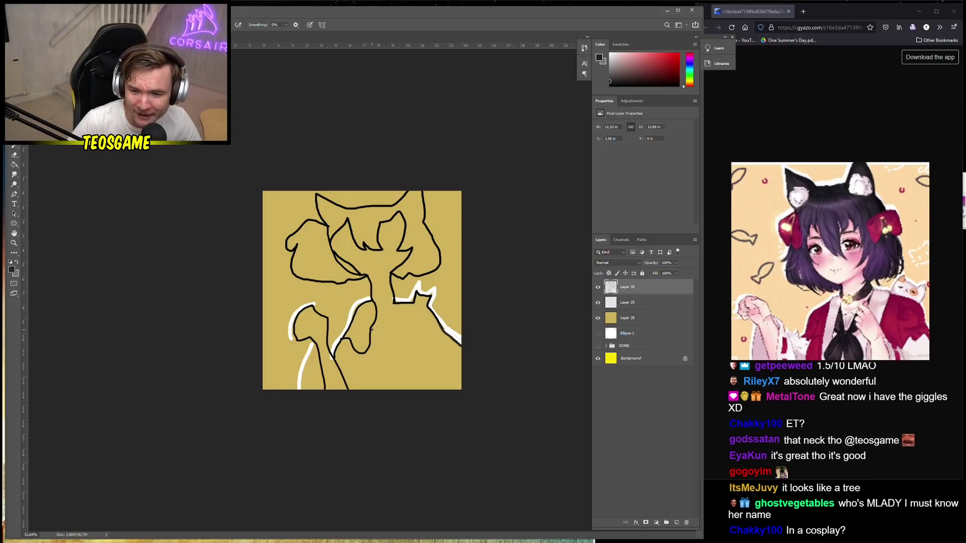
pyautogui.moveTo(372, 330); pyautogui.dragTo(378, 352)
pyautogui.hotkey('ctrl', 'z')
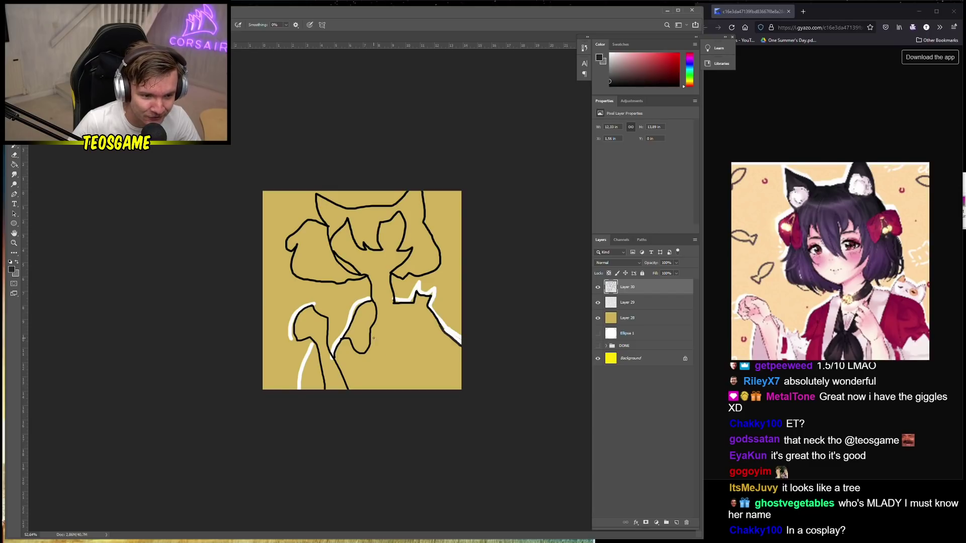
pyautogui.keyDown('alt'); pyautogui.click(370, 333); pyautogui.keyUp('alt')
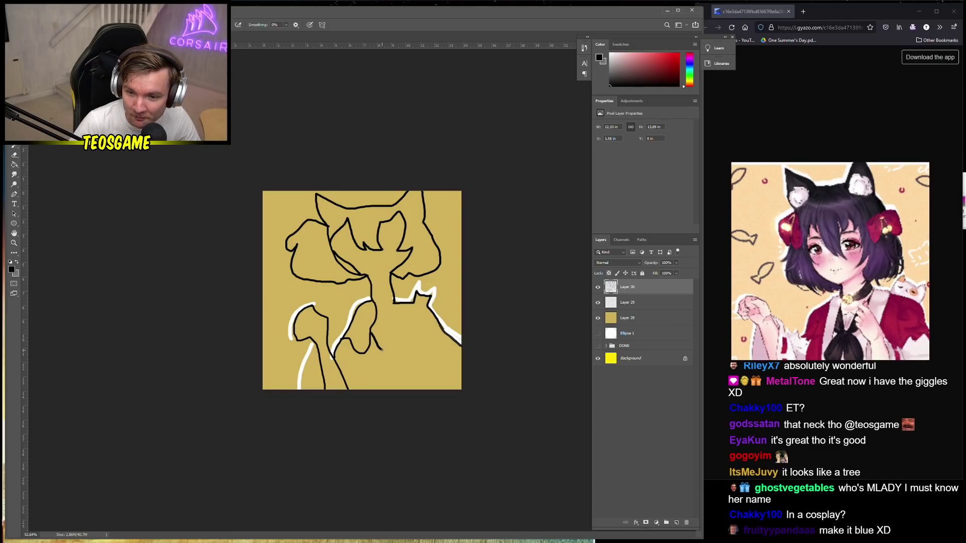
# Draw black chest strokes, a line to the bottom edge, the wavy sleeve edge, collar and fist
pyautogui.moveTo(390, 342); pyautogui.dragTo(401, 324)
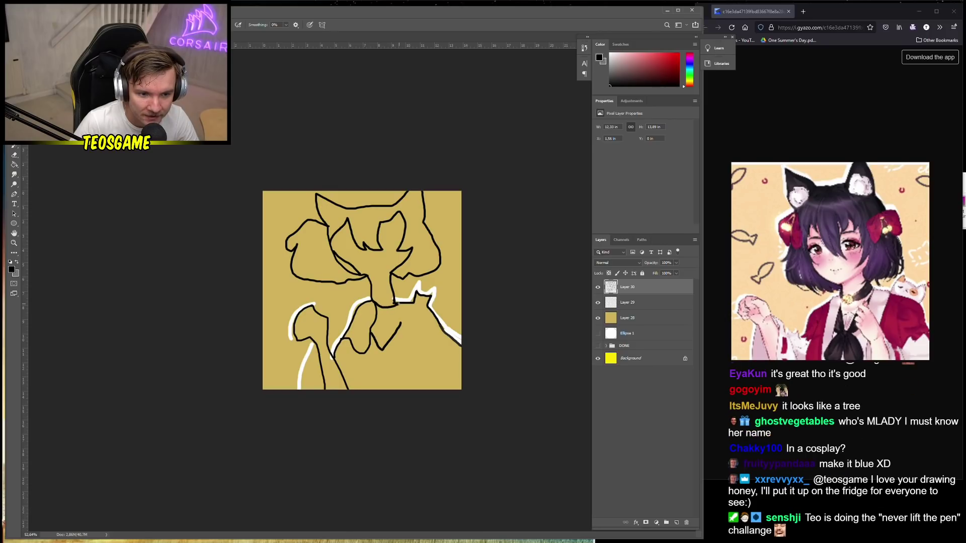
pyautogui.moveTo(379, 316); pyautogui.dragTo(404, 306)
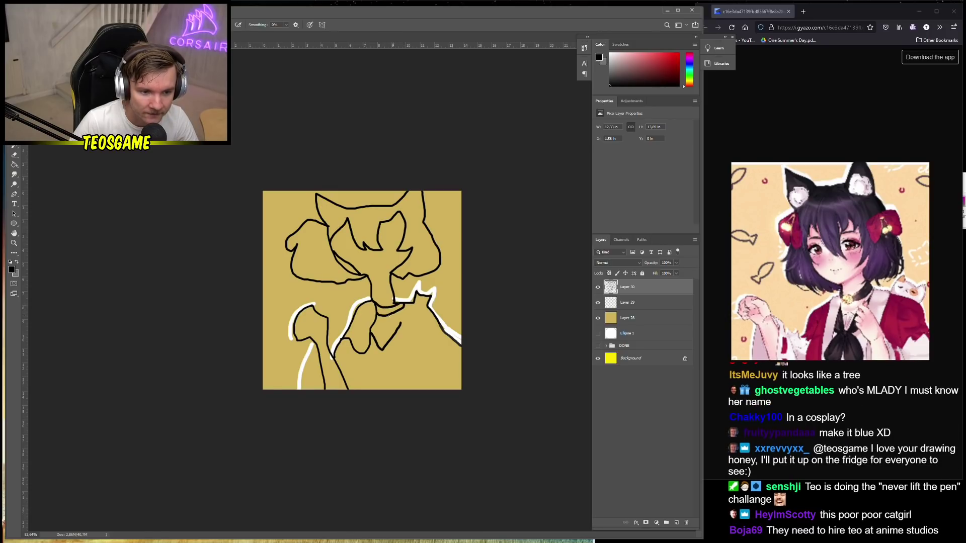
pyautogui.scroll(1, 403, 333)
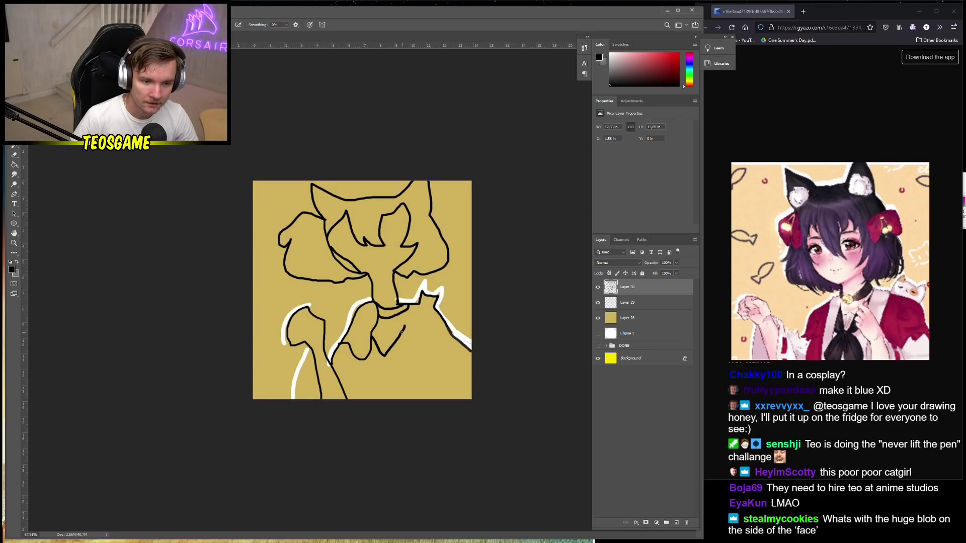
pyautogui.moveTo(404, 322)
pyautogui.mouseDown()
pyautogui.moveTo(403, 310)
pyautogui.moveTo(440, 317)
pyautogui.mouseUp()
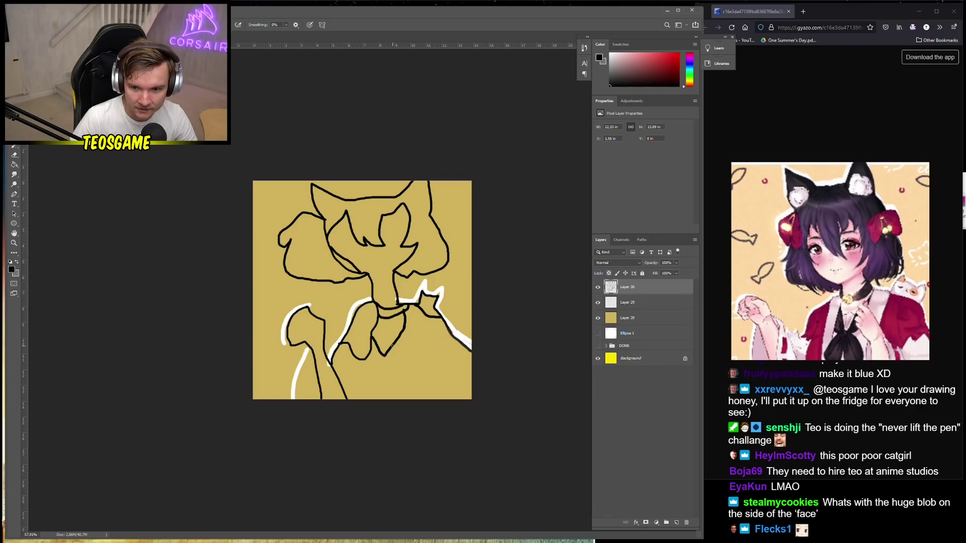
pyautogui.moveTo(393, 346)
pyautogui.mouseDown()
pyautogui.moveTo(418, 404)
pyautogui.moveTo(390, 384)
pyautogui.moveTo(384, 320)
pyautogui.moveTo(397, 327)
pyautogui.moveTo(420, 399)
pyautogui.mouseUp()
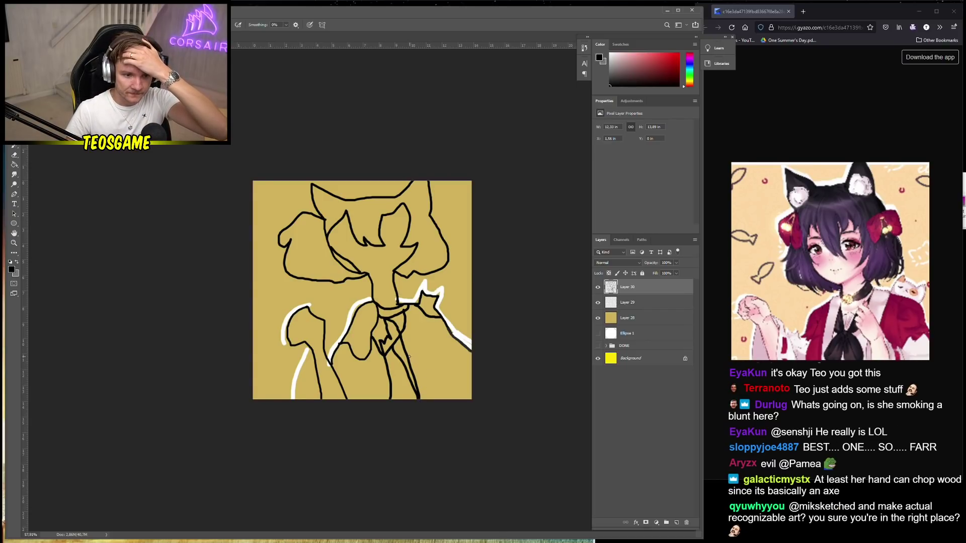
pyautogui.moveTo(409, 357)
pyautogui.mouseDown()
pyautogui.moveTo(436, 370)
pyautogui.moveTo(473, 352)
pyautogui.mouseUp()
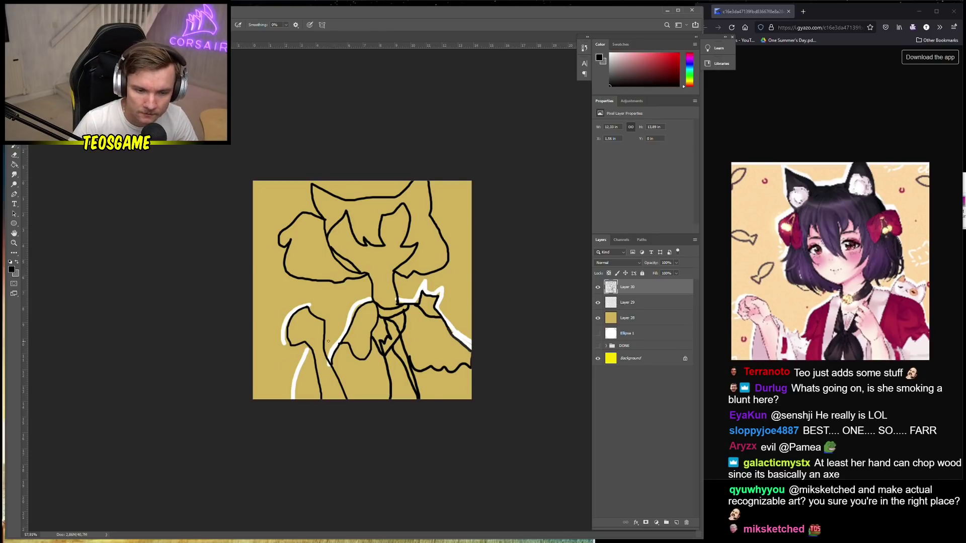
pyautogui.moveTo(316, 347)
pyautogui.mouseDown()
pyautogui.moveTo(323, 342)
pyautogui.moveTo(304, 323)
pyautogui.mouseUp()
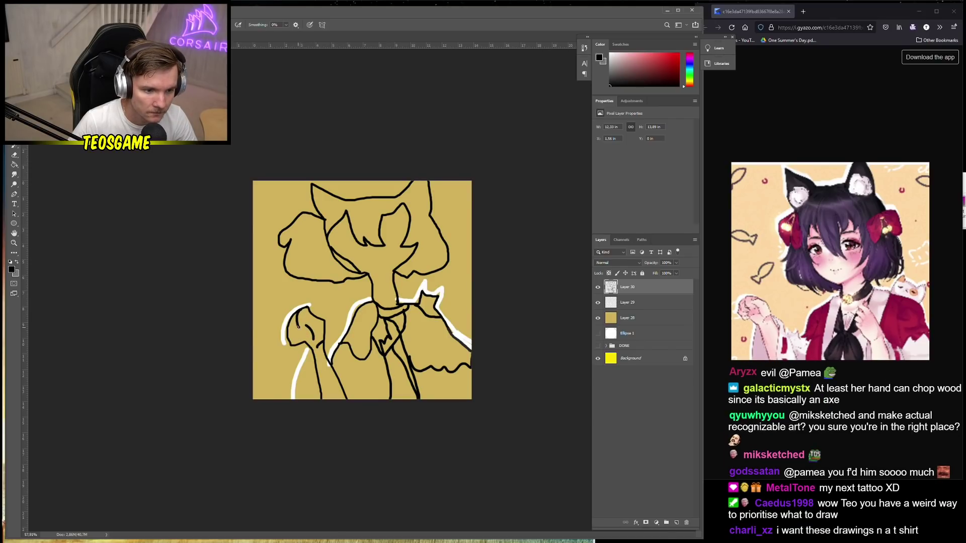
pyautogui.moveTo(289, 336); pyautogui.dragTo(299, 341)
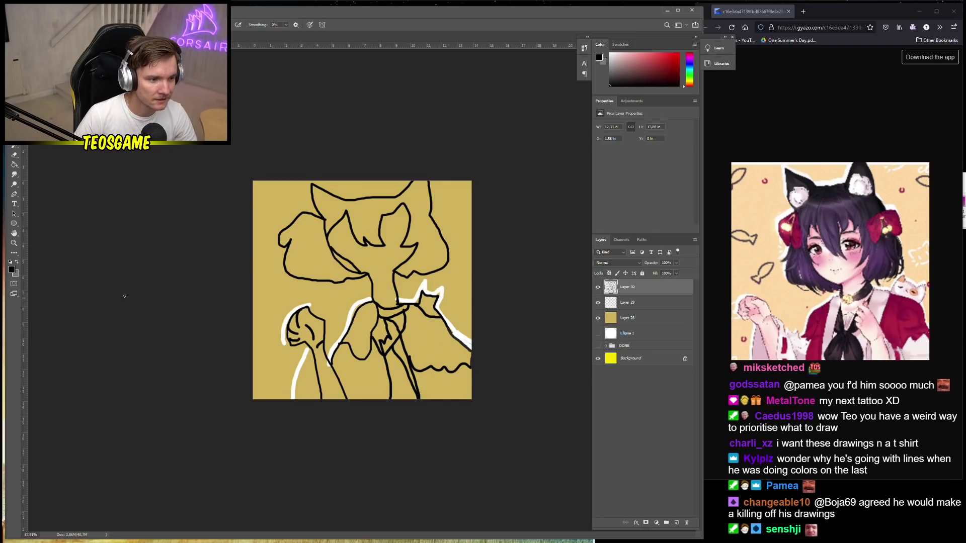
# Set the foreground to #990000 and bucket-fill both shoulders and the lower torso dark red
pyautogui.click(16, 263)
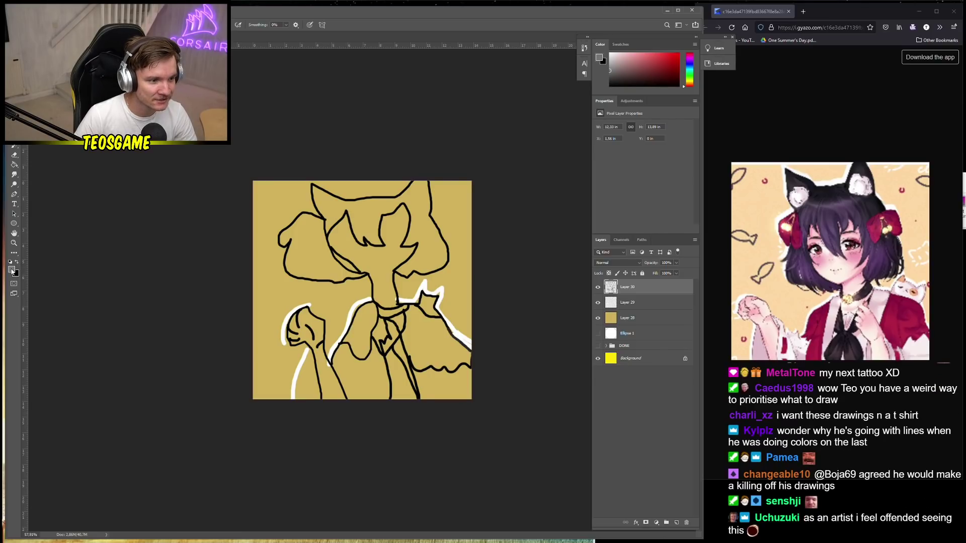
pyautogui.click(11, 270)
pyautogui.write('990000')
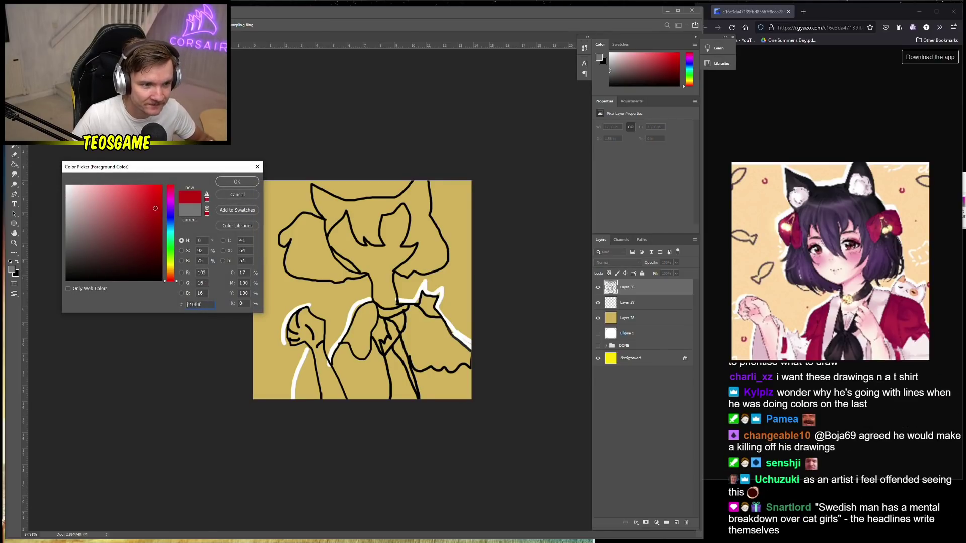
pyautogui.press('Return')
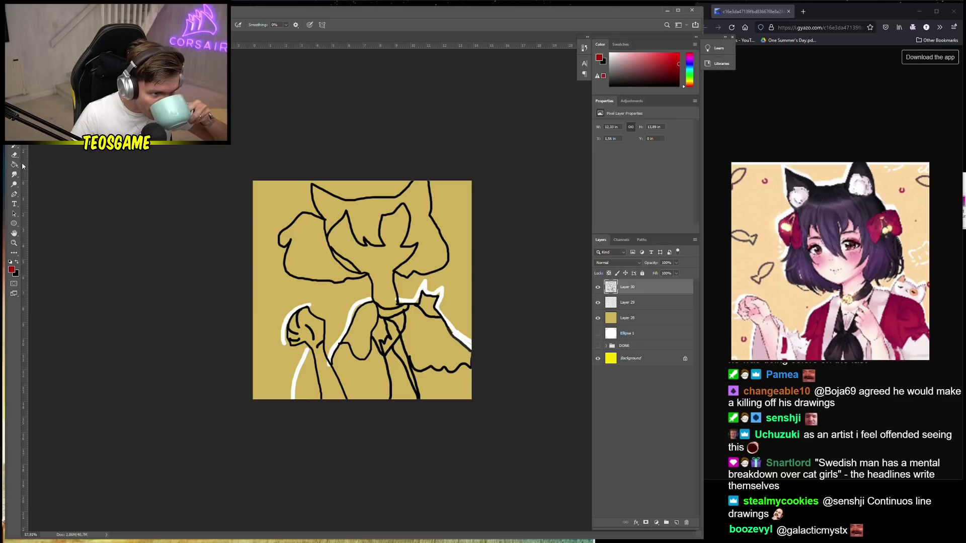
pyautogui.press('g')
pyautogui.click(420, 340)
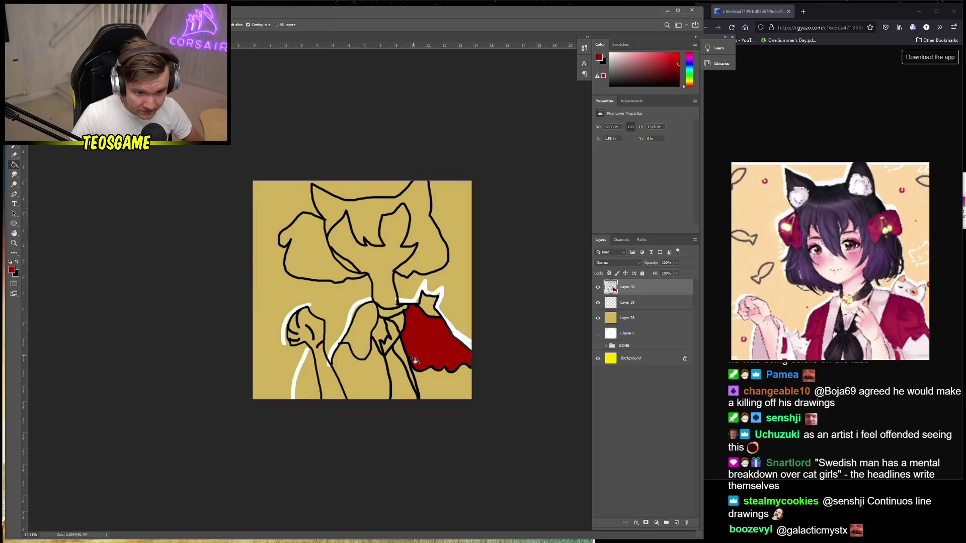
pyautogui.click(351, 344)
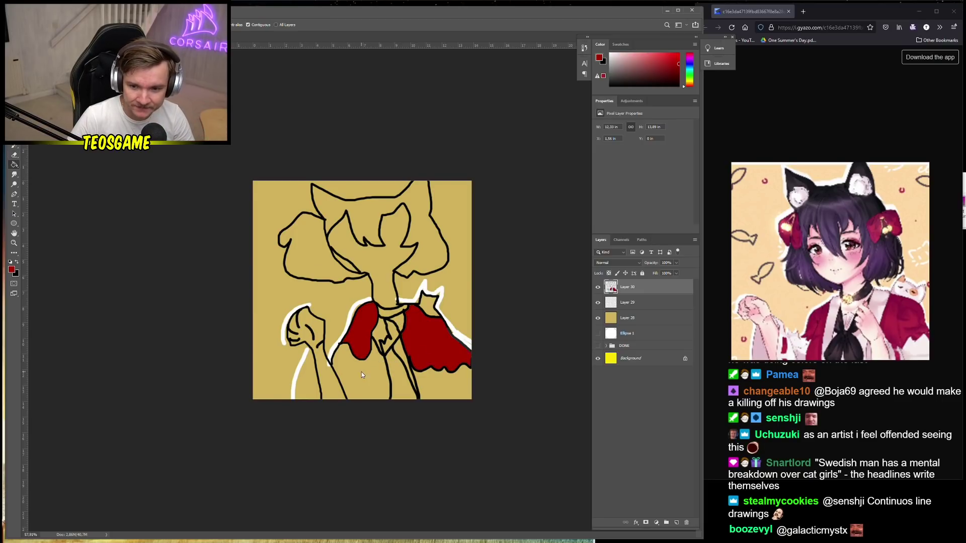
pyautogui.click(361, 375)
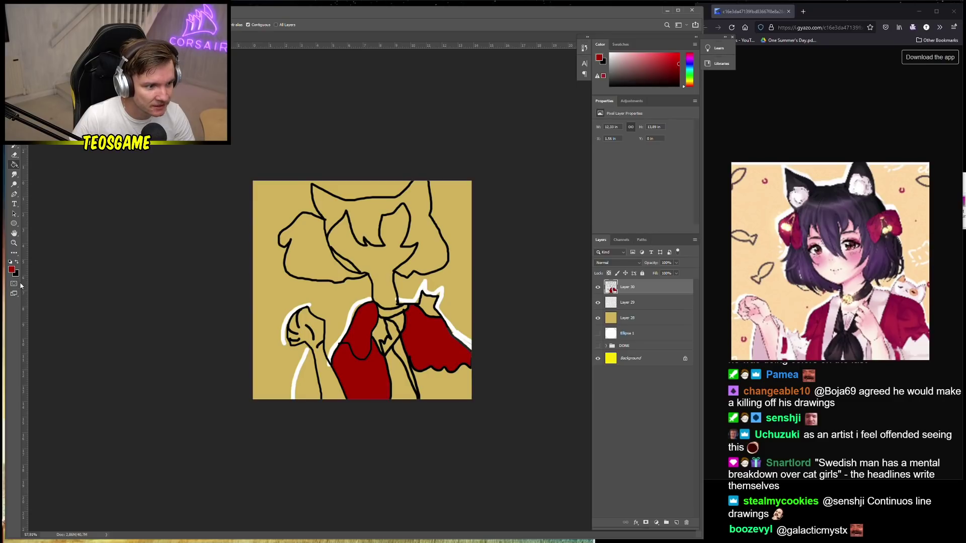
pyautogui.click(12, 270)
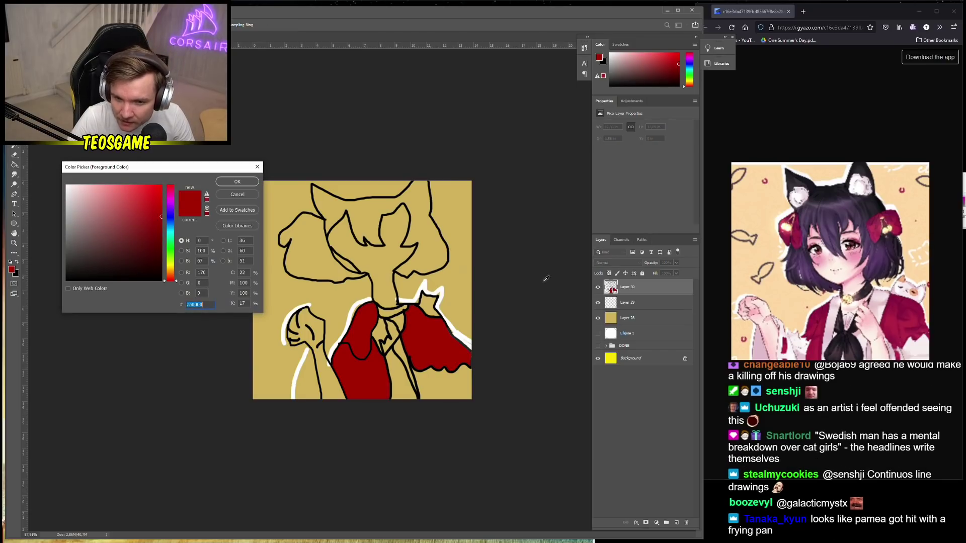
# Bucket-fill the shirt gap, collar and left arm light pink, undoing the line-art fill
pyautogui.moveTo(91, 238); pyautogui.dragTo(92, 176)
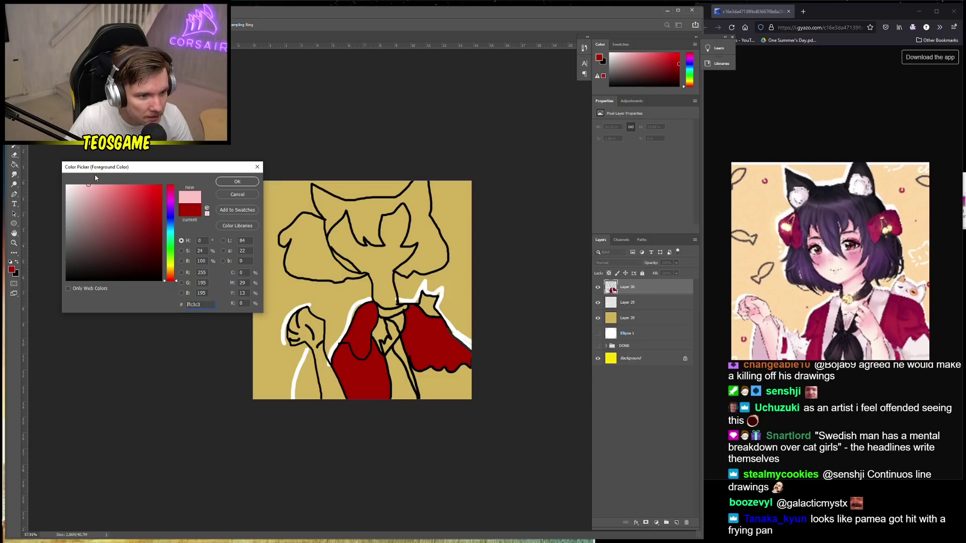
pyautogui.click(237, 182)
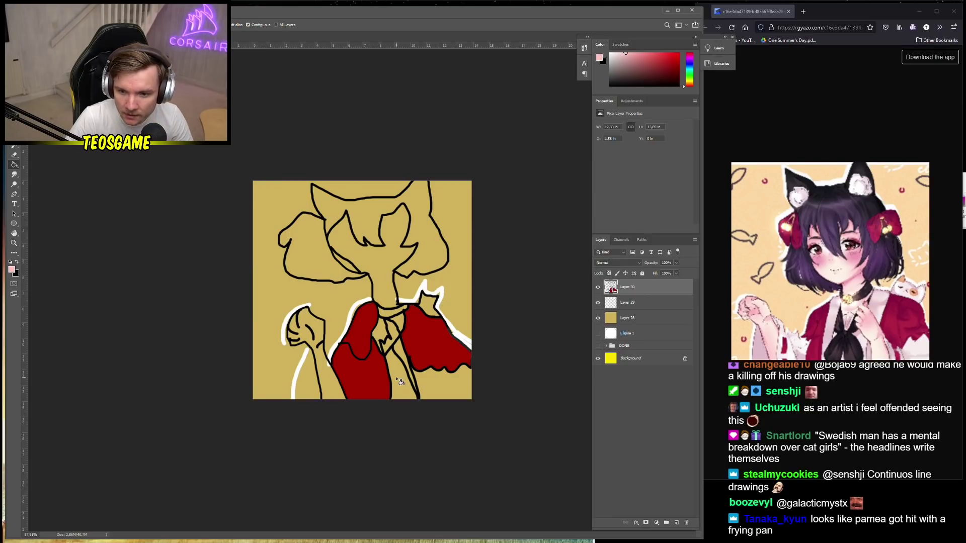
pyautogui.click(400, 382)
pyautogui.click(399, 359)
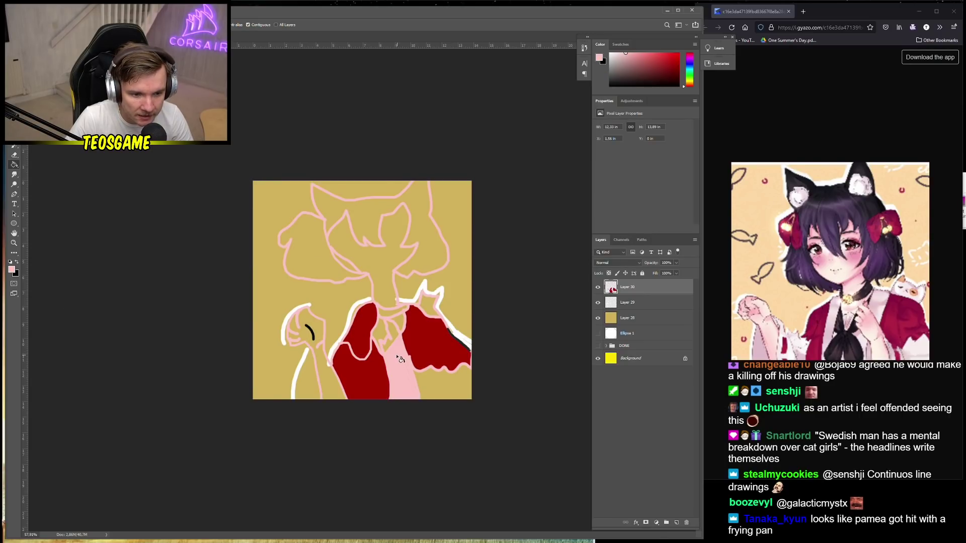
pyautogui.hotkey('ctrl', 'z')
pyautogui.hotkey('ctrl', 'shift', 'z')
pyautogui.hotkey('ctrl', 'z')
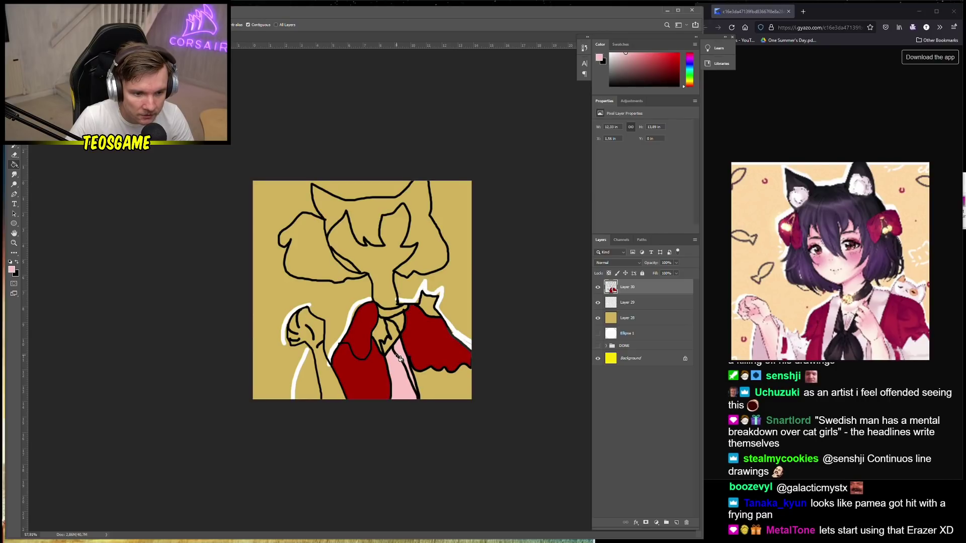
pyautogui.click(393, 343)
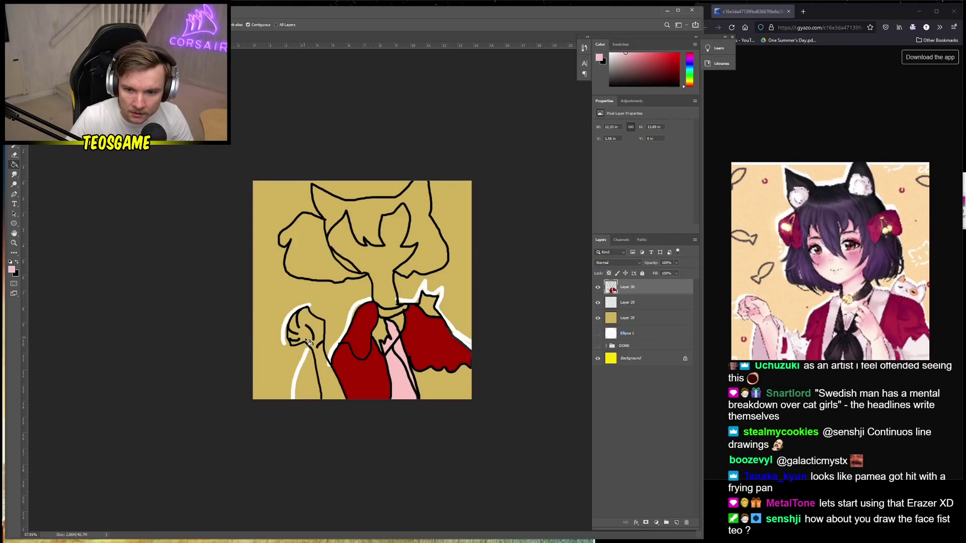
pyautogui.click(326, 387)
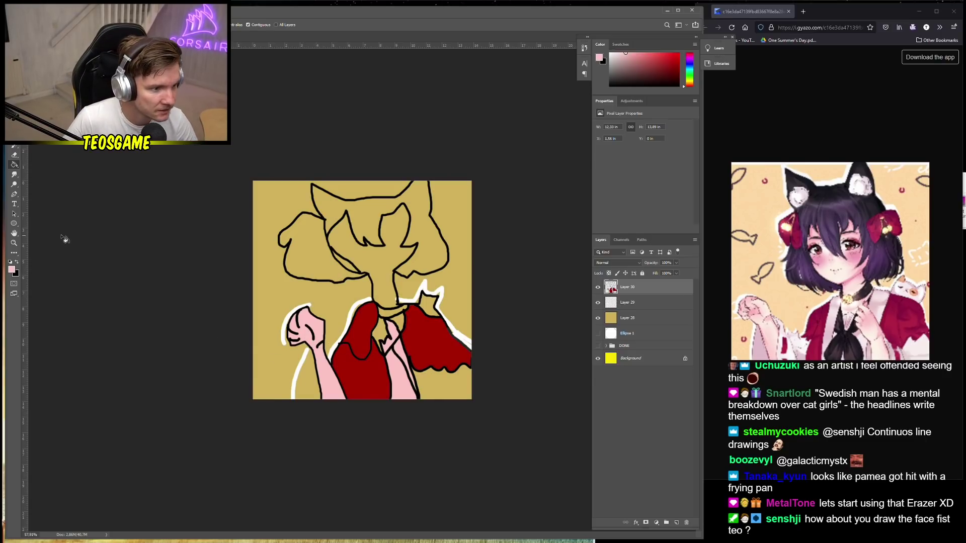
# Try a darker pink fill beside the arm, undo it, and return to the Brush
pyautogui.click(12, 270)
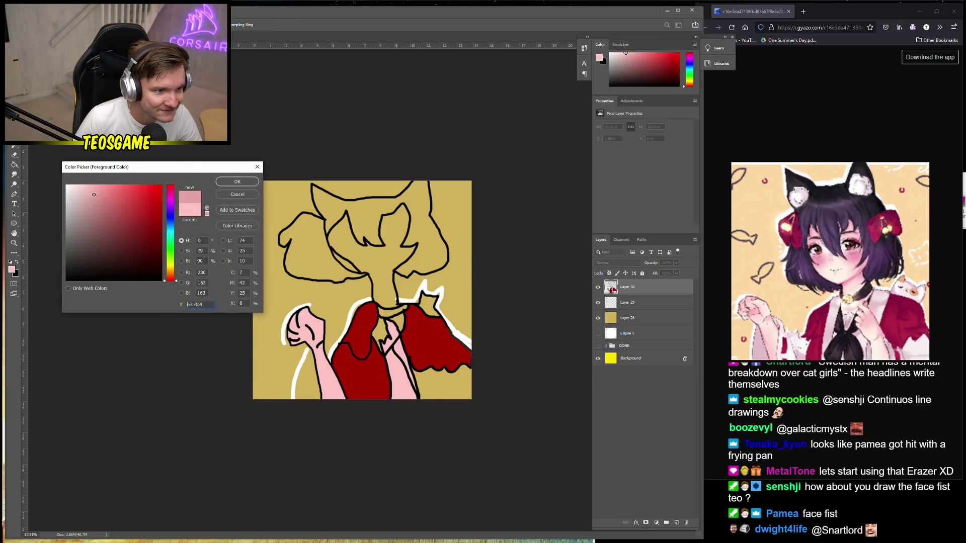
pyautogui.click(104, 200)
pyautogui.click(237, 182)
pyautogui.click(264, 277)
pyautogui.hotkey('ctrl', 'z')
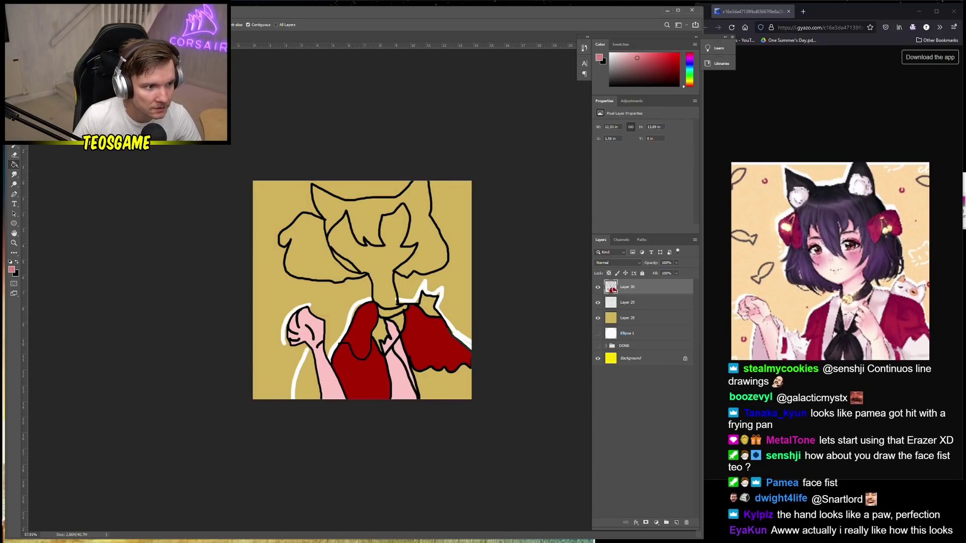
pyautogui.press('b')
pyautogui.scroll(3, 363, 290)
pyautogui.rightClick(298, 412)
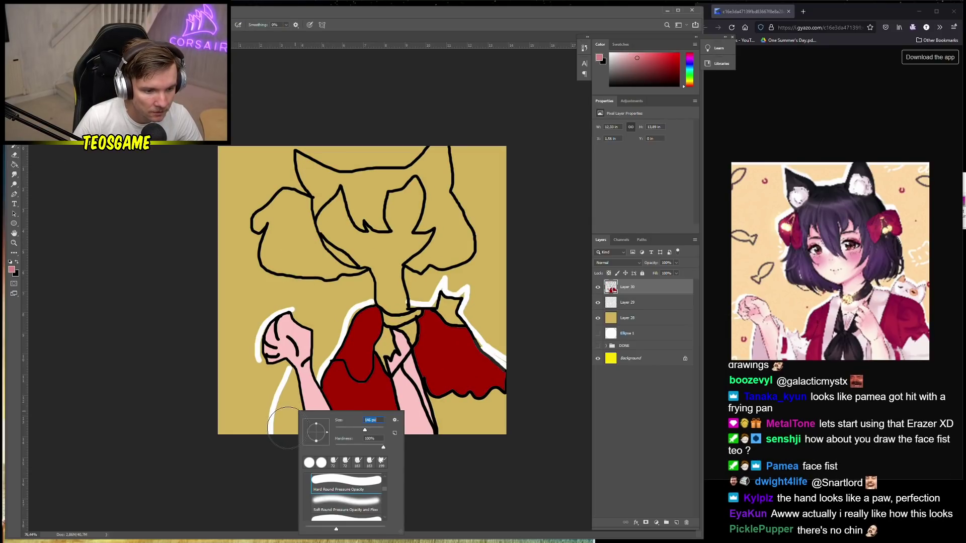
# Add a new layer above Layer 29 and brush darker pink #d78181 shading on the lower-left arm
pyautogui.press('Escape')
pyautogui.hotkey('alt', '[')
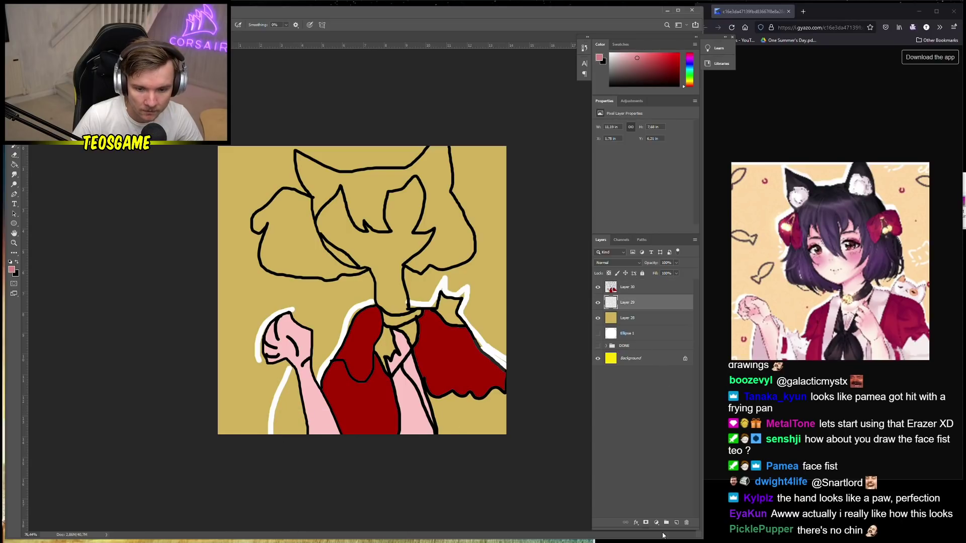
pyautogui.click(676, 522)
pyautogui.moveTo(280, 431)
pyautogui.mouseDown()
pyautogui.moveTo(294, 376)
pyautogui.moveTo(302, 432)
pyautogui.moveTo(295, 383)
pyautogui.moveTo(285, 403)
pyautogui.mouseUp()
# Switch to white and stroke a white outline along the arm's left edge
pyautogui.press('d')
pyautogui.press('x')
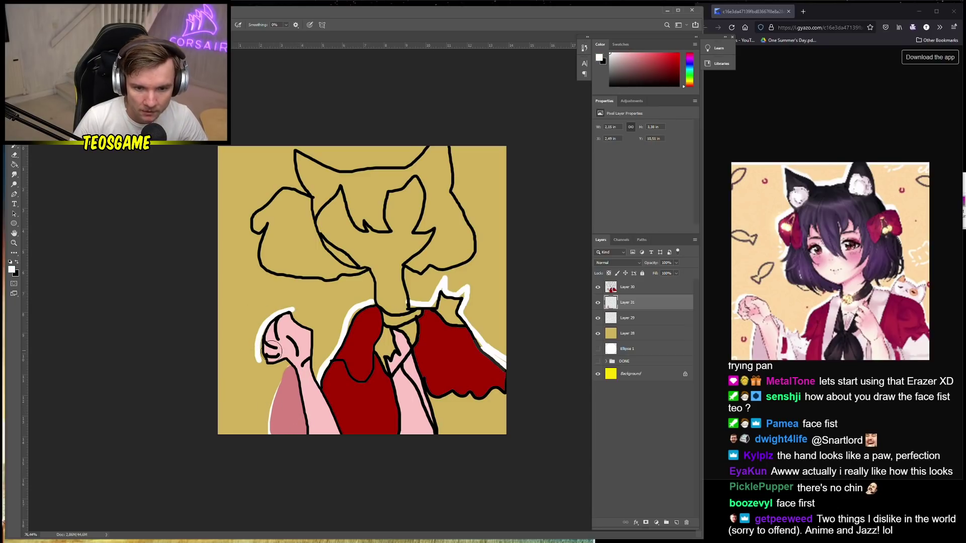
pyautogui.rightClick(263, 438)
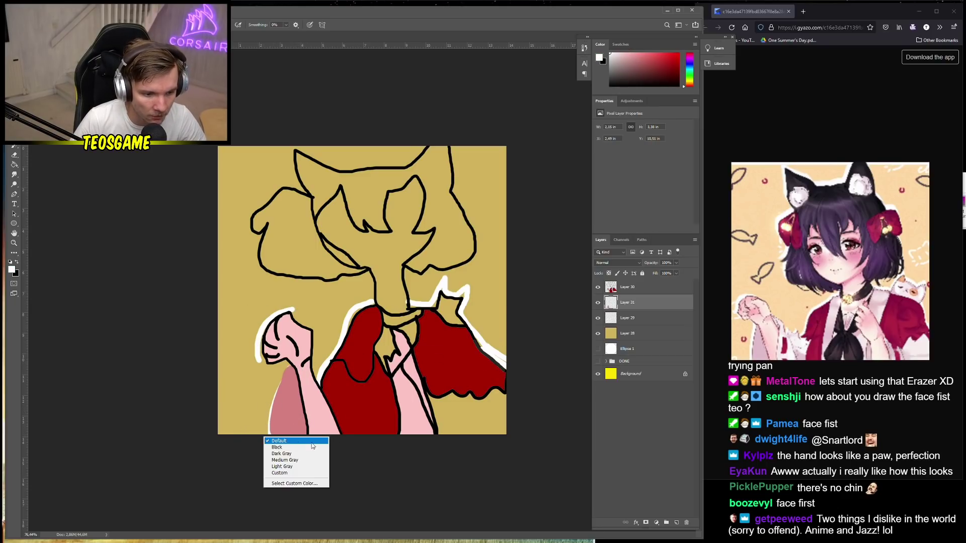
pyautogui.rightClick(295, 424)
pyautogui.click(267, 420)
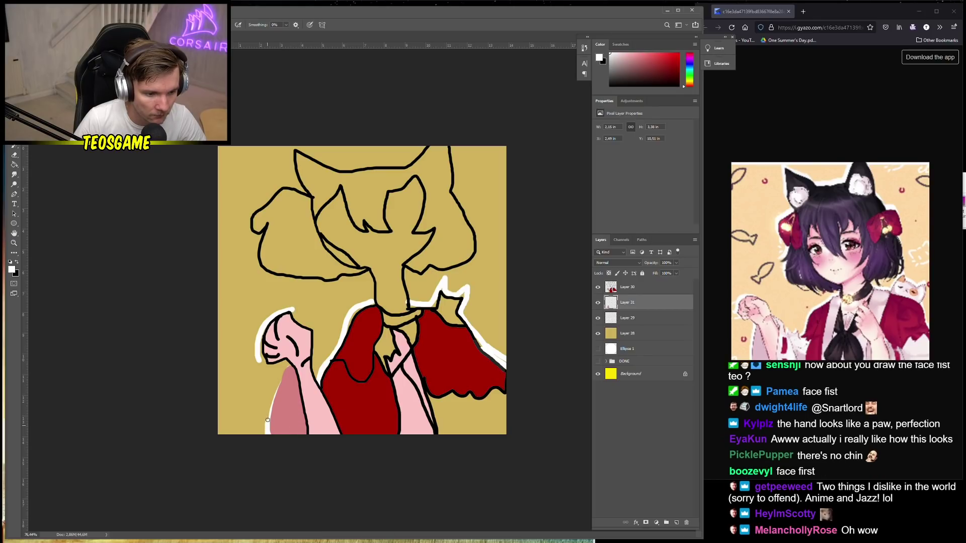
pyautogui.moveTo(268, 420); pyautogui.dragTo(279, 381)
# Extend the darker pink sleeve shading leftward and add a new empty layer above Layer 30
pyautogui.moveTo(284, 366); pyautogui.dragTo(267, 423)
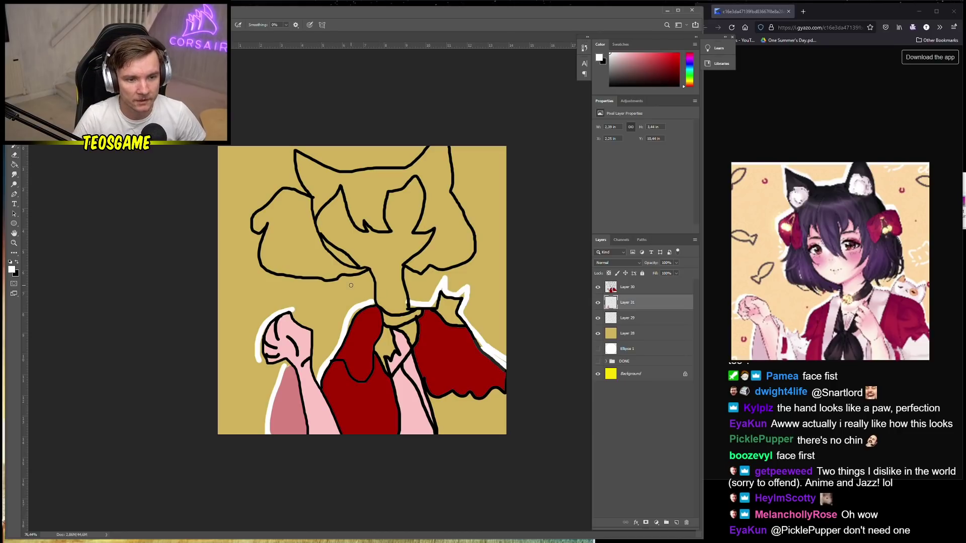
pyautogui.scroll(2, 374, 247)
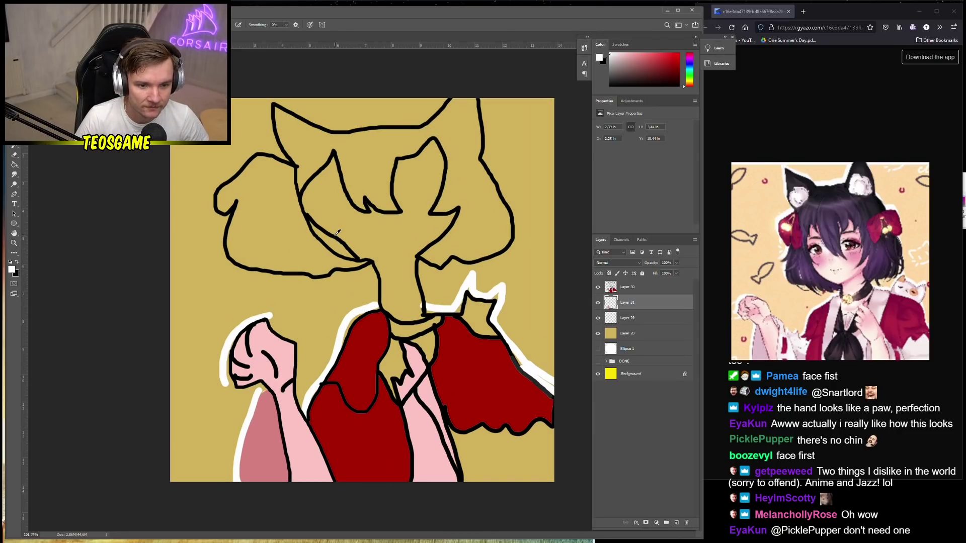
pyautogui.click(654, 287)
pyautogui.click(677, 523)
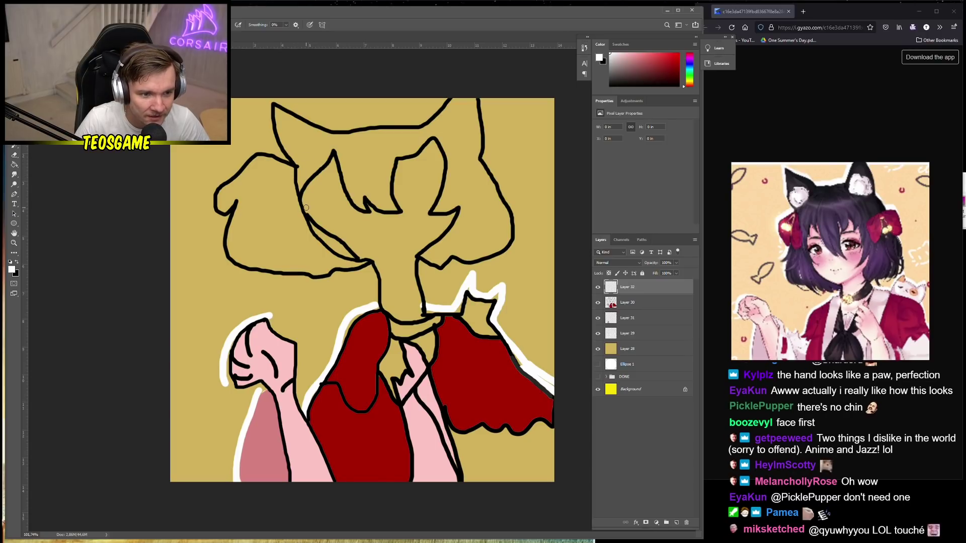
# With a 12 px brush and black sampled from the outline, draw both closed-eye curves
pyautogui.rightClick(353, 230)
pyautogui.moveTo(351, 226); pyautogui.dragTo(349, 226)
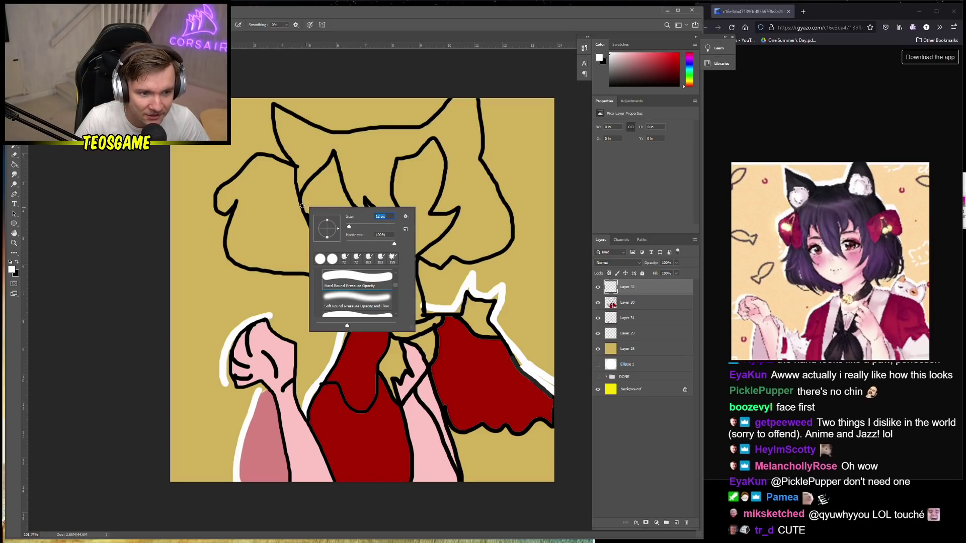
pyautogui.press('Return')
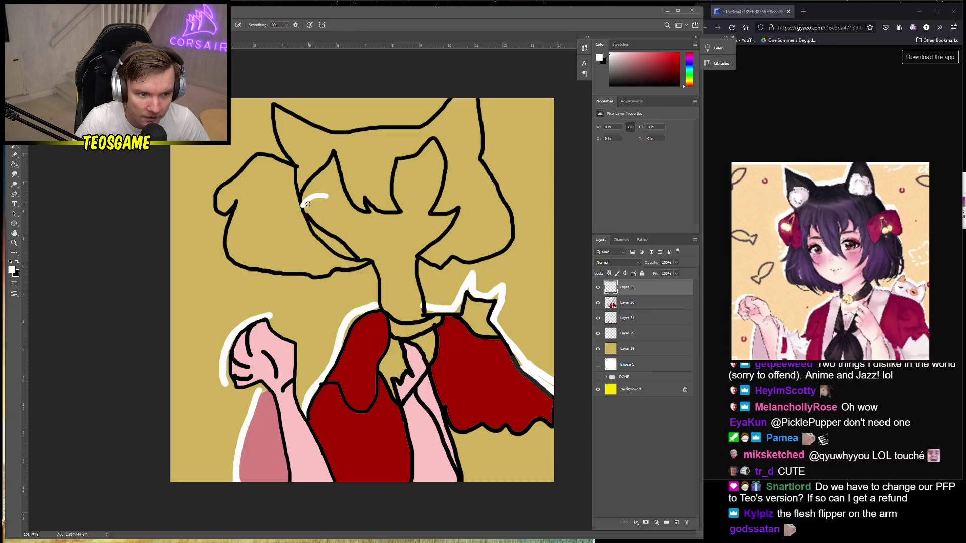
pyautogui.keyDown('alt'); pyautogui.click(304, 202); pyautogui.keyUp('alt')
pyautogui.moveTo(303, 203)
pyautogui.mouseDown()
pyautogui.moveTo(325, 199)
pyautogui.moveTo(311, 221)
pyautogui.mouseUp()
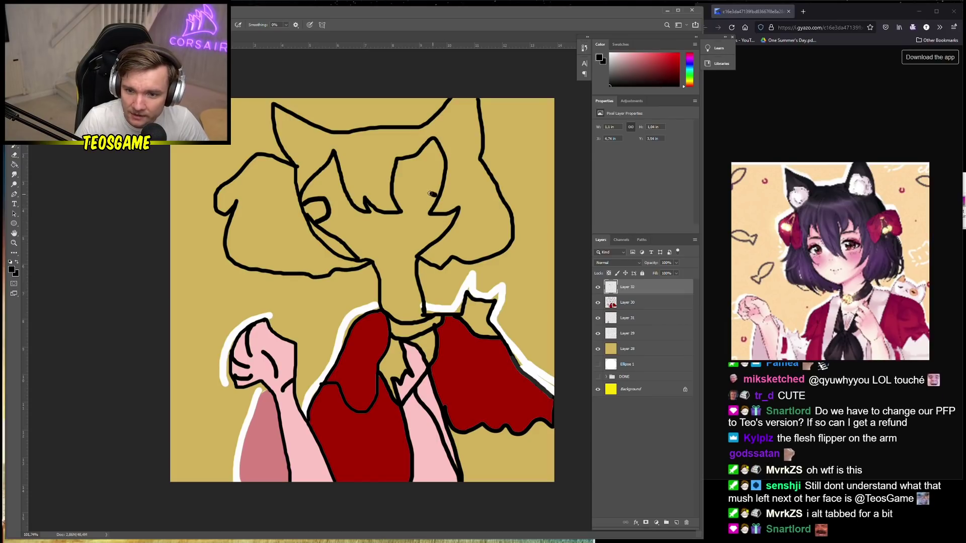
pyautogui.moveTo(436, 195)
pyautogui.mouseDown()
pyautogui.moveTo(399, 198)
pyautogui.moveTo(403, 211)
pyautogui.moveTo(432, 210)
pyautogui.mouseUp()
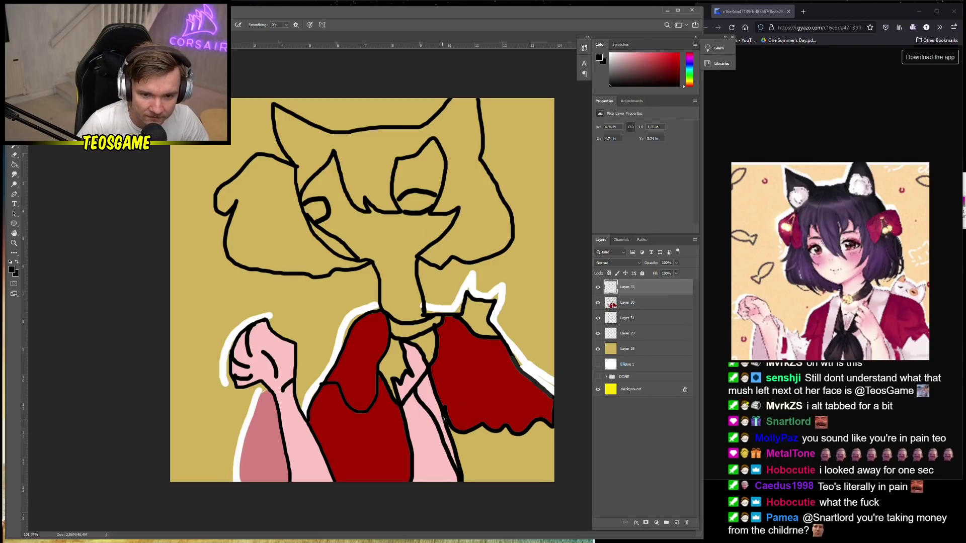
# Fill the face with pink skin colour on Layer 30, undoing the accidental canvas-wide fill
pyautogui.keyDown('alt'); pyautogui.click(303, 425); pyautogui.keyUp('alt')
pyautogui.press('g')
pyautogui.click(397, 245)
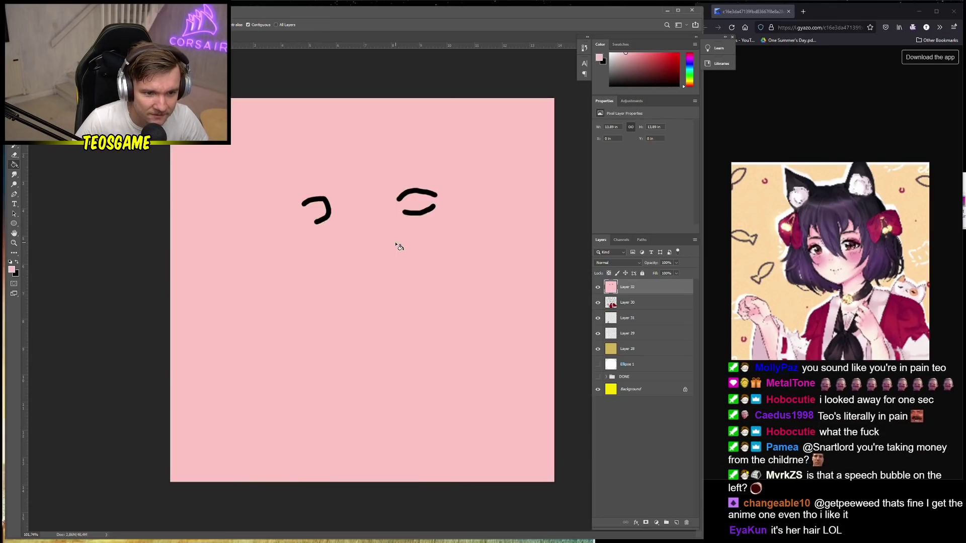
pyautogui.hotkey('ctrl', 'z')
pyautogui.click(639, 304)
pyautogui.click(403, 247)
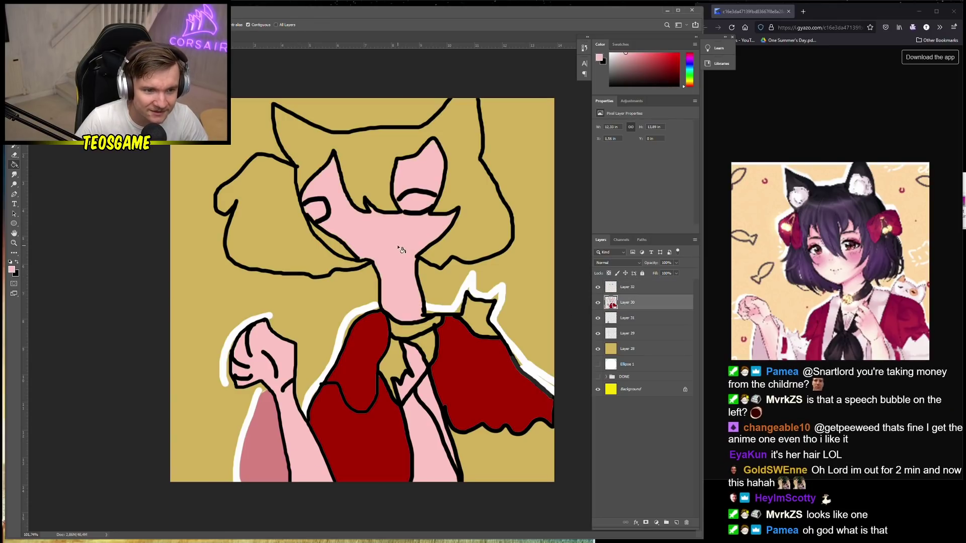
# On Layer 32, brush white into the right and left eyes
pyautogui.click(624, 287)
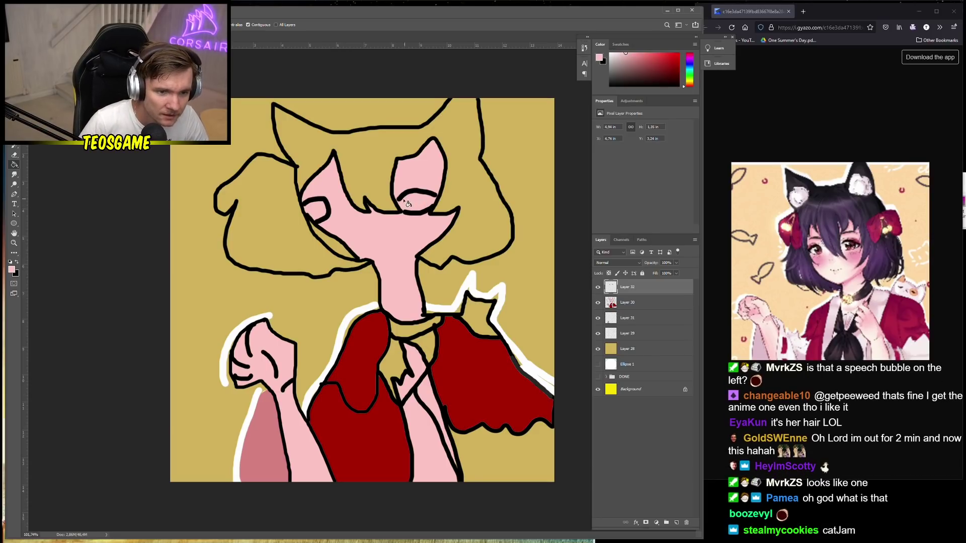
pyautogui.press('d')
pyautogui.press('x')
pyautogui.press('b')
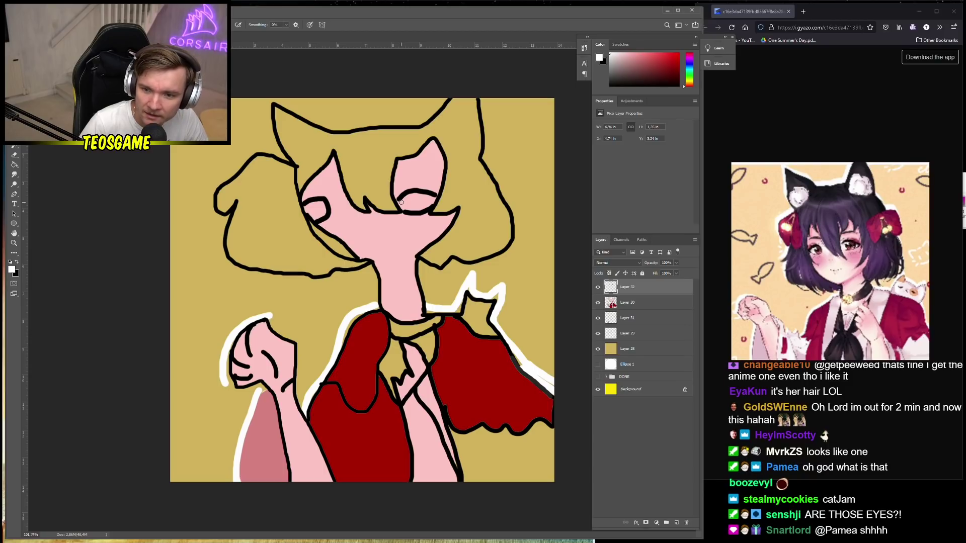
pyautogui.moveTo(408, 198); pyautogui.dragTo(408, 205)
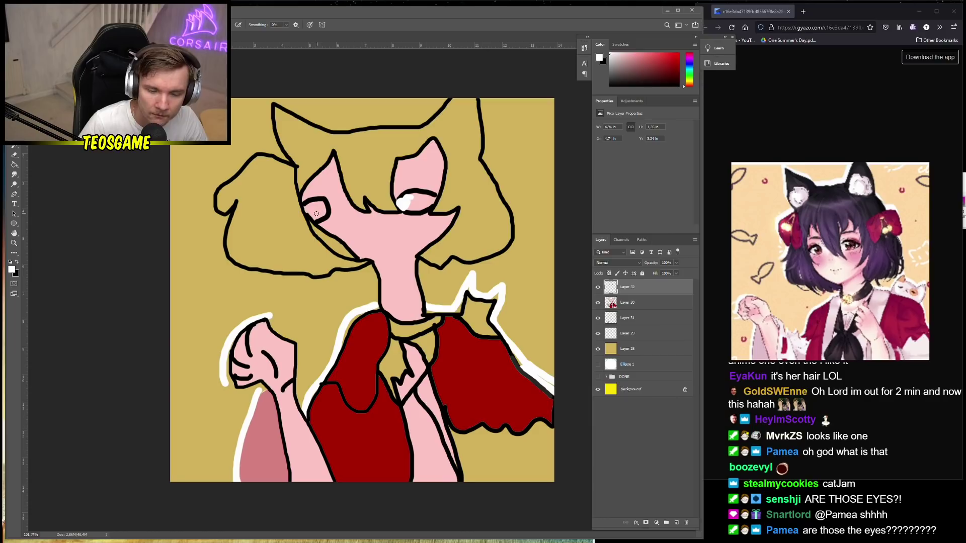
pyautogui.moveTo(318, 204); pyautogui.dragTo(313, 211)
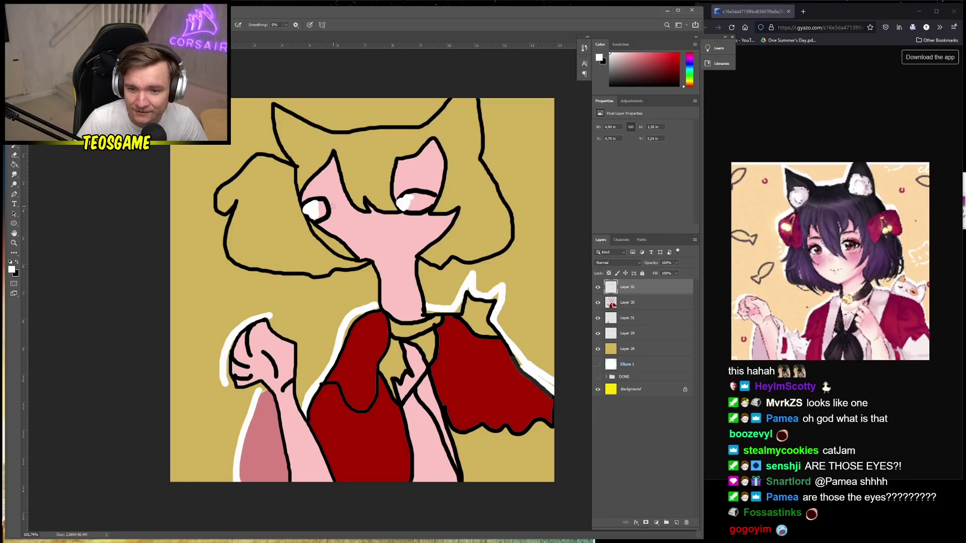
# Pick dark red 992400 and paint an iris into the left and right eyes
pyautogui.click(11, 270)
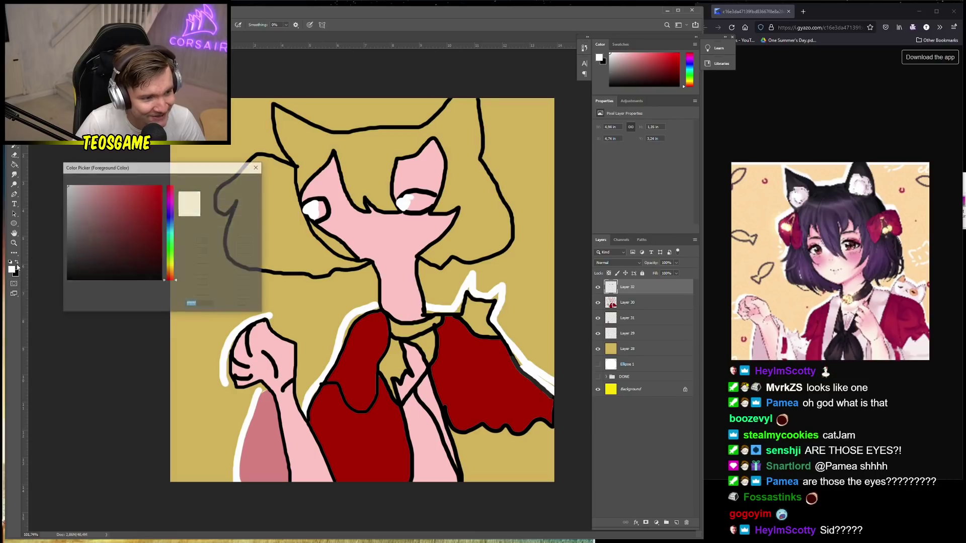
pyautogui.click(163, 222)
pyautogui.moveTo(171, 237)
pyautogui.mouseDown()
pyautogui.moveTo(171, 204)
pyautogui.moveTo(171, 277)
pyautogui.mouseUp()
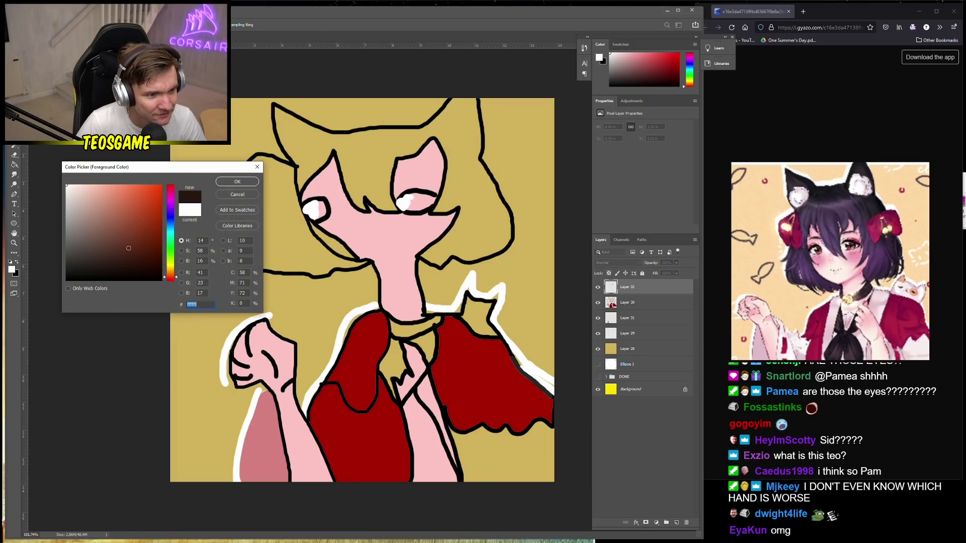
pyautogui.click(232, 185)
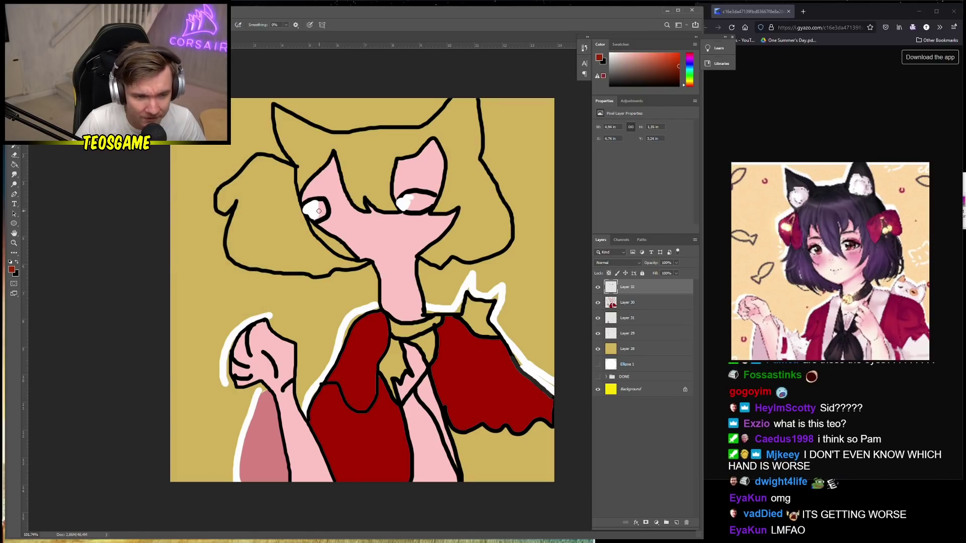
pyautogui.moveTo(319, 211); pyautogui.dragTo(317, 209)
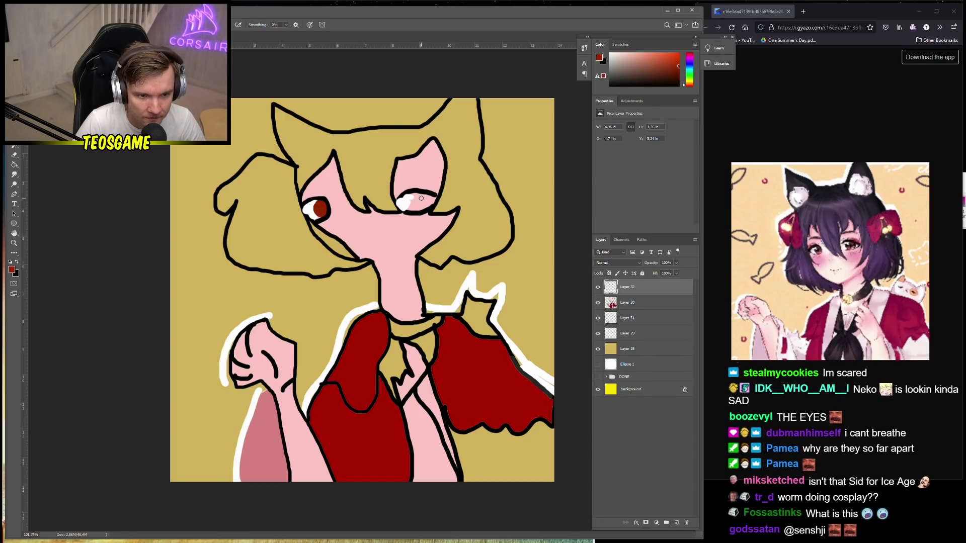
pyautogui.moveTo(421, 195); pyautogui.dragTo(420, 202)
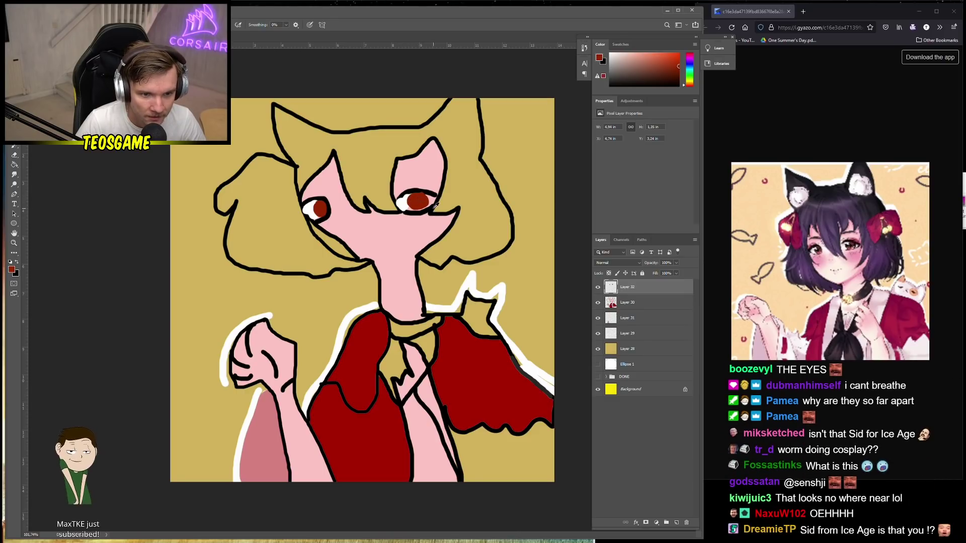
pyautogui.keyDown('alt'); pyautogui.click(432, 208); pyautogui.keyUp('alt')
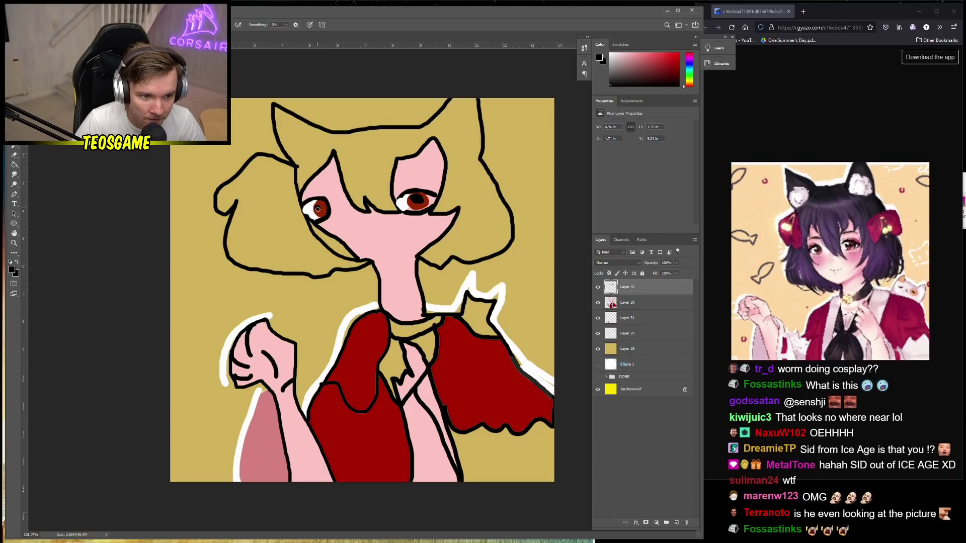
# Draw a small curved smile on the face with a 6 px brush
pyautogui.scroll(-2, 361, 291)
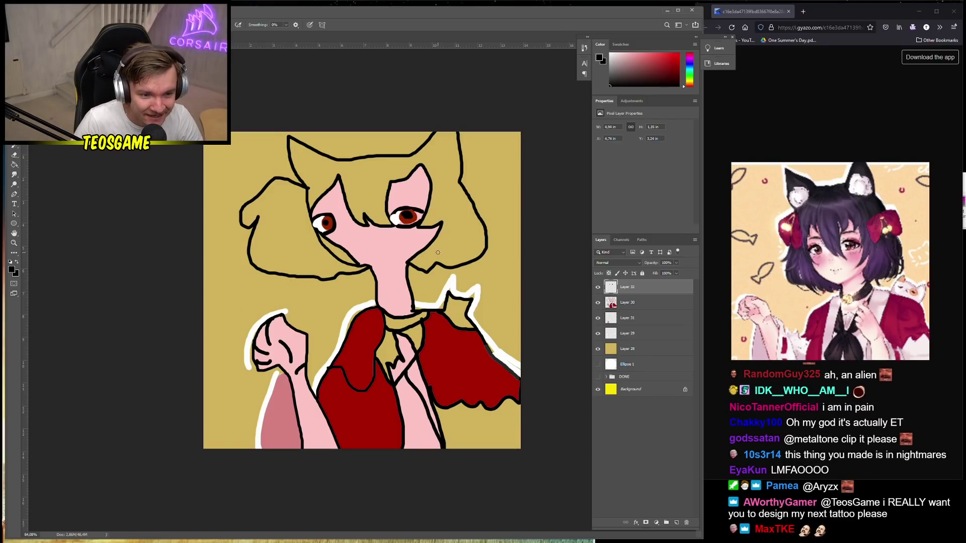
pyautogui.rightClick(408, 256)
pyautogui.moveTo(444, 270); pyautogui.dragTo(439, 271)
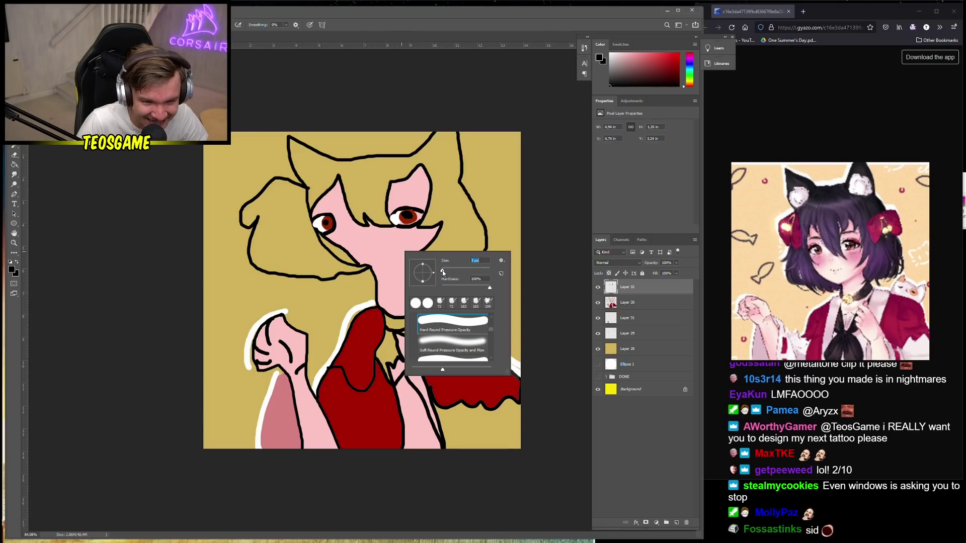
pyautogui.click(369, 251)
pyautogui.moveTo(366, 249); pyautogui.dragTo(381, 248)
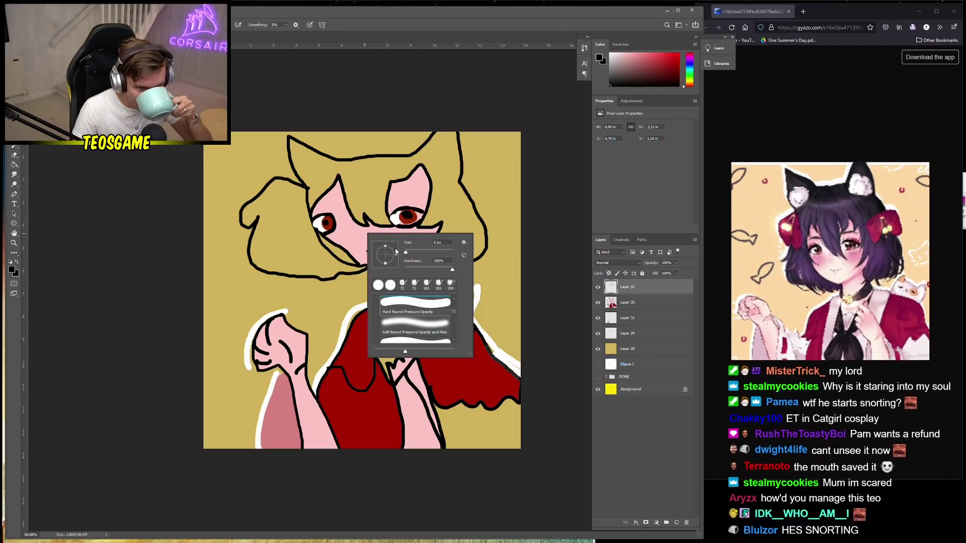
# Dot tiny details beside the mouth at 1 px and add empty Layer 33 above Layer 32
pyautogui.click(405, 253)
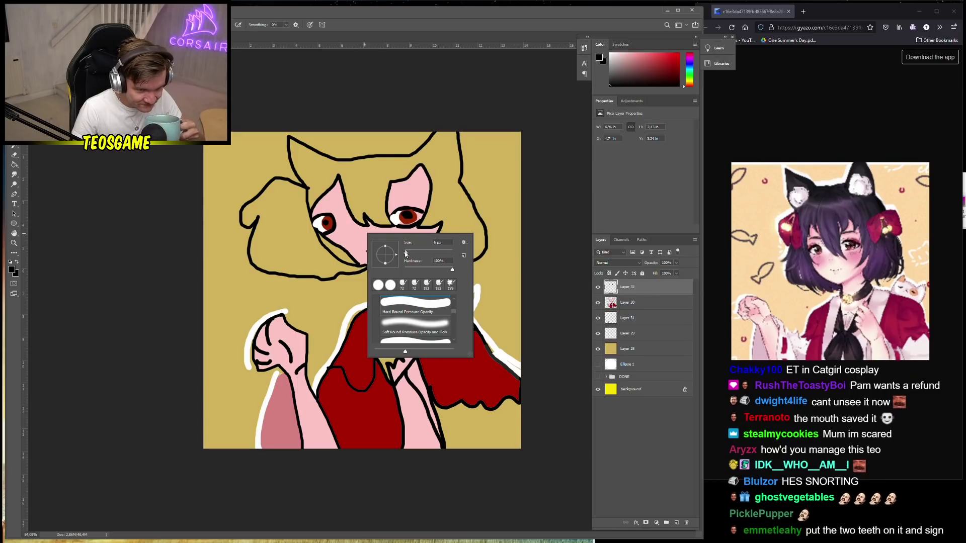
pyautogui.press('Return')
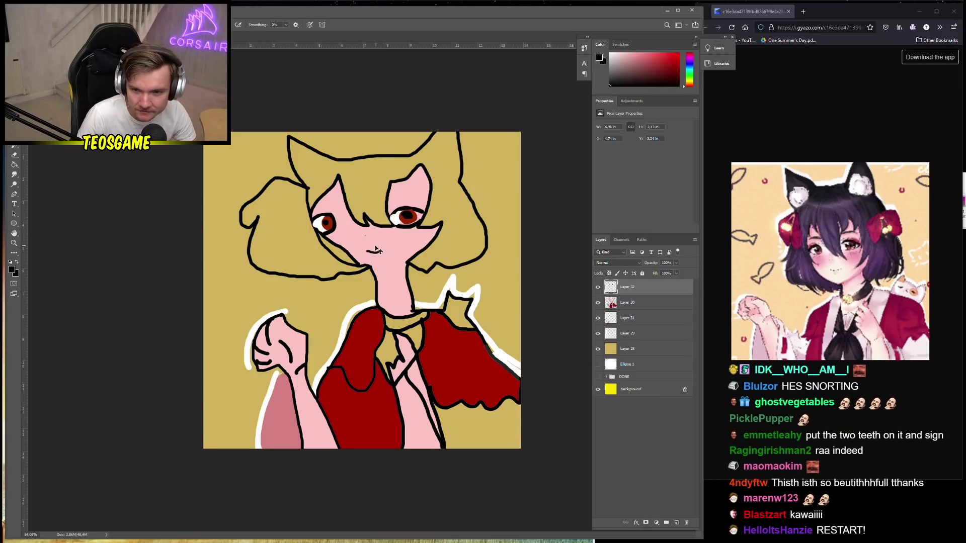
pyautogui.click(365, 234)
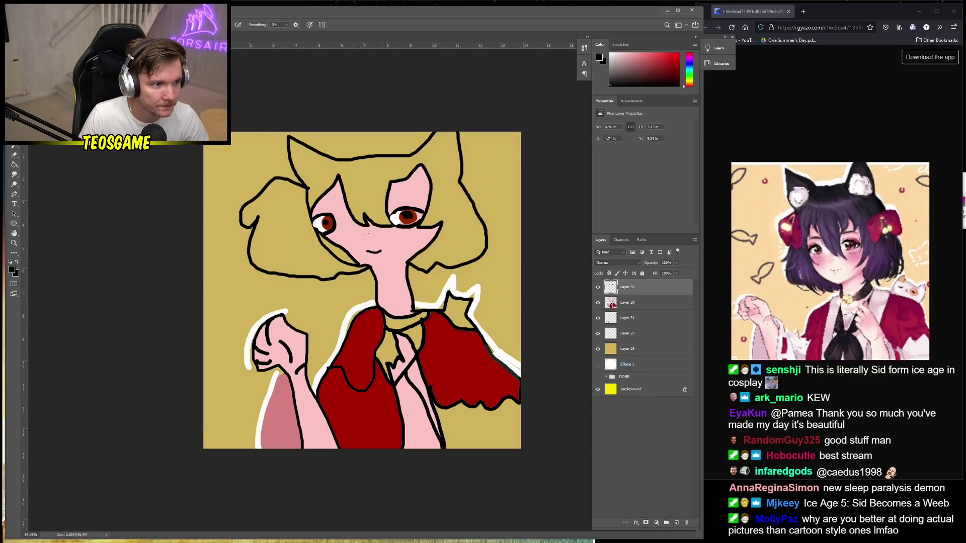
pyautogui.rightClick(449, 230)
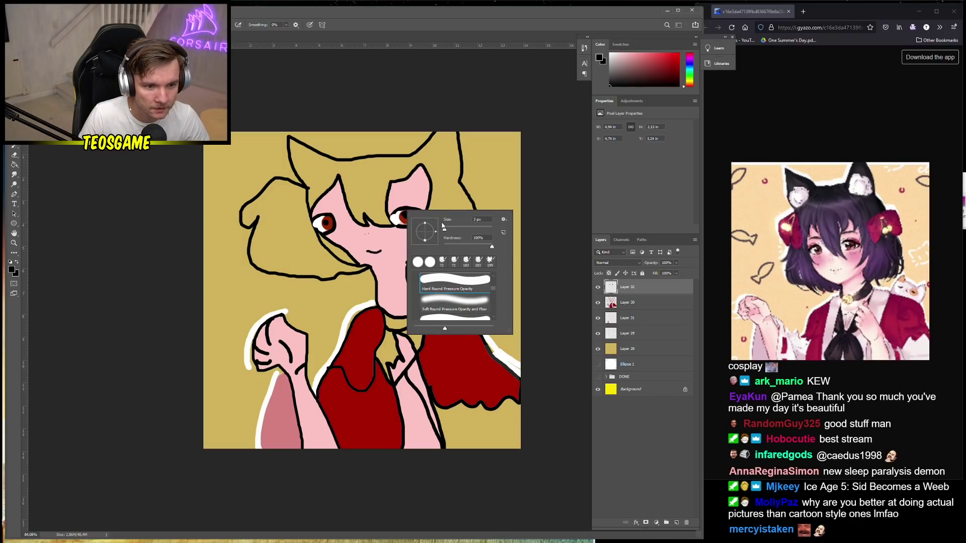
pyautogui.moveTo(451, 231)
pyautogui.mouseDown()
pyautogui.moveTo(309, 170)
pyautogui.moveTo(451, 231)
pyautogui.mouseUp()
pyautogui.click(676, 522)
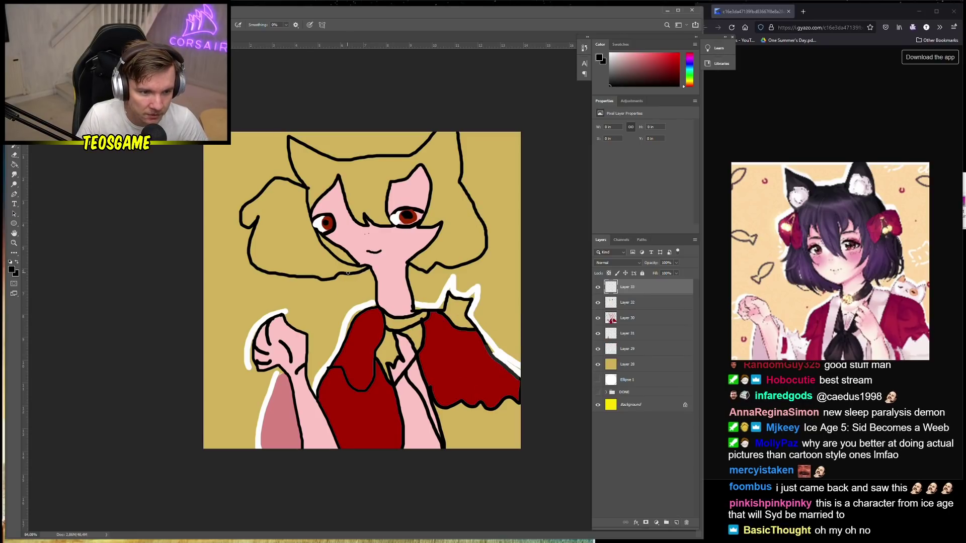
pyautogui.rightClick(366, 270)
pyautogui.press('Escape')
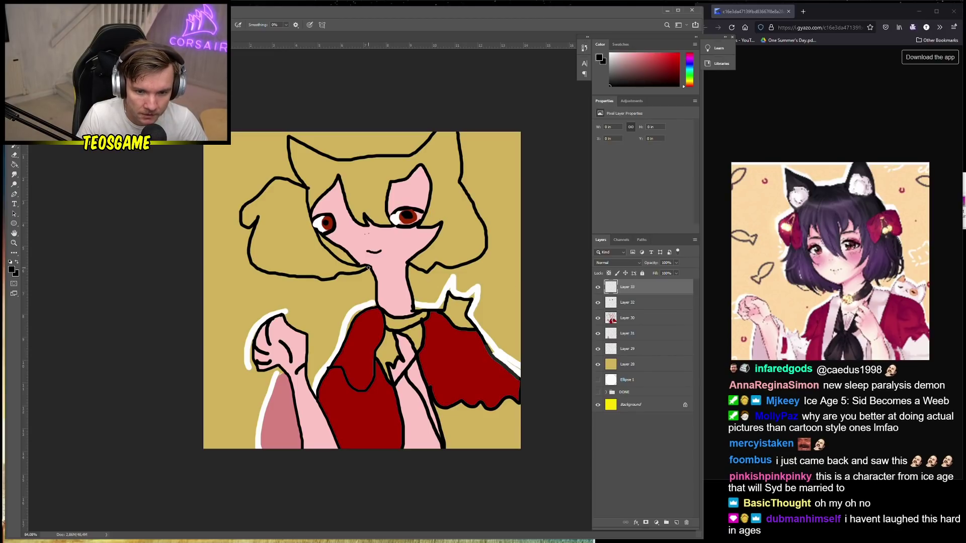
pyautogui.click(677, 523)
pyautogui.moveTo(641, 317); pyautogui.dragTo(643, 342)
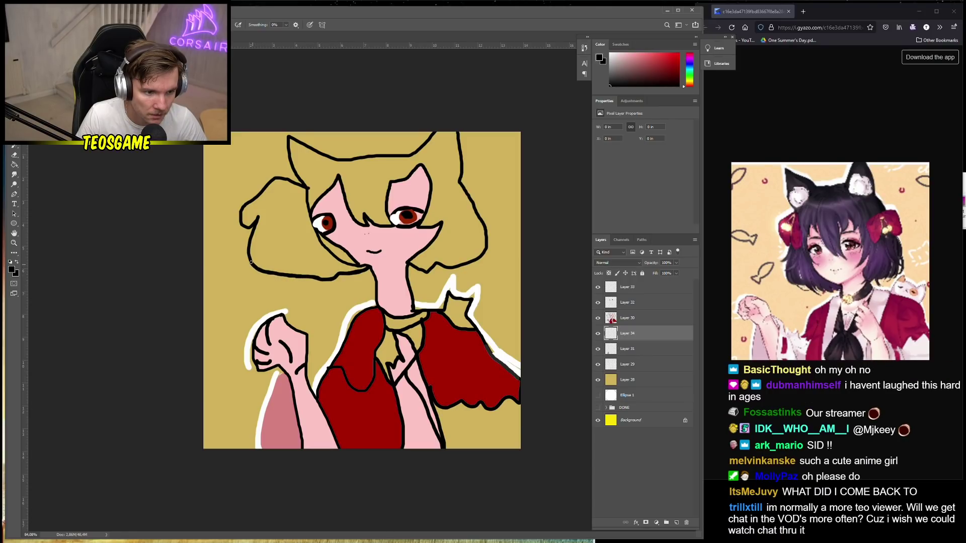
pyautogui.rightClick(249, 247)
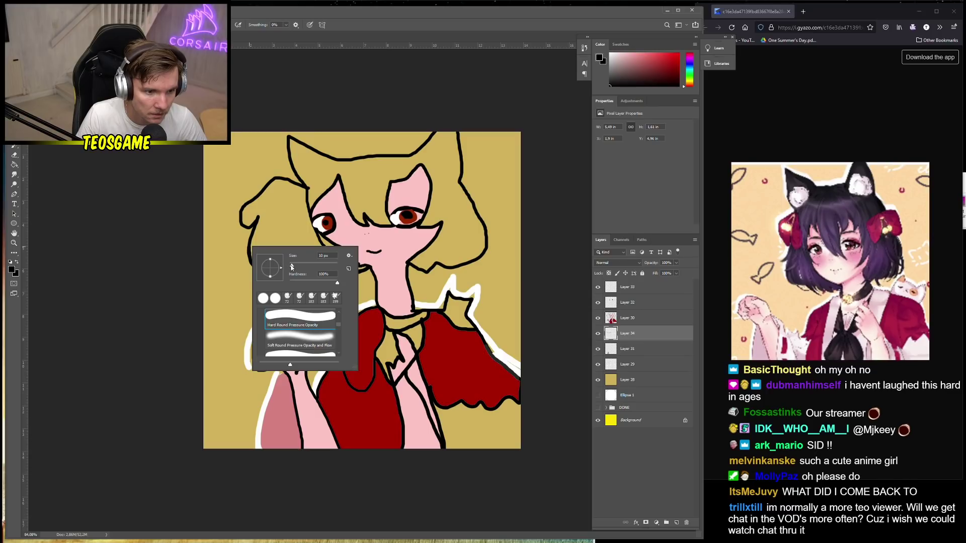
pyautogui.moveTo(292, 267); pyautogui.dragTo(291, 267)
pyautogui.press('Return')
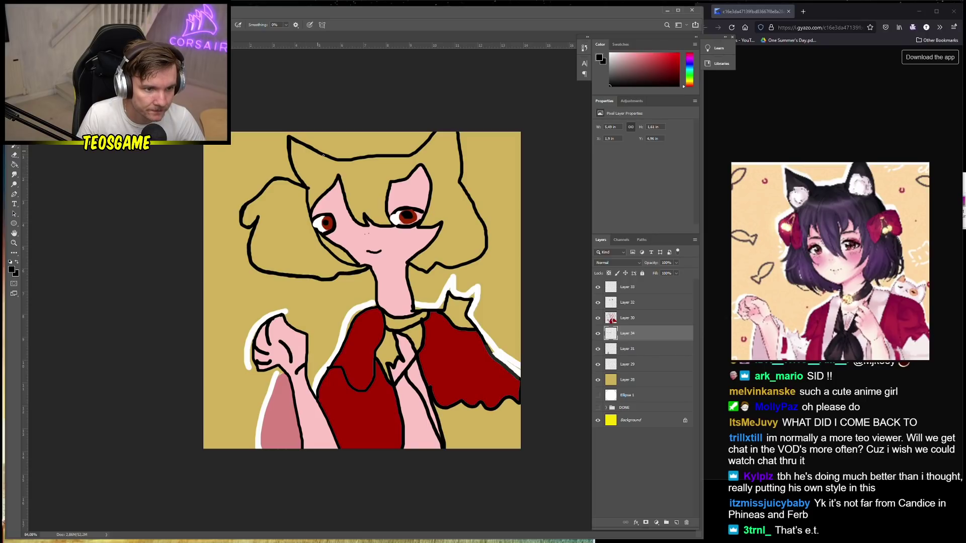
pyautogui.moveTo(385, 157); pyautogui.dragTo(408, 156)
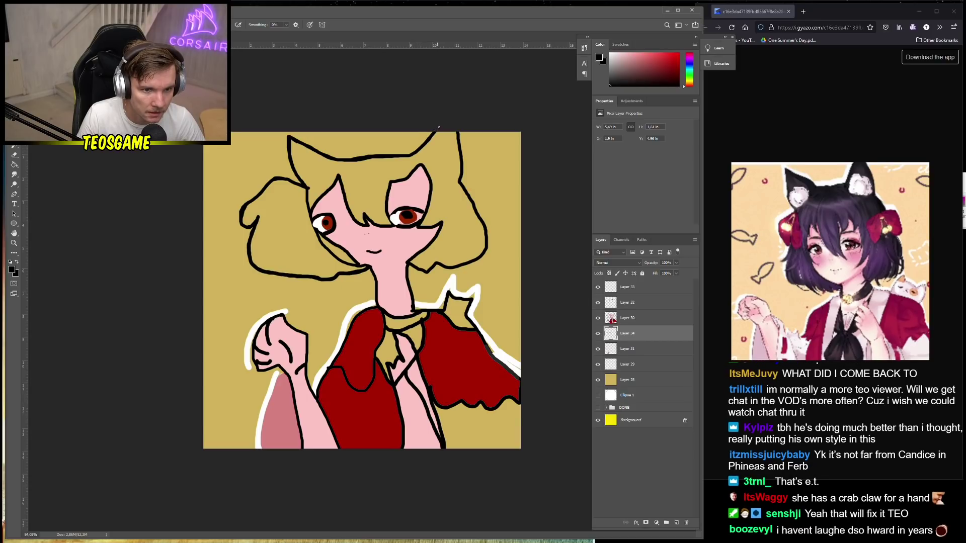
pyautogui.moveTo(442, 127); pyautogui.dragTo(435, 133)
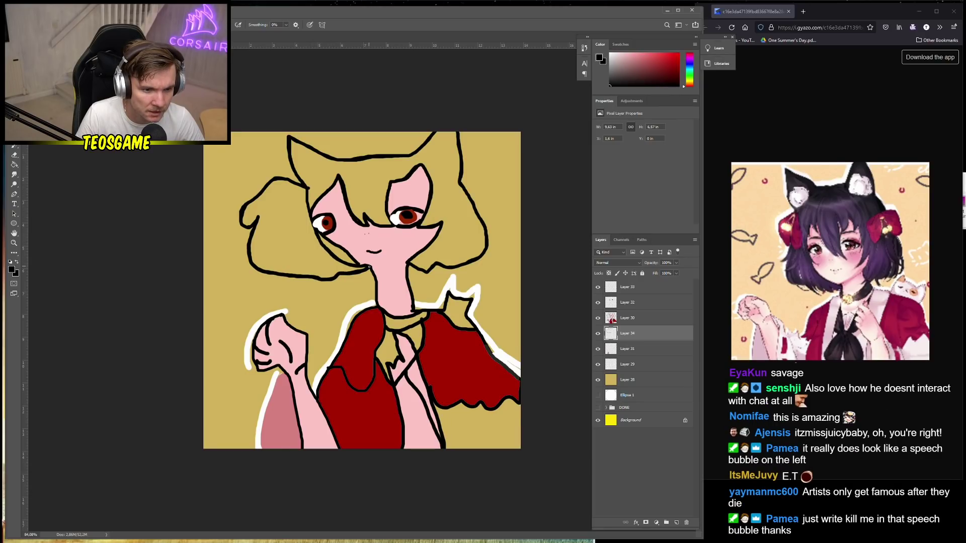
pyautogui.click(596, 334)
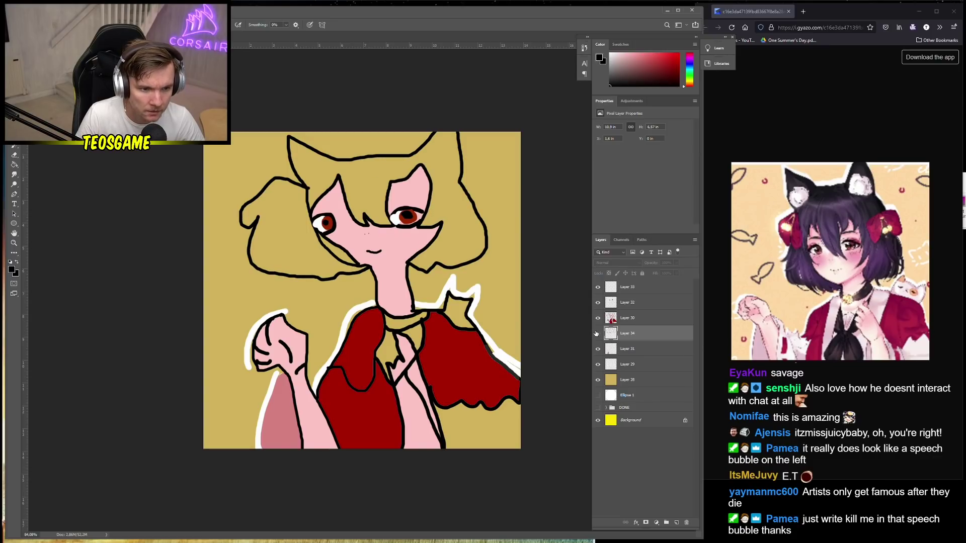
pyautogui.click(597, 334)
pyautogui.click(599, 319)
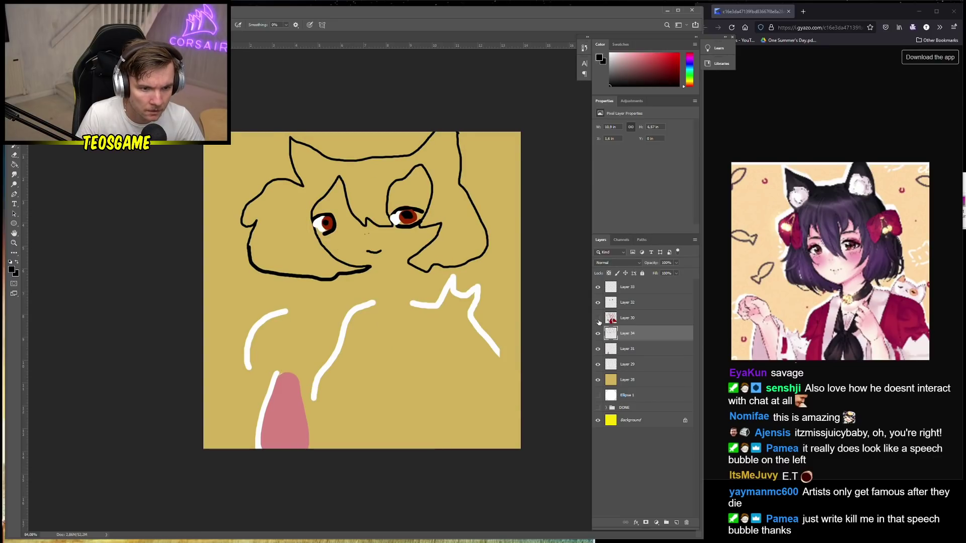
pyautogui.click(598, 318)
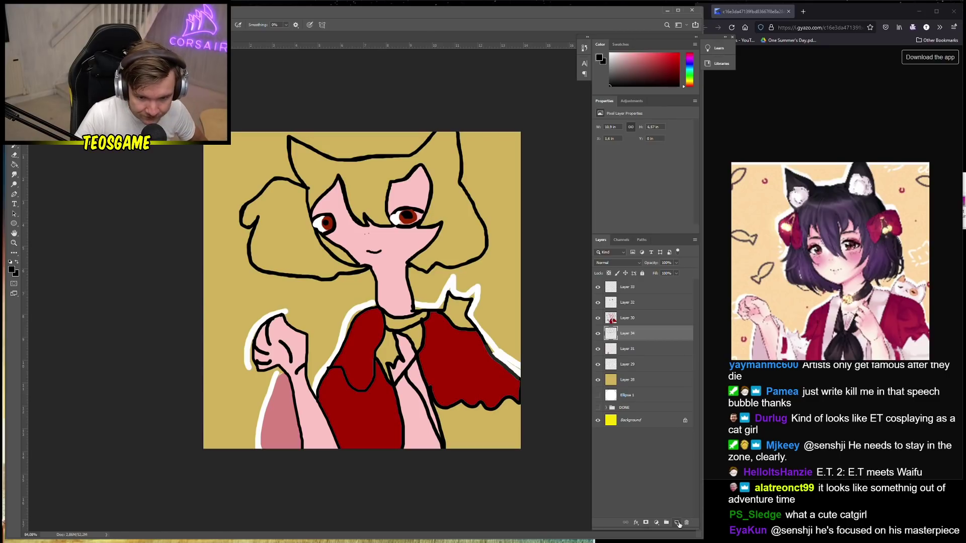
# Add a new layer below Layer 34 and set the gradient's left stop to purple
pyautogui.click(677, 524)
pyautogui.moveTo(645, 334); pyautogui.dragTo(645, 348)
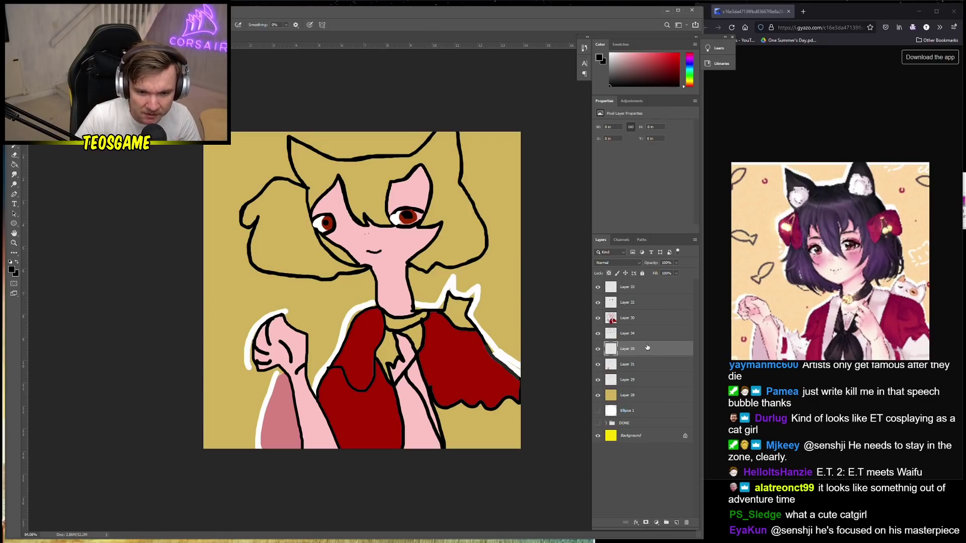
pyautogui.click(14, 164)
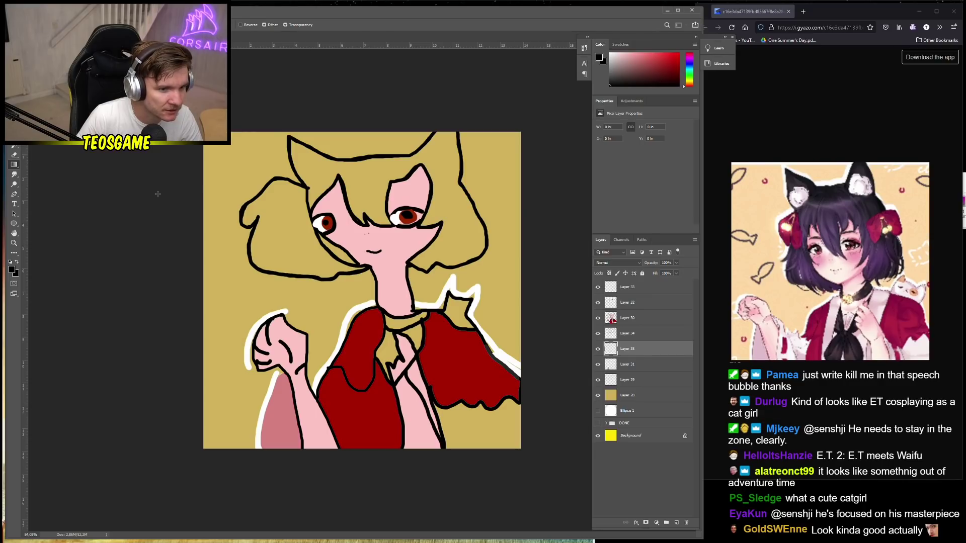
pyautogui.click(55, 25)
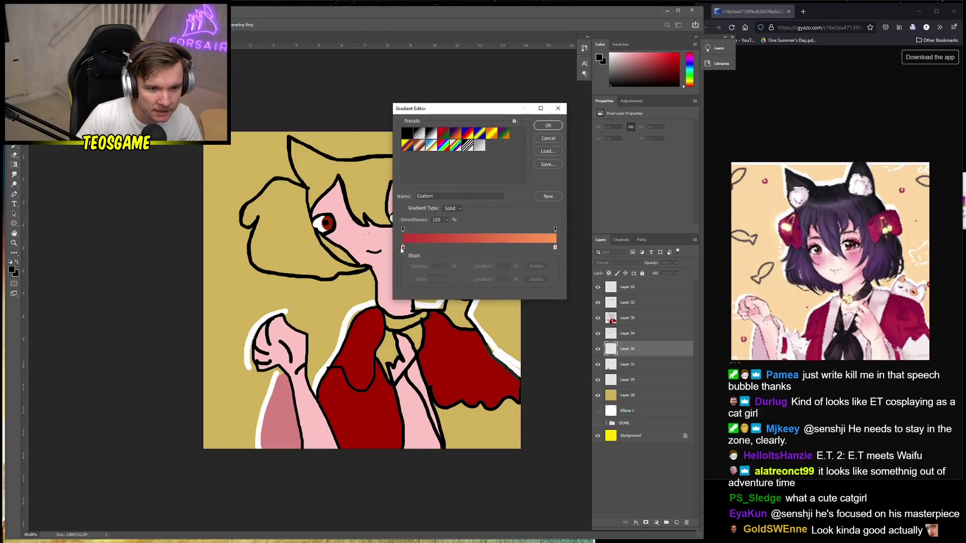
pyautogui.doubleClick(403, 247)
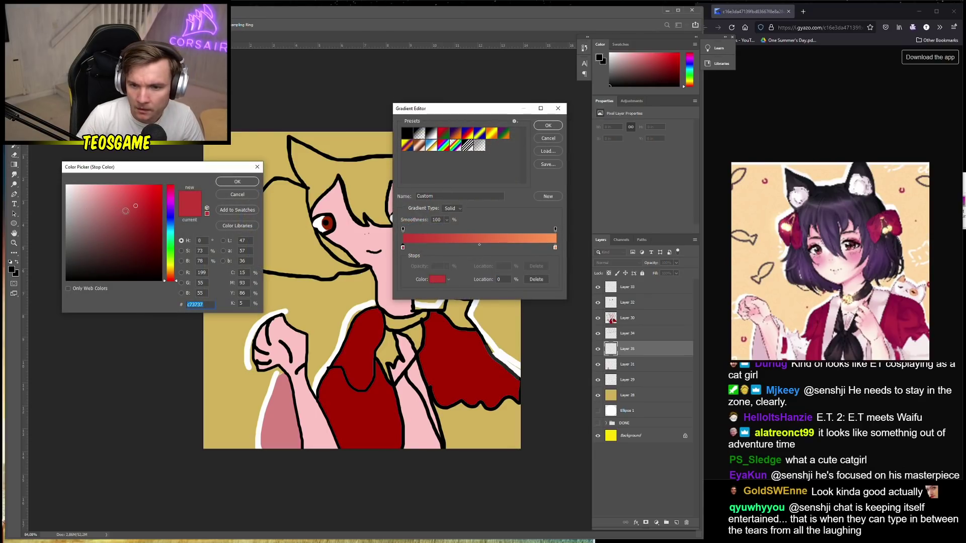
pyautogui.moveTo(173, 248)
pyautogui.mouseDown()
pyautogui.moveTo(171, 208)
pyautogui.moveTo(138, 212)
pyautogui.mouseUp()
pyautogui.click(130, 237)
pyautogui.click(137, 238)
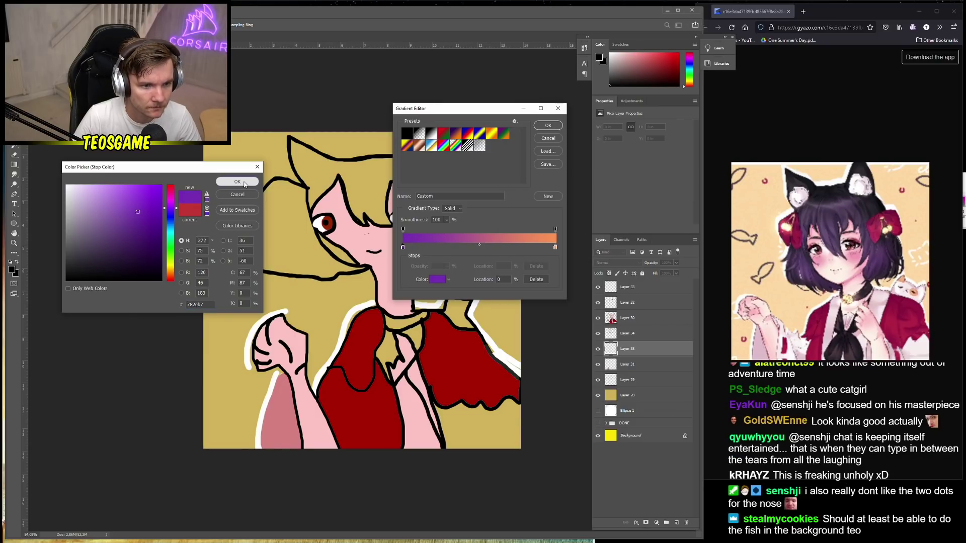
pyautogui.click(237, 182)
# Set the gradient's right stop to a near-black dark purple and accept the gradient
pyautogui.doubleClick(556, 247)
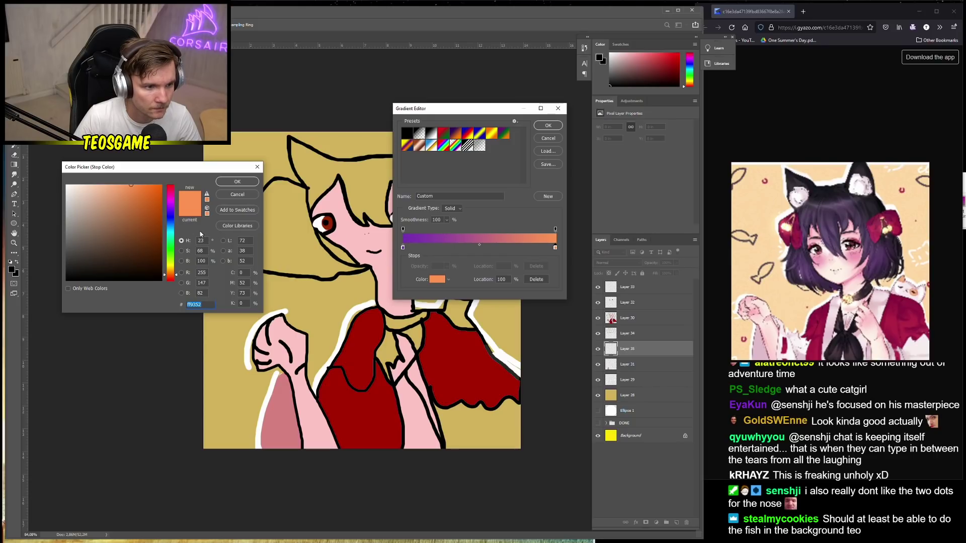
pyautogui.click(171, 200)
pyautogui.moveTo(154, 237)
pyautogui.mouseDown()
pyautogui.moveTo(166, 255)
pyautogui.moveTo(154, 267)
pyautogui.mouseUp()
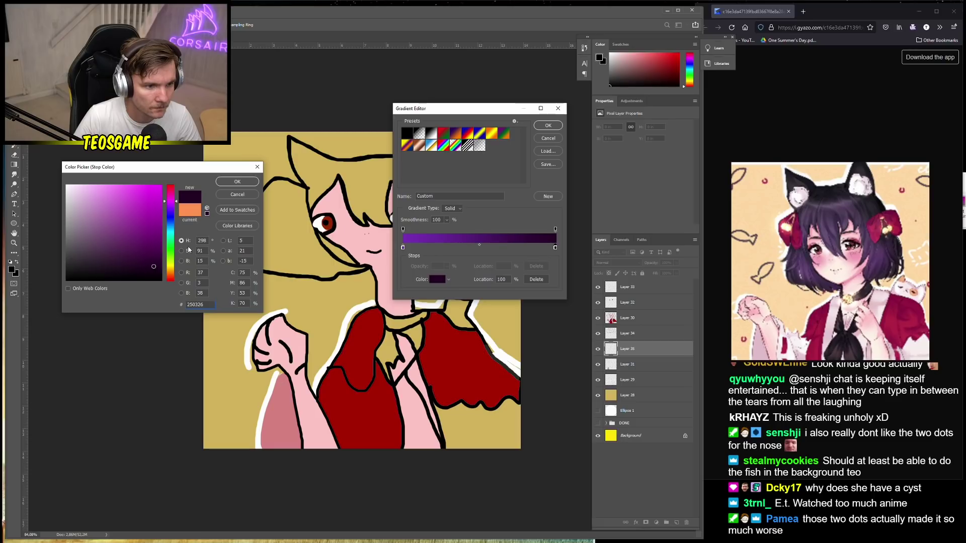
pyautogui.moveTo(171, 208); pyautogui.dragTo(171, 205)
pyautogui.click(167, 261)
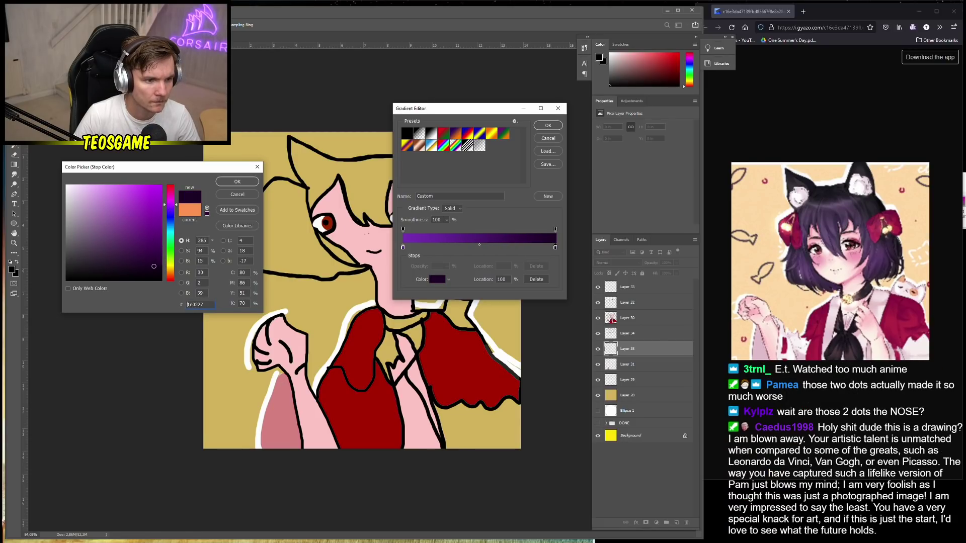
pyautogui.press('Return')
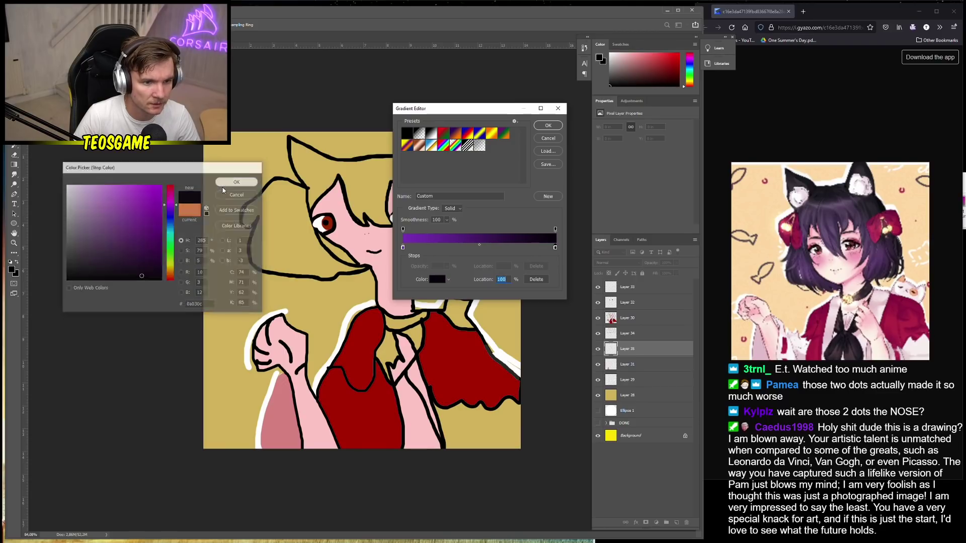
pyautogui.click(548, 126)
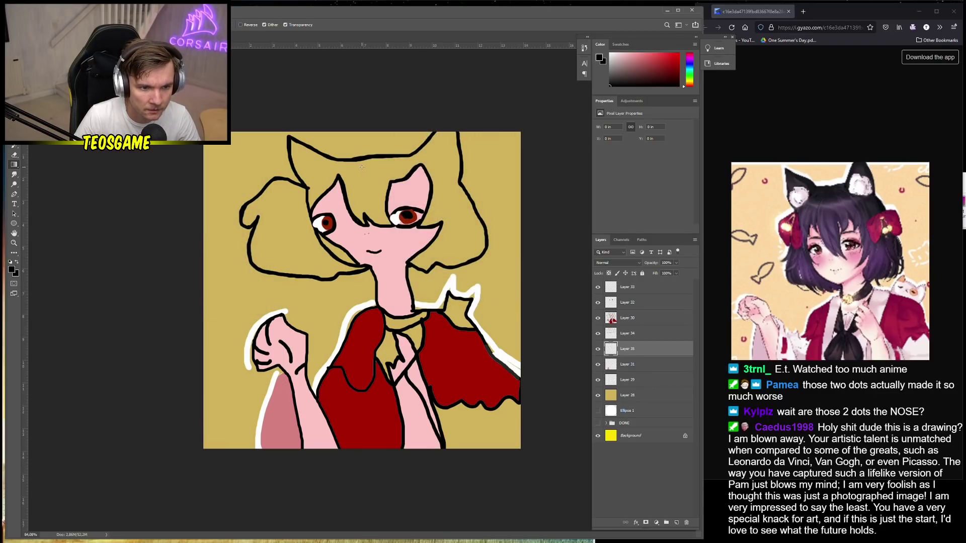
# Try the purple-to-black gradient on Layer 35 twice, undoing both attempts
pyautogui.moveTo(362, 167); pyautogui.dragTo(380, 266)
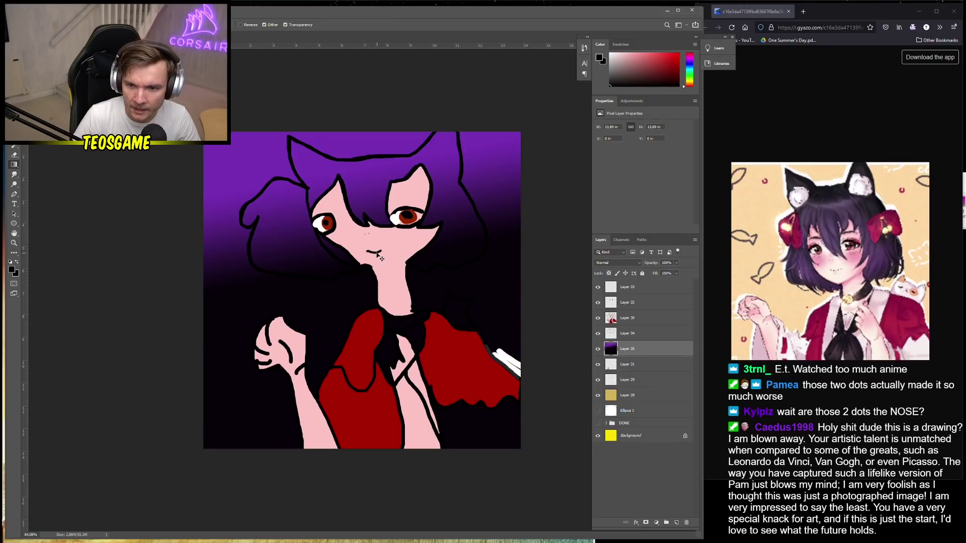
pyautogui.hotkey('ctrl', 'z')
pyautogui.moveTo(375, 198); pyautogui.dragTo(351, 185)
pyautogui.hotkey('ctrl', 'z')
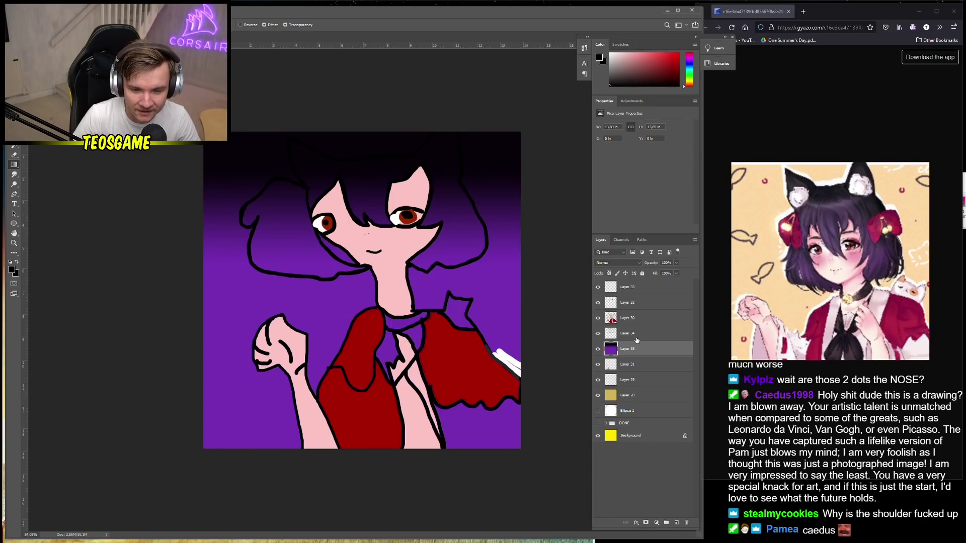
# Magic Wand-select the hair area on Layer 34 and cut it from Layer 35 via Layer Via Cut
pyautogui.click(637, 337)
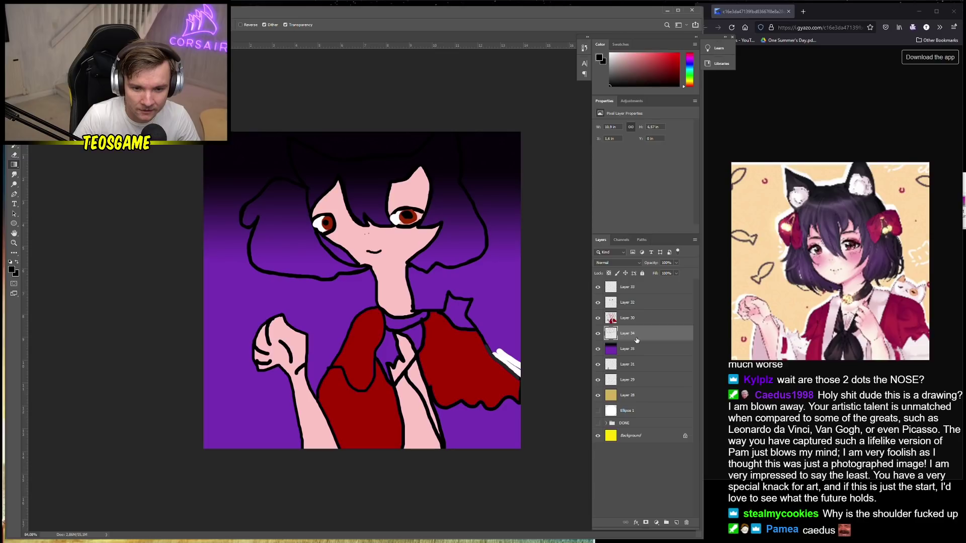
pyautogui.press('w')
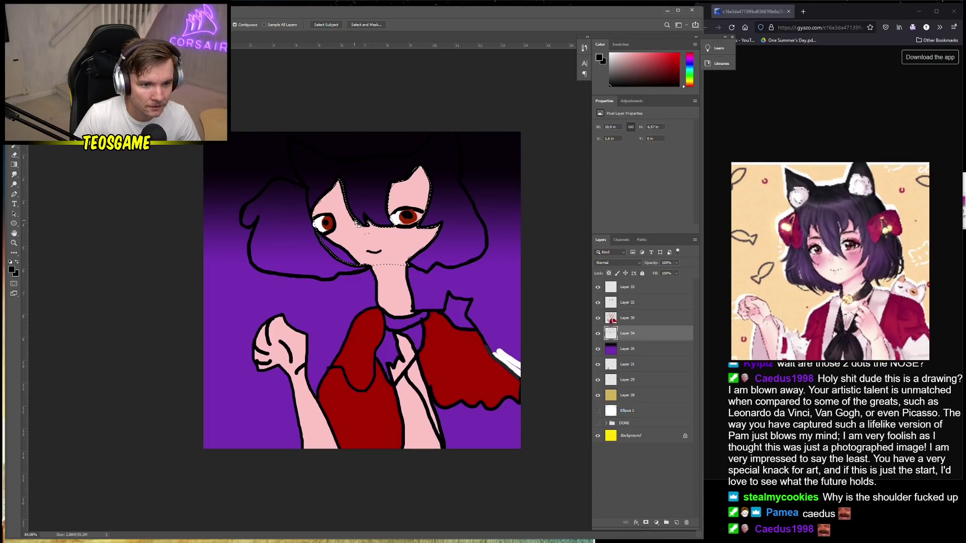
pyautogui.click(306, 241)
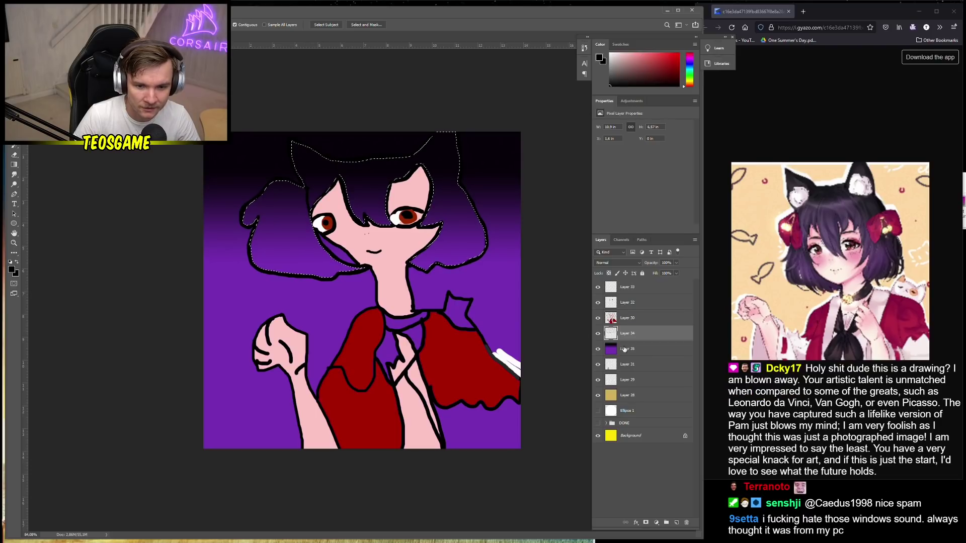
pyautogui.click(637, 349)
pyautogui.rightClick(309, 307)
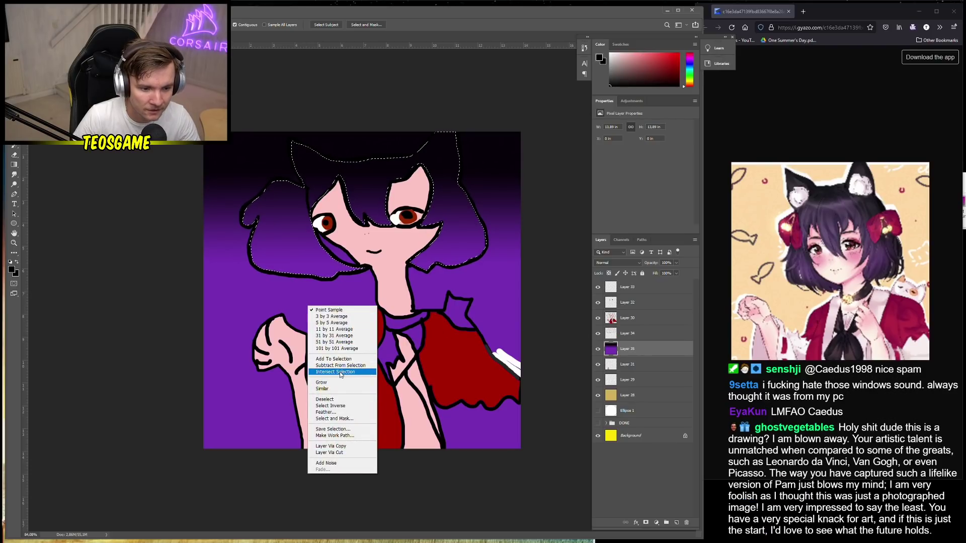
pyautogui.click(347, 453)
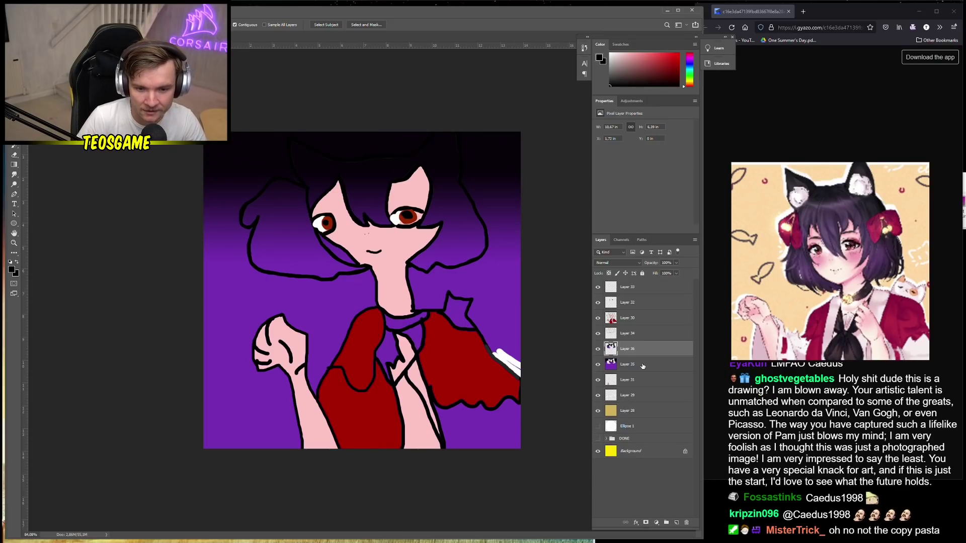
# Hide the leftover gradient Layer 35 and toggle Layer 34's outline to check the hair fill
pyautogui.click(598, 364)
pyautogui.click(634, 349)
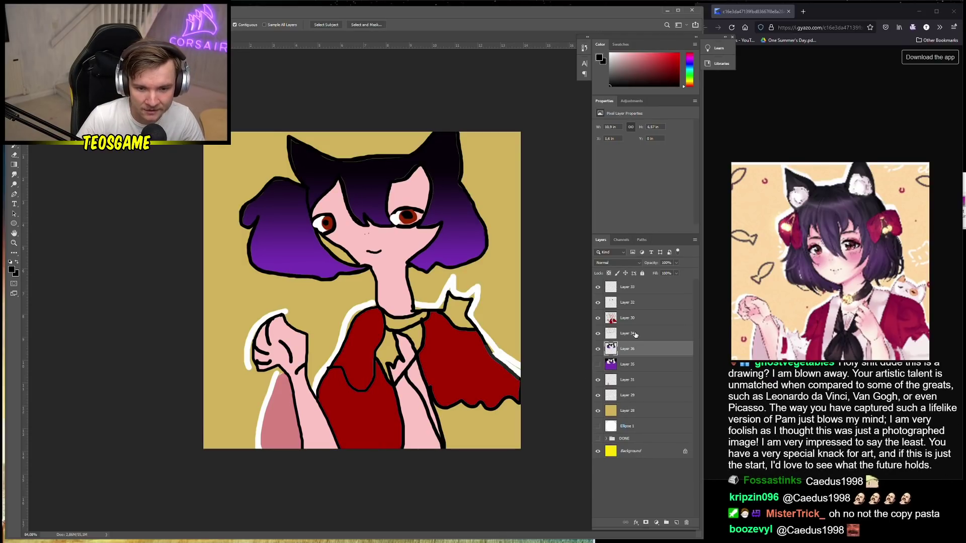
pyautogui.click(641, 334)
pyautogui.click(597, 333)
pyautogui.click(639, 353)
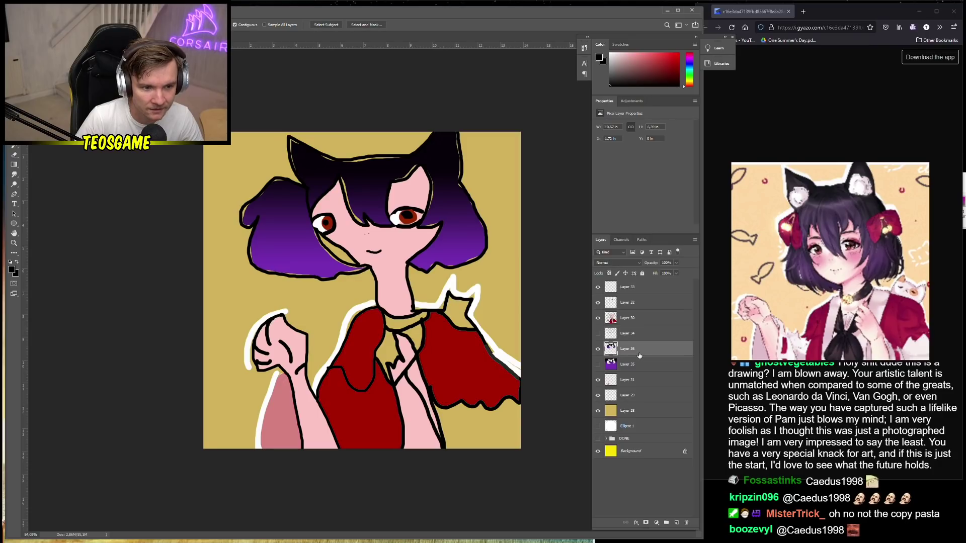
pyautogui.click(597, 334)
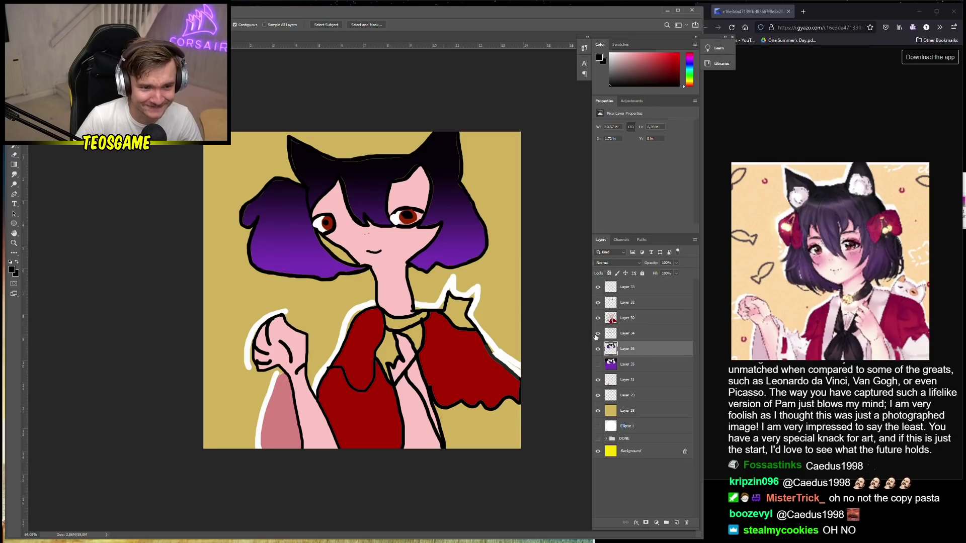
pyautogui.scroll(-1, 310, 335)
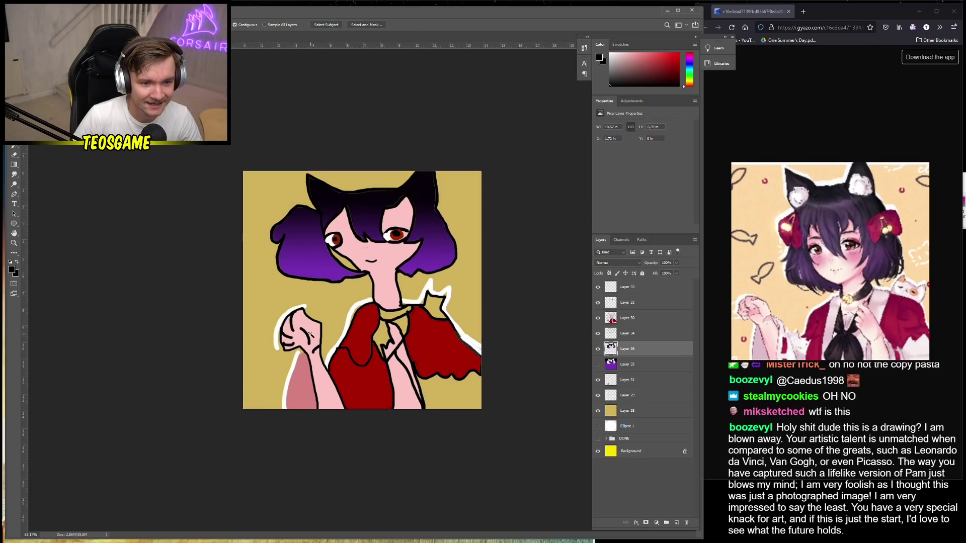
pyautogui.scroll(2, 310, 334)
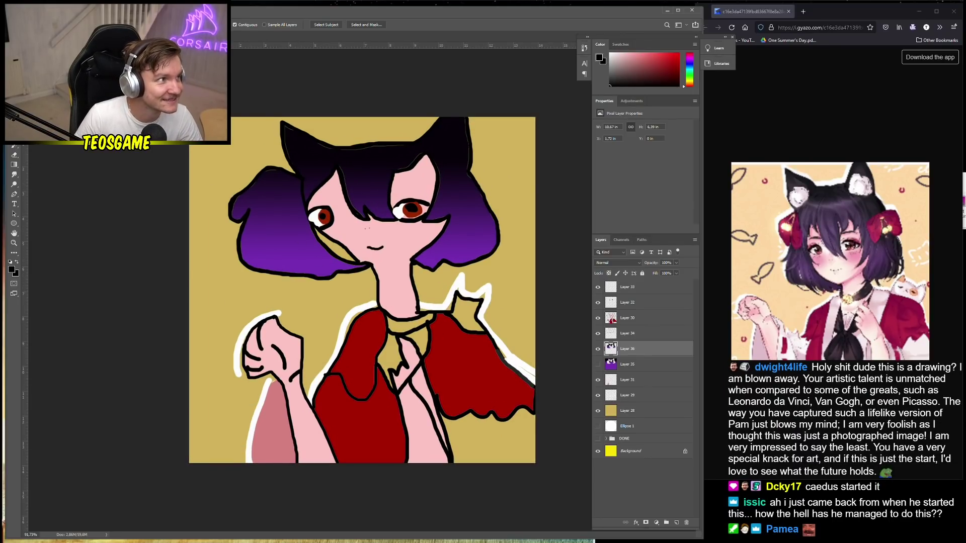
# On Layer 32, set the brush colour to light pink ffd6f8
pyautogui.press('b')
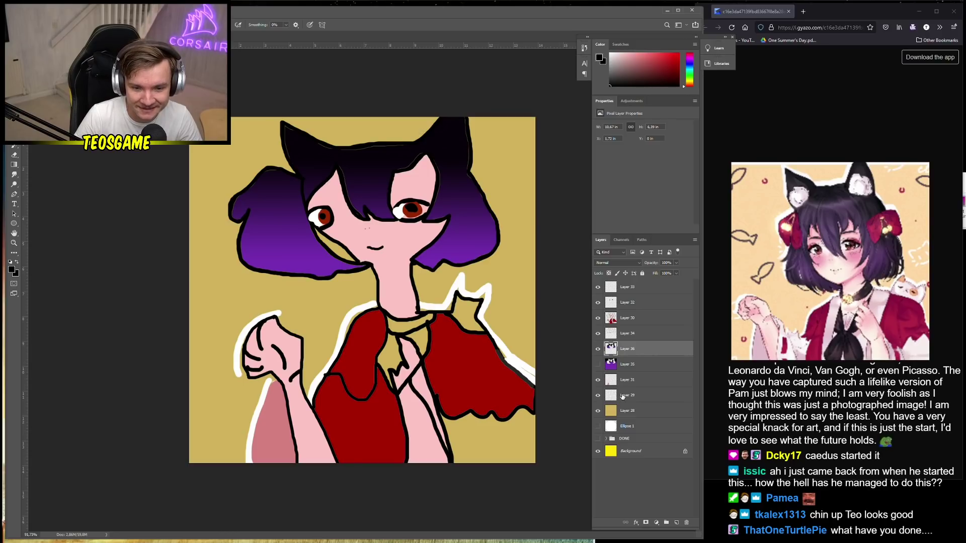
pyautogui.click(640, 318)
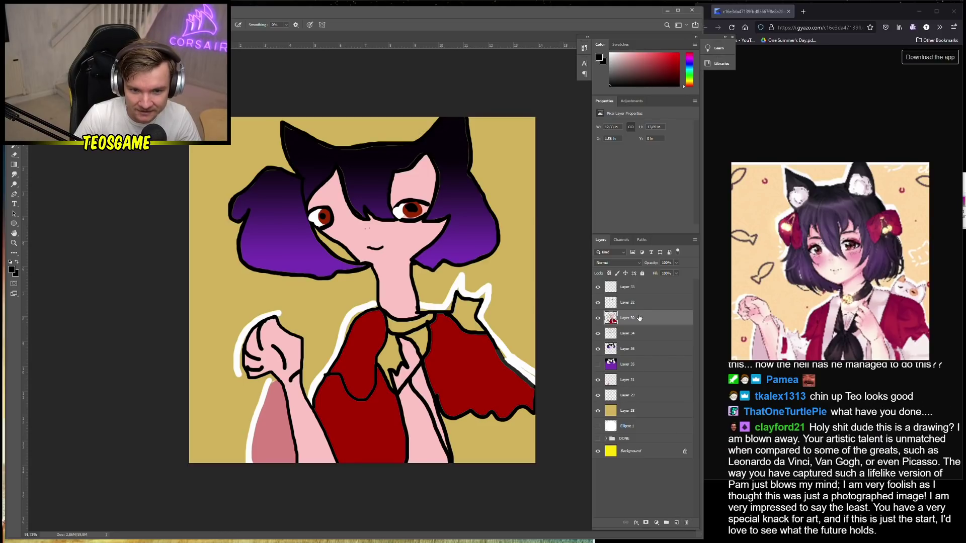
pyautogui.click(642, 303)
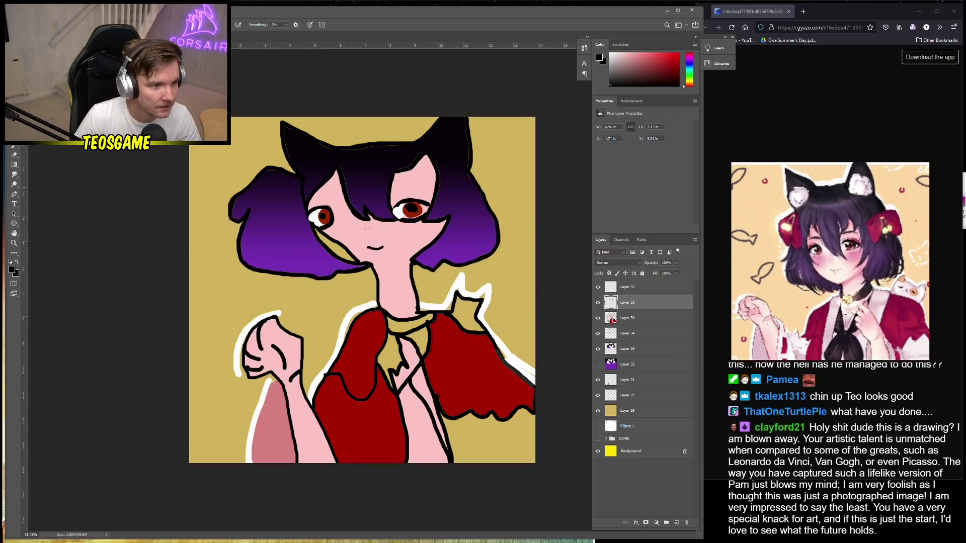
pyautogui.click(14, 271)
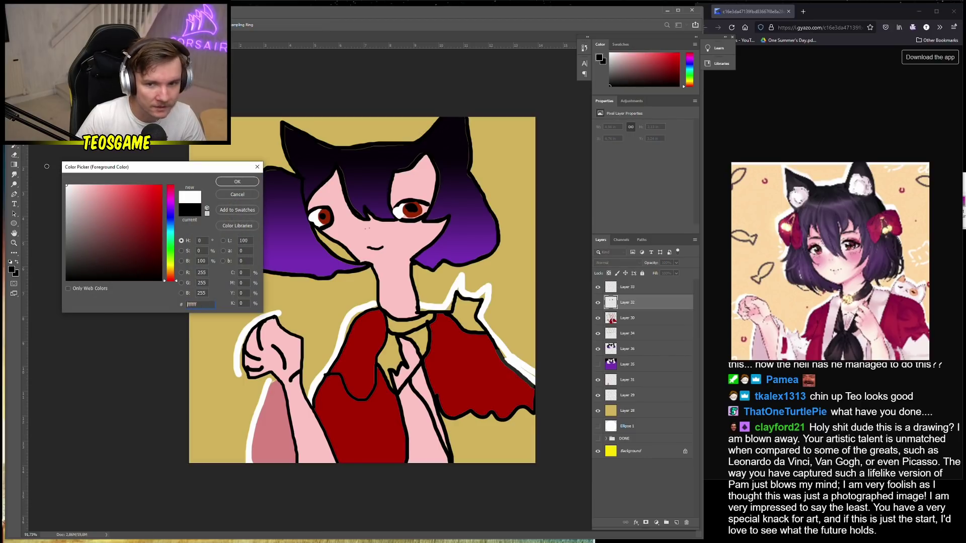
pyautogui.moveTo(170, 241); pyautogui.dragTo(165, 198)
pyautogui.click(81, 183)
pyautogui.press('Return')
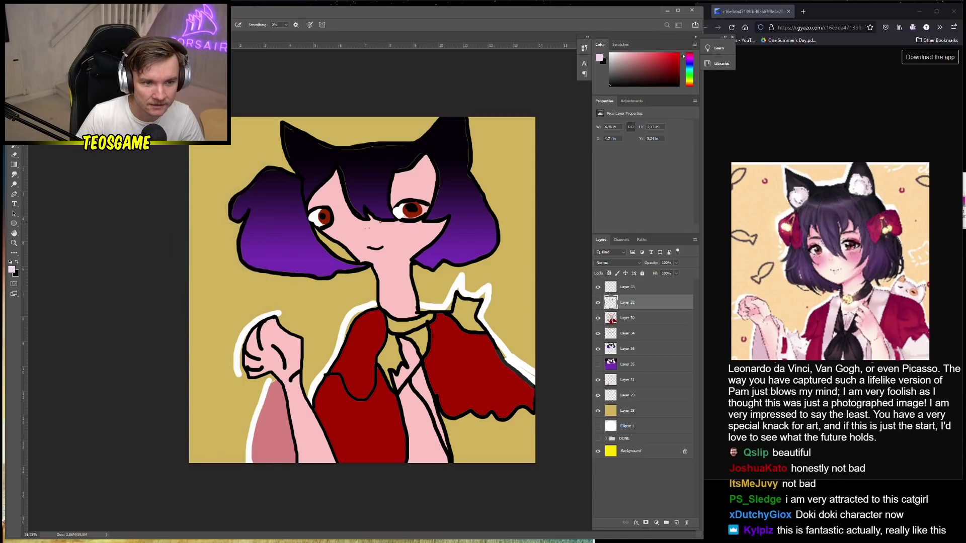
# Paint fluffy pink tufts inside both cat ears with a 75 px KYLE Ultimate Pencil Hard brush
pyautogui.scroll(1, 303, 180)
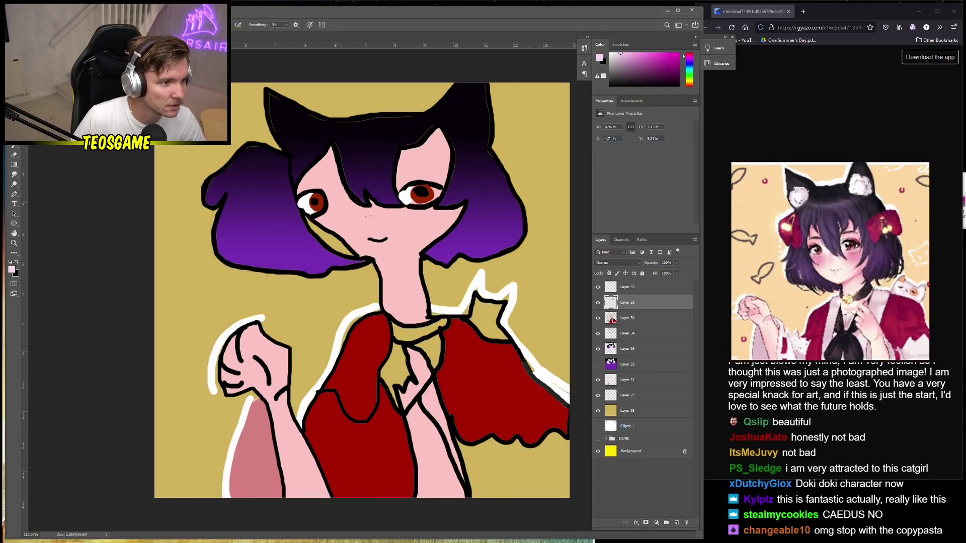
pyautogui.rightClick(305, 265)
pyautogui.scroll(-5, 306, 271)
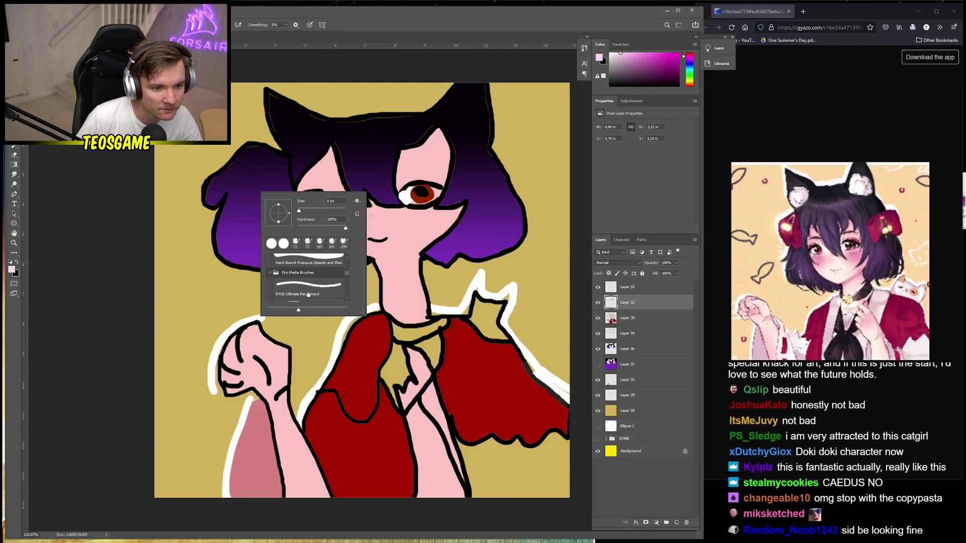
pyautogui.click(306, 275)
pyautogui.press('Return')
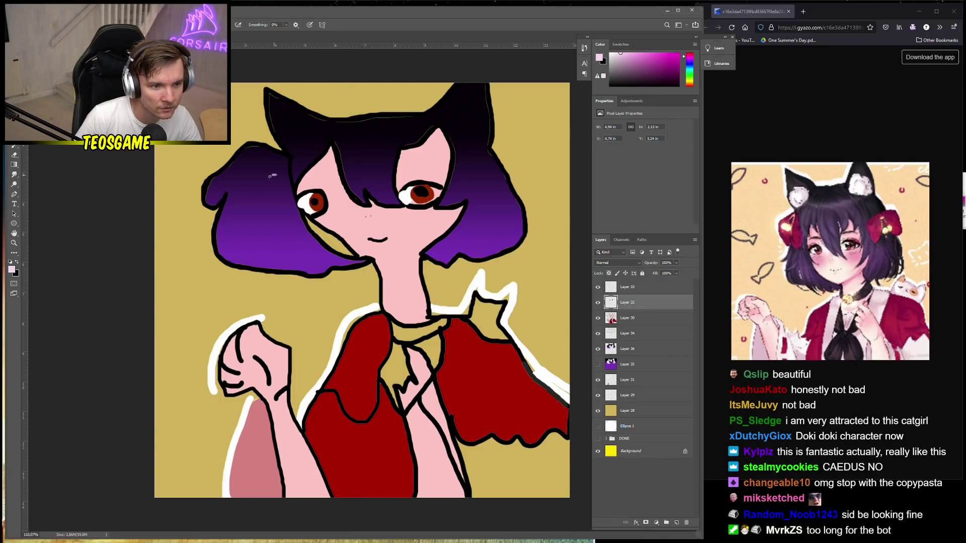
pyautogui.rightClick(344, 181)
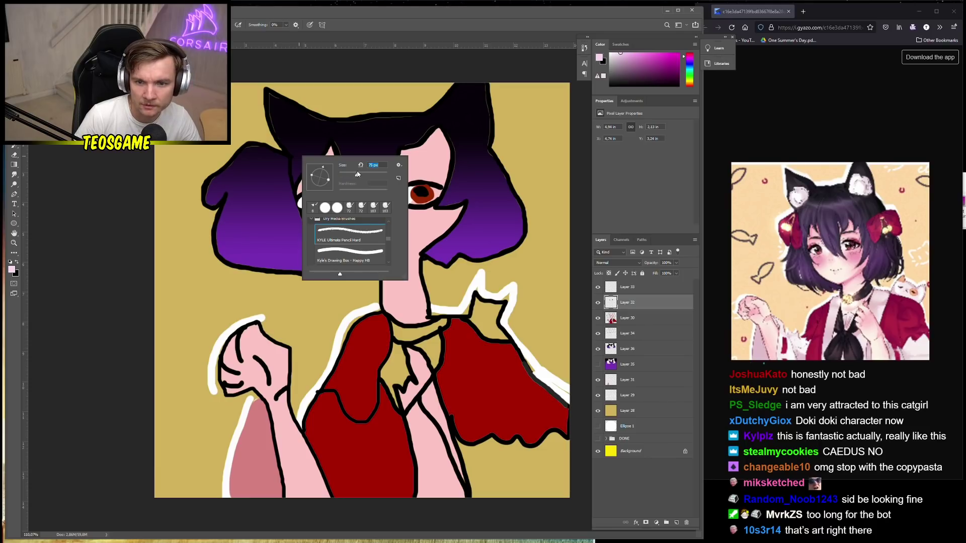
pyautogui.press('Return')
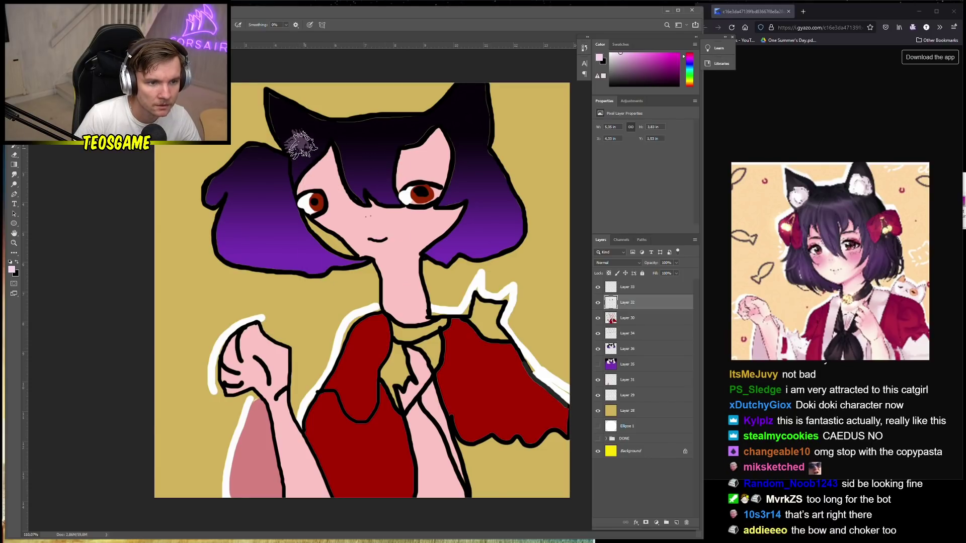
pyautogui.moveTo(302, 144); pyautogui.dragTo(292, 136)
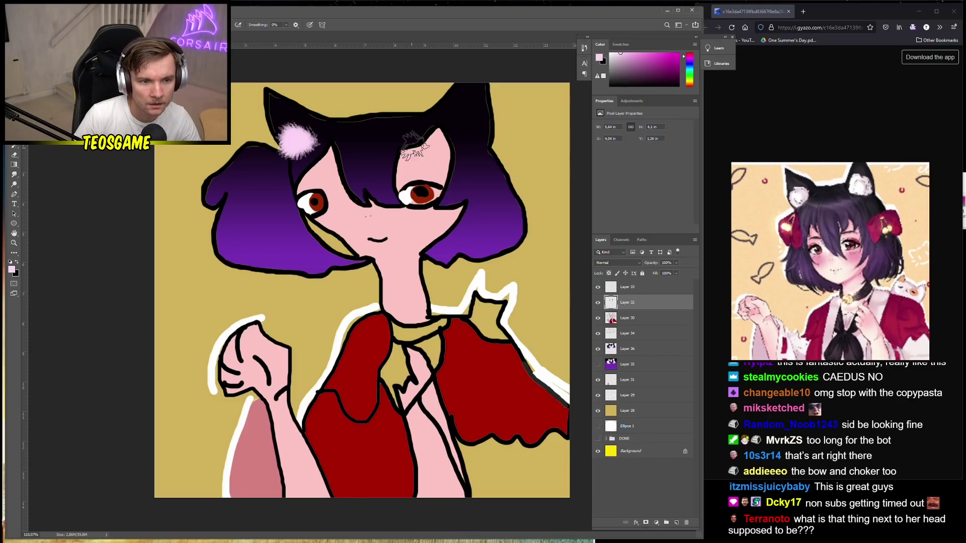
pyautogui.moveTo(455, 132)
pyautogui.mouseDown()
pyautogui.moveTo(478, 139)
pyautogui.moveTo(461, 130)
pyautogui.mouseUp()
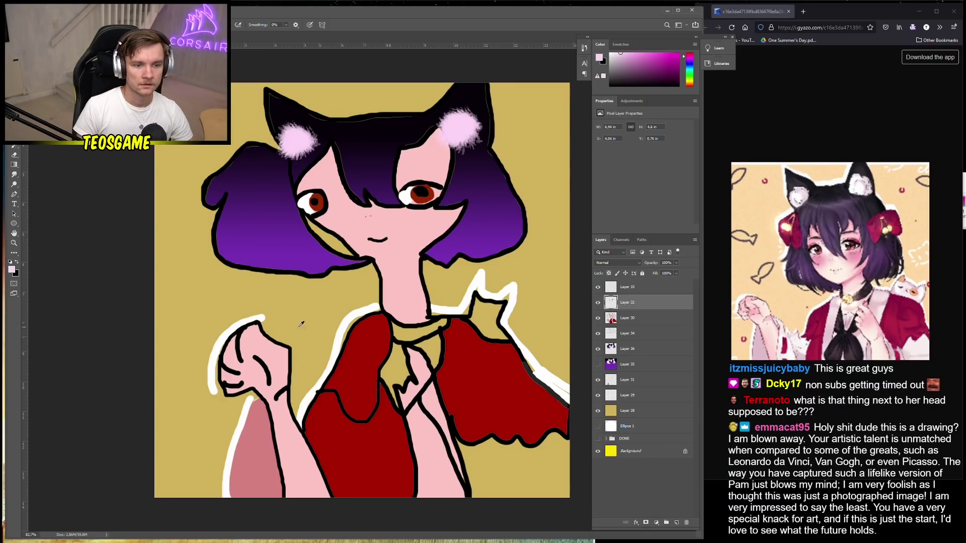
pyautogui.hotkey('ctrl', '-')
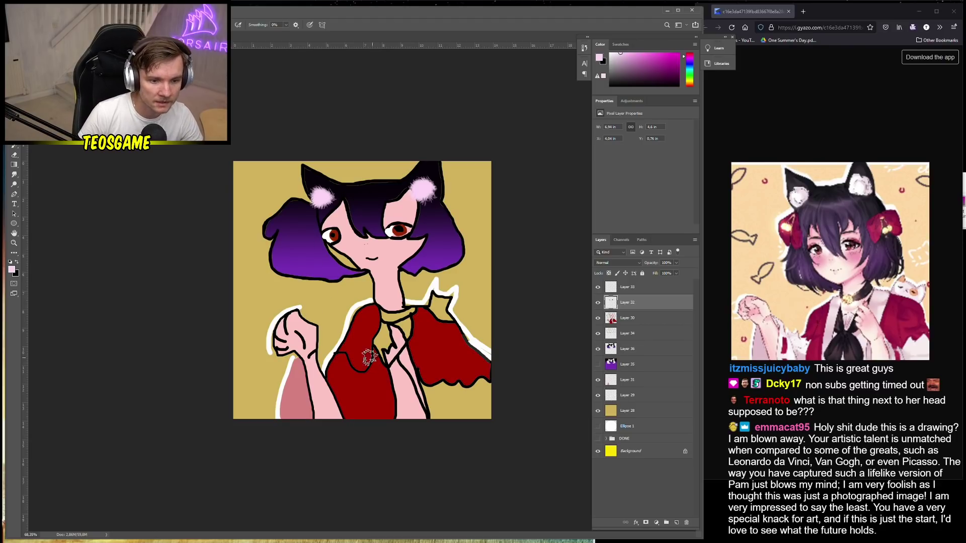
# Set the foreground colour to dark red ae1414
pyautogui.rightClick(367, 352)
pyautogui.click(12, 270)
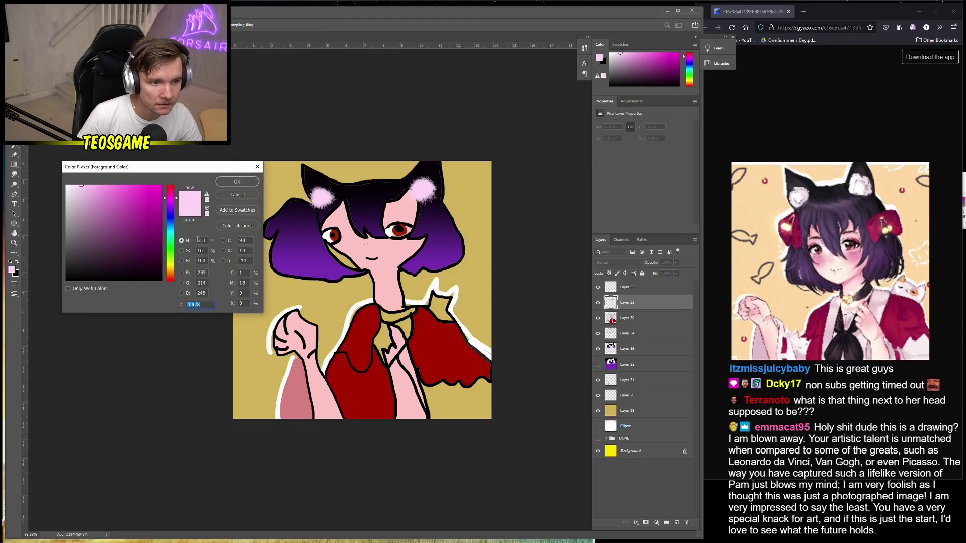
pyautogui.write('ae1414')
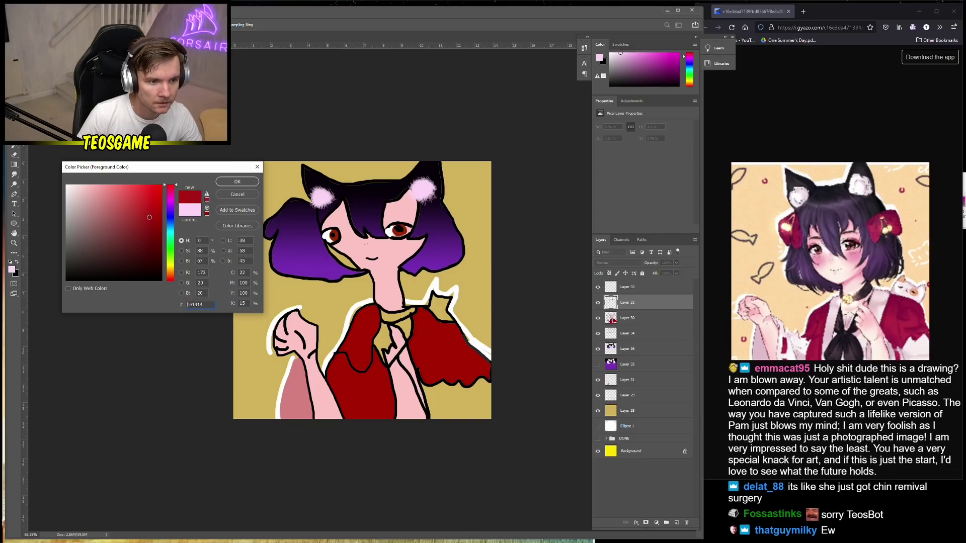
pyautogui.click(237, 181)
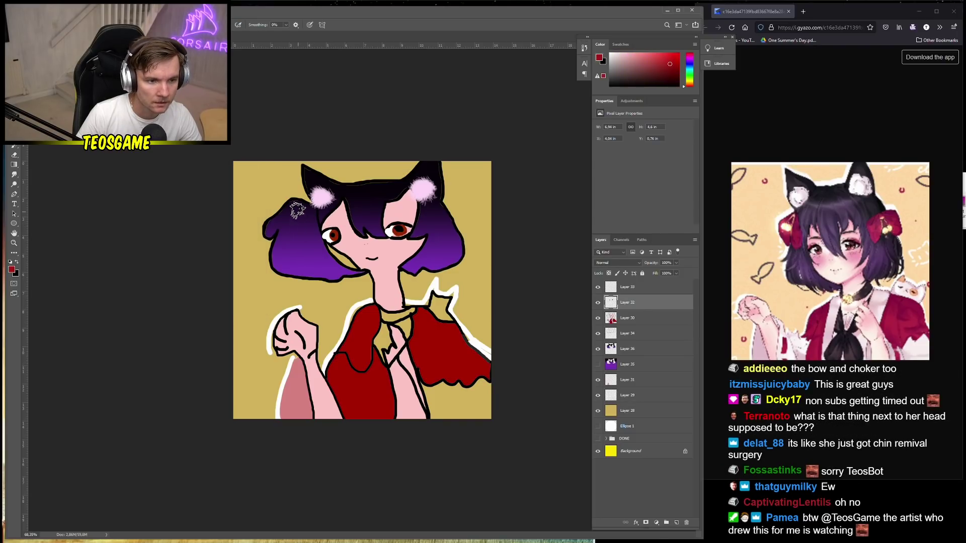
# With a roughly 95 px soft brush, paint red bows on the left and right hair
pyautogui.rightClick(317, 238)
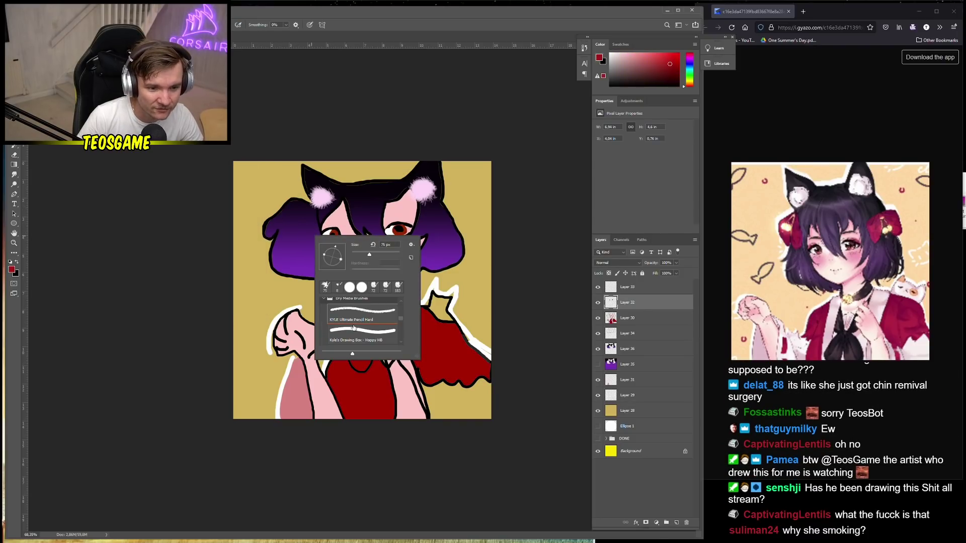
pyautogui.doubleClick(354, 329)
pyautogui.rightClick(295, 239)
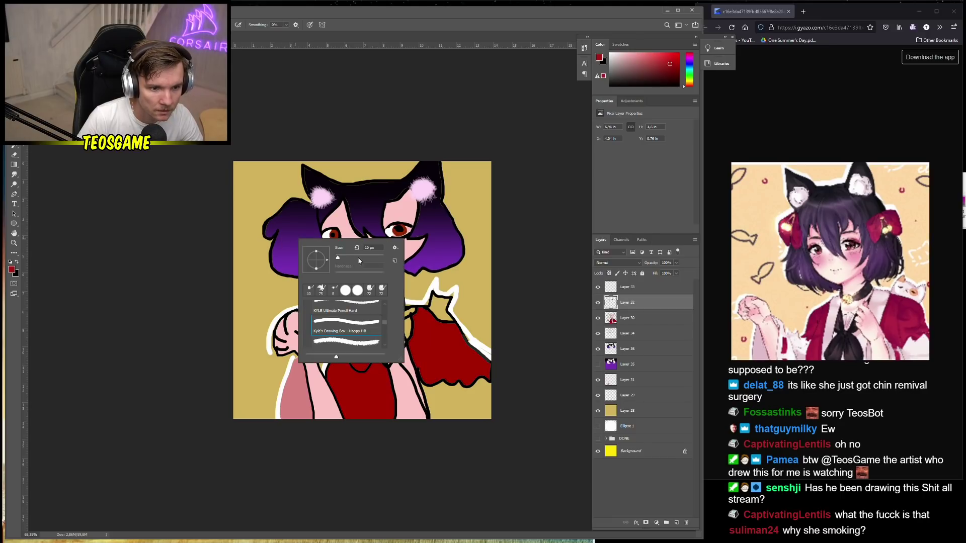
pyautogui.press('Return')
pyautogui.moveTo(294, 207)
pyautogui.mouseDown()
pyautogui.moveTo(273, 225)
pyautogui.moveTo(297, 217)
pyautogui.mouseUp()
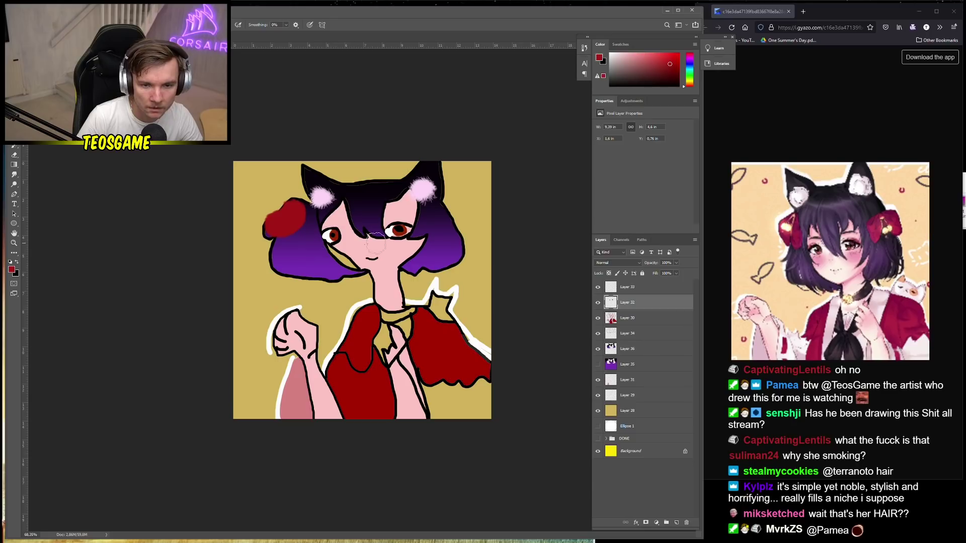
pyautogui.moveTo(431, 227); pyautogui.dragTo(453, 225)
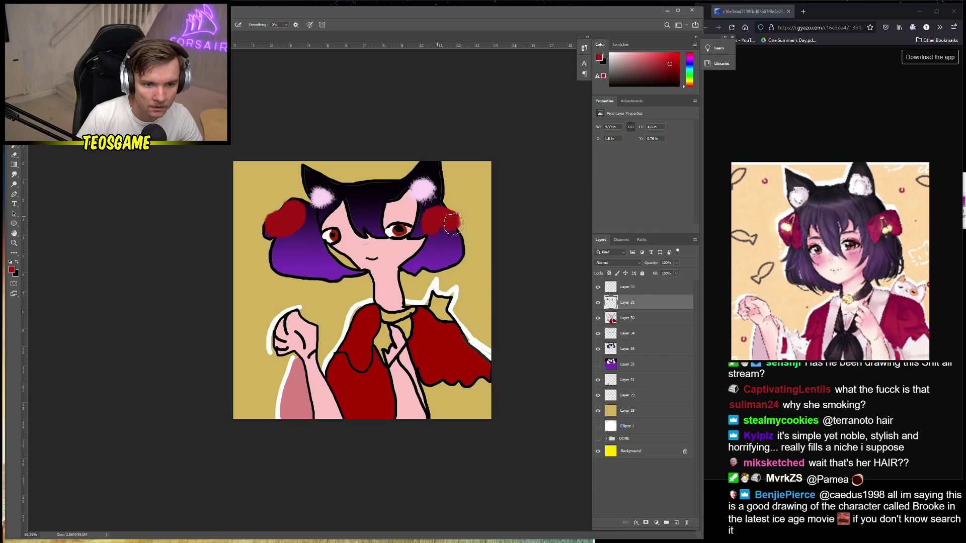
pyautogui.scroll(3, 362, 293)
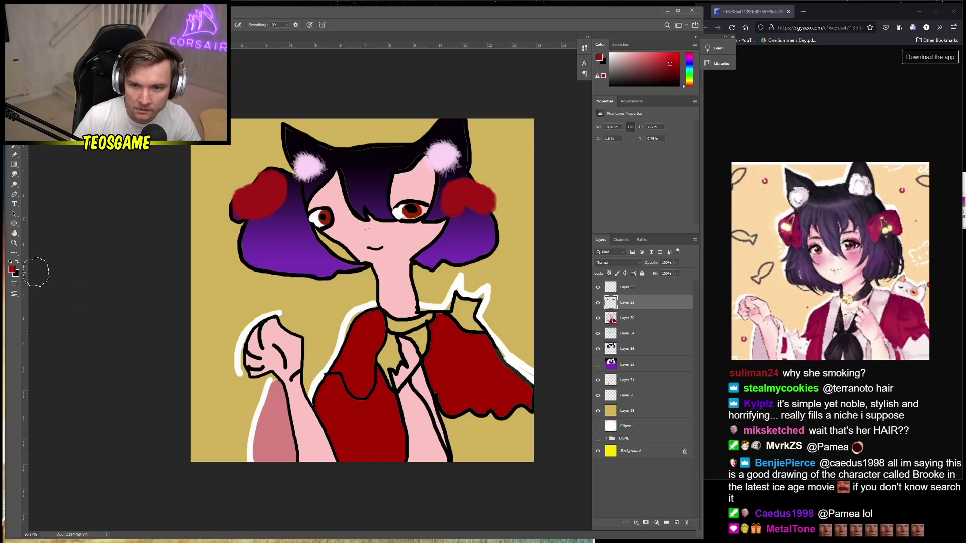
# Set the foreground colour to yellow, starting from hex ffae00
pyautogui.click(11, 270)
pyautogui.write('ffae00')
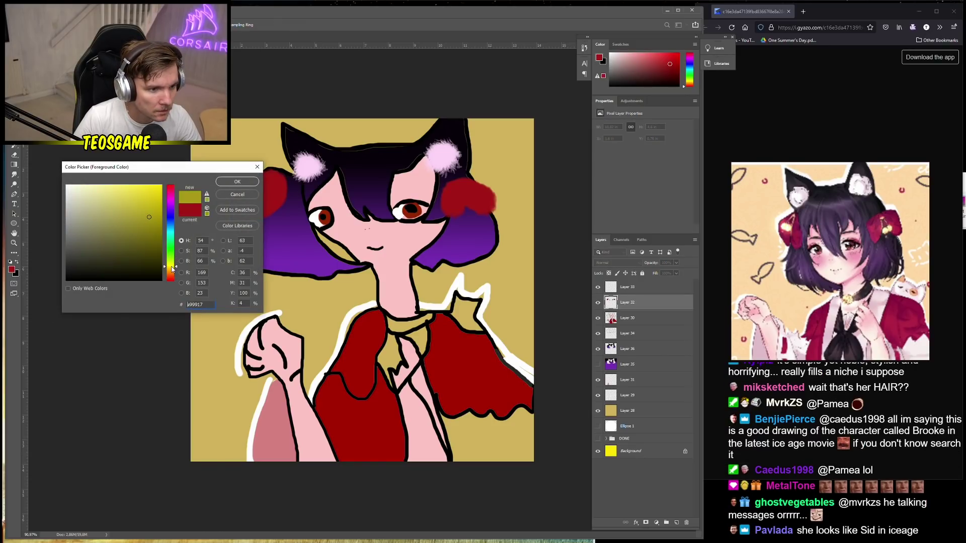
pyautogui.click(174, 266)
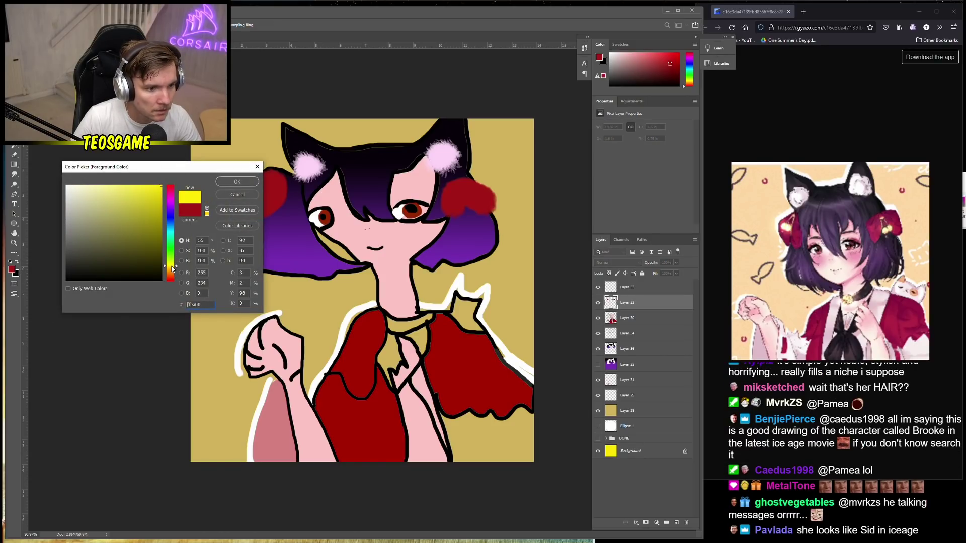
pyautogui.click(237, 182)
# With a 21 px brush, dab small yellow music-note marks on the red bows
pyautogui.rightClick(287, 220)
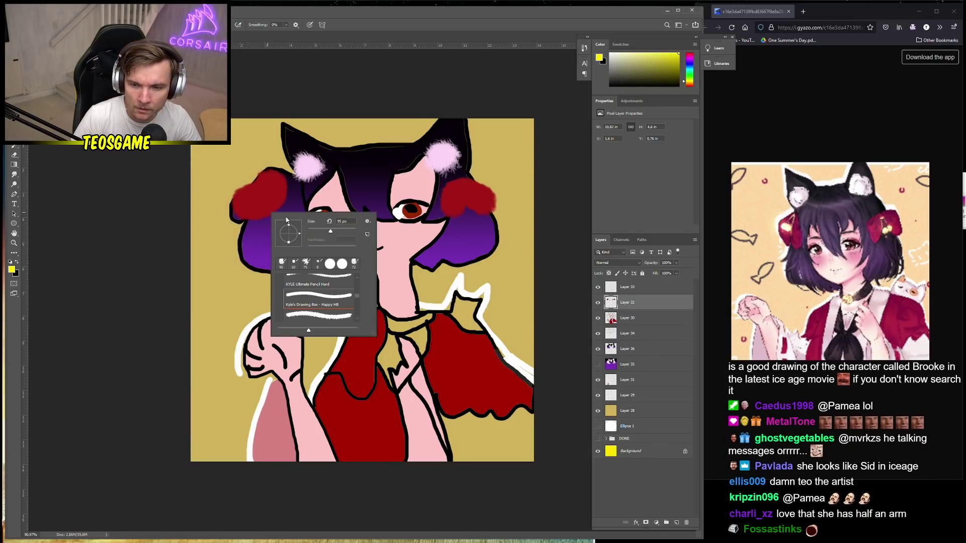
pyautogui.press('Return')
pyautogui.click(256, 215)
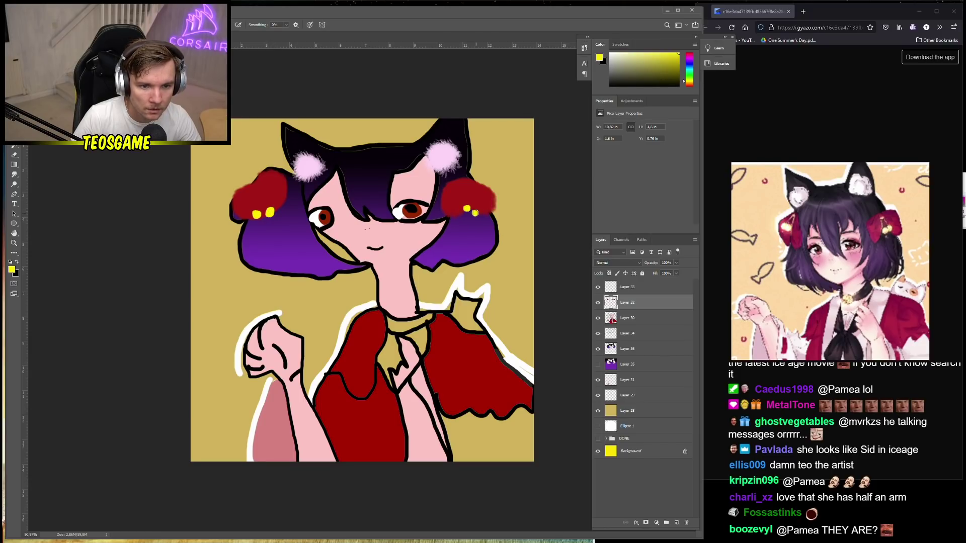
pyautogui.rightClick(463, 203)
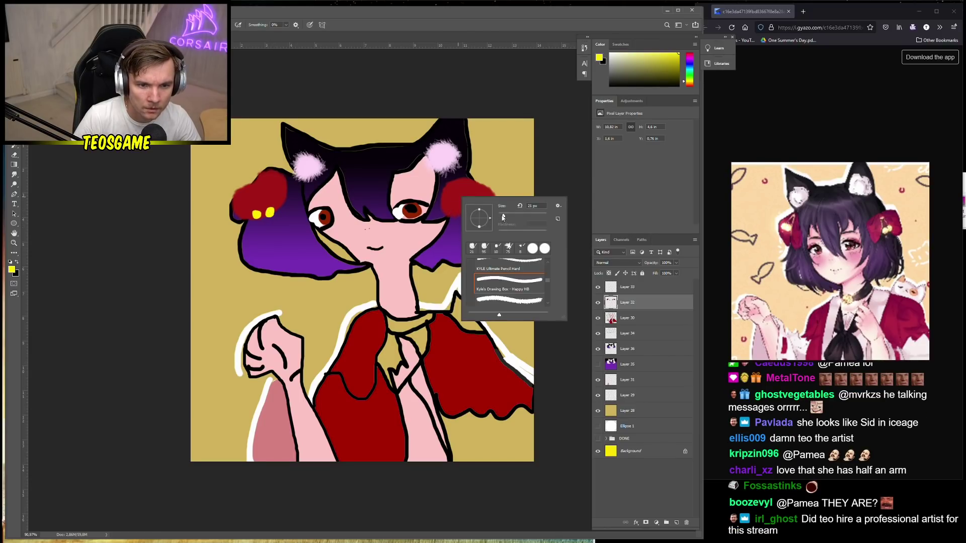
pyautogui.press('Return')
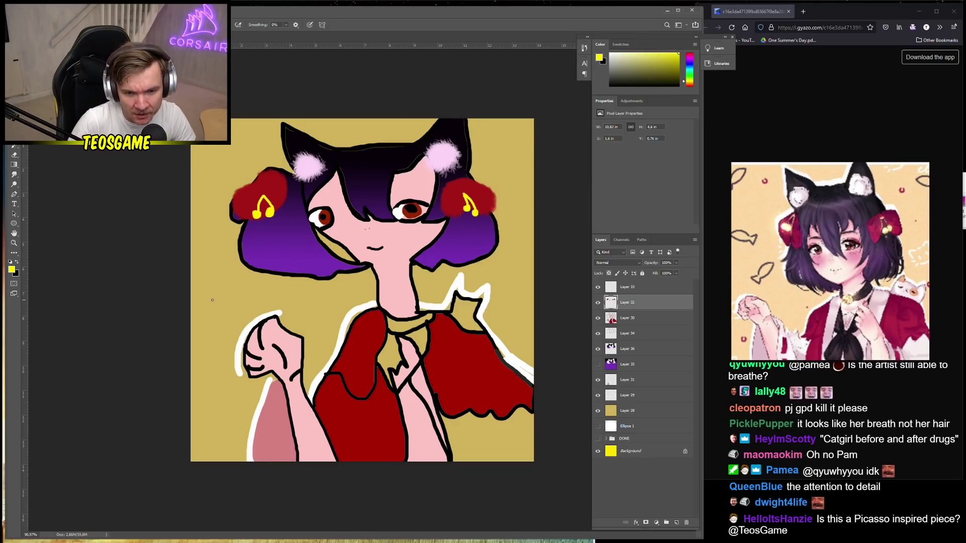
# On Layer 30, sample the pink skin colour and dab it beside the face
pyautogui.click(646, 316)
pyautogui.scroll(4, 334, 259)
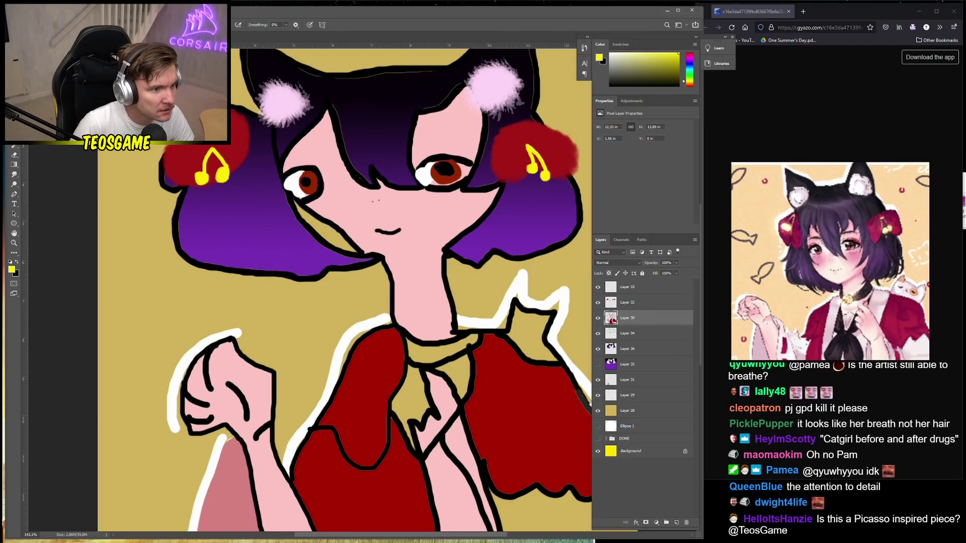
pyautogui.keyDown('alt'); pyautogui.click(292, 180); pyautogui.keyUp('alt')
pyautogui.rightClick(361, 230)
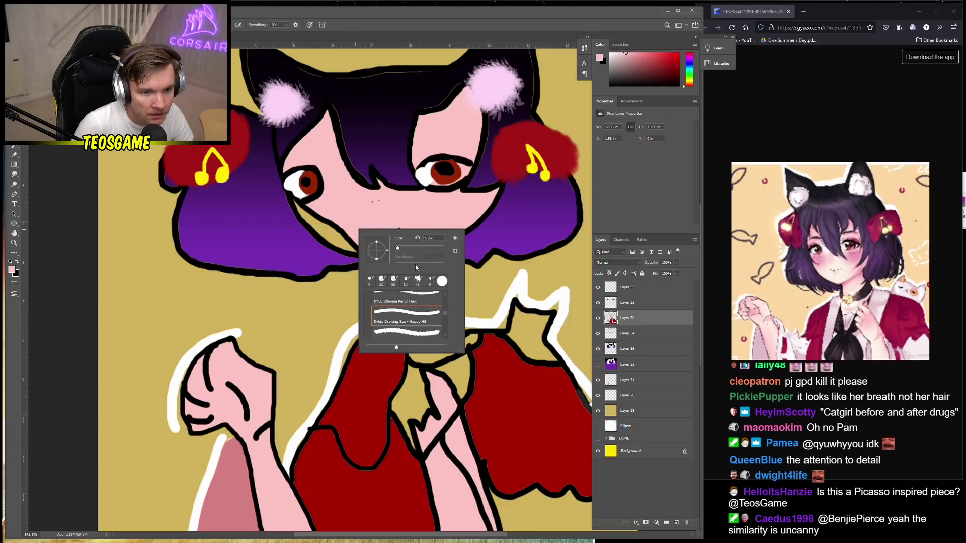
pyautogui.click(339, 233)
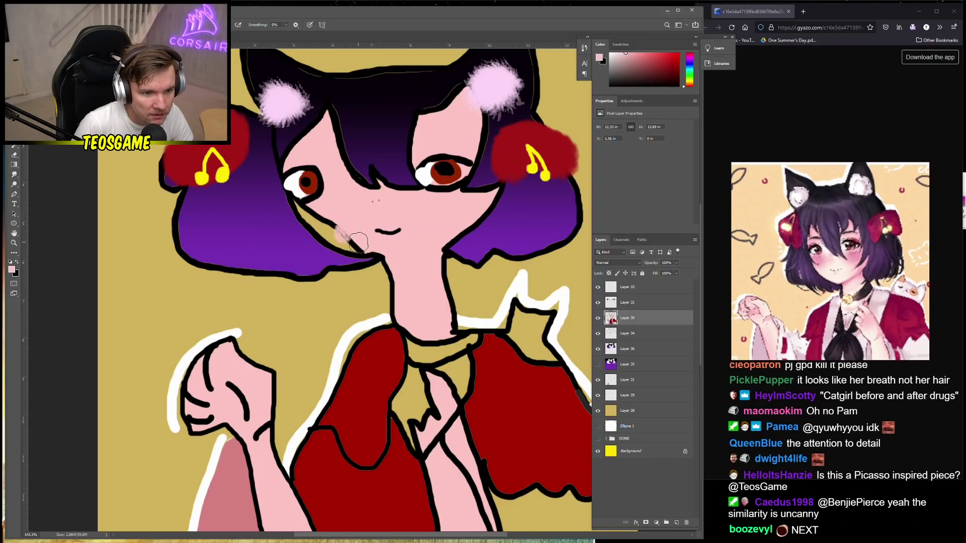
# Shrink the brush from 31 px to 12 px in the brush preset picker
pyautogui.rightClick(364, 244)
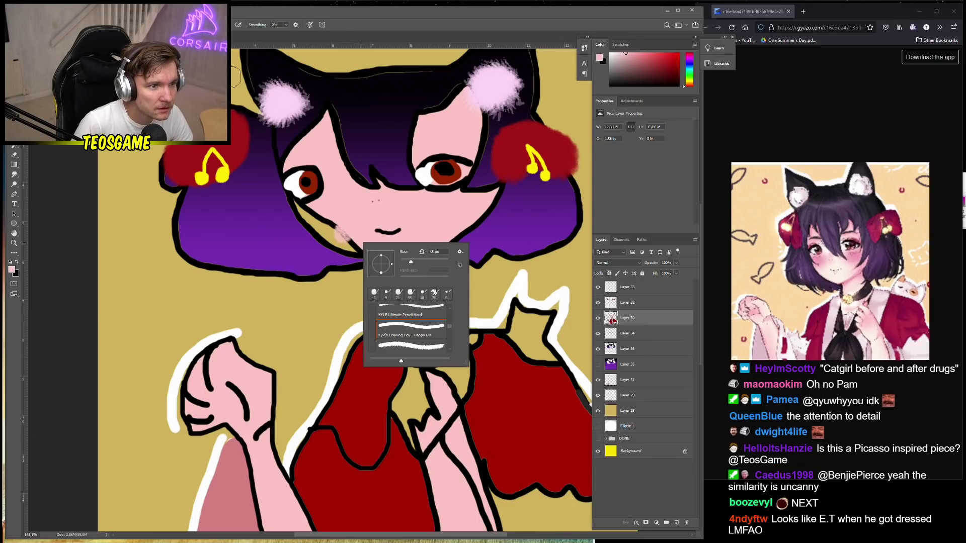
pyautogui.scroll(5, 410, 325)
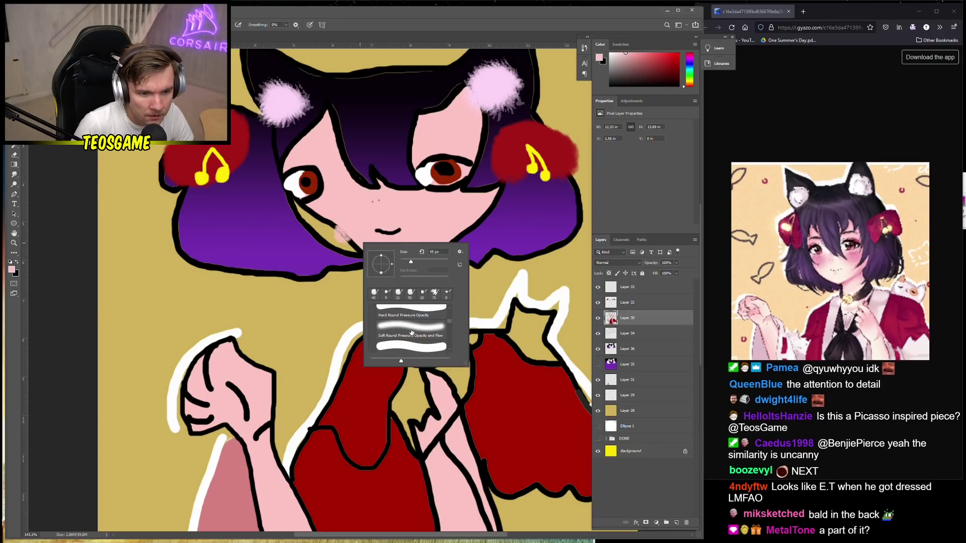
pyautogui.click(339, 233)
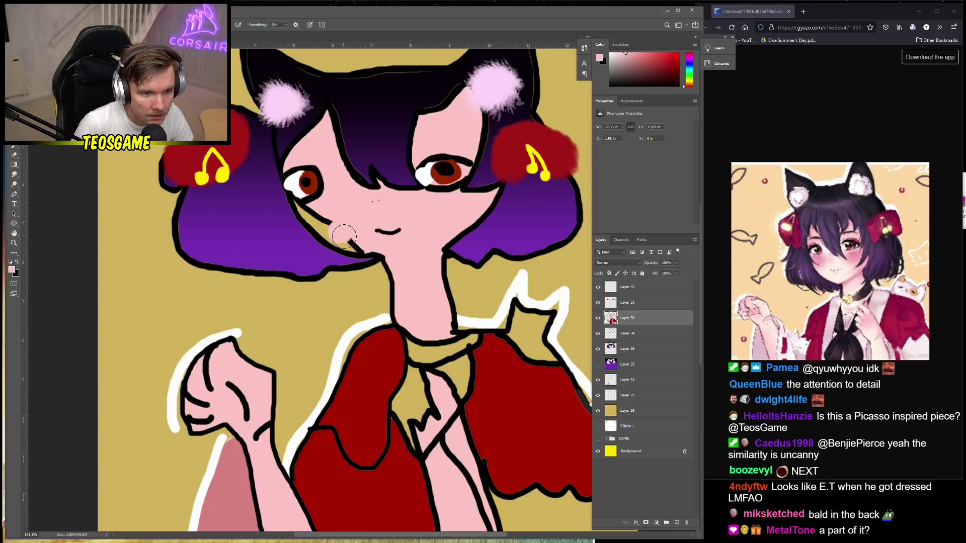
pyautogui.rightClick(323, 220)
pyautogui.moveTo(366, 236); pyautogui.dragTo(361, 235)
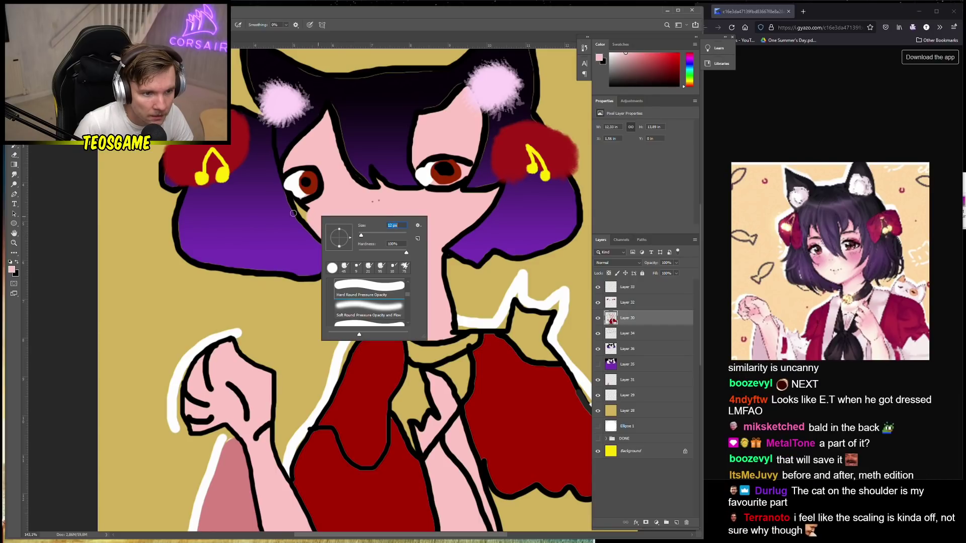
pyautogui.click(296, 203)
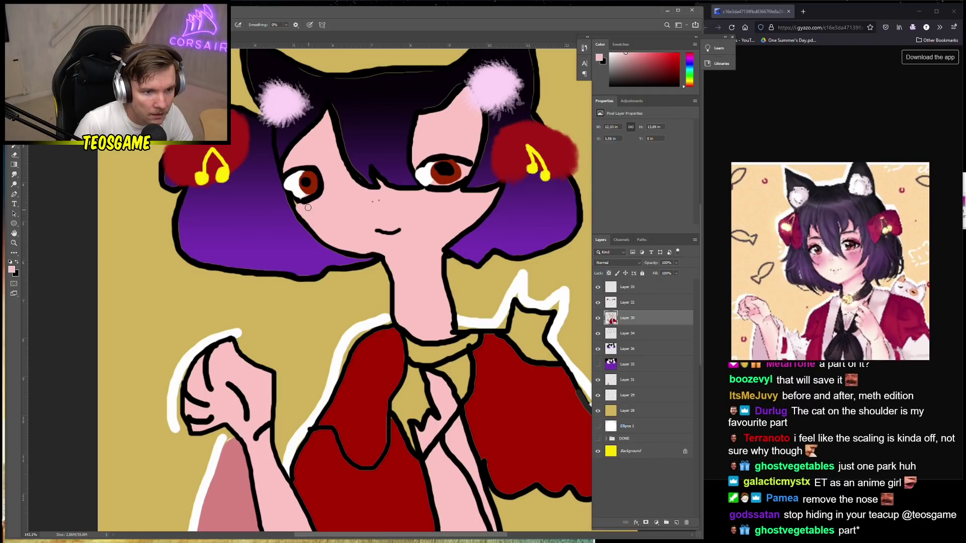
# Check Layers 34, 36, 31 and 30 by toggling their visibility to find the skin layer
pyautogui.scroll(-3, 304, 214)
pyautogui.scroll(-1, 332, 238)
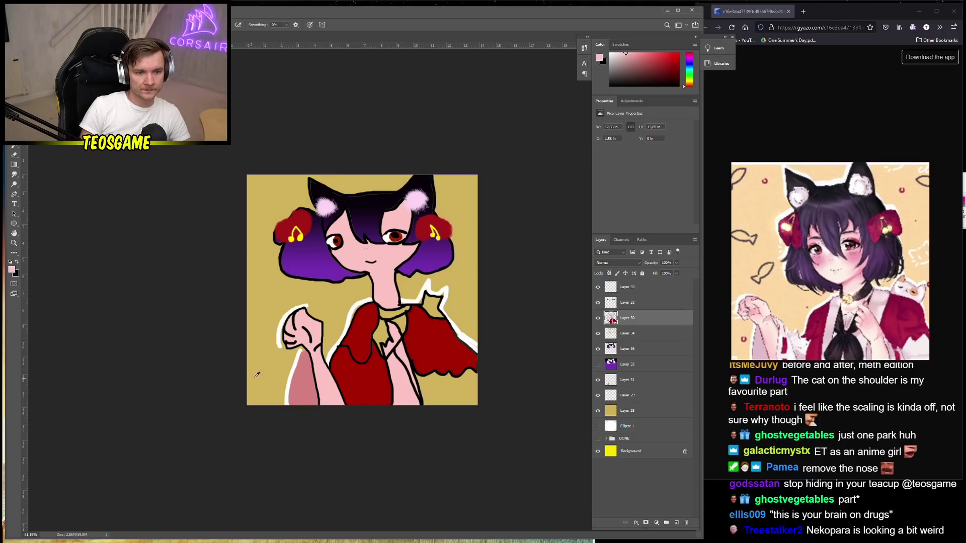
pyautogui.scroll(-1, 299, 368)
pyautogui.scroll(2, 302, 370)
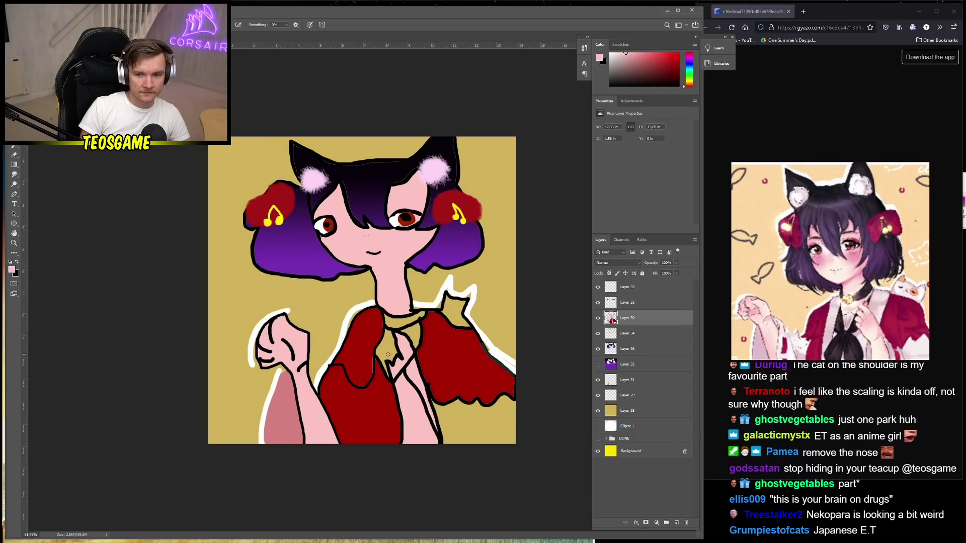
pyautogui.click(626, 351)
pyautogui.click(637, 334)
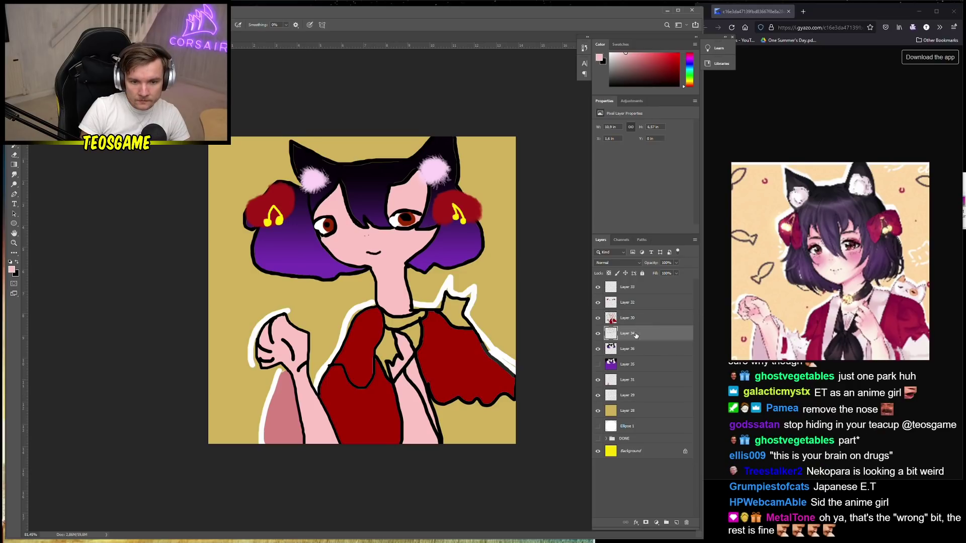
pyautogui.click(598, 333)
pyautogui.click(598, 333)
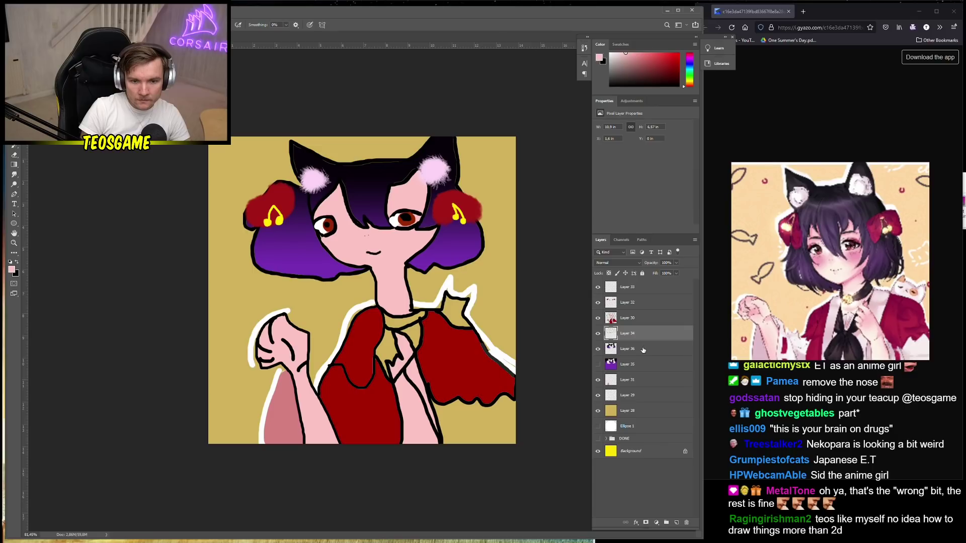
pyautogui.click(643, 349)
pyautogui.click(634, 380)
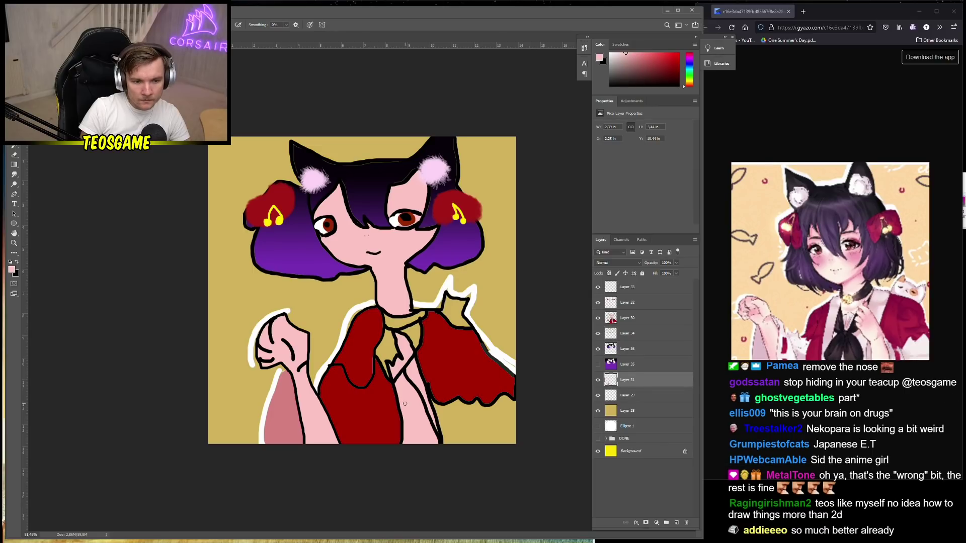
pyautogui.click(598, 318)
pyautogui.click(598, 318)
# On Layer 30, paint-bucket fill the three gold collar regions with skin pink
pyautogui.press('g')
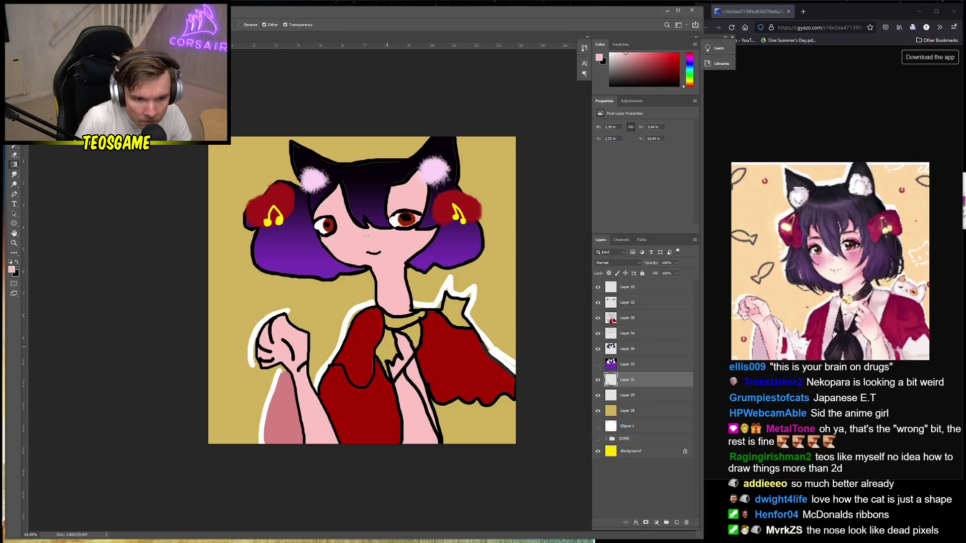
pyautogui.click(634, 319)
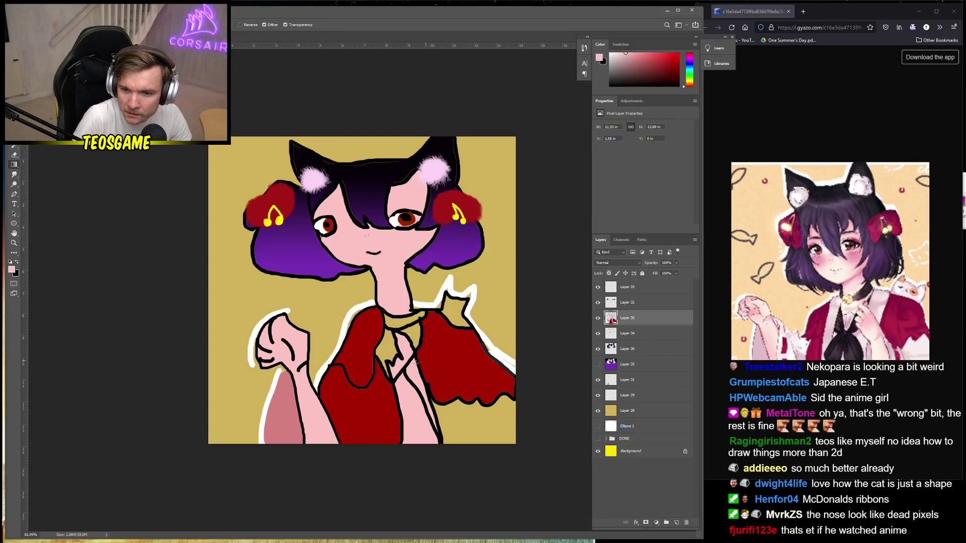
pyautogui.scroll(2, 416, 362)
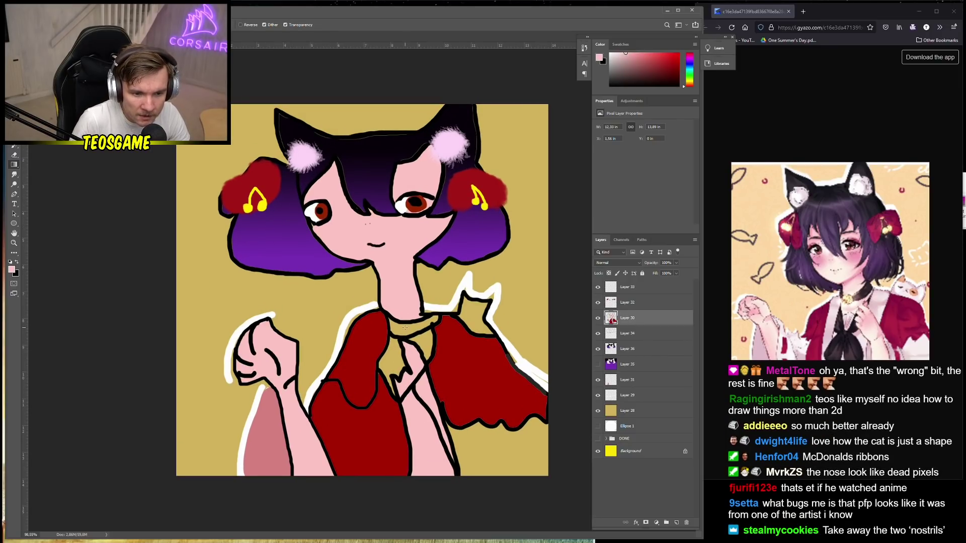
pyautogui.press('f')
pyautogui.press('f')
pyautogui.press('f')
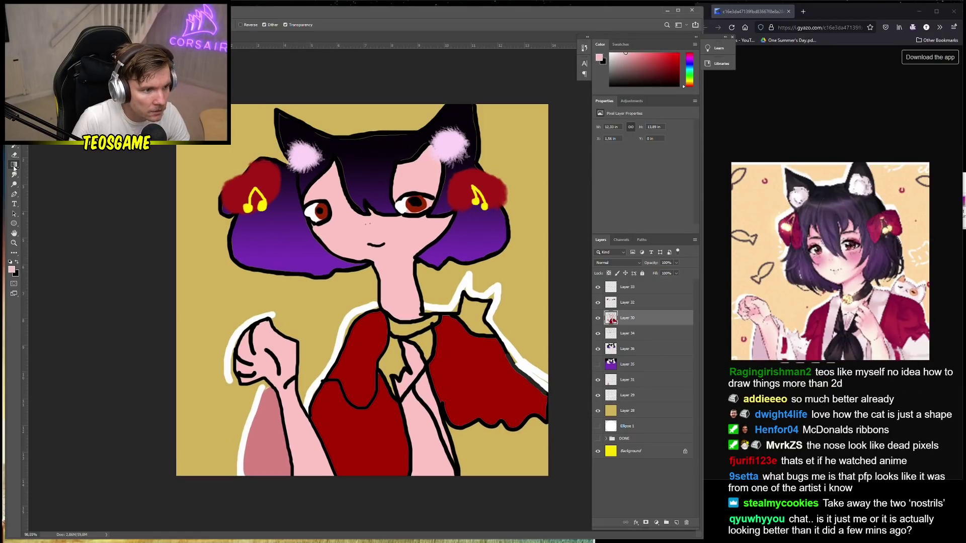
pyautogui.rightClick(14, 170)
pyautogui.click(40, 173)
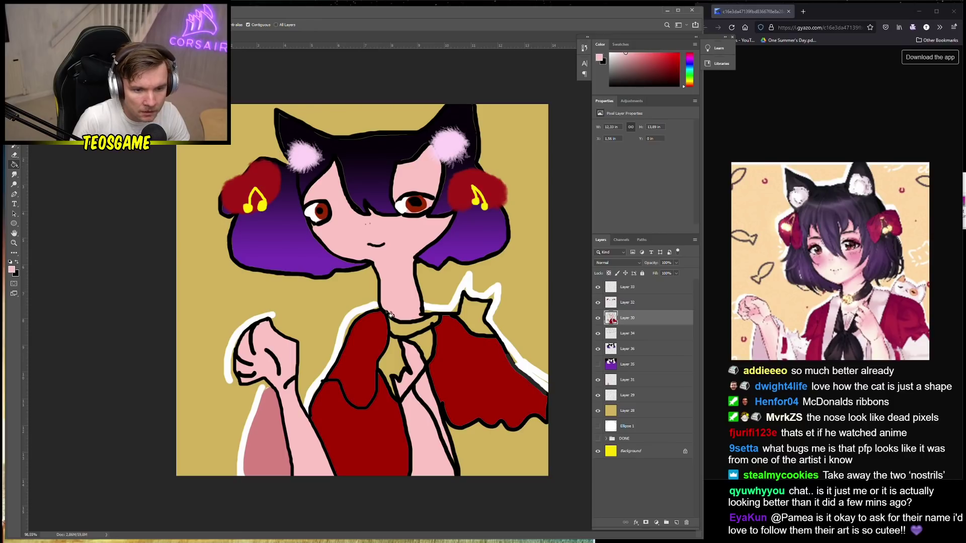
pyautogui.click(392, 365)
pyautogui.click(421, 347)
pyautogui.click(411, 334)
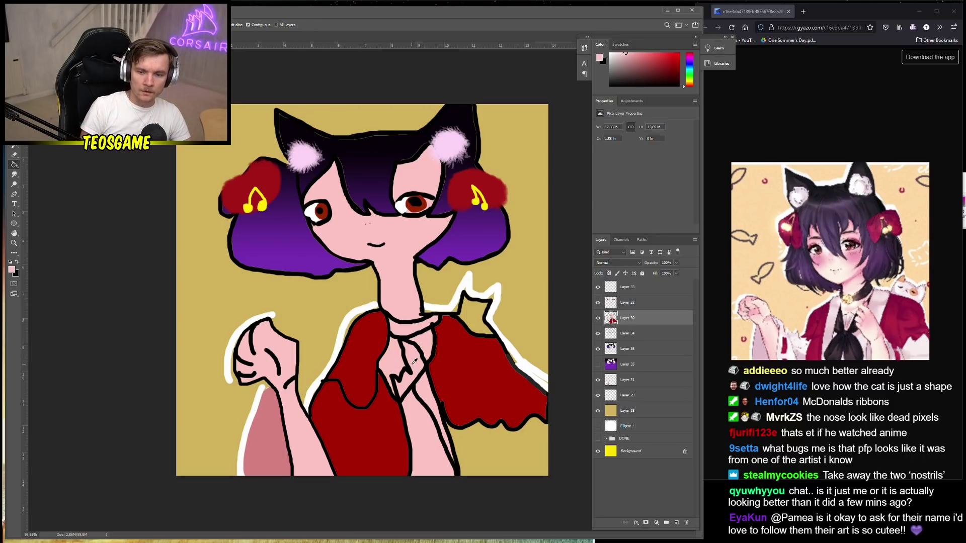
pyautogui.scroll(-1, 414, 363)
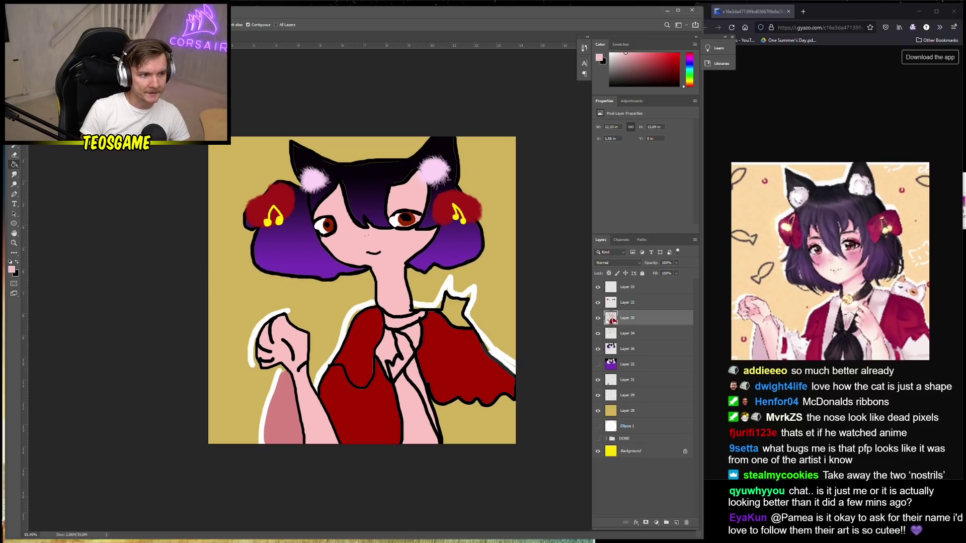
pyautogui.press('w')
pyautogui.click(14, 157)
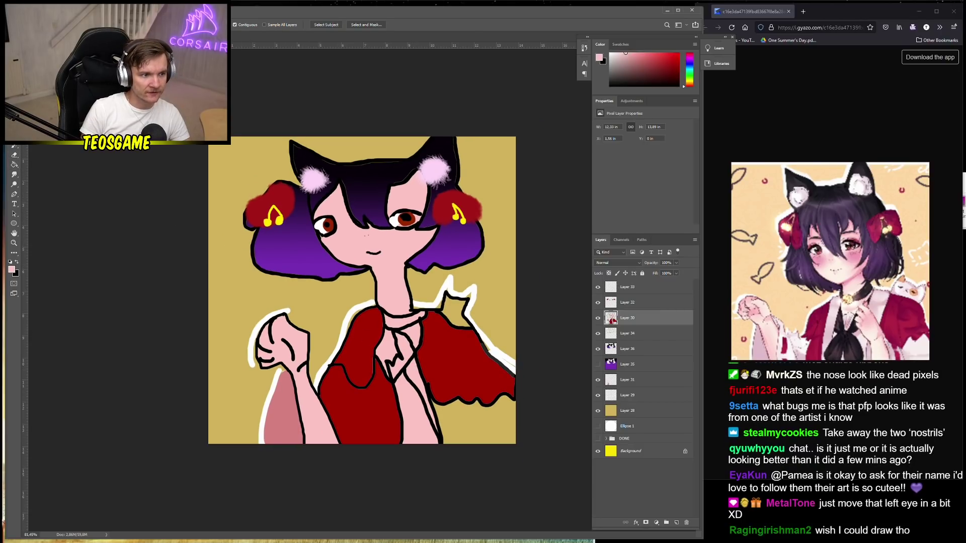
# Set the background colour to black and the foreground to dark red-brown #3b2121
pyautogui.click(17, 263)
pyautogui.click(16, 273)
pyautogui.click(67, 280)
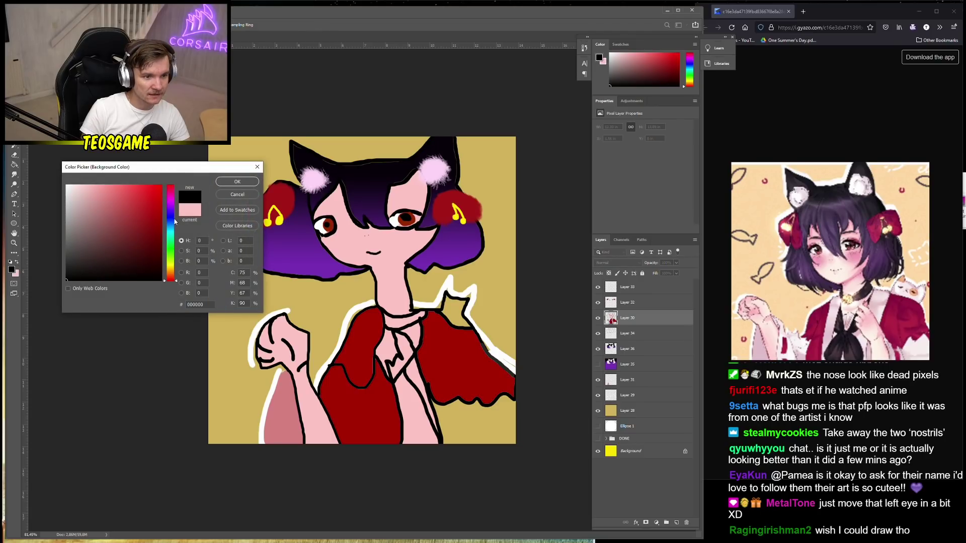
pyautogui.click(237, 182)
pyautogui.click(11, 270)
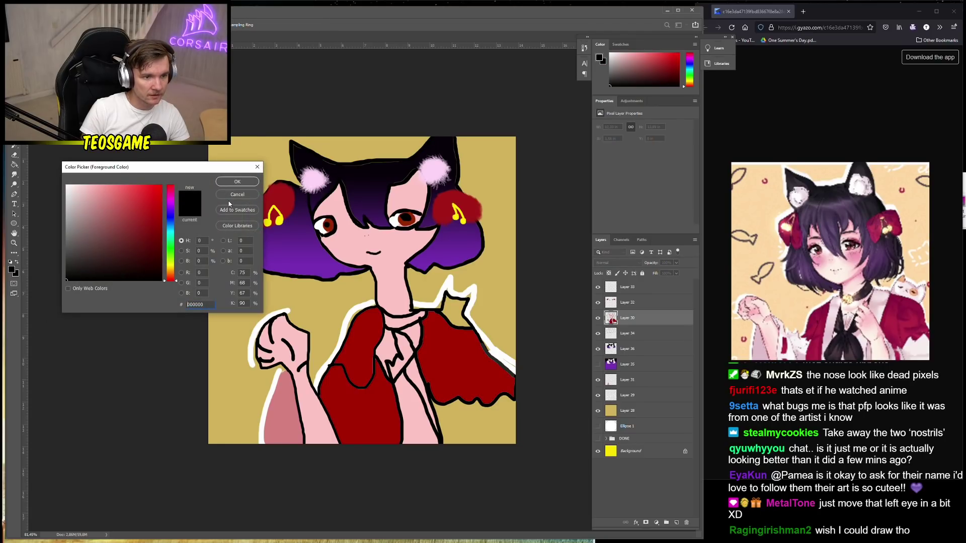
pyautogui.click(237, 182)
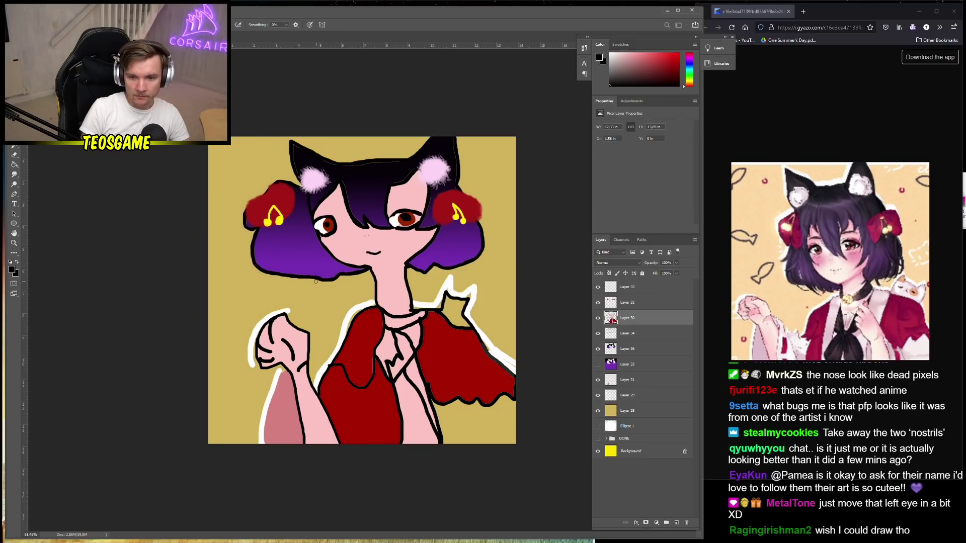
pyautogui.click(12, 269)
pyautogui.click(108, 259)
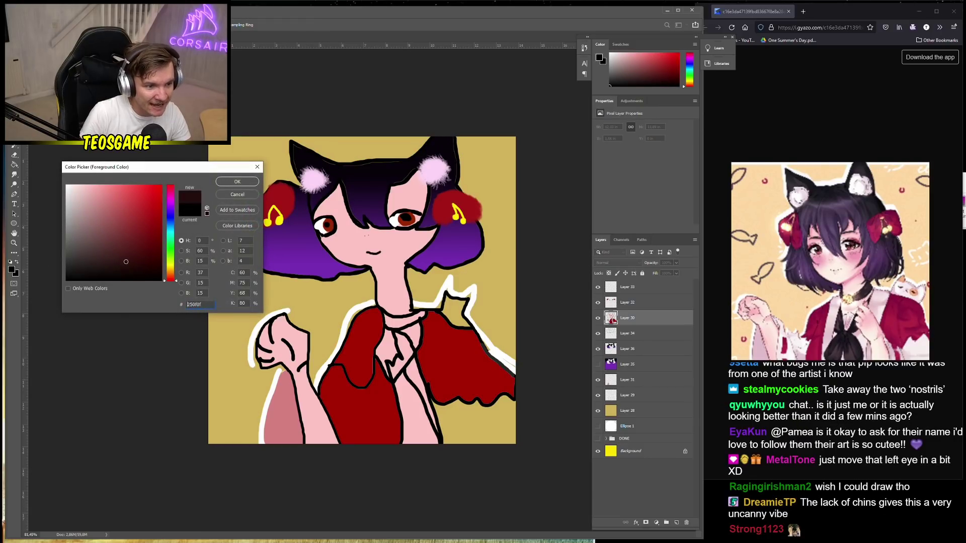
pyautogui.click(235, 183)
# Paint a dark vertical stripe down the dress front to the bottom edge, replacing a slanted stroke
pyautogui.rightClick(395, 406)
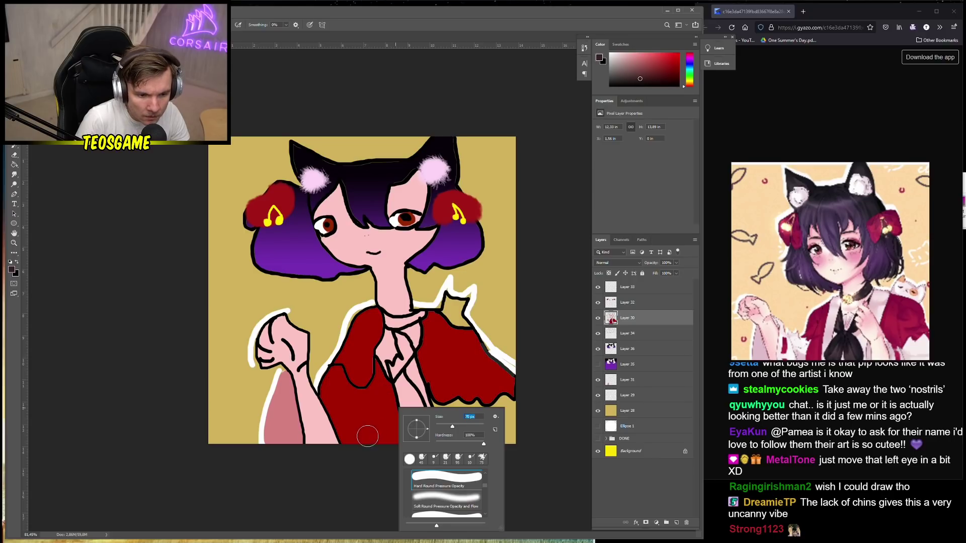
pyautogui.moveTo(362, 443)
pyautogui.mouseDown()
pyautogui.moveTo(393, 401)
pyautogui.moveTo(373, 443)
pyautogui.mouseUp()
pyautogui.hotkey('ctrl', 'z')
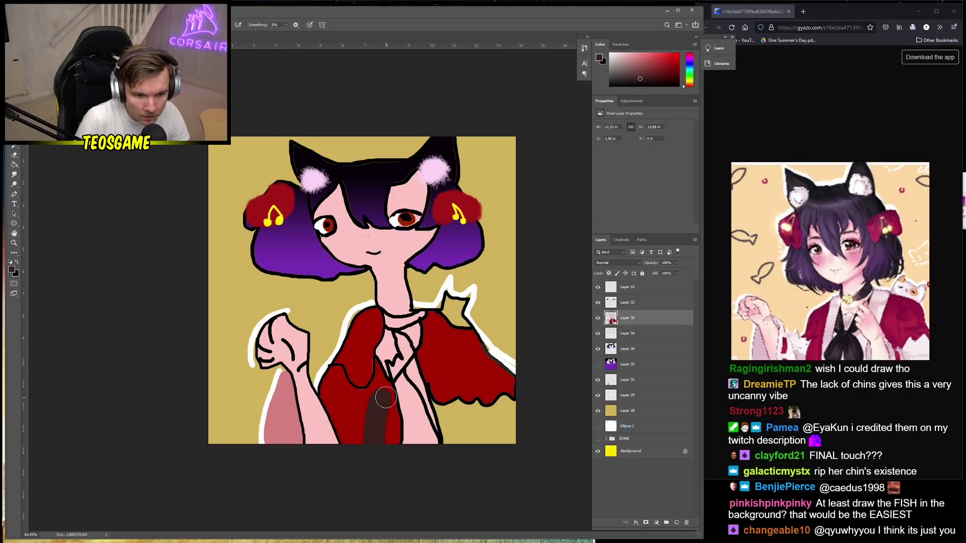
pyautogui.moveTo(383, 403)
pyautogui.mouseDown()
pyautogui.moveTo(378, 439)
pyautogui.moveTo(386, 415)
pyautogui.moveTo(403, 434)
pyautogui.moveTo(427, 438)
pyautogui.moveTo(383, 421)
pyautogui.moveTo(390, 444)
pyautogui.mouseUp()
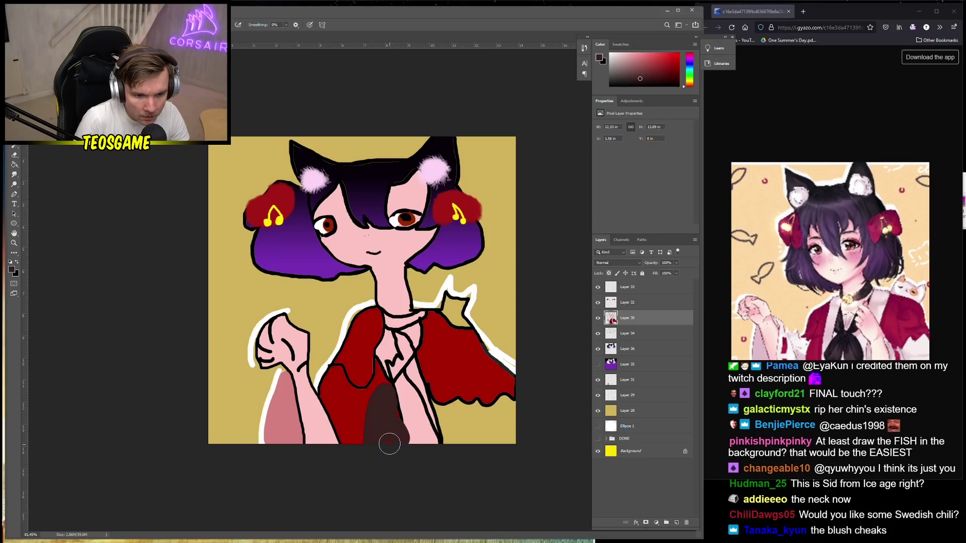
pyautogui.rightClick(388, 399)
pyautogui.press('Return')
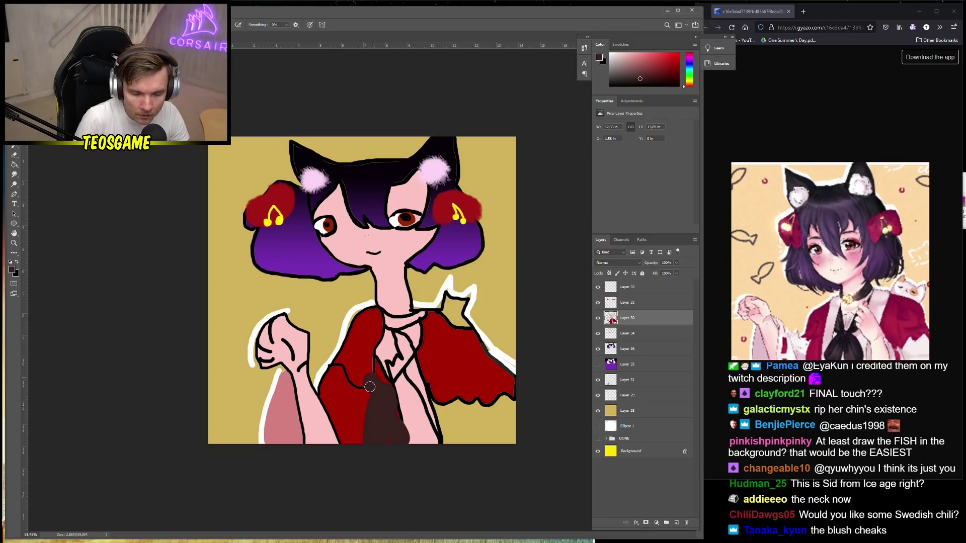
pyautogui.scroll(-2, 176, 384)
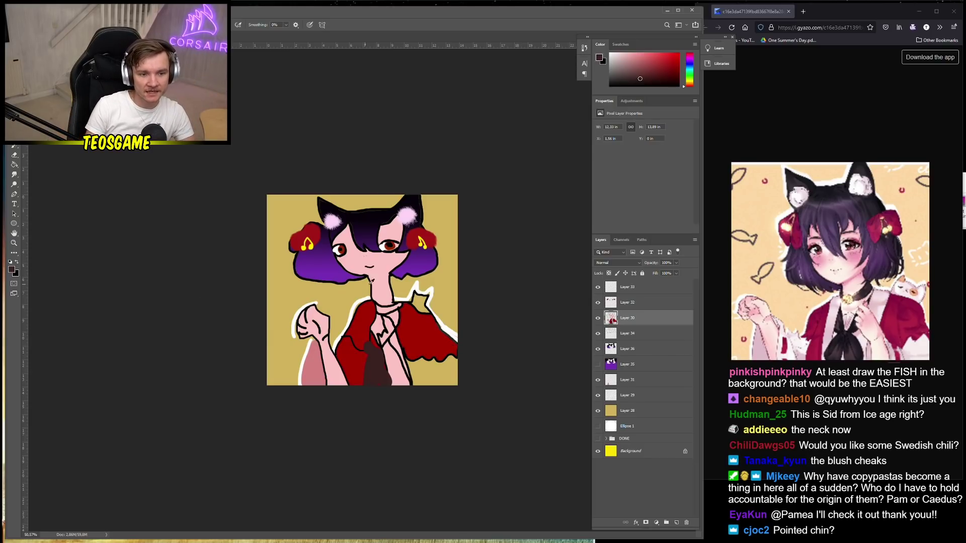
# Add a new layer above Layer 30 and draw a white zigzag stroke near the right shoulder
pyautogui.scroll(3, 371, 281)
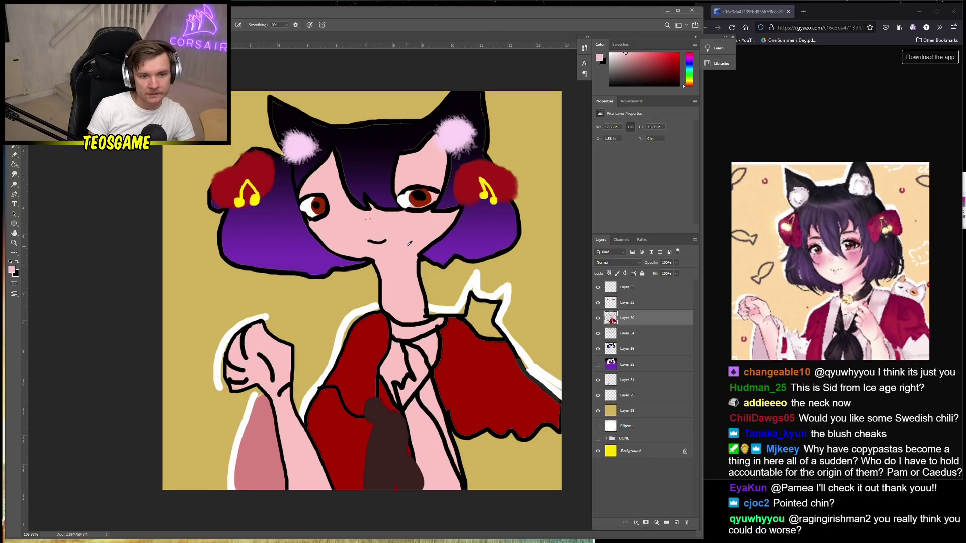
pyautogui.click(676, 524)
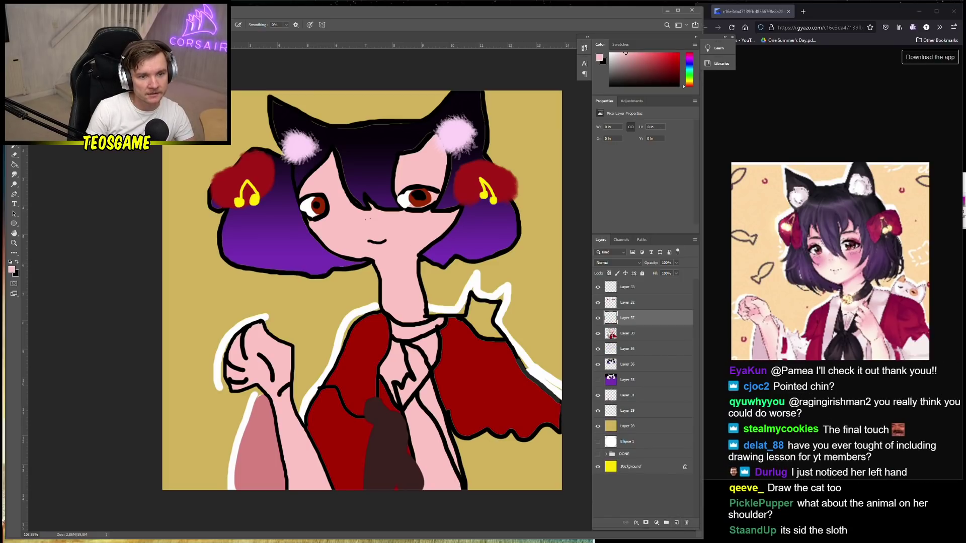
pyautogui.rightClick(417, 227)
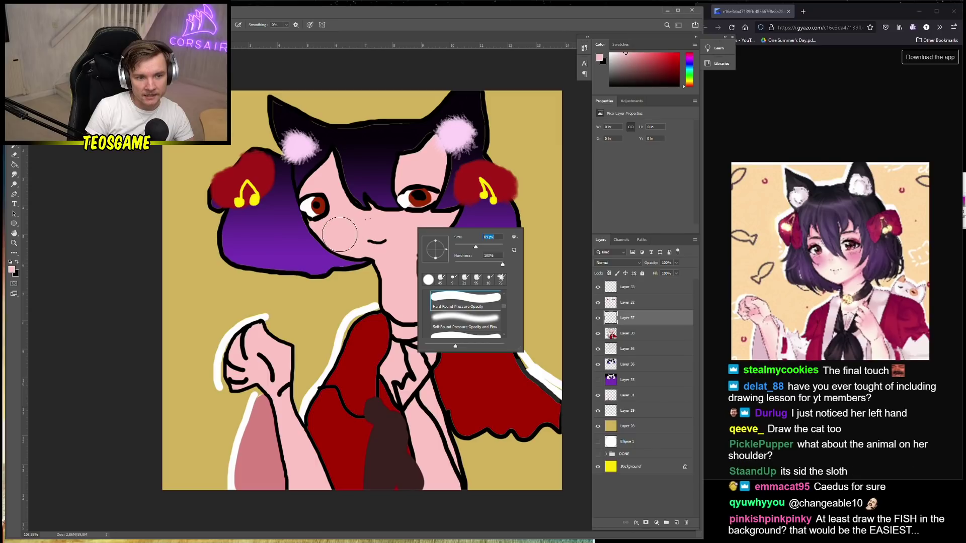
pyautogui.press('Return')
pyautogui.moveTo(426, 313); pyautogui.dragTo(508, 336)
# Switch the paint colour to red and brush soft blush onto the right and left cheeks
pyautogui.click(11, 271)
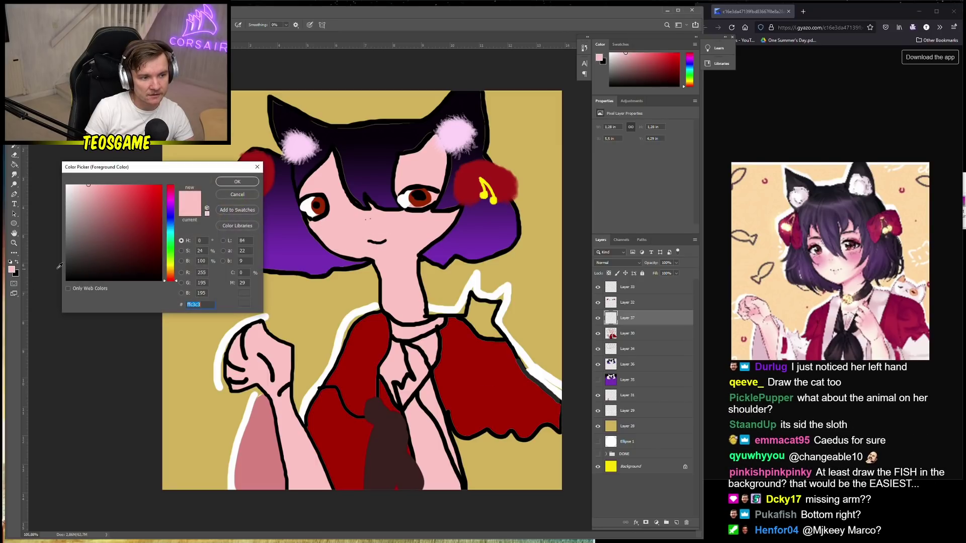
pyautogui.moveTo(145, 184); pyautogui.dragTo(166, 174)
pyautogui.click(229, 185)
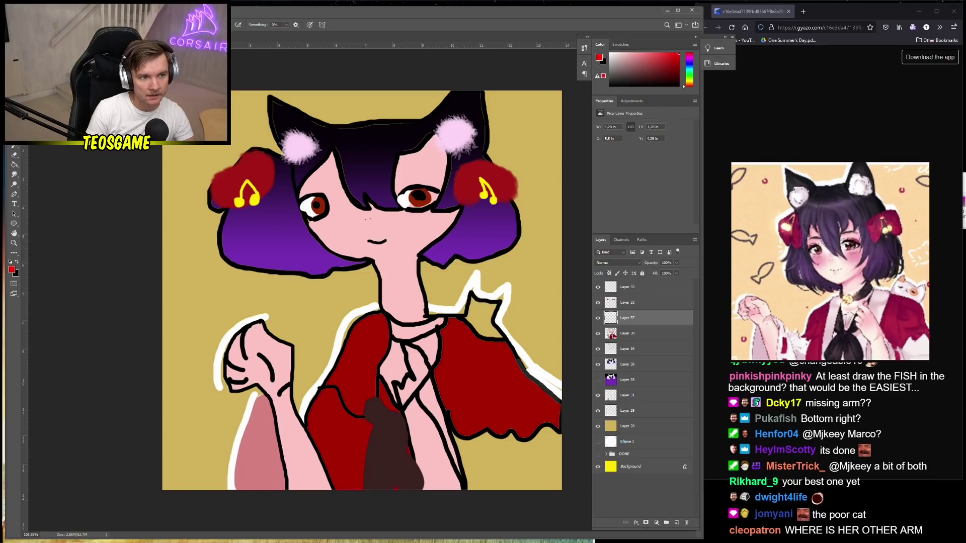
pyautogui.rightClick(425, 228)
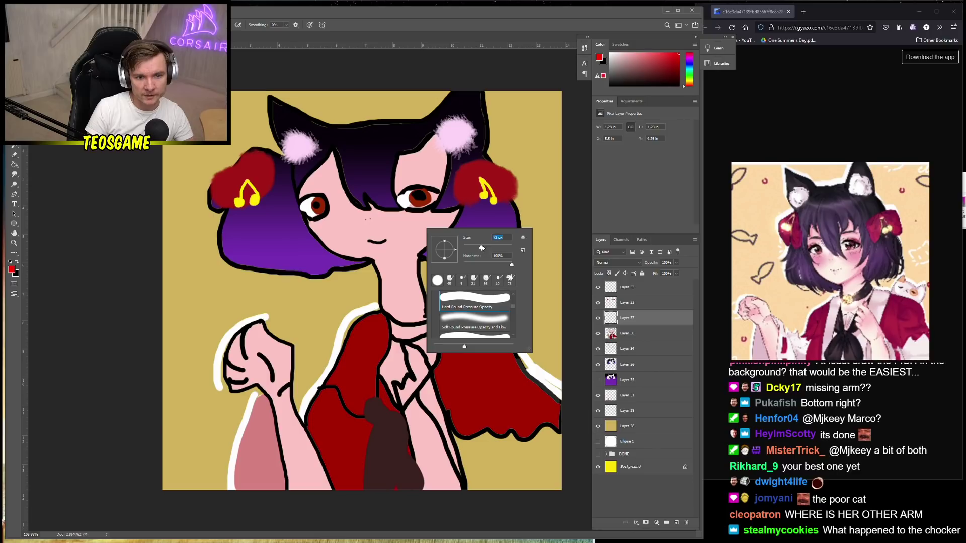
pyautogui.moveTo(413, 223); pyautogui.dragTo(422, 228)
pyautogui.hotkey('ctrl', 'z')
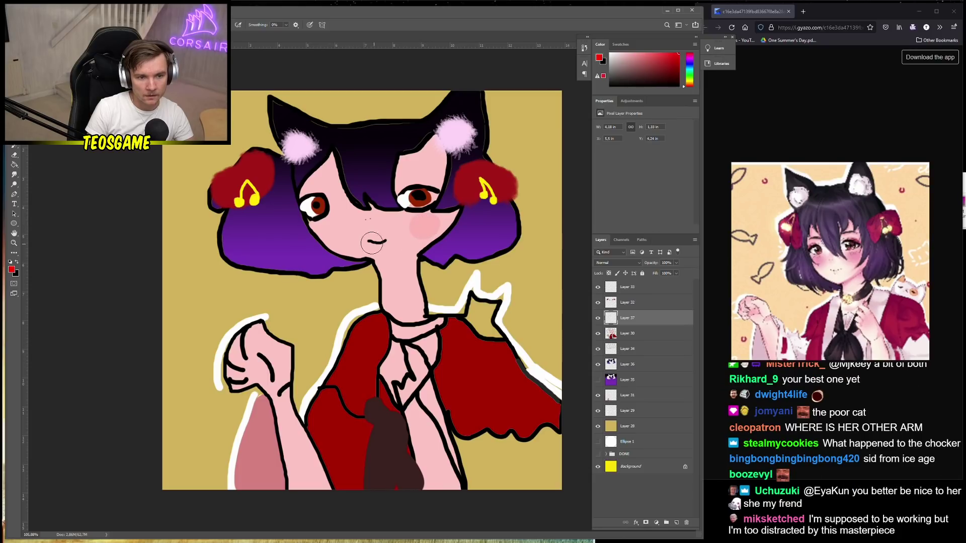
pyautogui.moveTo(332, 228); pyautogui.dragTo(330, 229)
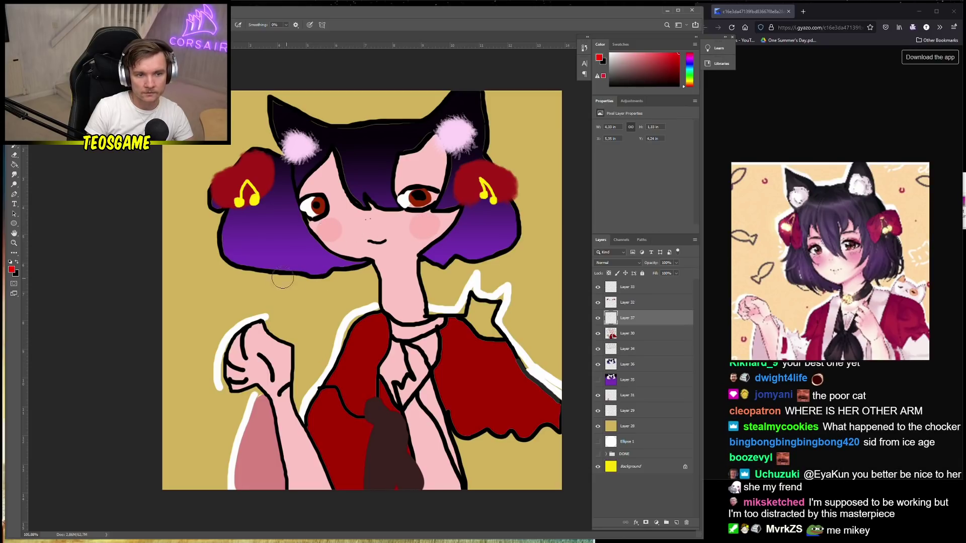
# Select Layers 33, 36, 31 and 29 together in the Layers panel
pyautogui.scroll(-3, 283, 279)
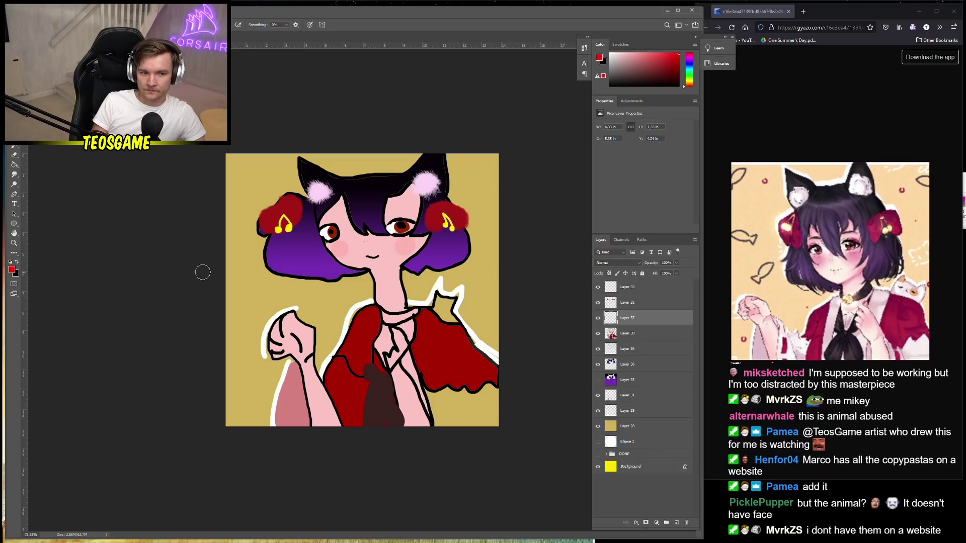
pyautogui.click(656, 335)
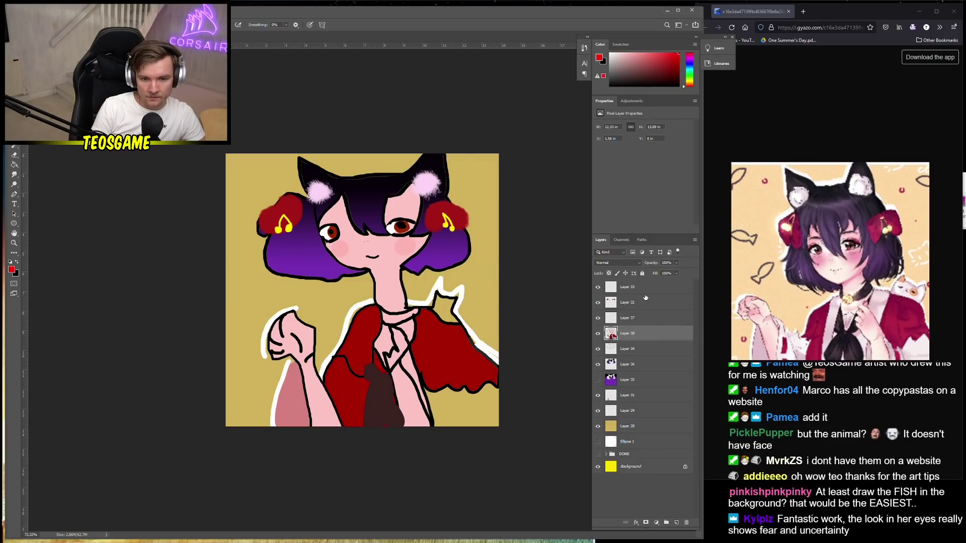
pyautogui.click(639, 292)
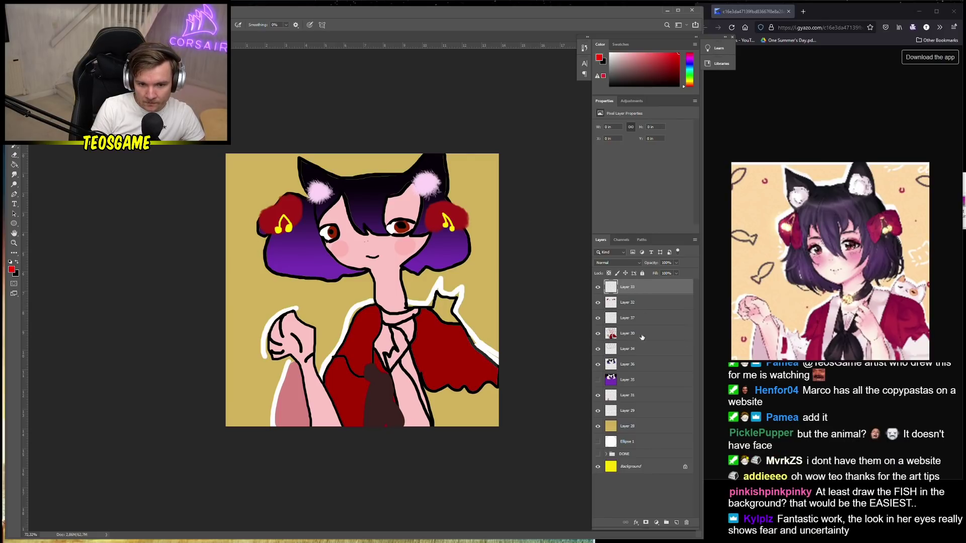
pyautogui.keyDown('shift'); pyautogui.click(638, 369); pyautogui.keyUp('shift')
pyautogui.keyDown('ctrl'); pyautogui.click(632, 398); pyautogui.keyUp('ctrl')
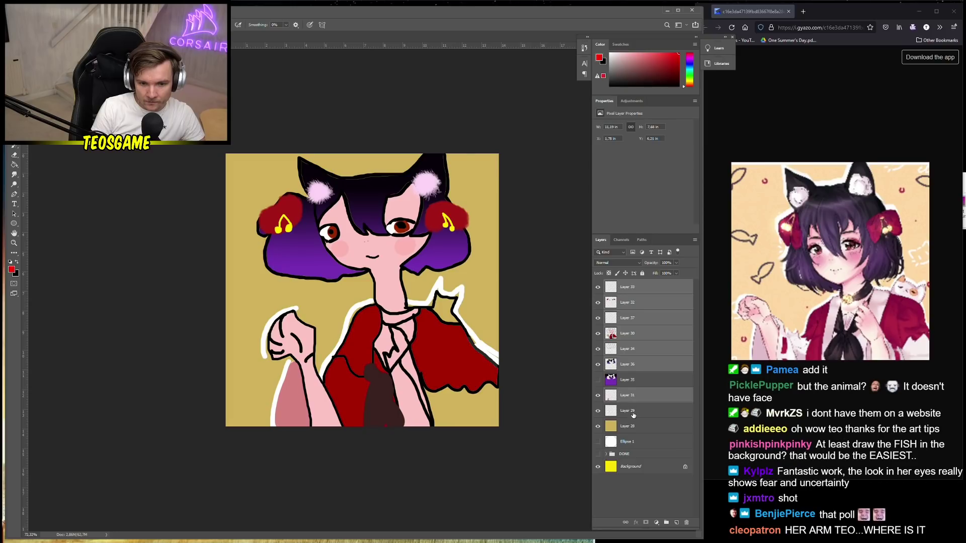
pyautogui.keyDown('ctrl'); pyautogui.click(633, 411); pyautogui.keyUp('ctrl')
pyautogui.rightClick(640, 355)
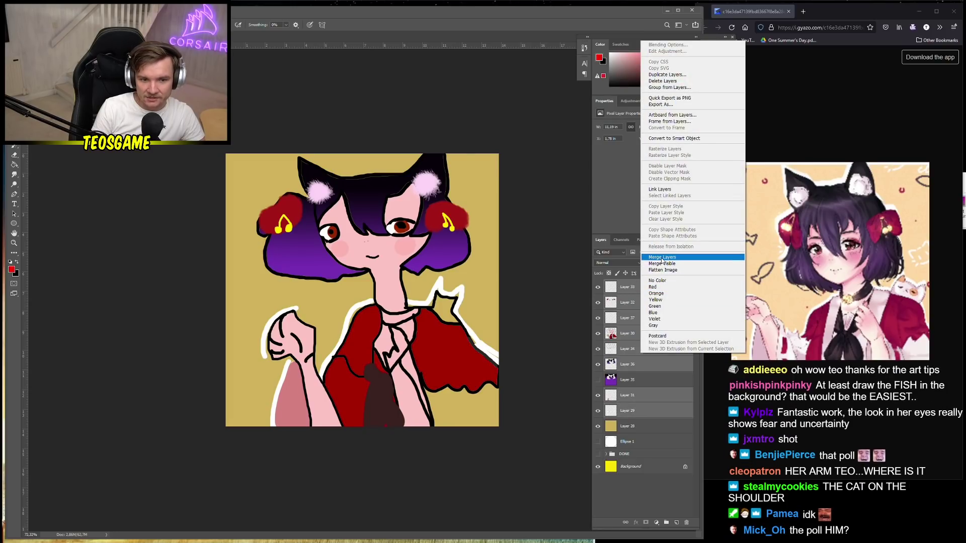
# Merge the selected layers into Layer 33 and add a 6 px white #ffffff outside Stroke style
pyautogui.click(663, 258)
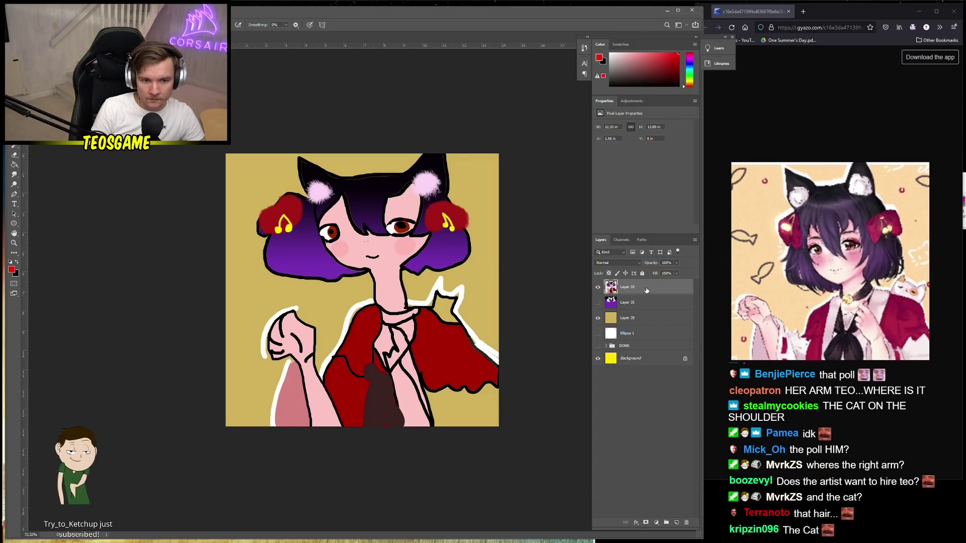
pyautogui.press('space')
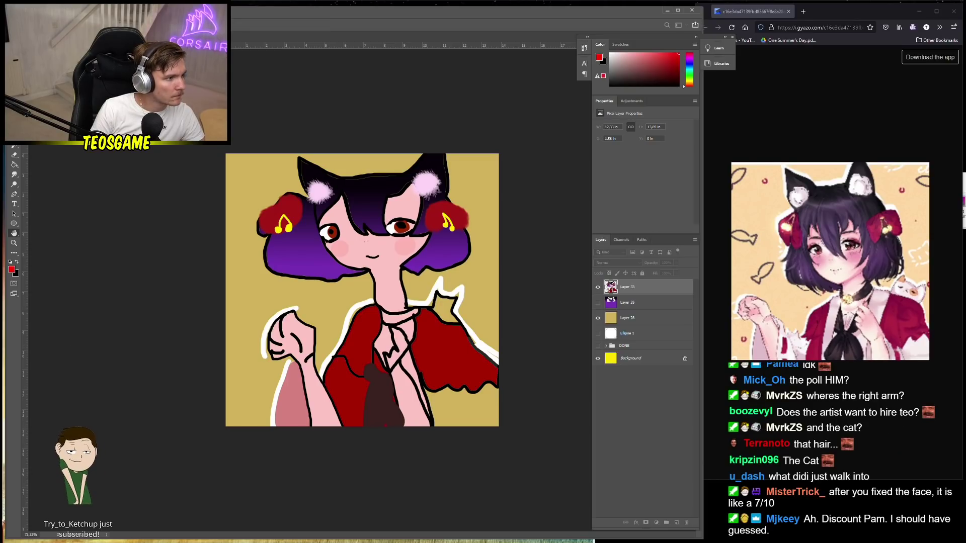
pyautogui.hotkey('ctrl', 'z')
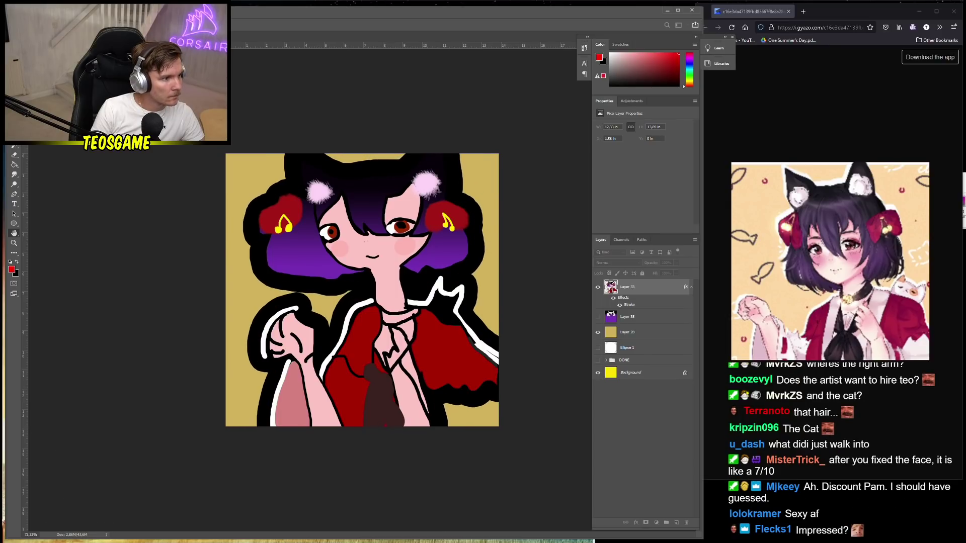
pyautogui.write('ffffff')
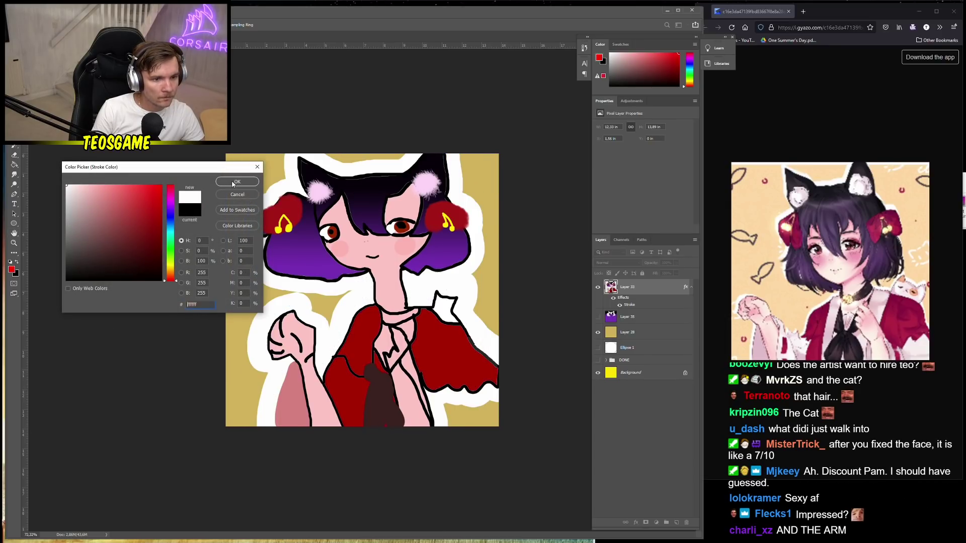
pyautogui.click(236, 182)
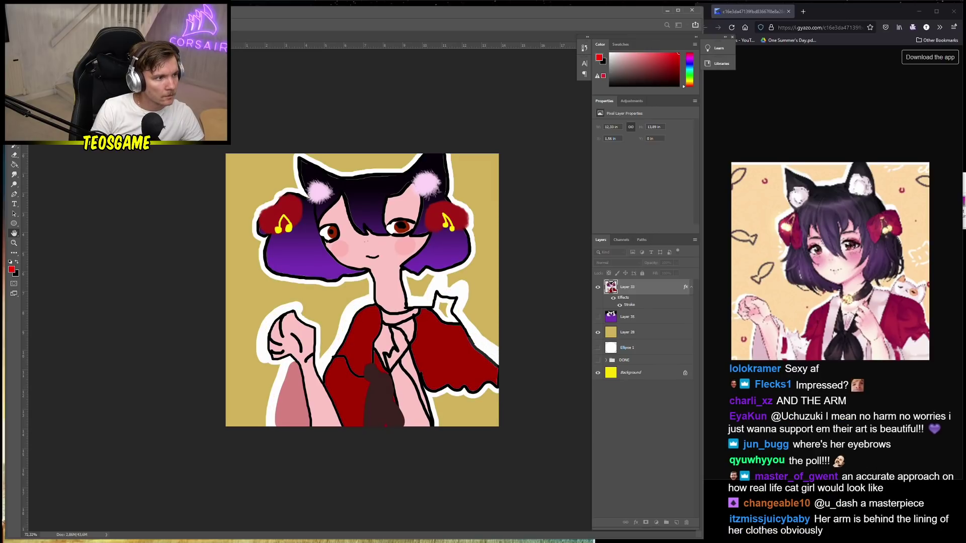
pyautogui.moveTo(0, 186)
pyautogui.mouseDown()
pyautogui.moveTo(101, 187)
pyautogui.moveTo(463, 245)
pyautogui.moveTo(675, 150)
pyautogui.moveTo(689, 325)
pyautogui.moveTo(272, 343)
pyautogui.moveTo(169, 364)
pyautogui.moveTo(204, 367)
pyautogui.mouseUp()
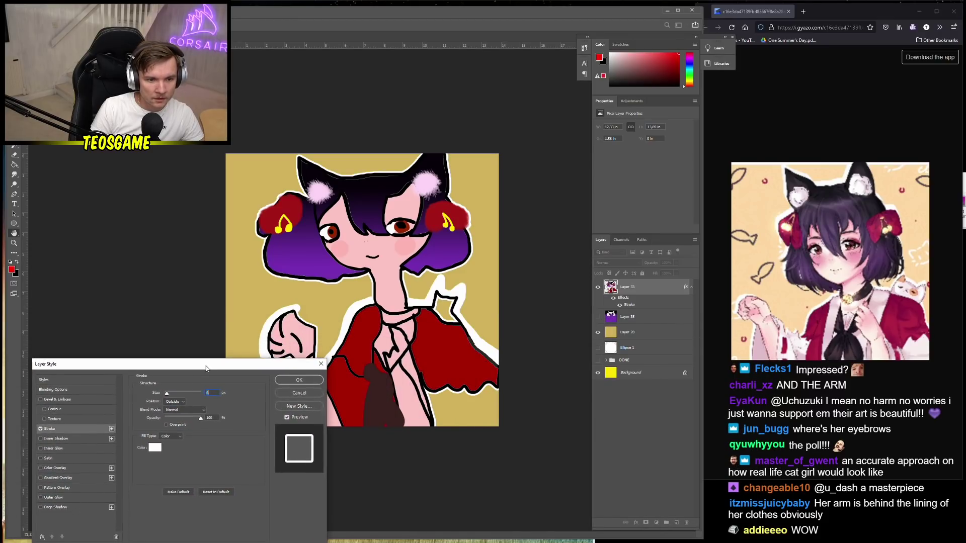
pyautogui.click(300, 378)
# Paint-bucket fill the tan shoulder-cat area with pink #fb9898
pyautogui.scroll(2, 452, 317)
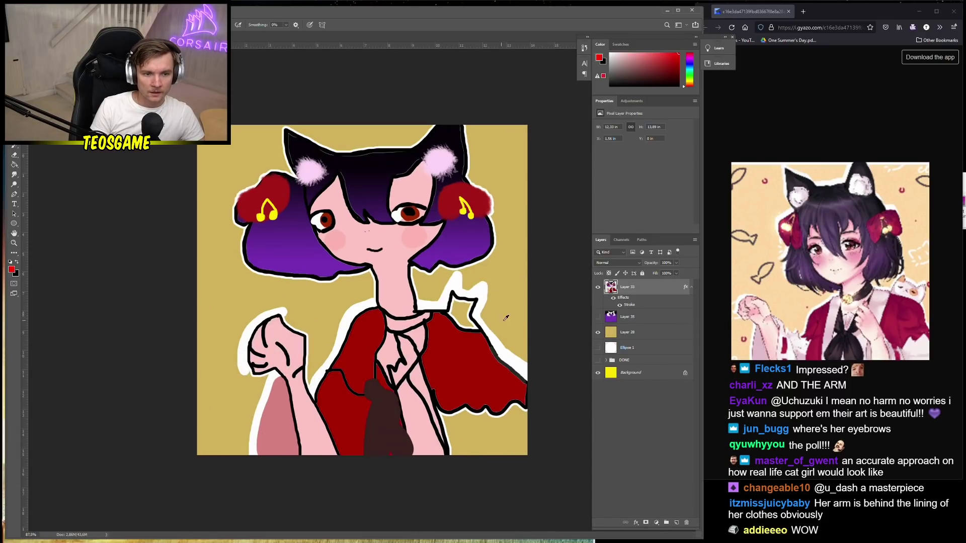
pyautogui.scroll(2, 537, 352)
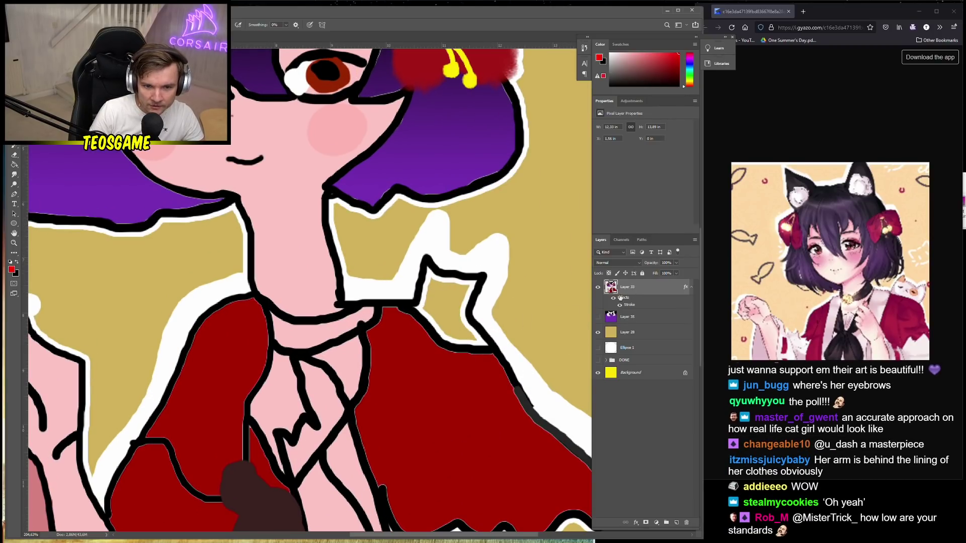
pyautogui.press('g')
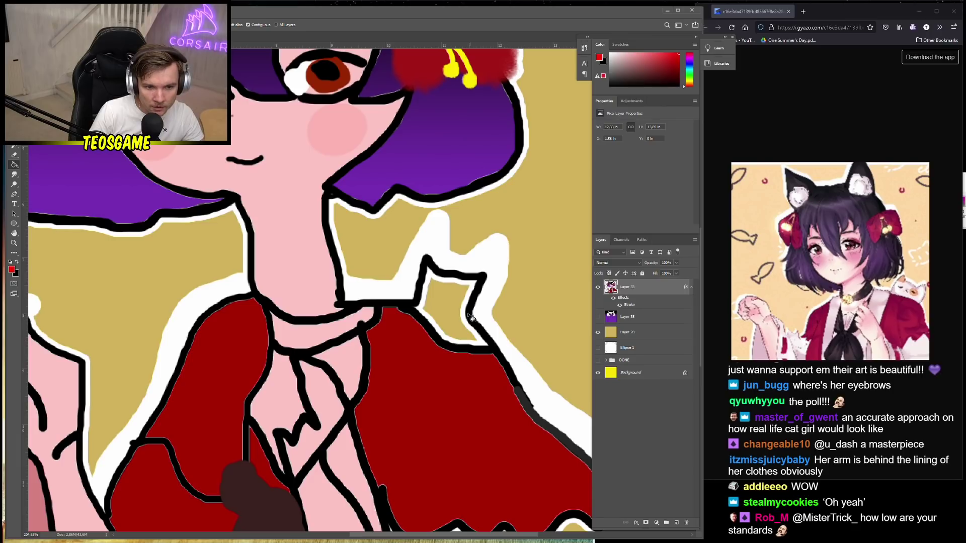
pyautogui.click(14, 270)
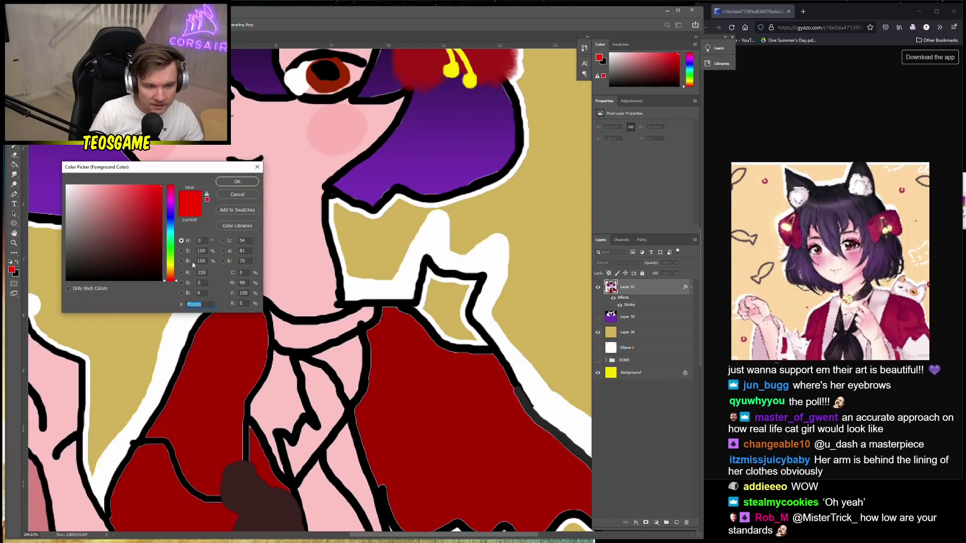
pyautogui.click(237, 181)
pyautogui.click(446, 303)
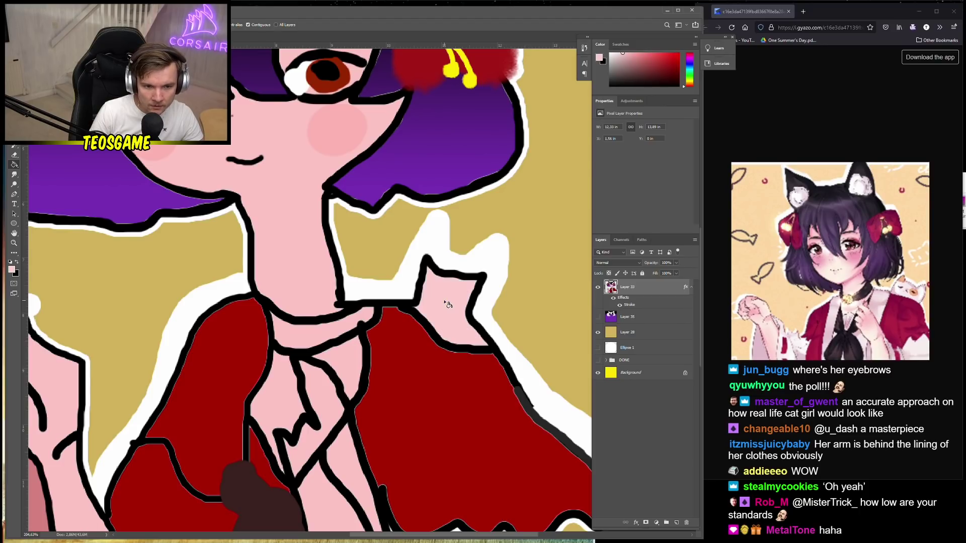
# Paint pale pink #f7e3e3 highlights over the shoulder cat with an 18 px brush
pyautogui.click(12, 270)
pyautogui.moveTo(98, 225); pyautogui.dragTo(72, 182)
pyautogui.click(74, 186)
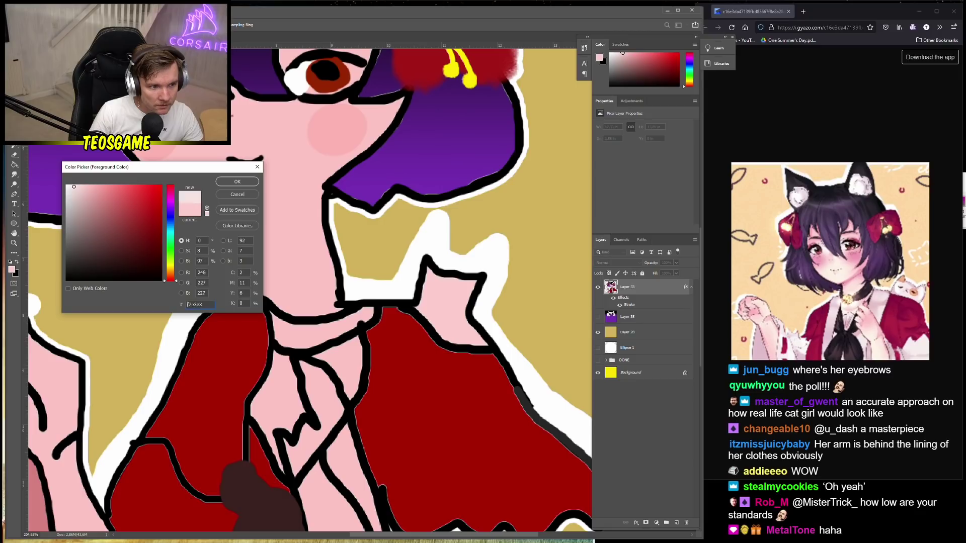
pyautogui.click(237, 182)
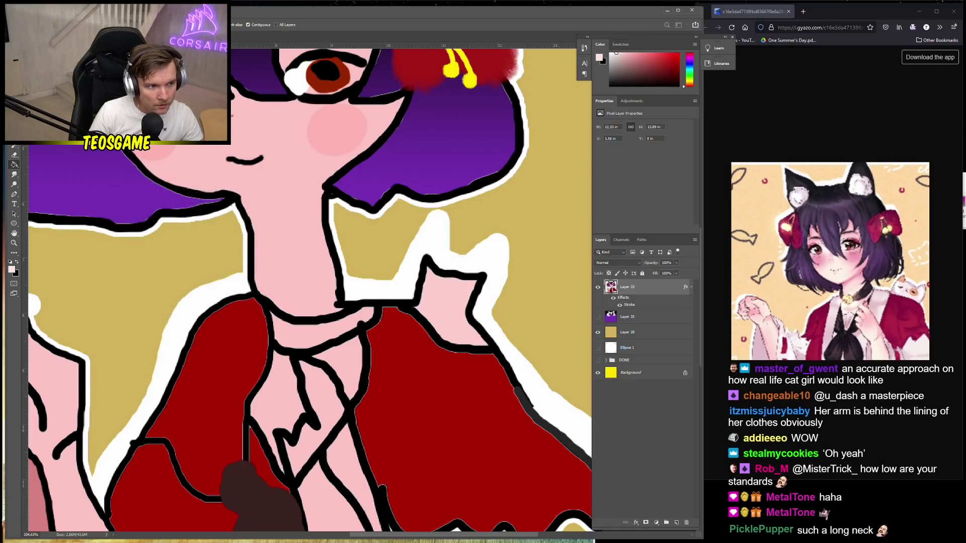
pyautogui.press('b')
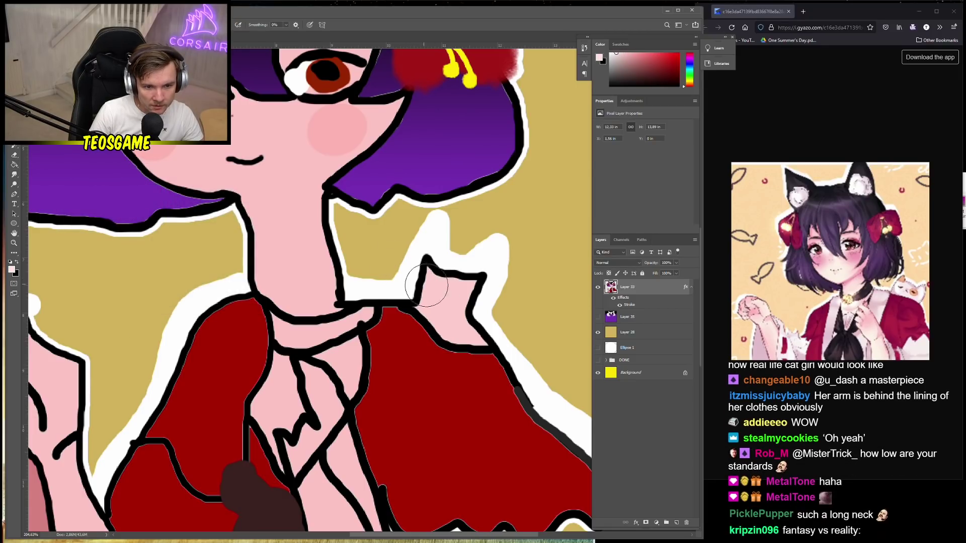
pyautogui.rightClick(450, 296)
pyautogui.moveTo(489, 314); pyautogui.dragTo(491, 314)
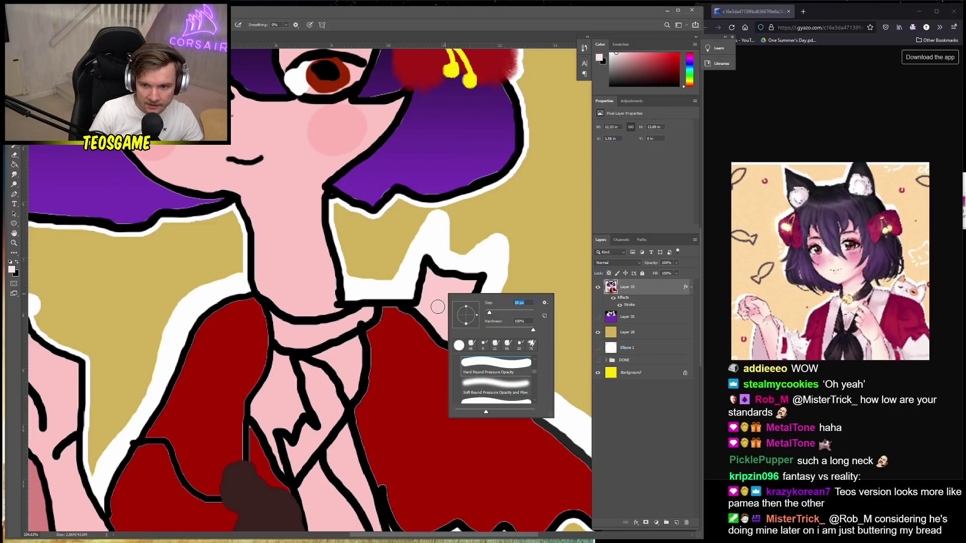
pyautogui.click(433, 318)
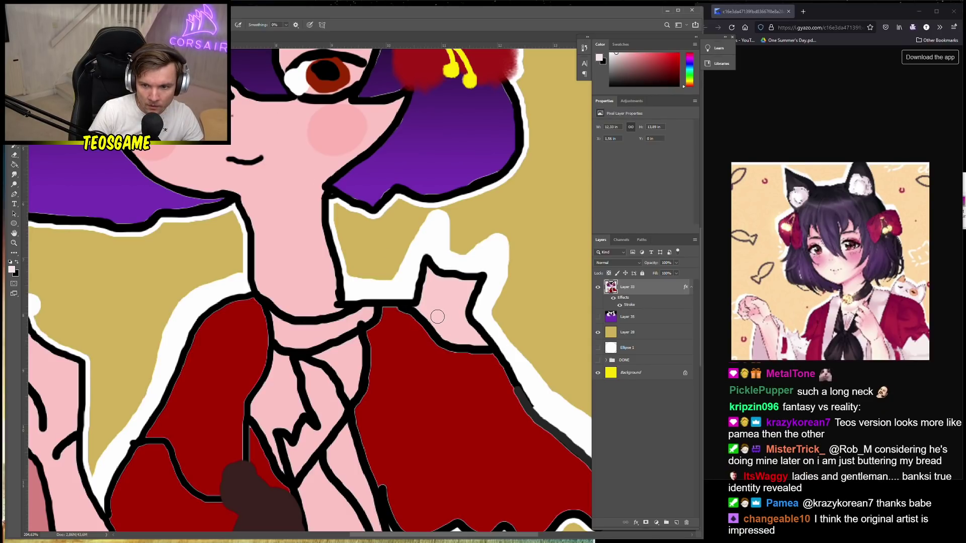
pyautogui.moveTo(438, 321)
pyautogui.mouseDown()
pyautogui.moveTo(429, 289)
pyautogui.moveTo(450, 298)
pyautogui.moveTo(444, 332)
pyautogui.moveTo(475, 342)
pyautogui.moveTo(432, 313)
pyautogui.moveTo(432, 288)
pyautogui.moveTo(467, 334)
pyautogui.moveTo(443, 321)
pyautogui.moveTo(444, 291)
pyautogui.mouseUp()
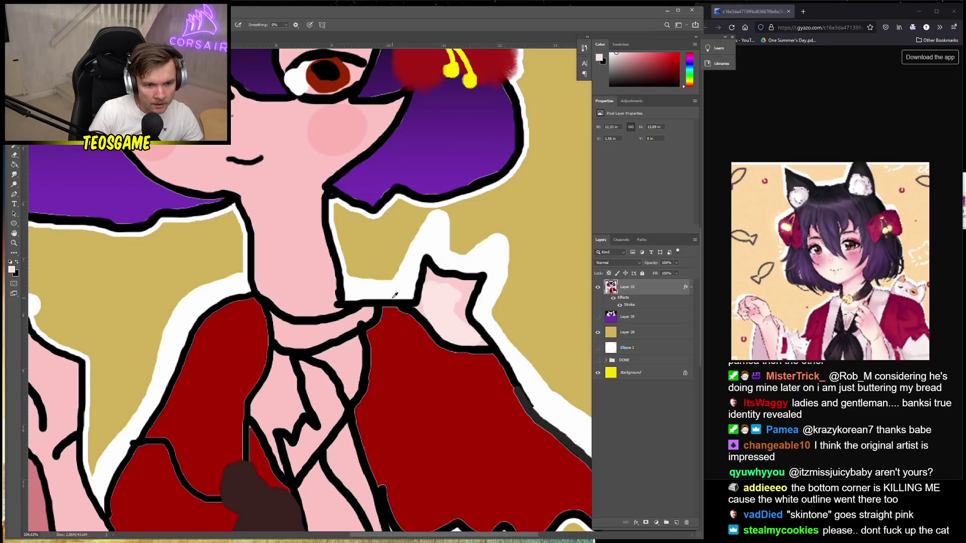
# Draw a black outline along the shoulder cat with a 10 px brush
pyautogui.press('x')
pyautogui.press(']')
pyautogui.press(']')
pyautogui.press(']')
pyautogui.press(']')
pyautogui.press(']')
pyautogui.press(']')
pyautogui.press('[')
pyautogui.press('[')
pyautogui.press('[')
pyautogui.press('[')
pyautogui.press('[')
pyautogui.press('[')
pyautogui.rightClick(407, 304)
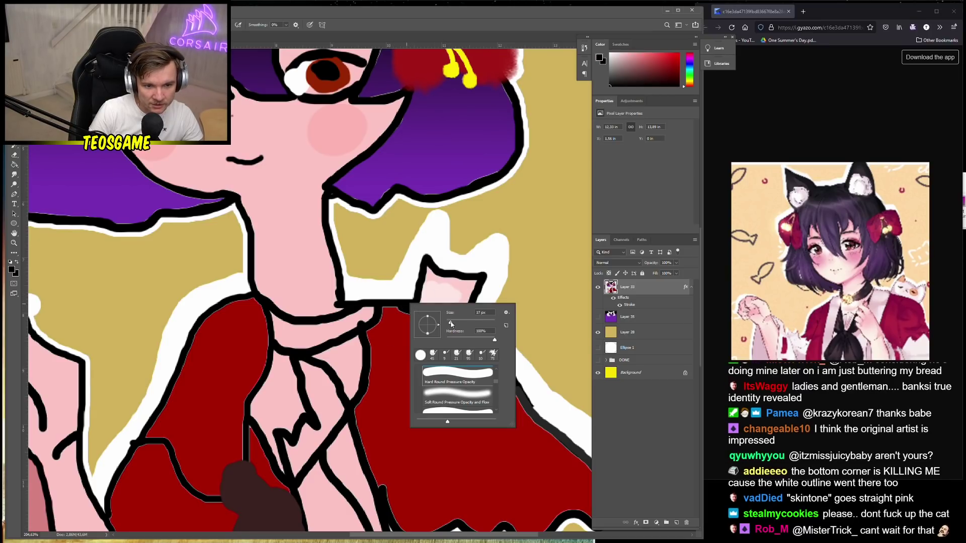
pyautogui.press('Return')
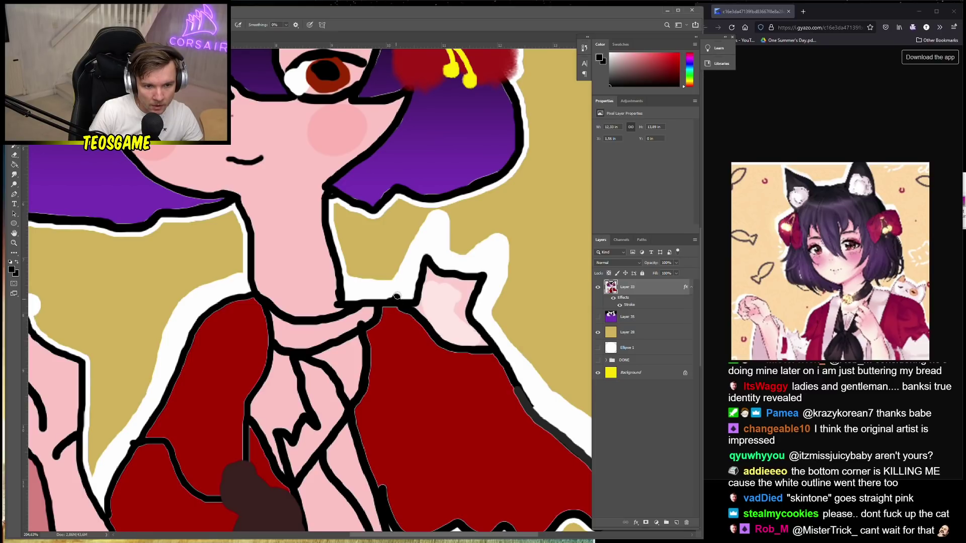
pyautogui.moveTo(397, 297)
pyautogui.mouseDown()
pyautogui.moveTo(437, 220)
pyautogui.moveTo(450, 257)
pyautogui.moveTo(501, 245)
pyautogui.moveTo(489, 337)
pyautogui.mouseUp()
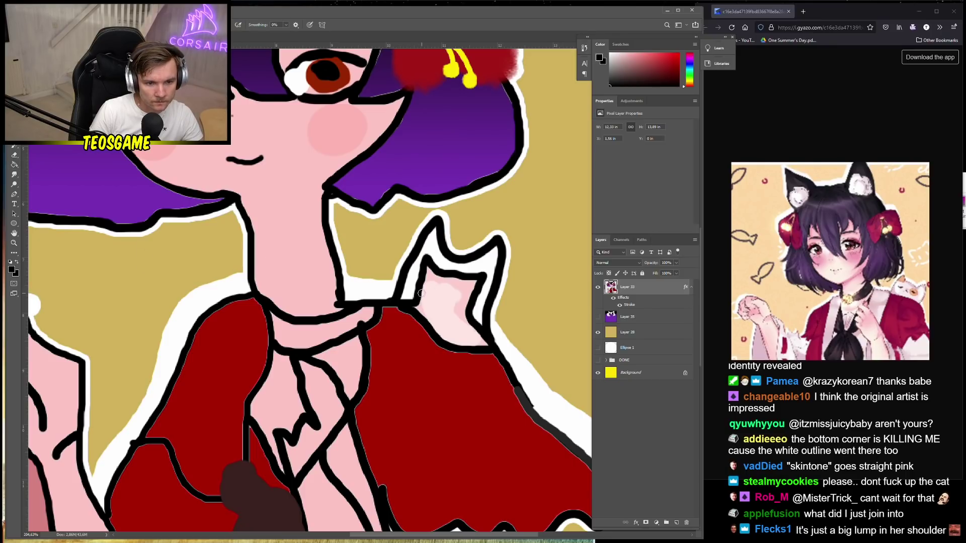
# Undo a trial light-pink stroke over the cat's outline and add new Layer 36 above Layer 33
pyautogui.keyDown('alt'); pyautogui.click(431, 274); pyautogui.keyUp('alt')
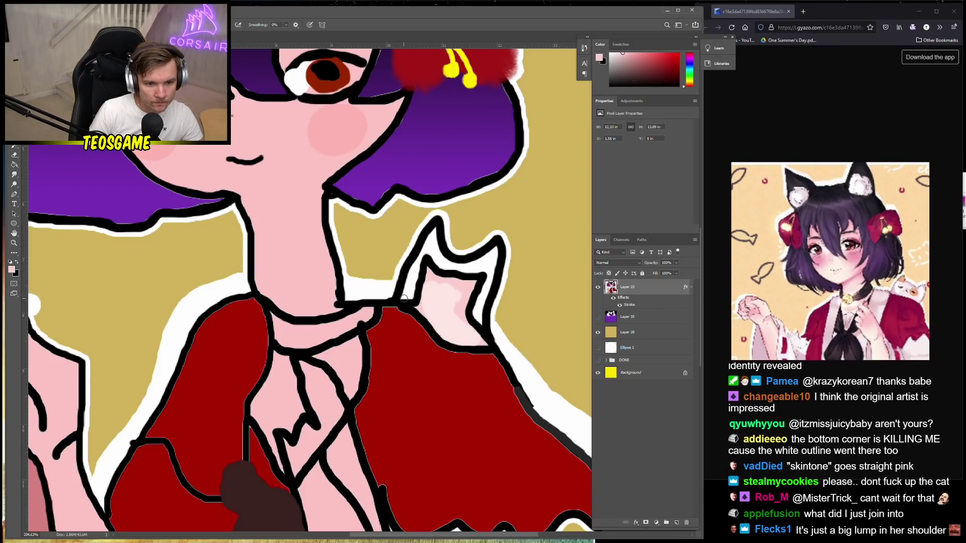
pyautogui.rightClick(404, 298)
pyautogui.press(']')
pyautogui.press(']')
pyautogui.press('Return')
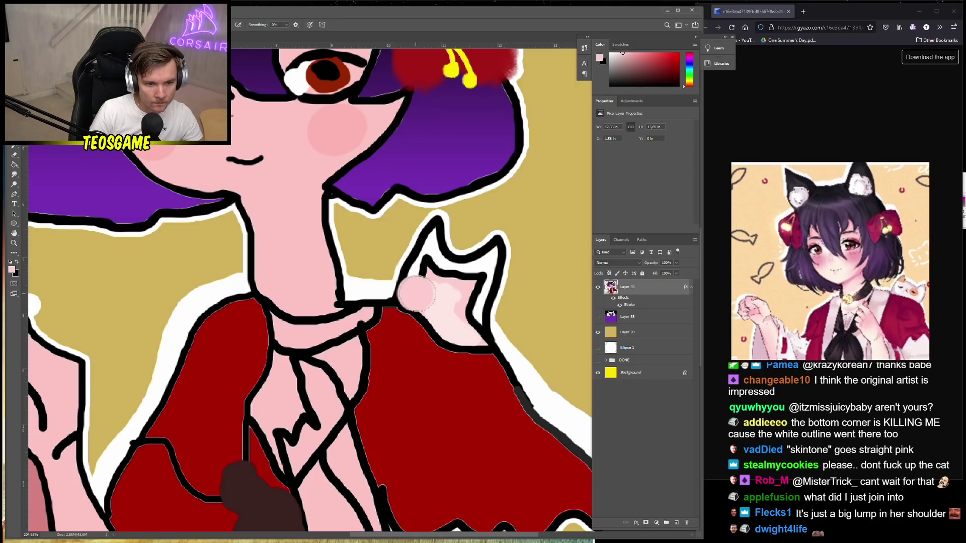
pyautogui.moveTo(417, 294); pyautogui.dragTo(425, 275)
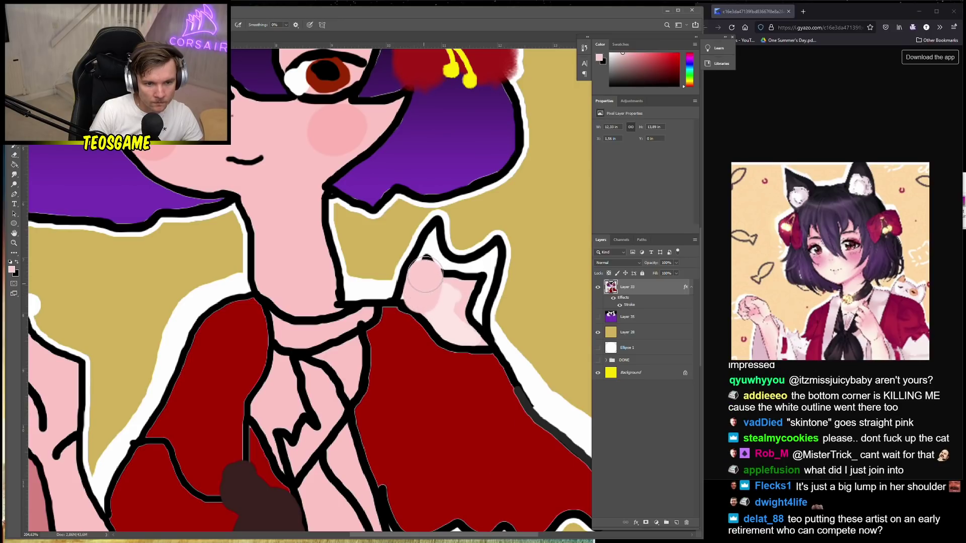
pyautogui.hotkey('ctrl', 'z')
pyautogui.click(676, 522)
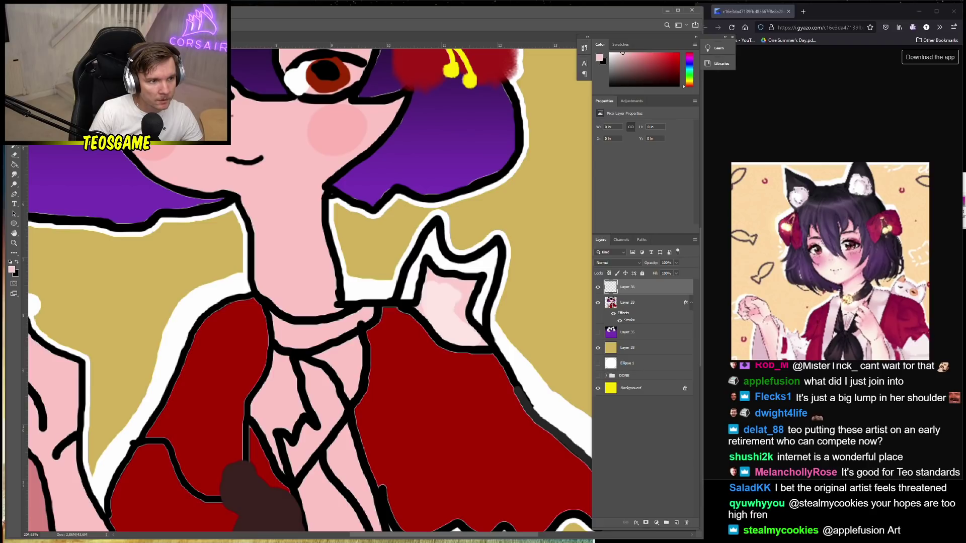
# On Layer 33, magic-wand the black line art, then lasso-trace around the shoulder cat
pyautogui.press('w')
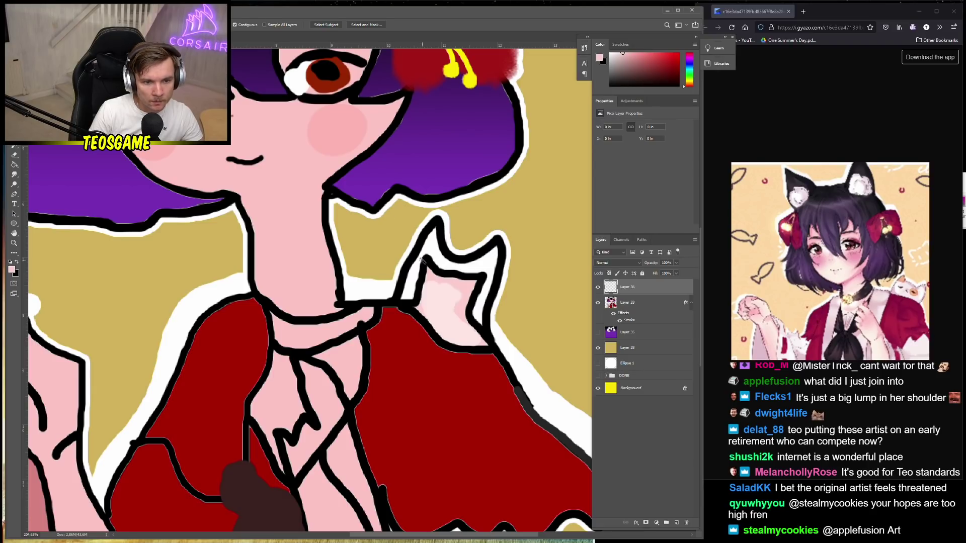
pyautogui.keyDown('ctrl'); pyautogui.click(440, 258); pyautogui.keyUp('ctrl')
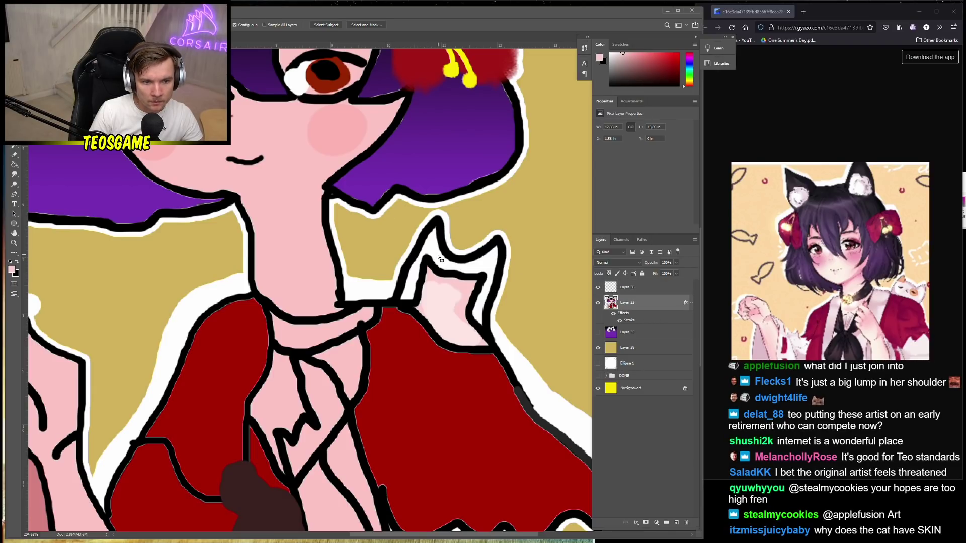
pyautogui.click(428, 259)
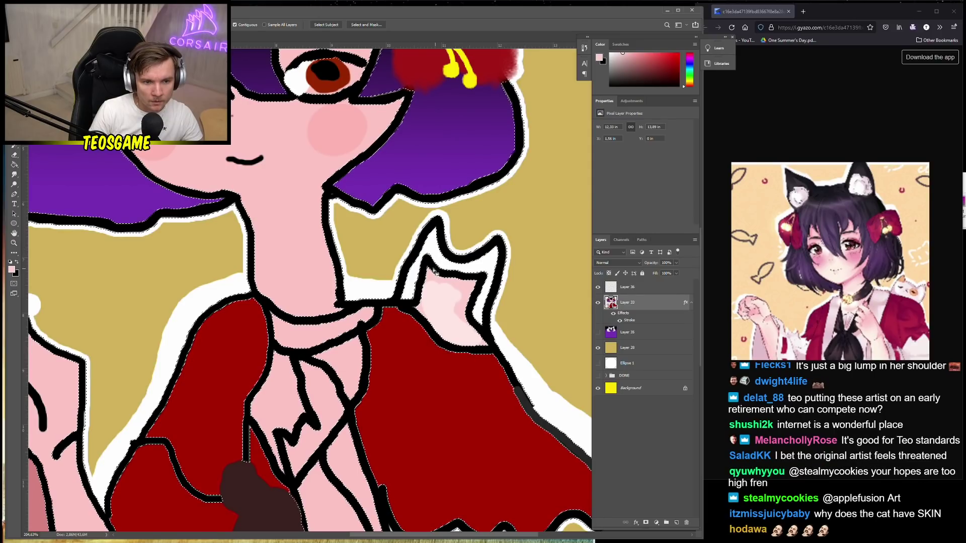
pyautogui.press('l')
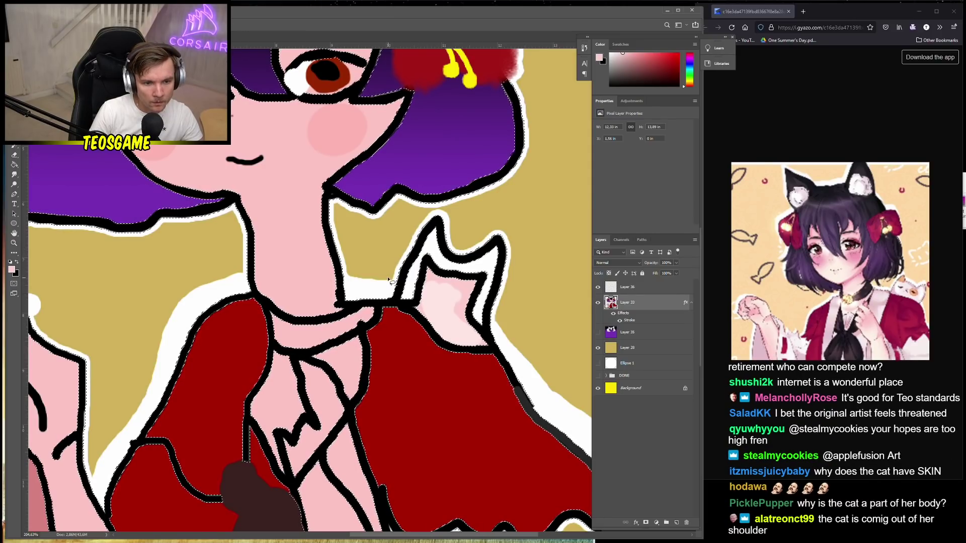
pyautogui.moveTo(387, 279)
pyautogui.mouseDown()
pyautogui.moveTo(417, 339)
pyautogui.moveTo(454, 360)
pyautogui.moveTo(492, 356)
pyautogui.moveTo(511, 336)
pyautogui.moveTo(521, 252)
pyautogui.moveTo(502, 215)
pyautogui.moveTo(446, 209)
pyautogui.moveTo(400, 239)
pyautogui.moveTo(386, 310)
pyautogui.moveTo(415, 345)
pyautogui.mouseUp()
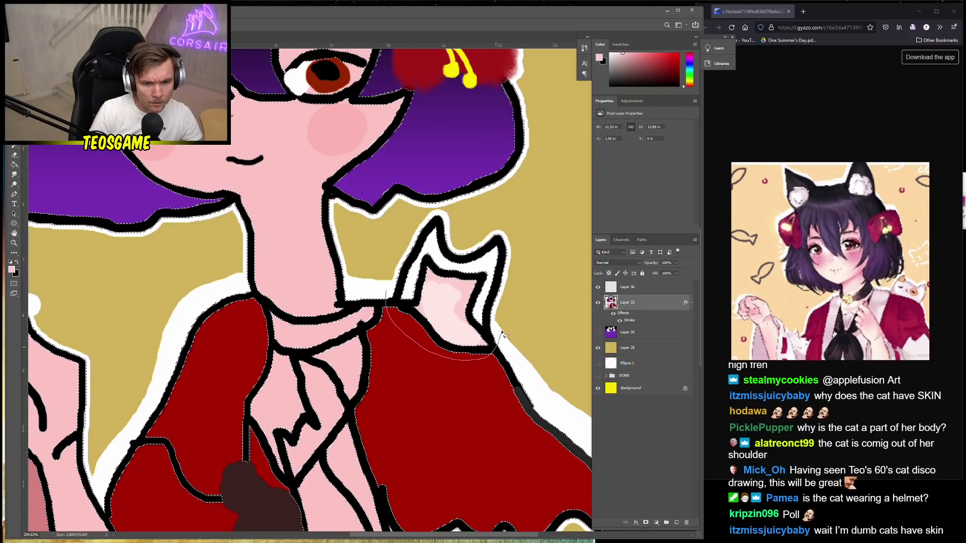
pyautogui.moveTo(427, 216)
pyautogui.mouseDown()
pyautogui.moveTo(406, 227)
pyautogui.moveTo(391, 294)
pyautogui.mouseUp()
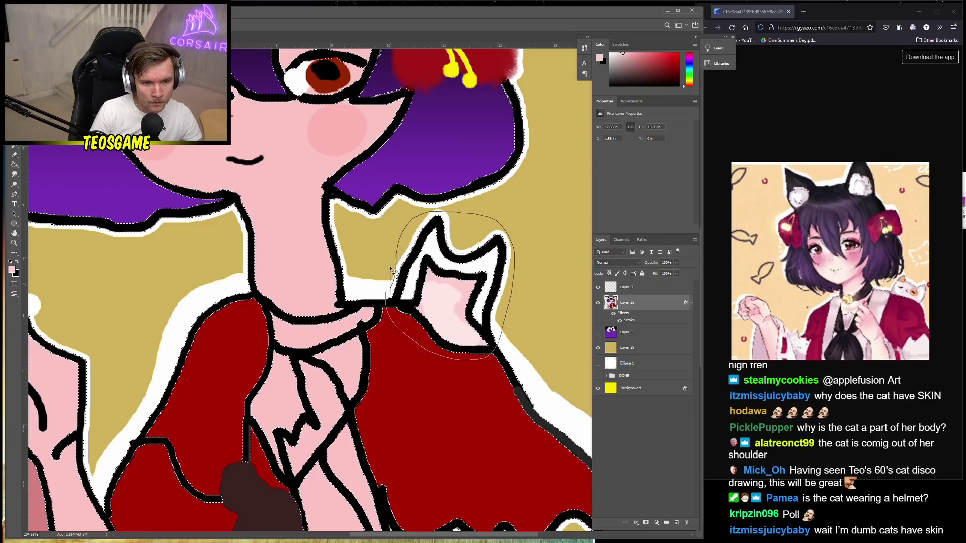
pyautogui.moveTo(450, 212)
pyautogui.mouseDown()
pyautogui.moveTo(573, 270)
pyautogui.moveTo(534, 365)
pyautogui.moveTo(467, 382)
pyautogui.moveTo(417, 358)
pyautogui.moveTo(394, 340)
pyautogui.moveTo(384, 292)
pyautogui.moveTo(392, 334)
pyautogui.mouseUp()
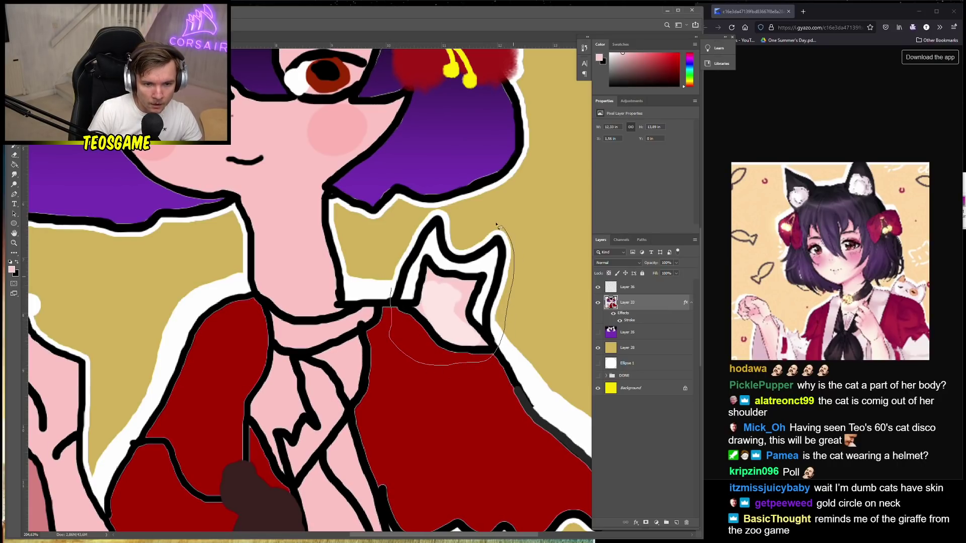
pyautogui.moveTo(497, 225)
pyautogui.mouseDown()
pyautogui.moveTo(443, 212)
pyautogui.moveTo(408, 239)
pyautogui.moveTo(392, 305)
pyautogui.mouseUp()
# Copy the shoulder cat onto new Layer 38 via Layer Via Copy and move Layer 36 below it
pyautogui.rightClick(397, 308)
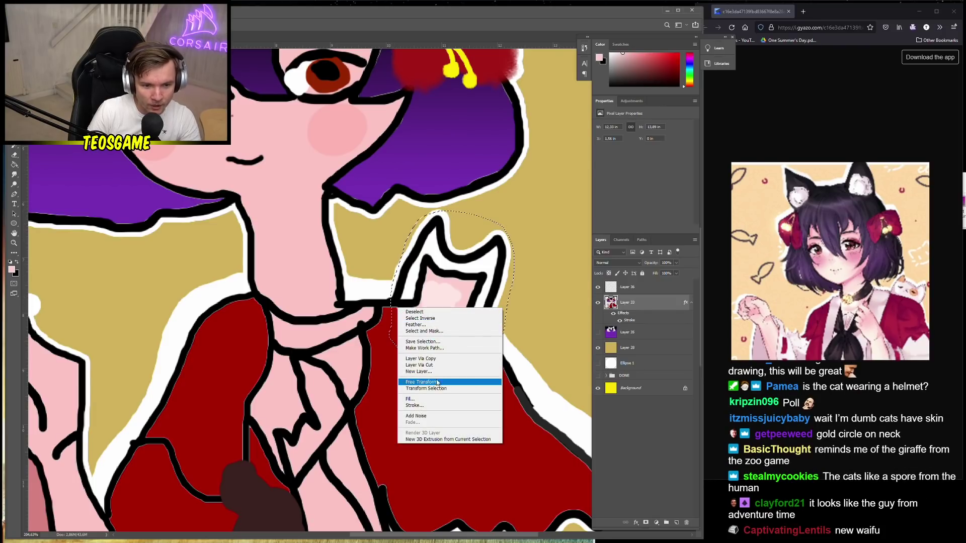
pyautogui.click(421, 359)
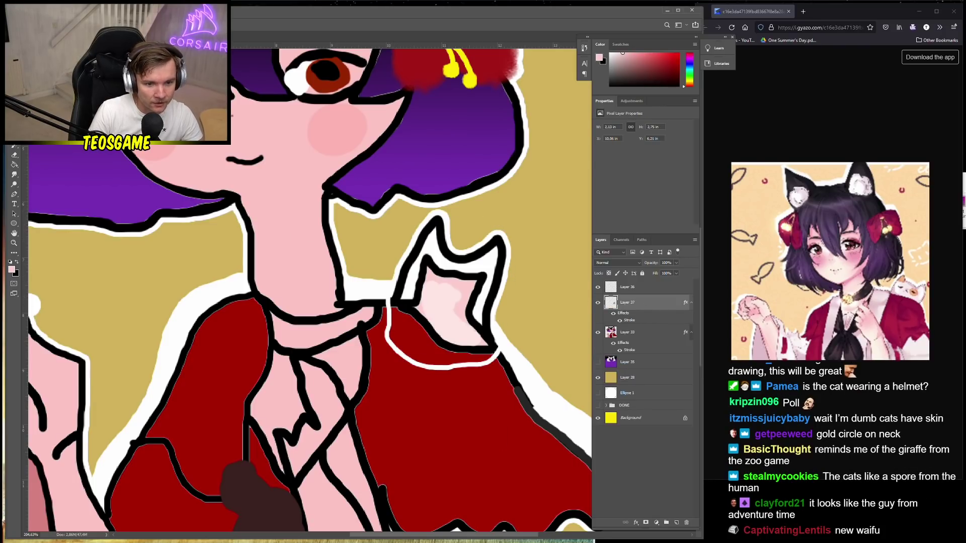
pyautogui.click(614, 314)
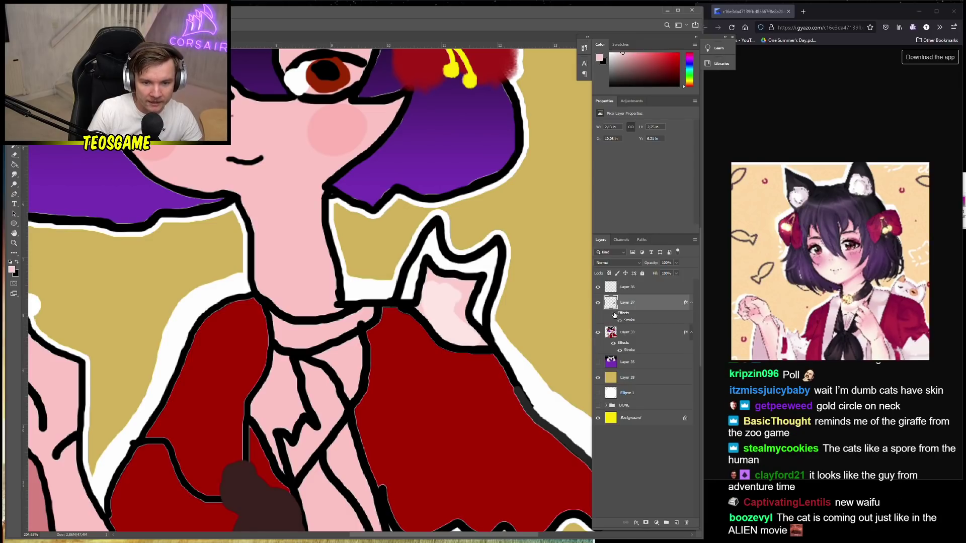
pyautogui.press('w')
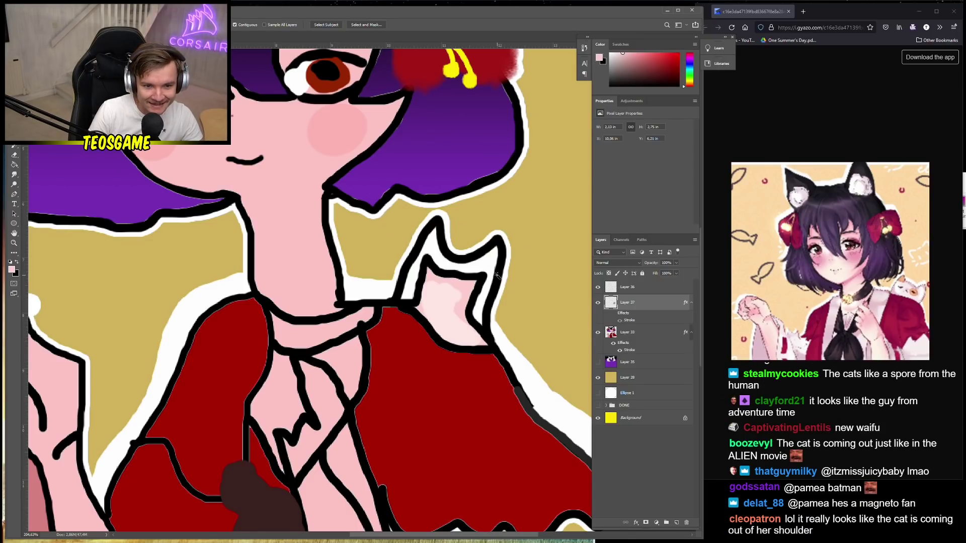
pyautogui.click(498, 278)
pyautogui.rightClick(509, 291)
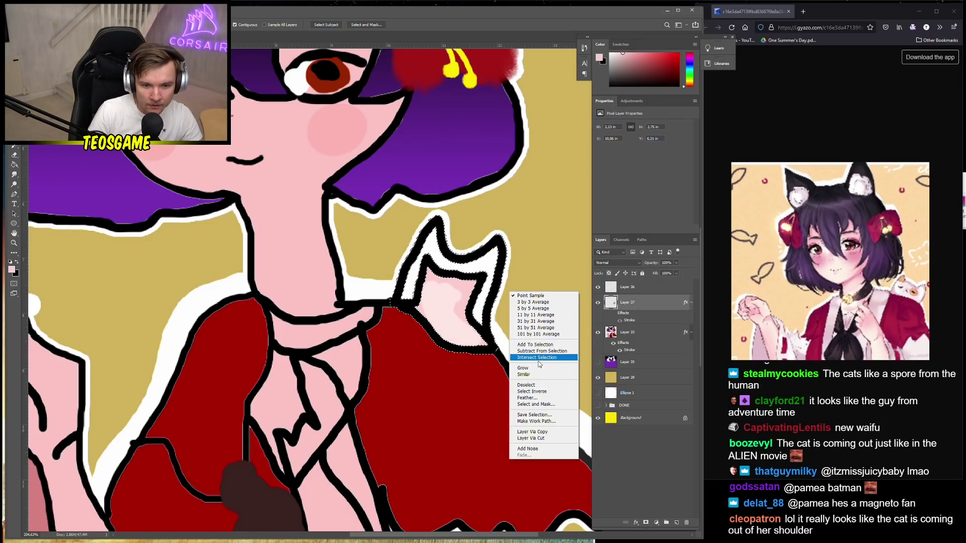
pyautogui.click(543, 432)
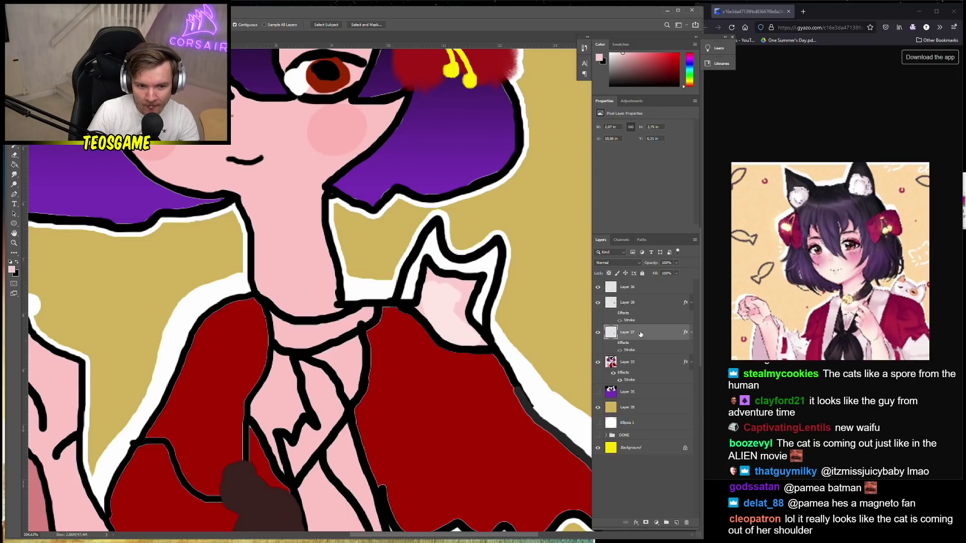
pyautogui.click(640, 308)
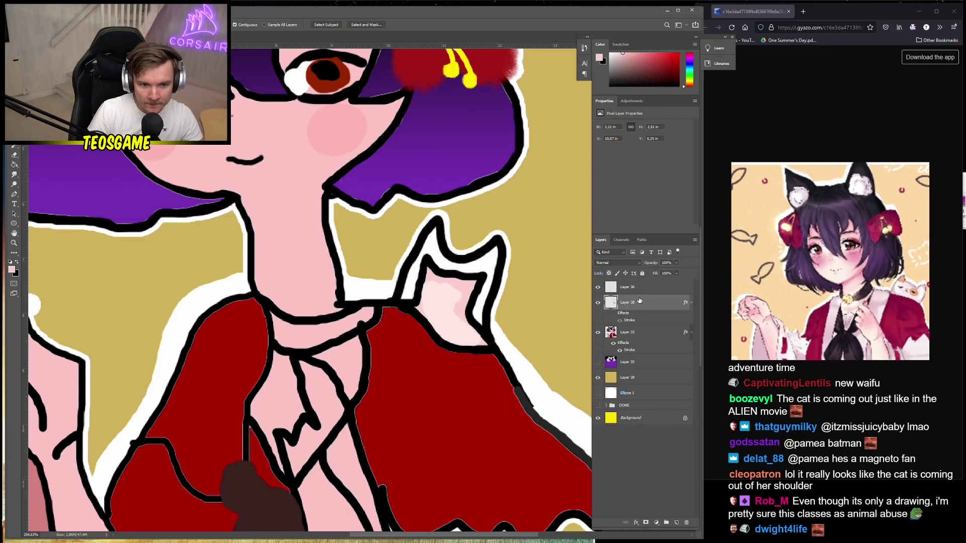
pyautogui.moveTo(639, 290); pyautogui.dragTo(640, 321)
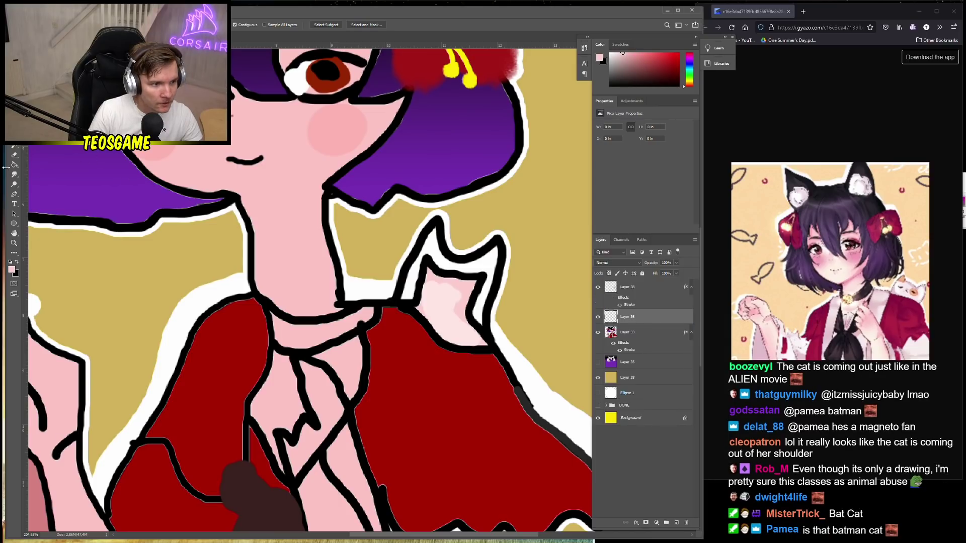
# Draw a trial black line up the cat's left edge, then undo it
pyautogui.press('b')
pyautogui.moveTo(433, 302)
pyautogui.mouseDown()
pyautogui.moveTo(418, 289)
pyautogui.moveTo(424, 265)
pyautogui.mouseUp()
pyautogui.rightClick(441, 261)
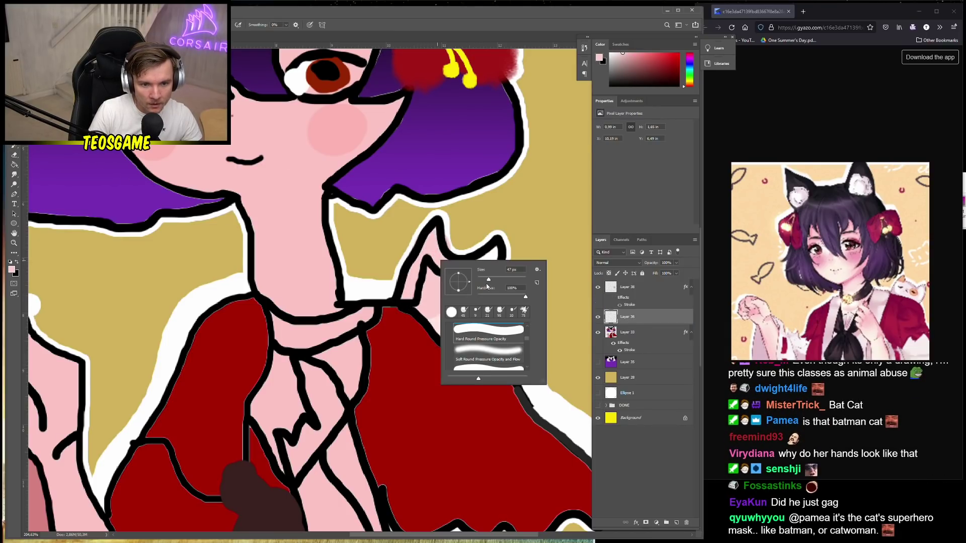
pyautogui.click(430, 259)
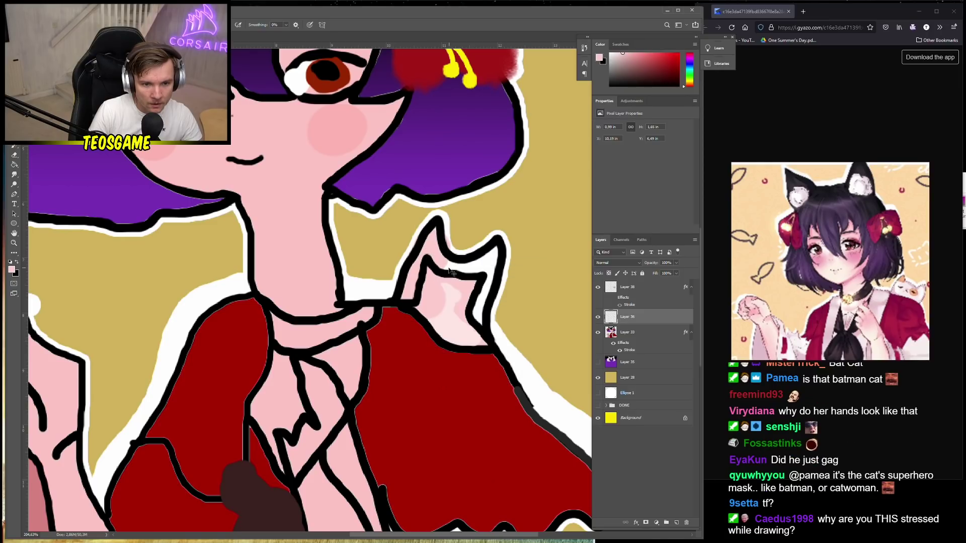
pyautogui.hotkey('ctrl', 'z')
pyautogui.rightClick(454, 267)
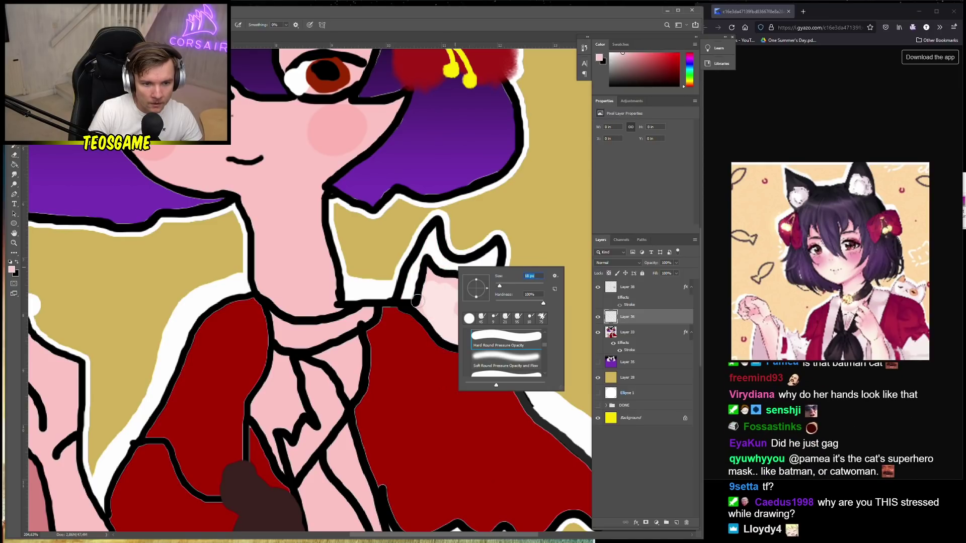
# Redraw the black outline up the cat's left ear and repaint its body an even light pink
pyautogui.click(417, 301)
pyautogui.moveTo(417, 301)
pyautogui.mouseDown()
pyautogui.moveTo(433, 232)
pyautogui.moveTo(448, 259)
pyautogui.moveTo(471, 264)
pyautogui.moveTo(493, 252)
pyautogui.moveTo(480, 336)
pyautogui.moveTo(472, 317)
pyautogui.moveTo(481, 277)
pyautogui.moveTo(427, 258)
pyautogui.moveTo(430, 280)
pyautogui.moveTo(419, 285)
pyautogui.moveTo(426, 261)
pyautogui.moveTo(480, 279)
pyautogui.moveTo(479, 328)
pyautogui.moveTo(415, 299)
pyautogui.moveTo(416, 290)
pyautogui.moveTo(455, 292)
pyautogui.mouseUp()
pyautogui.click(629, 287)
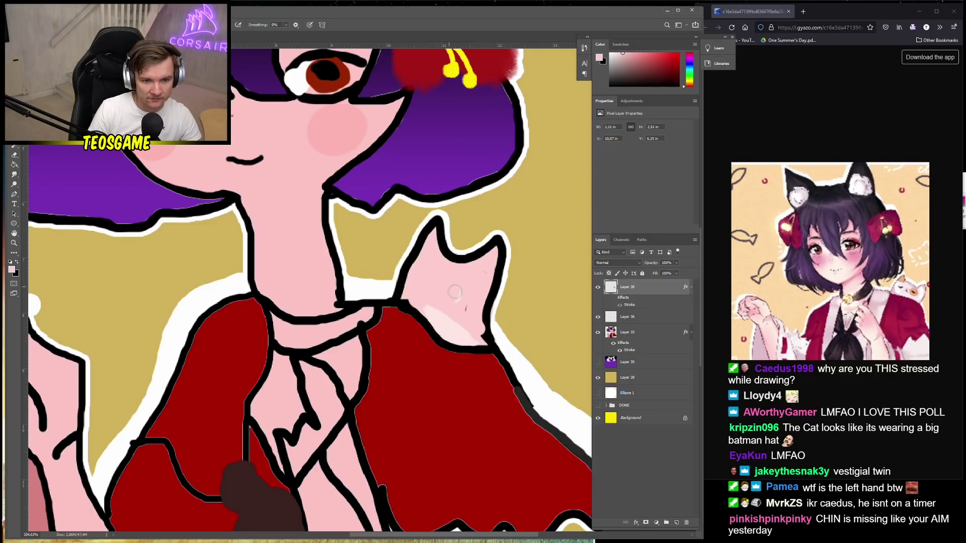
pyautogui.keyDown('alt'); pyautogui.click(448, 328); pyautogui.keyUp('alt')
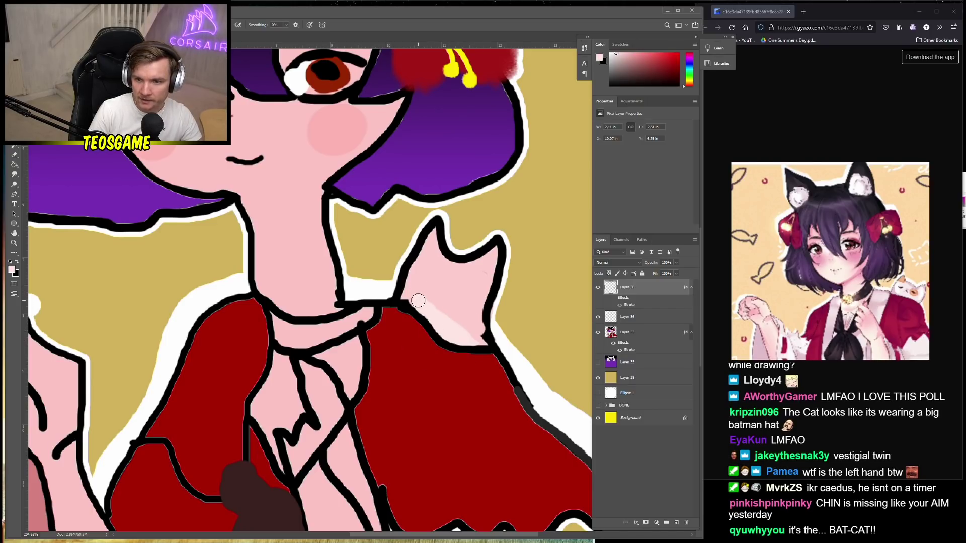
pyautogui.moveTo(419, 300)
pyautogui.mouseDown()
pyautogui.moveTo(427, 254)
pyautogui.moveTo(482, 280)
pyautogui.mouseUp()
pyautogui.hotkey('alt', '[')
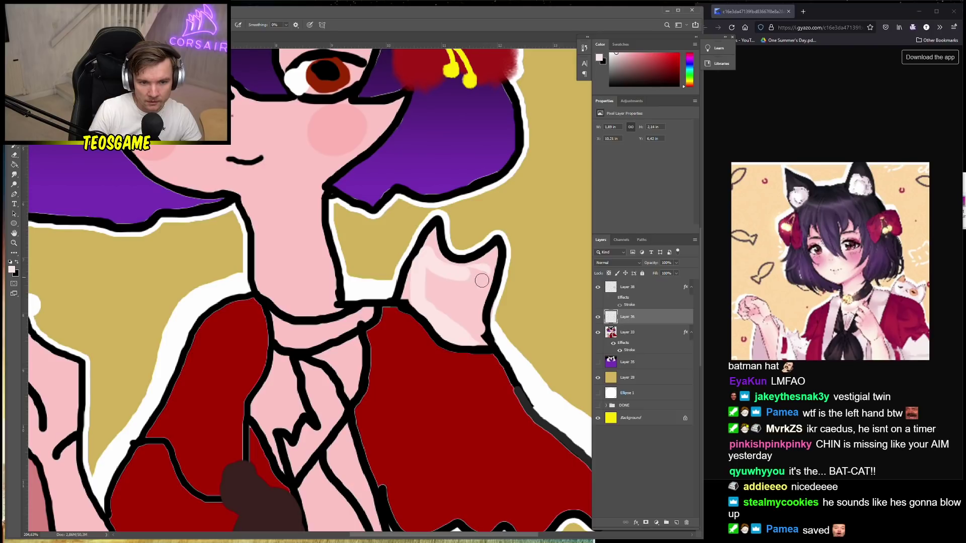
pyautogui.click(632, 294)
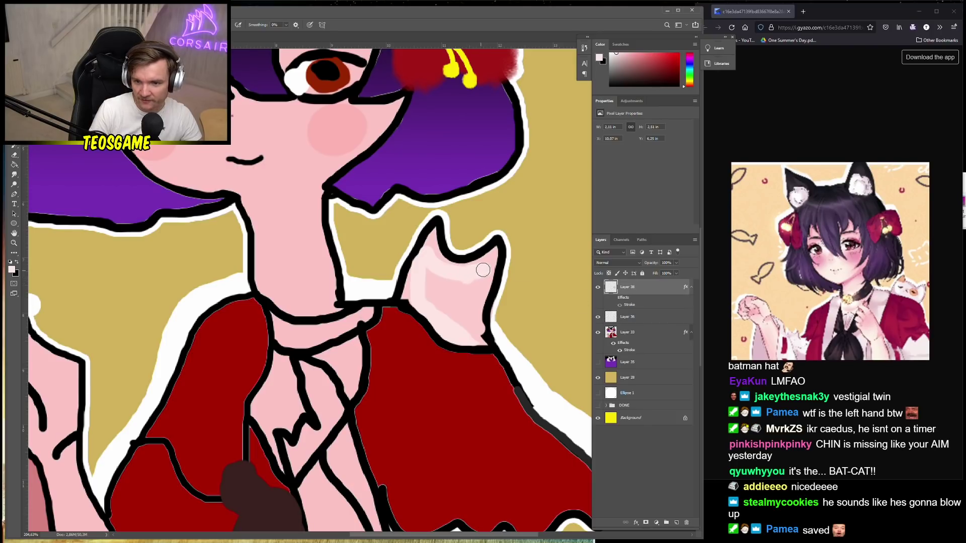
pyautogui.moveTo(485, 274)
pyautogui.mouseDown()
pyautogui.moveTo(474, 333)
pyautogui.moveTo(466, 303)
pyautogui.moveTo(437, 302)
pyautogui.moveTo(428, 282)
pyautogui.moveTo(440, 283)
pyautogui.moveTo(438, 309)
pyautogui.moveTo(496, 337)
pyautogui.mouseUp()
# Switch the paint colour to black and shrink the brush to 12 px
pyautogui.press('x')
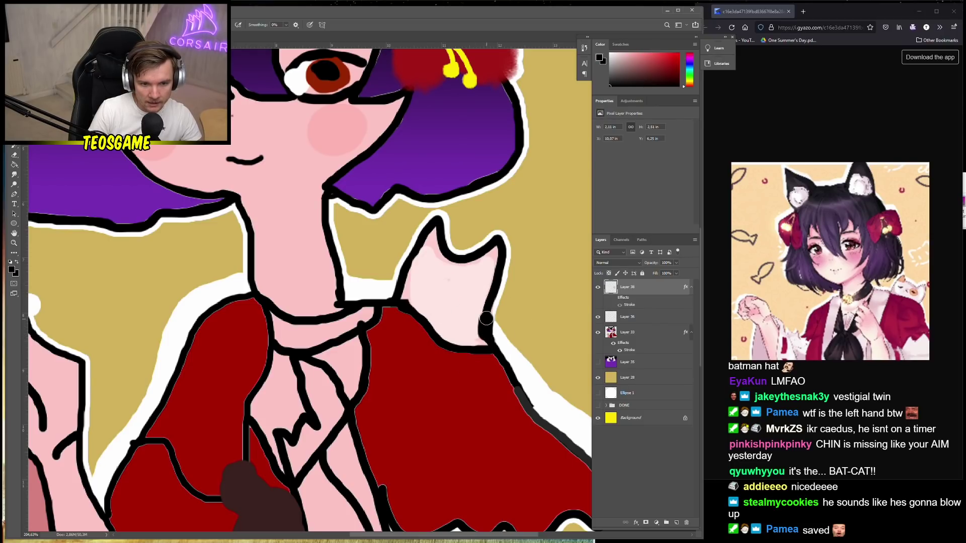
pyautogui.rightClick(503, 340)
pyautogui.moveTo(542, 356); pyautogui.dragTo(541, 357)
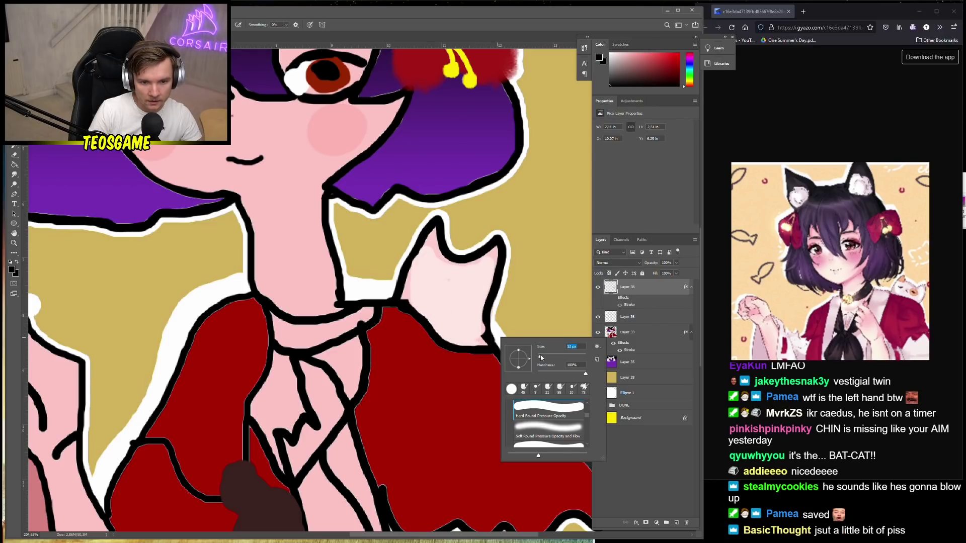
pyautogui.click(483, 336)
# Thicken the shoulder cat's right eye and paint a small black nose
pyautogui.scroll(-2, 427, 314)
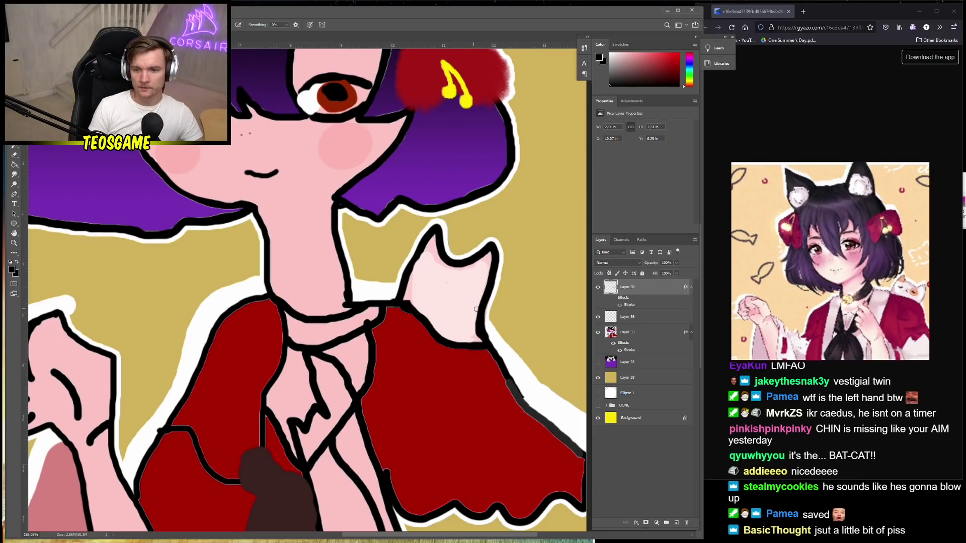
pyautogui.scroll(3, 412, 272)
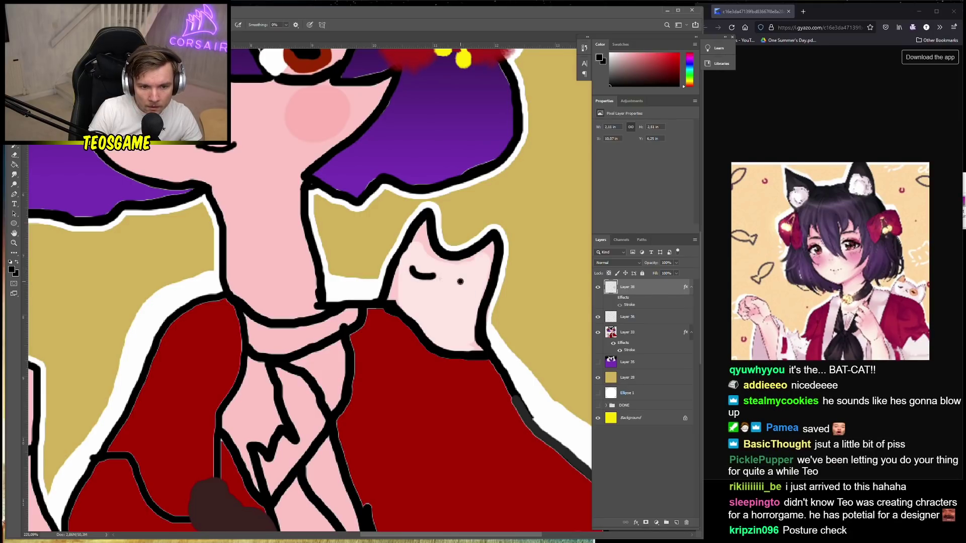
pyautogui.moveTo(473, 291); pyautogui.dragTo(461, 287)
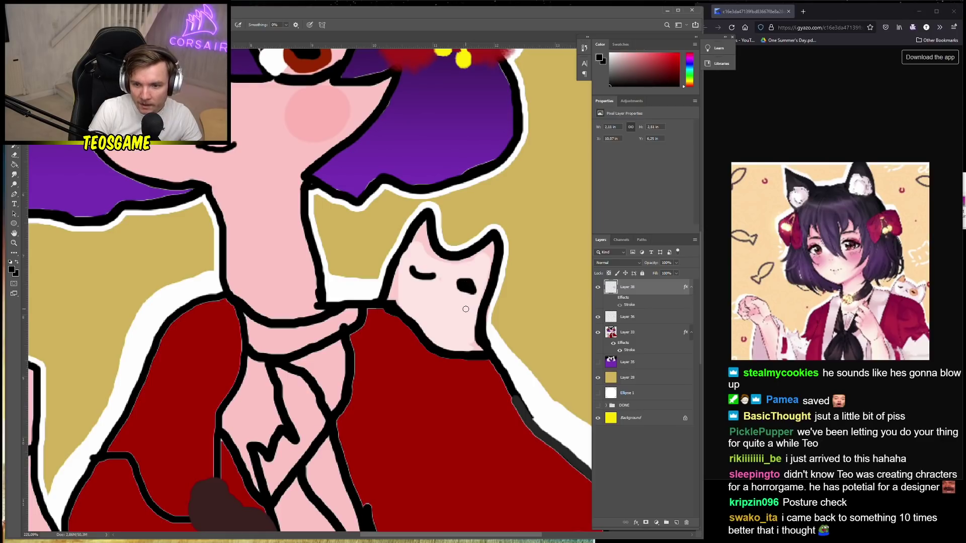
pyautogui.moveTo(439, 293); pyautogui.dragTo(441, 299)
pyautogui.scroll(2, 463, 317)
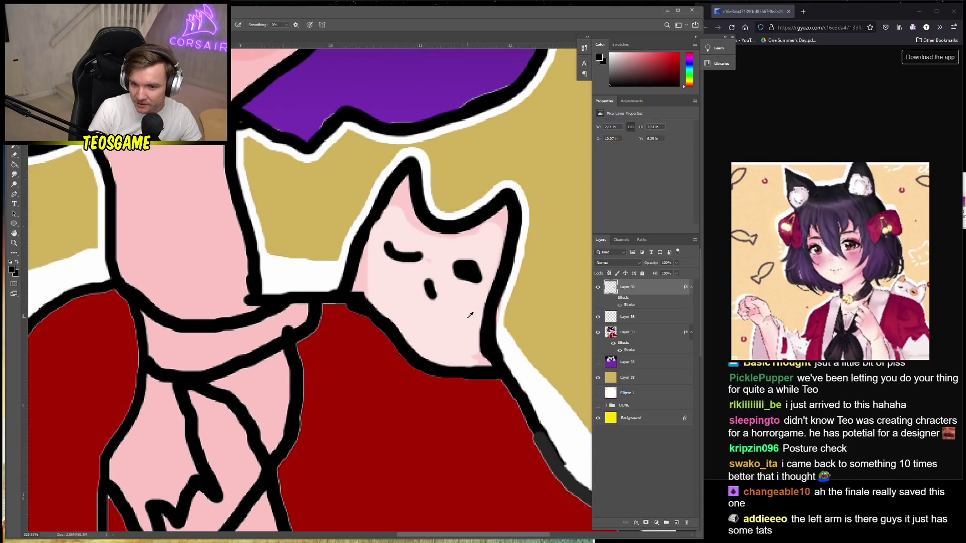
# Pick an orange shade and brush an orange patch around the cat's eye on Layer 38
pyautogui.click(17, 272)
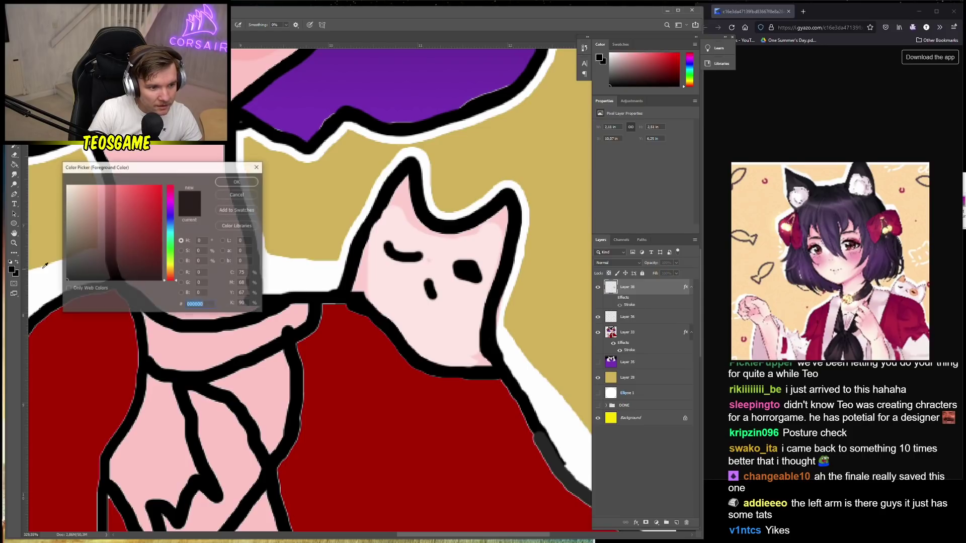
pyautogui.click(171, 274)
pyautogui.click(140, 188)
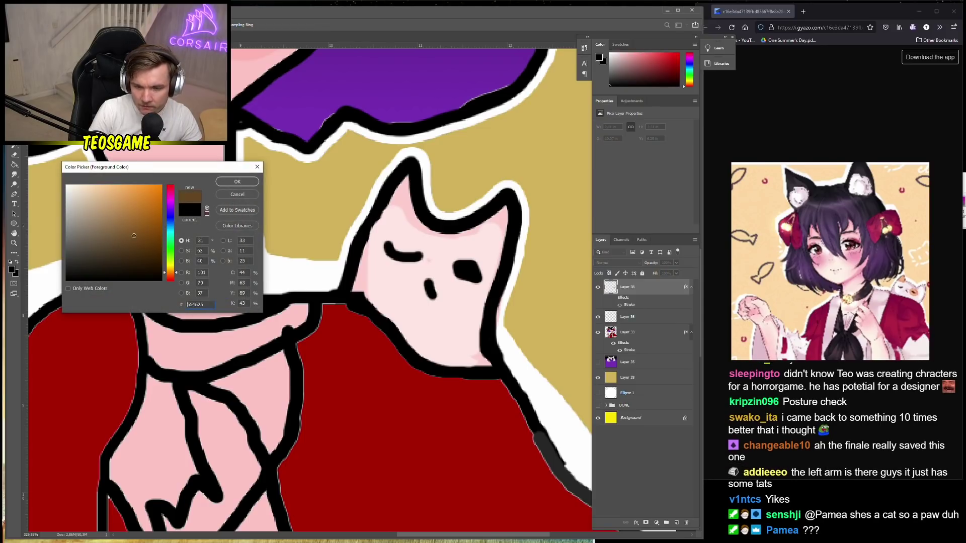
pyautogui.click(237, 182)
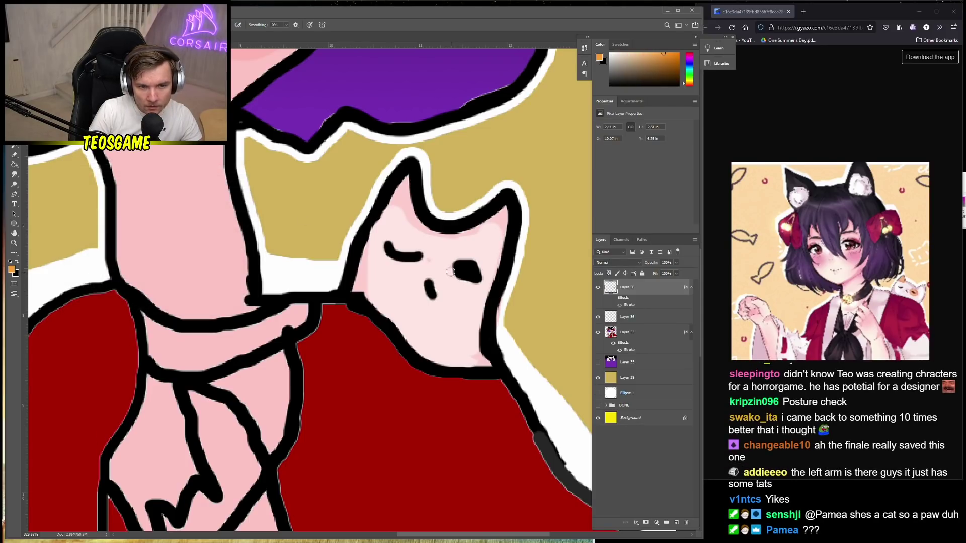
pyautogui.click(629, 321)
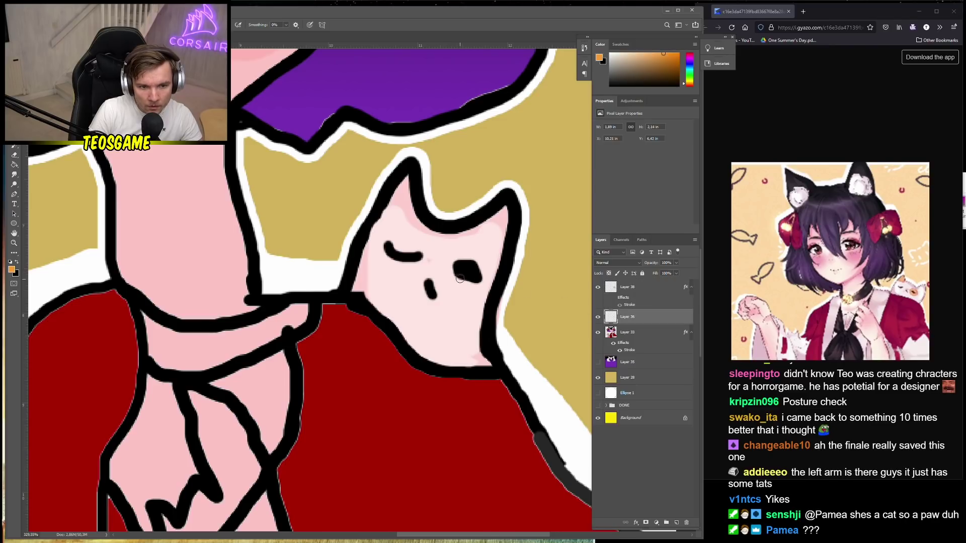
pyautogui.click(635, 286)
pyautogui.moveTo(447, 267)
pyautogui.mouseDown()
pyautogui.moveTo(478, 287)
pyautogui.moveTo(487, 274)
pyautogui.moveTo(478, 256)
pyautogui.moveTo(447, 266)
pyautogui.mouseUp()
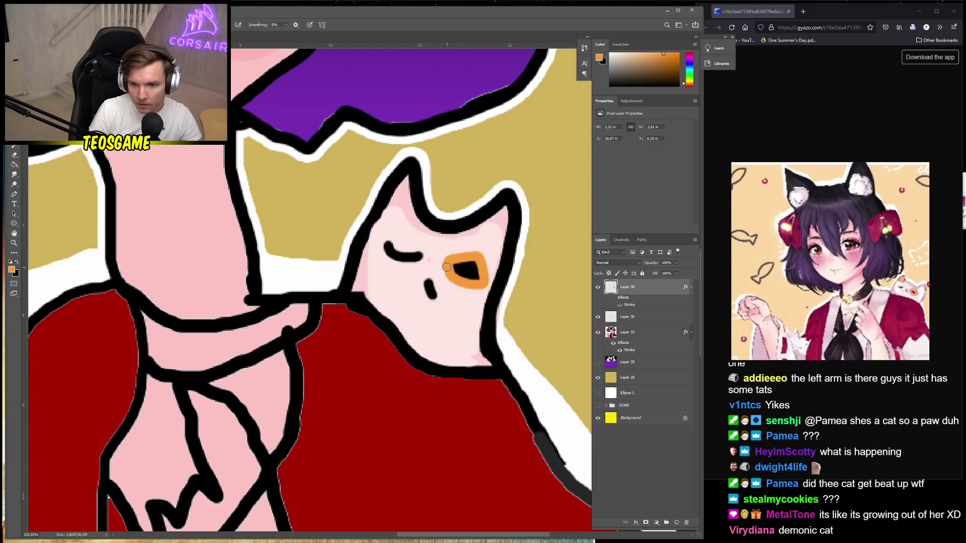
pyautogui.scroll(-3, 401, 291)
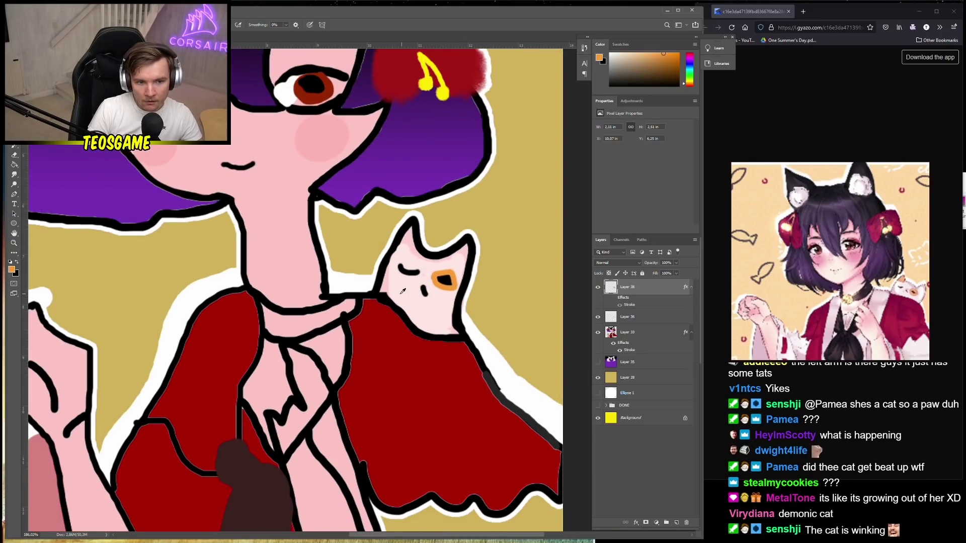
pyautogui.scroll(-4, 401, 291)
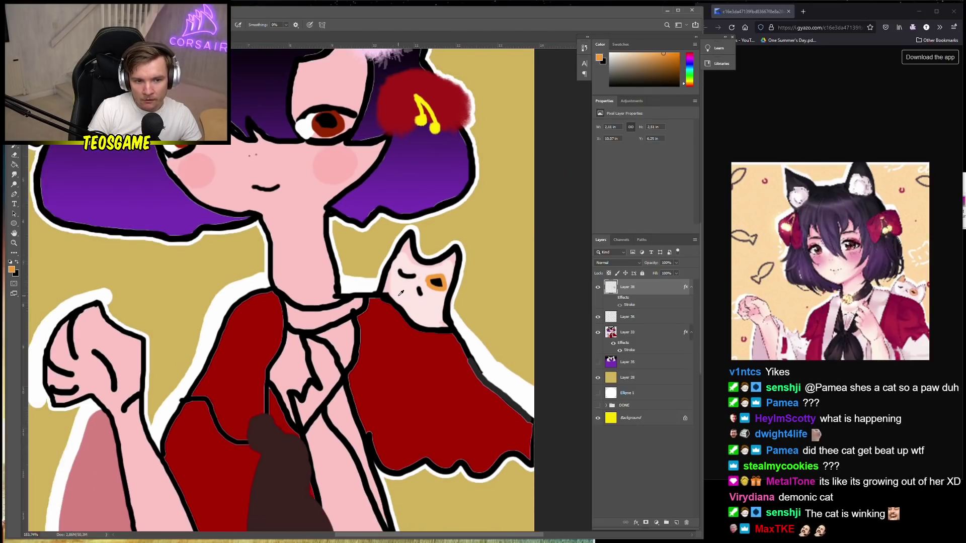
# Merge Layers 38, 36 and 33 into a single layer, leaving Layer 38 selected
pyautogui.scroll(-1, 294, 299)
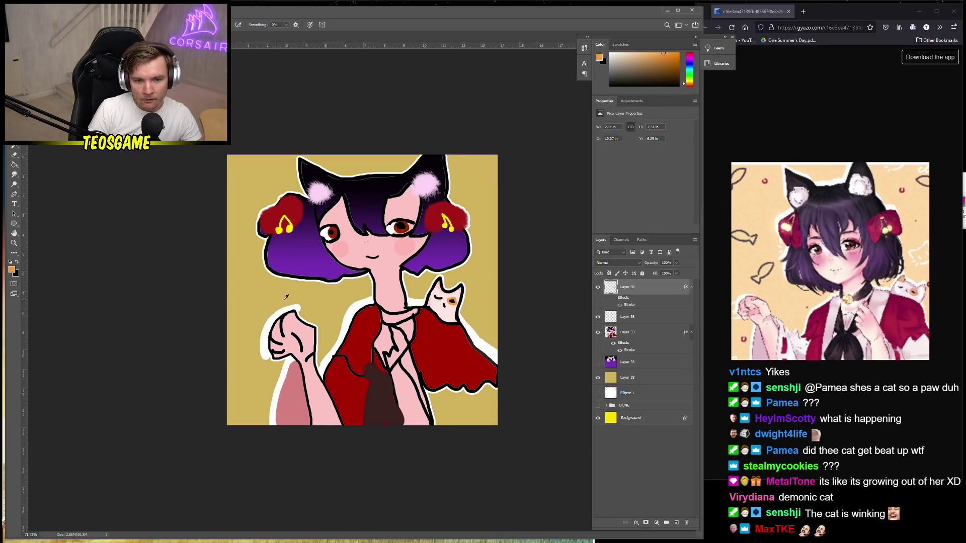
pyautogui.keyDown('shift'); pyautogui.click(645, 334); pyautogui.keyUp('shift')
pyautogui.rightClick(645, 334)
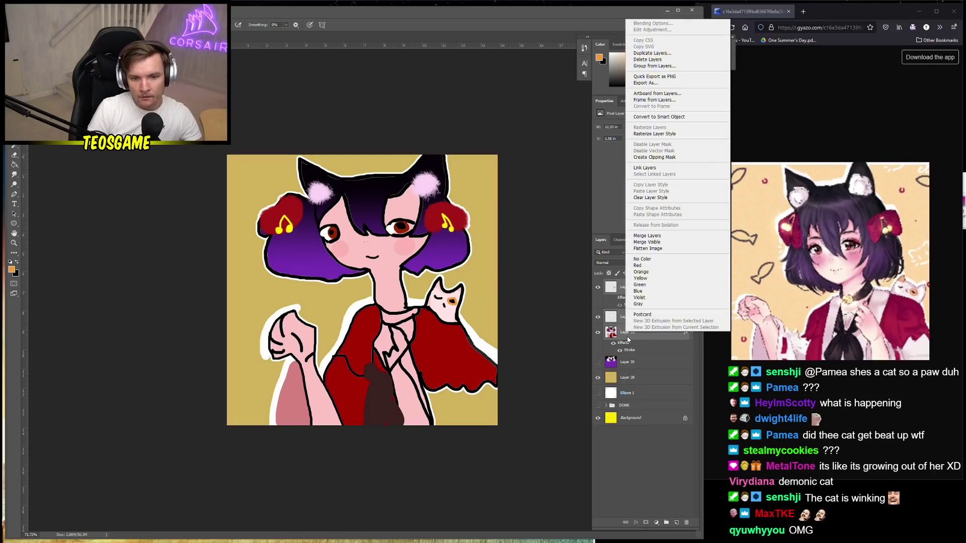
pyautogui.click(647, 235)
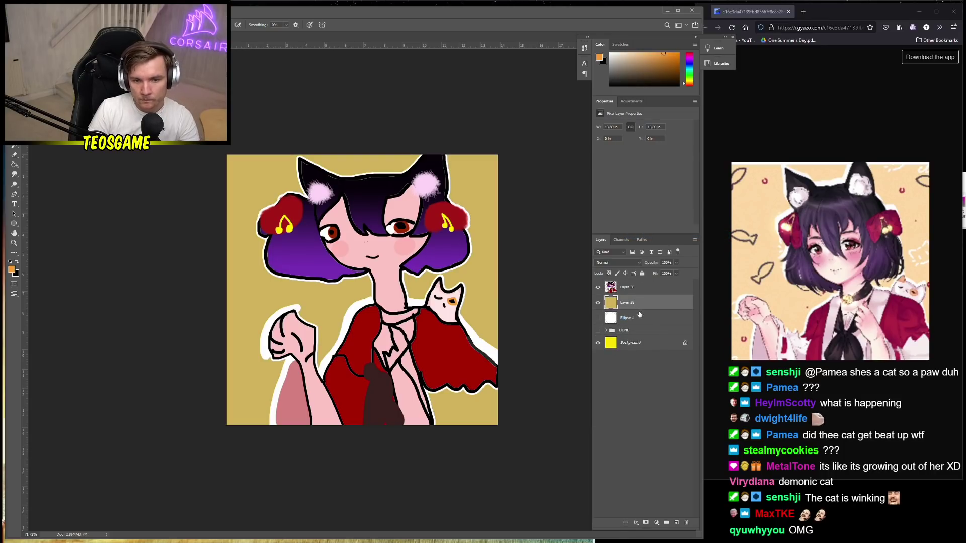
pyautogui.keyDown('shift'); pyautogui.click(635, 287); pyautogui.keyUp('shift')
pyautogui.rightClick(635, 288)
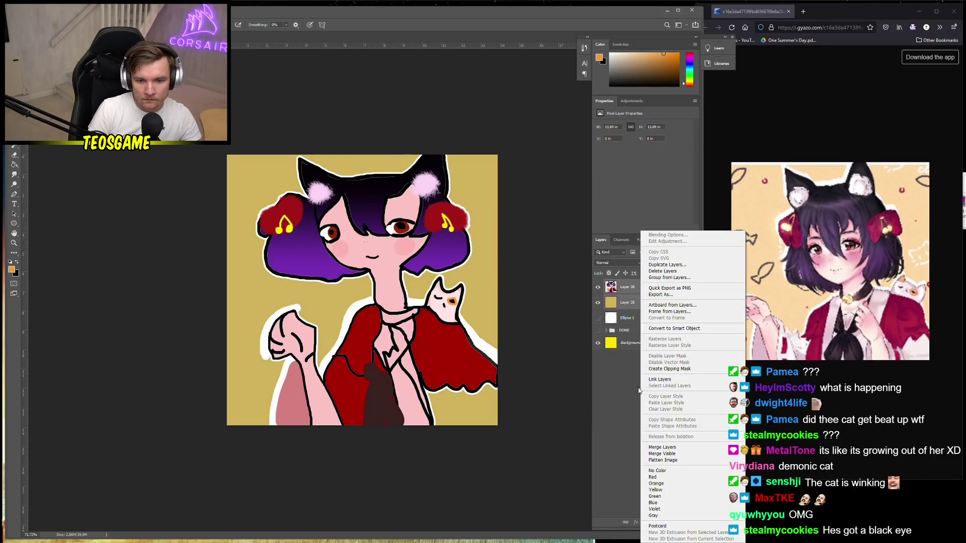
pyautogui.click(657, 286)
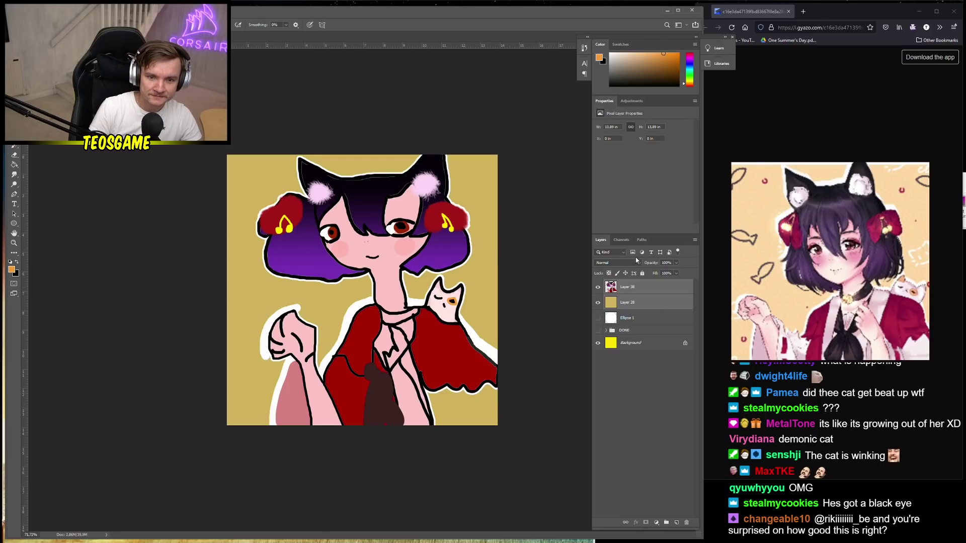
pyautogui.click(619, 287)
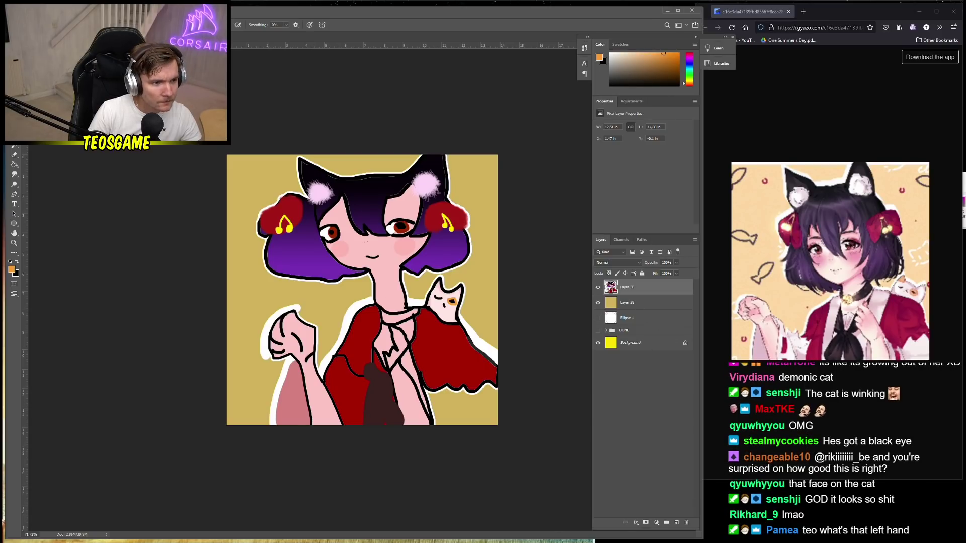
# Sample the skin pink and fill the tan gap below the red cloak at lower right
pyautogui.keyDown('alt'); pyautogui.click(407, 383); pyautogui.keyUp('alt')
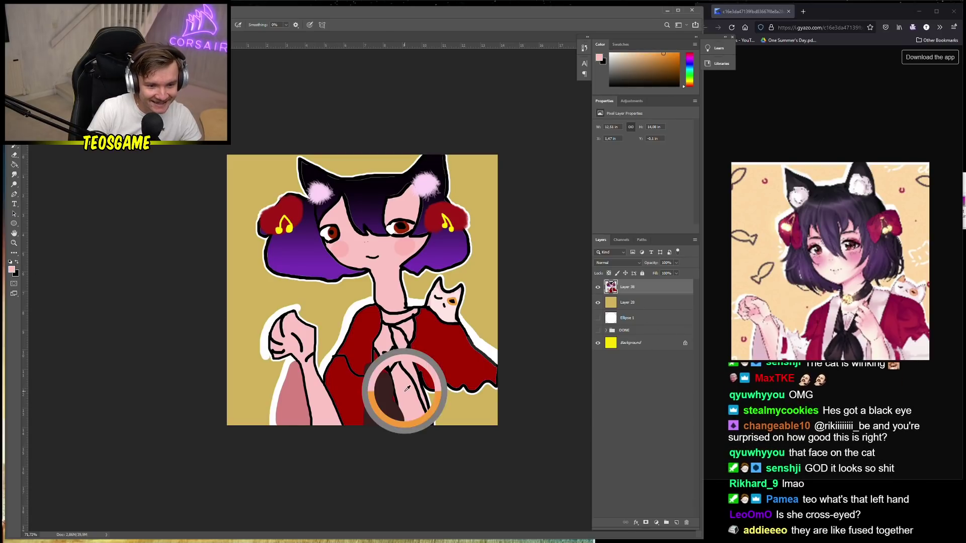
pyautogui.rightClick(419, 362)
pyautogui.press('Return')
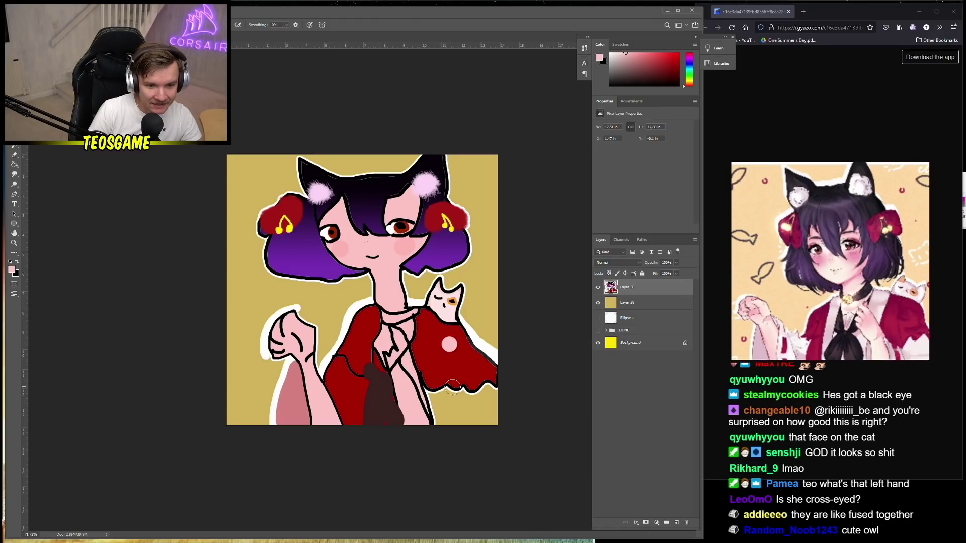
pyautogui.press('g')
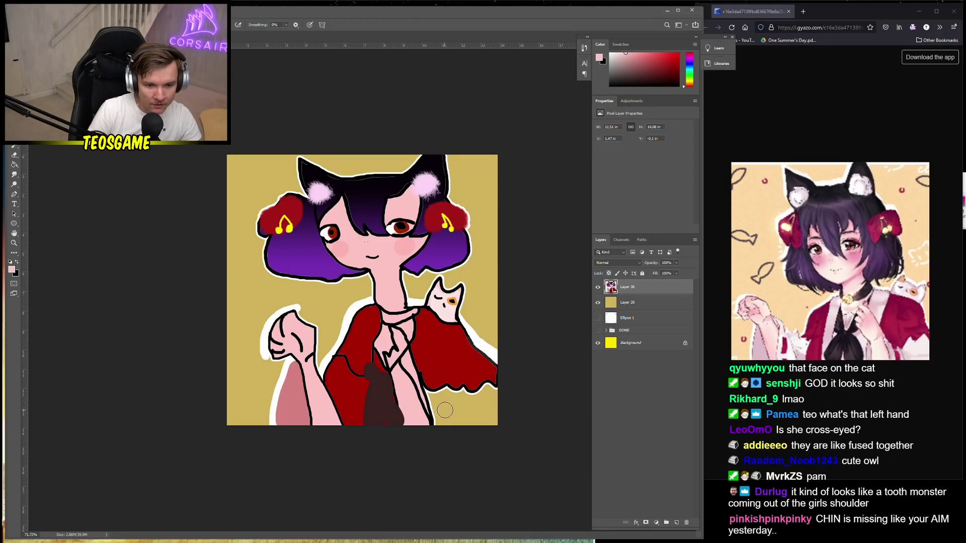
pyautogui.click(472, 413)
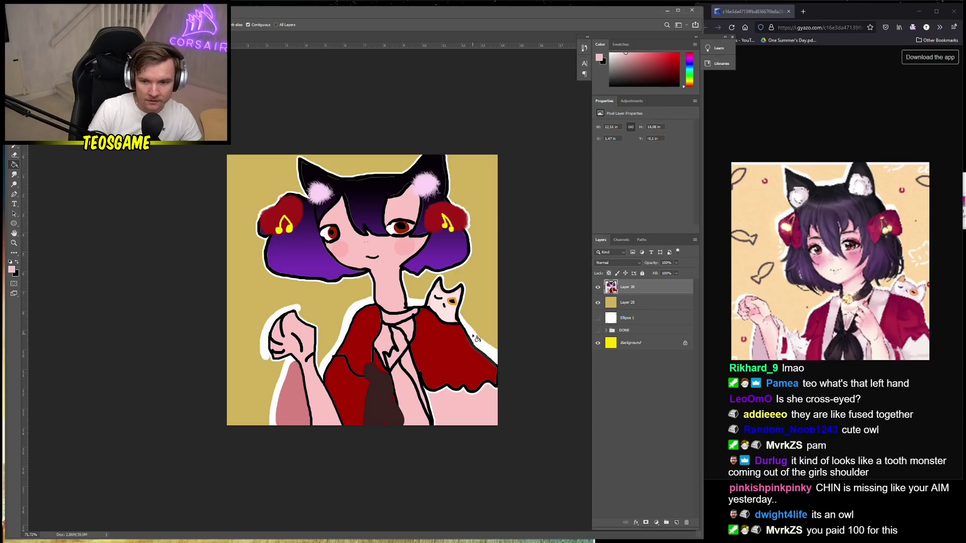
pyautogui.press('b')
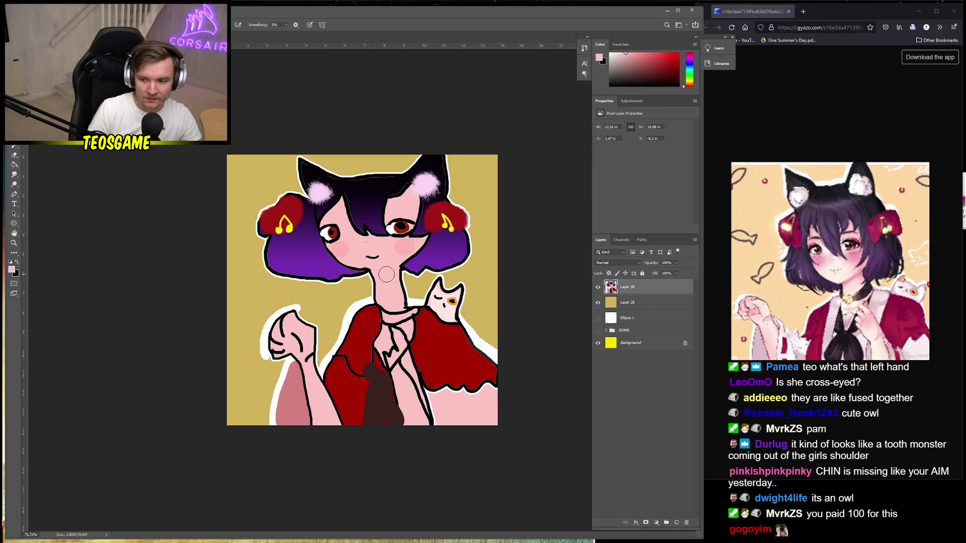
pyautogui.scroll(3, 363, 290)
pyautogui.rightClick(491, 180)
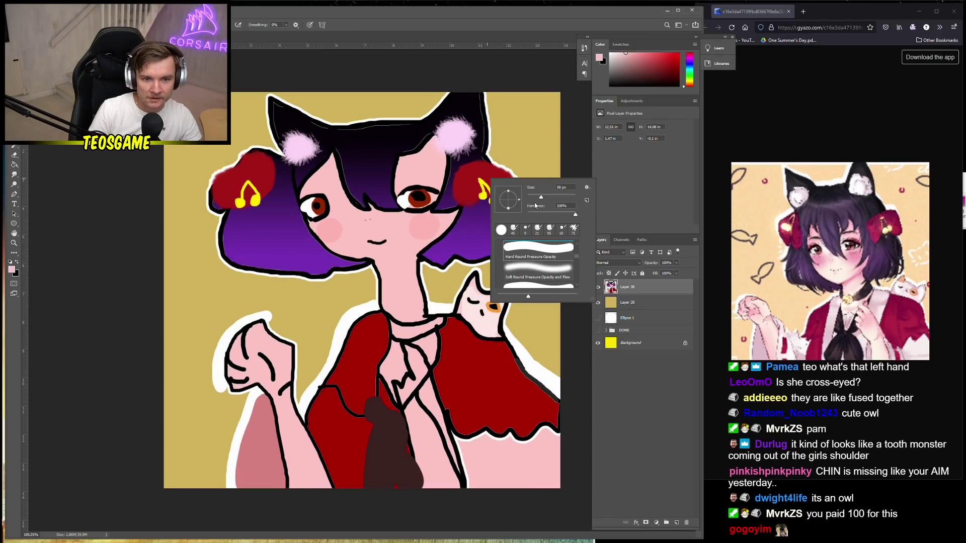
# Write the signature 'TEO' in black brush strokes at the top right
pyautogui.click(16, 264)
pyautogui.click(512, 120)
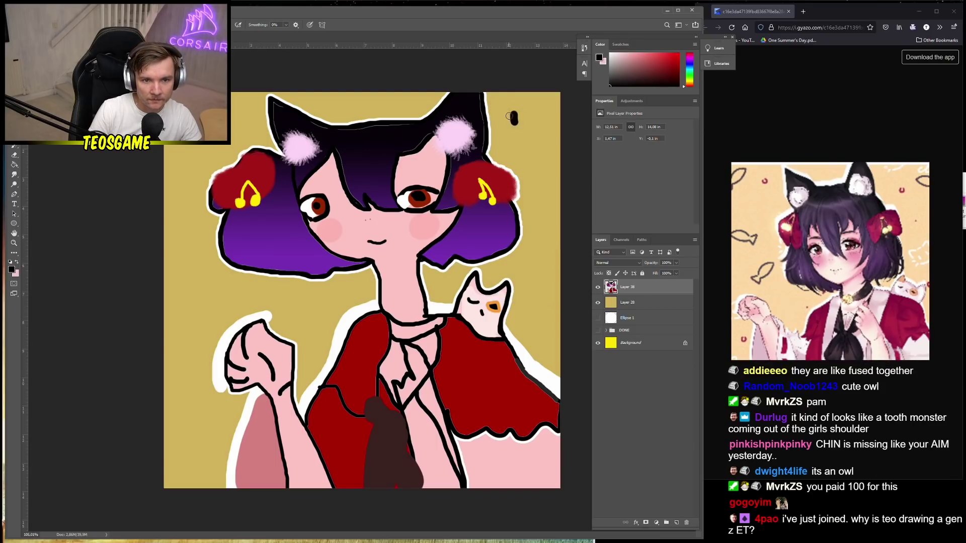
pyautogui.hotkey('ctrl', 'z')
pyautogui.rightClick(523, 120)
pyautogui.press('Return')
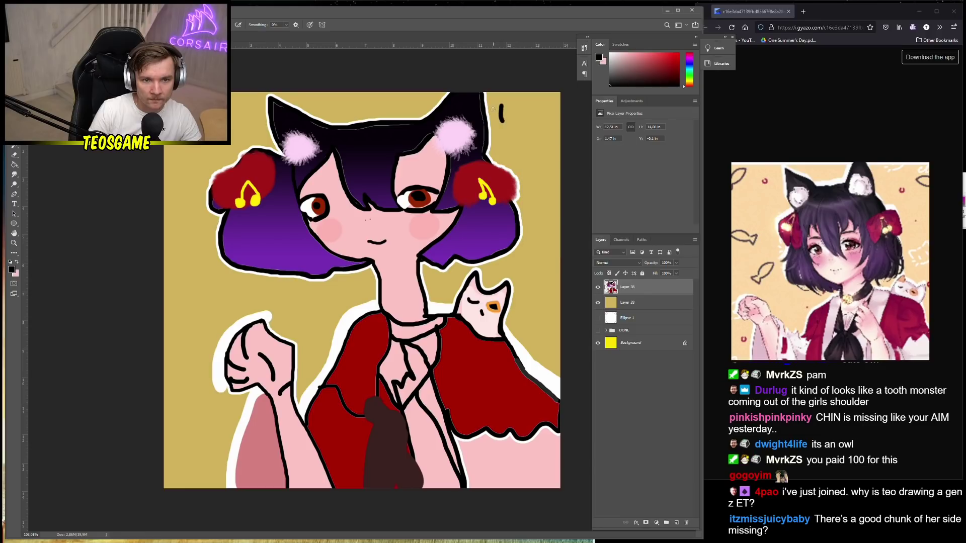
pyautogui.moveTo(503, 103); pyautogui.dragTo(501, 121)
pyautogui.moveTo(491, 108); pyautogui.dragTo(510, 101)
pyautogui.hotkey('ctrl', 'z')
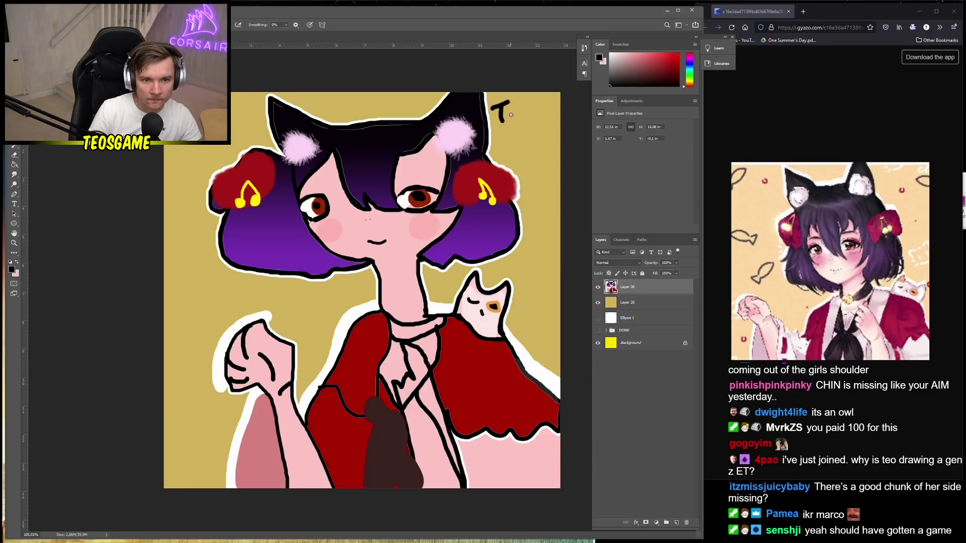
pyautogui.moveTo(533, 105); pyautogui.dragTo(540, 115)
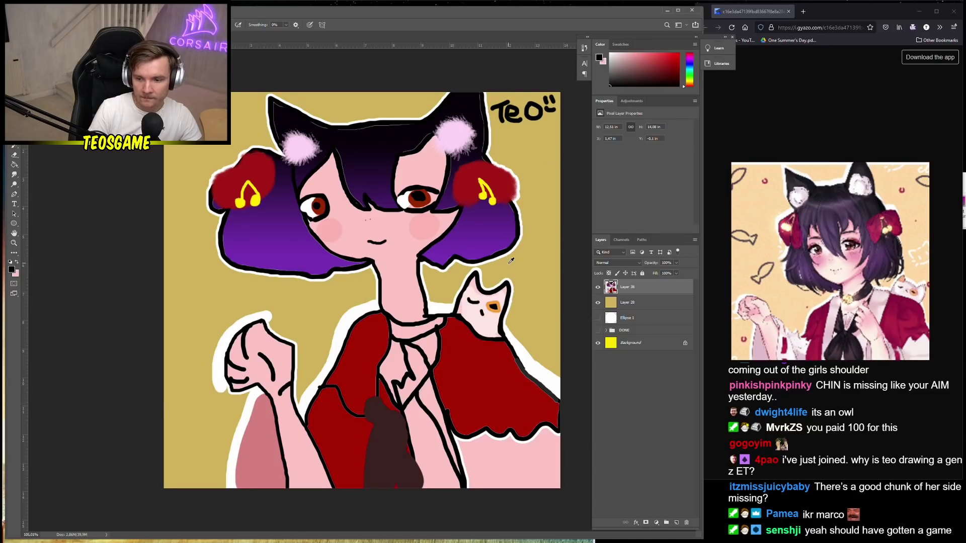
# Merge the tan background Layer 28 into Layer 38
pyautogui.scroll(-3, 510, 261)
pyautogui.keyDown('shift'); pyautogui.click(656, 311); pyautogui.keyUp('shift')
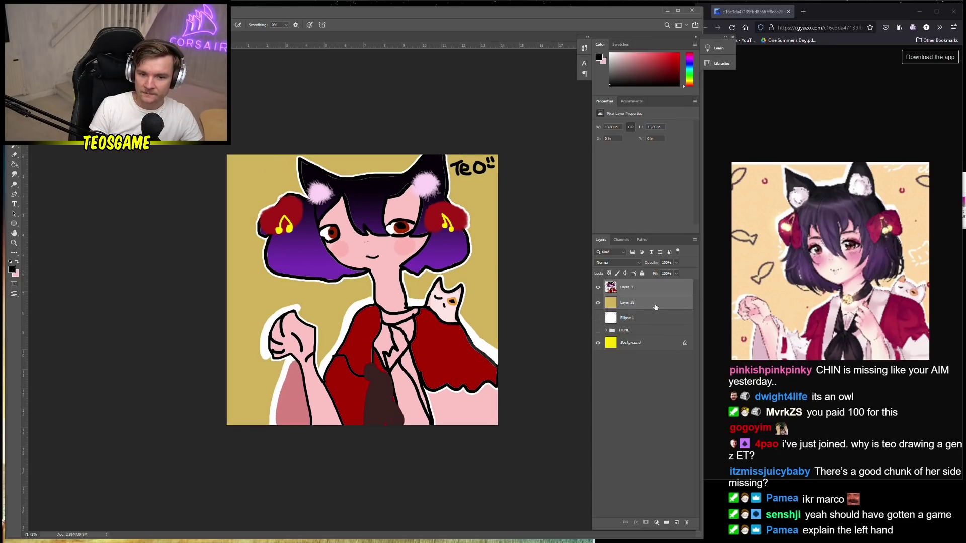
pyautogui.rightClick(656, 311)
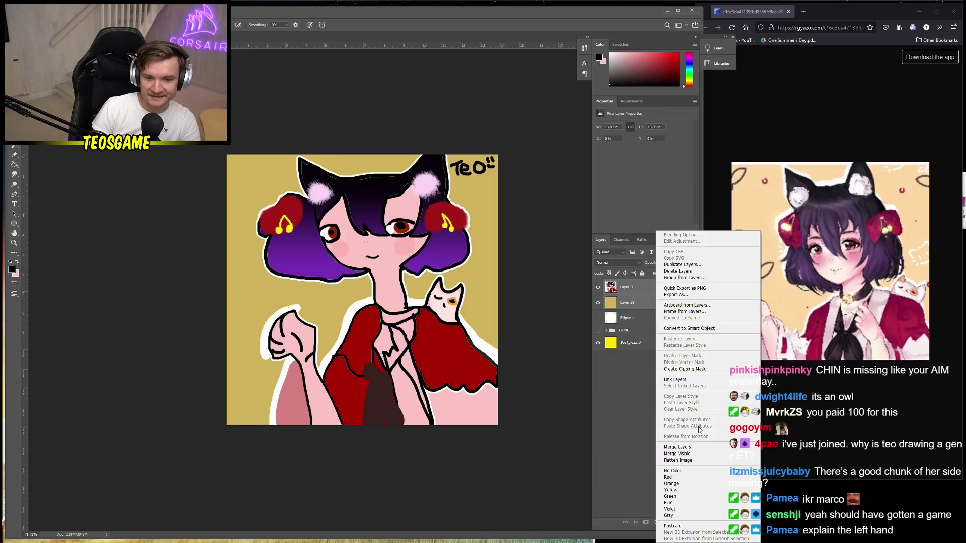
pyautogui.click(677, 447)
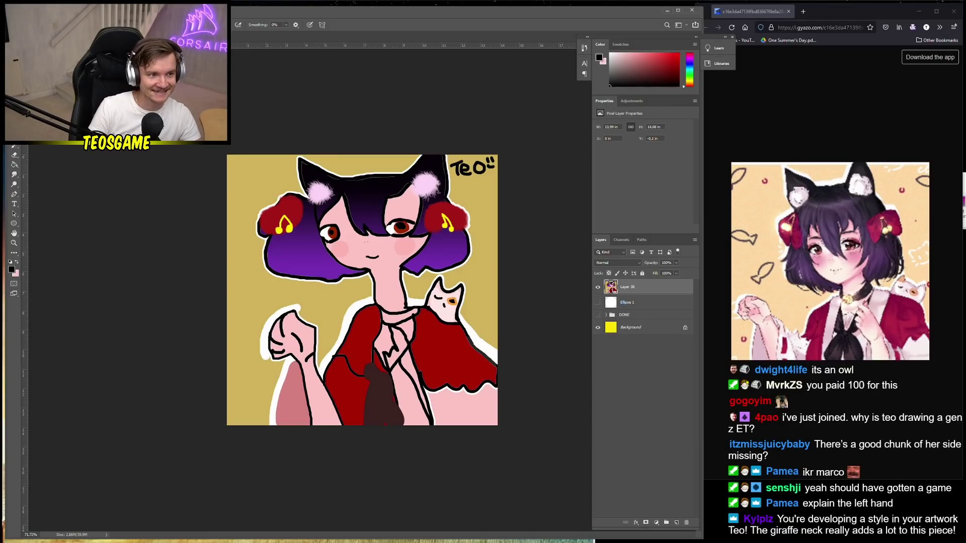
pyautogui.press('v')
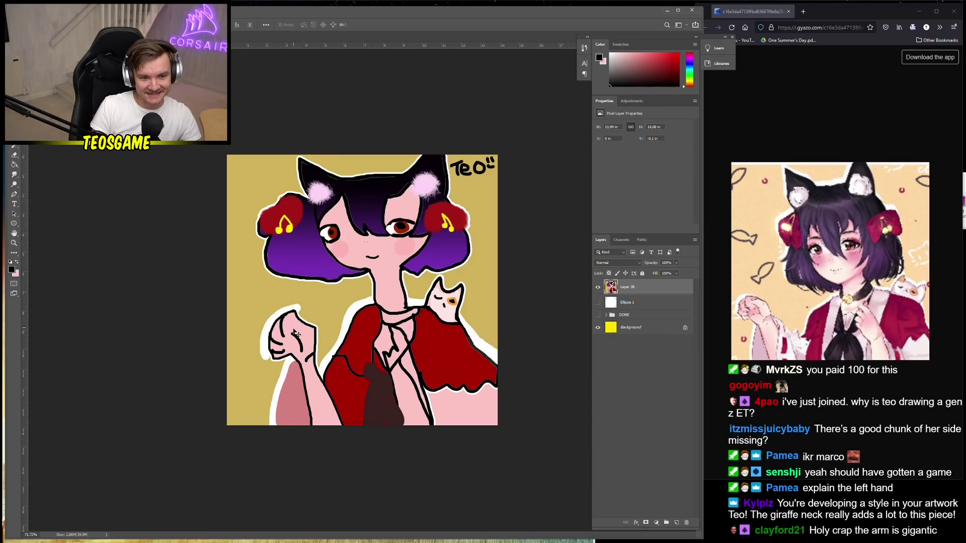
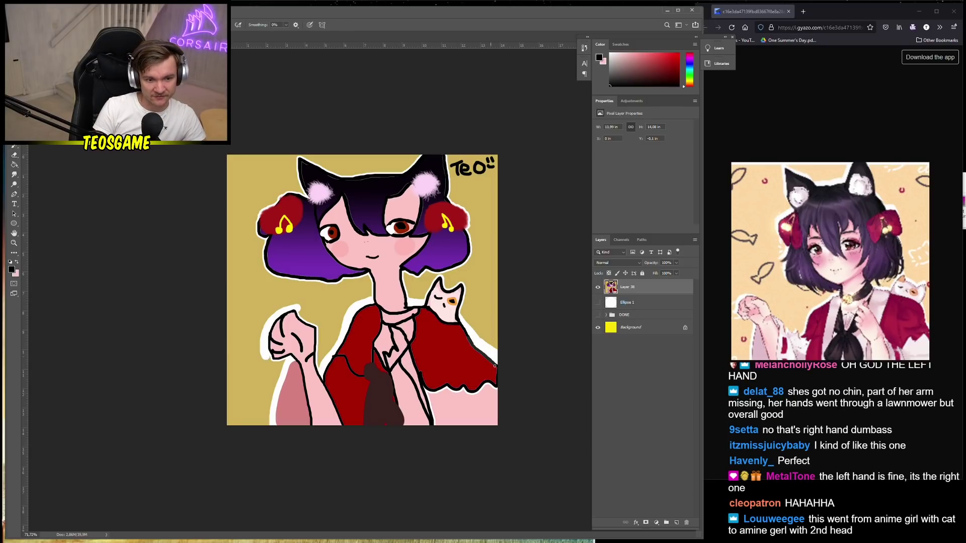
# Paint skin pink over the stray black lines across the girl's chest
pyautogui.press('b')
pyautogui.scroll(5, 369, 302)
pyautogui.scroll(-1, 467, 466)
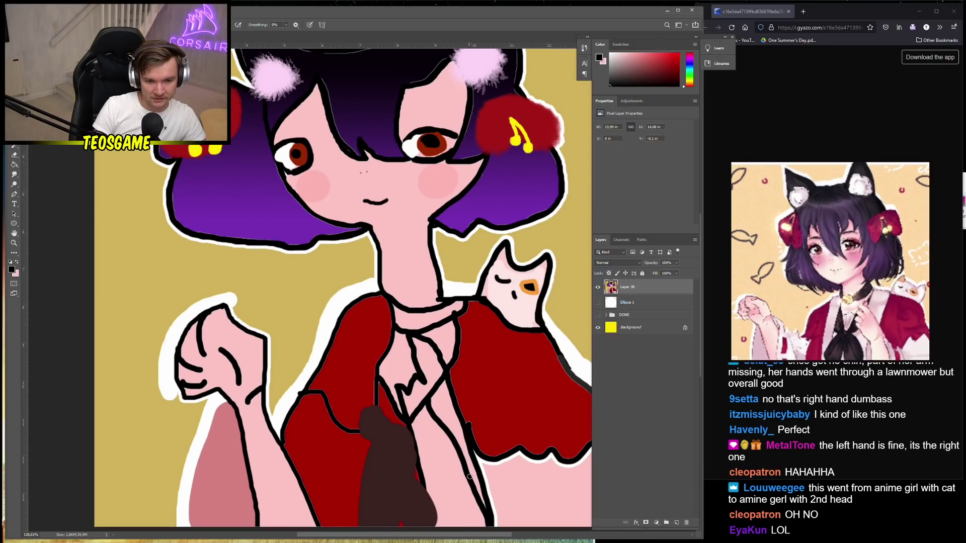
pyautogui.rightClick(470, 477)
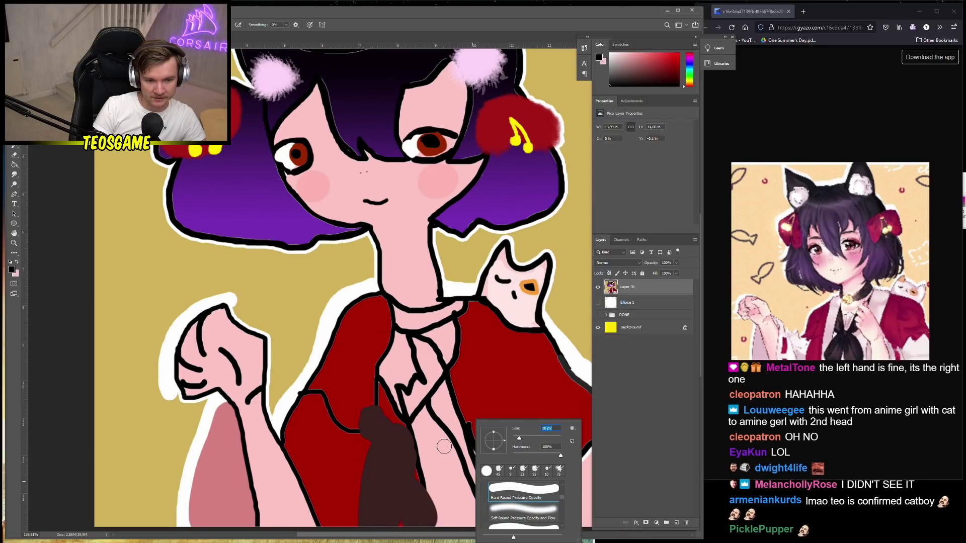
pyautogui.keyDown('alt'); pyautogui.click(445, 447); pyautogui.keyUp('alt')
pyautogui.moveTo(425, 394)
pyautogui.mouseDown()
pyautogui.moveTo(443, 378)
pyautogui.moveTo(453, 459)
pyautogui.moveTo(458, 451)
pyautogui.moveTo(478, 513)
pyautogui.moveTo(476, 504)
pyautogui.mouseUp()
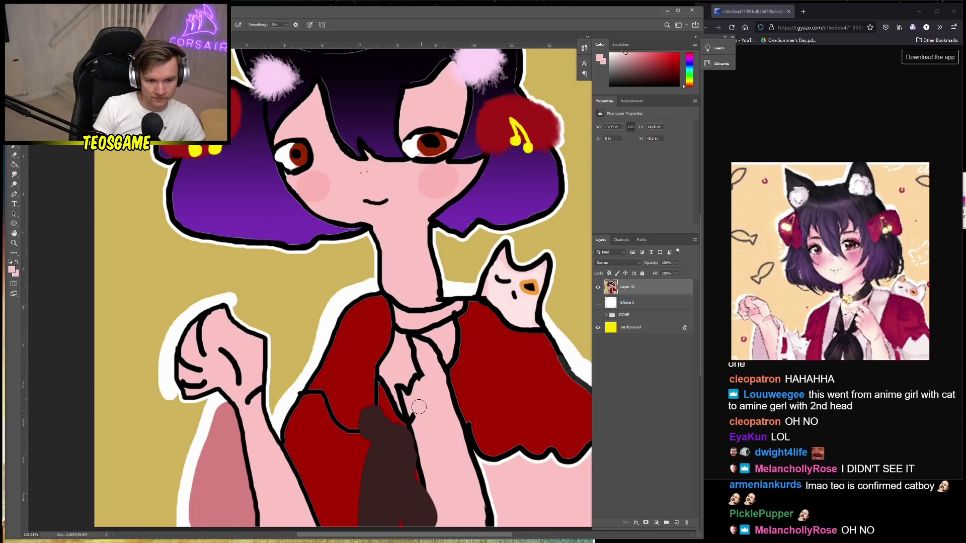
# Resample black from the outline, adjust the brush size, and zoom out
pyautogui.keyDown('alt'); pyautogui.click(422, 377); pyautogui.keyUp('alt')
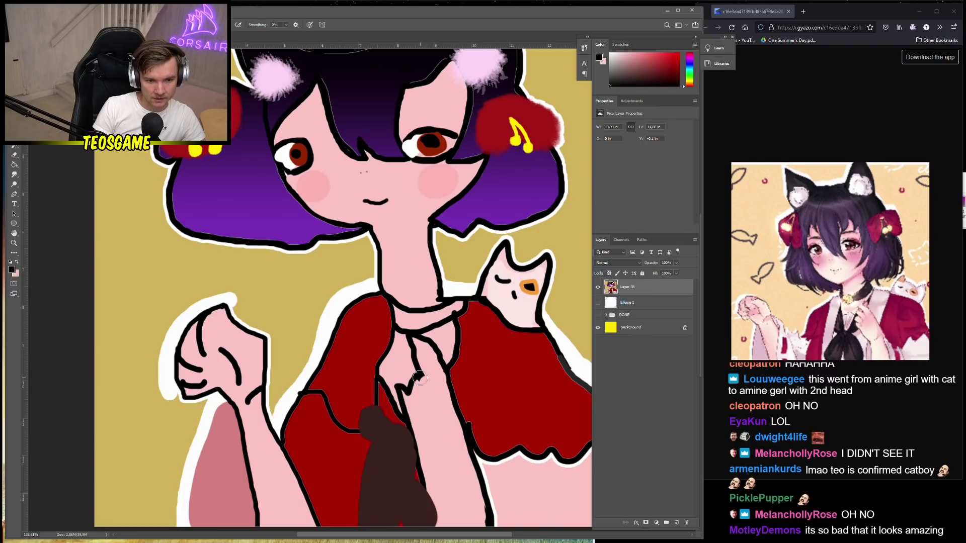
pyautogui.rightClick(423, 374)
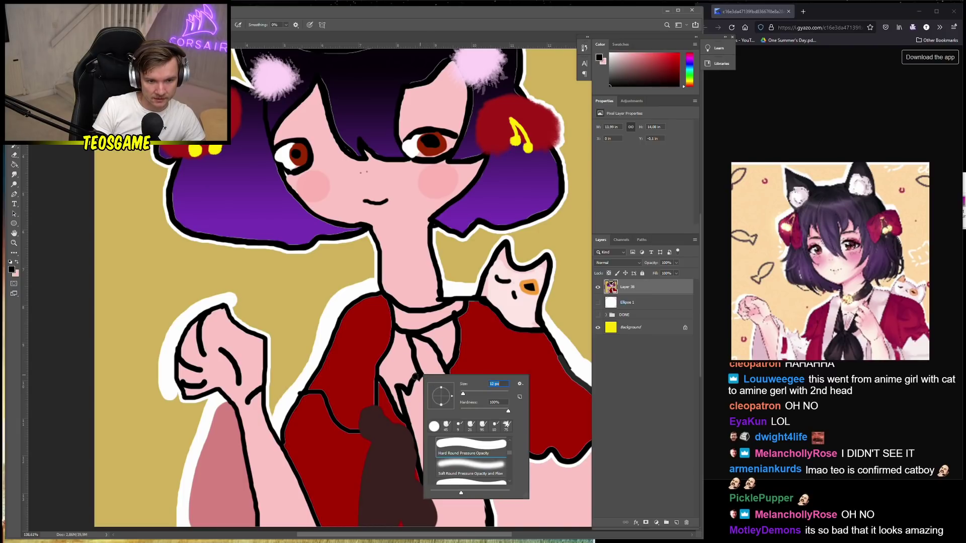
pyautogui.press('Return')
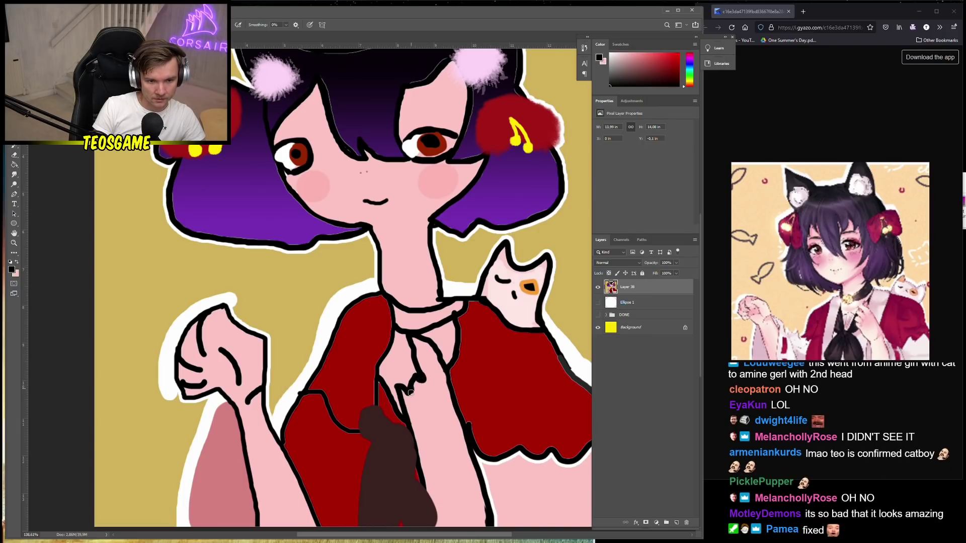
pyautogui.scroll(-5, 369, 311)
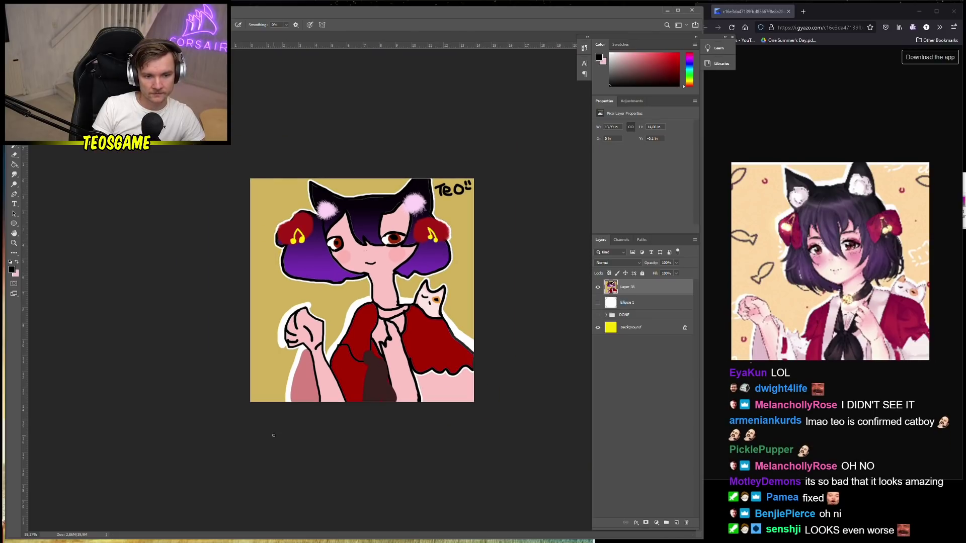
# Save the drawing as a PNG file named 'pamea'
pyautogui.scroll(-2, 355, 403)
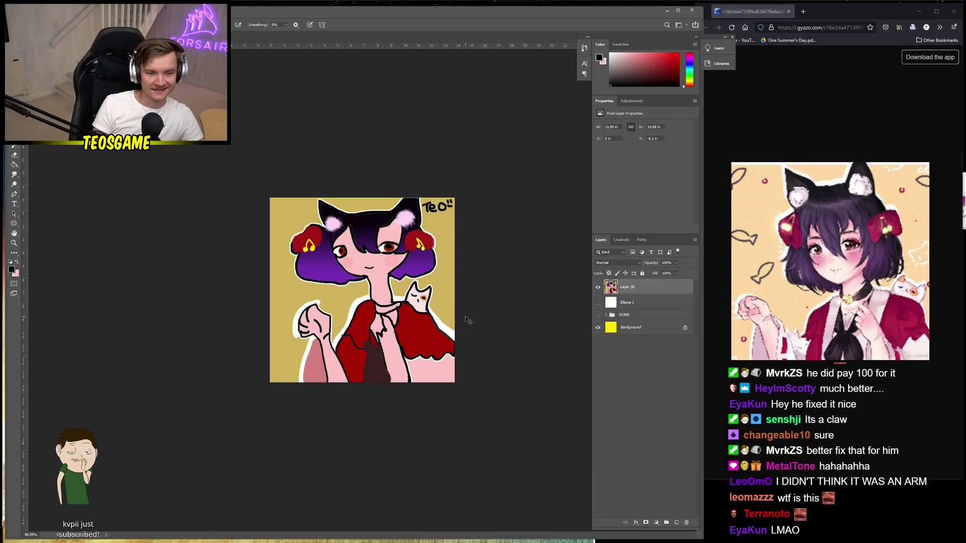
pyautogui.hotkey('ctrl', 'shift', 's')
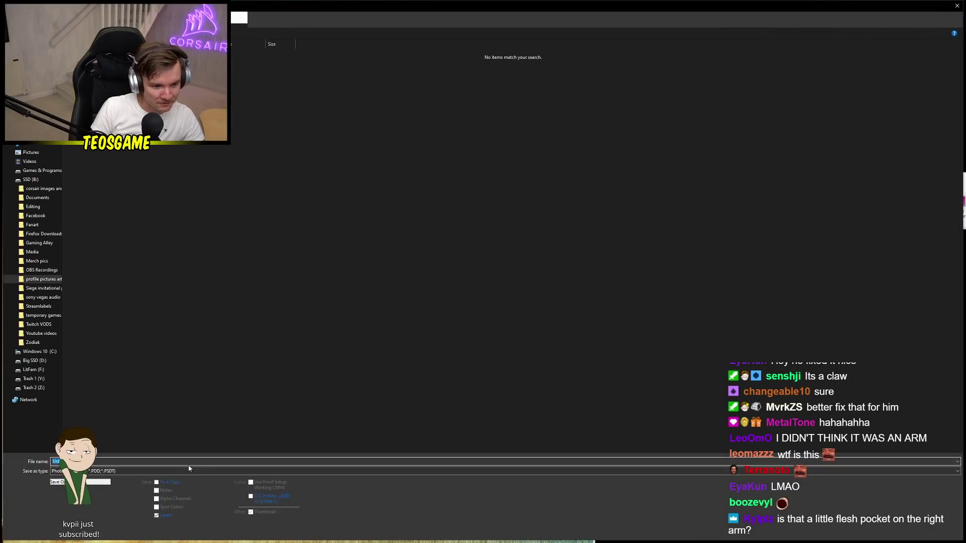
pyautogui.click(105, 471)
pyautogui.click(105, 441)
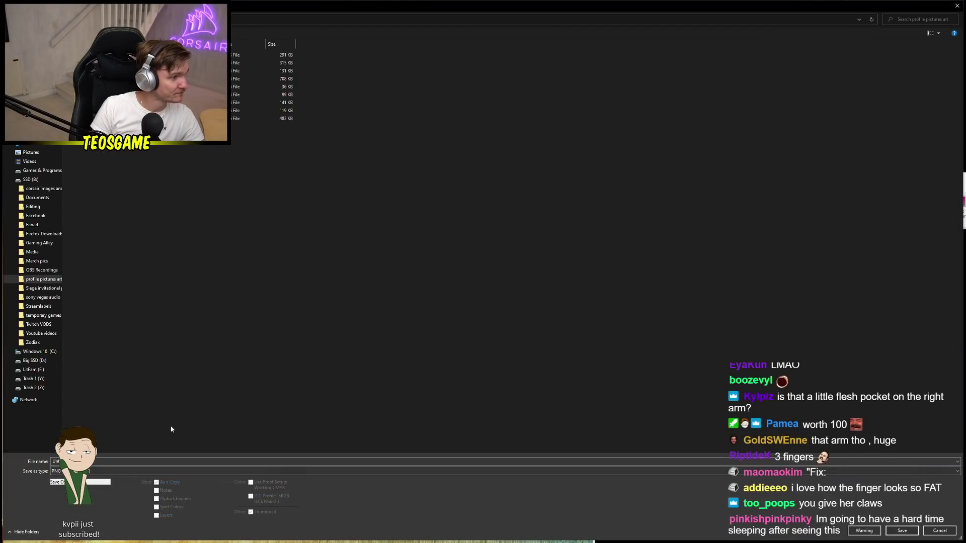
pyautogui.click(118, 462)
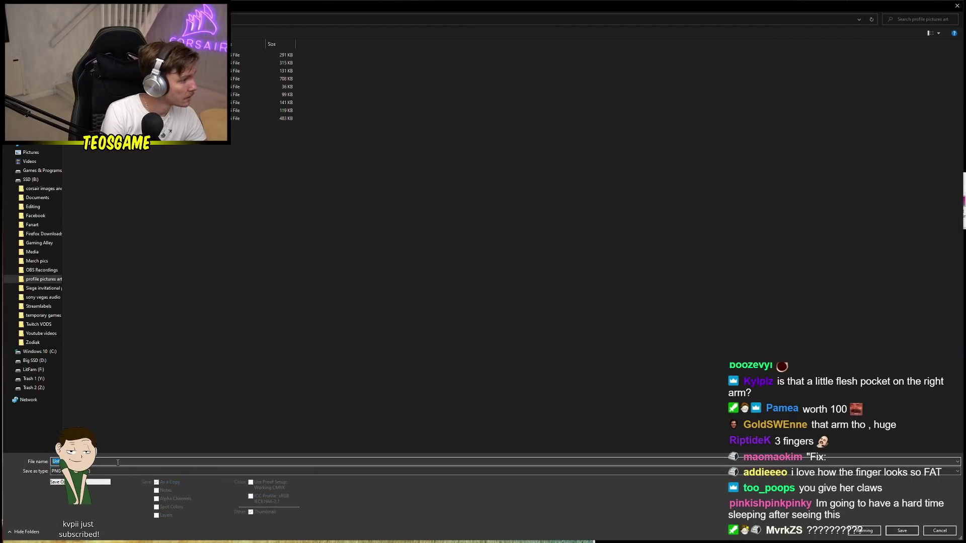
pyautogui.write('pamea')
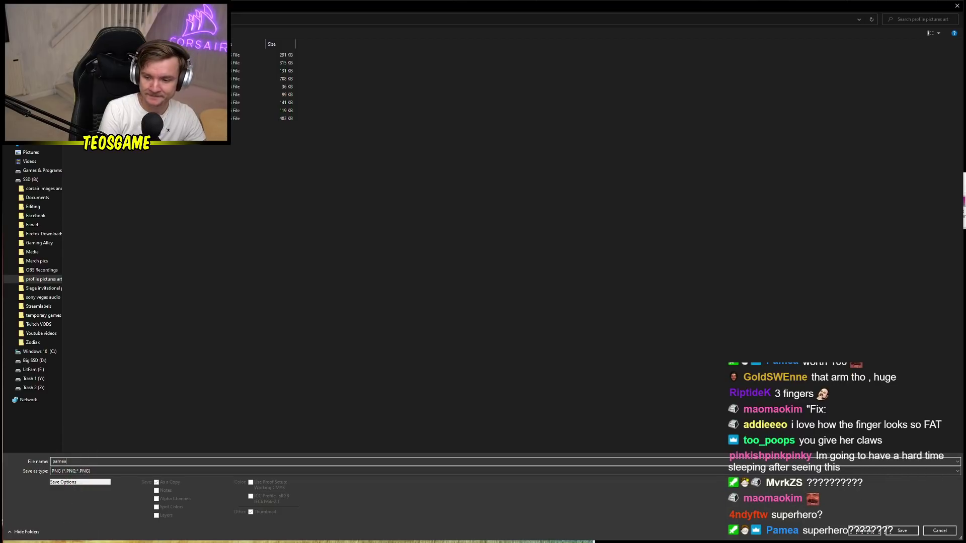
pyautogui.press('Return')
pyautogui.press('Return')
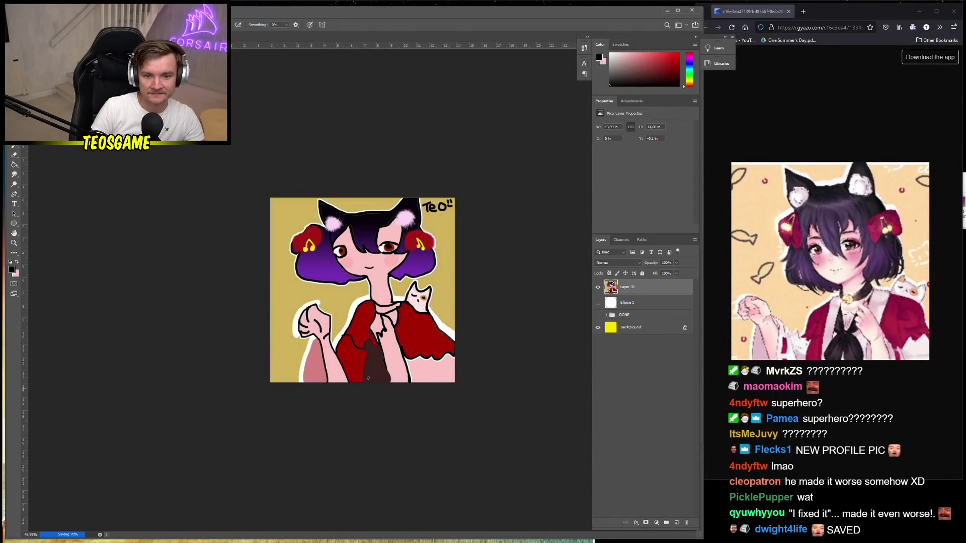
# Move Layer 38 into the DONE group and hide Layers 38, 27, Hue/Saturation 1, 21, 13, 10 and 7
pyautogui.moveTo(627, 289); pyautogui.dragTo(635, 313)
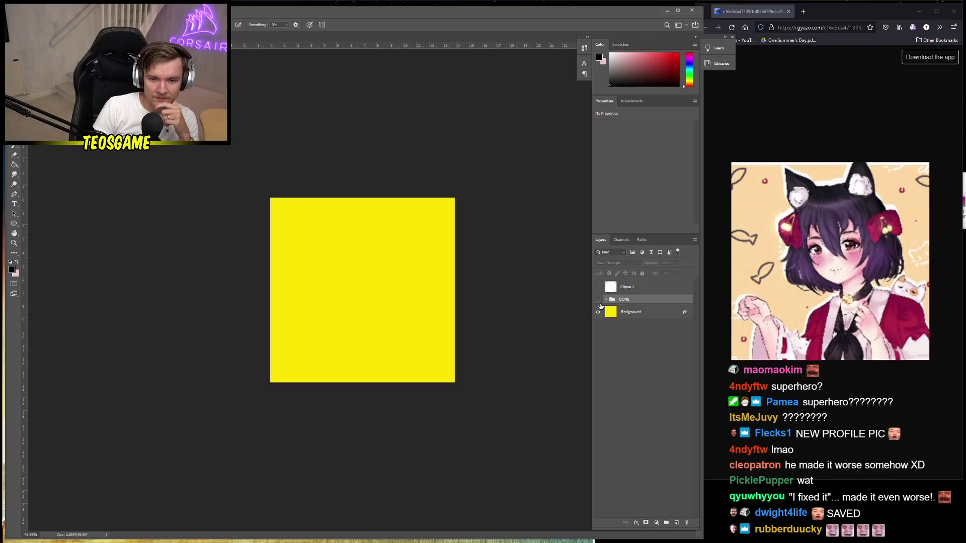
pyautogui.click(607, 300)
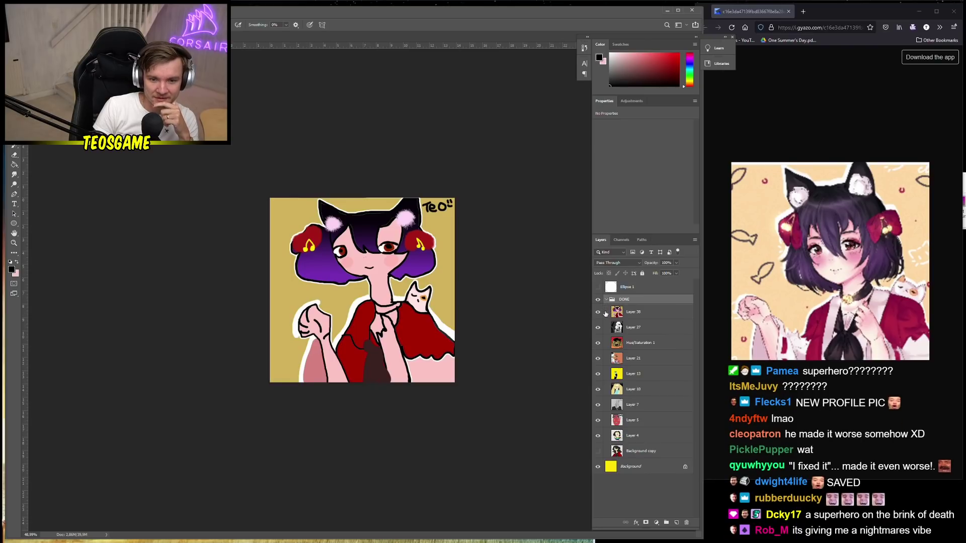
pyautogui.click(599, 313)
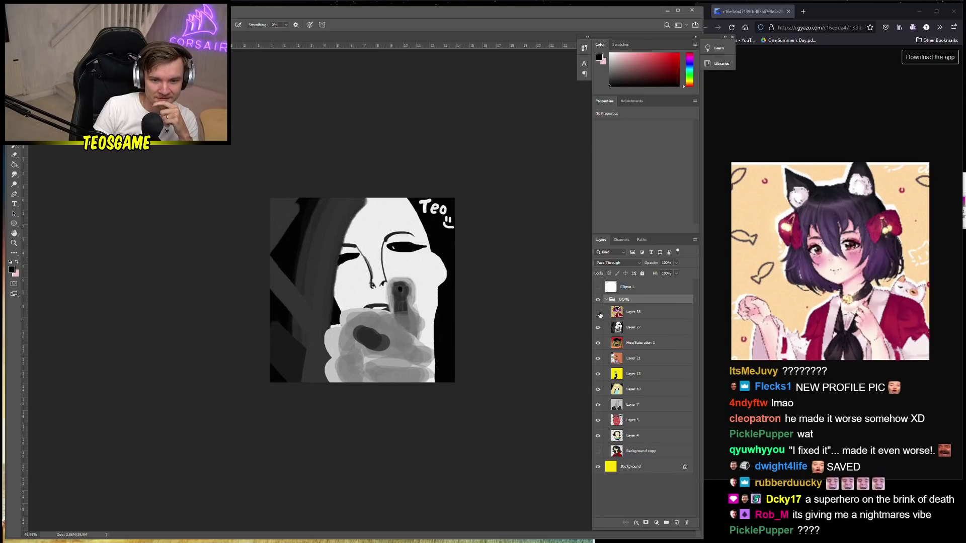
pyautogui.click(599, 328)
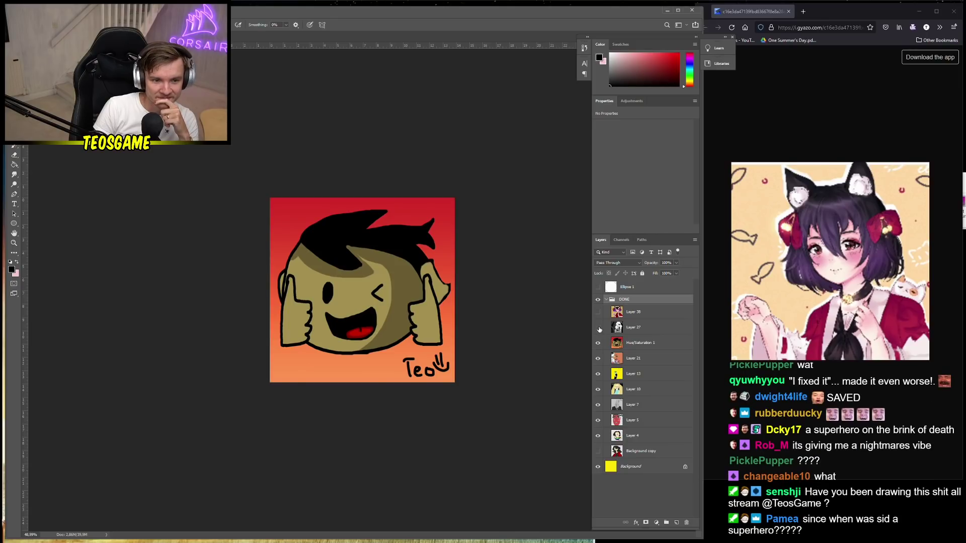
pyautogui.click(598, 343)
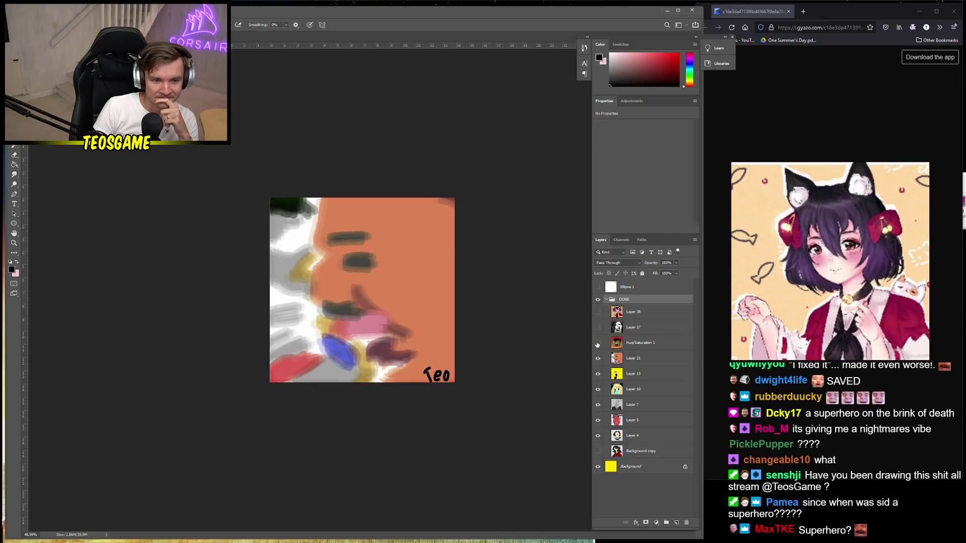
pyautogui.click(597, 358)
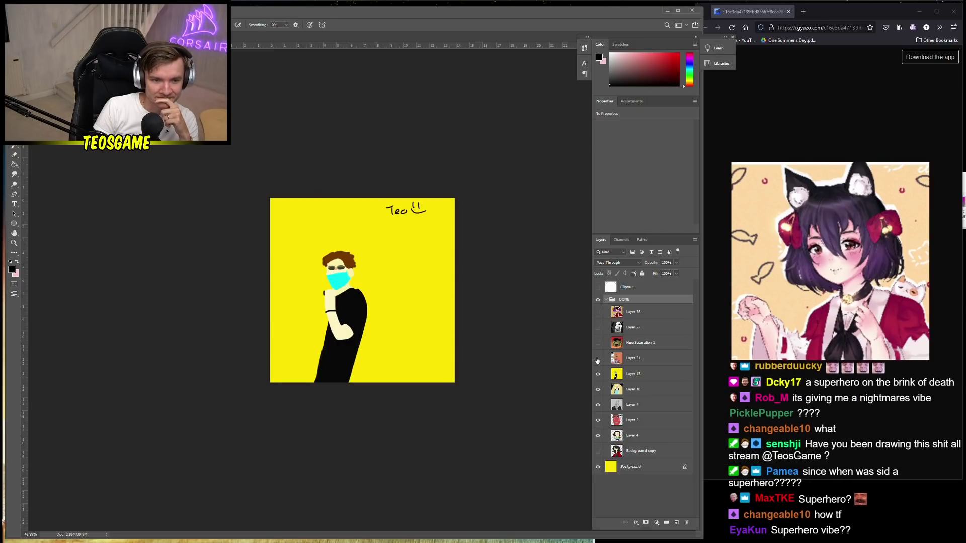
pyautogui.click(598, 374)
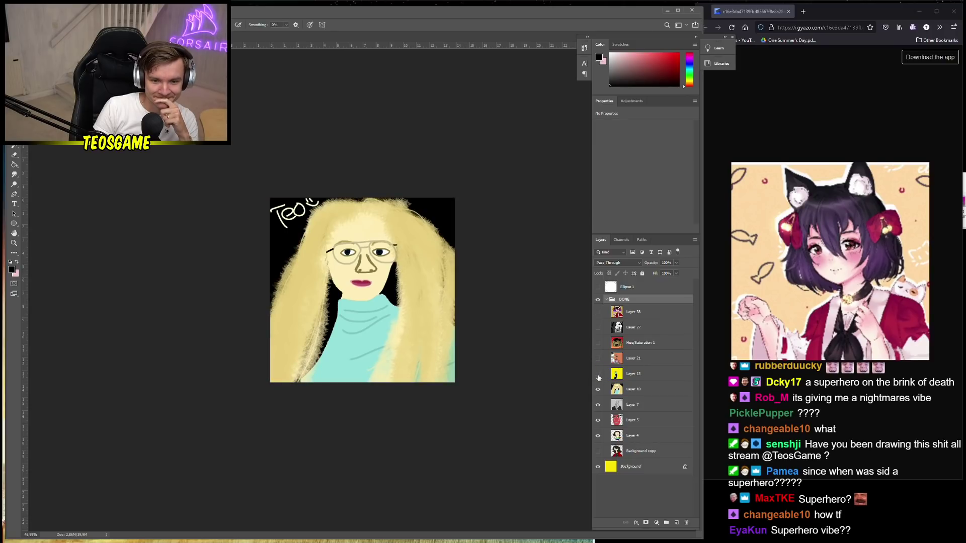
pyautogui.click(599, 390)
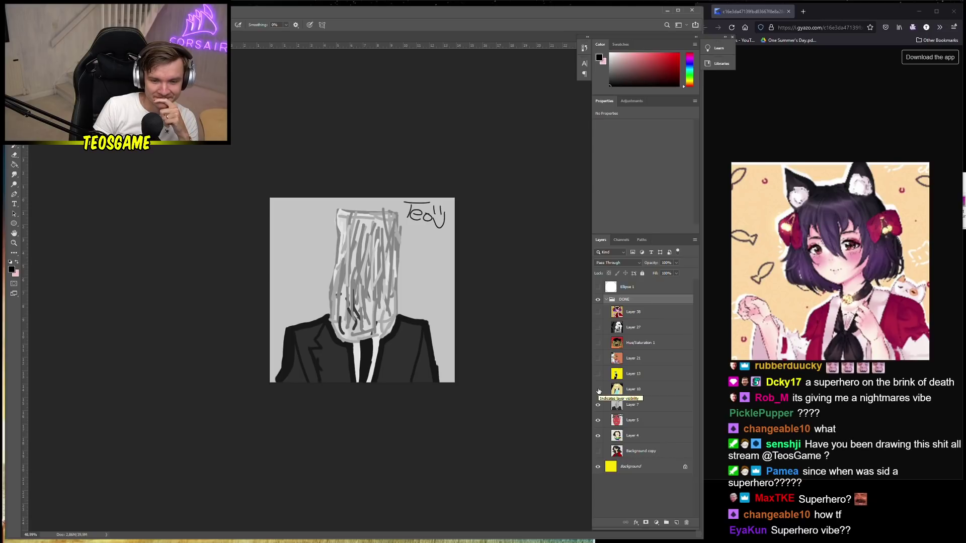
pyautogui.click(599, 405)
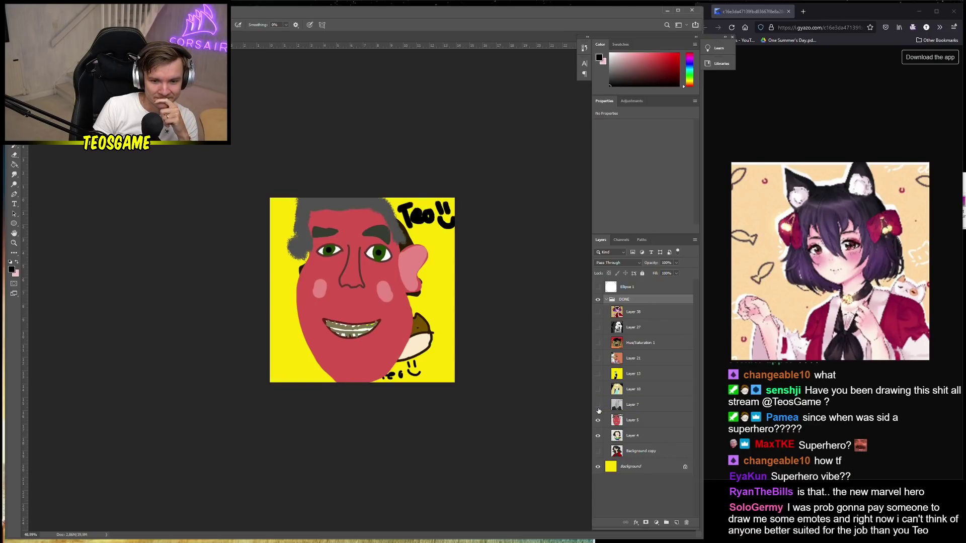
# Hide Layer 5 and Background copy so only the rainbow-shirt chibi on Layer 4 shows
pyautogui.click(598, 436)
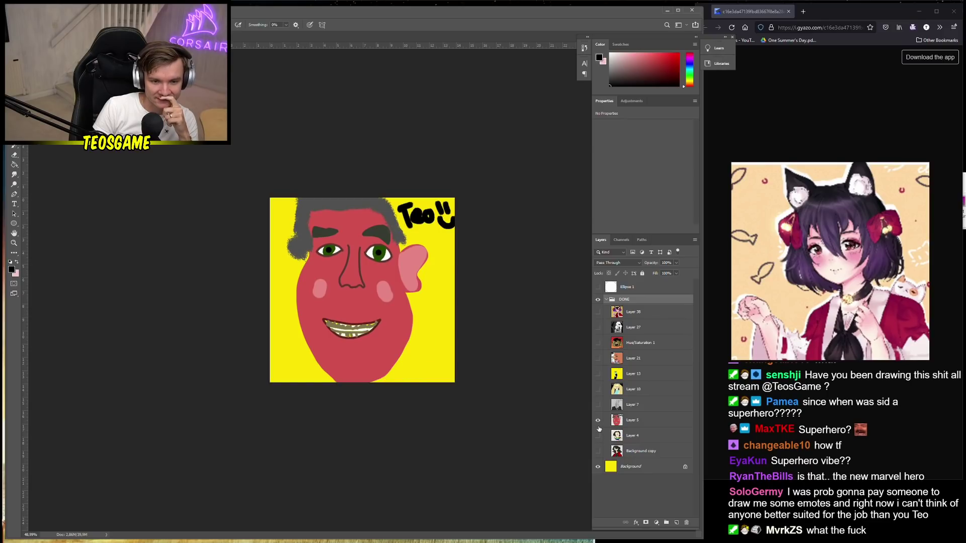
pyautogui.click(598, 436)
pyautogui.click(598, 420)
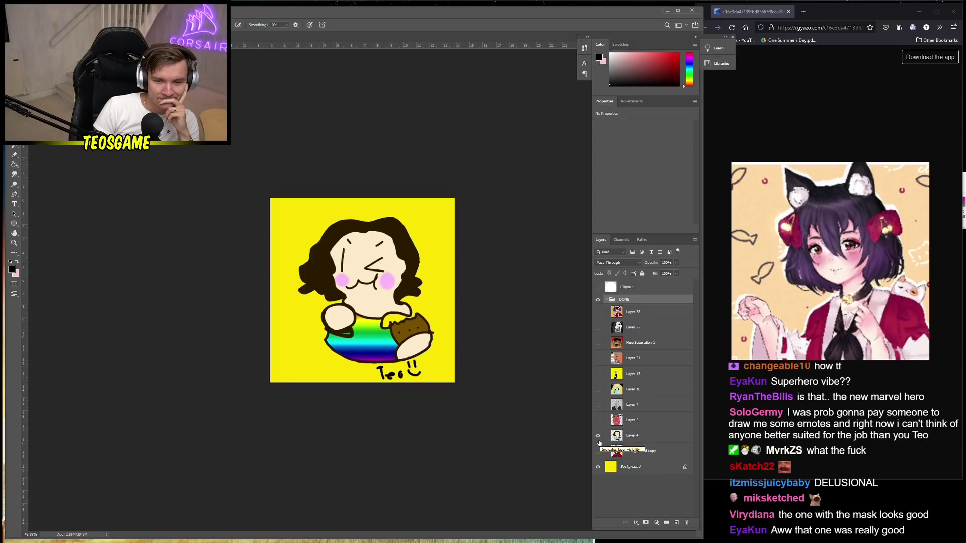
pyautogui.click(598, 436)
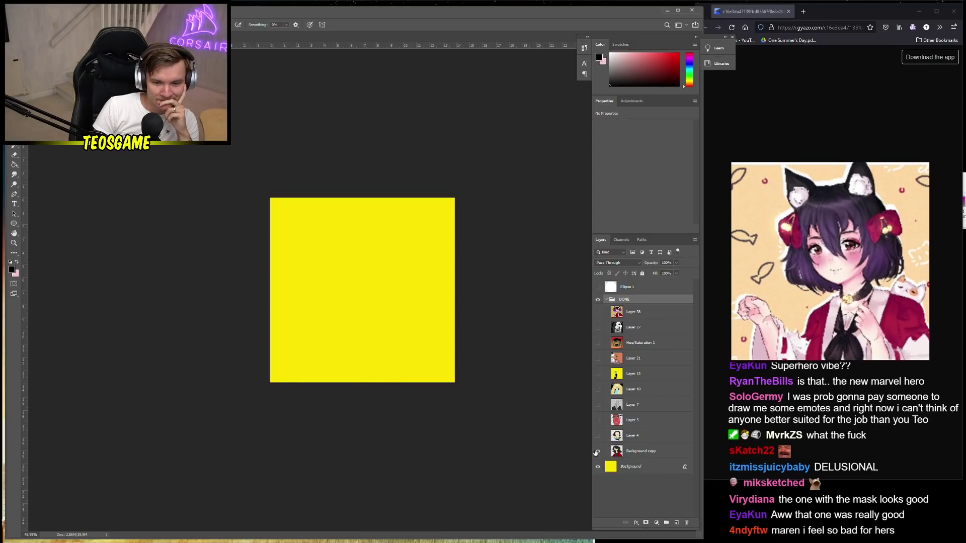
pyautogui.click(598, 451)
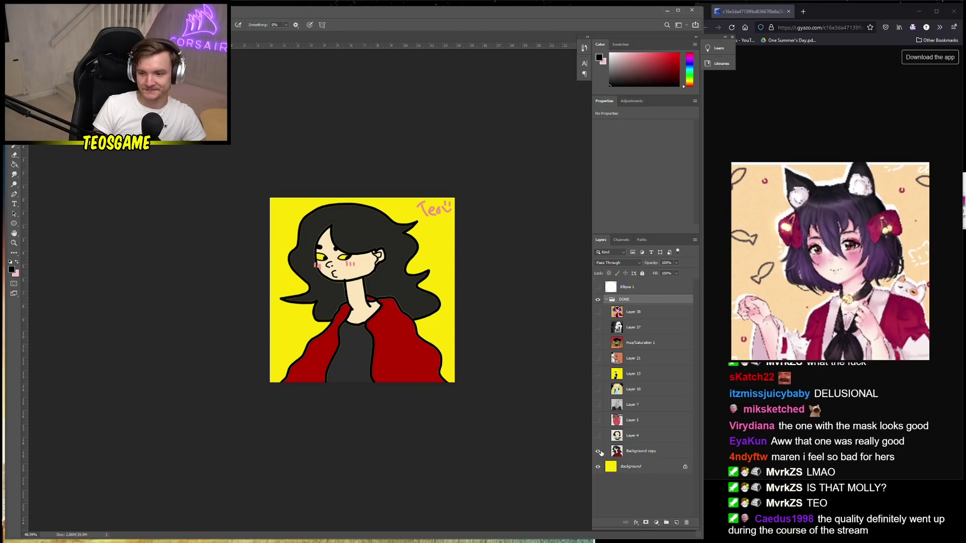
pyautogui.click(599, 451)
pyautogui.click(599, 437)
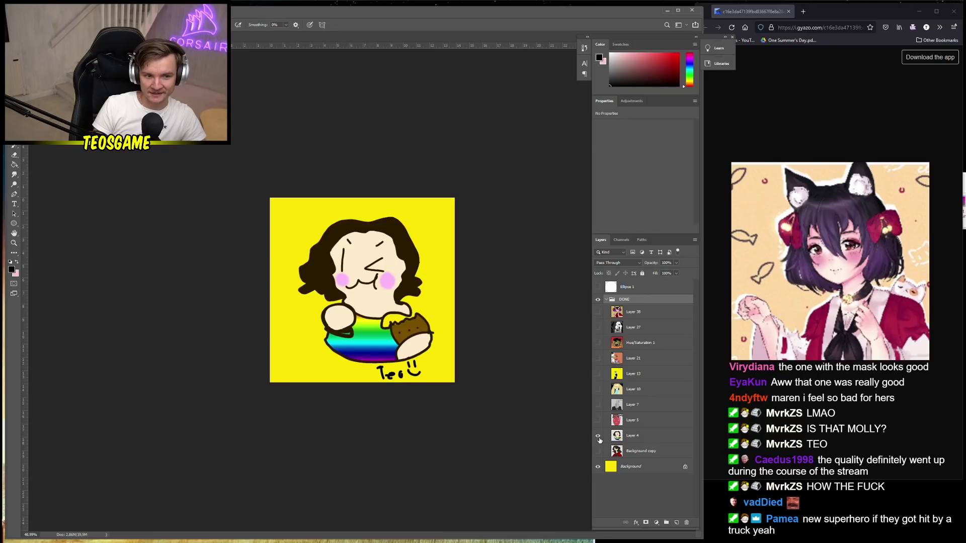
pyautogui.click(633, 466)
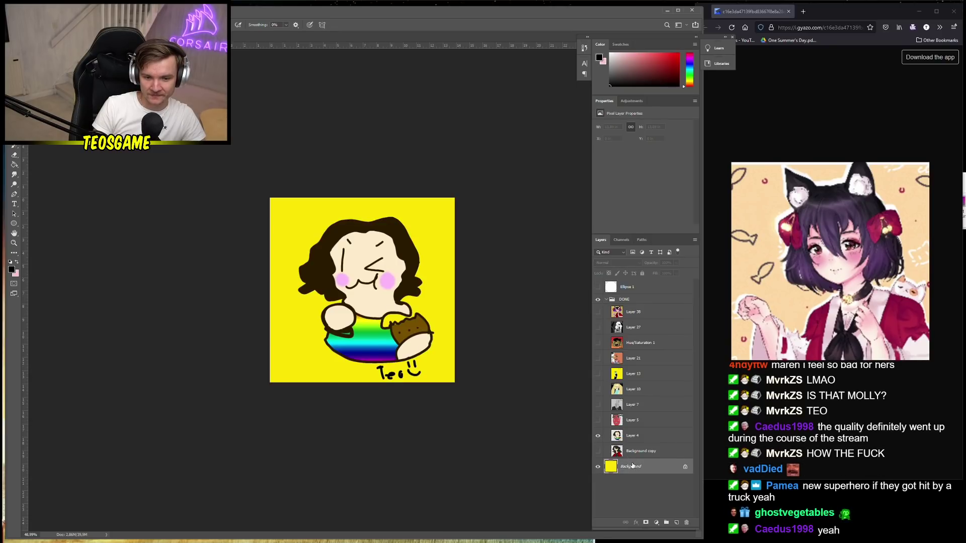
# Duplicate the yellow Background layer and place copies above the drawing layers
pyautogui.rightClick(634, 466)
pyautogui.click(658, 384)
pyautogui.press('Return')
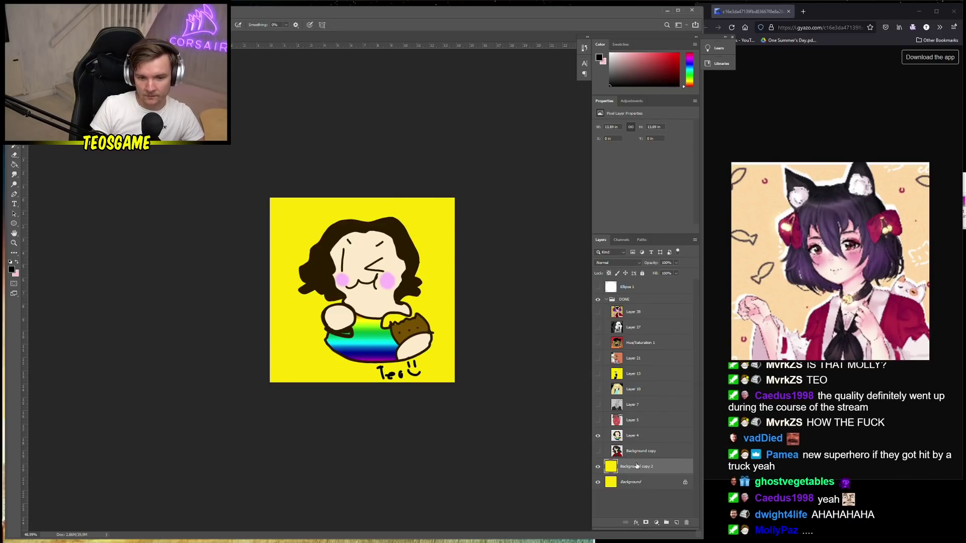
pyautogui.moveTo(638, 445); pyautogui.dragTo(637, 474)
pyautogui.click(634, 482)
pyautogui.hotkey('ctrl', 'j')
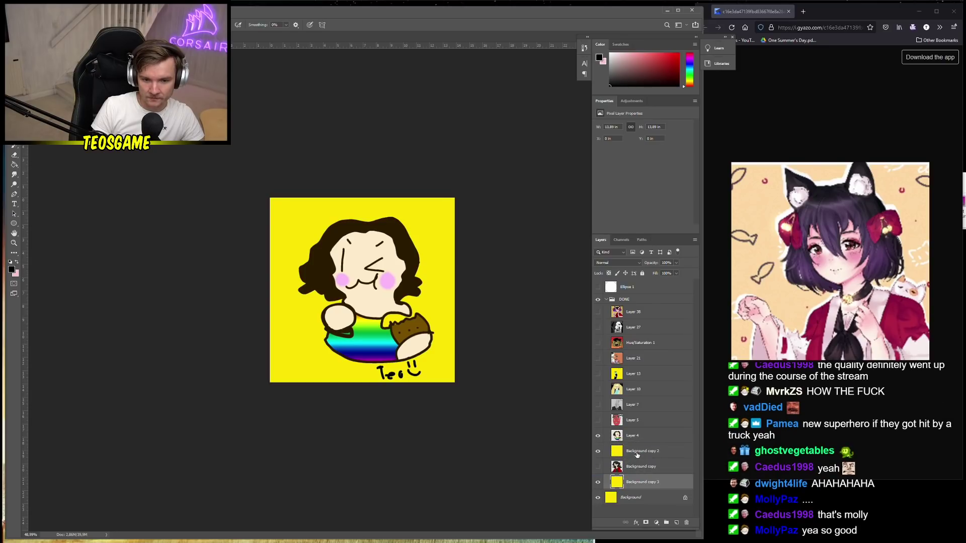
pyautogui.moveTo(641, 426); pyautogui.dragTo(642, 428)
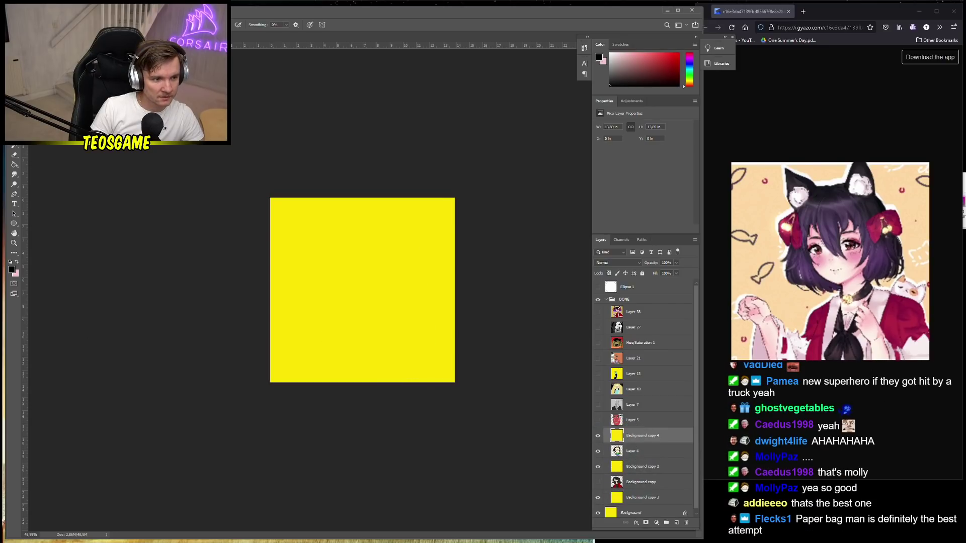
# Fill one yellow background copy with cyan using the Paint Bucket
pyautogui.click(13, 272)
pyautogui.click(171, 230)
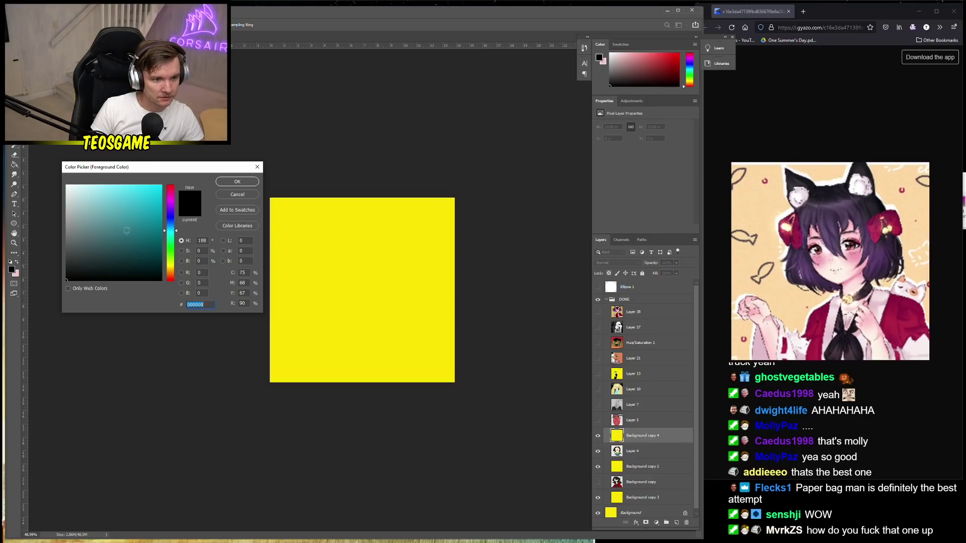
pyautogui.click(231, 181)
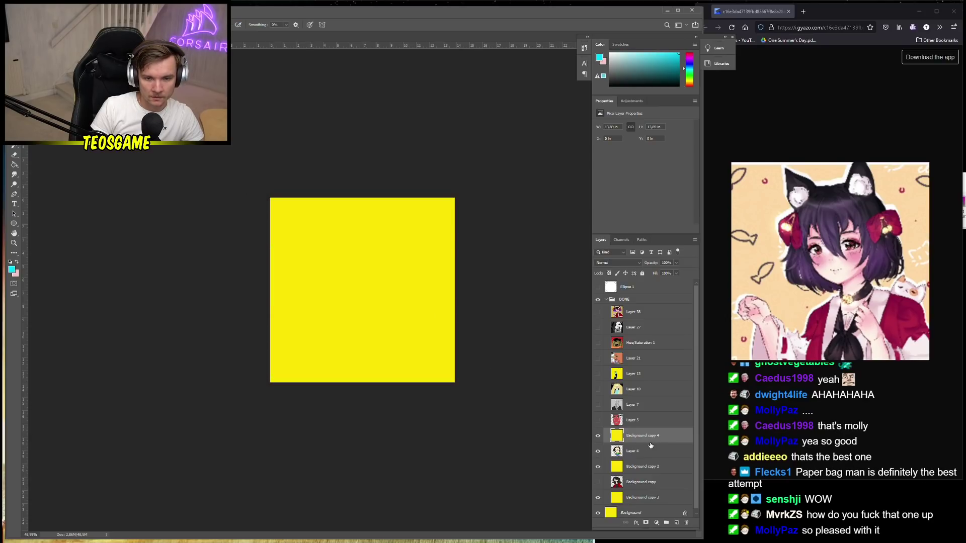
pyautogui.click(14, 165)
pyautogui.click(355, 295)
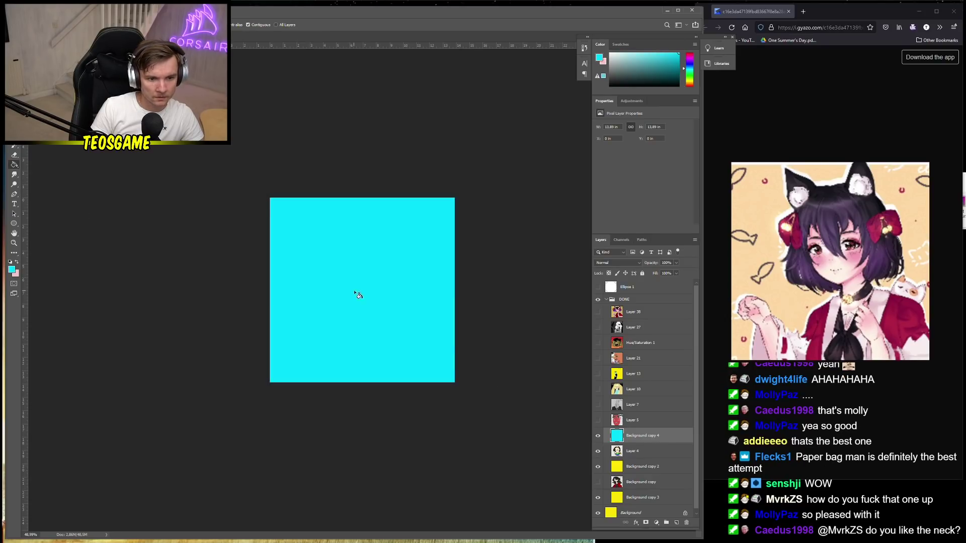
# Merge the cyan background into the red face drawing on Layer 5
pyautogui.rightClick(643, 424)
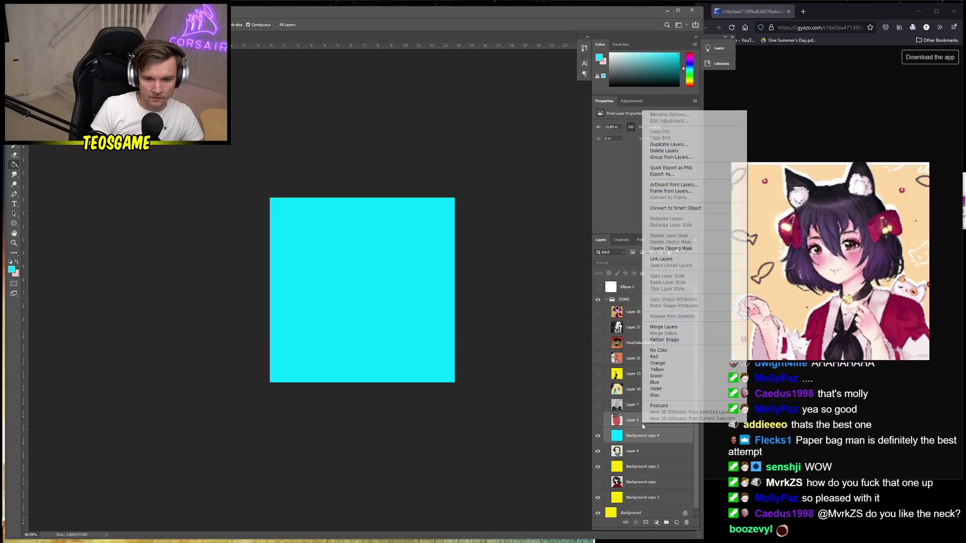
pyautogui.click(664, 327)
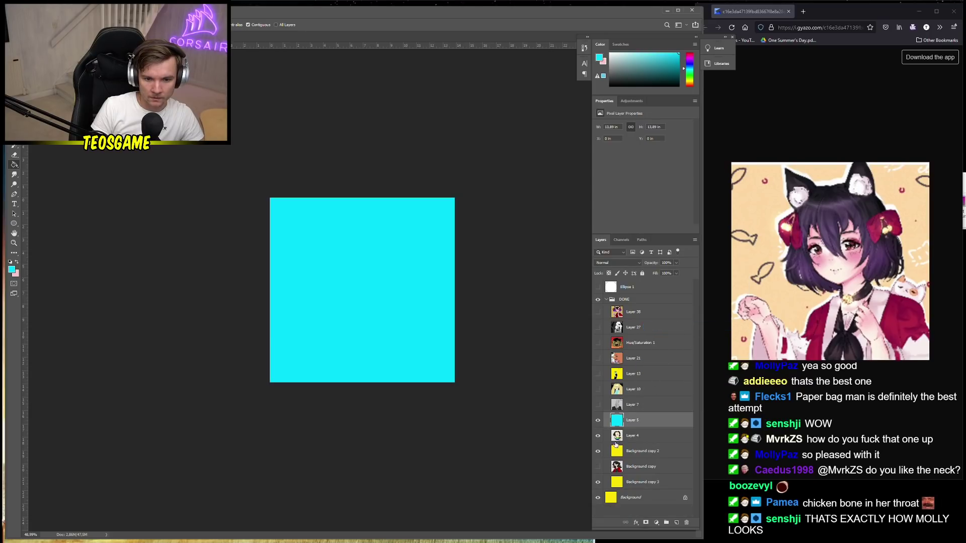
pyautogui.click(598, 421)
pyautogui.click(599, 420)
pyautogui.click(598, 421)
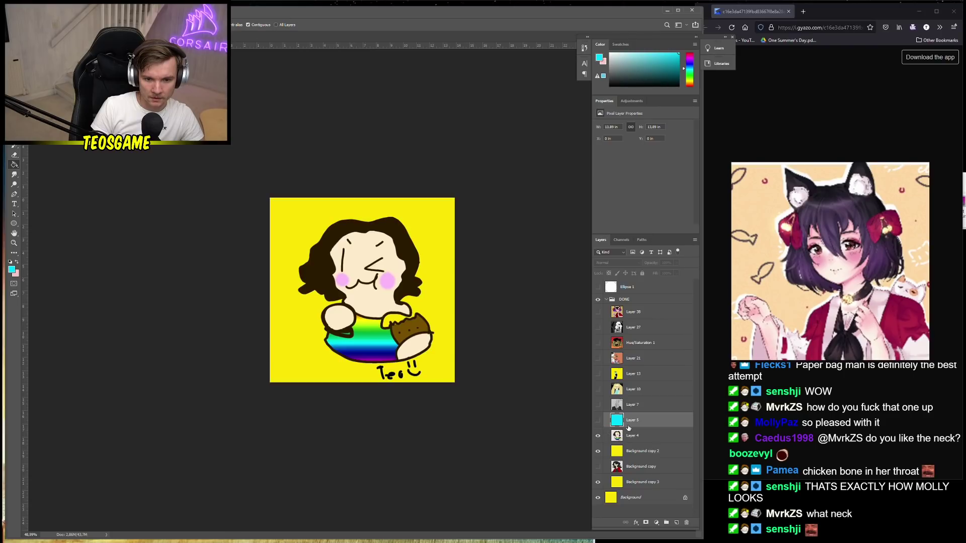
pyautogui.hotkey('ctrl', 'z')
pyautogui.click(598, 422)
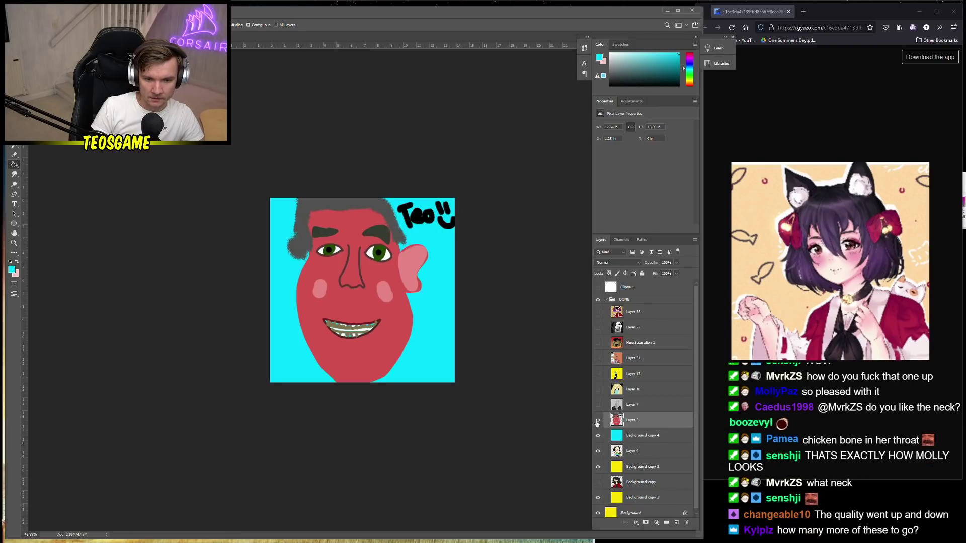
pyautogui.rightClick(636, 437)
pyautogui.click(662, 328)
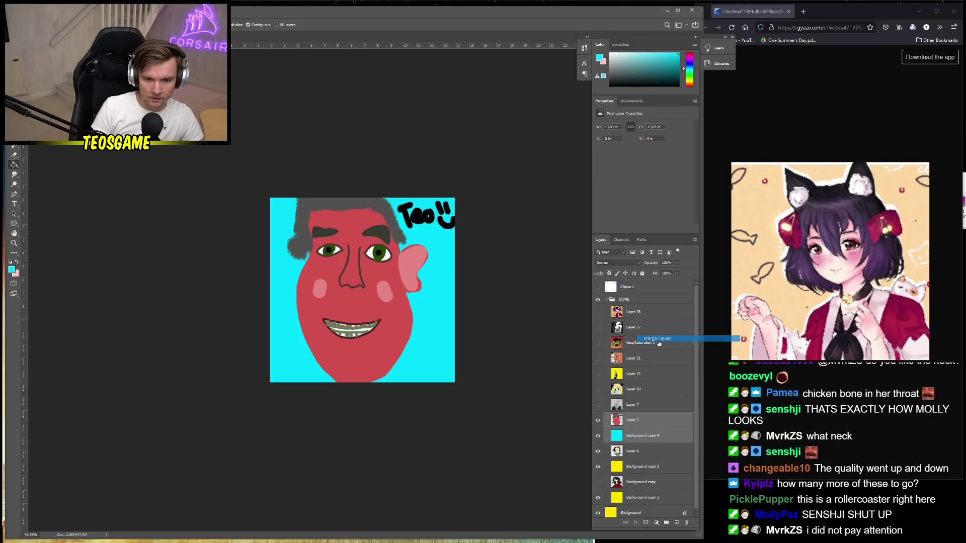
pyautogui.click(599, 420)
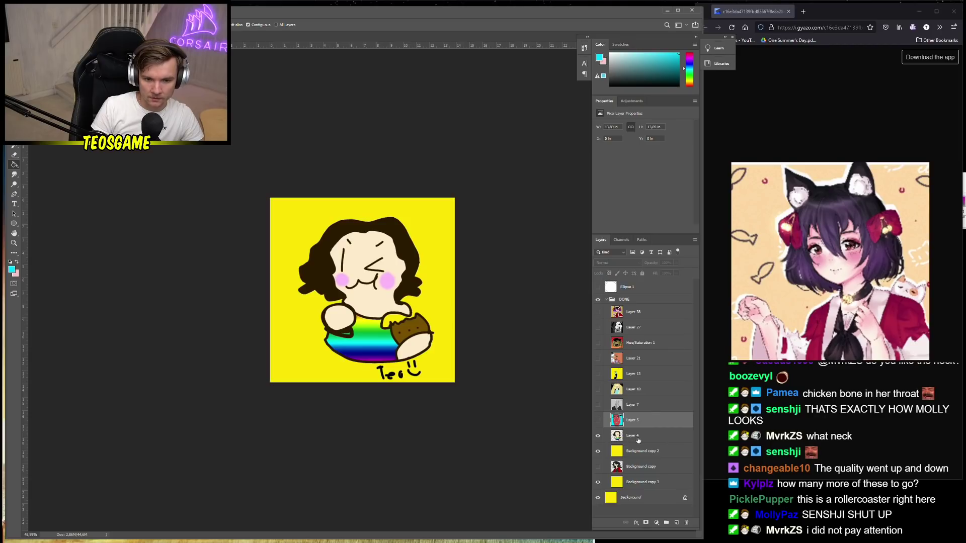
# Merge the yellow background copies into Layer 4 and Background copy
pyautogui.keyDown('ctrl'); pyautogui.click(643, 451); pyautogui.keyUp('ctrl')
pyautogui.rightClick(643, 452)
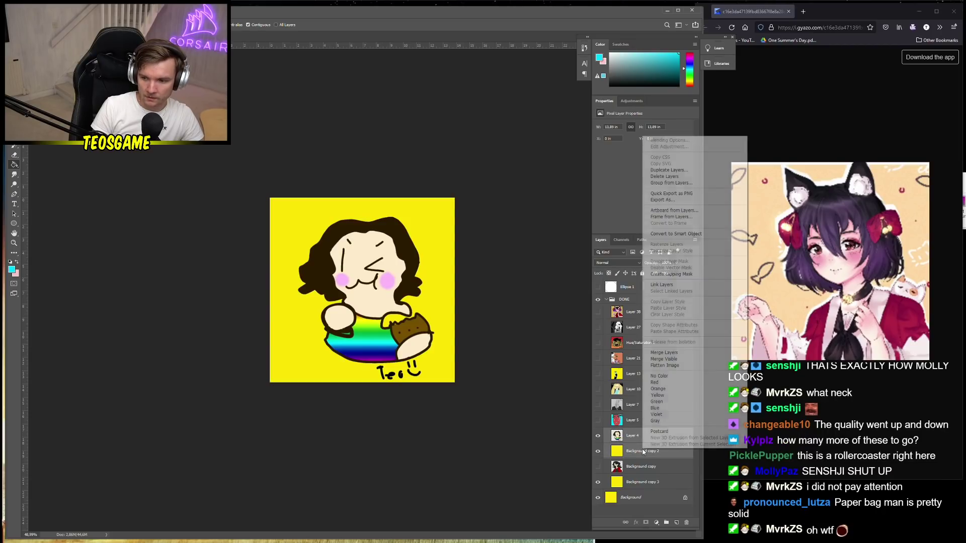
pyautogui.click(664, 353)
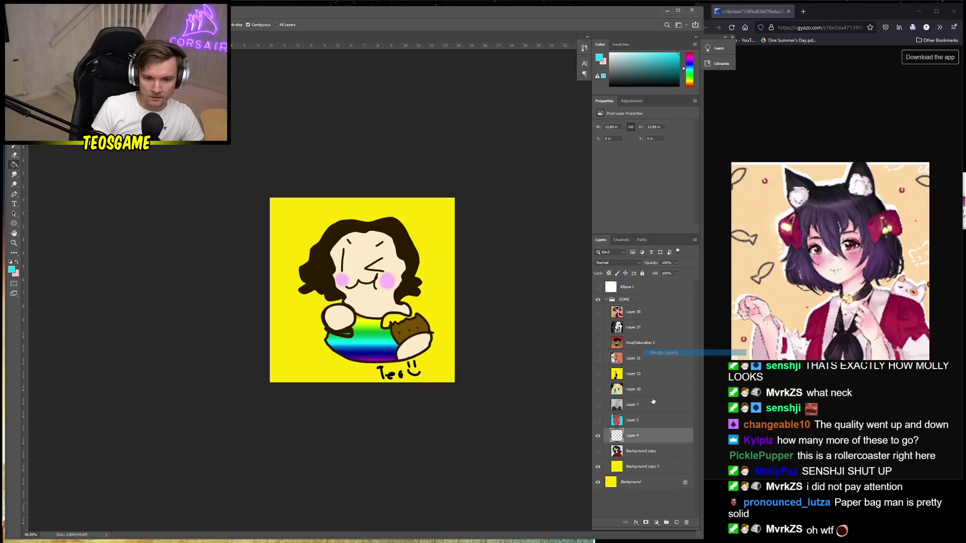
pyautogui.click(635, 469)
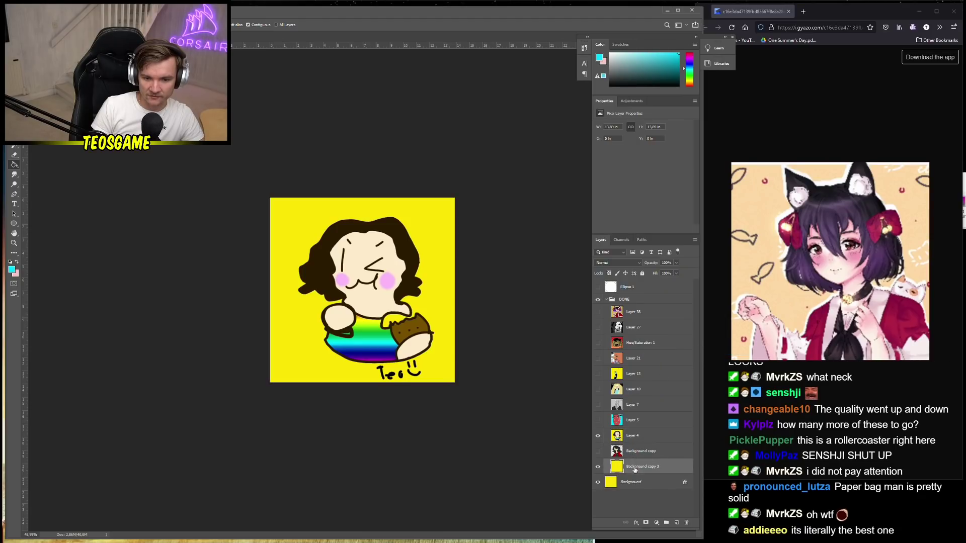
pyautogui.click(598, 451)
pyautogui.click(598, 436)
pyautogui.keyDown('ctrl'); pyautogui.click(642, 451); pyautogui.keyUp('ctrl')
pyautogui.rightClick(646, 451)
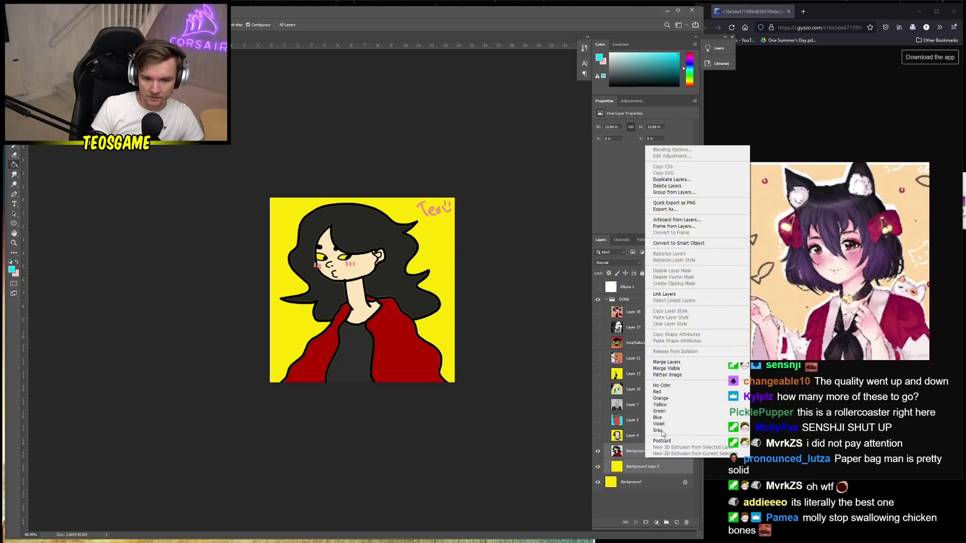
pyautogui.click(671, 363)
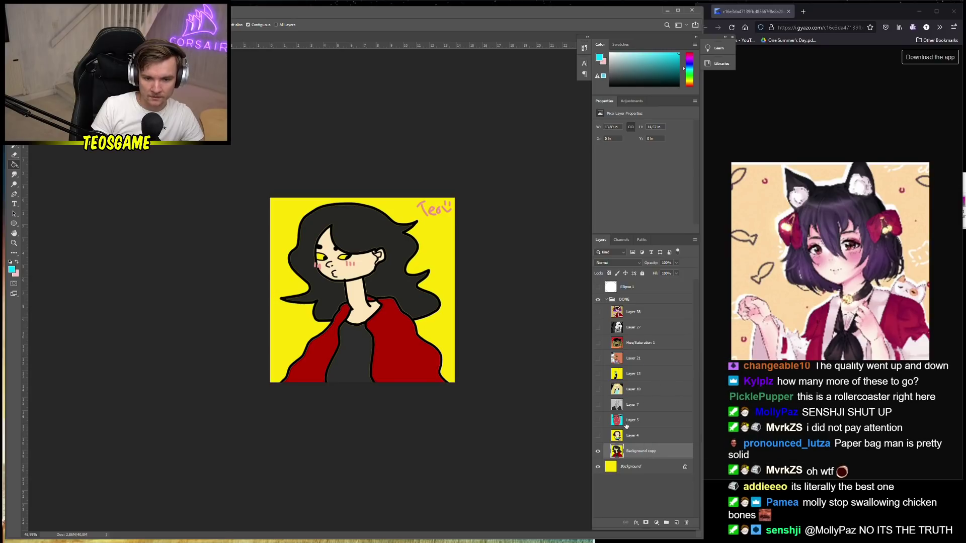
# Check each drawing's visibility, hide them all, and show the cat-girl drawing
pyautogui.click(598, 436)
pyautogui.click(598, 436)
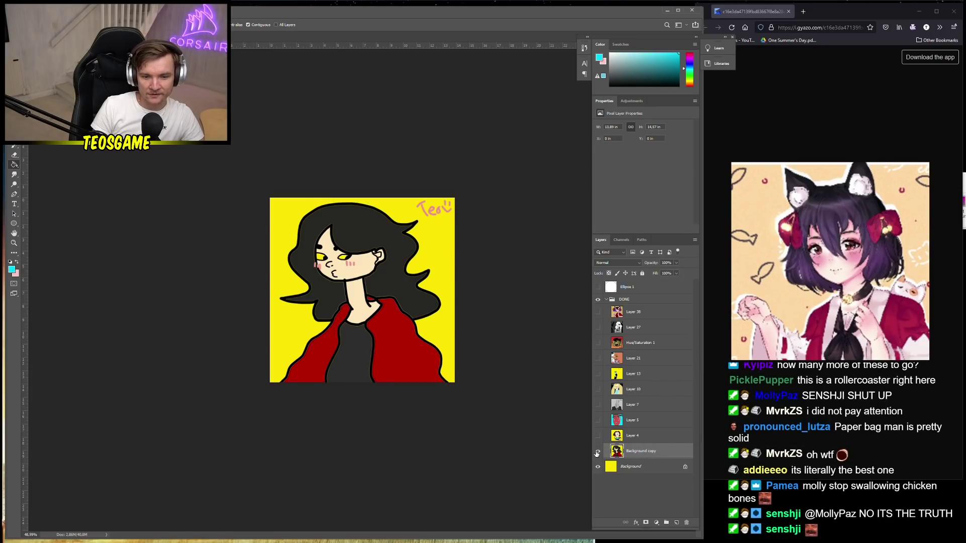
pyautogui.click(598, 451)
pyautogui.click(598, 420)
pyautogui.click(598, 405)
pyautogui.click(598, 420)
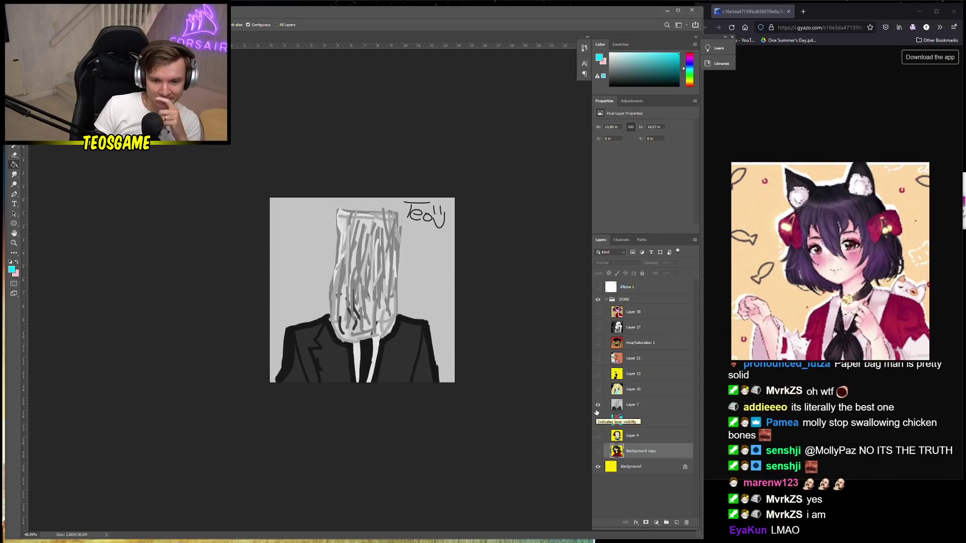
pyautogui.click(599, 405)
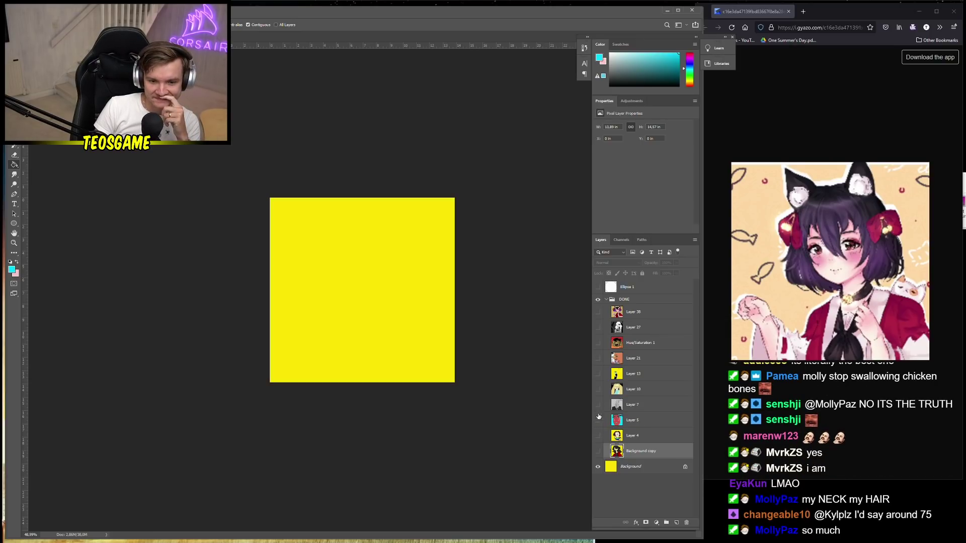
pyautogui.click(599, 436)
pyautogui.click(599, 436)
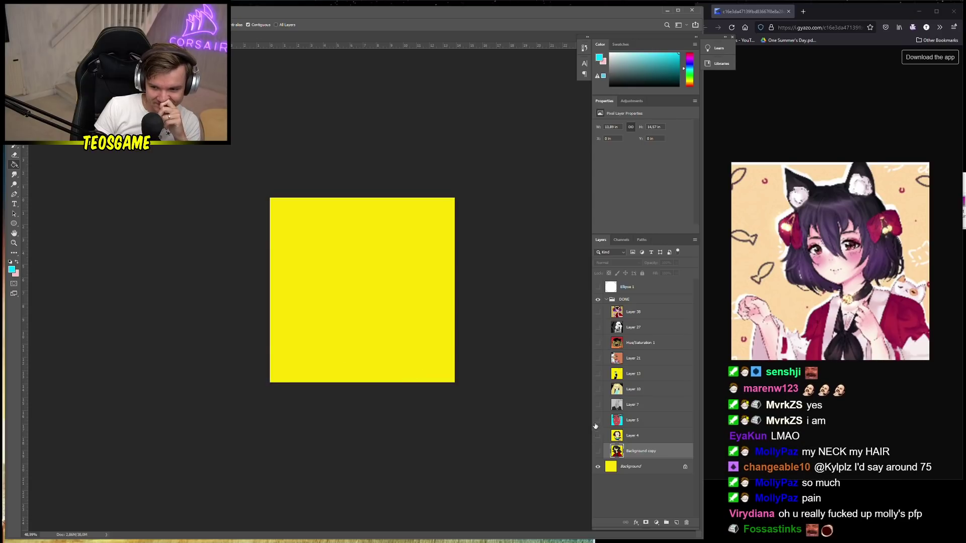
pyautogui.click(598, 312)
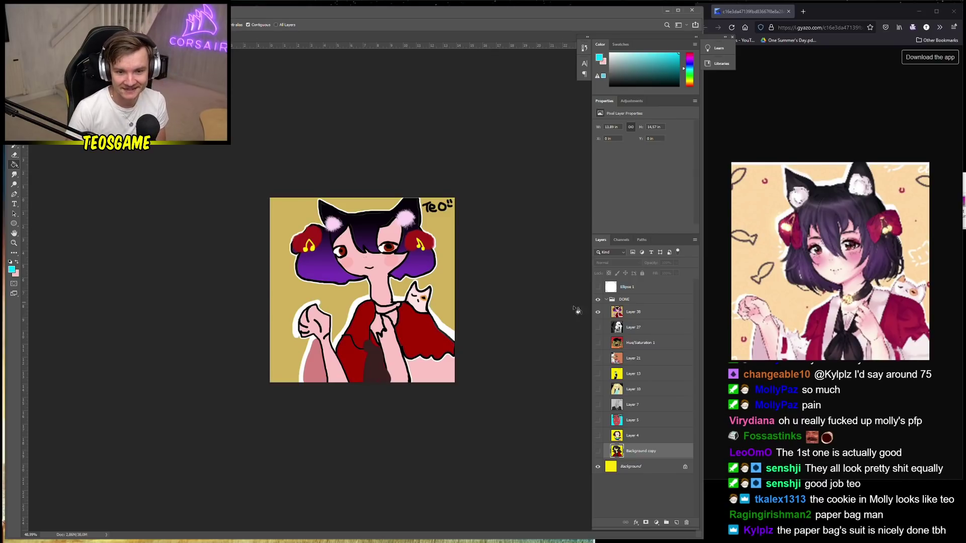
# Hide Layer 38 and Layer 27 and show Hue/Saturation 1's winking emote on red-orange
pyautogui.click(598, 313)
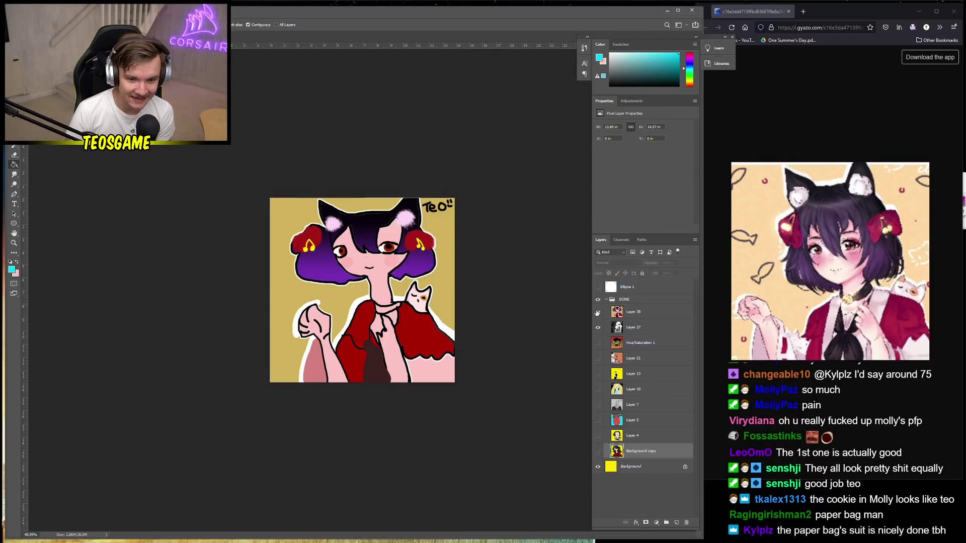
pyautogui.click(598, 313)
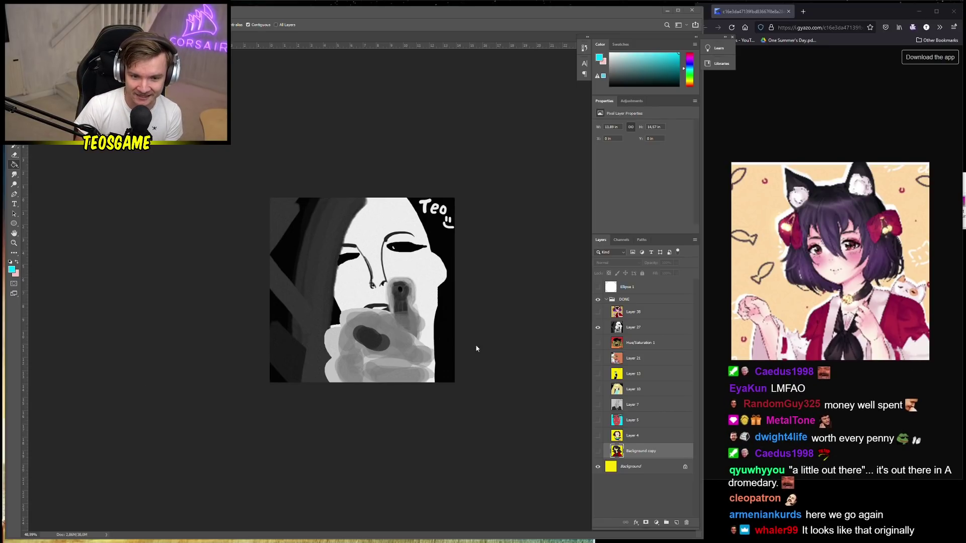
pyautogui.click(598, 342)
pyautogui.click(598, 327)
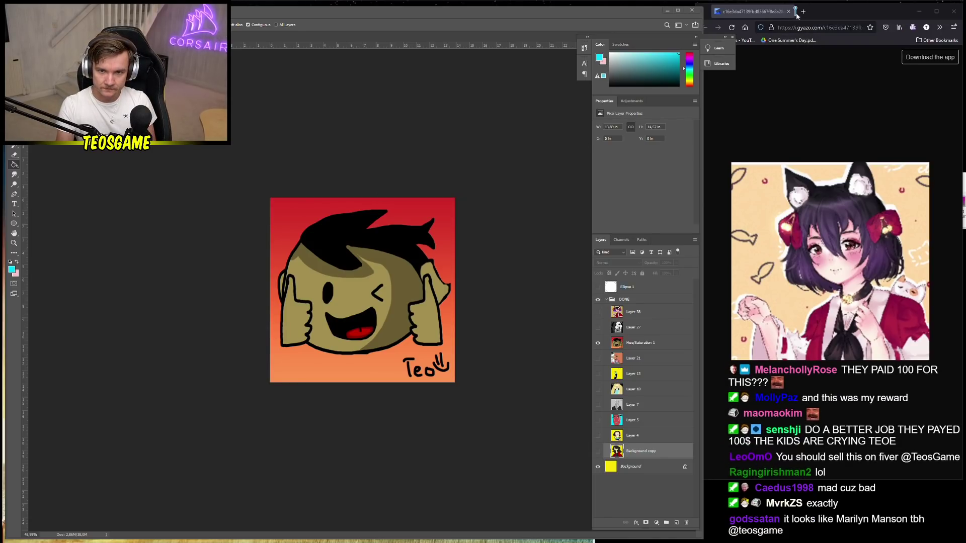
# View the grayscale and orange face drawings, hide them, and collapse the DONE group
pyautogui.click(597, 343)
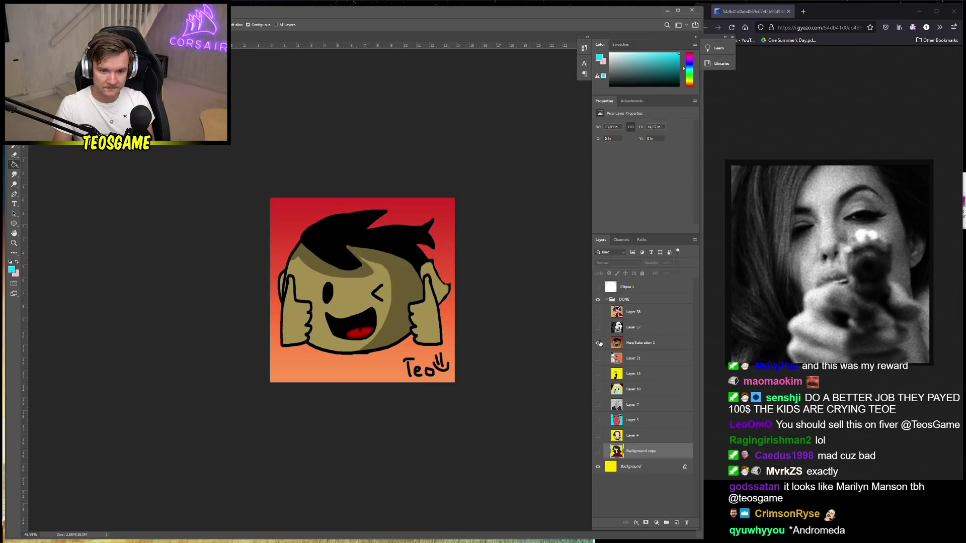
pyautogui.click(598, 328)
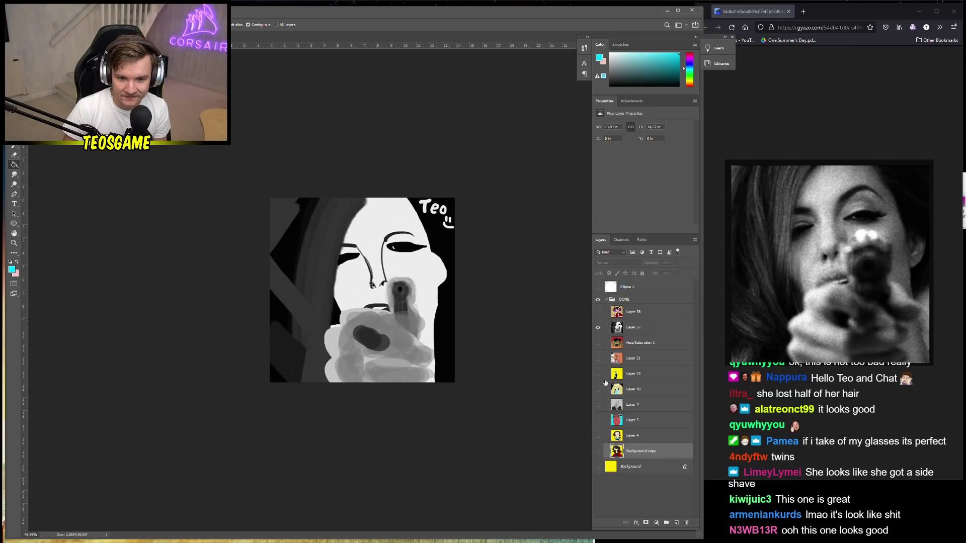
pyautogui.keyDown('alt'); pyautogui.click(597, 358); pyautogui.keyUp('alt')
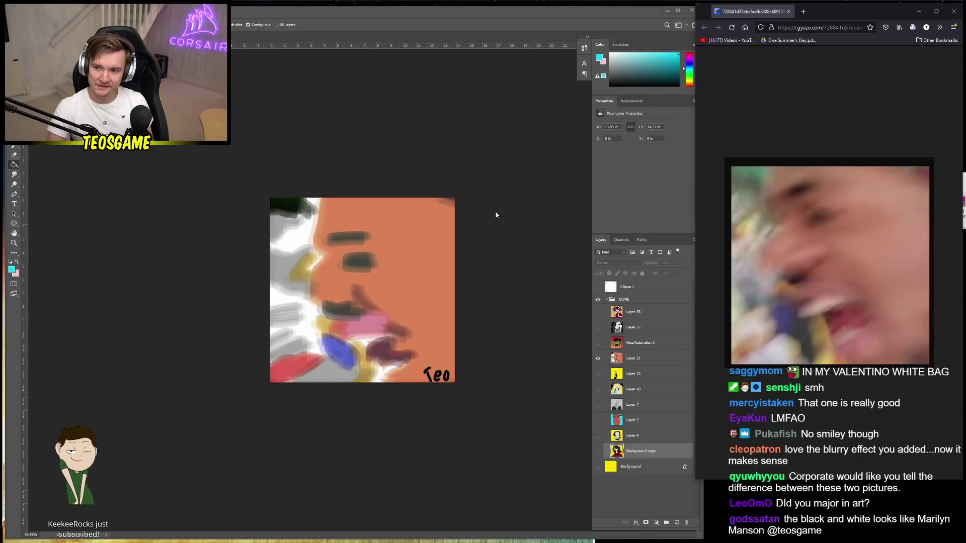
pyautogui.click(598, 358)
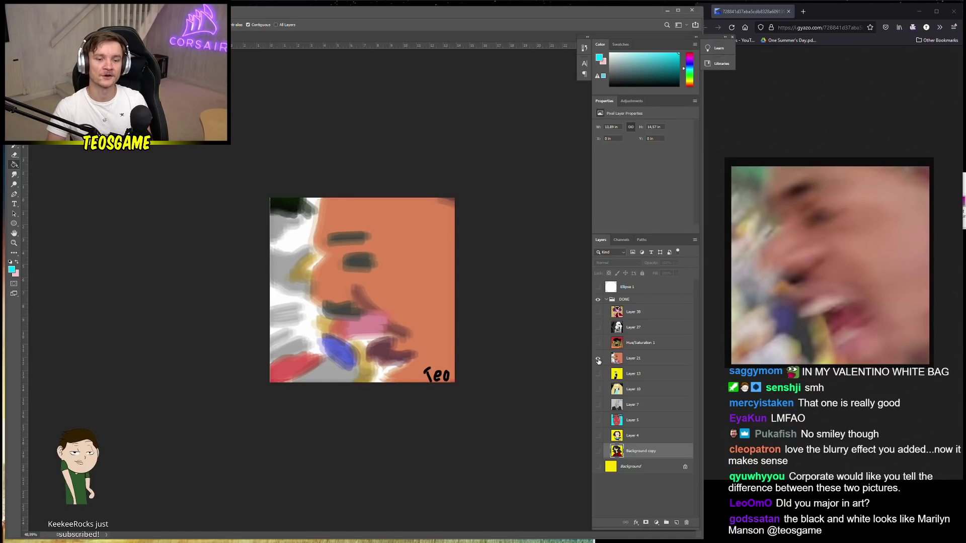
pyautogui.click(606, 299)
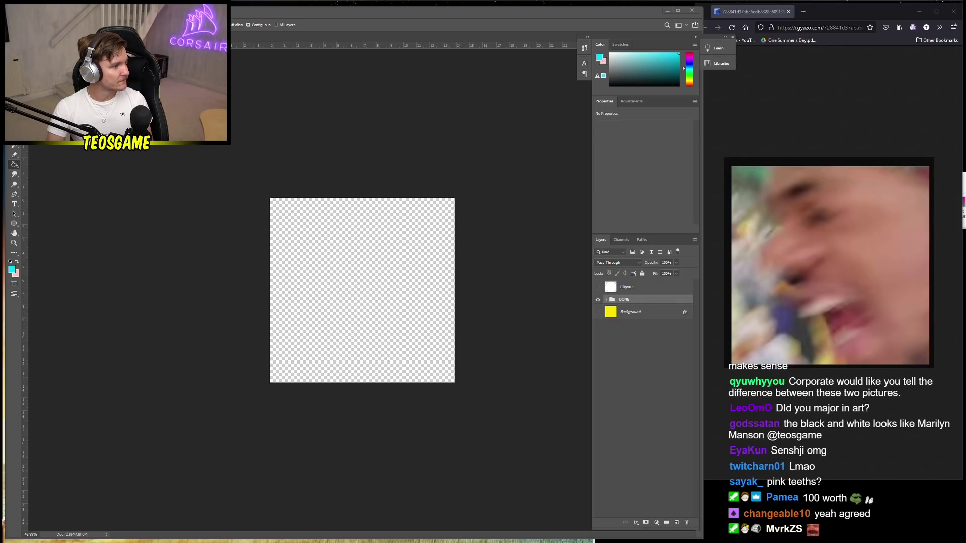
# Bring the zoomed-in blank Photoshop canvas forward and make pink the painting colour
pyautogui.moveTo(965, 30); pyautogui.dragTo(808, 13)
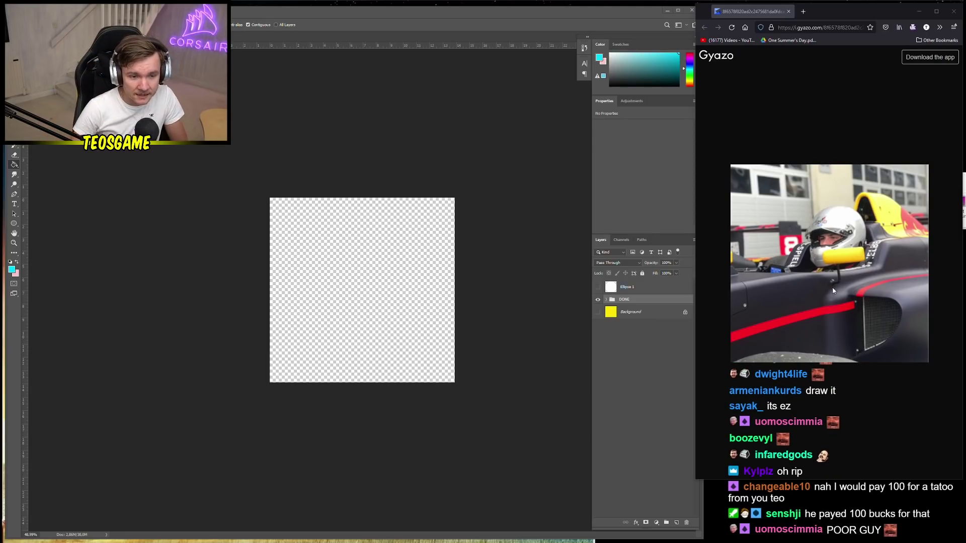
pyautogui.scroll(1, 344, 282)
pyautogui.scroll(2, 344, 281)
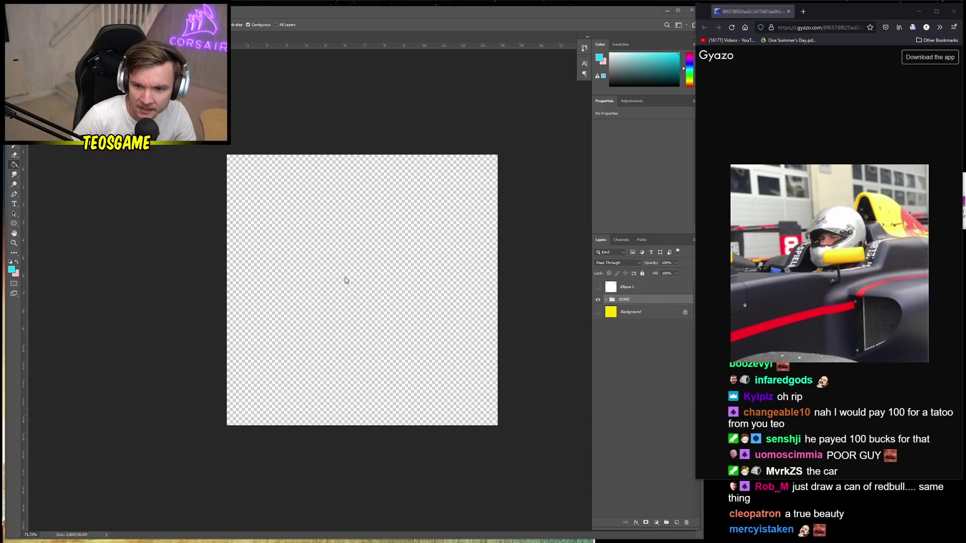
pyautogui.click(14, 125)
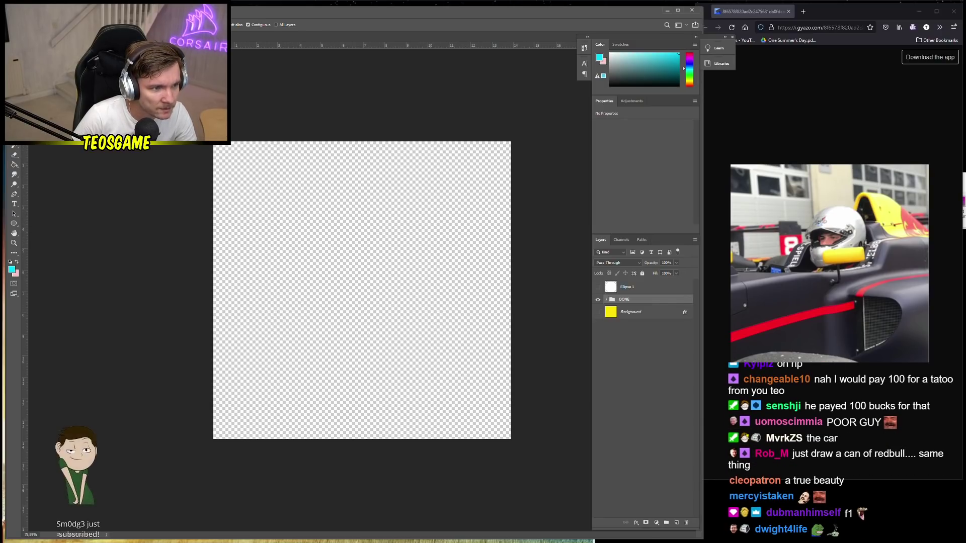
pyautogui.click(16, 262)
# Set the foreground colour to light pink
pyautogui.click(11, 269)
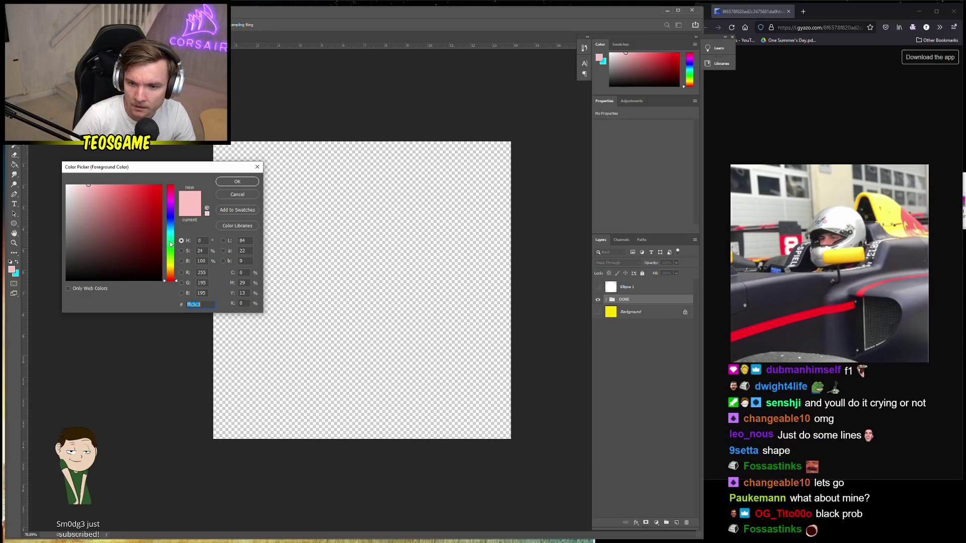
pyautogui.click(93, 210)
pyautogui.moveTo(88, 184); pyautogui.dragTo(96, 176)
pyautogui.press('Return')
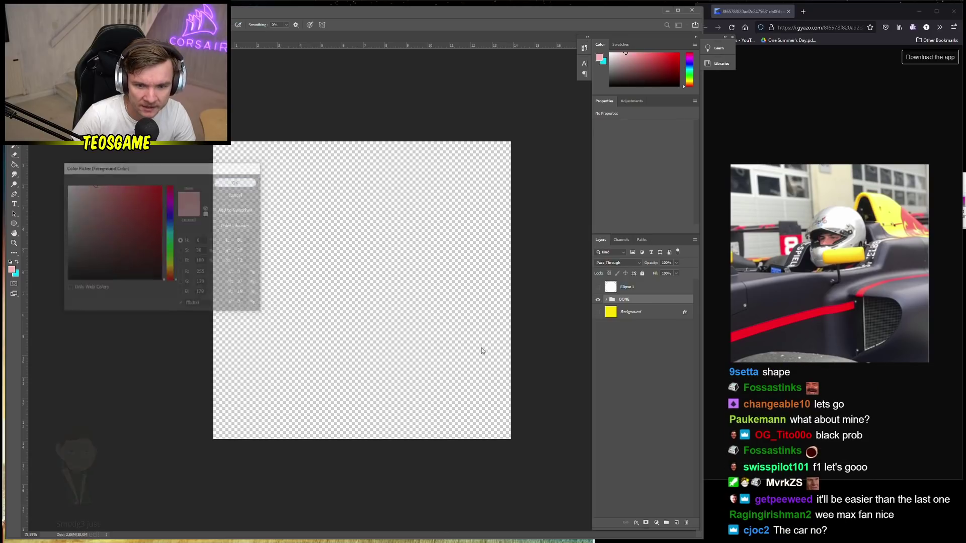
# Add a new layer above Ellipse 1 and brush a closed rounded pink outline
pyautogui.click(675, 523)
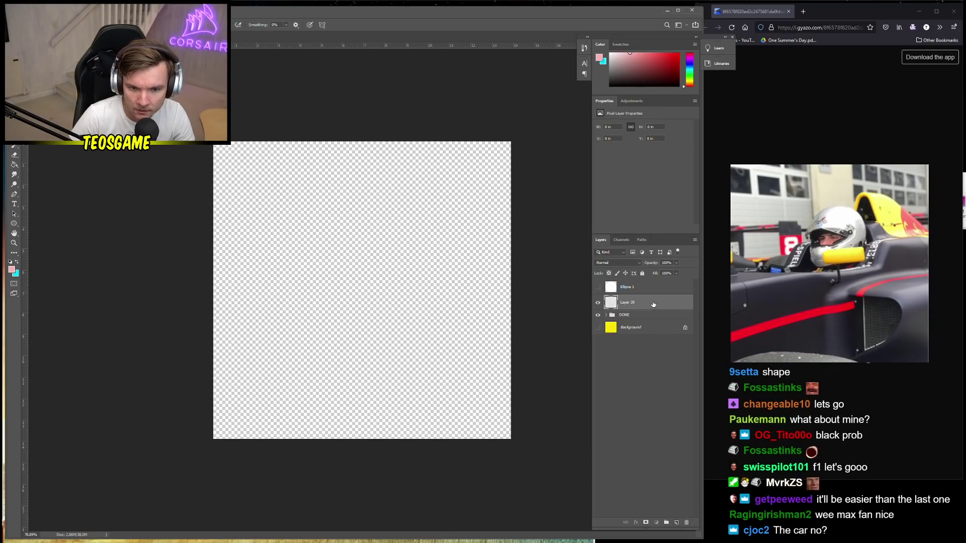
pyautogui.moveTo(653, 305); pyautogui.dragTo(652, 282)
pyautogui.scroll(1, 350, 276)
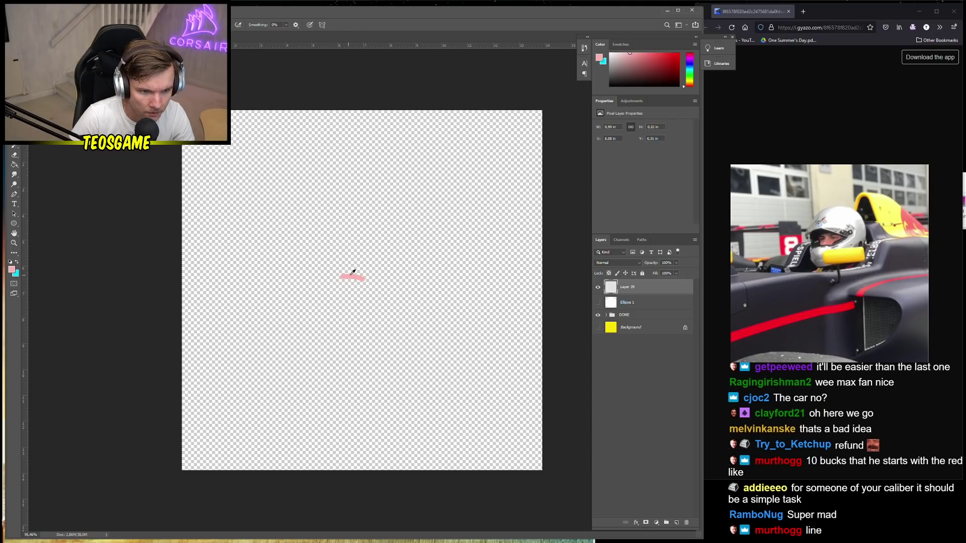
pyautogui.scroll(3, 352, 273)
pyautogui.scroll(-3, 332, 275)
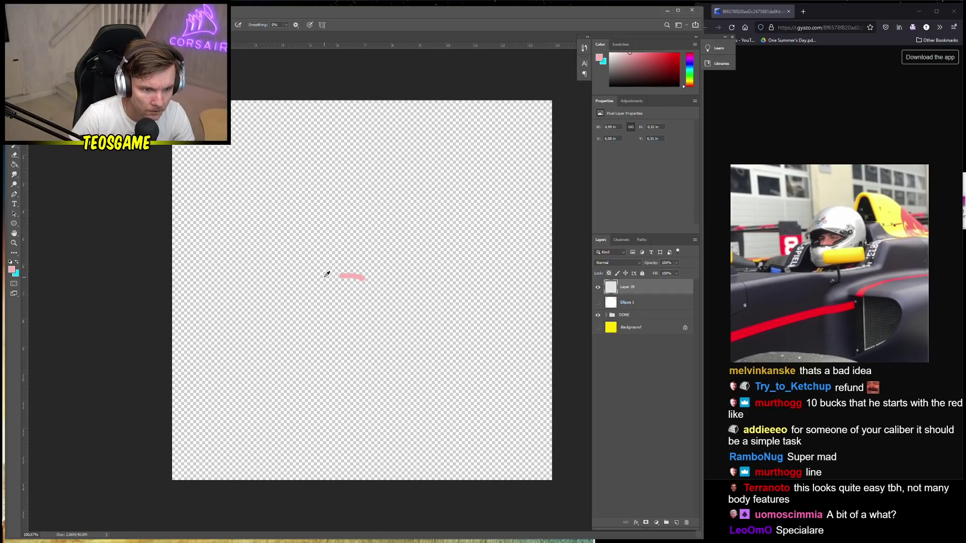
pyautogui.moveTo(340, 275)
pyautogui.mouseDown()
pyautogui.moveTo(340, 255)
pyautogui.moveTo(386, 256)
pyautogui.moveTo(363, 278)
pyautogui.mouseUp()
pyautogui.scroll(4, 367, 269)
# Fill the outline with solid pink and set the foreground colour to black
pyautogui.press('g')
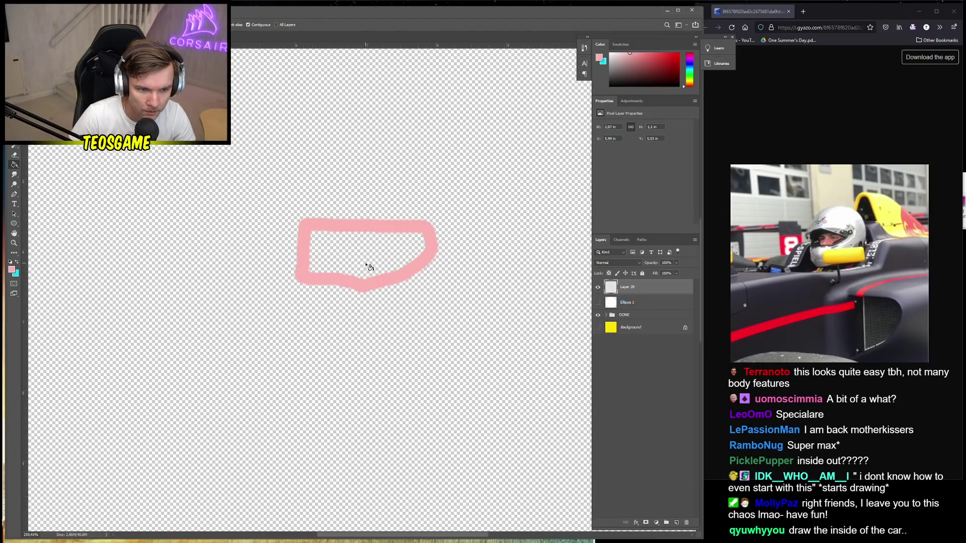
pyautogui.click(369, 267)
pyautogui.scroll(2, 371, 259)
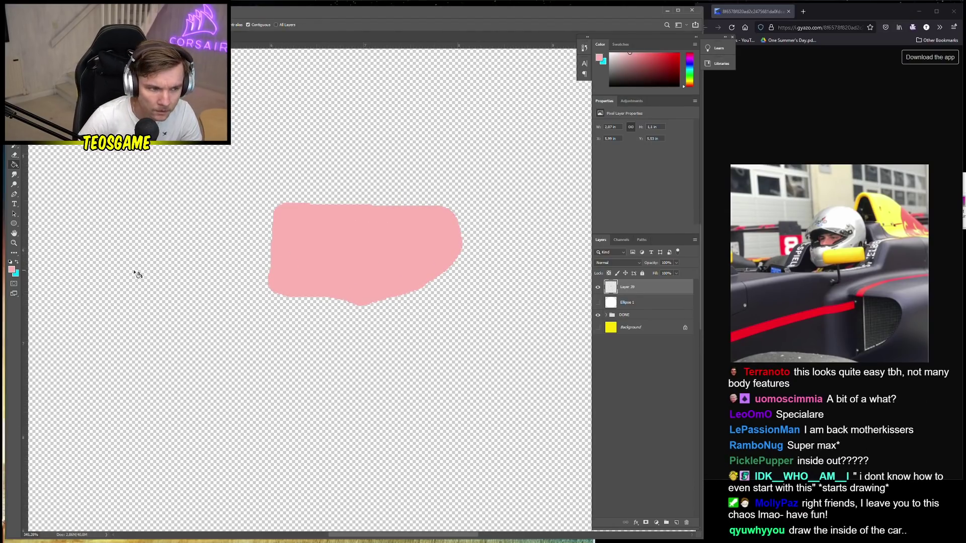
pyautogui.click(13, 270)
pyautogui.click(135, 229)
pyautogui.click(237, 183)
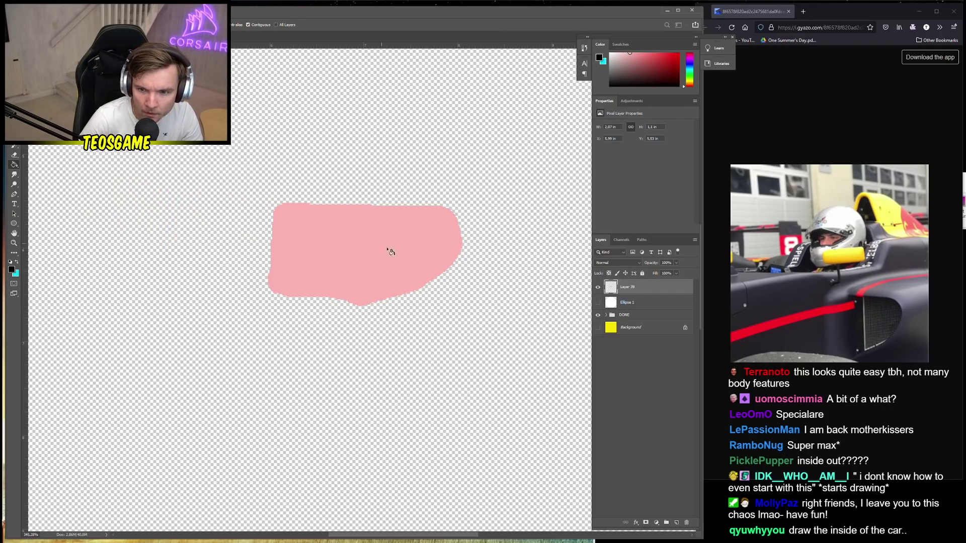
# With a 4 px hard brush, paint two angry black eyebrows and pupils
pyautogui.rightClick(303, 244)
pyautogui.press('Escape')
pyautogui.press('b')
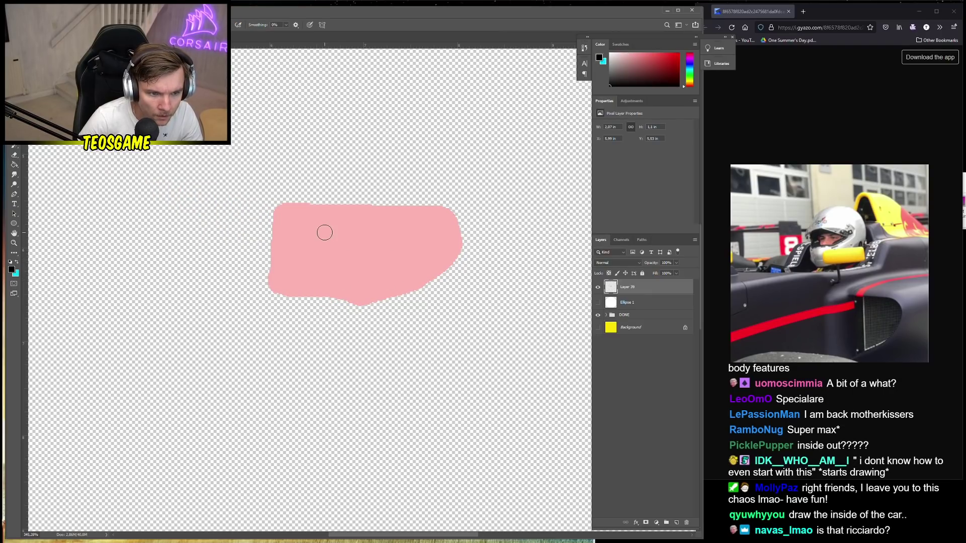
pyautogui.rightClick(324, 233)
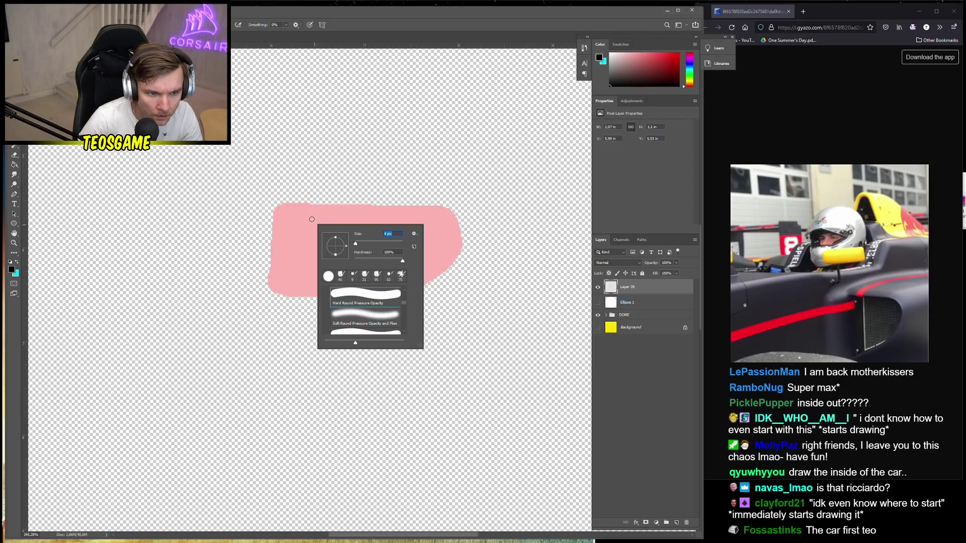
pyautogui.moveTo(291, 219)
pyautogui.mouseDown()
pyautogui.moveTo(336, 231)
pyautogui.moveTo(314, 225)
pyautogui.moveTo(372, 225)
pyautogui.moveTo(409, 209)
pyautogui.moveTo(387, 224)
pyautogui.moveTo(411, 224)
pyautogui.mouseUp()
pyautogui.hotkey('ctrl', 'z')
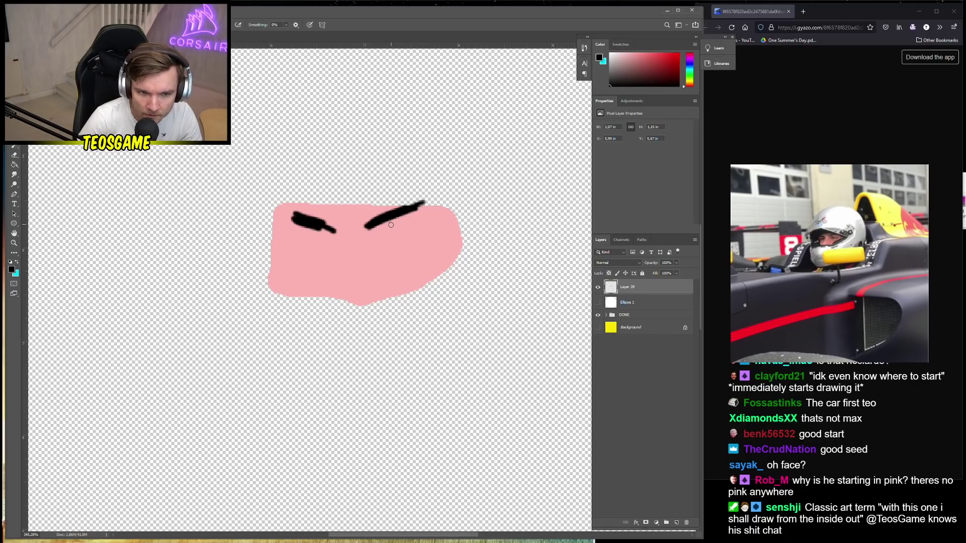
pyautogui.moveTo(385, 226)
pyautogui.mouseDown()
pyautogui.moveTo(402, 226)
pyautogui.moveTo(392, 233)
pyautogui.mouseUp()
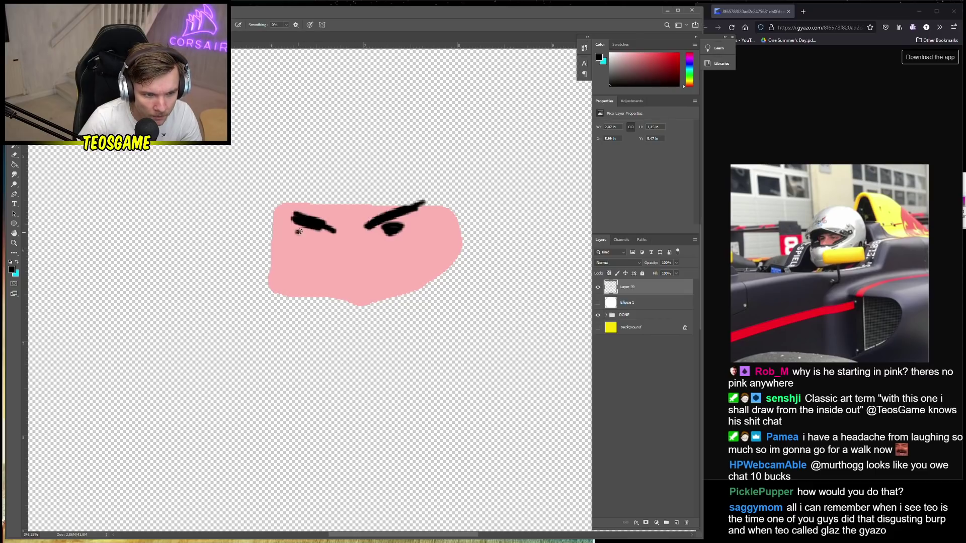
pyautogui.moveTo(299, 231); pyautogui.dragTo(302, 236)
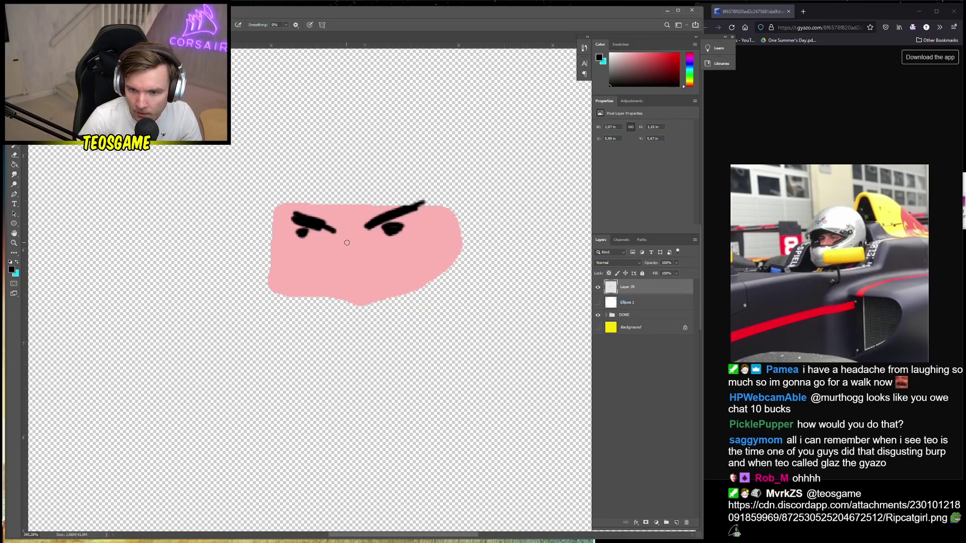
# Set the colour to white (ffffff) and paint highlights around both pupils
pyautogui.click(17, 263)
pyautogui.click(11, 269)
pyautogui.write('ffffff')
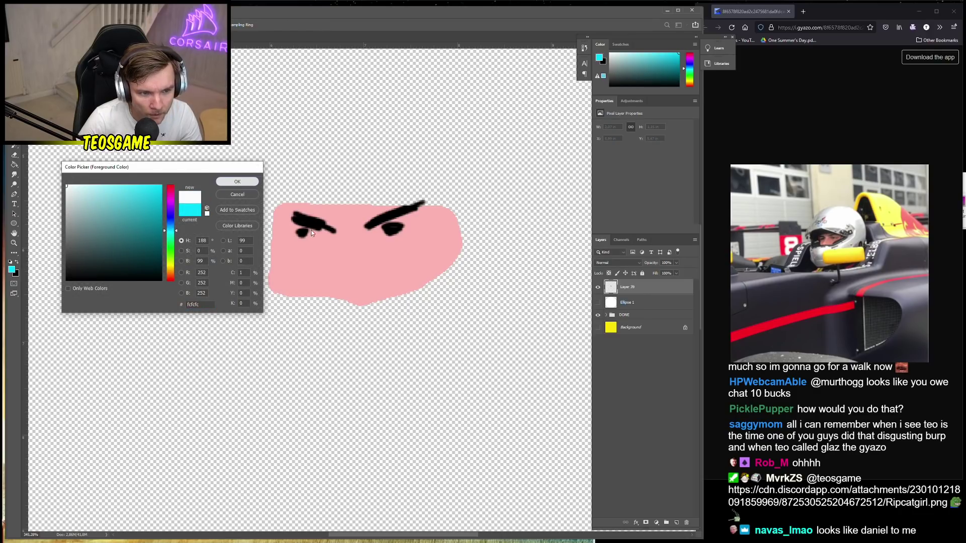
pyautogui.click(237, 182)
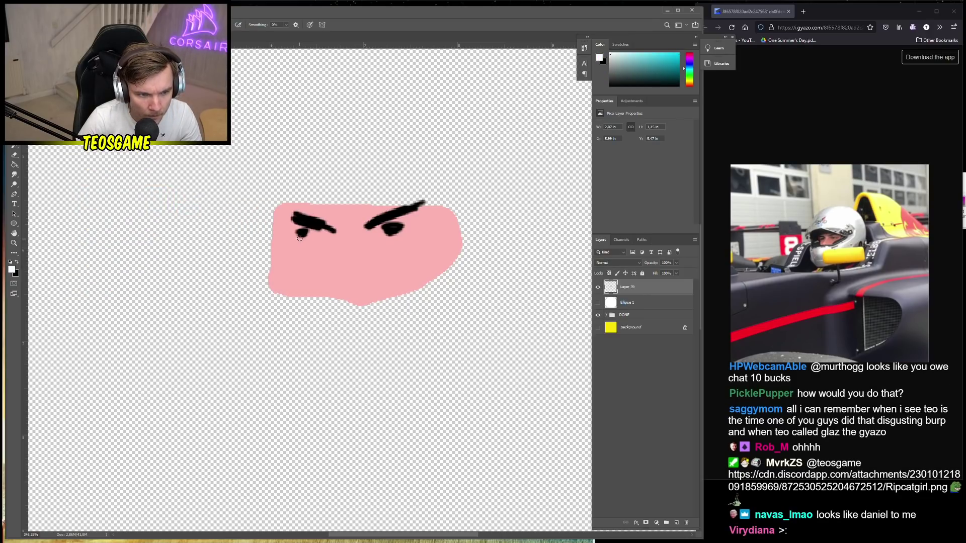
pyautogui.moveTo(296, 237); pyautogui.dragTo(307, 238)
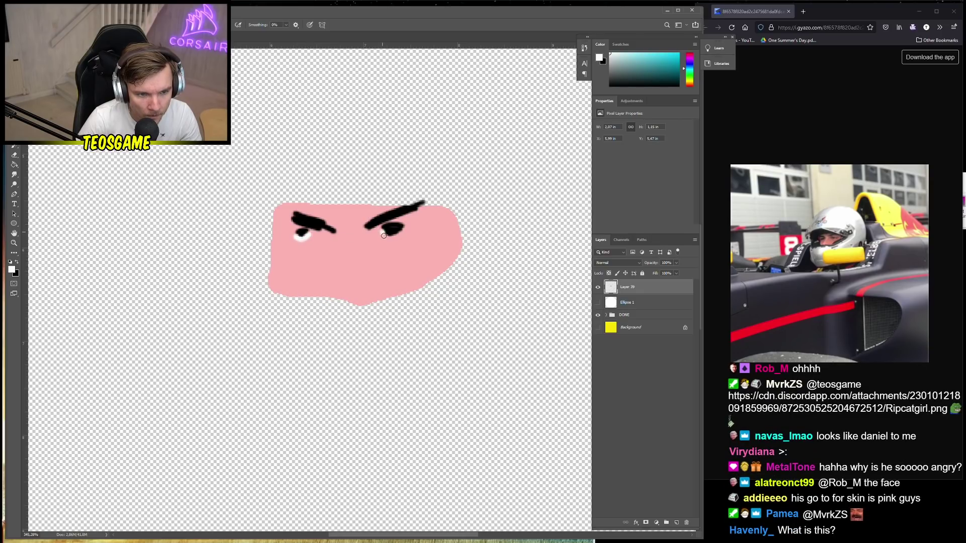
pyautogui.moveTo(391, 239); pyautogui.dragTo(400, 235)
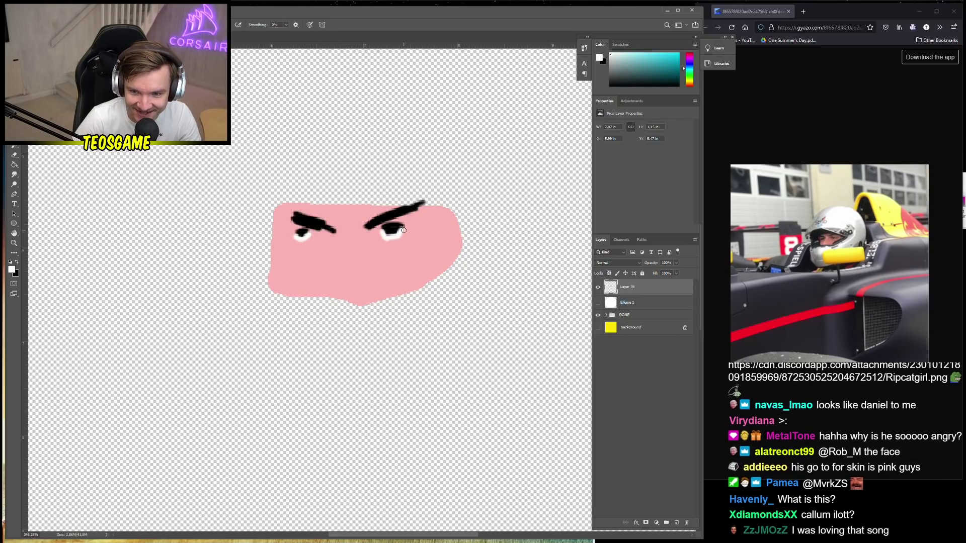
# Sample the face pink and soften the white under the left eye
pyautogui.keyDown('alt'); pyautogui.click(371, 239); pyautogui.keyUp('alt')
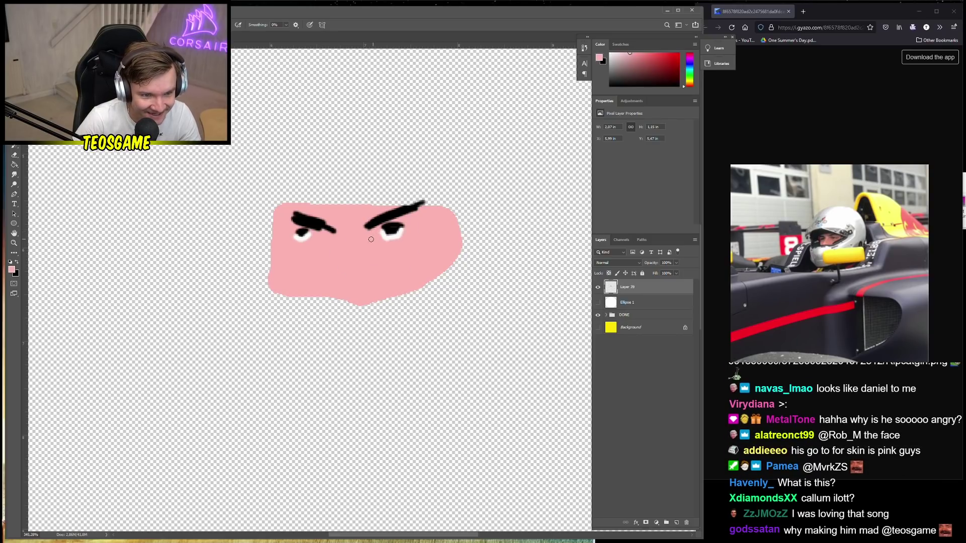
pyautogui.click(12, 271)
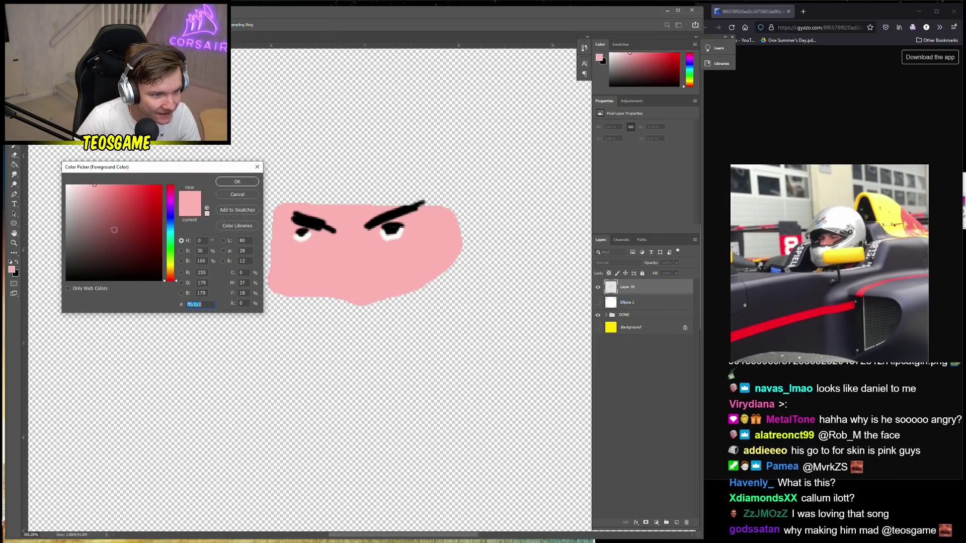
pyautogui.click(229, 183)
pyautogui.moveTo(297, 227)
pyautogui.mouseDown()
pyautogui.moveTo(292, 239)
pyautogui.moveTo(304, 244)
pyautogui.moveTo(312, 230)
pyautogui.mouseUp()
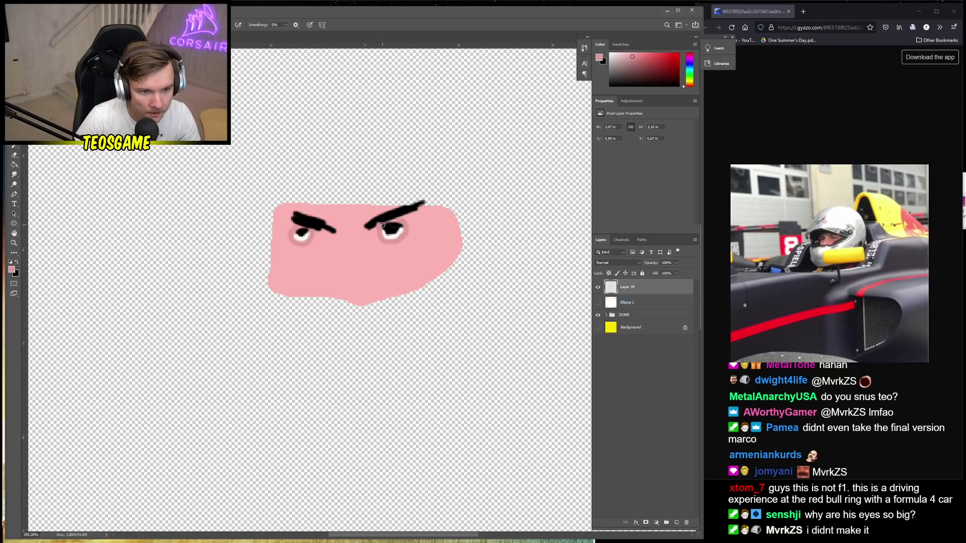
pyautogui.keyDown('alt'); pyautogui.click(383, 220); pyautogui.keyUp('alt')
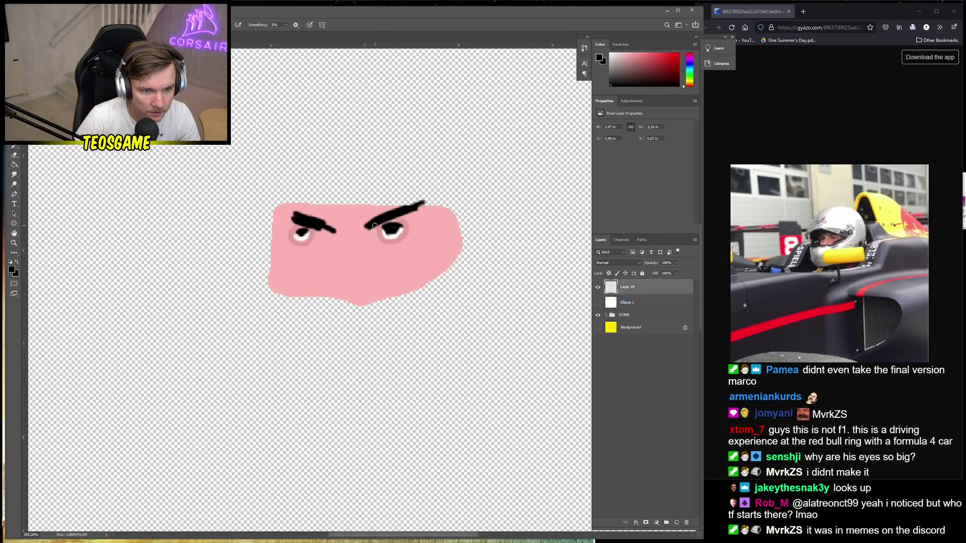
pyautogui.keyDown('alt'); pyautogui.click(347, 234); pyautogui.keyUp('alt')
pyautogui.click(10, 271)
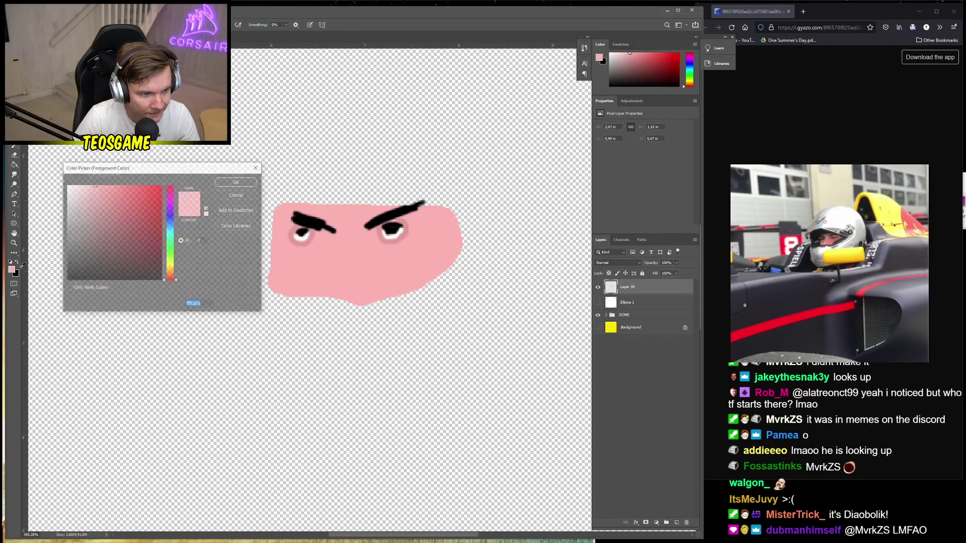
# Keep the pink colour, then try light-pink nose strokes and a face resize, undoing each
pyautogui.click(253, 196)
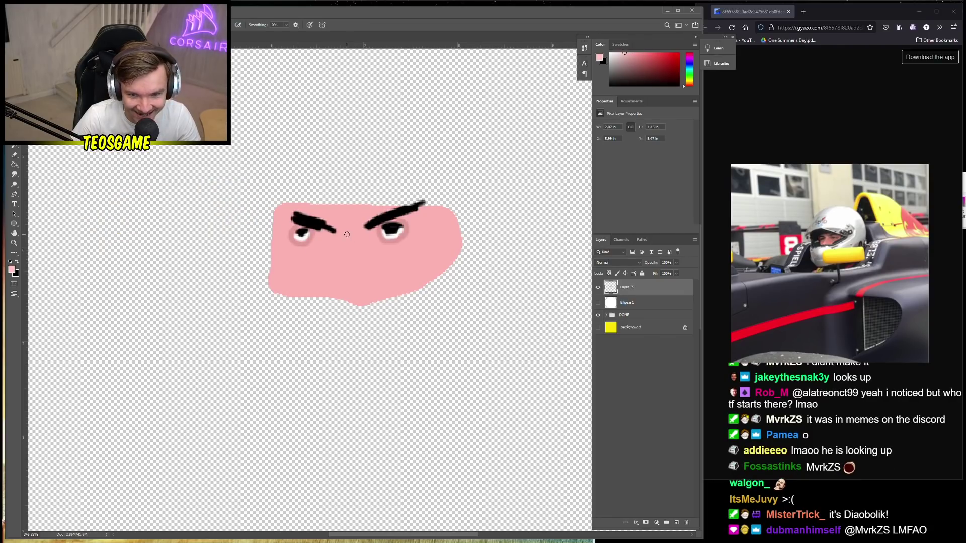
pyautogui.moveTo(346, 228); pyautogui.dragTo(320, 316)
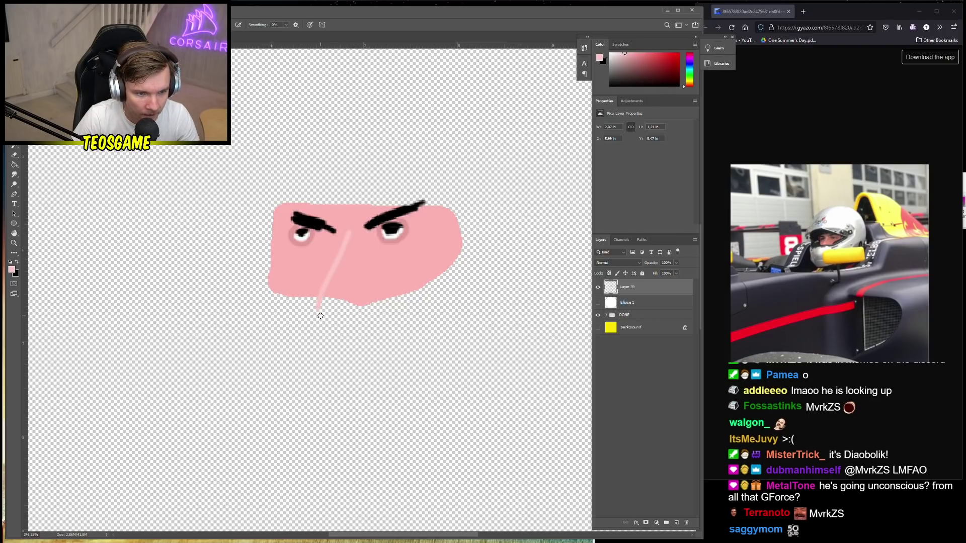
pyautogui.hotkey('ctrl', 'z')
pyautogui.moveTo(355, 228); pyautogui.dragTo(324, 302)
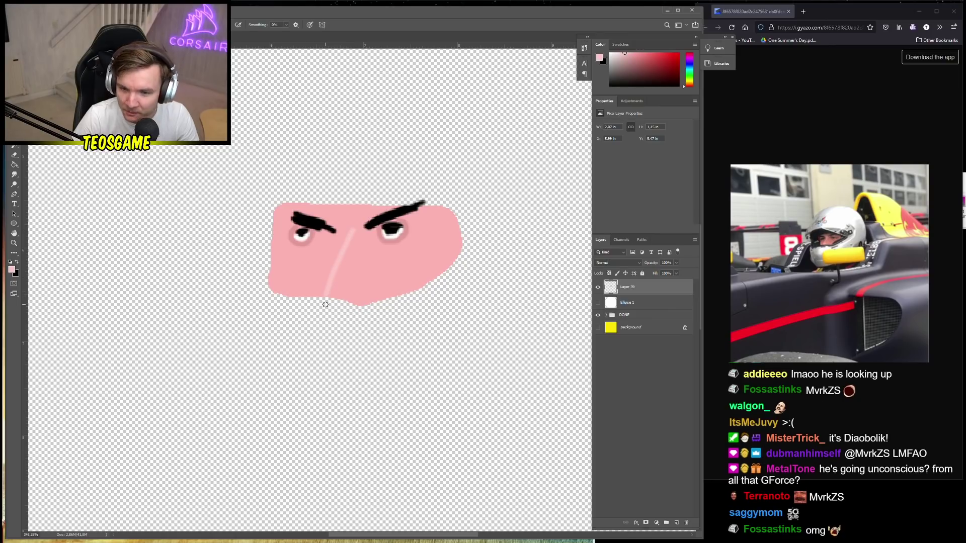
pyautogui.hotkey('ctrl', 'z')
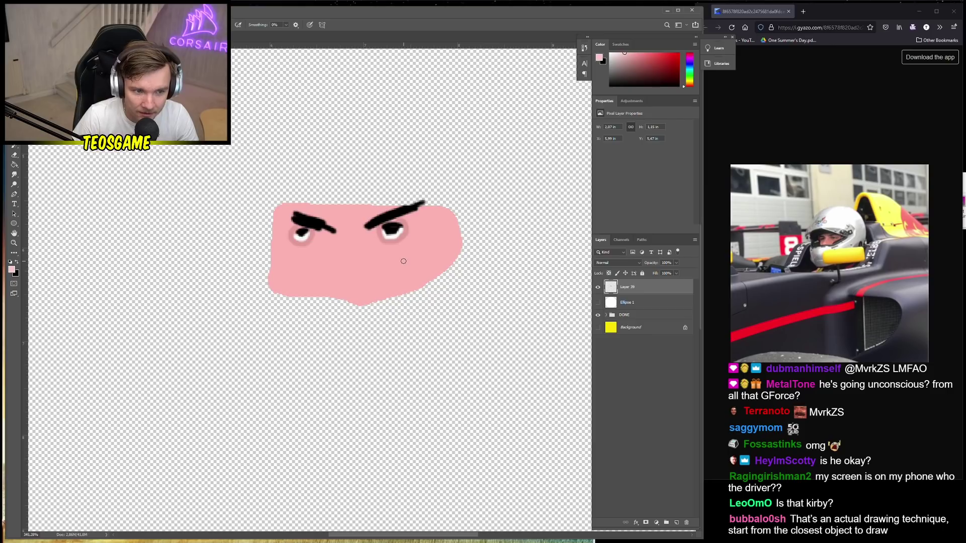
pyautogui.hotkey('ctrl', 't')
pyautogui.moveTo(365, 305); pyautogui.dragTo(365, 317)
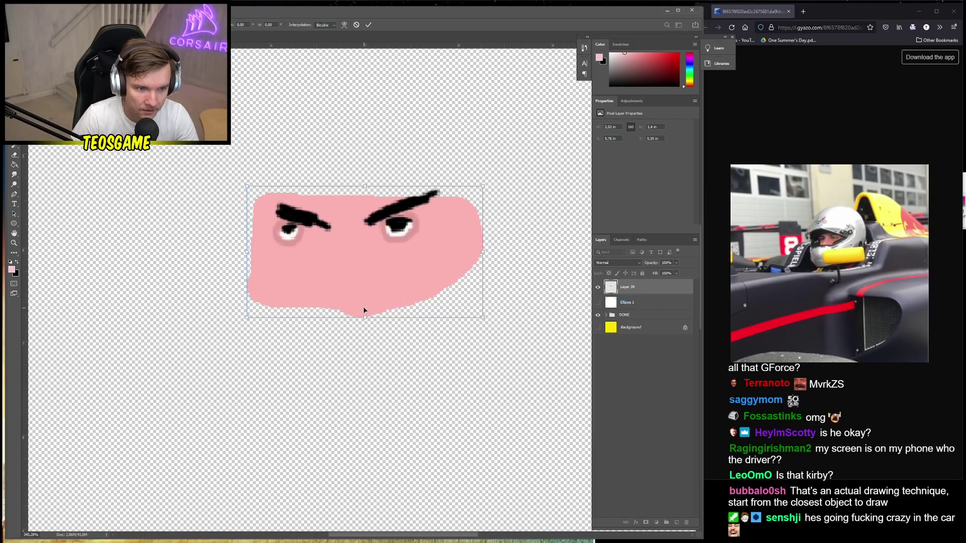
pyautogui.press('Return')
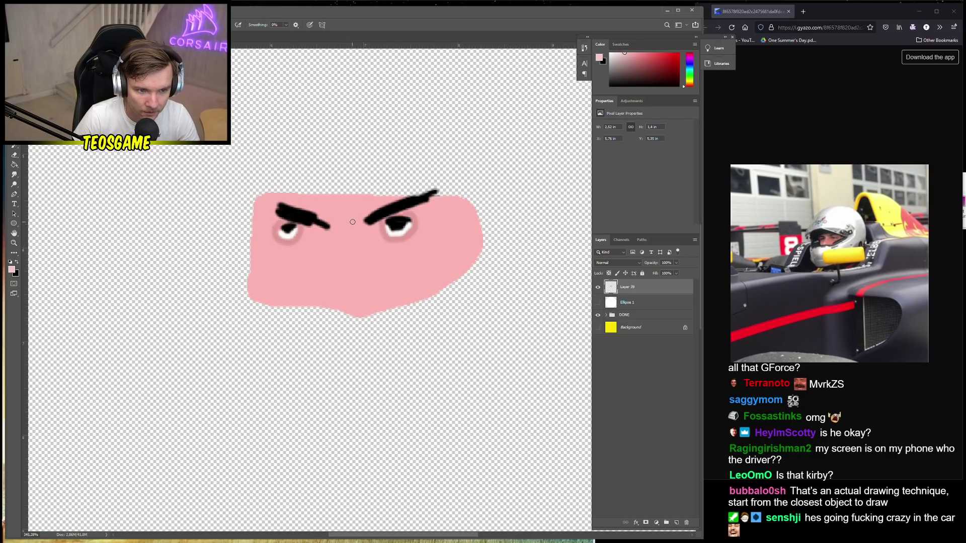
pyautogui.hotkey('ctrl', 'z')
# Erase the face's bottom edge and paint a straight light-pink nose line between the eyes
pyautogui.press('e')
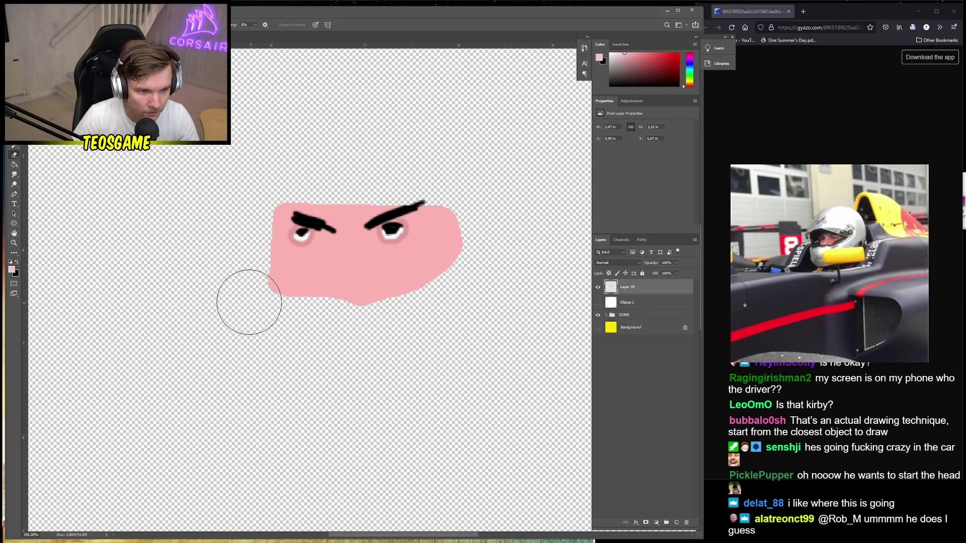
pyautogui.moveTo(251, 306)
pyautogui.mouseDown()
pyautogui.moveTo(346, 320)
pyautogui.moveTo(406, 310)
pyautogui.moveTo(466, 279)
pyautogui.moveTo(500, 284)
pyautogui.mouseUp()
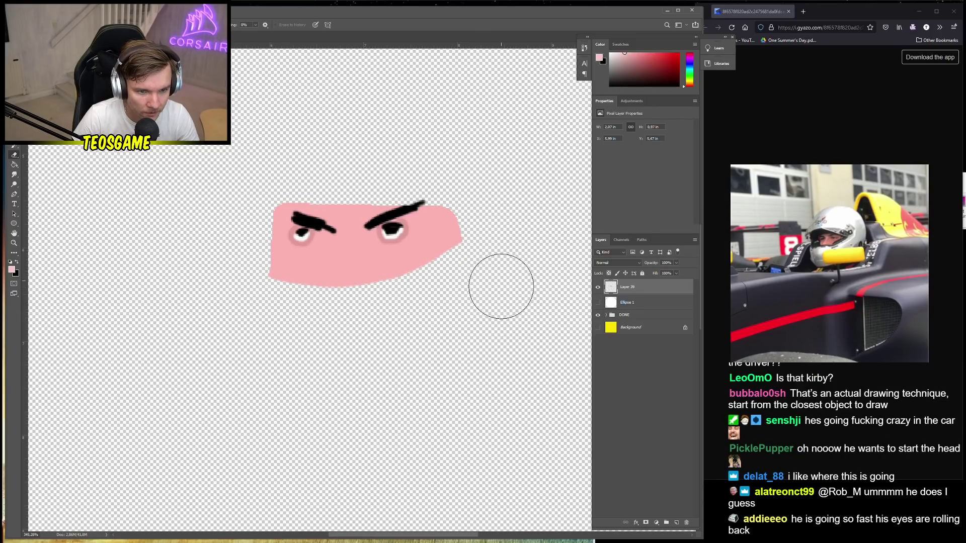
pyautogui.press('b')
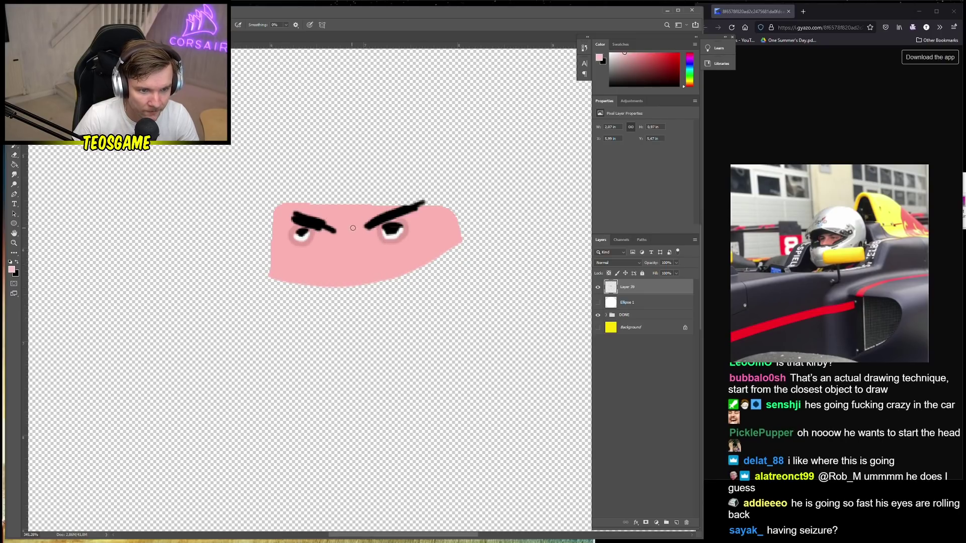
pyautogui.moveTo(357, 222); pyautogui.dragTo(334, 263)
pyautogui.hotkey('ctrl', 'z')
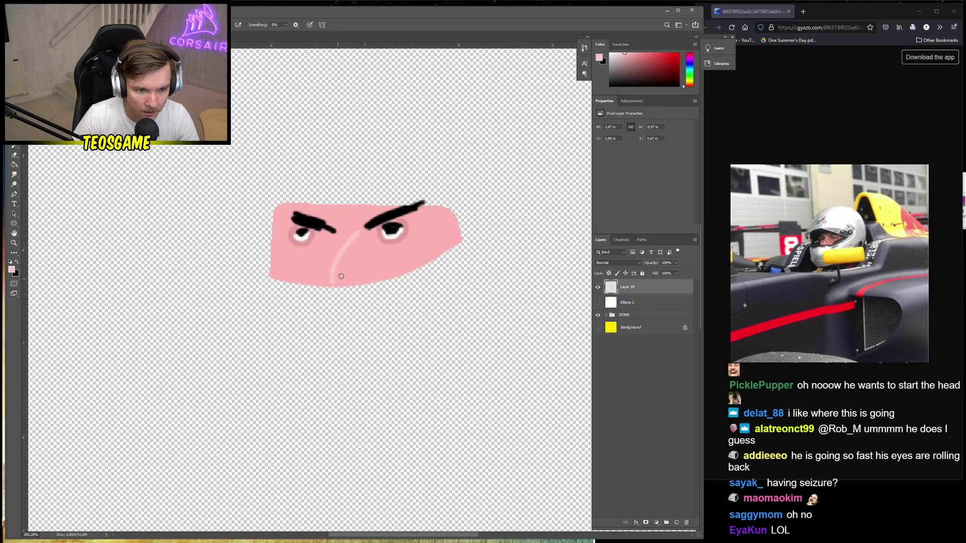
pyautogui.hotkey('ctrl', 'z')
pyautogui.moveTo(341, 243); pyautogui.dragTo(328, 281)
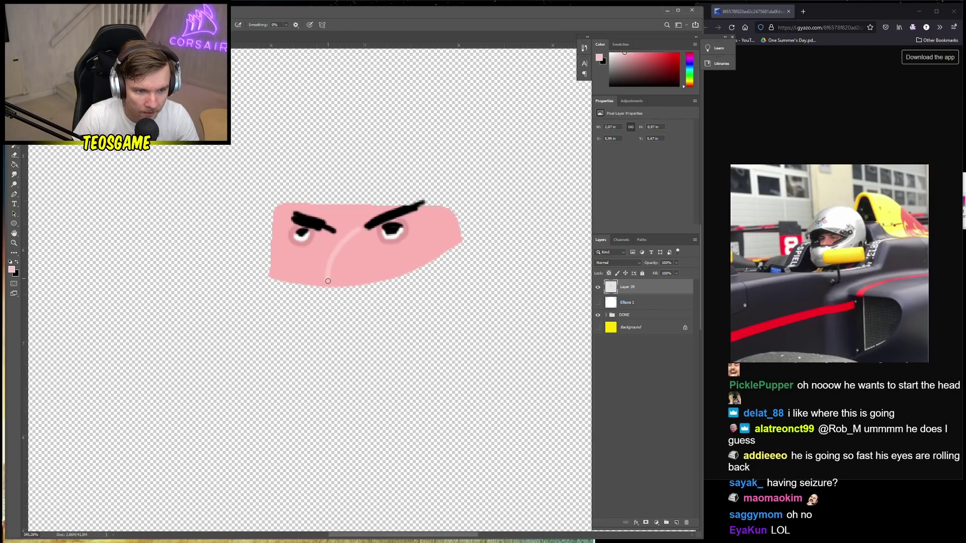
pyautogui.hotkey('ctrl', 'z')
pyautogui.moveTo(360, 230)
pyautogui.mouseDown()
pyautogui.moveTo(324, 287)
pyautogui.moveTo(360, 293)
pyautogui.mouseUp()
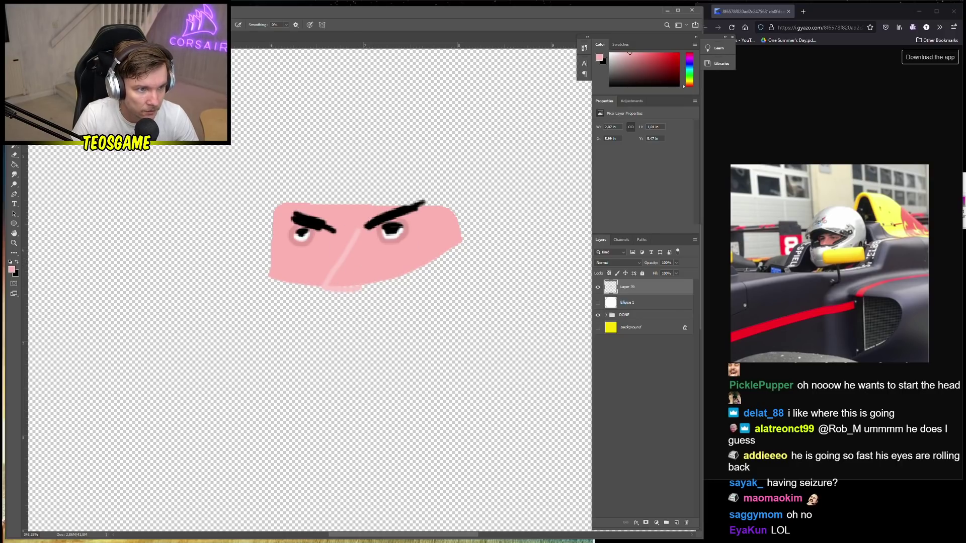
# Enlarge the brush slightly and fill the faded lower-right part of the face
pyautogui.rightClick(390, 264)
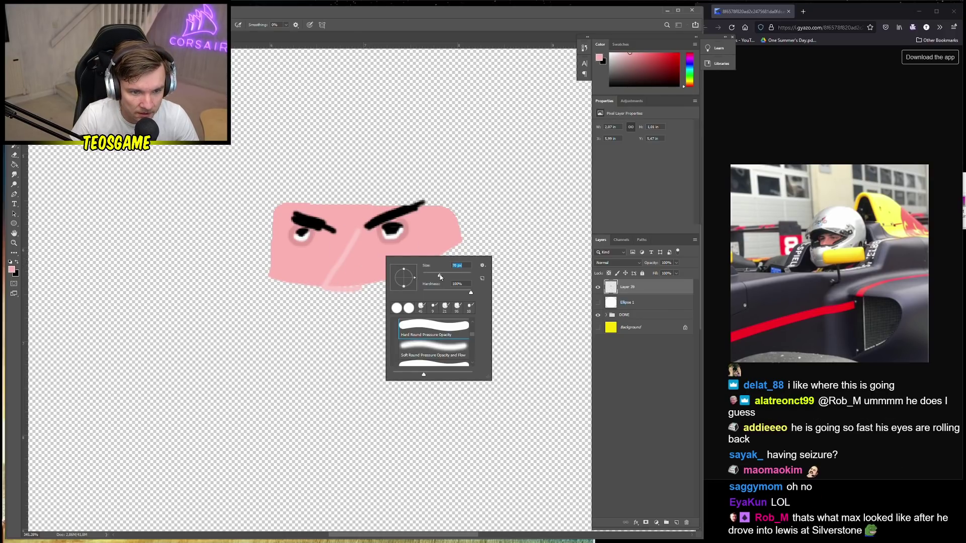
pyautogui.moveTo(440, 276); pyautogui.dragTo(430, 277)
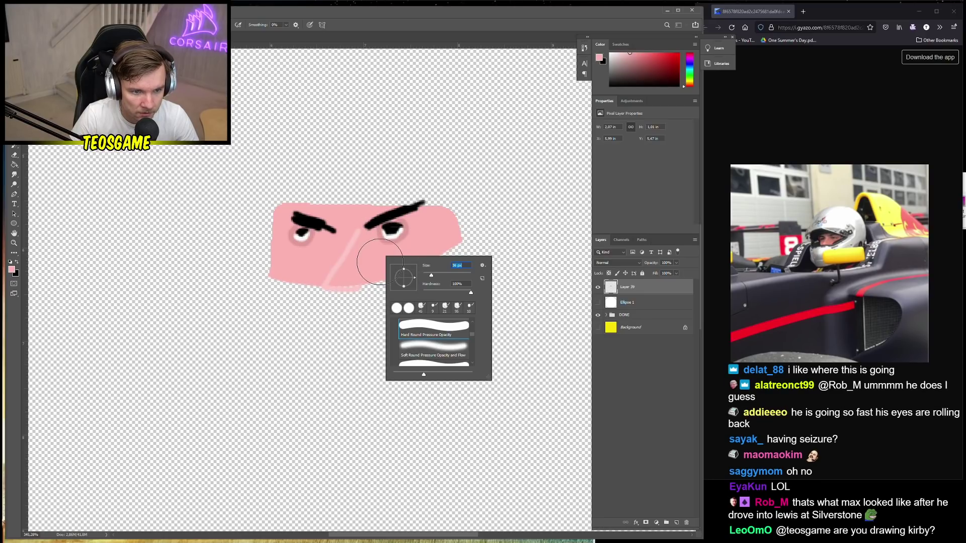
pyautogui.press('Return')
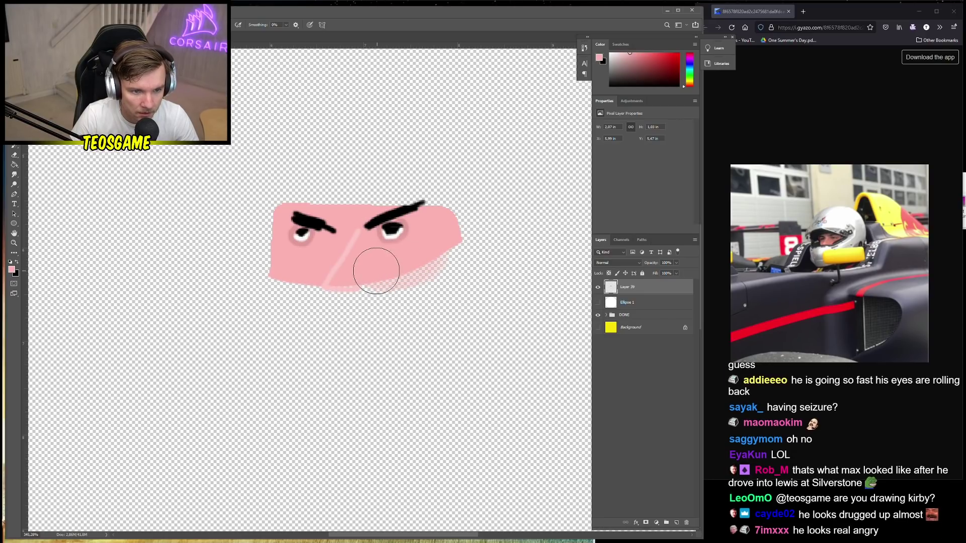
pyautogui.moveTo(378, 267)
pyautogui.mouseDown()
pyautogui.moveTo(438, 240)
pyautogui.moveTo(422, 259)
pyautogui.mouseUp()
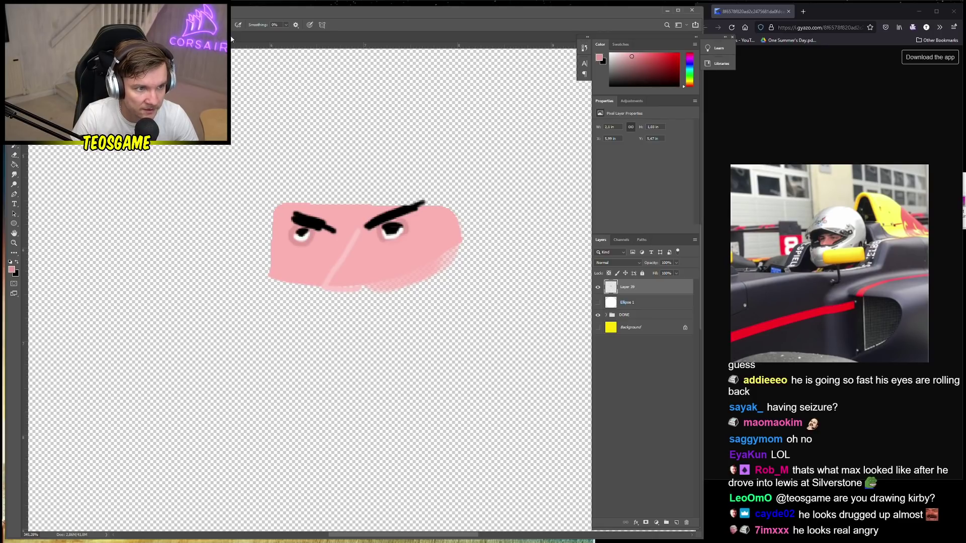
# Switch to a much smaller brush and touch up the skin around the right eye
pyautogui.rightClick(400, 252)
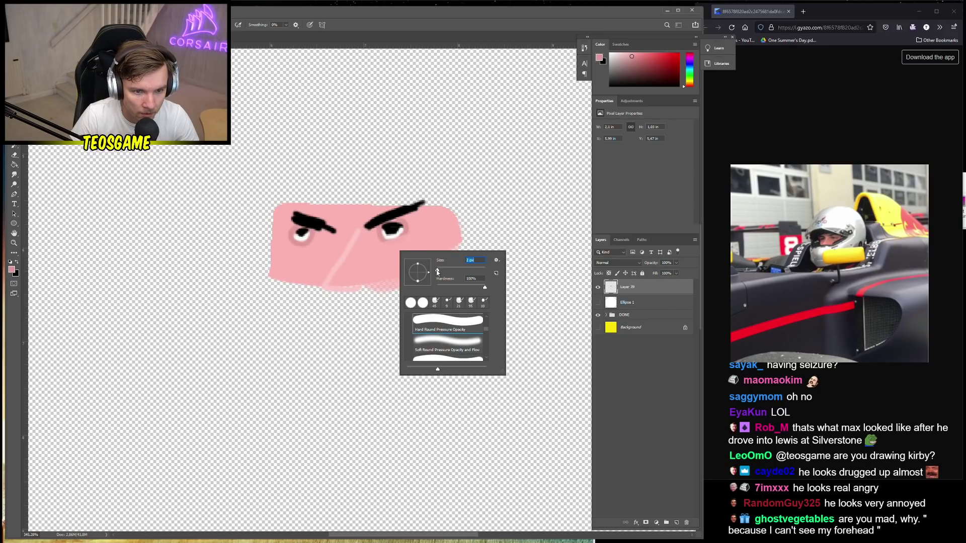
pyautogui.press('Return')
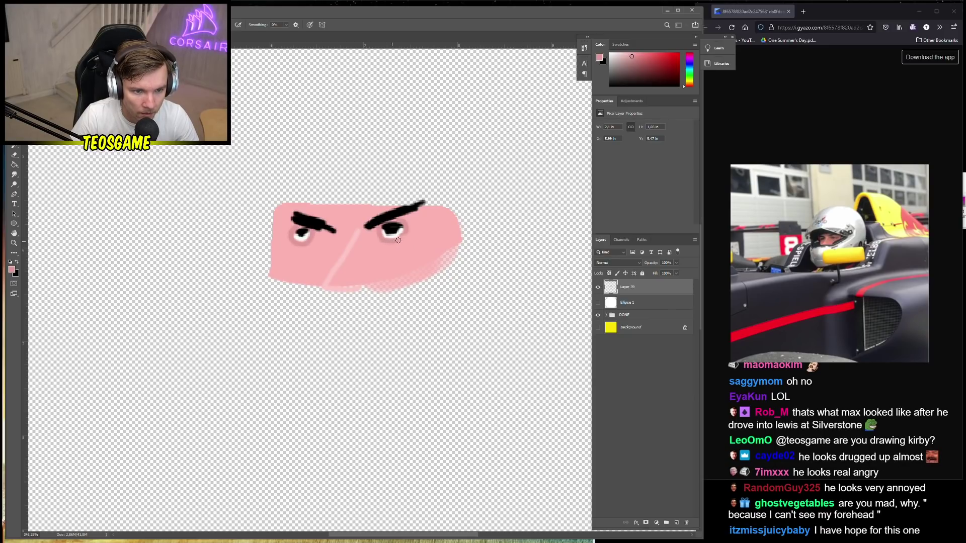
pyautogui.moveTo(403, 236); pyautogui.dragTo(406, 232)
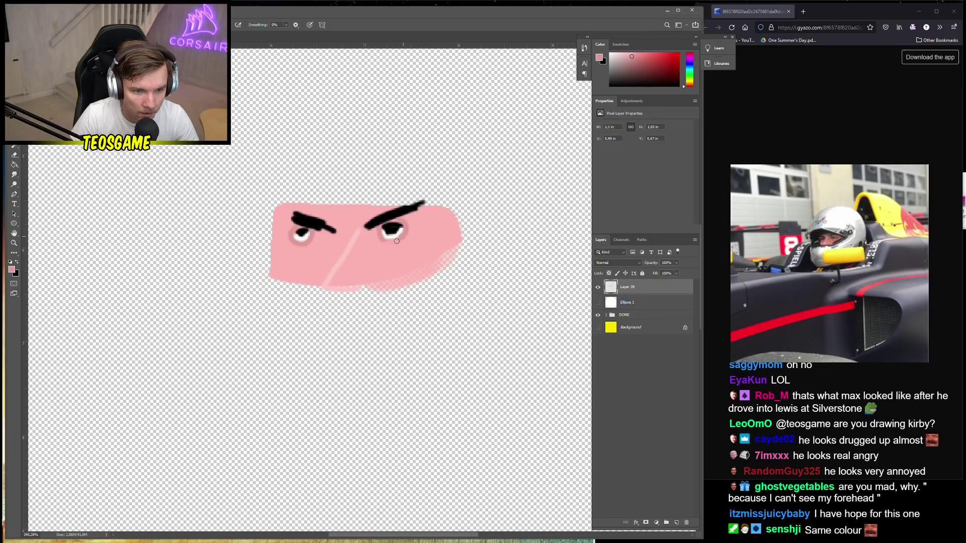
pyautogui.scroll(-5, 342, 278)
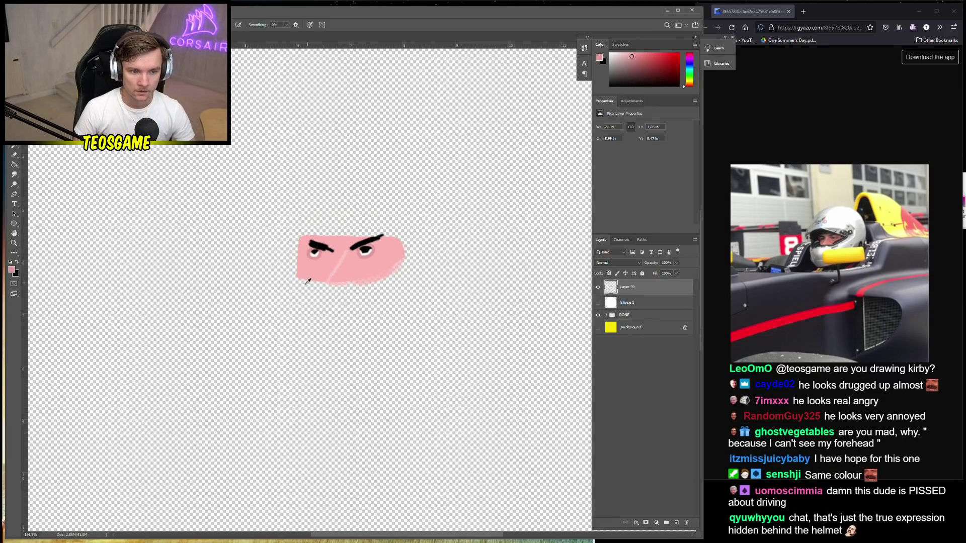
pyautogui.scroll(1, 309, 280)
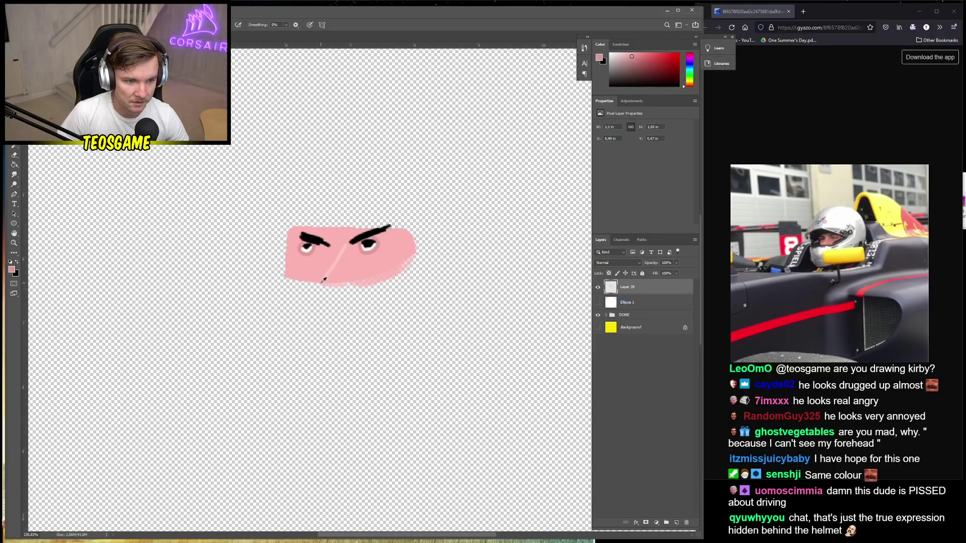
pyautogui.scroll(-2, 323, 278)
pyautogui.scroll(4, 347, 279)
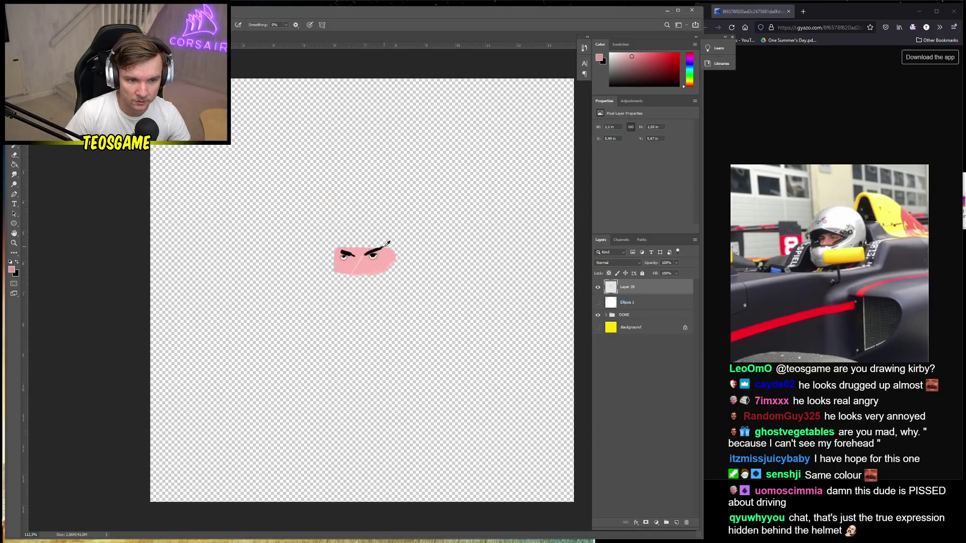
# Add a new layer for the helmet and set the foreground colour to light grey
pyautogui.click(676, 523)
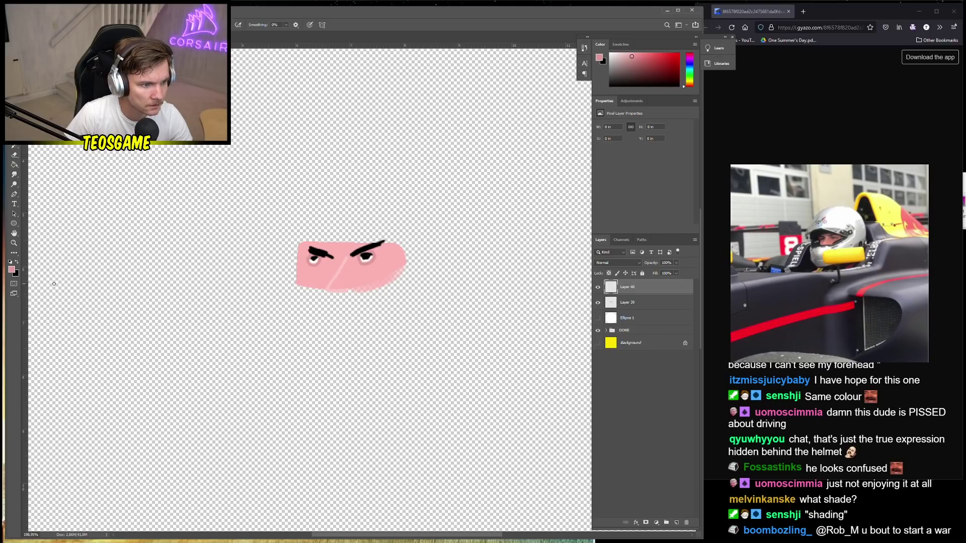
pyautogui.click(11, 271)
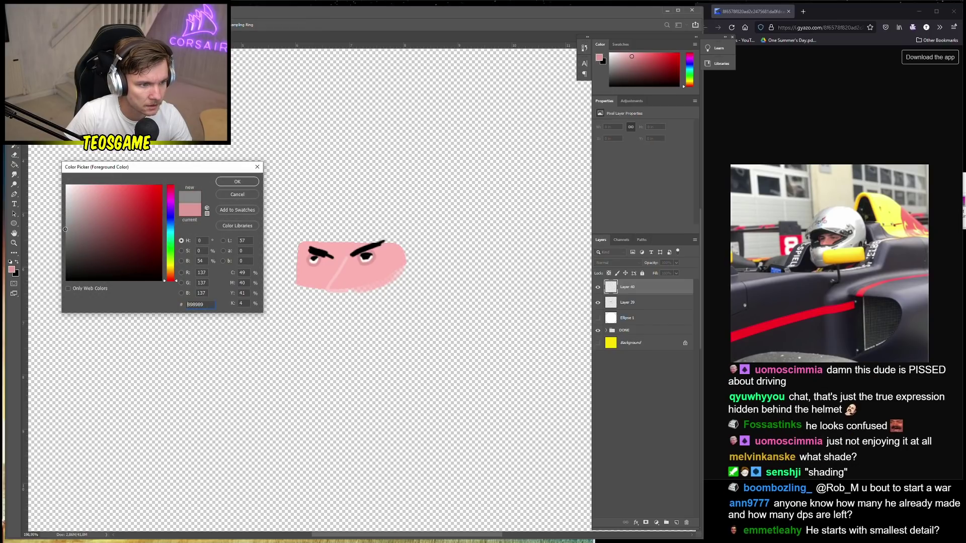
pyautogui.click(68, 217)
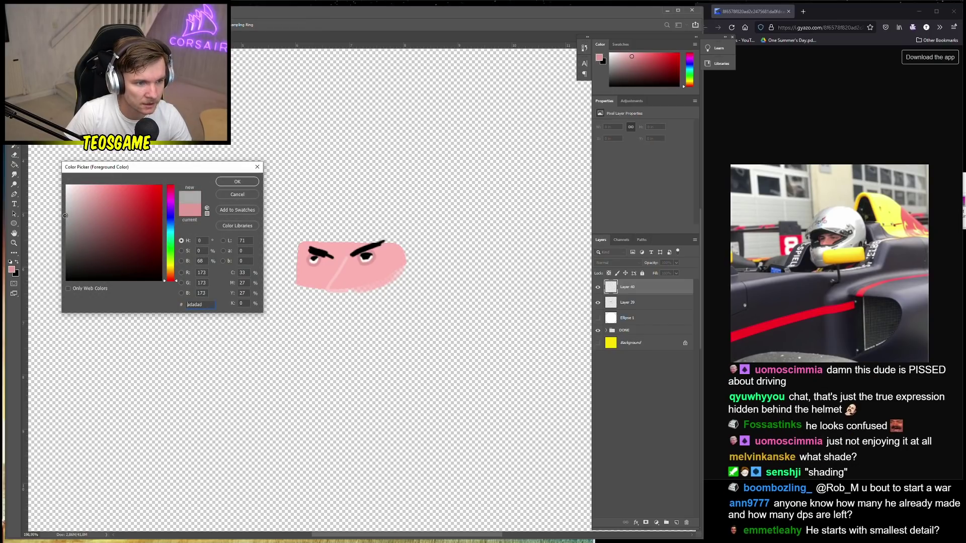
pyautogui.moveTo(65, 216); pyautogui.dragTo(65, 210)
pyautogui.click(237, 181)
# With a smaller brush, paint the grey helmet arc around the face and over the lower visor
pyautogui.rightClick(416, 247)
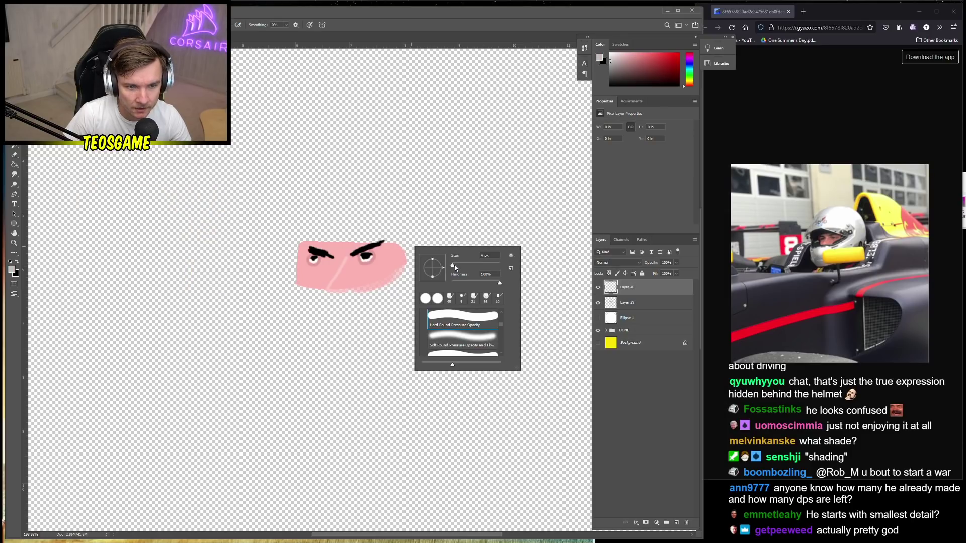
pyautogui.press('[')
pyautogui.press('[')
pyautogui.press('[')
pyautogui.press('[')
pyautogui.press('[')
pyautogui.press('[')
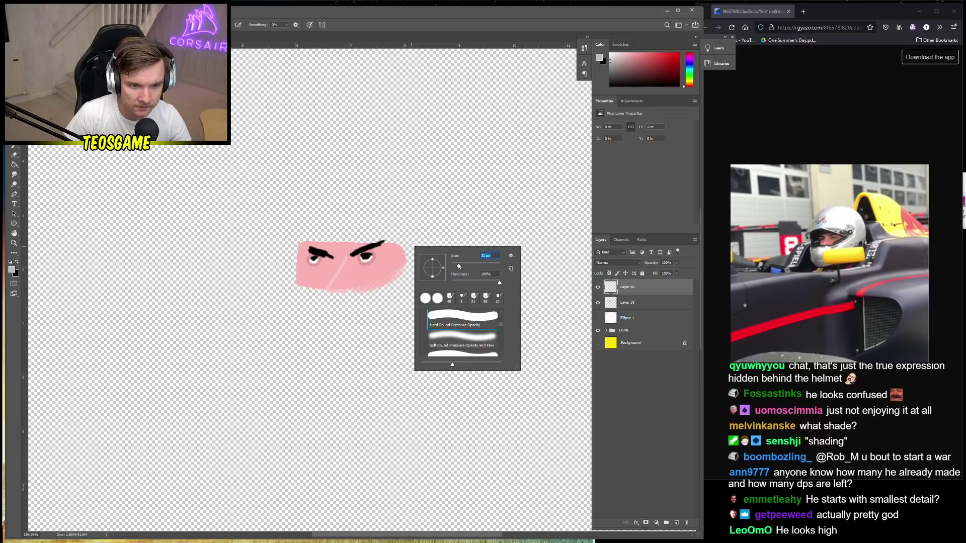
pyautogui.click(296, 237)
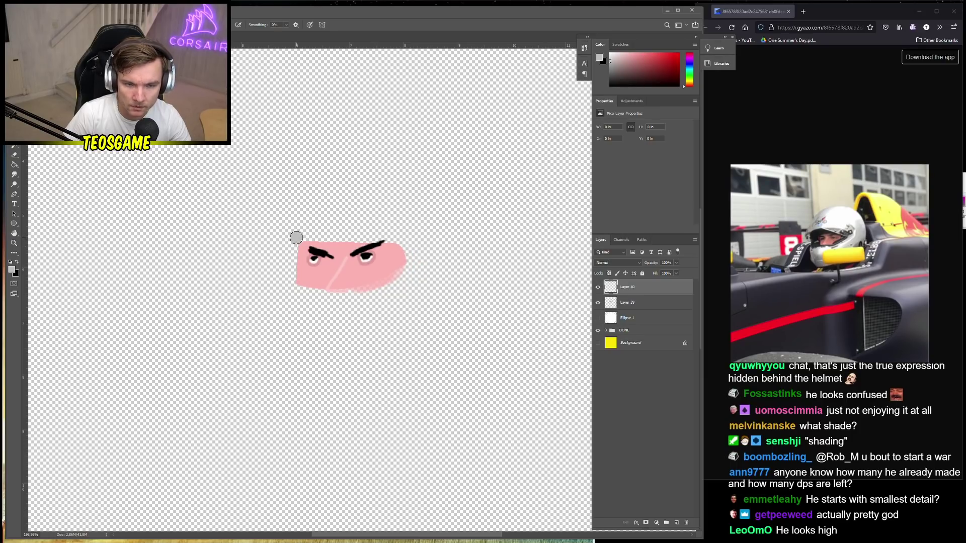
pyautogui.moveTo(295, 237)
pyautogui.mouseDown()
pyautogui.moveTo(290, 243)
pyautogui.moveTo(330, 219)
pyautogui.moveTo(370, 216)
pyautogui.mouseUp()
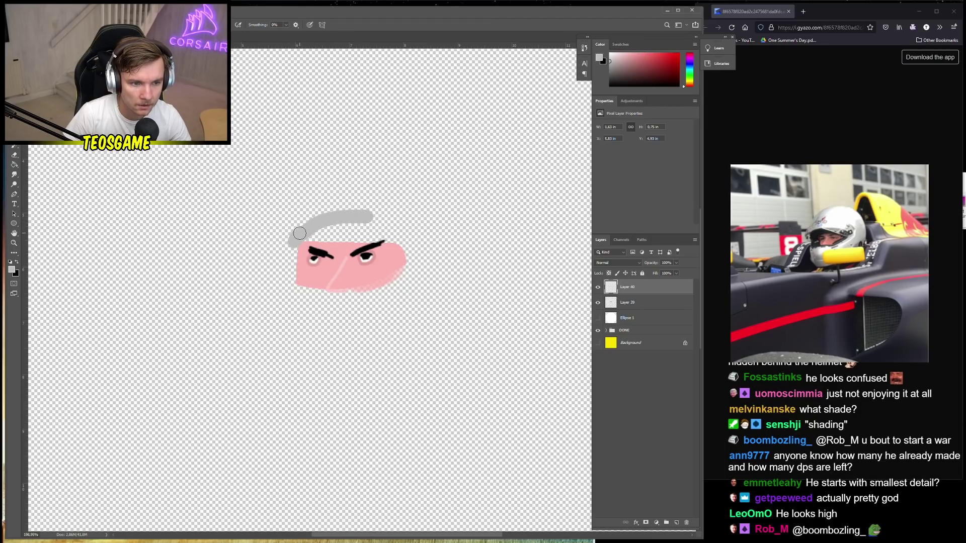
pyautogui.moveTo(300, 233)
pyautogui.mouseDown()
pyautogui.moveTo(357, 213)
pyautogui.moveTo(310, 230)
pyautogui.moveTo(363, 210)
pyautogui.moveTo(400, 240)
pyautogui.mouseUp()
pyautogui.moveTo(365, 211)
pyautogui.mouseDown()
pyautogui.moveTo(400, 221)
pyautogui.moveTo(417, 248)
pyautogui.moveTo(416, 272)
pyautogui.moveTo(395, 304)
pyautogui.moveTo(344, 316)
pyautogui.moveTo(285, 310)
pyautogui.moveTo(290, 283)
pyautogui.moveTo(304, 297)
pyautogui.moveTo(284, 304)
pyautogui.moveTo(347, 303)
pyautogui.moveTo(399, 288)
pyautogui.moveTo(412, 258)
pyautogui.moveTo(404, 237)
pyautogui.moveTo(372, 227)
pyautogui.moveTo(306, 235)
pyautogui.moveTo(393, 238)
pyautogui.mouseUp()
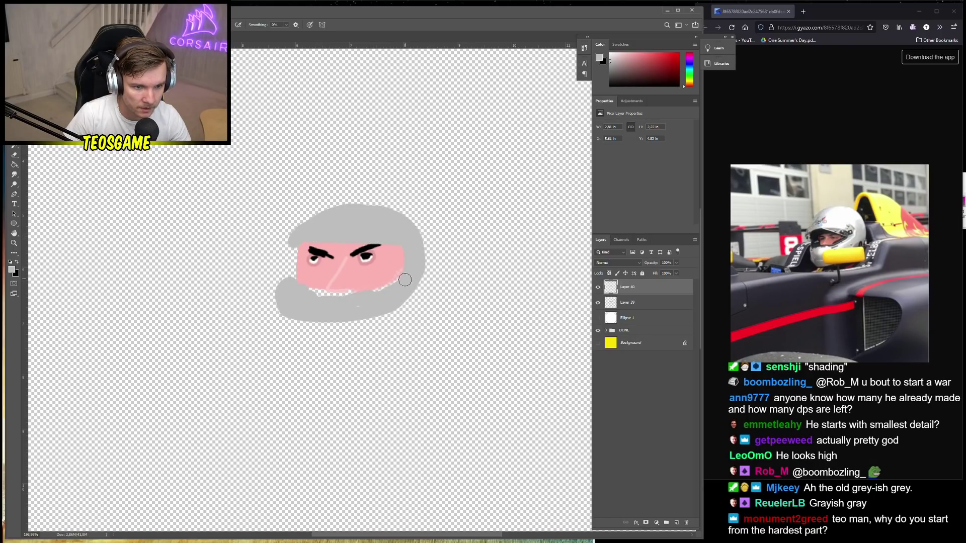
pyautogui.moveTo(398, 284)
pyautogui.mouseDown()
pyautogui.moveTo(354, 302)
pyautogui.moveTo(375, 295)
pyautogui.moveTo(302, 291)
pyautogui.moveTo(382, 293)
pyautogui.moveTo(293, 292)
pyautogui.mouseUp()
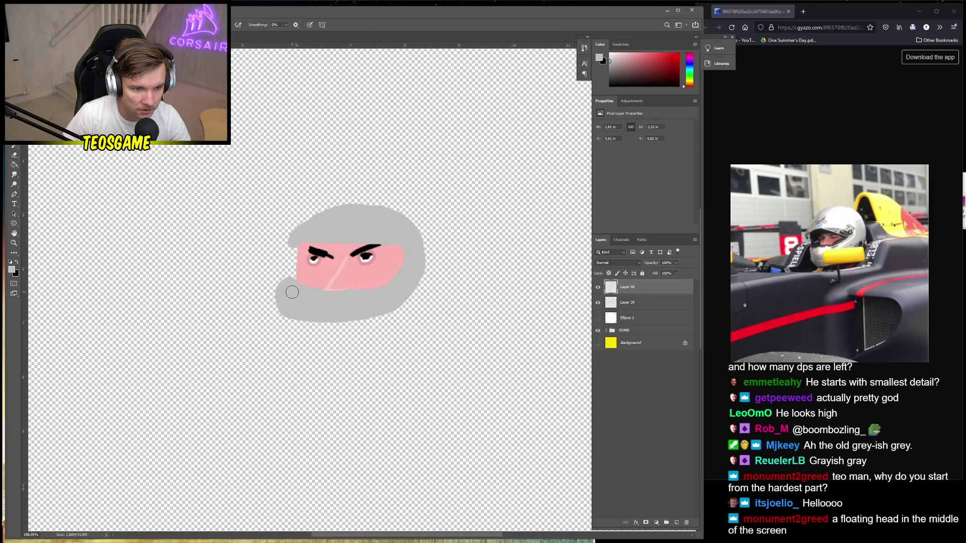
# Paint black along the top-left edge of the visor area
pyautogui.click(16, 263)
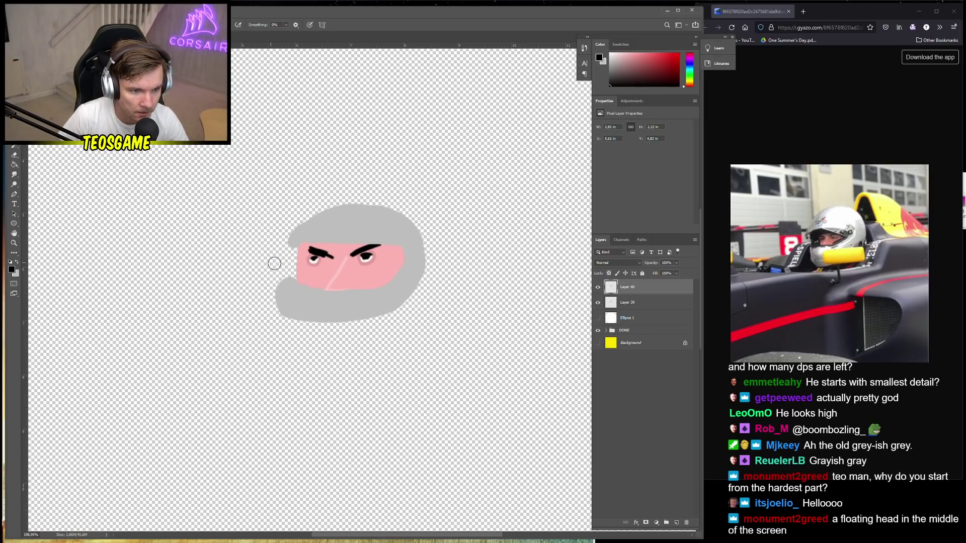
pyautogui.click(289, 283)
pyautogui.moveTo(288, 283)
pyautogui.mouseDown()
pyautogui.moveTo(295, 258)
pyautogui.moveTo(289, 281)
pyautogui.moveTo(295, 248)
pyautogui.moveTo(282, 283)
pyautogui.moveTo(294, 243)
pyautogui.moveTo(334, 236)
pyautogui.mouseUp()
pyautogui.hotkey('ctrl', 'z')
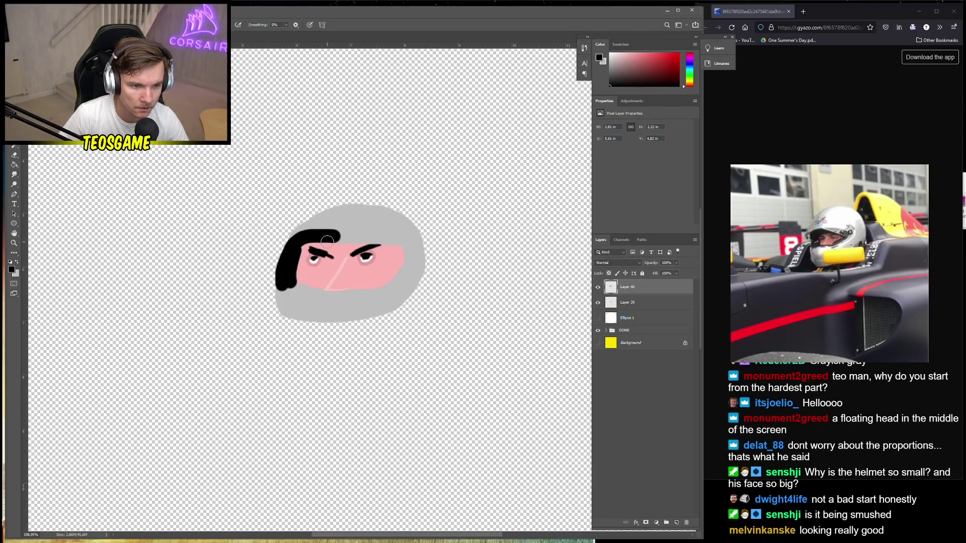
pyautogui.moveTo(294, 245)
pyautogui.mouseDown()
pyautogui.moveTo(317, 234)
pyautogui.moveTo(342, 238)
pyautogui.mouseUp()
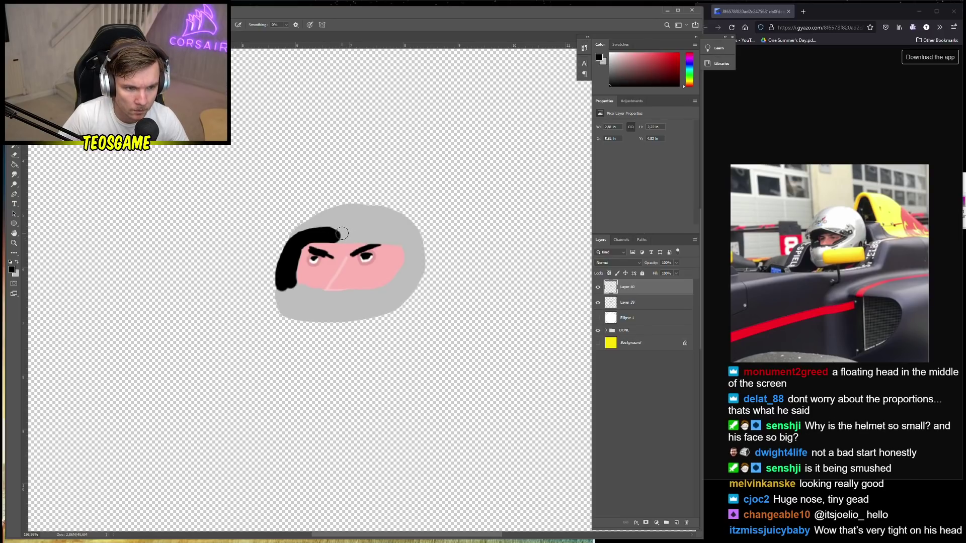
# Pick dark grey and paint the dark band across the top of the face
pyautogui.rightClick(342, 233)
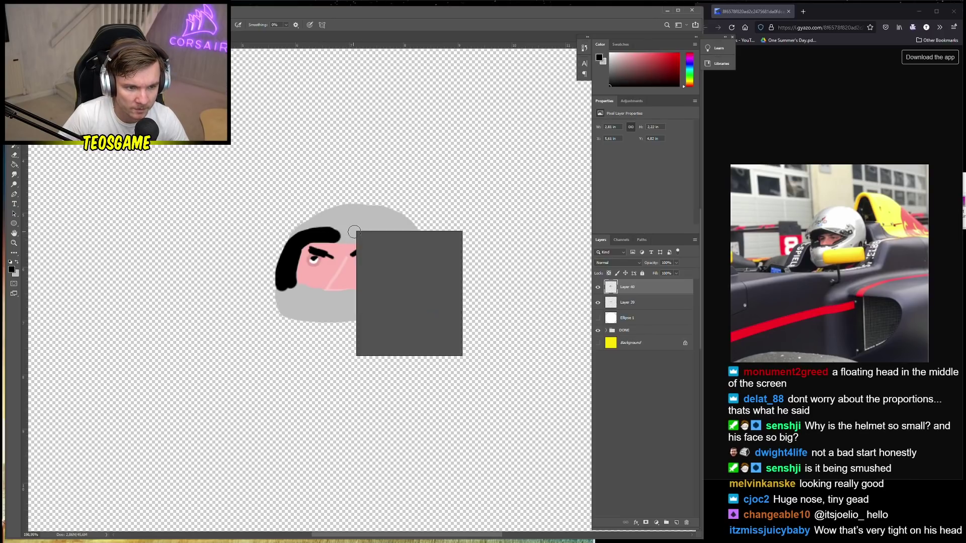
pyautogui.click(11, 270)
pyautogui.click(70, 260)
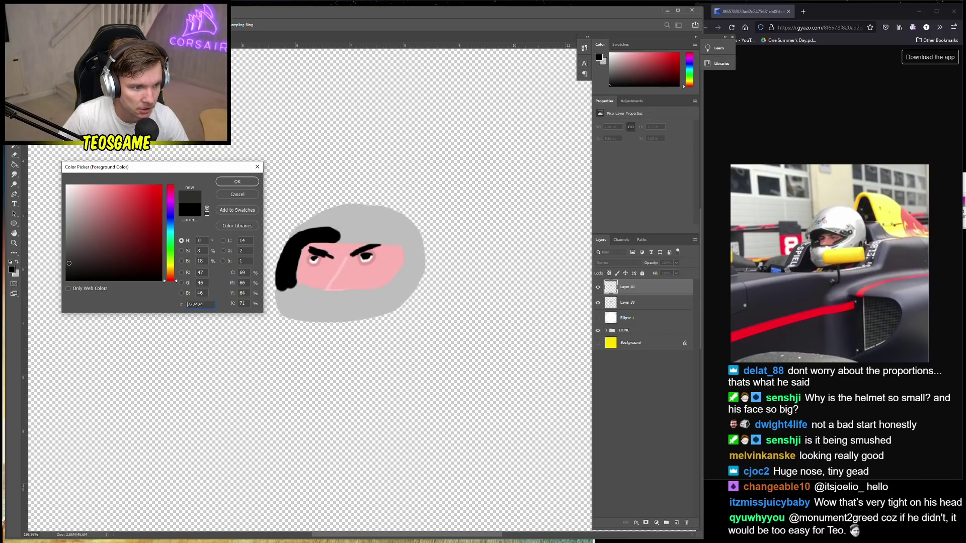
pyautogui.click(237, 181)
pyautogui.moveTo(341, 238)
pyautogui.mouseDown()
pyautogui.moveTo(385, 237)
pyautogui.moveTo(409, 253)
pyautogui.mouseUp()
pyautogui.hotkey('ctrl', 'z')
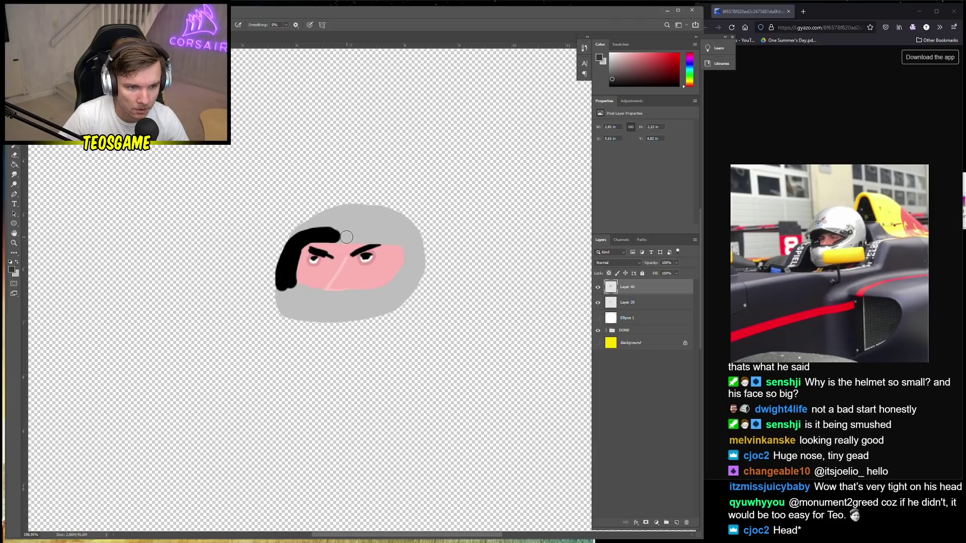
pyautogui.moveTo(338, 237)
pyautogui.mouseDown()
pyautogui.moveTo(382, 239)
pyautogui.moveTo(407, 253)
pyautogui.moveTo(399, 276)
pyautogui.moveTo(370, 291)
pyautogui.mouseUp()
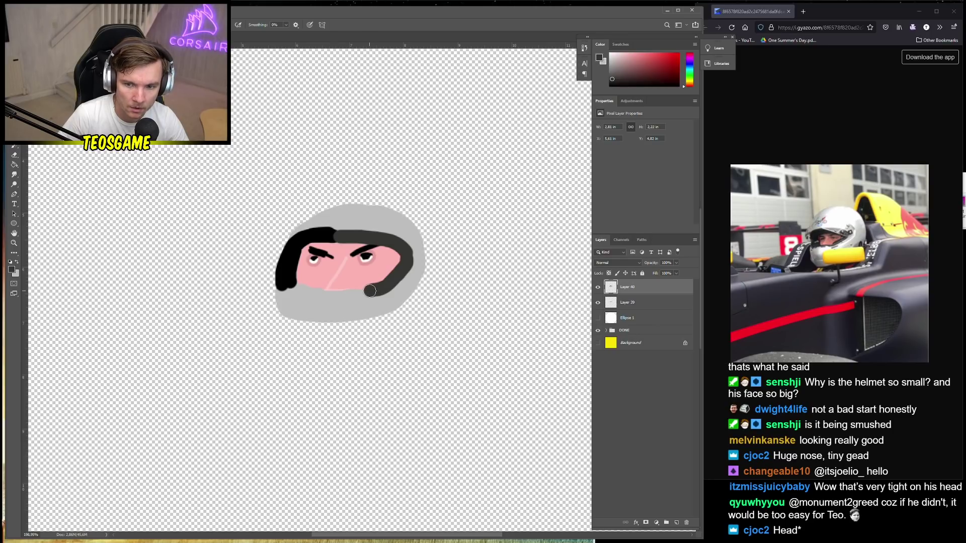
# Extend the dark band down the face's right side and along its bottom
pyautogui.rightClick(370, 291)
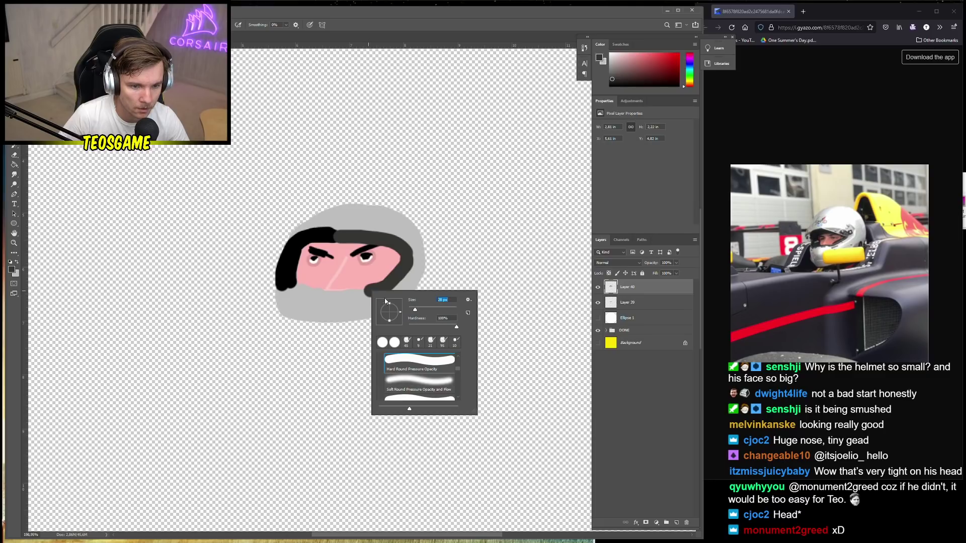
pyautogui.press('Escape')
pyautogui.hotkey('ctrl', 'z')
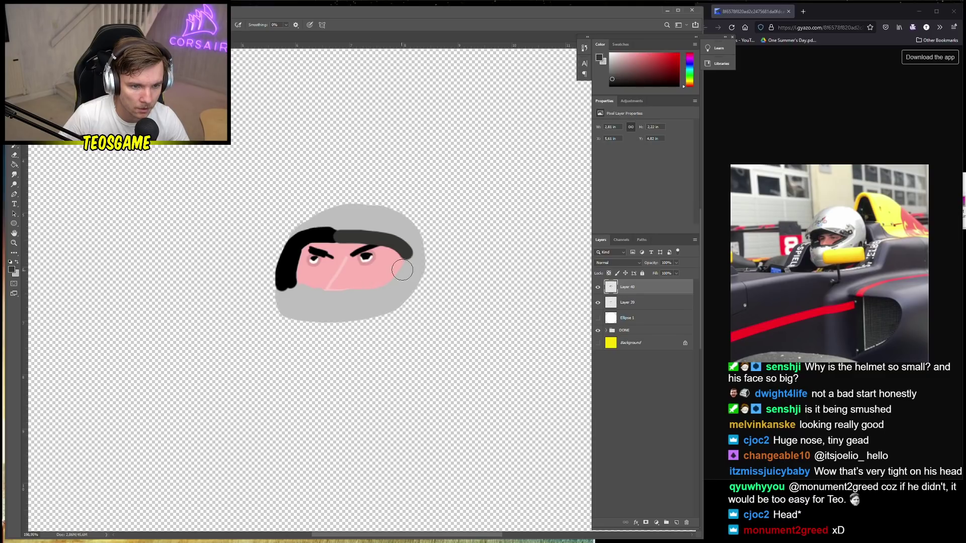
pyautogui.rightClick(410, 262)
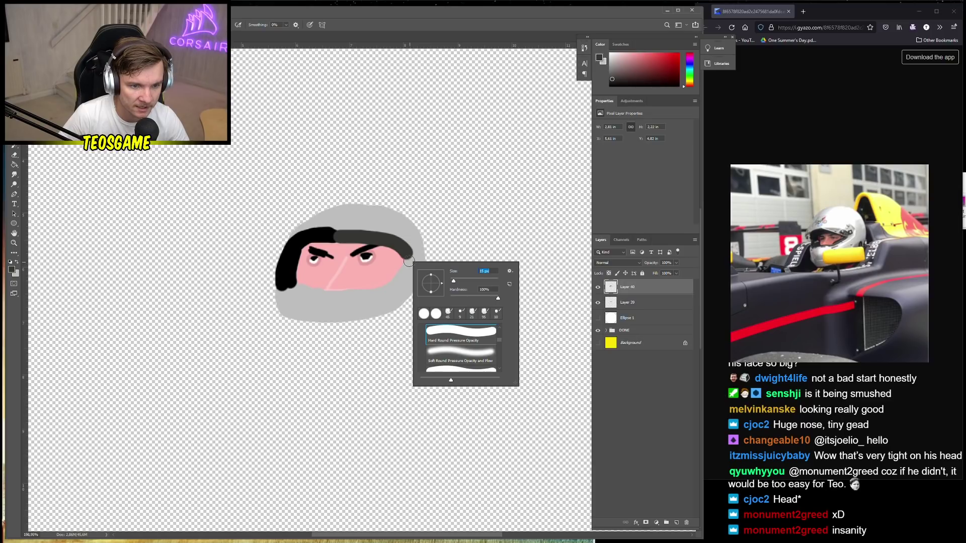
pyautogui.click(409, 257)
pyautogui.moveTo(411, 256)
pyautogui.mouseDown()
pyautogui.moveTo(389, 286)
pyautogui.moveTo(343, 296)
pyautogui.mouseUp()
pyautogui.moveTo(329, 295); pyautogui.dragTo(308, 293)
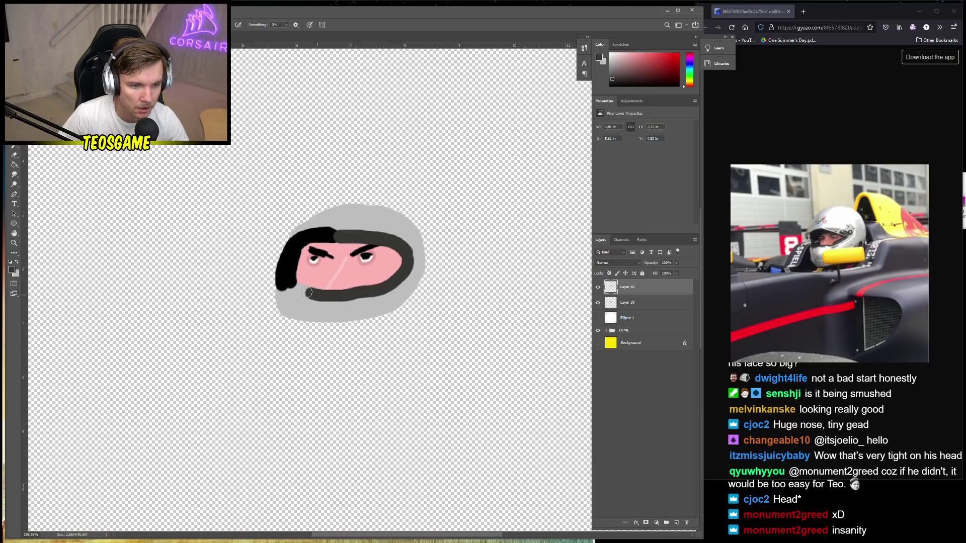
# Sample the helmet's light grey and tidy the band's lower edge and helmet's lower-left edge
pyautogui.keyDown('alt'); pyautogui.click(329, 308); pyautogui.keyUp('alt')
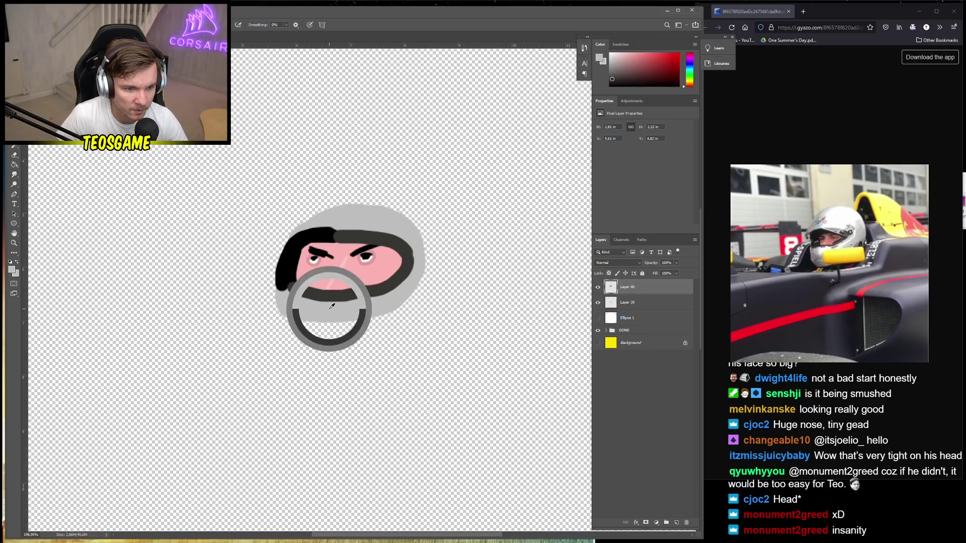
pyautogui.moveTo(300, 301)
pyautogui.mouseDown()
pyautogui.moveTo(370, 302)
pyautogui.moveTo(406, 282)
pyautogui.mouseUp()
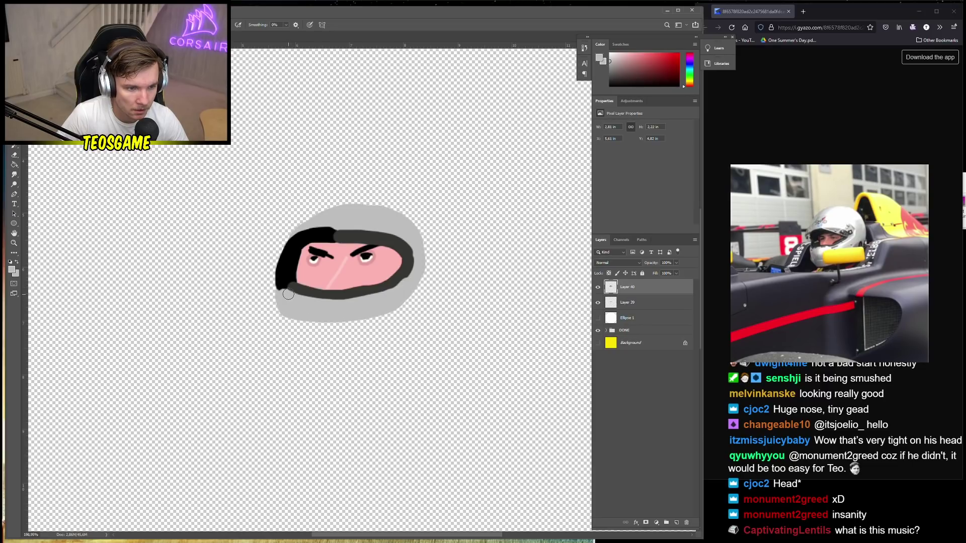
pyautogui.moveTo(285, 298); pyautogui.dragTo(391, 292)
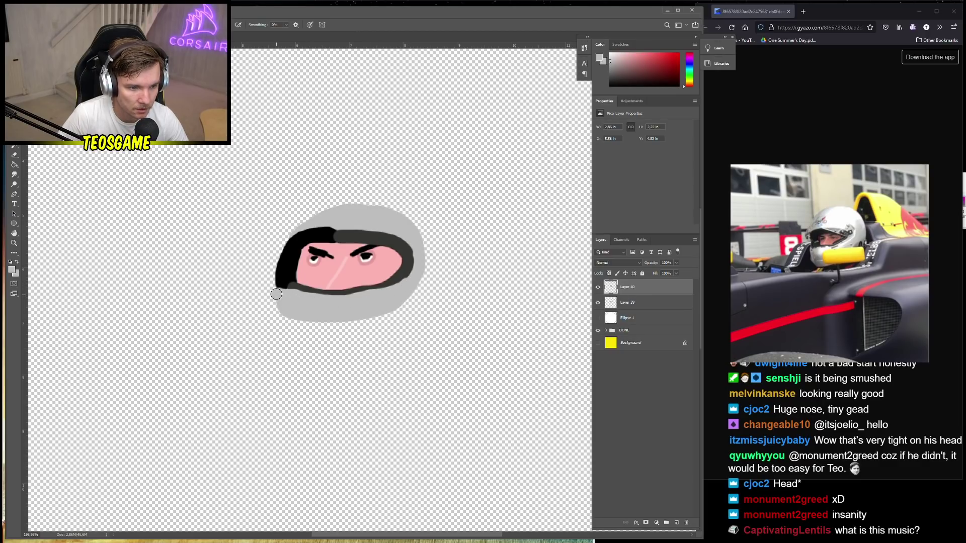
pyautogui.scroll(-3, 273, 301)
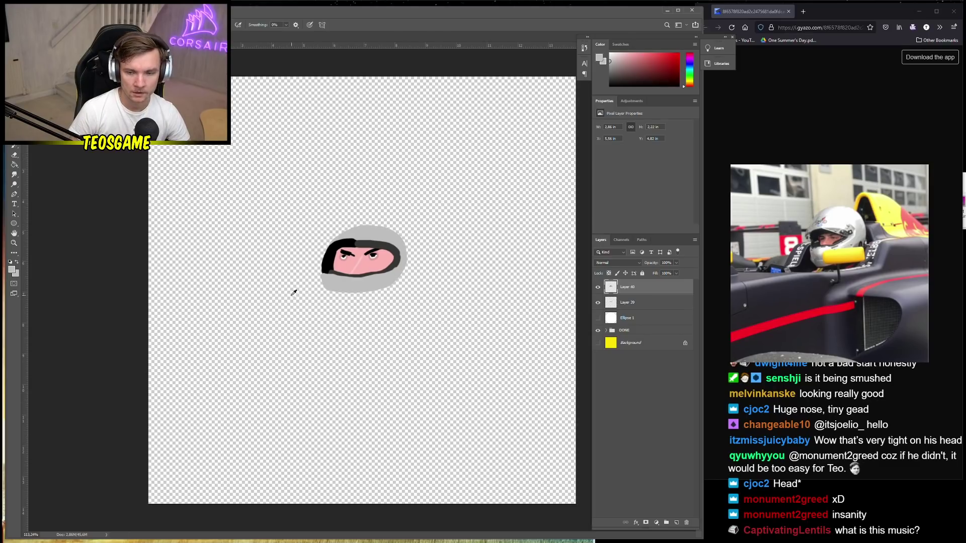
pyautogui.scroll(2, 355, 234)
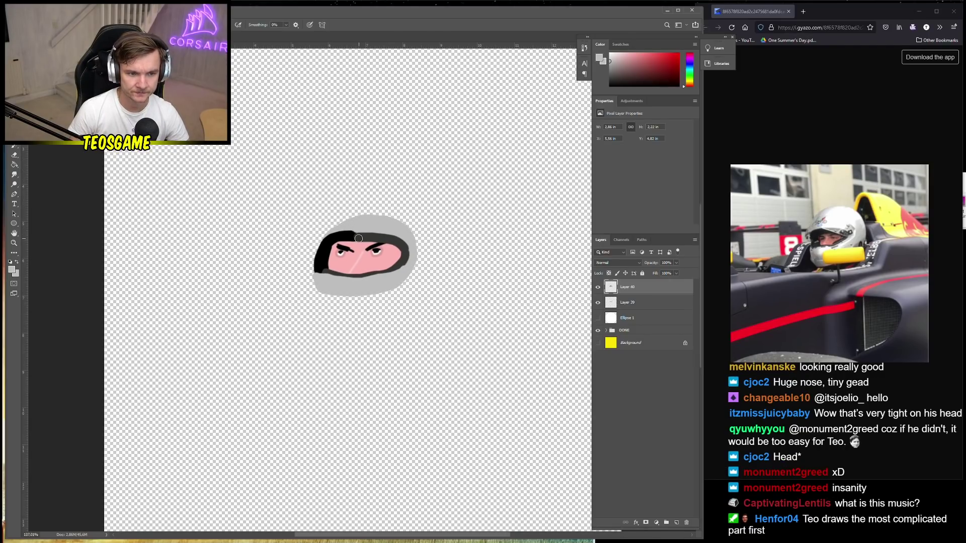
pyautogui.scroll(2, 354, 232)
# Sample black as the paint colour and add a new empty Layer 41 above Layer 40
pyautogui.keyDown('alt'); pyautogui.click(355, 235); pyautogui.keyUp('alt')
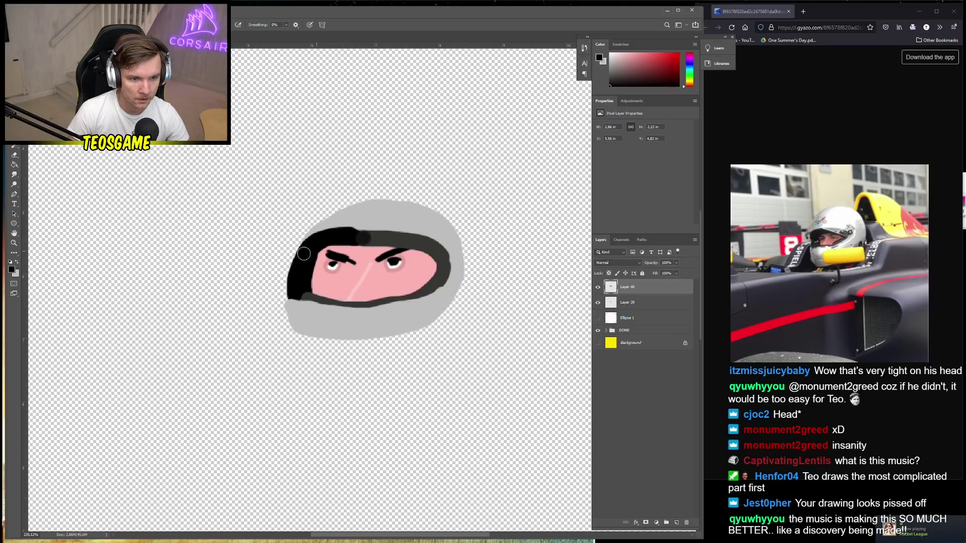
pyautogui.scroll(-2, 304, 253)
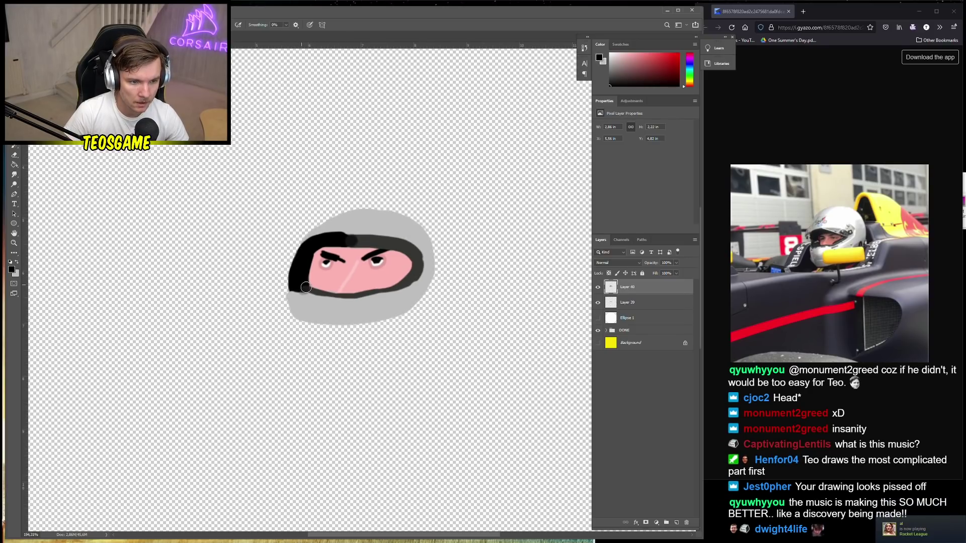
pyautogui.scroll(-2, 307, 282)
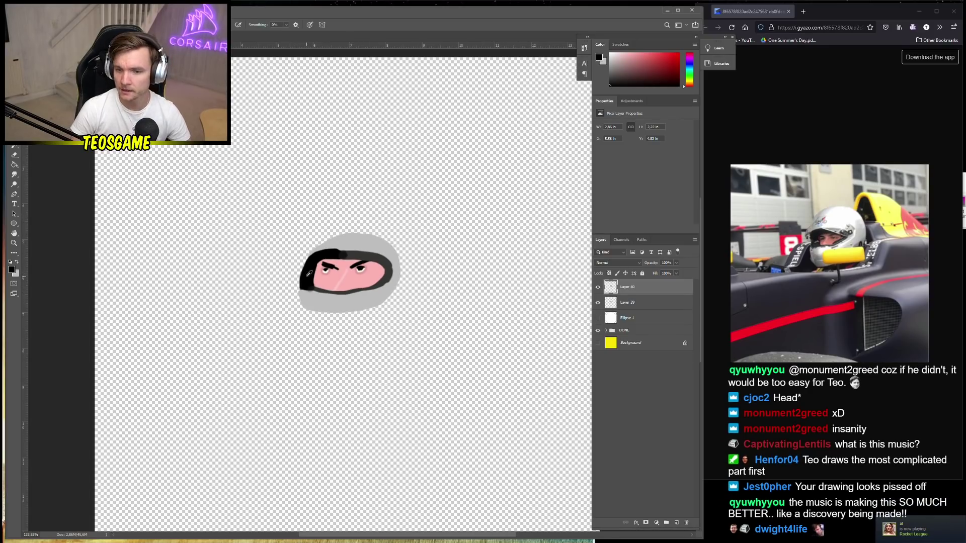
pyautogui.scroll(-2, 308, 273)
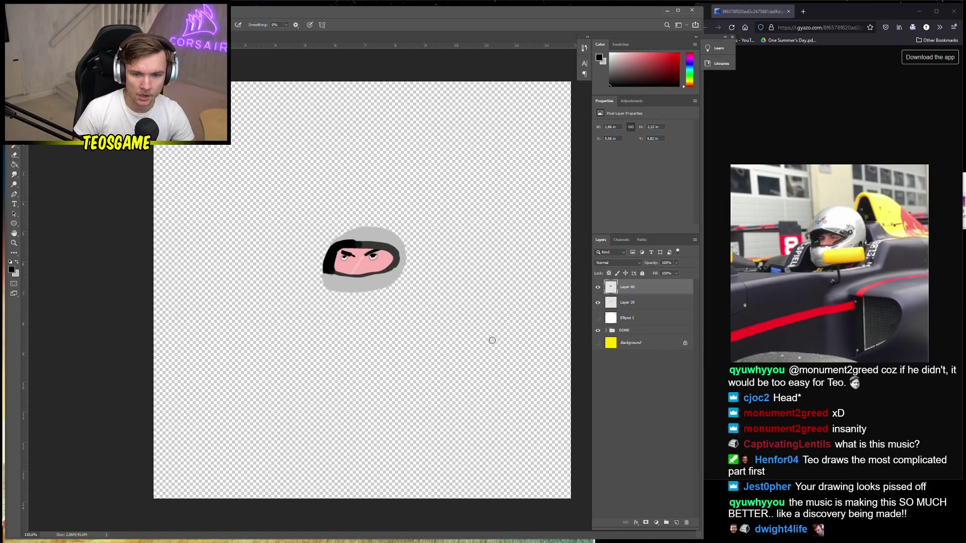
pyautogui.click(677, 523)
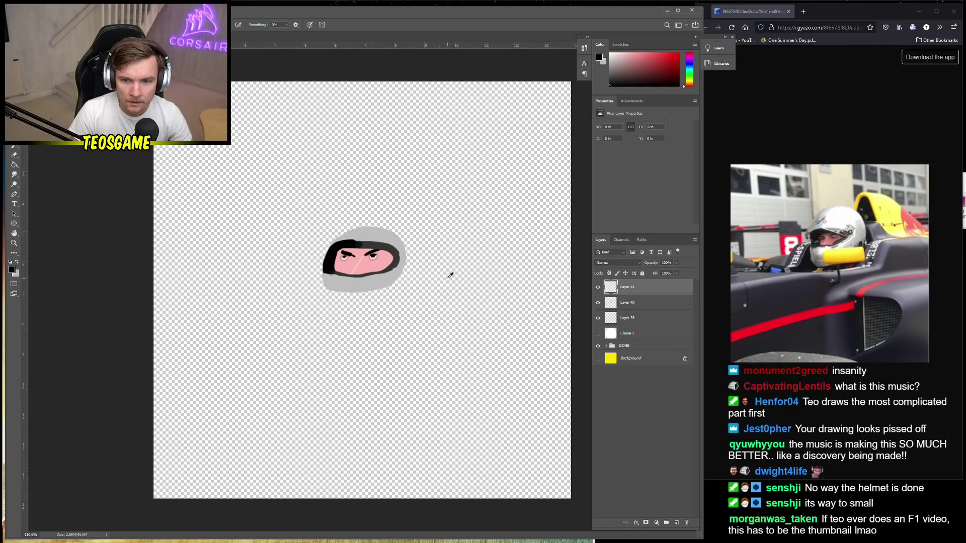
# Briefly select Layer 40, then make Layer 41 active again
pyautogui.scroll(1, 432, 274)
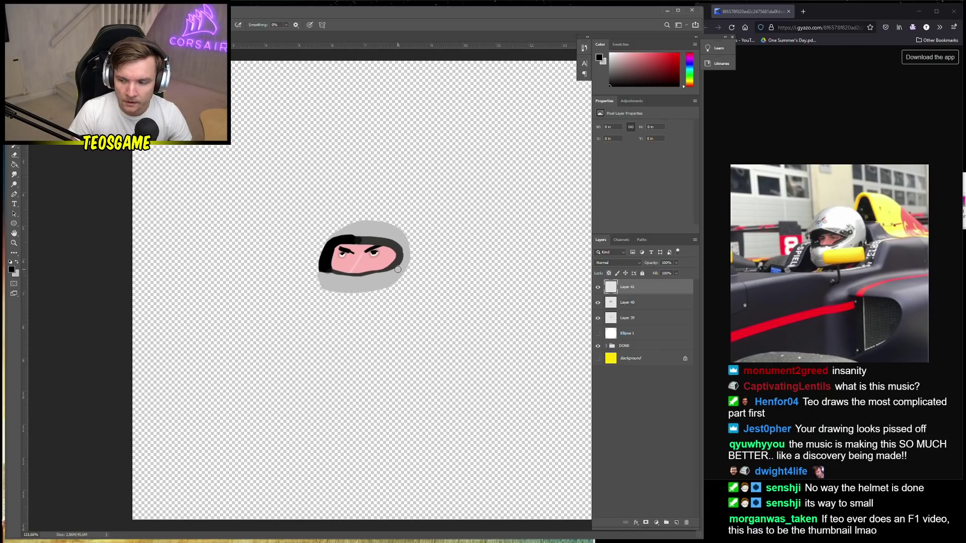
pyautogui.scroll(3, 398, 270)
pyautogui.hotkey('alt', '[')
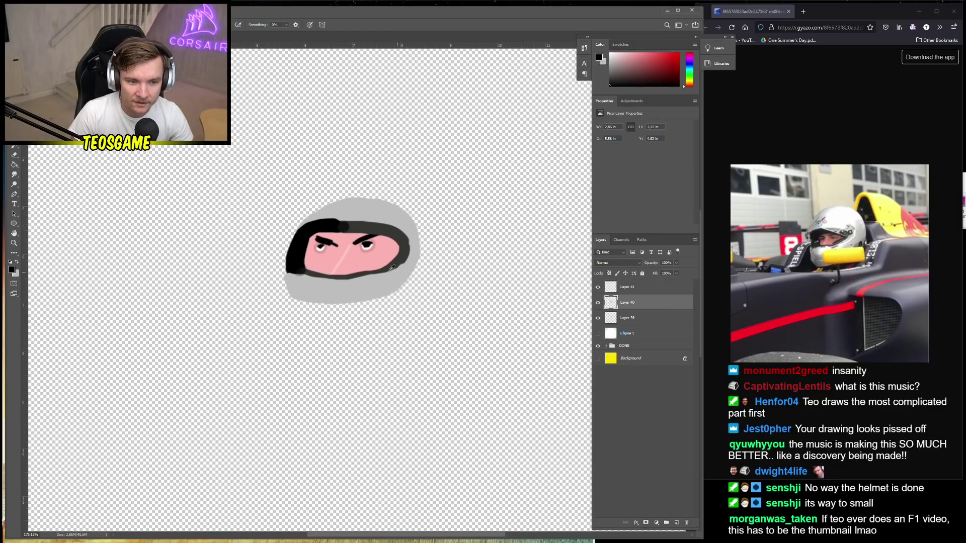
pyautogui.scroll(3, 345, 247)
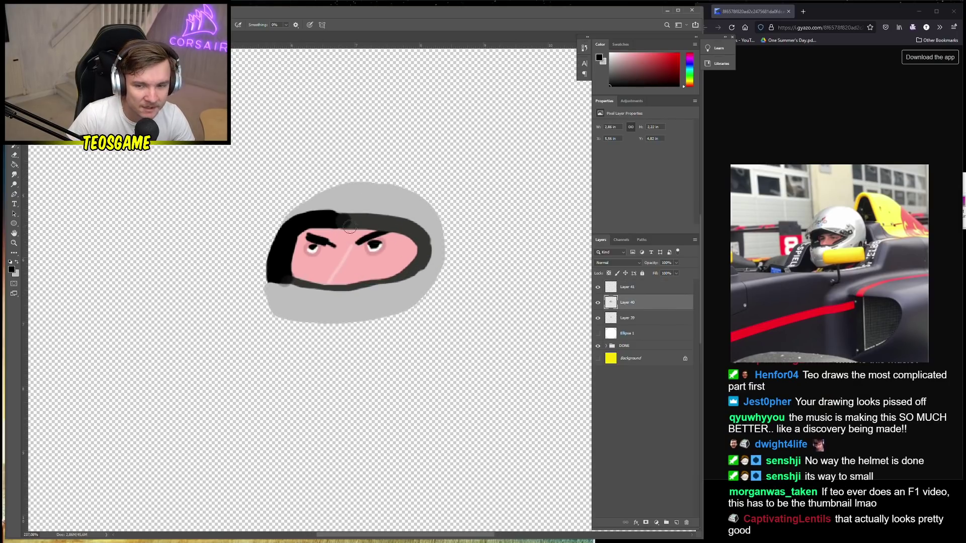
pyautogui.scroll(-3, 350, 229)
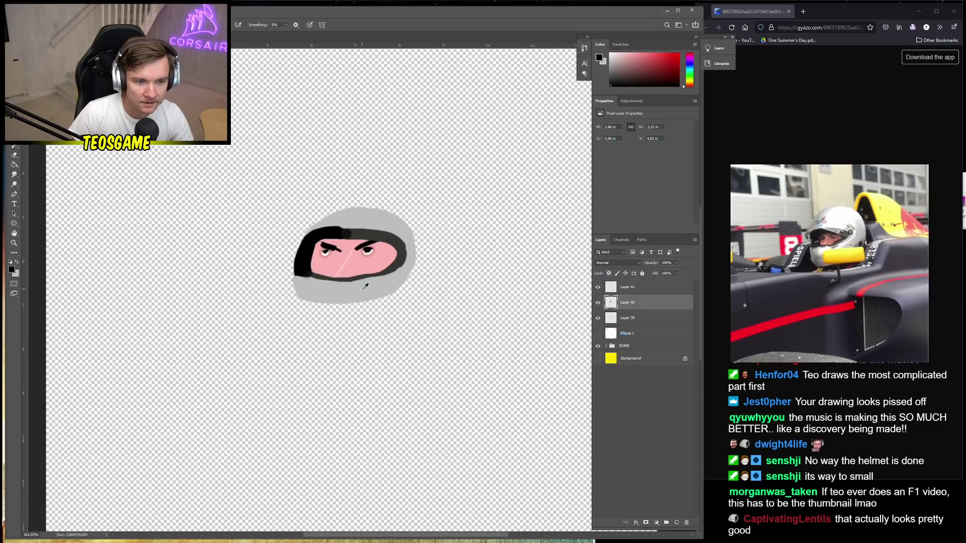
pyautogui.scroll(-1, 366, 286)
pyautogui.hotkey('alt', ']')
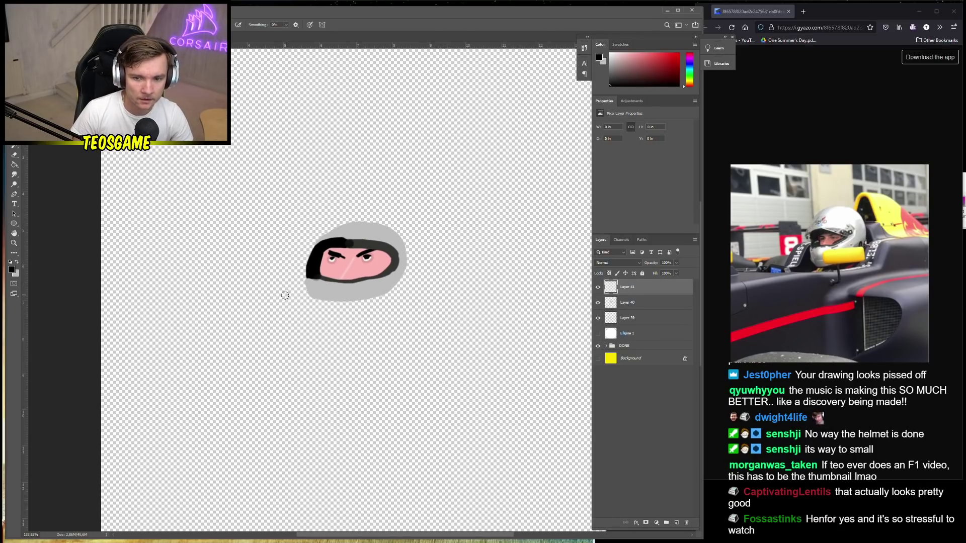
# Set the foreground colour to a near-black dark purple (RGB 15, 12, 24)
pyautogui.click(11, 269)
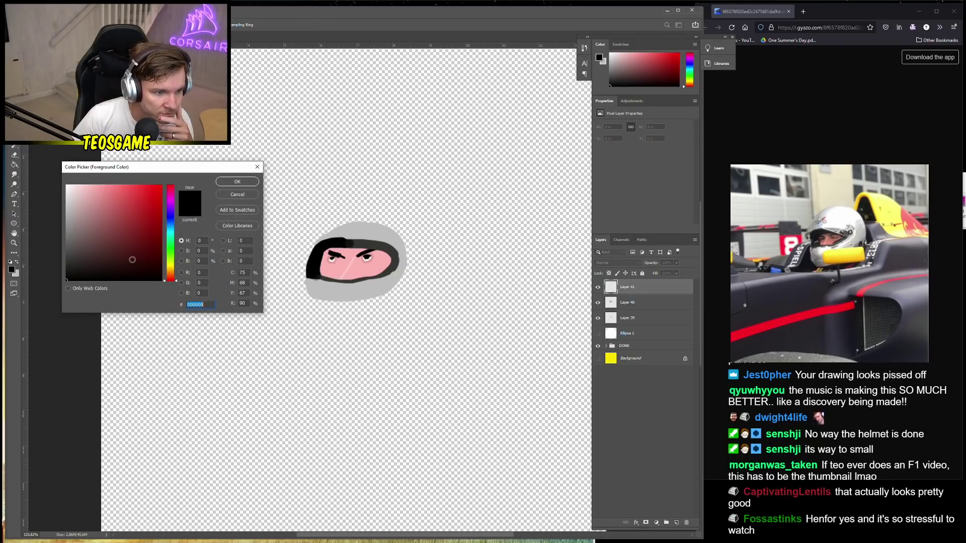
pyautogui.click(171, 216)
pyautogui.click(152, 256)
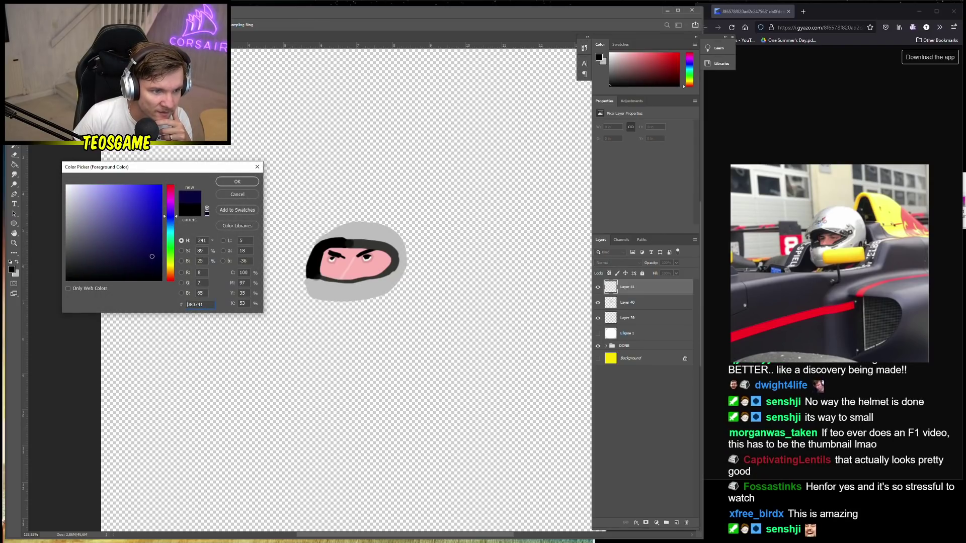
pyautogui.click(156, 255)
pyautogui.click(174, 215)
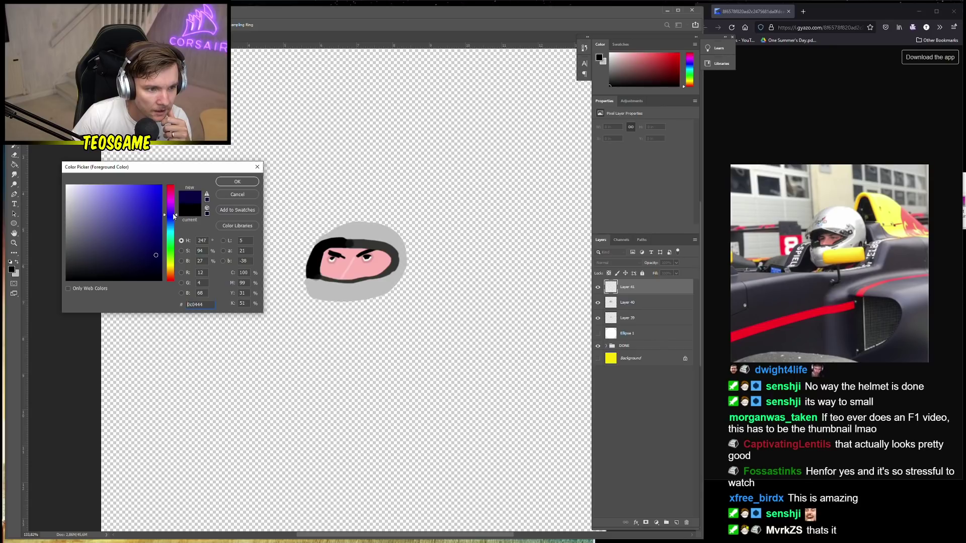
pyautogui.click(174, 214)
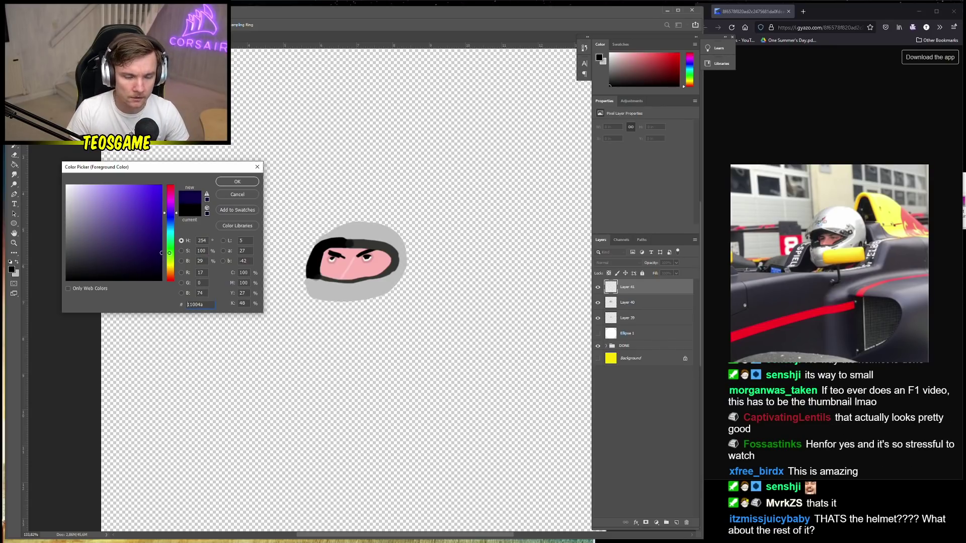
pyautogui.click(152, 261)
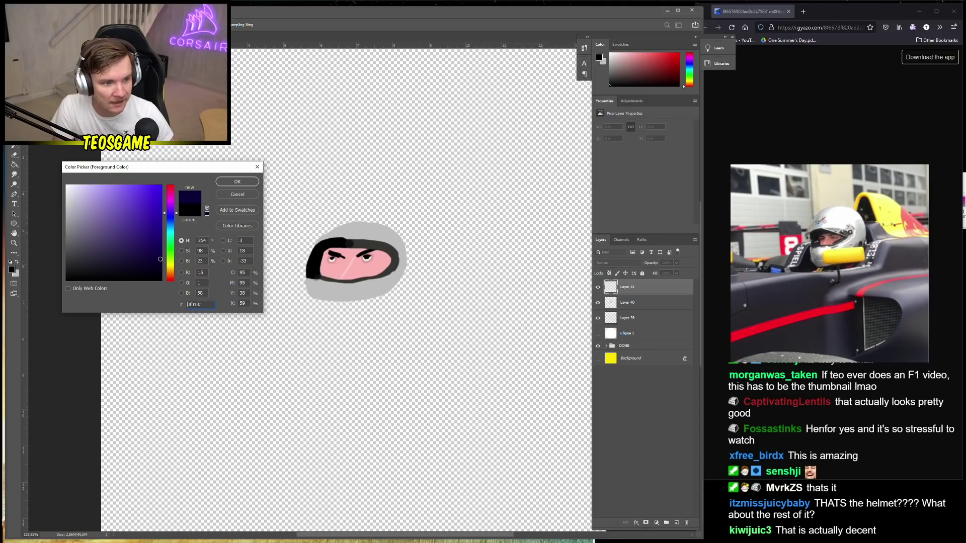
pyautogui.moveTo(160, 259); pyautogui.dragTo(113, 272)
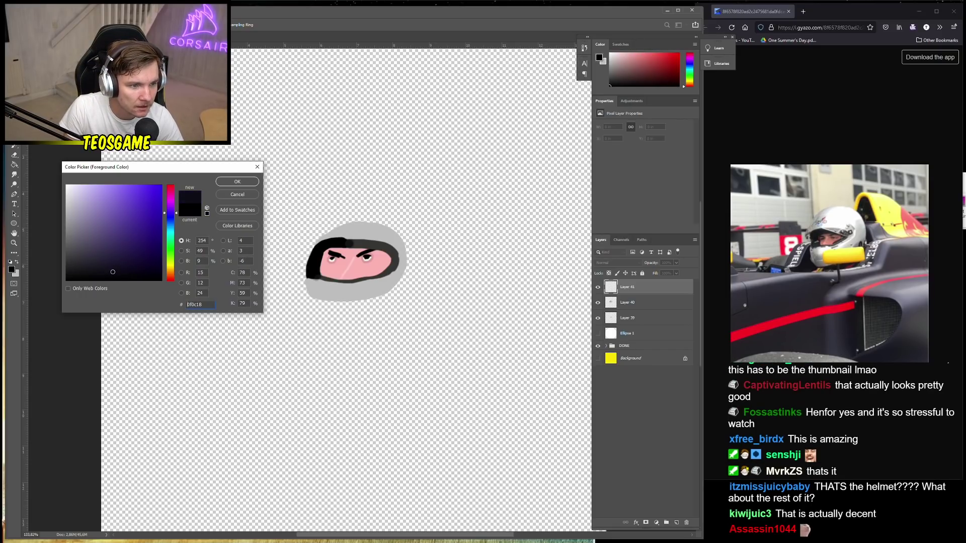
pyautogui.click(238, 182)
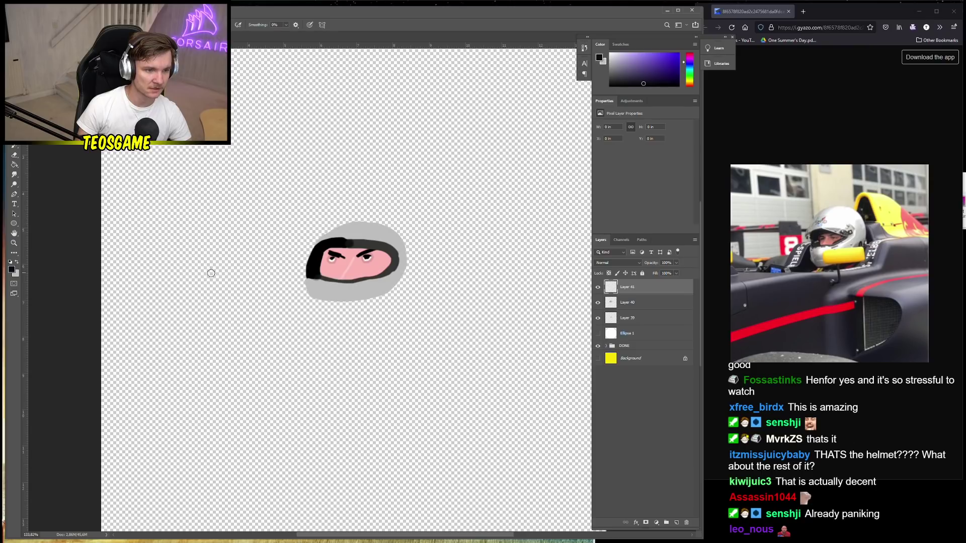
# Move Layer 41 just above Ellipse 1 and set the brush size to 146 px
pyautogui.click(623, 334)
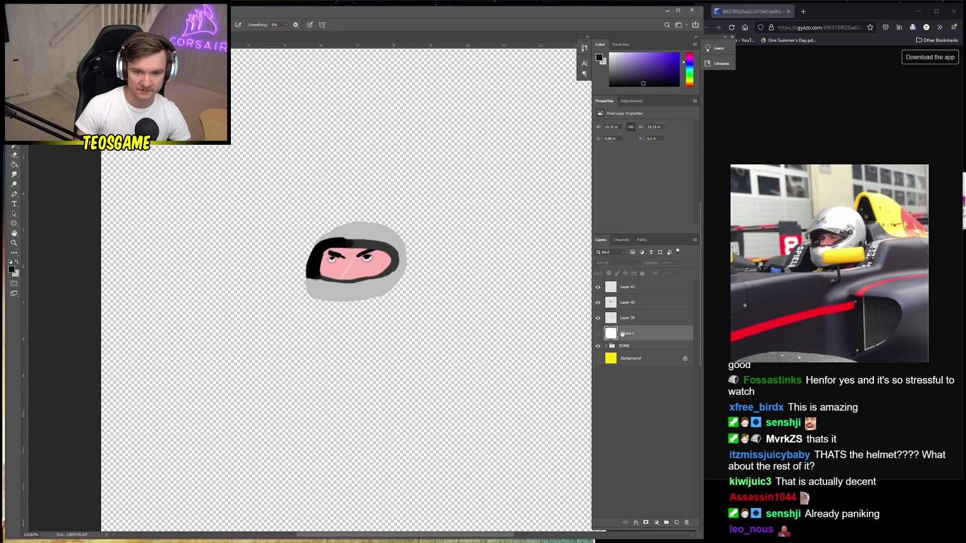
pyautogui.moveTo(627, 287); pyautogui.dragTo(628, 326)
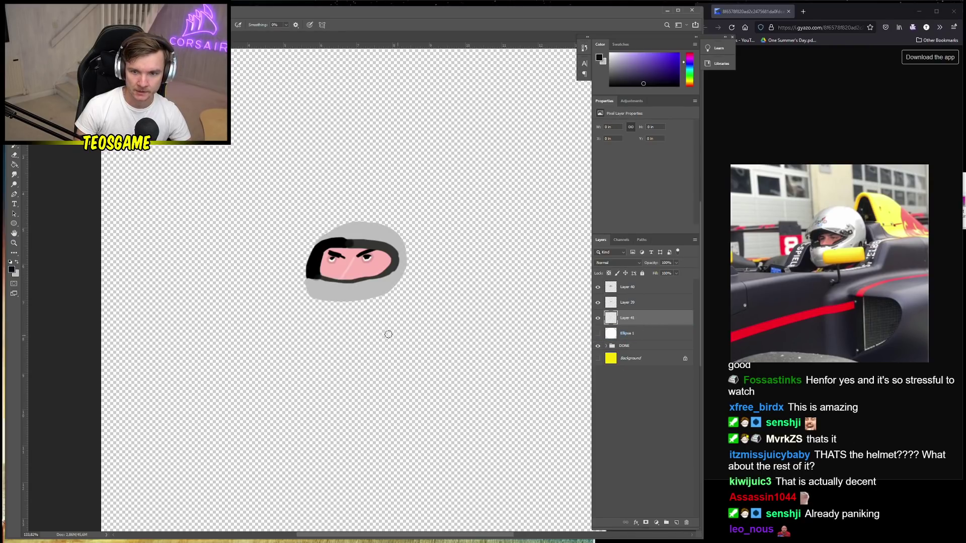
pyautogui.rightClick(375, 347)
pyautogui.moveTo(428, 370); pyautogui.dragTo(443, 370)
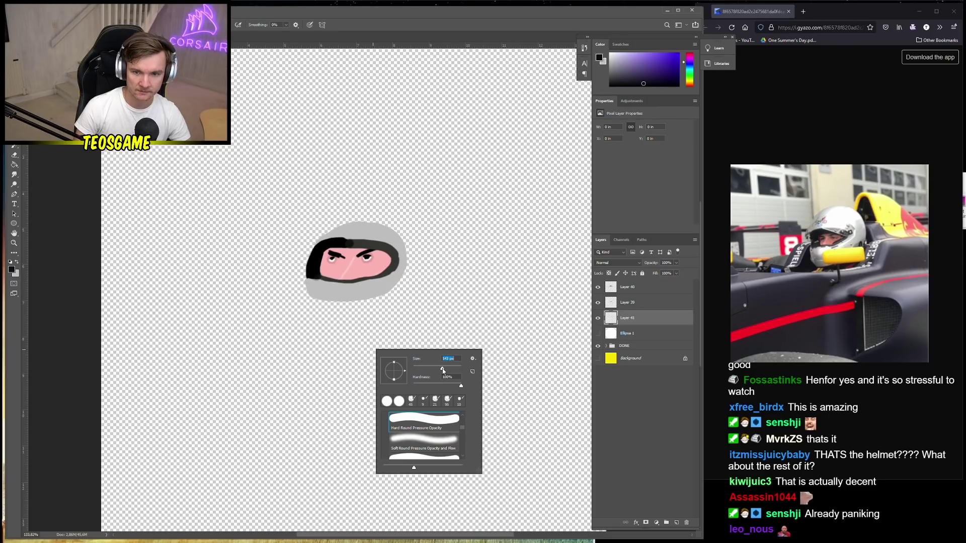
pyautogui.press('Return')
# Paint the large dark car body with a wavy top edge across the lower canvas
pyautogui.moveTo(143, 332); pyautogui.dragTo(170, 331)
pyautogui.hotkey('ctrl', 'z')
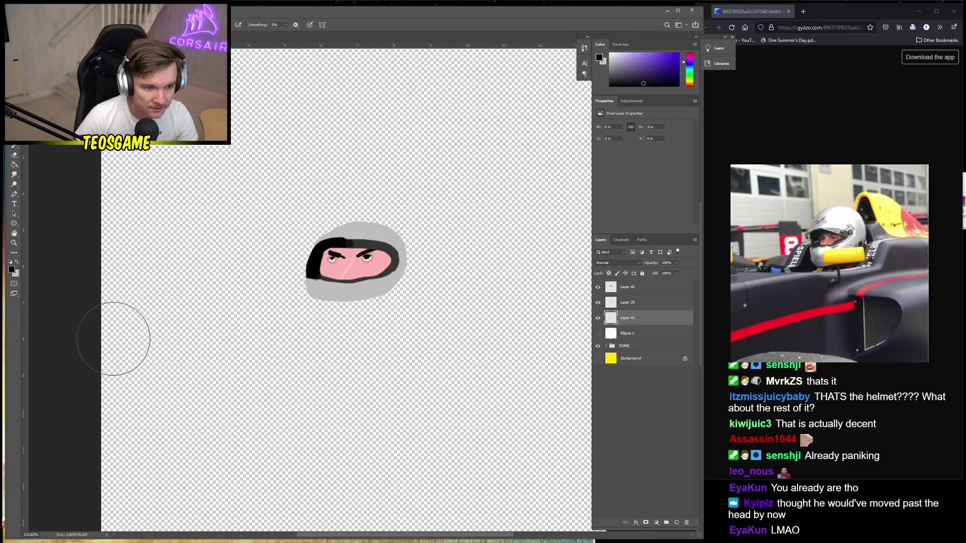
pyautogui.moveTo(118, 334)
pyautogui.mouseDown()
pyautogui.moveTo(221, 326)
pyautogui.moveTo(327, 304)
pyautogui.moveTo(381, 273)
pyautogui.moveTo(559, 244)
pyautogui.mouseUp()
pyautogui.hotkey('ctrl', '-')
pyautogui.moveTo(461, 266)
pyautogui.mouseDown()
pyautogui.moveTo(491, 240)
pyautogui.moveTo(438, 282)
pyautogui.mouseUp()
pyautogui.moveTo(236, 330)
pyautogui.mouseDown()
pyautogui.moveTo(181, 374)
pyautogui.moveTo(199, 447)
pyautogui.moveTo(327, 445)
pyautogui.moveTo(261, 498)
pyautogui.moveTo(459, 479)
pyautogui.moveTo(248, 400)
pyautogui.moveTo(334, 360)
pyautogui.moveTo(323, 339)
pyautogui.moveTo(508, 283)
pyautogui.mouseUp()
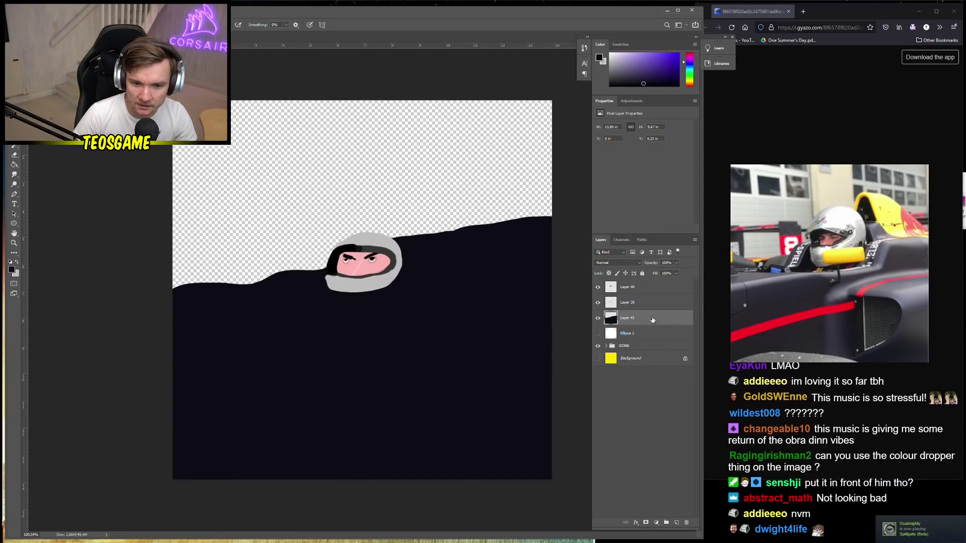
# Enlarge the helmet and face layers together slightly, then reselect Layer 41
pyautogui.click(628, 303)
pyautogui.keyDown('shift'); pyautogui.click(627, 287); pyautogui.keyUp('shift')
pyautogui.hotkey('ctrl', 't')
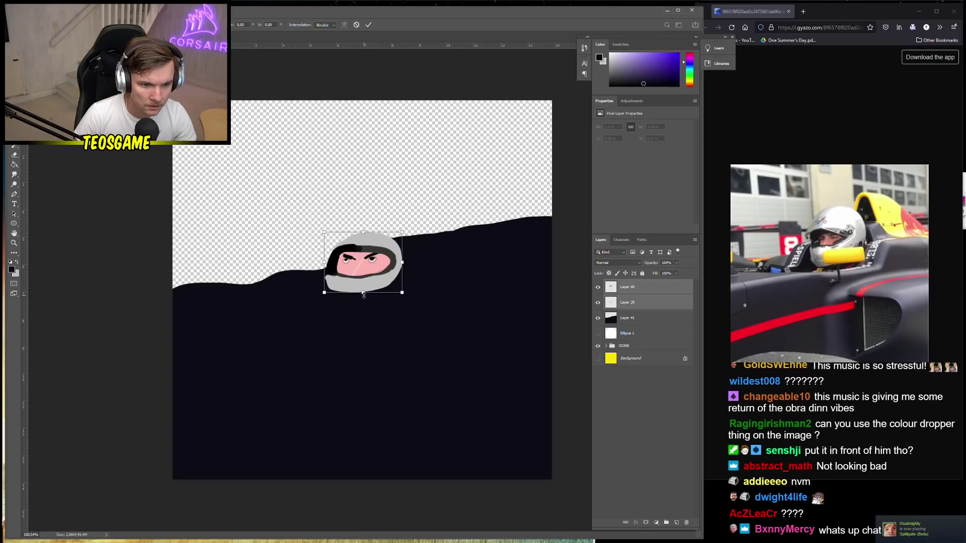
pyautogui.moveTo(364, 294); pyautogui.dragTo(364, 301)
pyautogui.press('Return')
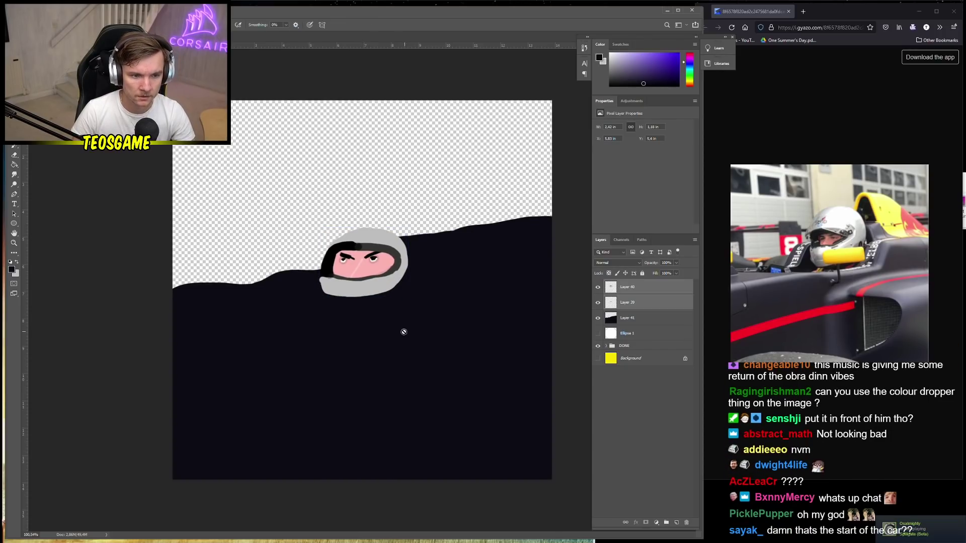
pyautogui.click(648, 321)
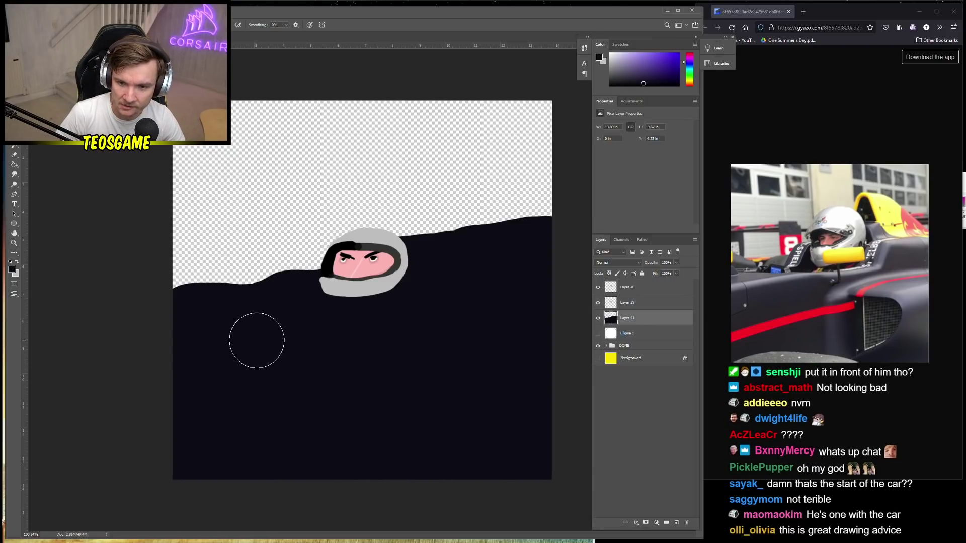
# Set the paint colour to pure red (ff0000) and paint a thick stripe across the car body
pyautogui.press('x')
pyautogui.click(14, 272)
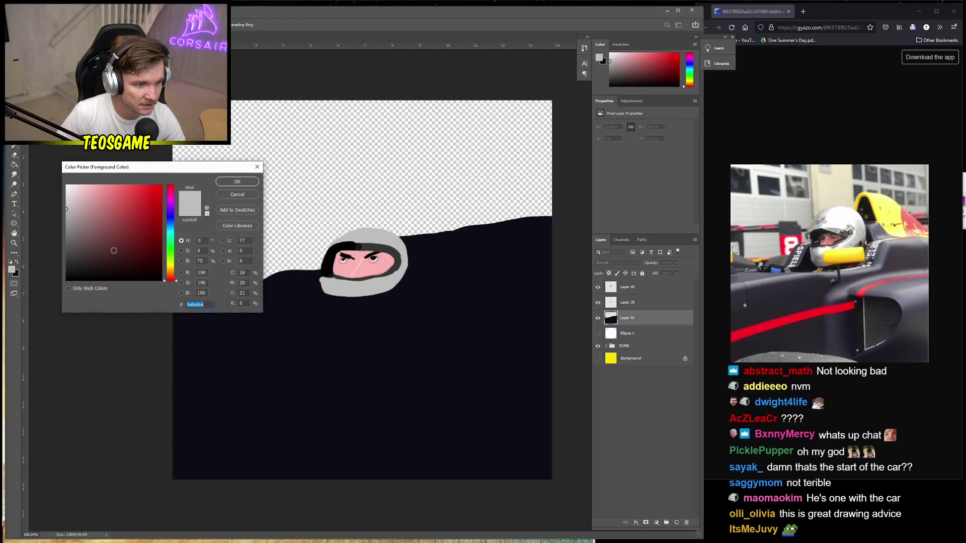
pyautogui.click(161, 185)
pyautogui.click(237, 182)
pyautogui.rightClick(400, 413)
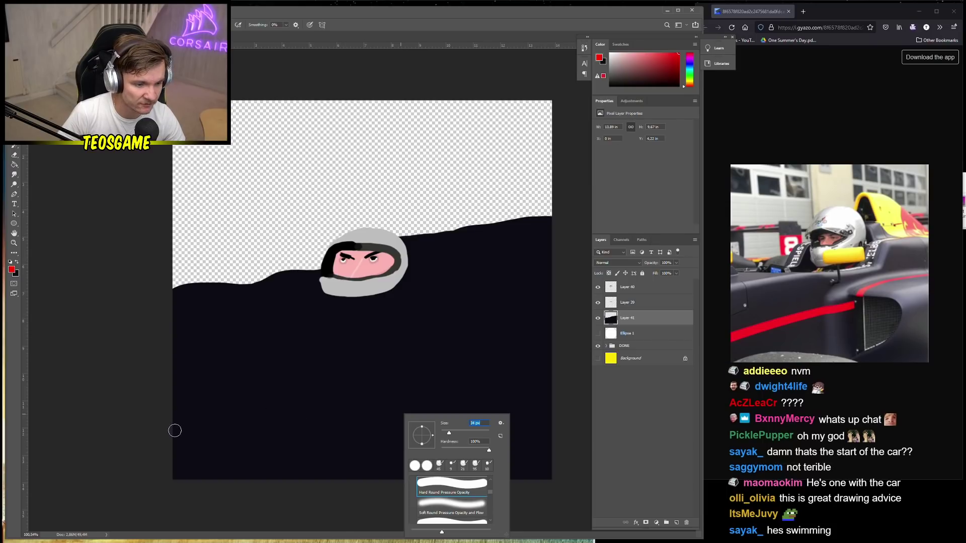
pyautogui.moveTo(168, 438)
pyautogui.mouseDown()
pyautogui.moveTo(427, 381)
pyautogui.moveTo(529, 321)
pyautogui.moveTo(556, 337)
pyautogui.mouseUp()
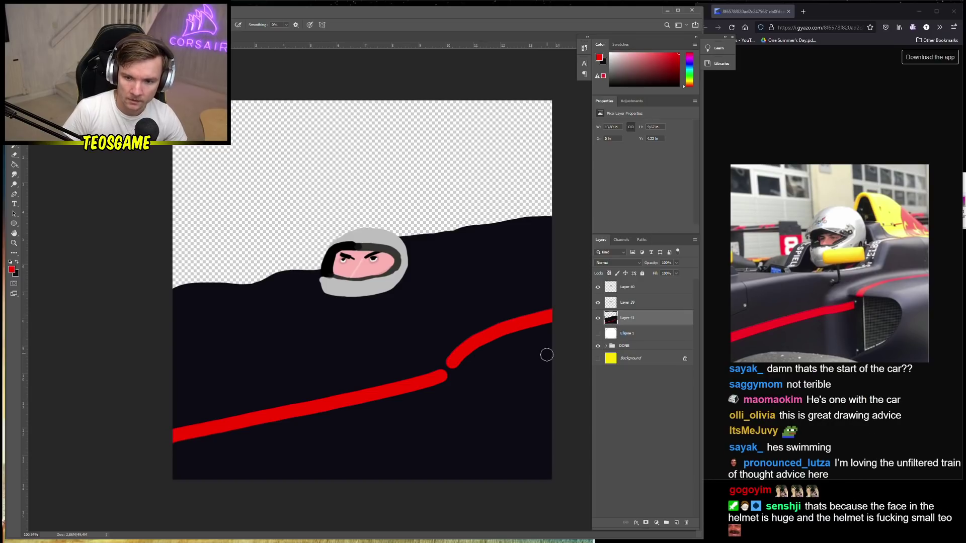
# Sample the car body's dark colour and try lighter grey paint colours
pyautogui.keyDown('alt'); pyautogui.click(501, 395); pyautogui.keyUp('alt')
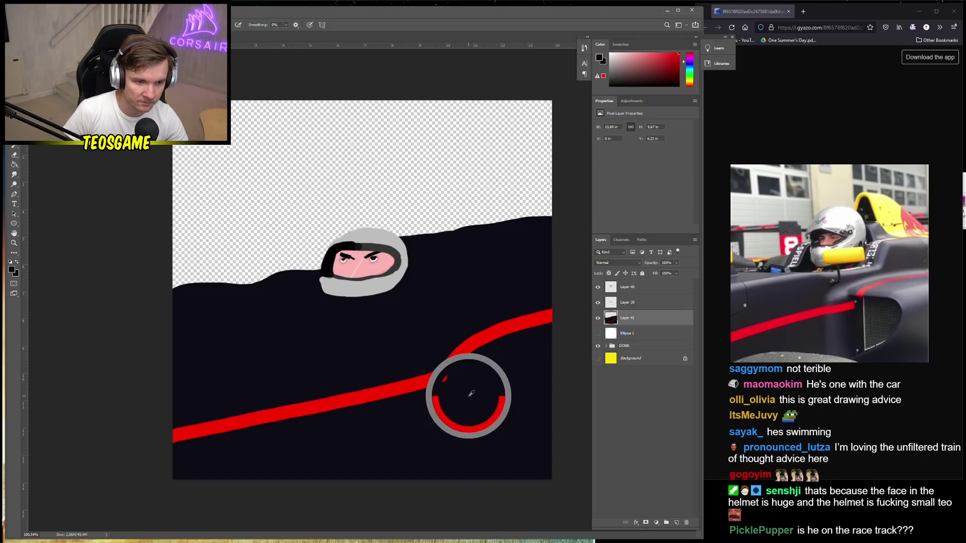
pyautogui.click(11, 269)
pyautogui.moveTo(112, 269)
pyautogui.mouseDown()
pyautogui.moveTo(86, 262)
pyautogui.moveTo(81, 249)
pyautogui.mouseUp()
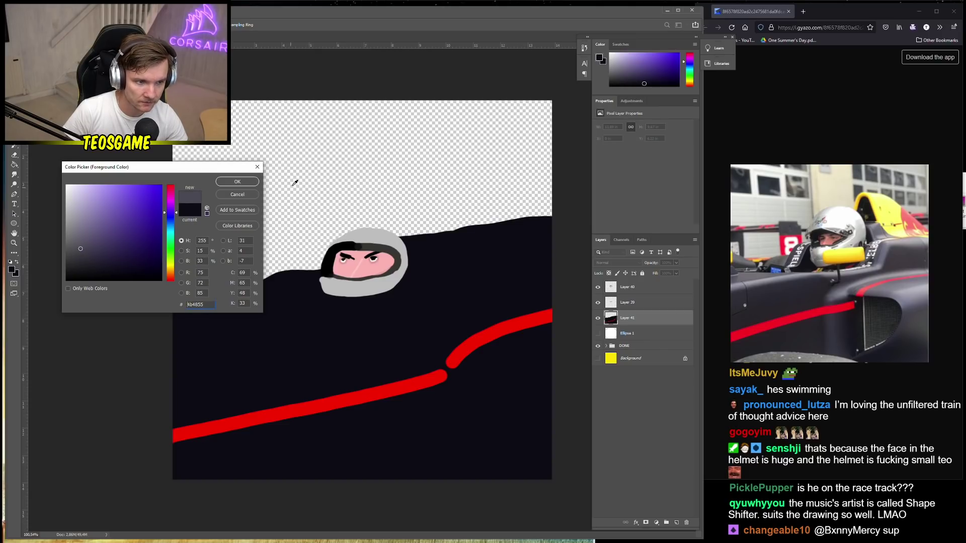
pyautogui.click(77, 258)
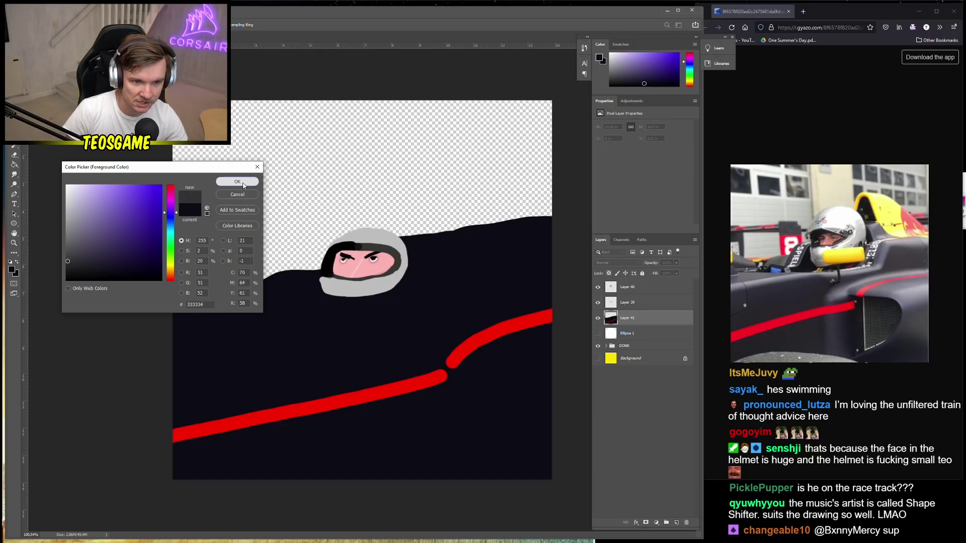
pyautogui.click(237, 181)
pyautogui.rightClick(468, 398)
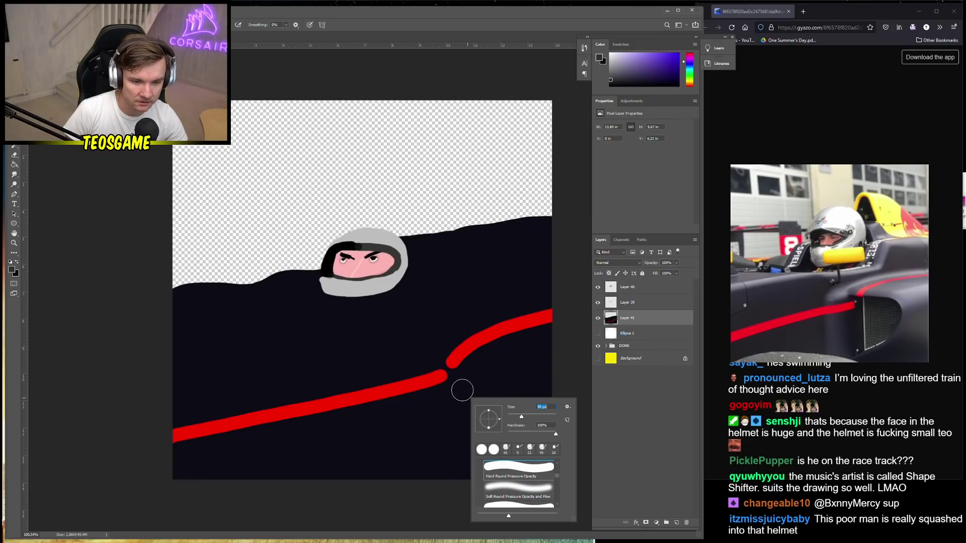
pyautogui.keyDown('alt'); pyautogui.click(300, 344); pyautogui.keyUp('alt')
pyautogui.click(12, 271)
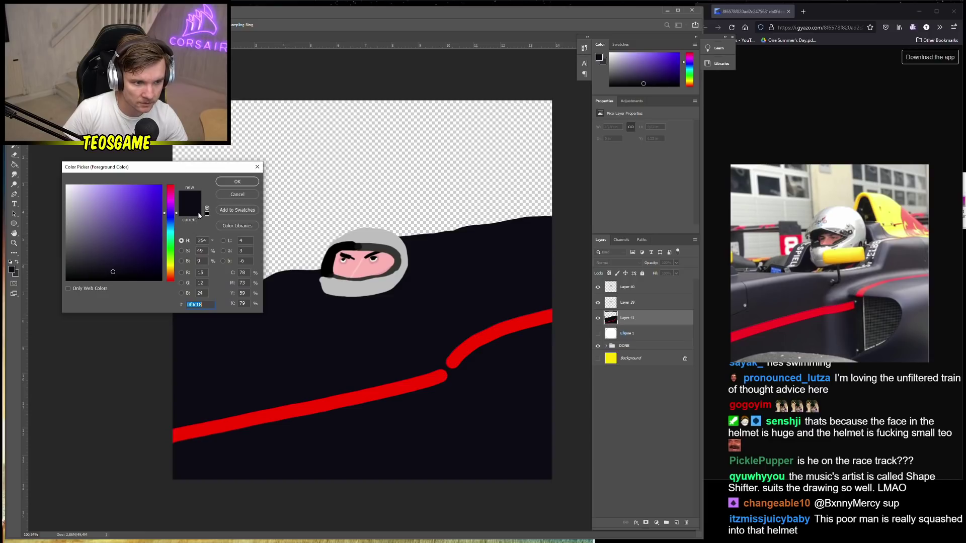
pyautogui.click(237, 194)
# Set dark grey (RGB 50, 50, 50) as the painting colour
pyautogui.rightClick(464, 369)
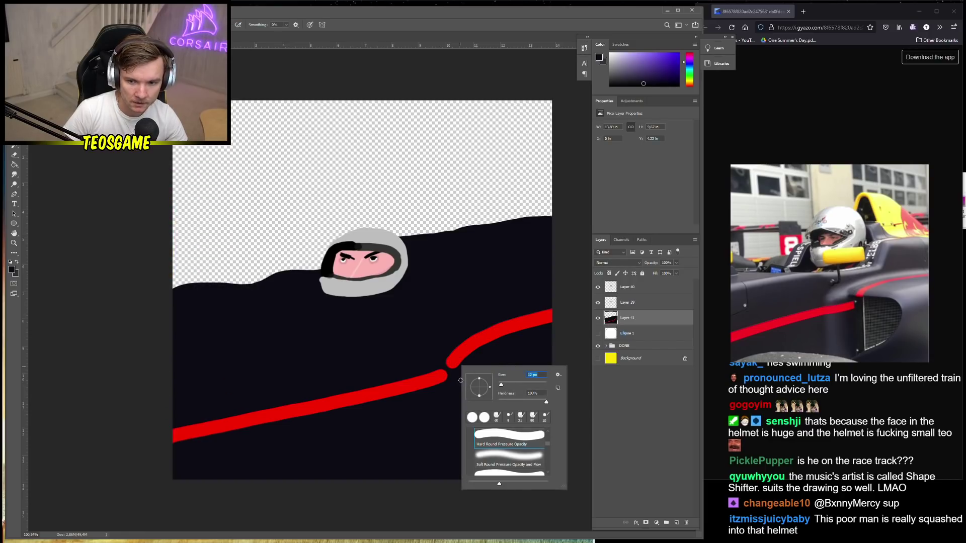
pyautogui.click(431, 385)
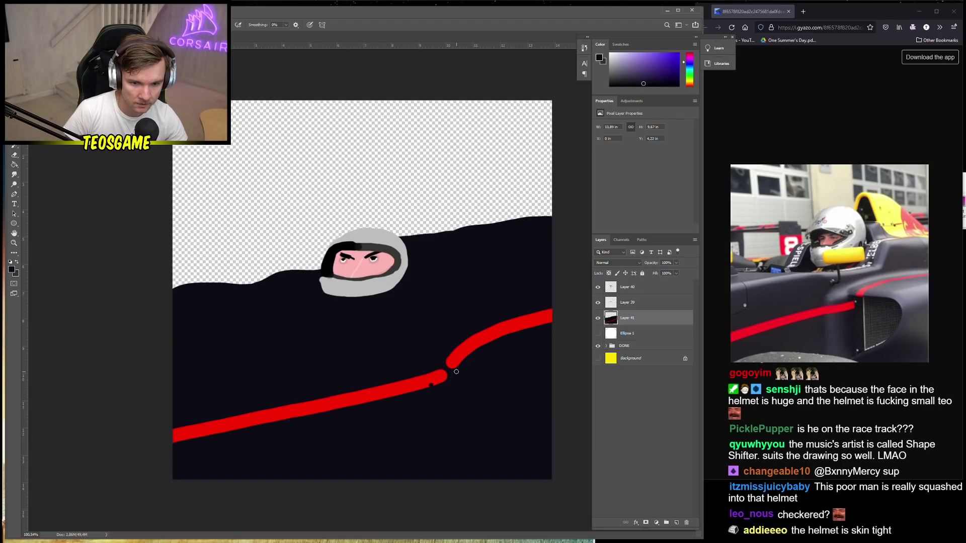
pyautogui.keyDown('alt'); pyautogui.click(433, 383); pyautogui.keyUp('alt')
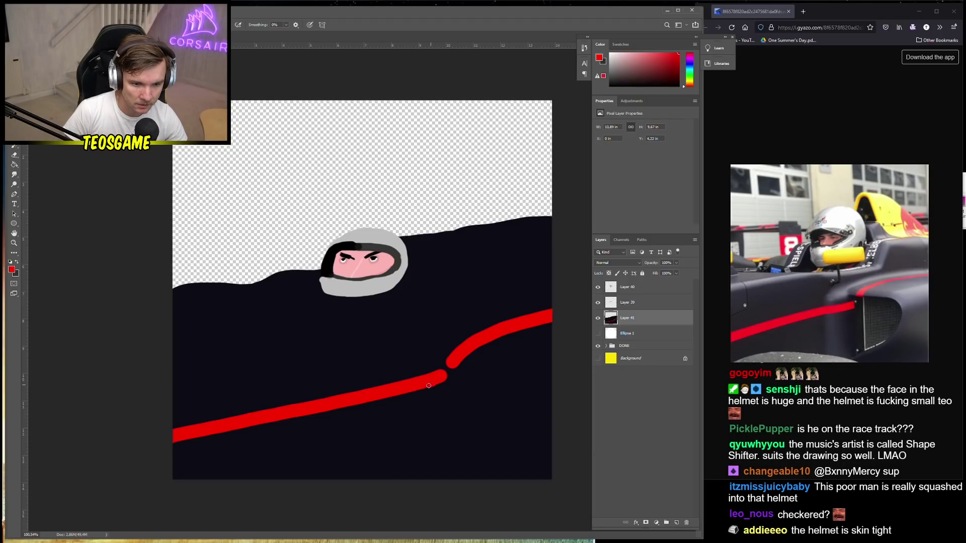
pyautogui.click(11, 270)
pyautogui.moveTo(147, 256); pyautogui.dragTo(62, 262)
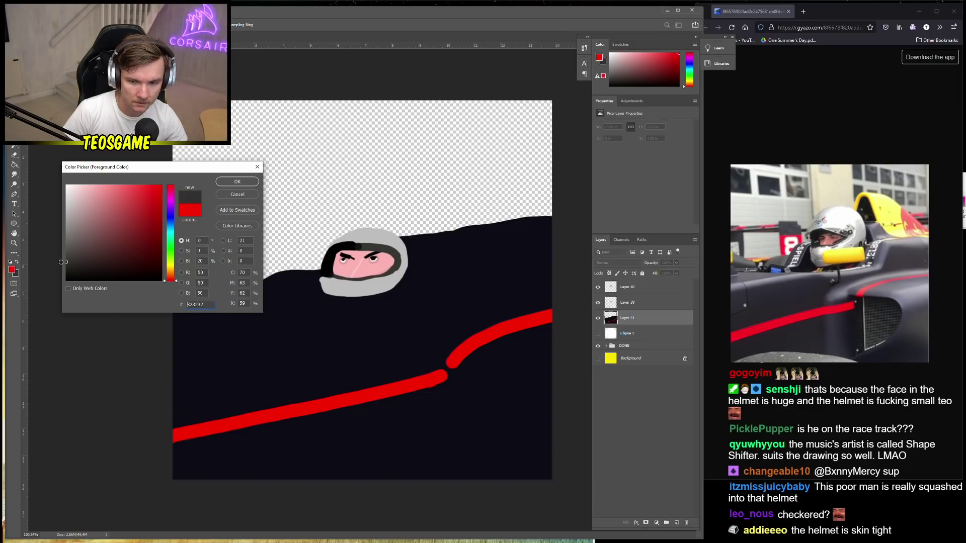
pyautogui.click(246, 182)
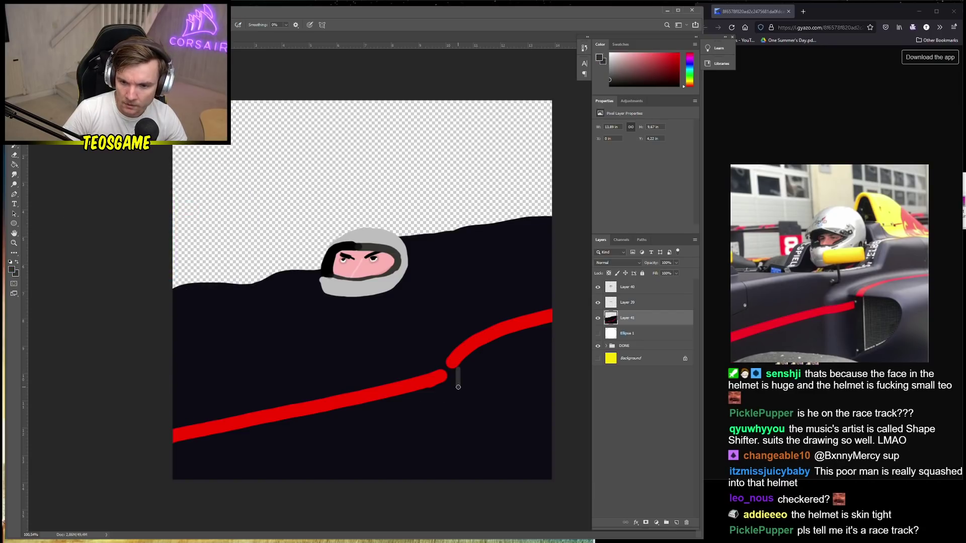
# Draw a thin dark grey D-shaped outline below the red stripe's bend, redoing misshapen strokes
pyautogui.moveTo(459, 402)
pyautogui.mouseDown()
pyautogui.moveTo(462, 453)
pyautogui.moveTo(503, 426)
pyautogui.moveTo(507, 367)
pyautogui.mouseUp()
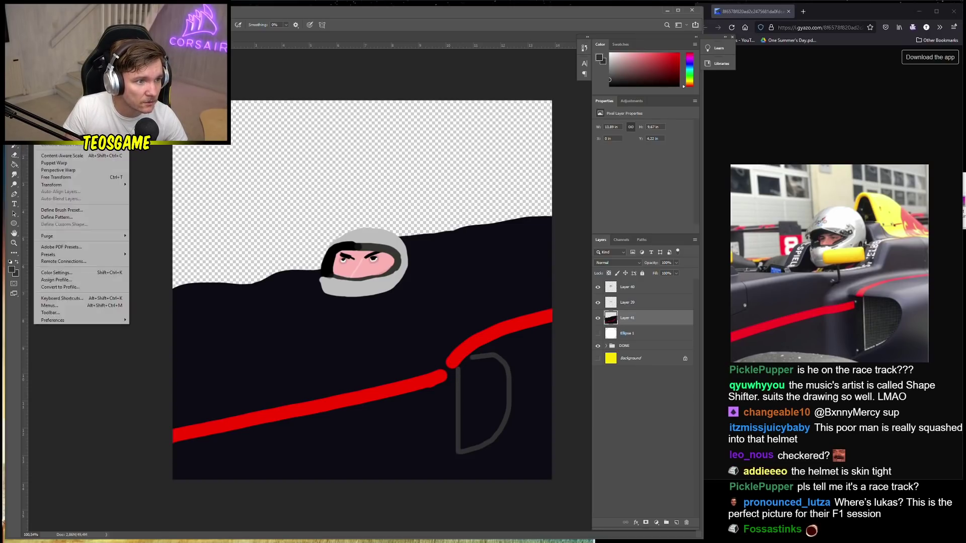
pyautogui.hotkey('ctrl', 'z')
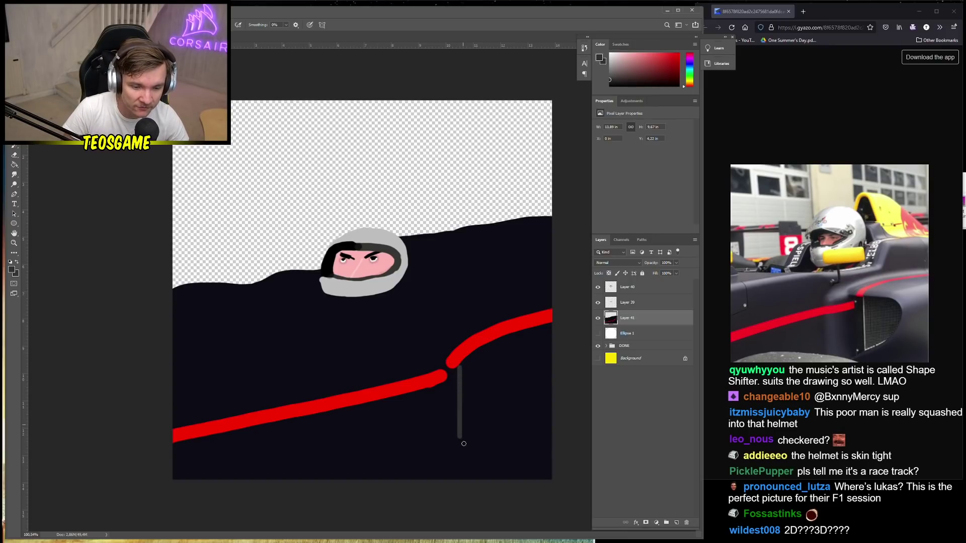
pyautogui.moveTo(464, 444); pyautogui.dragTo(465, 469)
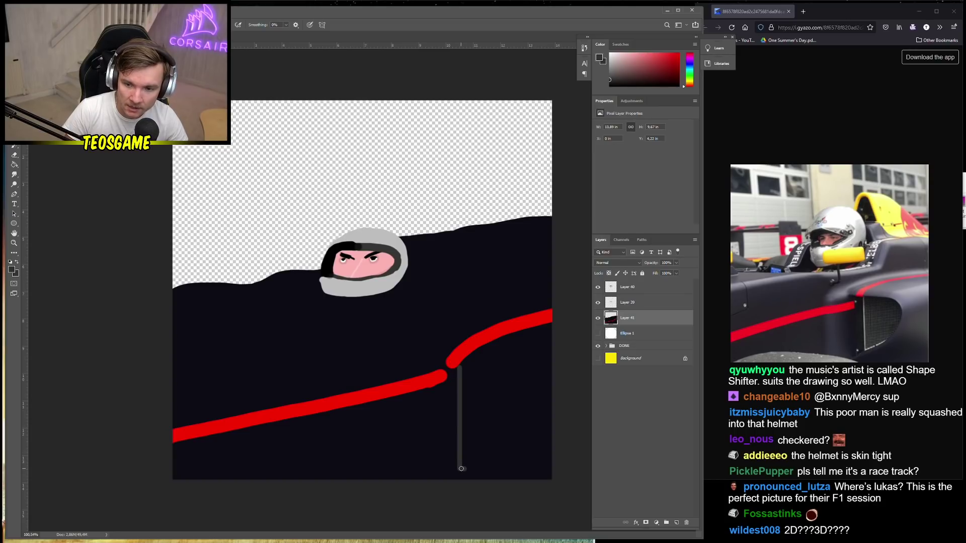
pyautogui.moveTo(507, 430)
pyautogui.mouseDown()
pyautogui.moveTo(524, 368)
pyautogui.moveTo(505, 468)
pyautogui.mouseUp()
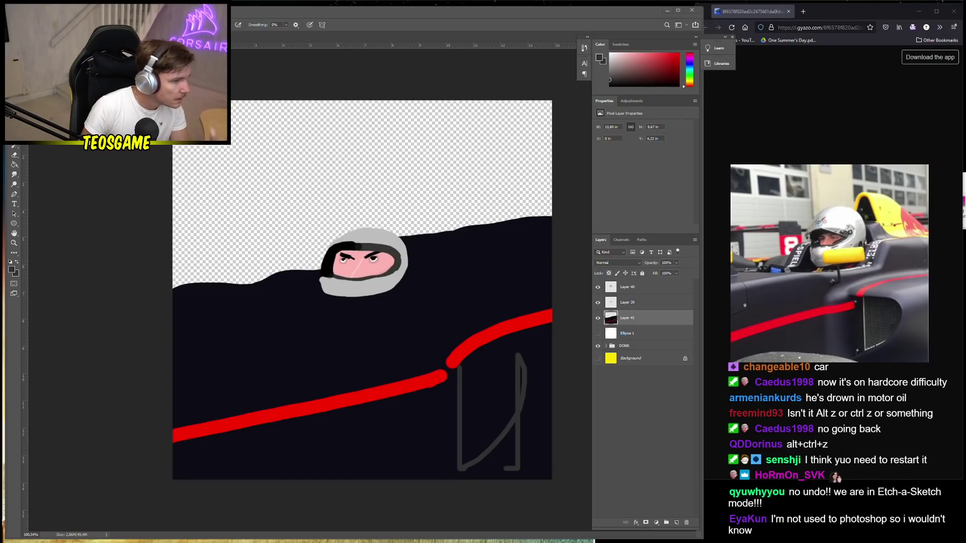
pyautogui.hotkey('ctrl', 'z')
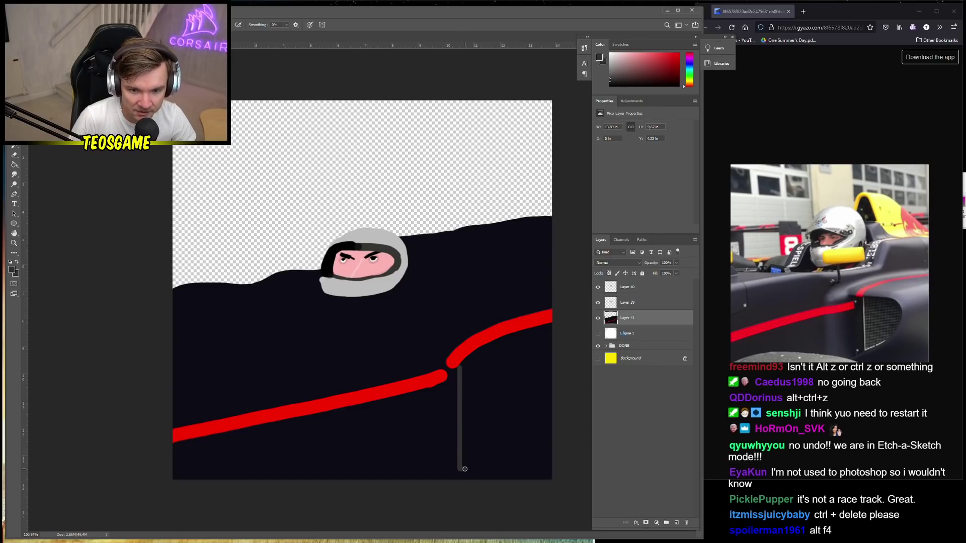
pyautogui.moveTo(465, 469)
pyautogui.mouseDown()
pyautogui.moveTo(505, 444)
pyautogui.moveTo(525, 399)
pyautogui.moveTo(522, 363)
pyautogui.moveTo(474, 362)
pyautogui.mouseUp()
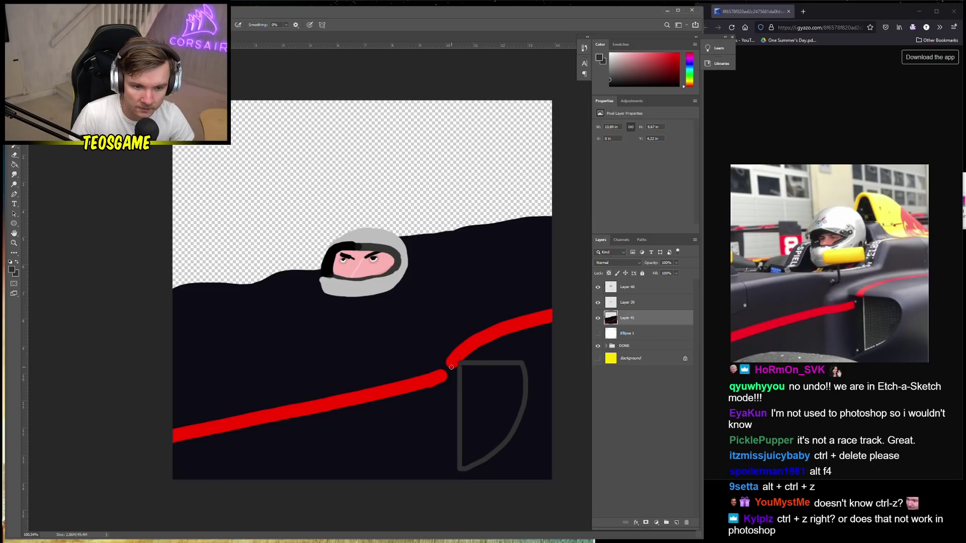
# Sample the car body's dark colour and shrink the brush to 1 px
pyautogui.keyDown('alt'); pyautogui.click(457, 359); pyautogui.keyUp('alt')
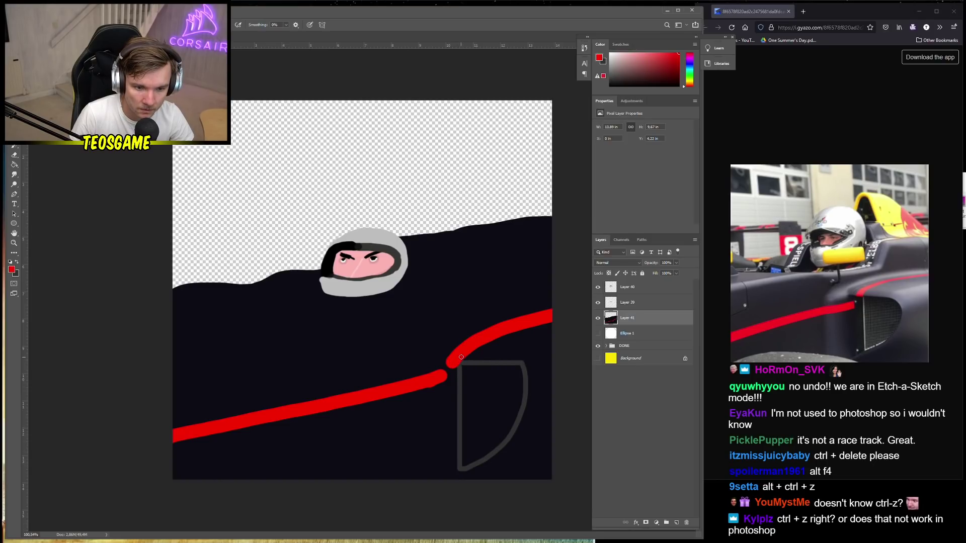
pyautogui.scroll(2, 522, 405)
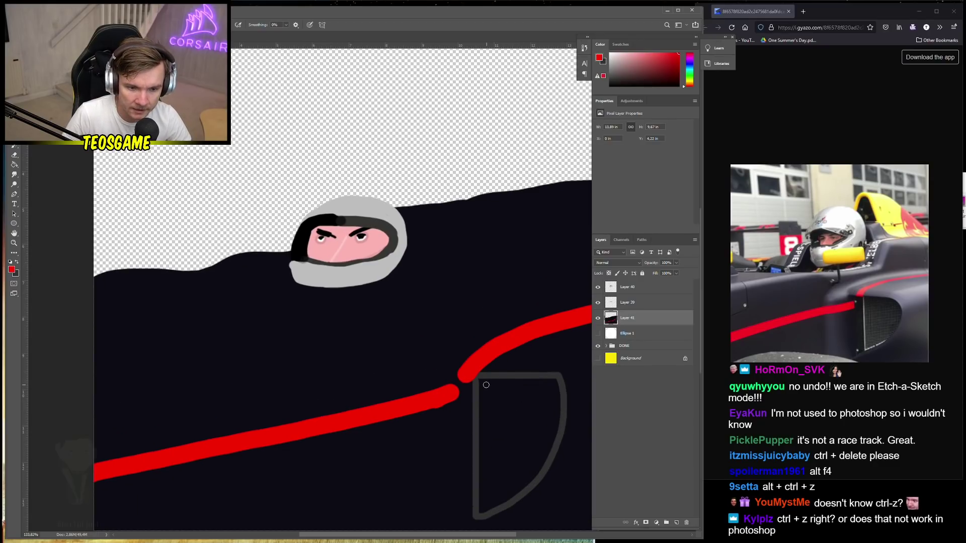
pyautogui.keyDown('alt'); pyautogui.click(491, 378); pyautogui.keyUp('alt')
pyautogui.rightClick(540, 414)
pyautogui.moveTo(580, 433); pyautogui.dragTo(576, 434)
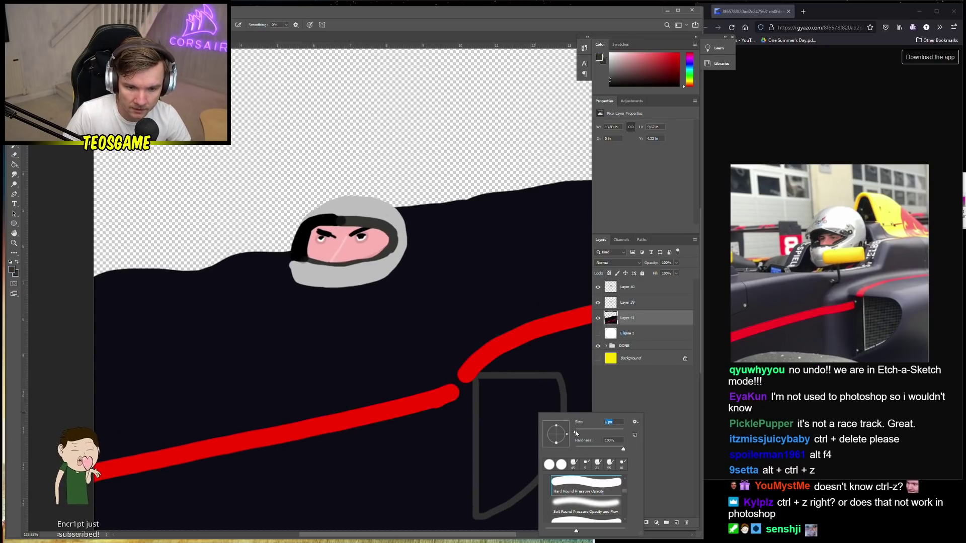
pyautogui.click(482, 383)
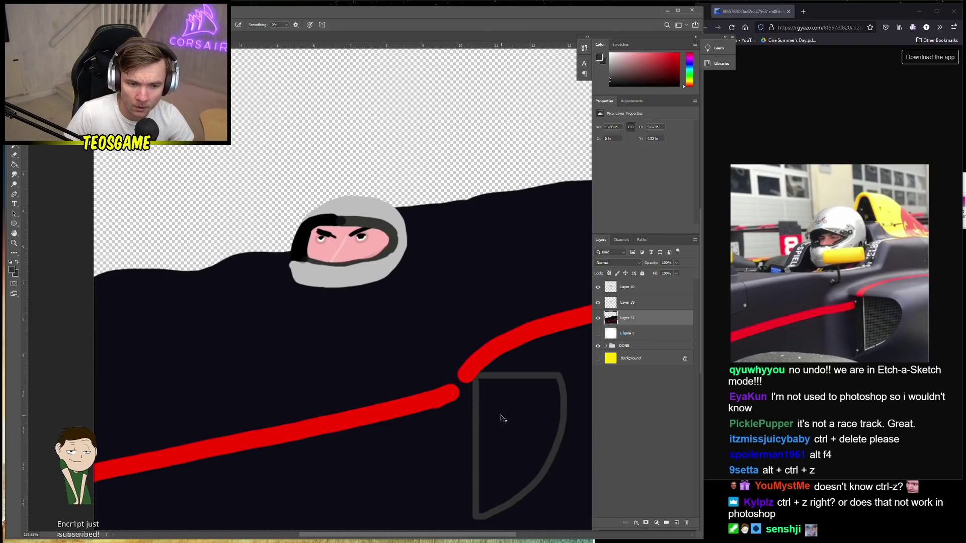
pyautogui.scroll(3, 488, 393)
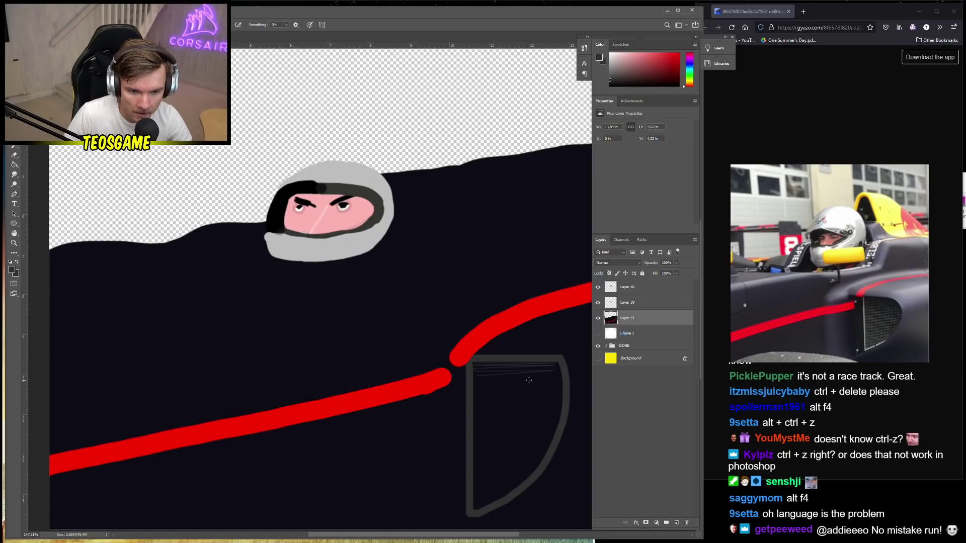
# Draw thin crossing hatch lines through the D-shaped grille outline from top to bottom
pyautogui.moveTo(541, 376)
pyautogui.mouseDown()
pyautogui.moveTo(483, 377)
pyautogui.moveTo(484, 391)
pyautogui.mouseUp()
pyautogui.moveTo(544, 393); pyautogui.dragTo(488, 396)
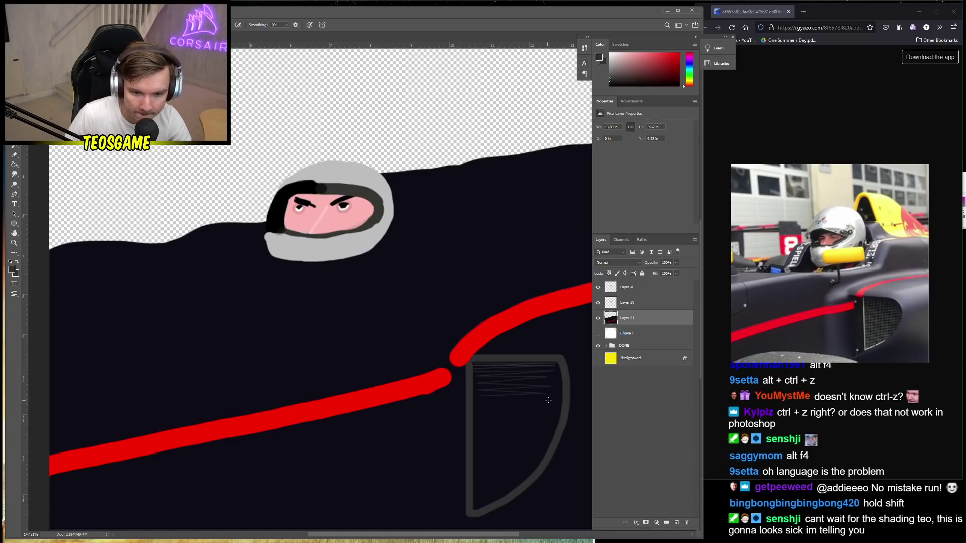
pyautogui.moveTo(548, 400); pyautogui.dragTo(477, 402)
pyautogui.moveTo(550, 402); pyautogui.dragTo(480, 403)
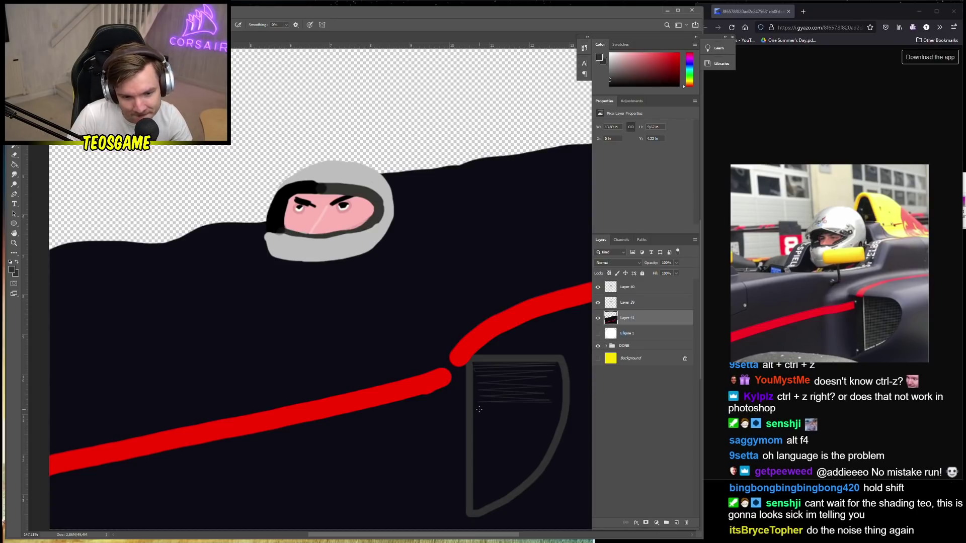
pyautogui.moveTo(554, 412); pyautogui.dragTo(488, 418)
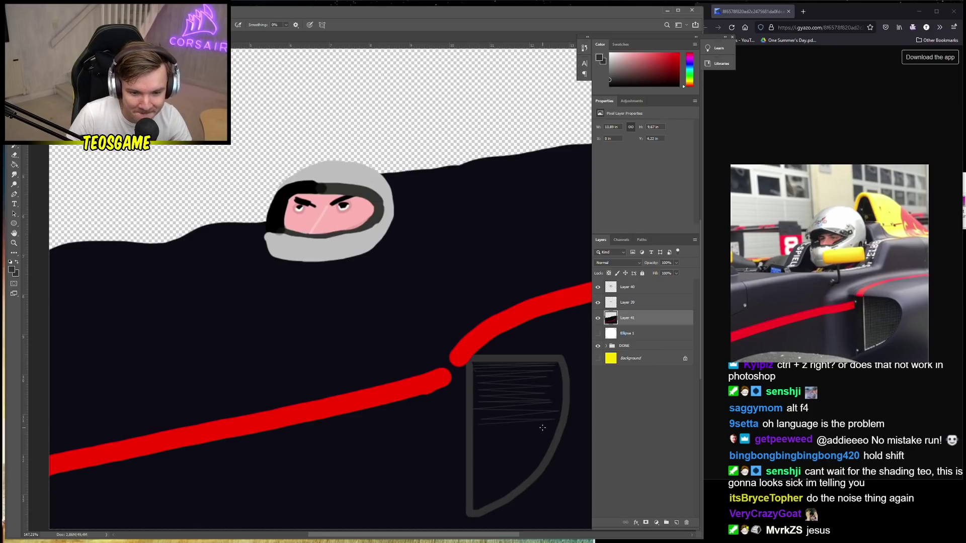
pyautogui.moveTo(553, 425)
pyautogui.mouseDown()
pyautogui.moveTo(482, 429)
pyautogui.moveTo(552, 429)
pyautogui.mouseUp()
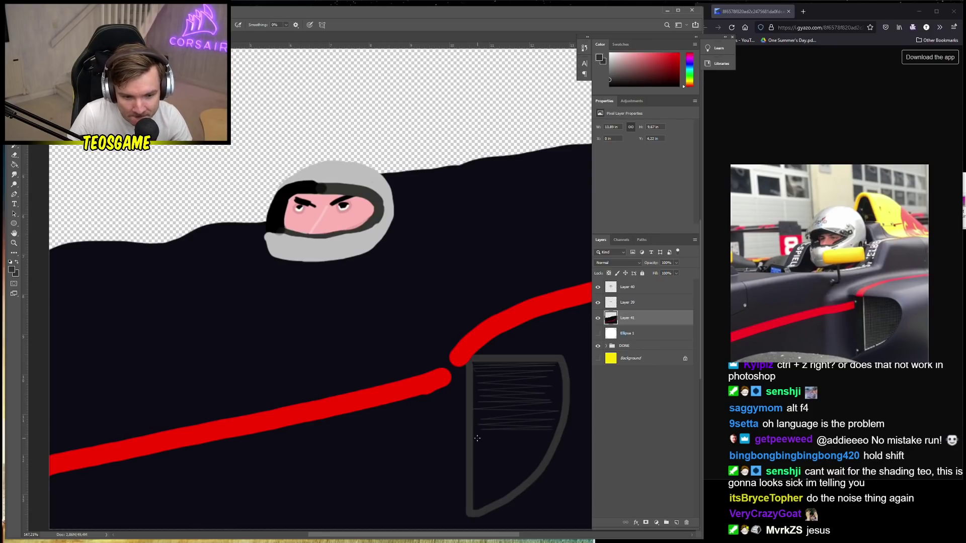
pyautogui.moveTo(477, 438); pyautogui.dragTo(484, 441)
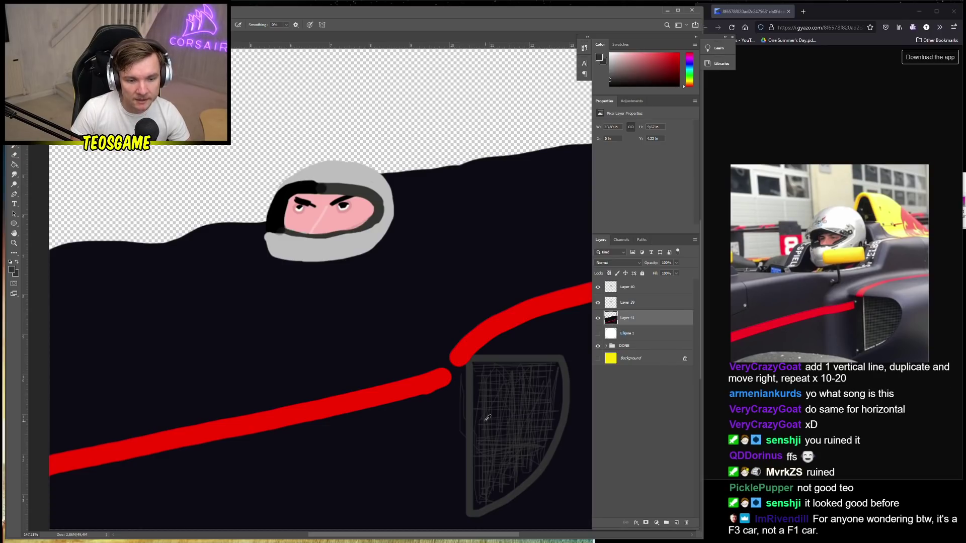
# Try erasing a strip of body left of the grille and dismiss the error message
pyautogui.scroll(-5, 333, 382)
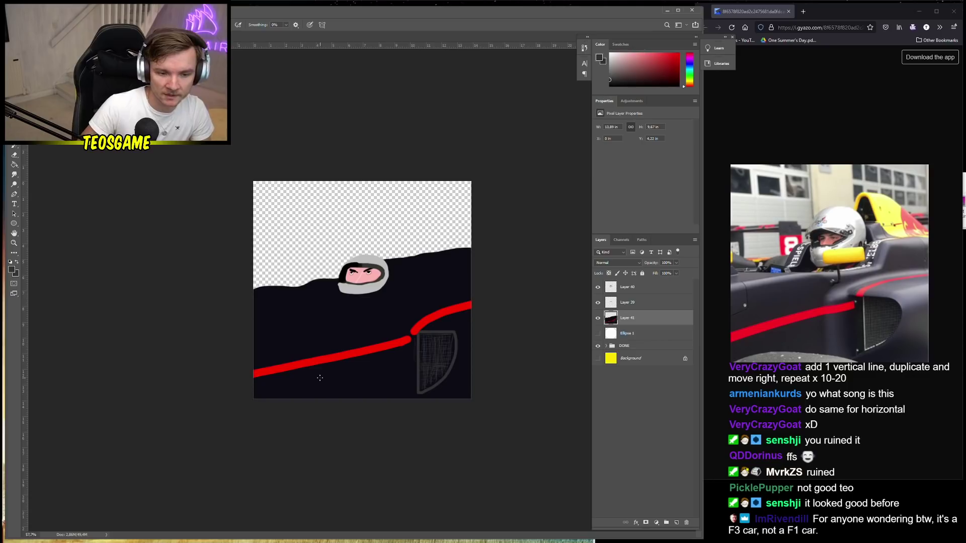
pyautogui.scroll(3, 352, 380)
pyautogui.press('e')
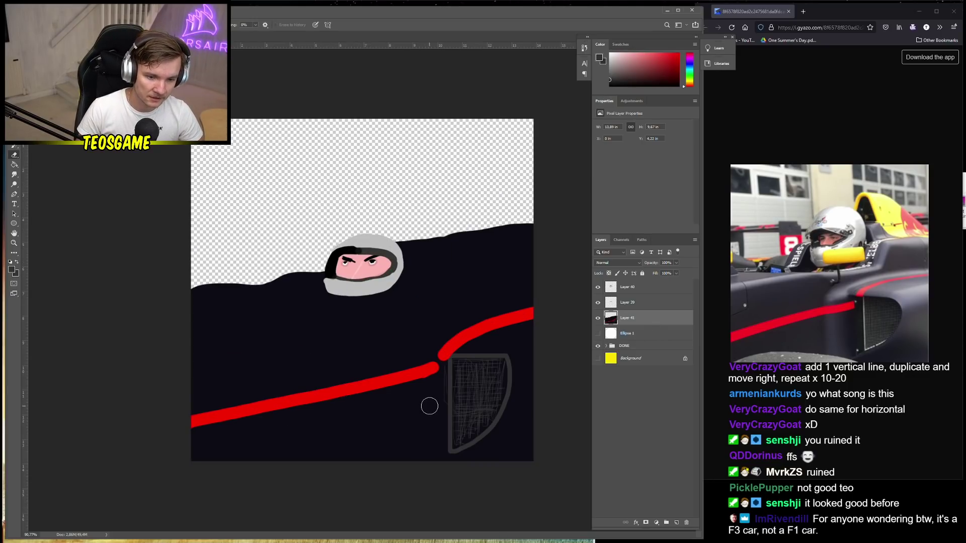
pyautogui.moveTo(439, 403); pyautogui.dragTo(440, 367)
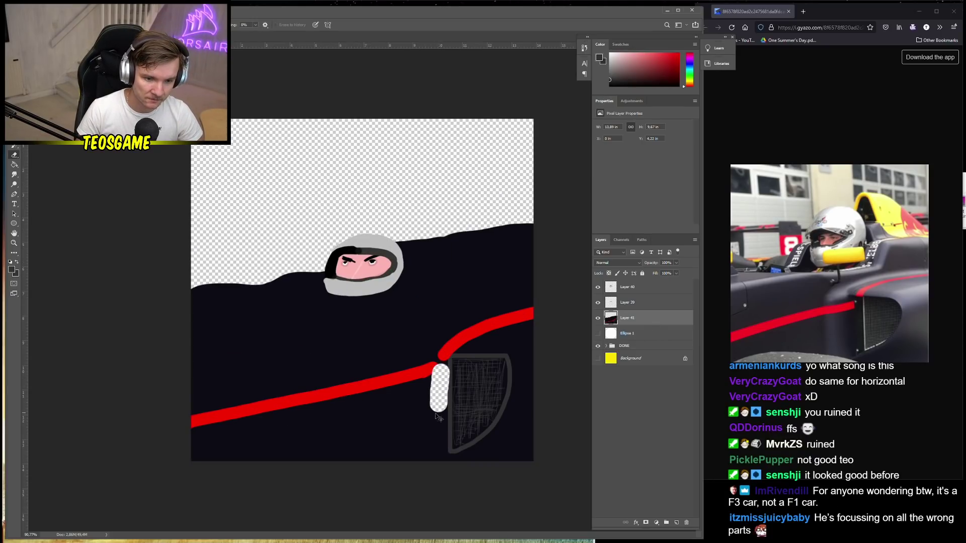
pyautogui.click(468, 205)
pyautogui.scroll(3, 432, 451)
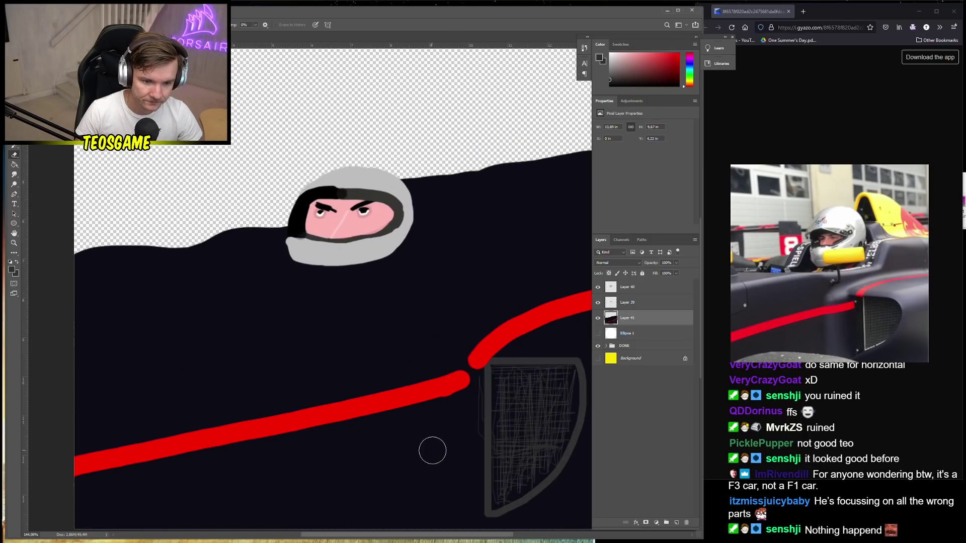
# Paint over the stray grey line beside the grille in the body's dark colour
pyautogui.press('b')
pyautogui.keyDown('alt'); pyautogui.click(475, 438); pyautogui.keyUp('alt')
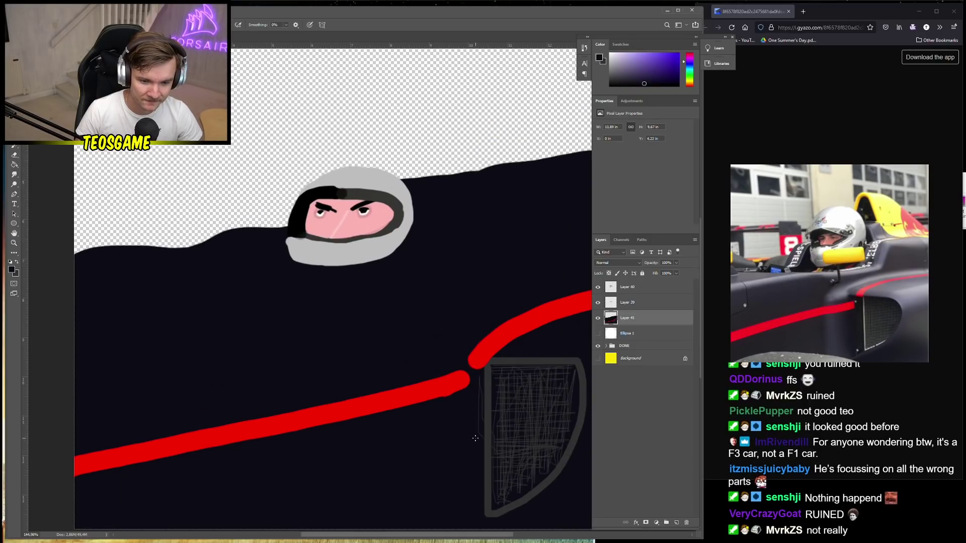
pyautogui.rightClick(475, 438)
pyautogui.click(465, 441)
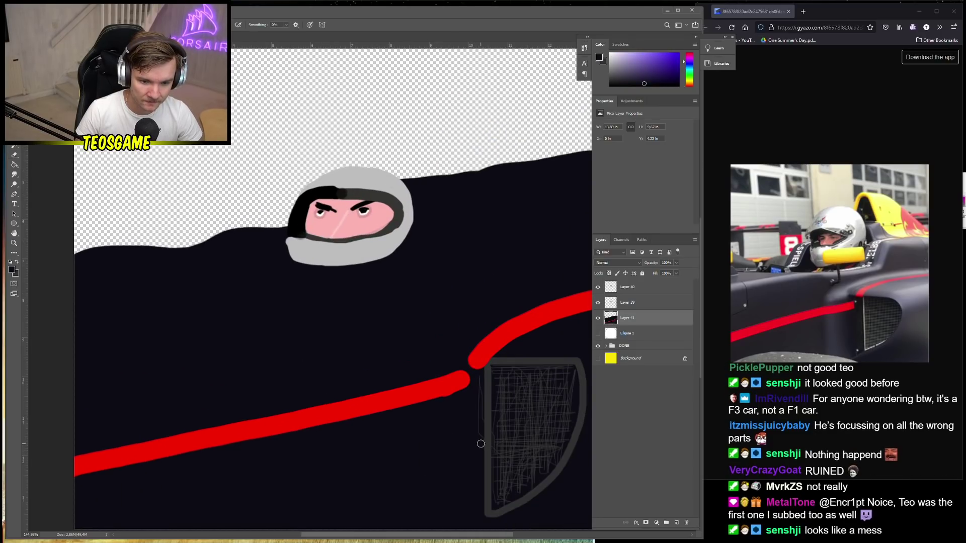
pyautogui.moveTo(481, 444); pyautogui.dragTo(478, 381)
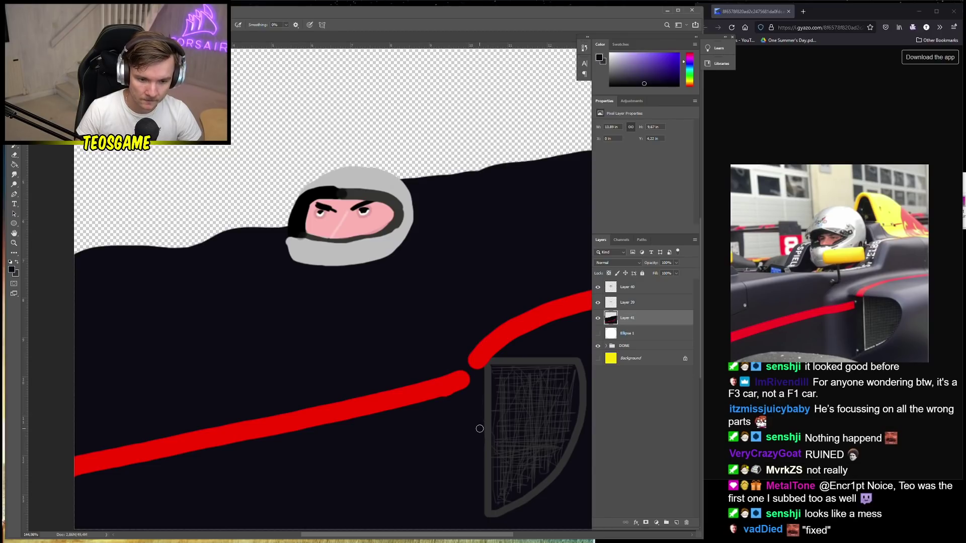
pyautogui.scroll(-3, 443, 427)
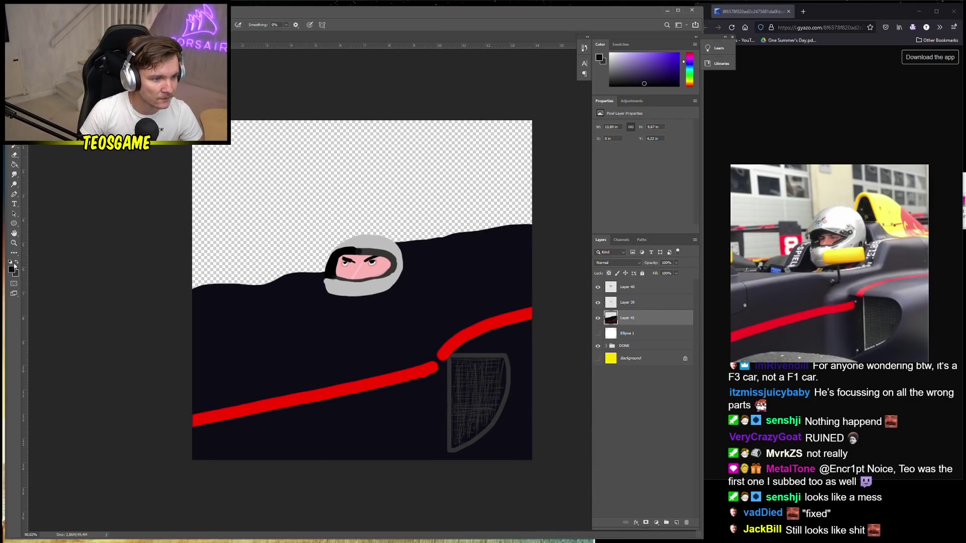
# Paint a 9 px white highlight down the grille's left edge and along its bottom
pyautogui.click(12, 269)
pyautogui.click(71, 187)
pyautogui.click(239, 184)
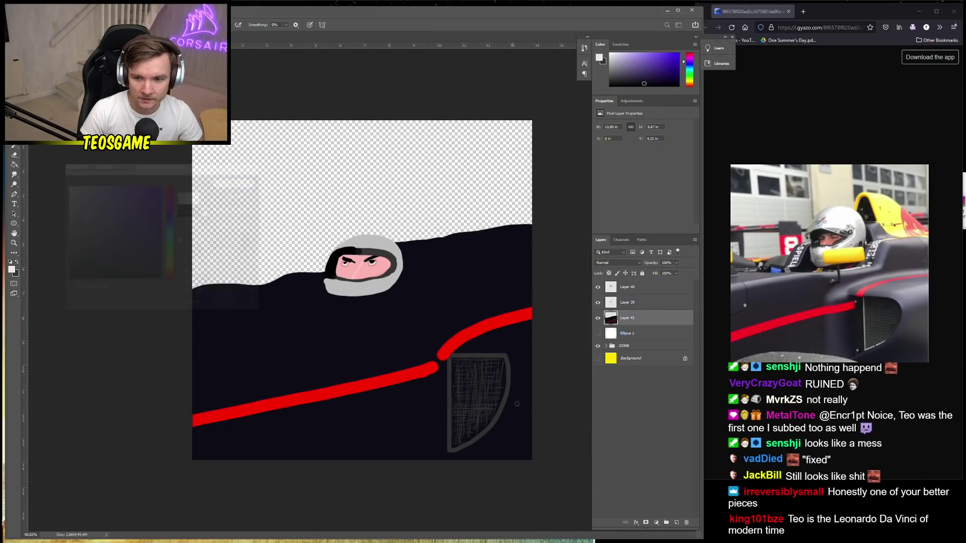
pyautogui.scroll(5, 418, 378)
pyautogui.rightClick(483, 347)
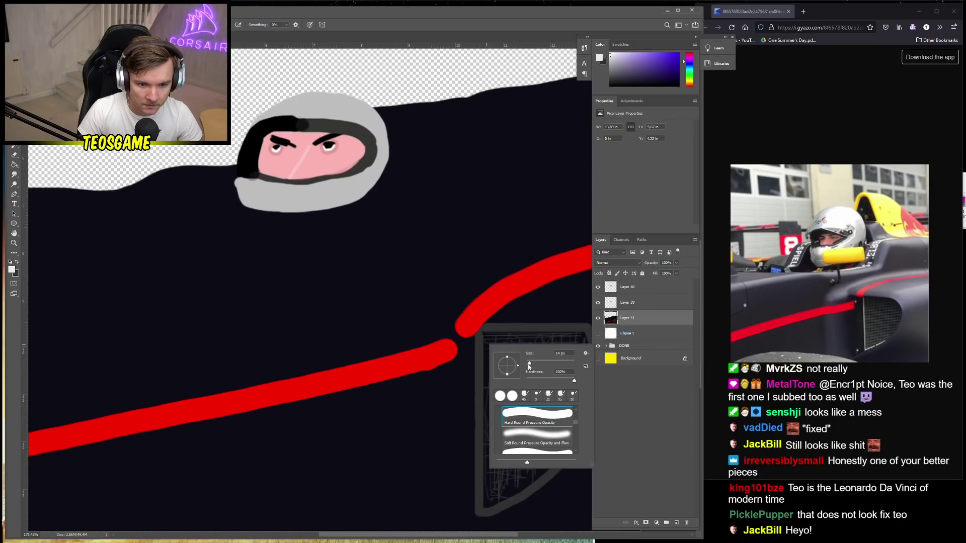
pyautogui.moveTo(529, 367); pyautogui.dragTo(525, 367)
pyautogui.moveTo(484, 337)
pyautogui.mouseDown()
pyautogui.moveTo(484, 505)
pyautogui.moveTo(533, 481)
pyautogui.moveTo(523, 495)
pyautogui.moveTo(542, 480)
pyautogui.mouseUp()
# Sample the body's near-black purple colour from the canvas
pyautogui.keyDown('alt'); pyautogui.click(544, 472); pyautogui.keyUp('alt')
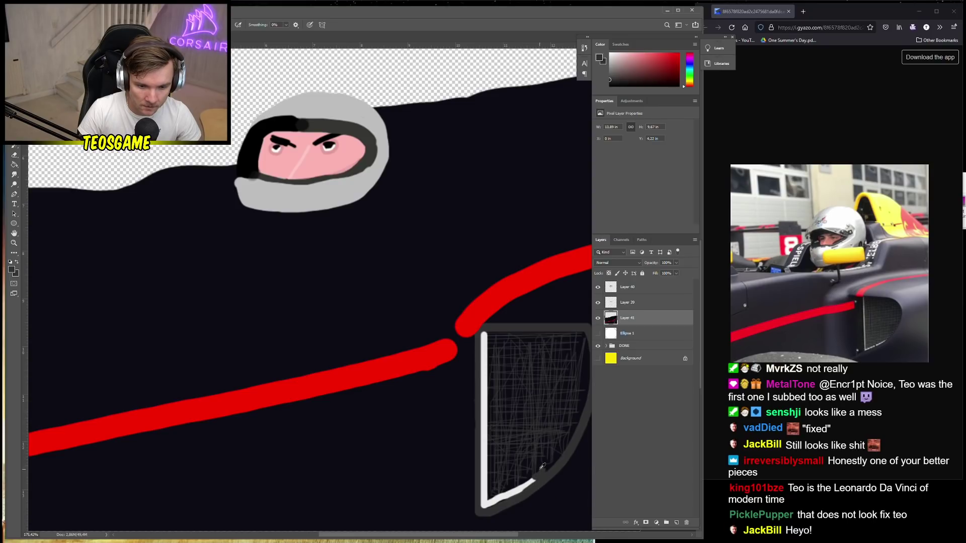
pyautogui.keyDown('alt'); pyautogui.click(542, 467); pyautogui.keyUp('alt')
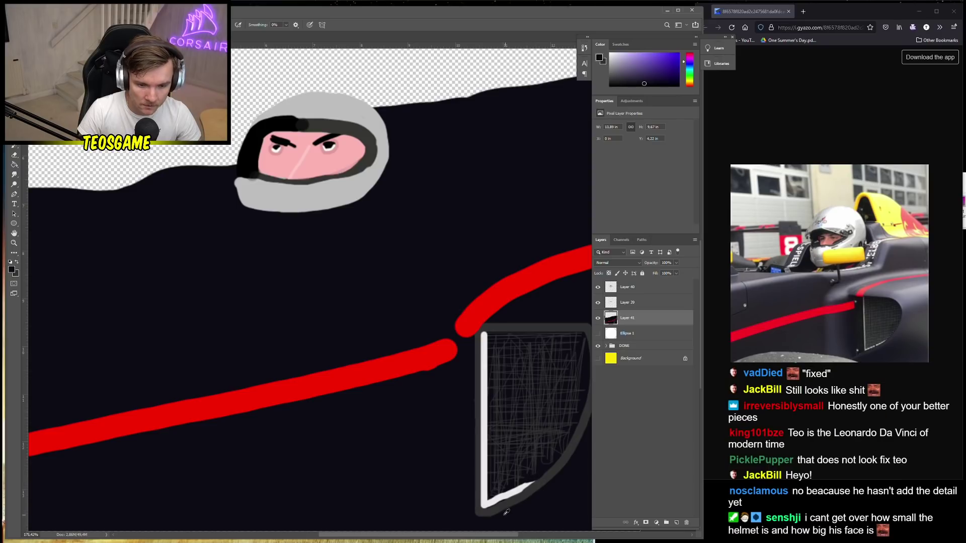
pyautogui.scroll(-5, 352, 448)
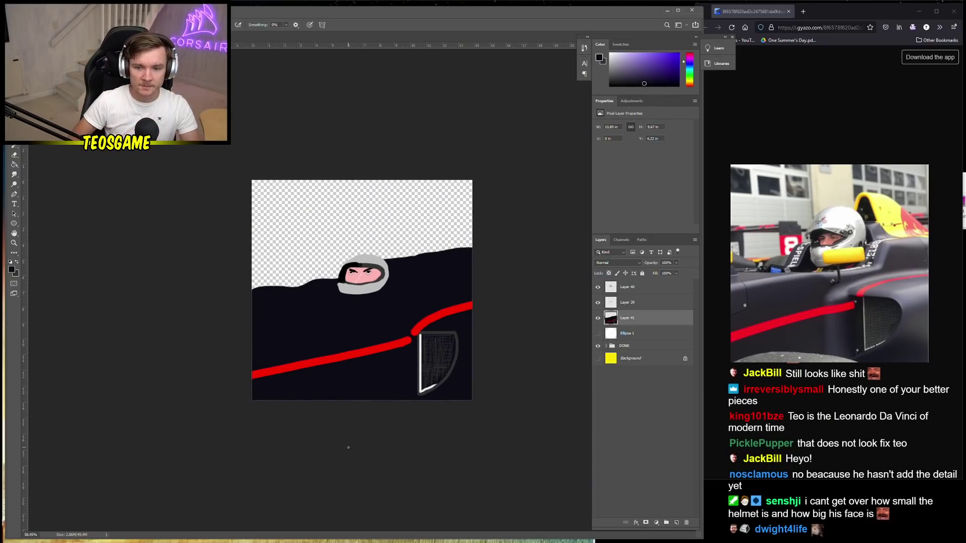
# Try a dark purple stroke down from the helmet's left, then undo it
pyautogui.scroll(2, 334, 280)
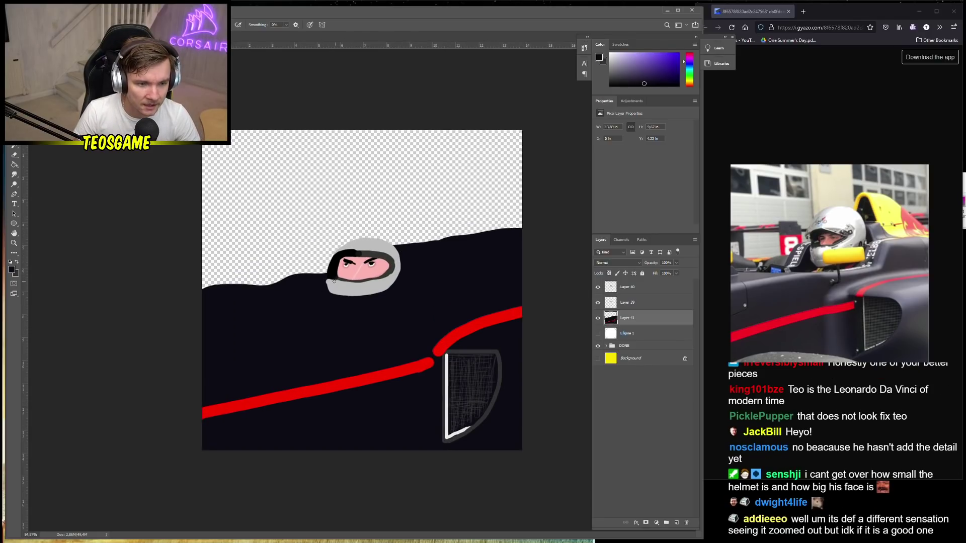
pyautogui.click(13, 272)
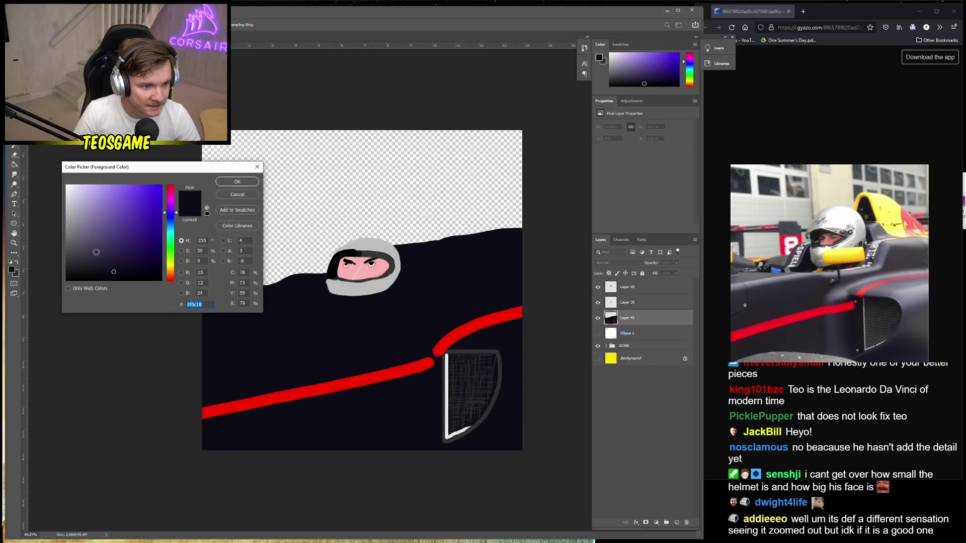
pyautogui.click(115, 253)
pyautogui.click(236, 182)
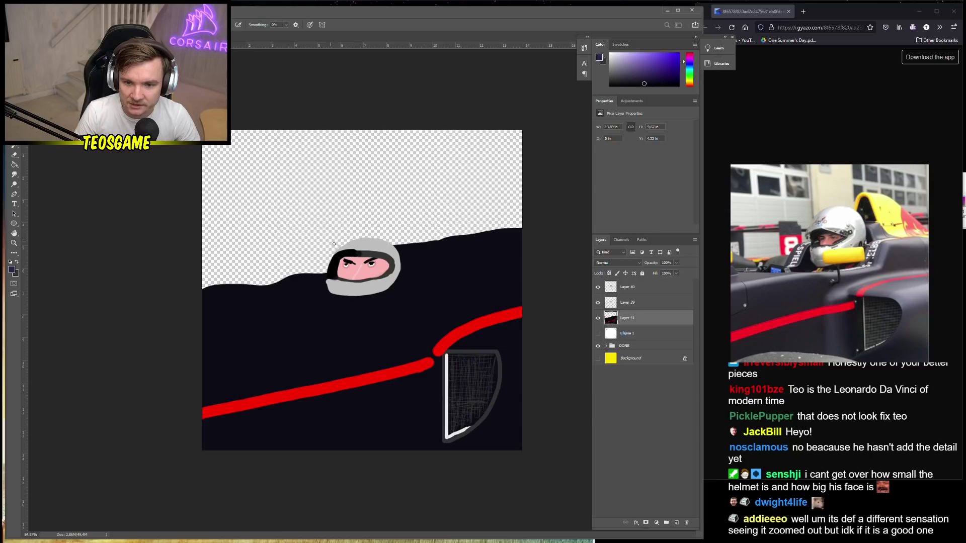
pyautogui.rightClick(320, 284)
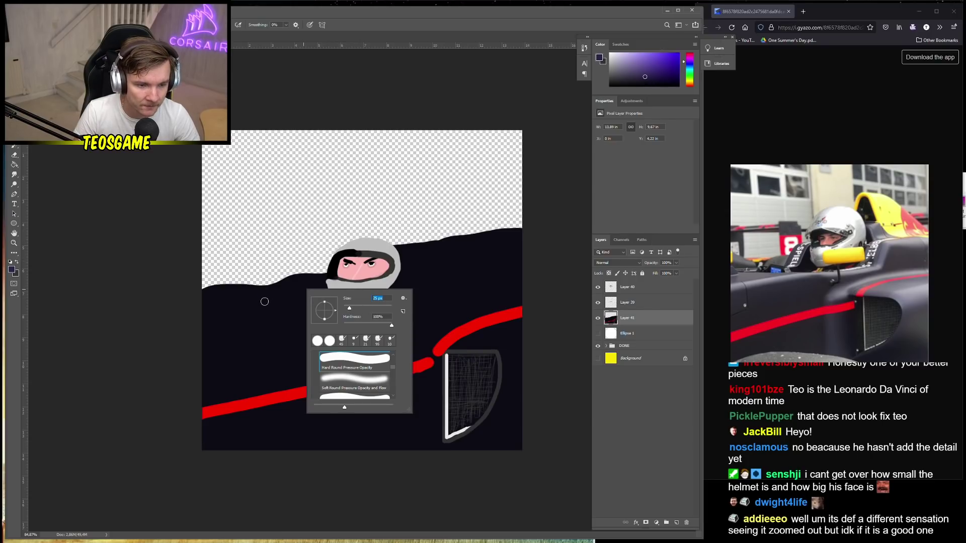
pyautogui.click(316, 278)
pyautogui.moveTo(324, 275)
pyautogui.mouseDown()
pyautogui.moveTo(303, 290)
pyautogui.moveTo(304, 302)
pyautogui.mouseUp()
pyautogui.hotkey('ctrl', 'z')
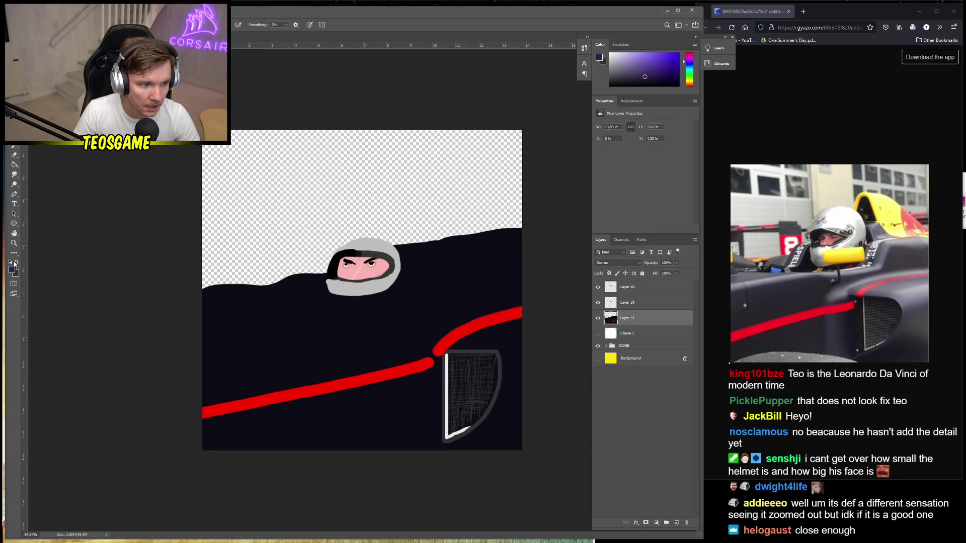
# Switch to near-black and paint around the helmet's lower left and along its bottom
pyautogui.click(11, 268)
pyautogui.click(75, 250)
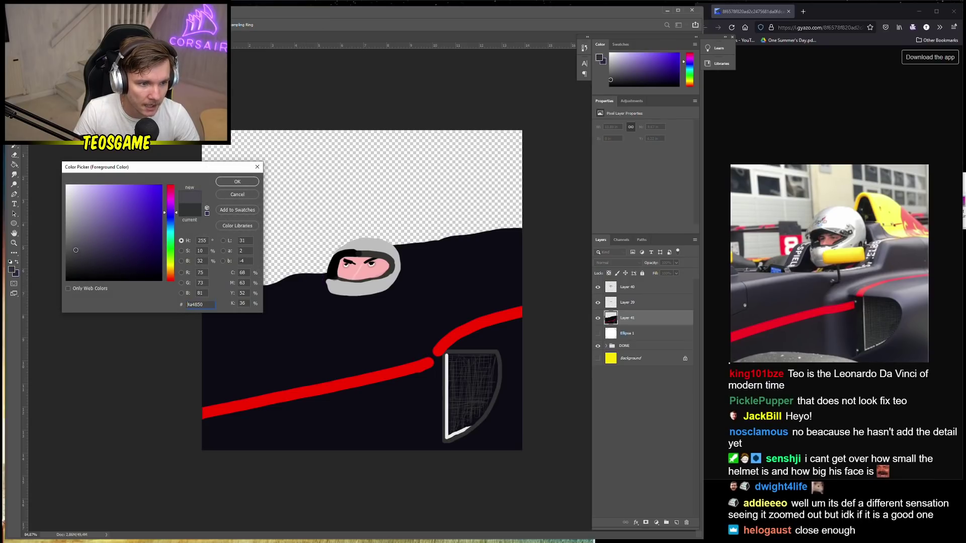
pyautogui.click(232, 184)
pyautogui.click(12, 269)
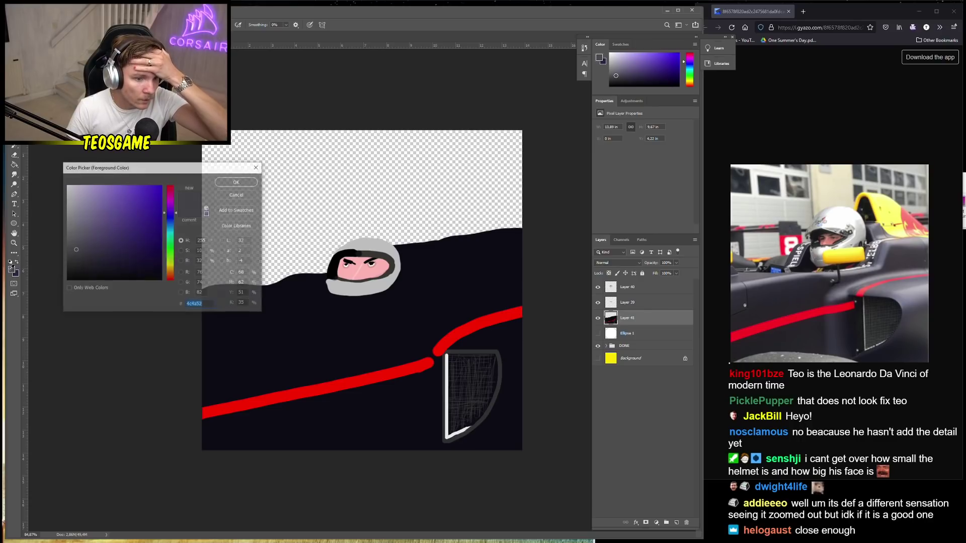
pyautogui.click(78, 277)
pyautogui.click(236, 182)
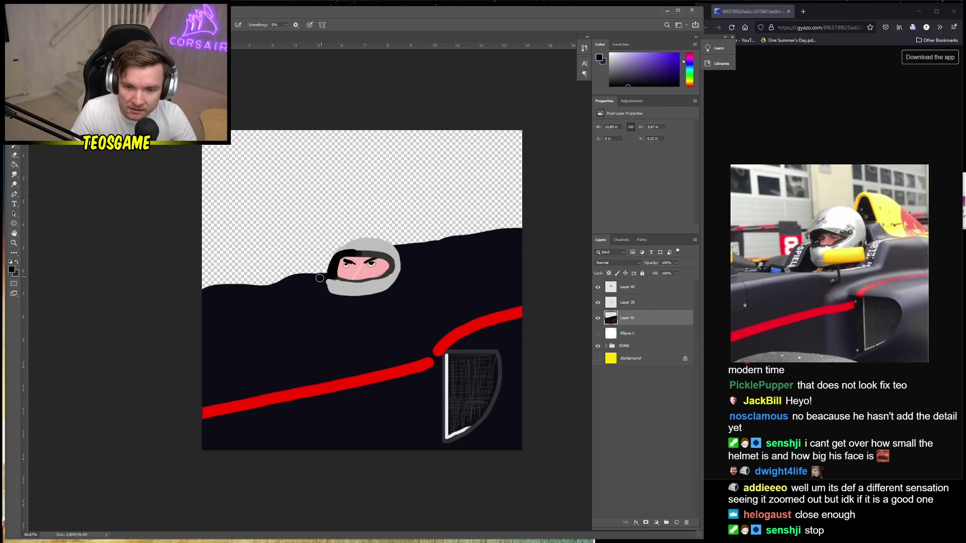
pyautogui.moveTo(321, 276); pyautogui.dragTo(312, 299)
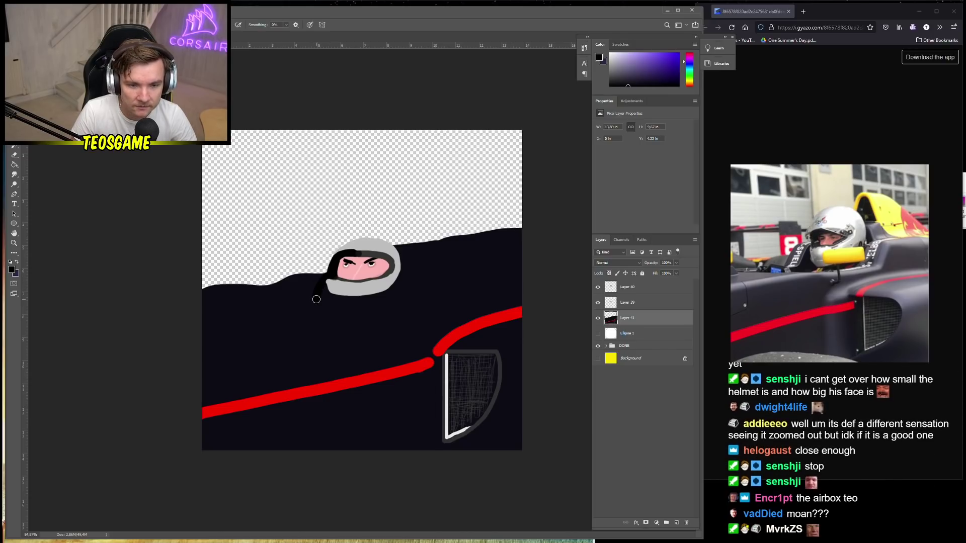
pyautogui.moveTo(317, 300); pyautogui.dragTo(389, 289)
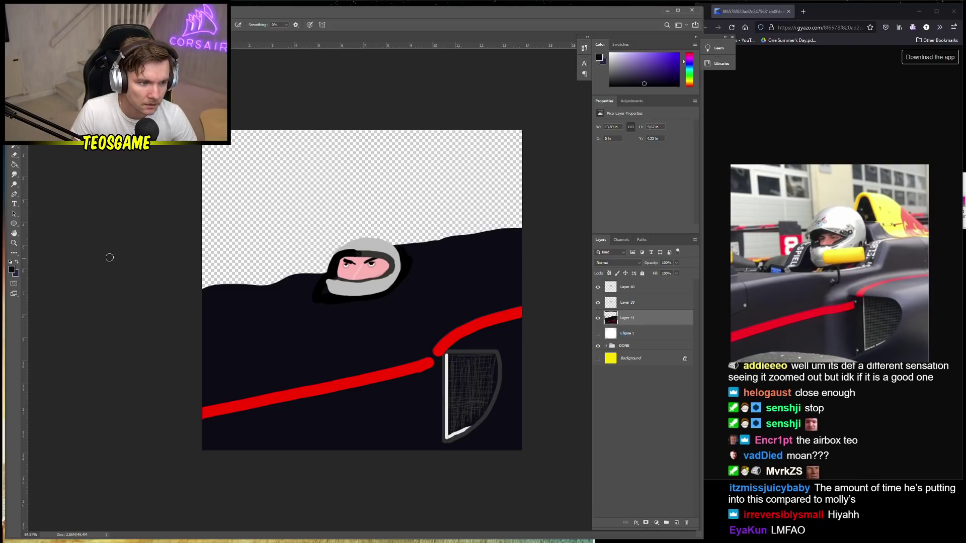
# Pick a purple-grey and paint a thick bar from the helmet's right along the car's top
pyautogui.click(11, 270)
pyautogui.click(82, 243)
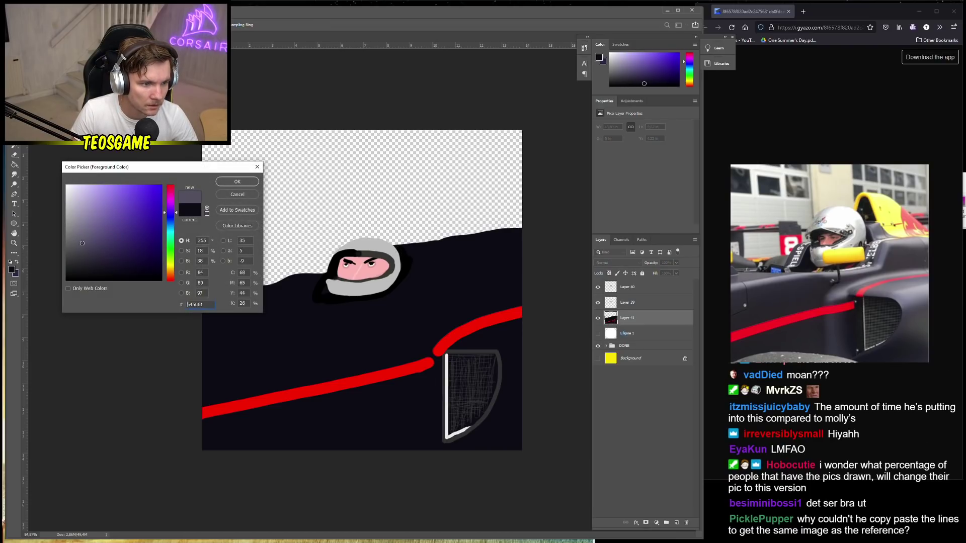
pyautogui.click(246, 184)
pyautogui.moveTo(414, 255)
pyautogui.mouseDown()
pyautogui.moveTo(398, 239)
pyautogui.moveTo(420, 237)
pyautogui.moveTo(430, 254)
pyautogui.moveTo(471, 261)
pyautogui.moveTo(524, 256)
pyautogui.mouseUp()
pyautogui.moveTo(414, 265)
pyautogui.mouseDown()
pyautogui.moveTo(446, 275)
pyautogui.moveTo(521, 262)
pyautogui.moveTo(426, 259)
pyautogui.mouseUp()
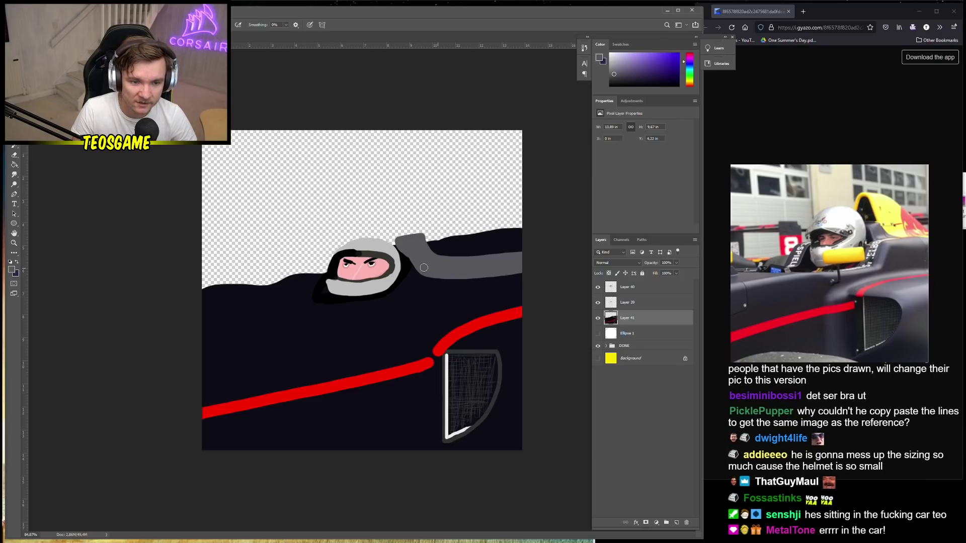
# Outline a bright-yellow shape from the helmet top rightward and fill it solid with the Paint Bucket
pyautogui.click(12, 270)
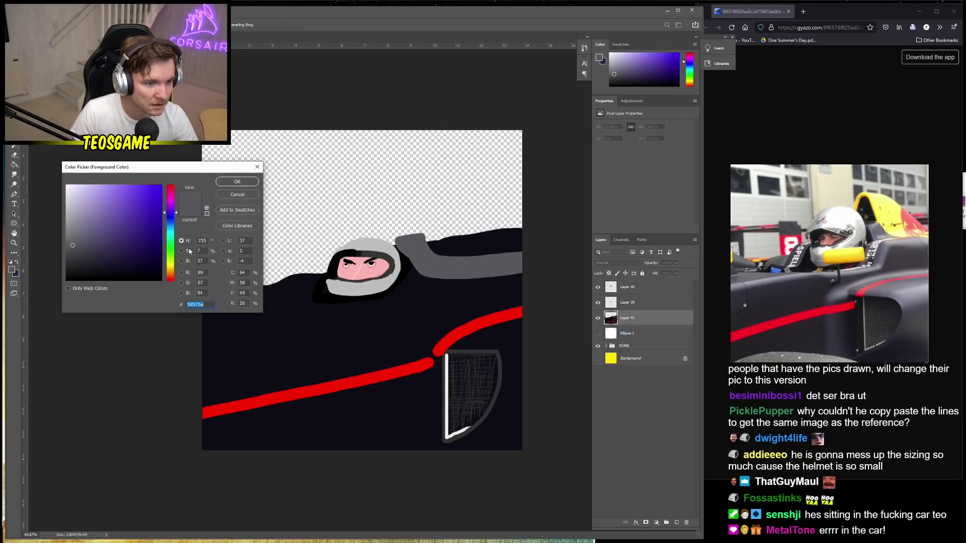
pyautogui.moveTo(170, 212); pyautogui.dragTo(164, 266)
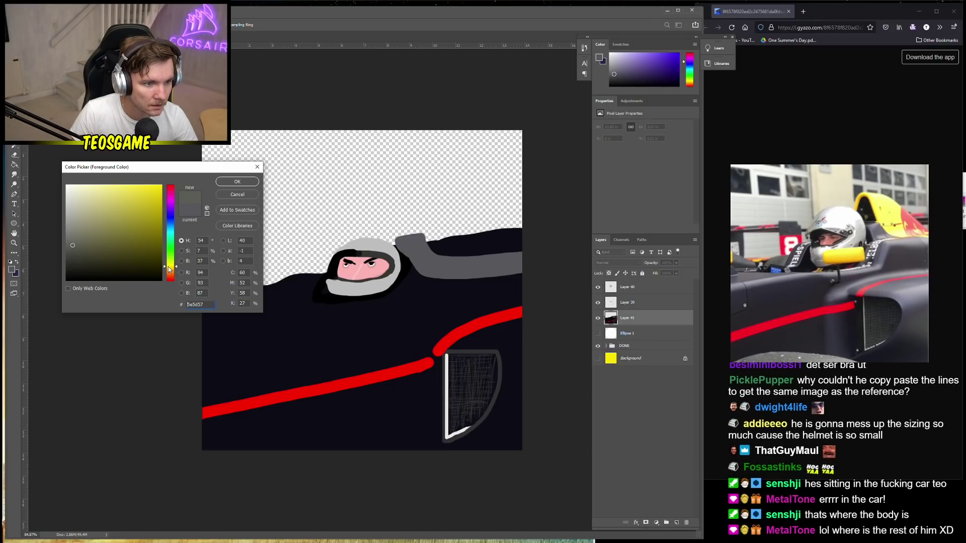
pyautogui.click(161, 186)
pyautogui.click(237, 182)
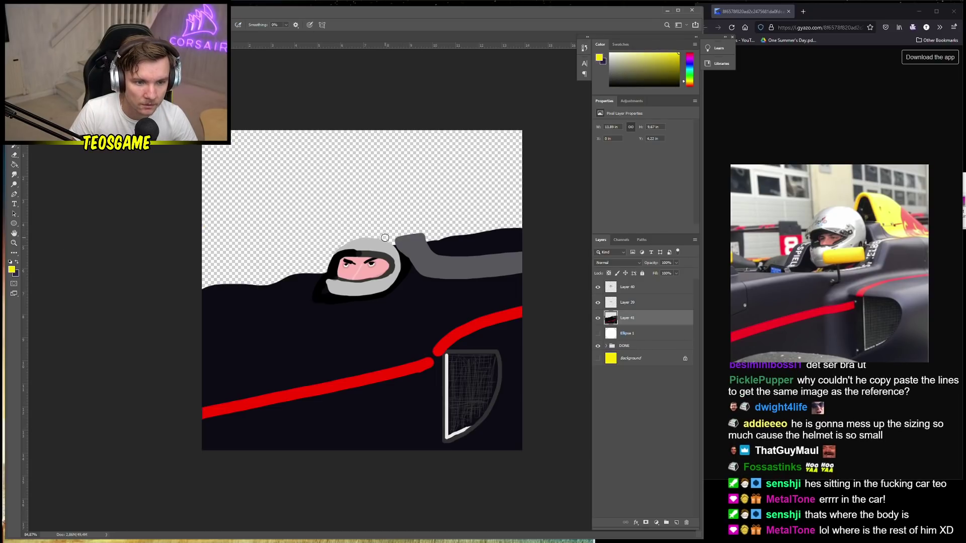
pyautogui.moveTo(381, 242)
pyautogui.mouseDown()
pyautogui.moveTo(402, 209)
pyautogui.moveTo(431, 207)
pyautogui.moveTo(477, 232)
pyautogui.moveTo(540, 241)
pyautogui.moveTo(517, 252)
pyautogui.moveTo(526, 247)
pyautogui.moveTo(440, 254)
pyautogui.moveTo(408, 212)
pyautogui.mouseUp()
pyautogui.press('g')
pyautogui.click(432, 224)
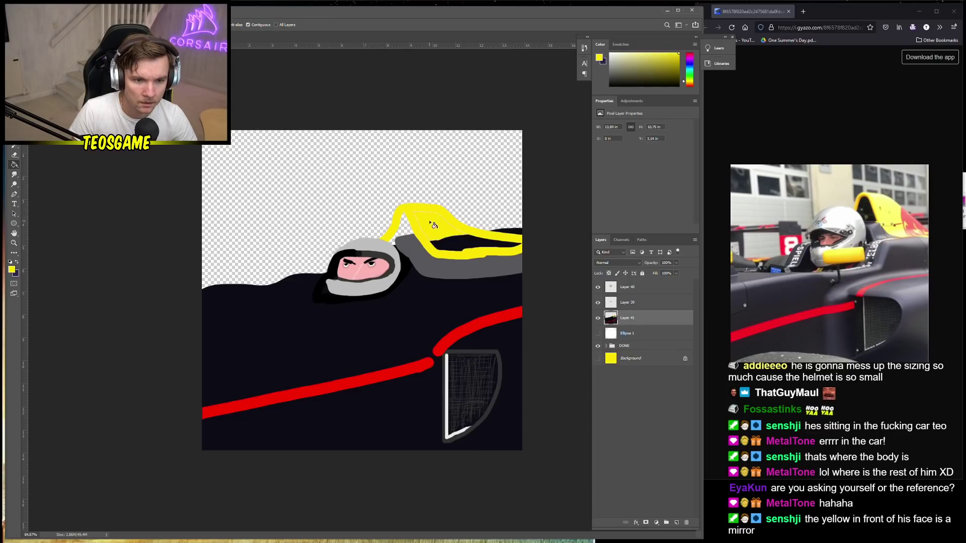
pyautogui.click(459, 251)
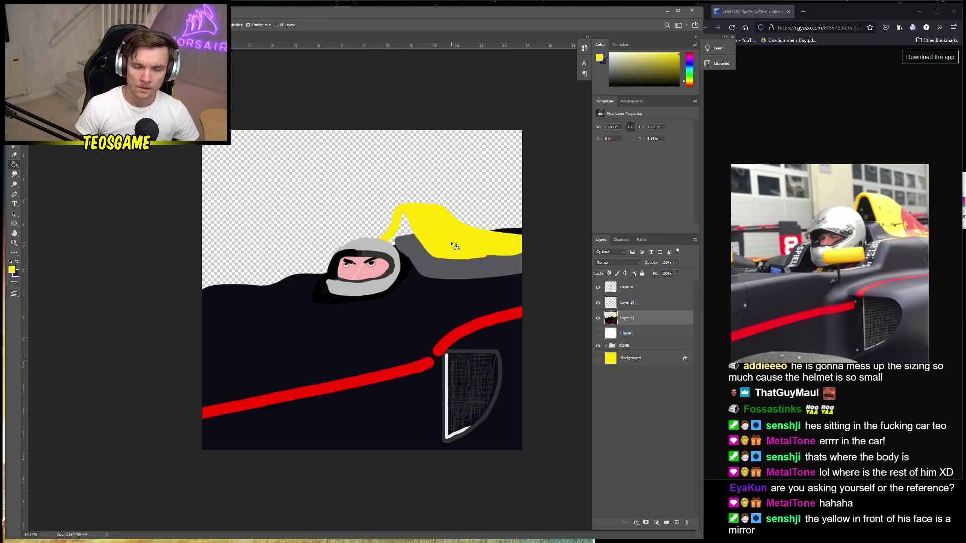
pyautogui.press('b')
pyautogui.keyDown('alt'); pyautogui.click(403, 373); pyautogui.keyUp('alt')
# Set the paint colour to a darker red and the brush size to 12 px
pyautogui.click(12, 270)
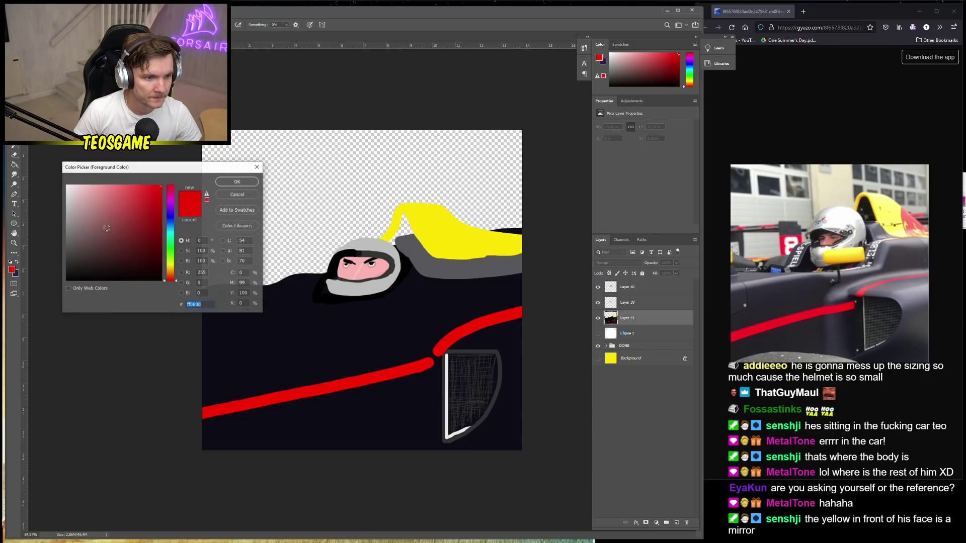
pyautogui.click(168, 209)
pyautogui.click(239, 182)
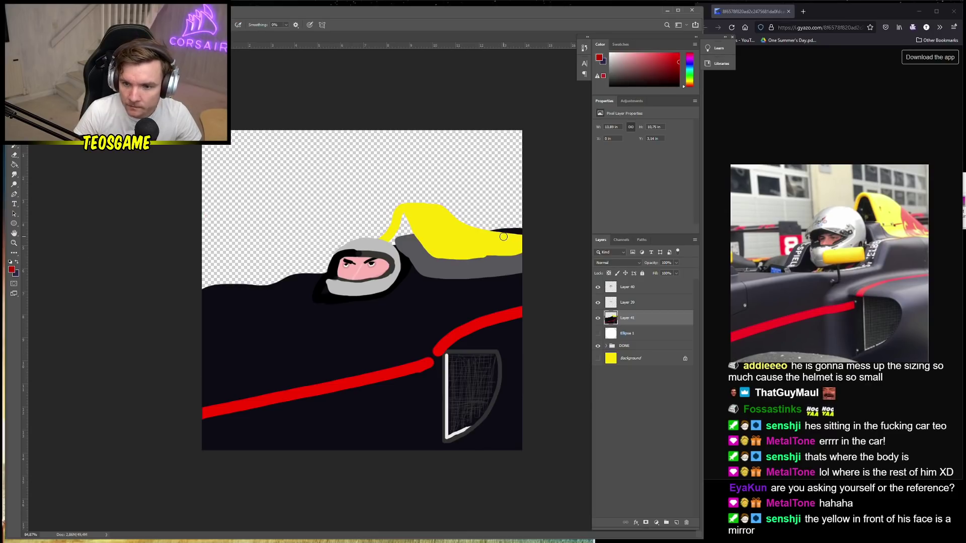
pyautogui.rightClick(498, 239)
pyautogui.moveTo(525, 271); pyautogui.dragTo(521, 272)
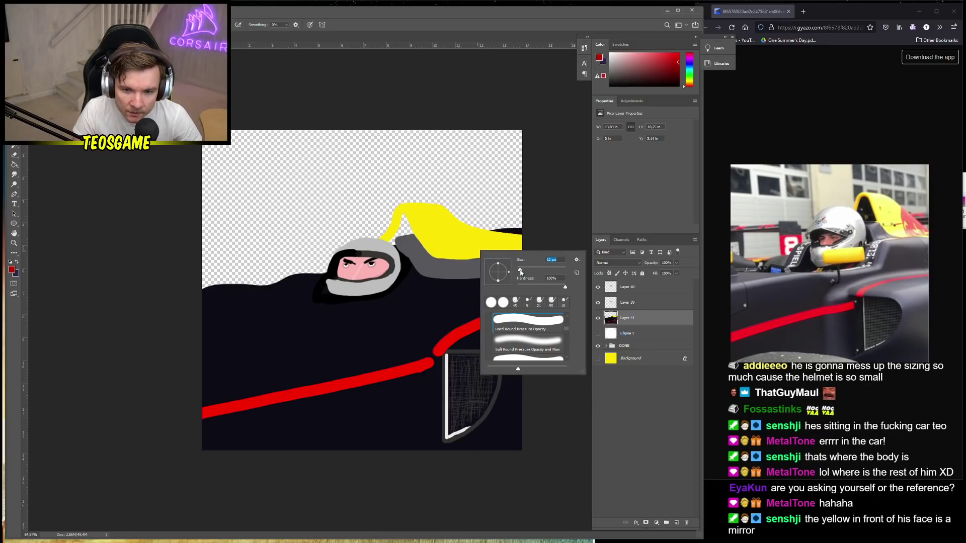
pyautogui.click(464, 255)
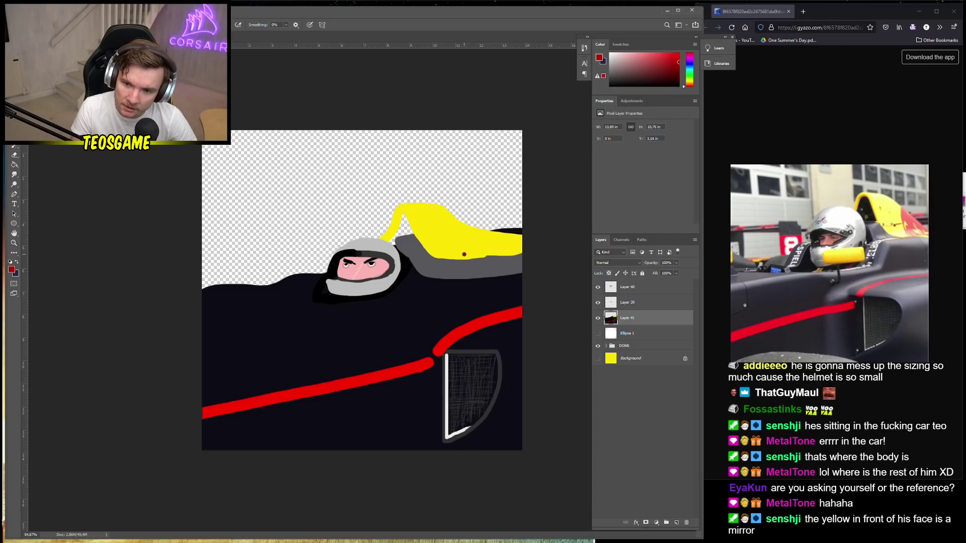
# Paint the dark red logo outline on the yellow area and fill in its yellow gaps
pyautogui.moveTo(463, 252); pyautogui.dragTo(464, 225)
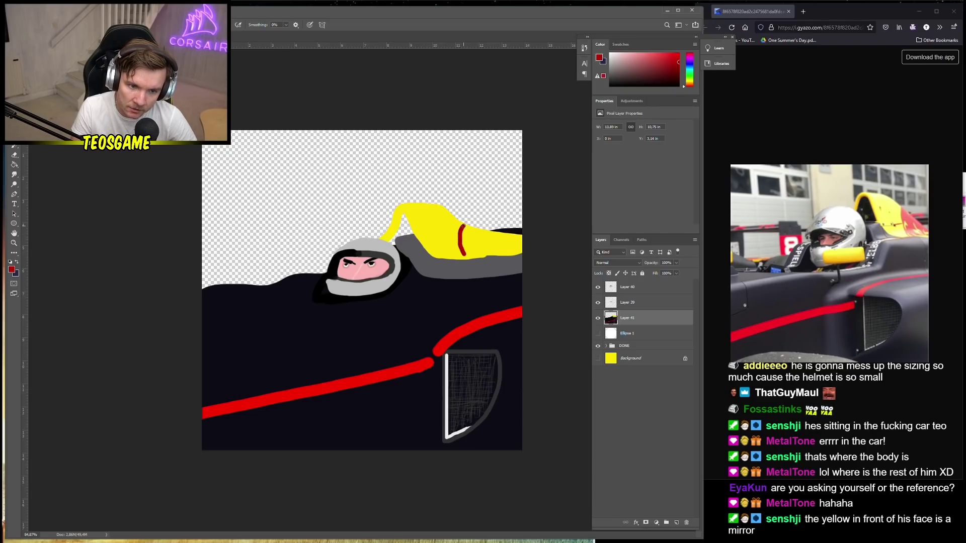
pyautogui.moveTo(464, 224); pyautogui.dragTo(505, 235)
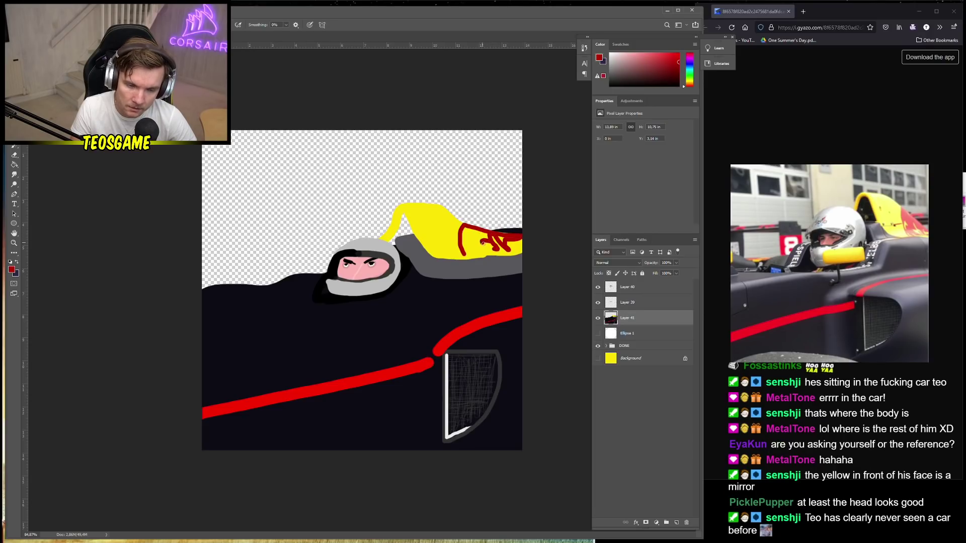
pyautogui.moveTo(460, 251); pyautogui.dragTo(476, 250)
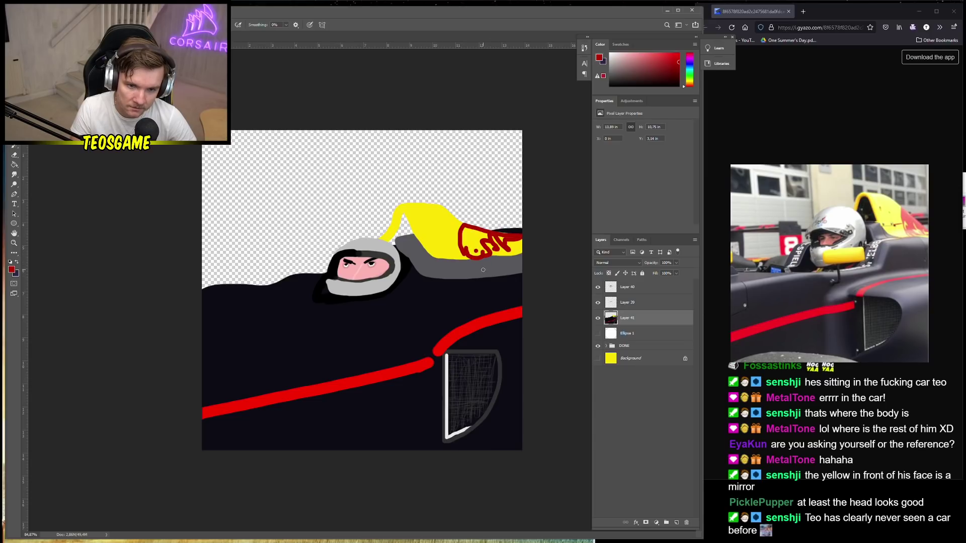
pyautogui.press('g')
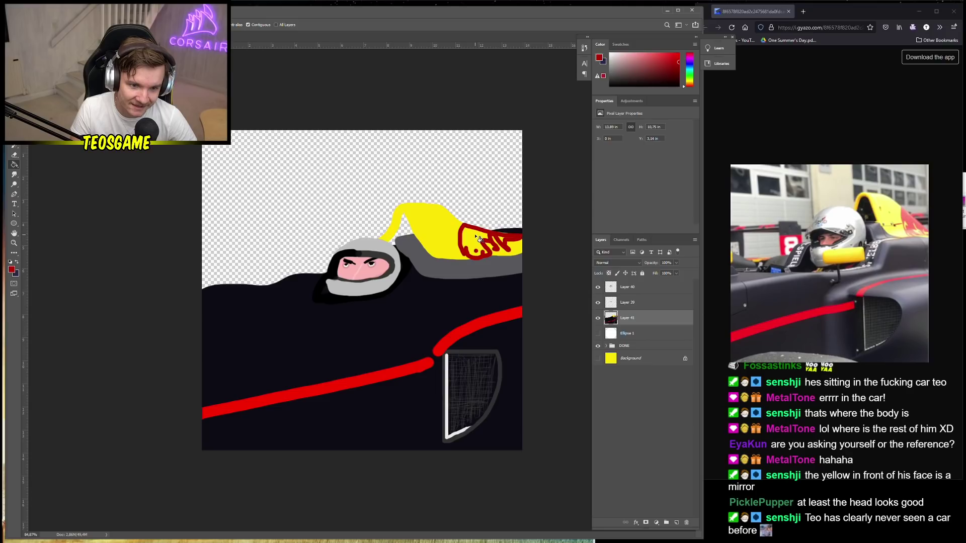
pyautogui.scroll(3, 473, 242)
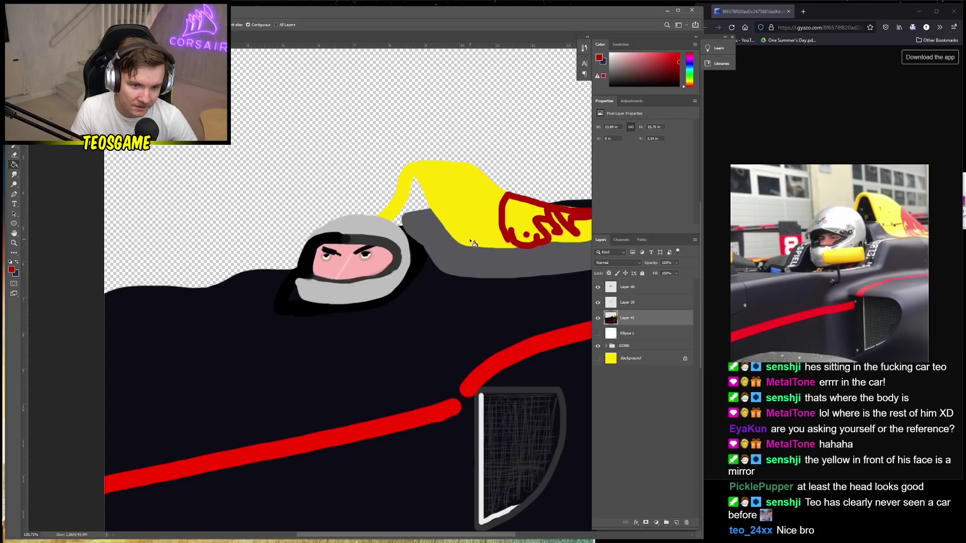
pyautogui.press('b')
pyautogui.moveTo(508, 222)
pyautogui.mouseDown()
pyautogui.moveTo(511, 200)
pyautogui.moveTo(503, 219)
pyautogui.moveTo(508, 202)
pyautogui.moveTo(545, 210)
pyautogui.moveTo(507, 203)
pyautogui.moveTo(532, 206)
pyautogui.moveTo(514, 214)
pyautogui.moveTo(544, 214)
pyautogui.moveTo(526, 228)
pyautogui.mouseUp()
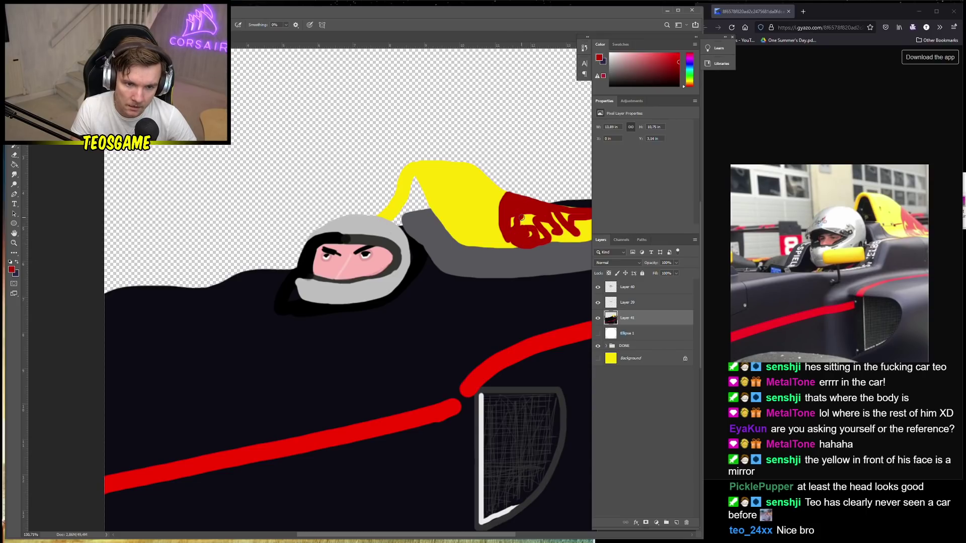
pyautogui.moveTo(518, 227); pyautogui.dragTo(533, 218)
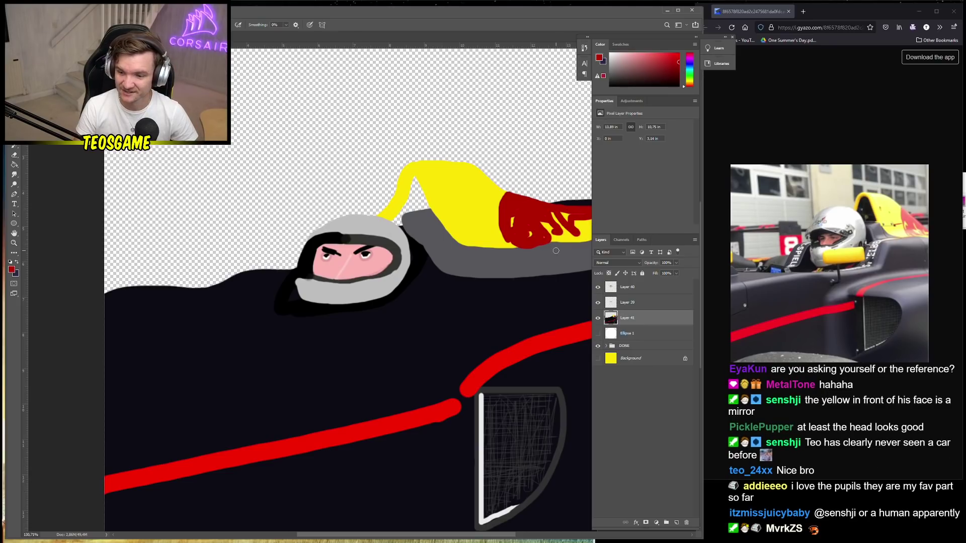
pyautogui.scroll(-2, 443, 254)
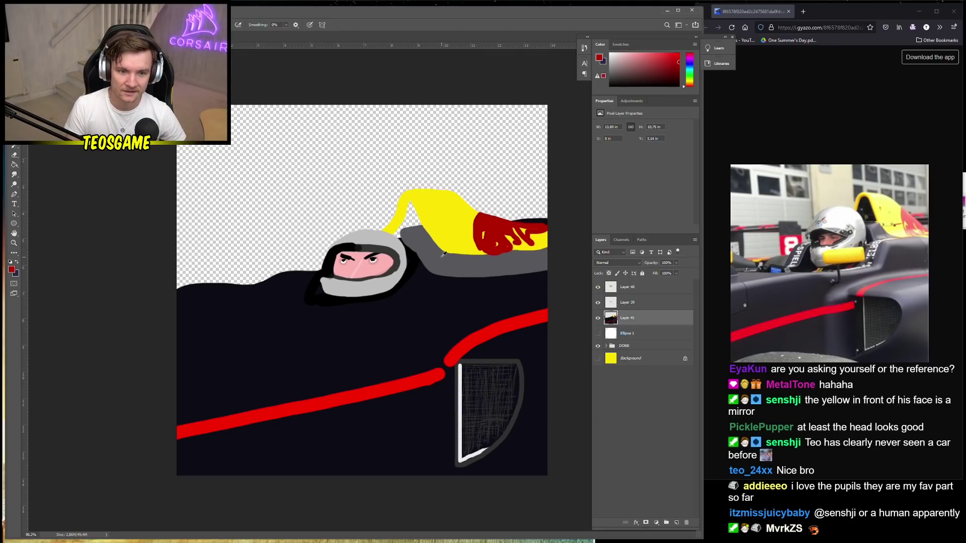
pyautogui.scroll(-1, 443, 254)
pyautogui.scroll(-2, 439, 256)
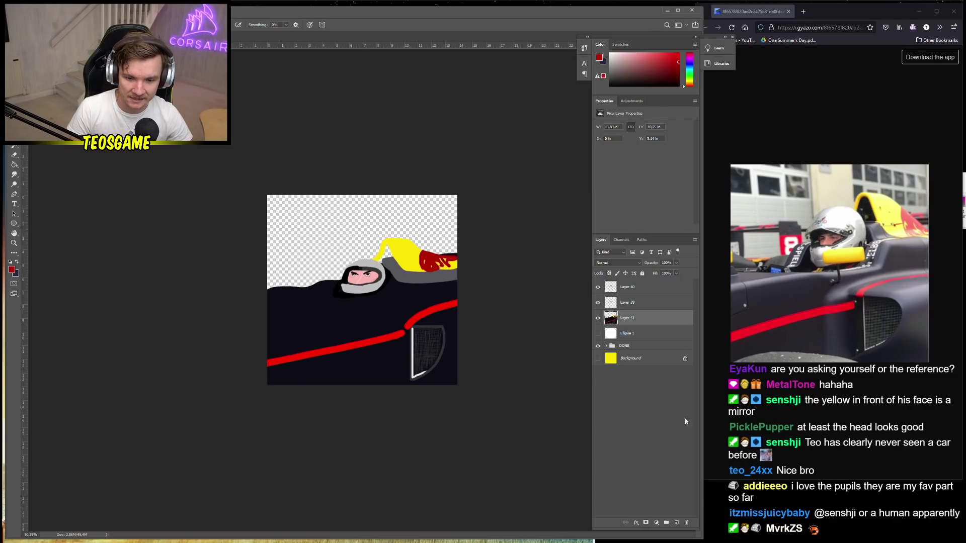
# Add Layer 42 below Layer 41 and fill it with medium grey
pyautogui.click(676, 523)
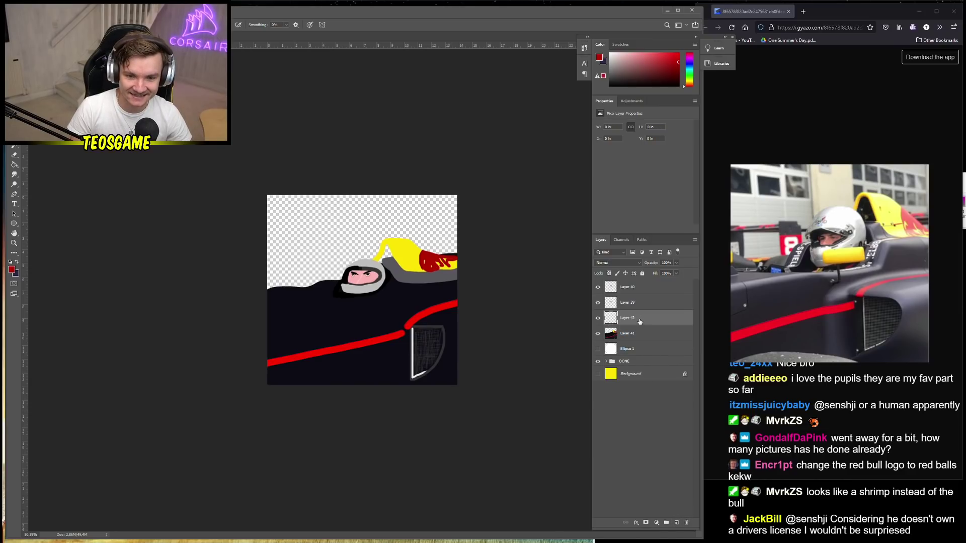
pyautogui.moveTo(639, 321); pyautogui.dragTo(640, 340)
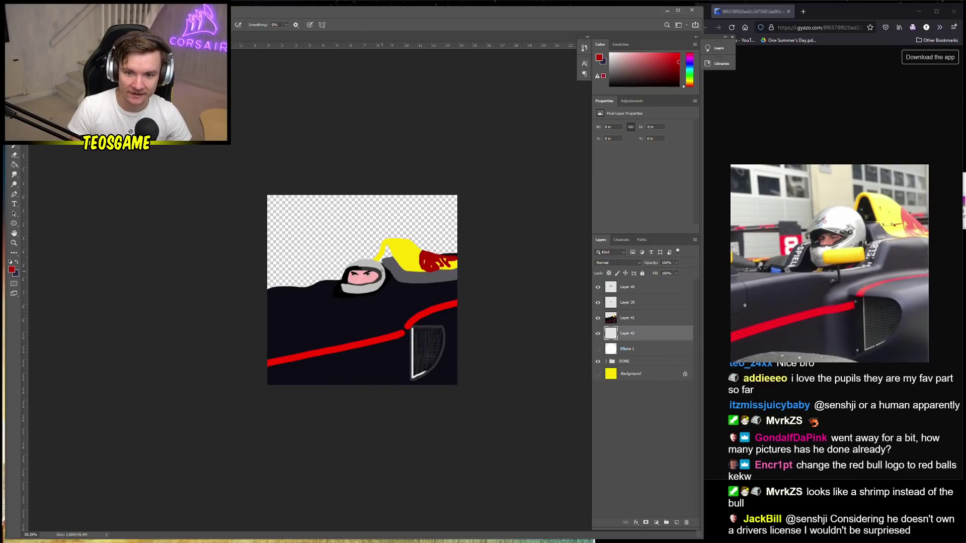
pyautogui.click(12, 270)
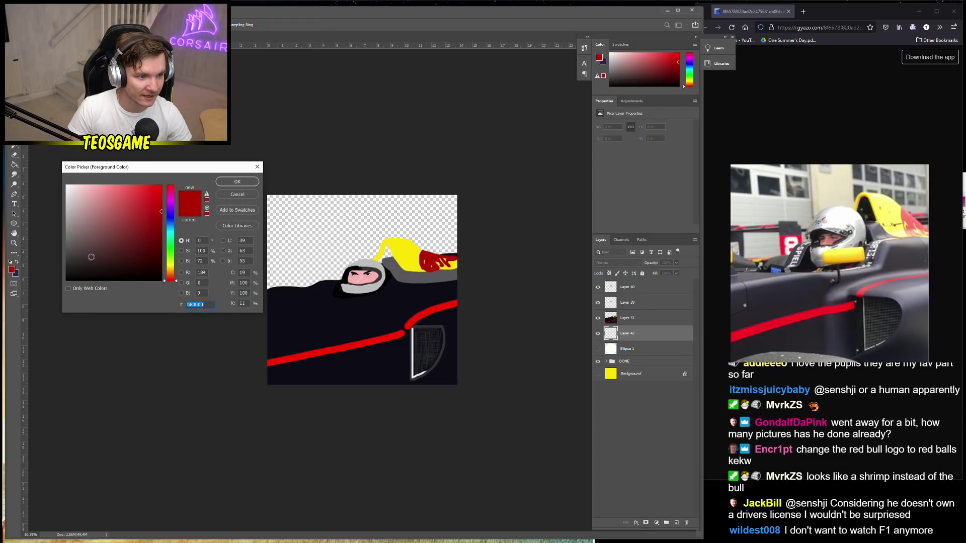
pyautogui.moveTo(75, 224); pyautogui.dragTo(45, 223)
pyautogui.click(246, 184)
pyautogui.press('g')
pyautogui.click(297, 240)
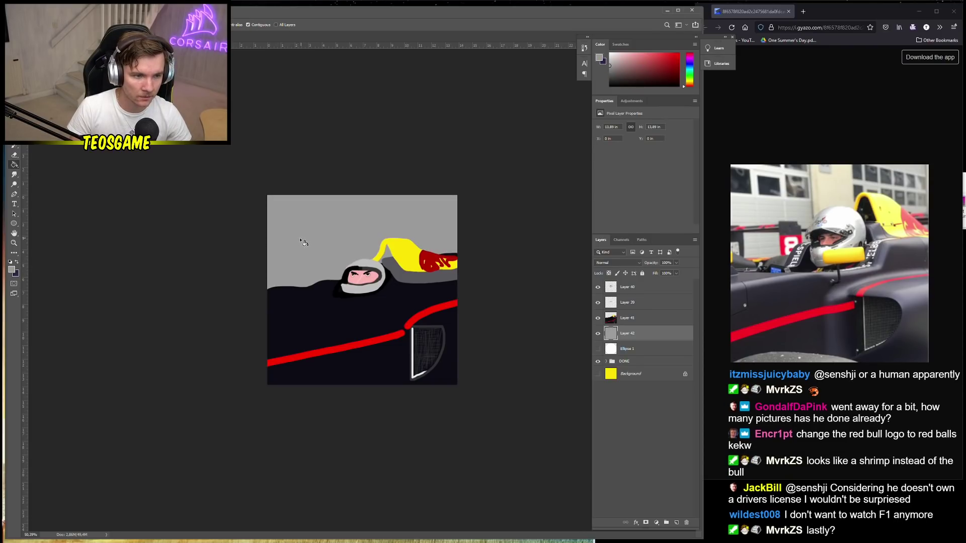
# Set the paint colour to pale yellow (#fff47c)
pyautogui.click(12, 269)
pyautogui.click(171, 262)
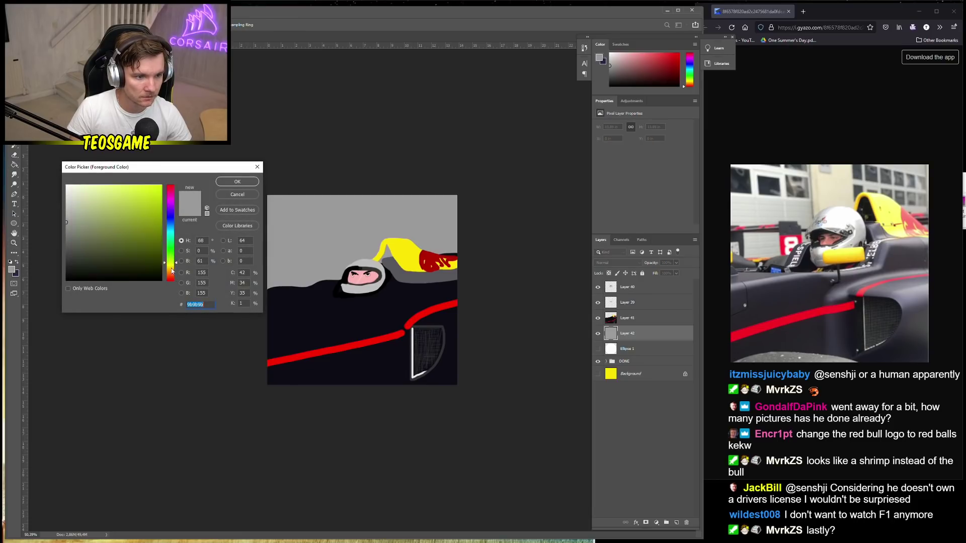
pyautogui.click(171, 271)
pyautogui.click(115, 186)
pyautogui.moveTo(172, 272); pyautogui.dragTo(171, 265)
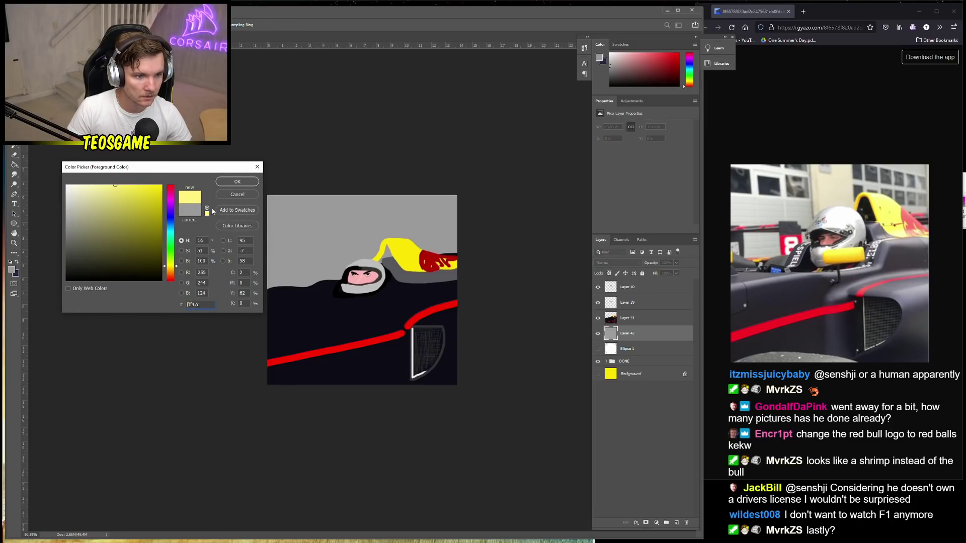
pyautogui.click(237, 182)
# Brush a wide pale-yellow vertical band from the canvas top down to the helmet
pyautogui.rightClick(378, 243)
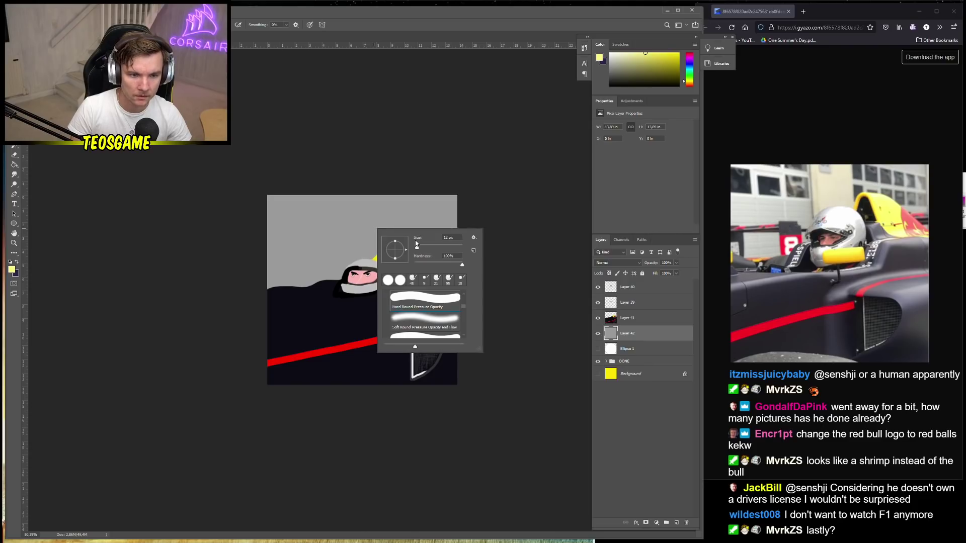
pyautogui.click(417, 247)
pyautogui.moveTo(362, 210)
pyautogui.mouseDown()
pyautogui.moveTo(356, 190)
pyautogui.moveTo(365, 260)
pyautogui.mouseUp()
pyautogui.hotkey('ctrl', 'z')
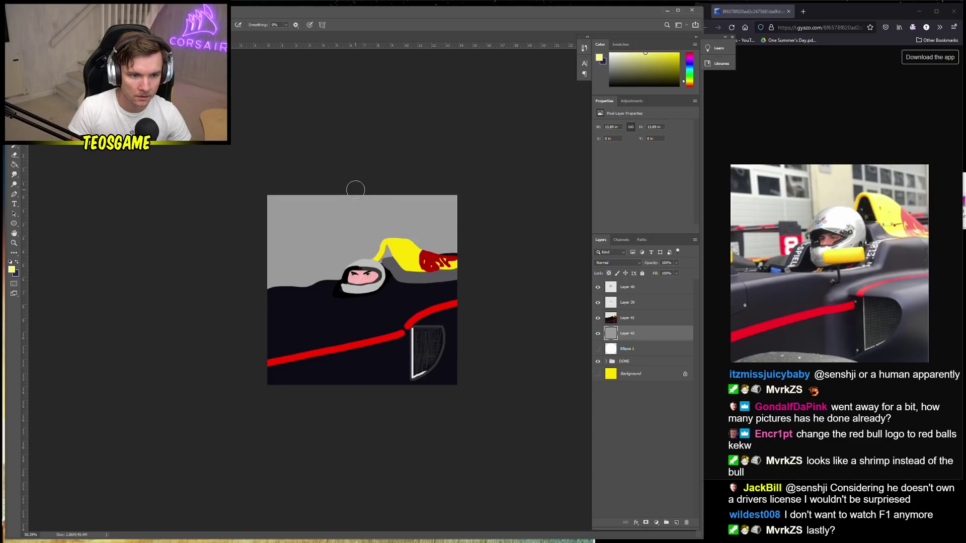
pyautogui.hotkey('ctrl', 'shift', 'z')
pyautogui.hotkey('ctrl', 'z')
pyautogui.hotkey('ctrl', 'shift', 'z')
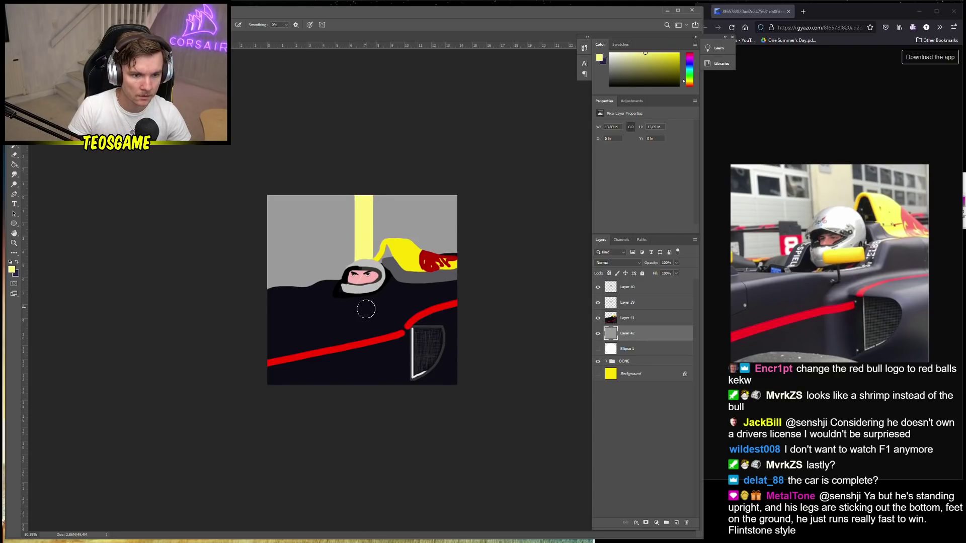
pyautogui.moveTo(400, 197); pyautogui.dragTo(393, 252)
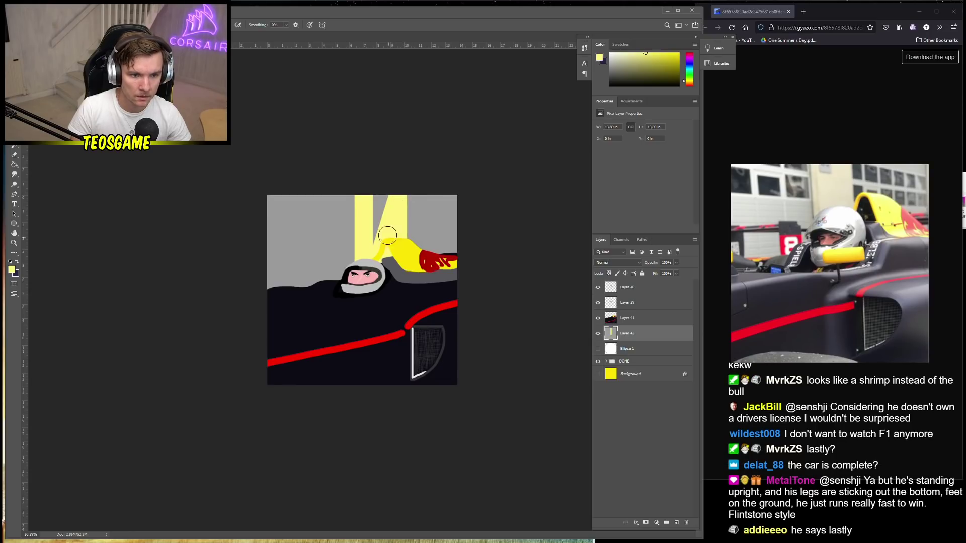
pyautogui.moveTo(376, 197); pyautogui.dragTo(379, 255)
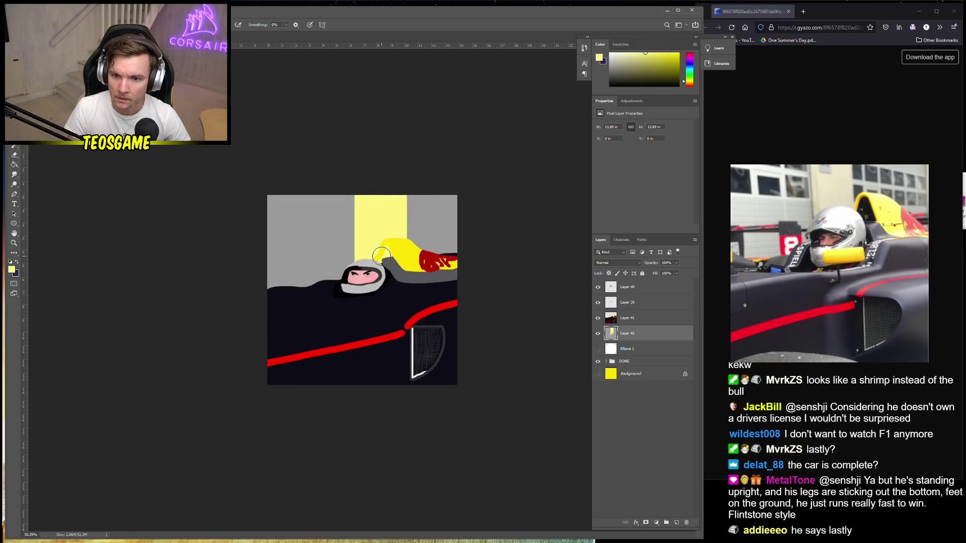
pyautogui.rightClick(436, 233)
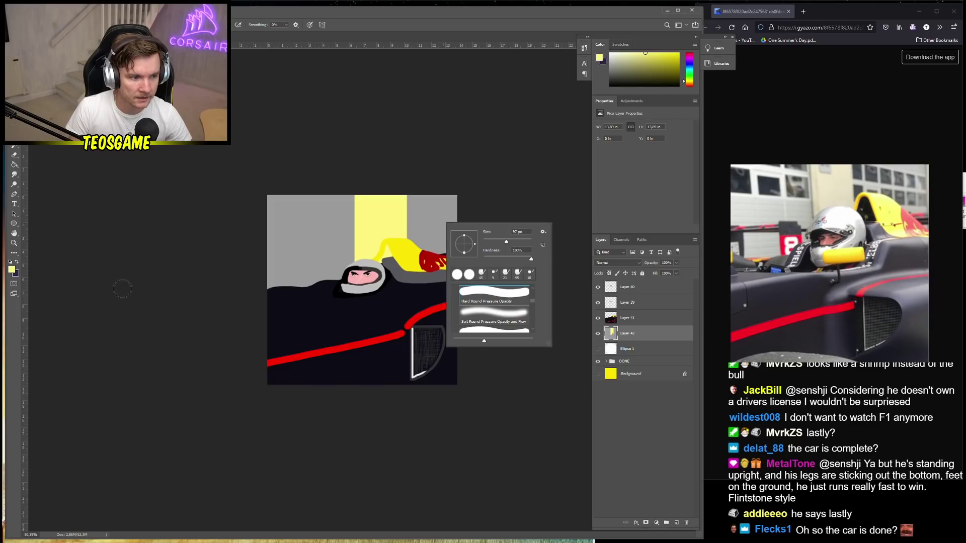
# Set the foreground colour to a dark grey, after first trying grey #898989
pyautogui.click(16, 262)
pyautogui.click(12, 270)
pyautogui.write('898989')
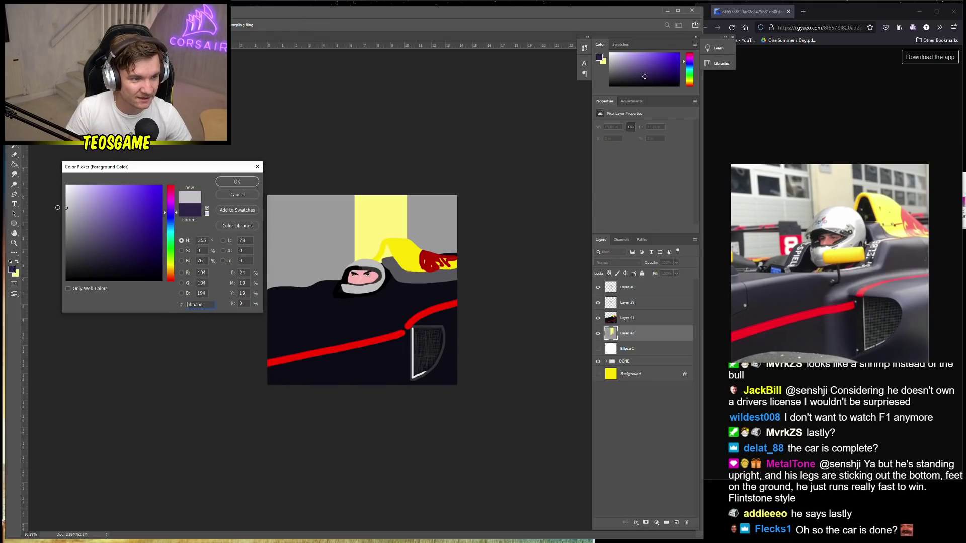
pyautogui.click(236, 185)
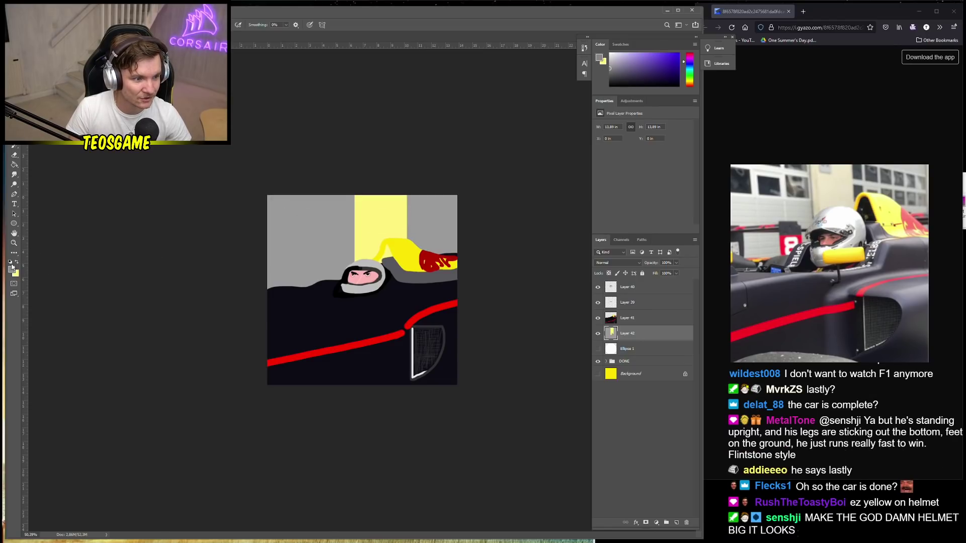
pyautogui.click(12, 270)
pyautogui.click(61, 270)
pyautogui.click(228, 186)
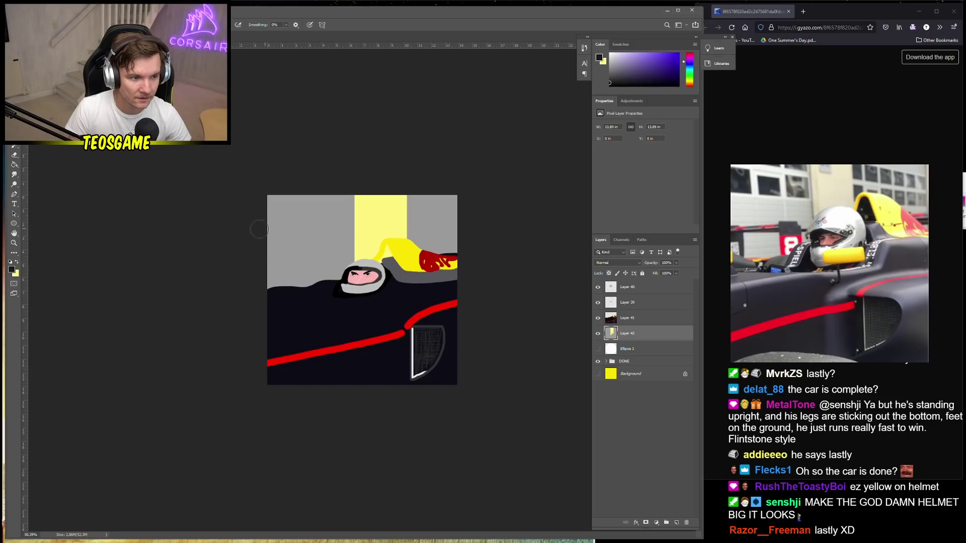
# Draw a small dark square window at the wall's top-left with the Rectangle tool
pyautogui.moveTo(276, 220); pyautogui.dragTo(286, 231)
pyautogui.hotkey('ctrl', 'z')
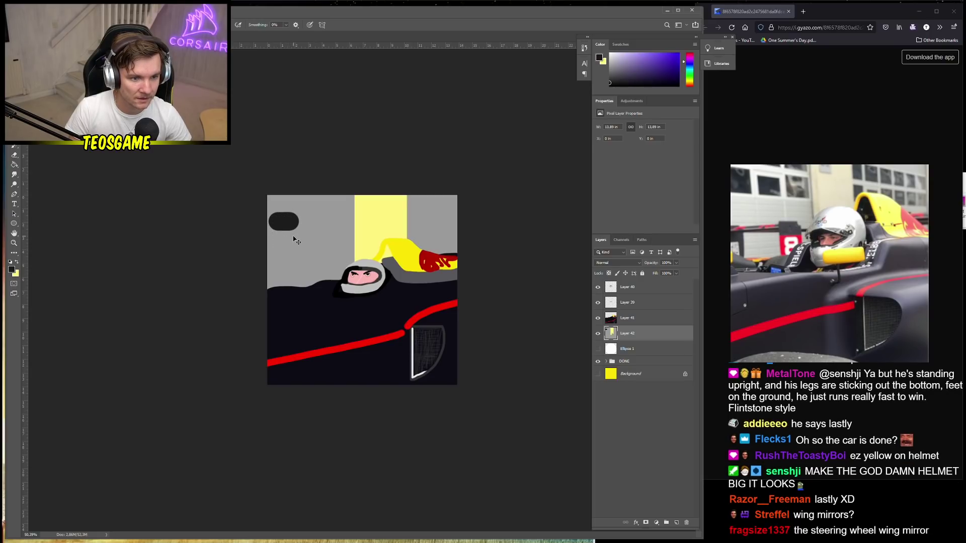
pyautogui.hotkey('ctrl', 'z')
pyautogui.click(14, 223)
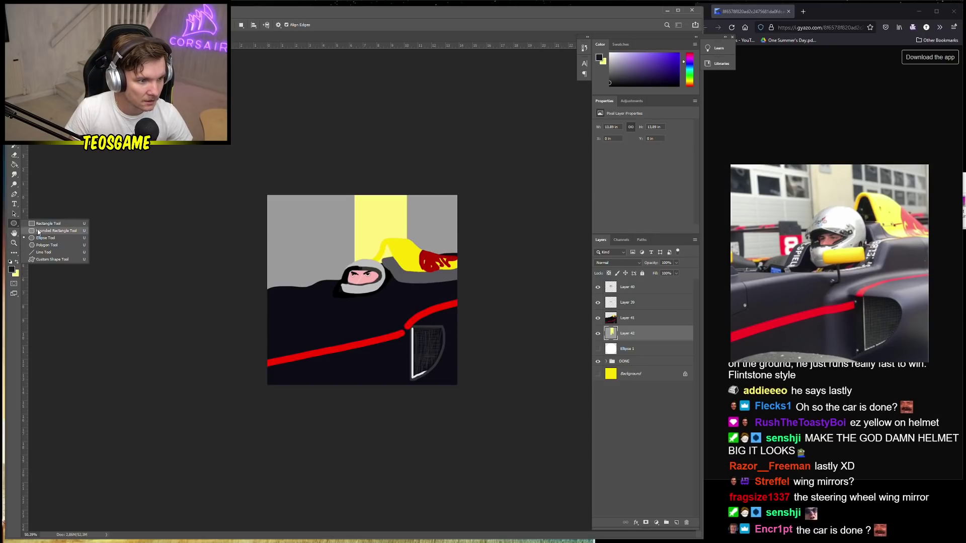
pyautogui.click(43, 226)
pyautogui.moveTo(274, 213); pyautogui.dragTo(289, 226)
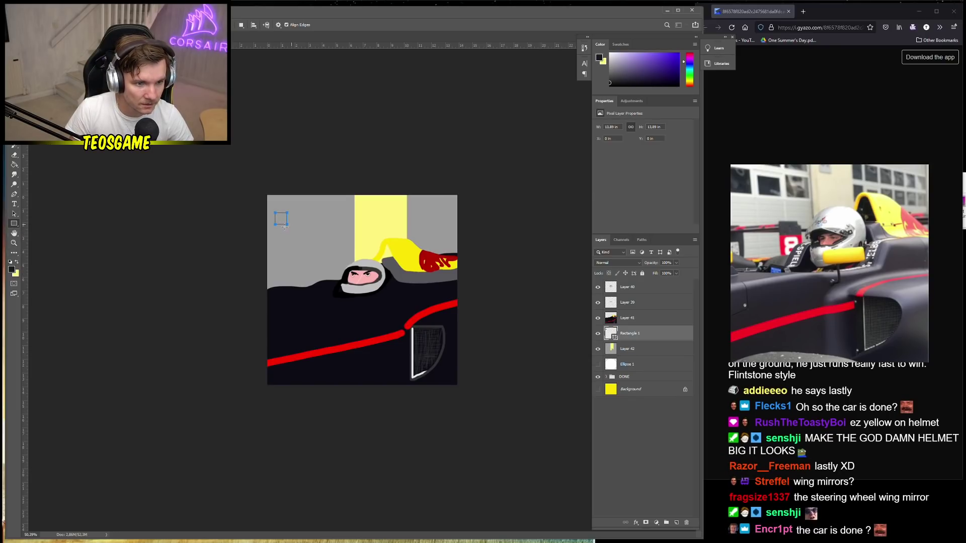
pyautogui.click(288, 224)
pyautogui.press('Return')
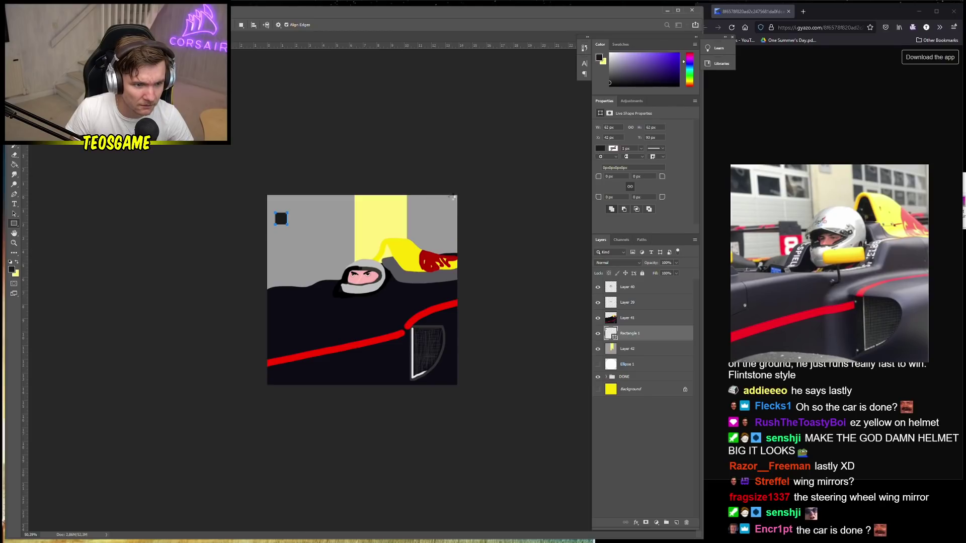
pyautogui.hotkey('ctrl', 'z')
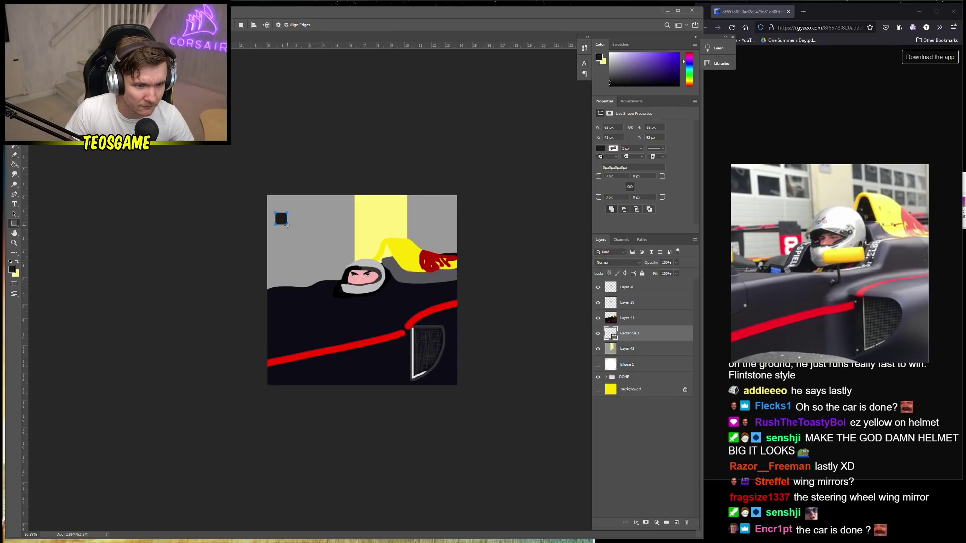
# Copy the square window and position the copies along the grey wall
pyautogui.moveTo(291, 229); pyautogui.dragTo(294, 234)
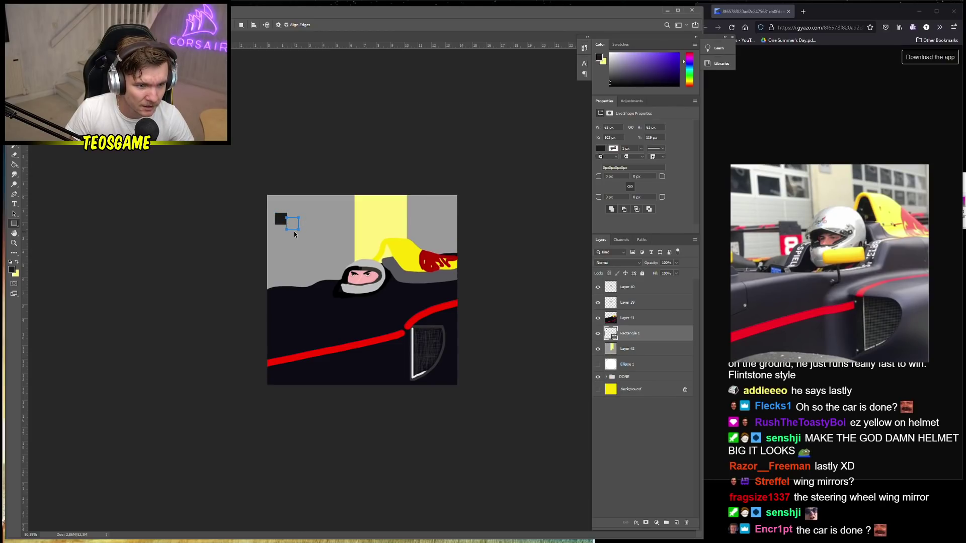
pyautogui.scroll(1, 258, 217)
pyautogui.press('v')
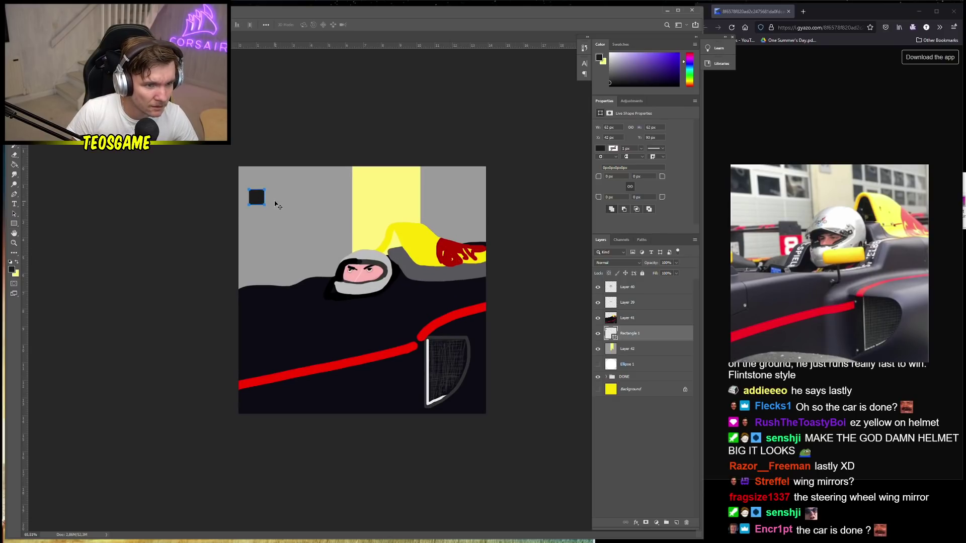
pyautogui.moveTo(259, 201); pyautogui.dragTo(443, 255)
pyautogui.hotkey('ctrl', 't')
pyautogui.press('Return')
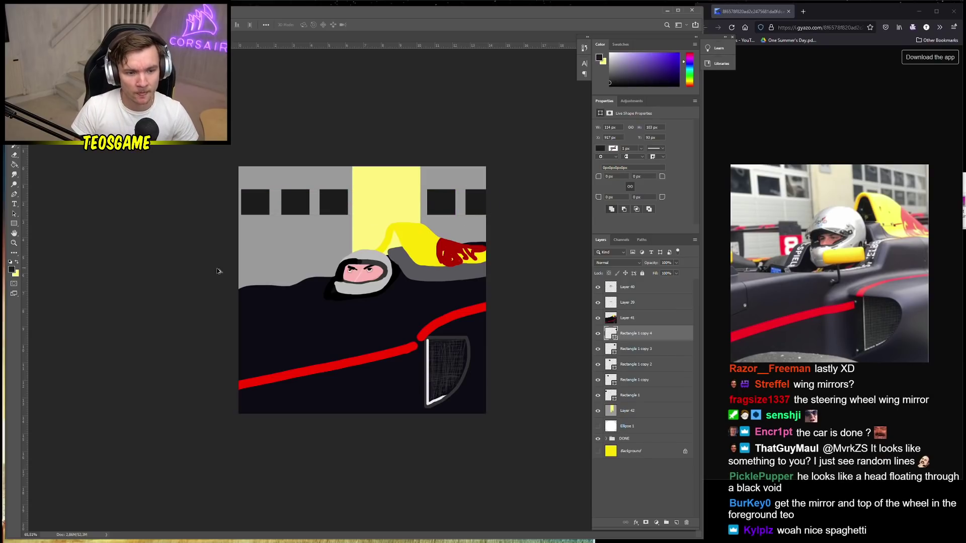
pyautogui.scroll(-4, 194, 273)
pyautogui.scroll(5, 287, 291)
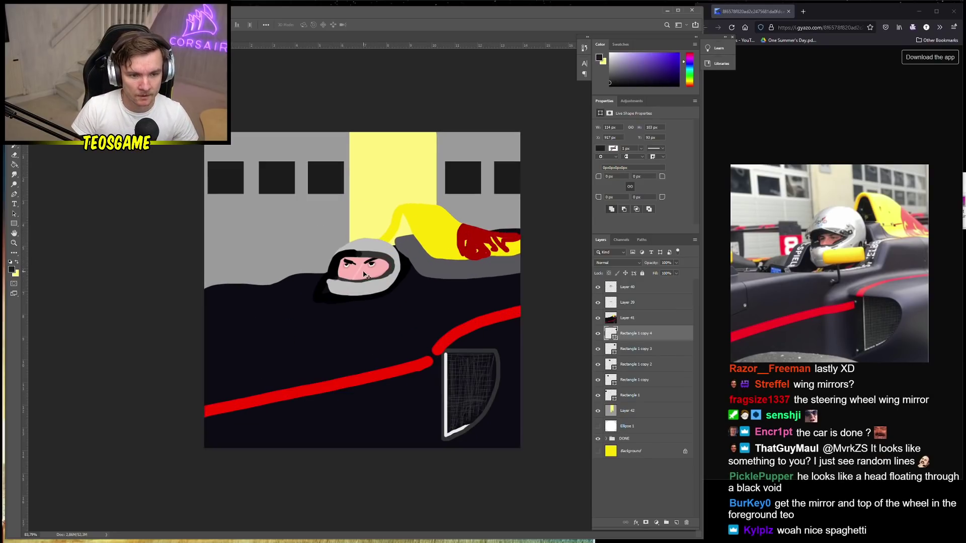
# Move Layer 42 above the window squares and paint sampled yellow over the shape behind the helmet
pyautogui.click(636, 319)
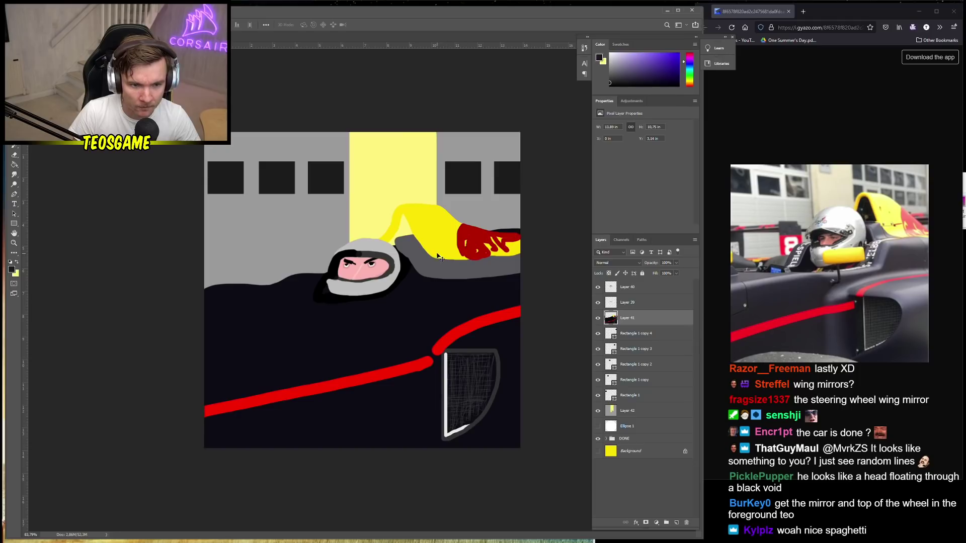
pyautogui.press('b')
pyautogui.keyDown('alt'); pyautogui.click(415, 221); pyautogui.keyUp('alt')
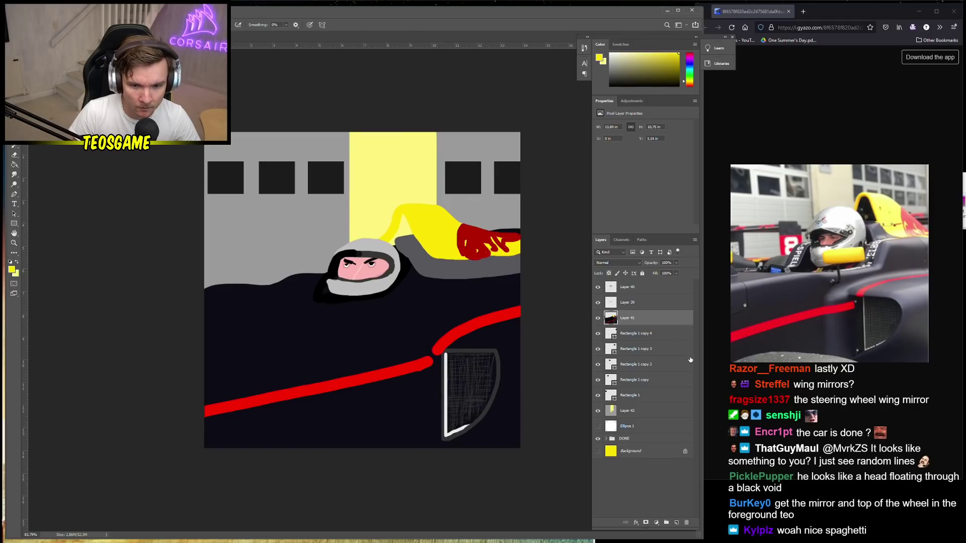
pyautogui.click(628, 337)
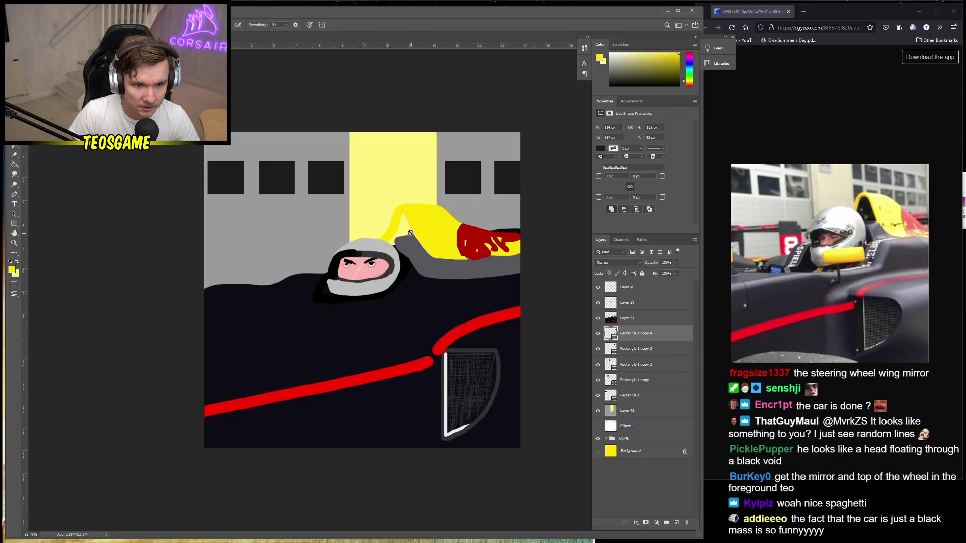
pyautogui.moveTo(627, 411); pyautogui.dragTo(645, 423)
pyautogui.moveTo(431, 239)
pyautogui.mouseDown()
pyautogui.moveTo(406, 234)
pyautogui.moveTo(407, 225)
pyautogui.moveTo(404, 244)
pyautogui.moveTo(417, 222)
pyautogui.mouseUp()
# Transform Layers 39 and 40 together to enlarge the driver's helmet
pyautogui.scroll(-3, 426, 293)
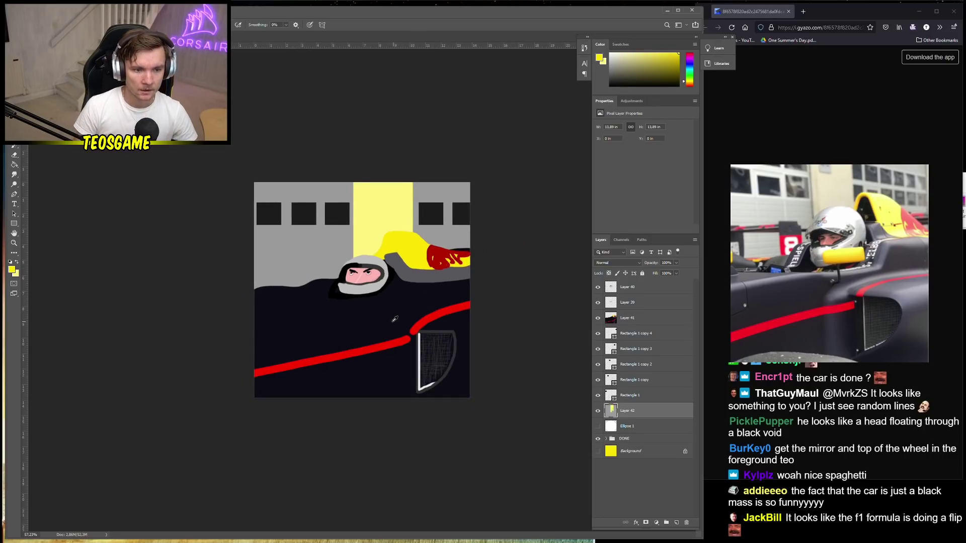
pyautogui.press('v')
pyautogui.click(635, 289)
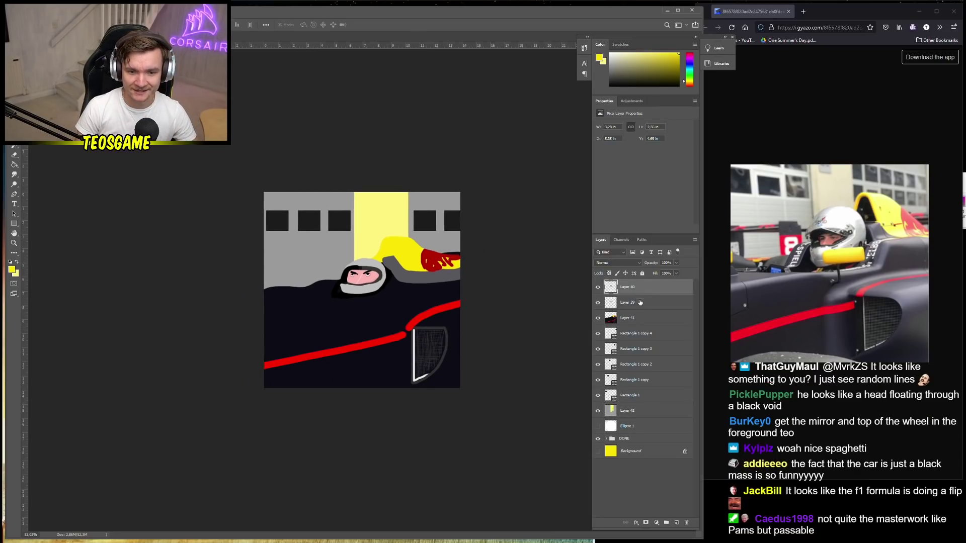
pyautogui.keyDown('shift'); pyautogui.click(637, 309); pyautogui.keyUp('shift')
pyautogui.hotkey('ctrl', 't')
pyautogui.moveTo(362, 295); pyautogui.dragTo(371, 300)
pyautogui.press('Return')
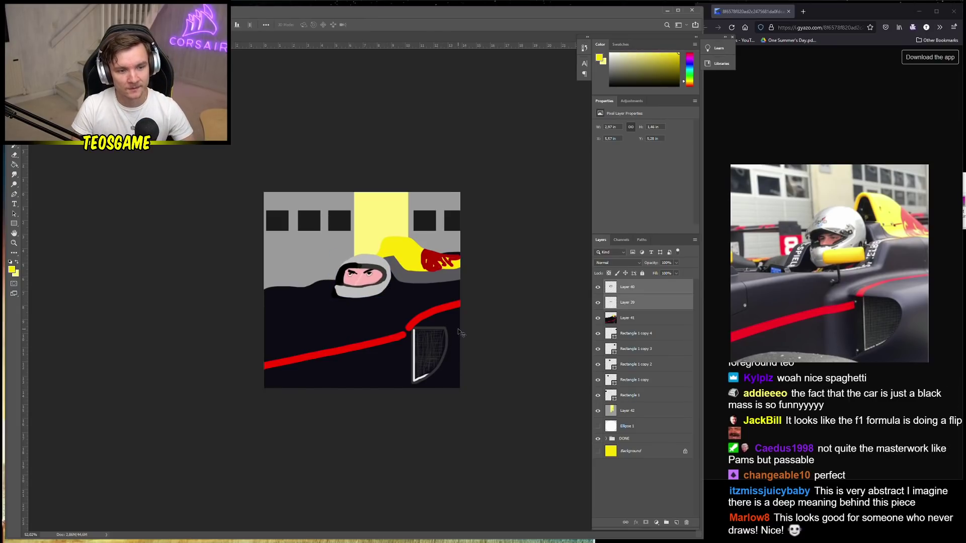
pyautogui.scroll(-1, 466, 332)
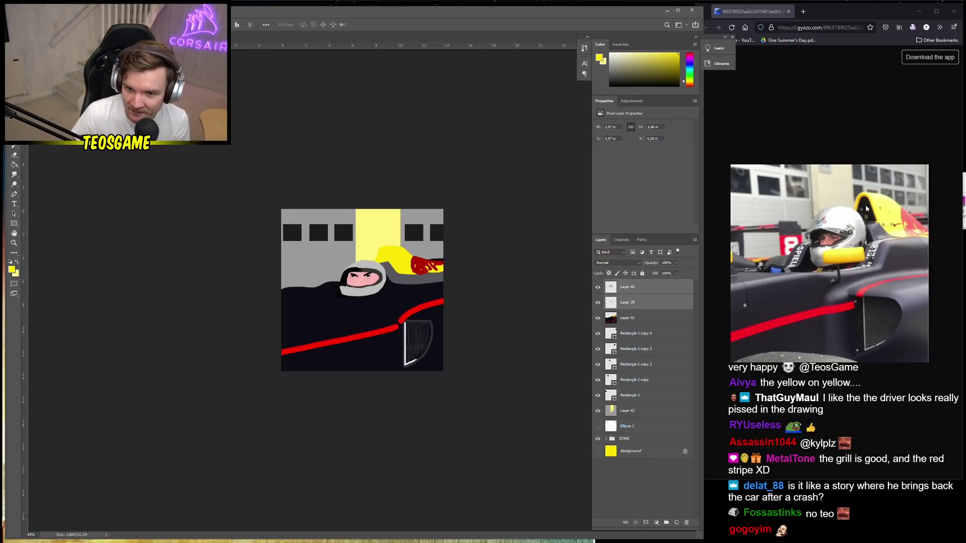
pyautogui.keyDown('ctrl'); pyautogui.click(649, 305); pyautogui.keyUp('ctrl')
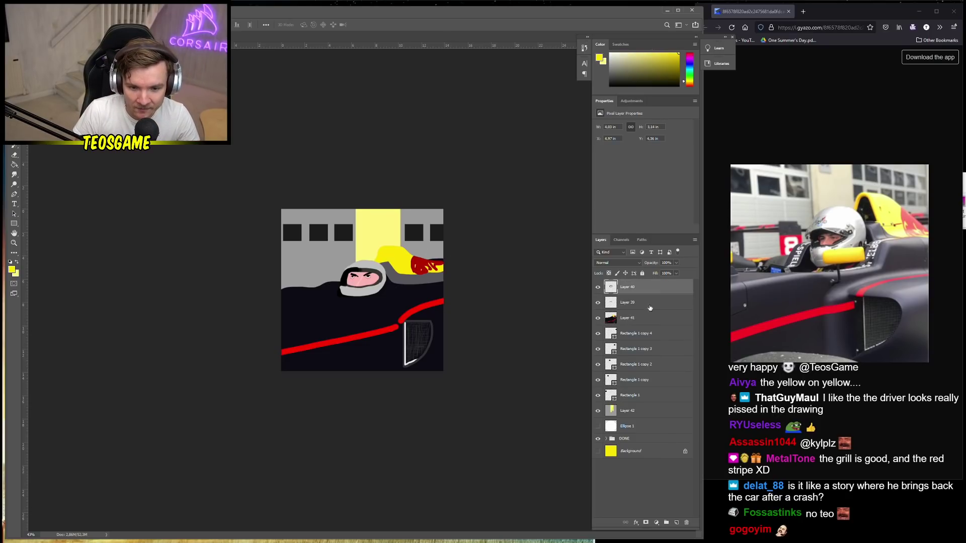
pyautogui.keyDown('shift'); pyautogui.click(645, 411); pyautogui.keyUp('shift')
pyautogui.scroll(5, 378, 272)
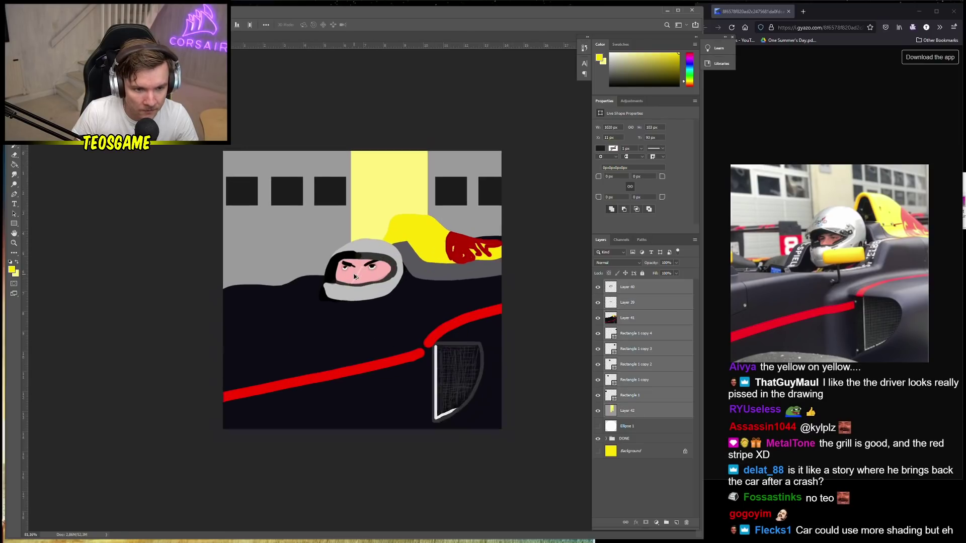
pyautogui.scroll(-4, 380, 272)
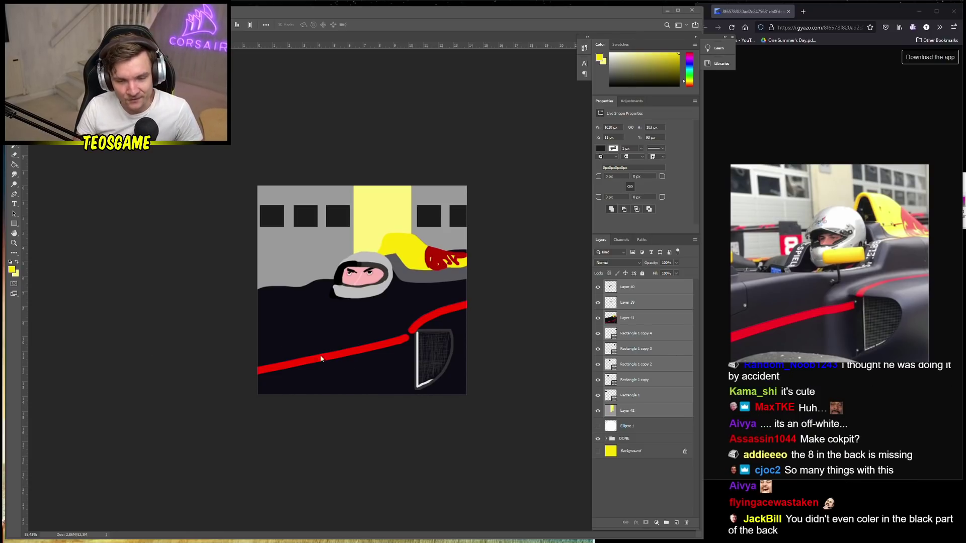
# Fill the wall strip on Layer 42 with a paler, cream-like yellow using the Paint Bucket
pyautogui.click(650, 411)
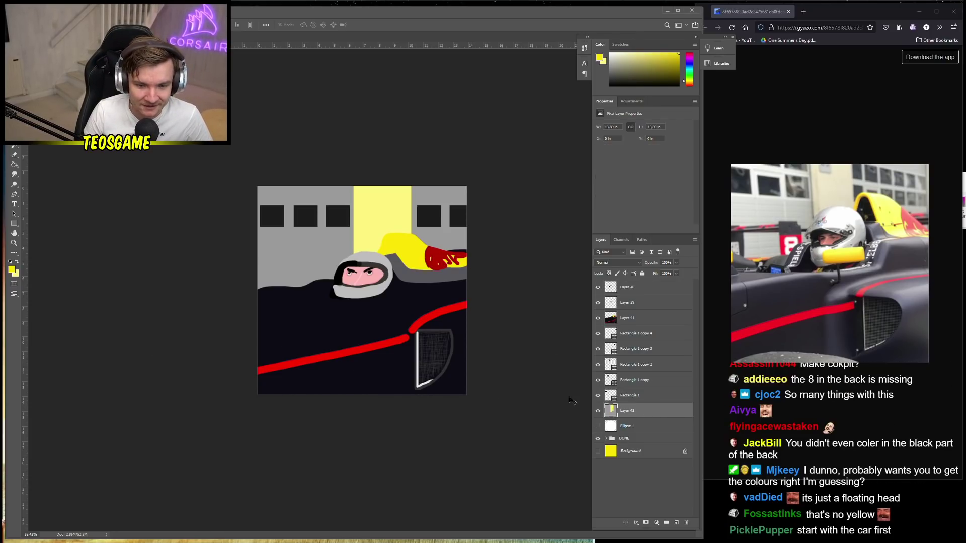
pyautogui.press('g')
pyautogui.keyDown('alt'); pyautogui.click(376, 241); pyautogui.keyUp('alt')
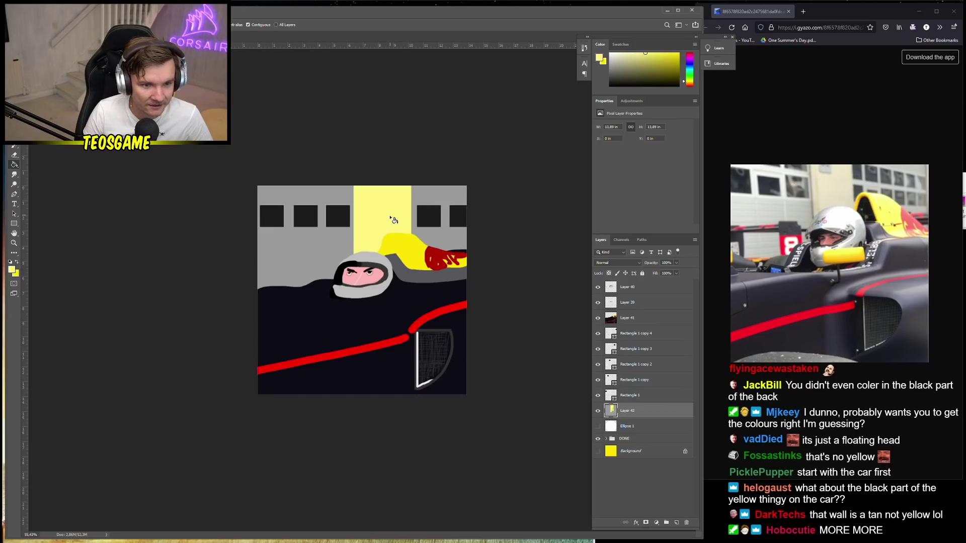
pyautogui.click(12, 271)
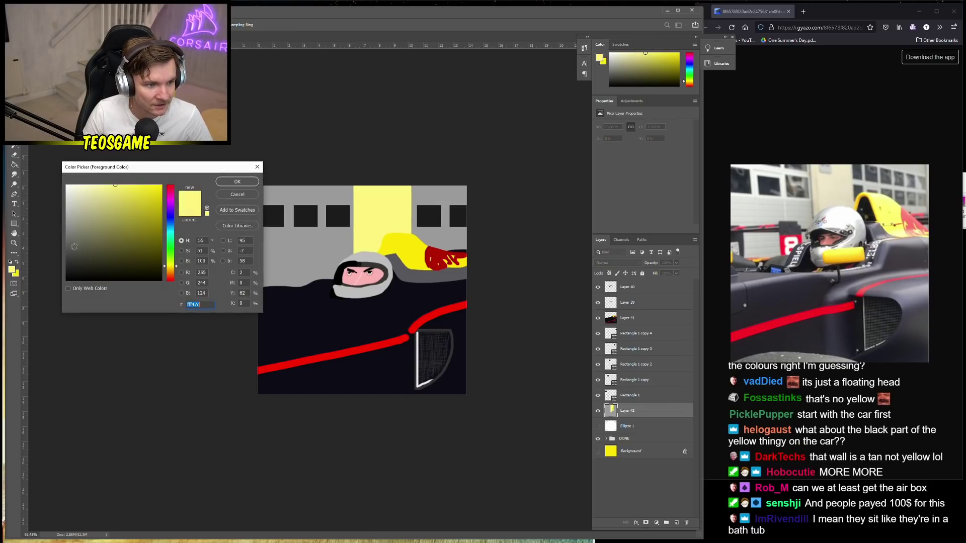
pyautogui.press('Return')
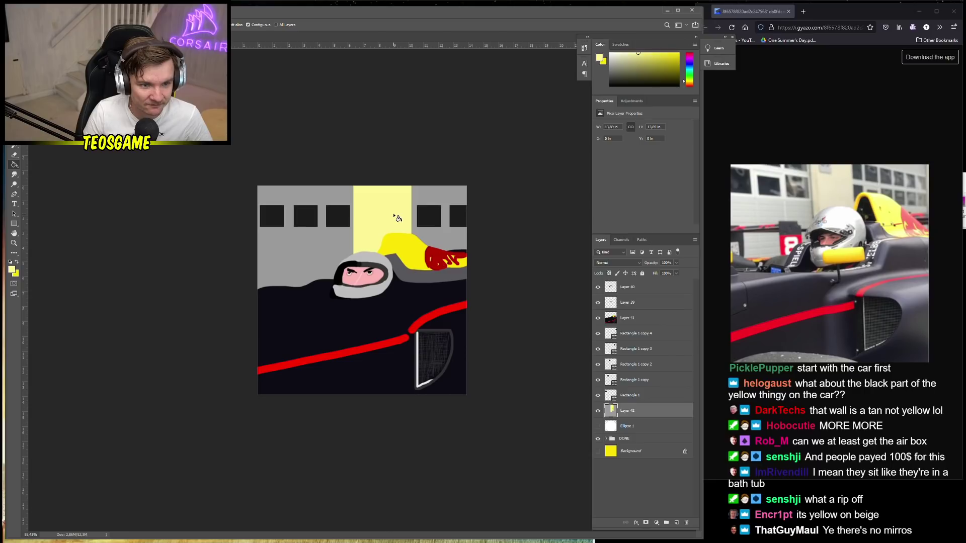
pyautogui.click(13, 270)
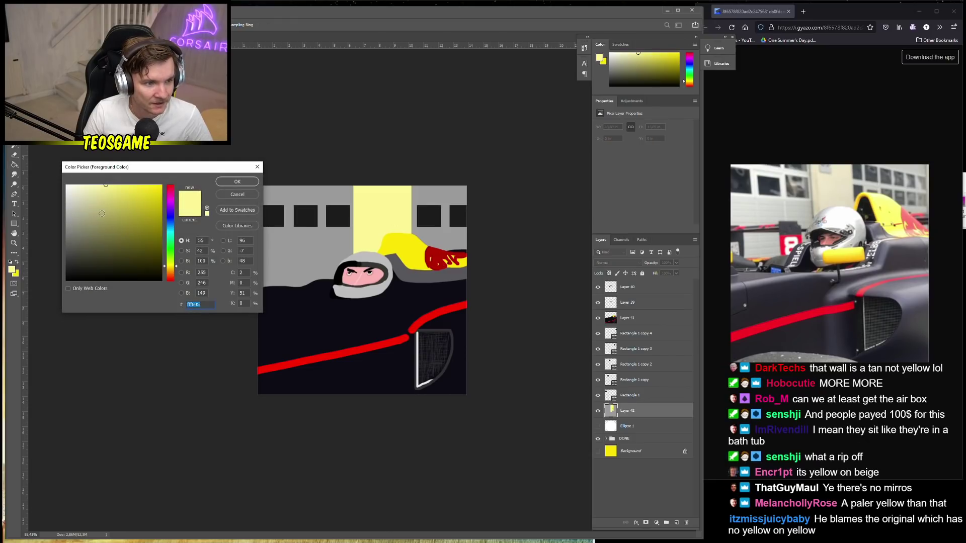
pyautogui.click(243, 187)
pyautogui.click(381, 246)
pyautogui.scroll(2, 381, 246)
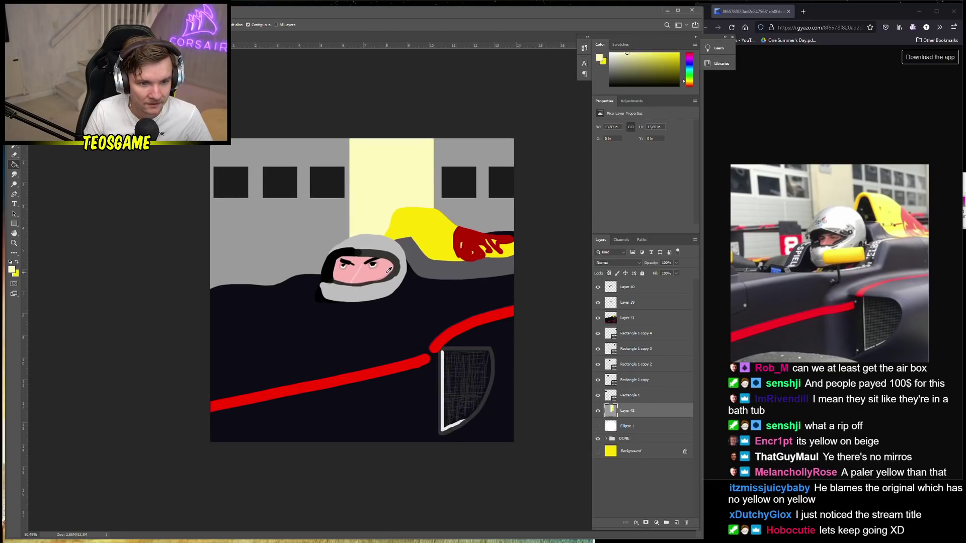
pyautogui.scroll(-4, 415, 211)
pyautogui.press('v')
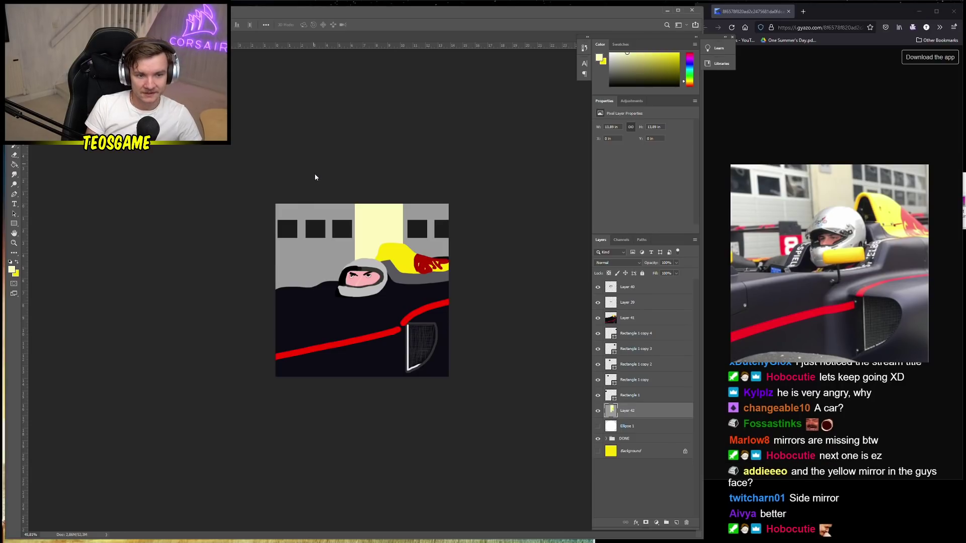
# Save the drawing as PNG 'nickelthetree' with default compression, then reselect Layer 40
pyautogui.hotkey('ctrl', 's')
pyautogui.write('nickelthetree')
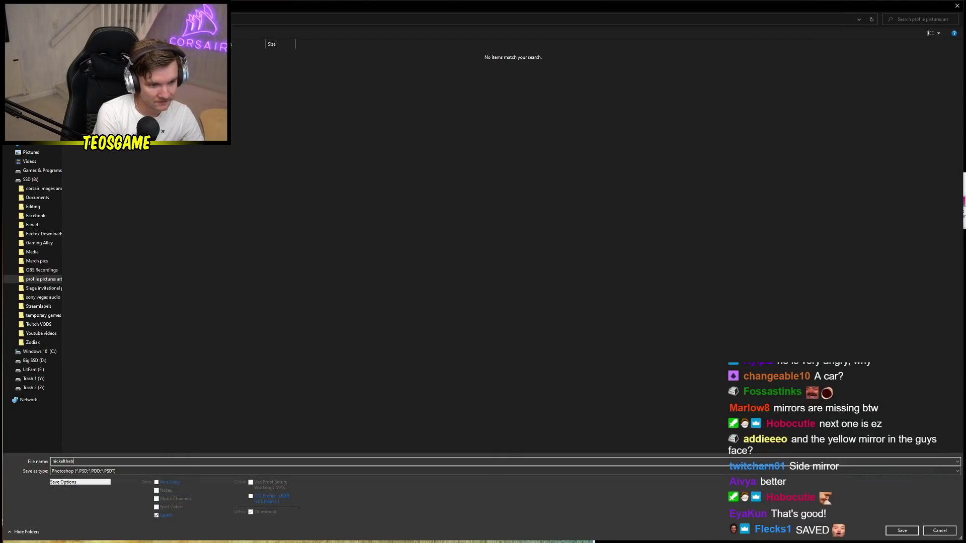
pyautogui.press('Tab')
pyautogui.hotkey('alt', 'Down')
pyautogui.press('Down')
pyautogui.press('Down')
pyautogui.press('Down')
pyautogui.press('Down')
pyautogui.press('Down')
pyautogui.press('Return')
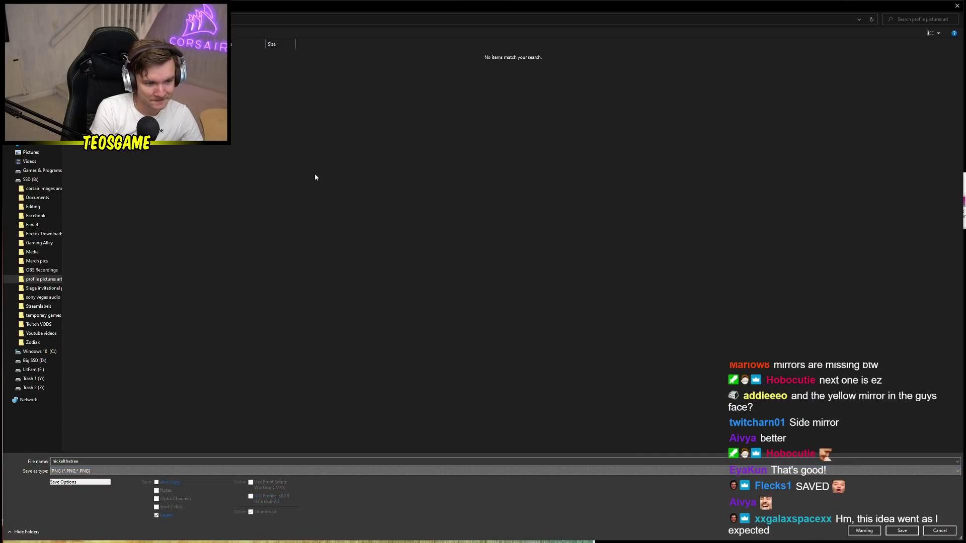
pyautogui.press('Return')
pyautogui.press('Return')
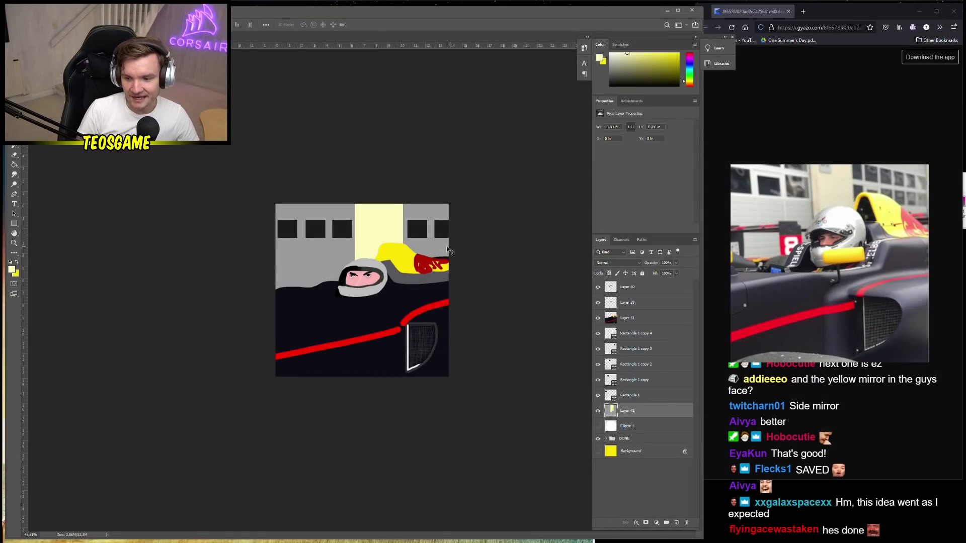
pyautogui.hotkey('alt', '.')
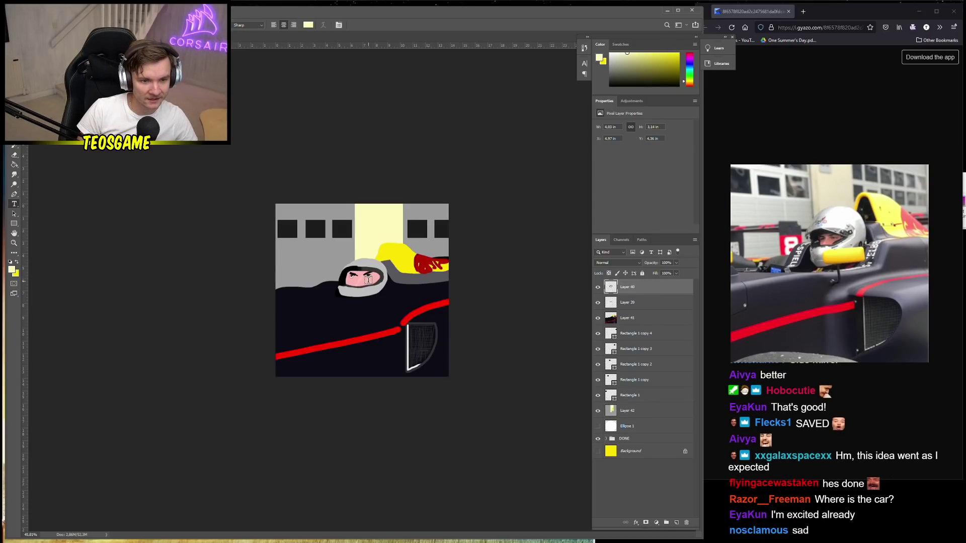
# Sign 'Teo' with a smiley on the grey wall using a black 29 px brush
pyautogui.press('b')
pyautogui.rightClick(417, 291)
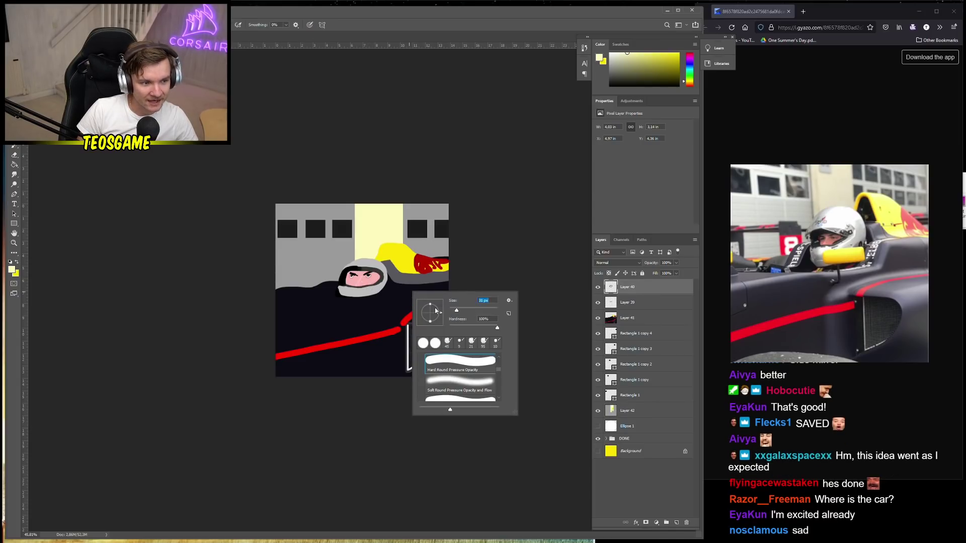
pyautogui.click(12, 270)
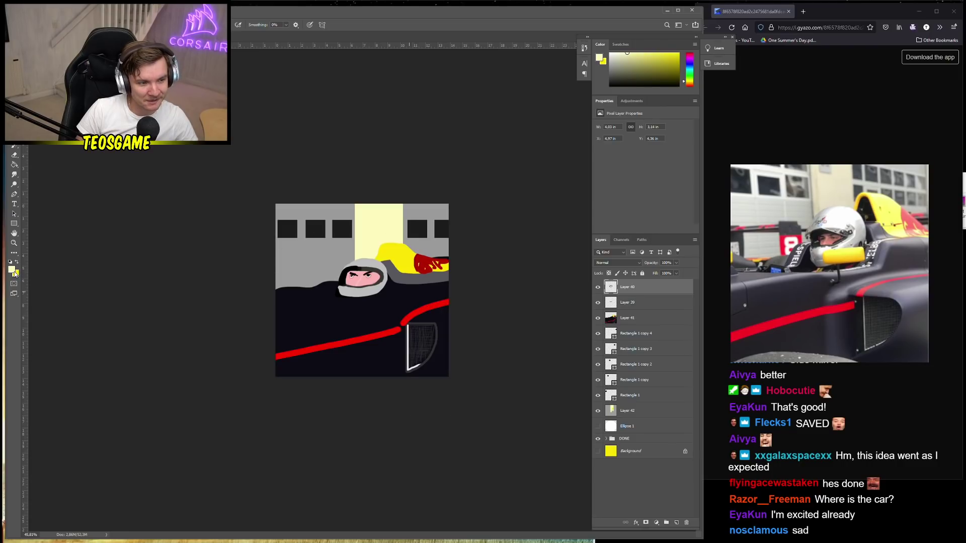
pyautogui.click(65, 280)
pyautogui.click(237, 182)
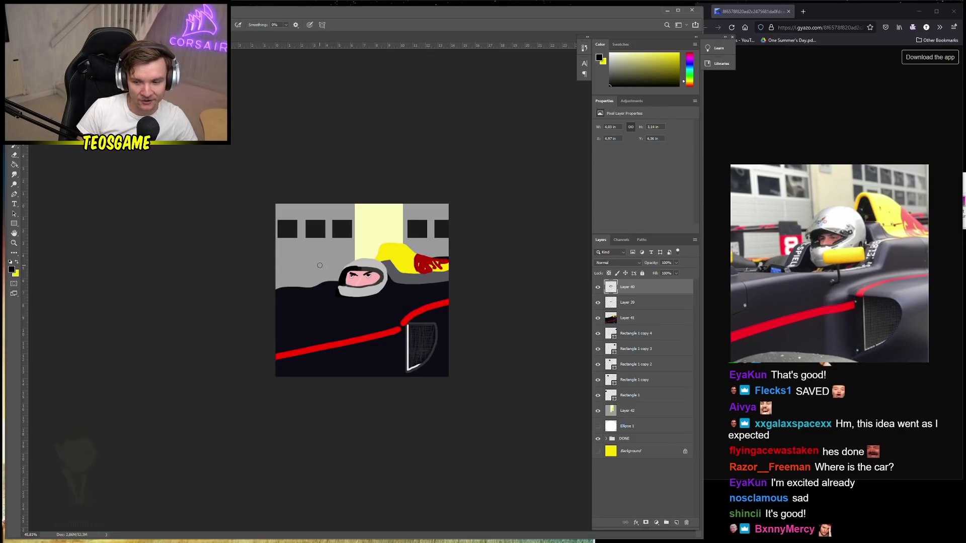
pyautogui.rightClick(320, 265)
pyautogui.moveTo(372, 285); pyautogui.dragTo(367, 286)
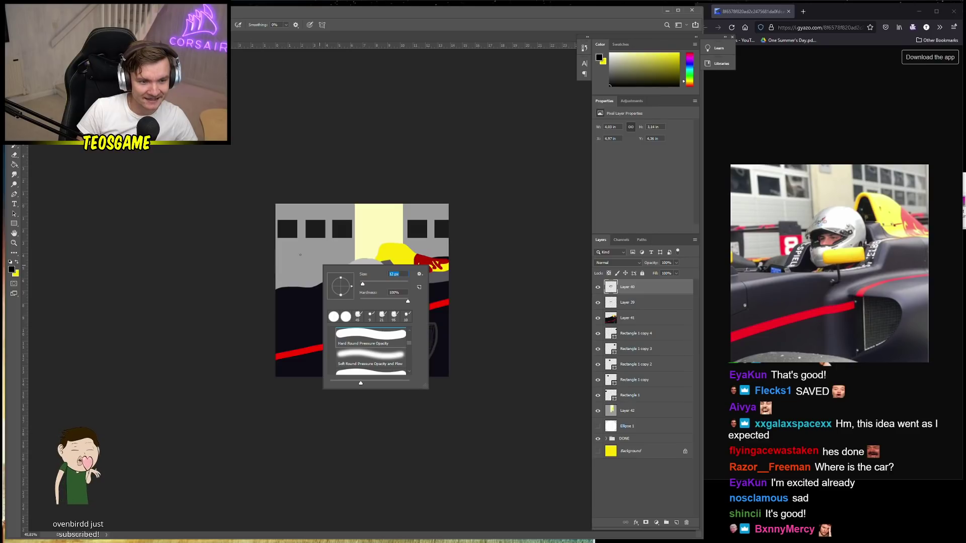
pyautogui.press('Return')
pyautogui.scroll(3, 365, 288)
pyautogui.moveTo(227, 225)
pyautogui.mouseDown()
pyautogui.moveTo(231, 253)
pyautogui.moveTo(239, 216)
pyautogui.moveTo(225, 250)
pyautogui.moveTo(237, 226)
pyautogui.moveTo(238, 238)
pyautogui.moveTo(263, 244)
pyautogui.moveTo(296, 220)
pyautogui.mouseUp()
pyautogui.hotkey('ctrl', 'z')
pyautogui.hotkey('ctrl', 'z')
pyautogui.hotkey('ctrl', 'z')
pyautogui.moveTo(311, 207); pyautogui.dragTo(324, 227)
pyautogui.scroll(-3, 225, 290)
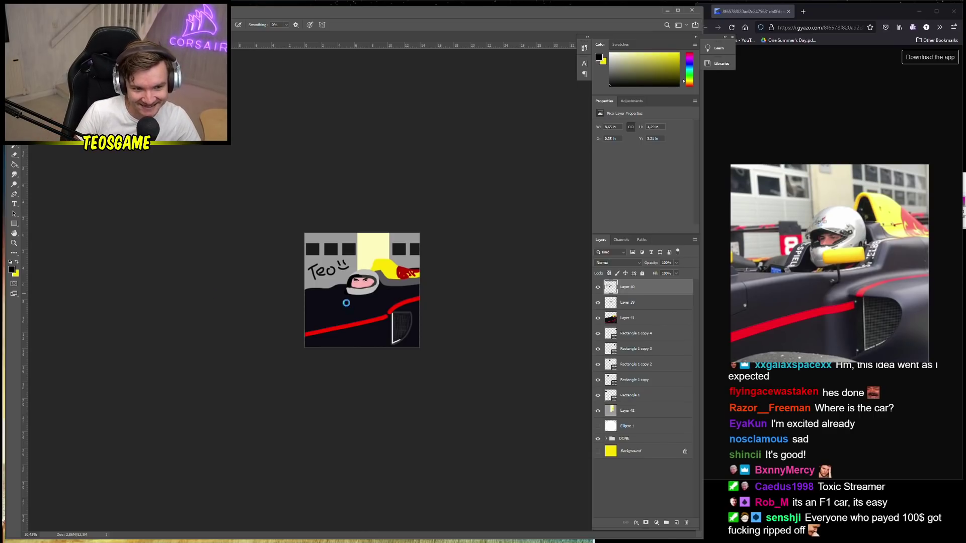
# Begin Save As with PNG chosen as the file format
pyautogui.hotkey('ctrl', 'shift', 's')
pyautogui.click(85, 471)
pyautogui.click(70, 441)
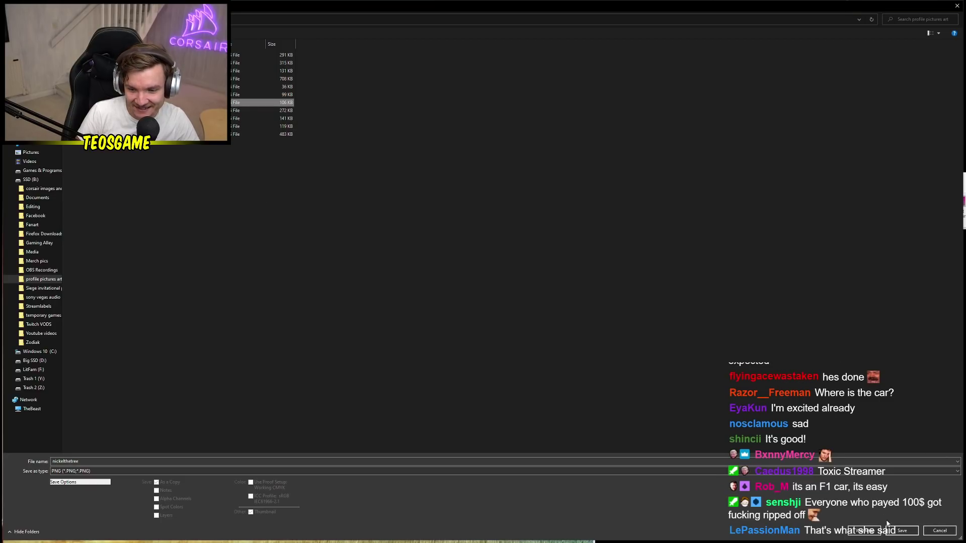
# Save the PNG, replacing the existing file and accepting the compression options
pyautogui.click(902, 531)
pyautogui.click(503, 275)
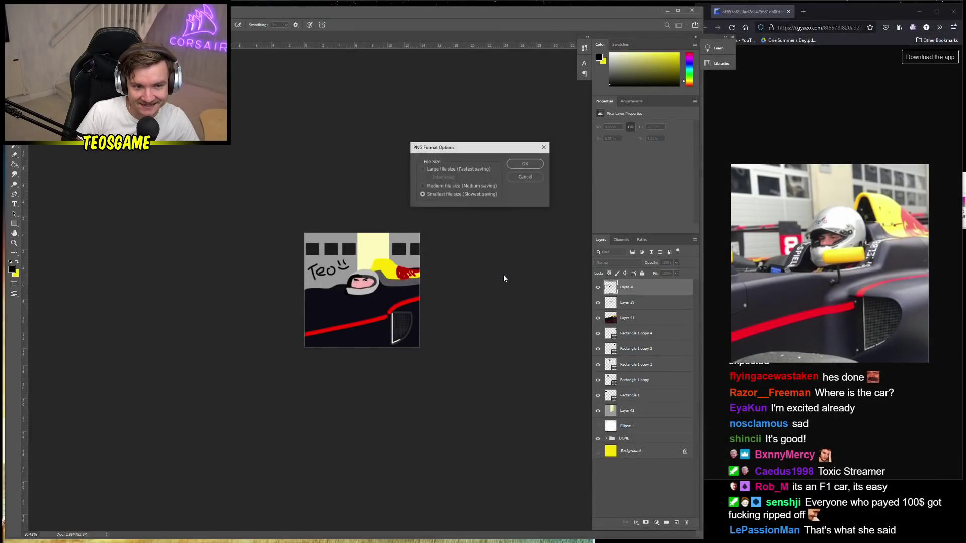
pyautogui.click(526, 164)
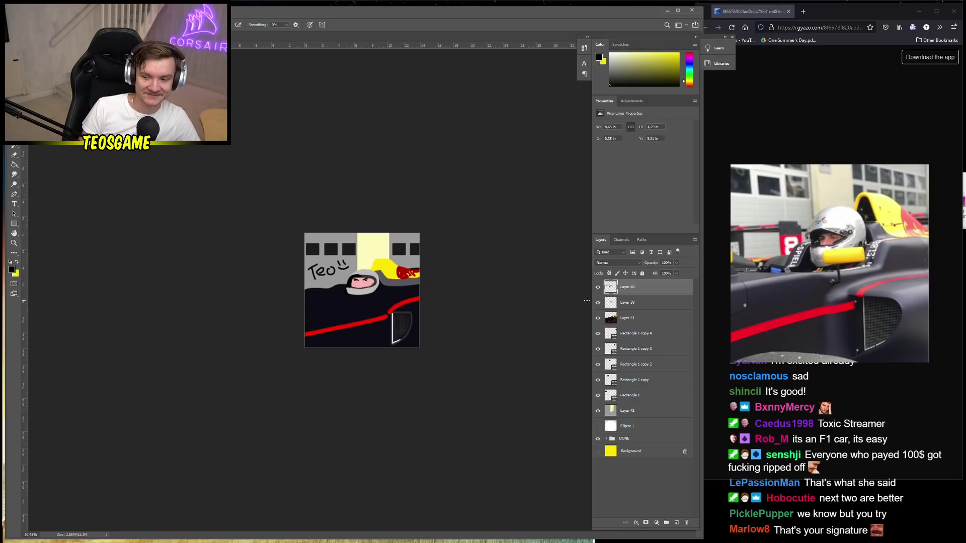
# Merge the drawing layers, move the result into the DONE group, and add a new empty layer
pyautogui.keyDown('shift'); pyautogui.click(652, 426); pyautogui.keyUp('shift')
pyautogui.rightClick(652, 412)
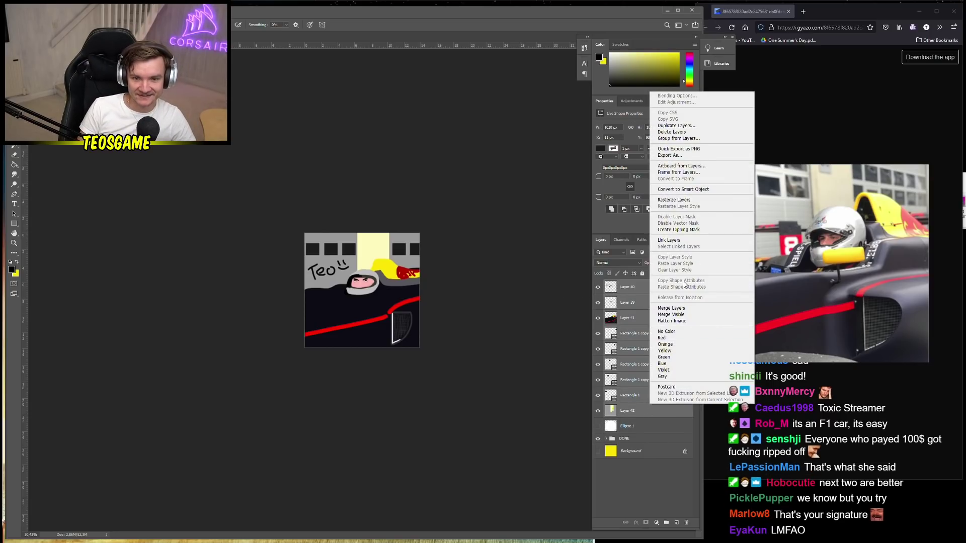
pyautogui.click(671, 308)
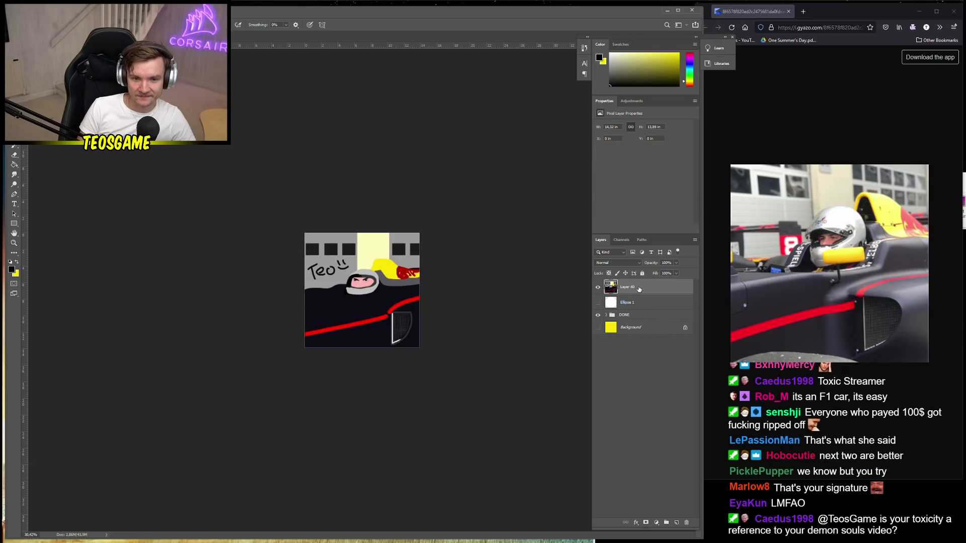
pyautogui.moveTo(629, 287); pyautogui.dragTo(625, 315)
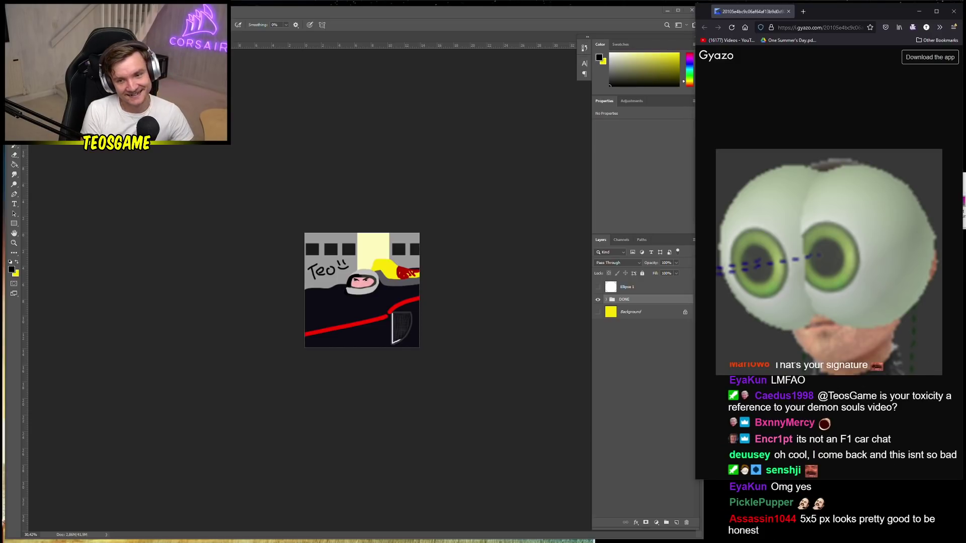
pyautogui.click(686, 488)
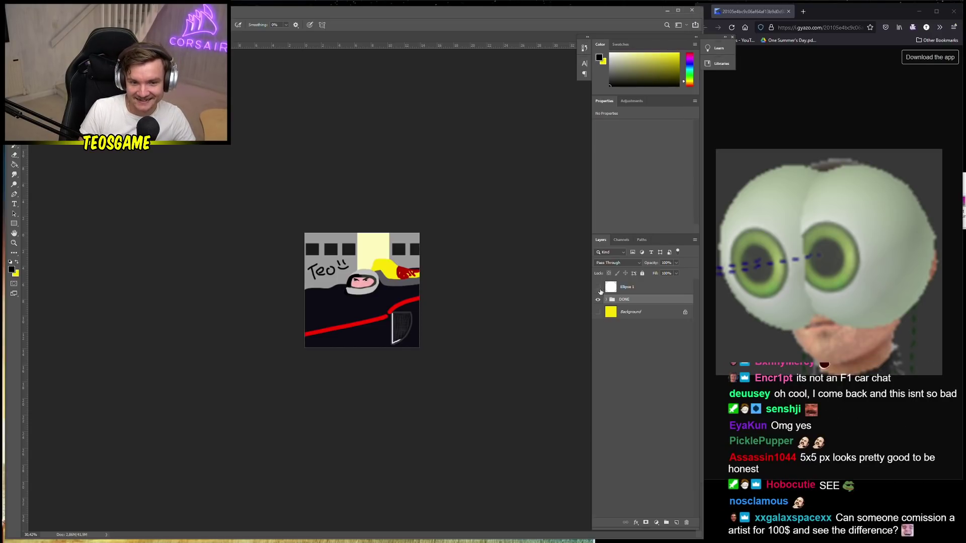
pyautogui.click(676, 523)
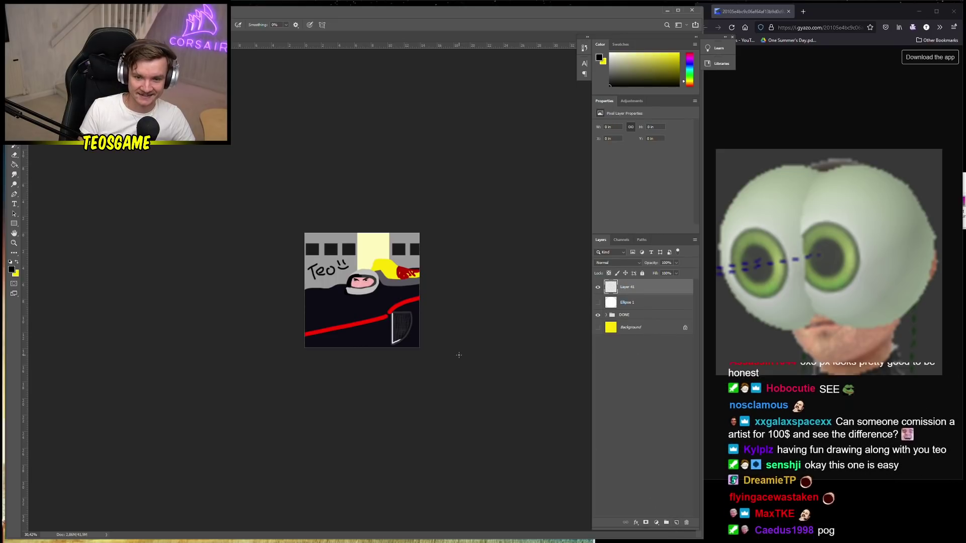
# Hide the DONE group and paint-bucket fill Layer 41 with dark grey #42423e
pyautogui.click(599, 315)
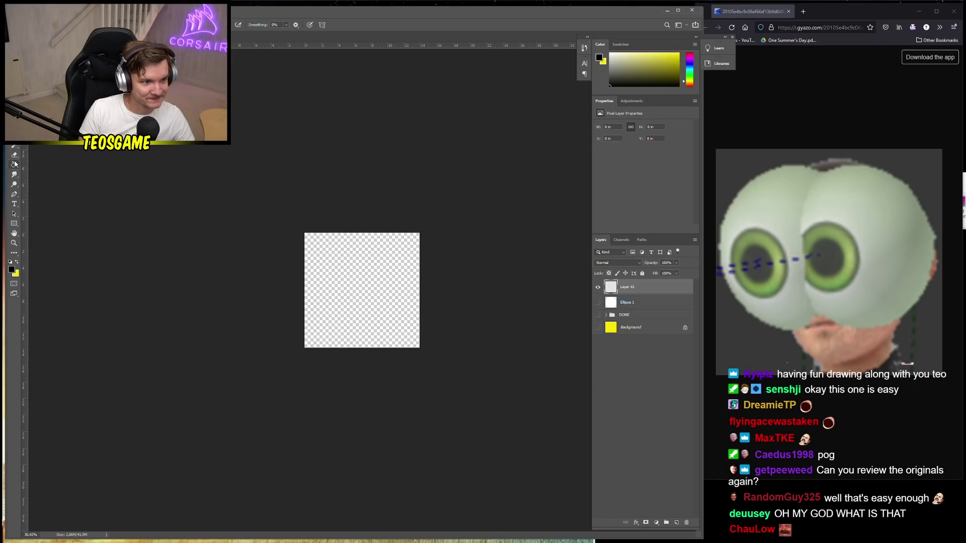
pyautogui.click(14, 165)
pyautogui.click(11, 269)
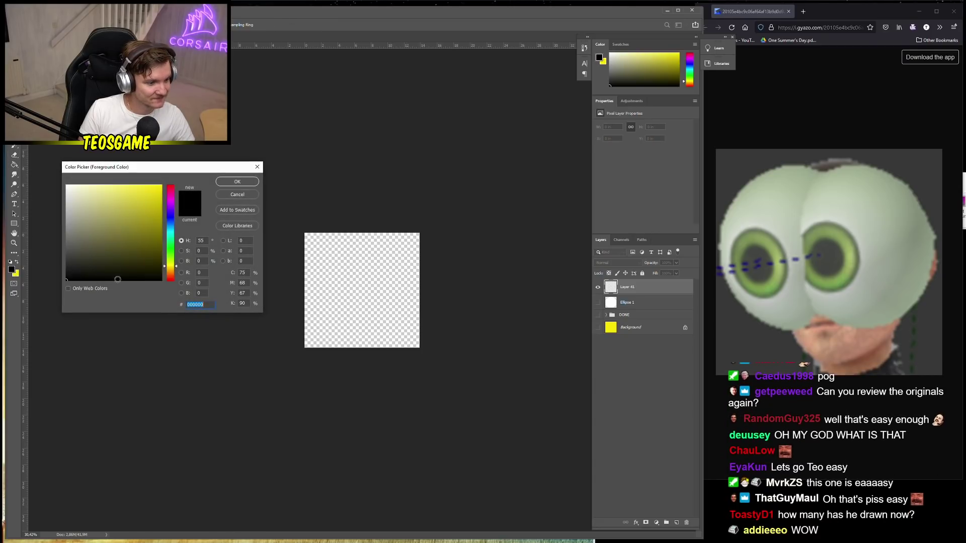
pyautogui.click(58, 254)
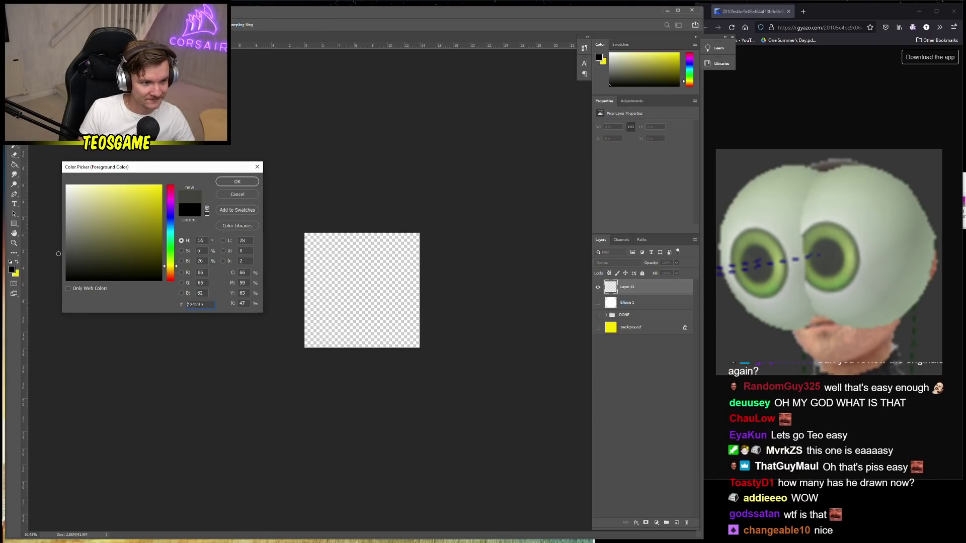
pyautogui.click(237, 181)
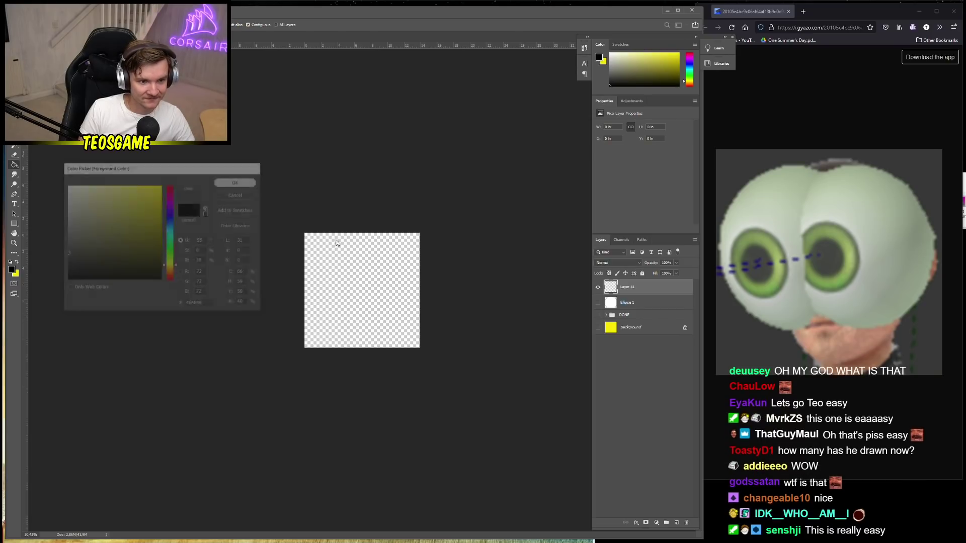
pyautogui.click(340, 245)
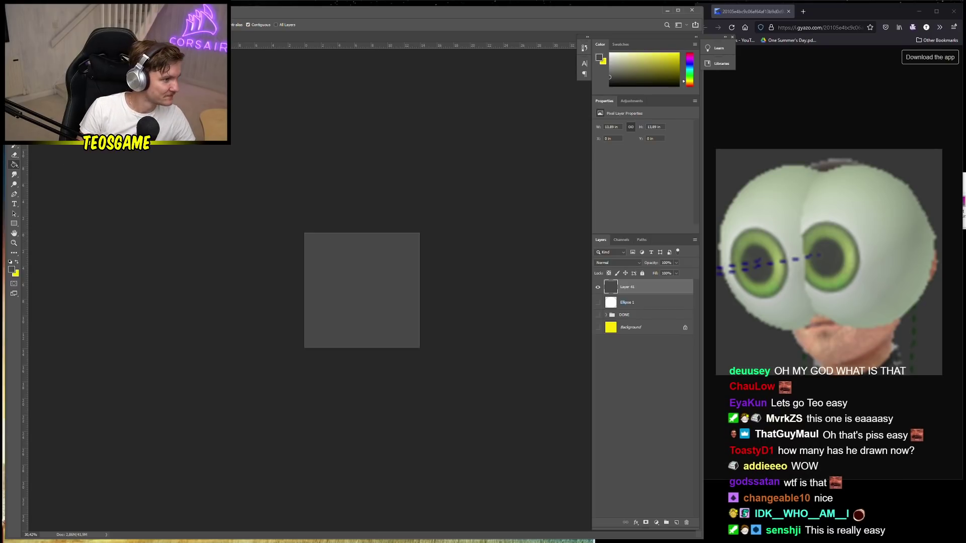
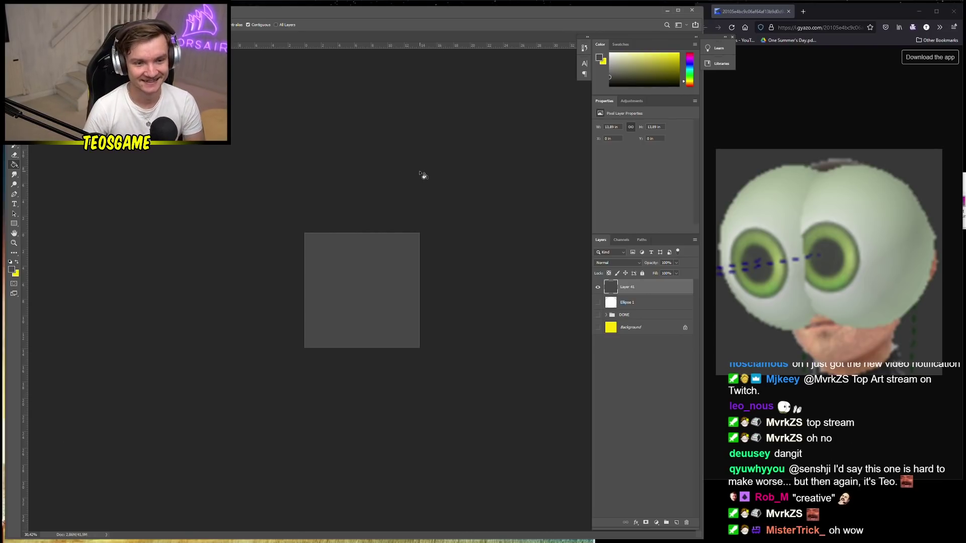
# Zoom in on the grey canvas and switch to the Brush tool
pyautogui.scroll(2, 403, 284)
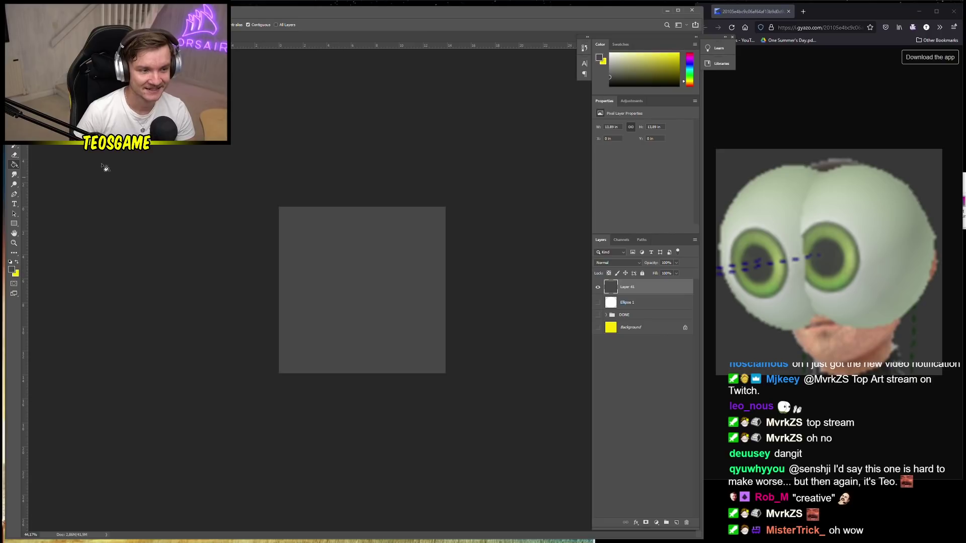
pyautogui.press('b')
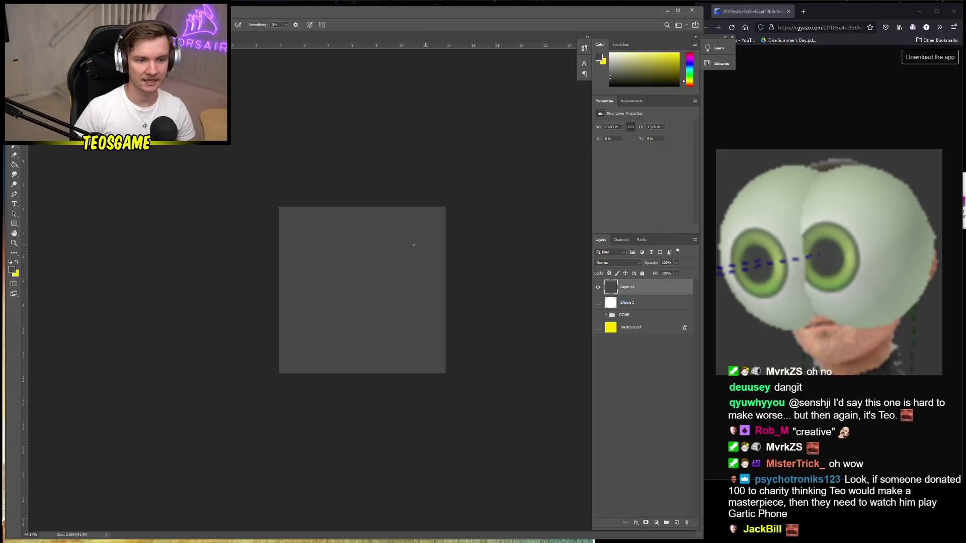
pyautogui.rightClick(394, 245)
pyautogui.click(498, 218)
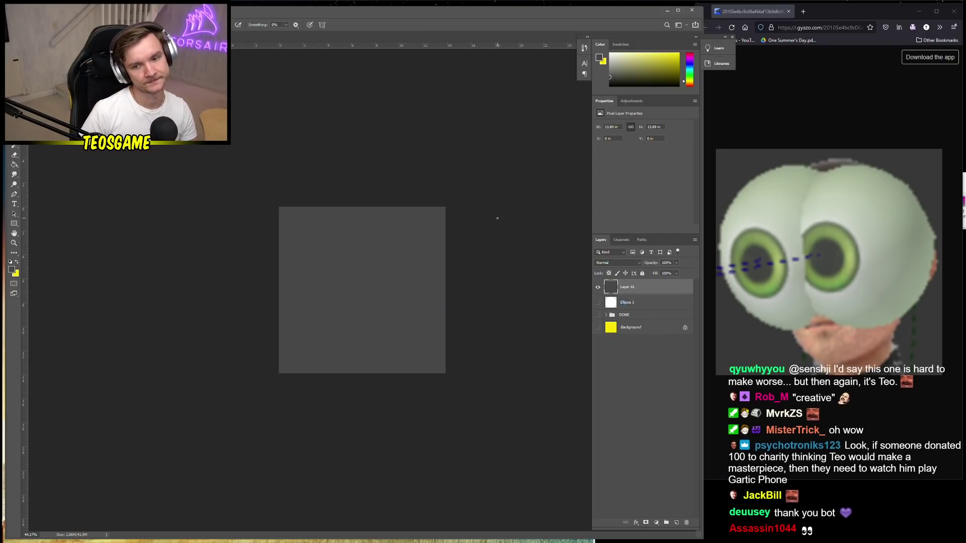
# Set the foreground colour to pale green 99b993 in the Color Picker
pyautogui.click(11, 270)
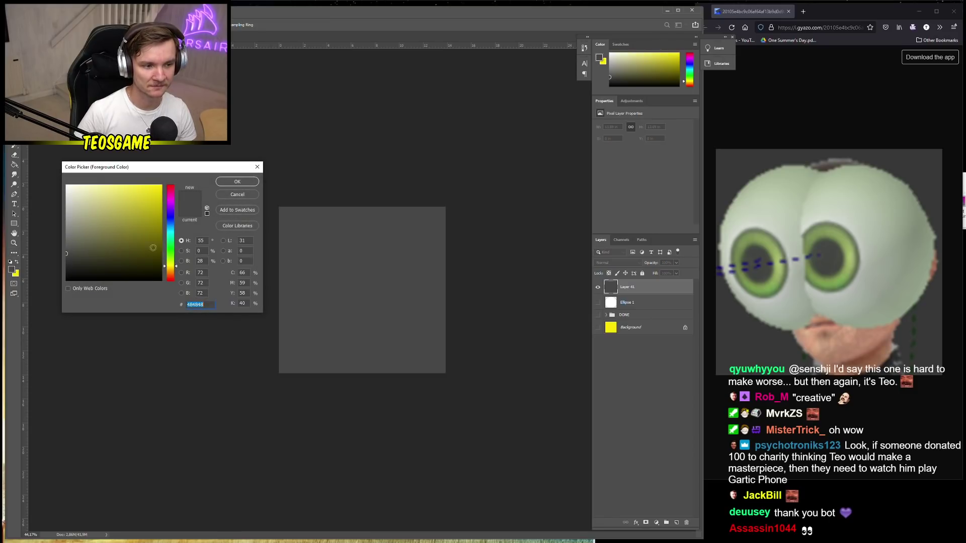
pyautogui.write('a5a5a5')
pyautogui.click(169, 240)
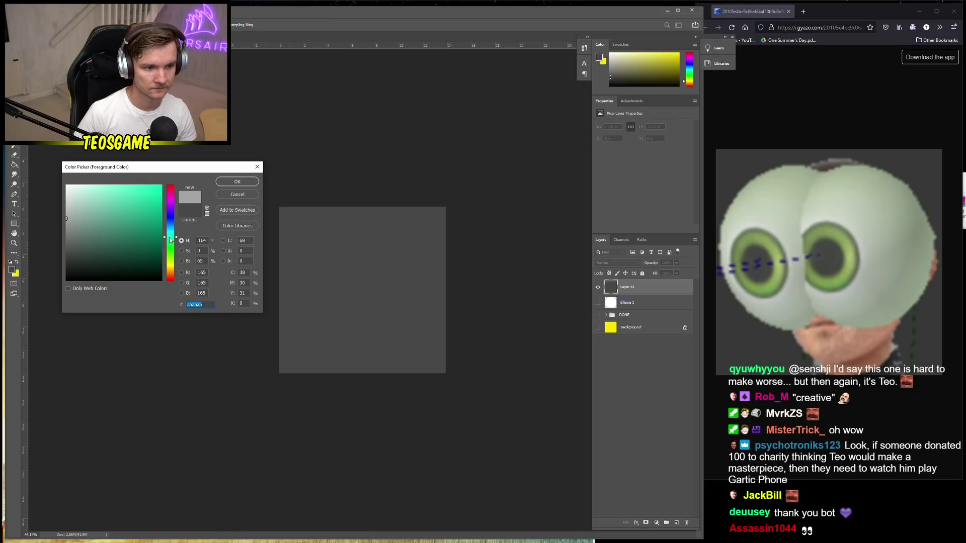
pyautogui.moveTo(170, 240); pyautogui.dragTo(168, 250)
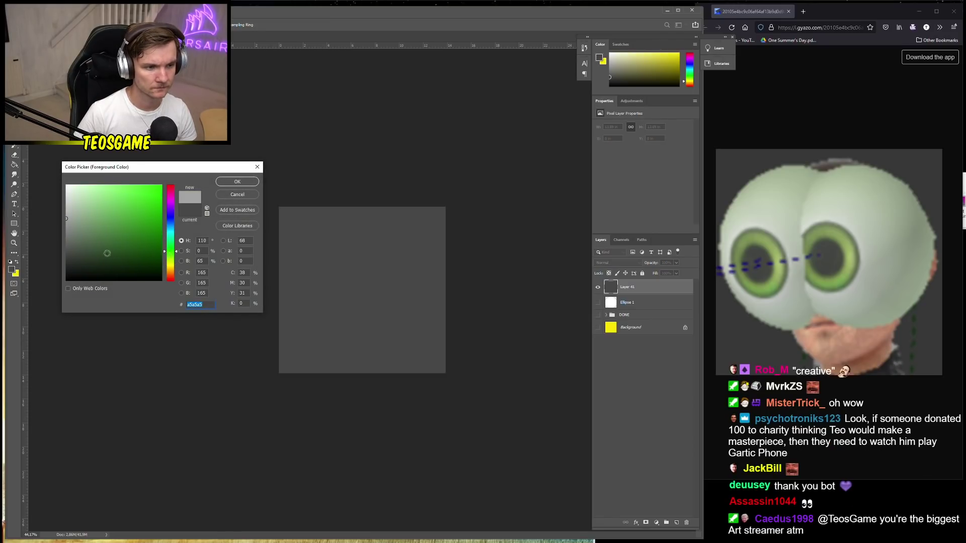
pyautogui.click(93, 235)
pyautogui.moveTo(93, 235); pyautogui.dragTo(86, 211)
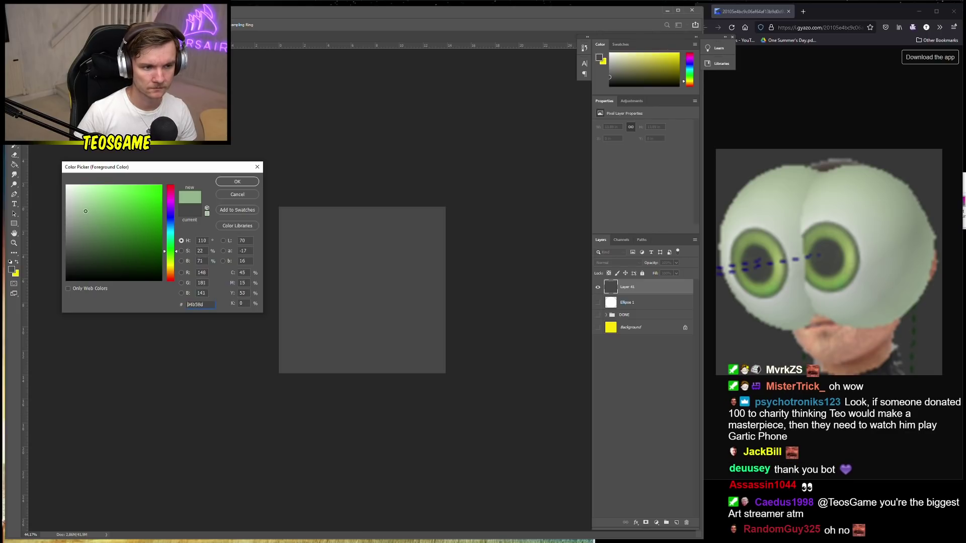
pyautogui.click(237, 182)
pyautogui.rightClick(428, 299)
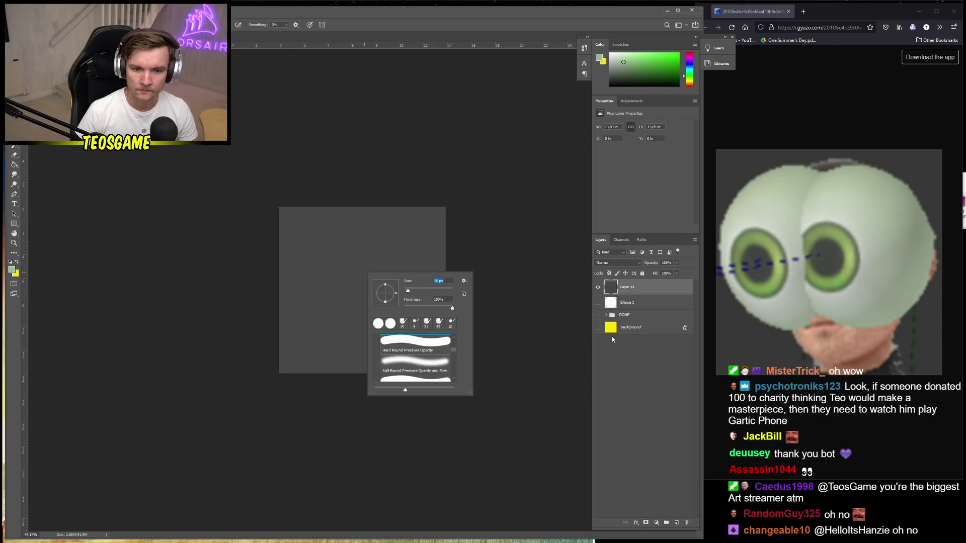
# On a new layer, draw the two-lobed outline, then Free Transform it shorter and stretched to the canvas's left edge
pyautogui.click(677, 522)
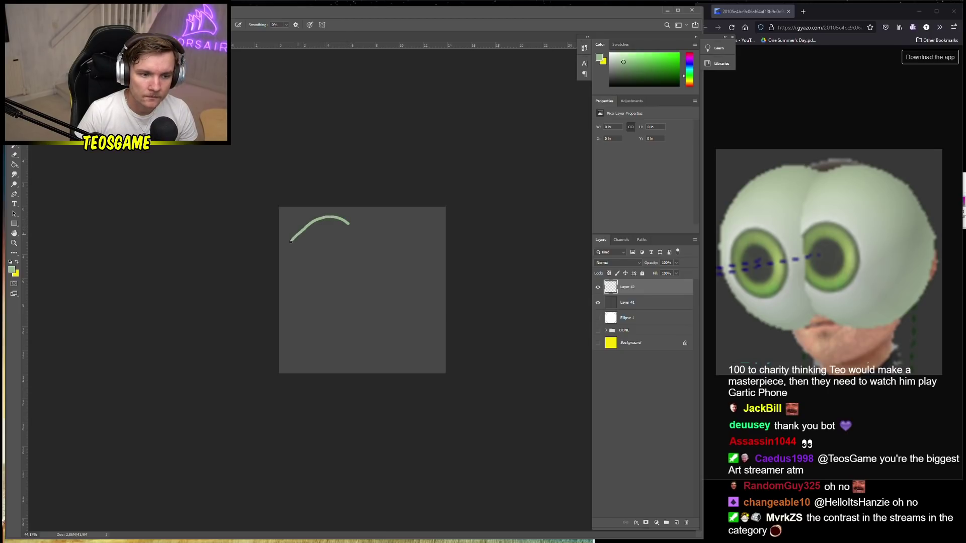
pyautogui.moveTo(286, 257)
pyautogui.mouseDown()
pyautogui.moveTo(292, 317)
pyautogui.moveTo(319, 345)
pyautogui.moveTo(345, 346)
pyautogui.moveTo(359, 332)
pyautogui.moveTo(392, 341)
pyautogui.moveTo(431, 334)
pyautogui.moveTo(444, 295)
pyautogui.moveTo(430, 233)
pyautogui.moveTo(405, 219)
pyautogui.moveTo(350, 223)
pyautogui.mouseUp()
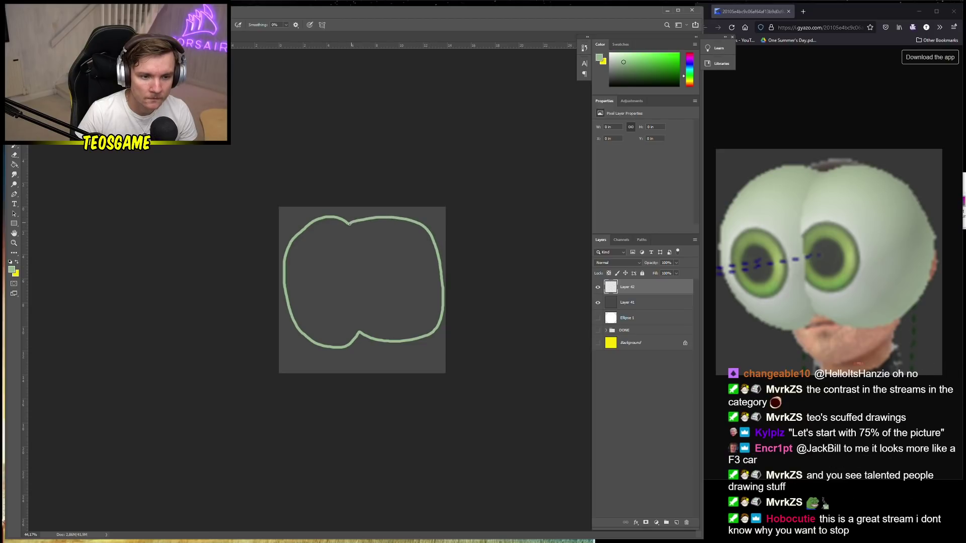
pyautogui.hotkey('ctrl', 't')
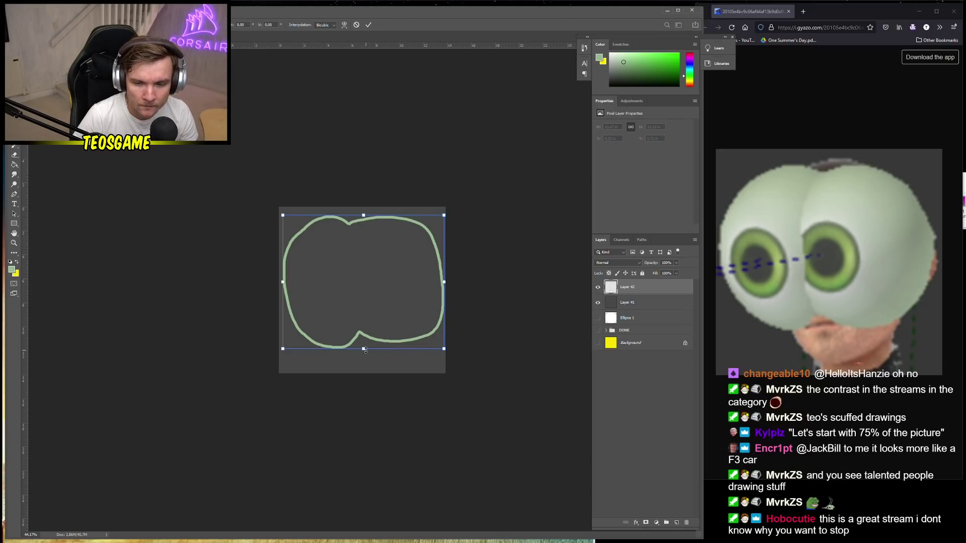
pyautogui.moveTo(365, 350); pyautogui.dragTo(363, 339)
pyautogui.moveTo(444, 277); pyautogui.dragTo(440, 278)
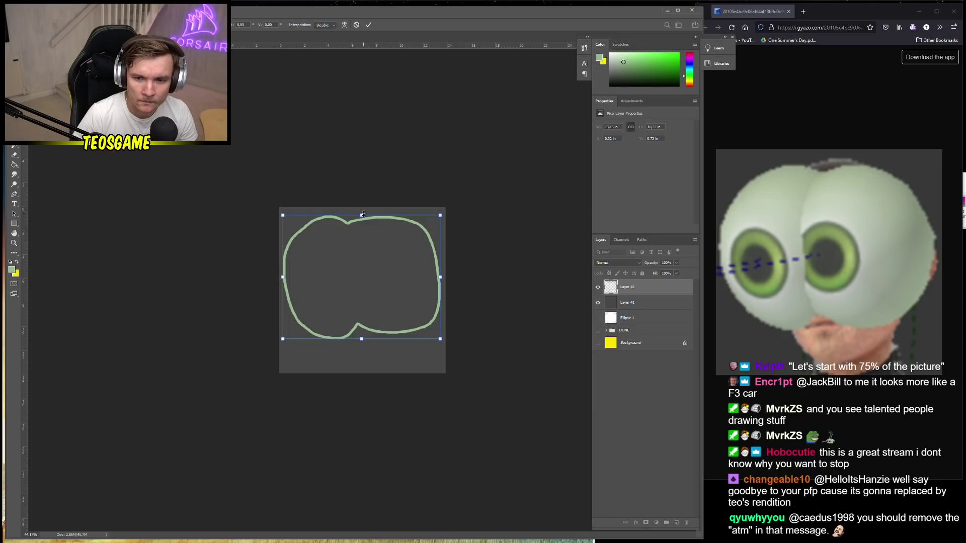
pyautogui.moveTo(363, 213); pyautogui.dragTo(360, 214)
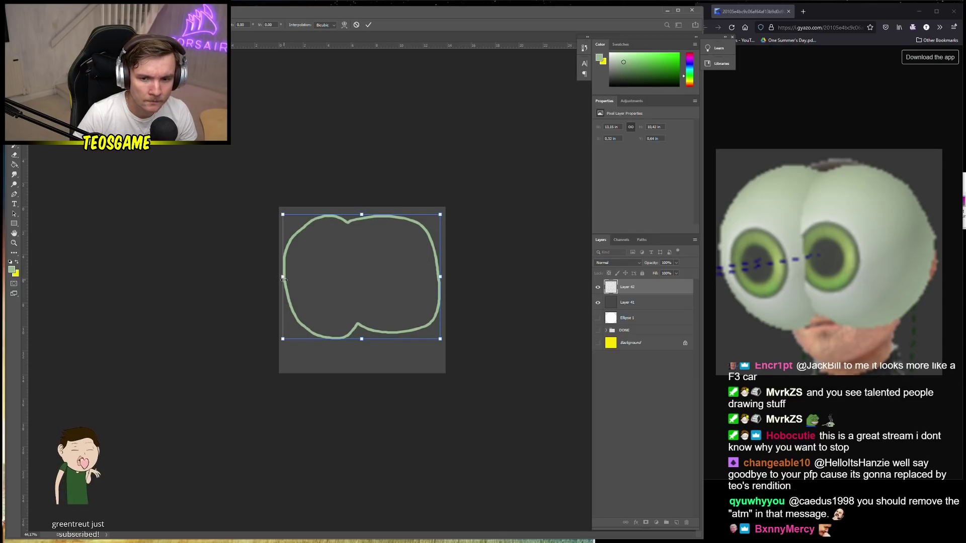
pyautogui.moveTo(283, 277); pyautogui.dragTo(282, 280)
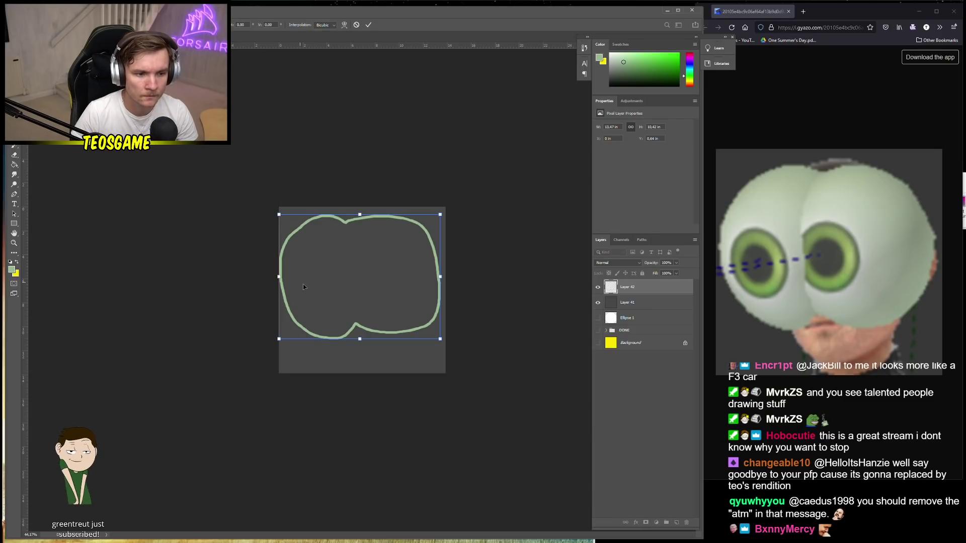
pyautogui.press('Return')
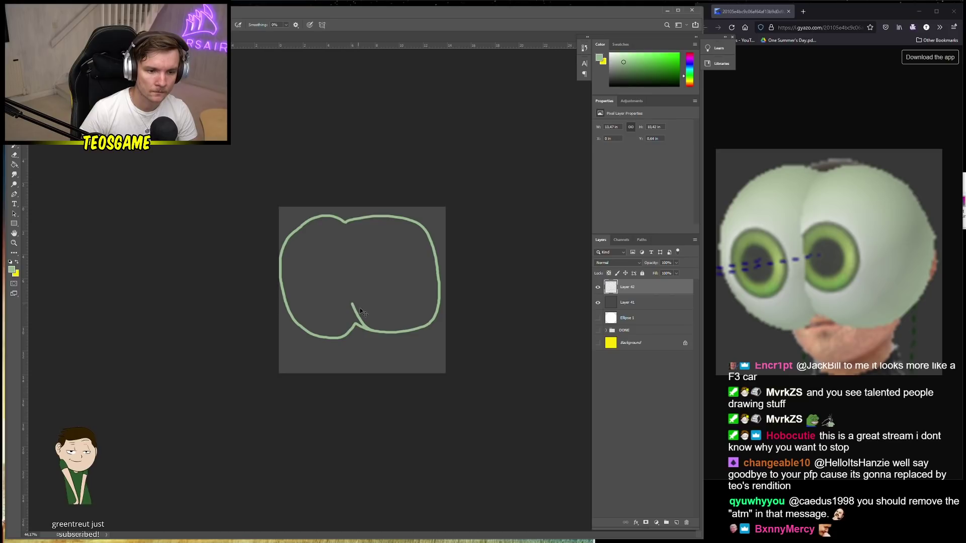
# Undo the inner stroke and nudge the foreground green slightly
pyautogui.hotkey('ctrl', 'z')
pyautogui.click(15, 273)
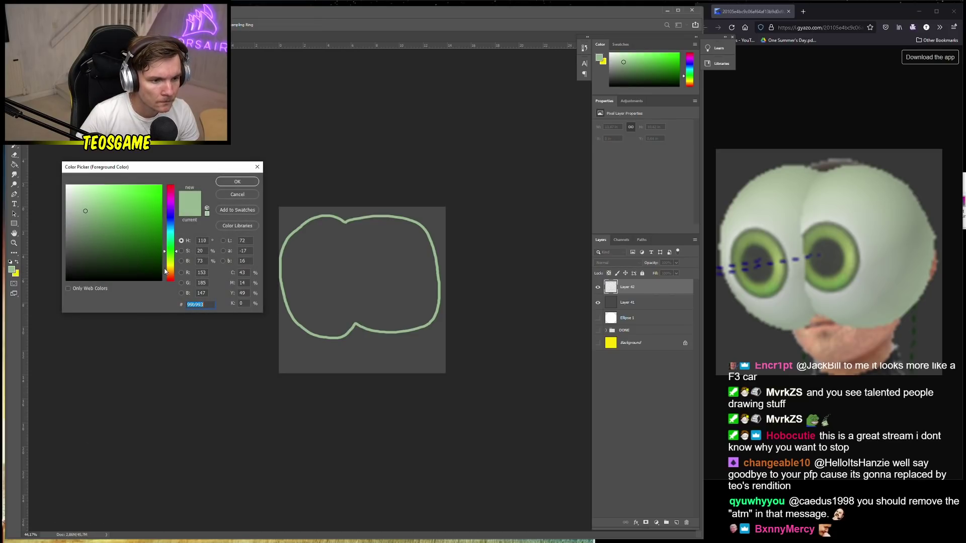
pyautogui.click(85, 211)
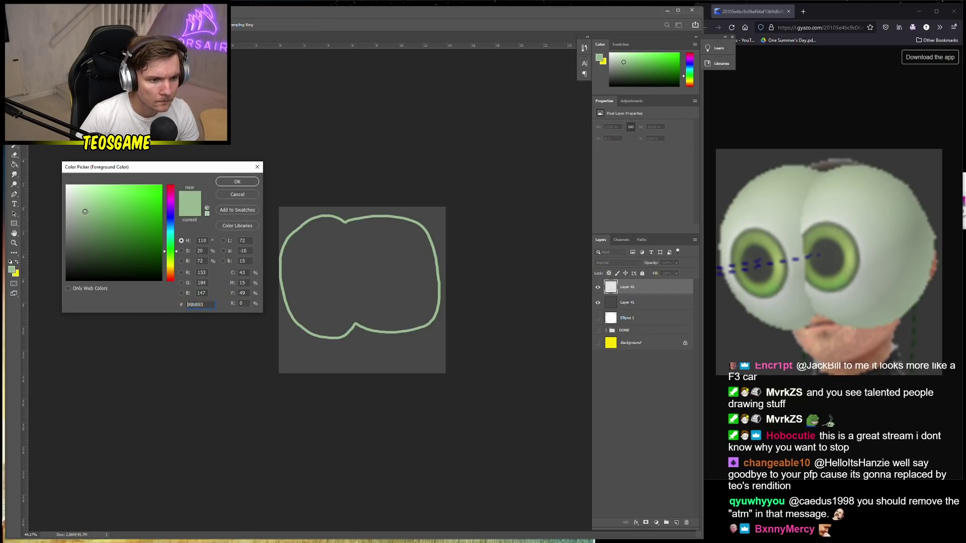
pyautogui.click(228, 183)
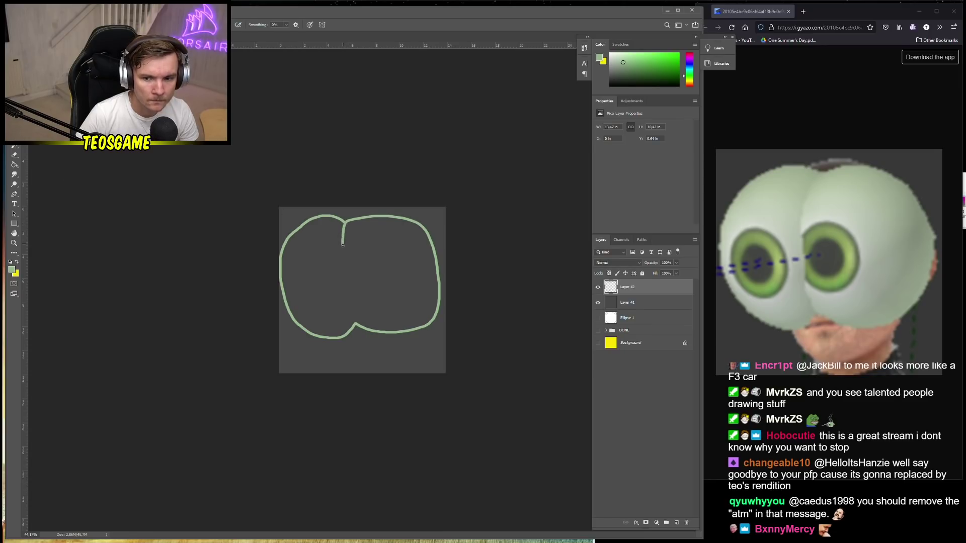
# Try a line dividing the lobes, undo it, then clear the outline with Select All and Delete
pyautogui.moveTo(341, 256); pyautogui.dragTo(342, 275)
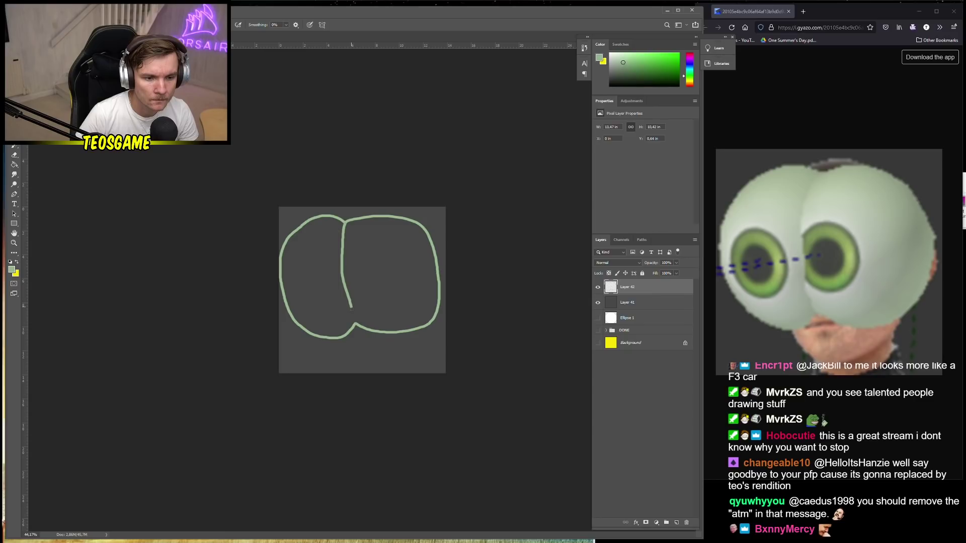
pyautogui.moveTo(351, 308)
pyautogui.mouseDown()
pyautogui.moveTo(357, 325)
pyautogui.moveTo(337, 289)
pyautogui.moveTo(335, 254)
pyautogui.moveTo(346, 229)
pyautogui.moveTo(338, 281)
pyautogui.moveTo(372, 334)
pyautogui.mouseUp()
pyautogui.hotkey('ctrl', 'z')
pyautogui.hotkey('ctrl', 'z')
pyautogui.hotkey('ctrl', 'z')
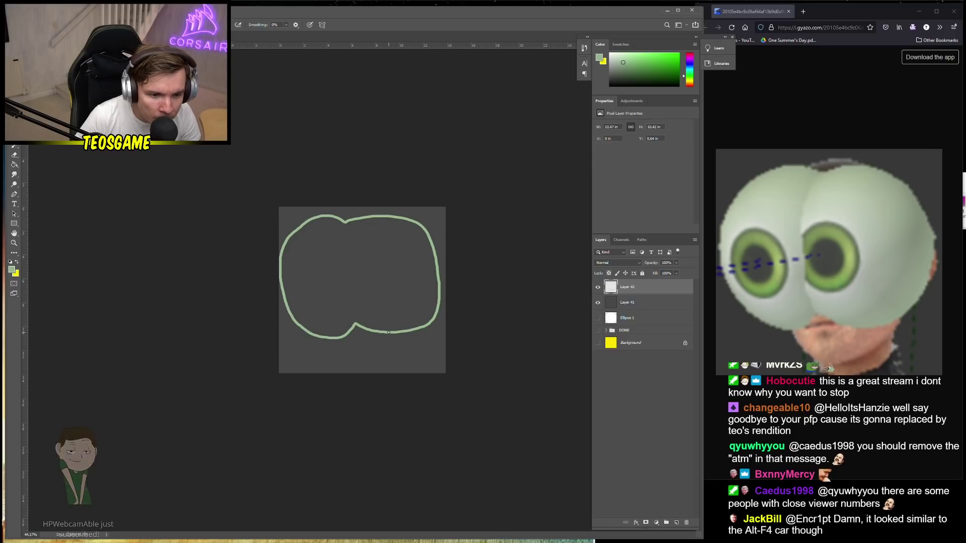
pyautogui.moveTo(358, 320); pyautogui.dragTo(344, 272)
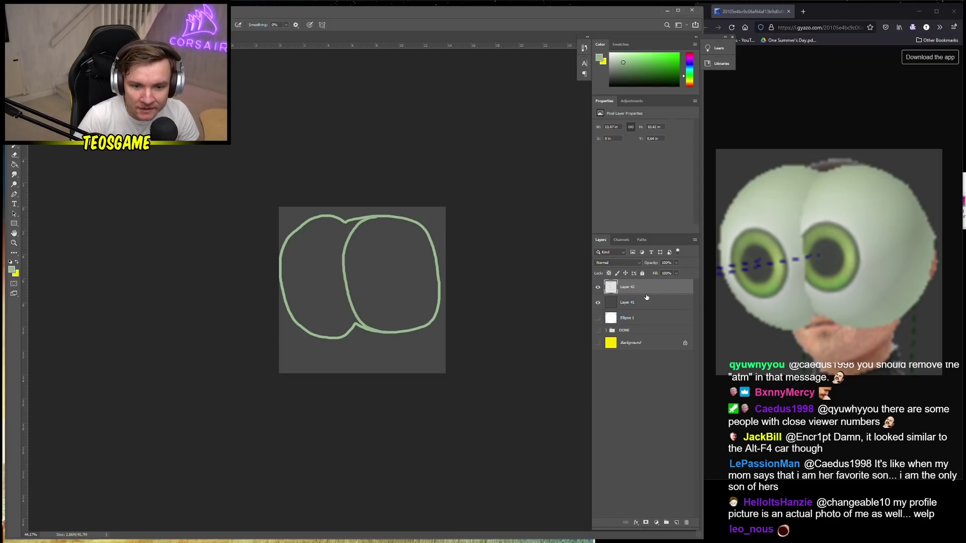
pyautogui.hotkey('ctrl', 'z')
pyautogui.moveTo(380, 268); pyautogui.dragTo(370, 259)
pyautogui.hotkey('ctrl', 'a')
pyautogui.press('Delete')
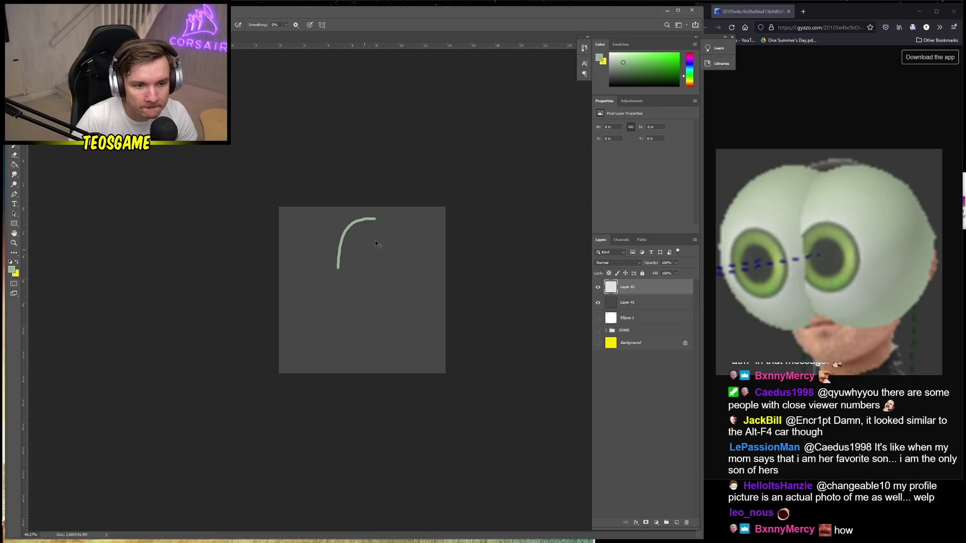
# Redraw a single oval outline on the right side of the canvas
pyautogui.hotkey('ctrl', 'z')
pyautogui.moveTo(408, 215)
pyautogui.mouseDown()
pyautogui.moveTo(367, 219)
pyautogui.moveTo(345, 250)
pyautogui.moveTo(348, 322)
pyautogui.moveTo(371, 345)
pyautogui.moveTo(411, 348)
pyautogui.moveTo(436, 334)
pyautogui.moveTo(452, 296)
pyautogui.moveTo(438, 240)
pyautogui.moveTo(408, 214)
pyautogui.mouseUp()
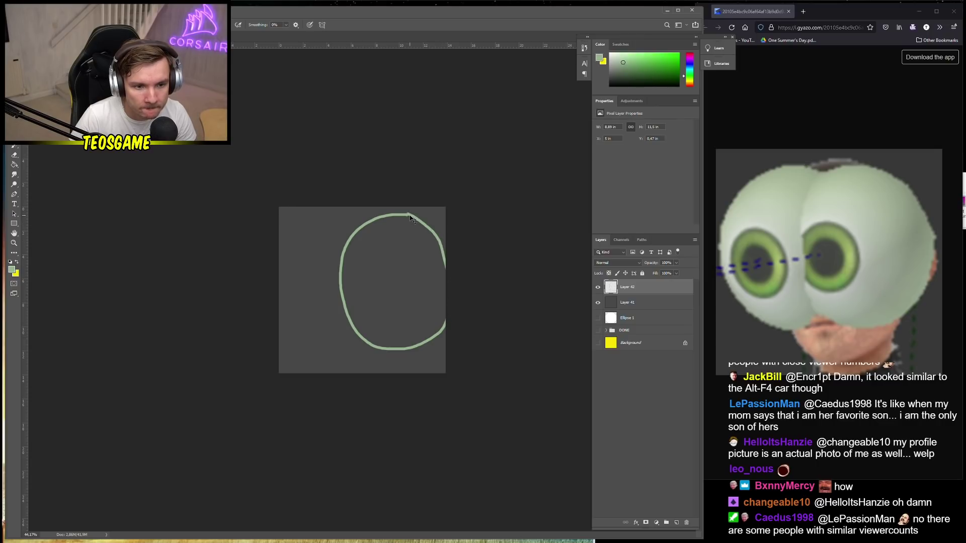
pyautogui.hotkey('ctrl', 'z')
pyautogui.hotkey('ctrl', 'z')
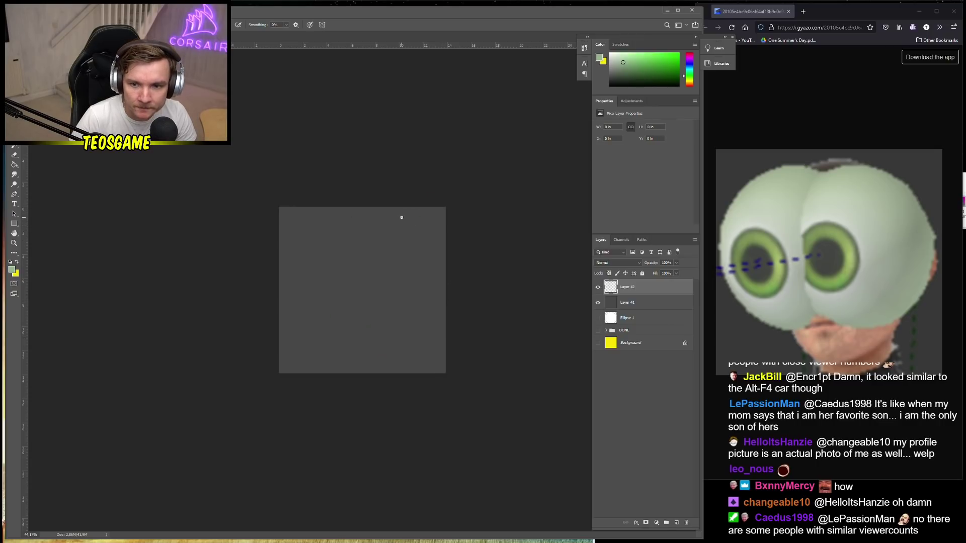
pyautogui.moveTo(401, 218)
pyautogui.mouseDown()
pyautogui.moveTo(374, 217)
pyautogui.moveTo(347, 240)
pyautogui.moveTo(340, 326)
pyautogui.moveTo(386, 350)
pyautogui.moveTo(433, 336)
pyautogui.moveTo(441, 288)
pyautogui.moveTo(421, 229)
pyautogui.moveTo(402, 217)
pyautogui.moveTo(351, 221)
pyautogui.moveTo(325, 245)
pyautogui.moveTo(312, 287)
pyautogui.moveTo(312, 325)
pyautogui.moveTo(339, 360)
pyautogui.moveTo(402, 363)
pyautogui.moveTo(438, 330)
pyautogui.moveTo(444, 269)
pyautogui.moveTo(404, 219)
pyautogui.mouseUp()
pyautogui.hotkey('ctrl', 'z')
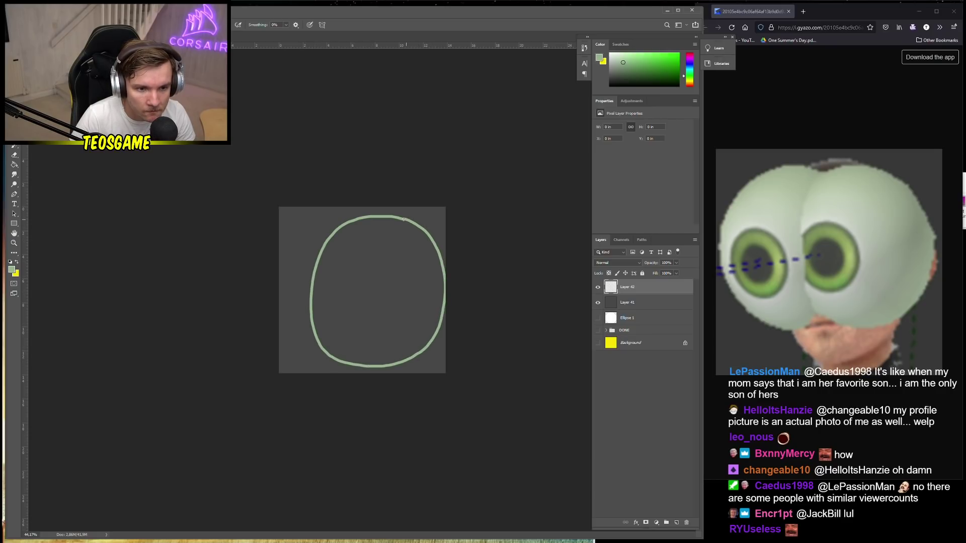
# Free Transform the oval narrower, shorter at the bottom and slightly higher at the top
pyautogui.hotkey('ctrl', 't')
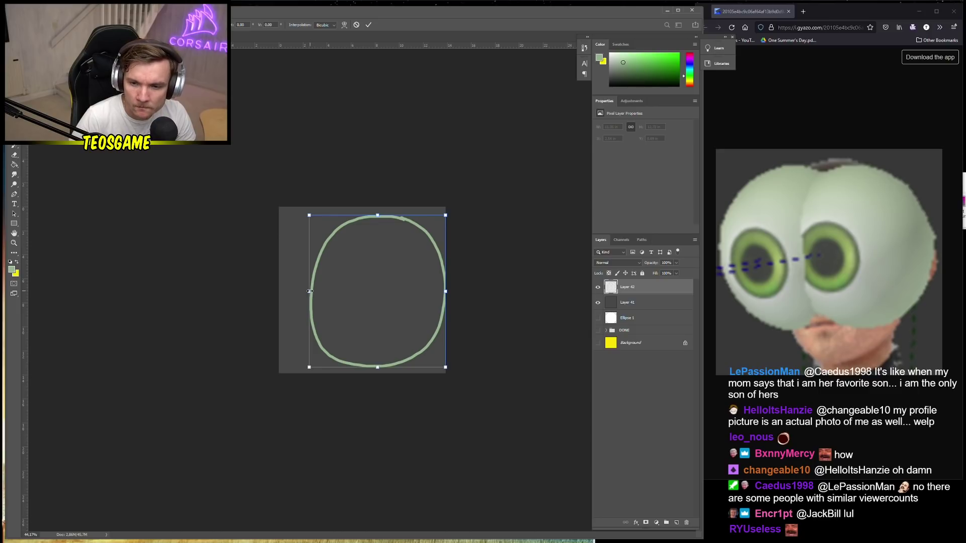
pyautogui.moveTo(309, 291); pyautogui.dragTo(332, 290)
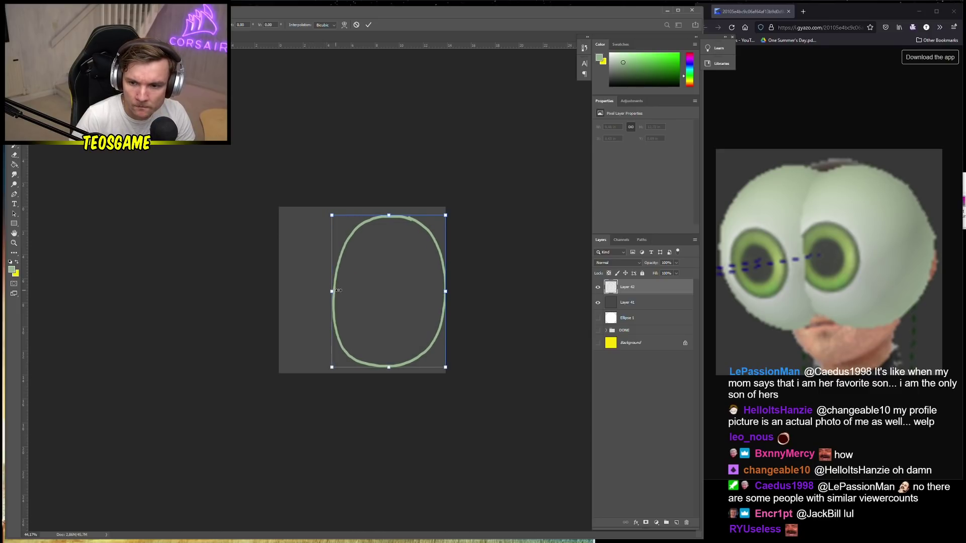
pyautogui.moveTo(389, 367); pyautogui.dragTo(392, 349)
pyautogui.moveTo(389, 216); pyautogui.dragTo(387, 211)
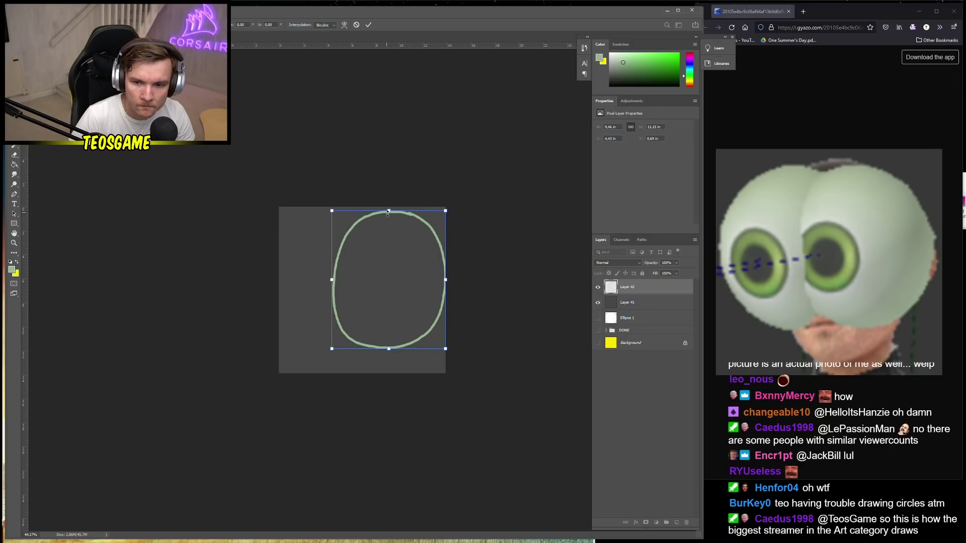
pyautogui.moveTo(446, 280); pyautogui.dragTo(438, 266)
pyautogui.press('Return')
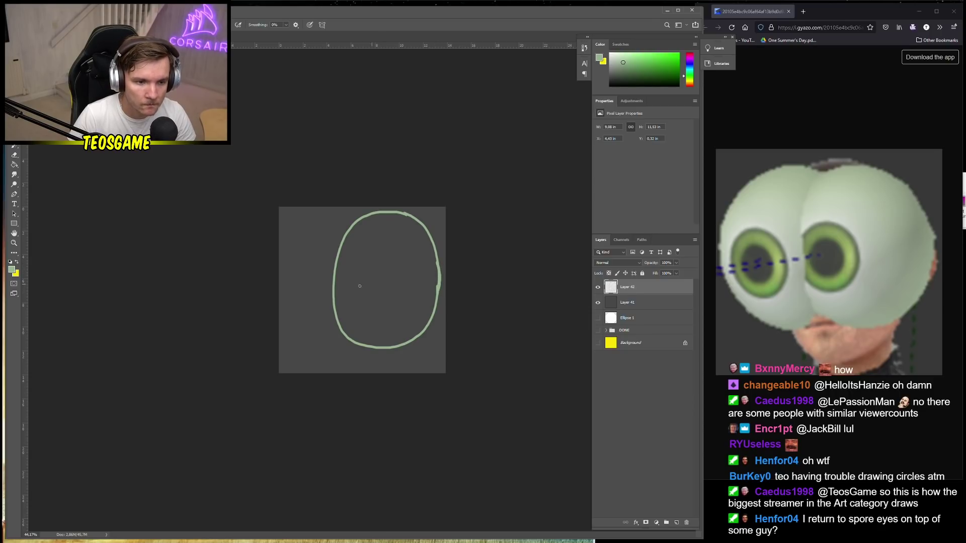
# Confirm the drawing colour and add a new Layer 43 above the oval
pyautogui.click(12, 271)
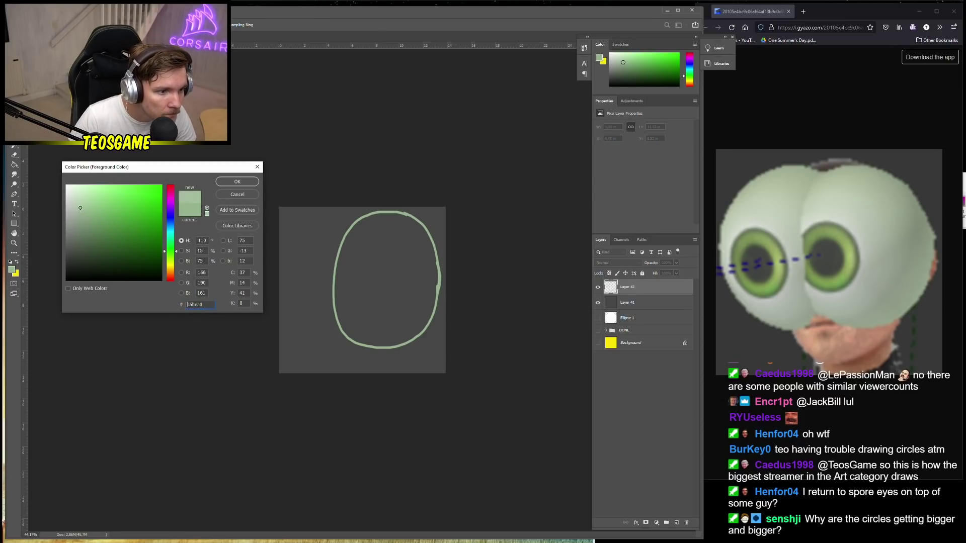
pyautogui.click(237, 182)
pyautogui.click(676, 523)
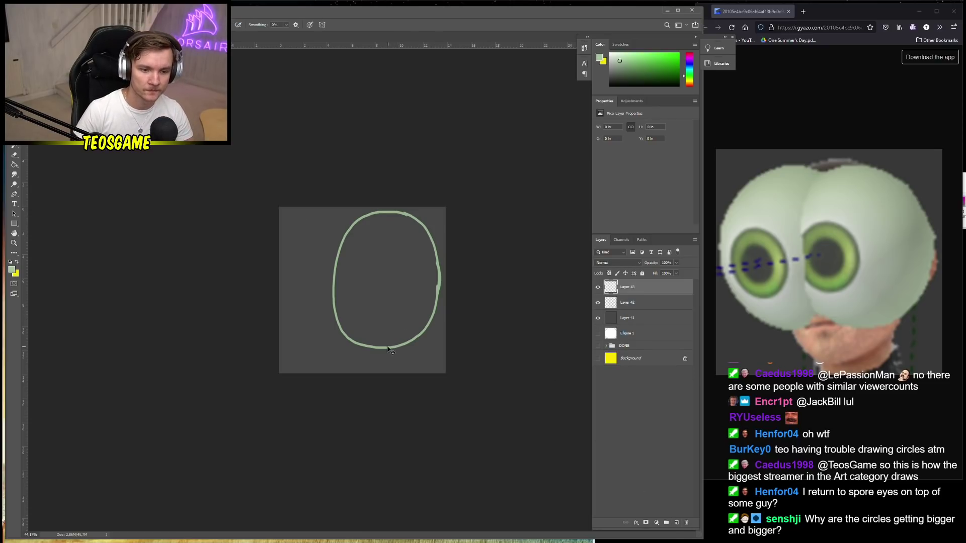
pyautogui.hotkey('ctrl', 't')
pyautogui.click(486, 201)
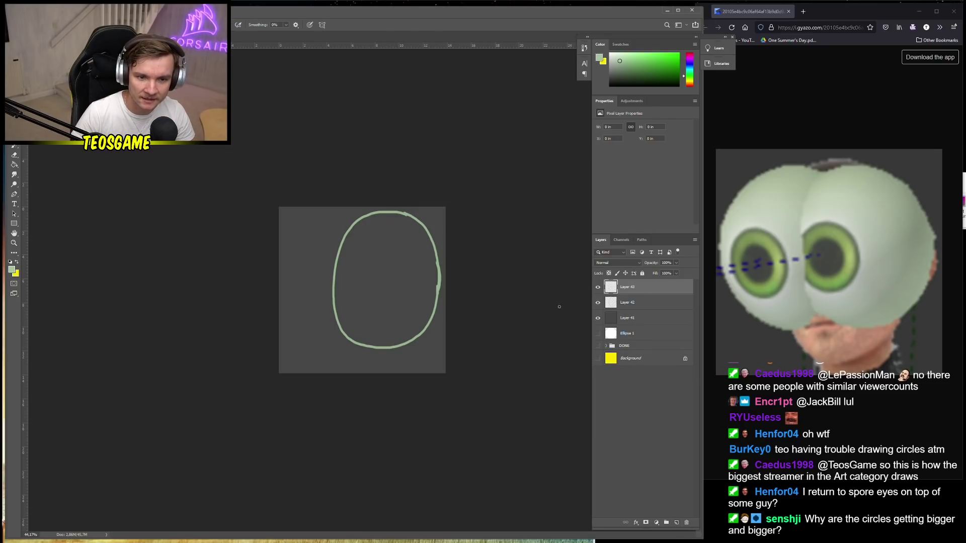
# On Layer 42, shorten the ellipse slightly from the bottom with Free Transform
pyautogui.click(649, 301)
pyautogui.hotkey('ctrl', 't')
pyautogui.moveTo(386, 351); pyautogui.dragTo(385, 339)
pyautogui.press('Return')
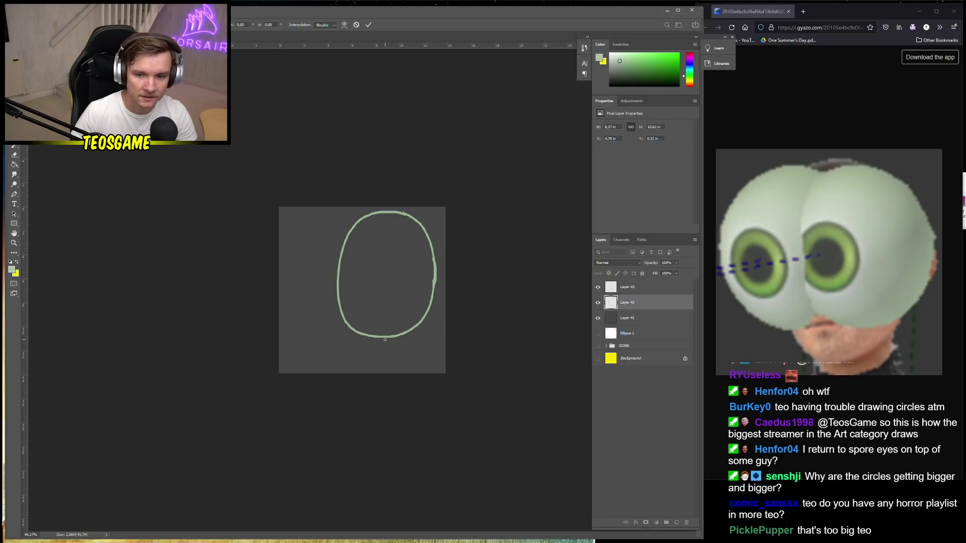
# Select Layer 43 and pick a darker, greyer green foreground colour
pyautogui.click(629, 288)
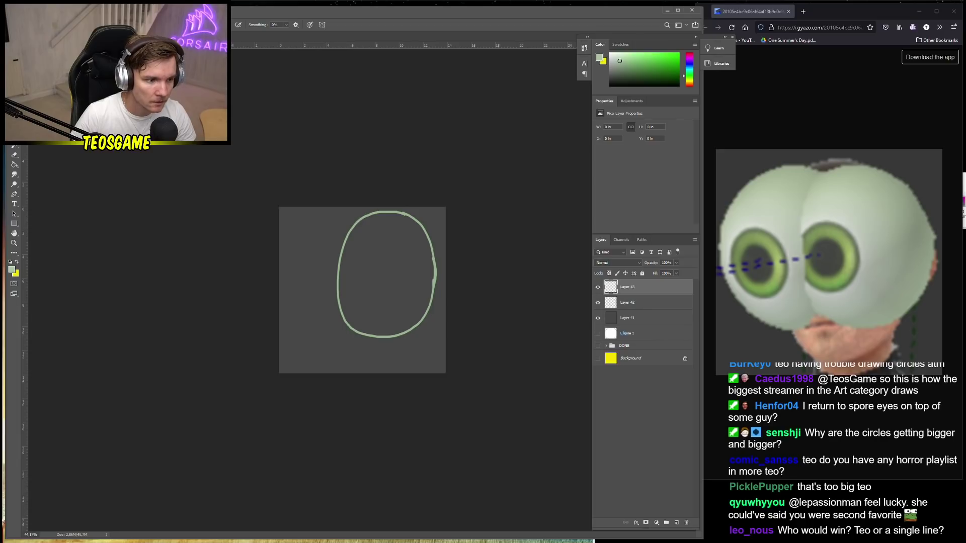
pyautogui.click(12, 269)
pyautogui.click(82, 225)
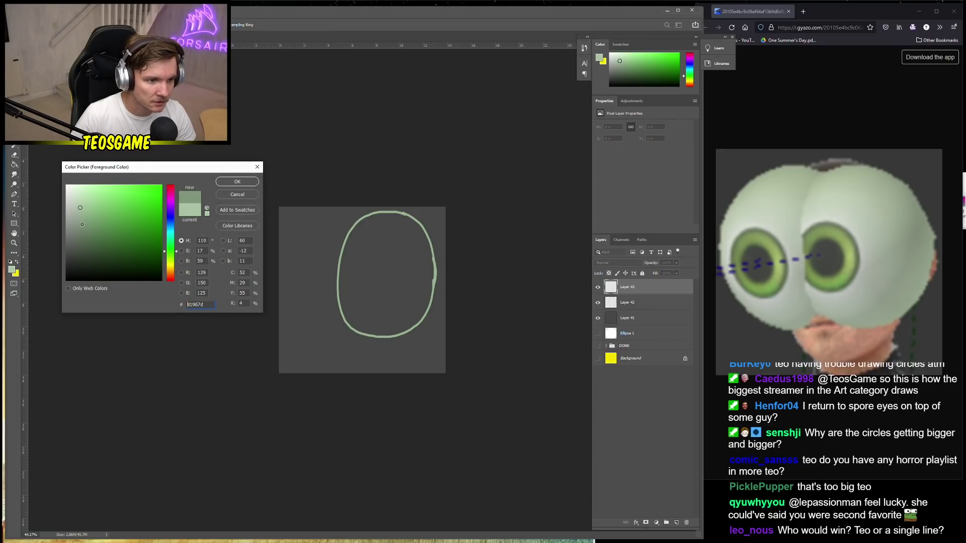
pyautogui.click(239, 182)
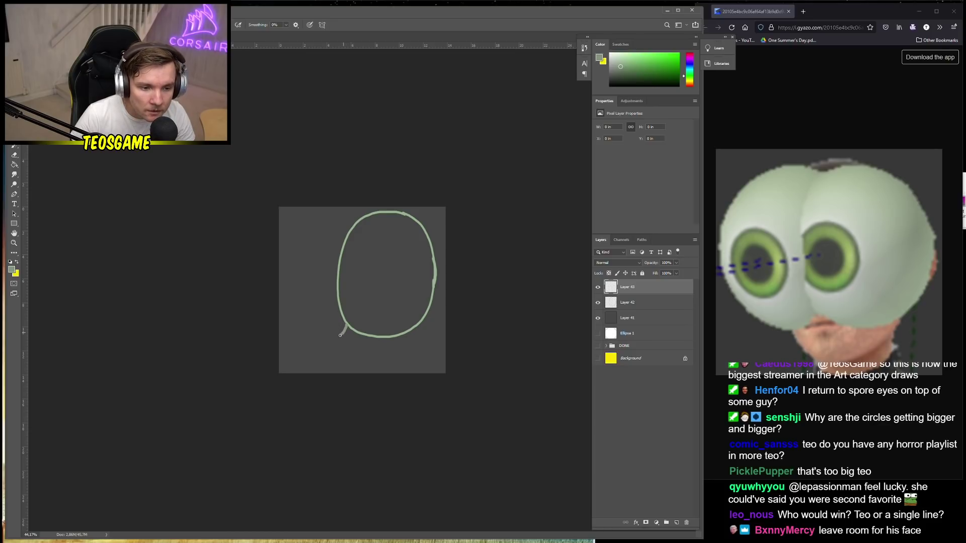
# Nudge the ellipse right and try a left-lobe stroke, then undo it
pyautogui.hotkey('ctrl', 'z')
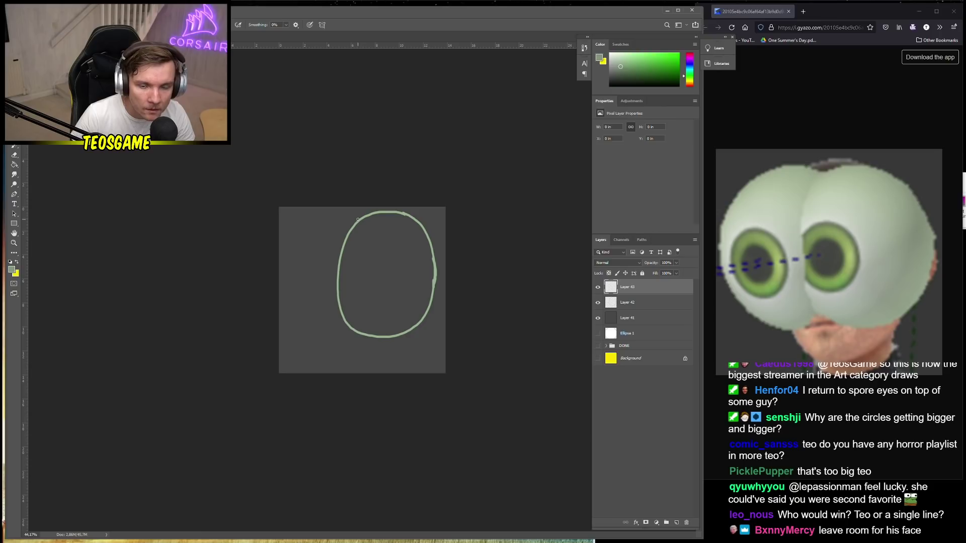
pyautogui.moveTo(357, 219); pyautogui.dragTo(364, 220)
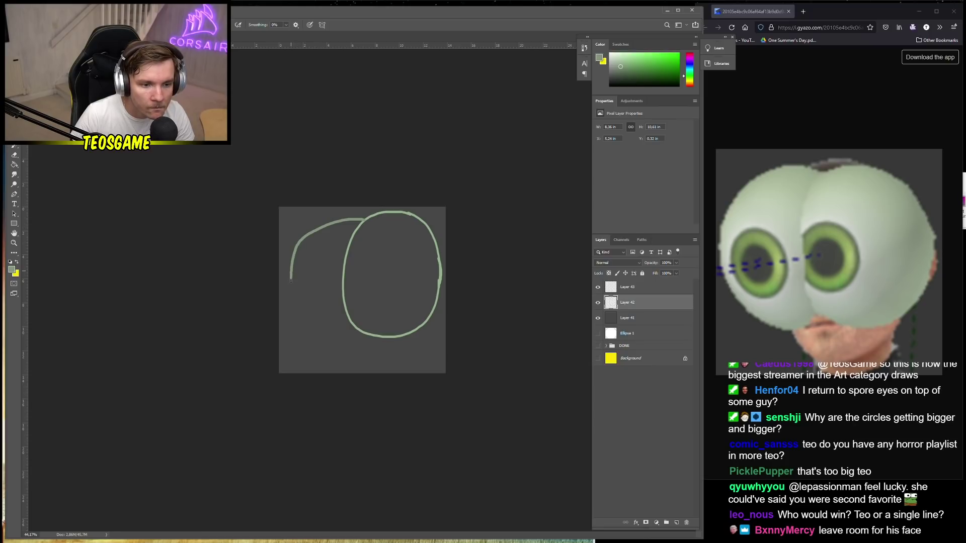
pyautogui.hotkey('ctrl', 'z')
pyautogui.moveTo(362, 220)
pyautogui.mouseDown()
pyautogui.moveTo(333, 224)
pyautogui.moveTo(286, 271)
pyautogui.moveTo(293, 314)
pyautogui.moveTo(329, 335)
pyautogui.moveTo(360, 334)
pyautogui.mouseUp()
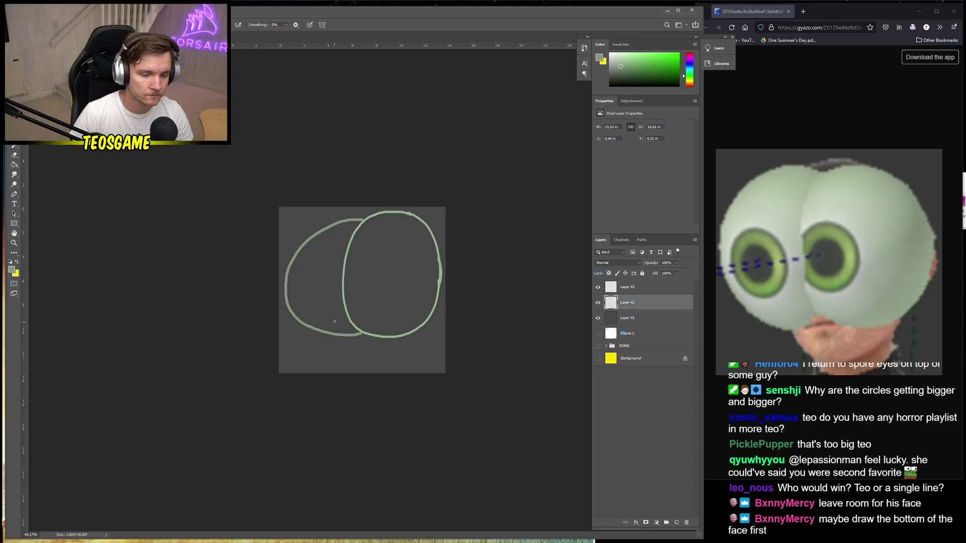
pyautogui.hotkey('ctrl', 't')
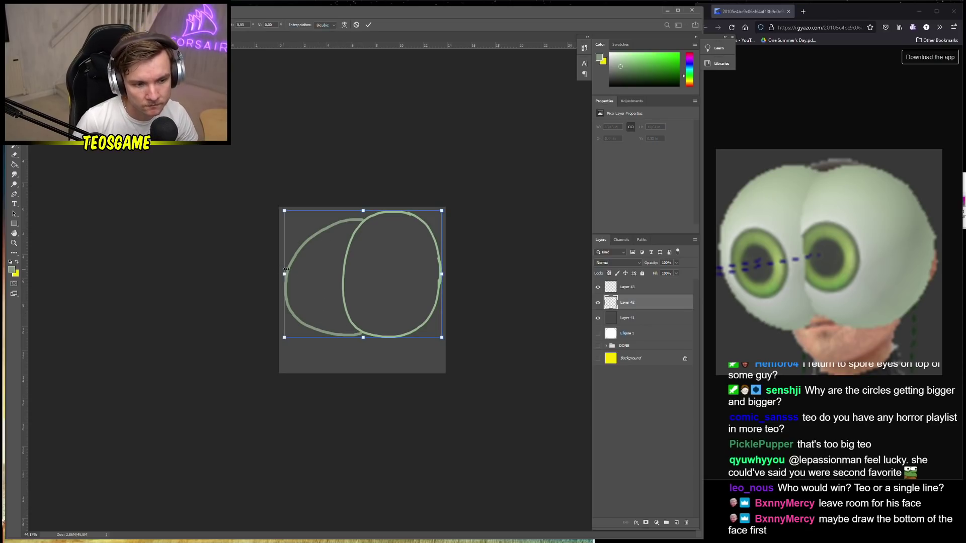
pyautogui.press('Return')
pyautogui.hotkey('ctrl', 'z')
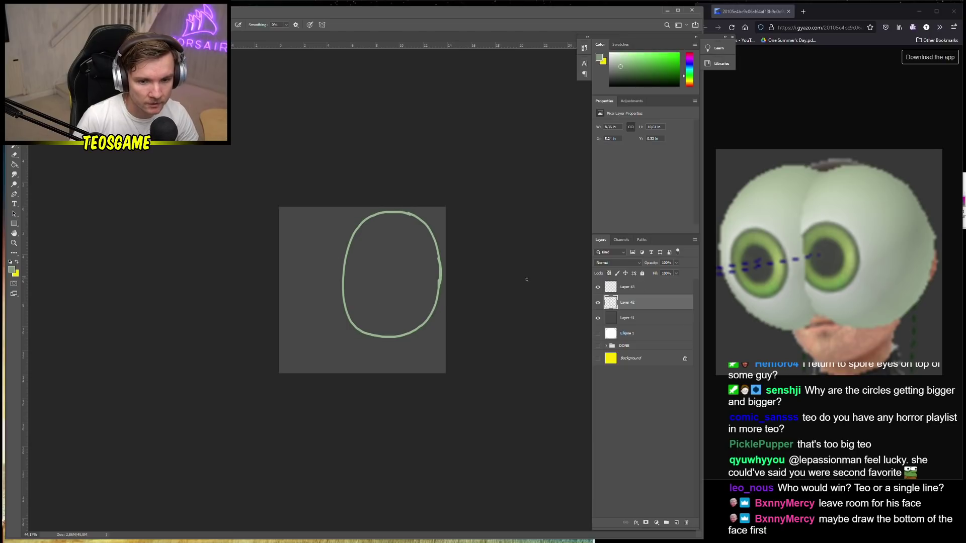
# On Layer 43, draw the left lobe outline and move the layer below Layer 42
pyautogui.click(643, 287)
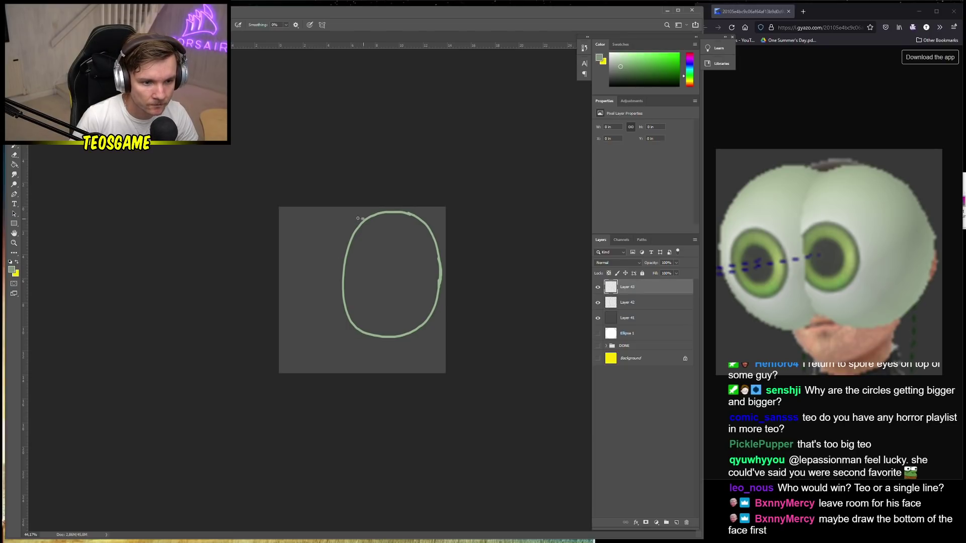
pyautogui.moveTo(358, 218)
pyautogui.mouseDown()
pyautogui.moveTo(300, 234)
pyautogui.moveTo(287, 272)
pyautogui.moveTo(301, 318)
pyautogui.moveTo(318, 331)
pyautogui.moveTo(355, 333)
pyautogui.mouseUp()
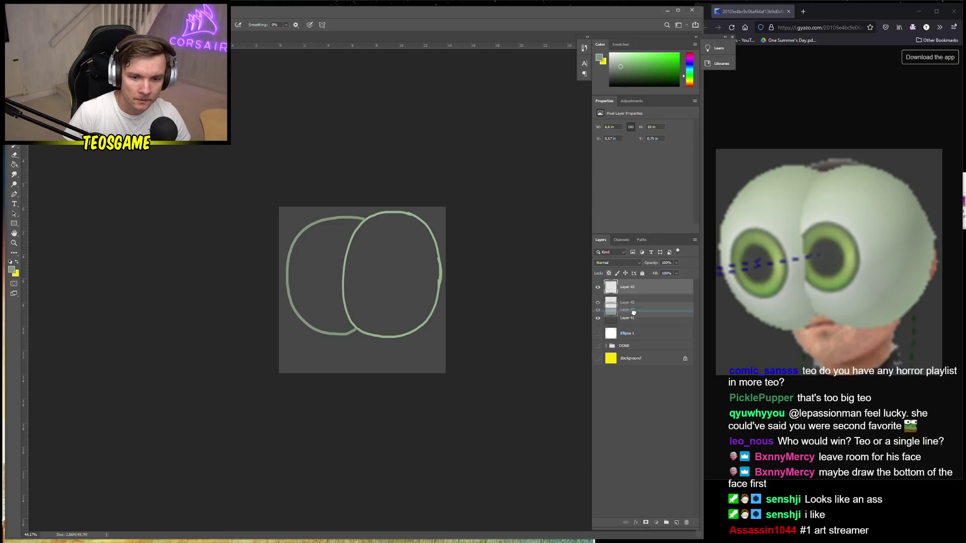
pyautogui.hotkey('ctrl', '[')
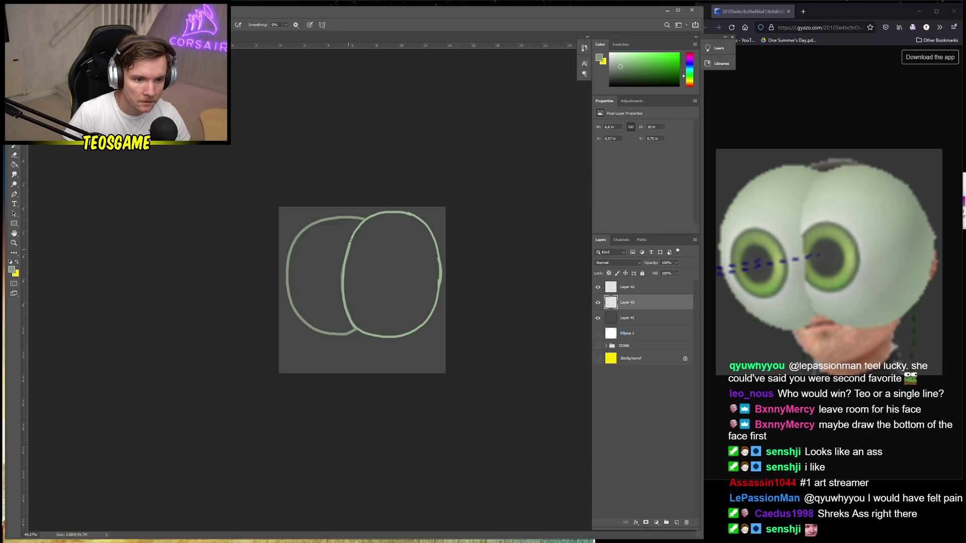
# Paint Bucket fill the left lobe and right oval with light green on their layers
pyautogui.press('g')
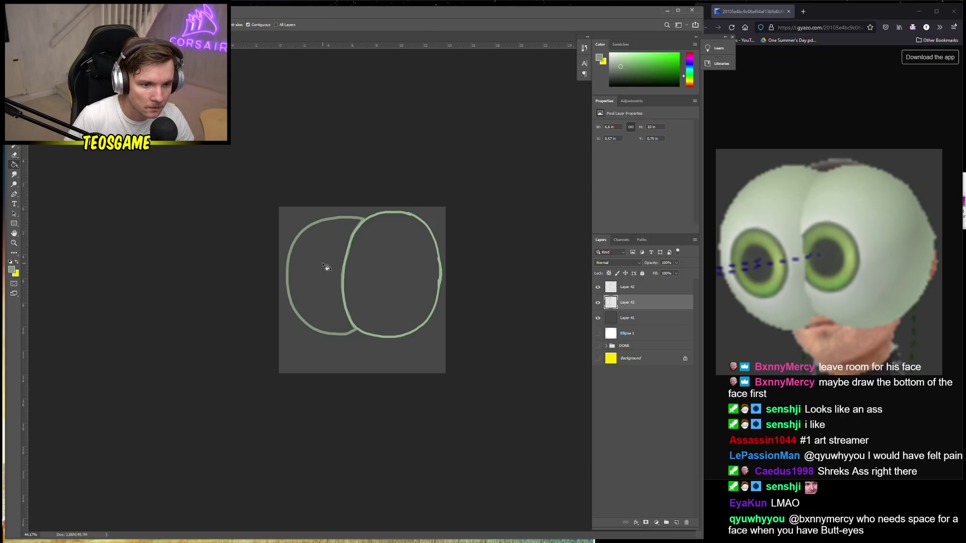
pyautogui.click(327, 269)
pyautogui.keyDown('alt'); pyautogui.click(347, 260); pyautogui.keyUp('alt')
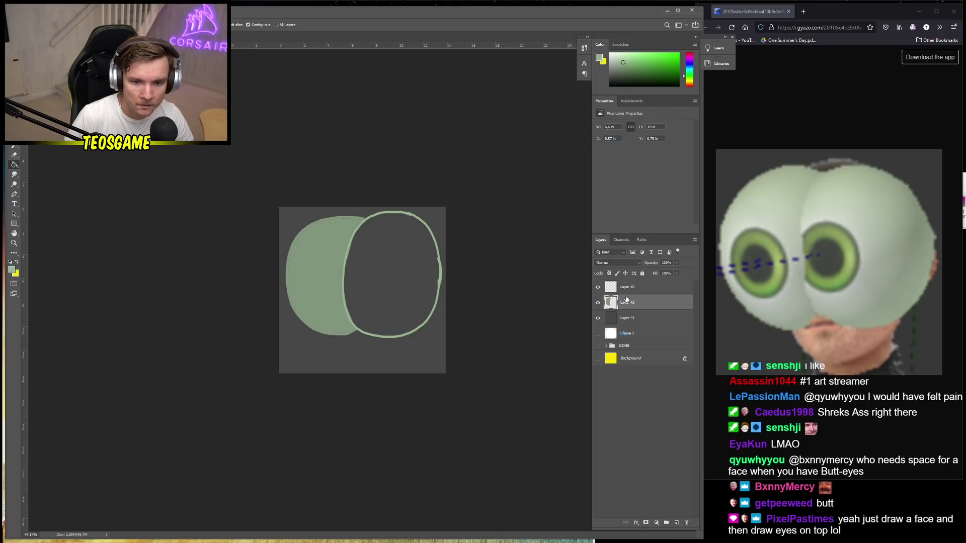
pyautogui.click(637, 289)
pyautogui.click(385, 275)
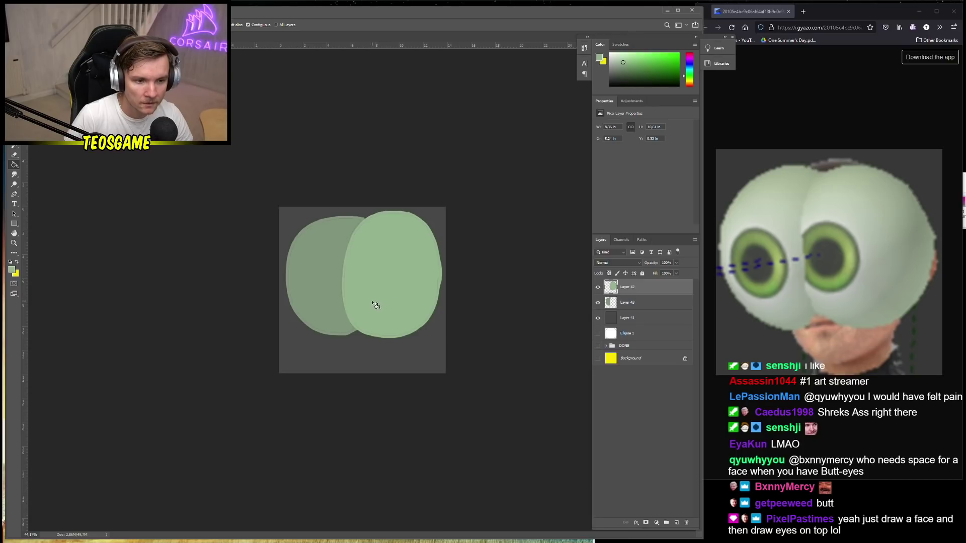
pyautogui.click(634, 302)
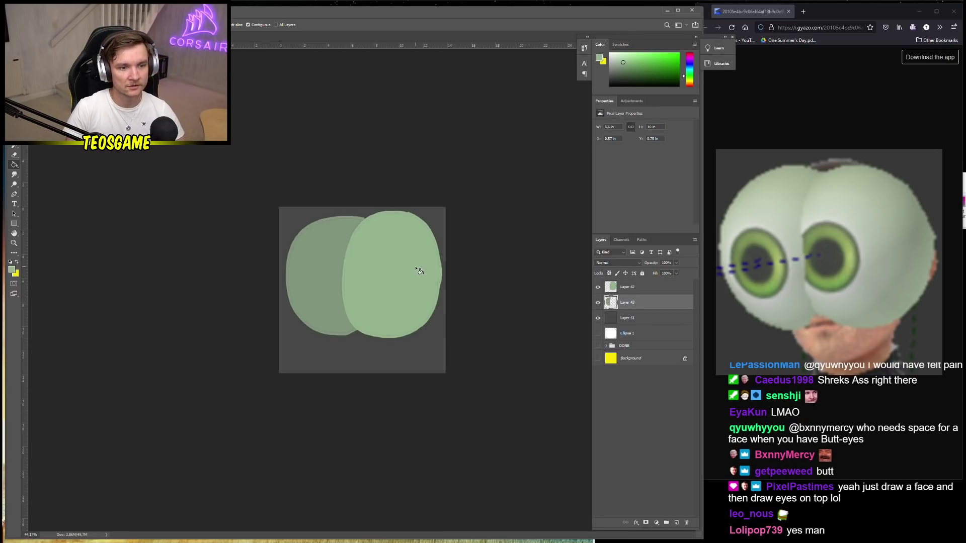
pyautogui.press('b')
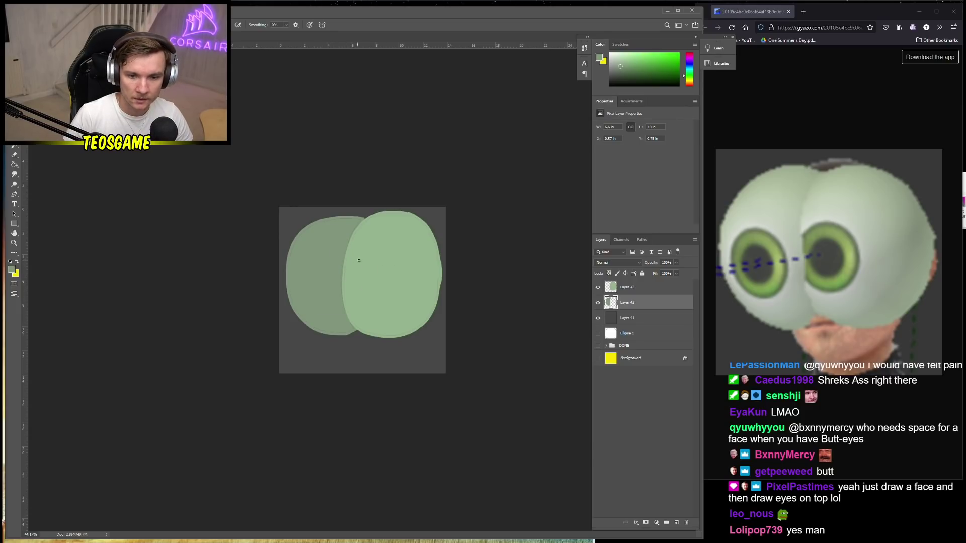
# Refill the right ellipse and left lobe with a lighter green from the picker
pyautogui.hotkey('alt', ']')
pyautogui.press('g')
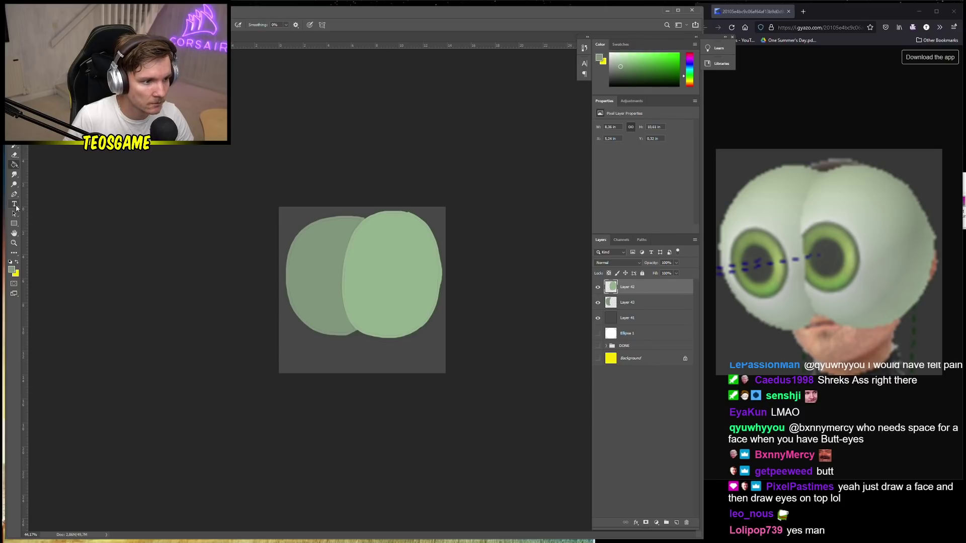
pyautogui.click(11, 270)
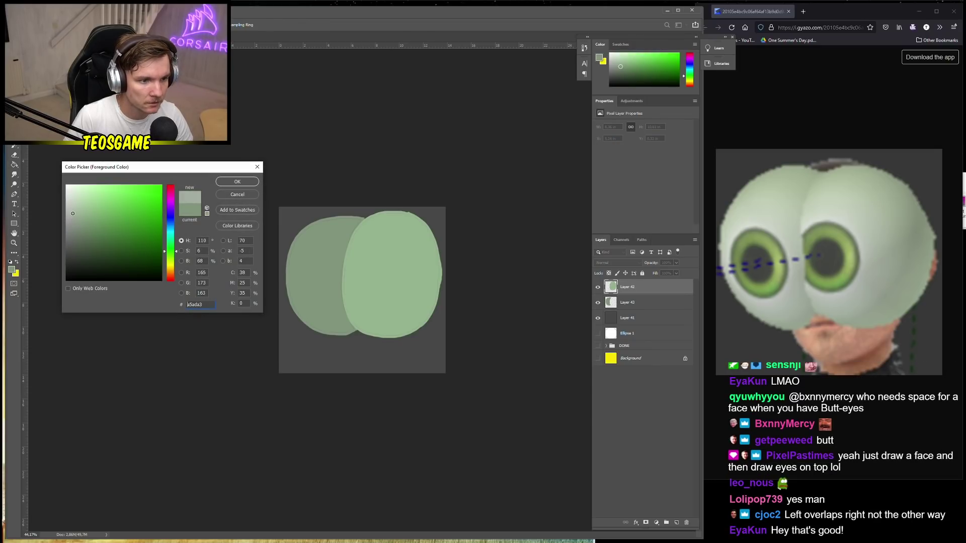
pyautogui.click(237, 182)
pyautogui.click(327, 263)
pyautogui.hotkey('ctrl', 'z')
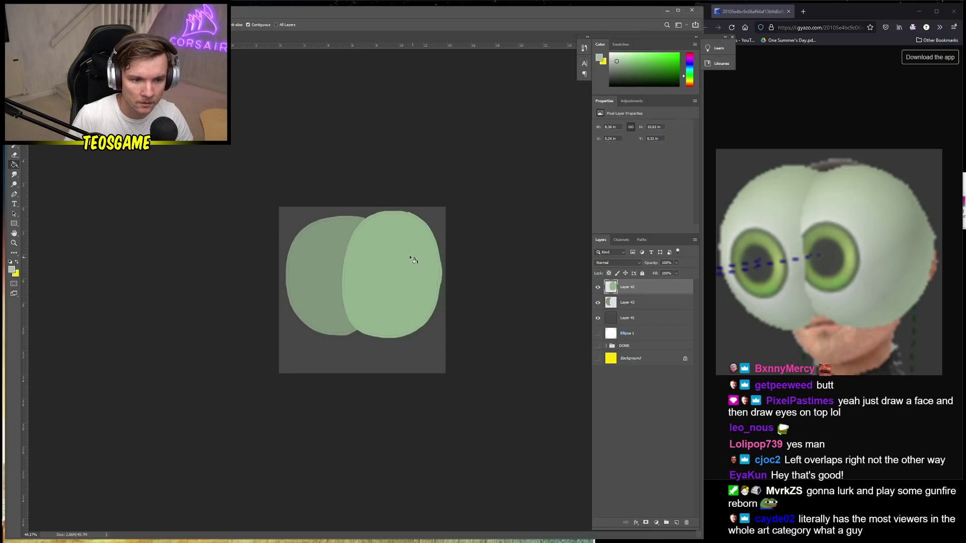
pyautogui.click(410, 258)
pyautogui.click(636, 303)
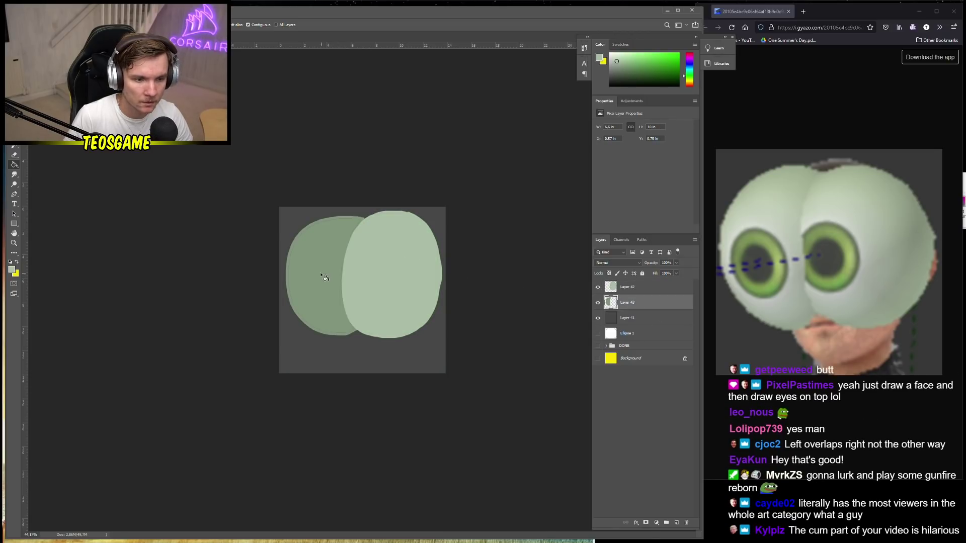
pyautogui.click(324, 277)
pyautogui.click(633, 289)
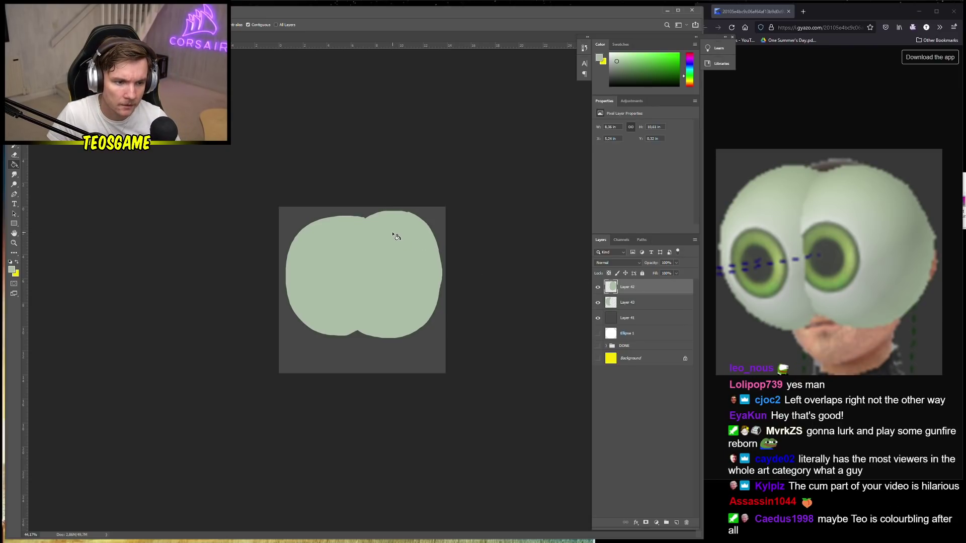
pyautogui.click(15, 155)
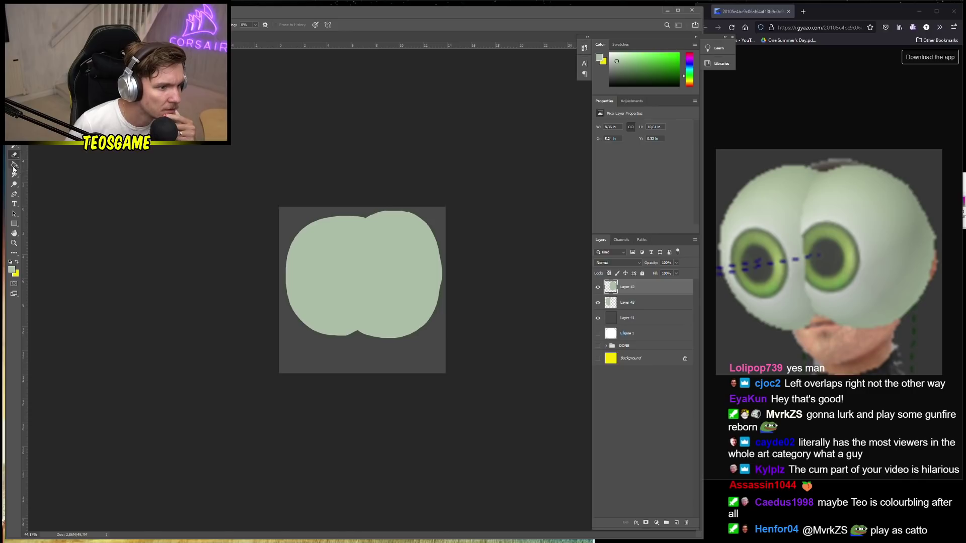
# Try a Neutral Density radial gradient across the face, then undo it
pyautogui.rightClick(14, 167)
pyautogui.click(50, 156)
pyautogui.click(58, 25)
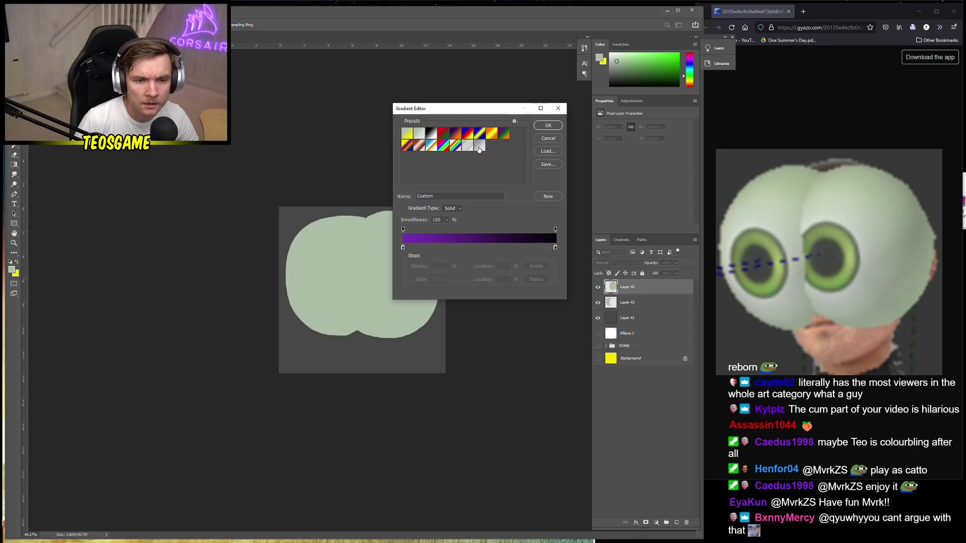
pyautogui.click(479, 147)
pyautogui.click(549, 126)
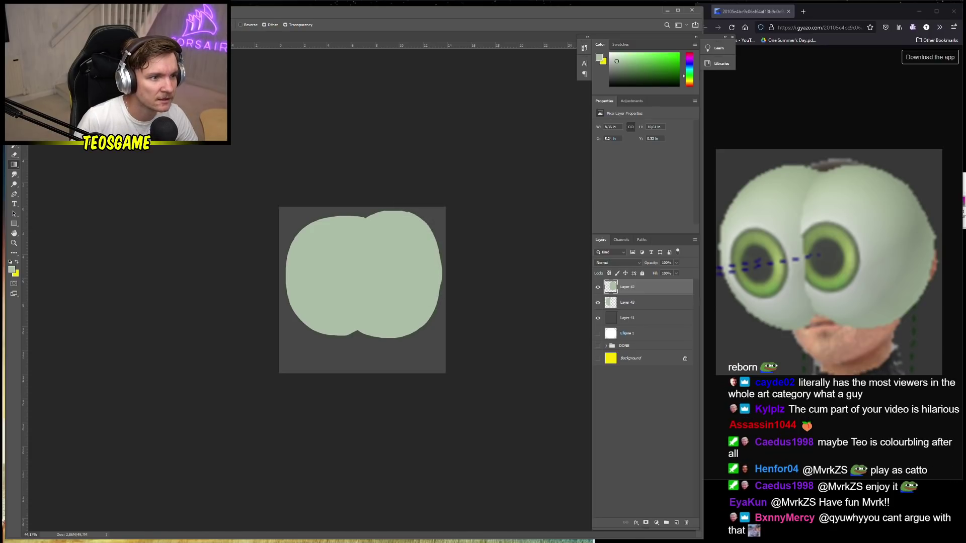
pyautogui.moveTo(367, 286); pyautogui.dragTo(369, 282)
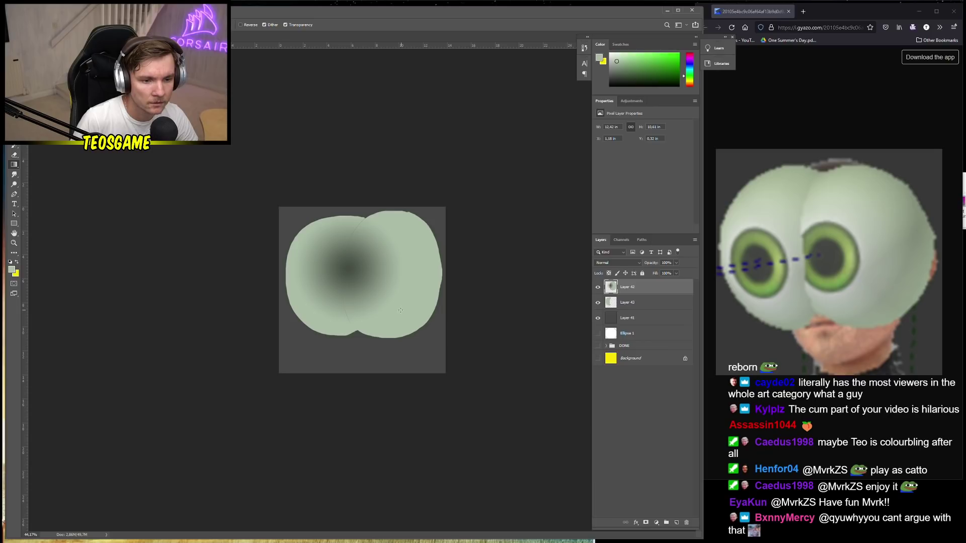
pyautogui.hotkey('ctrl', 'z')
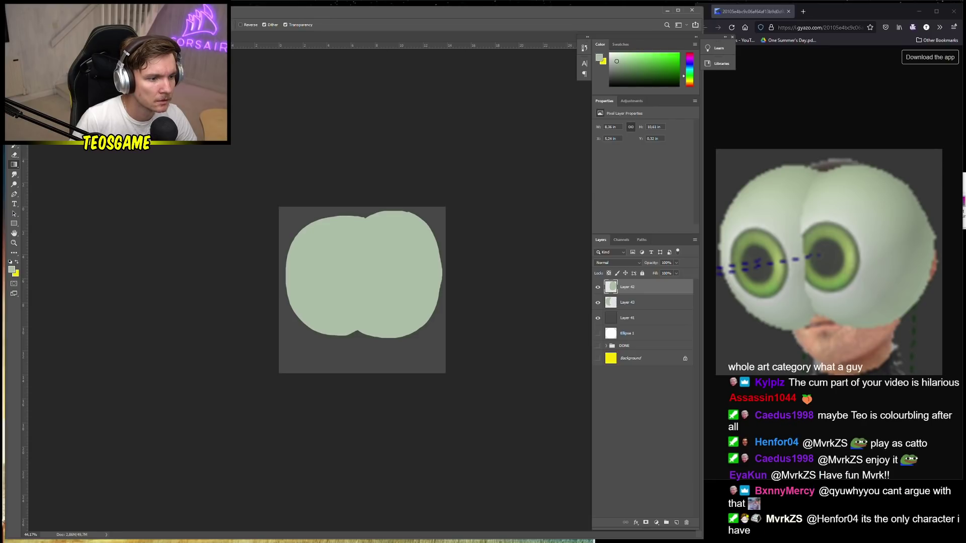
# Edit the gradient: move the opacity stop to the start and remove the extra colour stop
pyautogui.rightClick(14, 165)
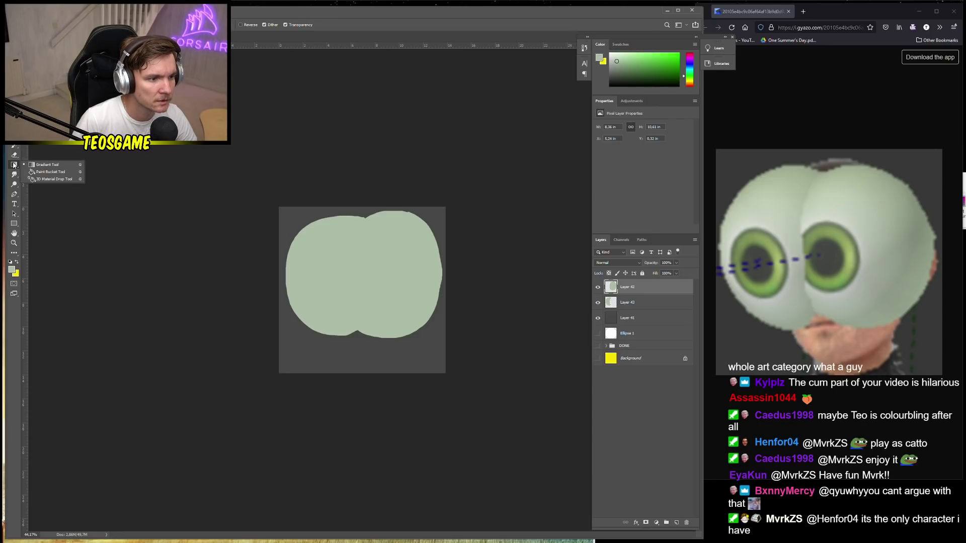
pyautogui.click(14, 165)
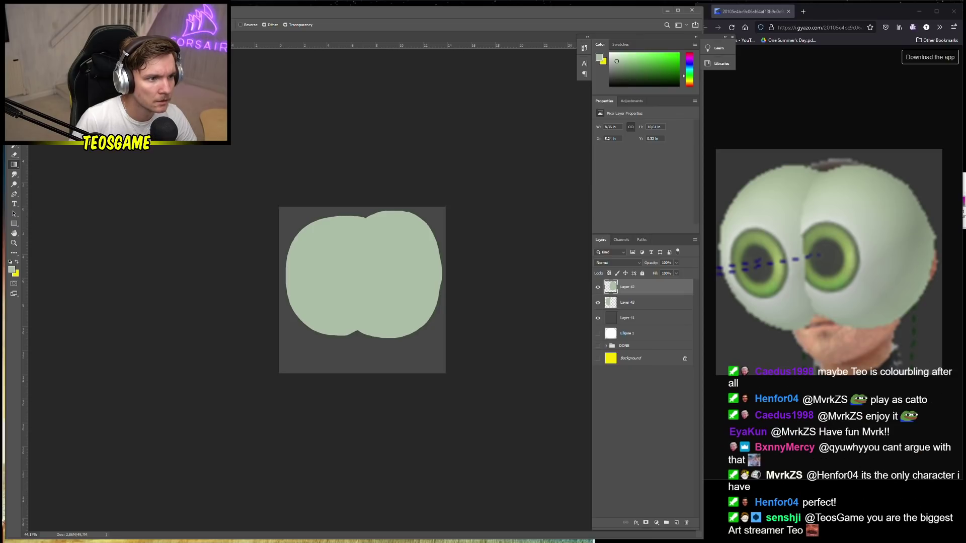
pyautogui.click(65, 25)
pyautogui.click(409, 230)
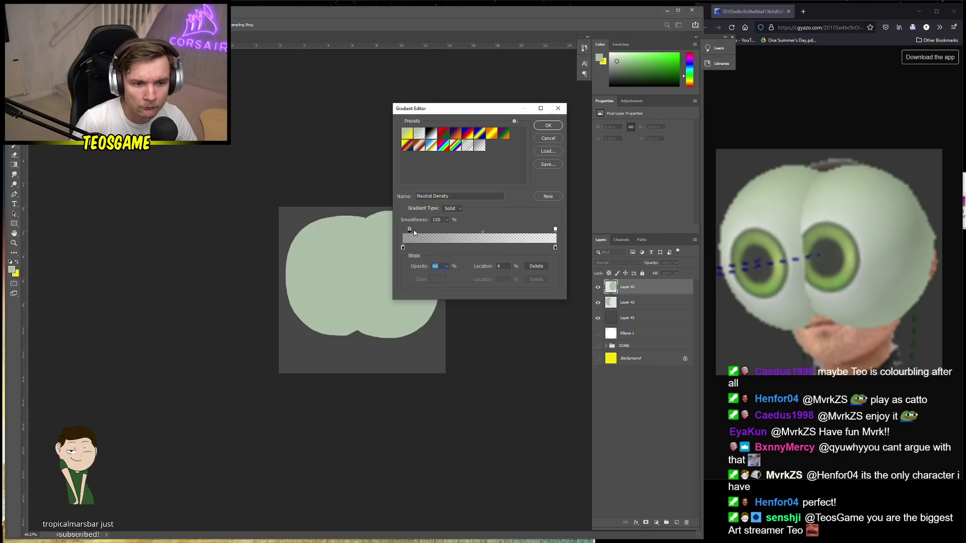
pyautogui.moveTo(409, 230); pyautogui.dragTo(403, 248)
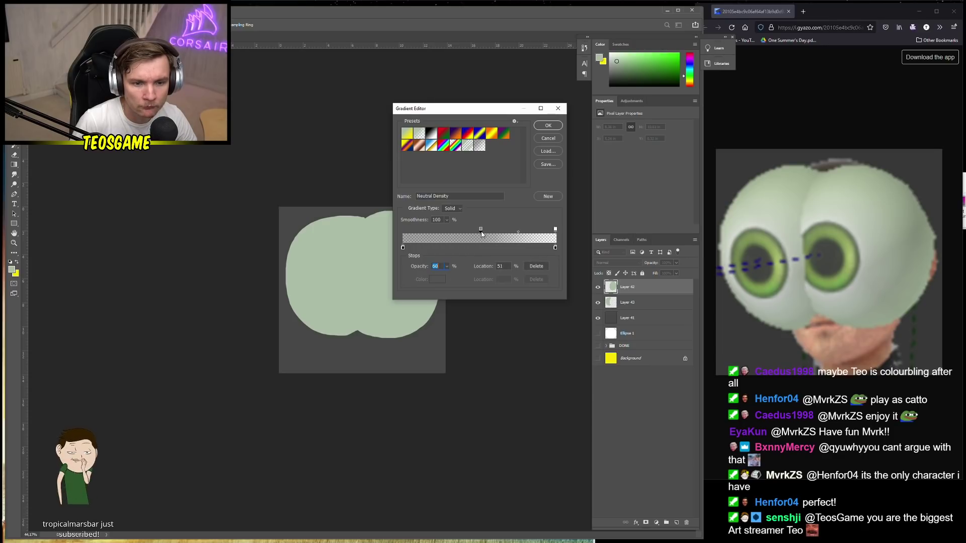
pyautogui.click(403, 248)
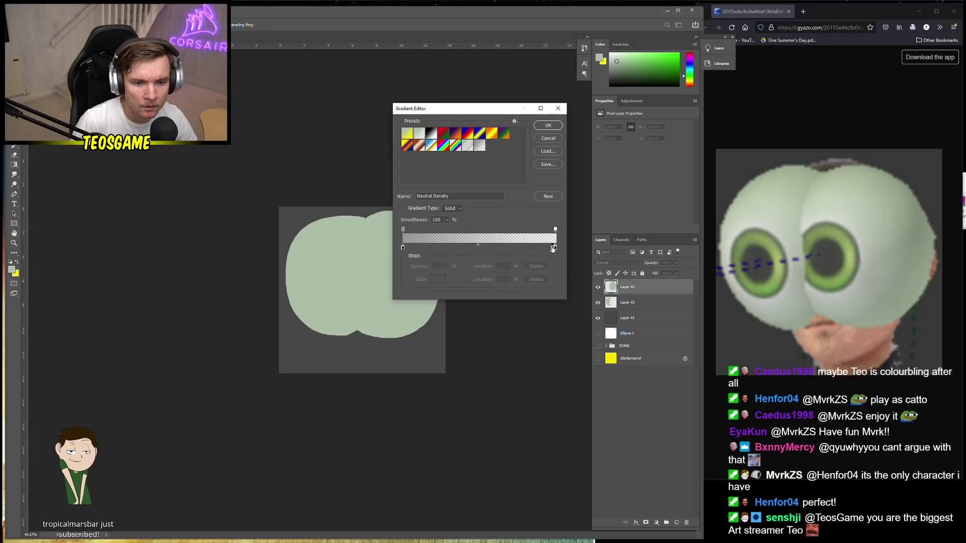
pyautogui.click(443, 248)
pyautogui.moveTo(442, 248); pyautogui.dragTo(502, 214)
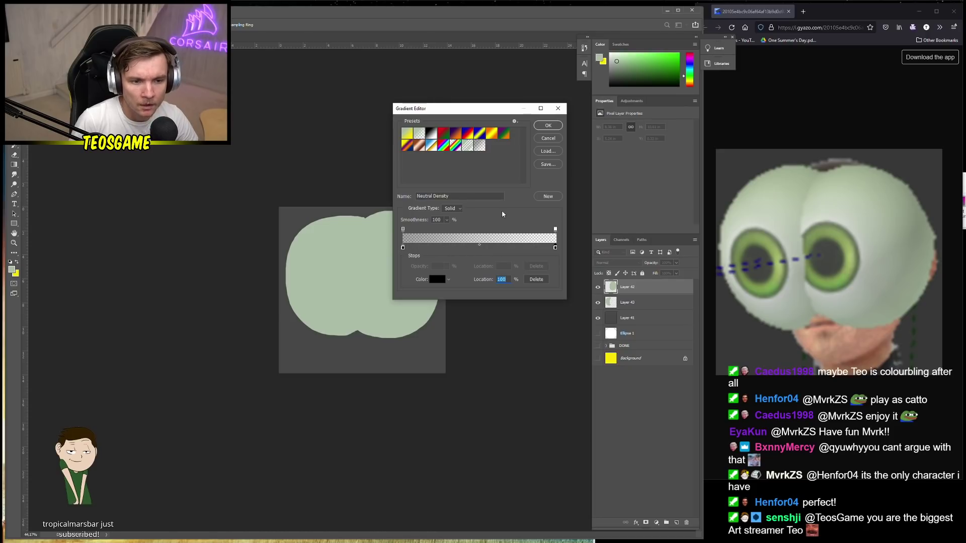
pyautogui.click(548, 125)
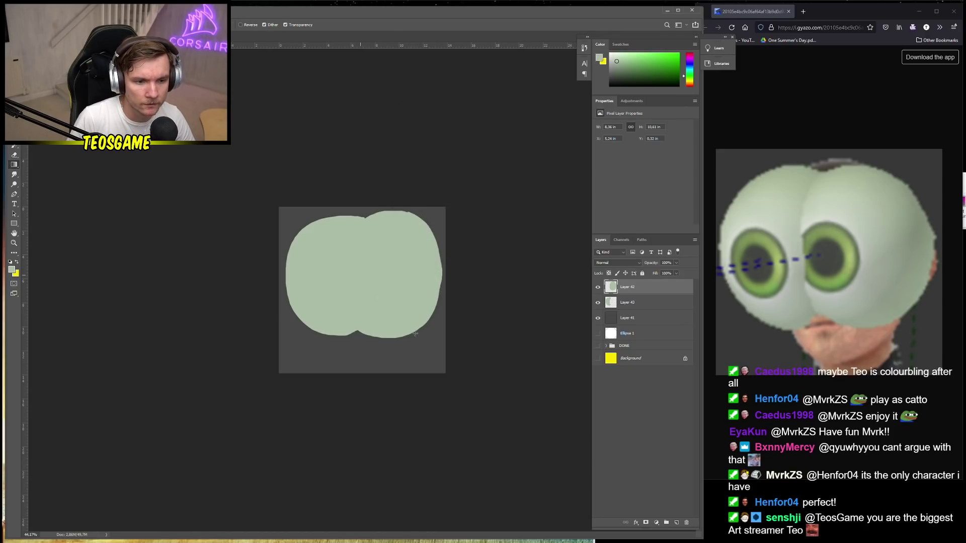
# Compare the edited radial gradient, leave it undone, sample dark grey, and add Layer 44
pyautogui.moveTo(360, 274); pyautogui.dragTo(416, 340)
pyautogui.hotkey('ctrl', 'z')
pyautogui.hotkey('ctrl', 'shift', 'z')
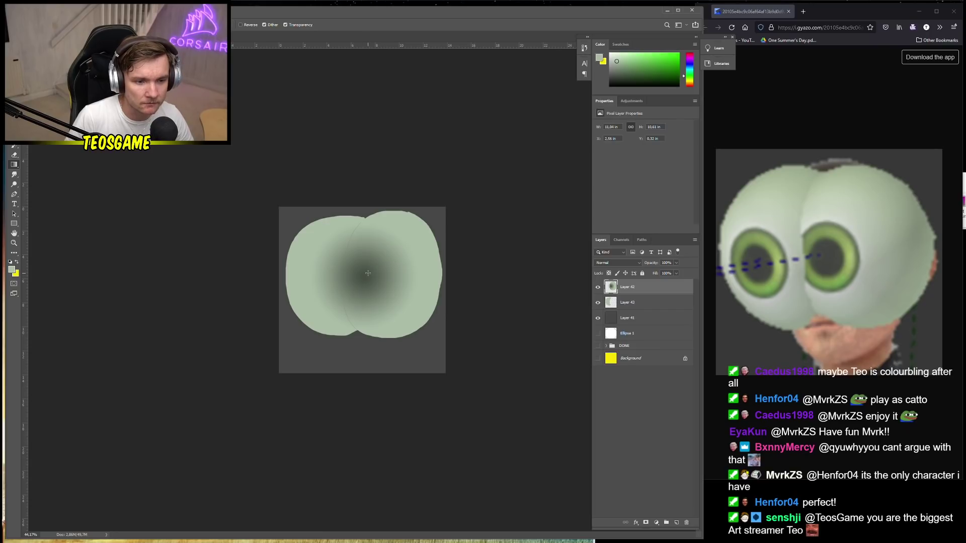
pyautogui.hotkey('ctrl', 'z')
pyautogui.keyDown('alt'); pyautogui.click(310, 221); pyautogui.keyUp('alt')
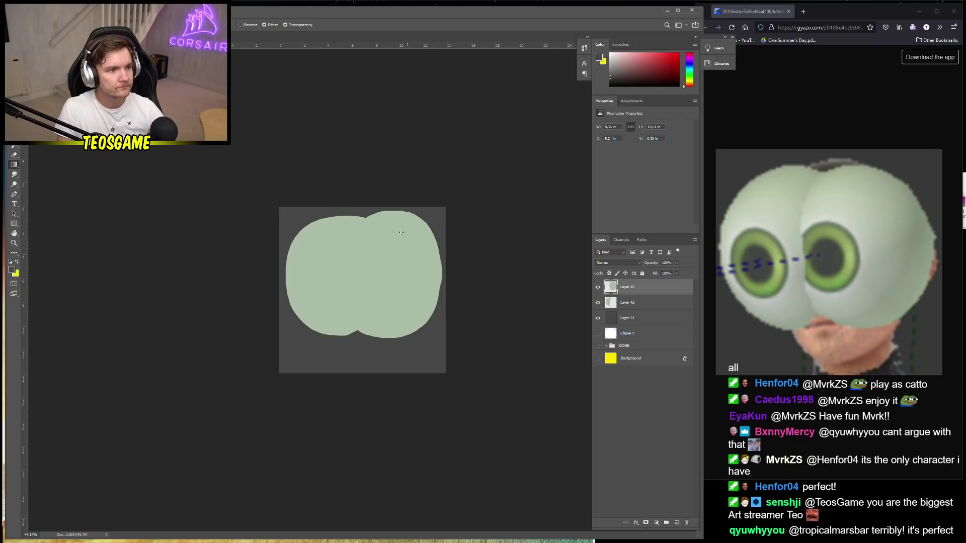
pyautogui.hotkey('ctrl', 'shift', 'z')
pyautogui.hotkey('ctrl', 'z')
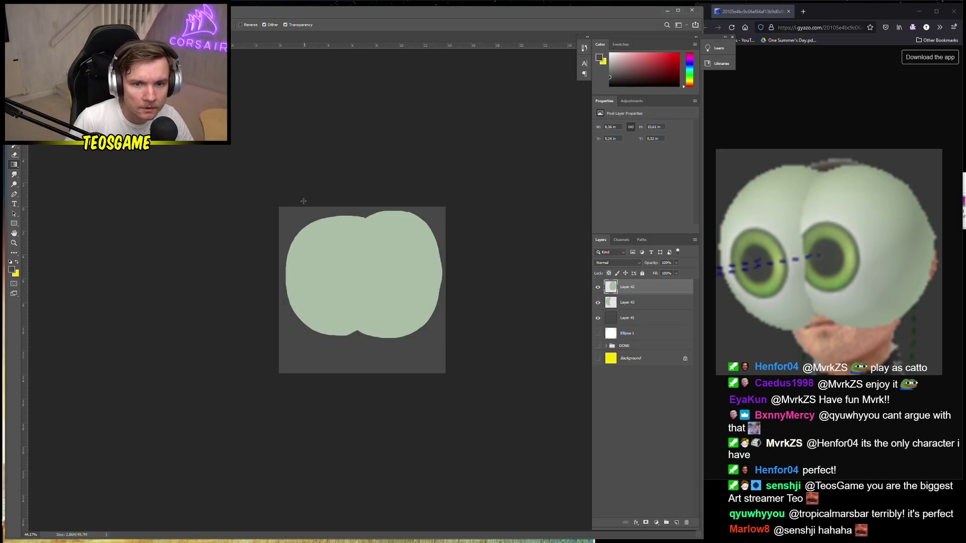
pyautogui.click(677, 523)
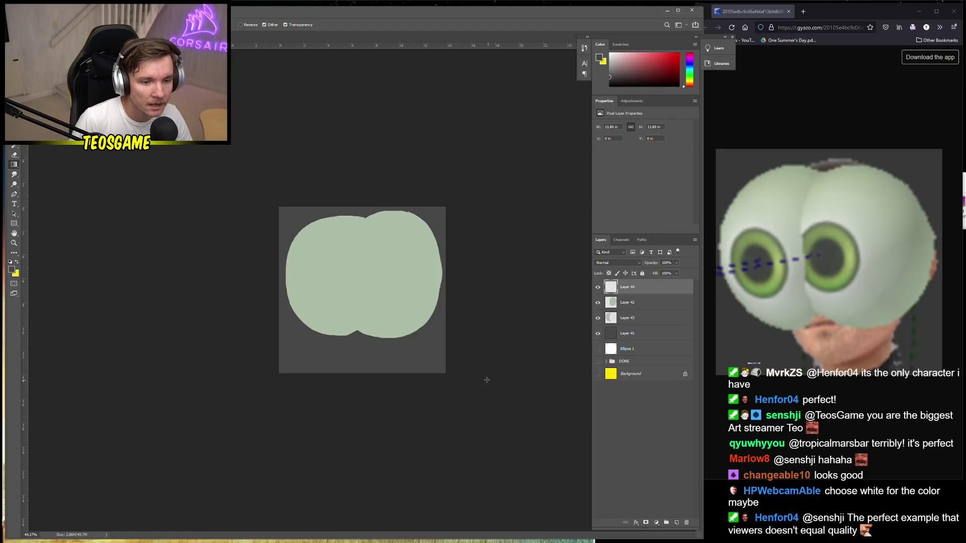
# Try a dark-centred radial gradient over the green shape, then undo it
pyautogui.moveTo(368, 272); pyautogui.dragTo(415, 316)
pyautogui.hotkey('ctrl', 'z')
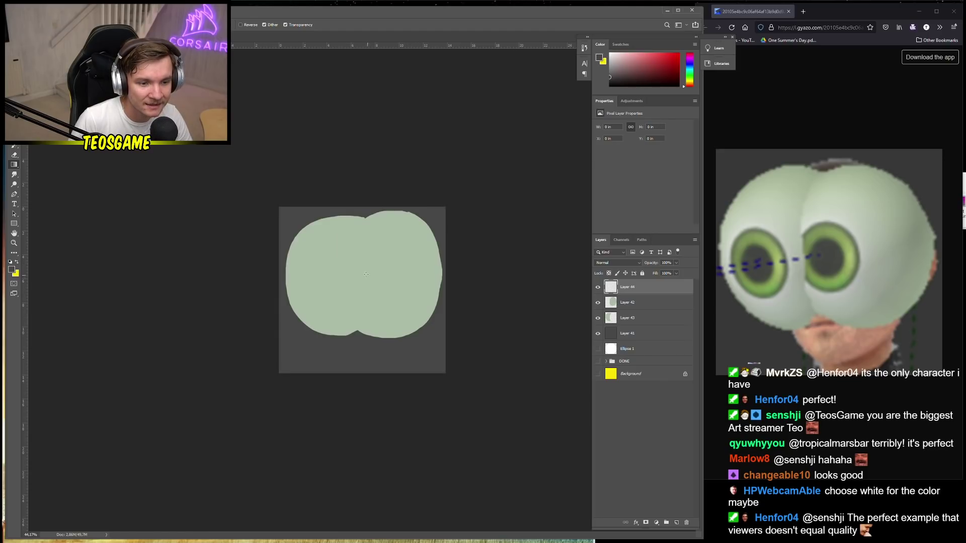
pyautogui.hotkey('ctrl', 'shift', 'z')
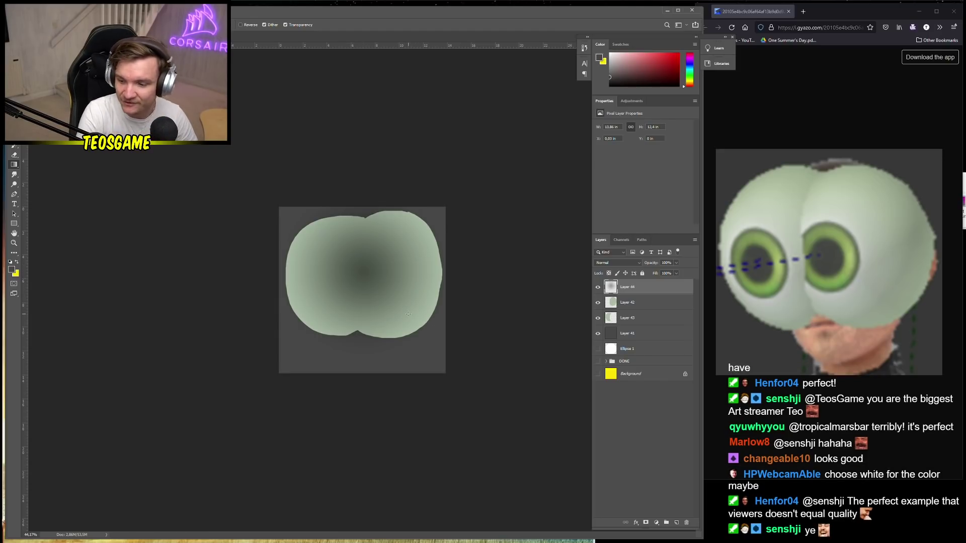
pyautogui.hotkey('ctrl', 'z')
# Try a diamond gradient across the shape, then undo it
pyautogui.click(15, 166)
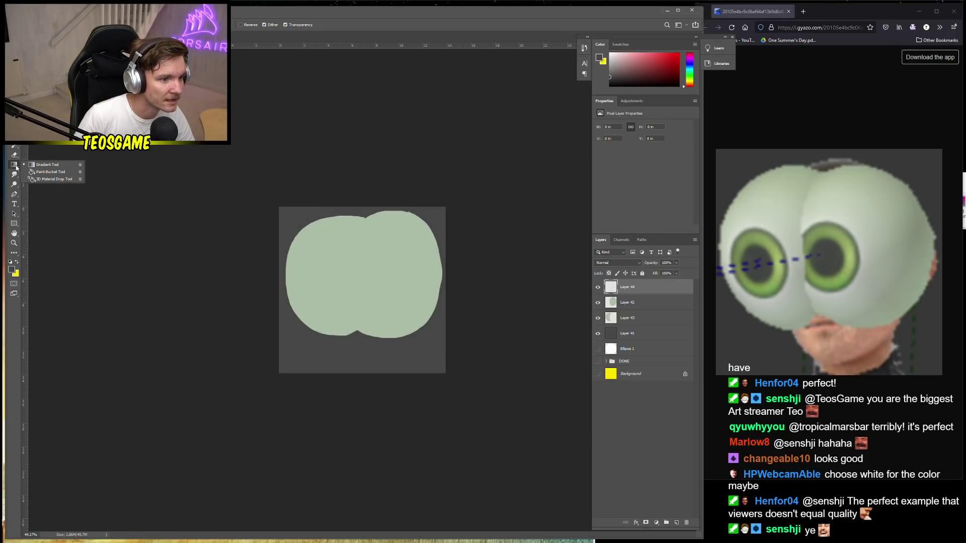
pyautogui.click(48, 164)
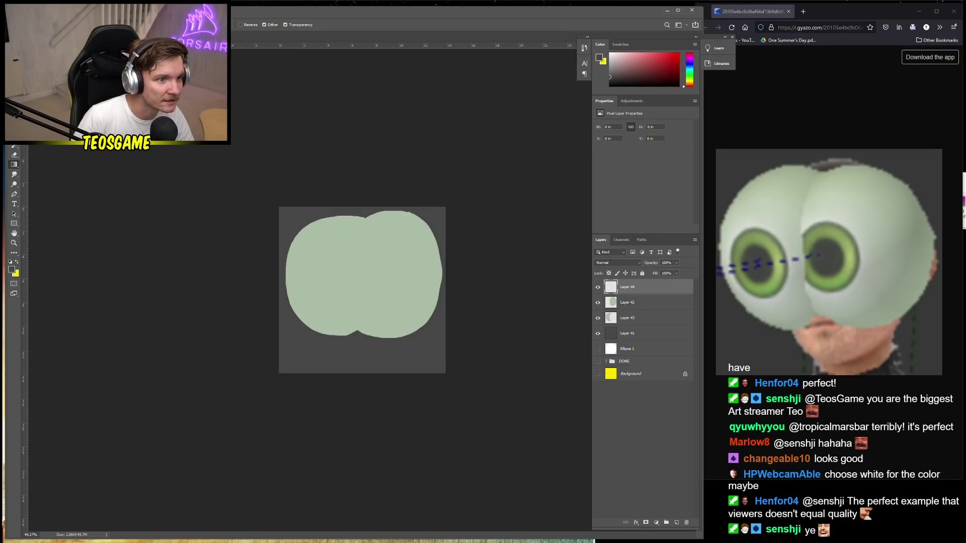
pyautogui.moveTo(376, 273); pyautogui.dragTo(429, 347)
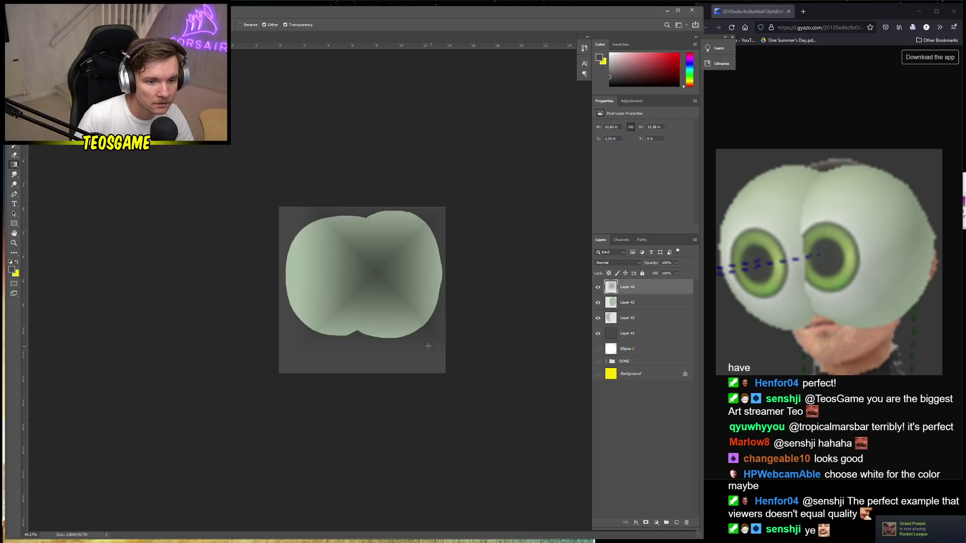
pyautogui.hotkey('ctrl', 'z')
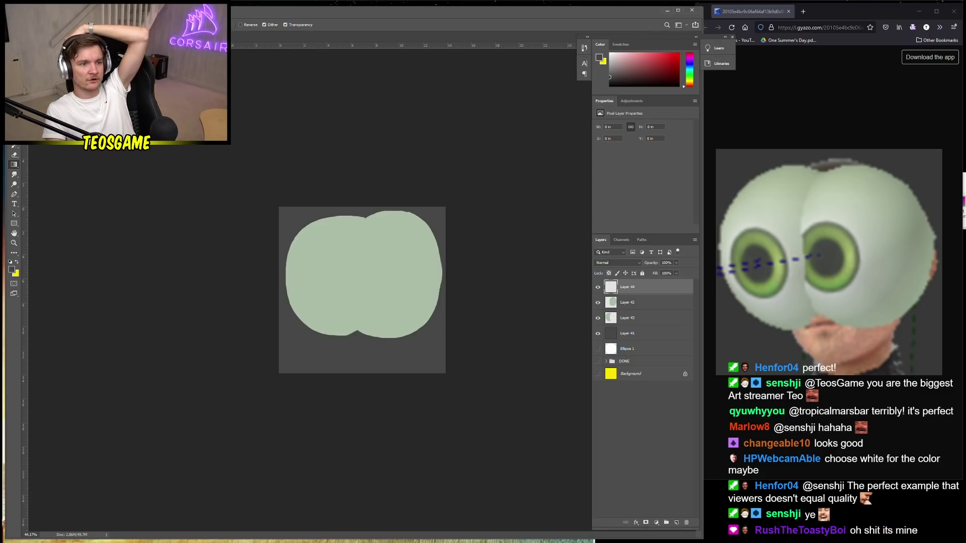
# Reverse the gradient and test edge-darkening radial gradients on the shape, undoing each
pyautogui.click(240, 24)
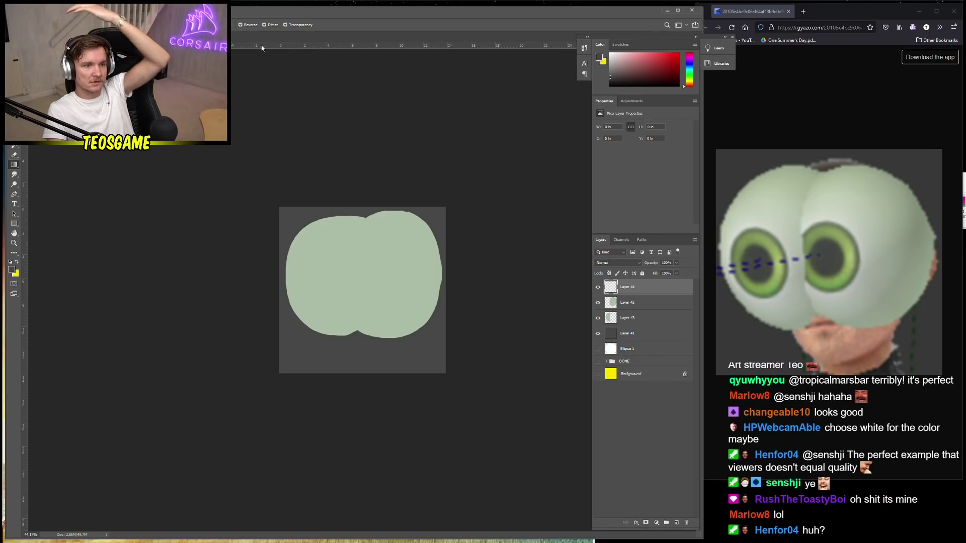
pyautogui.moveTo(359, 276); pyautogui.dragTo(448, 345)
pyautogui.hotkey('ctrl', 'z')
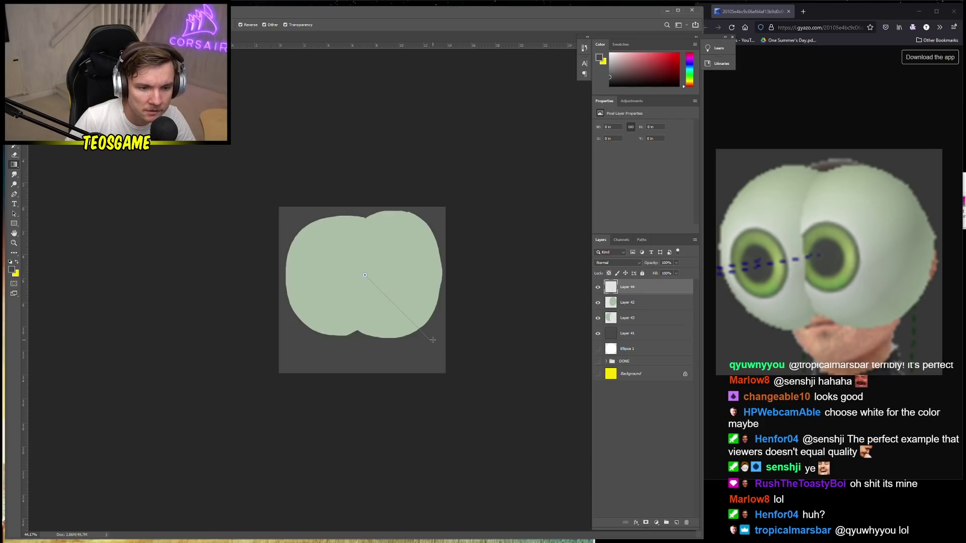
pyautogui.hotkey('ctrl', 'shift', 'z')
pyautogui.hotkey('ctrl', 'z')
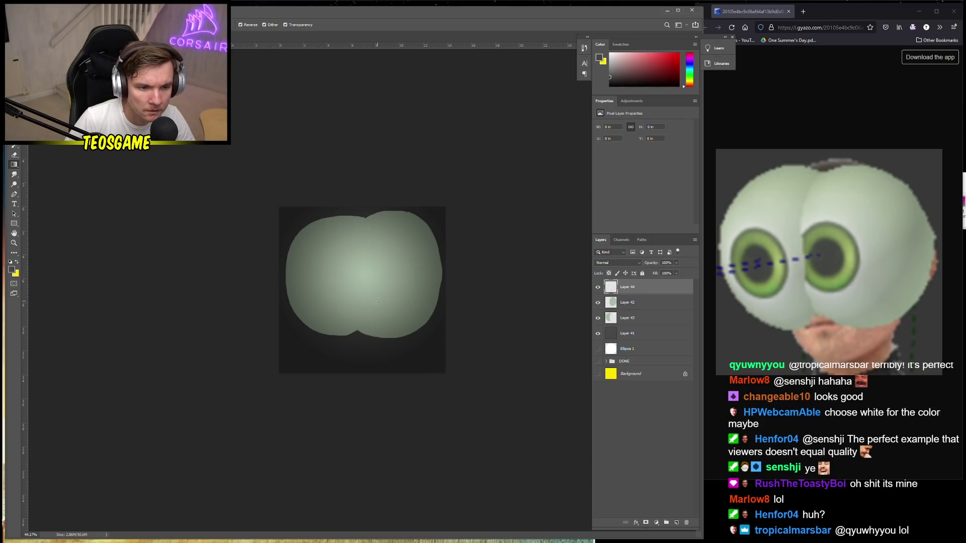
pyautogui.moveTo(360, 270); pyautogui.dragTo(450, 343)
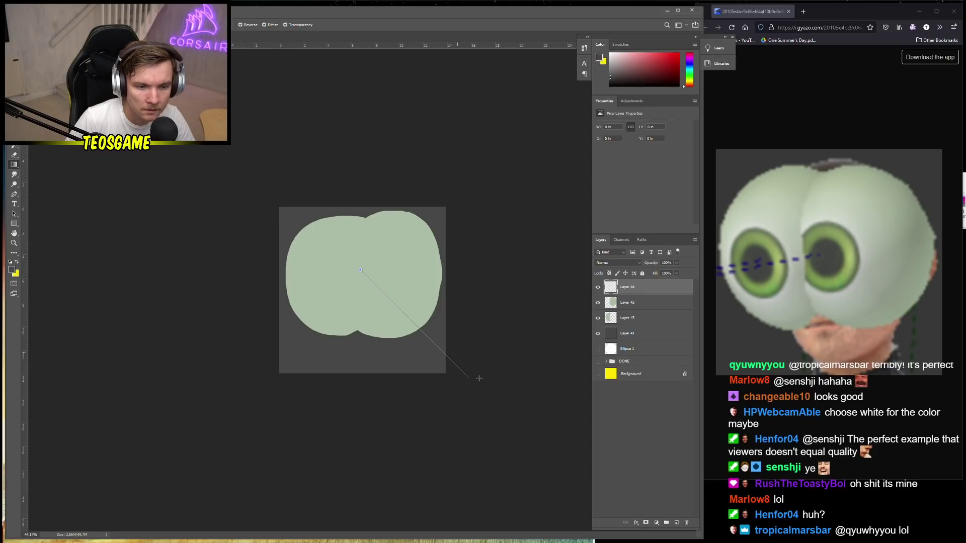
pyautogui.moveTo(479, 379); pyautogui.dragTo(479, 377)
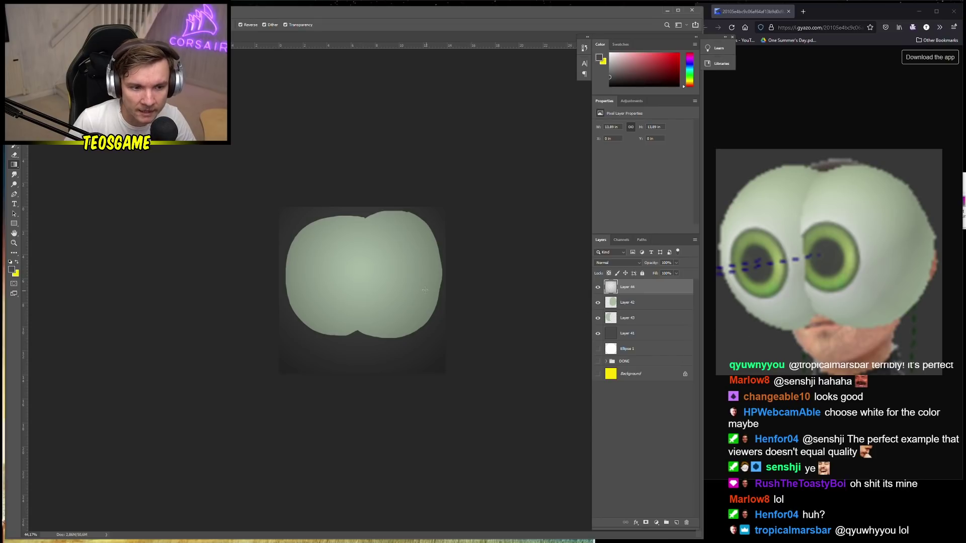
pyautogui.hotkey('ctrl', 'z')
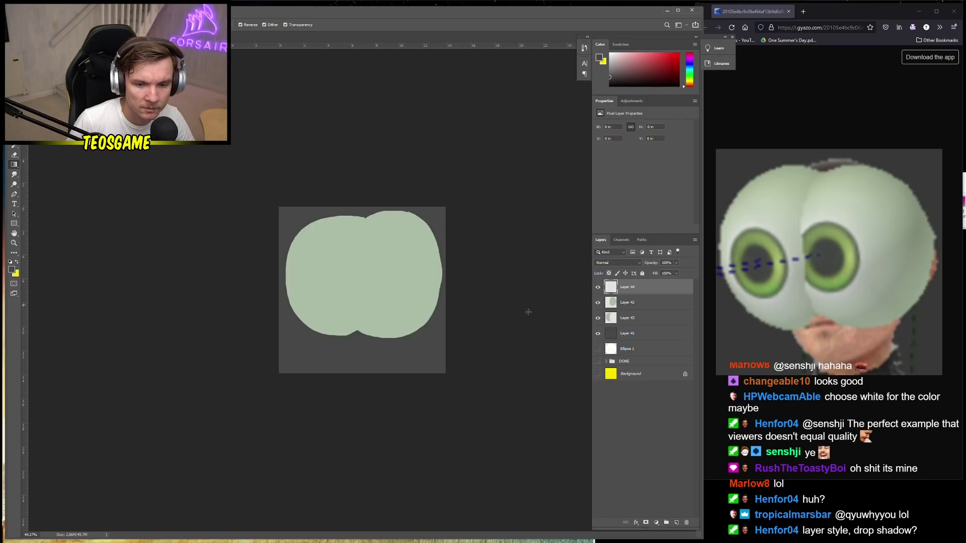
# Shade Layer 42's shape and Layer 43's left lobe with darker-edged gradients
pyautogui.click(632, 305)
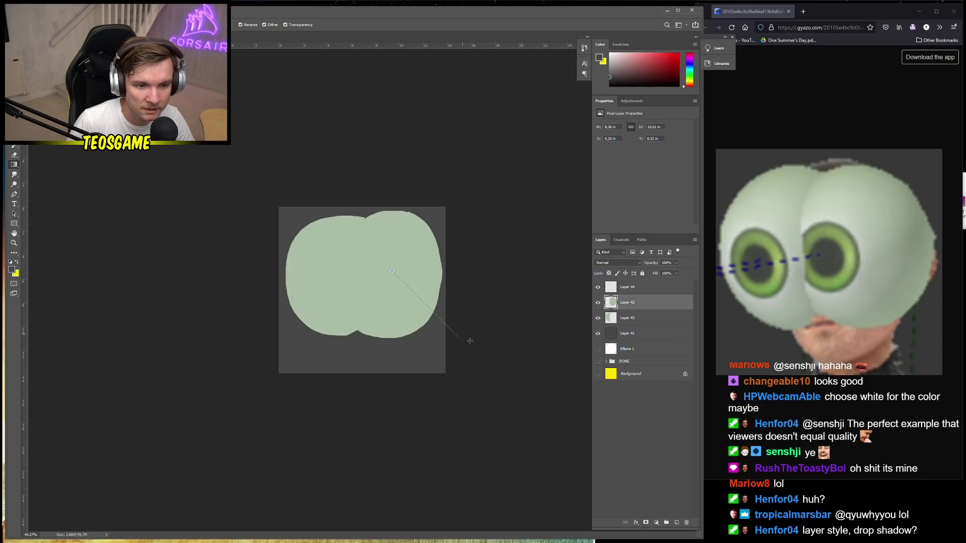
pyautogui.moveTo(470, 340); pyautogui.dragTo(502, 368)
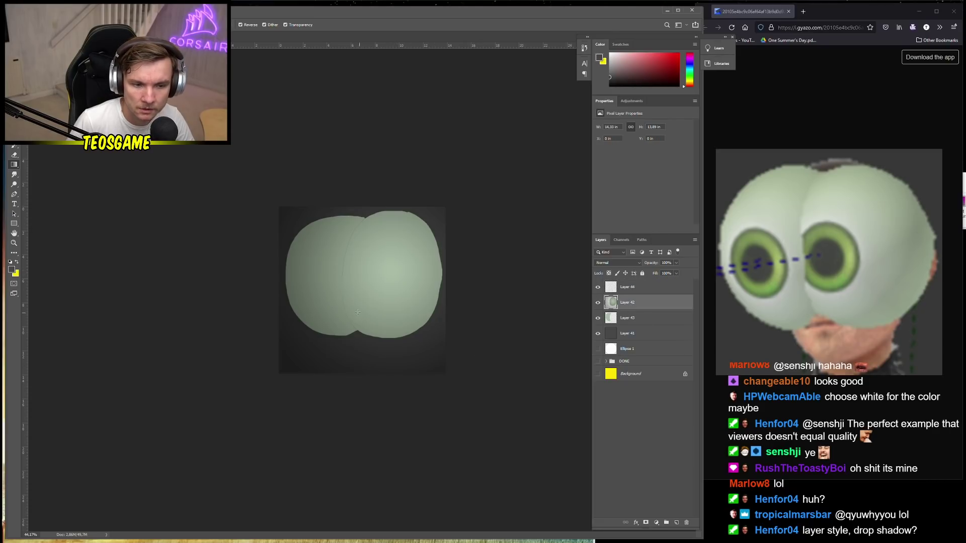
pyautogui.click(637, 322)
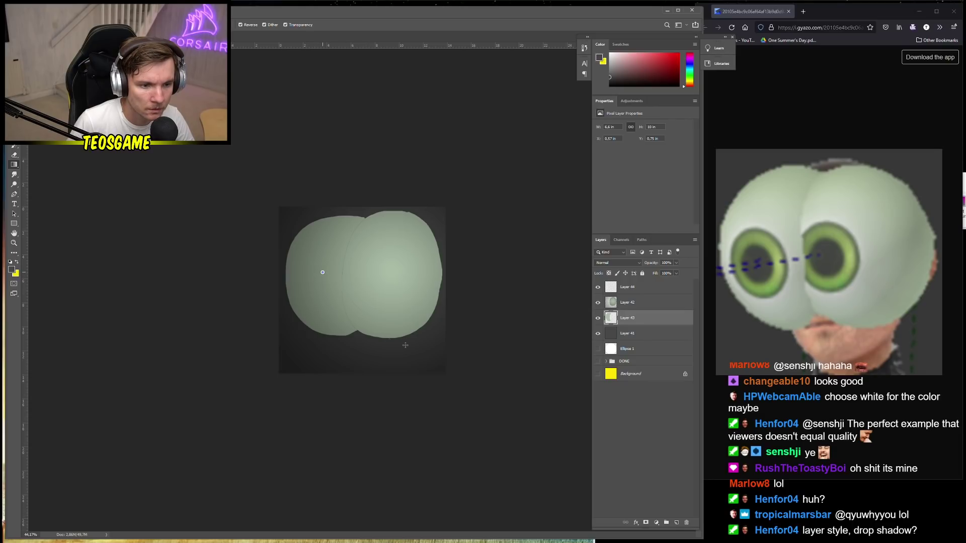
pyautogui.moveTo(406, 346); pyautogui.dragTo(423, 359)
pyautogui.hotkey('ctrl', 'z')
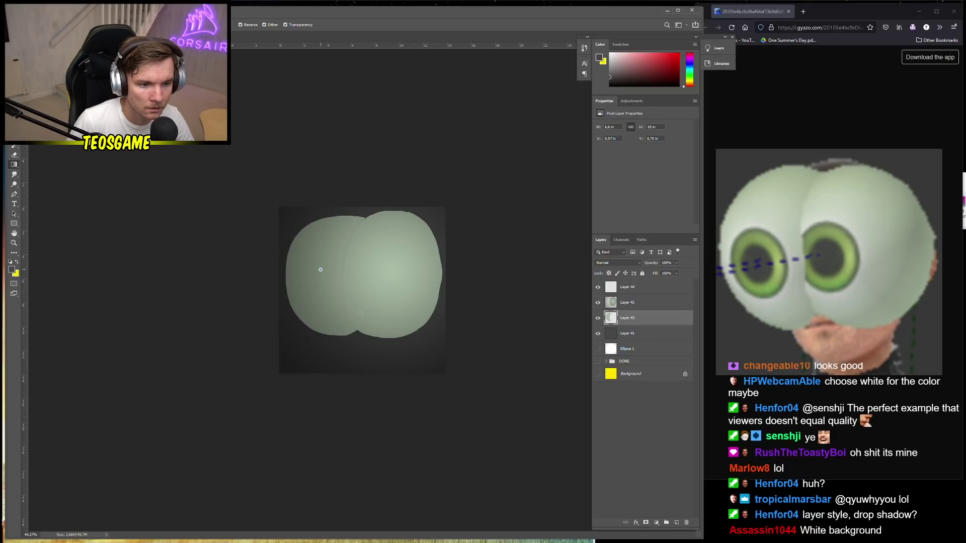
pyautogui.hotkey('ctrl', 'shift', 'z')
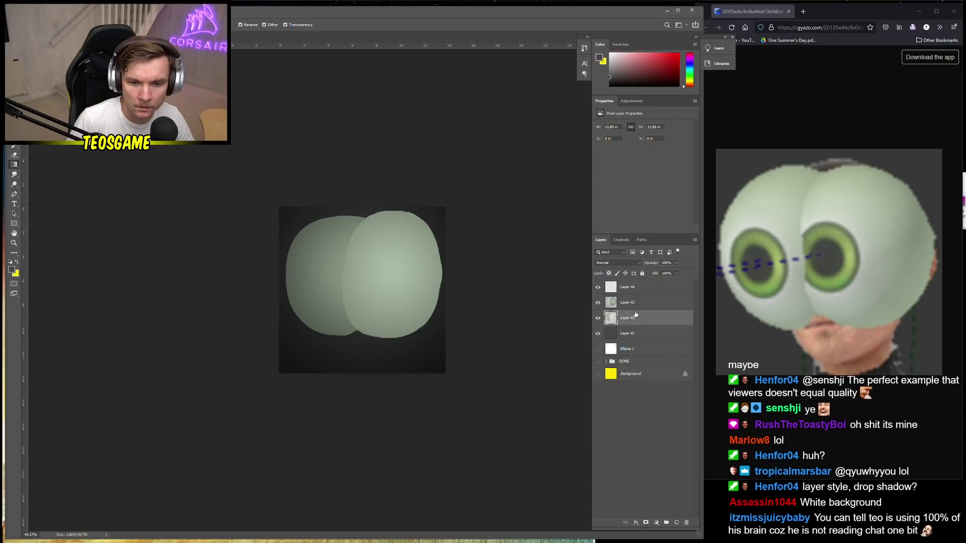
# Cut the Magic Wand-selected right lobe onto its own layer and delete empty Layer 42
pyautogui.click(634, 303)
pyautogui.press('w')
pyautogui.click(414, 322)
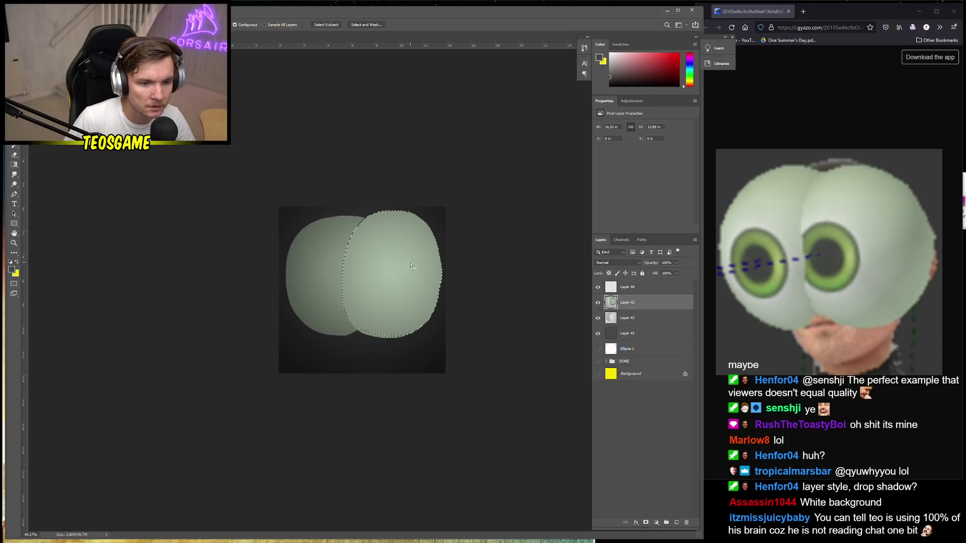
pyautogui.rightClick(416, 295)
pyautogui.click(437, 440)
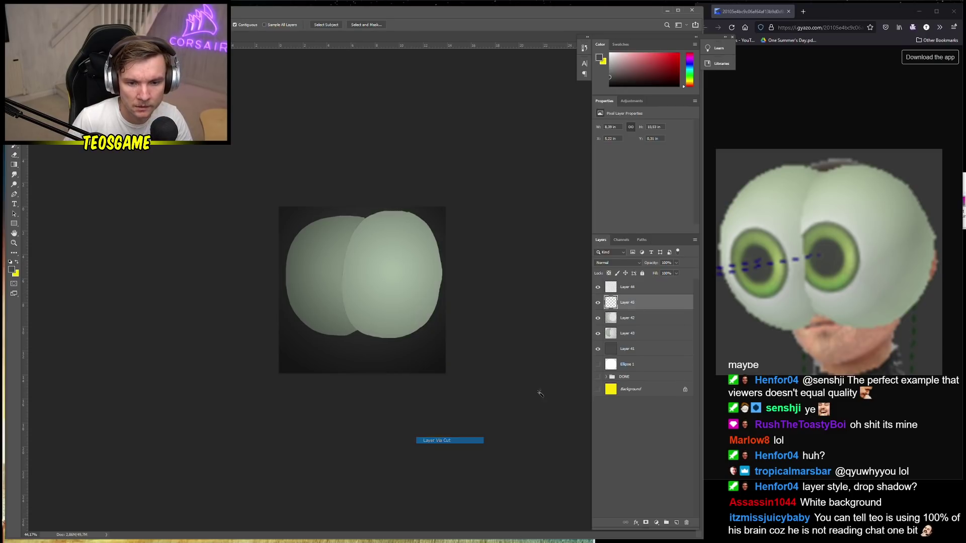
pyautogui.click(630, 325)
pyautogui.press('Delete')
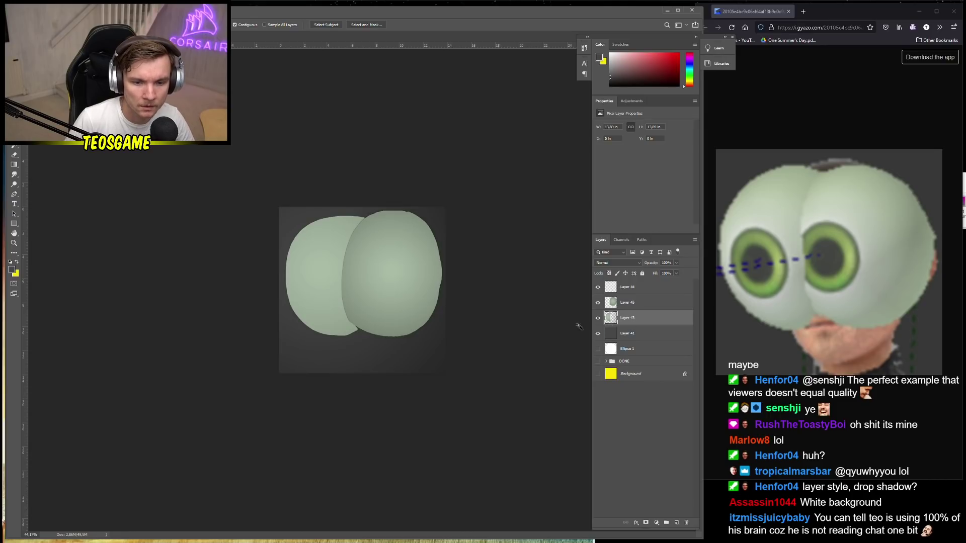
# Copy the left lobe to a new layer via Layer Via Copy, delete the original, then undo twice
pyautogui.click(327, 275)
pyautogui.rightClick(334, 280)
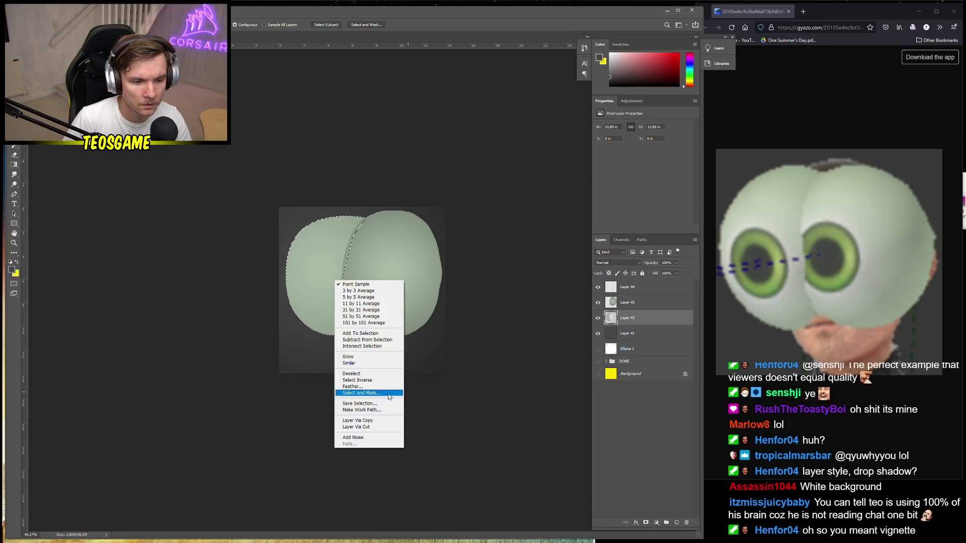
pyautogui.click(370, 422)
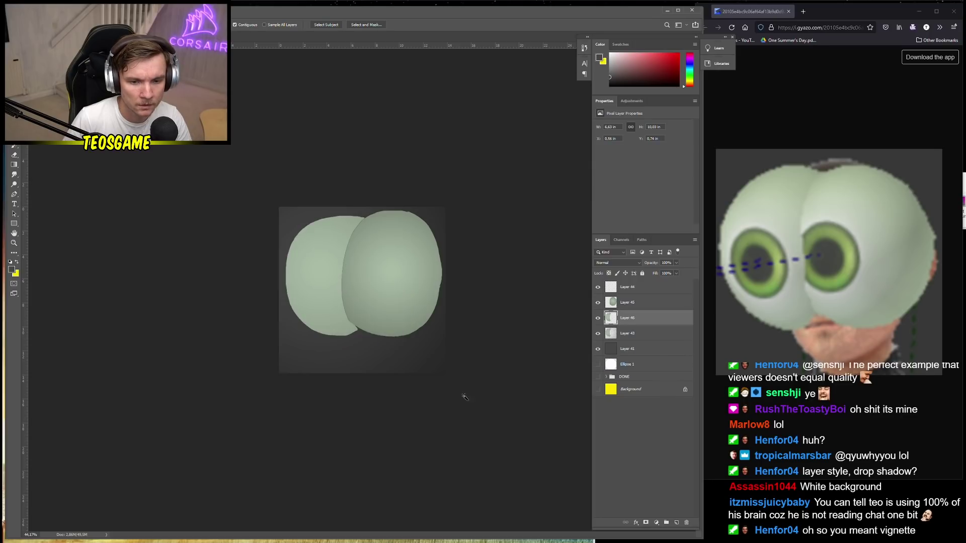
pyautogui.click(626, 335)
pyautogui.press('Delete')
pyautogui.click(647, 322)
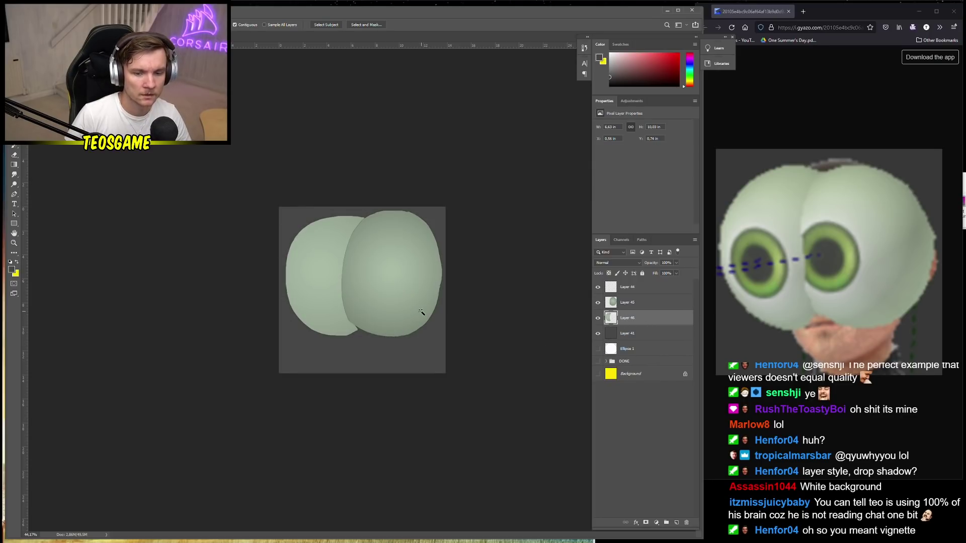
pyautogui.hotkey('ctrl', 'z')
pyautogui.hotkey('ctrl', 'z')
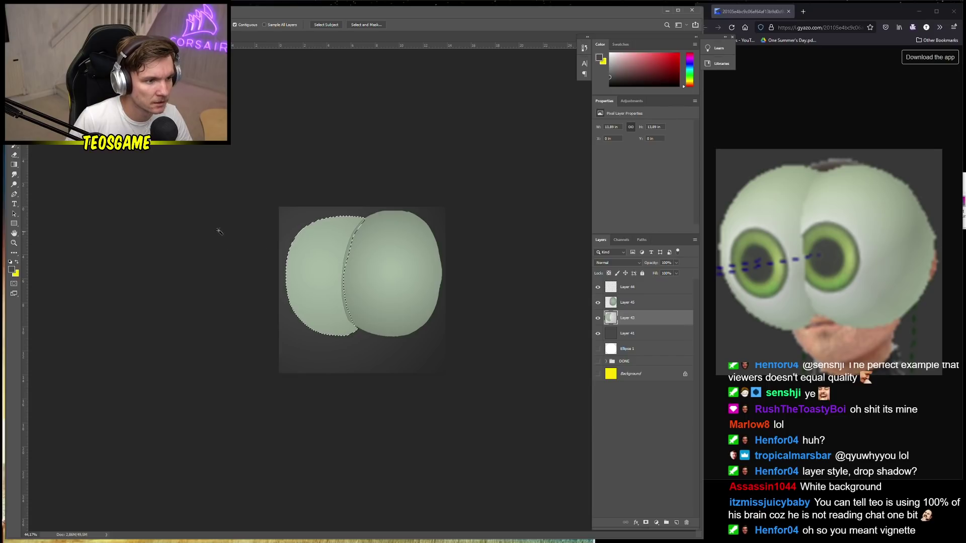
pyautogui.hotkey('ctrl', 'z')
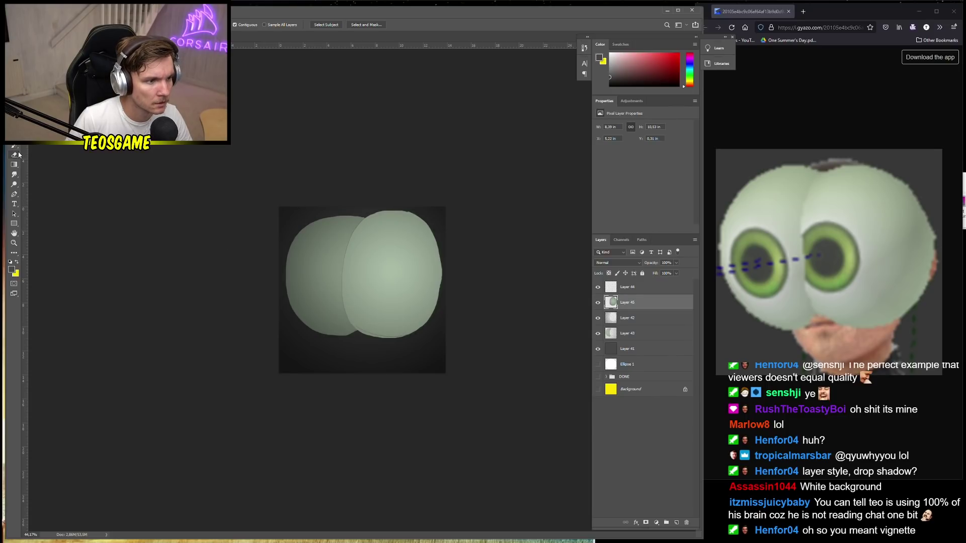
# Redo the lobe copy and deletion, then apply a radial gradient to the left lobe
pyautogui.click(15, 164)
pyautogui.hotkey('ctrl', 'shift', 'z')
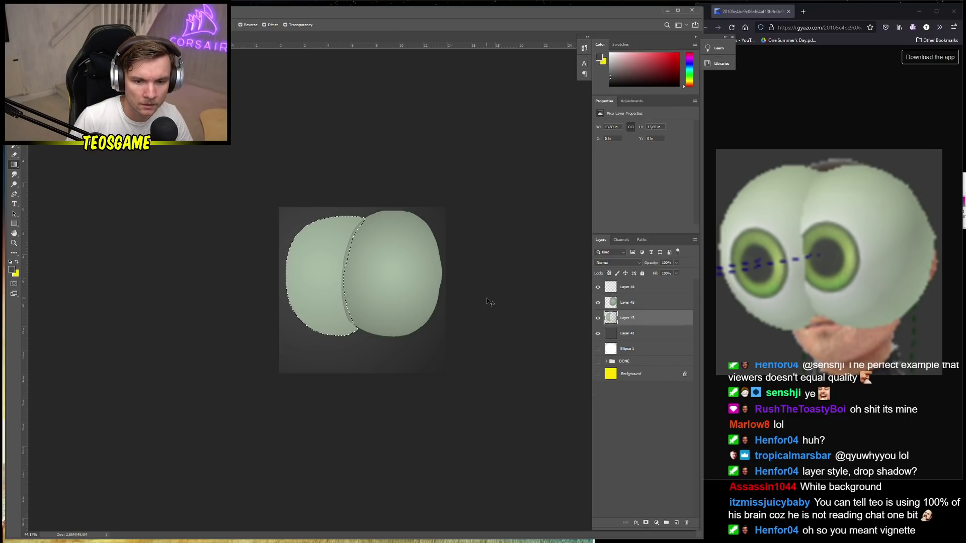
pyautogui.hotkey('ctrl', 'shift', 'z')
pyautogui.hotkey('ctrl', 'shift', 'z')
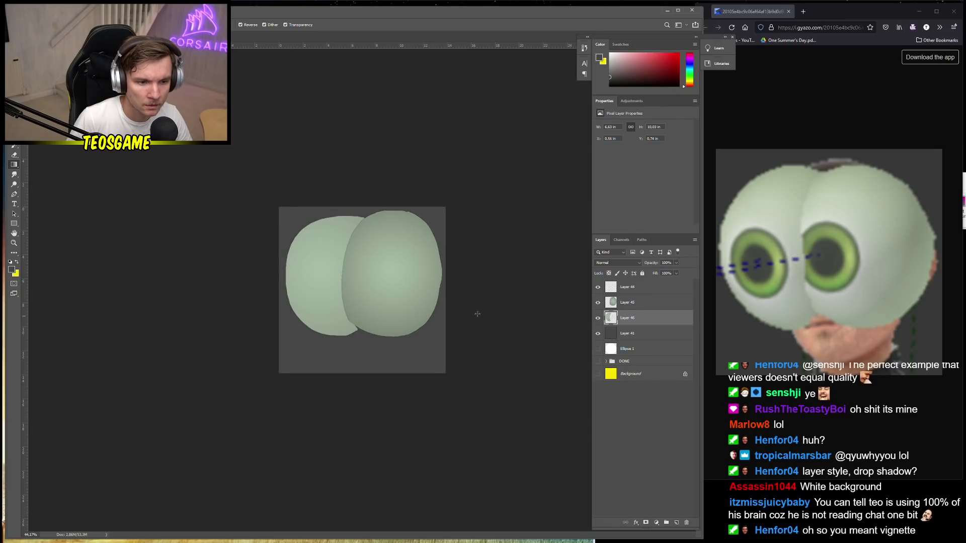
pyautogui.moveTo(364, 310); pyautogui.dragTo(380, 322)
pyautogui.hotkey('ctrl', 'z')
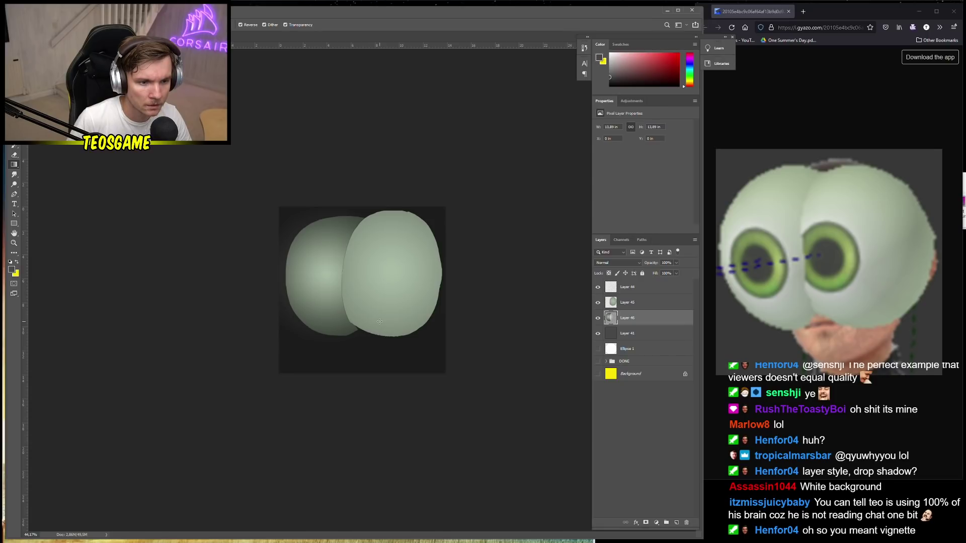
pyautogui.hotkey('ctrl', 'z')
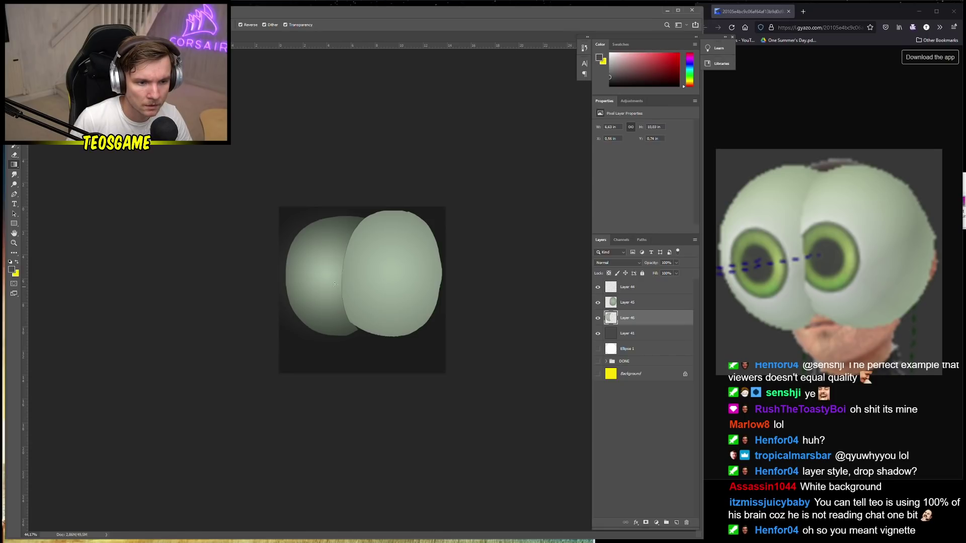
pyautogui.moveTo(406, 351); pyautogui.dragTo(407, 351)
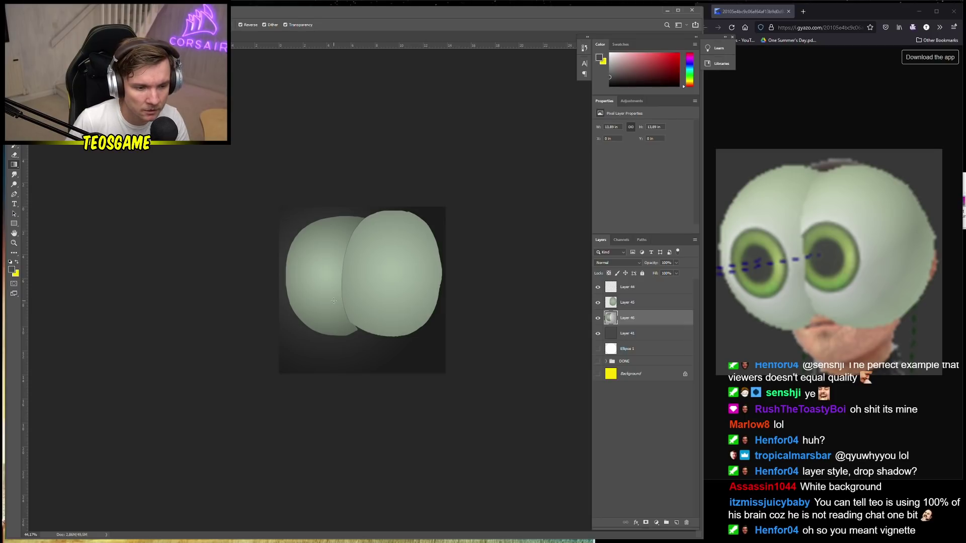
# Copy the Magic Wand-selected left lobe to Layer 47 and delete gradient Layer 46
pyautogui.press('w')
pyautogui.click(339, 286)
pyautogui.rightClick(355, 295)
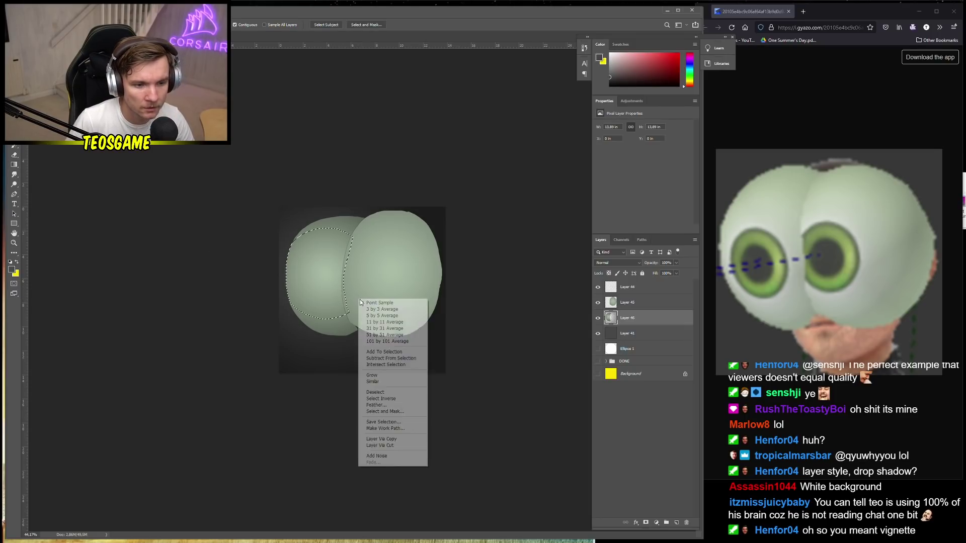
pyautogui.press('Escape')
pyautogui.click(325, 278)
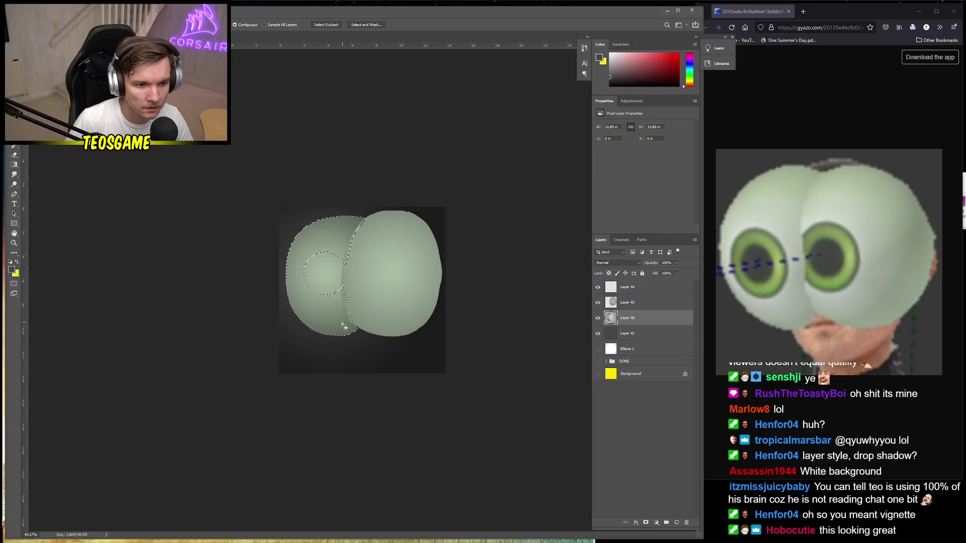
pyautogui.rightClick(329, 302)
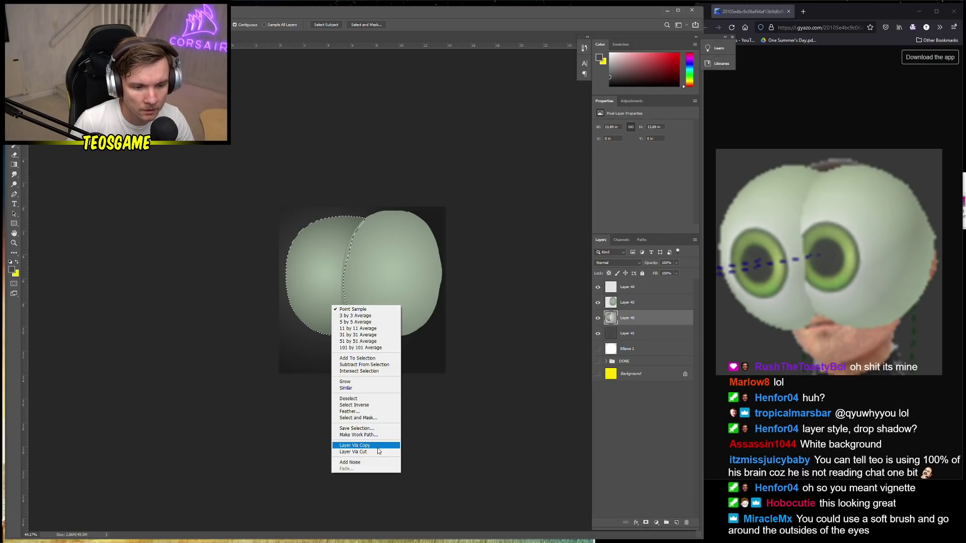
pyautogui.click(360, 446)
pyautogui.click(665, 334)
pyautogui.press('Delete')
pyautogui.click(654, 318)
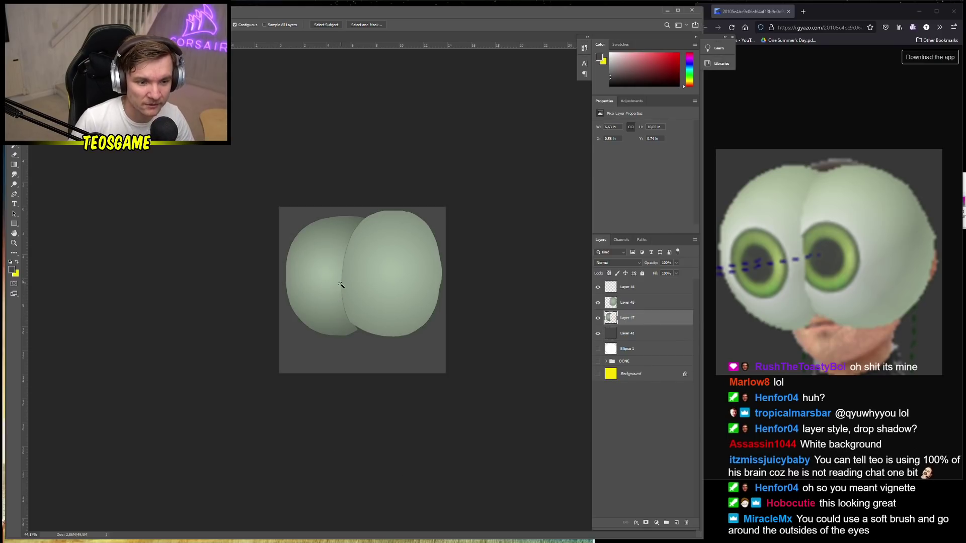
# Choose the Ellipse Tool from the shape tool flyout
pyautogui.scroll(-3, 350, 297)
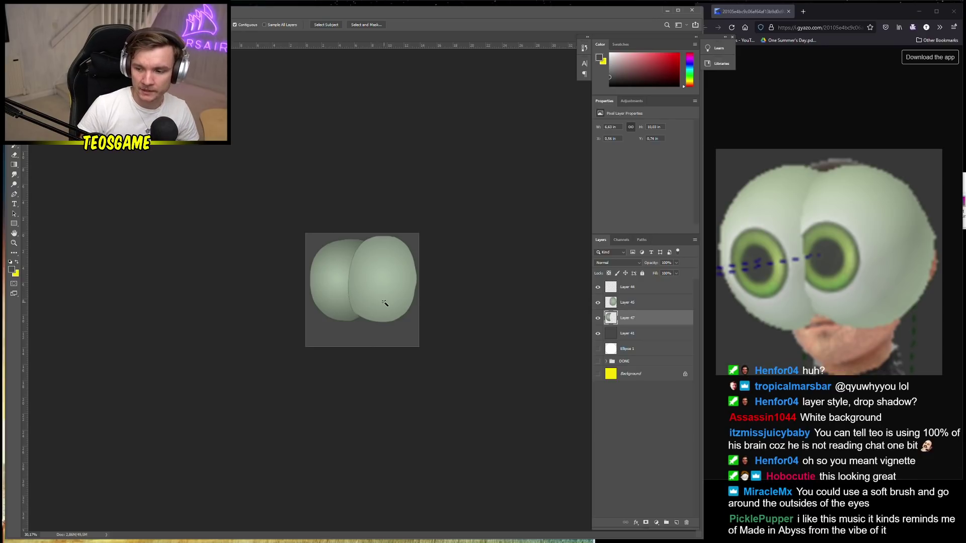
pyautogui.scroll(2, 363, 297)
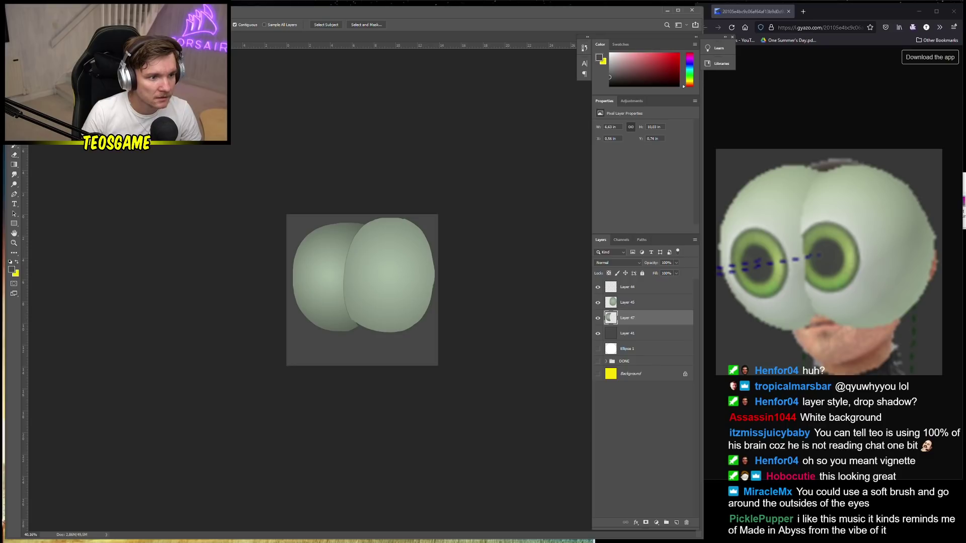
pyautogui.click(14, 155)
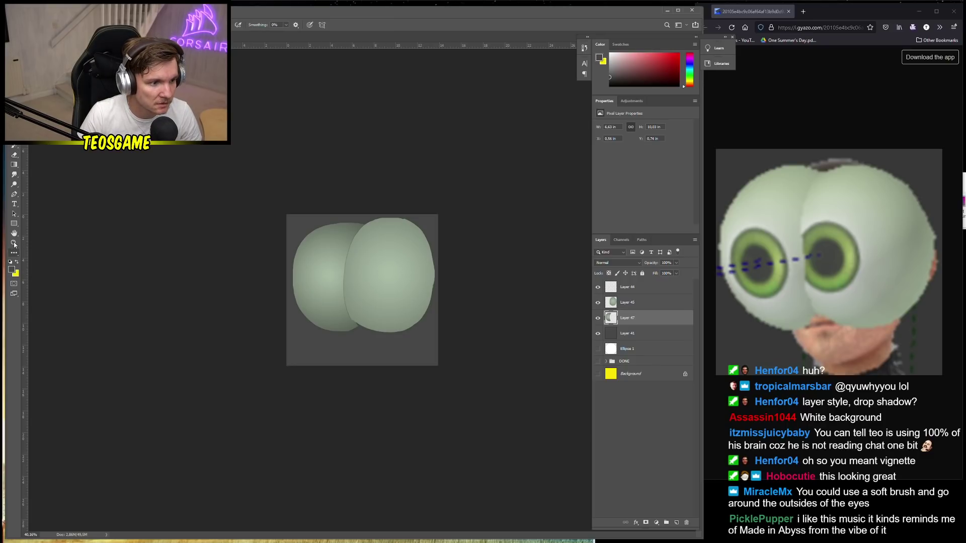
pyautogui.moveTo(14, 223); pyautogui.dragTo(54, 240)
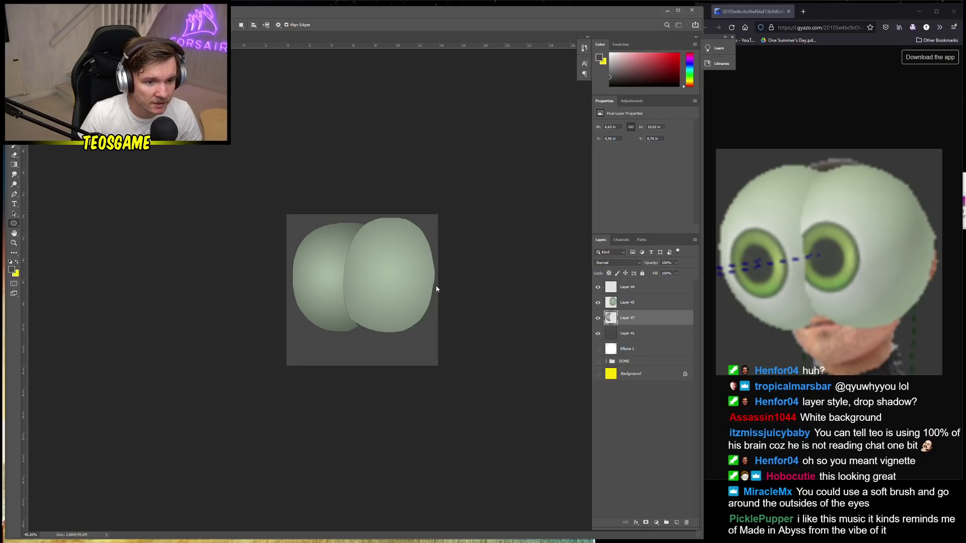
# Set the foreground to a very dark green and draw circle Ellipse 2 over the right lobe
pyautogui.click(11, 269)
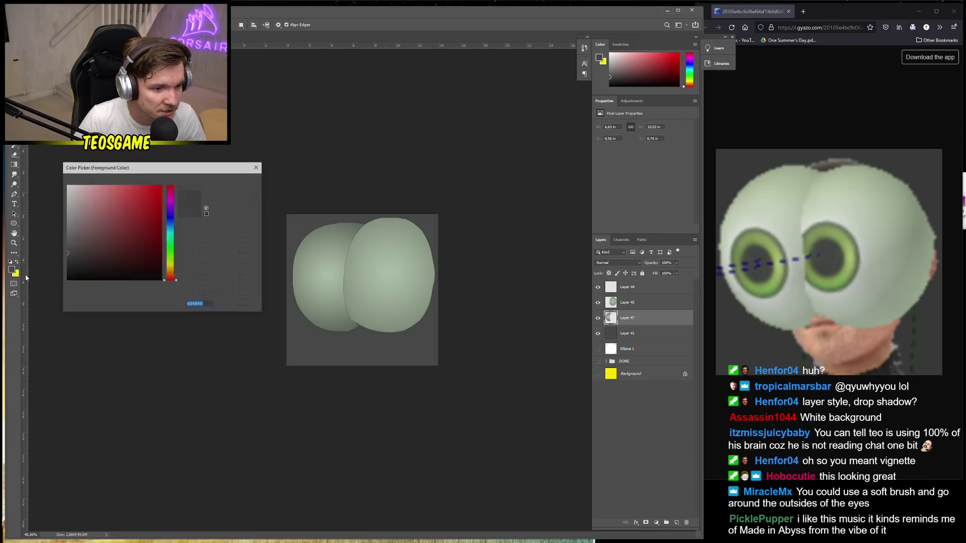
pyautogui.click(171, 250)
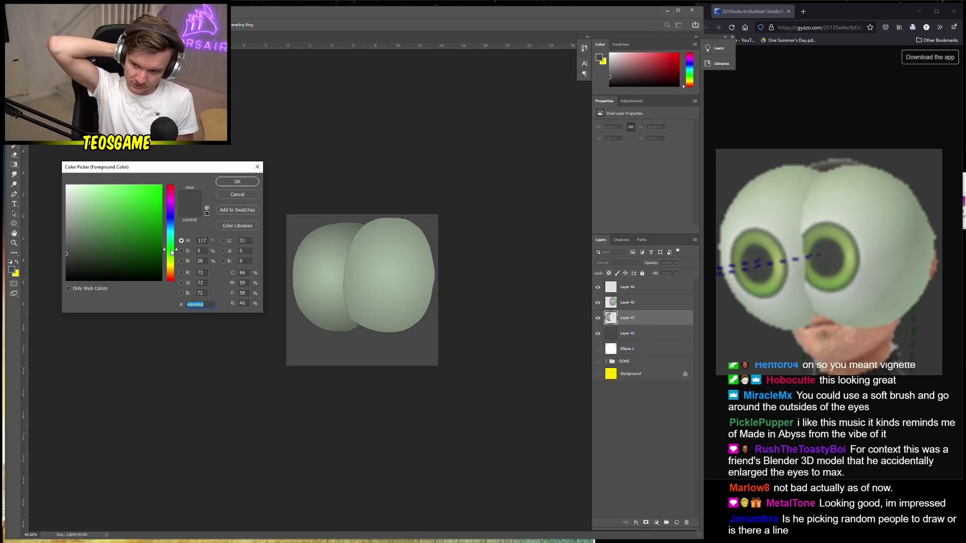
pyautogui.moveTo(138, 245); pyautogui.dragTo(133, 266)
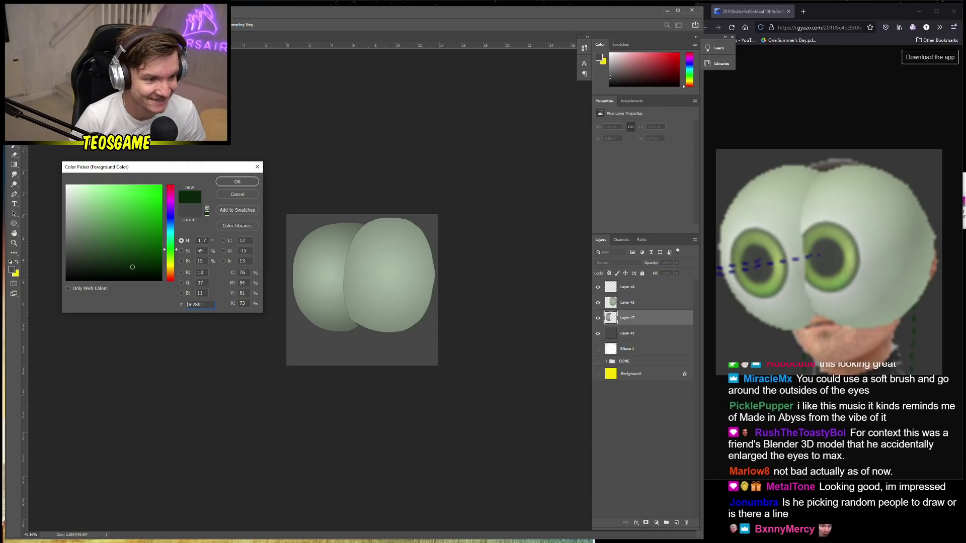
pyautogui.click(238, 182)
pyautogui.press('u')
pyautogui.moveTo(353, 264); pyautogui.dragTo(398, 309)
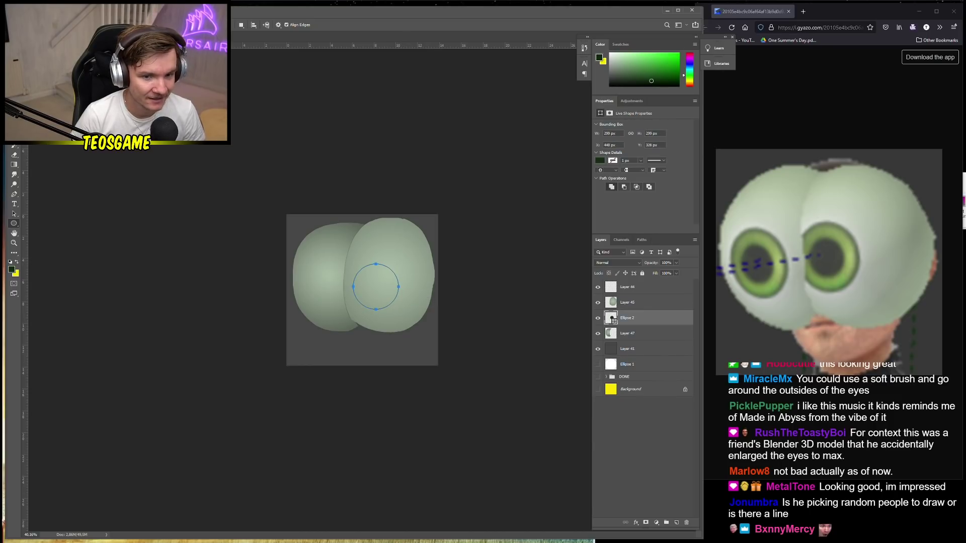
# Move the Ellipse 2 layer to the top of the stack and reposition the circle
pyautogui.press('v')
pyautogui.moveTo(628, 318); pyautogui.dragTo(637, 282)
pyautogui.click(630, 302)
pyautogui.press('Delete')
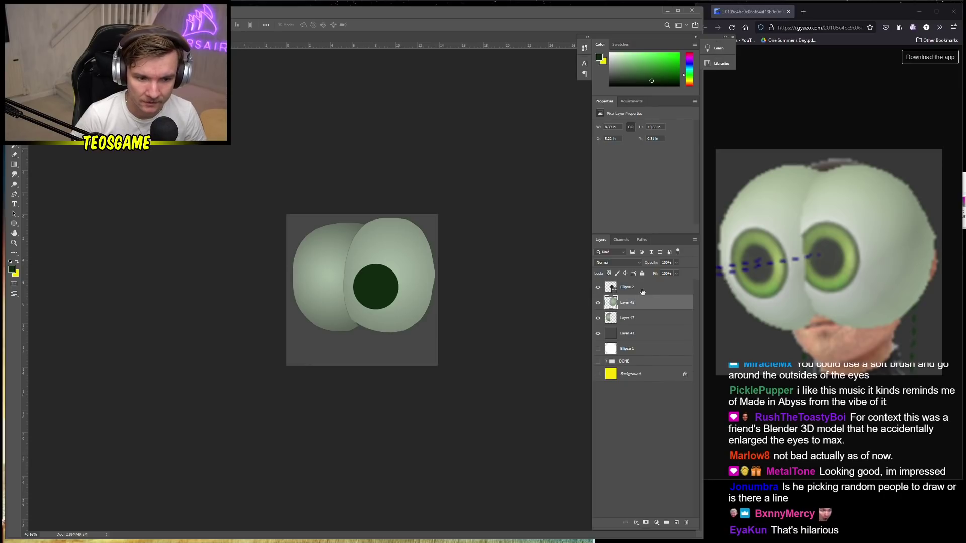
pyautogui.click(643, 289)
pyautogui.scroll(3, 363, 290)
pyautogui.moveTo(379, 299); pyautogui.dragTo(399, 268)
# Free Transform the dark circle smaller and shift it left onto the lobe seam
pyautogui.hotkey('ctrl', 't')
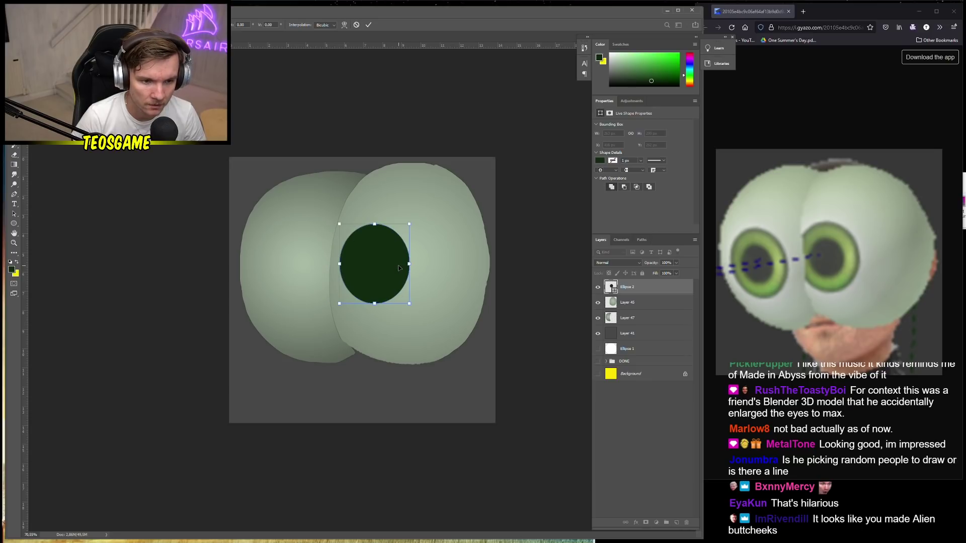
pyautogui.press('Escape')
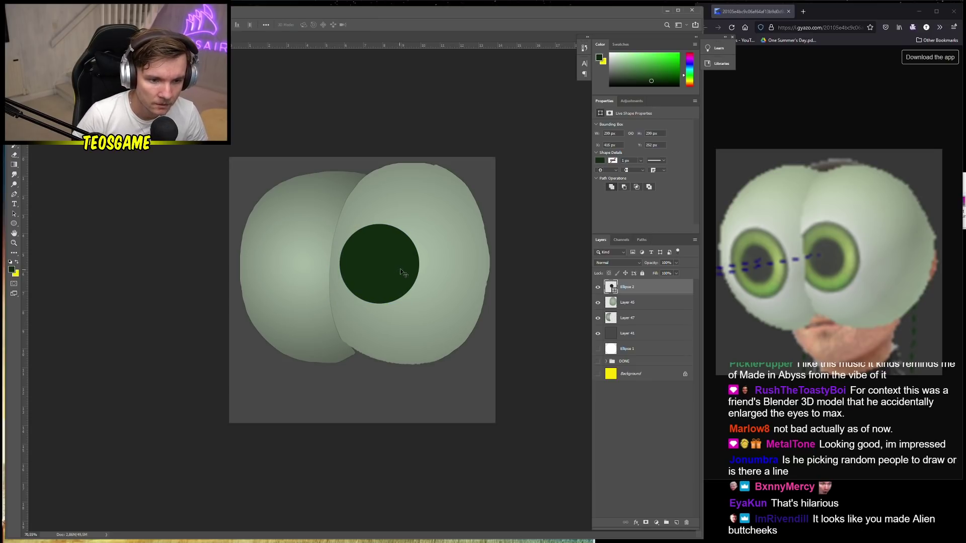
pyautogui.hotkey('ctrl', 't')
pyautogui.moveTo(419, 303); pyautogui.dragTo(400, 287)
pyautogui.moveTo(386, 273); pyautogui.dragTo(370, 283)
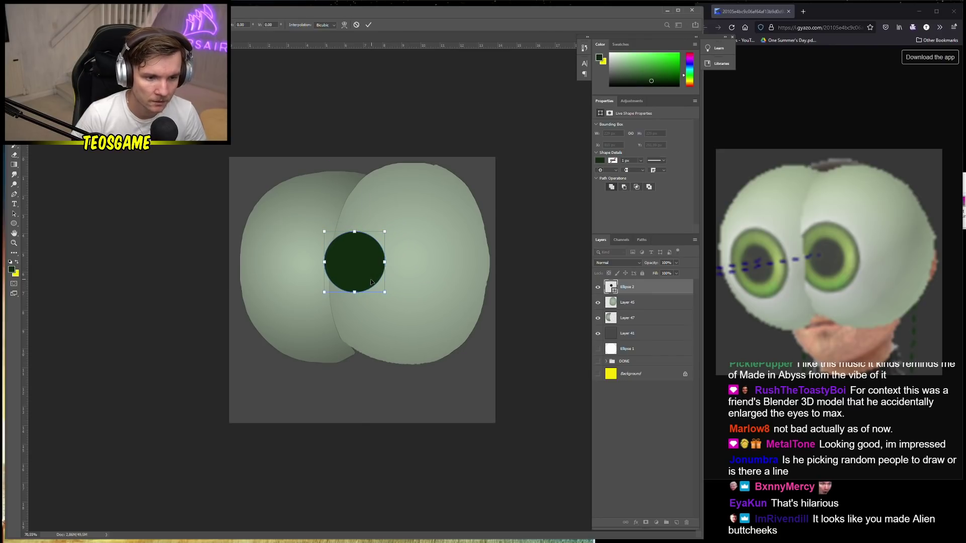
pyautogui.press('Return')
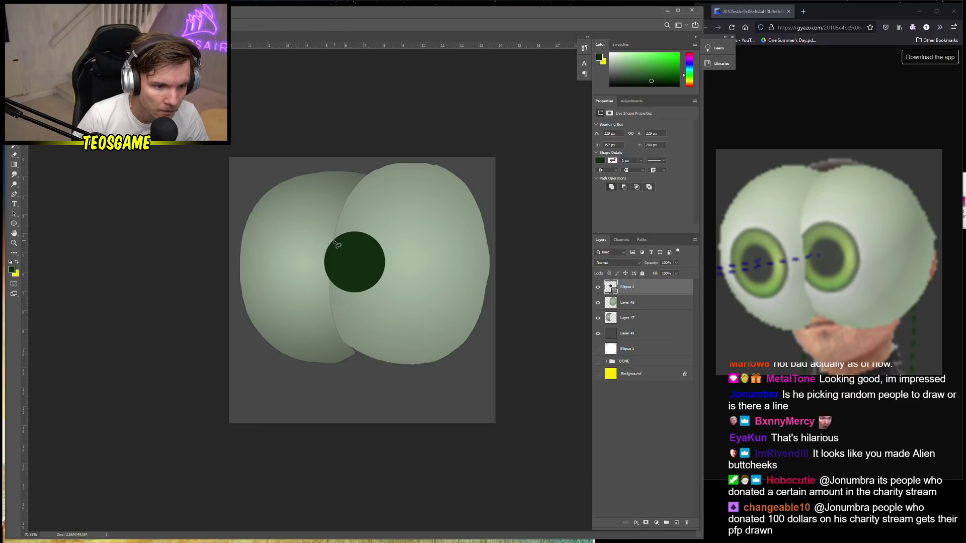
# Trace a selection along the circle's edge, dismiss the Save prompt, and Magic Wand the right lobe
pyautogui.moveTo(335, 243); pyautogui.dragTo(332, 285)
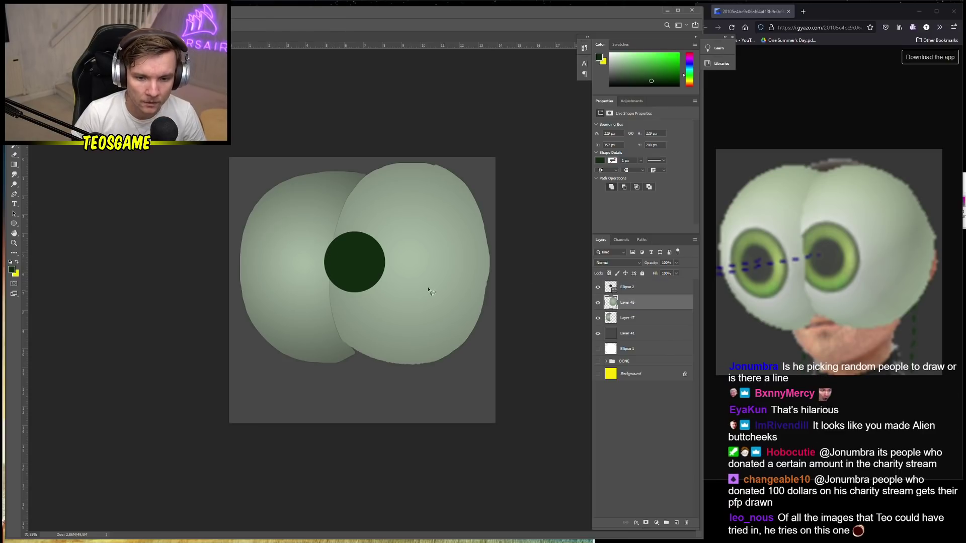
pyautogui.hotkey('ctrl', 's')
pyautogui.click(940, 531)
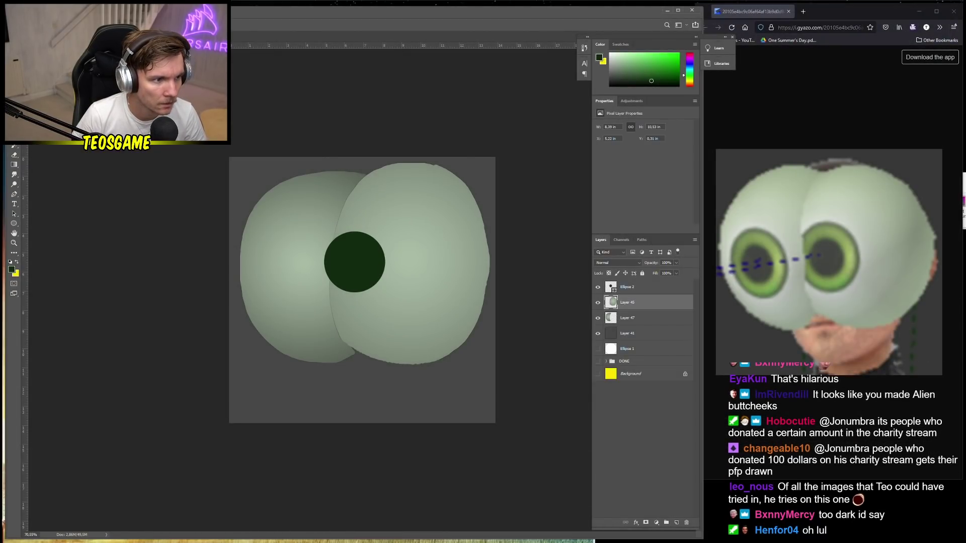
pyautogui.press('w')
pyautogui.click(418, 245)
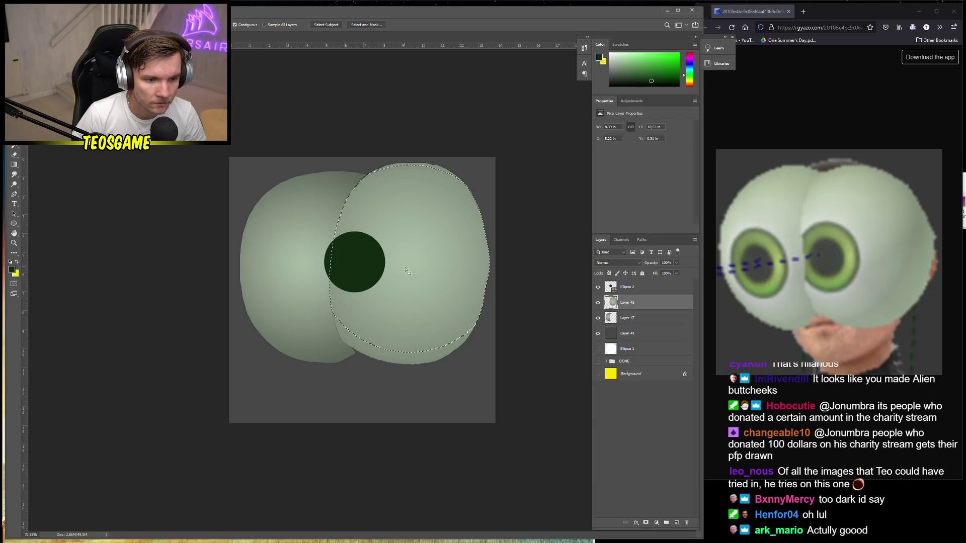
# Invert the selection, rasterize the Ellipse 2 layer, and deselect
pyautogui.keyDown('ctrl'); pyautogui.click(379, 270); pyautogui.keyUp('ctrl')
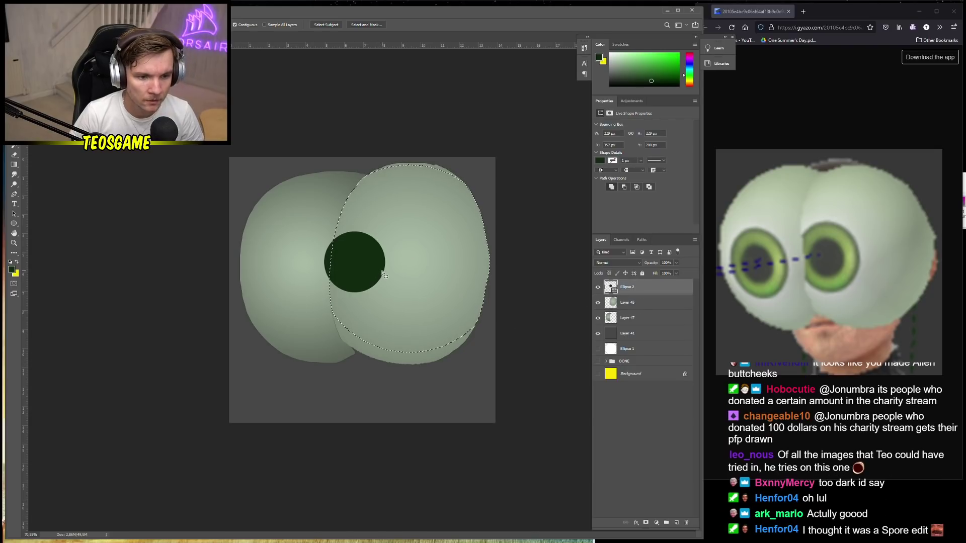
pyautogui.rightClick(383, 274)
pyautogui.click(403, 371)
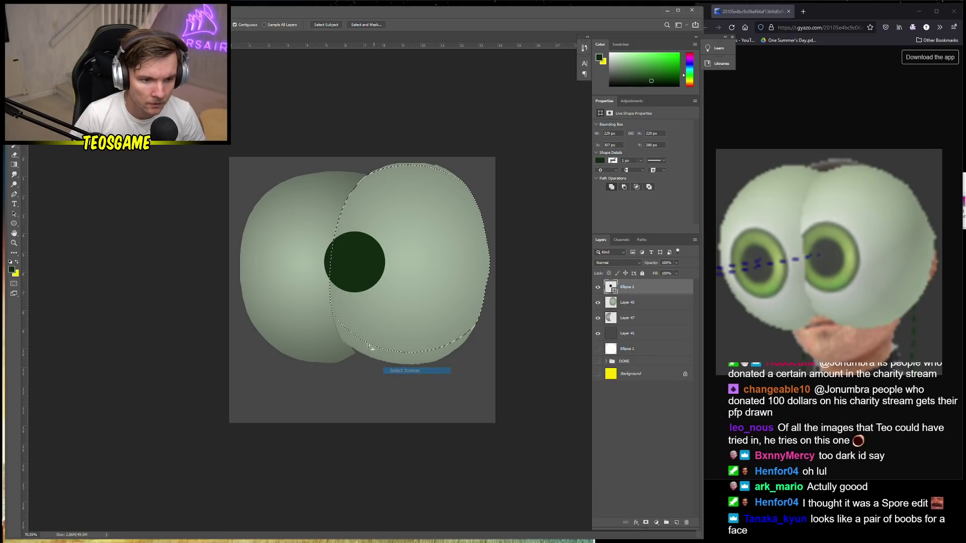
pyautogui.click(370, 305)
pyautogui.press('Return')
pyautogui.rightClick(652, 288)
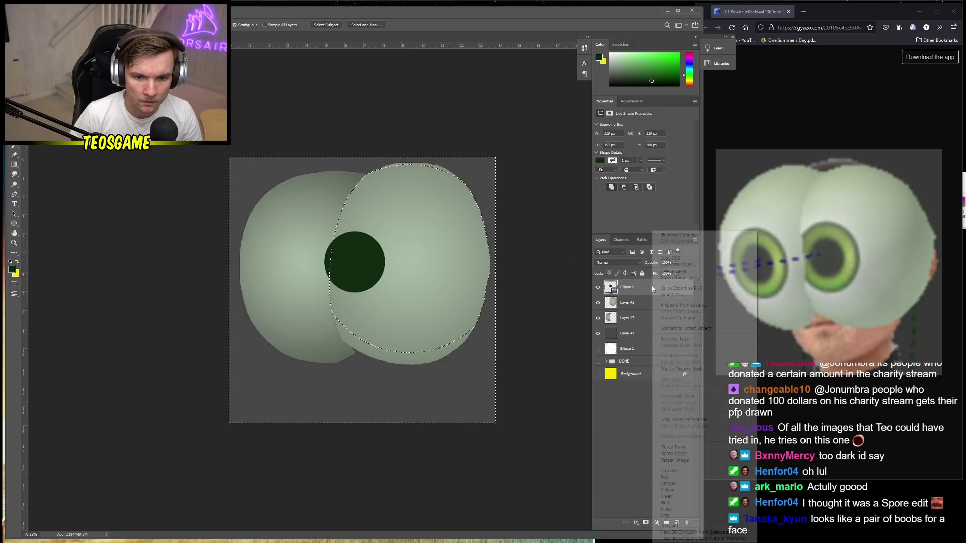
pyautogui.click(675, 339)
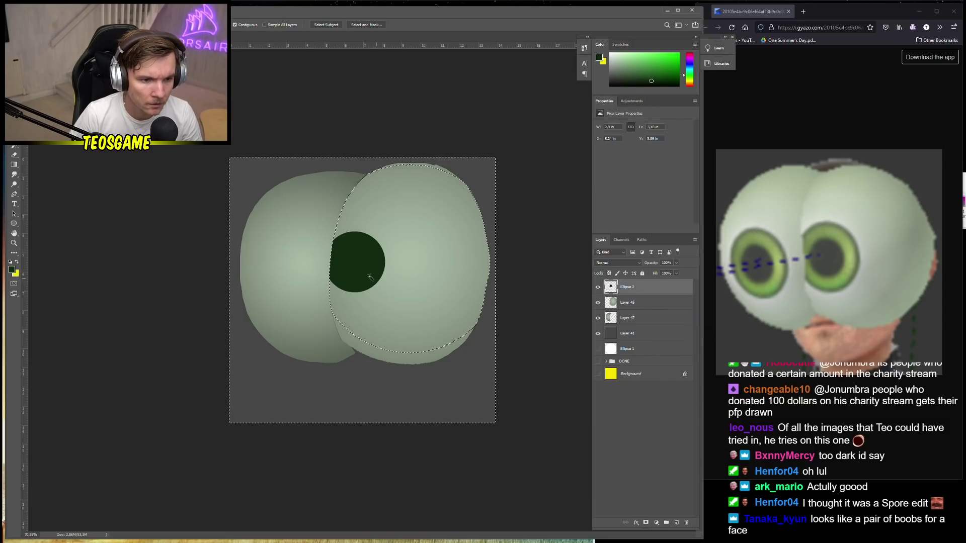
pyautogui.hotkey('ctrl', 'd')
# Set the foreground to dark green 0e2202 and draw a smaller circle, Ellipse 3, inside the eye
pyautogui.press('v')
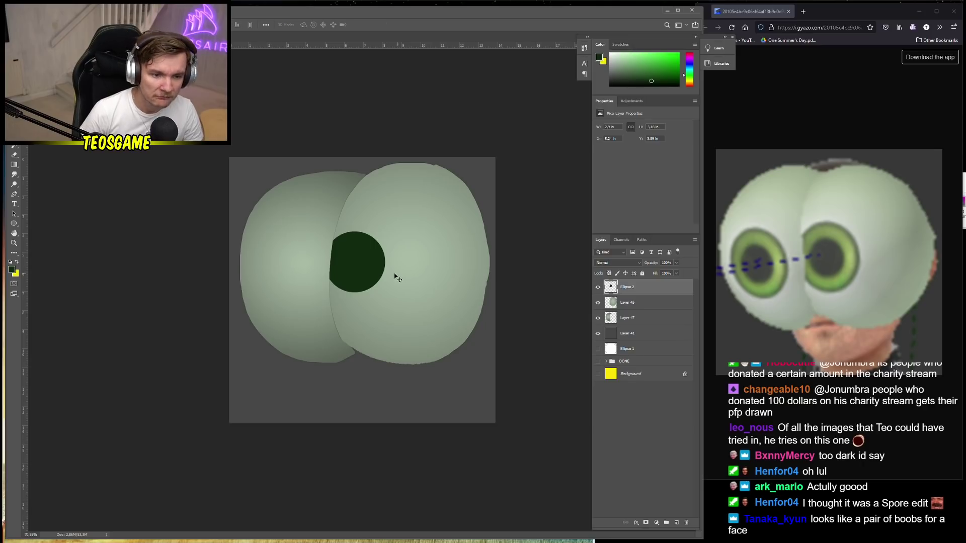
pyautogui.scroll(1, 381, 280)
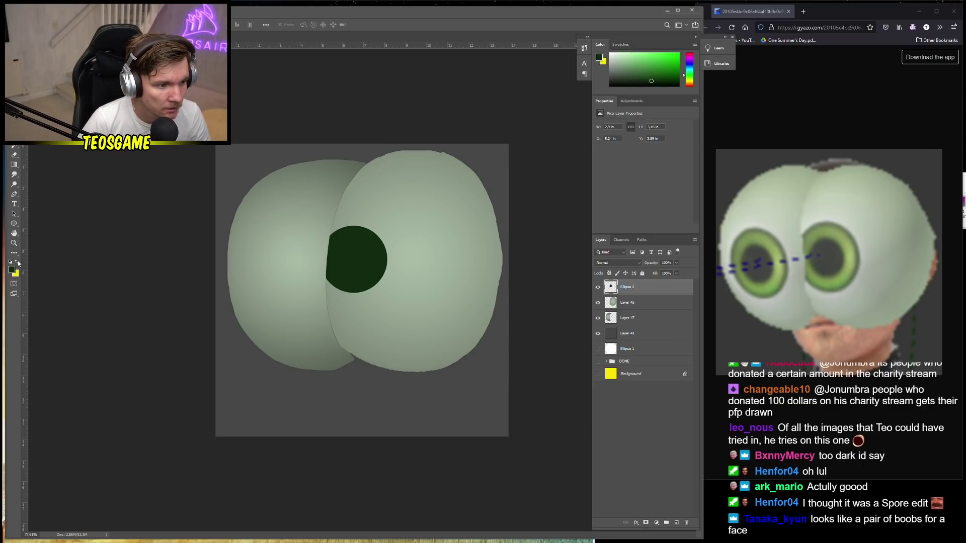
pyautogui.click(17, 262)
pyautogui.click(12, 270)
pyautogui.click(175, 254)
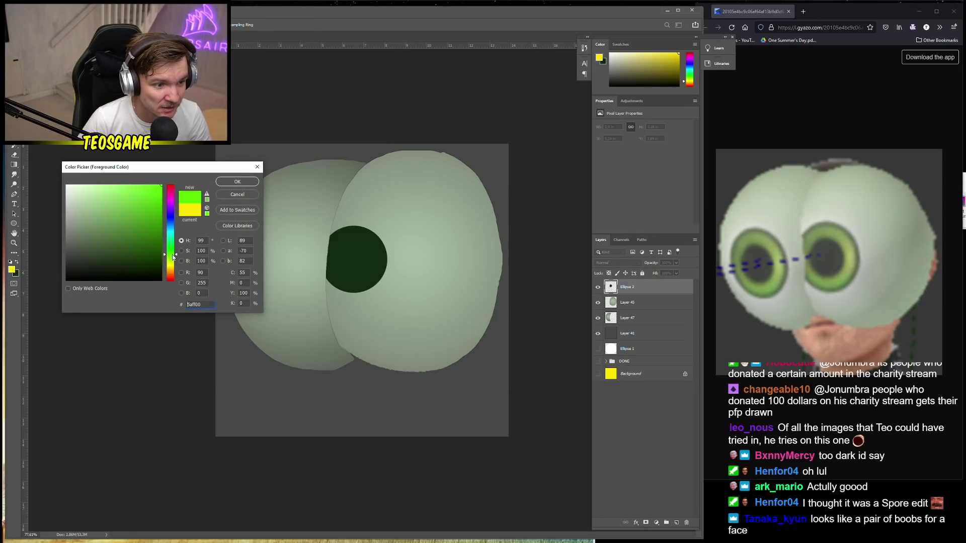
pyautogui.moveTo(151, 272); pyautogui.dragTo(156, 269)
pyautogui.click(237, 182)
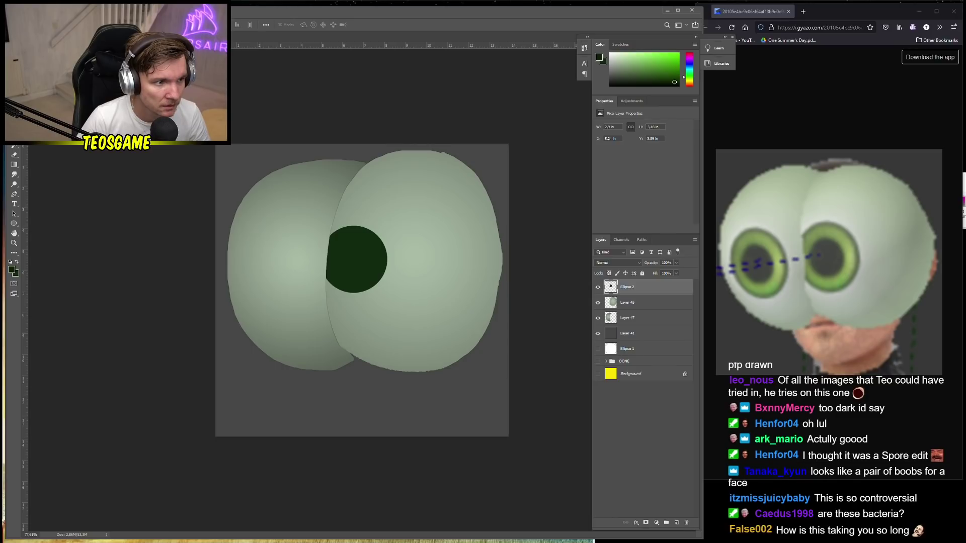
pyautogui.click(14, 223)
pyautogui.moveTo(337, 243); pyautogui.dragTo(368, 277)
# Nudge the Ellipse 3 inner circle slightly left and rasterize its layer
pyautogui.press('v')
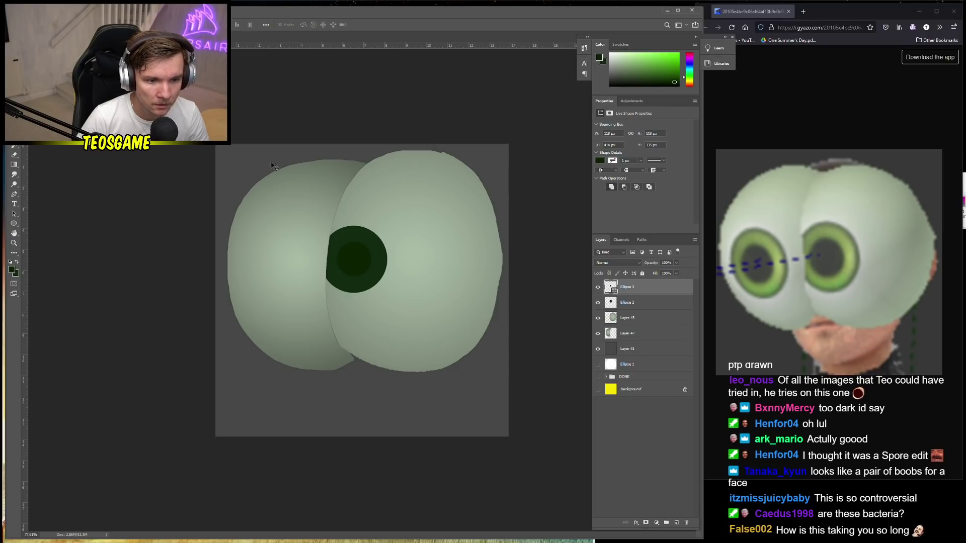
pyautogui.moveTo(371, 255); pyautogui.dragTo(366, 254)
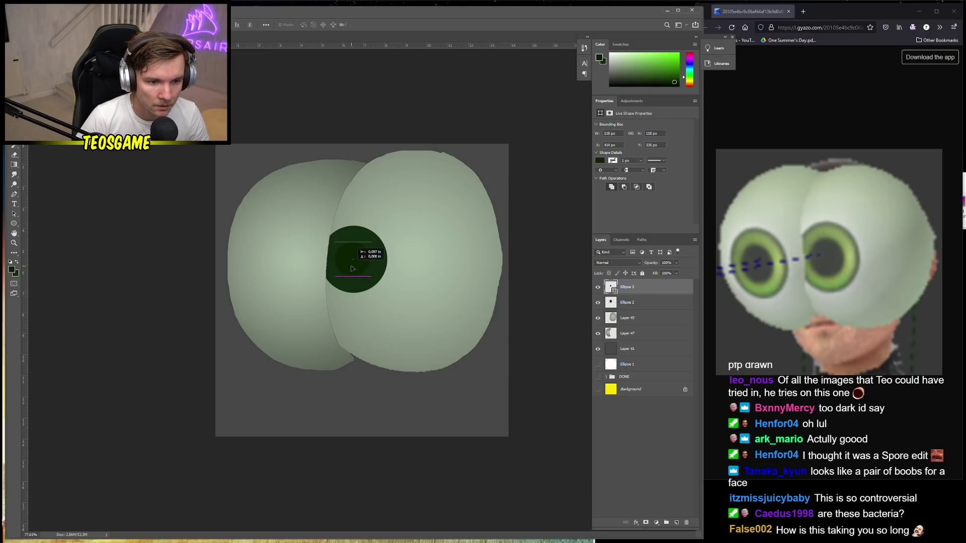
pyautogui.rightClick(640, 292)
pyautogui.click(664, 347)
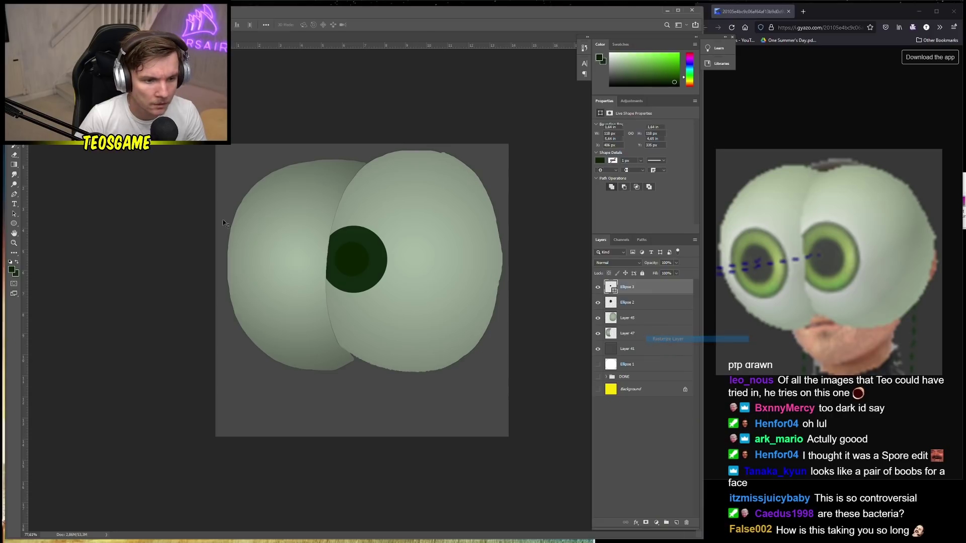
# Swap foreground and background colours, pick the fill tool, and add empty Layer 48
pyautogui.click(12, 270)
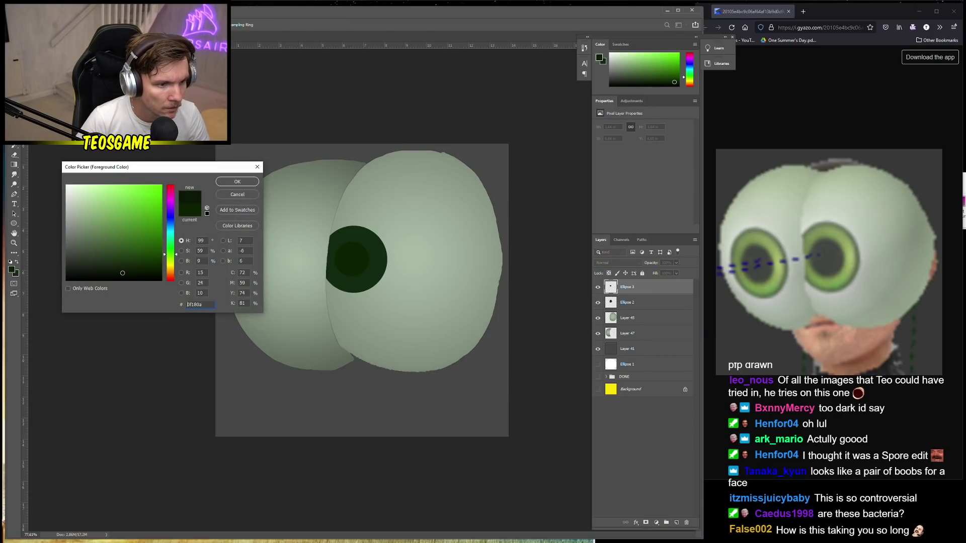
pyautogui.click(224, 196)
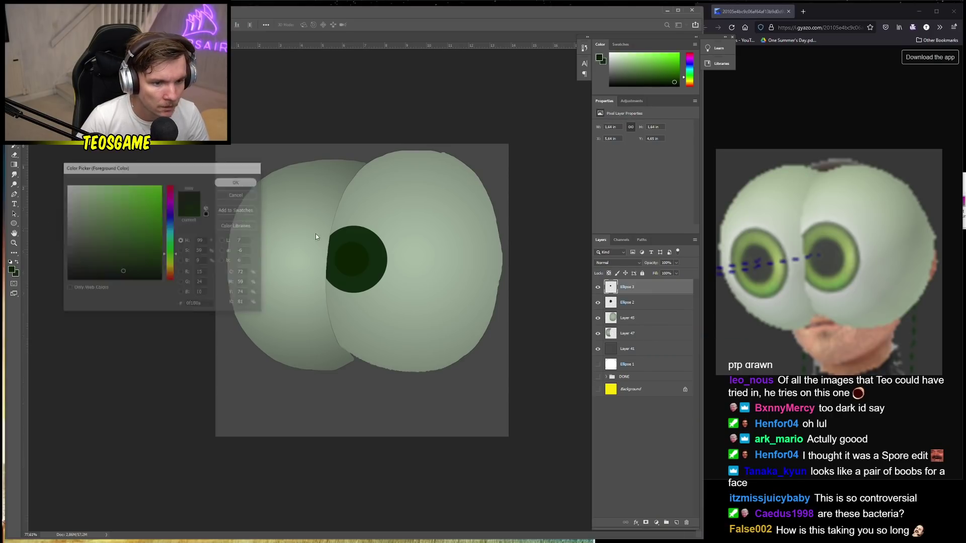
pyautogui.click(18, 262)
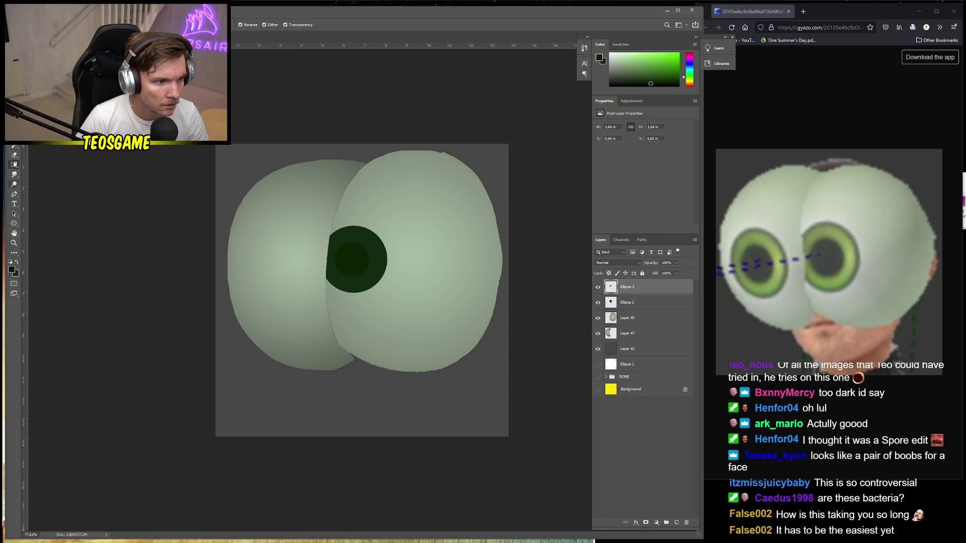
pyautogui.hotkey('shift', 'g')
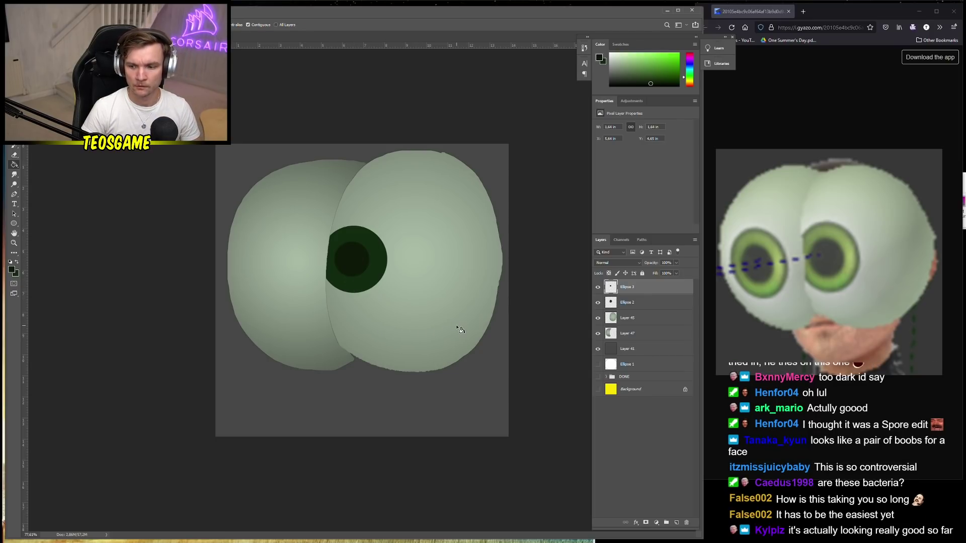
pyautogui.scroll(2, 365, 267)
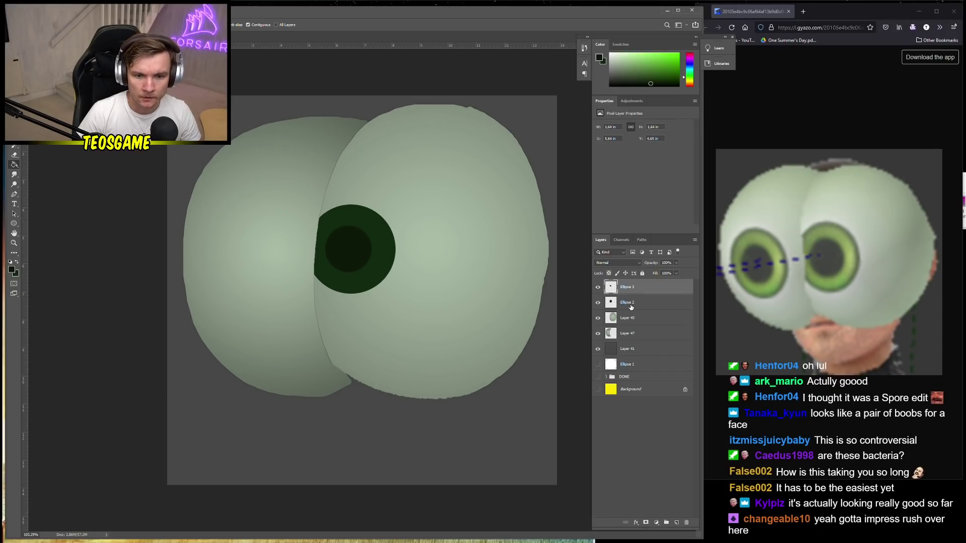
pyautogui.click(677, 522)
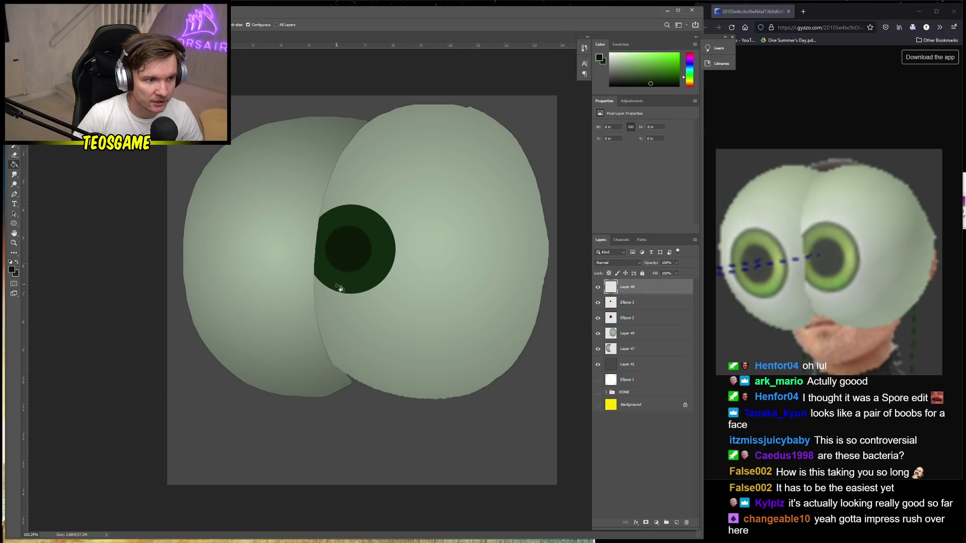
# In the Gradient Editor's Foreground to Background preset, set the right stop to bright yellow-green b1ff5e
pyautogui.rightClick(14, 164)
pyautogui.click(42, 165)
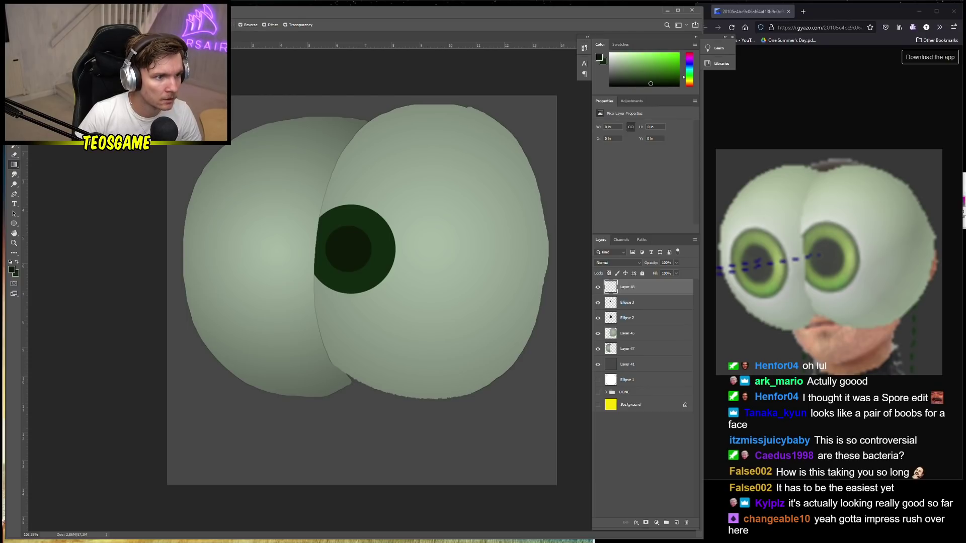
pyautogui.click(60, 24)
pyautogui.click(407, 134)
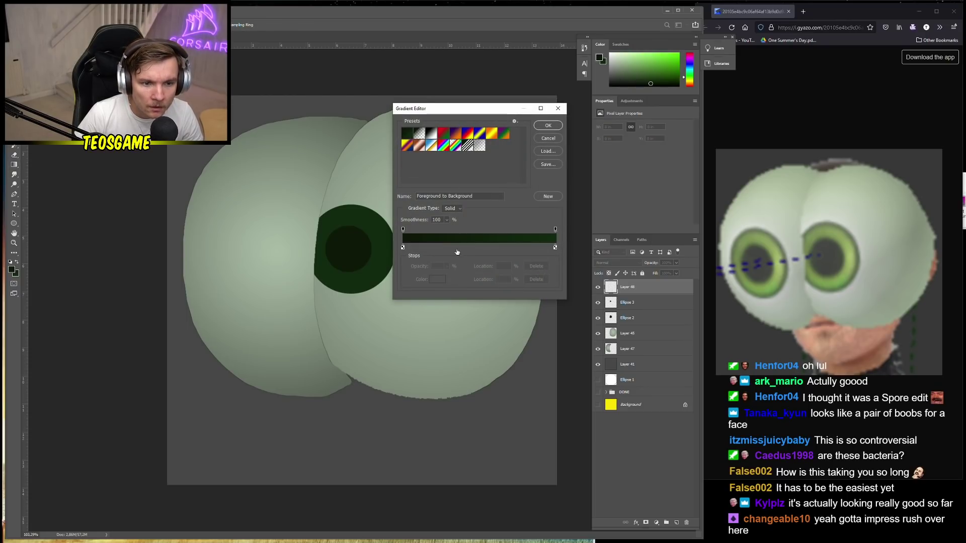
pyautogui.click(556, 248)
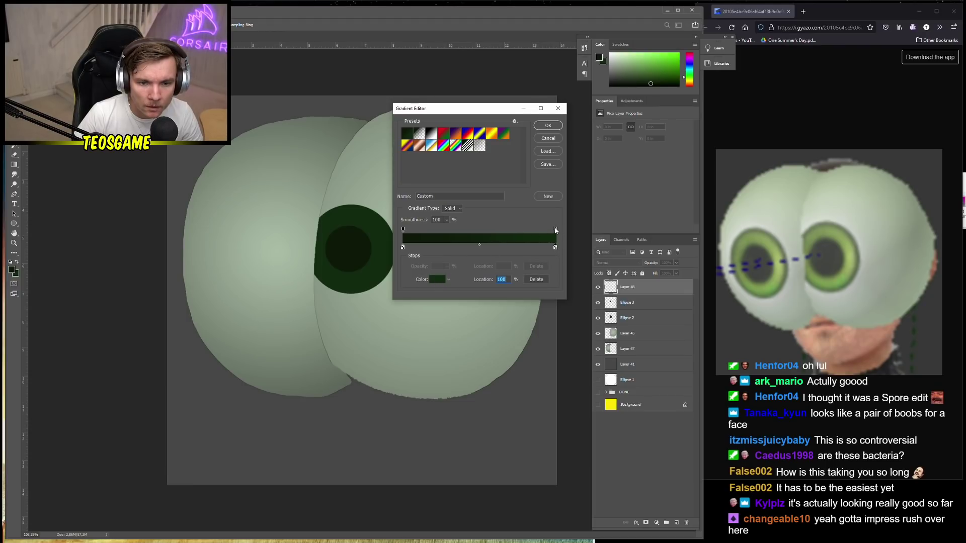
pyautogui.doubleClick(555, 248)
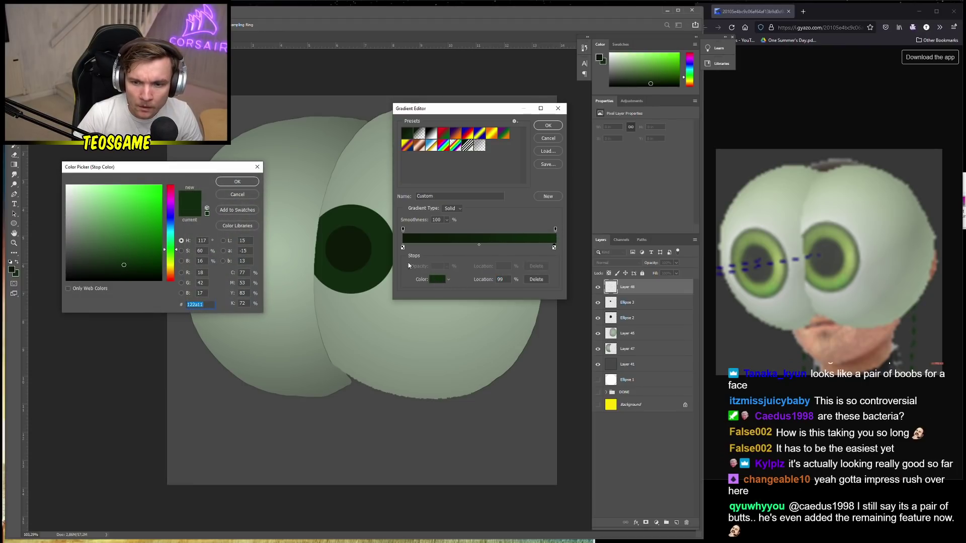
pyautogui.write('66ff5e')
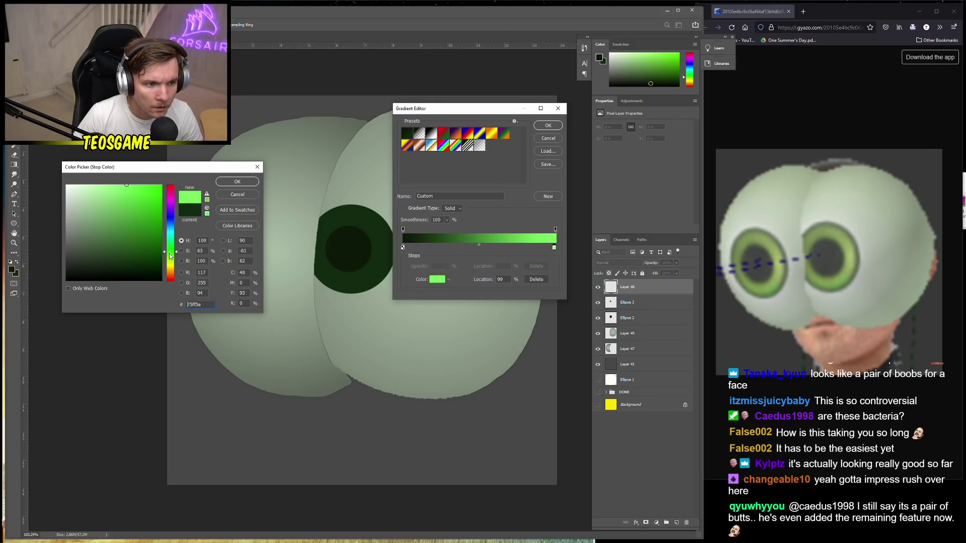
pyautogui.moveTo(169, 255); pyautogui.dragTo(169, 259)
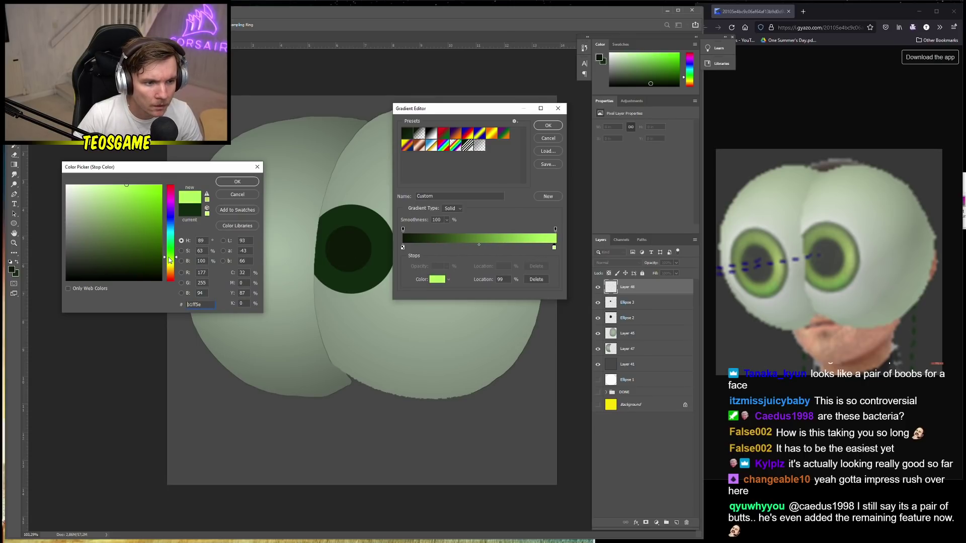
pyautogui.click(238, 182)
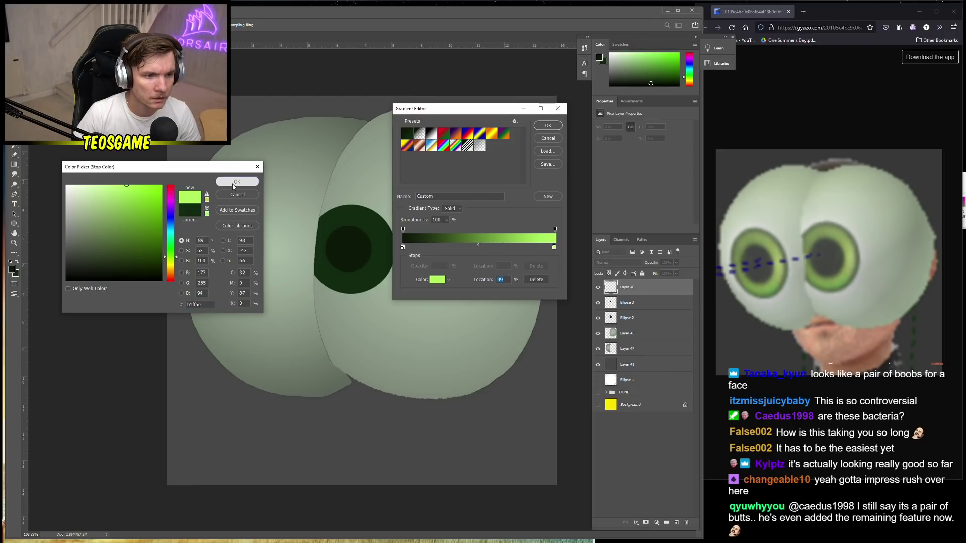
# Set the left gradient stop to dark green 215306 and apply the custom gradient
pyautogui.click(402, 248)
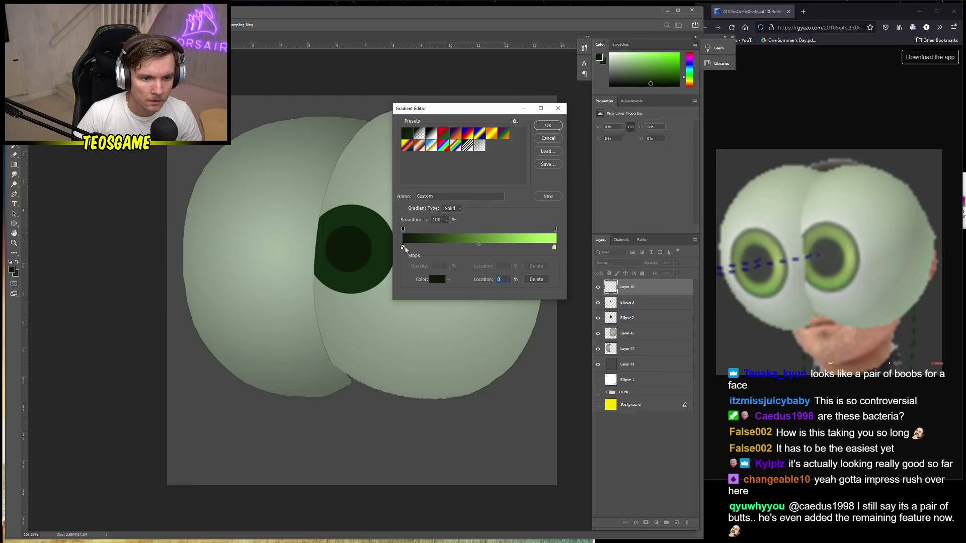
pyautogui.click(437, 279)
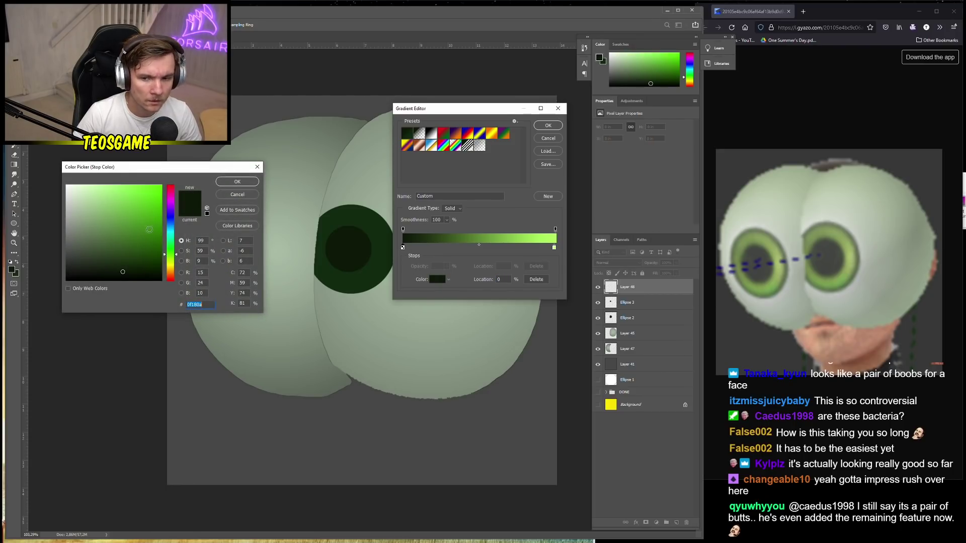
pyautogui.moveTo(133, 246); pyautogui.dragTo(155, 250)
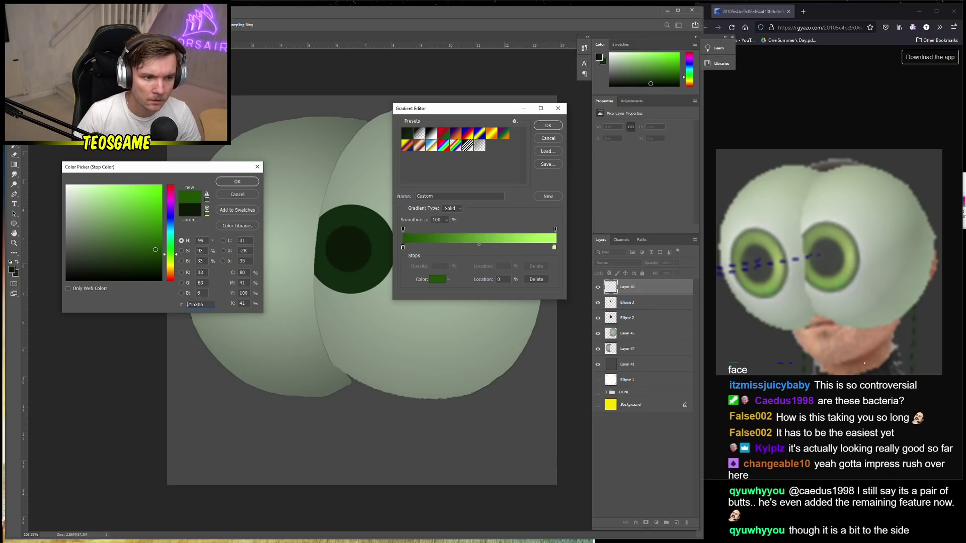
pyautogui.click(237, 182)
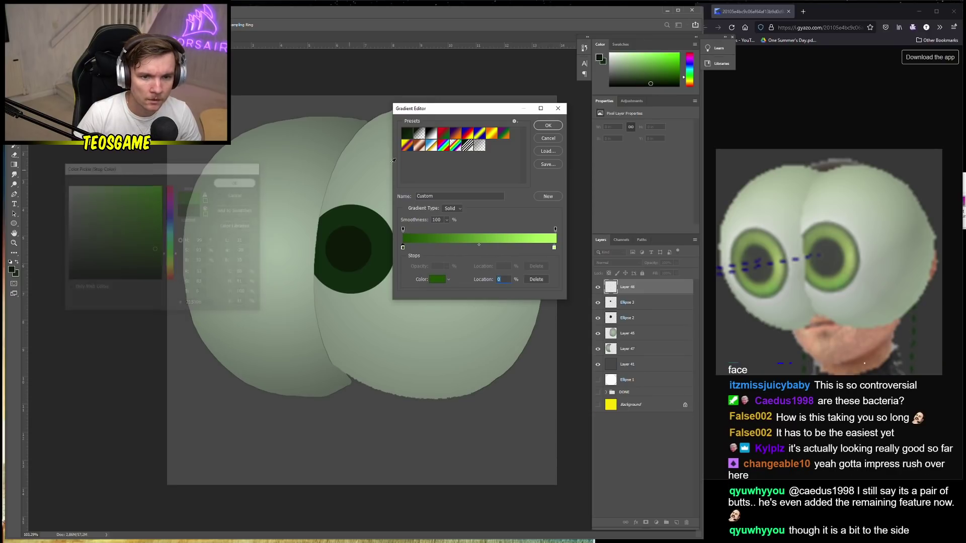
pyautogui.click(548, 125)
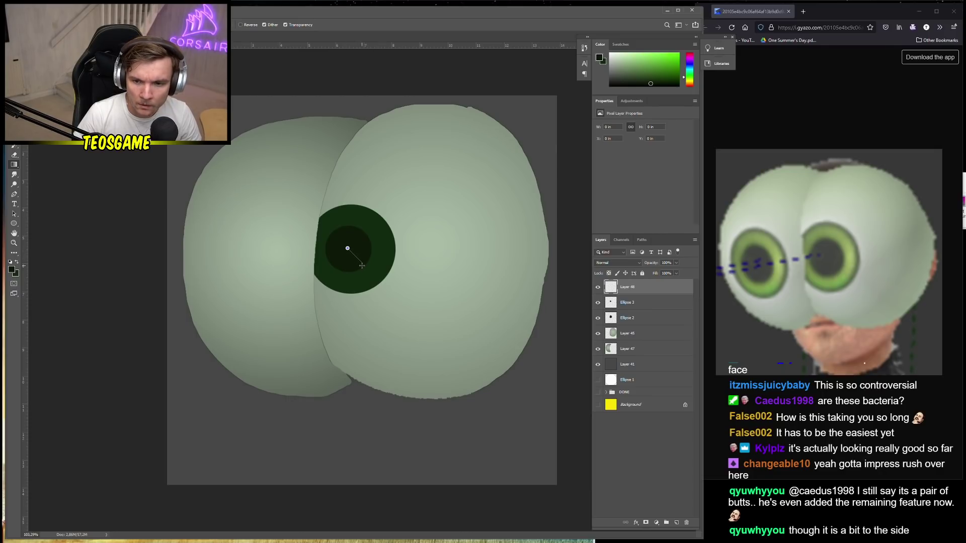
# Drag the gradient from the pupil centre, cut a circular marquee to its own layer, and delete Layer 48
pyautogui.moveTo(364, 268); pyautogui.dragTo(379, 282)
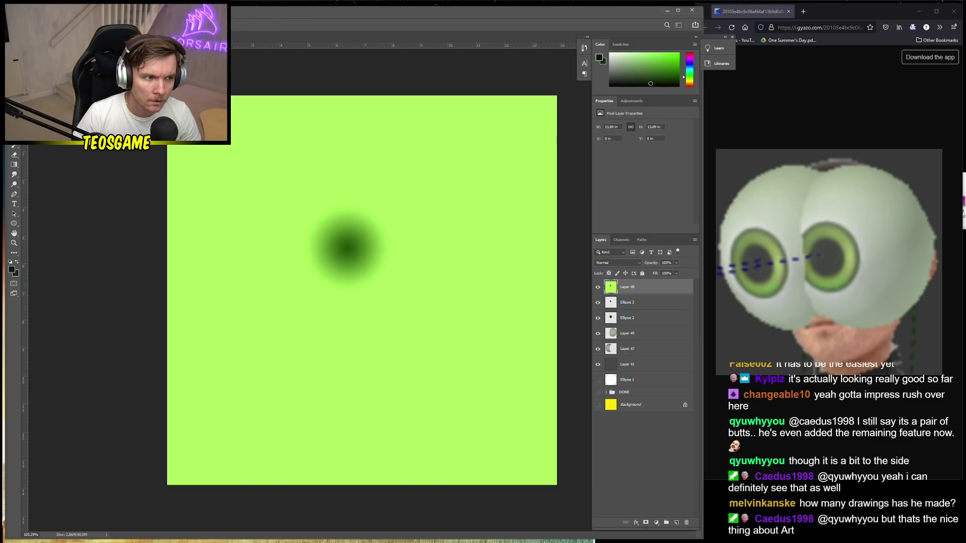
pyautogui.press('m')
pyautogui.moveTo(271, 183); pyautogui.dragTo(527, 336)
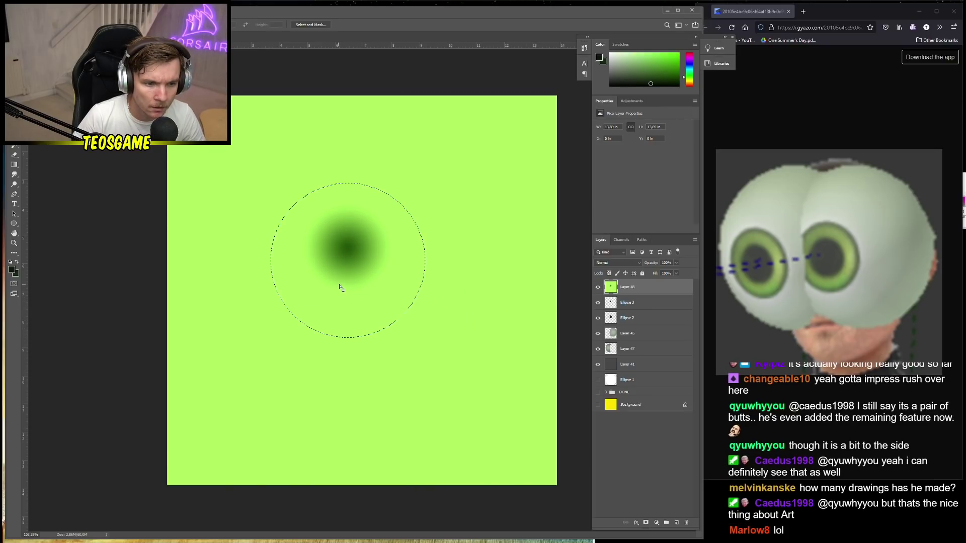
pyautogui.moveTo(339, 283); pyautogui.dragTo(347, 274)
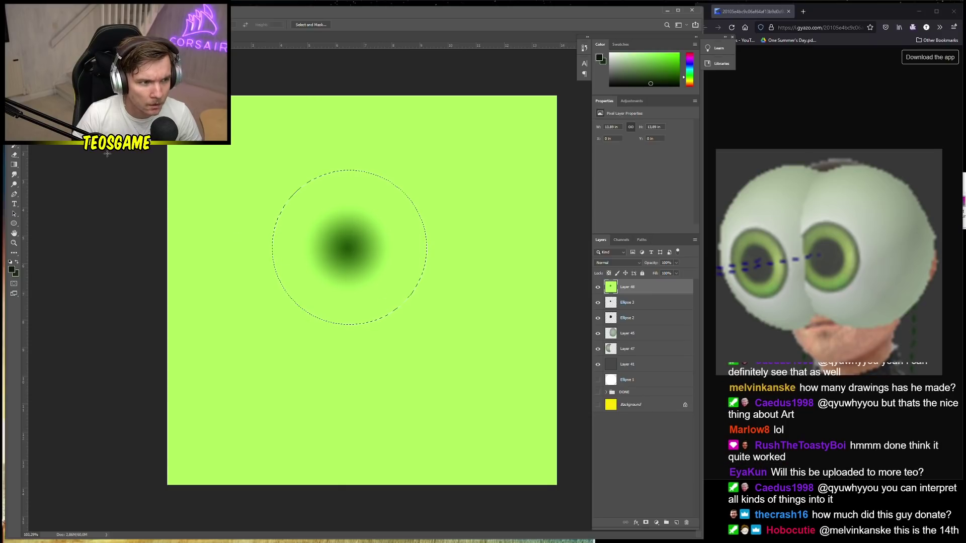
pyautogui.rightClick(342, 257)
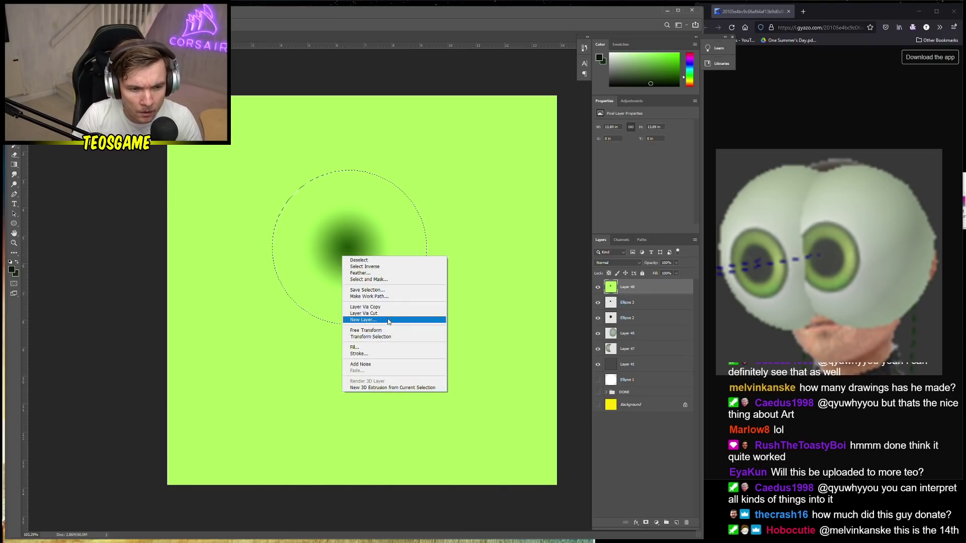
pyautogui.click(364, 314)
pyautogui.click(643, 304)
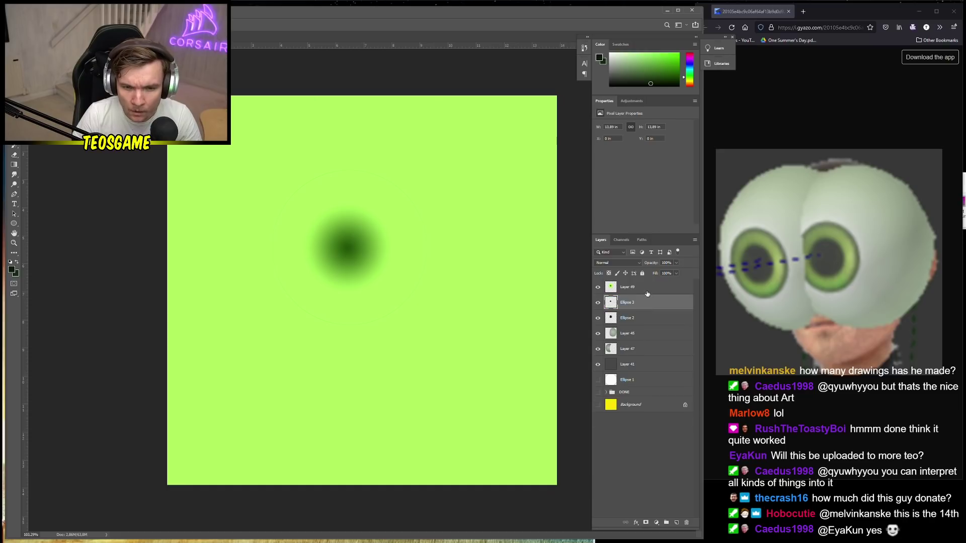
pyautogui.press('Delete')
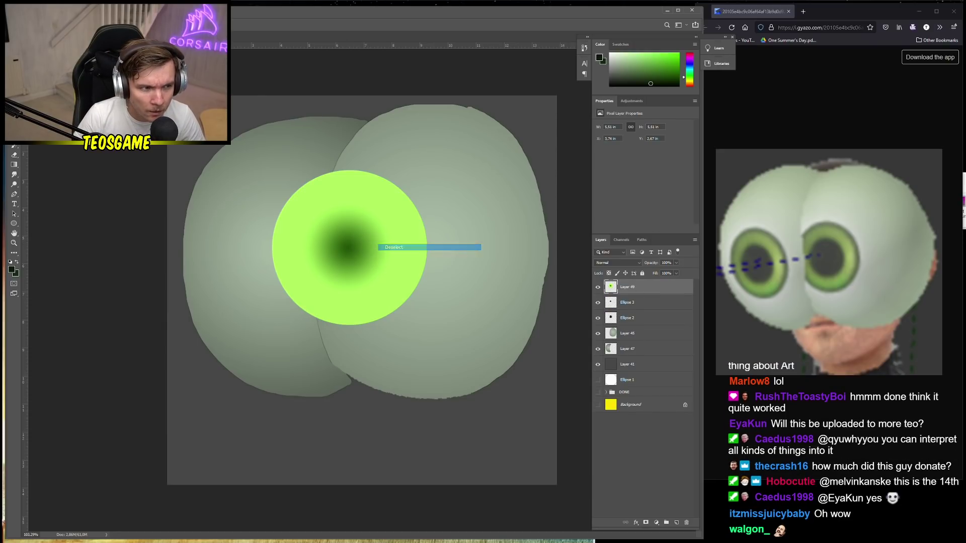
# Move the lime disc over the eye, shrink it with Free Transform, and hide Layer 49
pyautogui.press('v')
pyautogui.moveTo(367, 267); pyautogui.dragTo(418, 285)
pyautogui.hotkey('ctrl', 't')
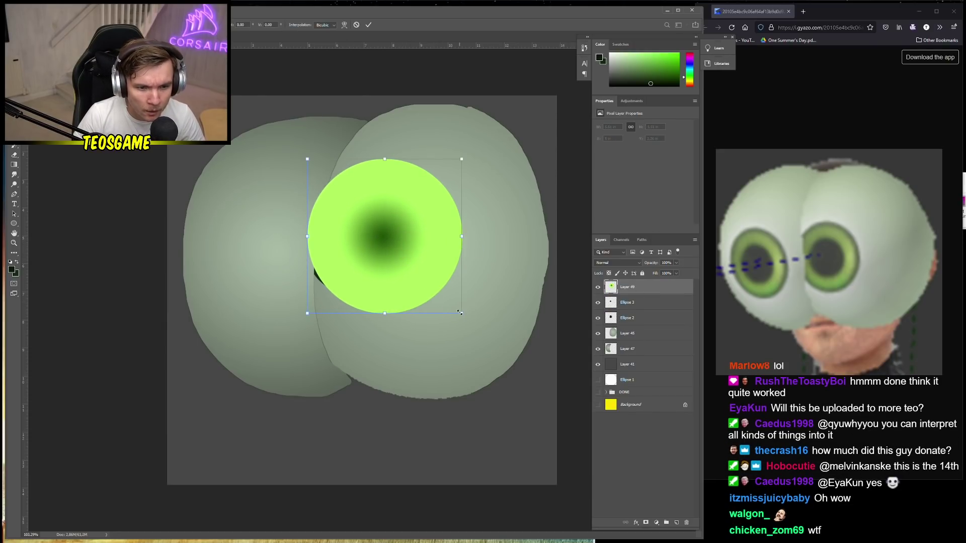
pyautogui.moveTo(462, 312); pyautogui.dragTo(406, 307)
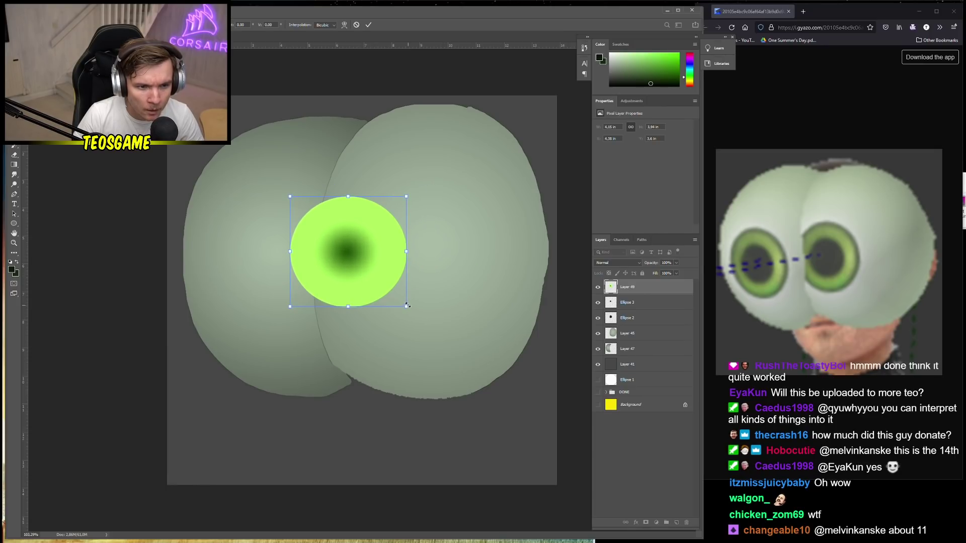
pyautogui.press('Return')
pyautogui.press('l')
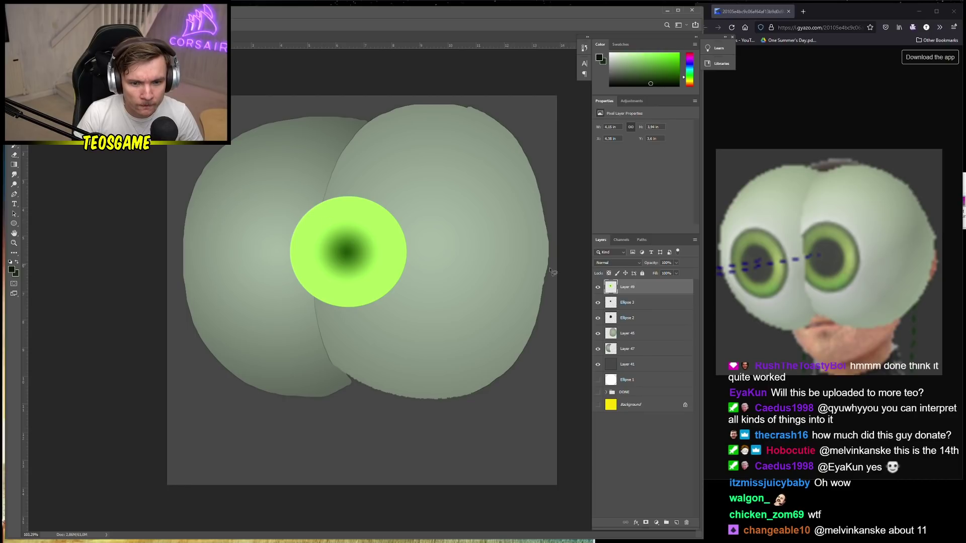
pyautogui.click(598, 287)
# Cut a smaller inner circle of the iris onto its own layer and delete the old Layer 49
pyautogui.click(598, 287)
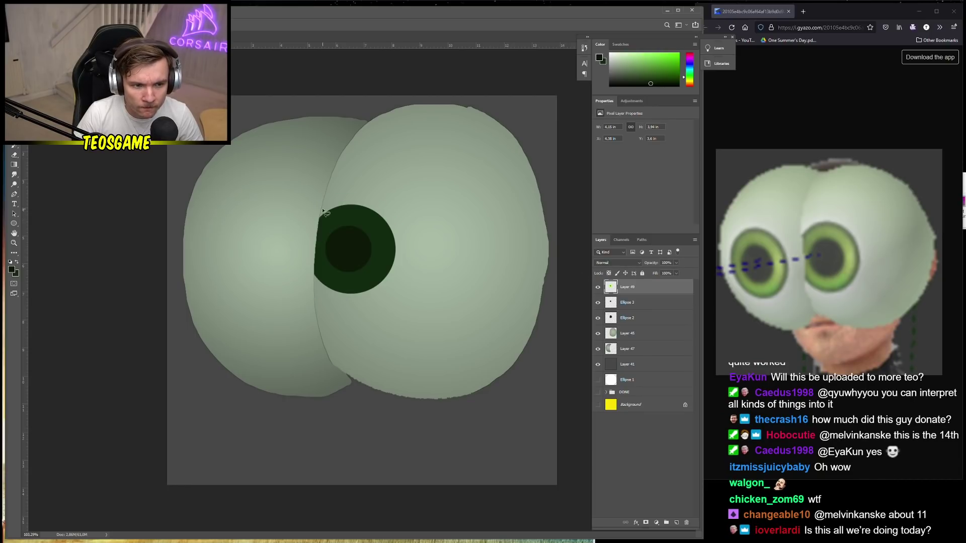
pyautogui.click(351, 236)
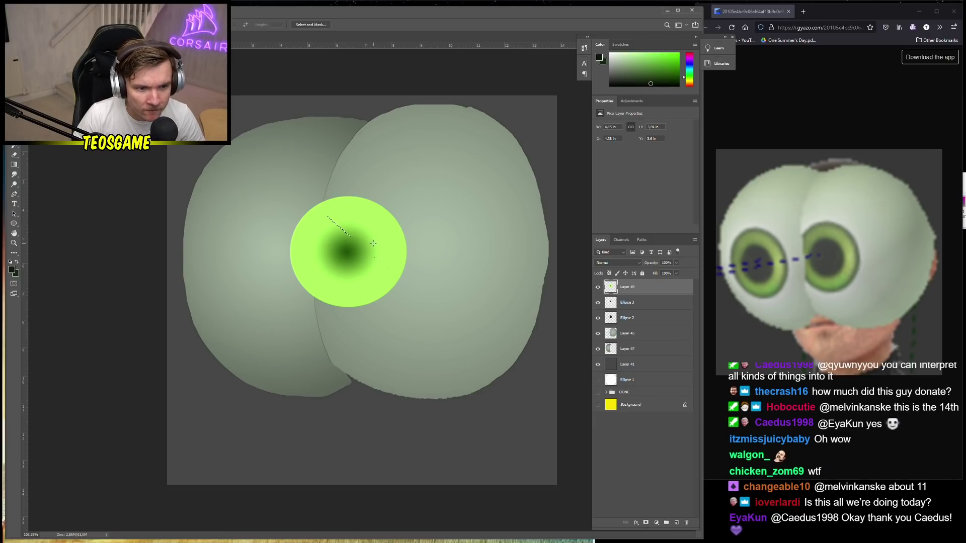
pyautogui.moveTo(324, 219); pyautogui.dragTo(362, 277)
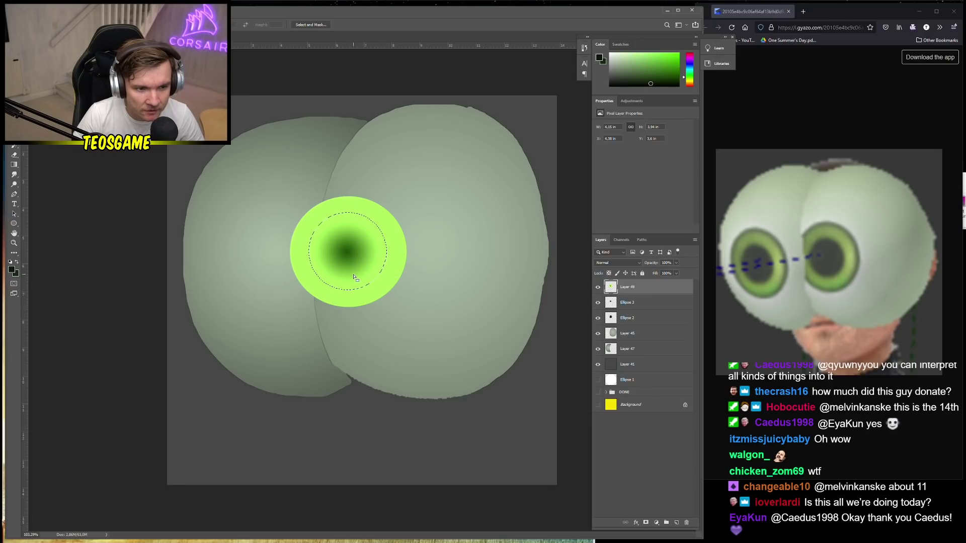
pyautogui.rightClick(362, 278)
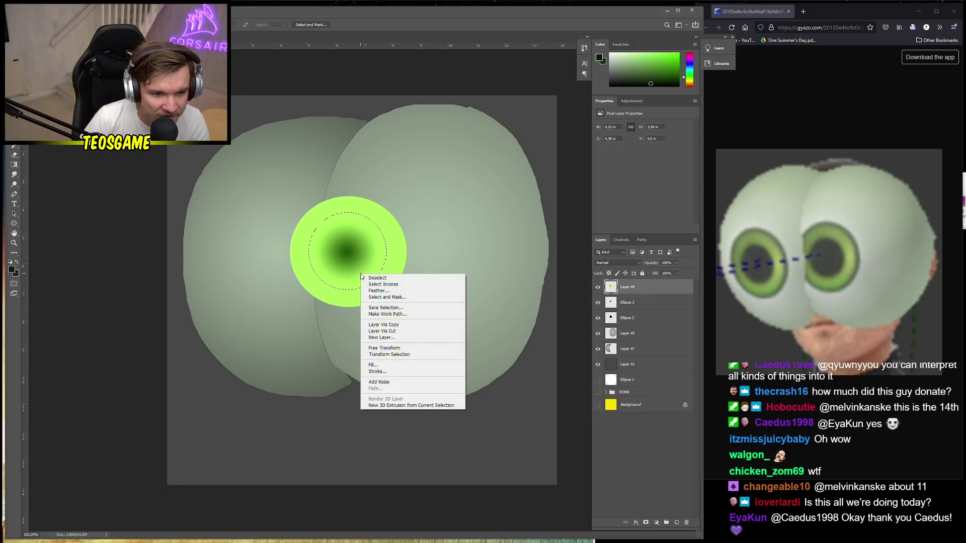
pyautogui.click(397, 340)
pyautogui.click(652, 302)
pyautogui.press('Delete')
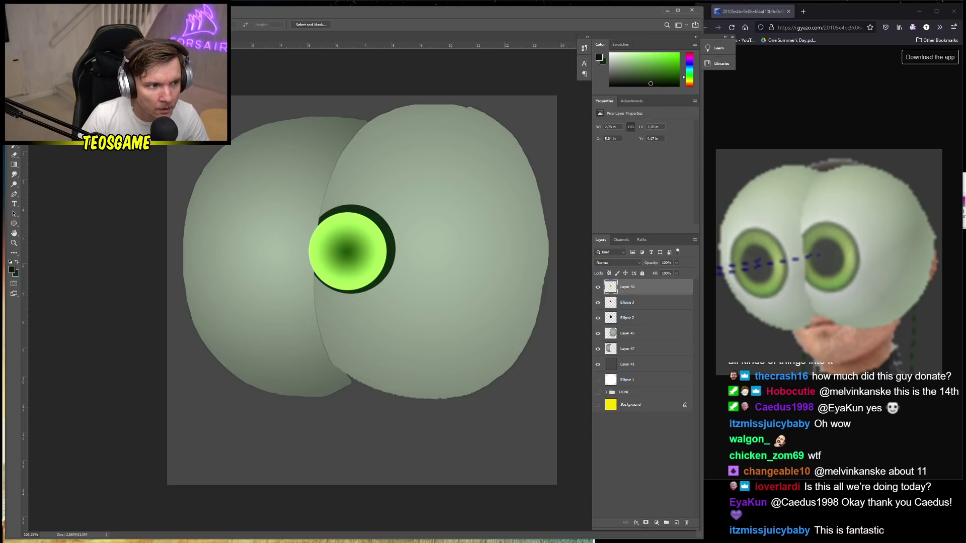
# Nudge the smaller iris disc into place and move Ellipse 3 above Layer 50 to reveal the pupil
pyautogui.press('v')
pyautogui.moveTo(336, 256); pyautogui.dragTo(341, 251)
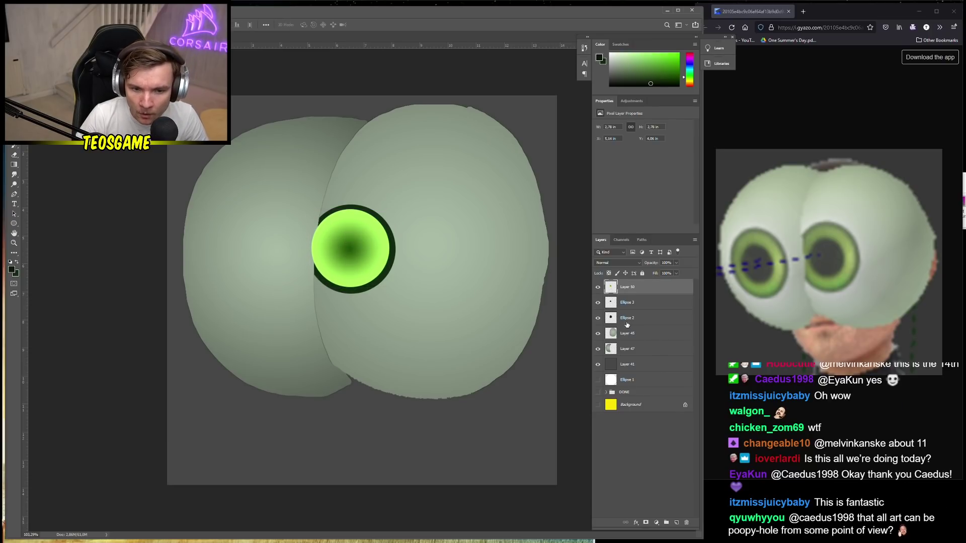
pyautogui.click(627, 324)
pyautogui.moveTo(635, 305); pyautogui.dragTo(628, 284)
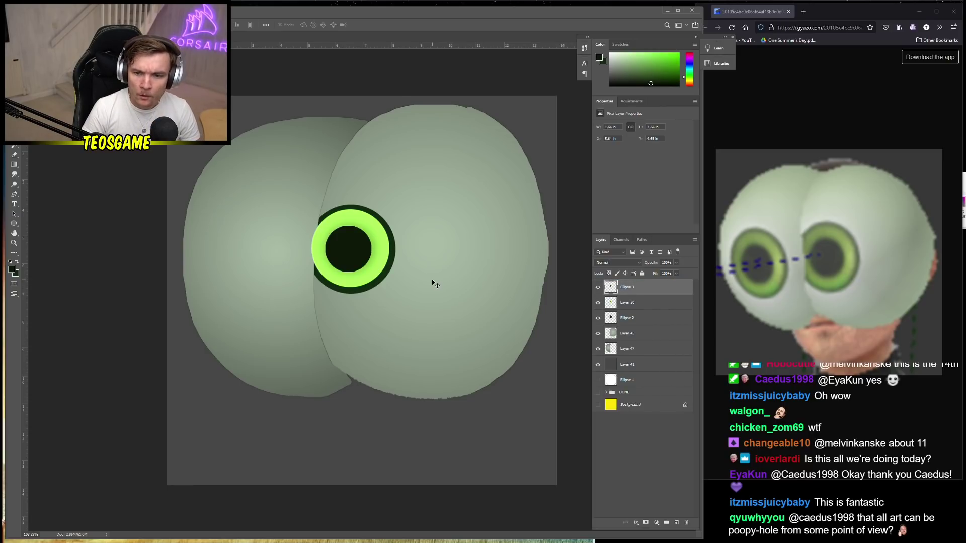
pyautogui.moveTo(362, 266); pyautogui.dragTo(362, 267)
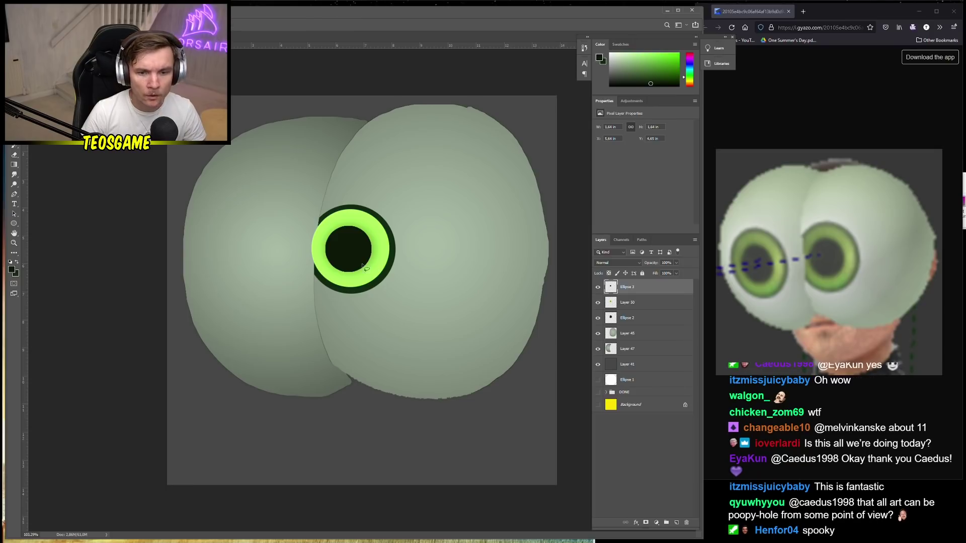
pyautogui.scroll(2, 361, 308)
pyautogui.keyDown('ctrl'); pyautogui.click(305, 288); pyautogui.keyUp('ctrl')
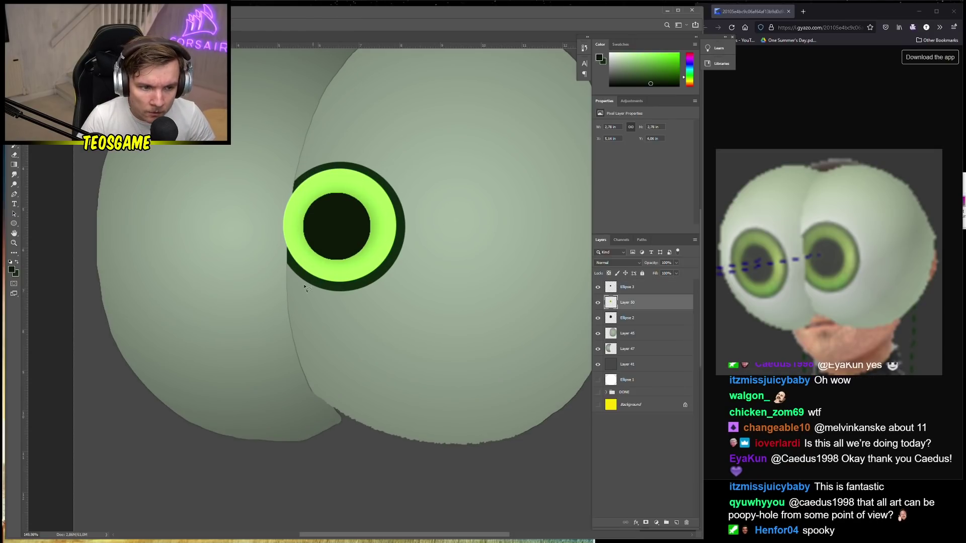
# Delete the part of the iris on Layer 50 that falls outside the right lobe
pyautogui.click(634, 336)
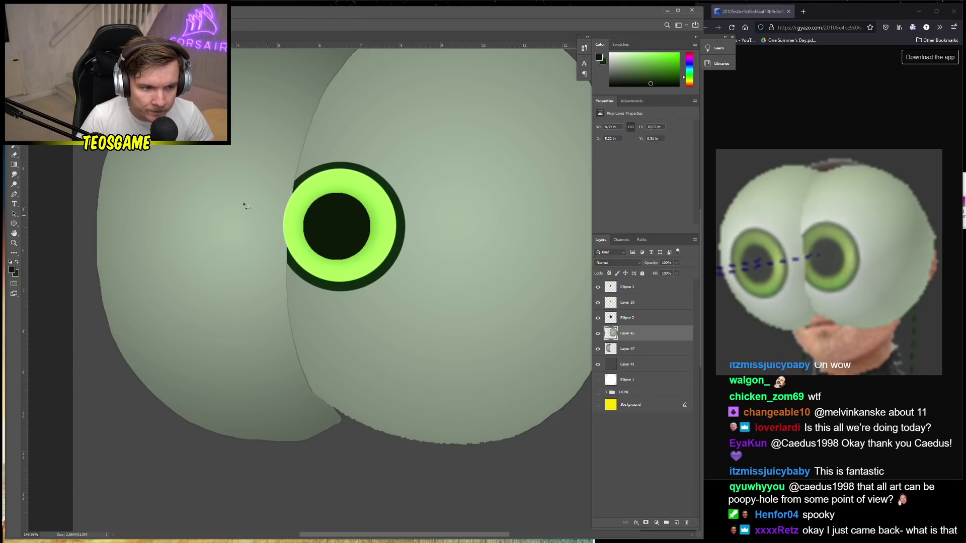
pyautogui.press('w')
pyautogui.click(460, 306)
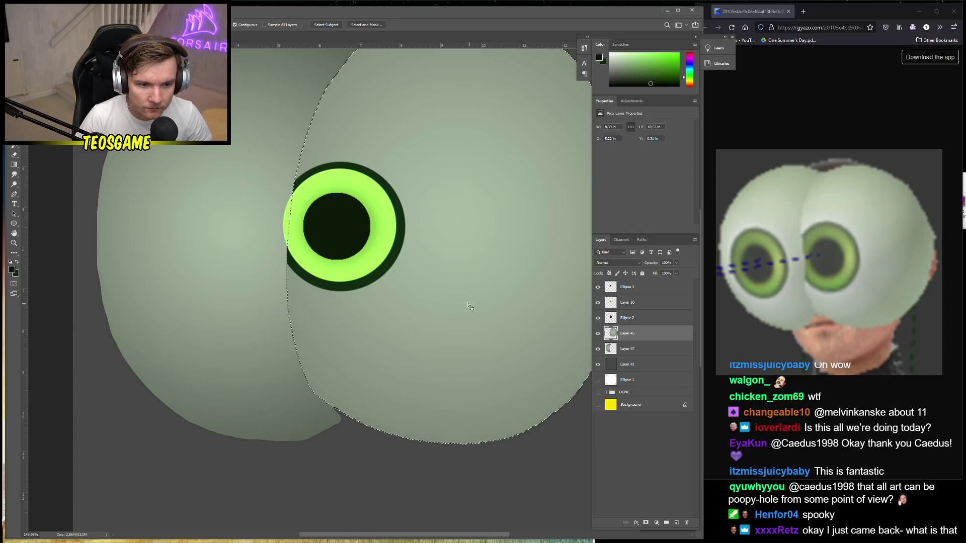
pyautogui.hotkey('alt', ']')
pyautogui.hotkey('alt', ']')
pyautogui.rightClick(386, 282)
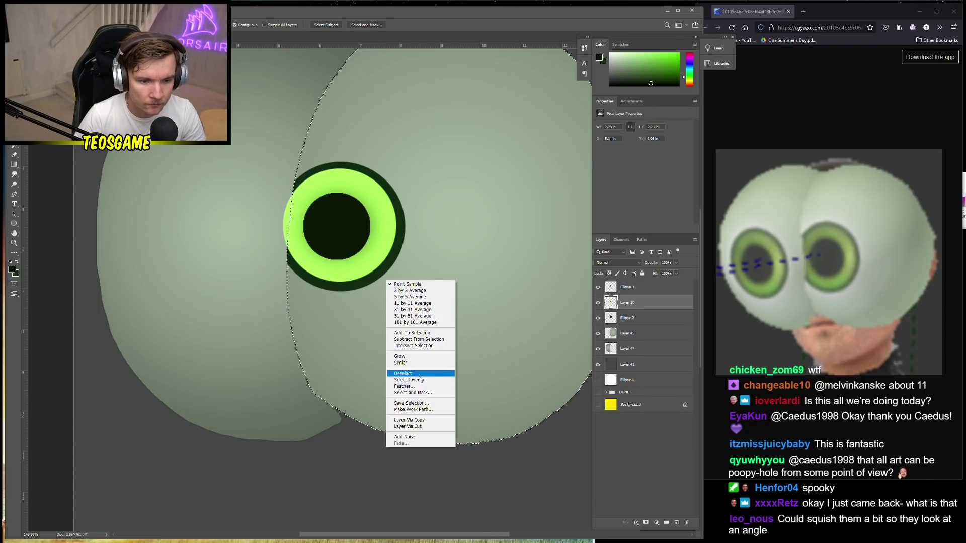
pyautogui.click(403, 296)
pyautogui.press('Delete')
pyautogui.click(384, 256)
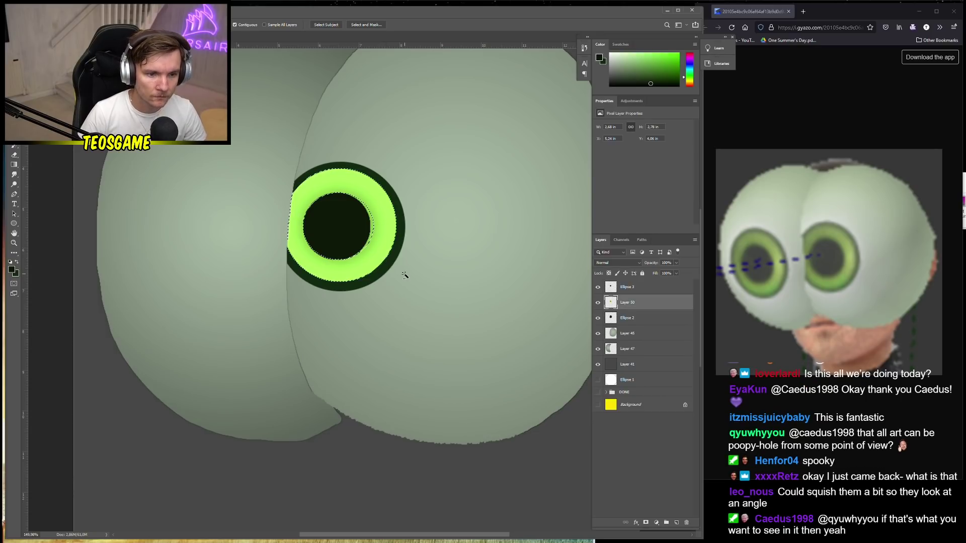
pyautogui.scroll(-3, 387, 267)
# Clear the selection, slightly shrink the Ellipse 3 pupil, and transform the iris Layer 50
pyautogui.press('v')
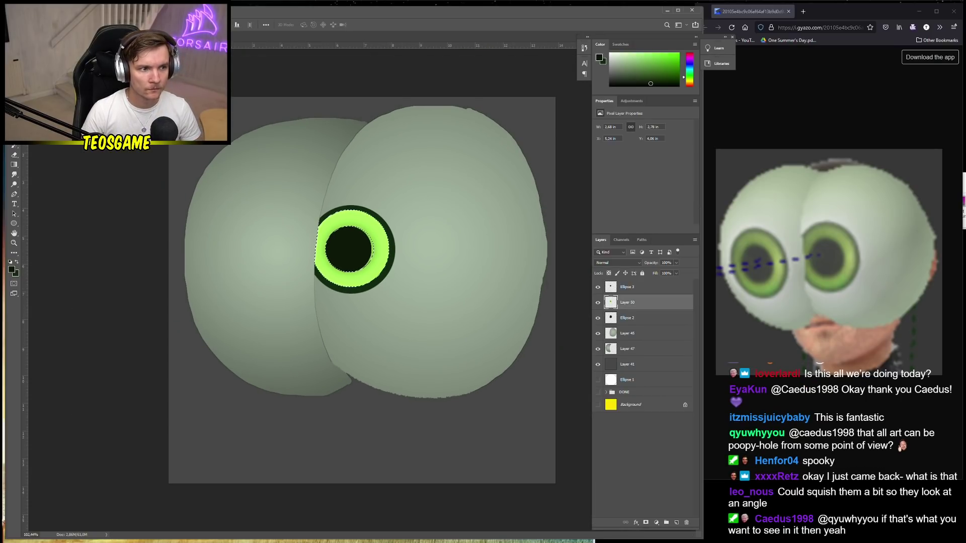
pyautogui.press('m')
pyautogui.hotkey('ctrl', 'd')
pyautogui.press('v')
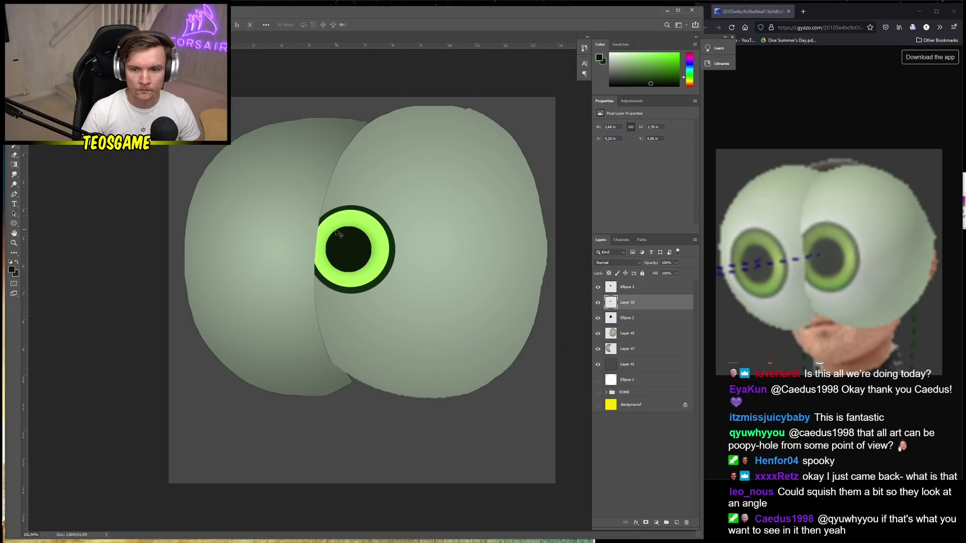
pyautogui.scroll(2, 354, 249)
pyautogui.keyDown('ctrl'); pyautogui.click(342, 237); pyautogui.keyUp('ctrl')
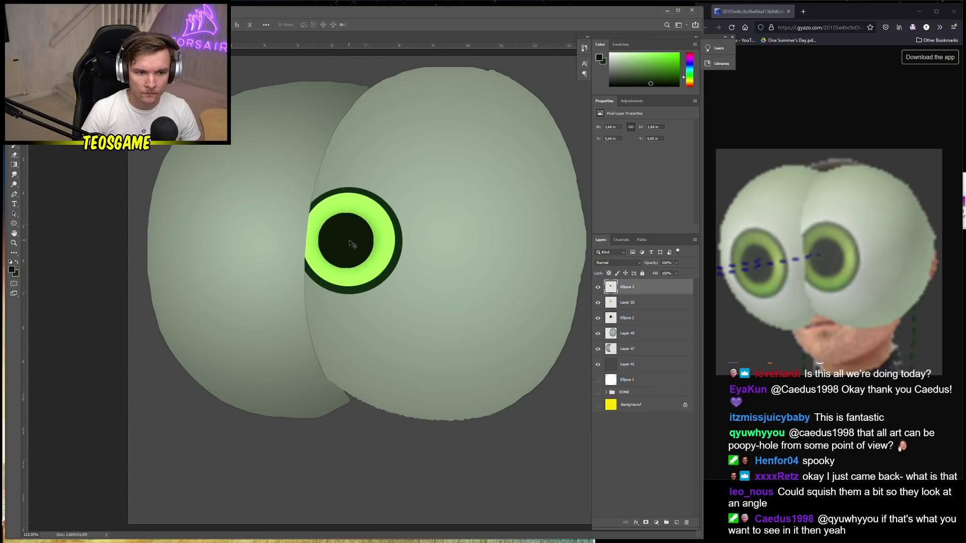
pyautogui.hotkey('ctrl', 't')
pyautogui.moveTo(374, 269); pyautogui.dragTo(372, 267)
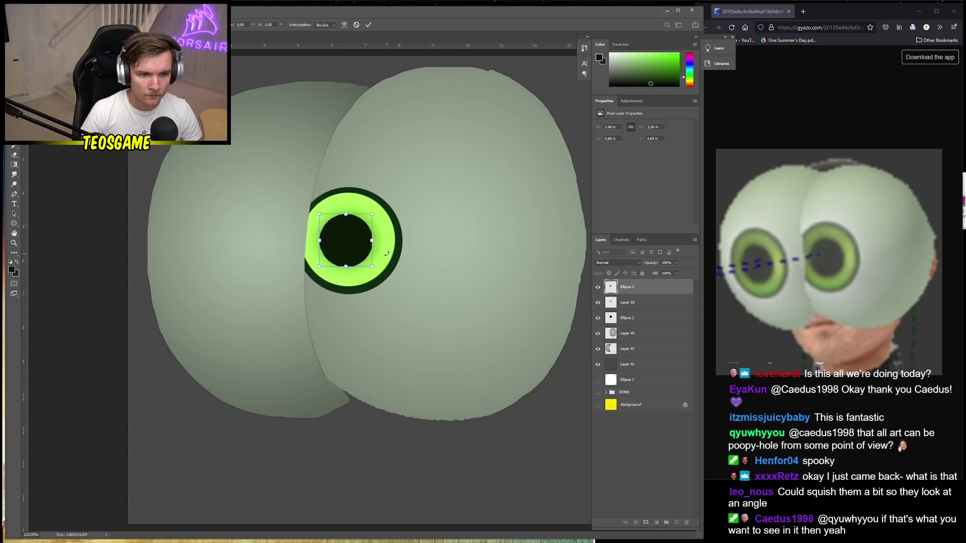
pyautogui.press('Return')
pyautogui.keyDown('ctrl'); pyautogui.click(386, 247); pyautogui.keyUp('ctrl')
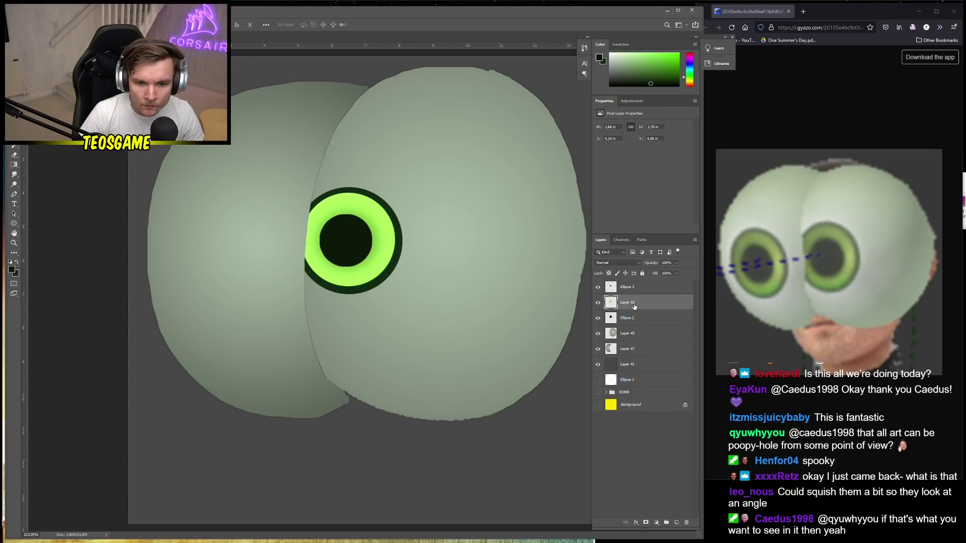
pyautogui.hotkey('ctrl', 't')
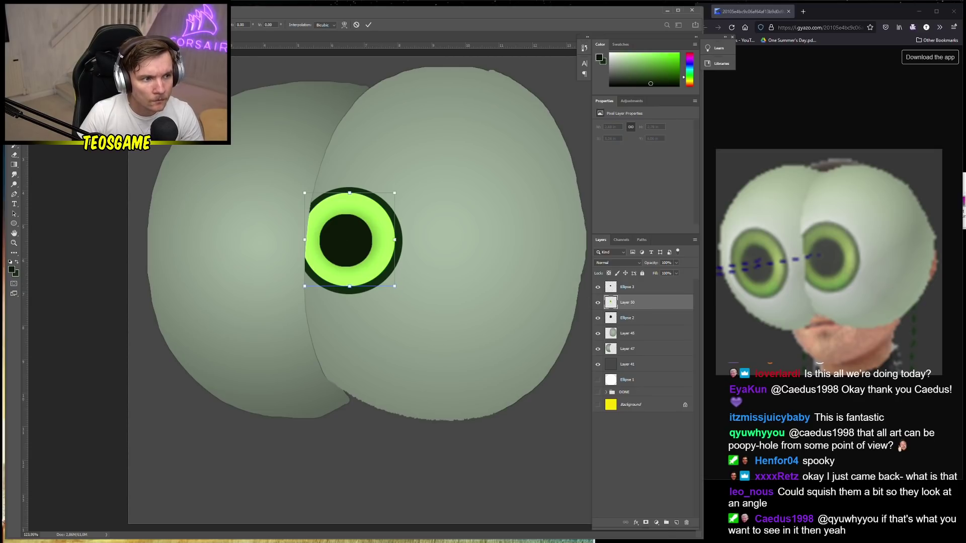
pyautogui.press('Return')
# Magic-wand select the lime ring and pupil, then copy them onto new Layer 51 above Ellipse 2
pyautogui.press('w')
pyautogui.click(378, 228)
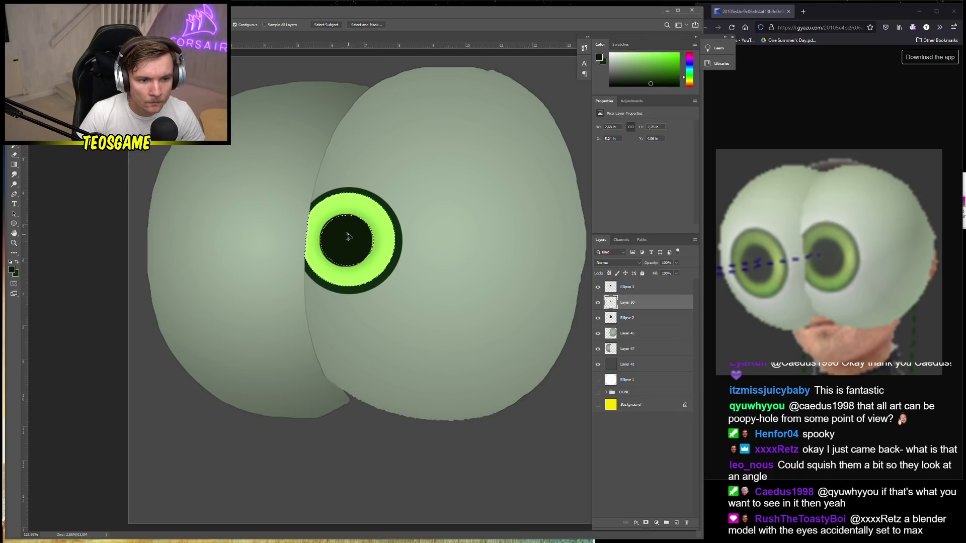
pyautogui.keyDown('shift'); pyautogui.click(346, 240); pyautogui.keyUp('shift')
pyautogui.rightClick(380, 252)
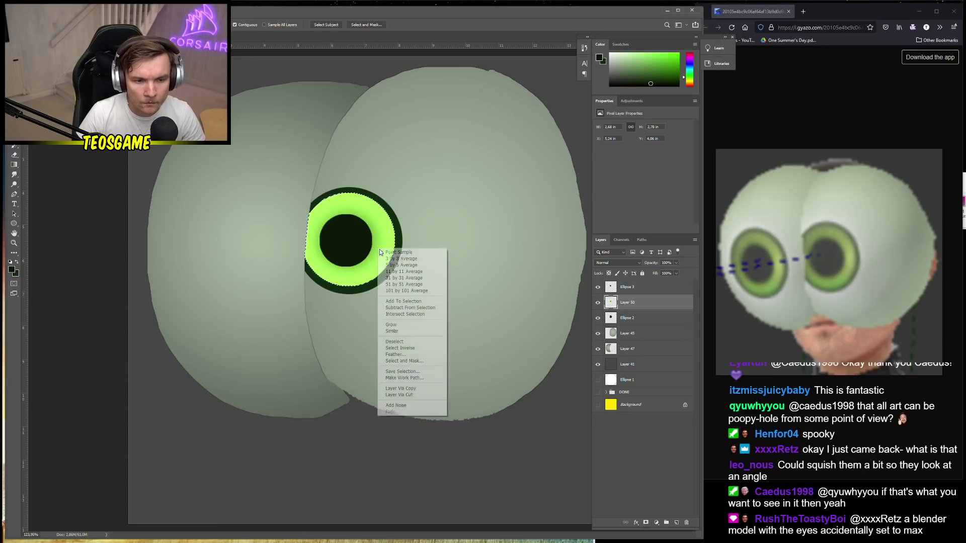
pyautogui.press('Escape')
pyautogui.keyDown('ctrl'); pyautogui.click(355, 246); pyautogui.keyUp('ctrl')
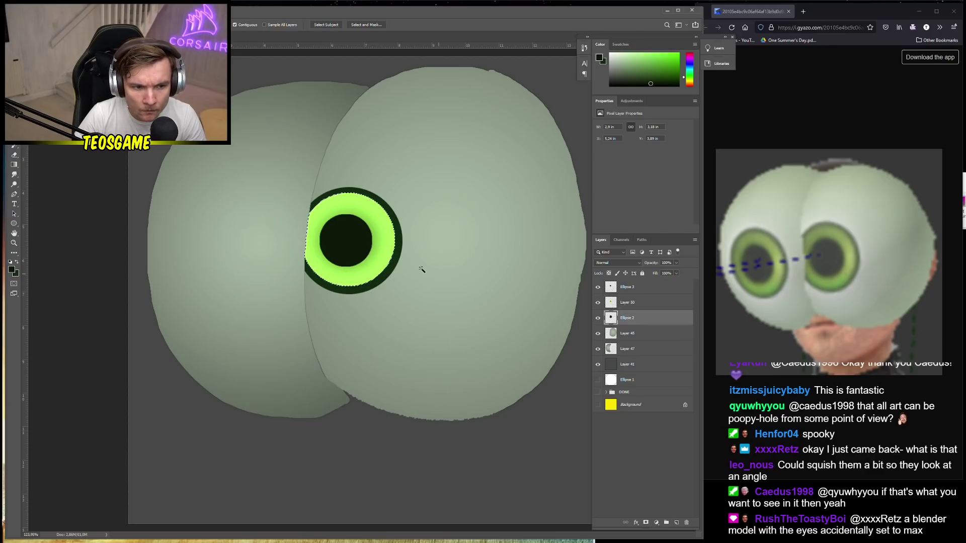
pyautogui.rightClick(368, 247)
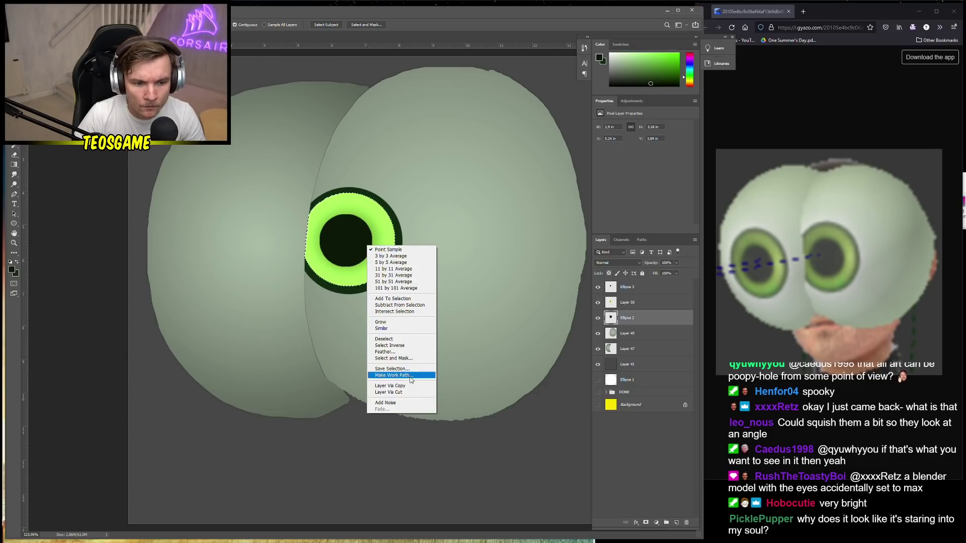
pyautogui.click(395, 386)
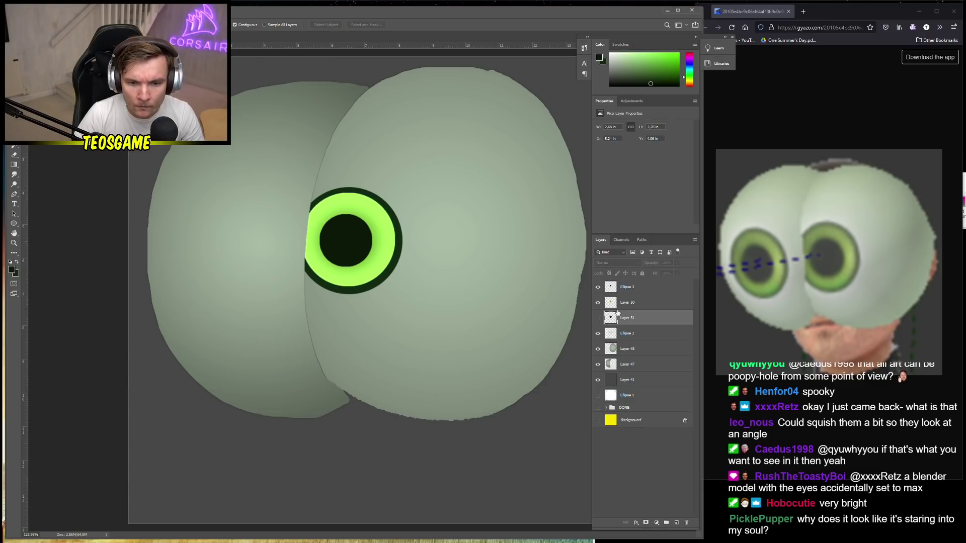
# Move Layer 50 below Ellipse 2 and enlarge it with Free Transform
pyautogui.click(624, 303)
pyautogui.press('v')
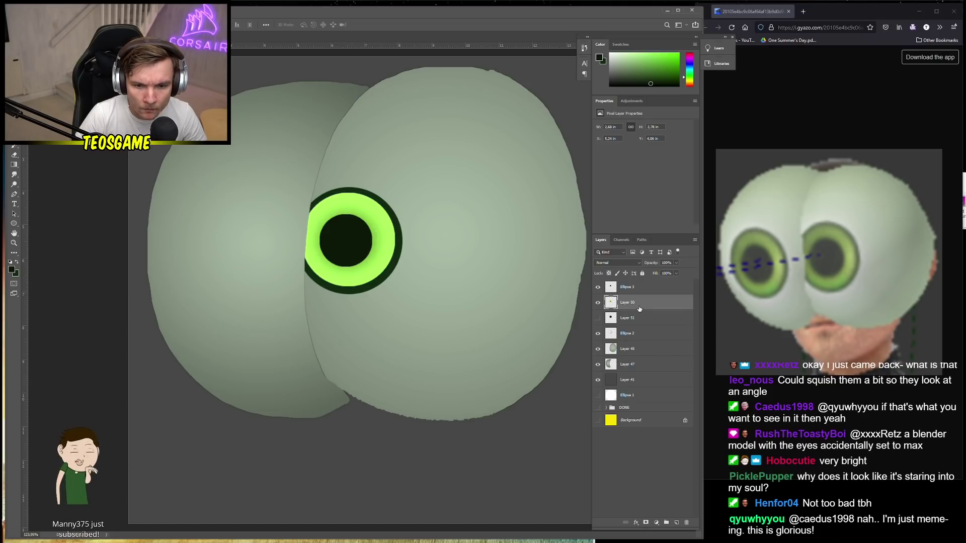
pyautogui.moveTo(640, 305); pyautogui.dragTo(637, 339)
pyautogui.hotkey('ctrl', 't')
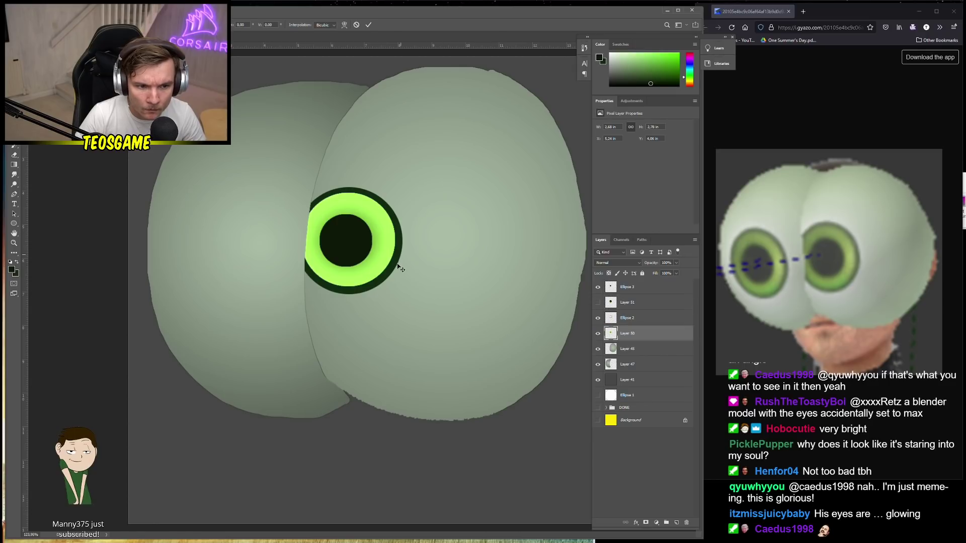
pyautogui.moveTo(392, 287); pyautogui.dragTo(411, 303)
pyautogui.press('Return')
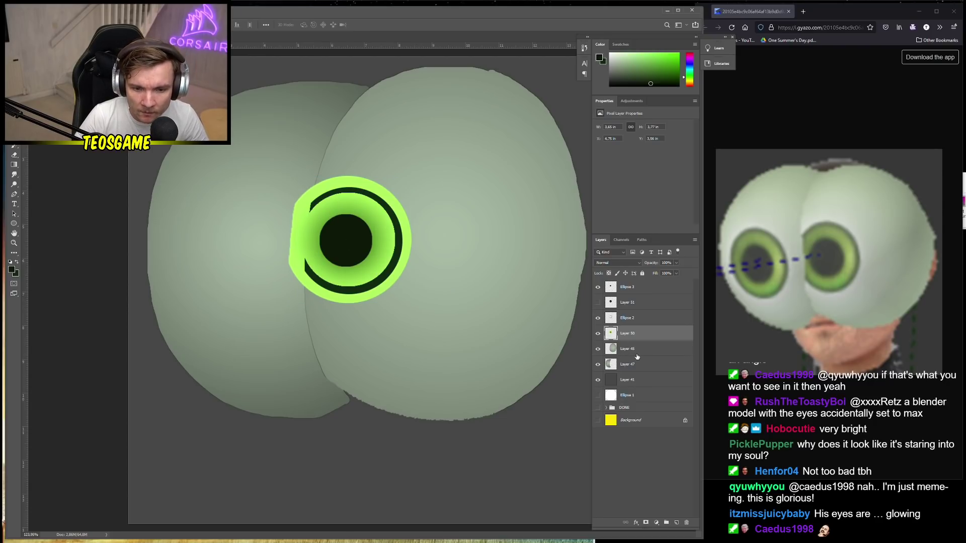
# Delete the Layer 50 ring pixels lying outside the right face blob, using the inverted blob selection
pyautogui.click(636, 354)
pyautogui.press('w')
pyautogui.click(392, 196)
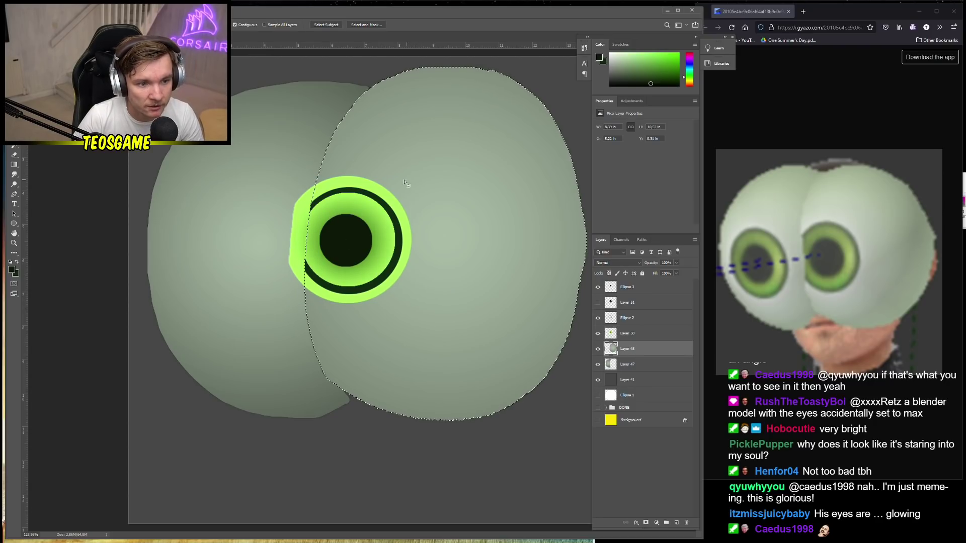
pyautogui.rightClick(392, 196)
pyautogui.click(414, 295)
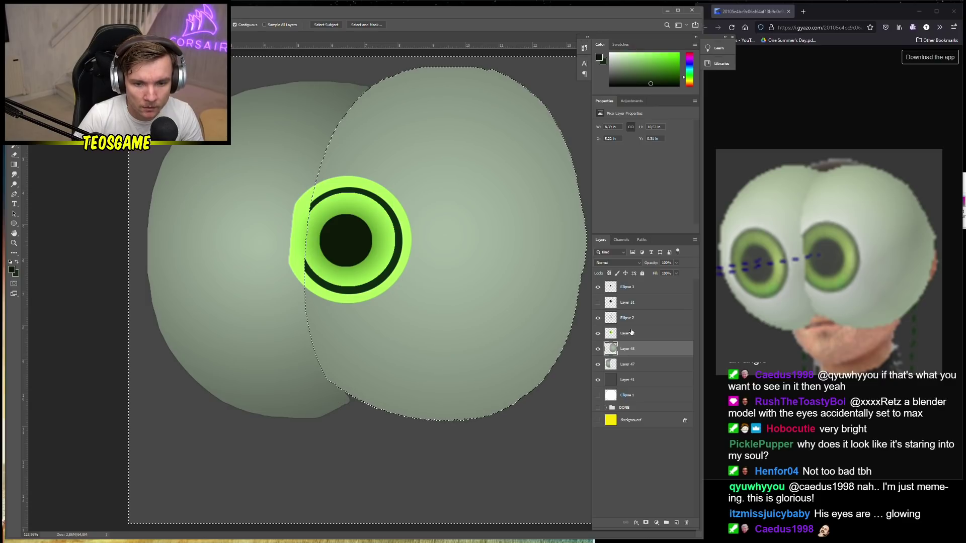
pyautogui.hotkey('alt', ']')
pyautogui.press('Delete')
pyautogui.click(408, 254)
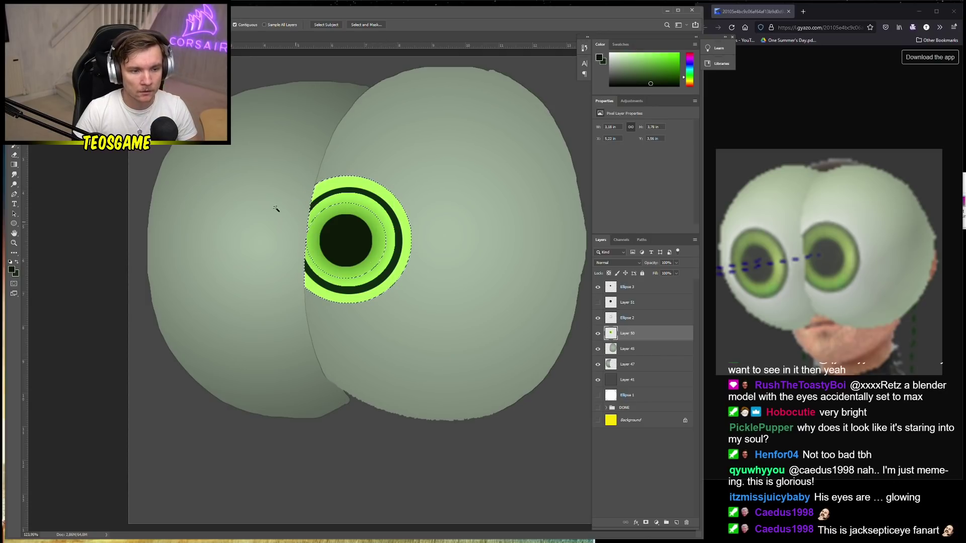
pyautogui.press('v')
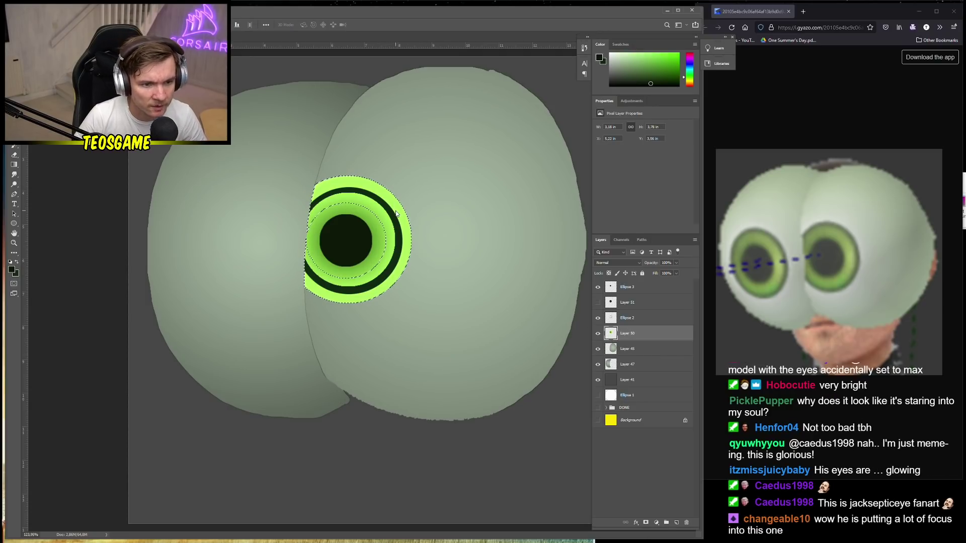
pyautogui.hotkey('alt', '[')
pyautogui.hotkey('ctrl', 'd')
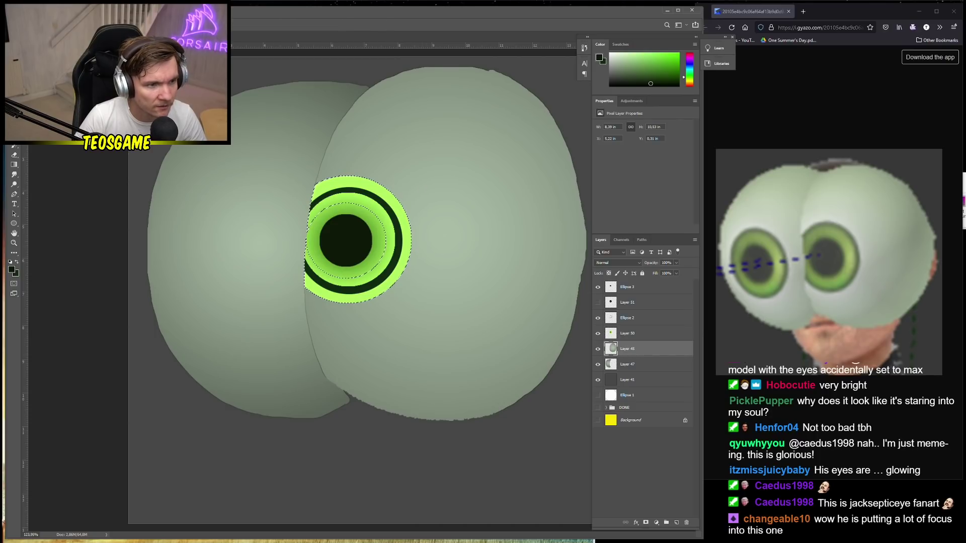
# Lasso around the ring's inner edge on Layer 50 and invert the selection to isolate the outer ring
pyautogui.press('m')
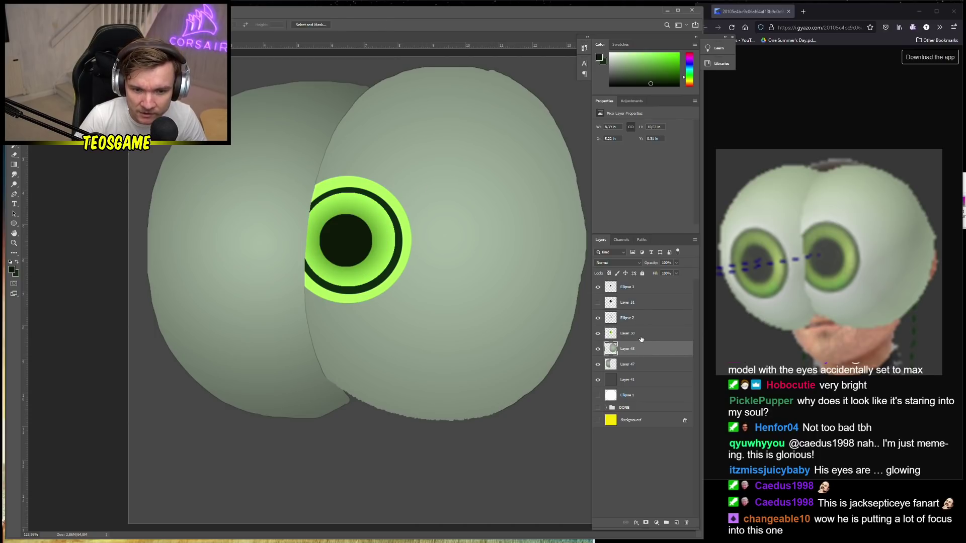
pyautogui.click(640, 335)
pyautogui.click(629, 321)
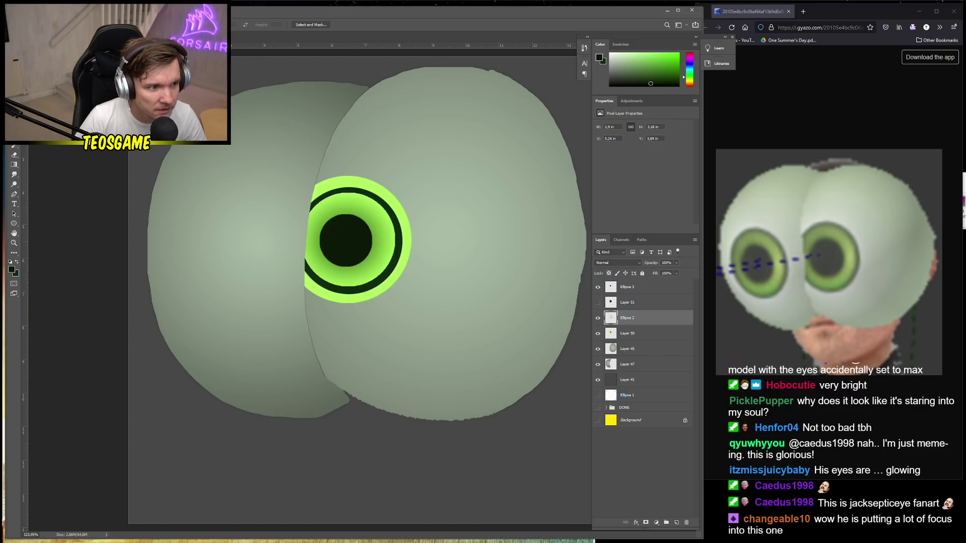
pyautogui.press('ctrl')
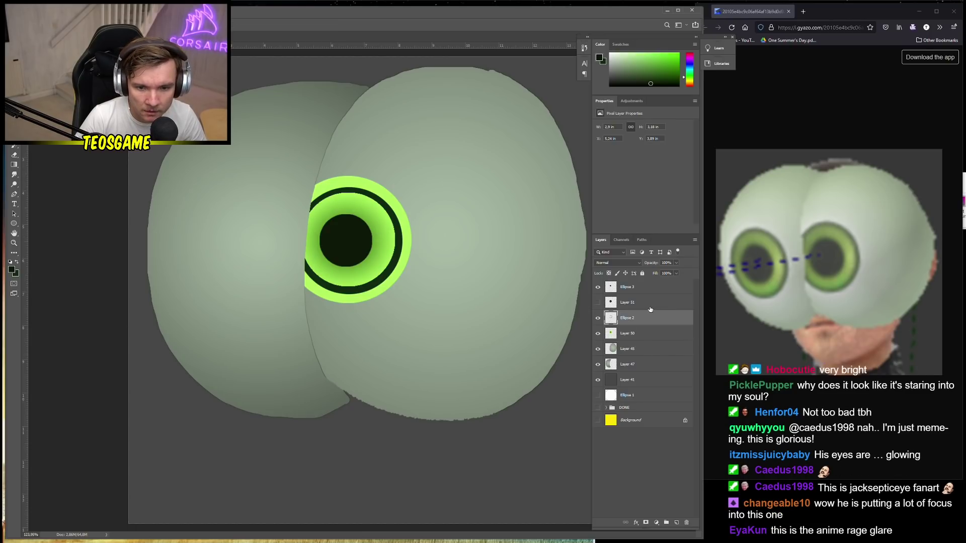
pyautogui.click(635, 336)
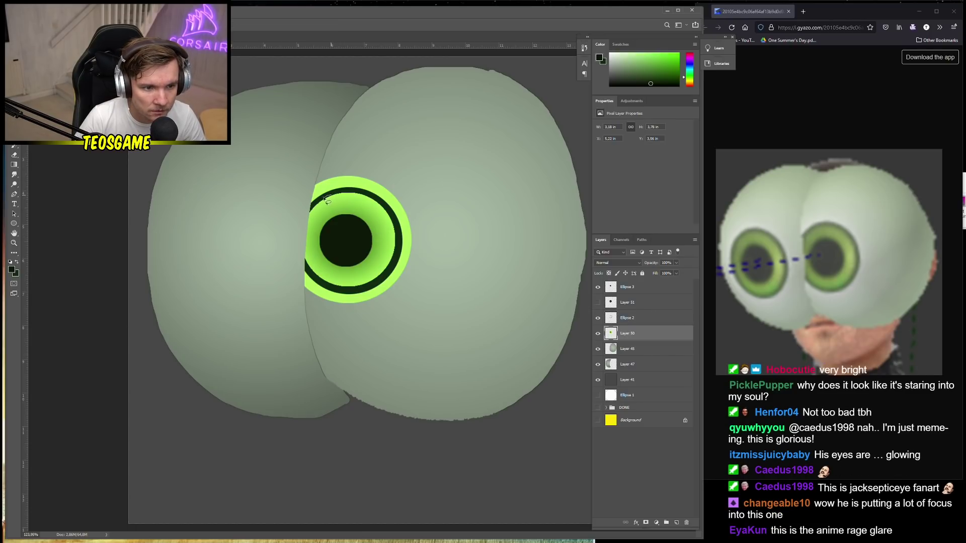
pyautogui.moveTo(326, 200); pyautogui.dragTo(308, 215)
pyautogui.moveTo(321, 283); pyautogui.dragTo(356, 291)
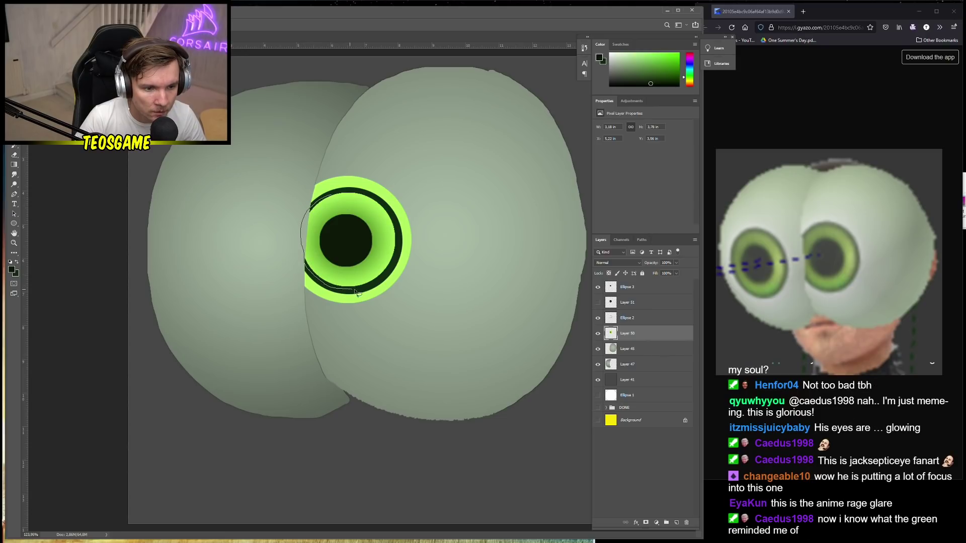
pyautogui.moveTo(396, 264)
pyautogui.mouseDown()
pyautogui.moveTo(398, 236)
pyautogui.moveTo(385, 208)
pyautogui.moveTo(343, 195)
pyautogui.mouseUp()
pyautogui.rightClick(341, 194)
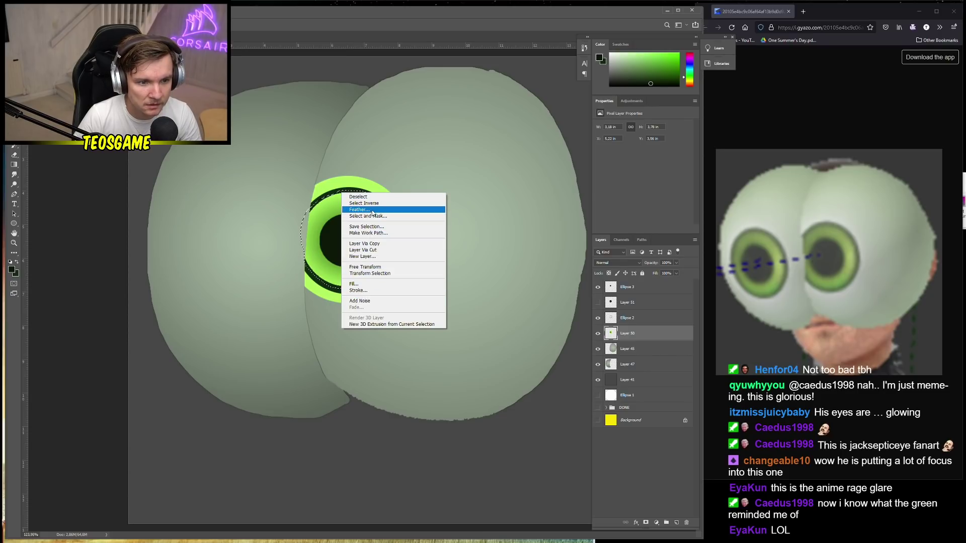
pyautogui.click(364, 203)
# Clear the selection and apply Blur More to Ellipse 3
pyautogui.hotkey('ctrl', 'd')
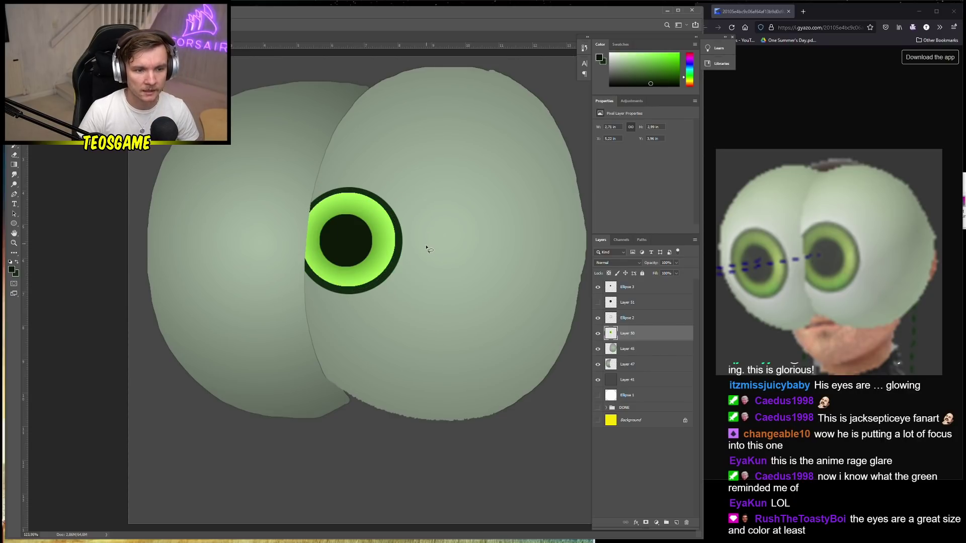
pyautogui.scroll(-2, 426, 250)
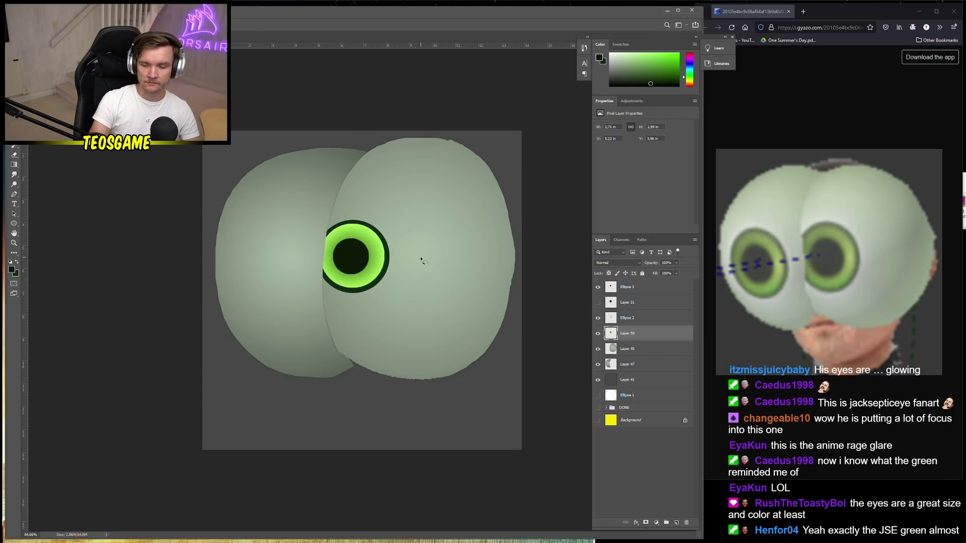
pyautogui.scroll(3, 359, 275)
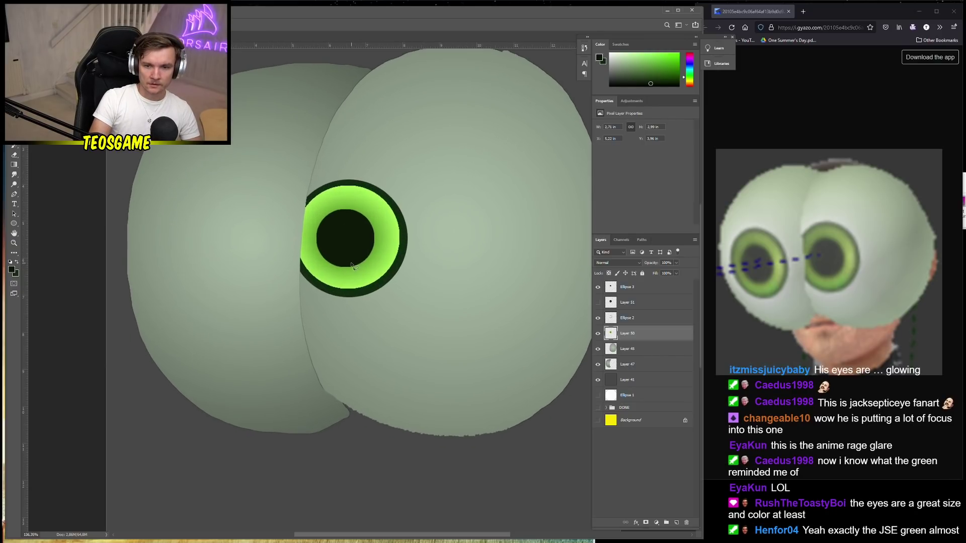
pyautogui.click(624, 292)
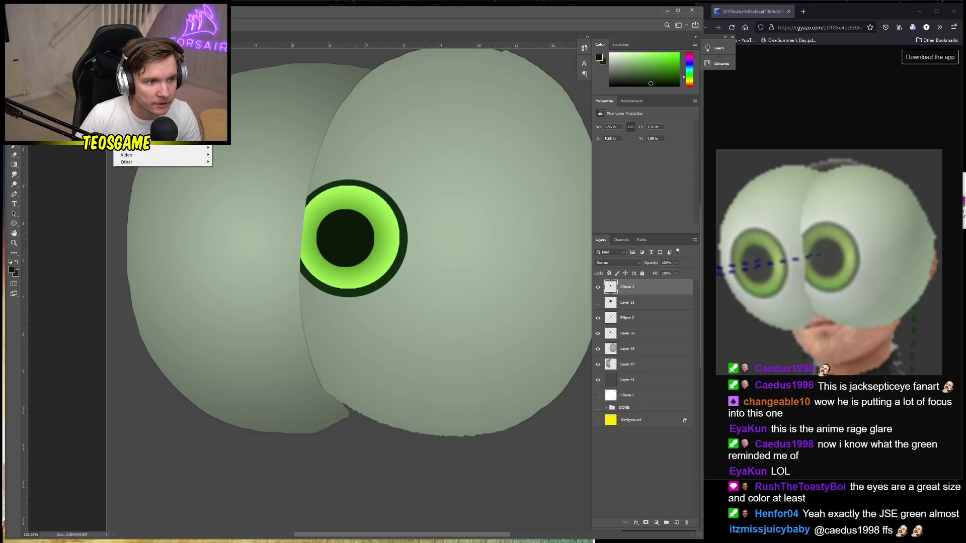
pyautogui.moveTo(201, 97)
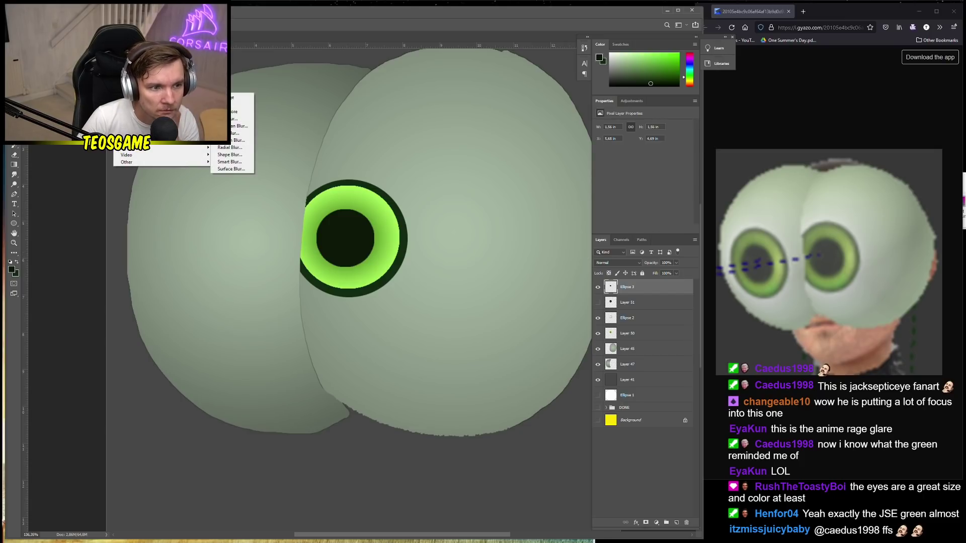
pyautogui.click(233, 112)
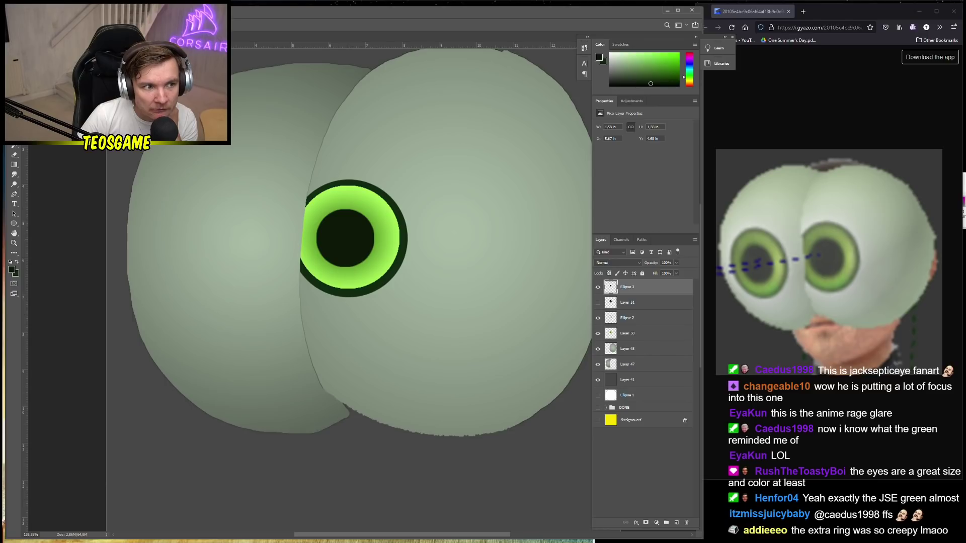
# Apply a Motion Blur with Distance 34 pixels to Ellipse 3
pyautogui.click(123, 10)
pyautogui.moveTo(201, 98)
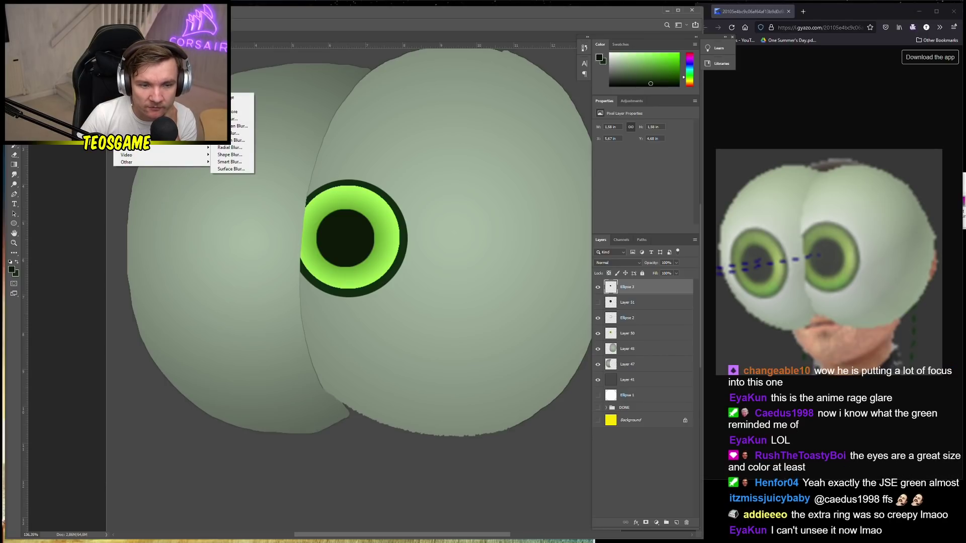
pyautogui.click(237, 141)
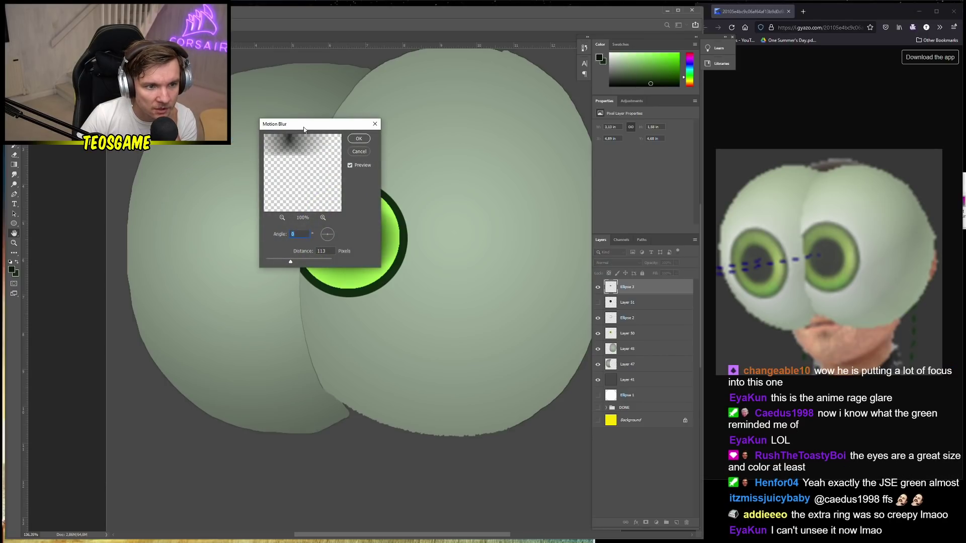
pyautogui.moveTo(304, 130); pyautogui.dragTo(191, 123)
pyautogui.moveTo(178, 257); pyautogui.dragTo(156, 257)
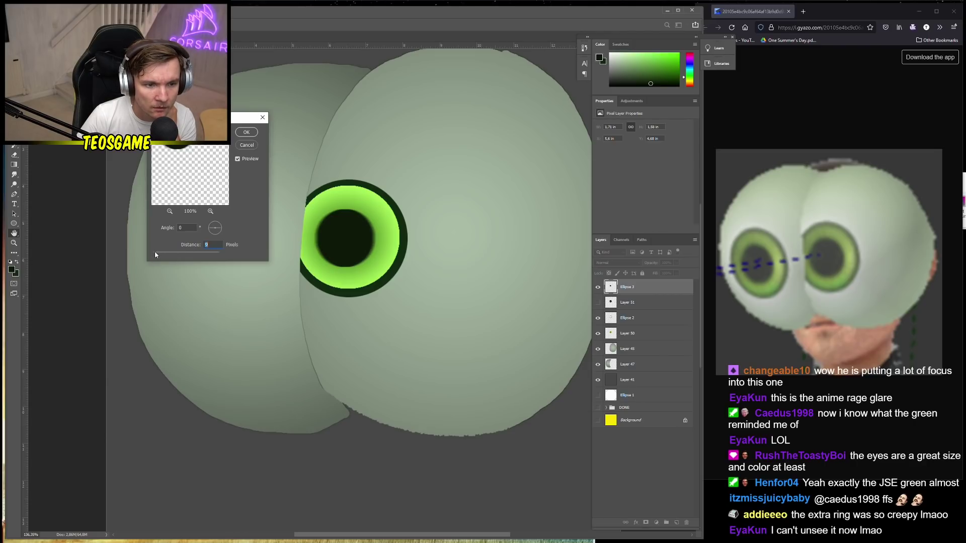
pyautogui.click(246, 132)
pyautogui.scroll(-5, 310, 211)
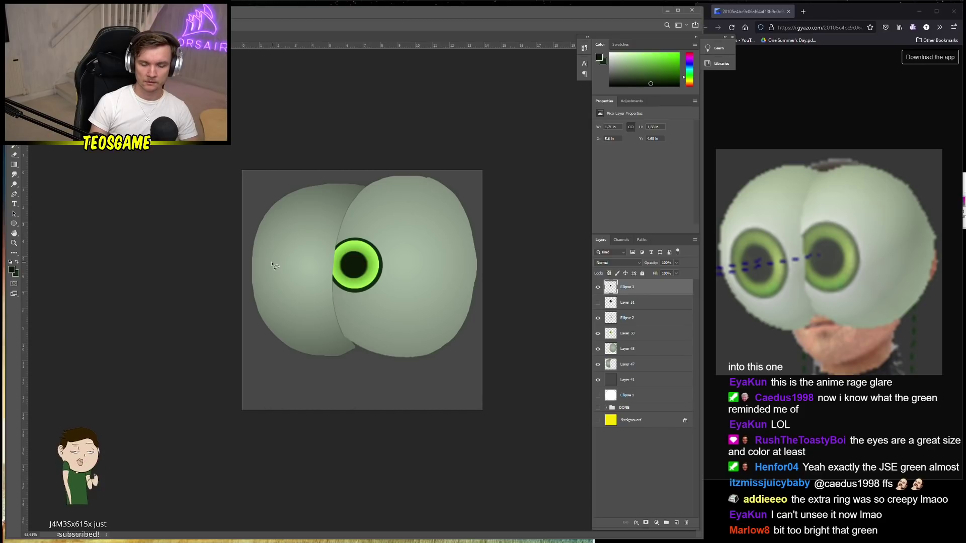
pyautogui.scroll(2, 286, 279)
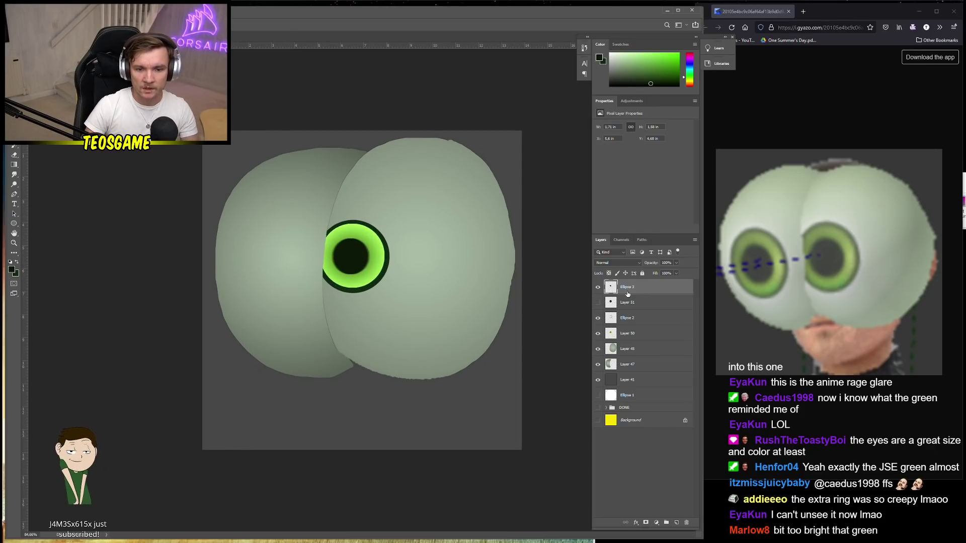
pyautogui.click(643, 332)
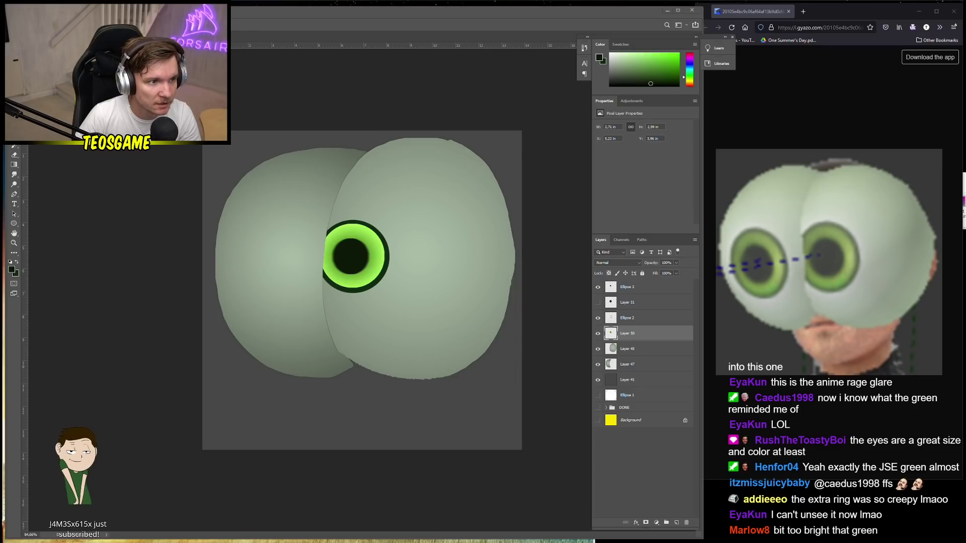
# Add a Hue/Saturation adjustment and lower the saturation of the eye's green
pyautogui.click(70, 6)
pyautogui.click(171, 174)
pyautogui.press('Return')
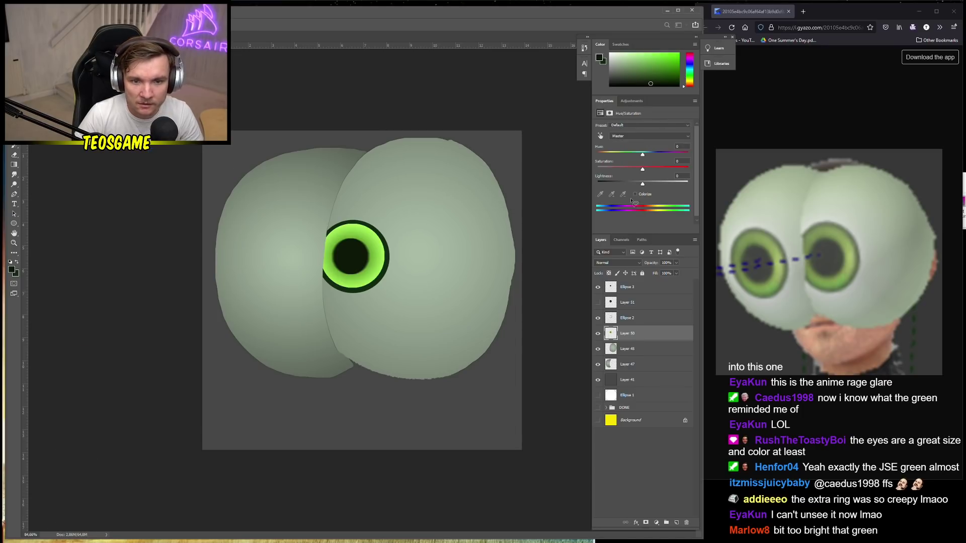
pyautogui.moveTo(642, 170); pyautogui.dragTo(638, 171)
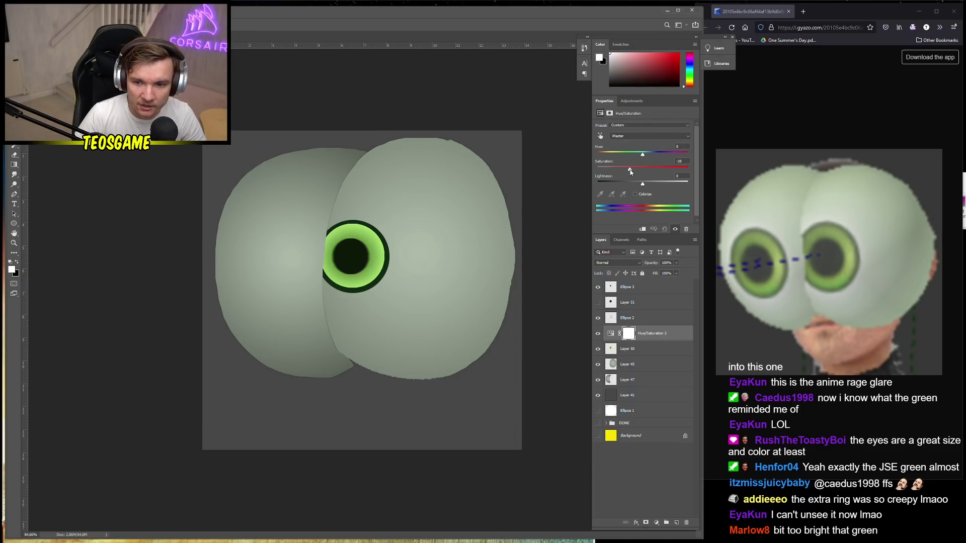
# Select the eye layers from Ellipse 3 down to Layer 50
pyautogui.scroll(-2, 433, 304)
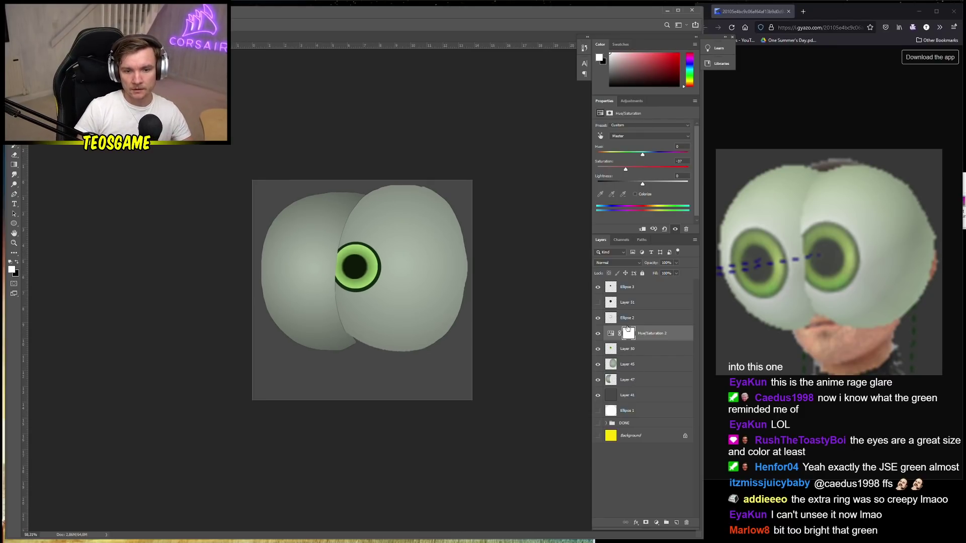
pyautogui.hotkey('alt', '.')
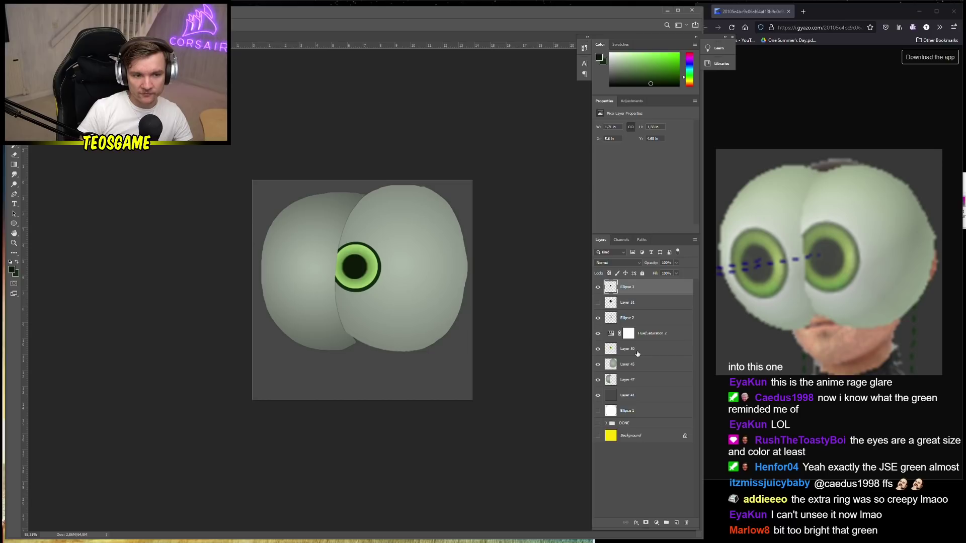
pyautogui.keyDown('shift'); pyautogui.click(637, 353); pyautogui.keyUp('shift')
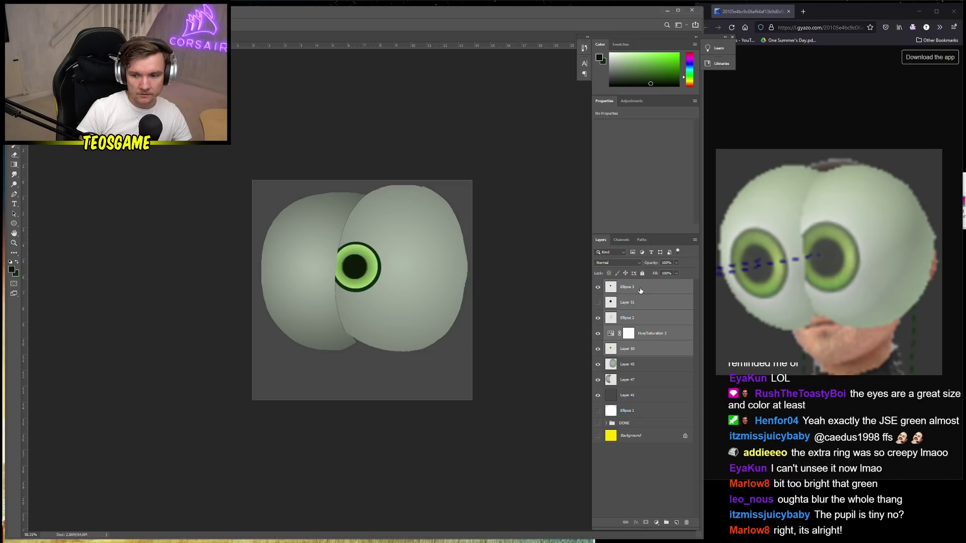
# Duplicate the eye layers, drag the copy onto the left lobe, and add new empty Layer 52
pyautogui.hotkey('ctrl', 'j')
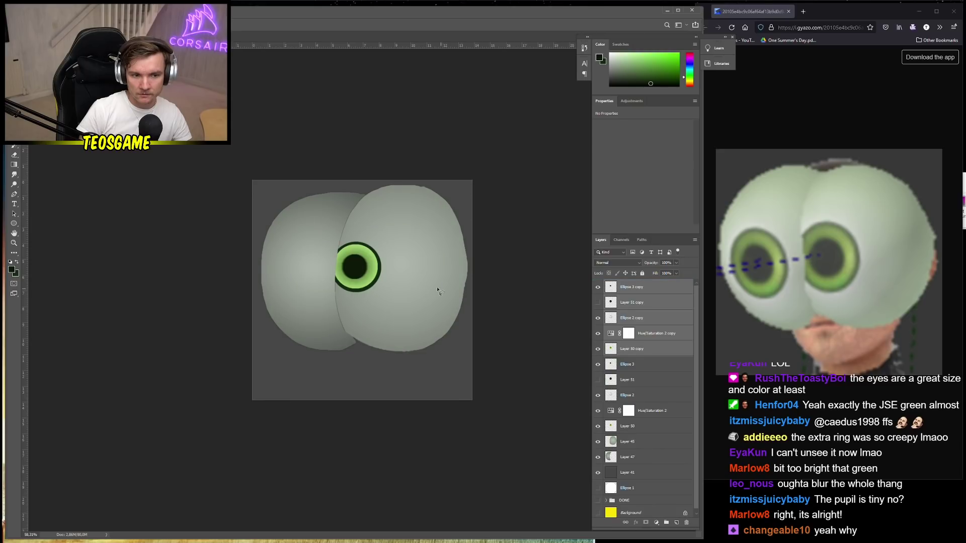
pyautogui.moveTo(349, 274); pyautogui.dragTo(290, 287)
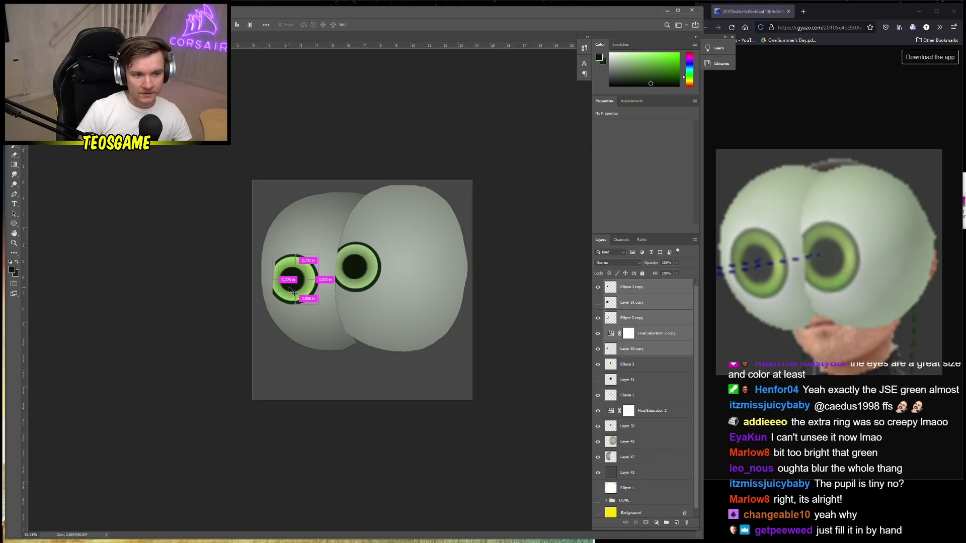
pyautogui.click(676, 522)
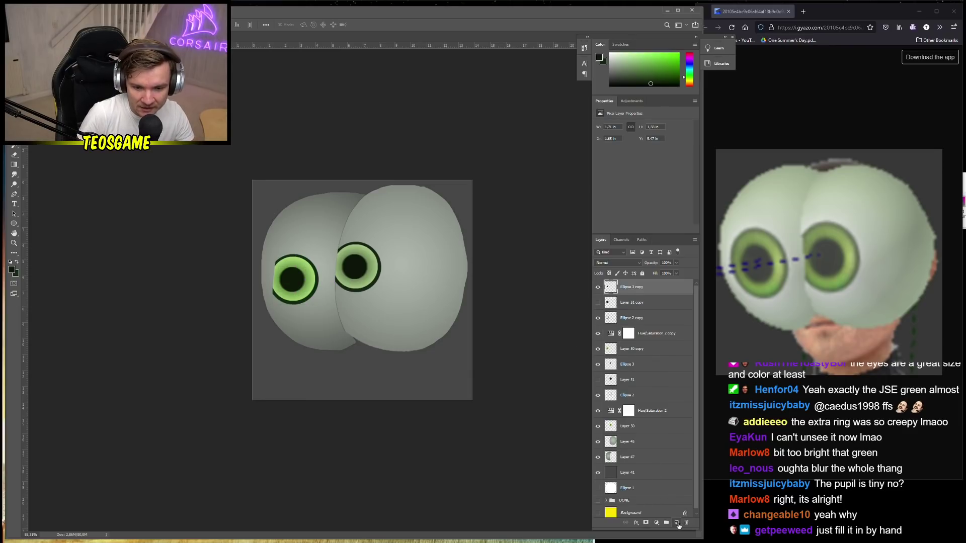
pyautogui.scroll(5, 340, 287)
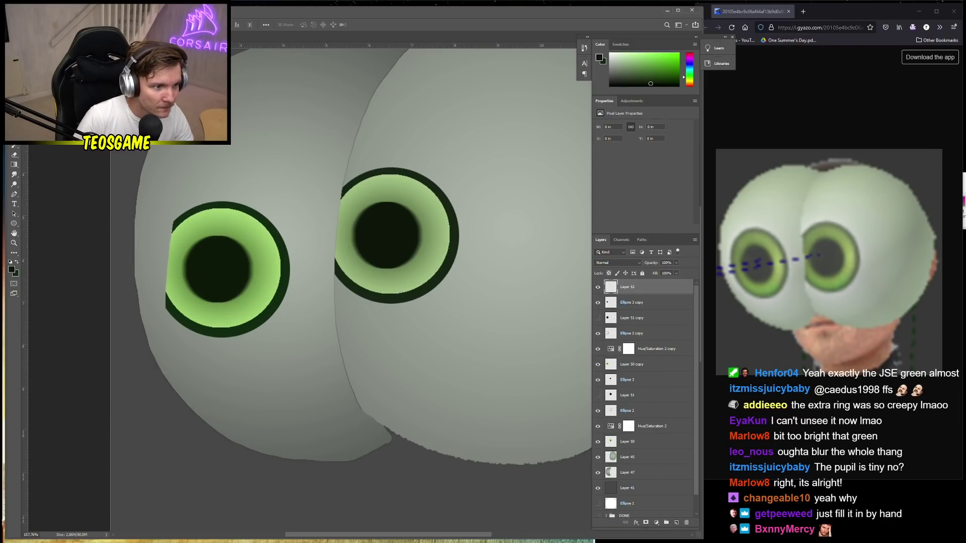
# With a smaller brush, paint the dark green rim along the left eye's cut-off edge on Layer 52
pyautogui.press('b')
pyautogui.rightClick(180, 222)
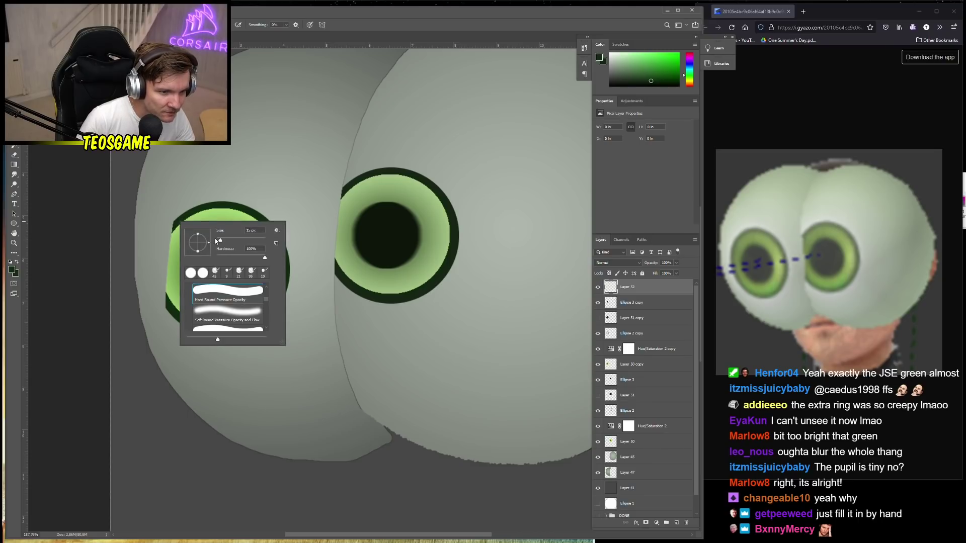
pyautogui.moveTo(219, 241); pyautogui.dragTo(219, 241)
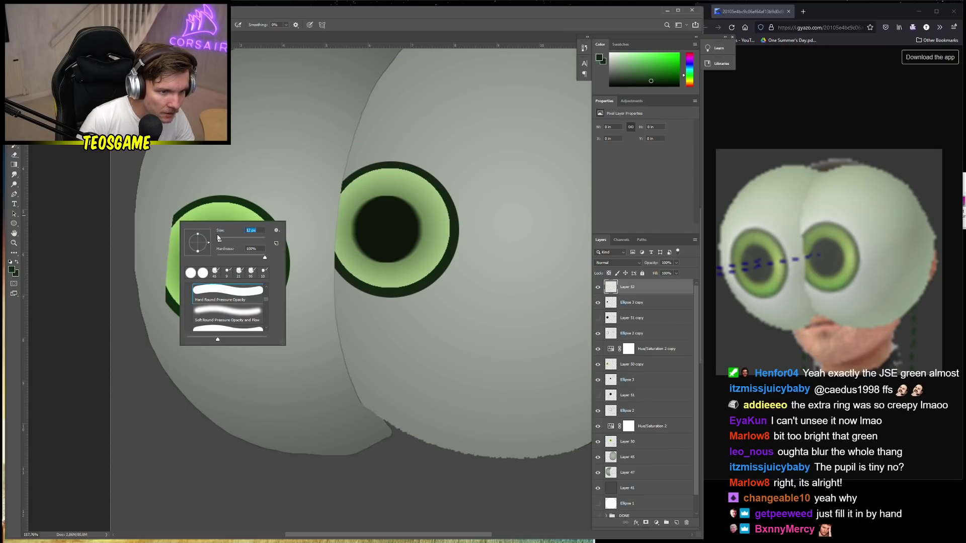
pyautogui.click(173, 220)
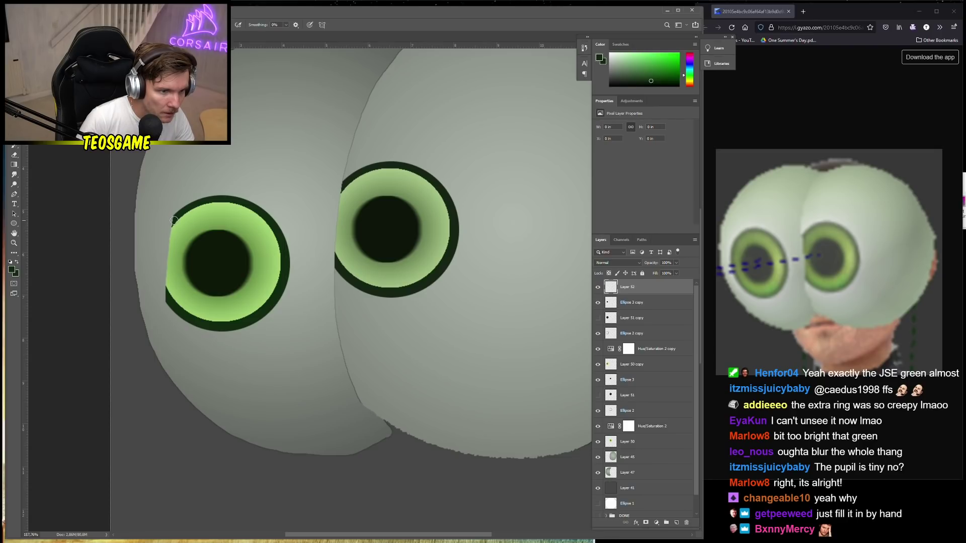
pyautogui.rightClick(177, 220)
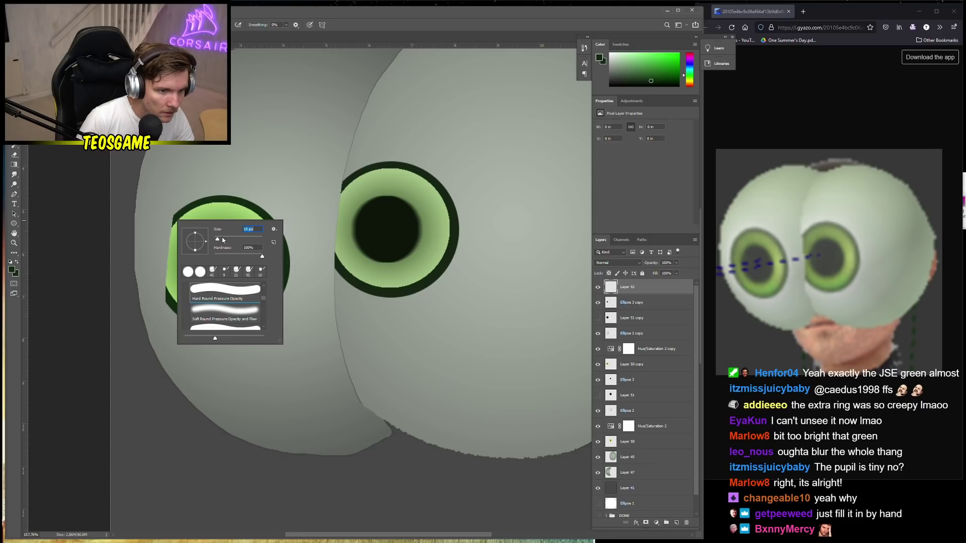
pyautogui.click(174, 219)
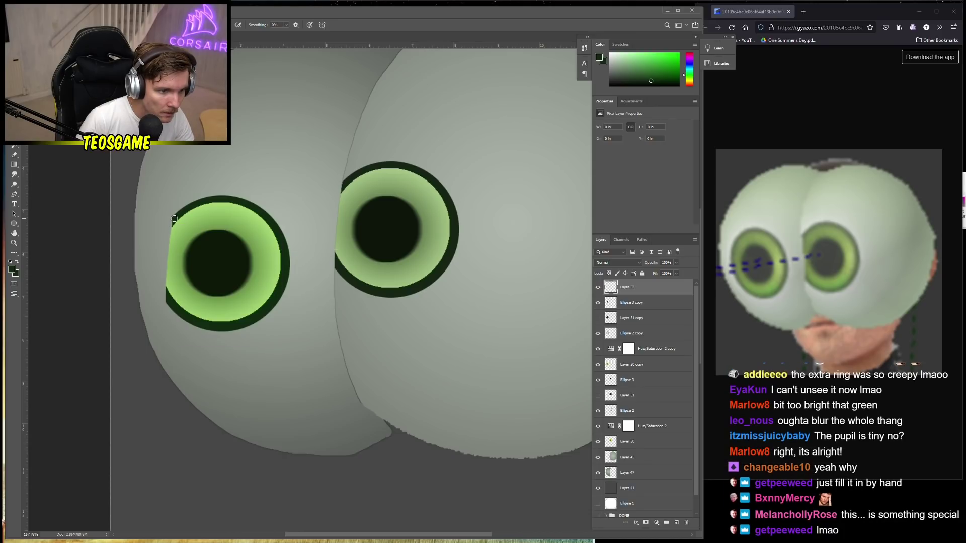
pyautogui.moveTo(172, 222)
pyautogui.mouseDown()
pyautogui.moveTo(154, 251)
pyautogui.moveTo(172, 305)
pyautogui.mouseUp()
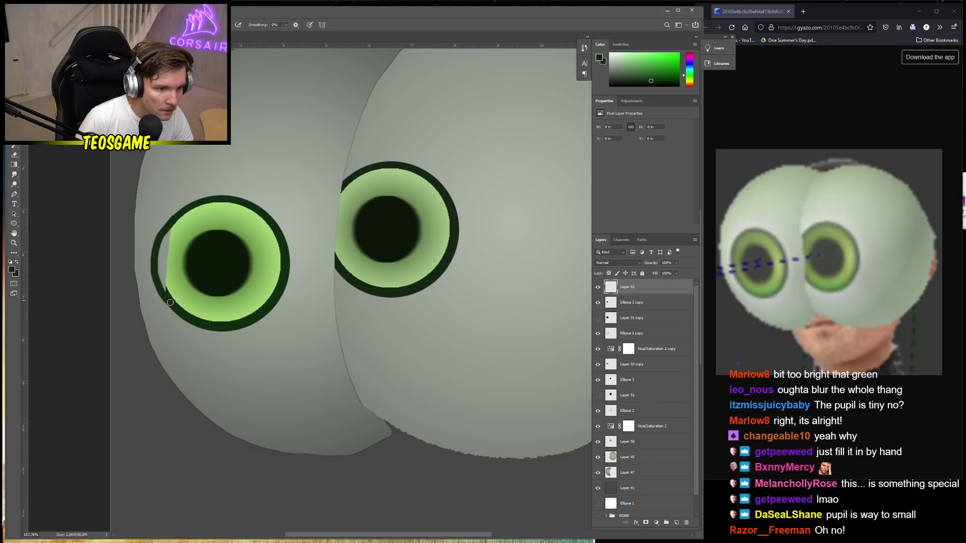
# Add Layer 53 below Layer 52 and paint pale green along the left iris edge
pyautogui.keyDown('alt'); pyautogui.click(167, 286); pyautogui.keyUp('alt')
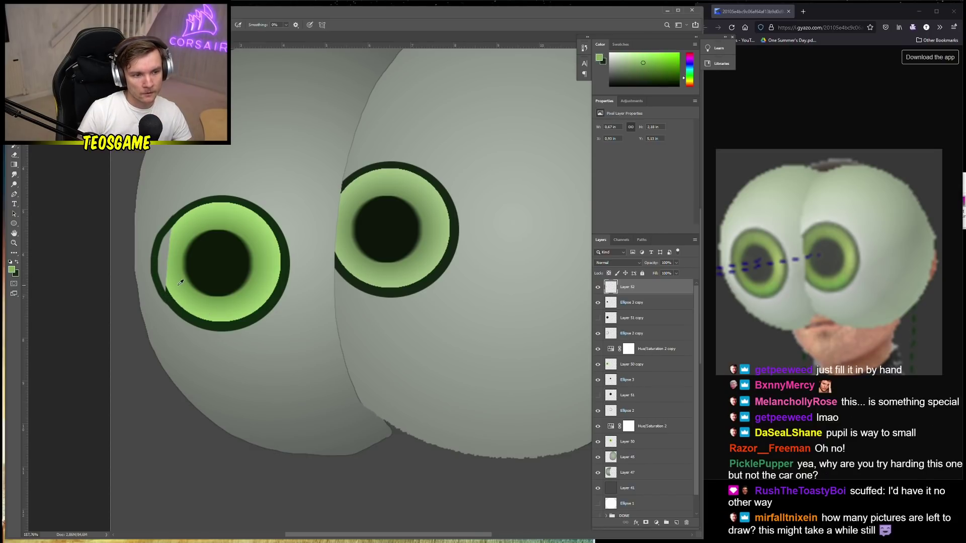
pyautogui.click(676, 523)
pyautogui.moveTo(629, 287); pyautogui.dragTo(629, 308)
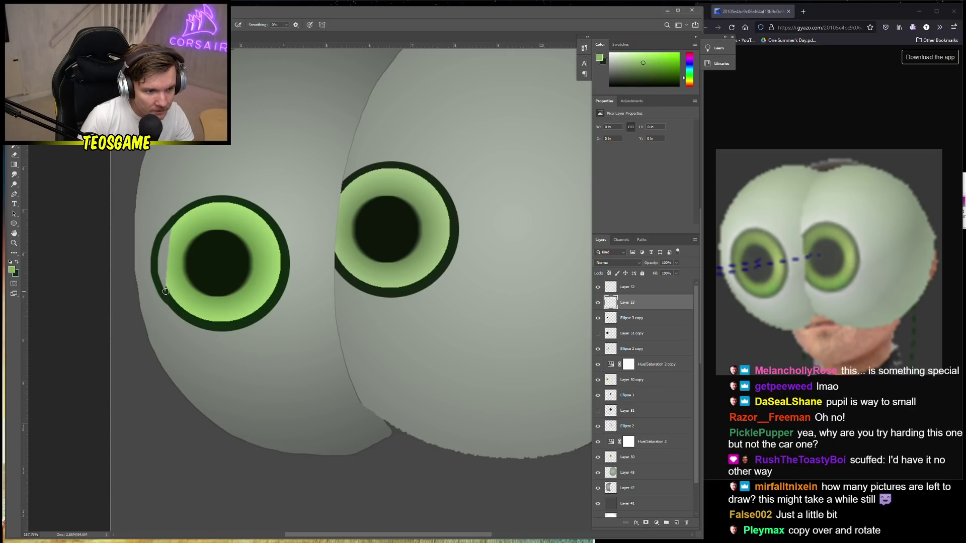
pyautogui.moveTo(164, 289); pyautogui.dragTo(170, 232)
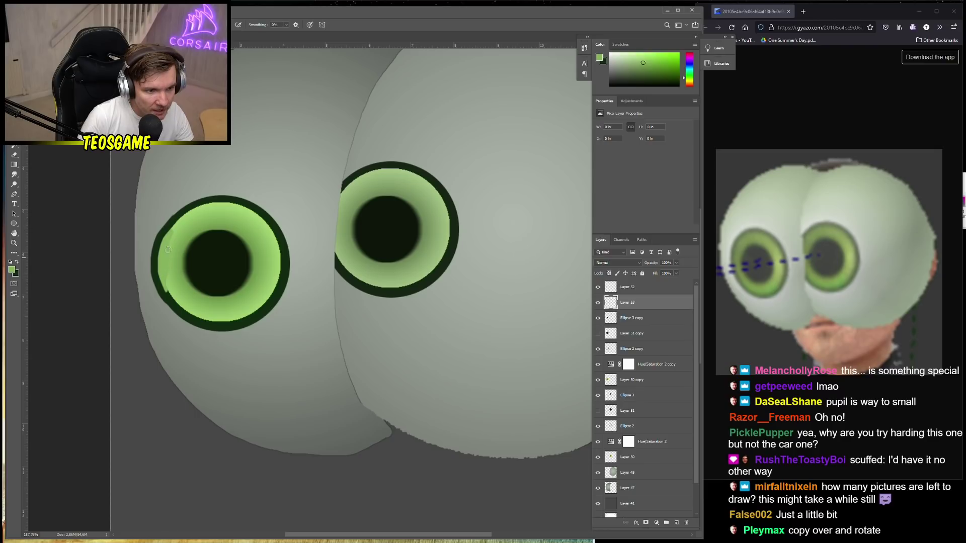
pyautogui.keyDown('alt'); pyautogui.click(186, 227); pyautogui.keyUp('alt')
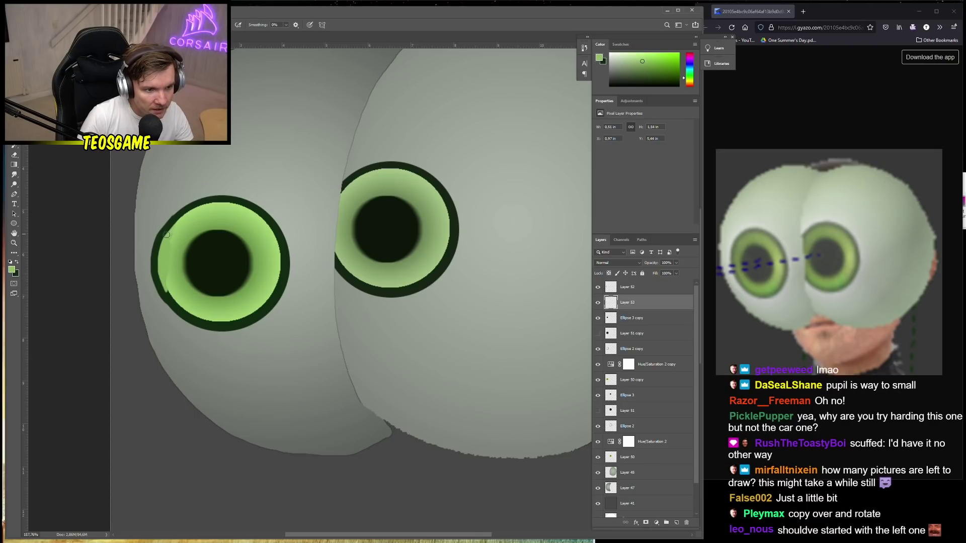
pyautogui.keyDown('alt'); pyautogui.click(217, 209); pyautogui.keyUp('alt')
pyautogui.moveTo(172, 227)
pyautogui.mouseDown()
pyautogui.moveTo(158, 254)
pyautogui.moveTo(166, 294)
pyautogui.mouseUp()
pyautogui.keyDown('alt'); pyautogui.click(178, 277); pyautogui.keyUp('alt')
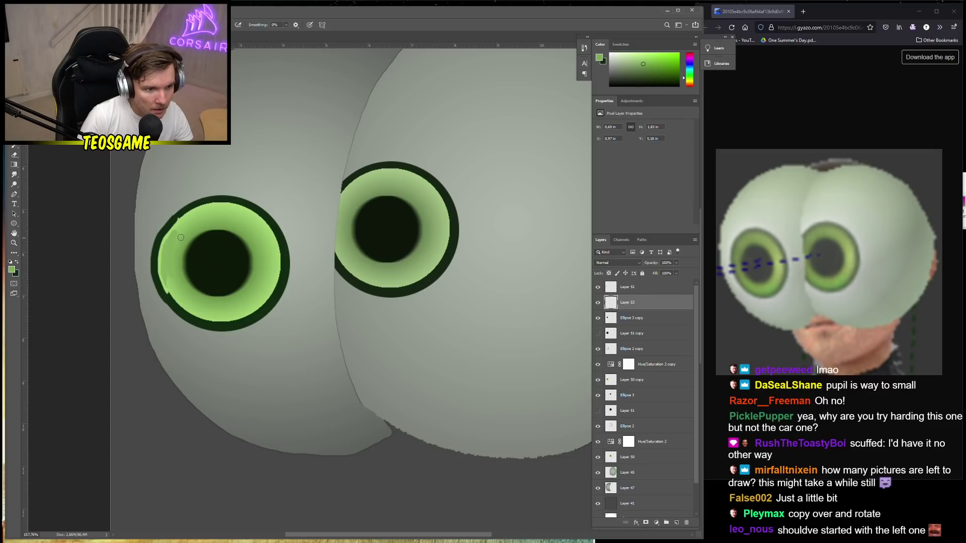
pyautogui.moveTo(181, 237); pyautogui.dragTo(172, 268)
# Undo the last stroke and repaint the left iris edge with greens sampled from the eyes
pyautogui.hotkey('ctrl', 'z')
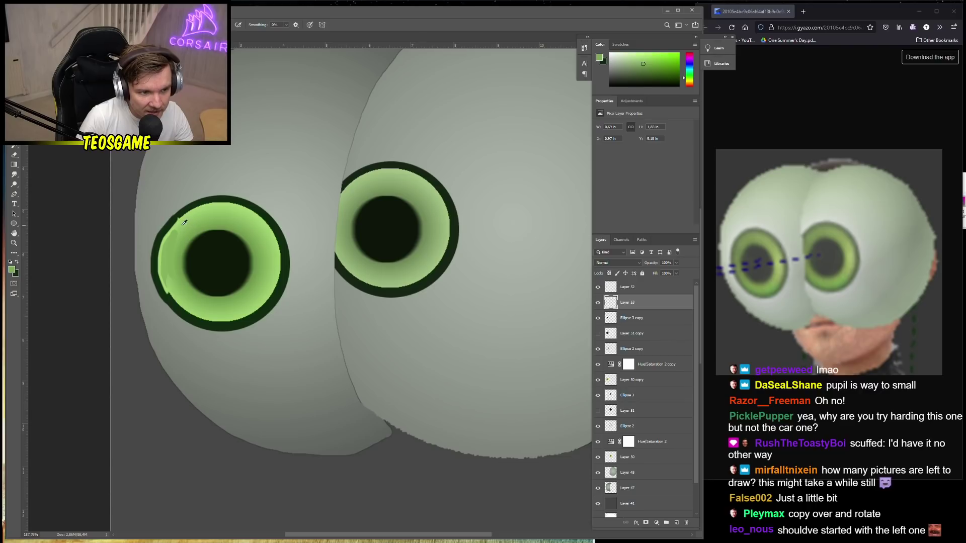
pyautogui.keyDown('alt'); pyautogui.click(183, 223); pyautogui.keyUp('alt')
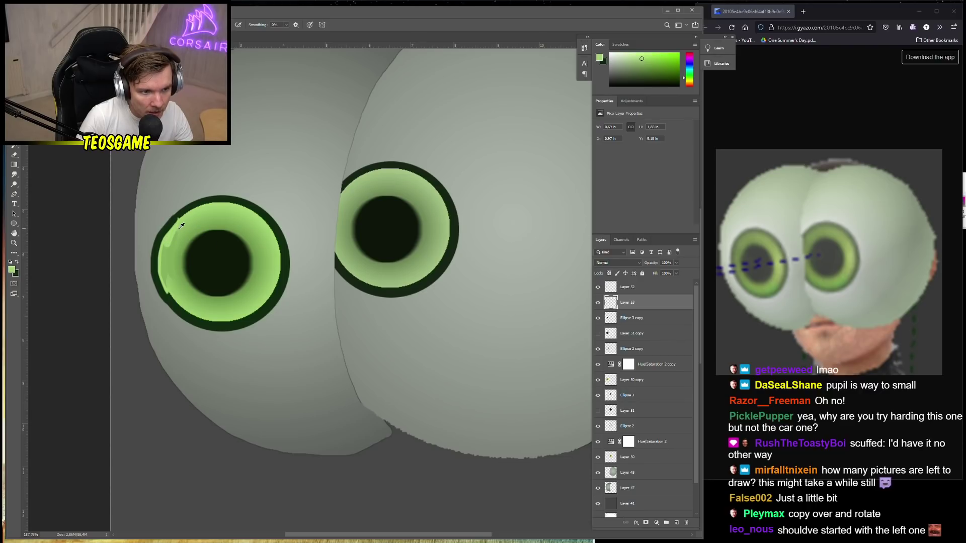
pyautogui.keyDown('alt'); pyautogui.click(418, 206); pyautogui.keyUp('alt')
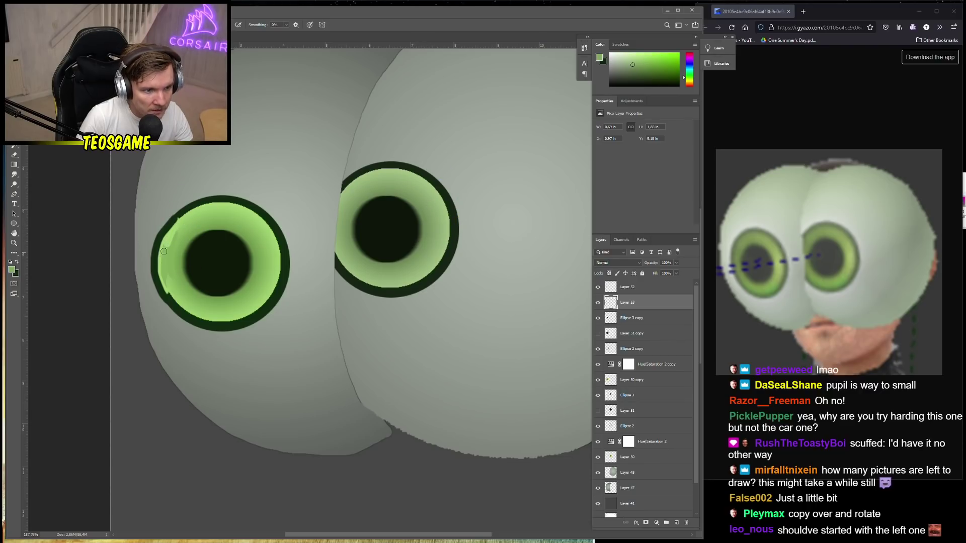
pyautogui.moveTo(181, 230)
pyautogui.mouseDown()
pyautogui.moveTo(164, 269)
pyautogui.moveTo(174, 286)
pyautogui.mouseUp()
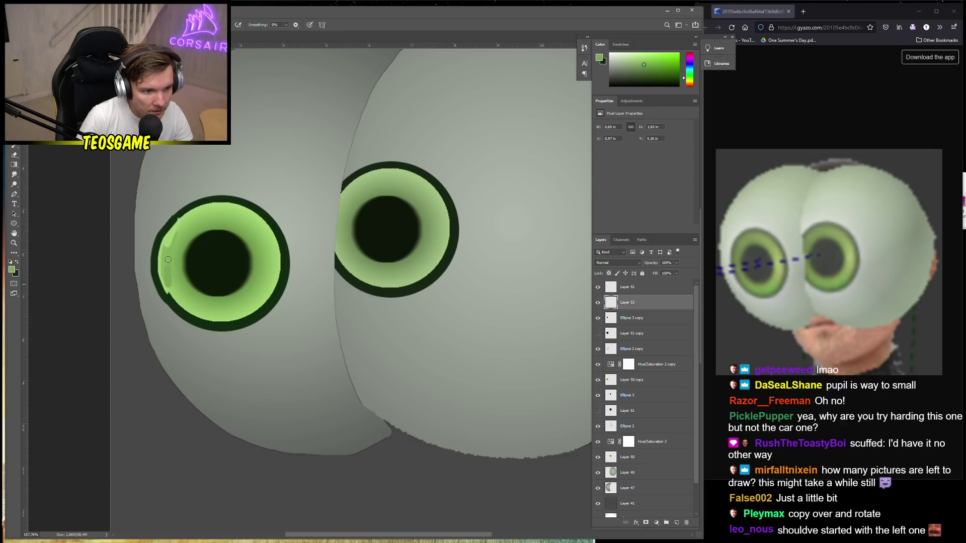
pyautogui.keyDown('alt'); pyautogui.click(170, 237); pyautogui.keyUp('alt')
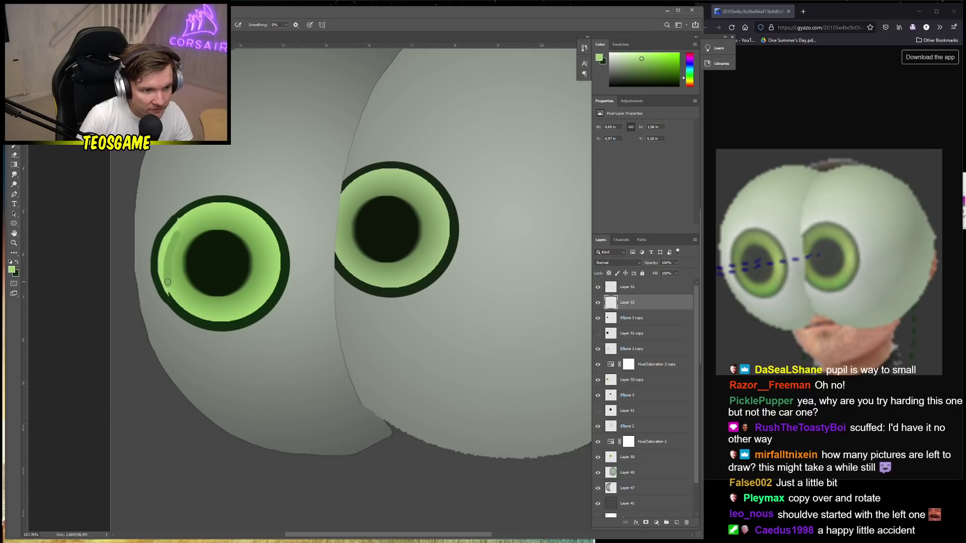
pyautogui.keyDown('alt'); pyautogui.click(199, 214); pyautogui.keyUp('alt')
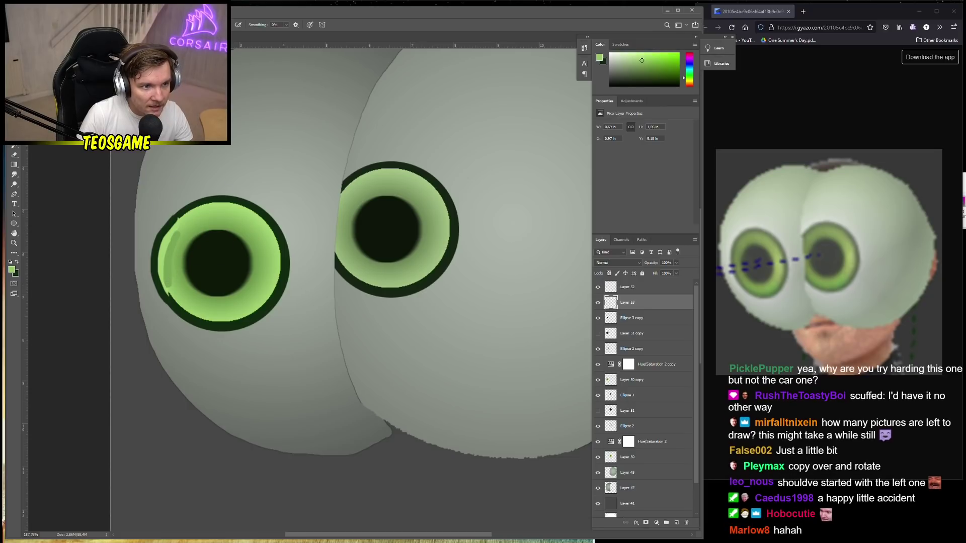
pyautogui.moveTo(168, 271); pyautogui.dragTo(169, 294)
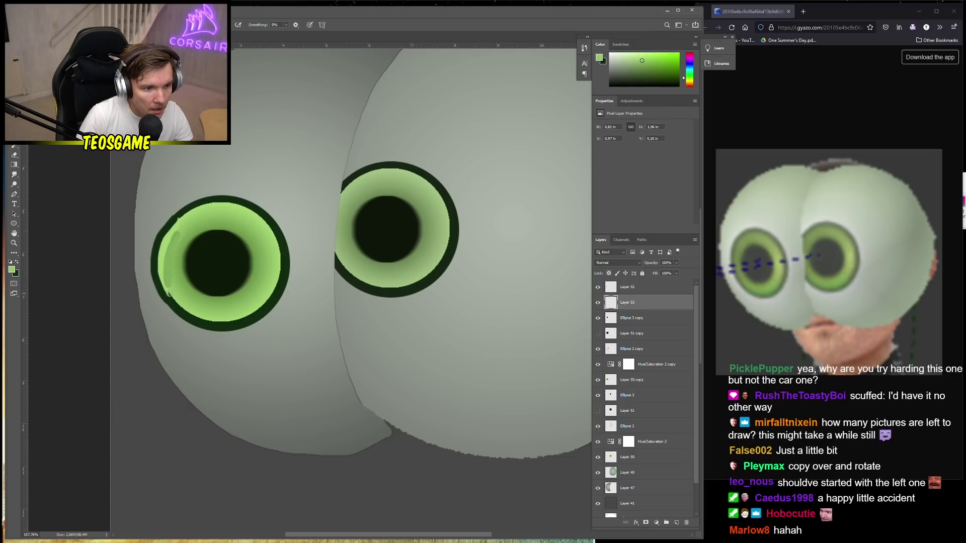
pyautogui.moveTo(193, 226); pyautogui.dragTo(169, 289)
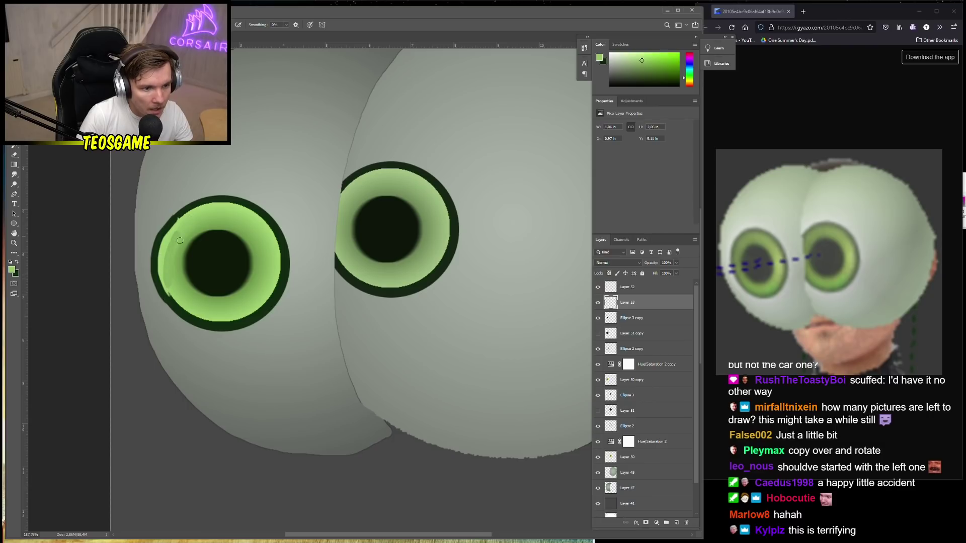
pyautogui.scroll(-5, 203, 295)
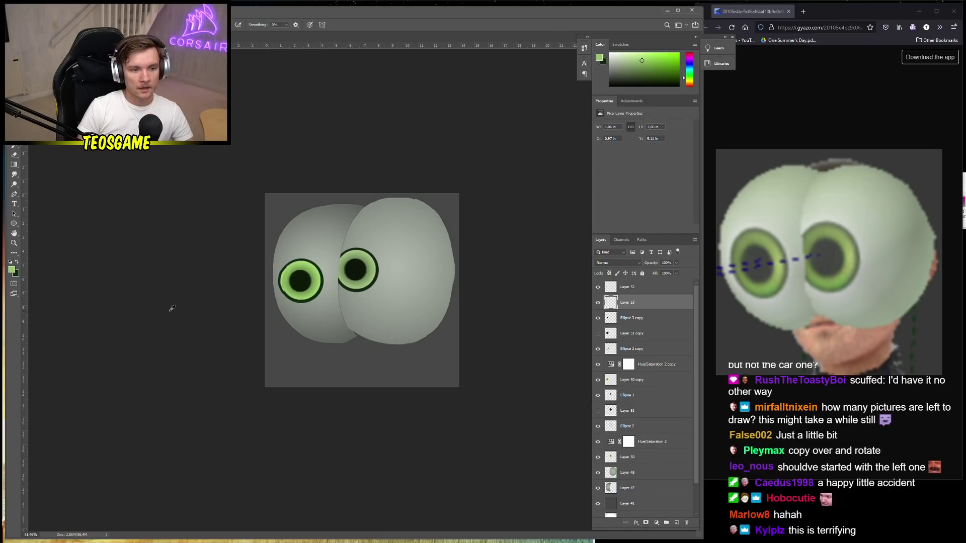
# Merge the layers from Layer 52 down to Ellipse 2 copy into one
pyautogui.scroll(-2, 334, 379)
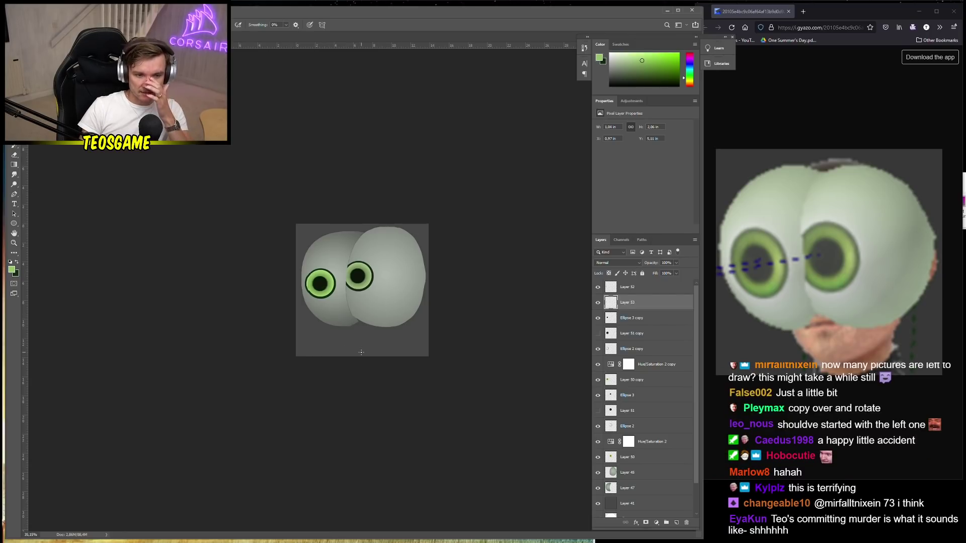
pyautogui.click(649, 287)
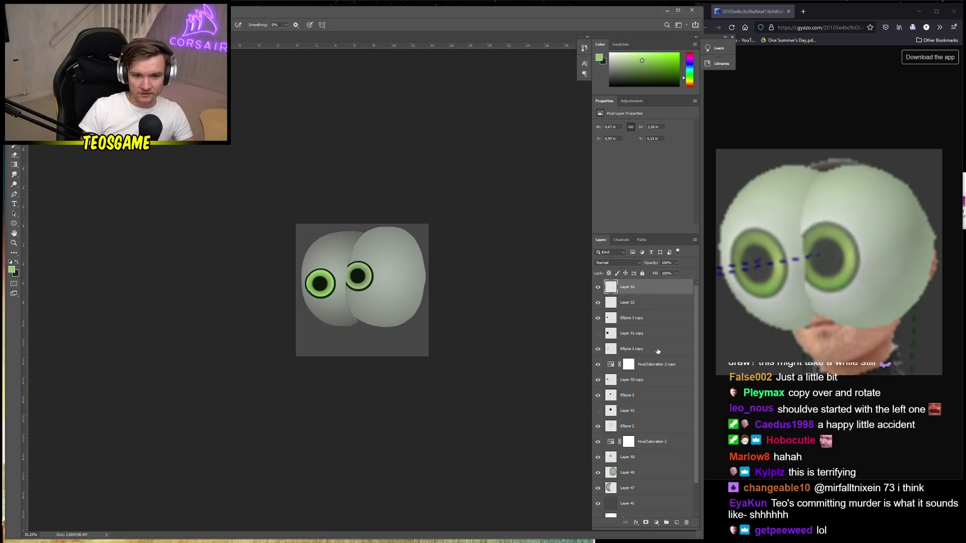
pyautogui.keyDown('shift'); pyautogui.click(658, 352); pyautogui.keyUp('shift')
pyautogui.rightClick(653, 340)
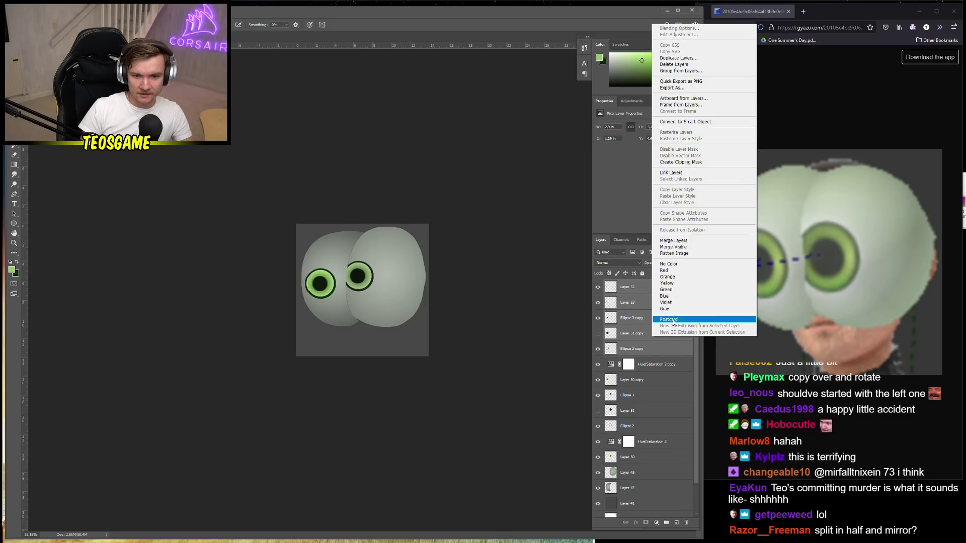
pyautogui.click(679, 242)
# Merge Ellipse 2 through Layer 52 into Layer 52, then add a new empty layer above Layer 41
pyautogui.click(638, 365)
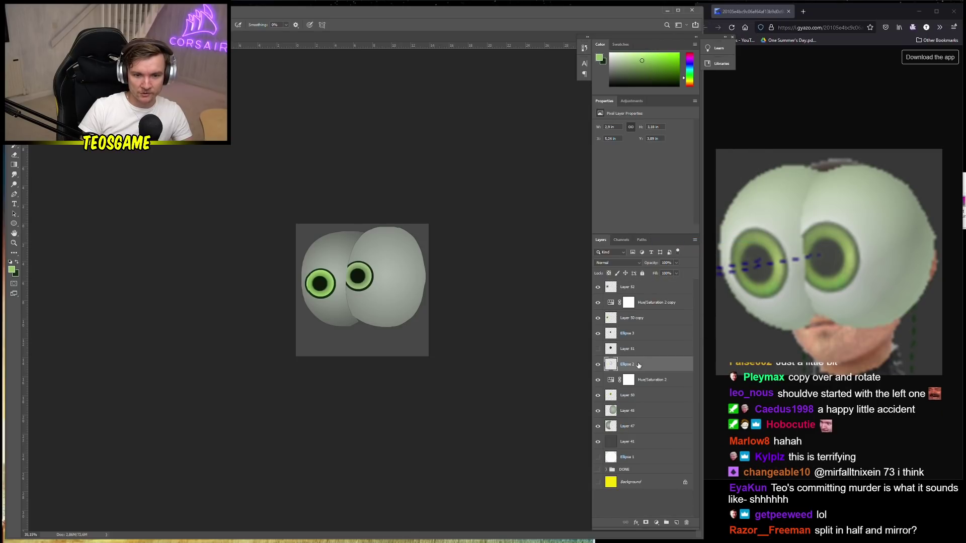
pyautogui.keyDown('shift'); pyautogui.click(646, 290); pyautogui.keyUp('shift')
pyautogui.rightClick(649, 315)
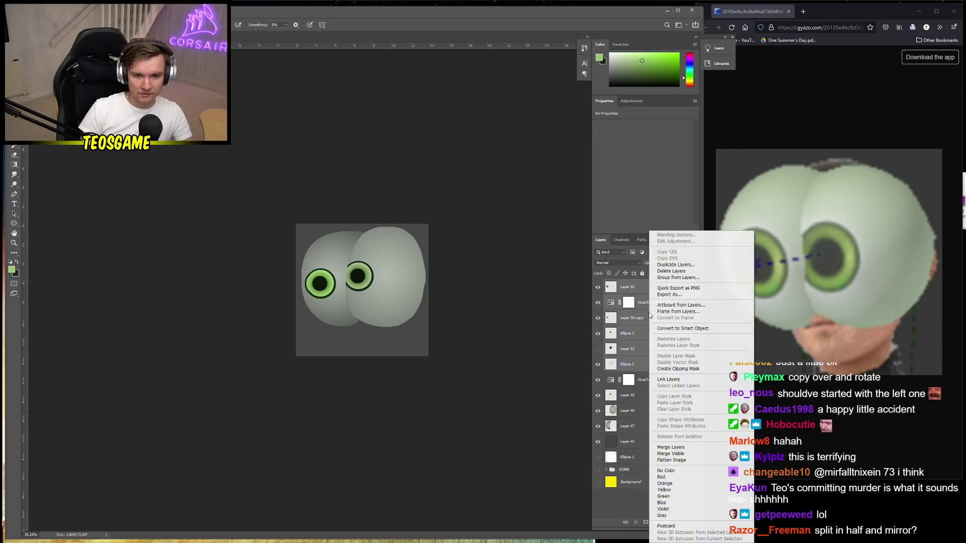
pyautogui.click(686, 447)
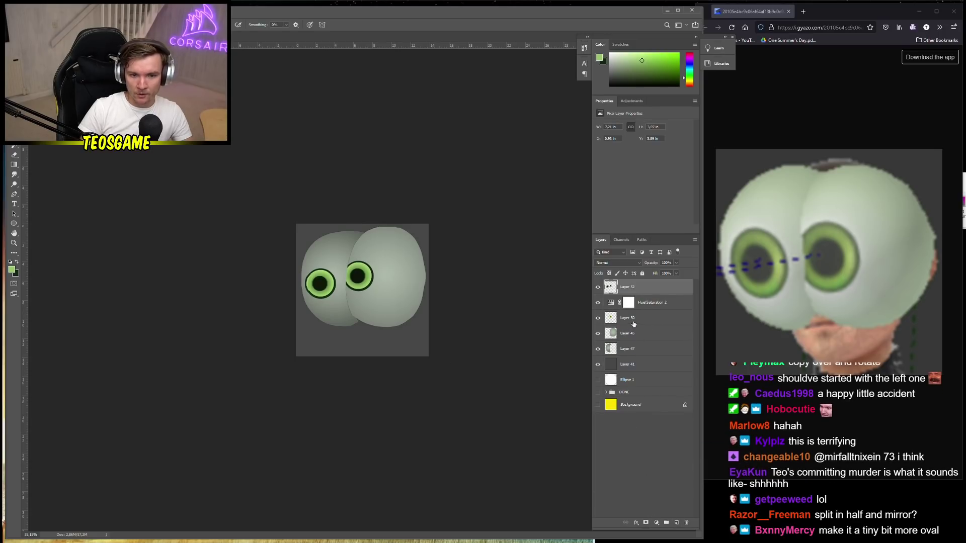
pyautogui.click(632, 367)
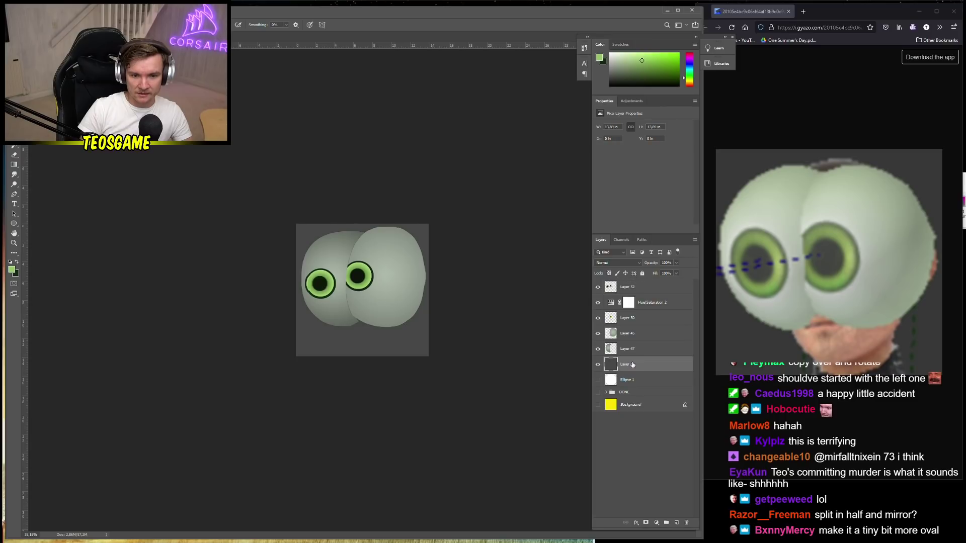
pyautogui.click(676, 524)
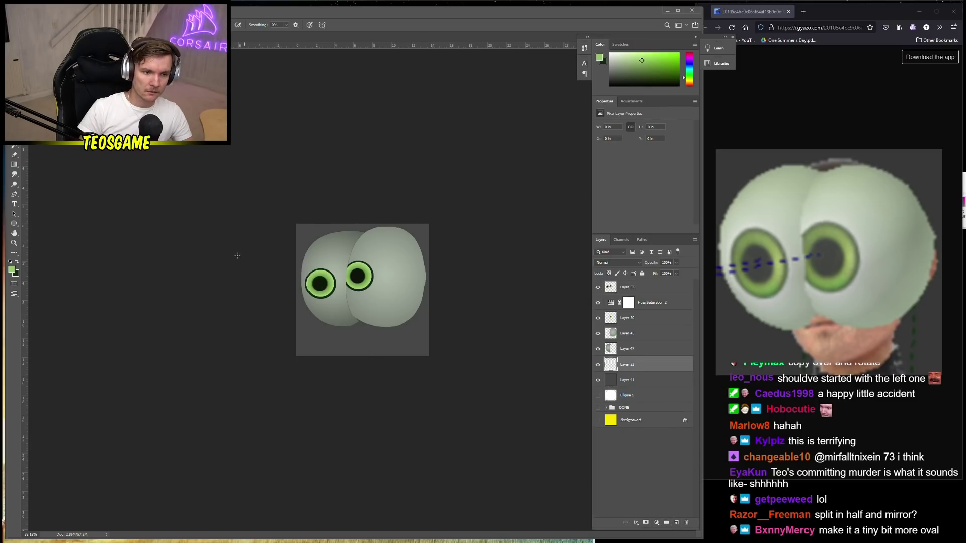
# Set the foreground colour to a pale beige
pyautogui.press('x')
pyautogui.click(14, 272)
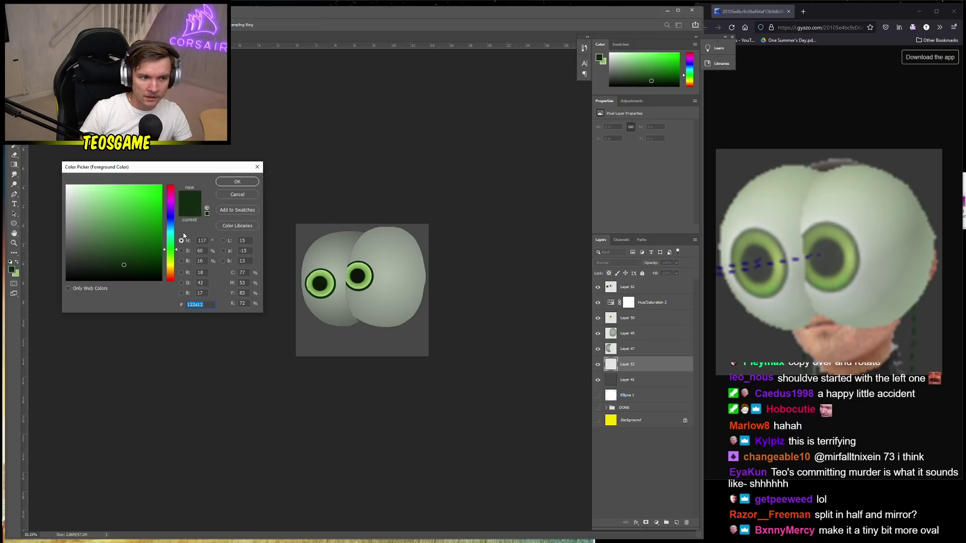
pyautogui.moveTo(171, 222); pyautogui.dragTo(164, 270)
pyautogui.moveTo(126, 197); pyautogui.dragTo(103, 179)
pyautogui.click(236, 181)
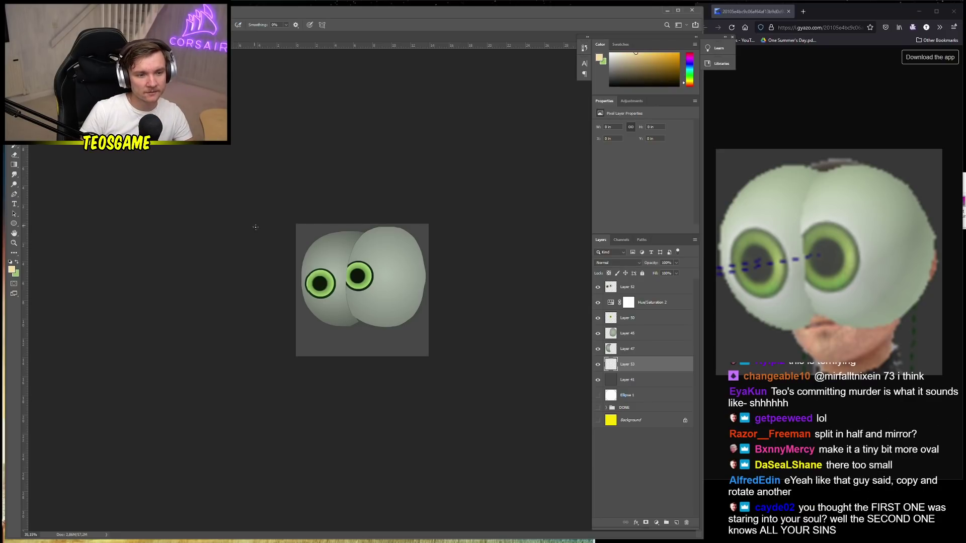
# Paint a thin beige test stroke below the face, then undo it
pyautogui.rightClick(363, 346)
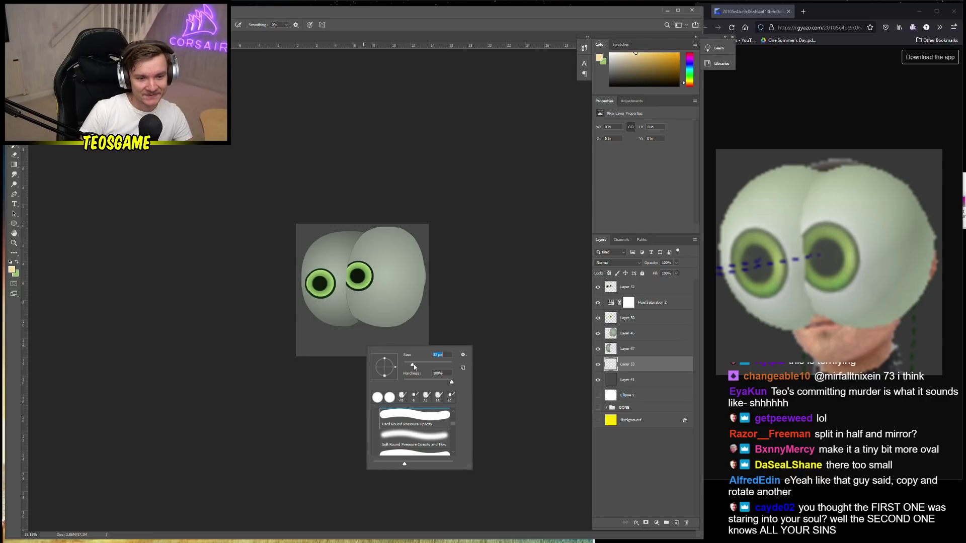
pyautogui.click(336, 326)
pyautogui.moveTo(336, 328); pyautogui.dragTo(346, 354)
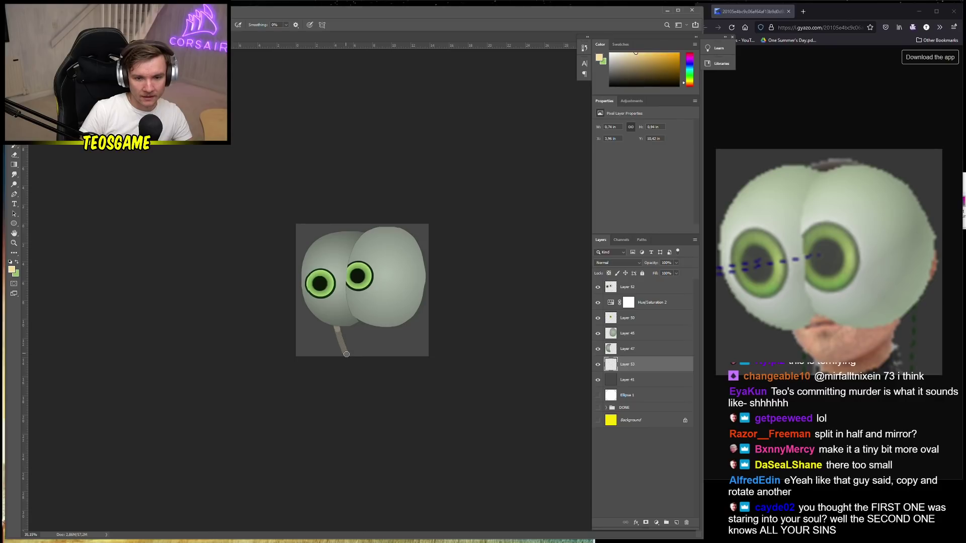
pyautogui.hotkey('ctrl', 'z')
# Delete the Hue/Saturation 2 adjustment layer and select the empty Layer 53
pyautogui.click(614, 304)
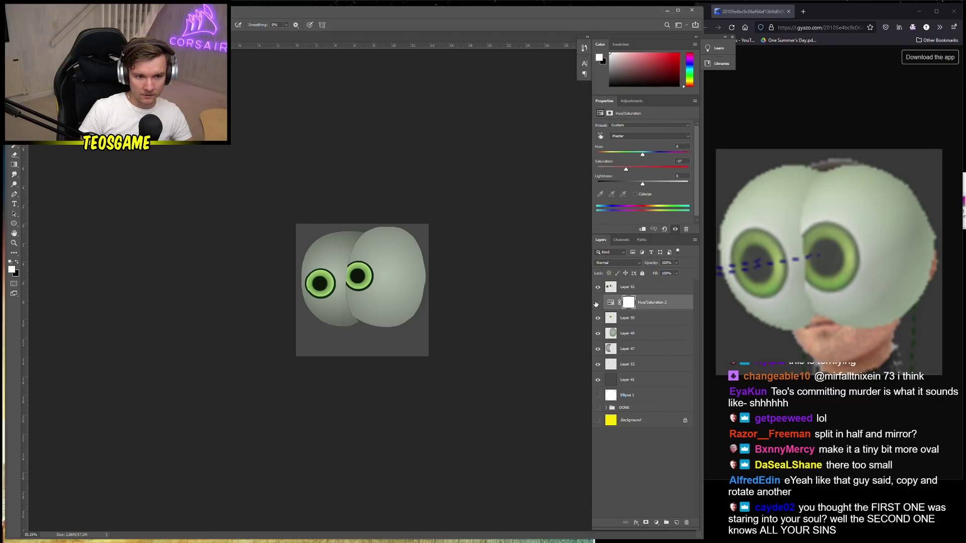
pyautogui.click(597, 303)
pyautogui.click(596, 303)
pyautogui.press('Delete')
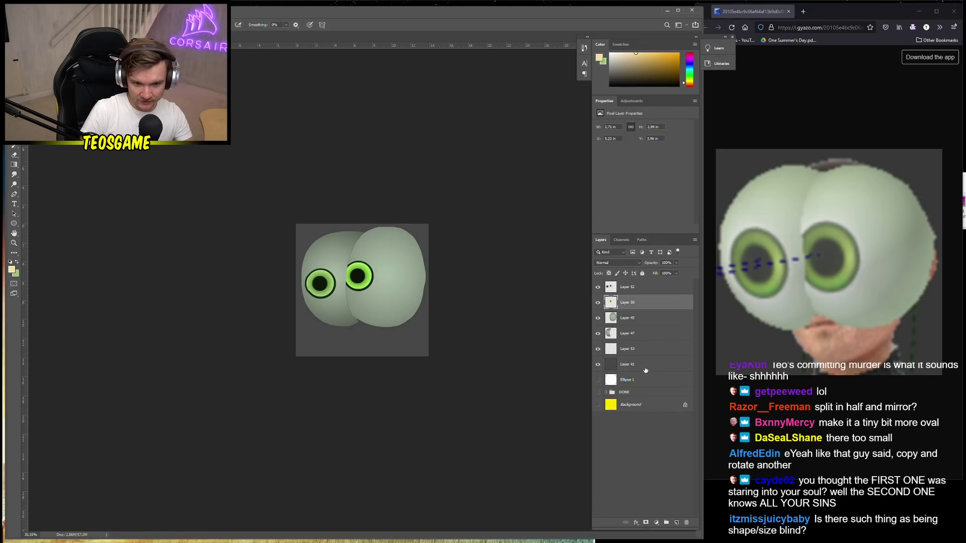
pyautogui.click(633, 365)
pyautogui.click(635, 352)
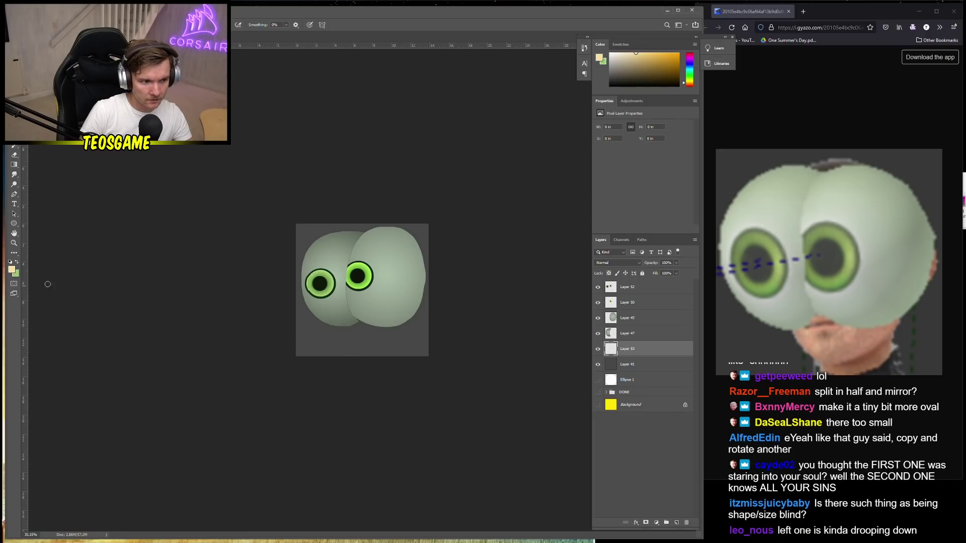
# Set the foreground to tan ffce6e and try two strokes below the left eye, undoing both
pyautogui.click(12, 271)
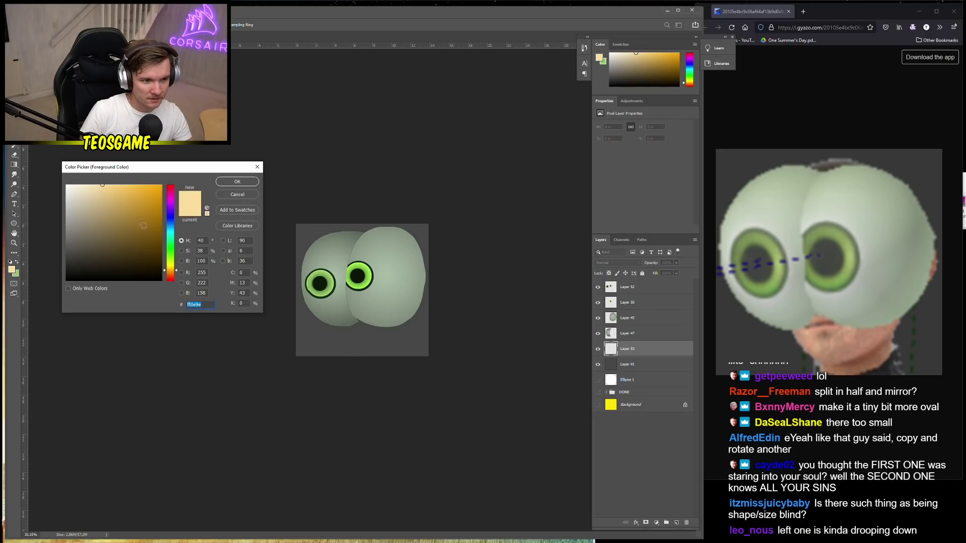
pyautogui.click(194, 304)
pyautogui.write('ffce6e')
pyautogui.click(229, 183)
pyautogui.moveTo(345, 327); pyautogui.dragTo(351, 356)
pyautogui.hotkey('ctrl', 'z')
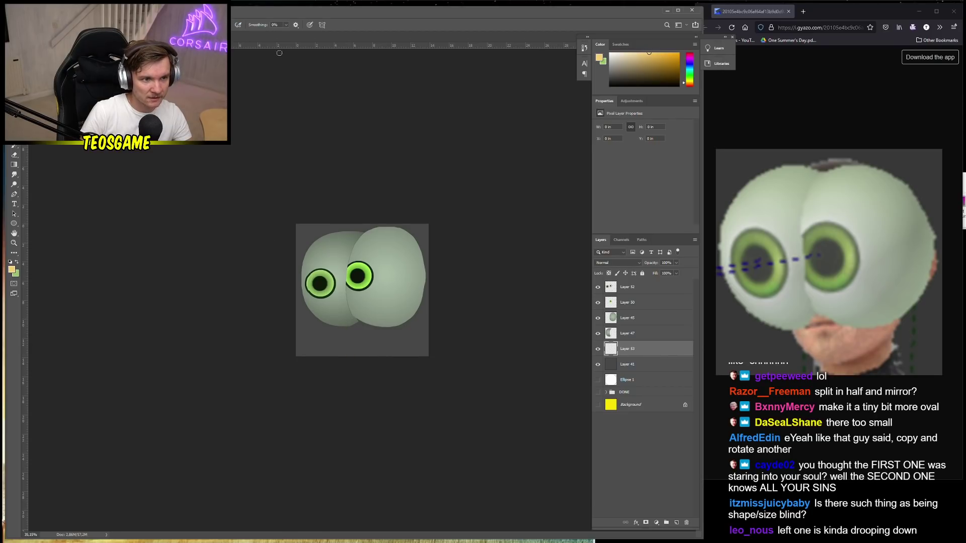
pyautogui.moveTo(347, 323); pyautogui.dragTo(355, 356)
pyautogui.hotkey('ctrl', 'z')
# Switch to a lighter tan and draw a thick curve under the head
pyautogui.click(12, 271)
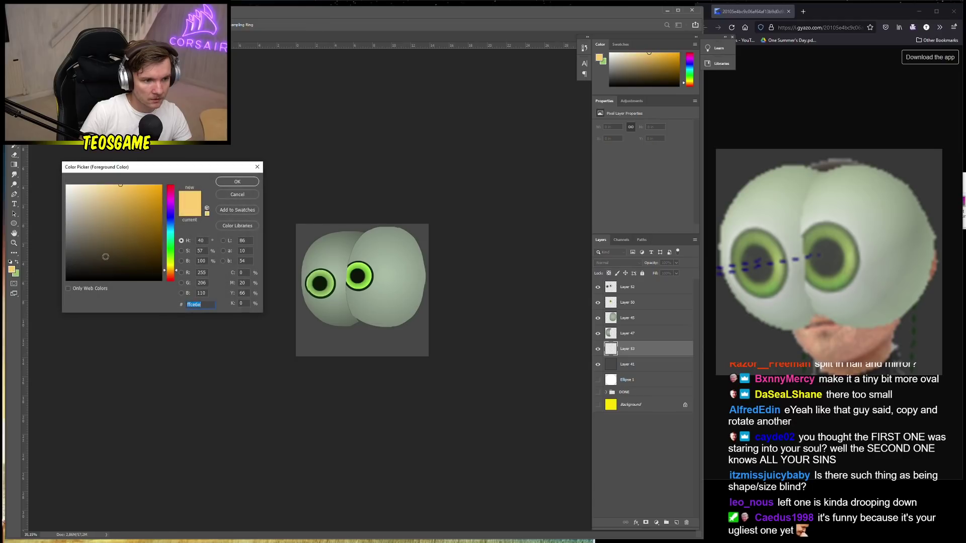
pyautogui.click(104, 185)
pyautogui.click(253, 184)
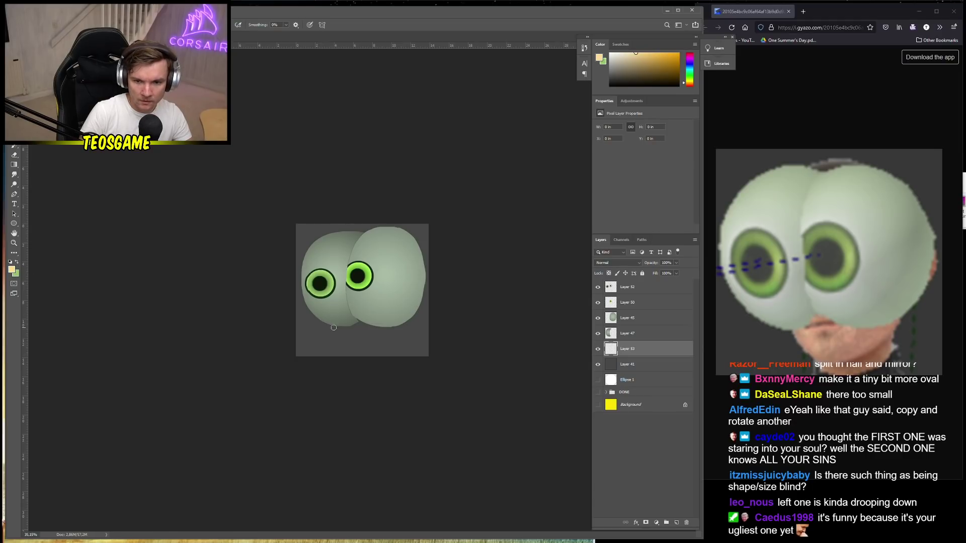
pyautogui.moveTo(338, 326)
pyautogui.mouseDown()
pyautogui.moveTo(350, 351)
pyautogui.moveTo(338, 333)
pyautogui.moveTo(389, 350)
pyautogui.moveTo(428, 326)
pyautogui.mouseUp()
pyautogui.hotkey('ctrl', 'z')
pyautogui.hotkey('ctrl', 'z')
pyautogui.moveTo(337, 326)
pyautogui.mouseDown()
pyautogui.moveTo(351, 340)
pyautogui.moveTo(401, 325)
pyautogui.mouseUp()
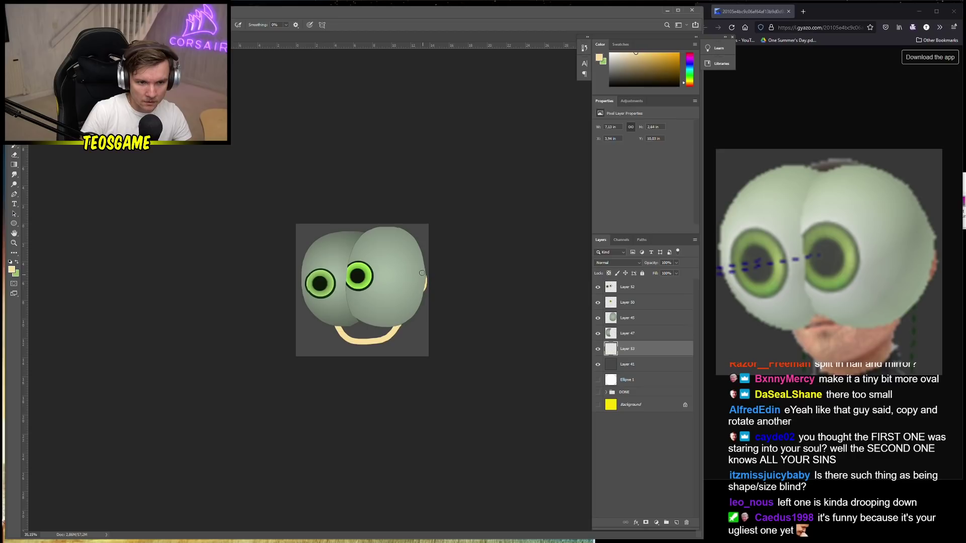
pyautogui.rightClick(353, 325)
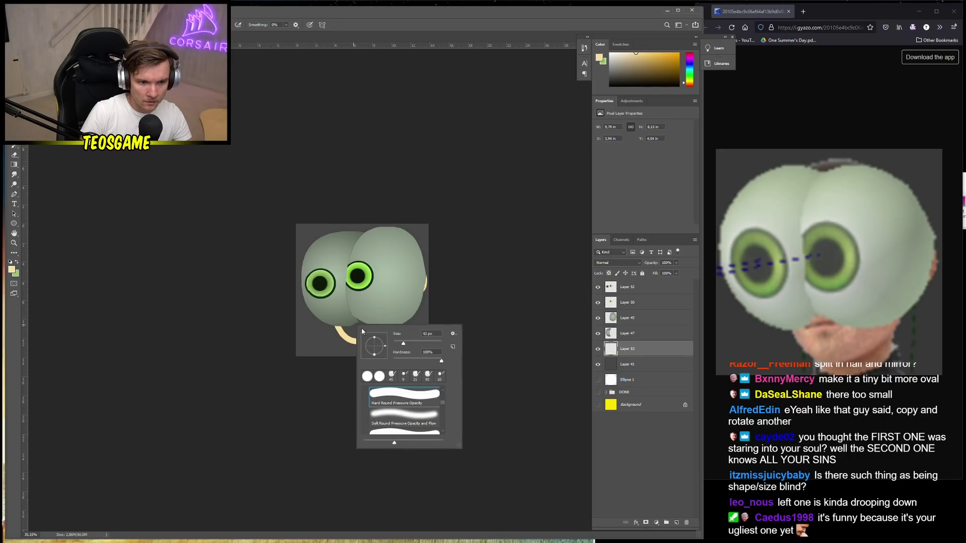
pyautogui.press('Escape')
# Zoom in and fill the inside of the tan ring with the Paint Bucket
pyautogui.press('g')
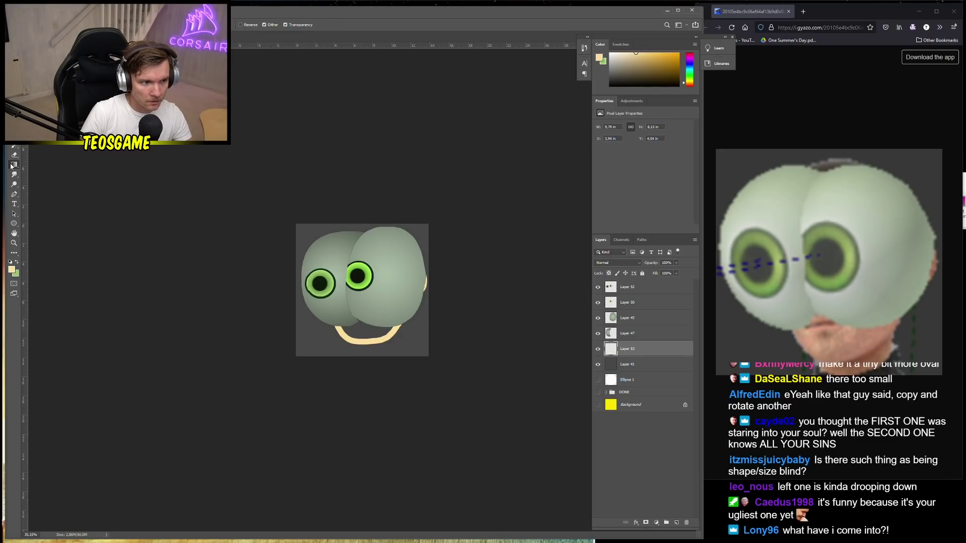
pyautogui.rightClick(13, 165)
pyautogui.click(46, 177)
pyautogui.click(363, 335)
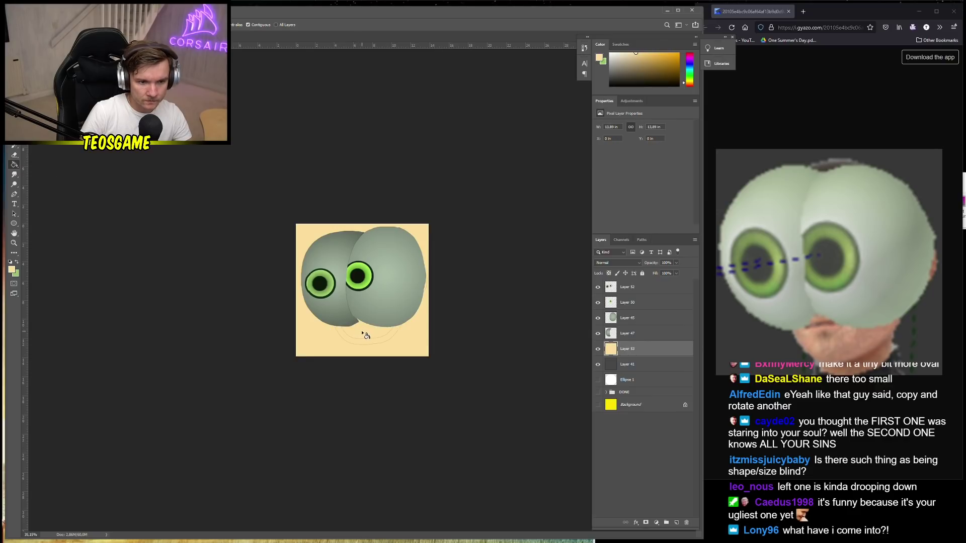
pyautogui.hotkey('ctrl', 'z')
pyautogui.hotkey('ctrl', '+')
pyautogui.hotkey('ctrl', '+')
pyautogui.press('v')
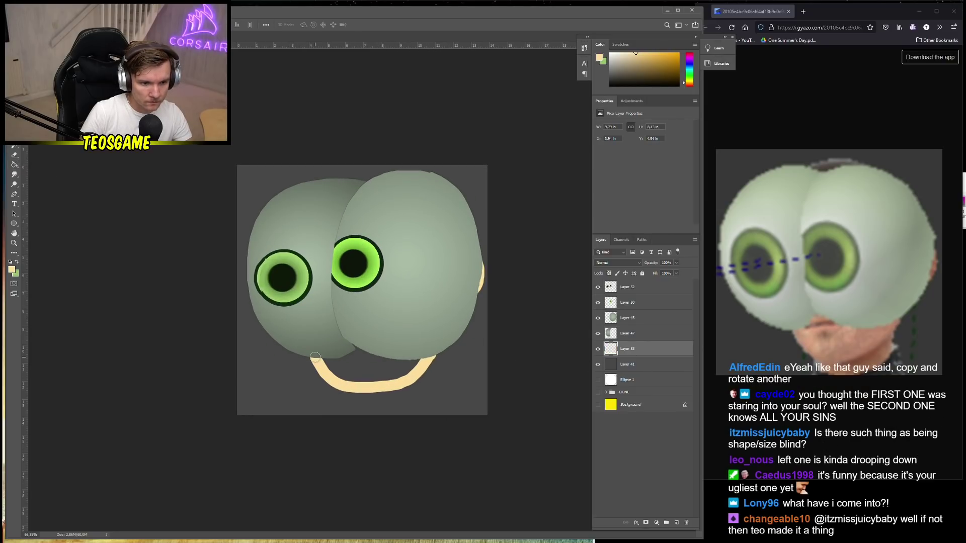
pyautogui.press('b')
pyautogui.press('g')
pyautogui.click(368, 376)
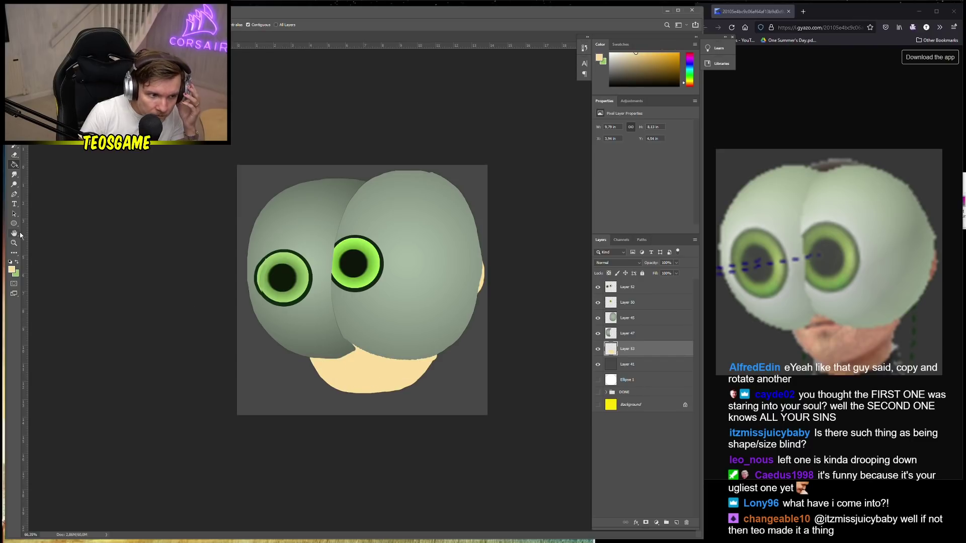
# Brush beige below the chin to extend the neck down to the canvas edge
pyautogui.press('b')
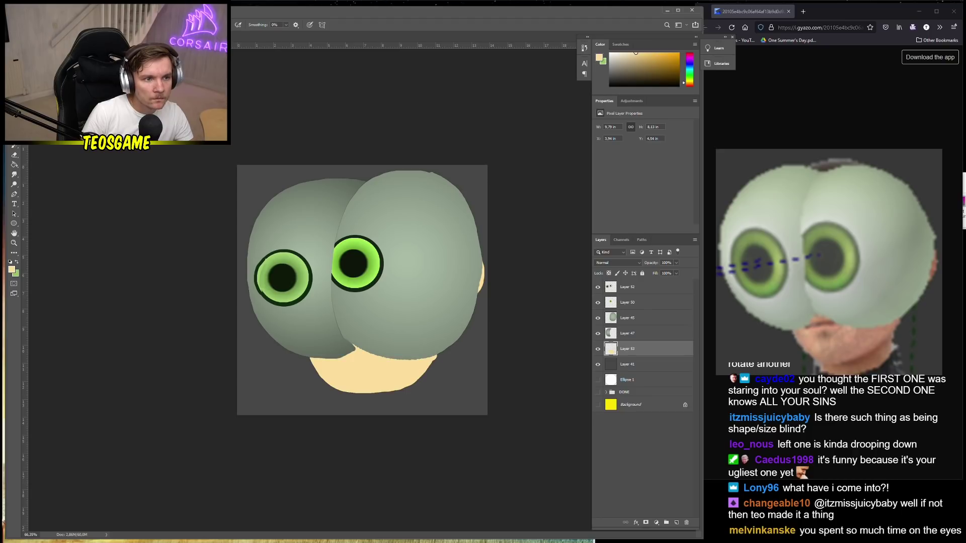
pyautogui.rightClick(402, 405)
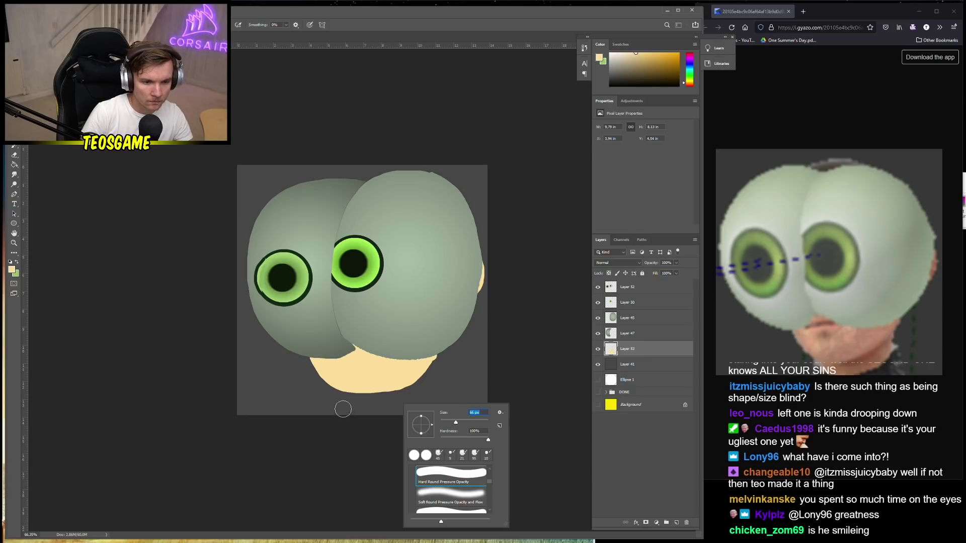
pyautogui.moveTo(341, 403)
pyautogui.mouseDown()
pyautogui.moveTo(362, 423)
pyautogui.moveTo(354, 411)
pyautogui.moveTo(362, 388)
pyautogui.moveTo(375, 413)
pyautogui.moveTo(371, 383)
pyautogui.moveTo(384, 423)
pyautogui.moveTo(390, 385)
pyautogui.moveTo(393, 413)
pyautogui.moveTo(420, 377)
pyautogui.moveTo(401, 433)
pyautogui.moveTo(417, 361)
pyautogui.moveTo(407, 405)
pyautogui.moveTo(410, 383)
pyautogui.moveTo(348, 408)
pyautogui.moveTo(358, 394)
pyautogui.moveTo(396, 410)
pyautogui.mouseUp()
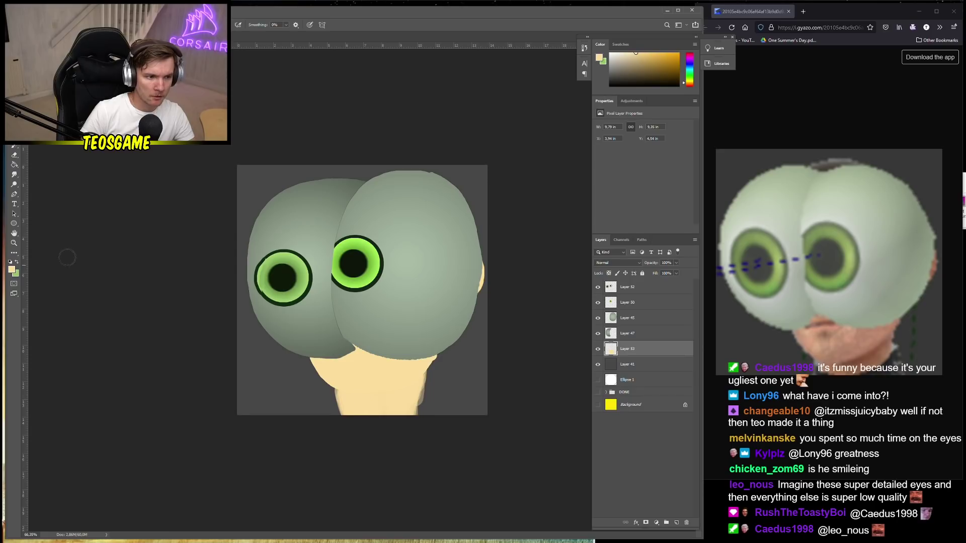
pyautogui.click(12, 270)
# Try darker orange shading across the lower neck, undo it, then add a faint lighter stroke
pyautogui.click(150, 196)
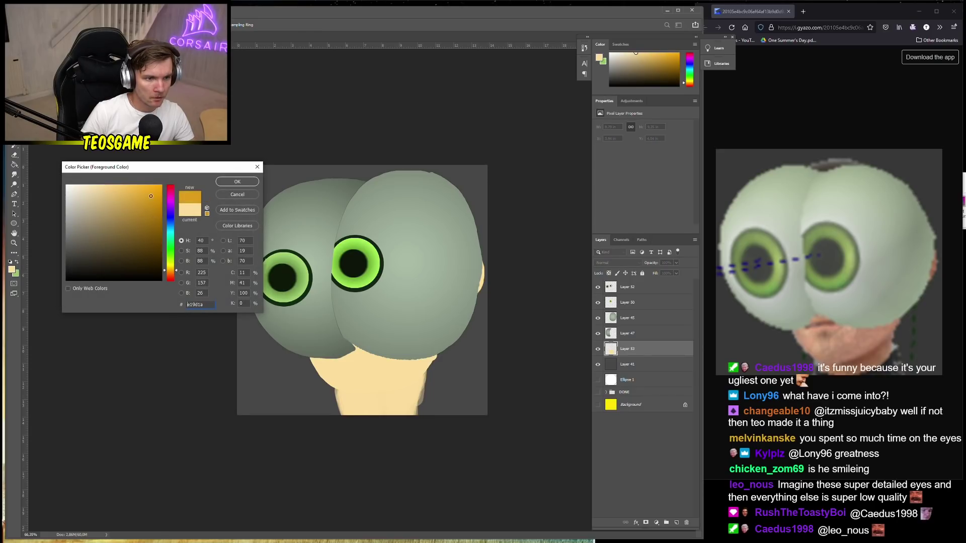
pyautogui.click(242, 185)
pyautogui.moveTo(373, 402)
pyautogui.mouseDown()
pyautogui.moveTo(352, 399)
pyautogui.moveTo(410, 385)
pyautogui.mouseUp()
pyautogui.hotkey('ctrl', 'z')
pyautogui.hotkey('ctrl', 'z')
pyautogui.hotkey('ctrl', 'z')
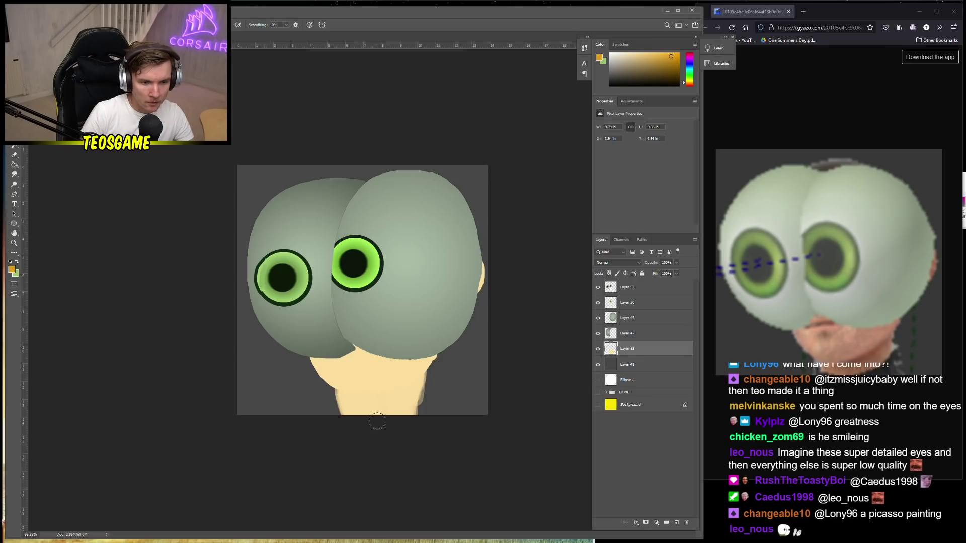
pyautogui.moveTo(359, 398)
pyautogui.mouseDown()
pyautogui.moveTo(417, 378)
pyautogui.moveTo(394, 393)
pyautogui.moveTo(346, 396)
pyautogui.moveTo(417, 380)
pyautogui.moveTo(392, 403)
pyautogui.moveTo(352, 405)
pyautogui.moveTo(401, 383)
pyautogui.moveTo(374, 407)
pyautogui.moveTo(424, 377)
pyautogui.mouseUp()
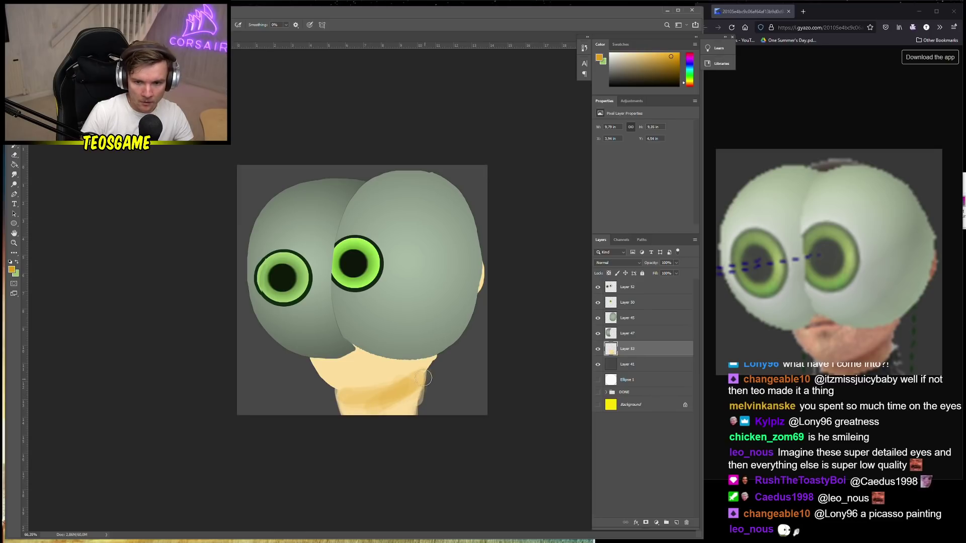
# Choose a pale peach colour and paint a small mouth below the face
pyautogui.click(11, 269)
pyautogui.moveTo(175, 249)
pyautogui.mouseDown()
pyautogui.moveTo(169, 199)
pyautogui.moveTo(94, 185)
pyautogui.mouseUp()
pyautogui.moveTo(170, 281); pyautogui.dragTo(162, 267)
pyautogui.click(237, 181)
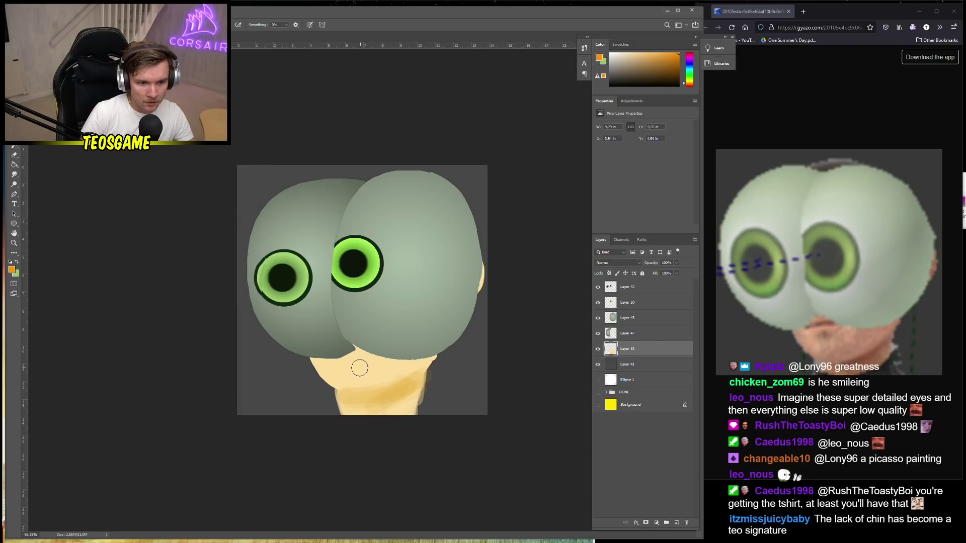
pyautogui.rightClick(350, 367)
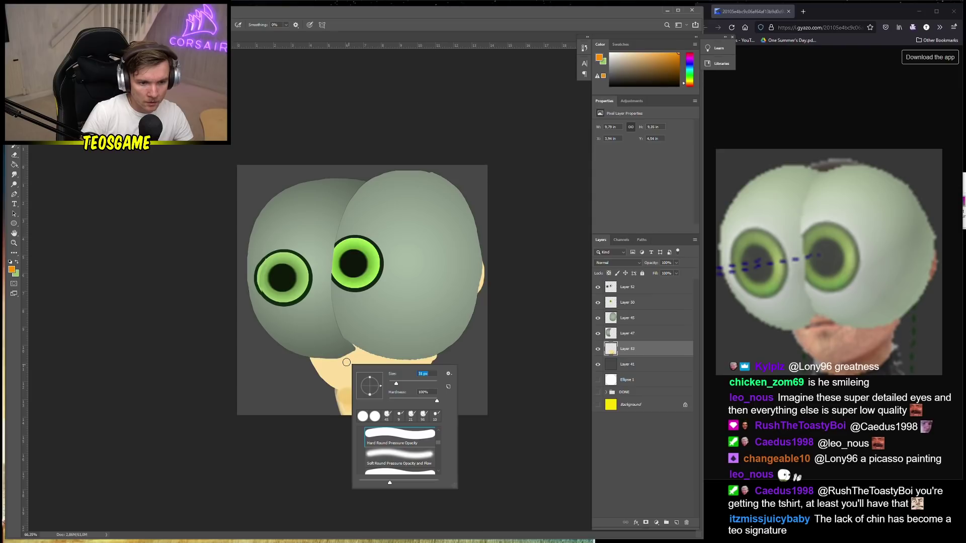
pyautogui.moveTo(341, 359); pyautogui.dragTo(371, 356)
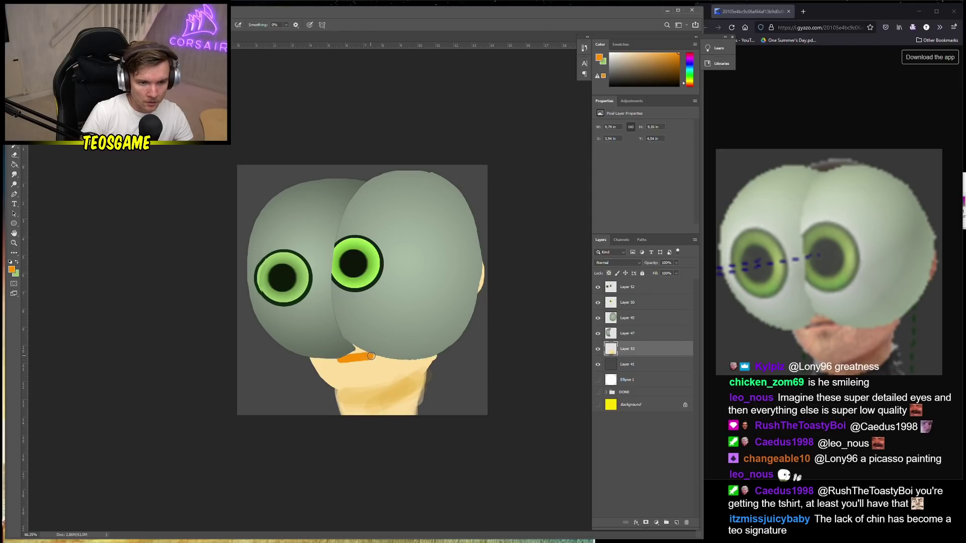
# Switch to dark brown and trace an 18 px line along the mouth
pyautogui.click(14, 271)
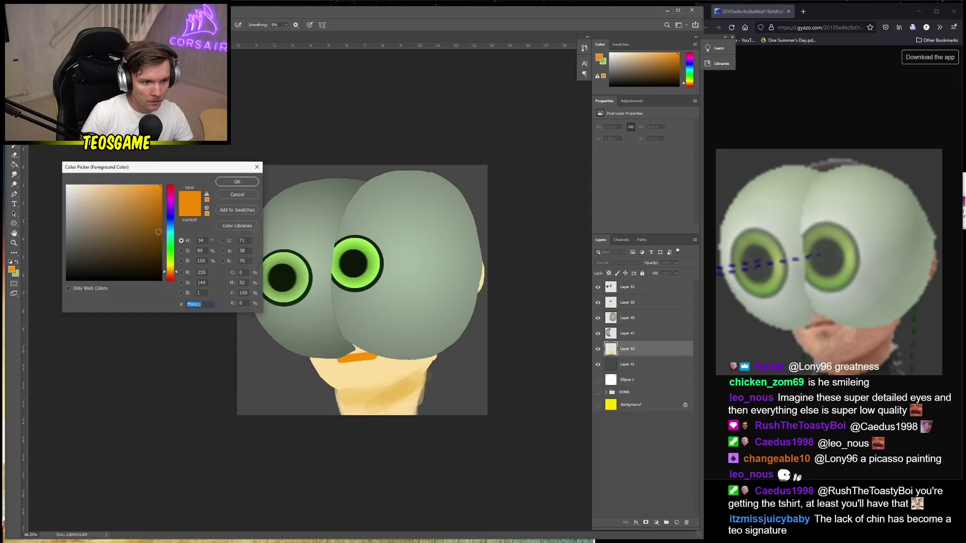
pyautogui.click(161, 258)
pyautogui.click(237, 185)
pyautogui.scroll(3, 370, 287)
pyautogui.rightClick(382, 397)
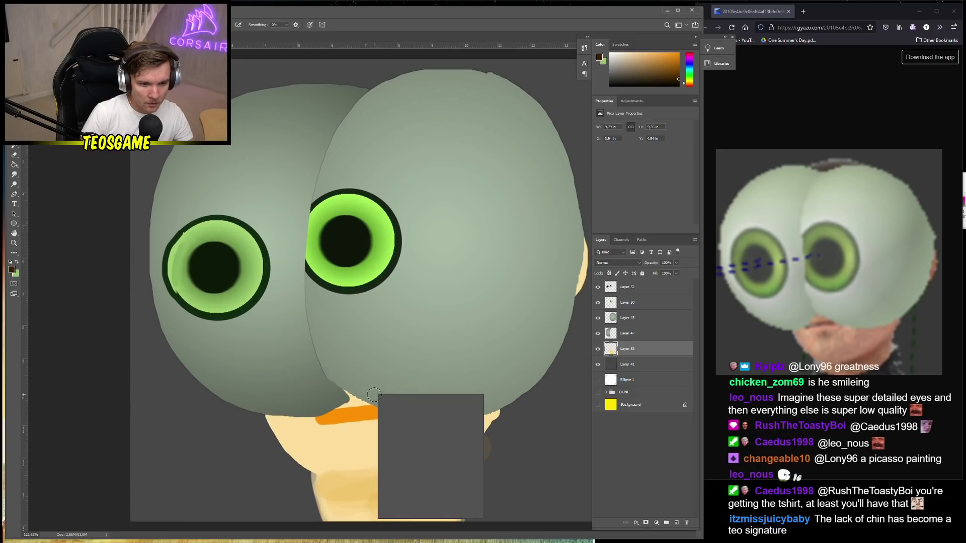
pyautogui.moveTo(426, 415); pyautogui.dragTo(420, 416)
pyautogui.moveTo(323, 416); pyautogui.dragTo(384, 416)
pyautogui.rightClick(385, 416)
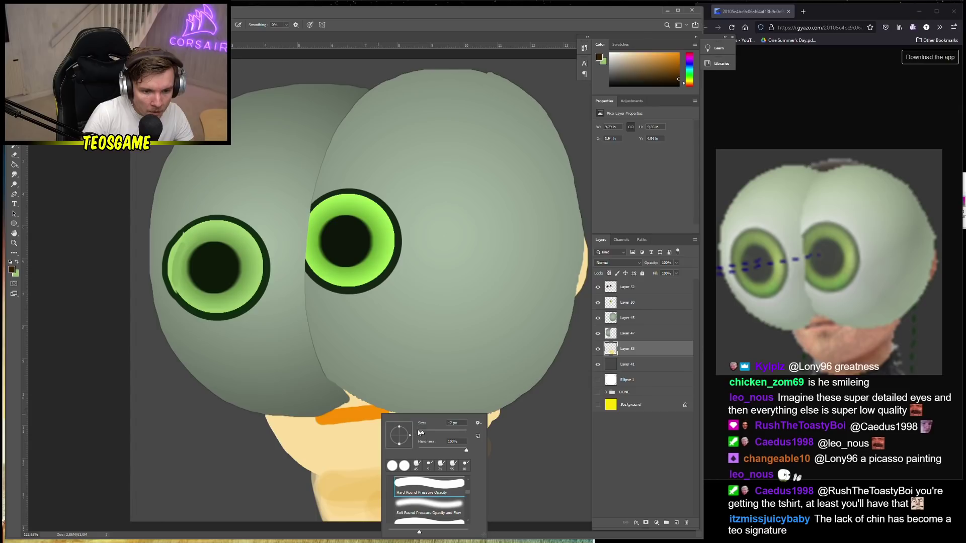
pyautogui.moveTo(326, 419)
pyautogui.mouseDown()
pyautogui.moveTo(380, 410)
pyautogui.moveTo(321, 417)
pyautogui.mouseUp()
pyautogui.hotkey('ctrl', 'z')
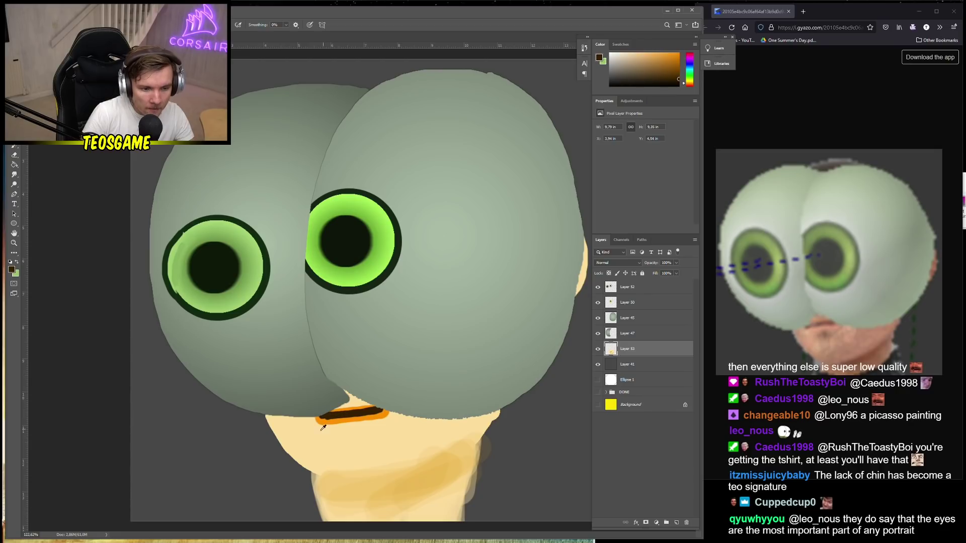
pyautogui.scroll(-4, 194, 410)
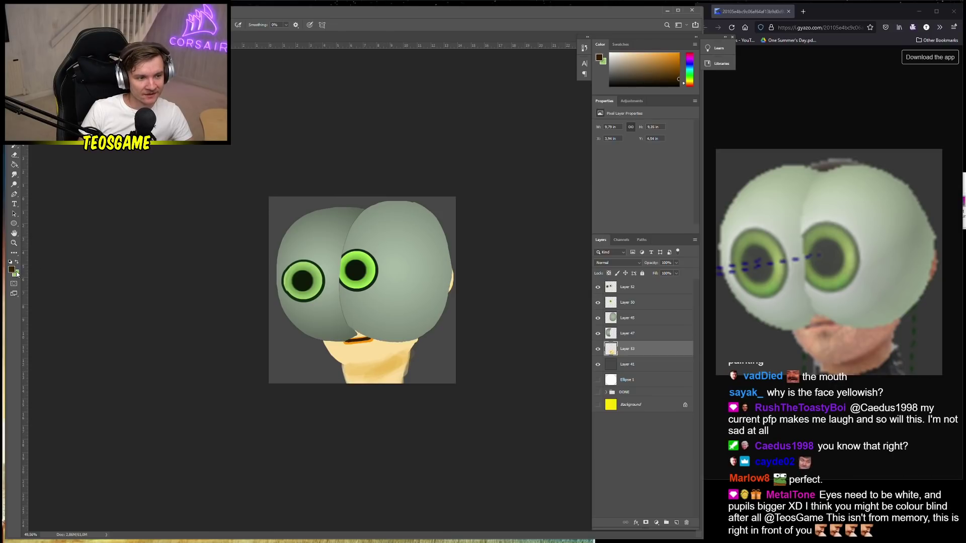
# Brush a greyer dark brown hair patch at the top of the head
pyautogui.click(12, 270)
pyautogui.click(105, 265)
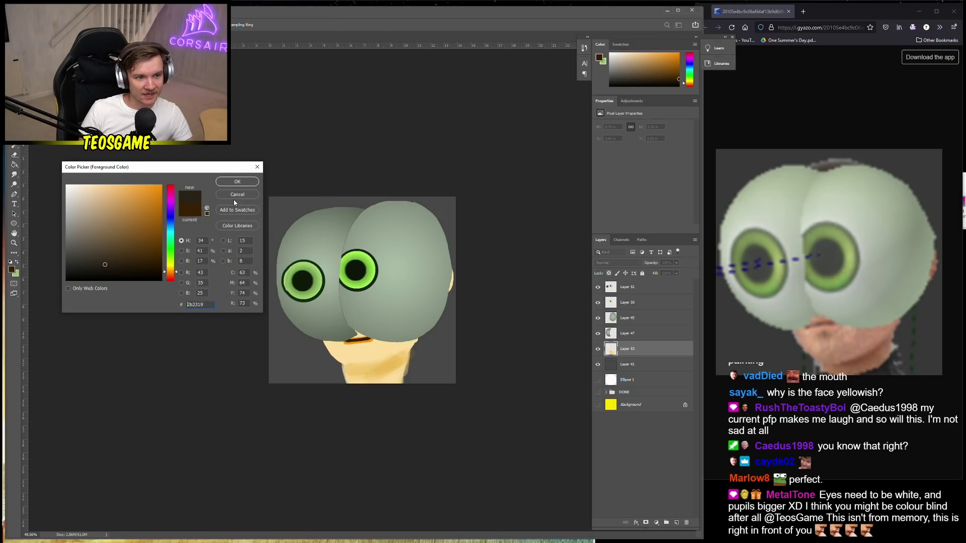
pyautogui.click(237, 182)
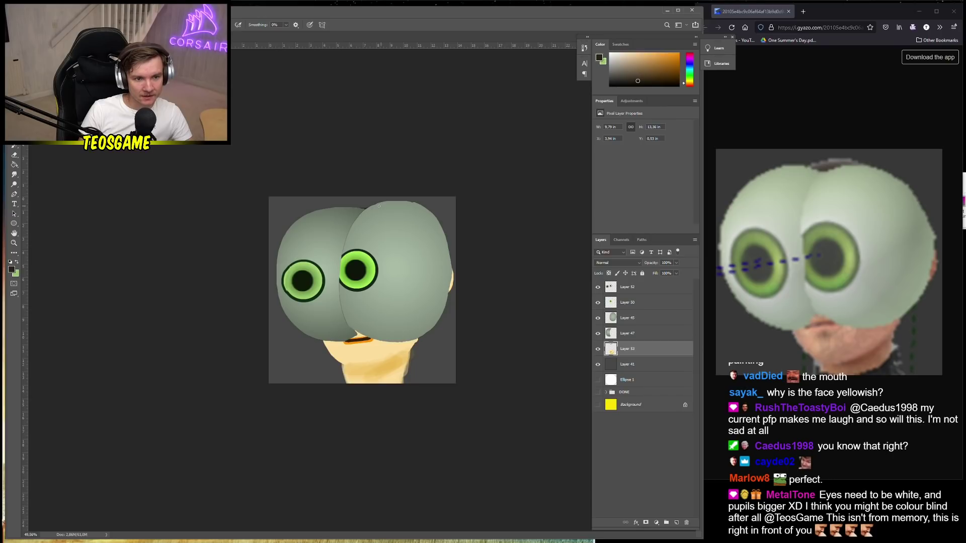
pyautogui.moveTo(362, 207)
pyautogui.mouseDown()
pyautogui.moveTo(338, 208)
pyautogui.moveTo(383, 211)
pyautogui.moveTo(340, 209)
pyautogui.moveTo(385, 202)
pyautogui.mouseUp()
# Select Layer 52 and add a new empty Layer 54 on top
pyautogui.scroll(-3, 190, 318)
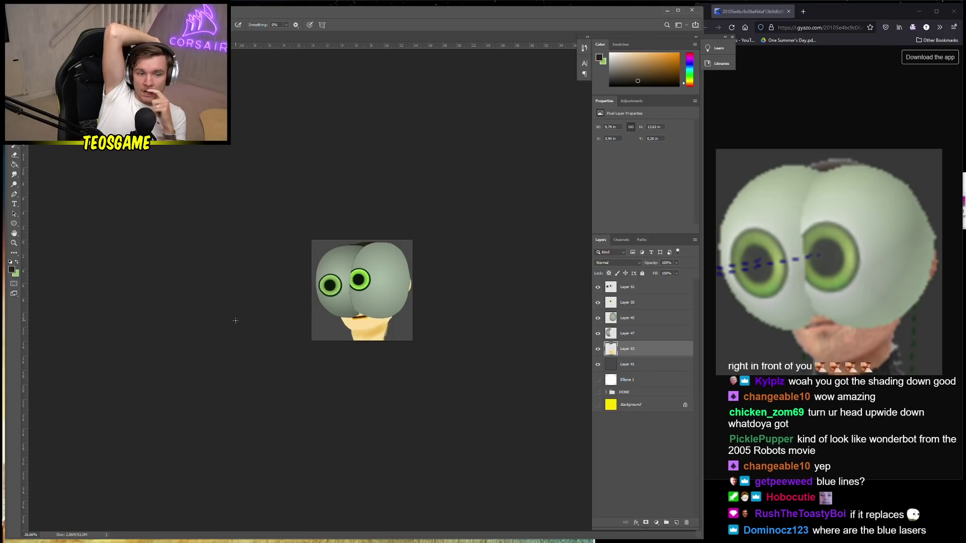
pyautogui.scroll(5, 352, 332)
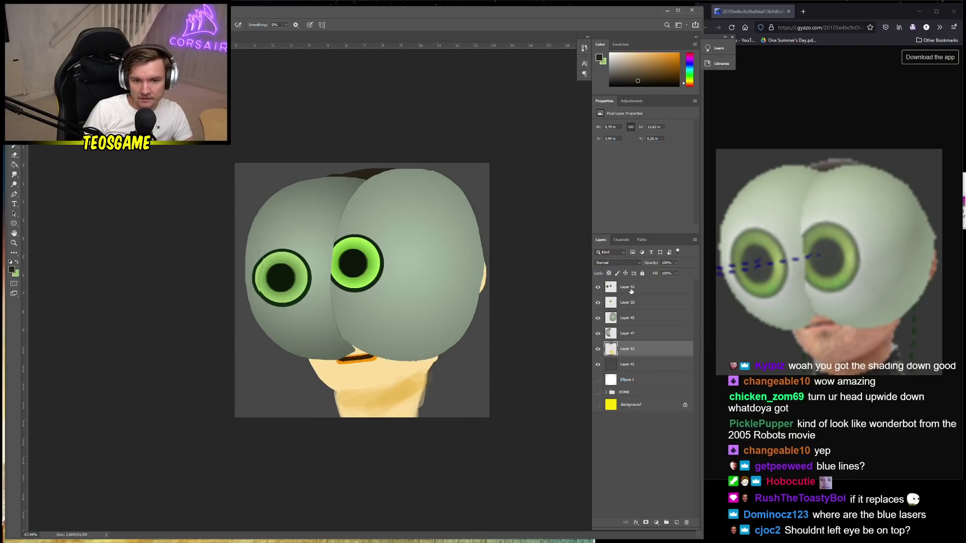
pyautogui.click(631, 291)
pyautogui.click(676, 522)
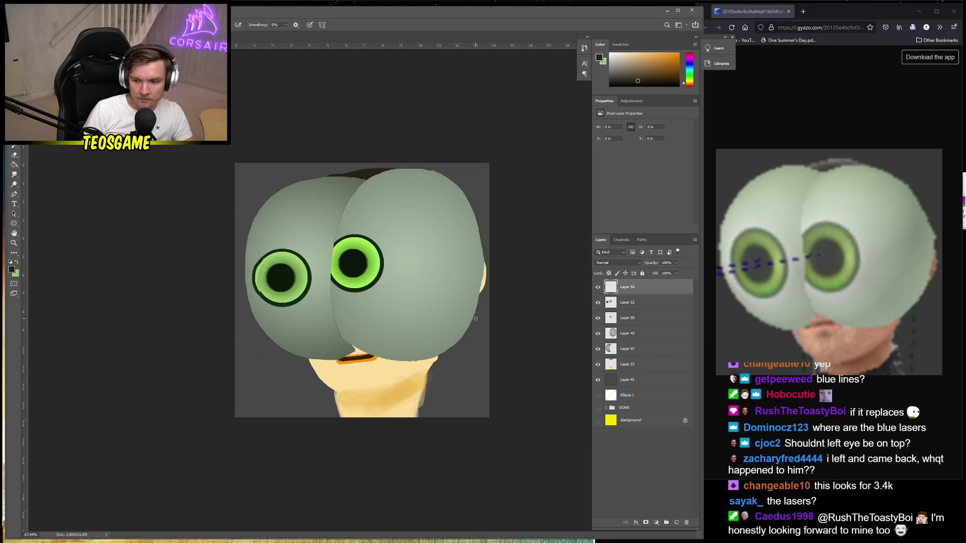
# Set the colour to blue-purple and brush dashed laser lines across the left eye
pyautogui.click(12, 272)
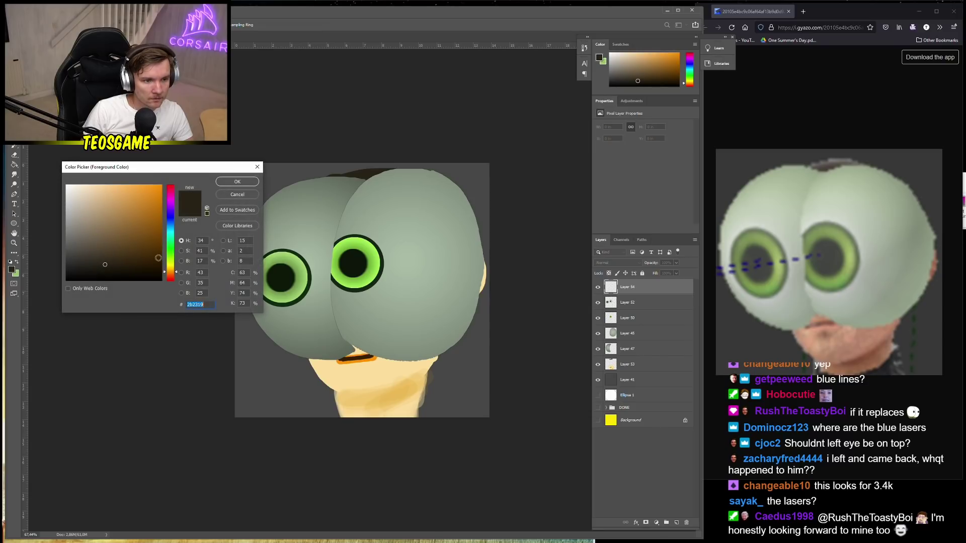
pyautogui.moveTo(169, 246); pyautogui.dragTo(179, 194)
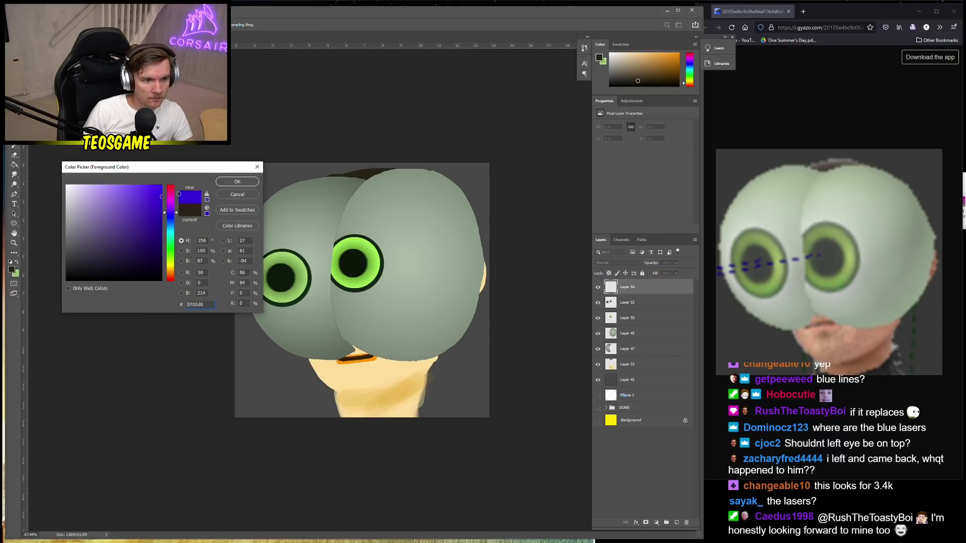
pyautogui.click(237, 181)
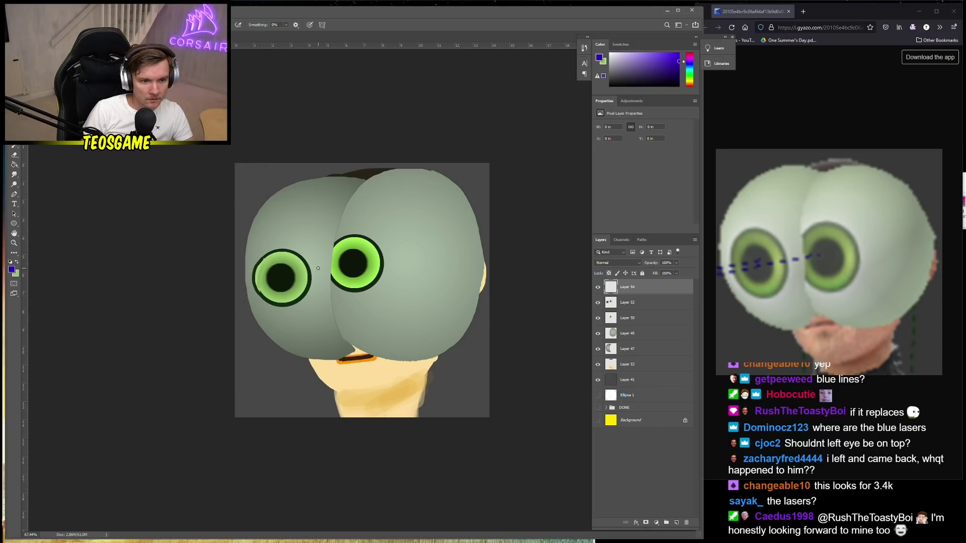
pyautogui.hotkey('ctrl', 'z')
pyautogui.moveTo(319, 275); pyautogui.dragTo(338, 267)
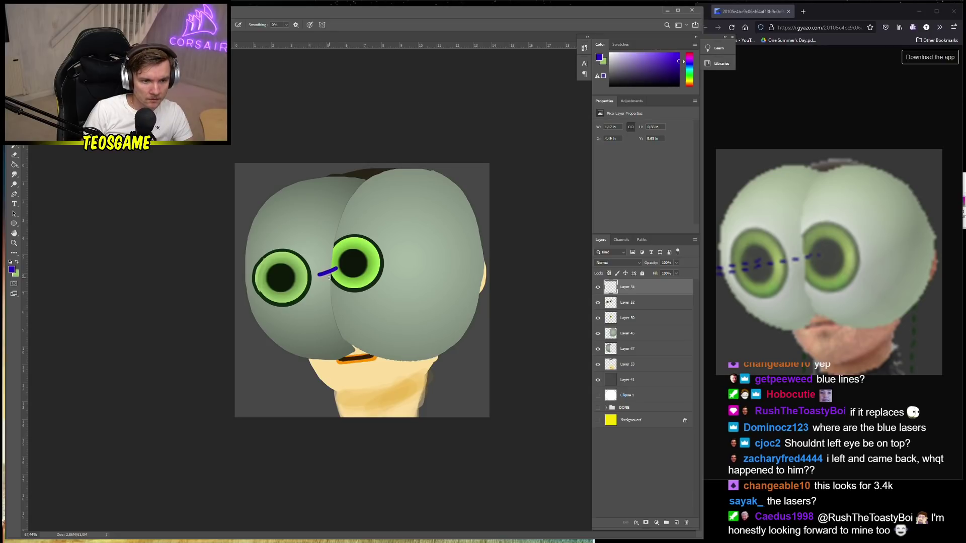
pyautogui.hotkey('ctrl', 'z')
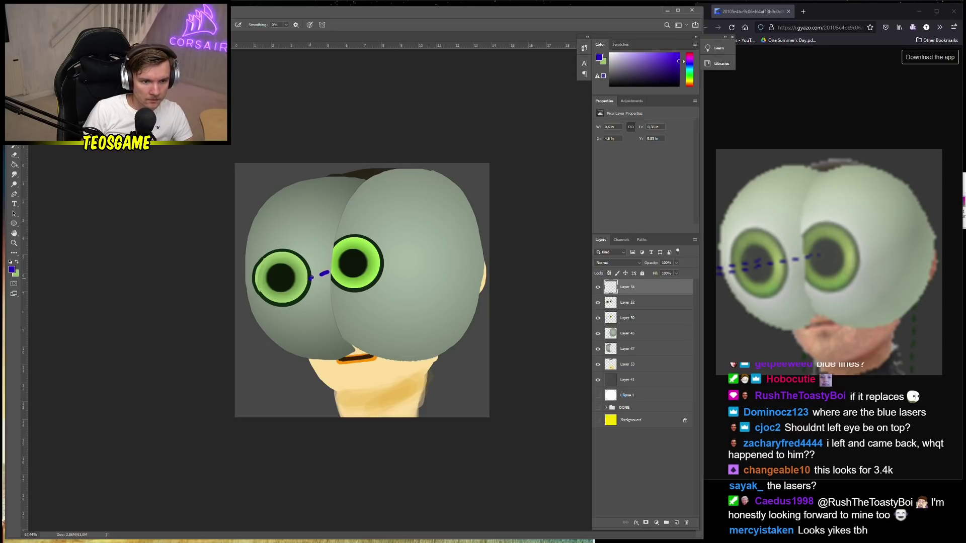
pyautogui.moveTo(291, 285); pyautogui.dragTo(298, 282)
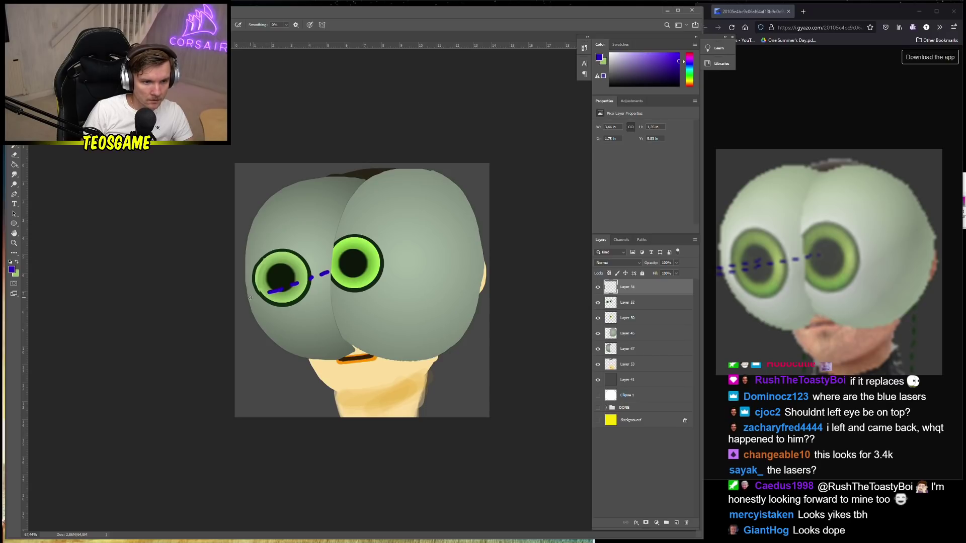
pyautogui.hotkey('ctrl', 'z')
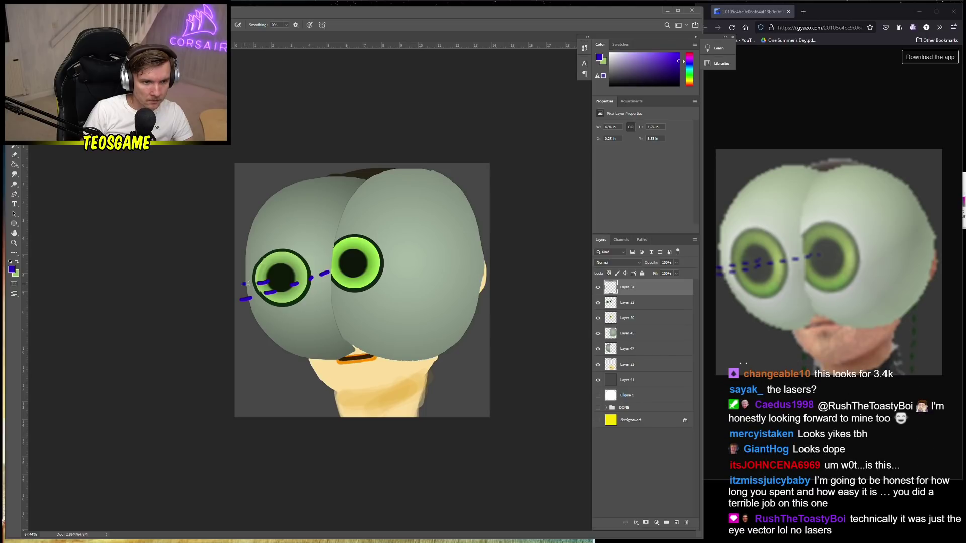
# Switch to black and handwrite the artist's signature with a smiley at lower left
pyautogui.scroll(-1, 273, 321)
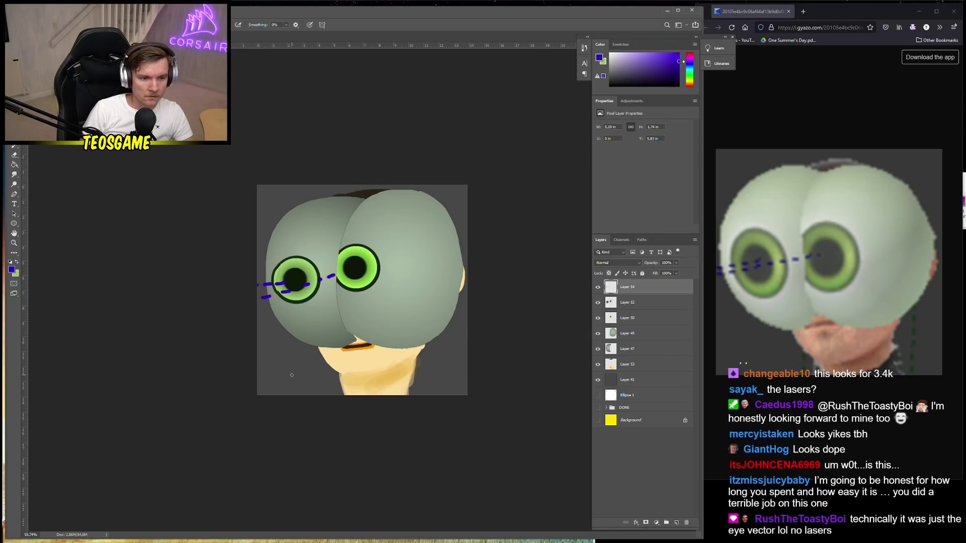
pyautogui.click(11, 270)
pyautogui.click(81, 280)
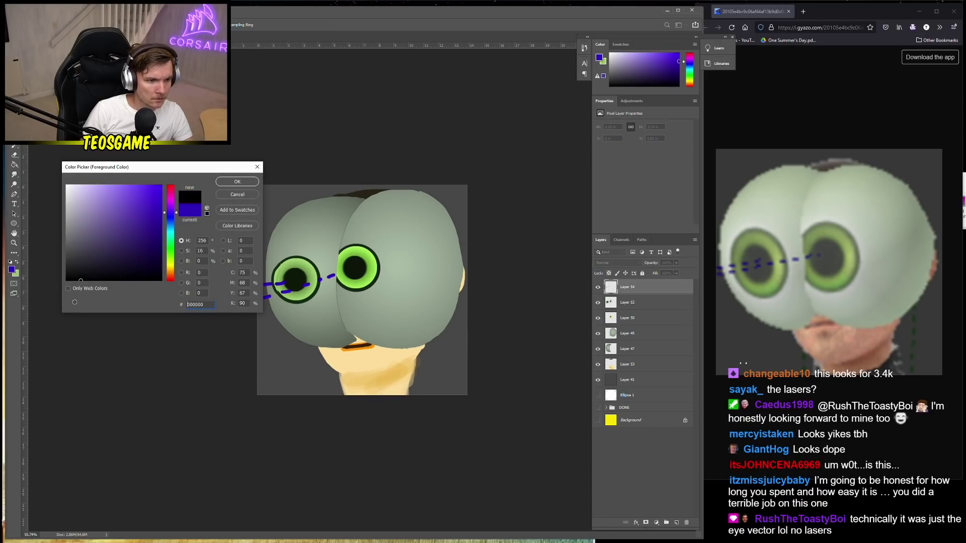
pyautogui.click(237, 182)
pyautogui.moveTo(267, 358); pyautogui.dragTo(267, 375)
pyautogui.moveTo(259, 358); pyautogui.dragTo(317, 369)
pyautogui.scroll(-4, 282, 392)
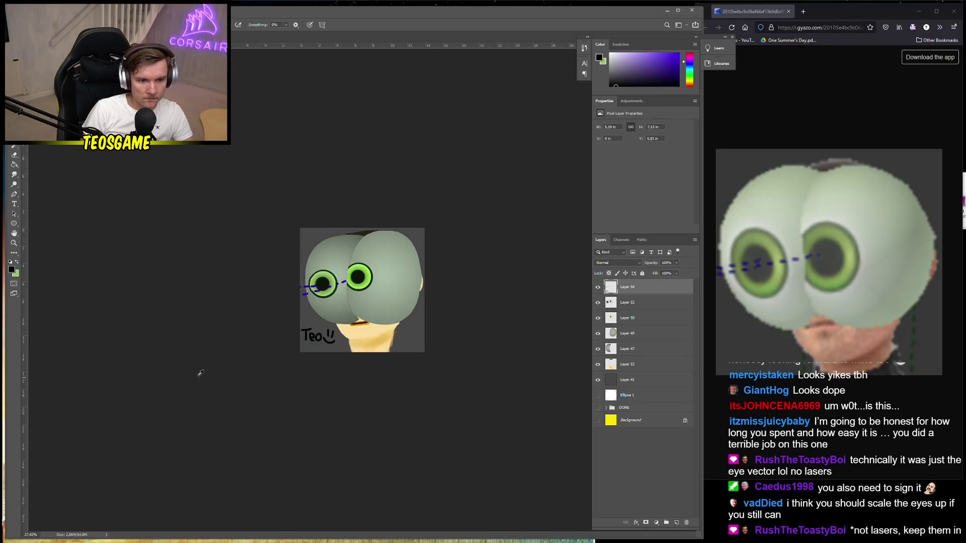
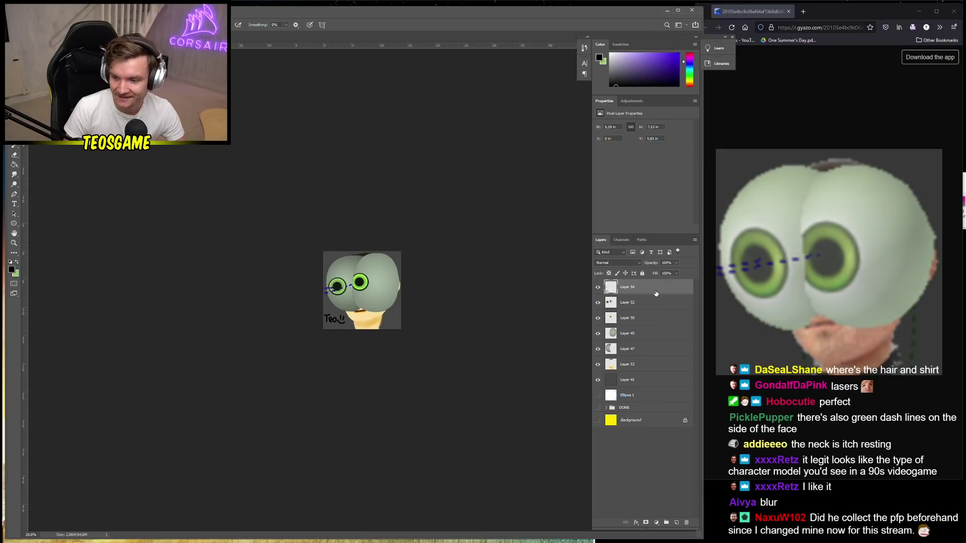
# Merge Layers 54 down to 41, then undo that merge
pyautogui.keyDown('shift'); pyautogui.click(645, 384); pyautogui.keyUp('shift')
pyautogui.rightClick(650, 369)
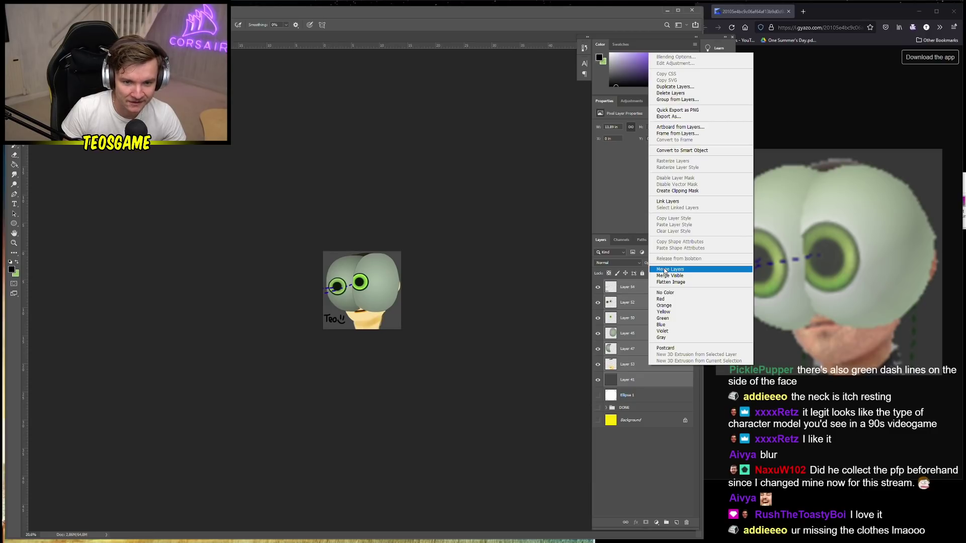
pyautogui.click(665, 271)
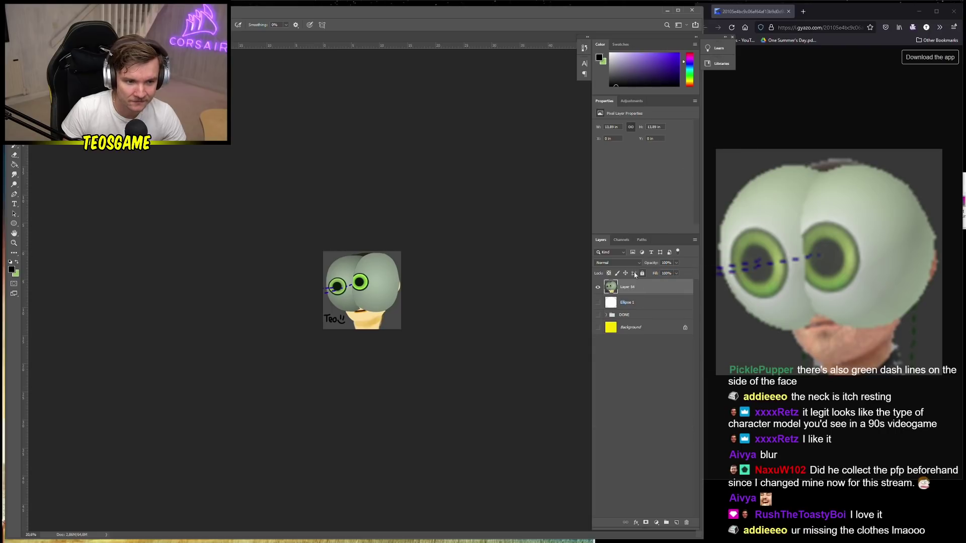
pyautogui.hotkey('ctrl', 'z')
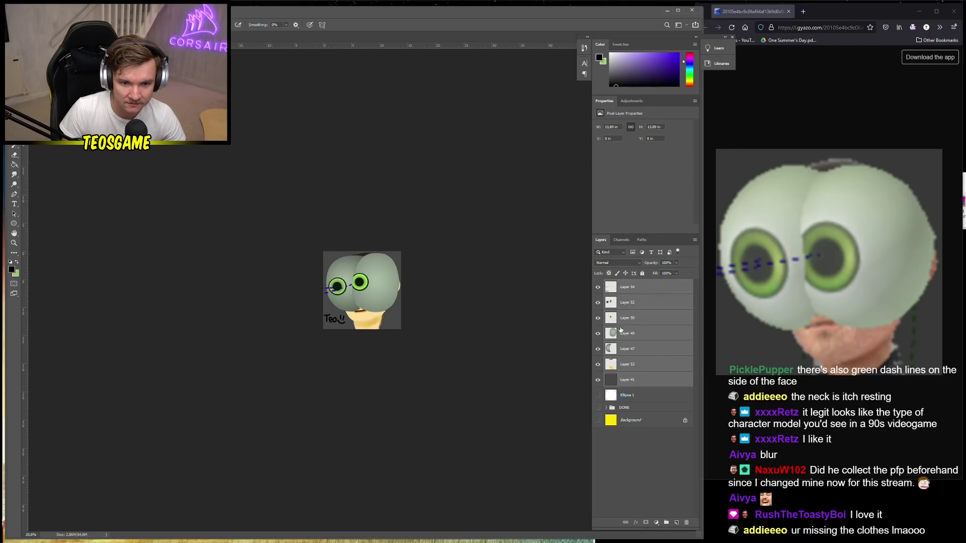
# Merge Layers 52 through 41 into a single Layer 52, leaving Layer 54 separate
pyautogui.click(631, 303)
pyautogui.keyDown('shift'); pyautogui.click(638, 386); pyautogui.keyUp('shift')
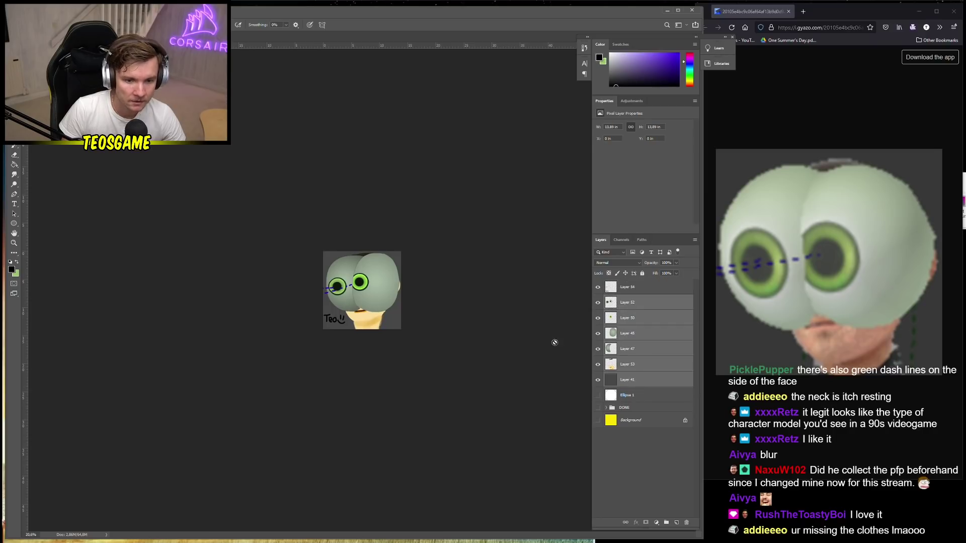
pyautogui.hotkey('alt', 't')
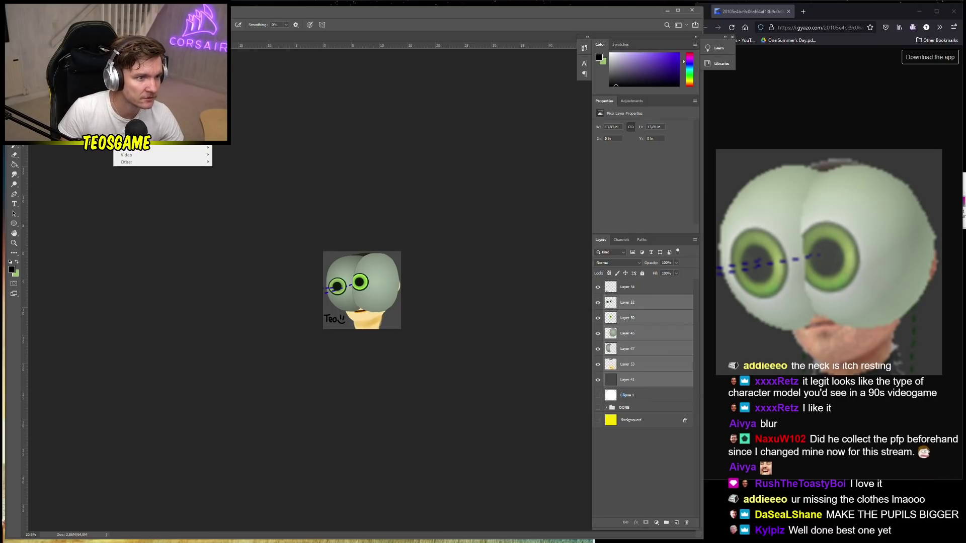
pyautogui.rightClick(630, 302)
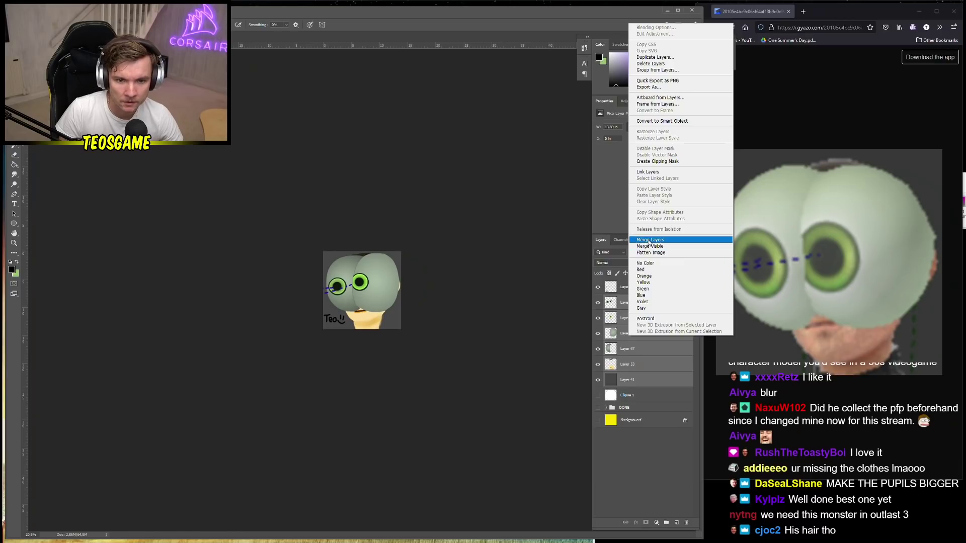
pyautogui.click(649, 241)
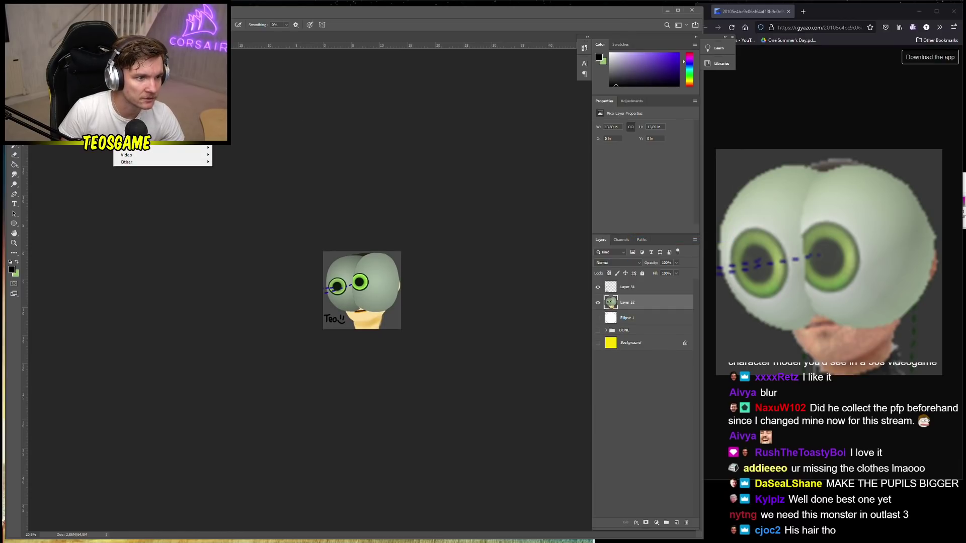
# Apply a Motion Blur with angle 50 and distance 24 pixels to the merged Layer 52
pyautogui.moveTo(201, 97)
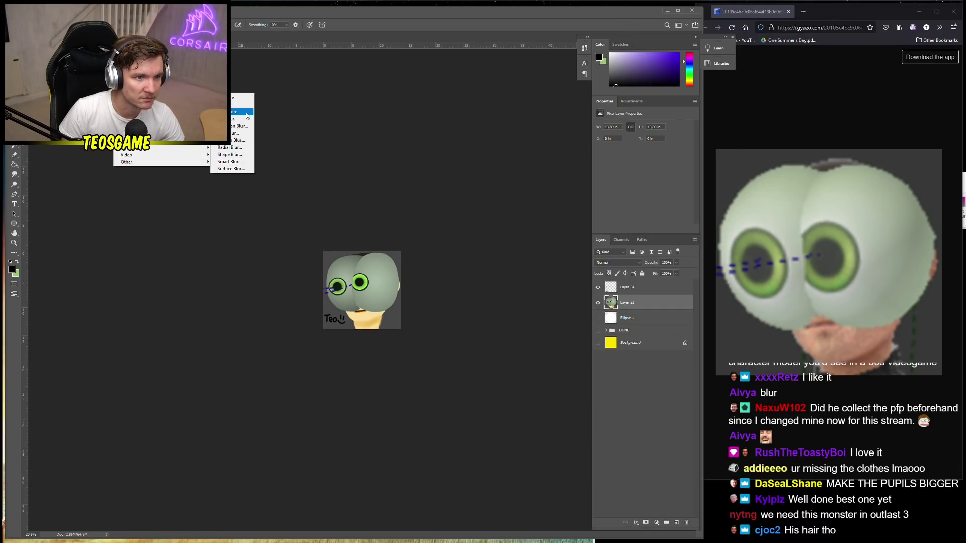
pyautogui.click(237, 140)
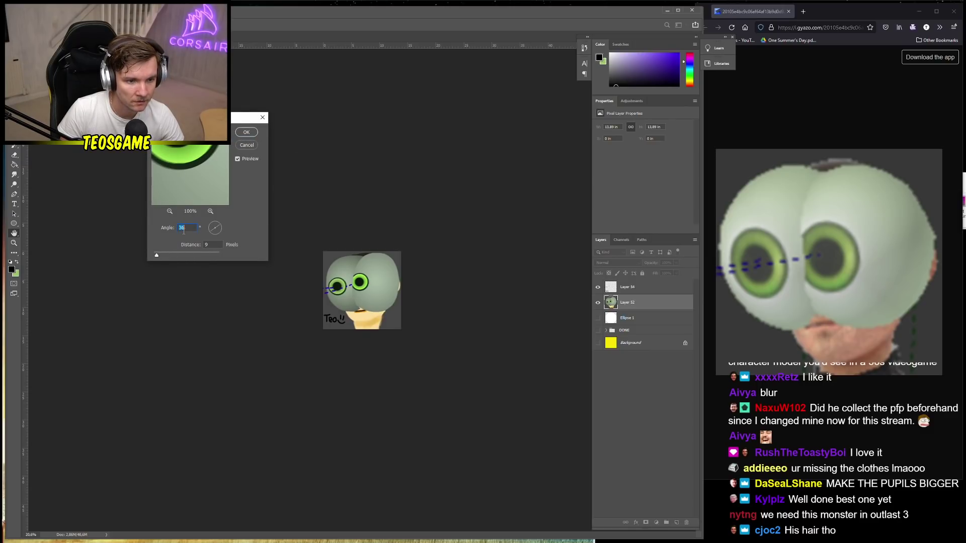
pyautogui.scroll(7, 184, 230)
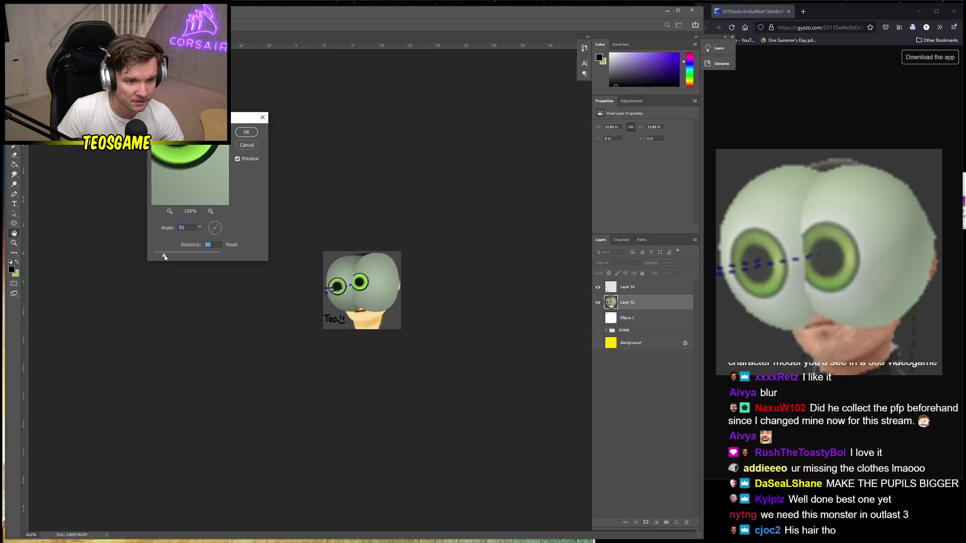
pyautogui.moveTo(165, 257); pyautogui.dragTo(162, 257)
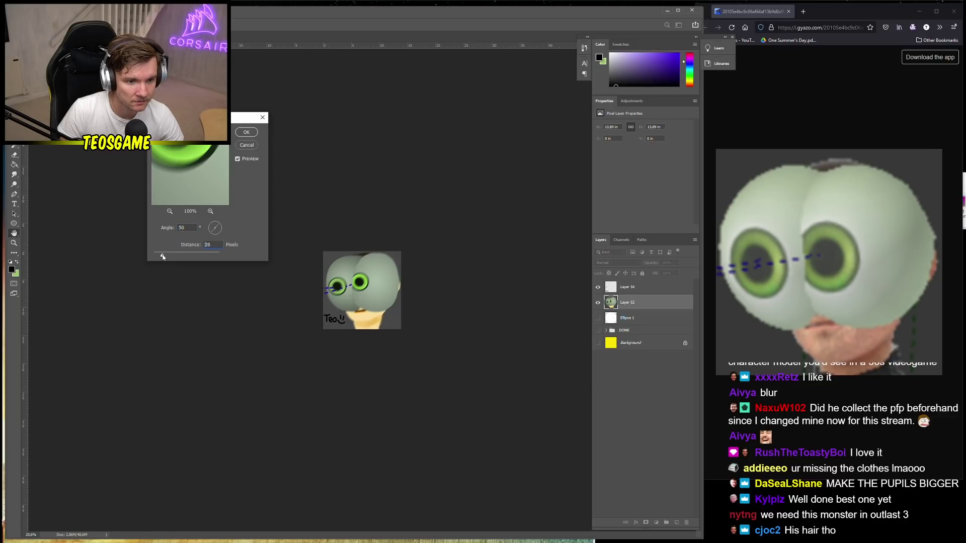
pyautogui.click(252, 133)
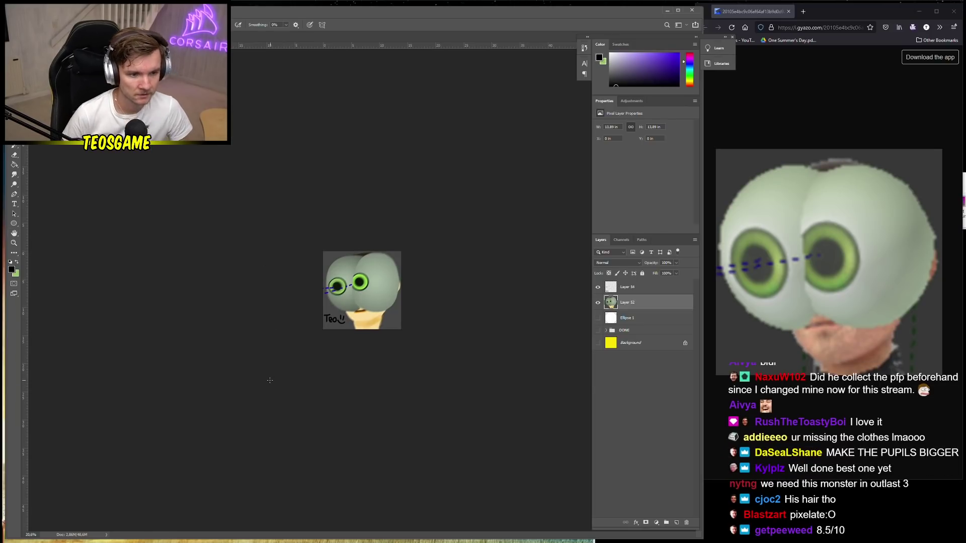
# Merge Layer 52 into Layer 54
pyautogui.rightClick(639, 292)
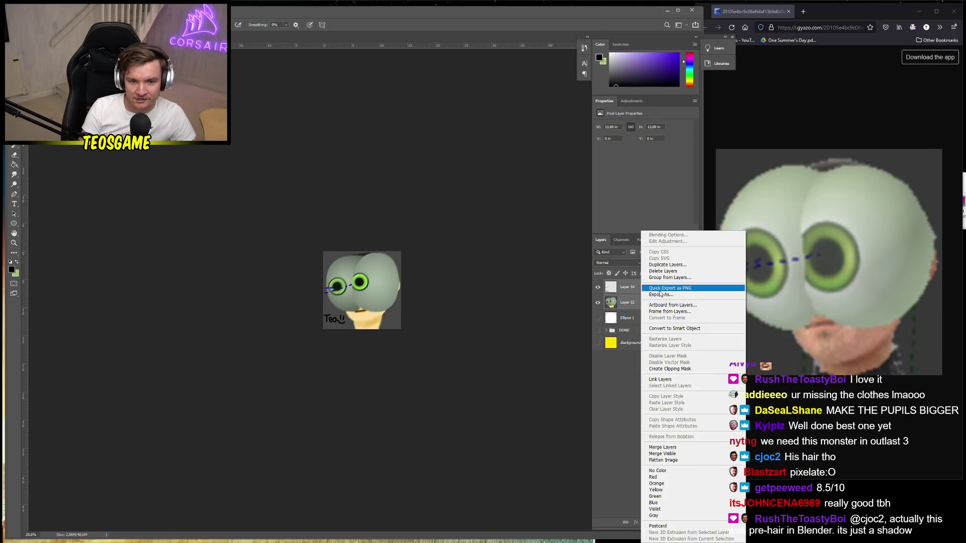
pyautogui.click(663, 447)
pyautogui.scroll(1, 380, 370)
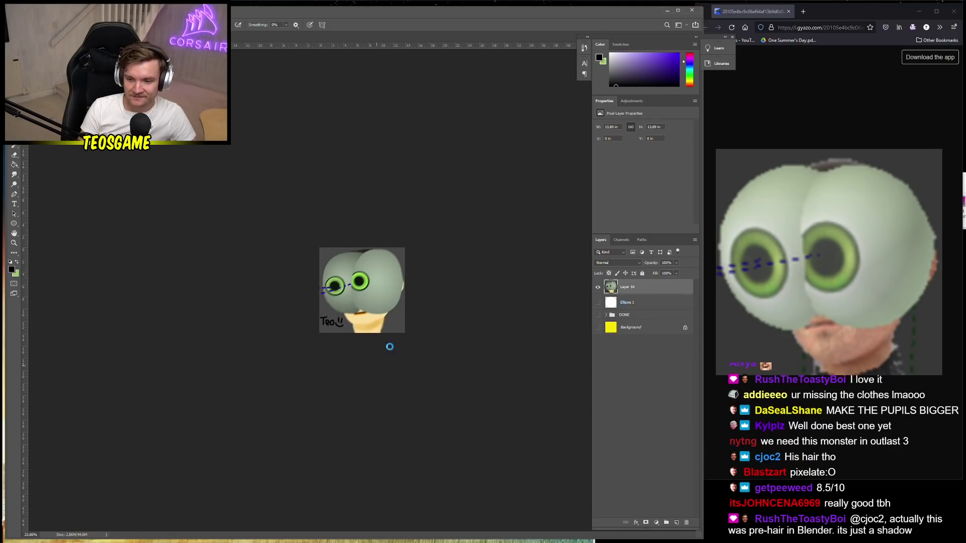
# Save the portrait as a Photoshop PSD under the viewer's name, accepting the format options
pyautogui.hotkey('ctrl', 's')
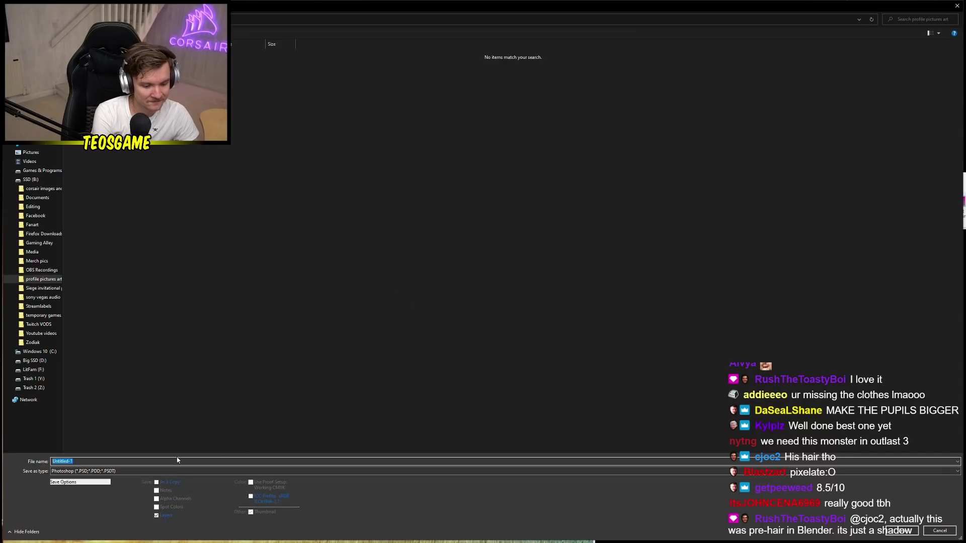
pyautogui.write('Rushthe')
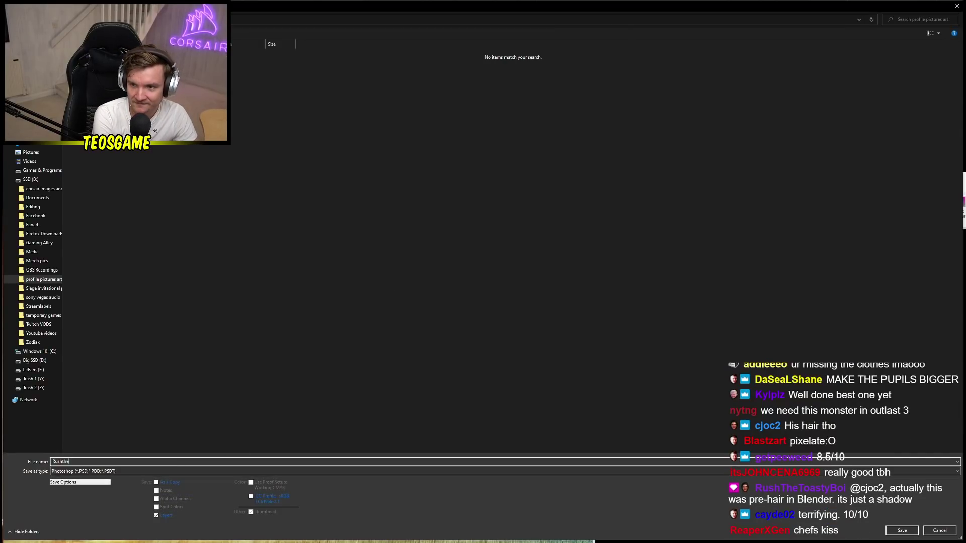
pyautogui.write('toastyboi')
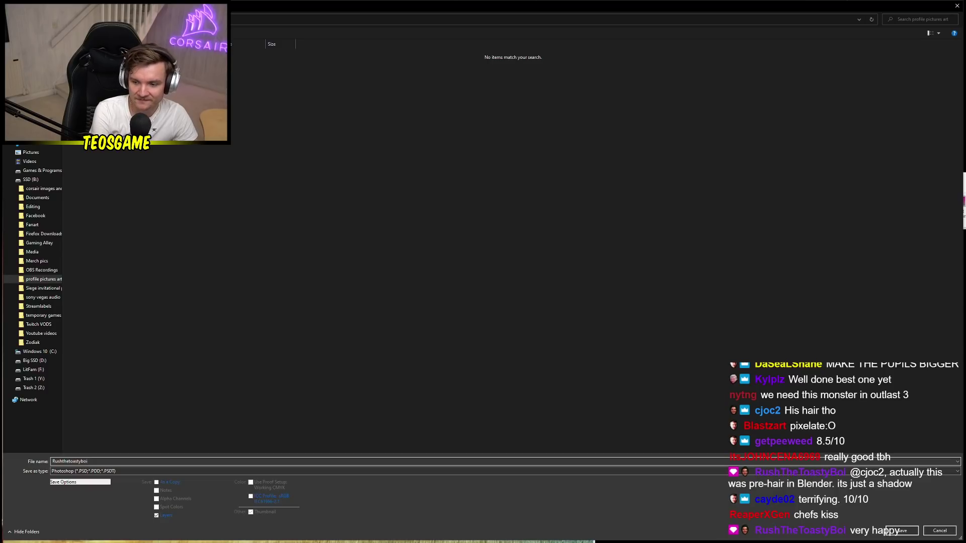
pyautogui.press('Return')
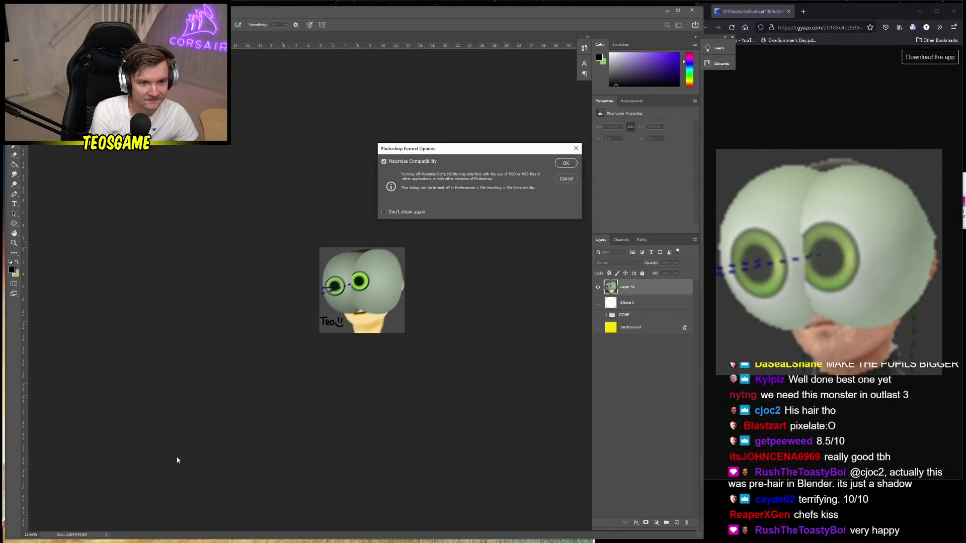
pyautogui.click(567, 181)
# Save the file again as a PSD under the corrected spelling of the viewer's name
pyautogui.hotkey('ctrl', 'shift', 's')
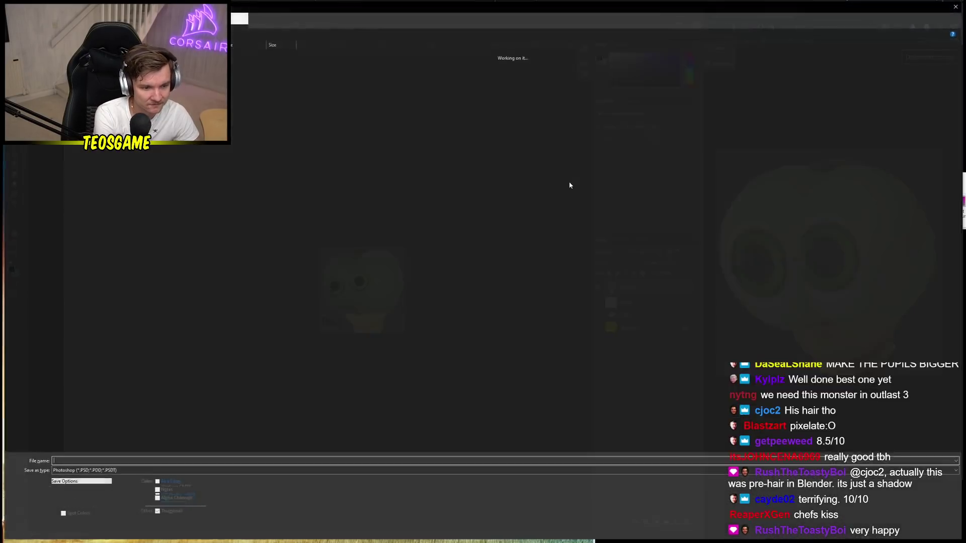
pyautogui.write('rushthetoastyboy')
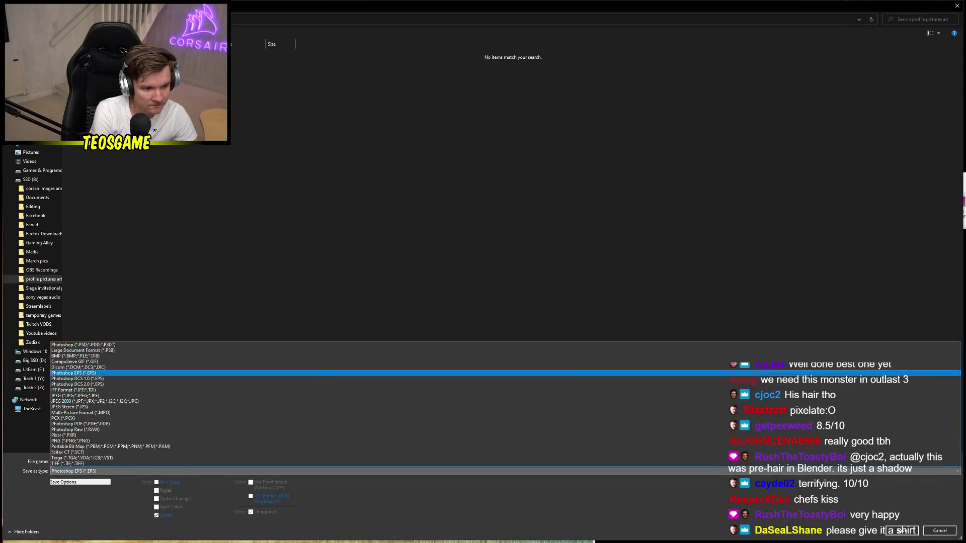
pyautogui.press('Return')
pyautogui.press('Return')
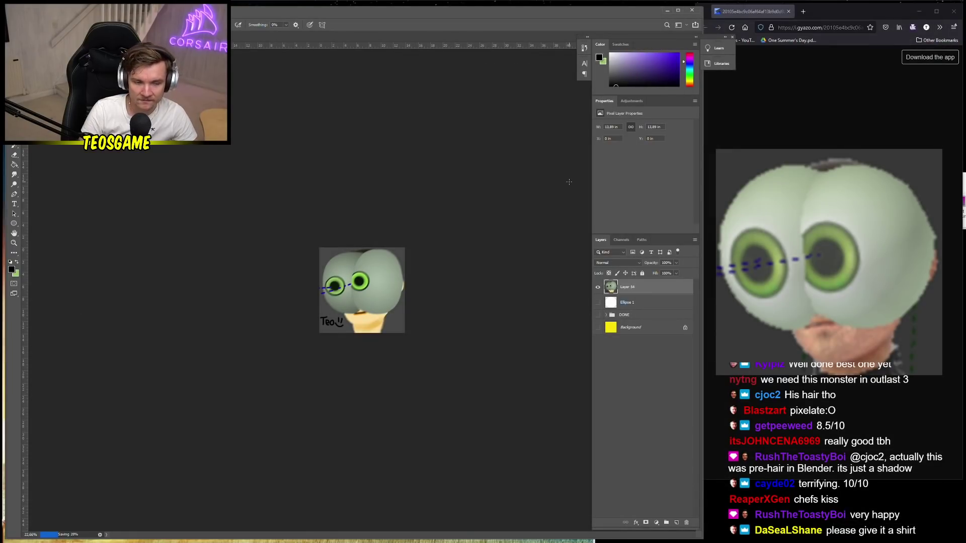
pyautogui.scroll(-1, 429, 273)
pyautogui.scroll(-1, 404, 275)
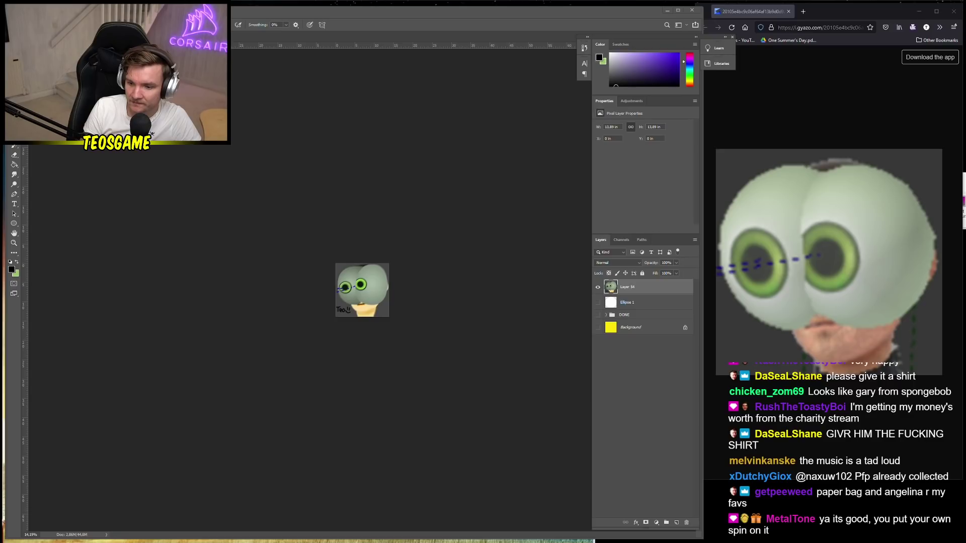
pyautogui.hotkey('alt', 'Tab')
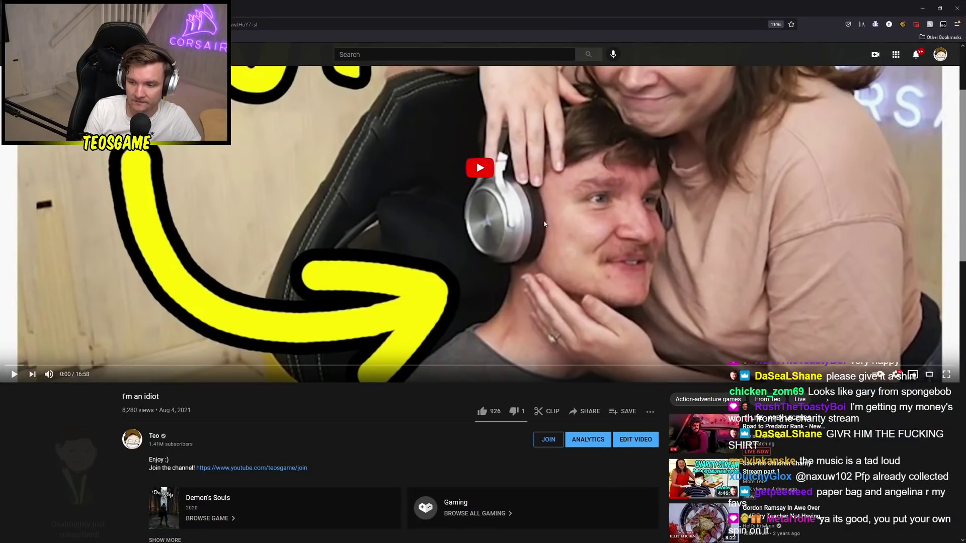
pyautogui.hotkey('ctrl', '-')
pyautogui.hotkey('ctrl', '-')
pyautogui.hotkey('ctrl', '-')
pyautogui.hotkey('ctrl', '-')
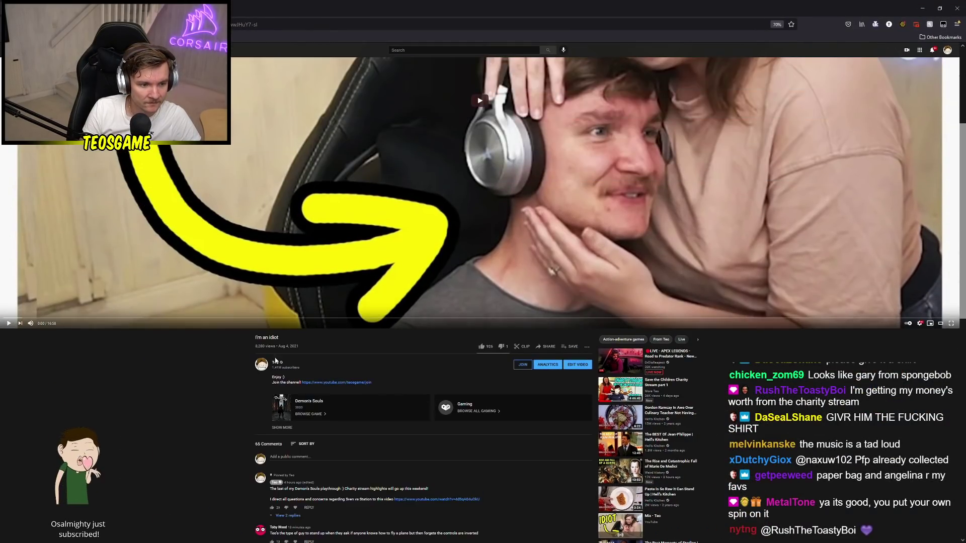
pyautogui.scroll(-3, 244, 403)
pyautogui.hotkey('ctrl', '0')
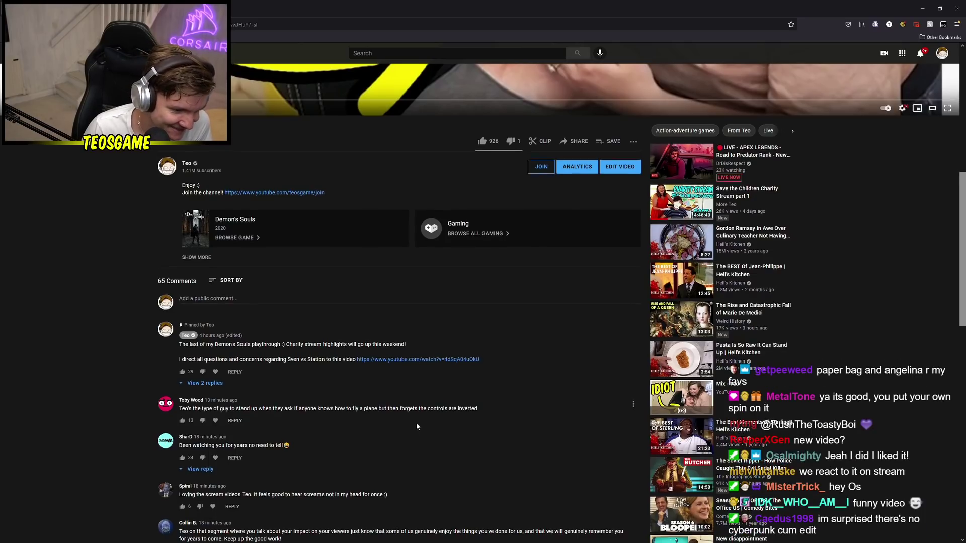
pyautogui.scroll(-3, 416, 425)
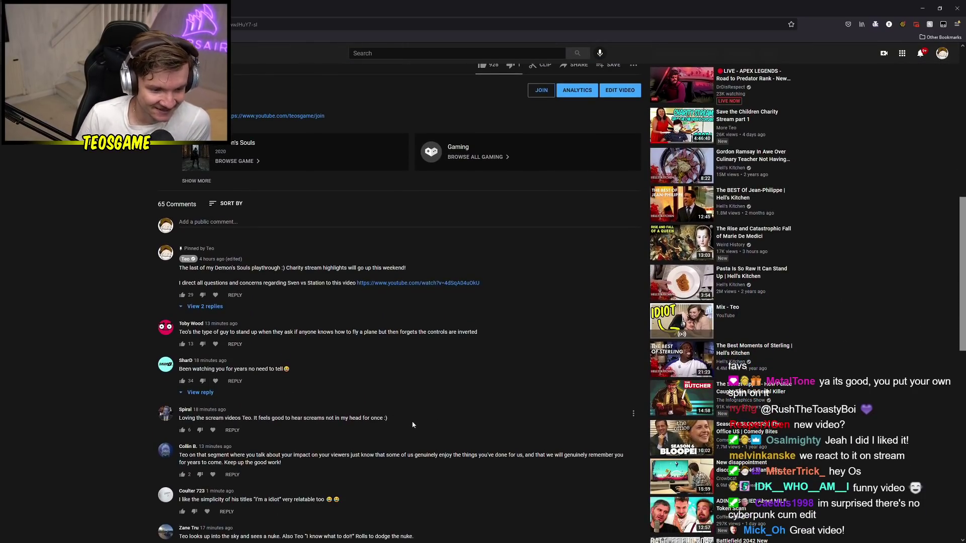
pyautogui.scroll(-1, 412, 425)
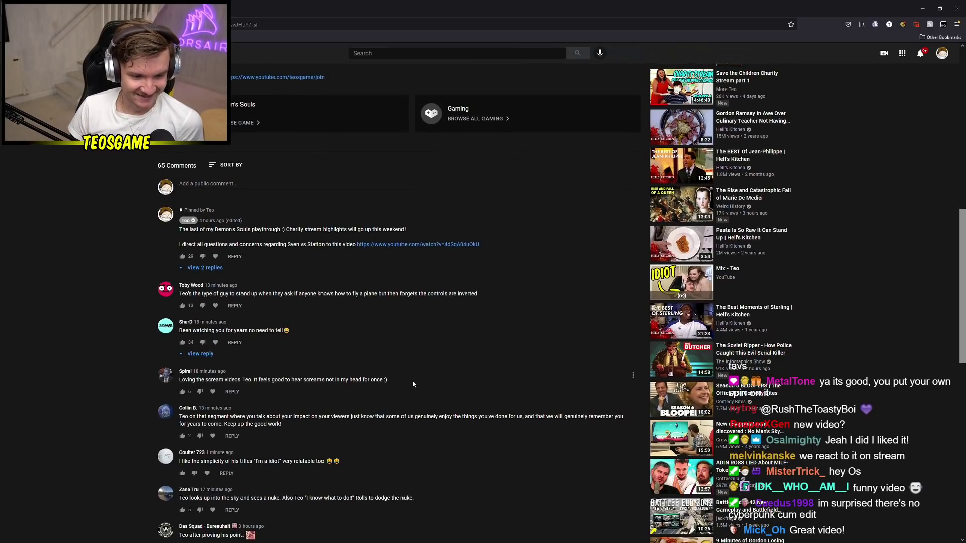
pyautogui.scroll(10, 409, 378)
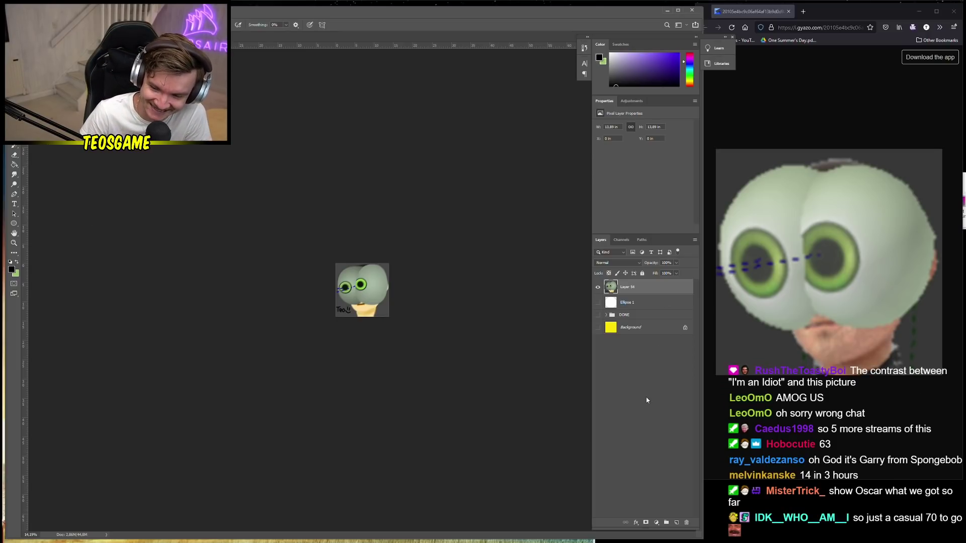
pyautogui.moveTo(643, 307); pyautogui.dragTo(649, 320)
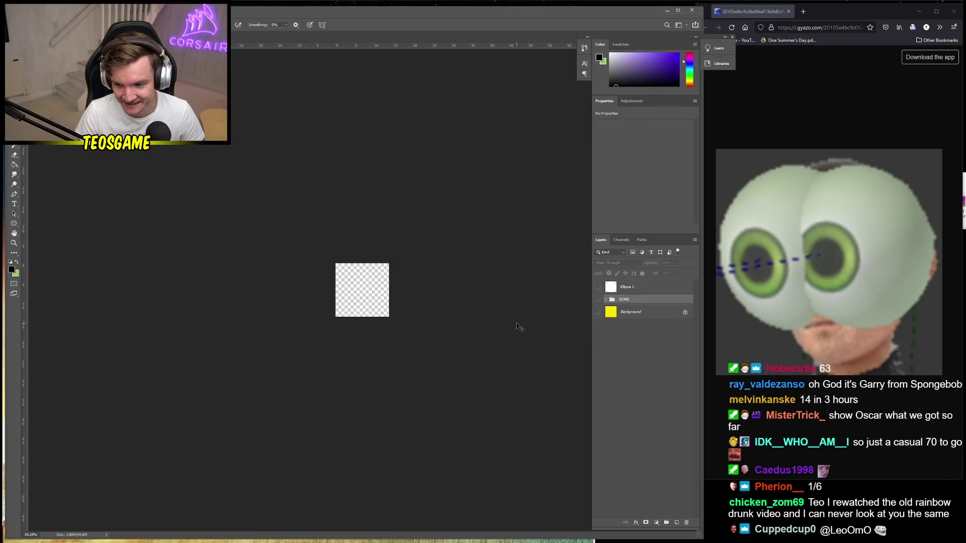
# Save the document as a layered Photoshop PSD named 'pfp'
pyautogui.hotkey('ctrl', 's')
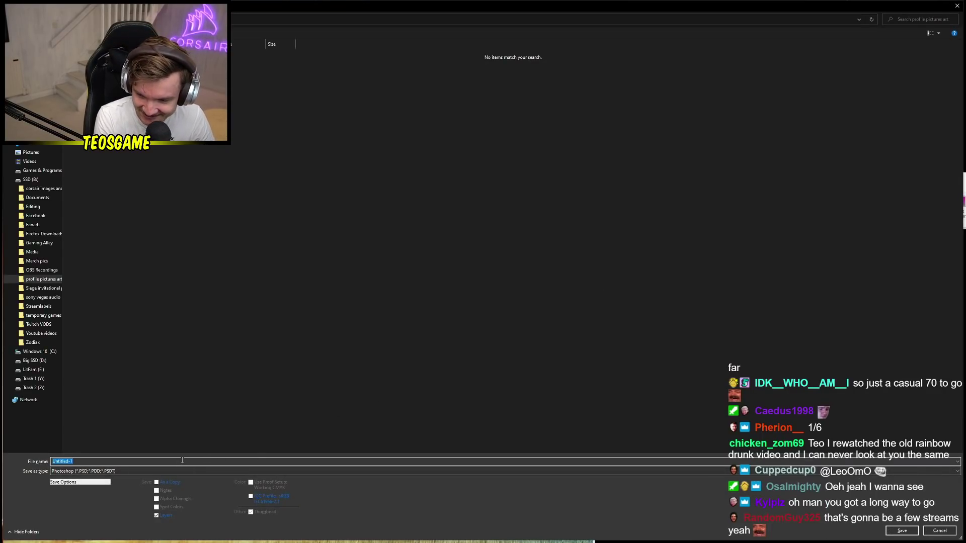
pyautogui.write('pfp')
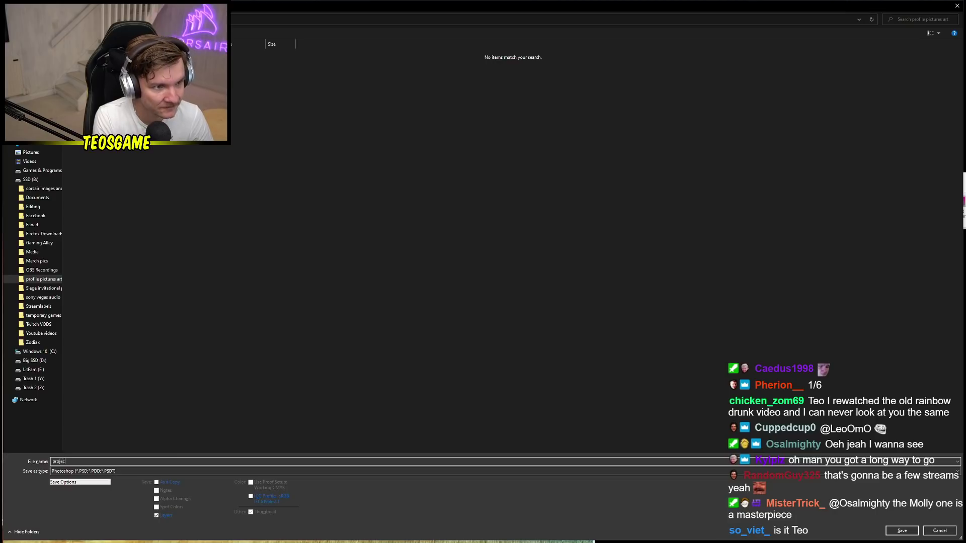
pyautogui.press('Return')
pyautogui.press('Return')
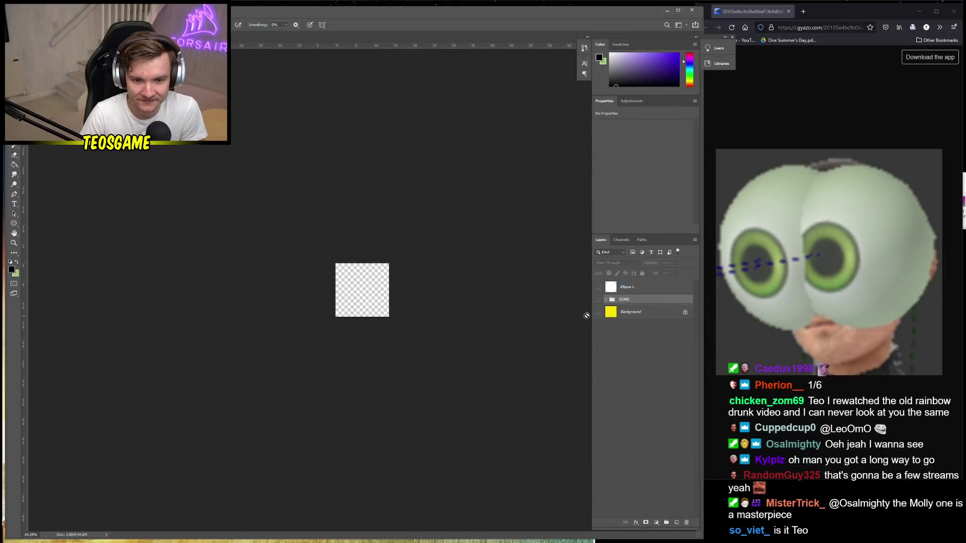
# Show and expand the DONE group, previewing Layers 40, 38 and 27 one at a time
pyautogui.click(598, 300)
pyautogui.click(606, 301)
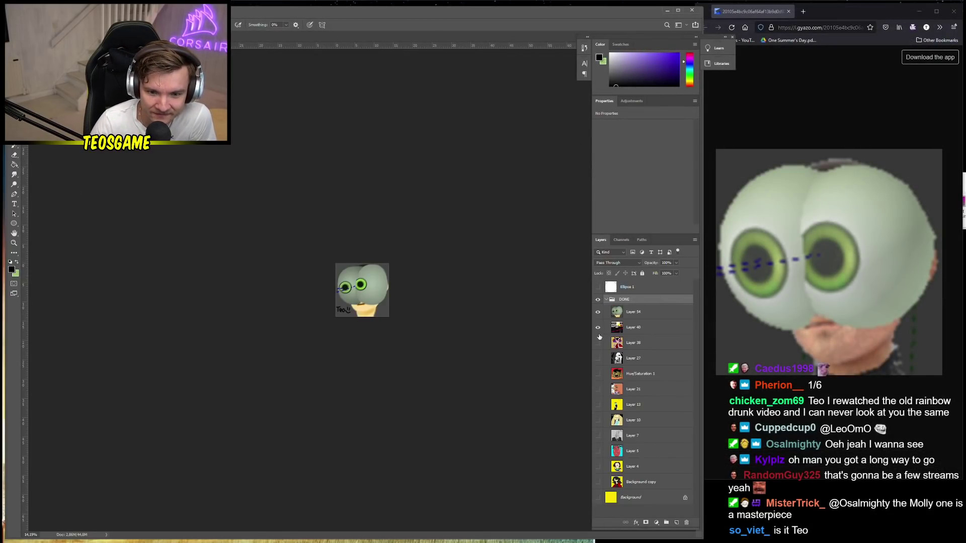
pyautogui.click(598, 312)
pyautogui.click(599, 328)
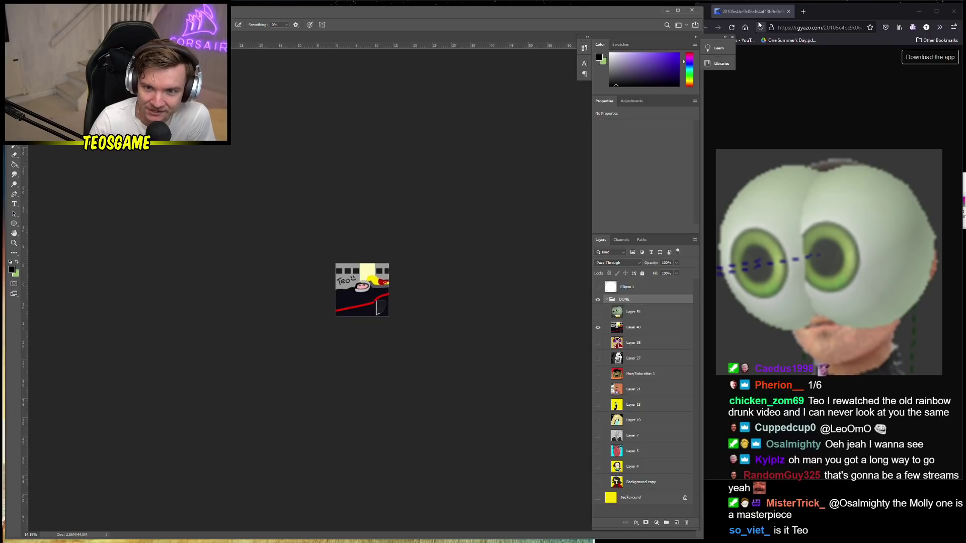
pyautogui.click(598, 343)
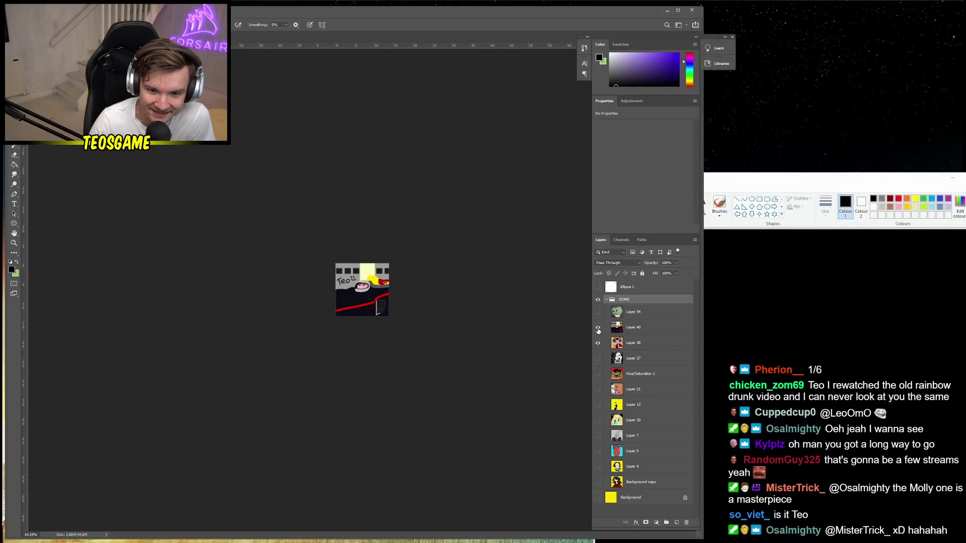
pyautogui.click(598, 328)
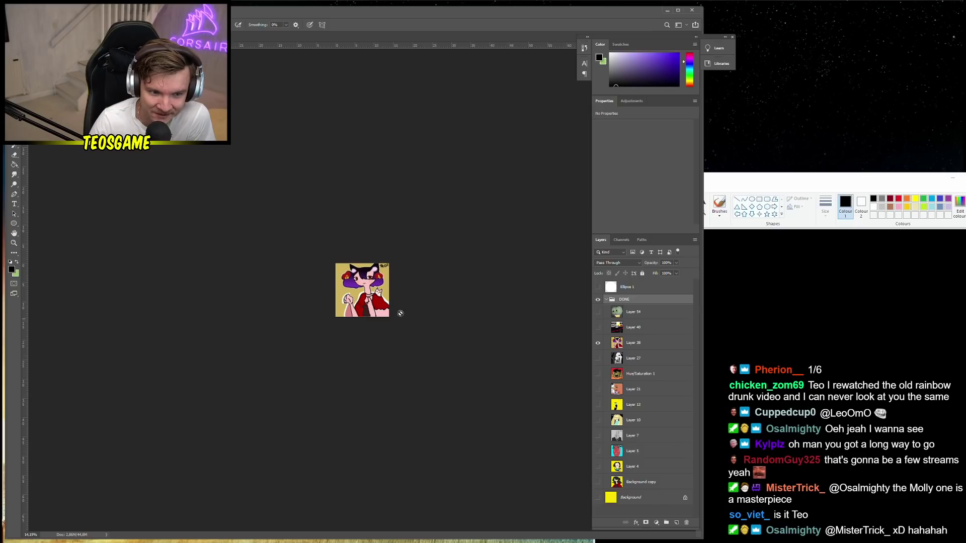
pyautogui.scroll(5, 359, 294)
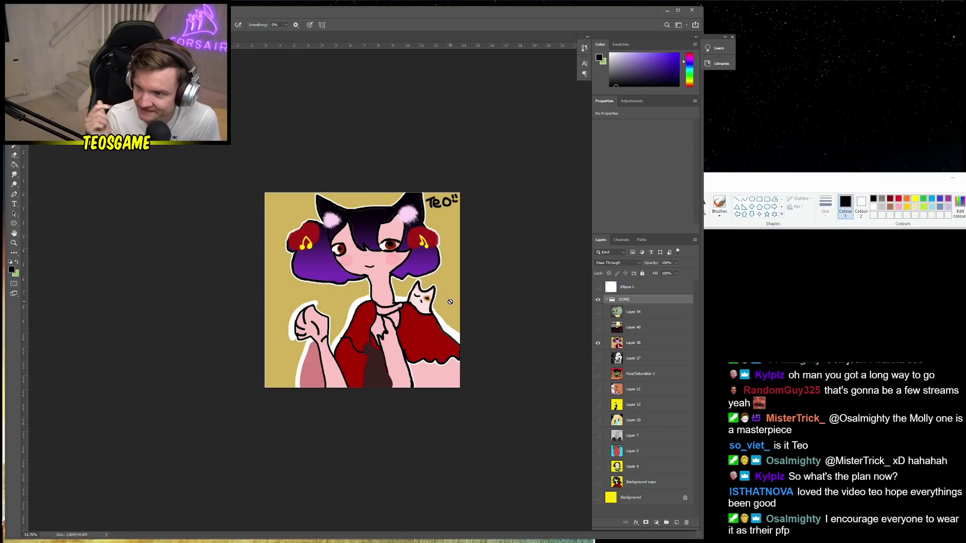
pyautogui.click(597, 358)
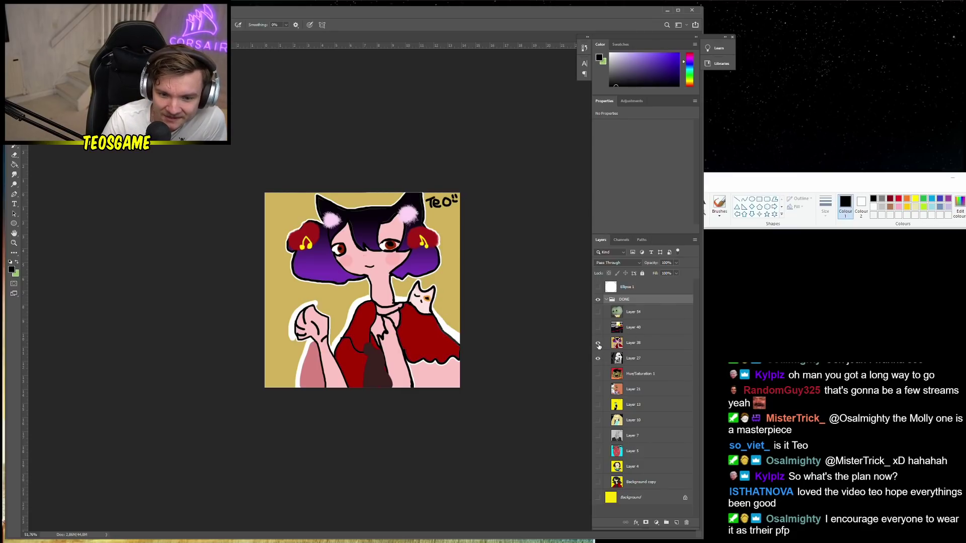
pyautogui.click(597, 343)
# Preview Hue/Saturation 1 and Layers 21, 13, 10, 7 and 5 one at a time
pyautogui.click(597, 374)
pyautogui.click(599, 360)
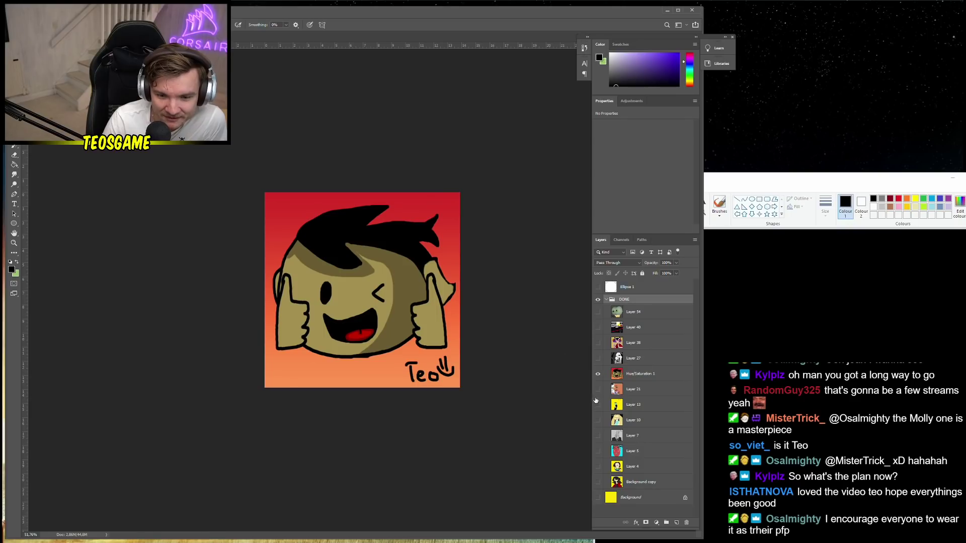
pyautogui.click(598, 373)
pyautogui.click(597, 390)
pyautogui.click(598, 405)
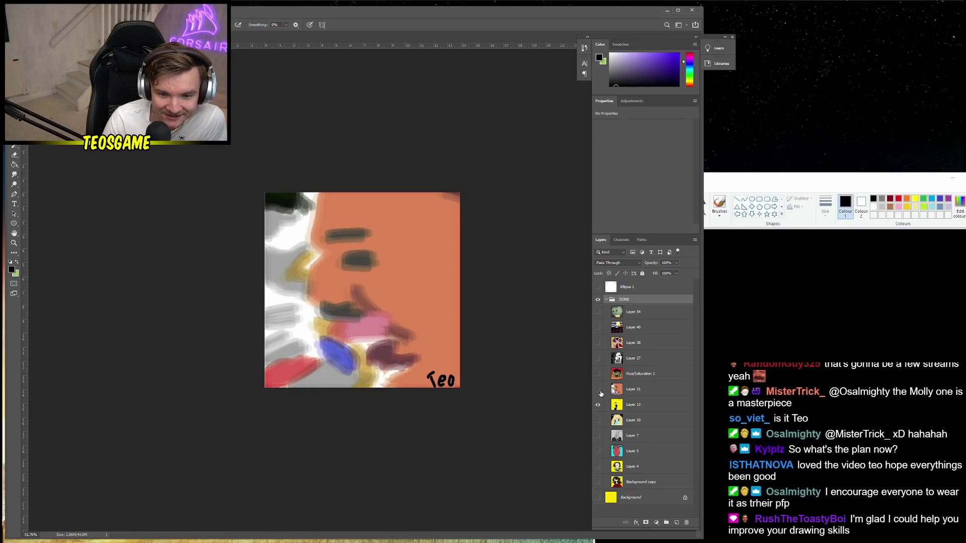
pyautogui.click(599, 390)
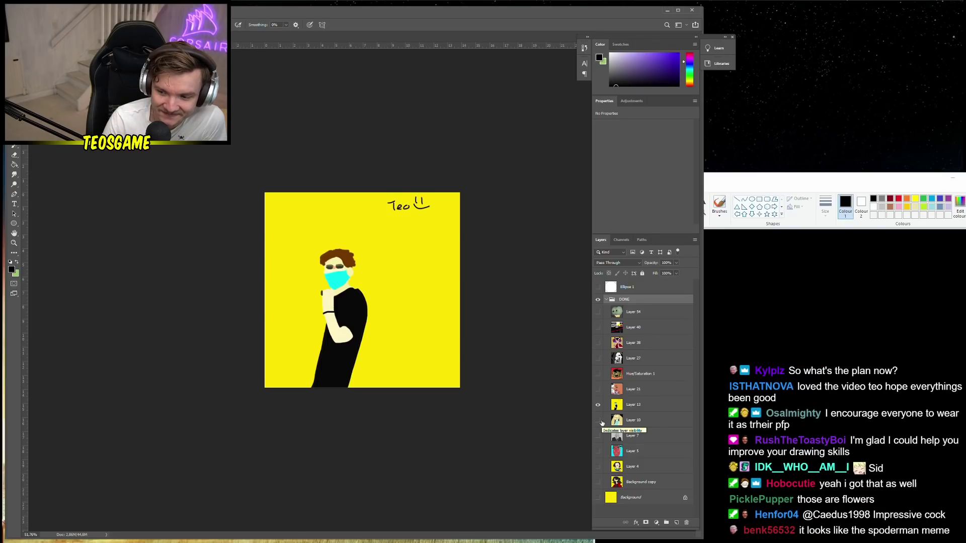
pyautogui.click(599, 420)
pyautogui.click(598, 404)
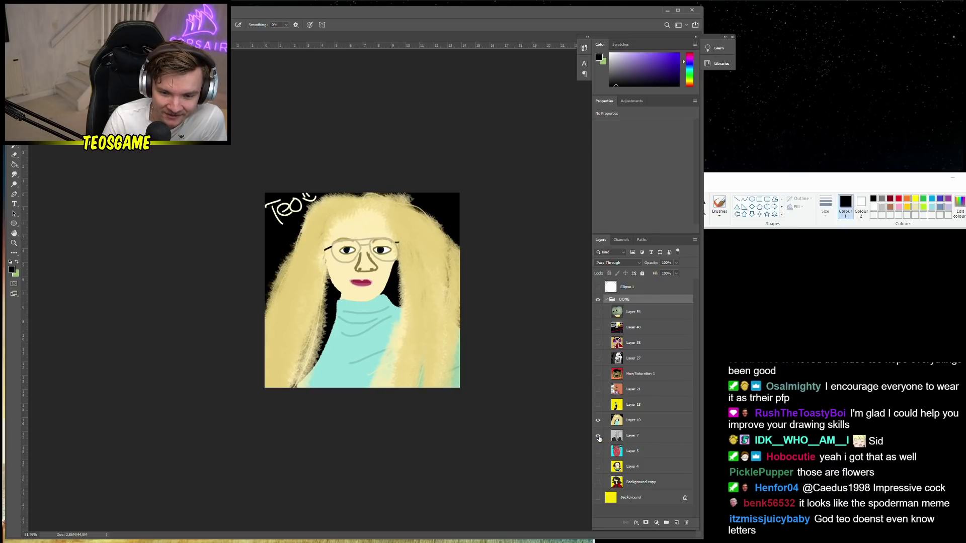
pyautogui.click(598, 436)
pyautogui.click(598, 420)
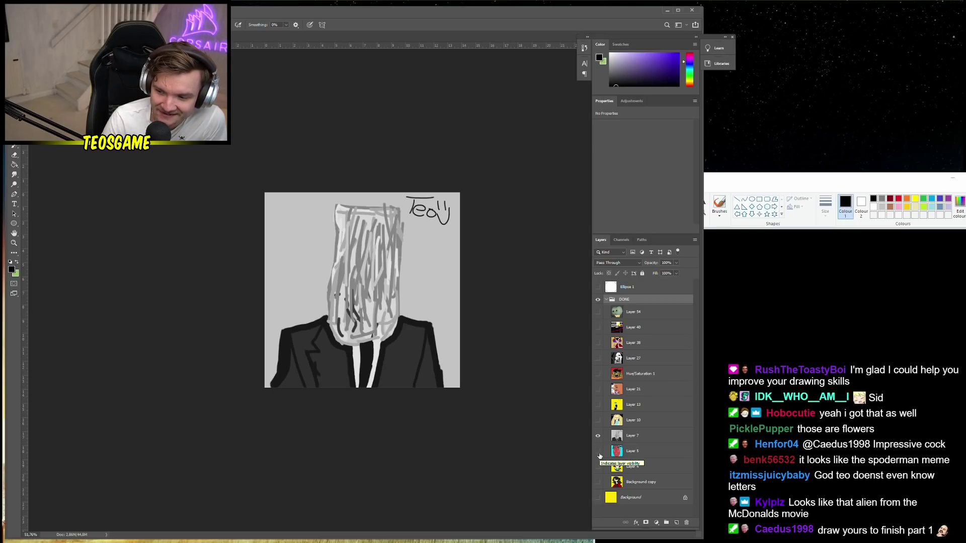
pyautogui.keyDown('alt'); pyautogui.click(599, 456); pyautogui.keyUp('alt')
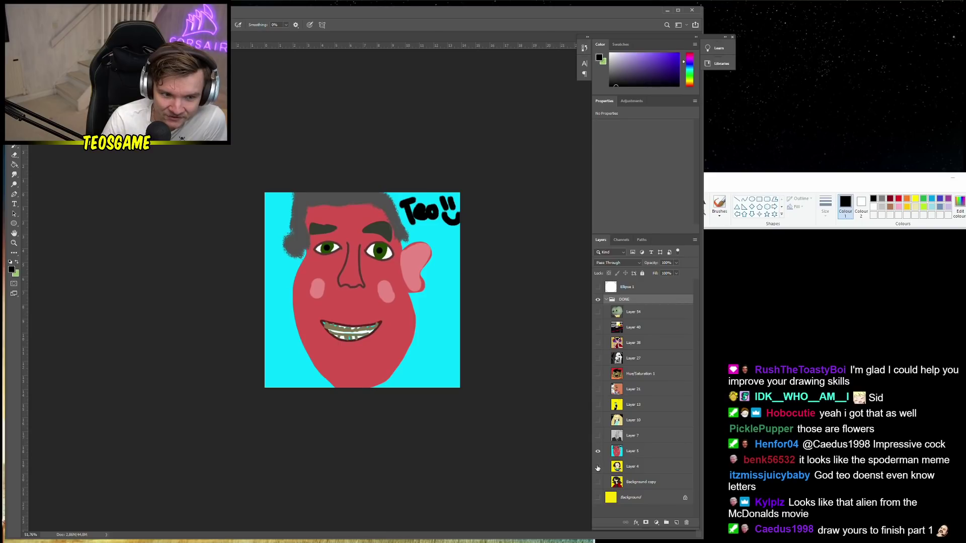
# Re-review Layers 38, 40, 54 and 13, ending with only the blonde Layer 10 portrait visible
pyautogui.click(598, 451)
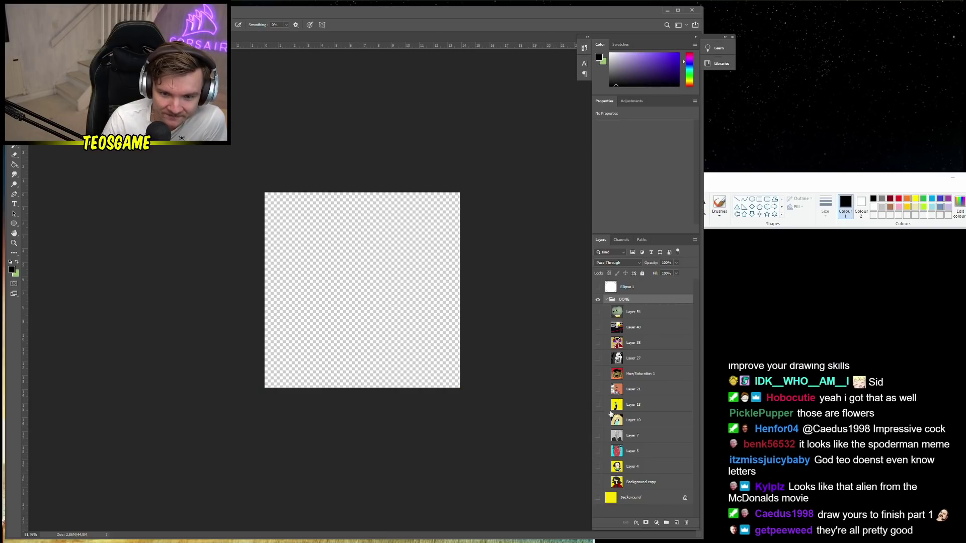
pyautogui.click(623, 319)
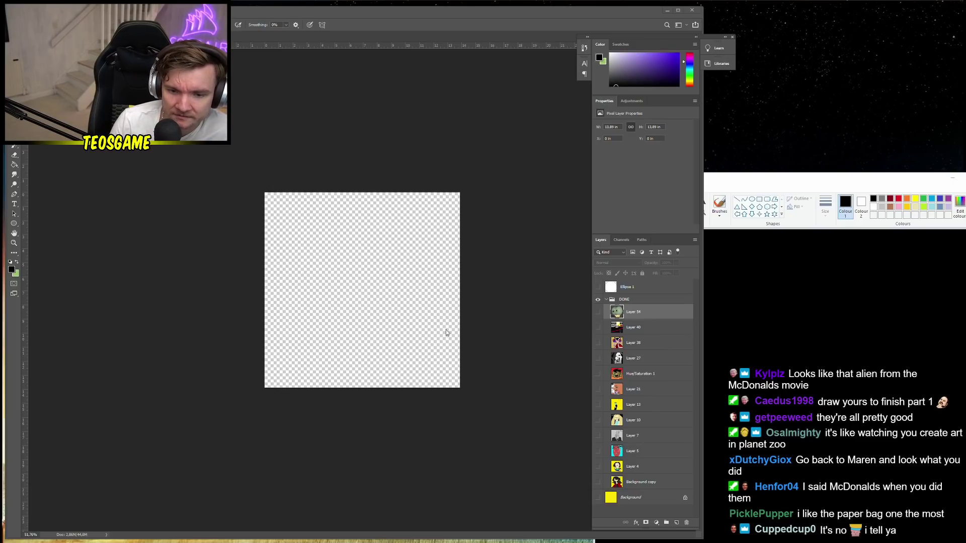
pyautogui.click(597, 343)
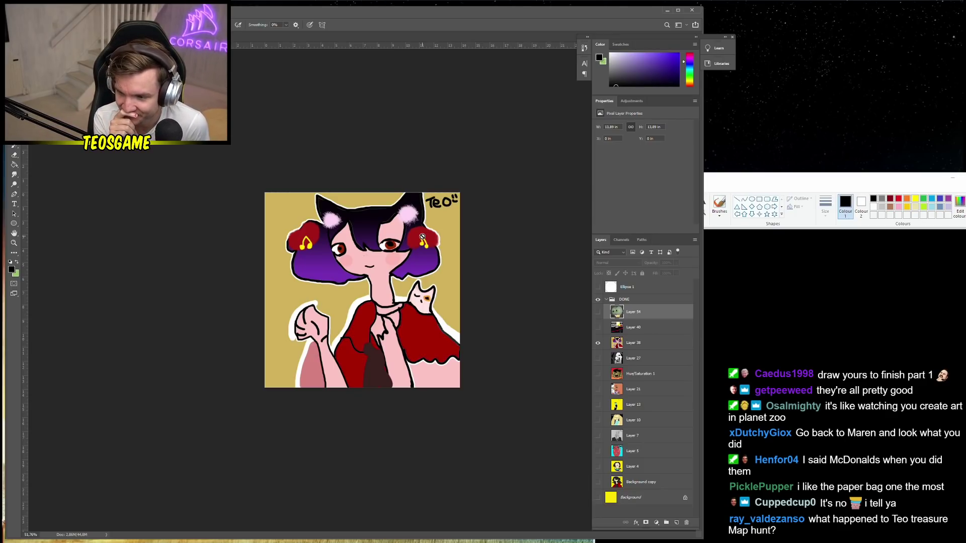
pyautogui.click(599, 343)
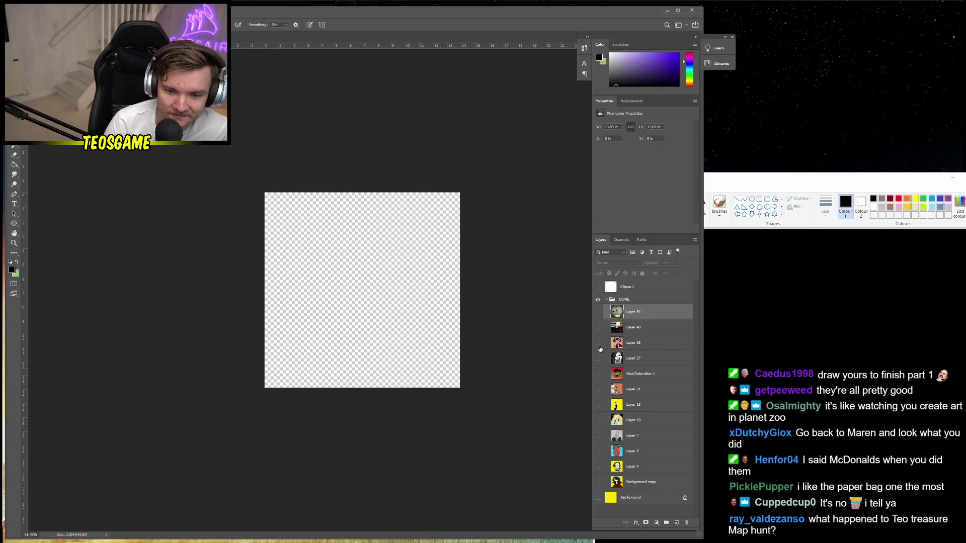
pyautogui.click(600, 349)
pyautogui.click(599, 328)
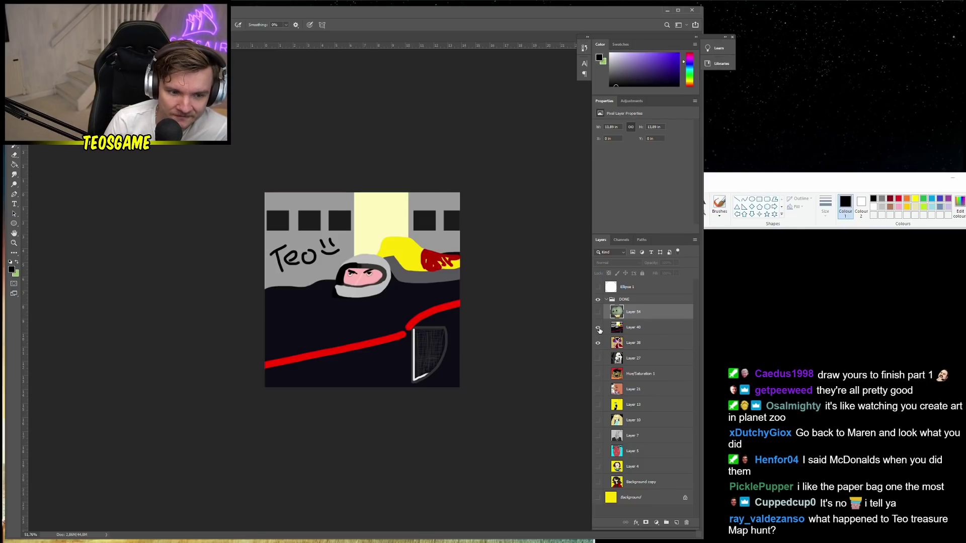
pyautogui.click(597, 316)
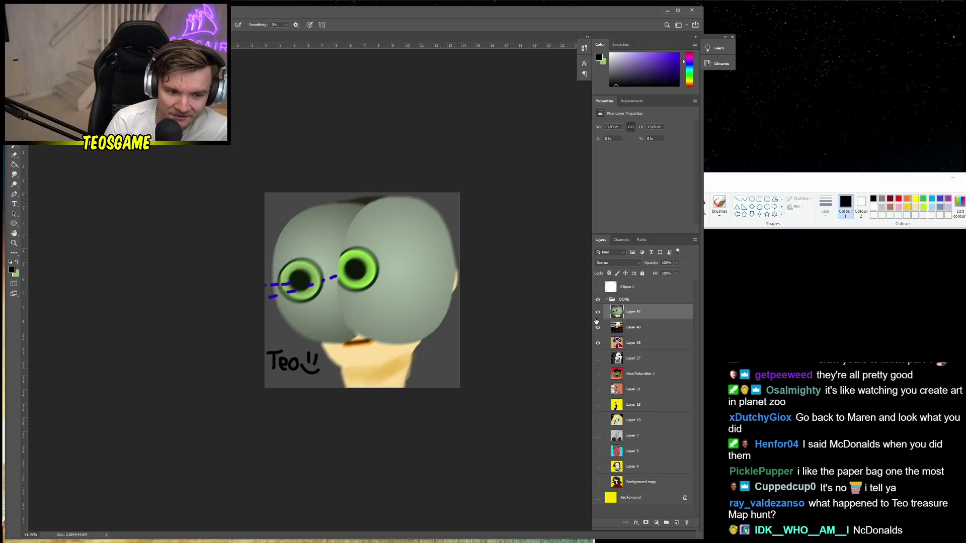
pyautogui.click(598, 405)
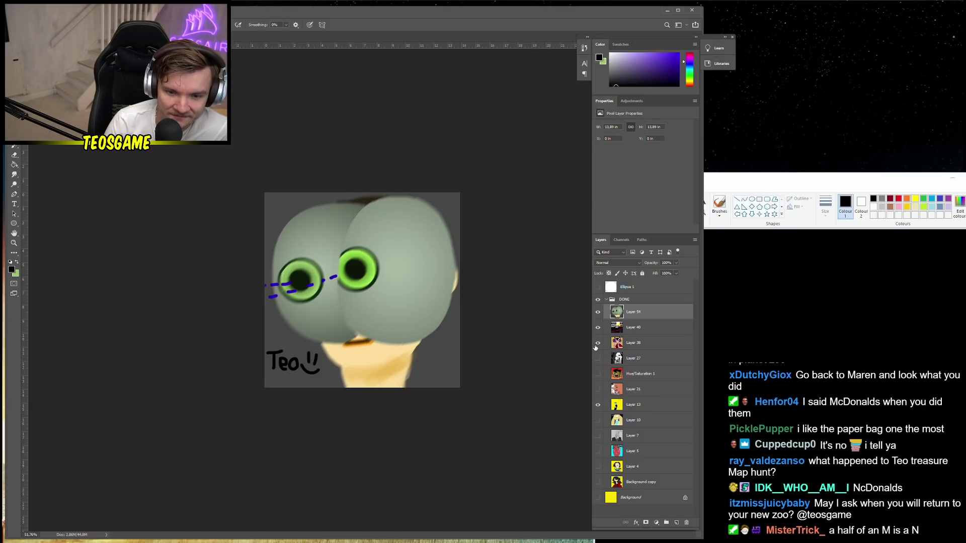
pyautogui.moveTo(596, 347); pyautogui.dragTo(599, 314)
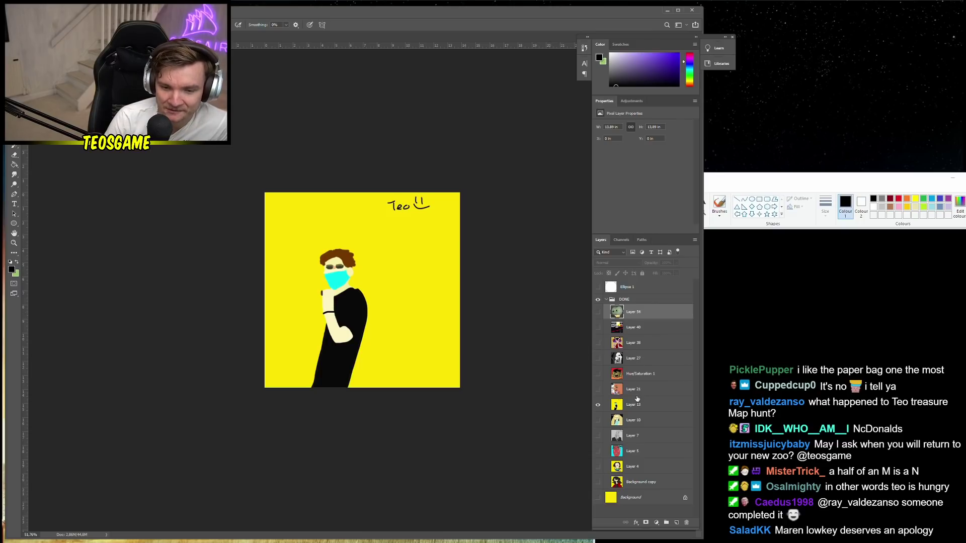
pyautogui.click(598, 404)
pyautogui.click(598, 421)
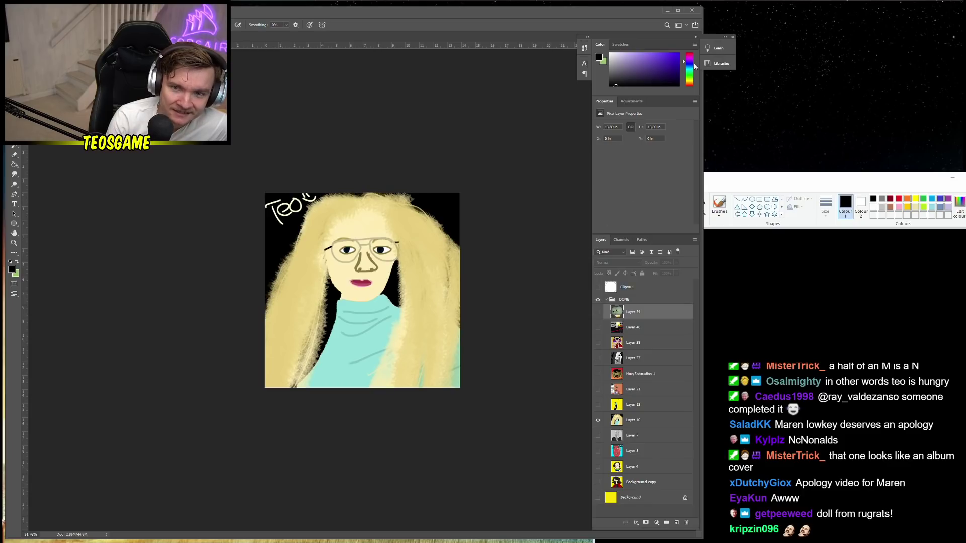
# Quit Photoshop saving project.psd, then maximize and close Paint
pyautogui.click(693, 11)
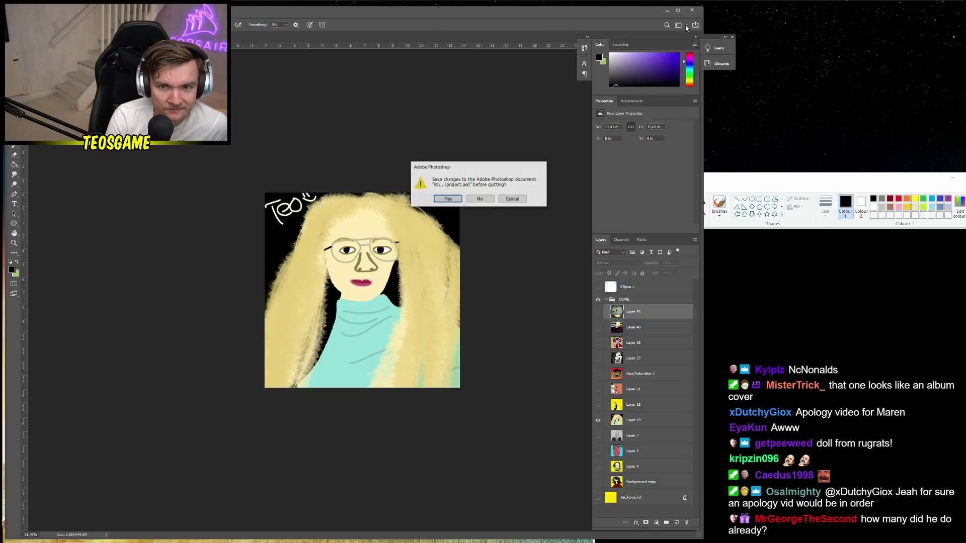
pyautogui.click(454, 200)
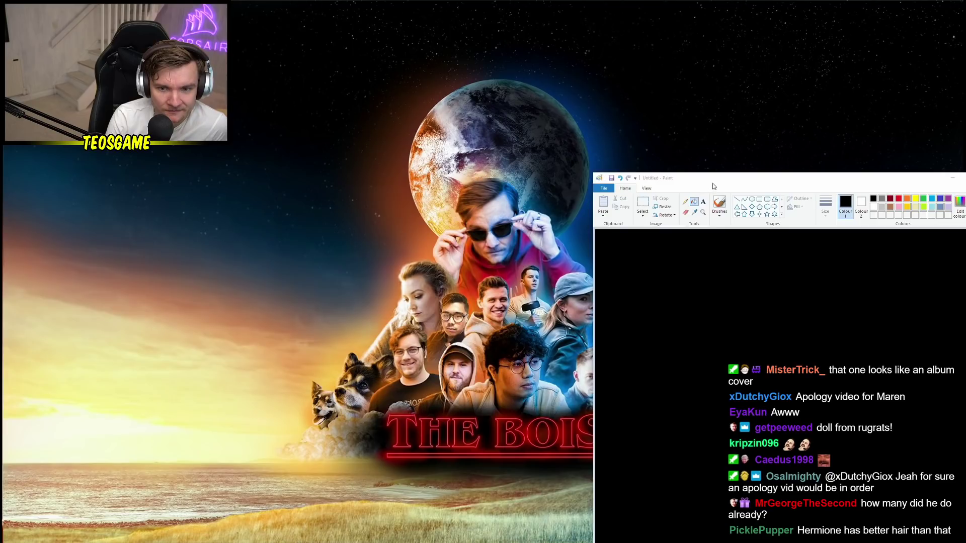
pyautogui.moveTo(720, 181); pyautogui.dragTo(438, 158)
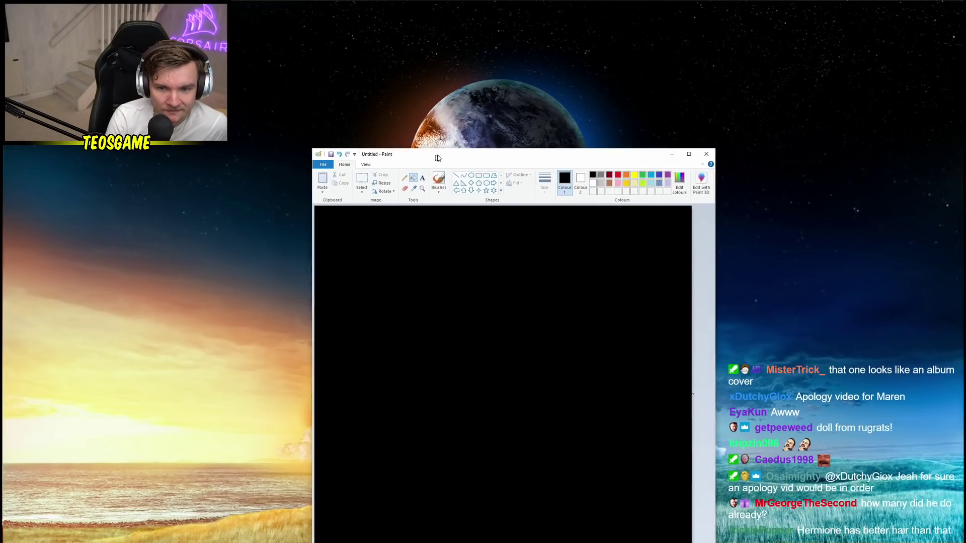
pyautogui.click(689, 154)
pyautogui.click(956, 4)
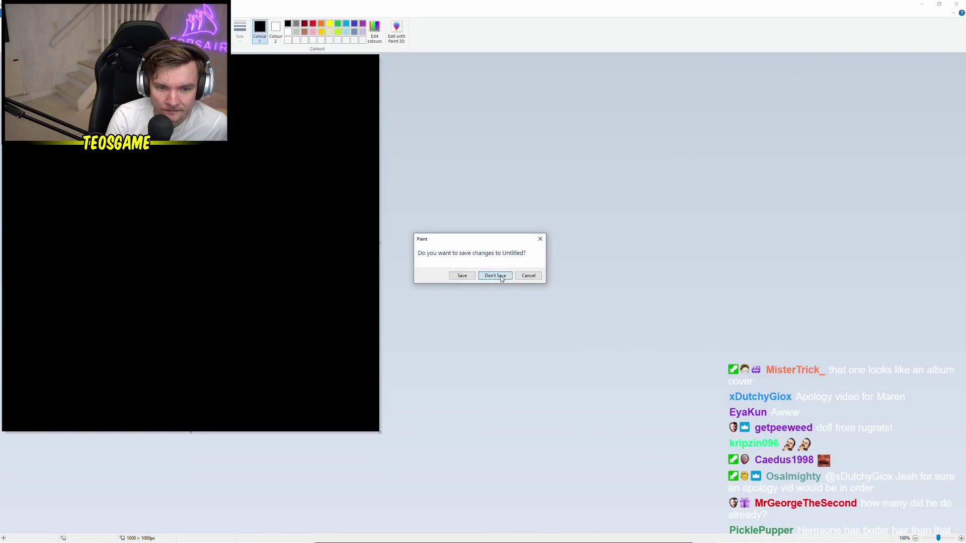